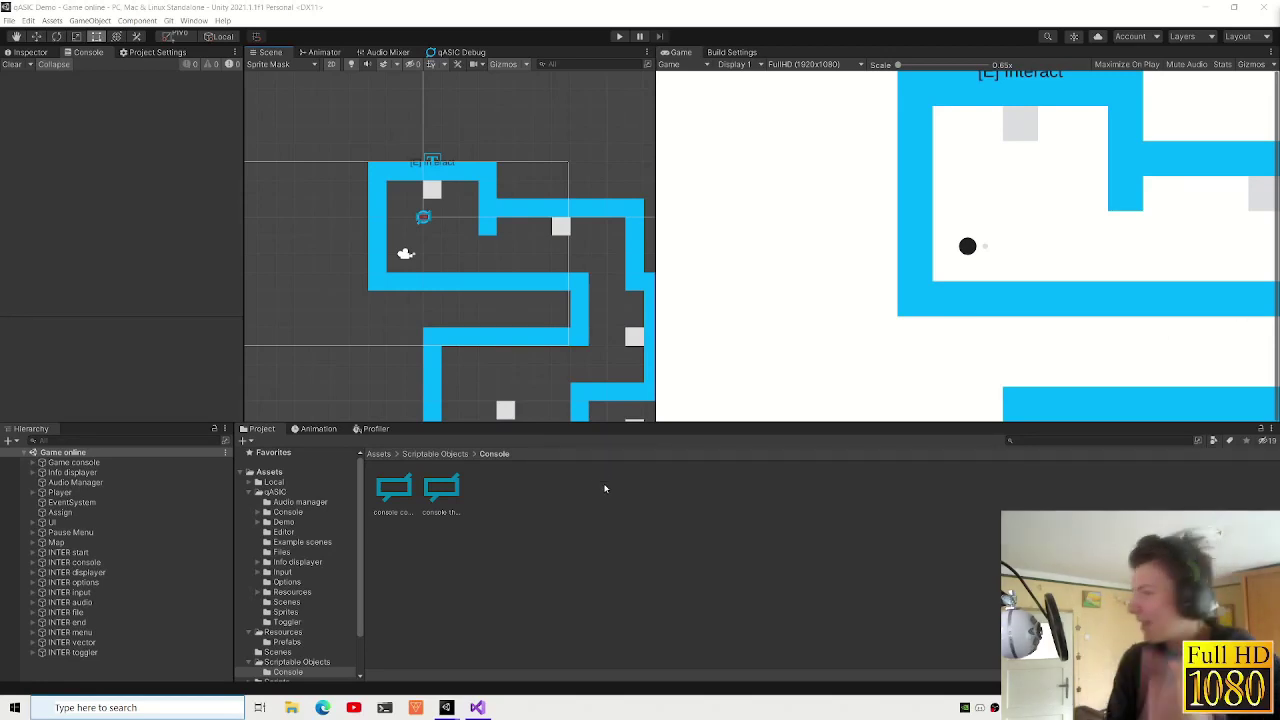
- Zoom around the maze, then bring the Unity window with the qASIC Example Scene to the front
scroll(411, 202, down, 2)
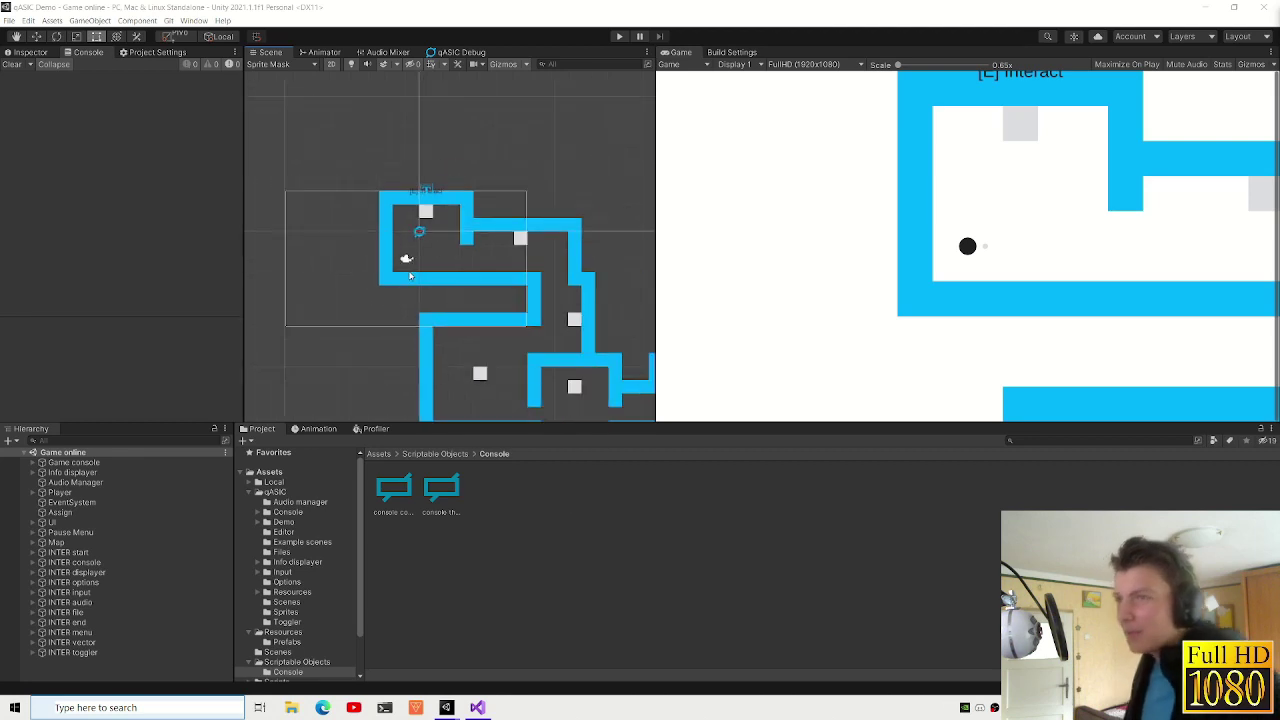
scroll(411, 202, down, 2)
scroll(411, 202, down, 2)
scroll(411, 202, up, 1)
scroll(411, 202, up, 1)
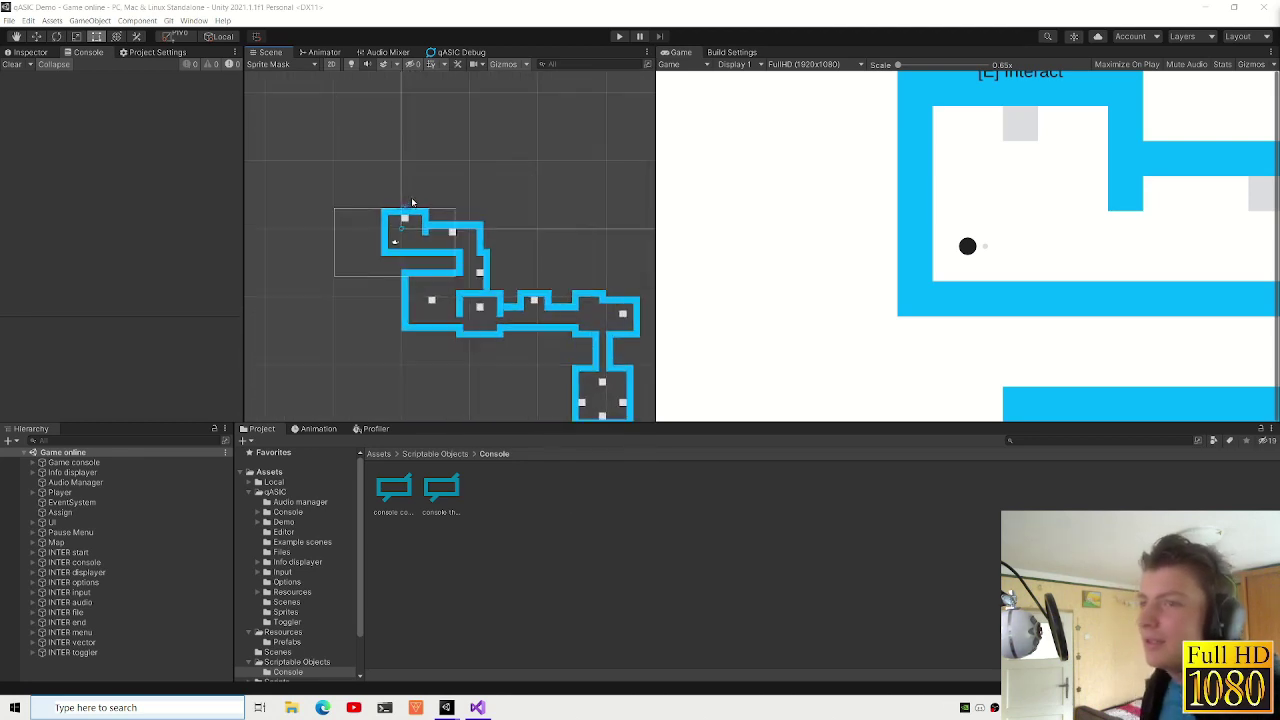
scroll(469, 286, up, 1)
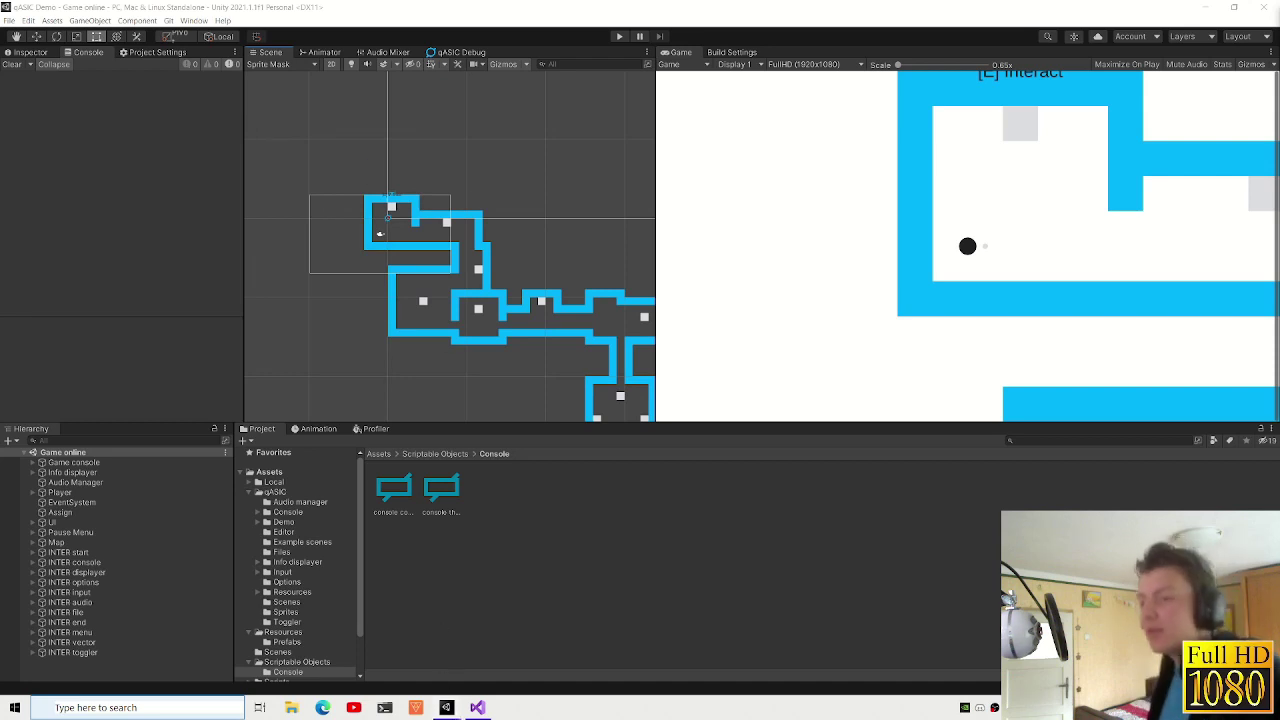
mouse_move(446, 707)
click(477, 658)
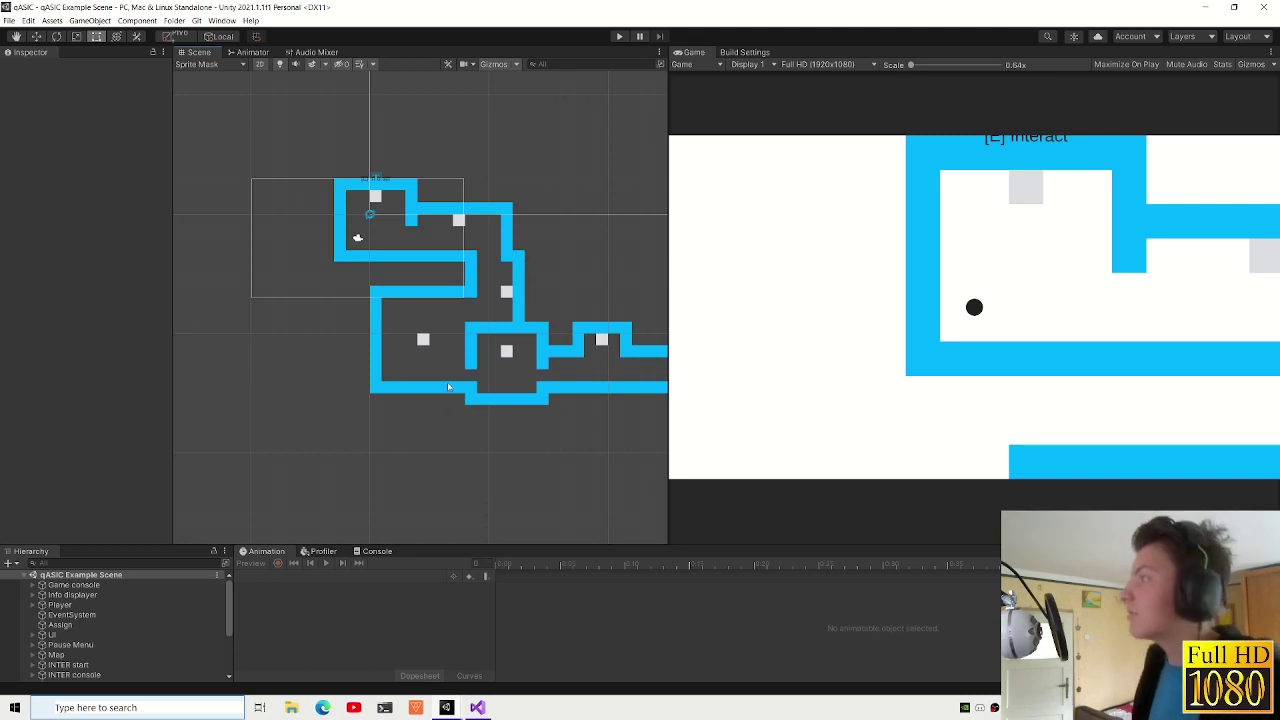
- Dock the Project panel beside the Console and browse to Assets/qASIC > Scenes
scroll(434, 356, down, 2)
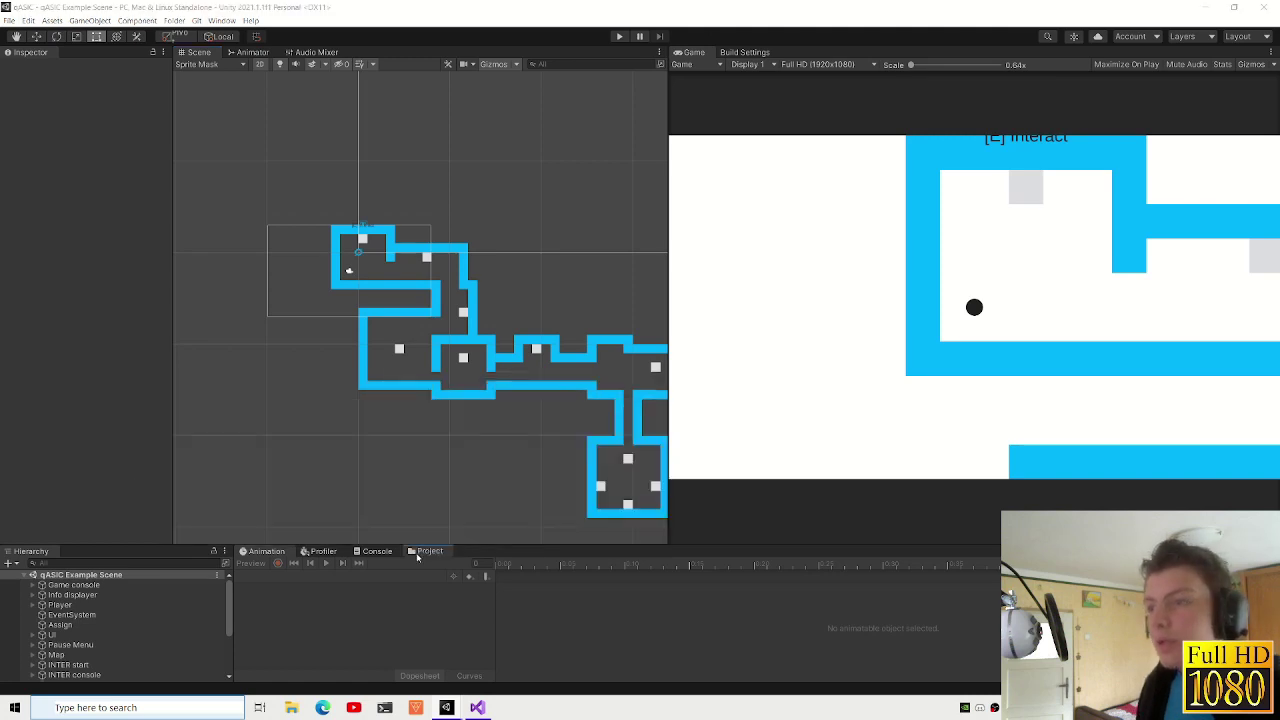
drag(234, 514, 392, 558)
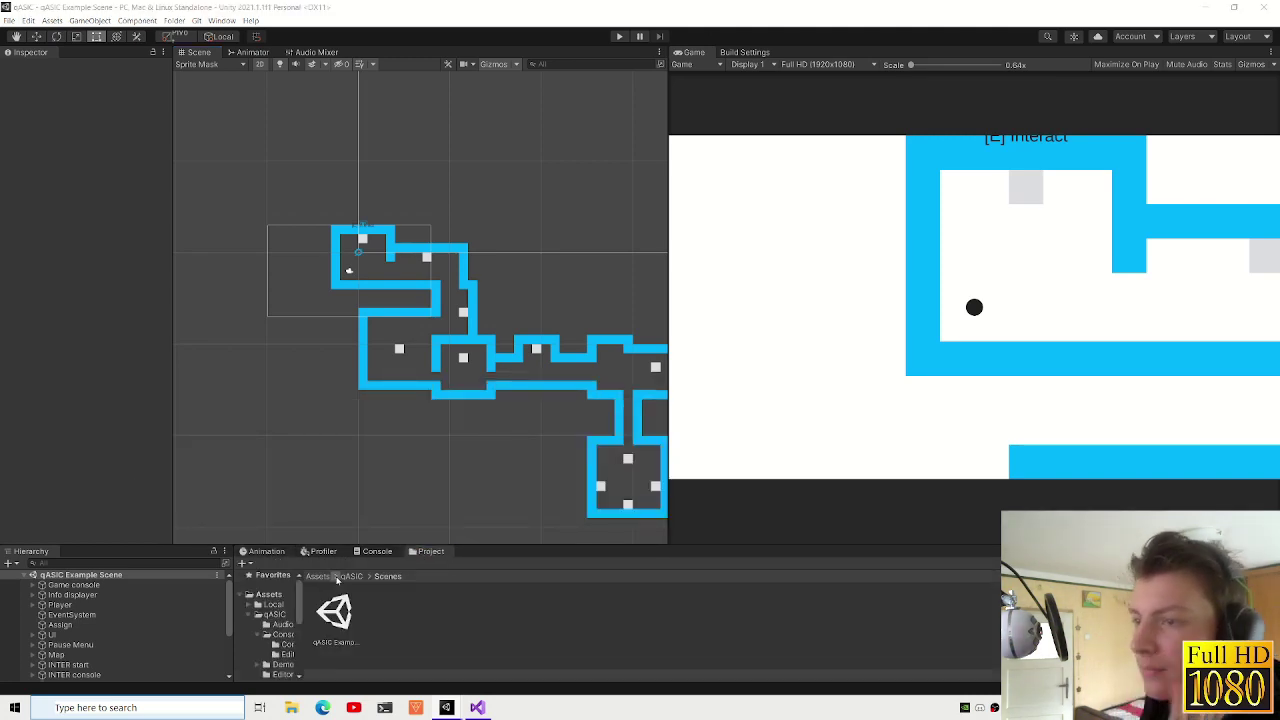
click(352, 577)
double_click(458, 628)
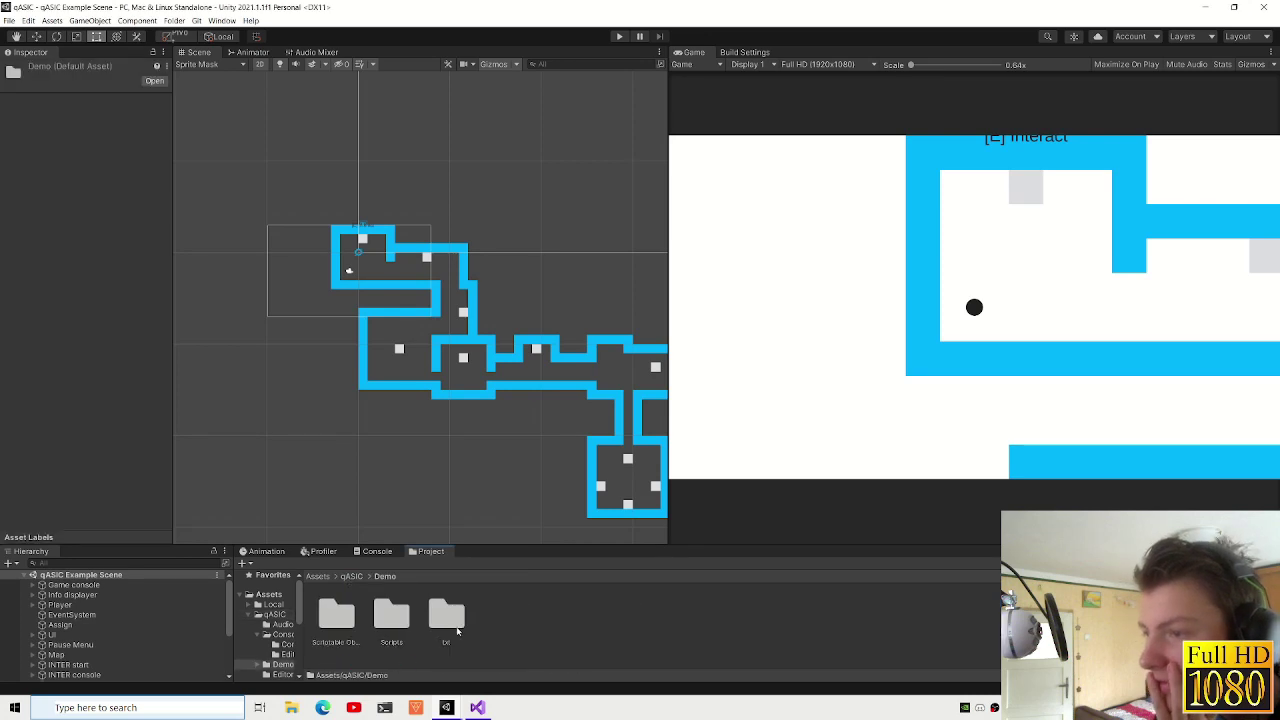
double_click(391, 618)
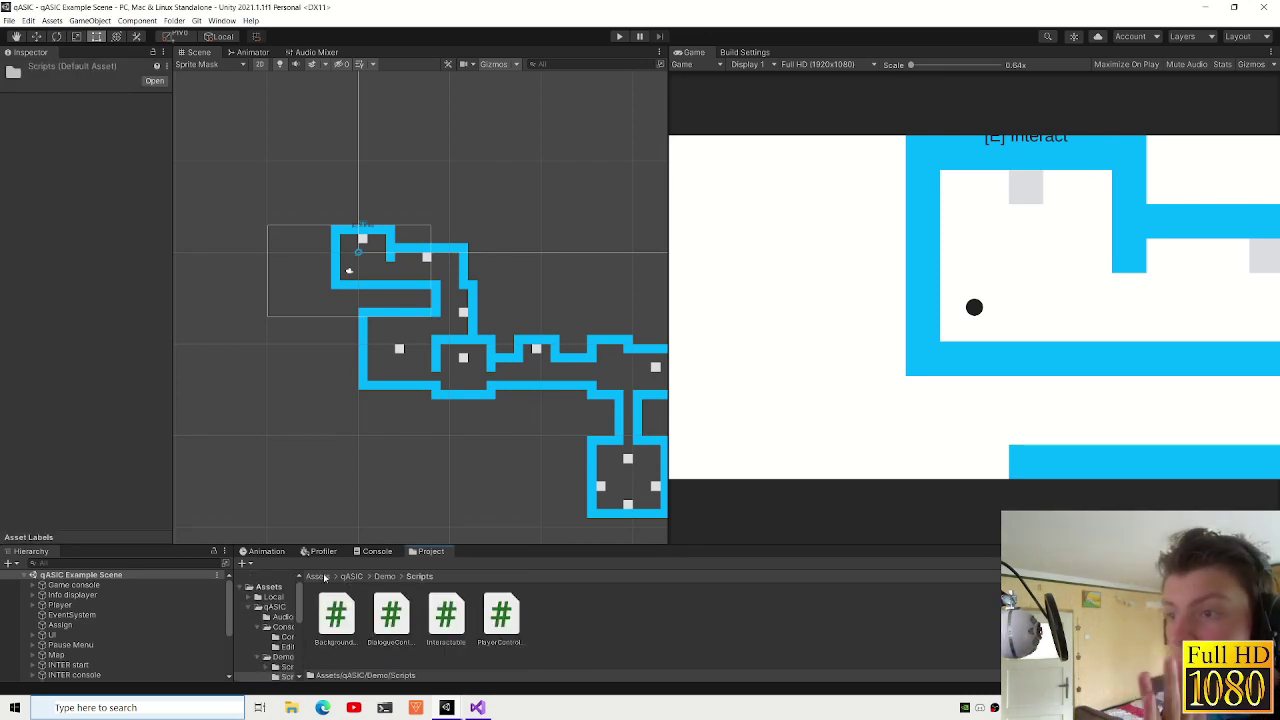
click(352, 577)
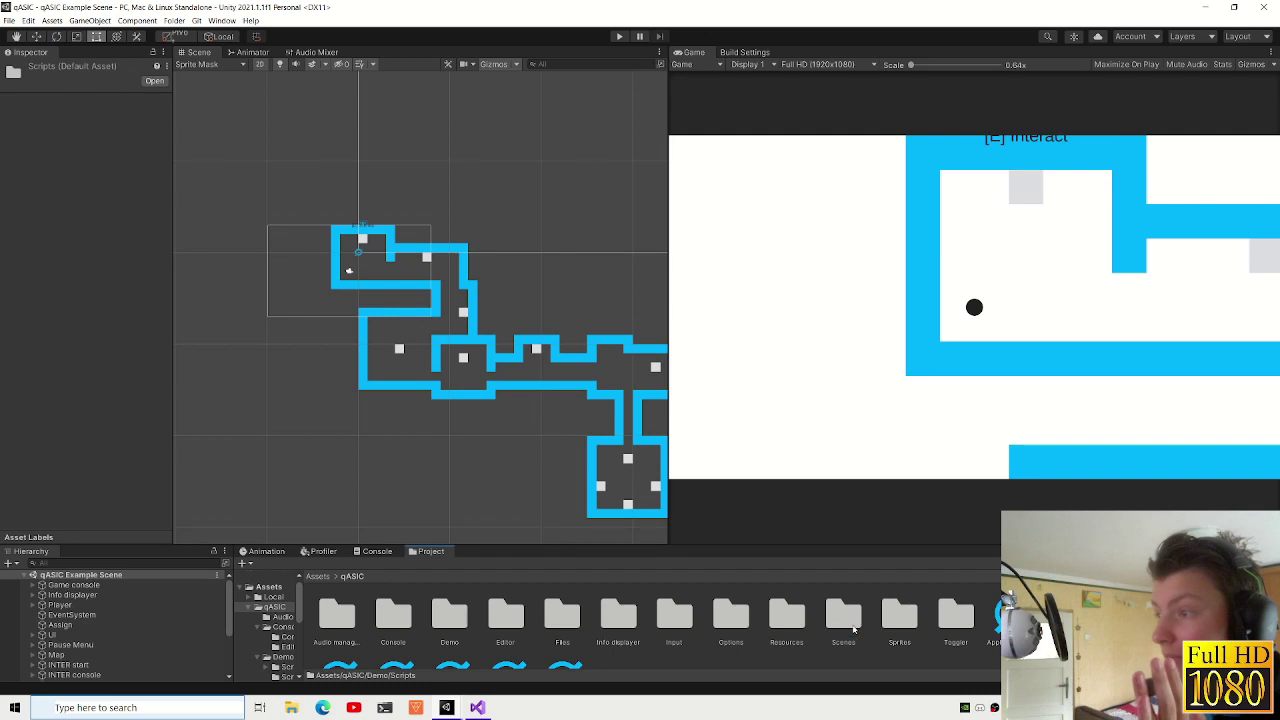
double_click(853, 628)
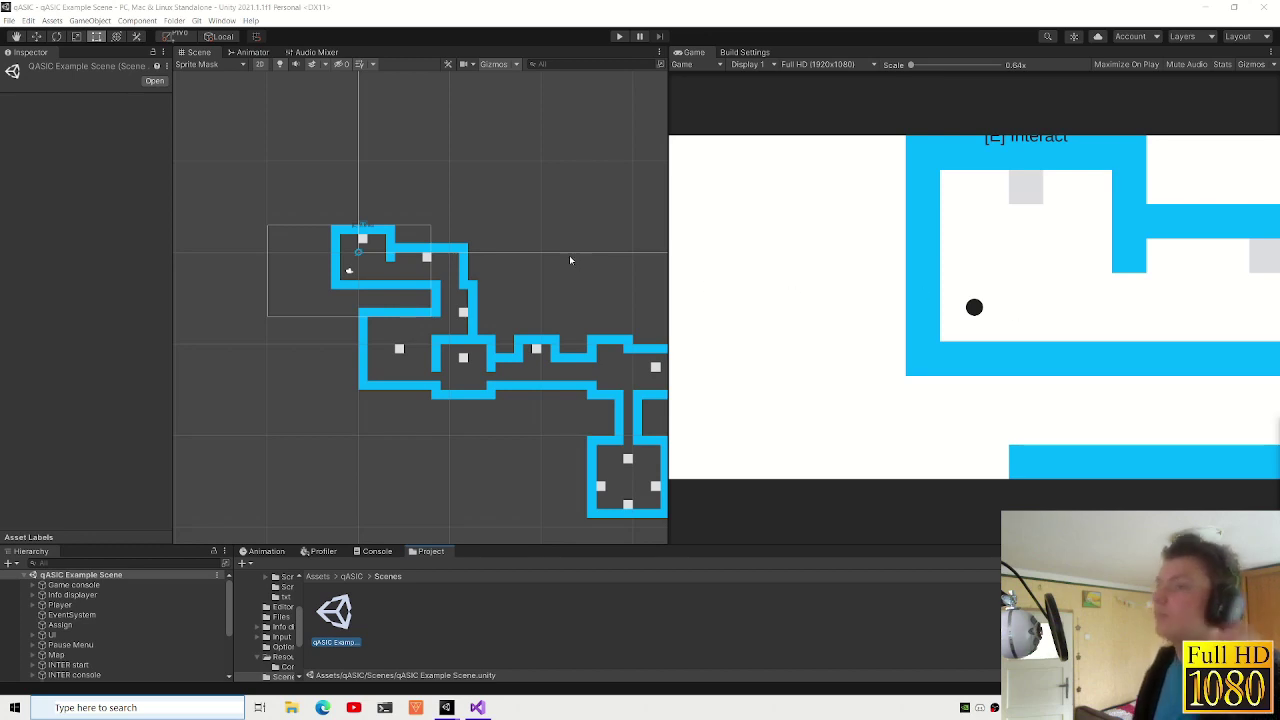
- Zoom around the maze in the Scene view and clear the current selection
scroll(475, 215, down, 2)
scroll(494, 211, down, 1)
scroll(582, 323, up, 1)
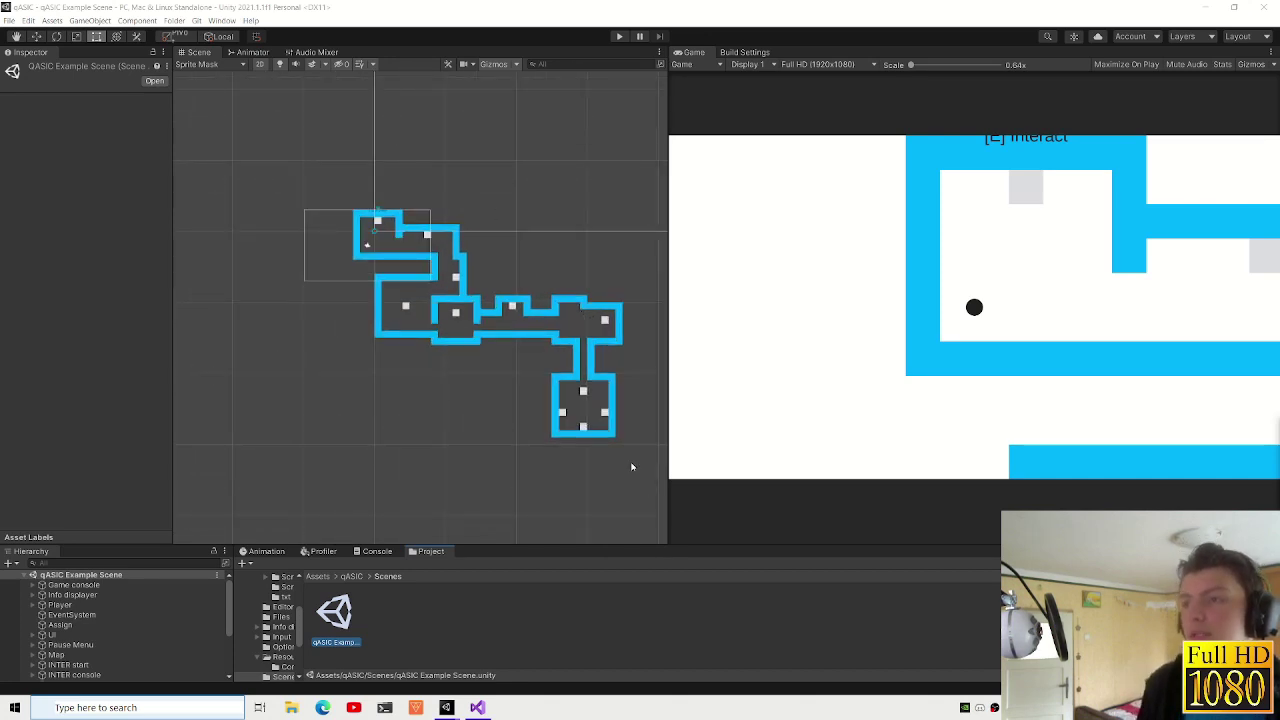
drag(640, 461, 526, 484)
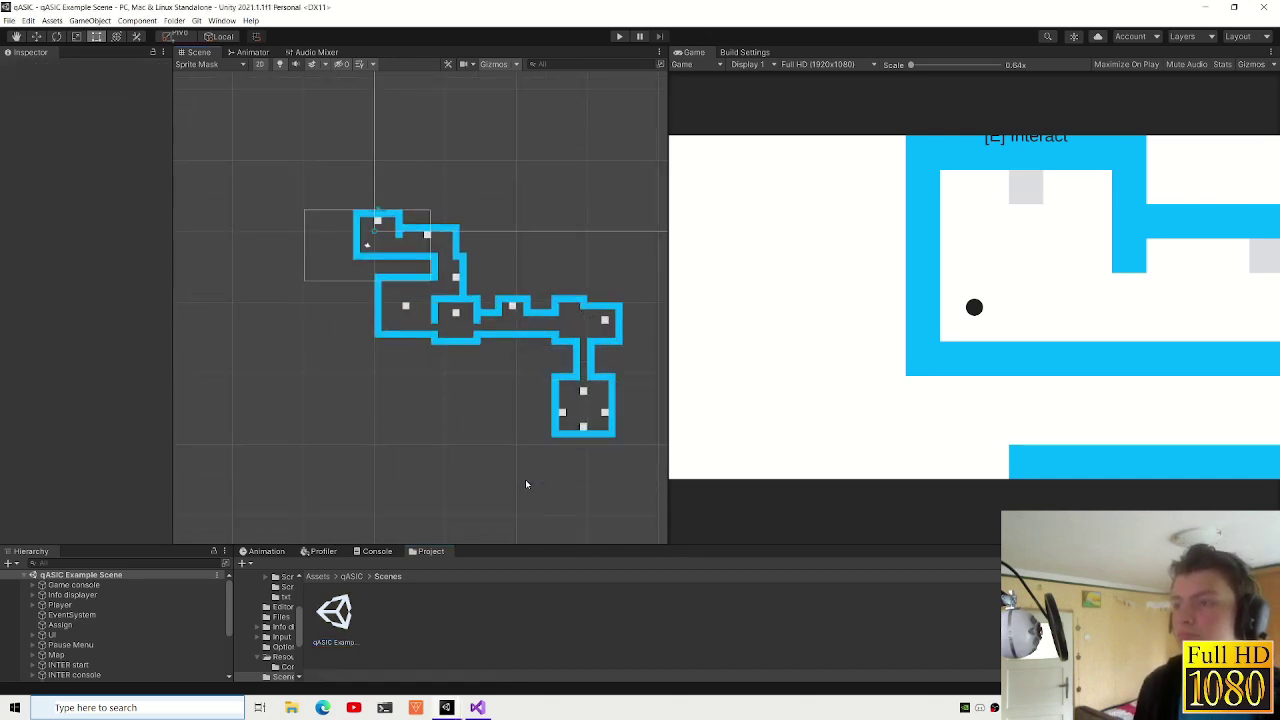
mouse_move(441, 708)
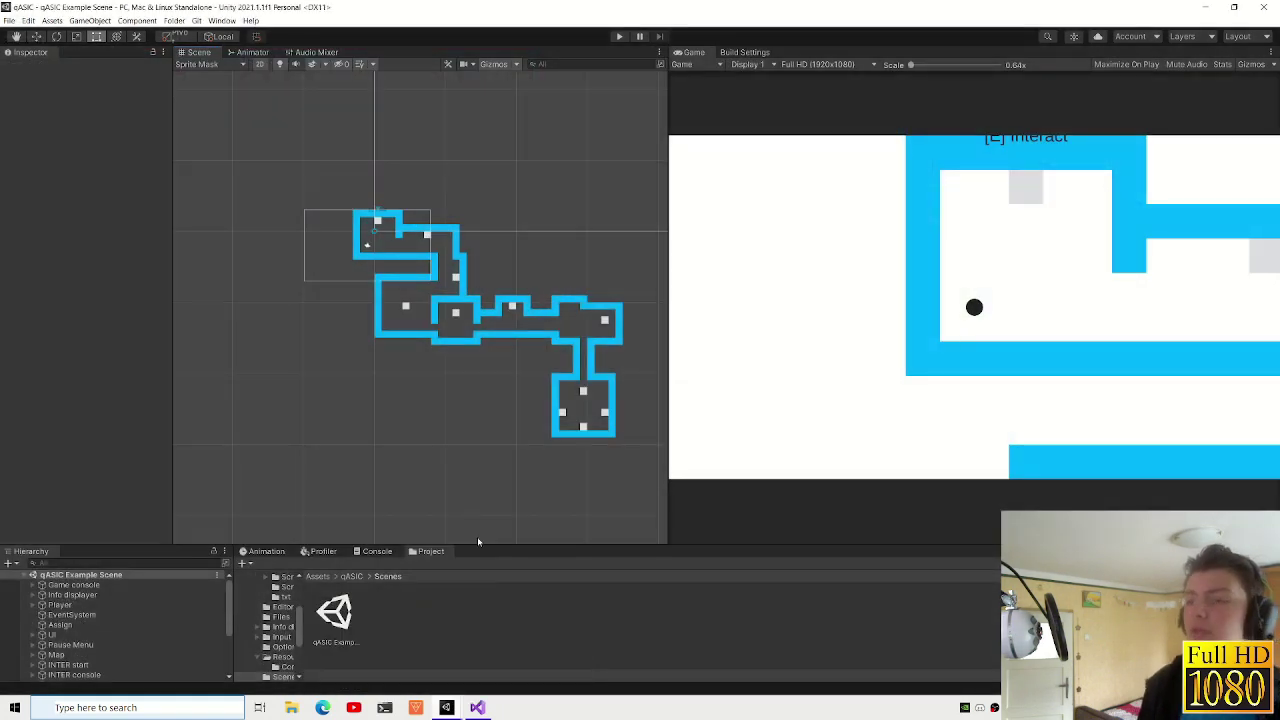
scroll(406, 213, up, 5)
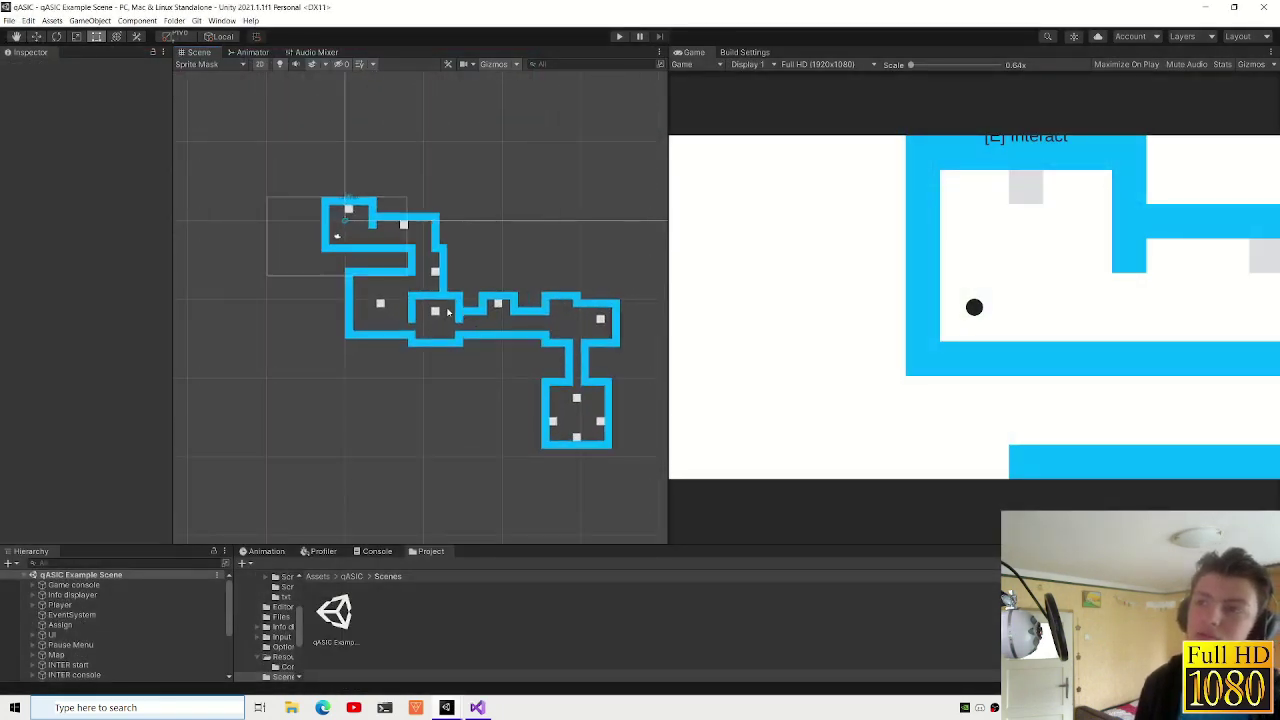
scroll(230, 140, down, 1)
scroll(300, 150, down, 1)
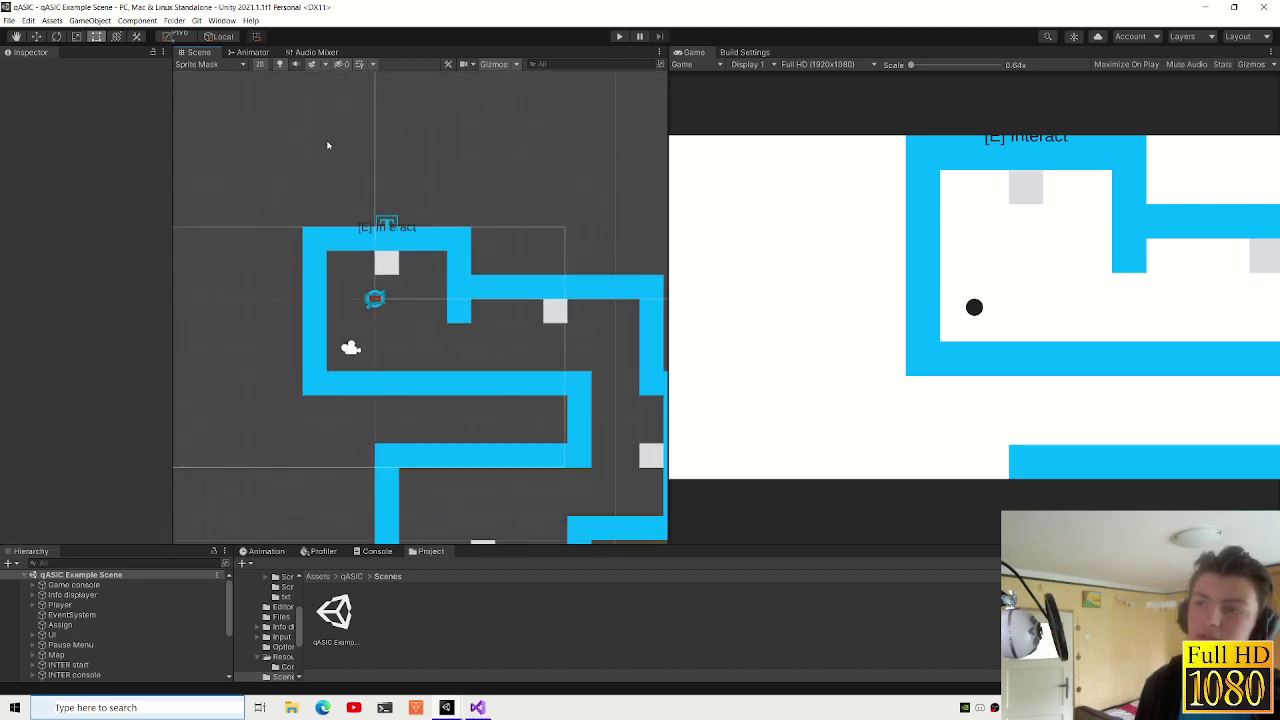
scroll(310, 148, down, 2)
scroll(295, 147, down, 1)
scroll(295, 152, up, 1)
scroll(288, 195, up, 2)
- Select the top-left room's objects and the Canvas, then clear the selection again
mouse_move(271, 172)
mouse_down()
mouse_move(449, 327)
mouse_move(285, 326)
mouse_up()
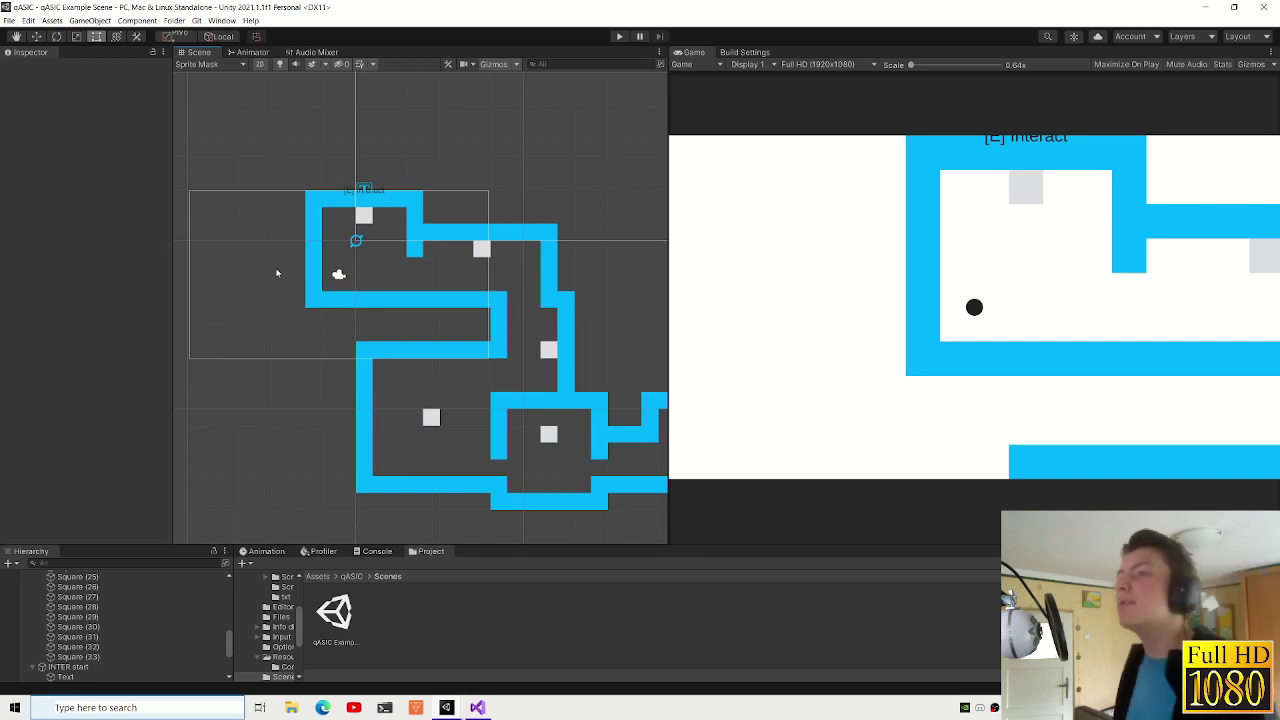
drag(307, 191, 367, 318)
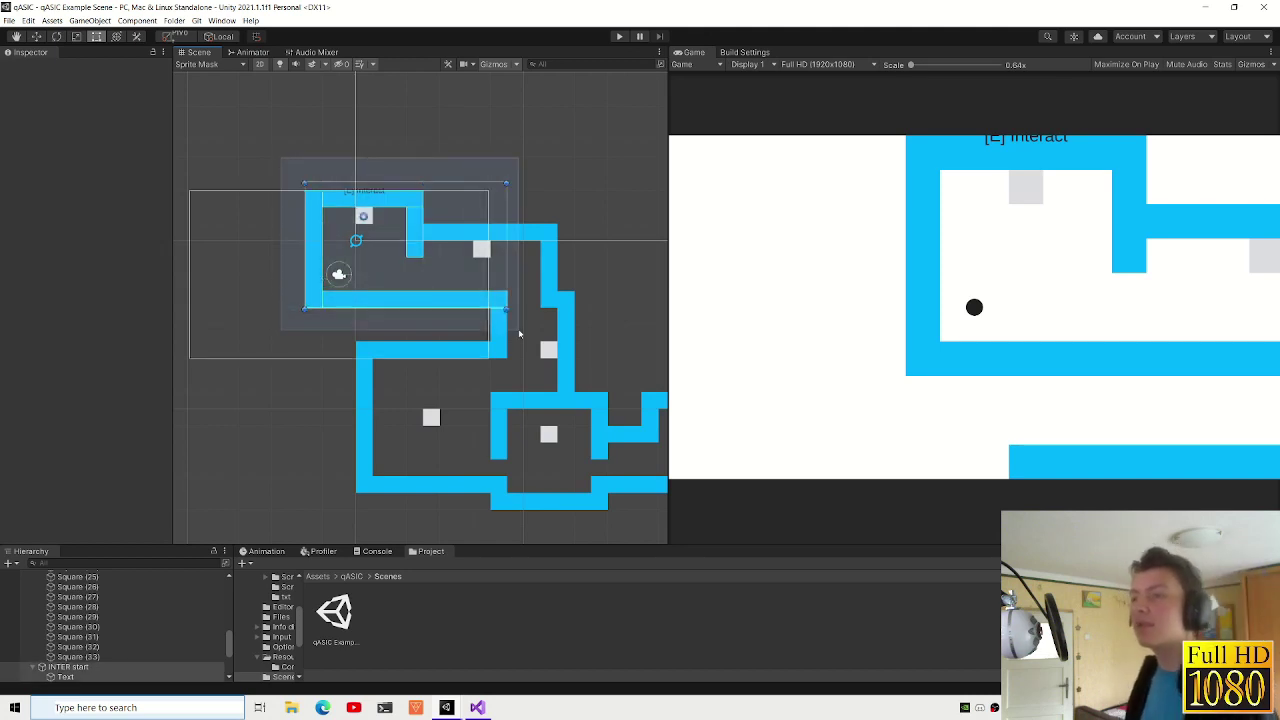
click(496, 159)
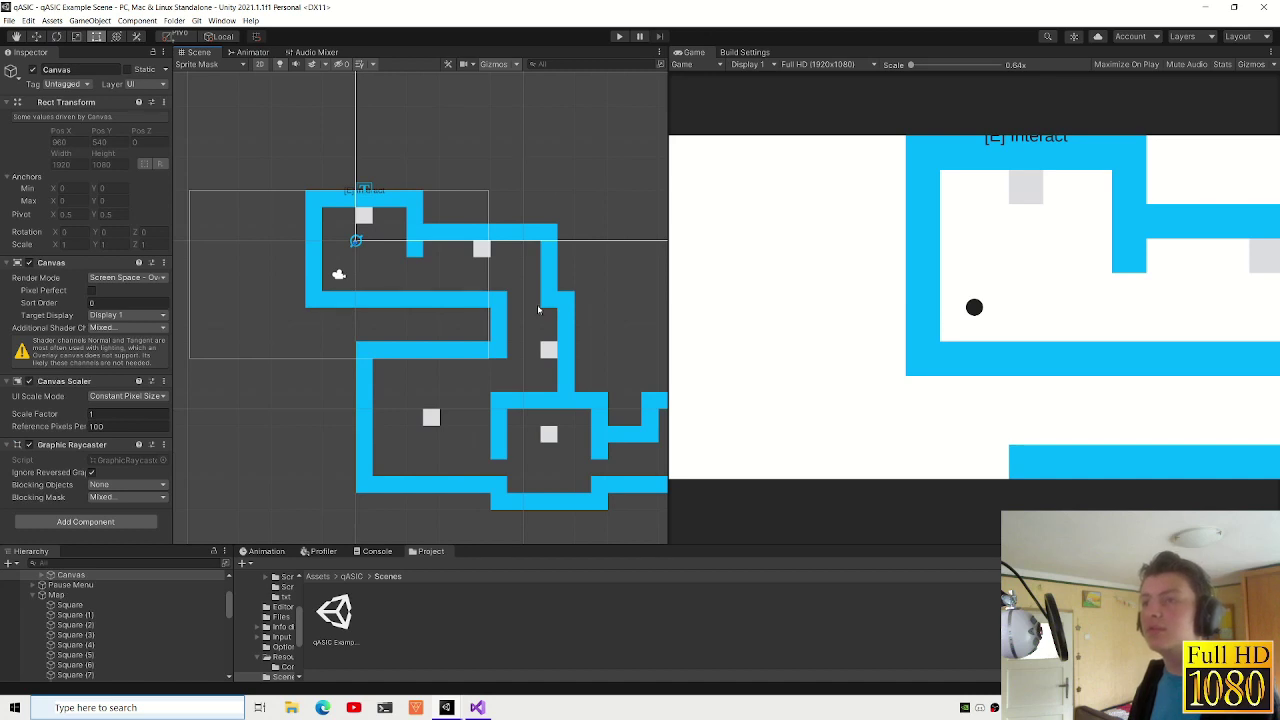
click(593, 290)
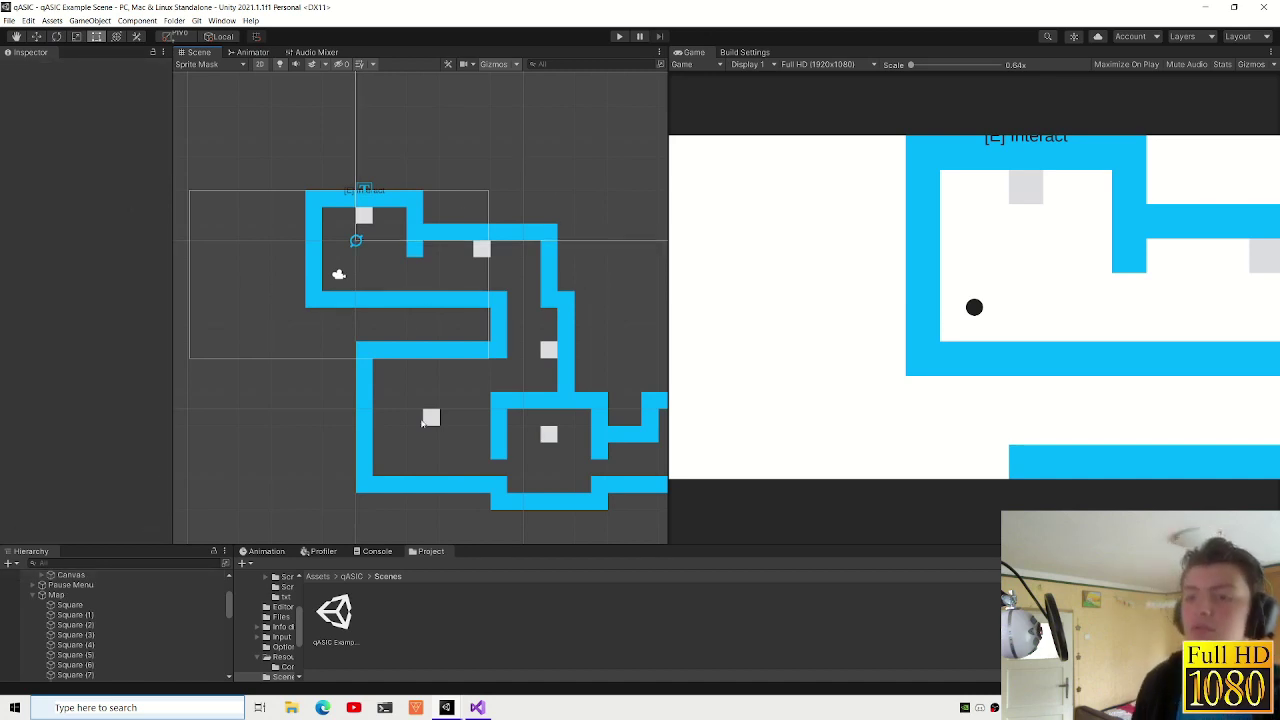
drag(290, 185, 214, 280)
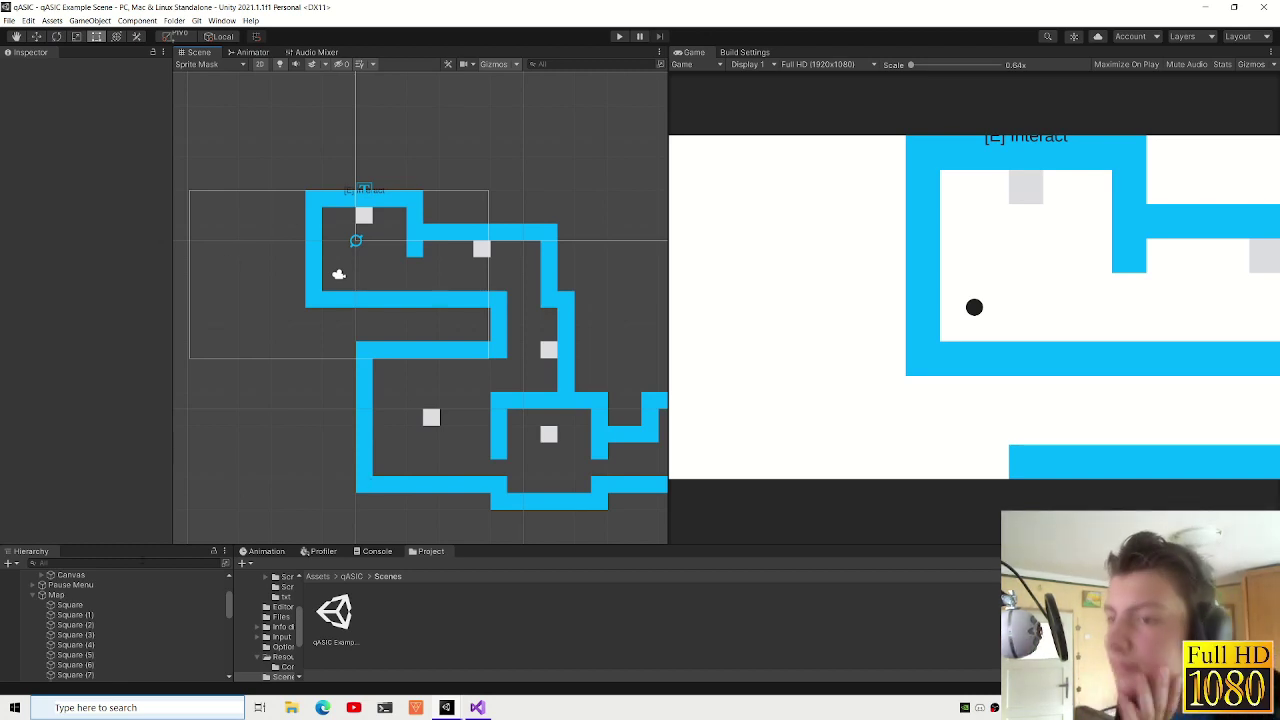
- Collapse the Map object's children and enlarge the lower panels
click(33, 595)
scroll(36, 605, up, 5)
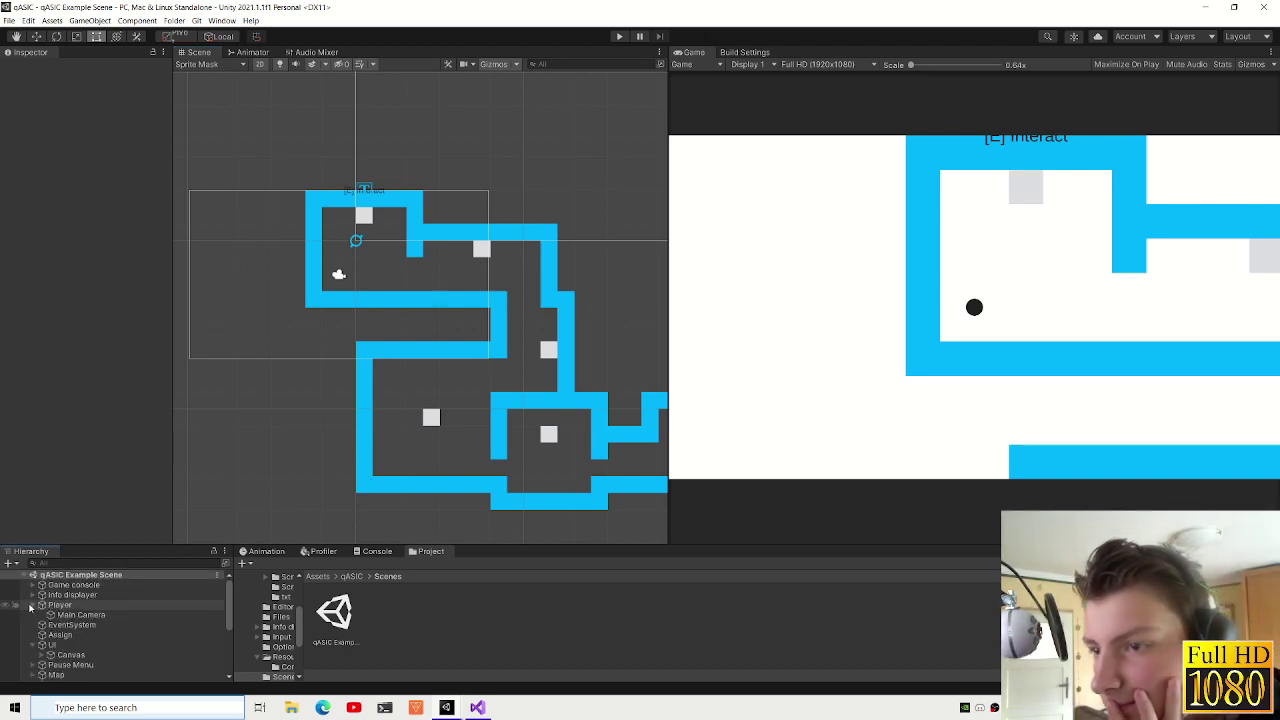
drag(225, 543, 225, 455)
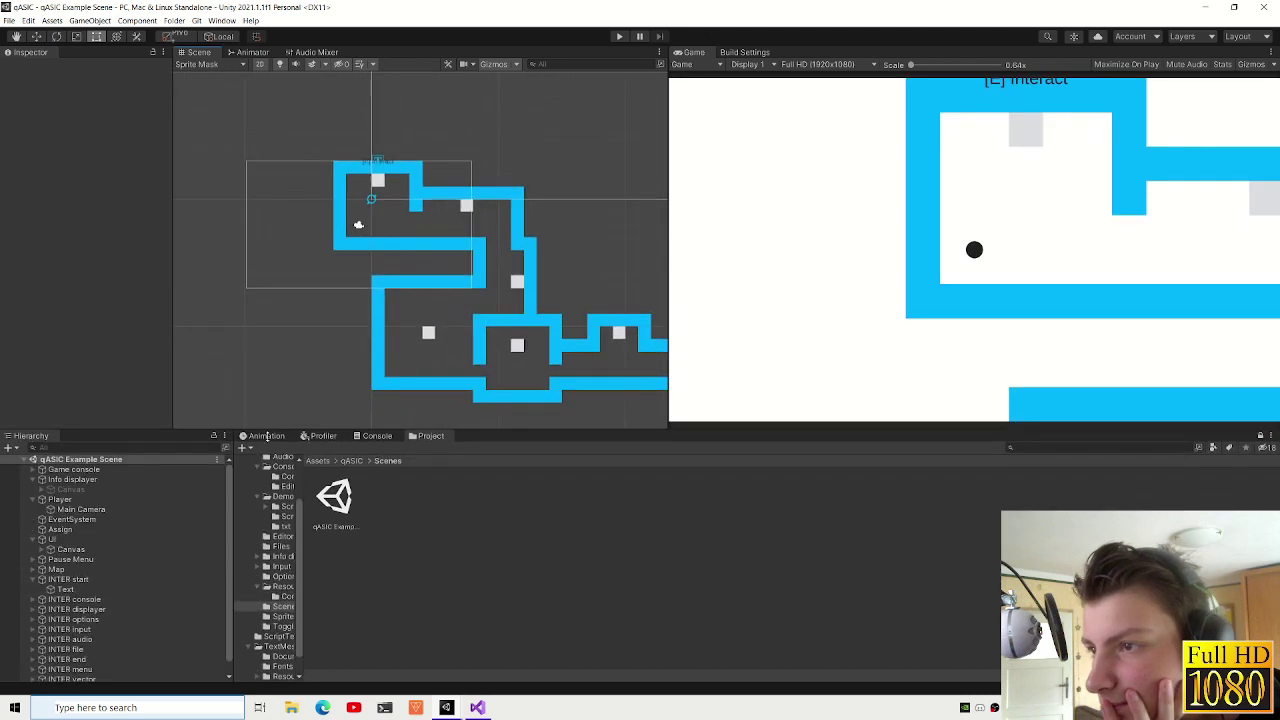
drag(173, 423, 231, 423)
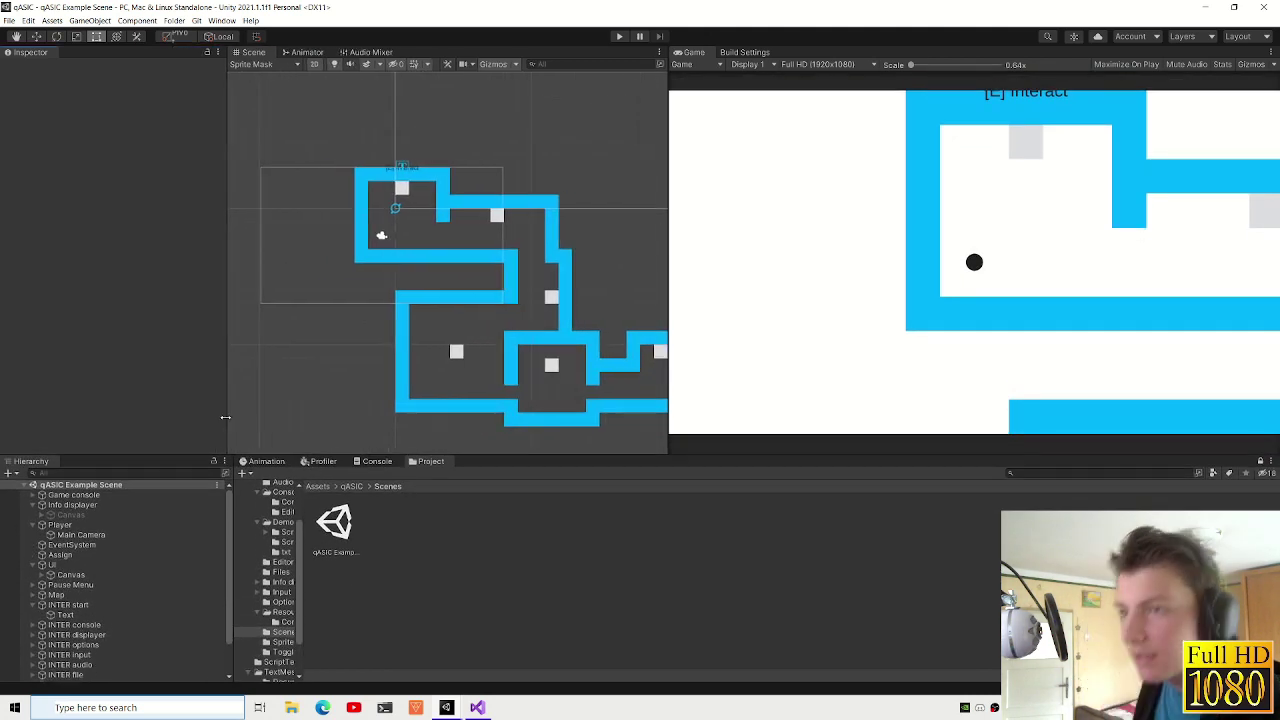
- Collapse Player, UI, INTER start and Info displayer, make the lower panels taller, and deselect
click(55, 525)
click(33, 525)
click(33, 555)
click(33, 585)
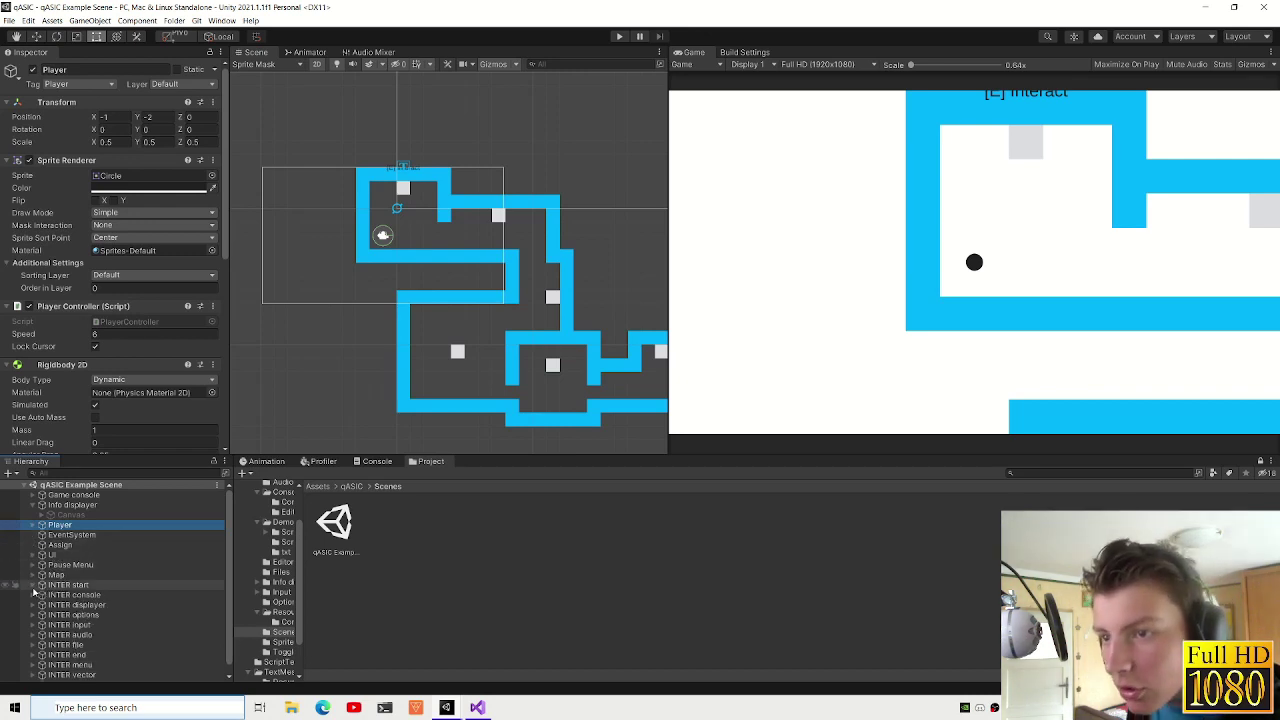
click(33, 505)
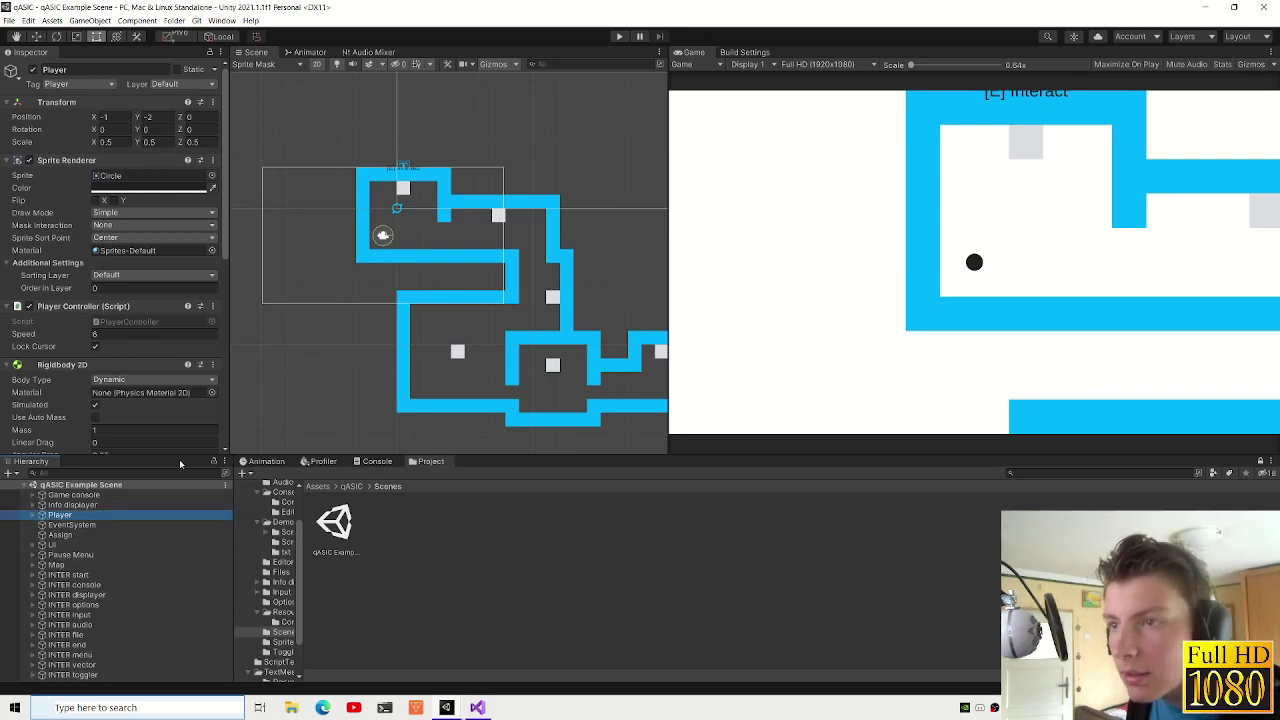
drag(179, 456, 179, 421)
click(122, 650)
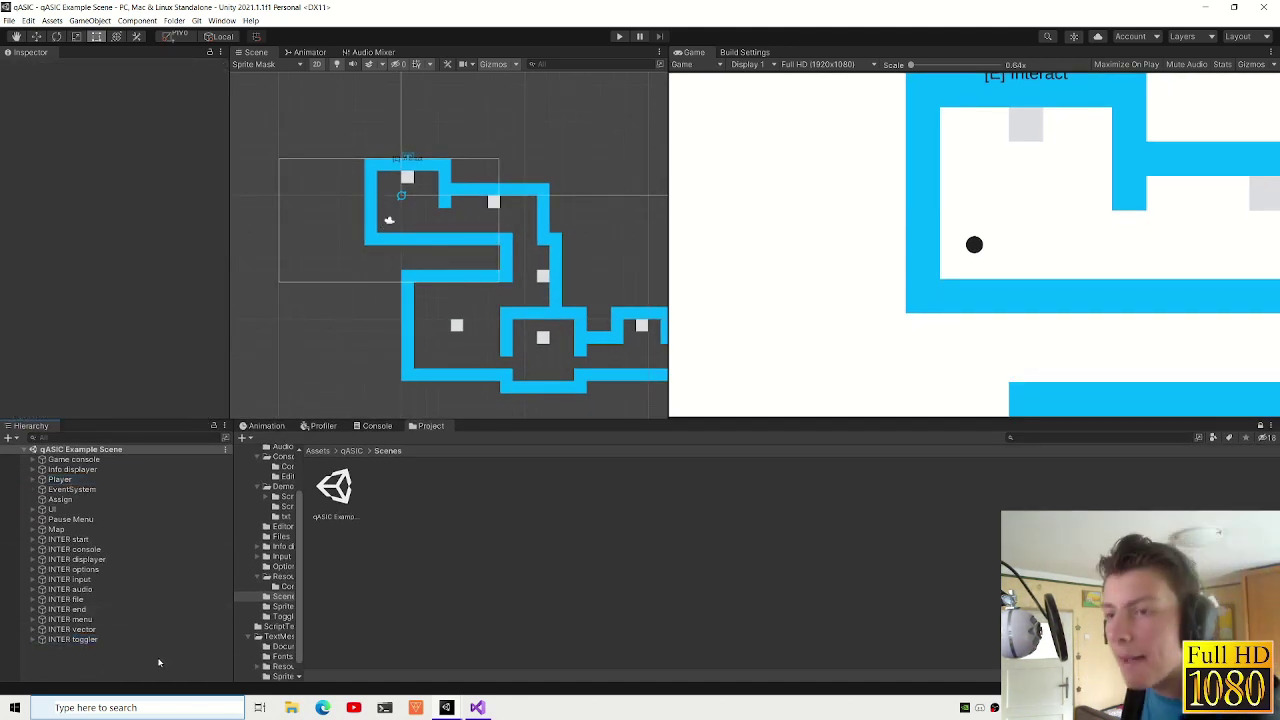
- Create an empty object named 'Color zones controller' at position 0, 0, 0
right_click(145, 665)
click(243, 548)
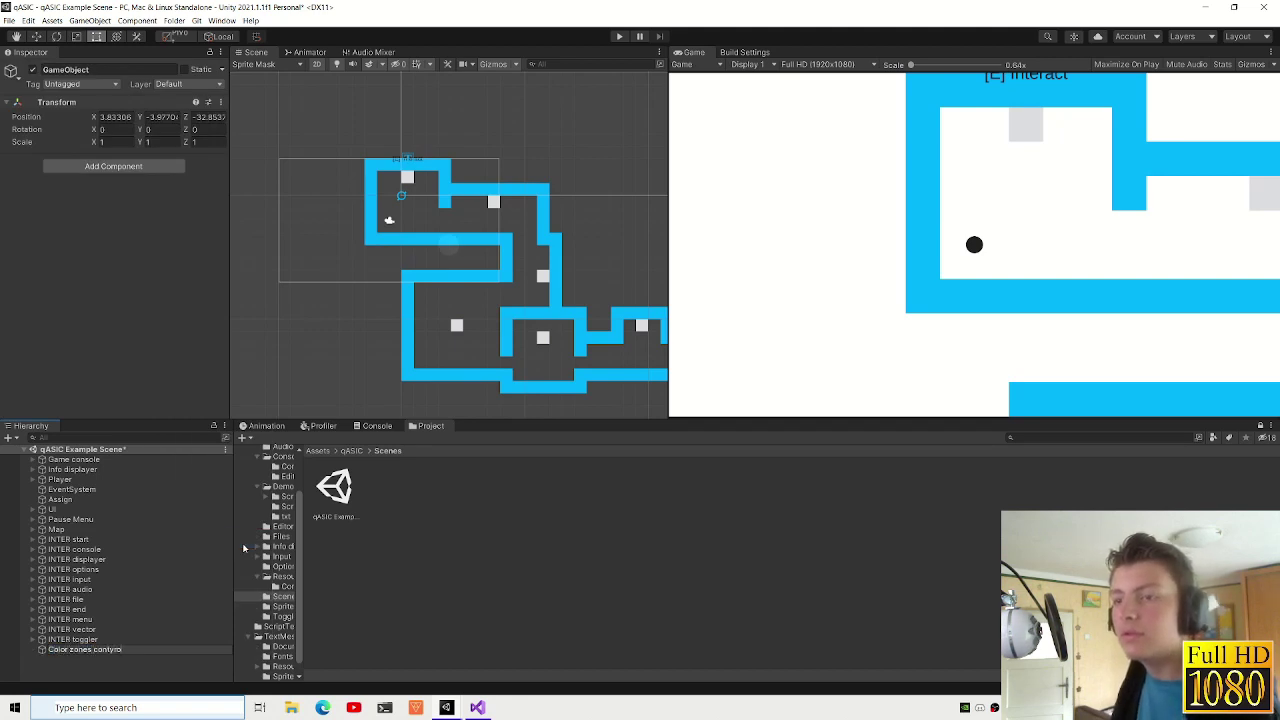
text(r)
key(Return)
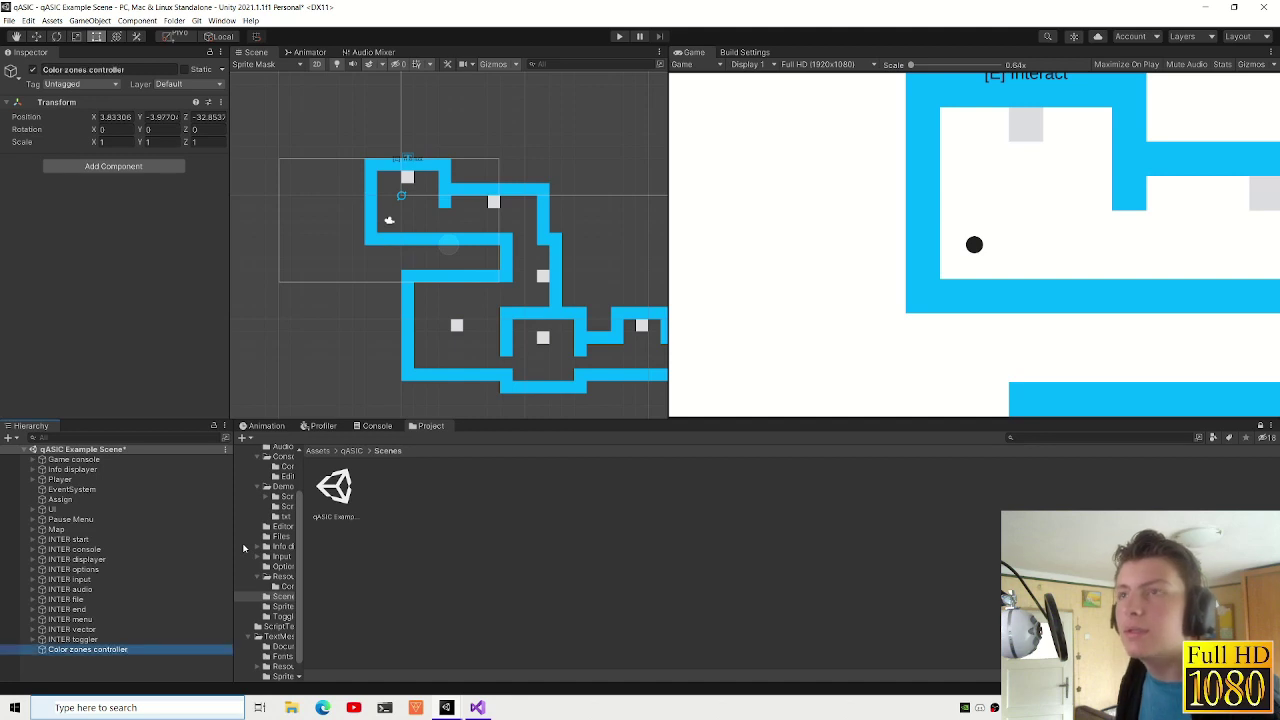
click(115, 117)
text(0)
key(Tab)
text(0)
key(Tab)
text(0)
- Pan and zoom the maze view, then reselect Color zones controller in the Hierarchy
scroll(356, 248, up, 3)
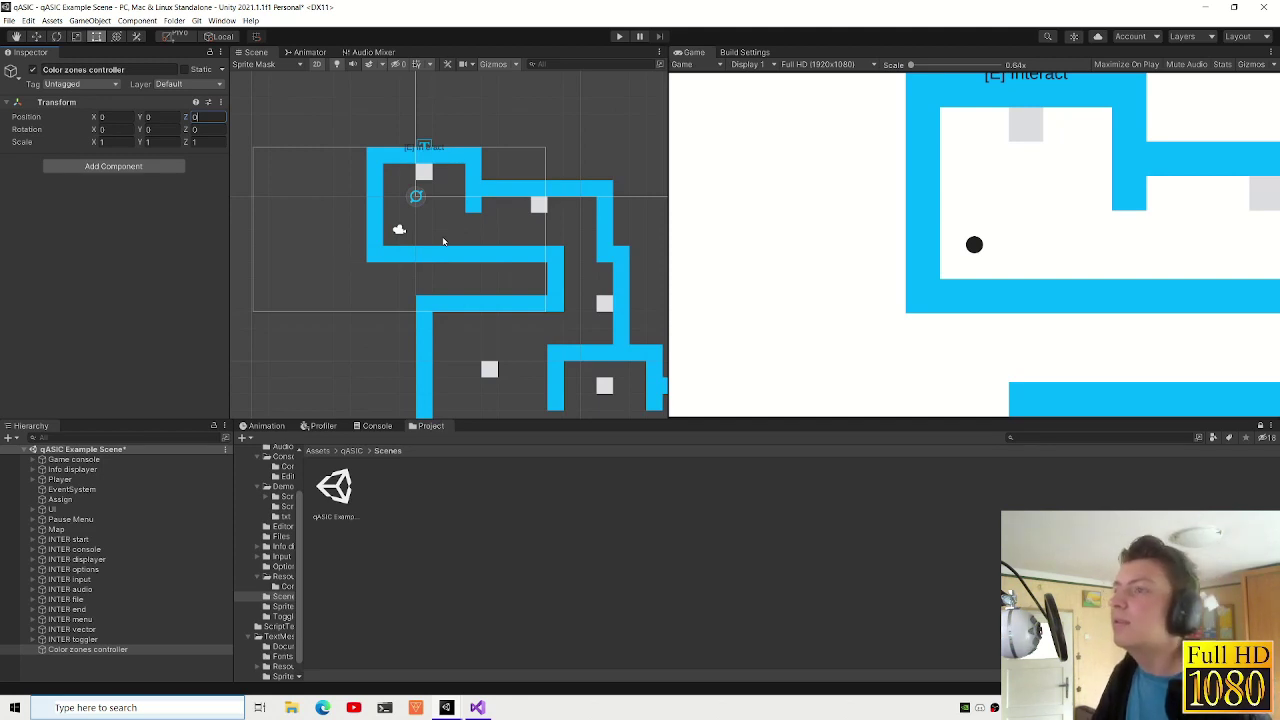
middle_drag(443, 241, 303, 418)
scroll(400, 189, down, 5)
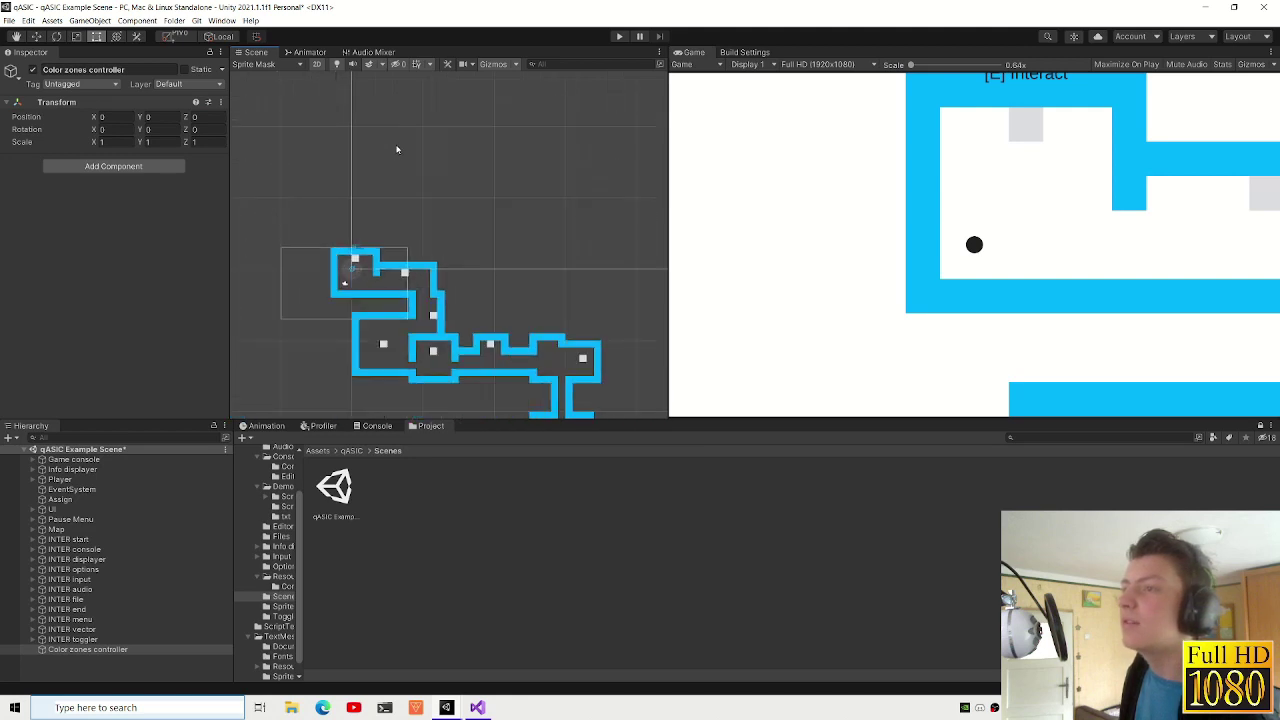
scroll(503, 340, up, 2)
drag(503, 339, 337, 224)
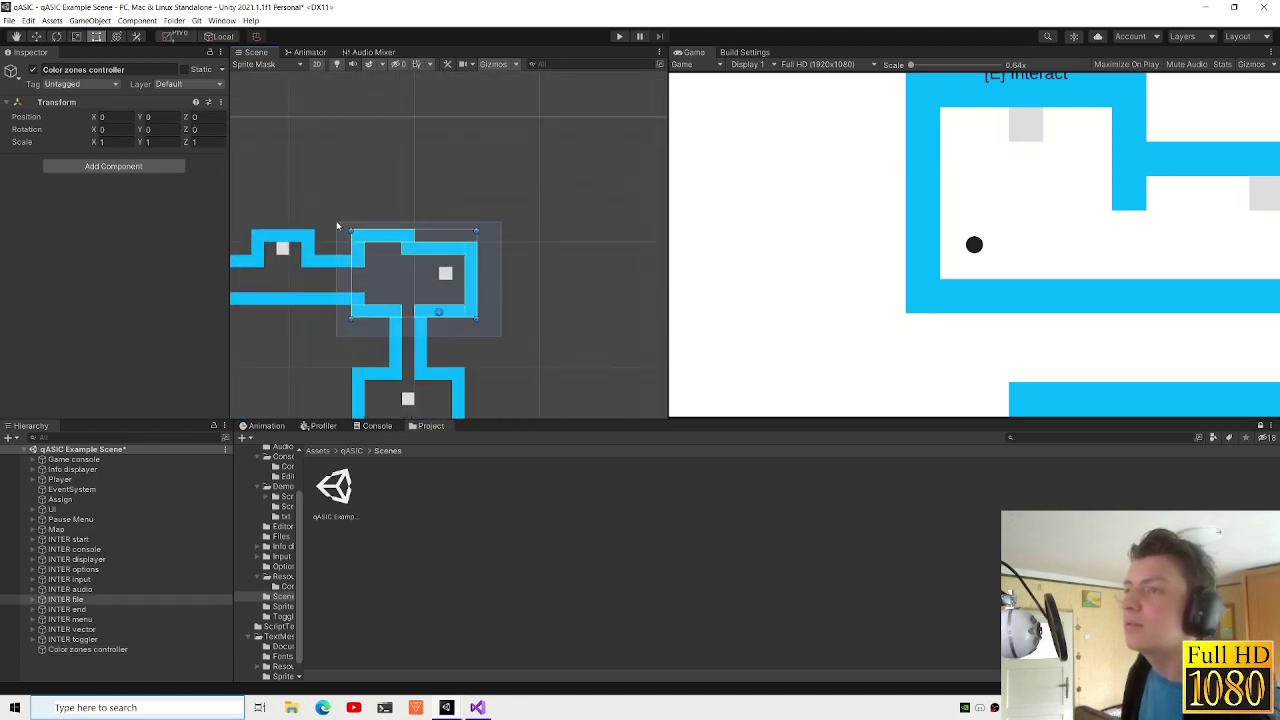
middle_drag(651, 341, 421, 331)
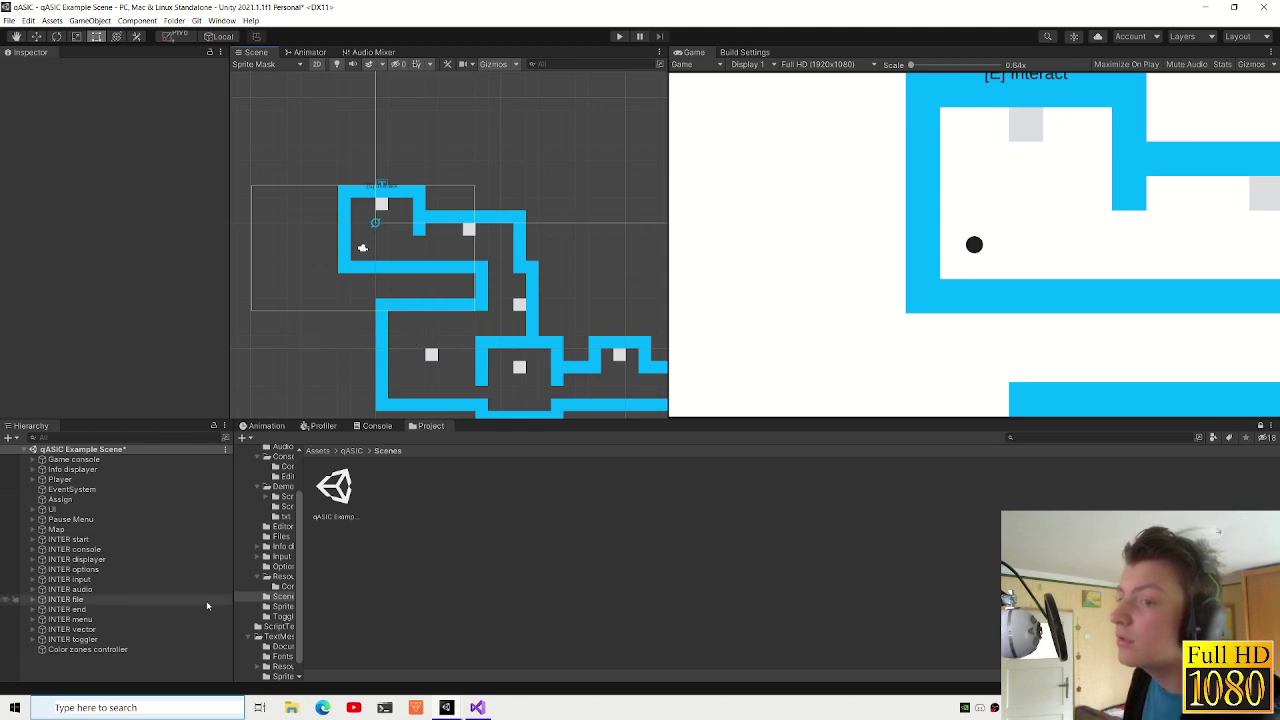
click(112, 652)
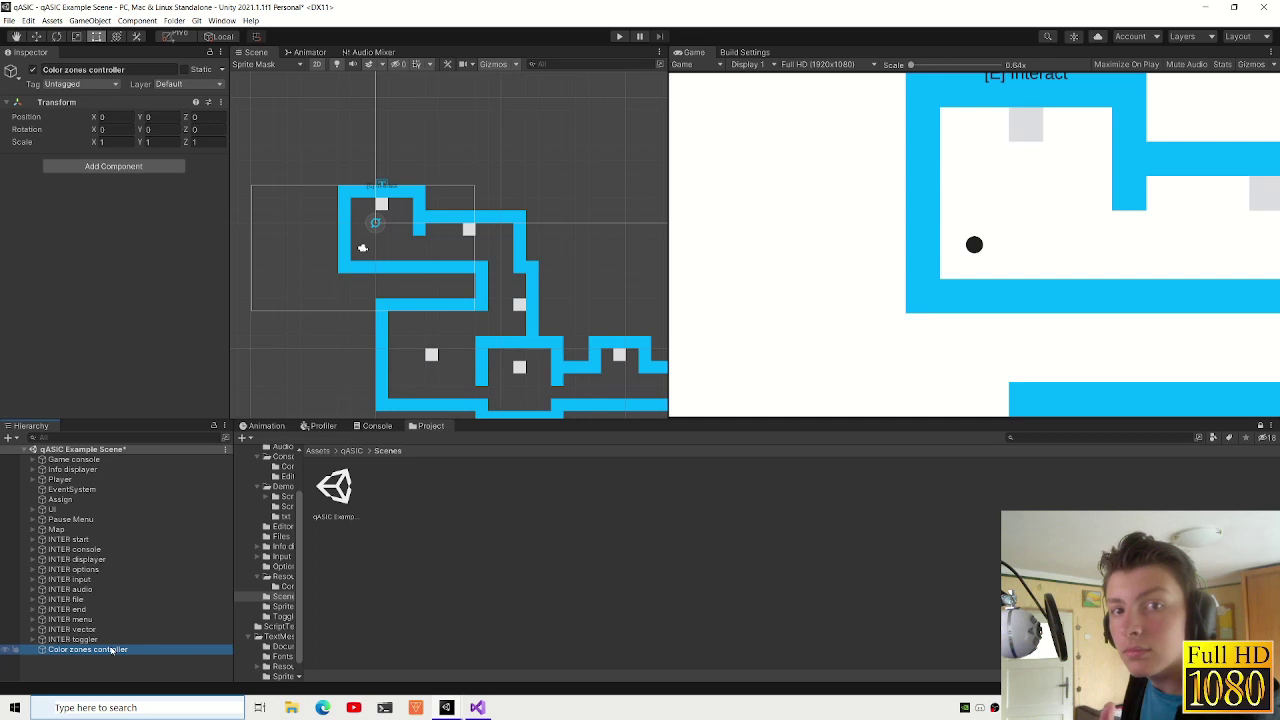
- Create a C# script named ColorZoneController in Assets/qASIC/Demo/Scripts and select it
click(340, 451)
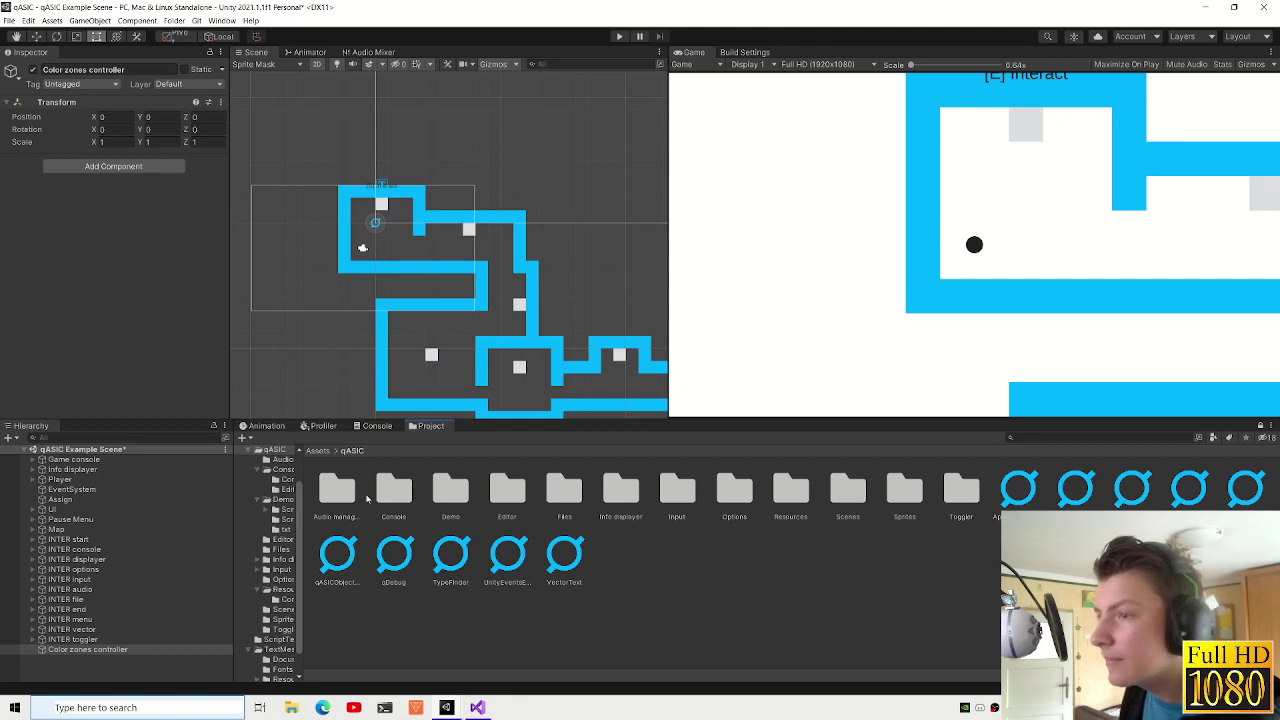
double_click(445, 495)
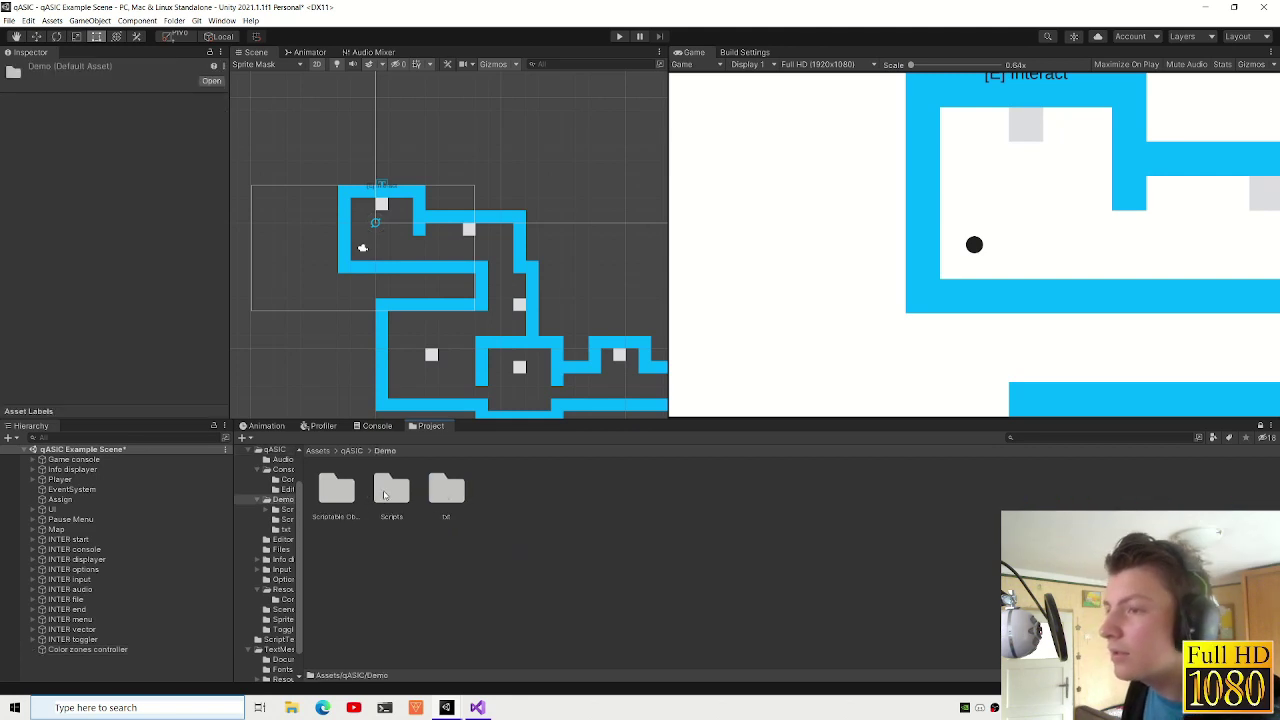
double_click(385, 495)
right_click(444, 565)
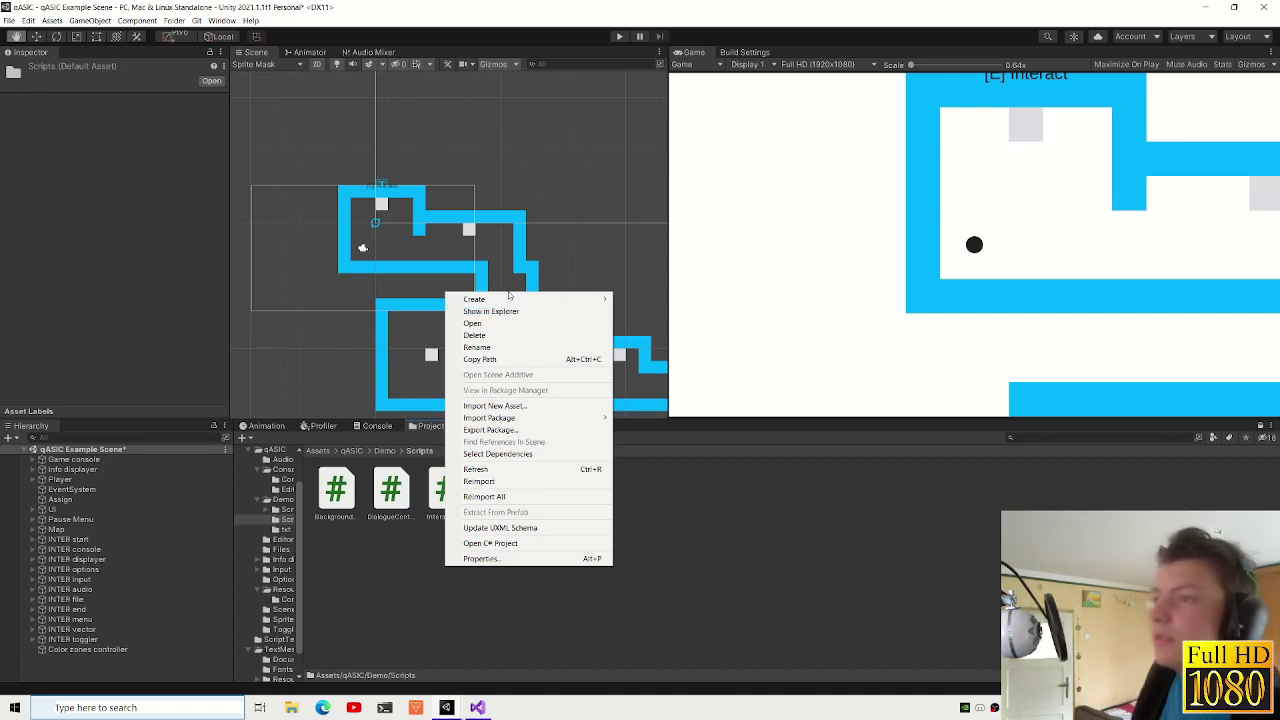
mouse_move(509, 298)
click(647, 276)
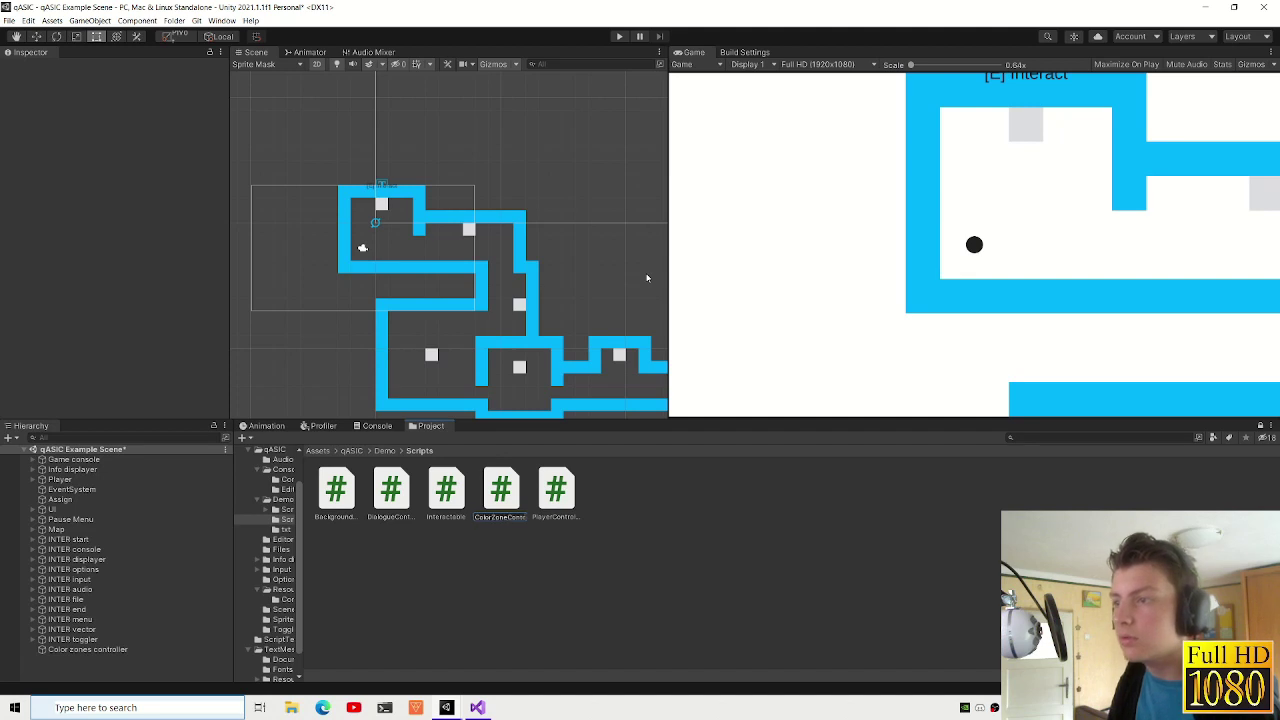
key(Return)
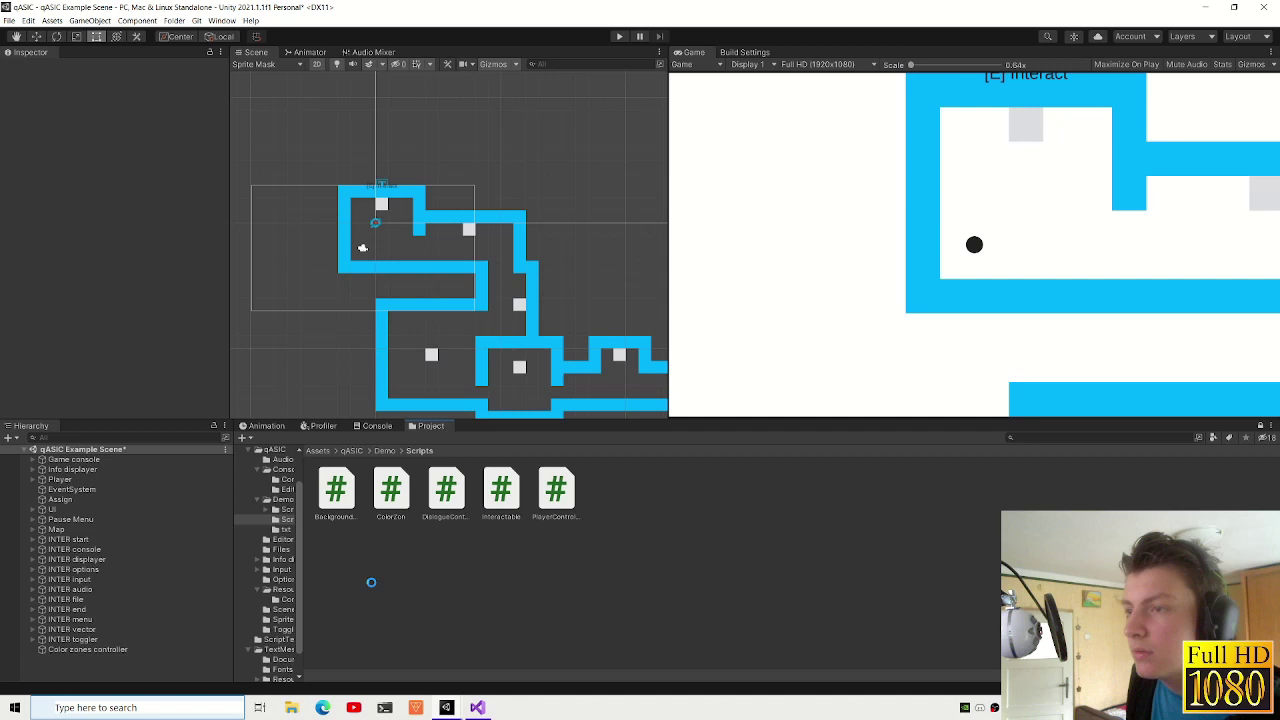
click(394, 500)
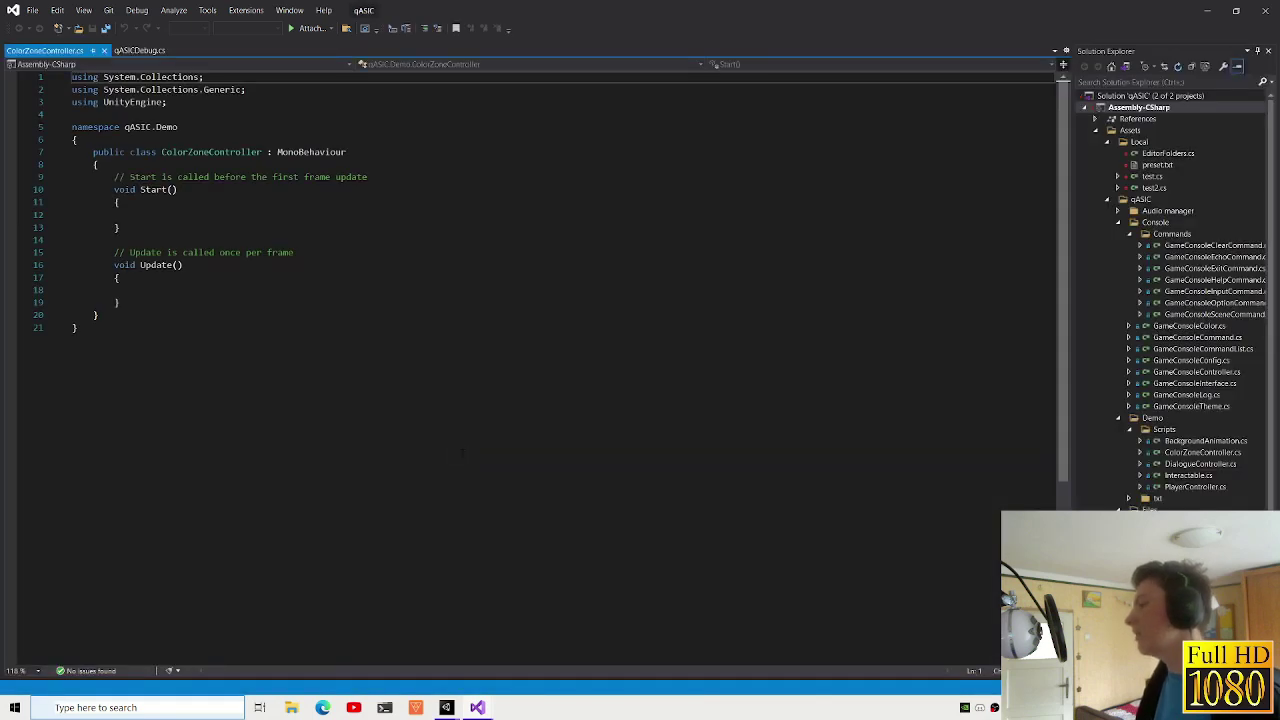
- Rename the ColorZoneController class to ColorZoneManager
click(351, 130)
click(210, 162)
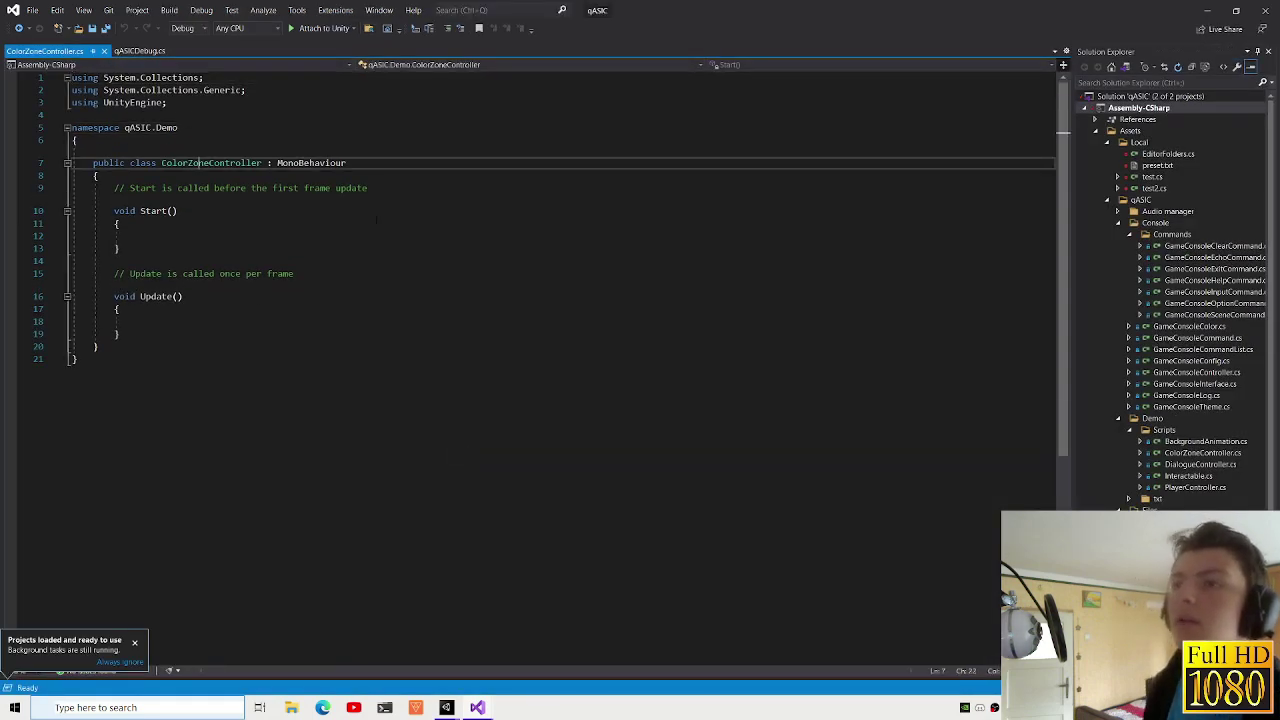
key(ctrl+r)
key(ctrl+r)
text(ColorZonMana)
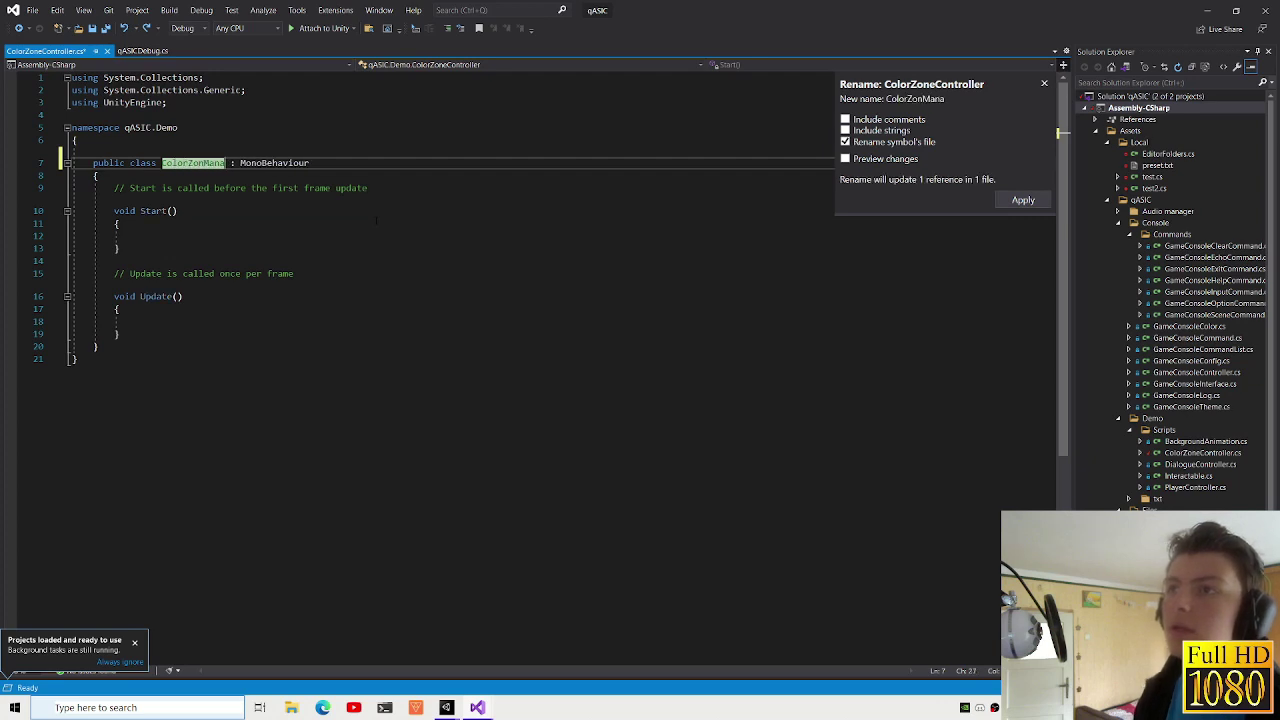
key(BackSpace)
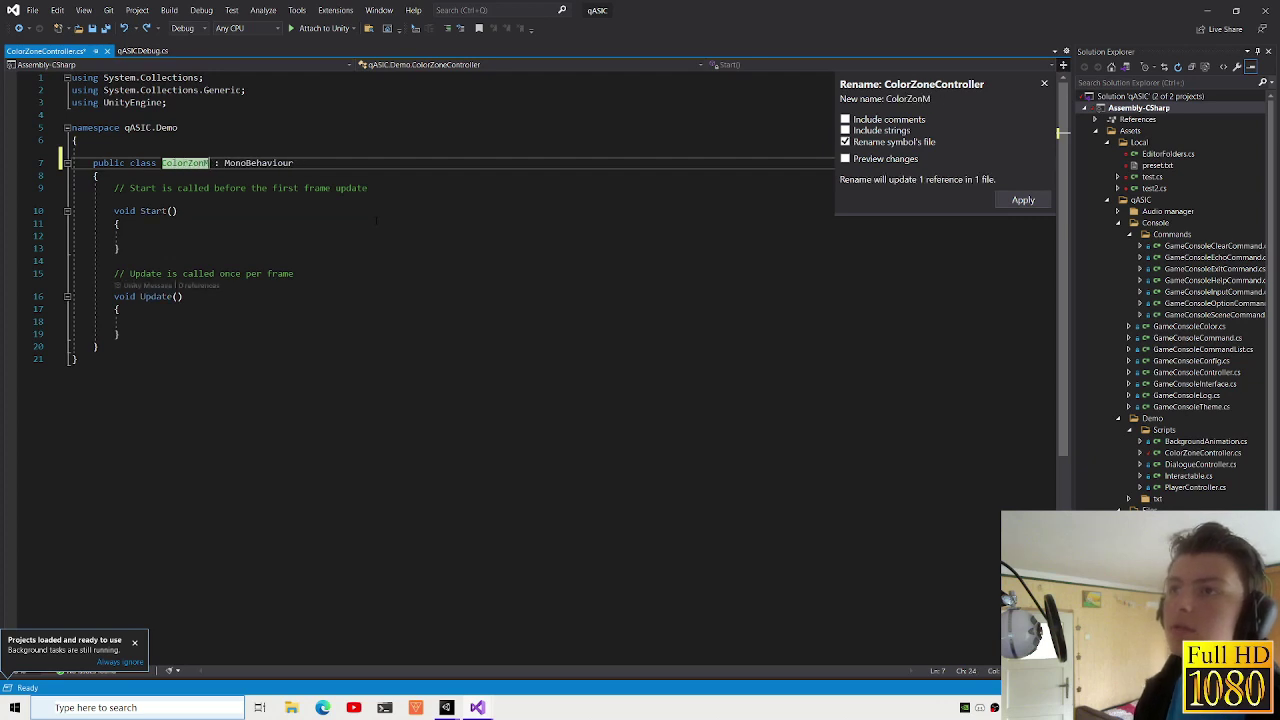
text(eManager)
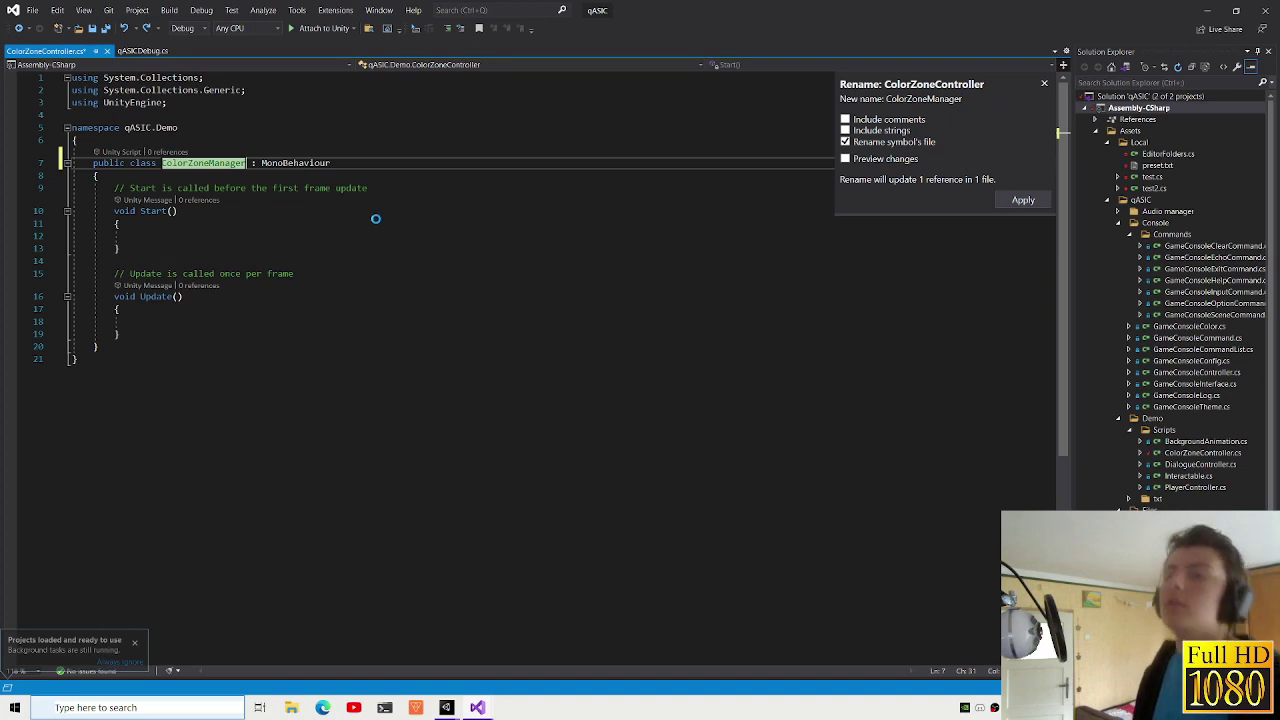
key(Return)
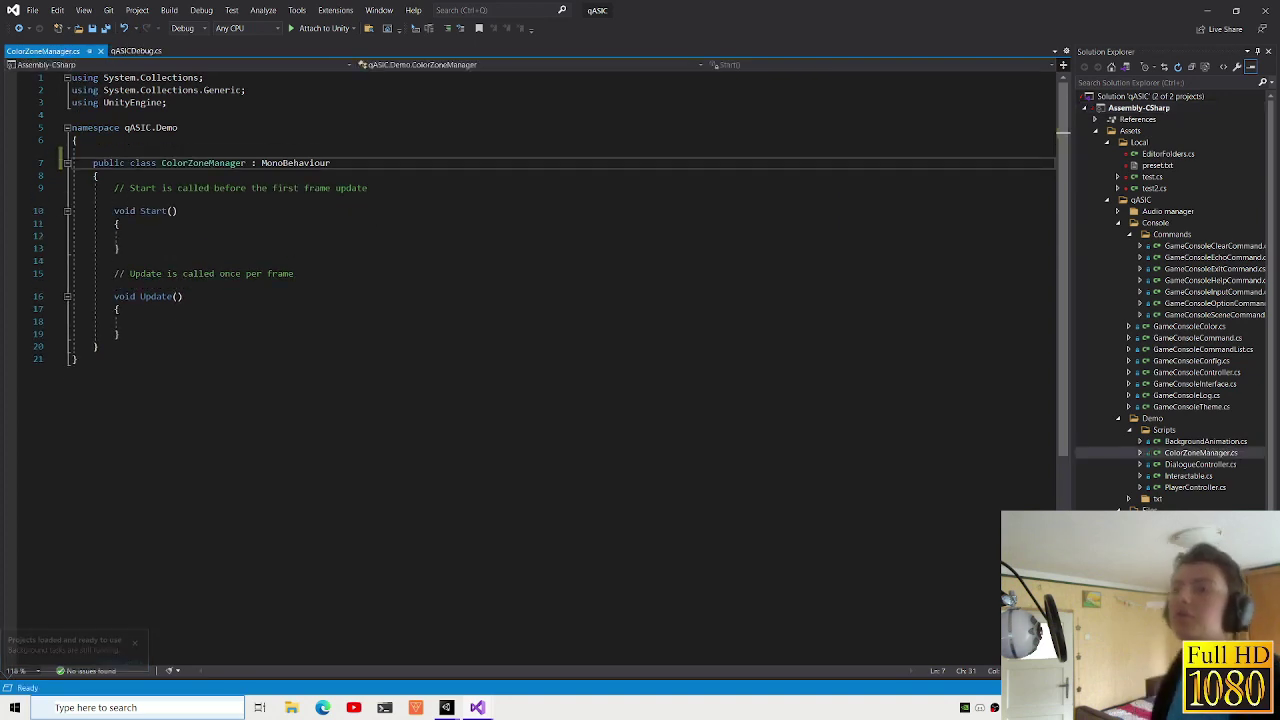
- Dismiss a second rename and select the Start and Update methods
key(ctrl+r)
key(ctrl+r)
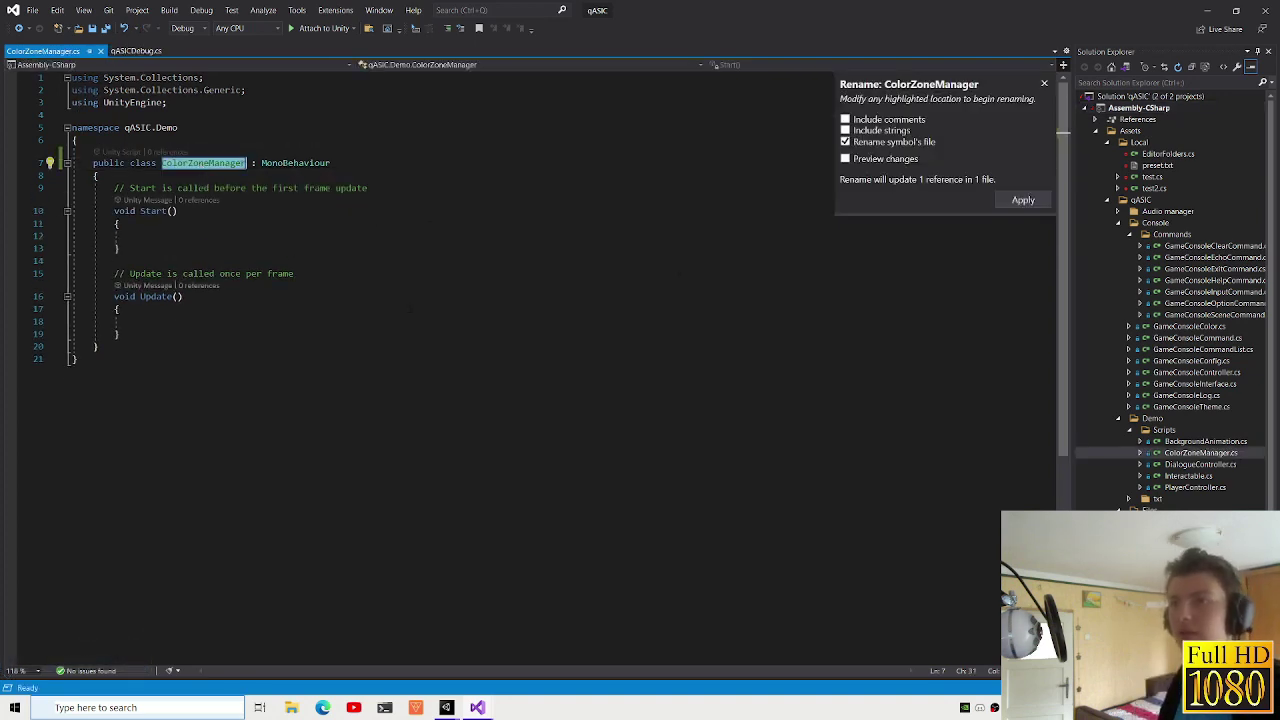
click(1044, 84)
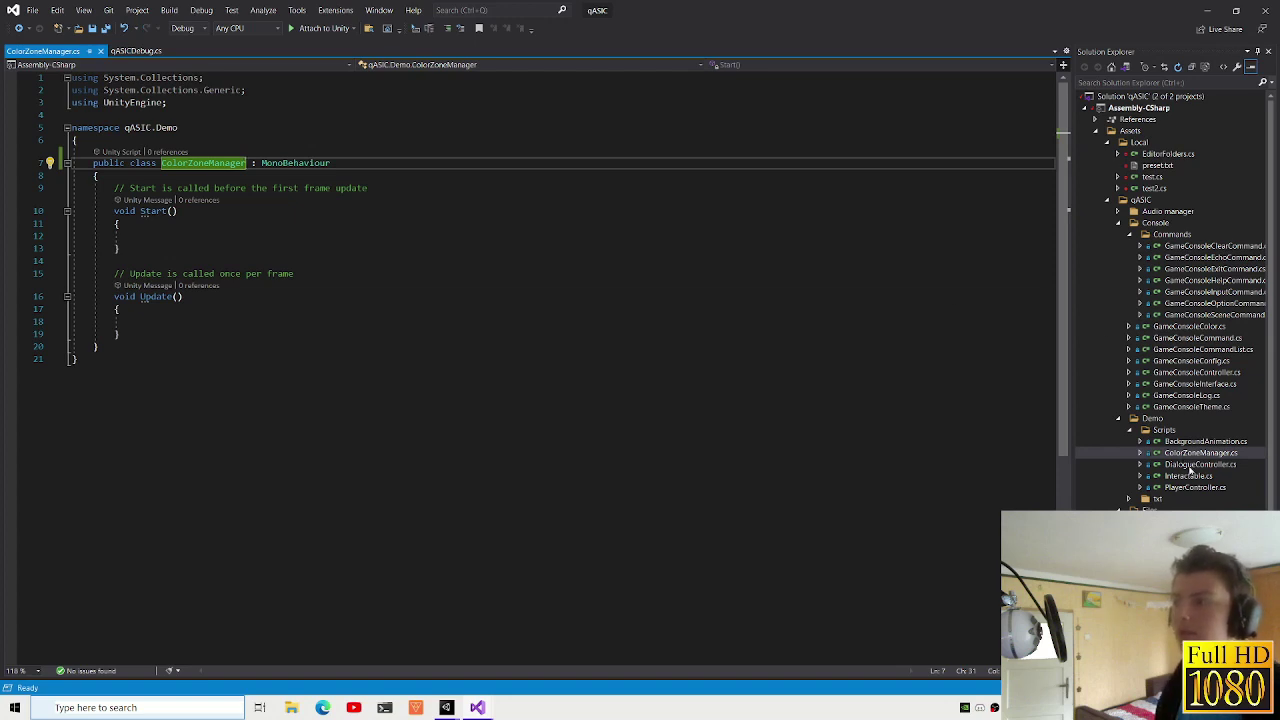
drag(120, 334, 114, 188)
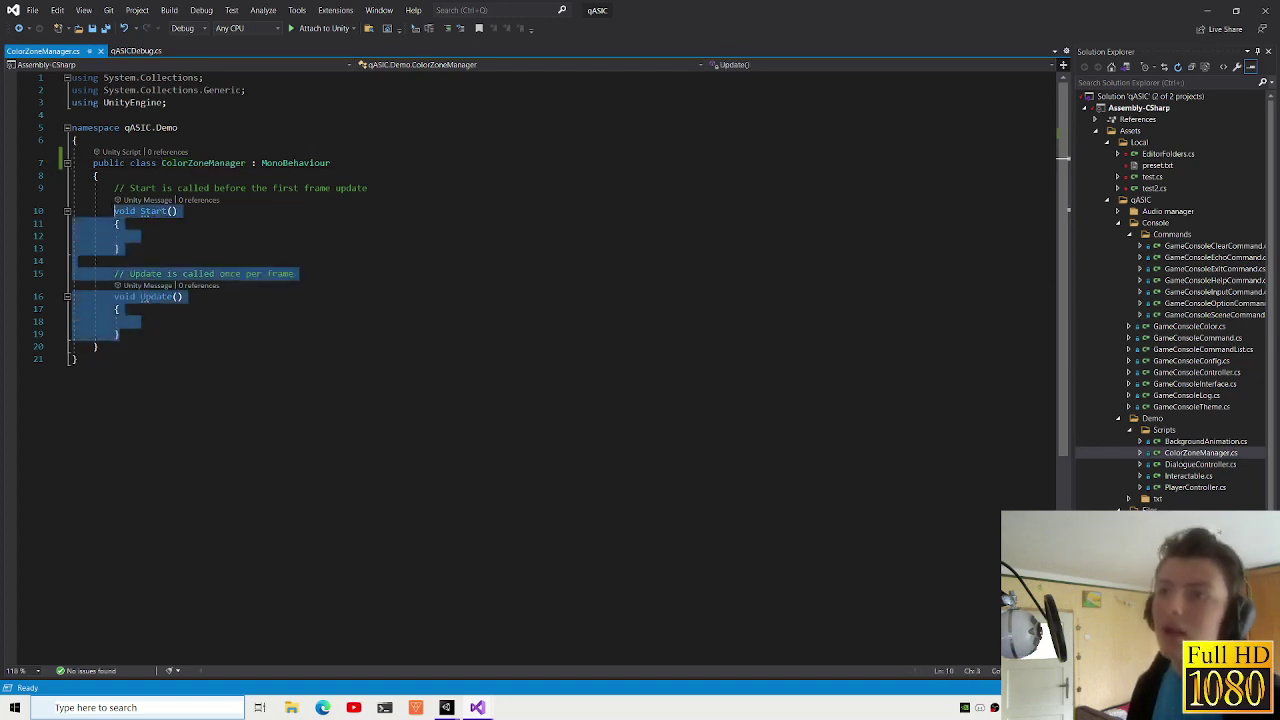
- Delete the Start and Update methods and declare a nested public class ColorZone
key(Delete)
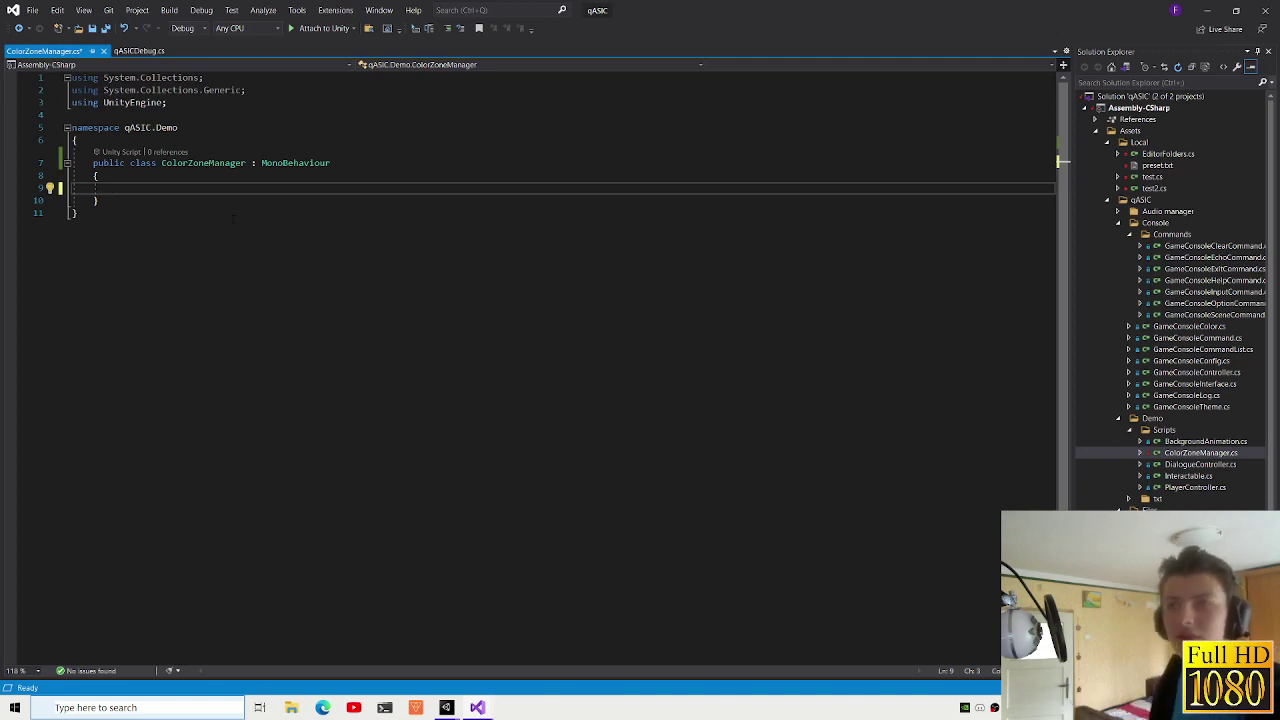
triple_click(207, 165)
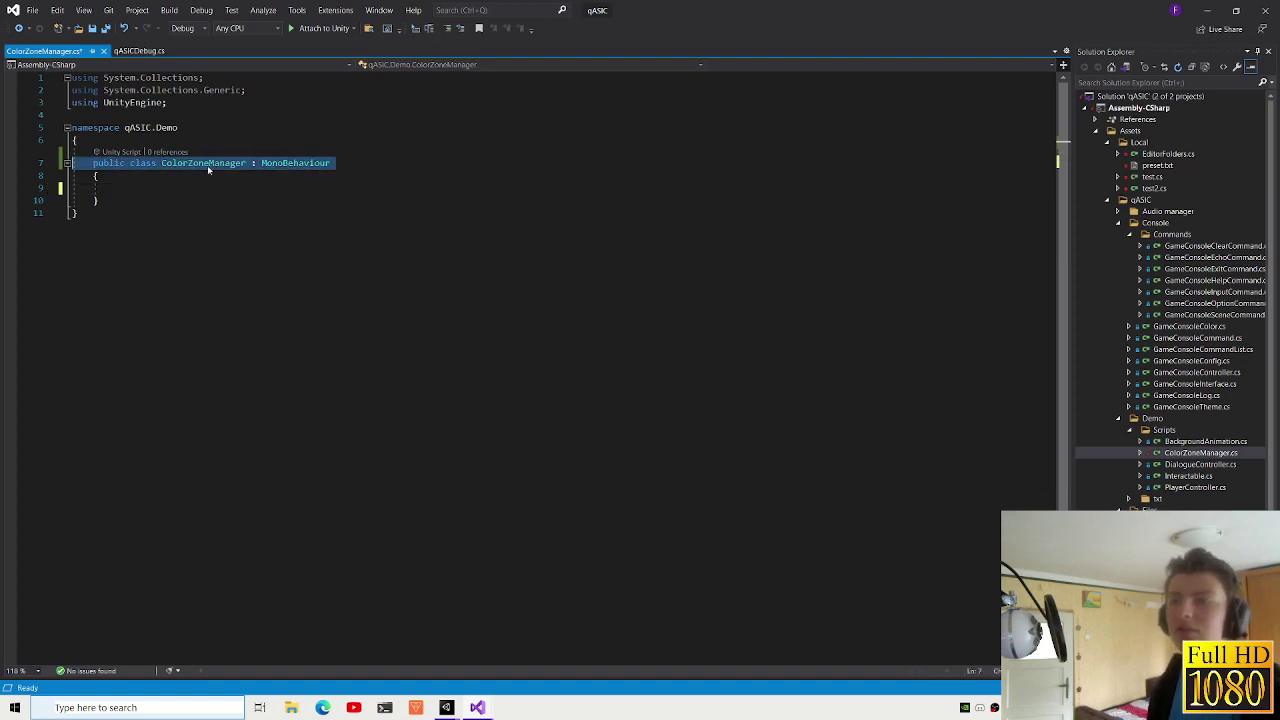
click(213, 190)
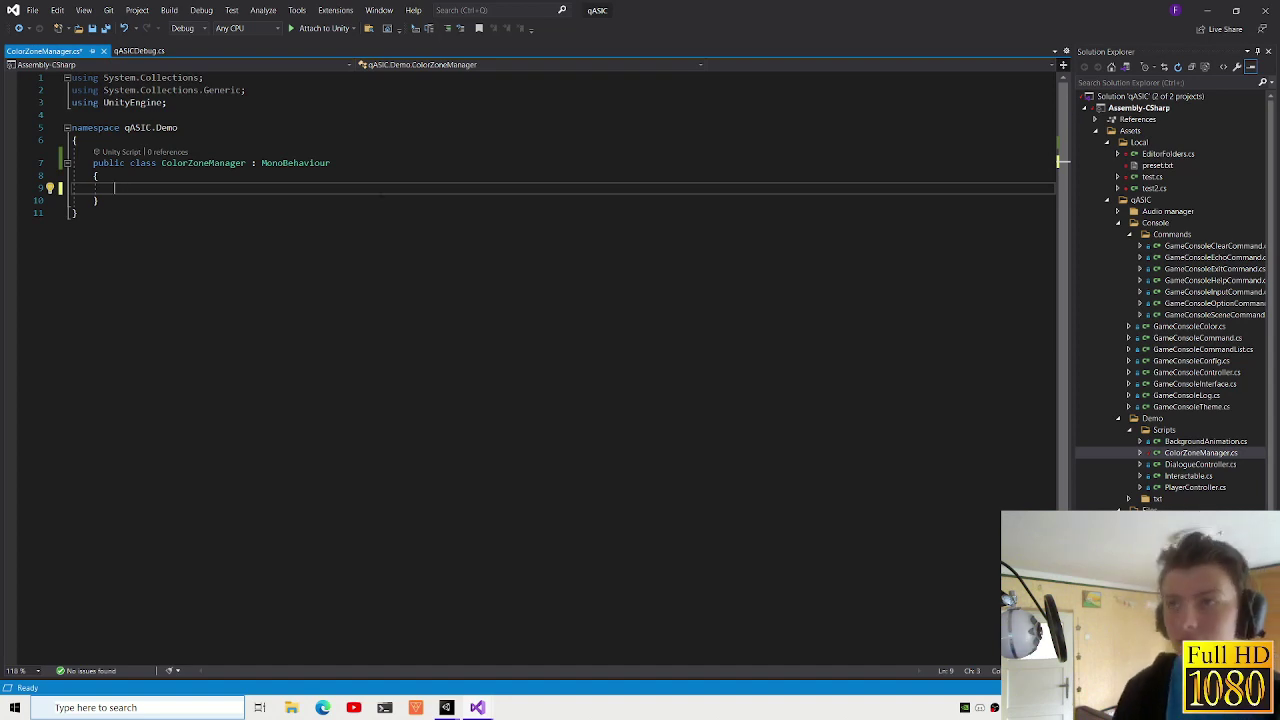
text(despac)
key(BackSpace)
key(BackSpace)
key(BackSpace)
key(BackSpace)
key(BackSpace)
key(BackSpace)
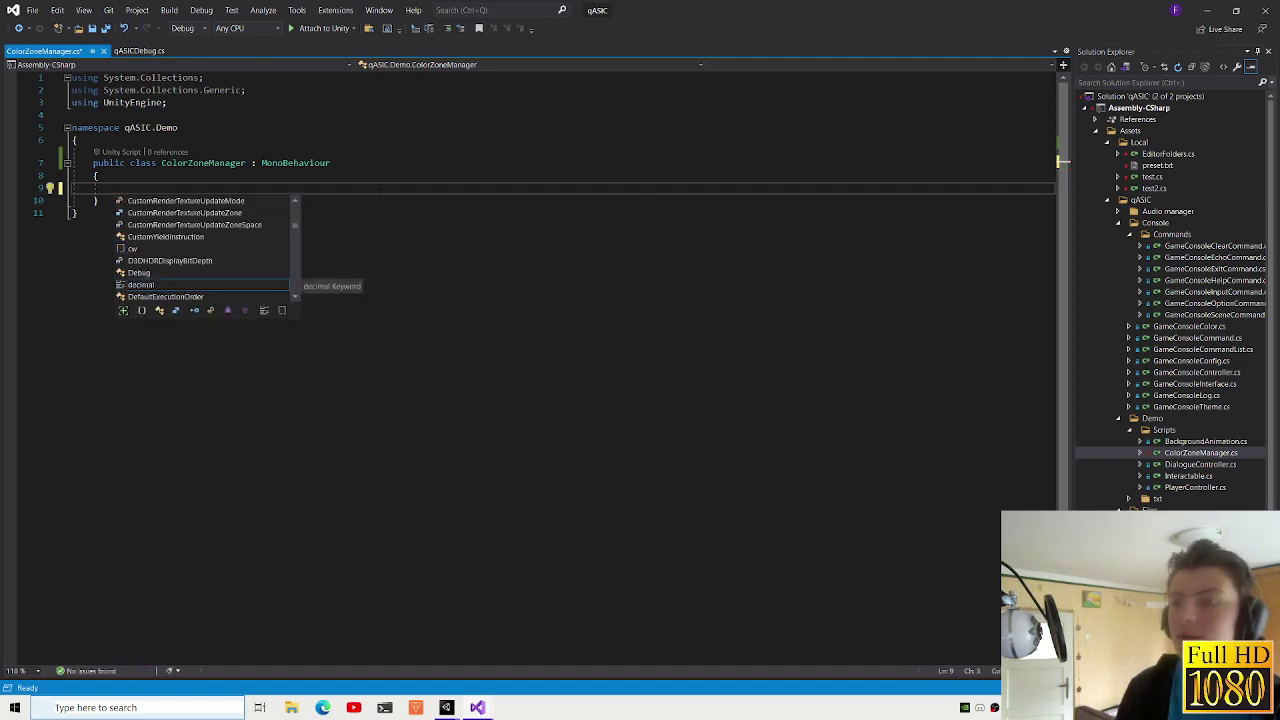
text(public class ColorZone)
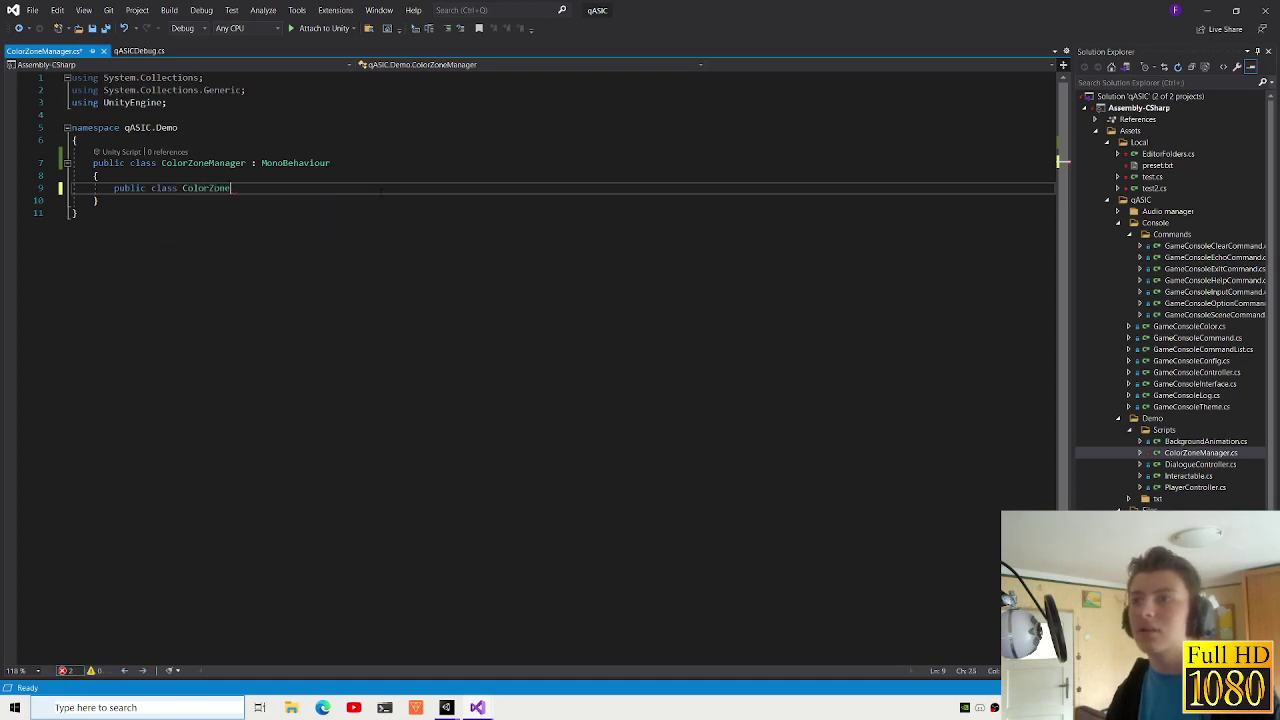
key(Return)
text({)
key(Return)
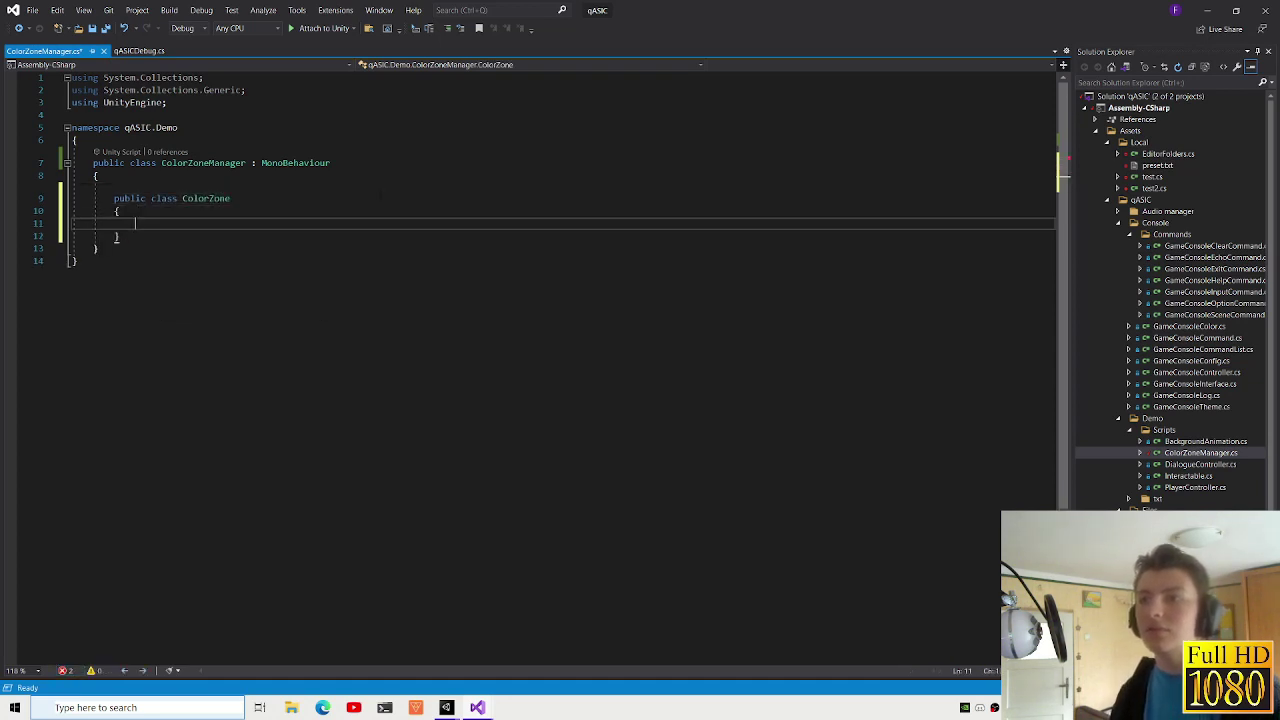
- Add public Color fields backgroundColorMain and backgroundColorSecondary to ColorZone
text(public )
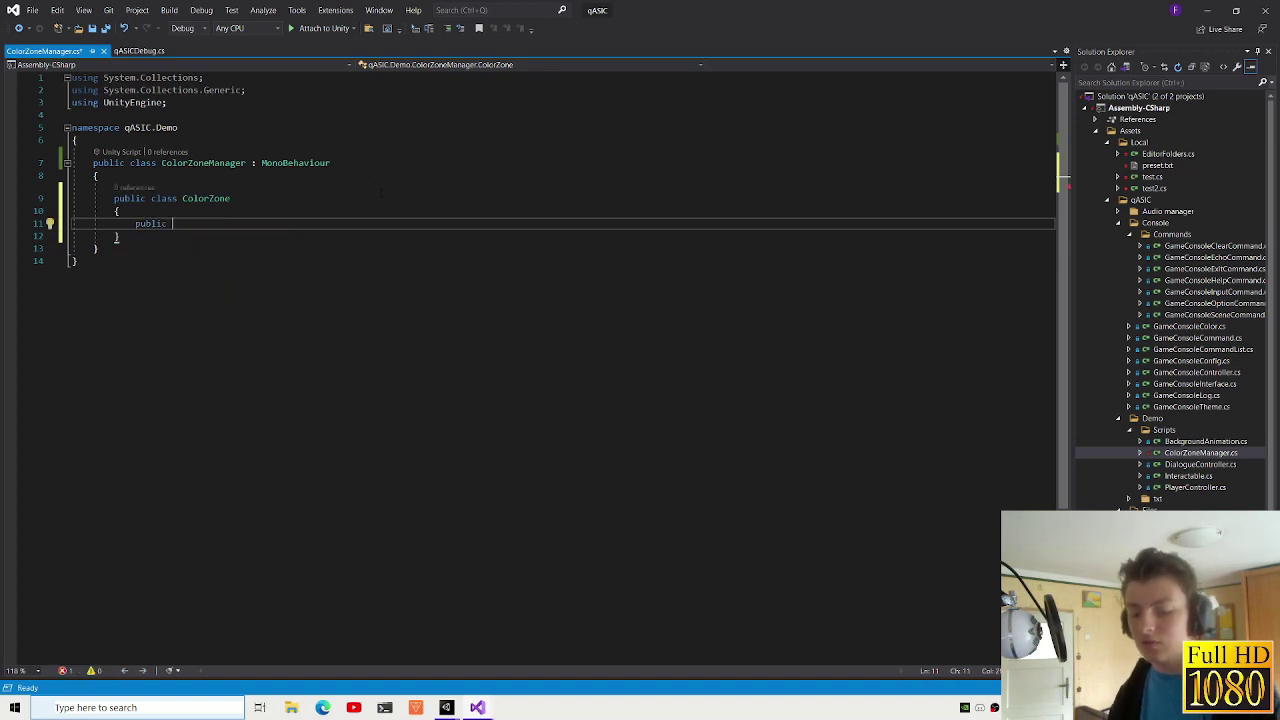
text(Color)
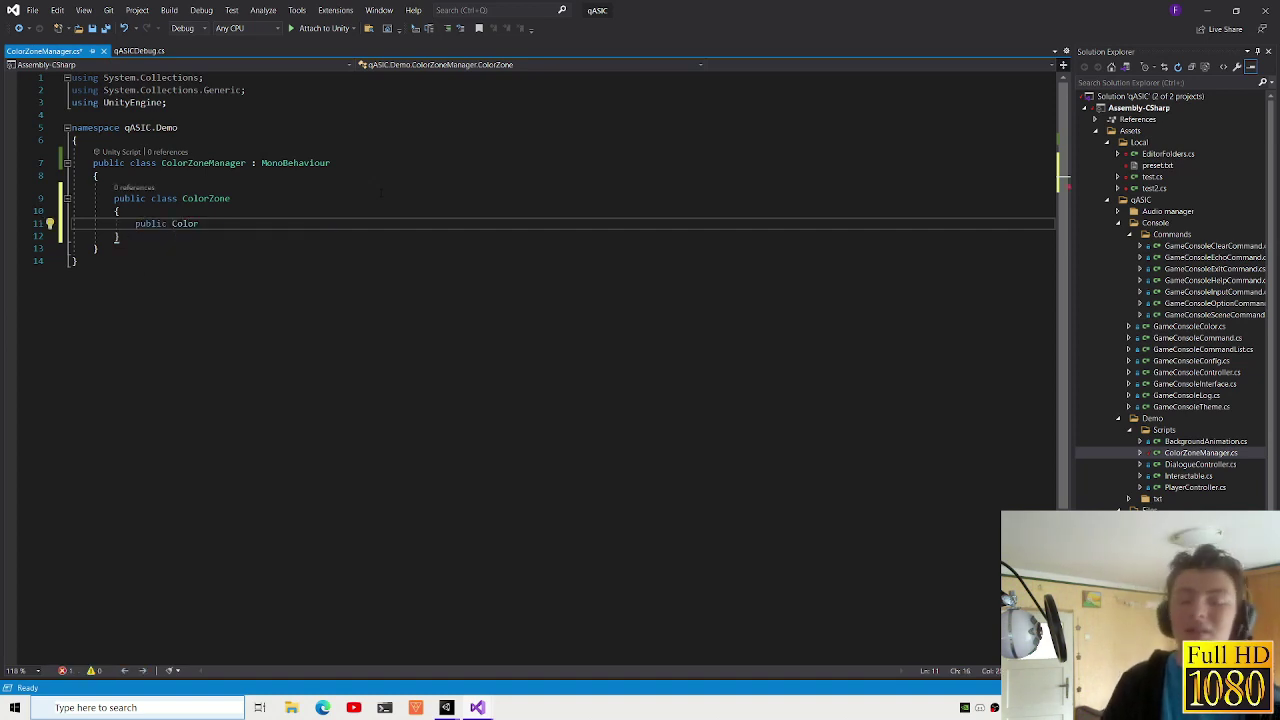
text( background)
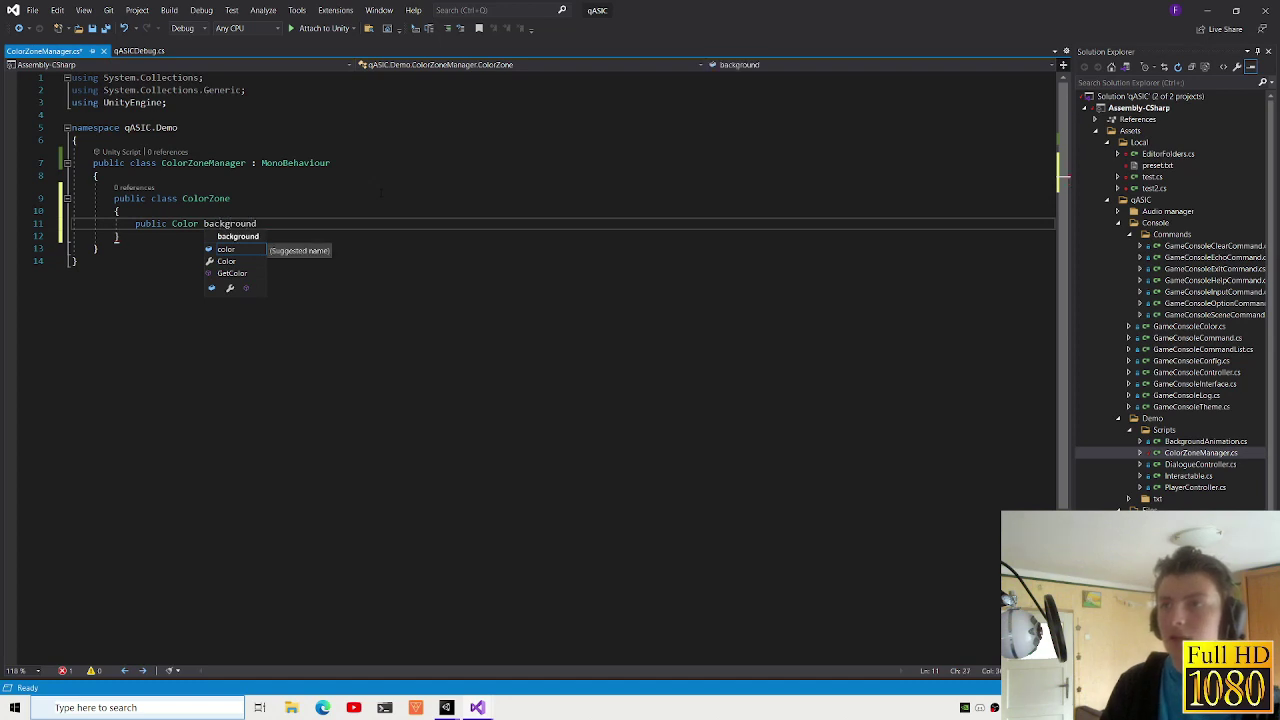
text(ColorMain;)
key(Return)
text(public Color background)
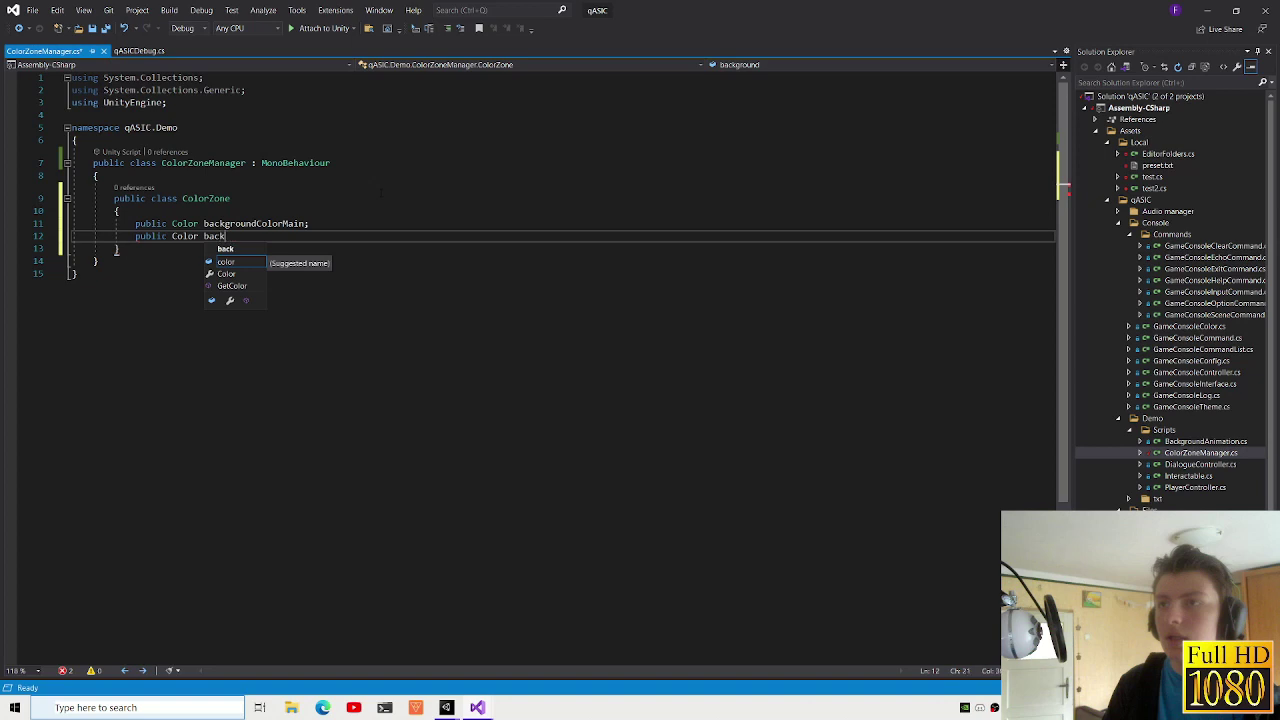
text(Color)
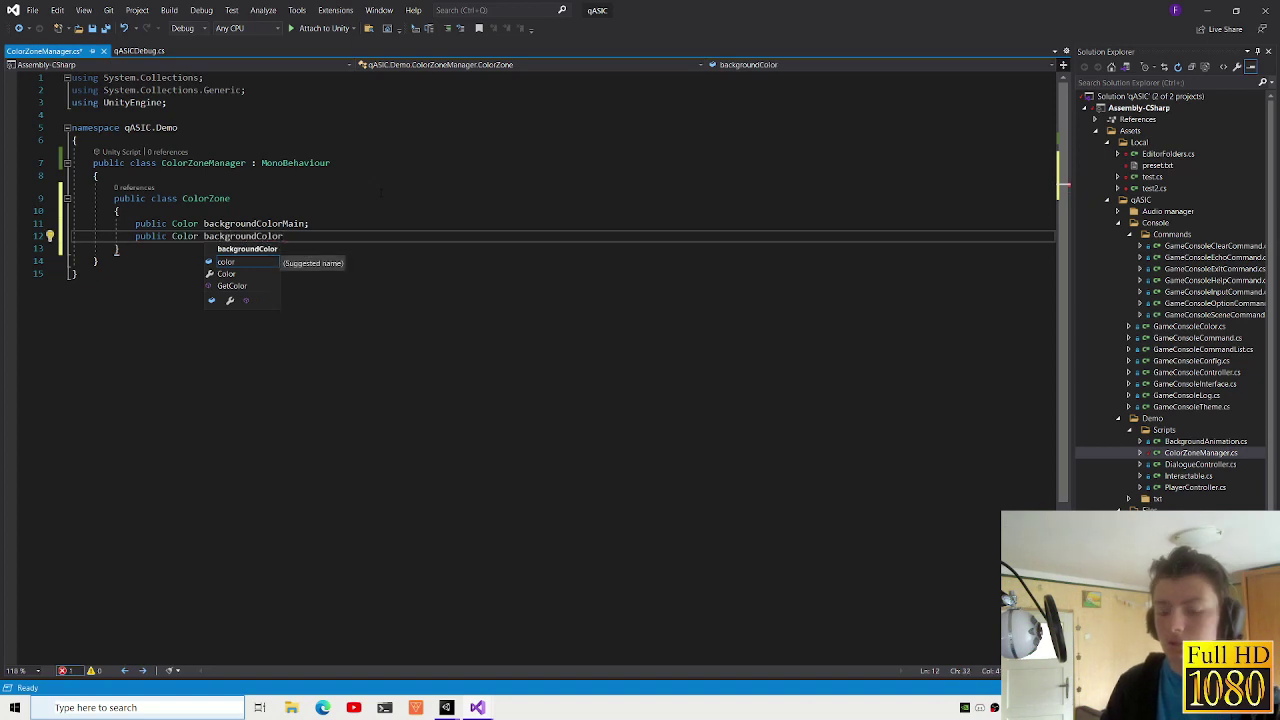
text(Se)
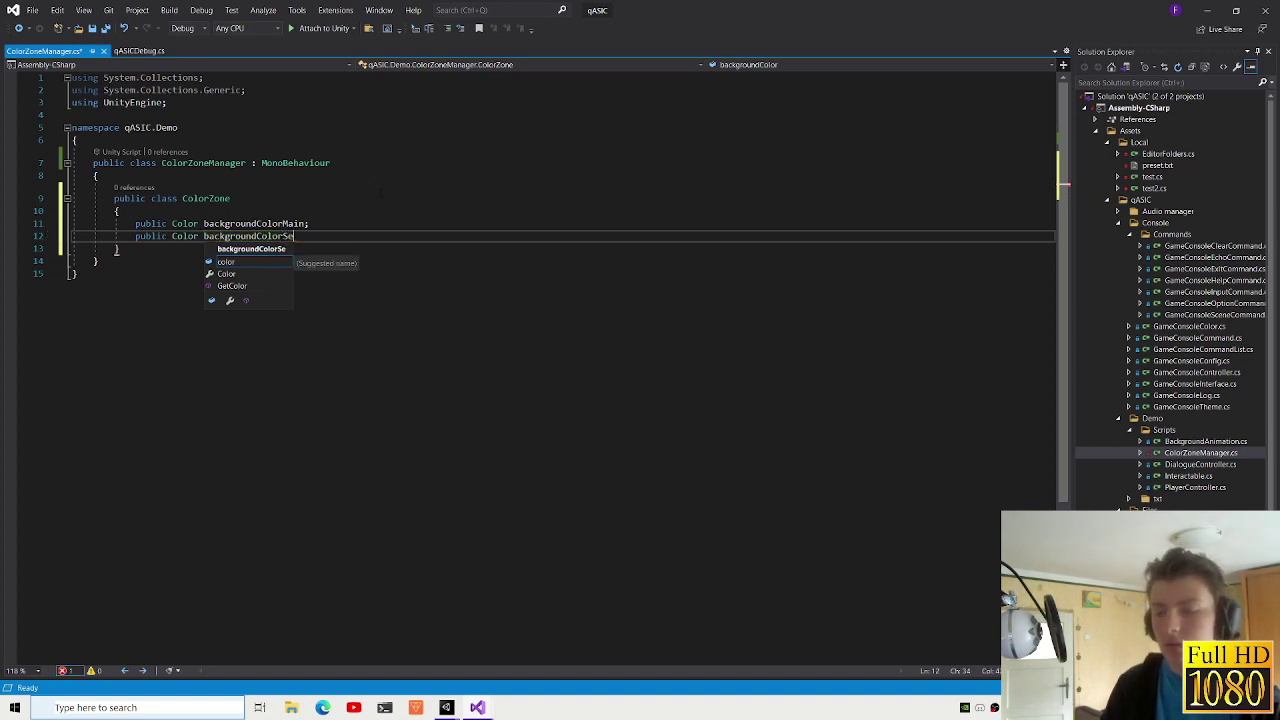
text(condary;)
key(Return)
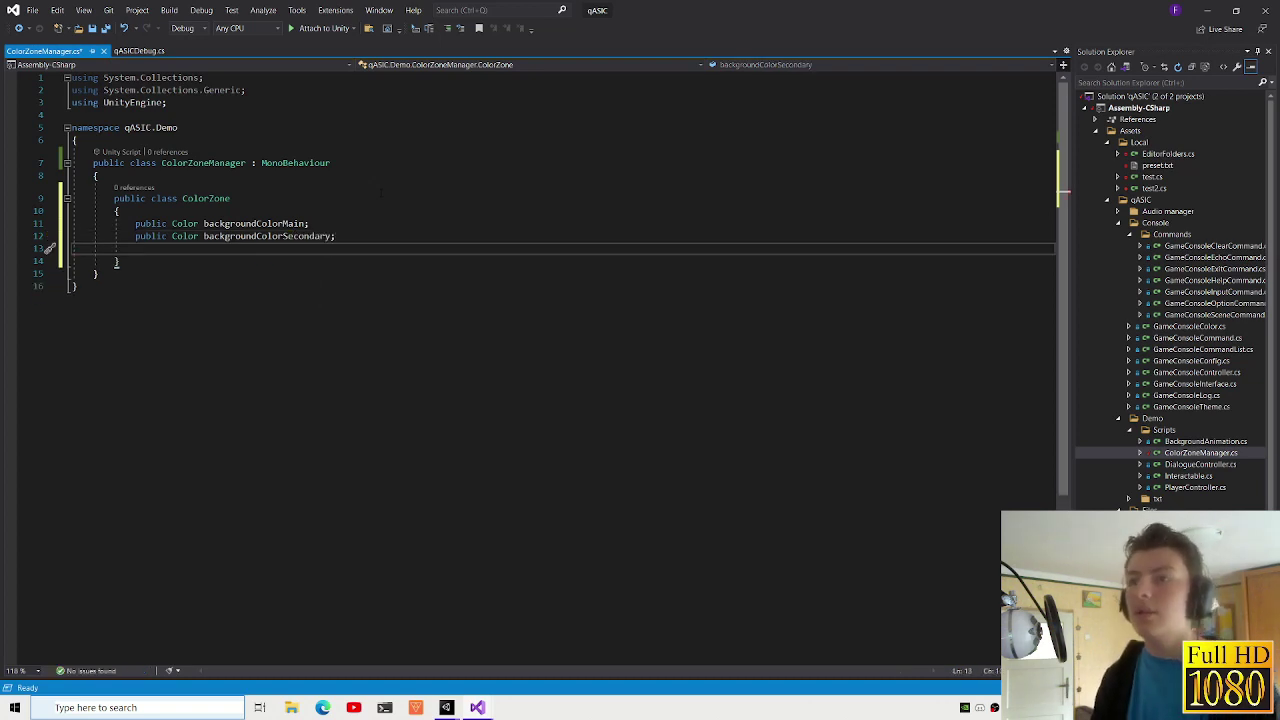
key(Return)
- Add a [Space] attribute followed by a public Color wallColor field
text([Space])
key(Return)
text(publ)
key(Tab)
text(Color )
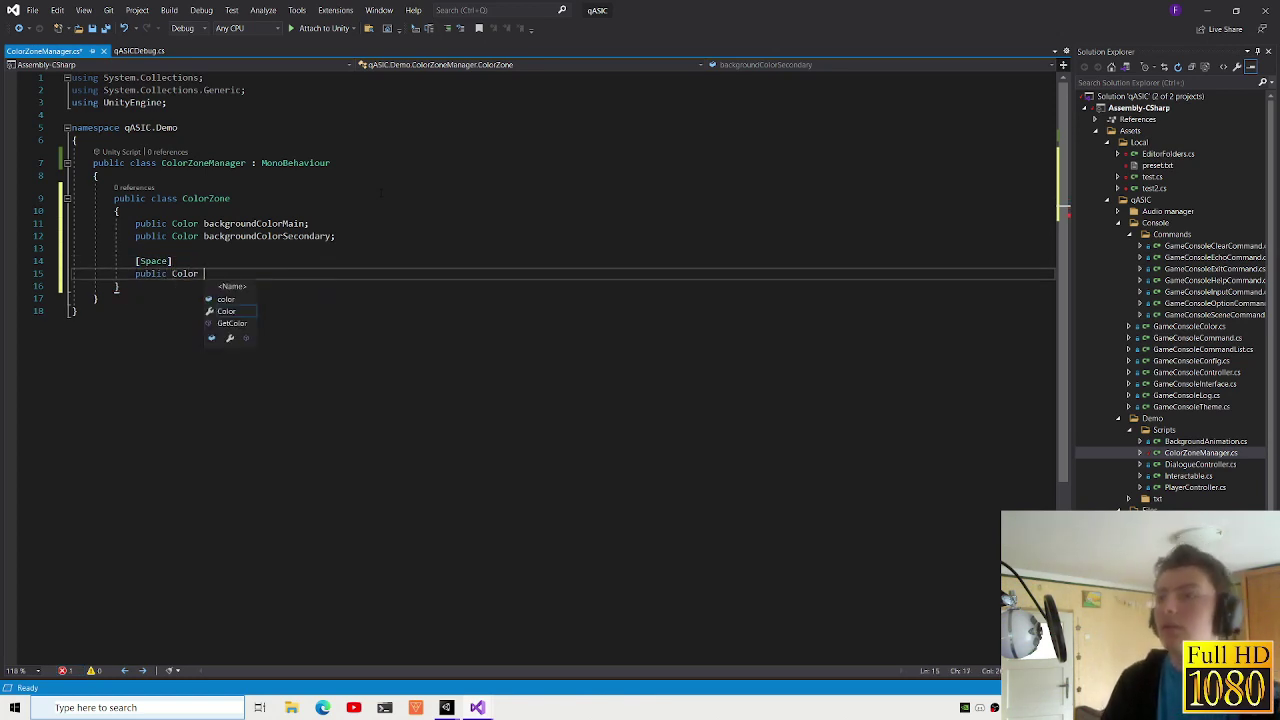
text(WallCol)
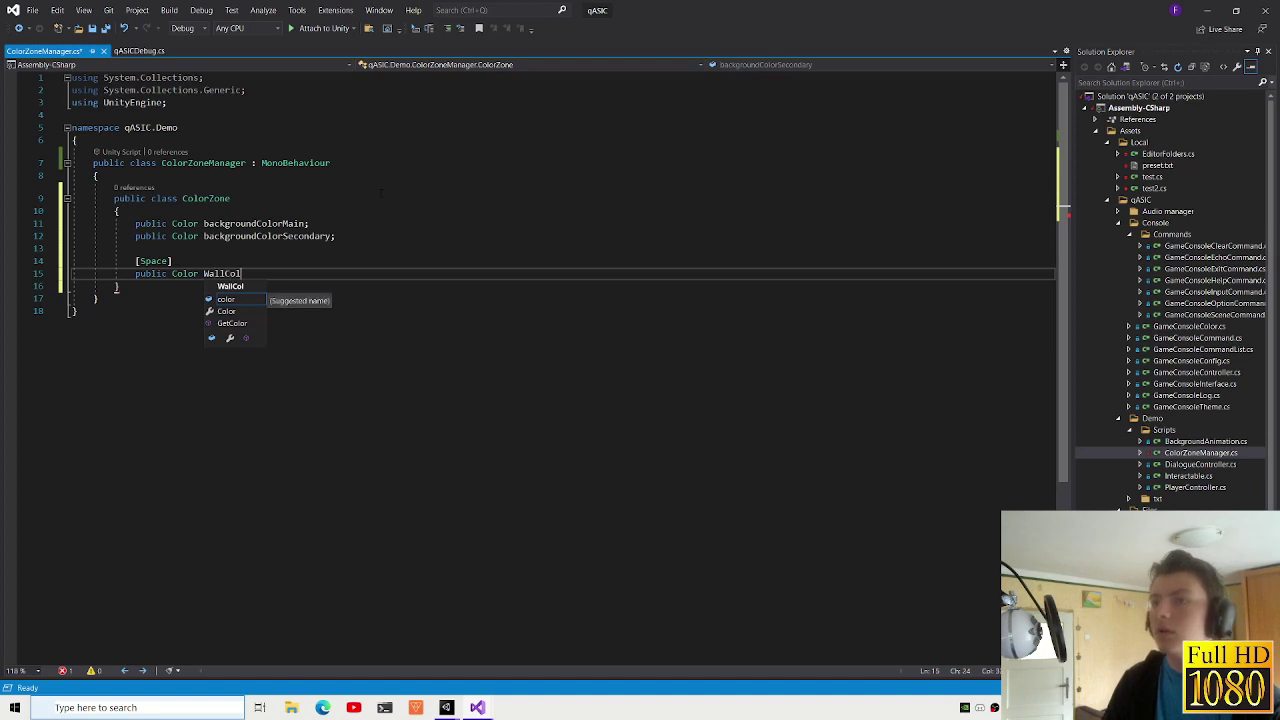
key(ctrl+BackSpace)
text(wallColor;)
key(Return)
- Add public Color fields playerColor, interactableColor and enemyColor
text(public Color)
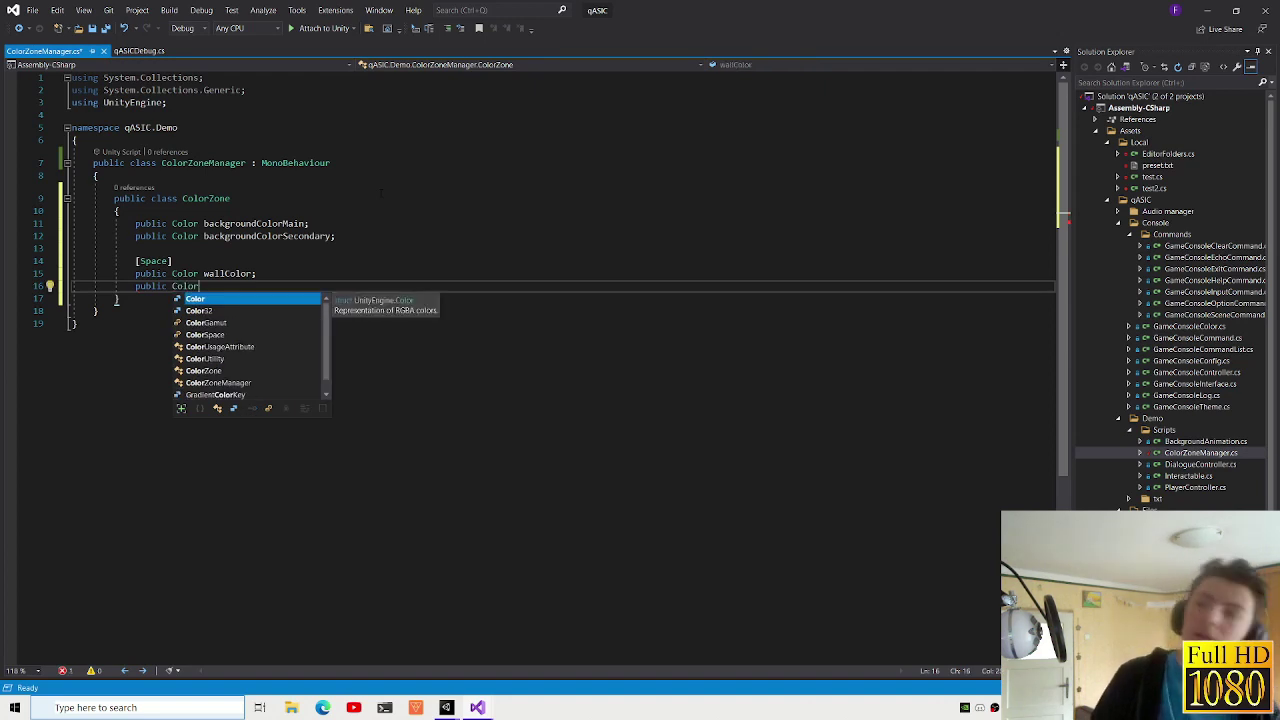
text( playerColor;)
key(Return)
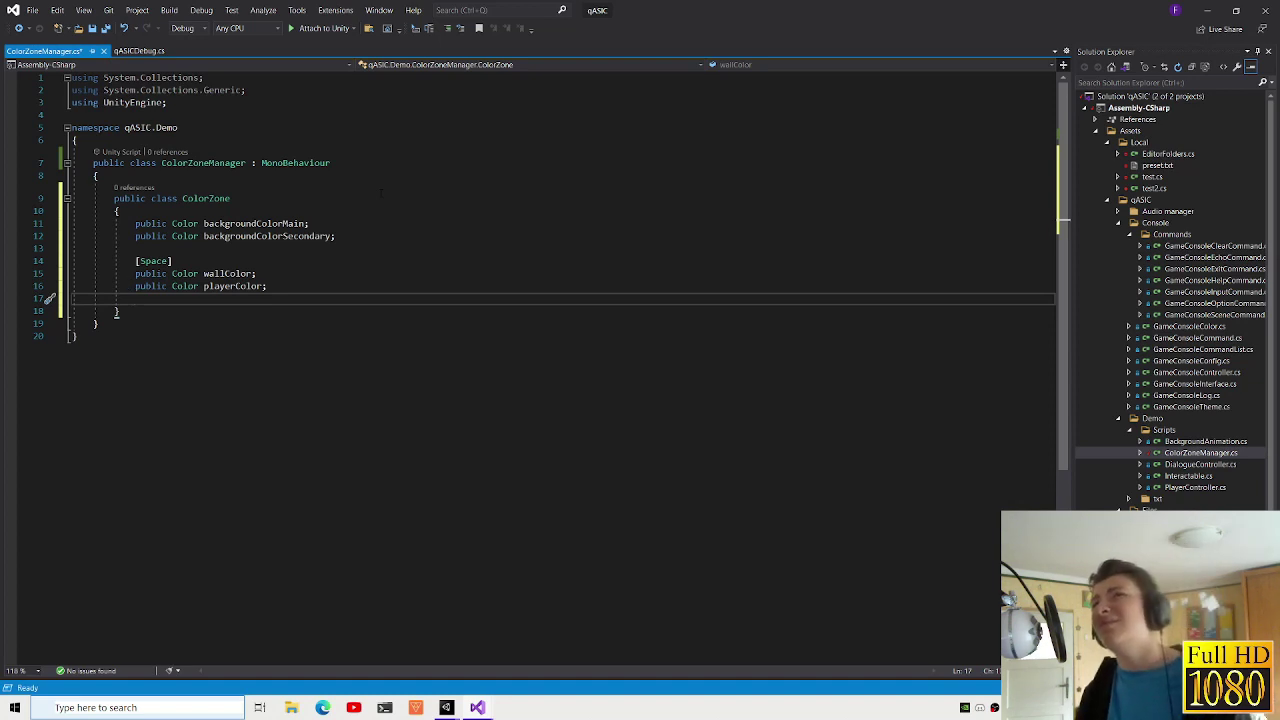
text(public Color )
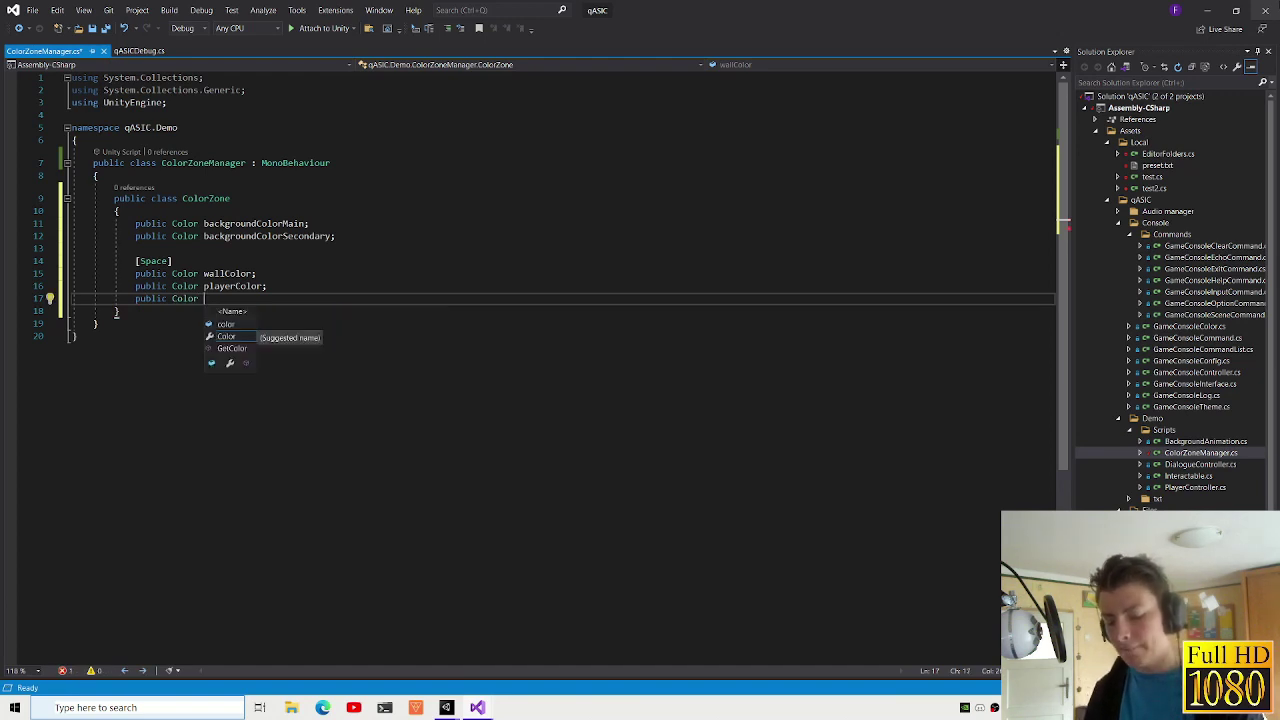
text(interacta)
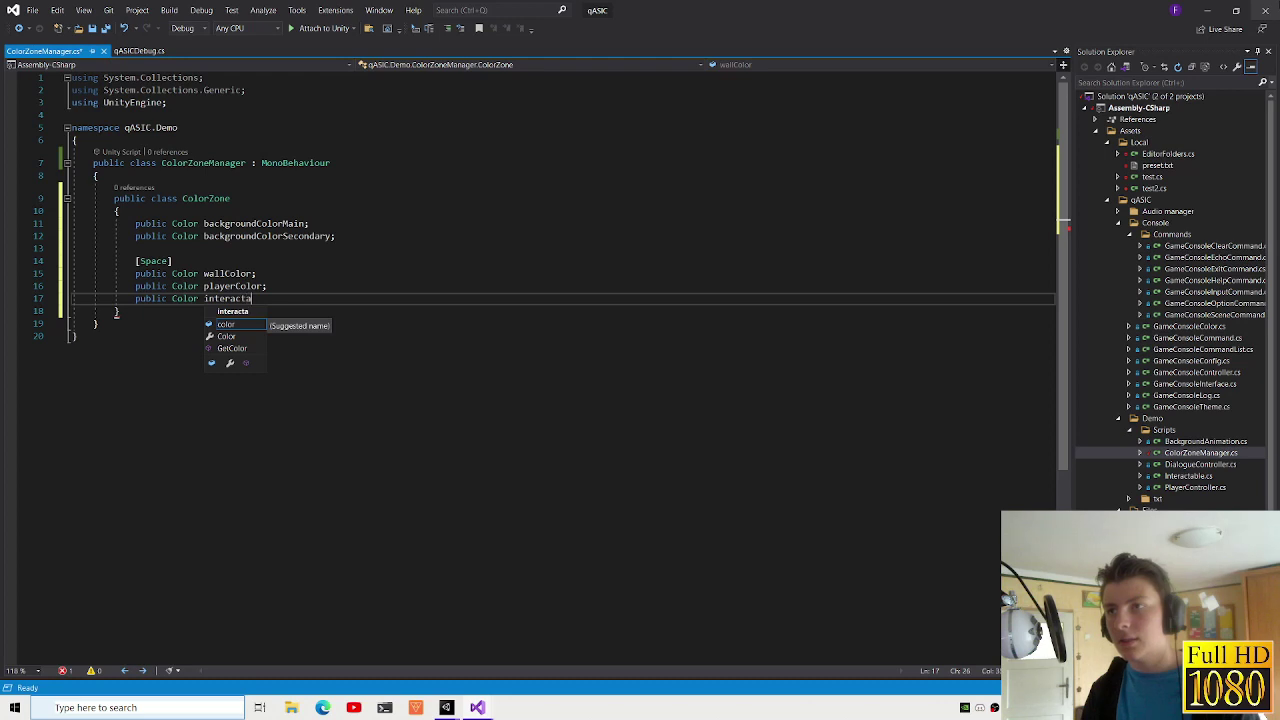
text(bleColor;)
key(Return)
text(public Color enemy)
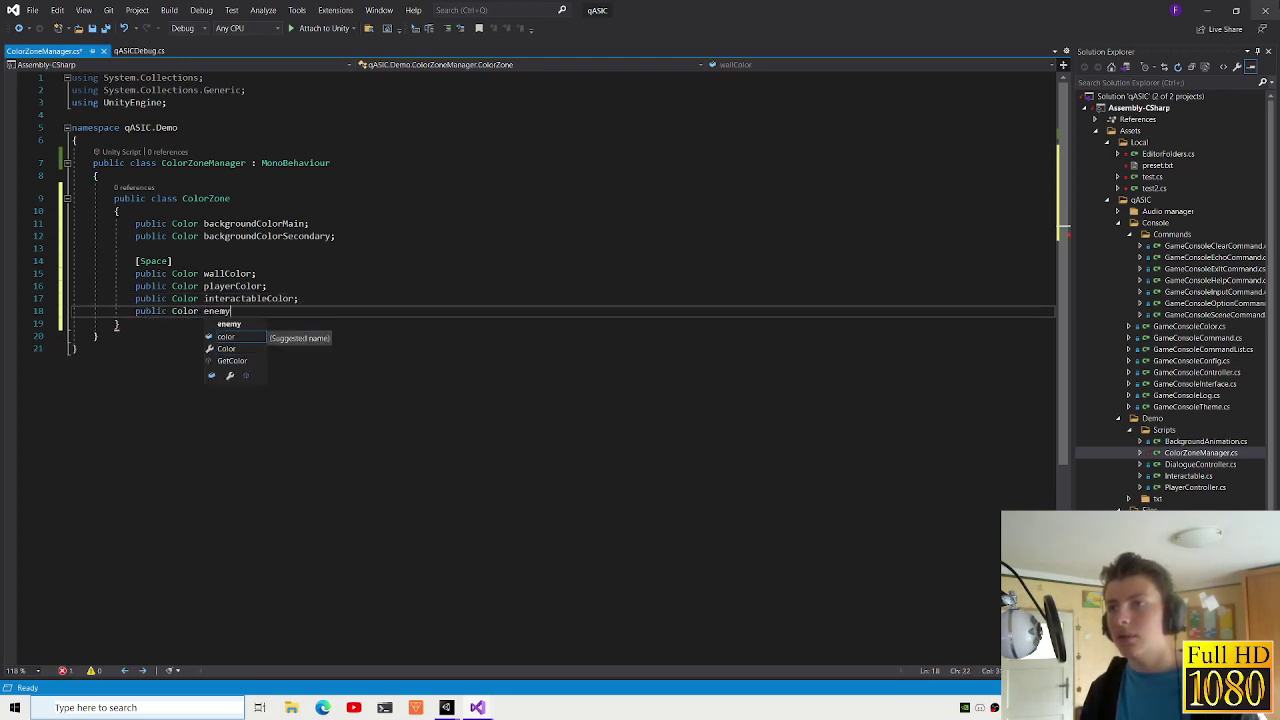
text(Color;)
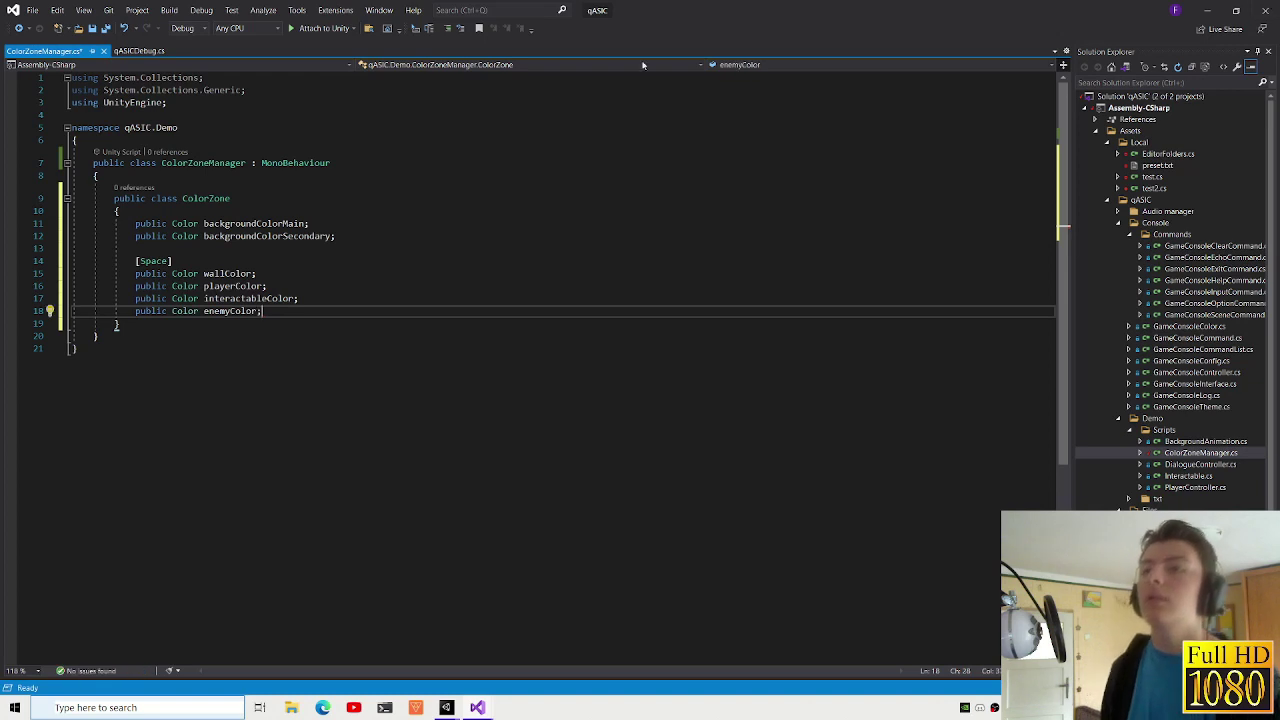
- Insert a blank line above the ColorZone class declaration
click(117, 324)
click(283, 311)
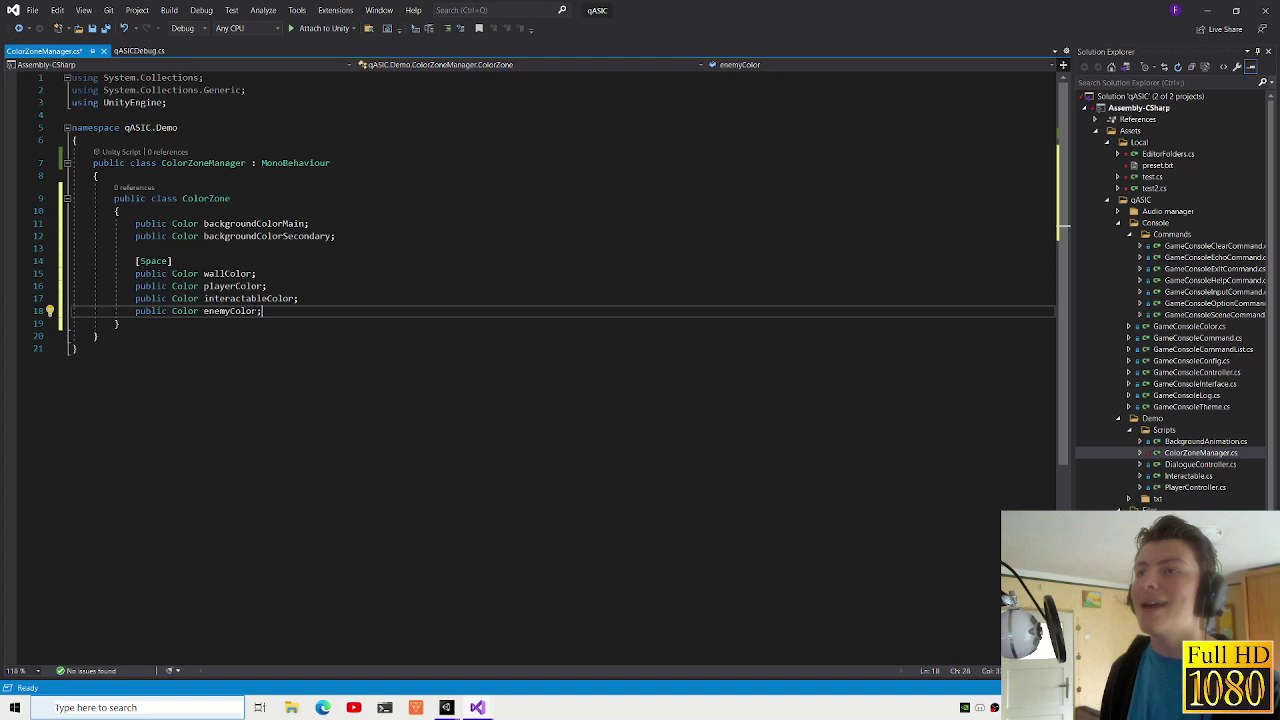
click(247, 175)
key(Return)
text([)
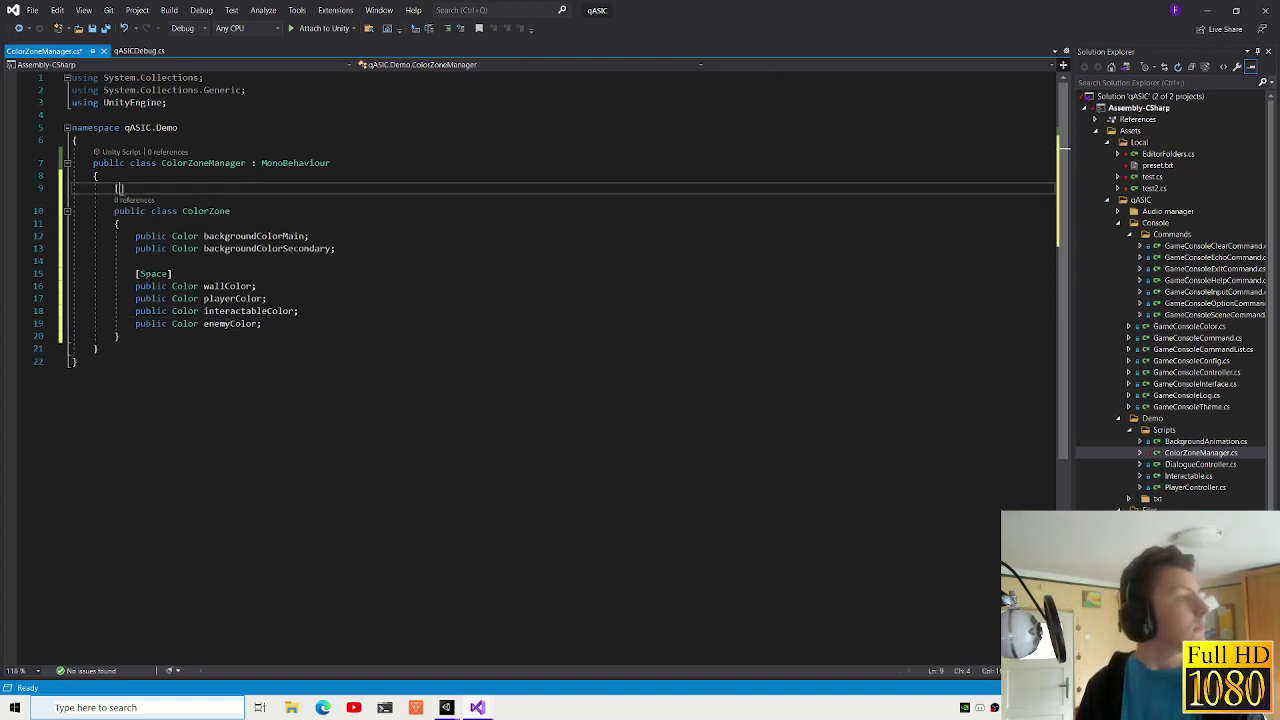
- Mark ColorZone [System.Serializable] and add a public ColorZone[] colorZones field below it
text(Syste)
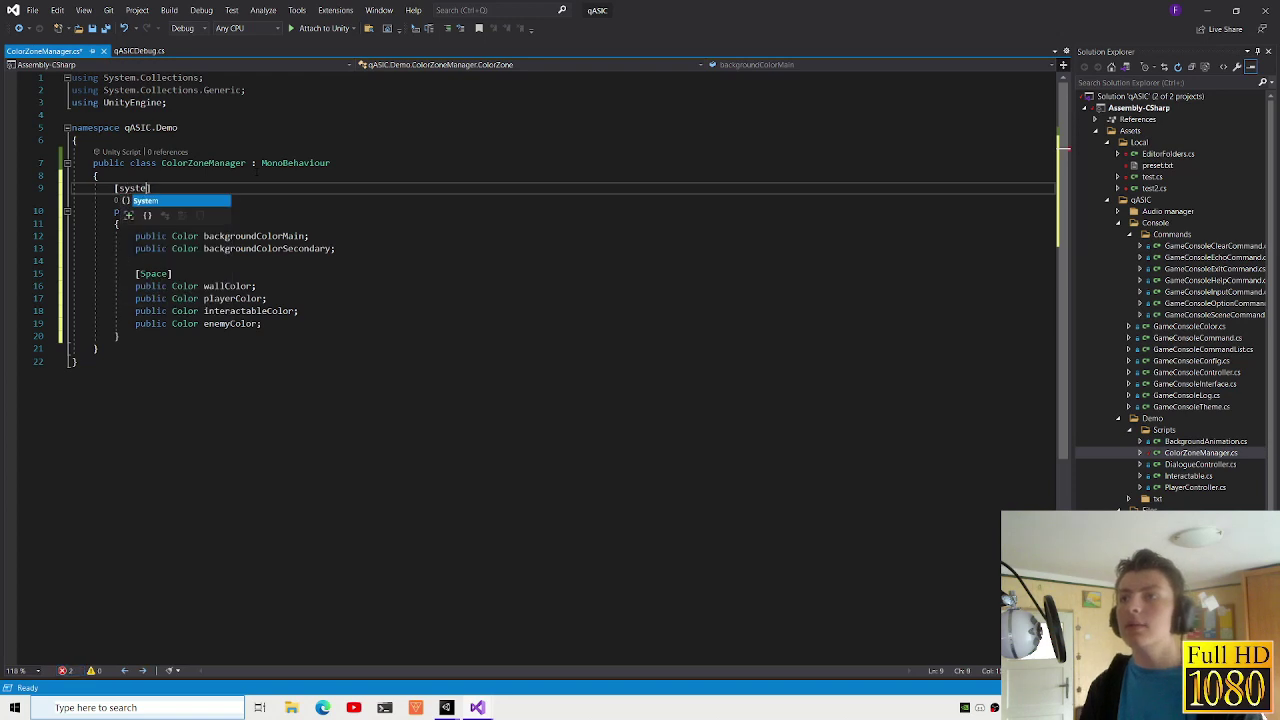
text(m.Sera)
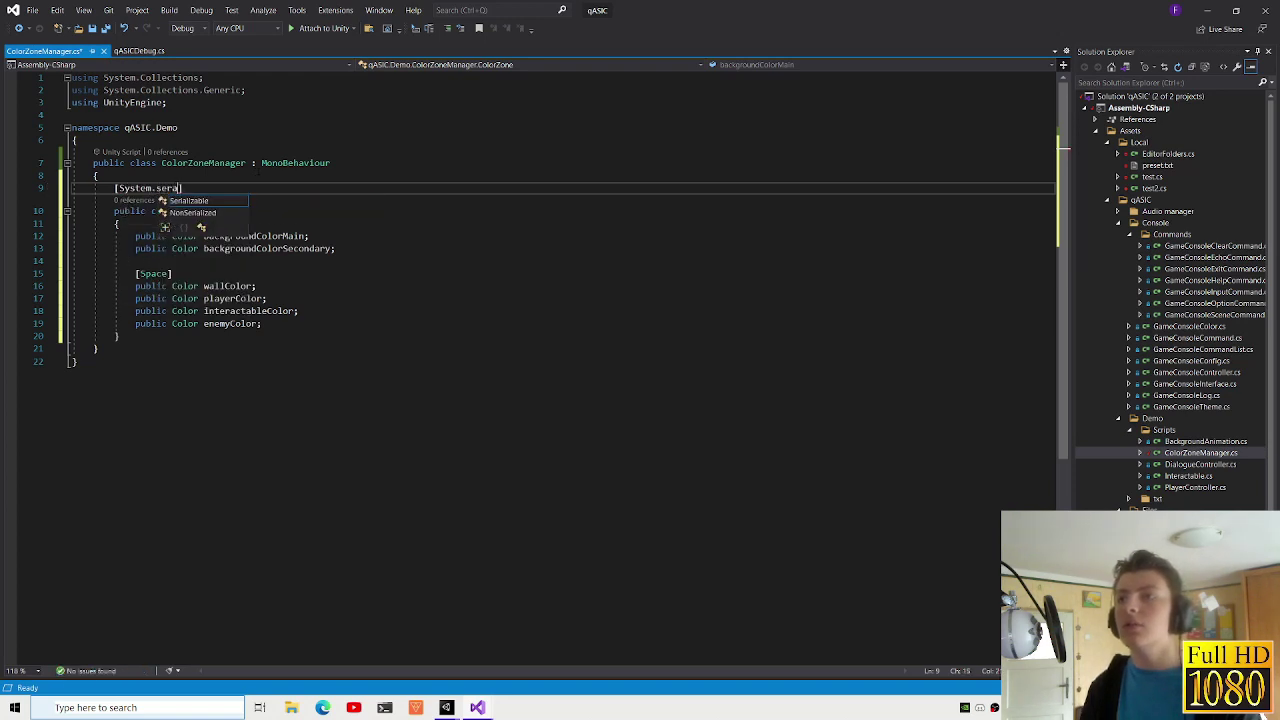
key(Tab)
click(100, 348)
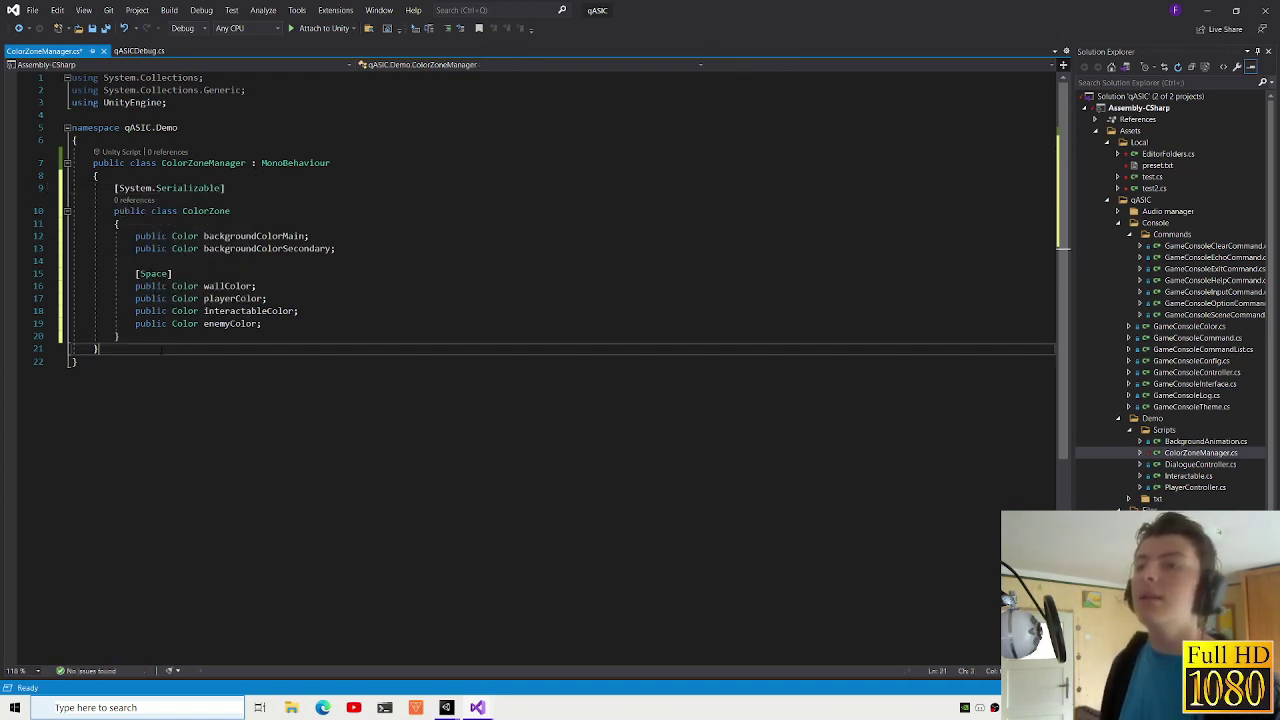
key(Up)
key(Return)
key(Return)
text(public Colorze)
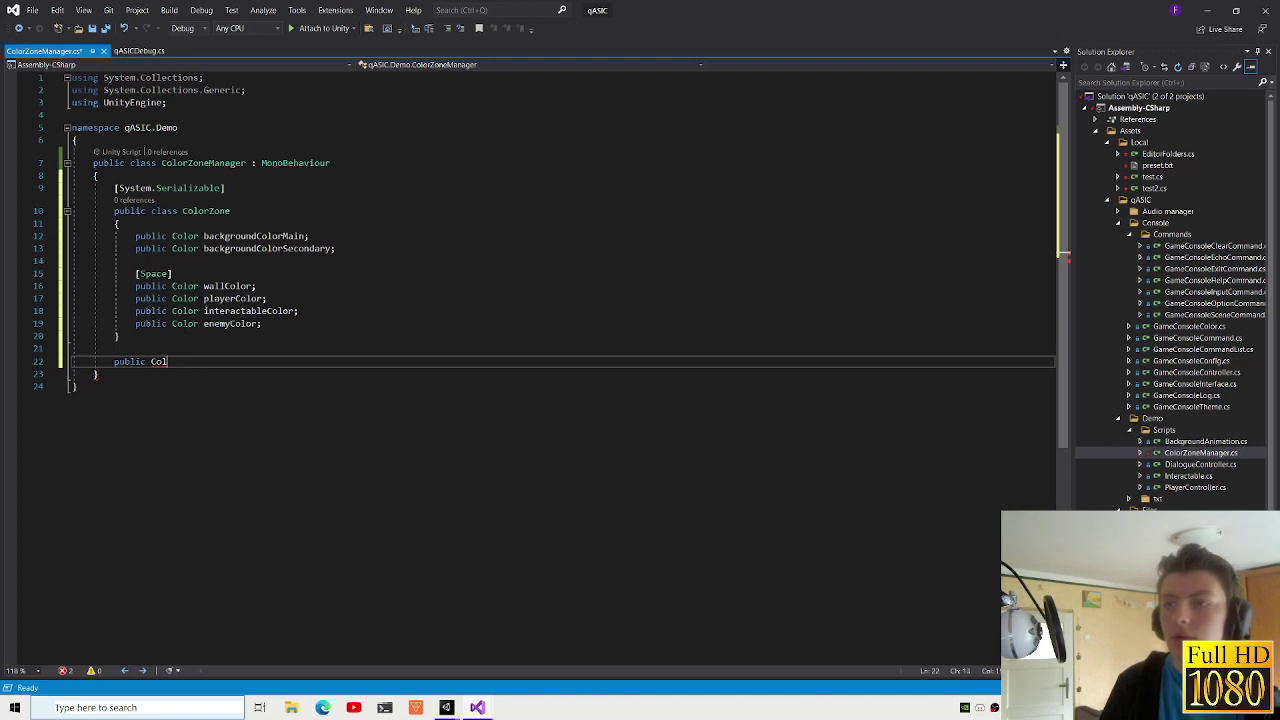
text(colorz)
key(Tab)
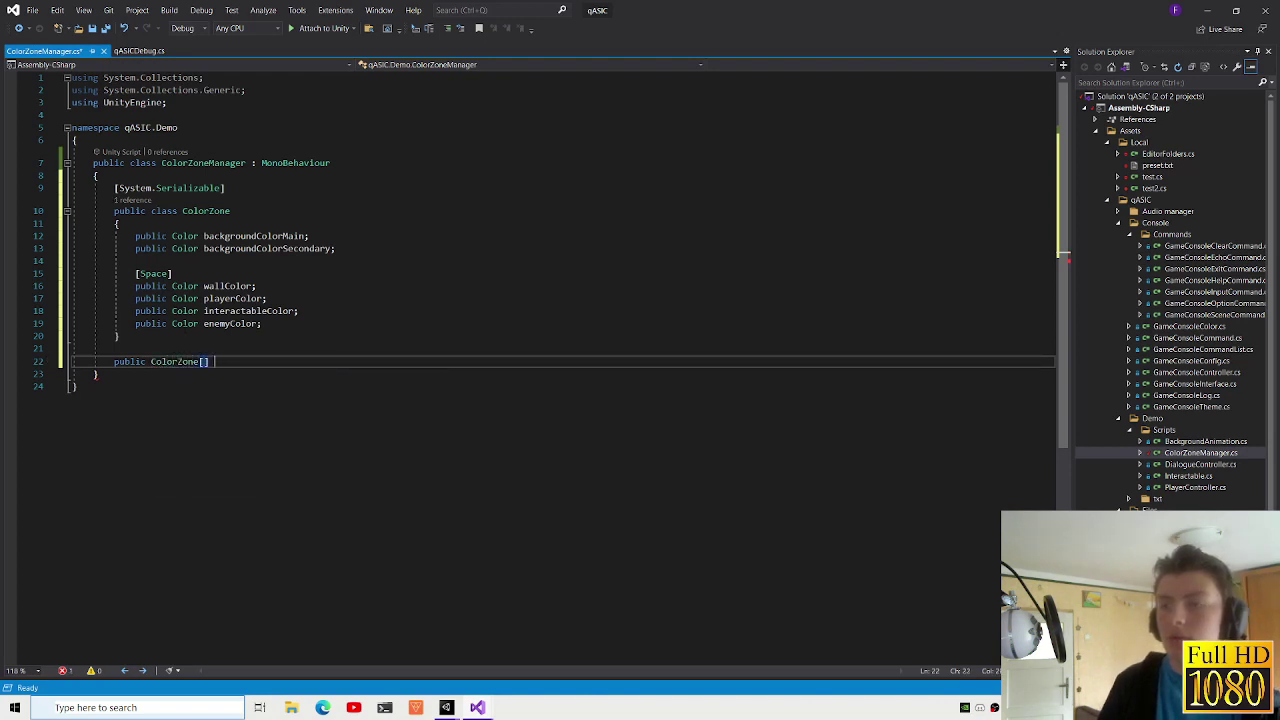
text(colorZones;)
key(Return)
key(Return)
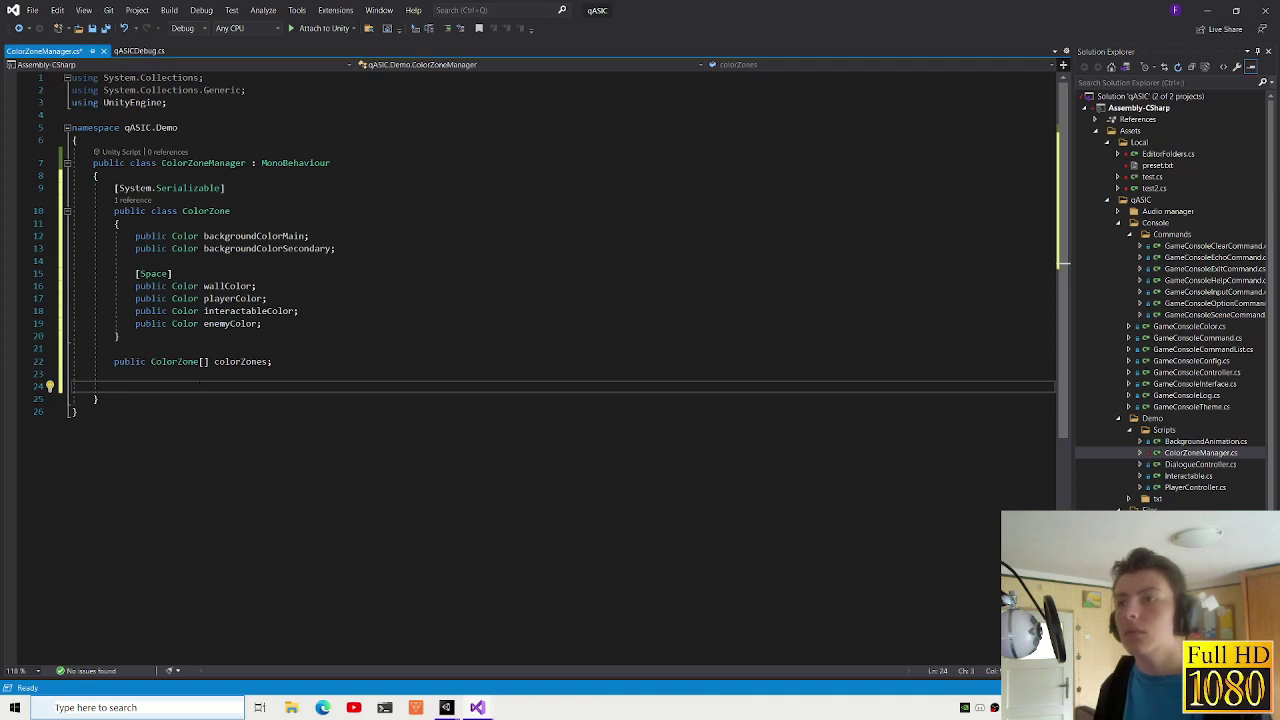
click(340, 236)
text(= new Color())
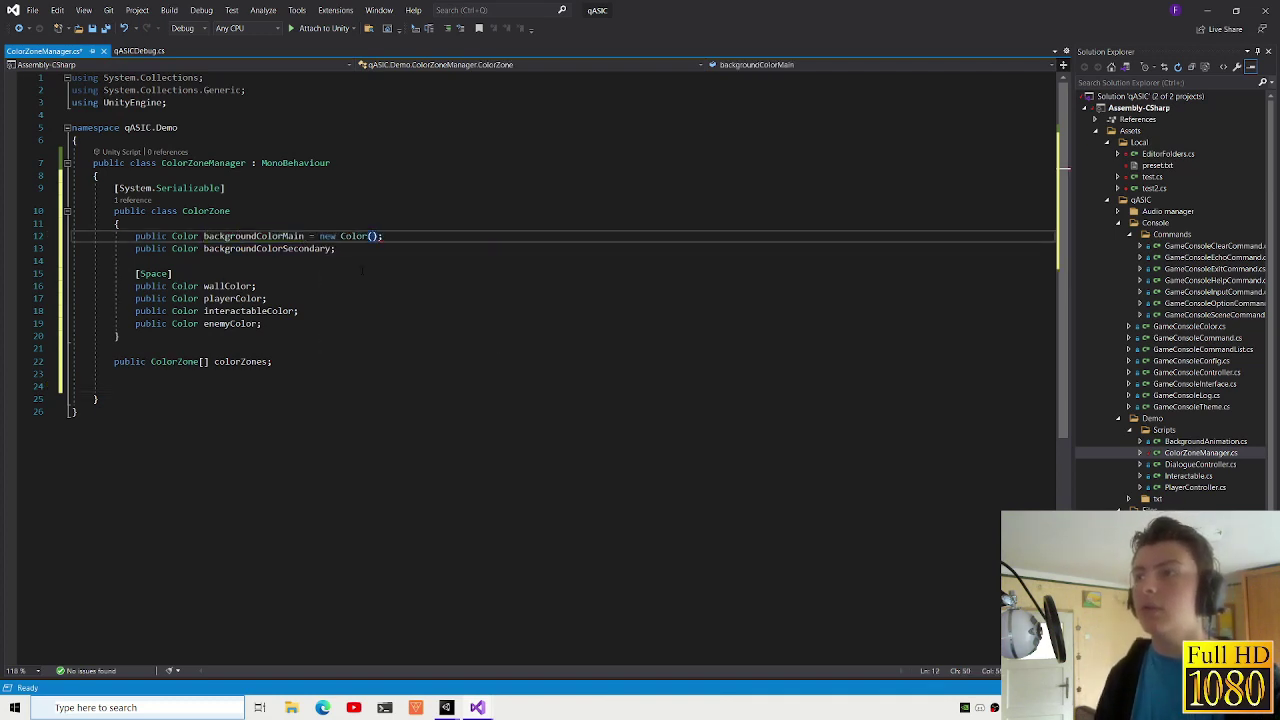
key(shift+Left)
key(shift+Left)
key(shift+Left)
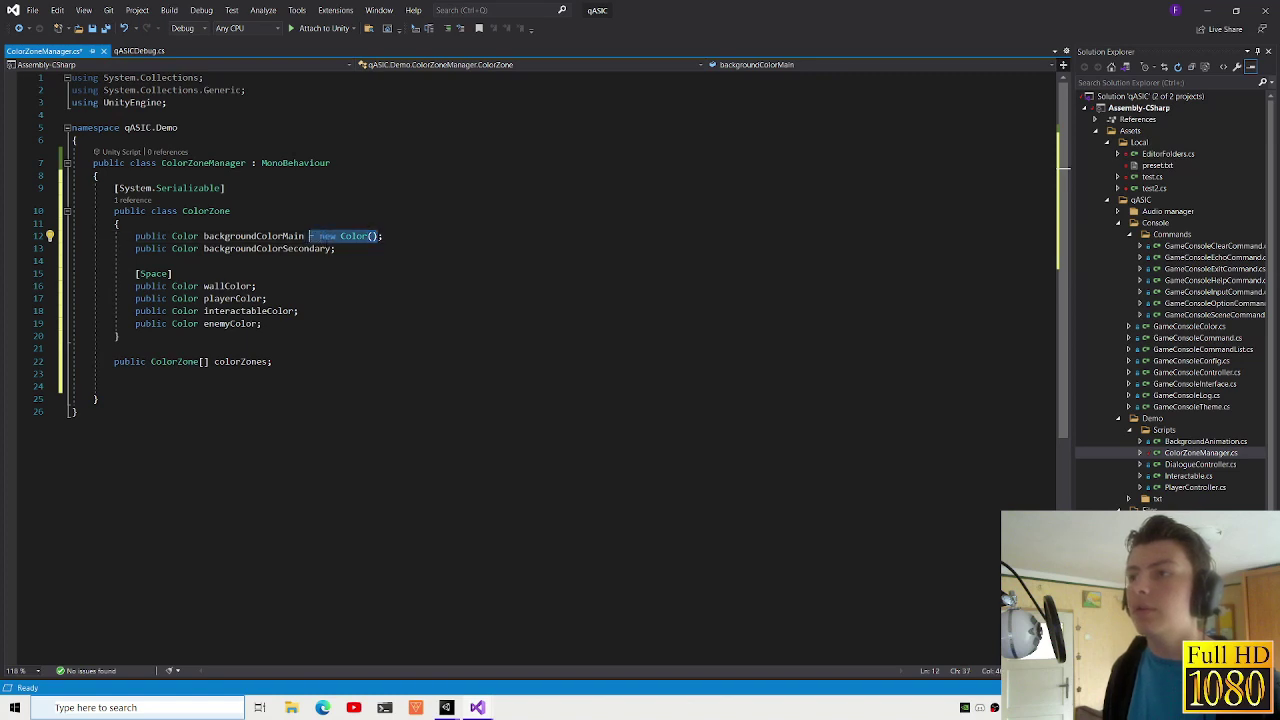
click(336, 248)
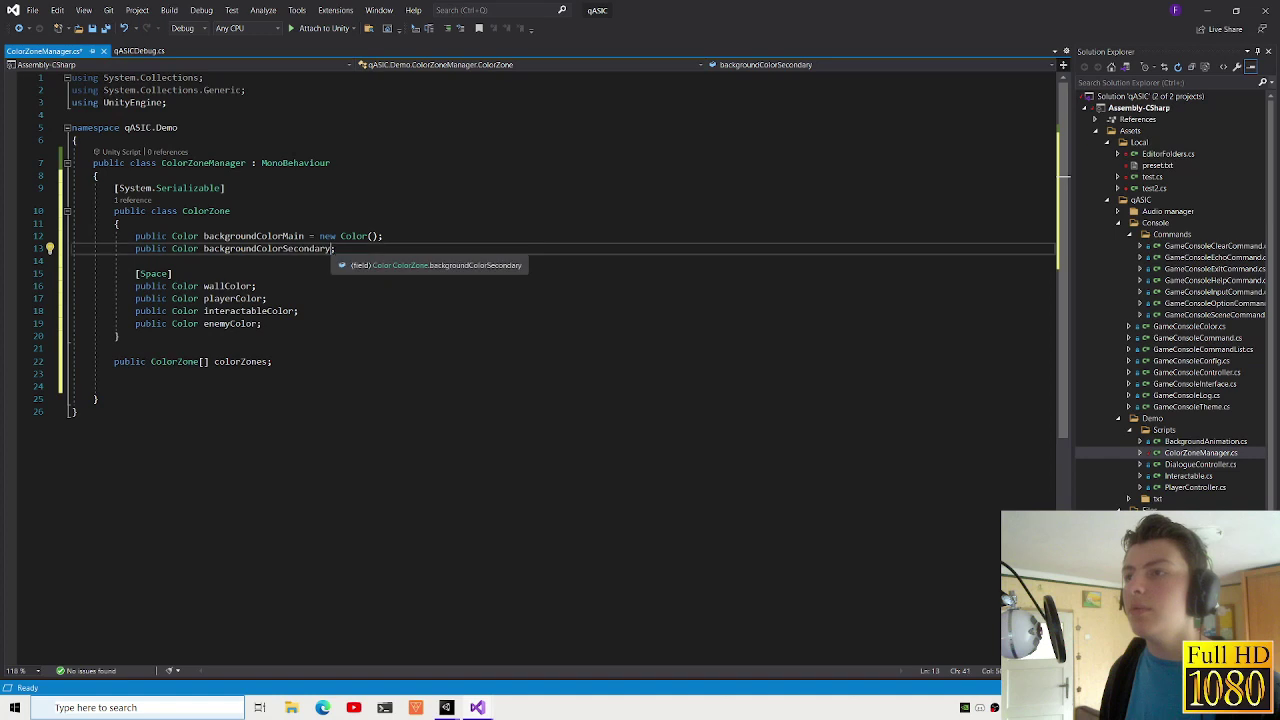
click(378, 236)
key(shift+Left)
key(shift+Left)
key(shift+Left)
key(BackSpace)
click(272, 361)
click(114, 386)
text(public despacito)
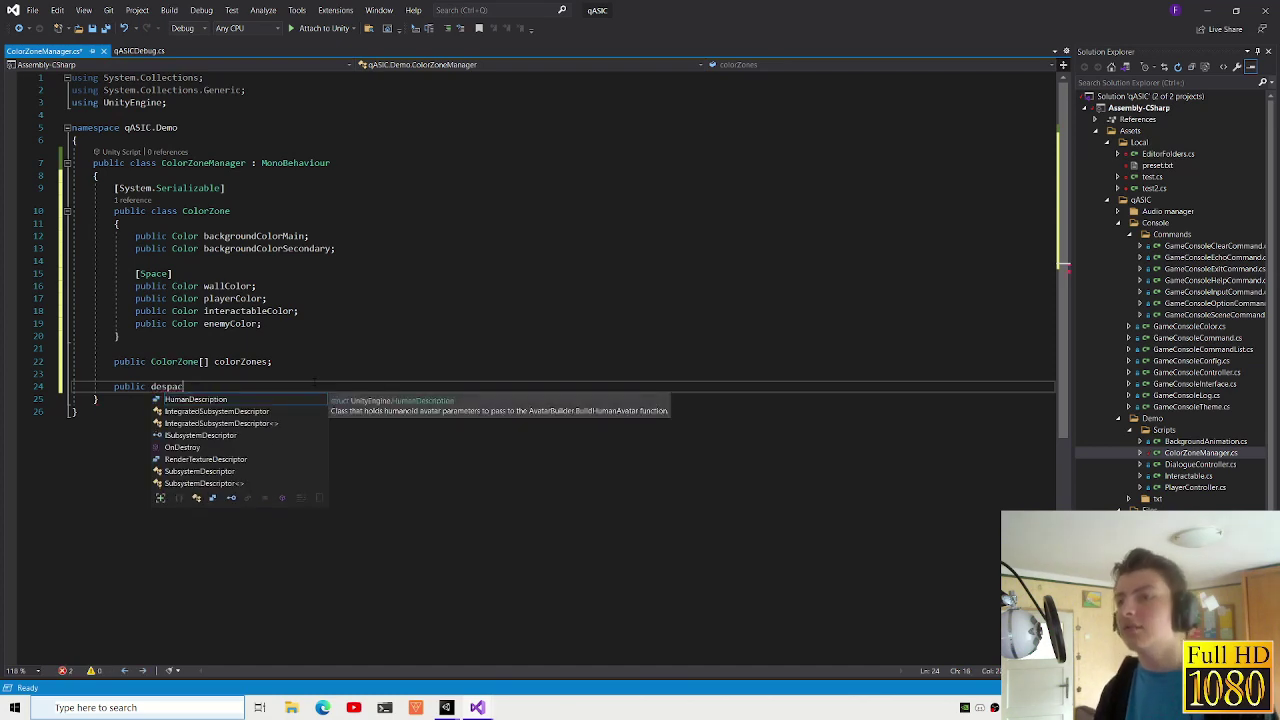
- Declare public static ColorZoneManager singleton { get; private set; }
key(BackSpace)
key(BackSpace)
key(BackSpace)
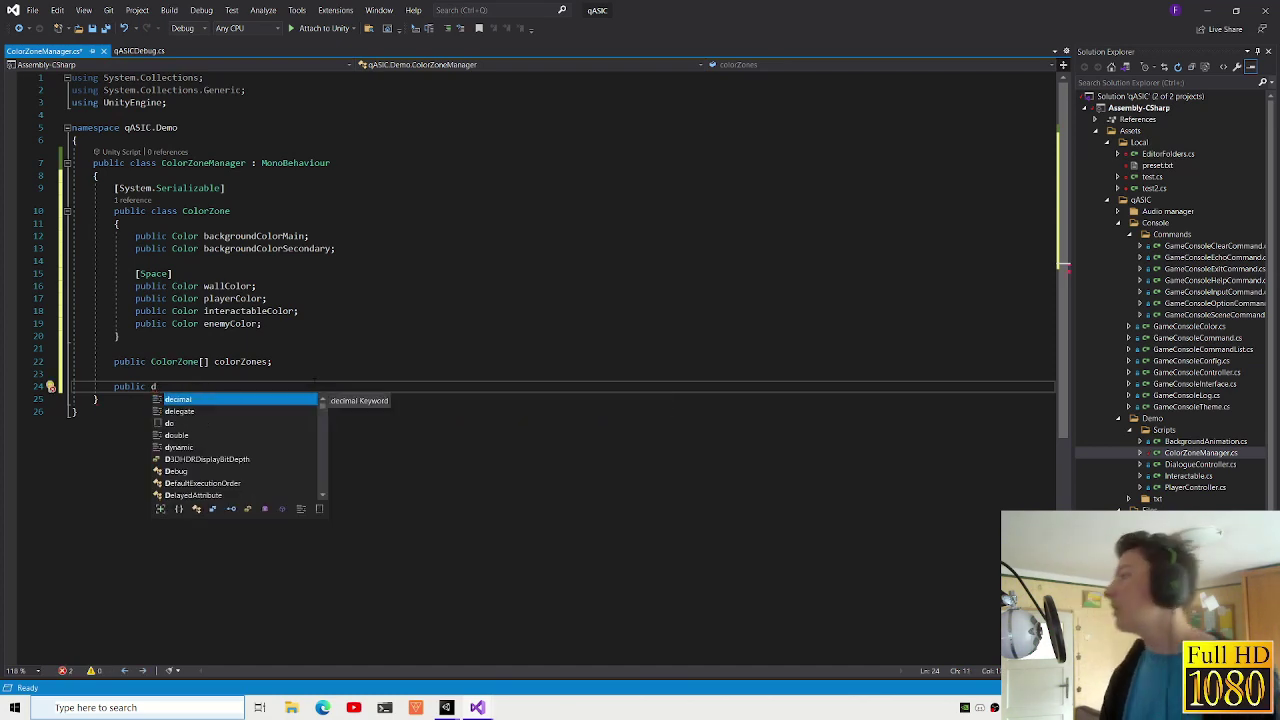
key(BackSpace)
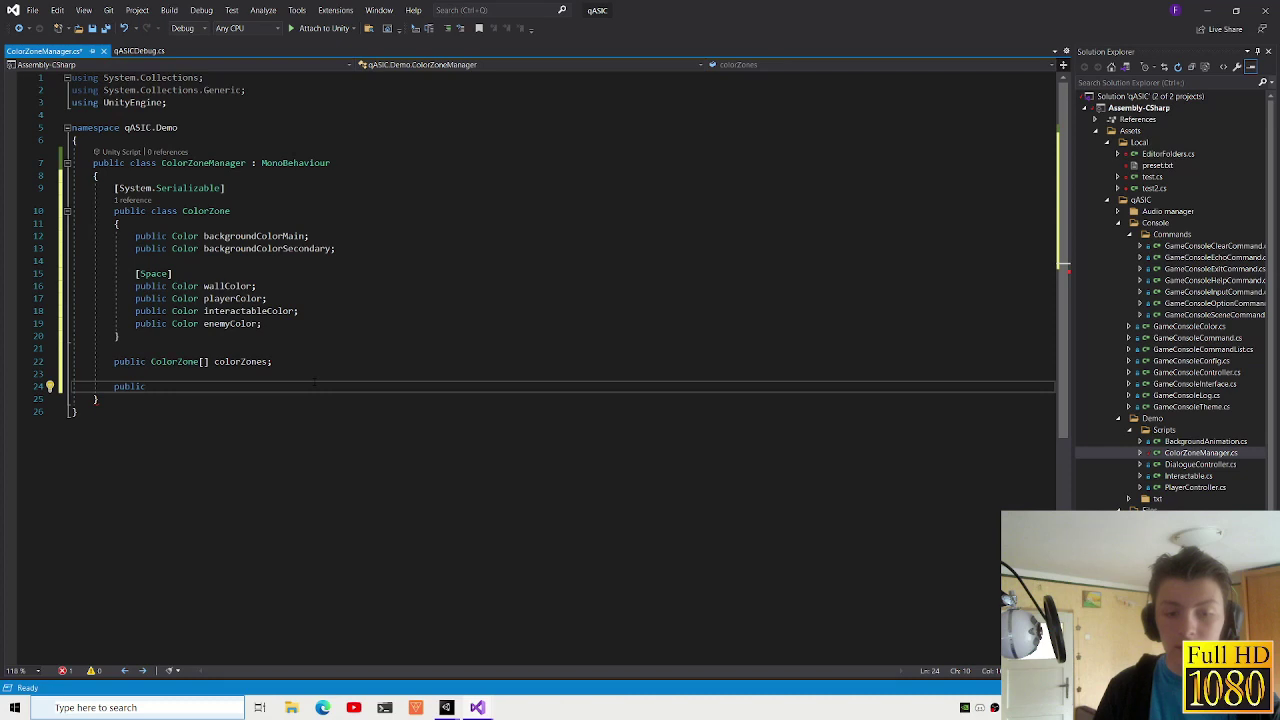
text(static voi)
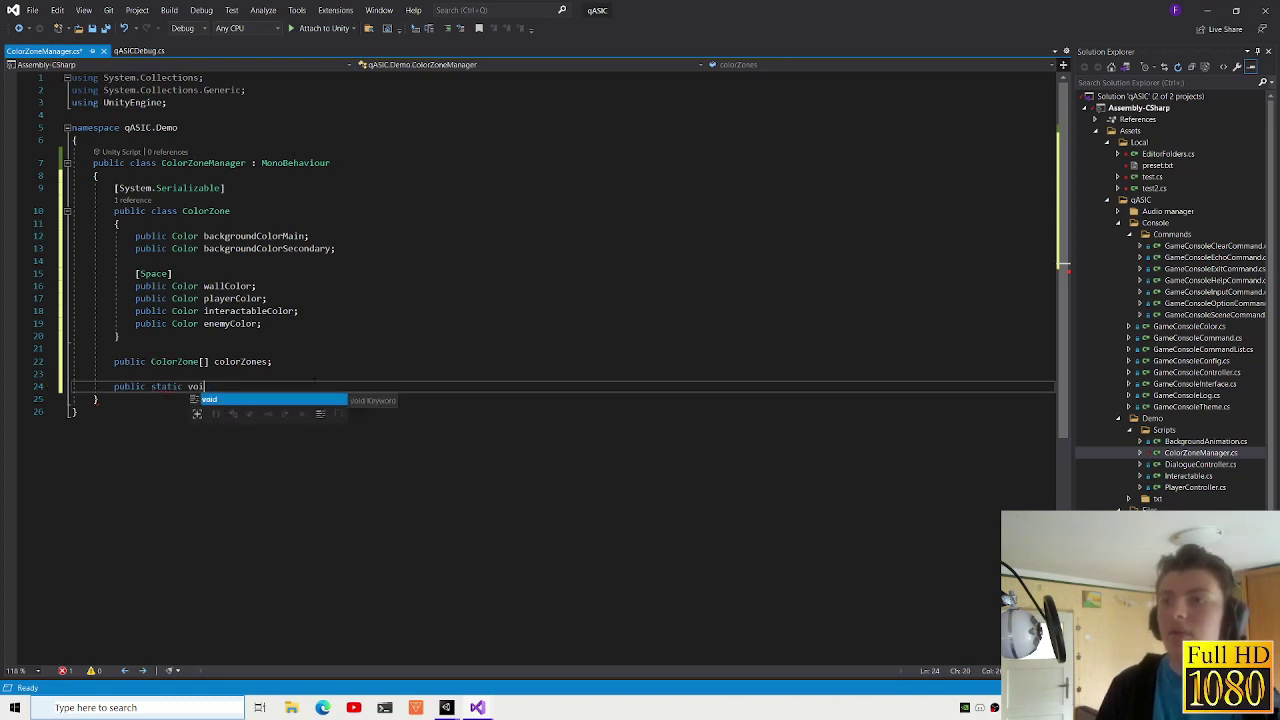
key(BackSpace)
key(BackSpace)
key(BackSpace)
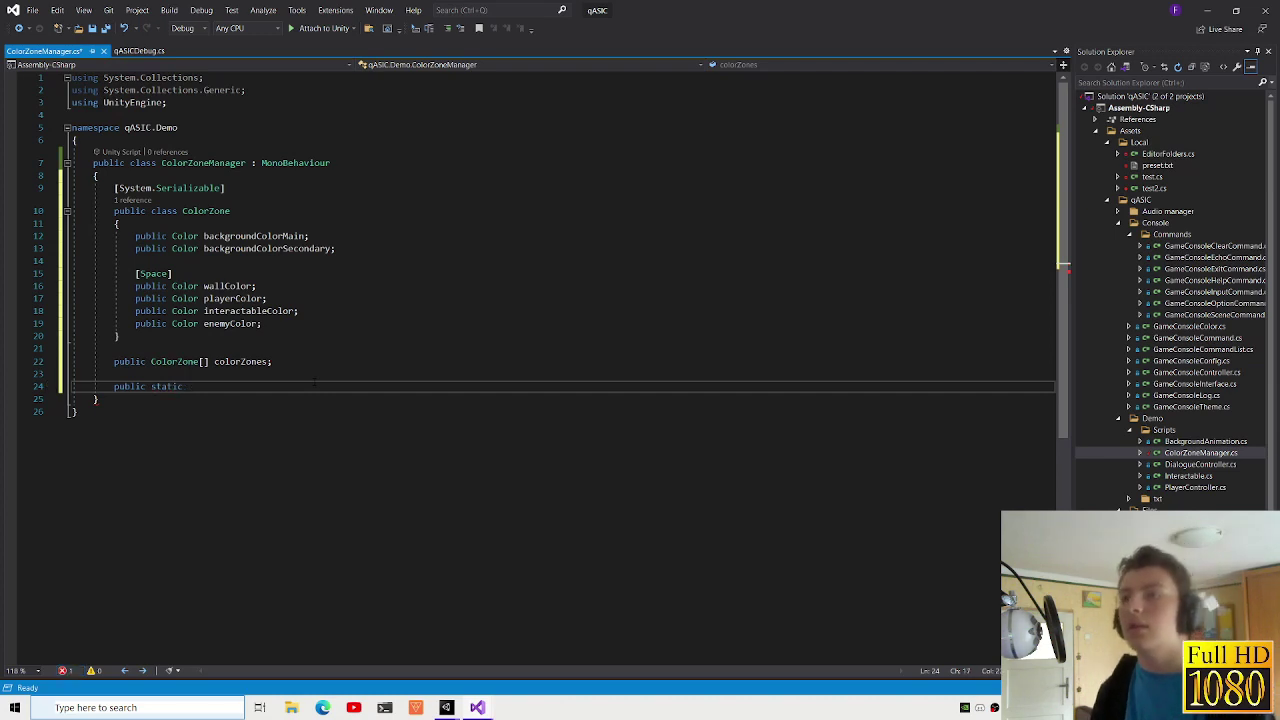
text(colorz)
key(Down)
key(Tab)
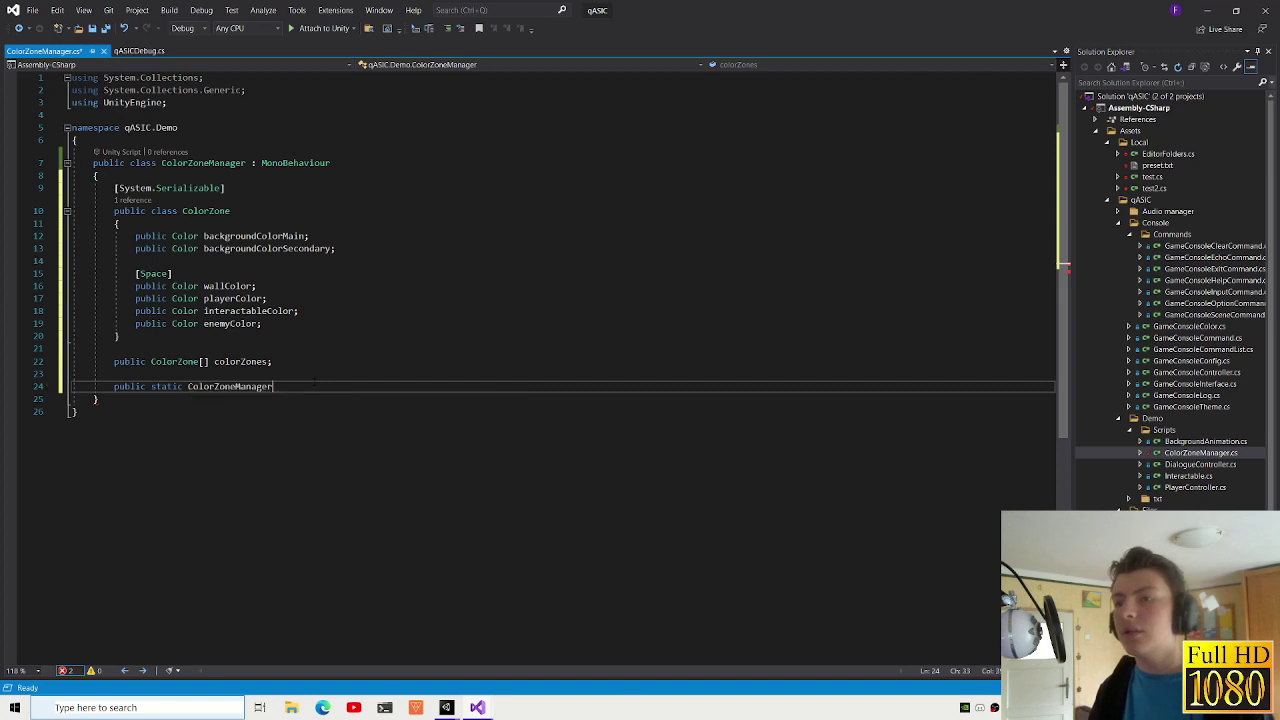
text( singleton { get; private set;)
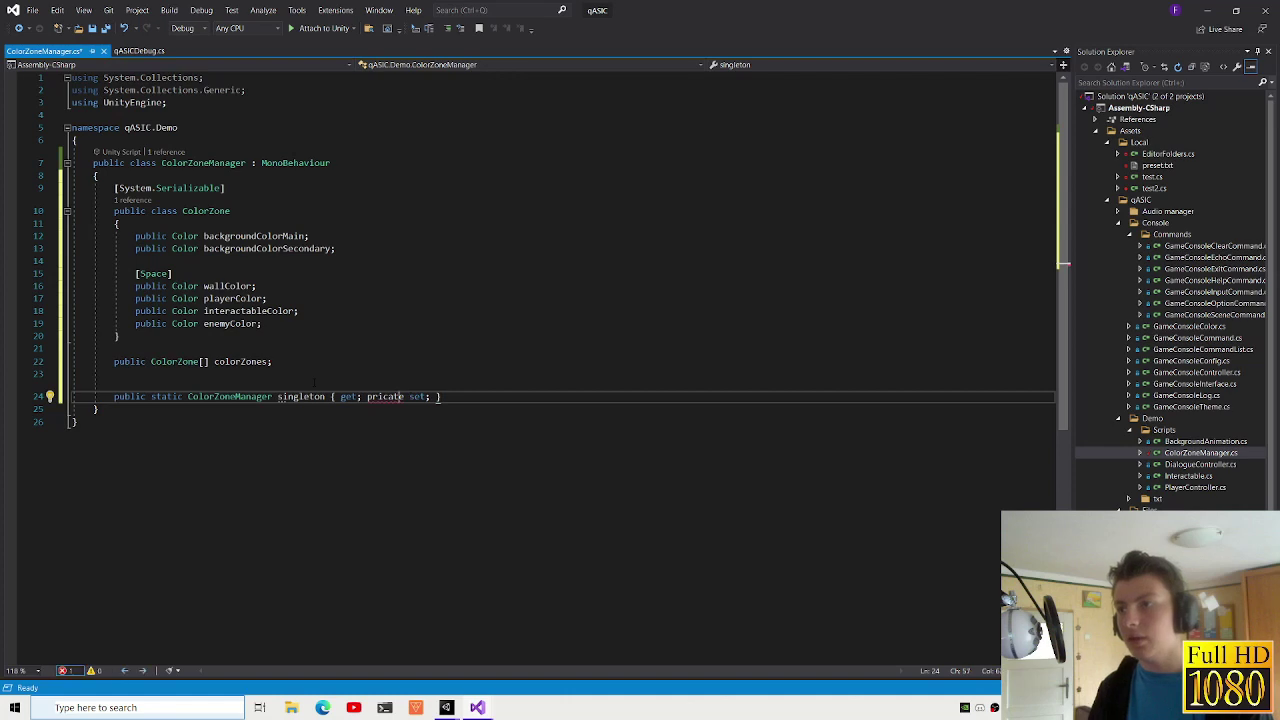
key(Tab)
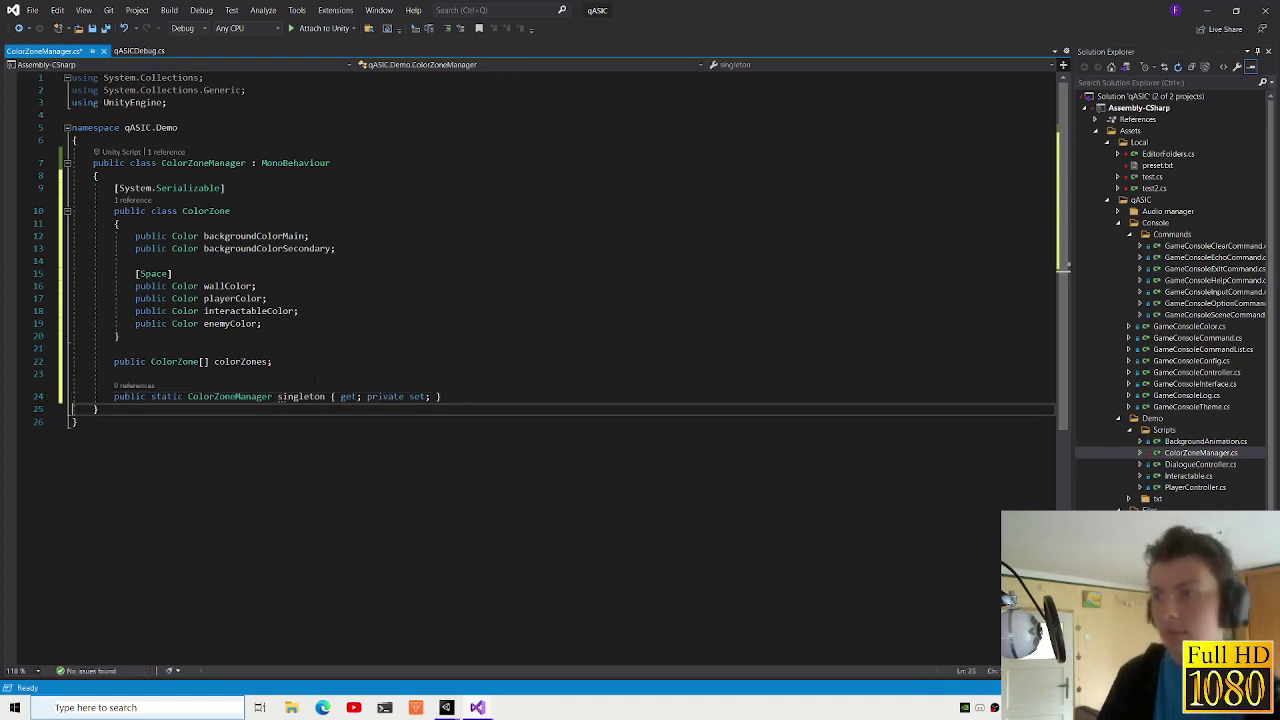
- Insert an empty Awake method and move the singleton property above colorZones
key(Return)
key(Return)
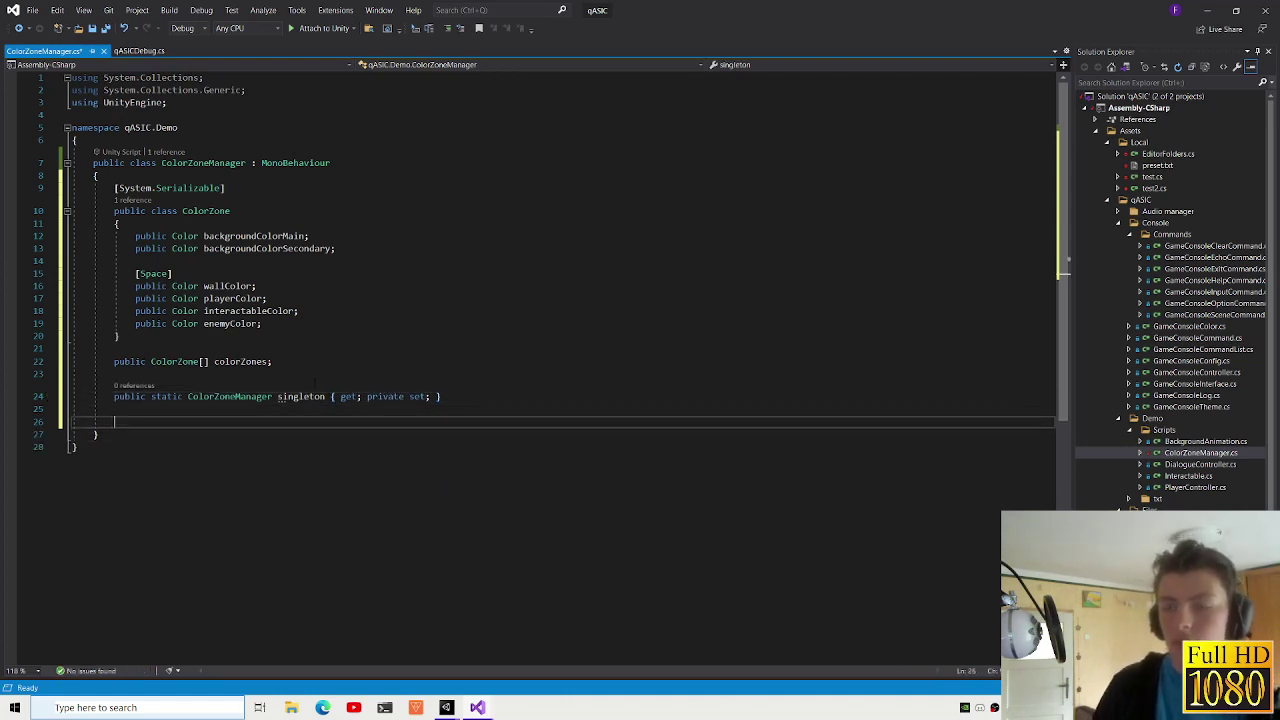
text(awake)
key(Tab)
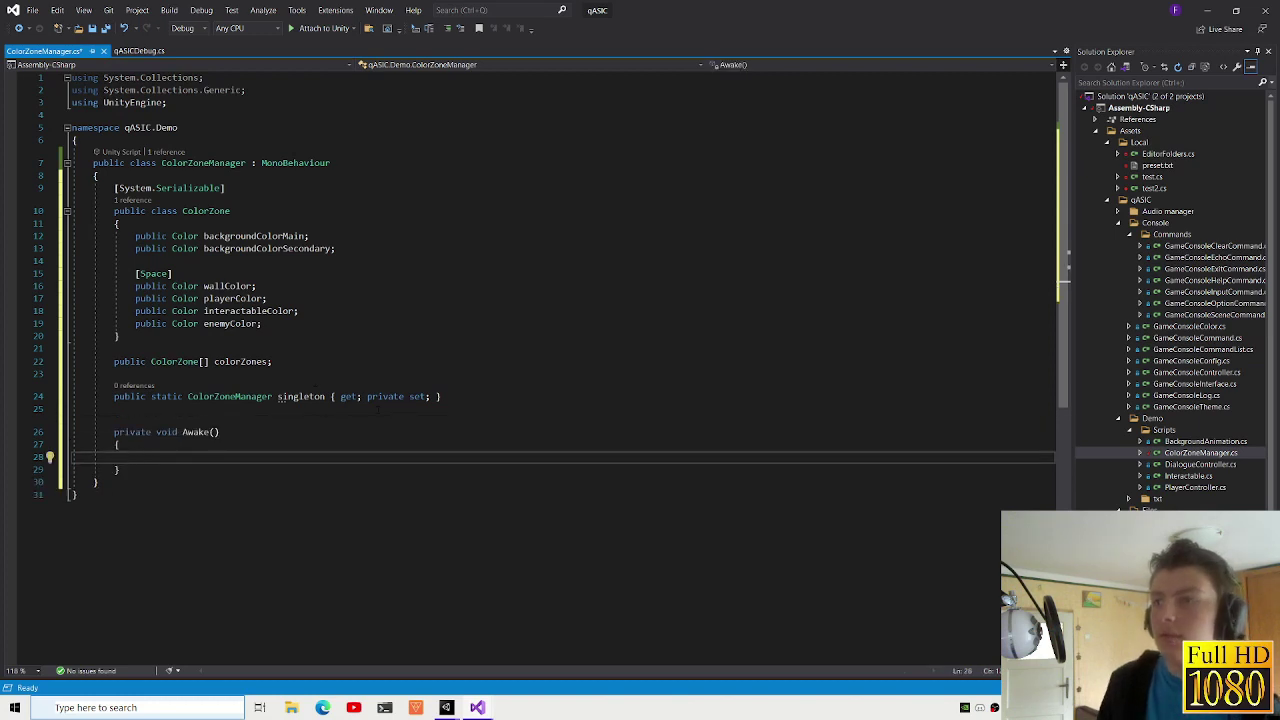
click(441, 396)
key(alt+Up)
key(alt+Up)
key(alt+Up)
click(425, 392)
key(BackSpace)
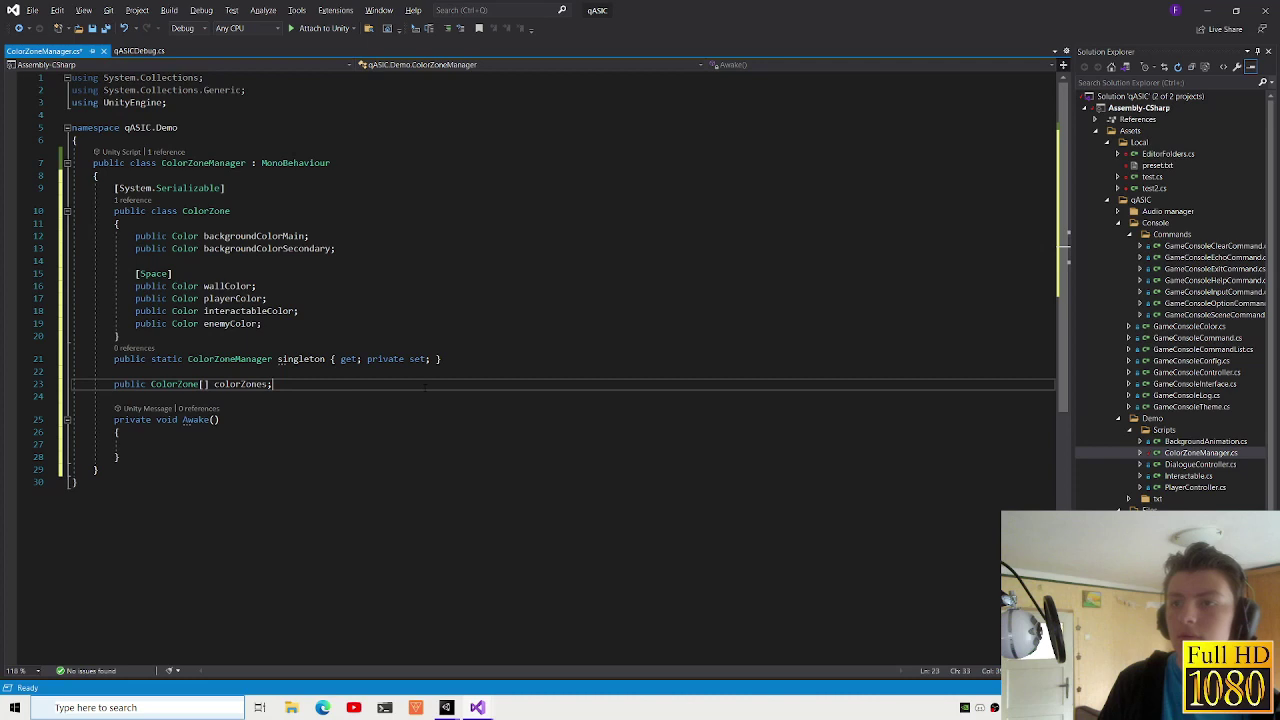
click(200, 336)
key(Return)
- In Awake, add if (singleton == null) { singleton = this; return; }
click(207, 456)
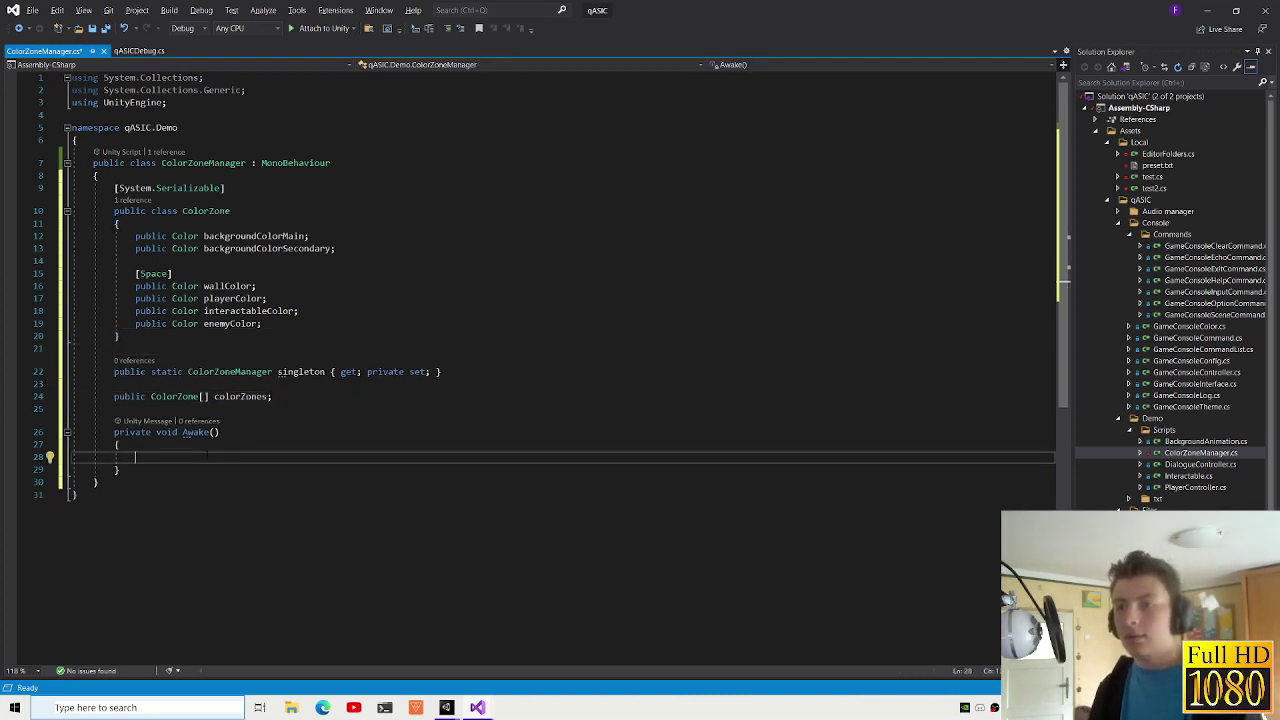
text(sif(singleton == nu)
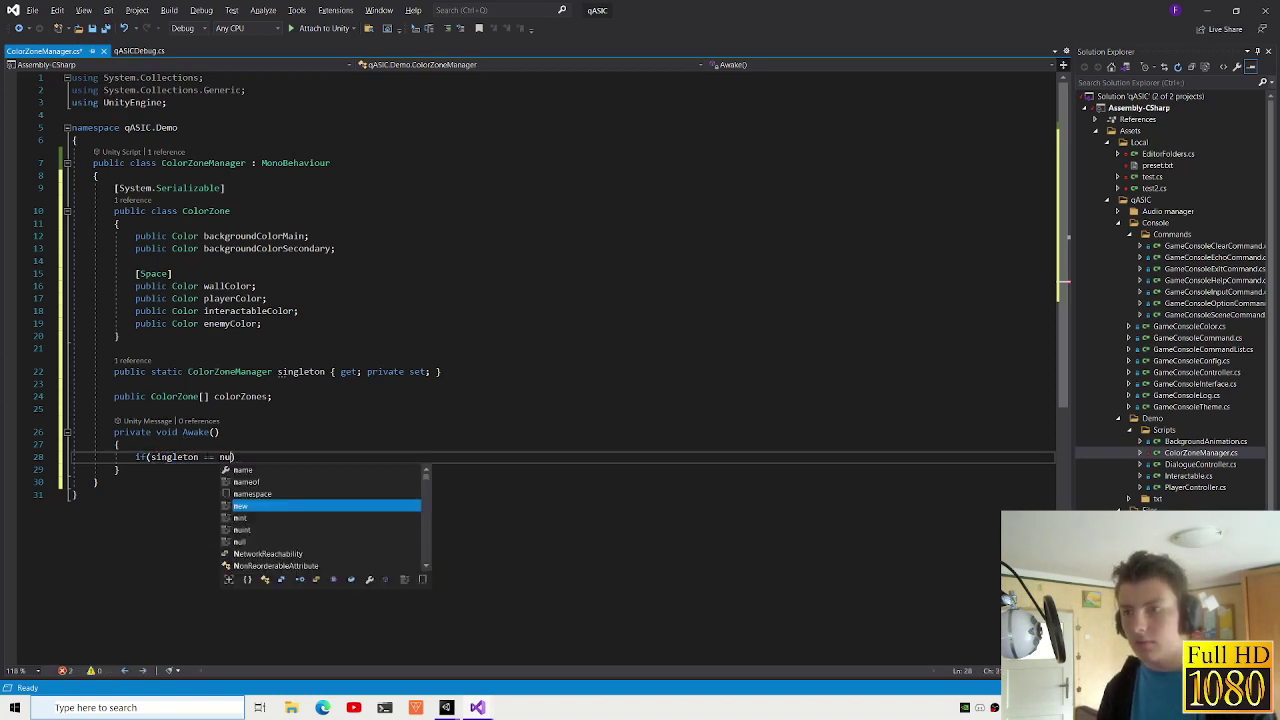
text(ll))
key(Return)
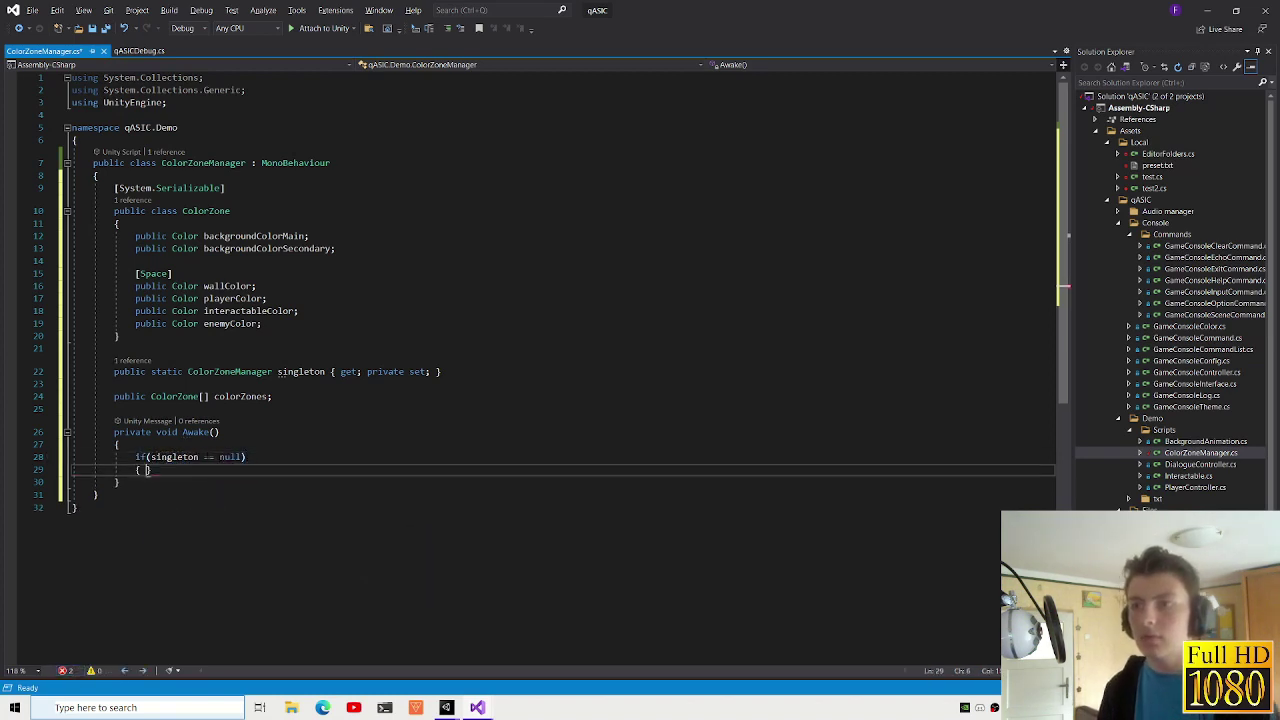
text({)
key(Return)
text(colorzo)
key(Down)
key(Down)
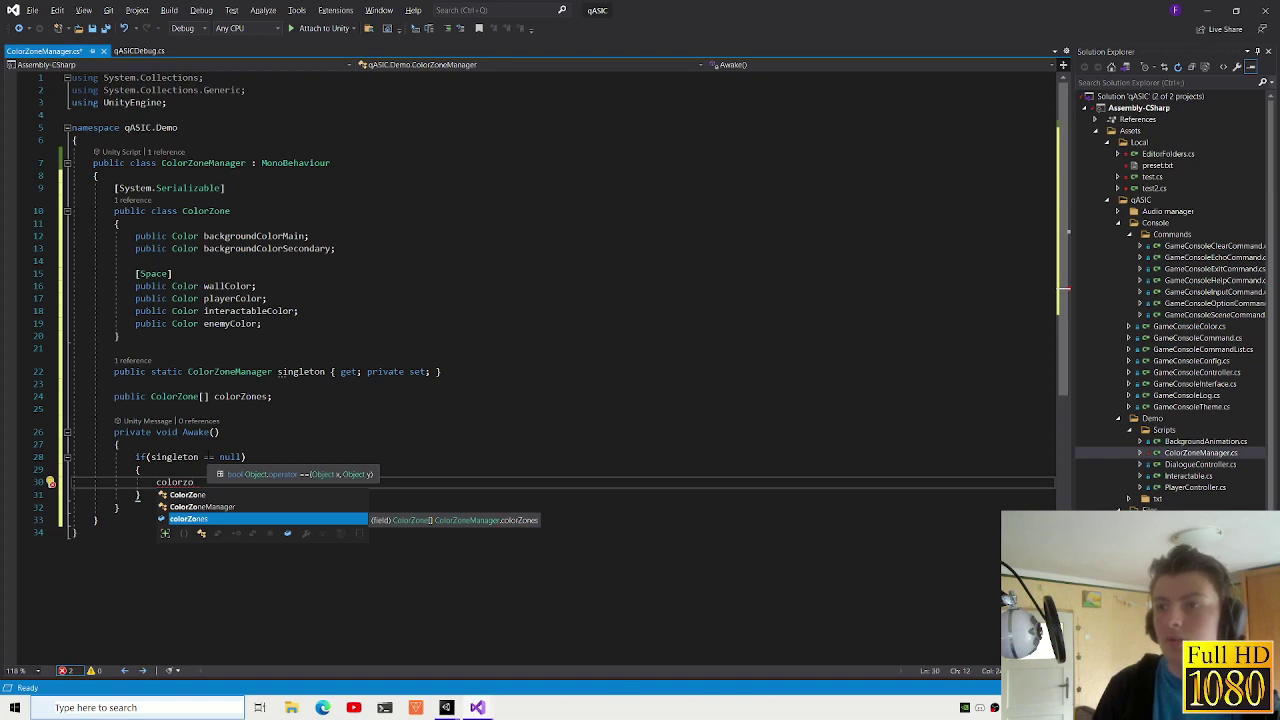
key(BackSpace)
key(BackSpace)
key(BackSpace)
text(singleton = this;)
key(Return)
text(return;)
key(Down)
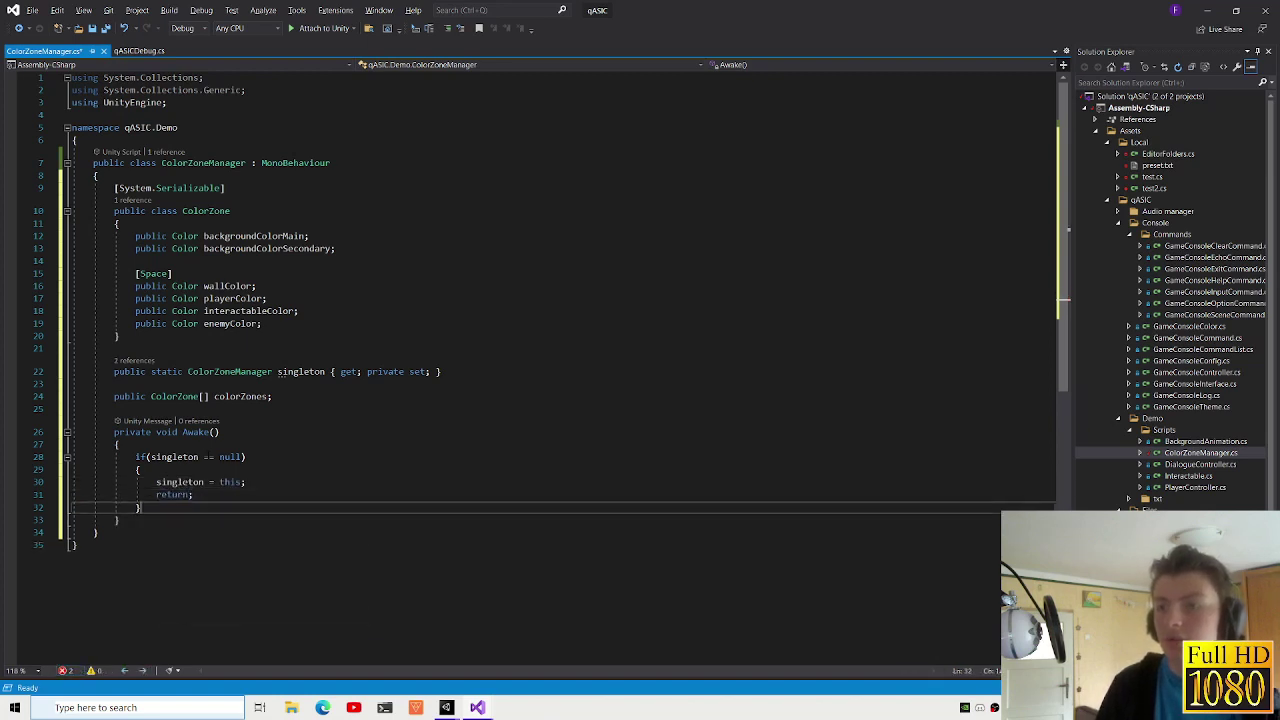
key(End)
- After the if block, add Destroy(this); to remove duplicate instances
key(Return)
key(Tab)
key(Tab)
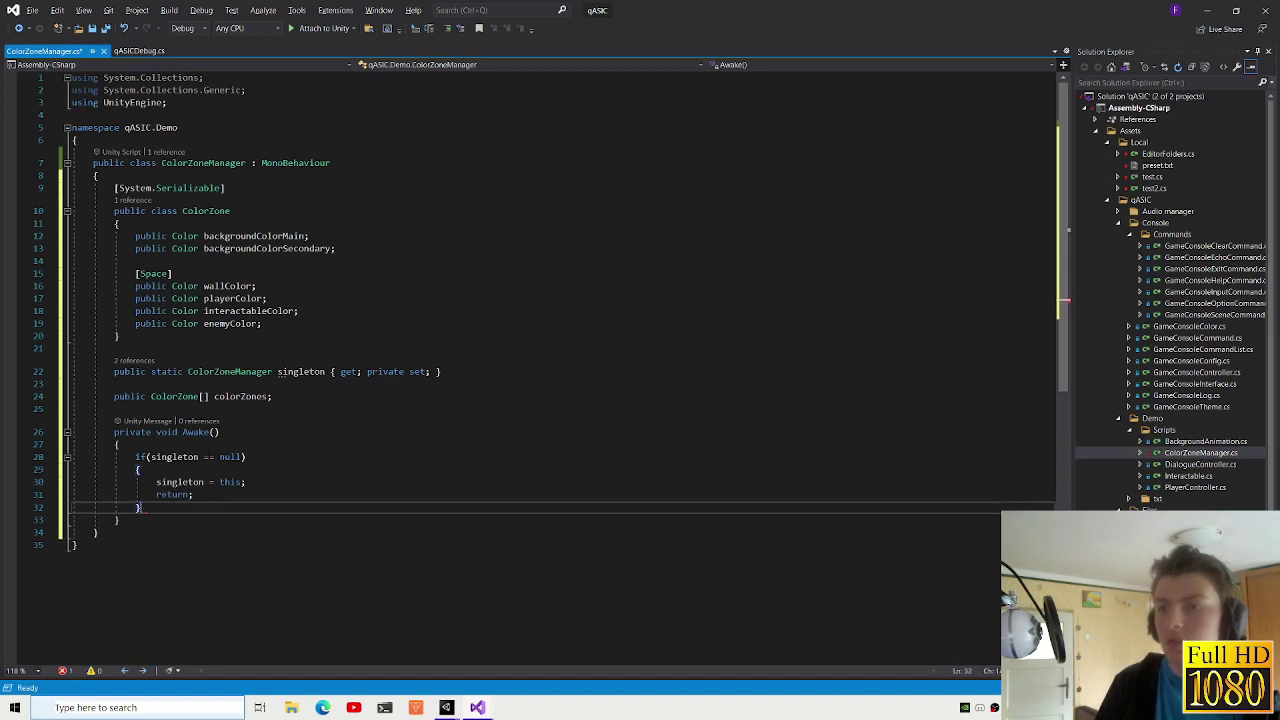
text(Destroy)
text((ga);)
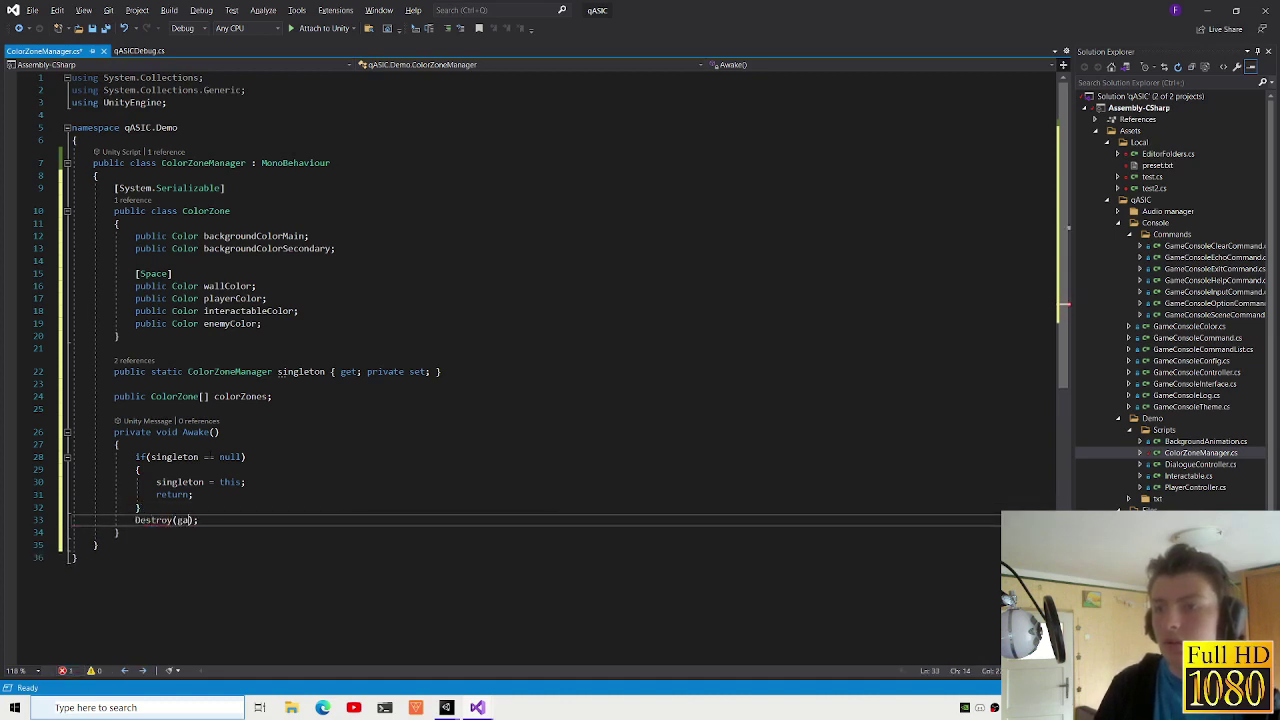
key(Tab)
click(207, 520)
text(thisbject)
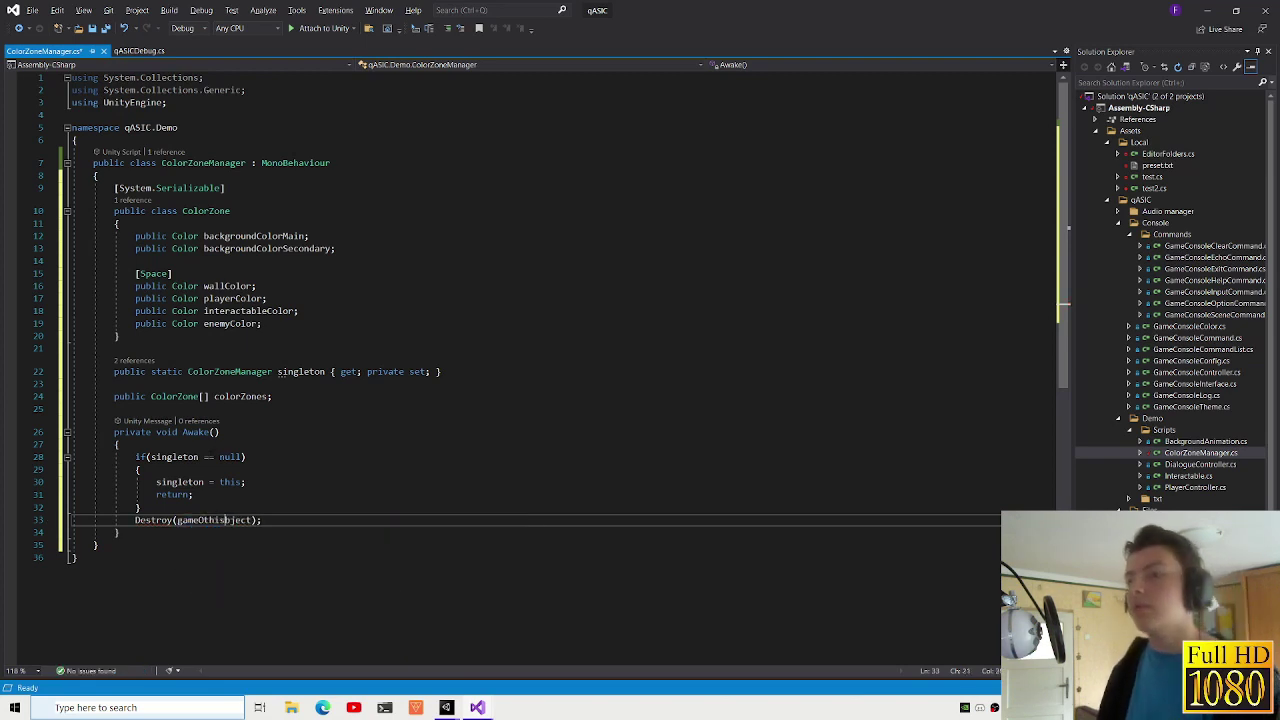
double_click(215, 520)
text(this)
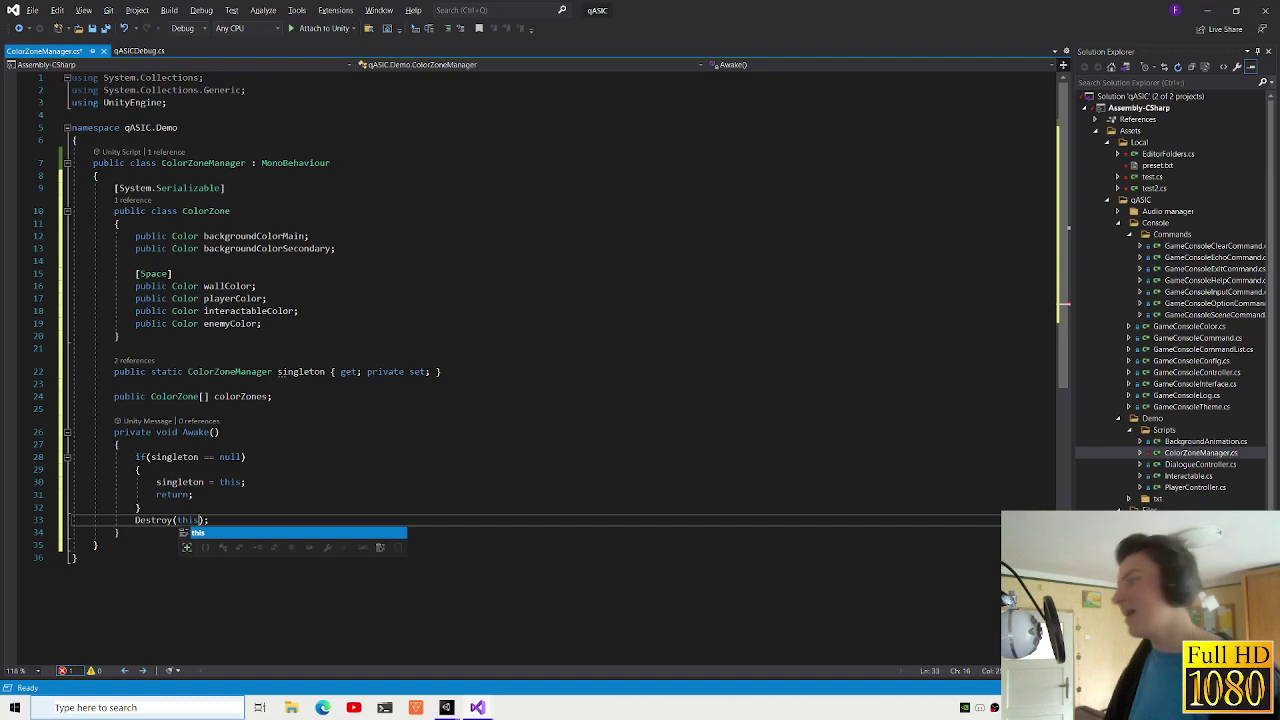
key(End)
click(262, 532)
- Add blank lines below Awake's closing brace for a new method
key(Return)
key(Return)
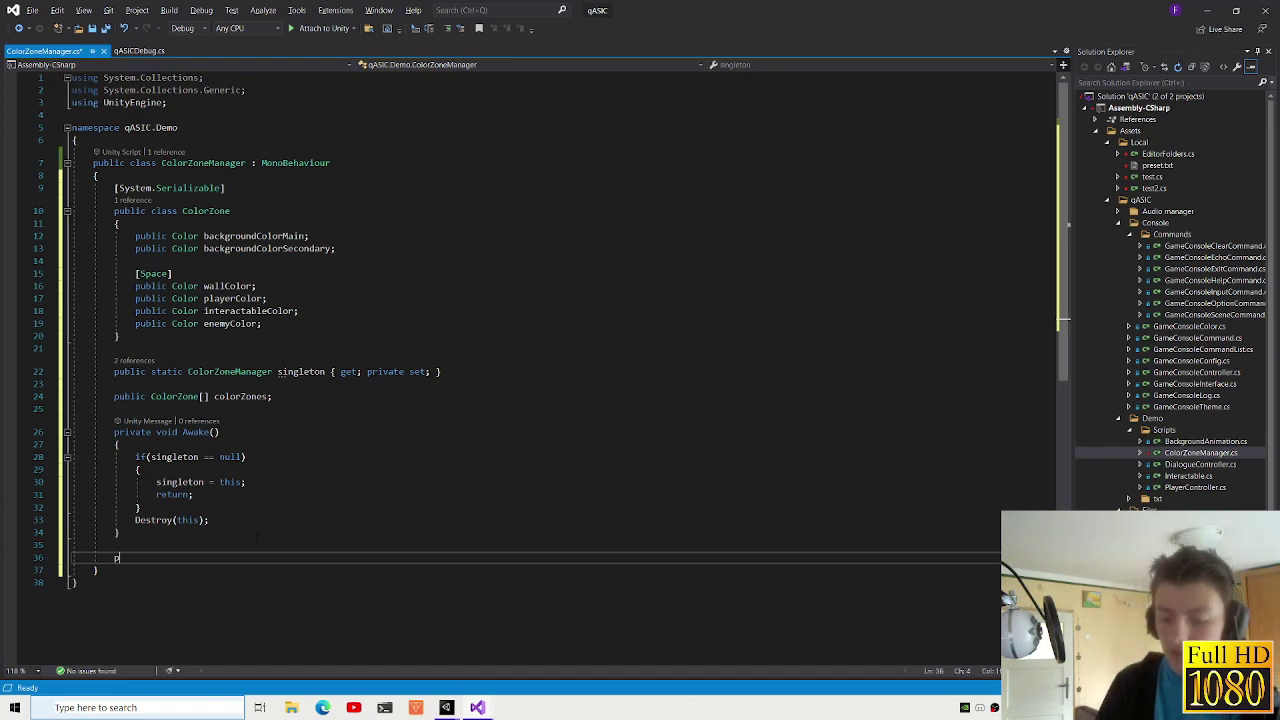
- Declare public void ChangeColorZone(int index) with an opening body brace
text(ublic void )
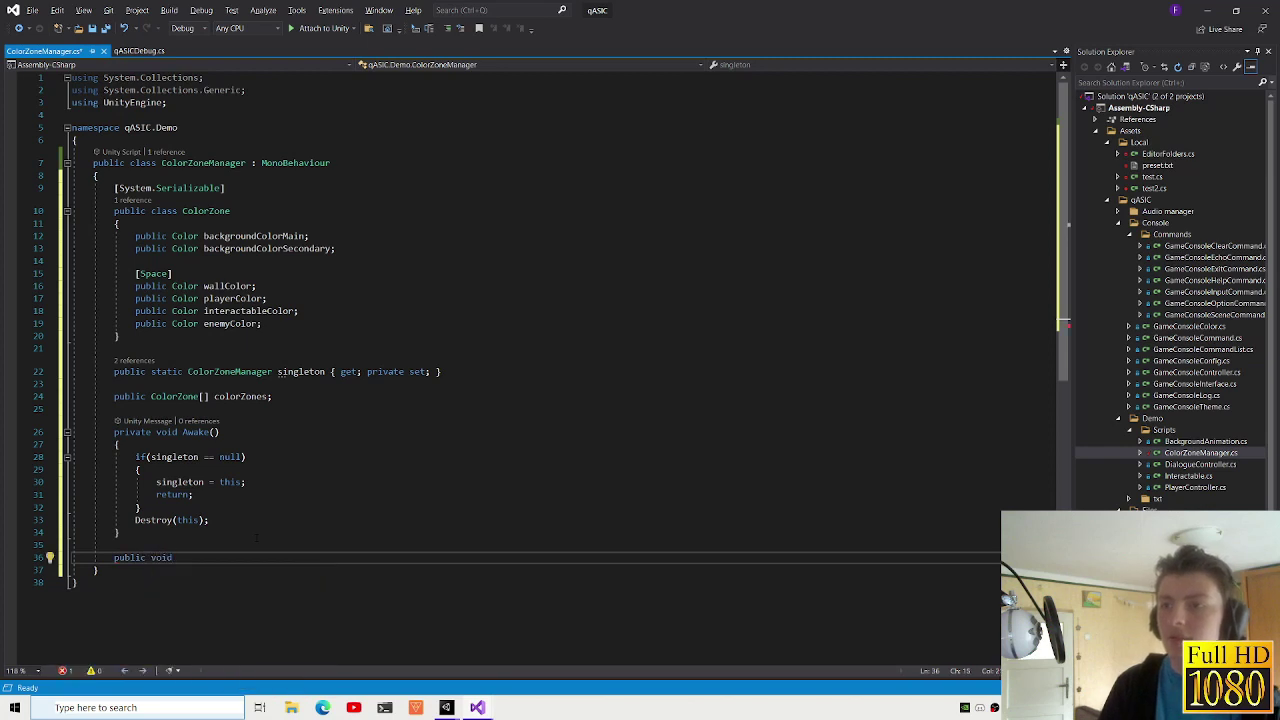
text(ChangeColor)
key(Return)
key(BackSpace)
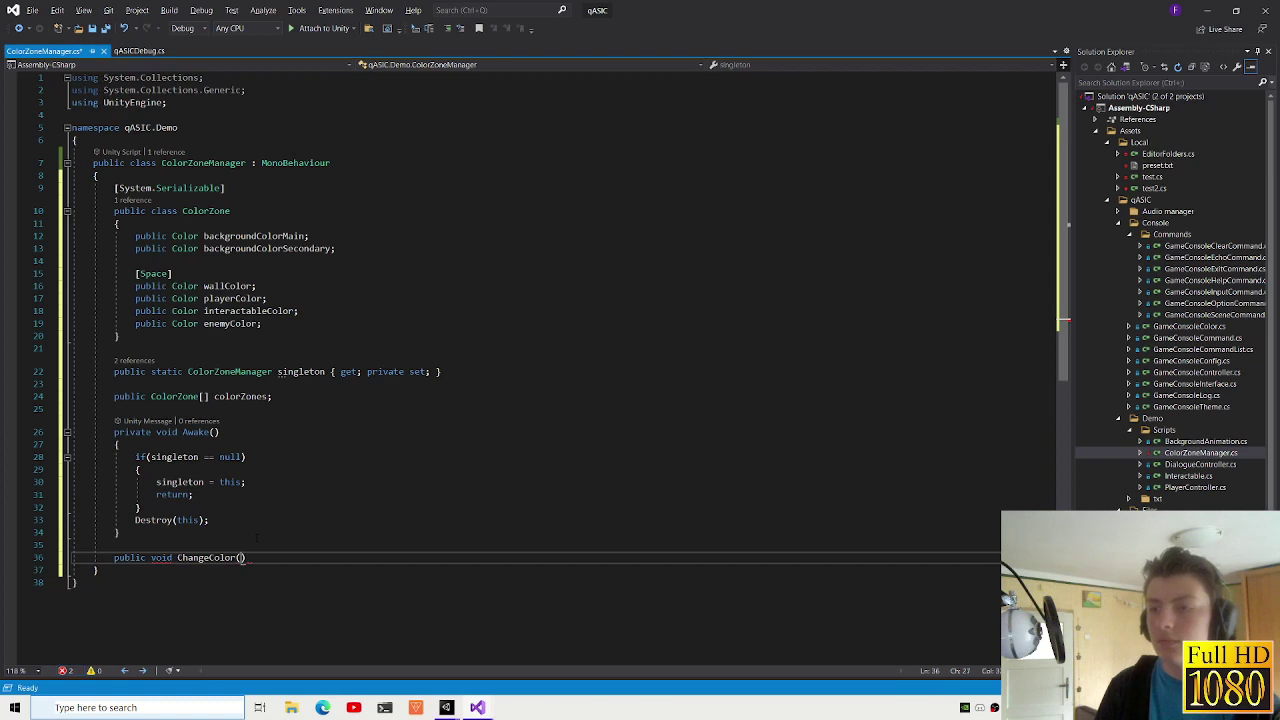
text(int index)
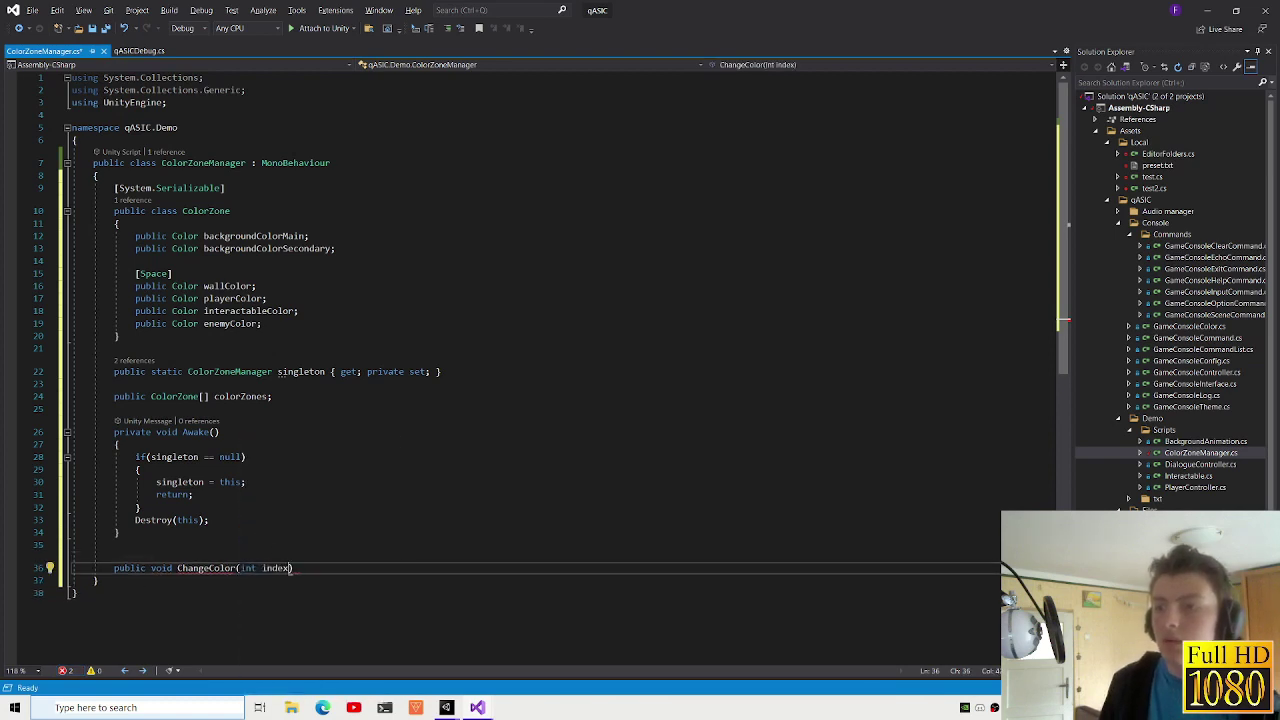
click(238, 568)
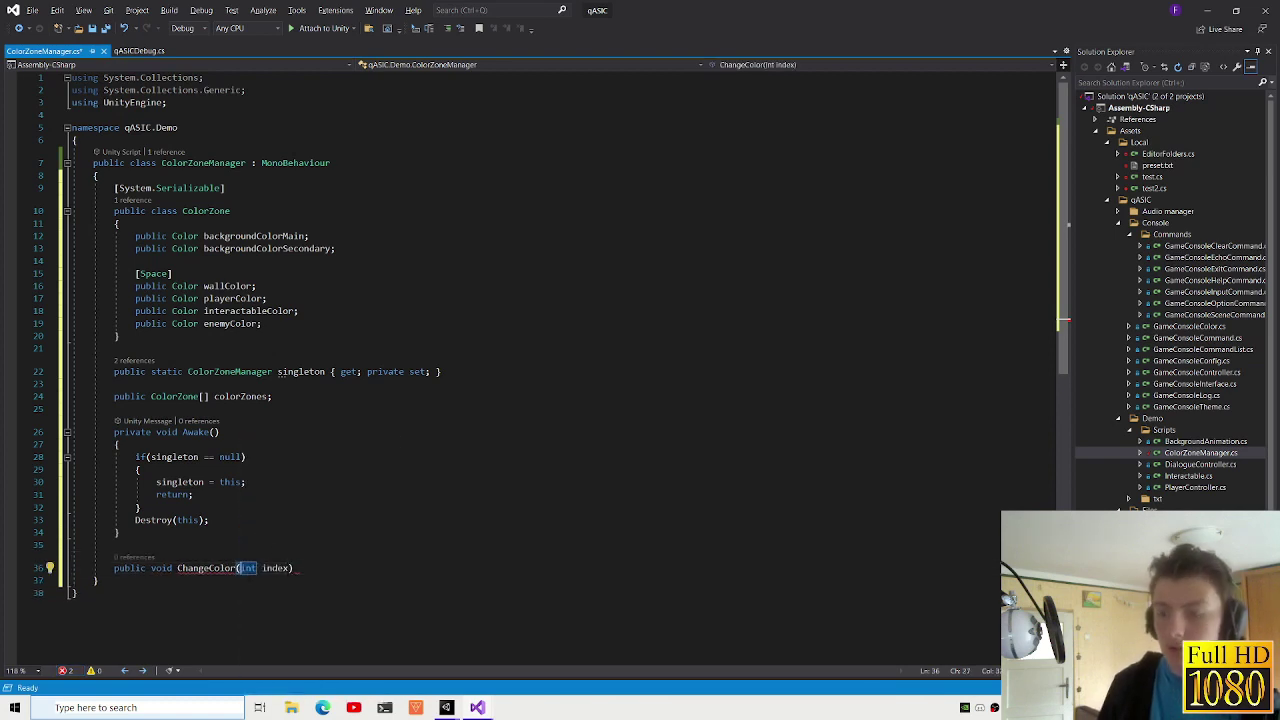
text(Zone)
key(Return)
text({)
key(Return)
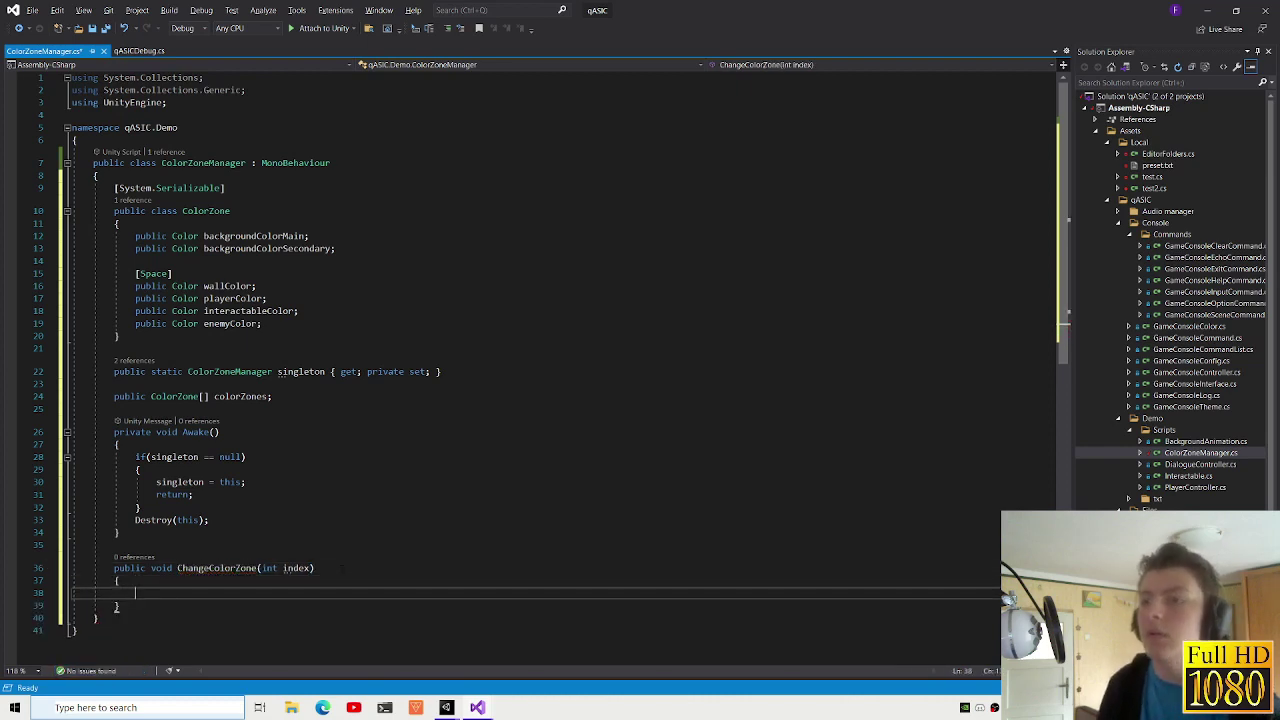
- Add an if (index >= colorZones.Length) block that returns
text(if(index))
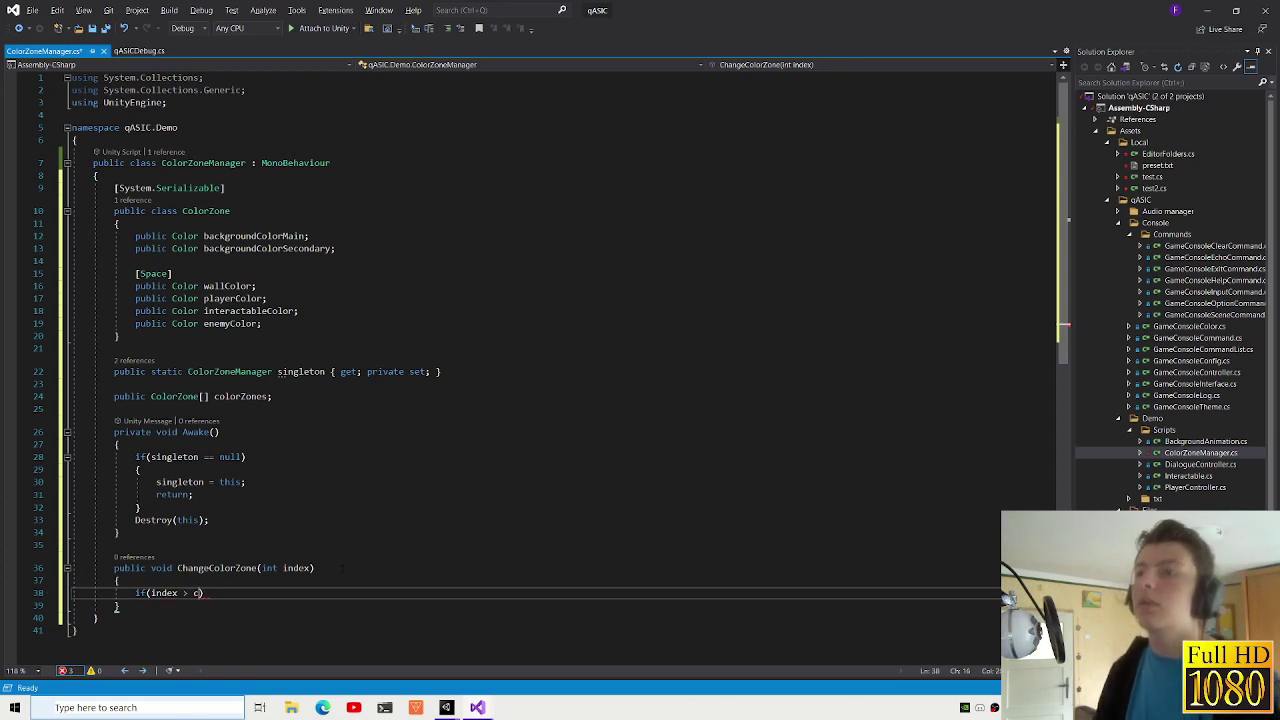
text(colorZones.Length)
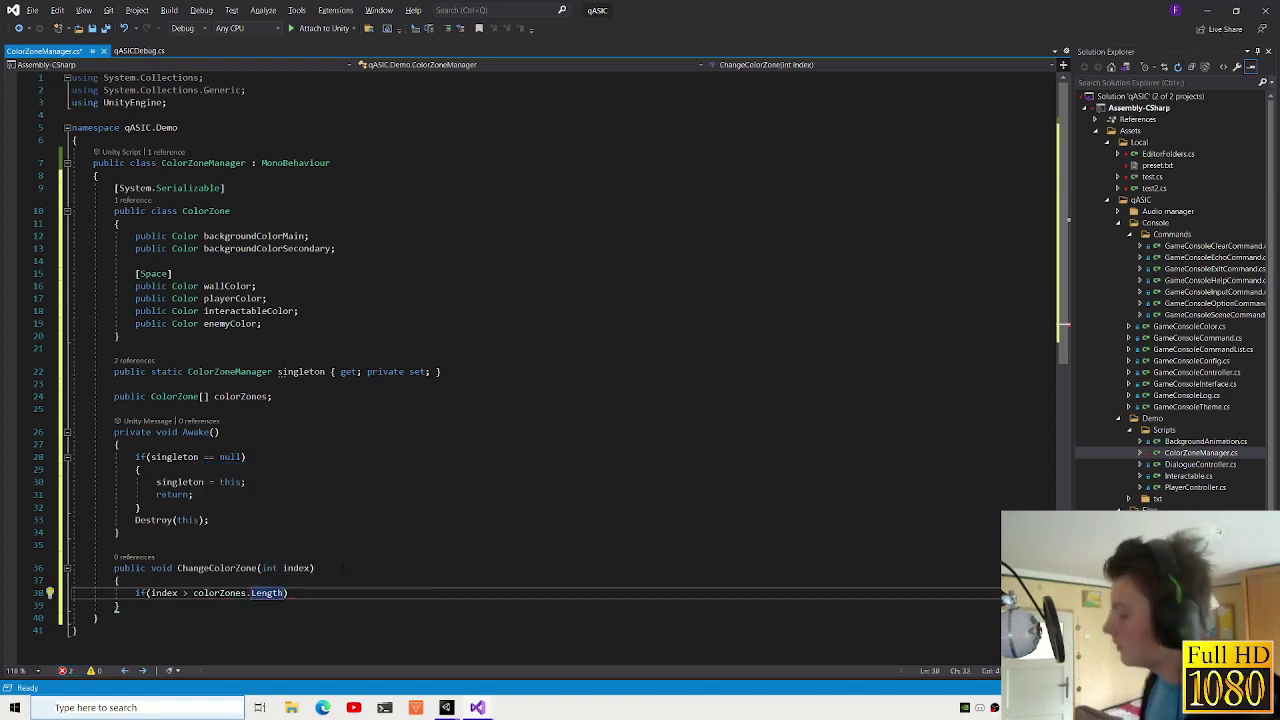
text())
key(Return)
text({)
key(Return)
text(eturn)
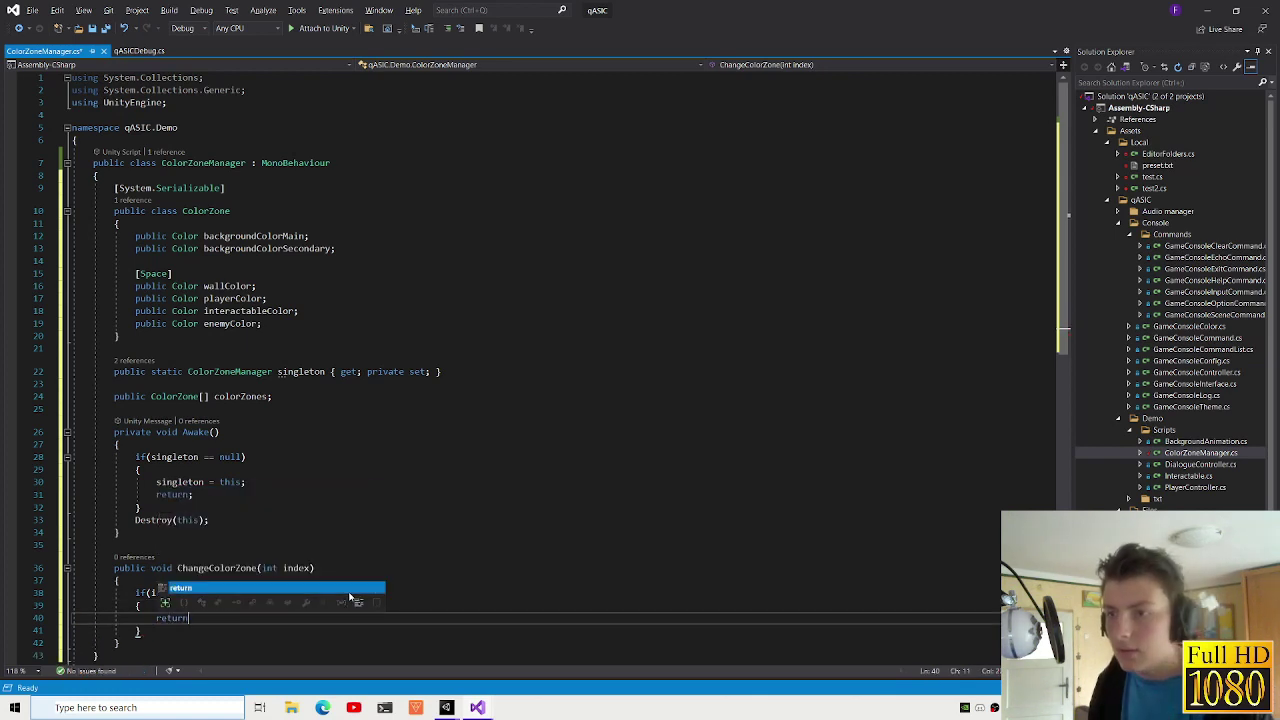
text(;)
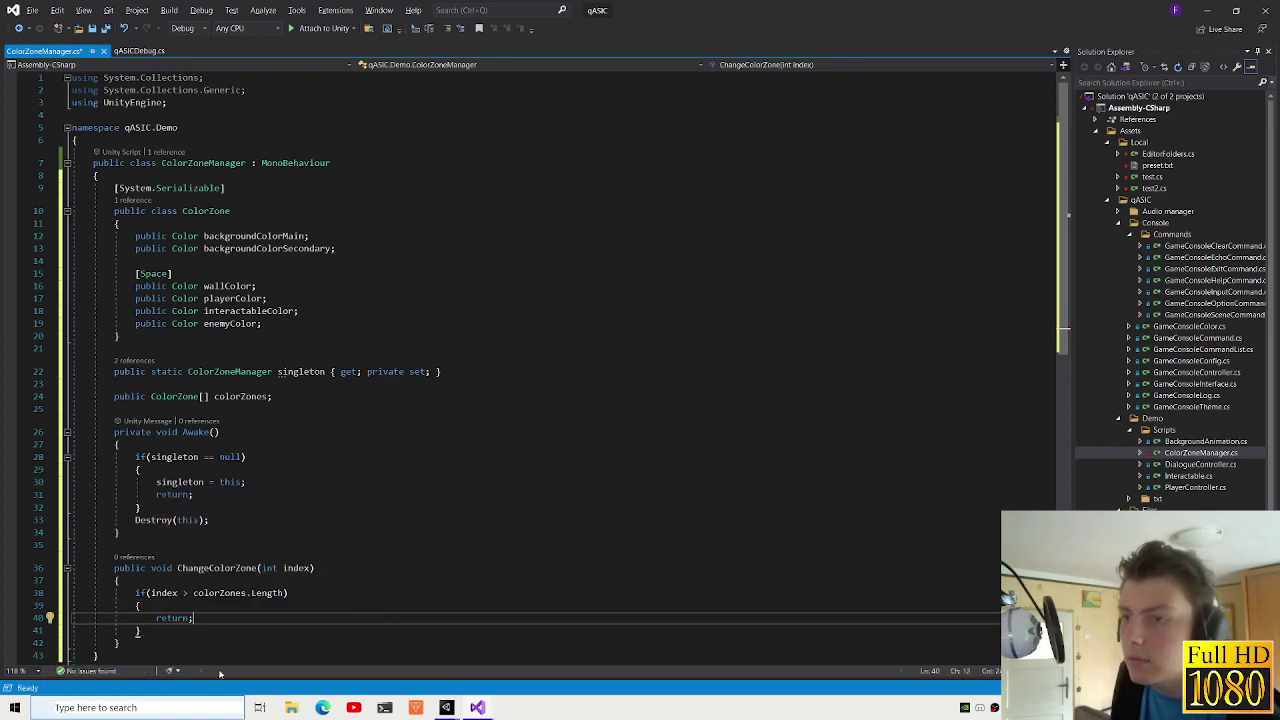
key(Up)
key(Up)
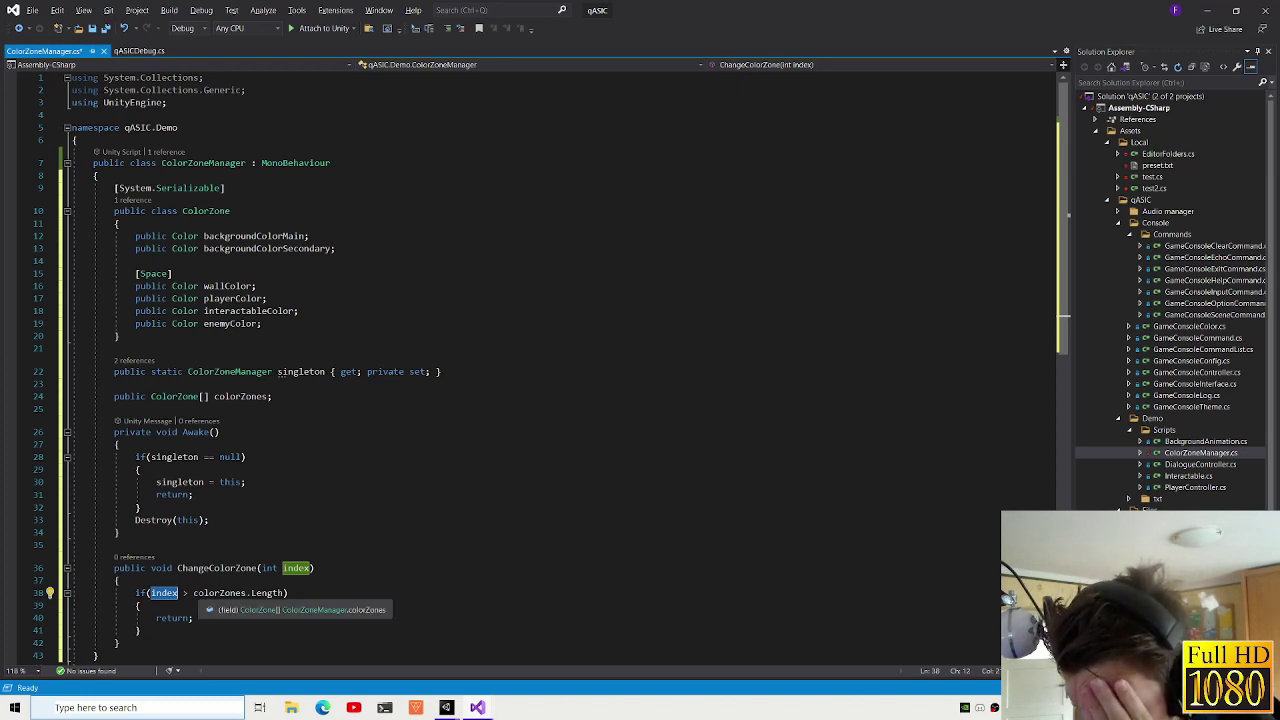
key(Right)
key(Right)
text(=)
key(Down)
key(Down)
key(ctrl+Return)
- Insert a qDebug.LogError call before the return and select its placeholder message
text(Debug.lo)
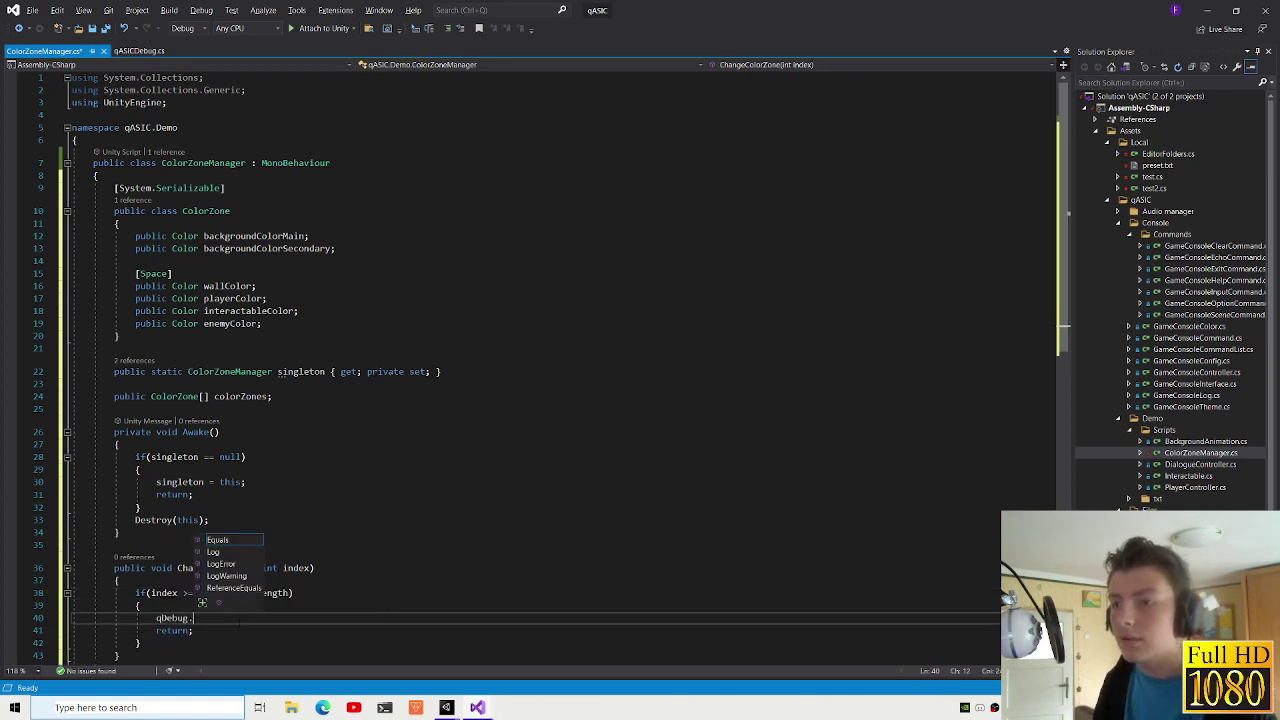
key(Down)
key(Tab)
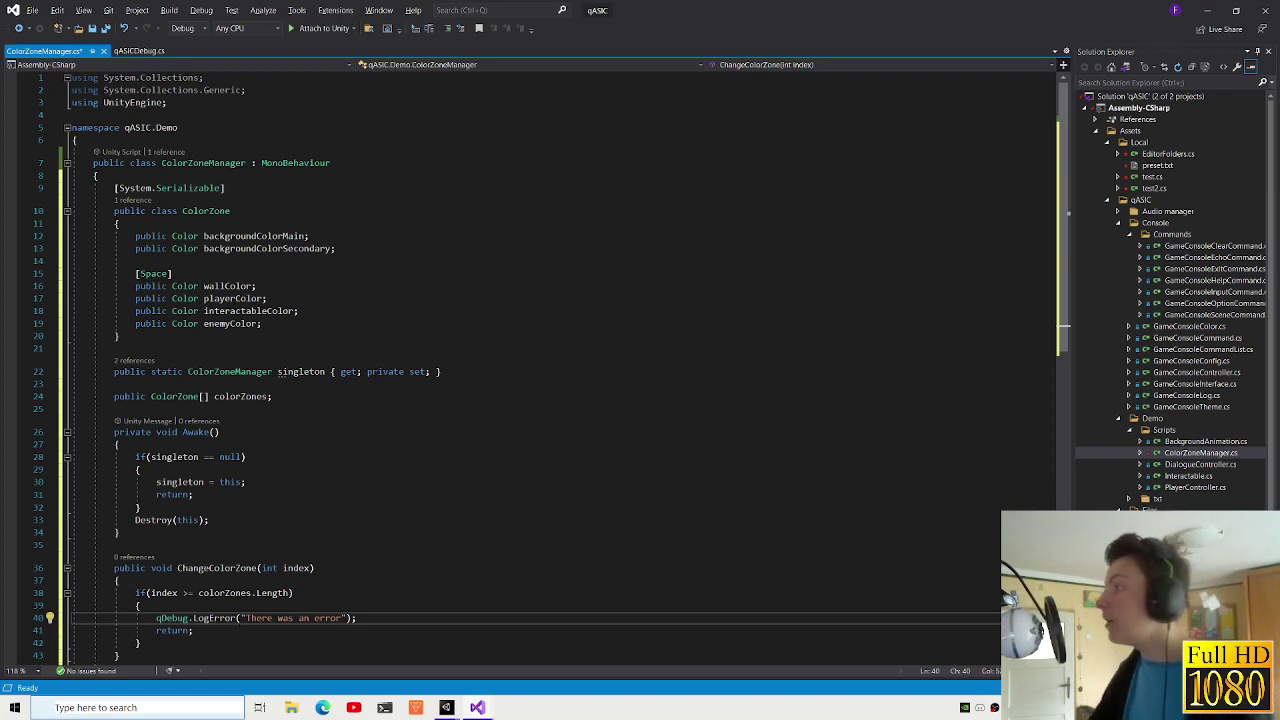
key(Down)
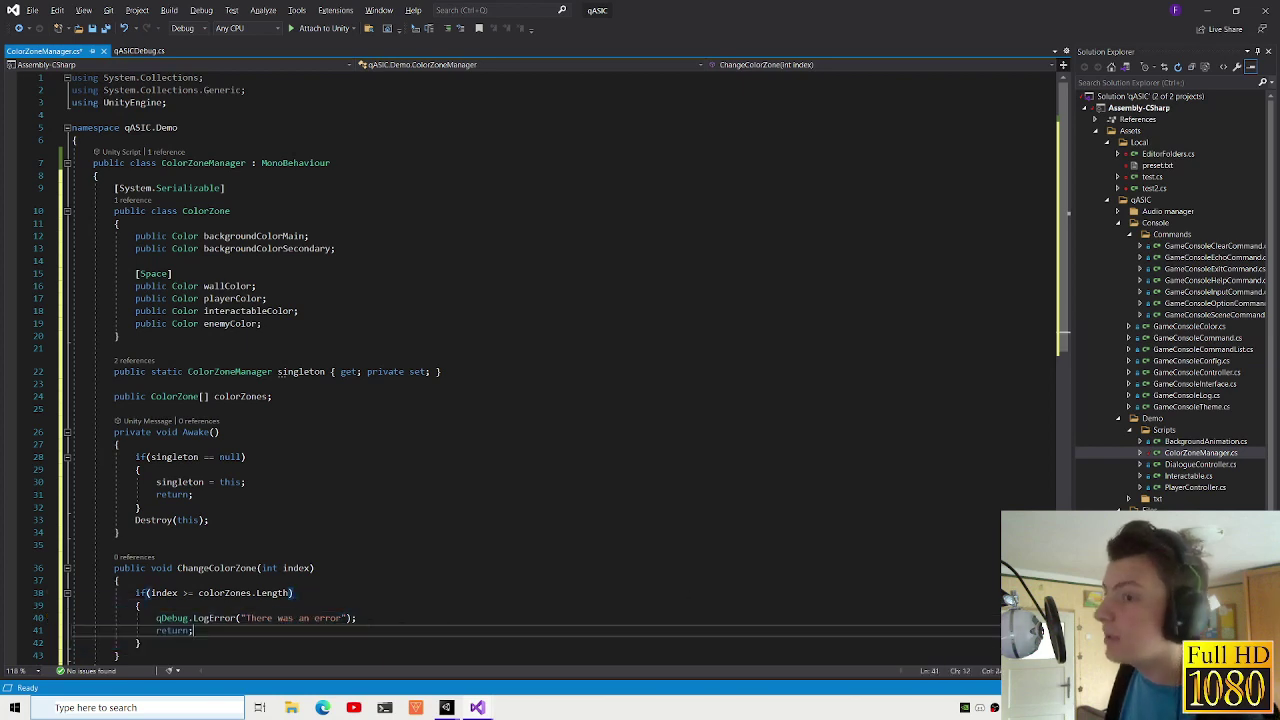
drag(241, 618, 352, 618)
key(BackSpace)
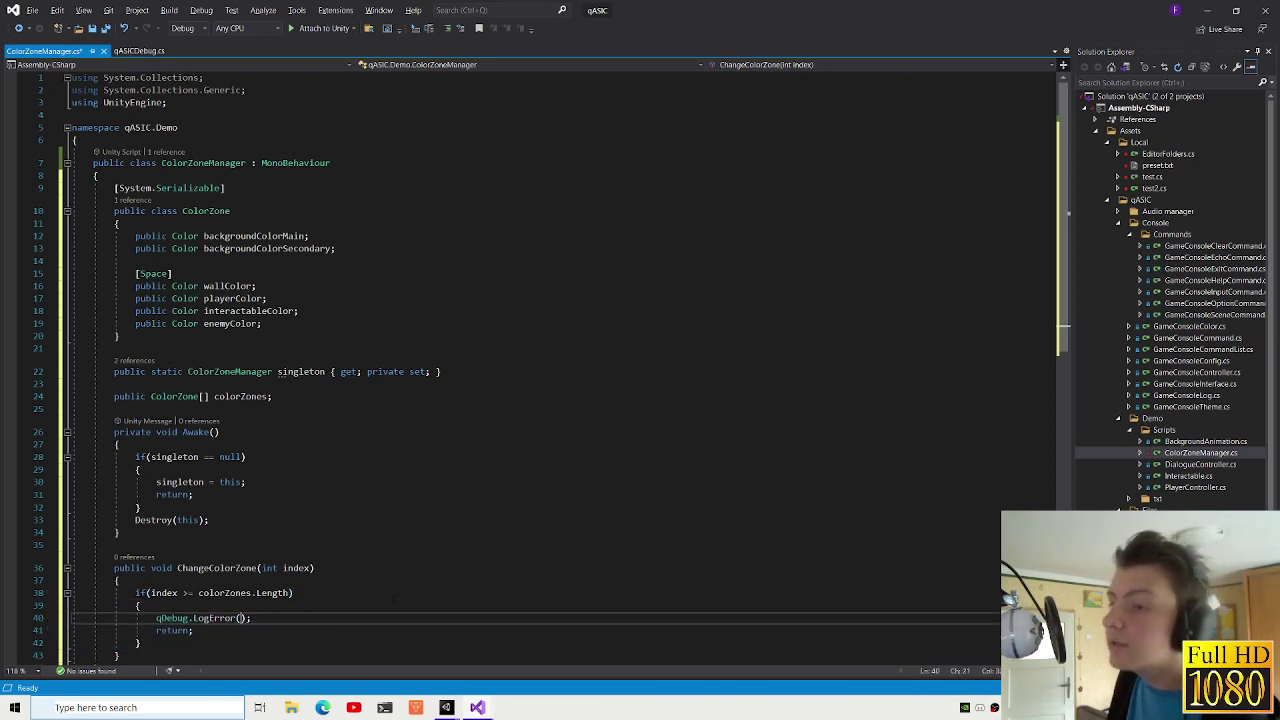
key(Up)
click(251, 618)
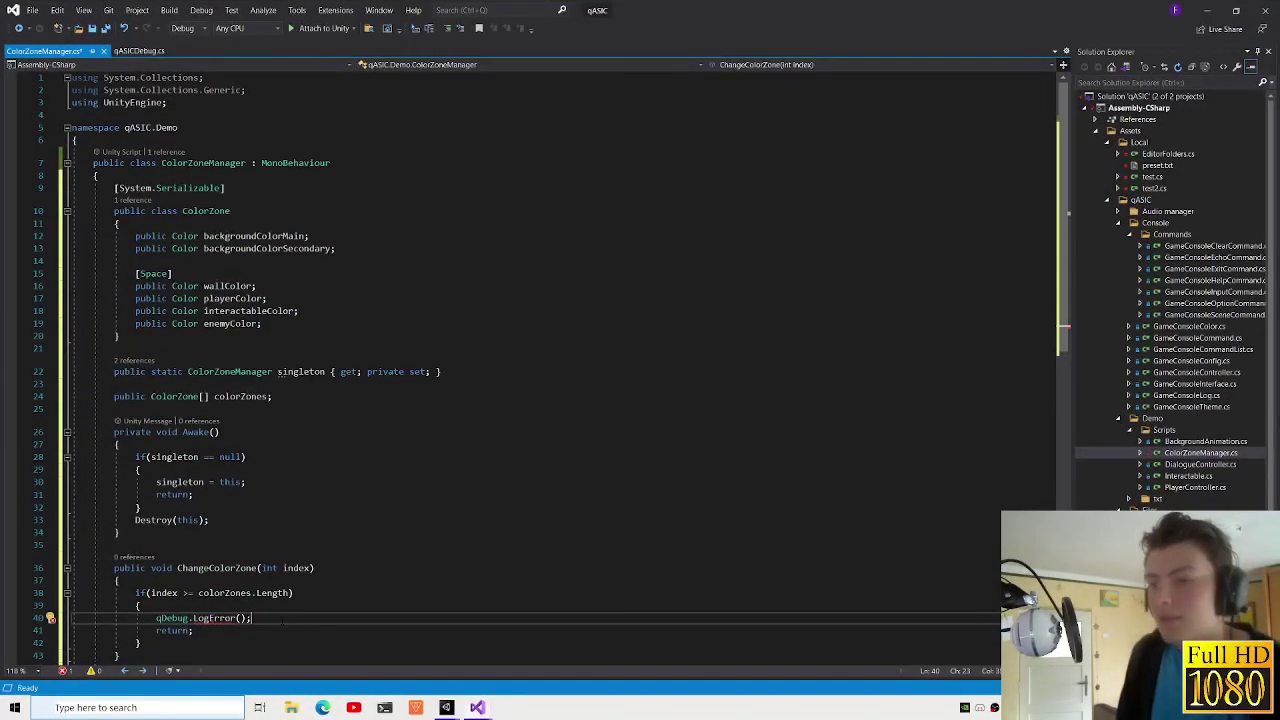
- Replace LogError's placeholder text with "Color zone index is out of range!"
key(Left)
key(Left)
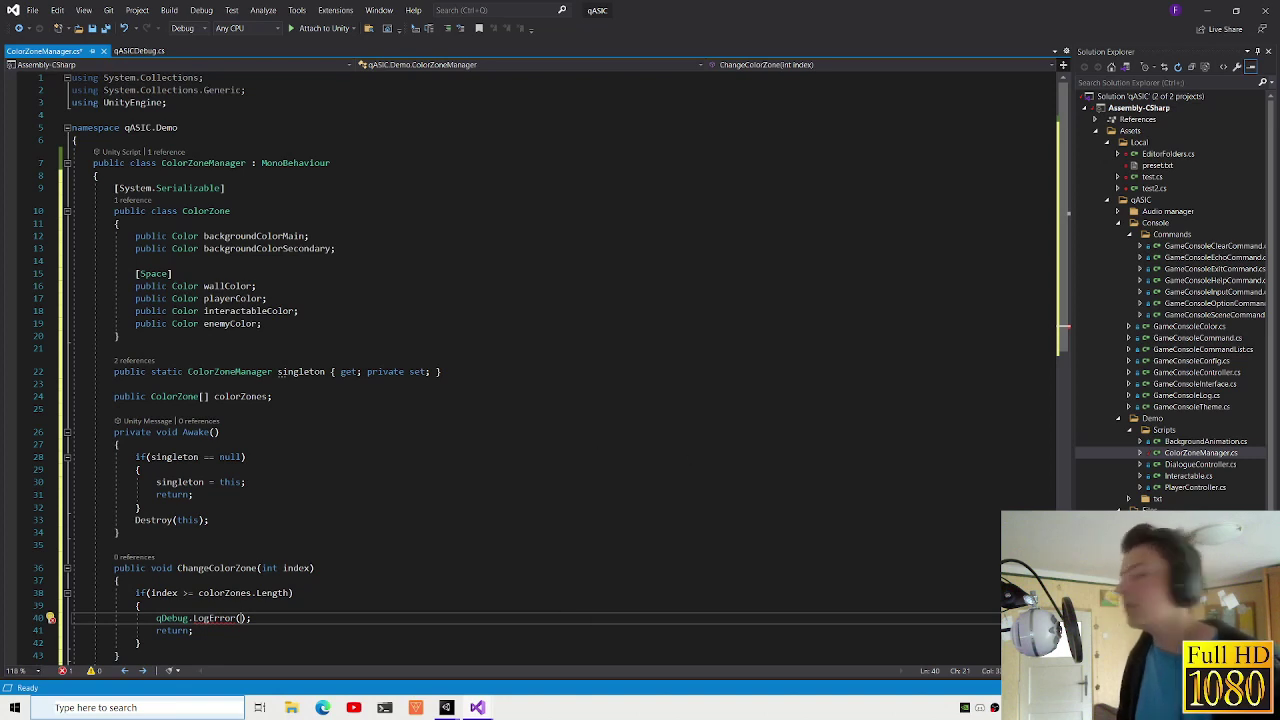
click(117, 655)
right_click(560, 354)
key(Escape)
click(240, 618)
text("")
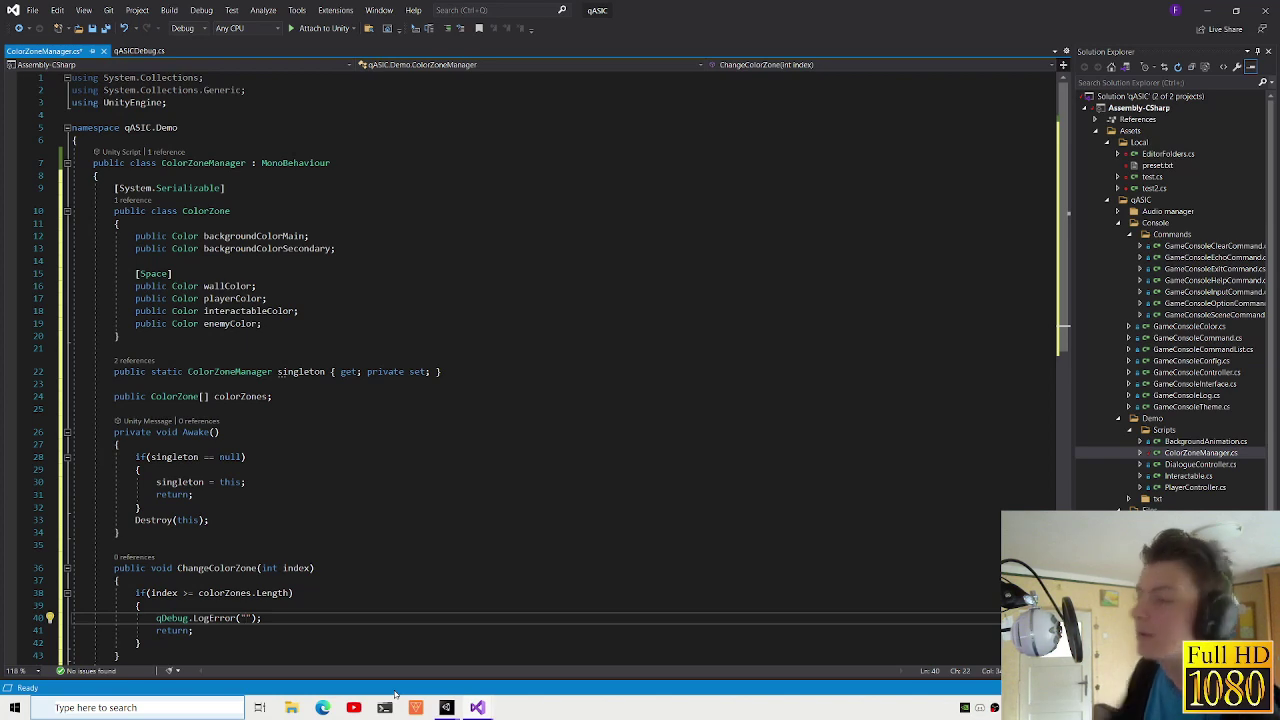
key(BackSpace)
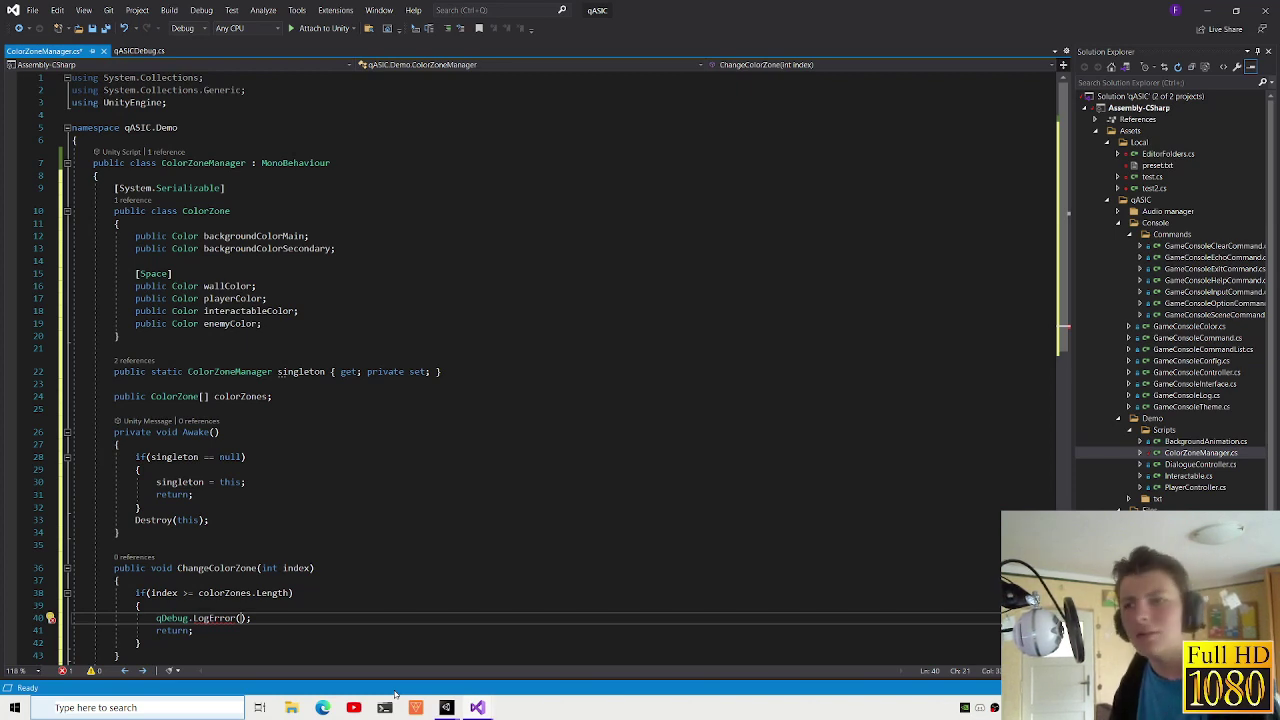
text(in)
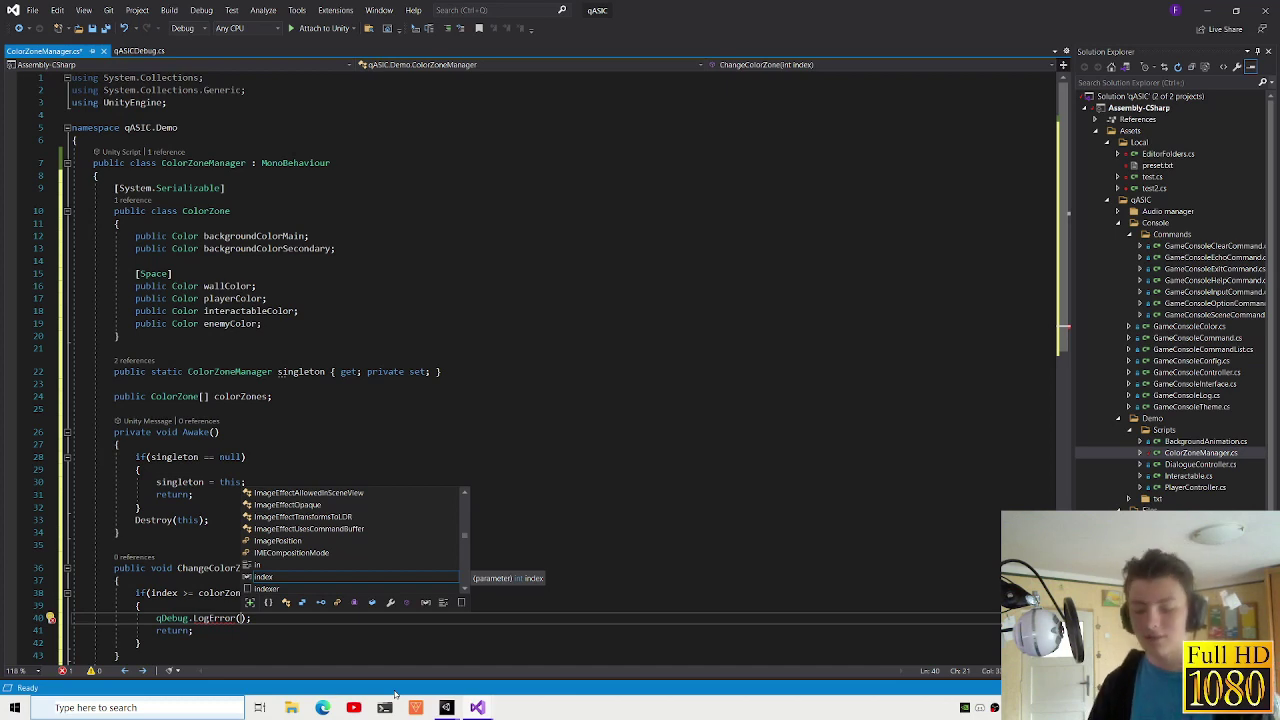
text(lo)
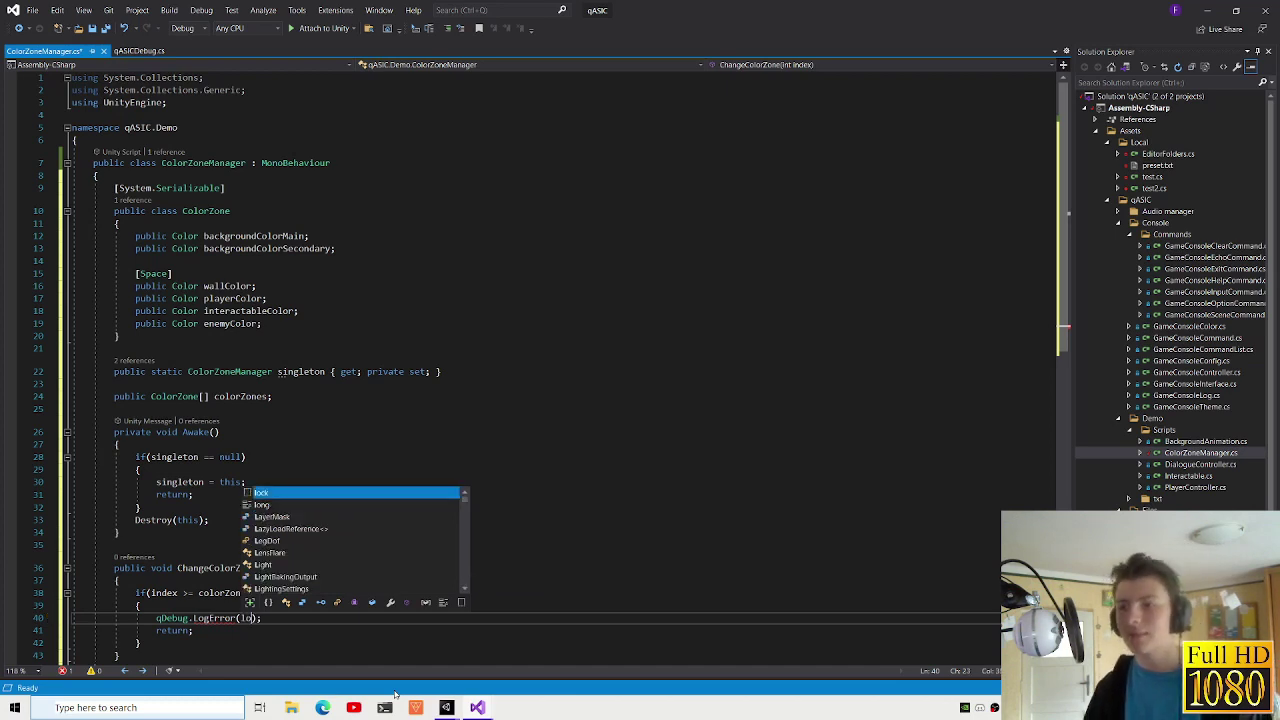
text(rem ipsum dolor sit am)
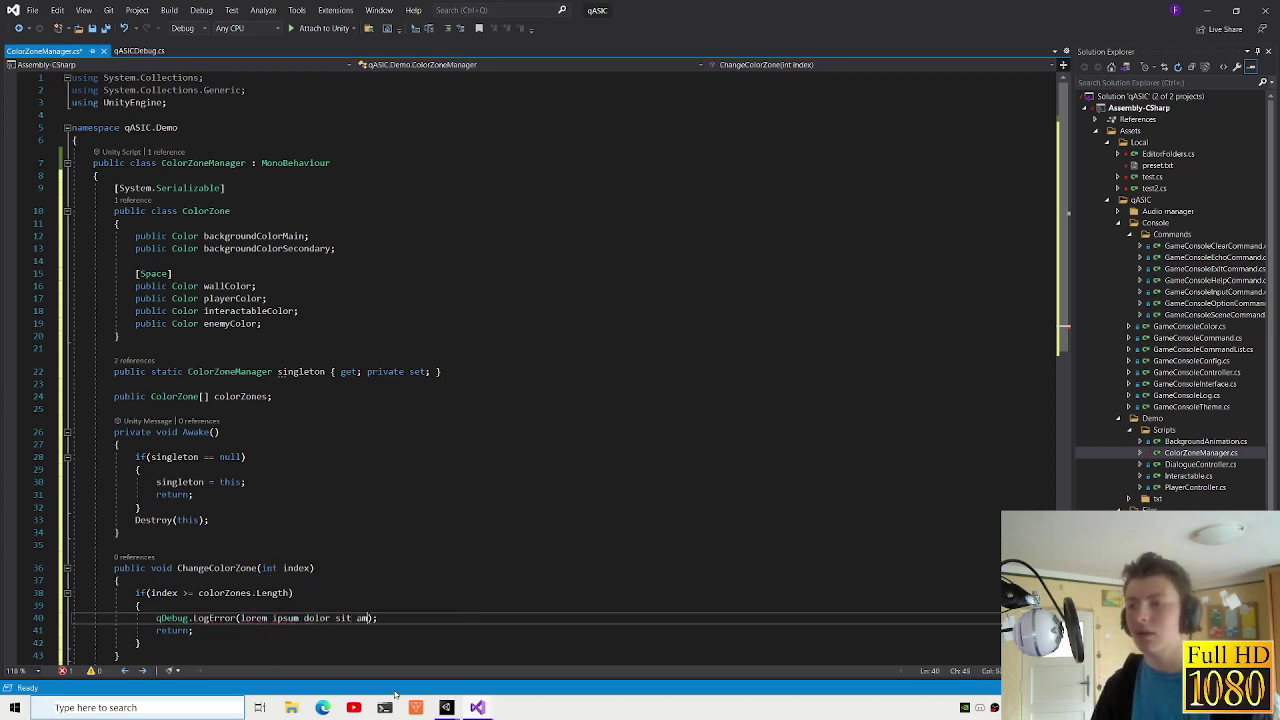
key(BackSpace)
key(BackSpace)
key(BackSpace)
key(BackSpace)
key(BackSpace)
key(BackSpace)
key(BackSpace)
text("Color)
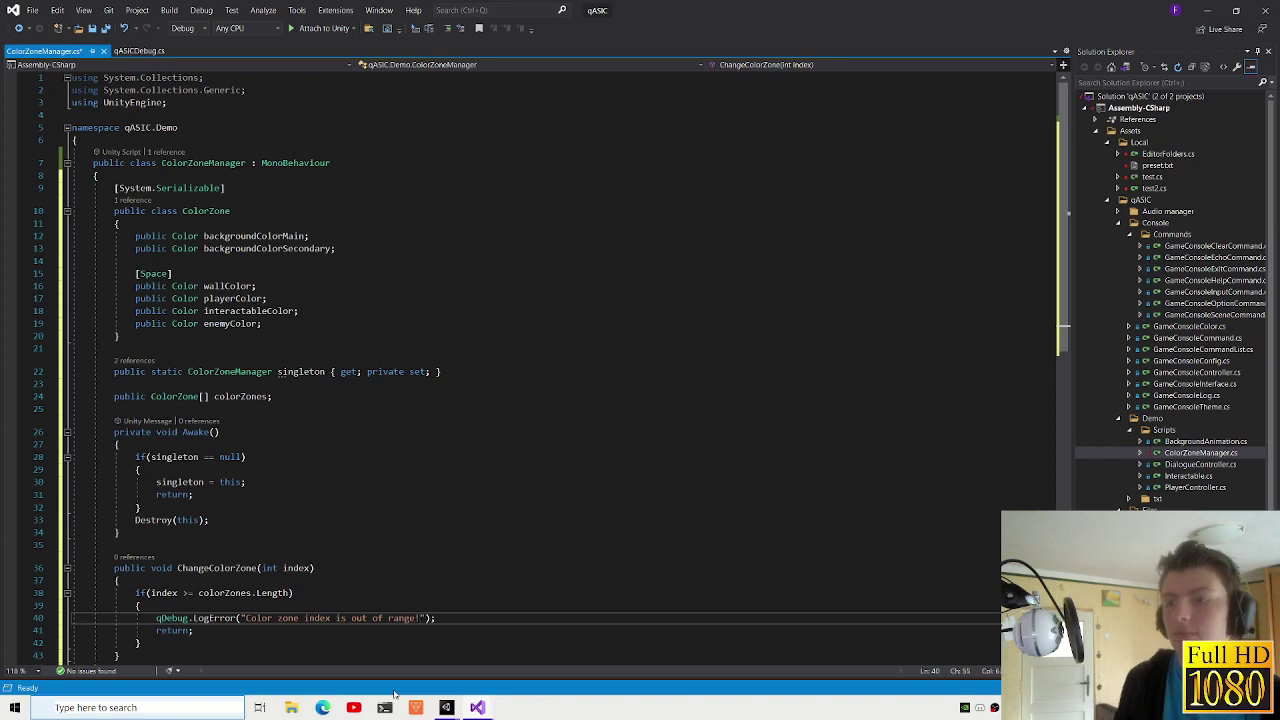
scroll(247, 573, down, 2)
- Add empty lines after the ChangeColorZone method
click(247, 567)
key(Return)
key(Return)
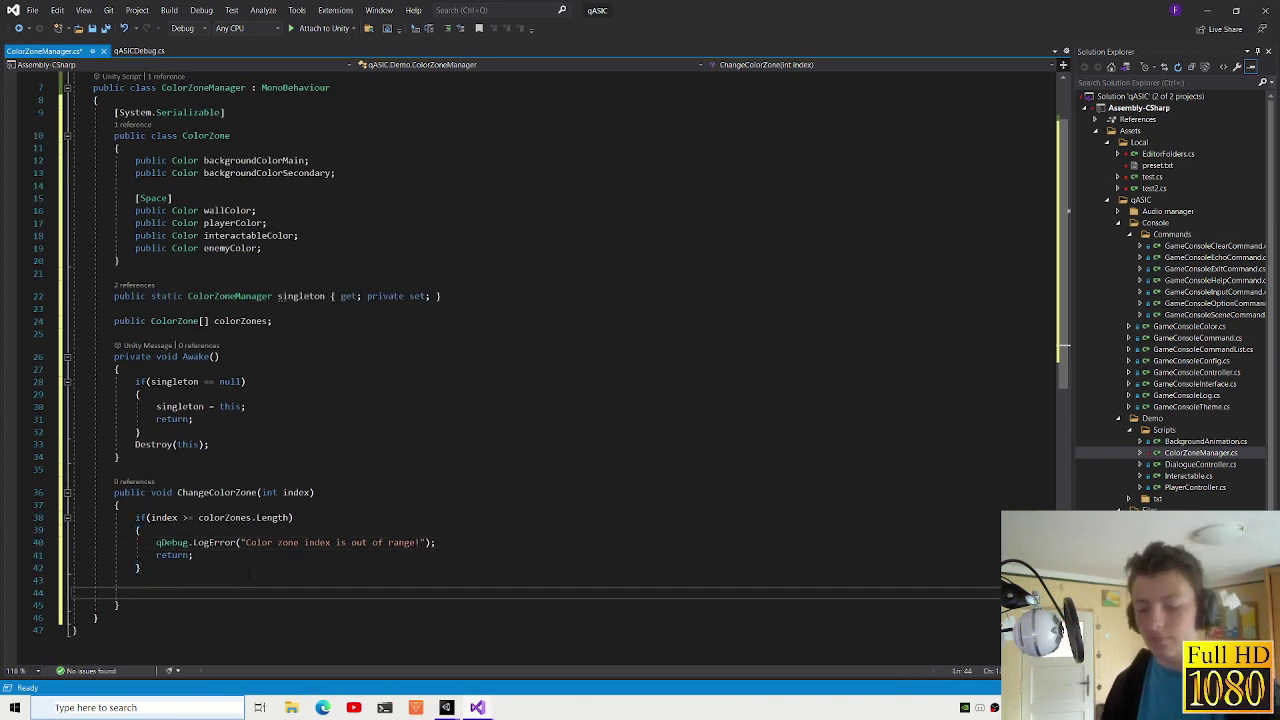
text(uqDeb)
key(BackSpace)
key(BackSpace)
key(BackSpace)
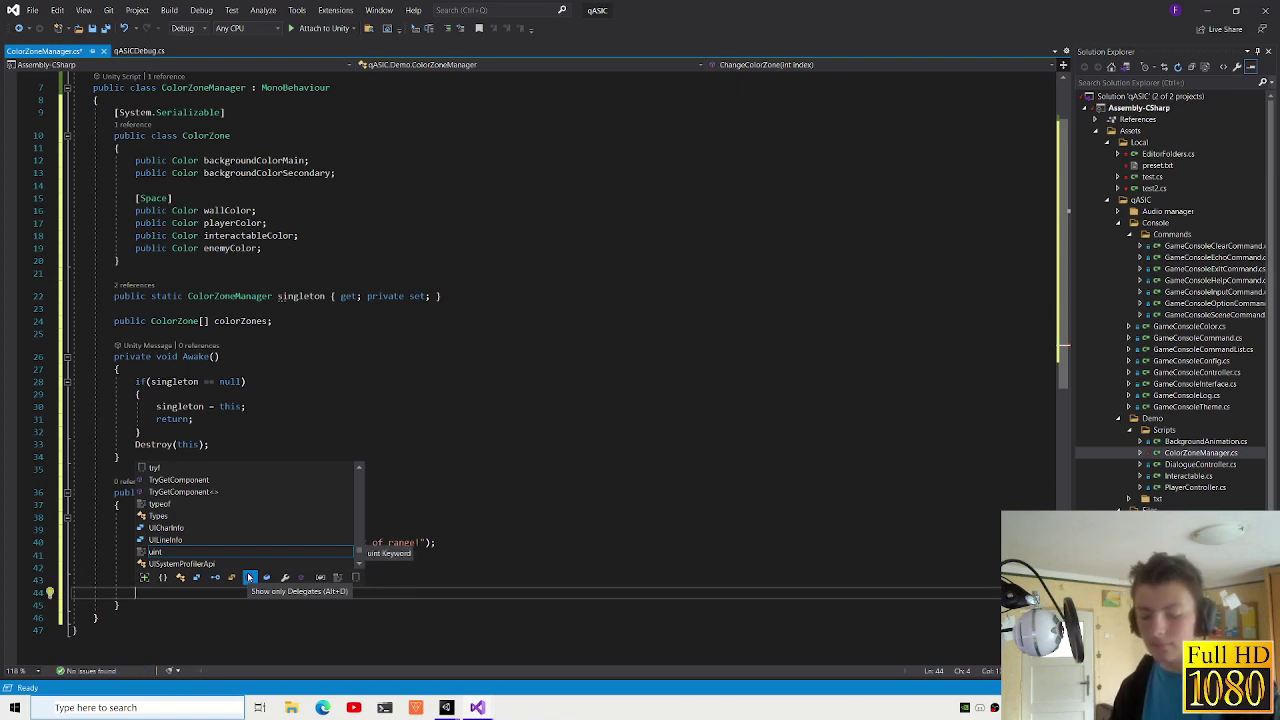
key(Escape)
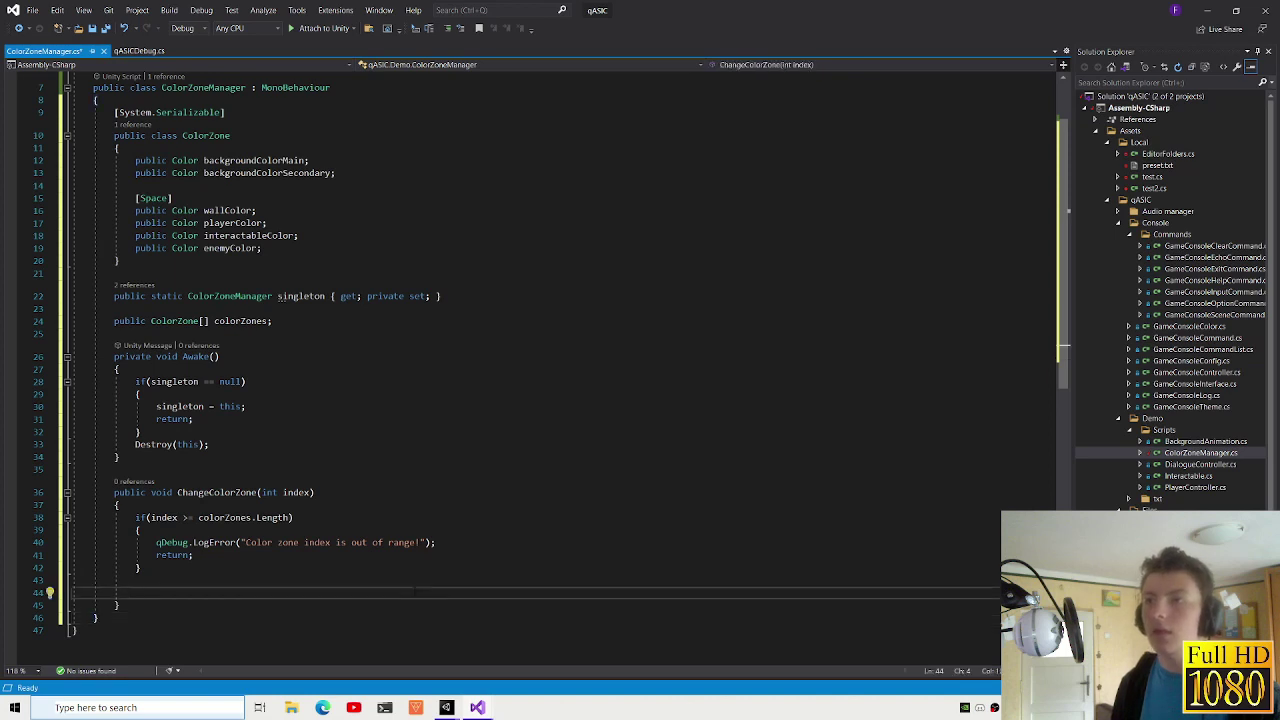
key(Down)
key(End)
key(Return)
key(Return)
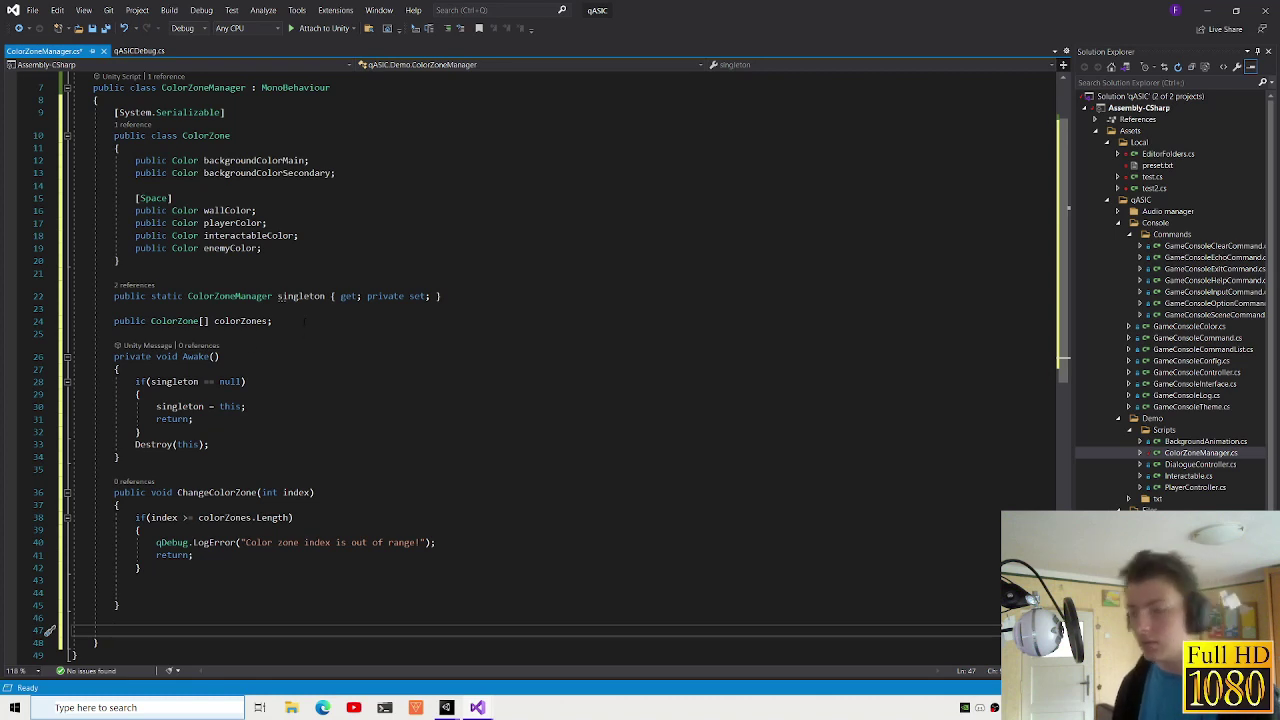
- Add a ColorZone current; field below the colorZones array
click(304, 321)
key(Return)
key(Return)
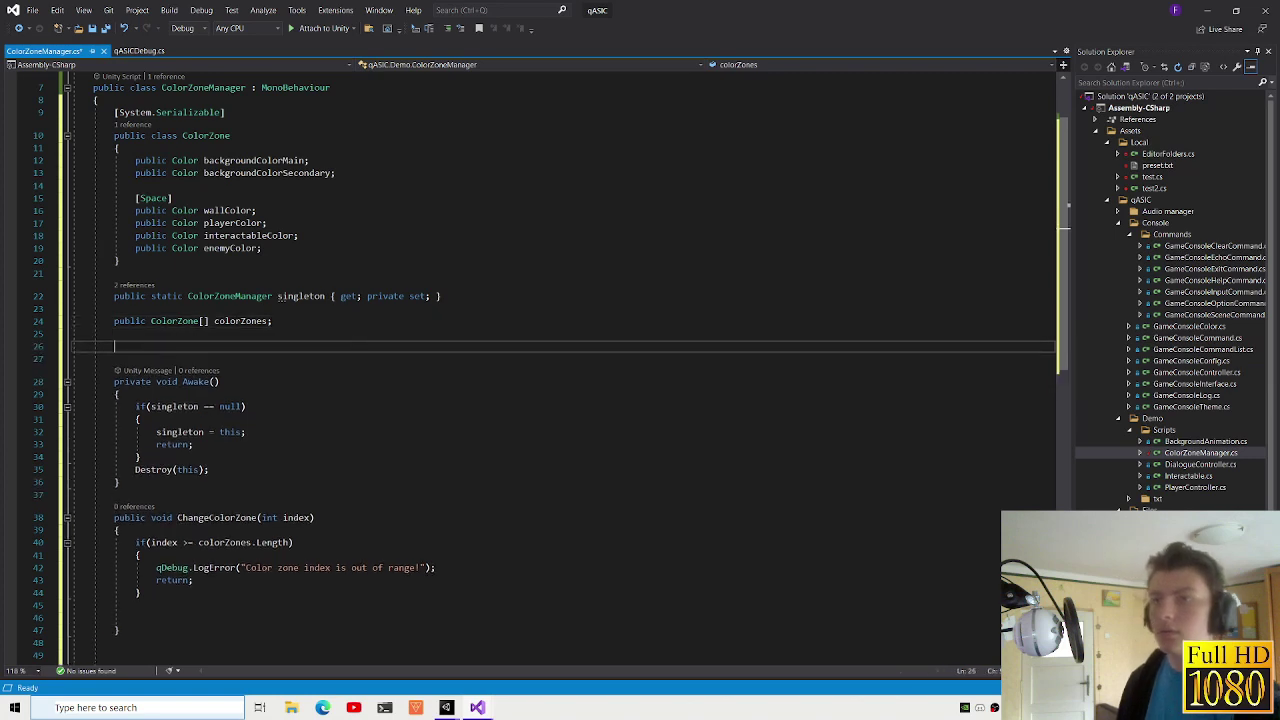
key(Up)
click(175, 321)
click(168, 348)
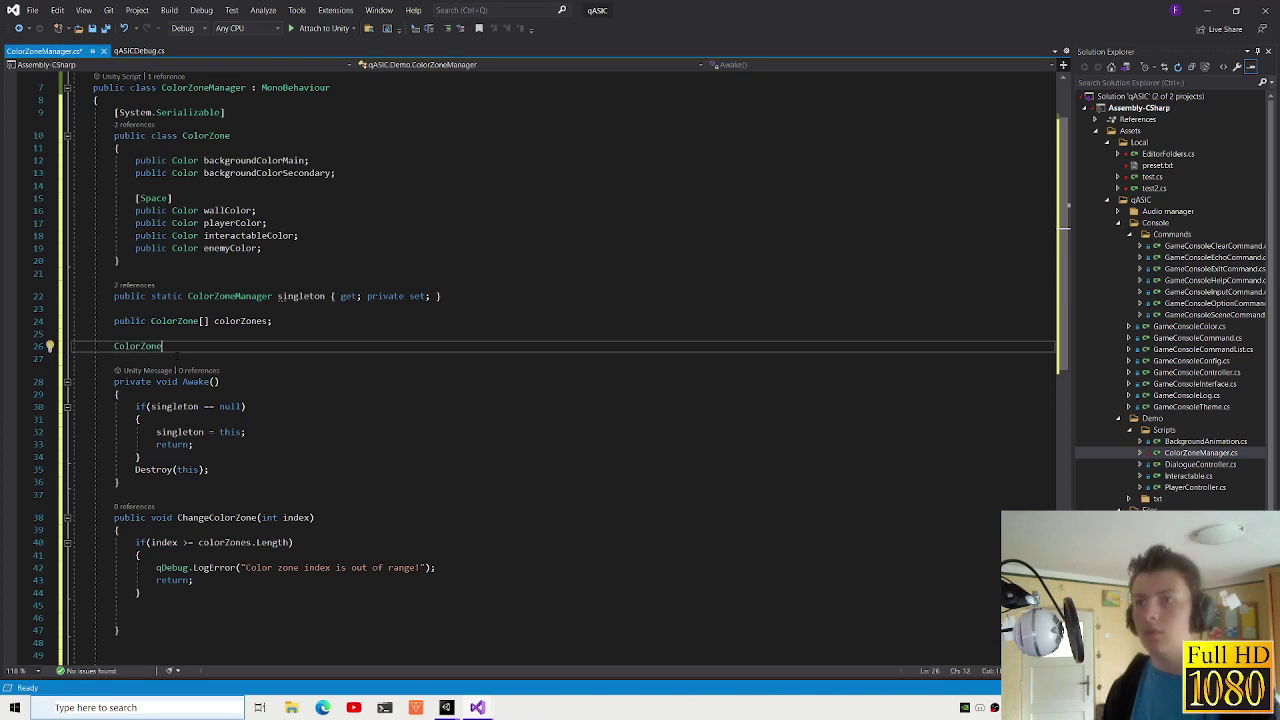
text( curren)
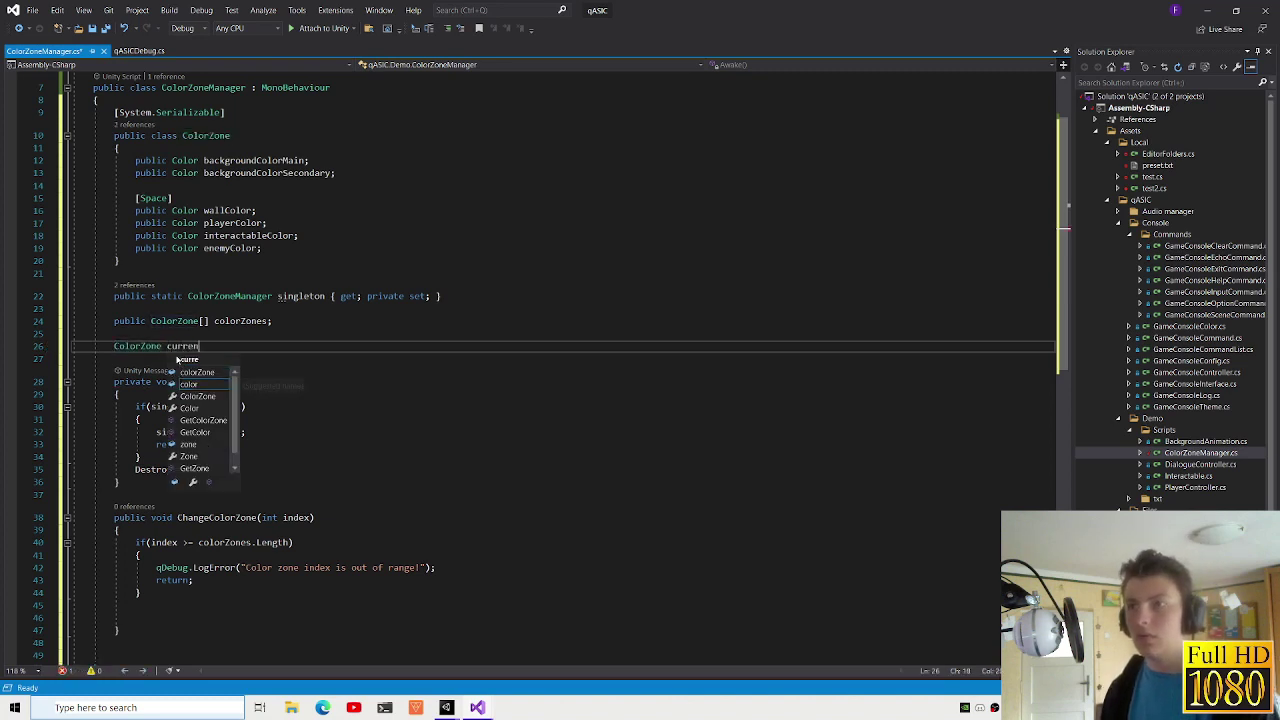
text(t;)
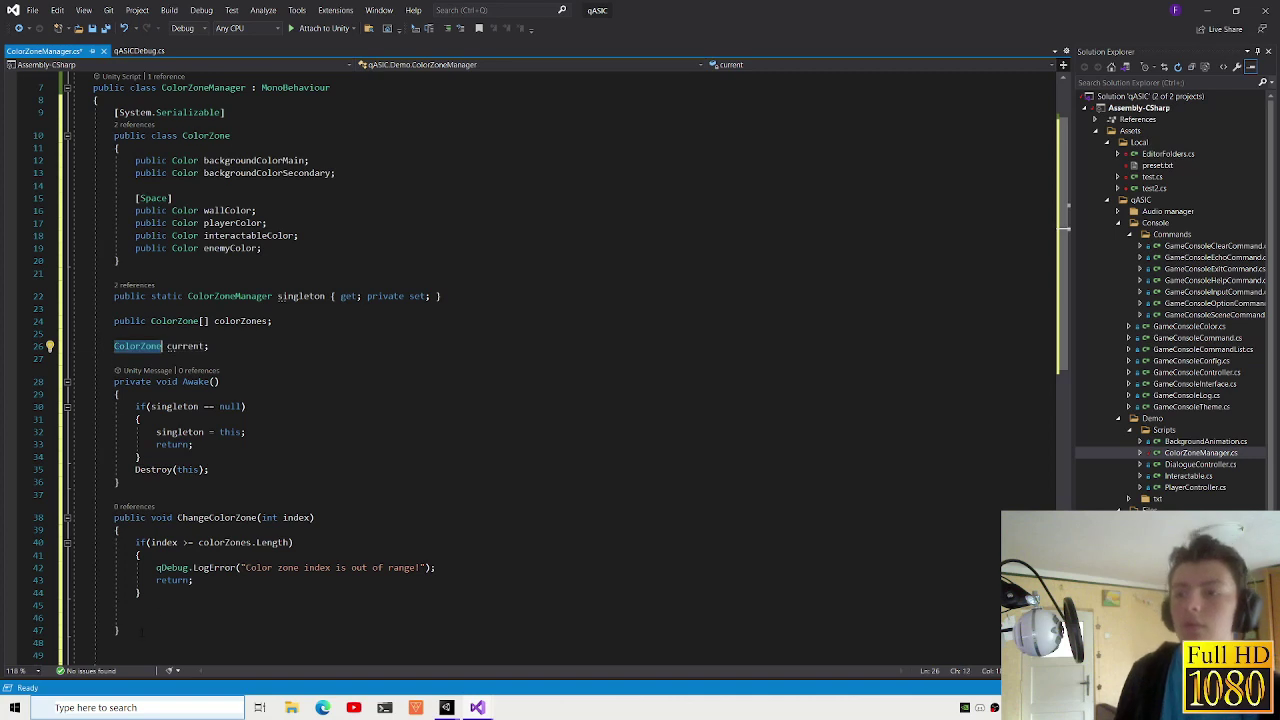
scroll(172, 500, down, 2)
- Begin an IEnumerator declaration on empty line 49 at the end of the class
click(172, 594)
click(178, 580)
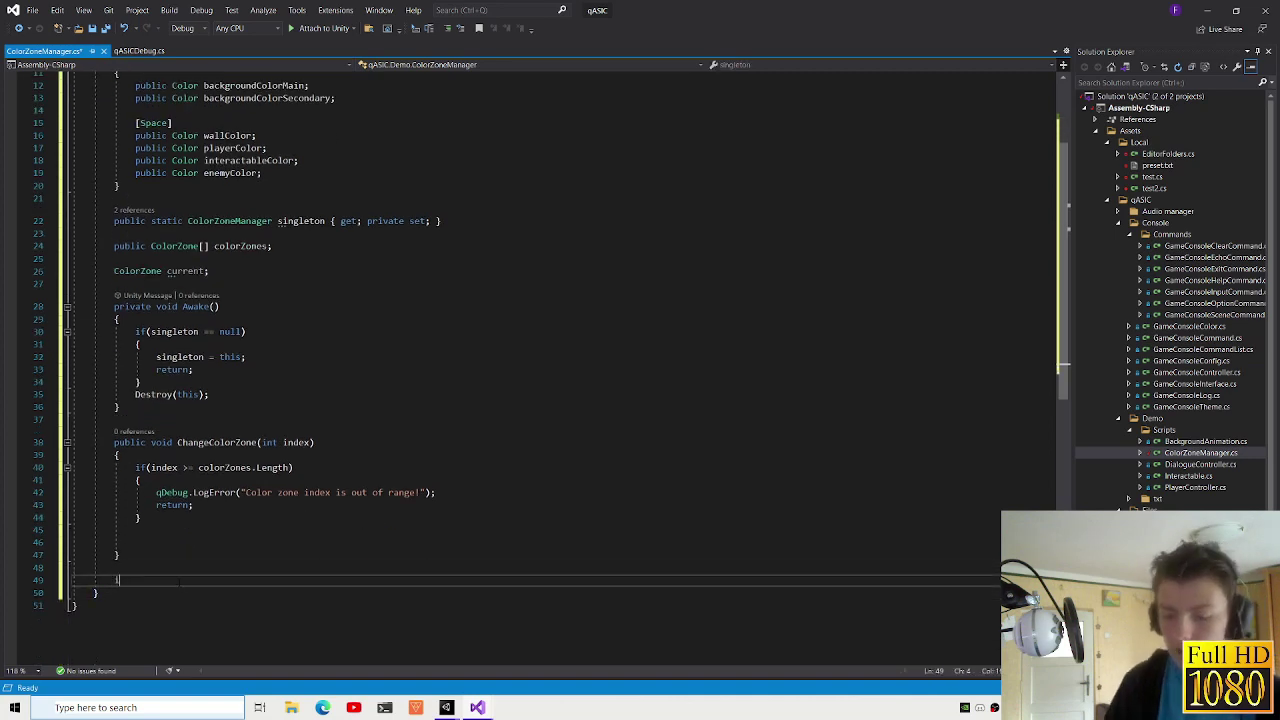
text(ienum)
key(Down)
key(Down)
- Declare IEnumerator ChangeColorZone() with an opening body brace
key(Tab)
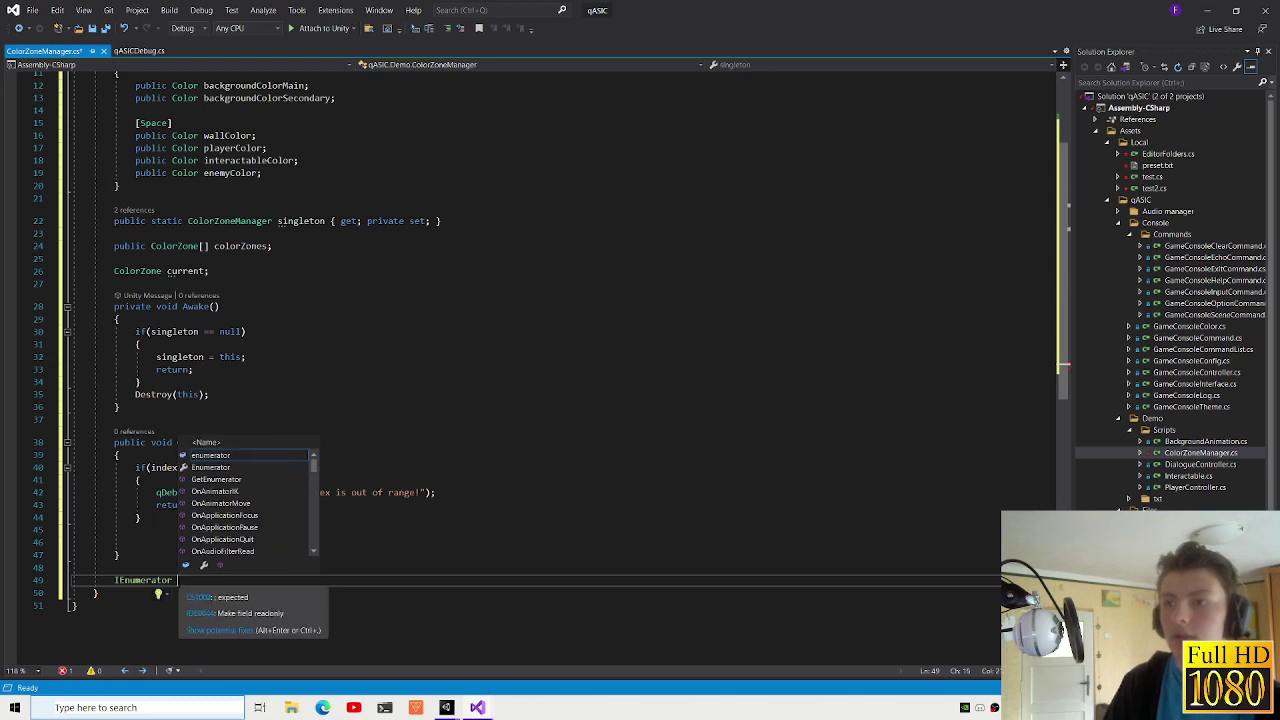
text(S)
key(BackSpace)
key(BackSpace)
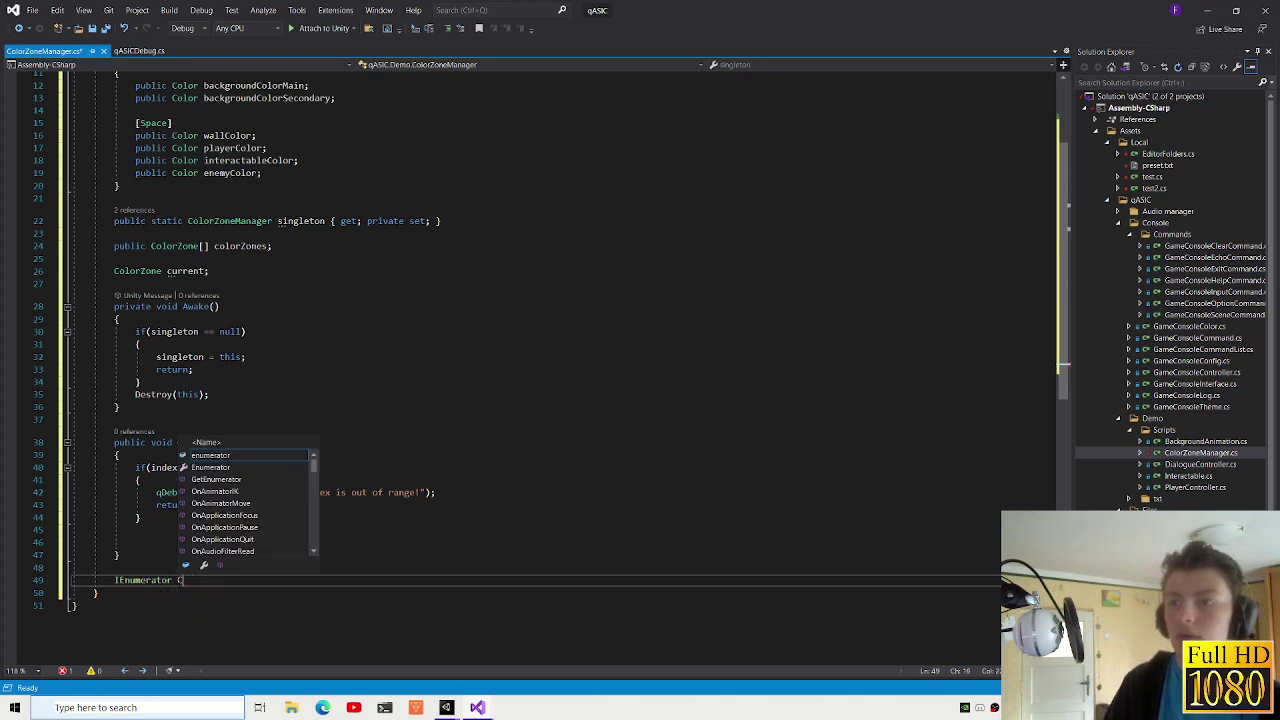
text(Change)
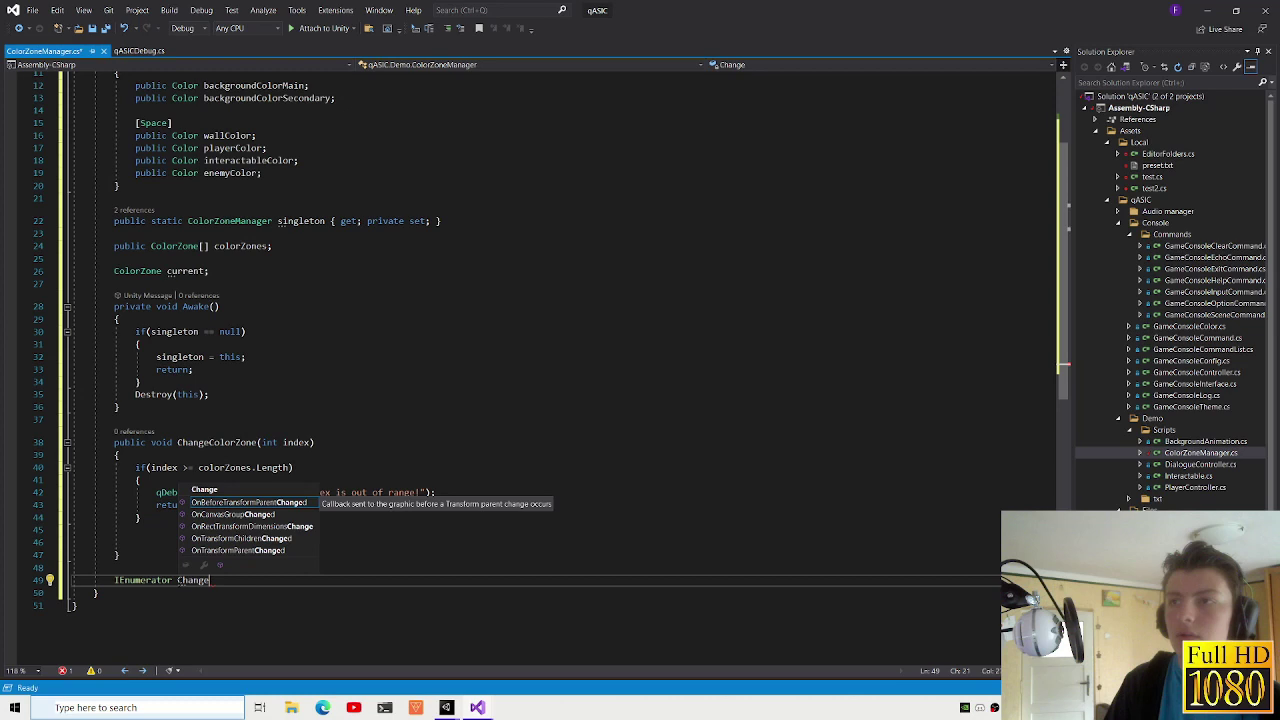
text(Co)
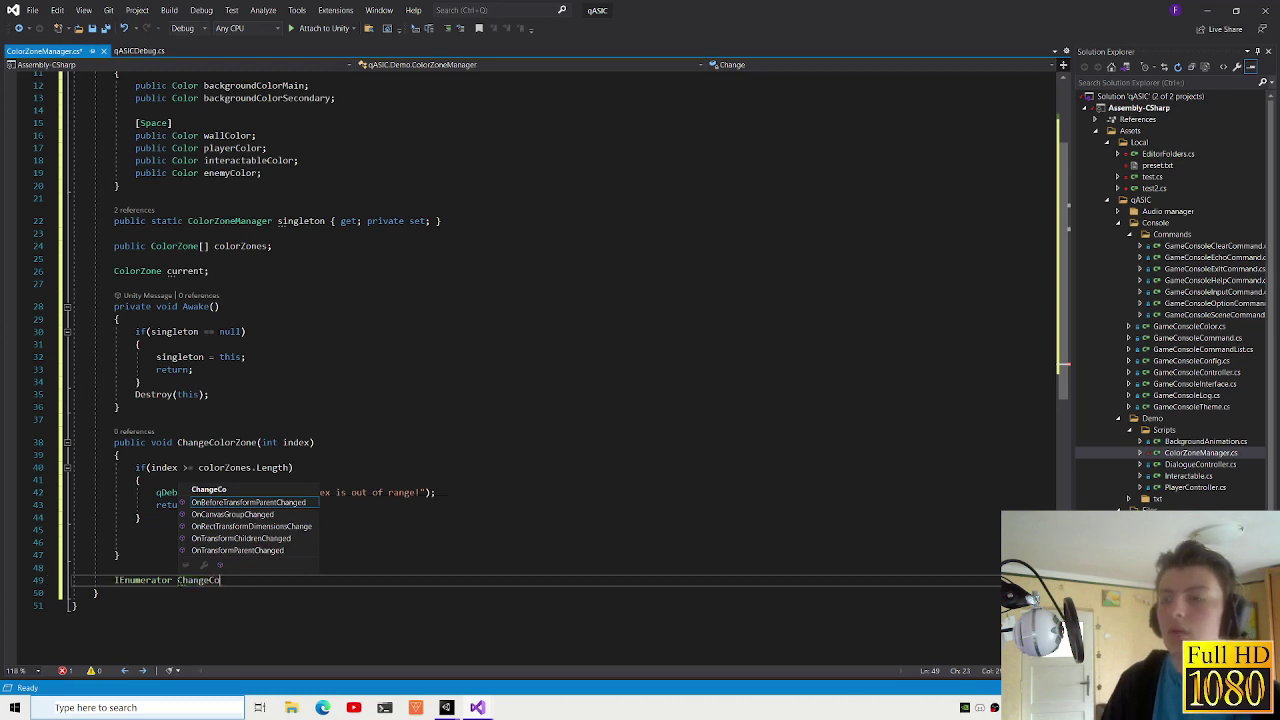
text(lorZone()
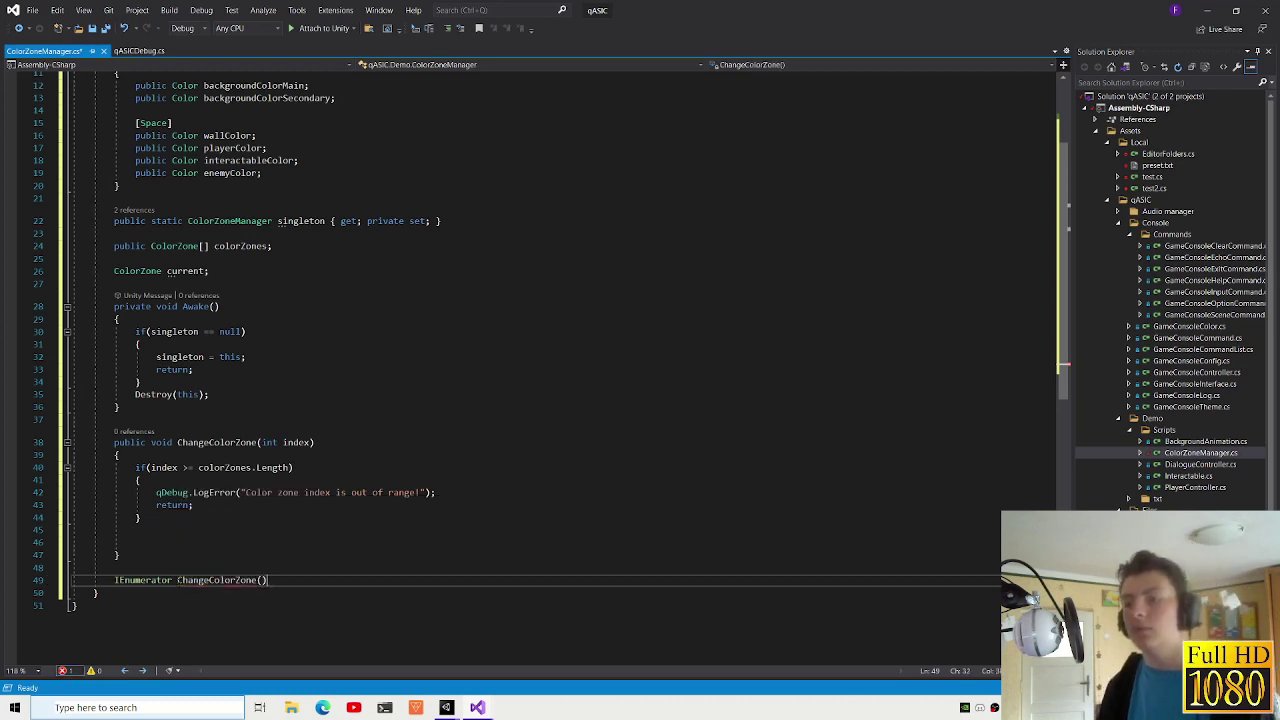
key(Return)
text({)
key(Return)
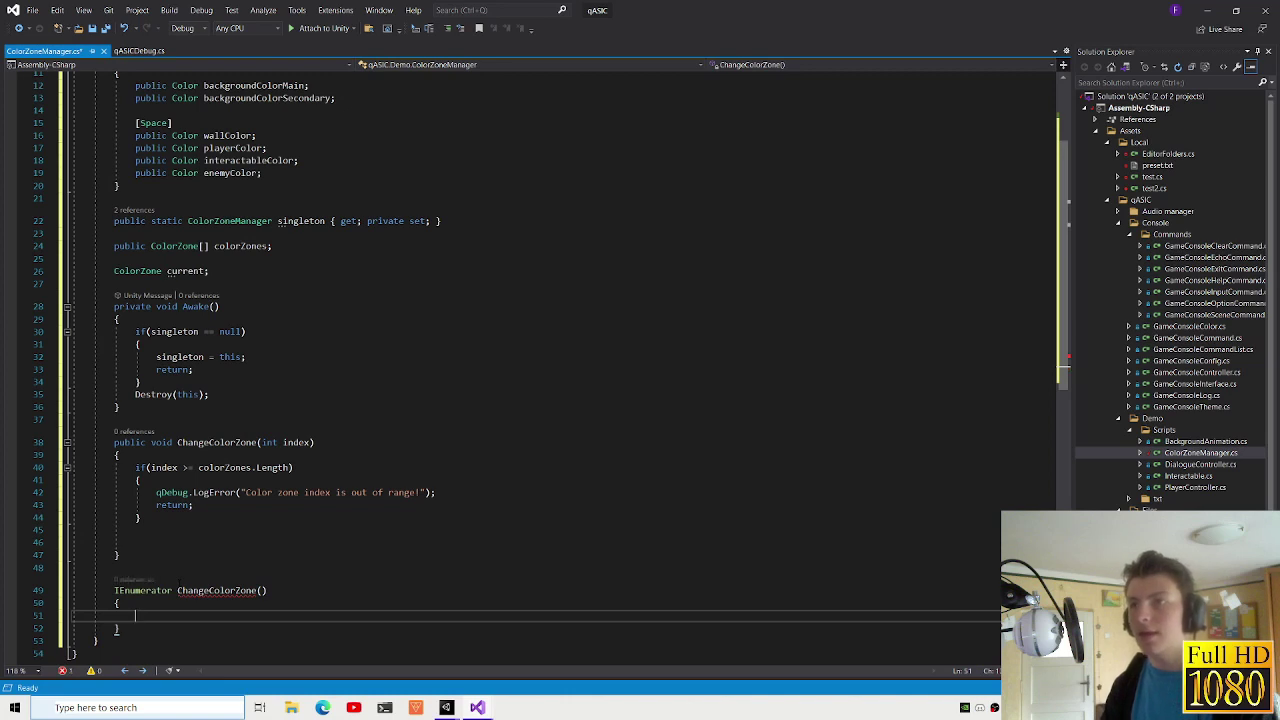
- Add ColorZone start = current; and begin a while() loop
text(curre)
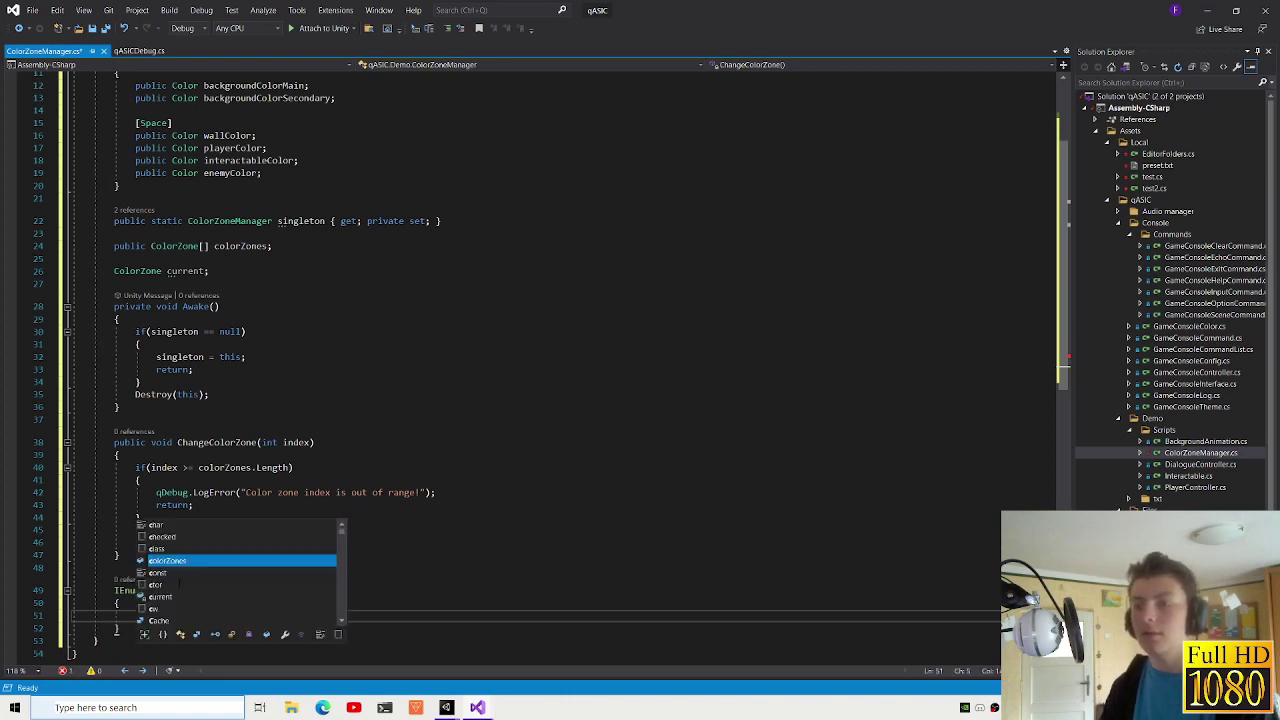
key(Tab)
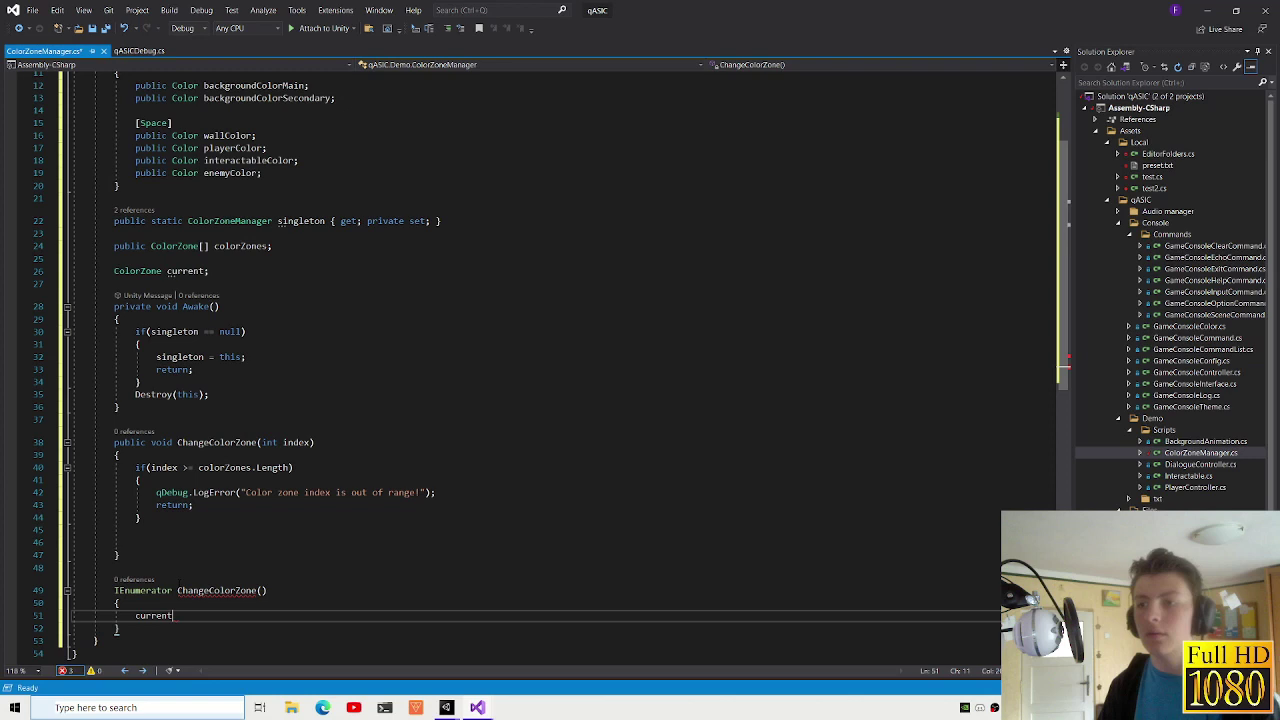
key(ctrl+shift+Left)
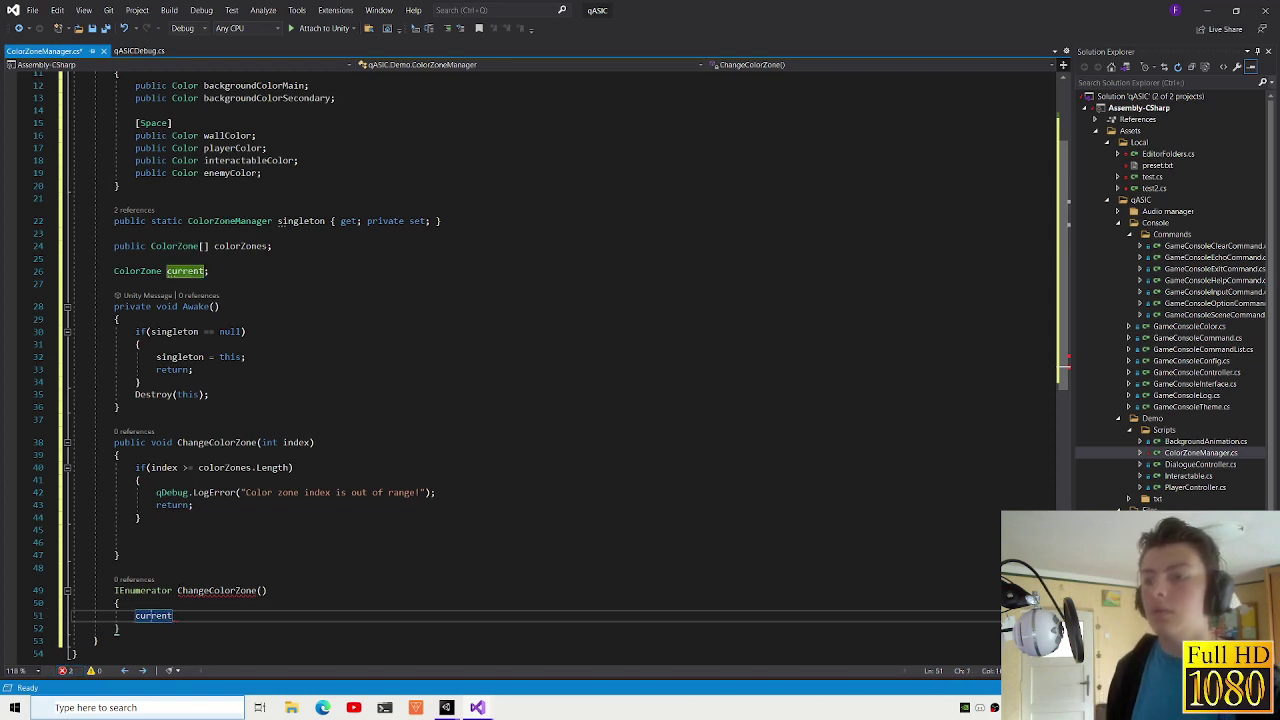
text(Colorzon)
key(Tab)
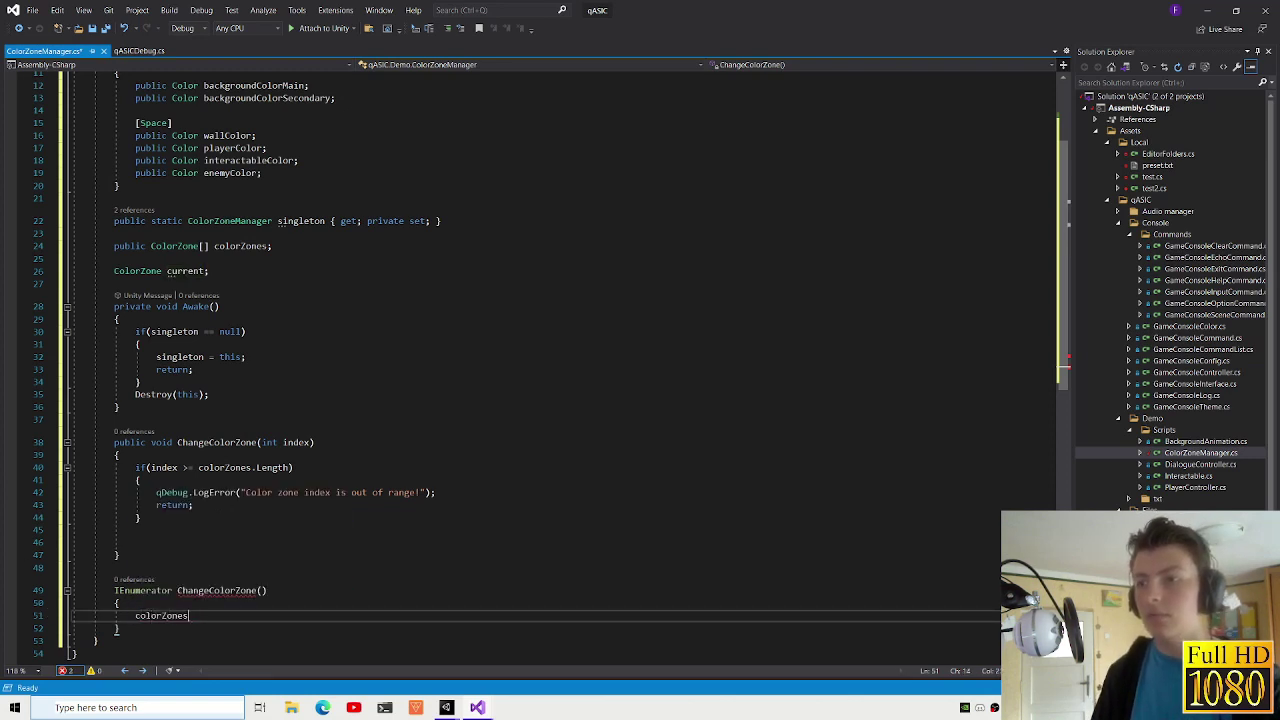
key(BackSpace)
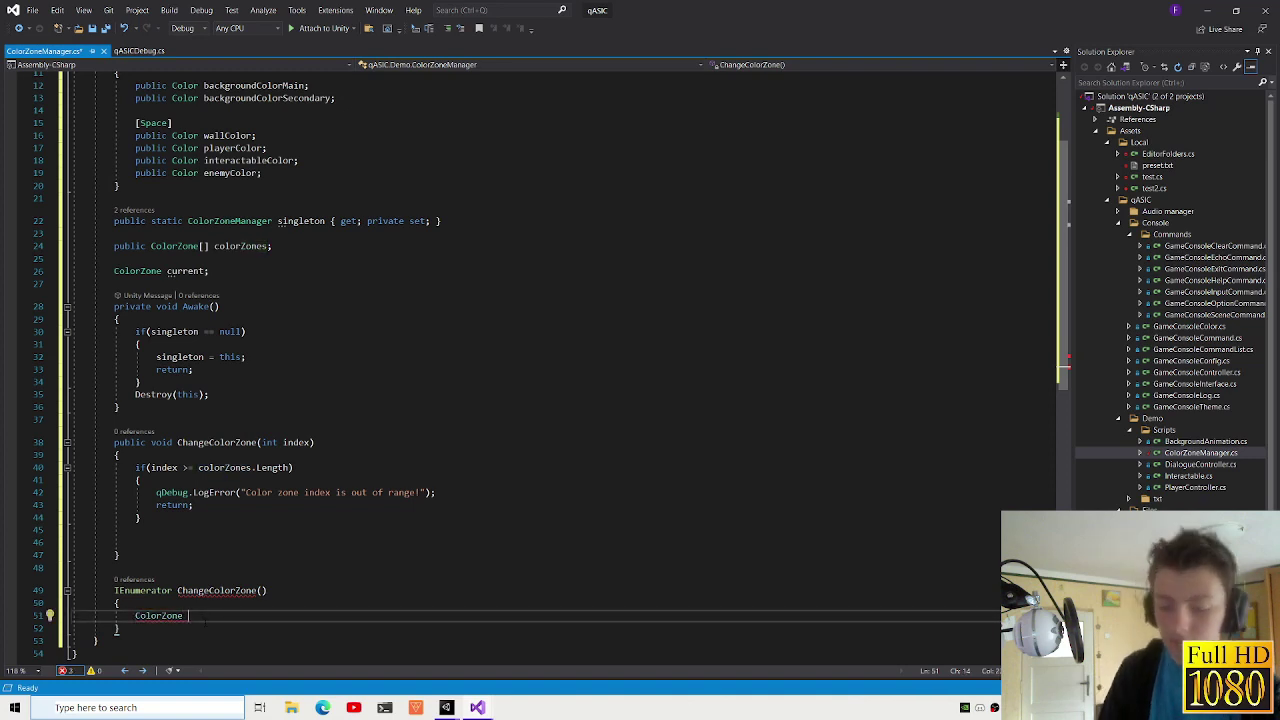
text(s)
text(= current;)
key(Return)
text(star)
key(BackSpace)
key(BackSpace)
key(BackSpace)
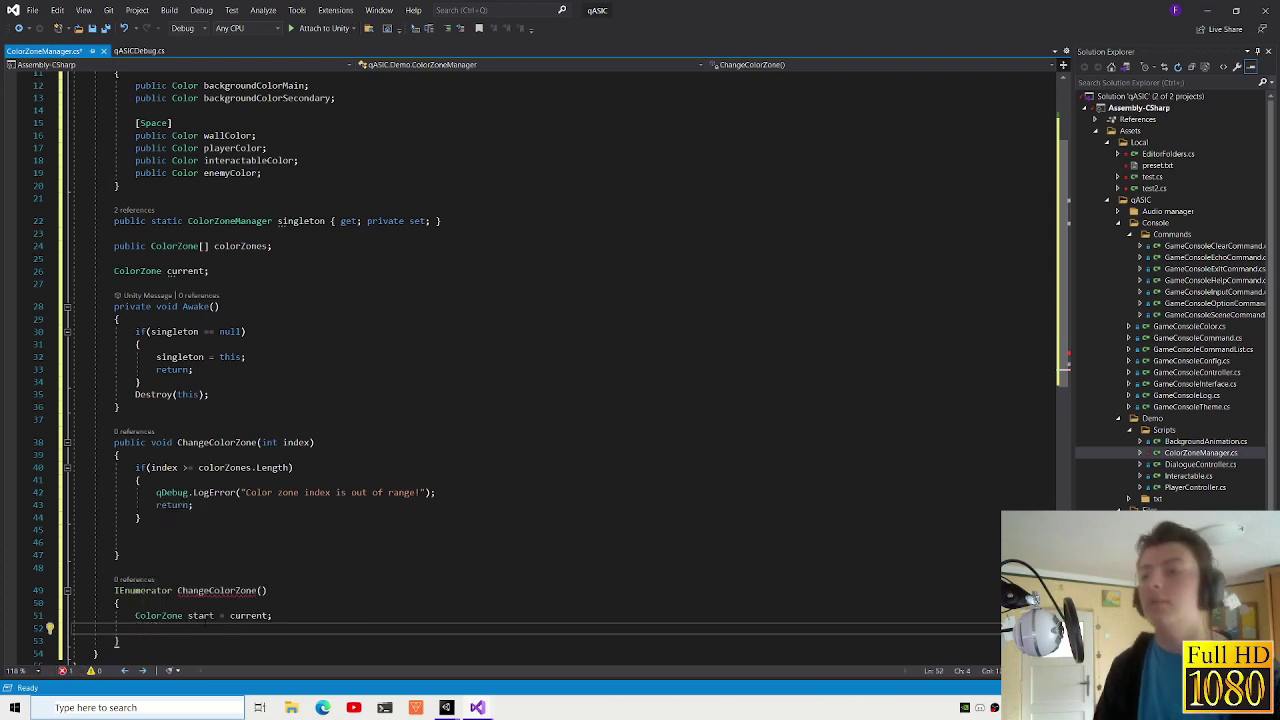
text(while()
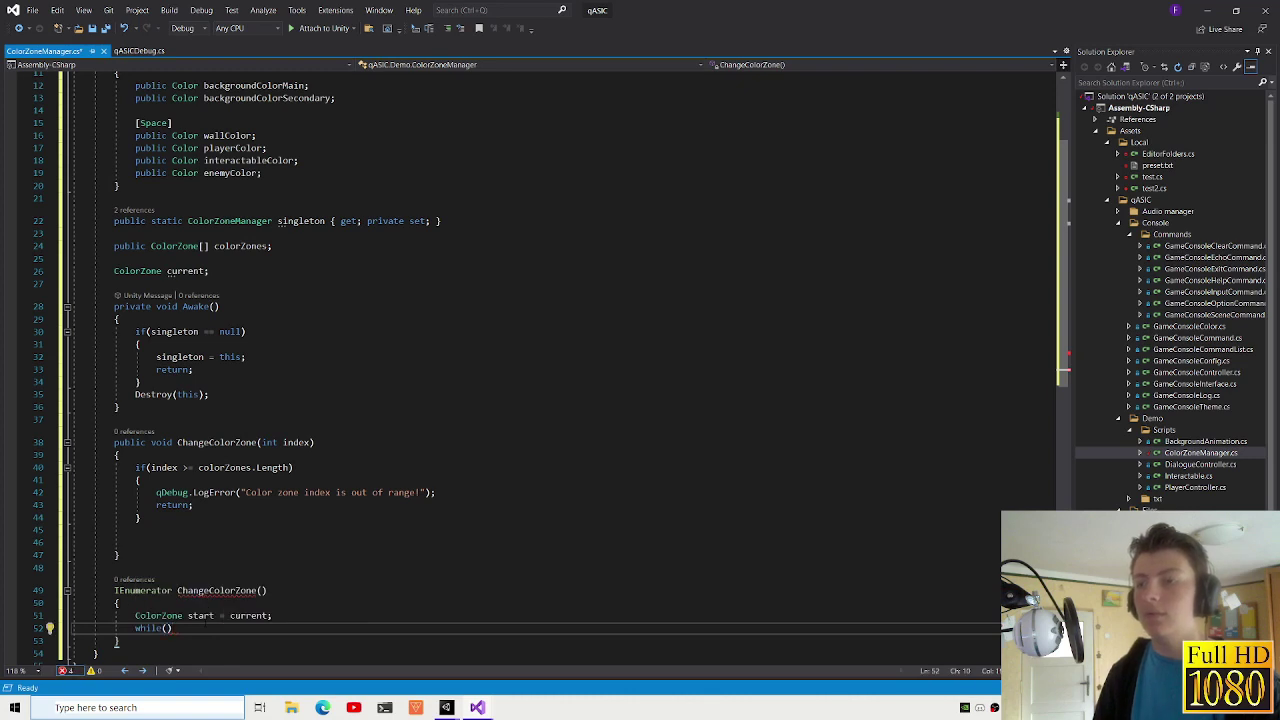
- Declare float time = 0 before the loop and set the condition to time <= 1f
click(272, 615)
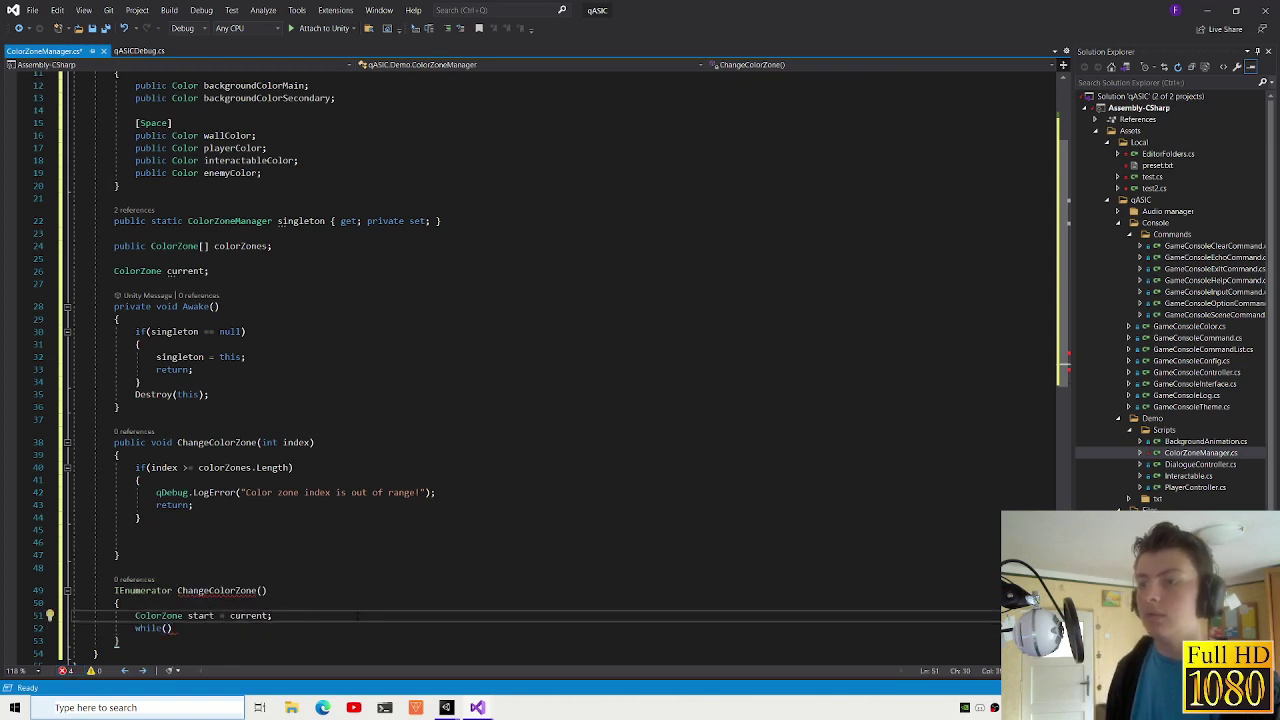
key(Return)
scroll(357, 615, down, 2)
text(float timn)
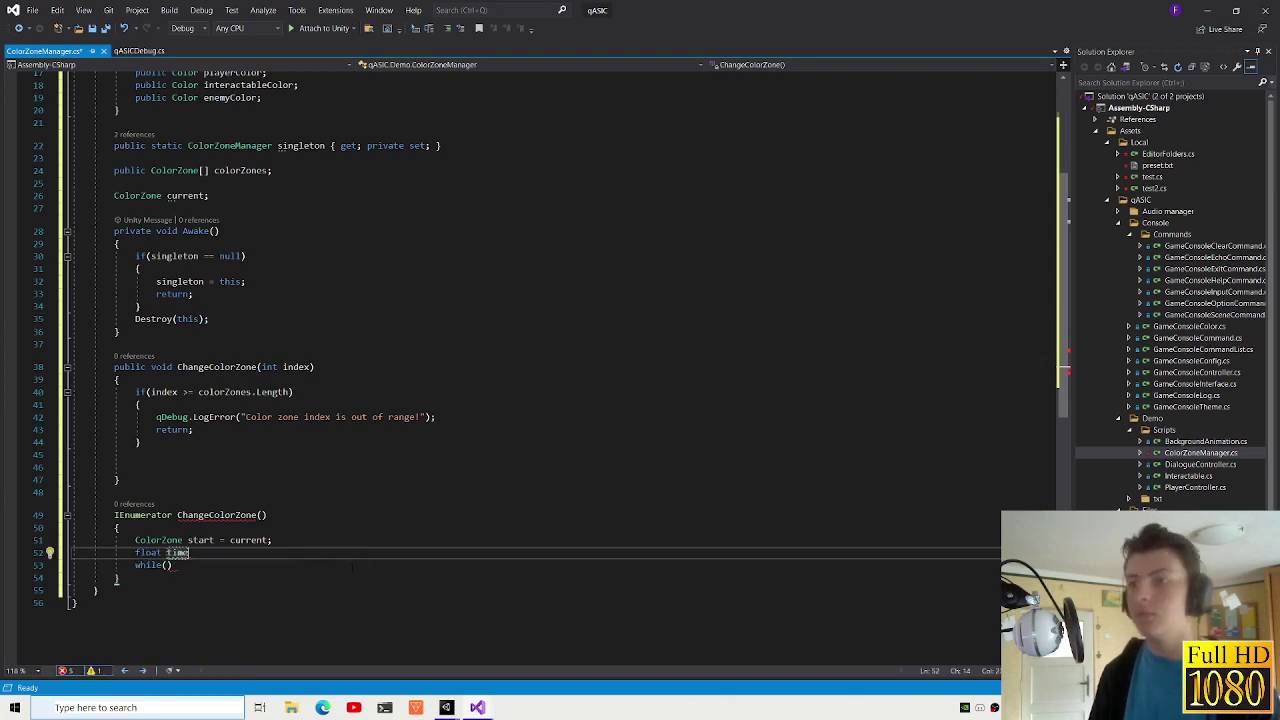
text(0;)
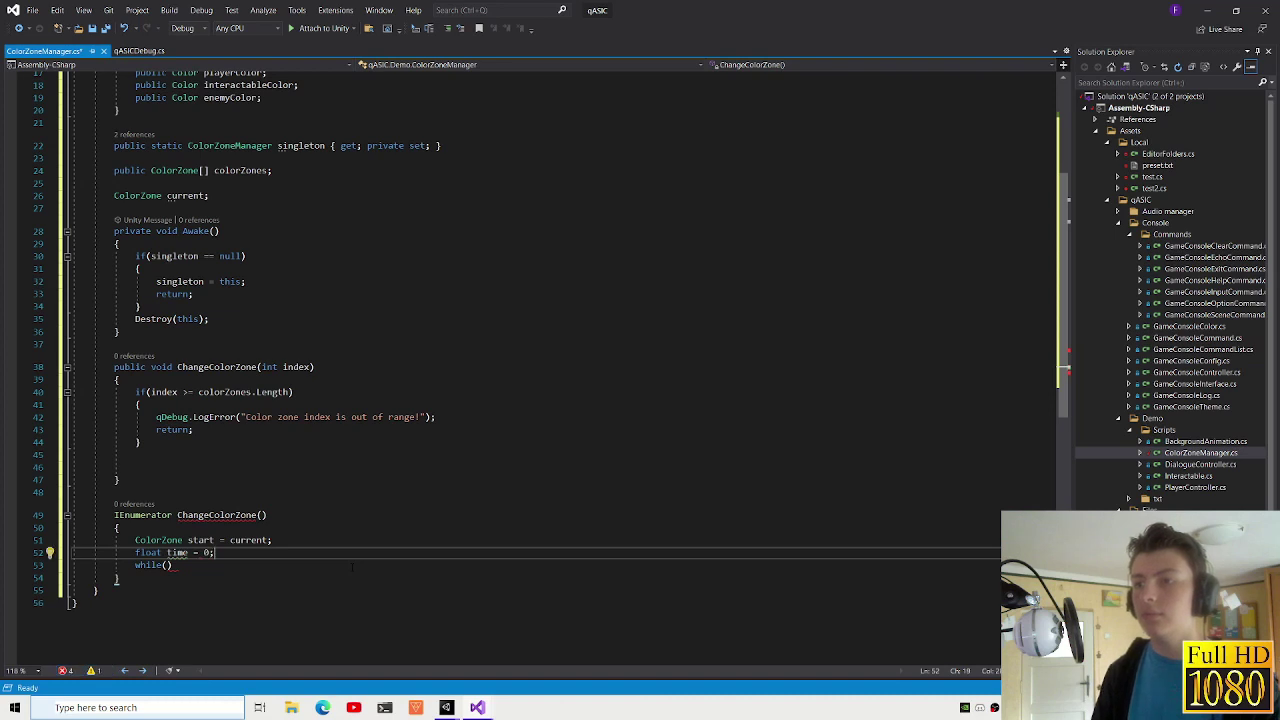
text(f)
click(167, 565)
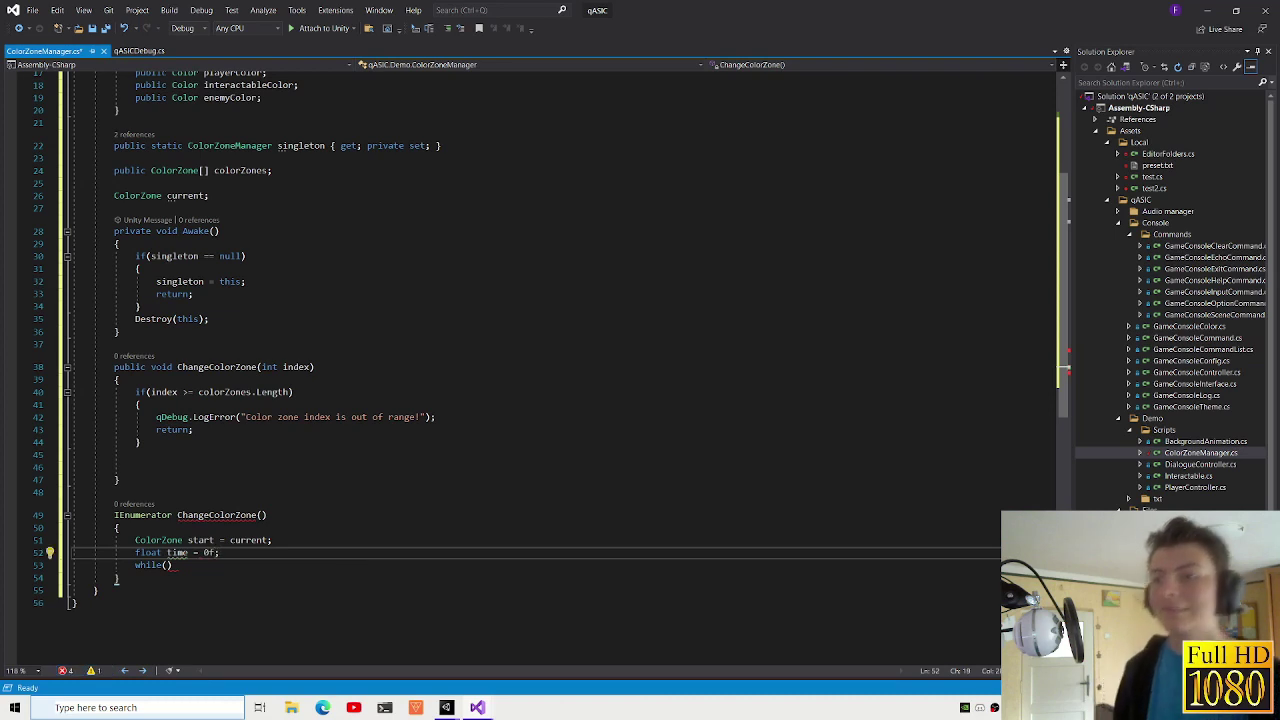
text(time)
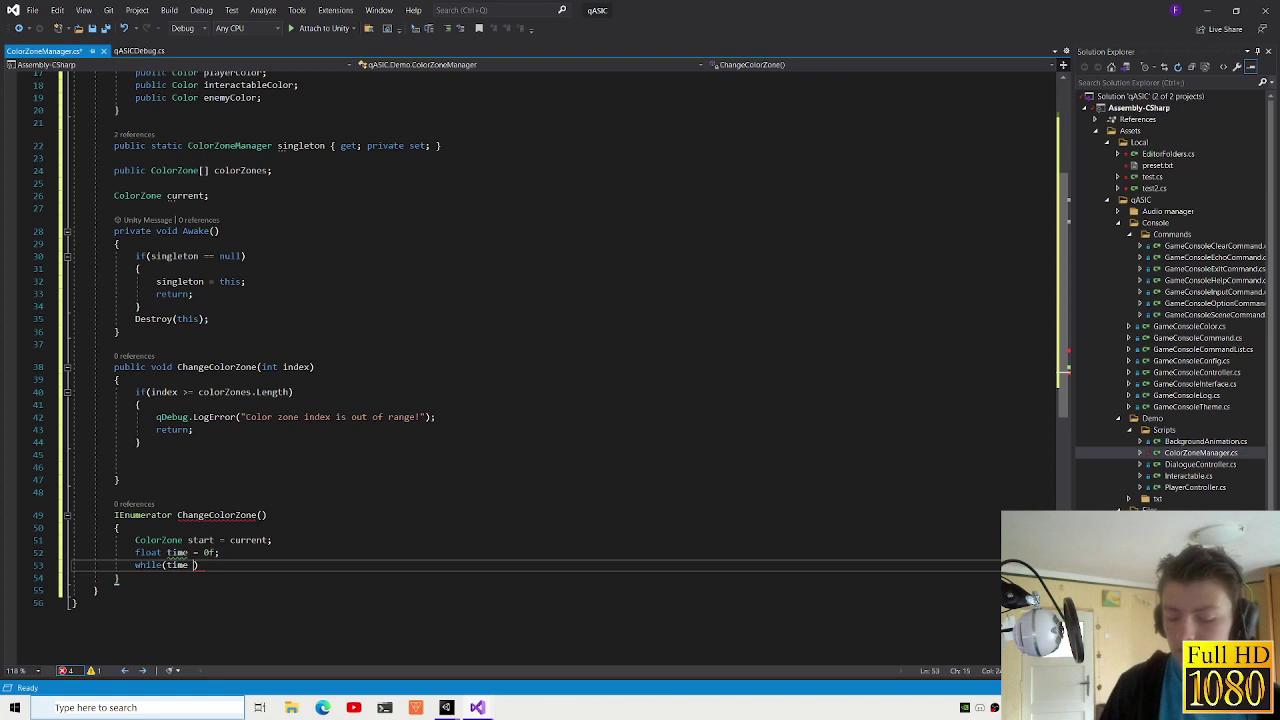
text( <= 1f)
- Give the while loop a body adding Time.deltaTime to time each pass
key(Return)
text({)
key(Return)
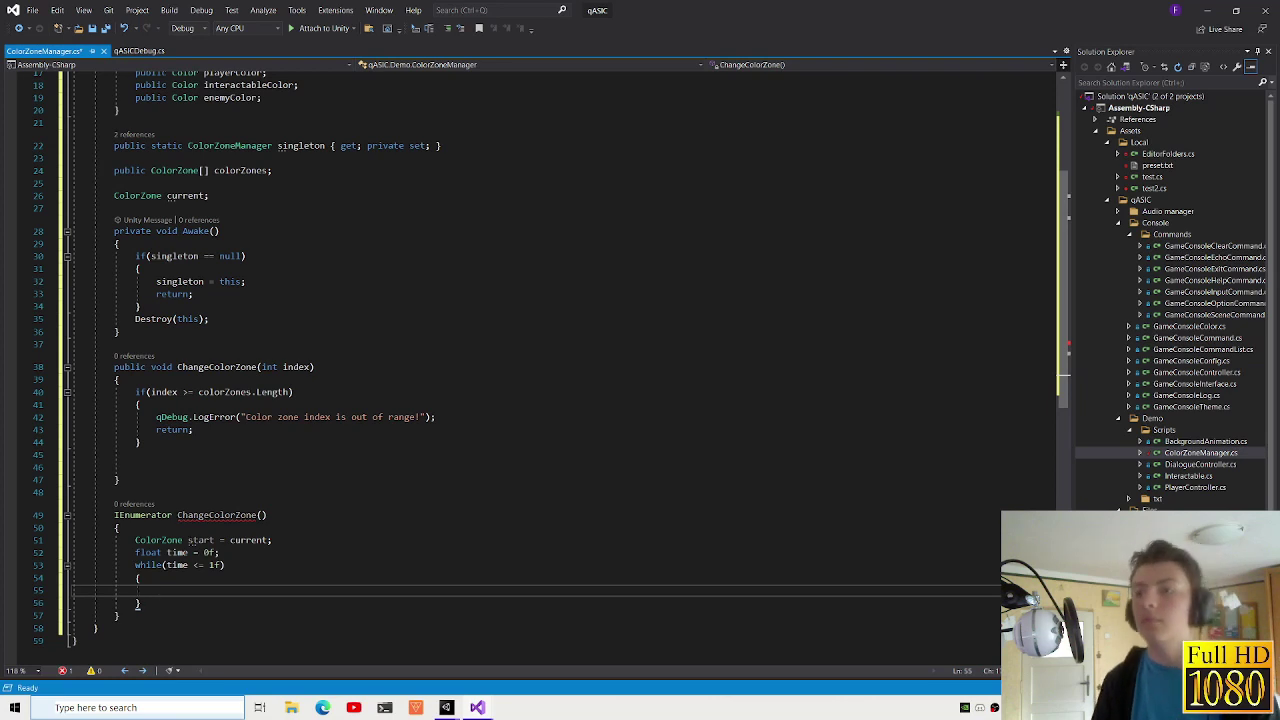
text(time )
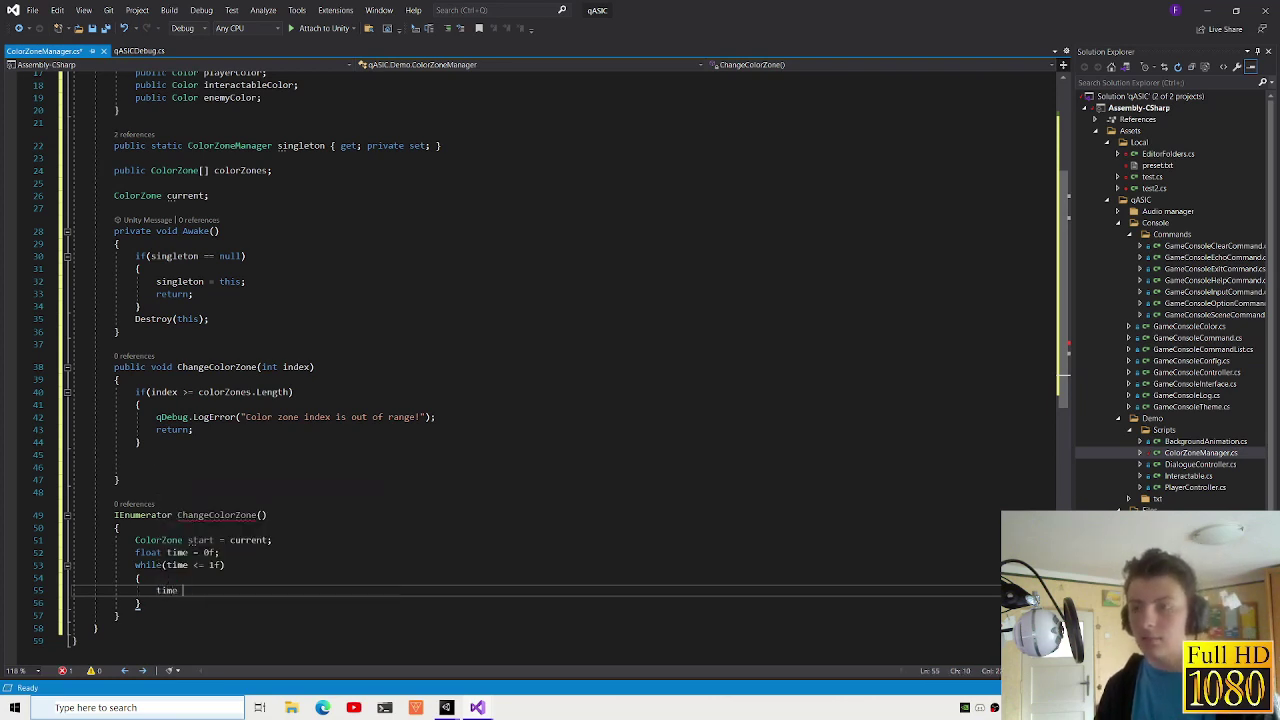
text(+= Time.delt)
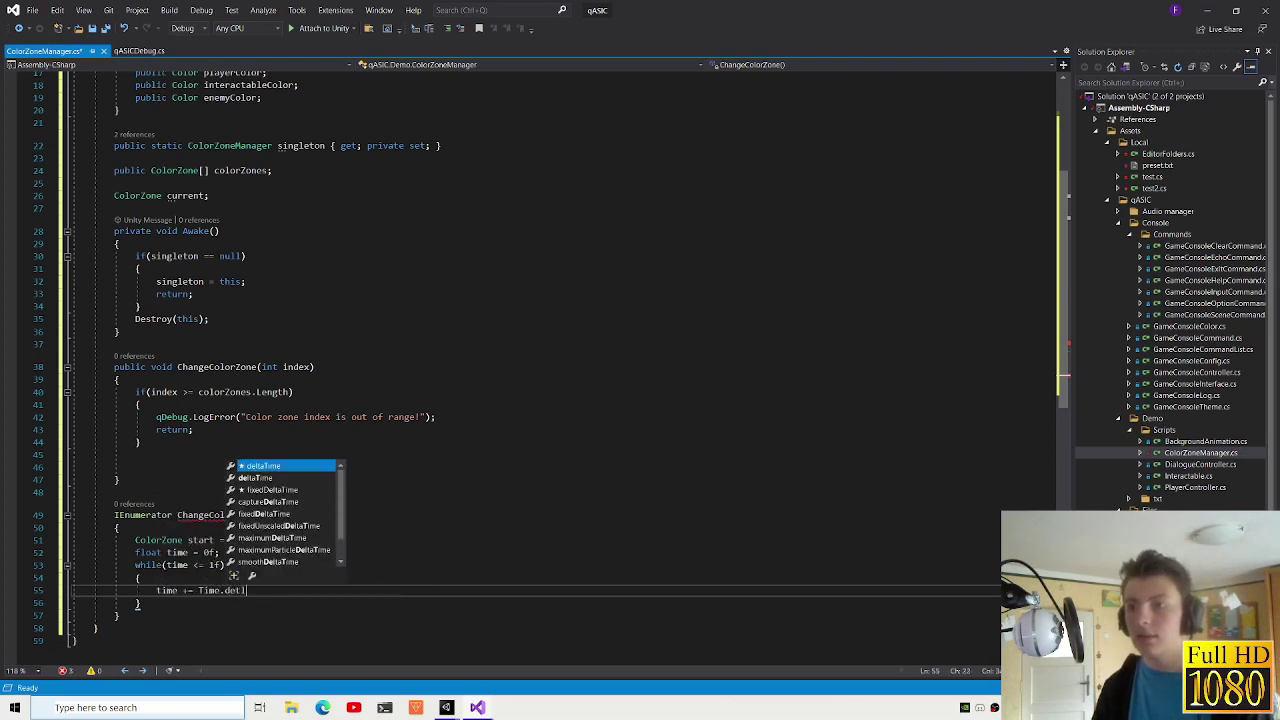
key(Tab)
key(Return)
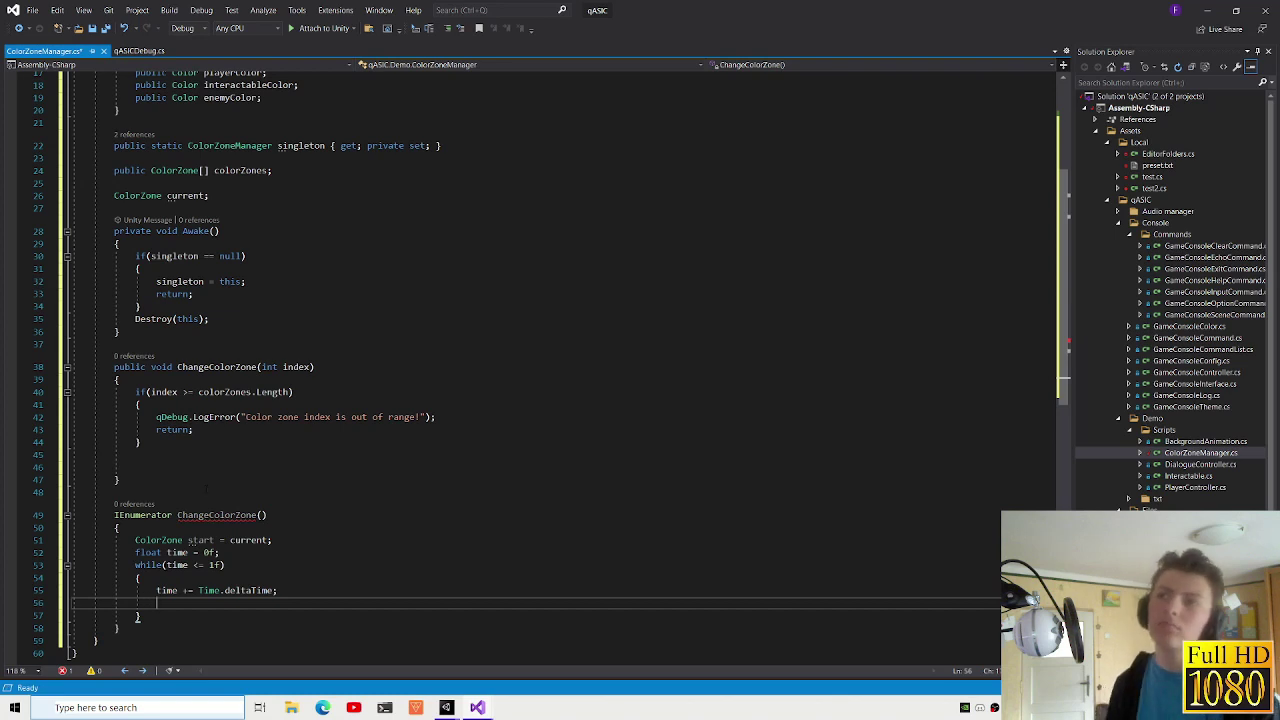
scroll(500, 350, up, 5)
- Below enemyColor, declare public static void Lerp(ColorZone a, ColorZone b, float time) with an empty body
click(262, 285)
key(Return)
key(Return)
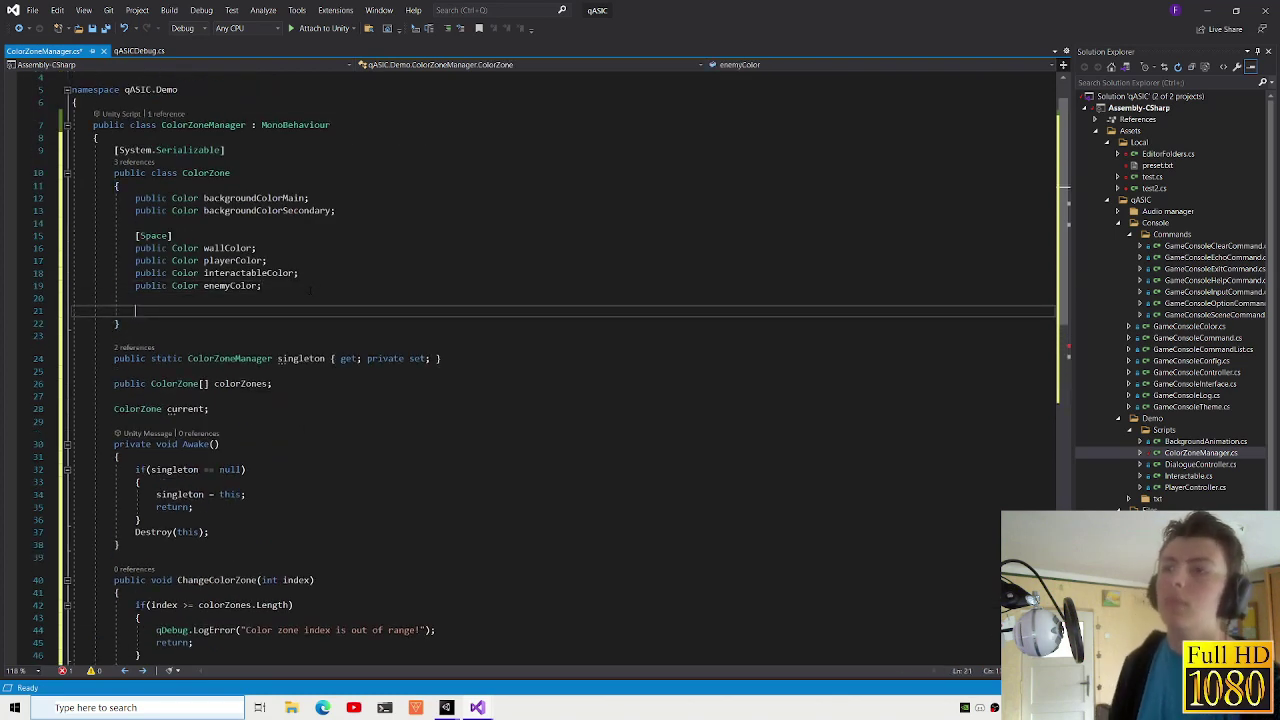
text(public void I)
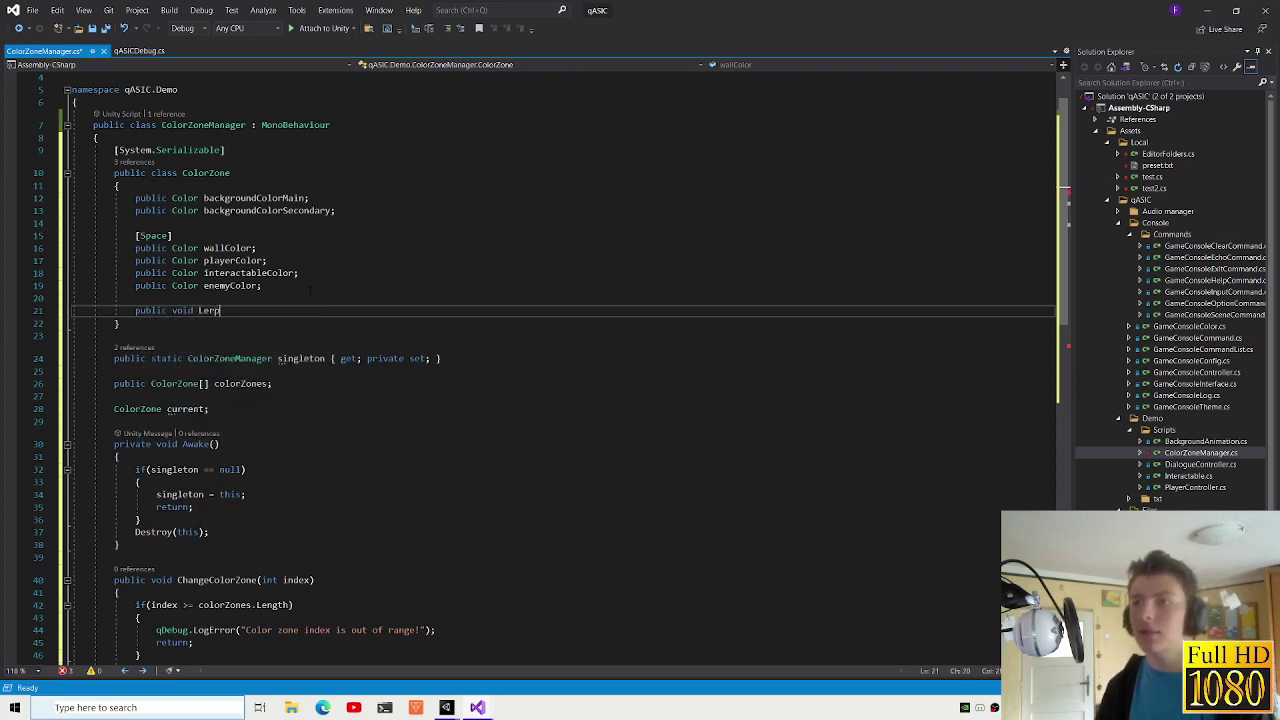
text(ColorZone)
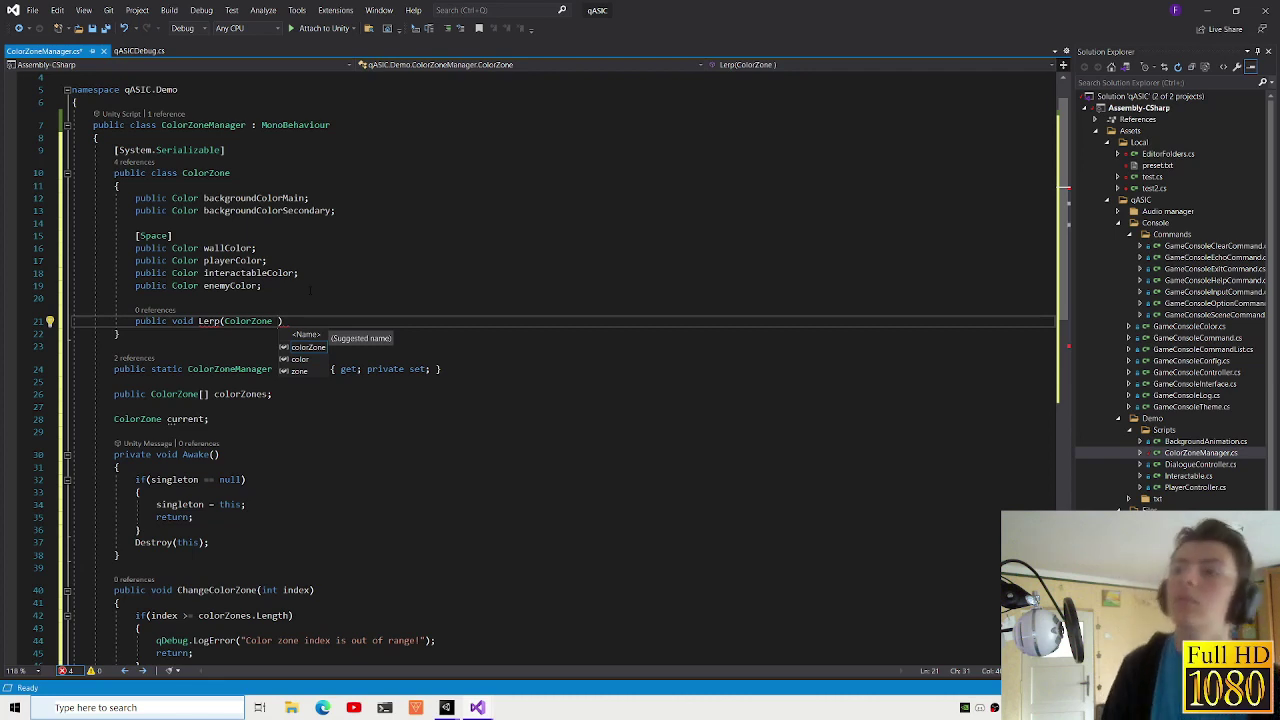
key(Home)
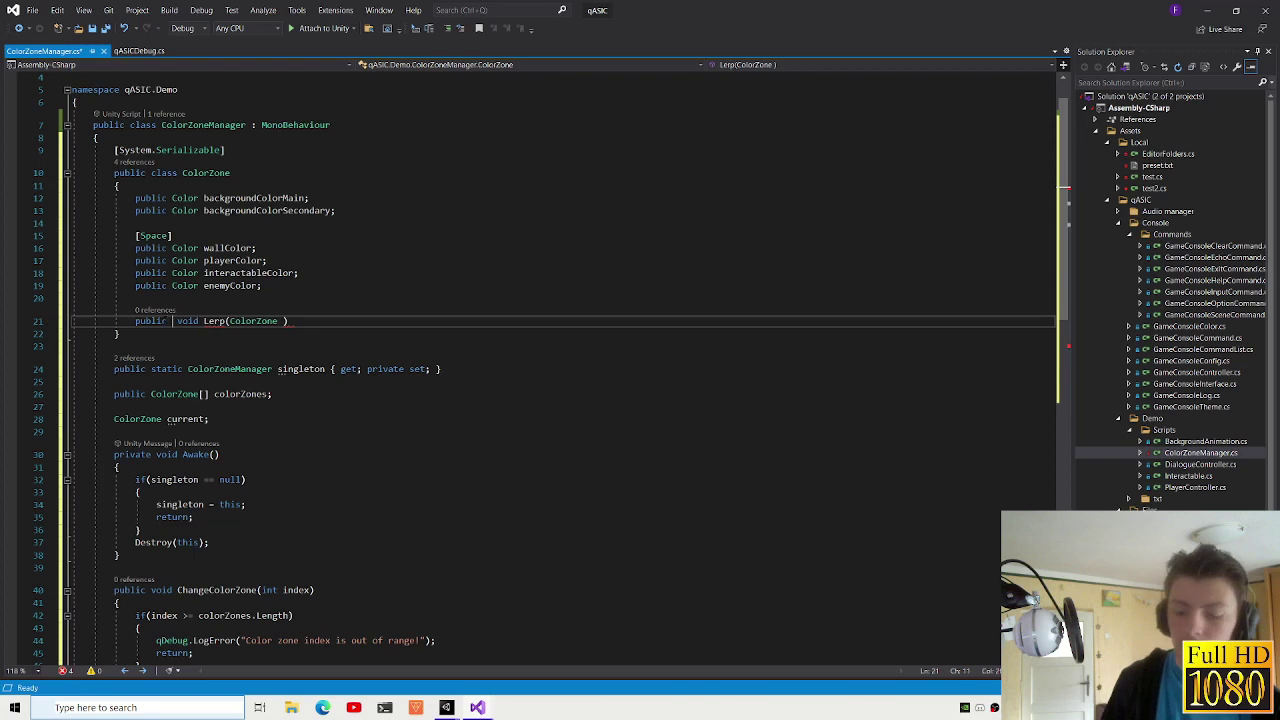
text(static)
click(313, 320)
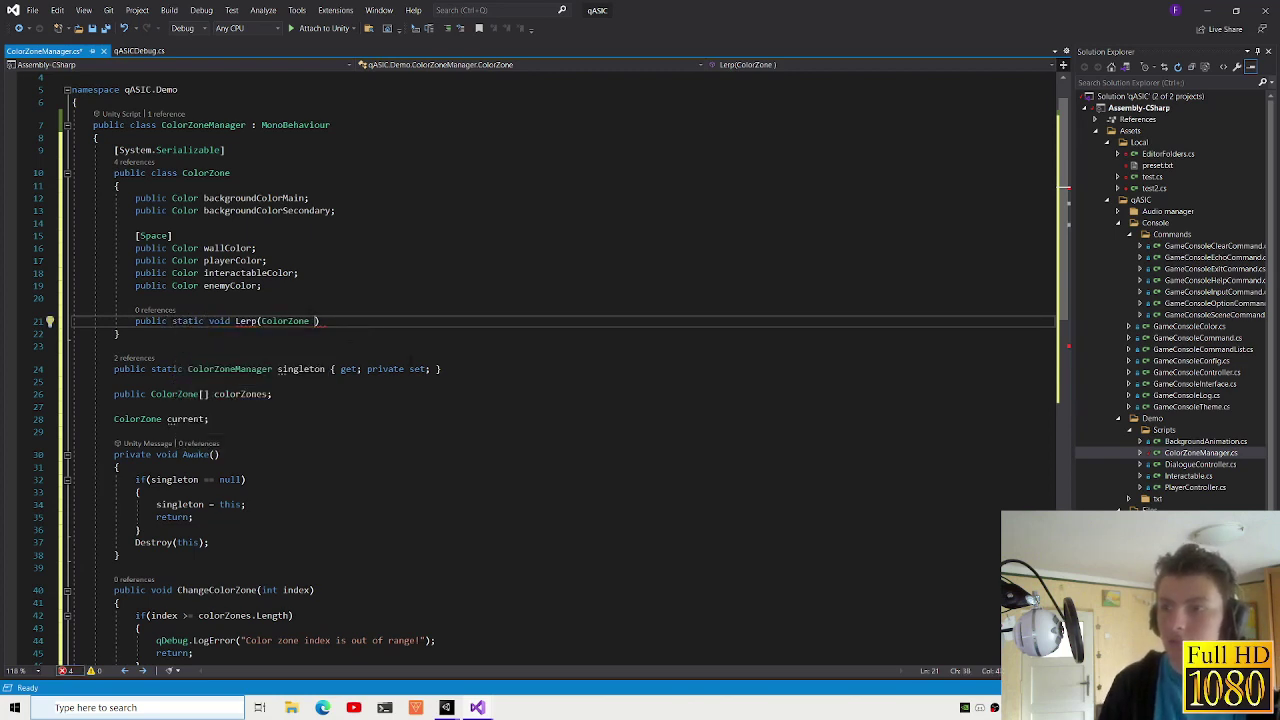
text(a, ColorZone)
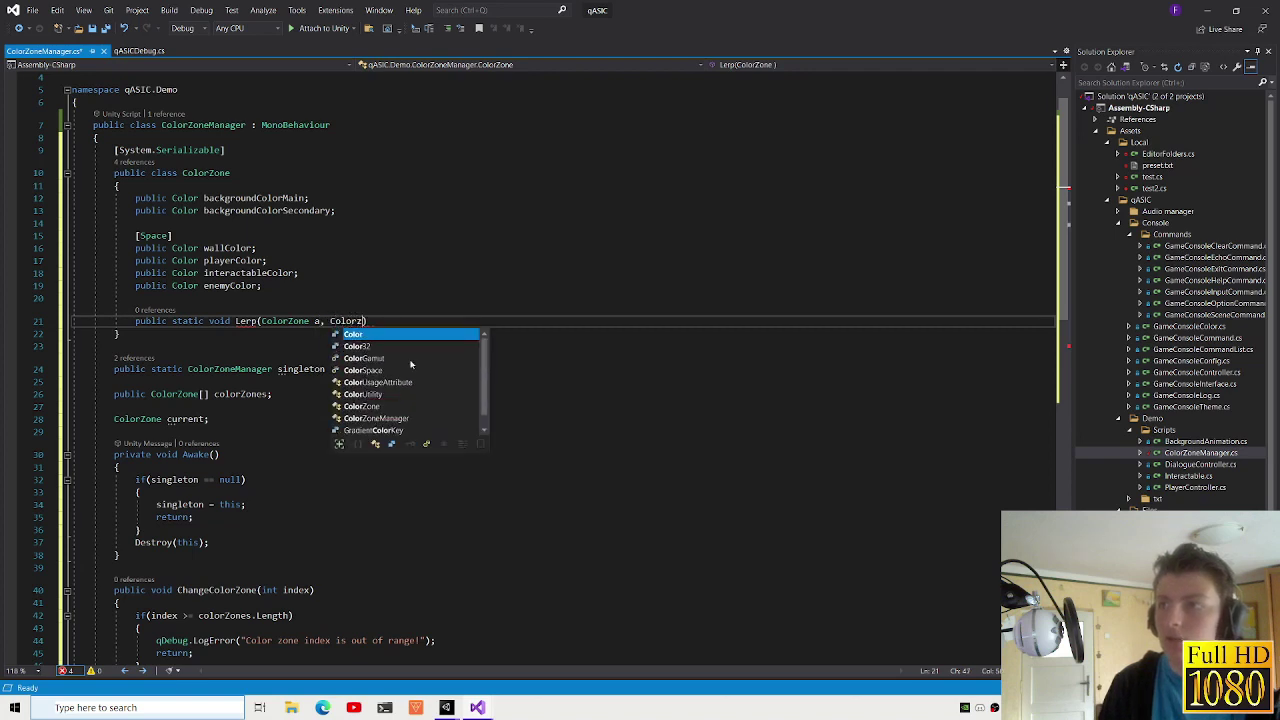
text( b, float time))
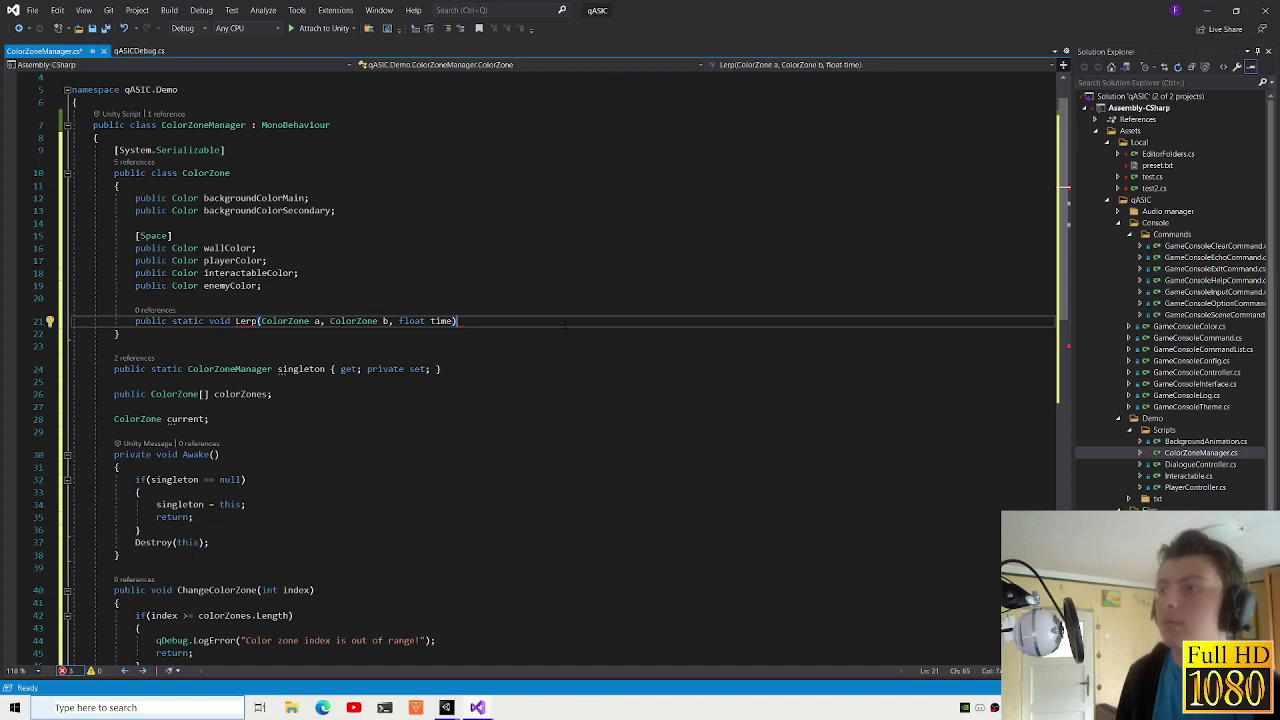
text({)
key(Return)
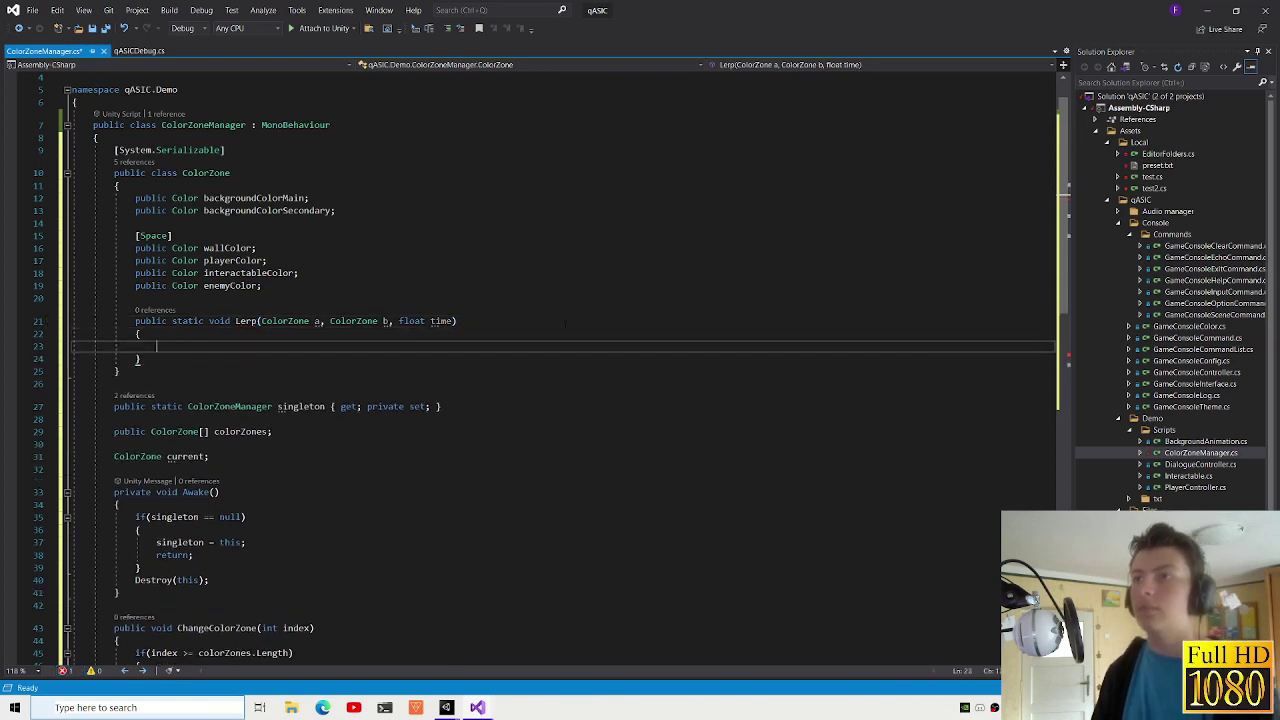
text(col)
key(BackSpace)
key(BackSpace)
key(BackSpace)
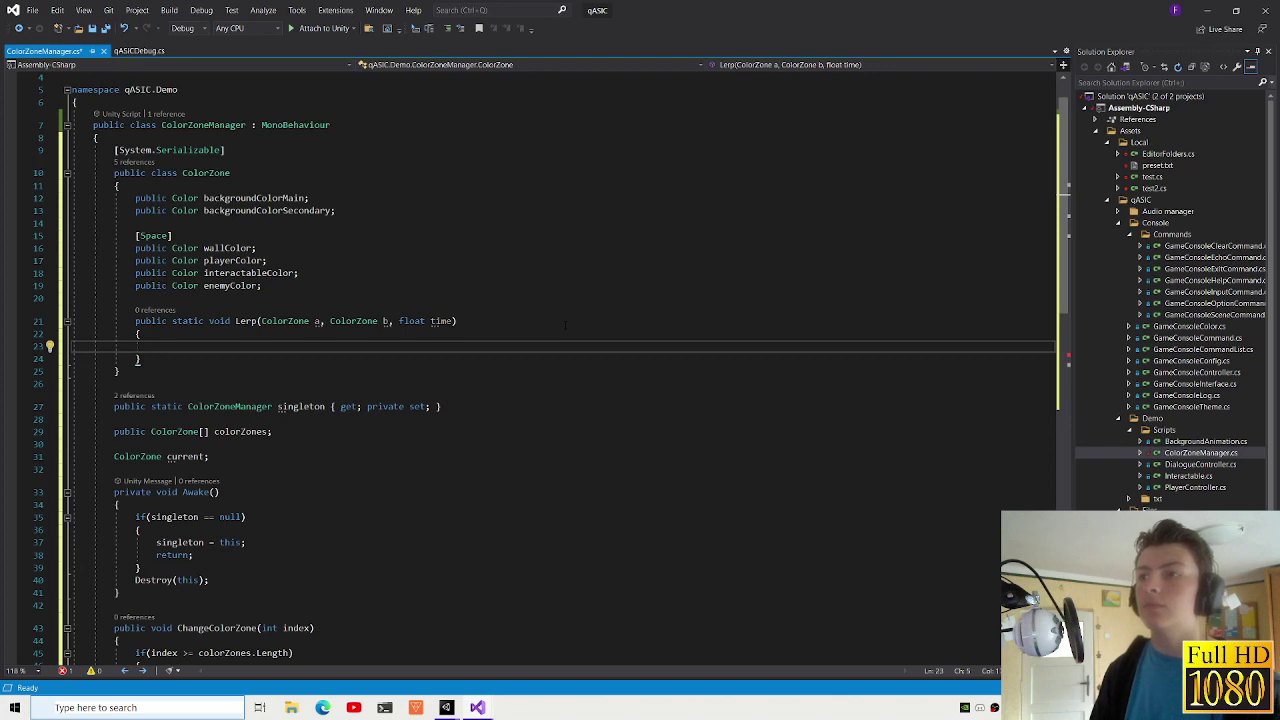
- Change Lerp's return type from void to ColorZone
double_click(286, 320)
key(ctrl+c)
double_click(219, 320)
key(ctrl+v)
click(157, 346)
- Rename the Lerp method's float time parameter to t
scroll(560, 370, down, 1)
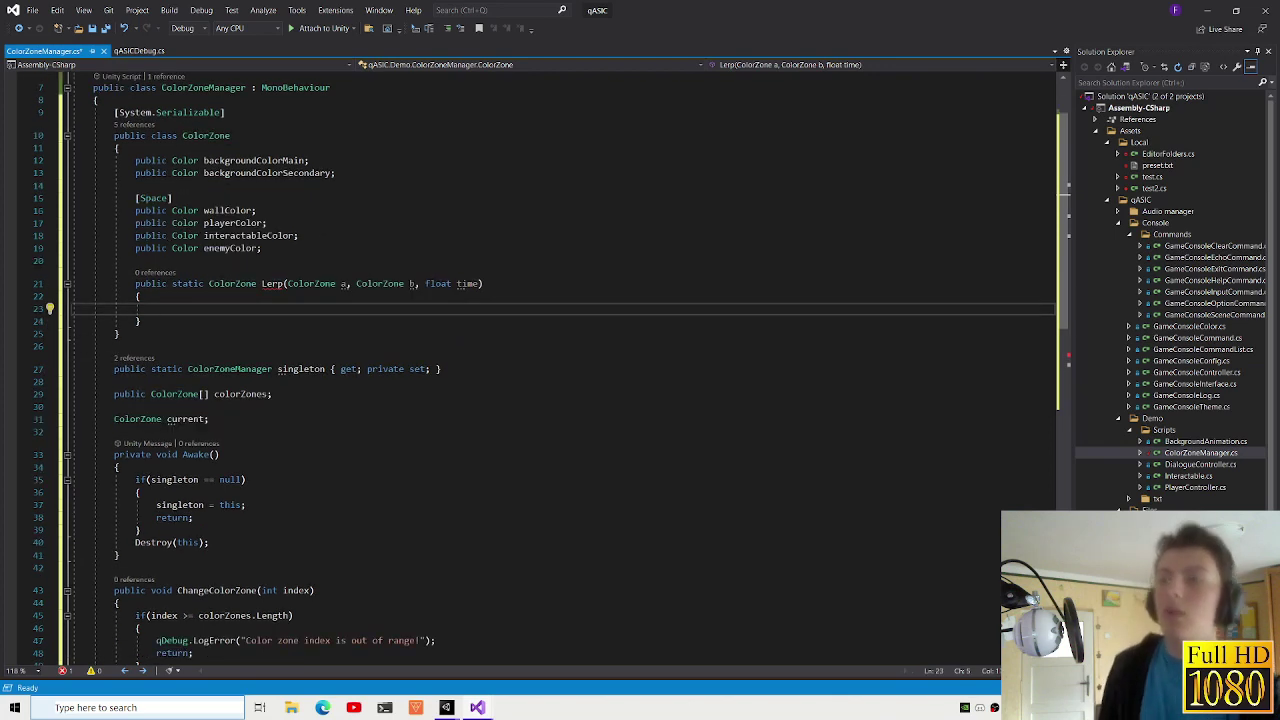
scroll(560, 370, down, 5)
scroll(560, 370, down, 1)
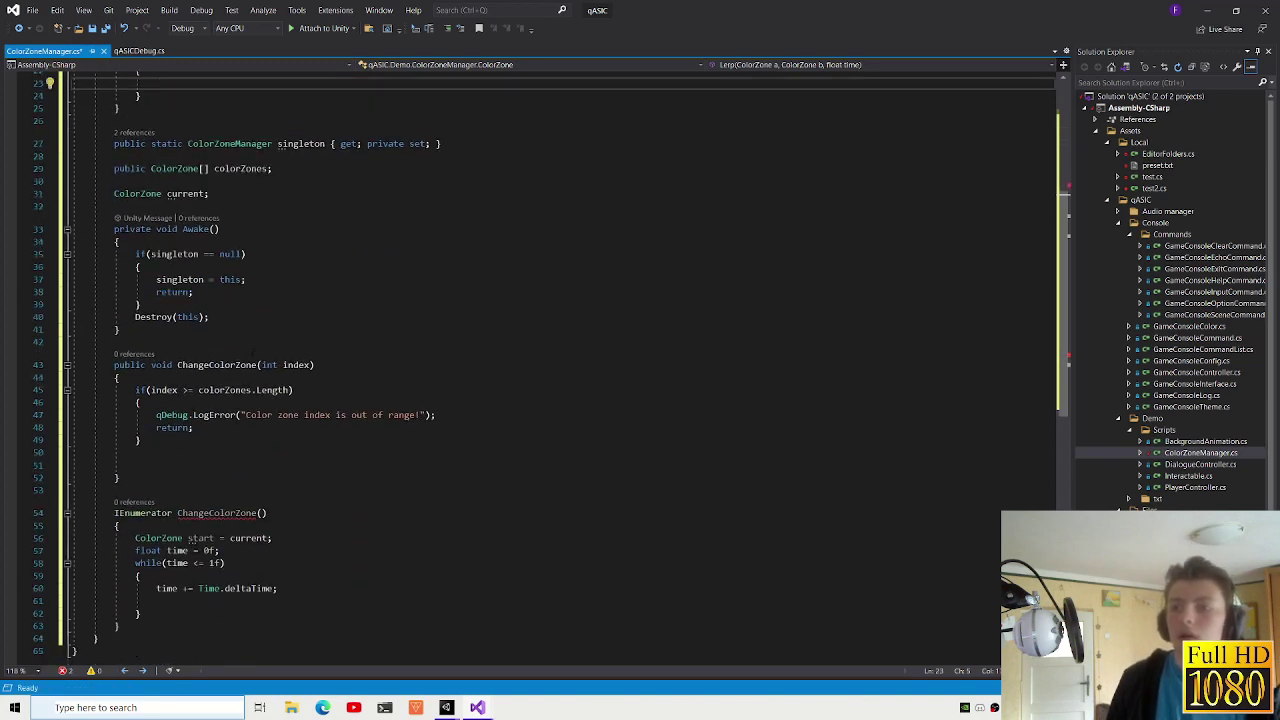
scroll(560, 370, up, 7)
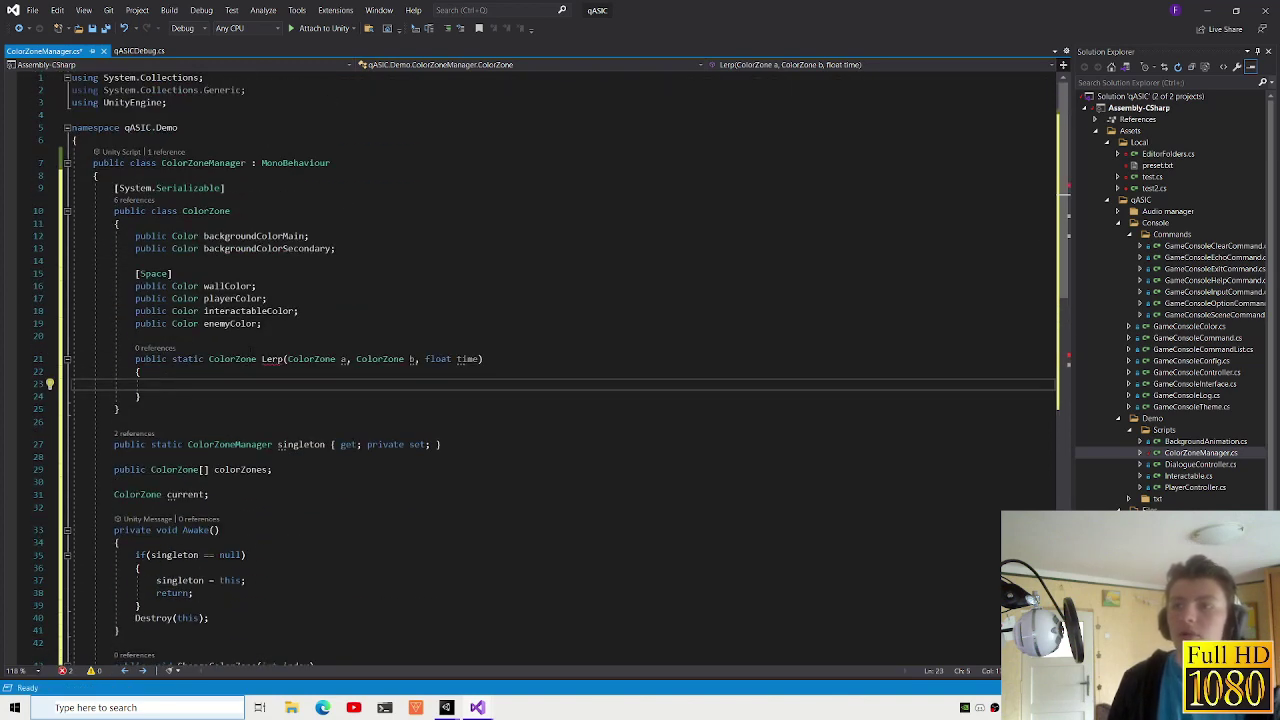
key(shift+Up)
key(shift+Up)
key(Right)
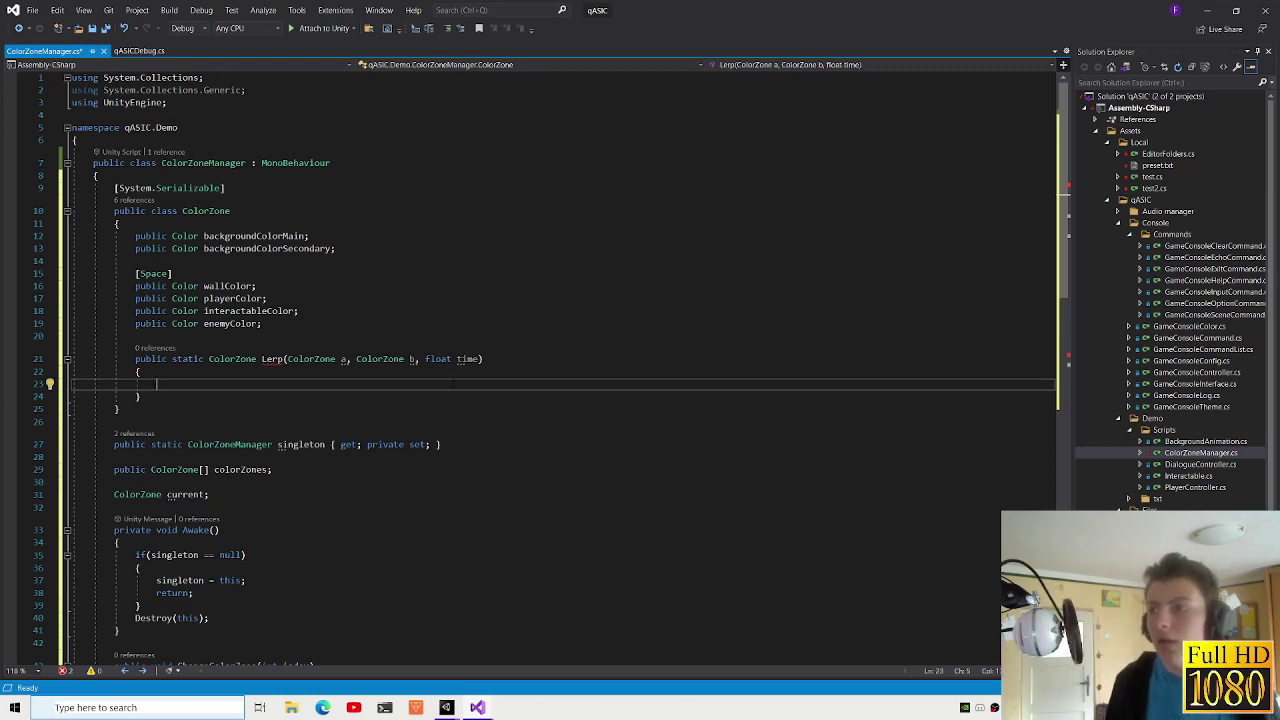
double_click(466, 359)
text(t)
- Return to the empty line in the Lerp body and remove one indentation level
click(469, 395)
click(479, 384)
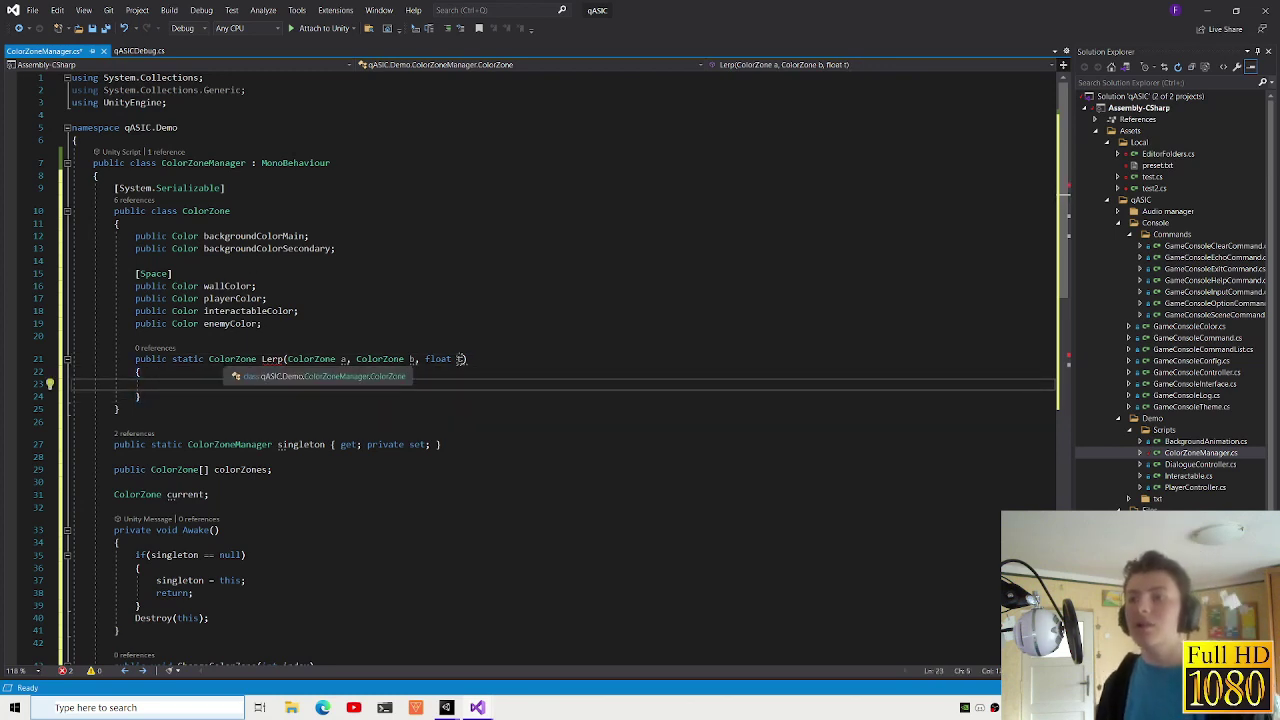
key(BackSpace)
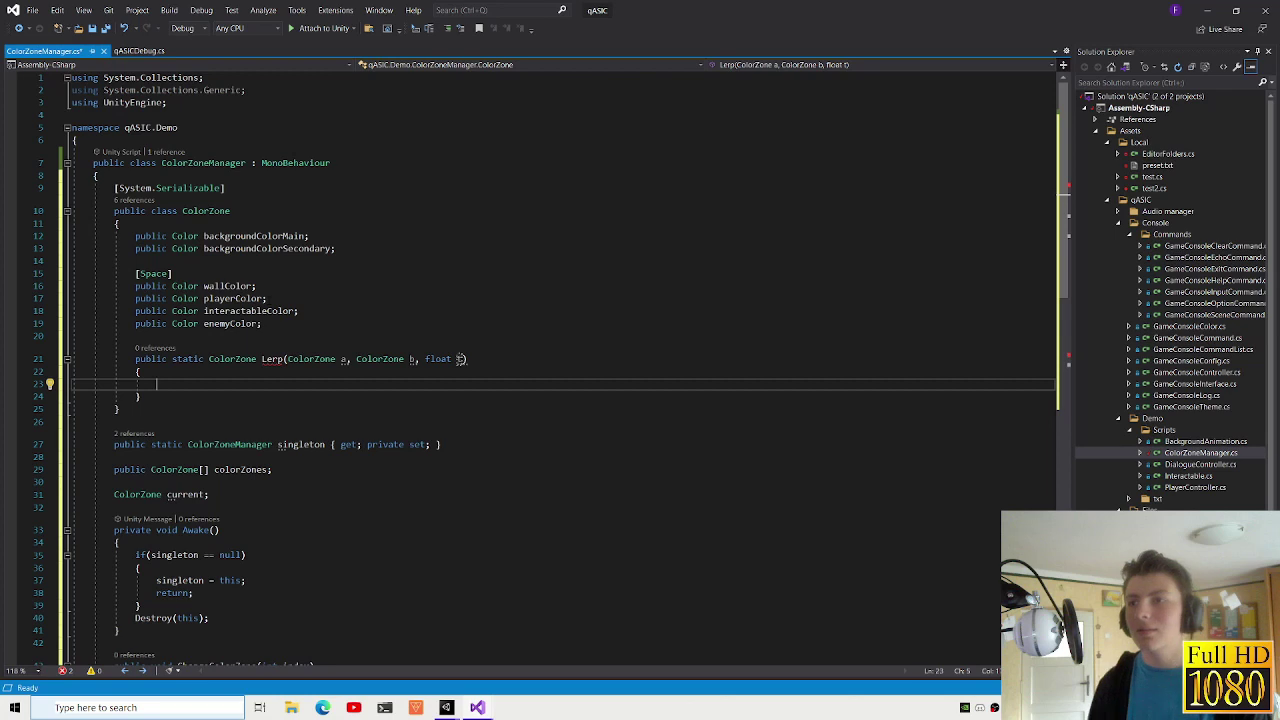
click(224, 398)
text(ColorZone)
click(240, 392)
- Declare a ColorZone zone and set zone.backgroundColorMain = Color.Lerp(a.backgroundColorMain, b.backgroundColorMain, t)
key(Return)
text(ColorZone )
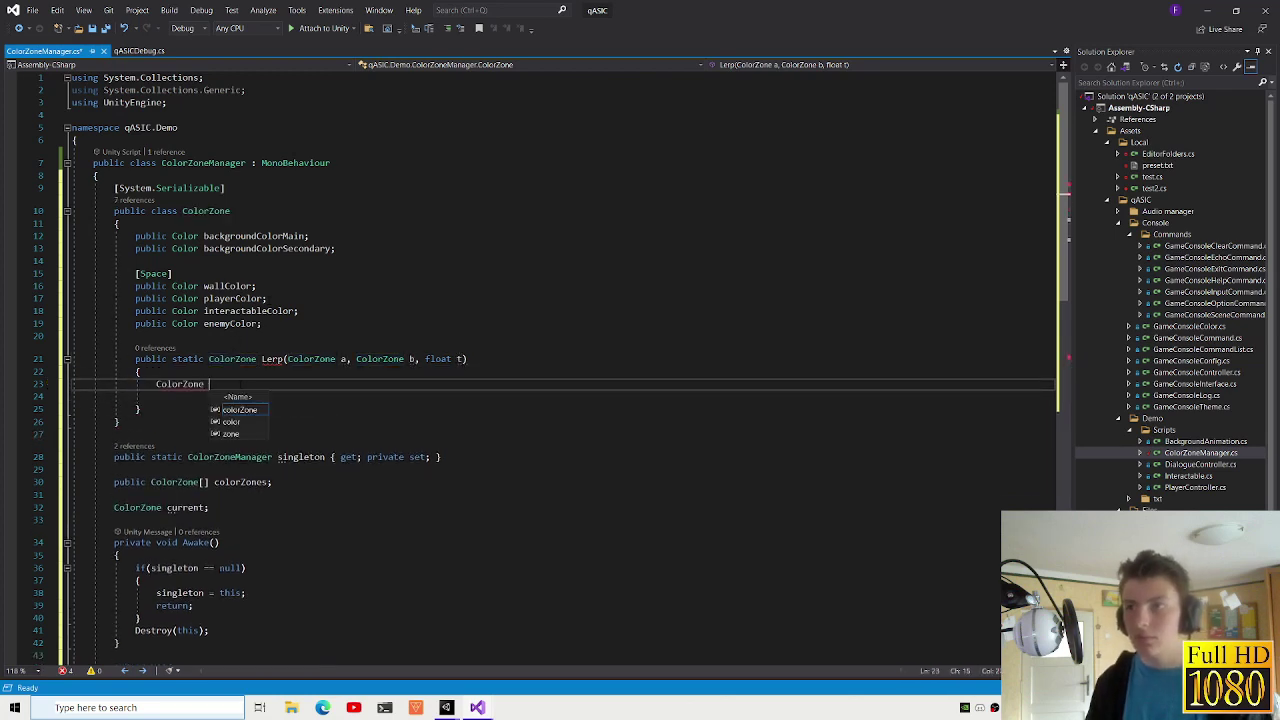
text(zone = new ColorZone()
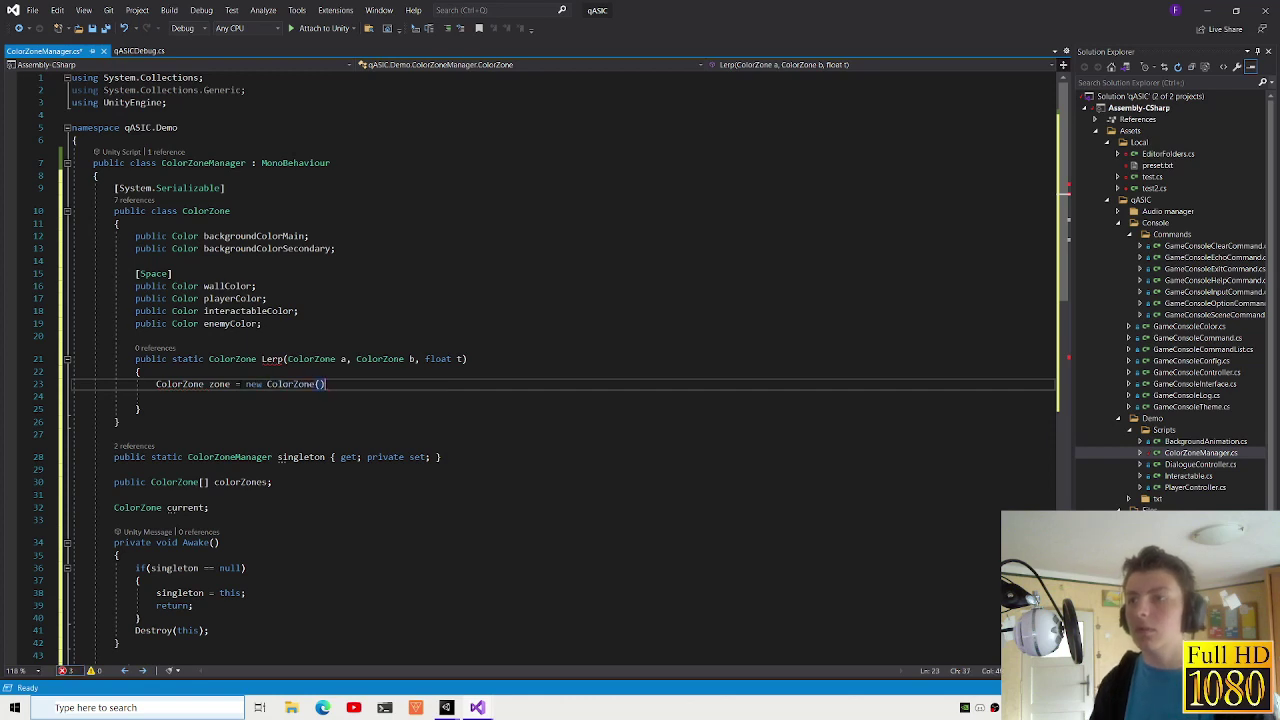
text(;)
key(Delete)
key(Return)
text(zone)
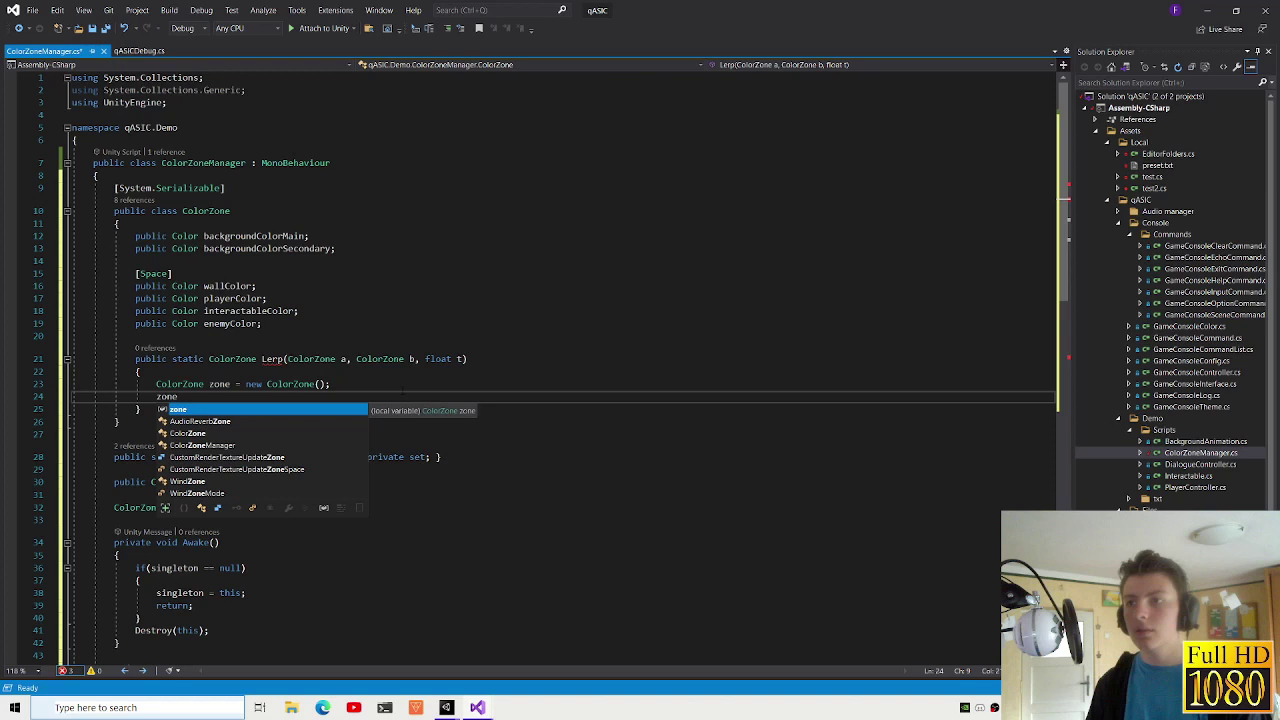
text(.)
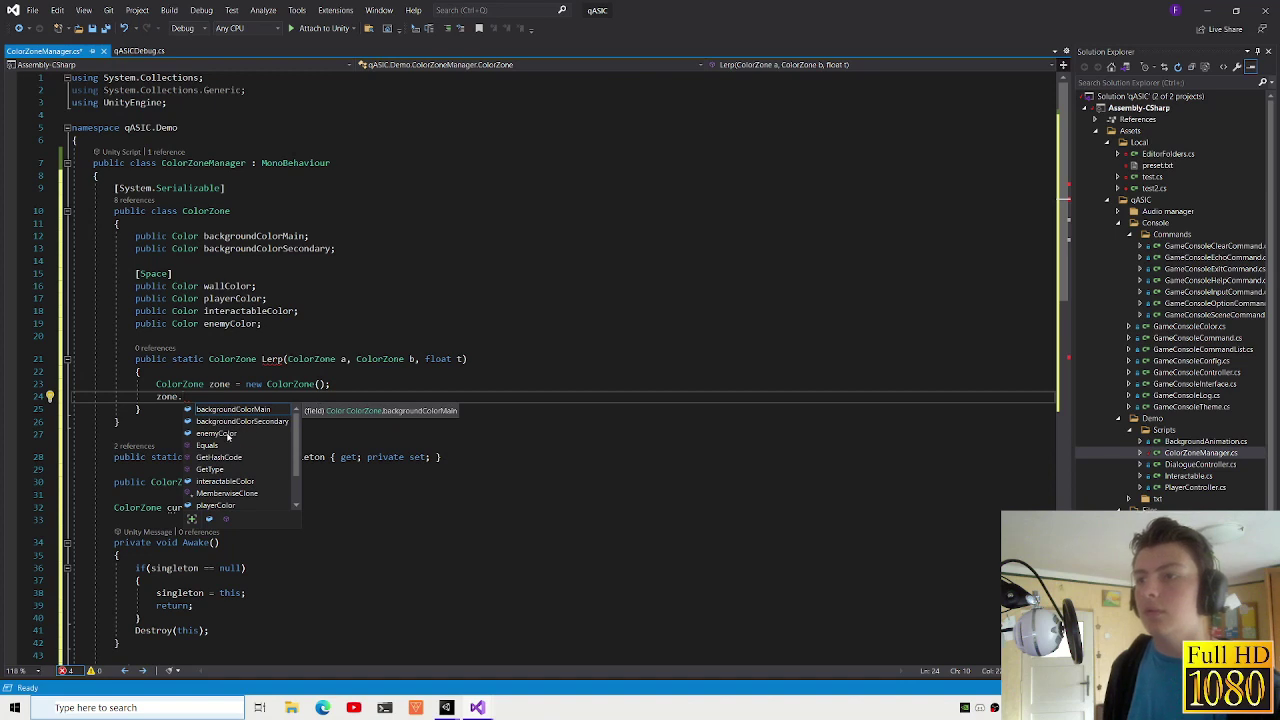
key(Tab)
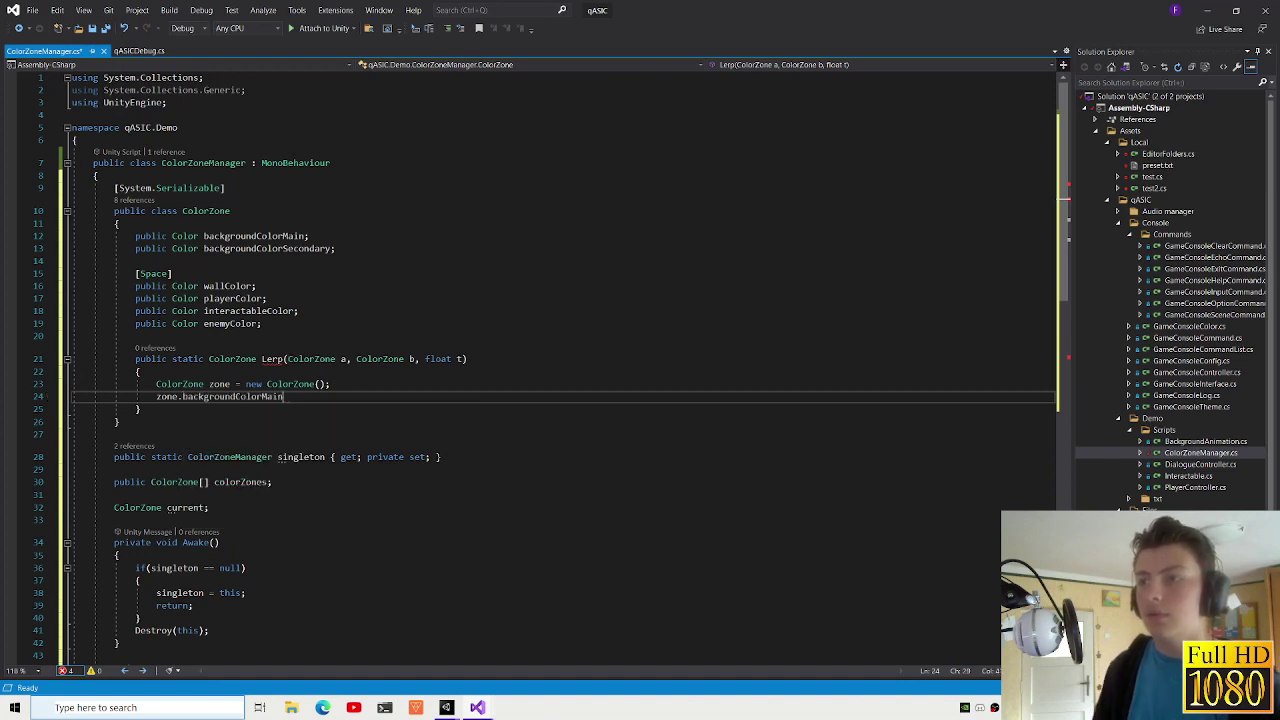
text(= Color.Lerp();)
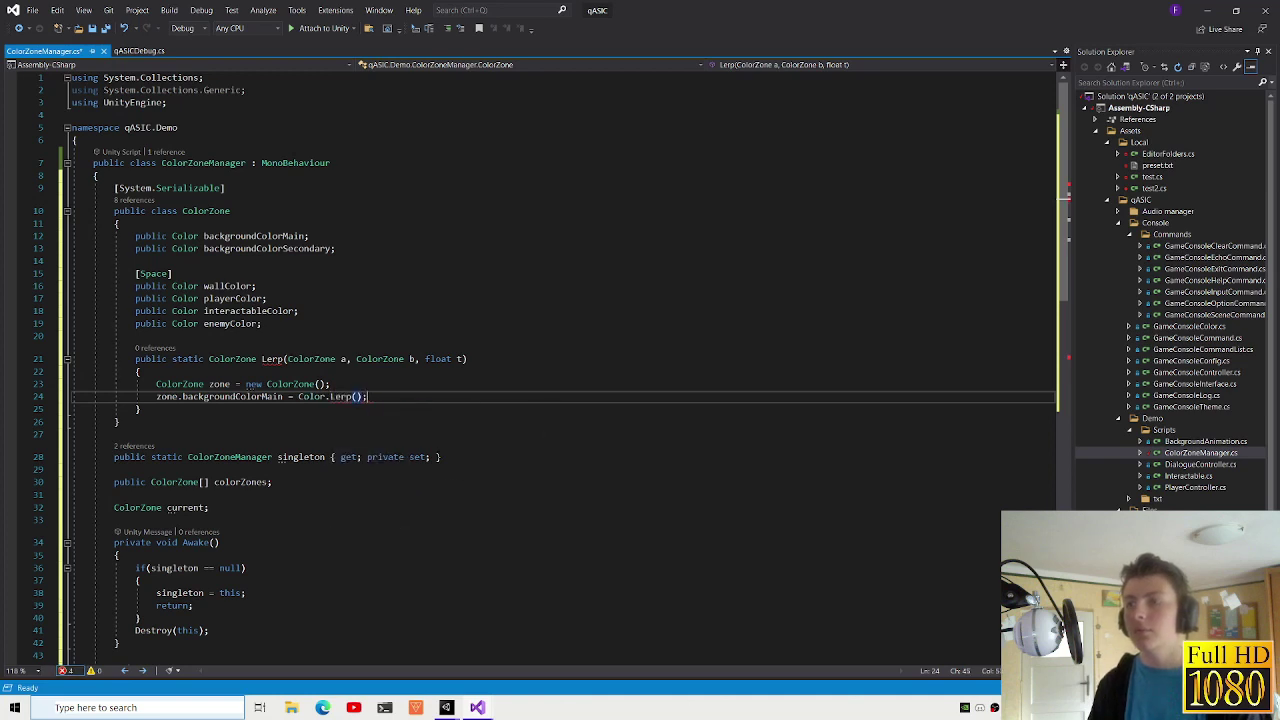
text(a.backgroundColorMain, b.)
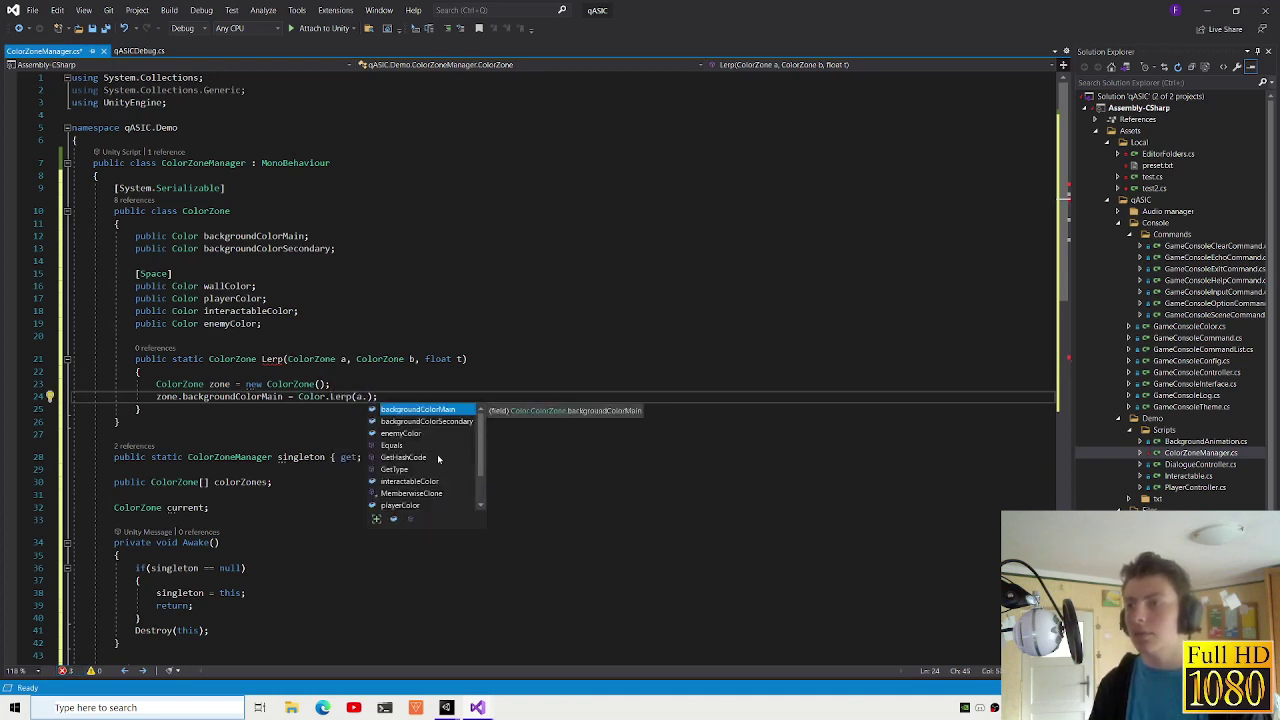
key(Tab)
text(, b.back)
key(Tab)
text(, t)
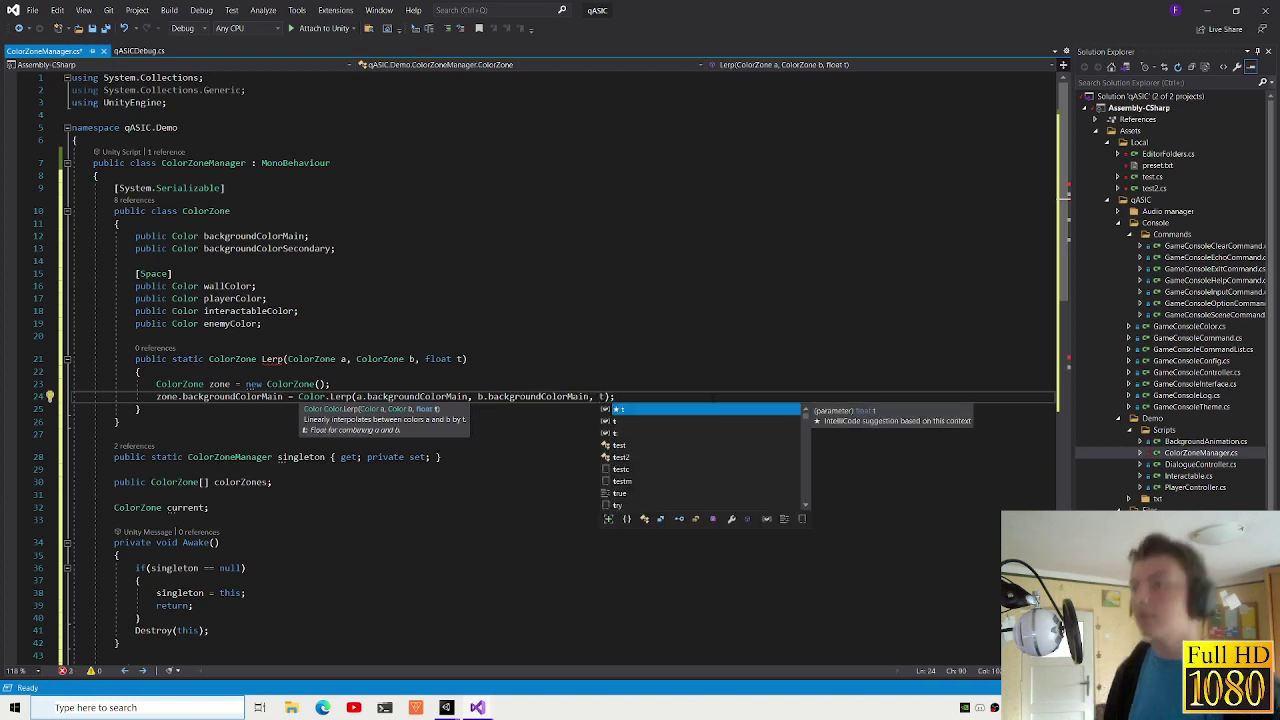
key(End)
- Duplicate the blending statement into several copies below it
key(shift+Home)
key(ctrl+c)
key(End)
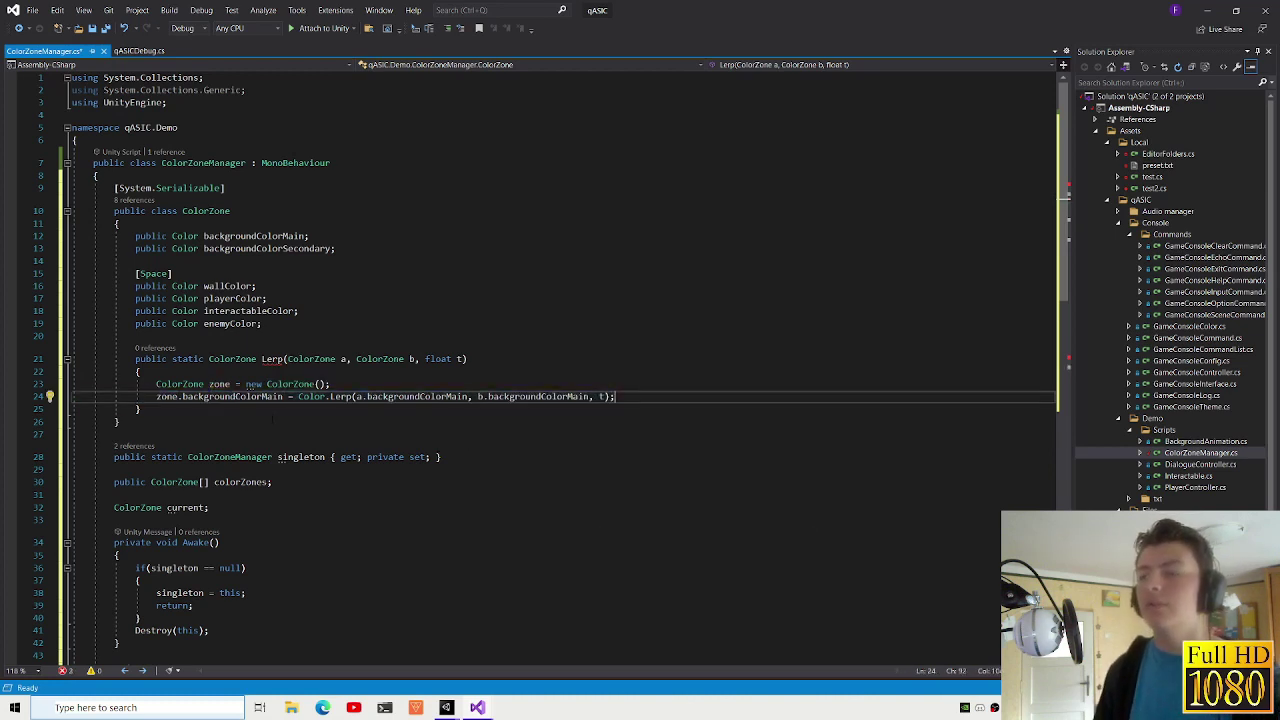
key(Return)
key(ctrl+v)
key(Return)
key(Return)
key(ctrl+v)
key(Return)
key(ctrl+v)
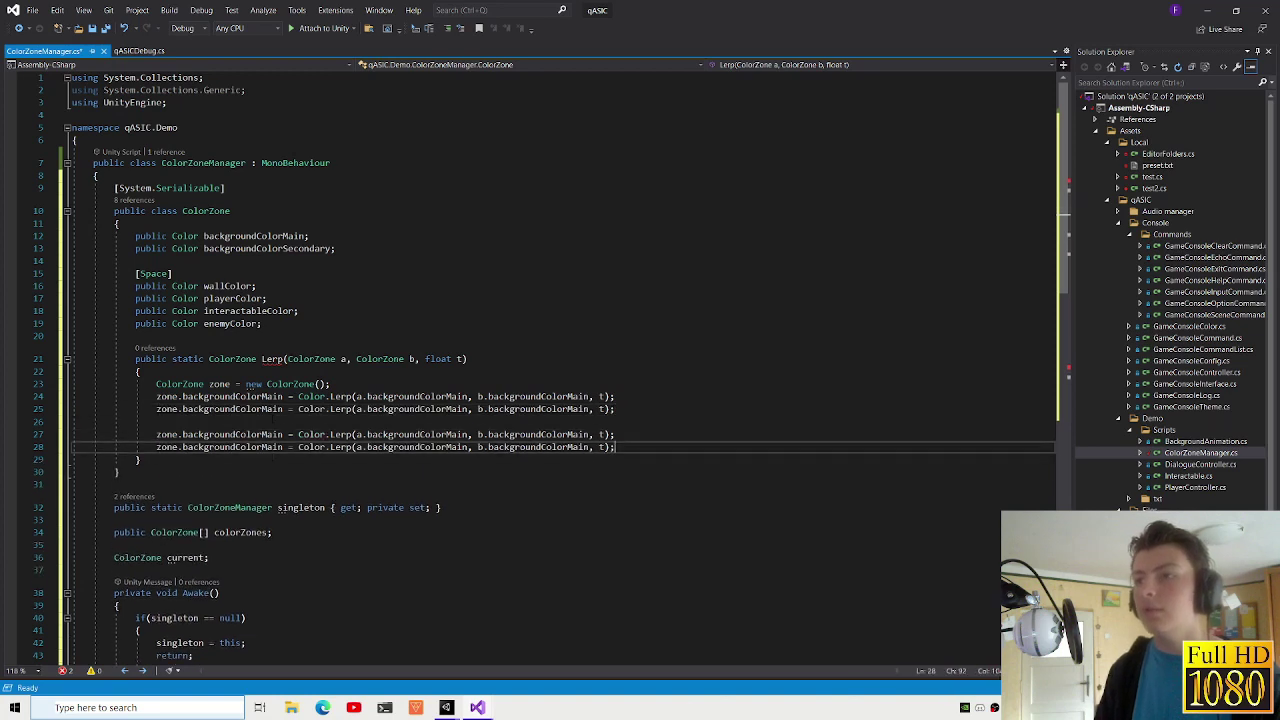
key(Return)
key(ctrl+v)
key(Return)
- Make the second copy assign and blend backgroundColorSecondary
key(ctrl+v)
double_click(268, 248)
key(ctrl+c)
double_click(232, 409)
key(ctrl+v)
double_click(431, 409)
key(ctrl+v)
double_click(580, 409)
- Make the third copy assign and blend wallColor
key(ctrl+v)
double_click(229, 286)
key(ctrl+c)
double_click(232, 434)
key(ctrl+v)
double_click(415, 434)
key(ctrl+v)
double_click(432, 434)
- Make the fourth copy assign and blend playerColor
key(ctrl+v)
double_click(232, 298)
key(ctrl+c)
double_click(232, 447)
key(ctrl+v)
double_click(375, 447)
key(ctrl+v)
double_click(445, 447)
- Make the fifth copy assign and blend interactableColor
key(ctrl+v)
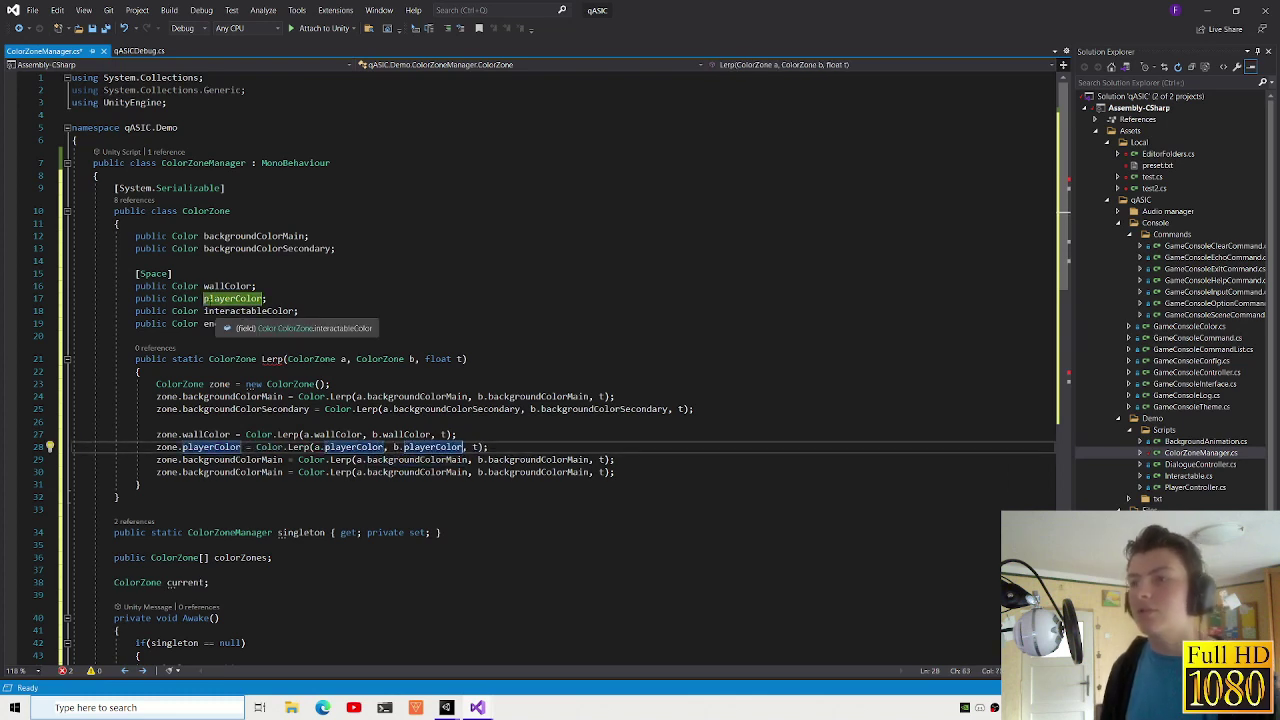
double_click(234, 311)
key(ctrl+c)
double_click(232, 459)
key(ctrl+v)
double_click(405, 459)
key(ctrl+v)
double_click(512, 459)
- Make the last copy assign and blend enemyColor
key(ctrl+v)
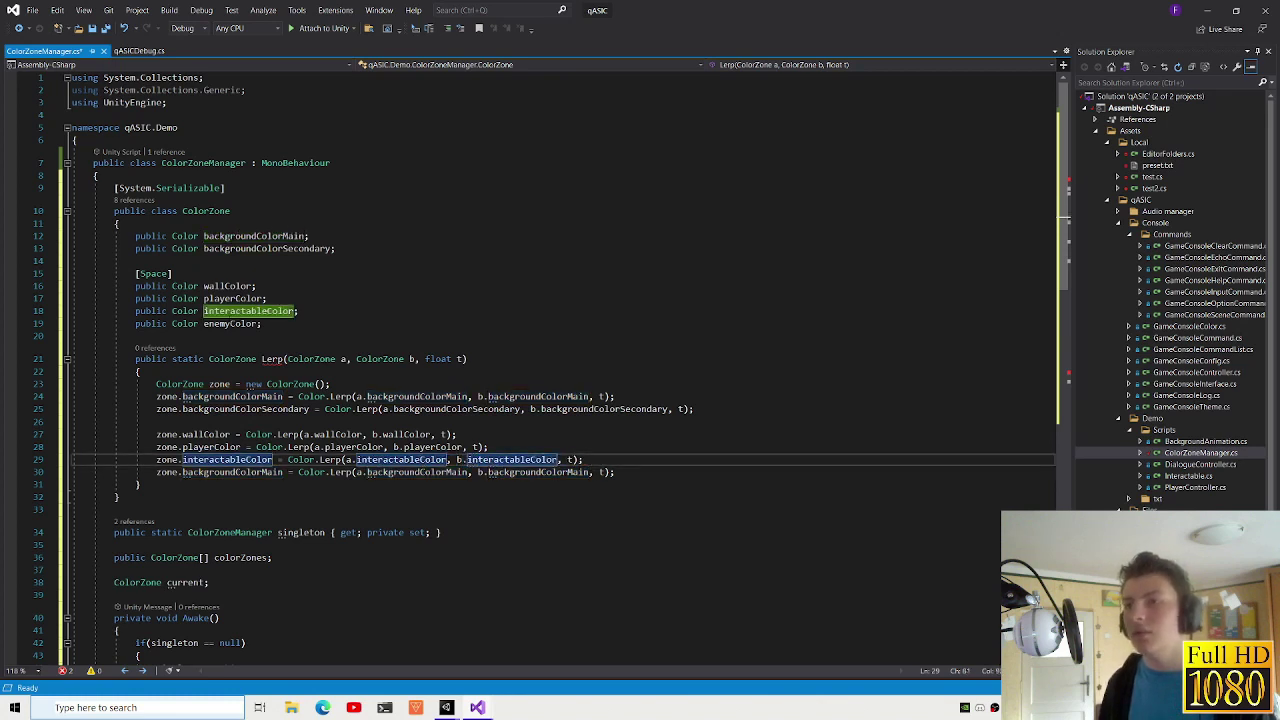
double_click(232, 323)
key(ctrl+c)
double_click(238, 472)
key(ctrl+v)
double_click(370, 472)
key(ctrl+v)
double_click(442, 472)
key(ctrl+v)
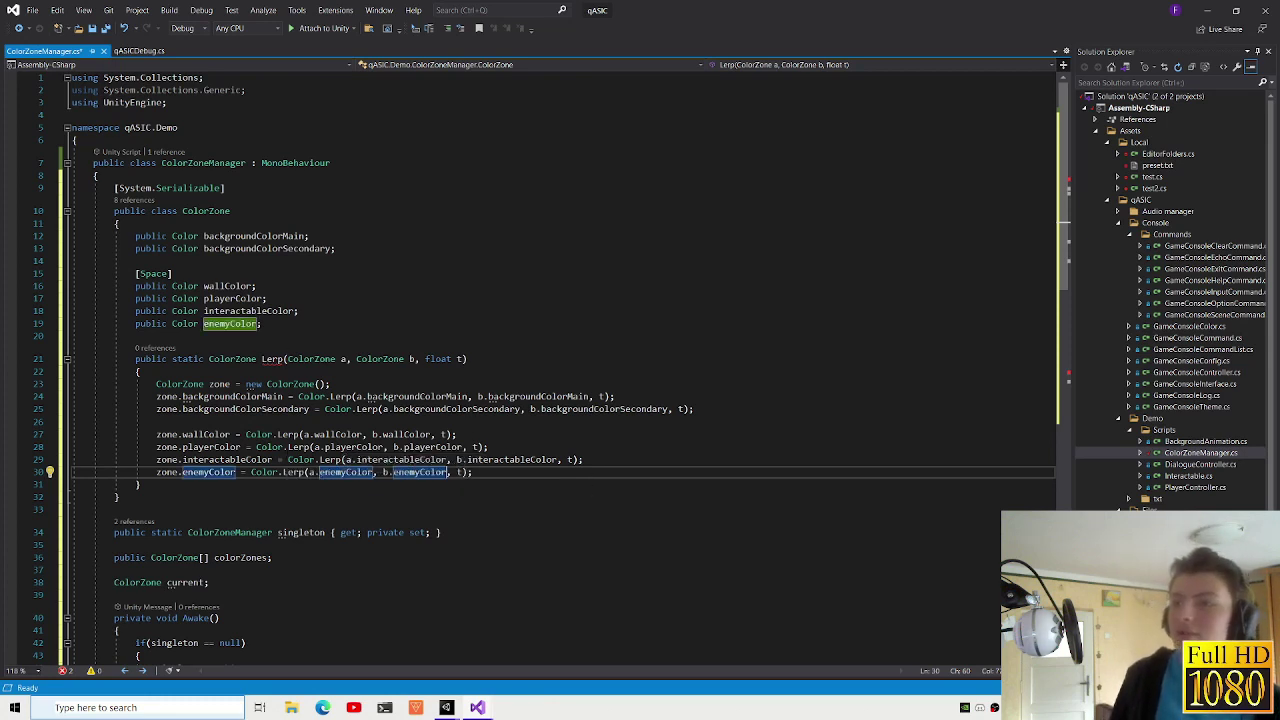
- Add 'return zone;' after the enemyColor blend line to close the Lerp method
click(484, 474)
key(Return)
key(Return)
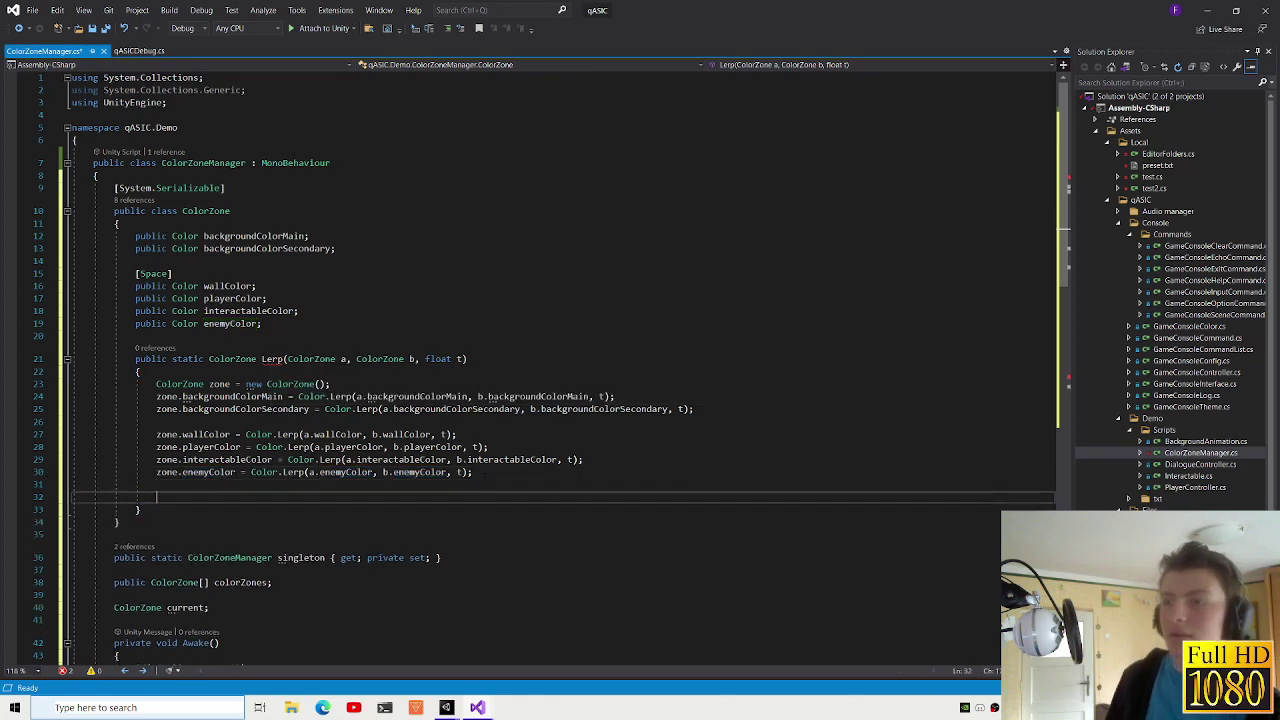
text(return zone;)
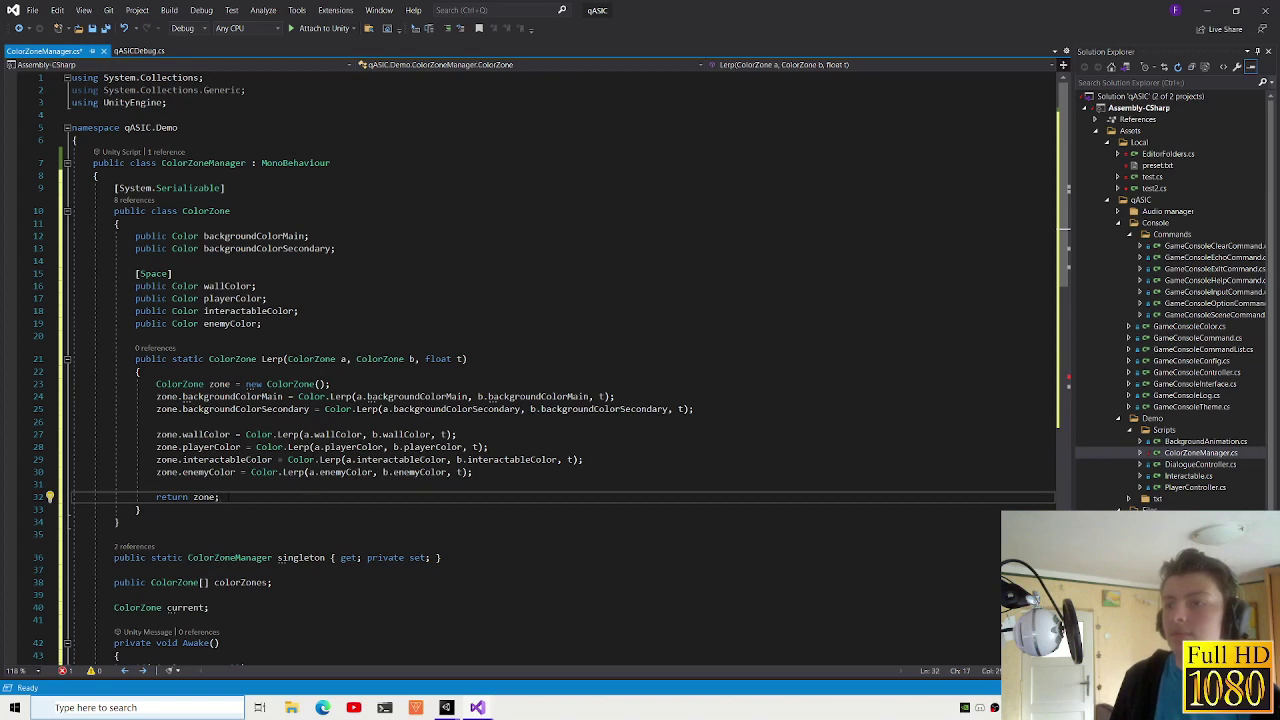
scroll(312, 530, down, 10)
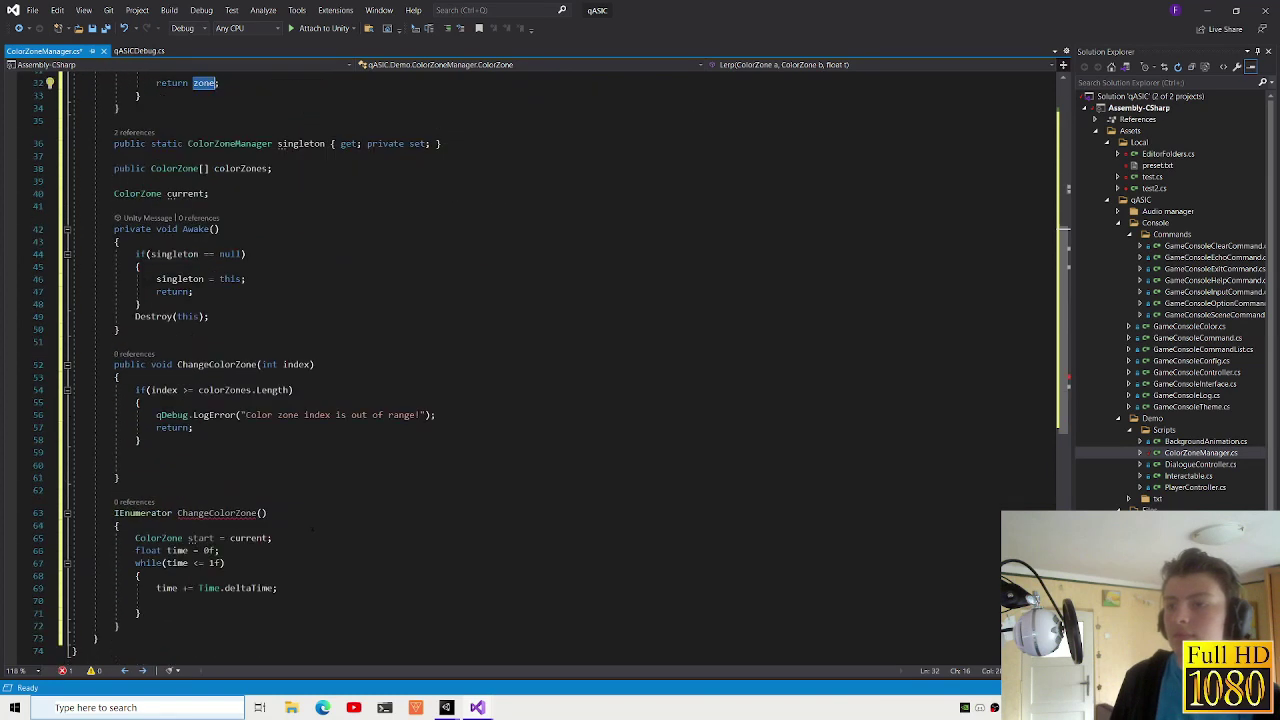
scroll(312, 530, down, 3)
- Begin 'current = ColorZone.Lerp(start, ...)' on the empty line inside the while loop
click(160, 488)
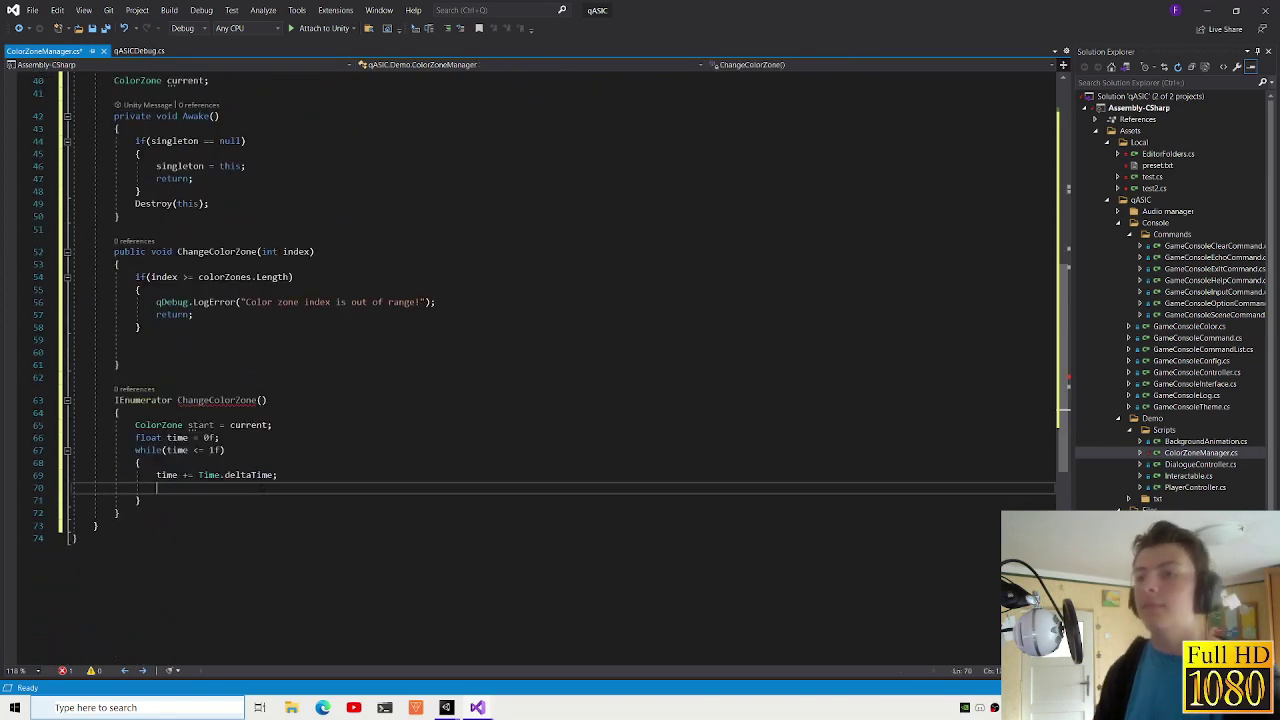
text(current = )
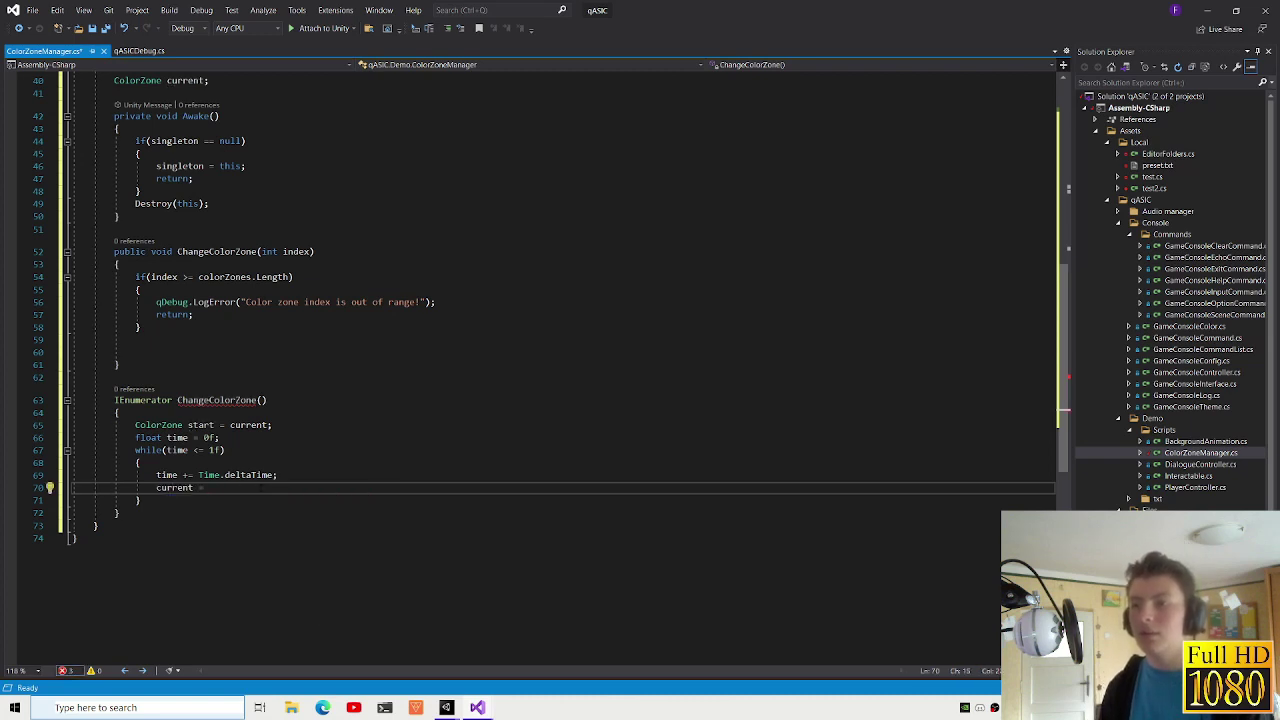
text(ColorZone.Lerp();)
key(Left)
key(Left)
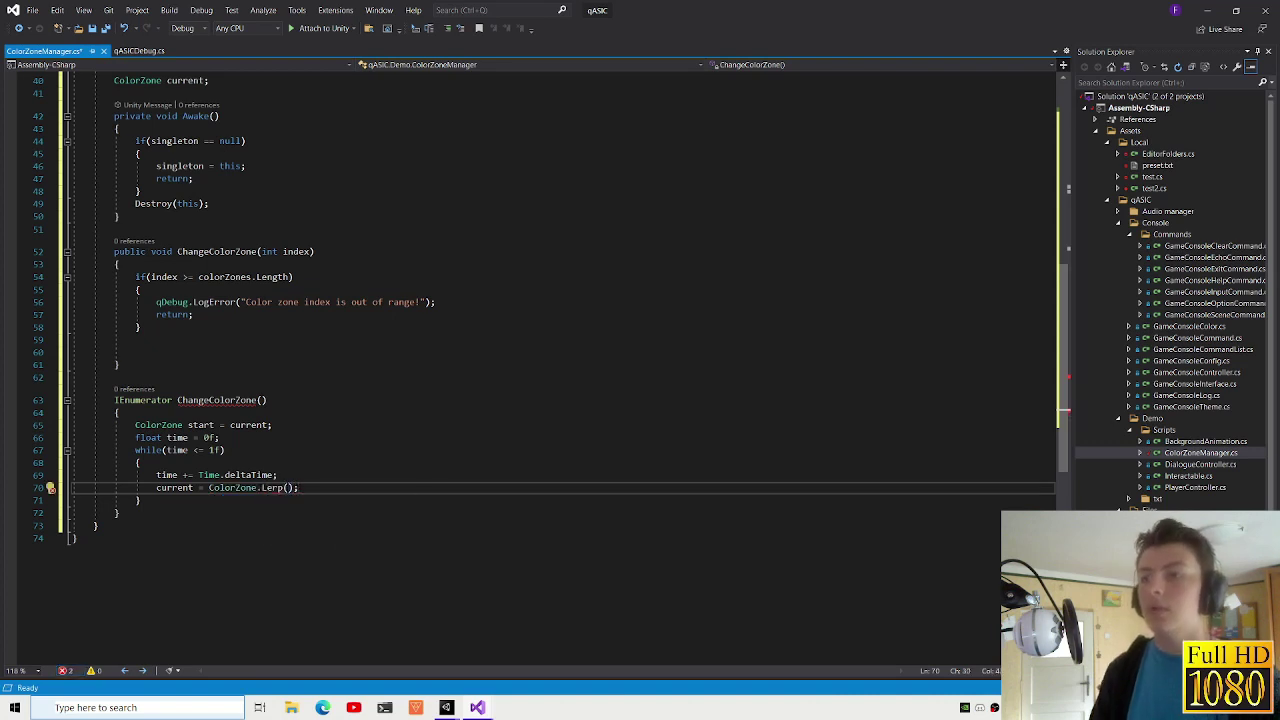
text(start,)
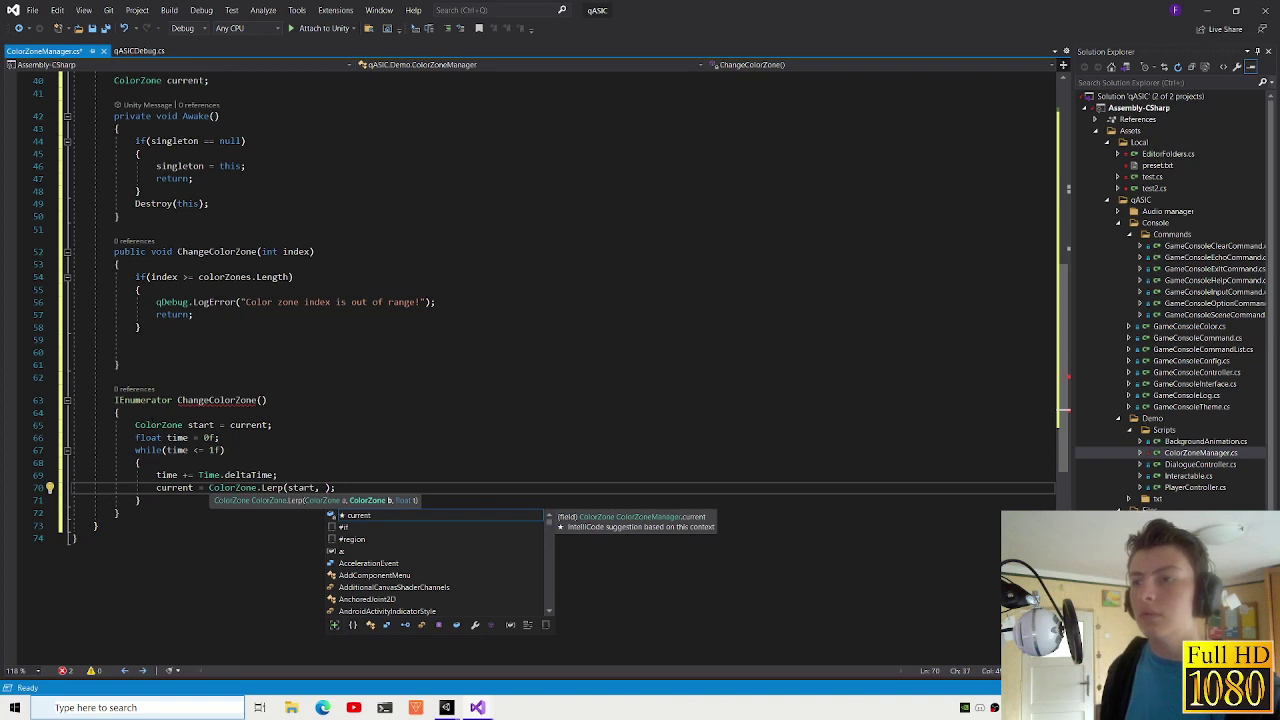
- Replace the coroutine's int index parameter with ColorZone newZone
key(Escape)
key(Up)
key(Up)
key(Up)
key(Up)
key(Up)
text(in)
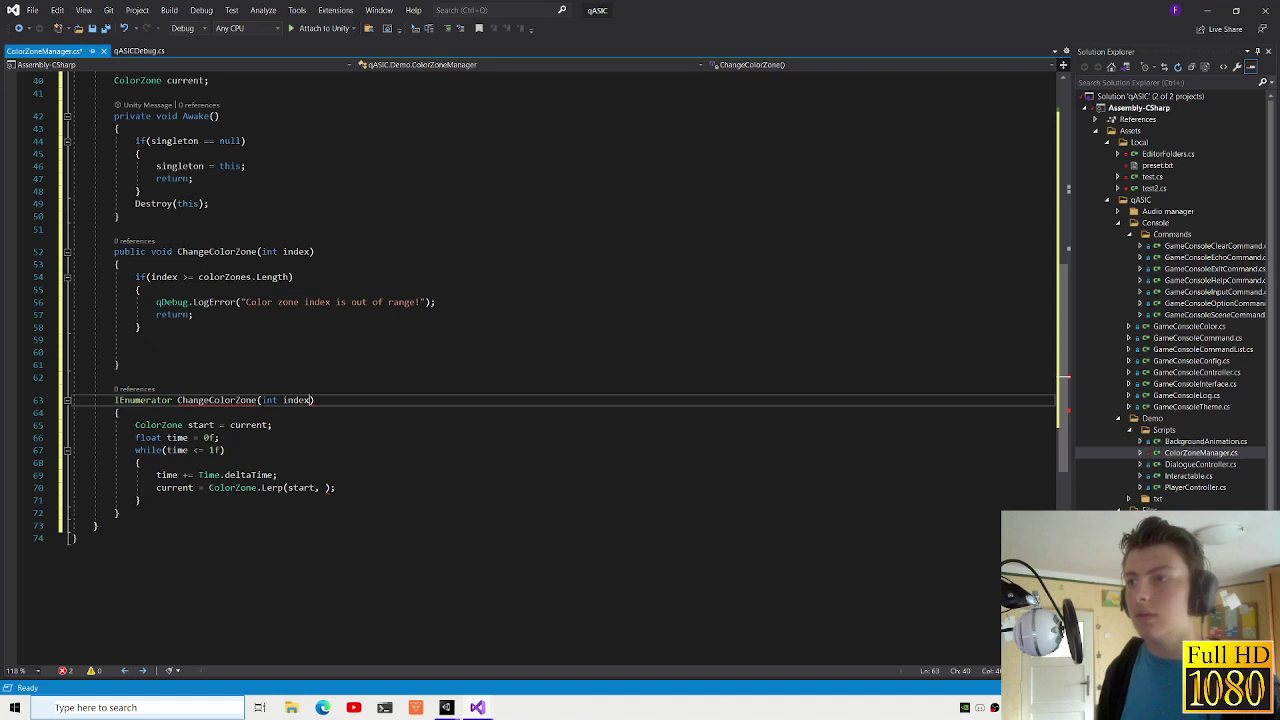
key(ctrl+shift+Left)
key(ctrl+shift+Left)
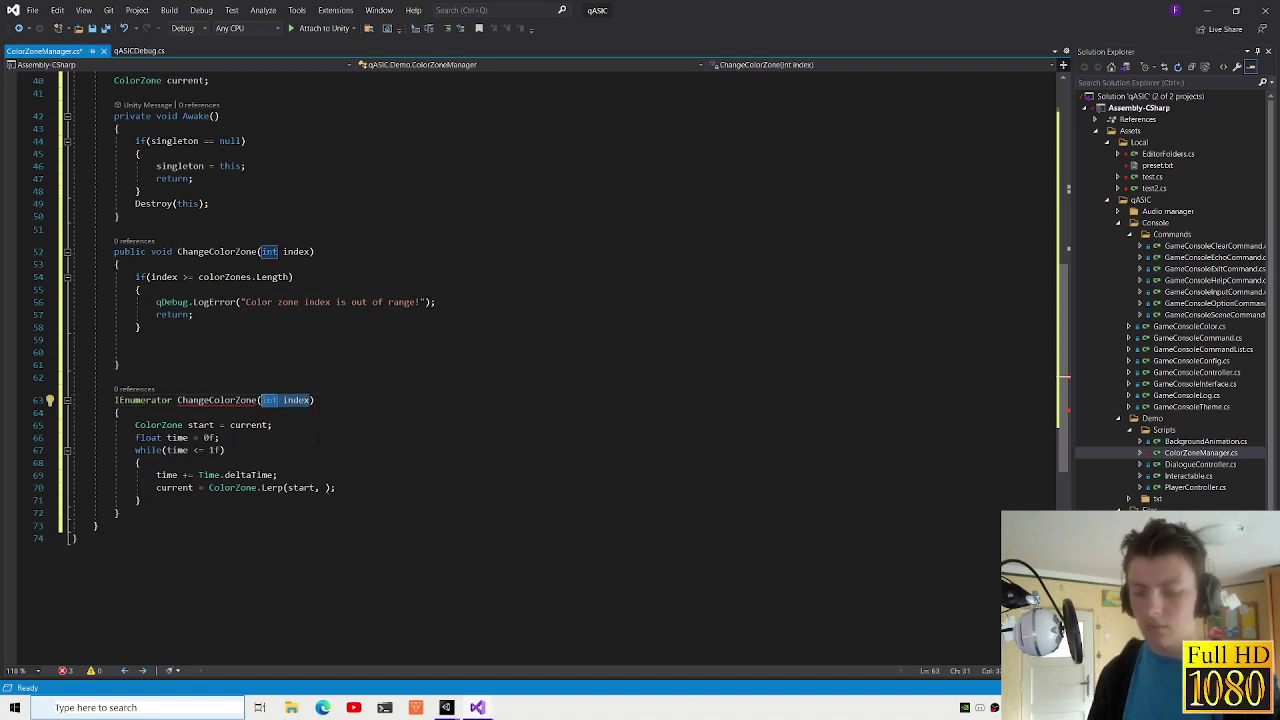
text(Co)
text(lorZone new)
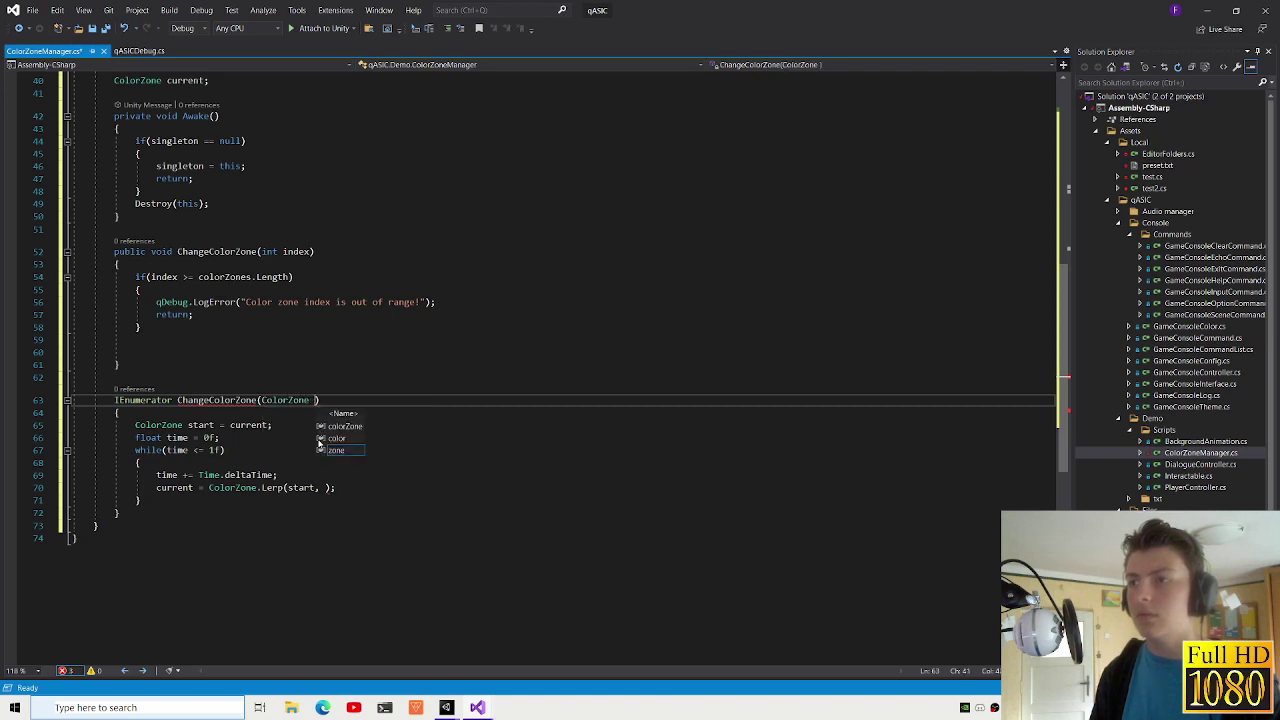
text(Zone)
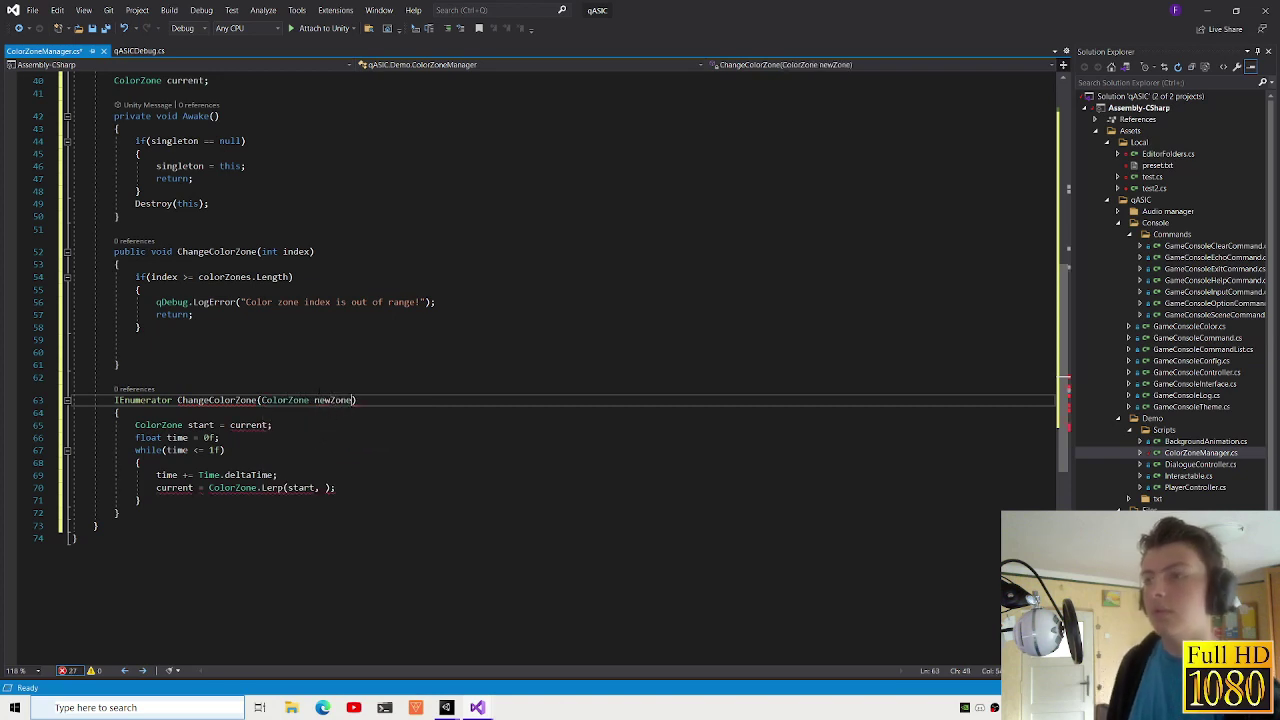
- Complete the Lerp call with newZone and Mathf.Clamp01(time) as the remaining arguments
click(330, 487)
text(newZone)
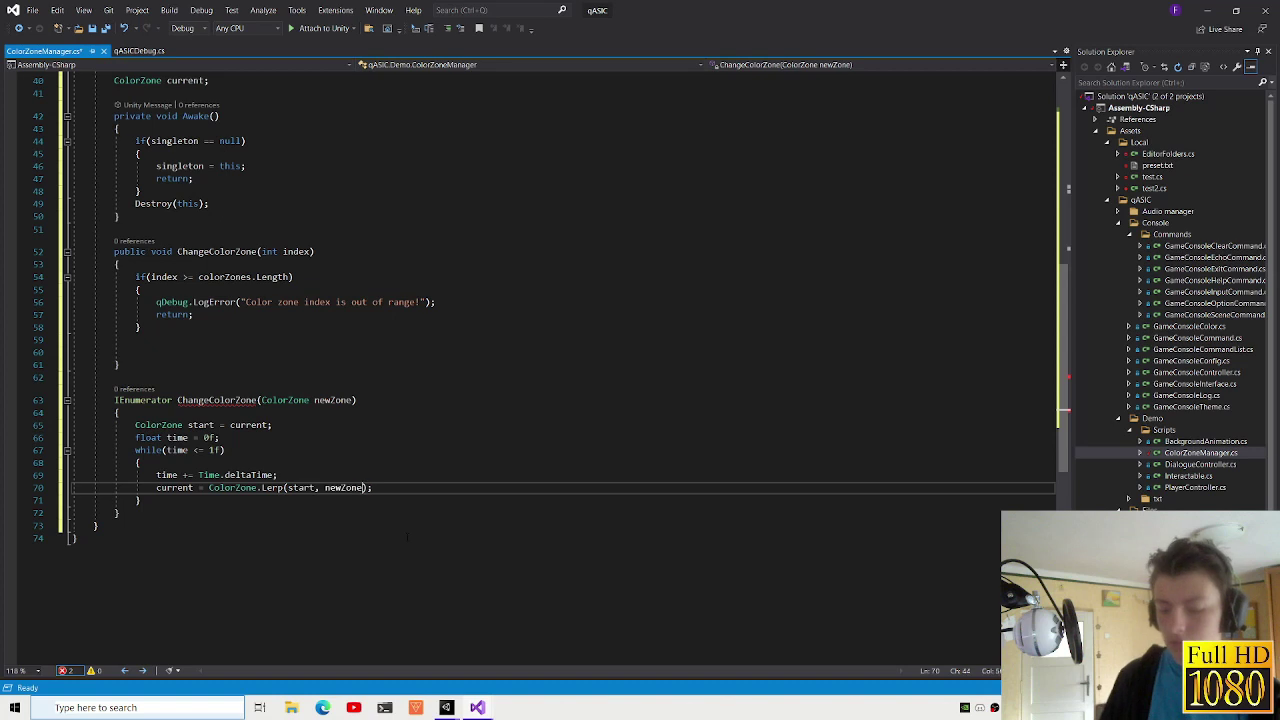
text(, tim)
text(Mathf.)
text(Clamp()
text(time,)
key(BackSpace)
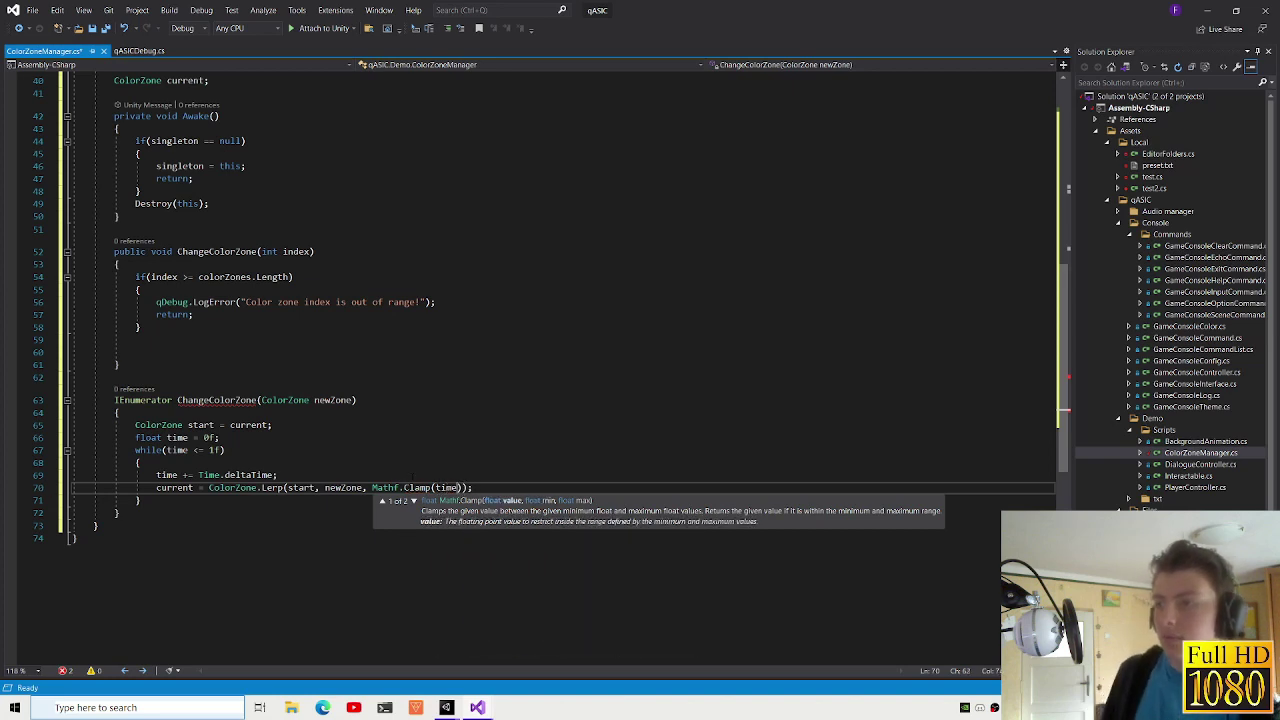
double_click(417, 487)
text(Clamp01)
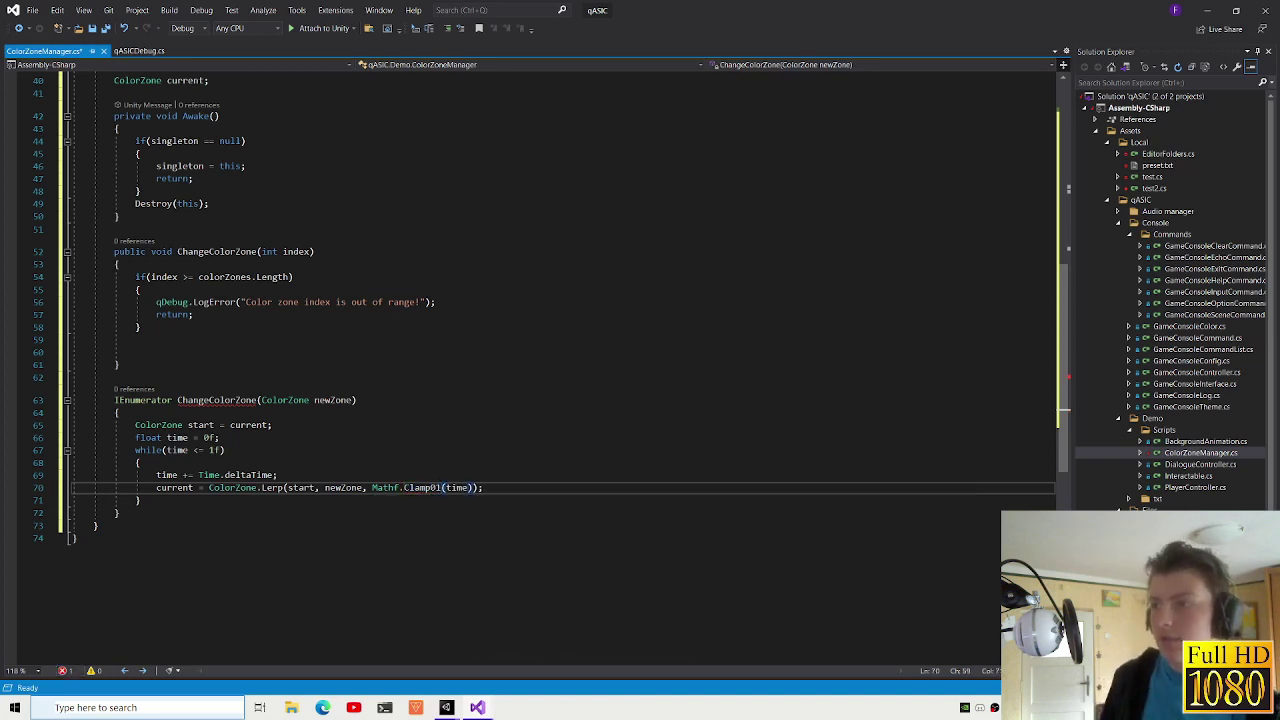
click(513, 500)
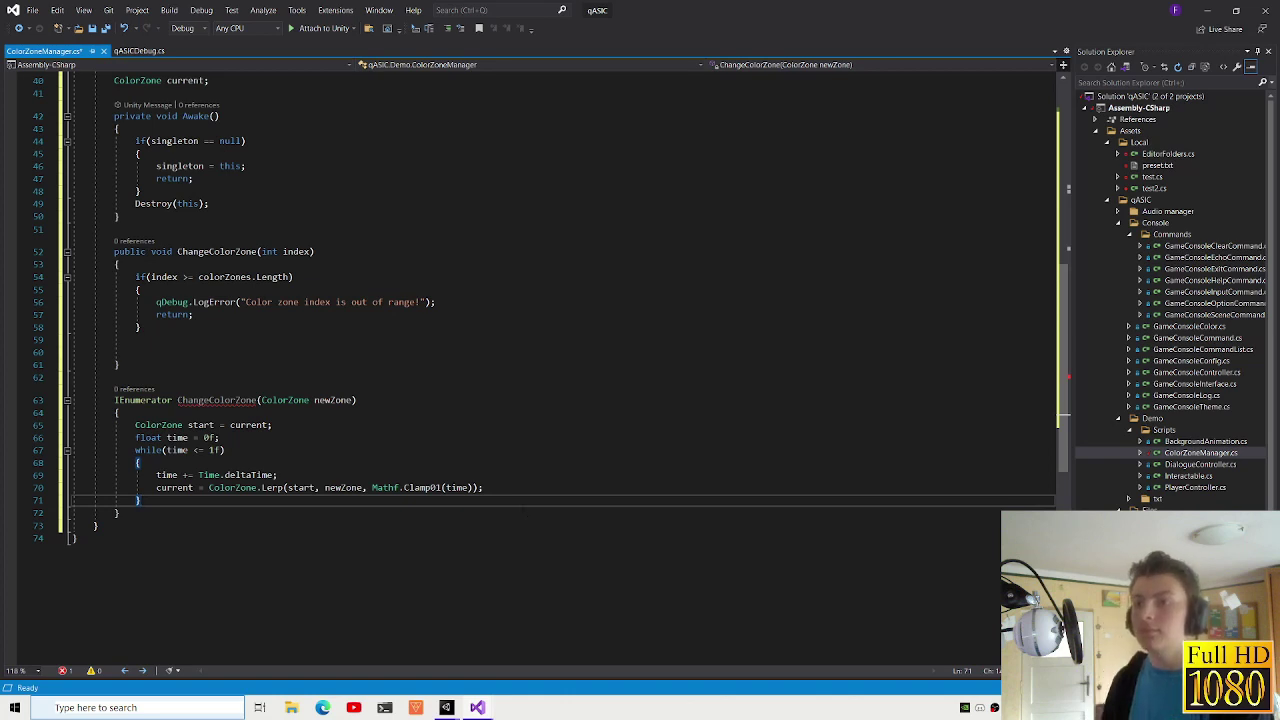
click(257, 400)
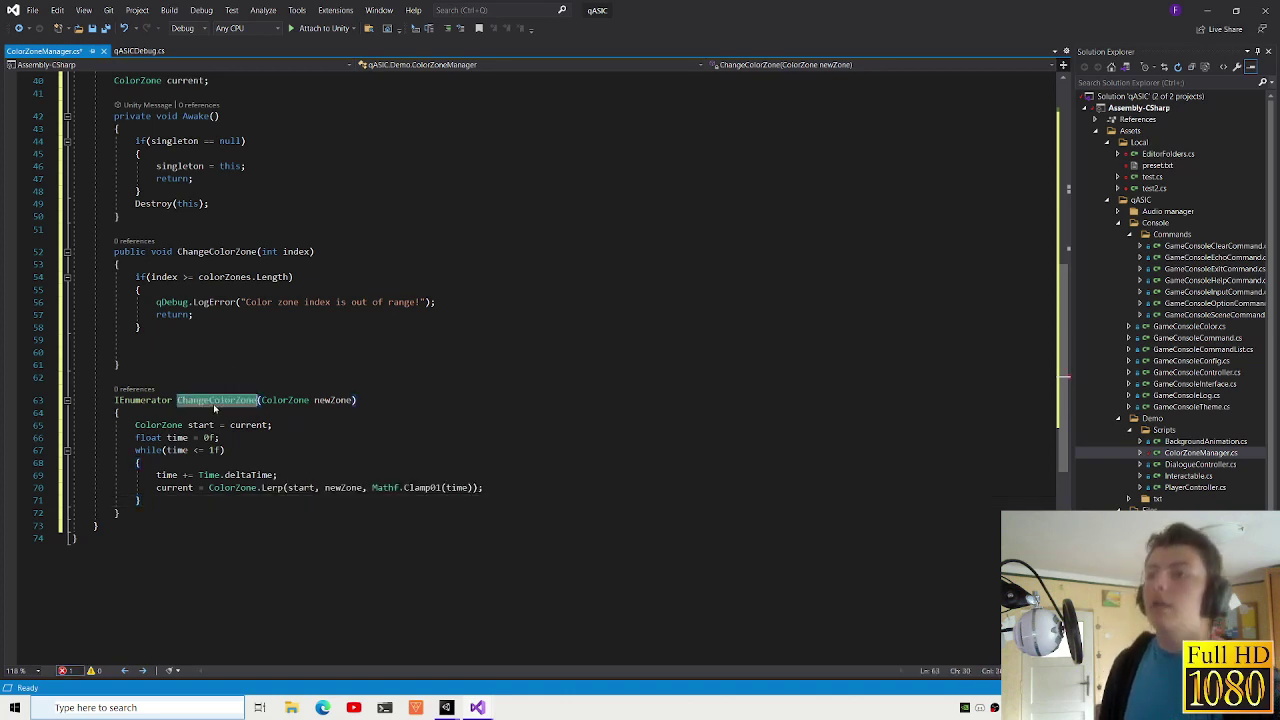
- Add 'yield return null;' above the time update and begin a StartCoroutine call in ChangeColorZone(int index)
click(560, 487)
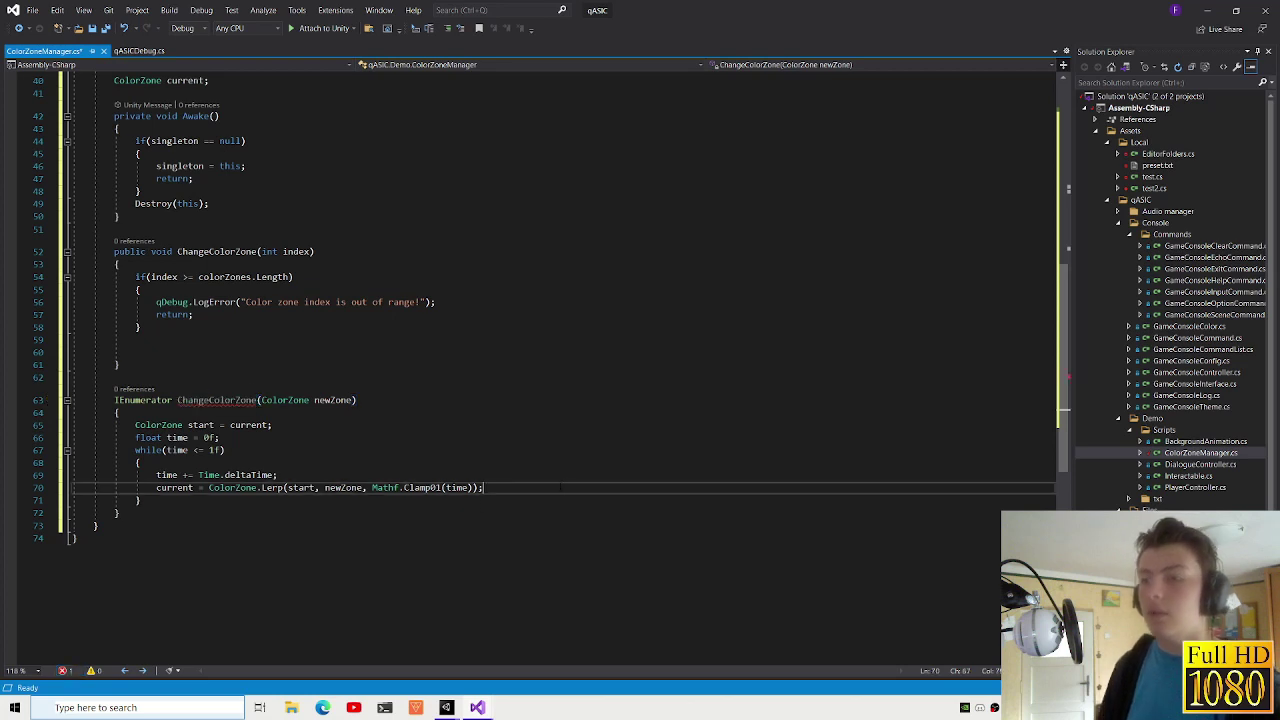
key(Return)
text(yield)
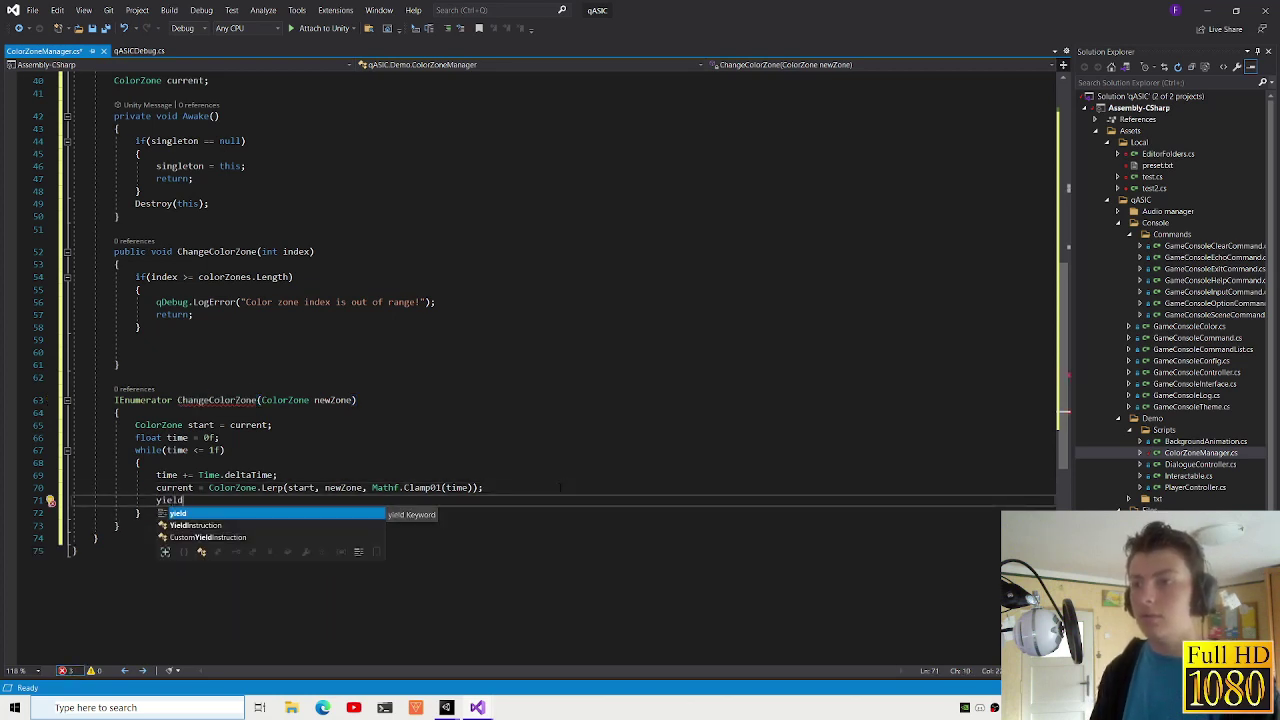
text( return)
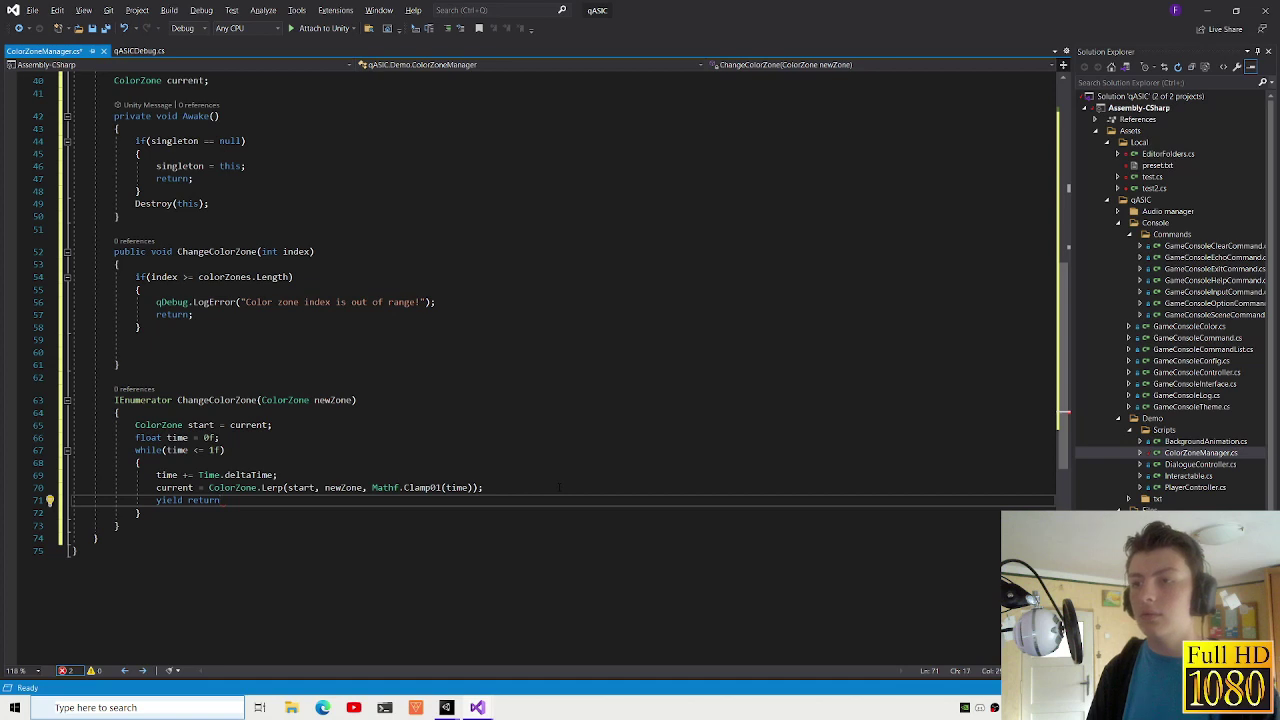
key(shift+Home)
key(alt+Up)
key(alt+Up)
drag(40, 487, 156, 475)
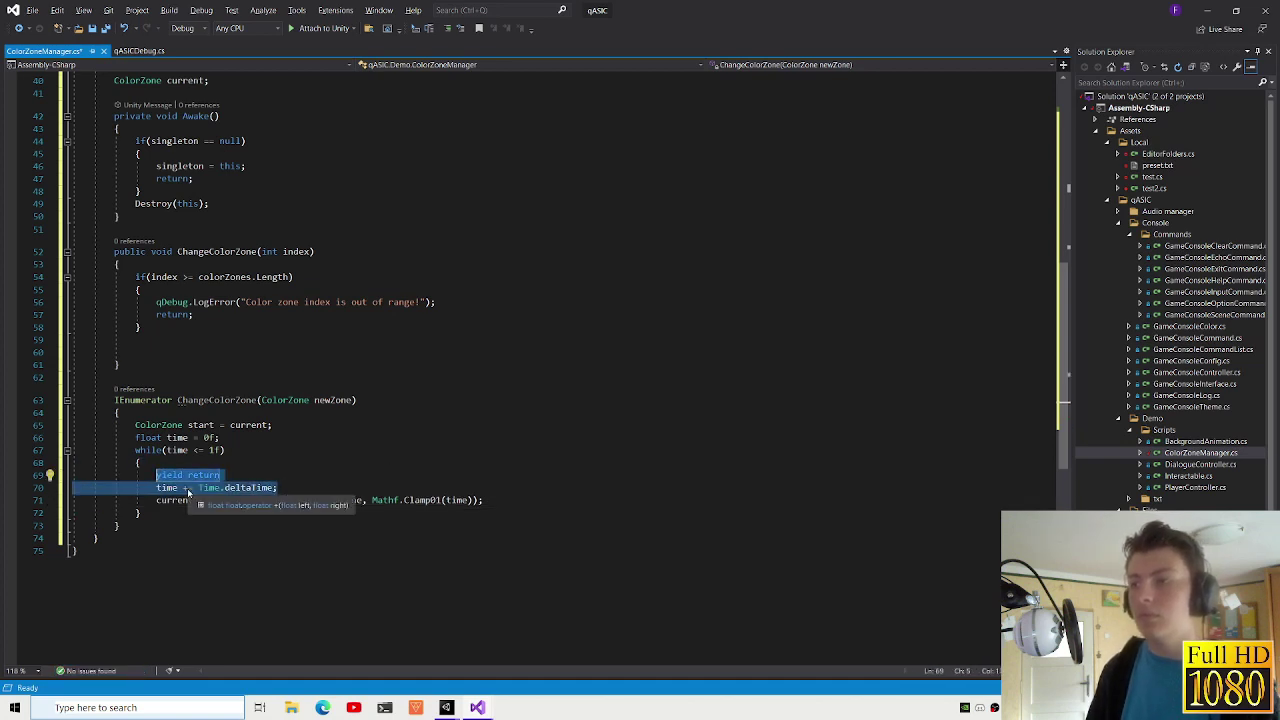
click(222, 475)
text(null;)
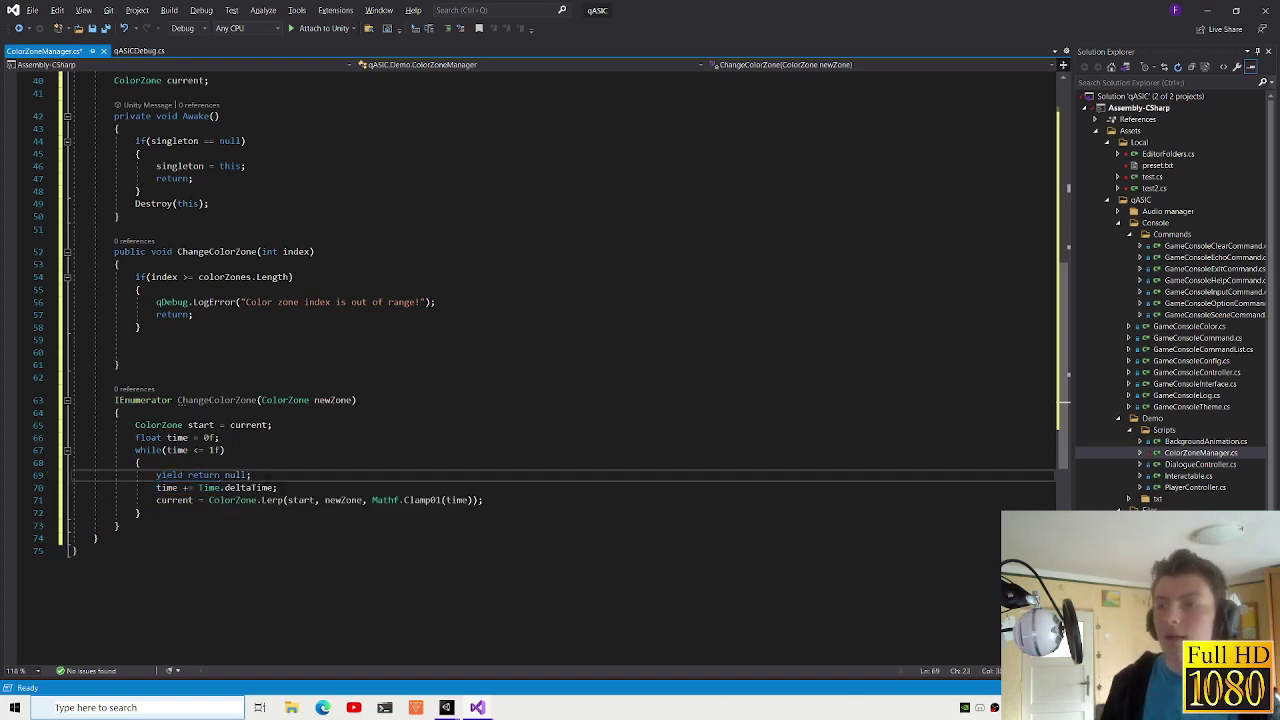
click(135, 352)
text(StartCoroutine()
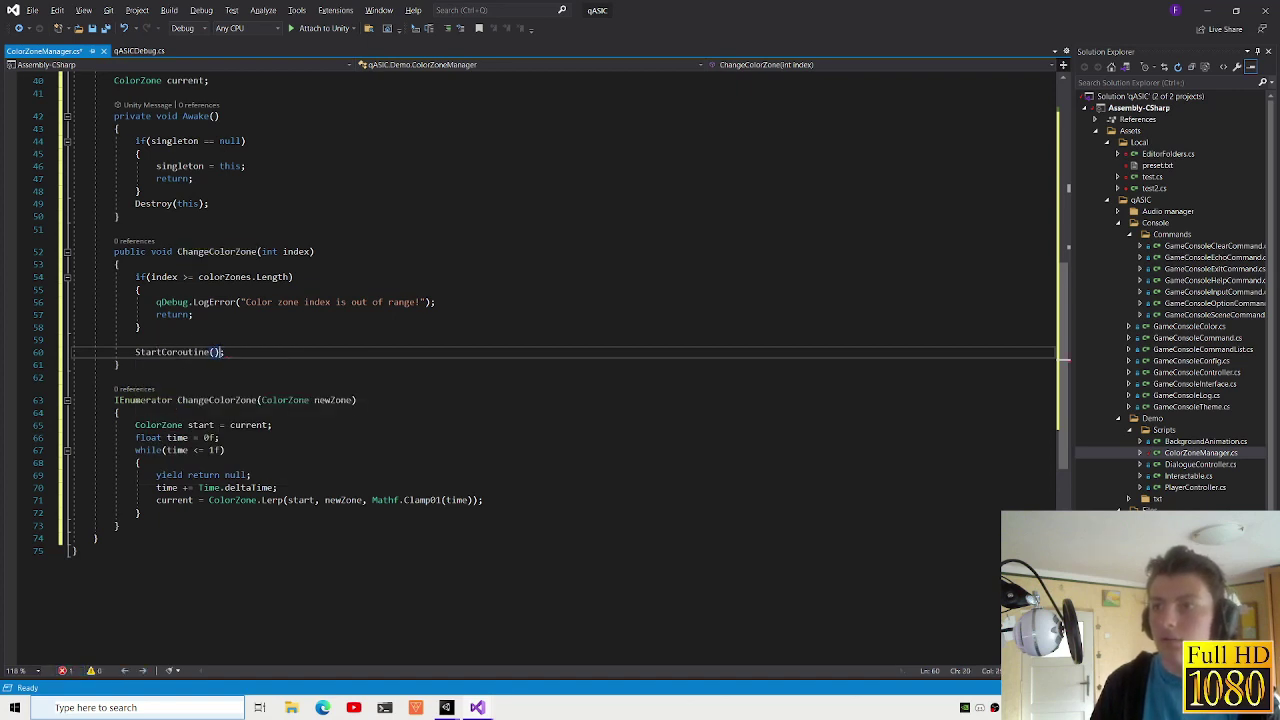
text(ChangeColorZone())
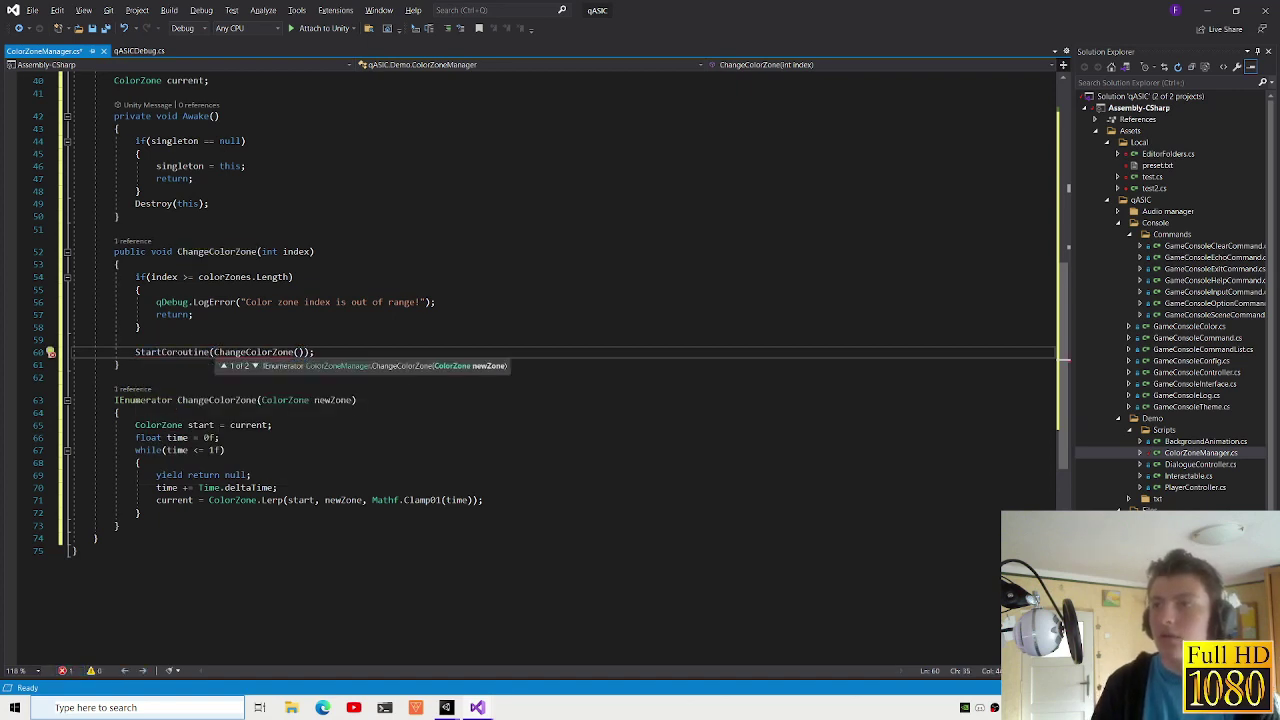
text(ColorZone)
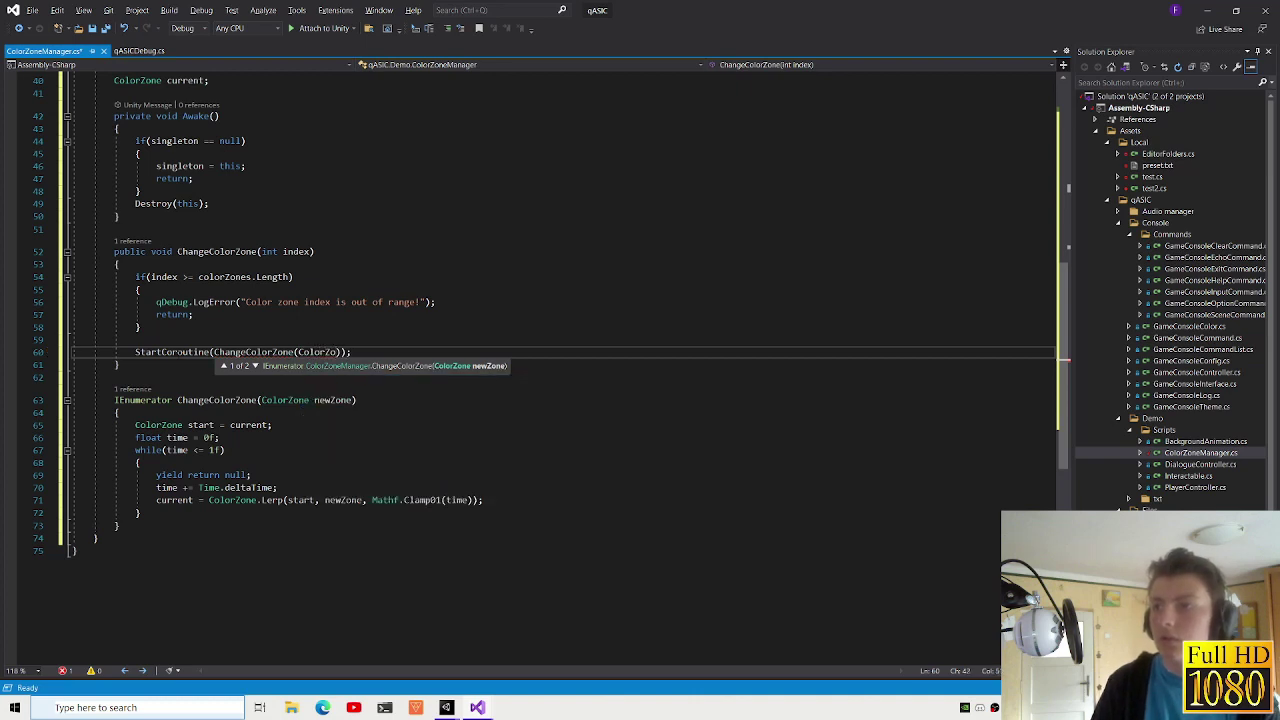
text(olo)
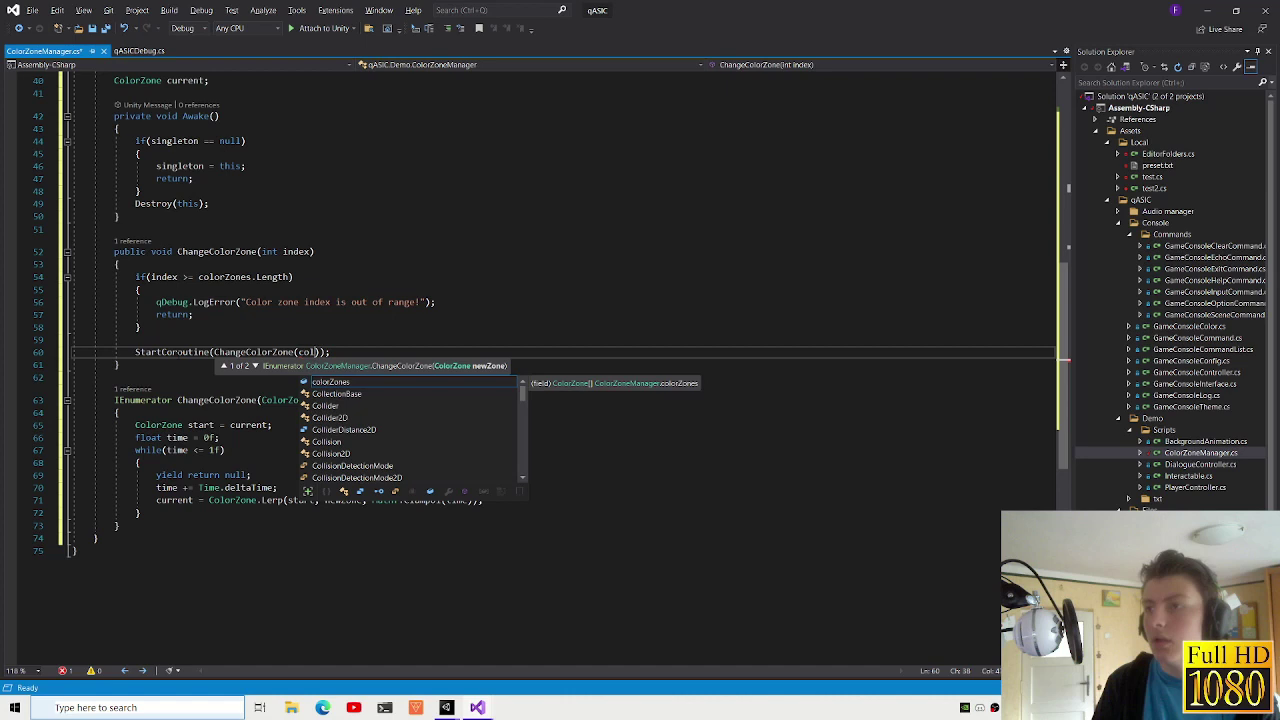
text(rzone)
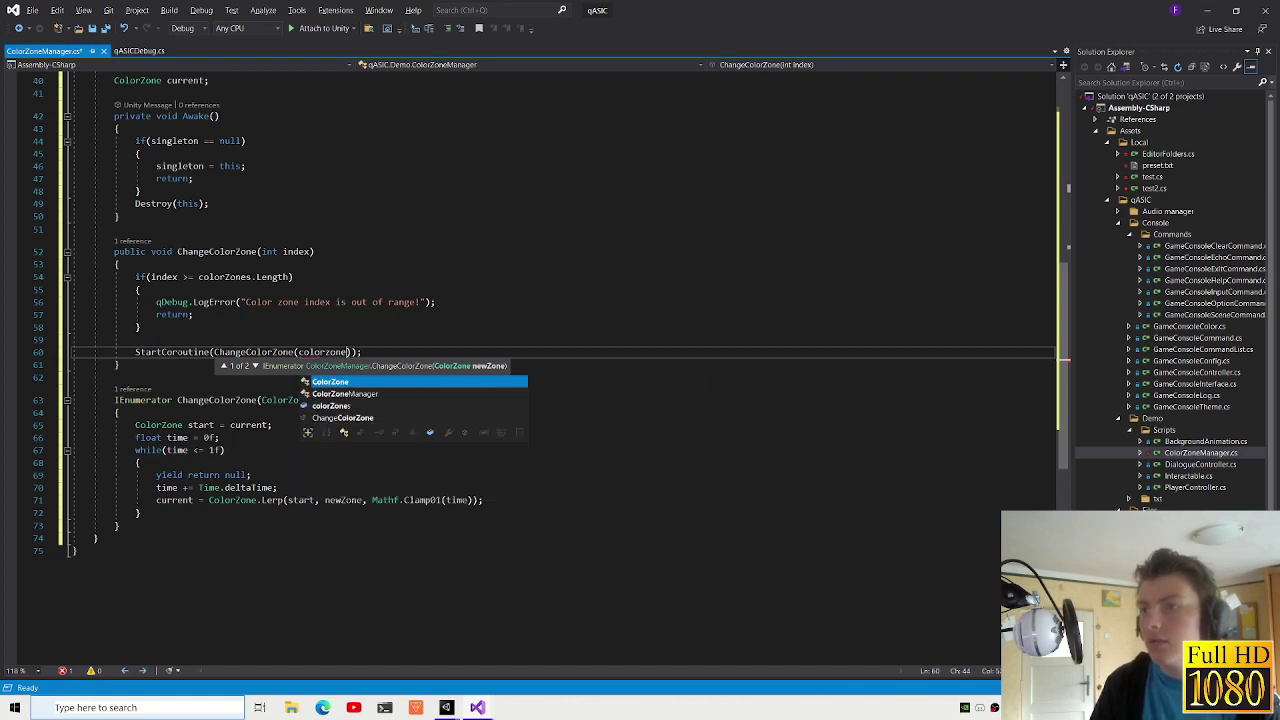
text(s)
key(Tab)
text([)
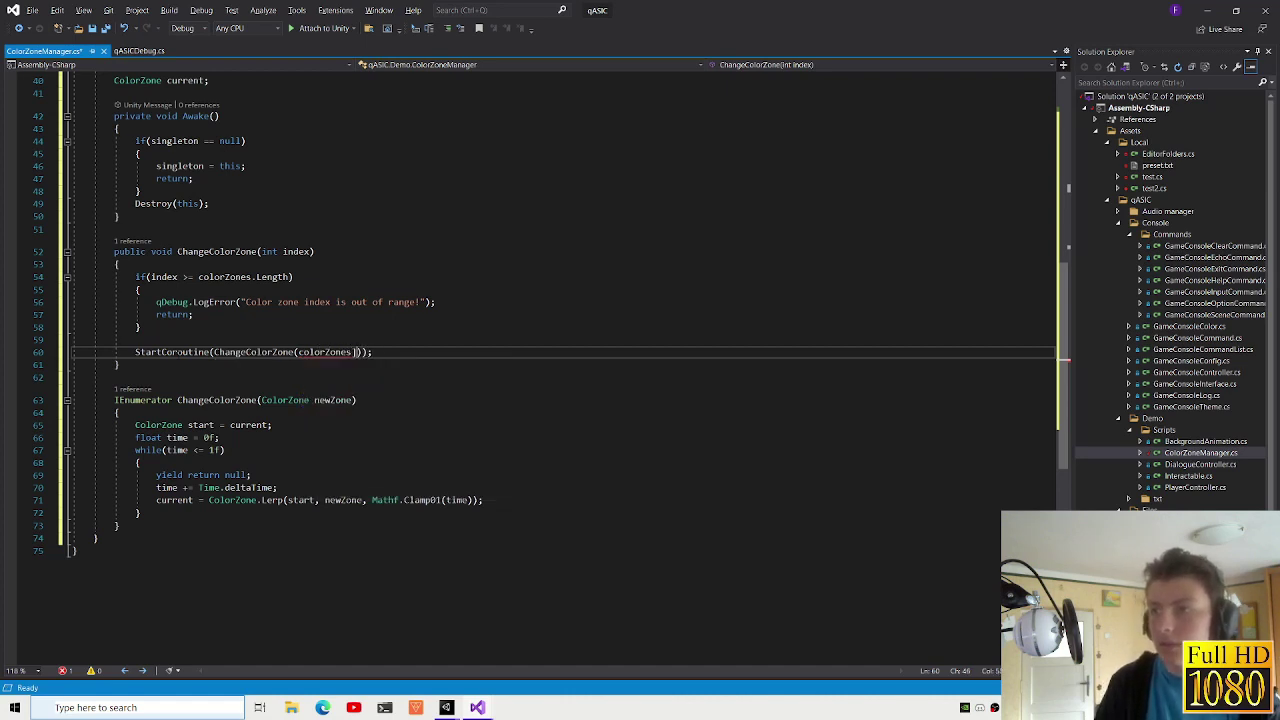
text(in)
key(Tab)
key(End)
key(ctrl+s)
scroll(560, 360, up, 7)
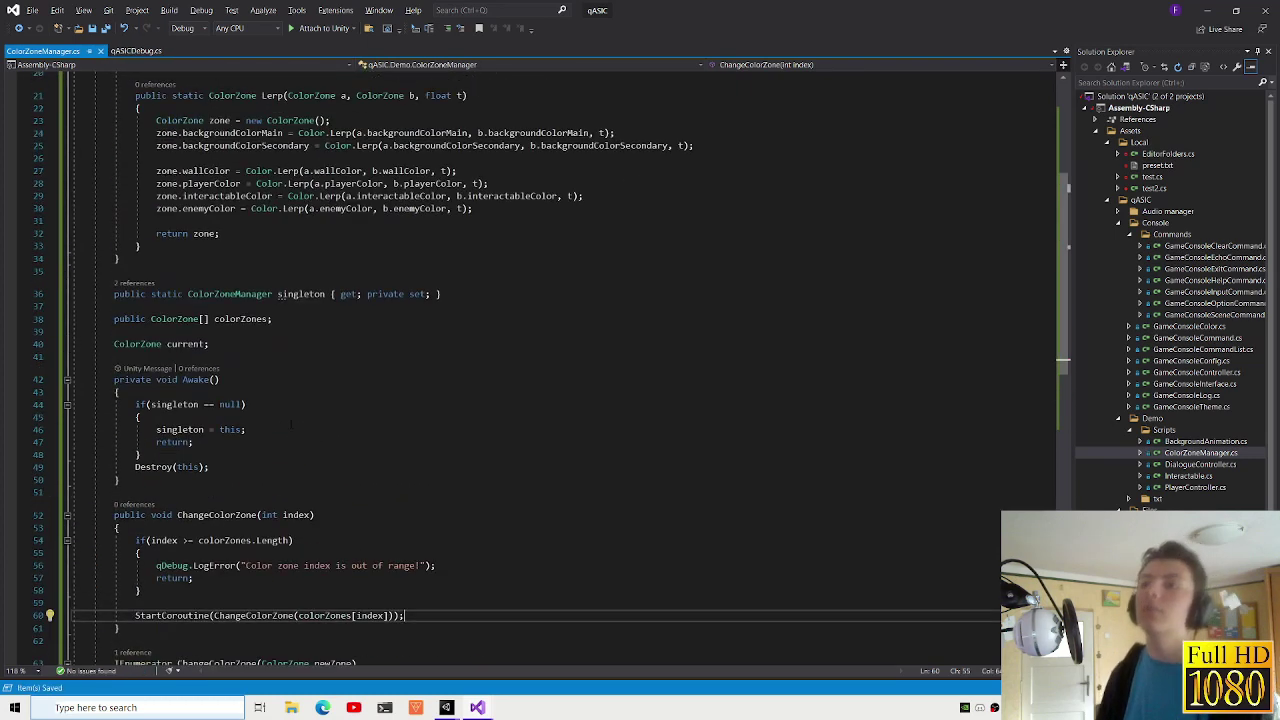
scroll(560, 360, up, 6)
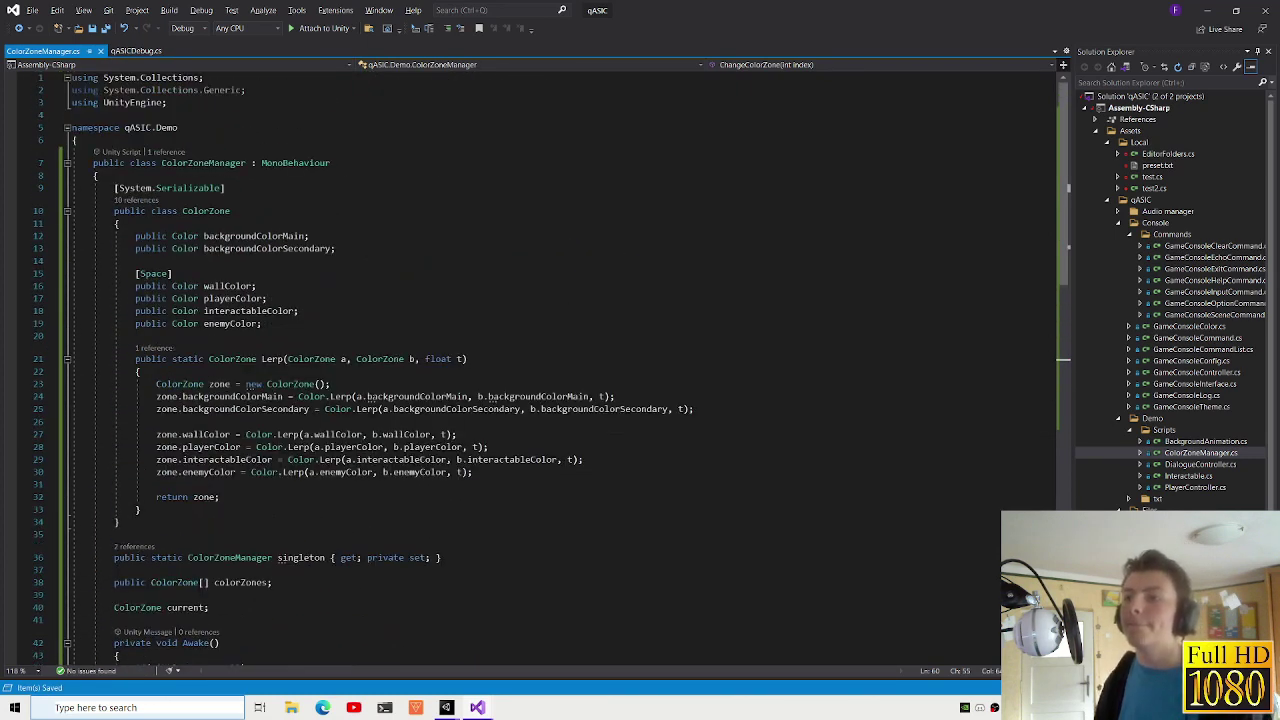
scroll(368, 397, down, 4)
click(252, 444)
click(252, 469)
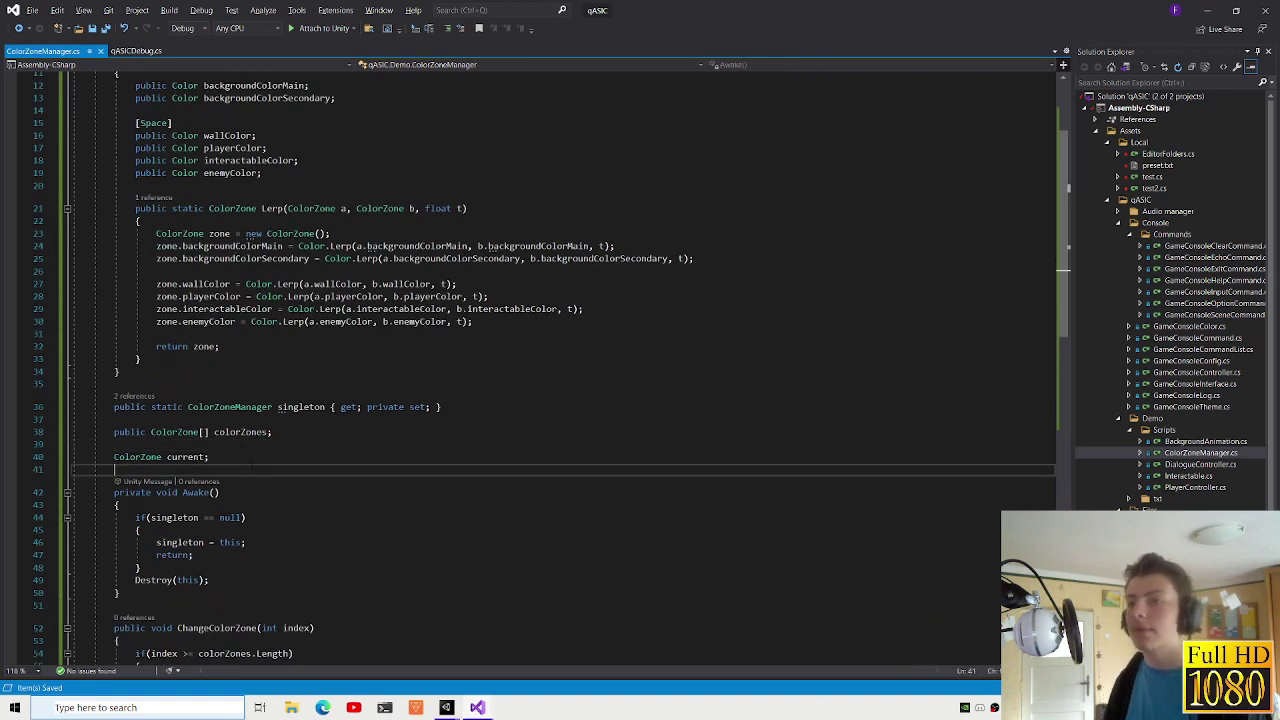
click(256, 457)
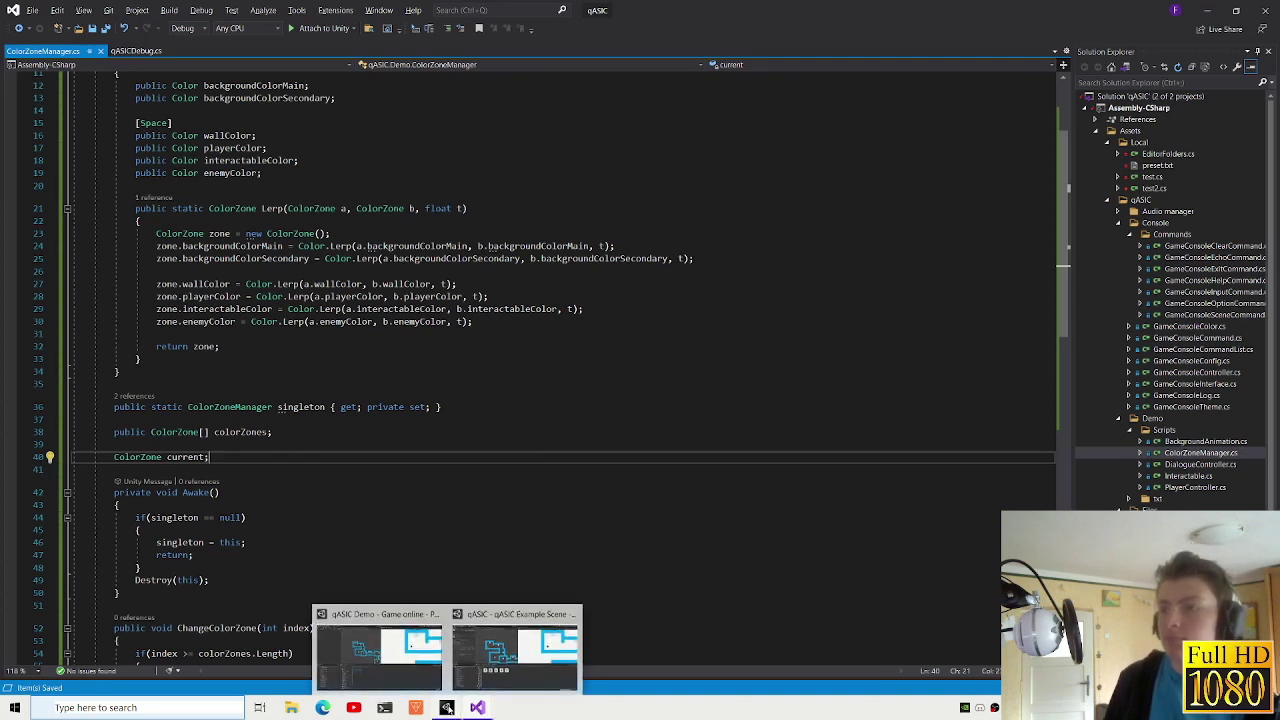
- In Unity, inspect the Game console and Info displayer objects' components
mouse_move(446, 700)
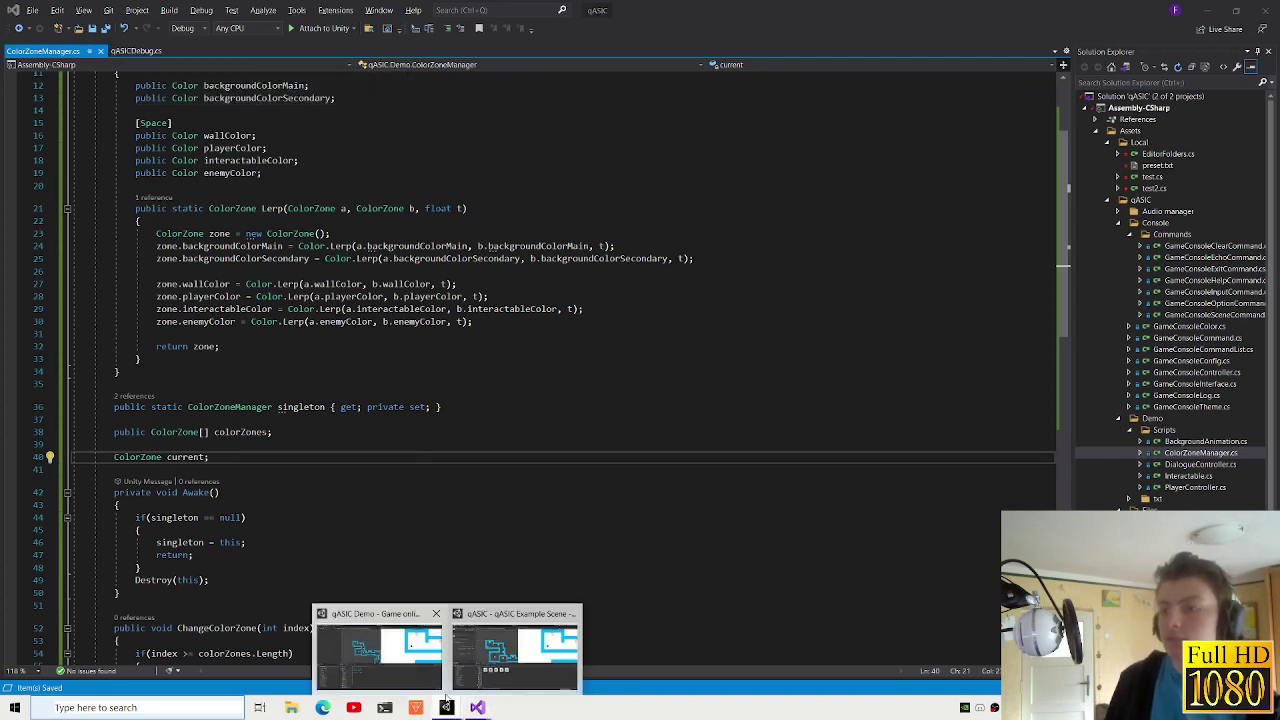
click(357, 546)
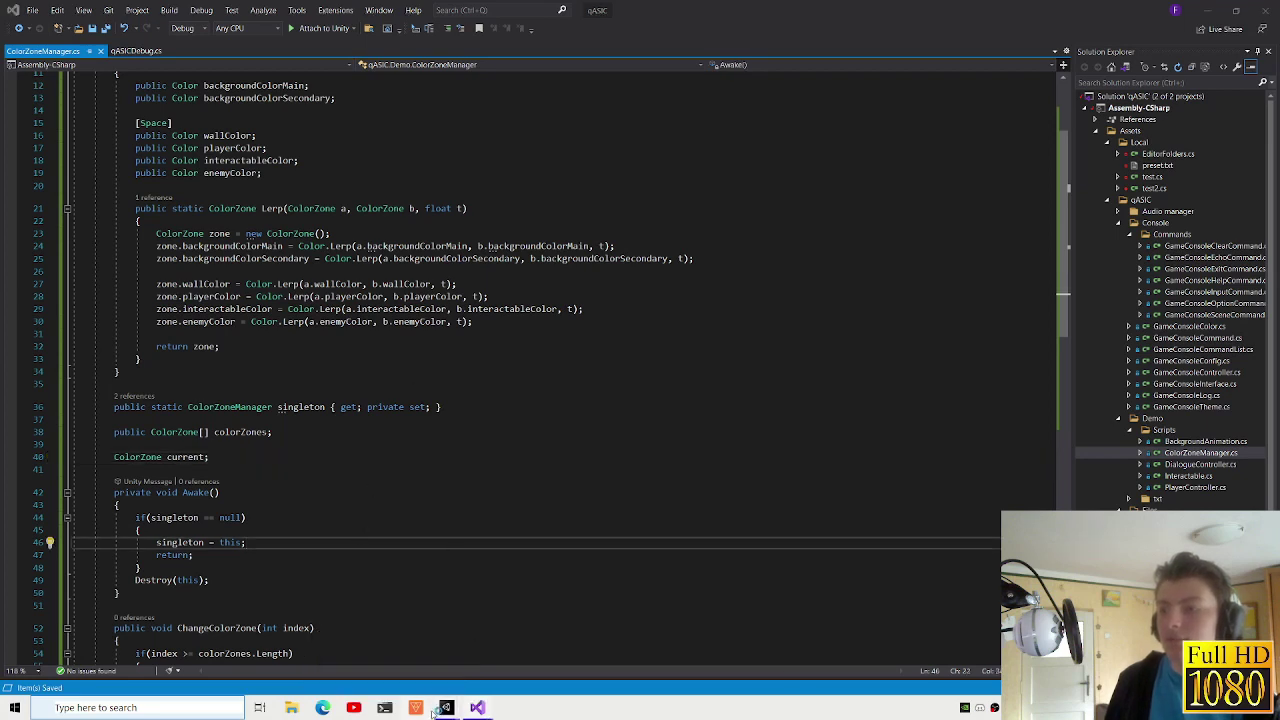
mouse_move(458, 710)
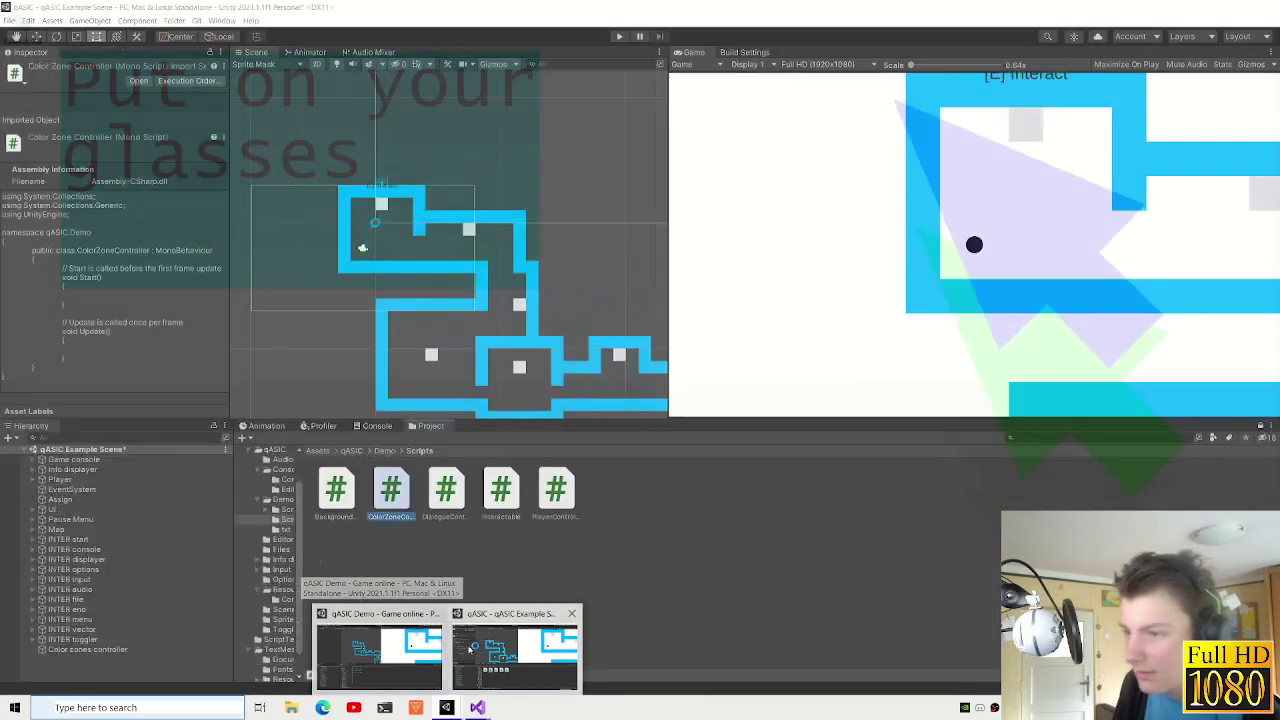
click(470, 650)
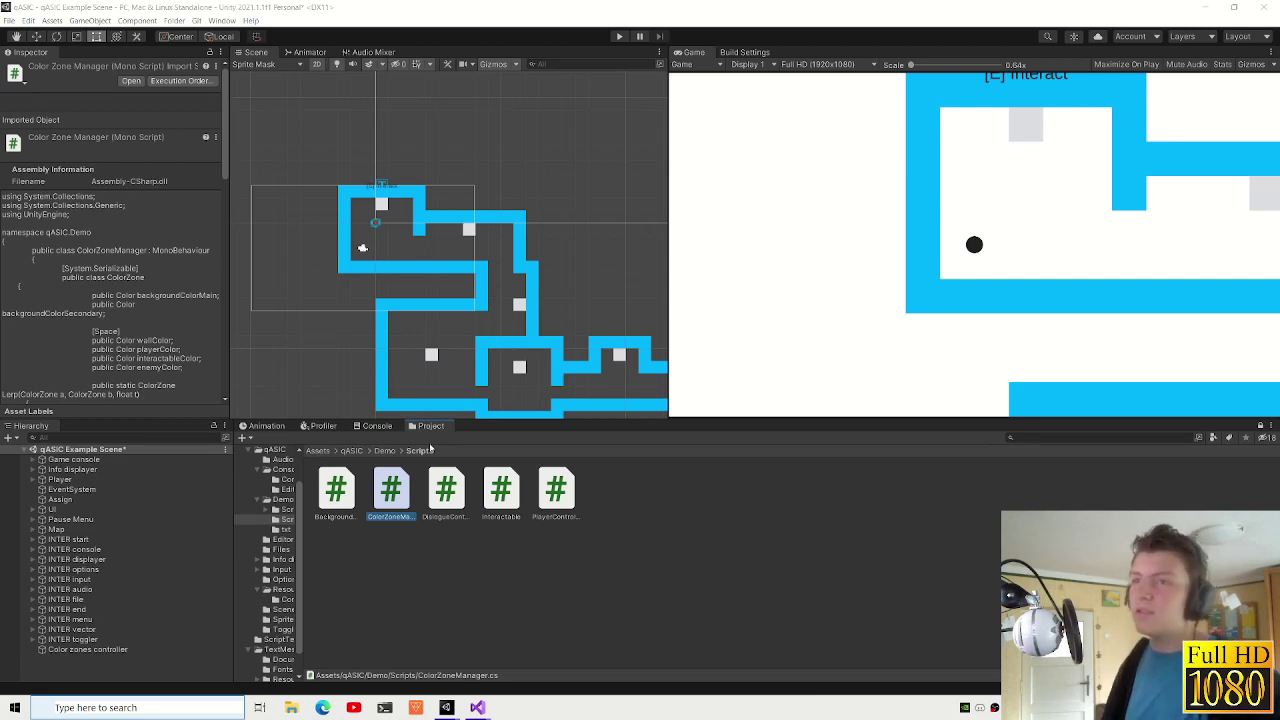
click(72, 459)
scroll(114, 217, down, 3)
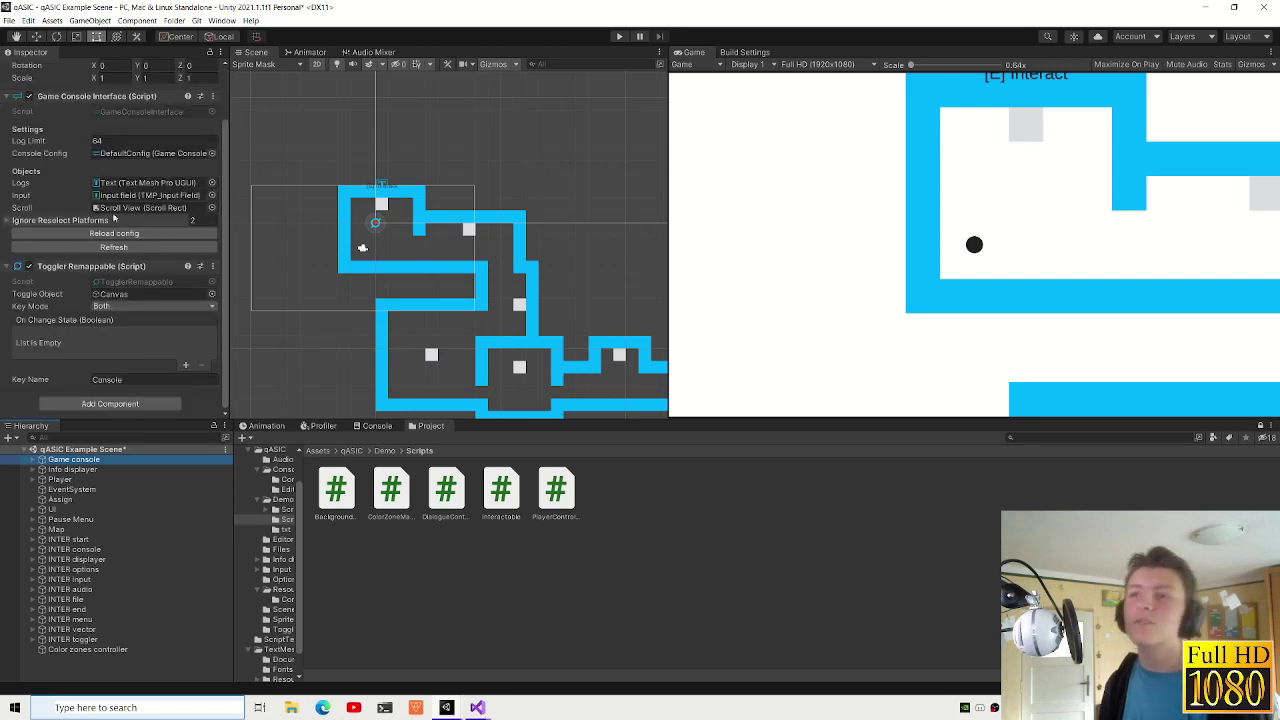
scroll(350, 178, up, 3)
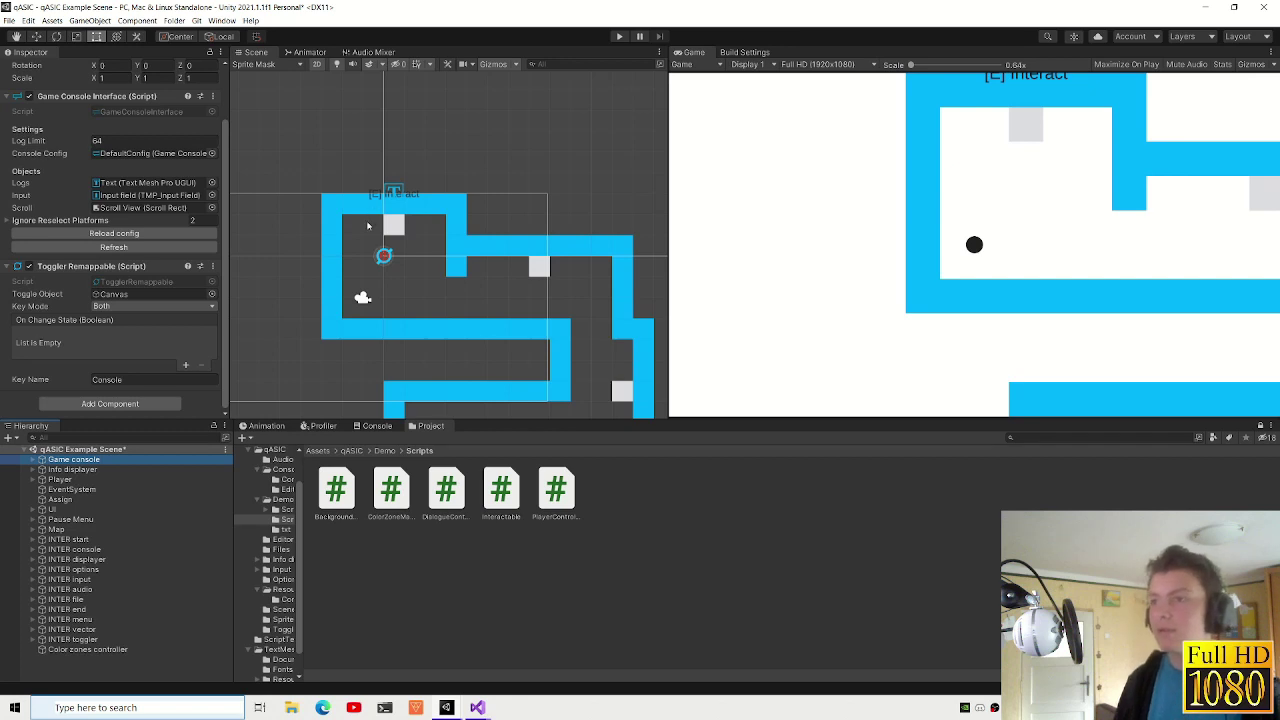
scroll(367, 226, down, 1)
click(83, 470)
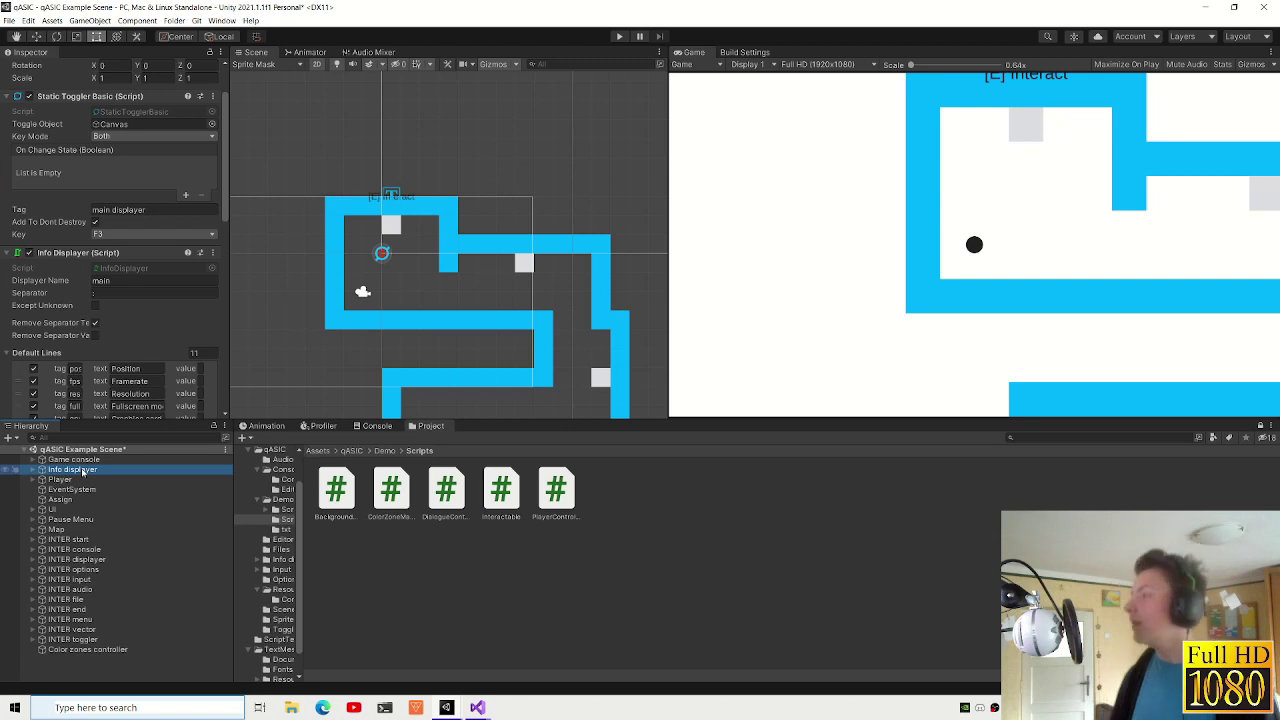
scroll(419, 225, down, 4)
- Pan the scene view over the maze, select a square, and collapse the Map's children
mouse_move(518, 358)
middle_down()
mouse_move(509, 293)
mouse_move(452, 228)
middle_up()
click(444, 214)
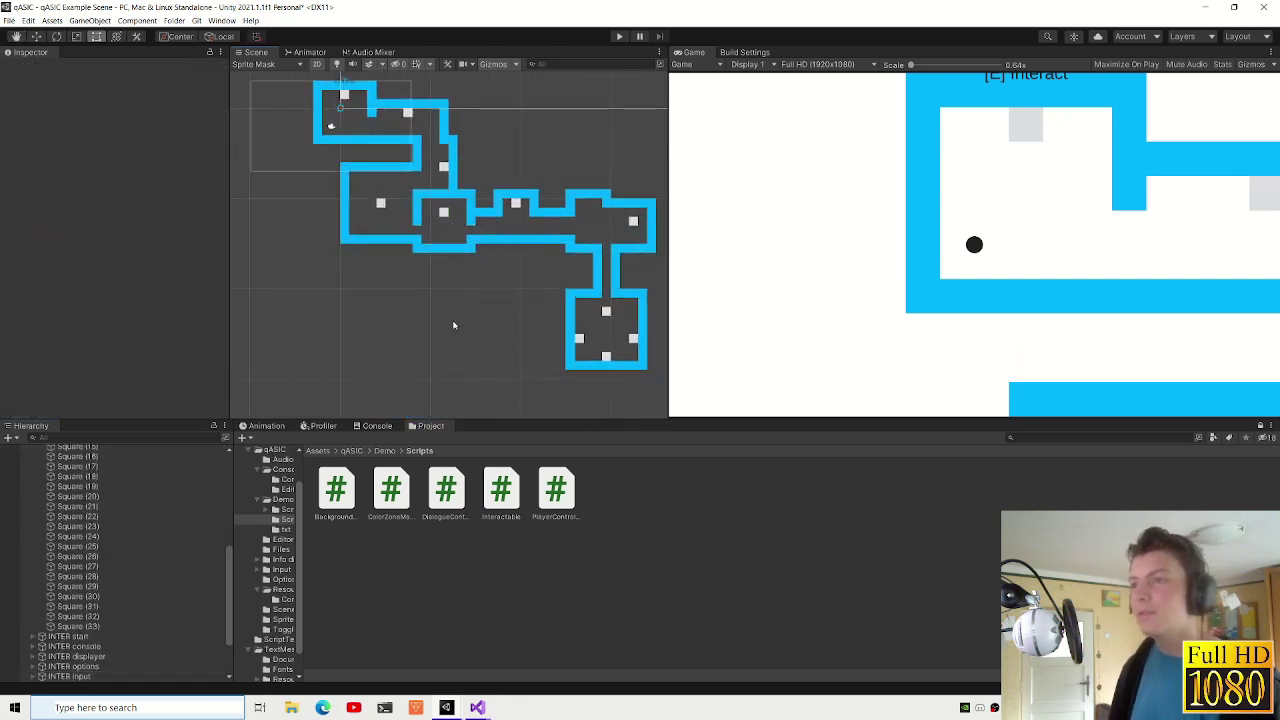
middle_drag(498, 329, 465, 299)
scroll(60, 540, up, 3)
scroll(40, 536, up, 3)
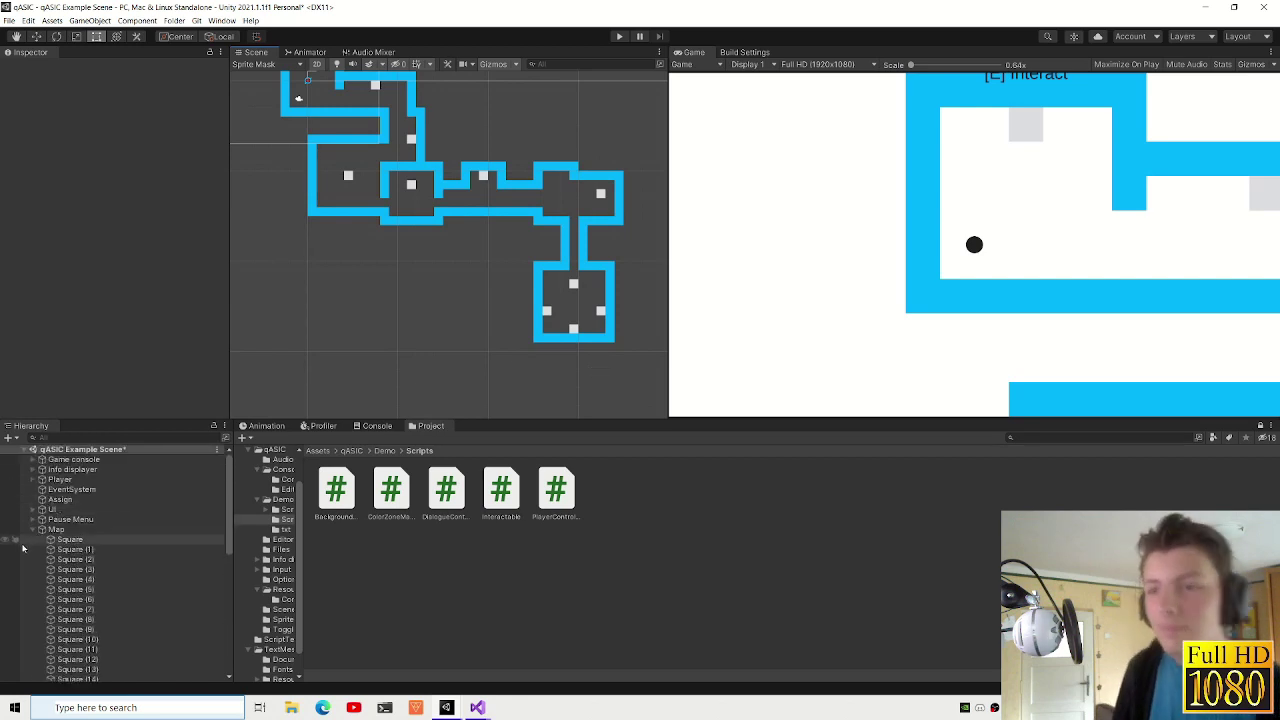
click(33, 531)
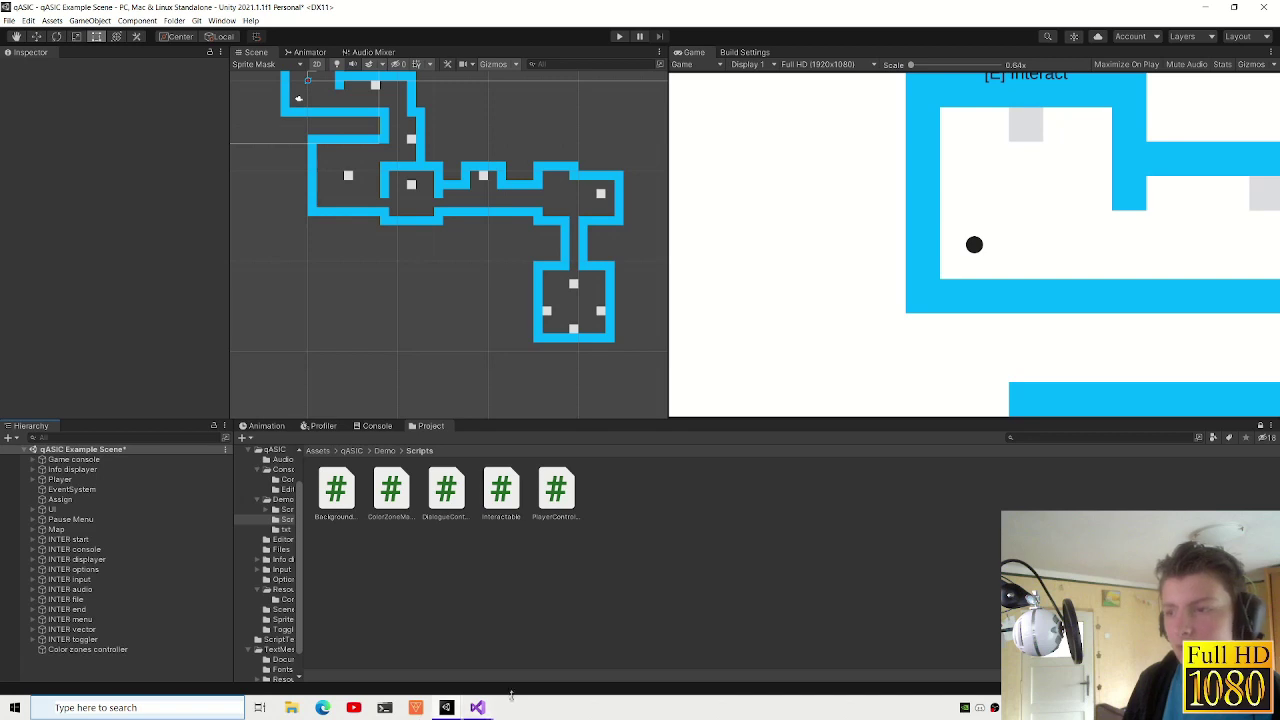
- Make ColorZoneManager's 'ColorZone current;' field public, save, and return to the Unity Example Scene
mouse_move(479, 707)
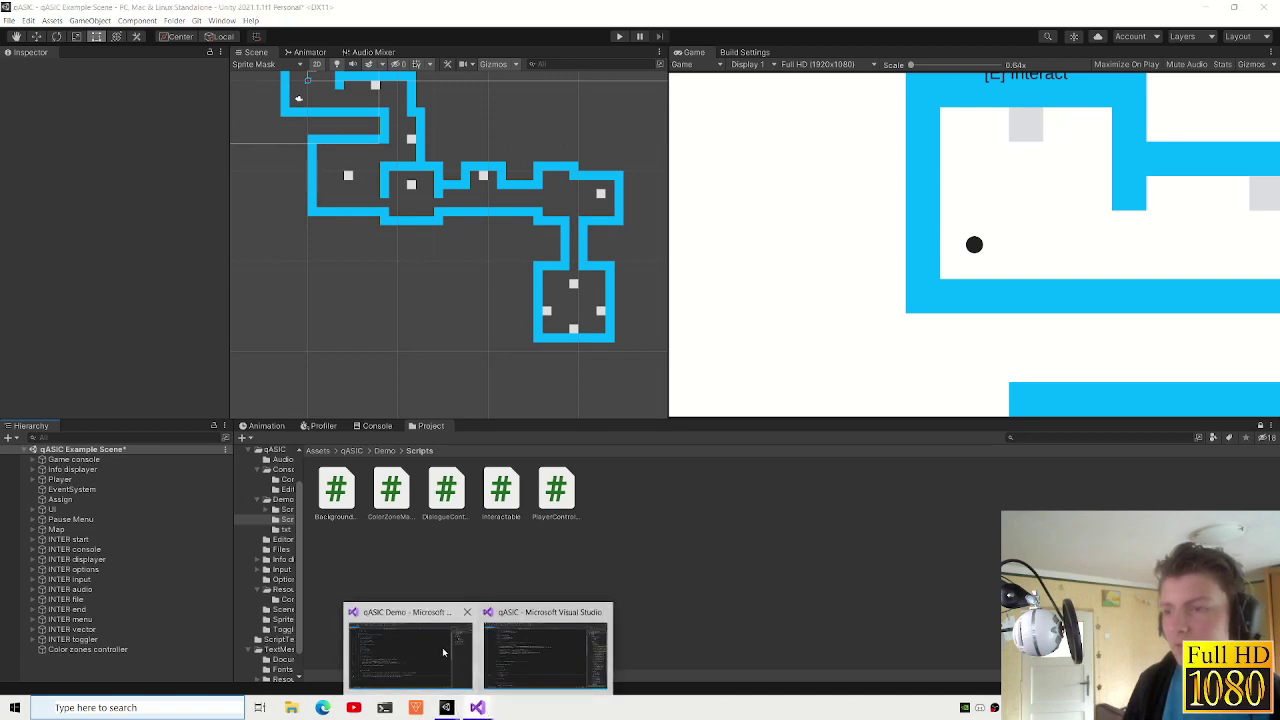
click(524, 656)
click(114, 457)
text(public ColorZone current;)
key(ctrl+s)
mouse_move(446, 707)
click(420, 628)
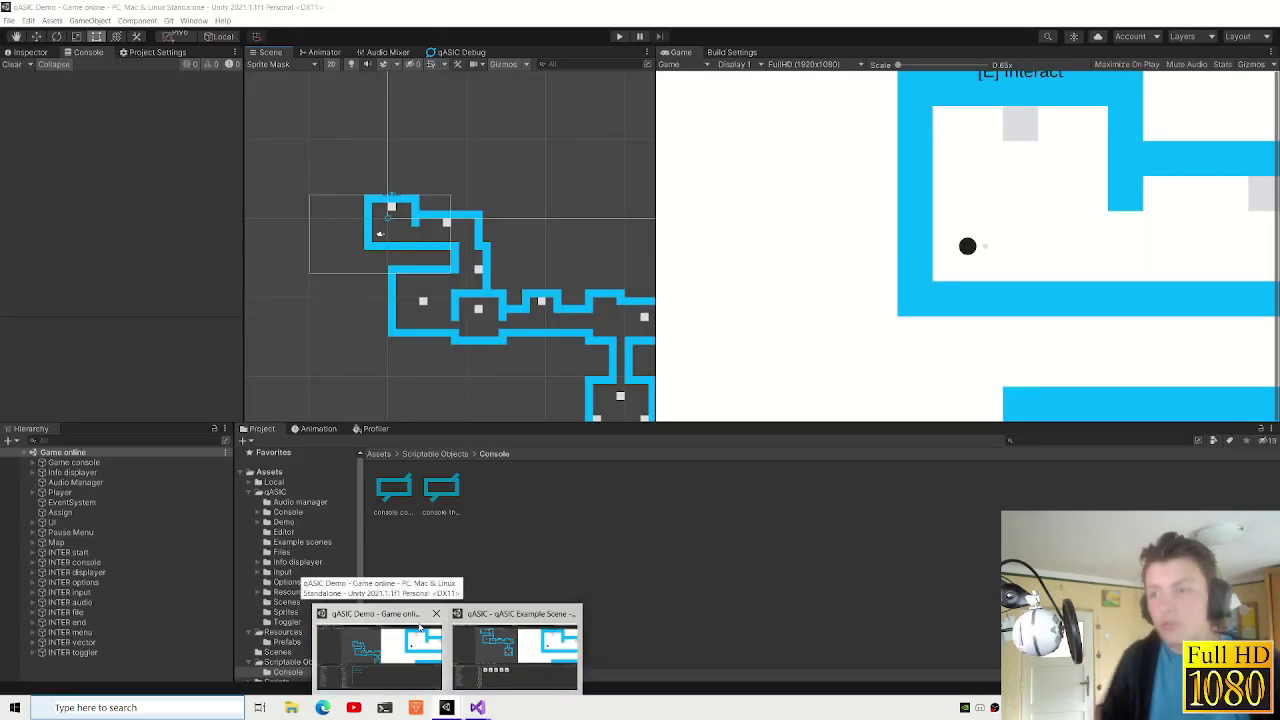
click(515, 650)
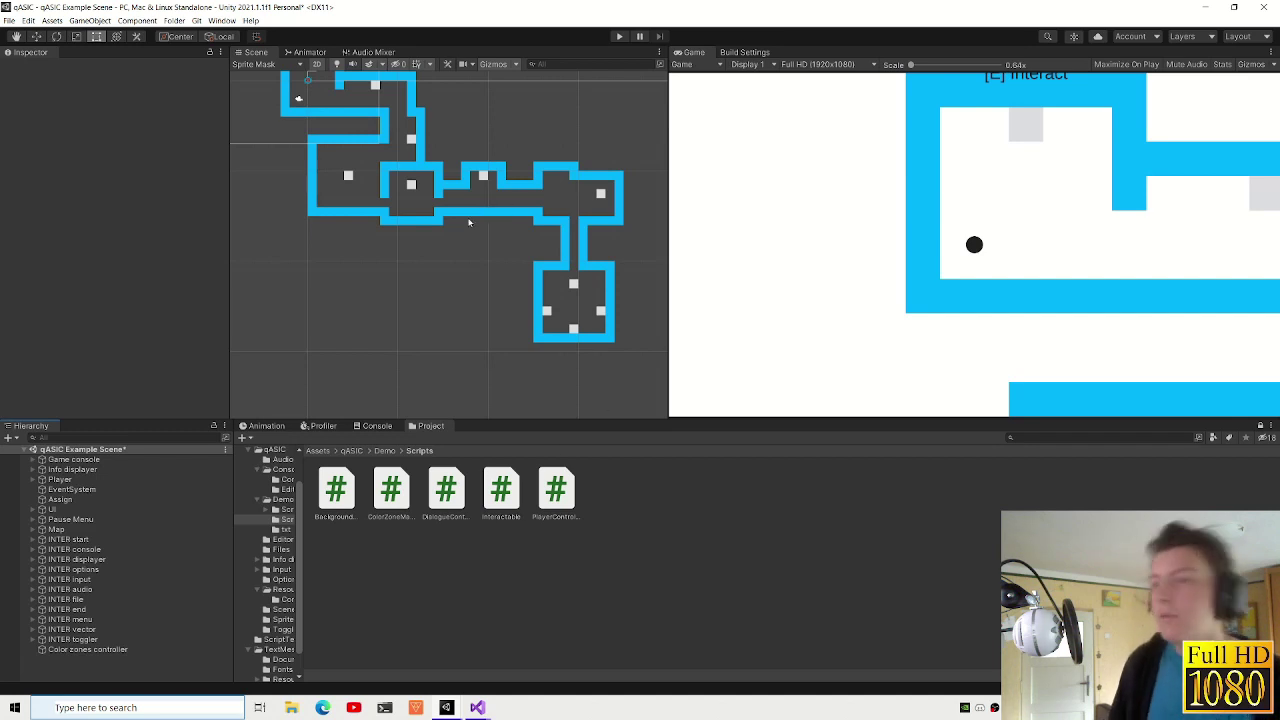
- Create a C# script named ColorZoneController in the Demo Scripts folder
right_click(606, 512)
mouse_move(700, 242)
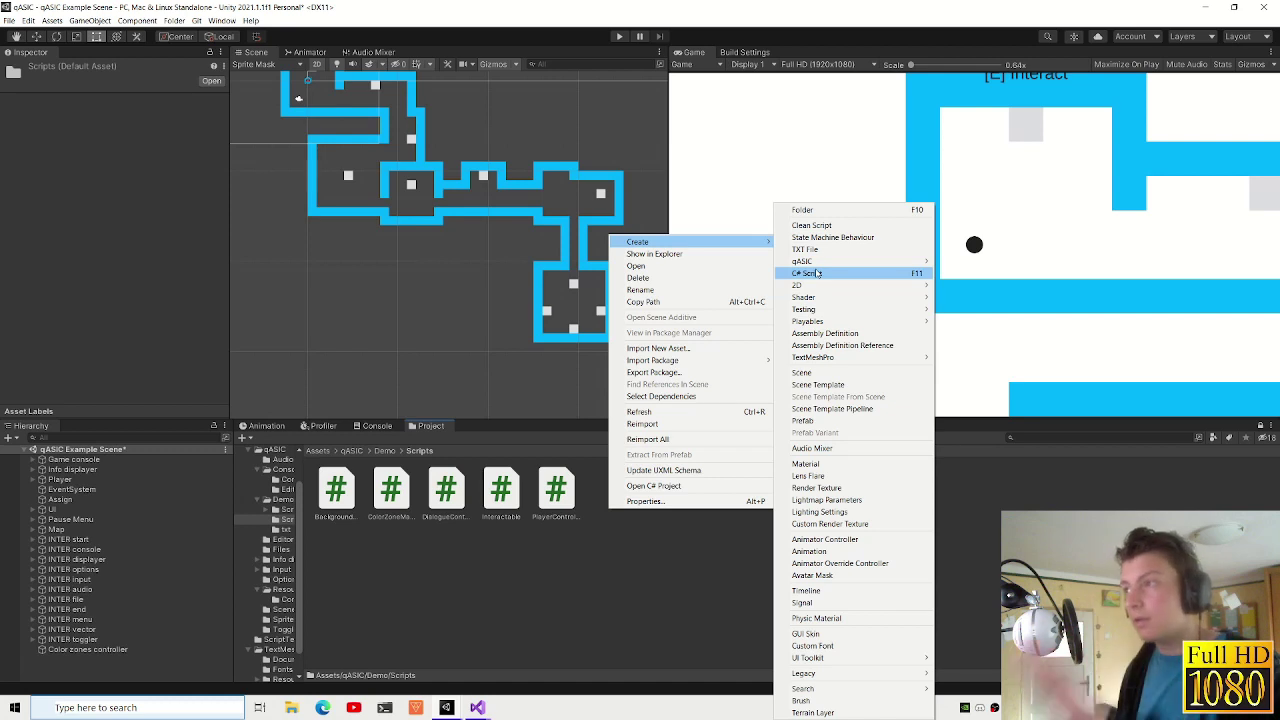
click(817, 272)
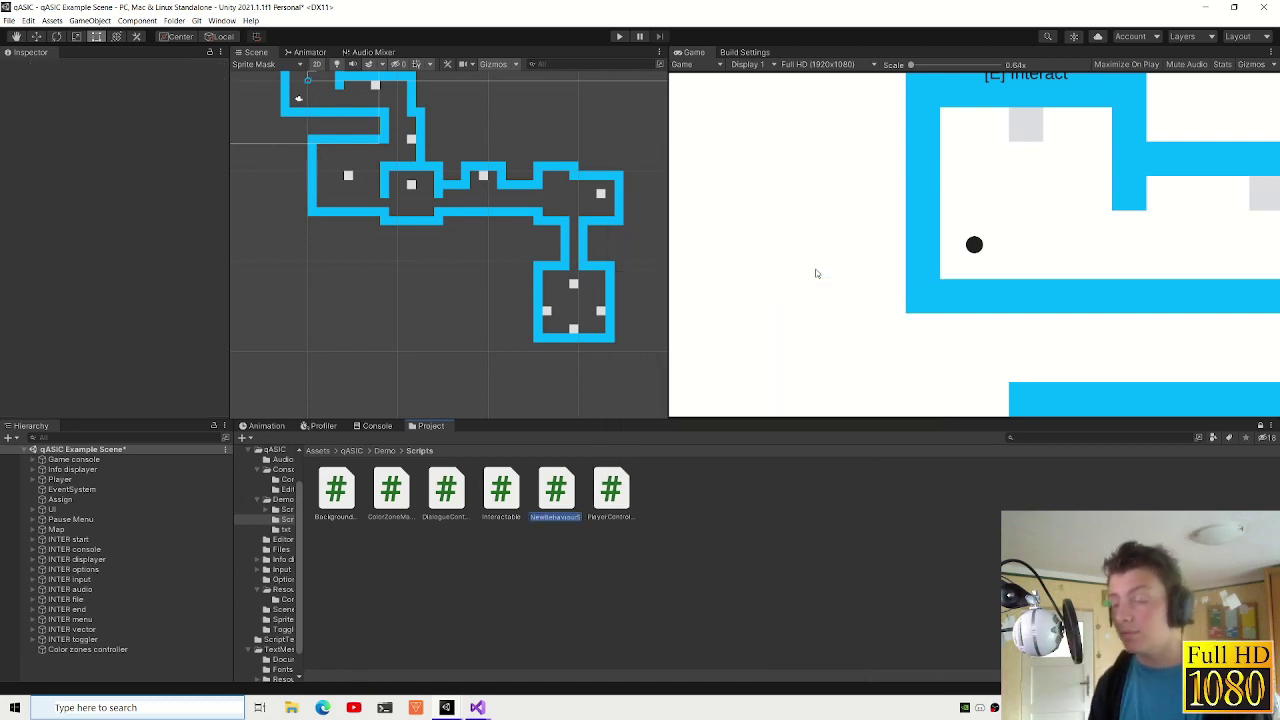
text(ColorZoneContr)
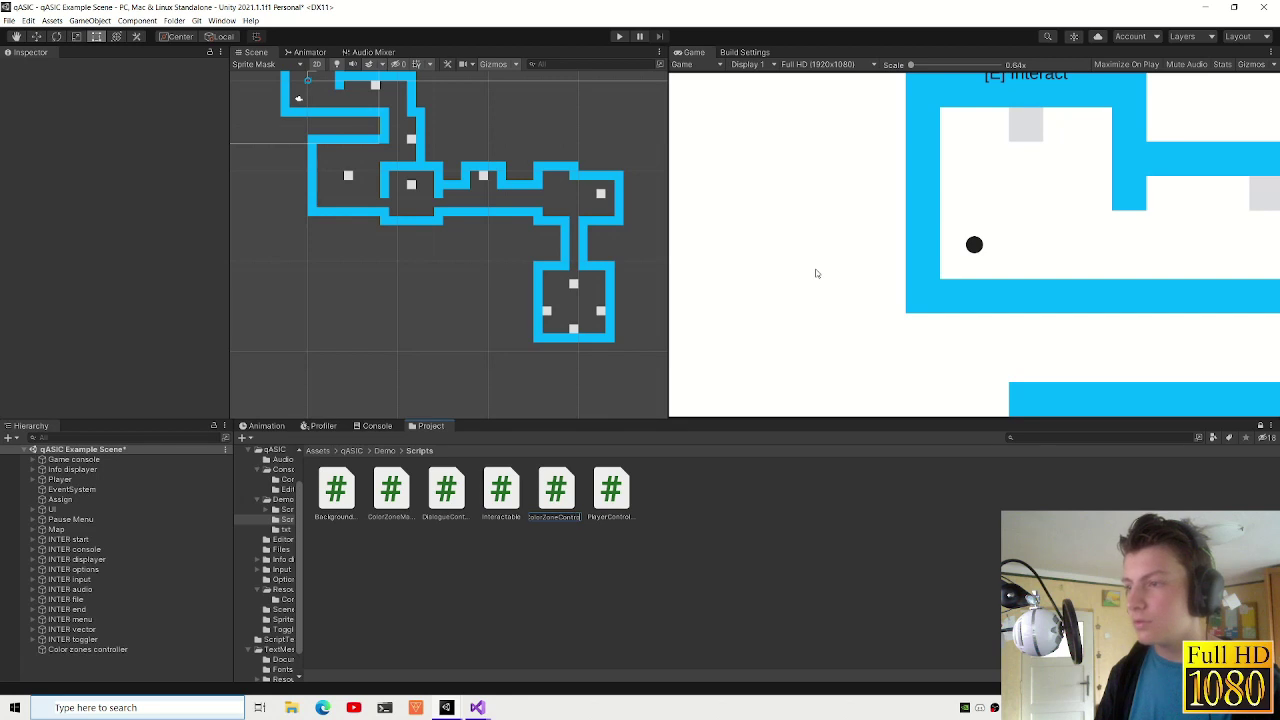
key(Return)
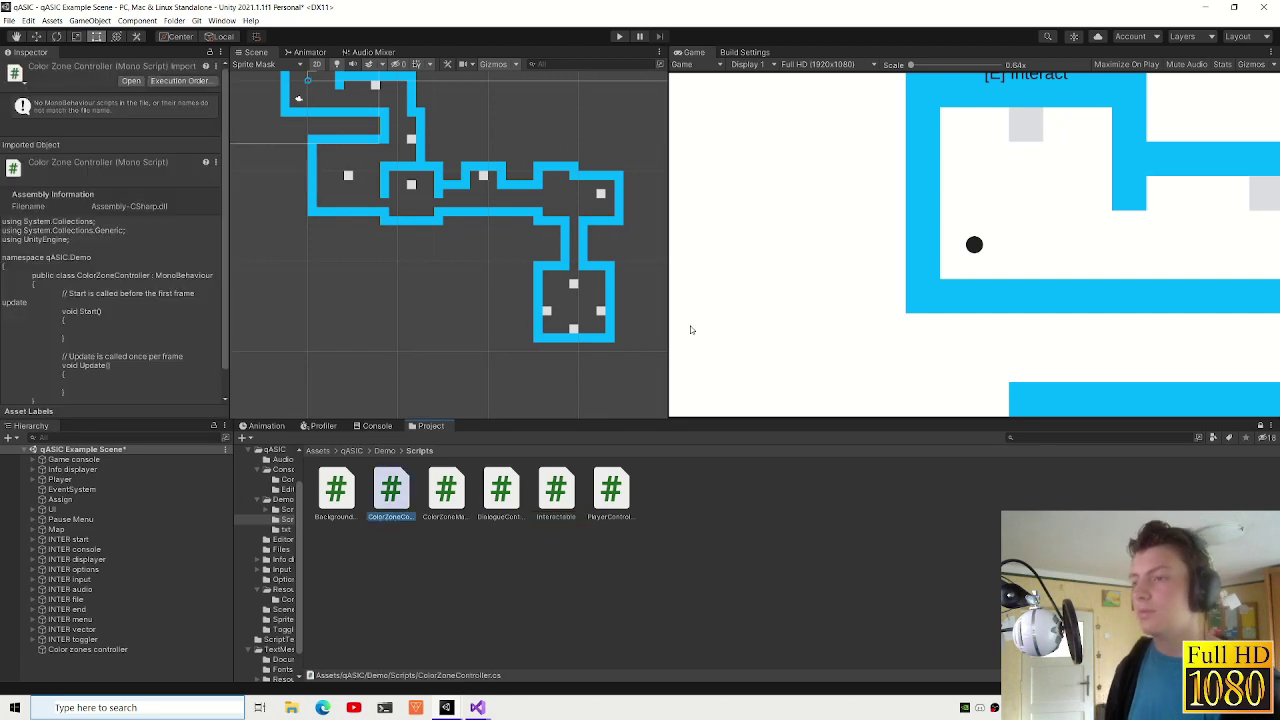
- Open ColorZoneController, append '.Color' to its namespace line, and save it
double_click(390, 505)
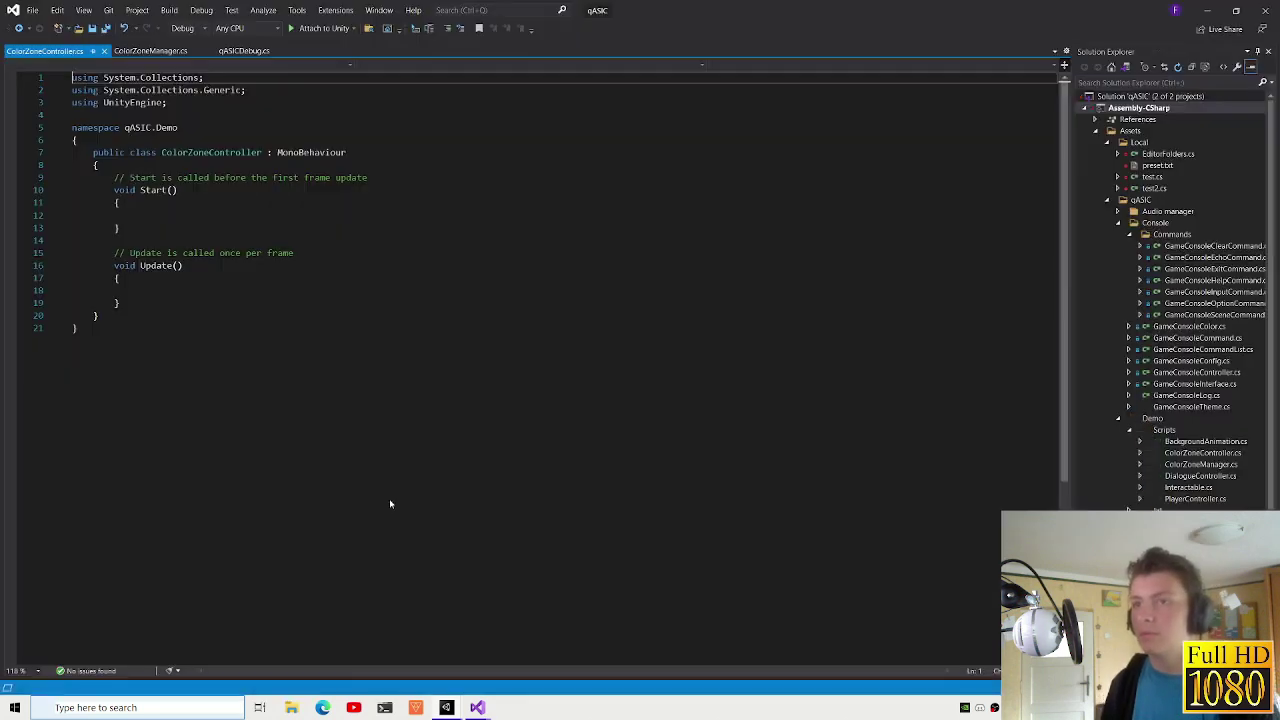
click(205, 127)
text(.Color)
key(ctrl+s)
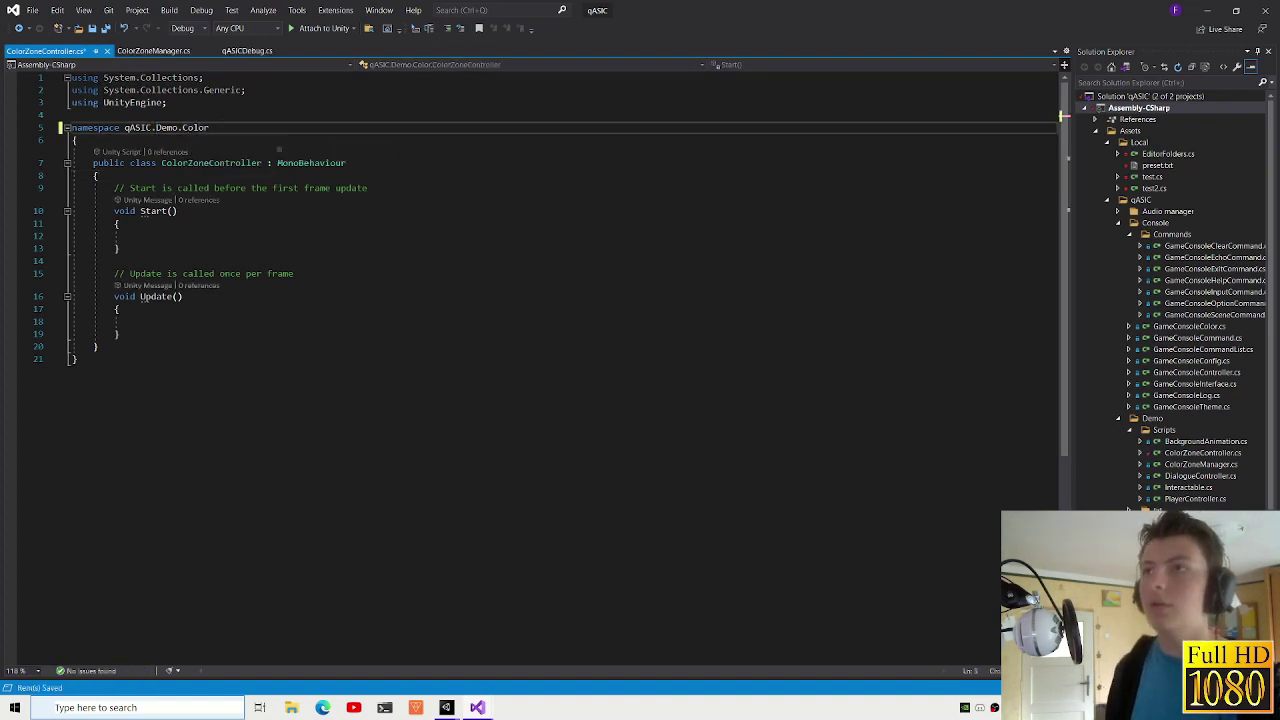
- Change ColorZoneManager's namespace to end in '.ColorZones'
key(ctrl+Tab)
click(178, 127)
text(.Color)
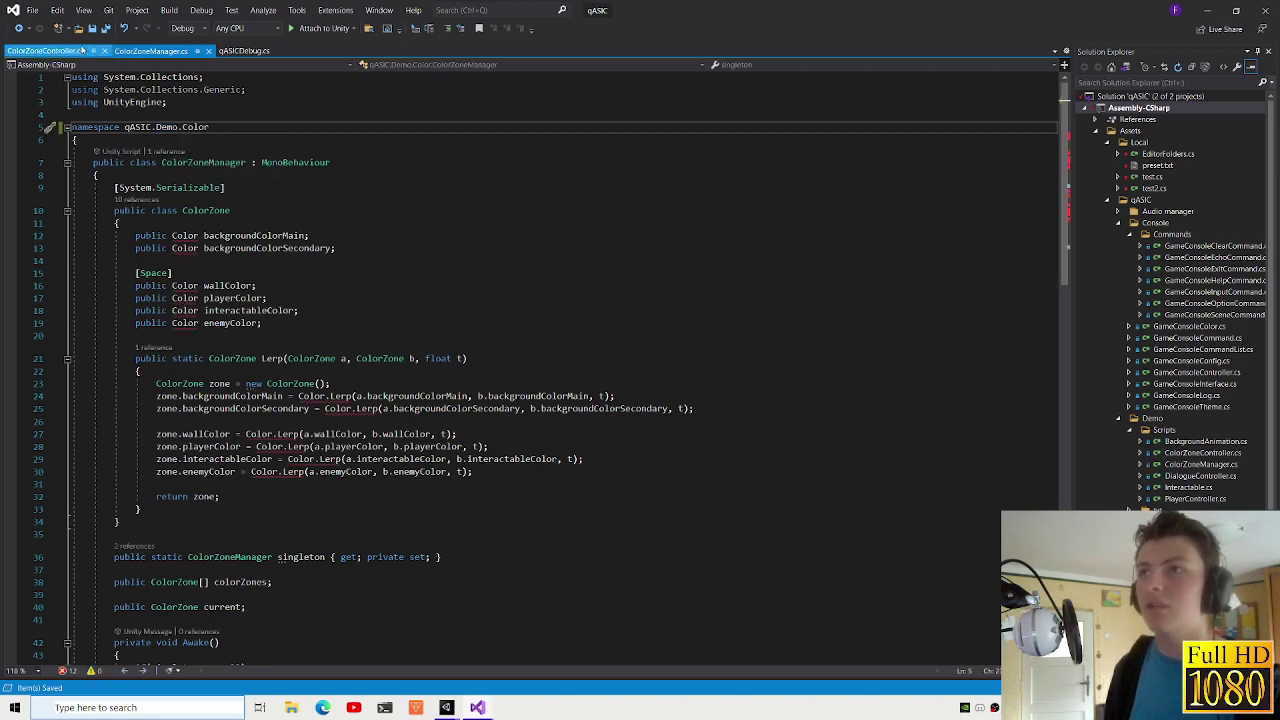
key(ctrl+shift+Left)
text(Colo)
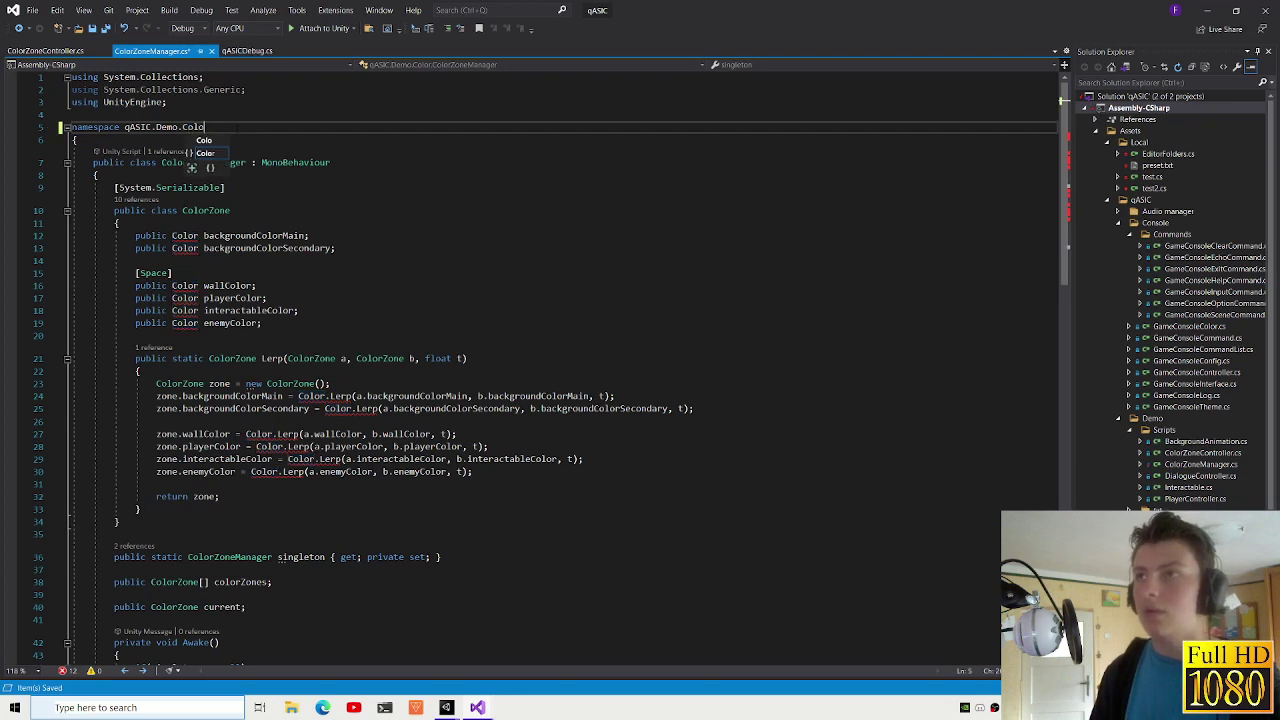
text(rZones)
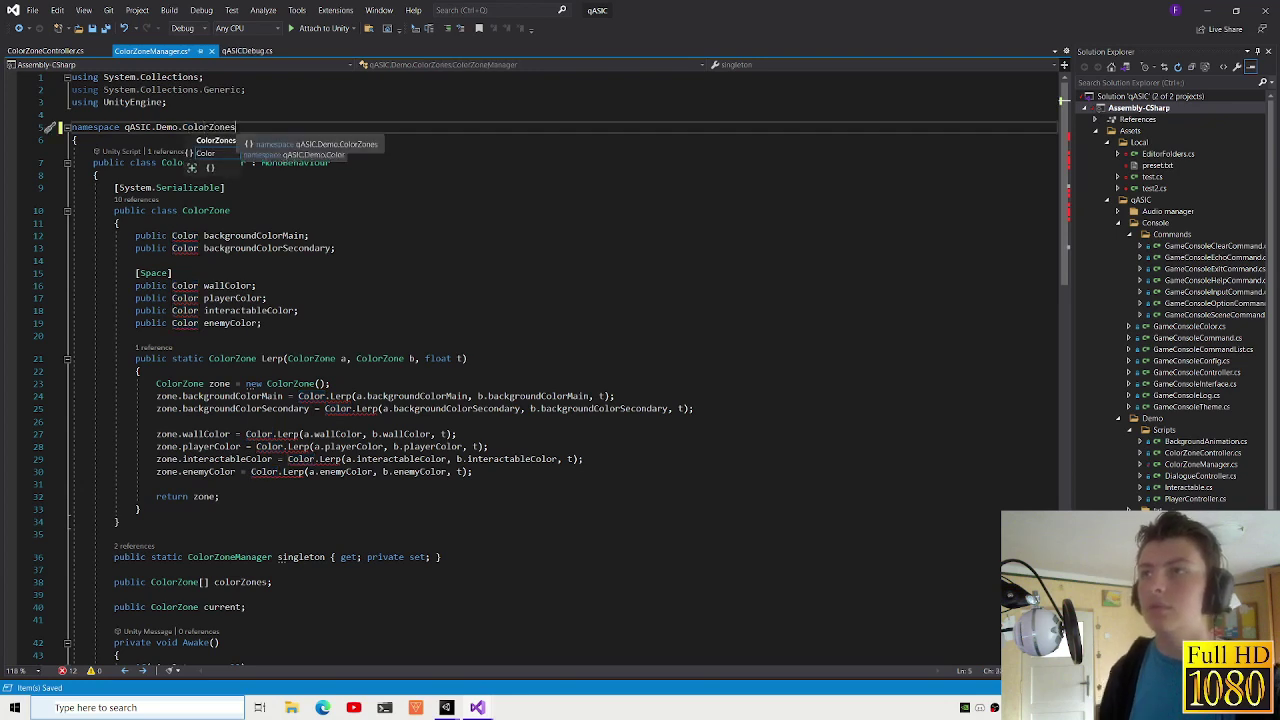
click(72, 114)
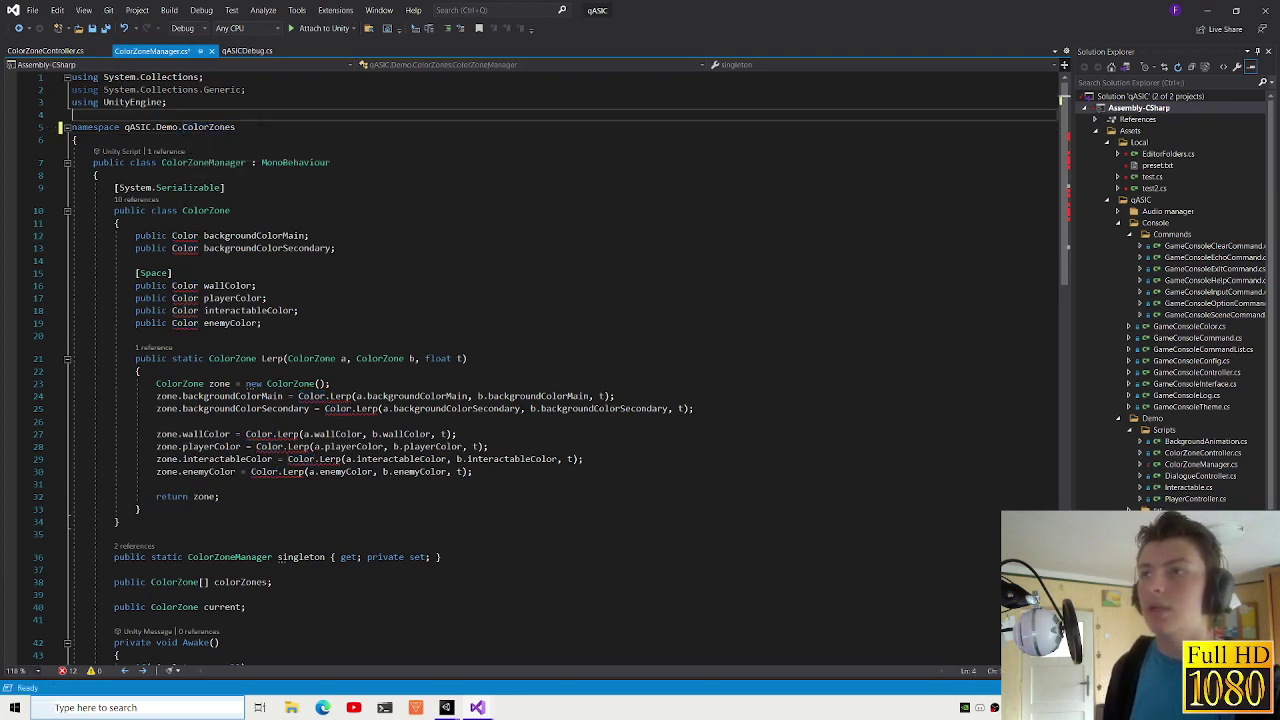
mouse_move(180, 249)
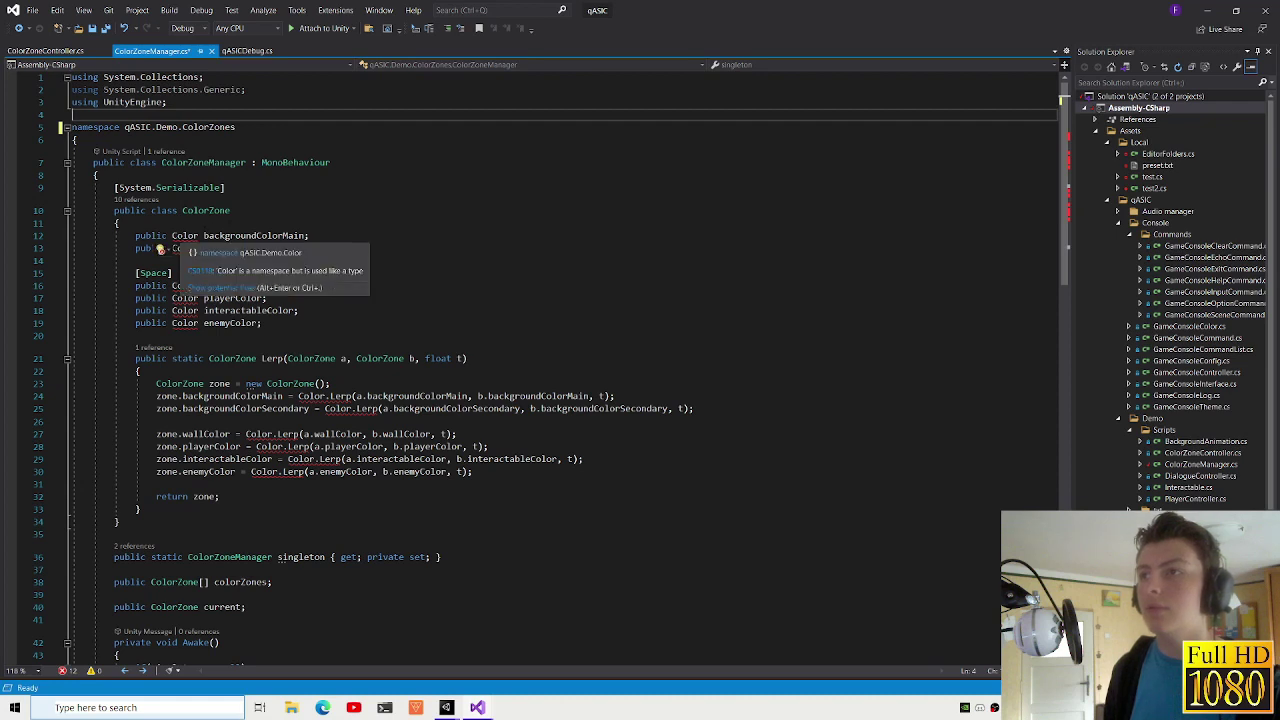
- Copy 'ColorZones' into ColorZoneController's namespace so it reads qASIC.Demo.ColorZones, then save
double_click(208, 127)
key(ctrl+c)
click(45, 51)
key(ctrl+v)
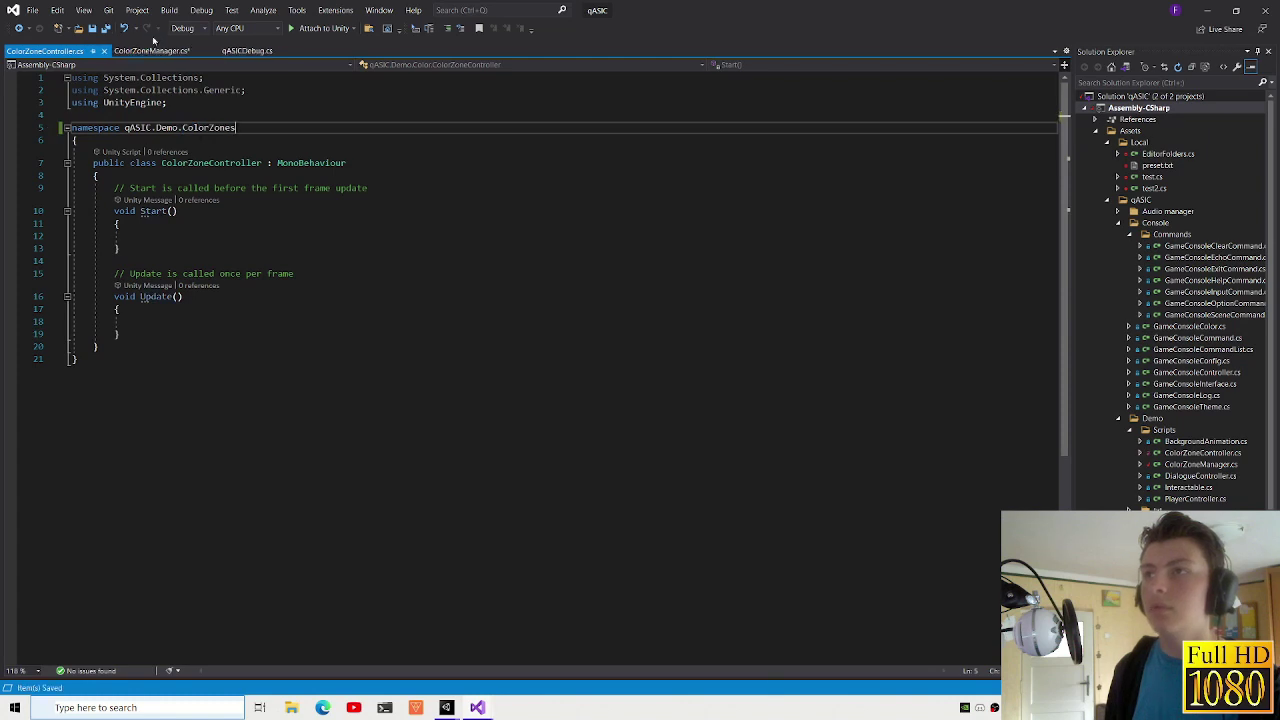
key(ctrl+s)
key(ctrl+Tab)
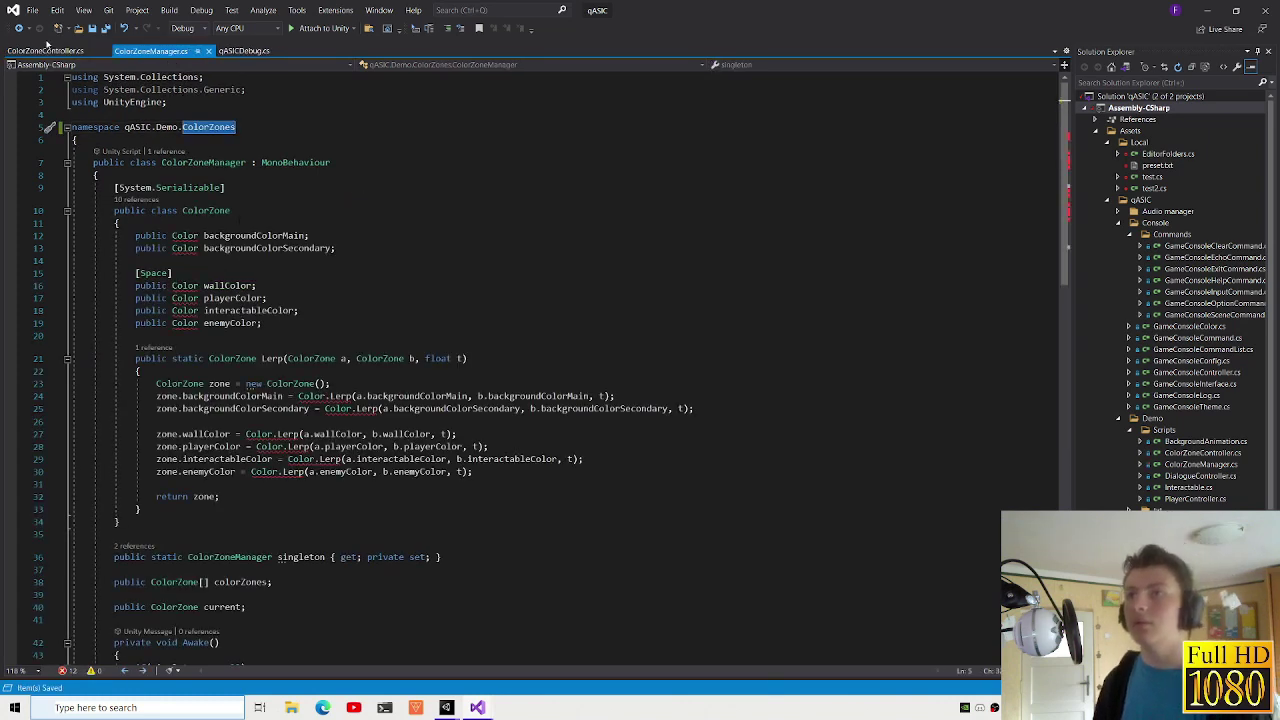
- Delete a line in ColorZoneManager and select ColorZoneController's default Start and Update methods
drag(246, 89, 70, 89)
key(Delete)
click(30, 51)
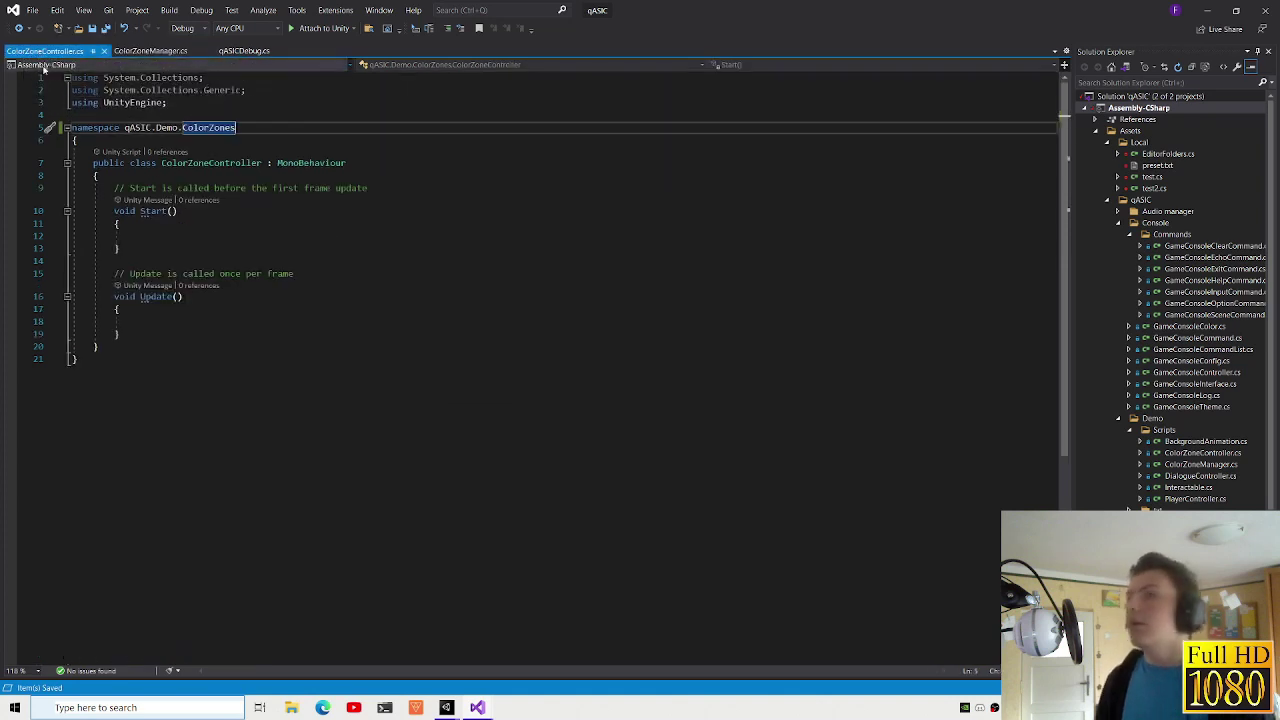
drag(120, 334, 114, 188)
- Replace the default Start and Update methods with 'public Vector2 zoneRange;'
key(Delete)
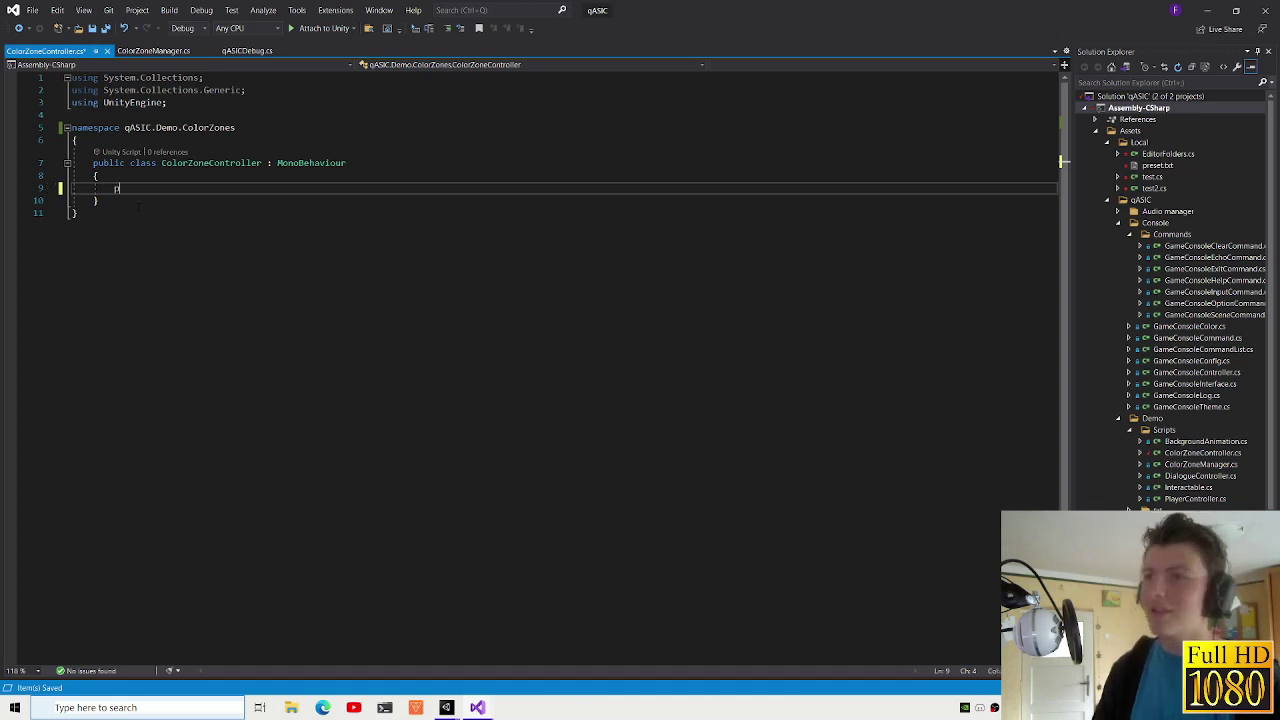
text(ublic vector)
key(Tab)
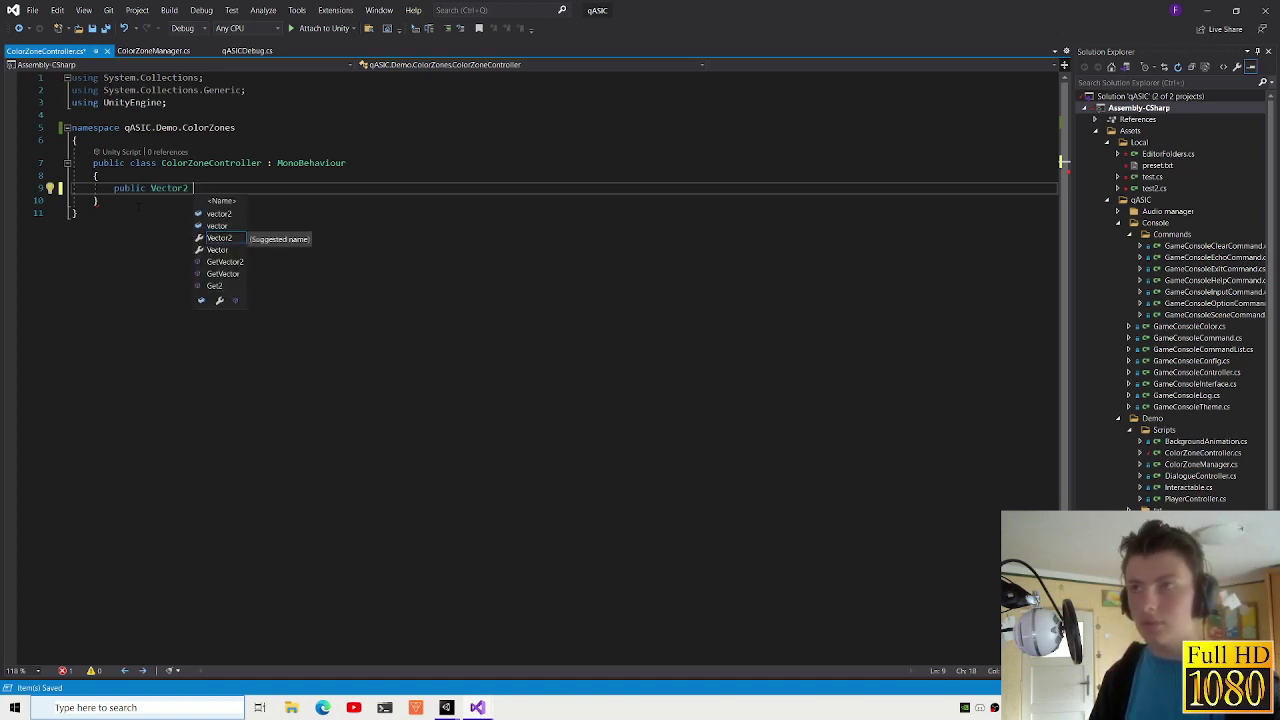
text(zoneRa)
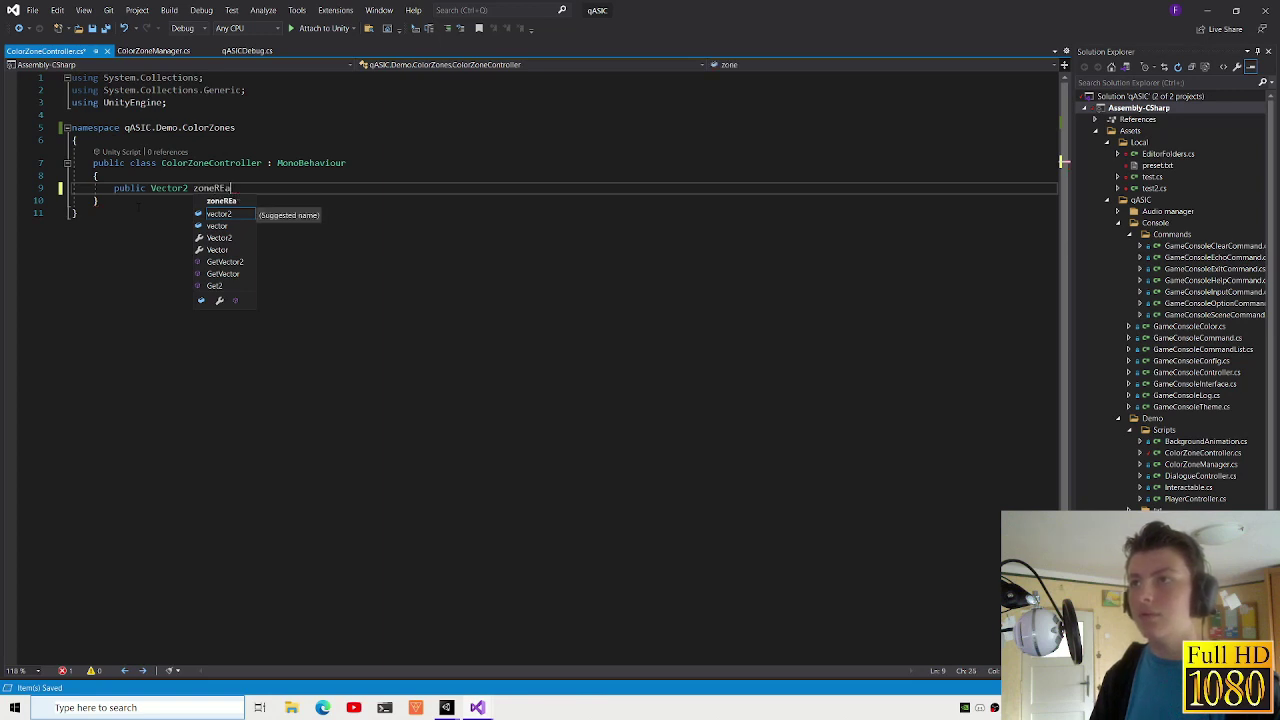
text(nge;)
key(Return)
key(Return)
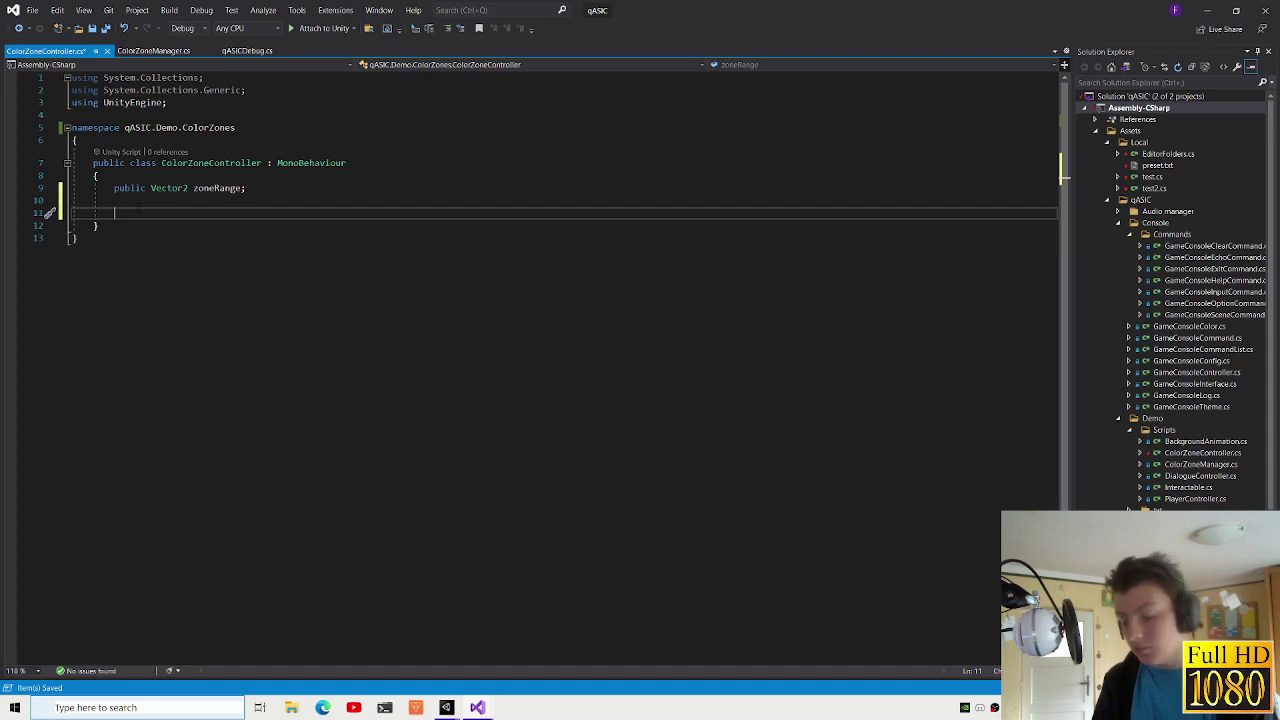
- Duplicate the zoneRange field and rename the copy to zoneOffset
text(public vo)
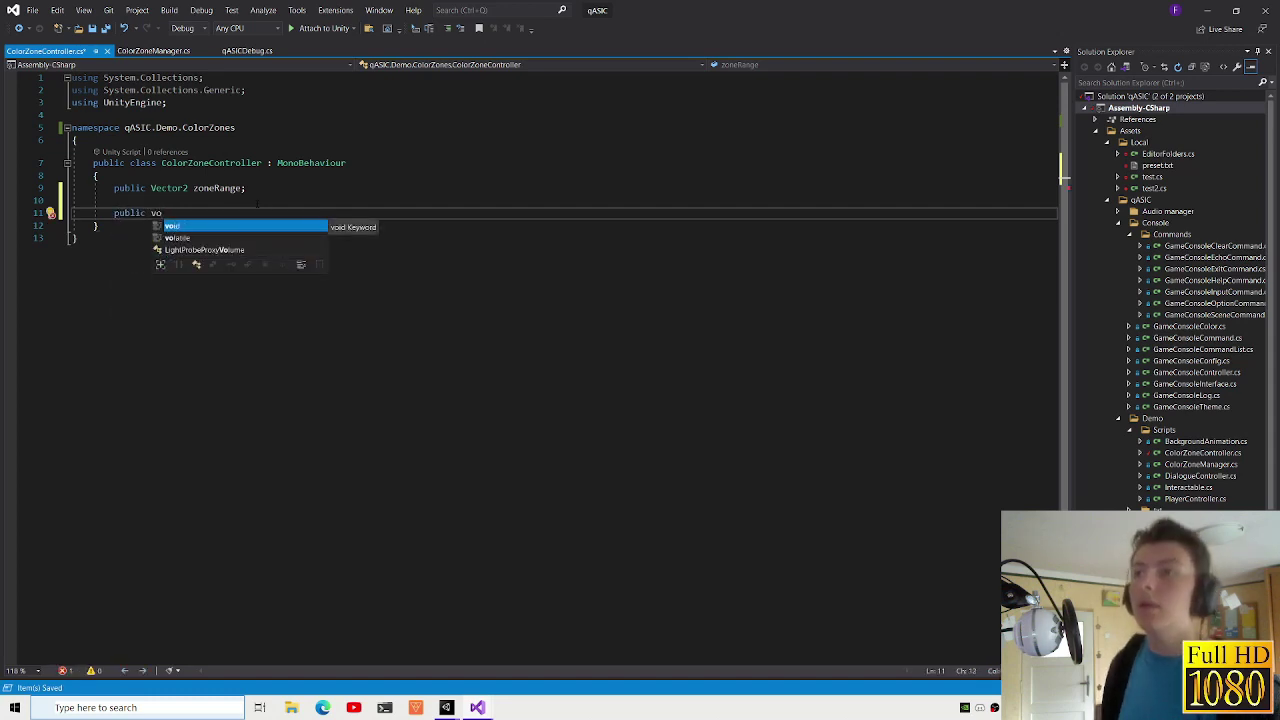
drag(246, 188, 114, 188)
key(ctrl+c)
key(End)
key(Return)
key(ctrl+v)
double_click(217, 200)
text(zoneOffset)
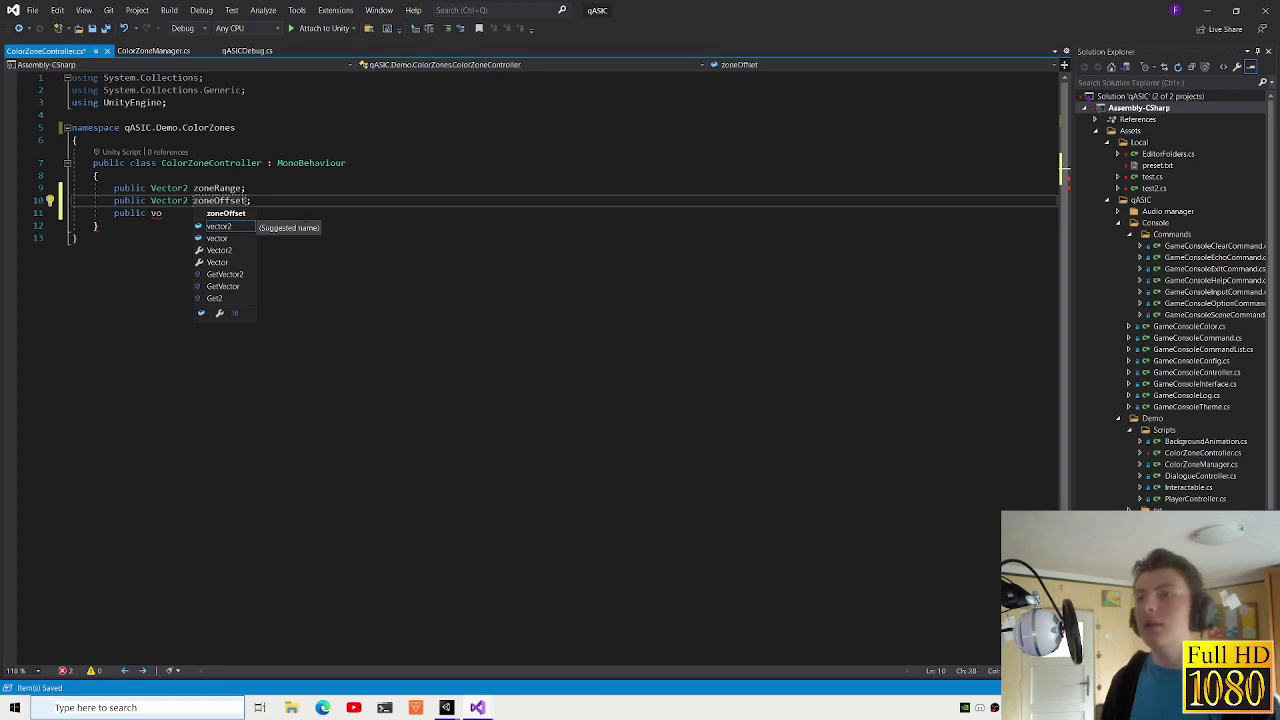
- Delete the unfinished 'public vo' line below the fields
click(162, 213)
key(shift+Home)
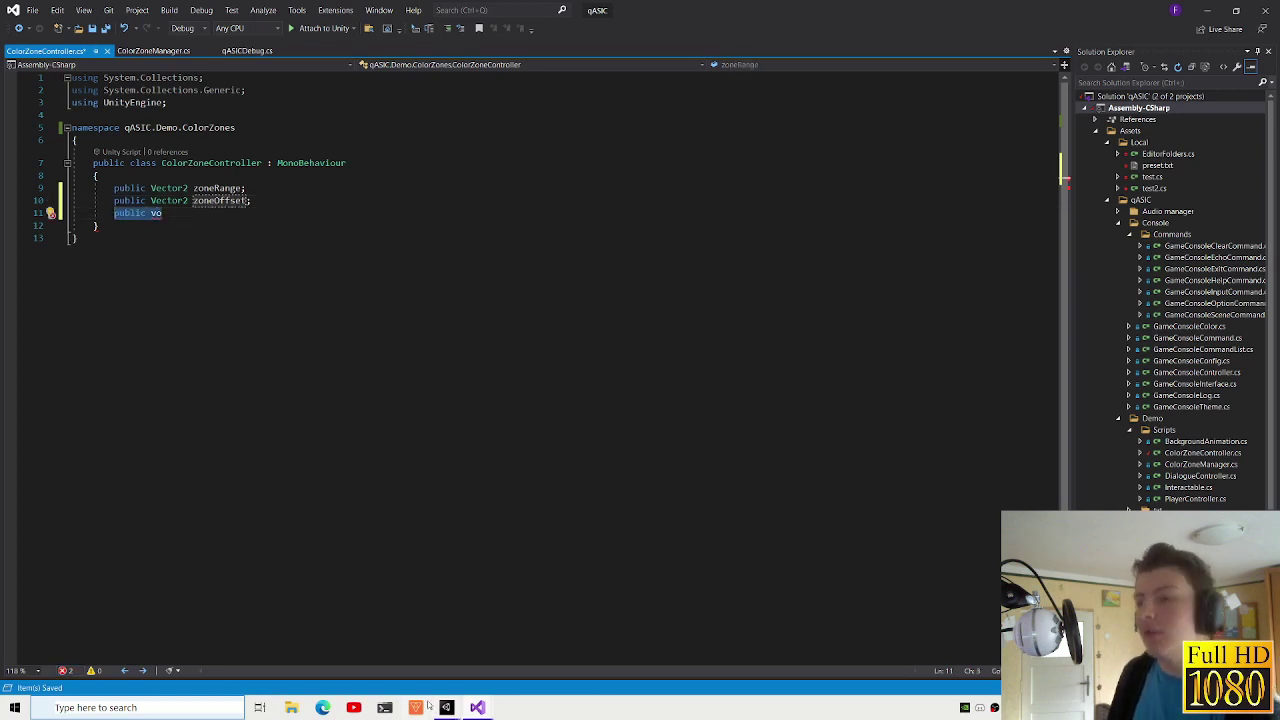
key(BackSpace)
- In Unity, create an empty GameObject and add a Box Collider 2D to it
mouse_move(446, 707)
click(408, 660)
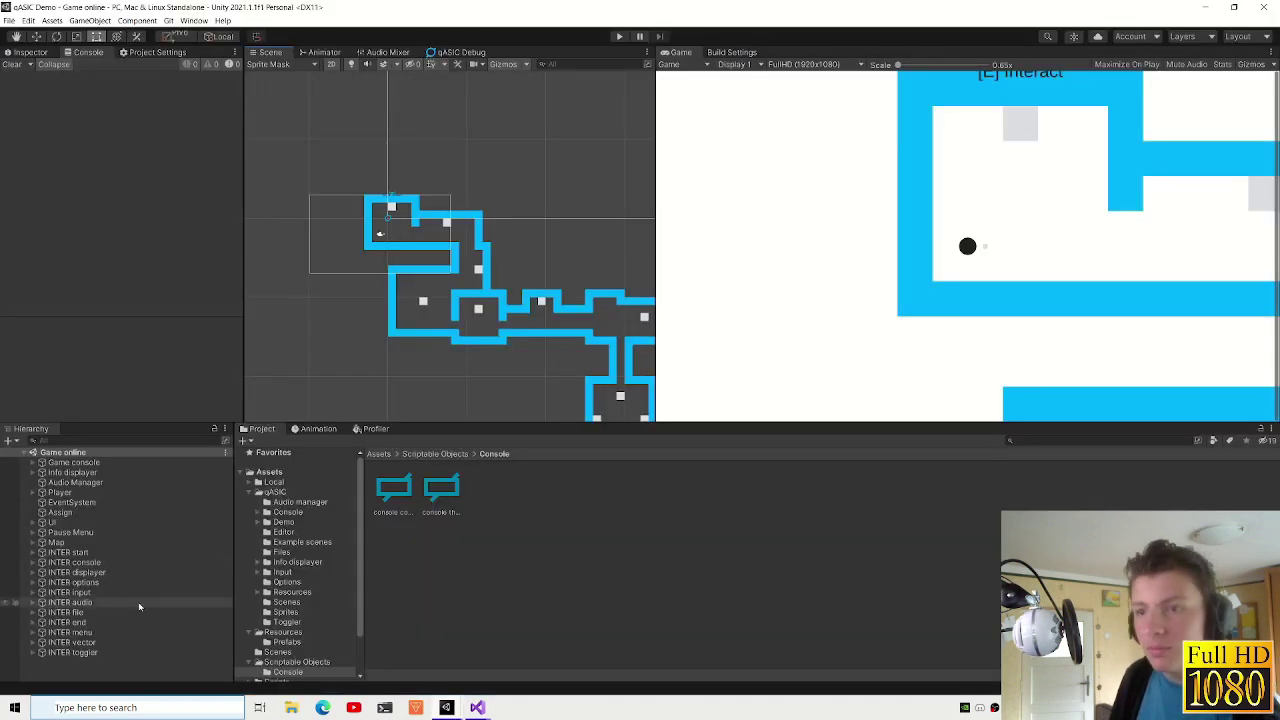
right_click(57, 676)
click(120, 552)
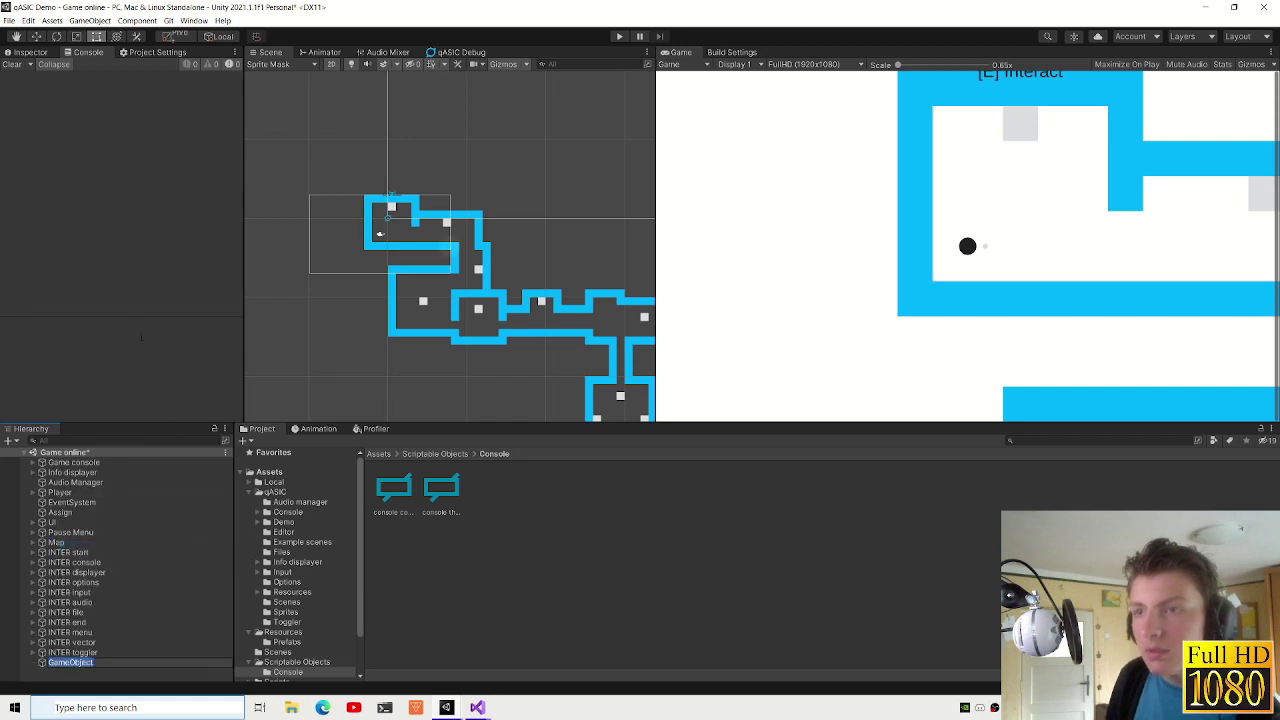
click(31, 52)
click(122, 166)
text(box)
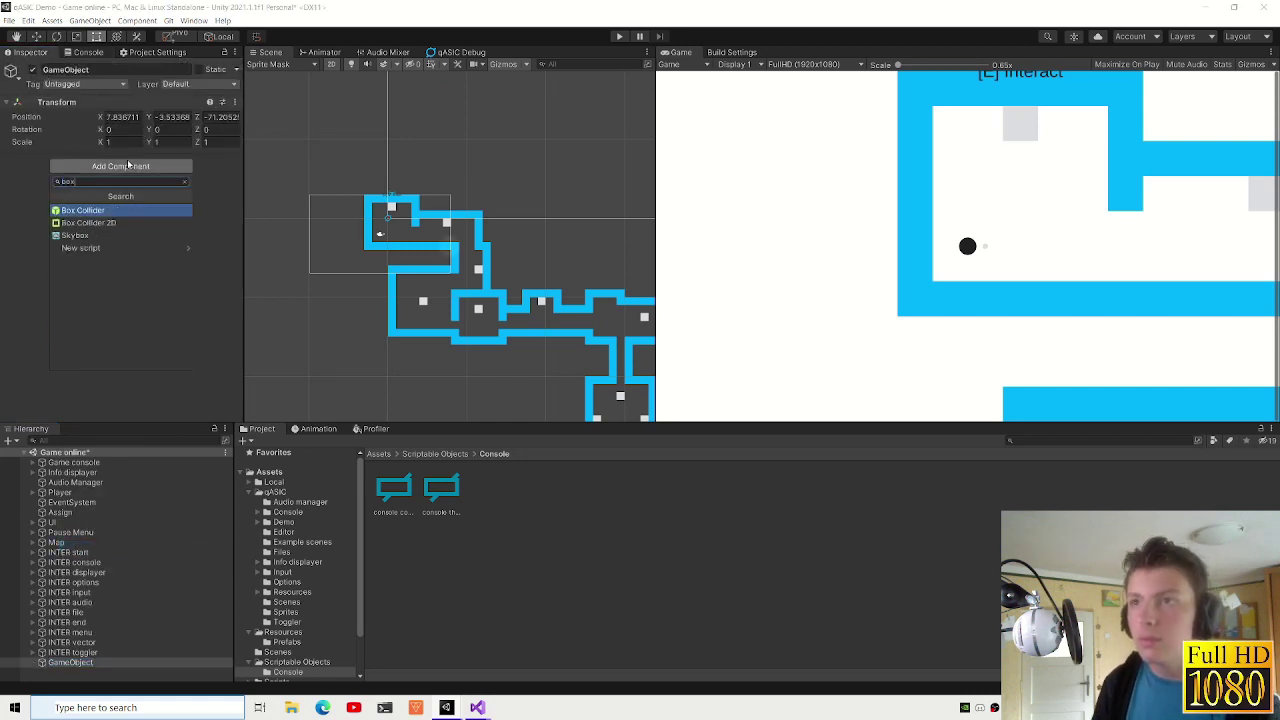
click(88, 222)
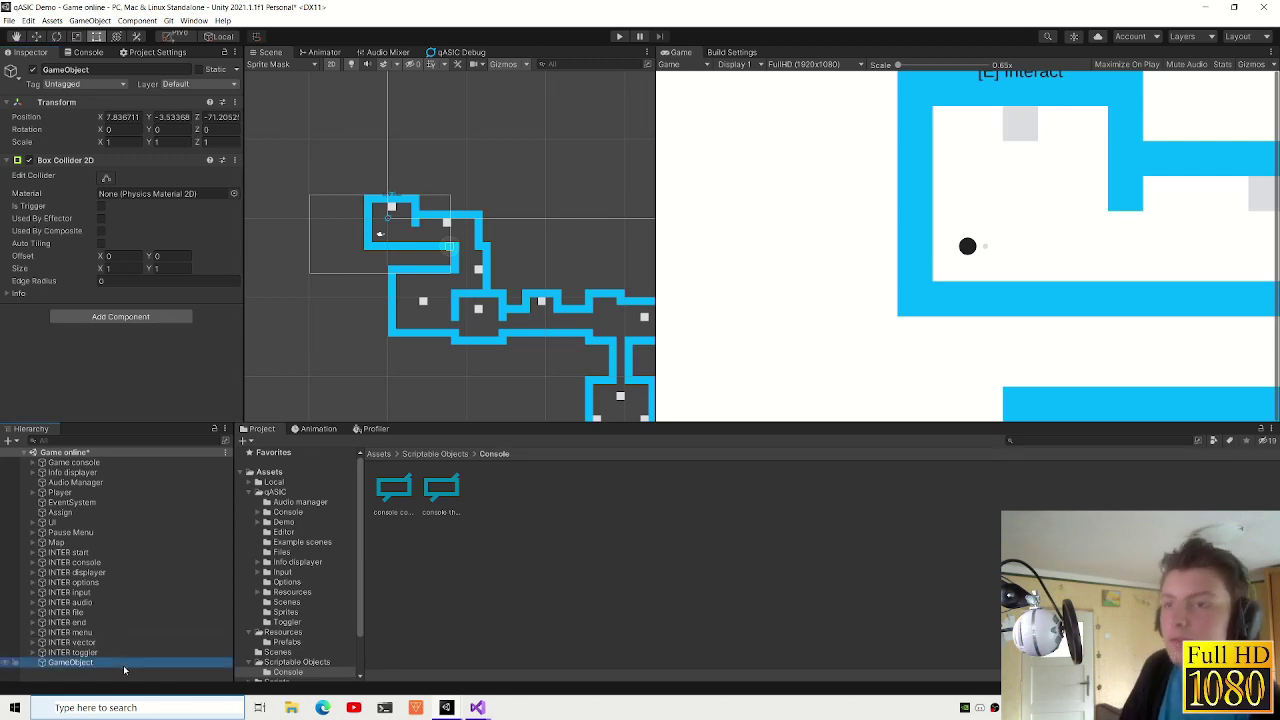
- Delete the test GameObject, save the scene, and switch to the qASIC Example Scene window
key(Delete)
key(ctrl+z)
key(Delete)
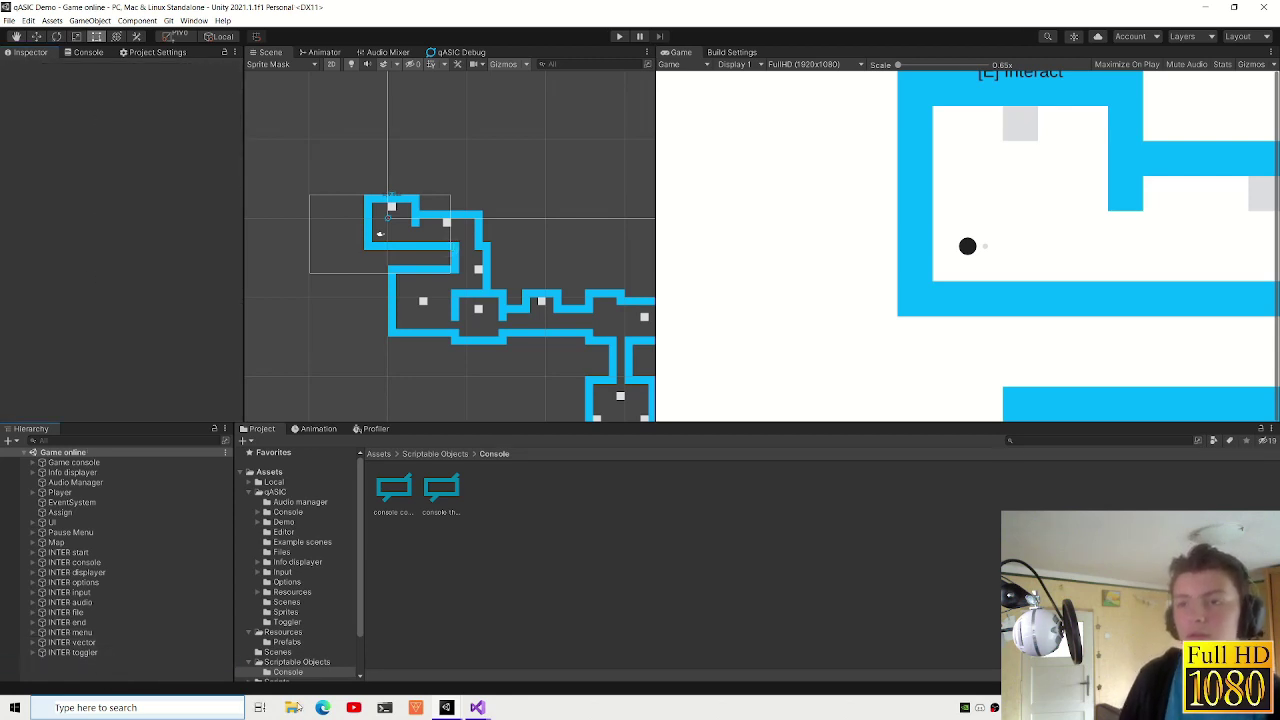
key(ctrl+s)
mouse_move(446, 707)
click(518, 650)
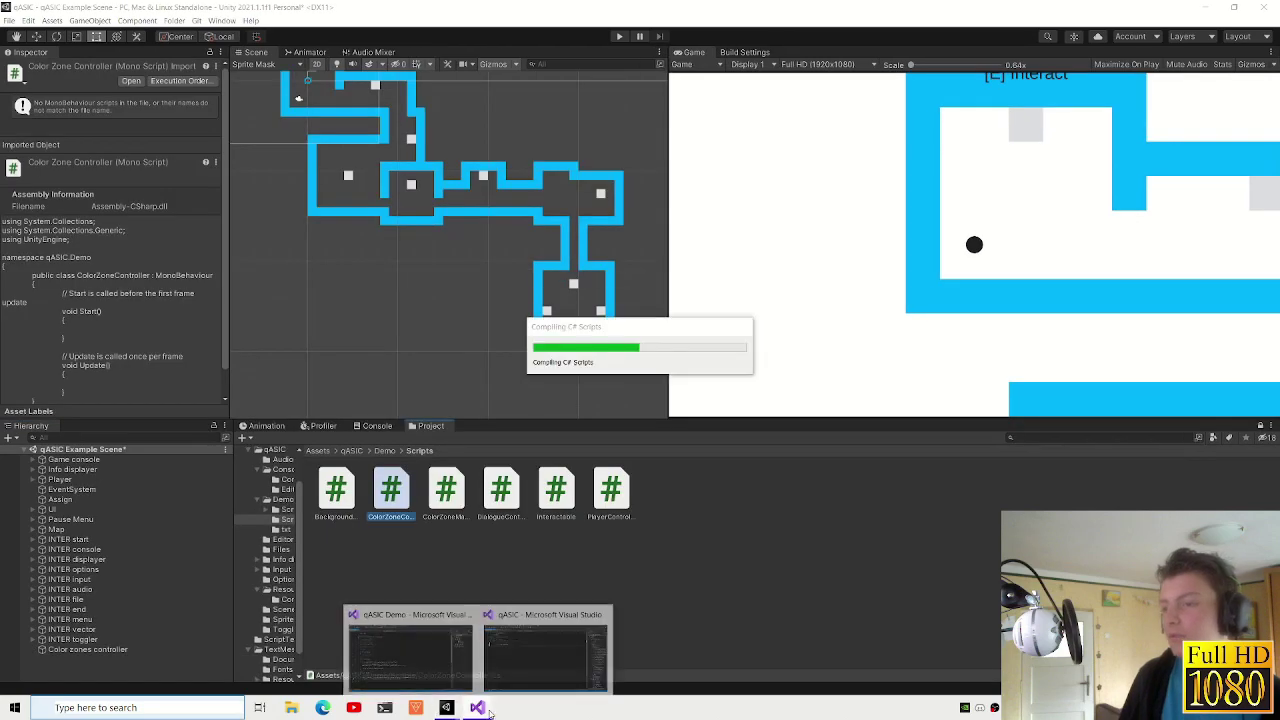
- Back in Visual Studio, generate an empty private void Update() method from IntelliSense
mouse_move(508, 654)
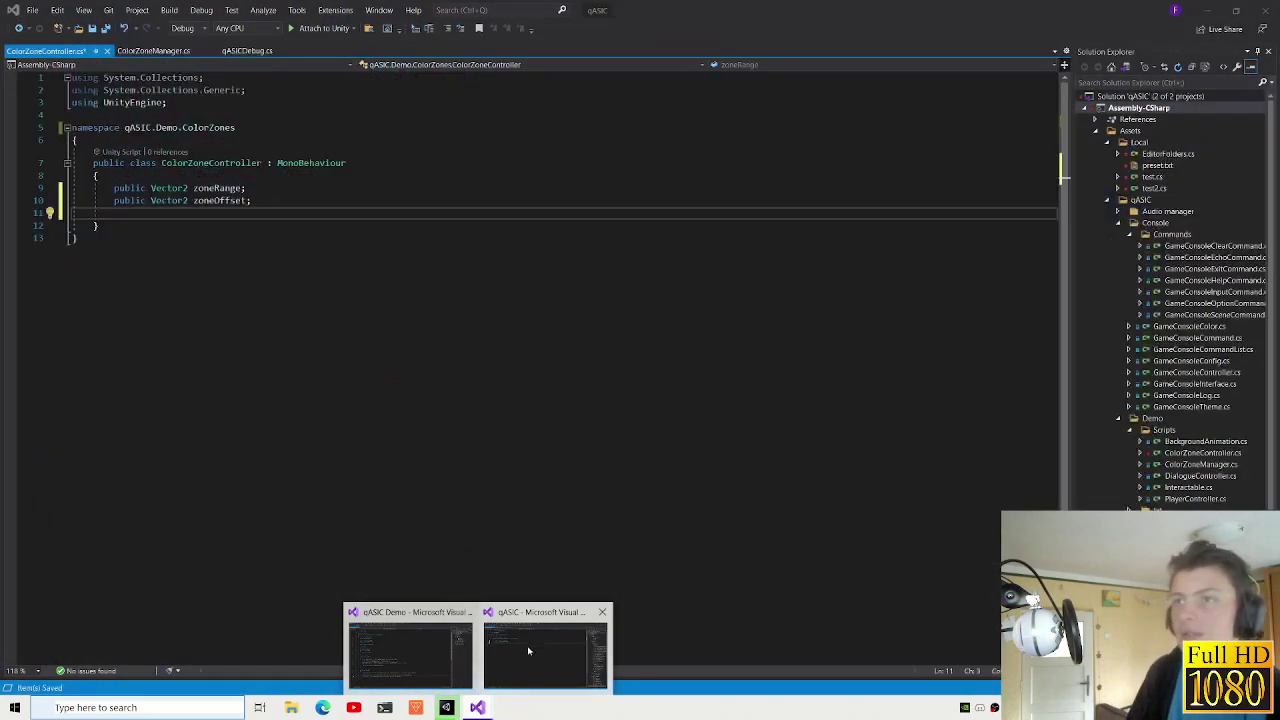
click(528, 650)
key(Return)
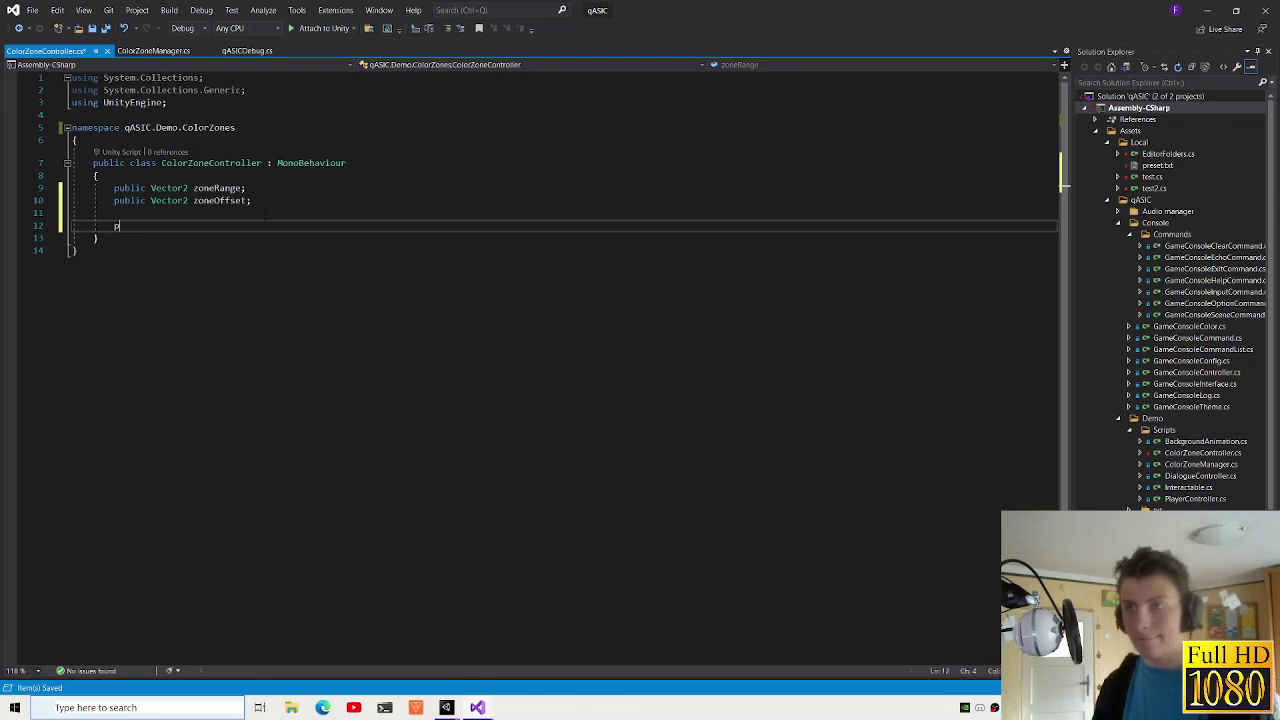
text(publi)
key(BackSpace)
key(BackSpace)
key(BackSpace)
key(BackSpace)
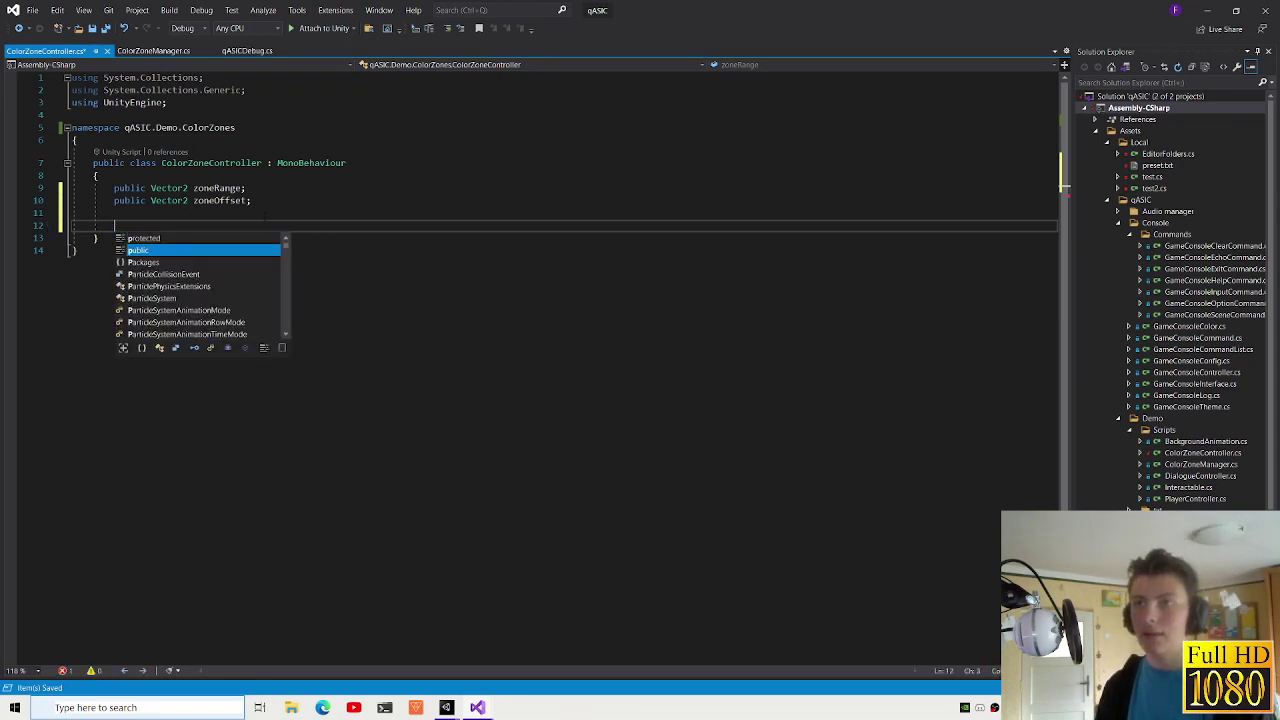
key(BackSpace)
text(u)
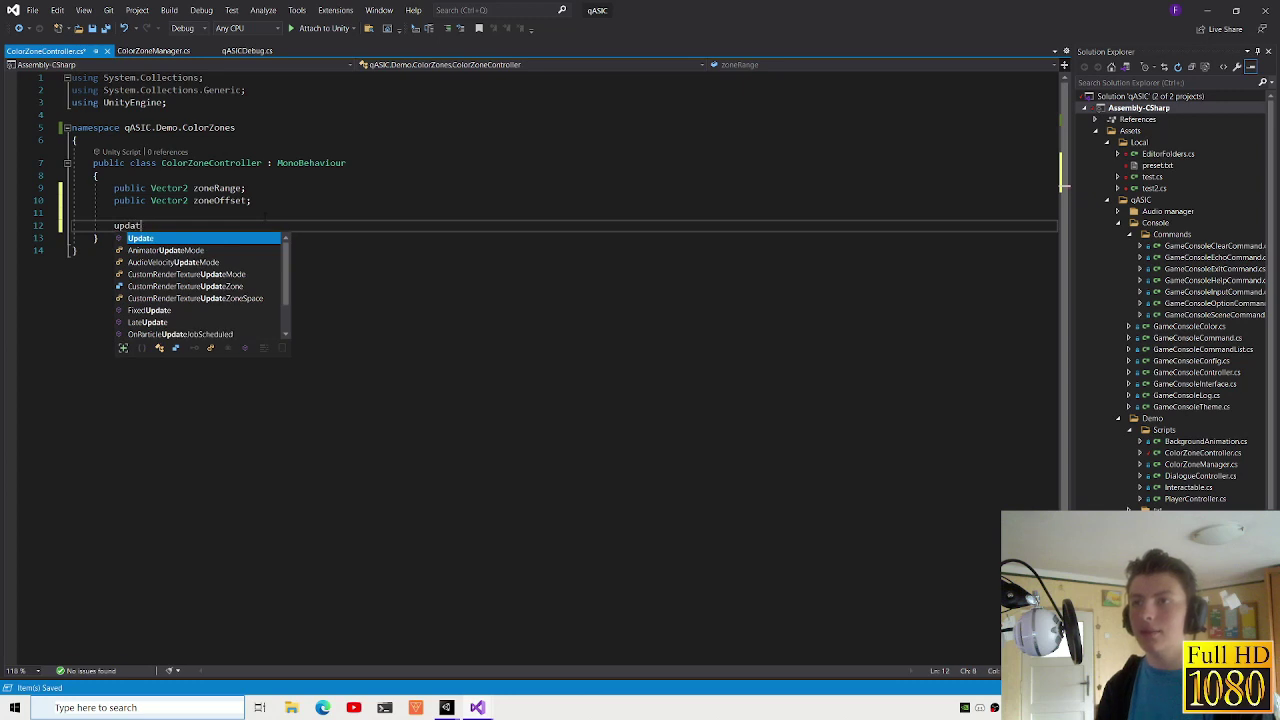
key(BackSpace)
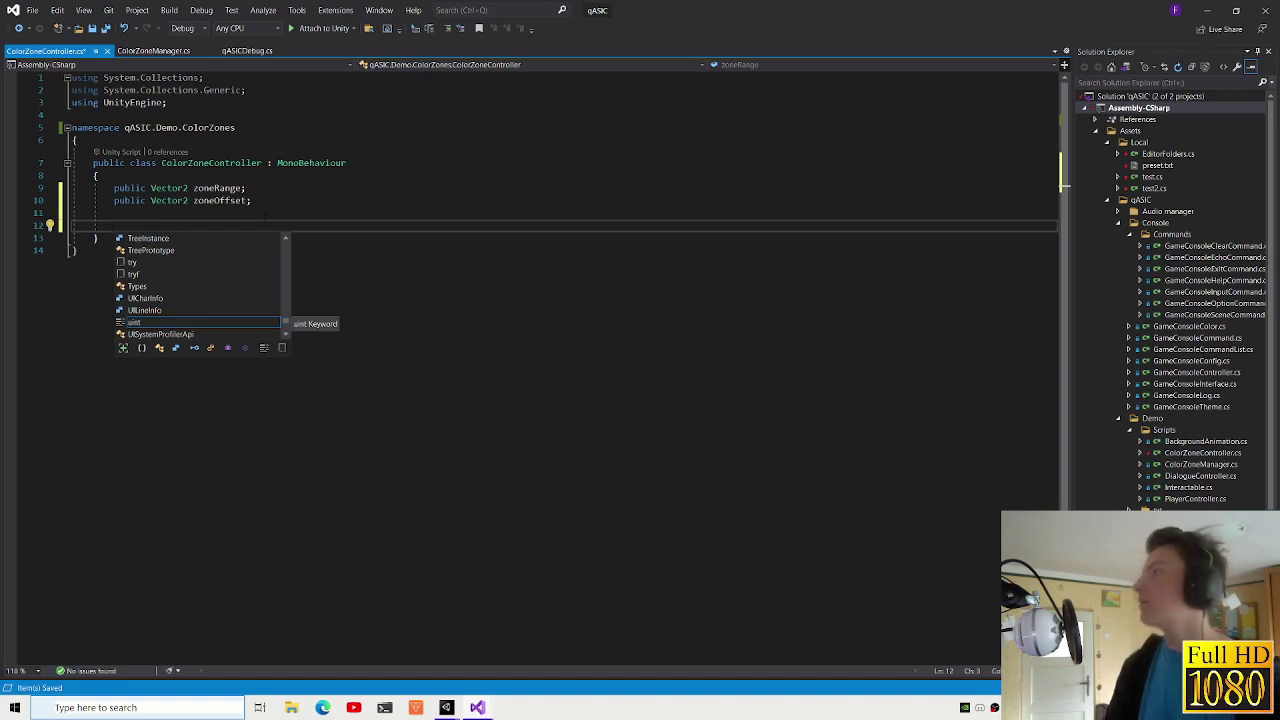
text(Upd)
key(Tab)
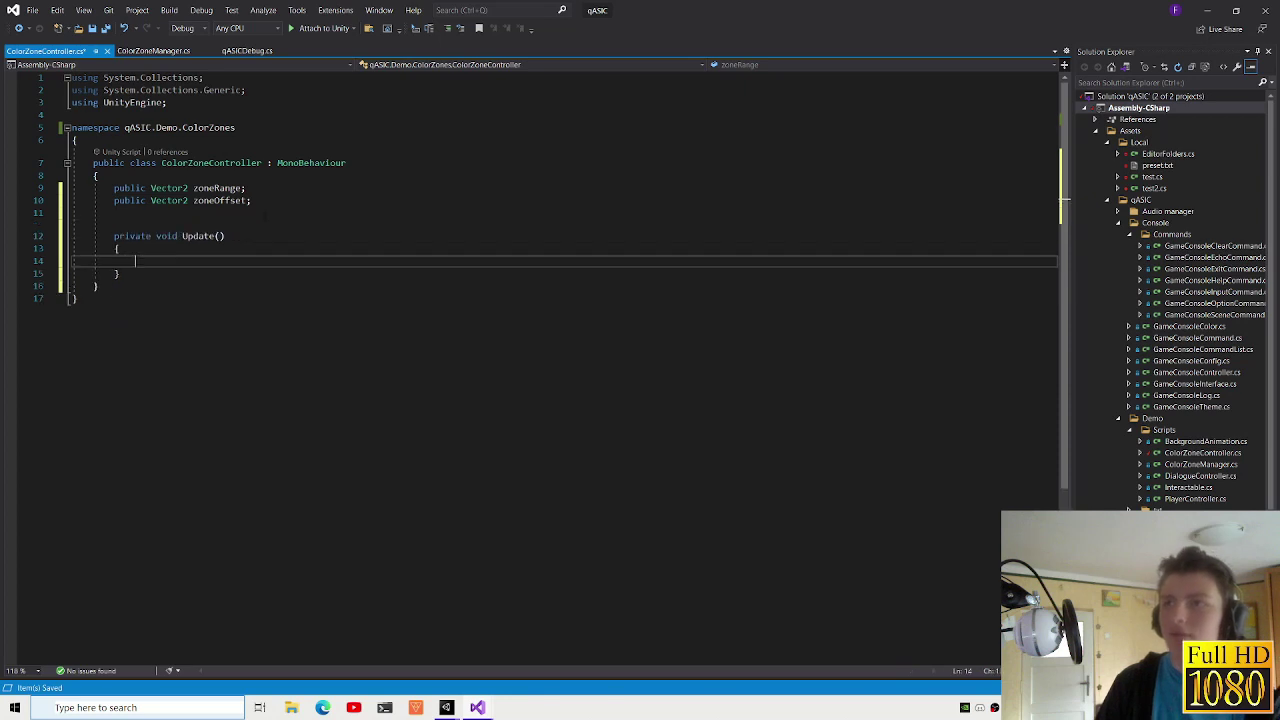
- Adjust the cursor and selection inside the empty Update method body
triple_click(200, 237)
click(205, 260)
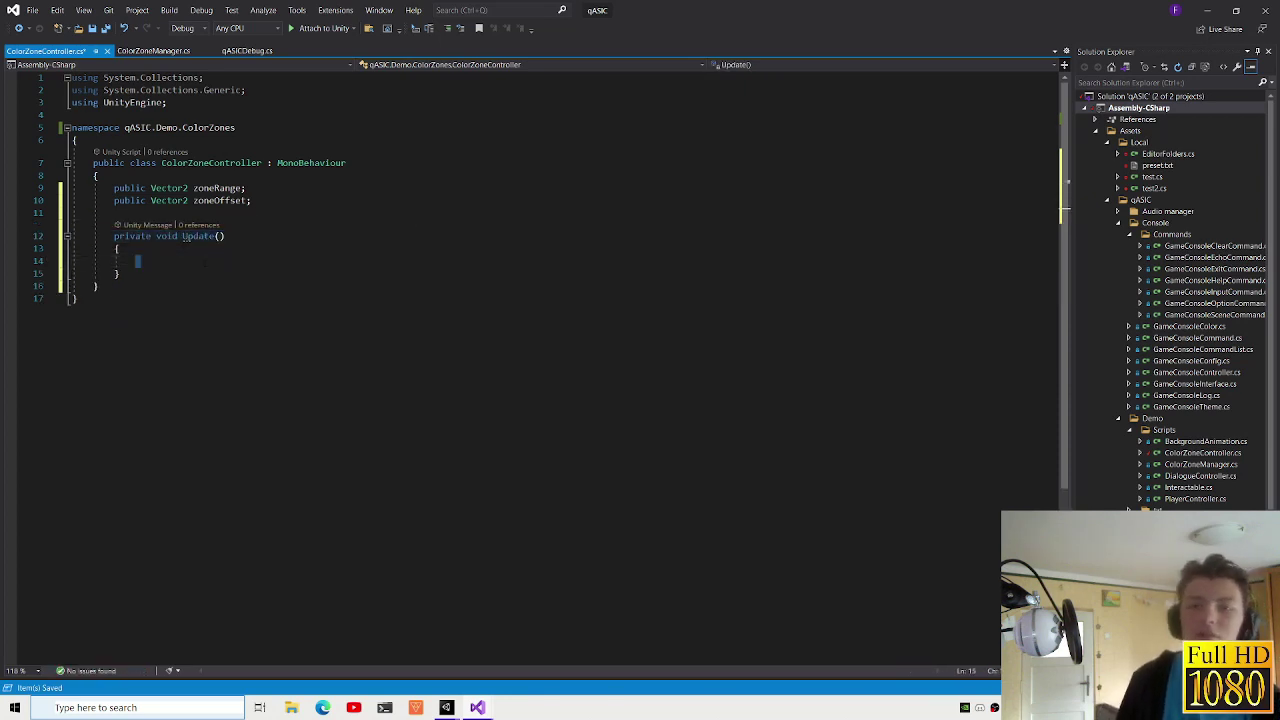
drag(193, 259, 72, 272)
click(207, 260)
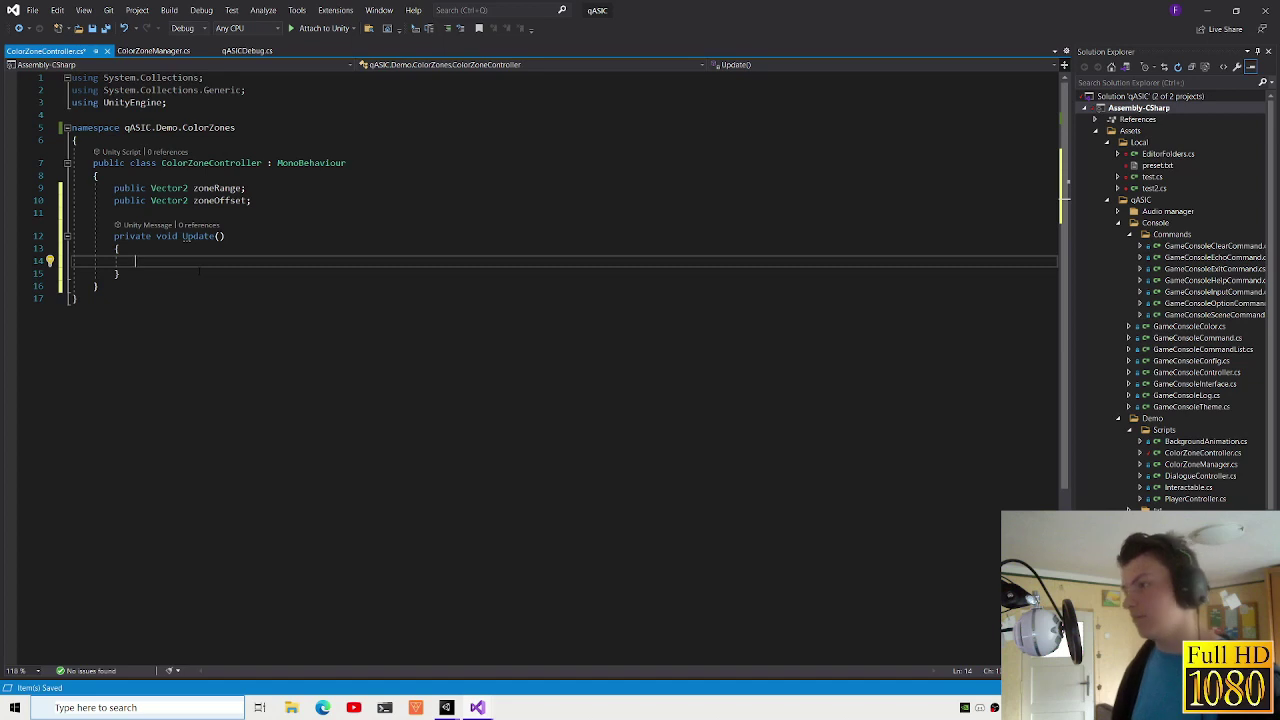
click(186, 261)
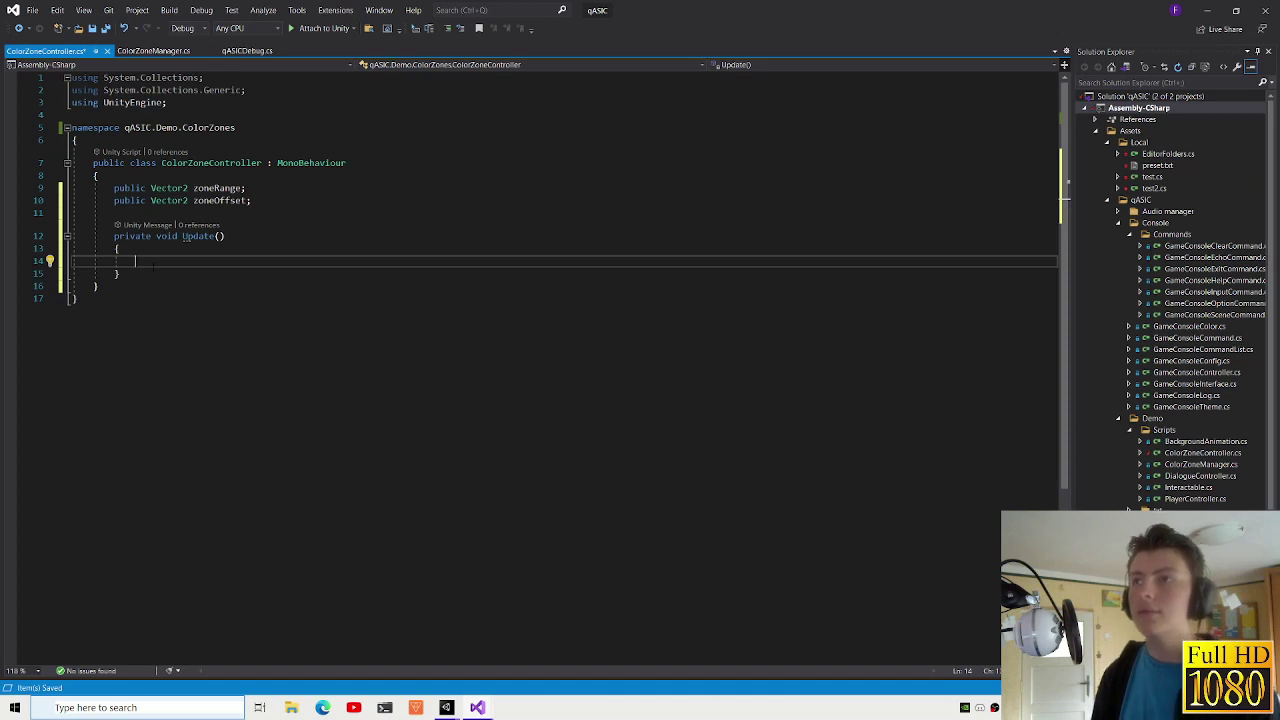
key(ctrl+space)
key(Escape)
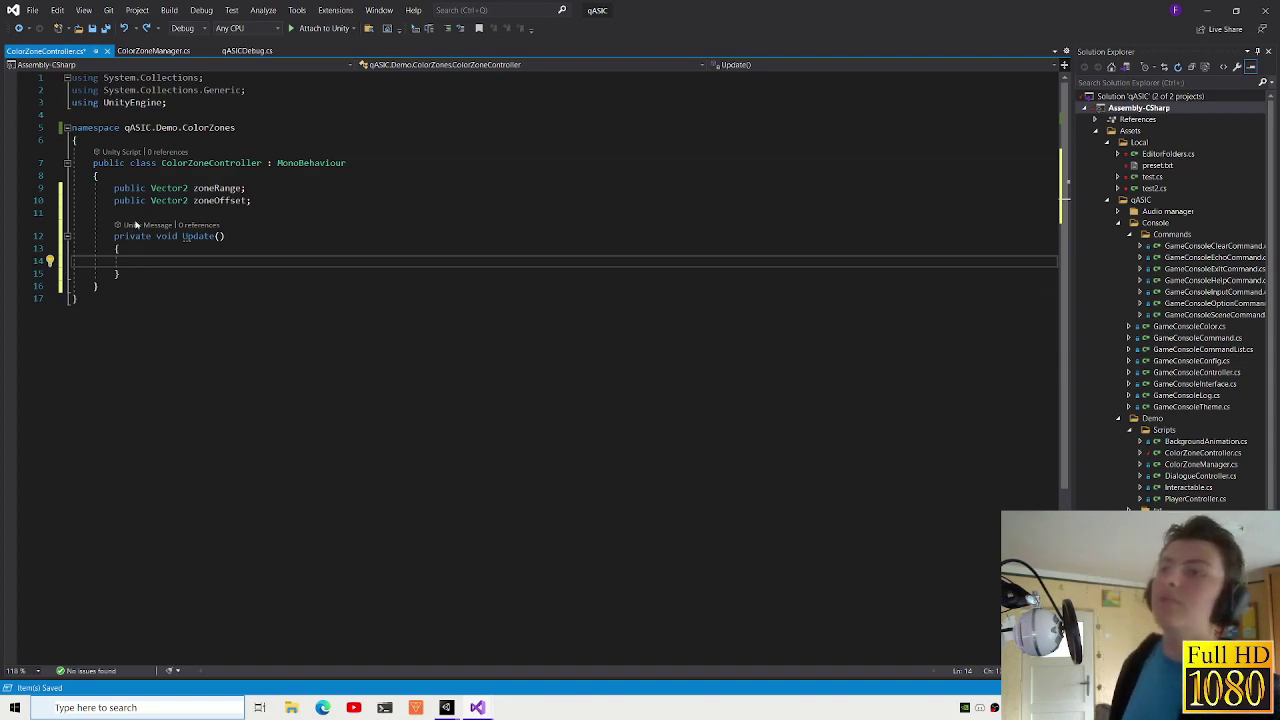
- Delete the zoneRange and zoneOffset Vector2 field declarations
drag(113, 212, 72, 188)
key(Delete)
click(213, 224)
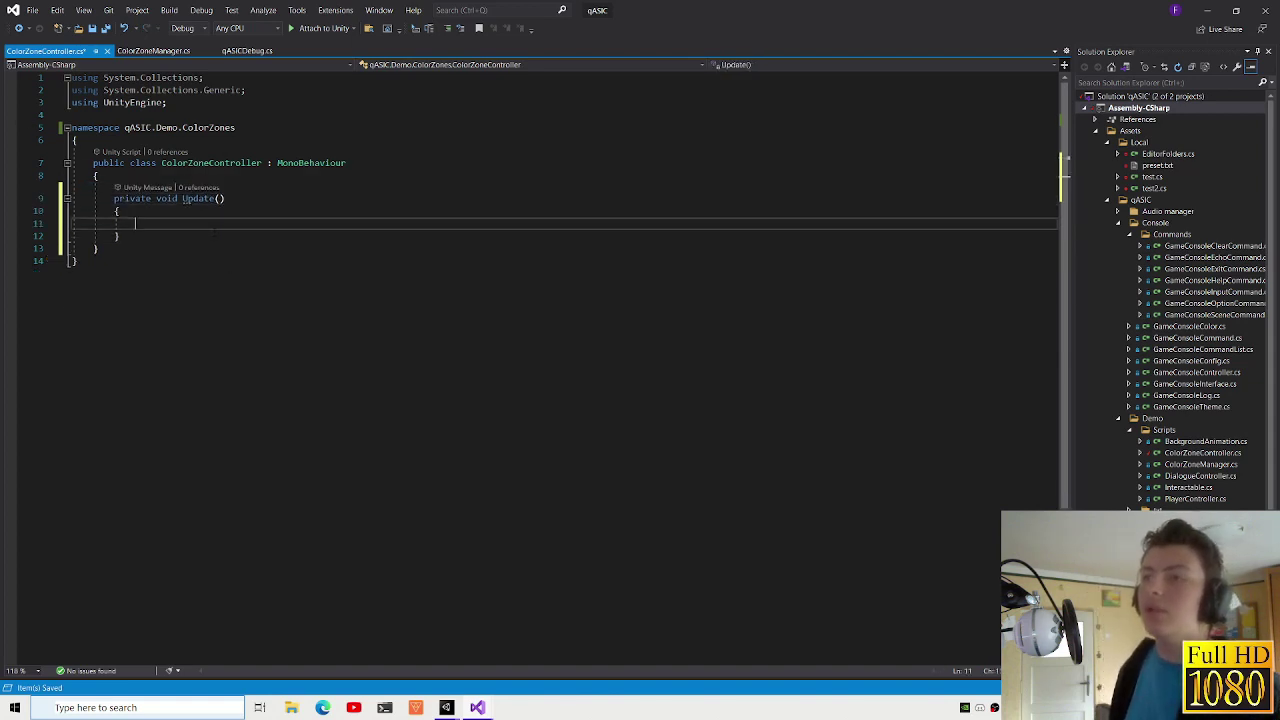
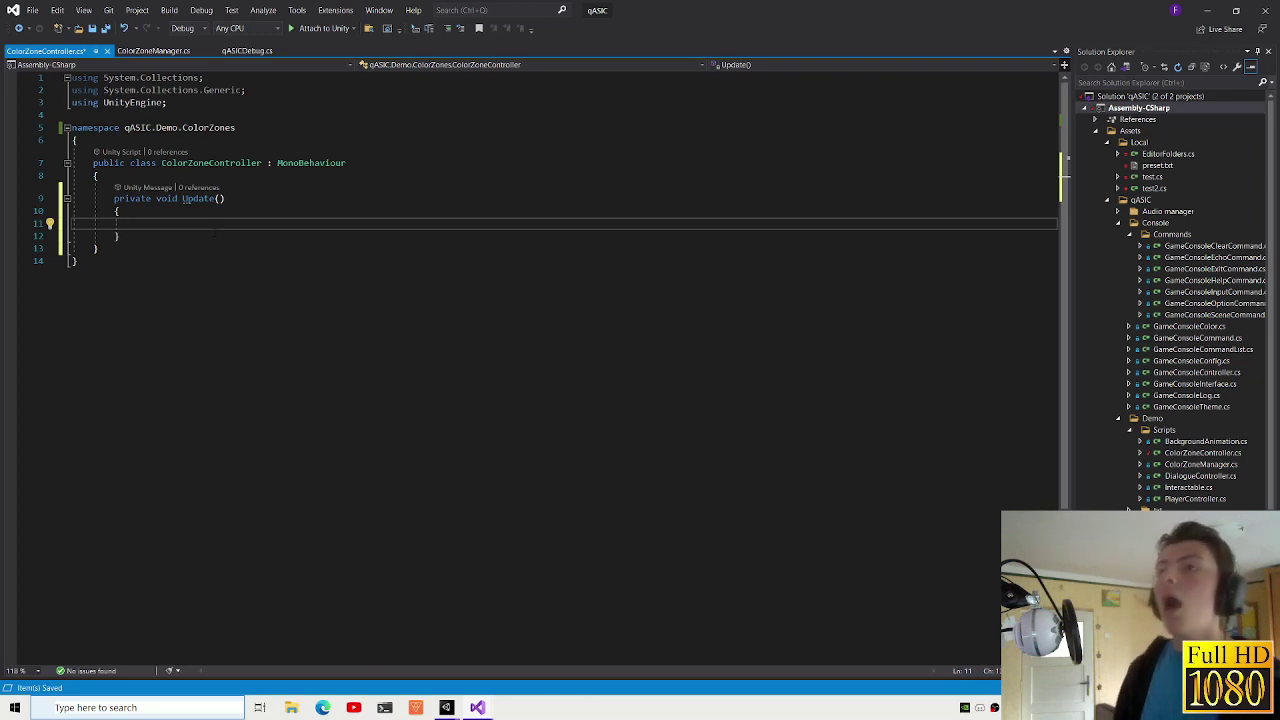
- Back in Unity, delete ColorZoneController.cs from the demo Scripts folder and reselect Color zones controller
mouse_move(446, 707)
mouse_move(484, 641)
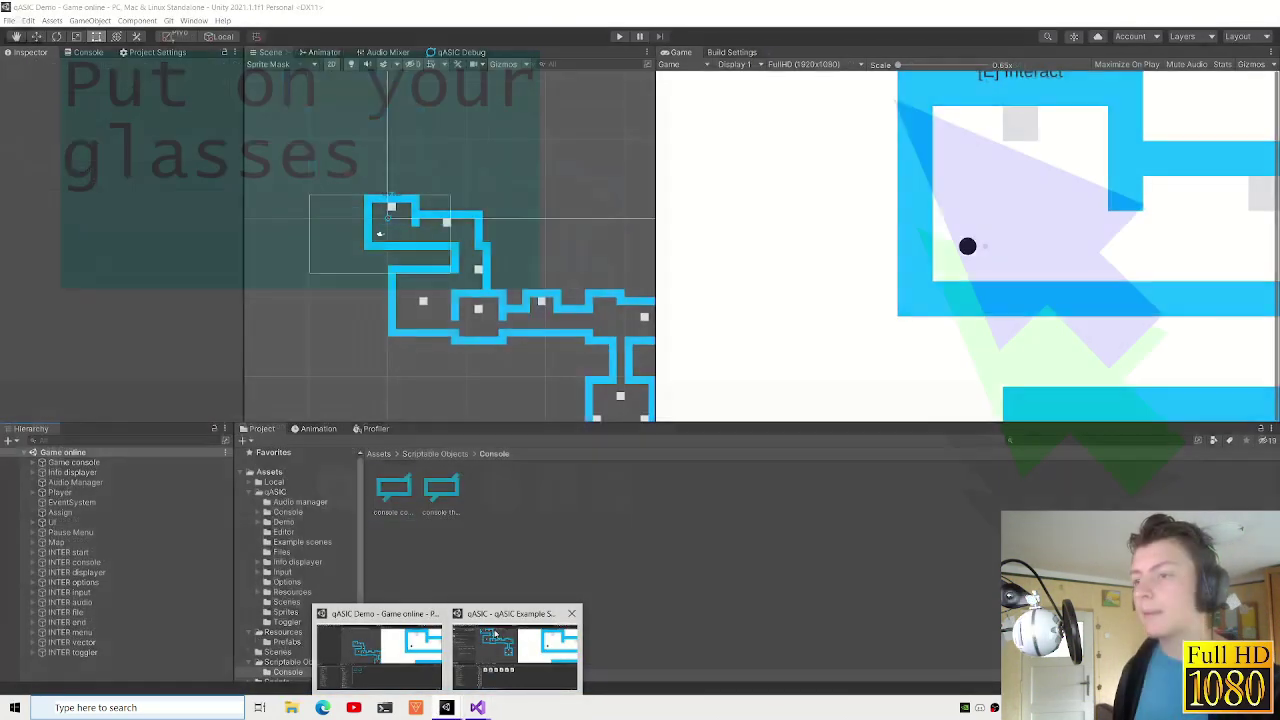
click(531, 622)
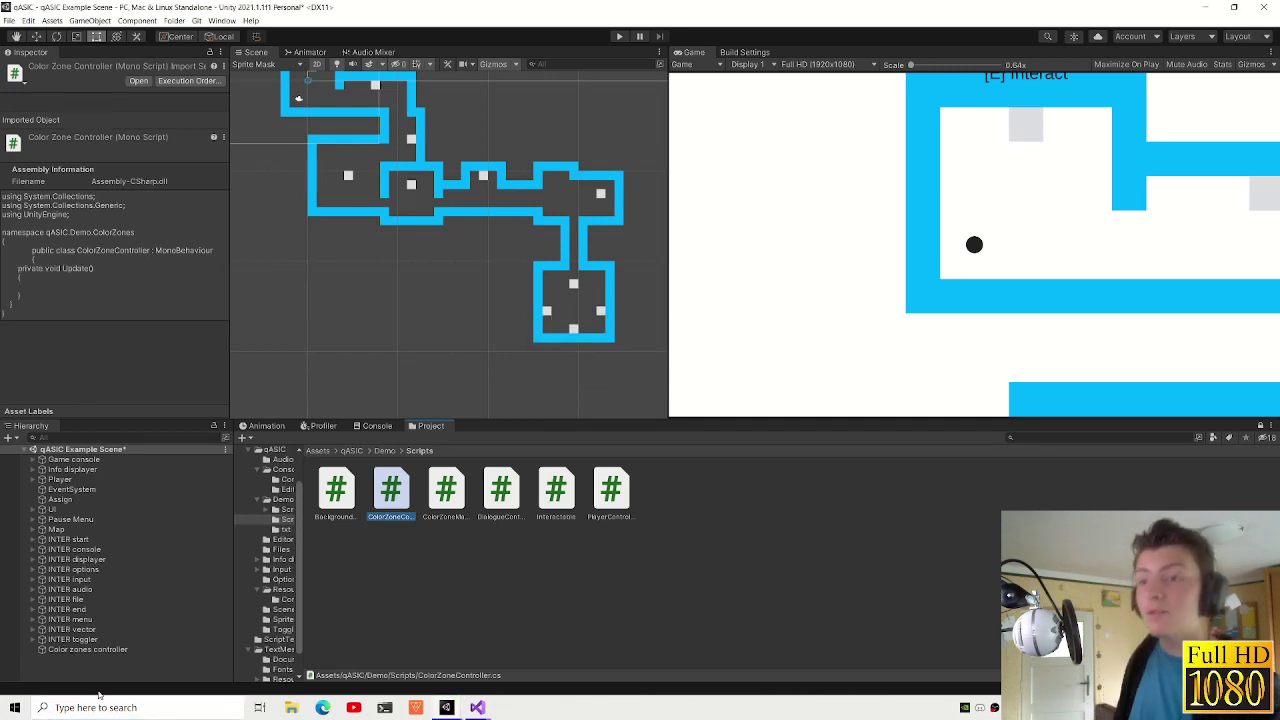
click(115, 650)
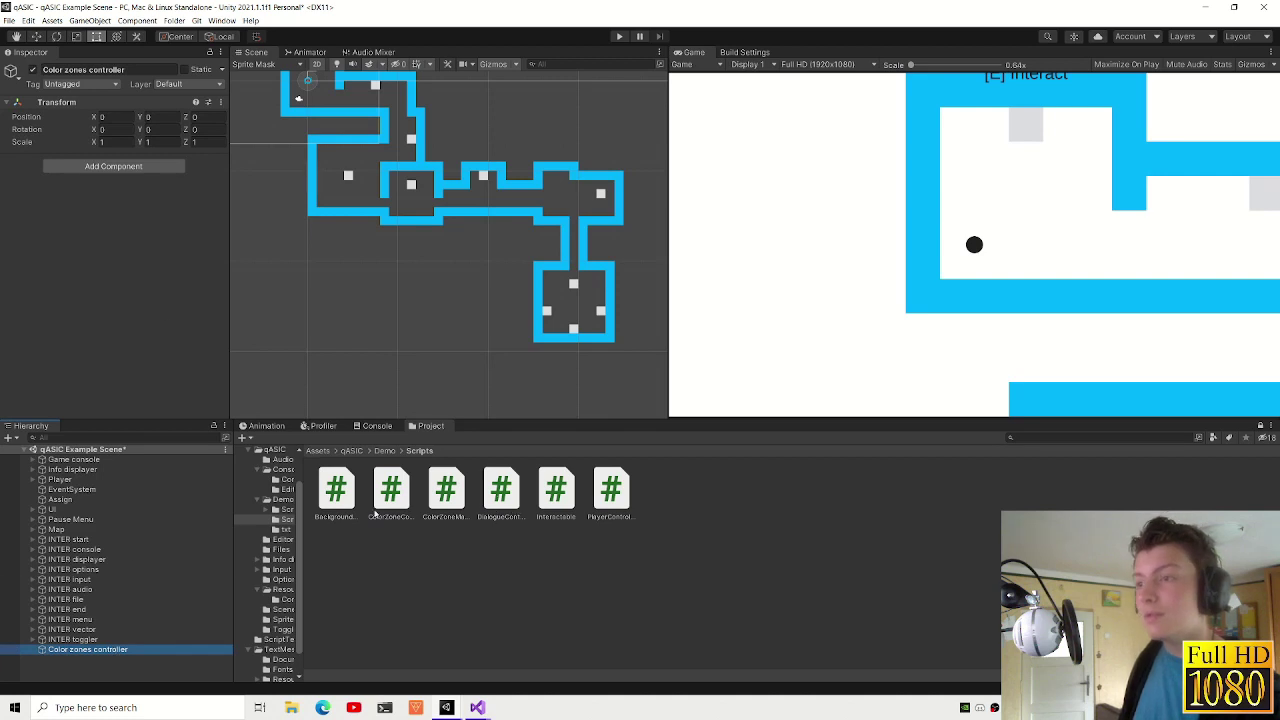
click(446, 492)
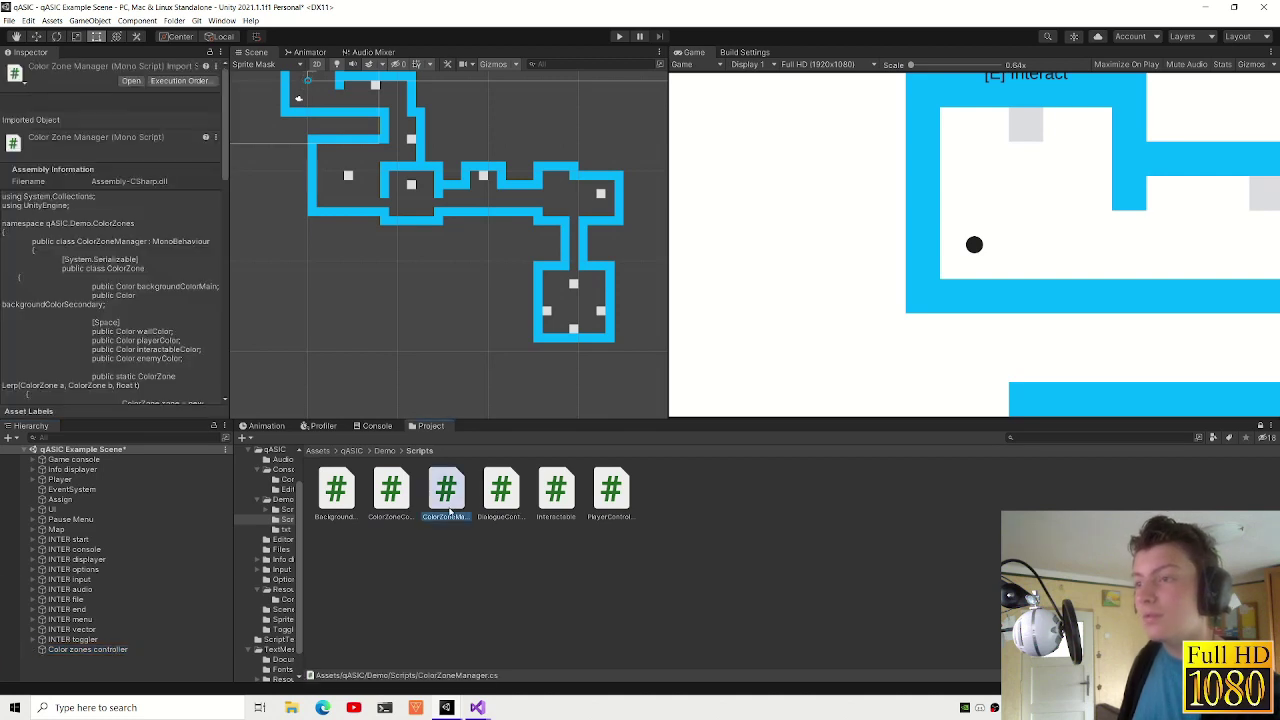
click(404, 490)
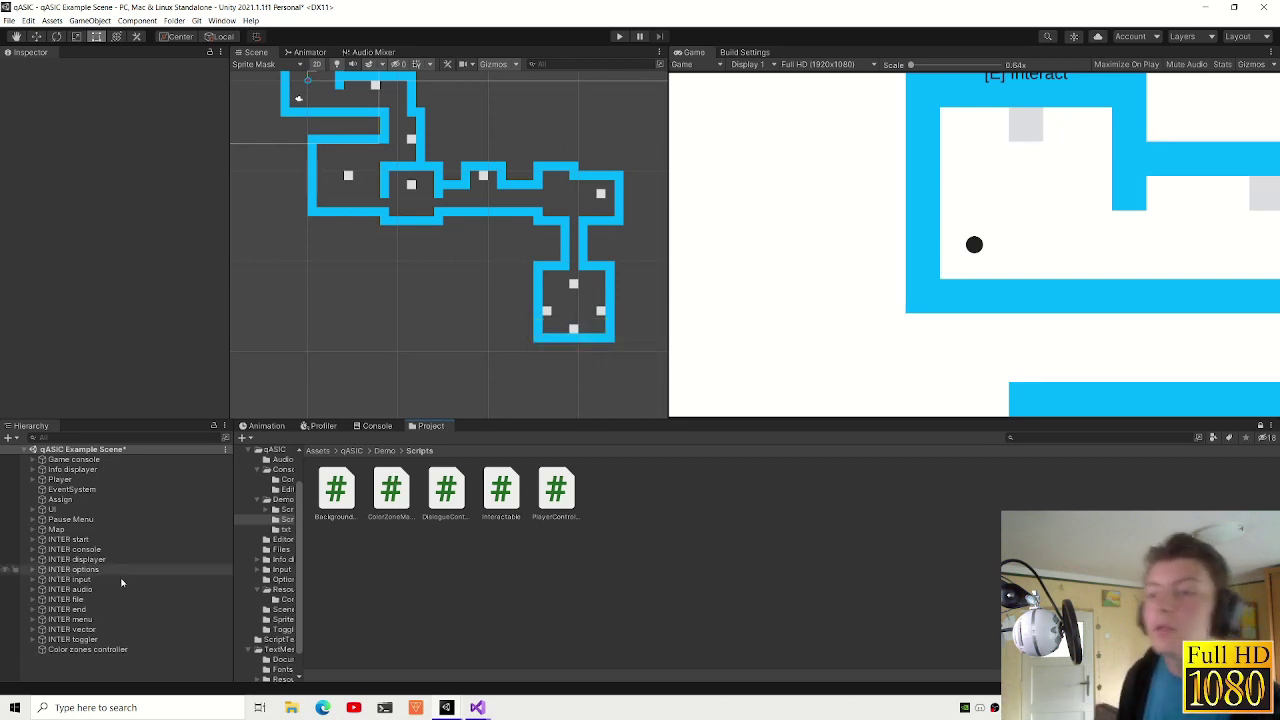
click(85, 649)
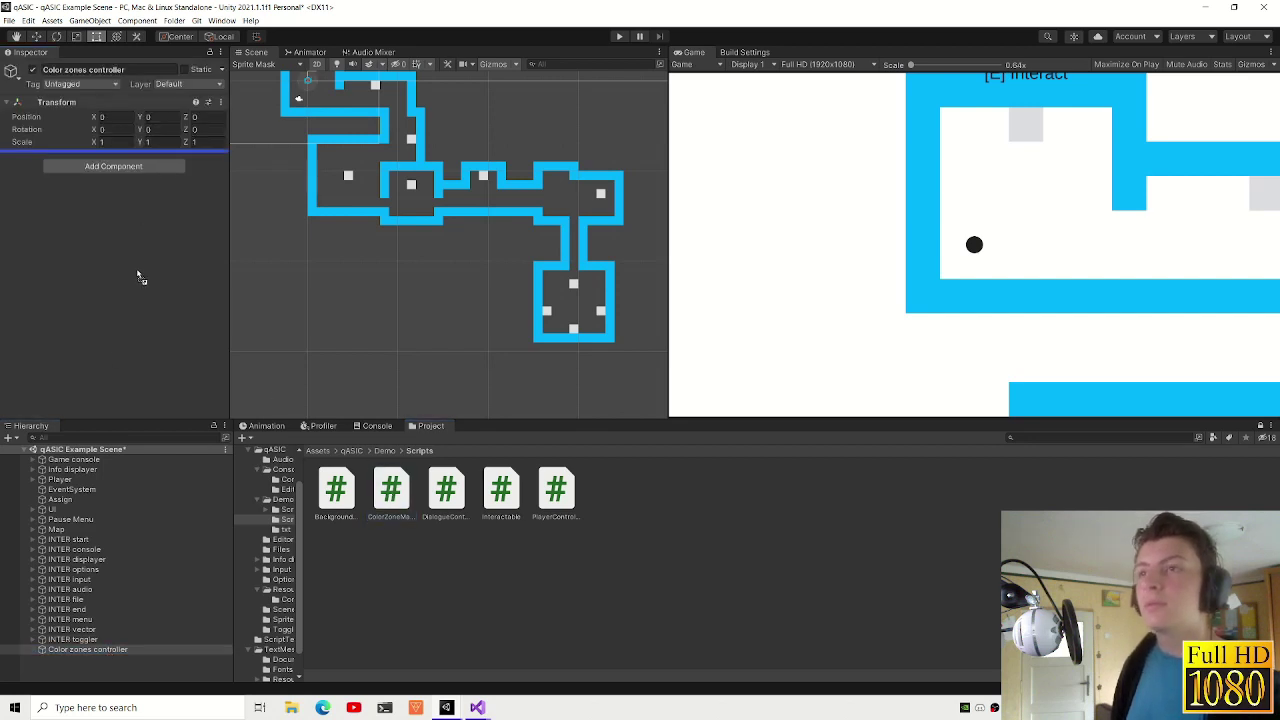
- Attach ColorZoneManager to Color zones controller and add four entries to its Color Zones list
drag(391, 492, 146, 285)
click(35, 187)
click(193, 216)
click(193, 216)
click(193, 228)
click(193, 241)
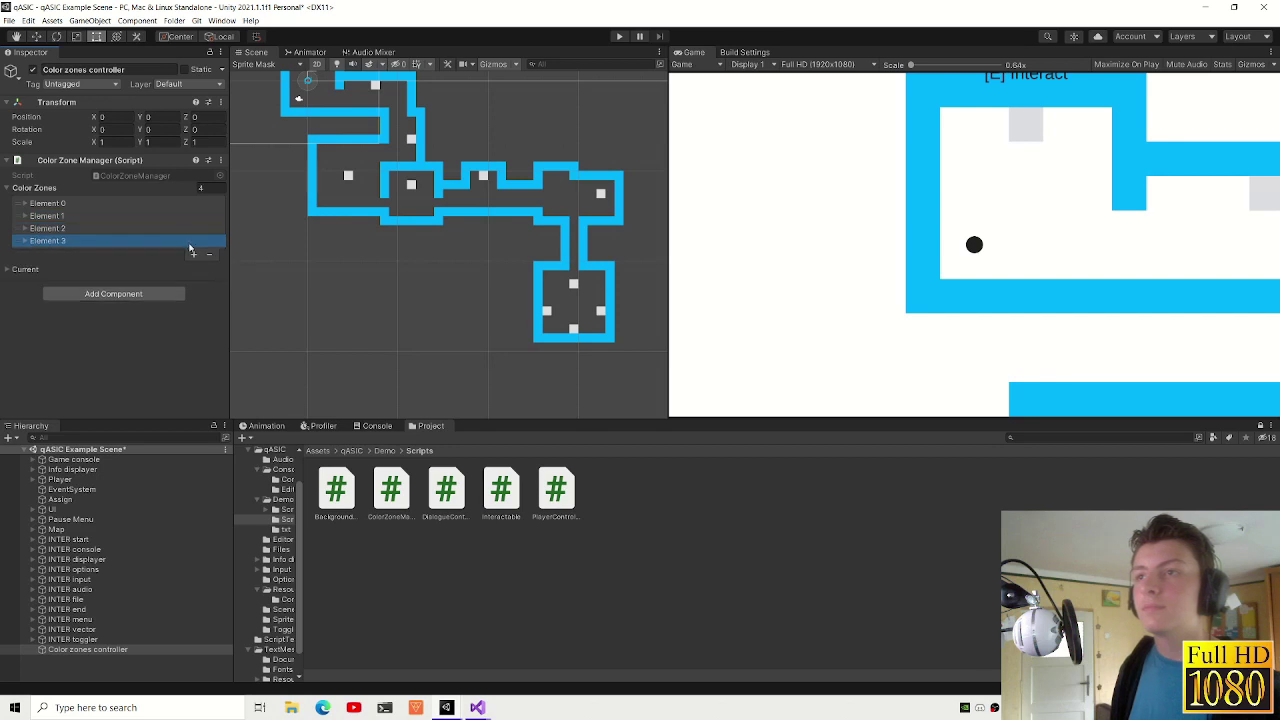
scroll(440, 240, down, 1)
scroll(440, 240, down, 1)
click(47, 203)
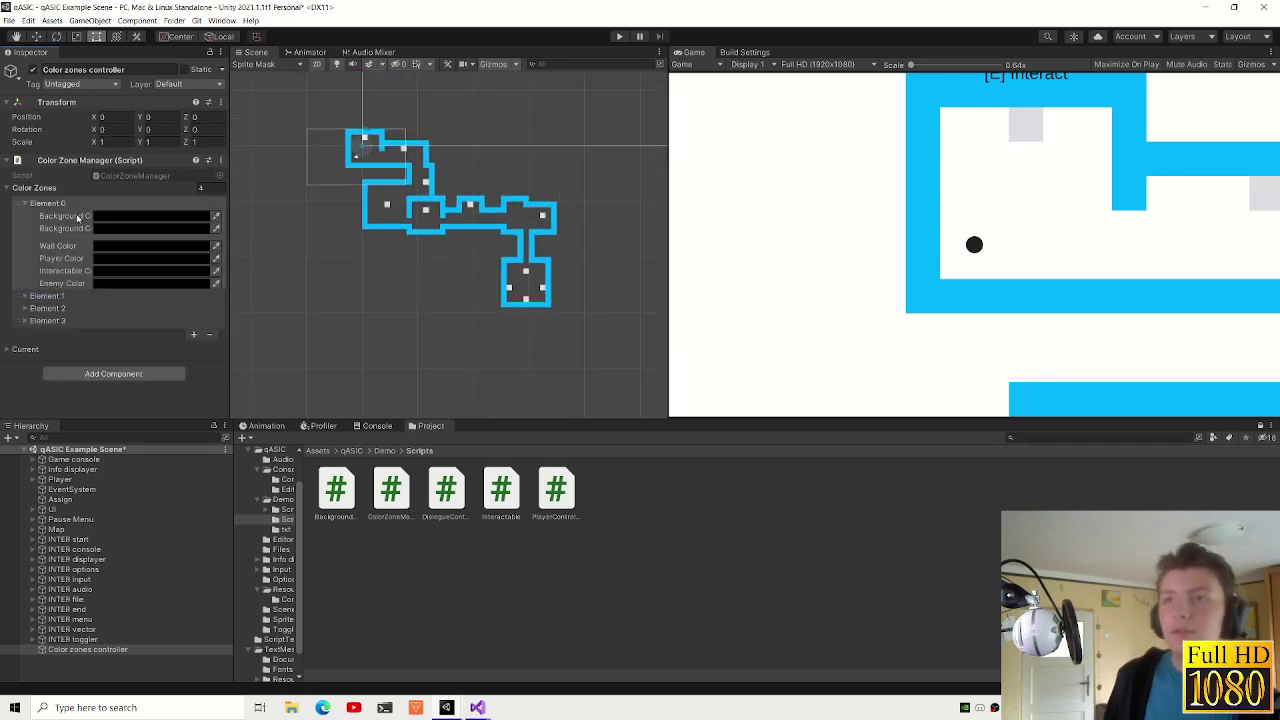
click(68, 205)
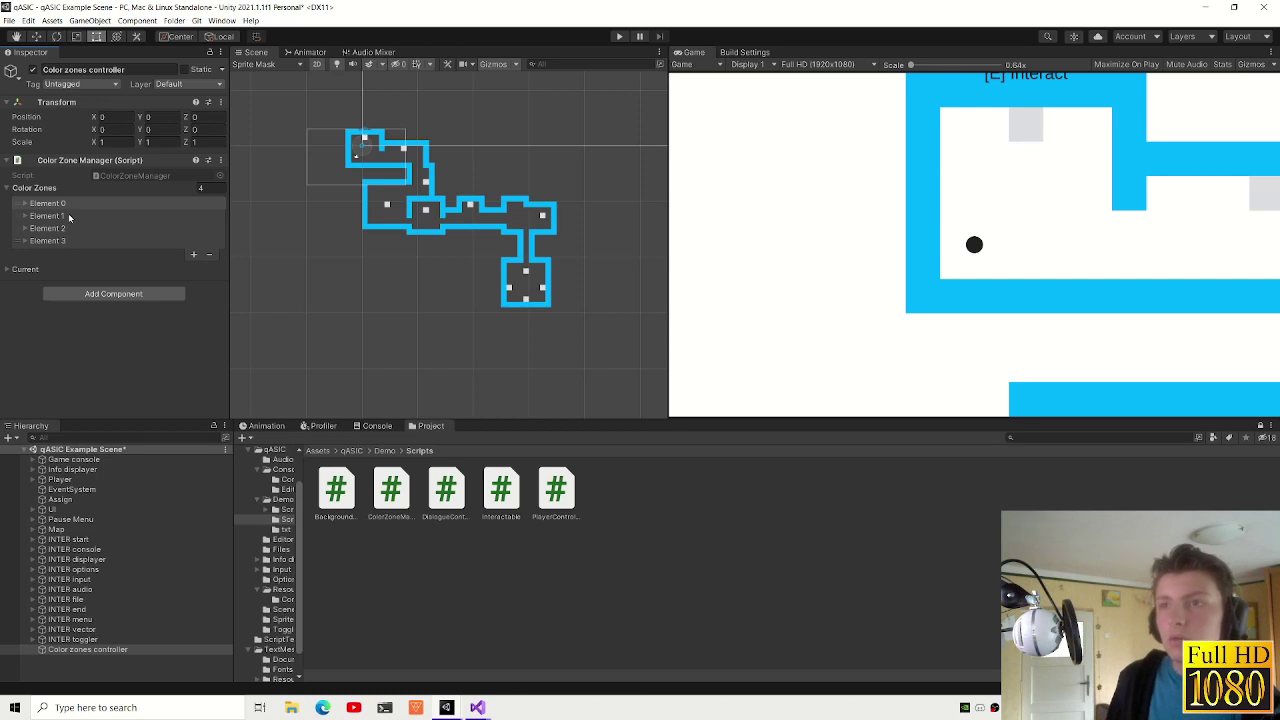
- Grow the Color Zones list to seven elements, expanding and collapsing Elements 0, 1 and 6
click(195, 257)
click(195, 269)
click(195, 282)
click(101, 204)
click(101, 204)
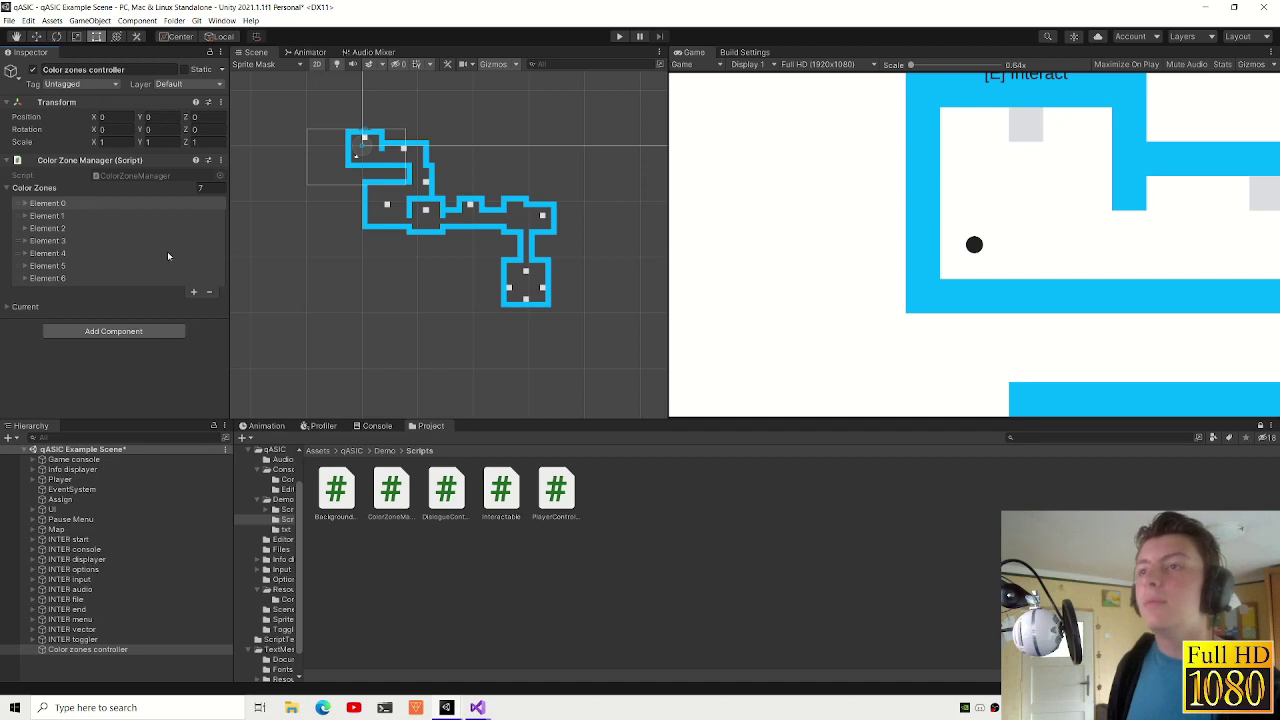
click(60, 278)
click(83, 216)
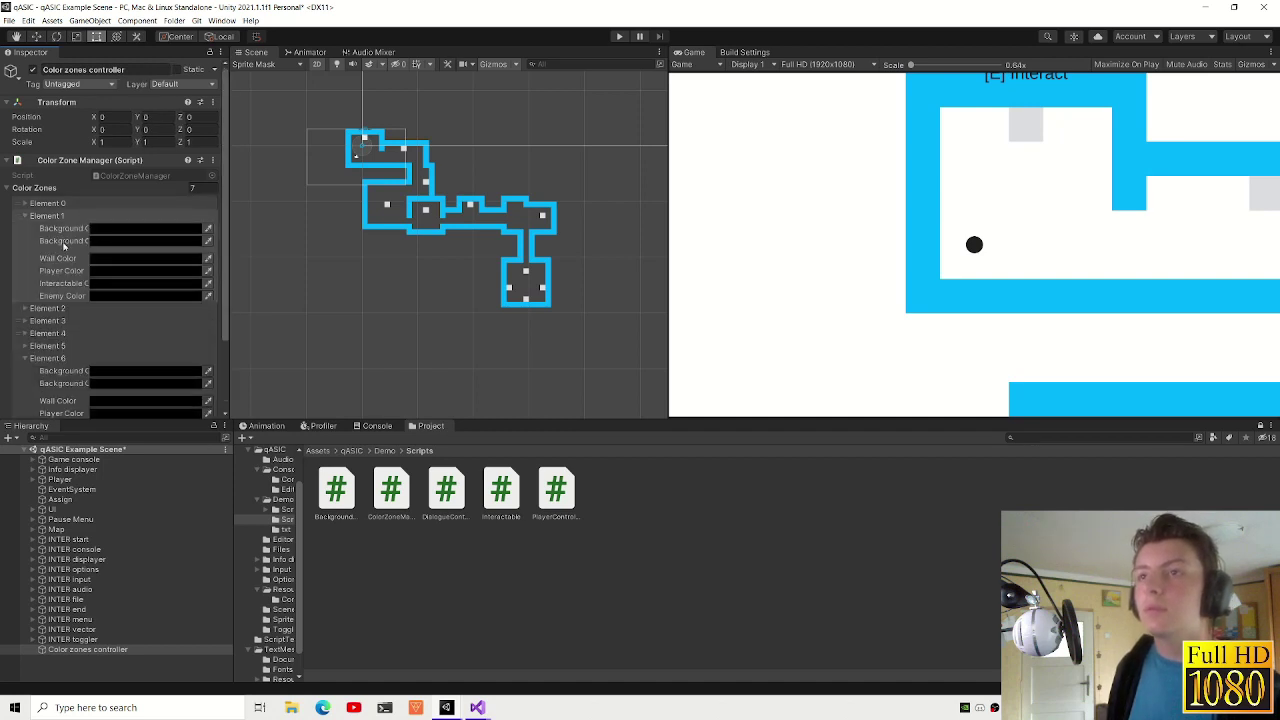
click(66, 216)
click(63, 269)
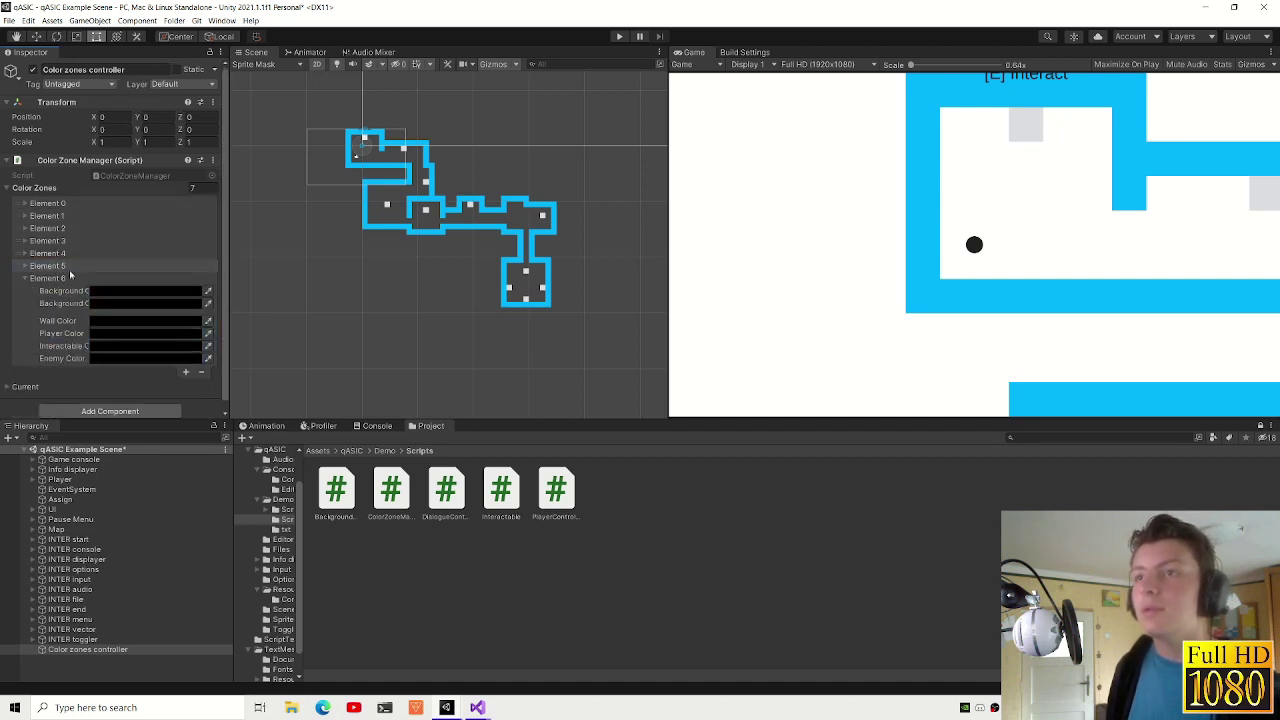
click(69, 269)
- Remove entries down to one color zone and open Element 0's first Background Color
click(211, 293)
click(214, 280)
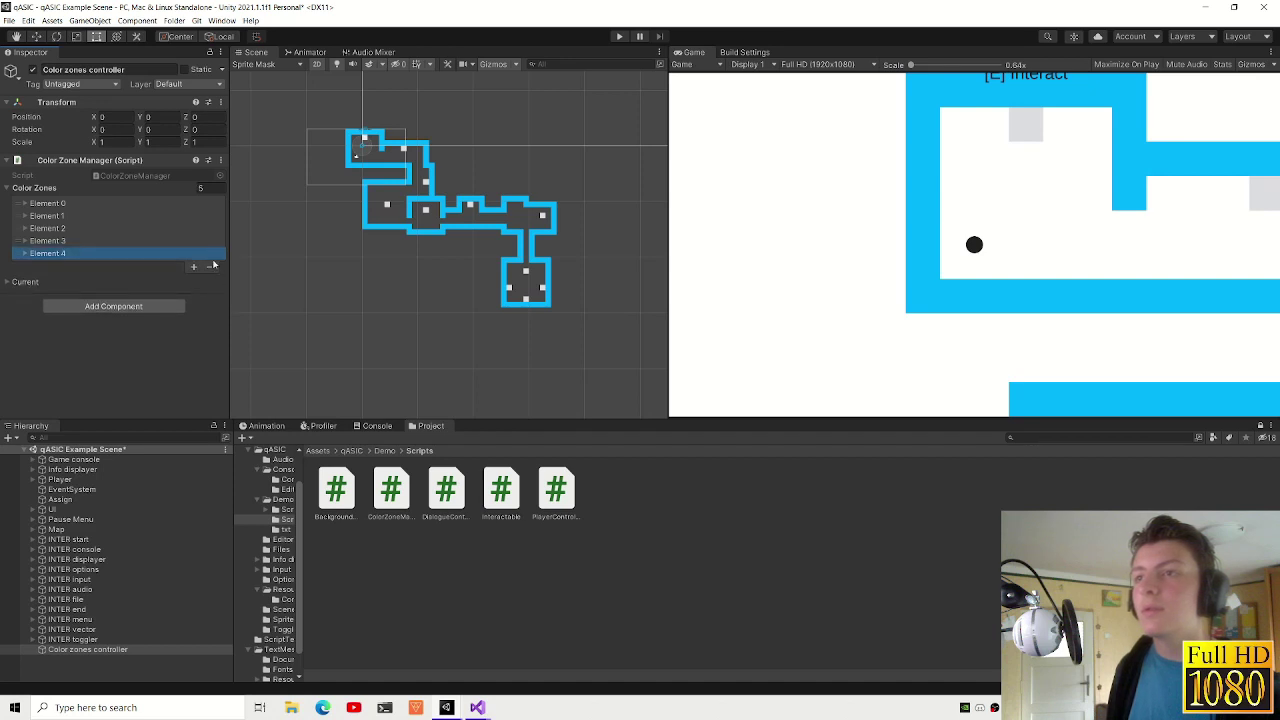
click(210, 266)
click(210, 254)
click(210, 241)
click(209, 229)
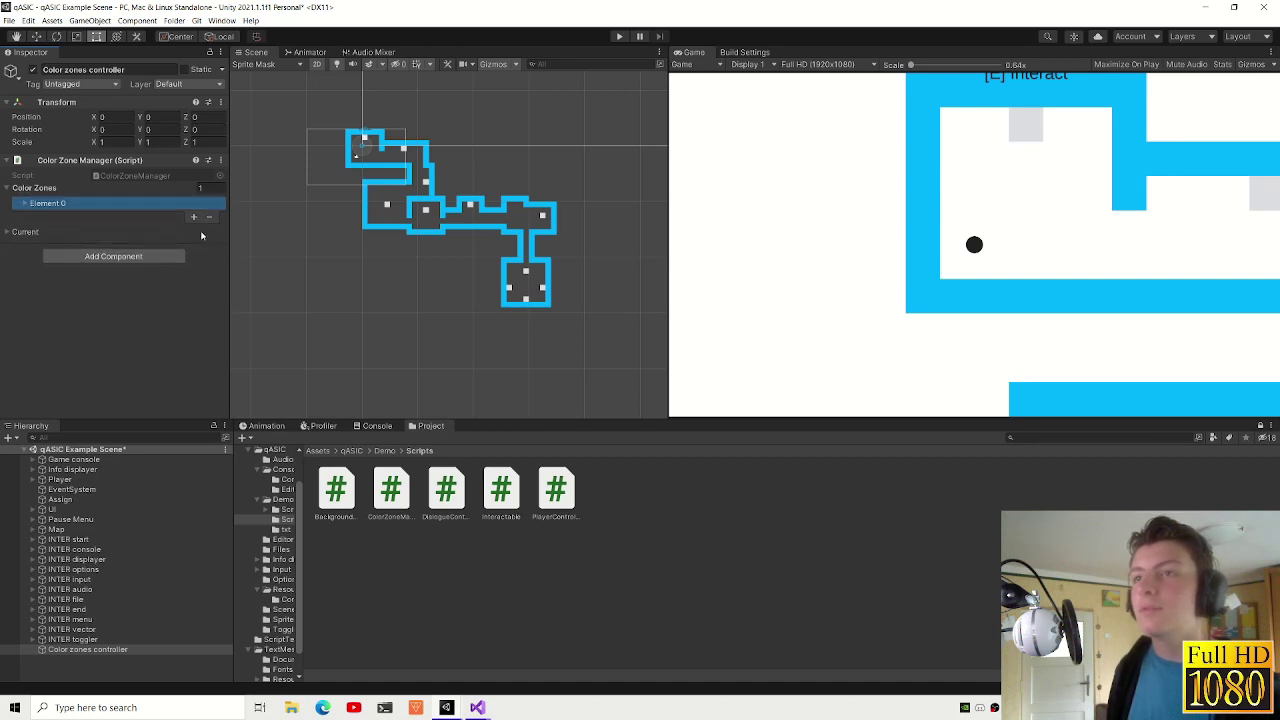
click(102, 206)
click(153, 224)
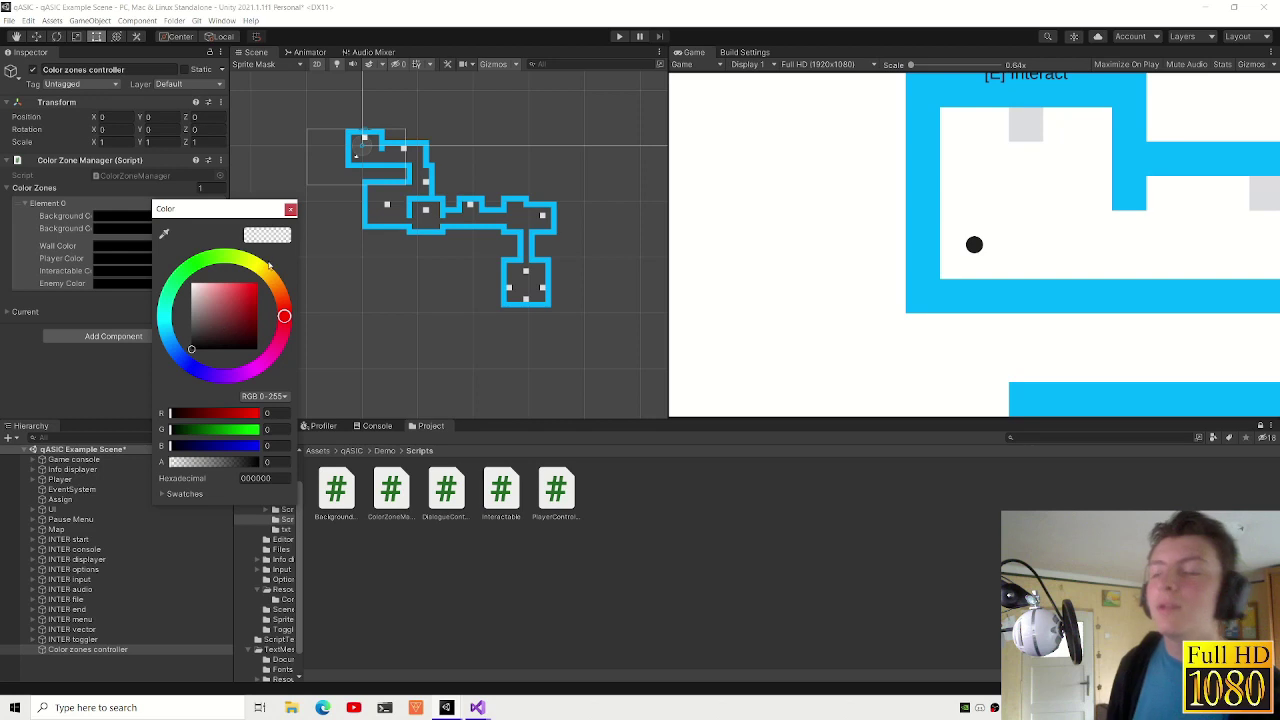
- Set the first Background Color to white FFFFFF
click(290, 210)
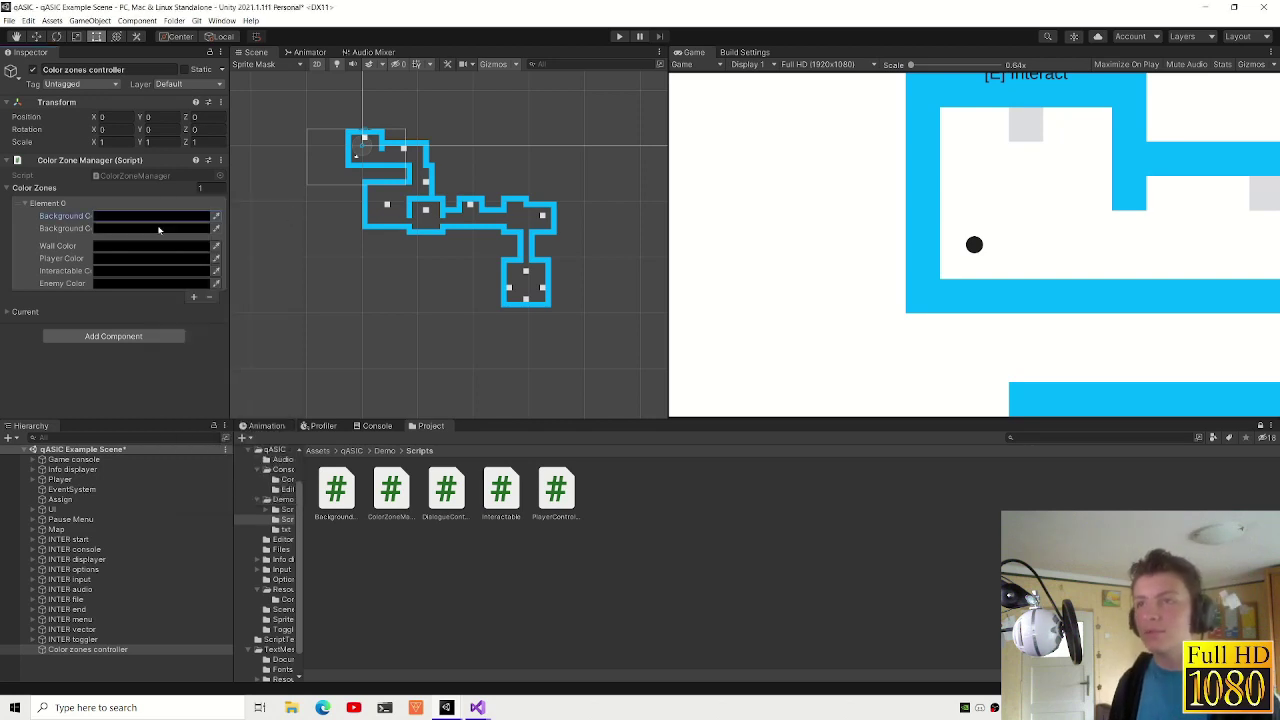
click(125, 216)
click(204, 281)
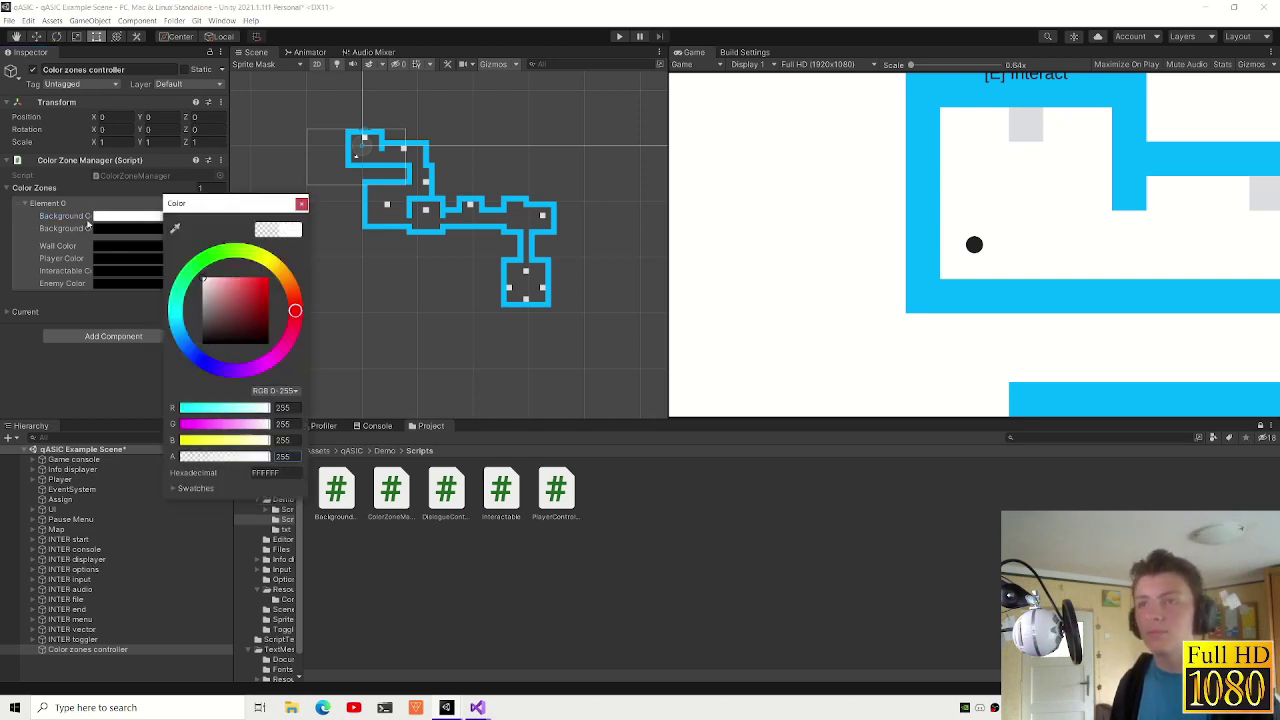
- Check the Main Camera's background colour under Player, then reselect Color zones controller
click(116, 229)
click(60, 479)
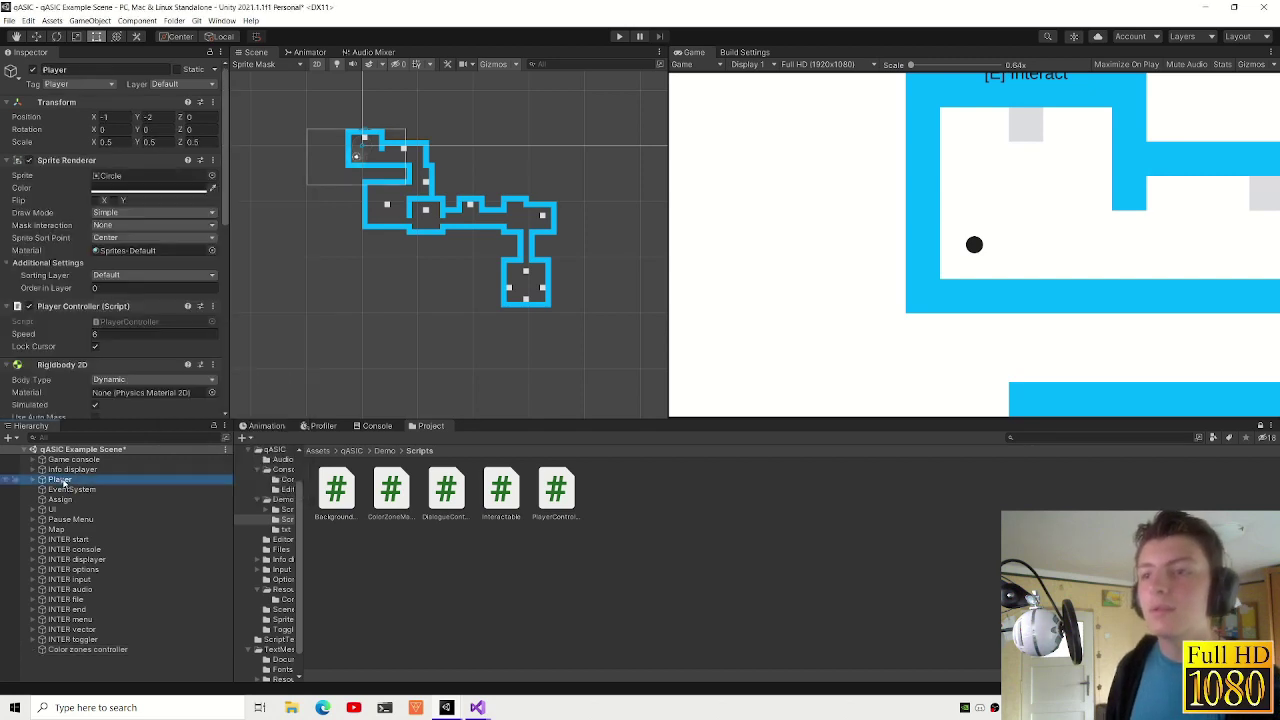
scroll(115, 240, down, 3)
click(36, 484)
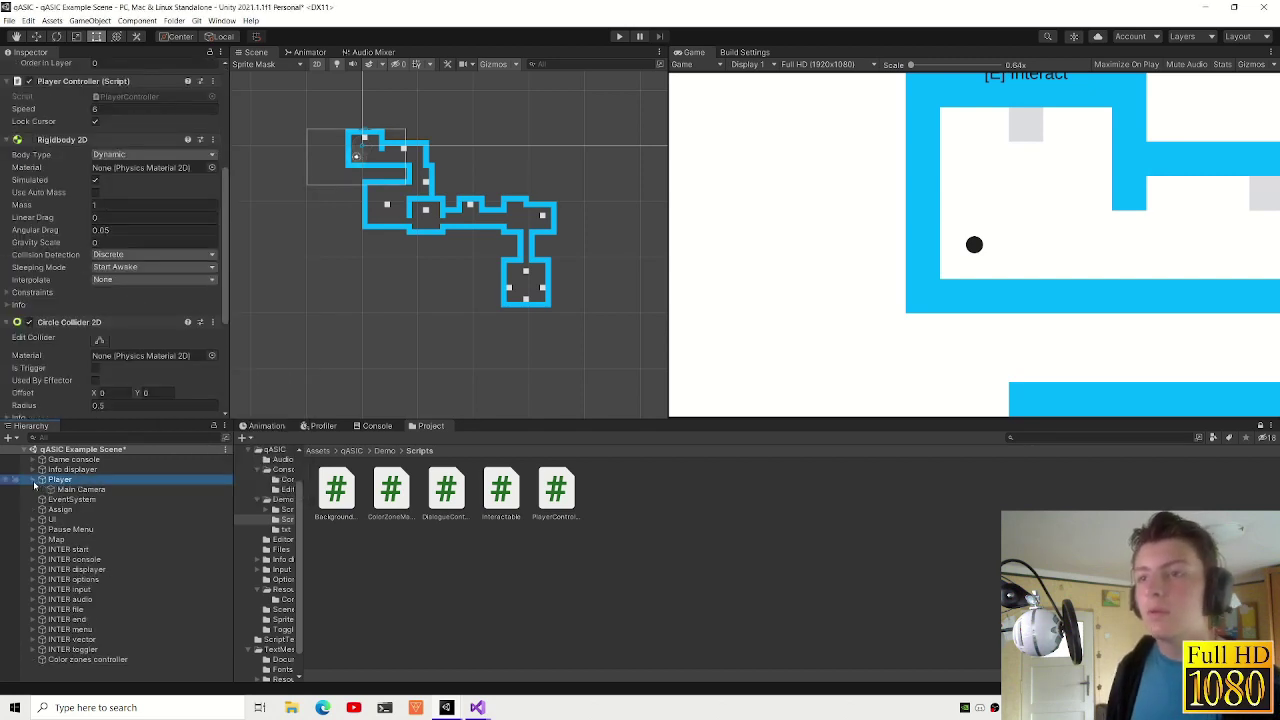
click(80, 489)
click(130, 366)
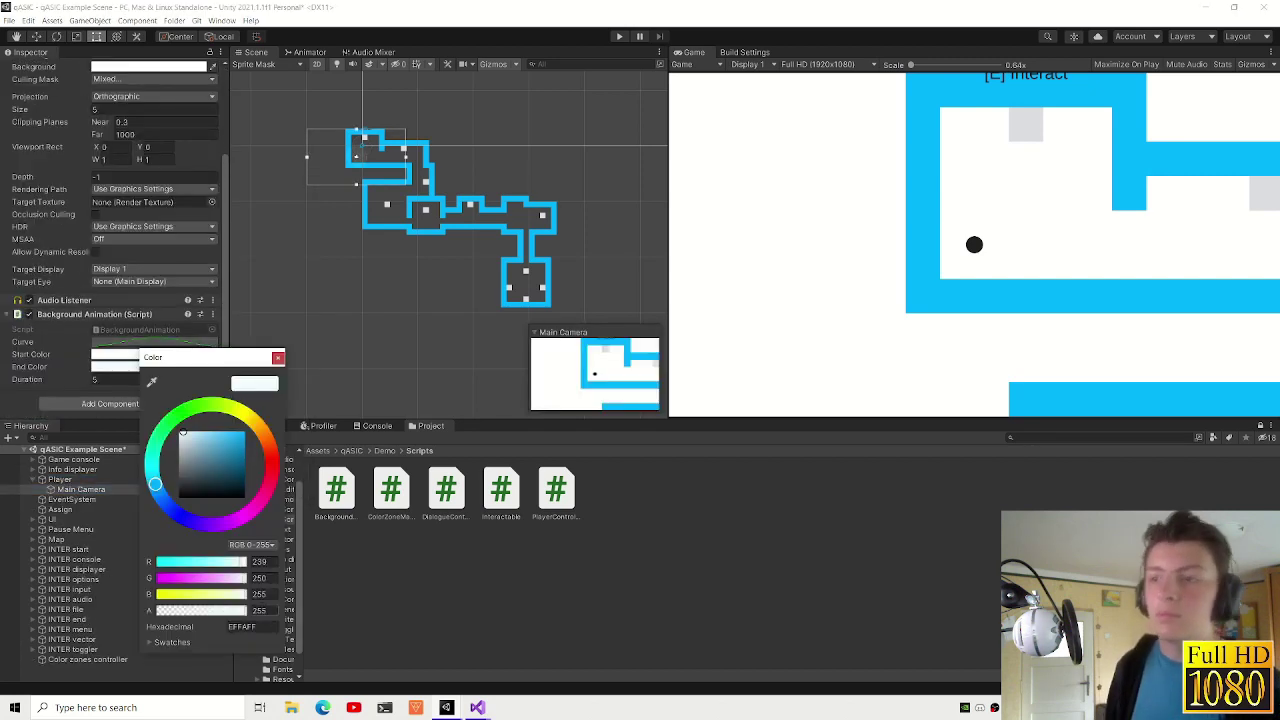
click(99, 661)
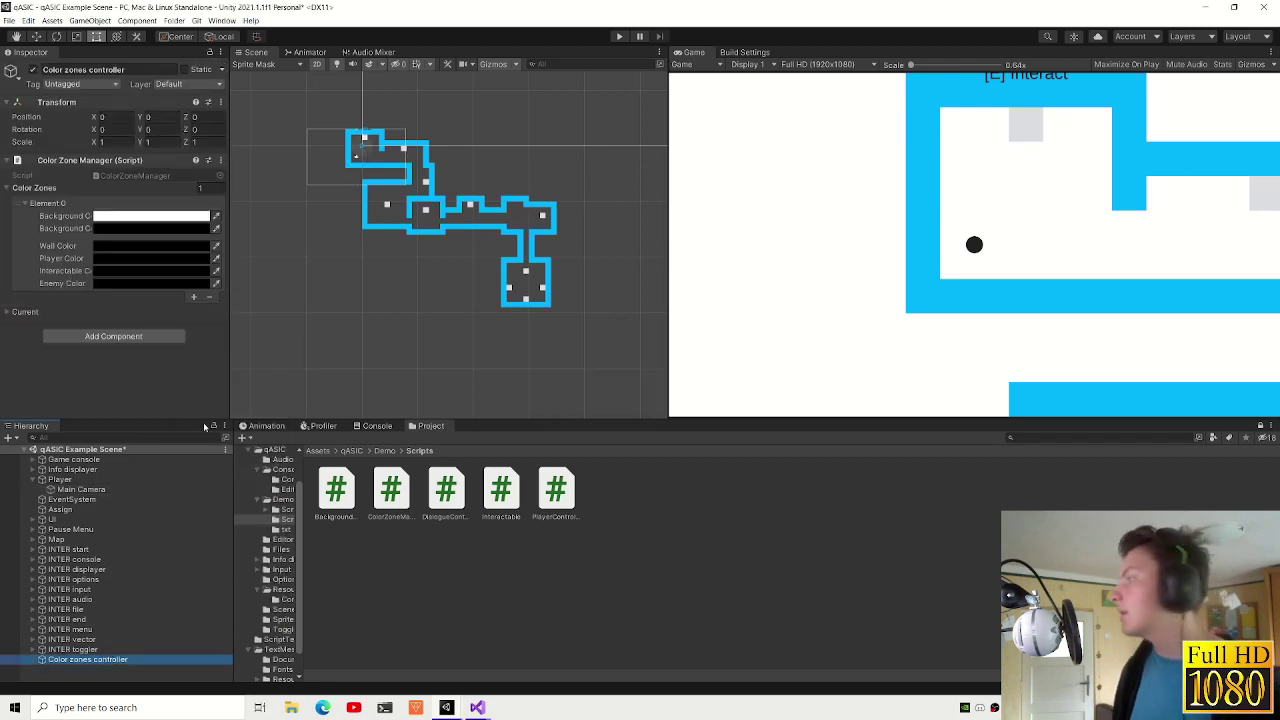
- Set the second Background Color to light cyan EFFAFF
click(150, 228)
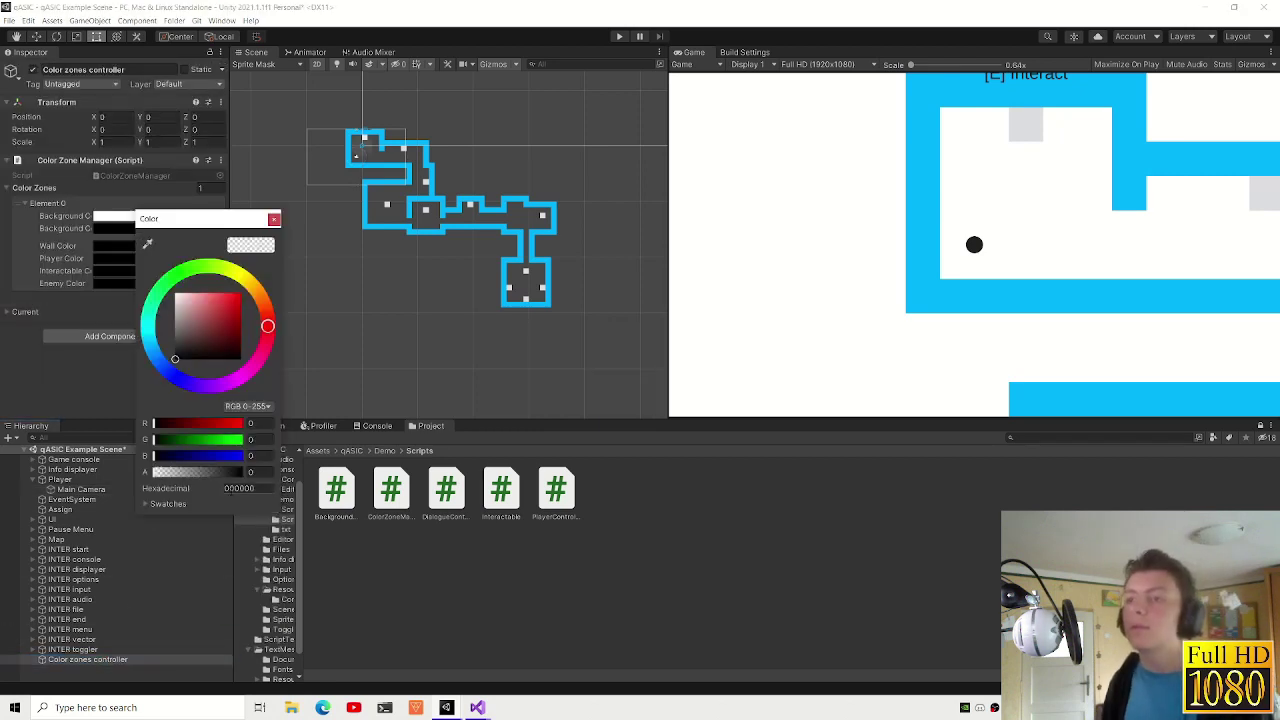
text(EFFAFF)
key(Return)
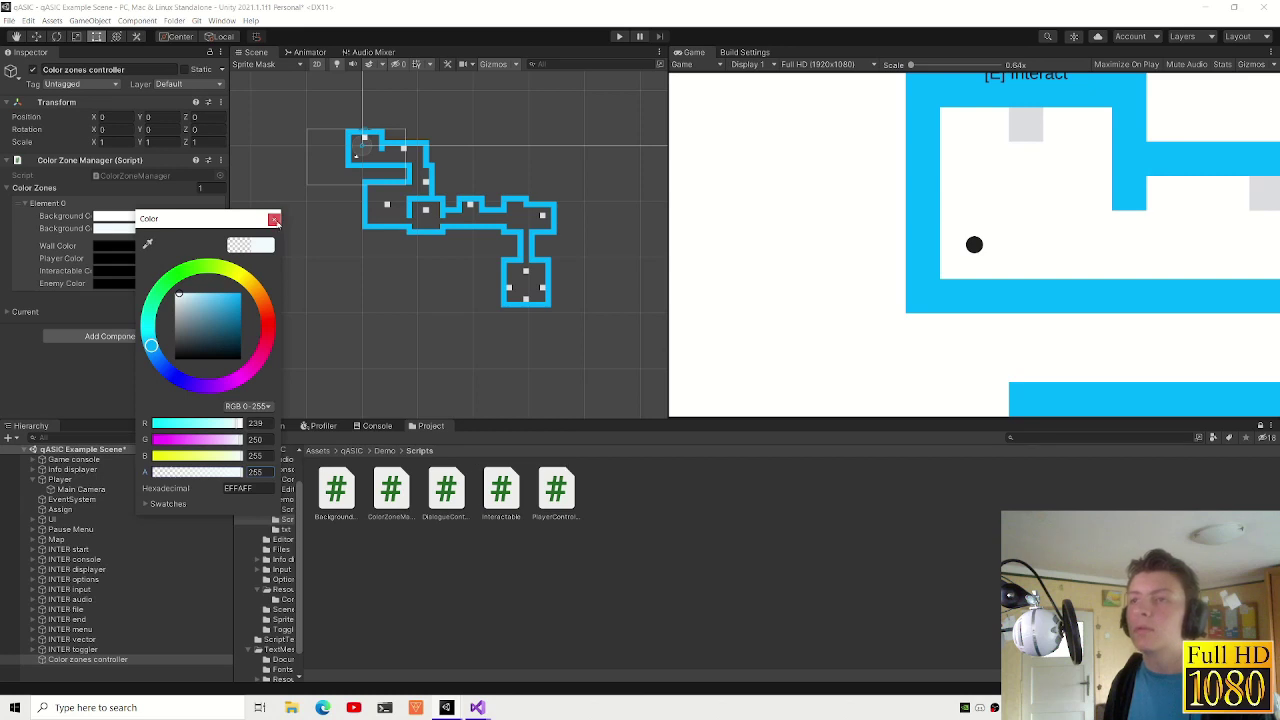
click(275, 219)
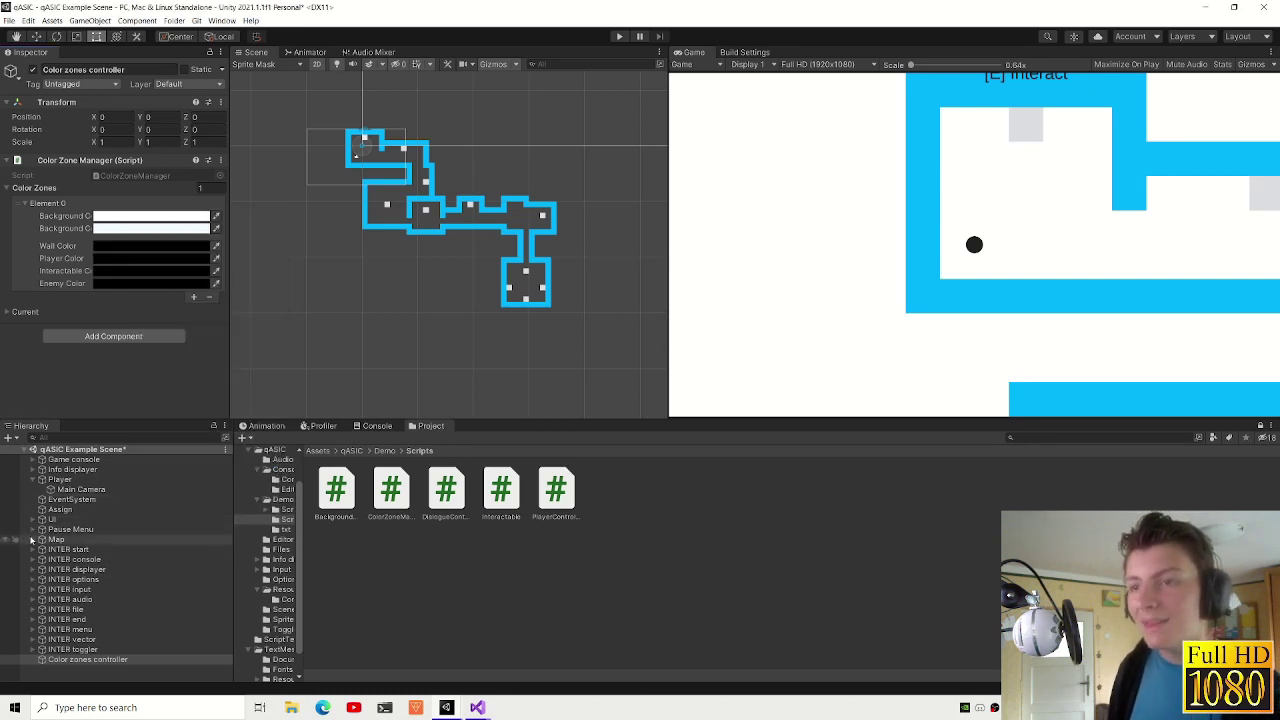
- Check the blue colour of wall Map > Square (1), then open the zone's wall colour
click(33, 539)
click(75, 559)
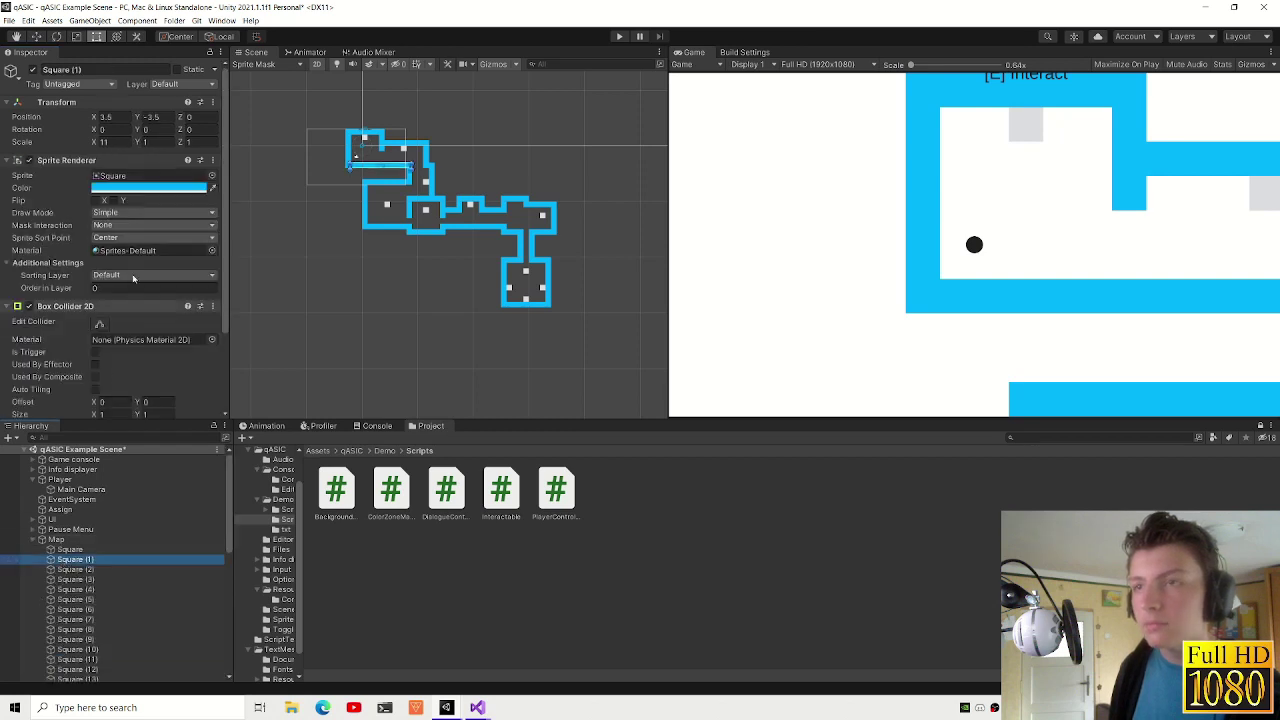
click(148, 187)
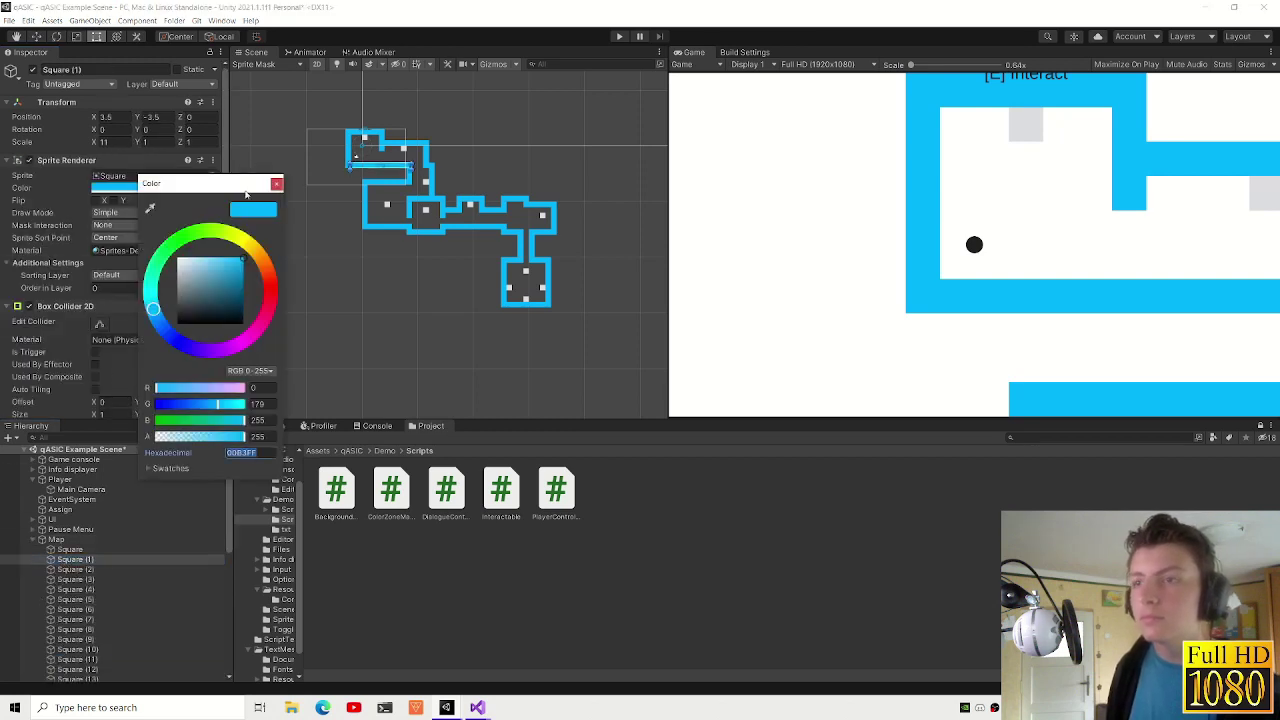
click(277, 184)
click(33, 539)
click(88, 659)
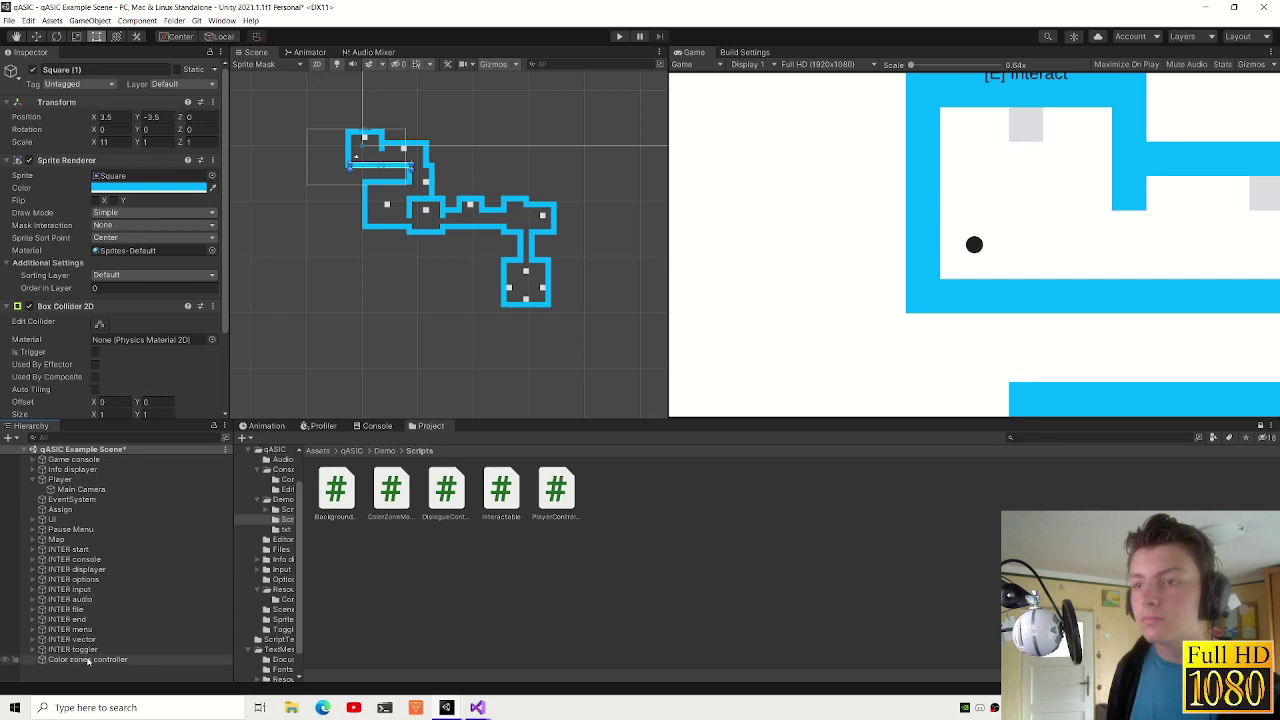
click(150, 245)
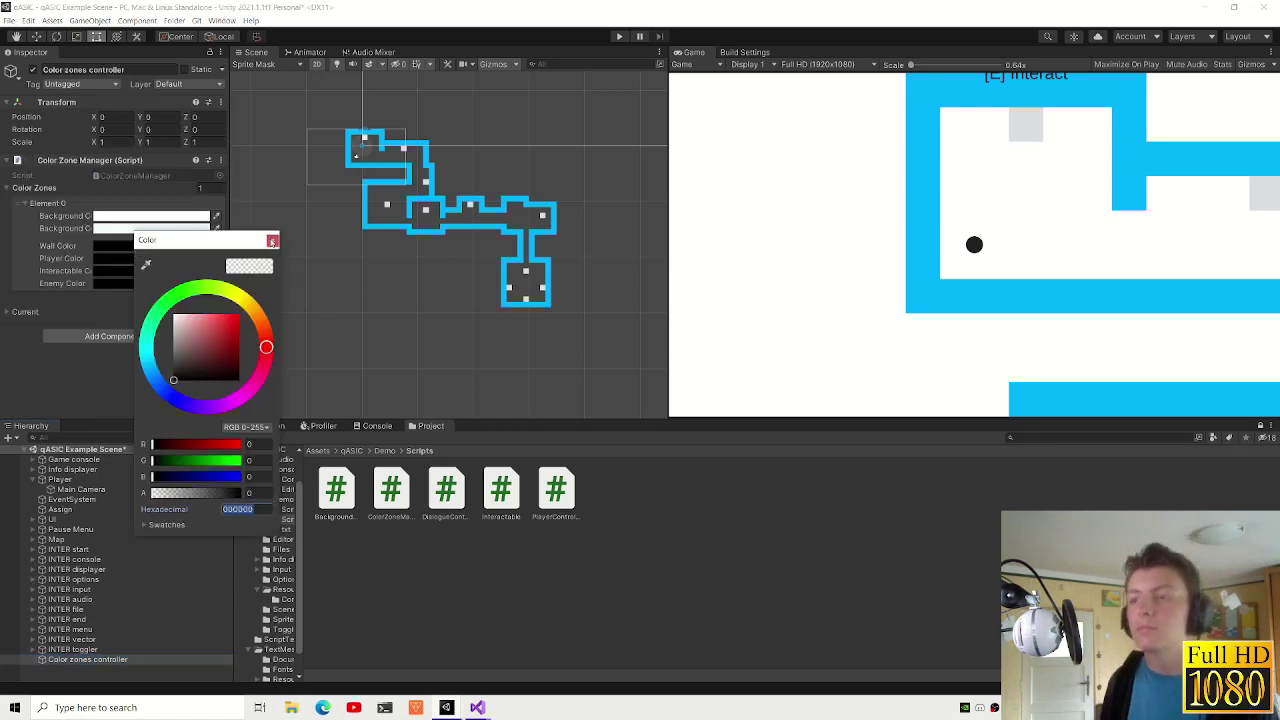
- Paste the blue 00B3FF into the color zone's wall colour
text(00B3FF)
click(272, 240)
click(180, 245)
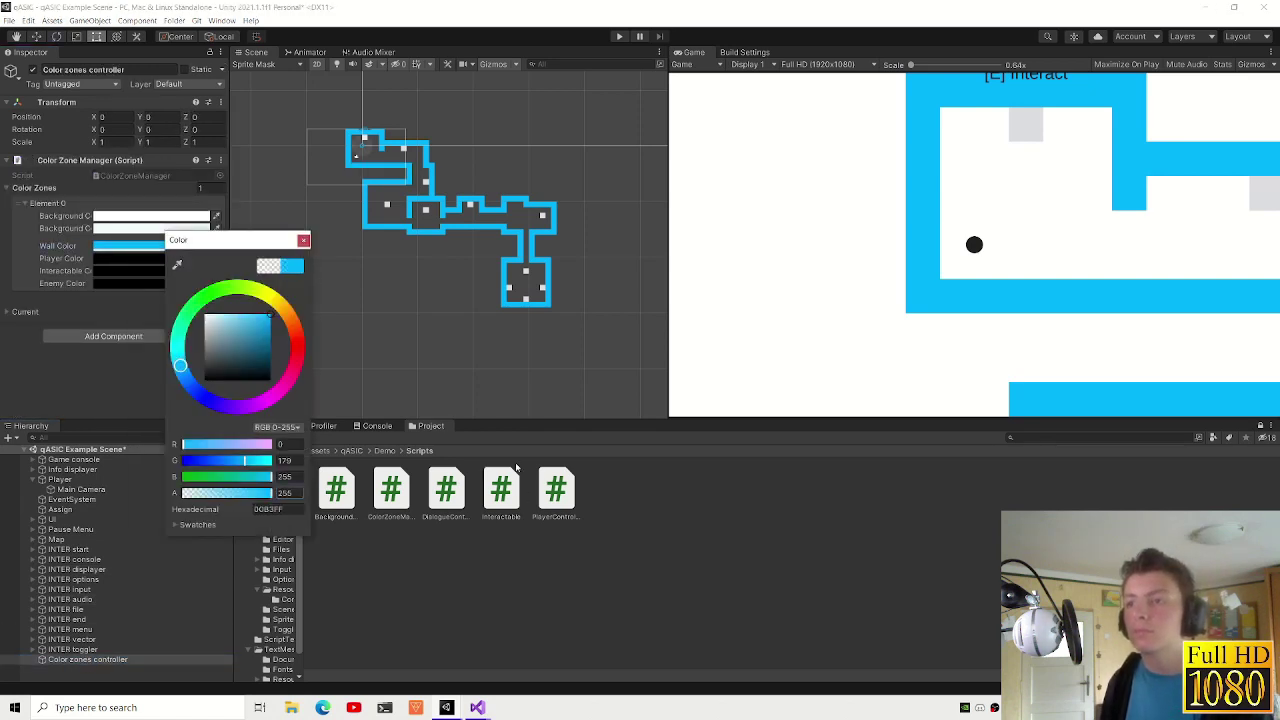
click(304, 241)
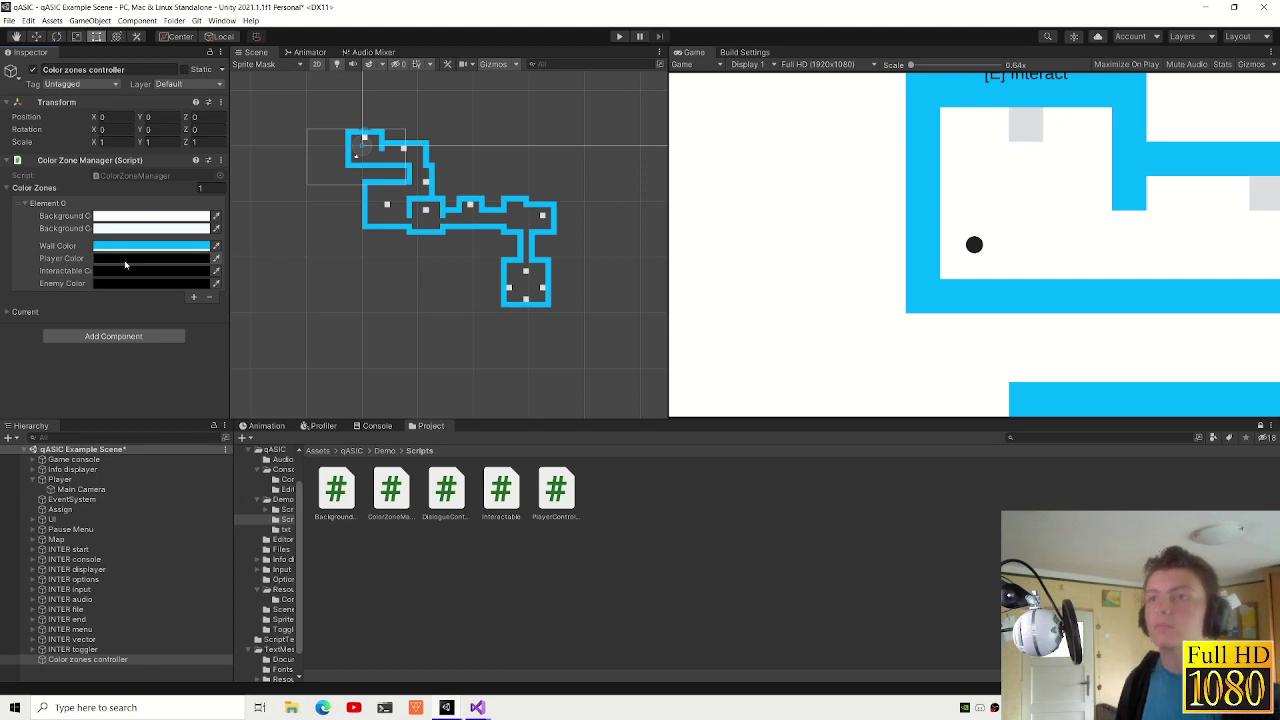
- Compare the Player's sprite colour with the zone's Player Color
click(125, 259)
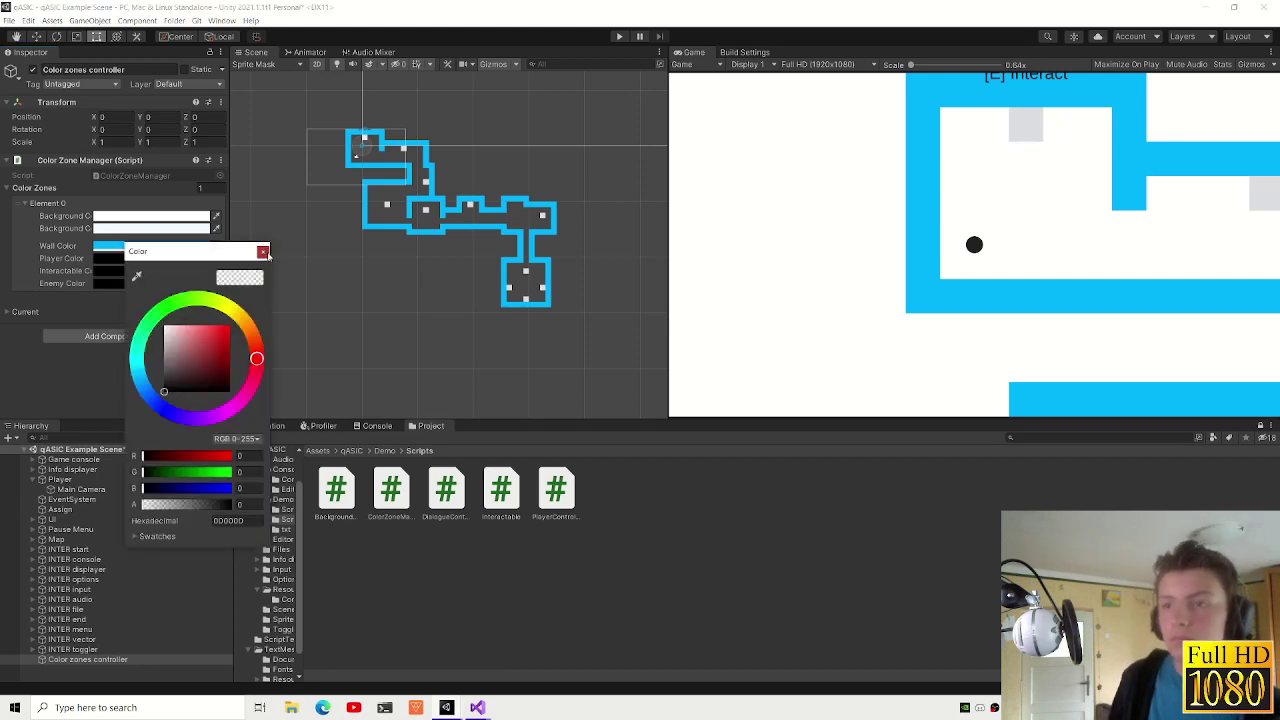
click(263, 251)
click(60, 479)
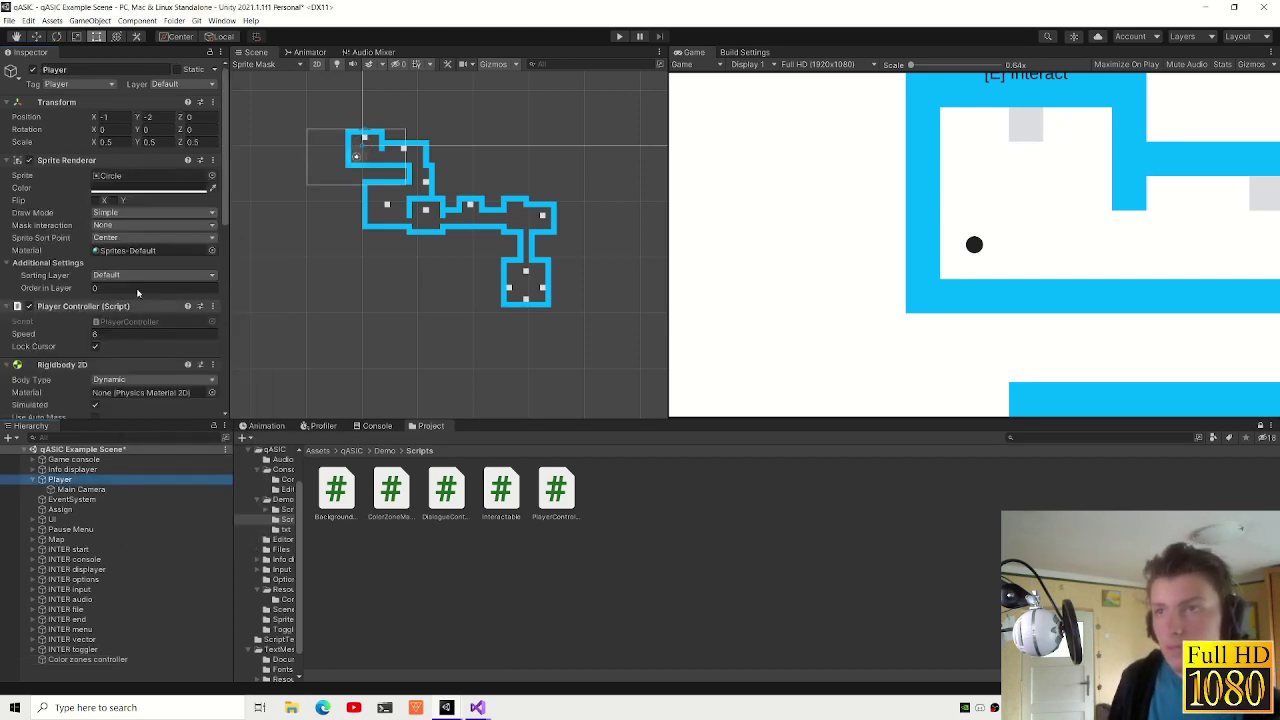
click(137, 189)
click(276, 179)
click(98, 649)
click(108, 660)
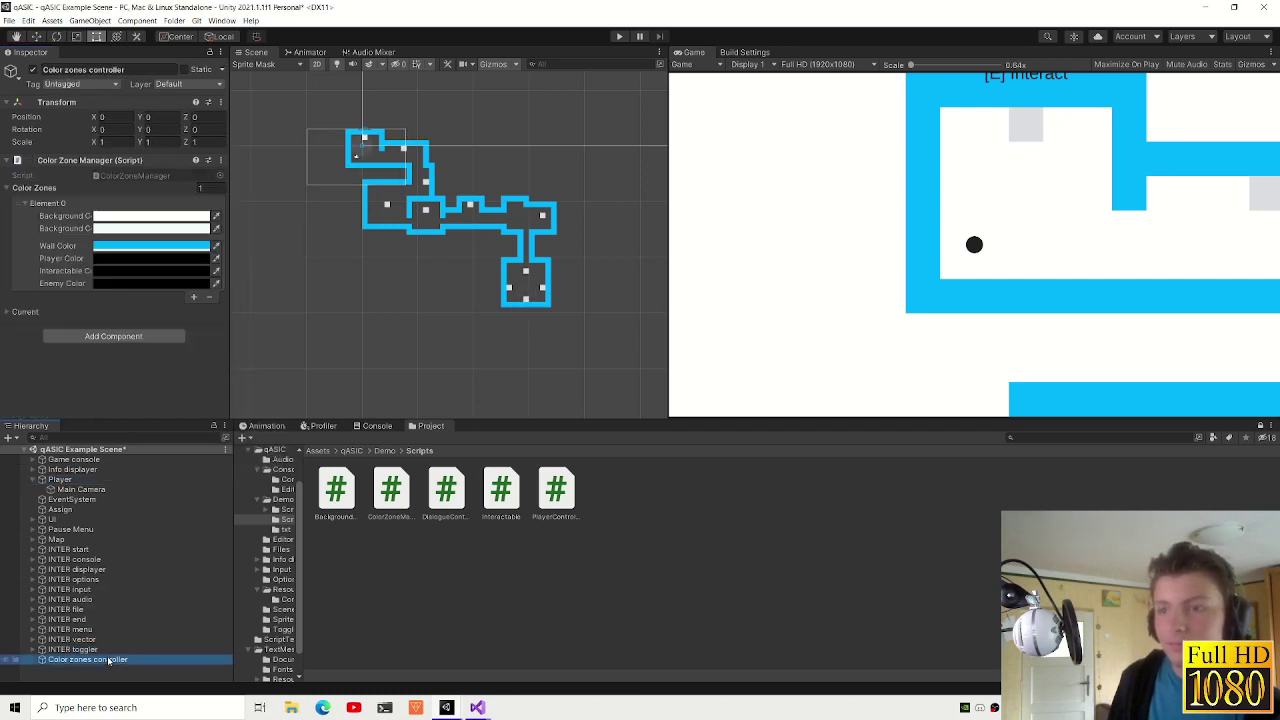
click(163, 259)
click(303, 249)
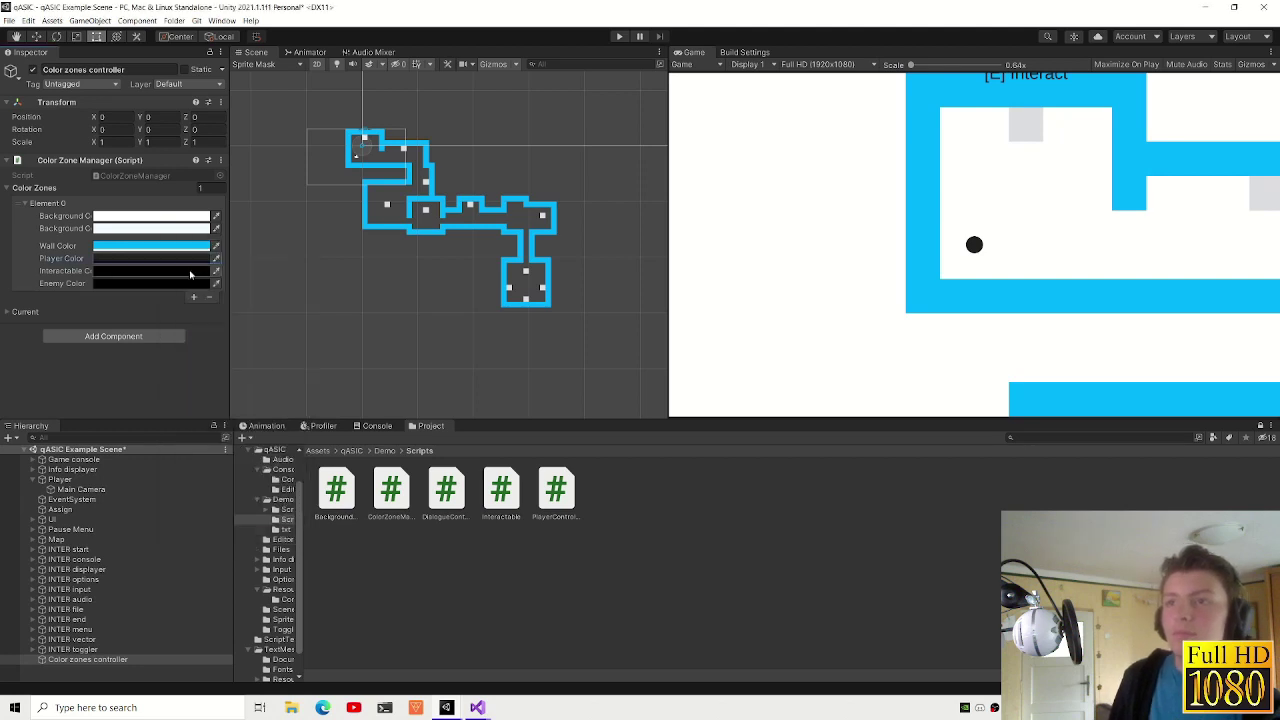
click(140, 258)
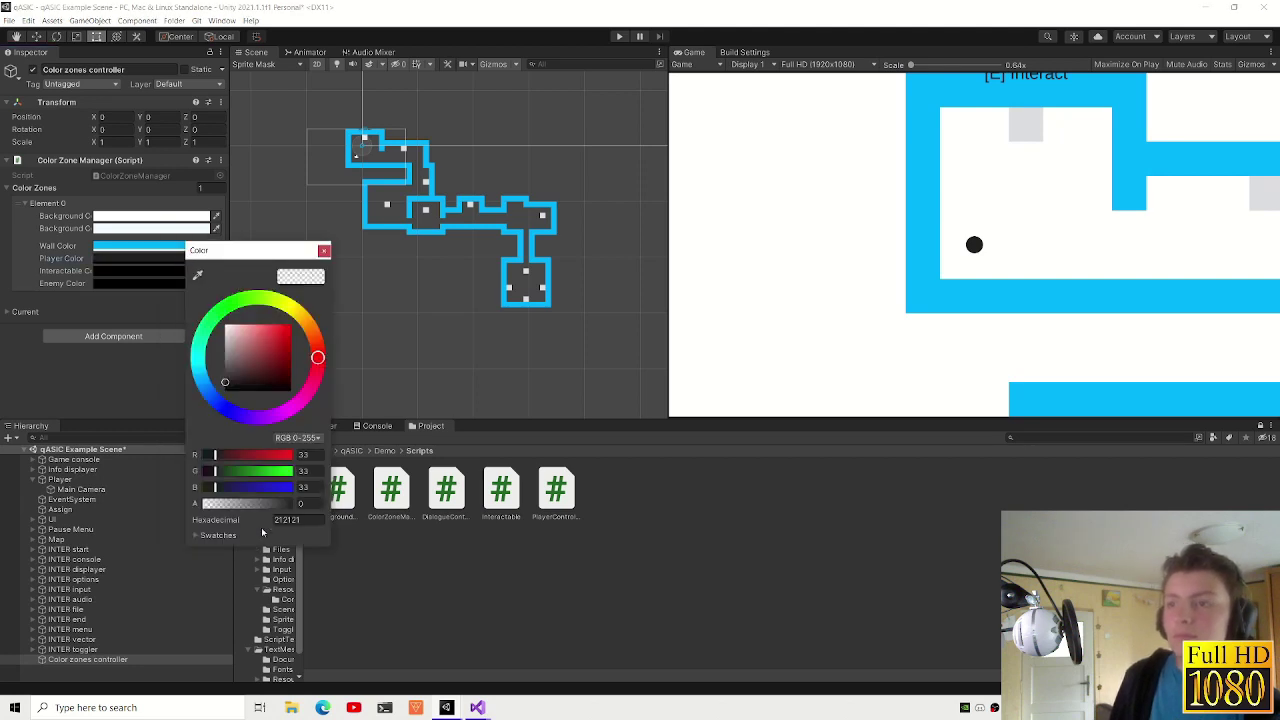
- Copy the interactable module's light grey DCDDE1 and paste it into Interactable Color
click(140, 270)
scroll(368, 149, up, 2)
scroll(368, 149, up, 2)
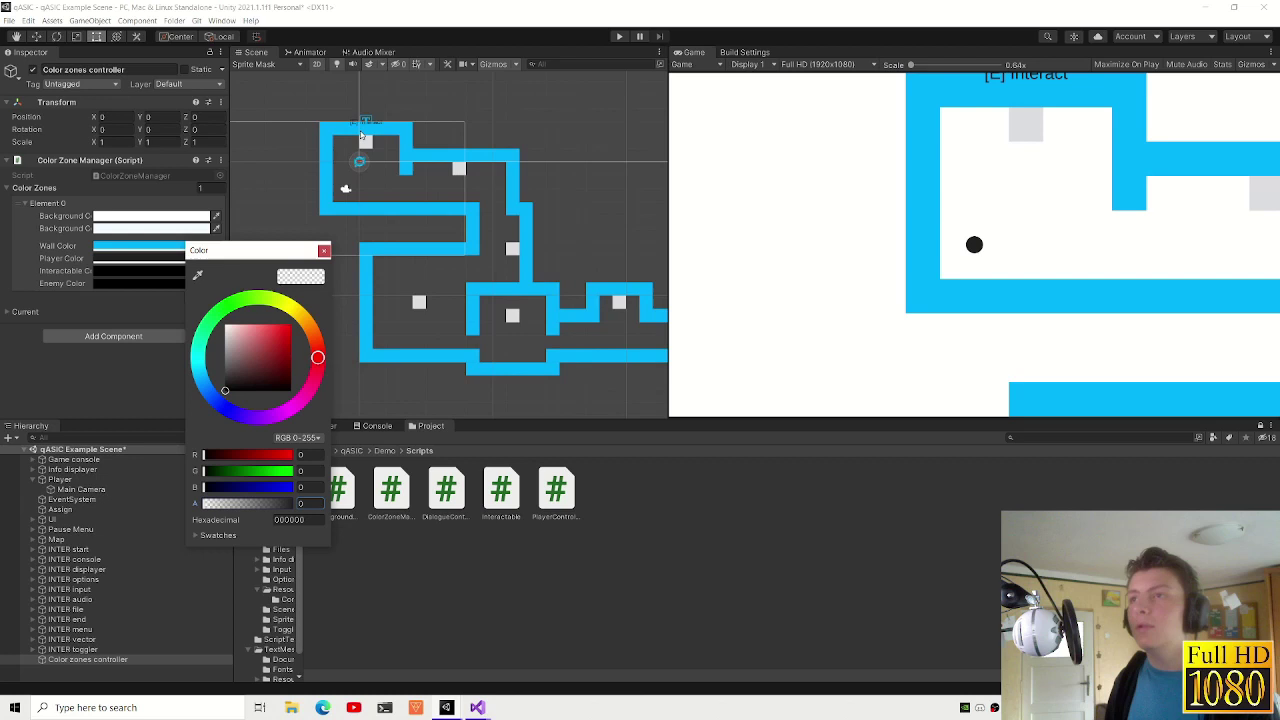
click(81, 561)
click(123, 188)
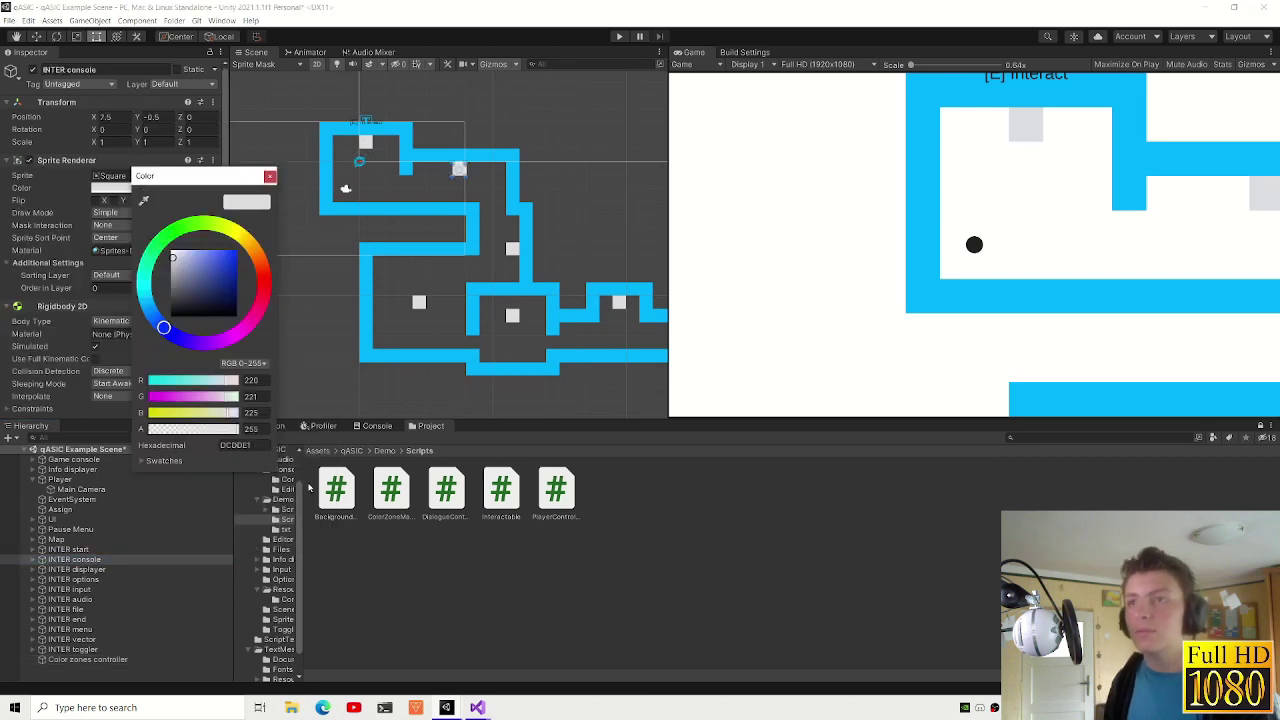
click(88, 659)
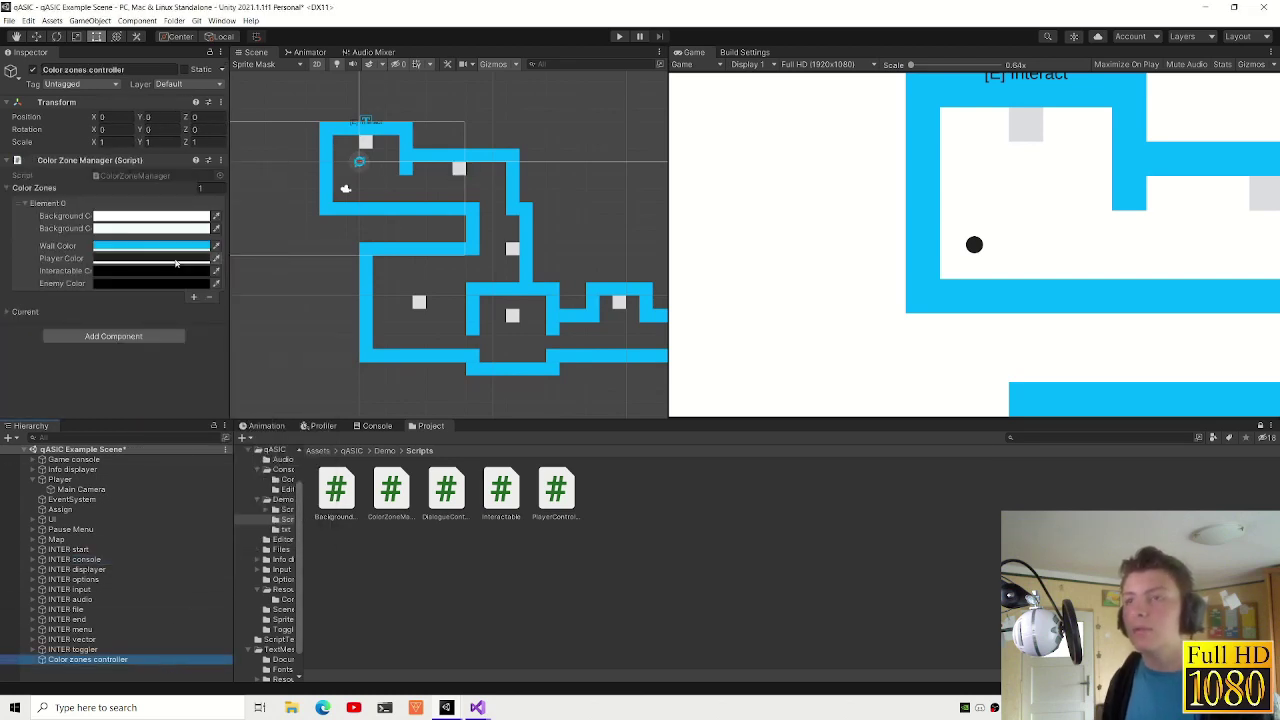
click(150, 272)
text(DCDDE1)
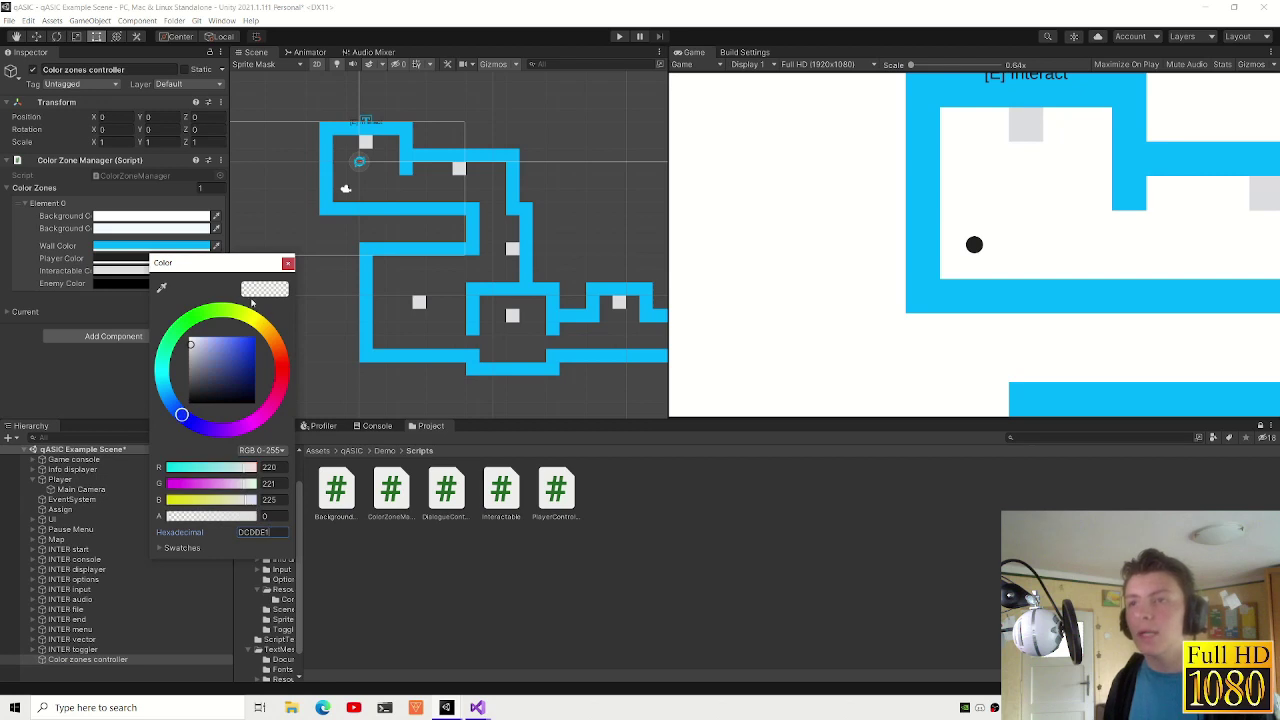
click(119, 284)
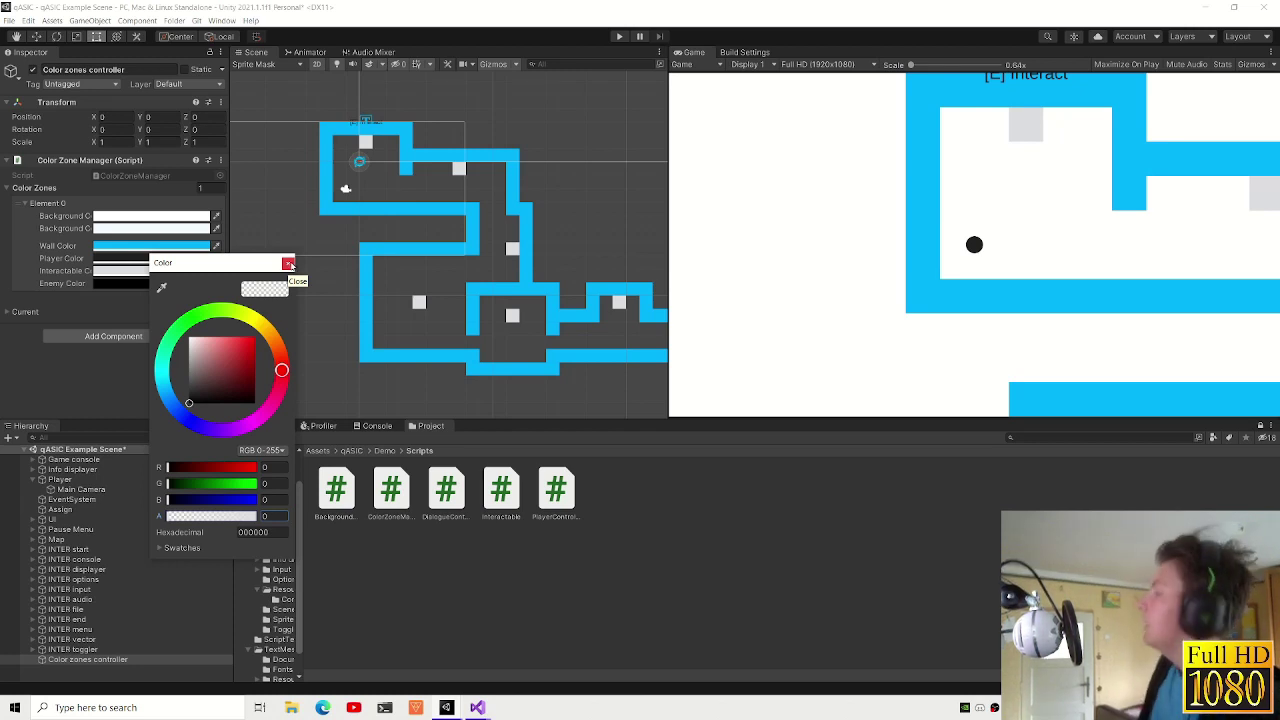
- Switch to the Game online project and browse Resources/Console to the DefaultColors asset
click(288, 263)
mouse_move(407, 676)
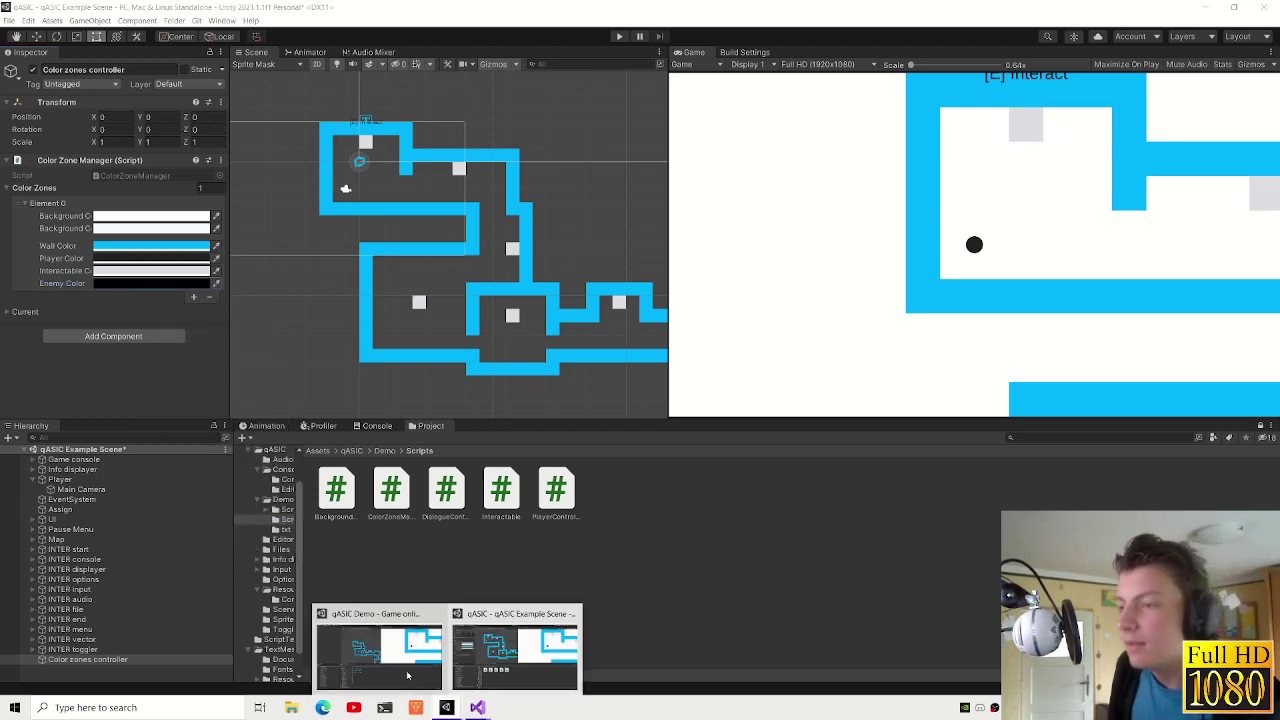
click(400, 665)
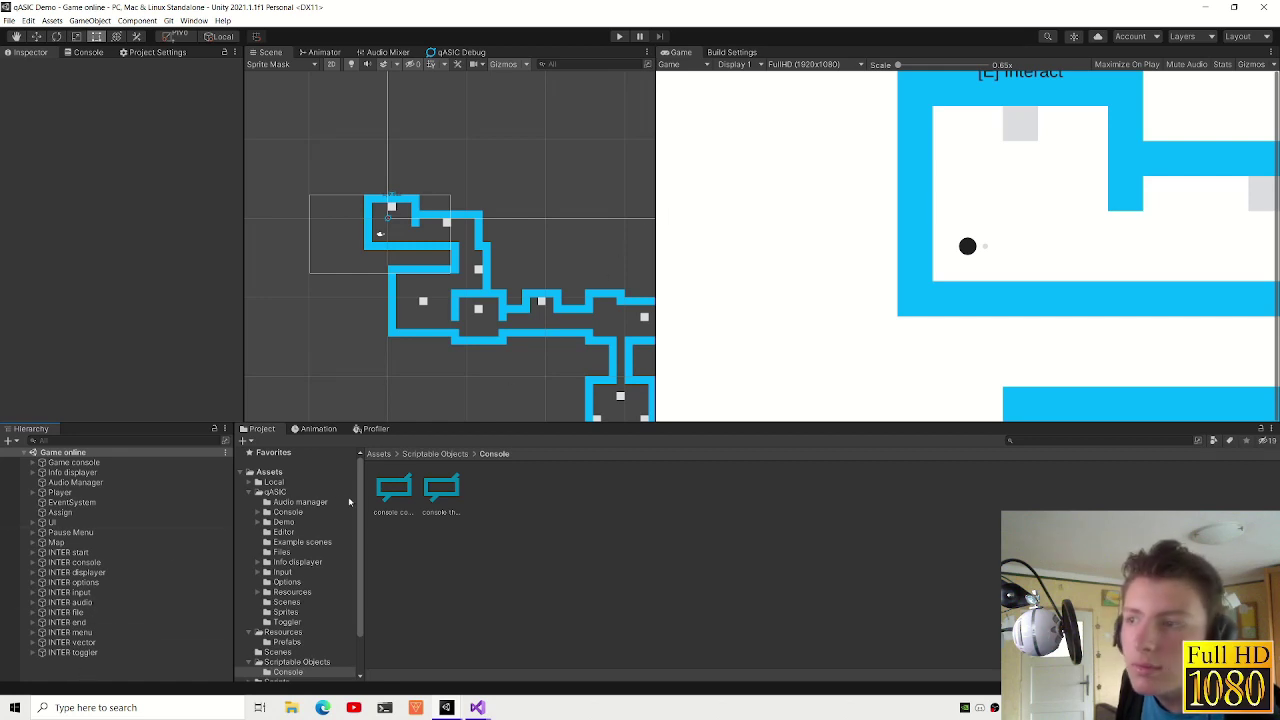
click(292, 592)
double_click(393, 488)
click(441, 488)
click(393, 488)
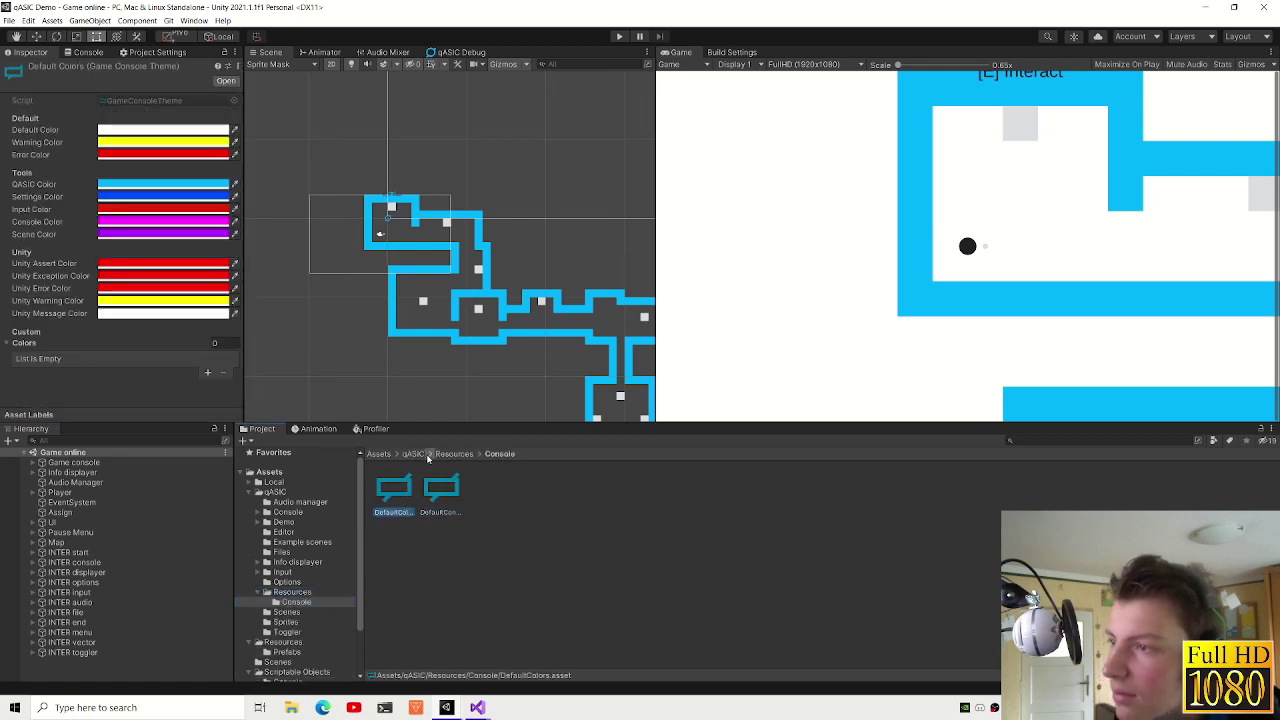
click(290, 592)
- Open Resources/Prefabs and bring up the Enemy prefab's red C23618 sprite colour
scroll(258, 585, down, 2)
scroll(283, 595, up, 2)
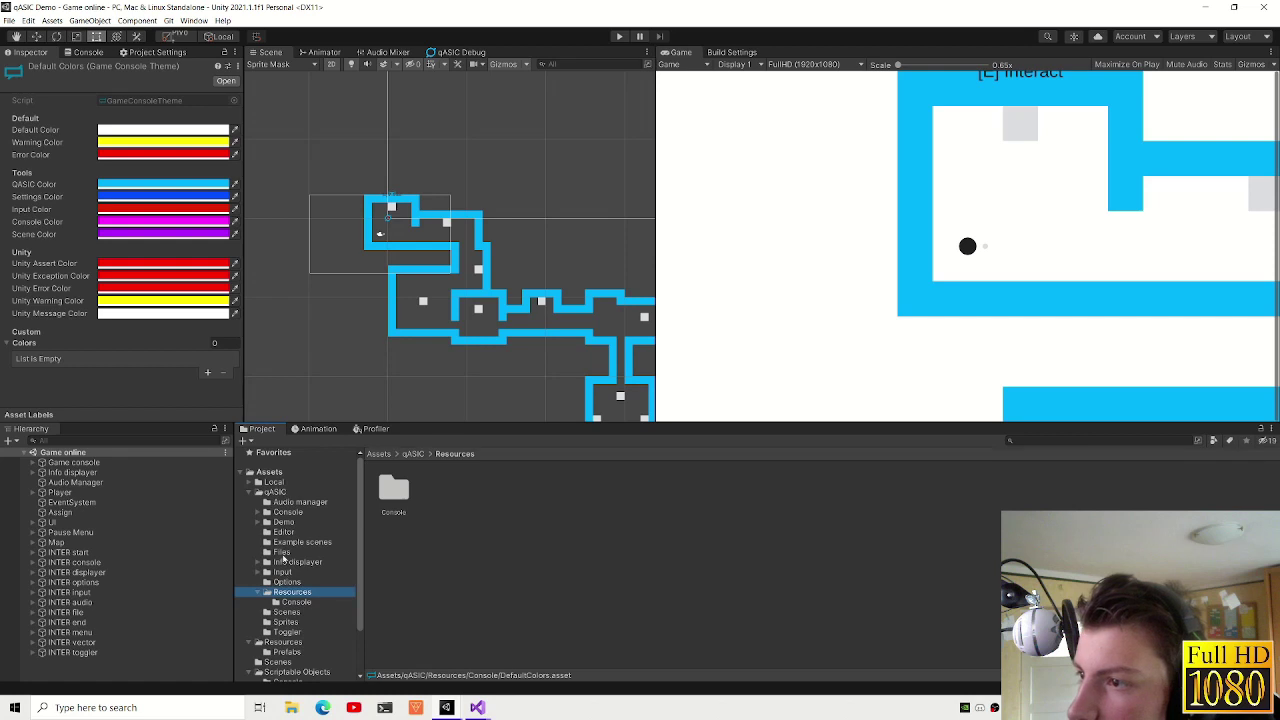
click(278, 492)
click(250, 493)
click(283, 502)
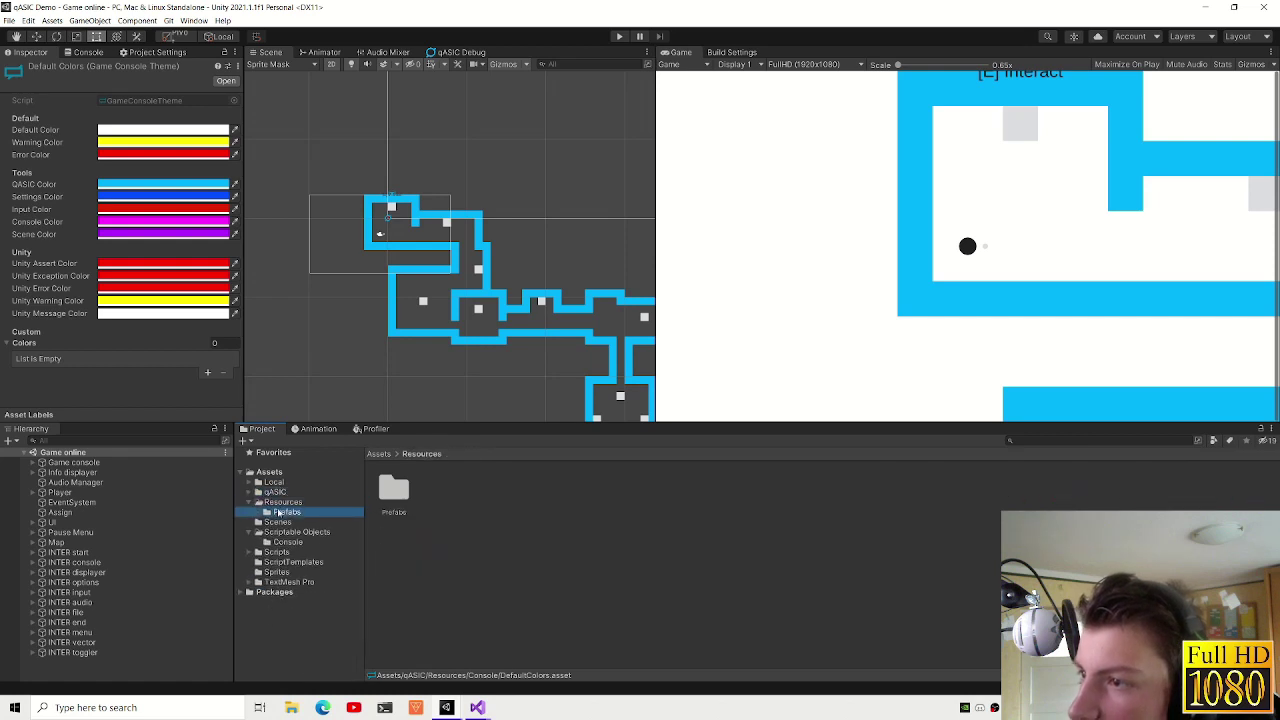
double_click(393, 488)
click(393, 488)
click(160, 305)
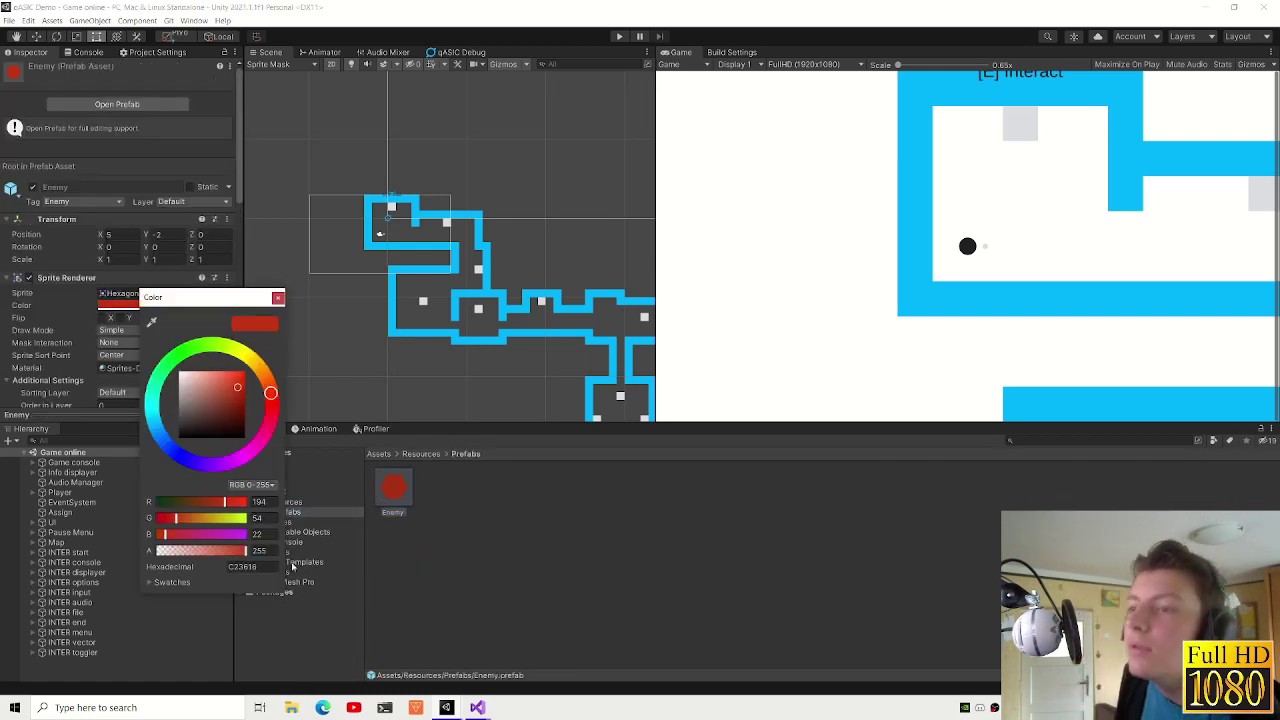
- Paste 00B3FF from clipboard history into the Enemy's sprite colour, then enter Play mode
click(247, 567)
key(super+v)
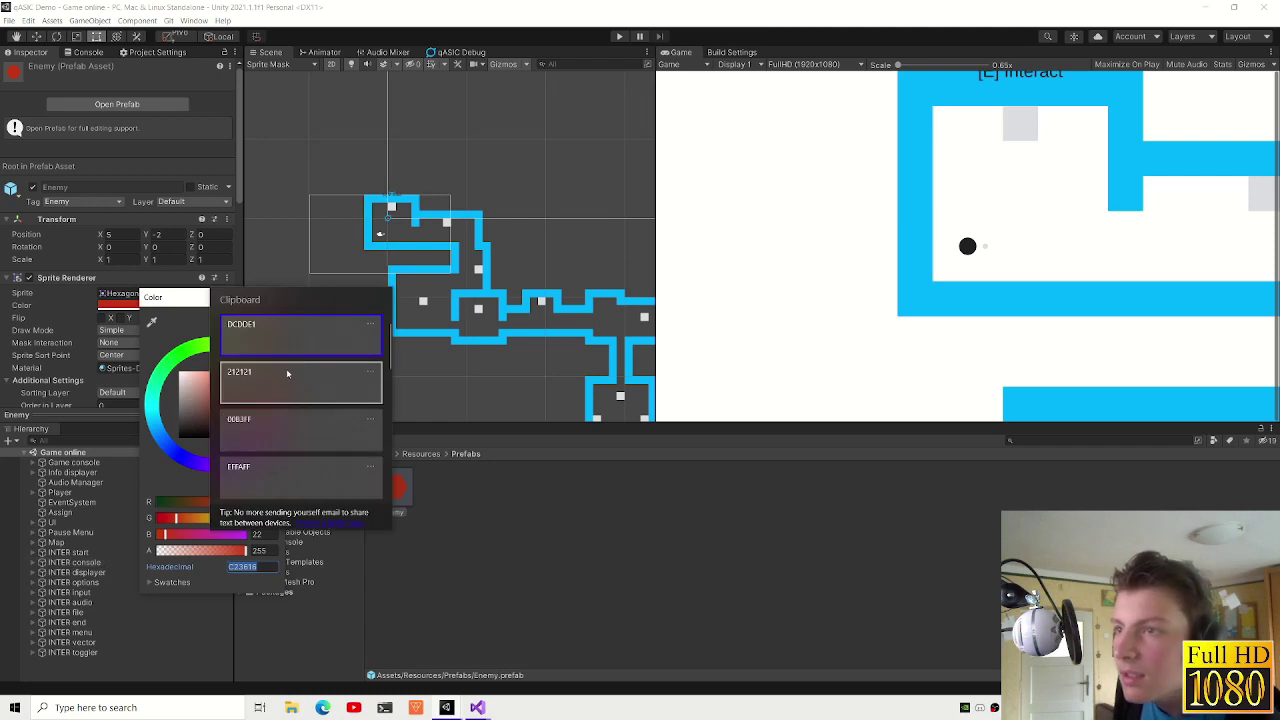
click(286, 371)
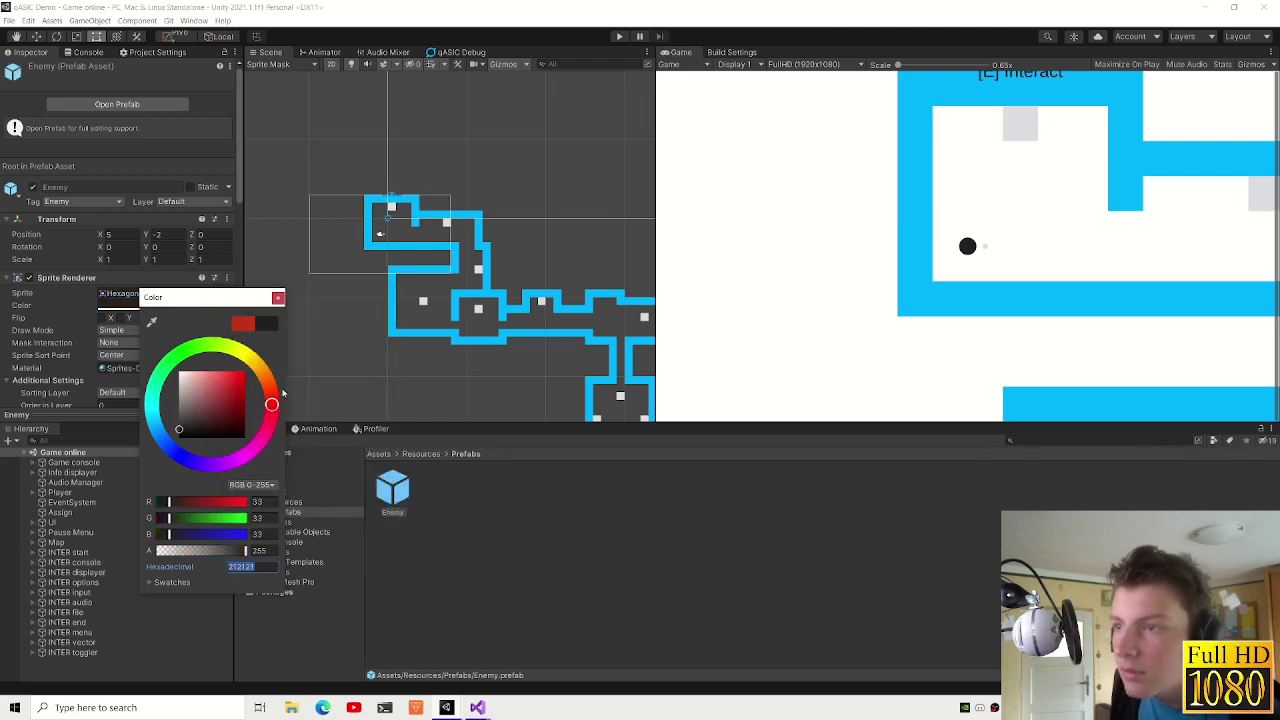
key(super+v)
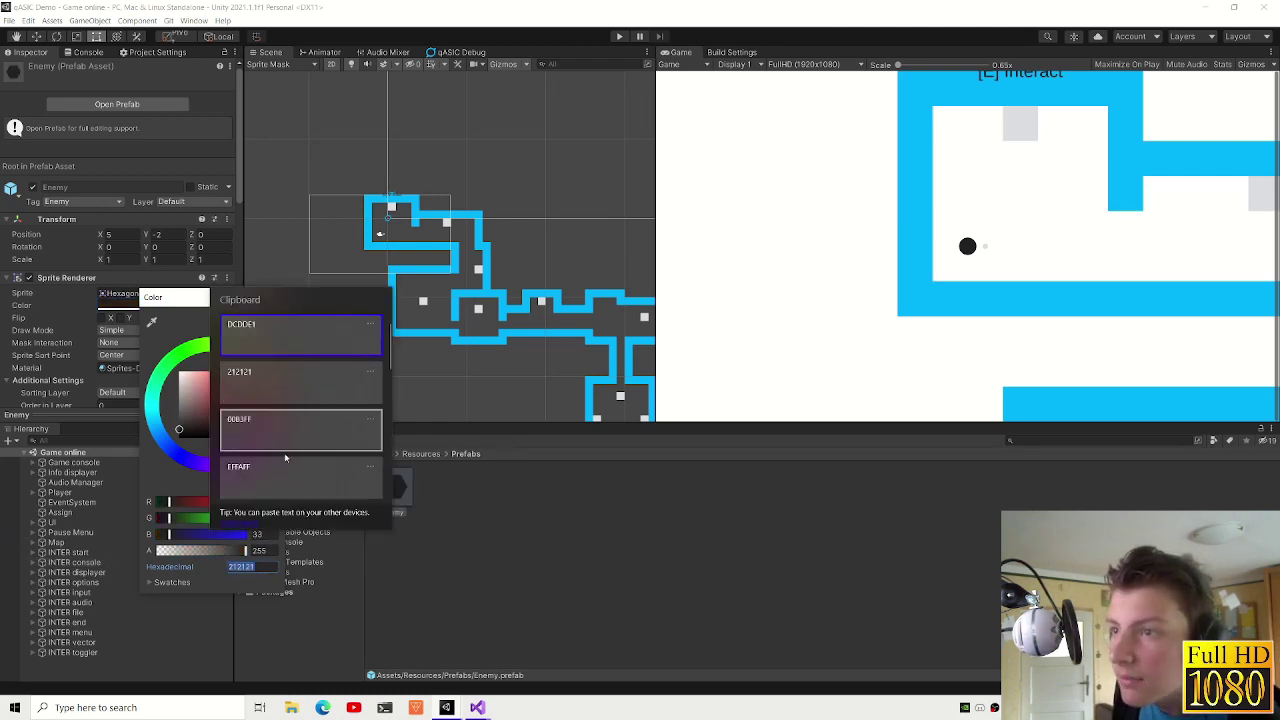
click(288, 440)
click(278, 297)
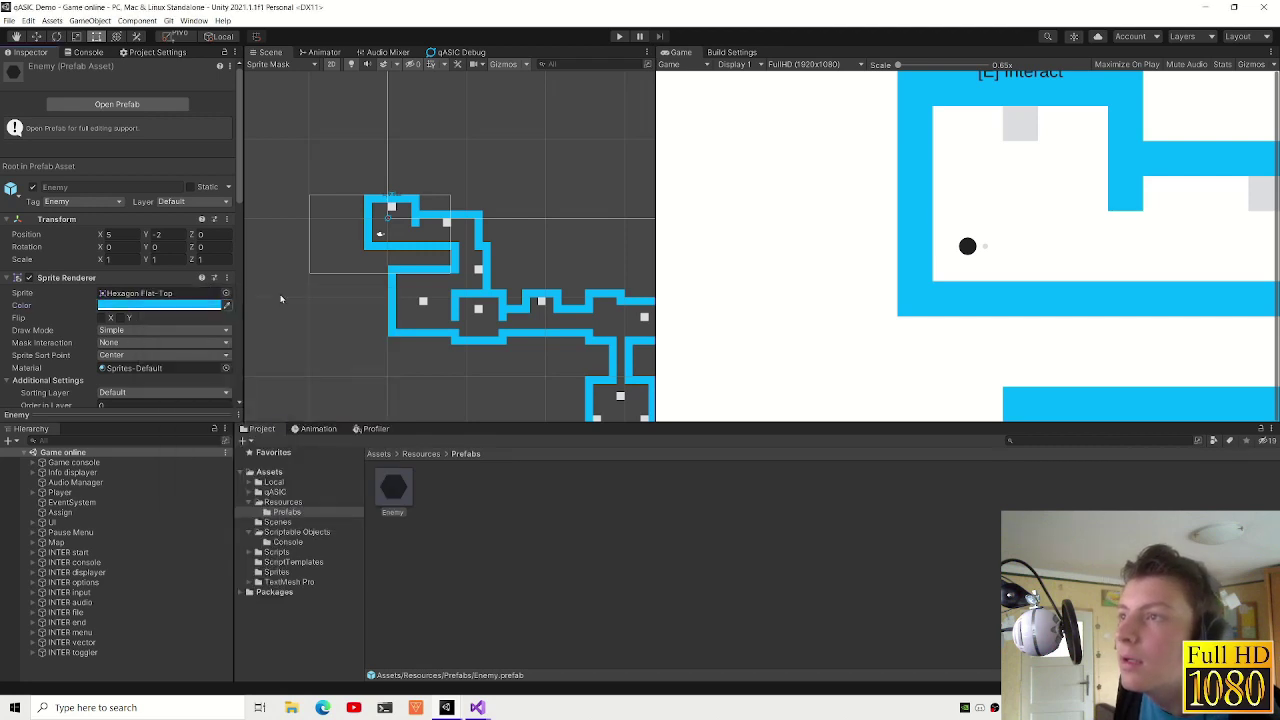
click(619, 36)
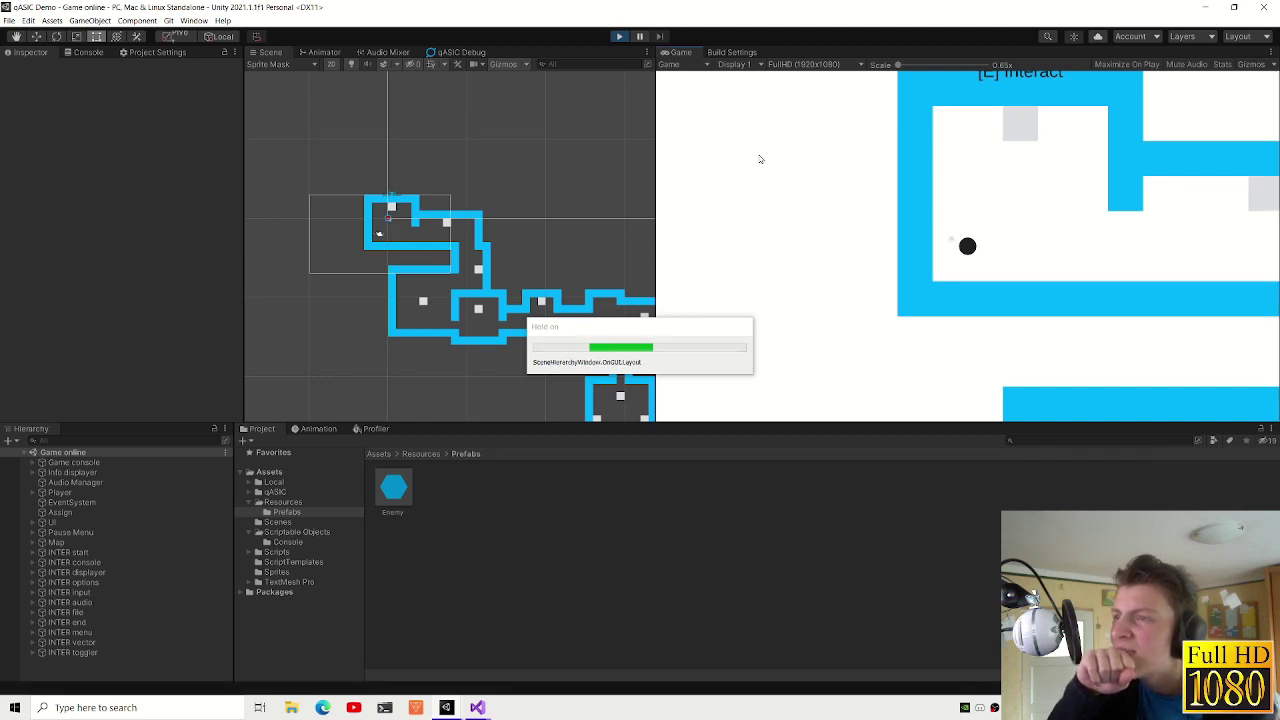
- Run the enemx2 console command to spawn an enemy and move the player toward it
text(enem)
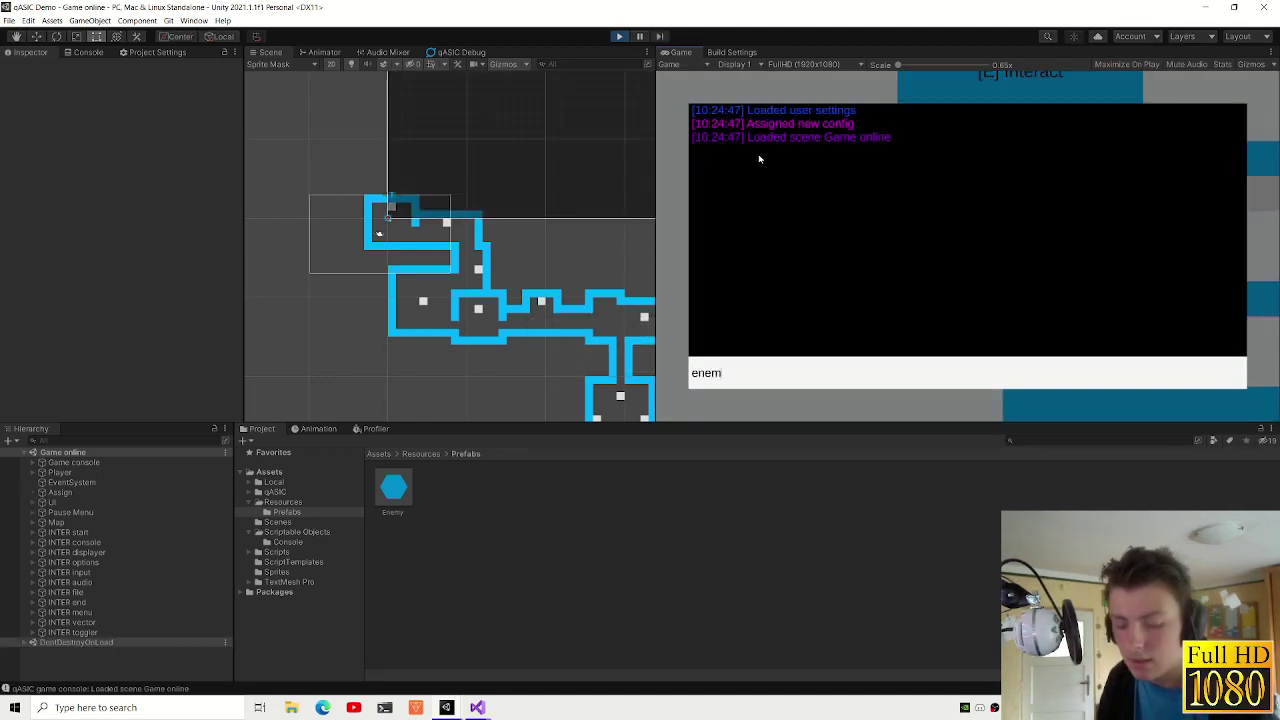
text(x2)
key(Return)
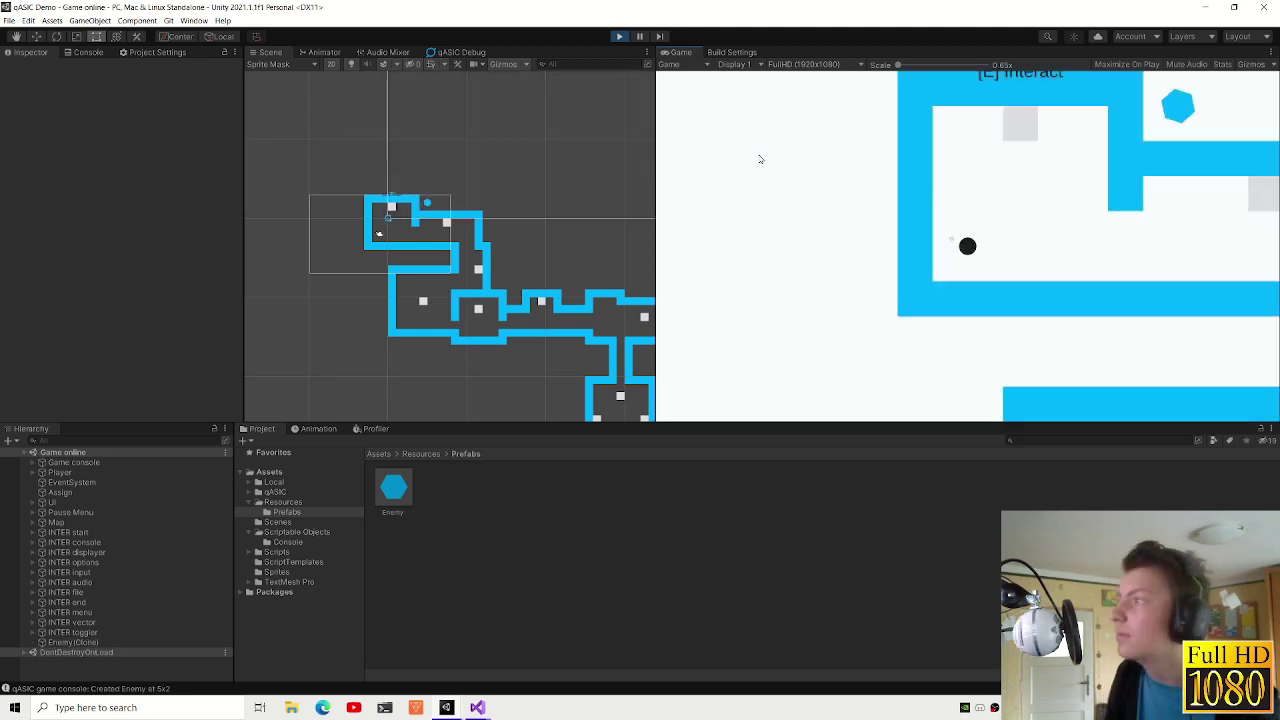
key(d)
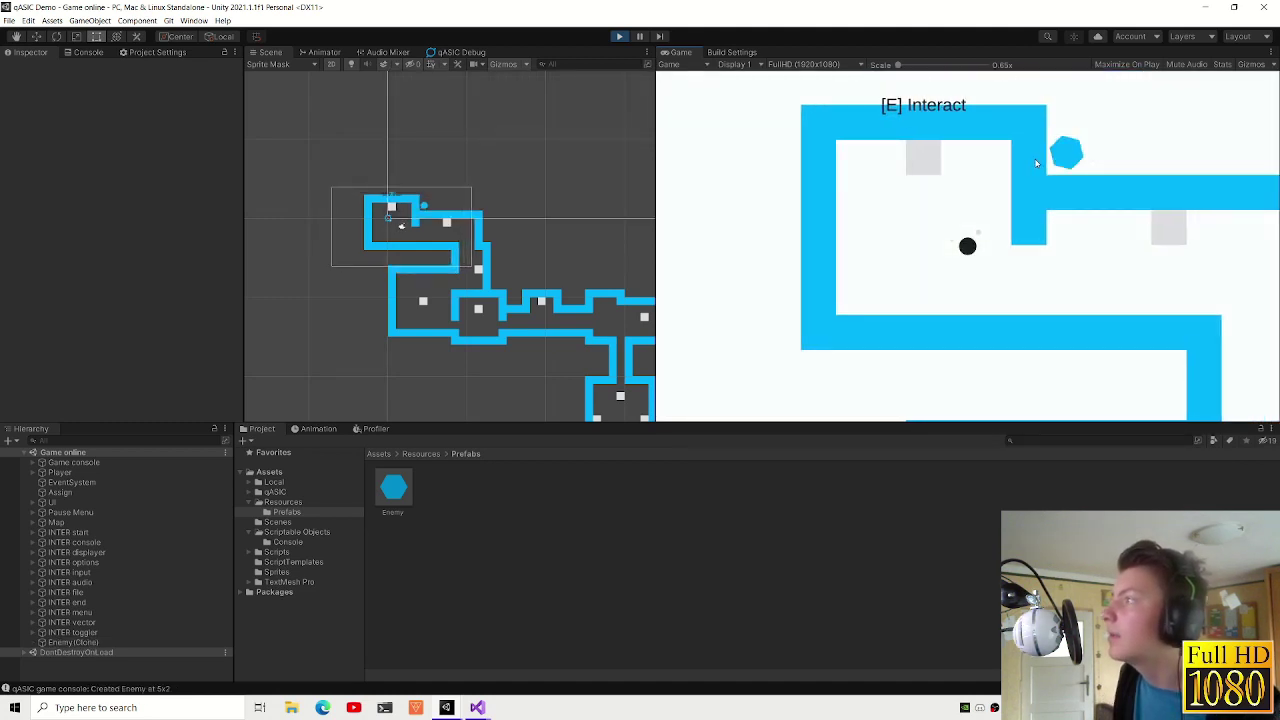
key(d)
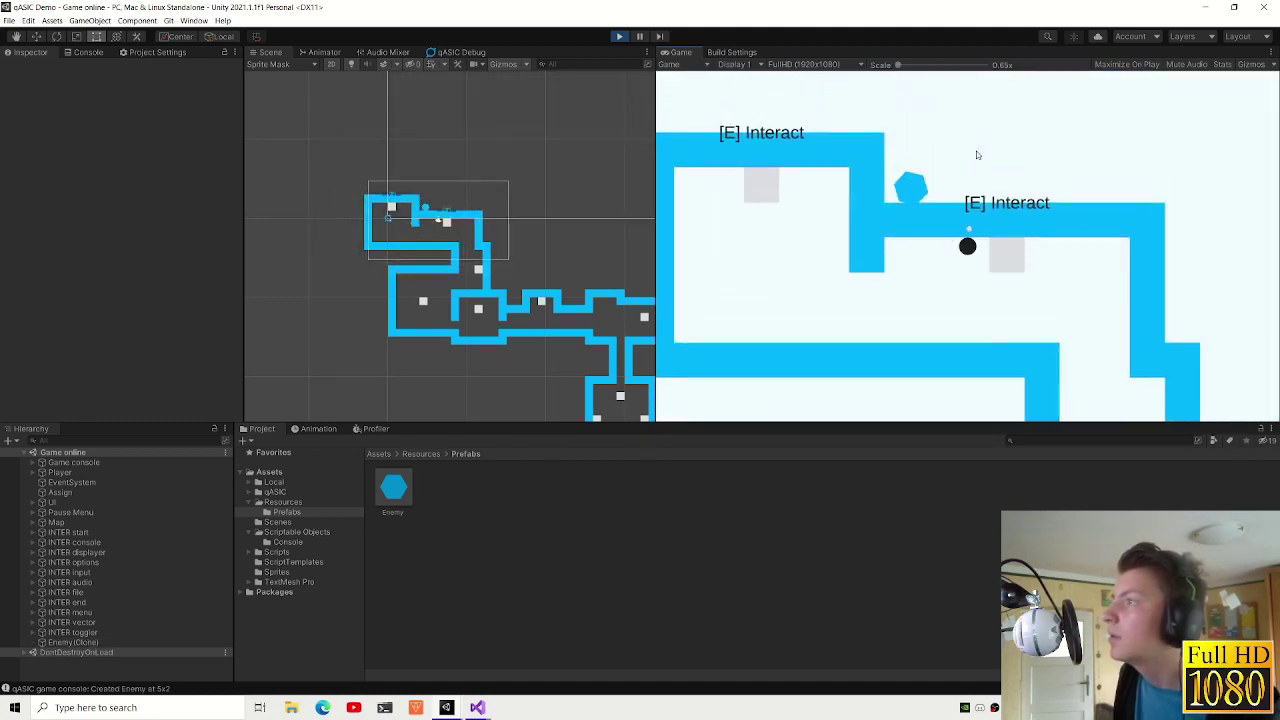
key(s)
- Set Enemy(Clone)'s sprite colour to dark grey 212121, then stop the game
key(alt+Tab)
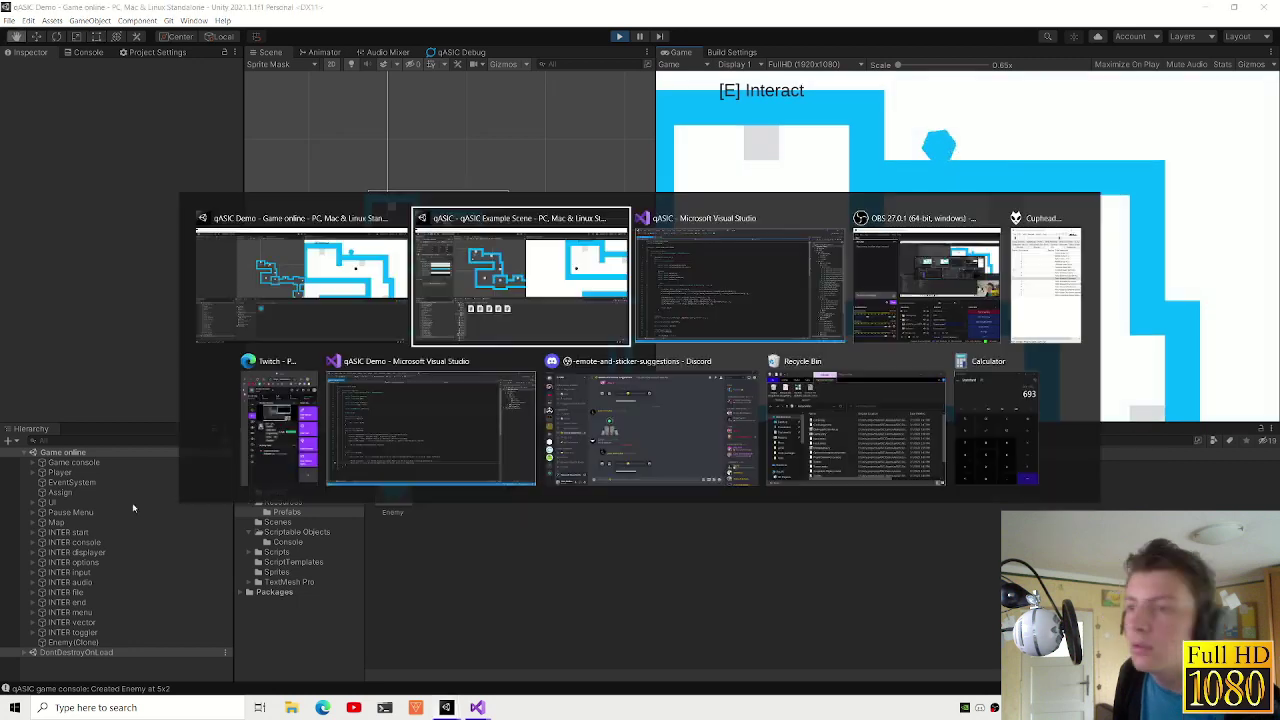
click(72, 642)
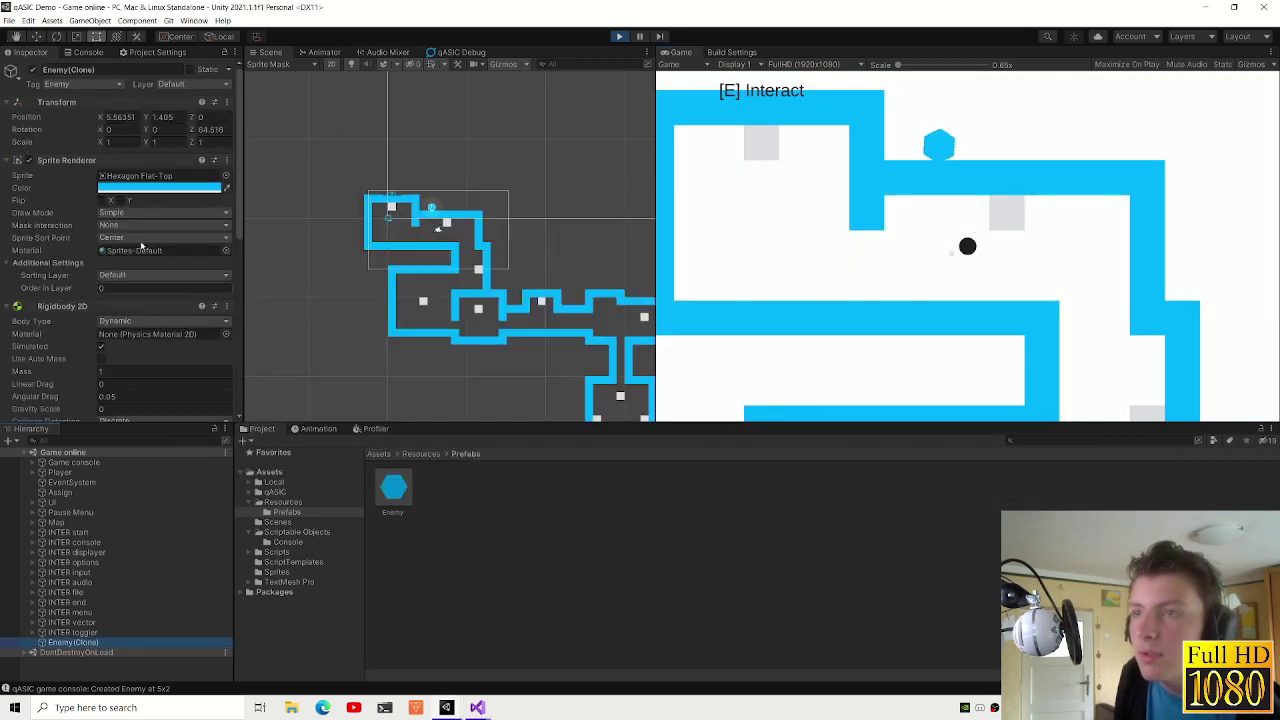
click(118, 187)
click(240, 451)
key(super+v)
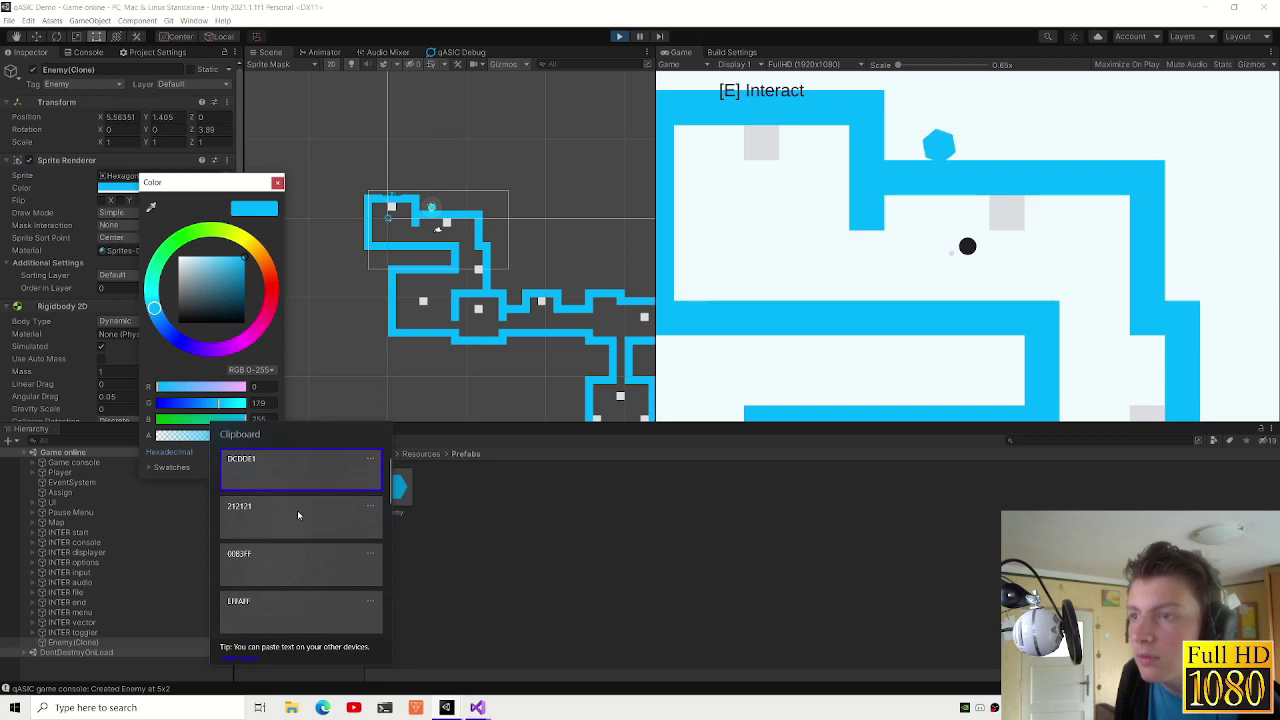
click(296, 512)
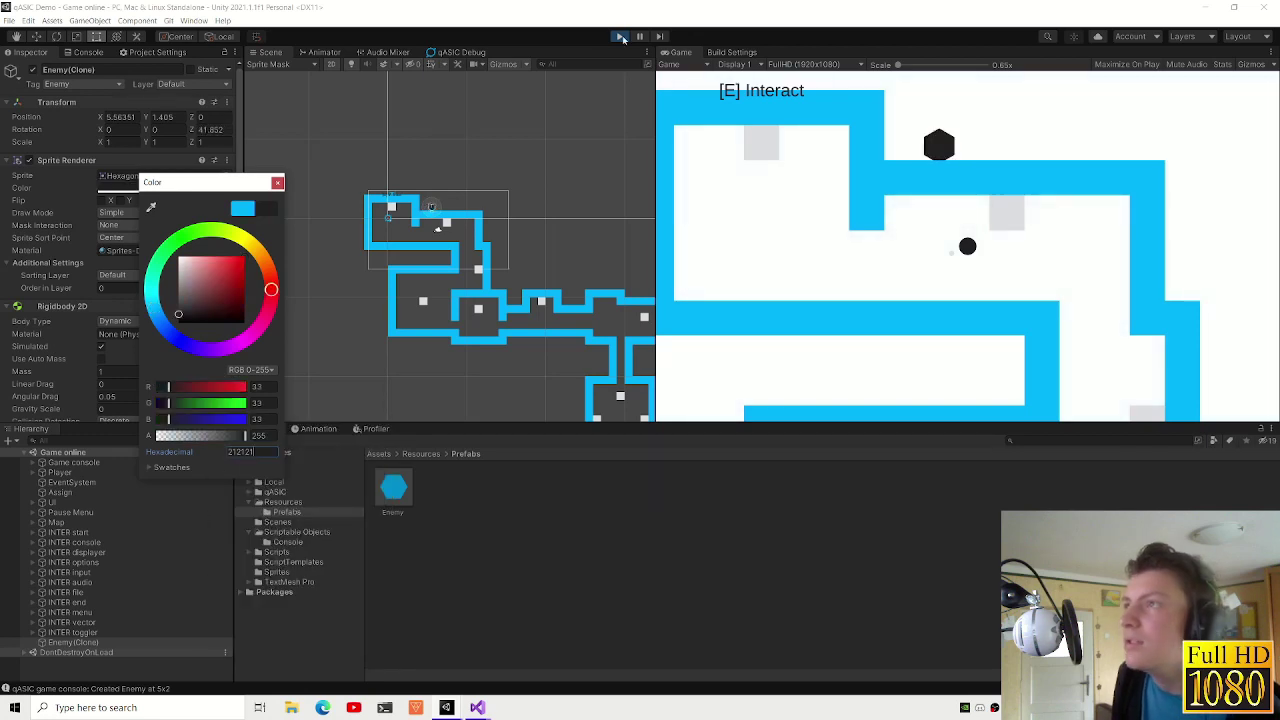
click(621, 37)
- In Visual Studio, delete the enemyColor field line from ColorZoneManager.cs
mouse_move(477, 707)
click(437, 654)
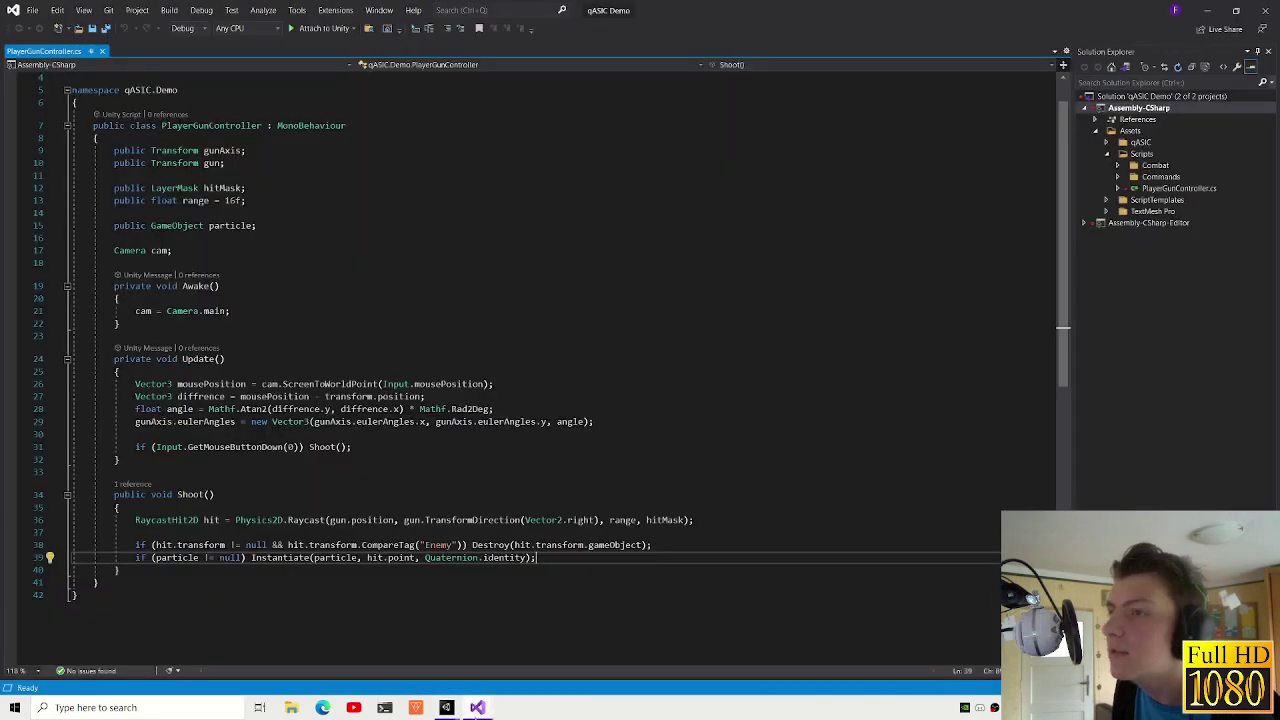
click(506, 650)
click(245, 298)
key(Down)
key(shift+Home)
key(shift+Home)
key(BackSpace)
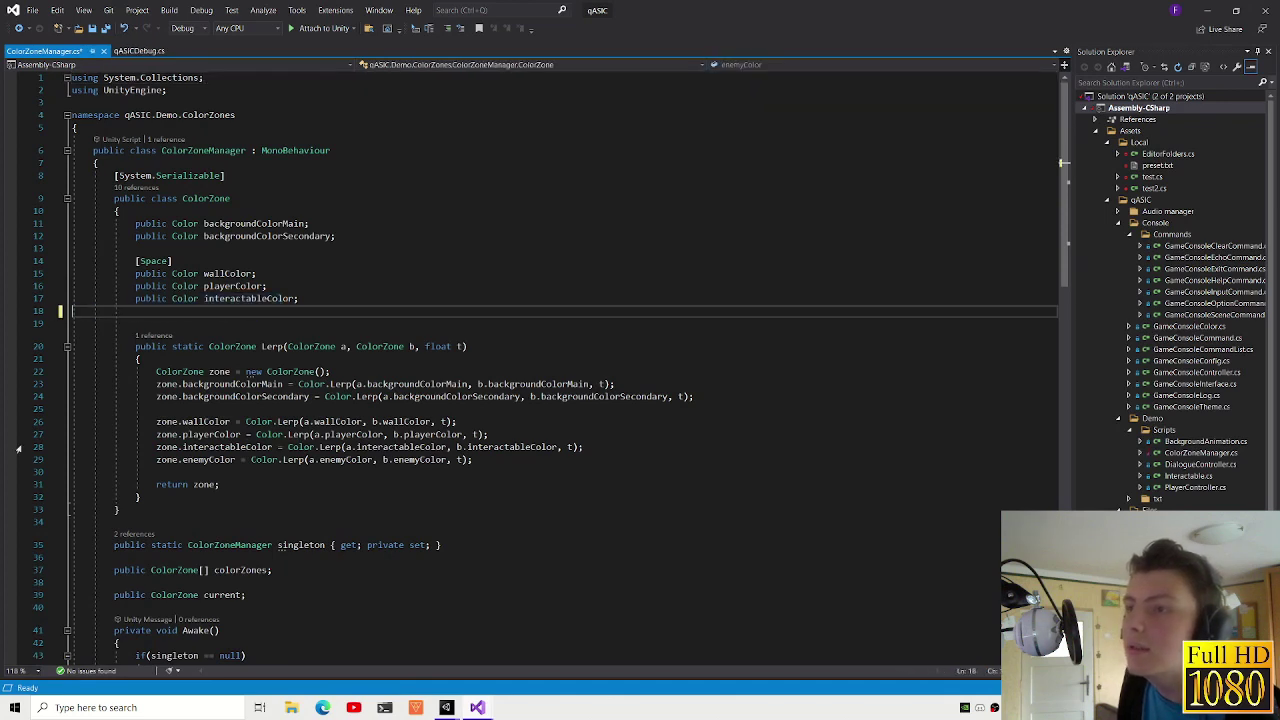
- Remove the leftover blank lines, save the script, and return to Unity's Example Scene
key(BackSpace)
click(18, 449)
key(Delete)
key(ctrl+s)
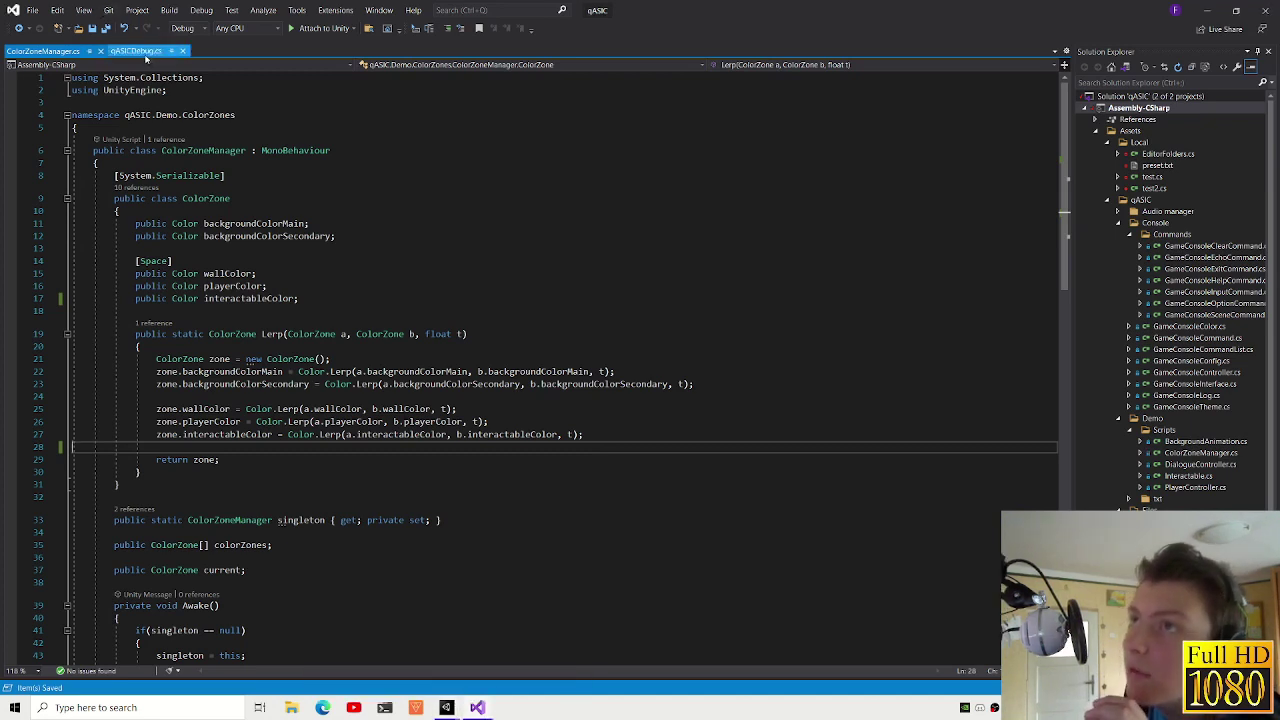
mouse_move(447, 707)
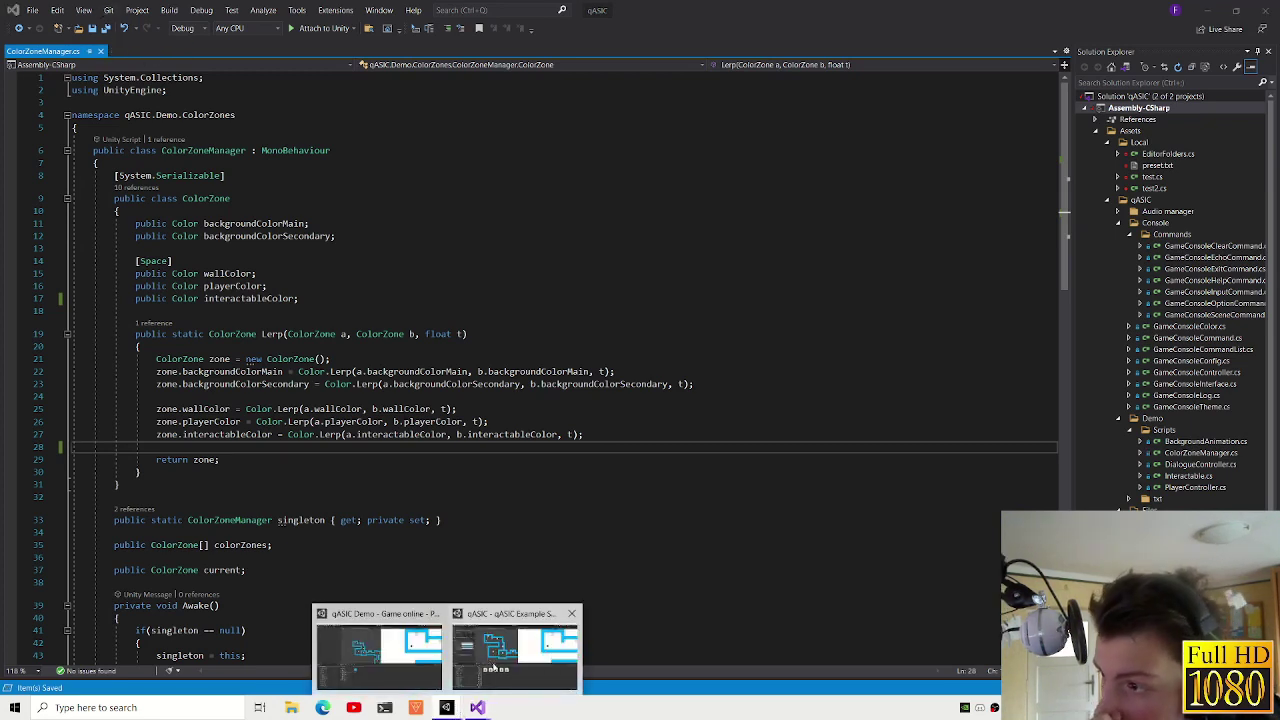
click(488, 656)
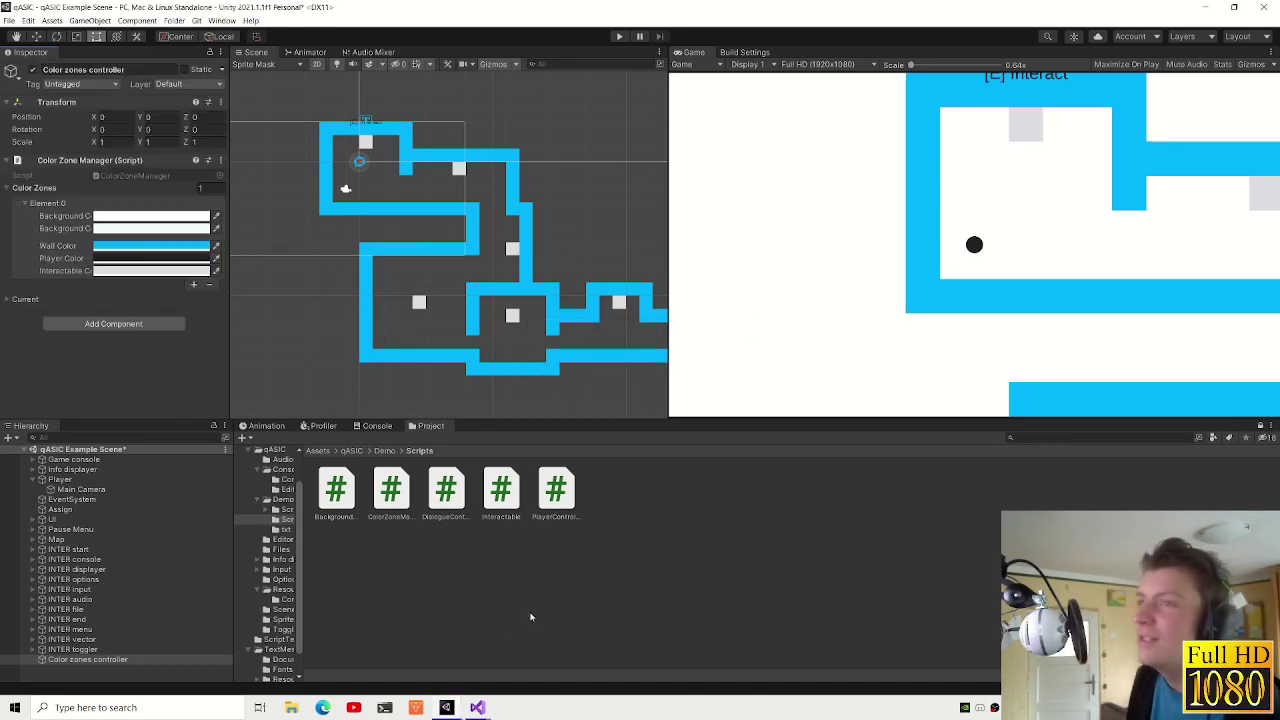
- Expand Current and make its first background colour fully opaque white
click(44, 300)
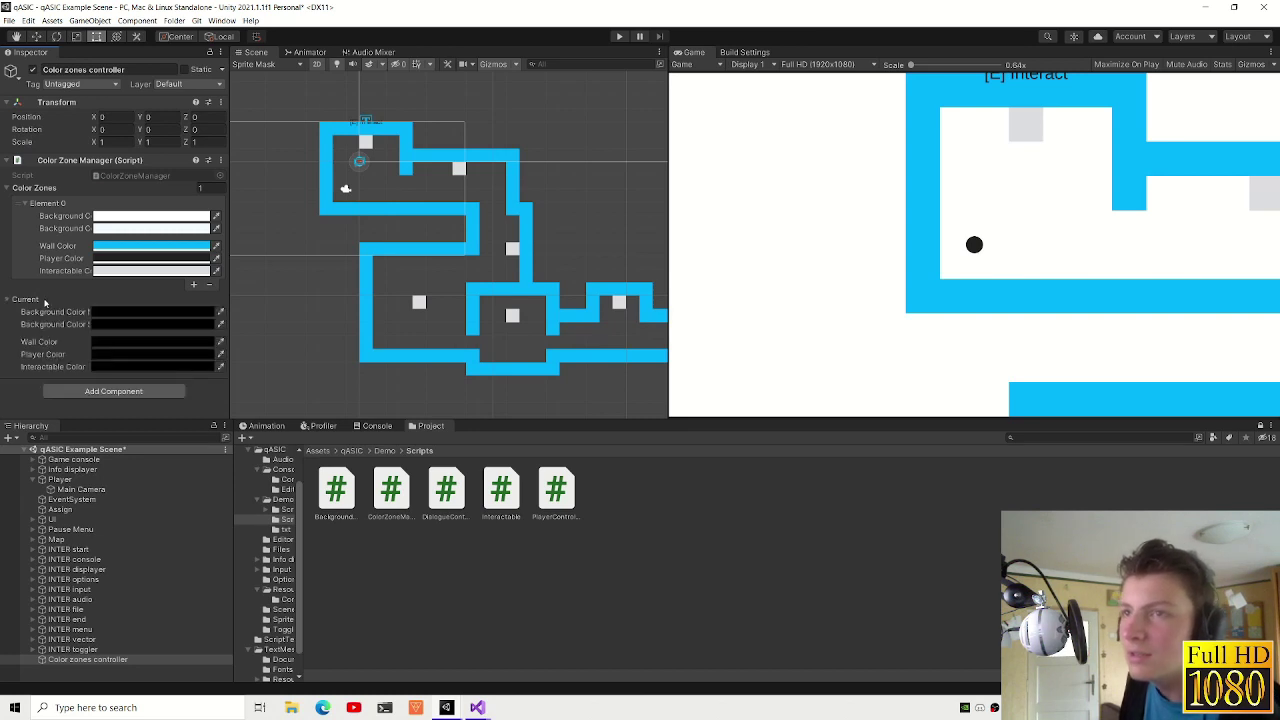
click(136, 315)
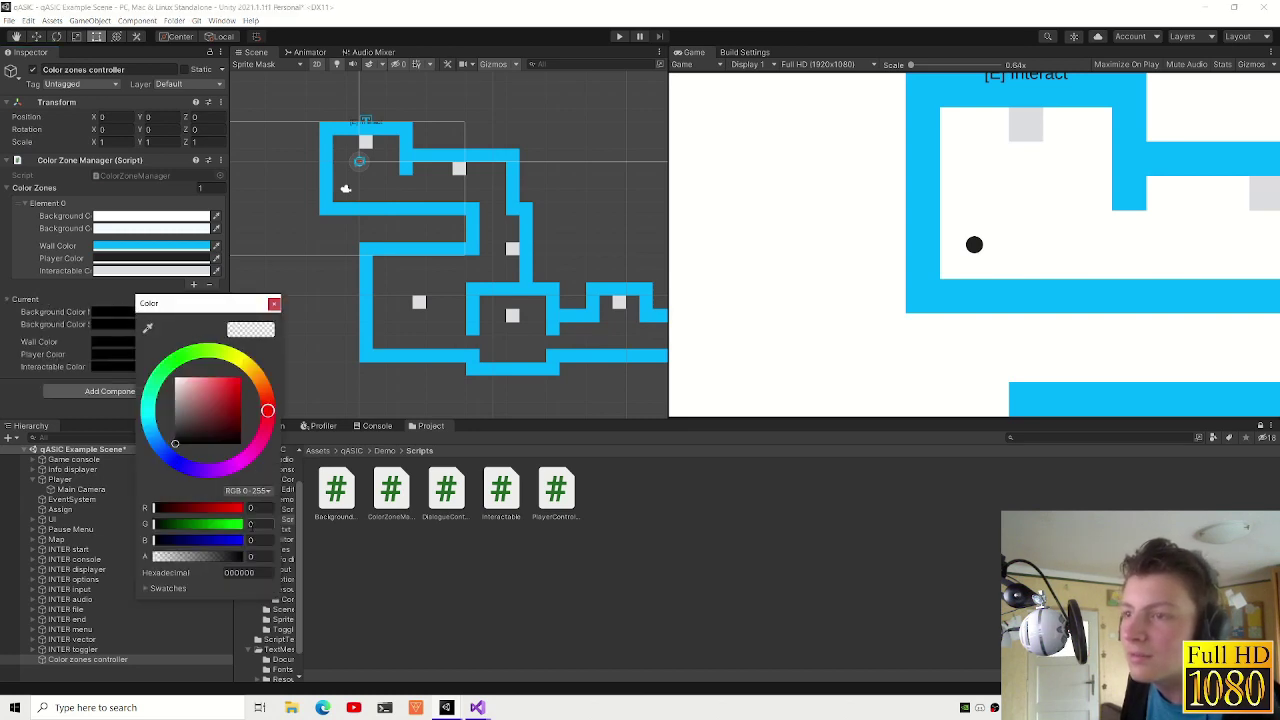
drag(209, 437, 4, 234)
drag(183, 556, 366, 555)
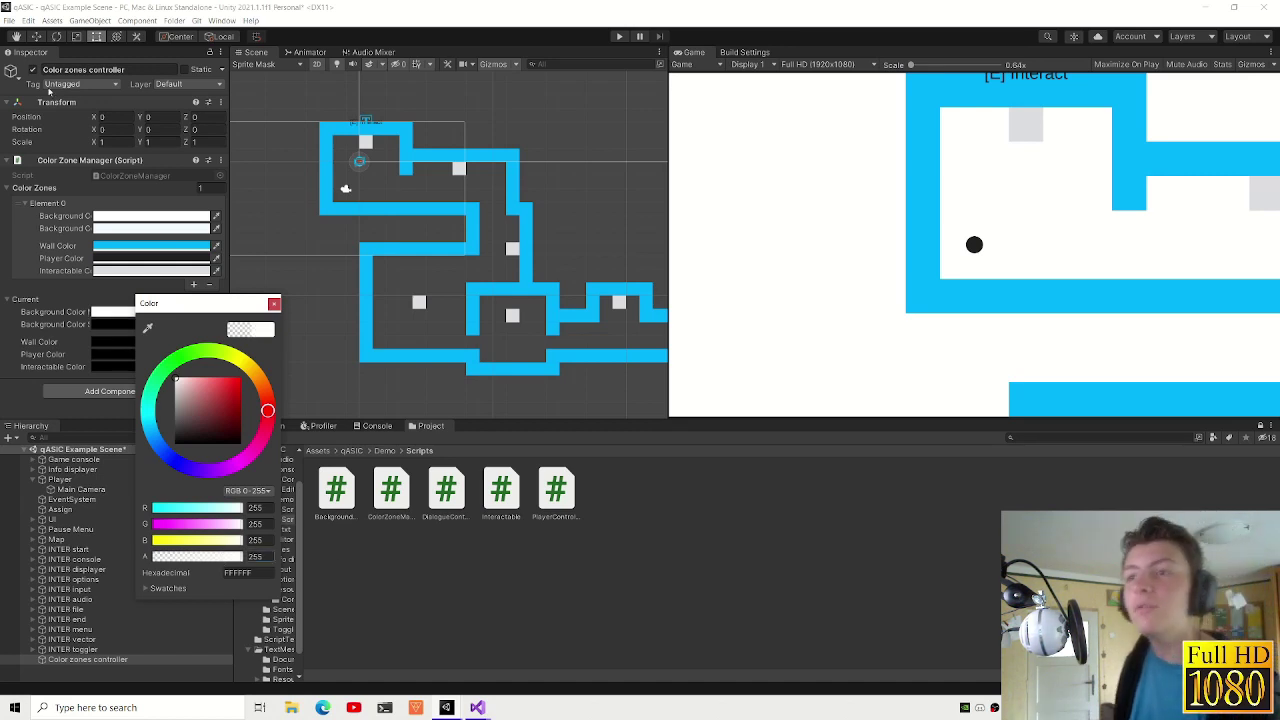
click(112, 324)
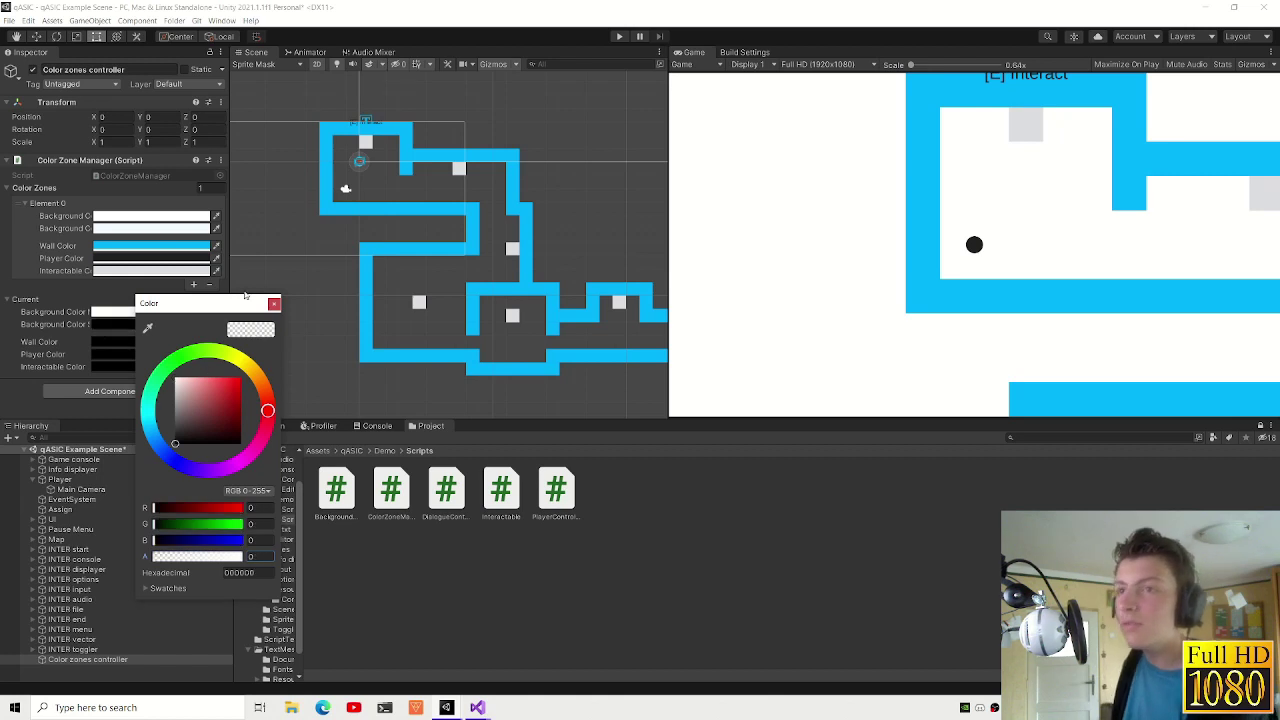
click(274, 304)
click(95, 312)
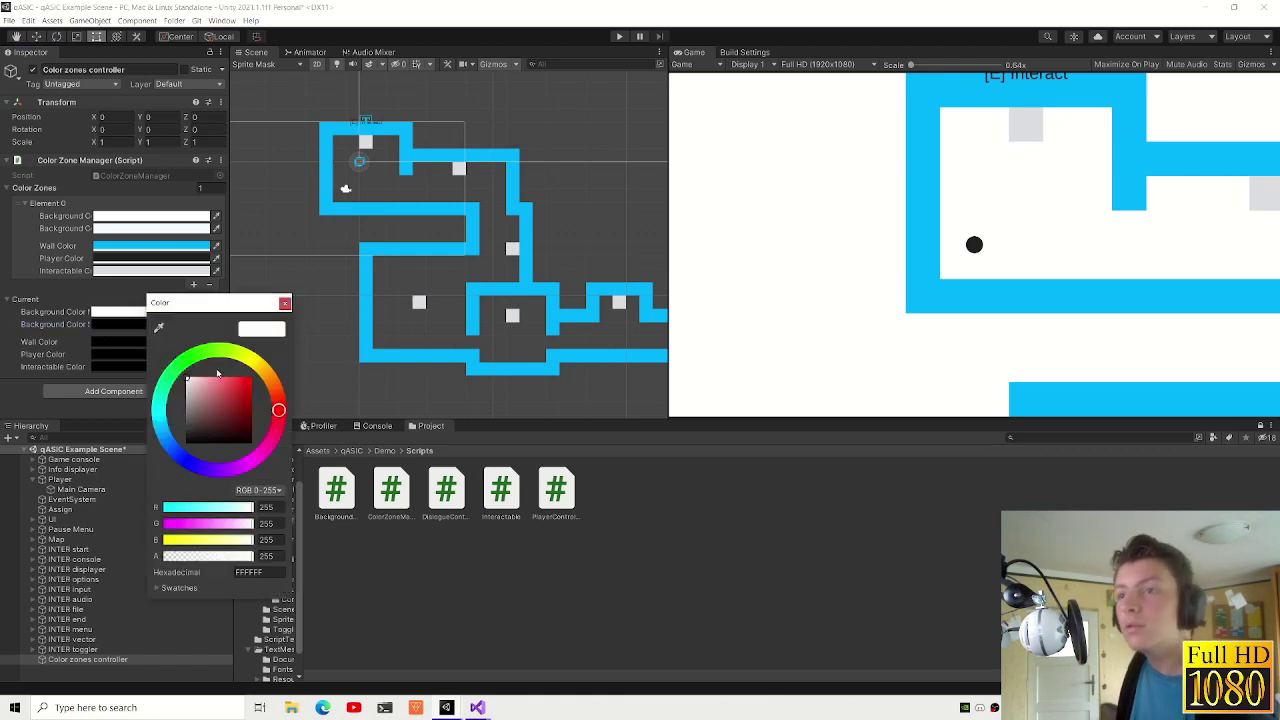
click(268, 296)
- Copy Element 0's colours and paste them into Current
right_click(70, 203)
click(90, 207)
right_click(80, 300)
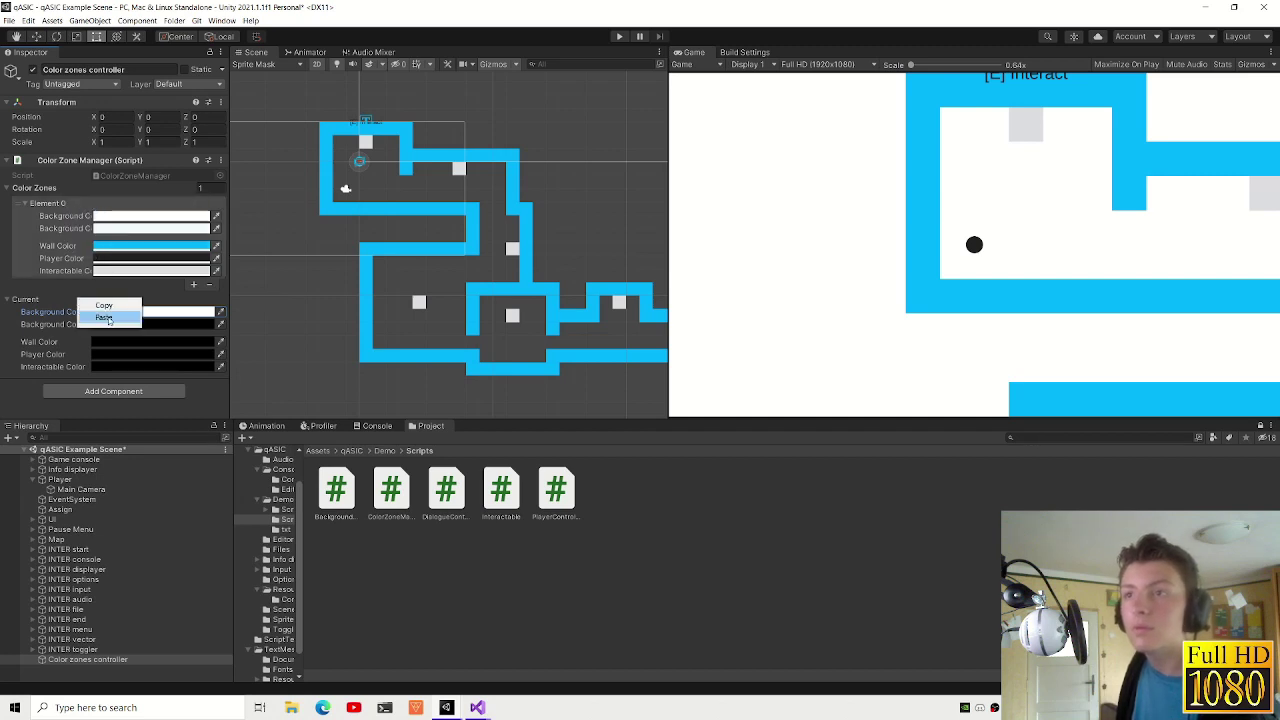
click(104, 317)
click(72, 272)
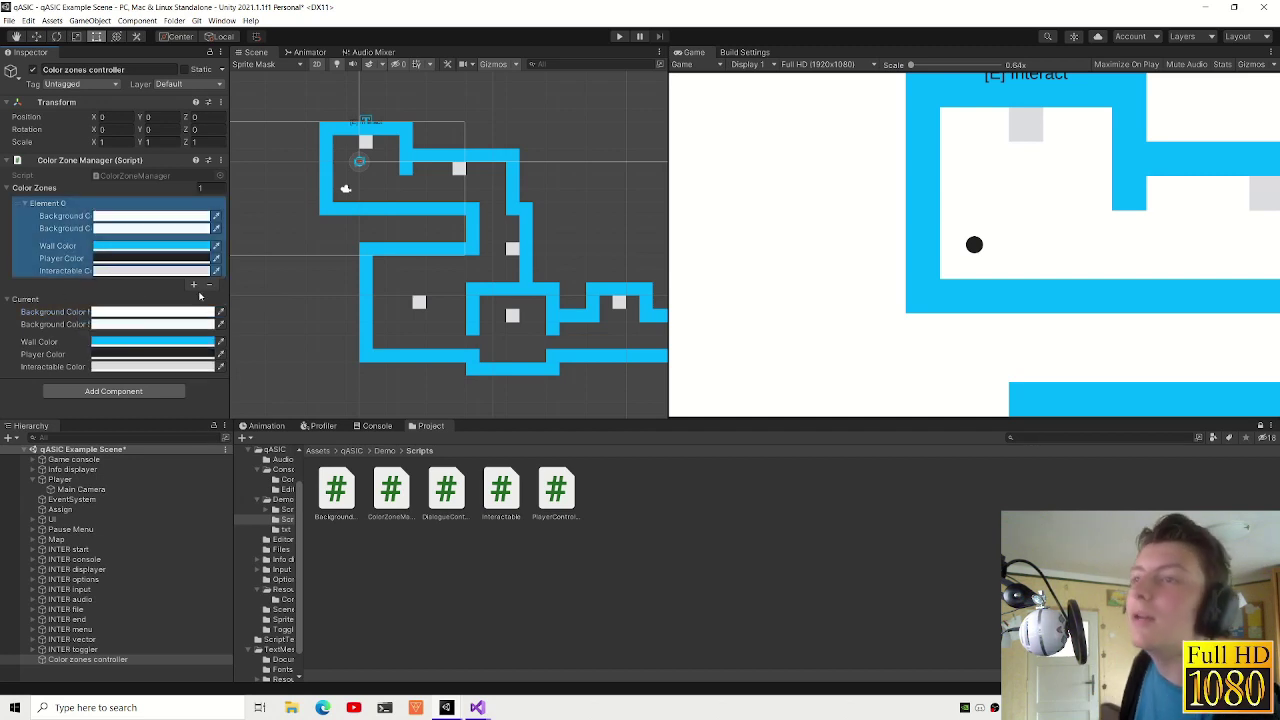
- Collapse Element 0 and add six colour zones so the Color Zones list holds seven elements
click(45, 207)
click(193, 218)
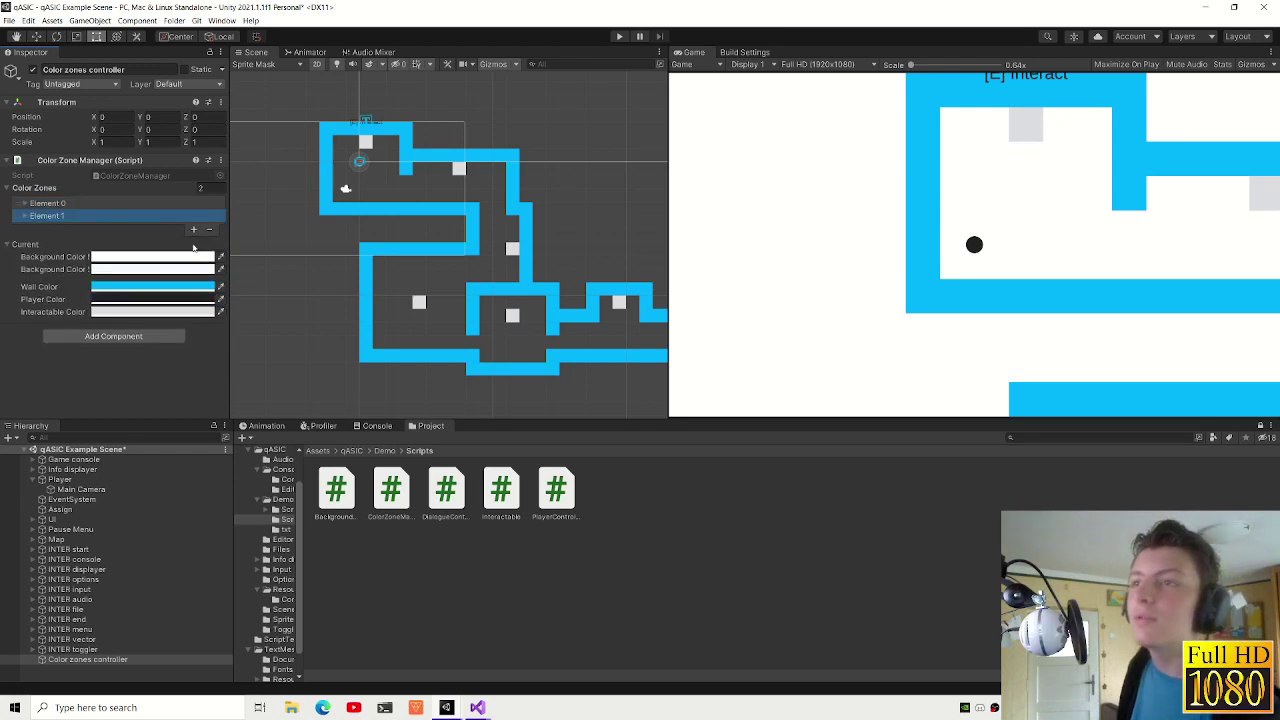
click(194, 230)
click(195, 243)
click(195, 256)
click(193, 268)
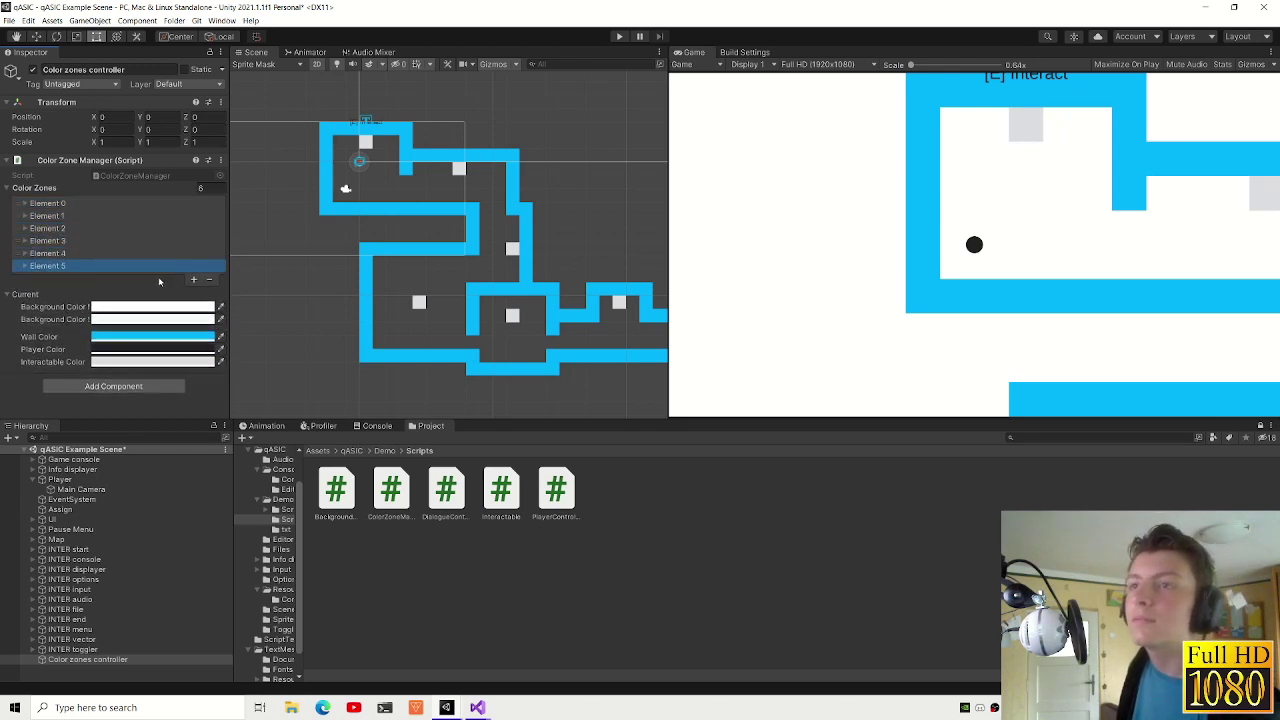
click(193, 280)
- Check Element 0's background colour, expand Element 1, then bring up Windows search
click(48, 203)
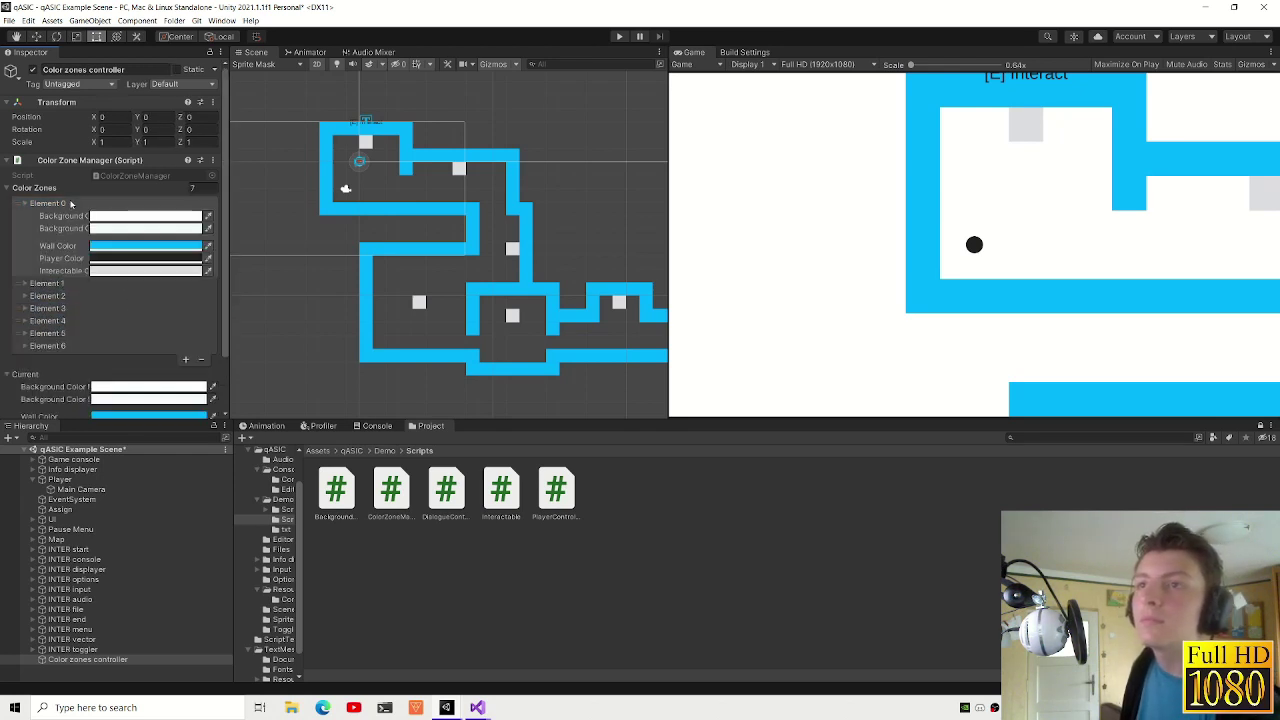
click(145, 228)
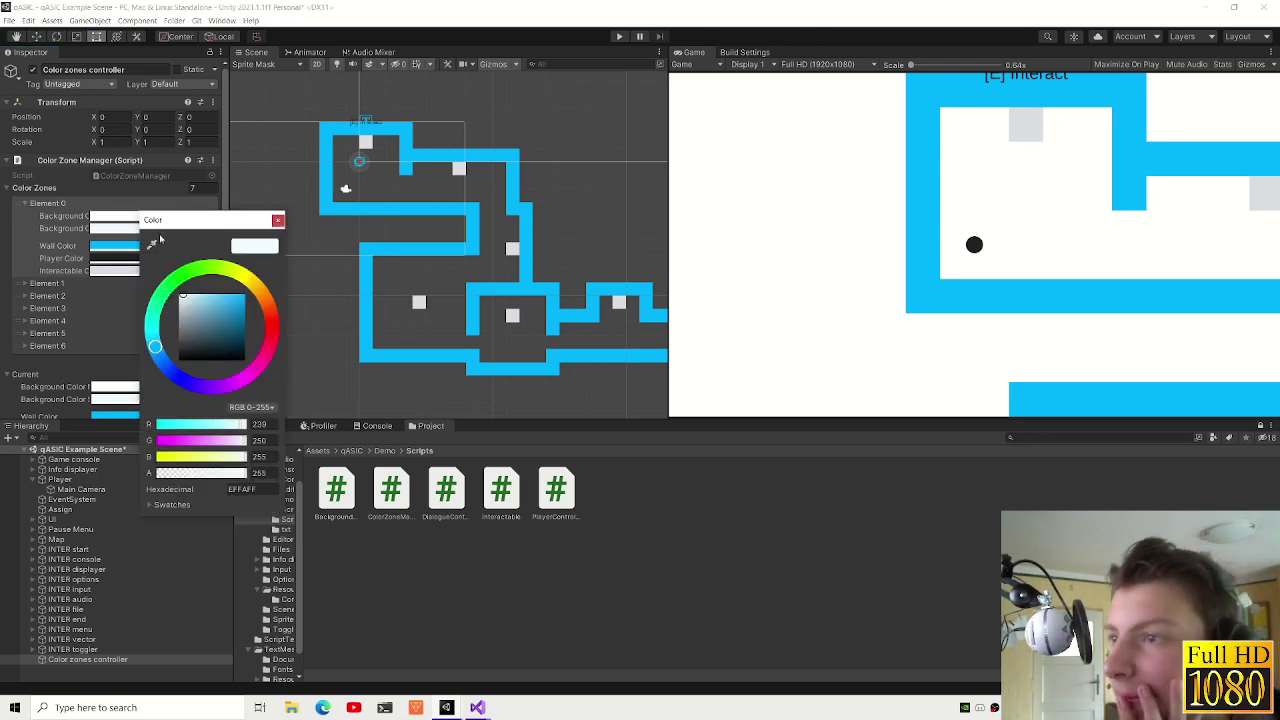
click(278, 220)
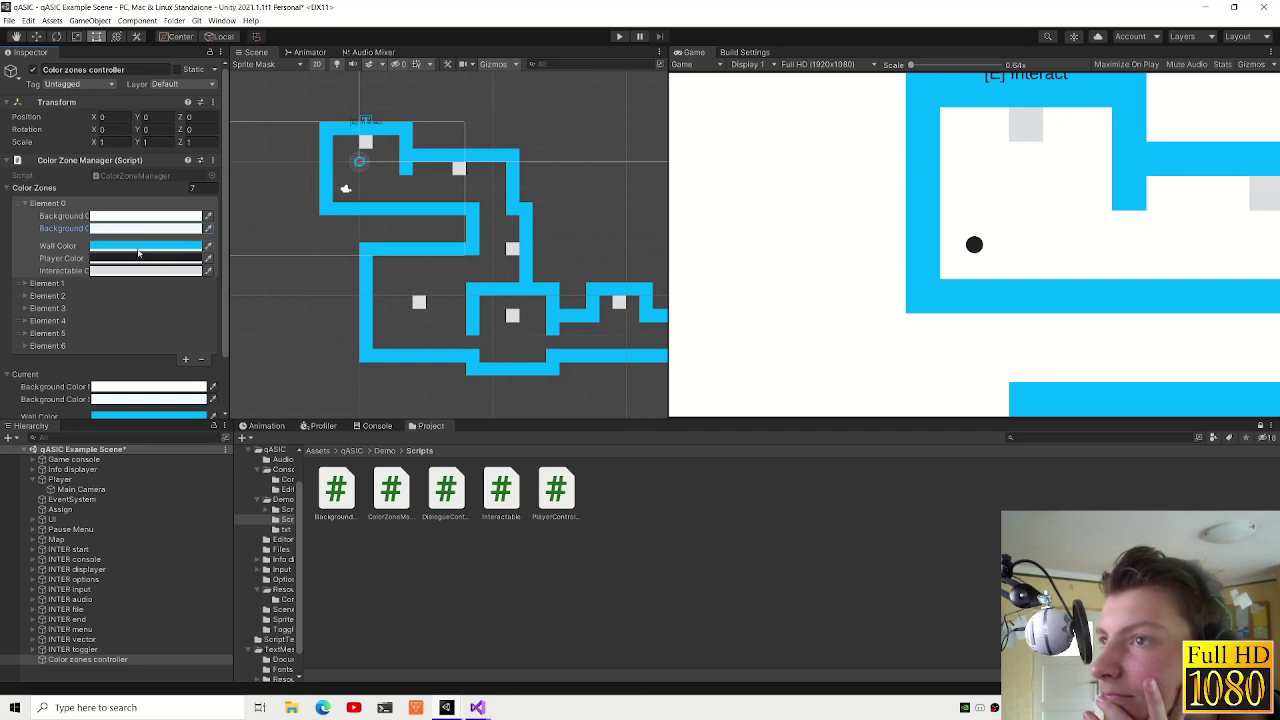
click(77, 284)
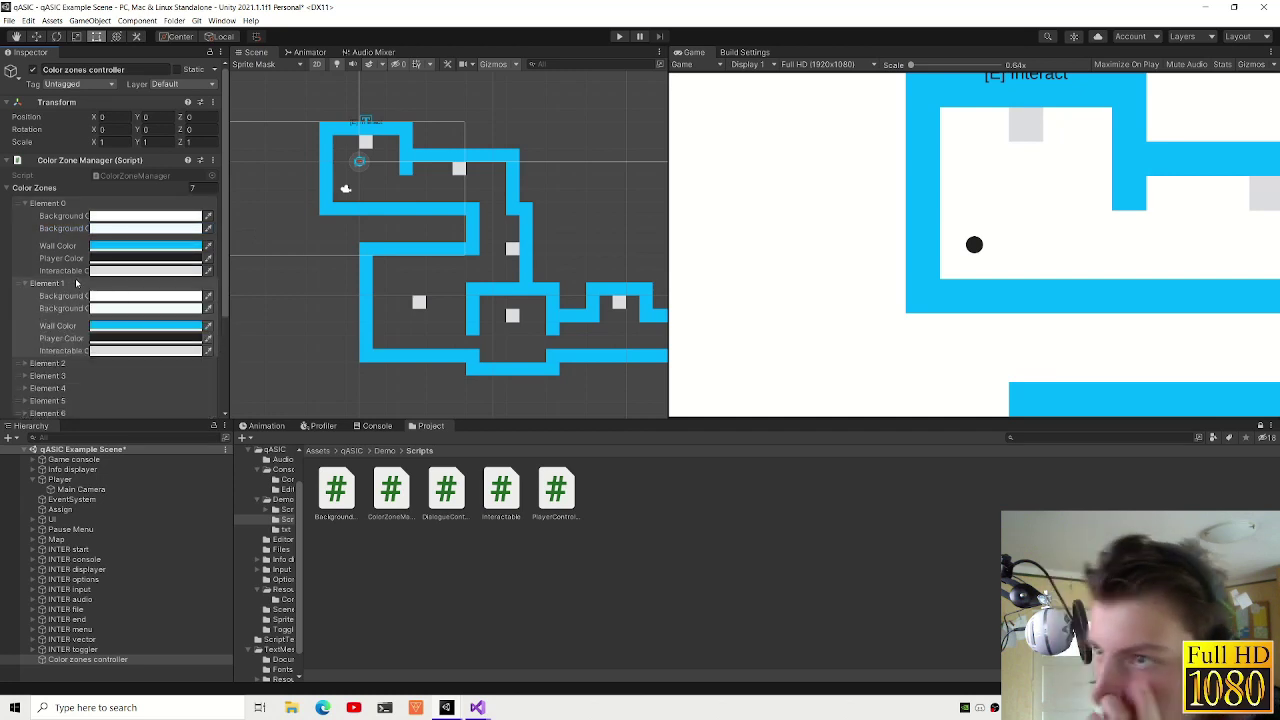
scroll(400, 171, up, 3)
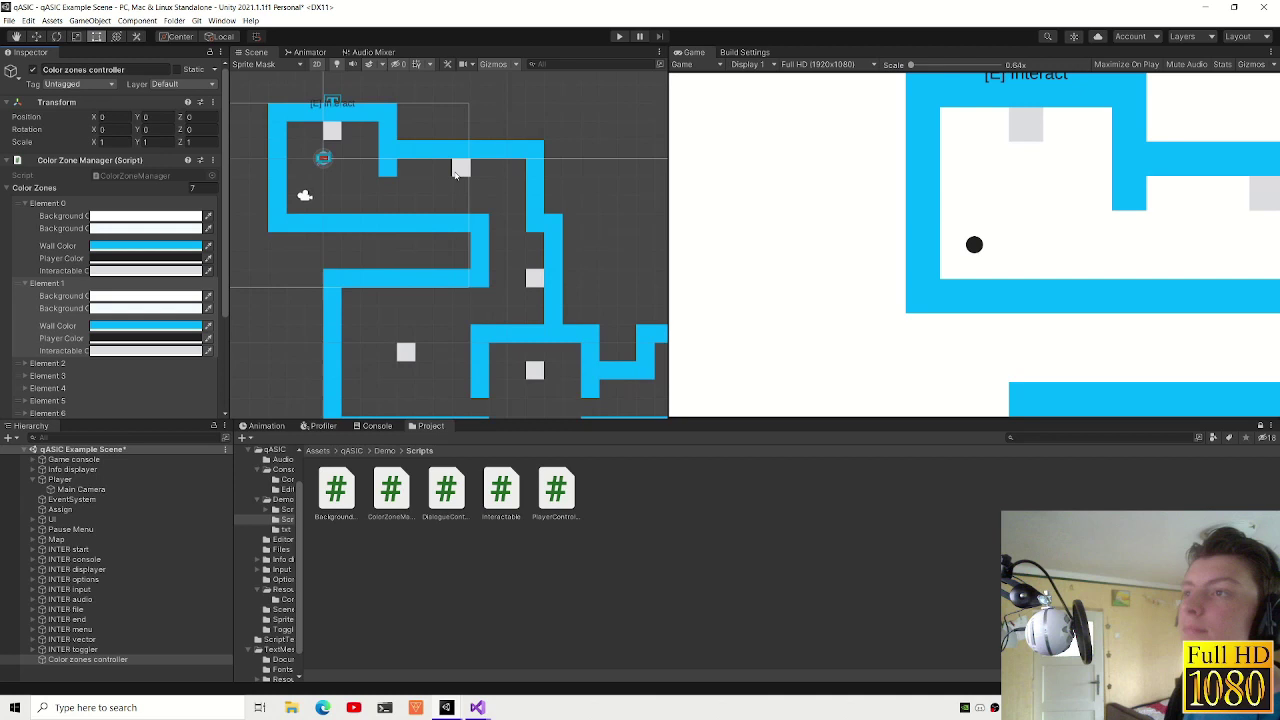
click(110, 707)
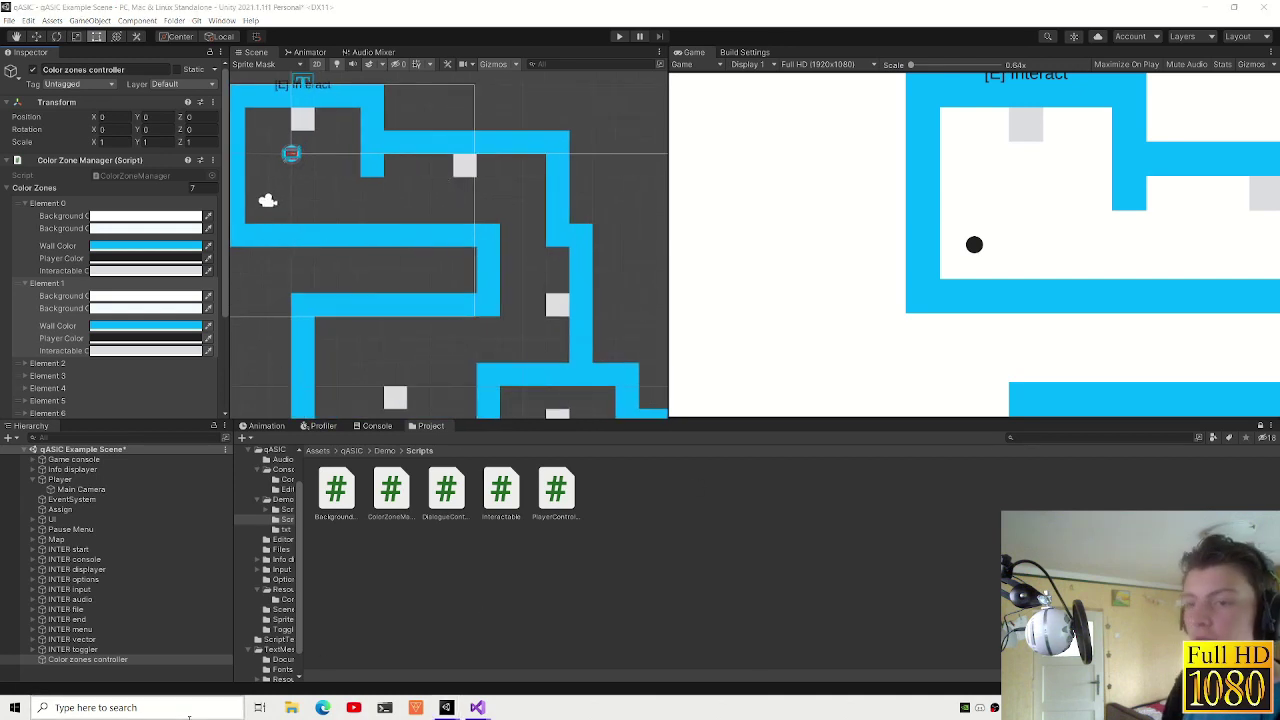
- Launch Inkscape by searching 'inks' and reposition its welcome window
text(inks)
key(Escape)
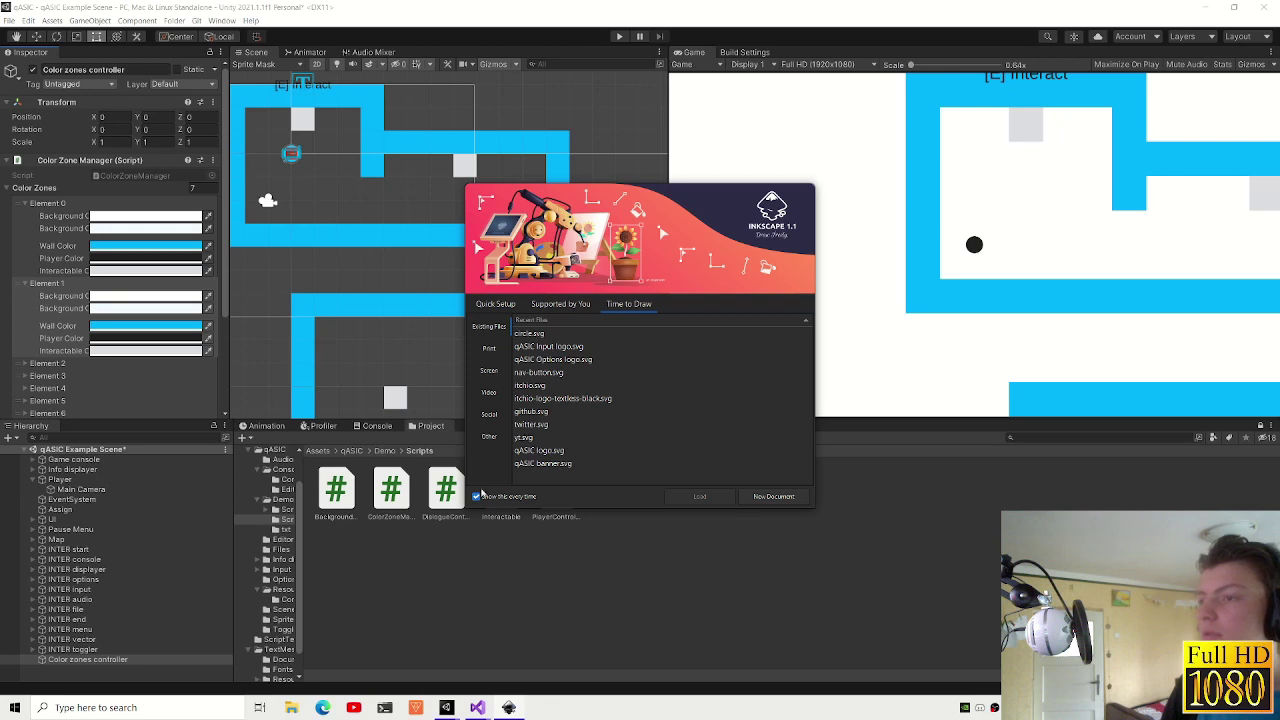
drag(695, 227, 665, 280)
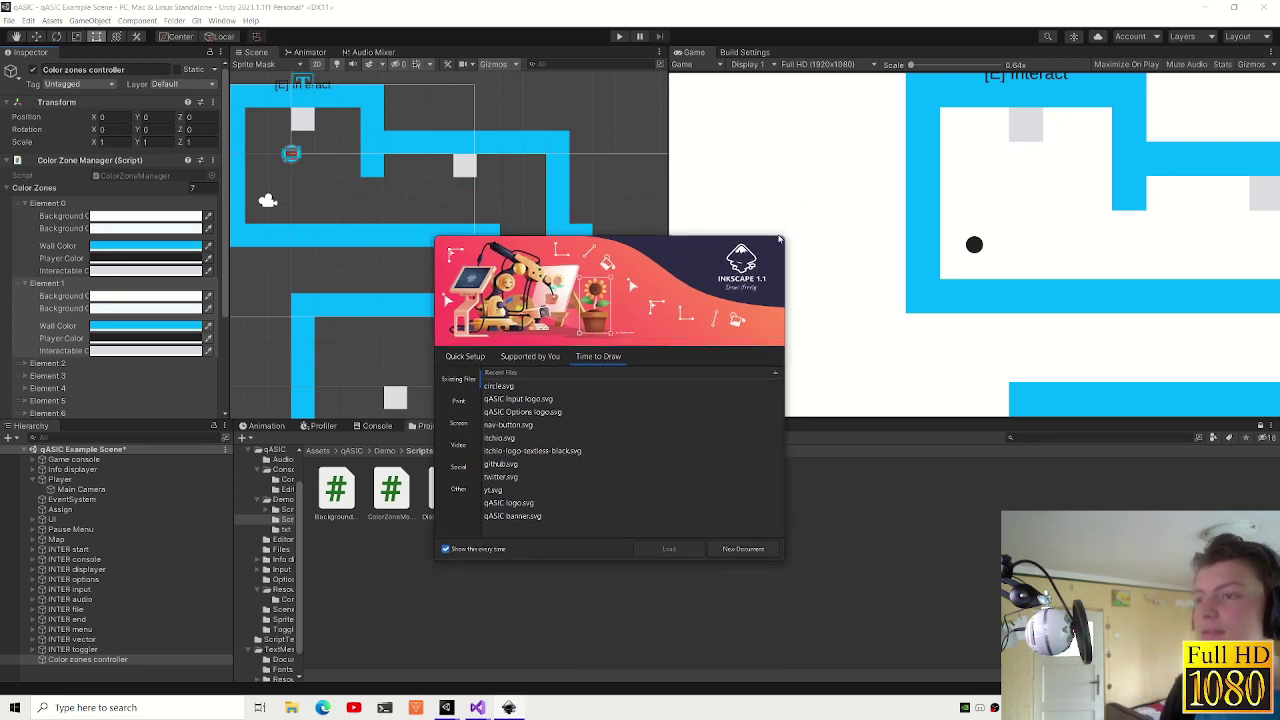
- Browse the welcome dialog's quick setup and supporters pages, then close it from the taskbar jump list
click(464, 358)
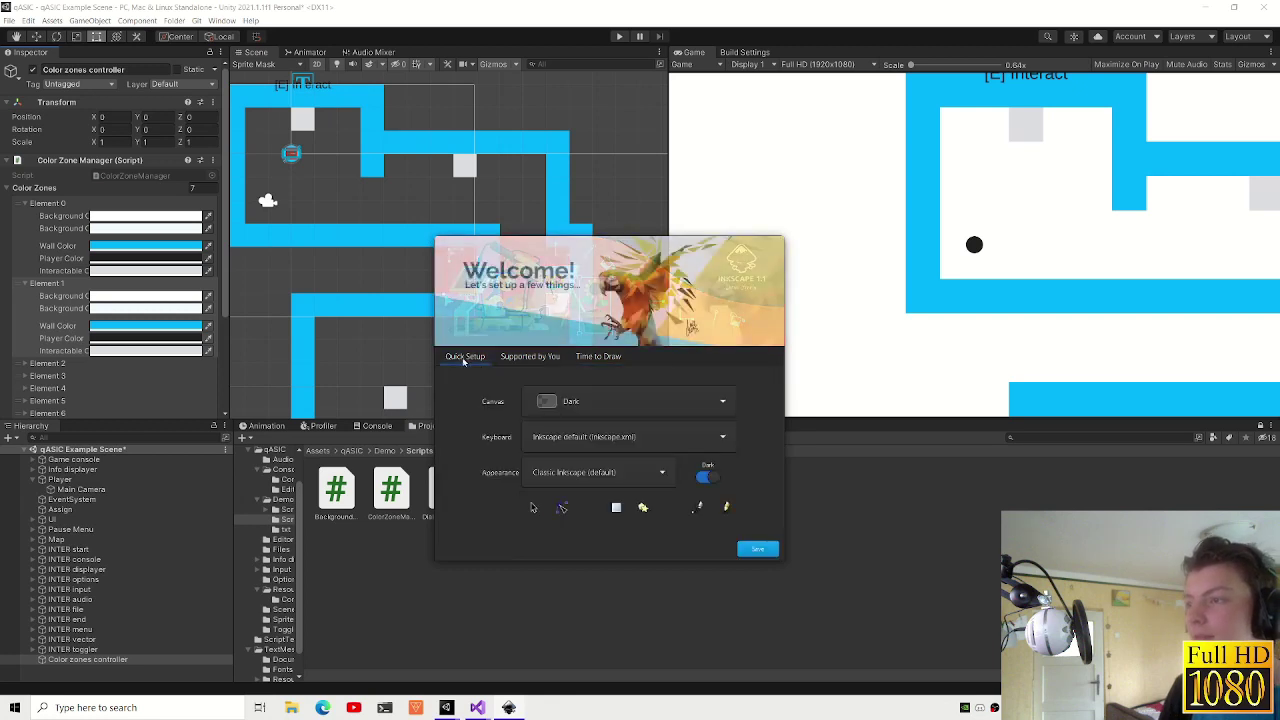
click(545, 357)
click(598, 357)
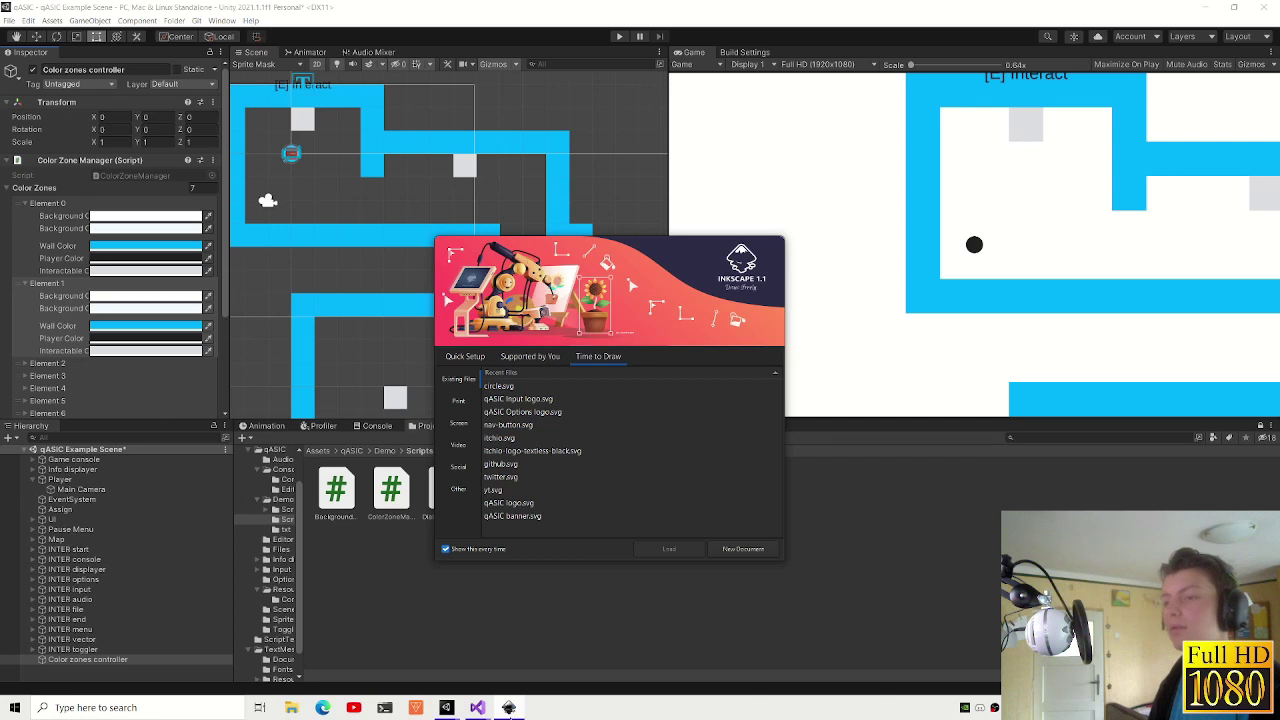
right_click(509, 706)
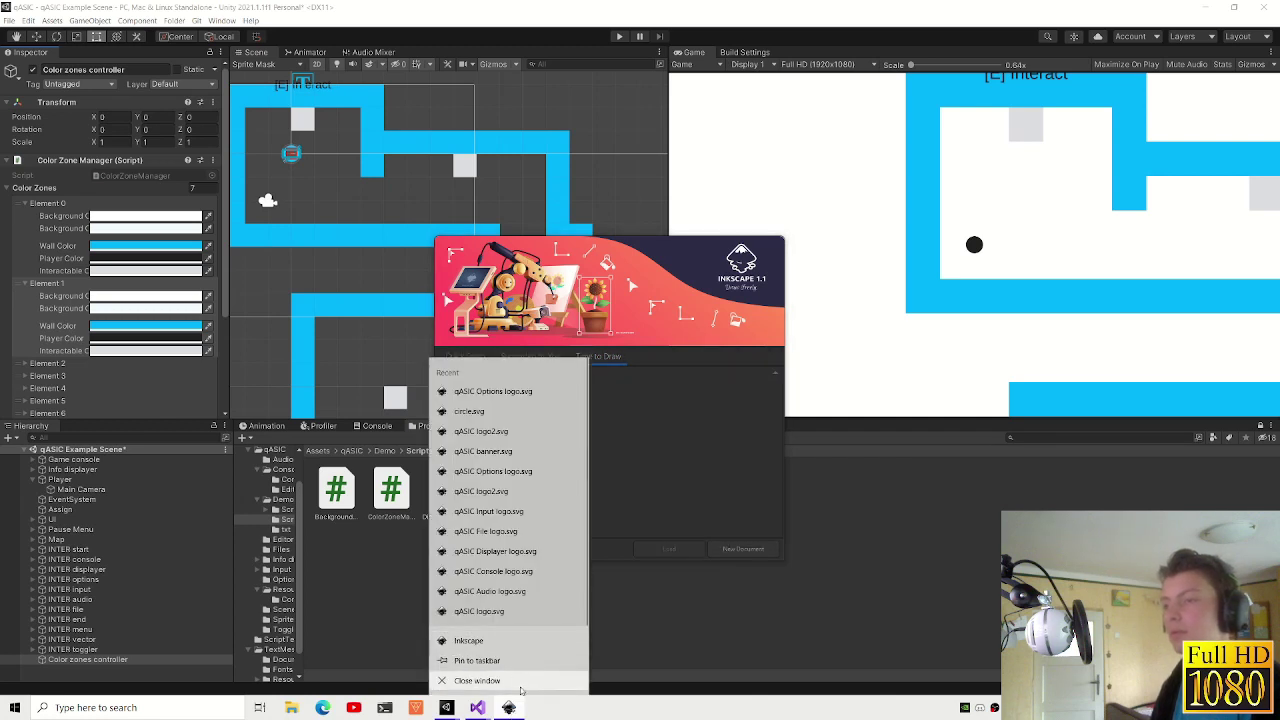
click(513, 682)
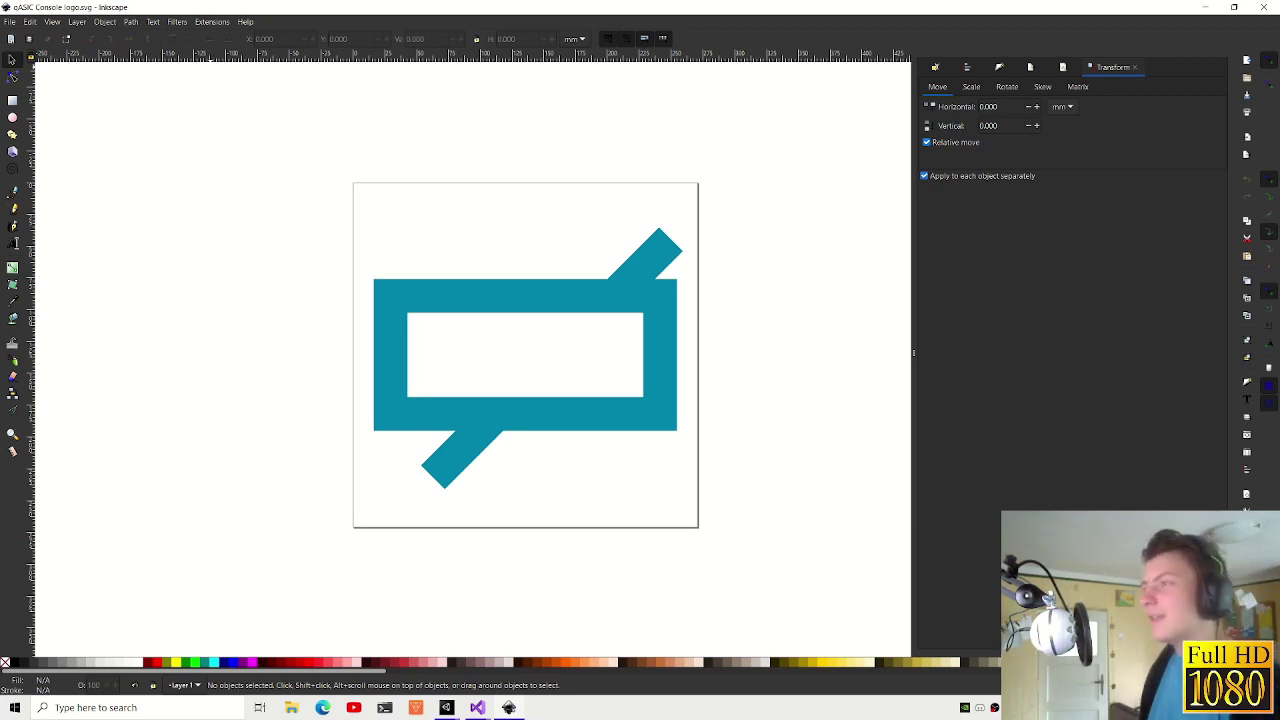
- Read the teal logo path's fill colour (RGB 0, 132, 169), then switch to the qASIC Demo Game online project
click(614, 286)
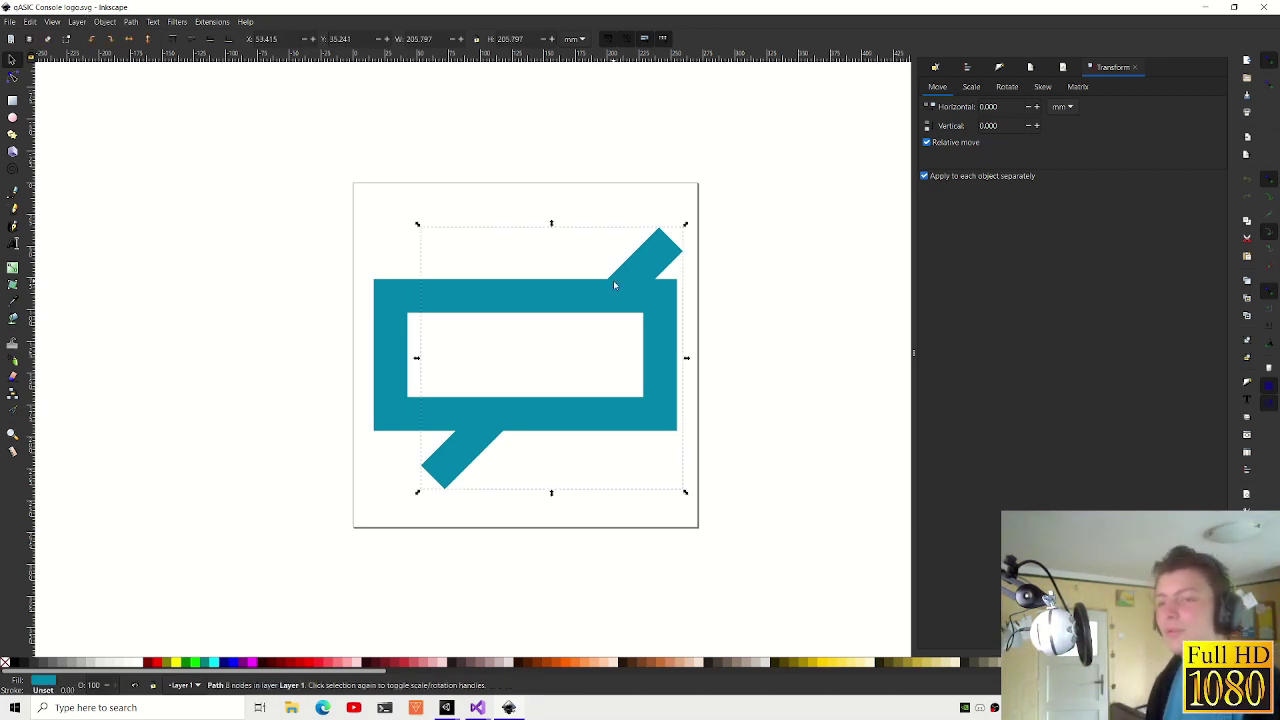
click(36, 692)
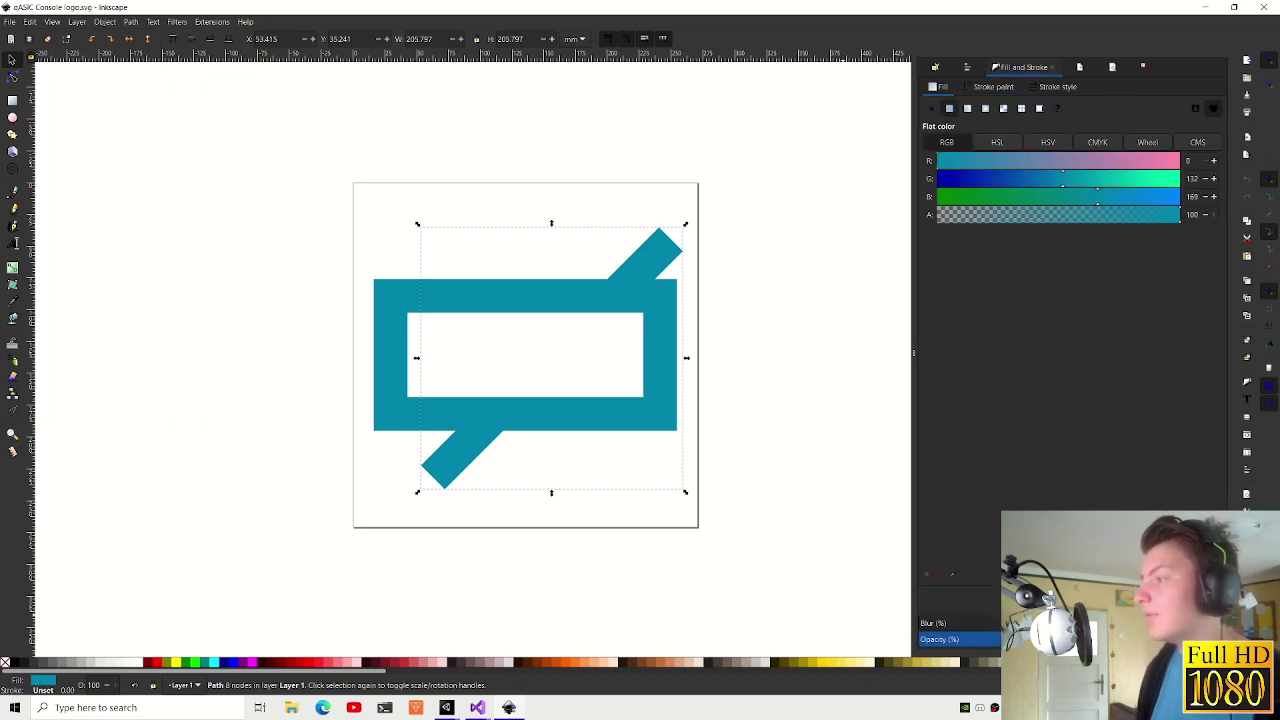
click(446, 707)
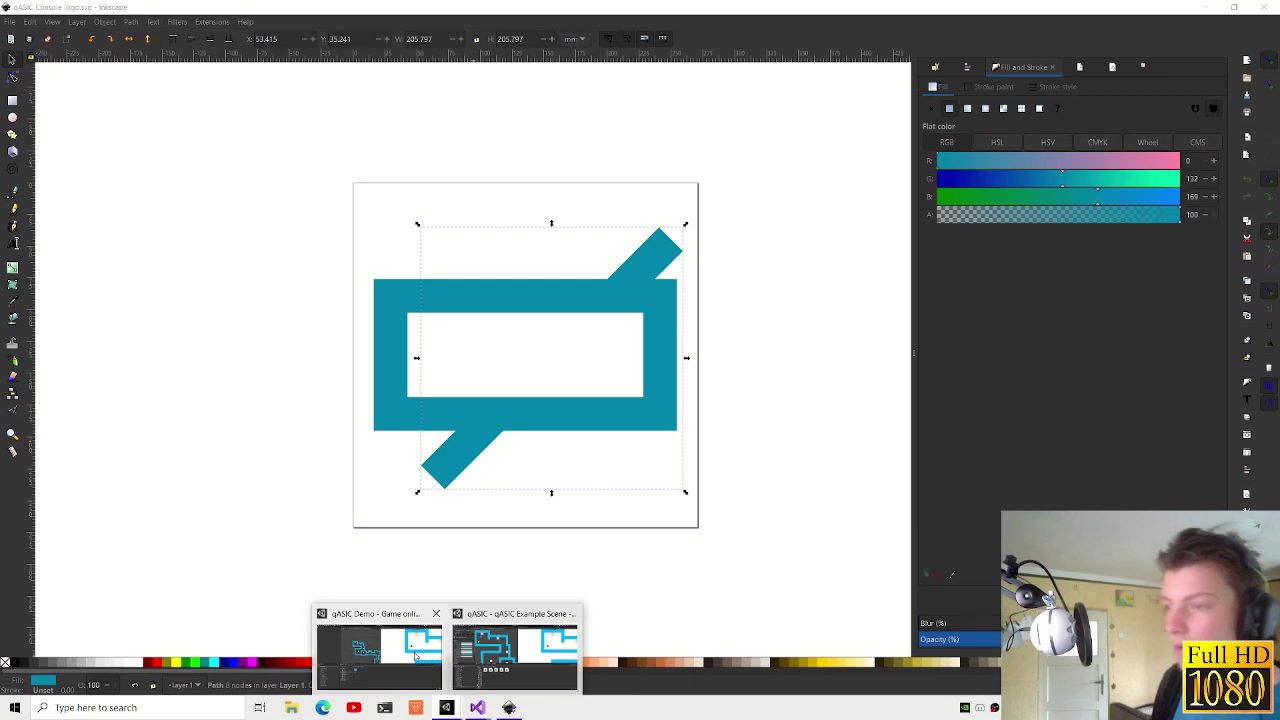
click(416, 655)
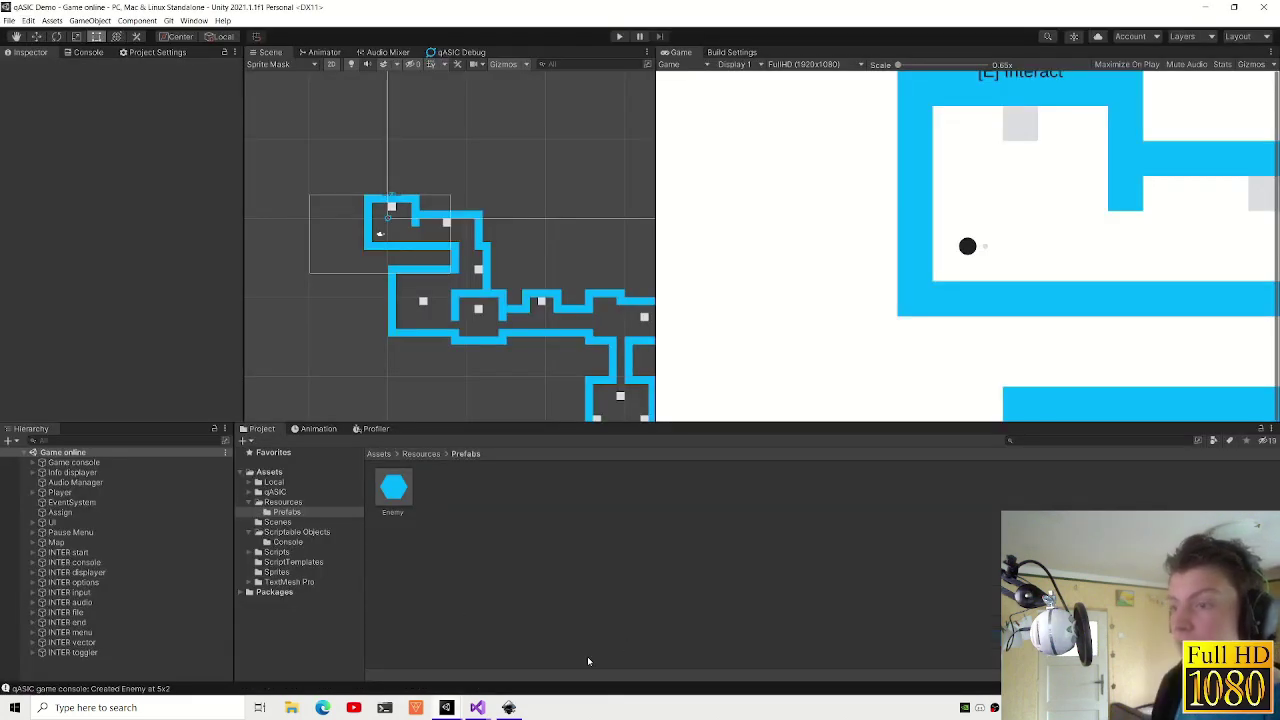
- In the Unity scene editor, make Element 1's wall colour a darker blue
key(alt+Tab)
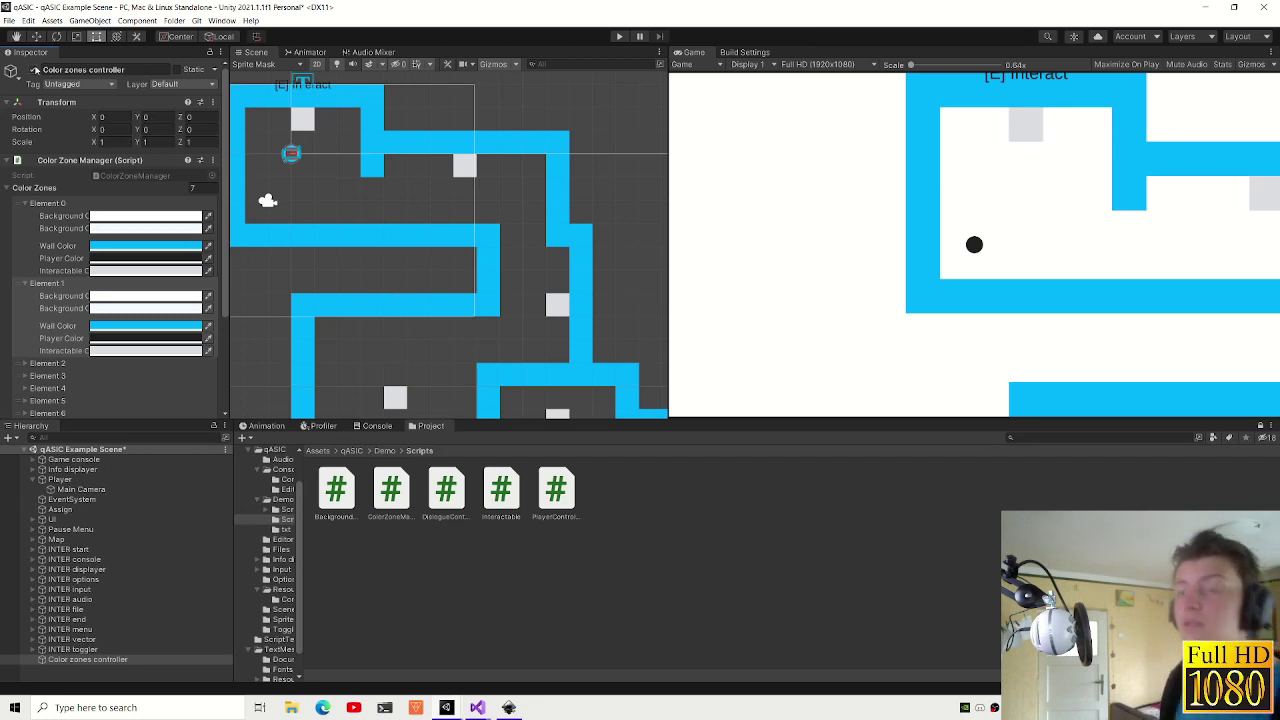
click(170, 328)
click(263, 430)
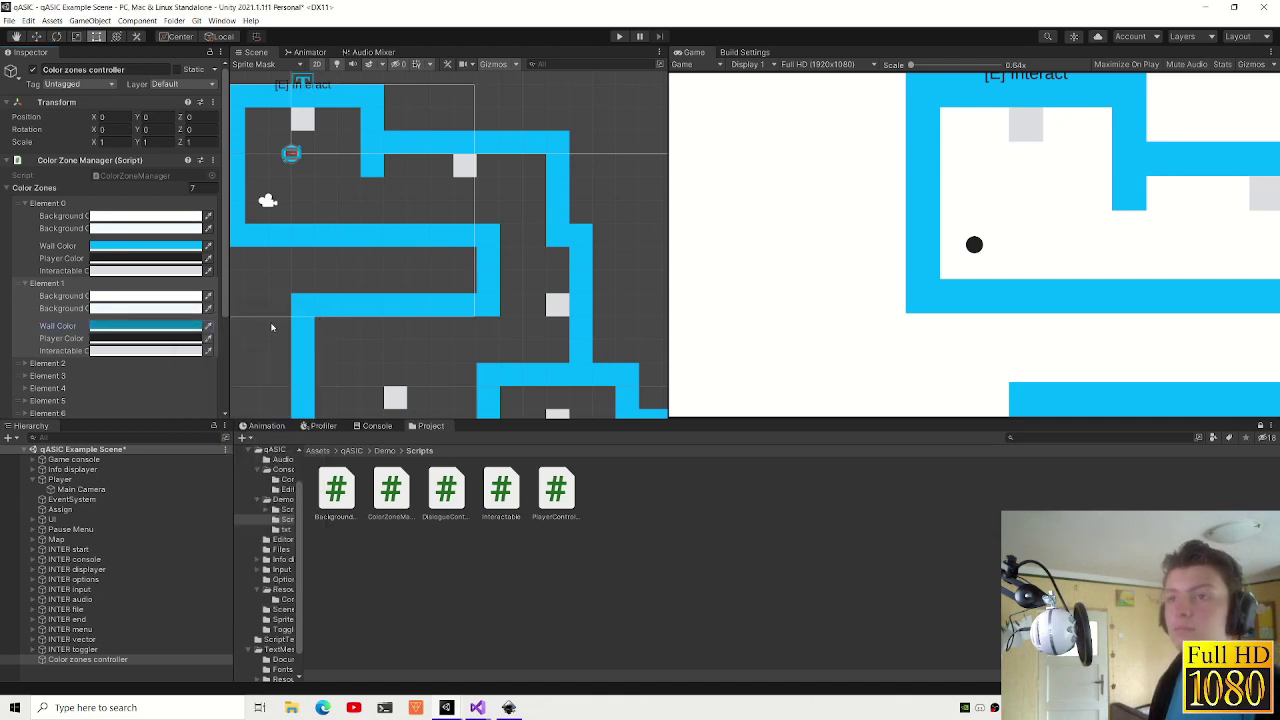
- Paste teal 0084A9 into Element 1's background colour and lighten it to pale cyan E8FAFF
click(150, 308)
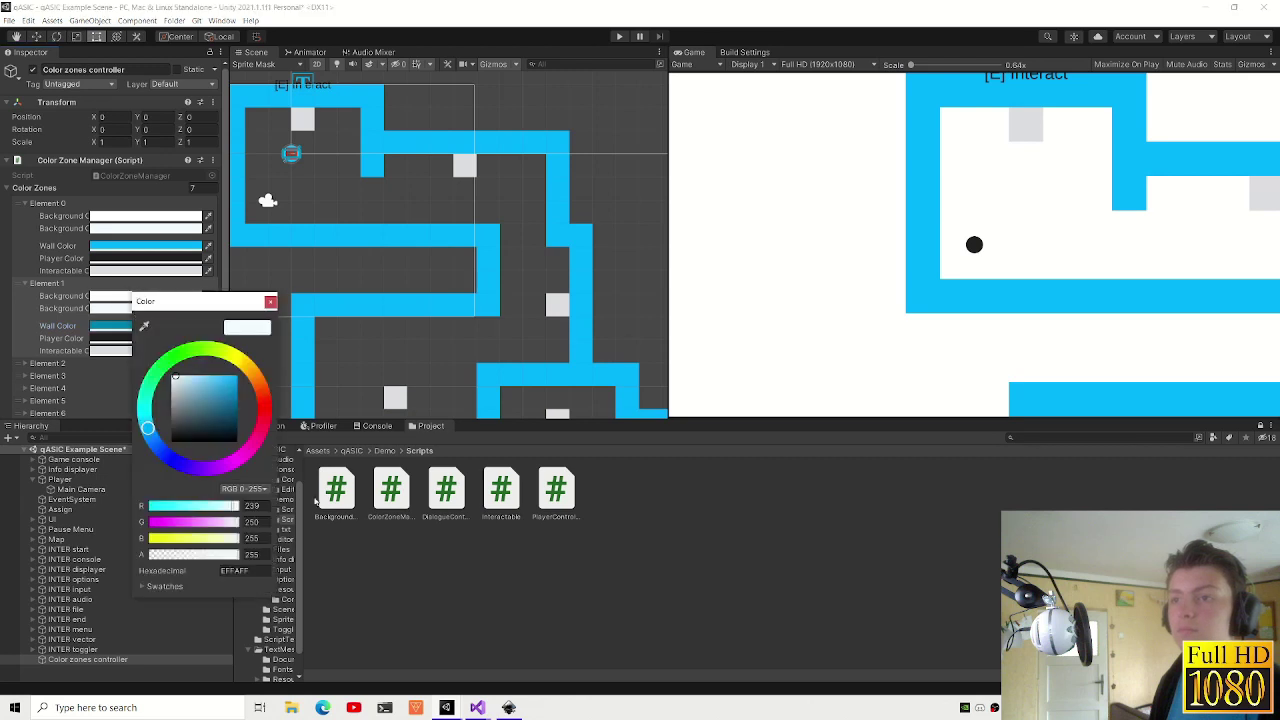
text(0084A9FF)
drag(236, 403, 185, 372)
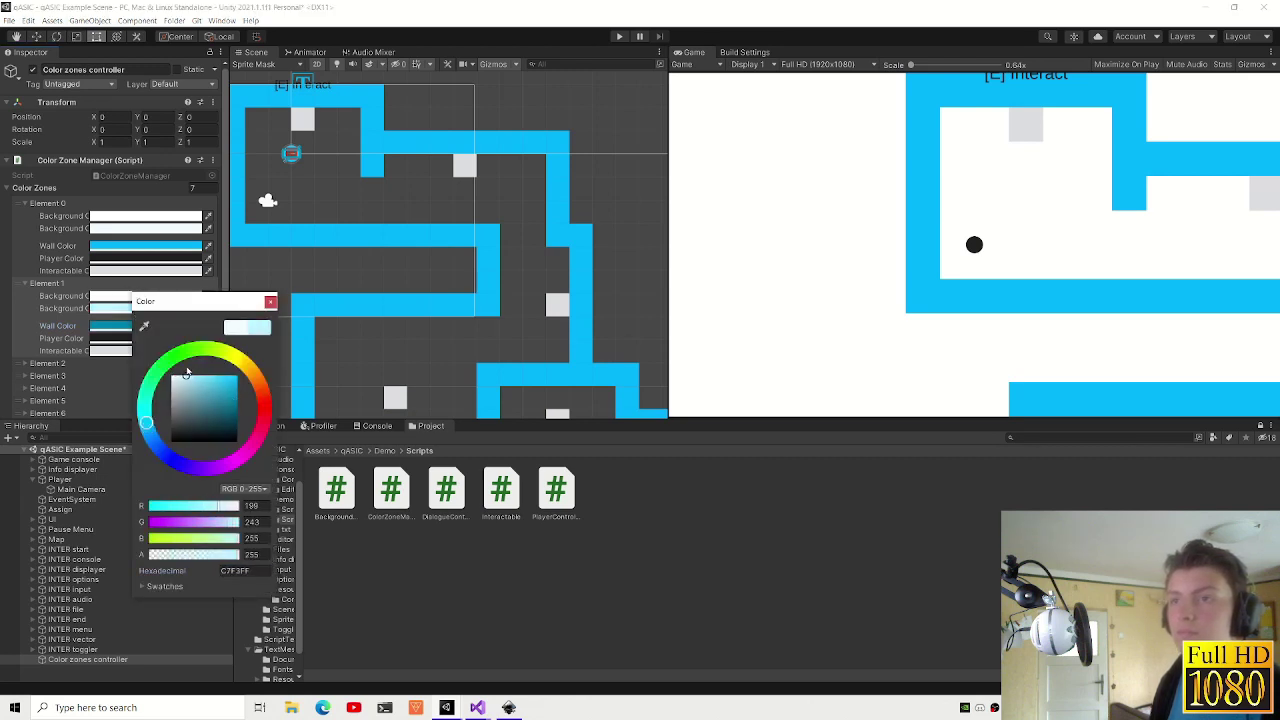
drag(185, 372, 180, 368)
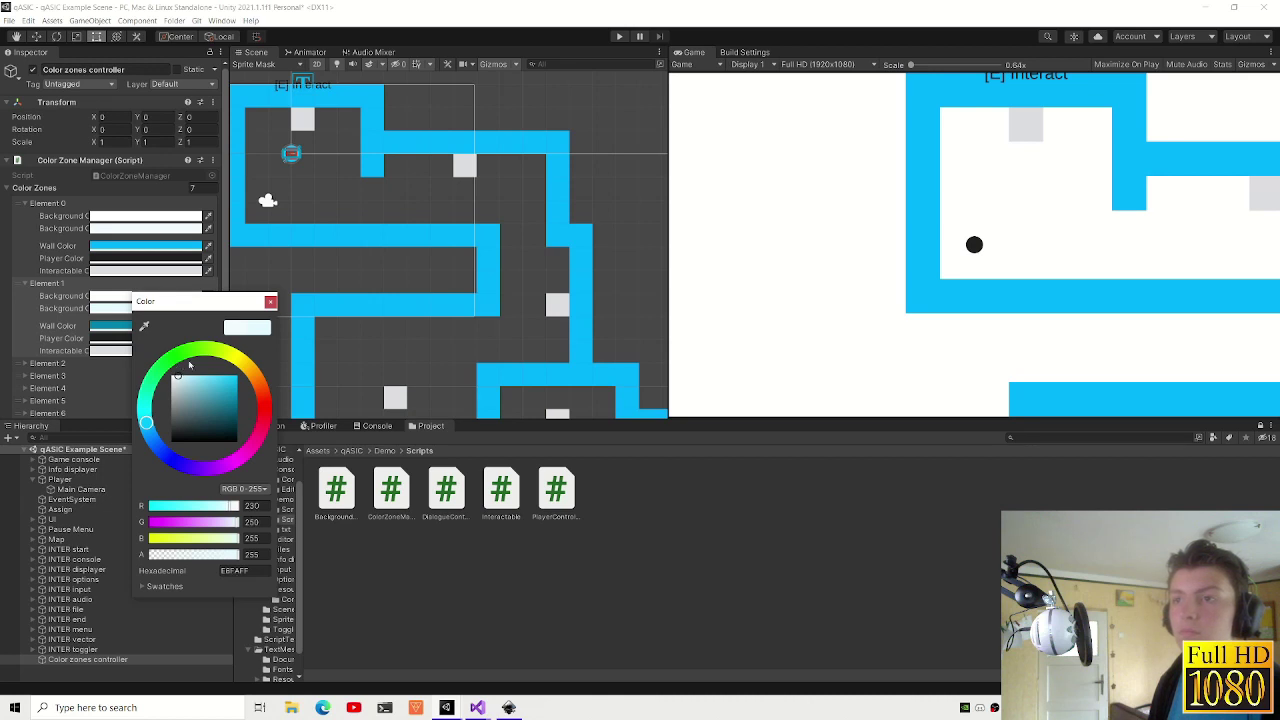
click(55, 350)
- Expand Element 2 in the Inspector to reveal its colour fields
scroll(55, 350, down, 3)
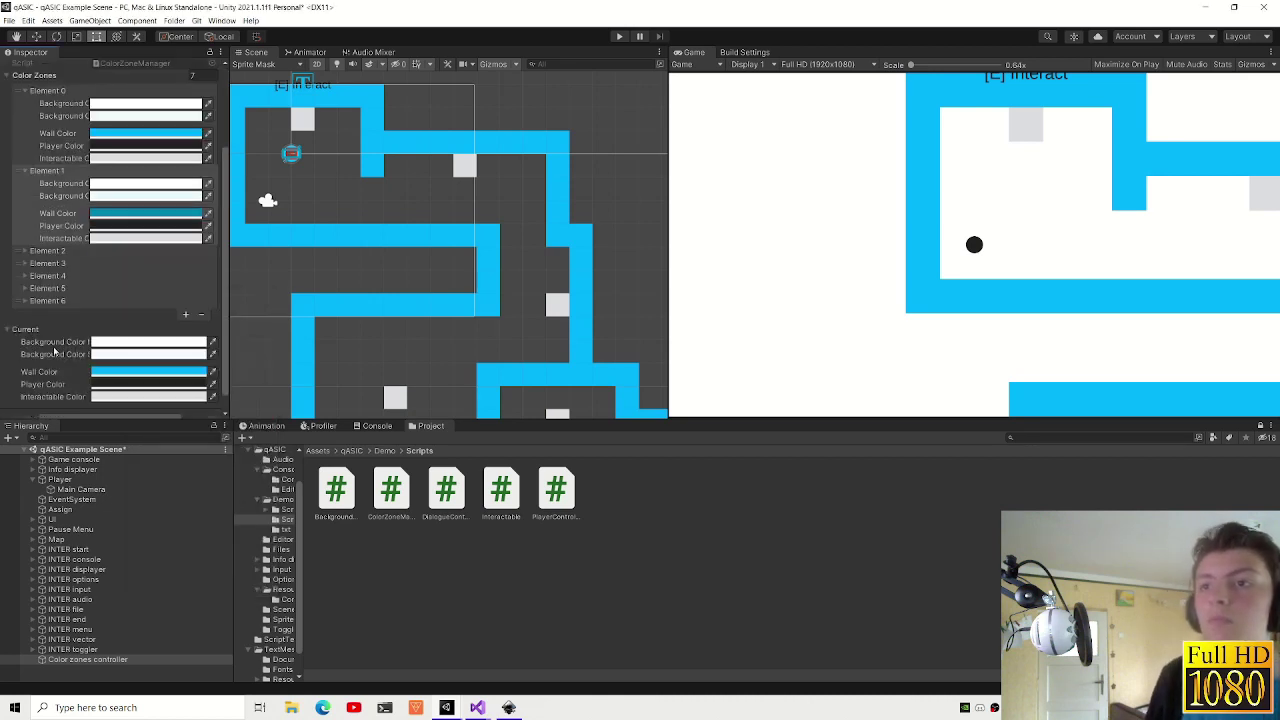
click(55, 256)
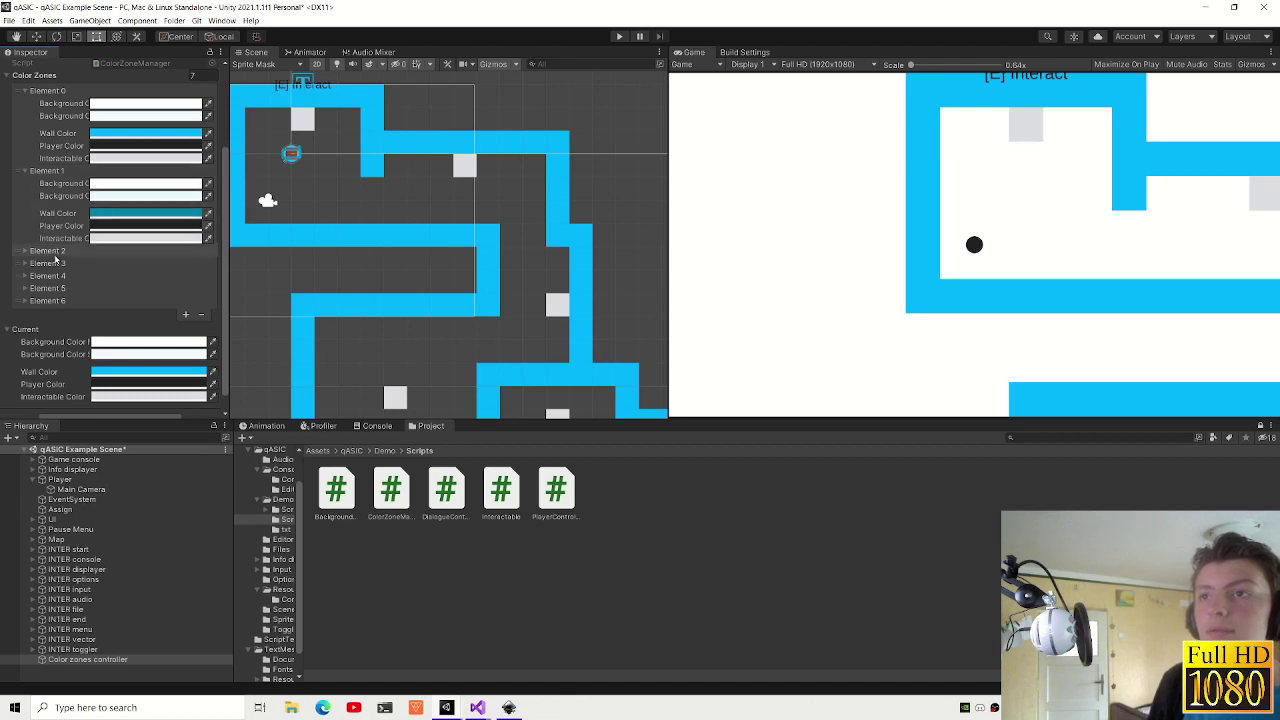
click(55, 258)
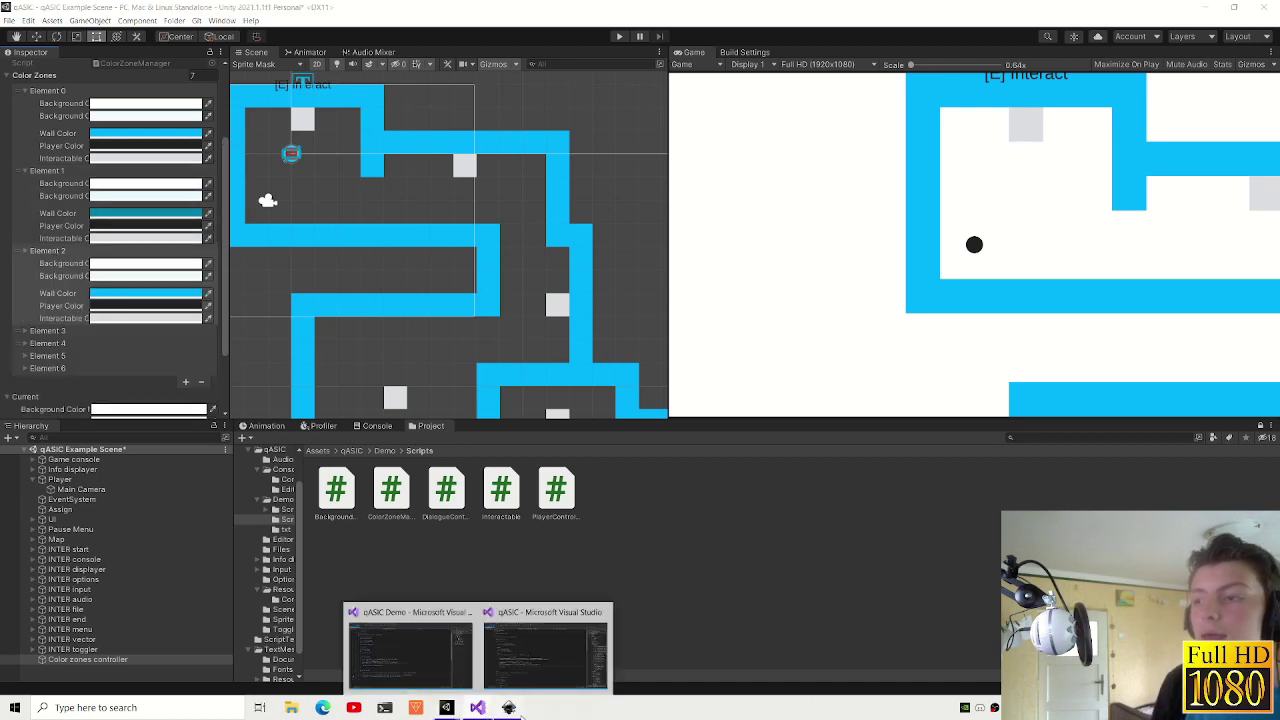
- In Inkscape, select the green Displayer logo path and show its fill of RGB 0, 200, 50
click(509, 707)
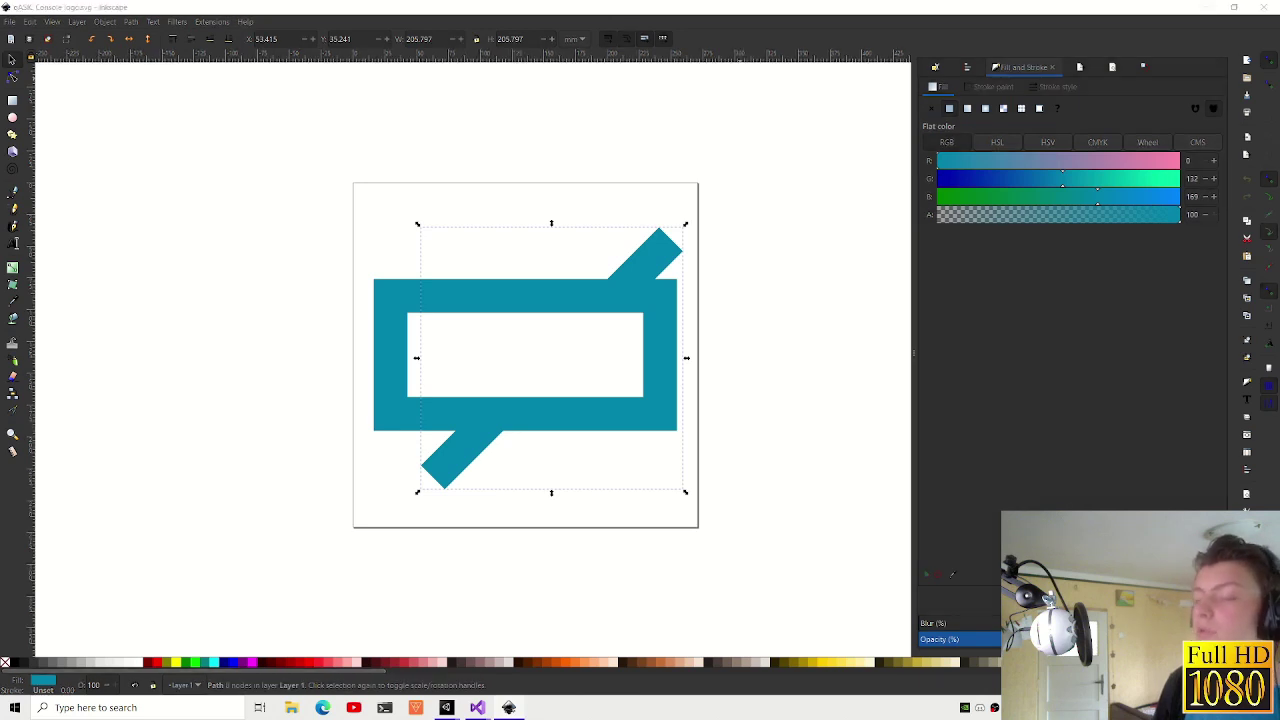
click(162, 555)
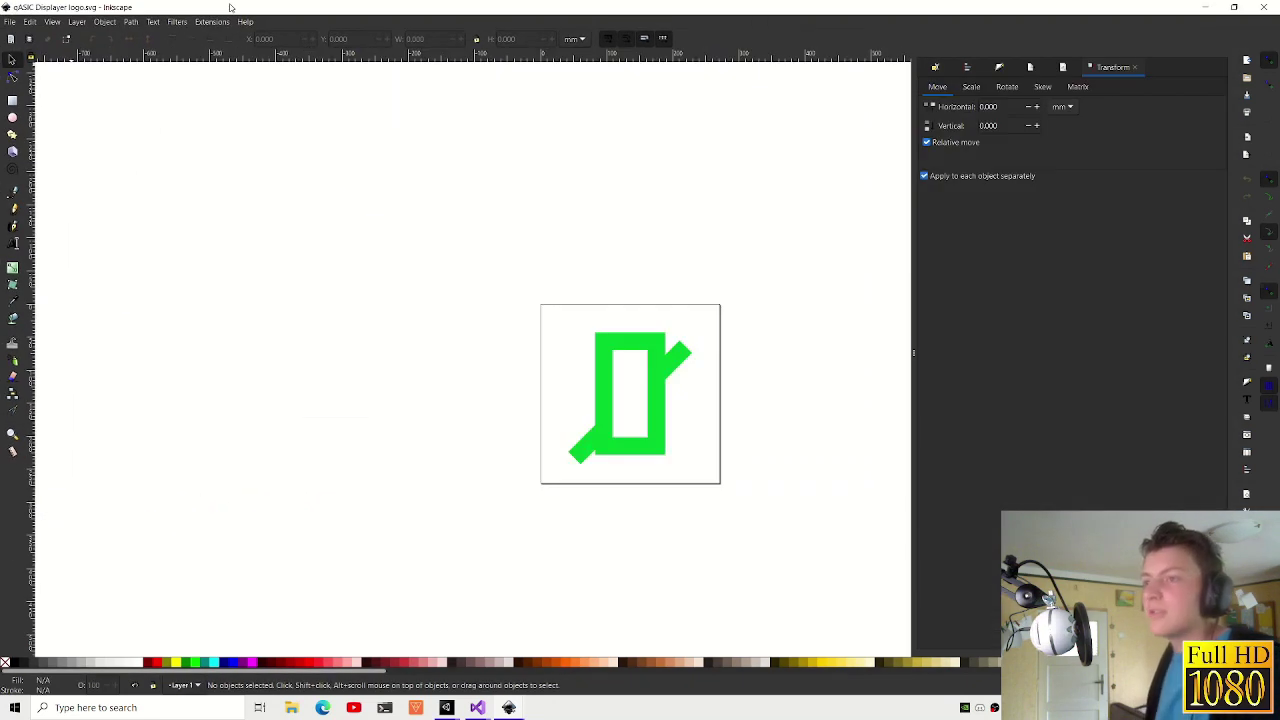
click(655, 450)
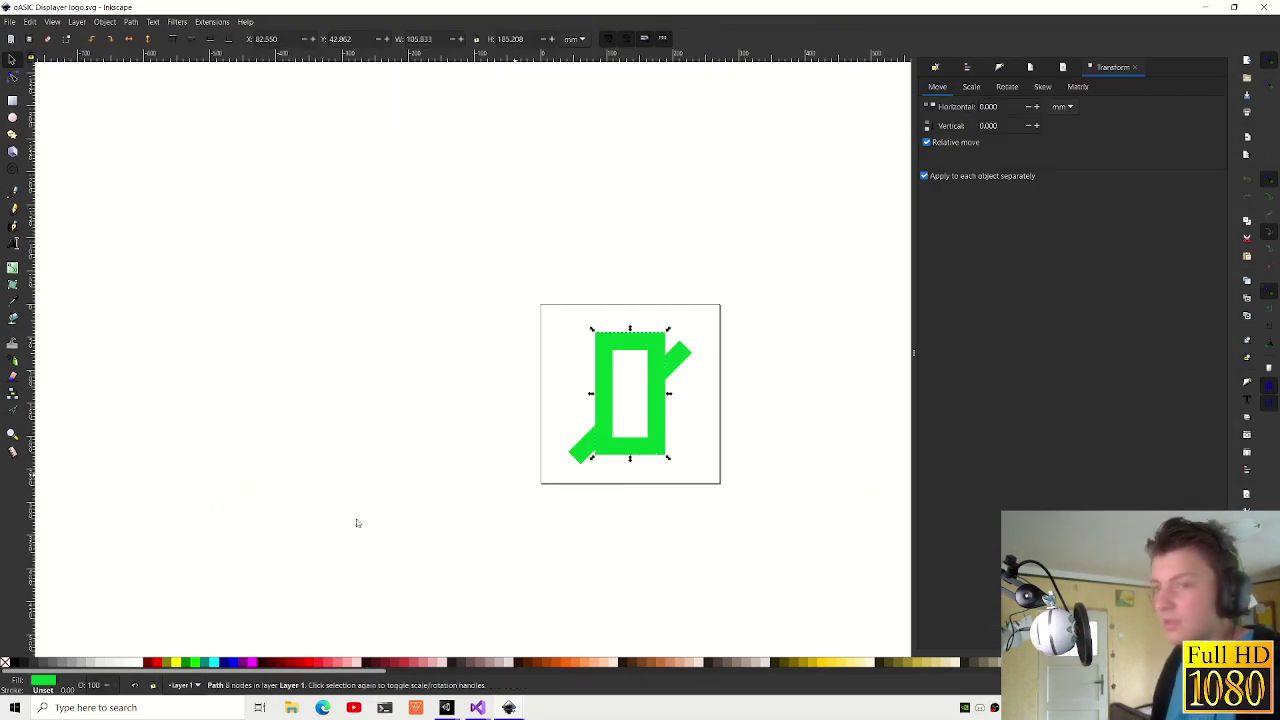
key(ctrl+shift+f)
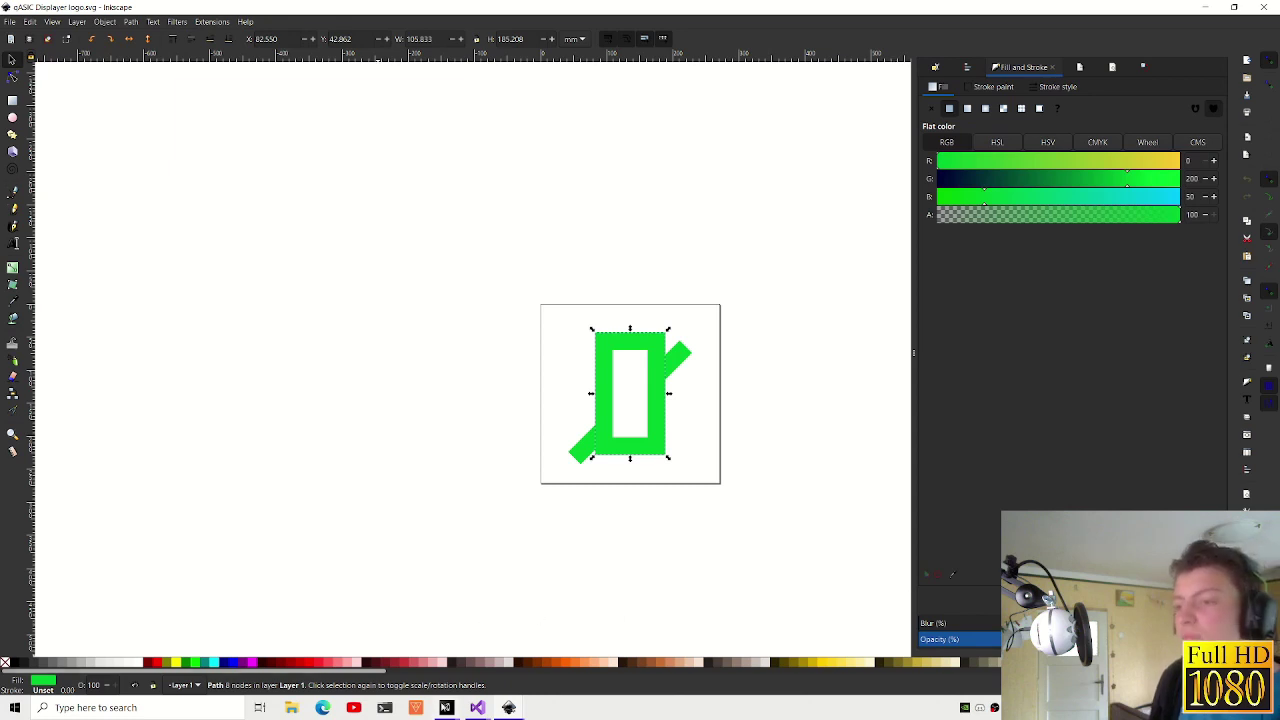
- Back in Unity, set Element 2's wall colour to green 00C832
mouse_move(509, 707)
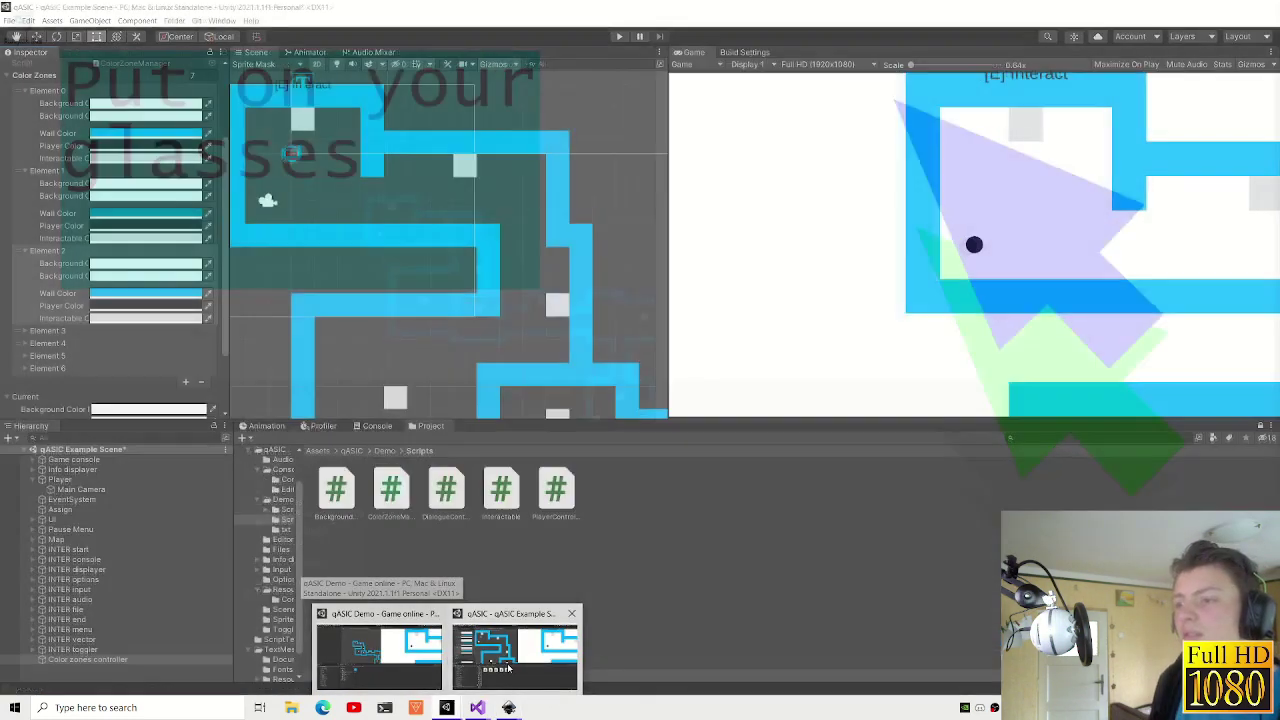
click(507, 663)
click(145, 293)
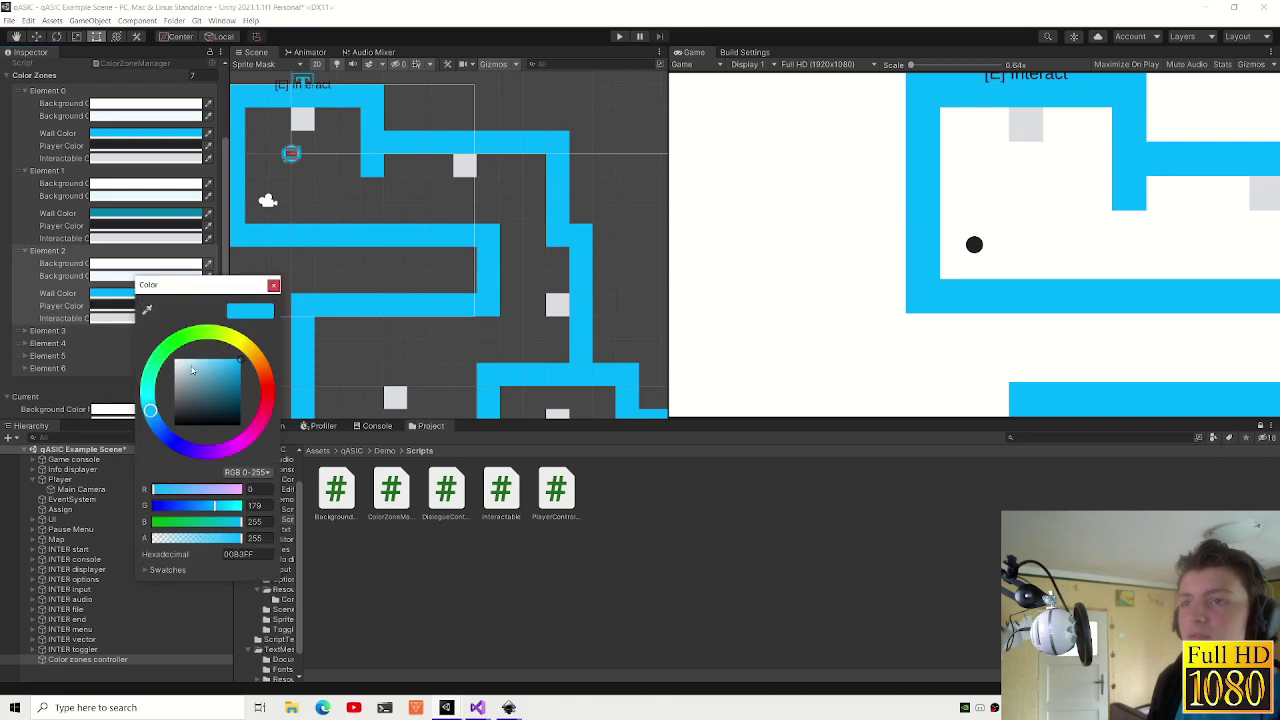
text(00C832)
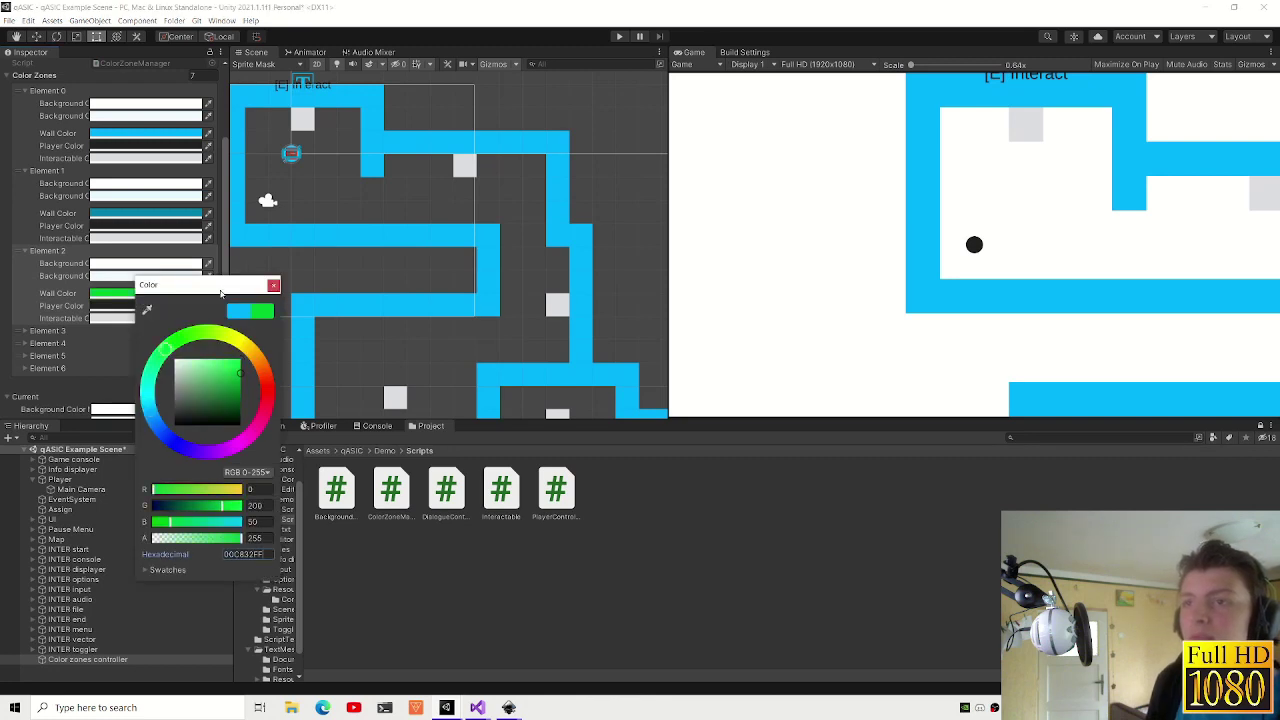
click(273, 286)
- Set Element 2's background colour to 00C832, then lighten it to a pale green
click(145, 275)
click(262, 537)
text(00C832)
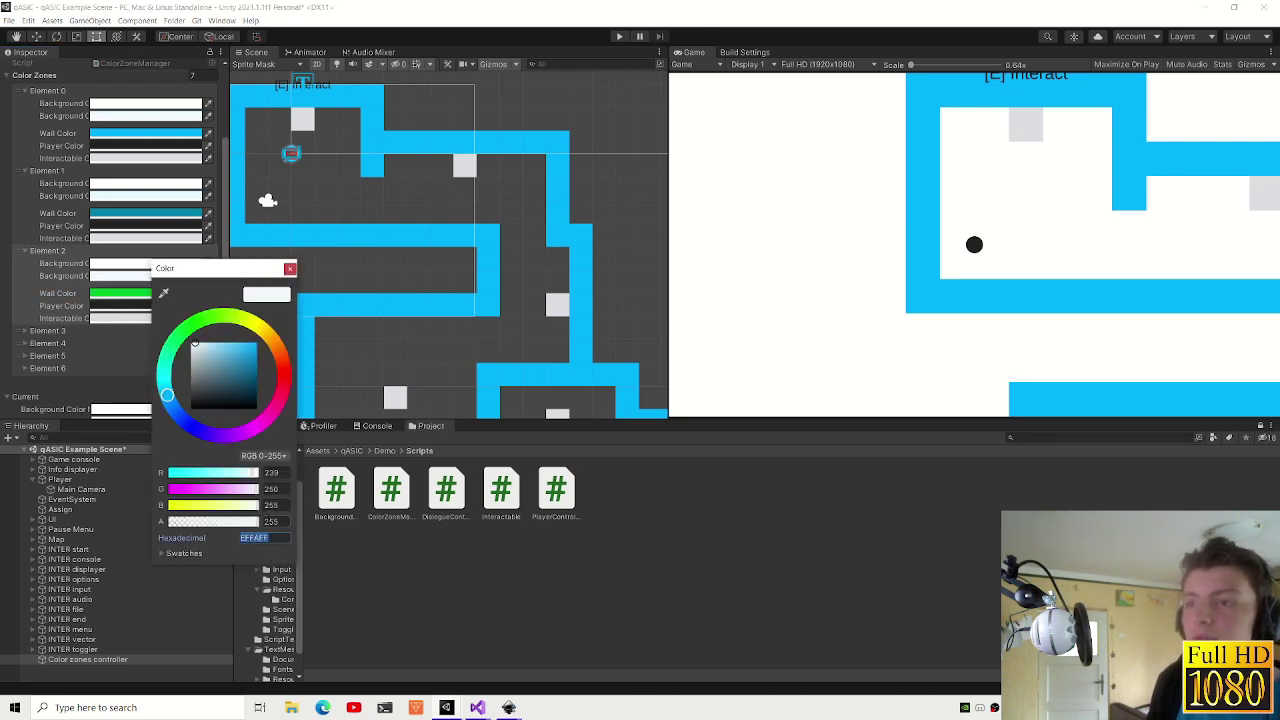
key(Return)
drag(228, 357, 198, 332)
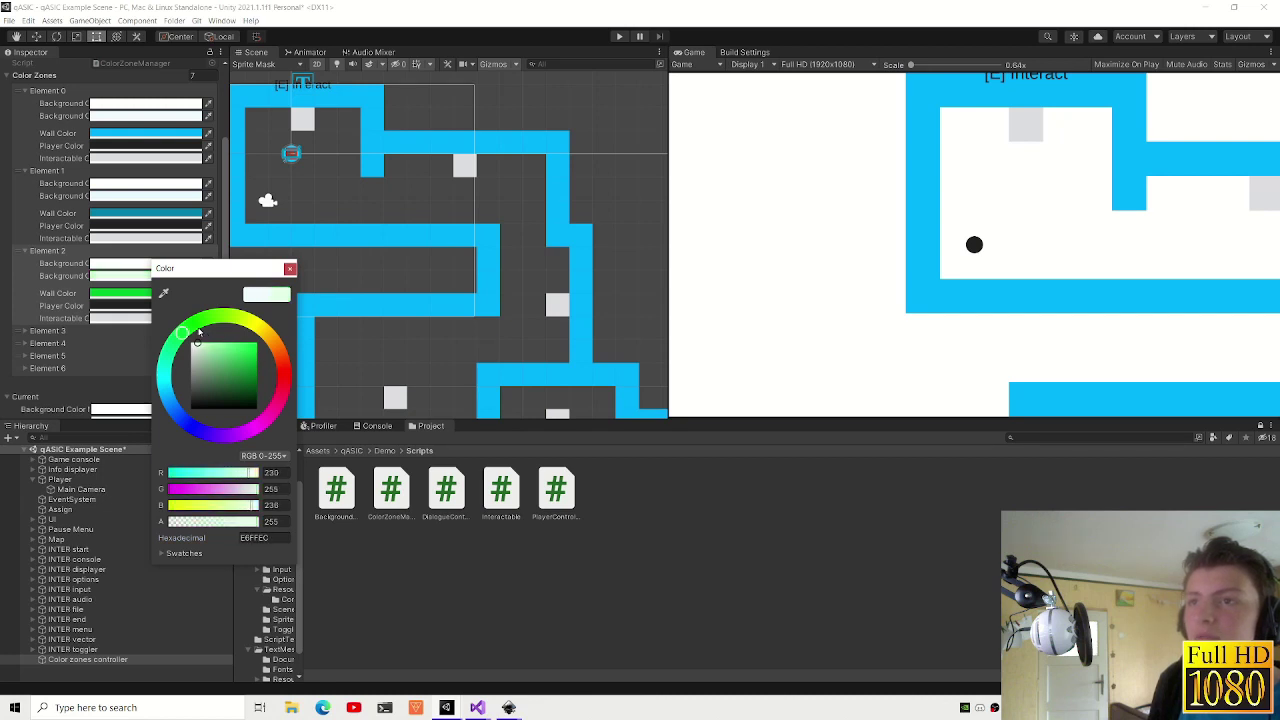
drag(198, 332, 195, 337)
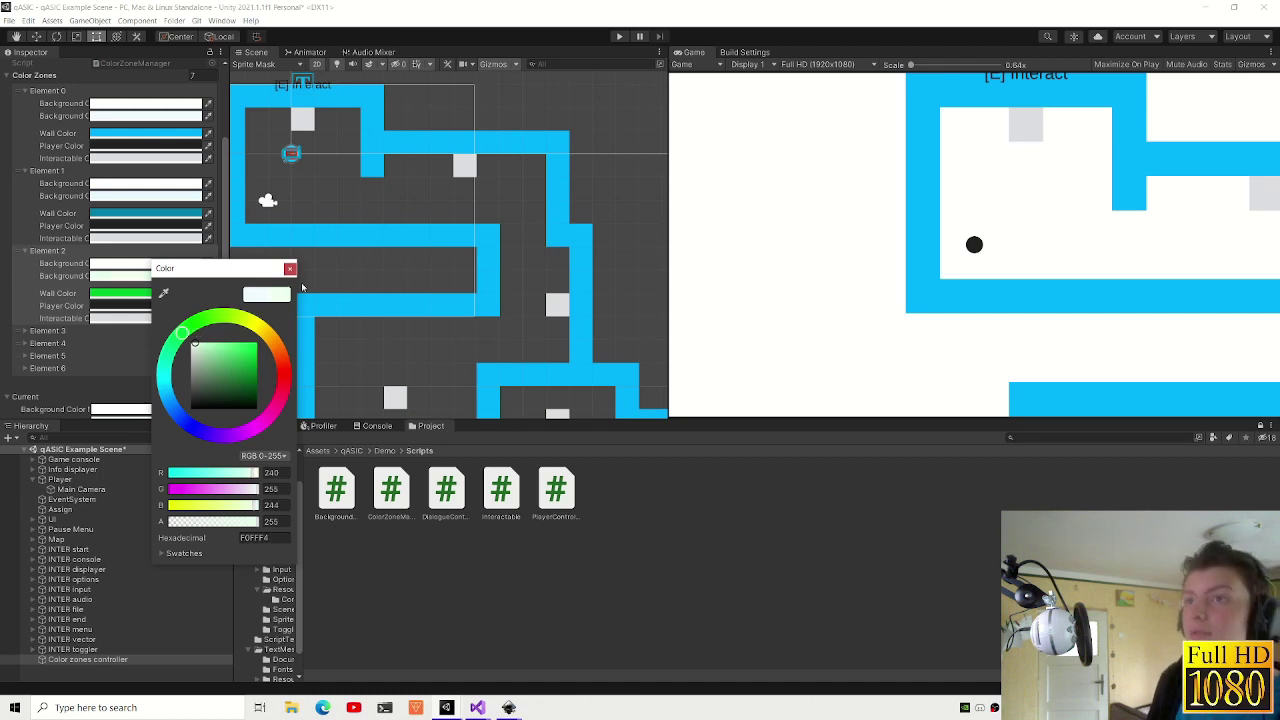
click(289, 269)
- After comparing with Element 1, lighten Element 2's other background to pale green EDFFF2 and expand Element 3
click(140, 183)
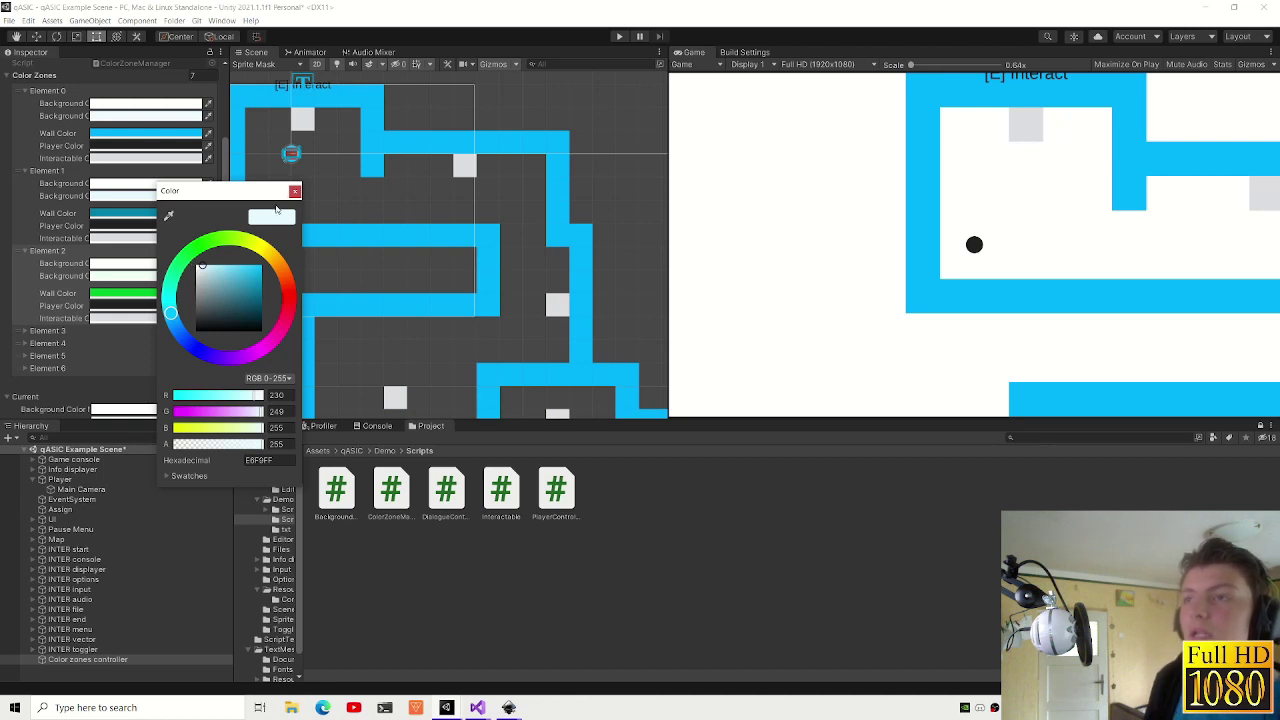
click(294, 191)
click(146, 263)
drag(208, 346, 207, 343)
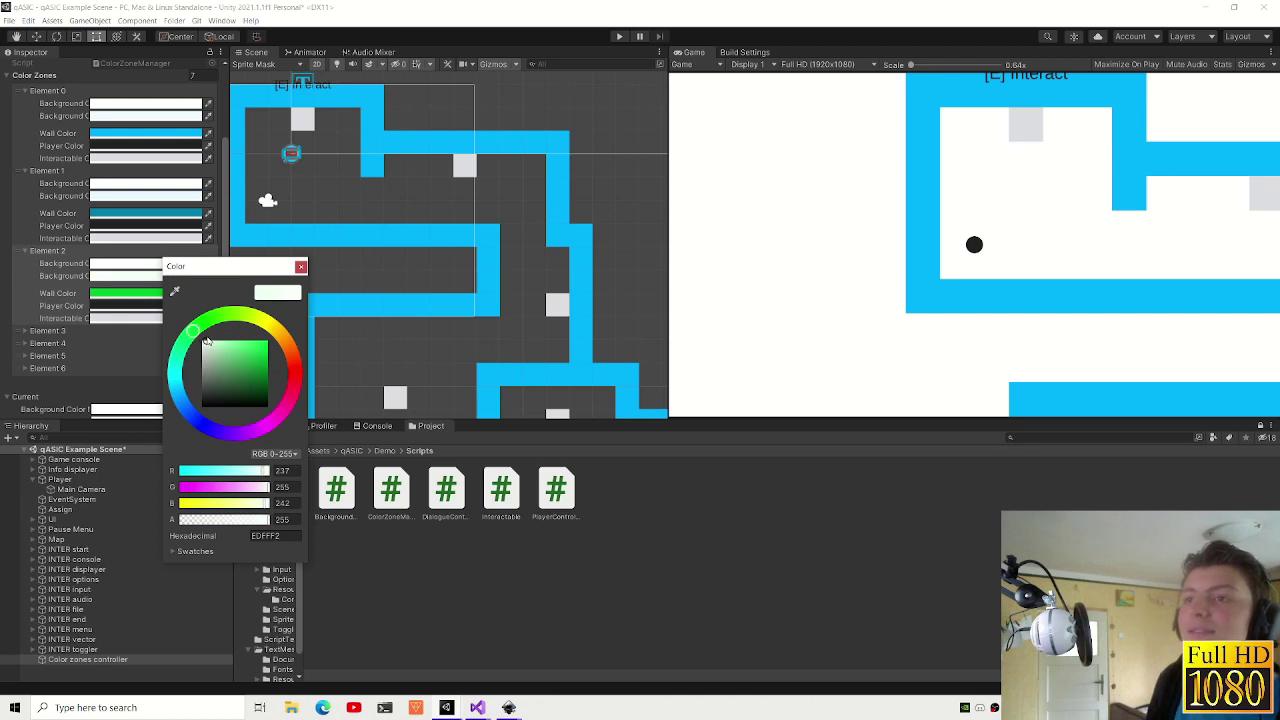
click(300, 266)
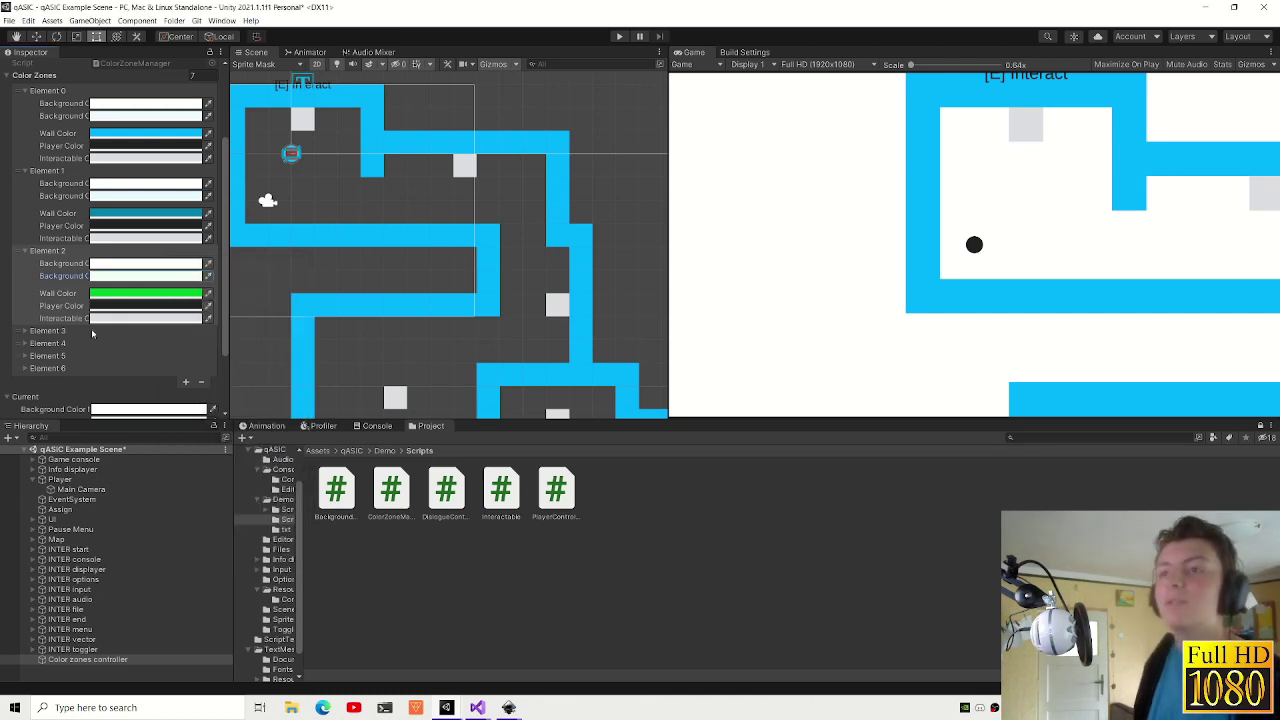
click(62, 330)
scroll(75, 348, down, 5)
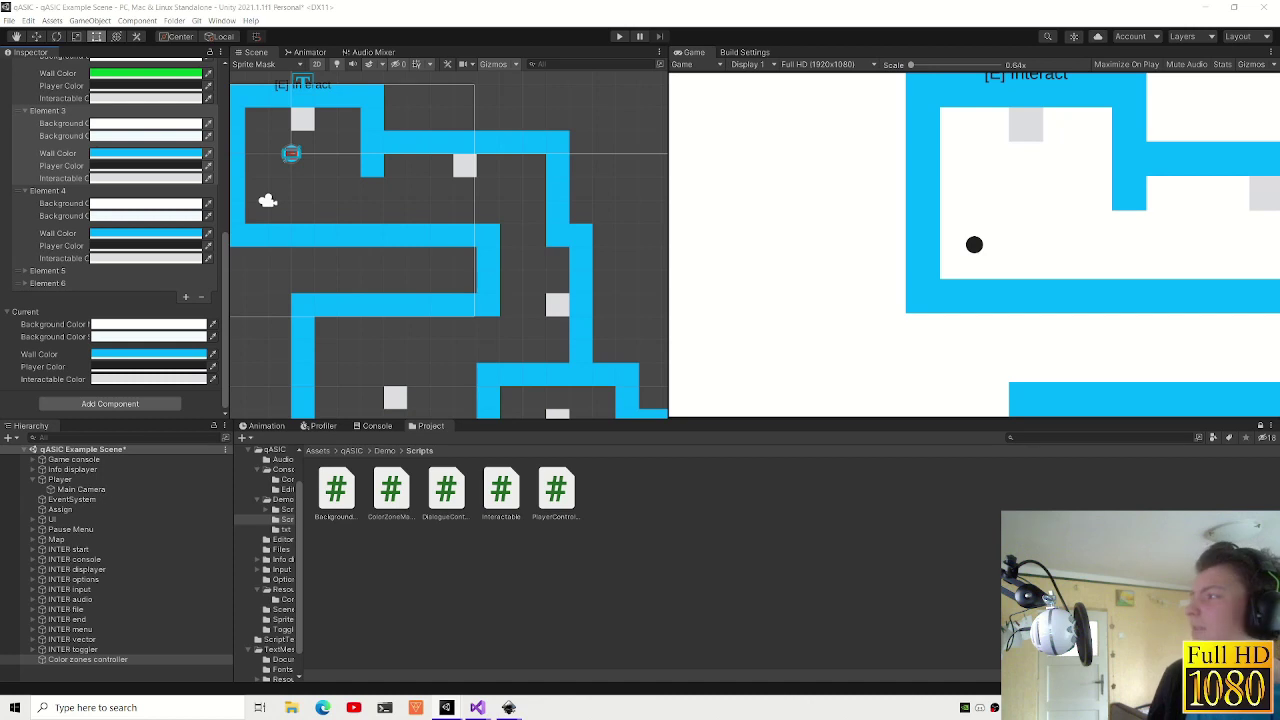
- Zoom the Scene view out until the entire maze is visible
scroll(407, 180, down, 3)
scroll(405, 175, down, 3)
scroll(403, 169, down, 3)
scroll(401, 164, up, 2)
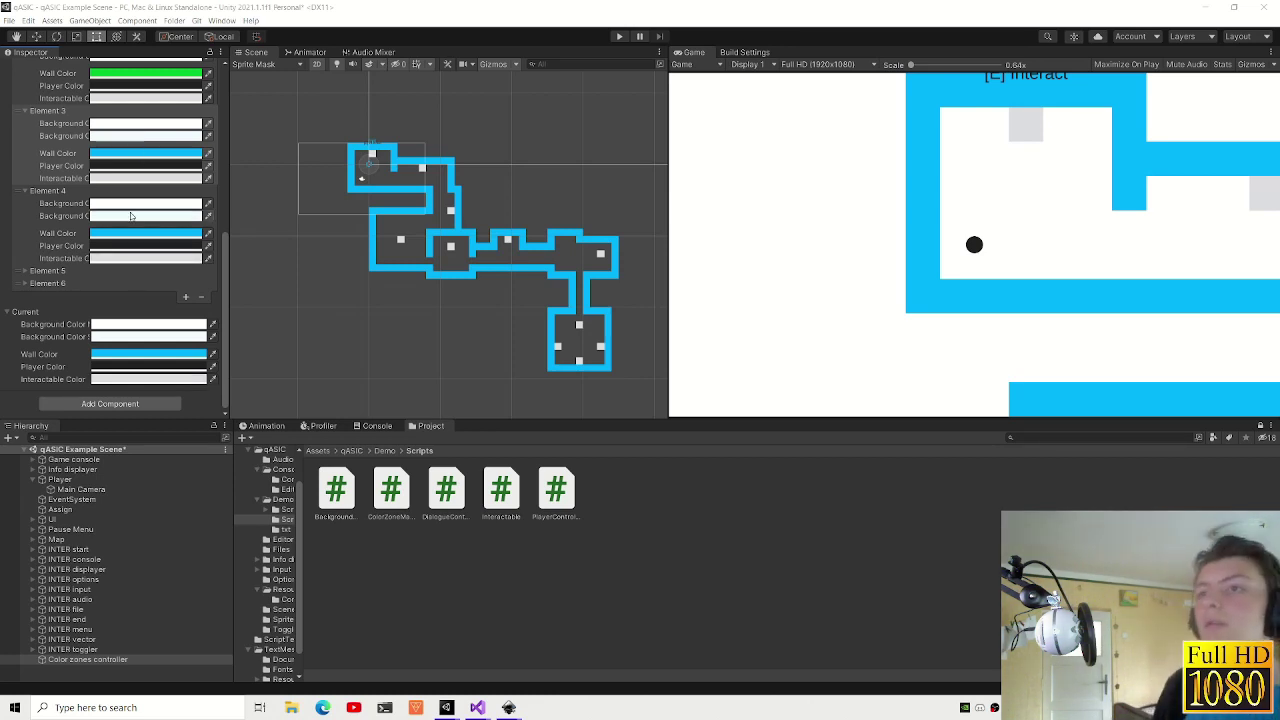
- Paste deep blue 004DFF as Element 3's wall colour
scroll(130, 213, up, 3)
scroll(137, 210, up, 3)
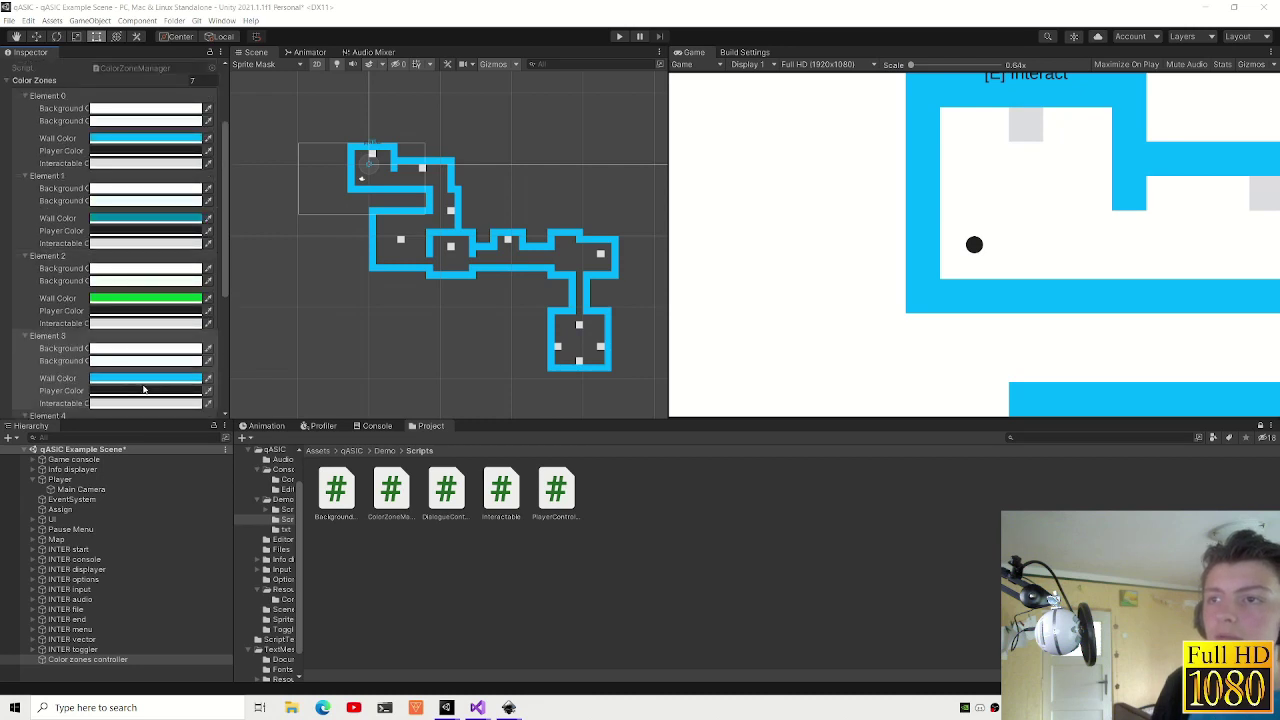
click(147, 378)
click(285, 638)
key(ctrl+v)
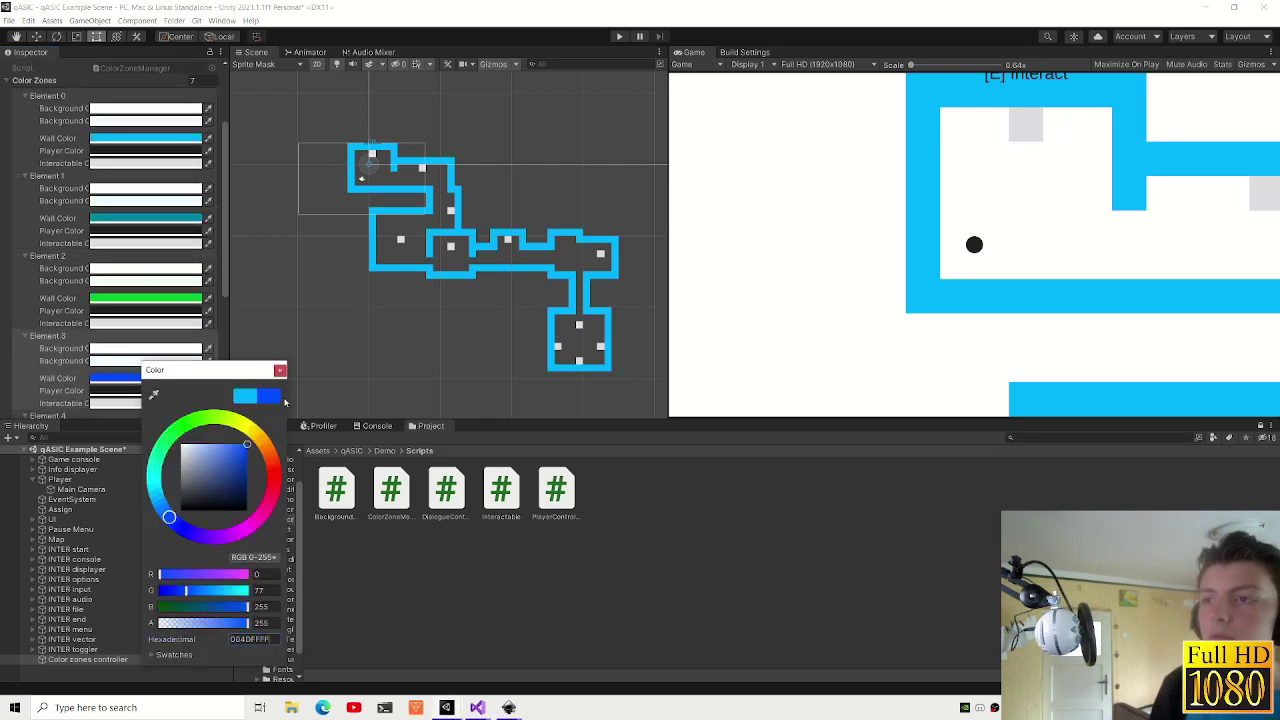
click(279, 370)
- Tint Element 3's background colour a very pale blue, F0F4FF
click(164, 378)
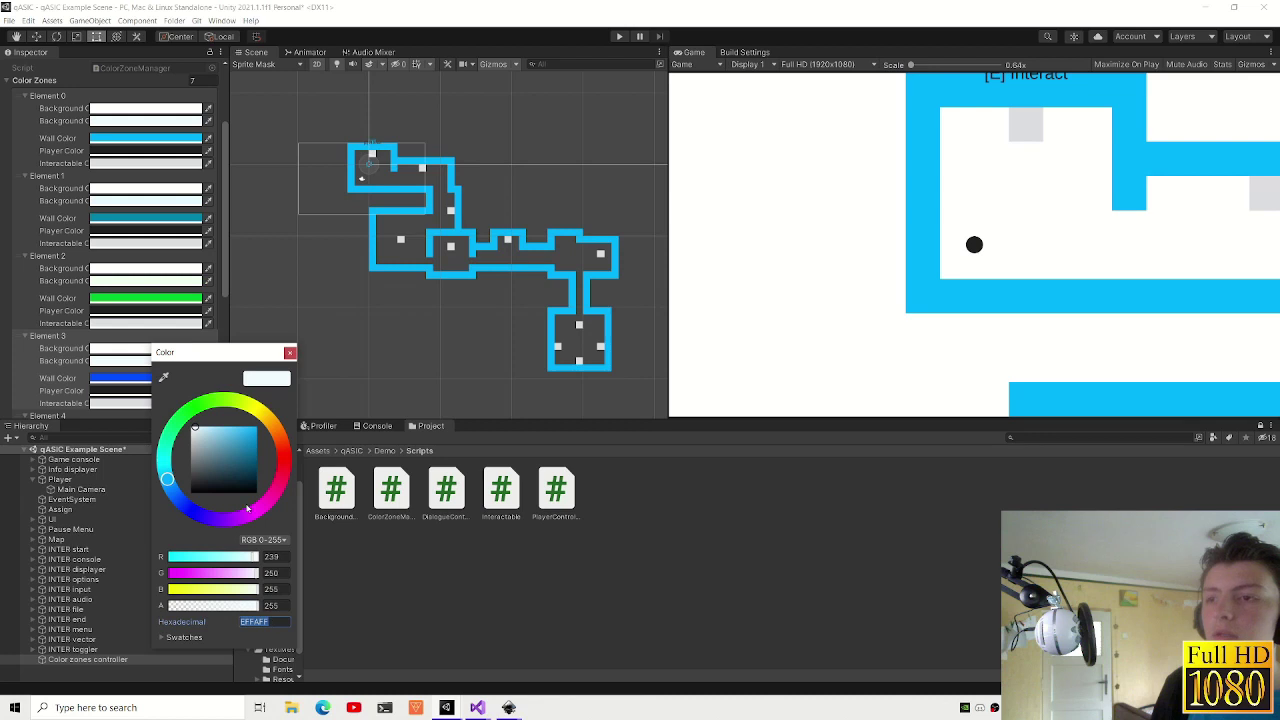
drag(247, 509, 179, 499)
drag(198, 426, 195, 421)
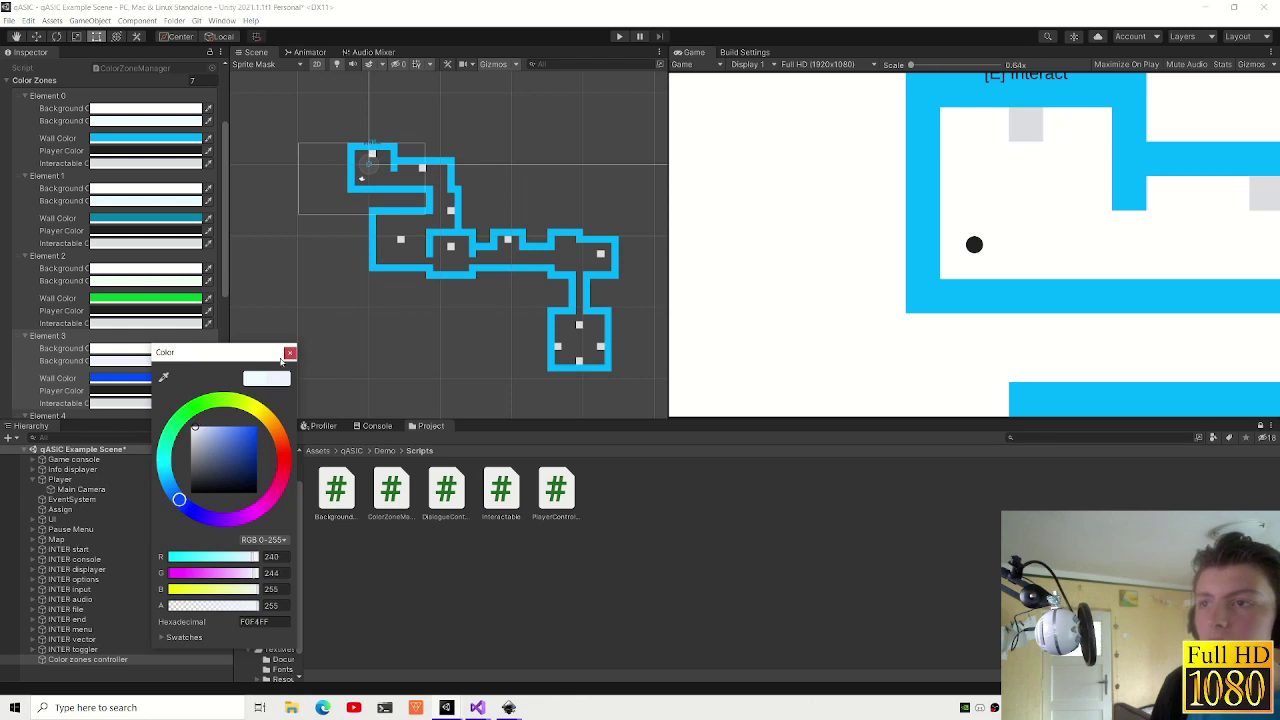
click(283, 358)
scroll(82, 341, down, 3)
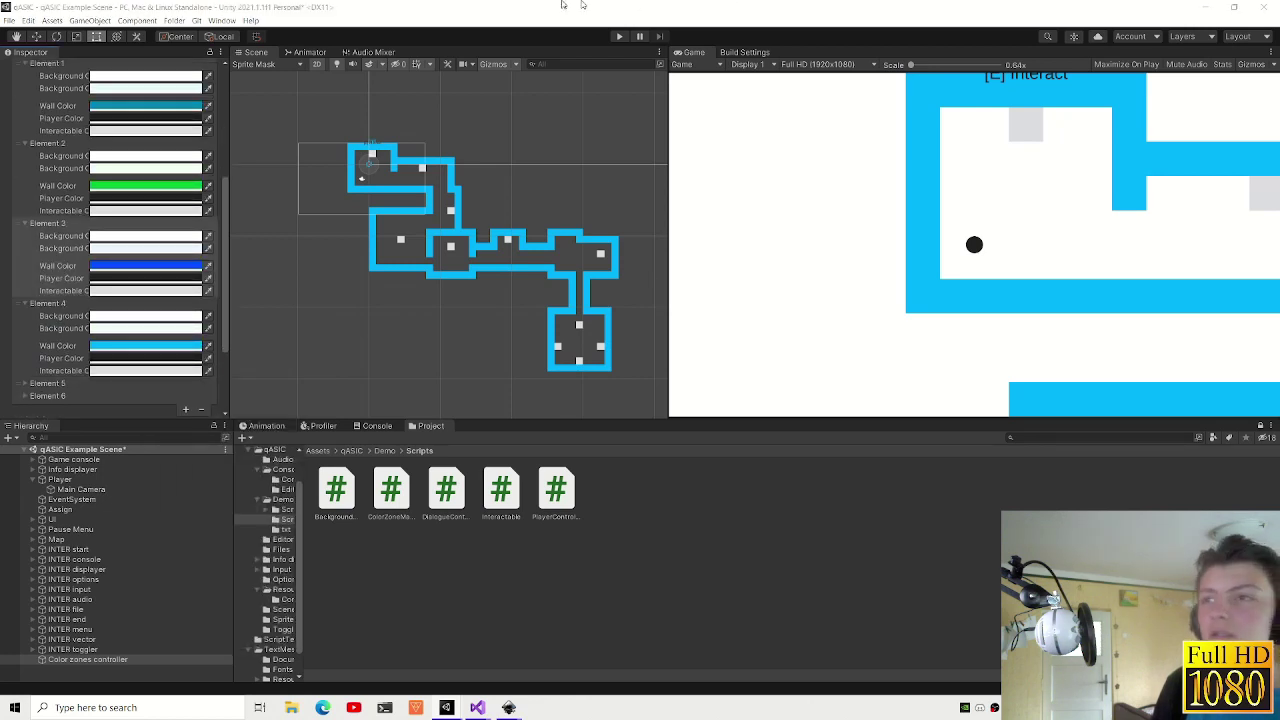
- Open qASIC logo-filled-small.png from the qASIC folder in File Explorer
key(alt+Tab)
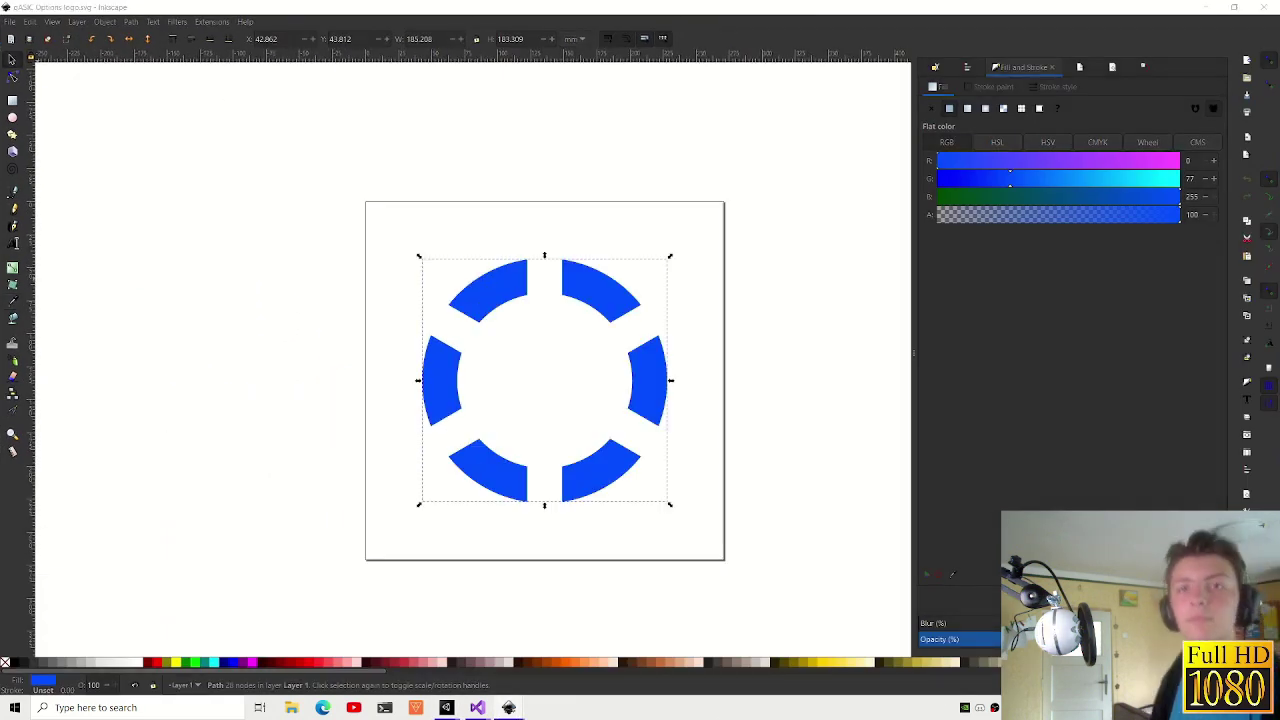
click(291, 707)
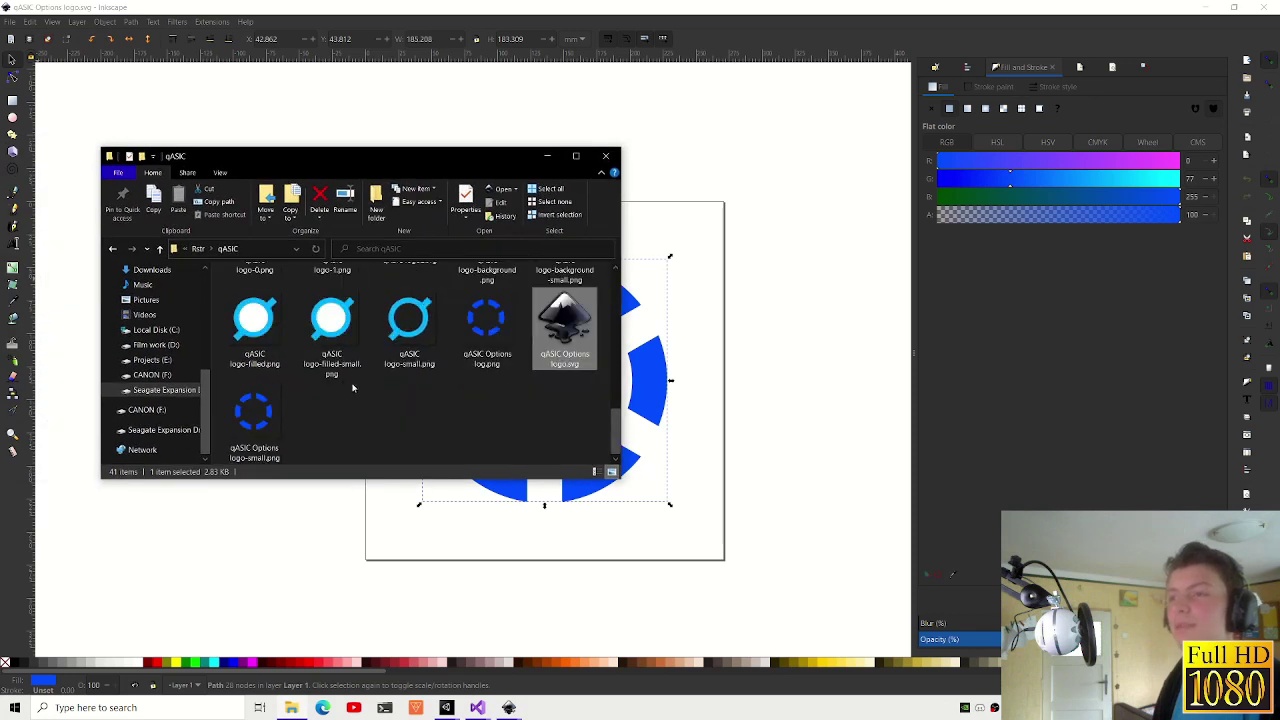
click(346, 347)
double_click(344, 347)
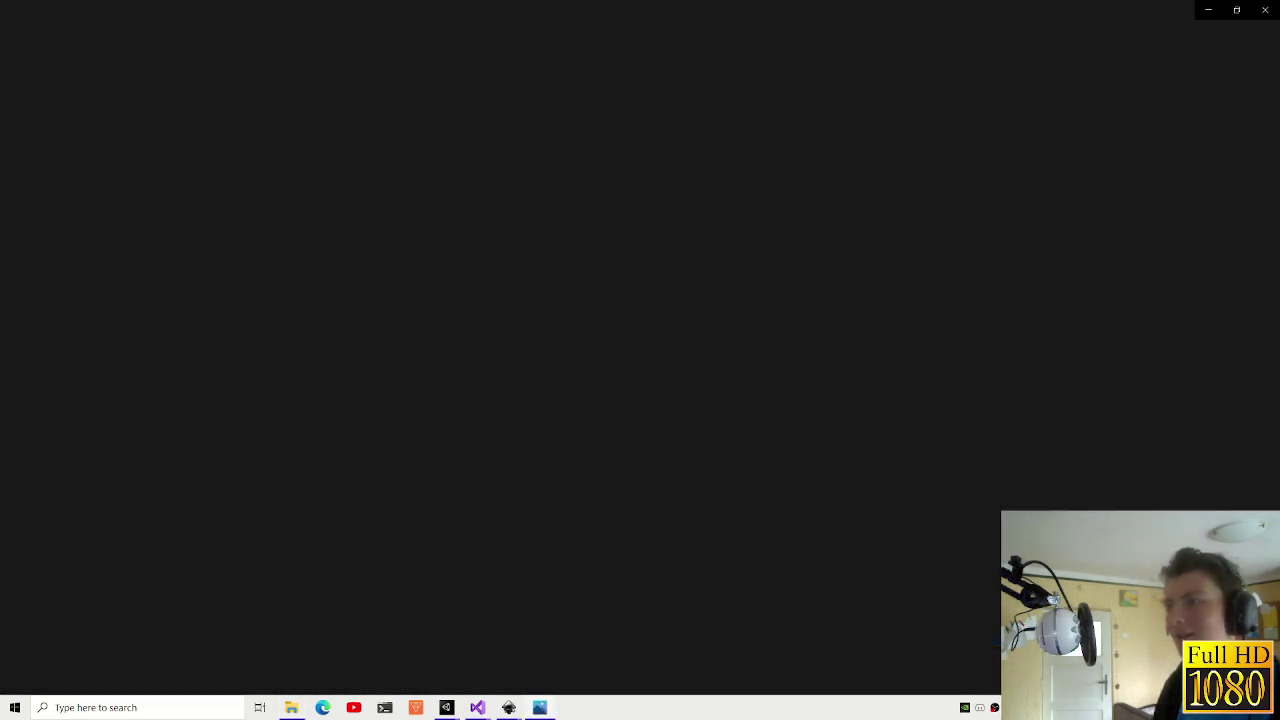
- Close the blank viewer, view qASIC logo-filled.png in Photos, then close Photos
click(1265, 9)
click(257, 342)
key(Return)
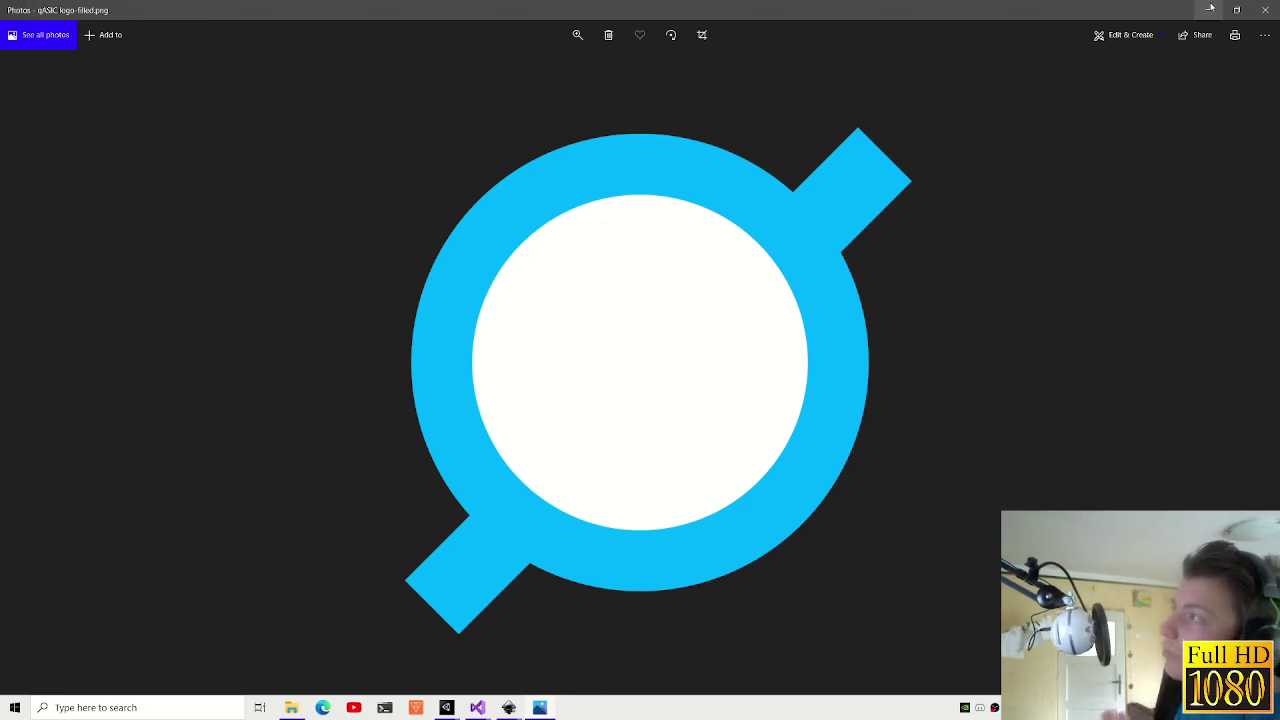
click(539, 707)
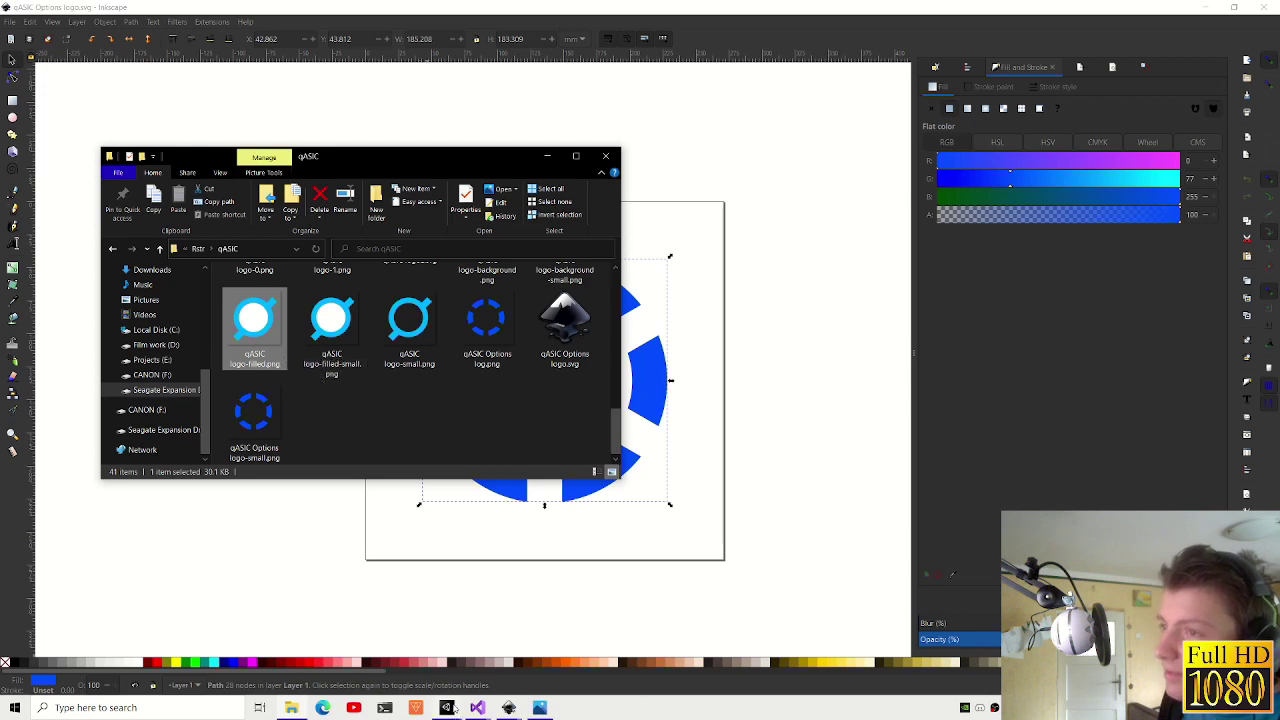
- Open qASIC Input logo.svg in Inkscape from the logo files folder and maximize its window
click(586, 612)
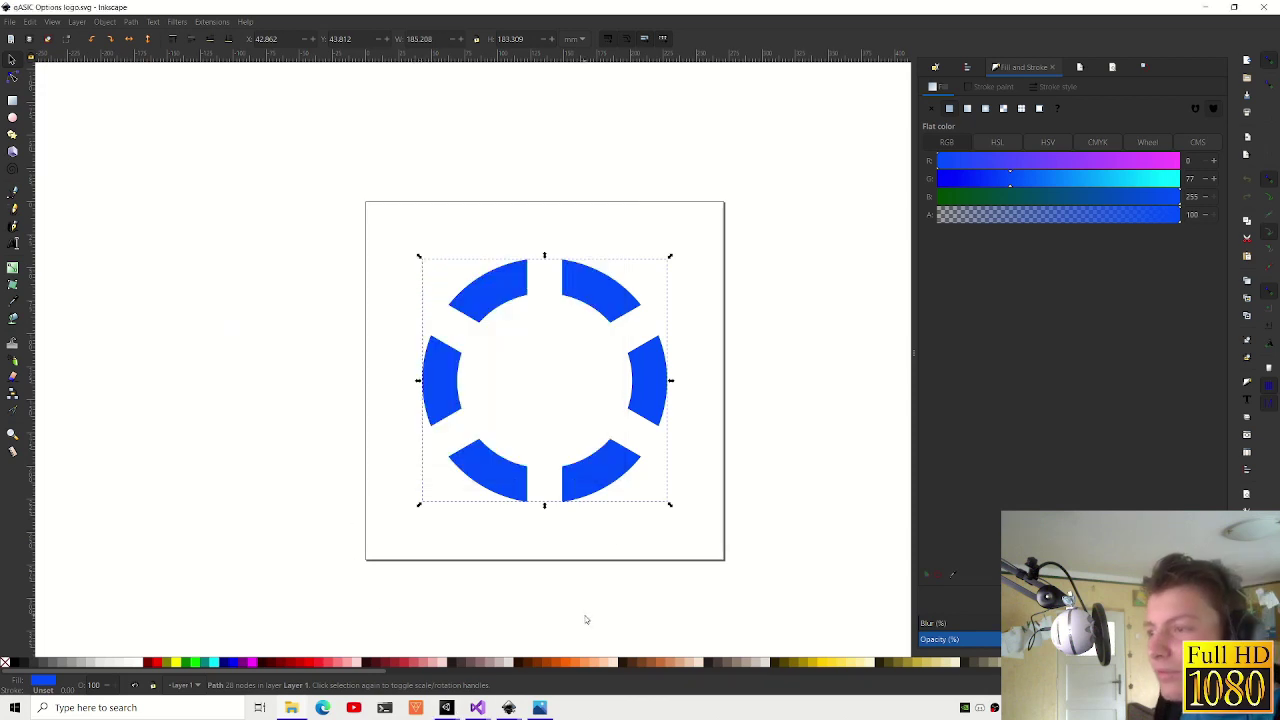
click(375, 612)
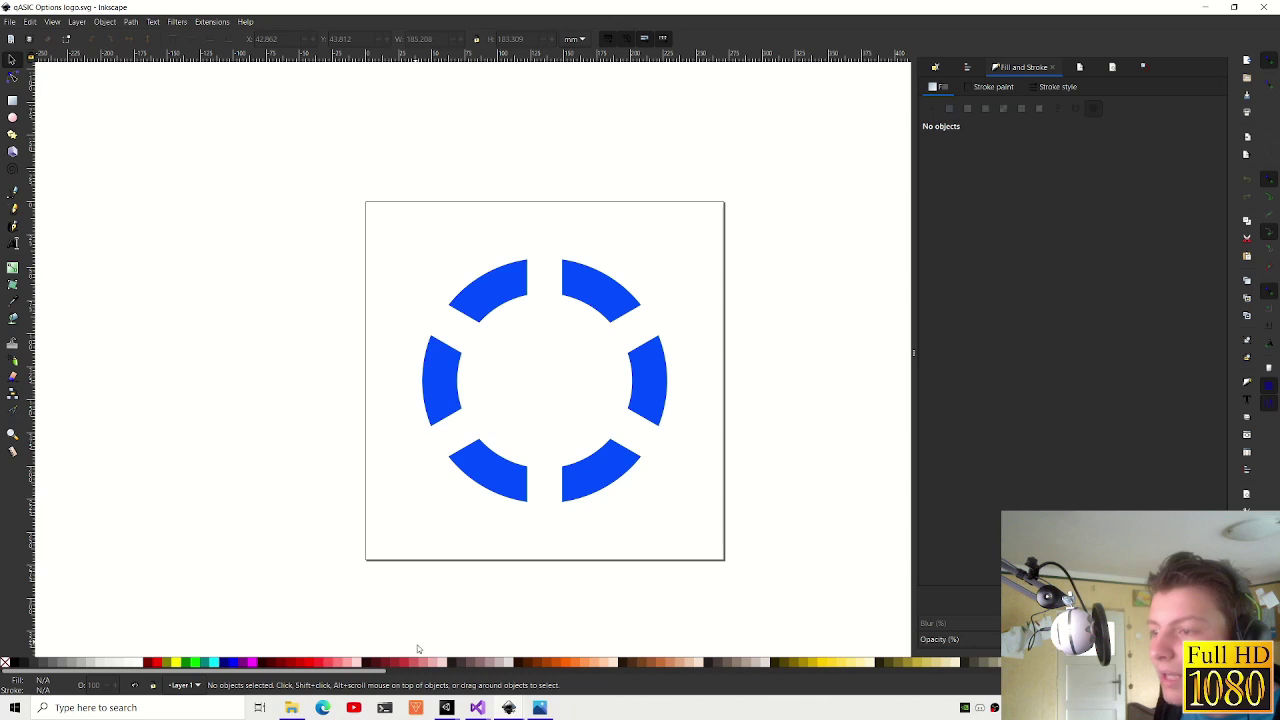
click(508, 708)
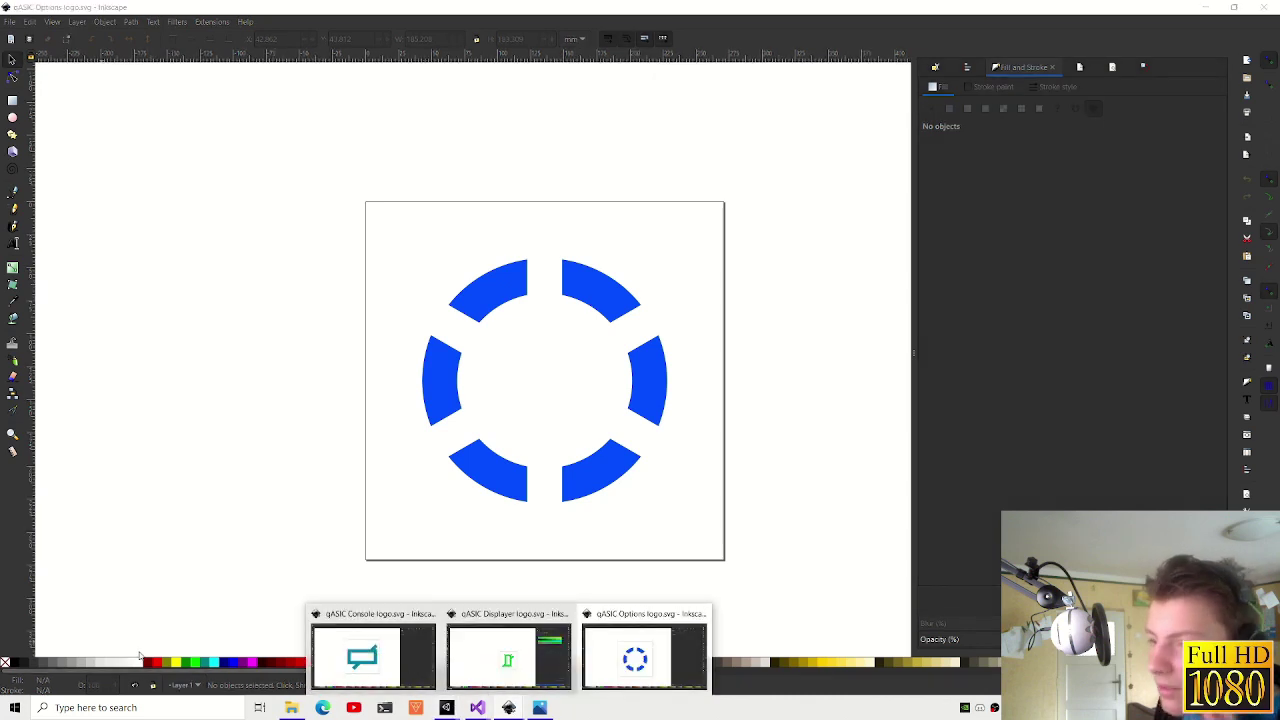
click(291, 708)
drag(400, 148, 0, 215)
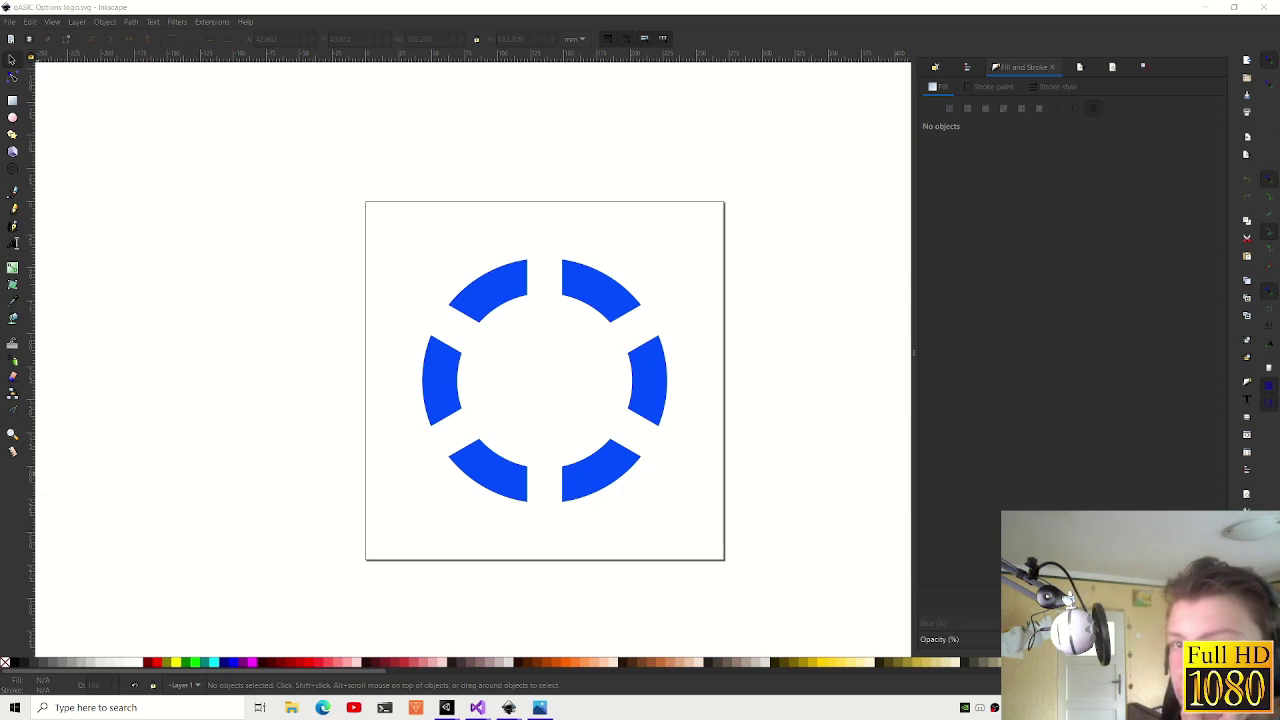
click(291, 708)
double_click(20, 310)
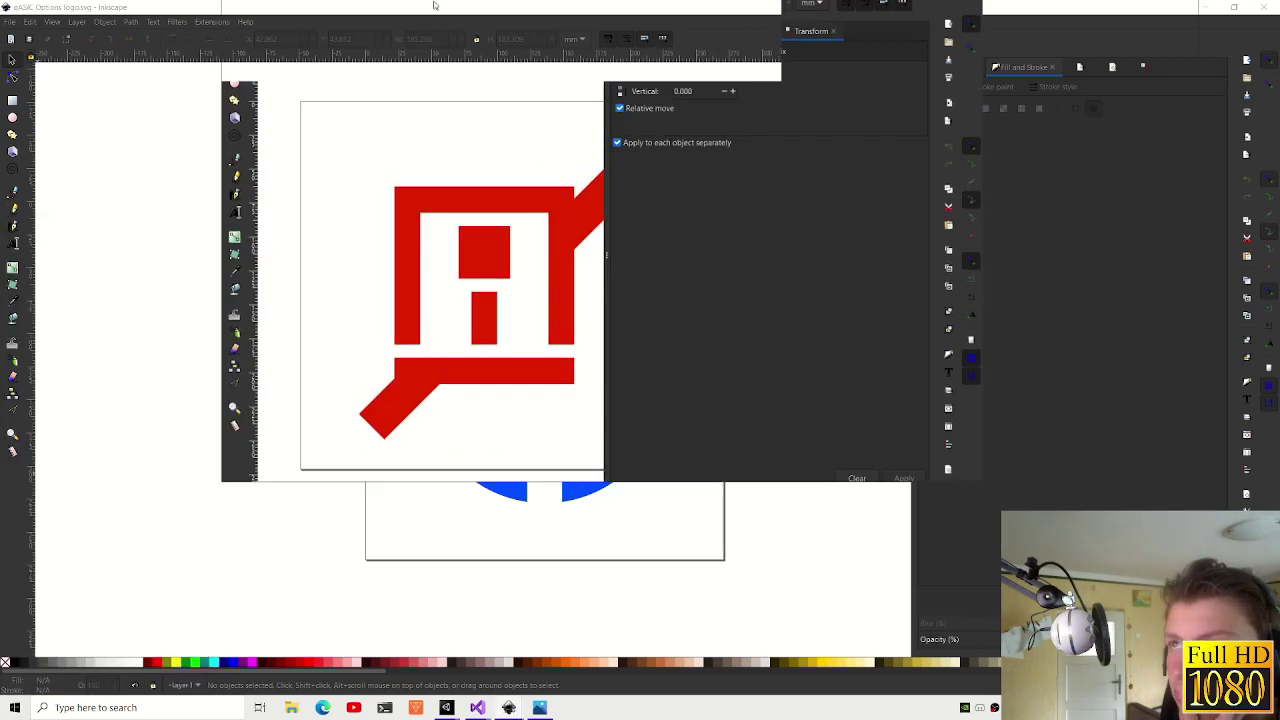
drag(473, 15, 520, 5)
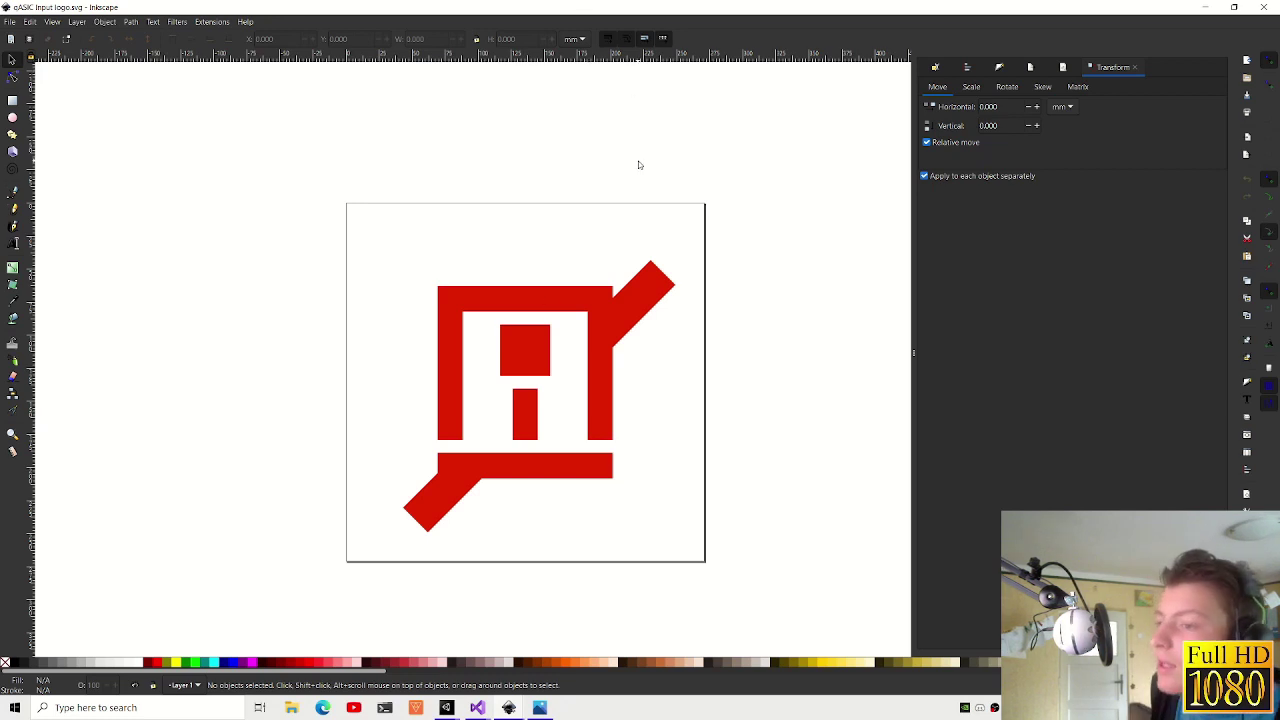
- Select the logo's diagonal stroke and read its fill colour, RGB 224, 33, 0
click(582, 298)
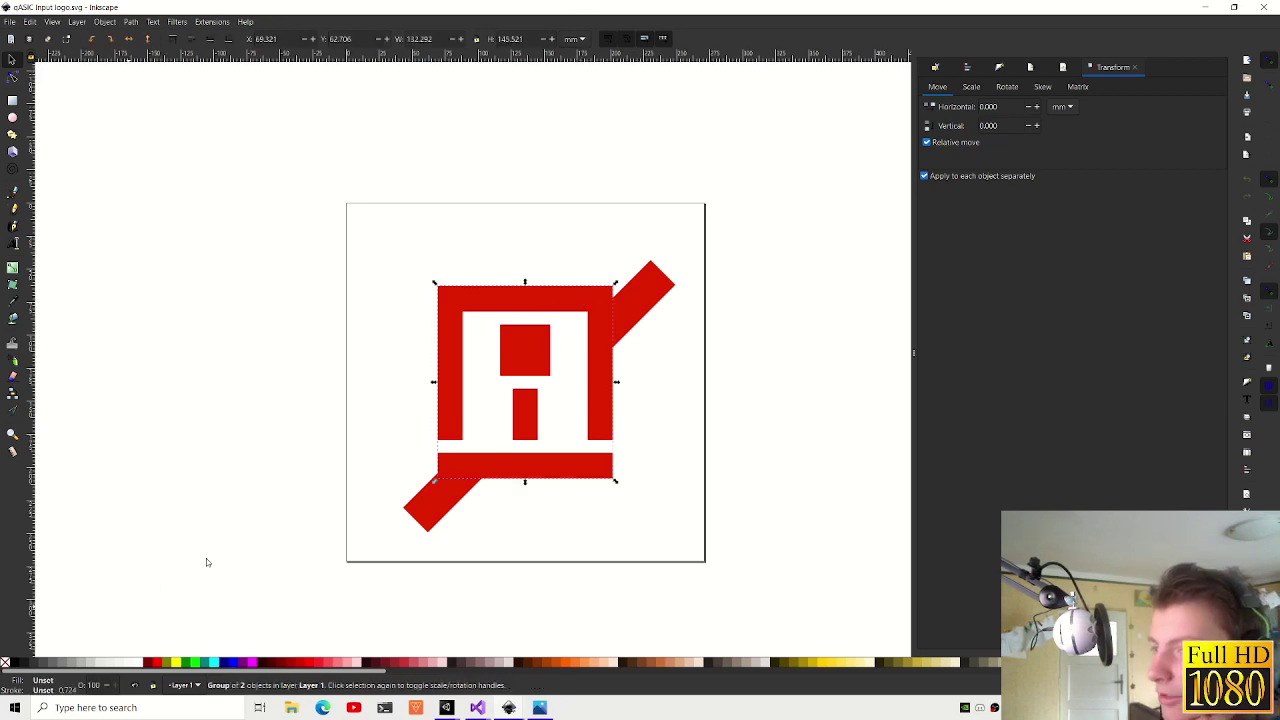
click(630, 313)
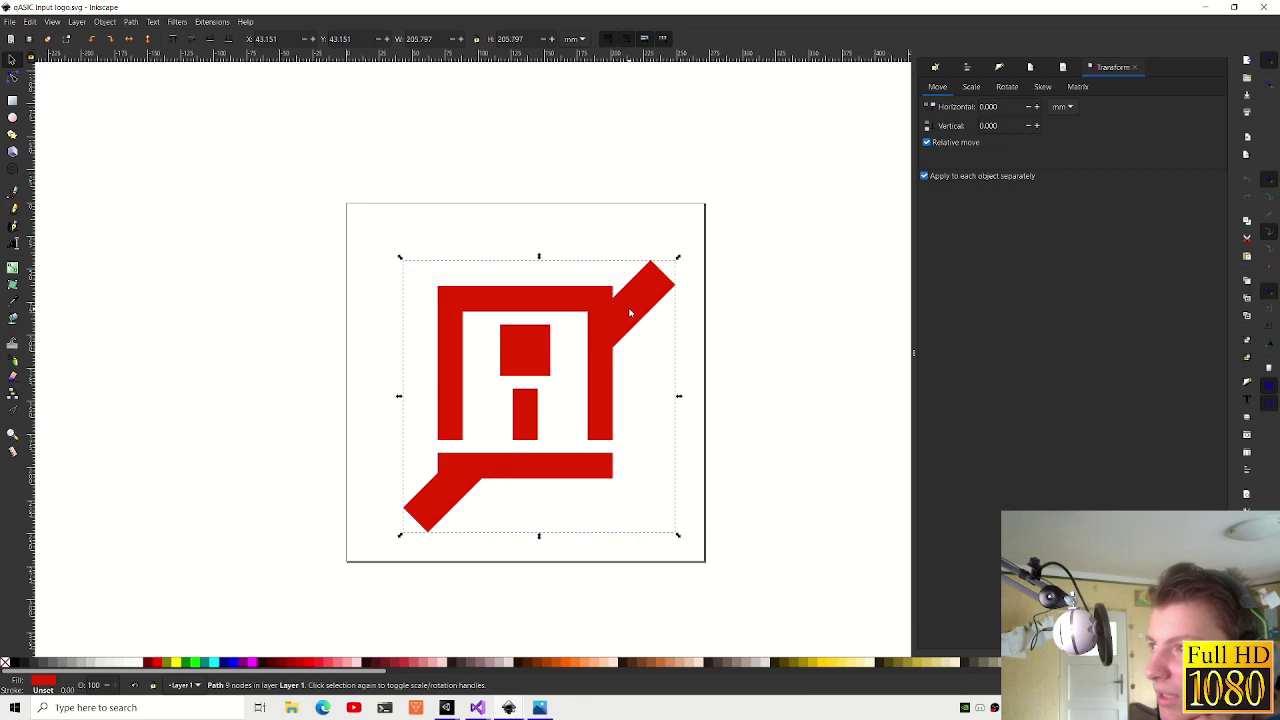
key(ctrl+shift+f)
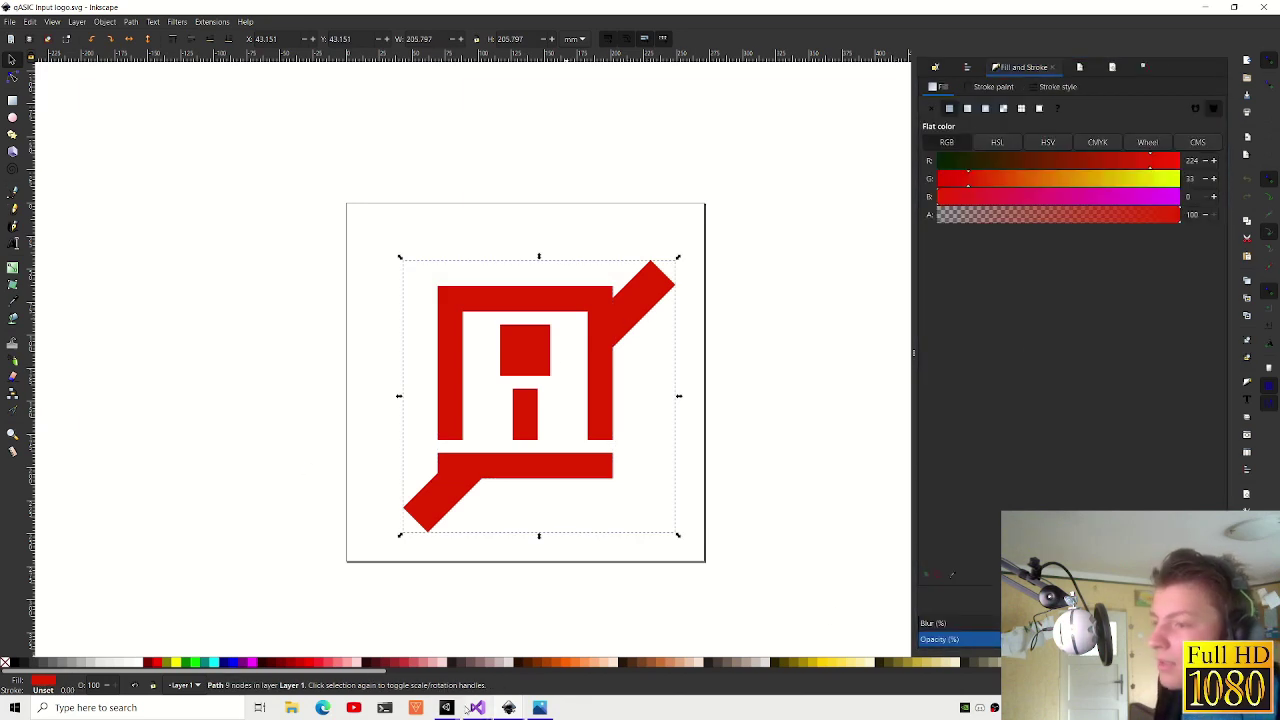
- Set Element 4's wall colour to hex E02100 with a very pale red background tint
mouse_move(442, 708)
click(490, 654)
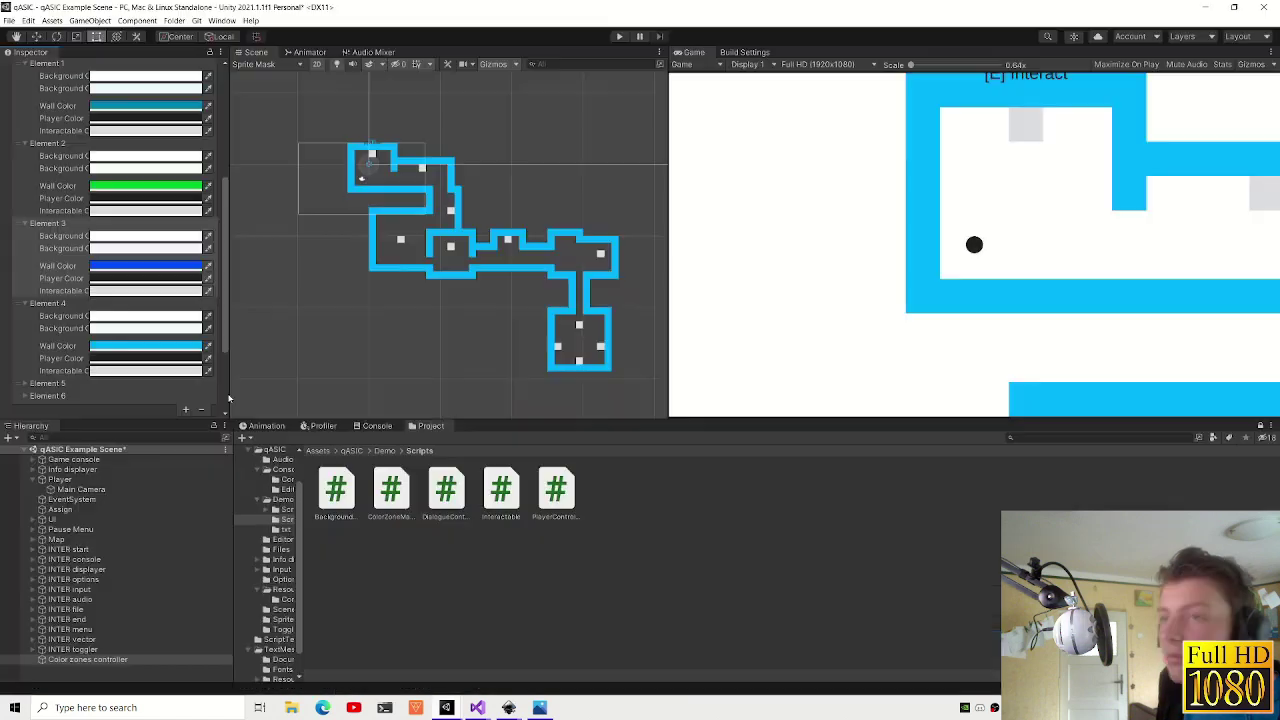
click(146, 341)
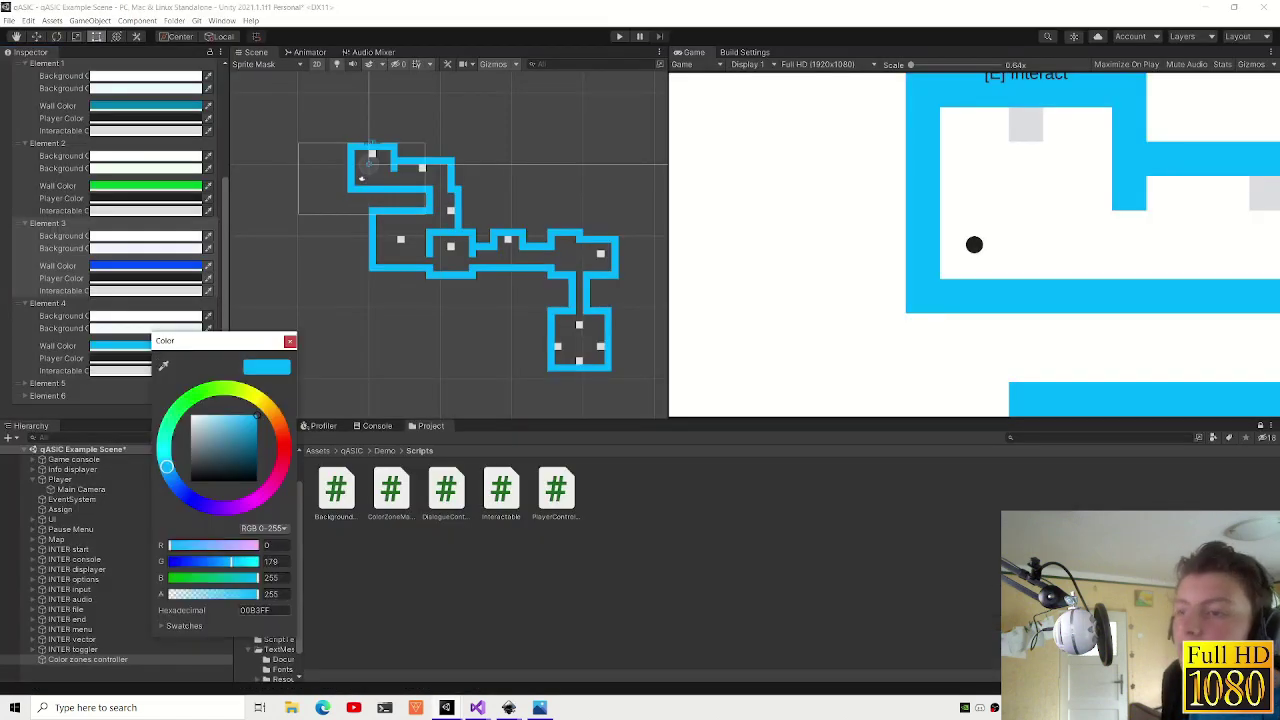
click(270, 610)
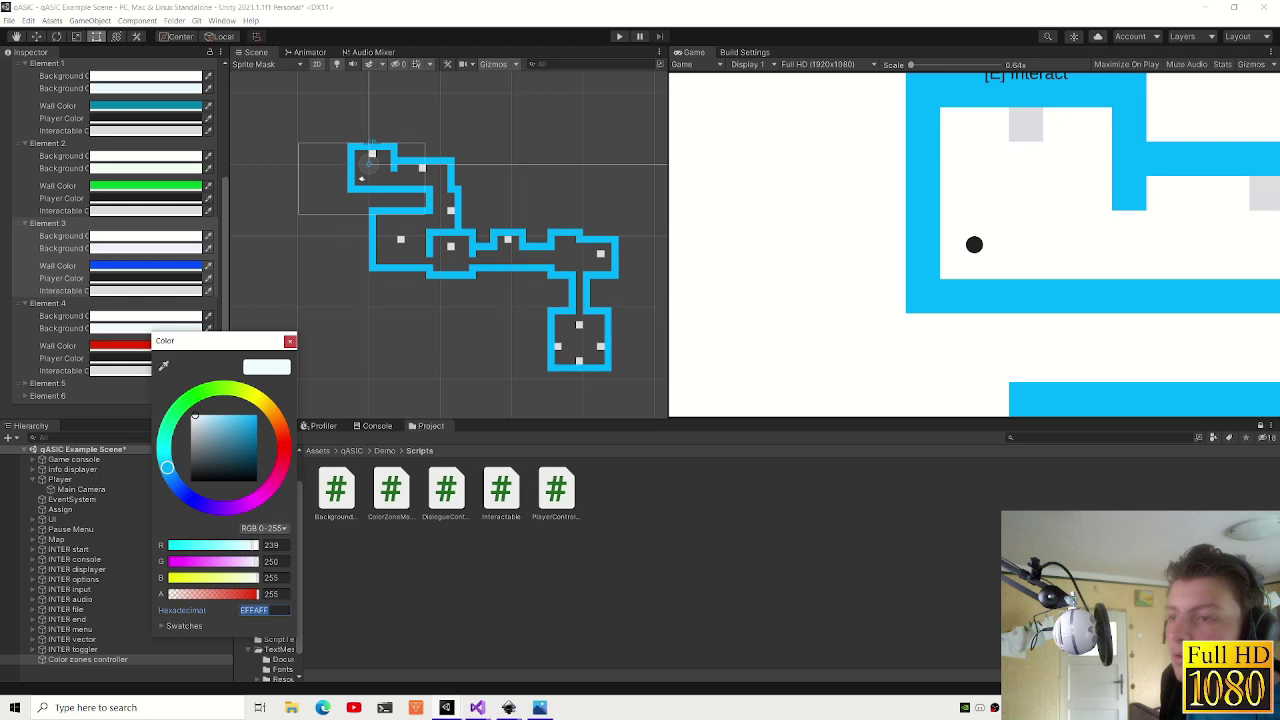
text(E02100FF)
drag(232, 425, 194, 412)
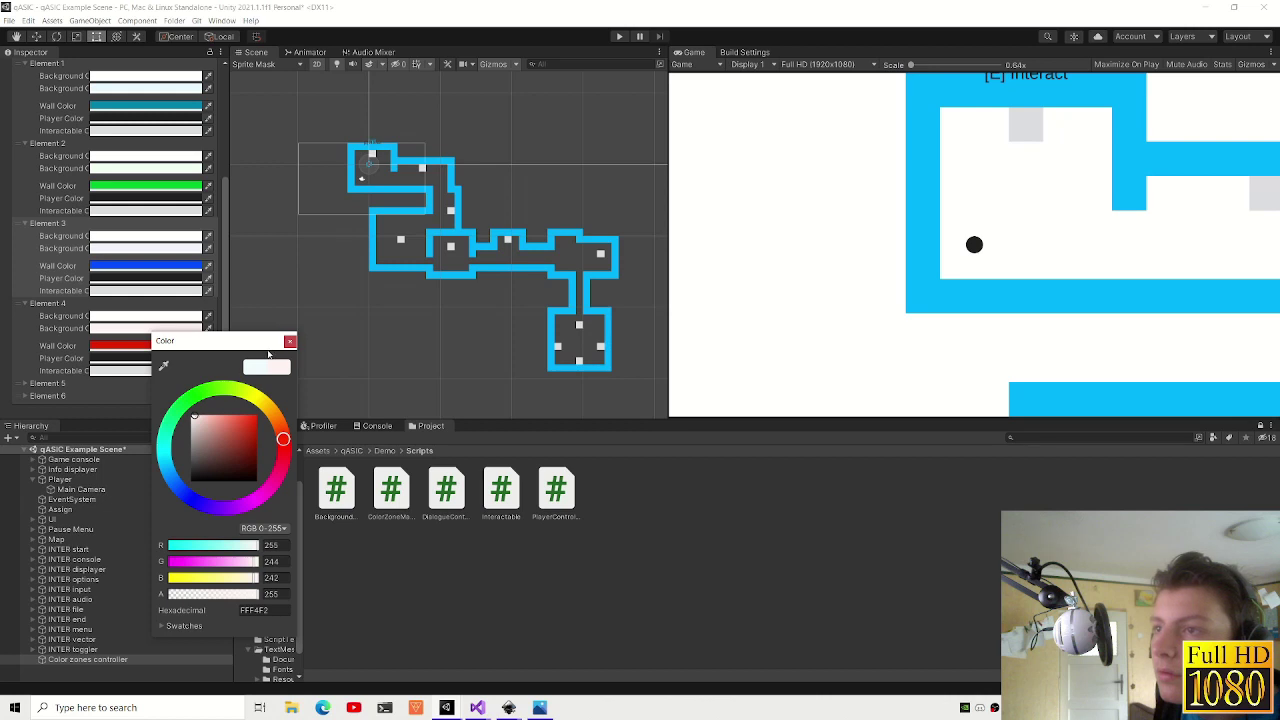
click(289, 342)
click(73, 387)
scroll(73, 387, down, 3)
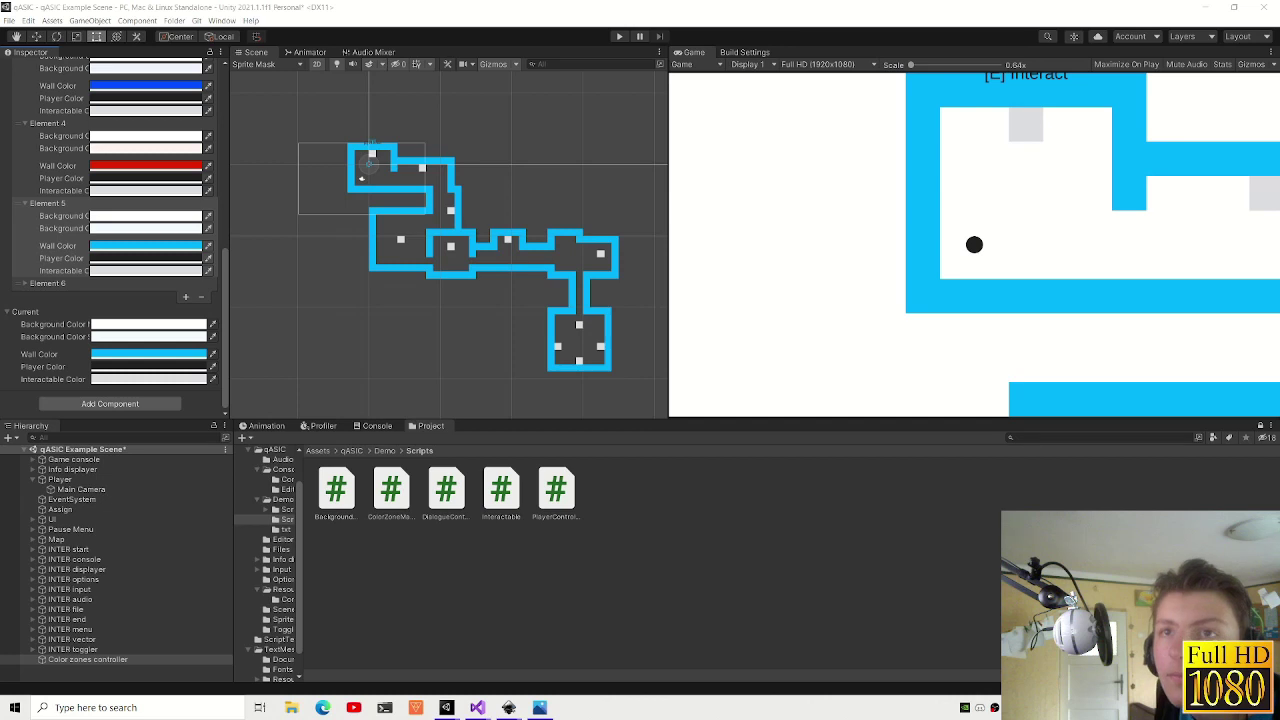
- Open qASIC banner-0.png from the qASIC files folder in the image viewer
click(291, 707)
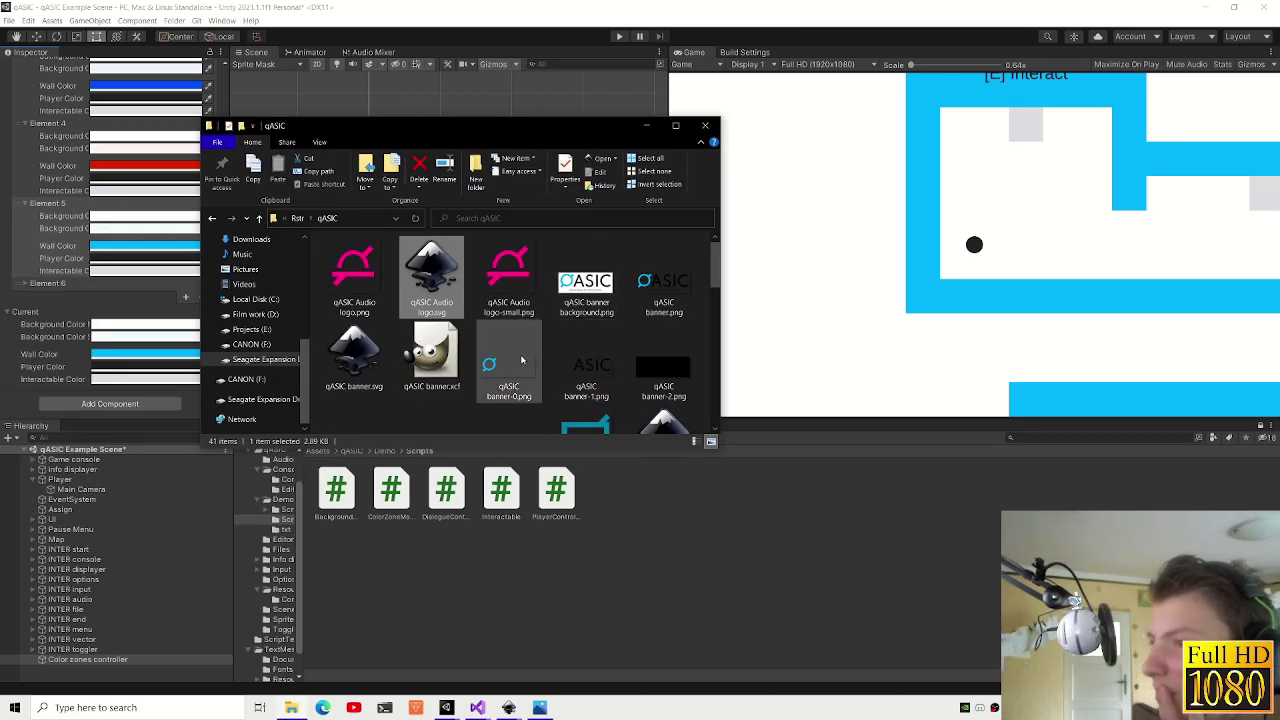
click(521, 360)
double_click(522, 358)
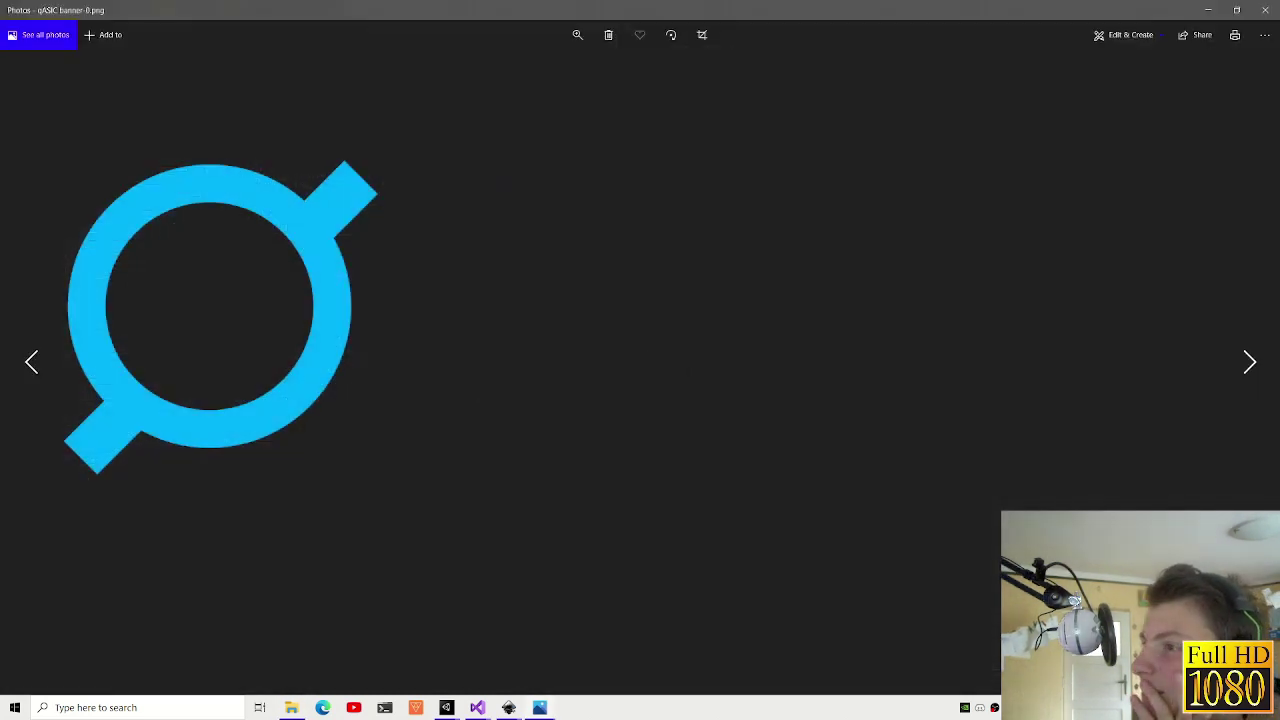
- Browse forward through the qASIC banner images in Photos, then close the viewer
click(1246, 368)
click(1243, 376)
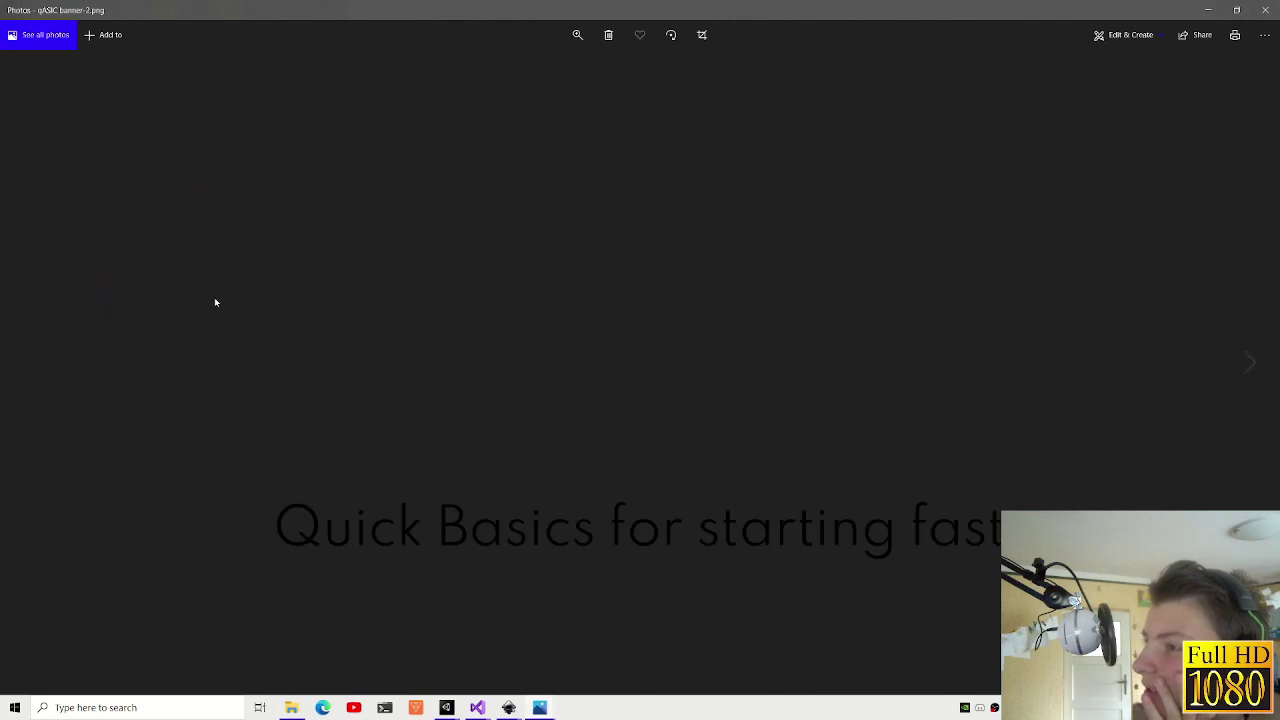
click(25, 355)
click(1250, 362)
key(alt+F4)
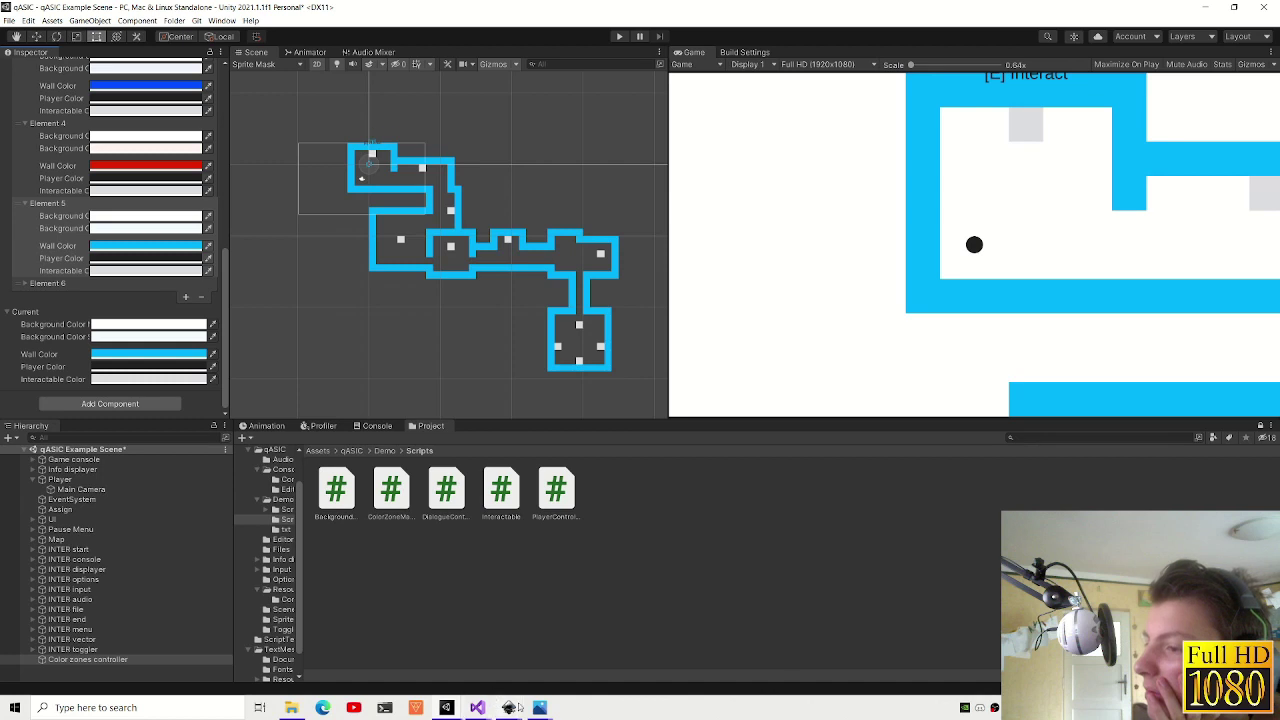
- Reopen the banner background image and step through to qASIC banner-final
mouse_move(539, 707)
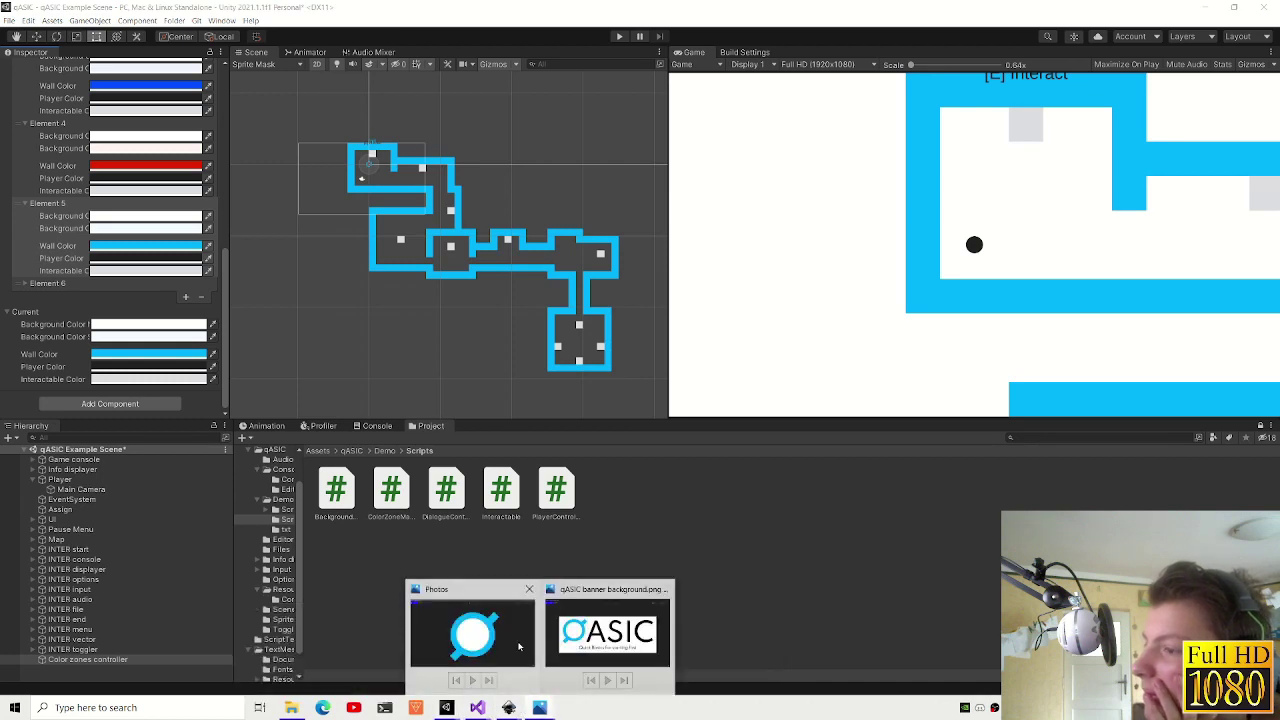
click(529, 589)
click(540, 630)
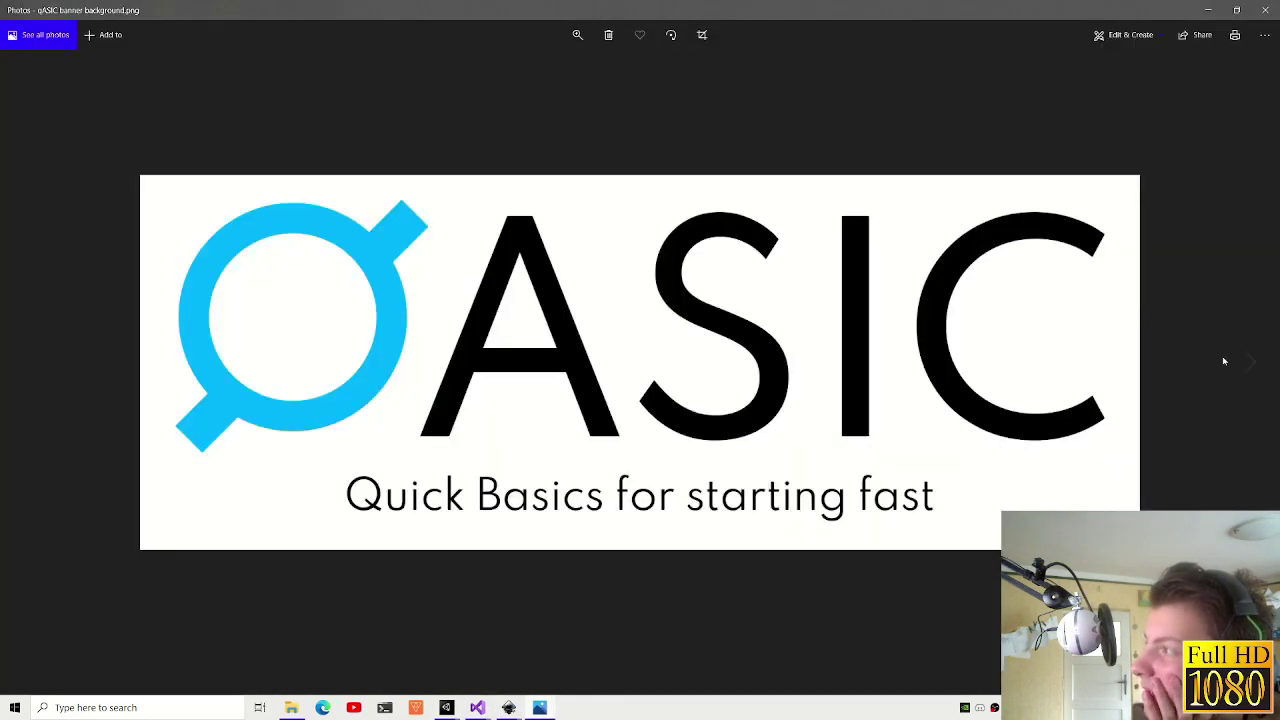
click(1245, 363)
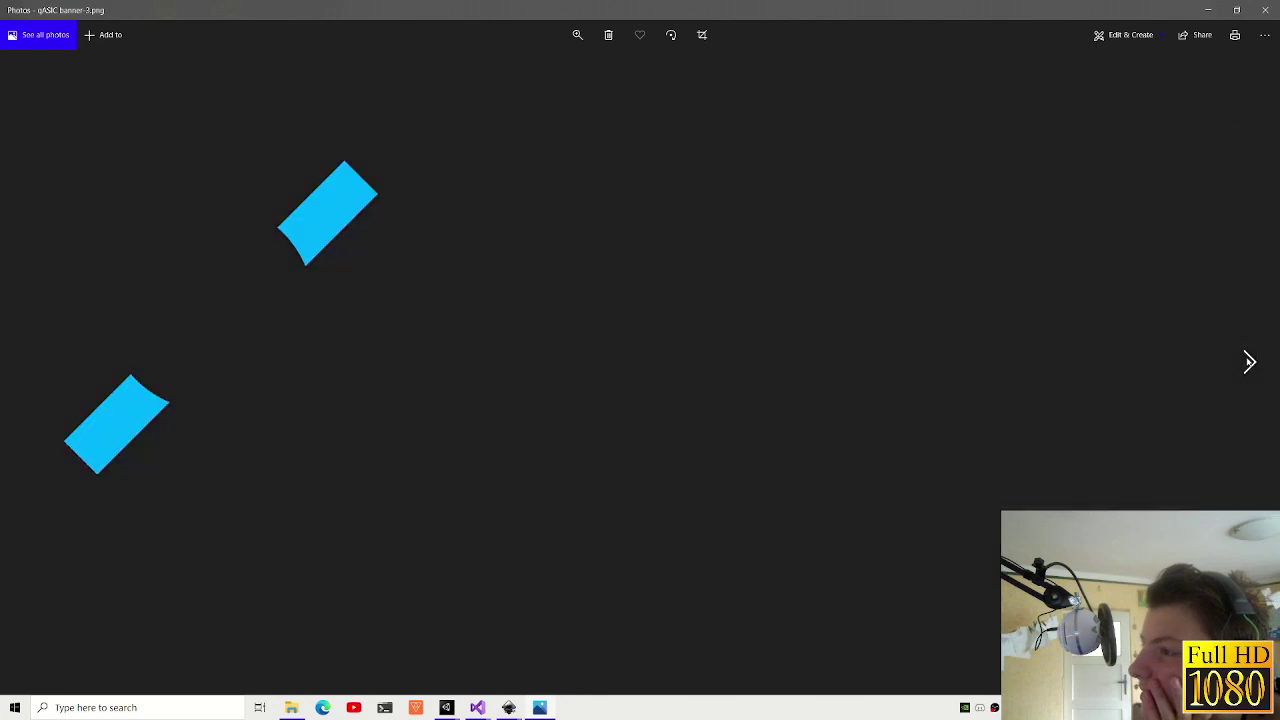
click(1244, 363)
click(1241, 364)
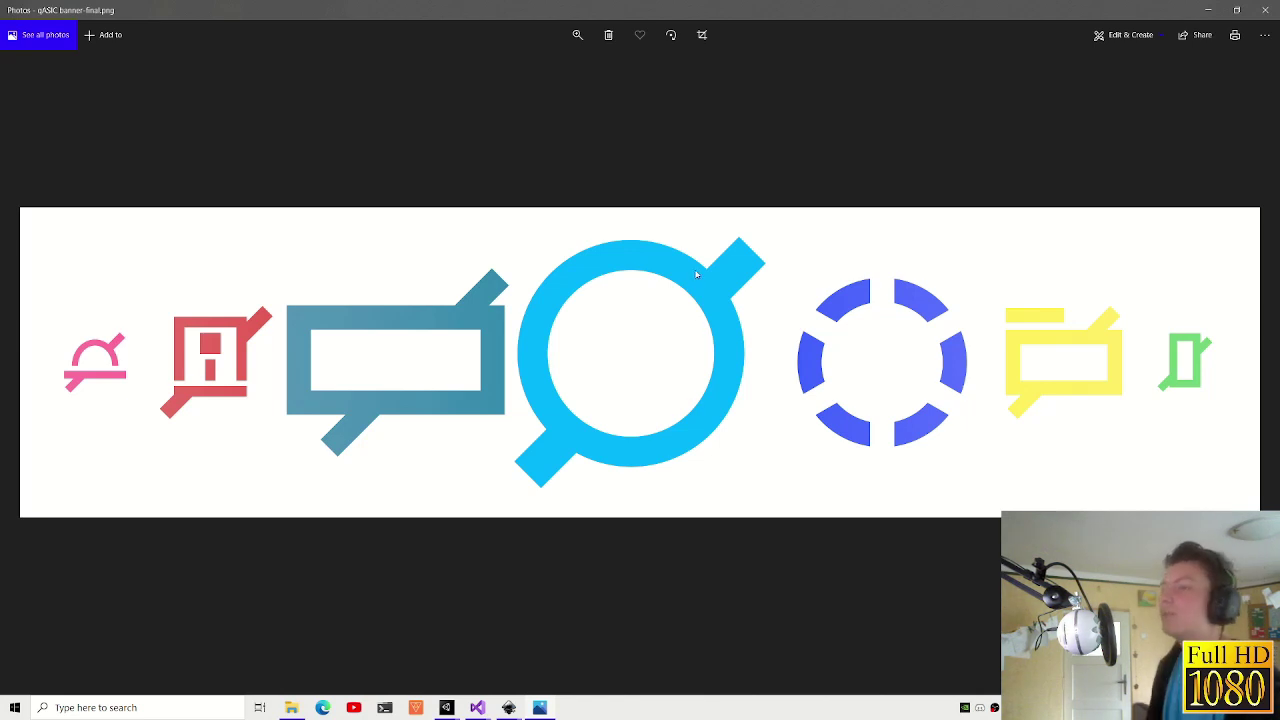
click(40, 366)
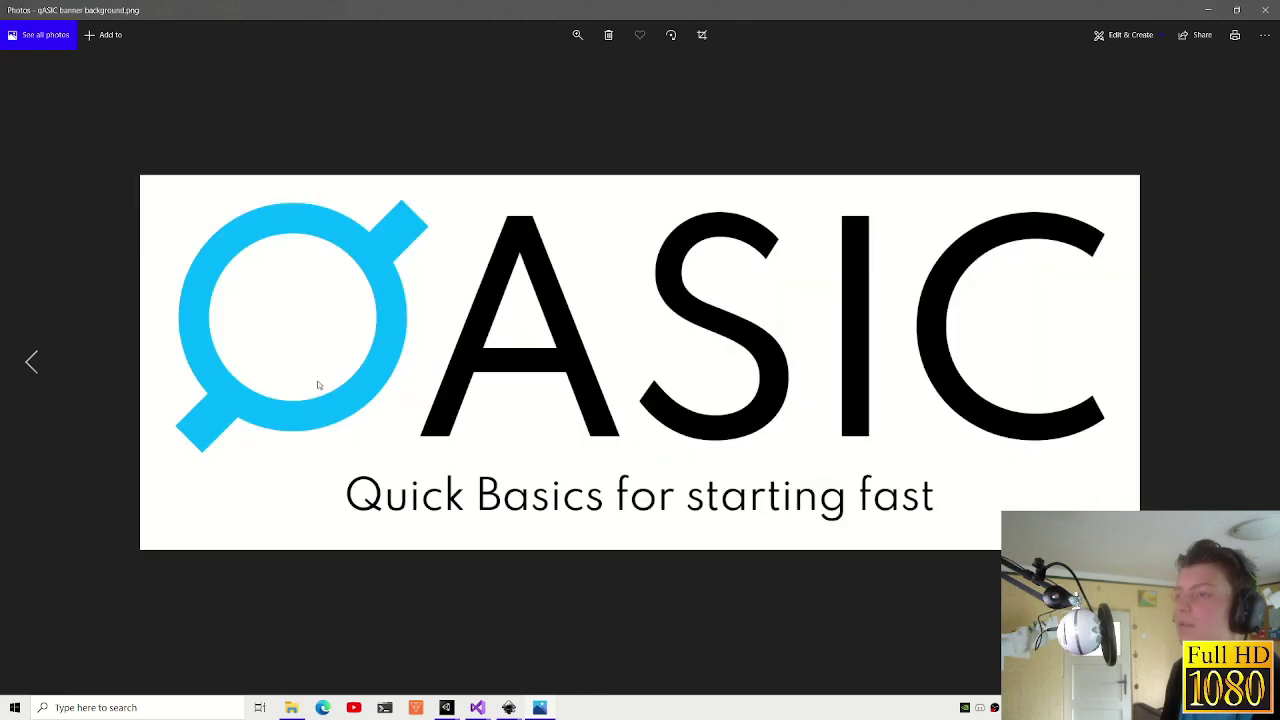
click(1225, 354)
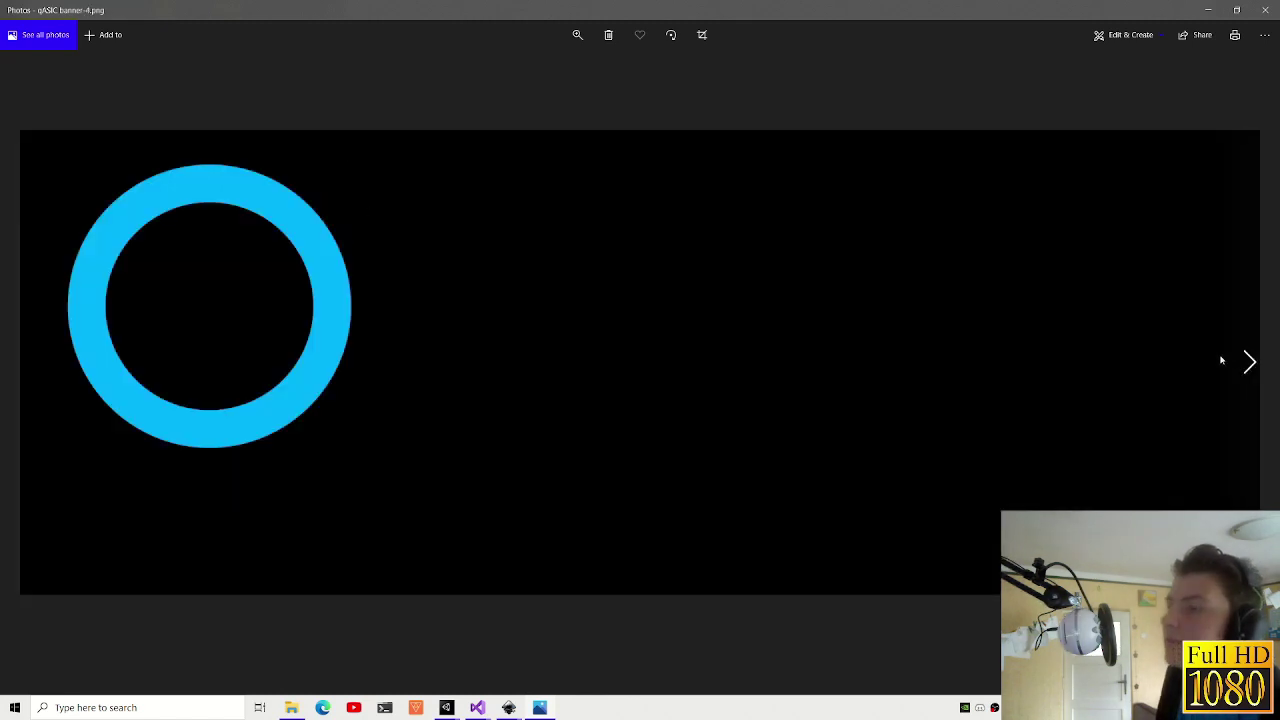
click(1225, 354)
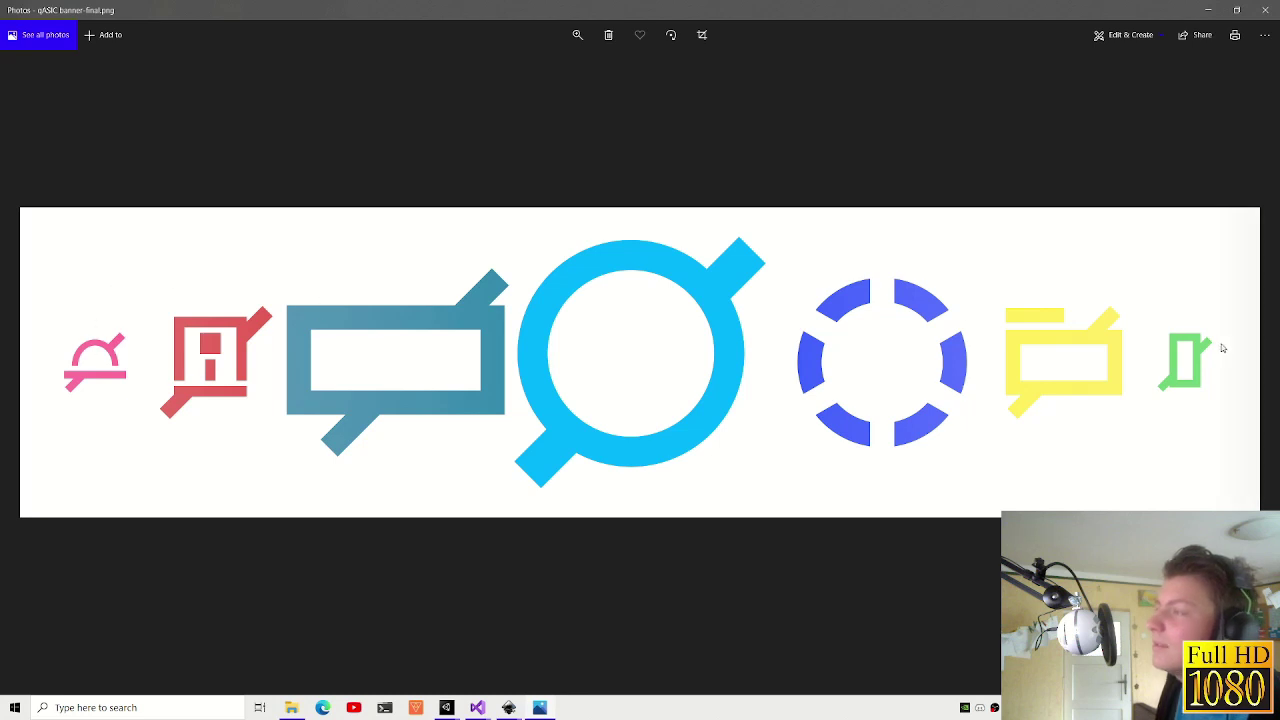
- Step through the module logos from Console to Options, then close Photos
click(1245, 368)
click(1249, 363)
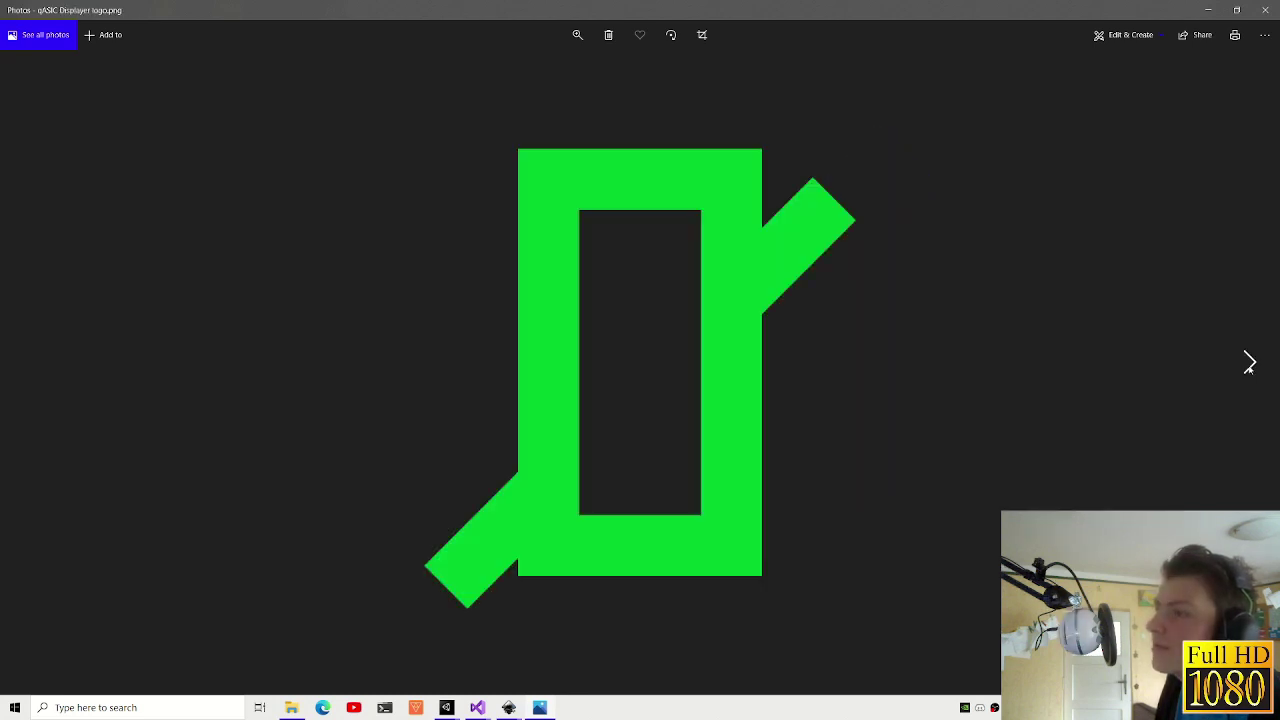
click(1249, 363)
click(1249, 363)
click(1249, 363)
click(1249, 363)
click(1249, 365)
click(1248, 368)
click(1246, 368)
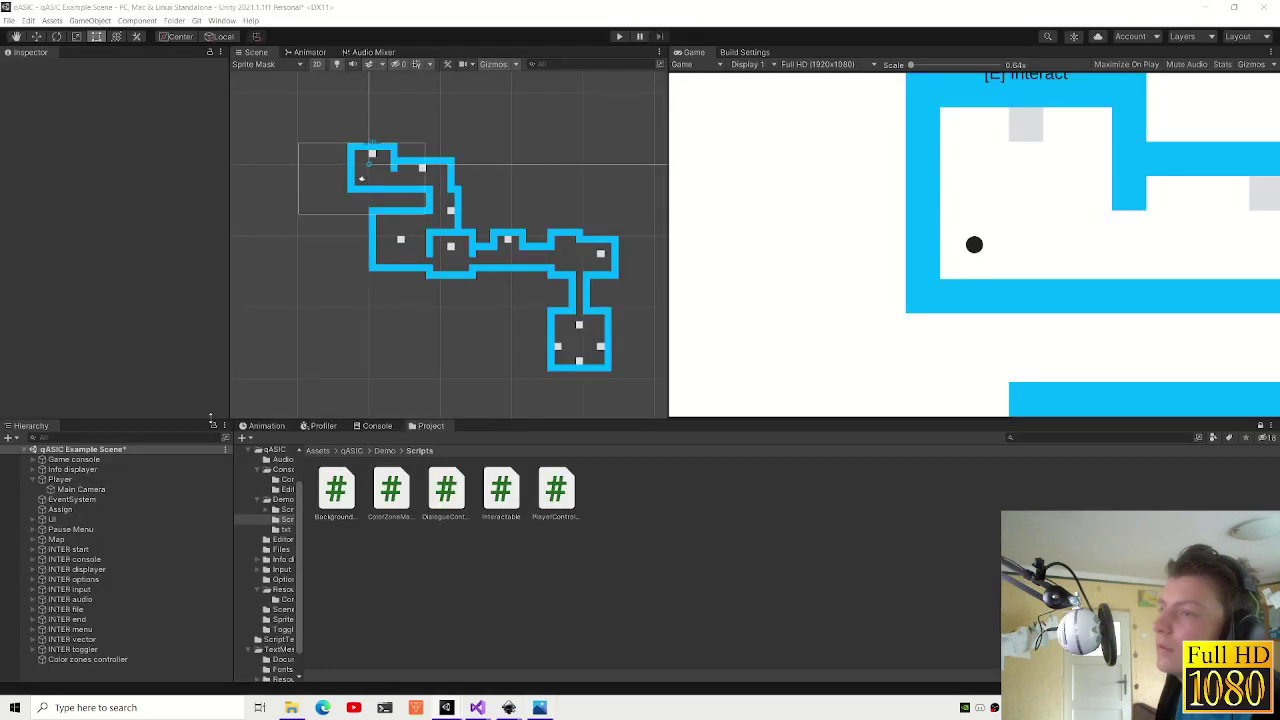
click(537, 708)
click(1263, 7)
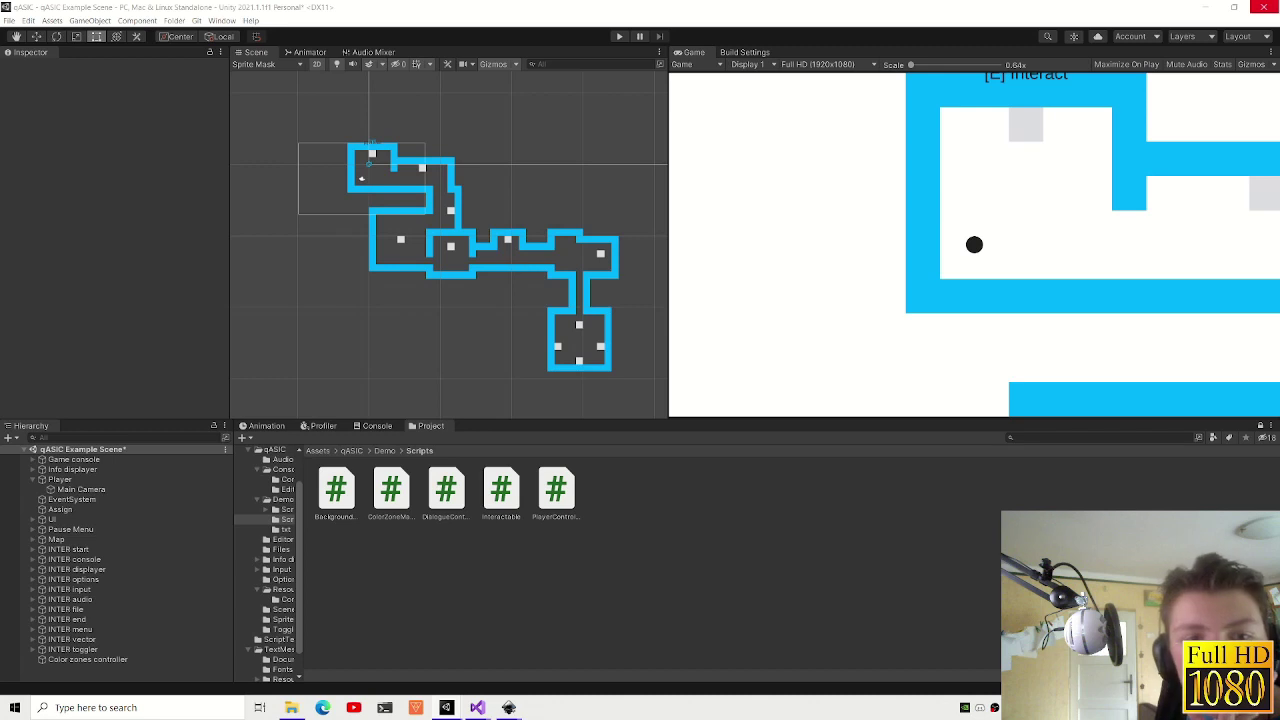
- Select the pink Audio logo in Inkscape and check its fill and stroke colours
key(alt+Tab)
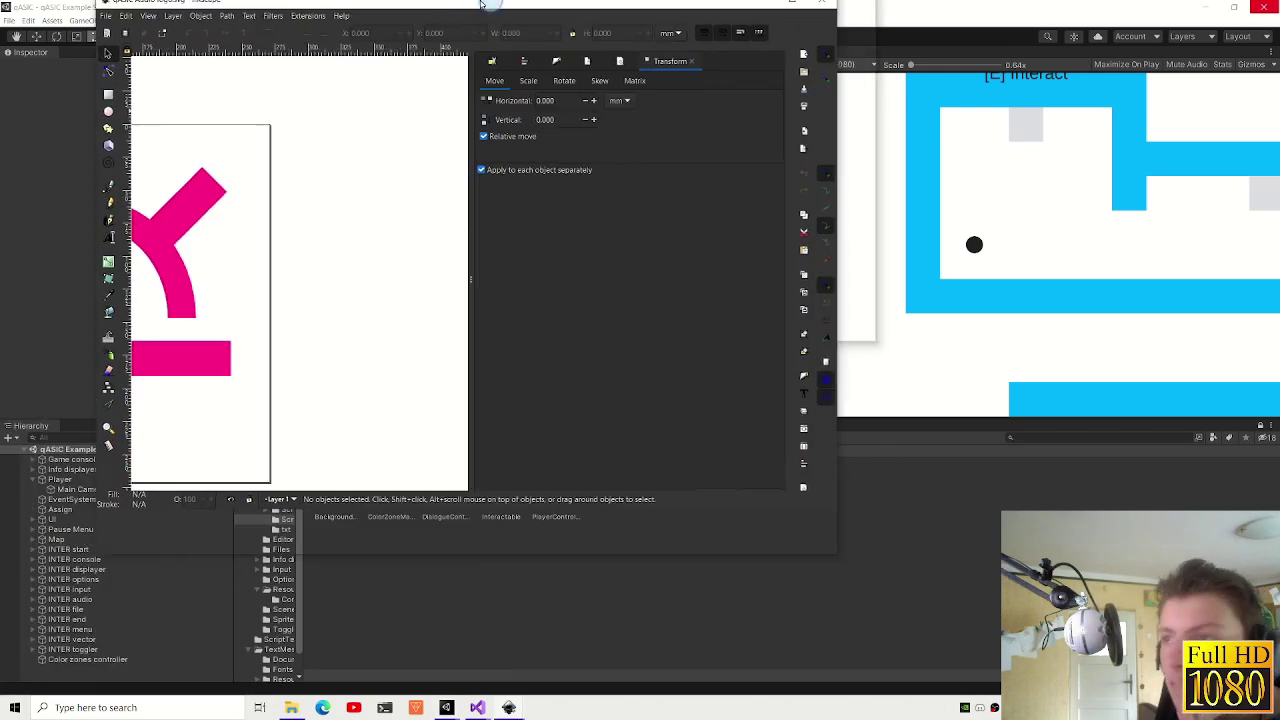
click(351, 296)
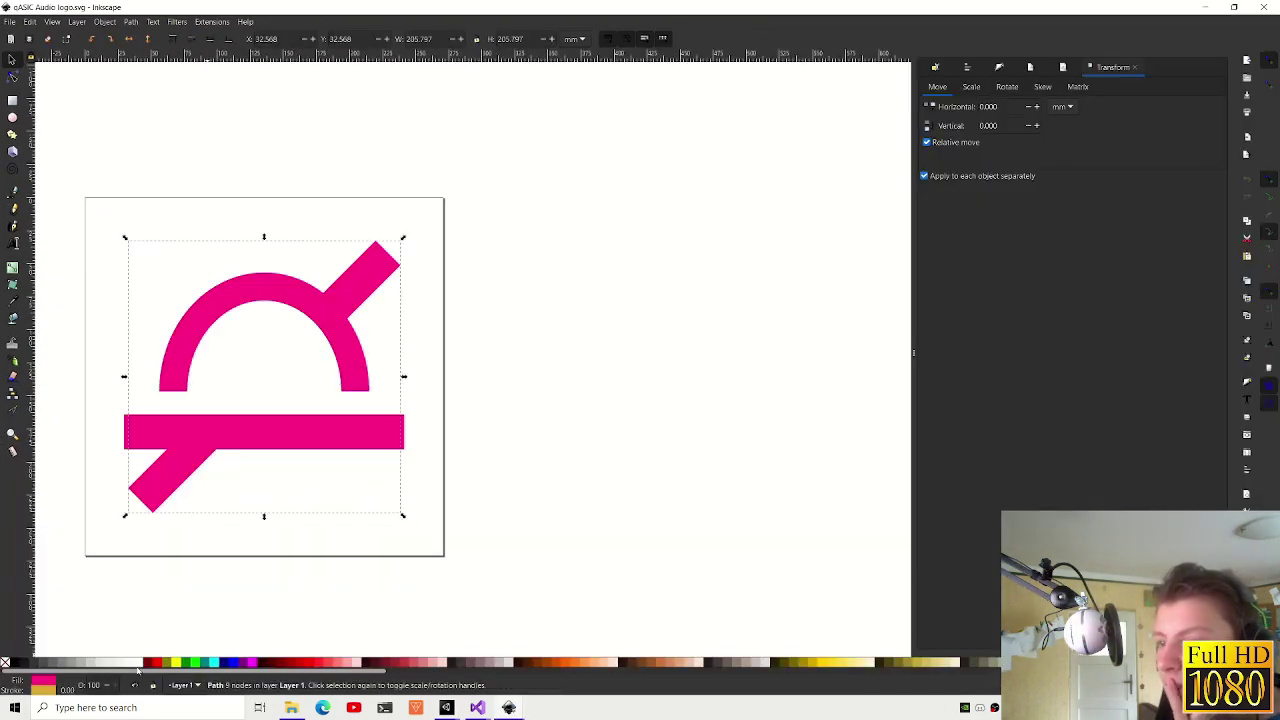
click(45, 684)
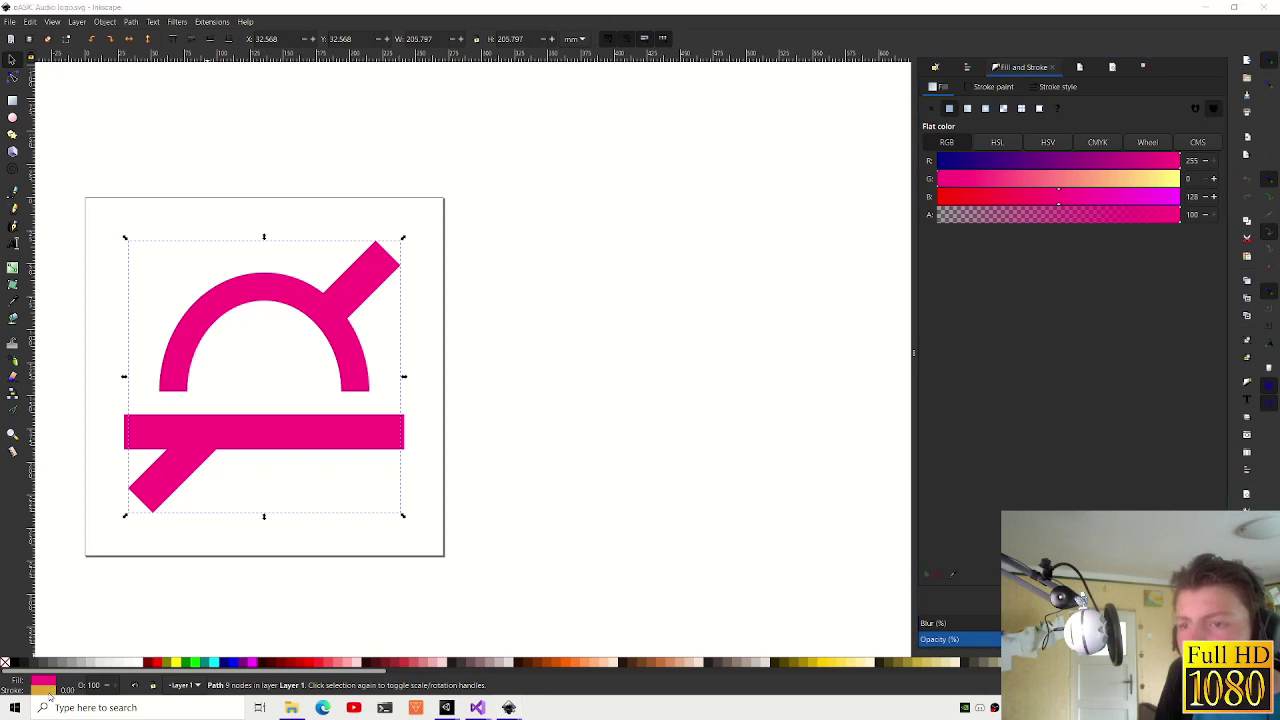
click(45, 690)
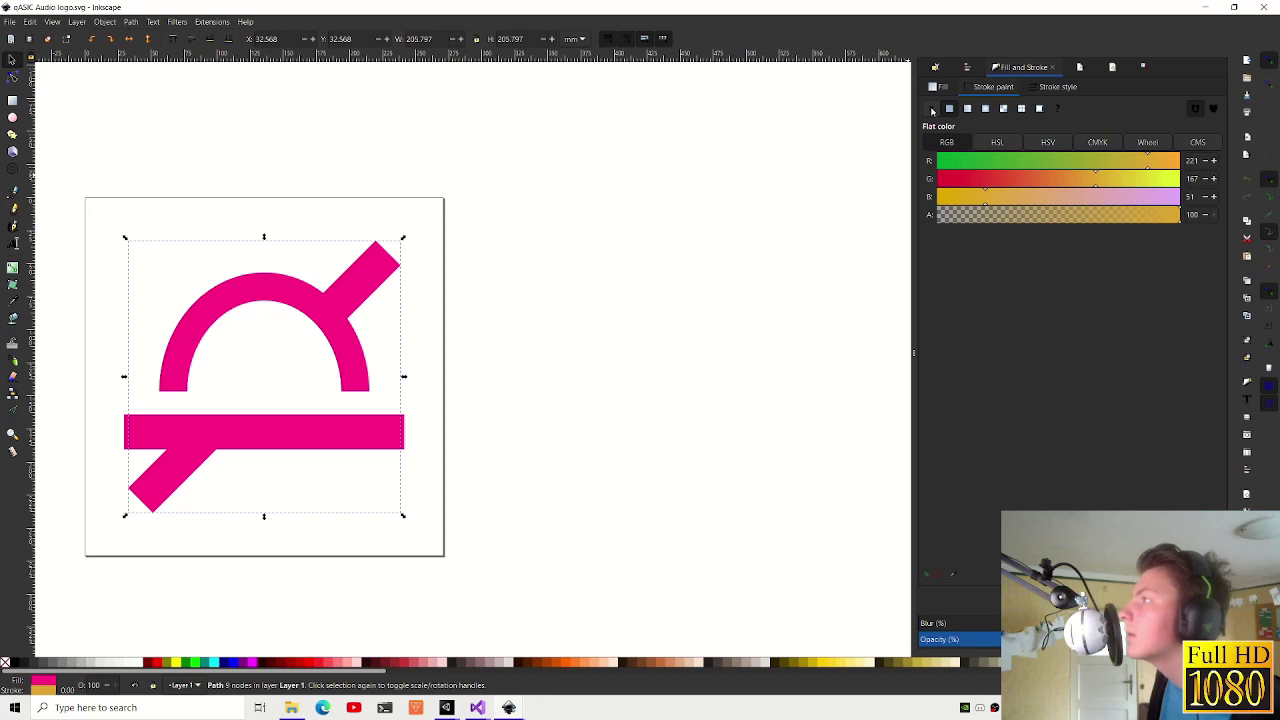
- Zoom into the magenta shape and remove its outline, leaving fill RGB 255, 0, 128
scroll(416, 328, up, 5)
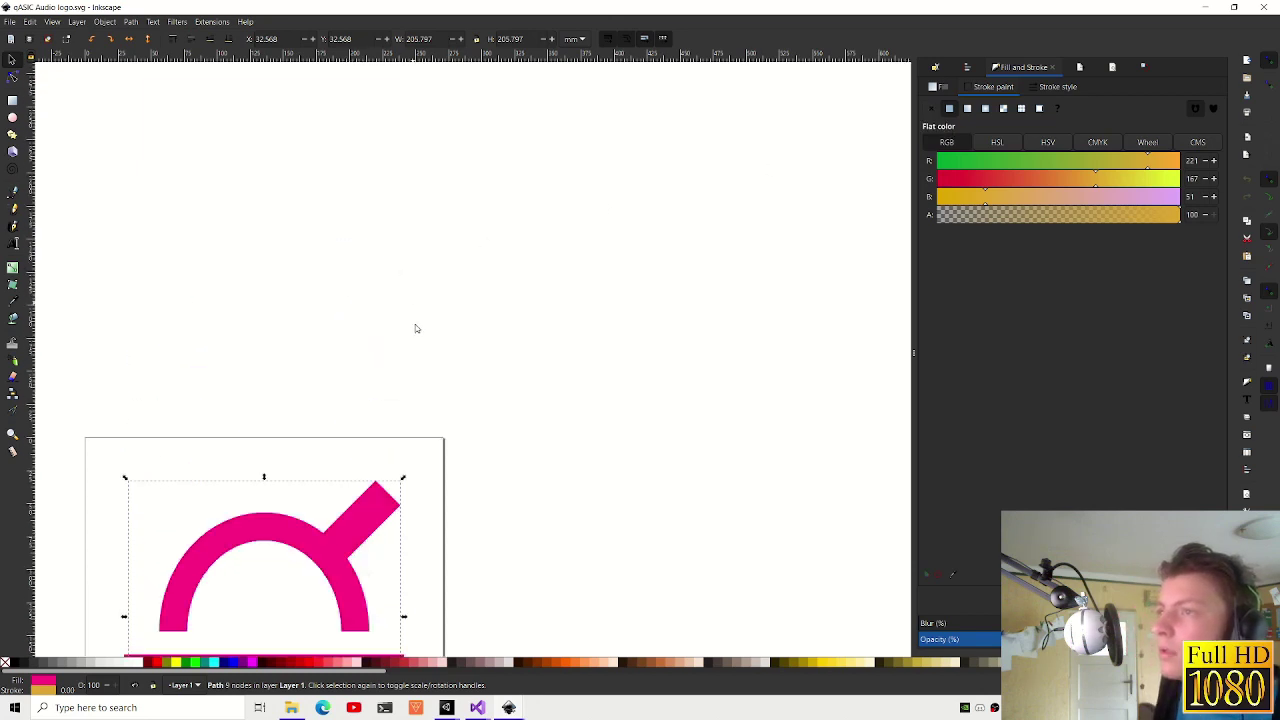
scroll(418, 488, down, 2)
ctrl+scroll(392, 415, up, 5)
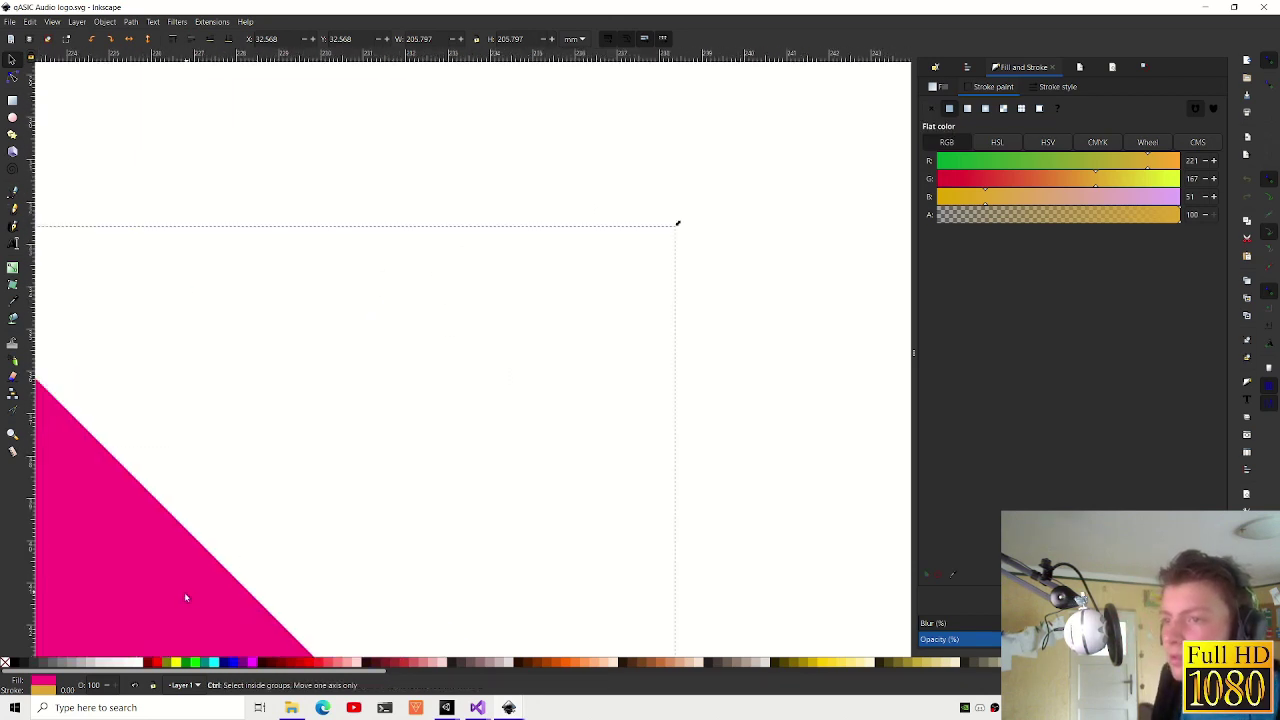
ctrl+scroll(185, 597, up, 1)
ctrl+scroll(369, 434, up, 2)
ctrl+scroll(473, 377, up, 1)
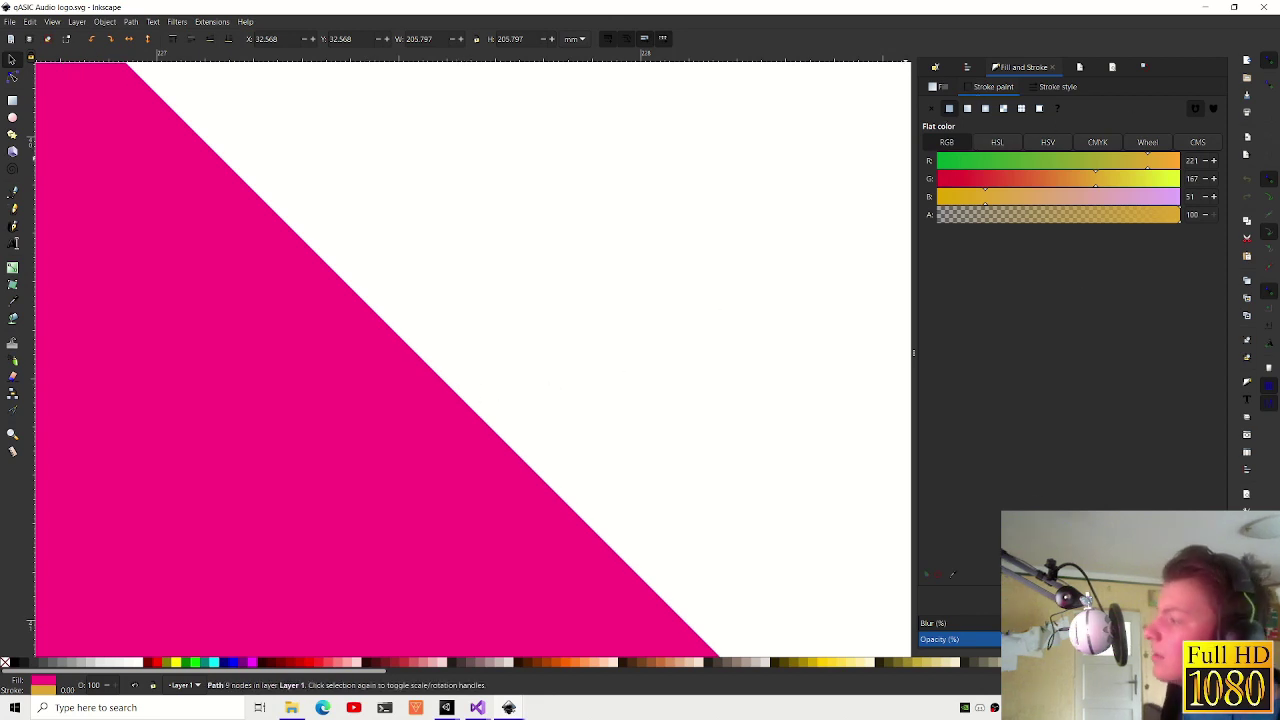
click(939, 87)
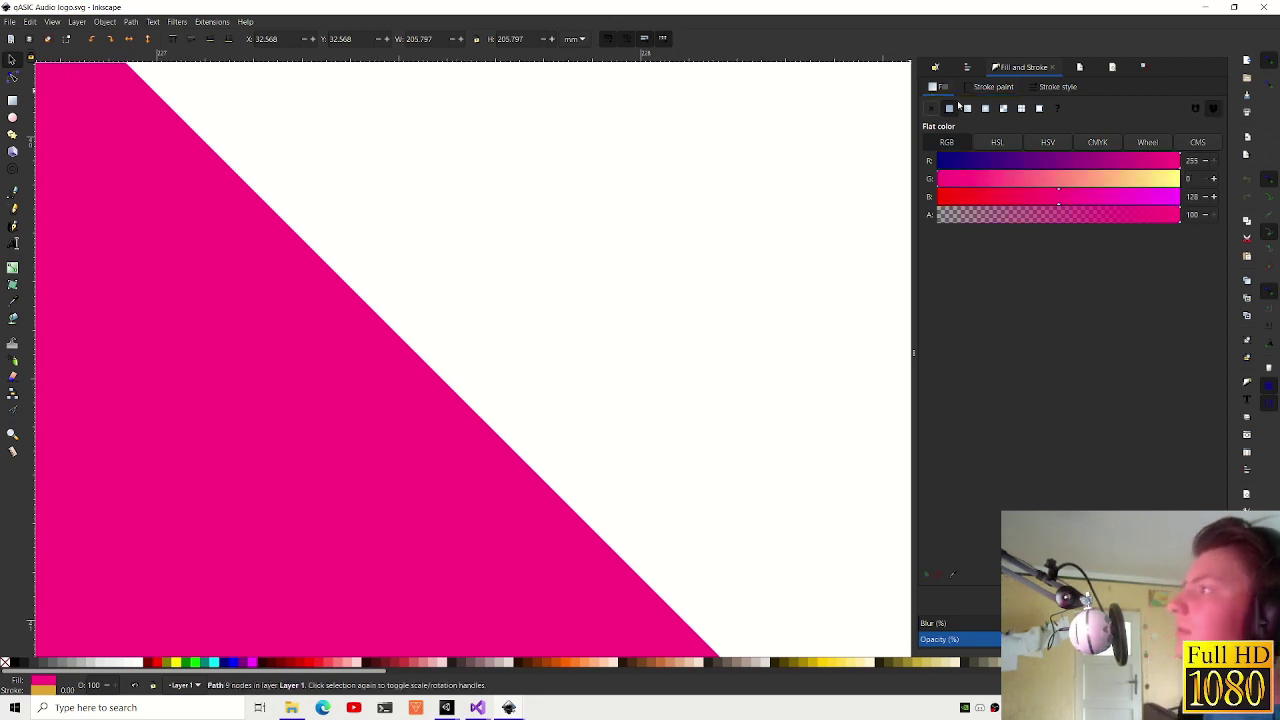
click(988, 89)
click(930, 110)
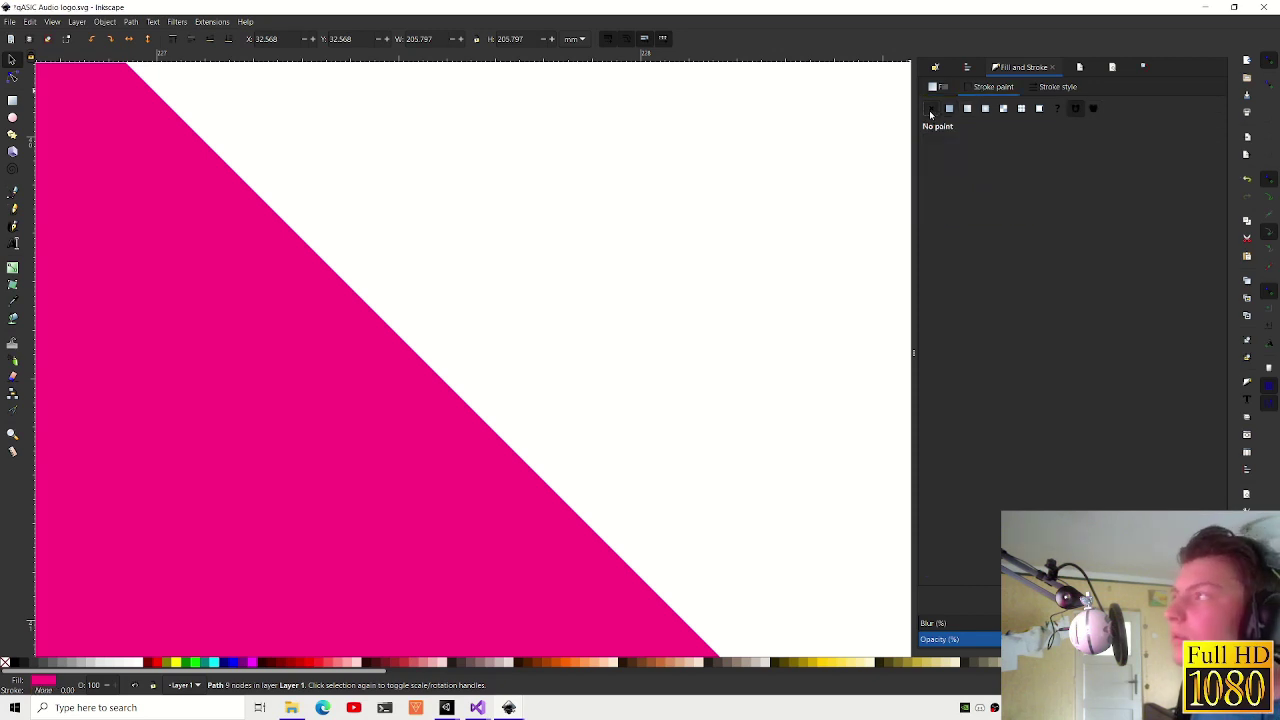
click(939, 87)
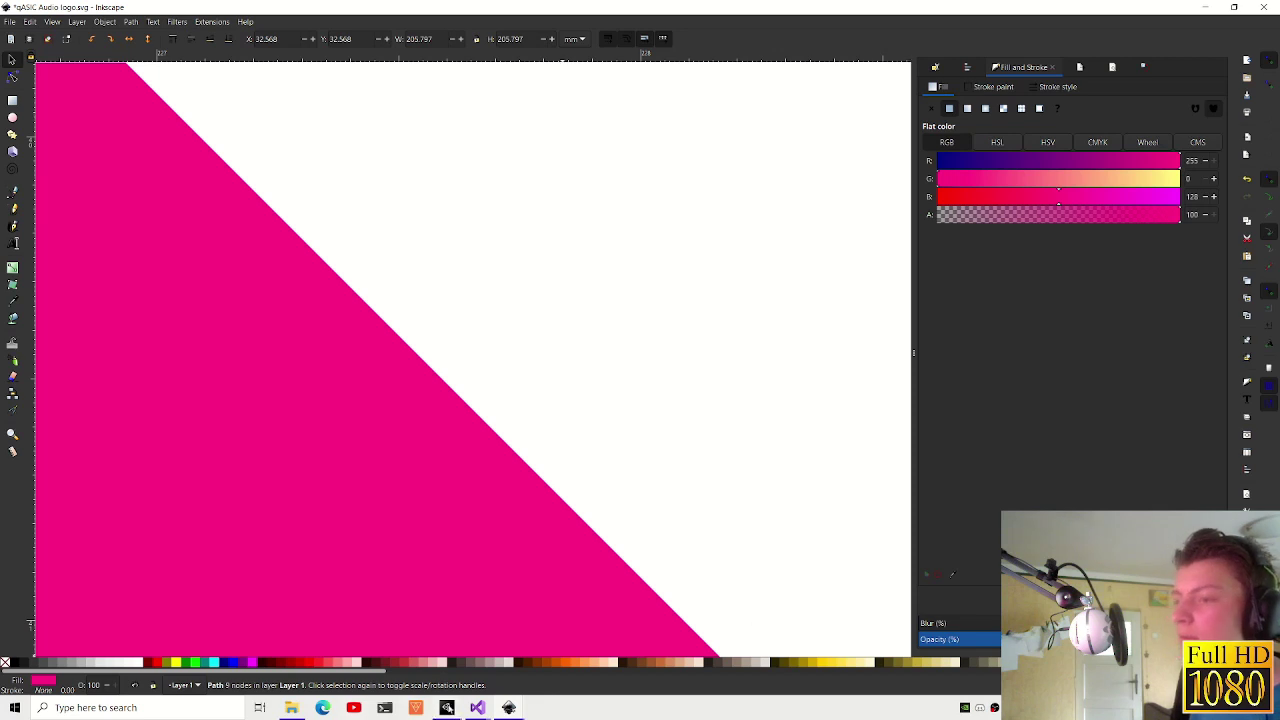
mouse_move(447, 707)
click(515, 650)
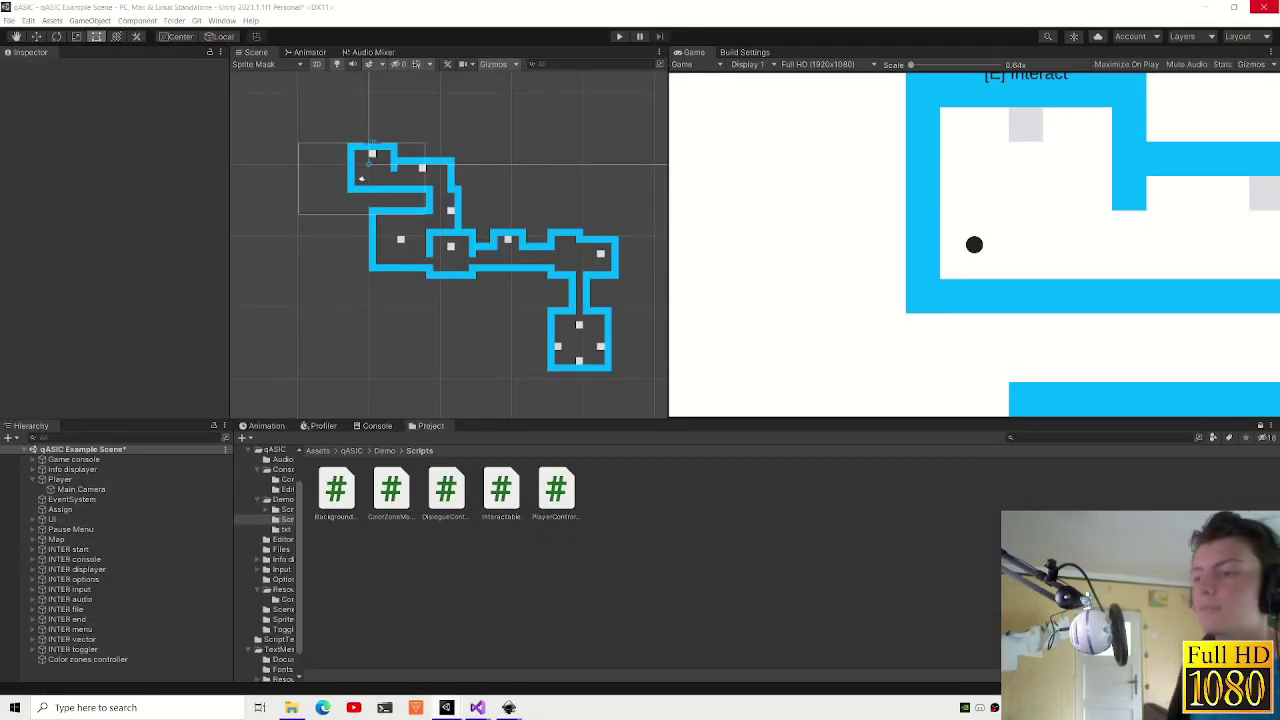
- Select the Color zones controller and set Element 5's wall colour to FF0080
mouse_move(509, 707)
click(800, 645)
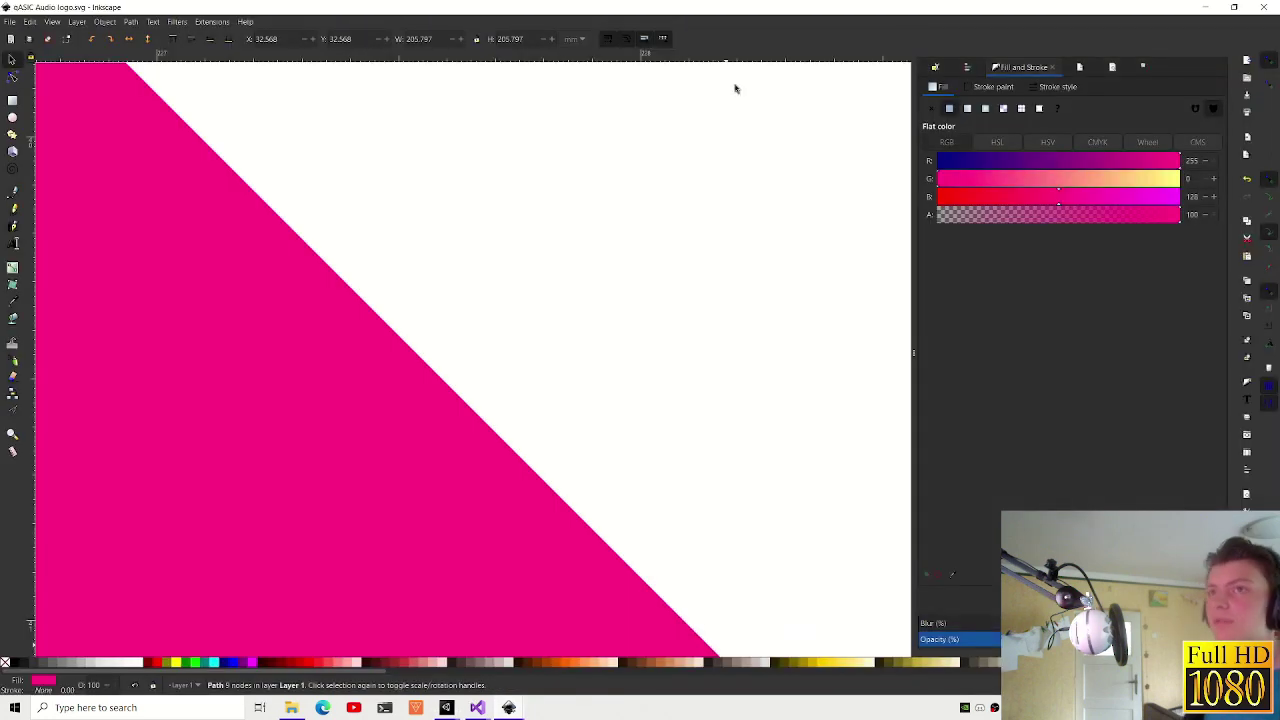
click(1205, 7)
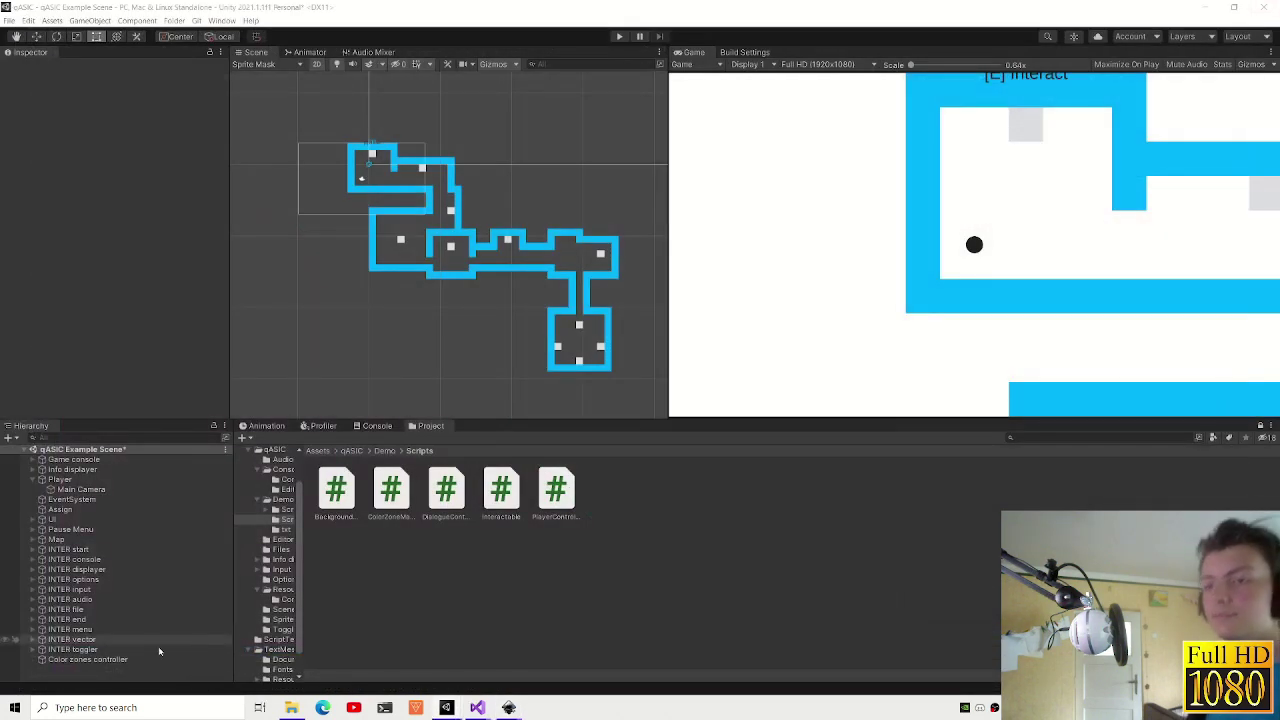
click(155, 660)
scroll(105, 336, down, 5)
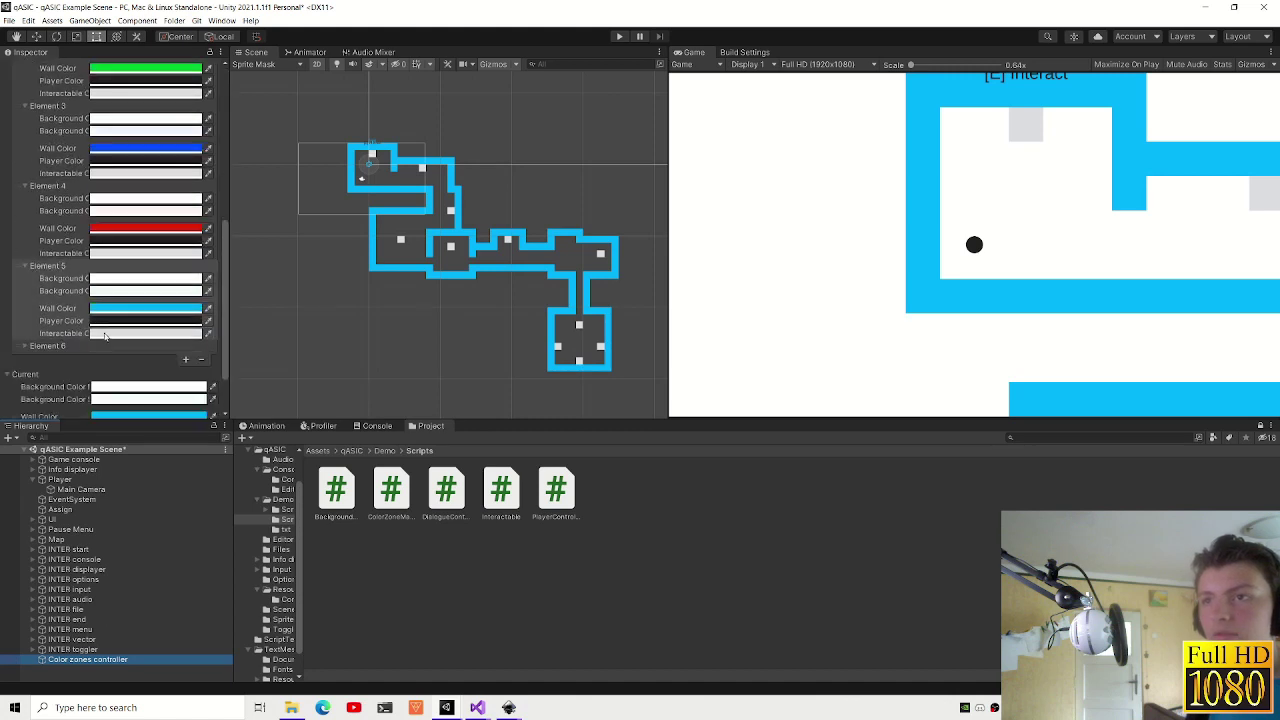
click(140, 291)
click(103, 308)
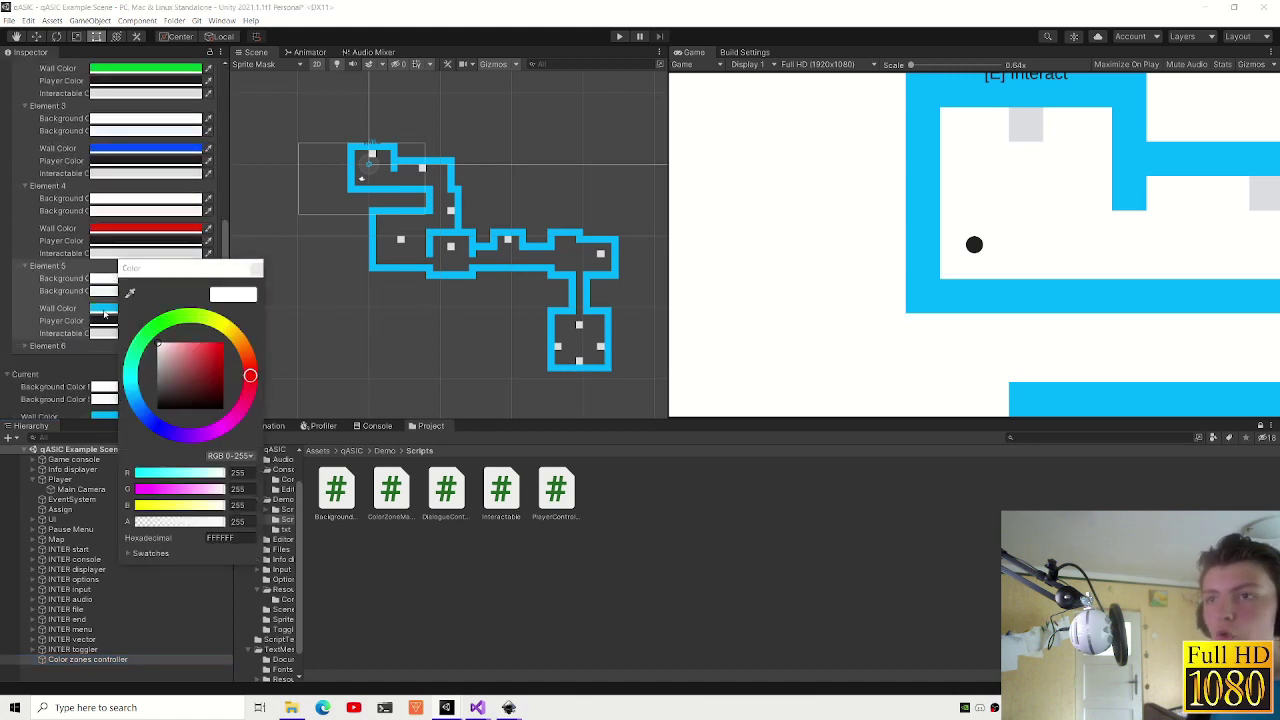
key(ctrl+v)
- Give Element 5 a pale pink FFF0F8 background and bring up the qASIC logo folder
click(104, 291)
key(ctrl+v)
drag(197, 353, 165, 337)
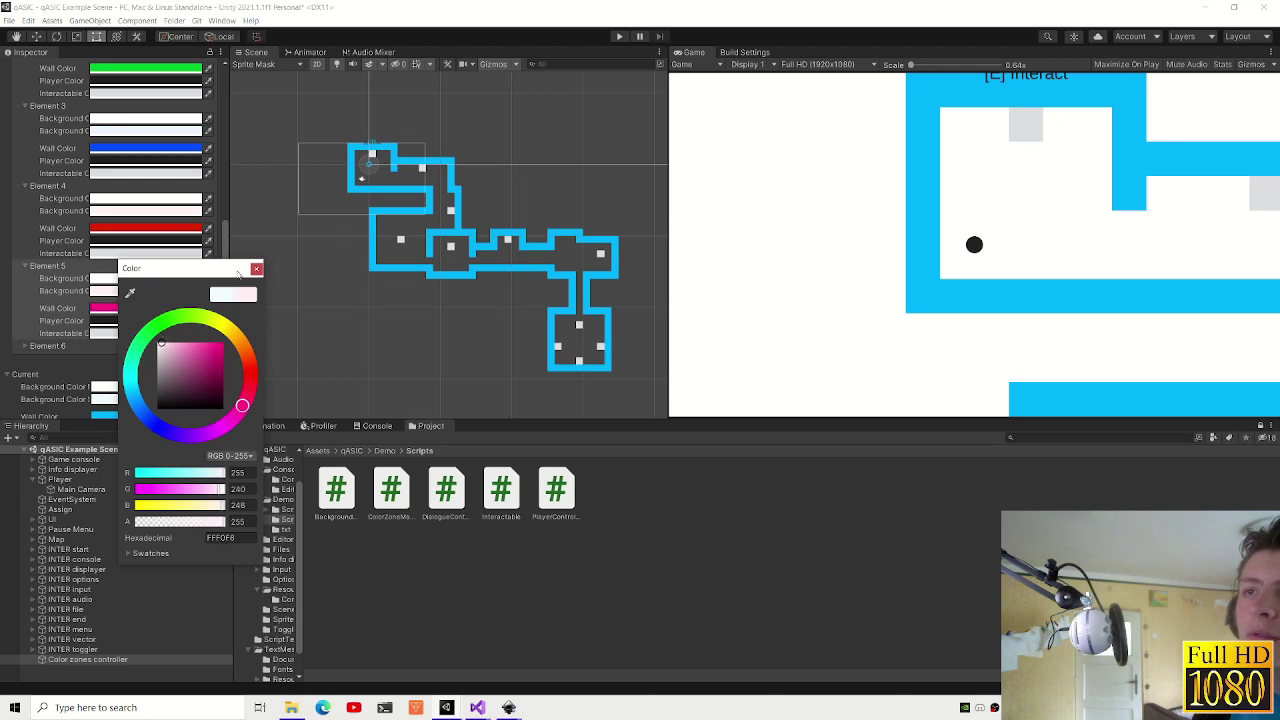
click(256, 268)
click(25, 346)
scroll(110, 300, down, 3)
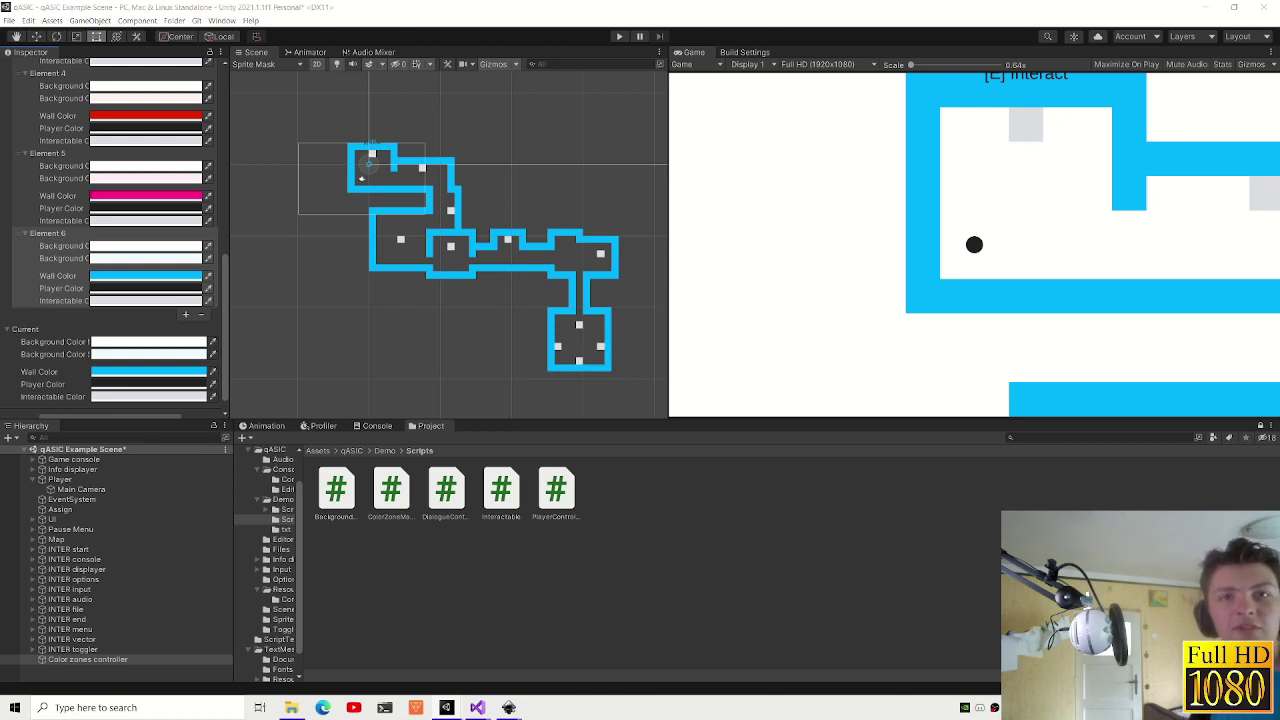
click(291, 707)
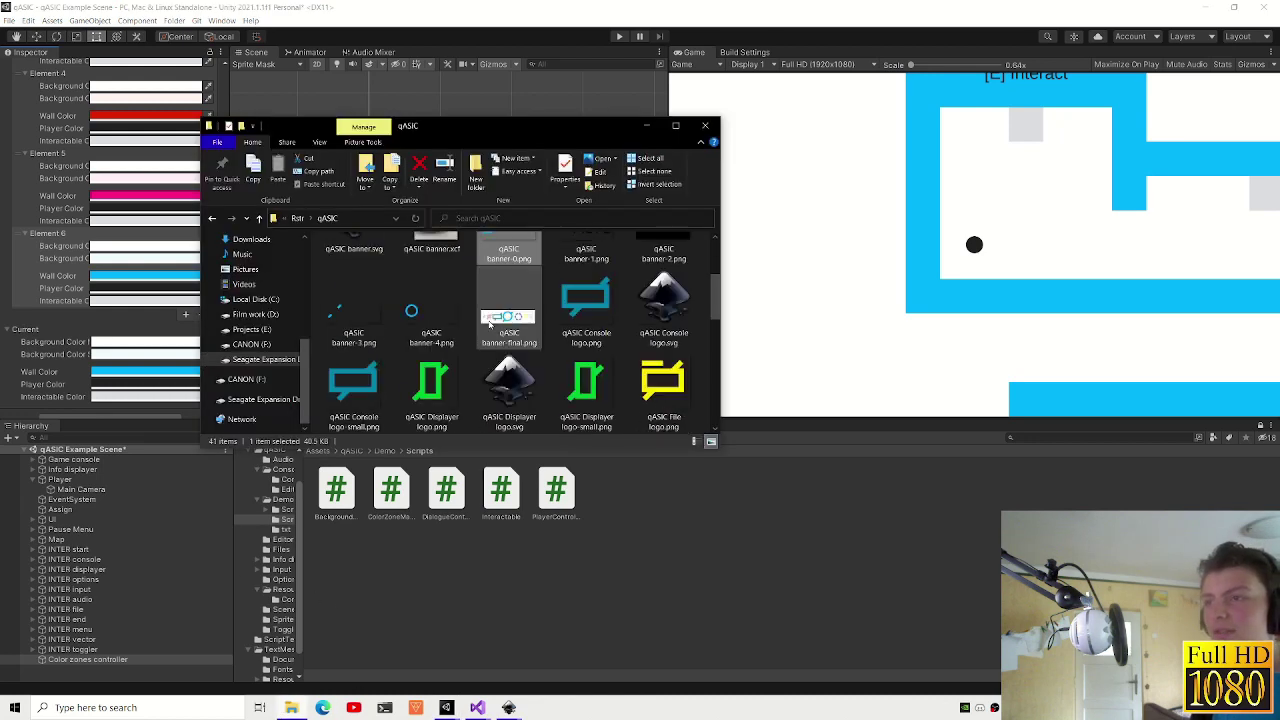
- Open qASIC File logo.svg in Inkscape and read its yellow fill, RGB 255, 235, 0
scroll(490, 322, down, 1)
click(355, 385)
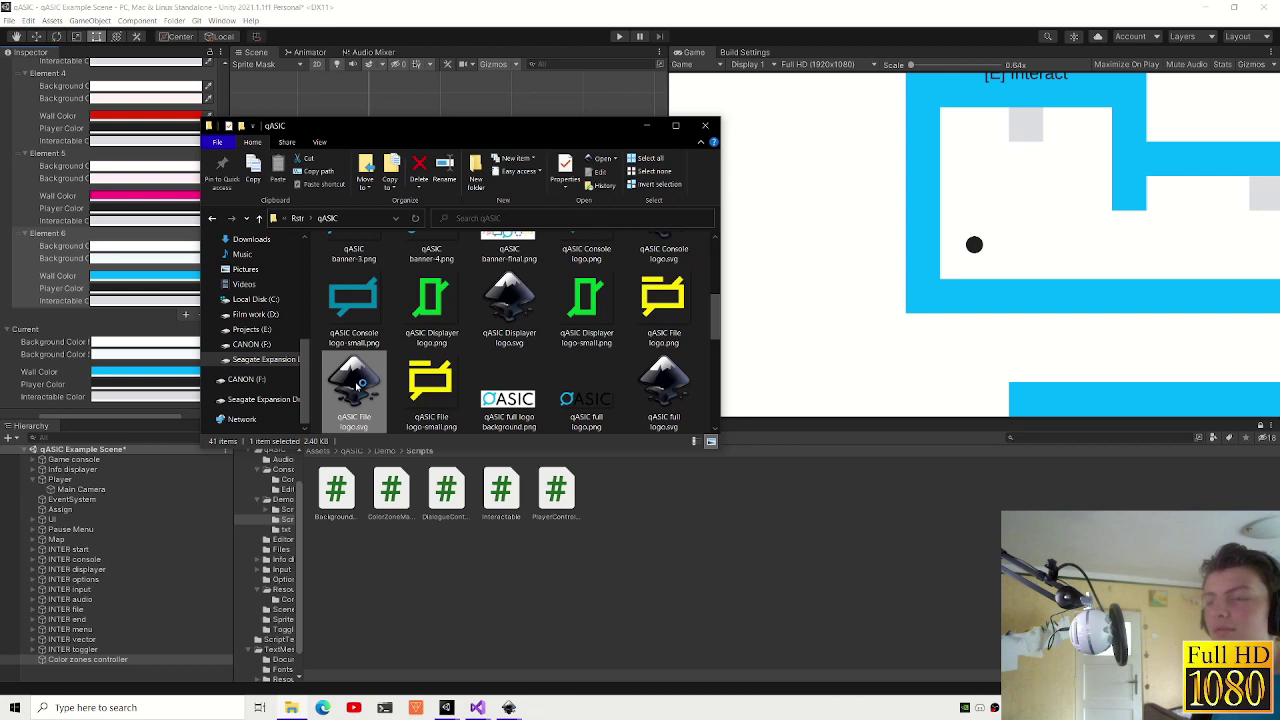
double_click(355, 385)
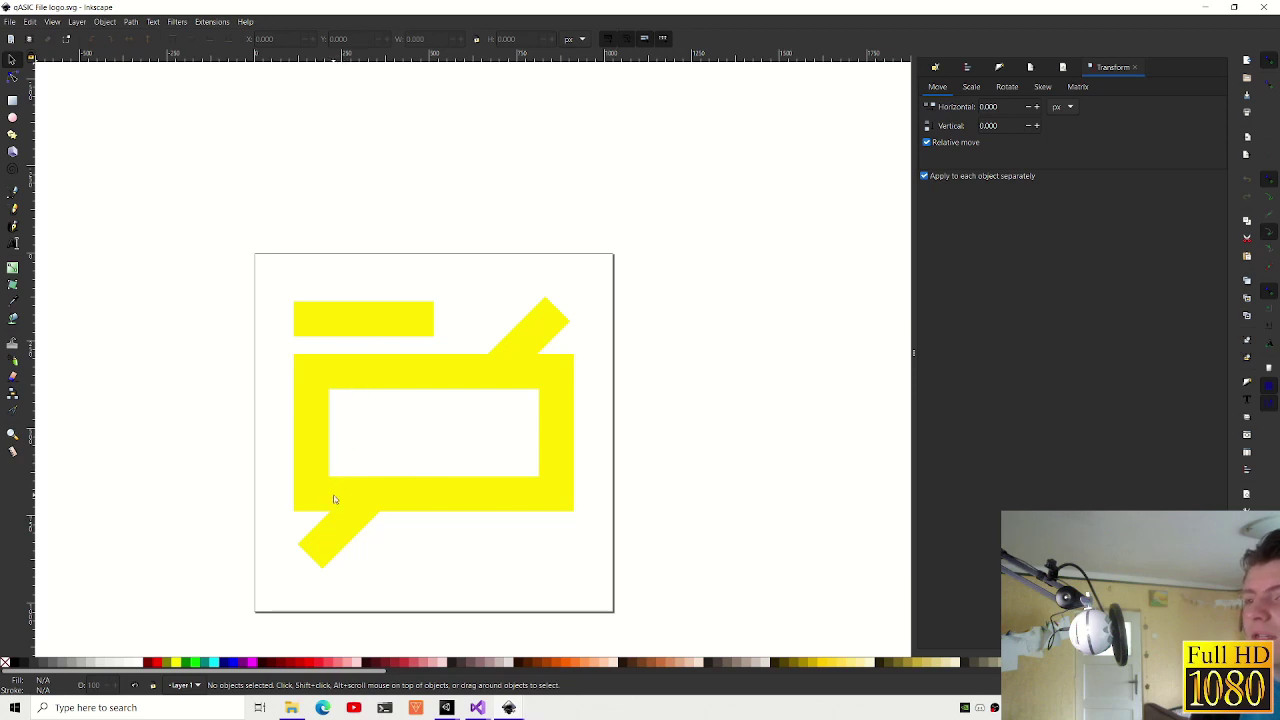
click(334, 499)
click(322, 549)
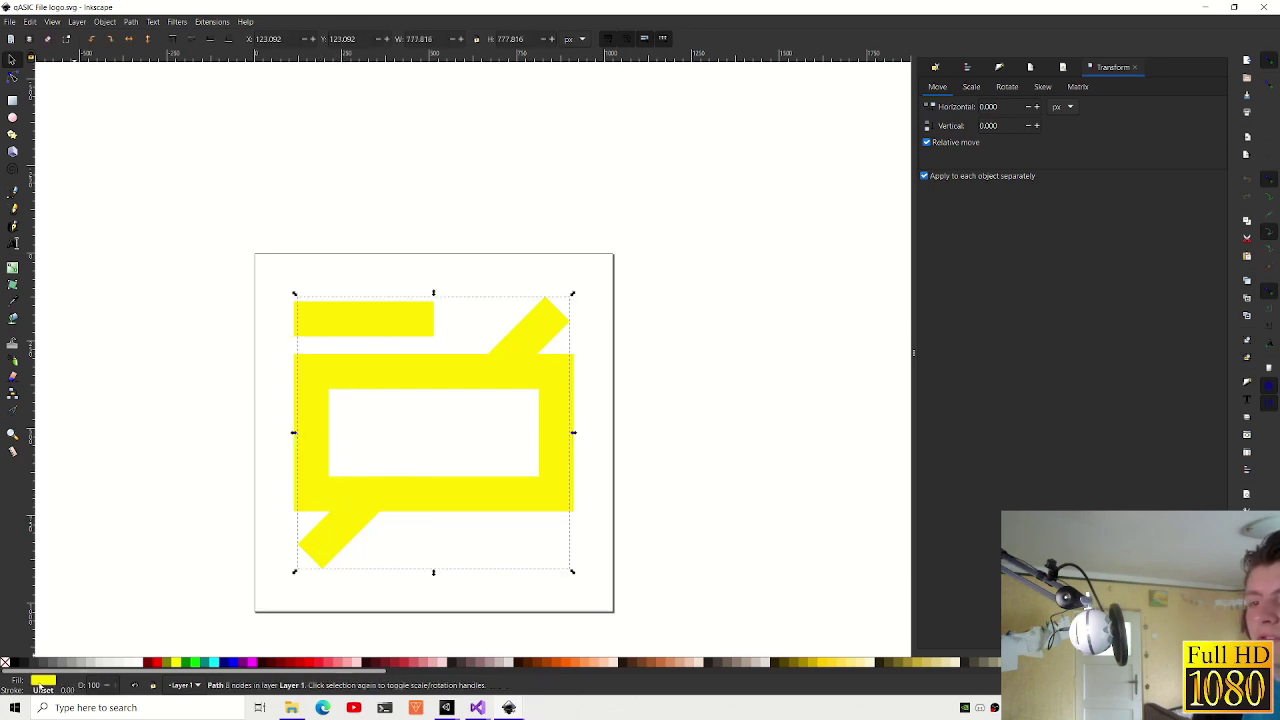
key(ctrl+shift+f)
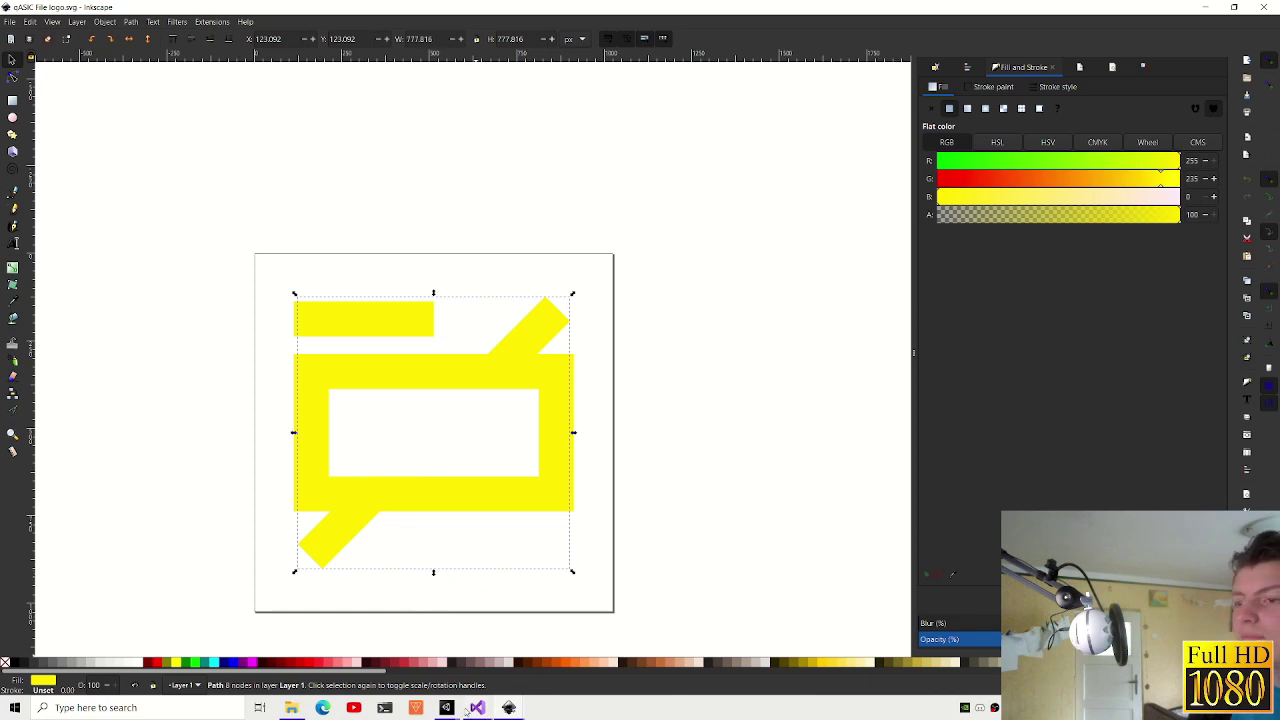
- Set Element 6's wall colour to FFEB00 and its background to pale yellow FFFEF2
mouse_move(446, 707)
click(378, 655)
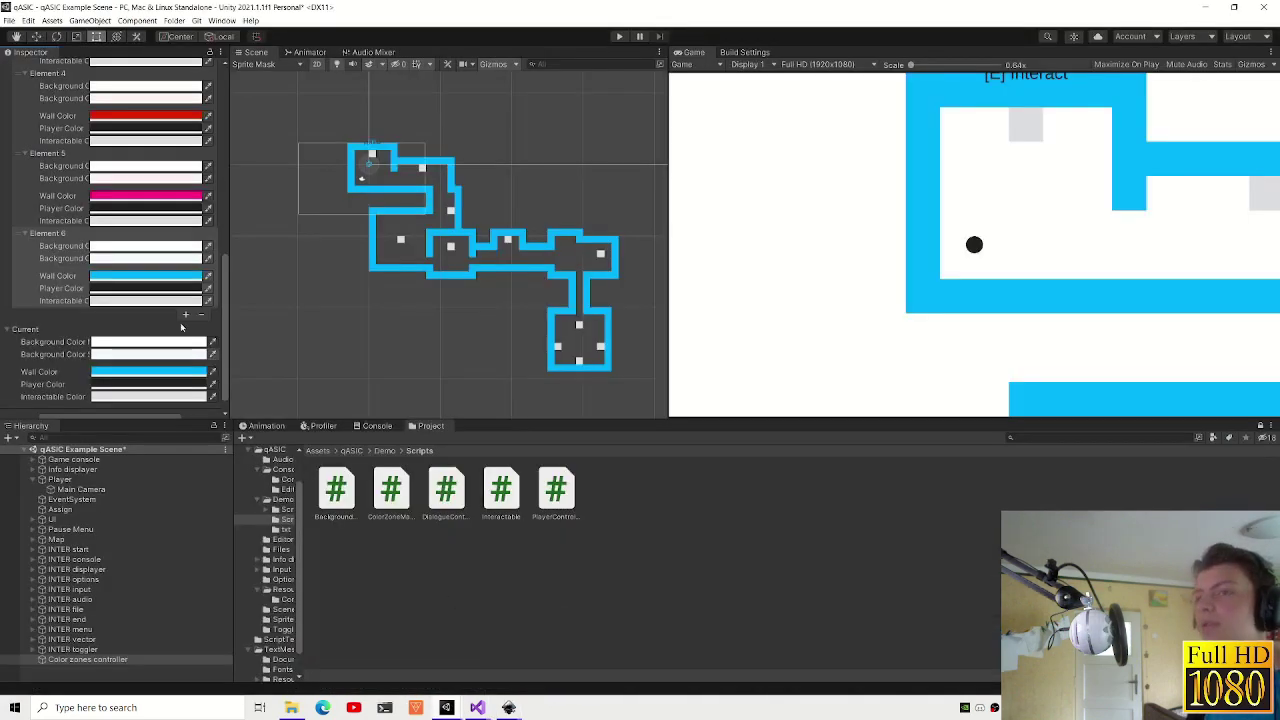
click(117, 276)
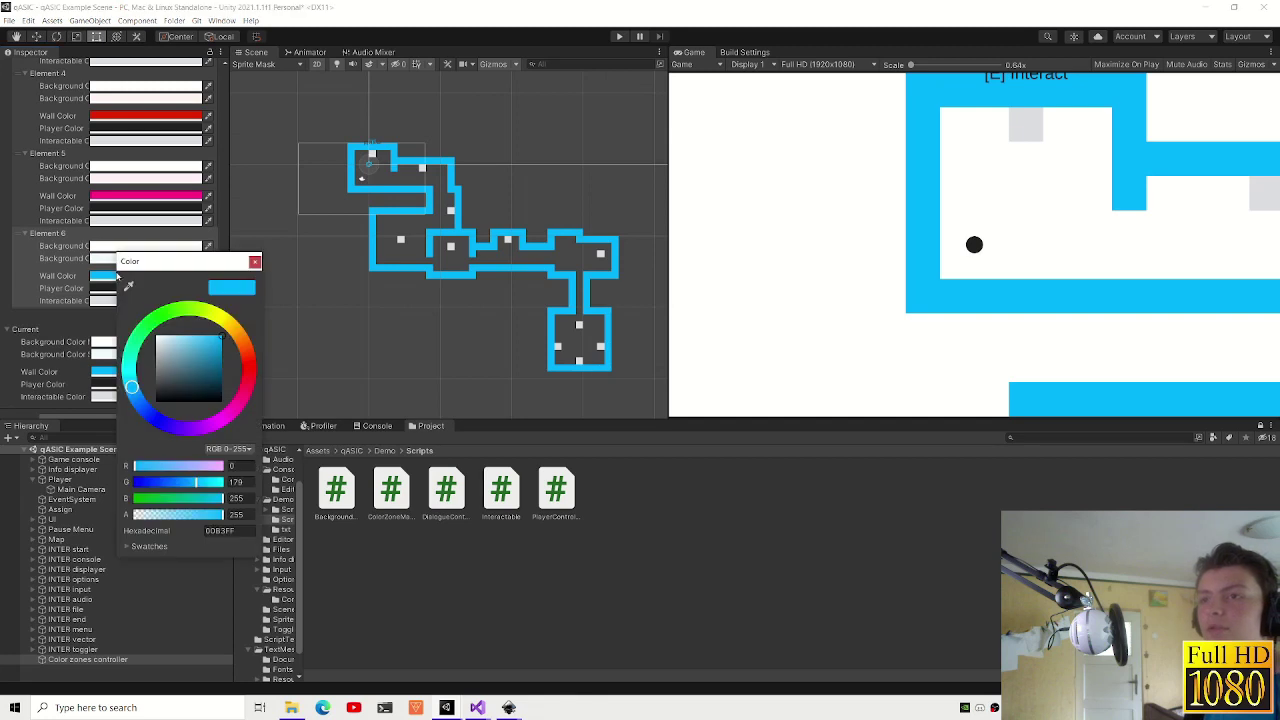
text(EFFAFF)
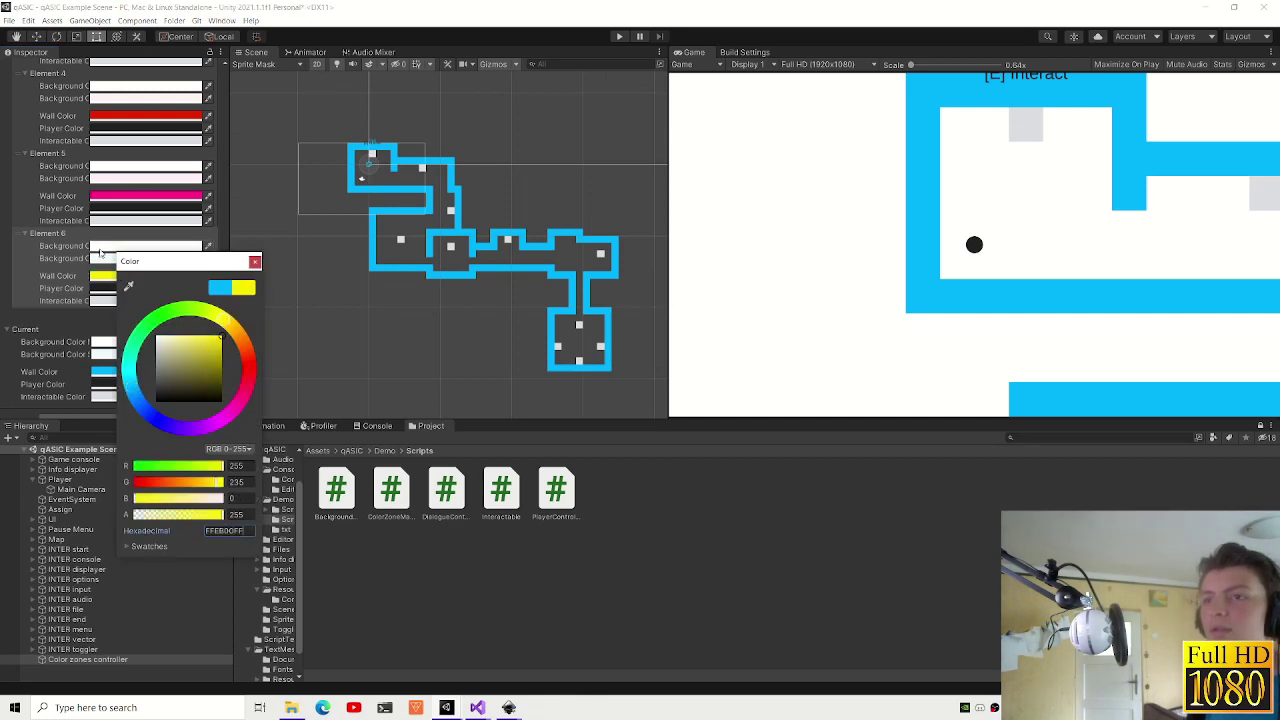
click(224, 321)
drag(192, 339, 174, 330)
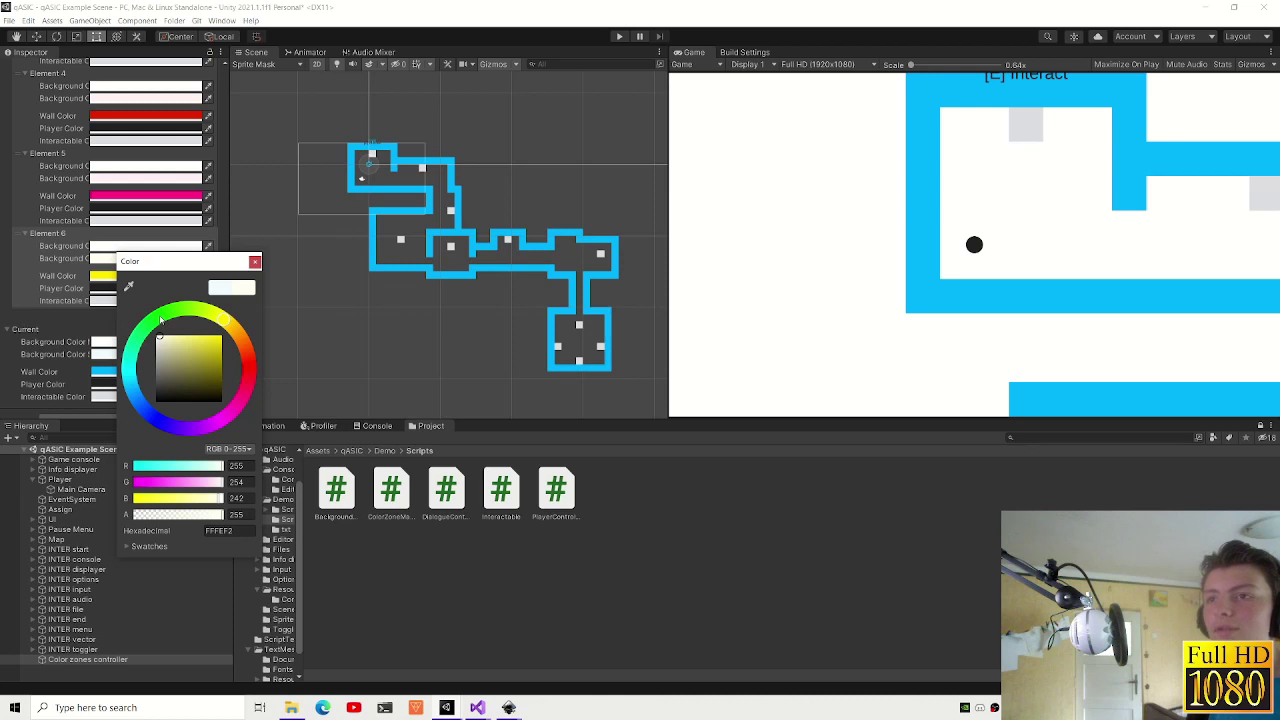
click(255, 261)
scroll(78, 283, up, 5)
scroll(78, 283, up, 5)
scroll(78, 283, down, 5)
scroll(64, 386, down, 5)
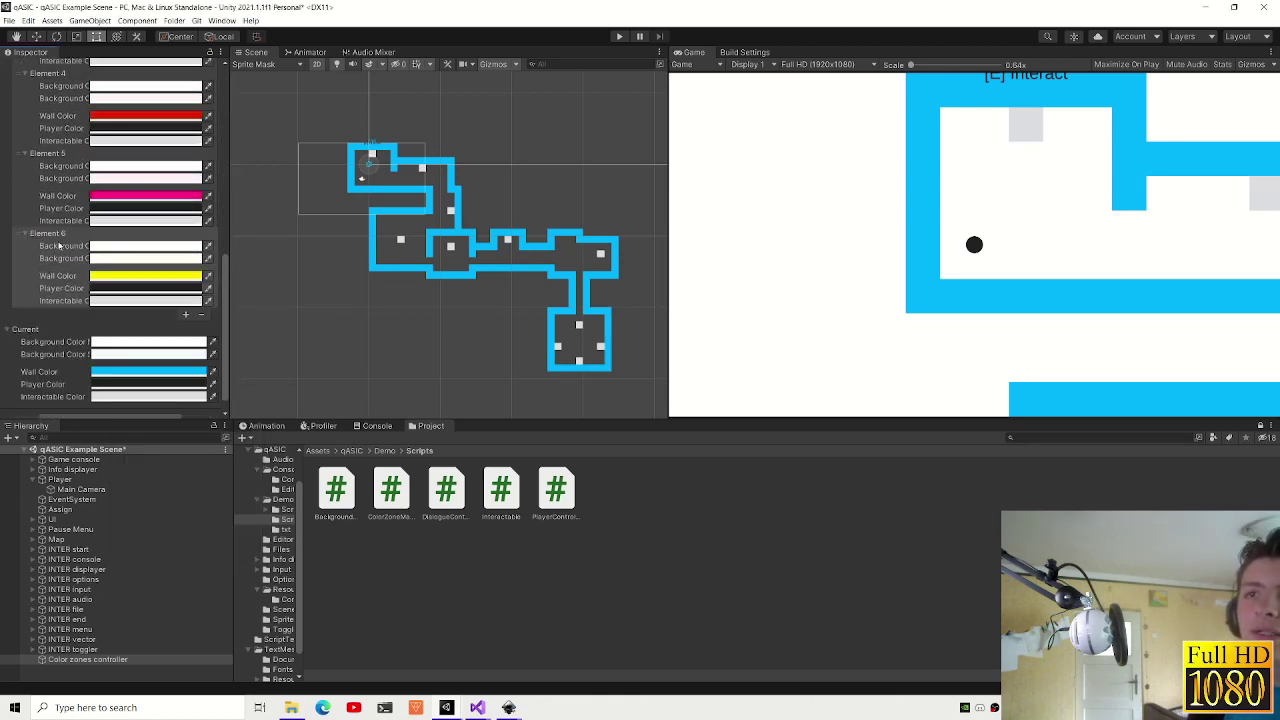
click(58, 235)
- Switch to the qASIC solution in Visual Studio and open the Interactable script
click(469, 710)
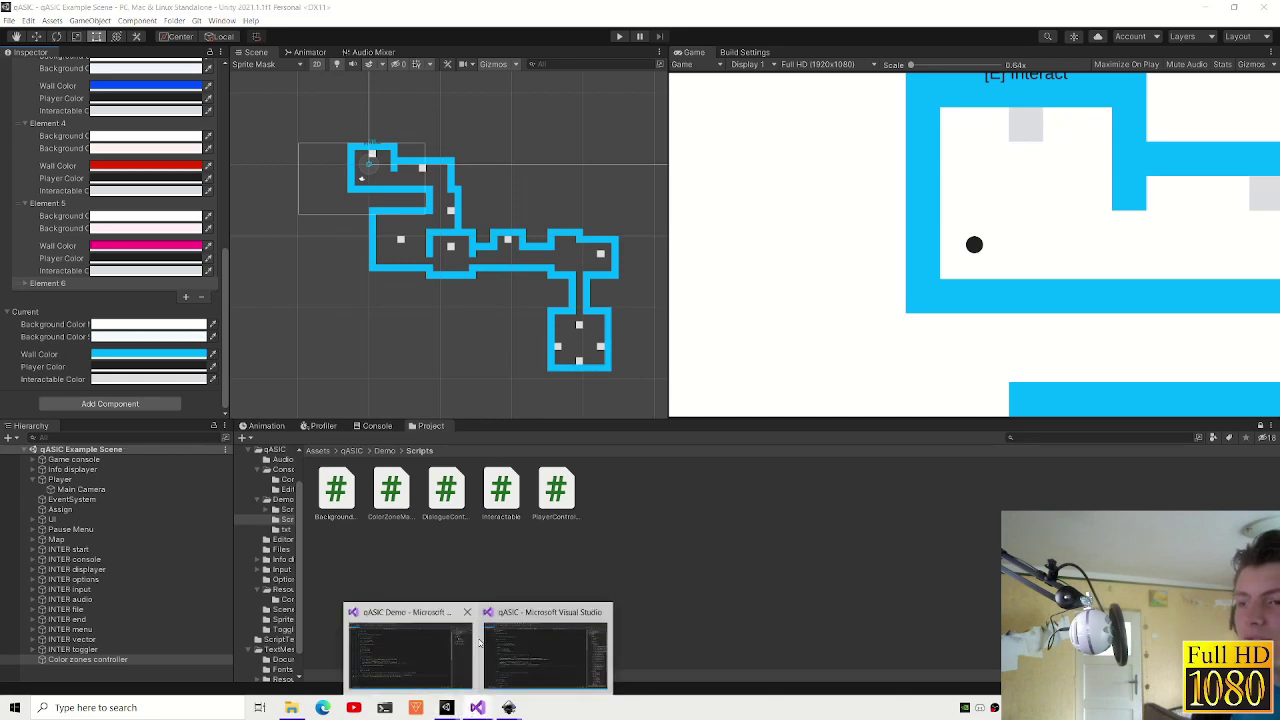
mouse_move(459, 645)
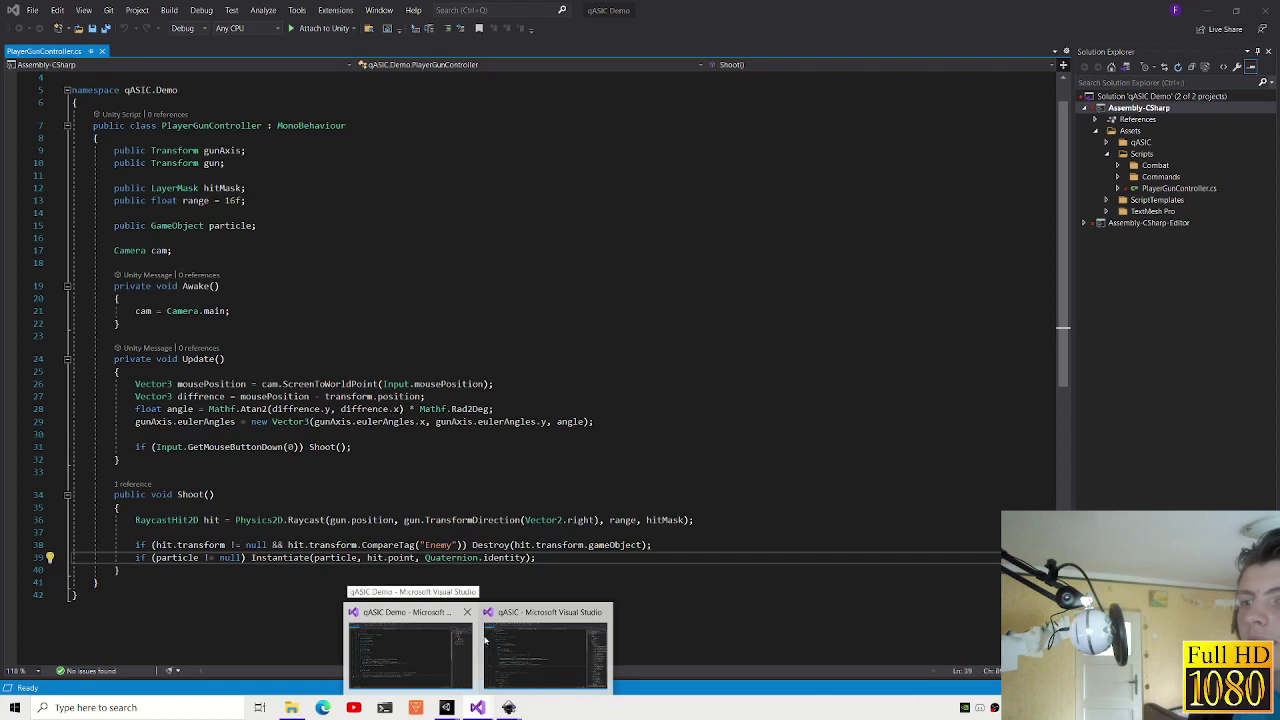
click(489, 642)
scroll(338, 527, down, 13)
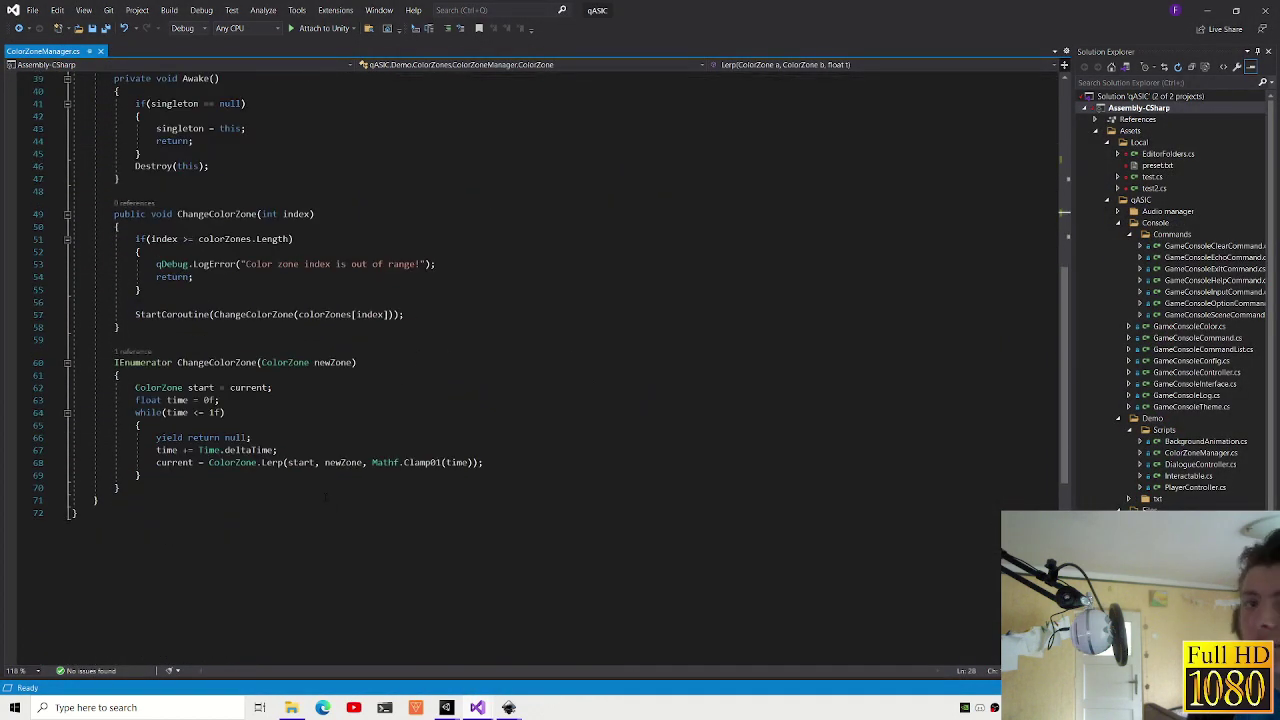
drag(229, 412, 770, 420)
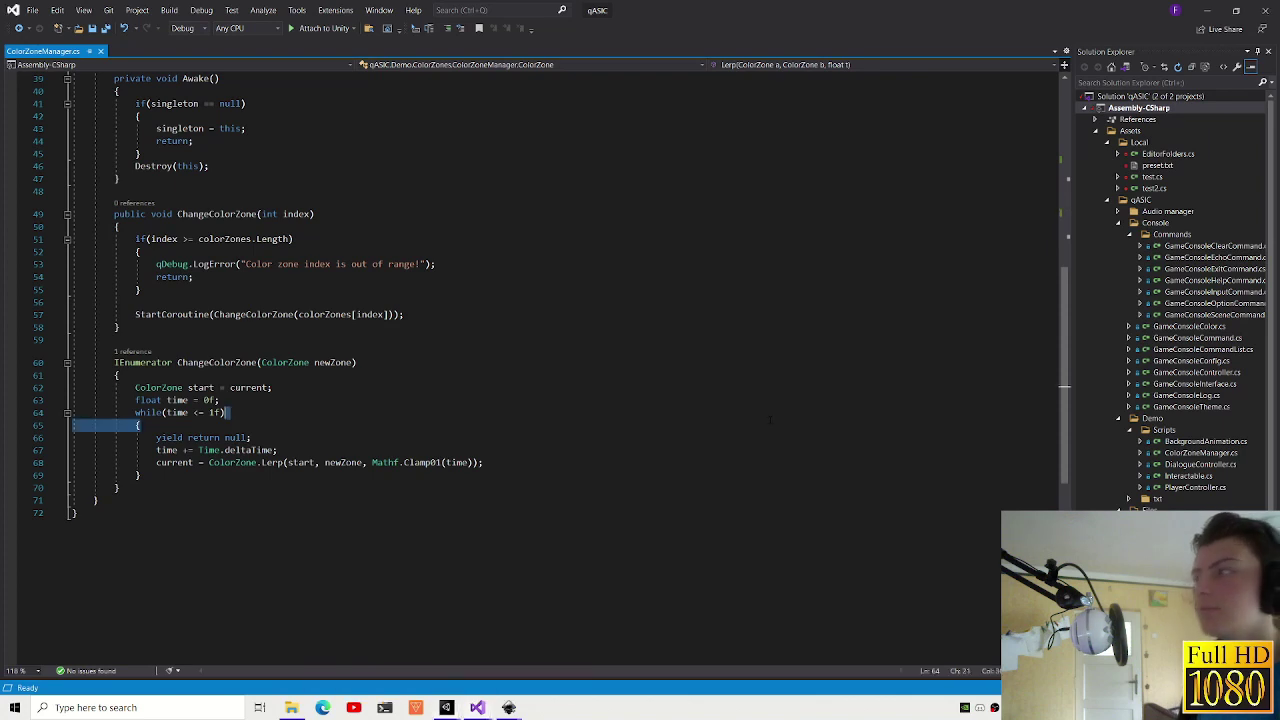
scroll(1190, 400, down, 3)
double_click(1188, 372)
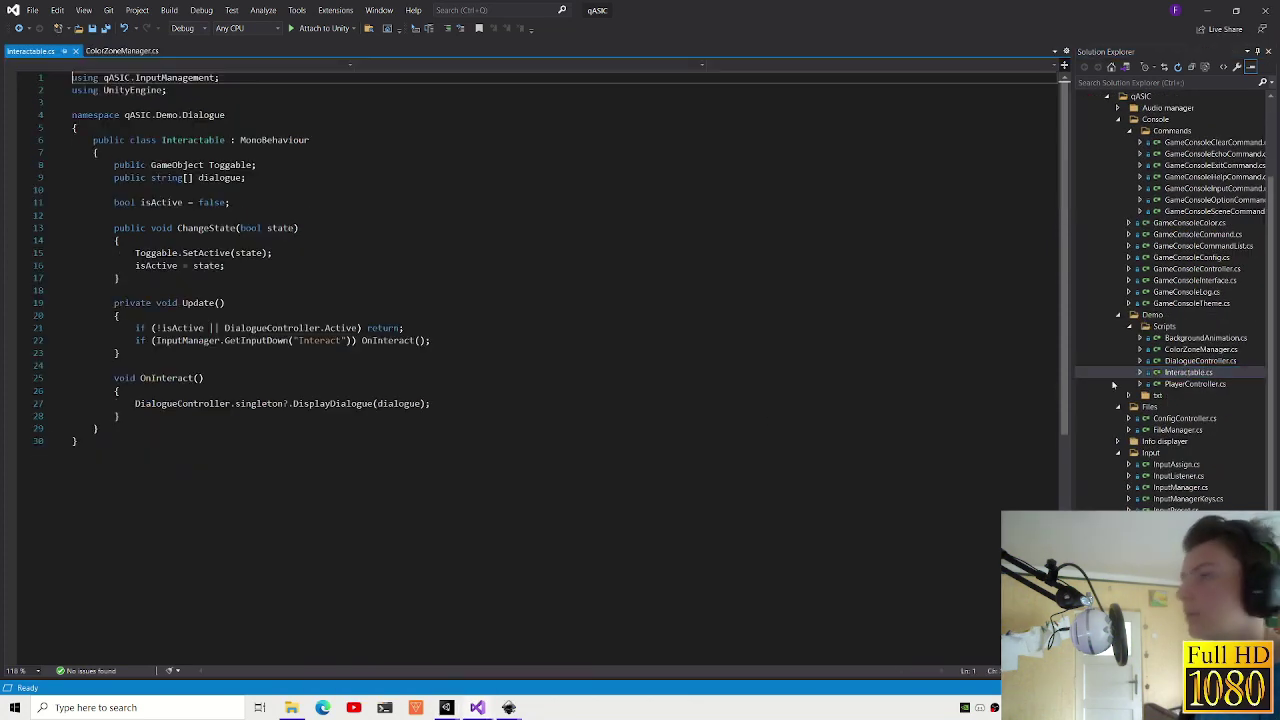
- Add a public int colorZoneIndex field below the dialogue field
click(245, 188)
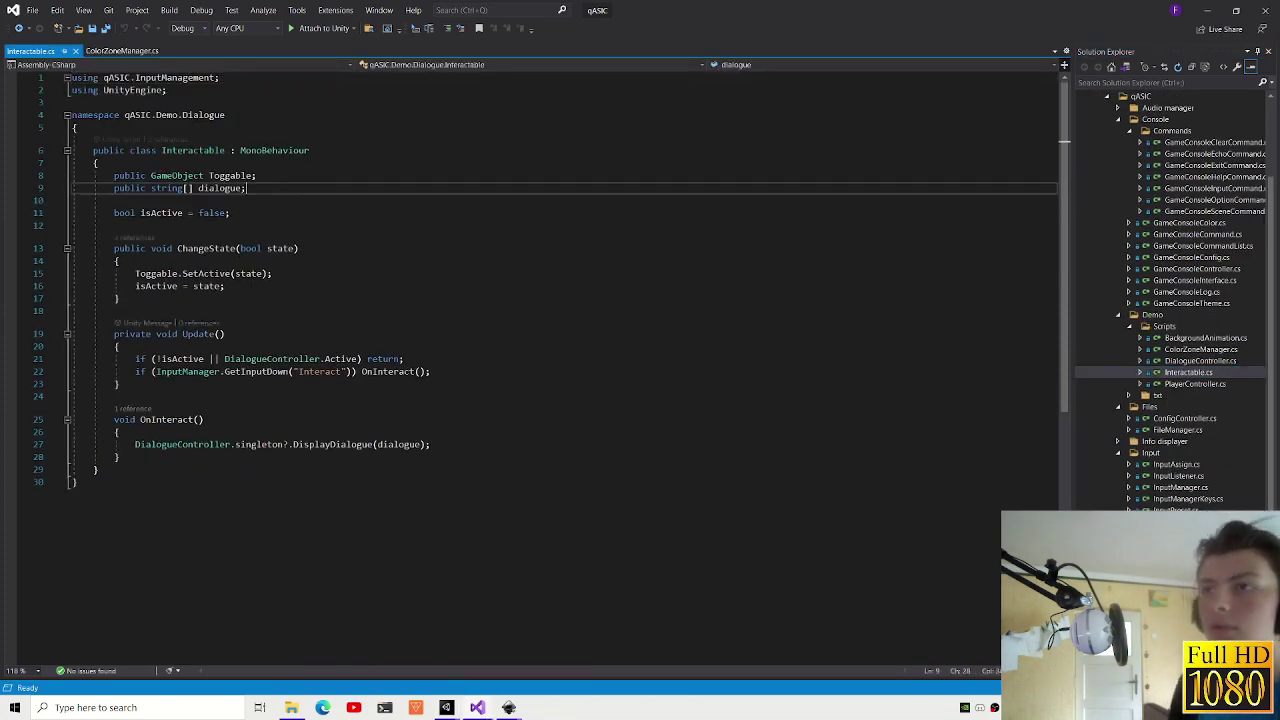
key(Return)
key(Return)
text(public )
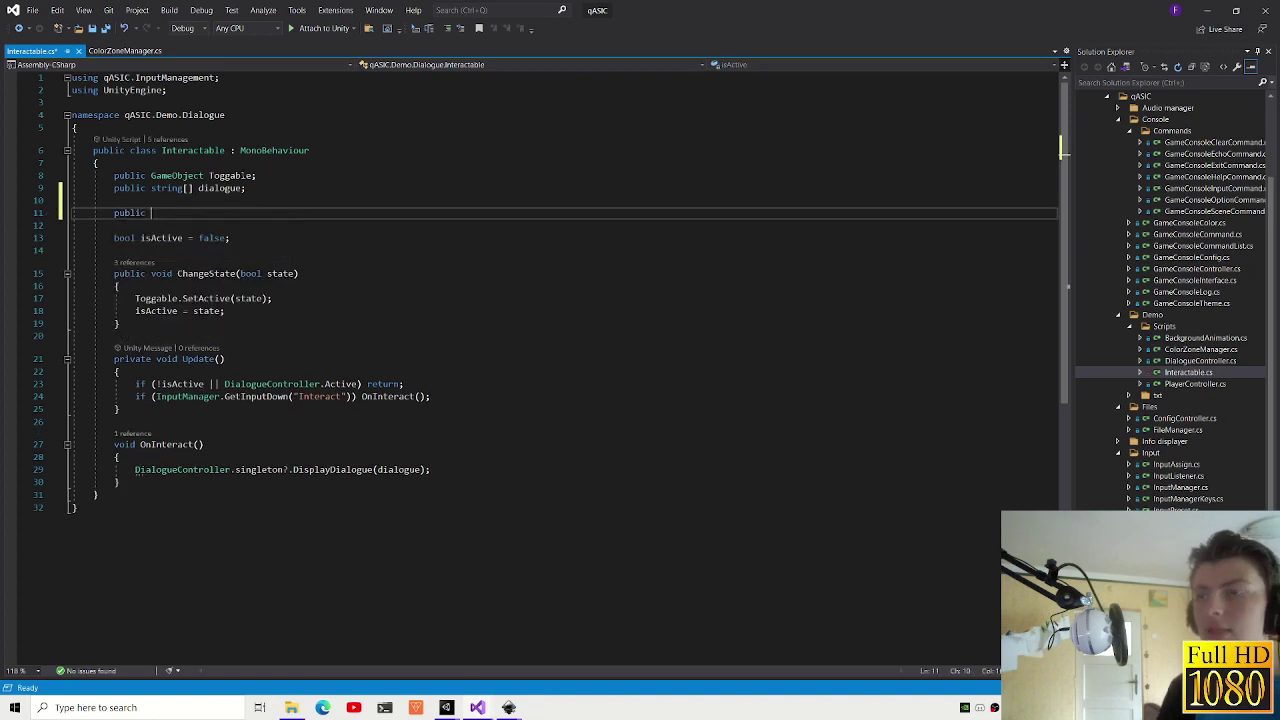
text(int colorZoneIndex;)
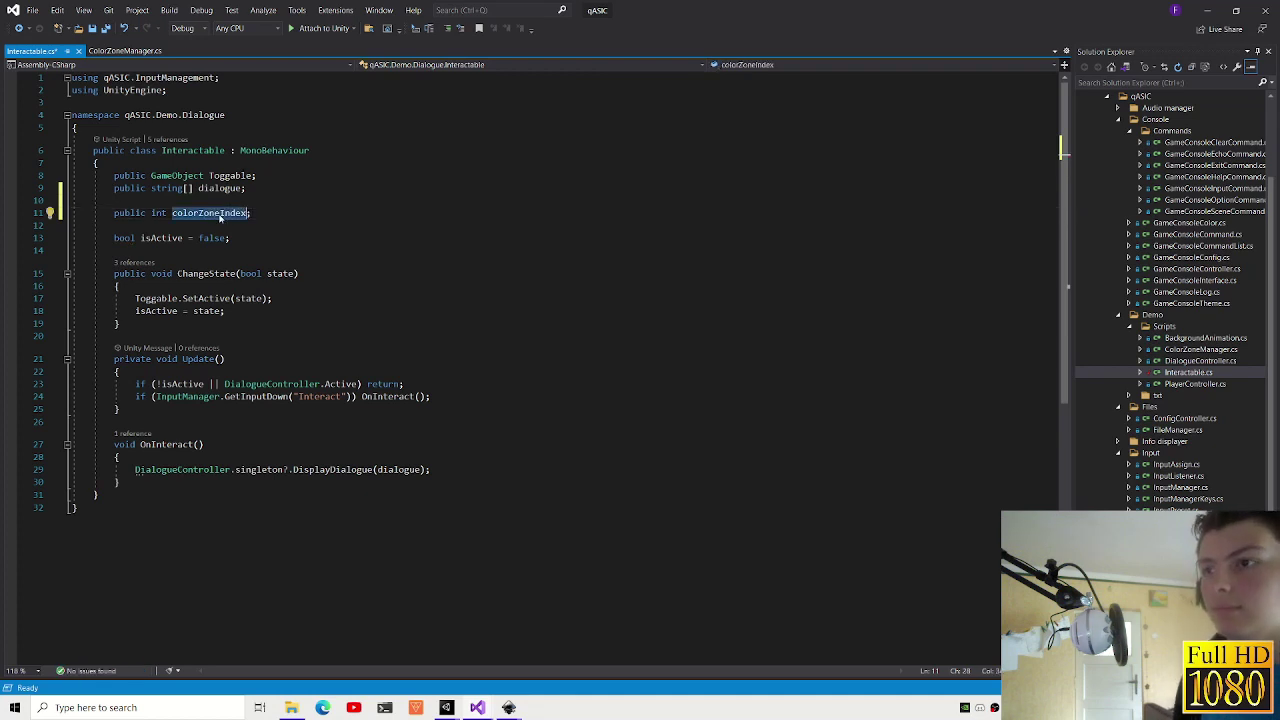
- Make OnInteract call ColorZoneManager.singleton?.ChangeColorZone(colorZoneIndex) and save Interactable.cs
click(496, 470)
key(Return)
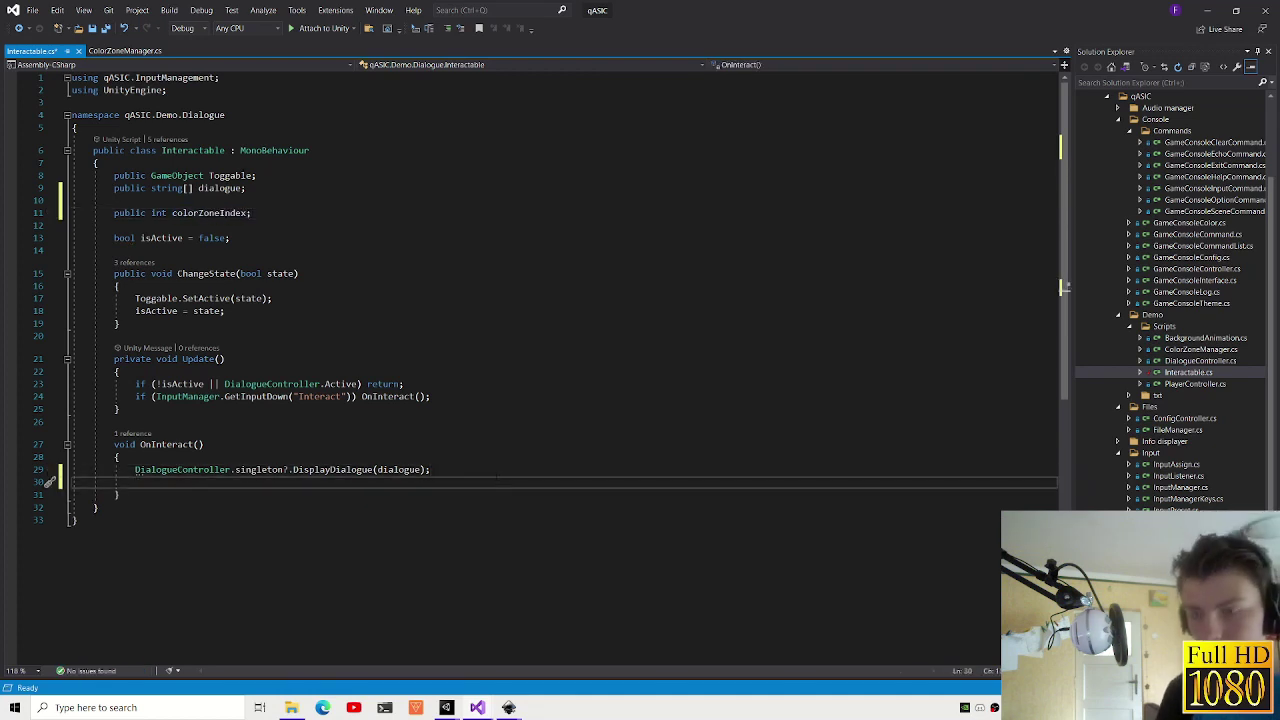
text(colorzone)
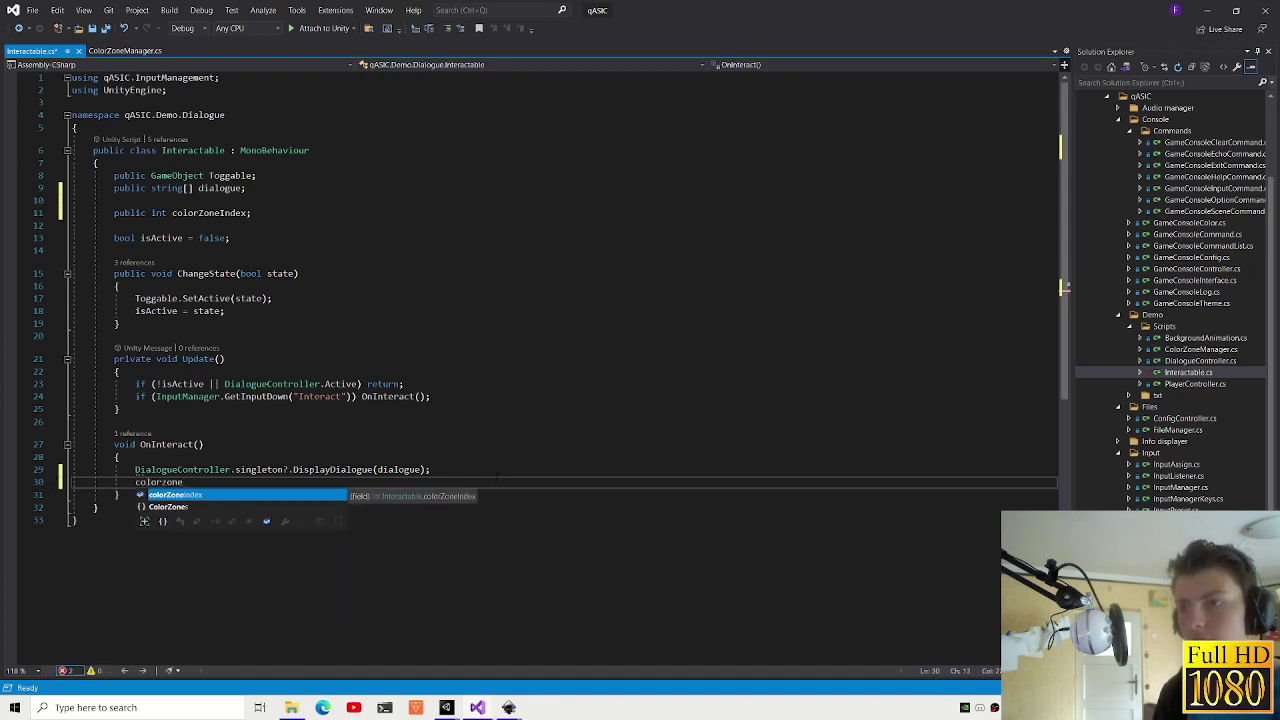
key(Tab)
text(.)
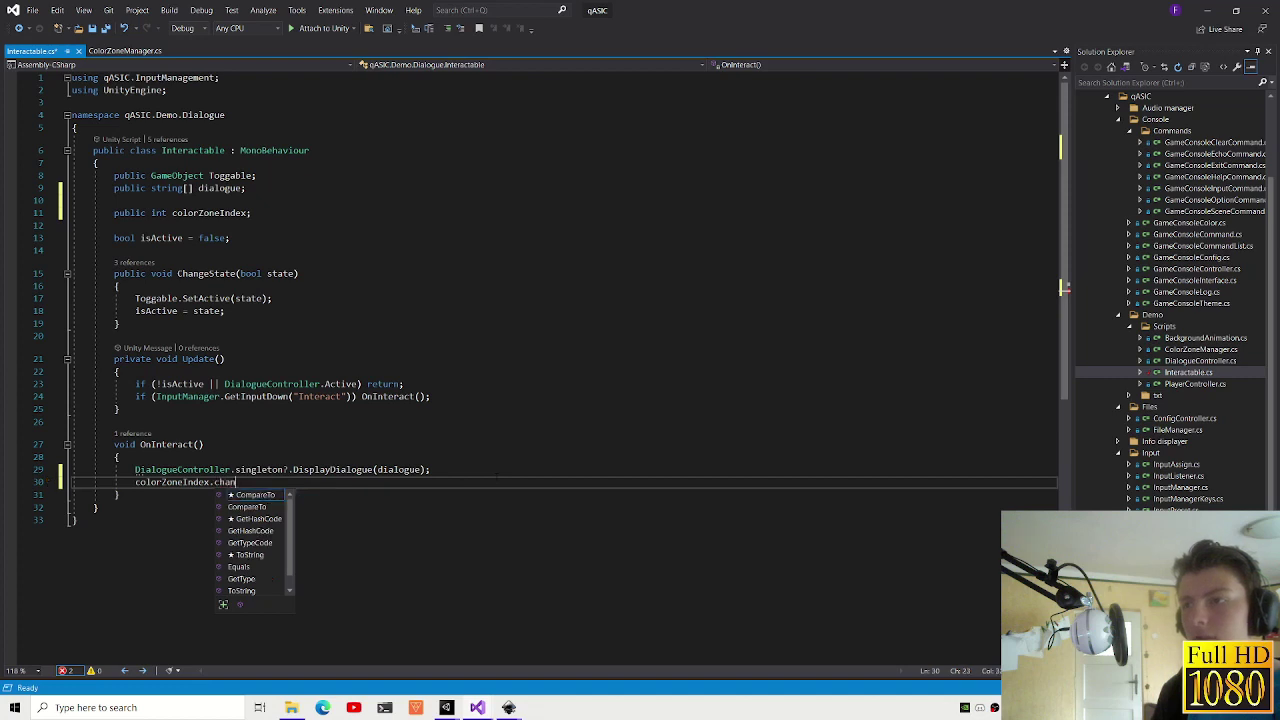
key(Down)
key(BackSpace)
key(BackSpace)
key(BackSpace)
key(BackSpace)
key(BackSpace)
key(BackSpace)
key(BackSpace)
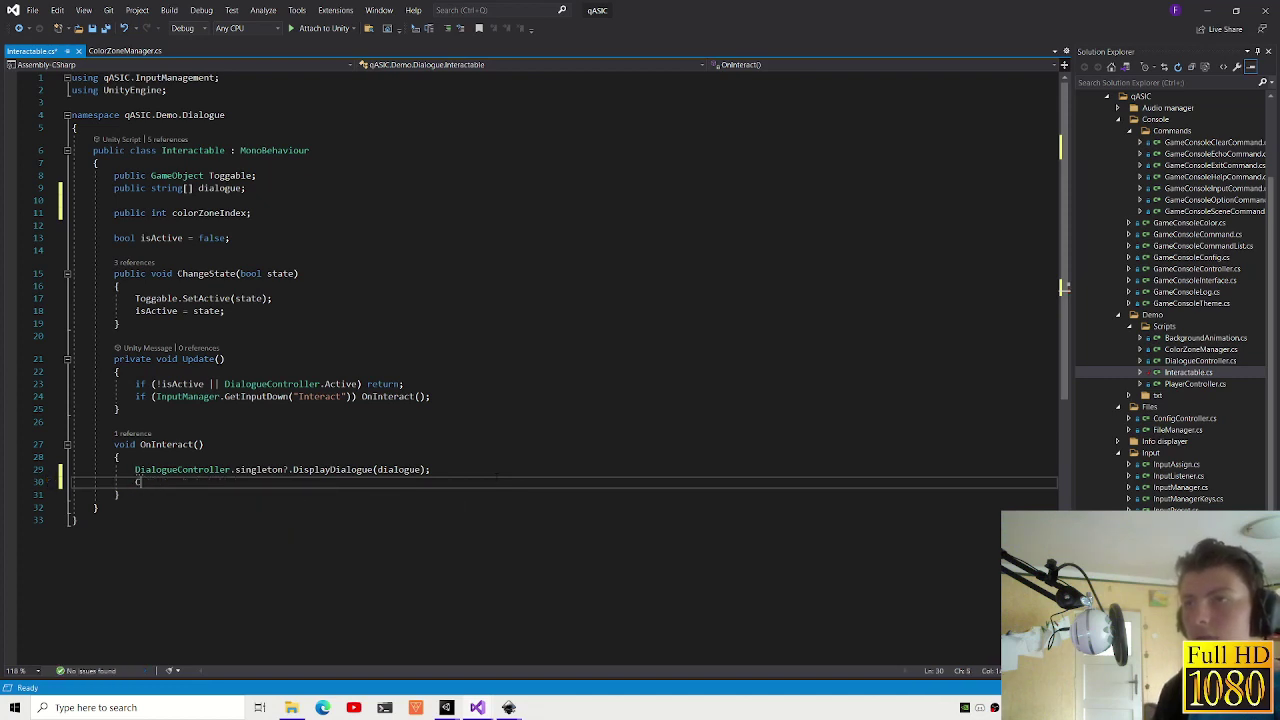
key(BackSpace)
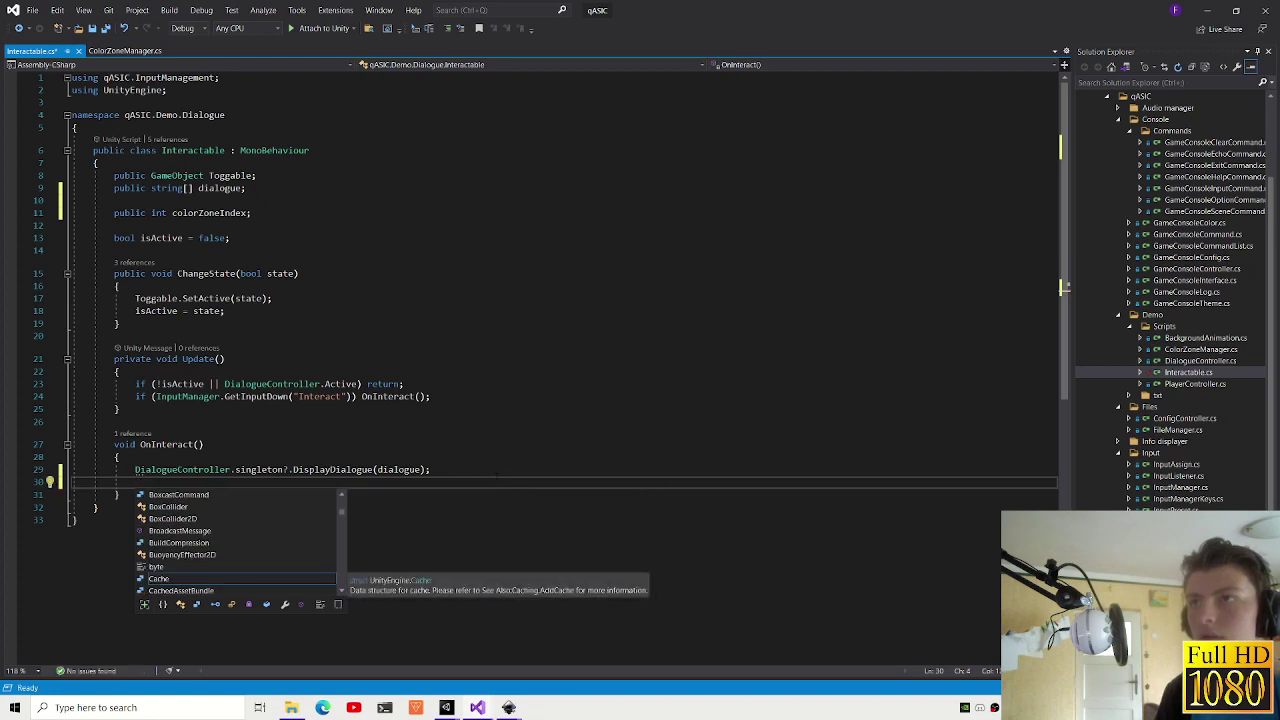
text(Color)
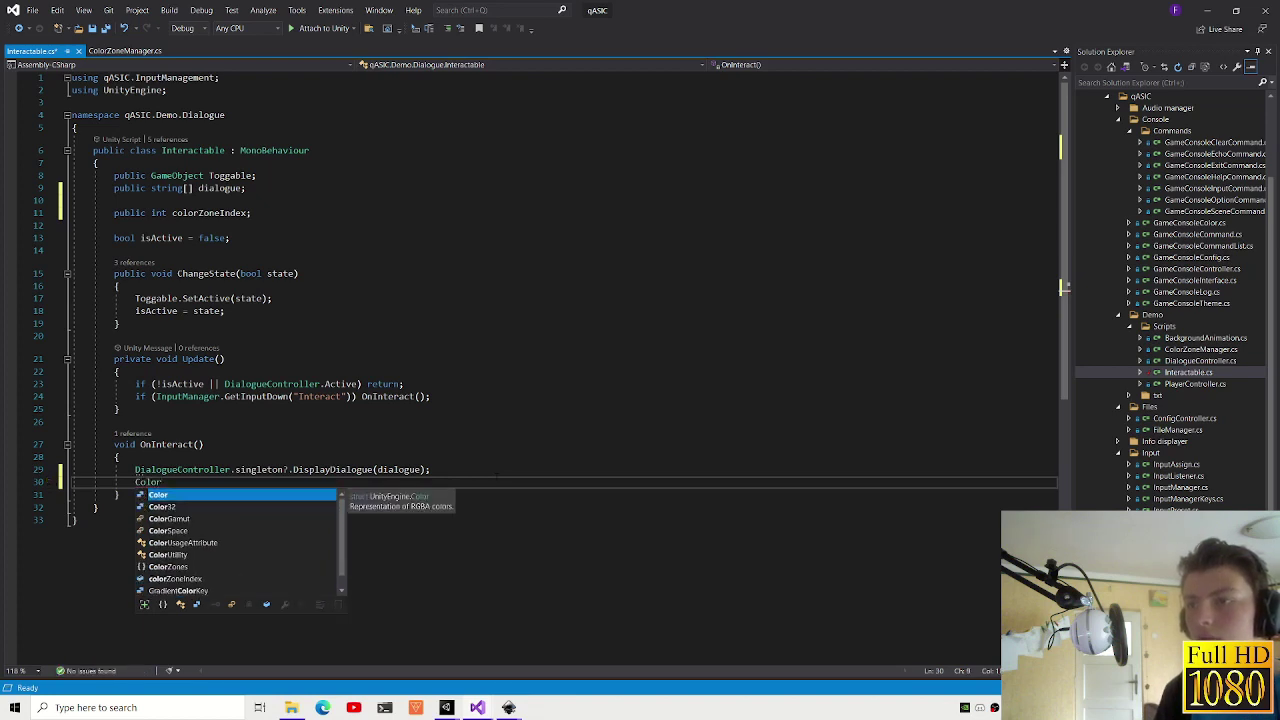
text(zons.ColorZoneManager.)
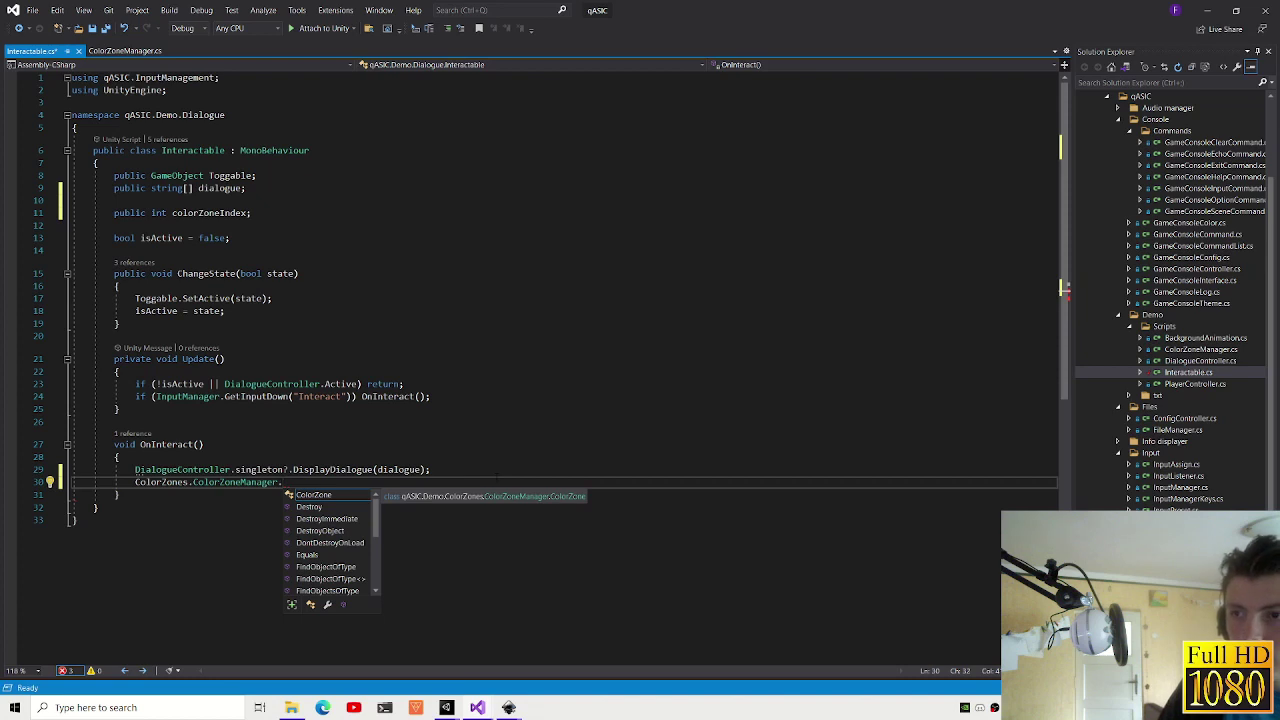
text(singleton?.)
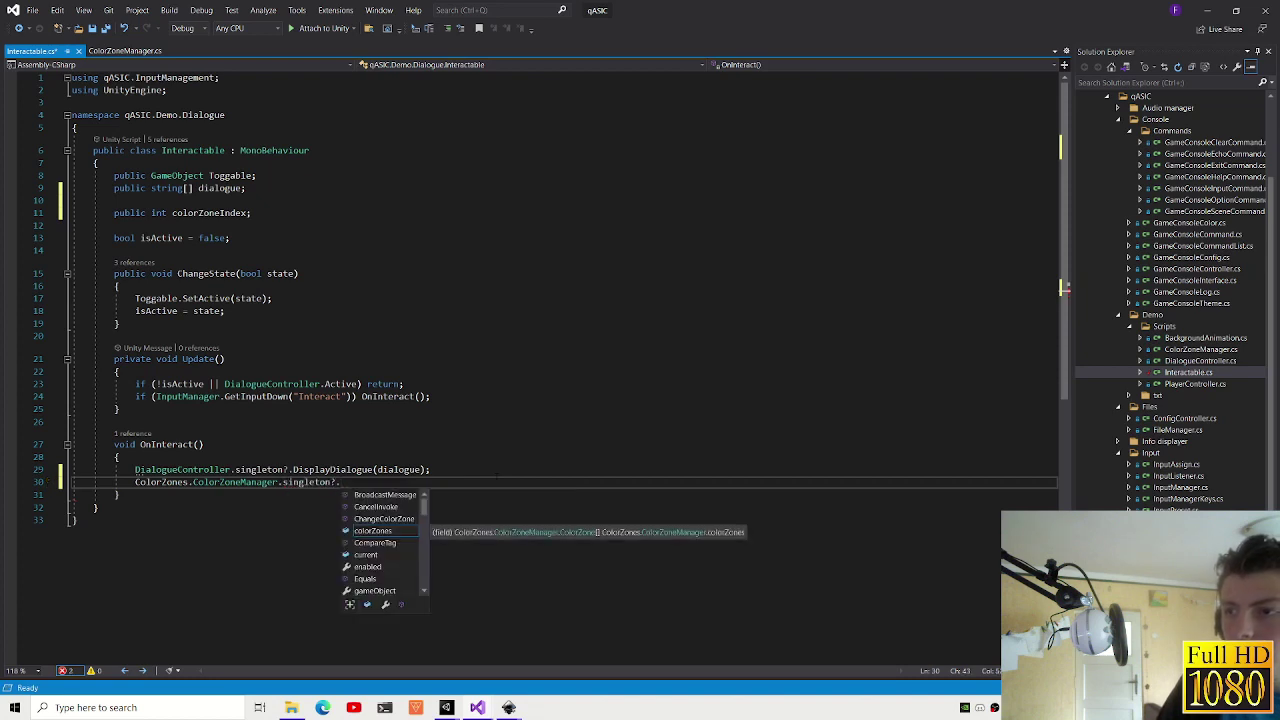
text(Ch)
key(Tab)
text((colorZoneIndex);)
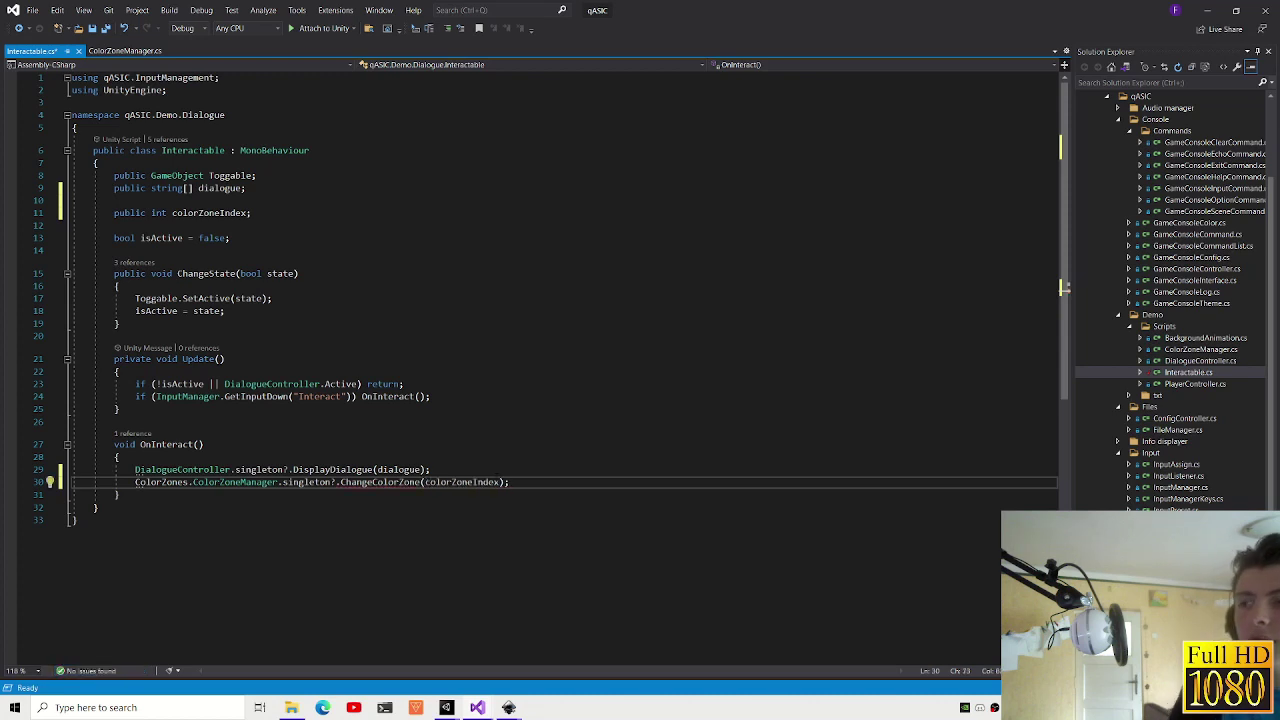
key(ctrl+s)
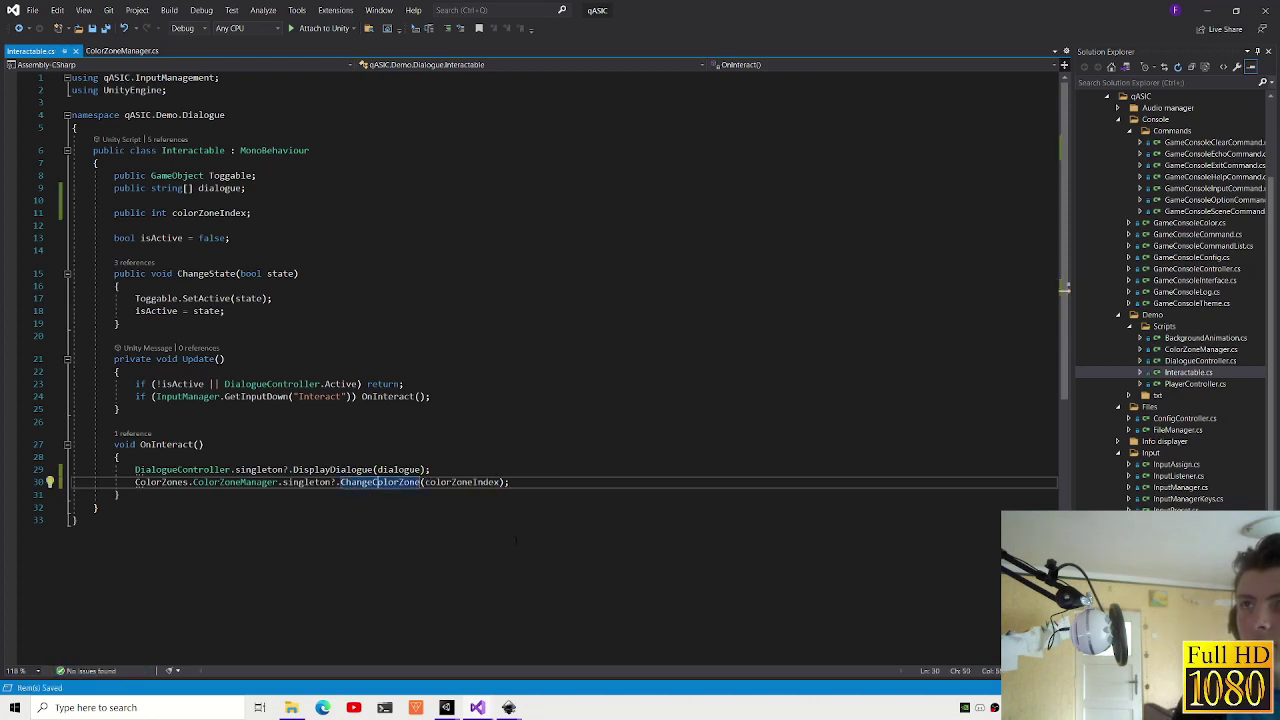
- Check the Color Zone Index on INTER console, displayer, options, input, audio and file, then enter play mode
mouse_move(509, 707)
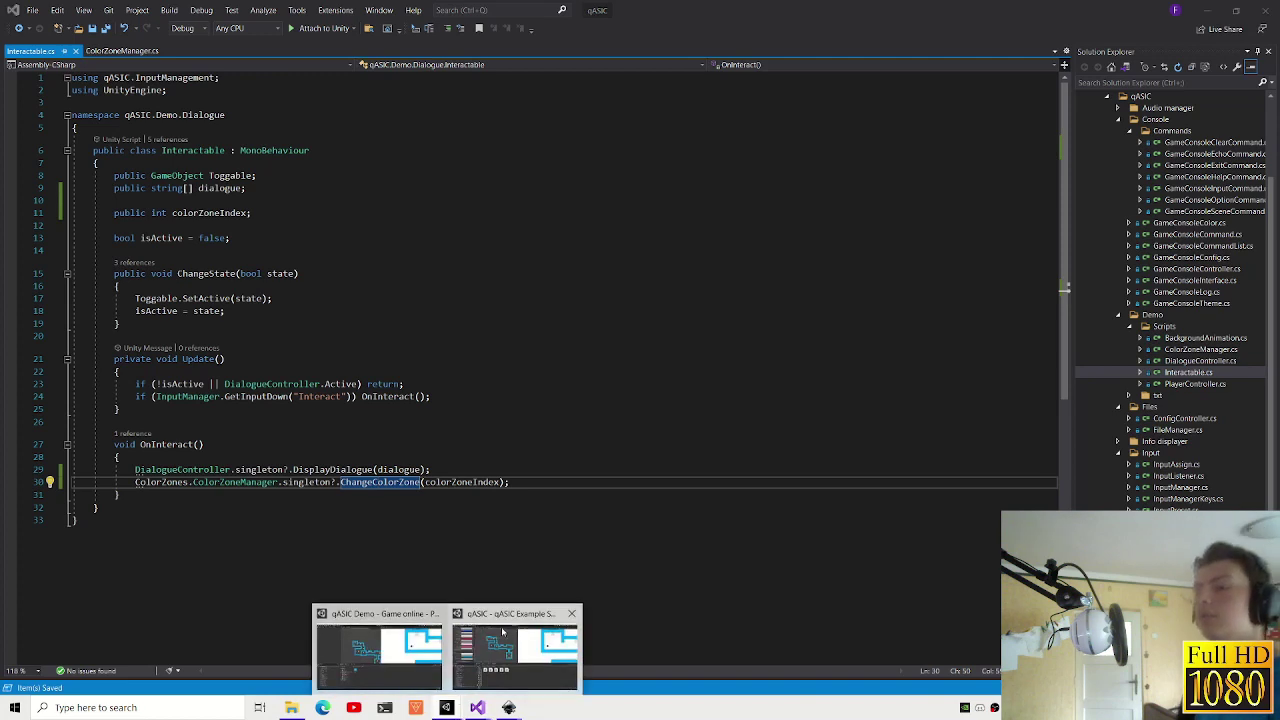
click(503, 635)
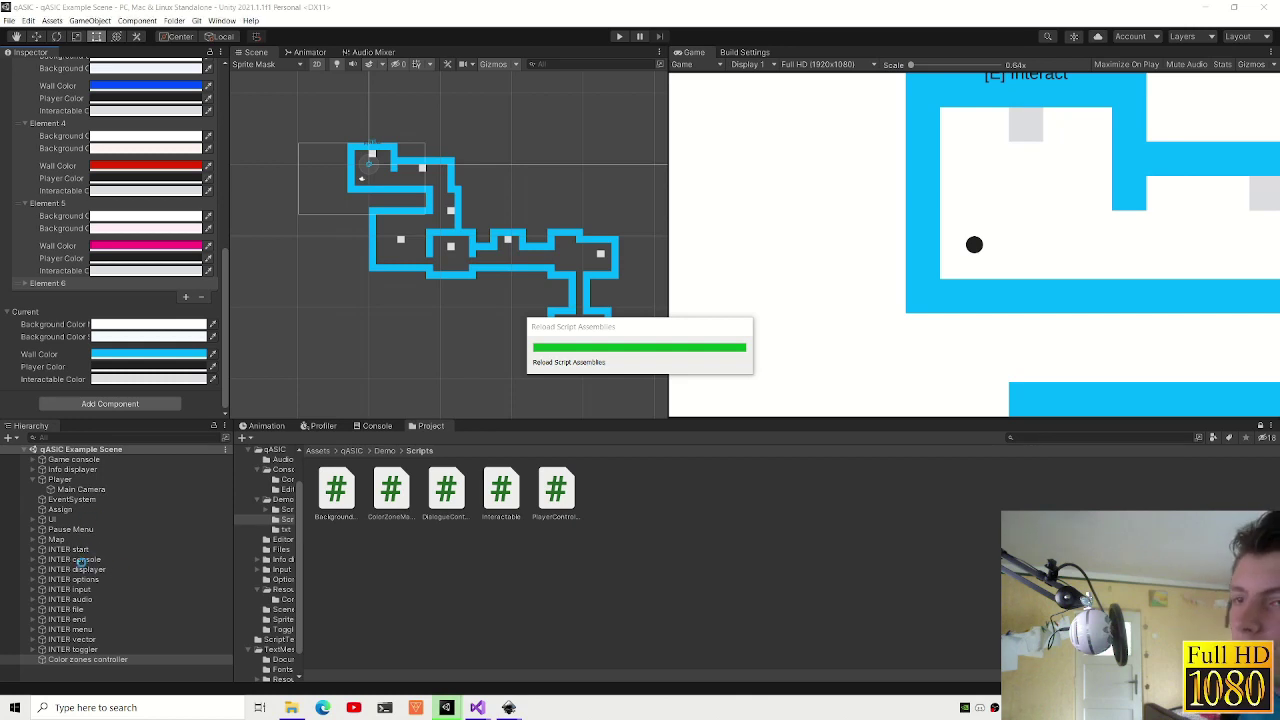
click(77, 560)
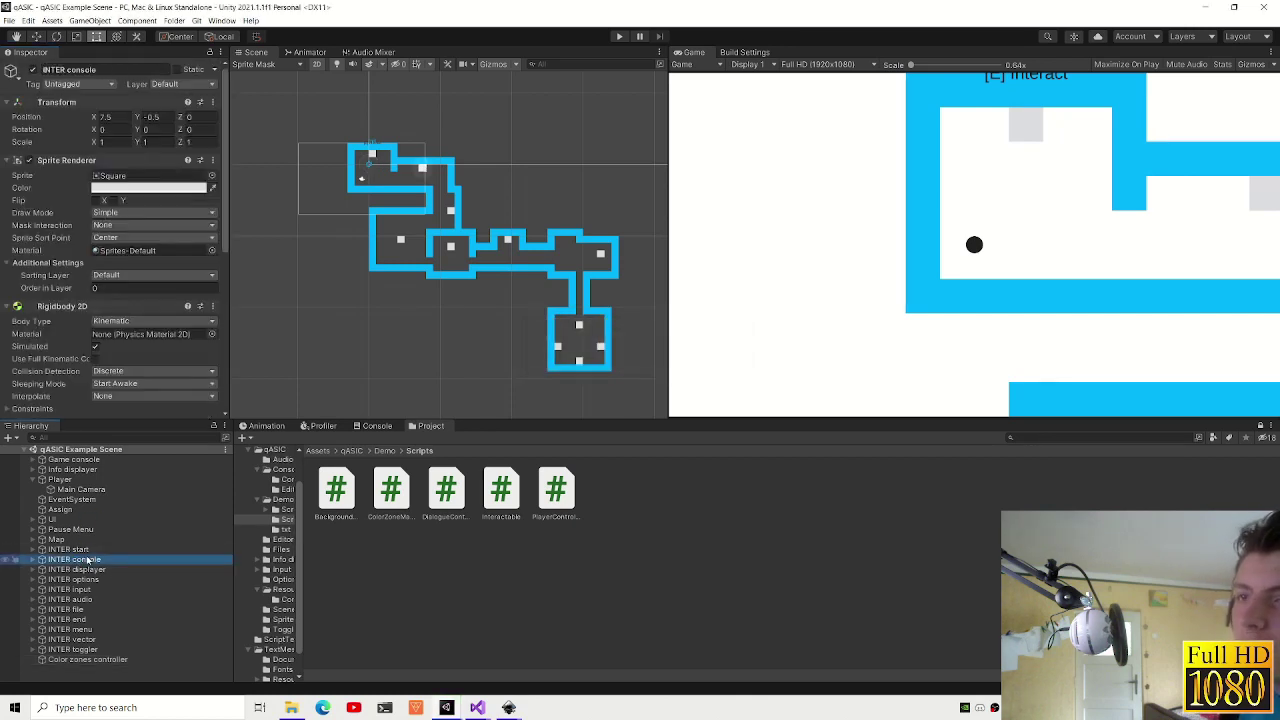
text(1)
click(77, 569)
click(96, 580)
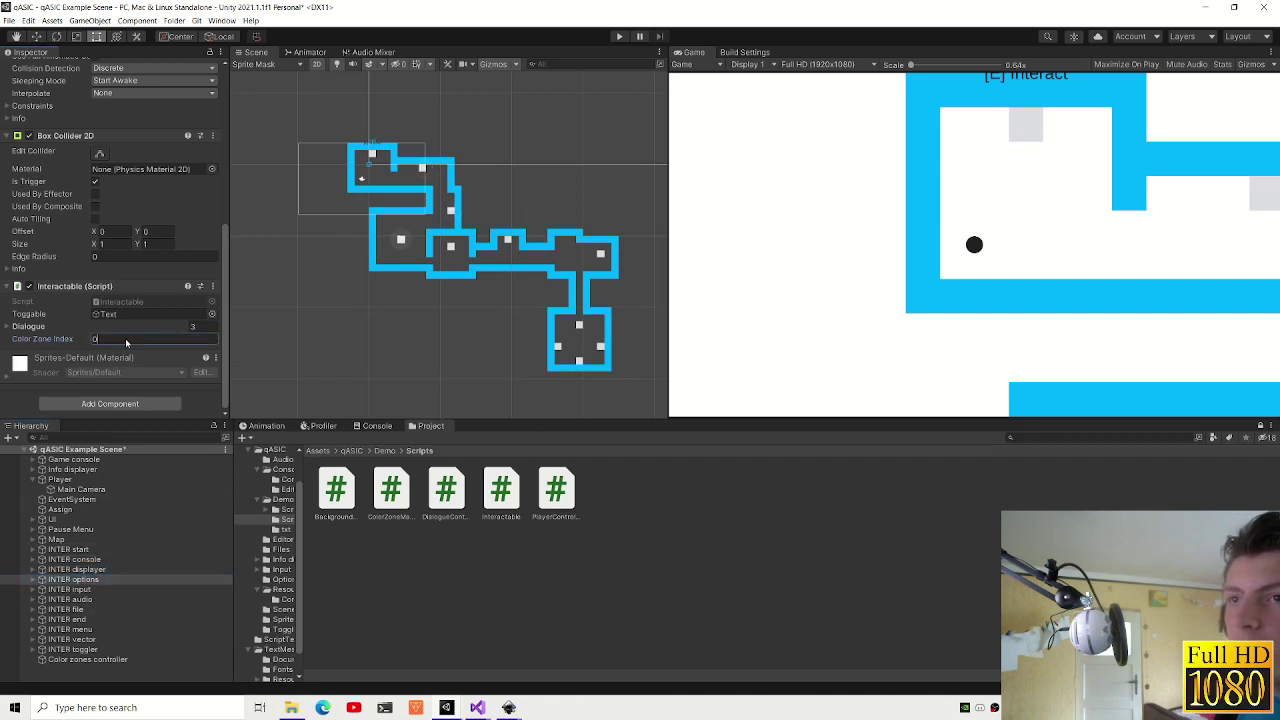
click(72, 590)
click(80, 599)
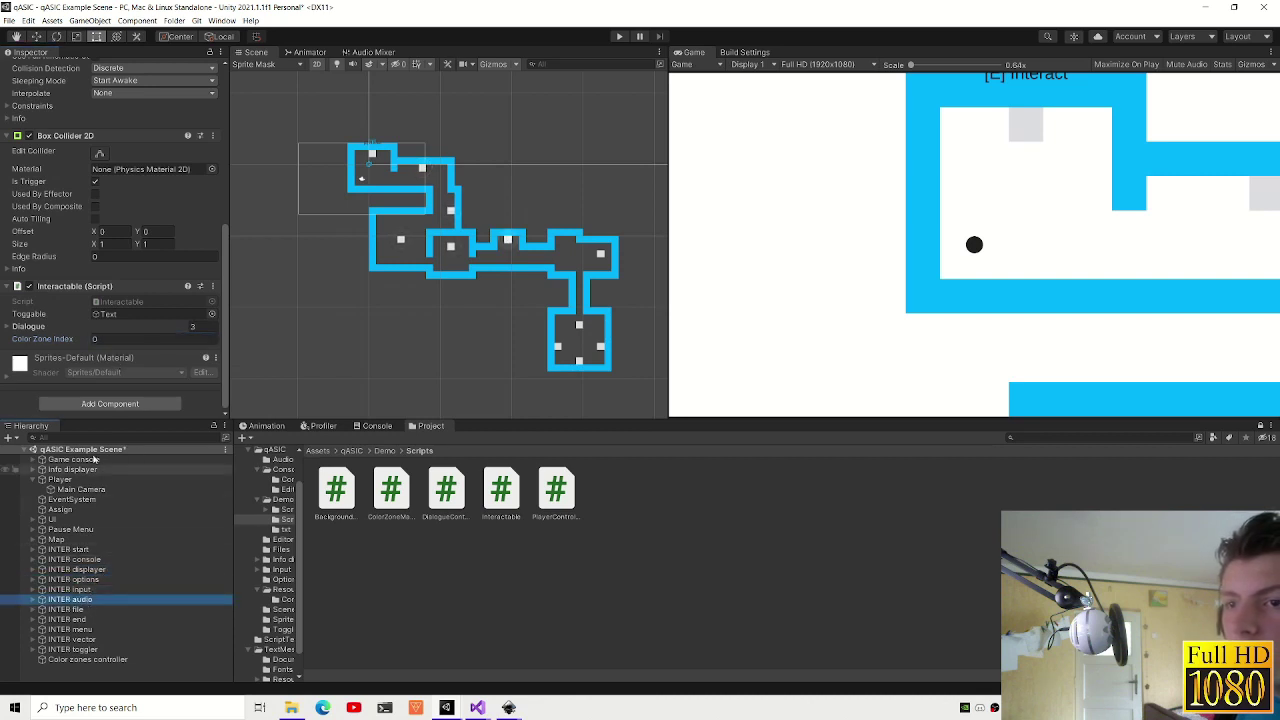
text(5)
click(87, 608)
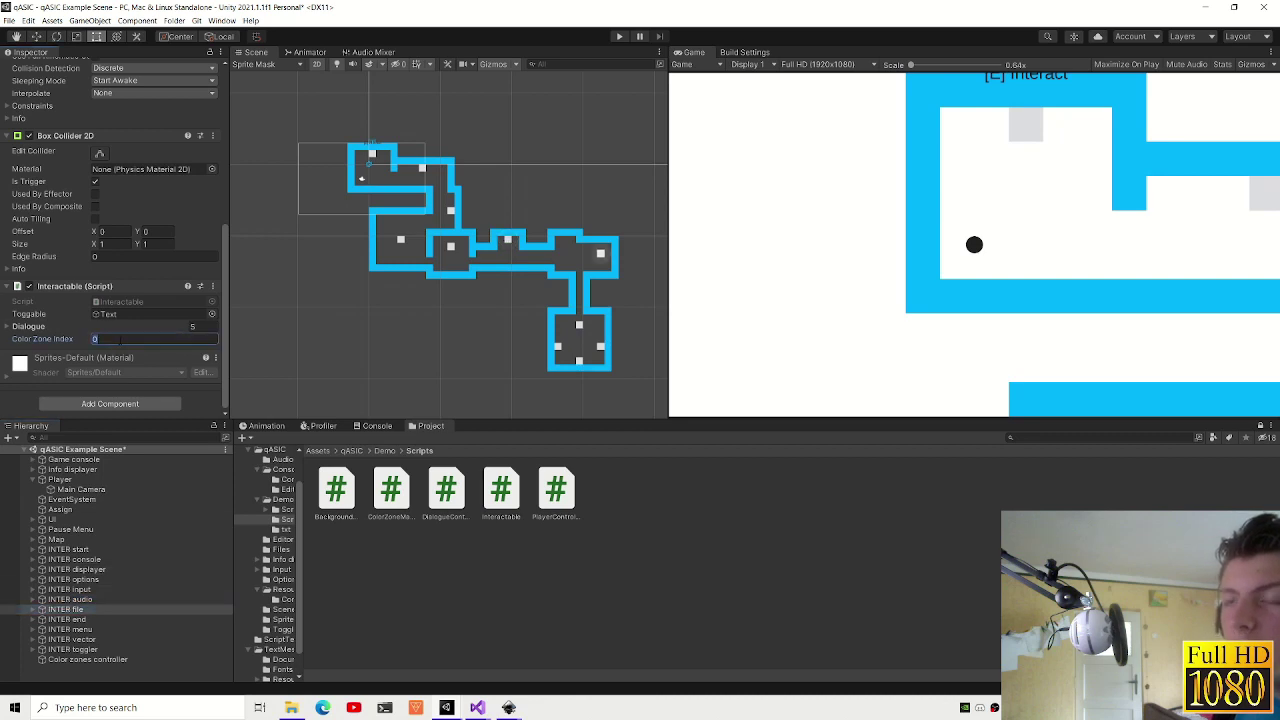
click(443, 600)
click(619, 36)
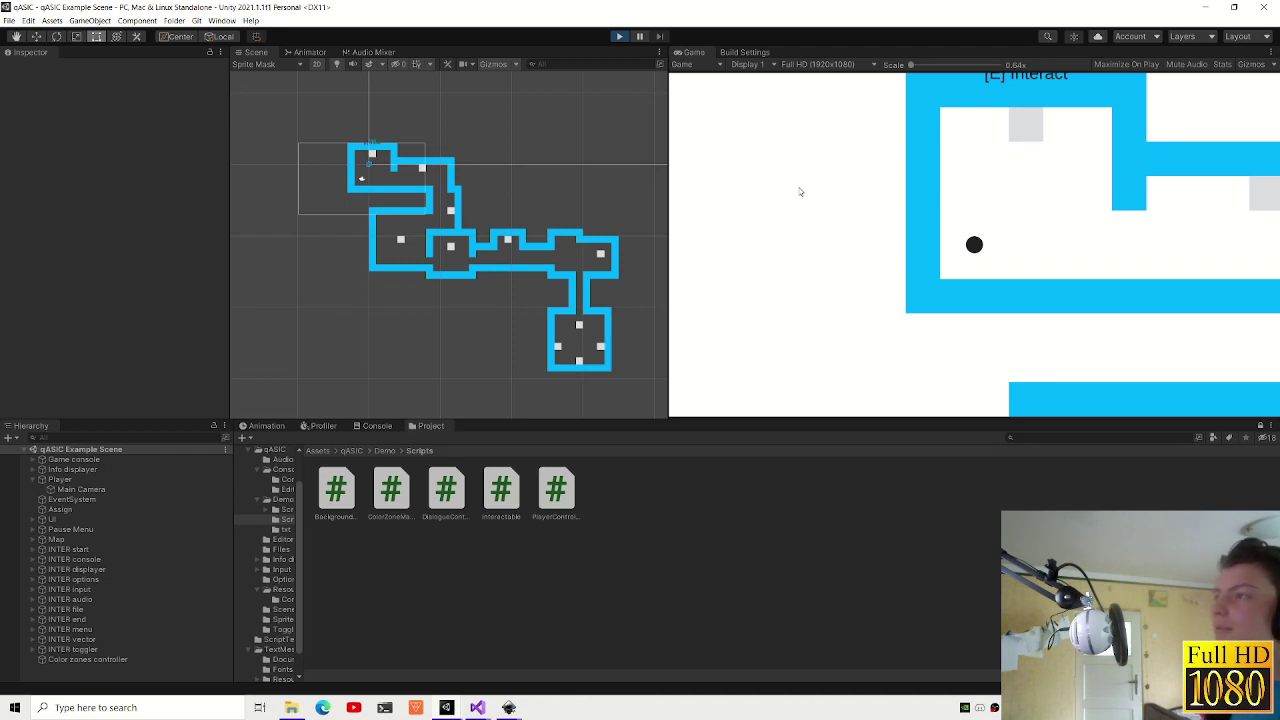
- Walk the player up, right and down through the maze onto an interactable
key(w)
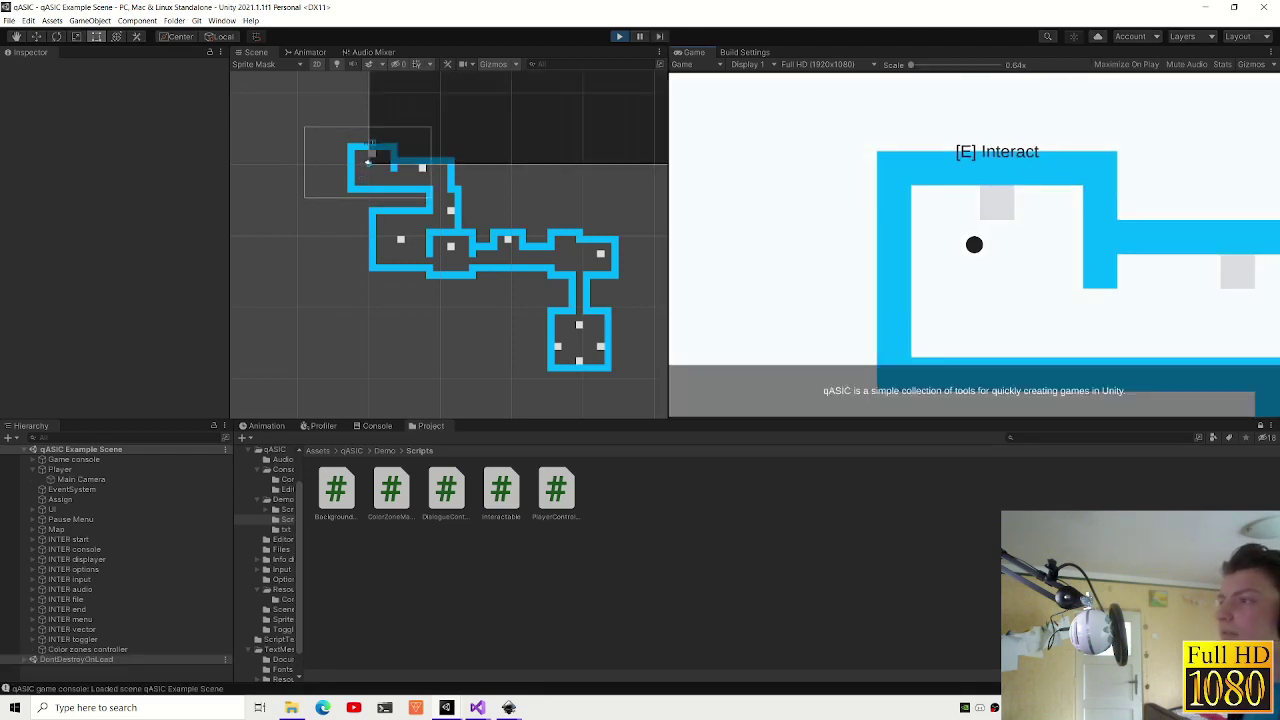
key(d)
key(s)
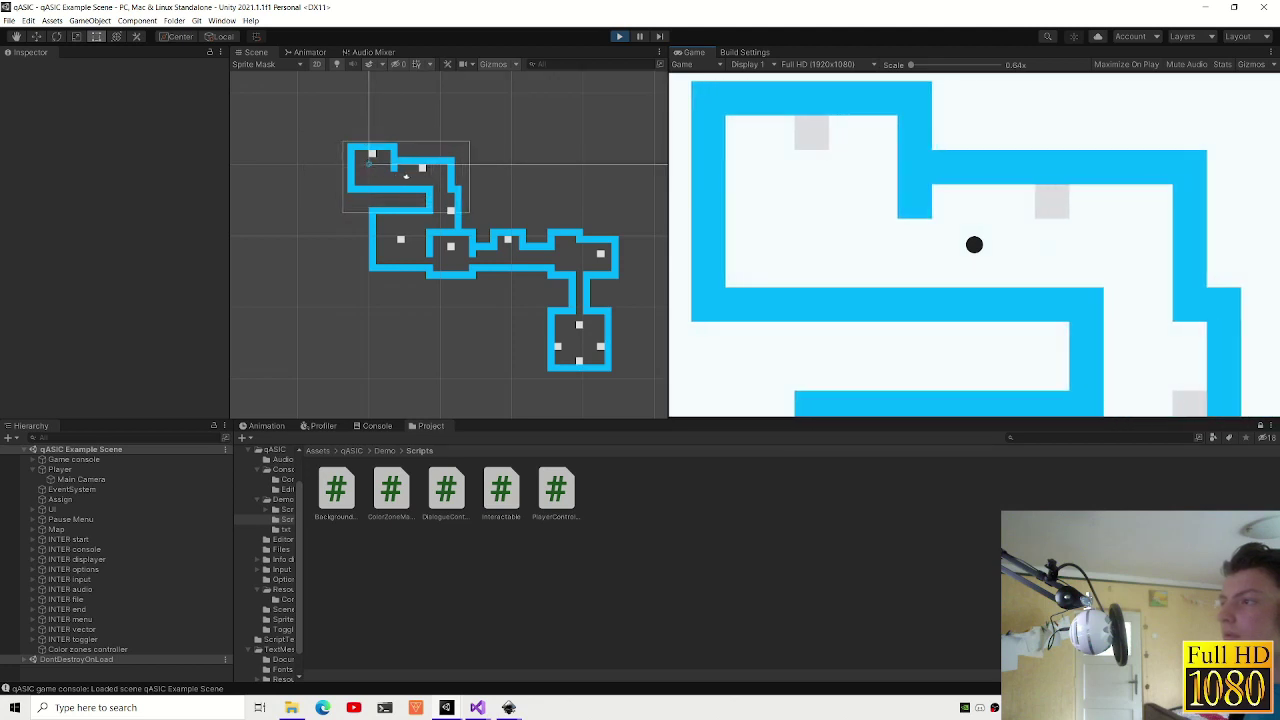
key(d)
key(w)
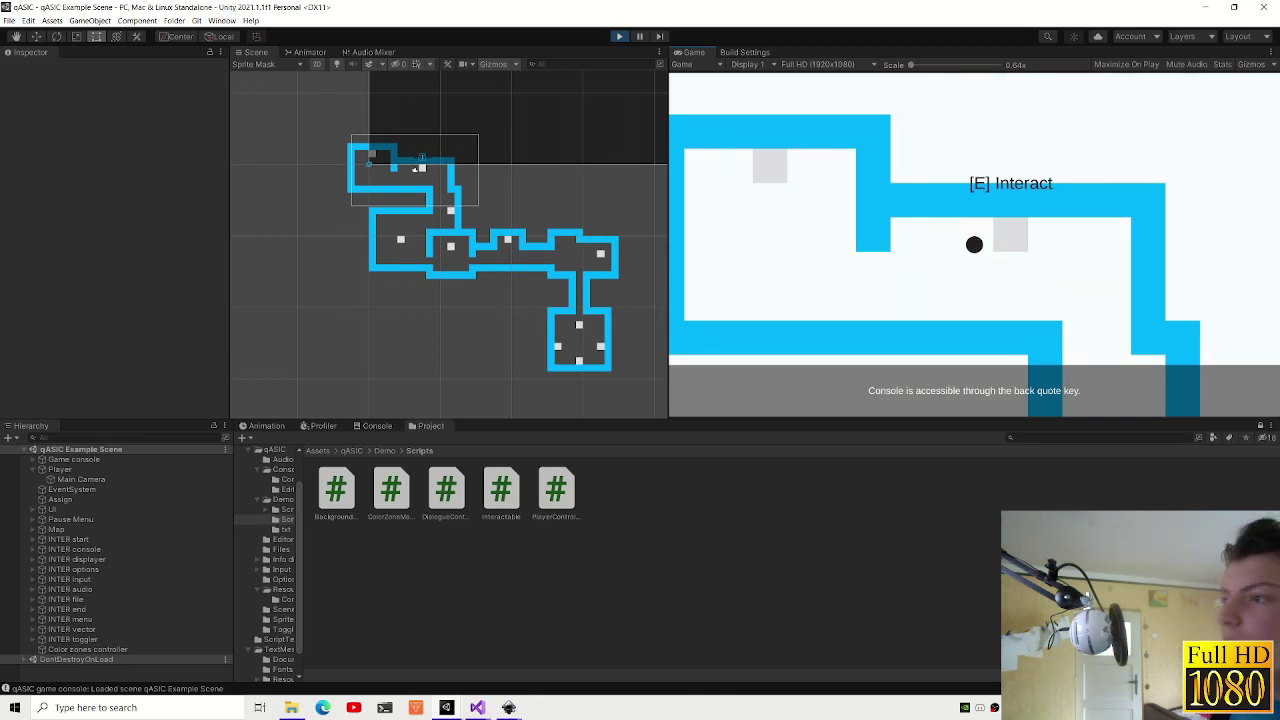
- Glance at the code editor, then show the Console and inspect the Color zones controller
key(alt+Tab)
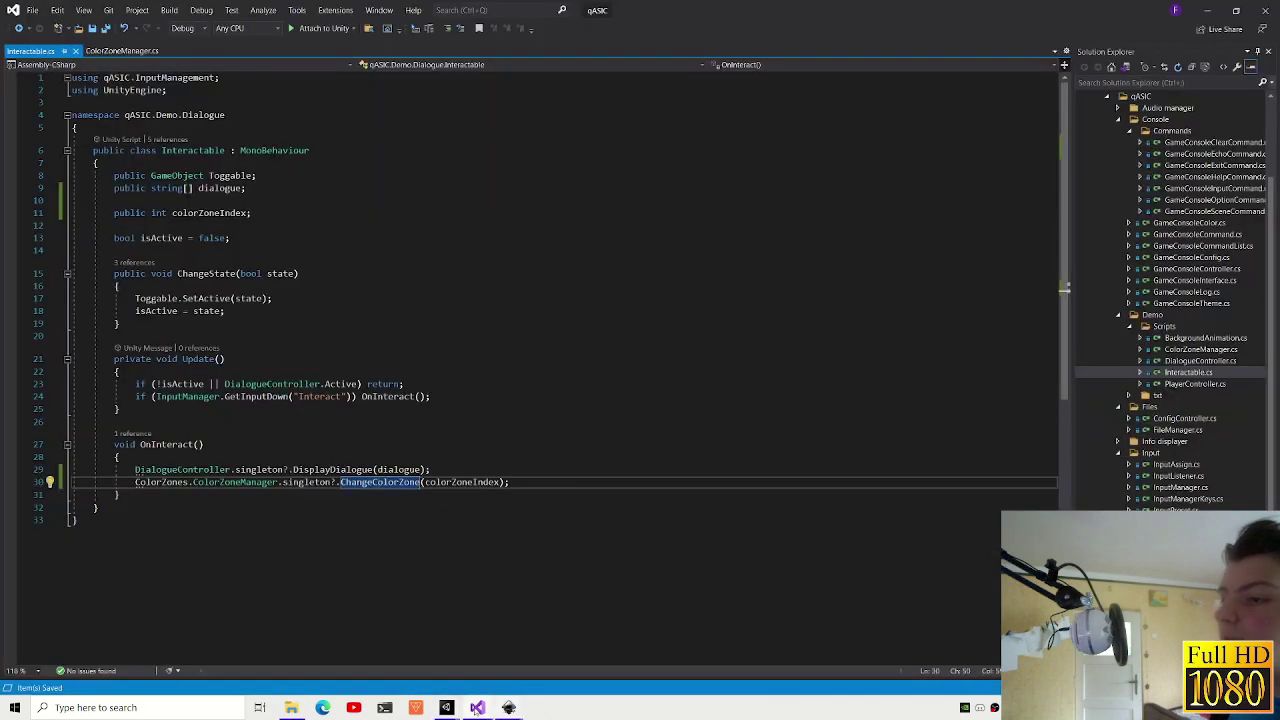
mouse_move(452, 706)
click(387, 640)
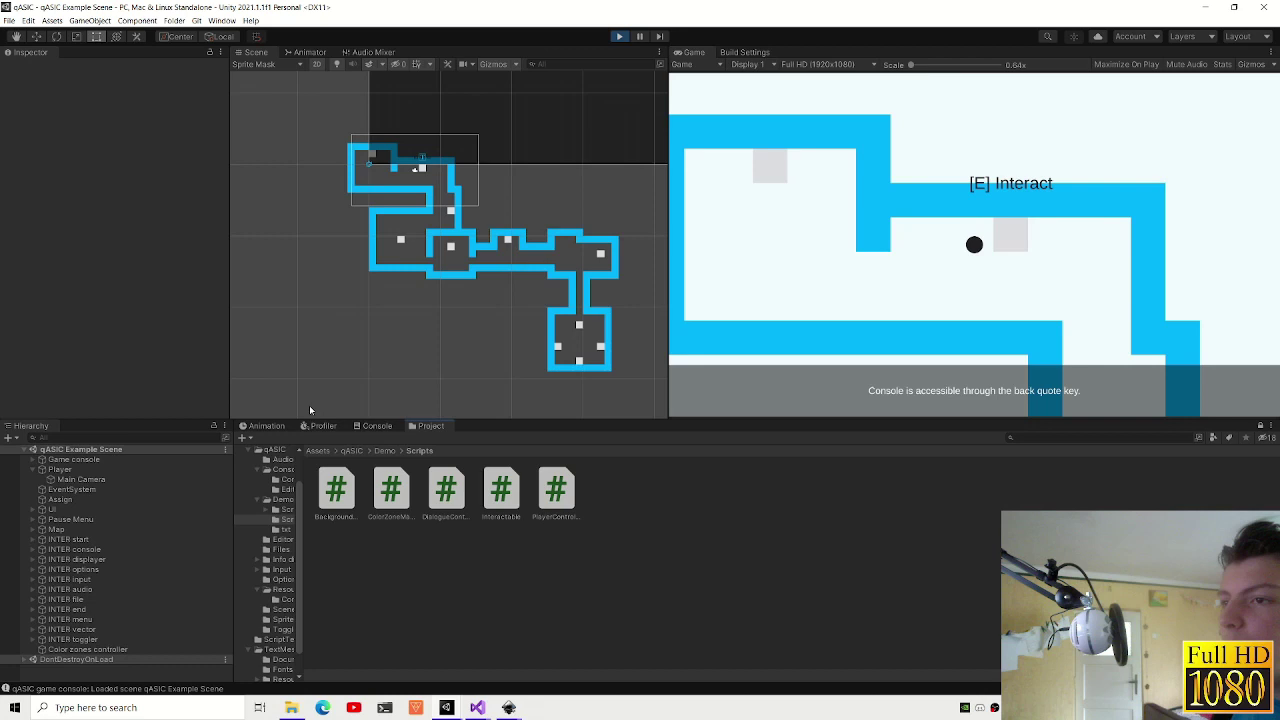
click(372, 426)
click(88, 649)
scroll(82, 350, up, 10)
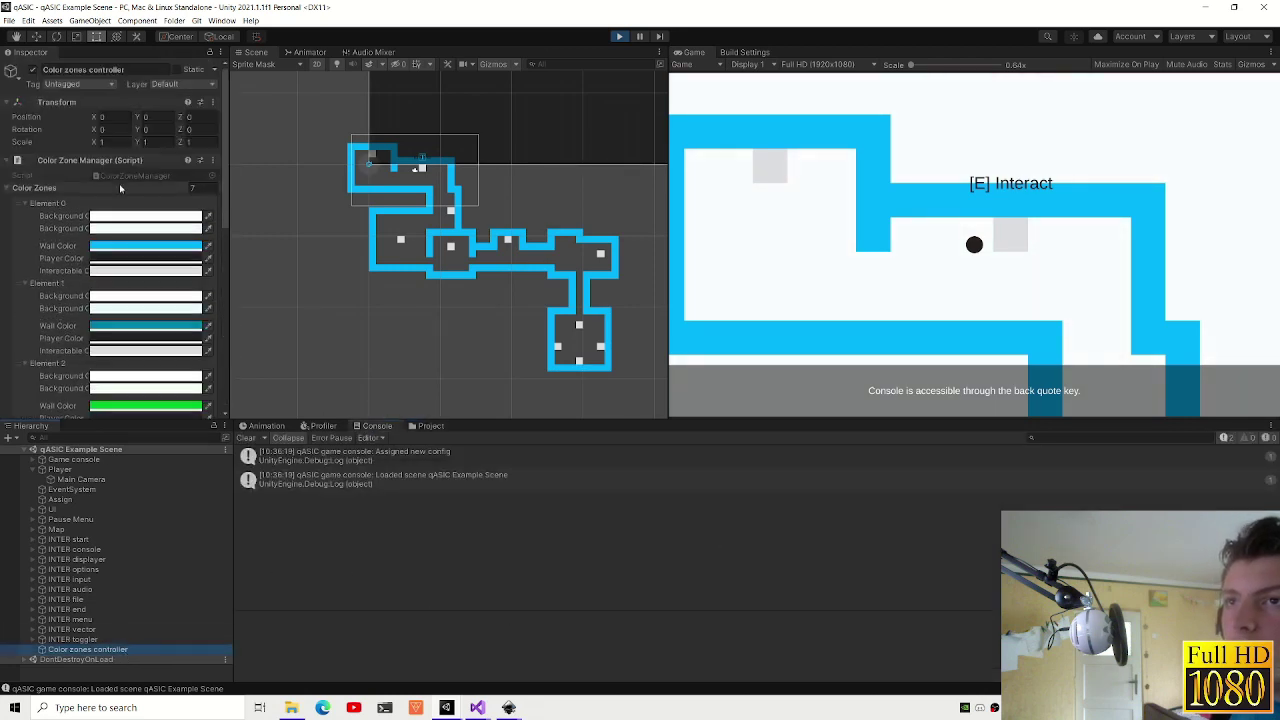
scroll(141, 180, down, 5)
scroll(143, 200, up, 5)
scroll(145, 230, down, 5)
scroll(148, 265, up, 5)
- Check ColorZoneManager.cs in Visual Studio, then walk the player further right and down
key(alt+Tab)
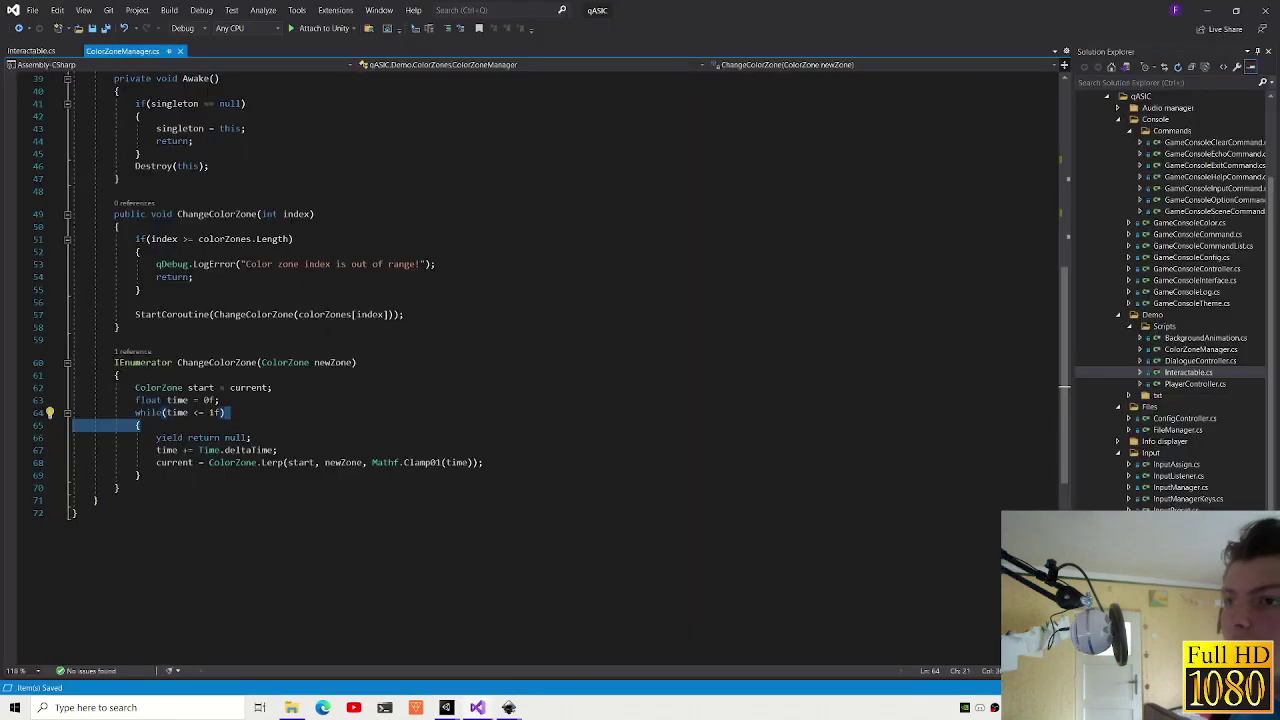
mouse_move(447, 708)
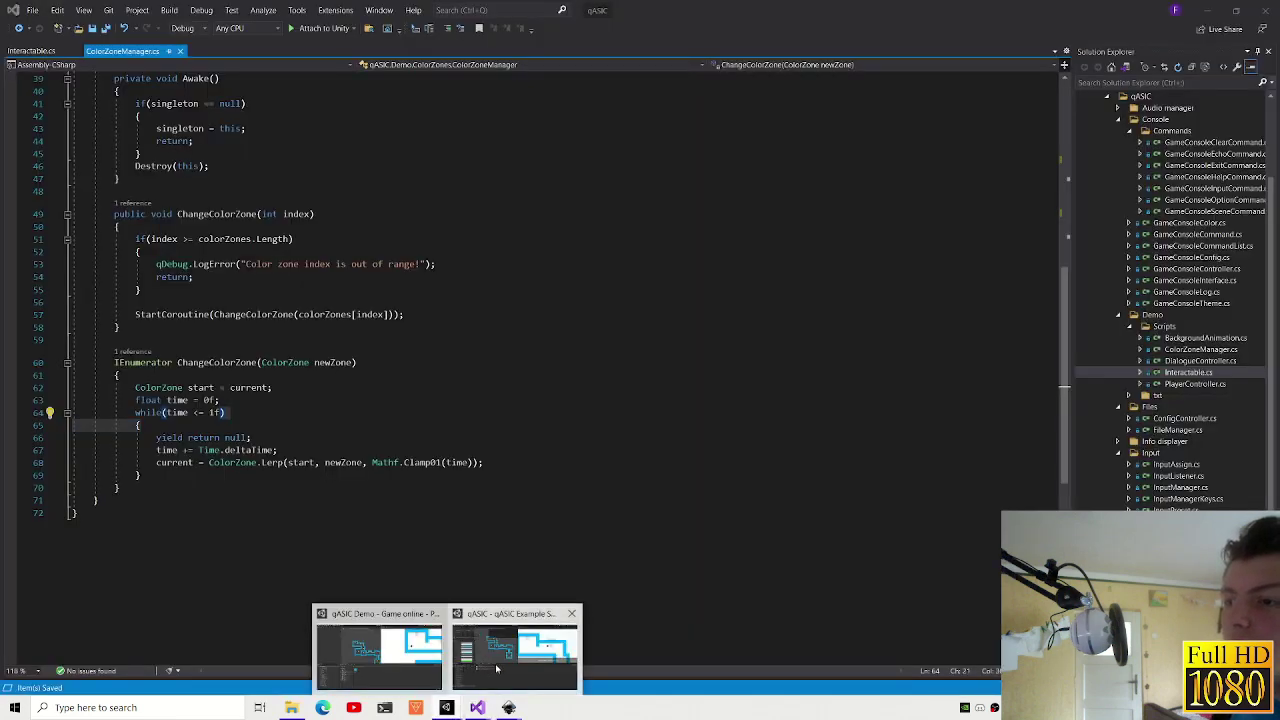
click(478, 665)
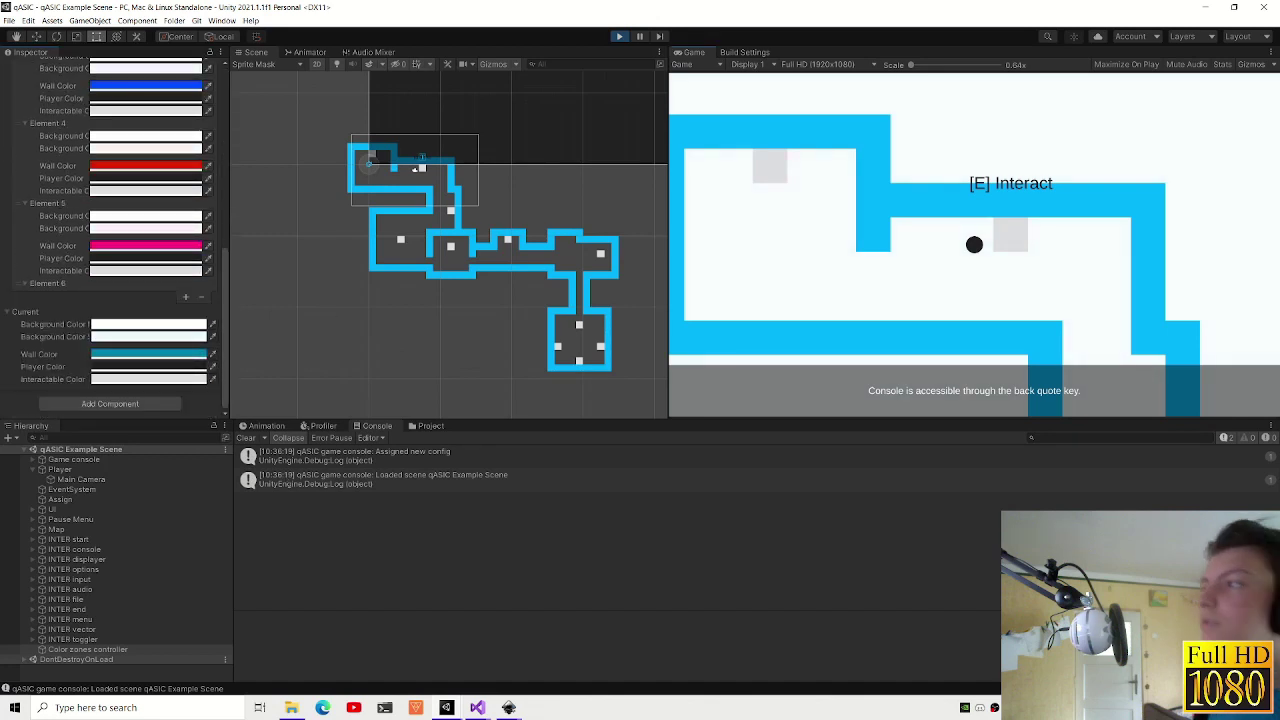
key(d)
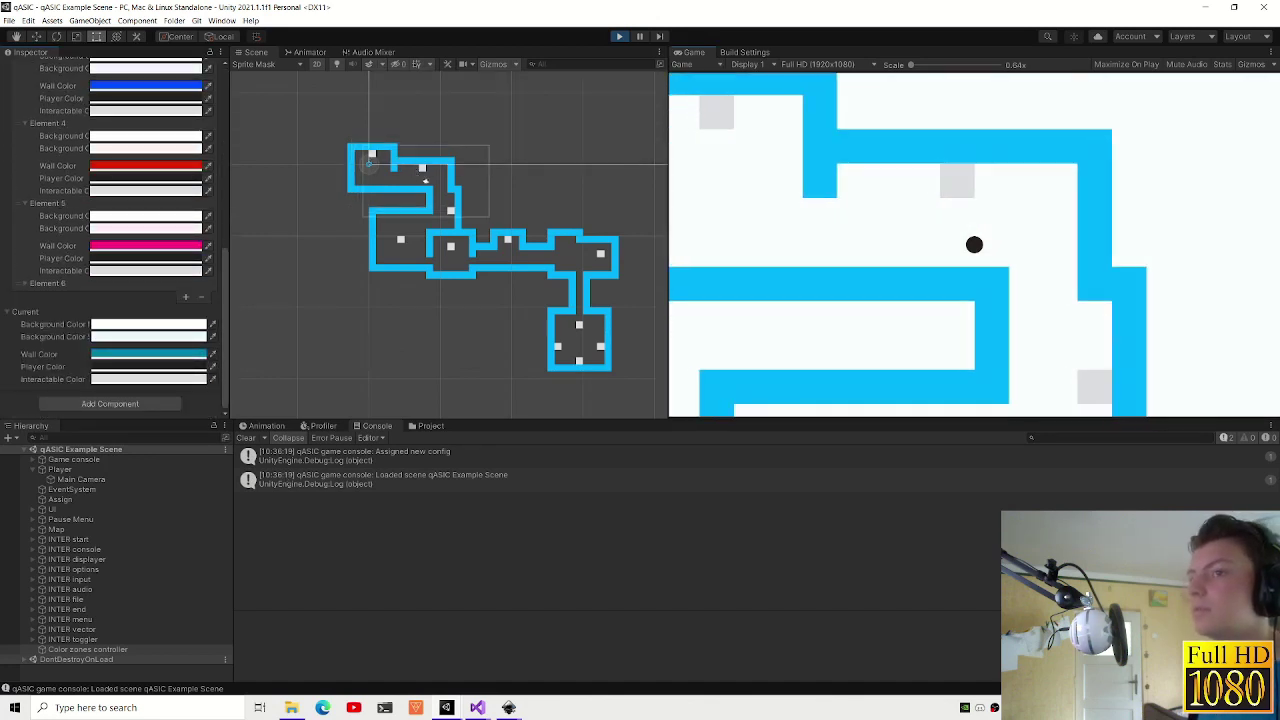
key(s)
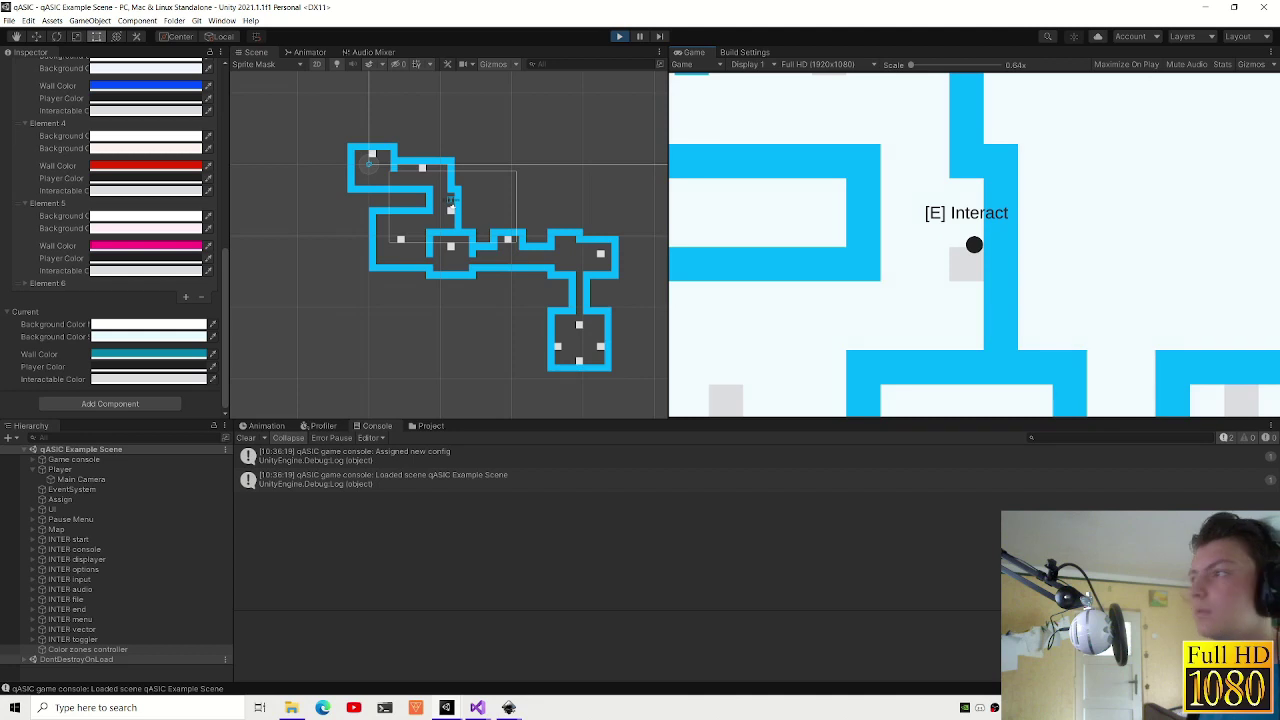
key(alt+Tab)
key(Escape)
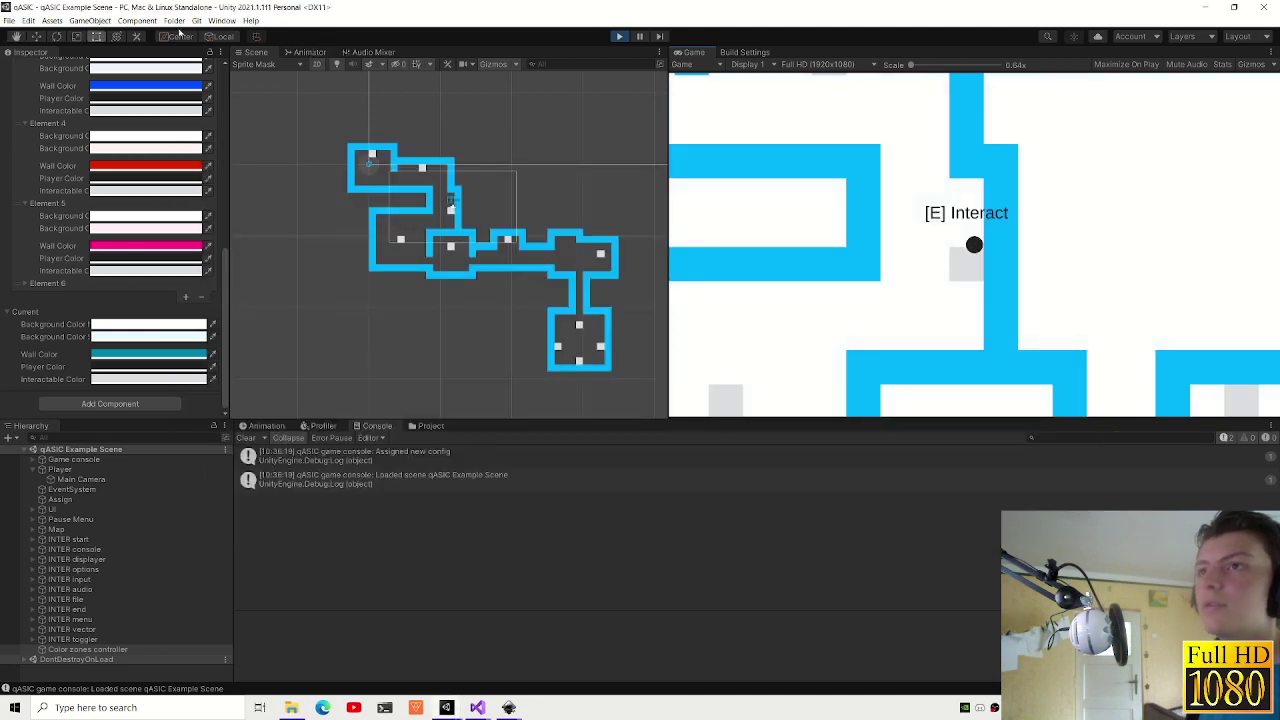
- Dock the qASIC Debug panel and unlock the game's cursor from its Other page
click(222, 21)
mouse_move(240, 116)
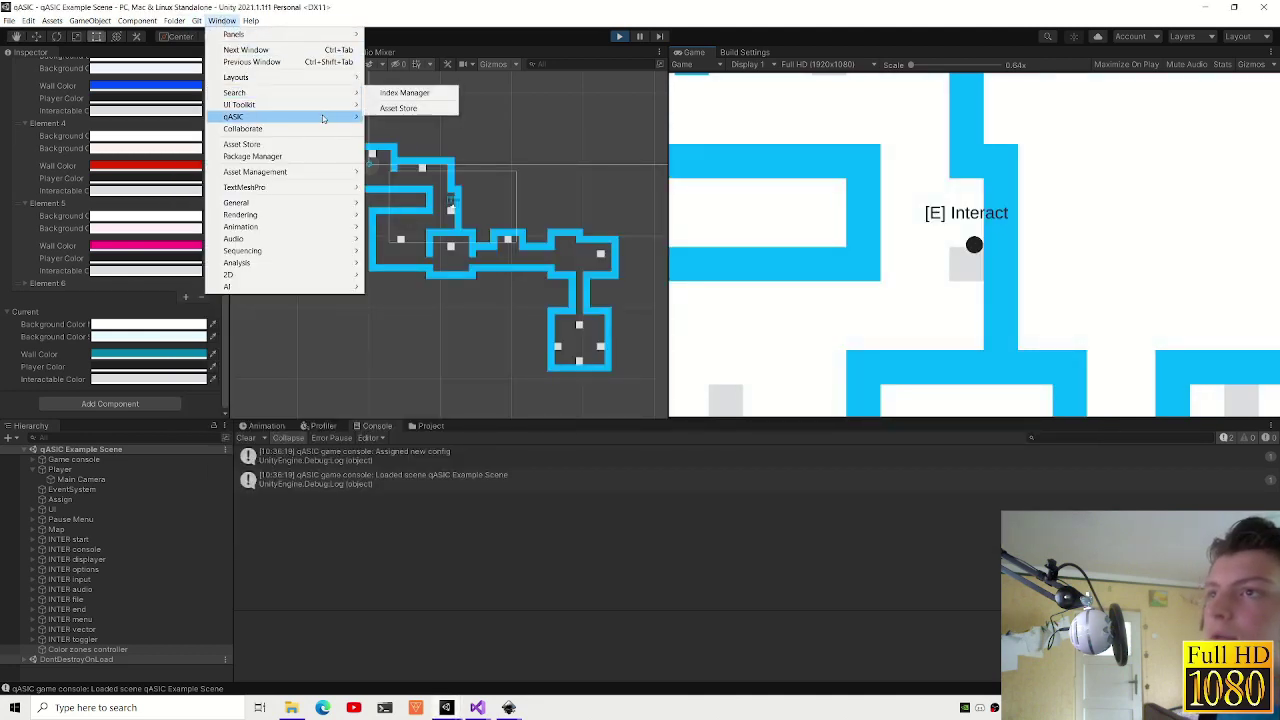
click(388, 117)
drag(338, 238, 446, 60)
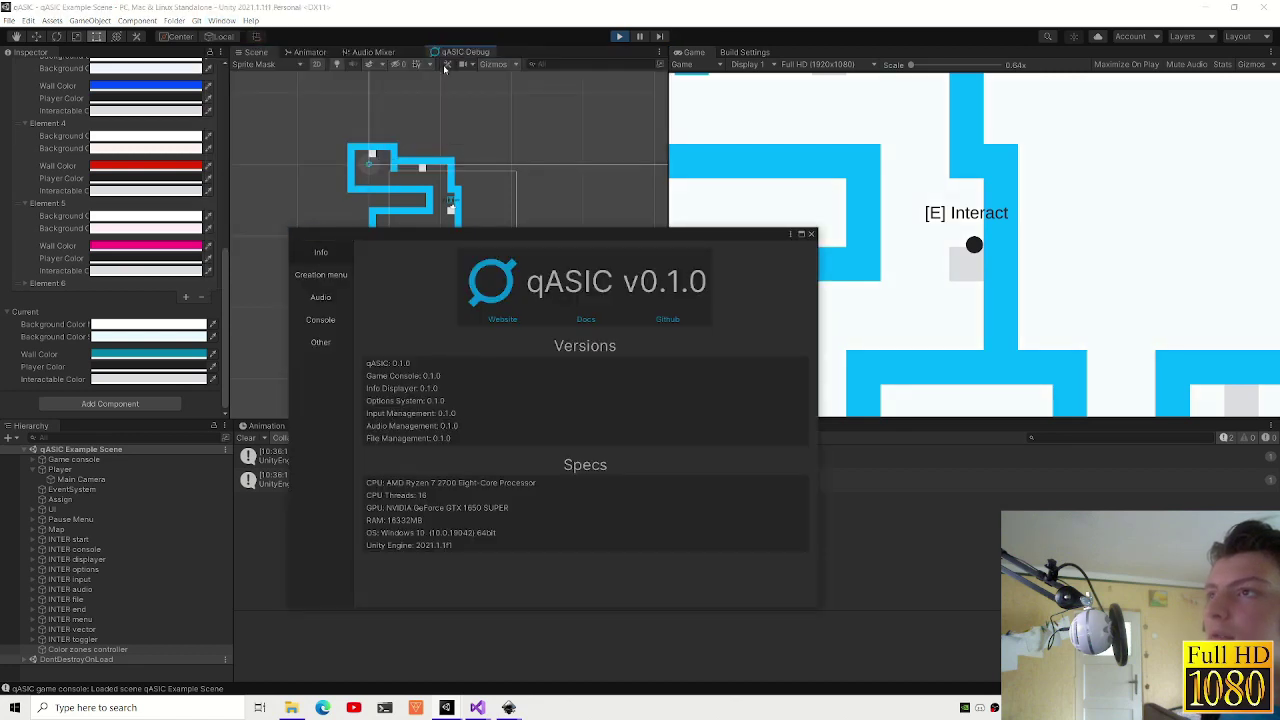
click(260, 163)
click(394, 102)
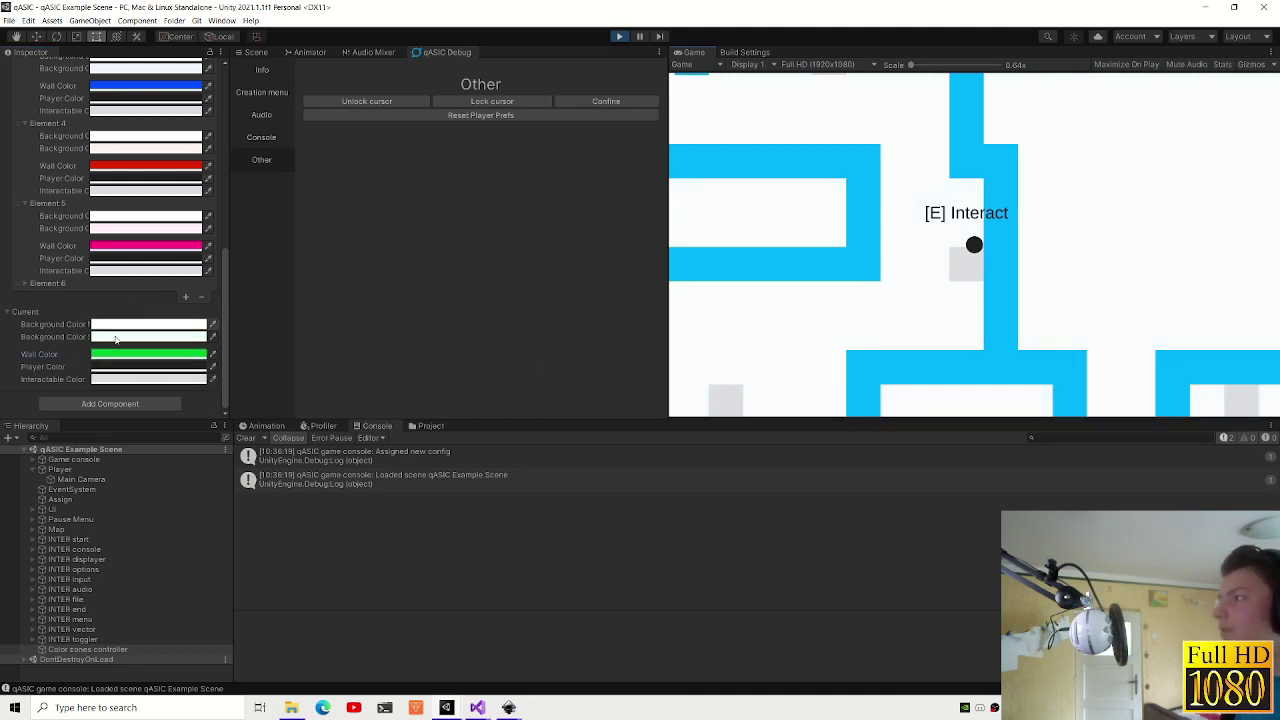
- Walk the player down onto another interactable, then view the maze in the Scene view
key(s)
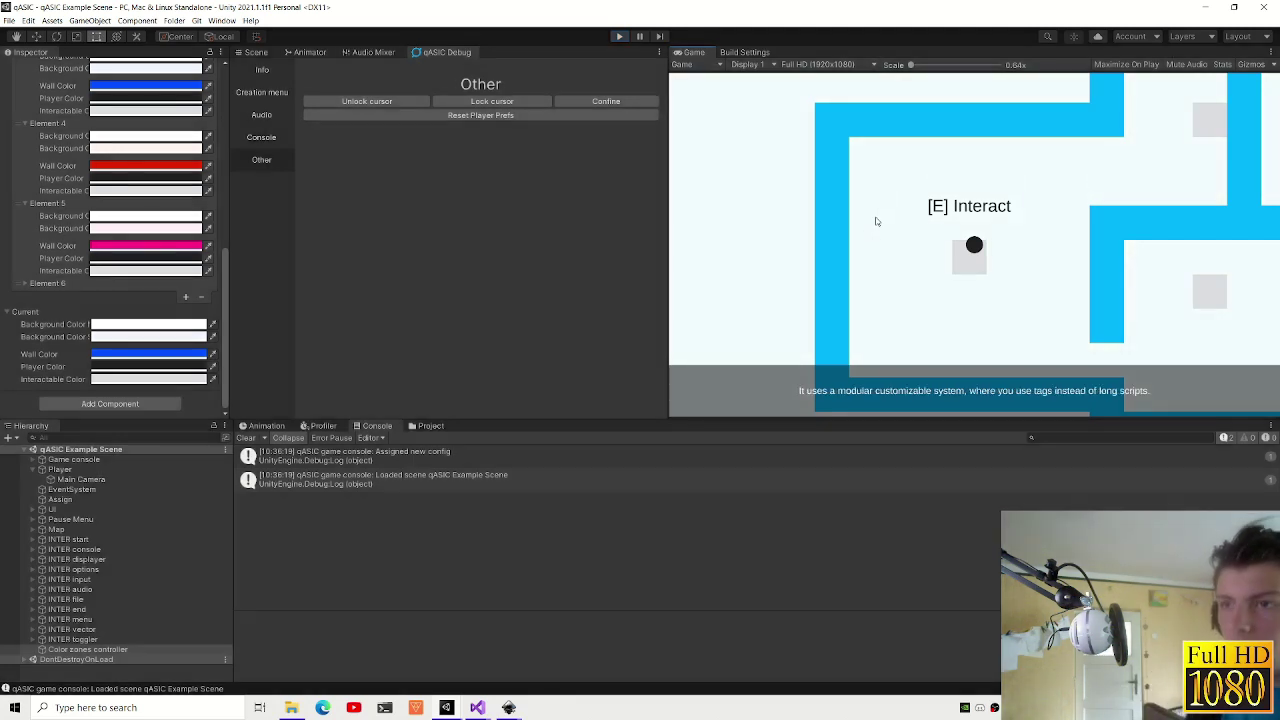
key(s)
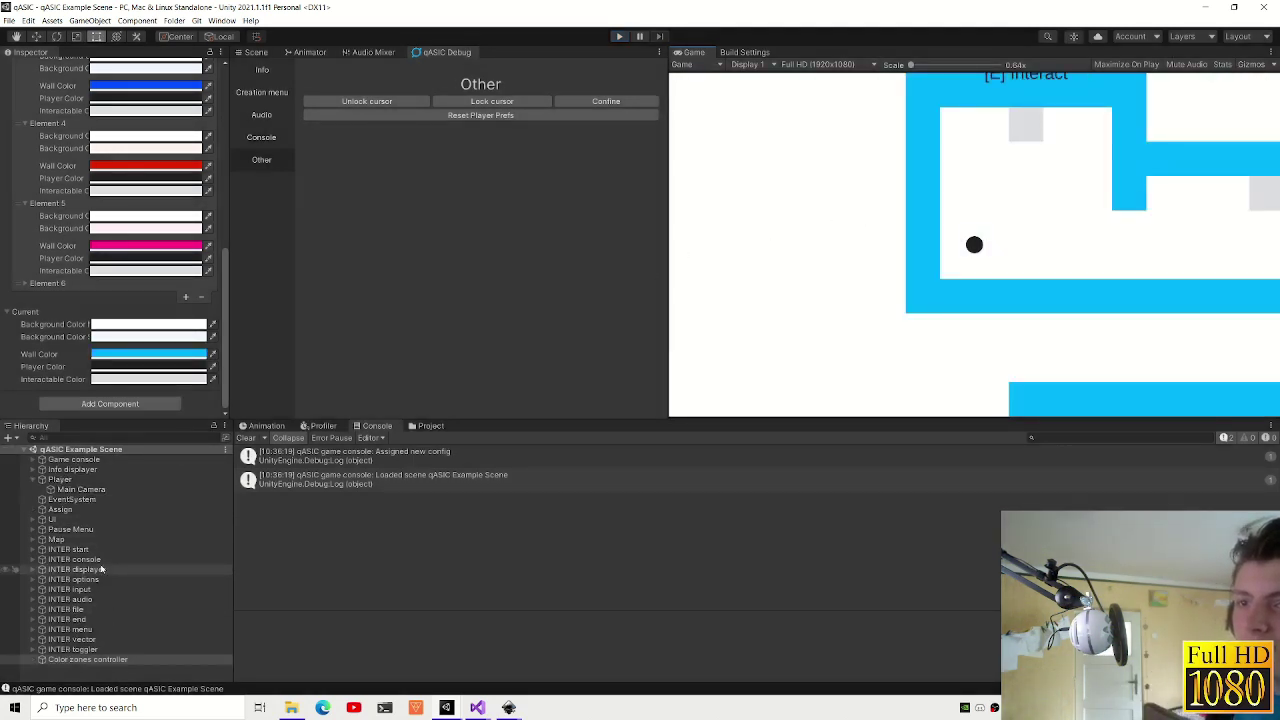
key(ctrl+6)
click(256, 52)
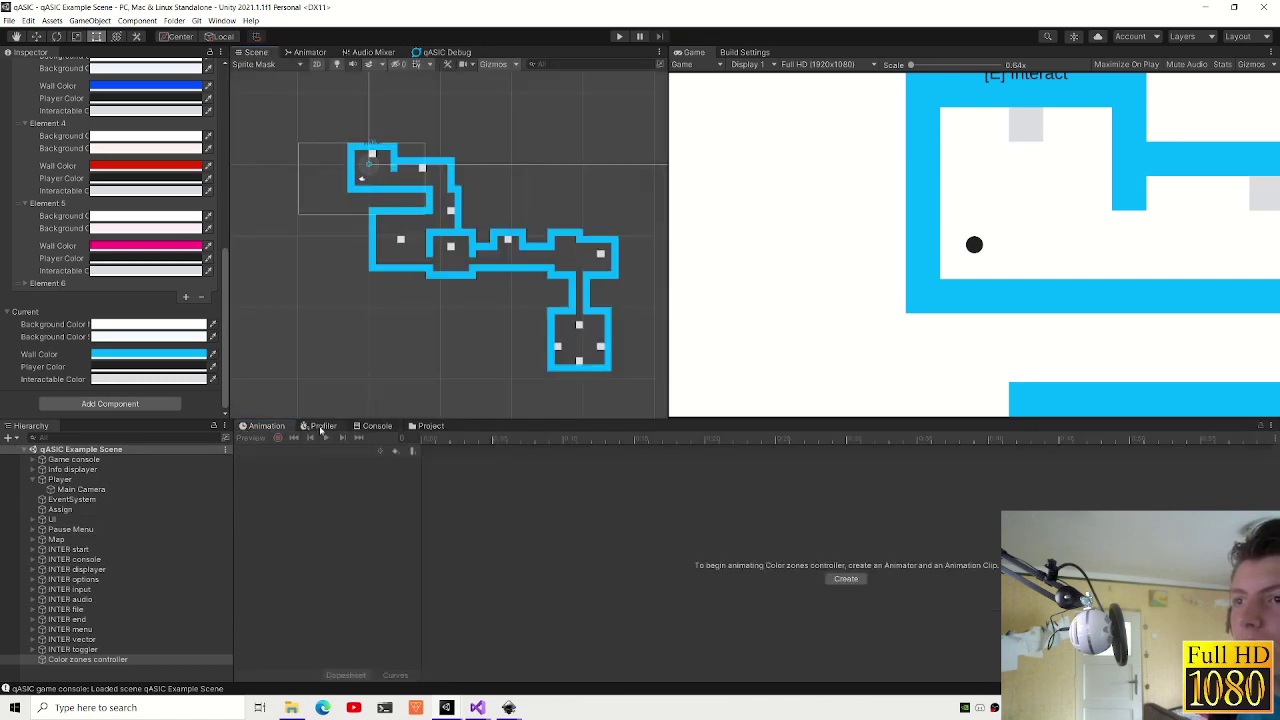
- Browse the bottom panel's views and settle on the demo Scripts folder in Project
click(358, 430)
click(310, 430)
click(286, 430)
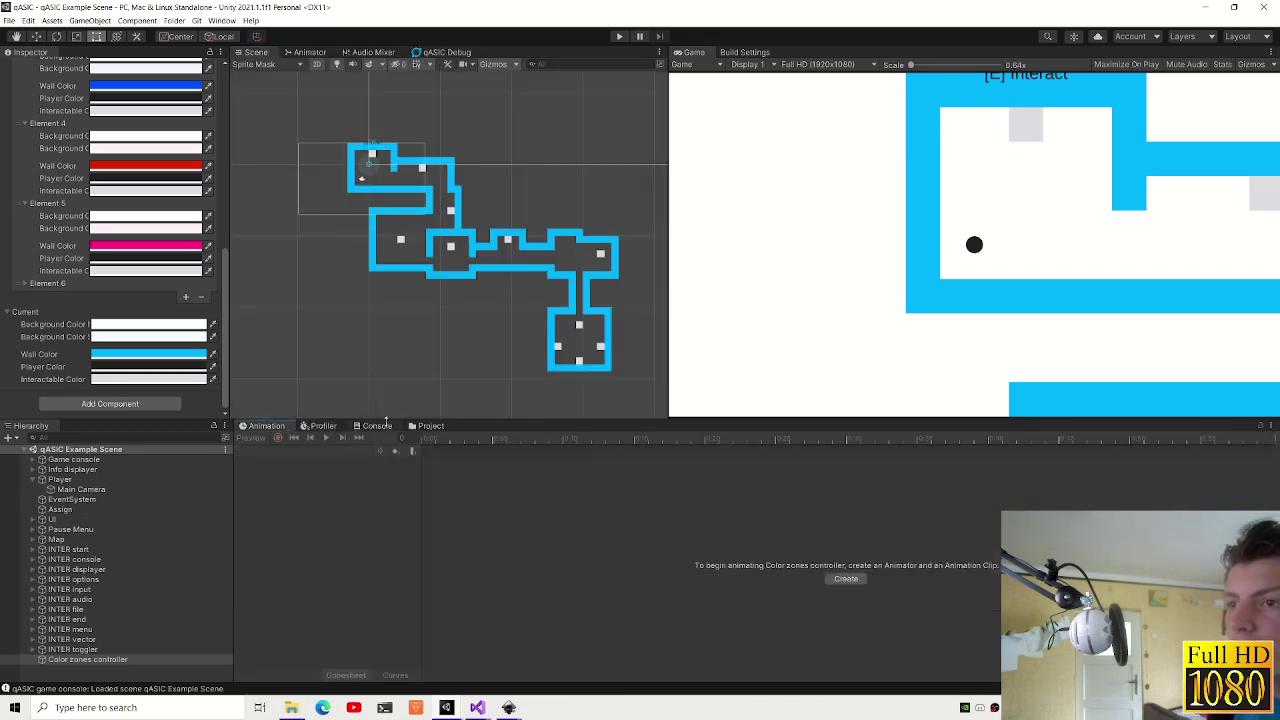
click(425, 430)
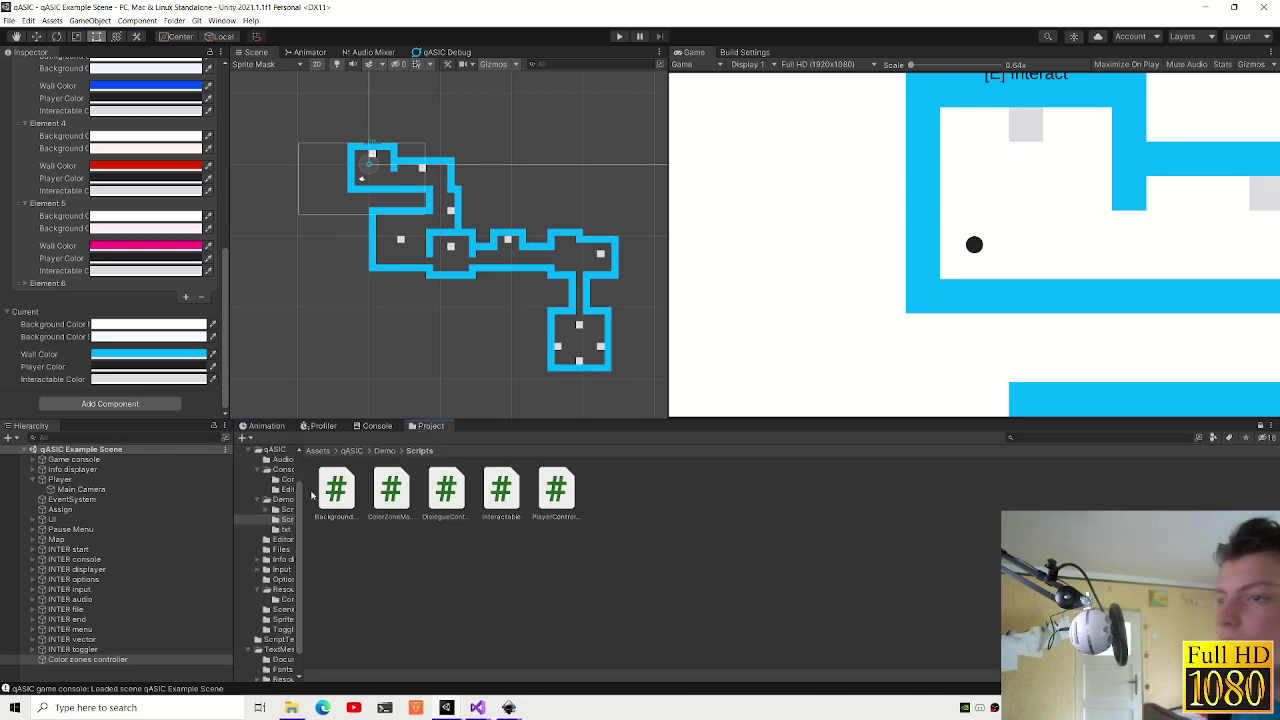
- Create a C# script named WallColorAssigner in Scripts and open it in the code editor
right_click(459, 539)
mouse_move(490, 290)
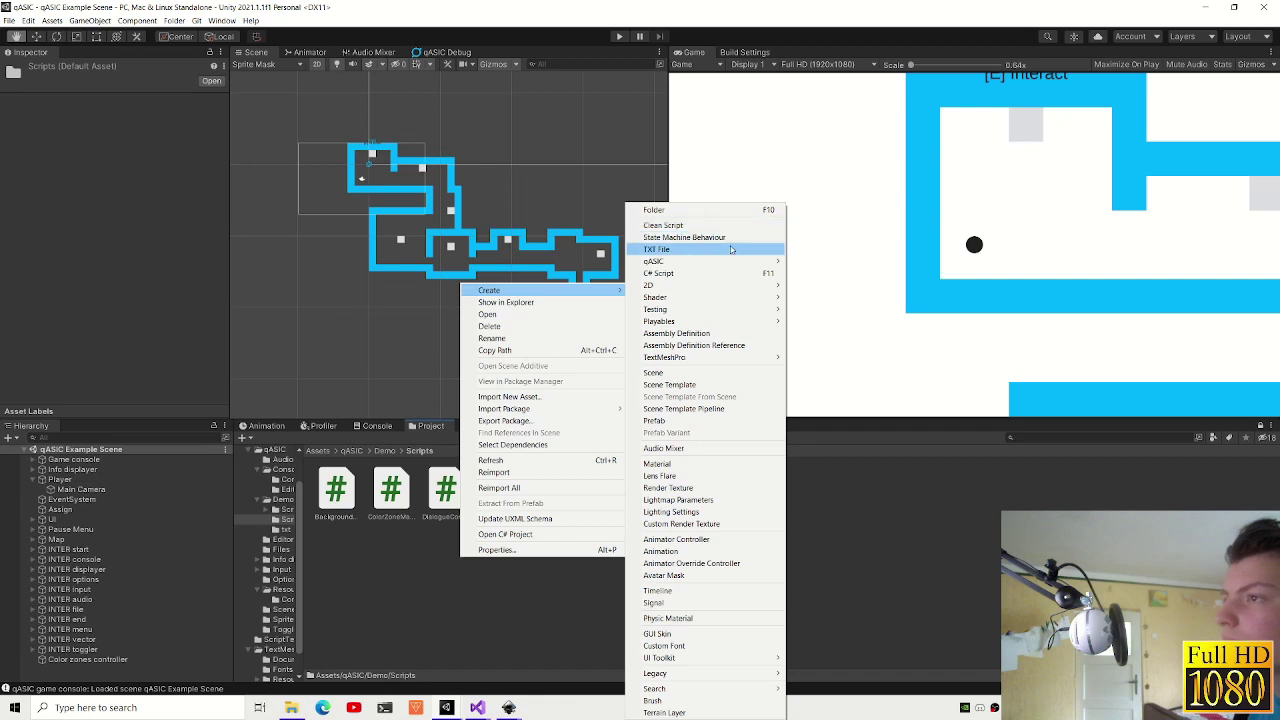
click(731, 274)
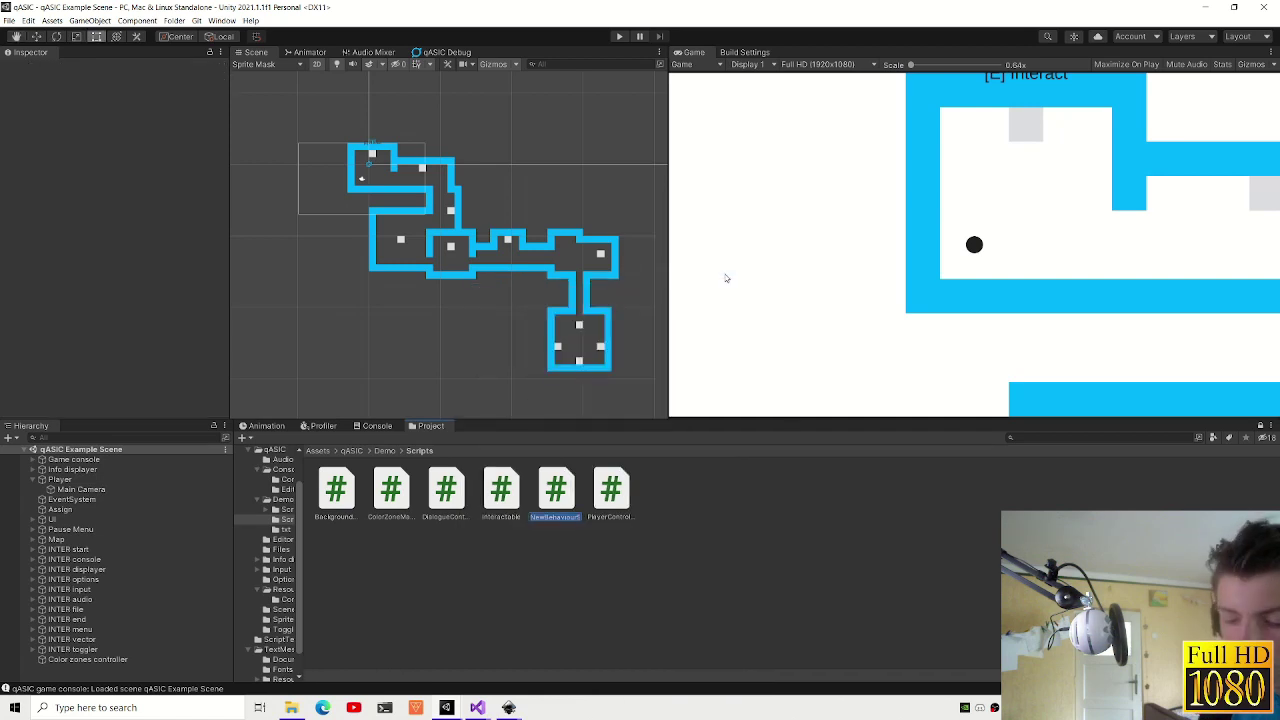
text(WallColorAs)
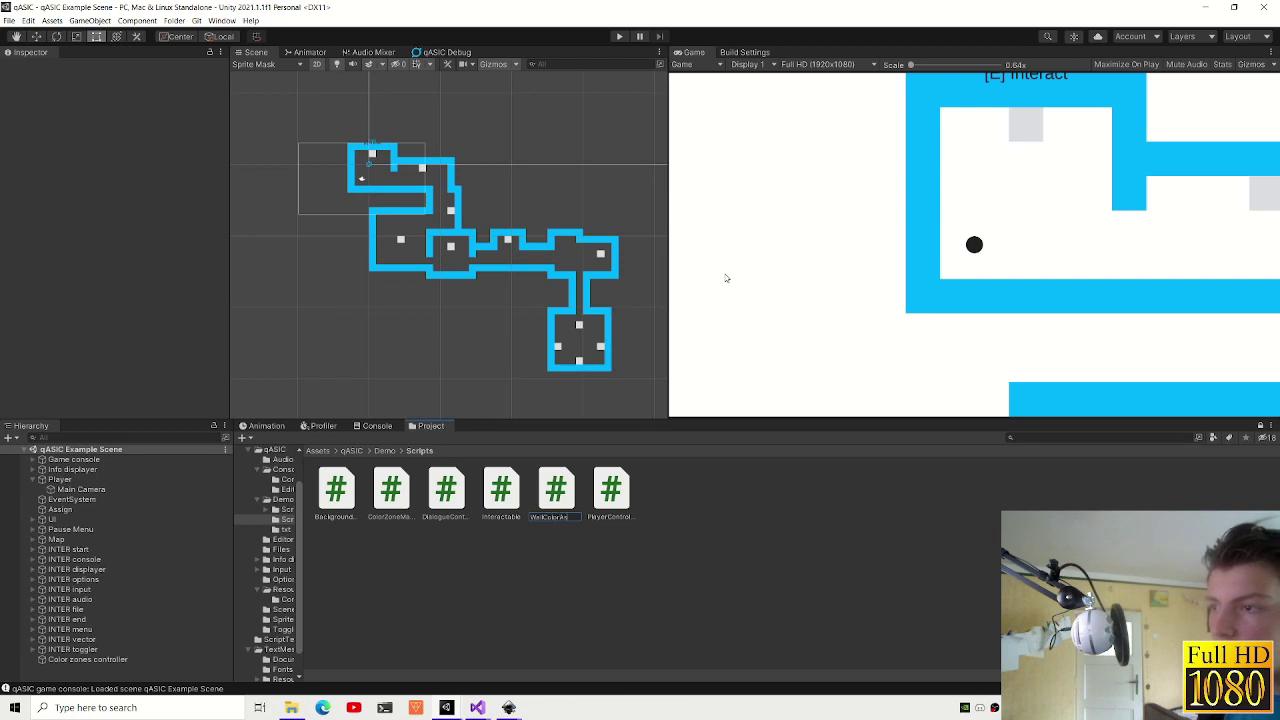
text(signer)
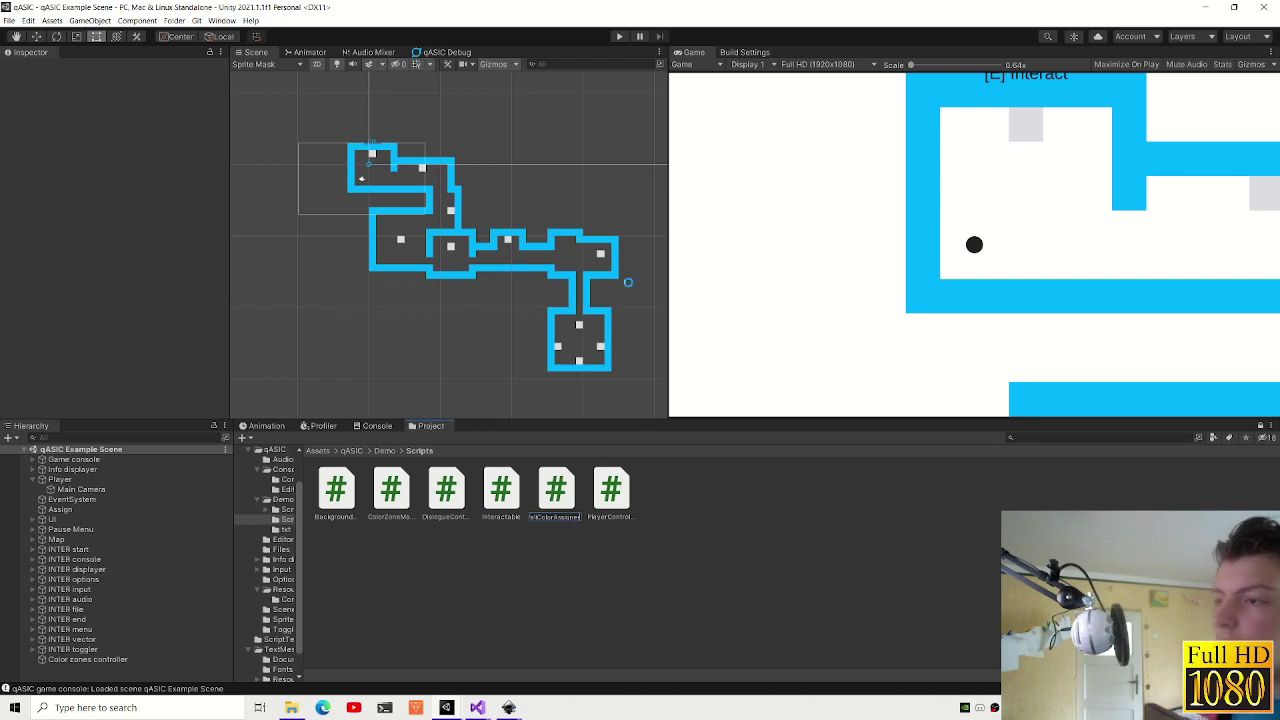
key(Return)
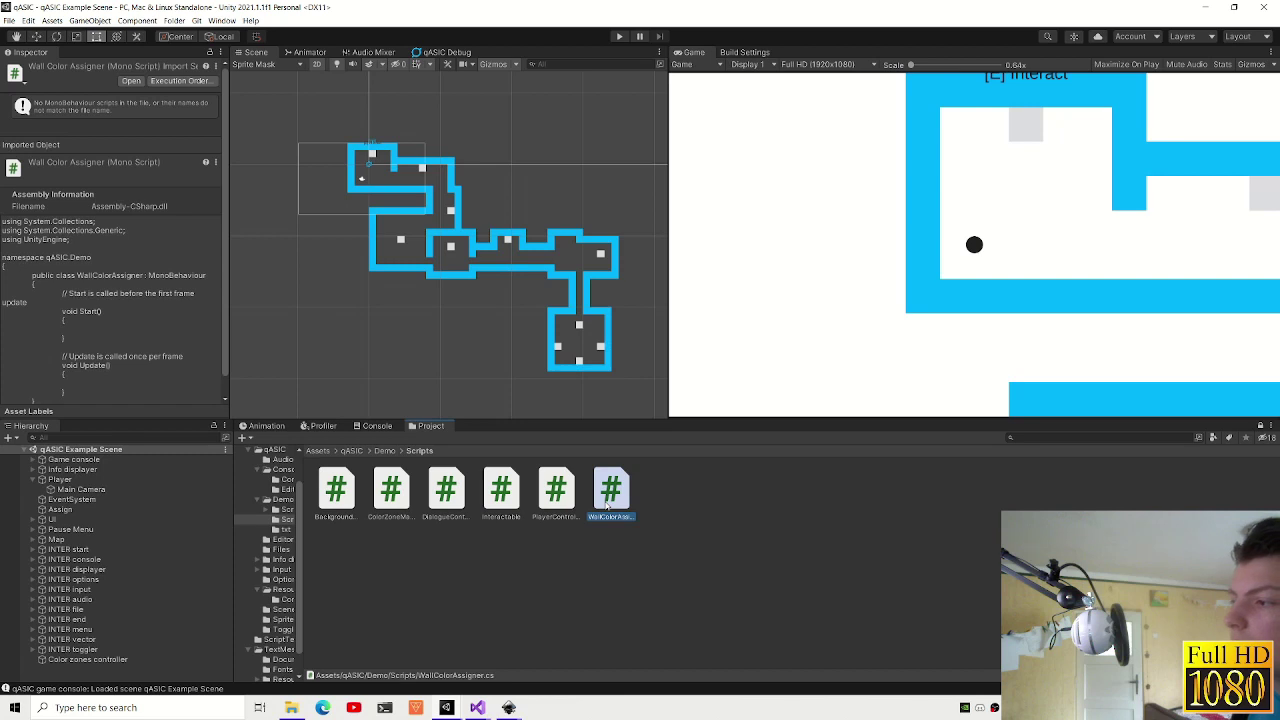
double_click(608, 490)
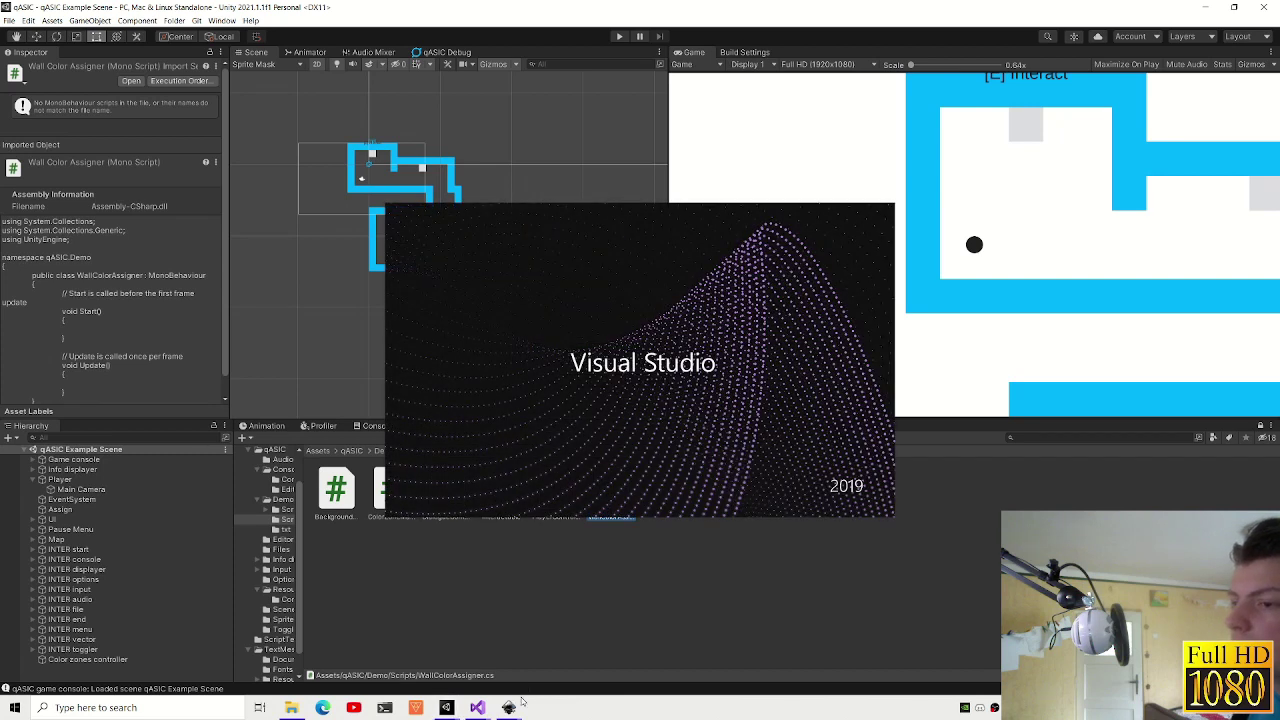
- Delete the template Start and Update methods from WallColorAssigner in Visual Studio
mouse_move(480, 708)
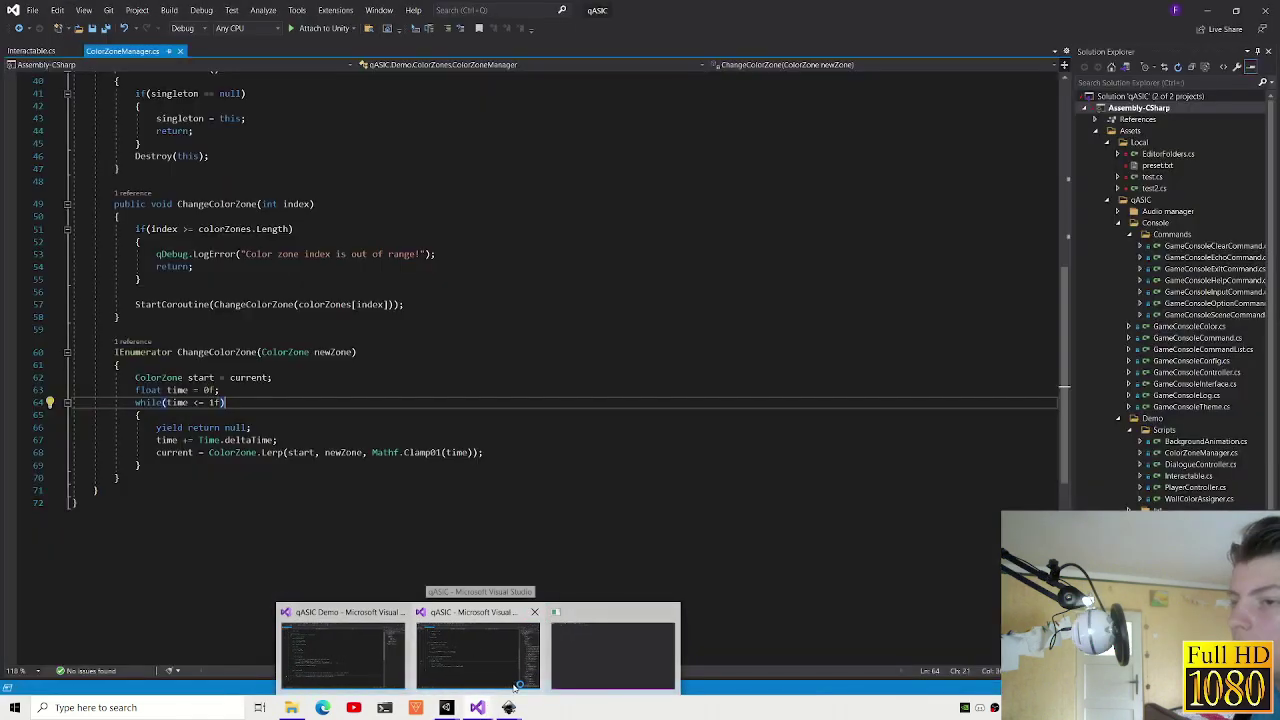
click(555, 665)
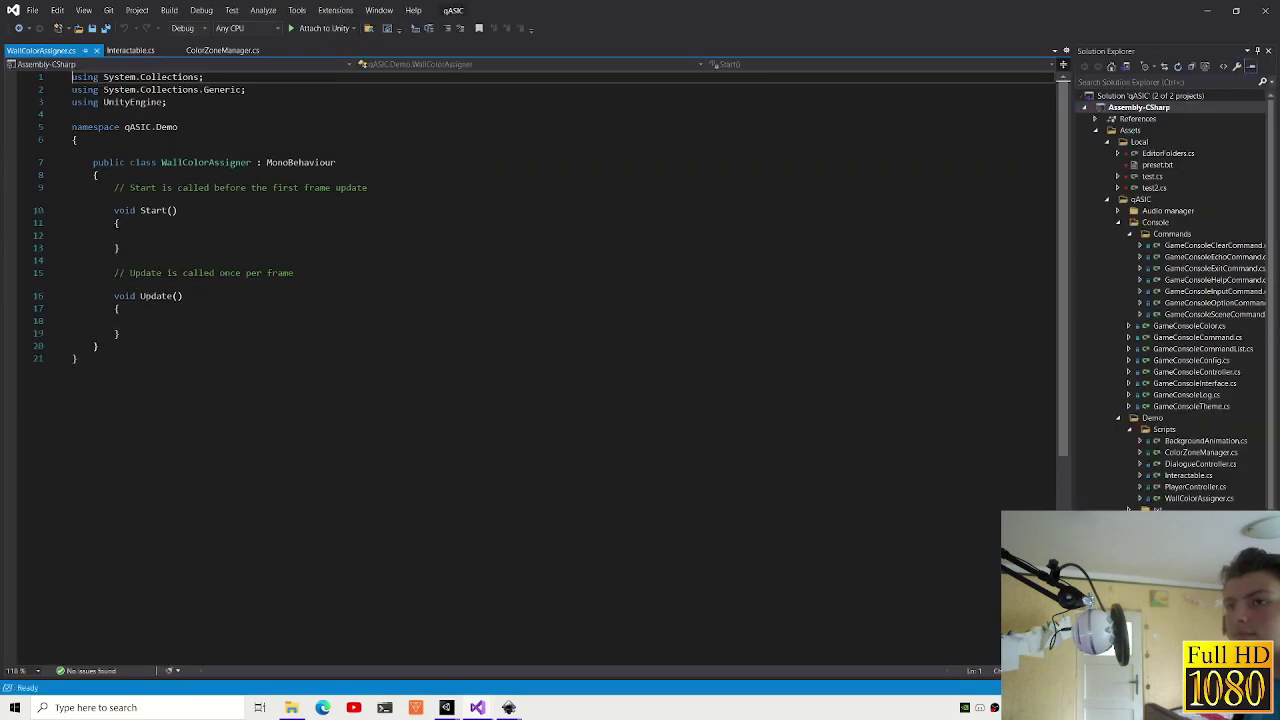
drag(119, 333, 114, 187)
key(Delete)
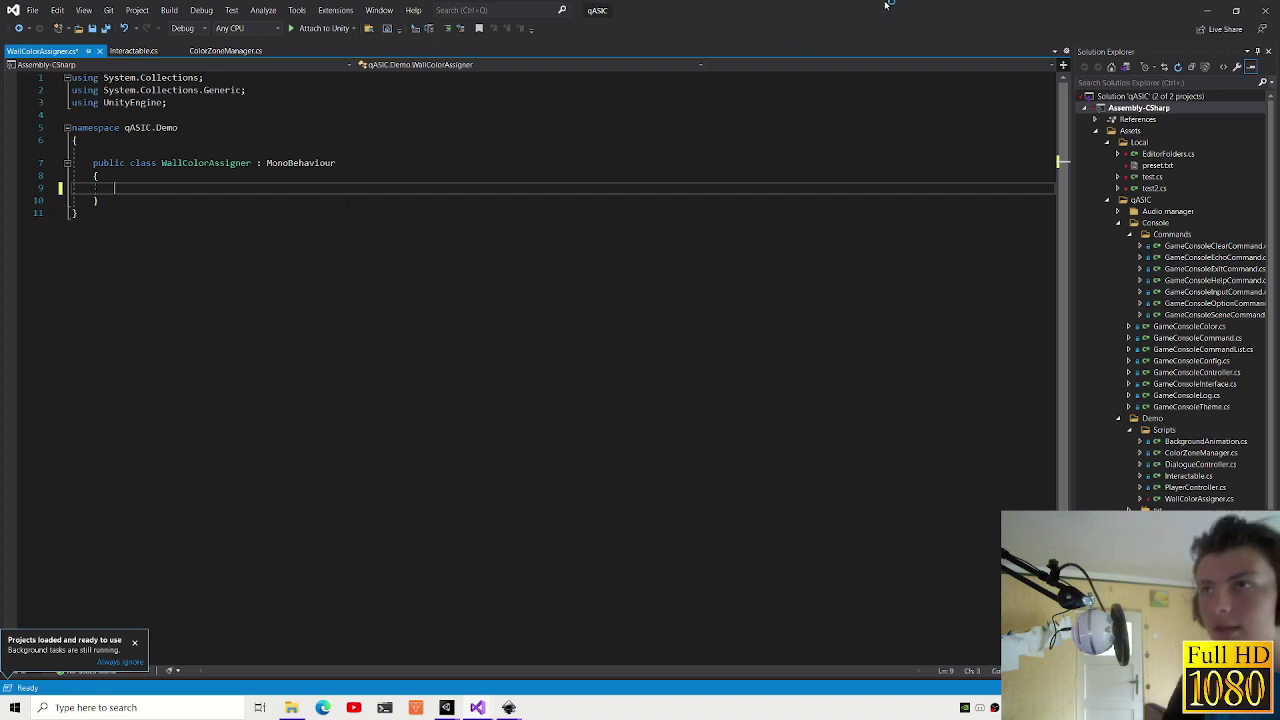
- Extend the namespace to qASIC.Demo.ColorZones and add an empty Update method via completion
click(336, 132)
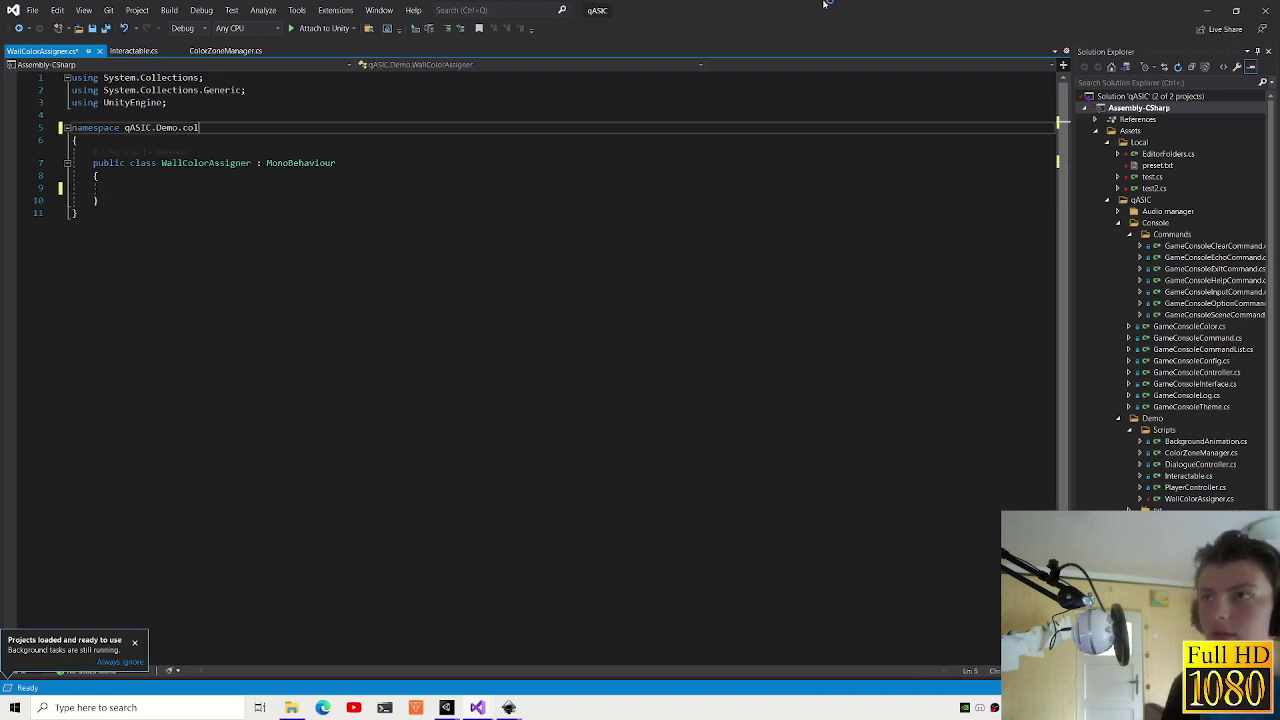
text(orzo)
key(Tab)
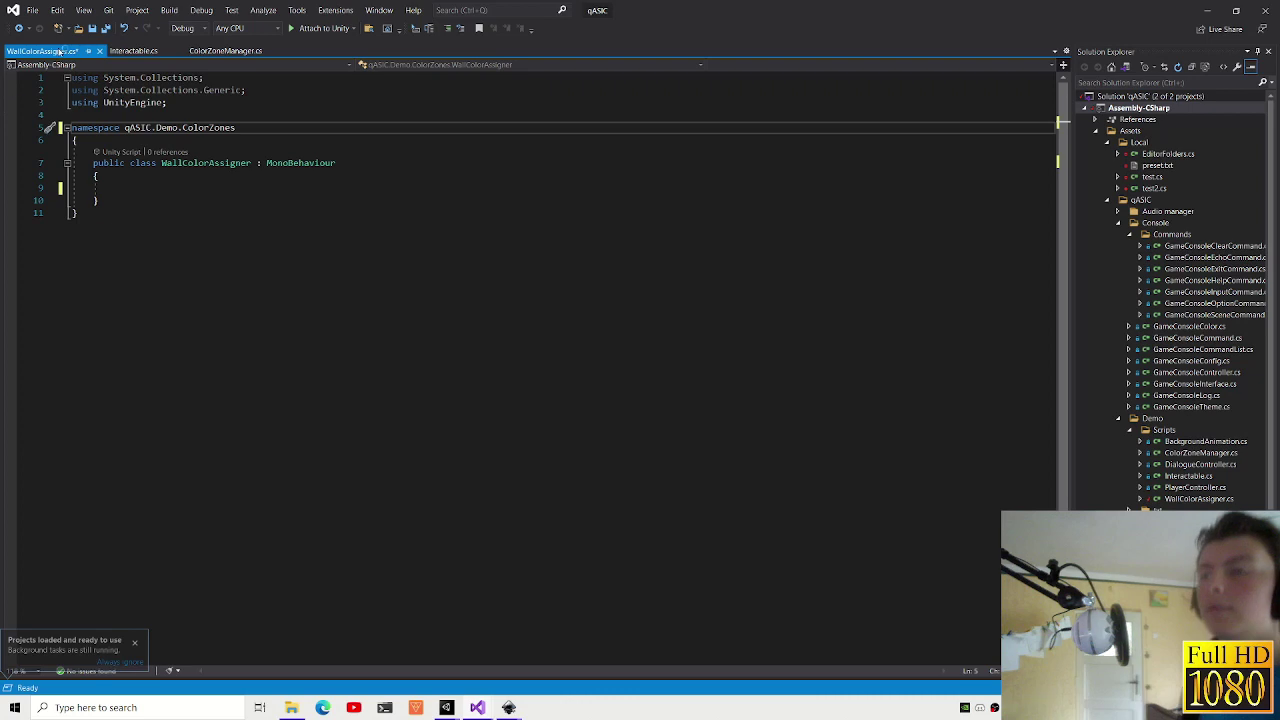
click(232, 187)
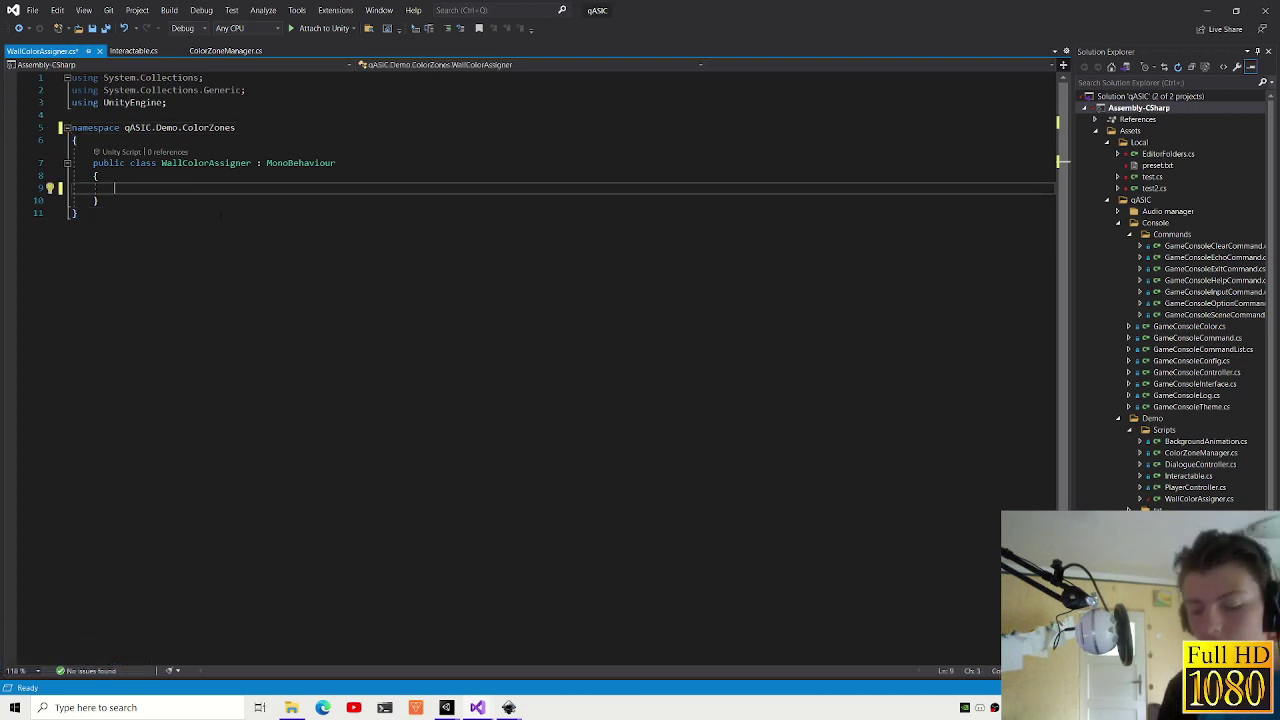
text(update)
key(Tab)
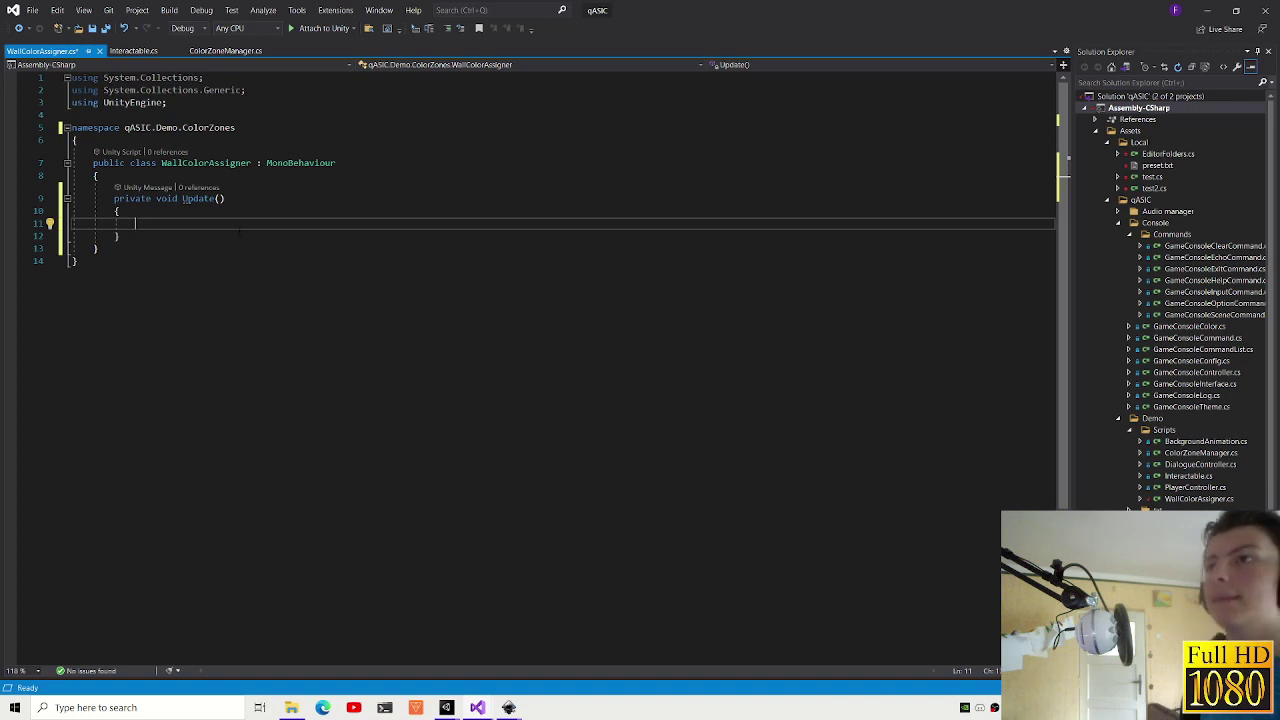
- Insert a for loop snippet inside Update with a blank line above it
text(for)
key(Tab)
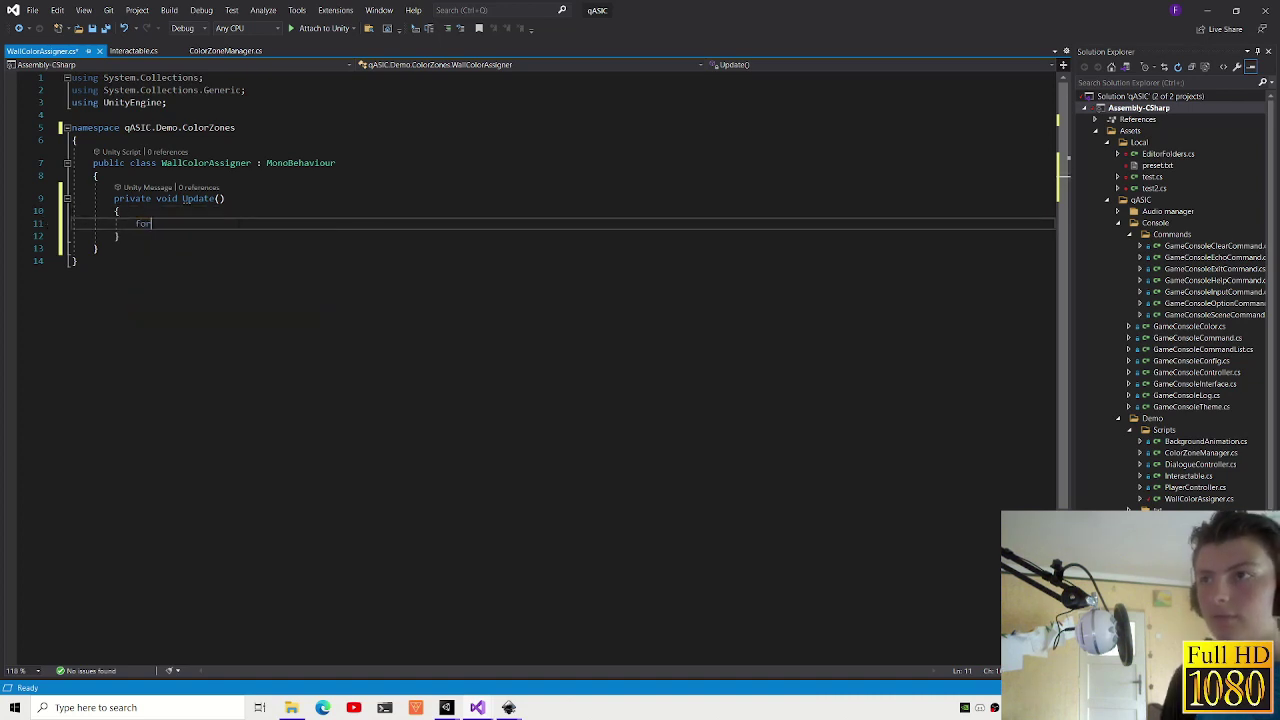
key(Tab)
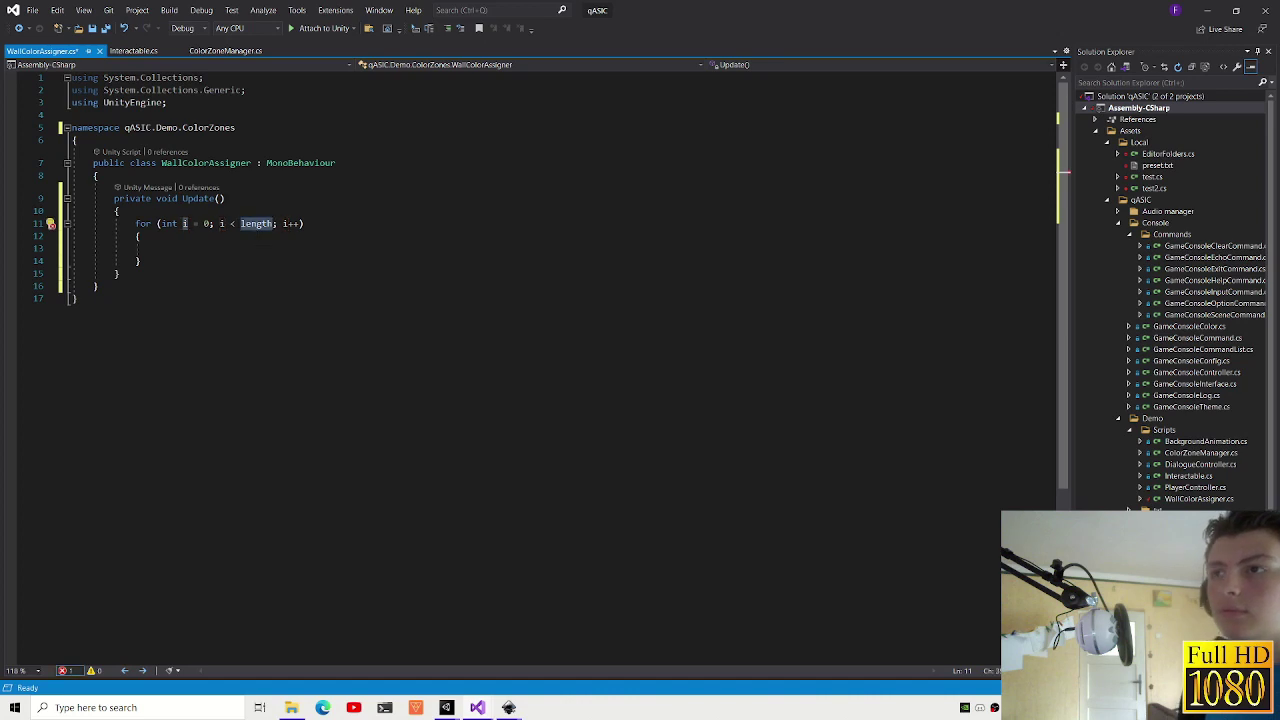
click(255, 210)
key(Return)
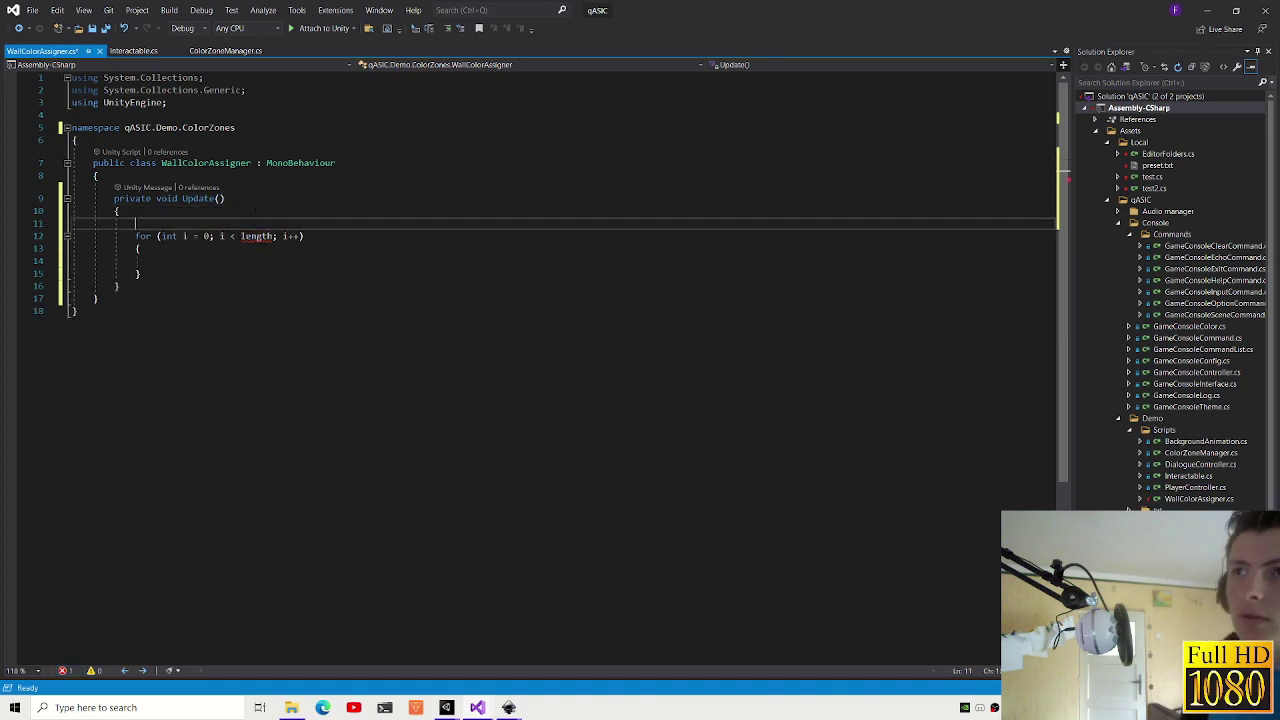
- Add an empty Awake method above Update and leave blank lines for a field
text(Sprite)
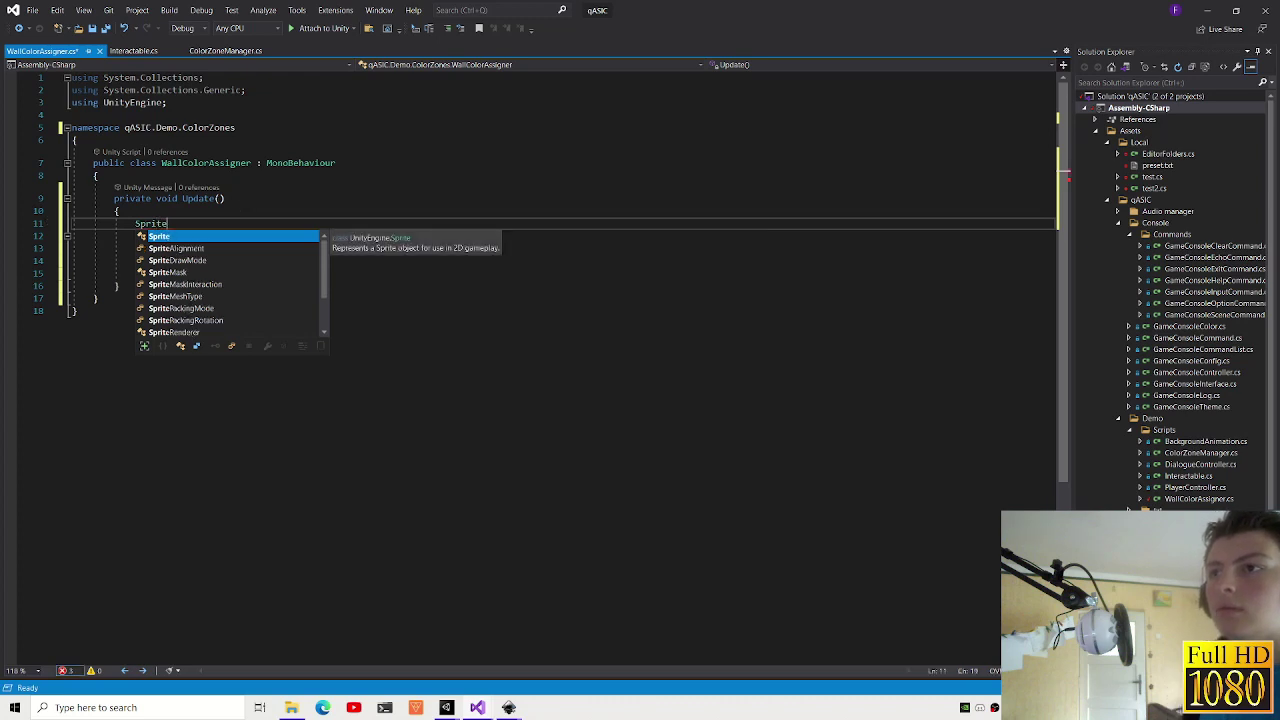
key(BackSpace)
key(BackSpace)
key(BackSpace)
click(98, 175)
key(Return)
text(Awake)
key(Tab)
click(187, 181)
key(Return)
key(Return)
key(Up)
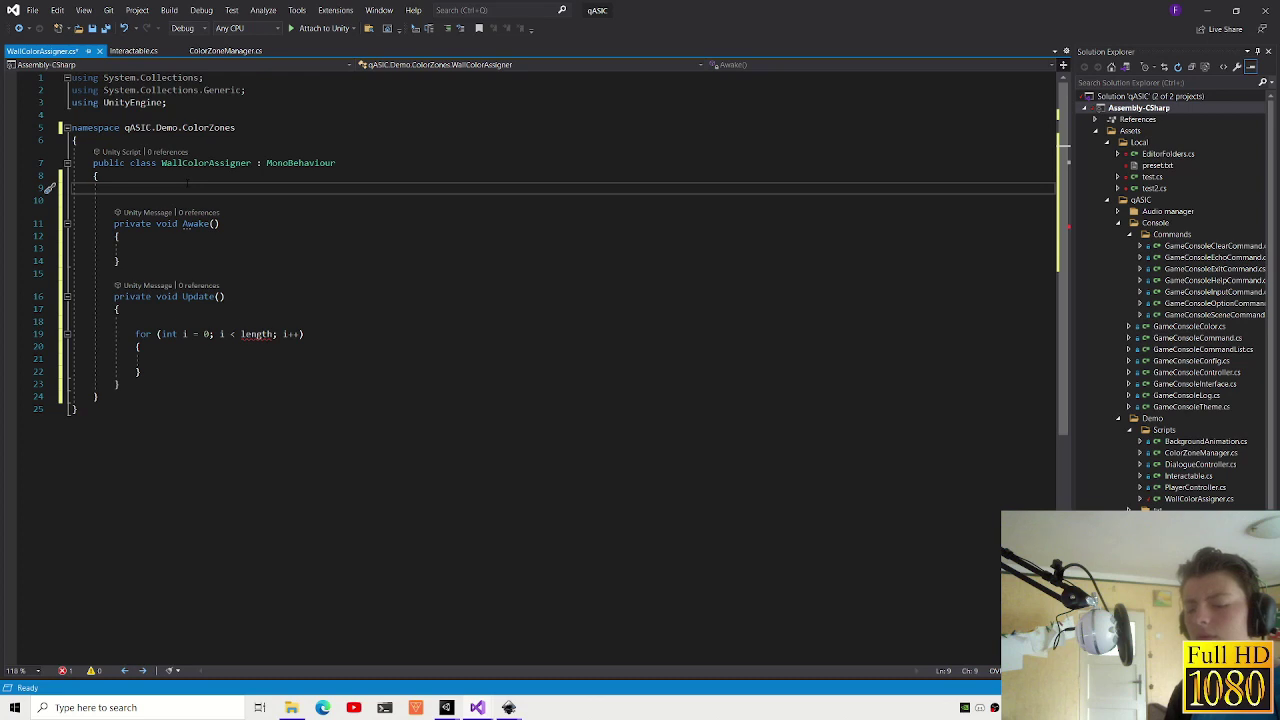
- Declare the field 'SpriteRenderer[] walls;' at the top of the class
text(SpriteRenderer)
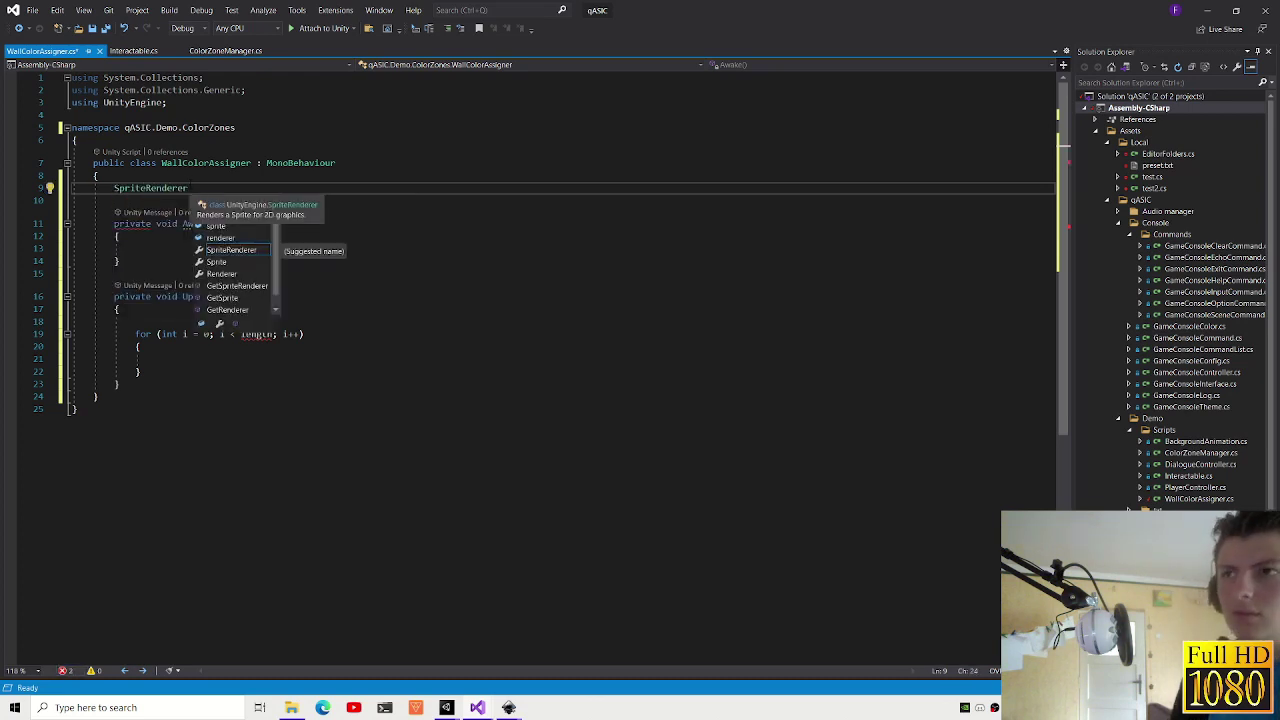
text( walls;)
click(119, 260)
click(212, 249)
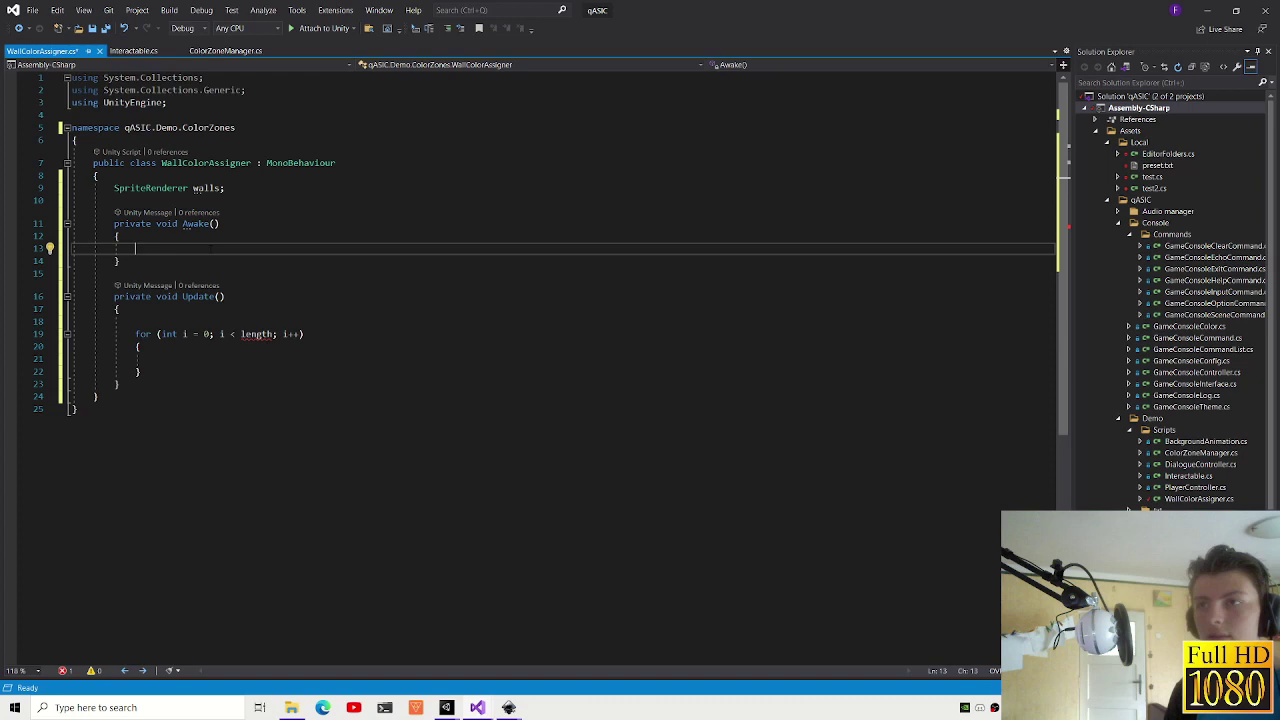
click(207, 188)
click(48, 200)
key(Up)
key(Home)
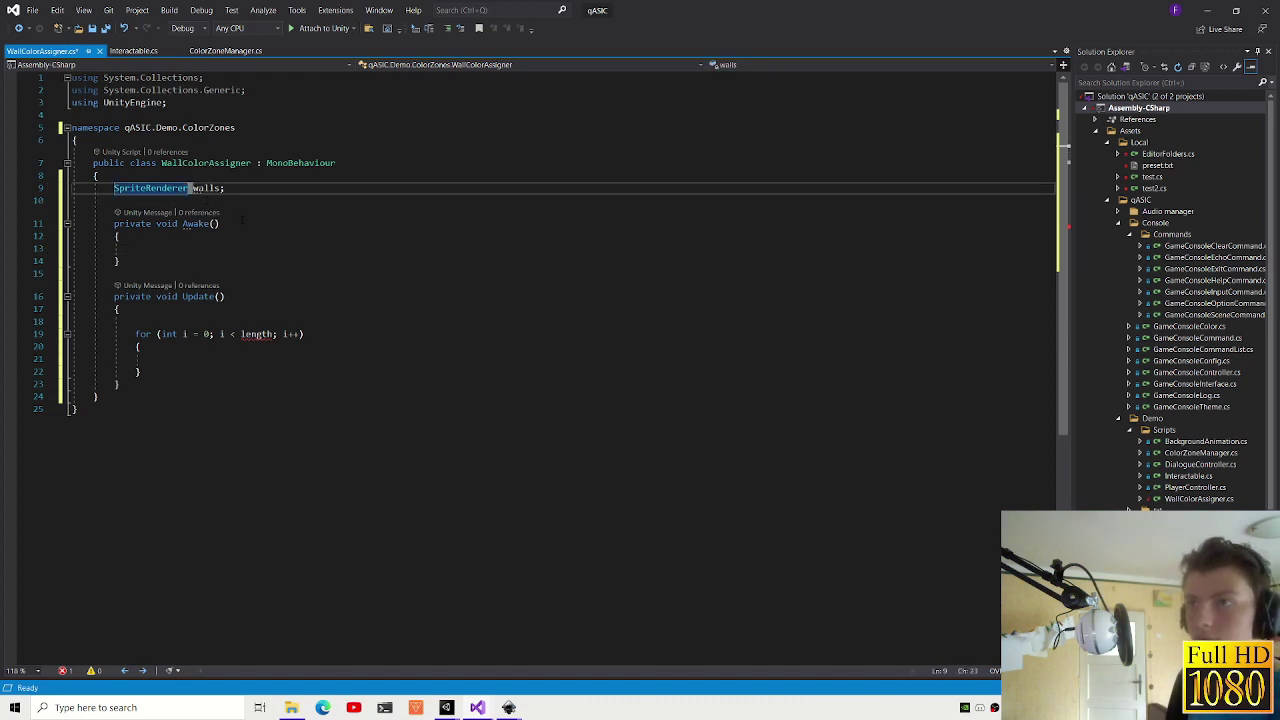
text([])
- Add a for loop in Awake running up to transform.childCount
click(203, 250)
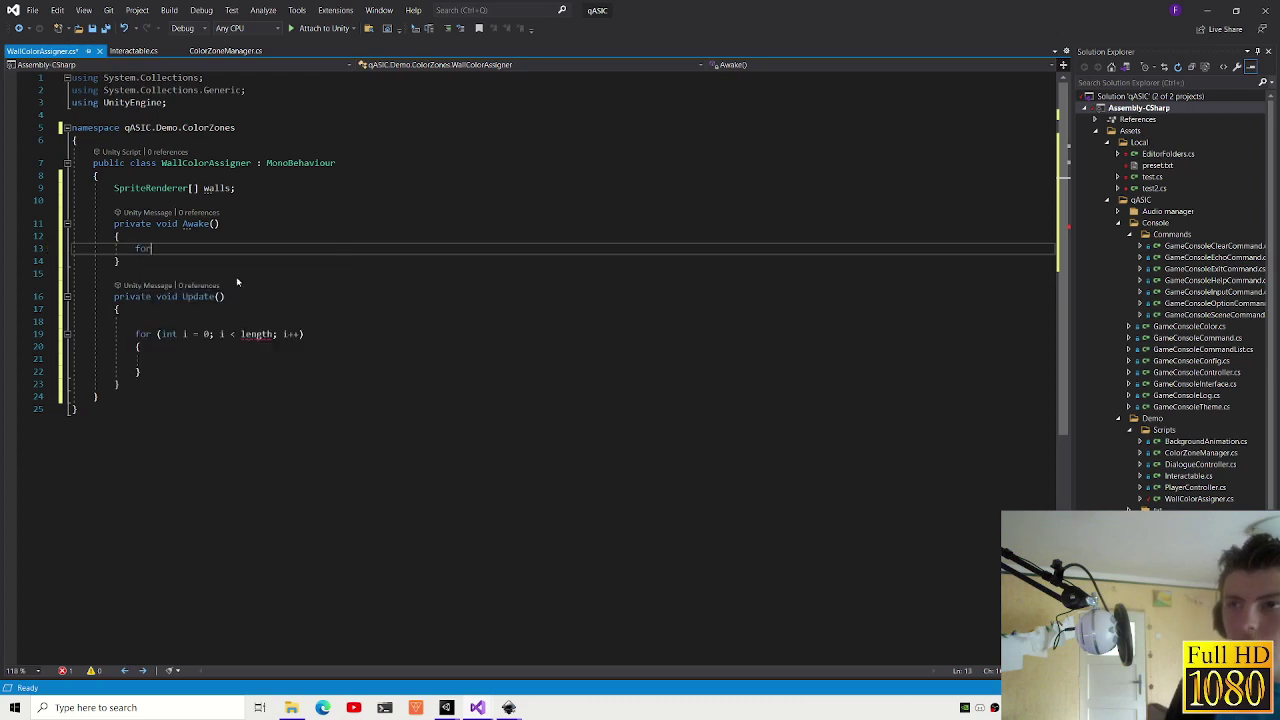
key(Tab)
key(Tab)
key(Tab)
text(transfo)
key(Tab)
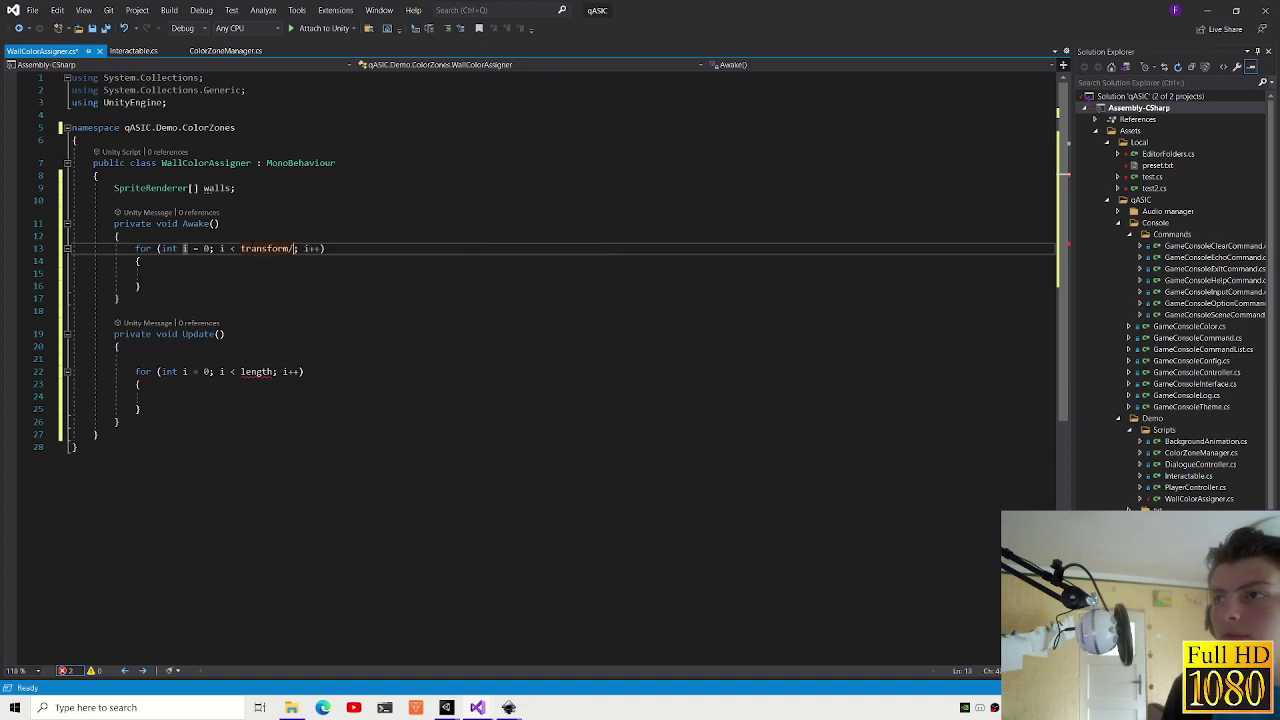
text(.)
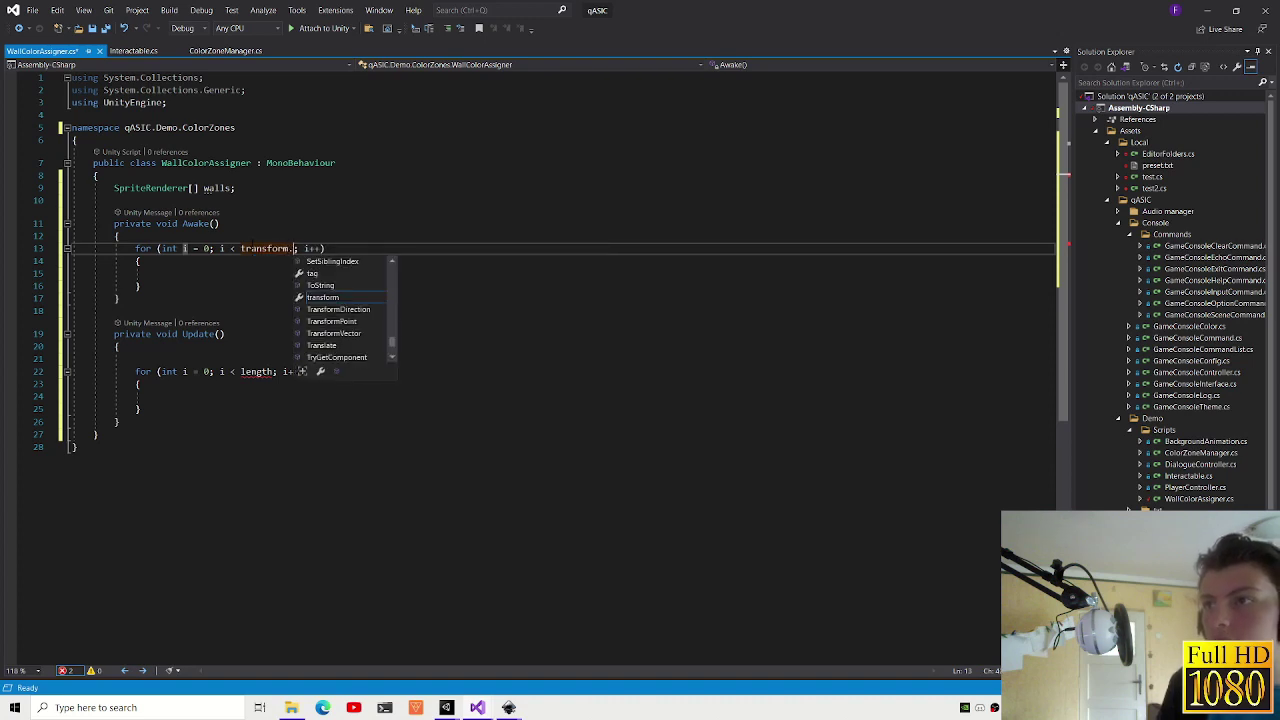
text(chil)
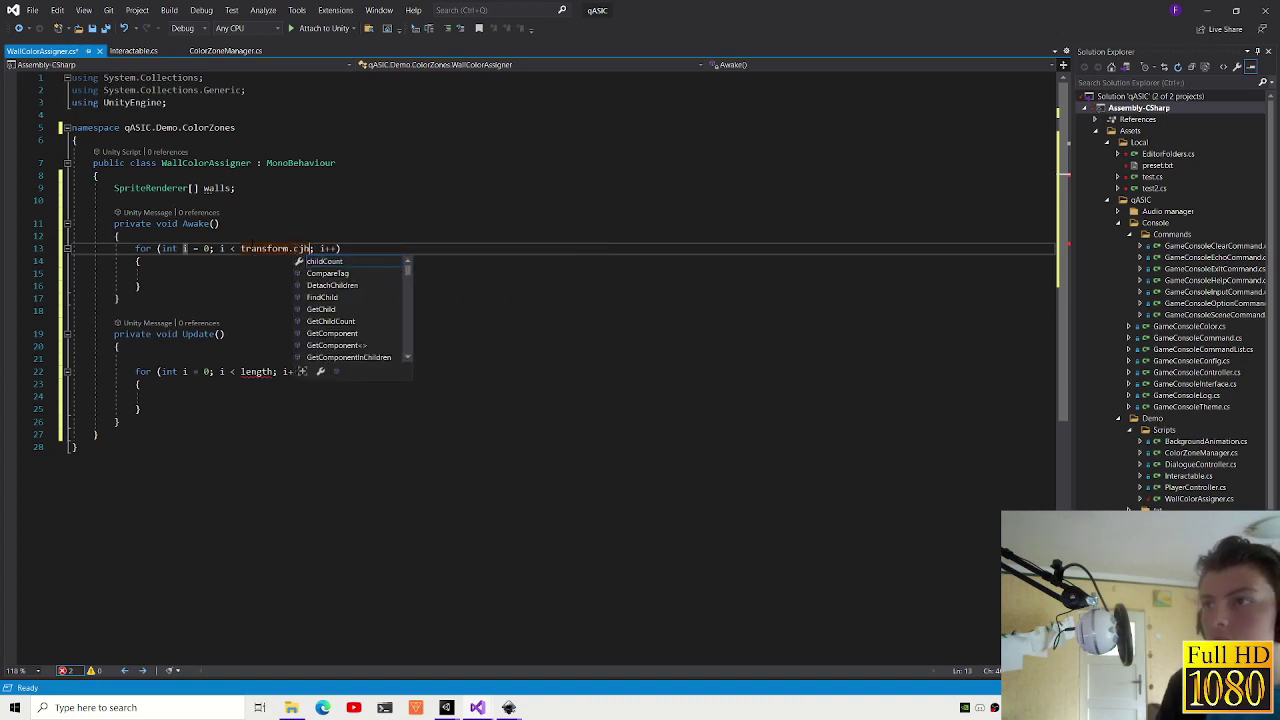
key(Tab)
click(157, 273)
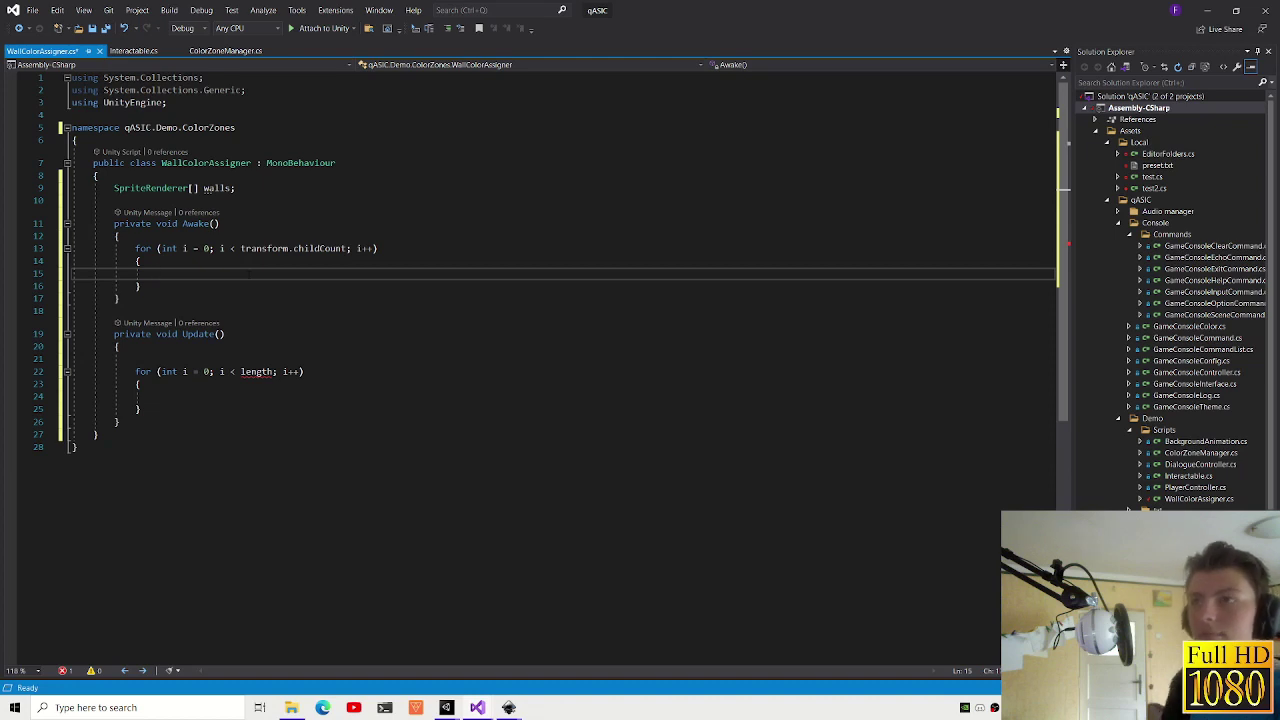
double_click(217, 188)
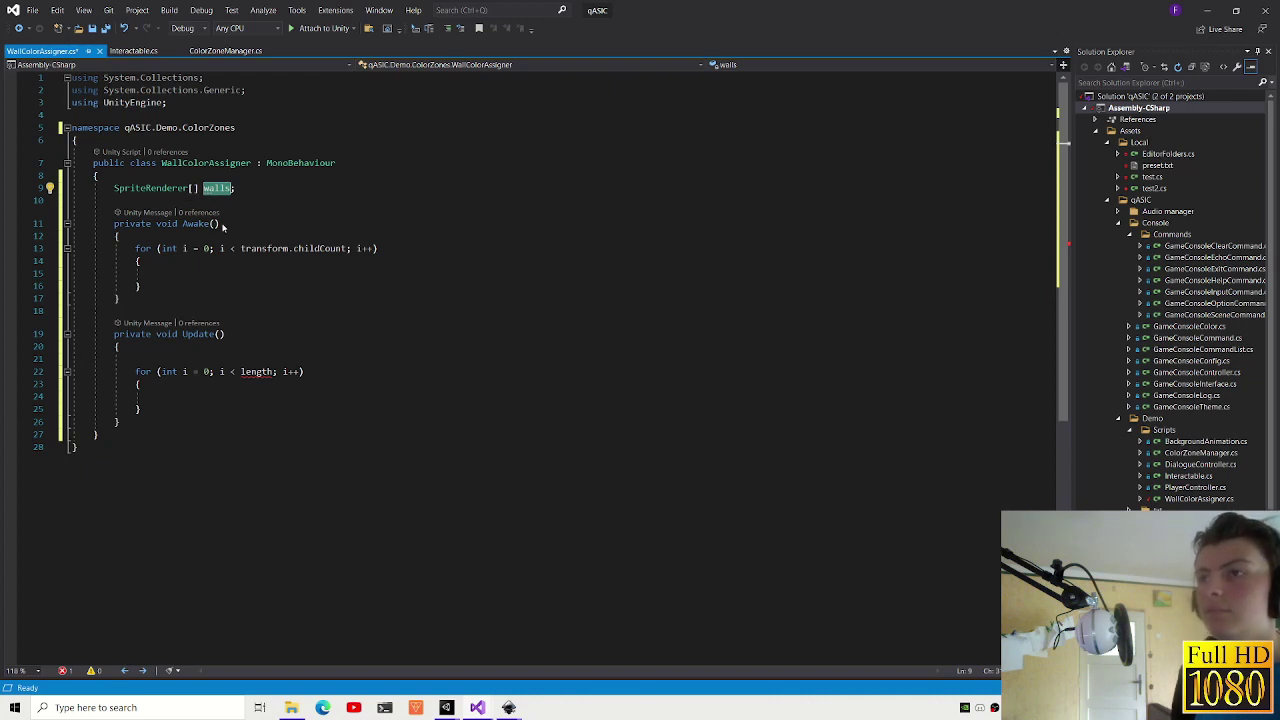
- Start Awake with 'walls = new SpriteRenderer[transform.childCount];'
key(Down)
key(Down)
key(Down)
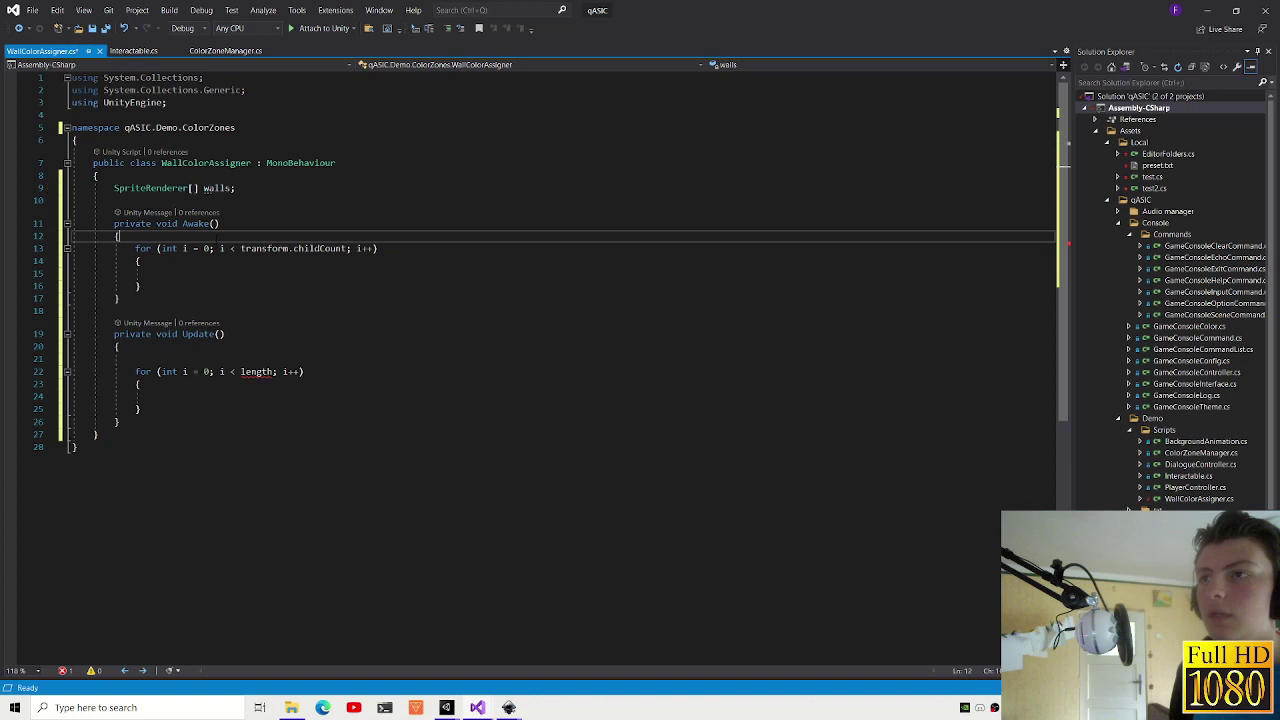
key(Return)
text(walls )
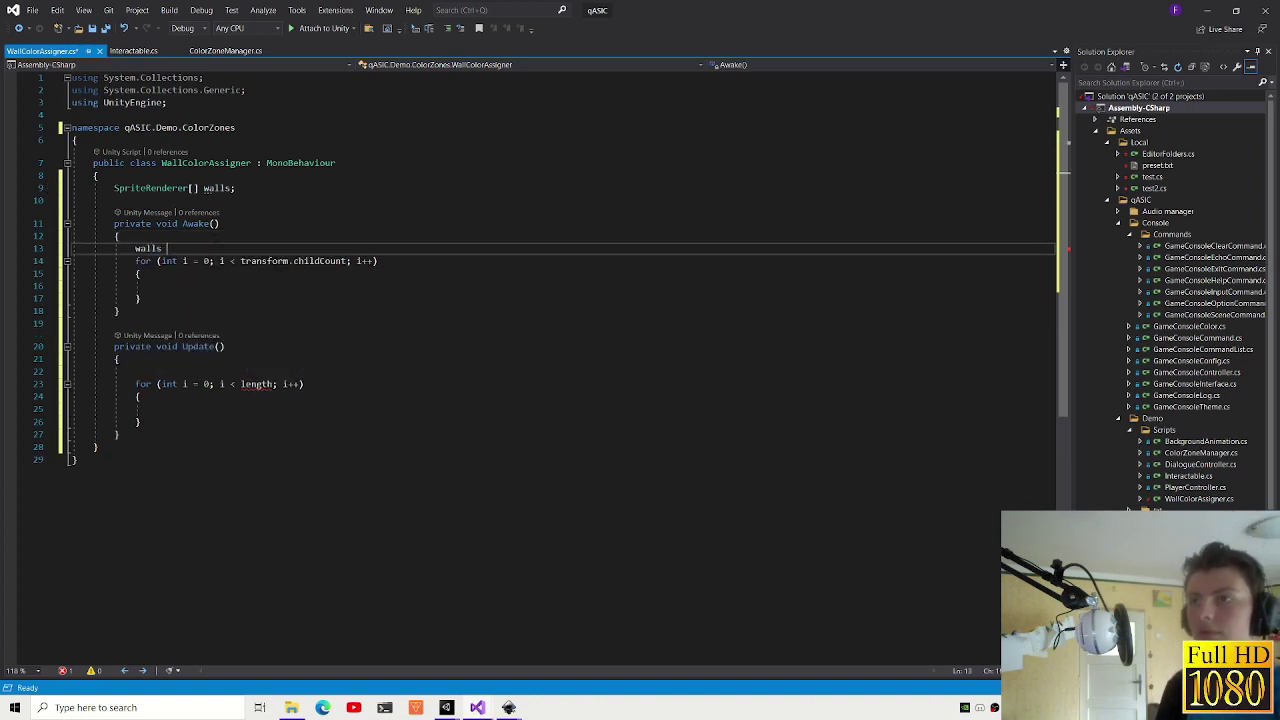
text(= new)
key(Return)
key(BackSpace)
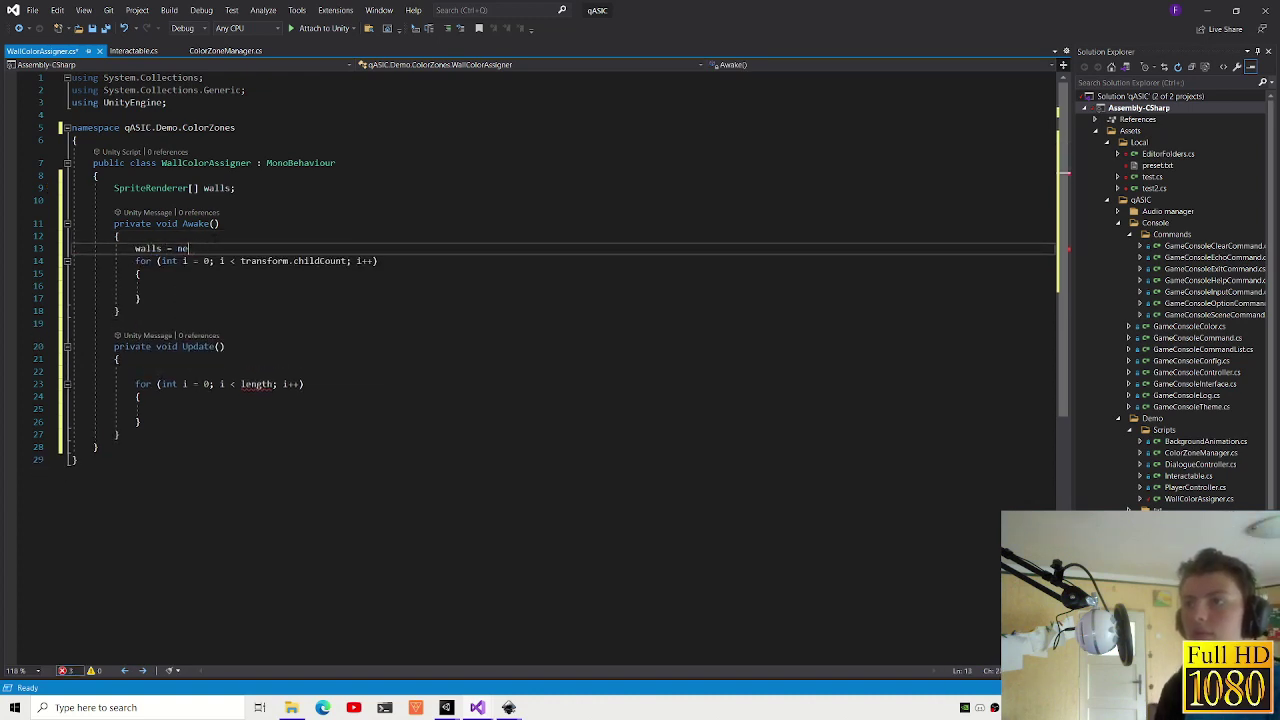
key(Escape)
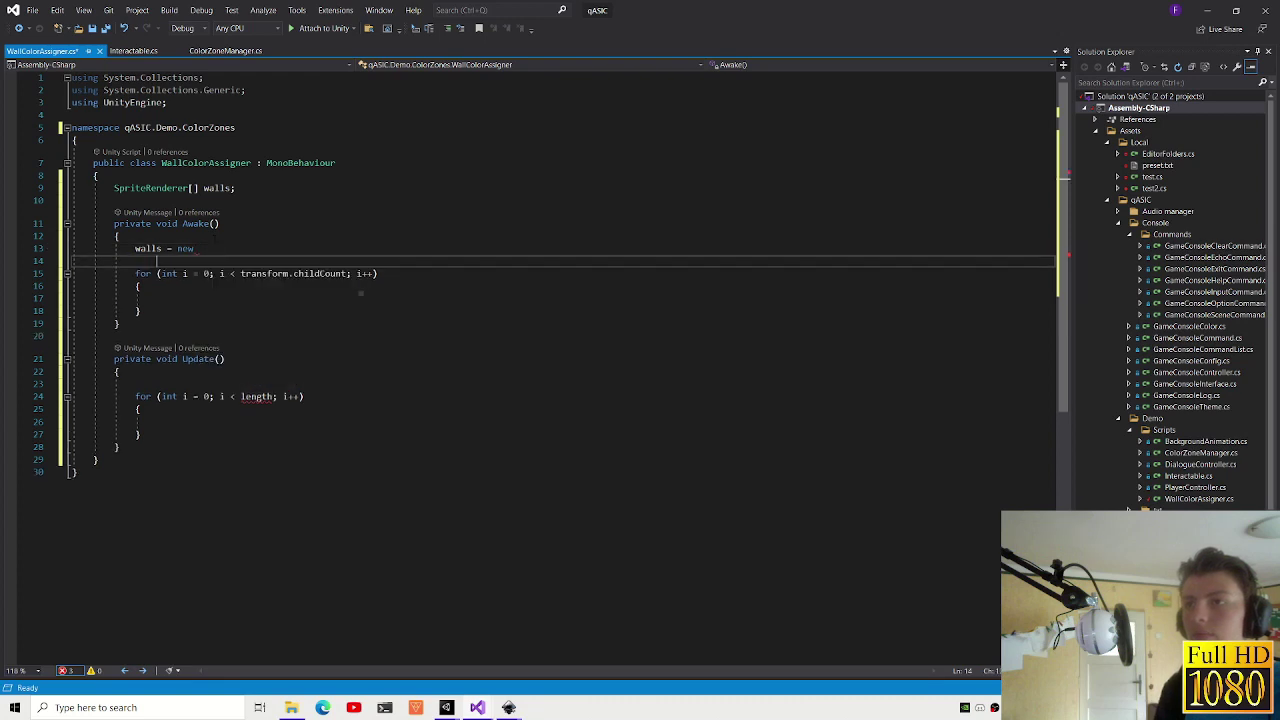
text(S)
key(Tab)
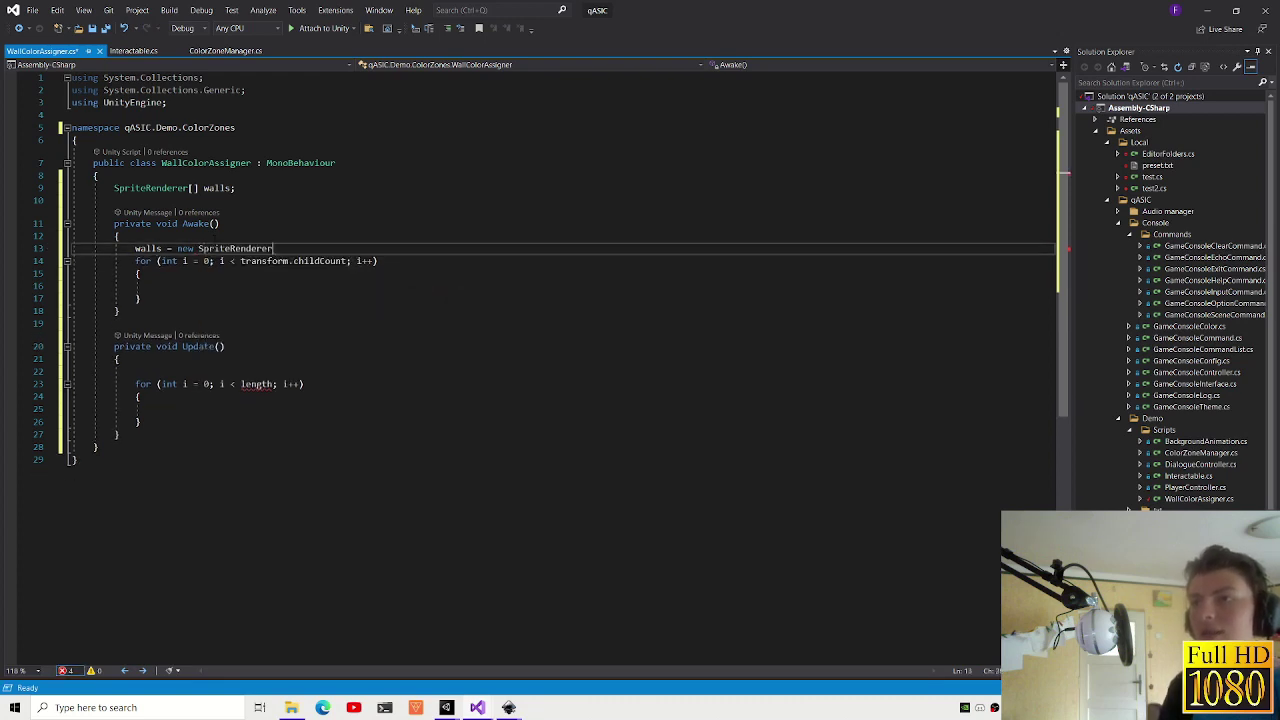
text([transform.ch)
key(Tab)
text(];)
- Fill the loop with 'walls[i] = transform.GetChild(i).GetComponent<SpriteRenderer>();'
click(156, 286)
text([)
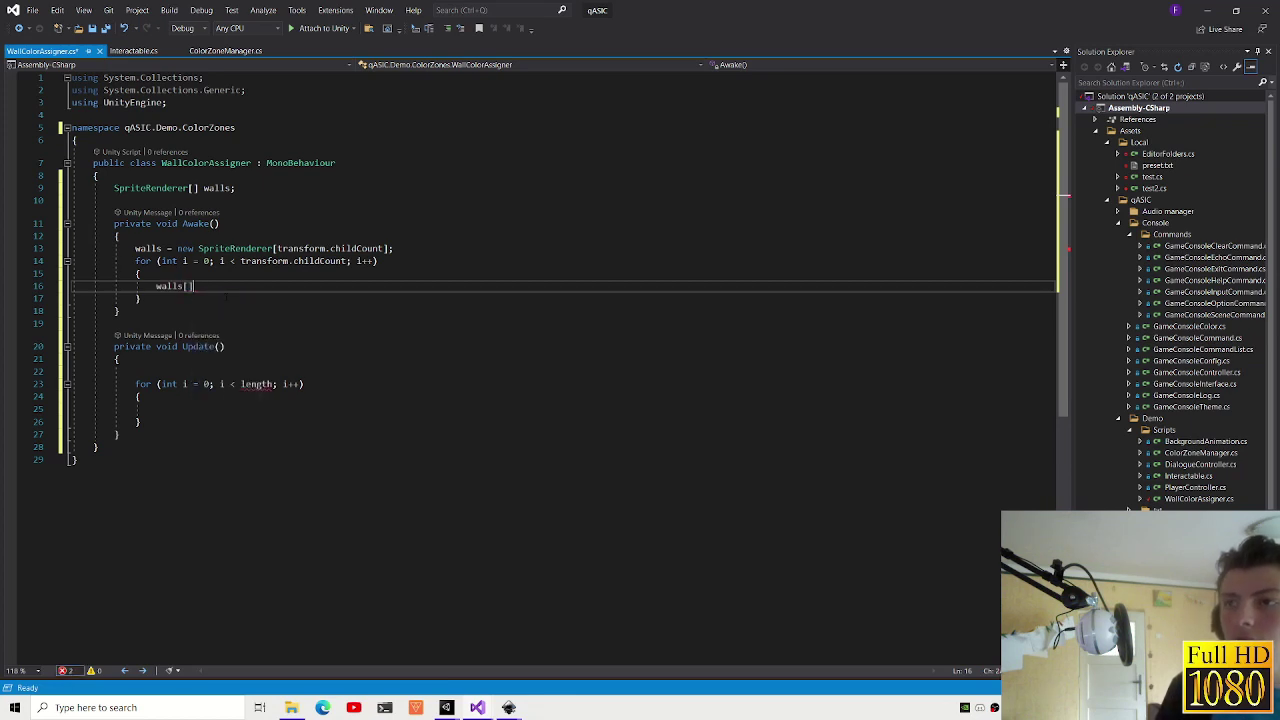
text(i] = )
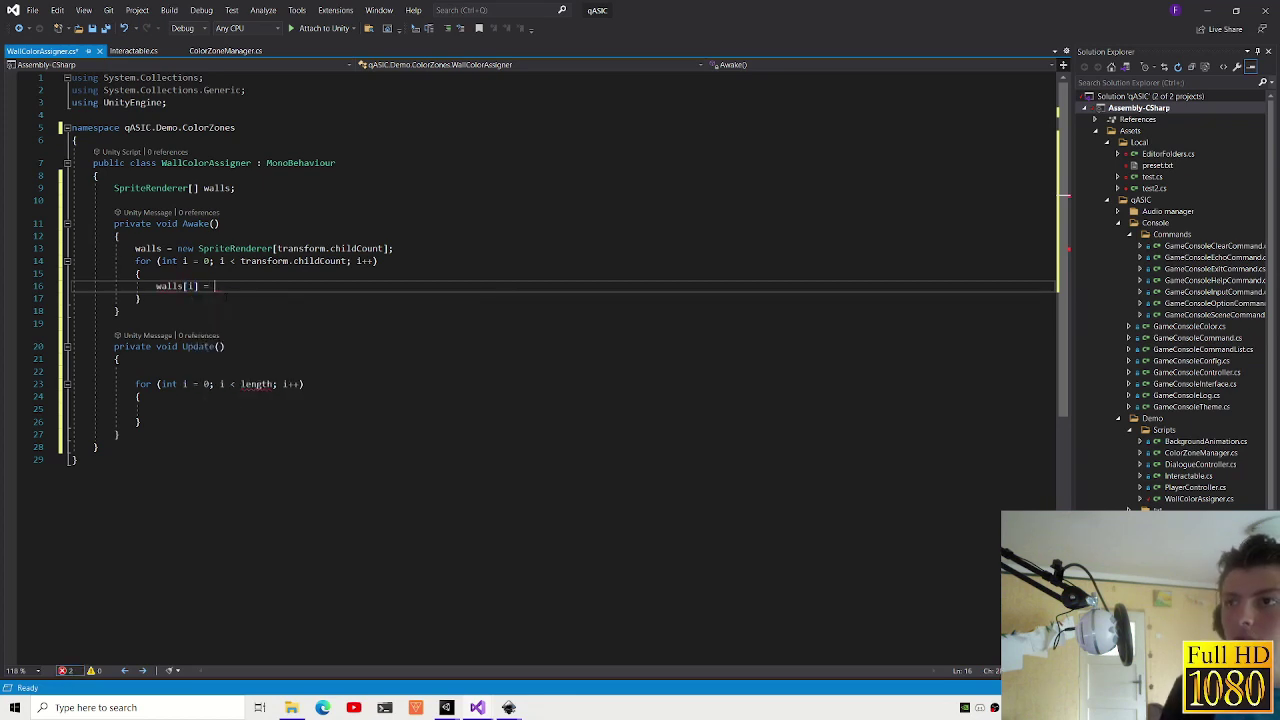
text(trans)
key(Tab)
text(.)
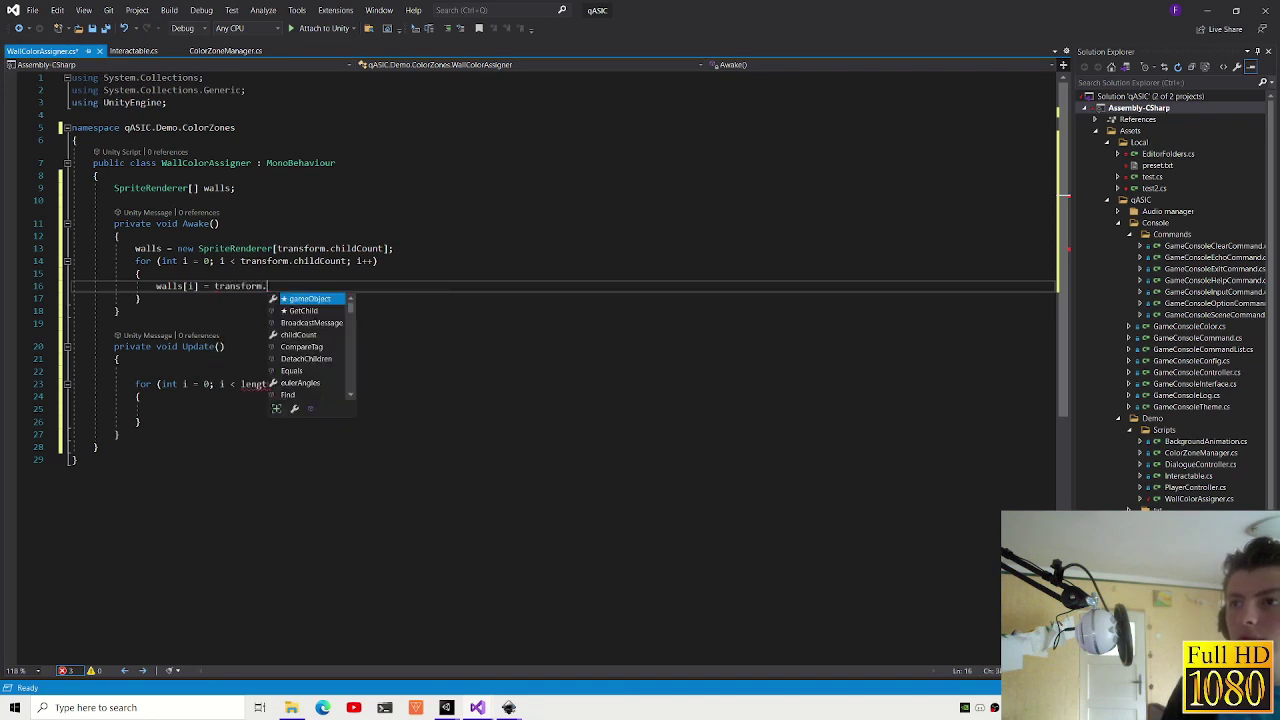
text(ge)
key(Tab)
text(i)
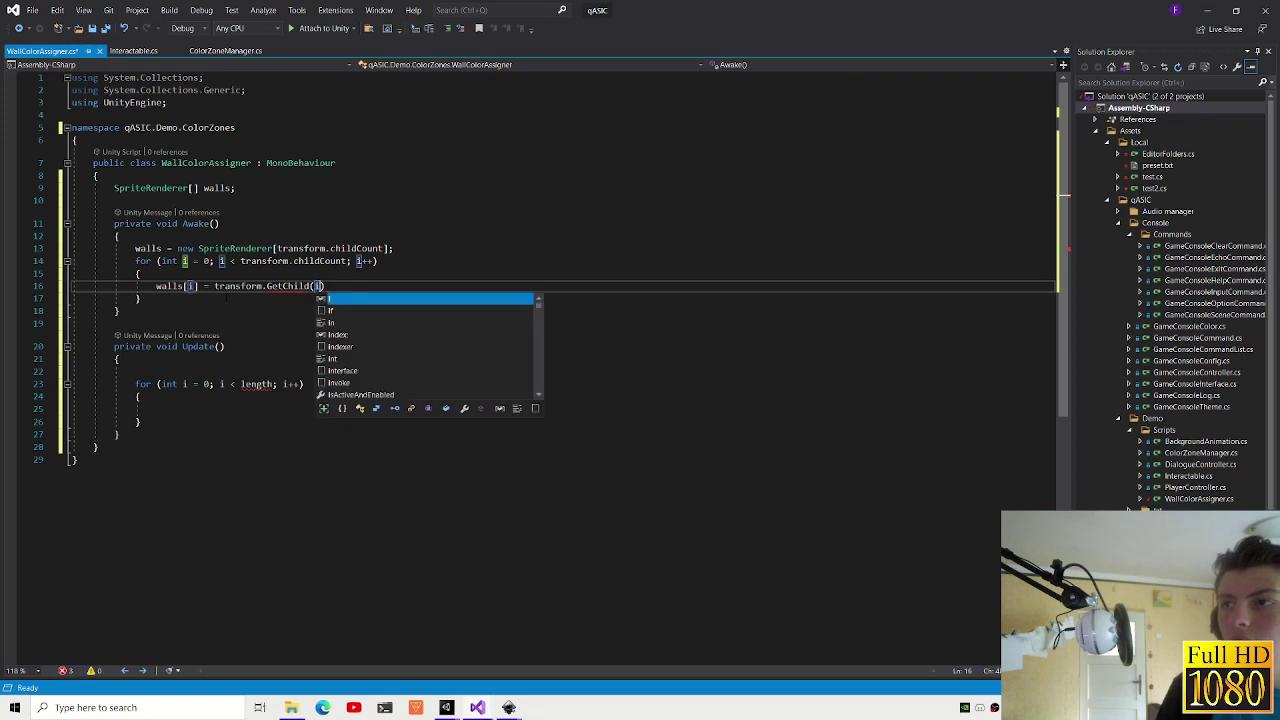
text().)
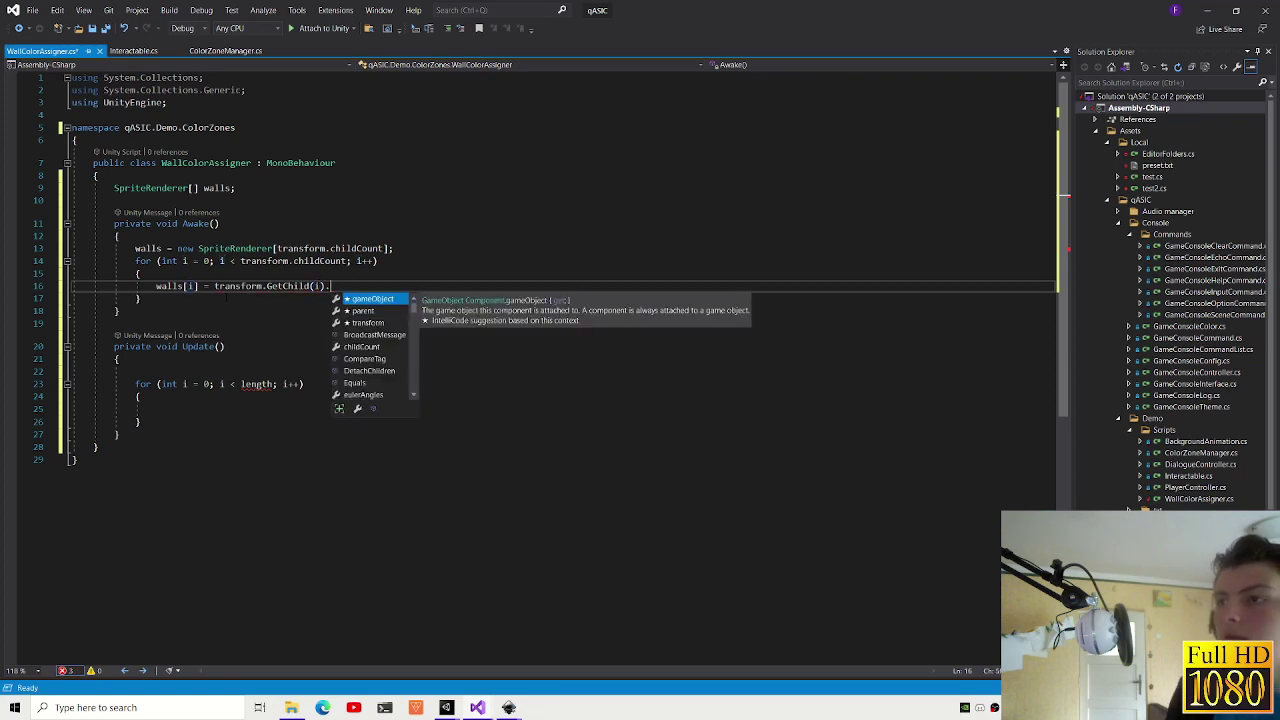
text(g)
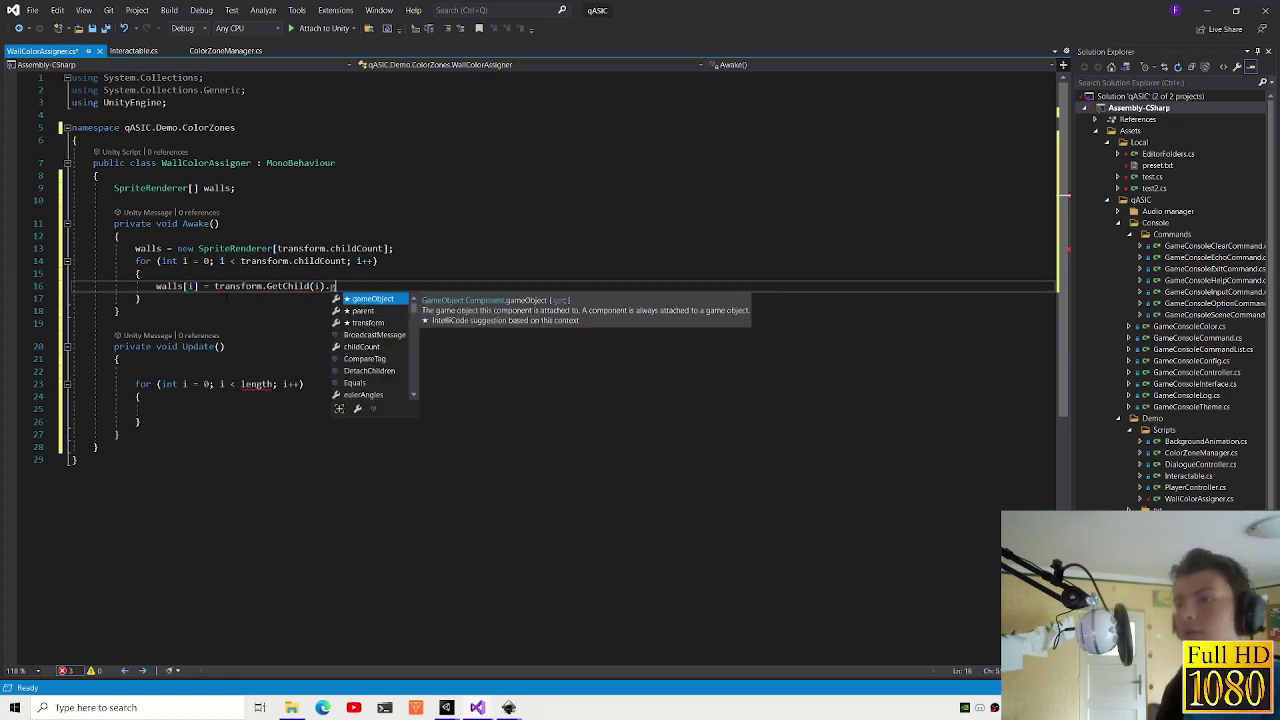
text(etco)
key(Tab)
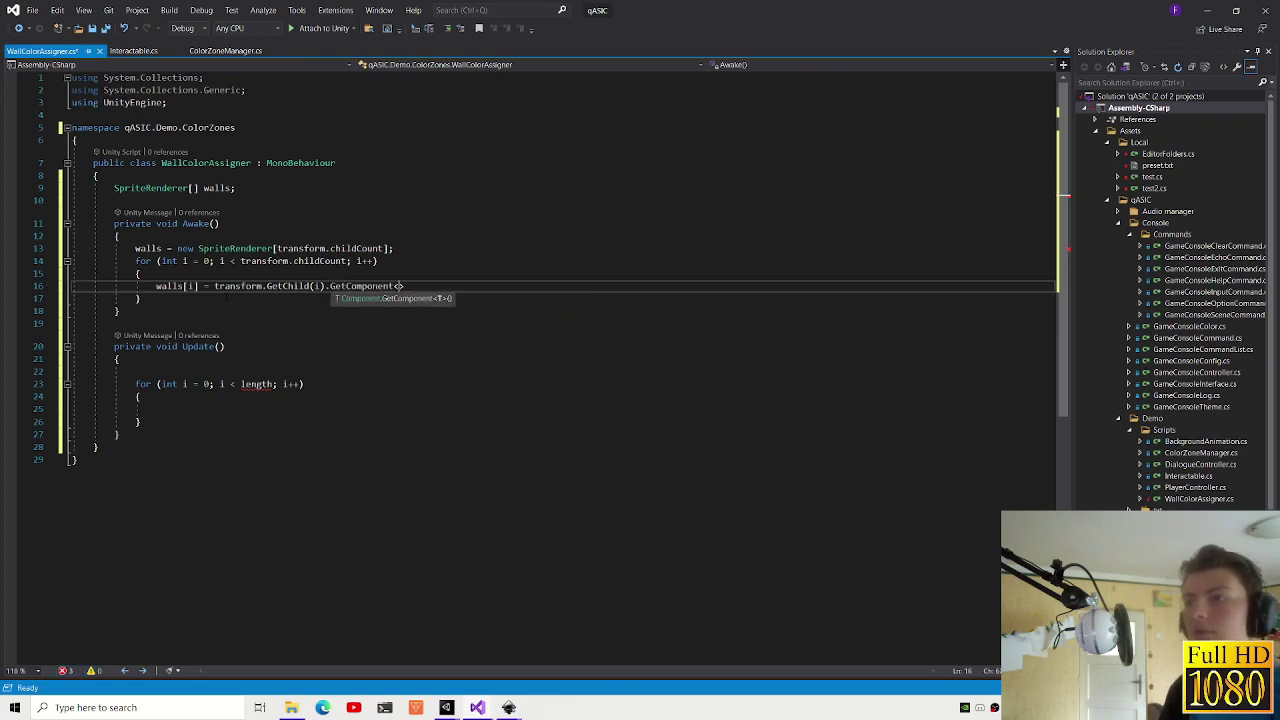
text(wall)
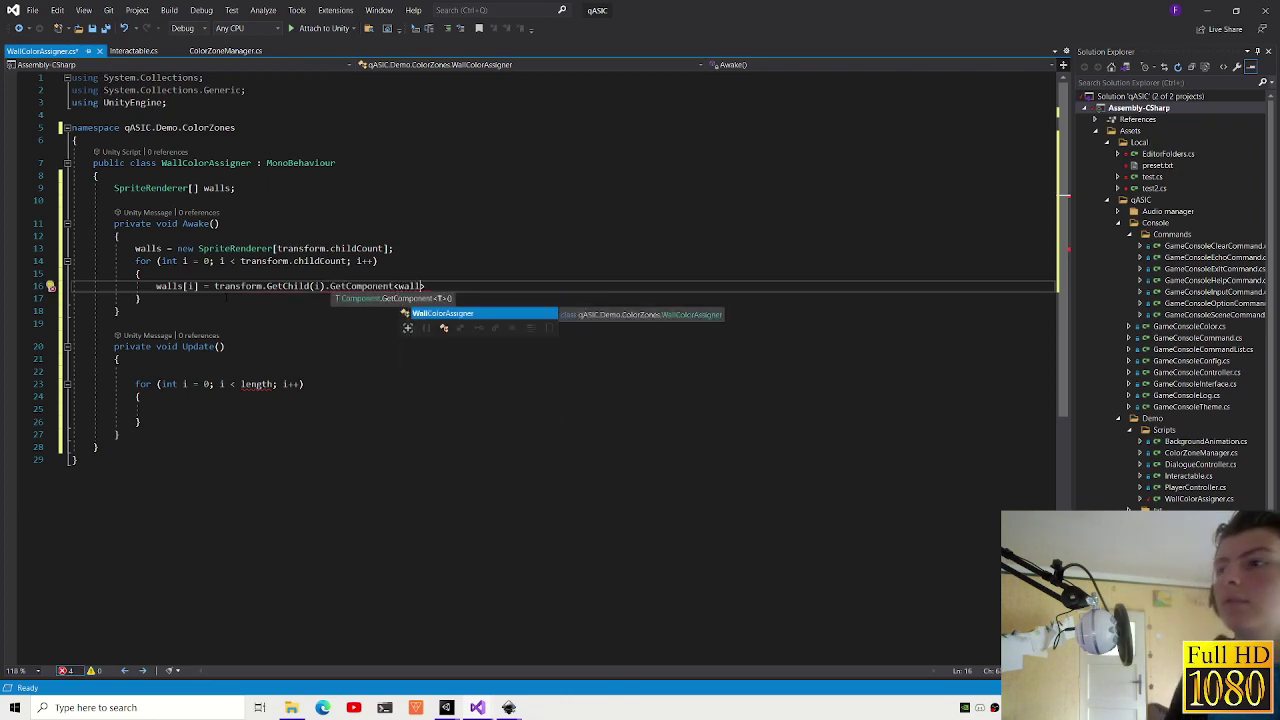
key(BackSpace)
key(BackSpace)
key(BackSpace)
text(spritere)
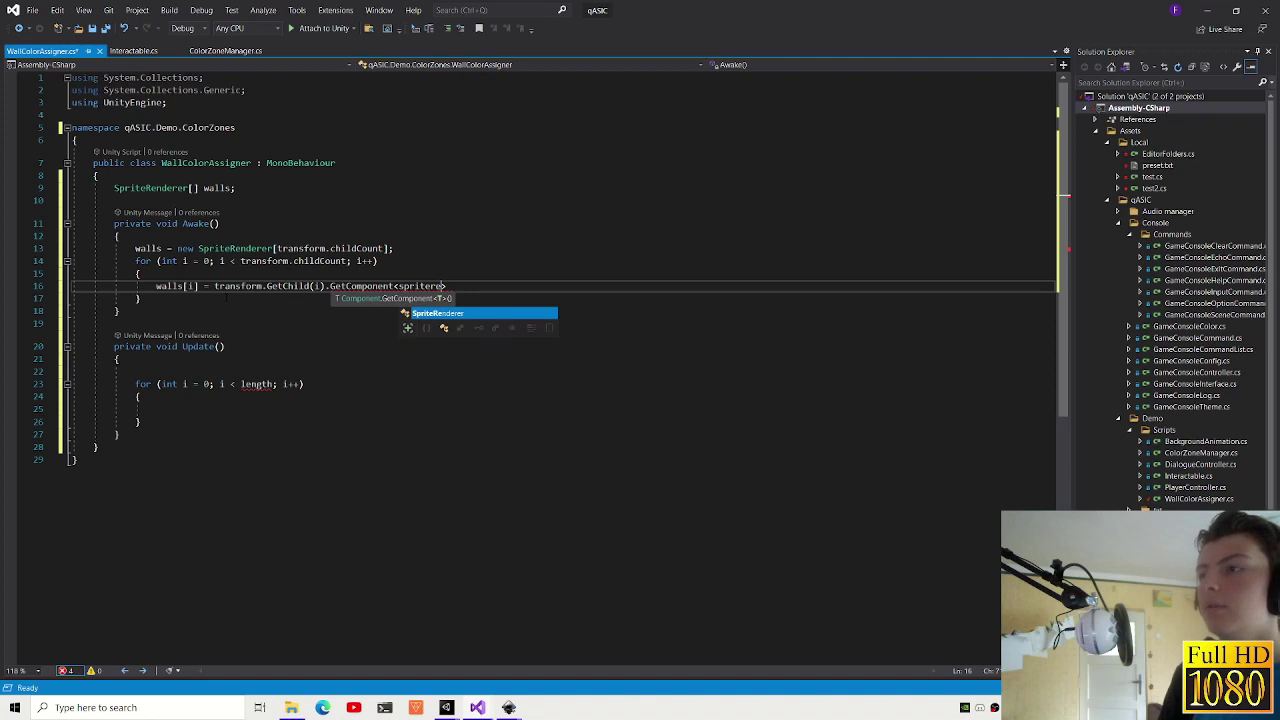
text(>)
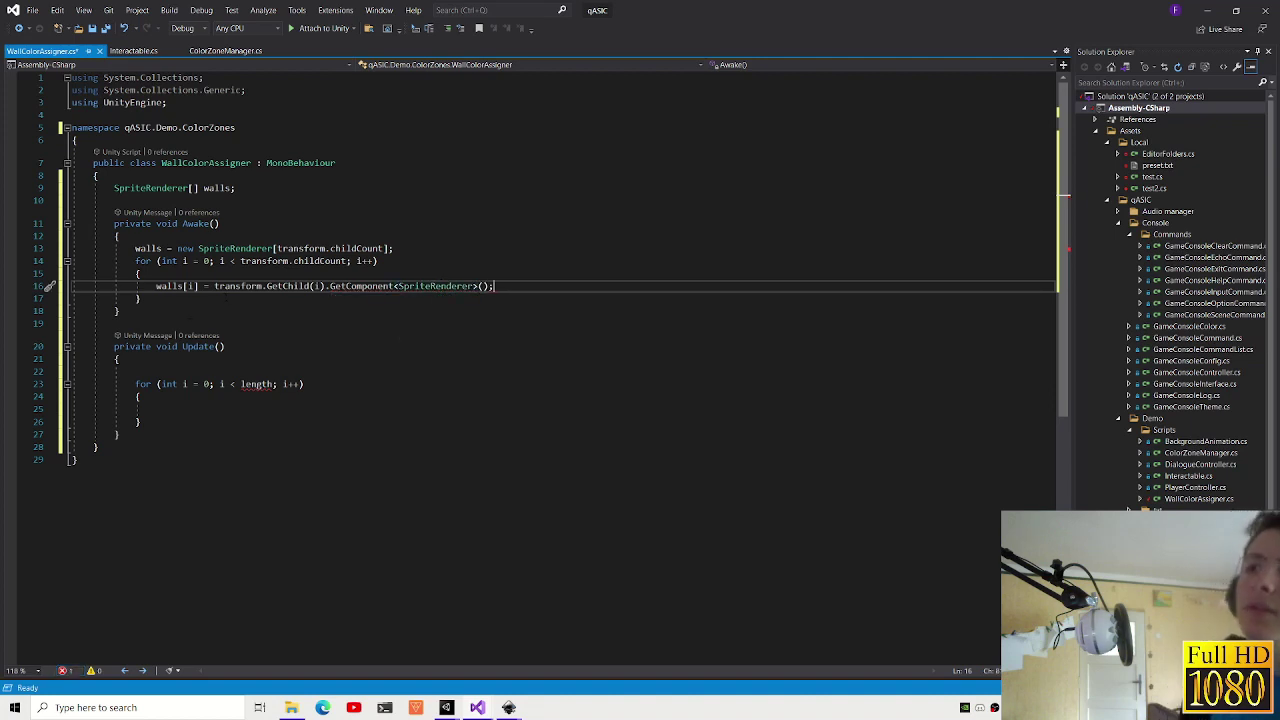
- Remove the braces around Awake's loop body and select the Update loop's length placeholder
key(Home)
key(shift+Down)
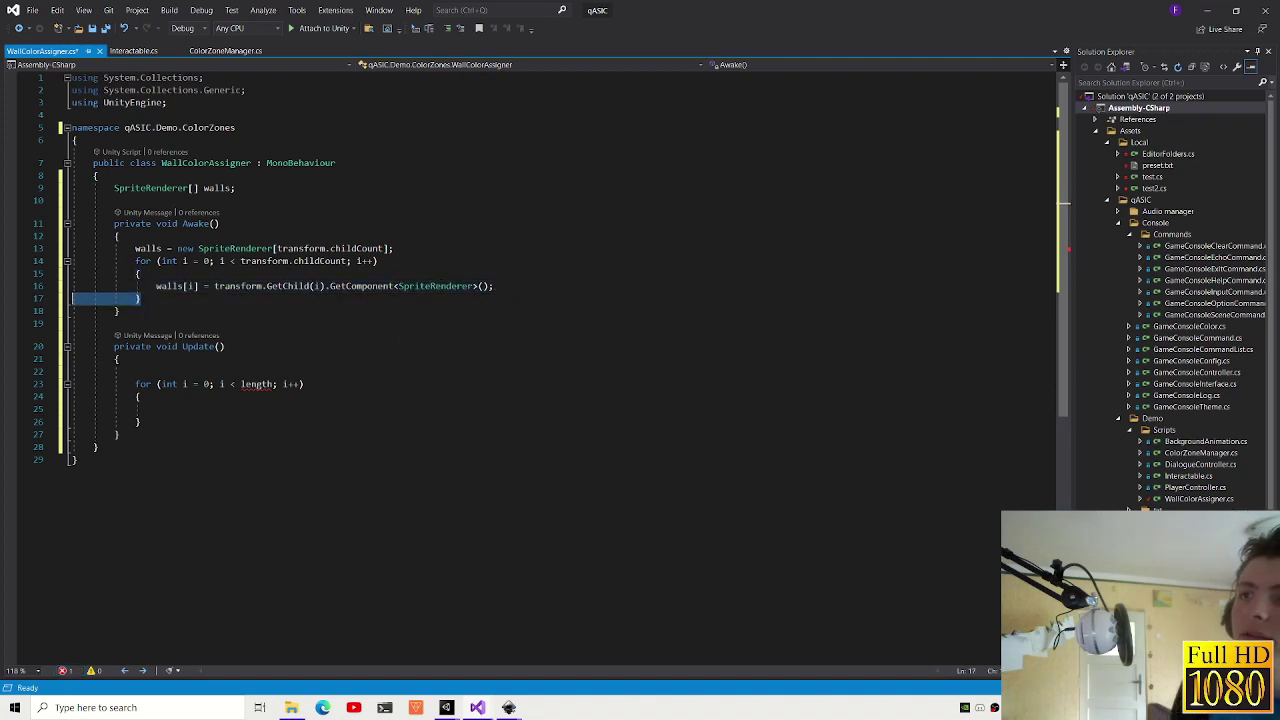
key(Delete)
key(ctrl+shift+l)
click(117, 408)
key(Up)
key(Up)
double_click(257, 358)
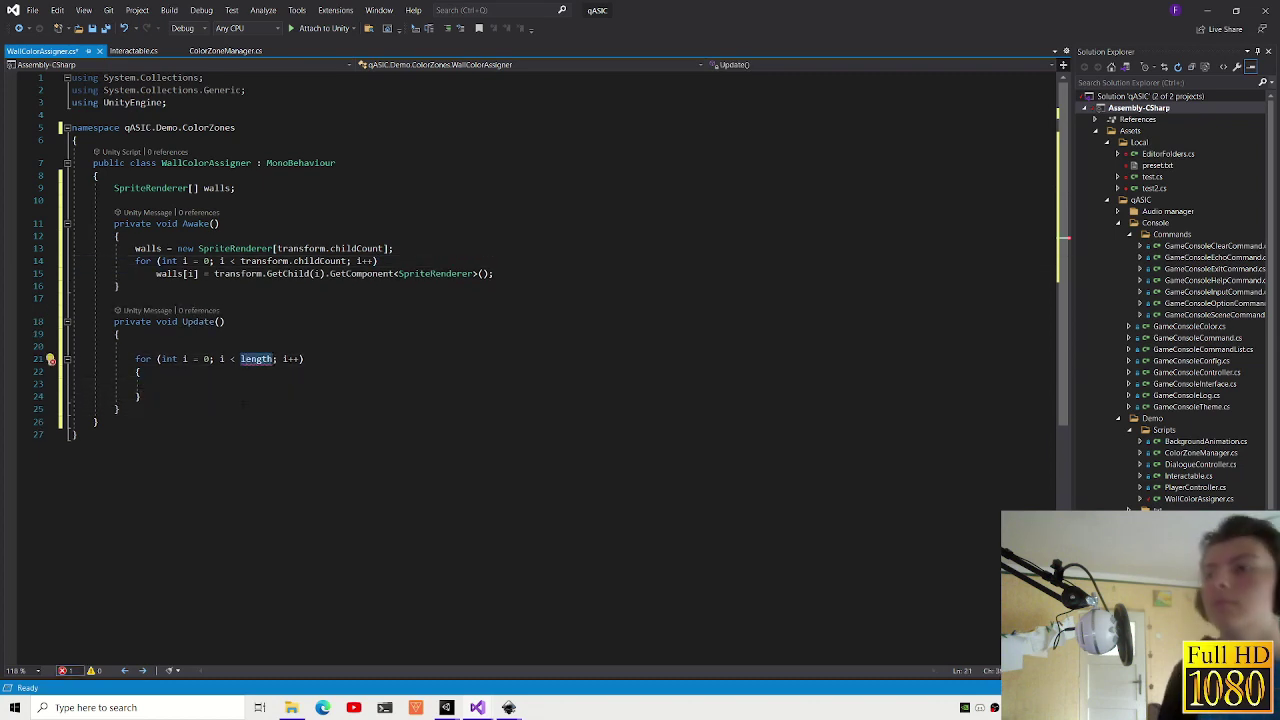
- Replace the Update loop's length bound with walls.Length and delete the blank line above it
text(walls)
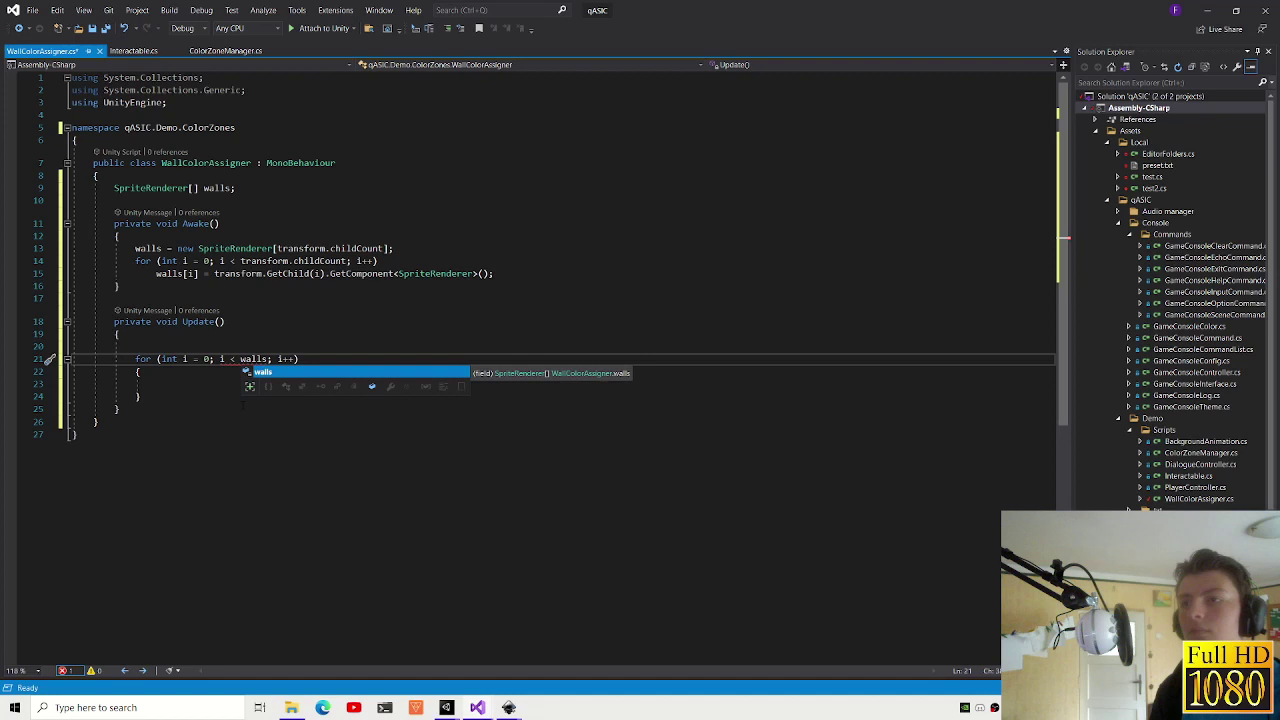
text(.)
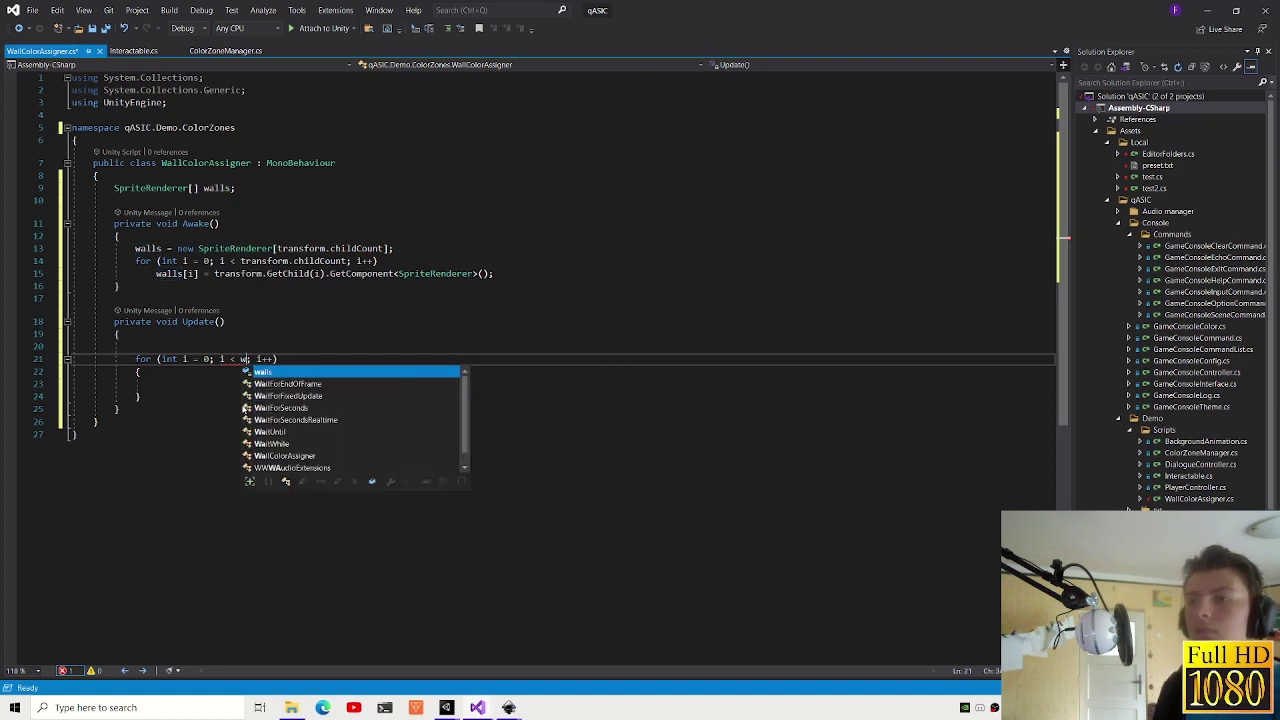
key(Escape)
text(lls.l)
key(Tab)
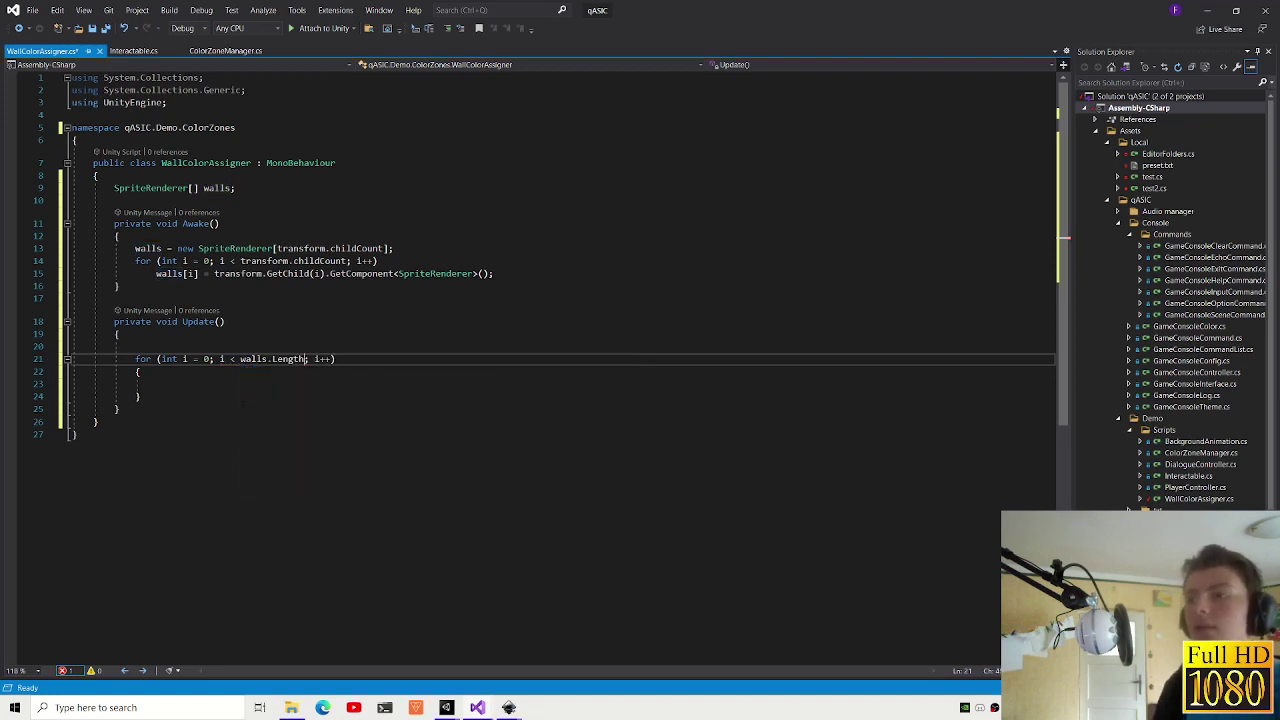
key(Up)
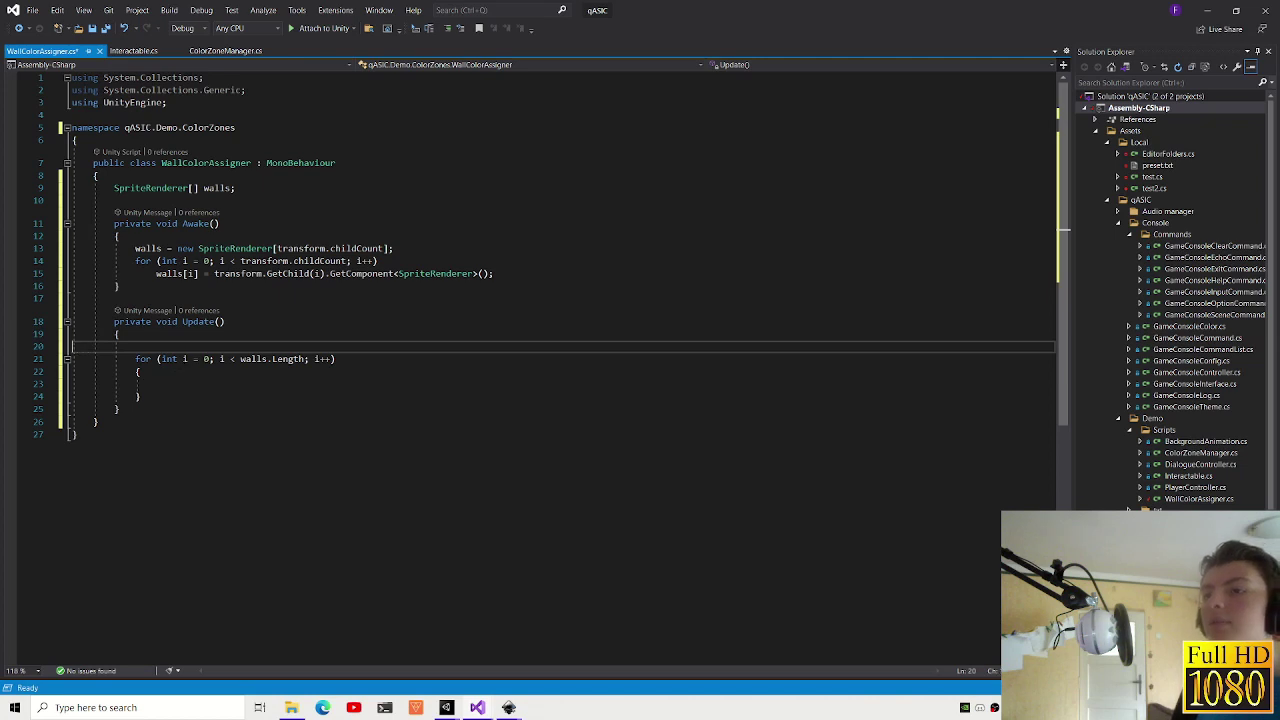
key(Delete)
key(Down)
key(Down)
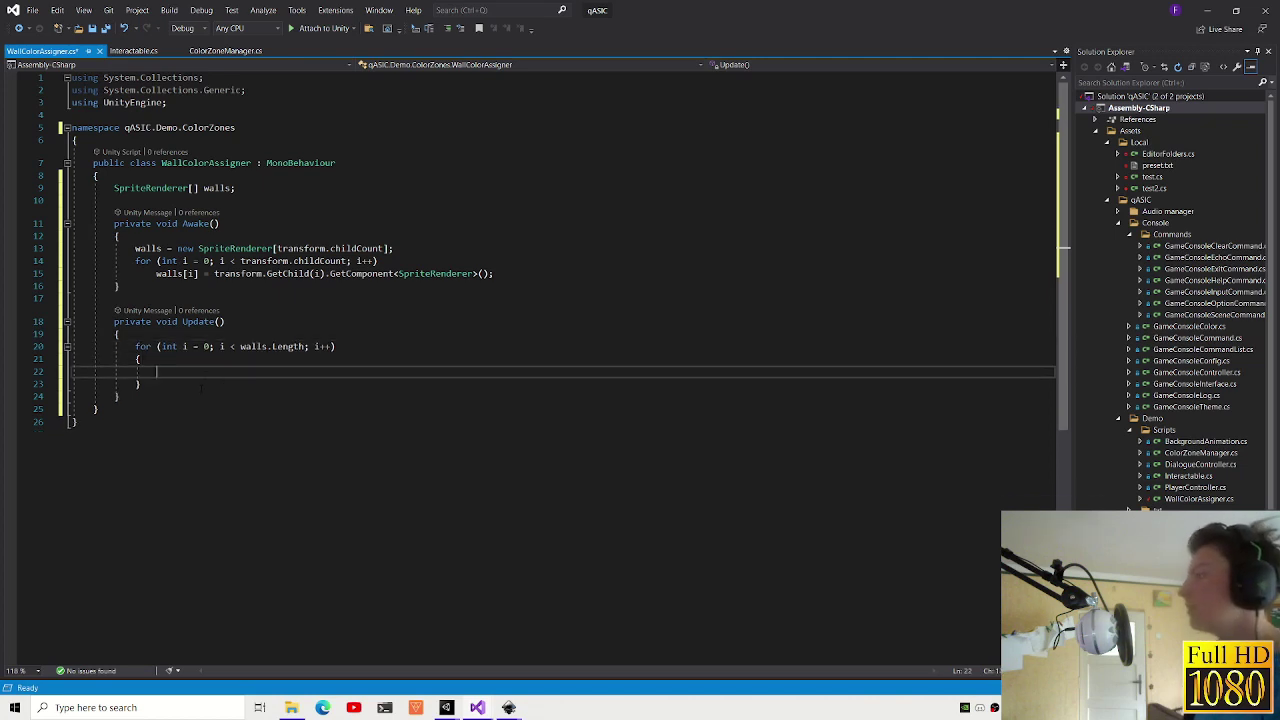
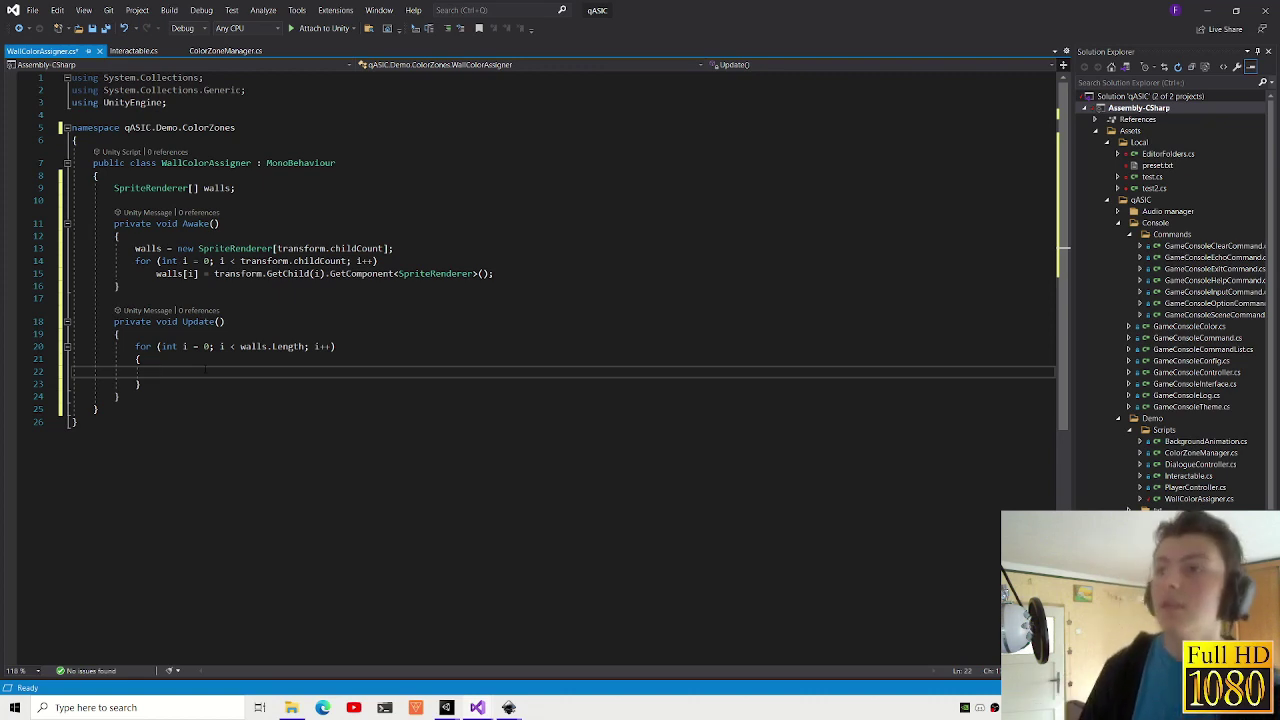
- Replace the loop's braces in Update with an if(walls != null) check
text(walls.)
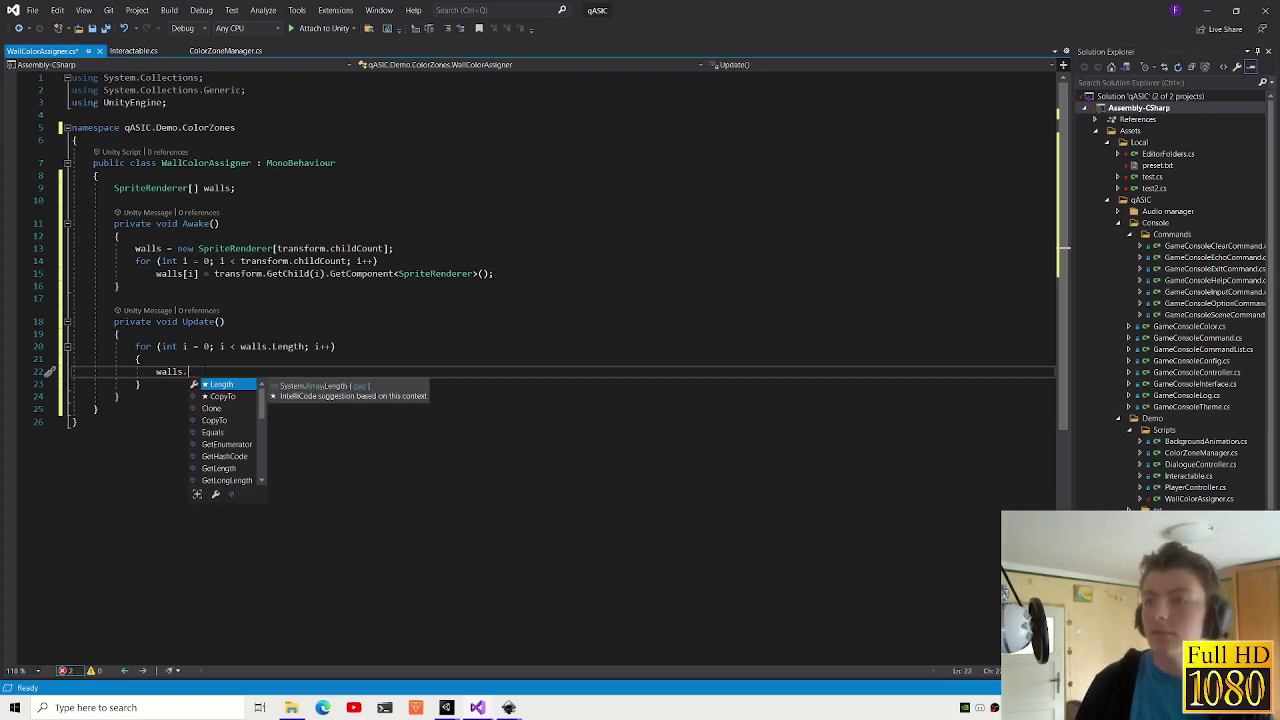
key(Escape)
key(BackSpace)
key(BackSpace)
key(BackSpace)
key(BackSpace)
key(BackSpace)
key(BackSpace)
text(if(walls.)
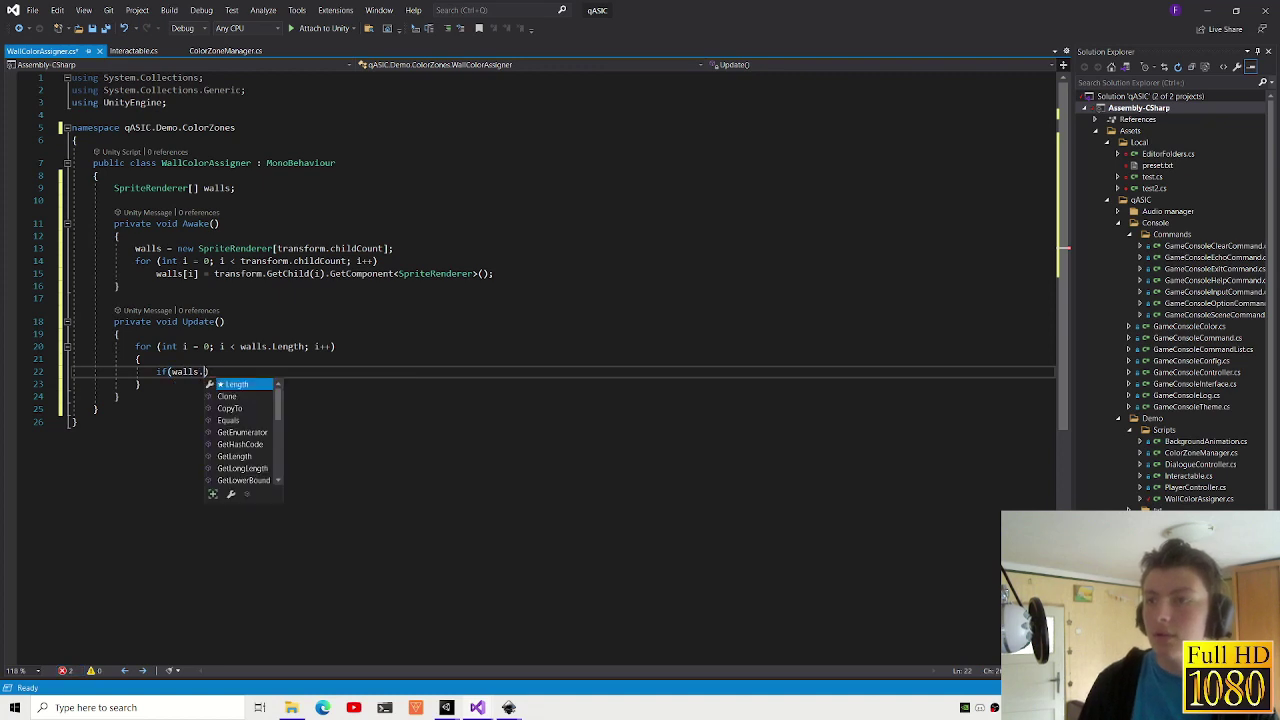
key(BackSpace)
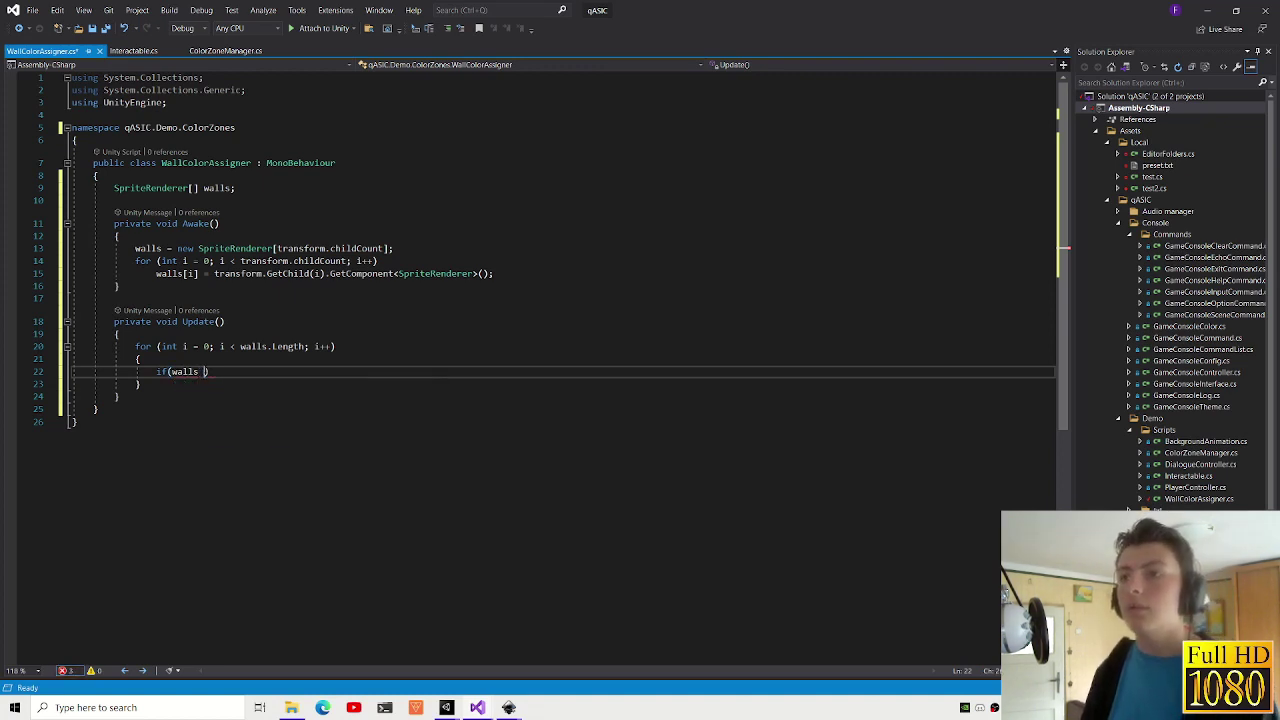
text(!= null)
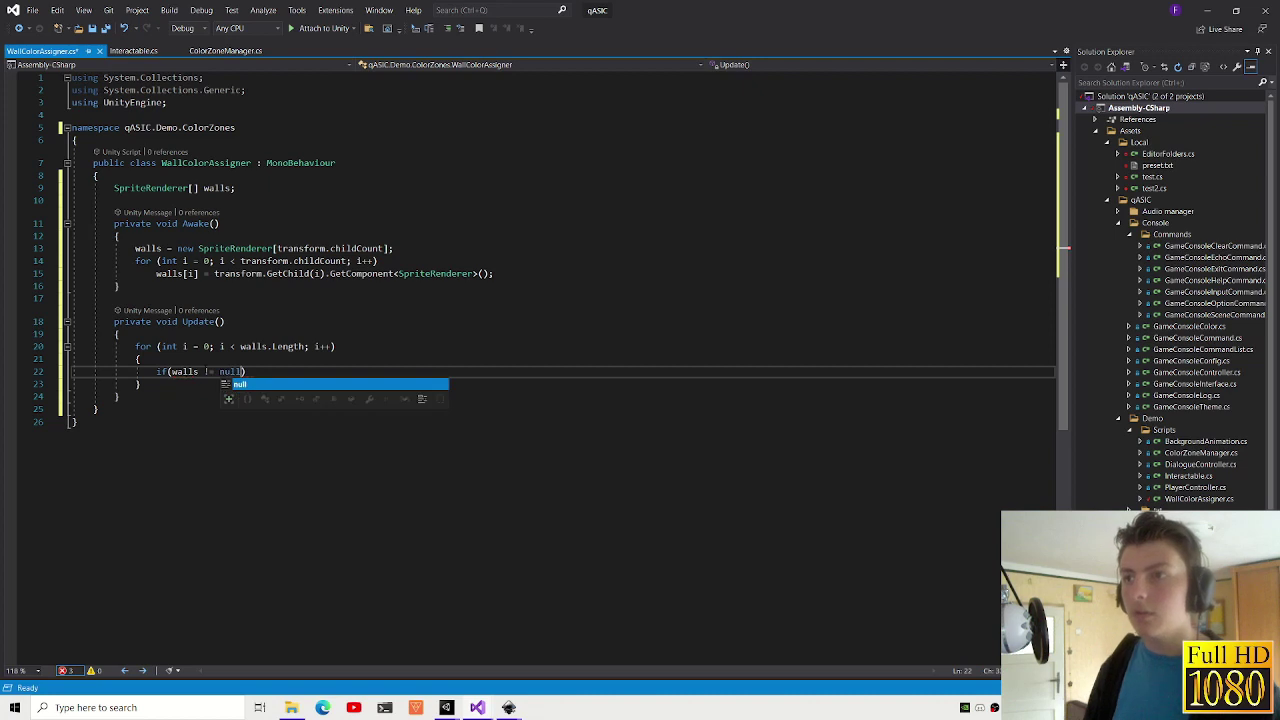
key(shift+Down)
key(BackSpace)
key(BackSpace)
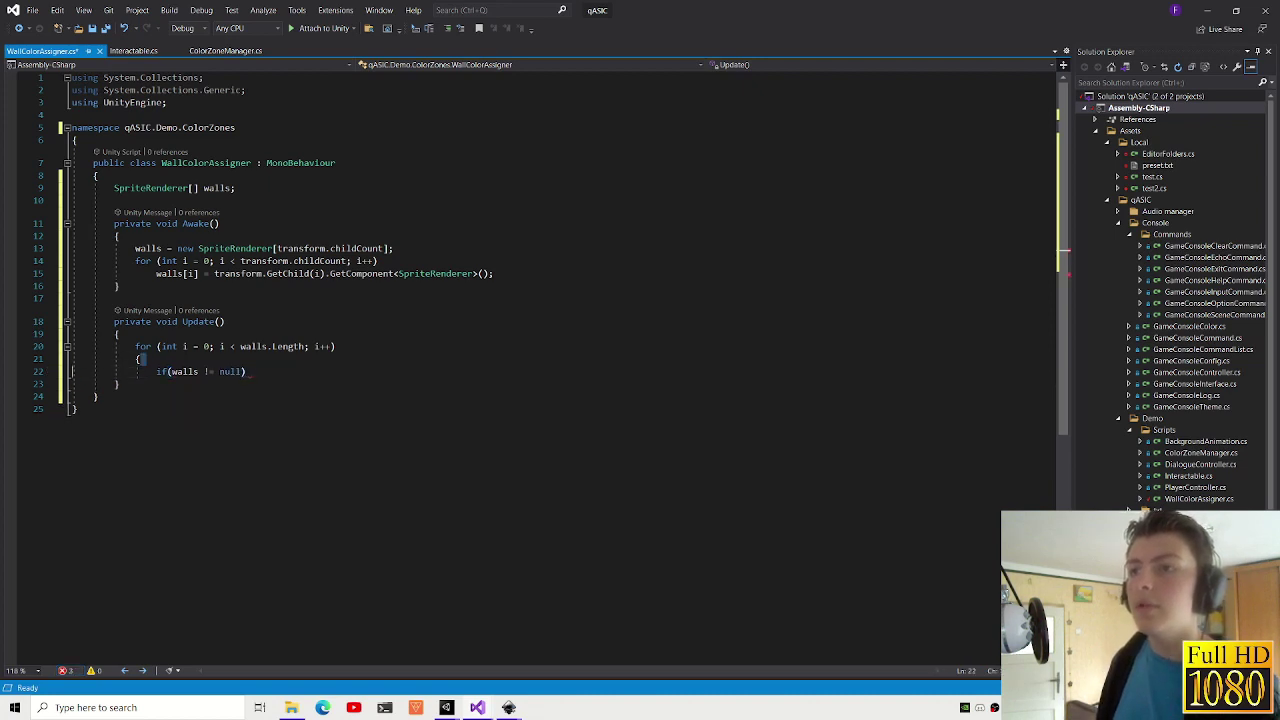
drag(224, 358, 137, 358)
key(BackSpace)
- Change the check to walls[i] != null and begin a walls[i]. statement beneath it
key(Return)
text(walls.)
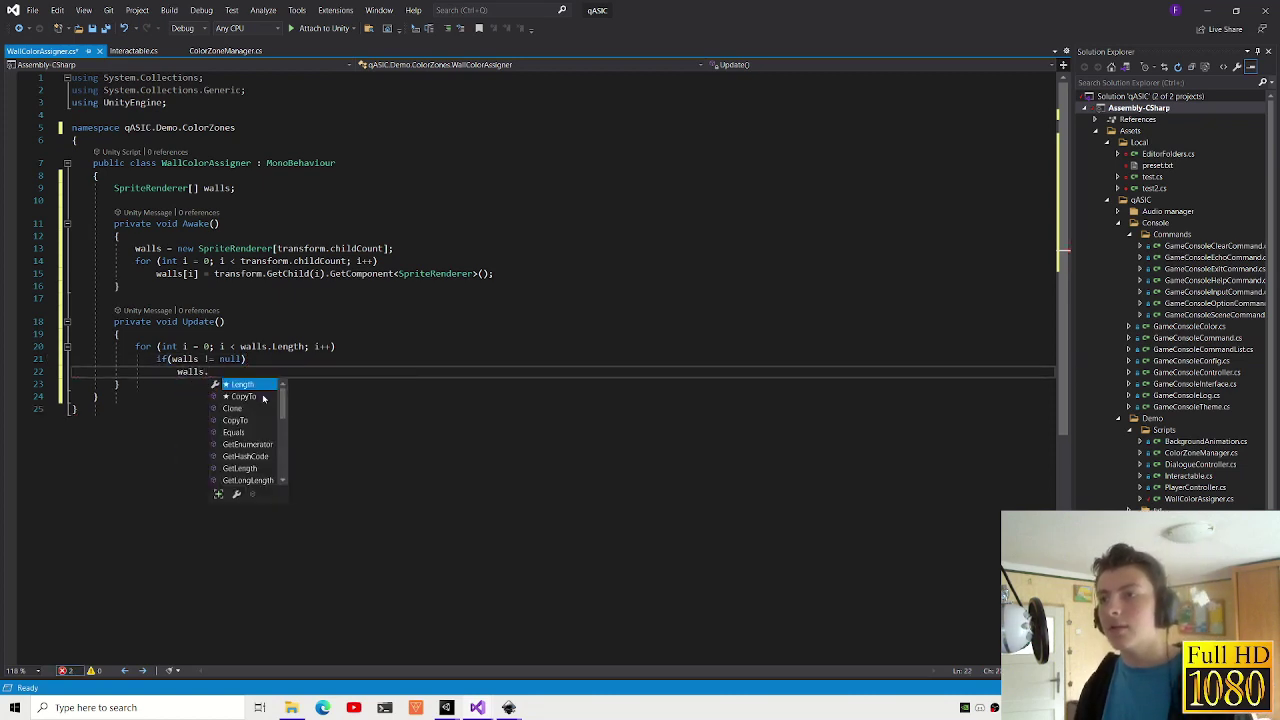
text(sp)
key(BackSpace)
key(BackSpace)
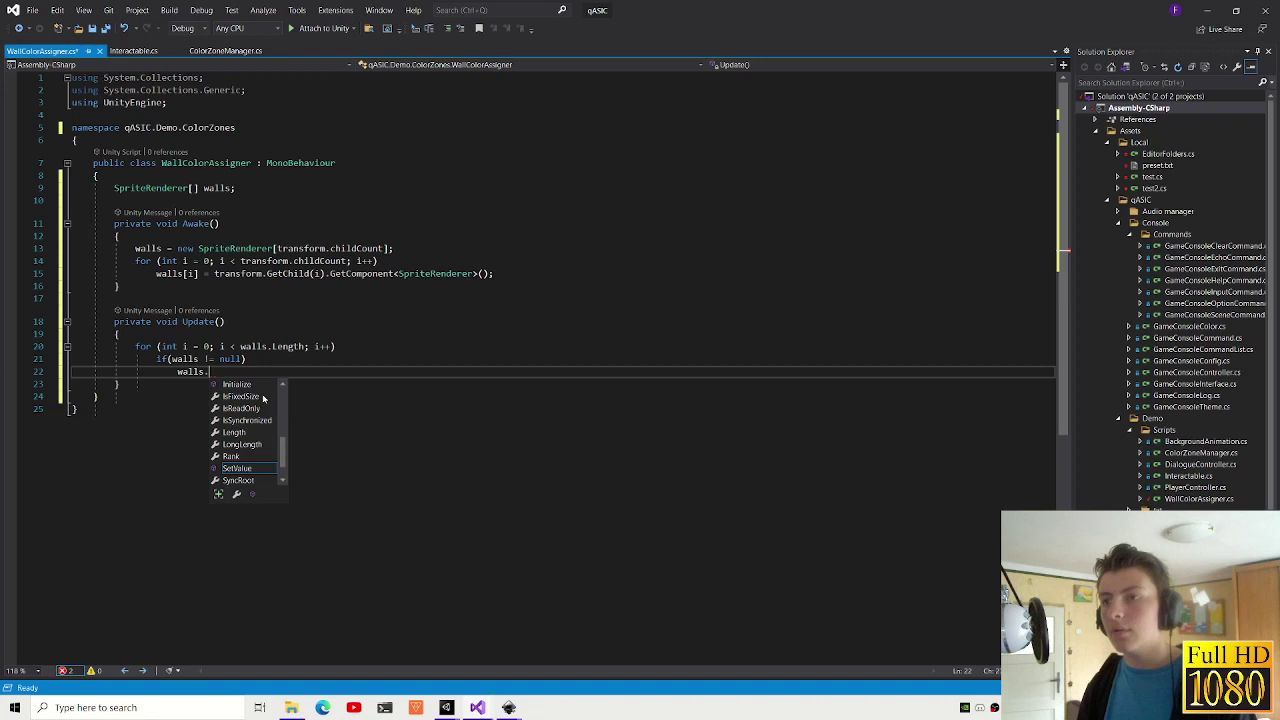
text(i)
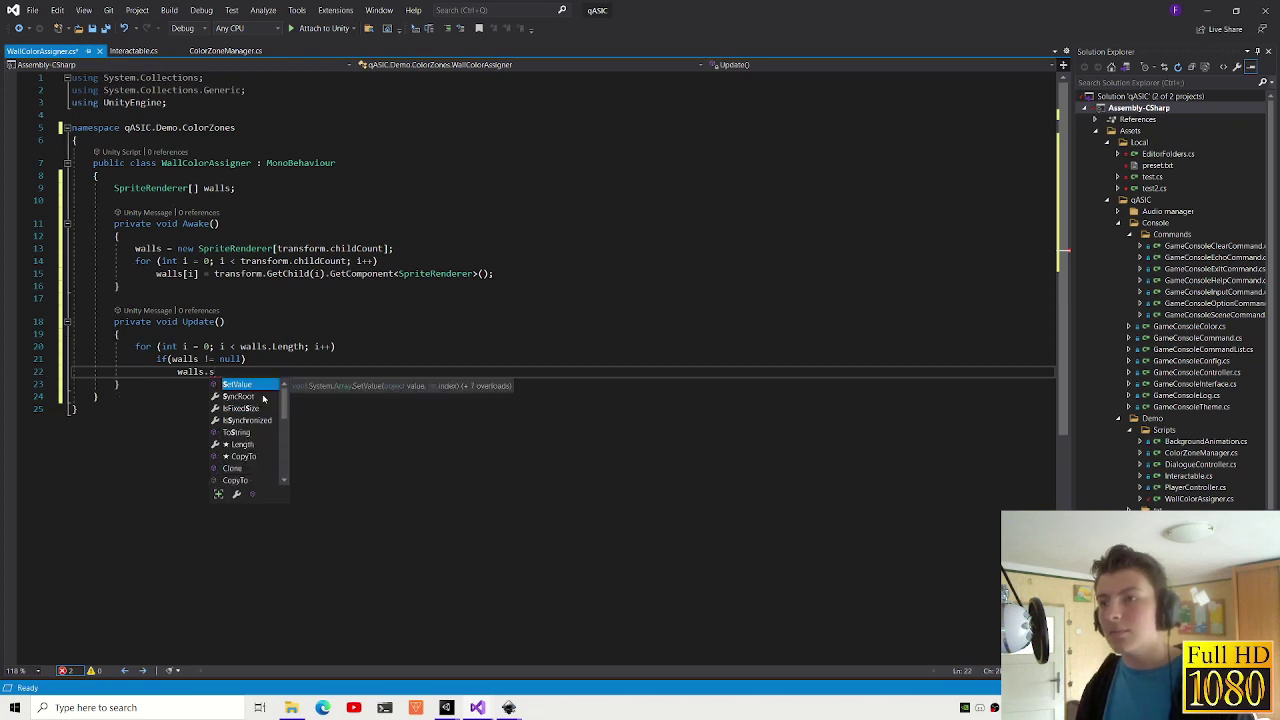
text(n)
key(BackSpace)
key(BackSpace)
key(BackSpace)
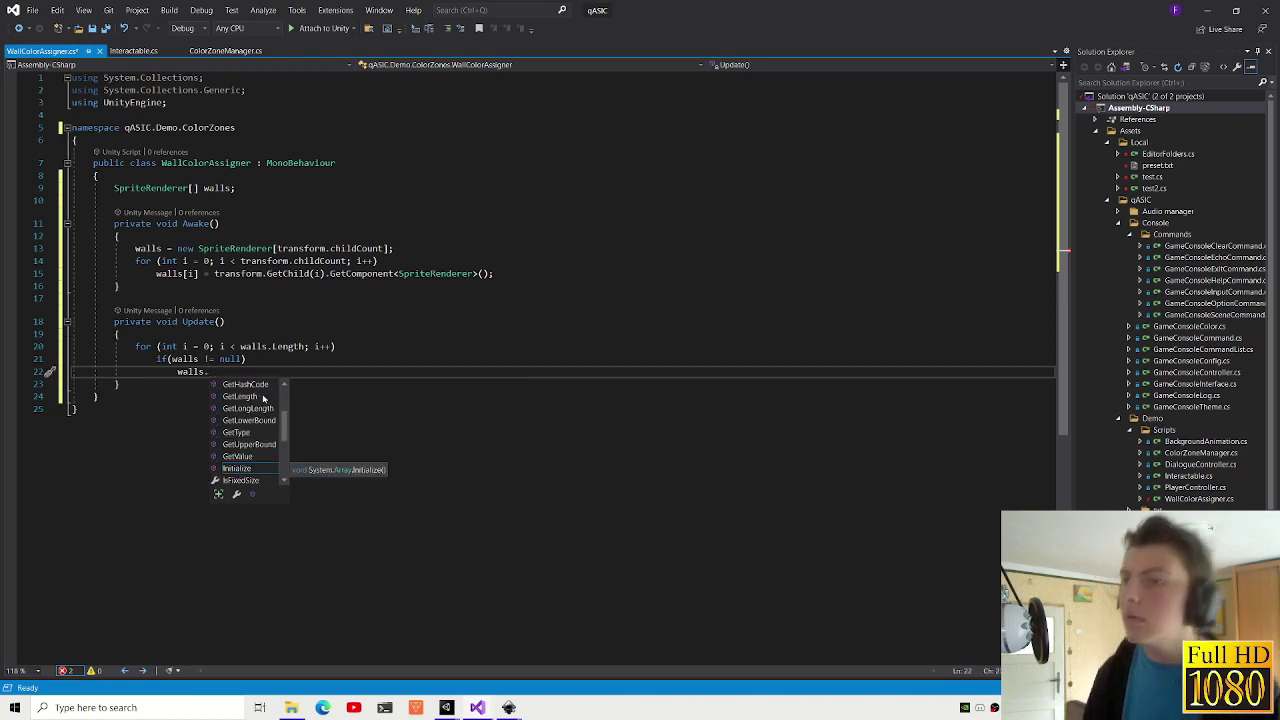
text([i)
click(197, 359)
text([i)
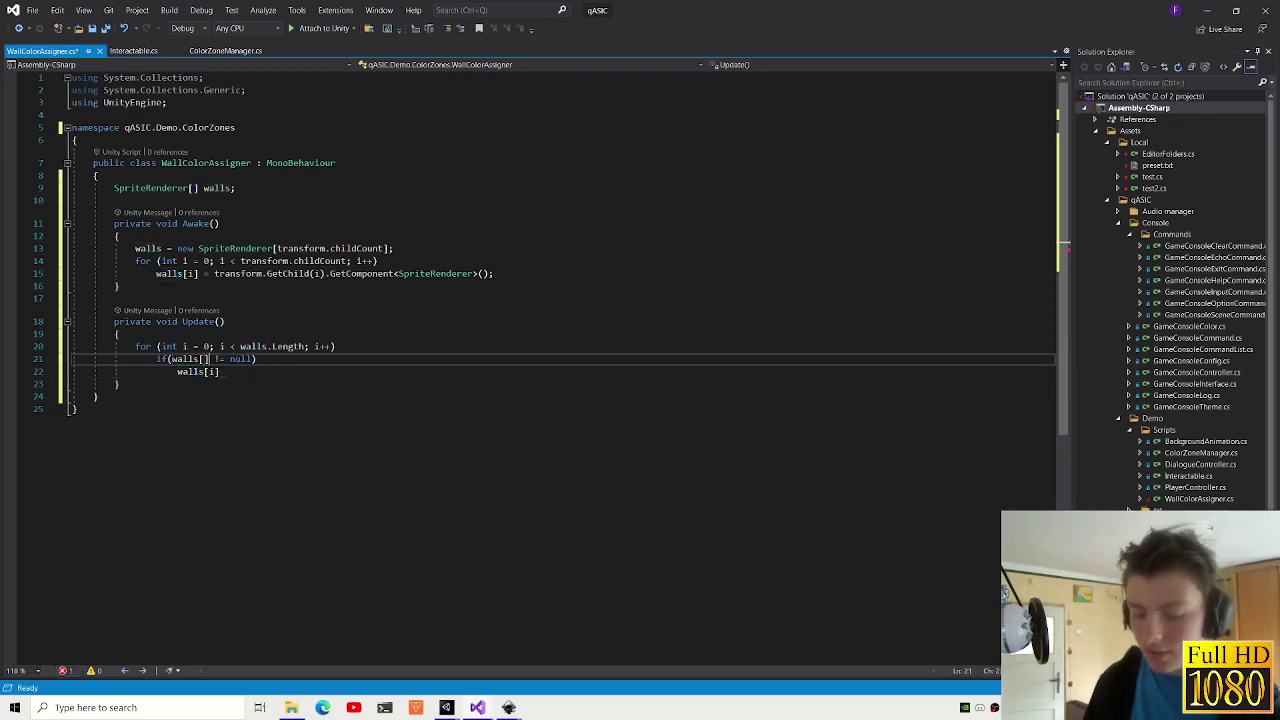
key(ctrl+space)
key(Escape)
click(220, 371)
text(.)
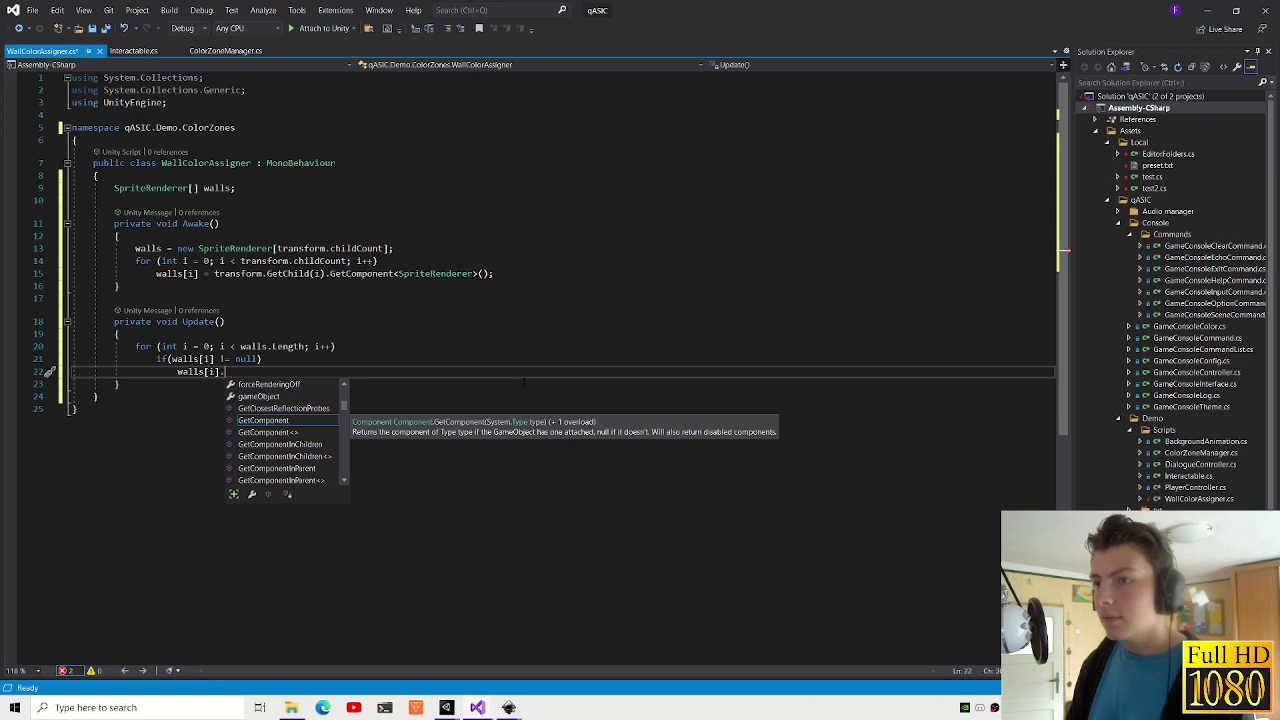
- Begin the assignment walls[i].color = ColorZoneManager.singleton inside the loop
scroll(291, 413, down, 1)
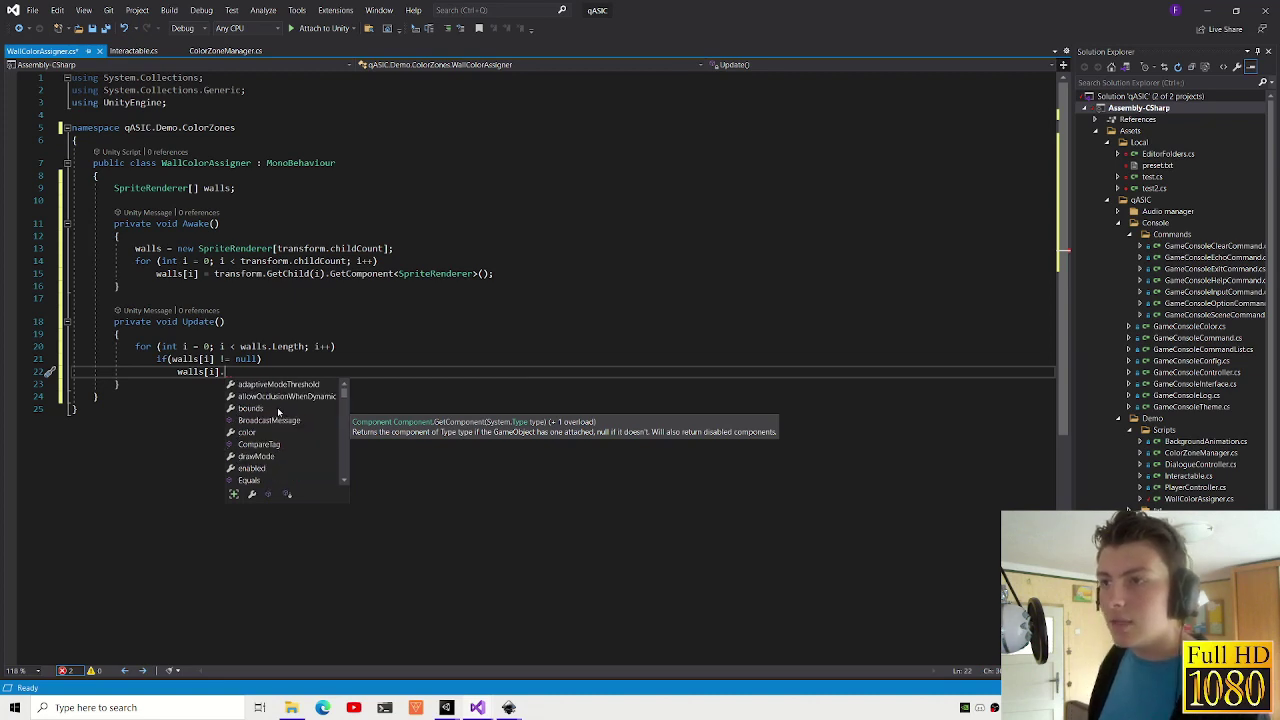
scroll(291, 413, down, 3)
scroll(291, 413, down, 5)
scroll(291, 413, down, 5)
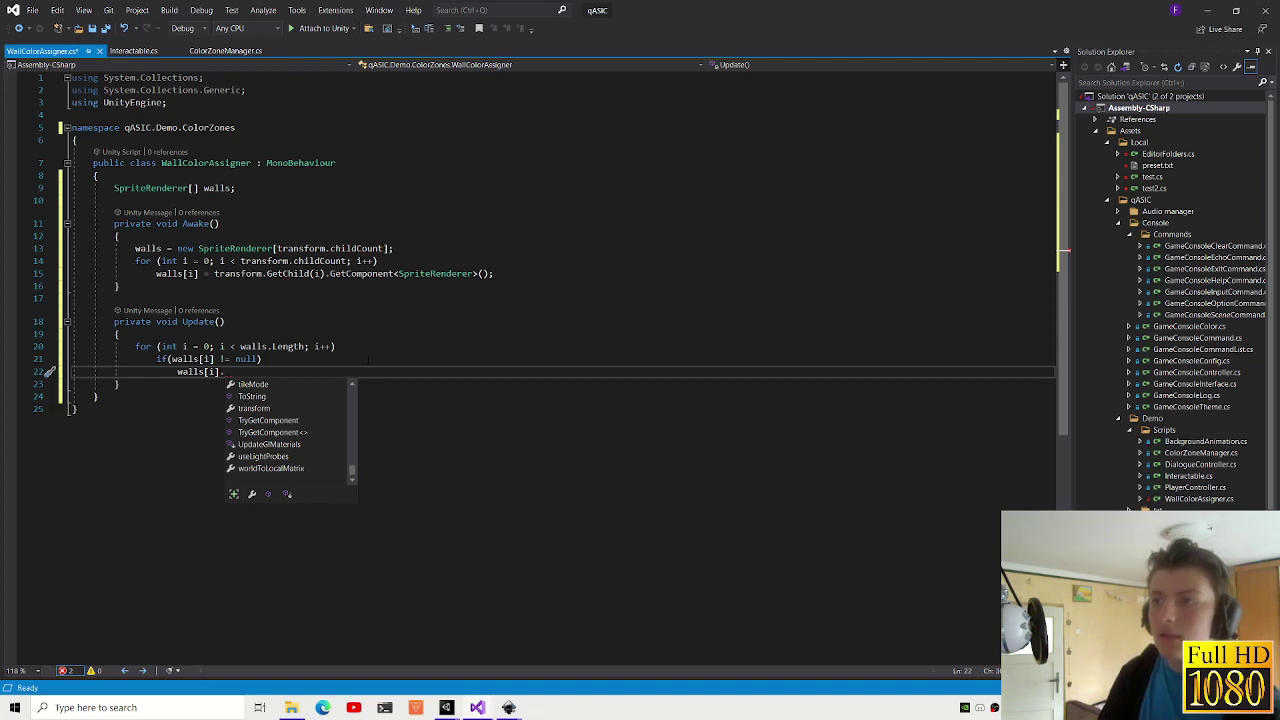
text(sp)
key(Tab)
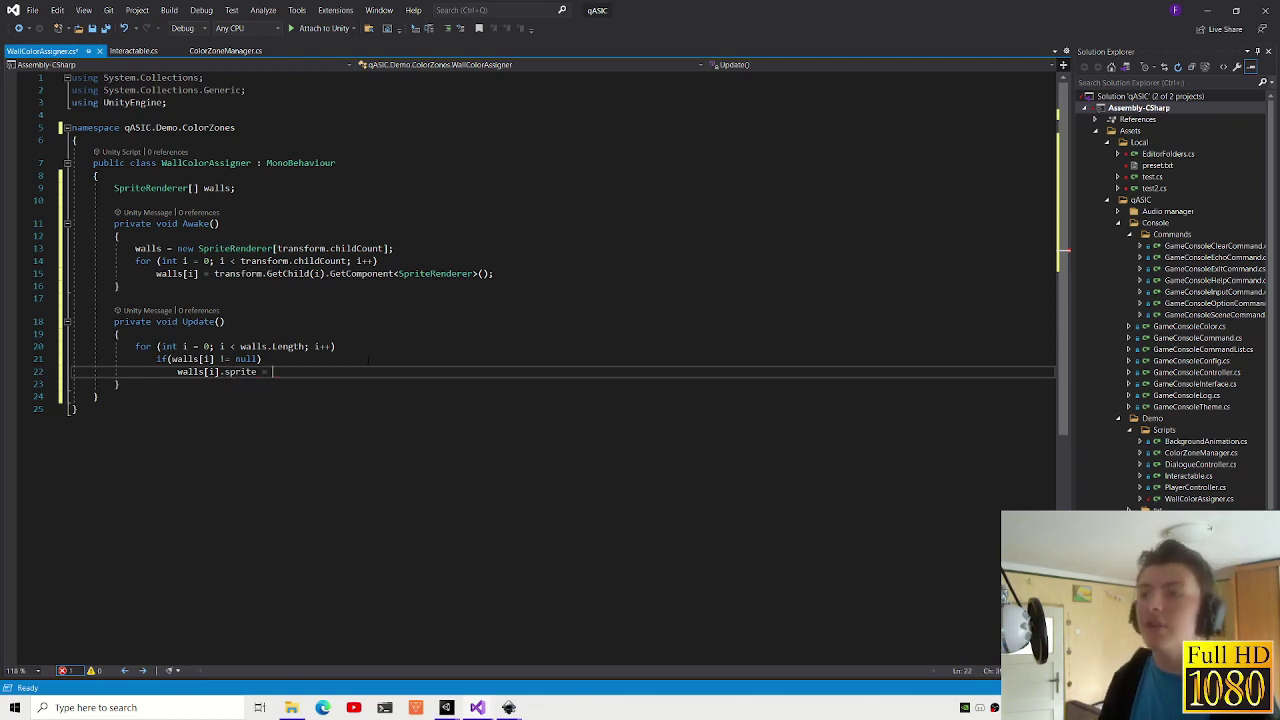
key(BackSpace)
key(BackSpace)
key(BackSpace)
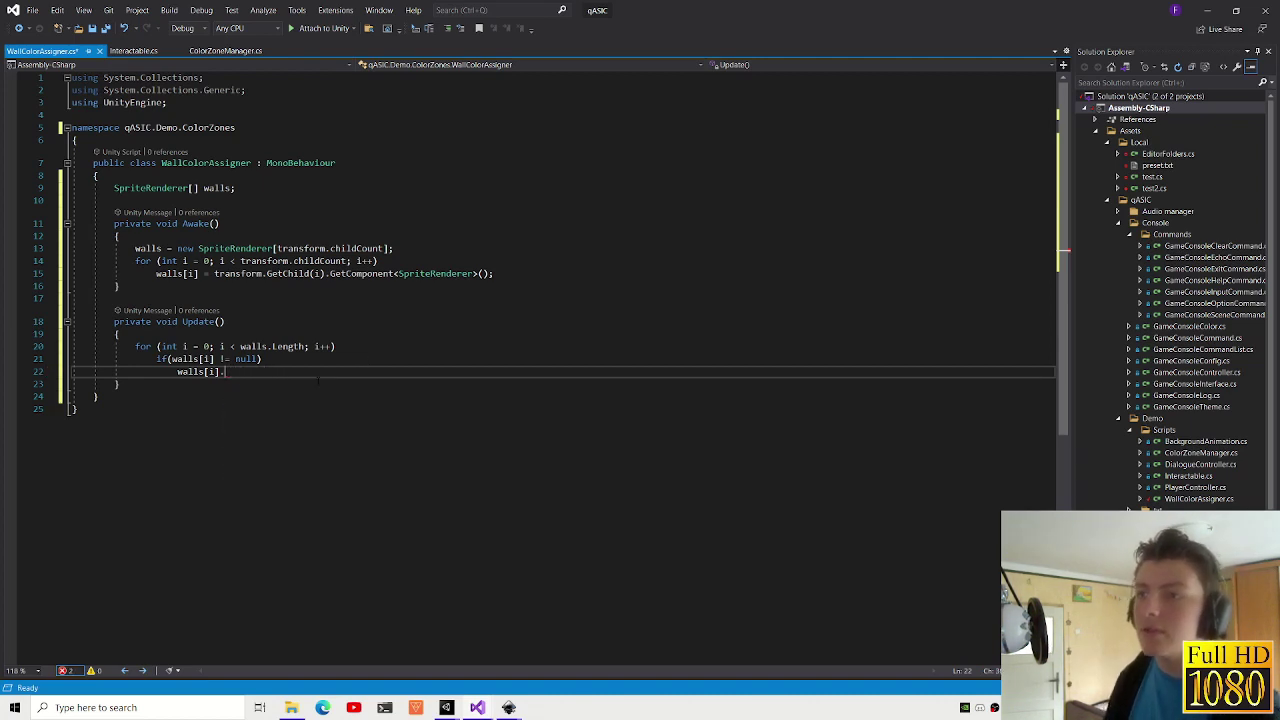
text(color =)
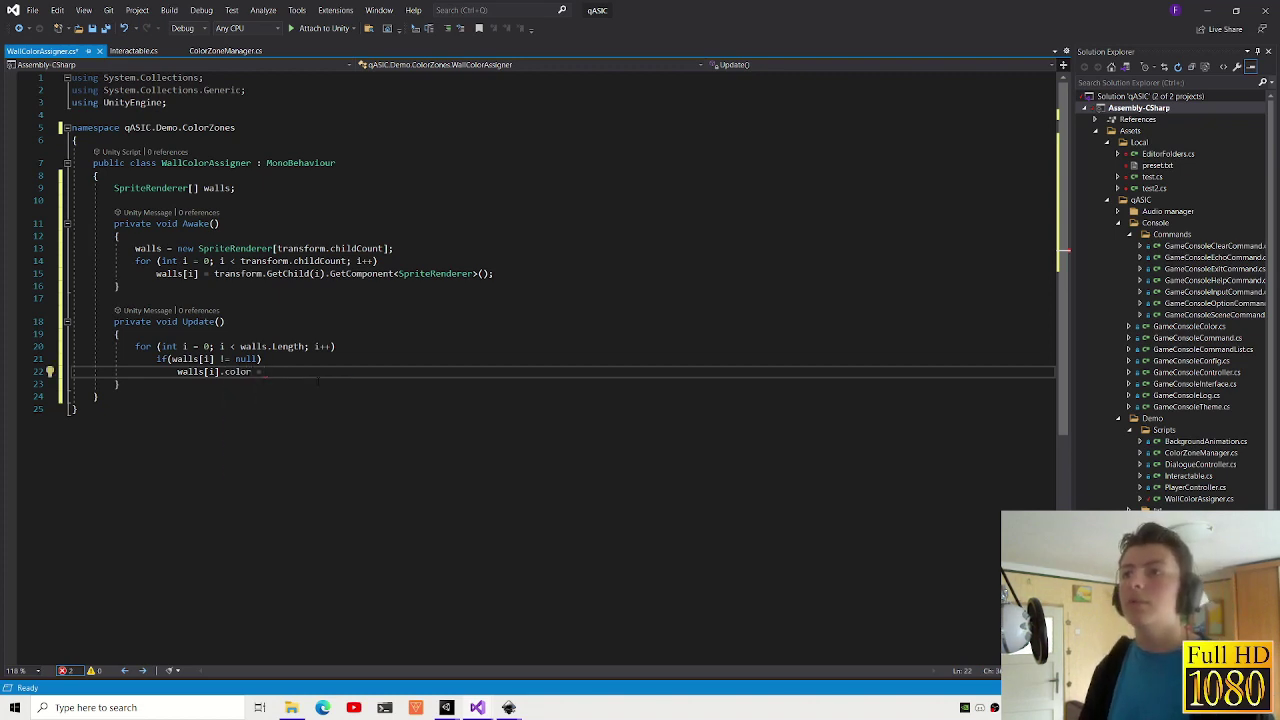
text( color)
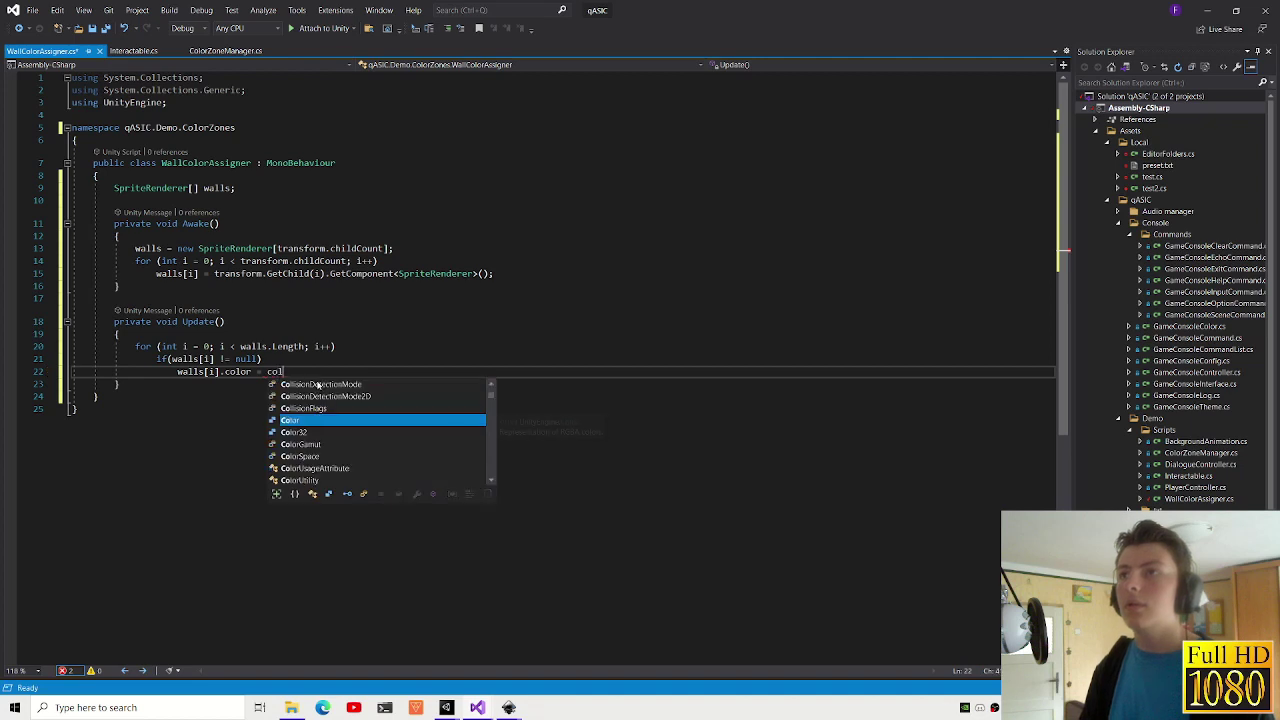
text(zone.si)
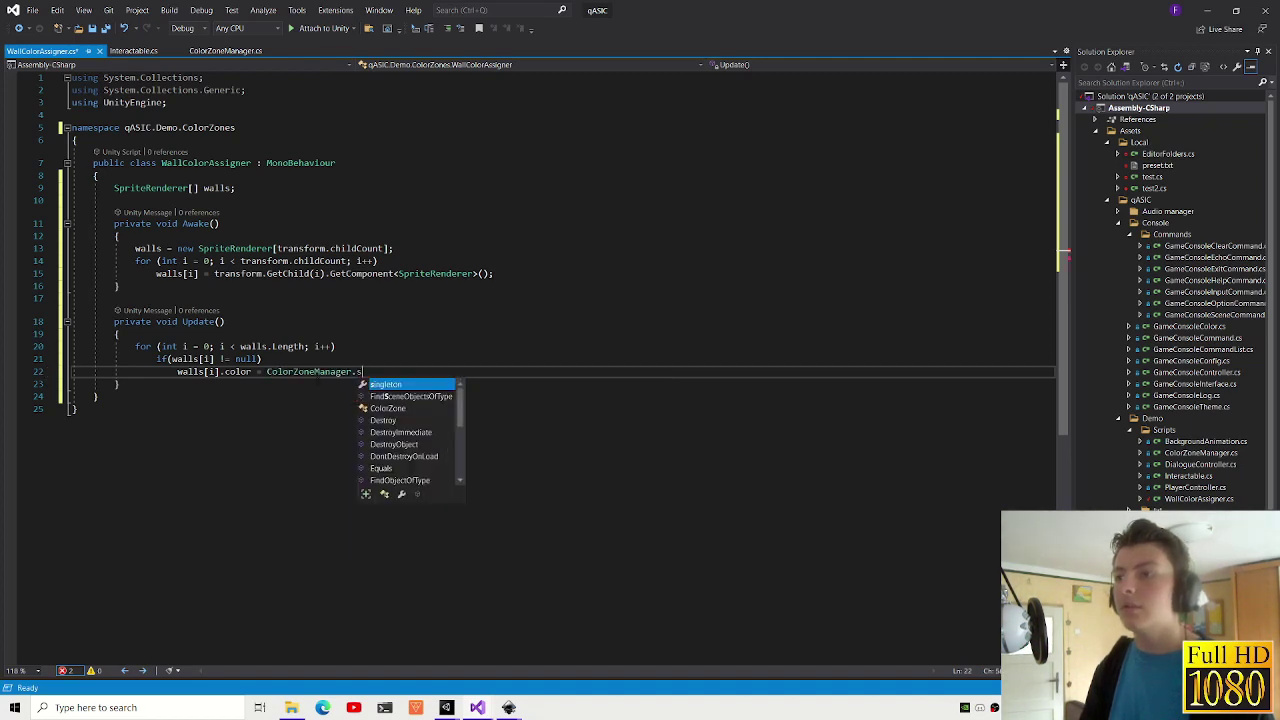
text(ng?.)
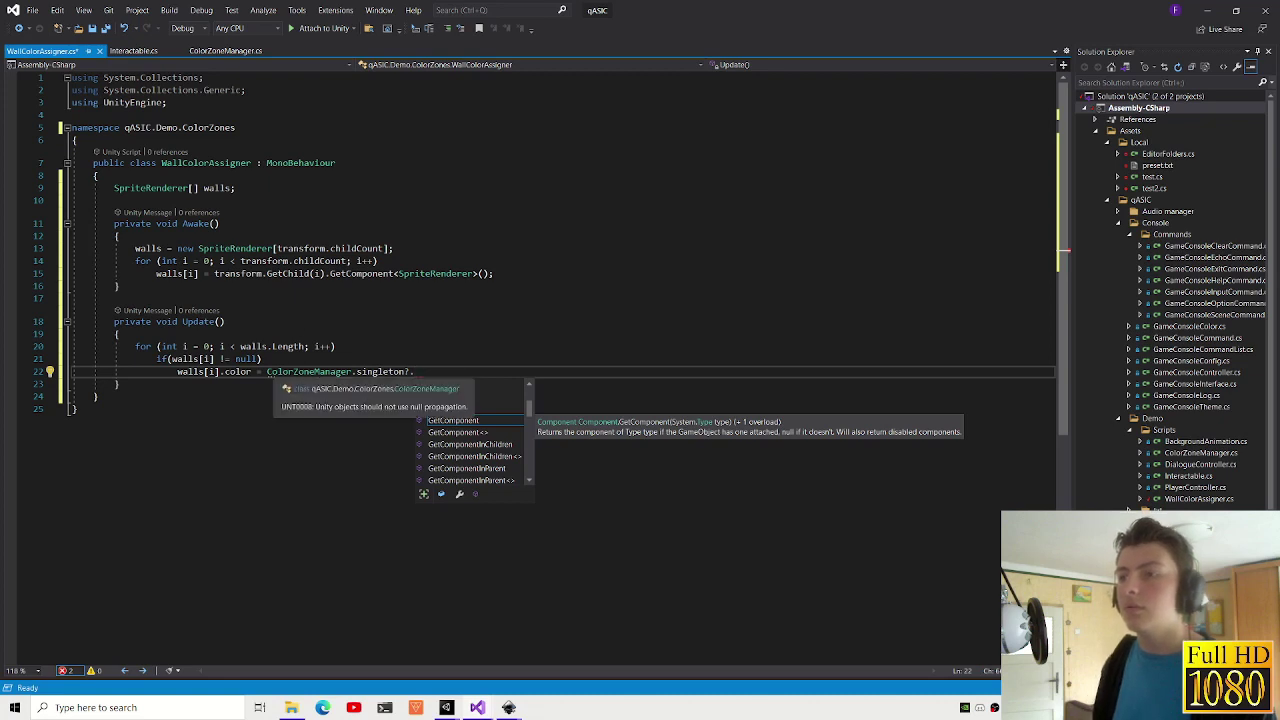
key(Escape)
- Add 'if (ColorZoneManager.singleton == null) return;' at the top of Update
click(347, 334)
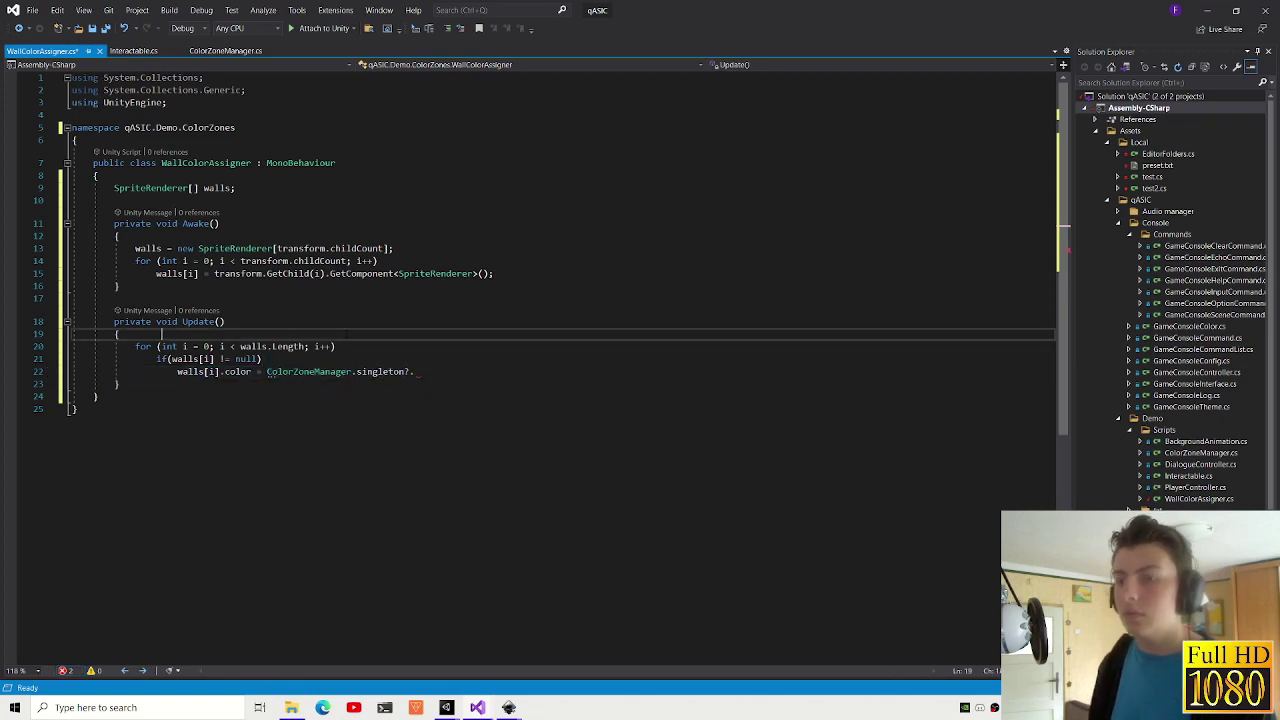
key(Return)
key(Return)
key(Up)
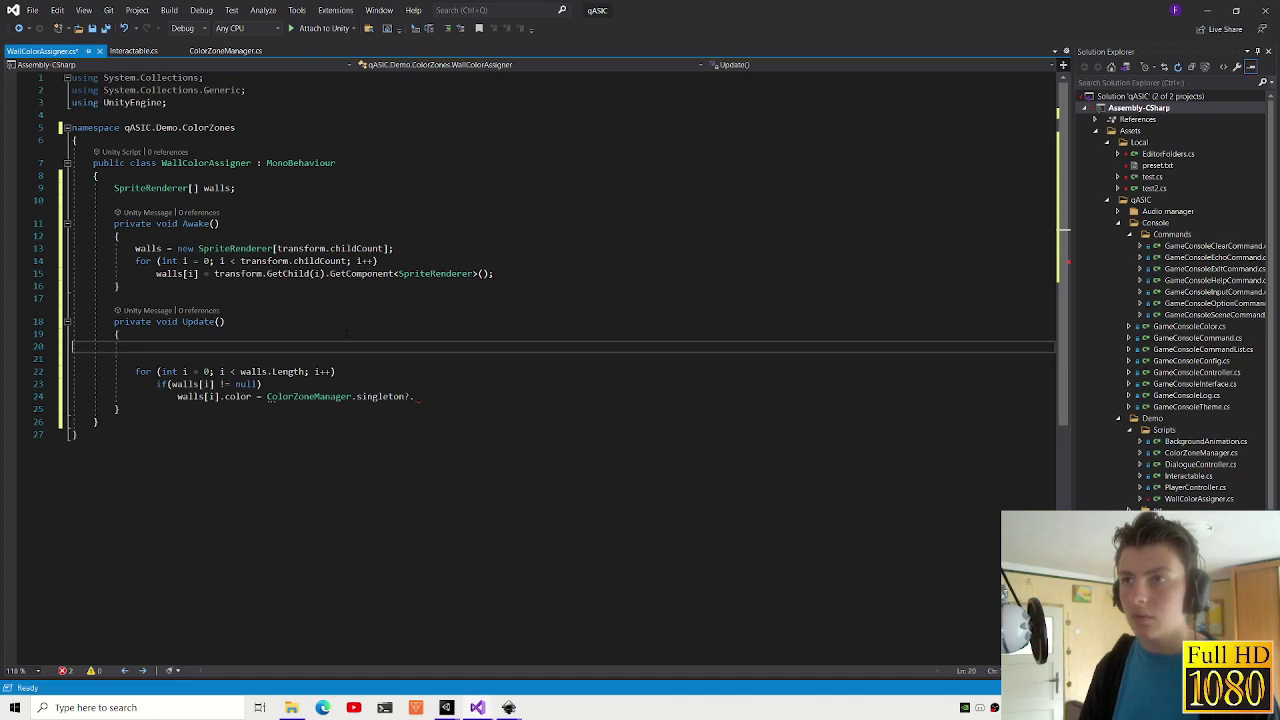
text(if (ColorZoneManager.singleton == n)
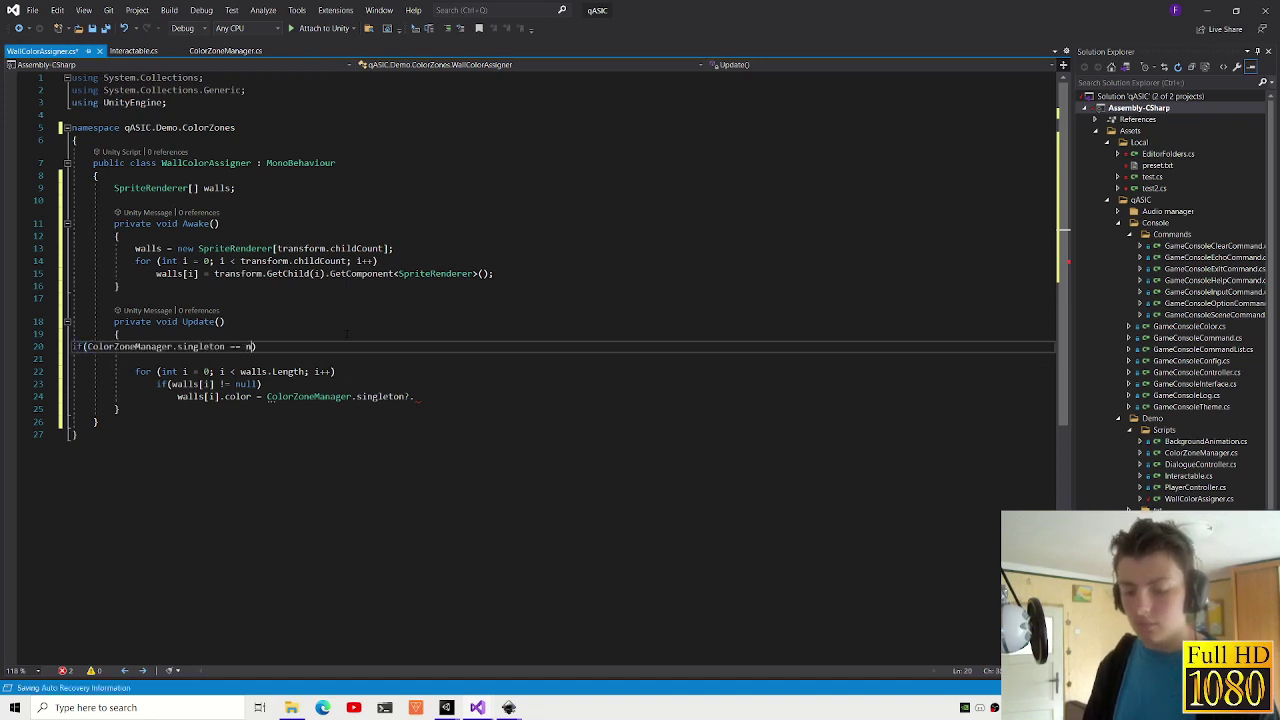
text(ull) return;)
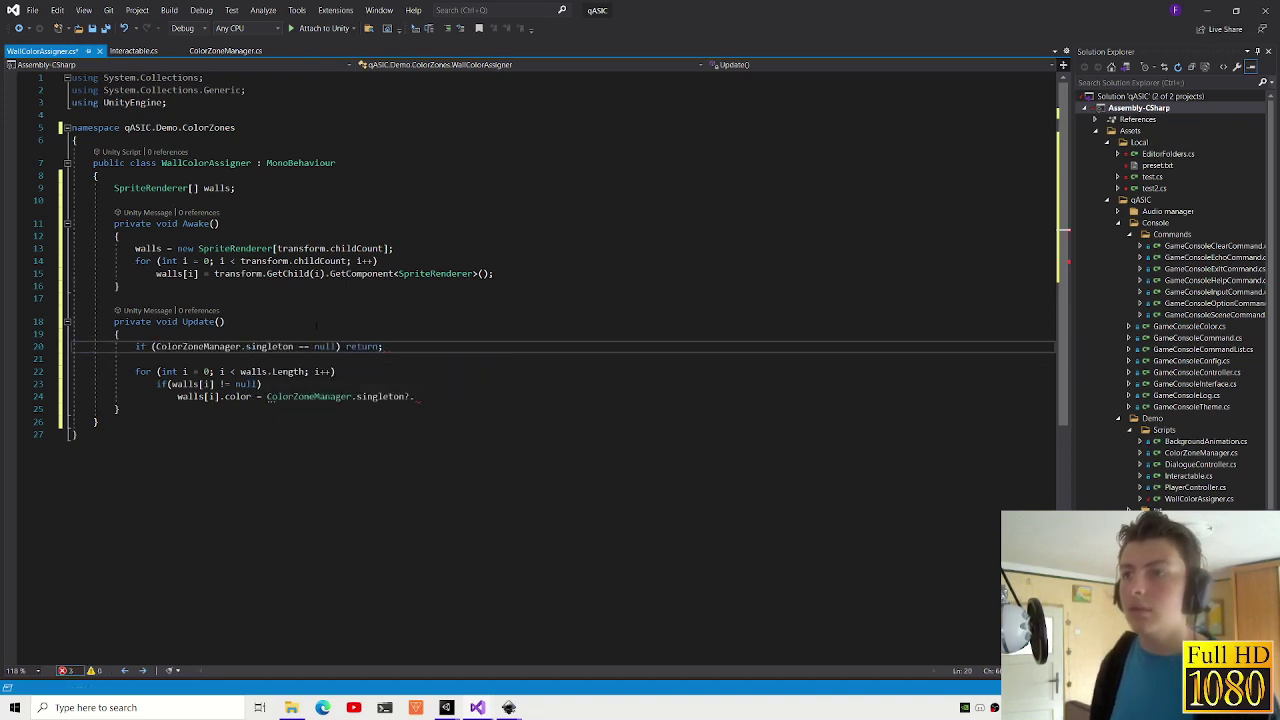
- Complete the assignment as ColorZoneManager.singleton.current.wallColor;
click(445, 396)
key(BackSpace)
key(BackSpace)
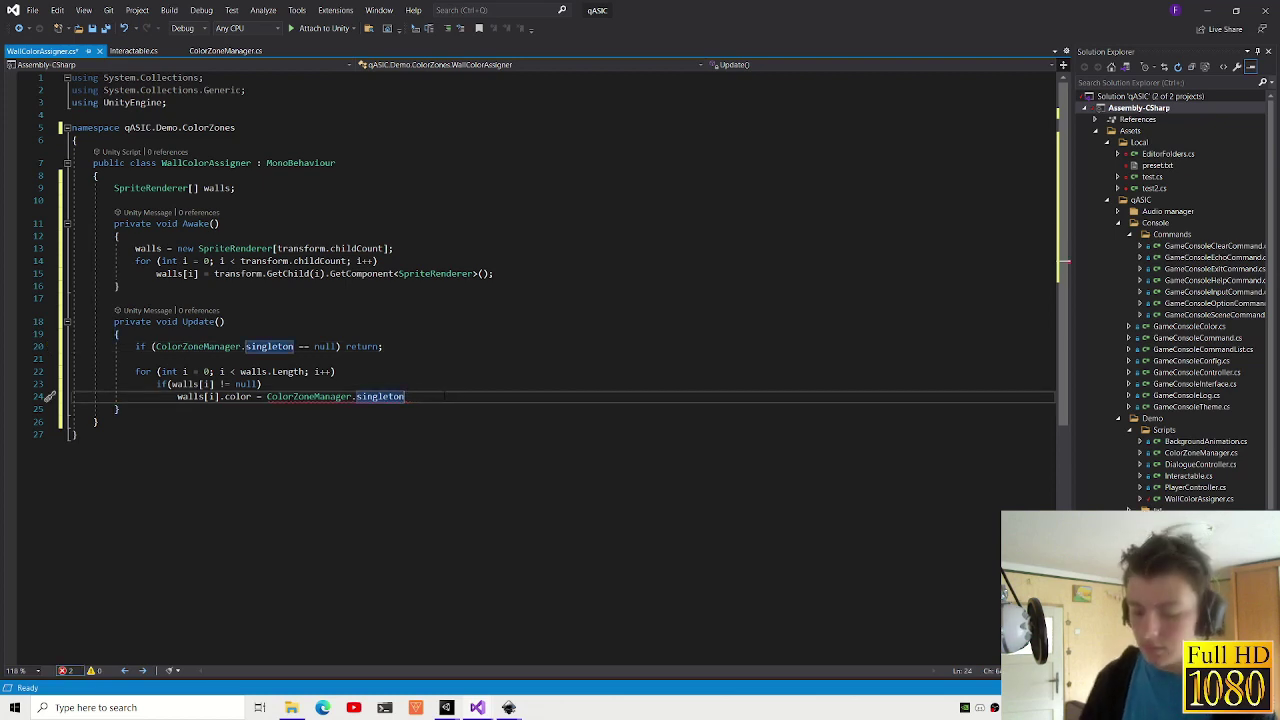
text(.)
text(cu)
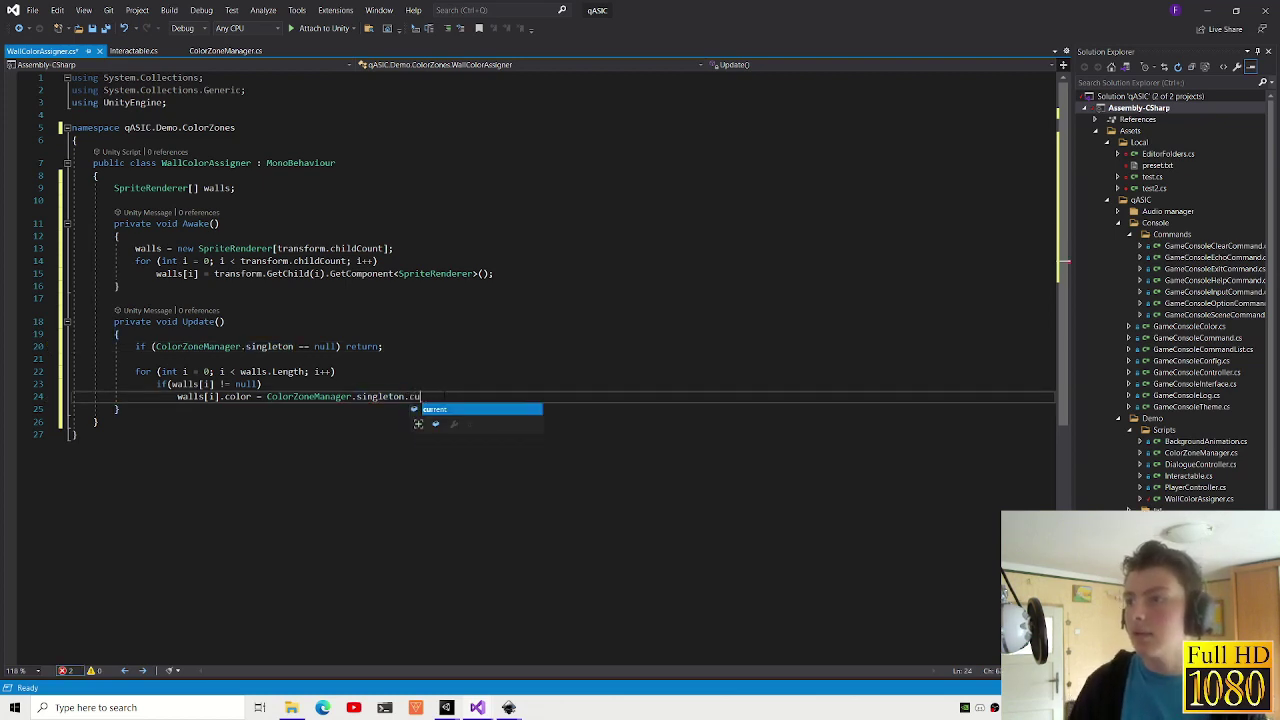
text(rrent.)
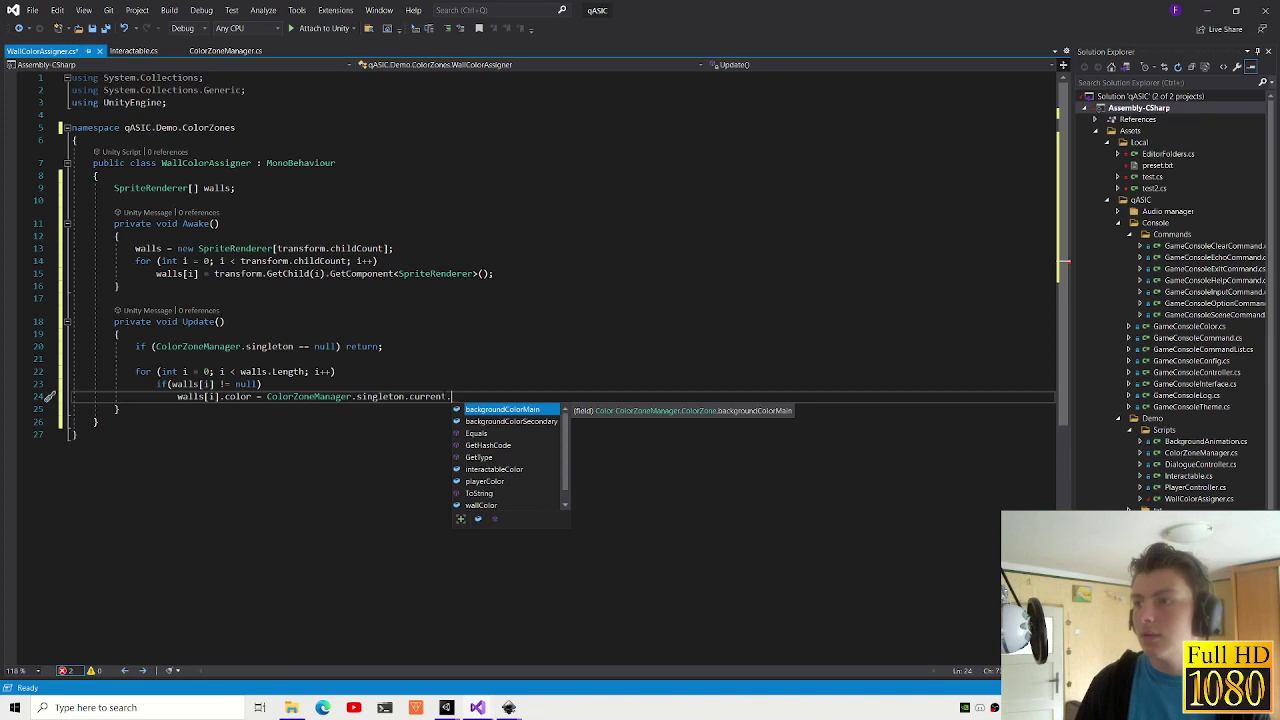
double_click(480, 503)
text(;)
- Save WallColorAssigner.cs and delete the two unused using directives
key(ctrl+s)
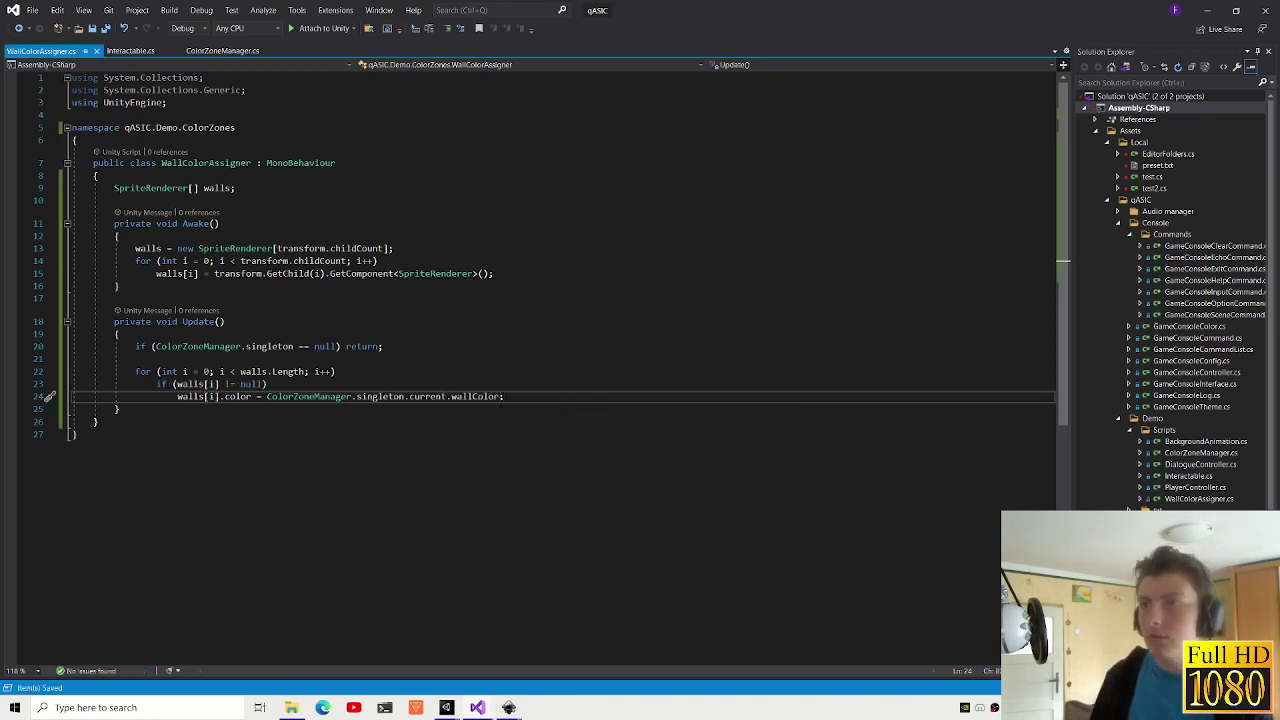
drag(70, 102, 20, 80)
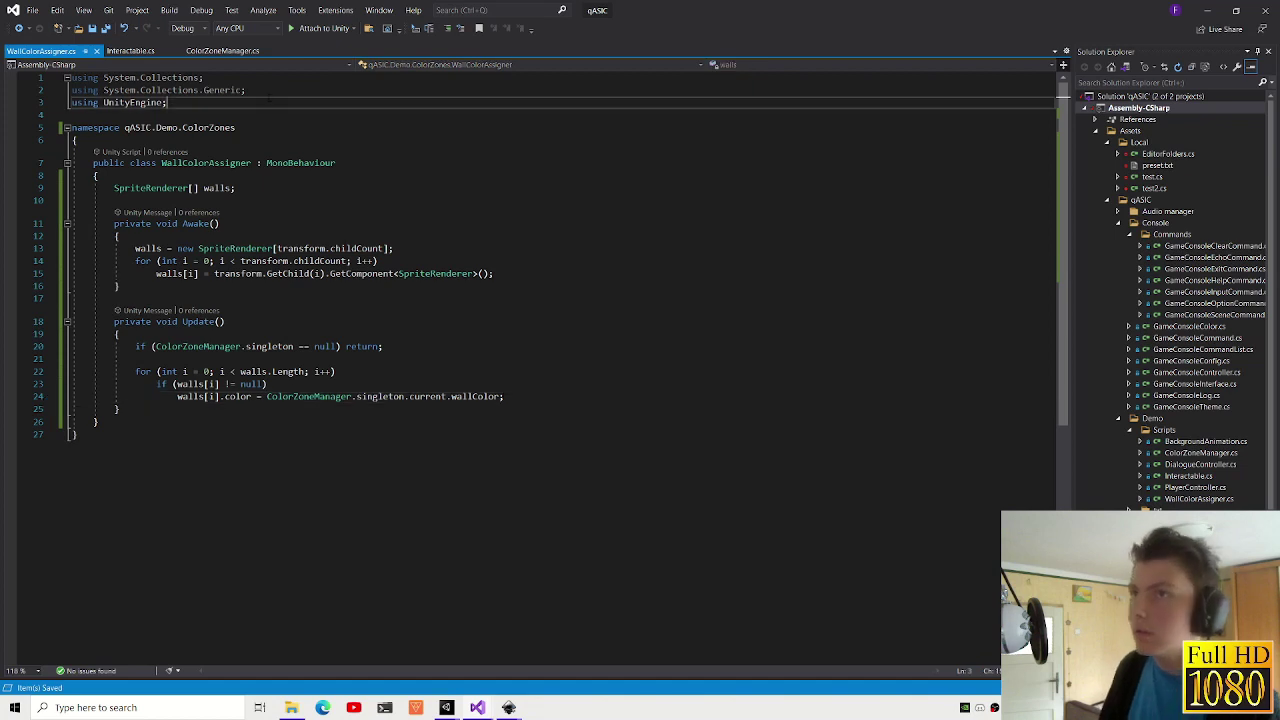
key(Delete)
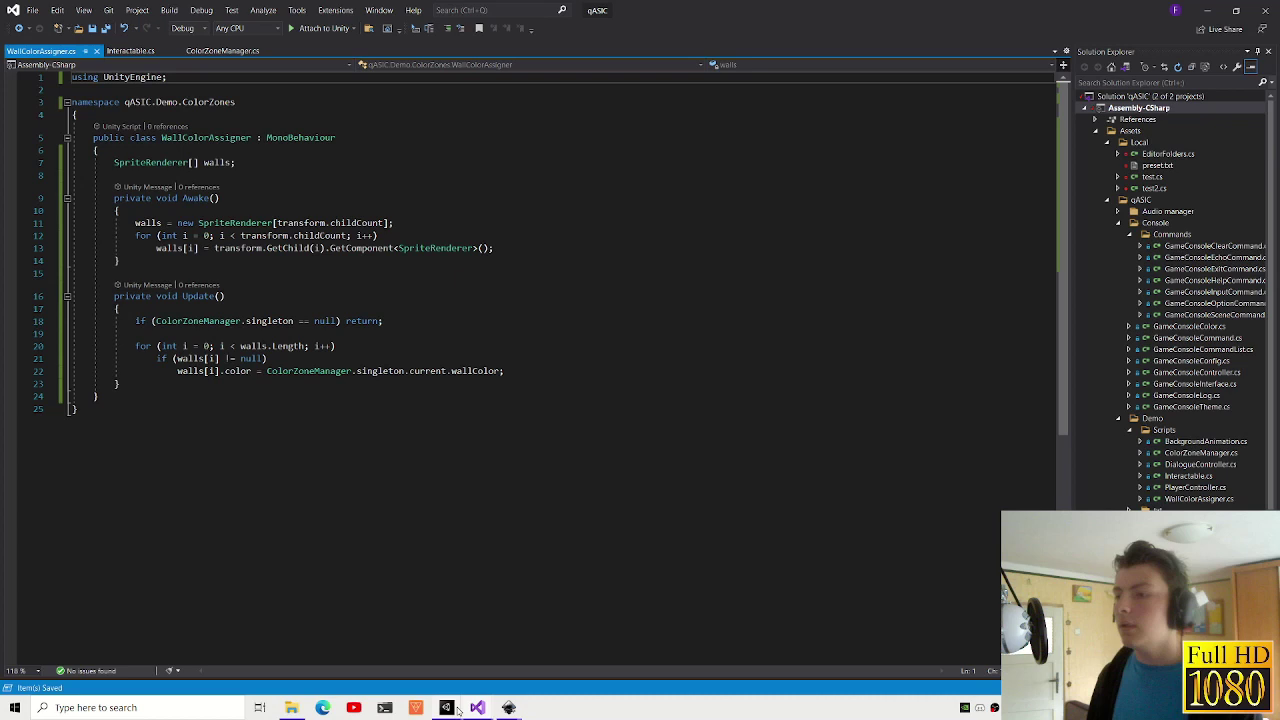
mouse_move(446, 710)
click(467, 646)
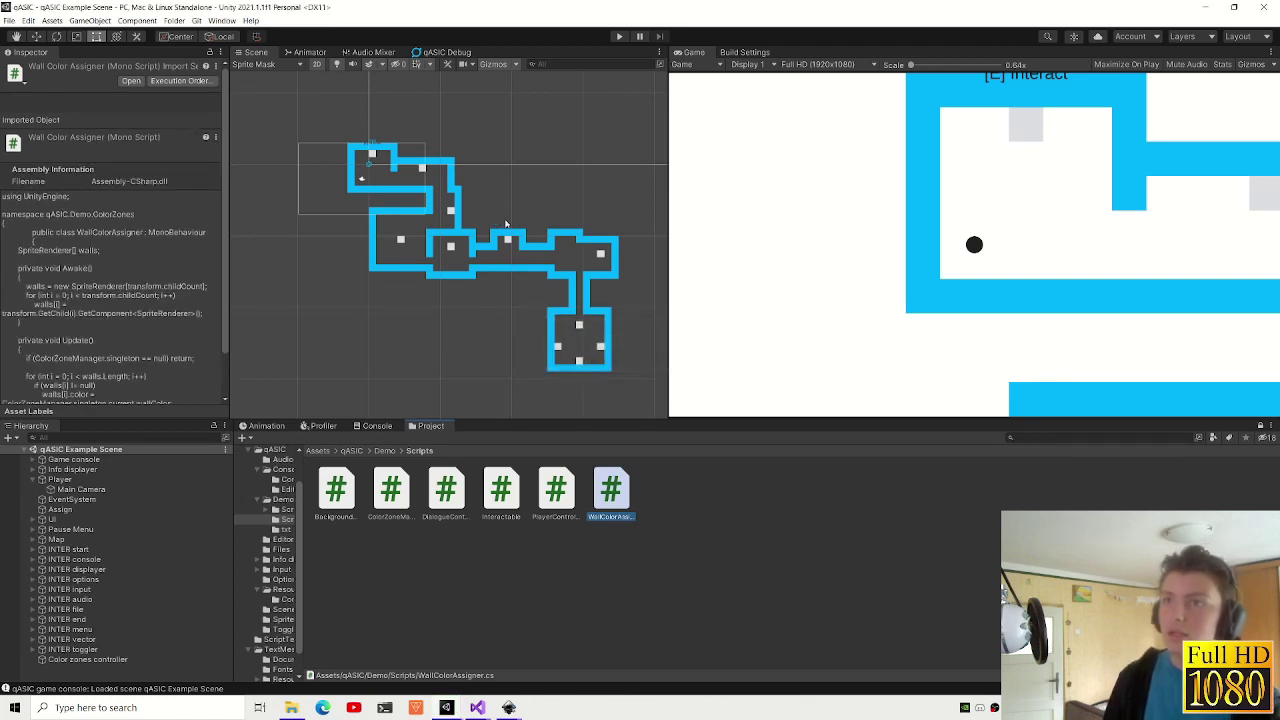
click(617, 37)
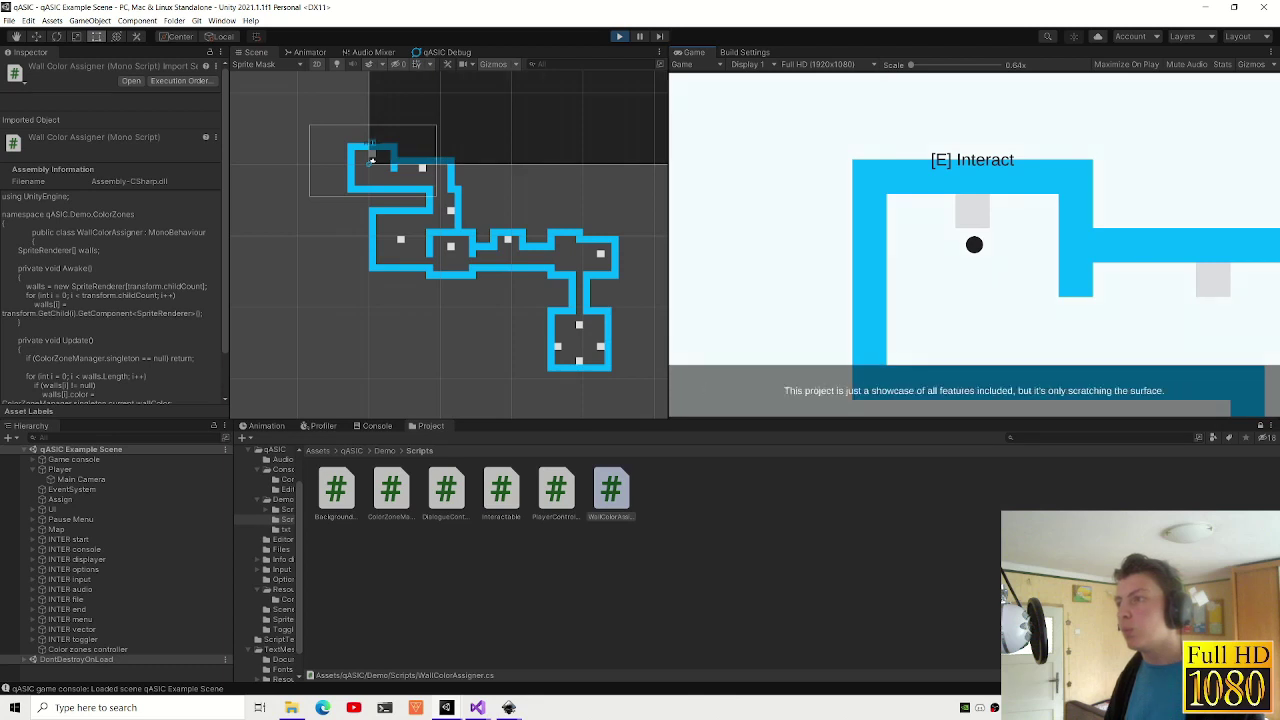
key(d)
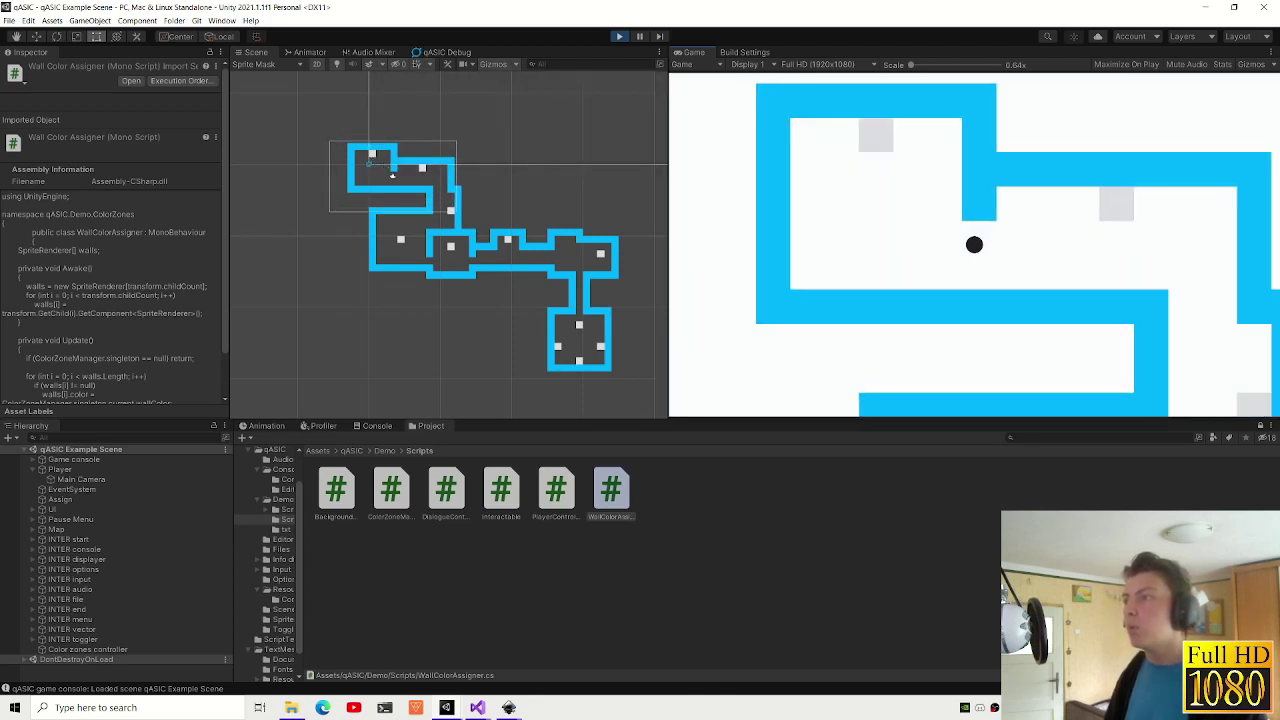
key(w)
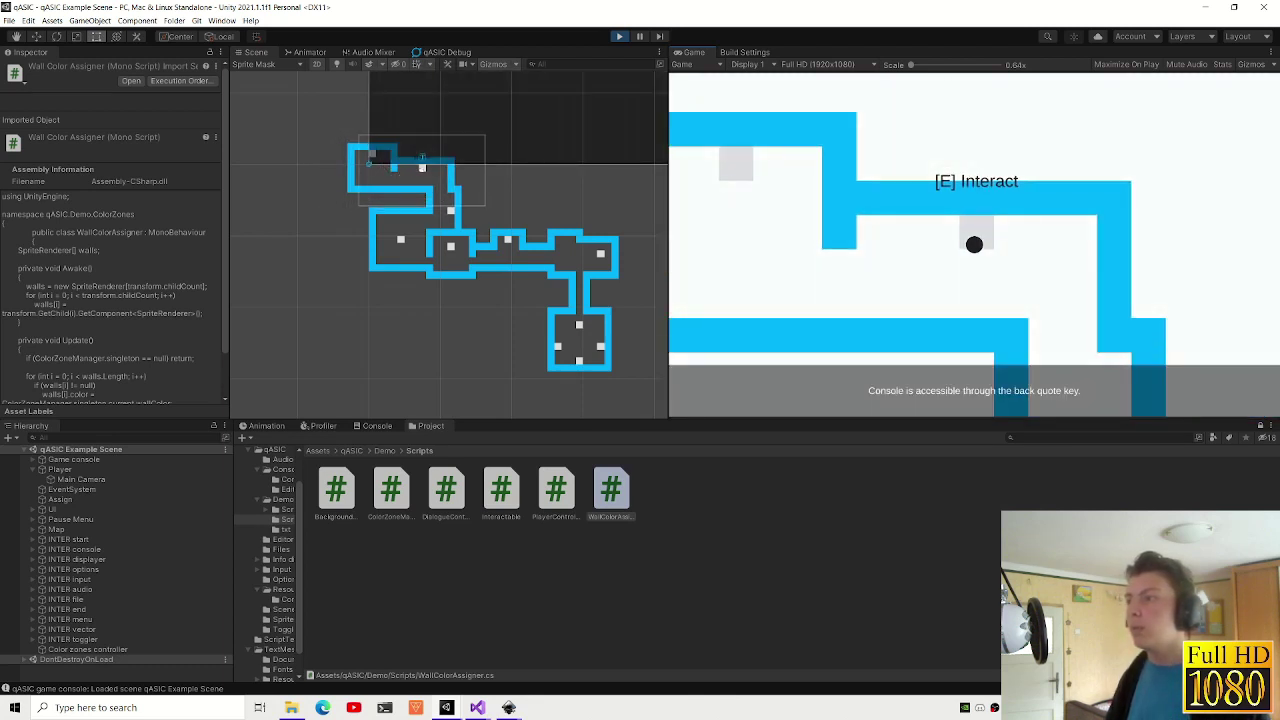
key(ctrl+p)
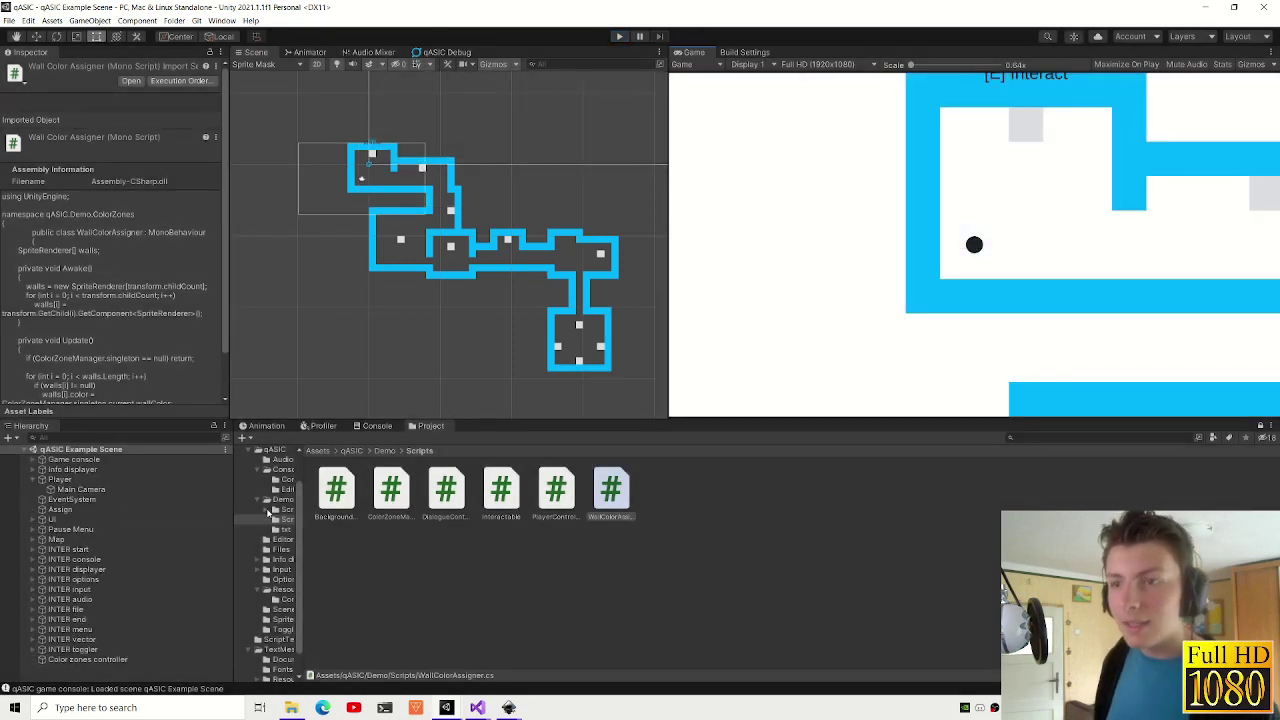
- Attach WallColorAssigner.cs to the Map object and enter Play mode
click(56, 539)
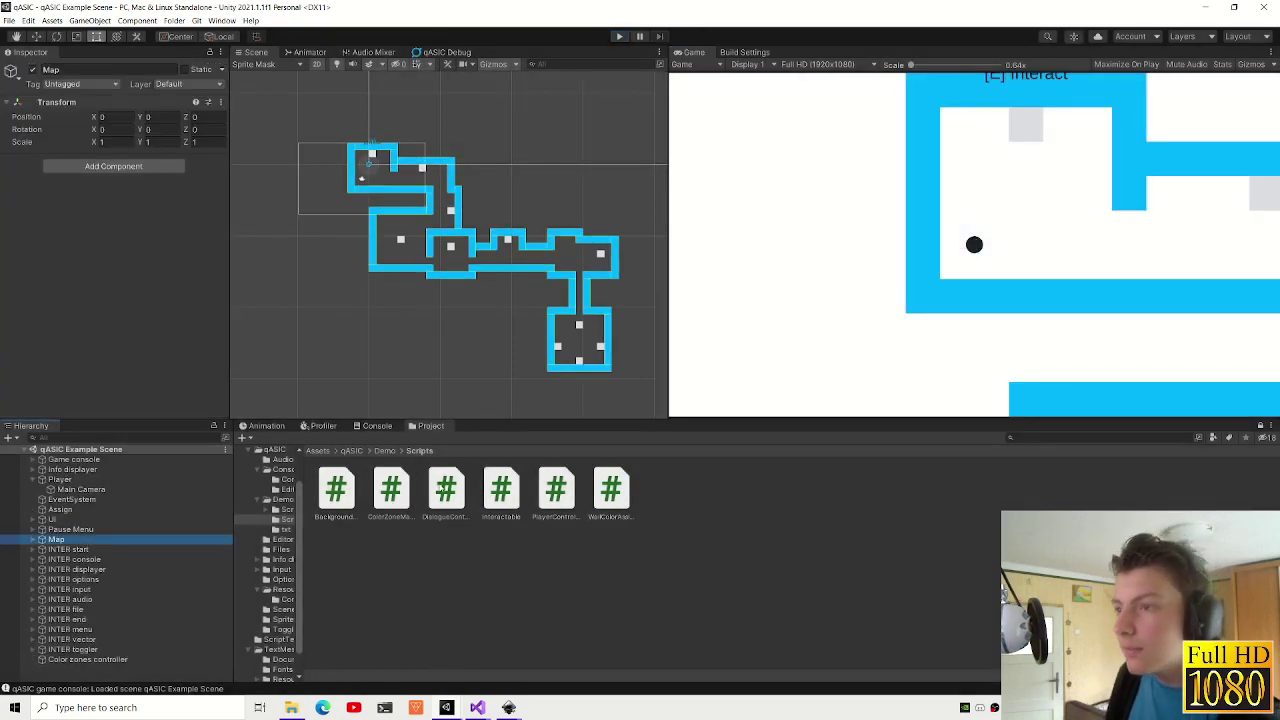
drag(604, 510, 113, 152)
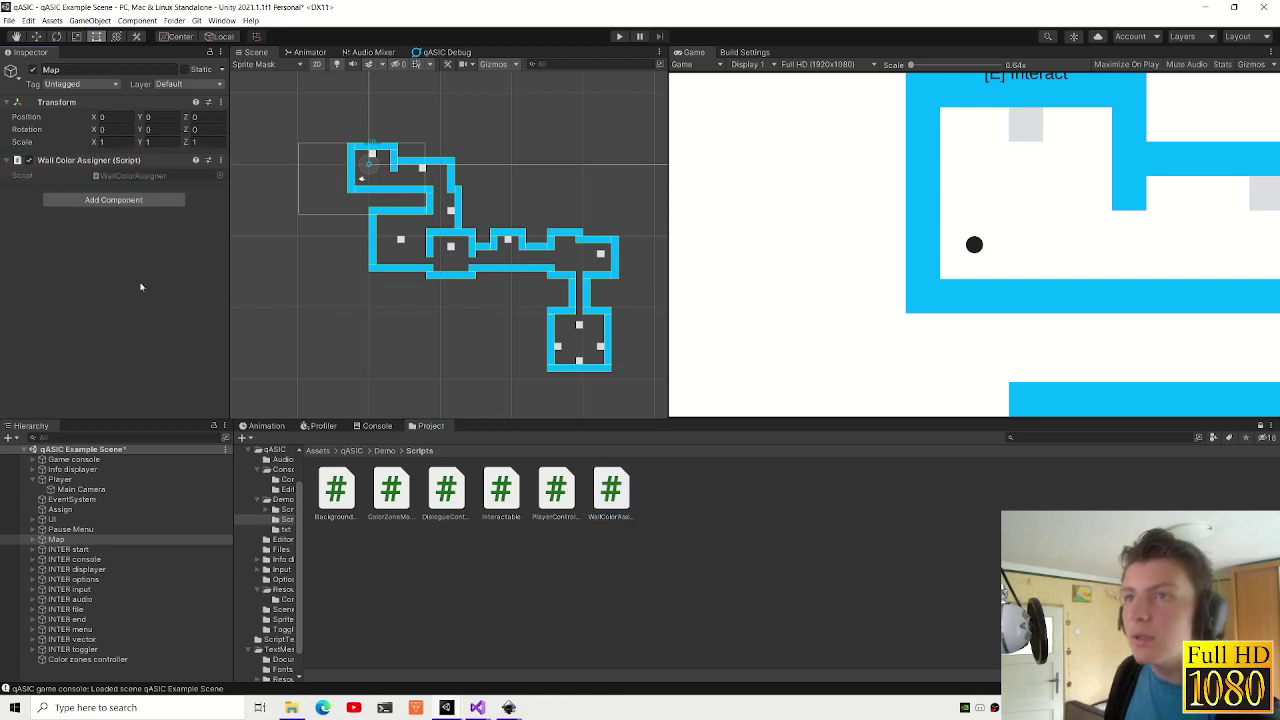
key(ctrl+p)
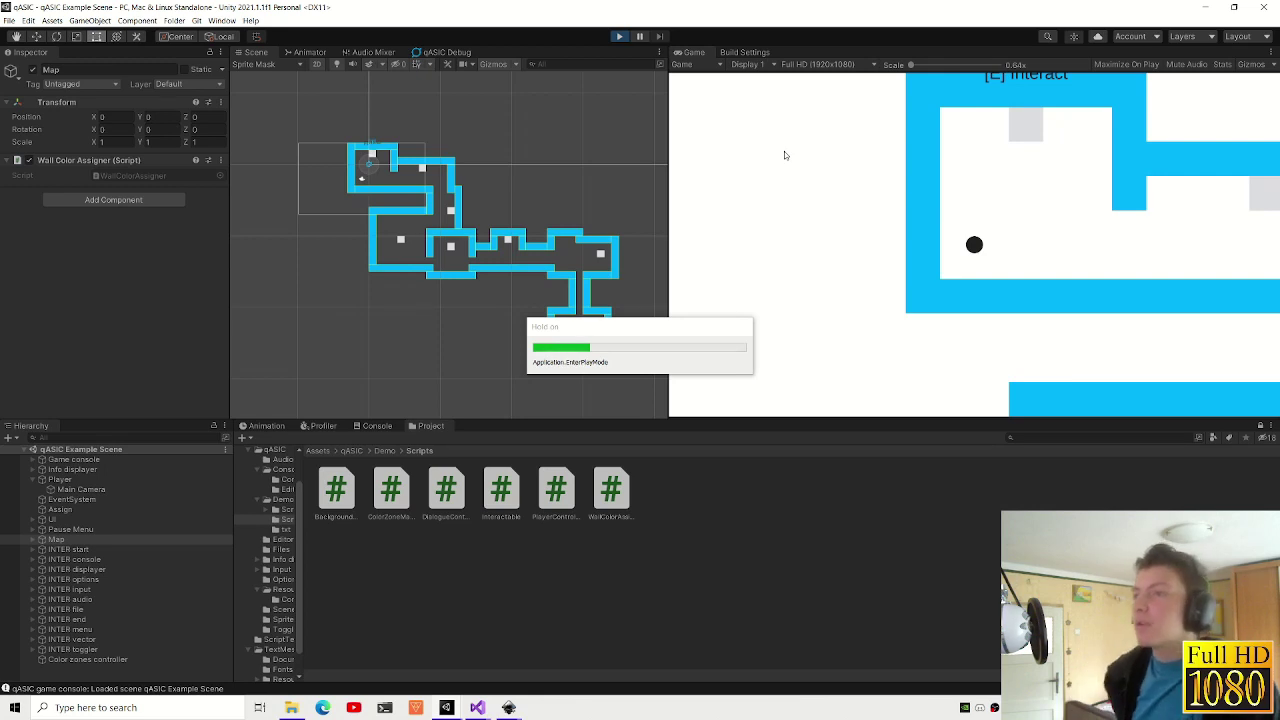
- Walk the player through the blue, red and pink zones to the grey square and interact with it
key(d)
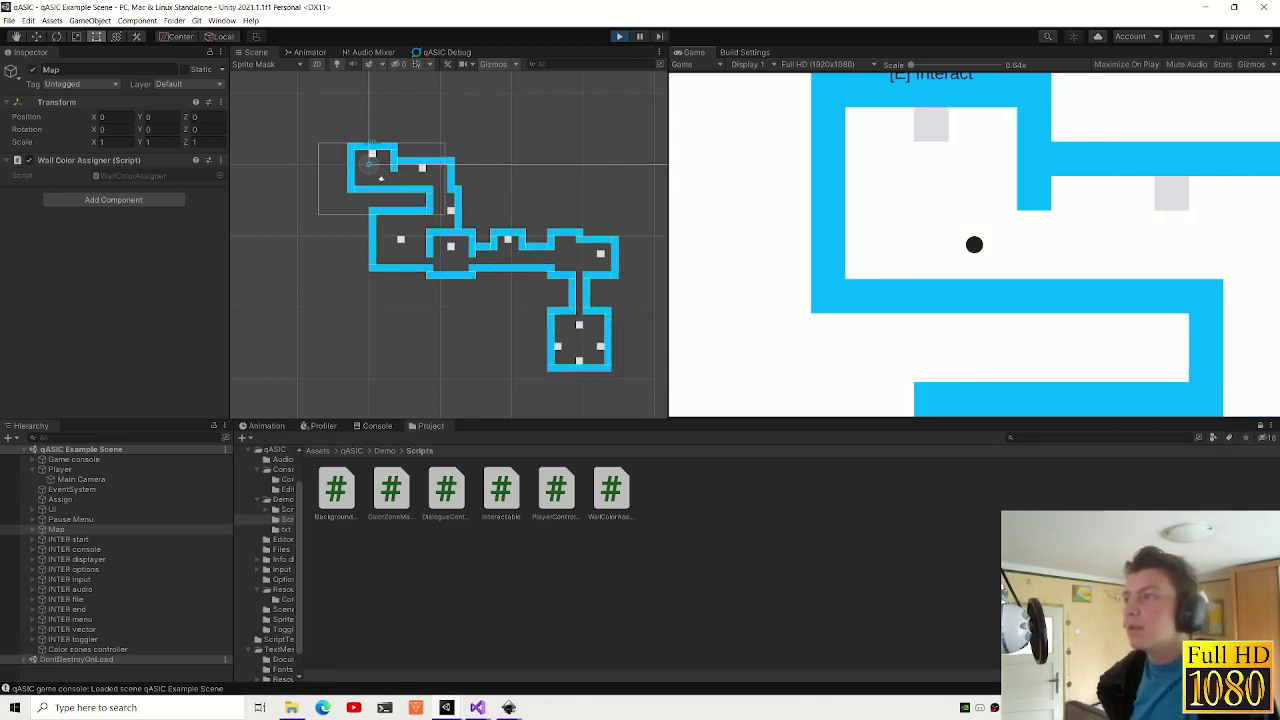
key(w)
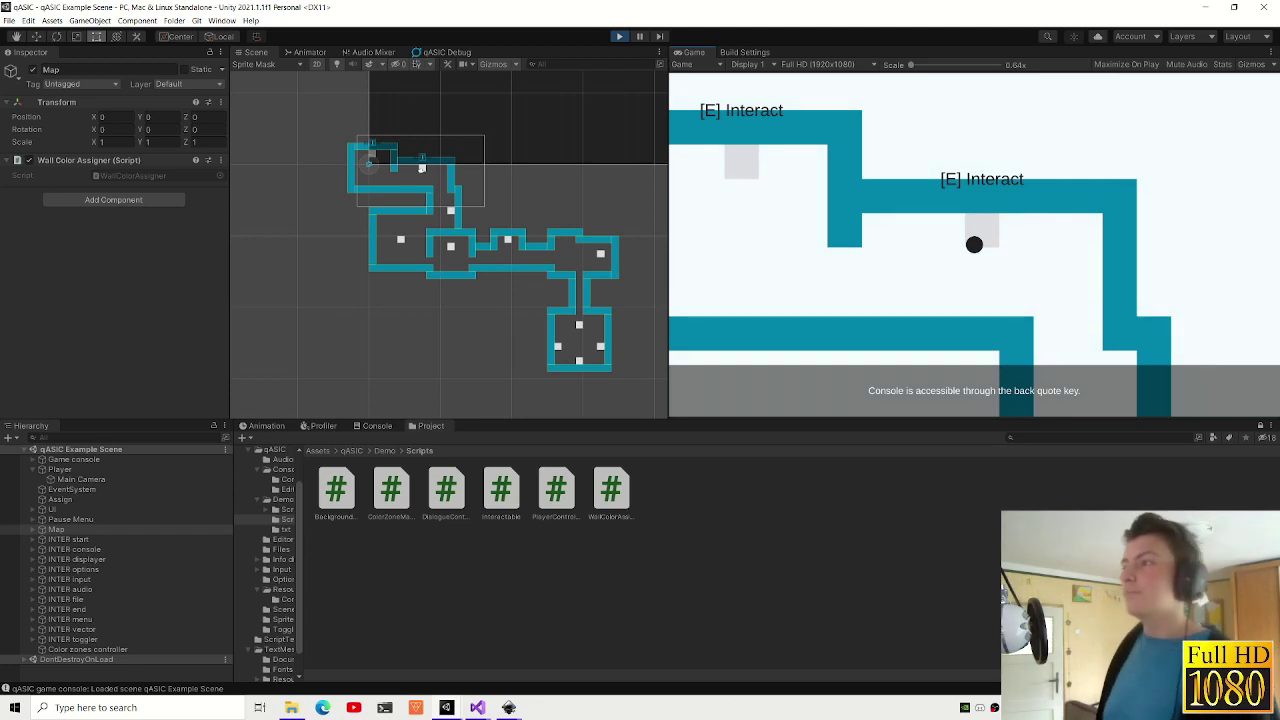
key(d)
key(s)
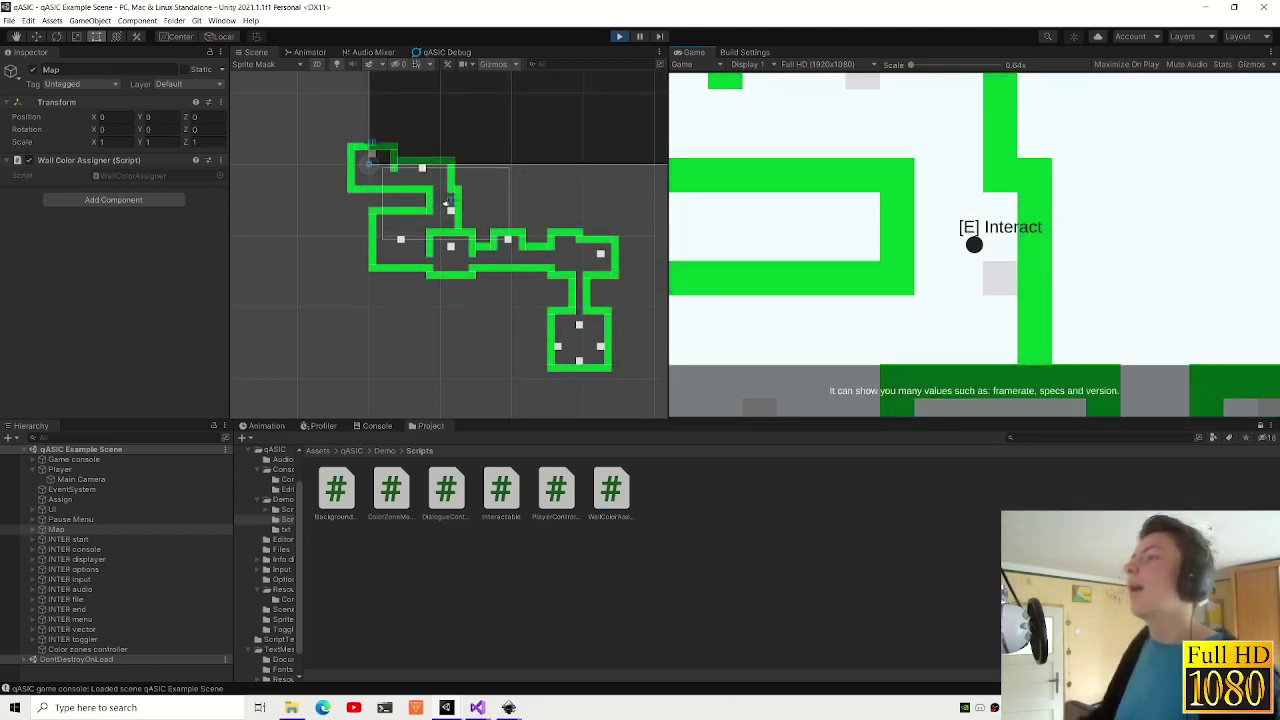
key(s)
key(a)
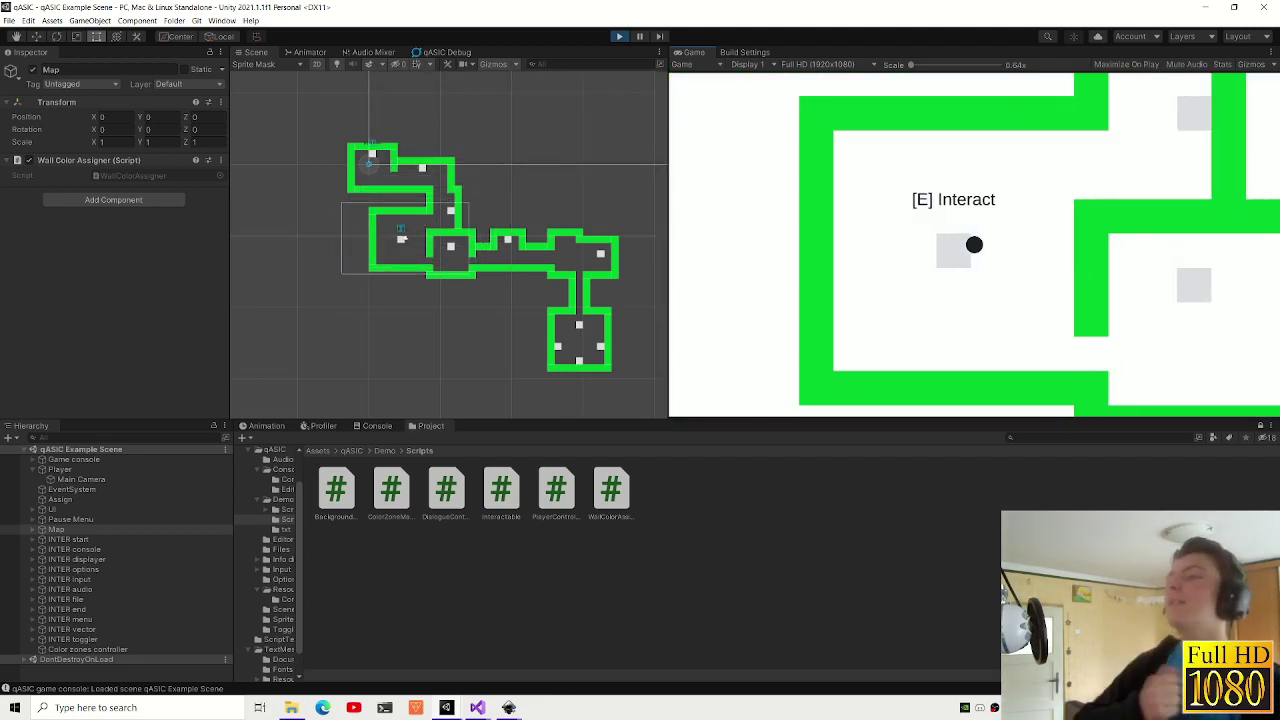
key(d)
key(s)
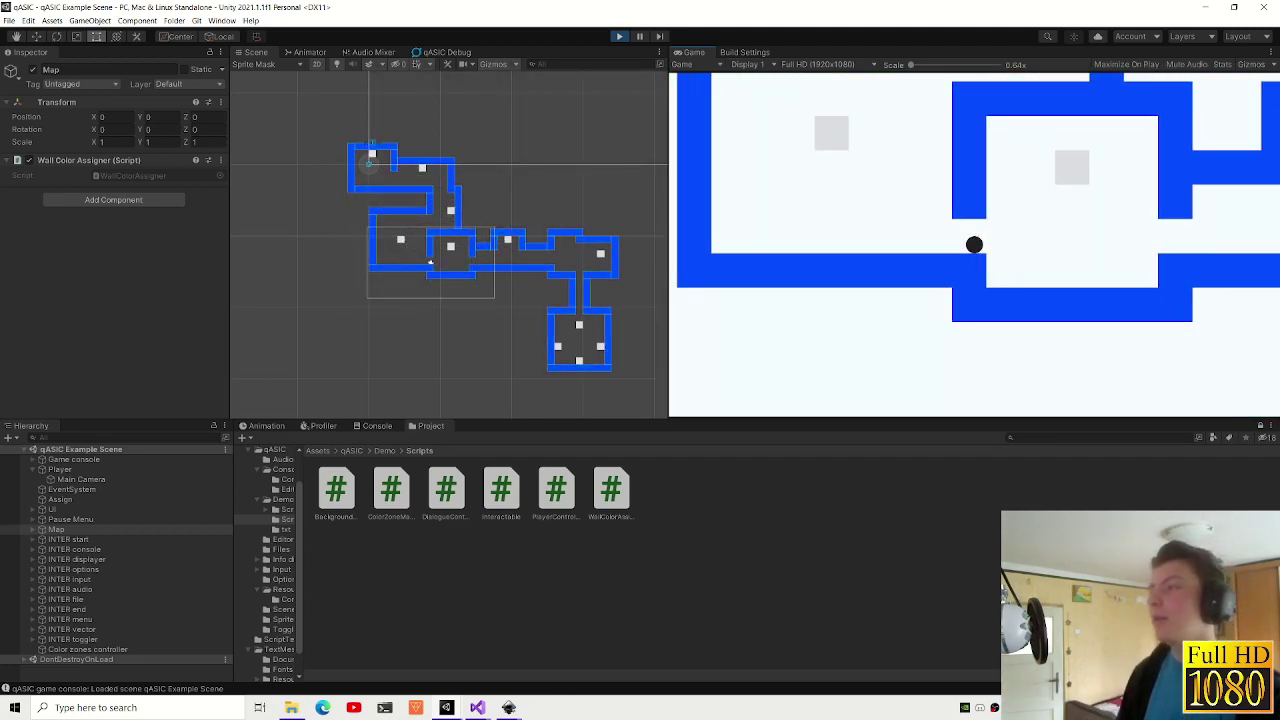
key(d)
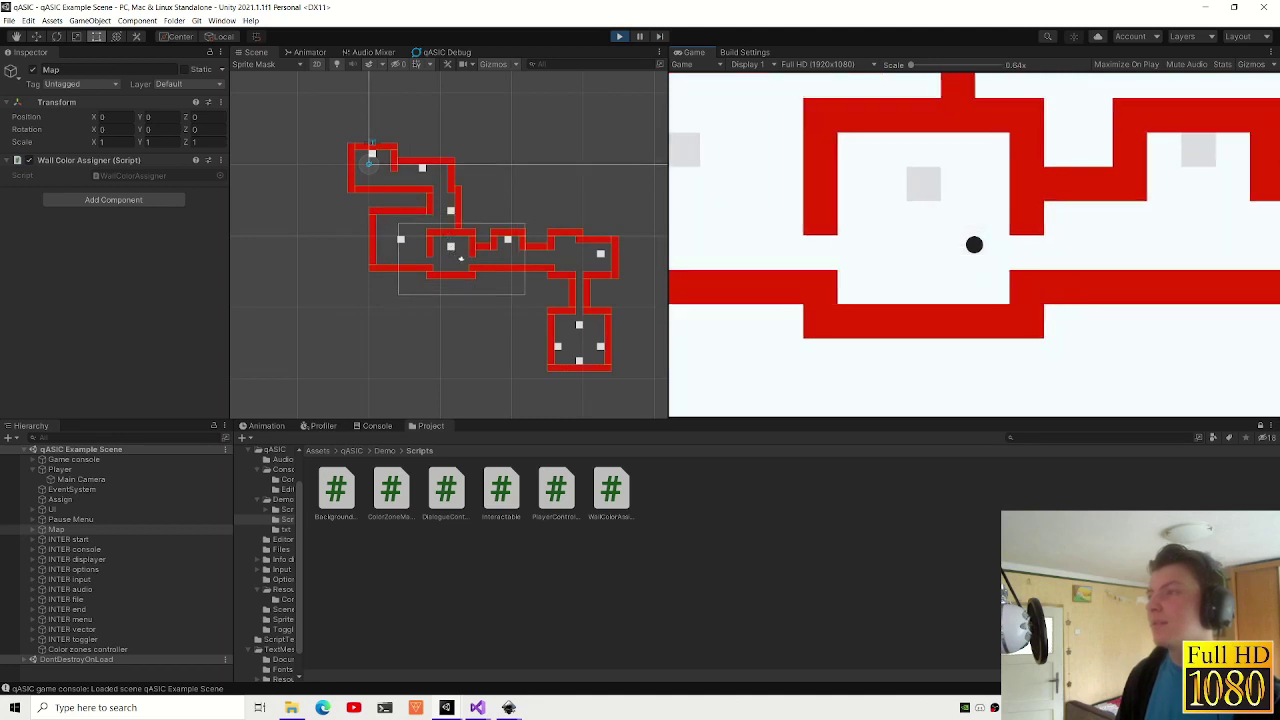
key(s)
key(w)
key(d)
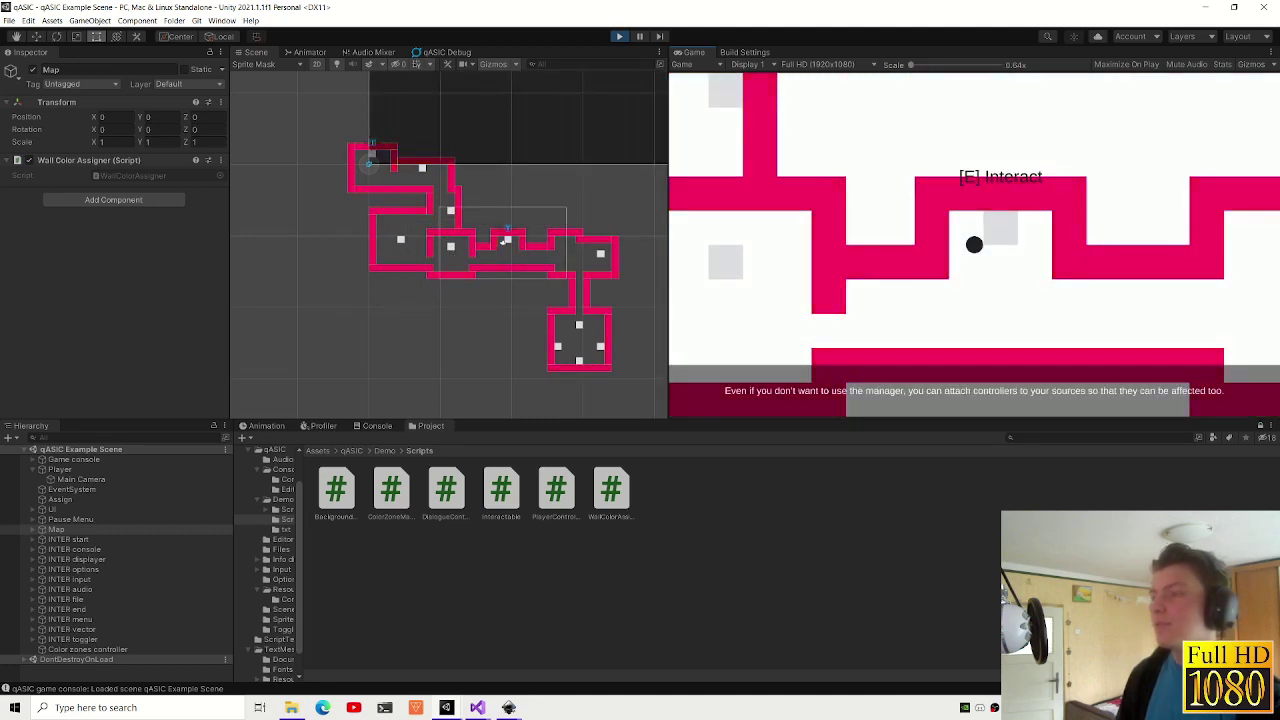
key(d)
key(s)
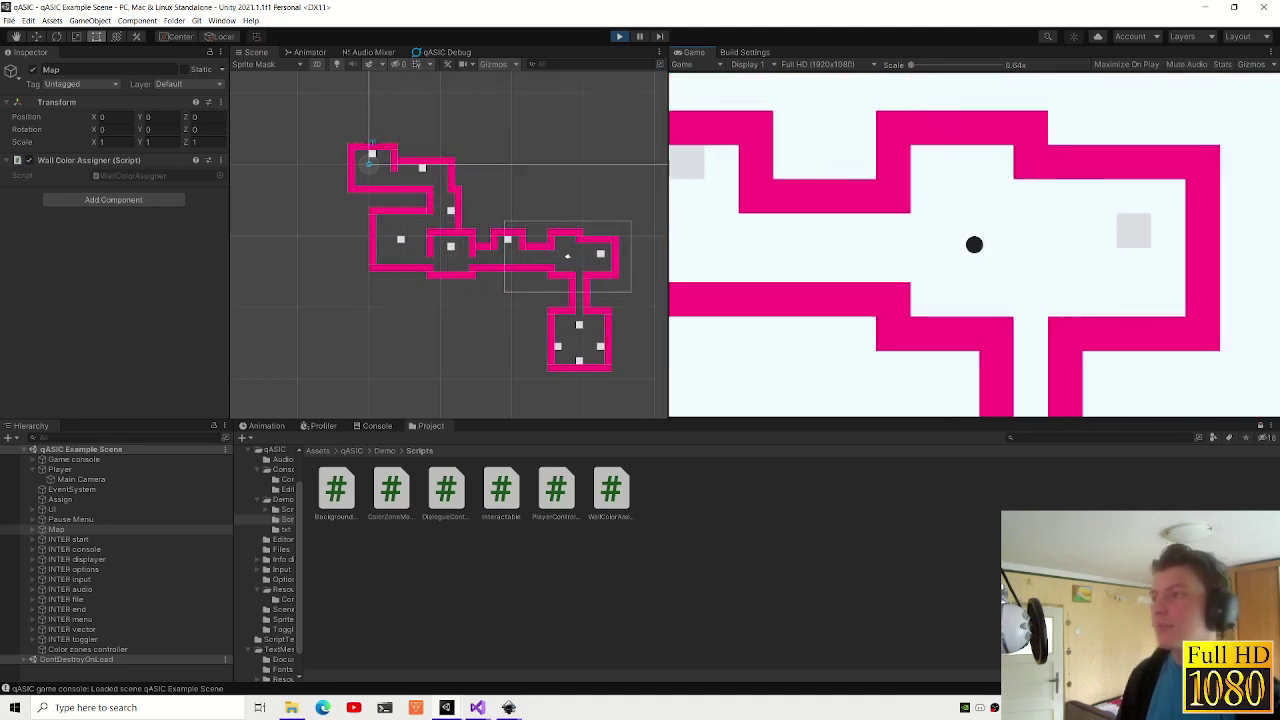
key(d)
key(w)
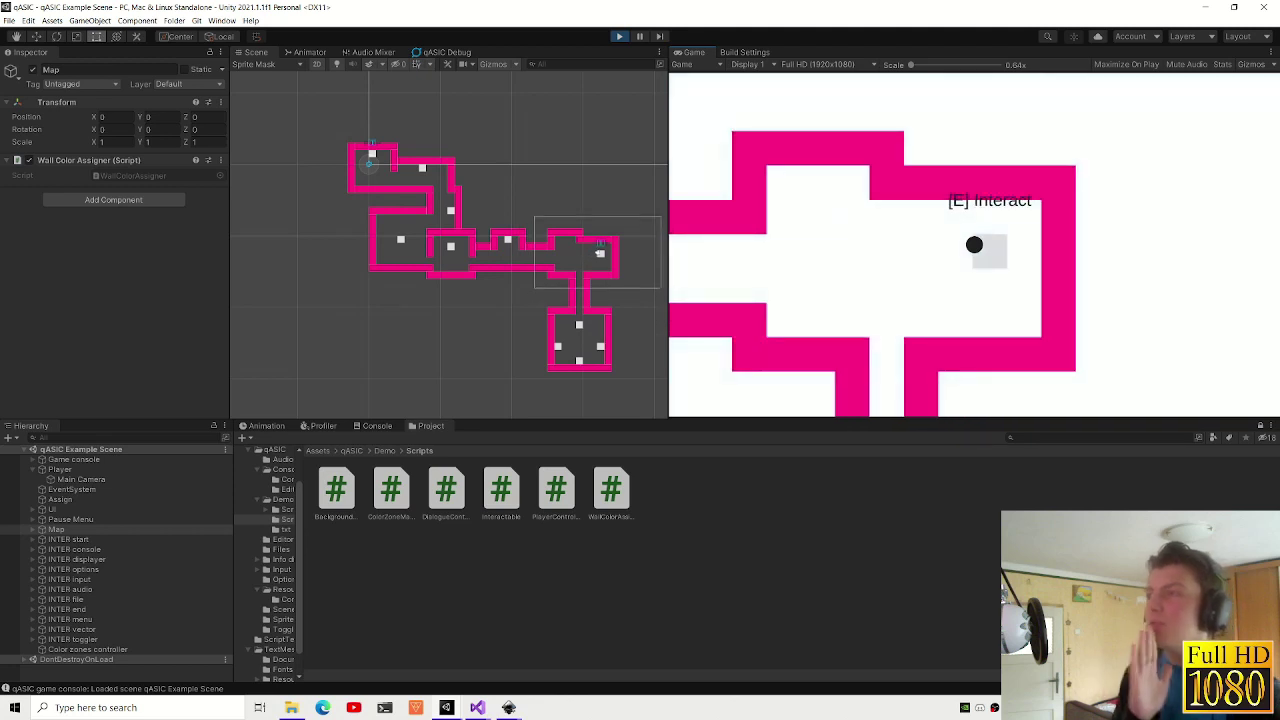
key(e)
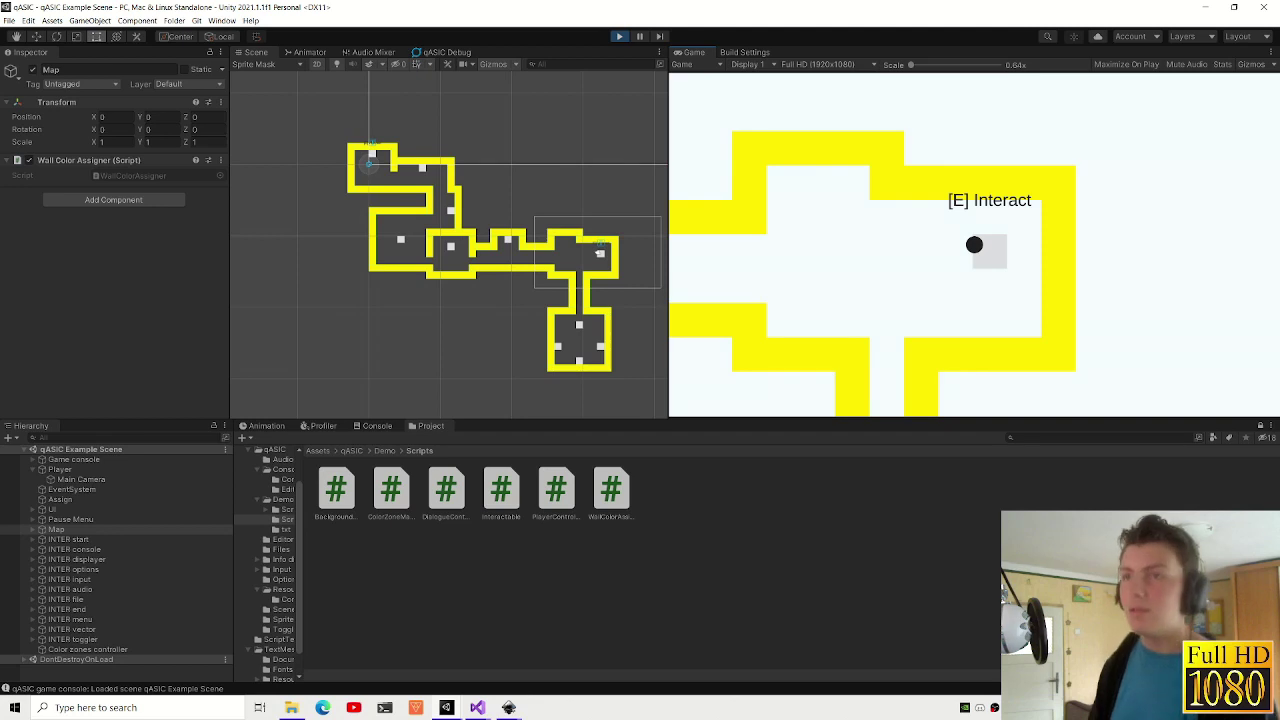
key(alt+Tab)
- Darken the Main Camera's background colour from grey to nearly black
key(Escape)
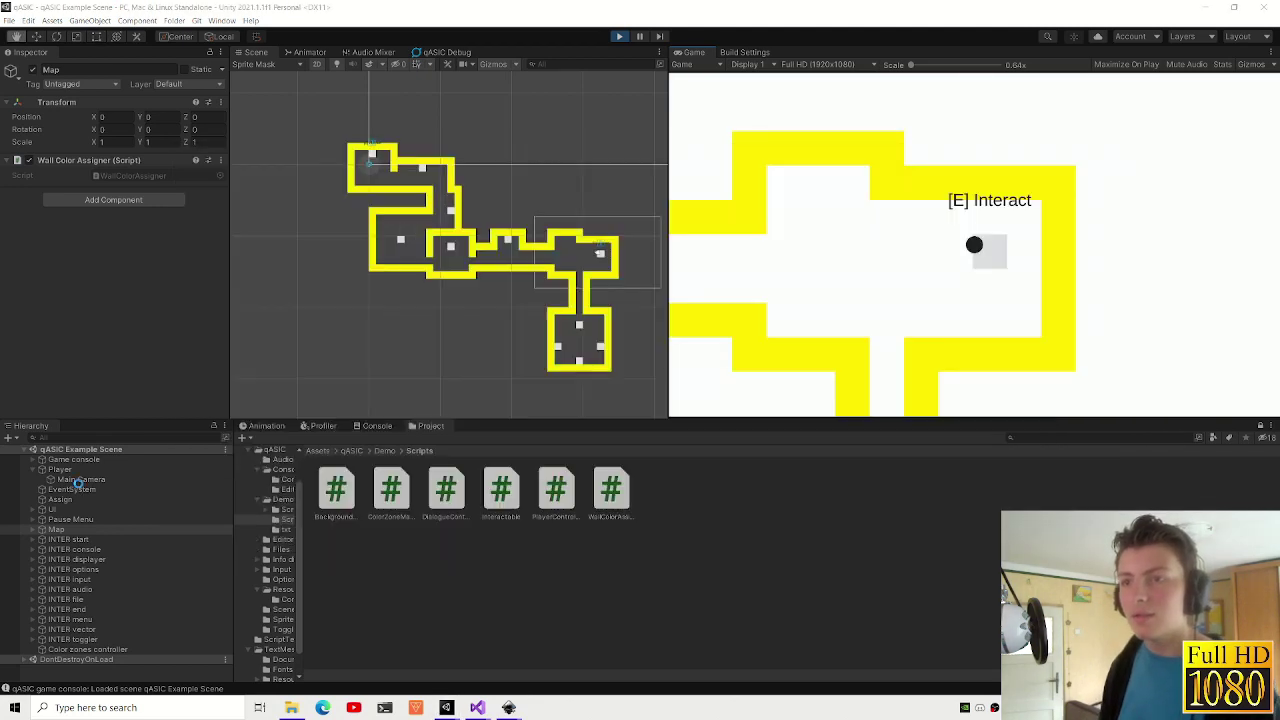
click(80, 479)
scroll(110, 250, down, 5)
click(115, 354)
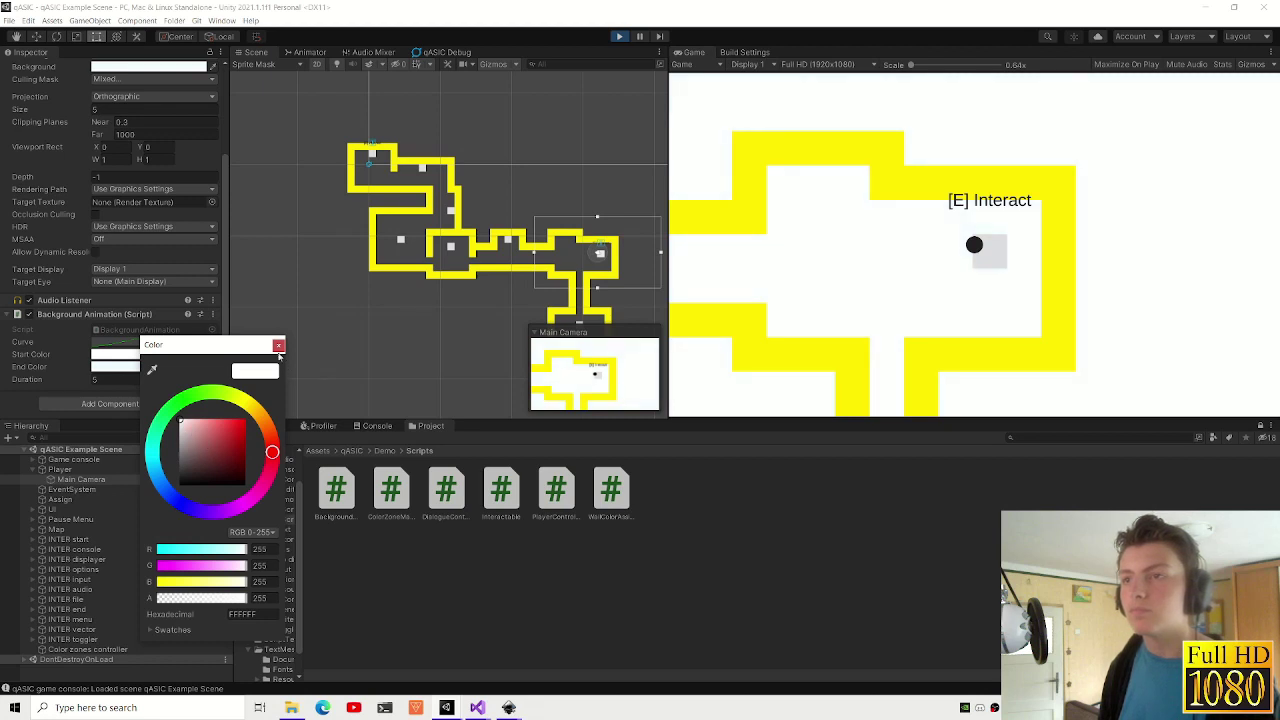
click(278, 347)
scroll(63, 312, up, 3)
click(125, 189)
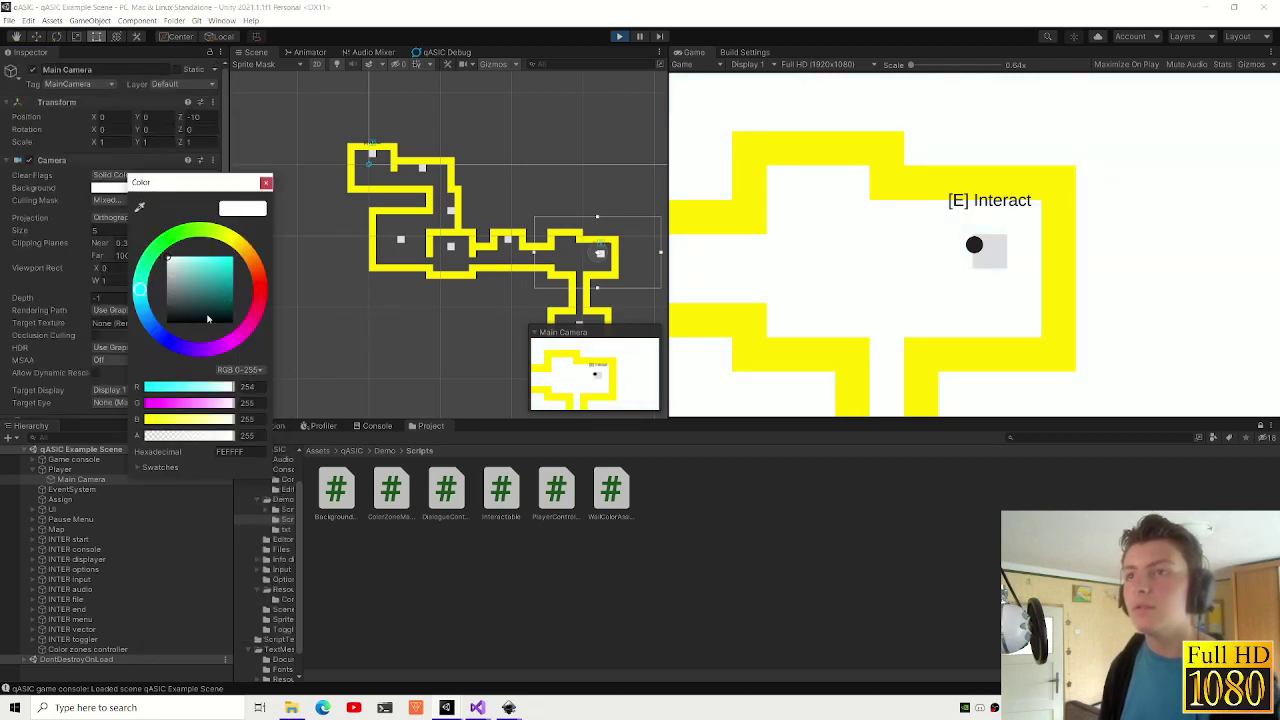
mouse_move(168, 285)
mouse_down()
mouse_move(145, 295)
mouse_move(125, 333)
mouse_up()
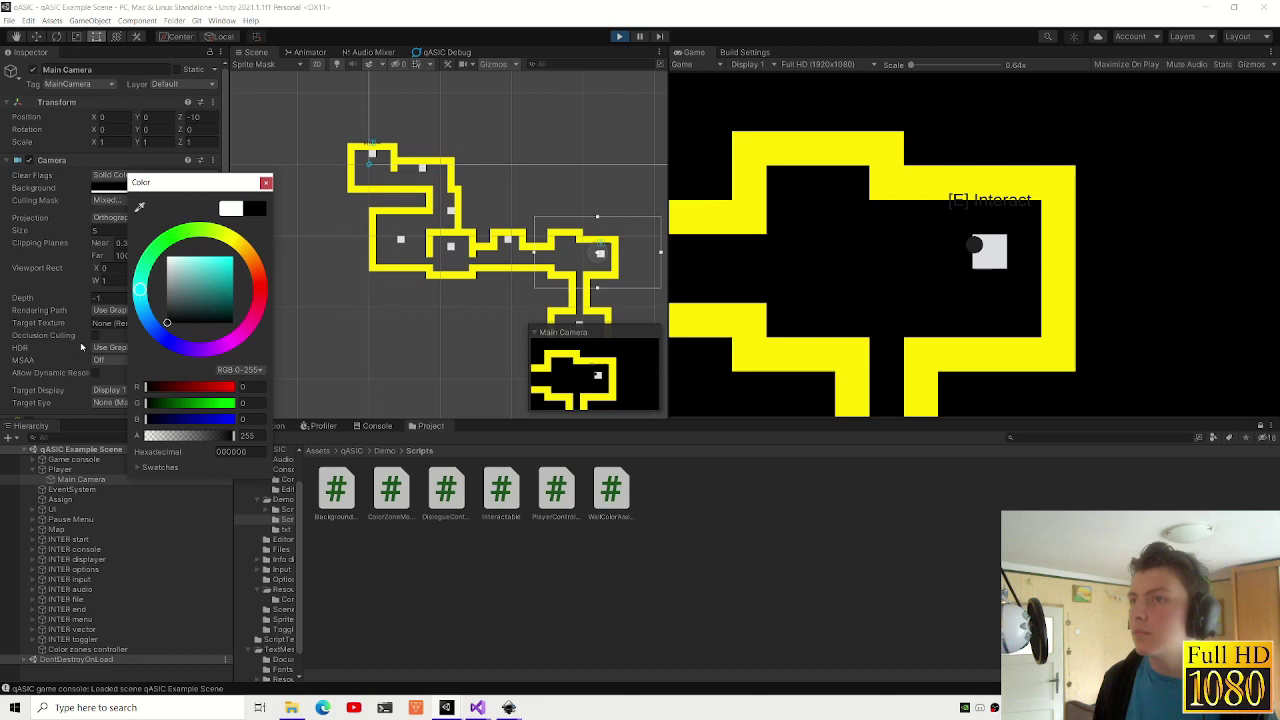
mouse_move(83, 335)
mouse_down()
mouse_move(85, 320)
mouse_move(50, 355)
mouse_up()
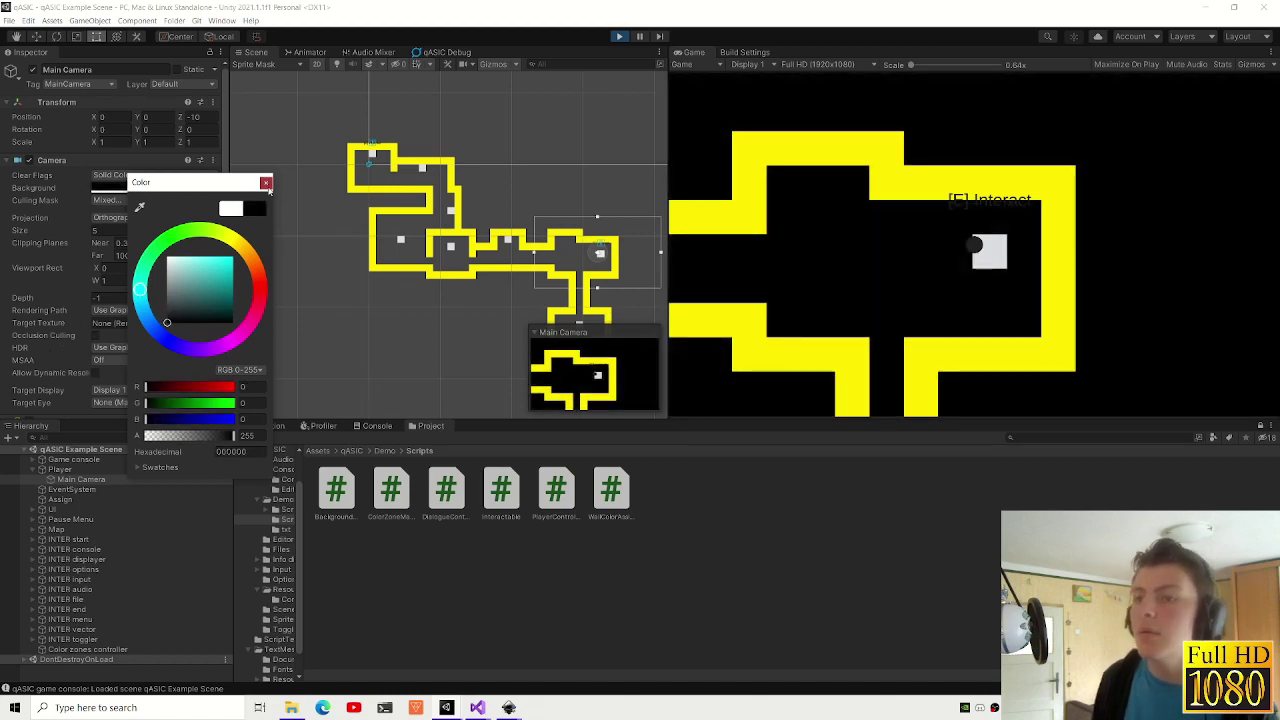
click(265, 182)
scroll(110, 380, down, 5)
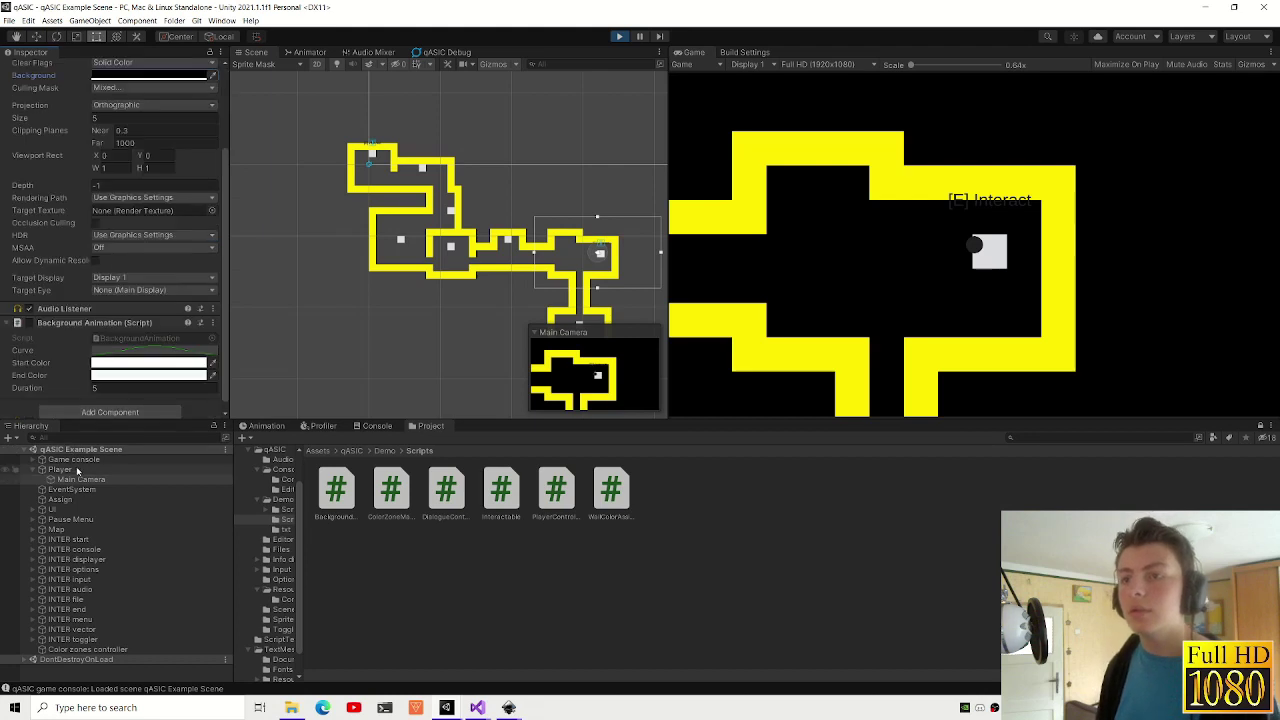
- Compare with the Player's sprite colour and apply the dark grey camera background
click(60, 469)
click(150, 188)
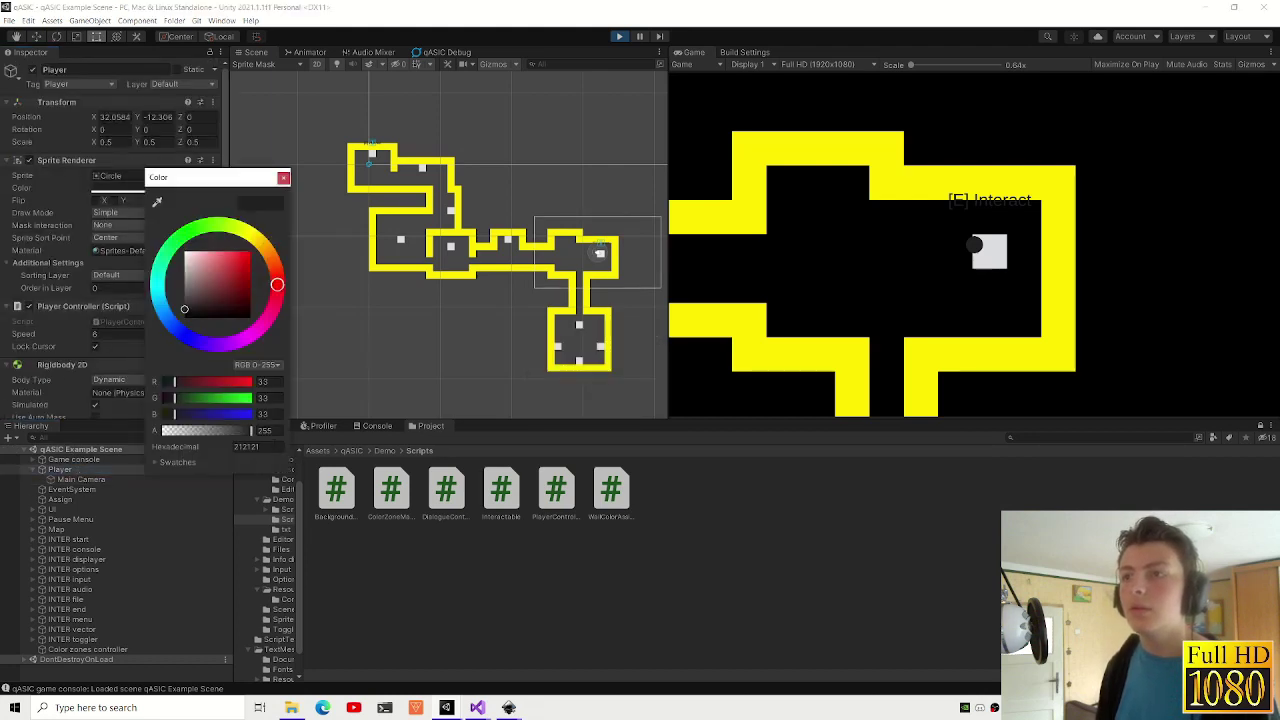
click(82, 479)
click(110, 188)
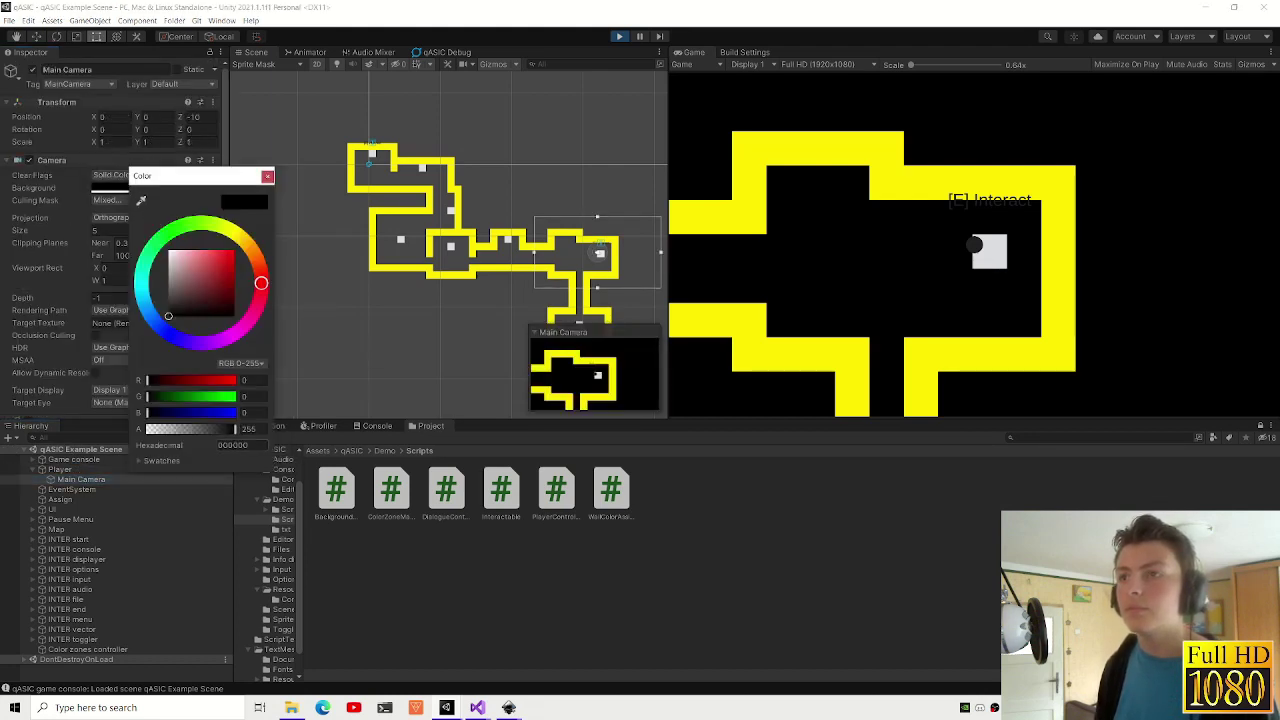
key(Return)
click(267, 177)
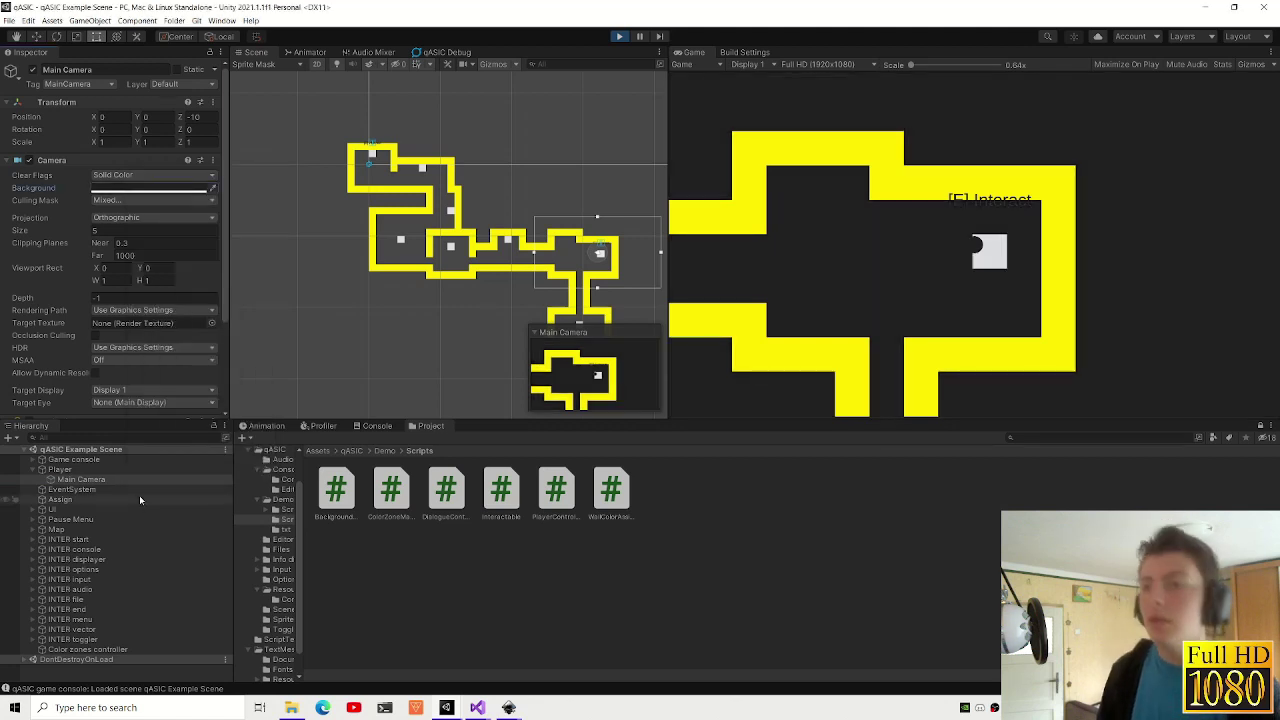
- Check INTER start's colour, then set the Player's sprite colour to light grey DCDDE1
click(68, 539)
click(115, 188)
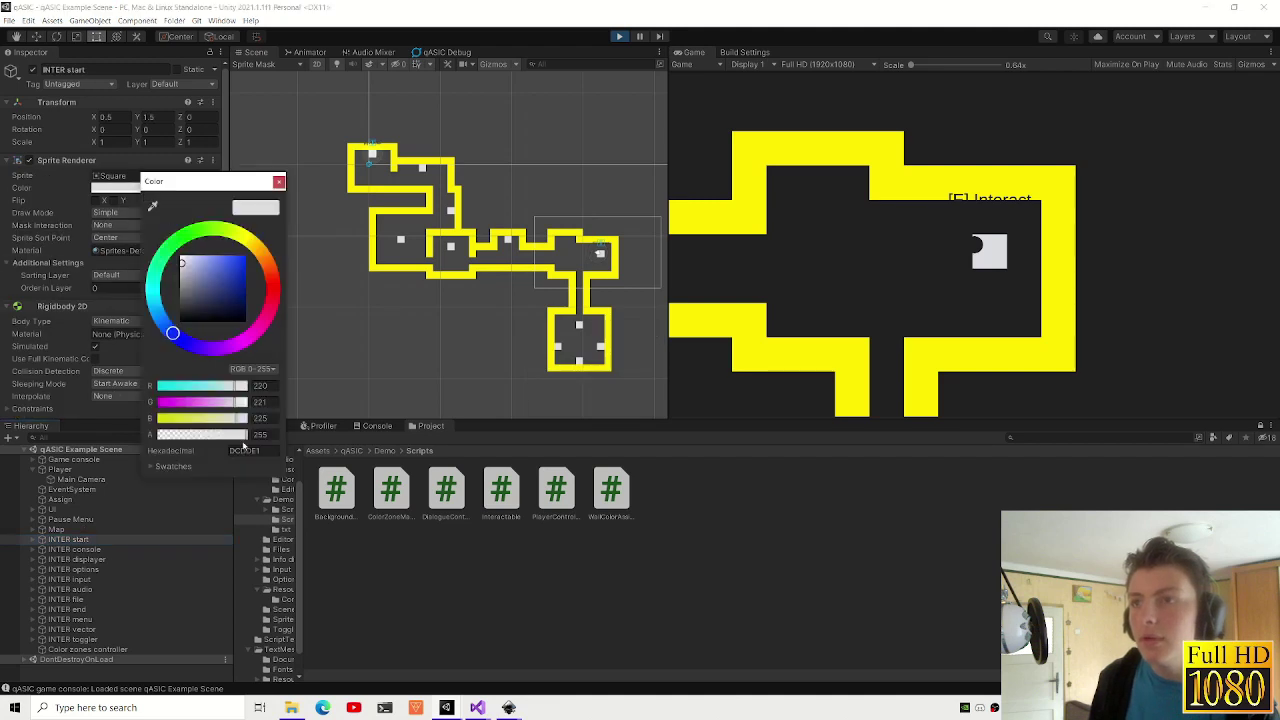
click(60, 469)
click(115, 188)
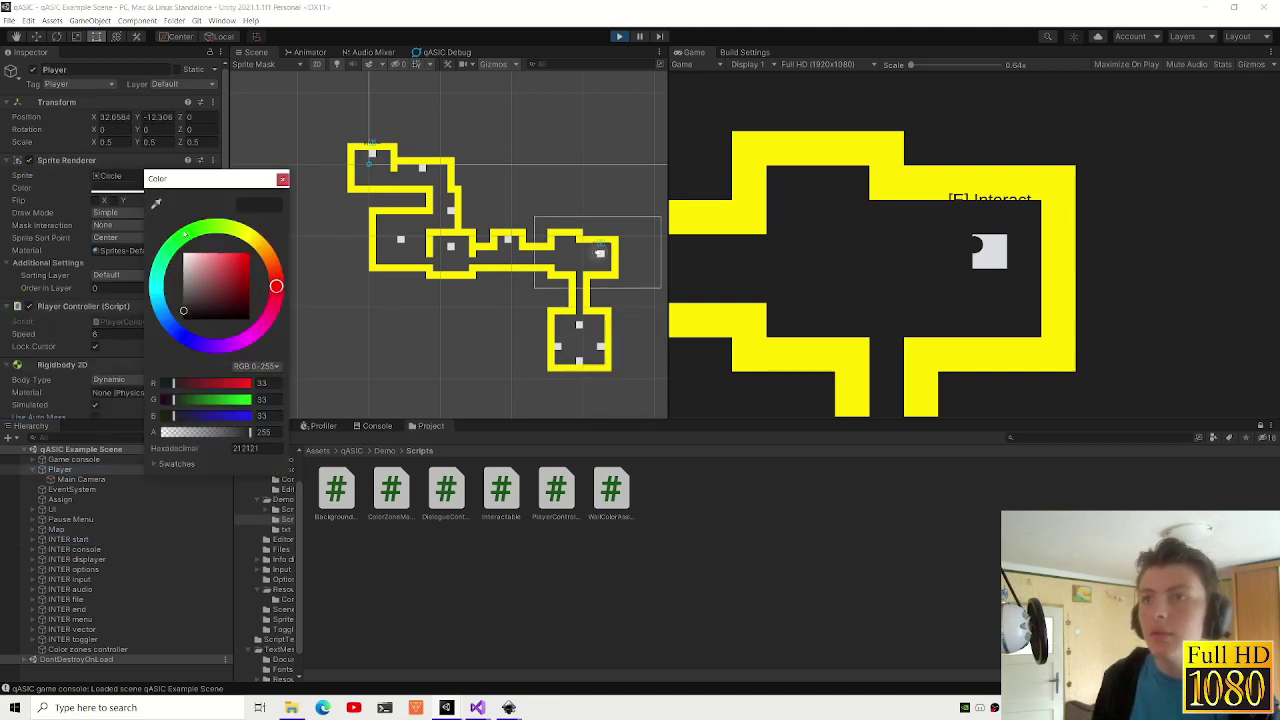
click(268, 448)
text(DCDDE1)
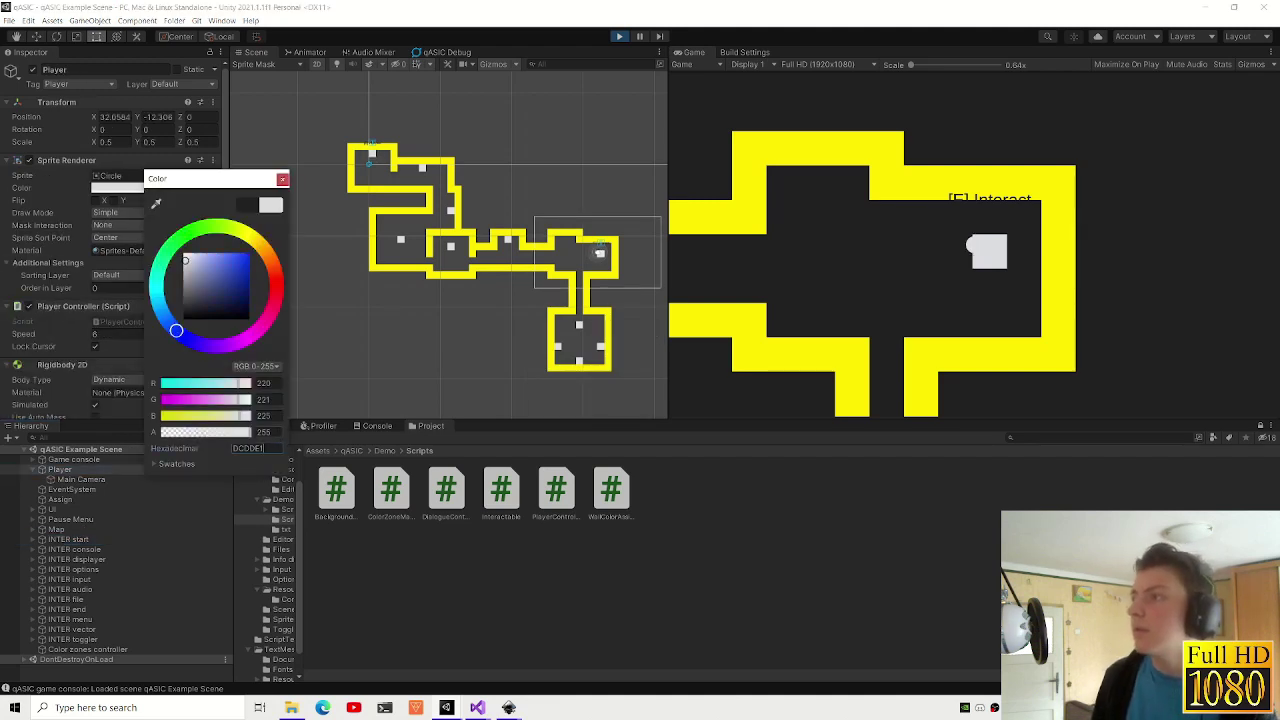
click(282, 180)
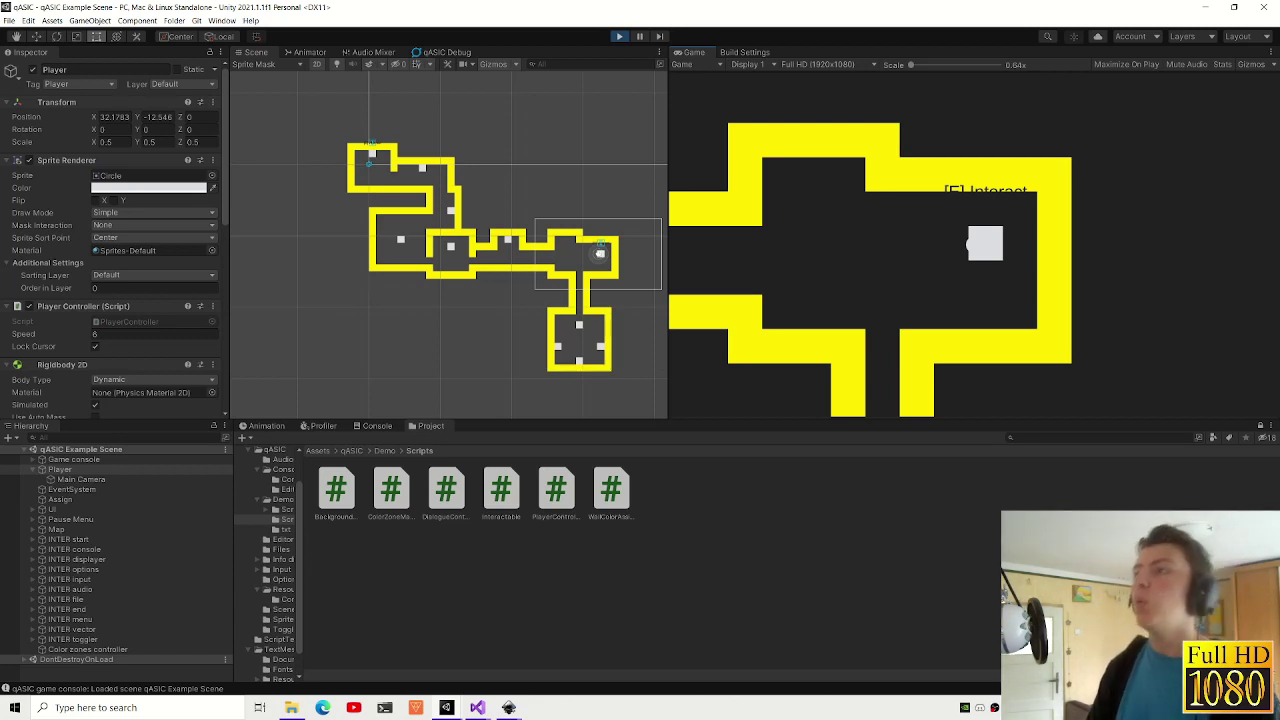
- Stop Play mode and review the Player and Main Camera colours
key(ctrl+p)
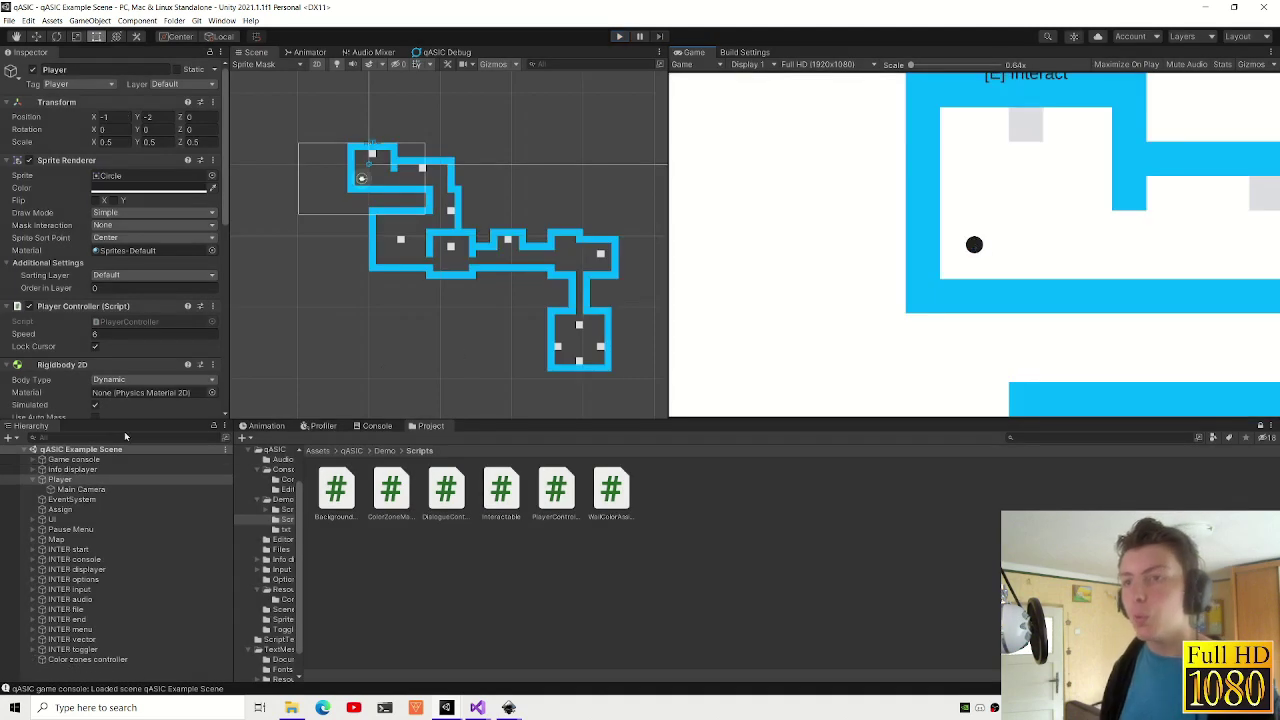
click(100, 480)
click(112, 490)
key(Up)
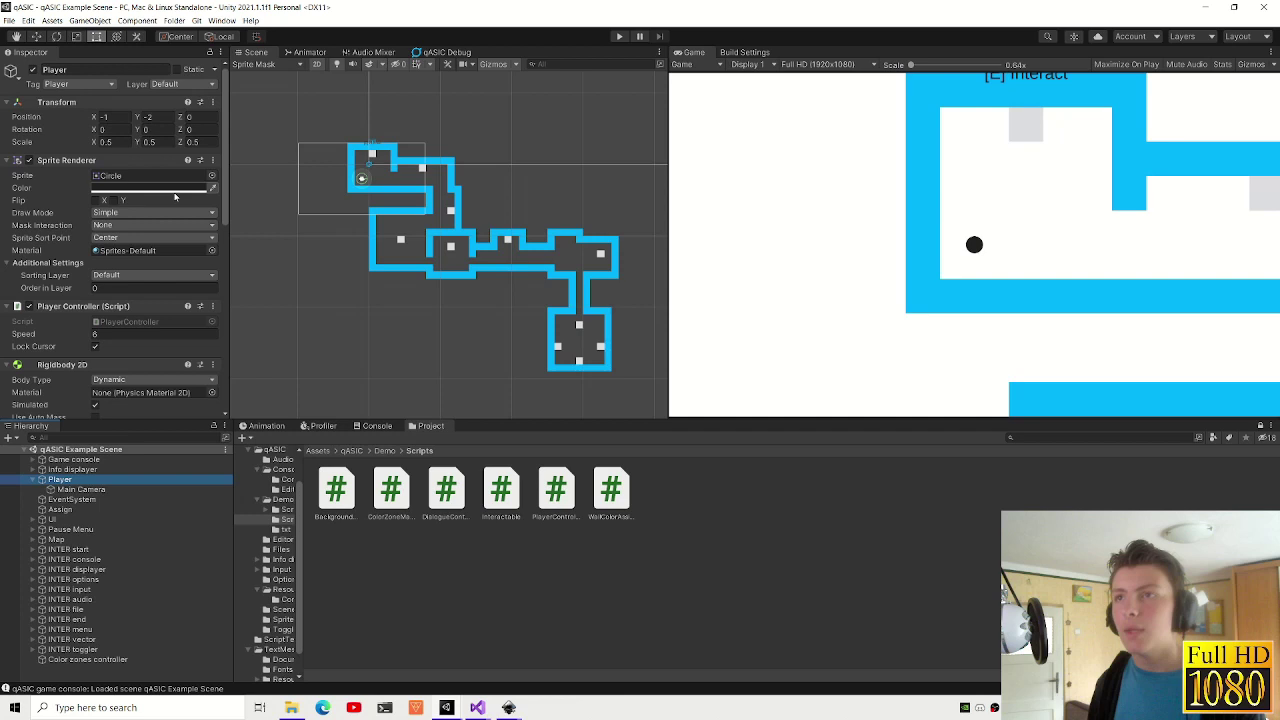
click(177, 188)
- Set Element 6's first background colour to 000000 in the Color zones controller
click(88, 660)
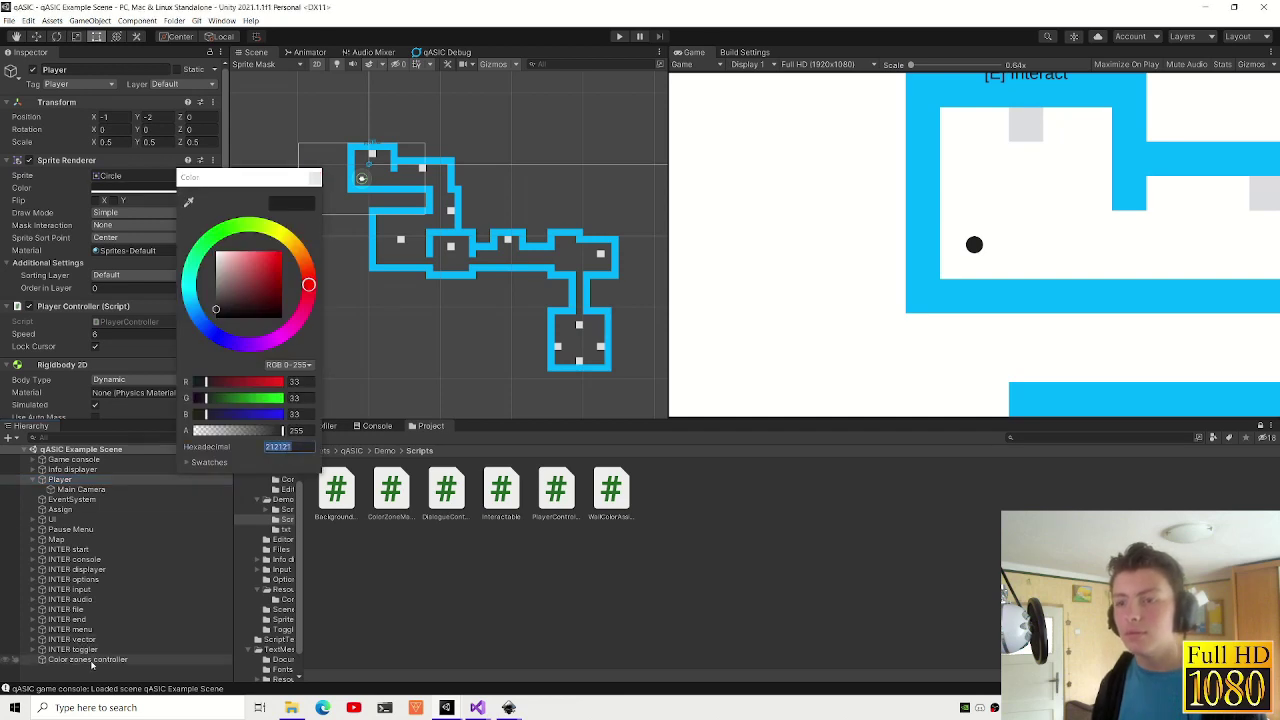
scroll(110, 240, up, 2)
scroll(122, 255, up, 1)
scroll(124, 256, down, 1)
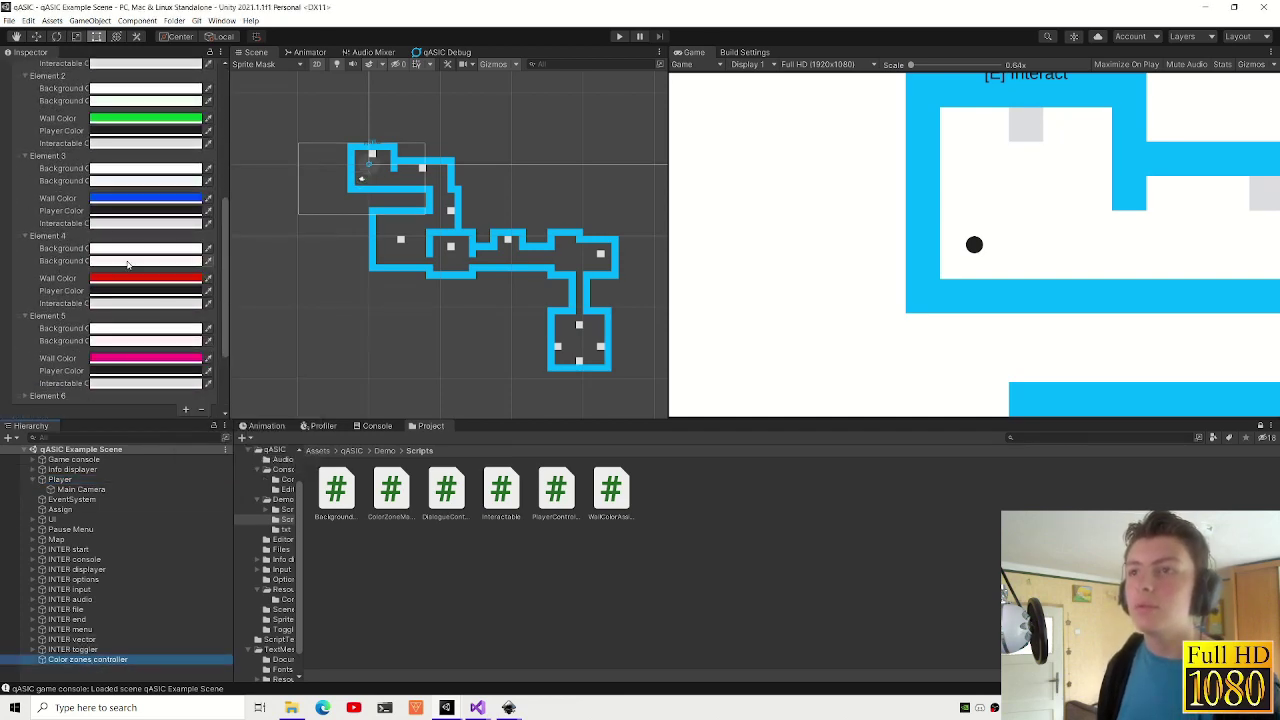
scroll(150, 280, down, 2)
click(60, 285)
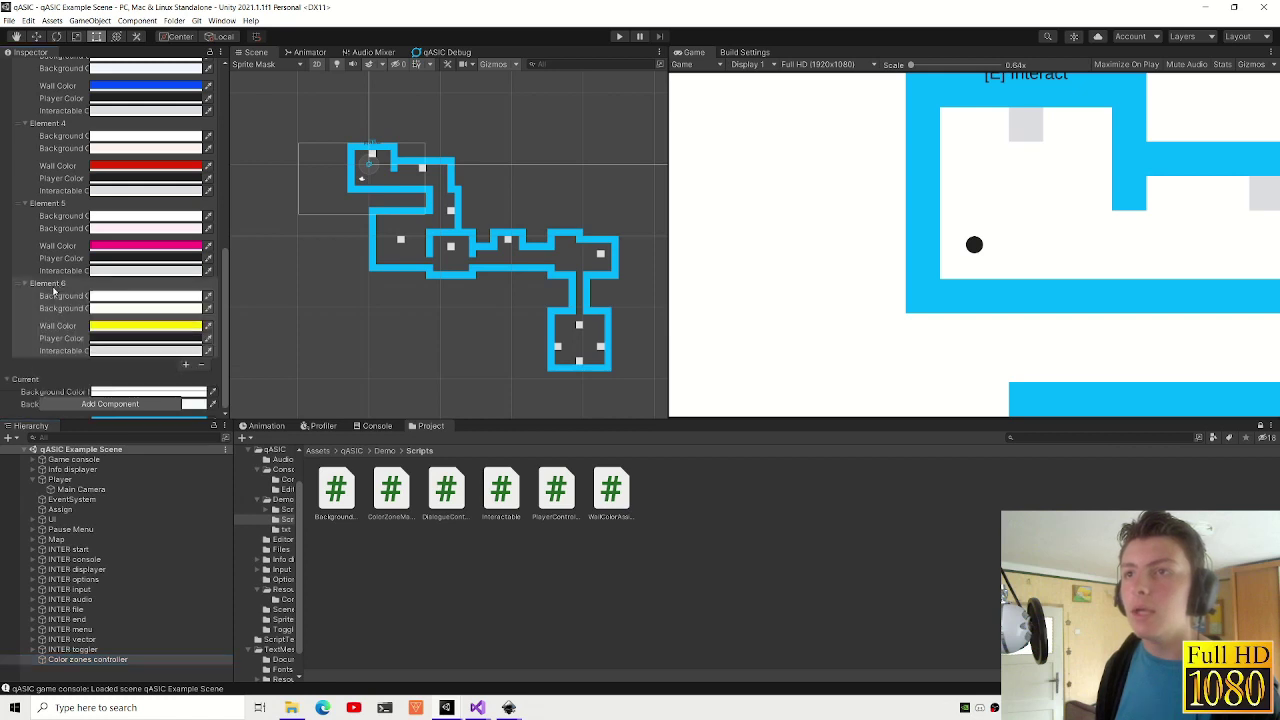
scroll(125, 255, down, 2)
click(130, 241)
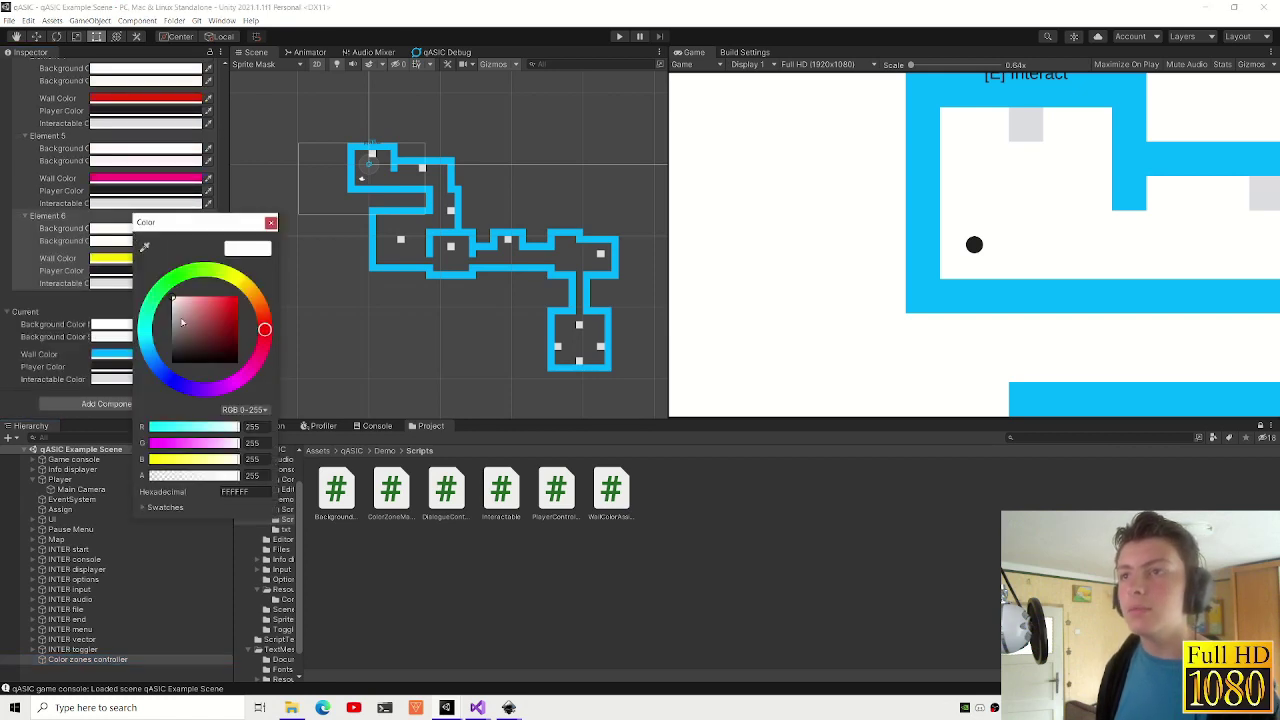
click(250, 492)
text(000000)
key(Return)
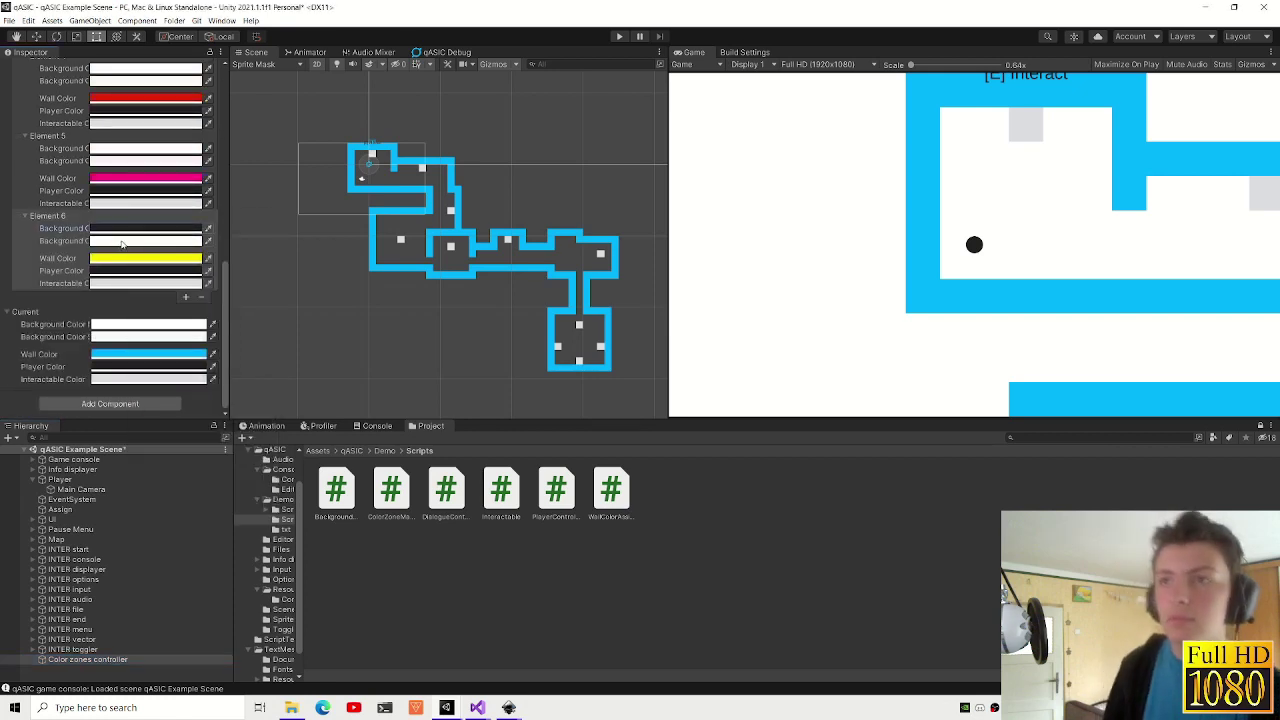
- Darken Element 6's second background colour
click(145, 258)
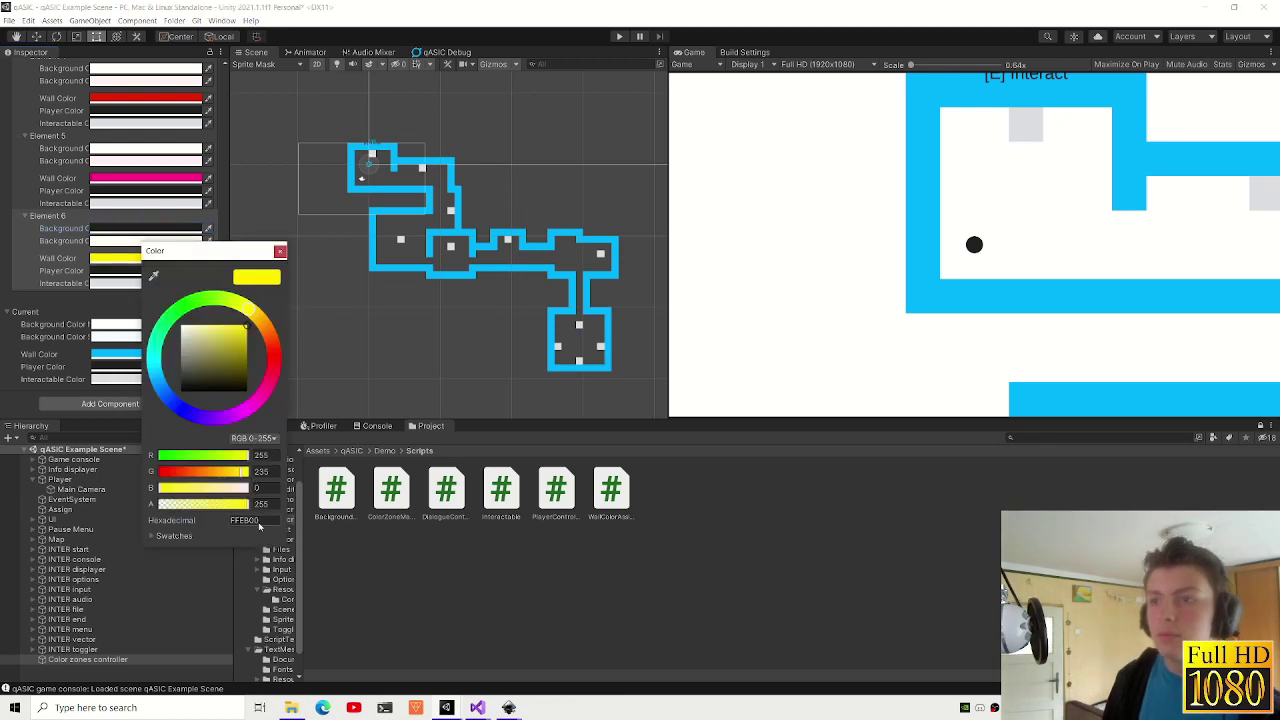
click(117, 241)
click(117, 241)
mouse_move(190, 340)
mouse_down()
mouse_move(238, 362)
mouse_move(249, 386)
mouse_move(119, 363)
mouse_up()
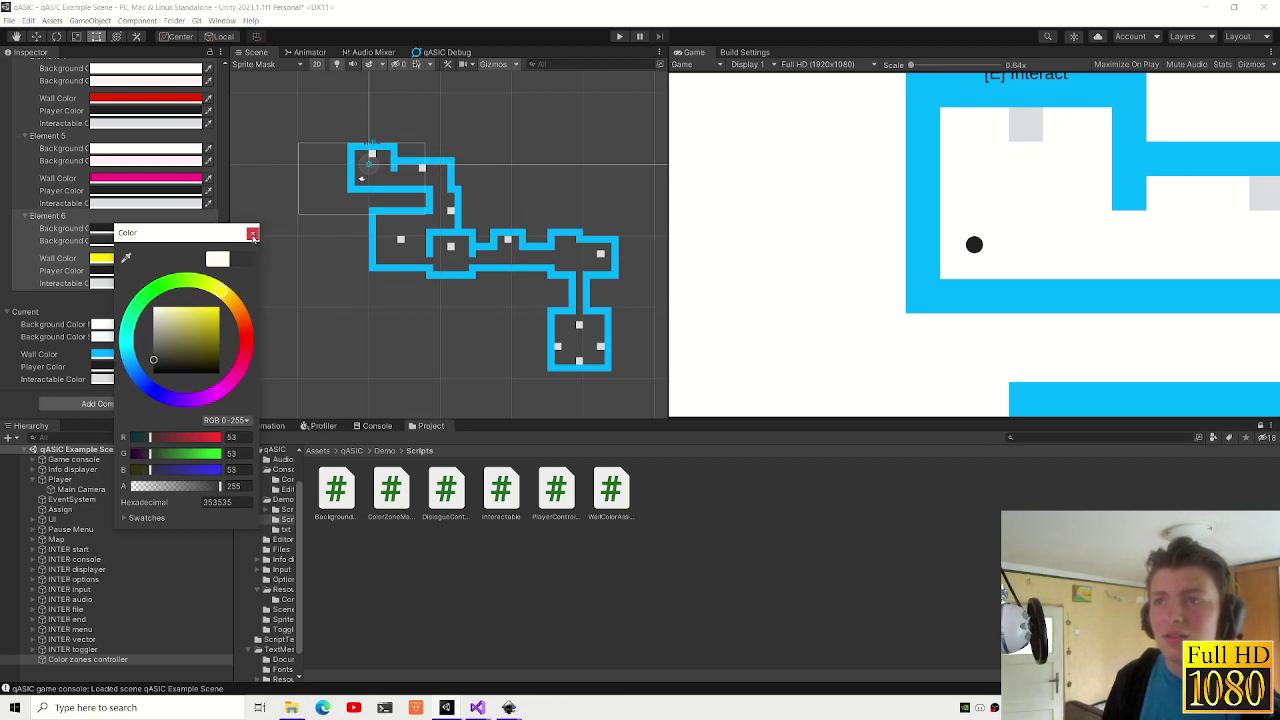
click(252, 234)
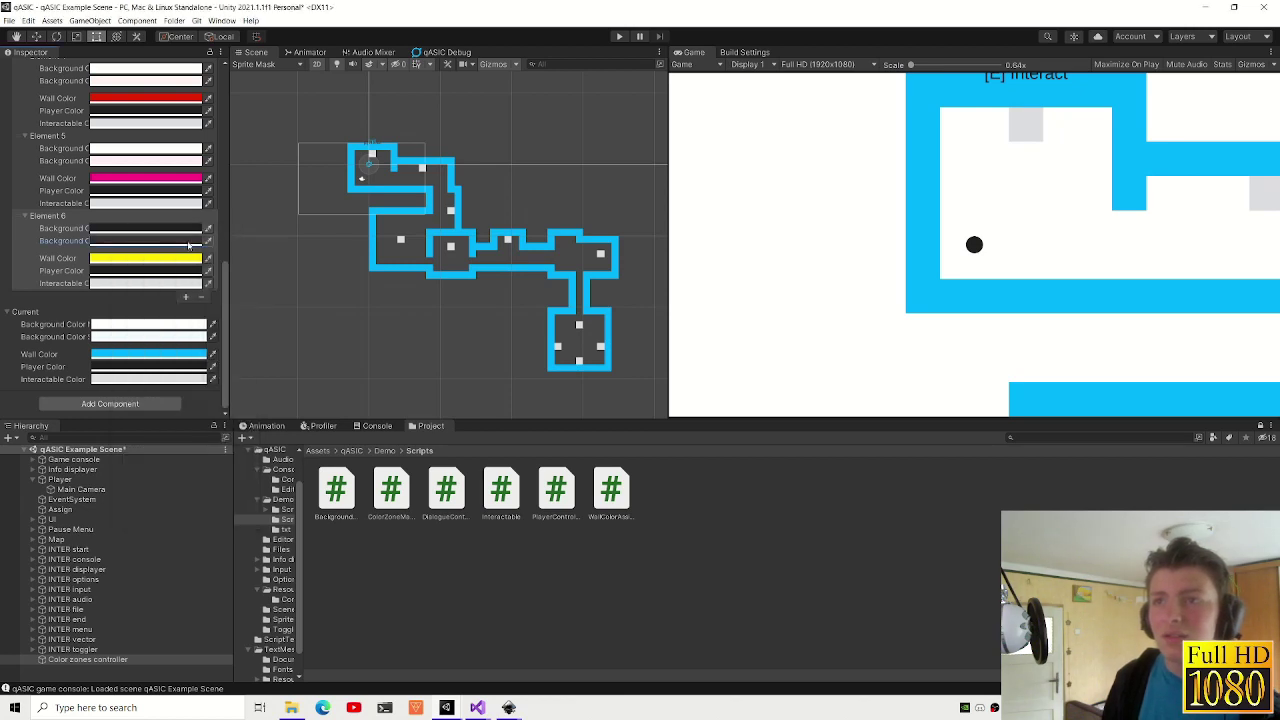
- Set Element 6's player colour to light grey DCDDE1
click(147, 285)
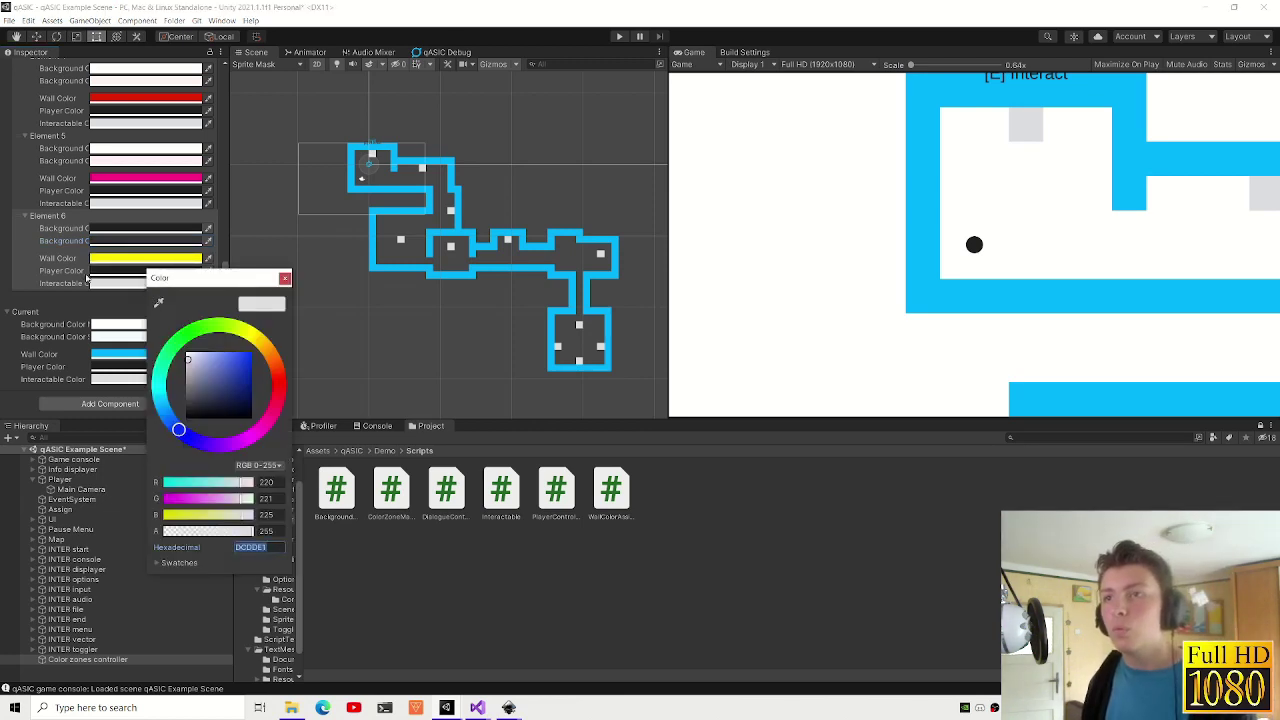
click(110, 271)
text(DCDDE1)
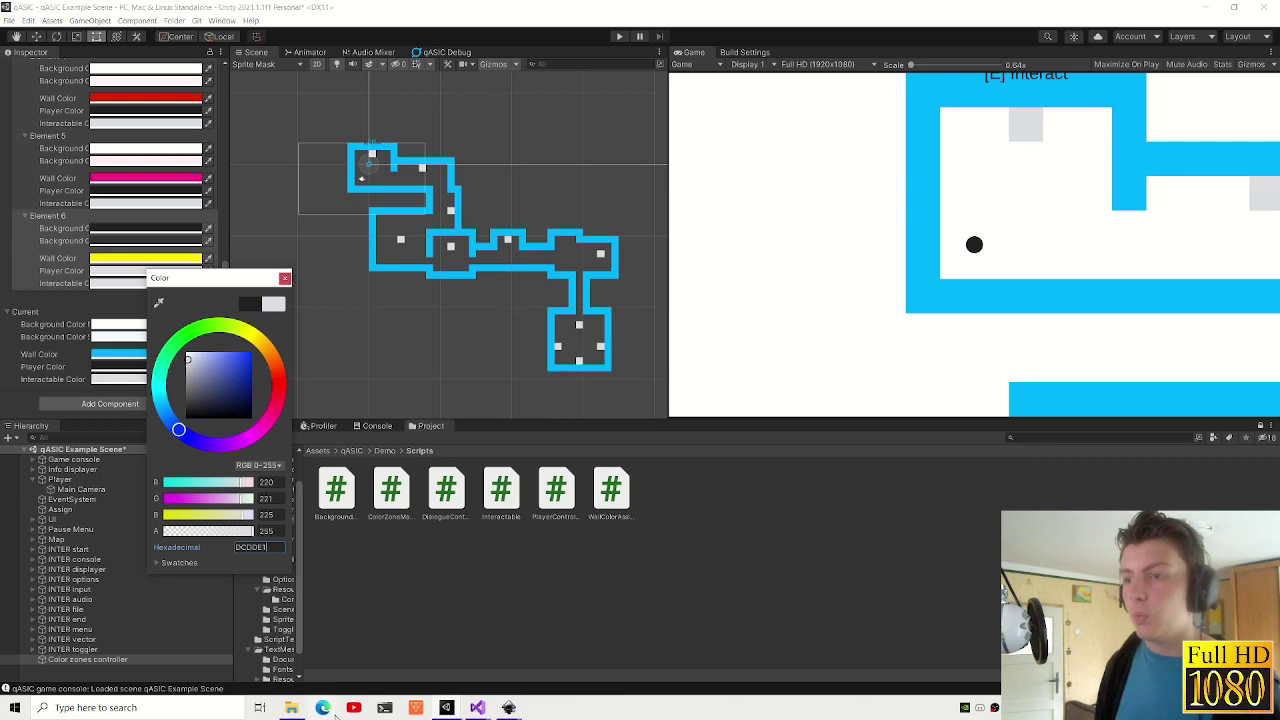
click(375, 548)
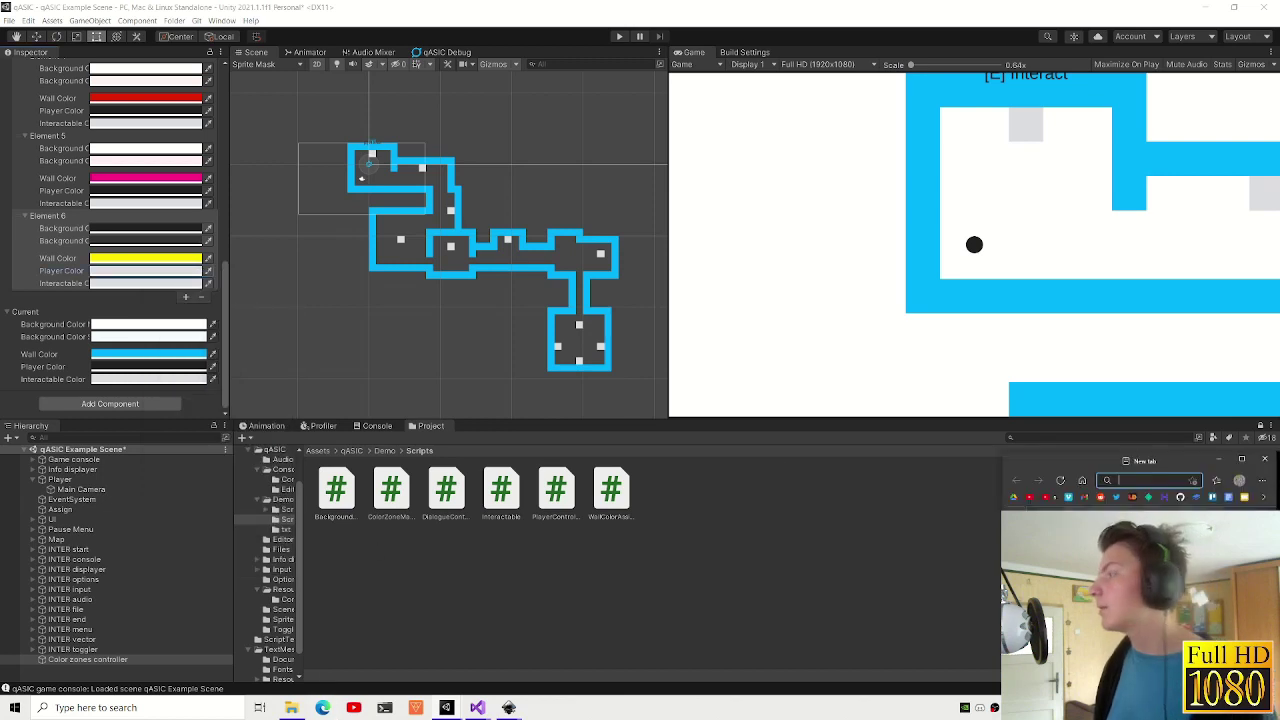
- Select Grey 800's #424242 on the 123GO! Stylebook Colour palette page, then go back to Unity
click(322, 707)
click(672, 52)
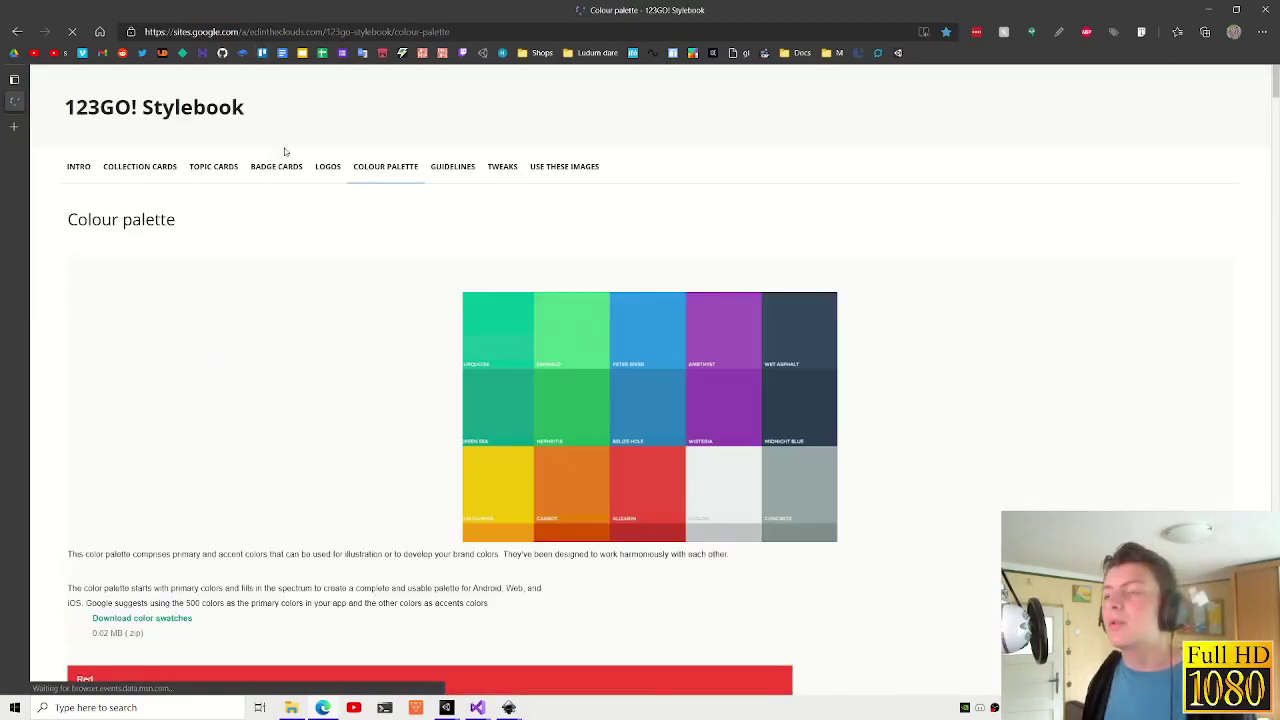
scroll(594, 220, down, 10)
scroll(686, 326, down, 10)
scroll(630, 270, down, 10)
scroll(611, 266, down, 15)
scroll(574, 243, down, 15)
scroll(560, 257, down, 10)
scroll(548, 265, down, 10)
scroll(548, 265, down, 10)
scroll(543, 263, up, 3)
key(ctrl+a)
click(788, 385)
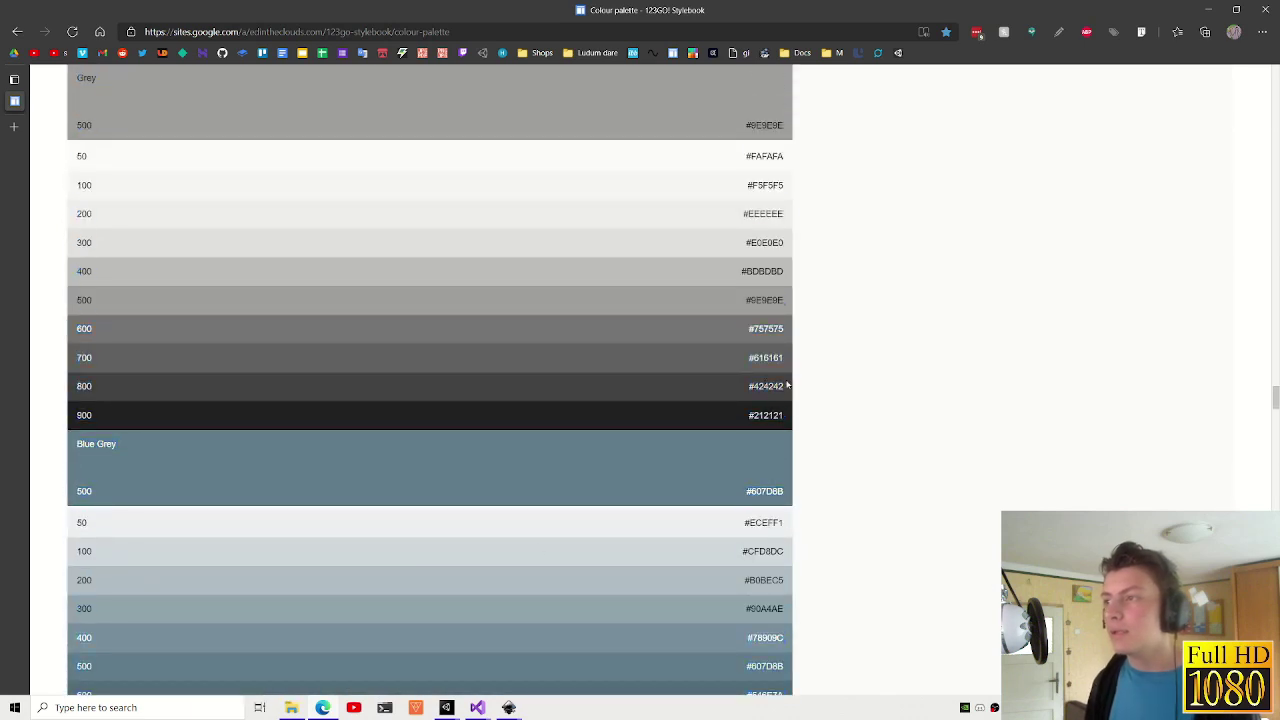
click(449, 707)
click(489, 644)
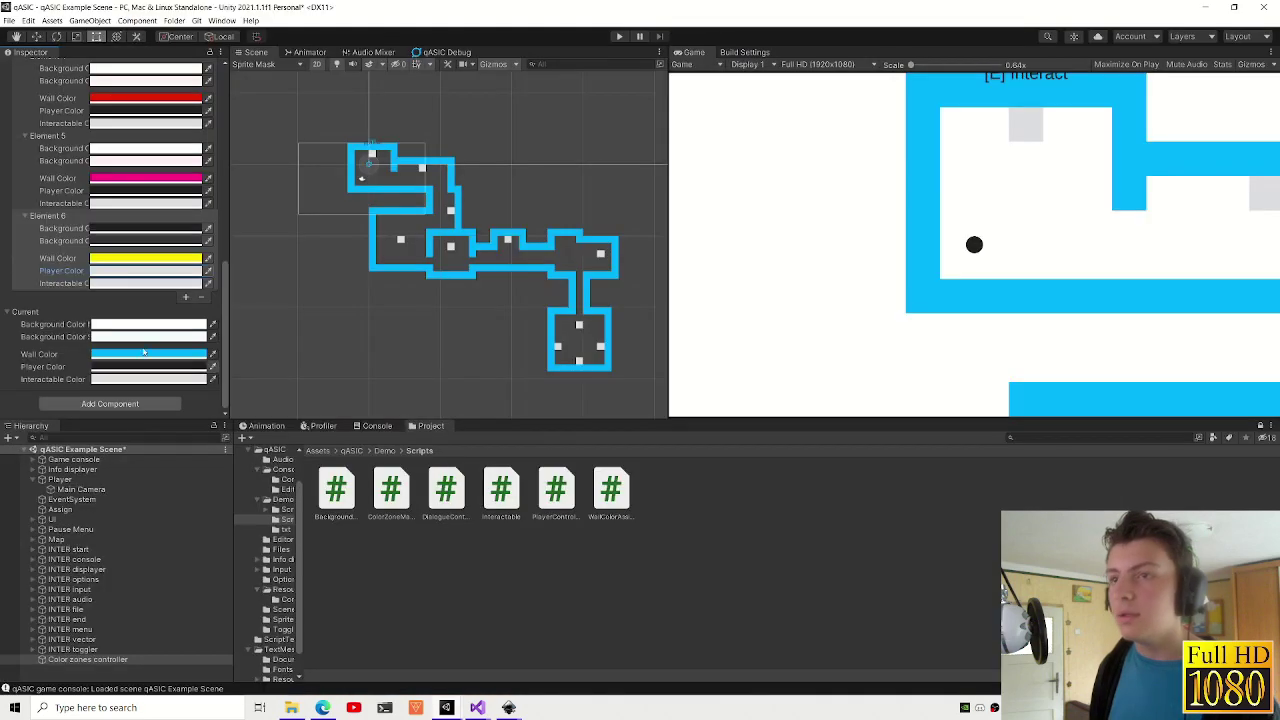
- Darken Element 6's interactable colour slightly and set its background colour to 313131
click(150, 366)
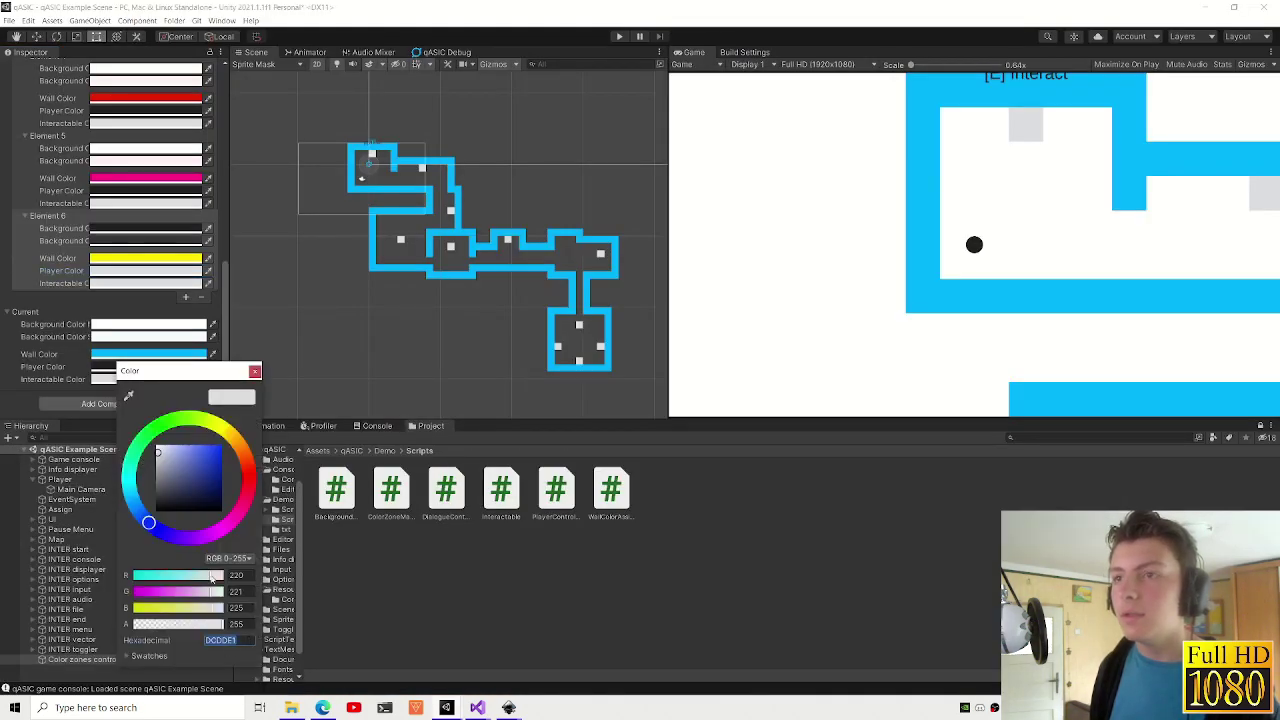
click(255, 371)
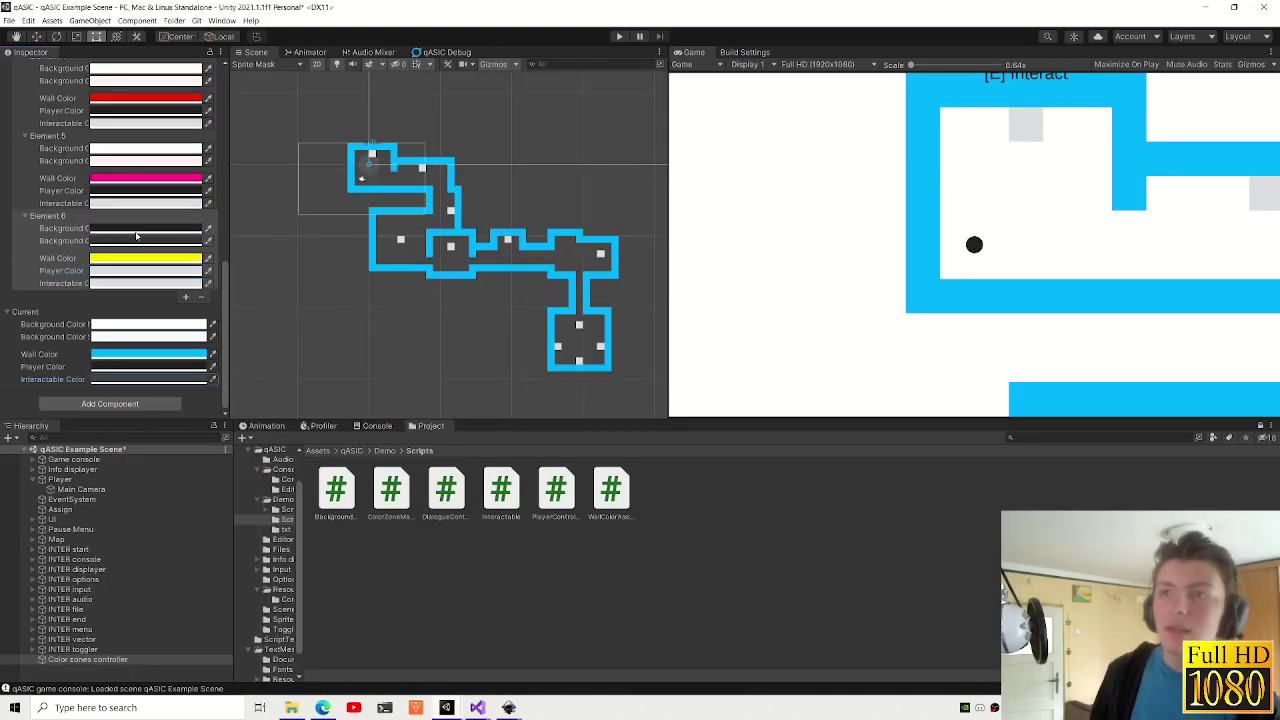
click(156, 284)
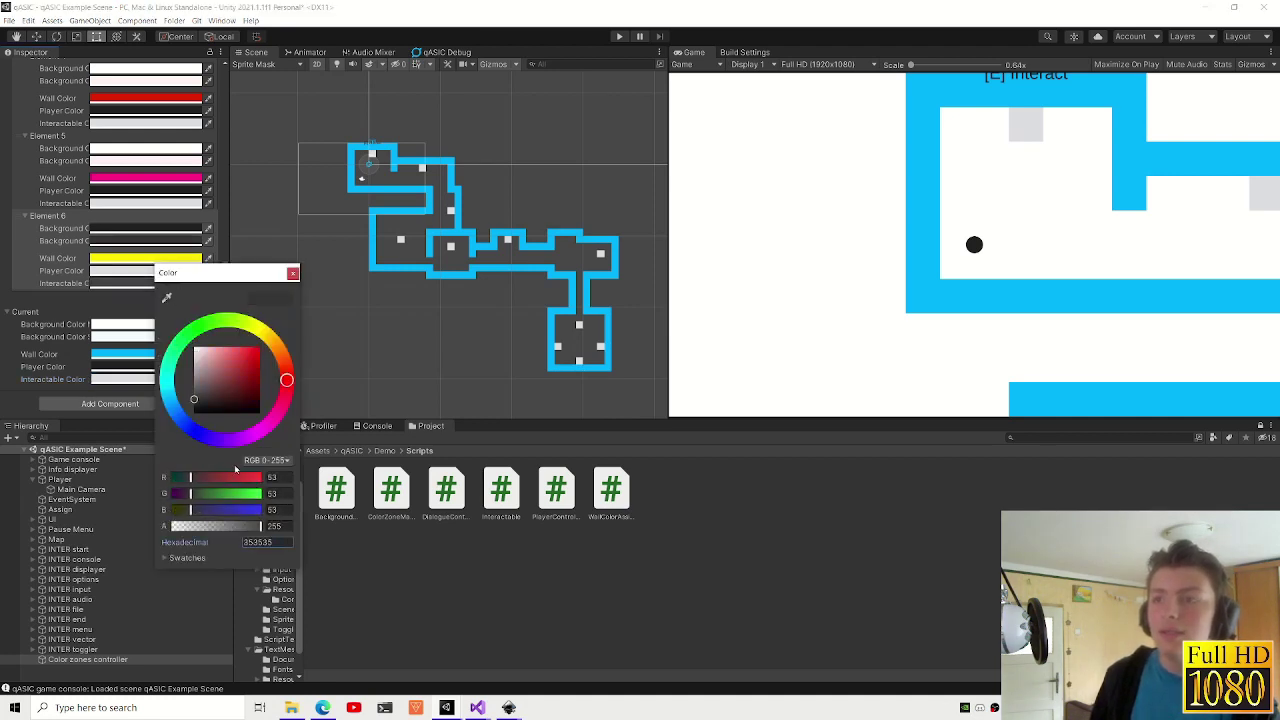
drag(195, 401, 189, 413)
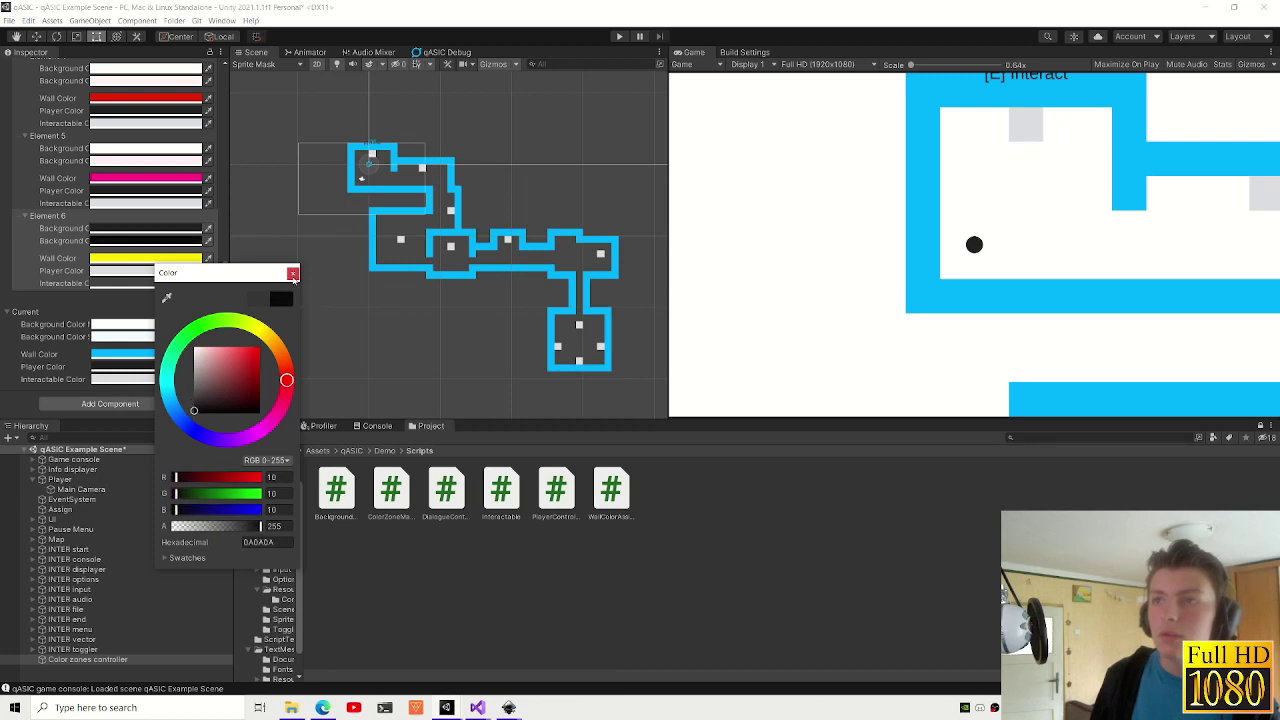
click(140, 236)
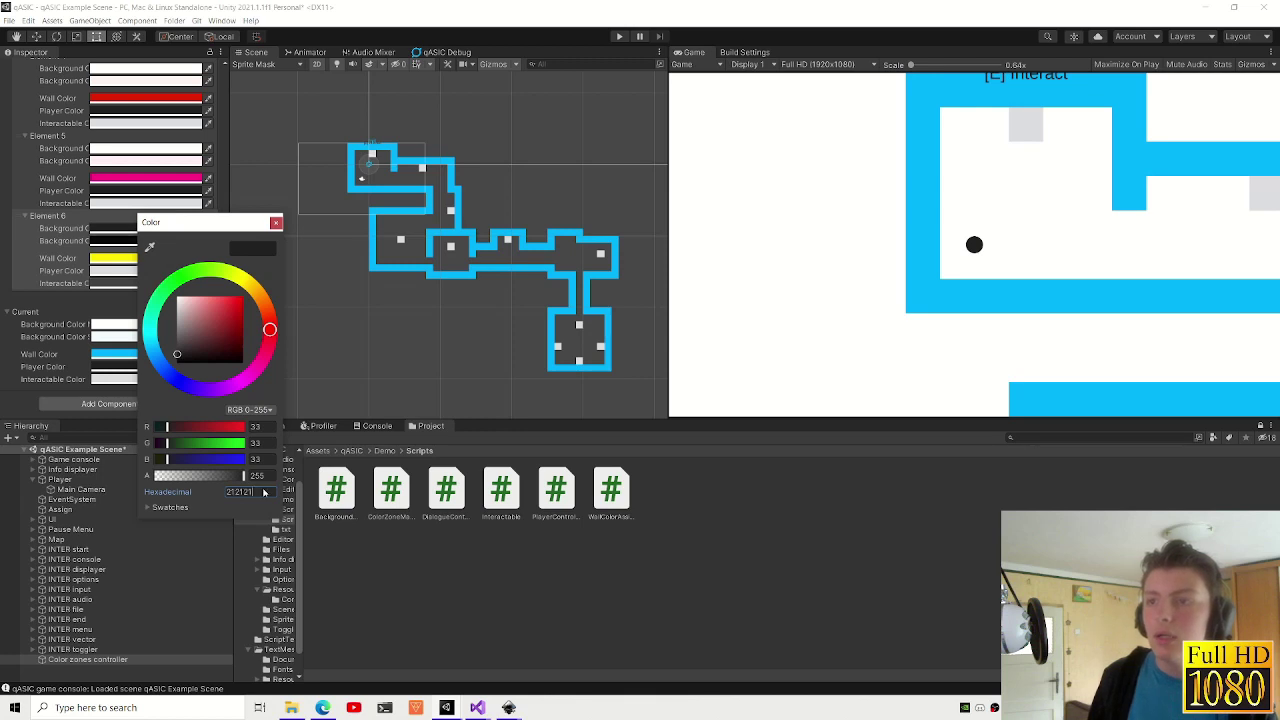
text(0A0A0A)
key(ctrl+z)
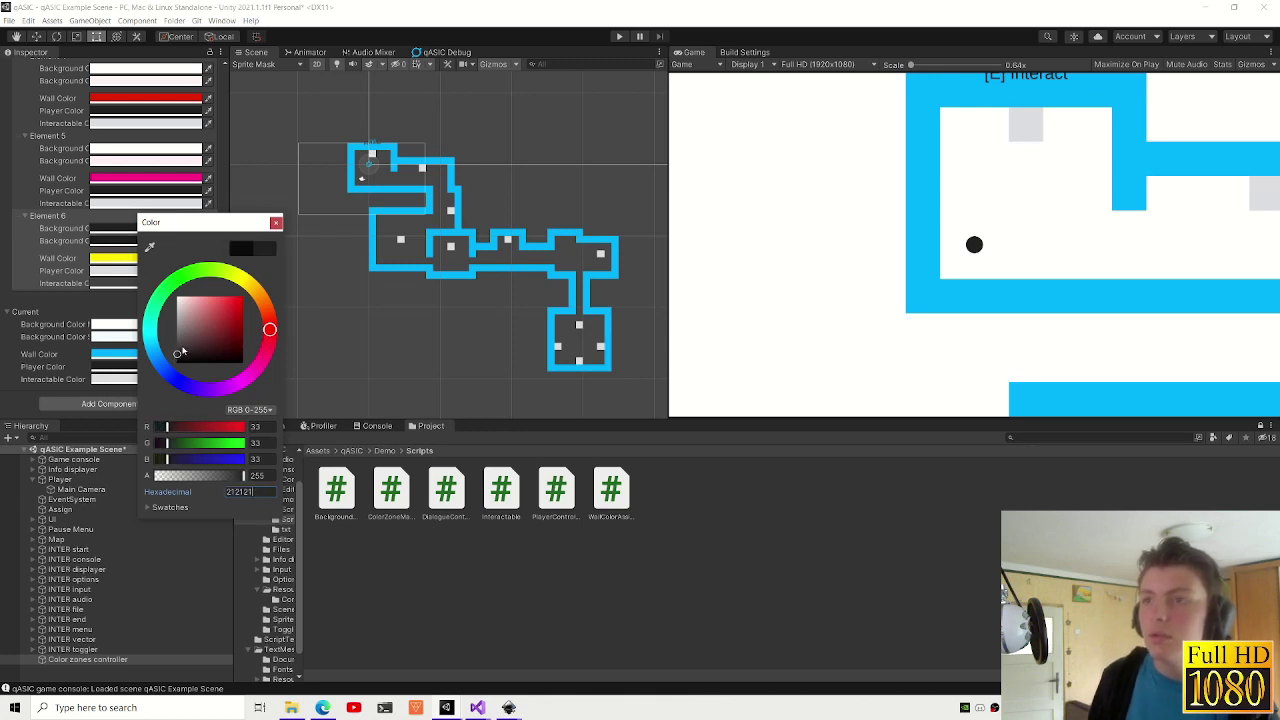
drag(175, 354, 175, 352)
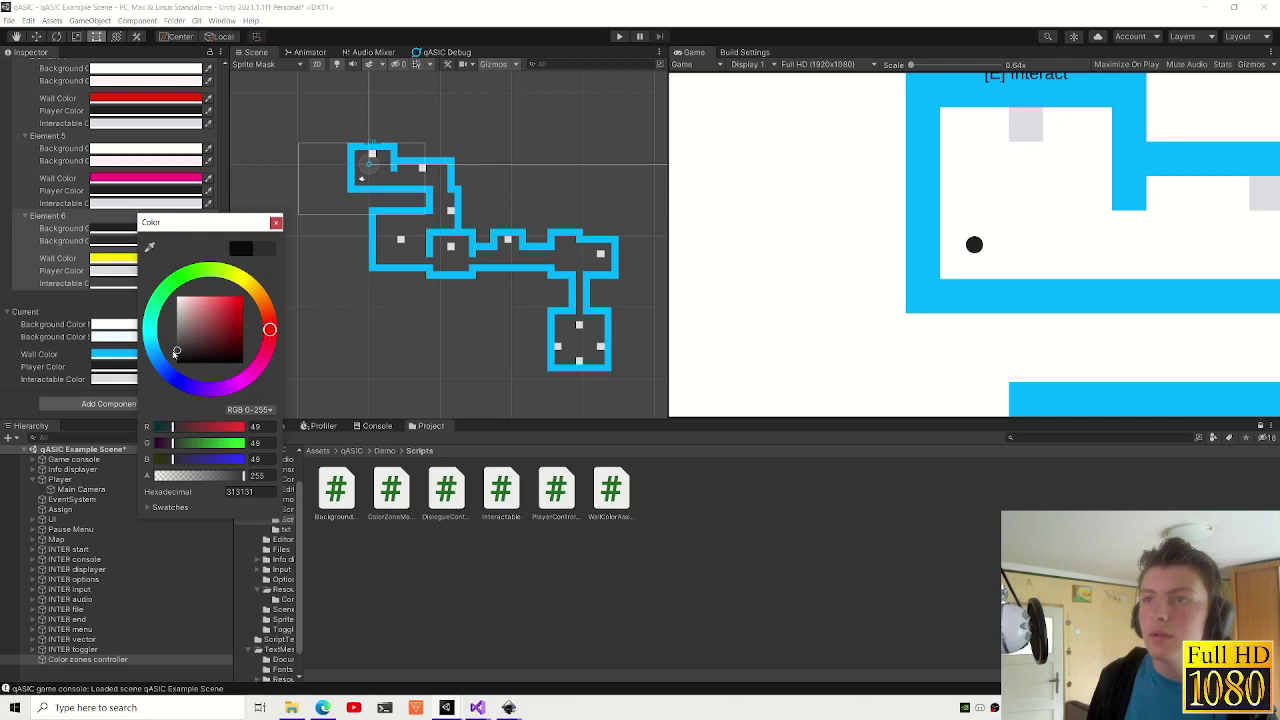
click(276, 223)
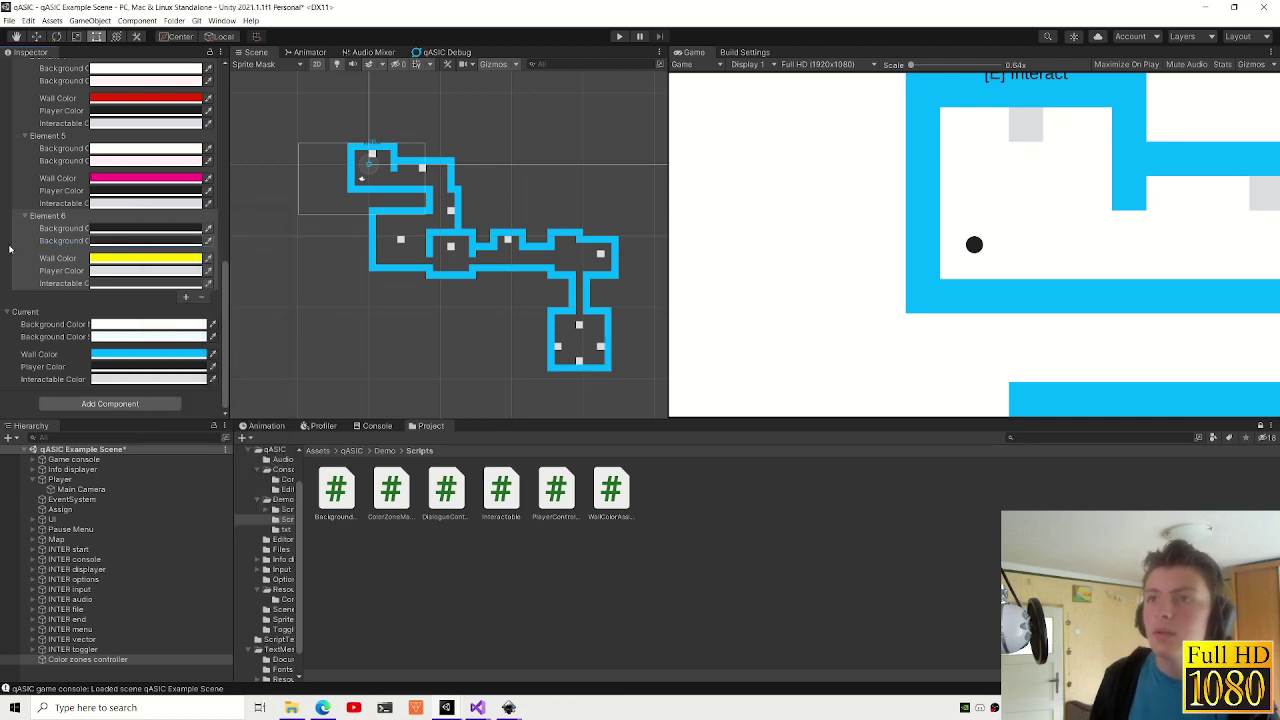
- Play-test the maze, walk the player to the interactable, press E to turn walls yellow, then stop
key(ctrl+p)
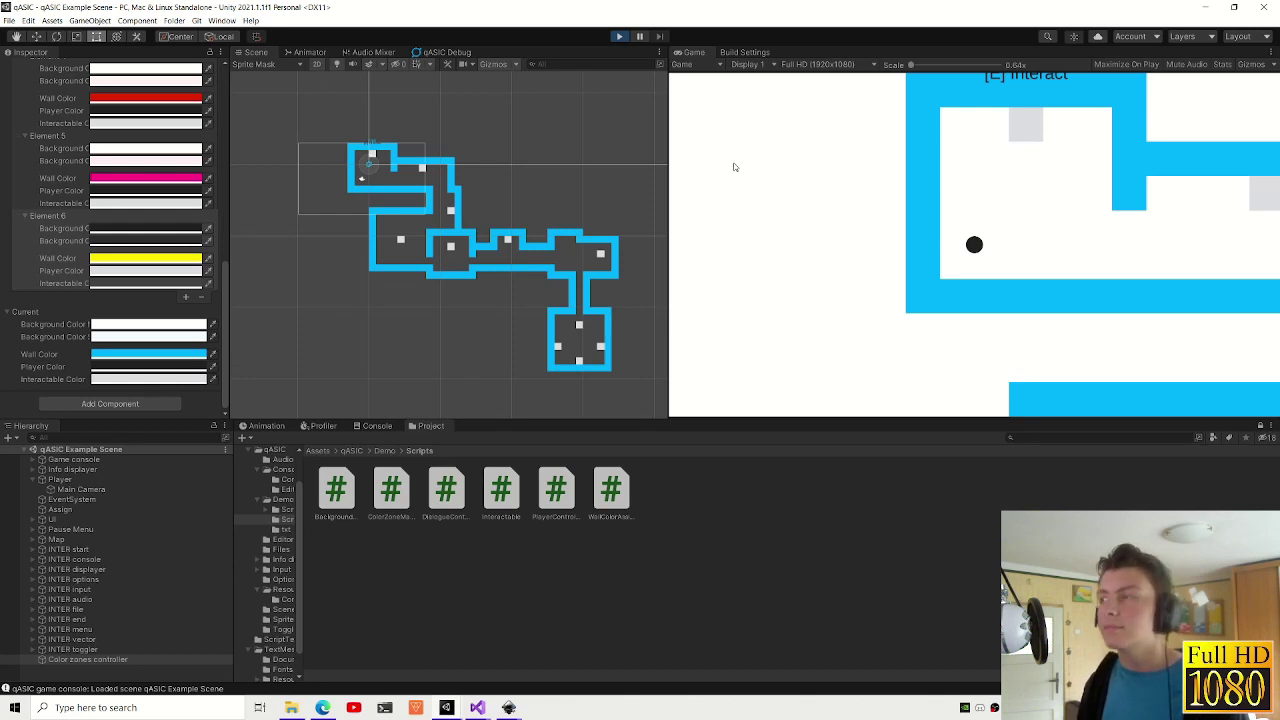
click(734, 167)
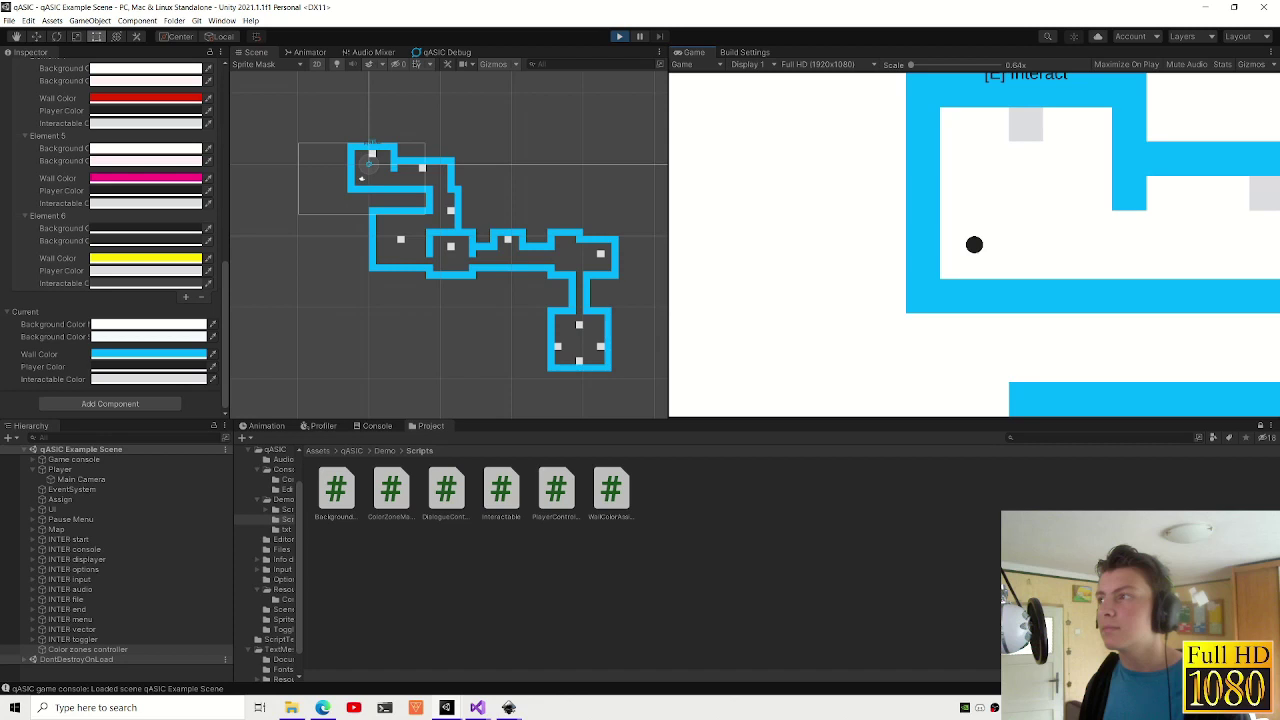
key(d)
key(d)
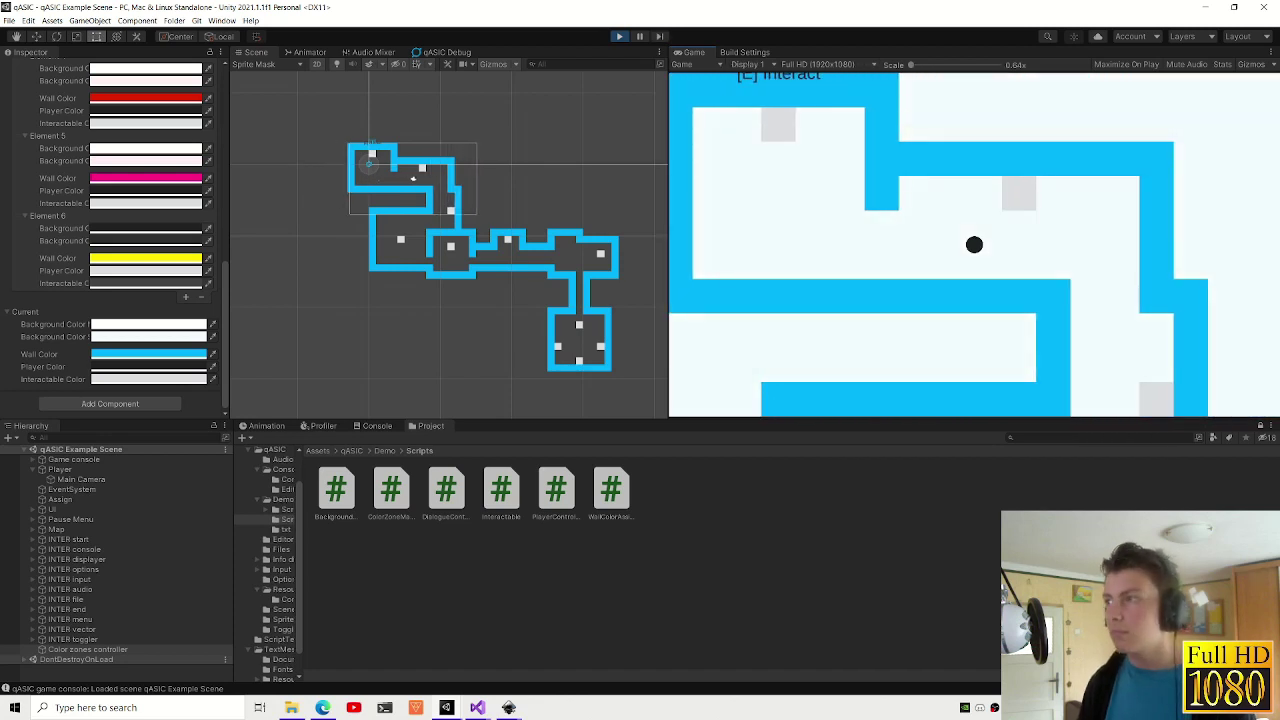
key(s)
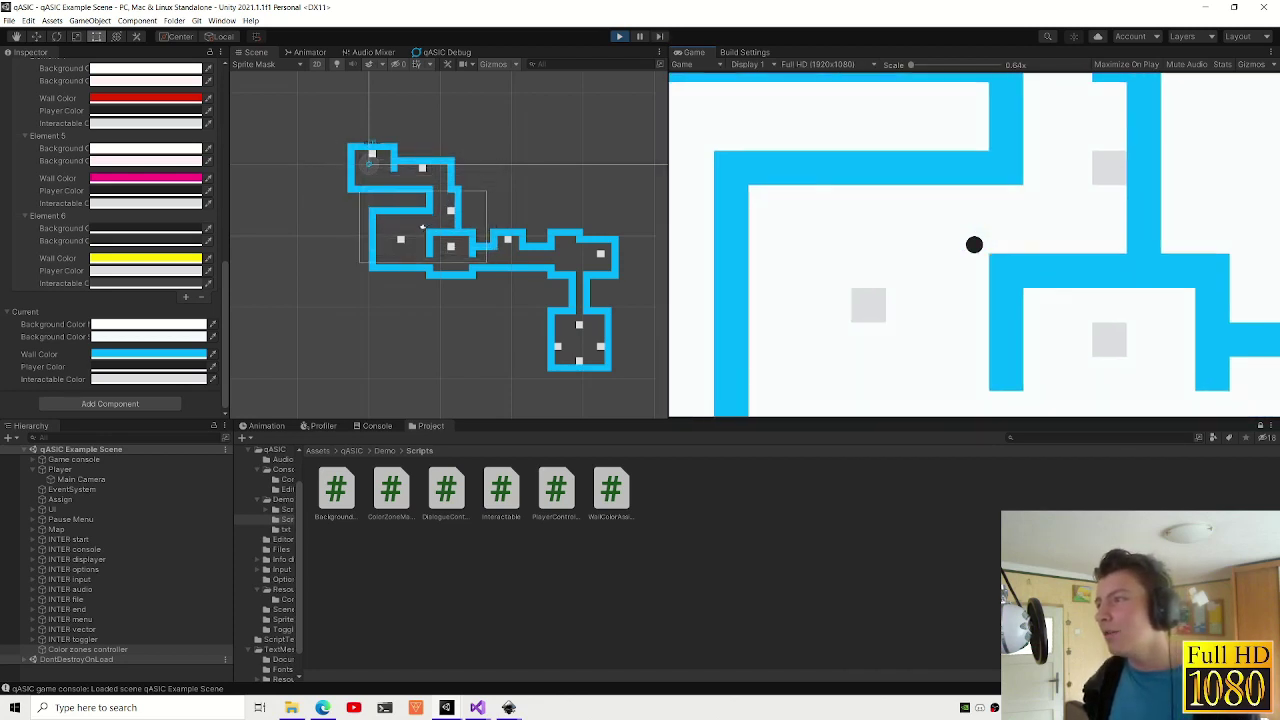
key(d)
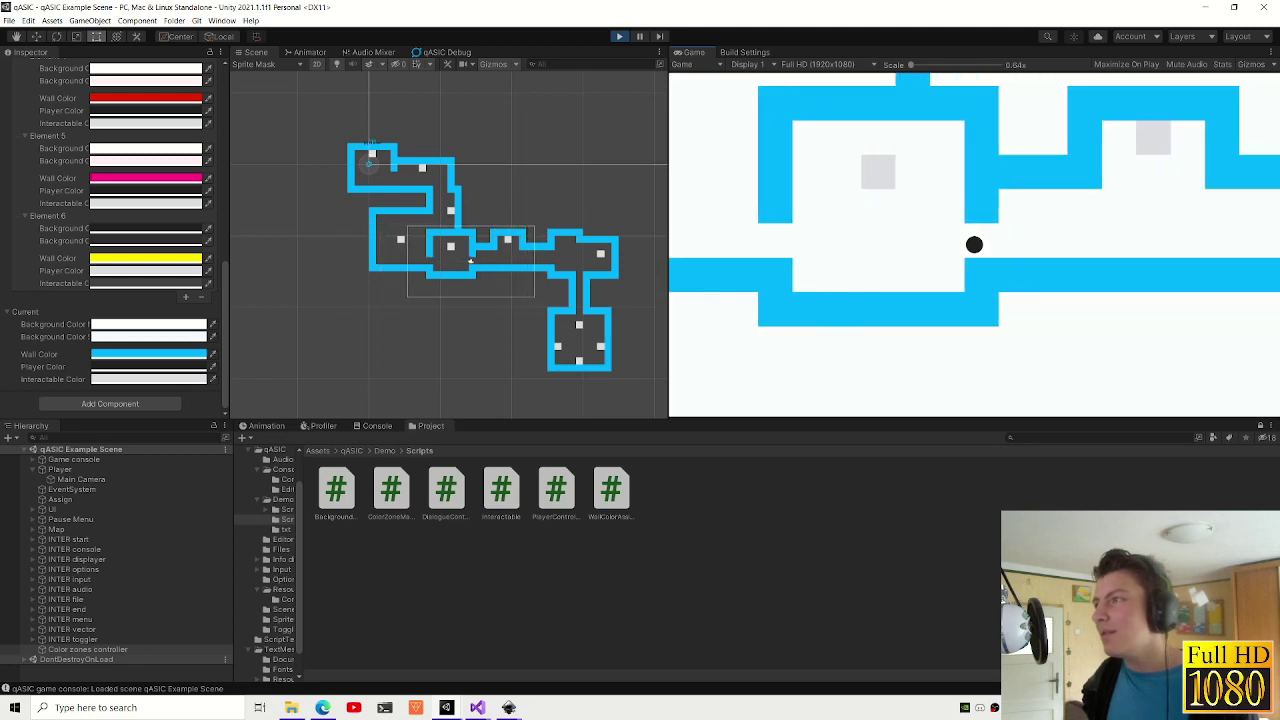
key(d)
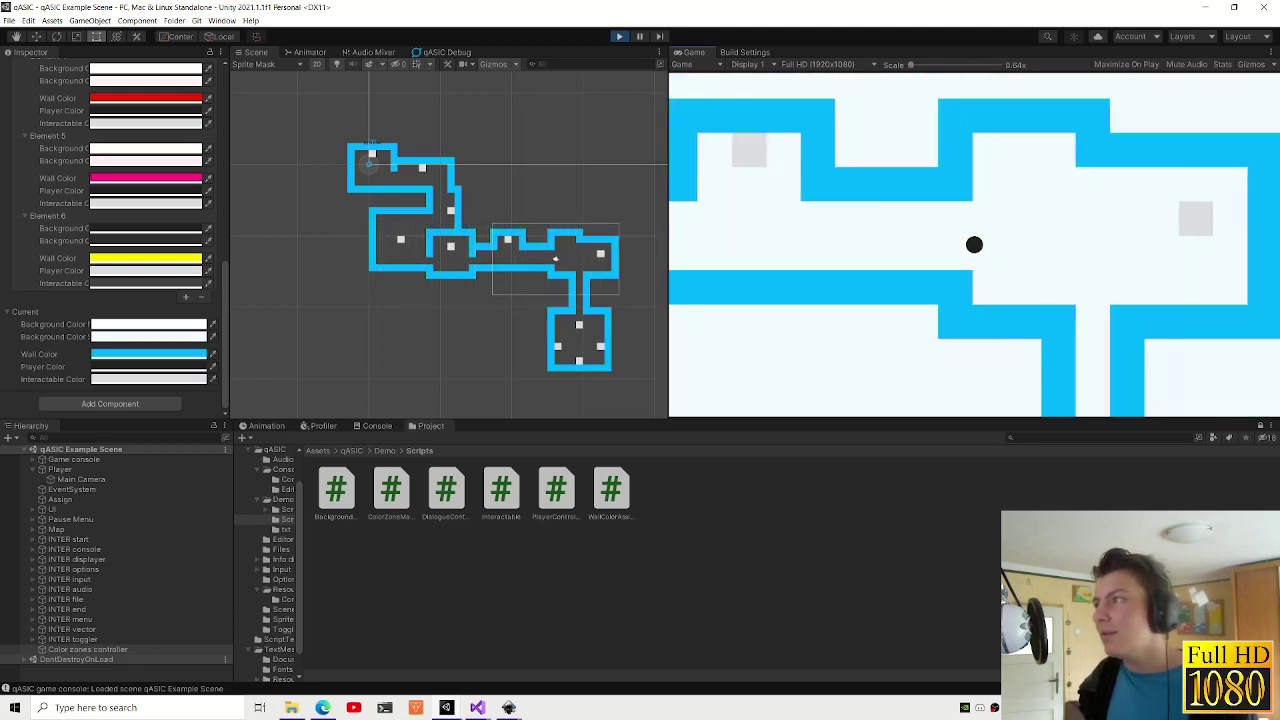
key(d)
key(e)
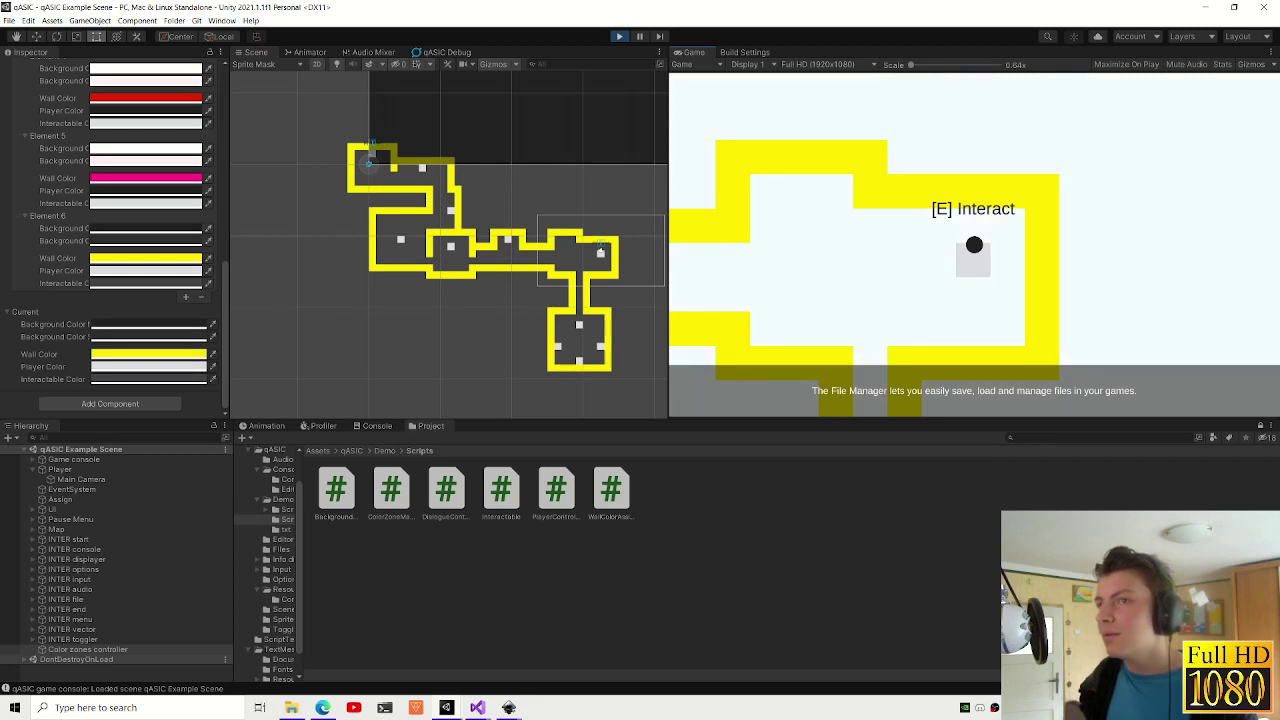
key(ctrl+p)
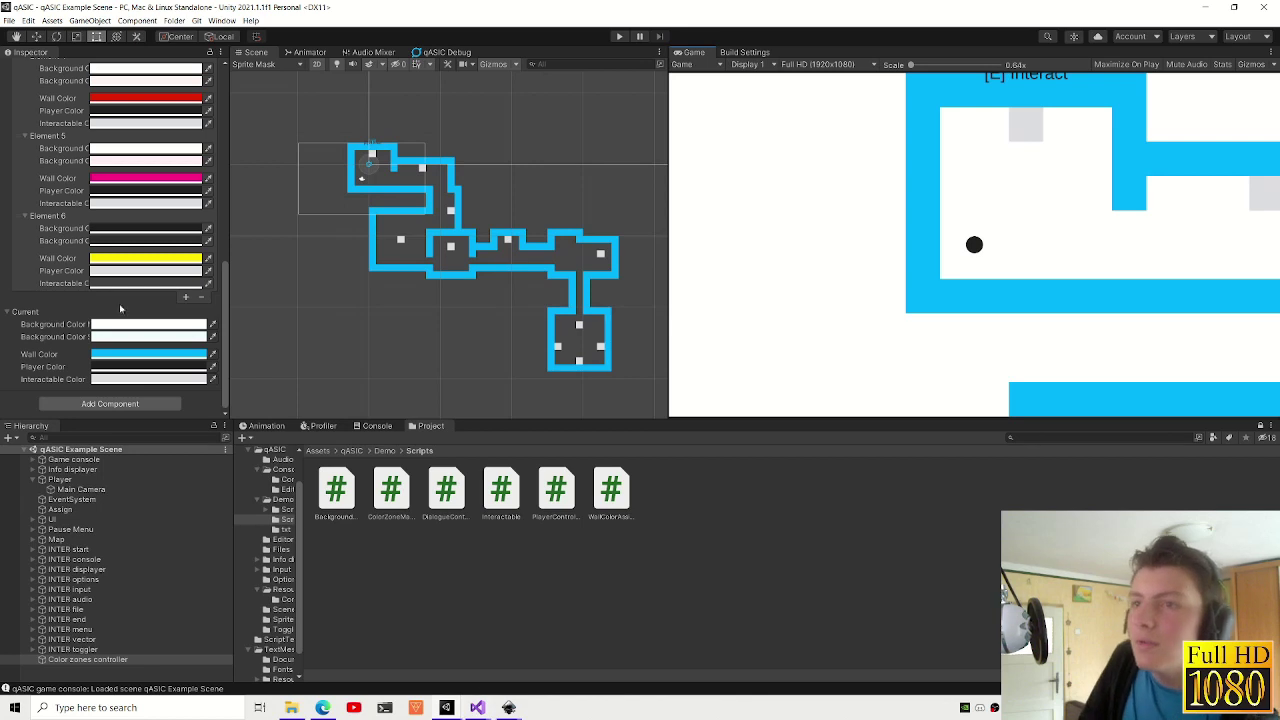
- Open the ColorZoneManager script from the Inspector for editing
scroll(105, 190, up, 5)
scroll(105, 190, up, 3)
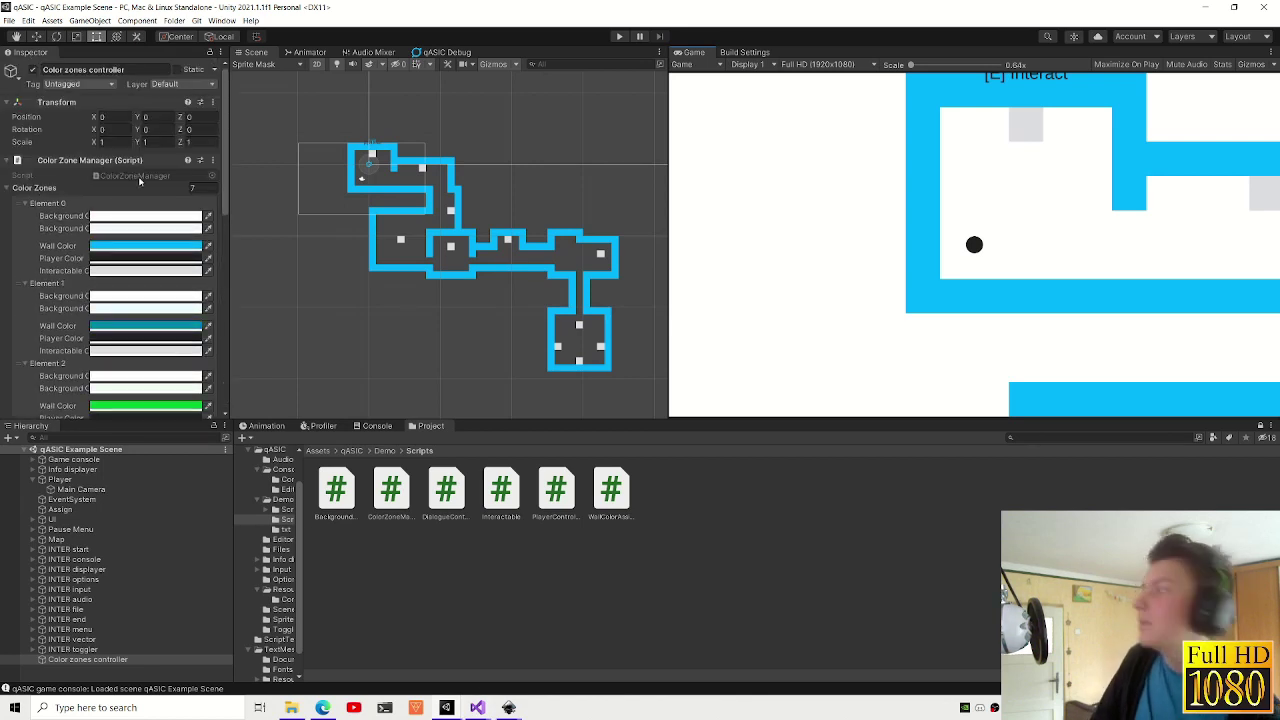
double_click(391, 490)
- Add a 'public Color textColor;' field below interactableColor in ColorZone
scroll(490, 248, up, 7)
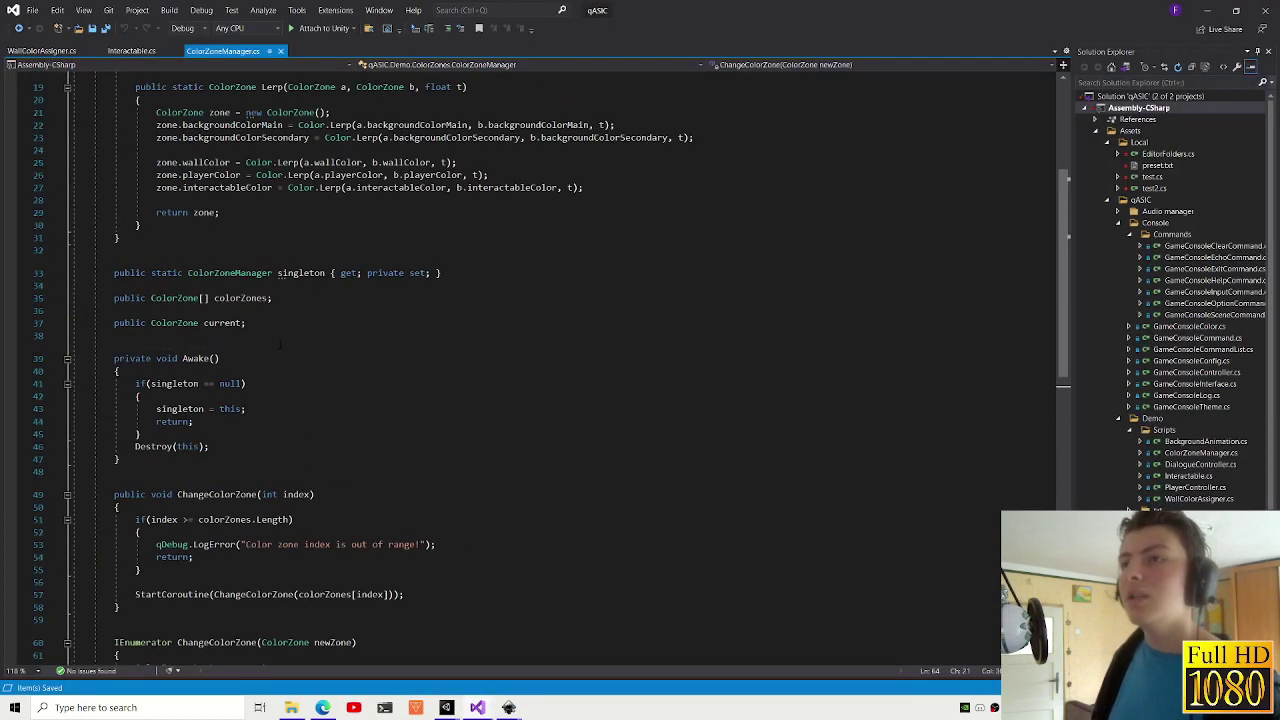
scroll(490, 248, up, 6)
click(330, 298)
key(Return)
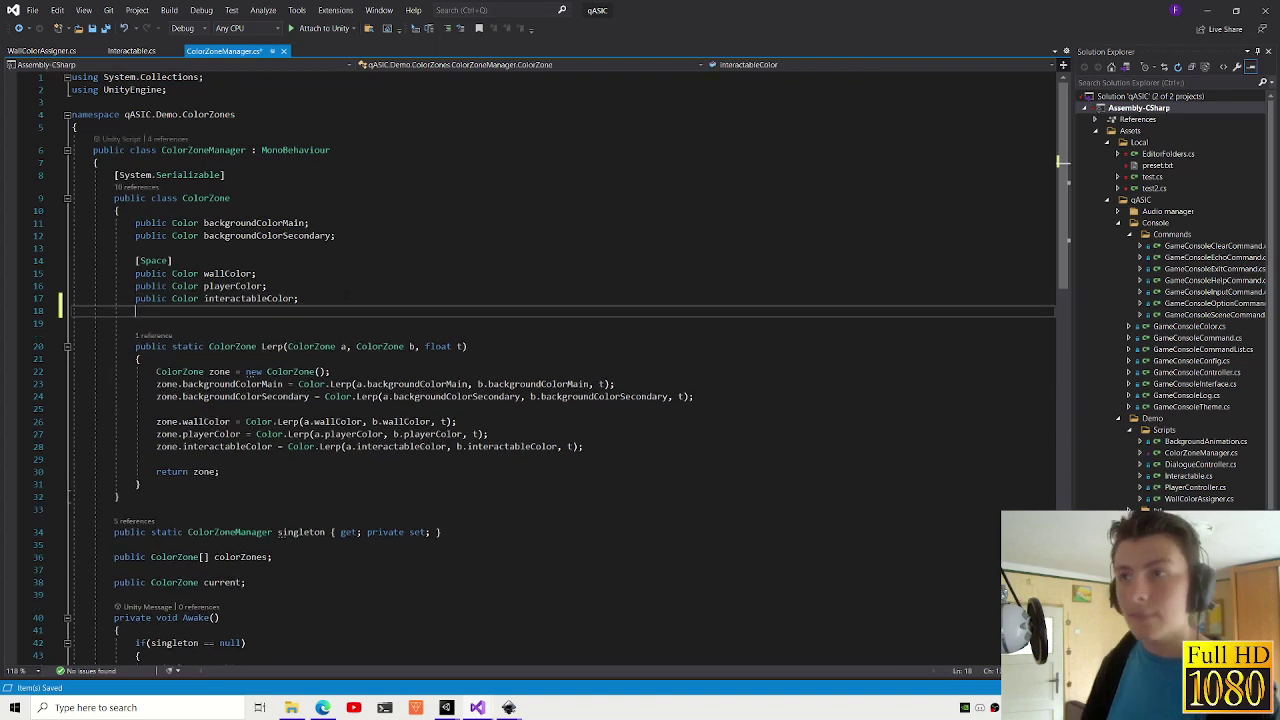
text(public Color te)
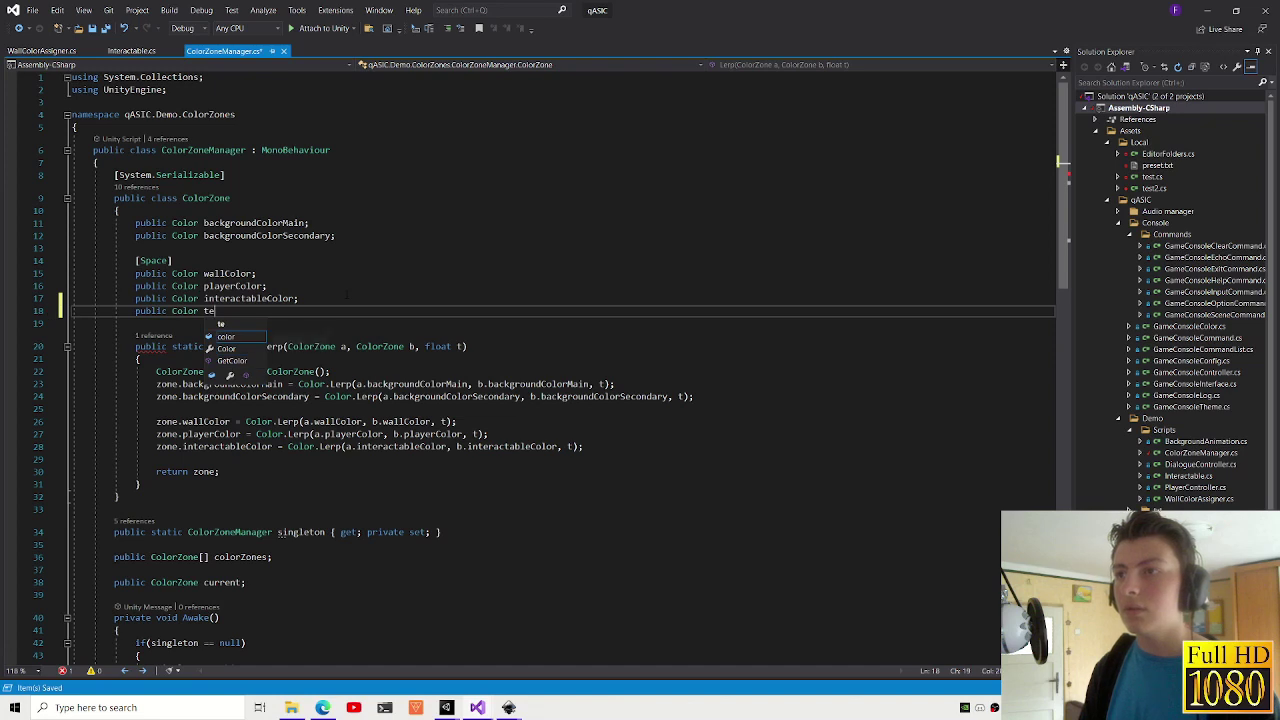
text(xtColor;)
- Duplicate the interactableColor Lerp blending line directly below itself
double_click(229, 311)
drag(583, 446, 156, 446)
key(ctrl+c)
key(End)
key(Return)
key(ctrl+v)
double_click(228, 311)
- Replace the three interactableColor references on the copied line with textColor and save ColorZoneManager.cs
double_click(227, 459)
key(ctrl+v)
double_click(360, 459)
key(ctrl+v)
double_click(427, 459)
key(ctrl+v)
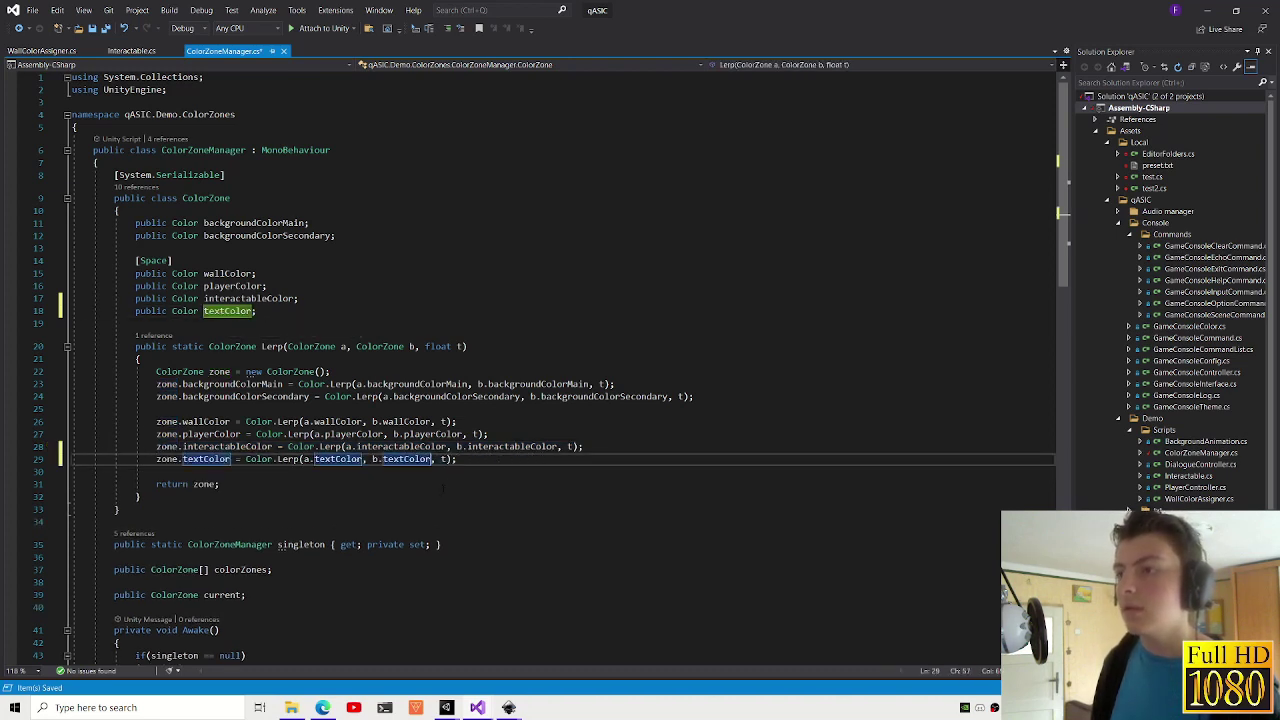
key(ctrl+s)
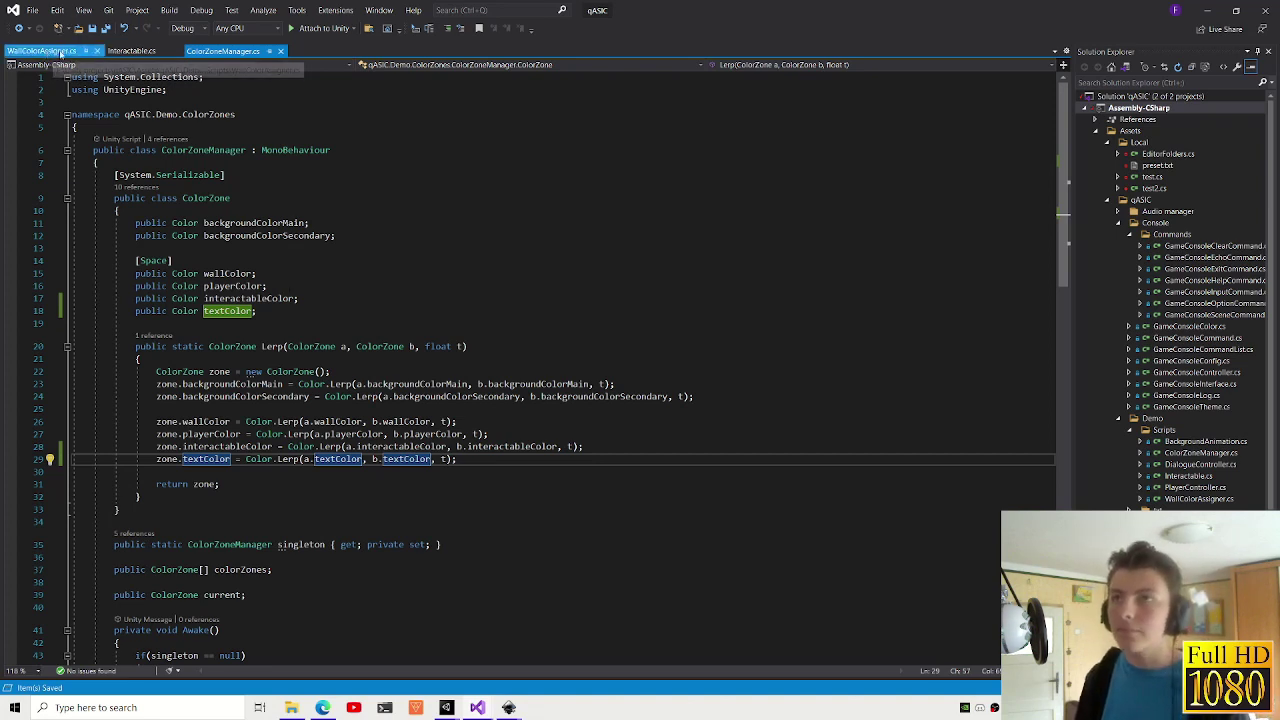
click(131, 50)
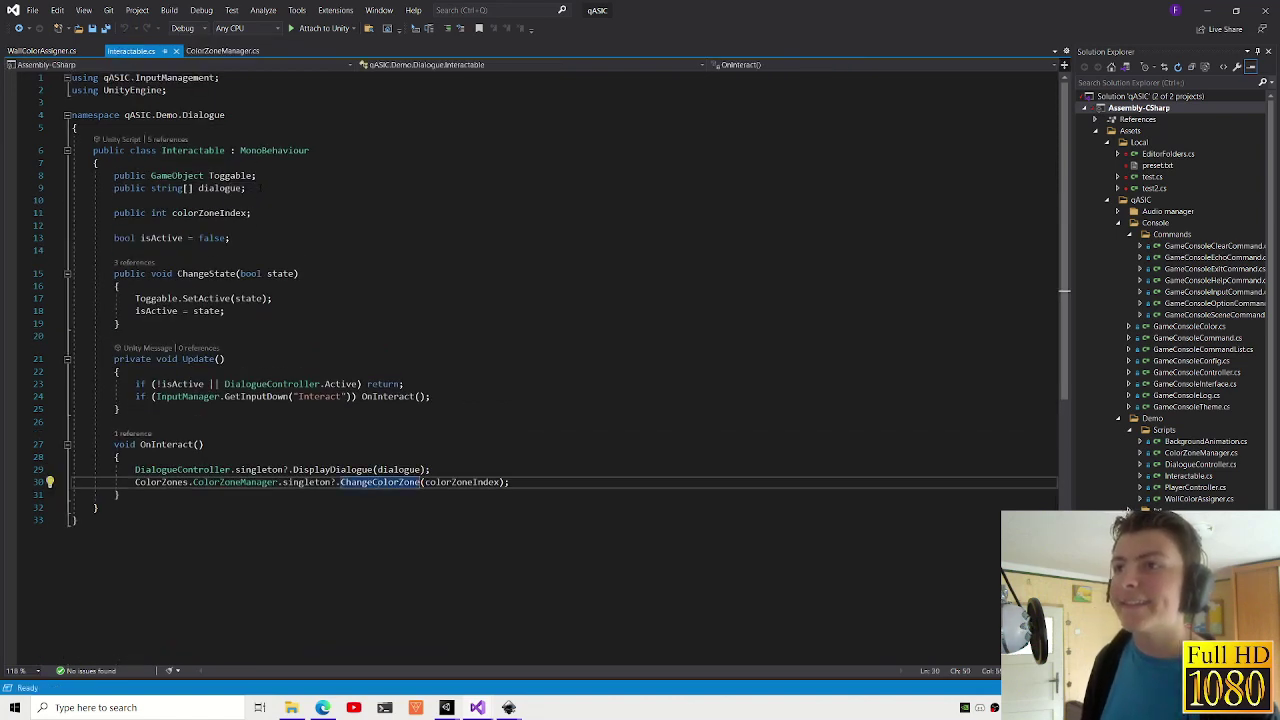
- Change the Toggable field's type from GameObject to TMPro.TextMeshProUGUI
double_click(176, 175)
text(tmp)
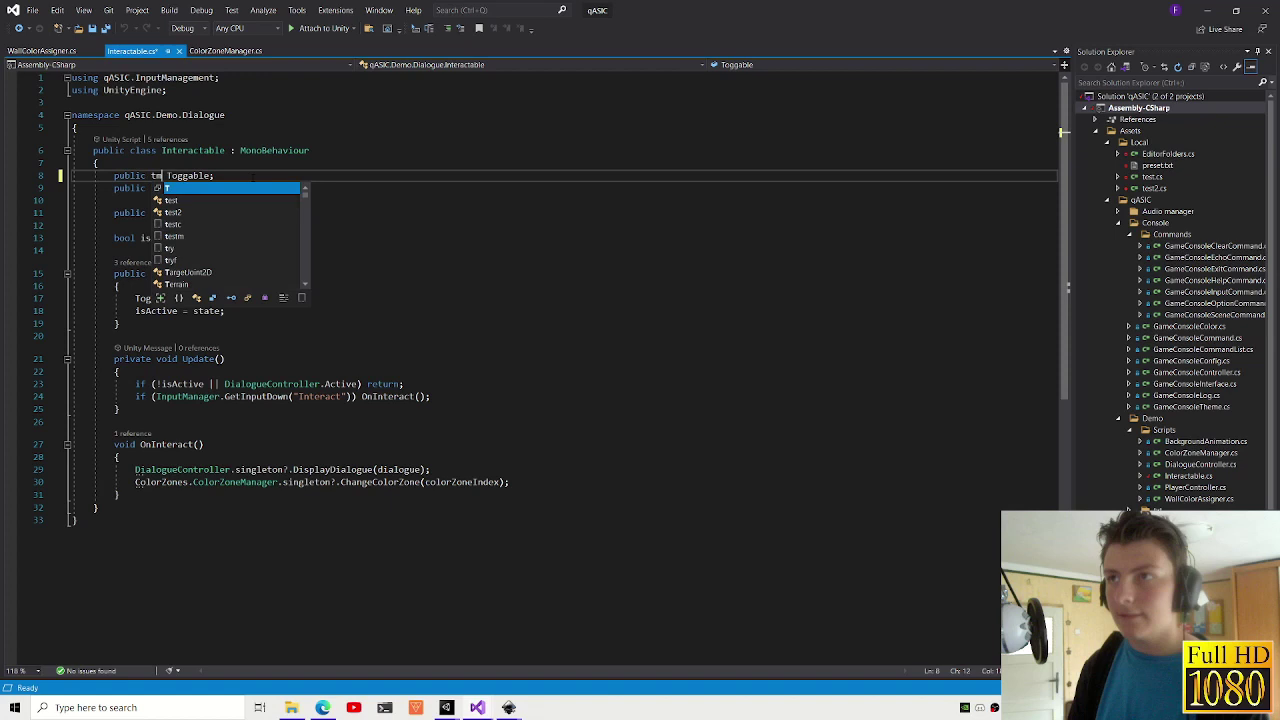
key(Tab)
text(.text)
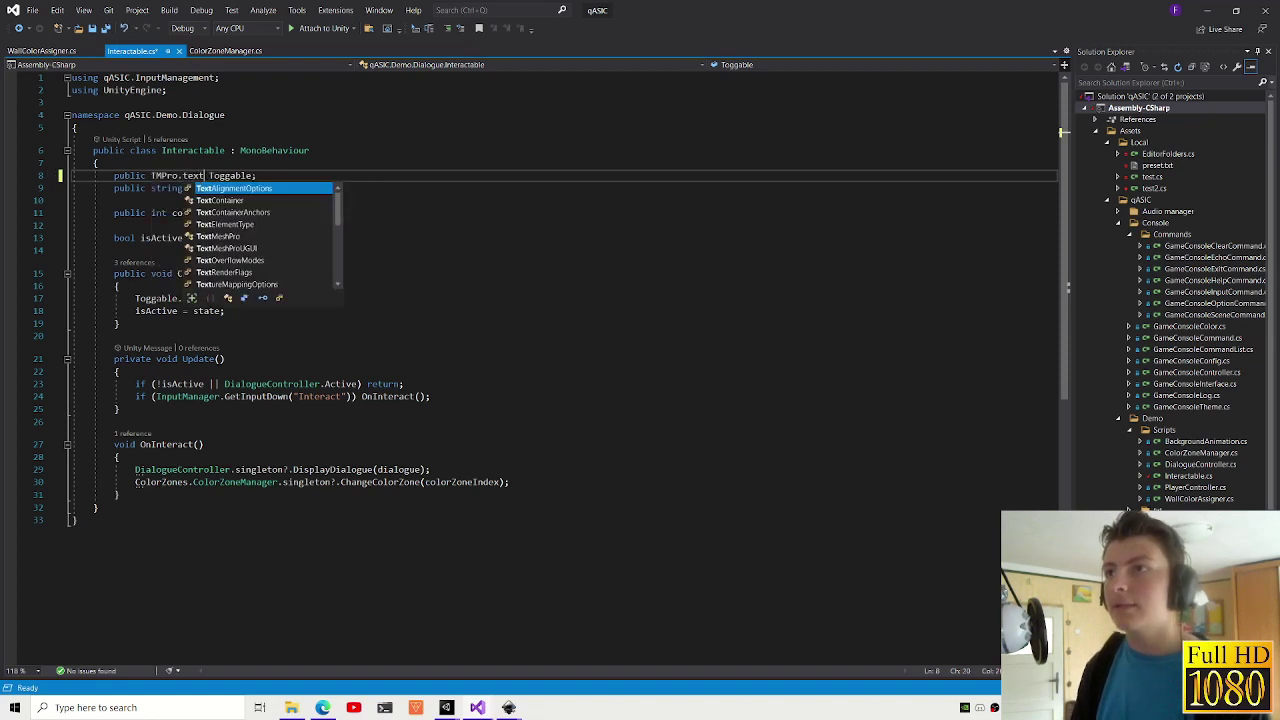
text(me)
key(Down)
key(Tab)
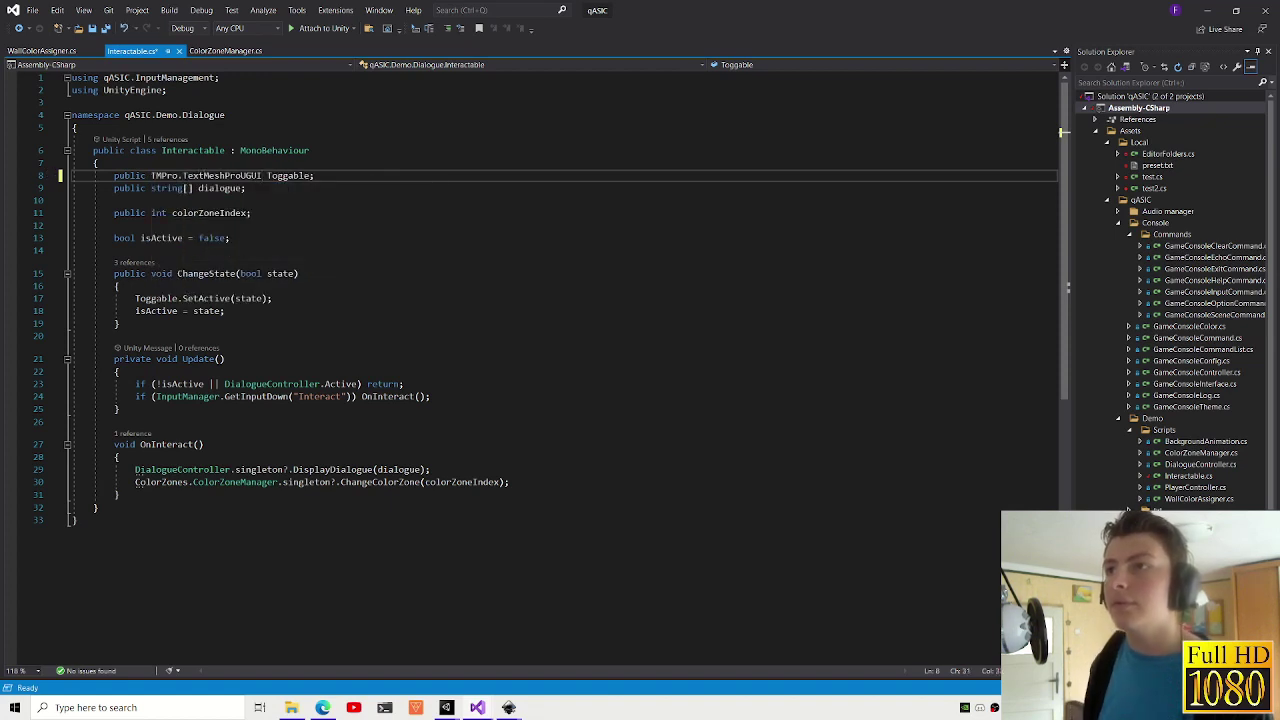
- Rename Toggable to text everywhere and call SetActive on text.gameObject
key(ctrl+Right)
key(ctrl+Right)
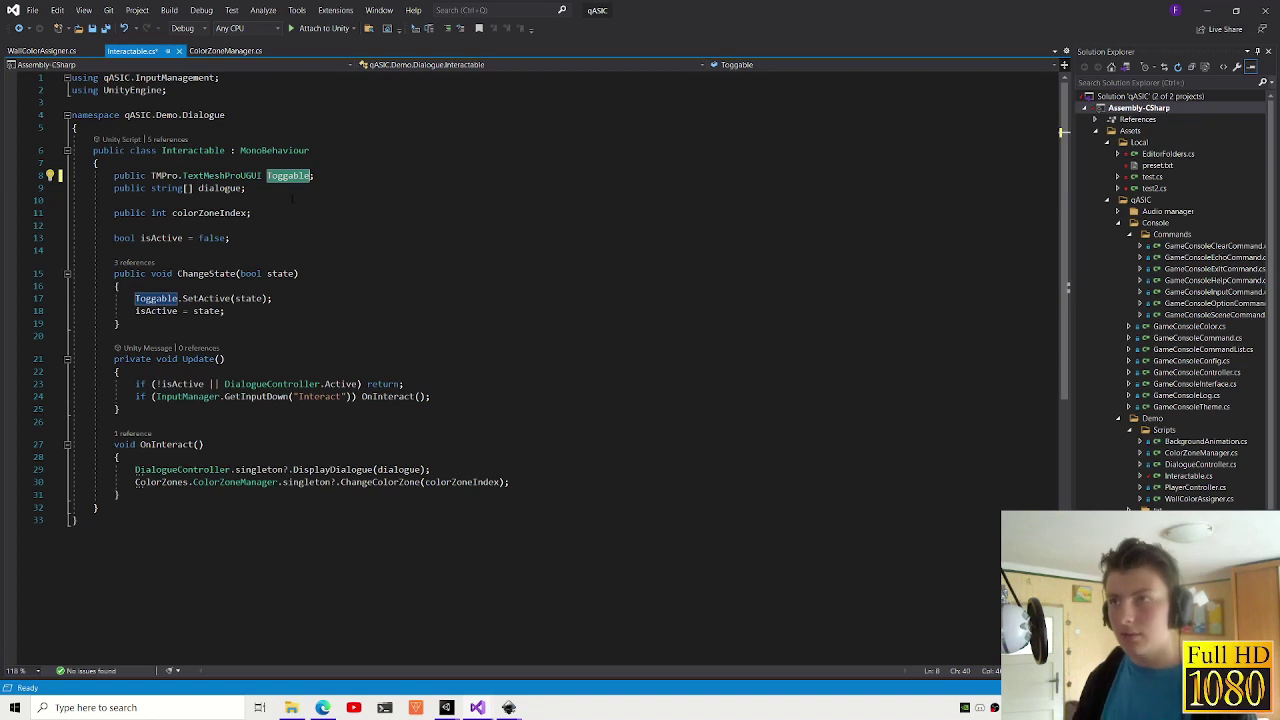
key(ctrl+r)
key(ctrl+r)
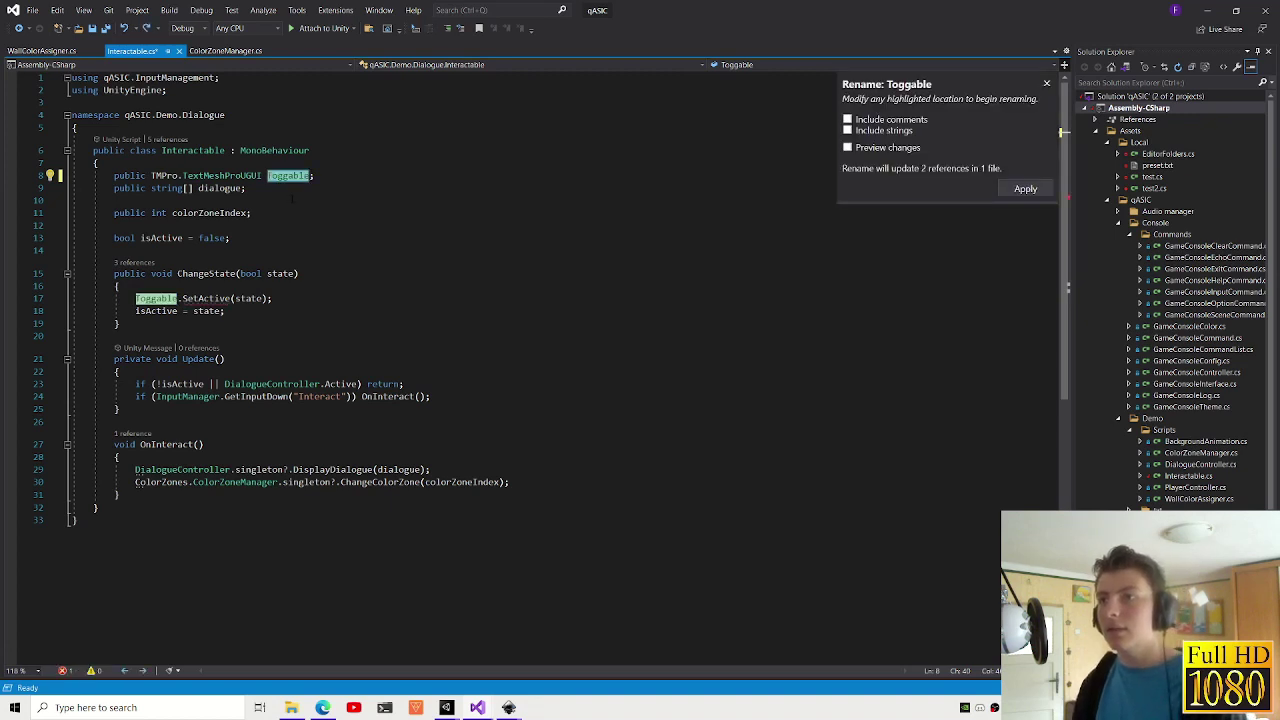
text(text)
key(Return)
click(160, 298)
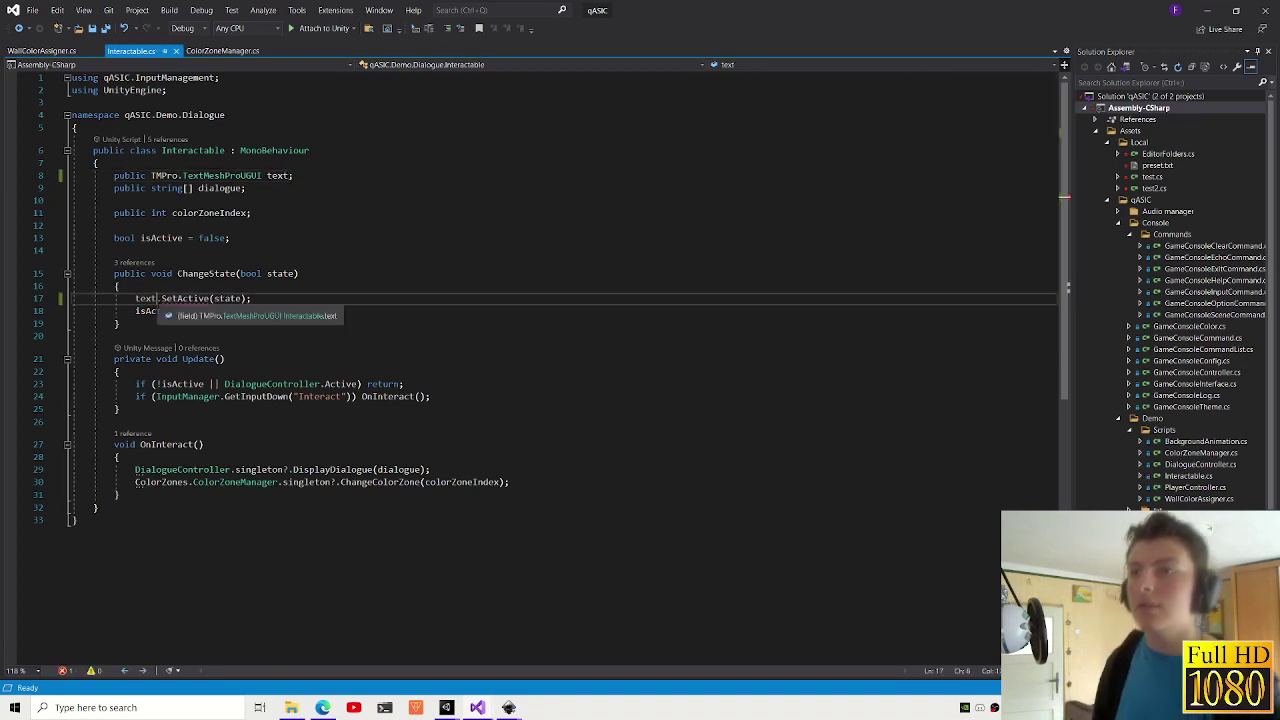
text(gameObject)
- Start an if statement at the top of the Update method
click(119, 371)
key(Return)
key(Return)
key(Up)
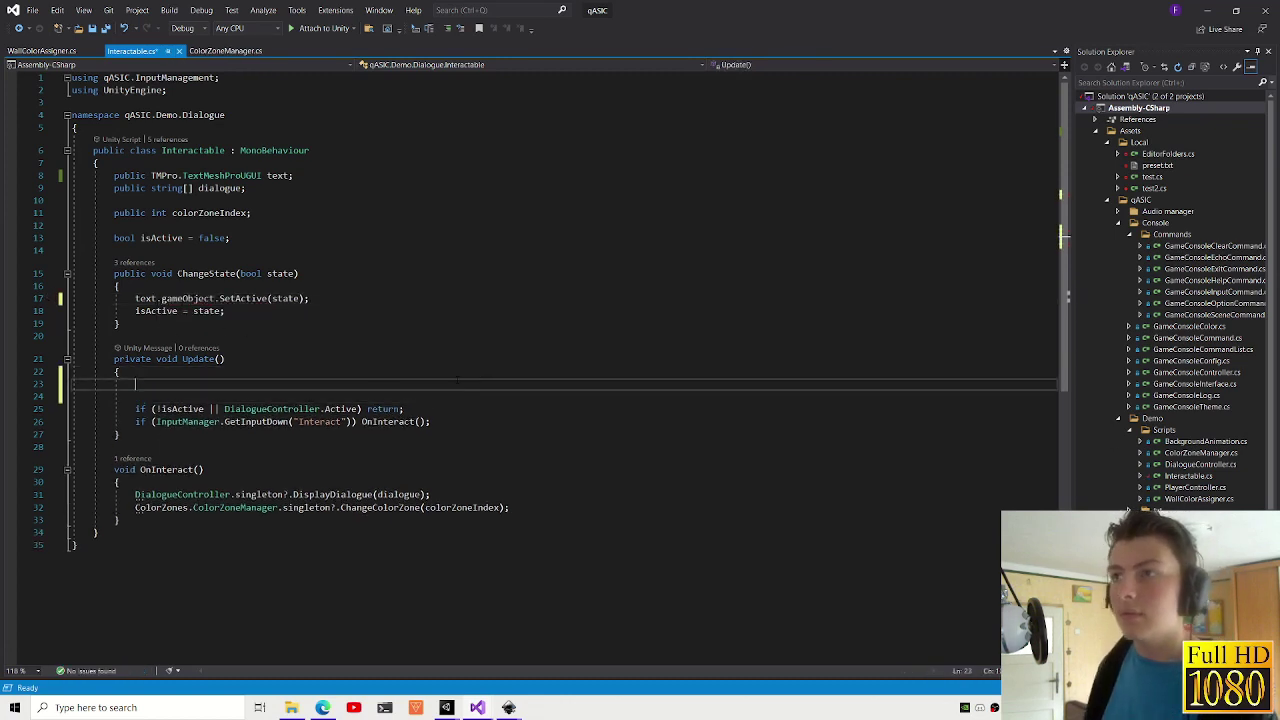
key(BackSpace)
text(i)
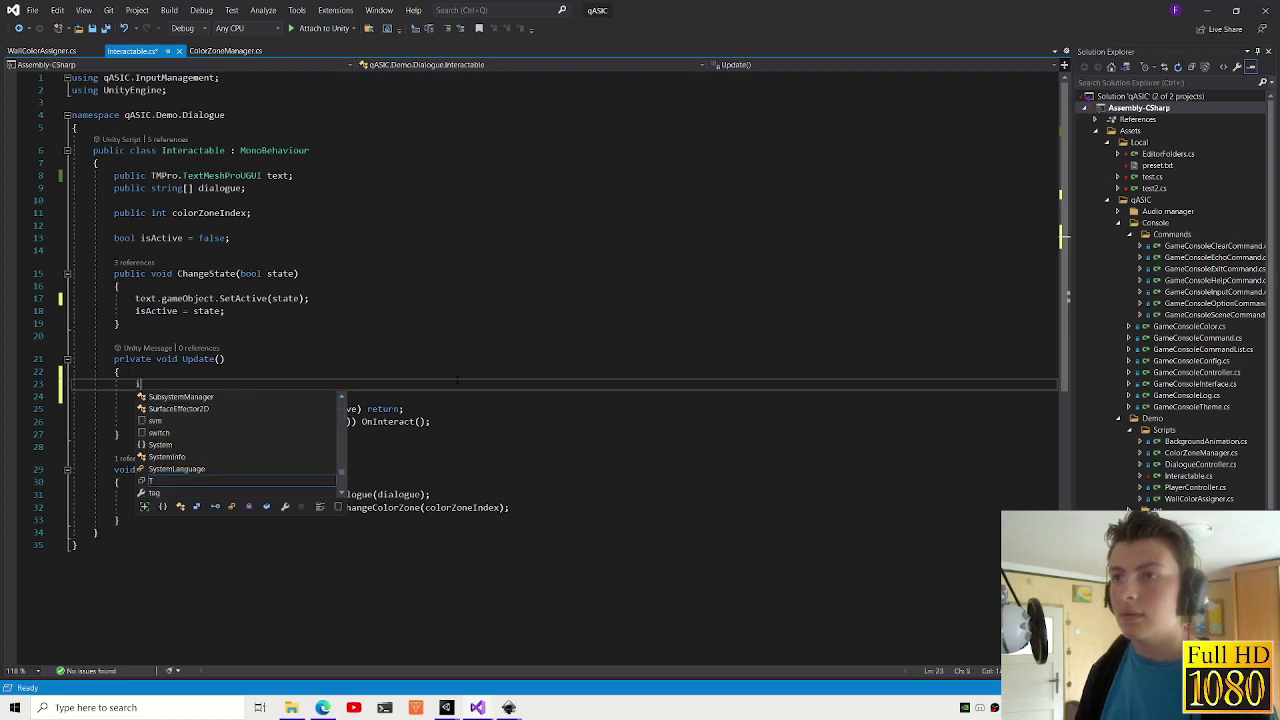
text(f()
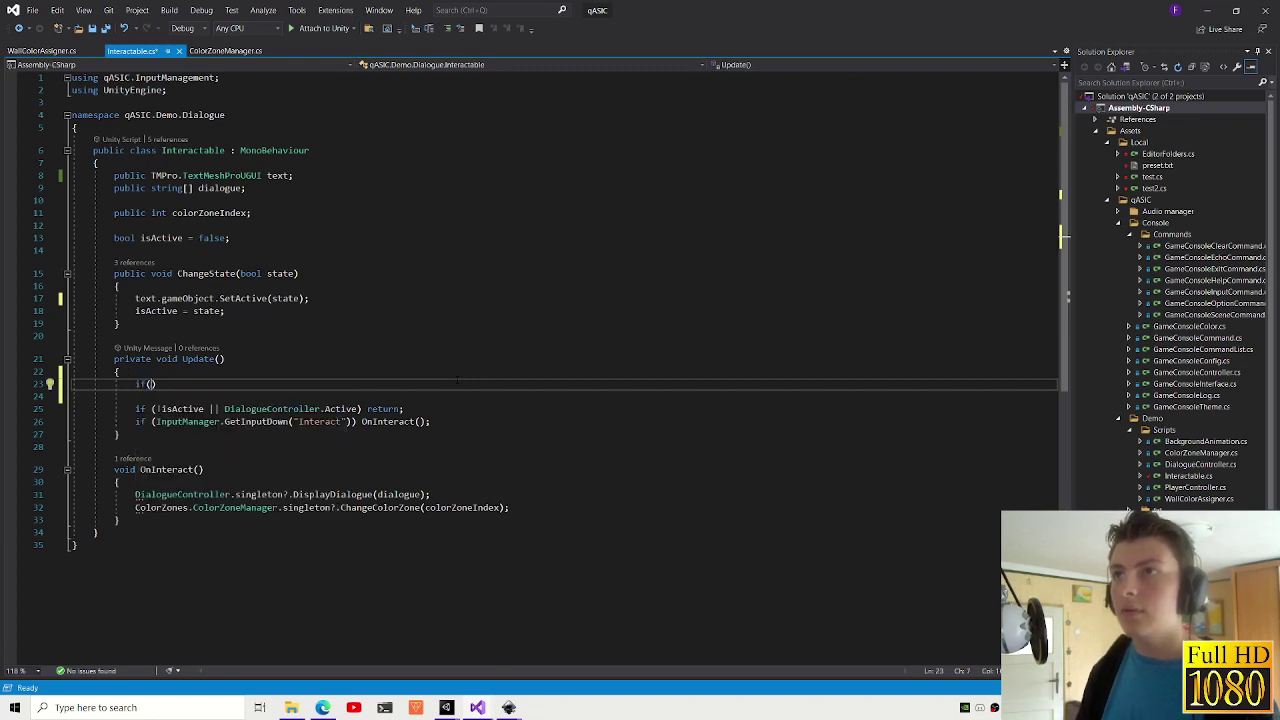
- Add a 'using qASIC.Demo.ColorZones;' directive
click(199, 90)
key(Return)
text(using qASIC.Demo.d)
key(BackSpace)
text(c;)
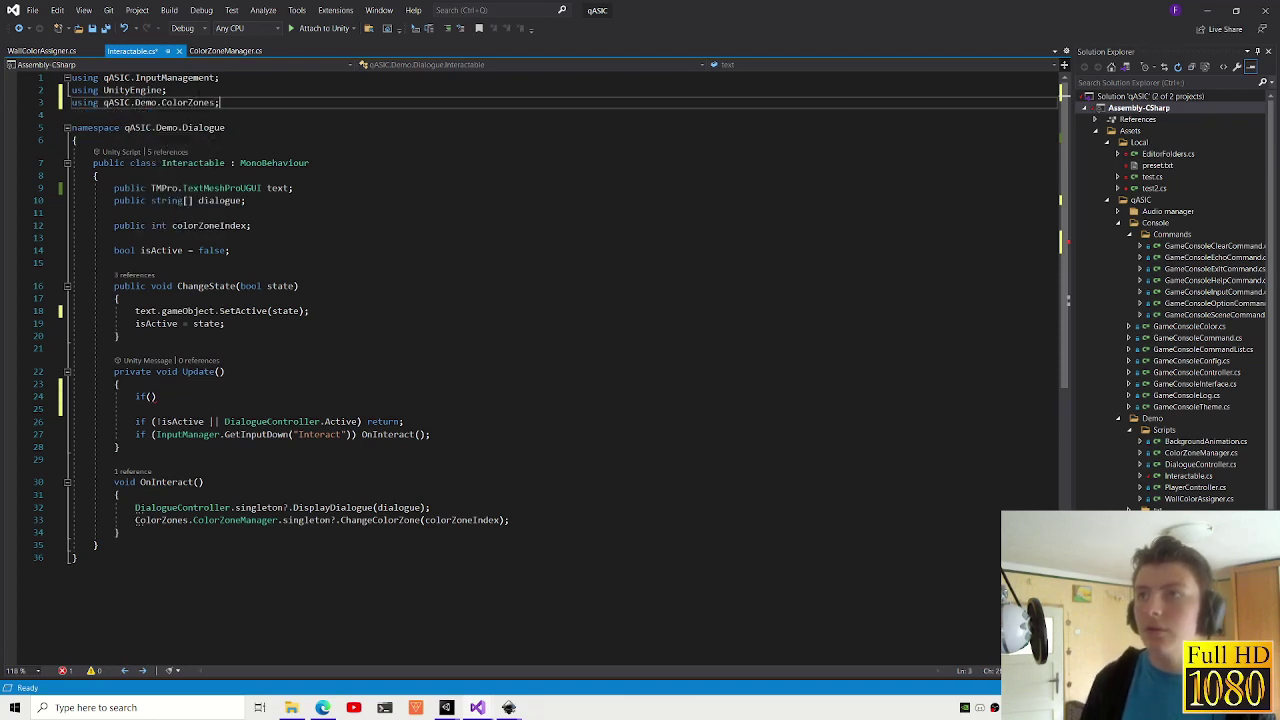
- Set text.color to the current zone's textColor when ColorZoneManager.singleton isn't null, and save
click(150, 396)
text(ColorZoneManager.sio)
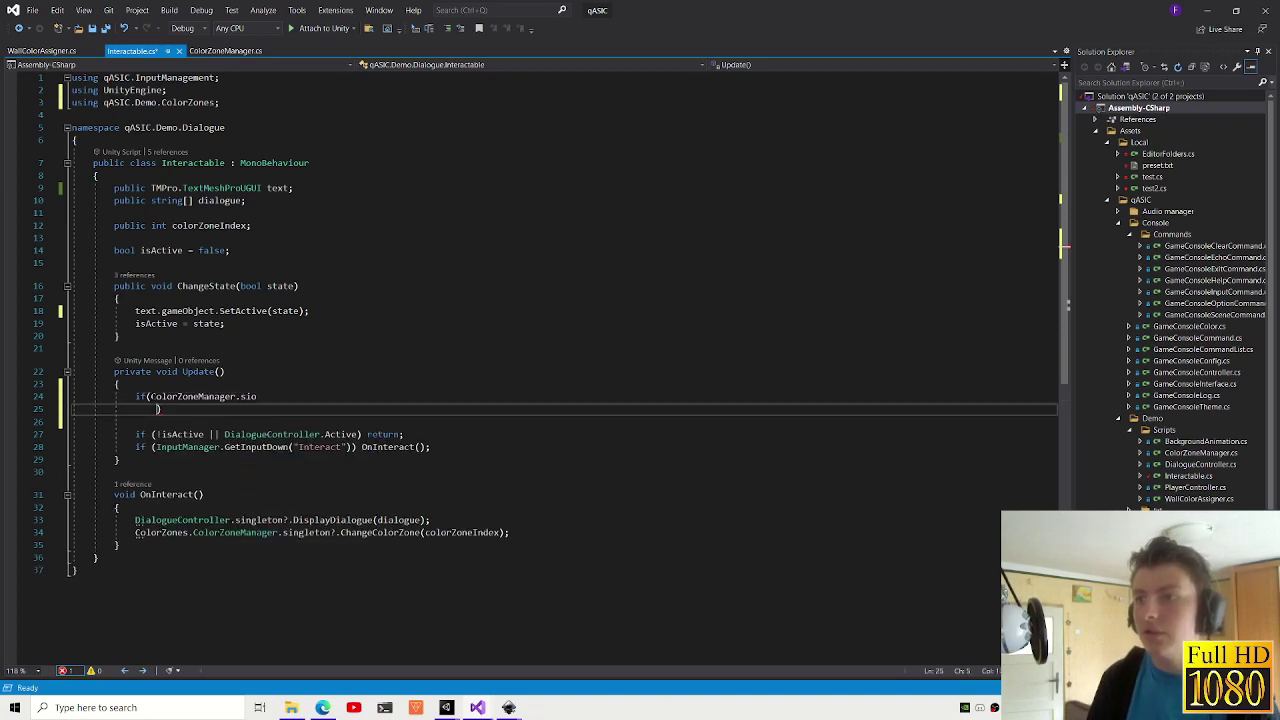
text(singleton)
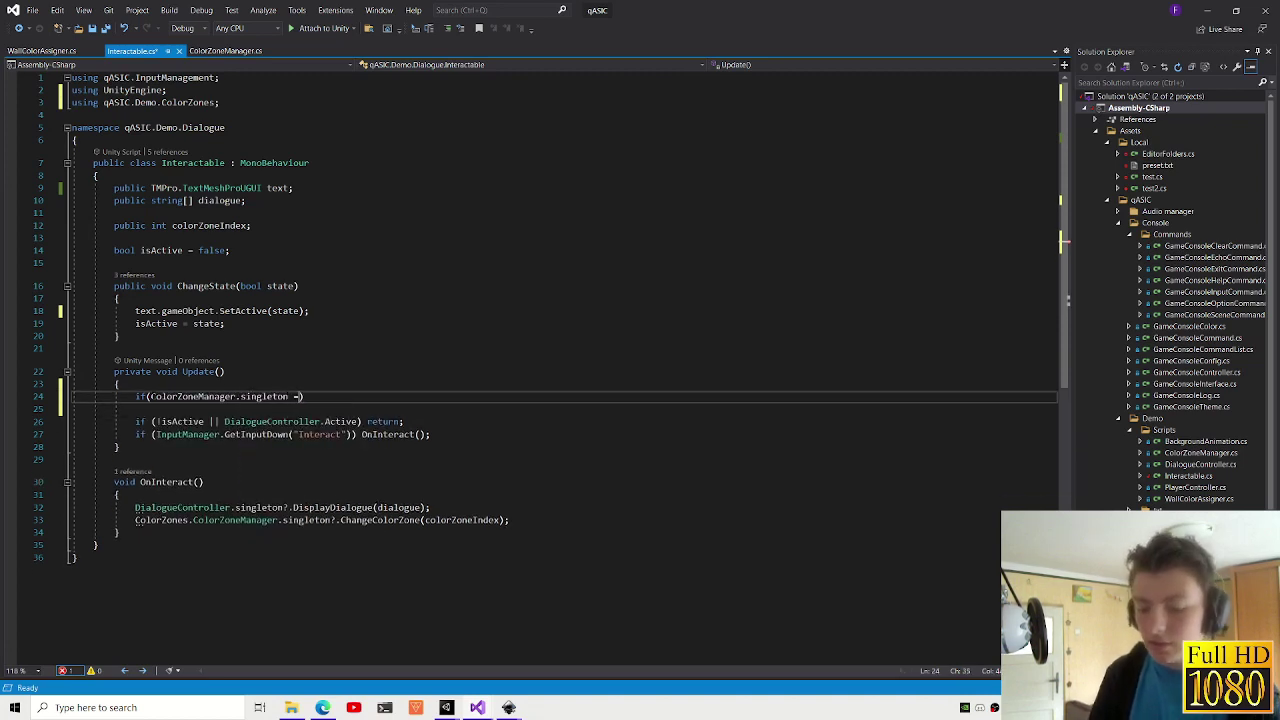
text(= null))
key(Return)
text(text.color =)
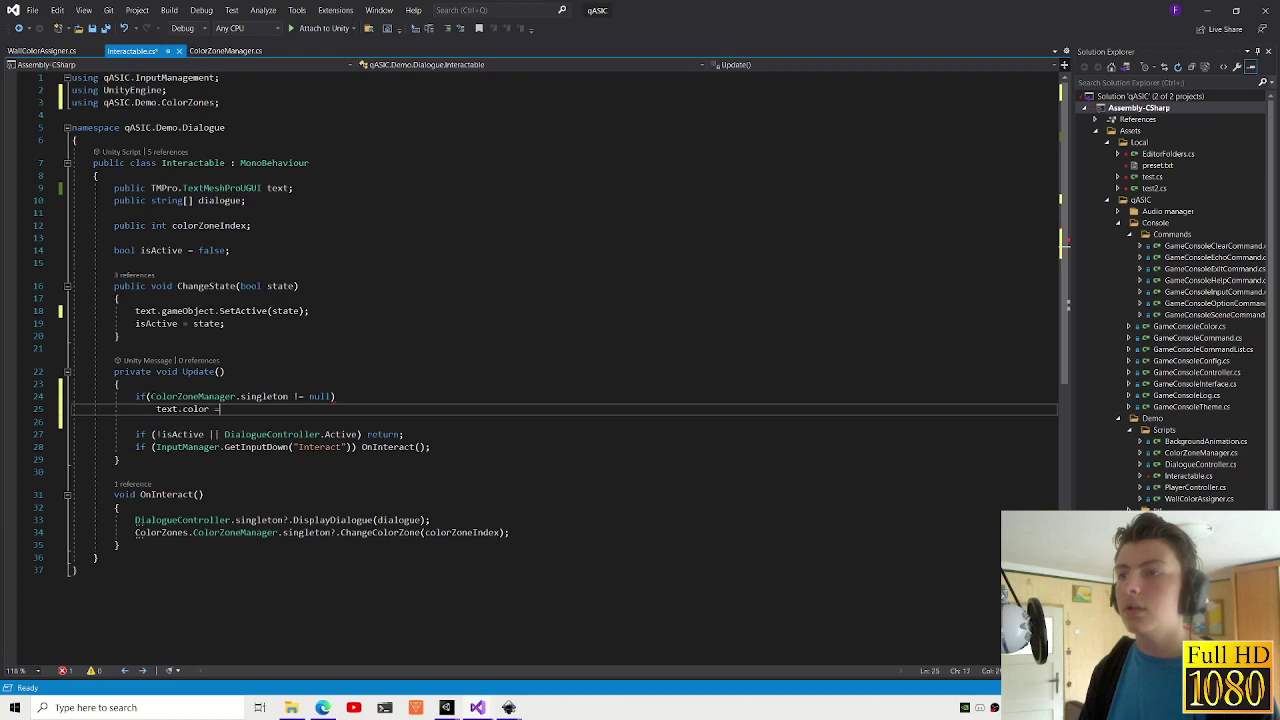
text(olor)
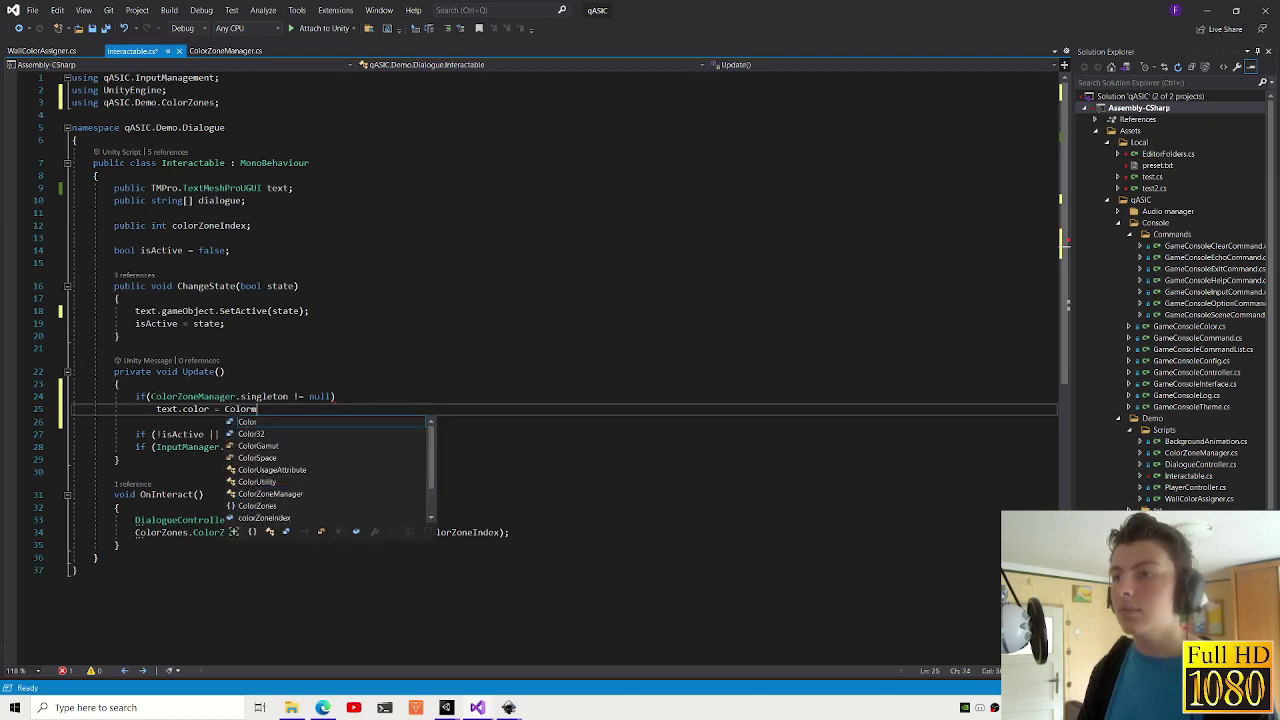
text(zonema.singleton)
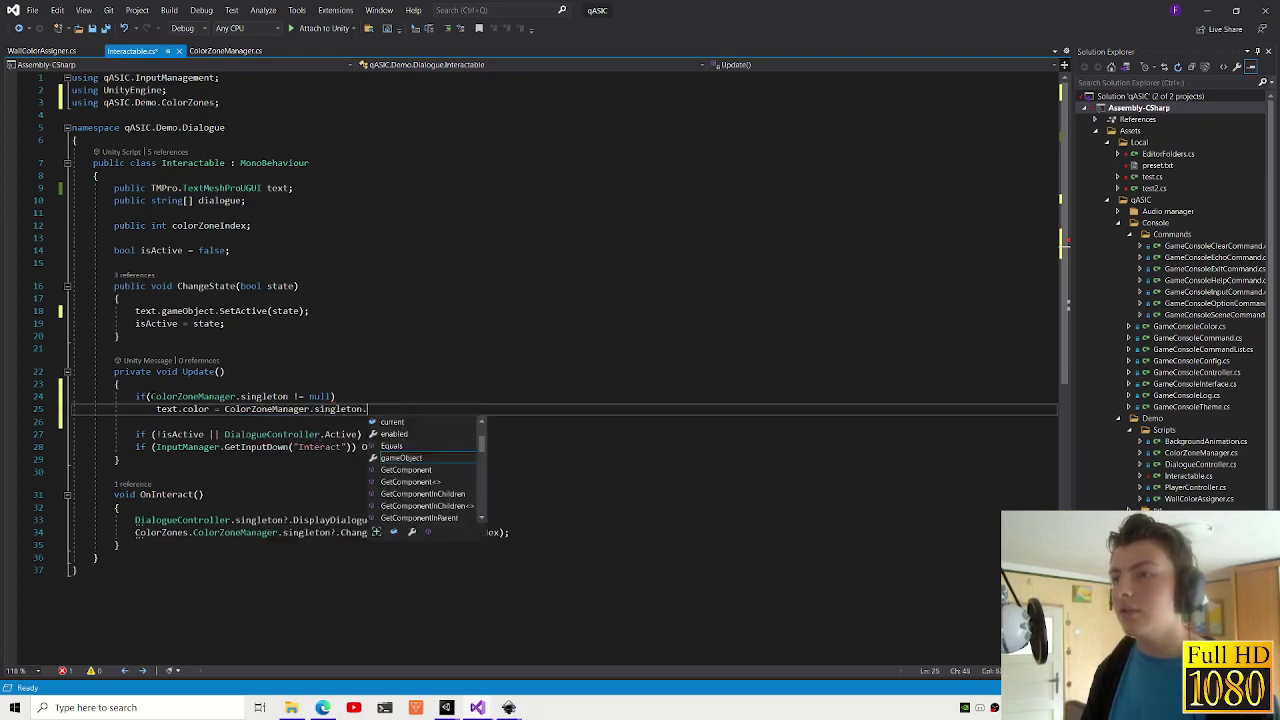
text(.current.textColor;)
key(ctrl+s)
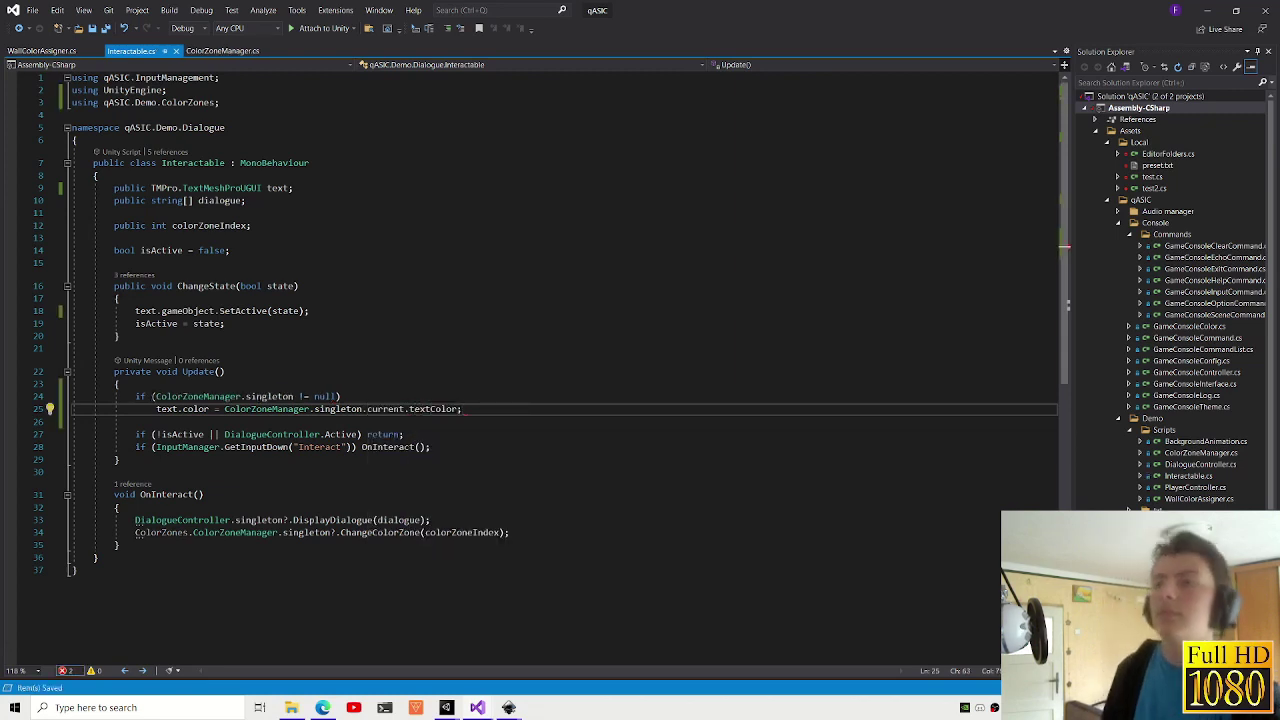
- Delete the redundant ColorZones. prefix on line 34
click(136, 532)
drag(135, 532, 192, 532)
key(BackSpace)
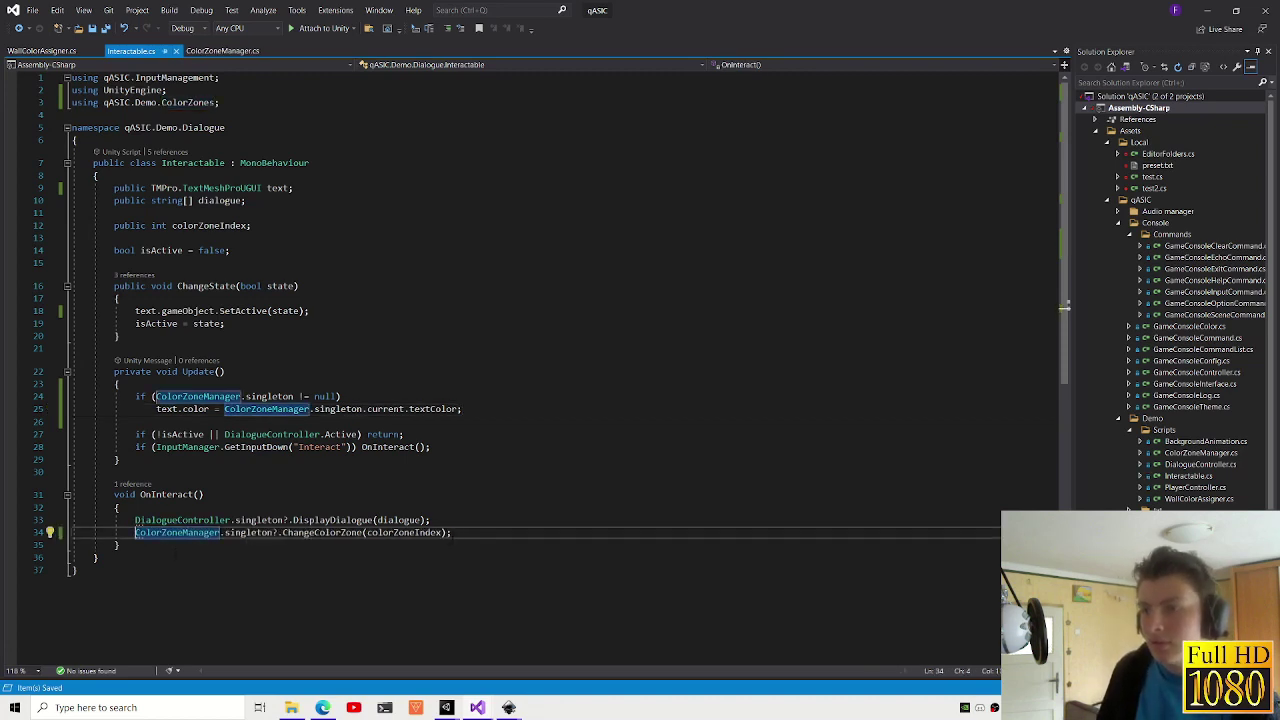
- Wrap the text colour assignment in braces under the if statement
click(452, 532)
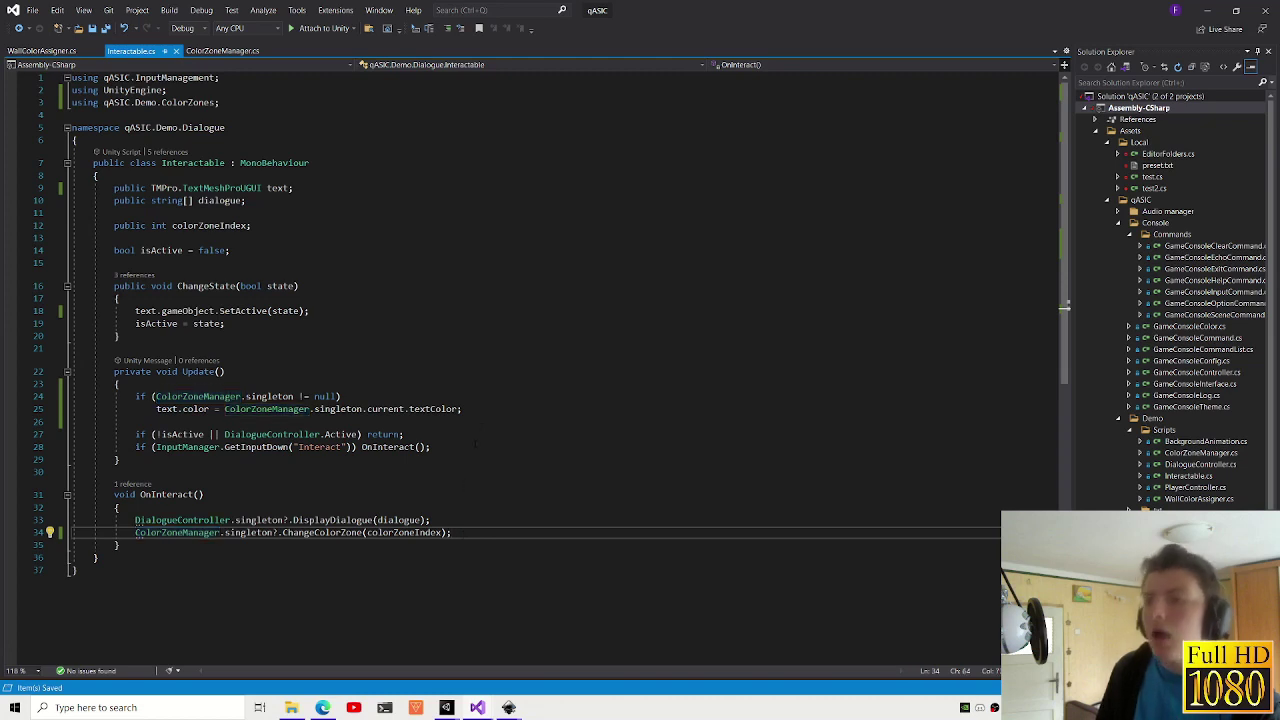
click(495, 408)
click(456, 396)
key(Return)
text({)
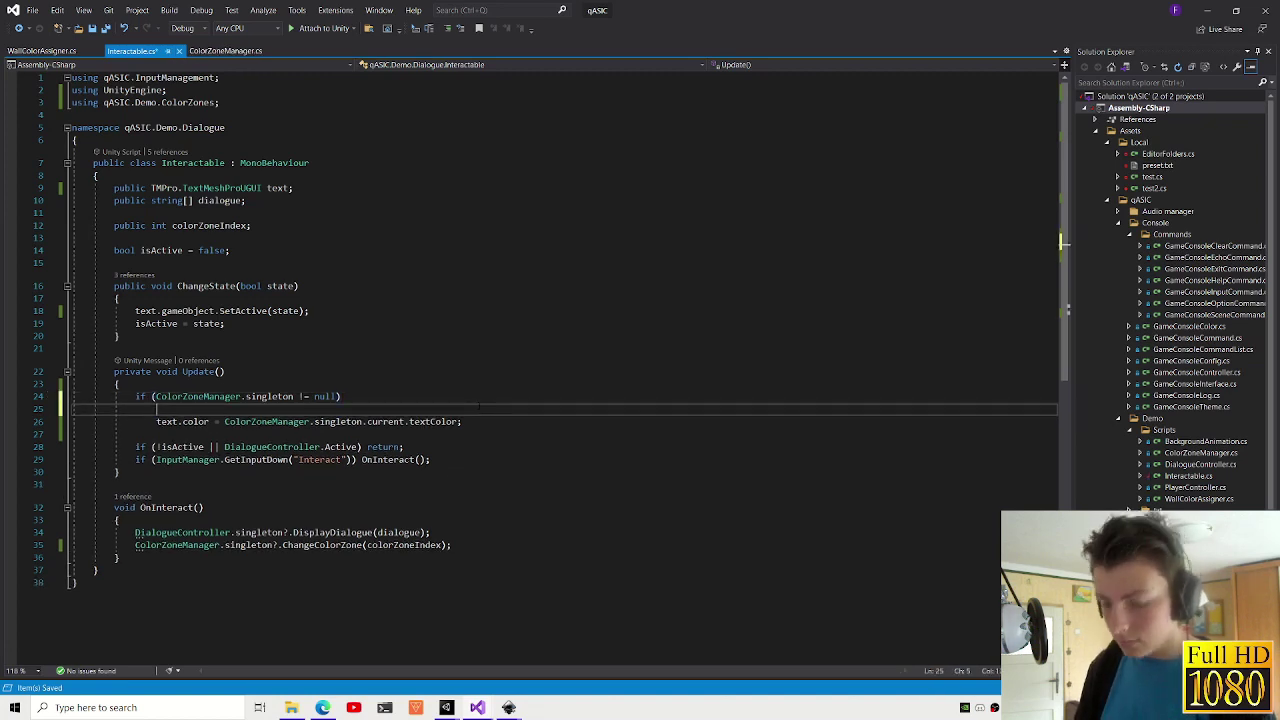
click(515, 421)
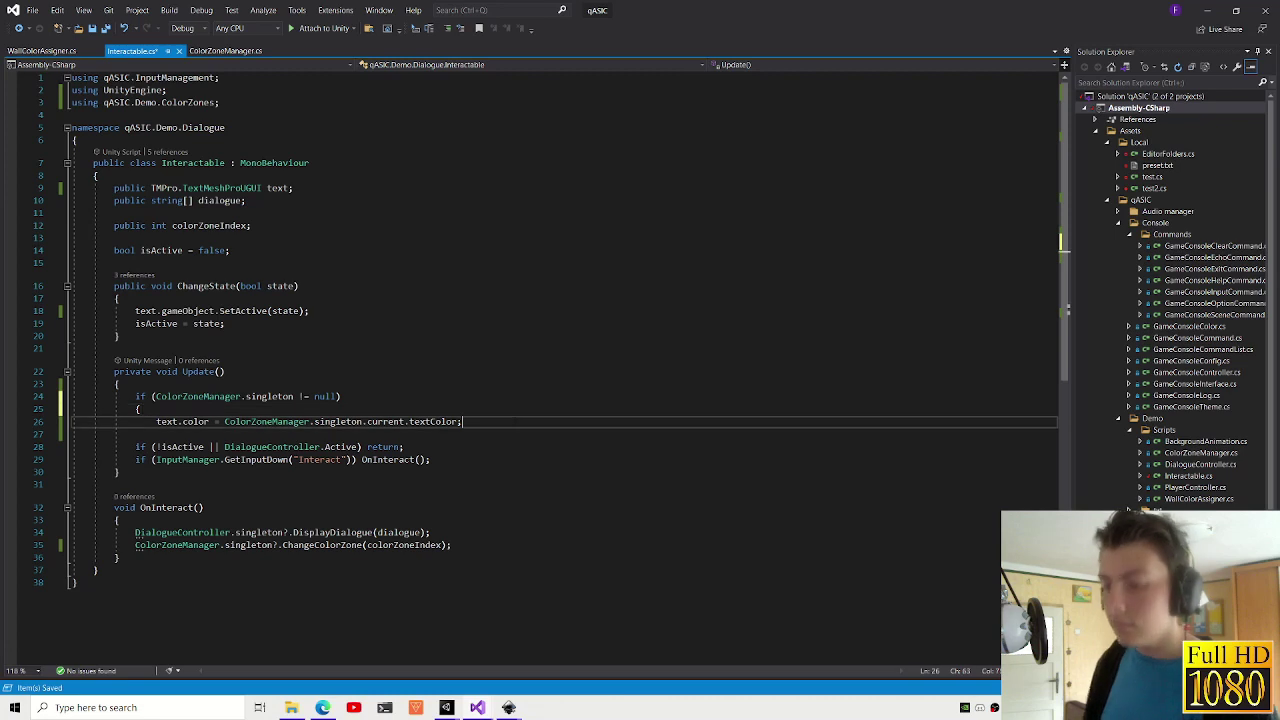
key(Return)
text(})
- Create an empty void ChangeColor() method after Update
click(125, 484)
key(Return)
key(Return)
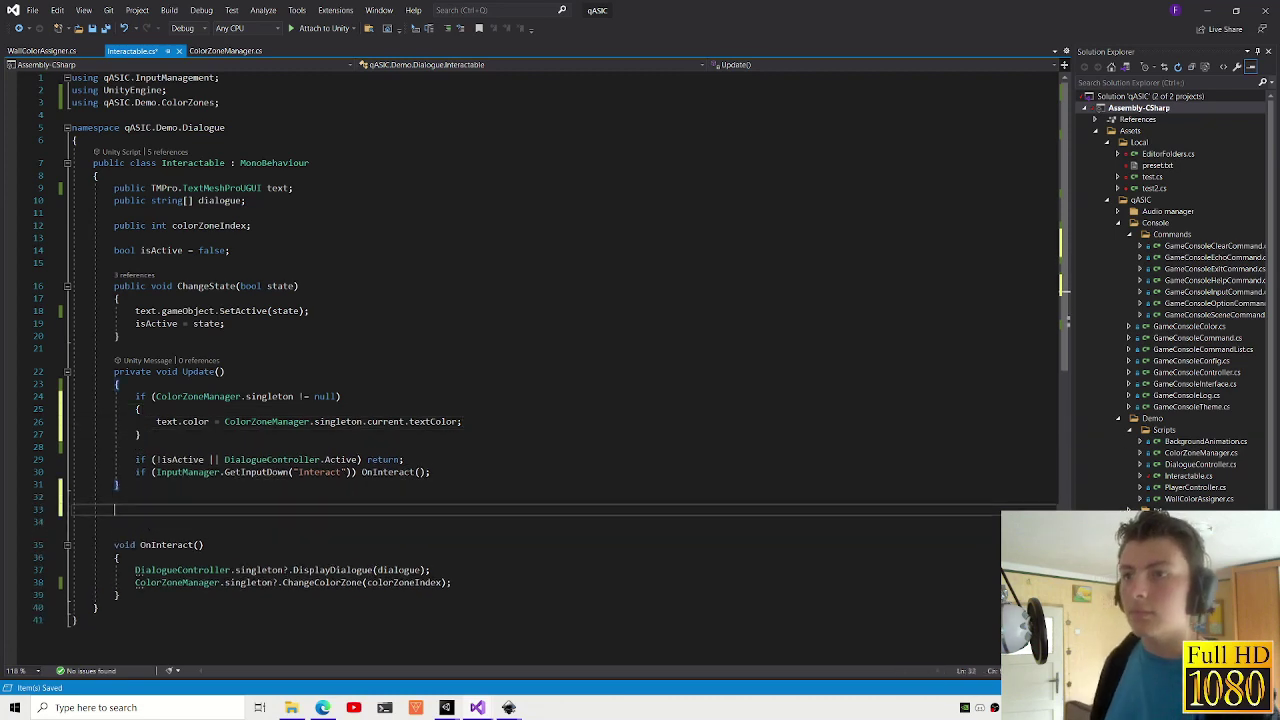
text(void ChangeColor)
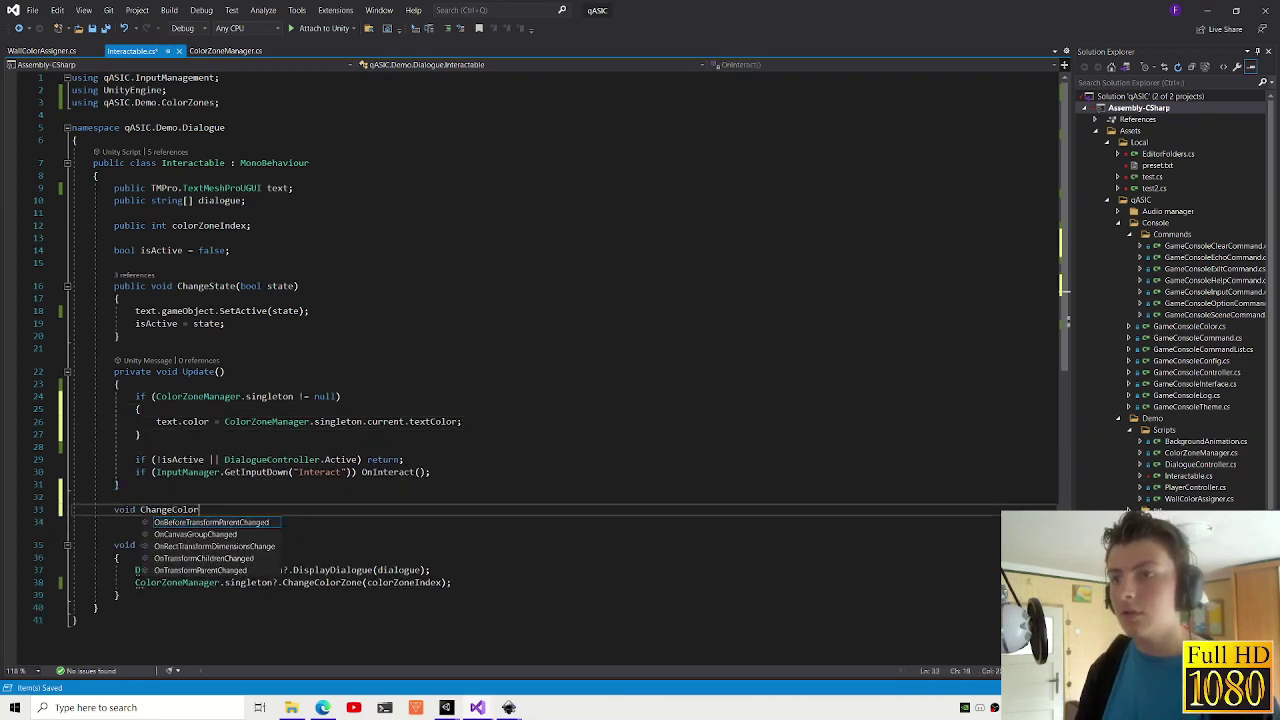
text(()
key(Return)
key(BackSpace)
key(BackSpace)
text())
key(Return)
text({)
key(Return)
- Move the text-colour block into ChangeColor, returning early when the singleton is null
drag(141, 434, 72, 396)
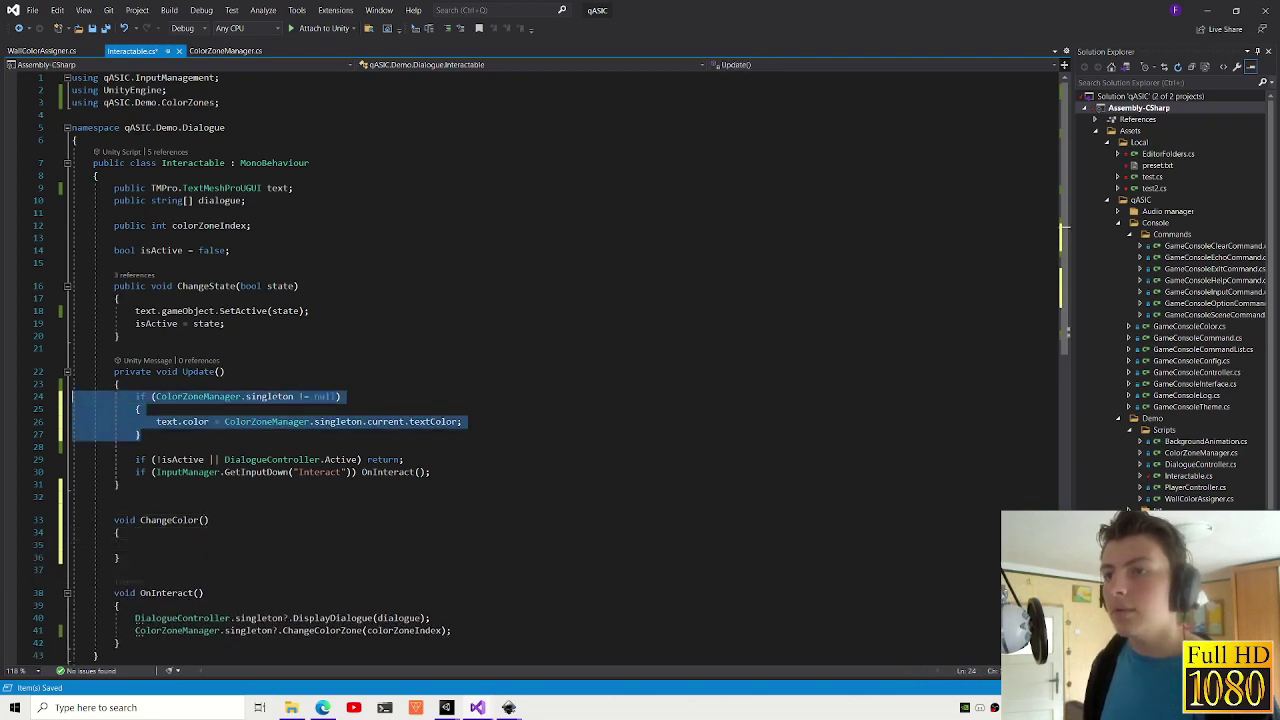
key(ctrl+x)
click(135, 494)
key(ctrl+v)
click(302, 494)
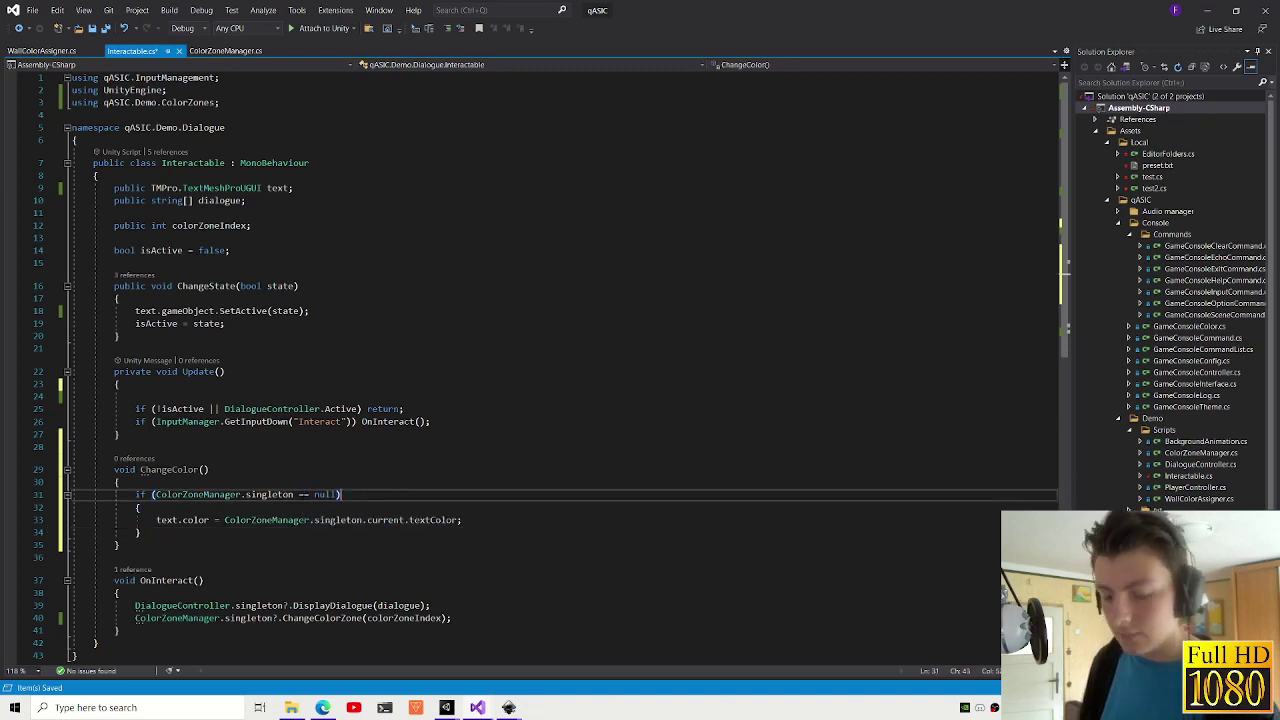
text( return;)
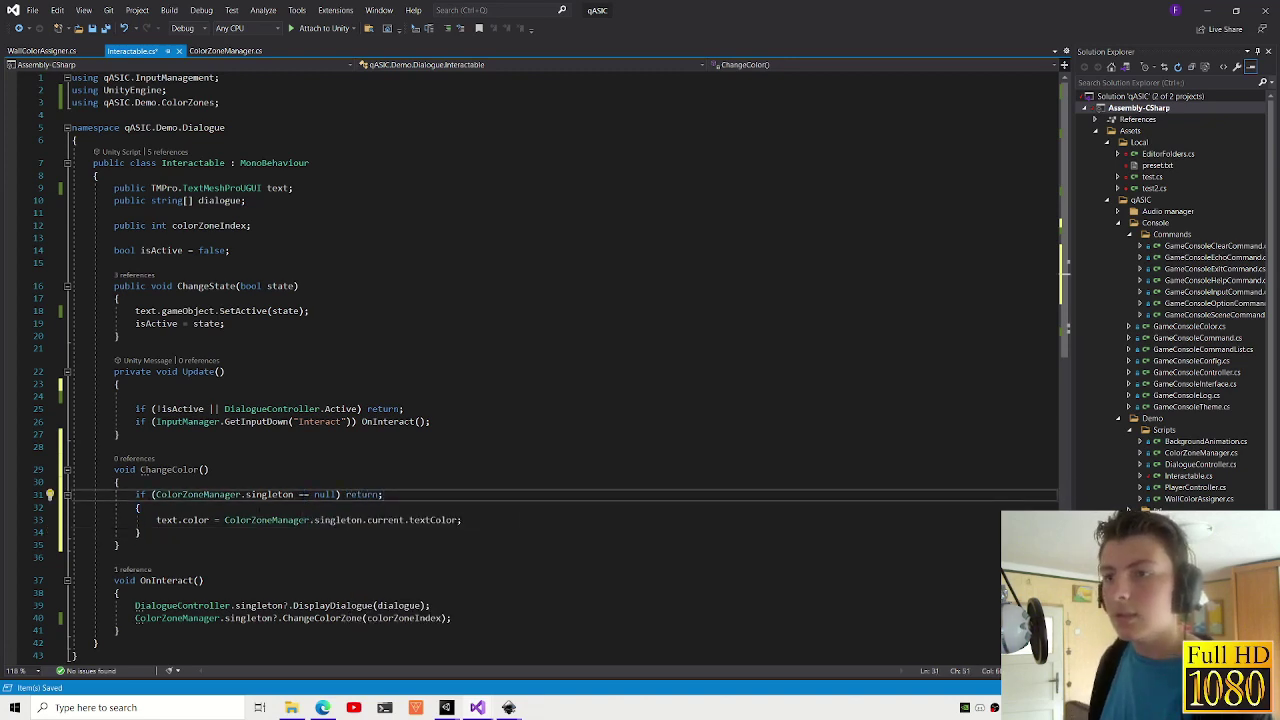
click(42, 532)
key(Delete)
click(42, 507)
key(Delete)
- Call ChangeColor(); from Update
click(170, 469)
click(180, 397)
key(ctrl+v)
text(()
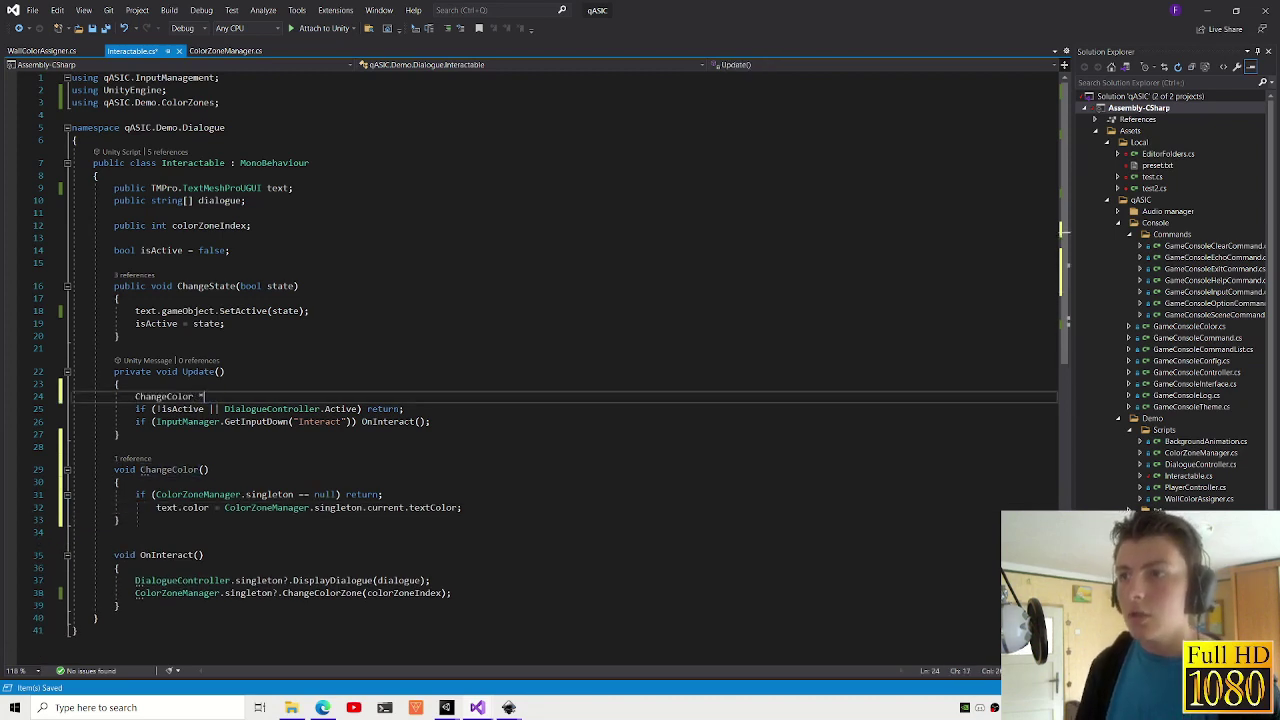
text();)
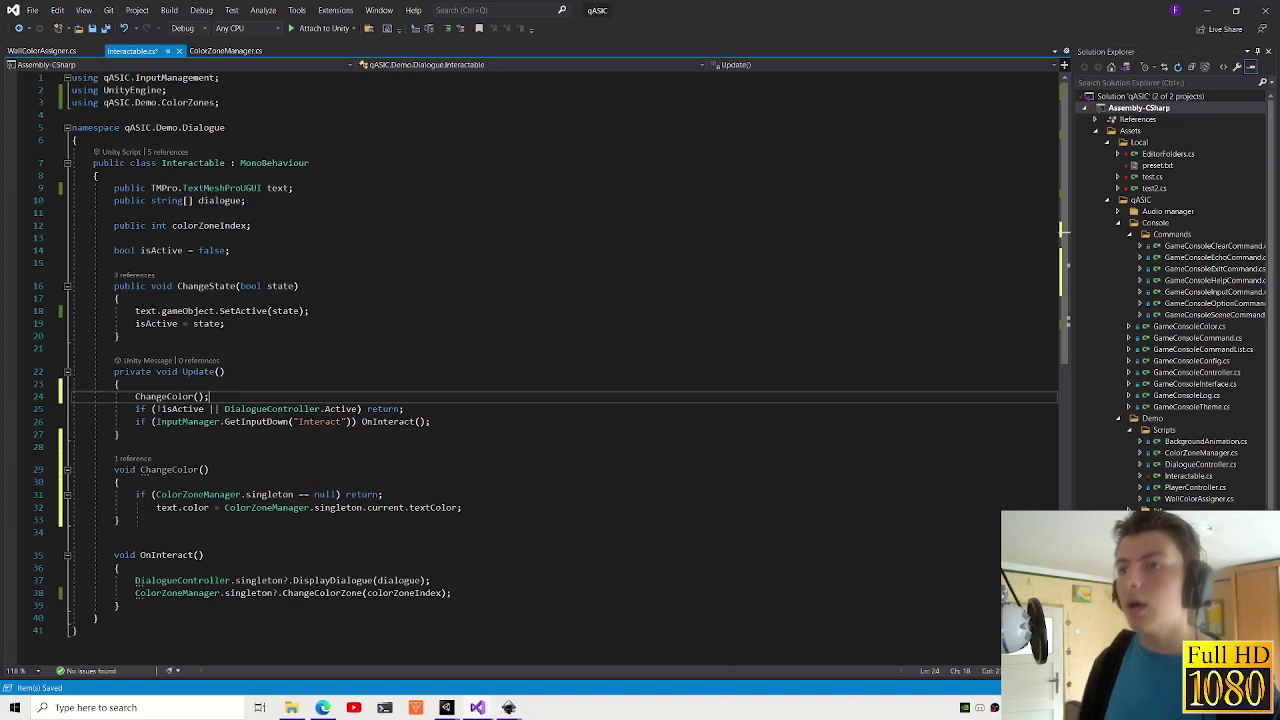
- Fix the text colour line's indentation and start a new line below it
click(156, 507)
key(shift+Tab)
key(Tab)
key(End)
key(Return)
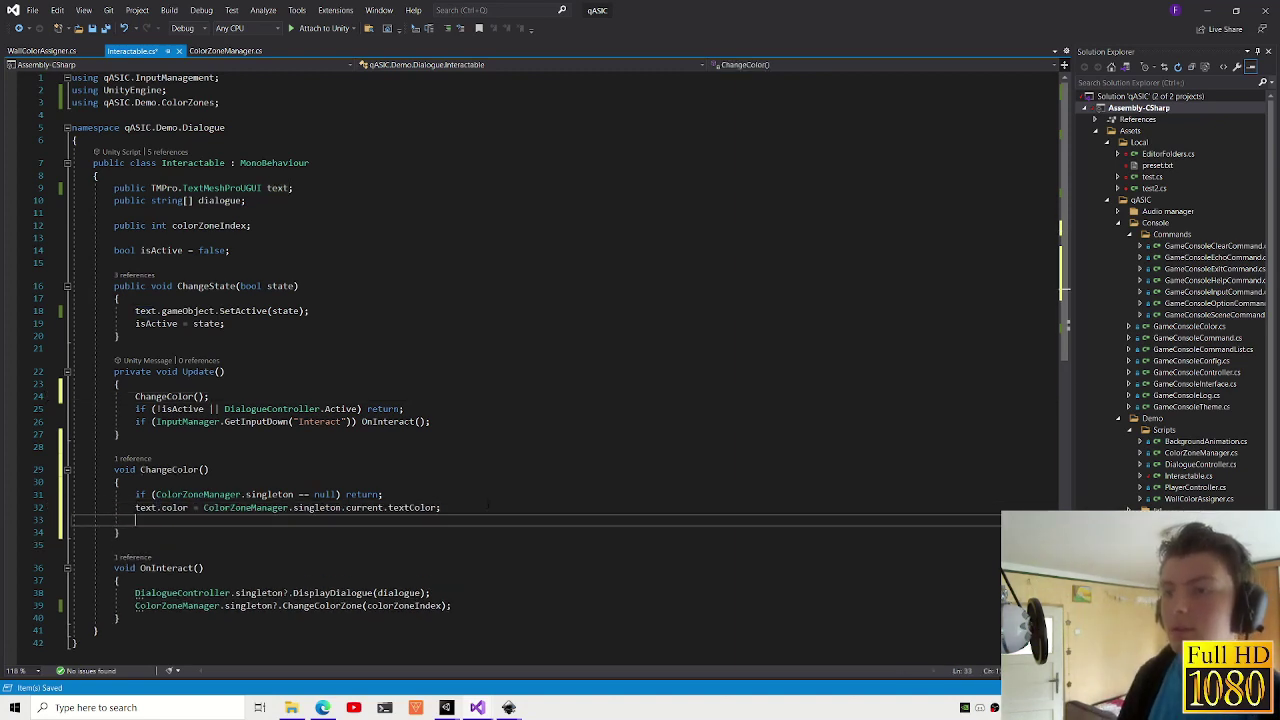
text(text.)
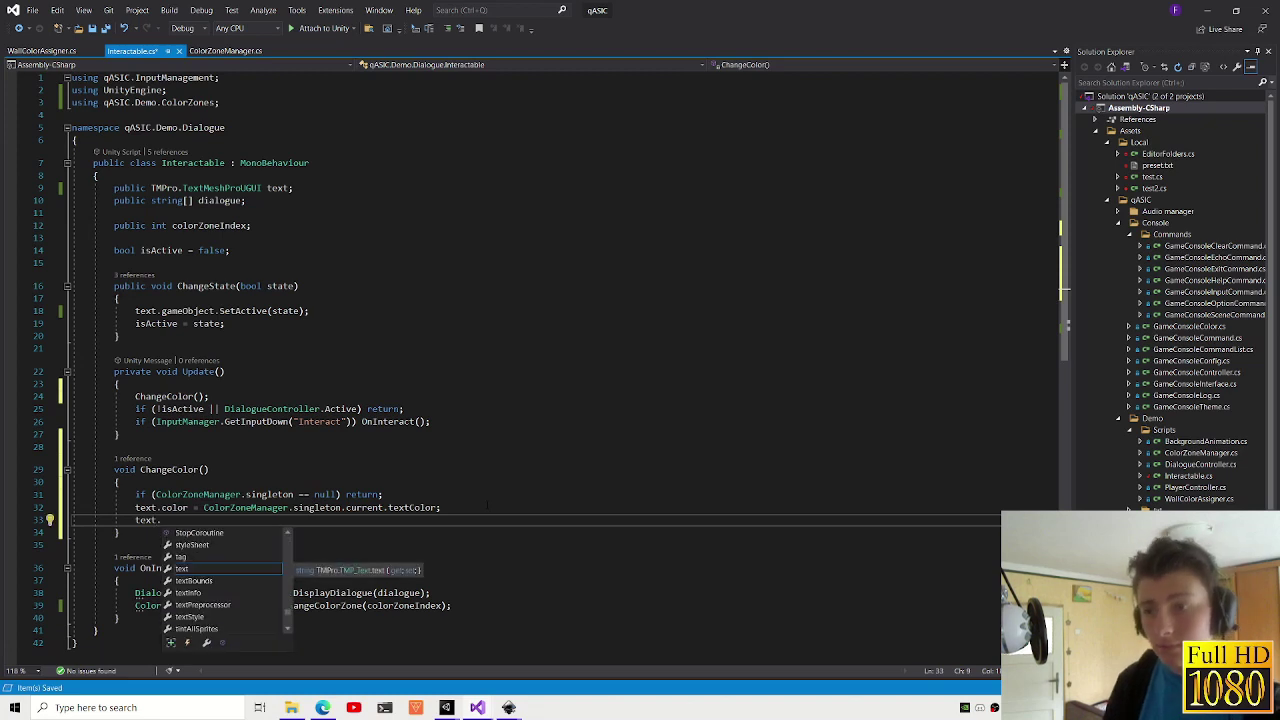
key(Escape)
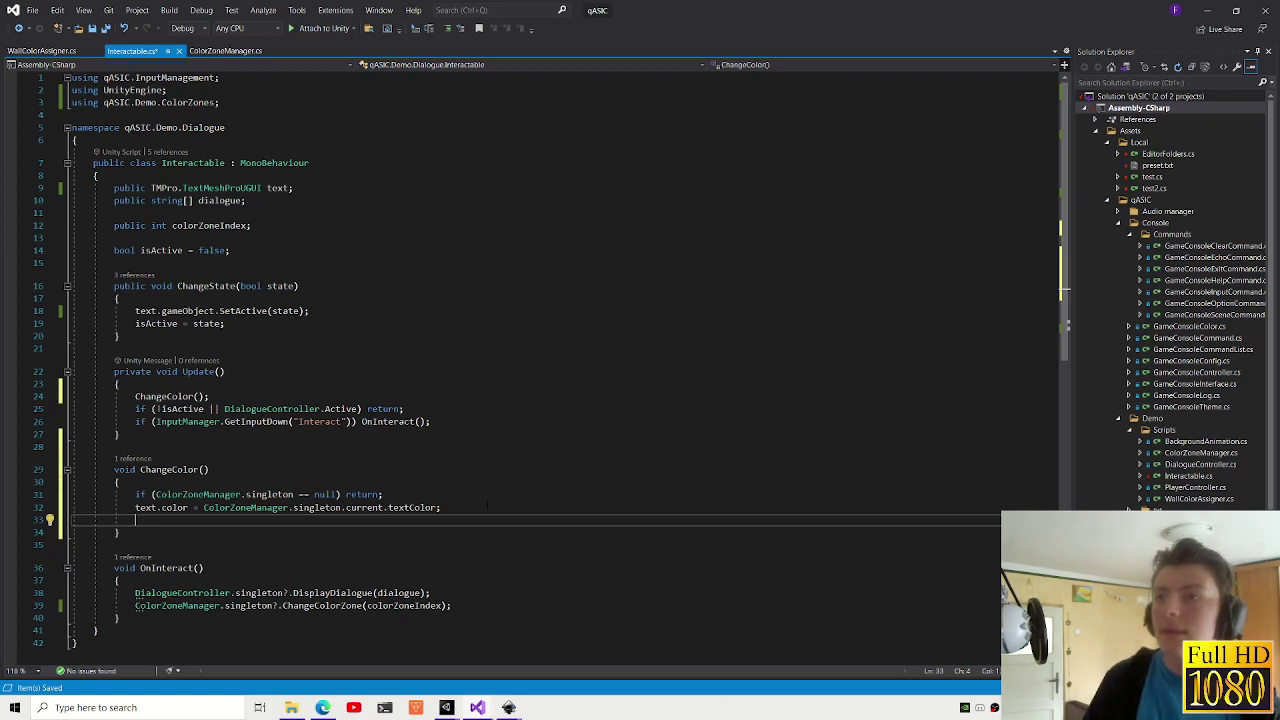
- Add a SpriteRenderer renderer field after isActive
click(272, 253)
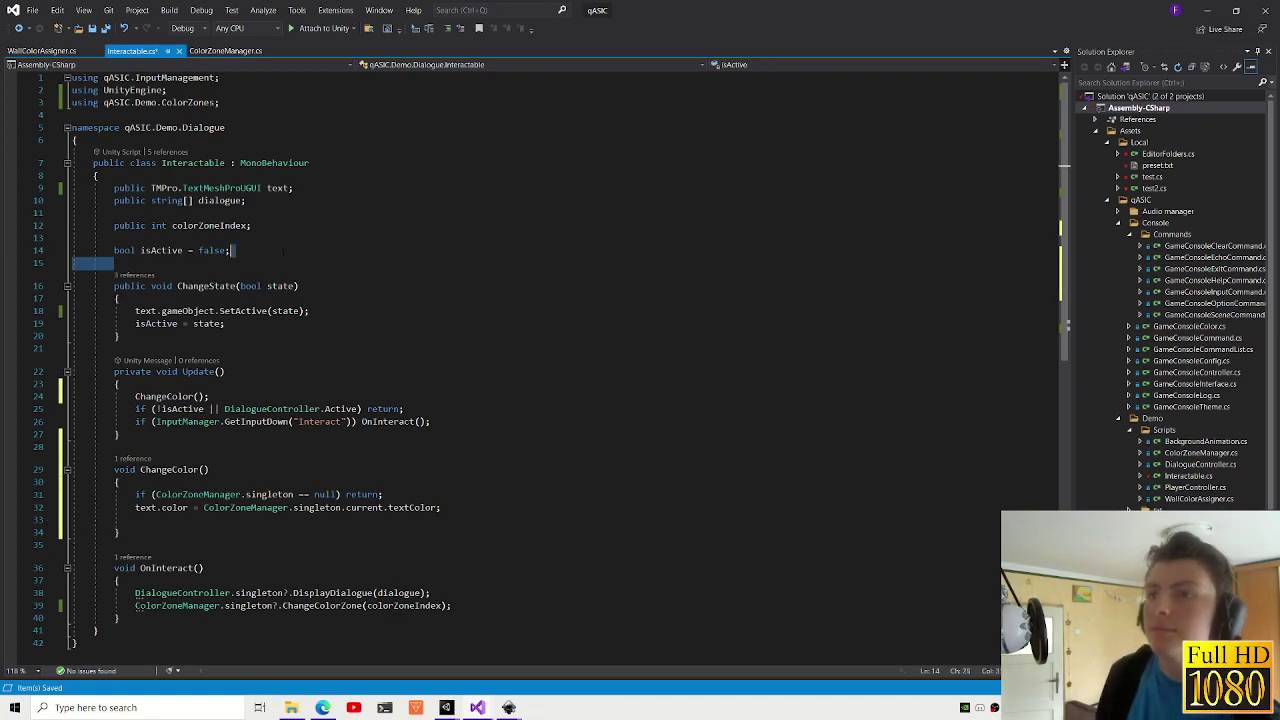
key(Return)
key(Return)
text(sptri)
key(BackSpace)
key(BackSpace)
key(BackSpace)
text(riteRenderiterene)
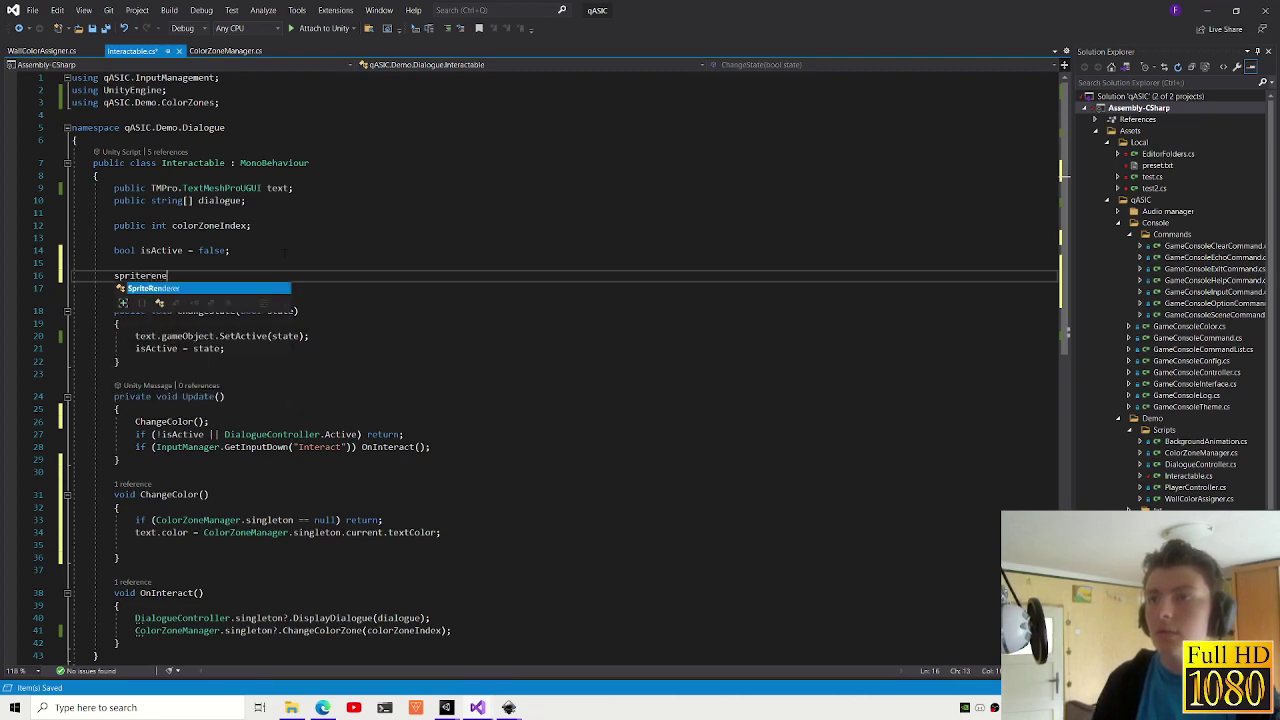
key(Tab)
text(renderer;)
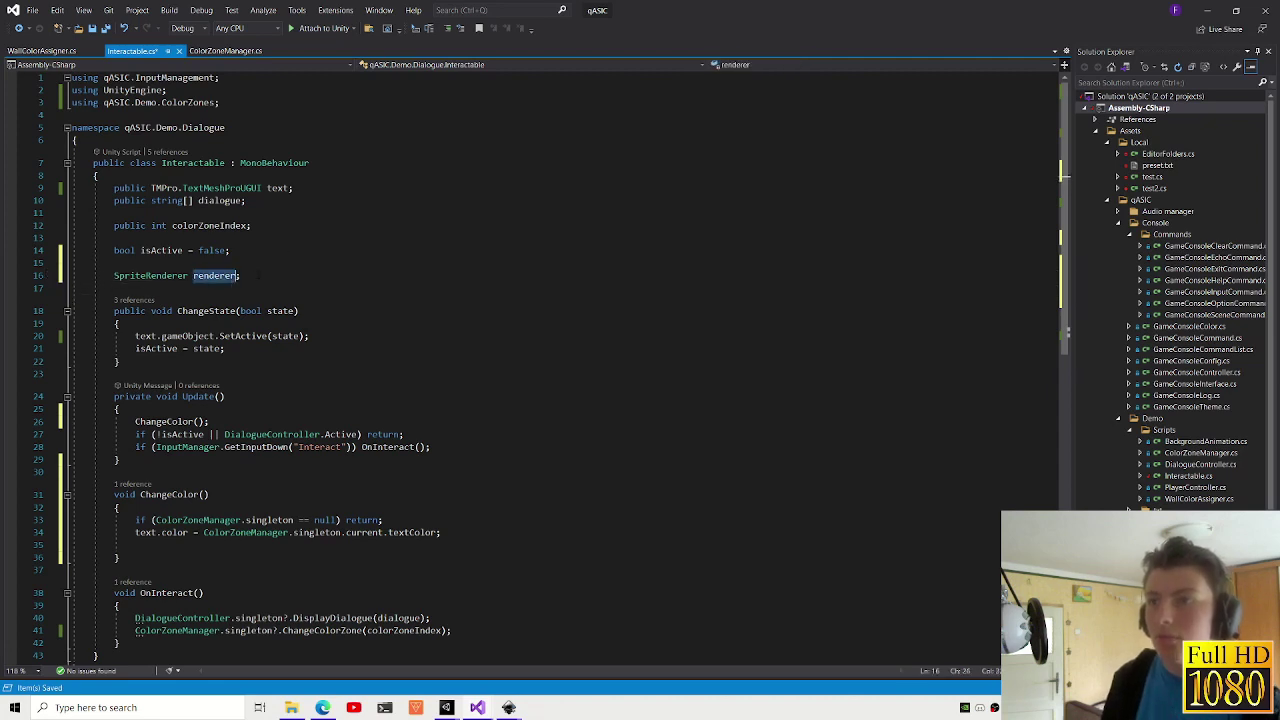
- Add an Awake method assigning renderer = GetComponent<SpriteRenderer>()
key(Return)
key(Return)
text(awa)
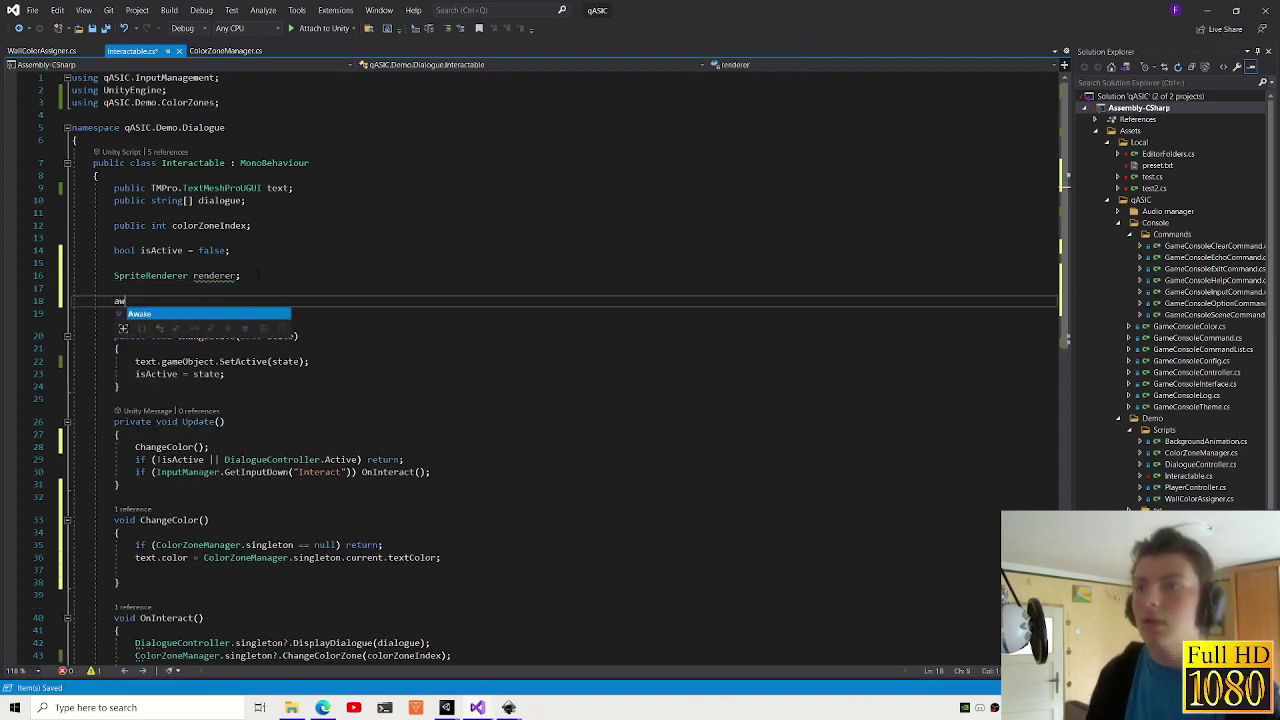
key(Return)
text((renderer ==)
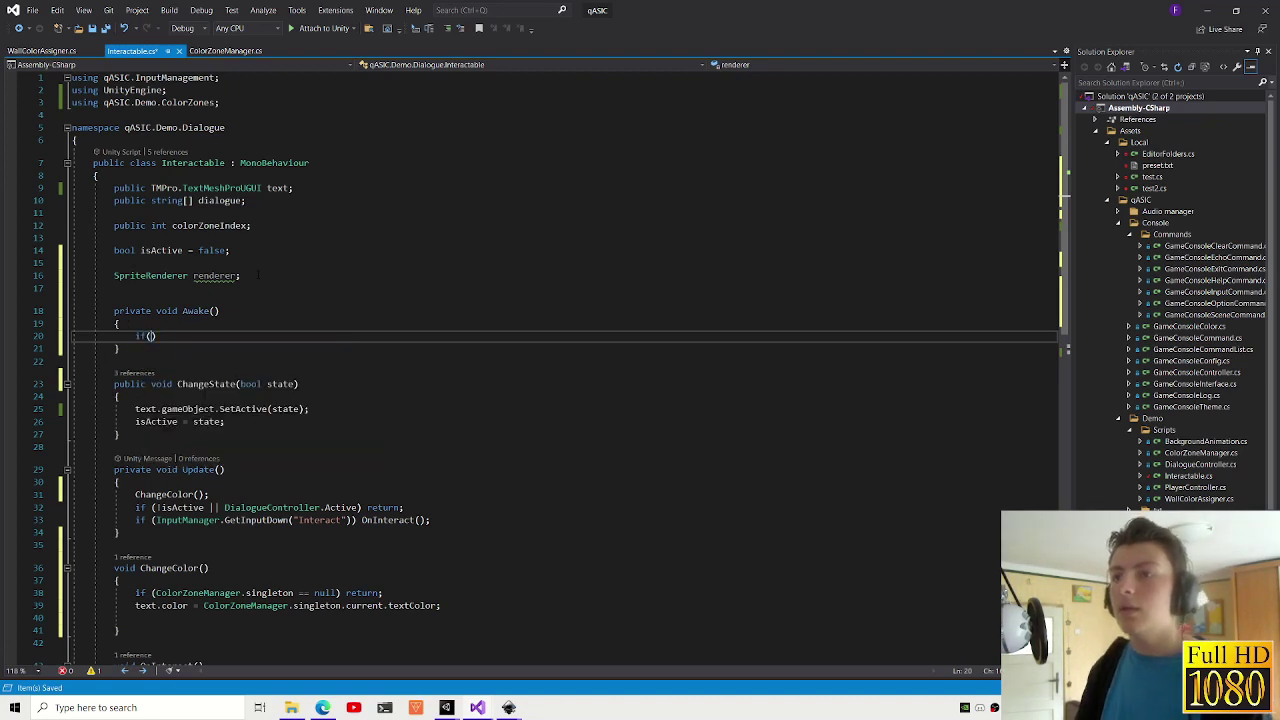
text( null)
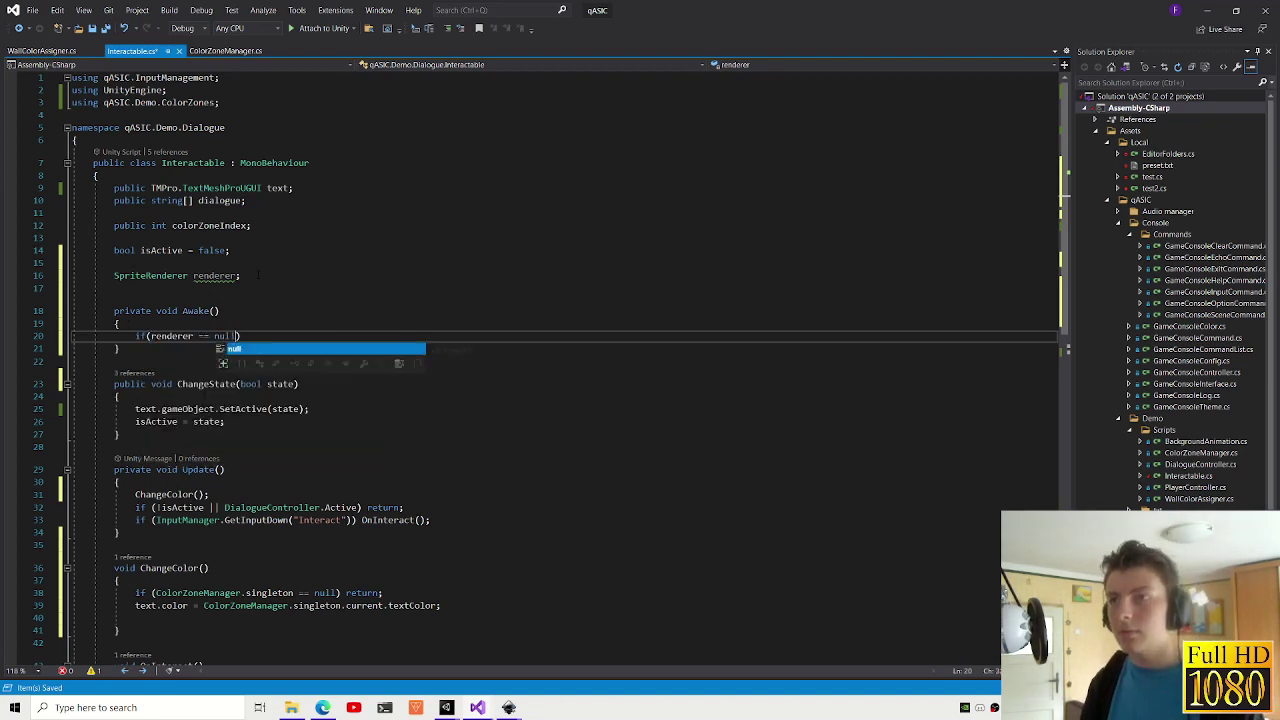
key(BackSpace)
key(BackSpace)
key(BackSpace)
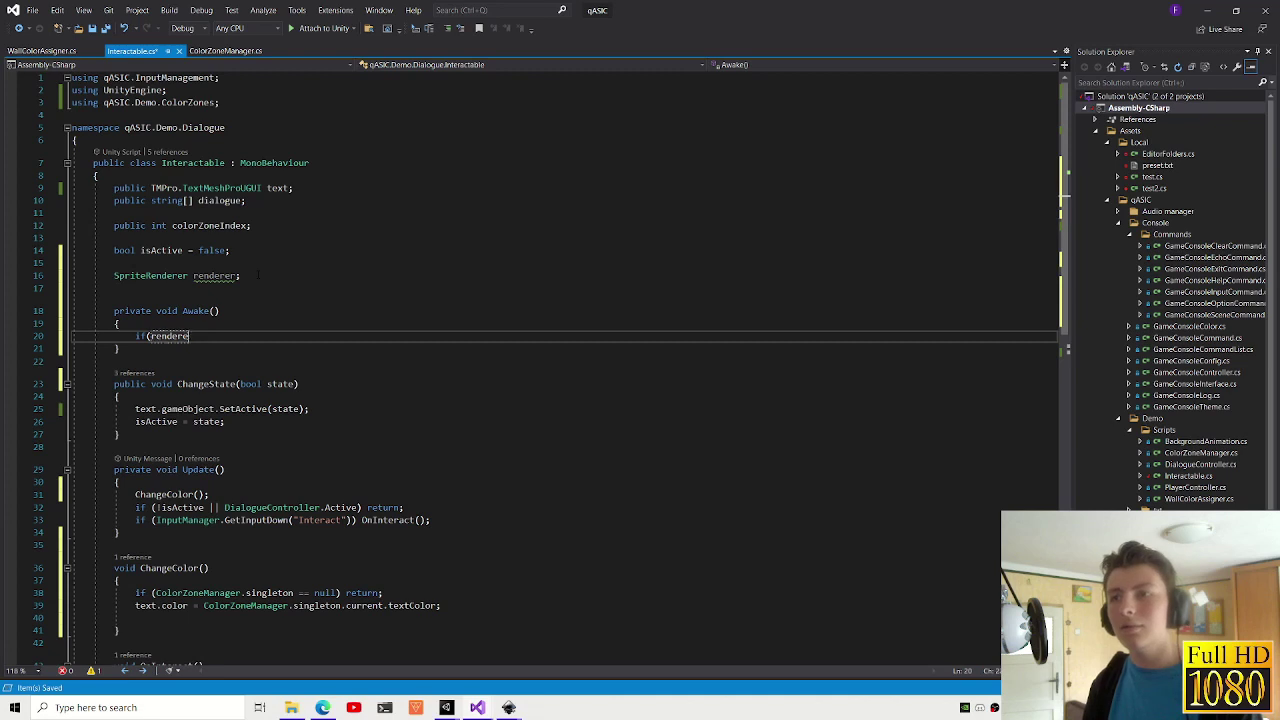
text(renderer = )
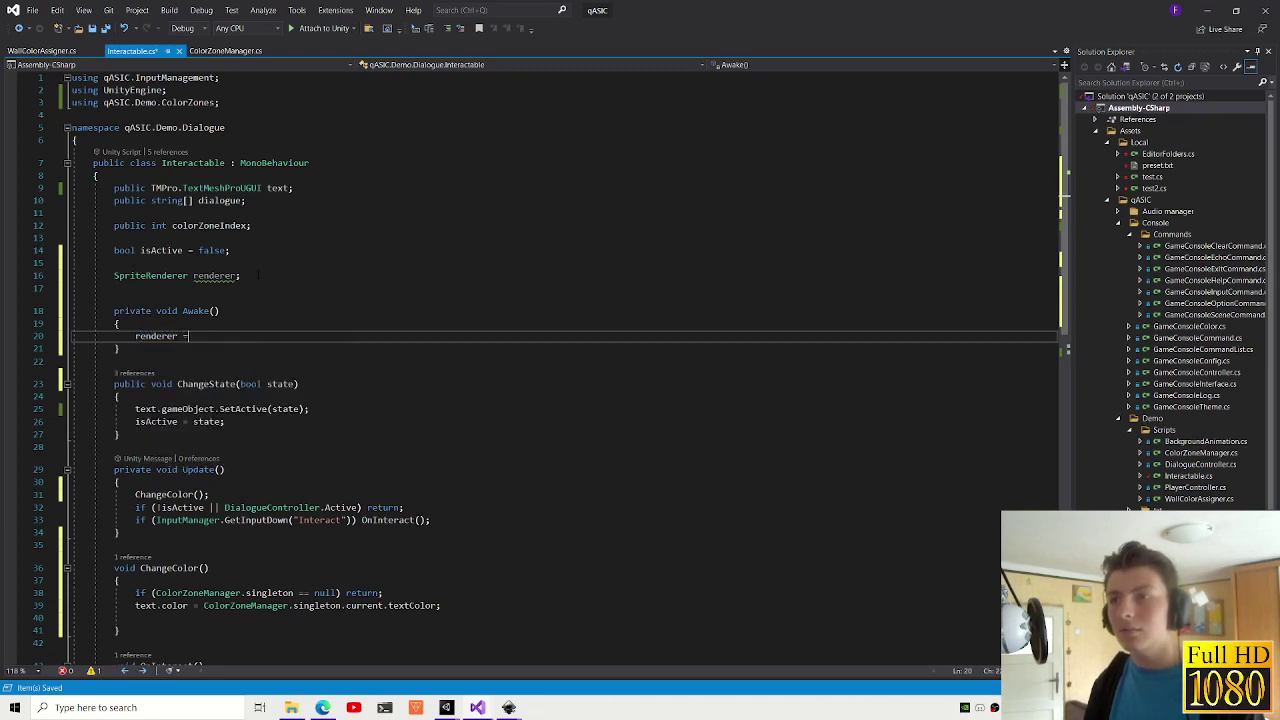
text(Get)
key(Tab)
text(<)
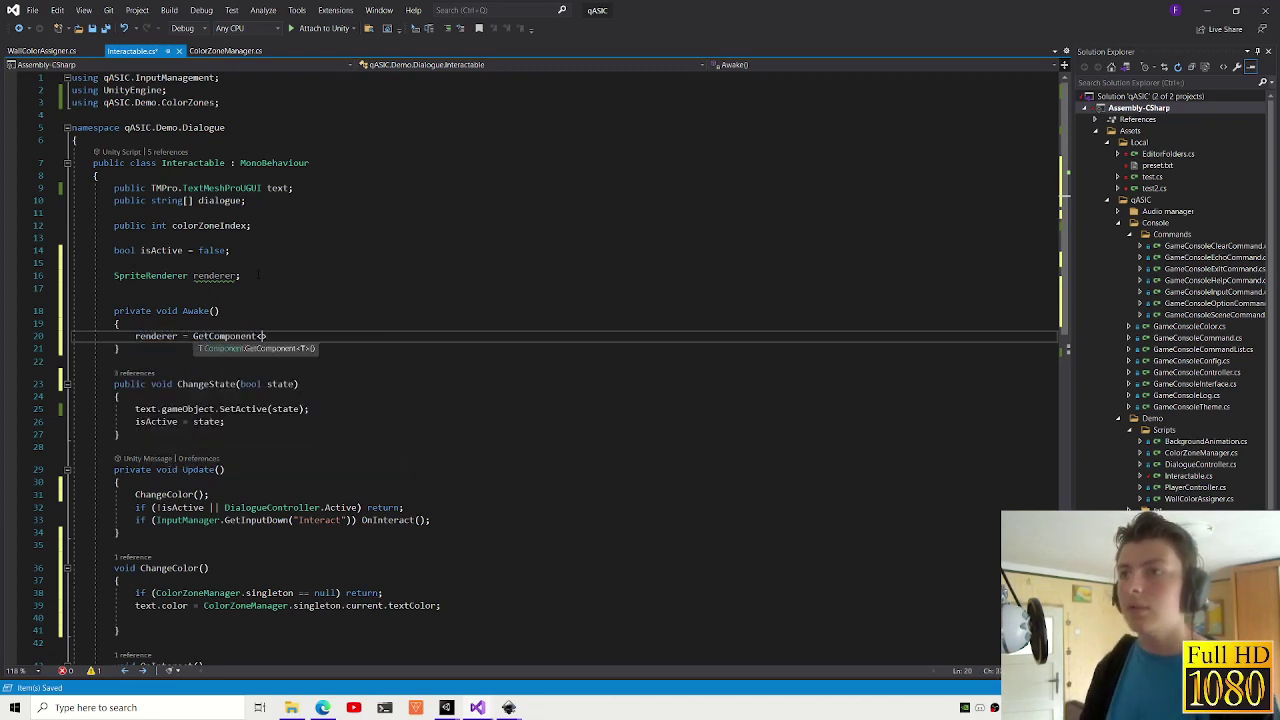
text(sprite)
key(Down)
key(Down)
key(Down)
key(Down)
key(Down)
key(Down)
key(Down)
key(Down)
key(Tab)
text(())
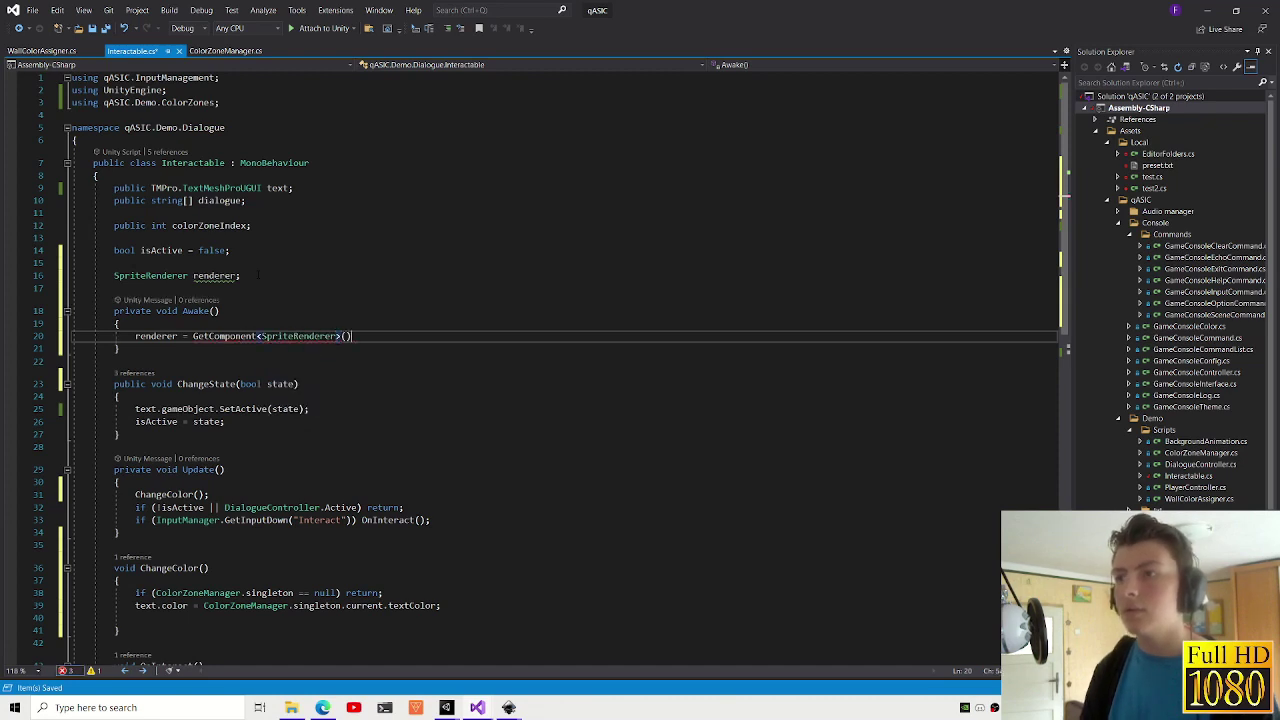
- Begin an 'if(renderer != null) renderer.color' line at the end of ChangeColor
scroll(560, 360, down, 1)
click(140, 580)
text(if(renderer != )
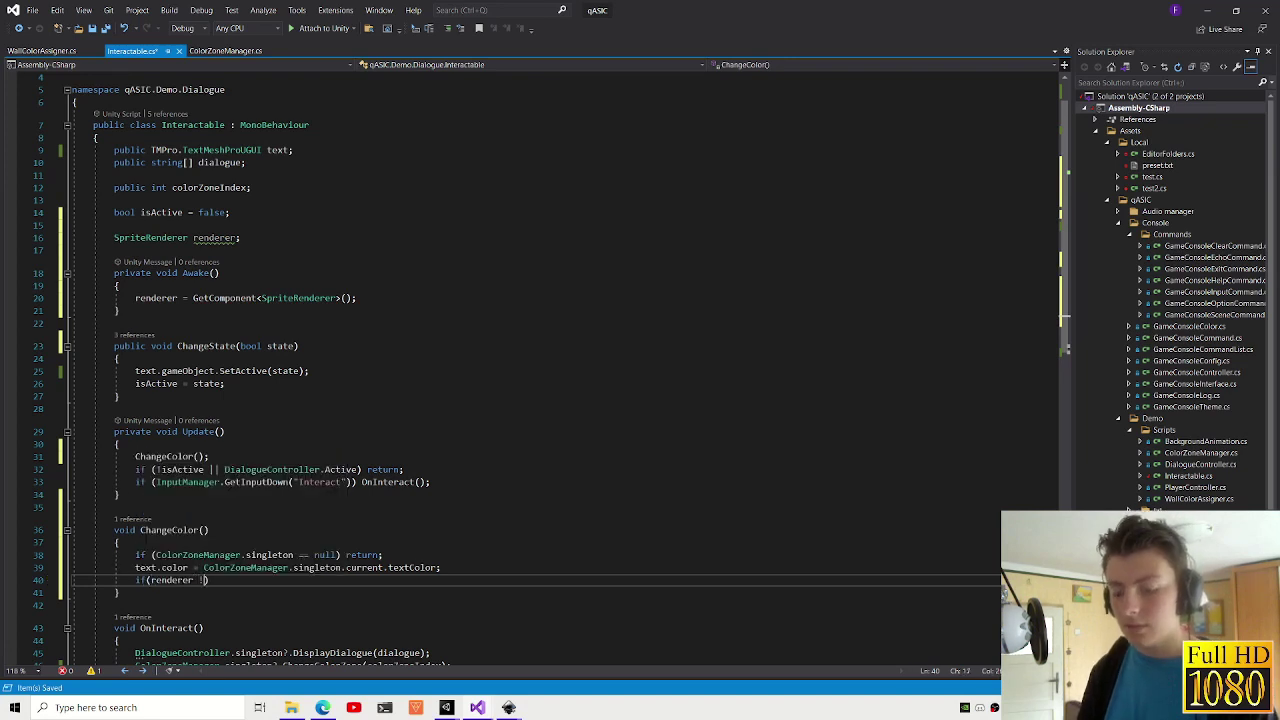
text(null) renderer.color =)
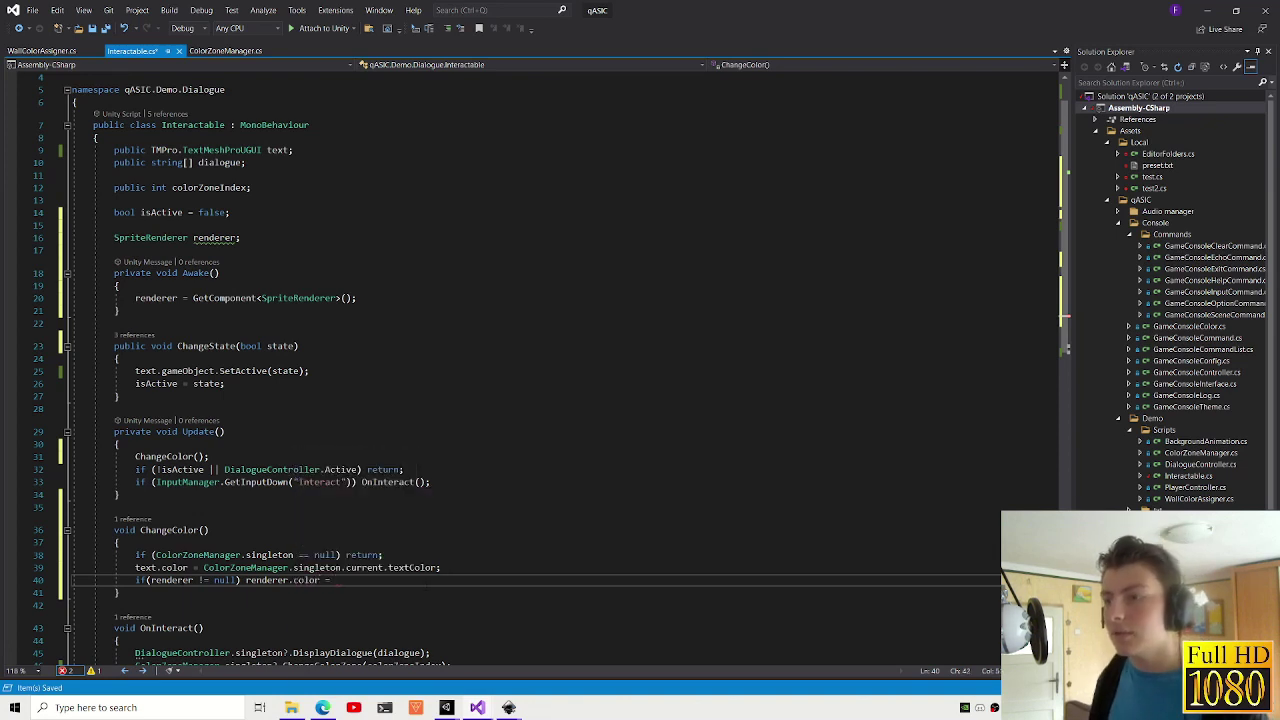
- Make line 40 set the renderer's colour from the current zone's interactableColor
drag(441, 567, 204, 567)
key(ctrl+c)
click(332, 580)
key(ctrl+v)
double_click(545, 580)
text(interactableColor)
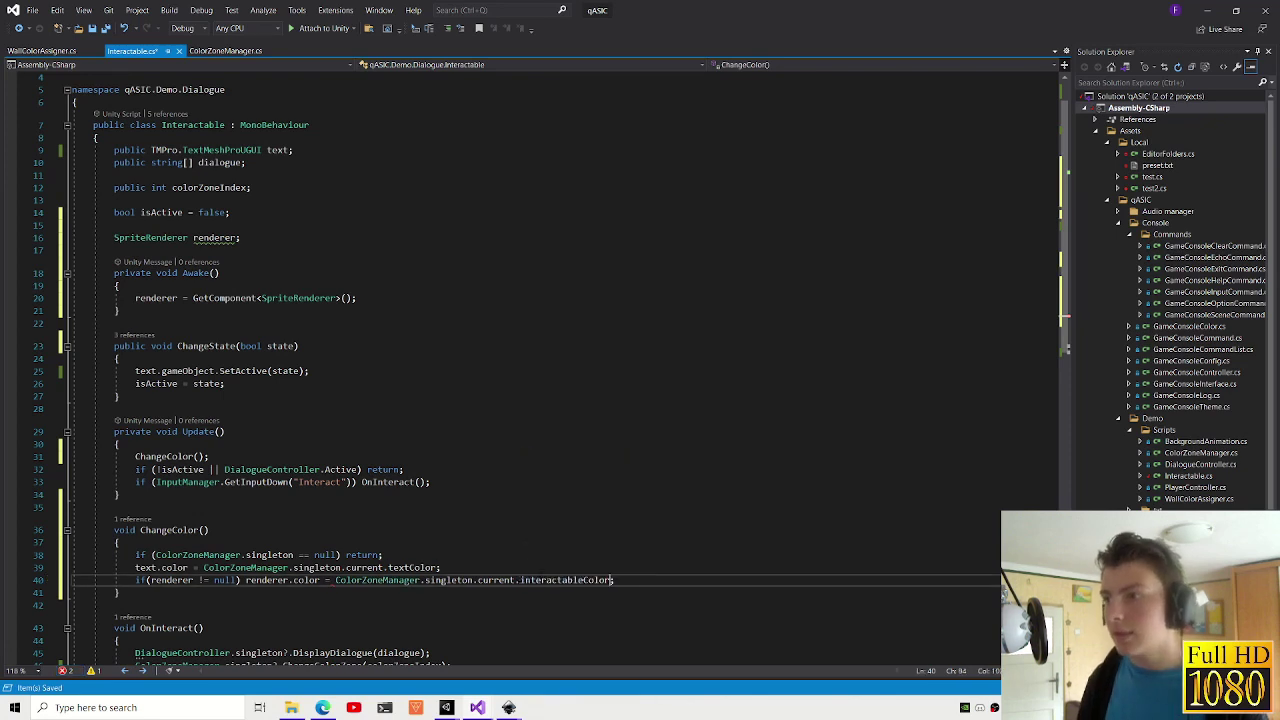
- Copy the renderer null check onto line 39 as a text null check guarding the text colour
drag(135, 580, 194, 580)
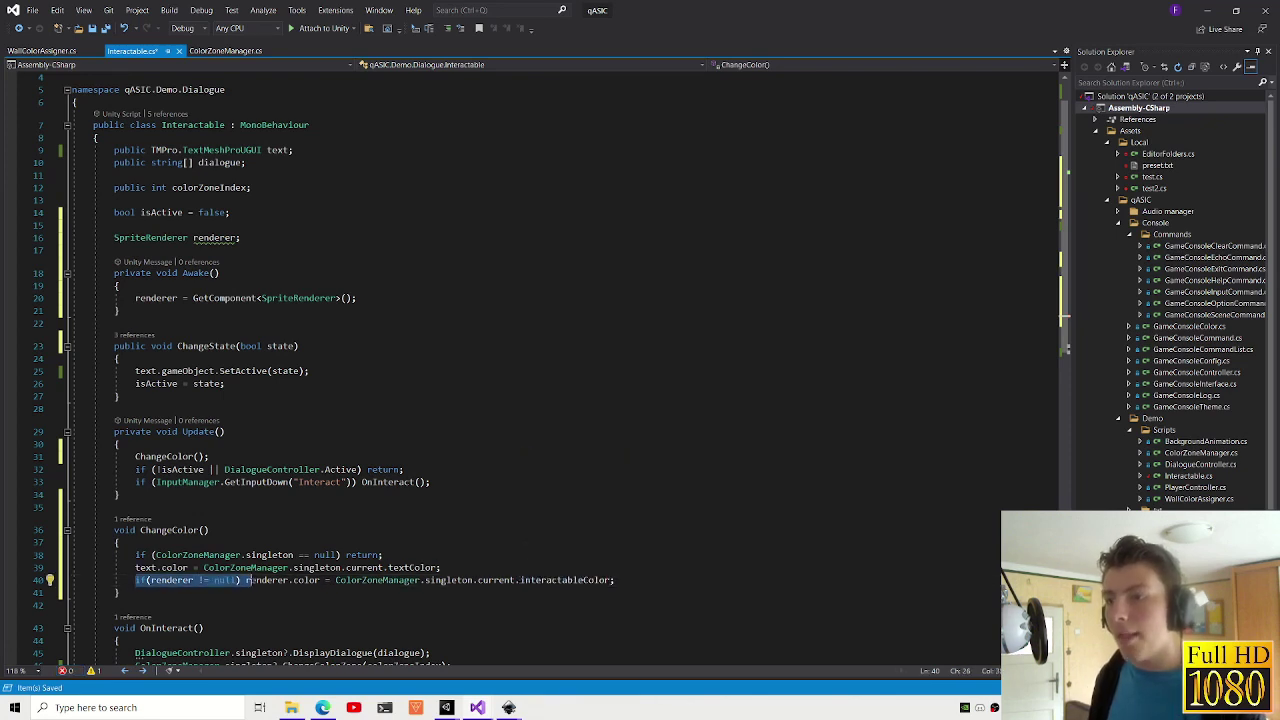
click(240, 580)
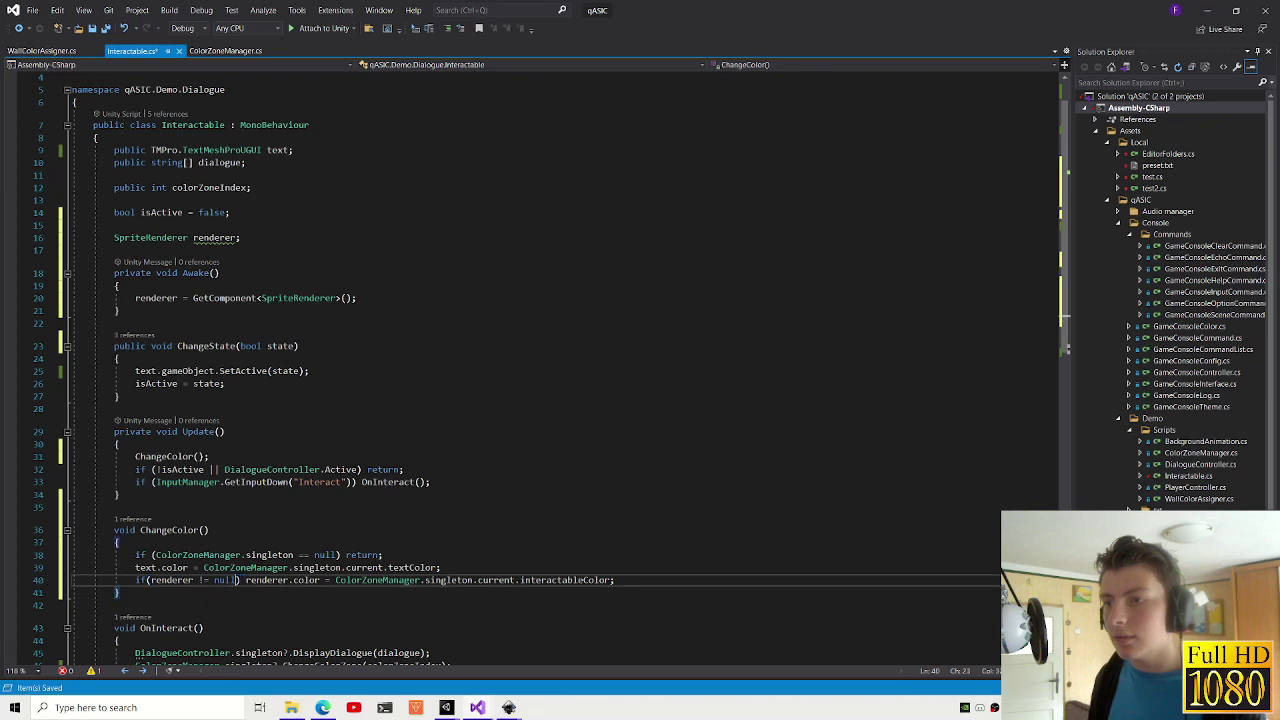
click(240, 580)
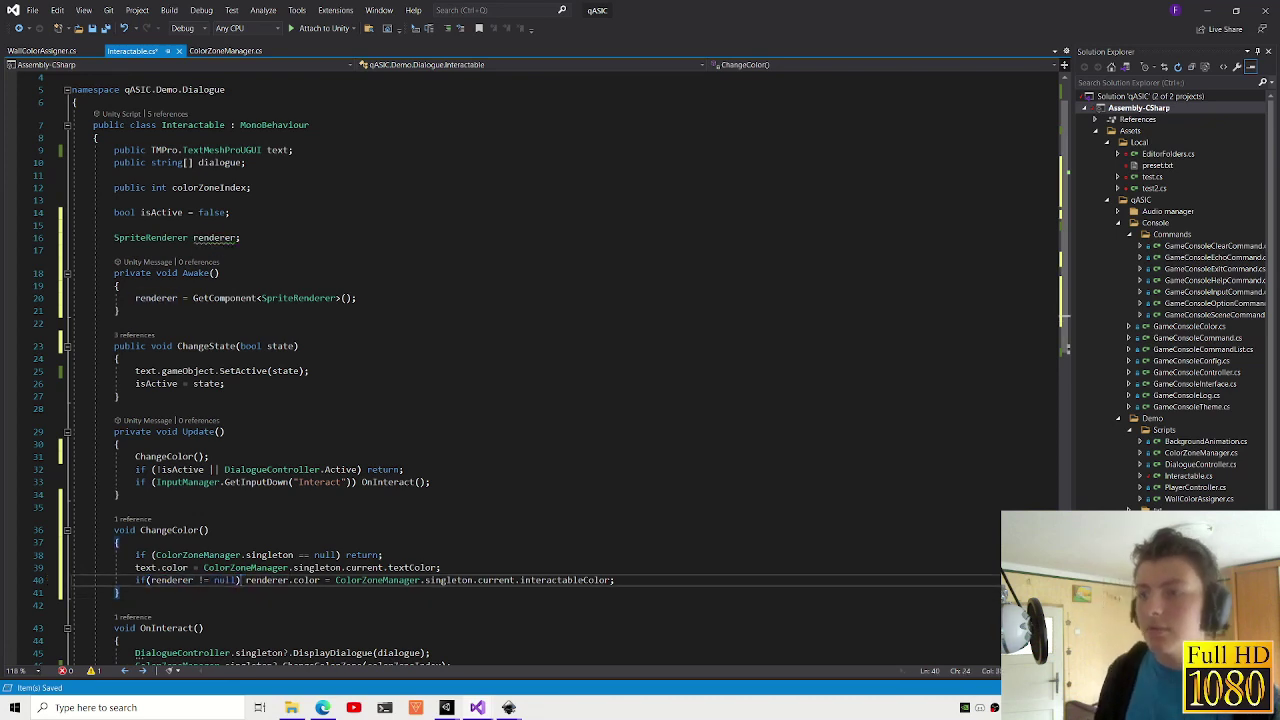
drag(240, 580, 135, 580)
key(ctrl+c)
click(136, 567)
key(ctrl+v)
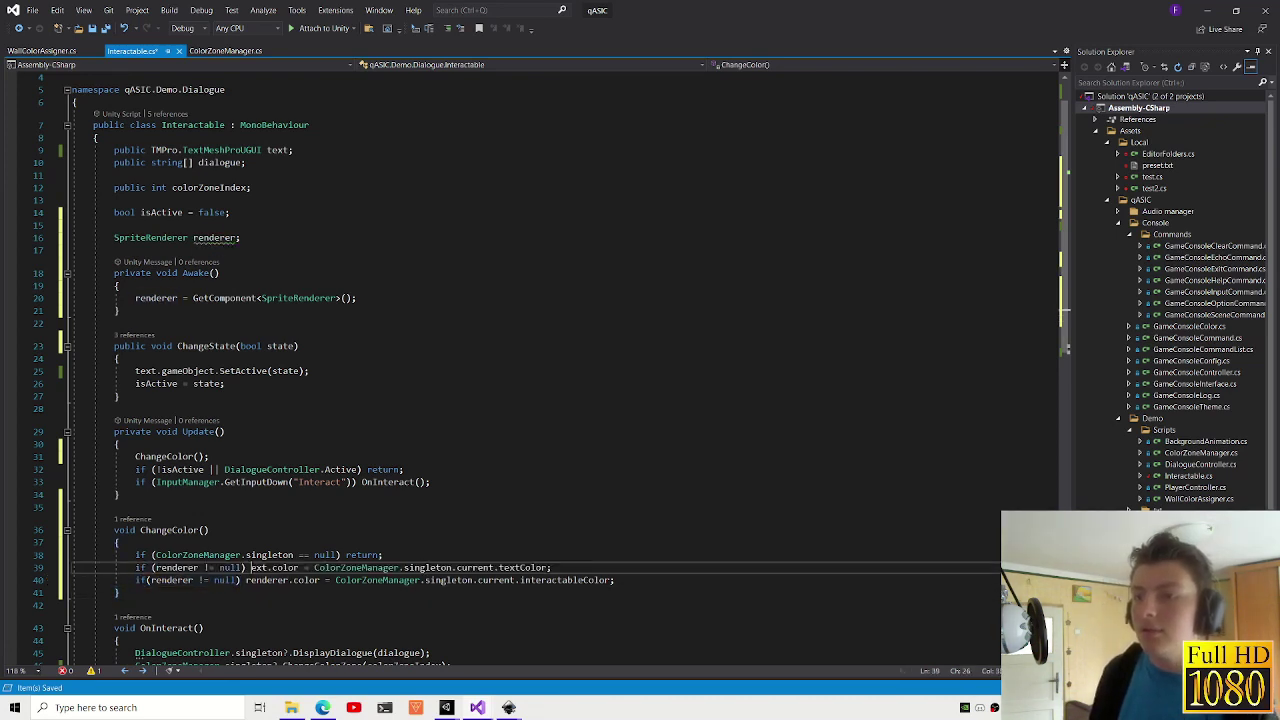
text(t)
double_click(170, 567)
text(text)
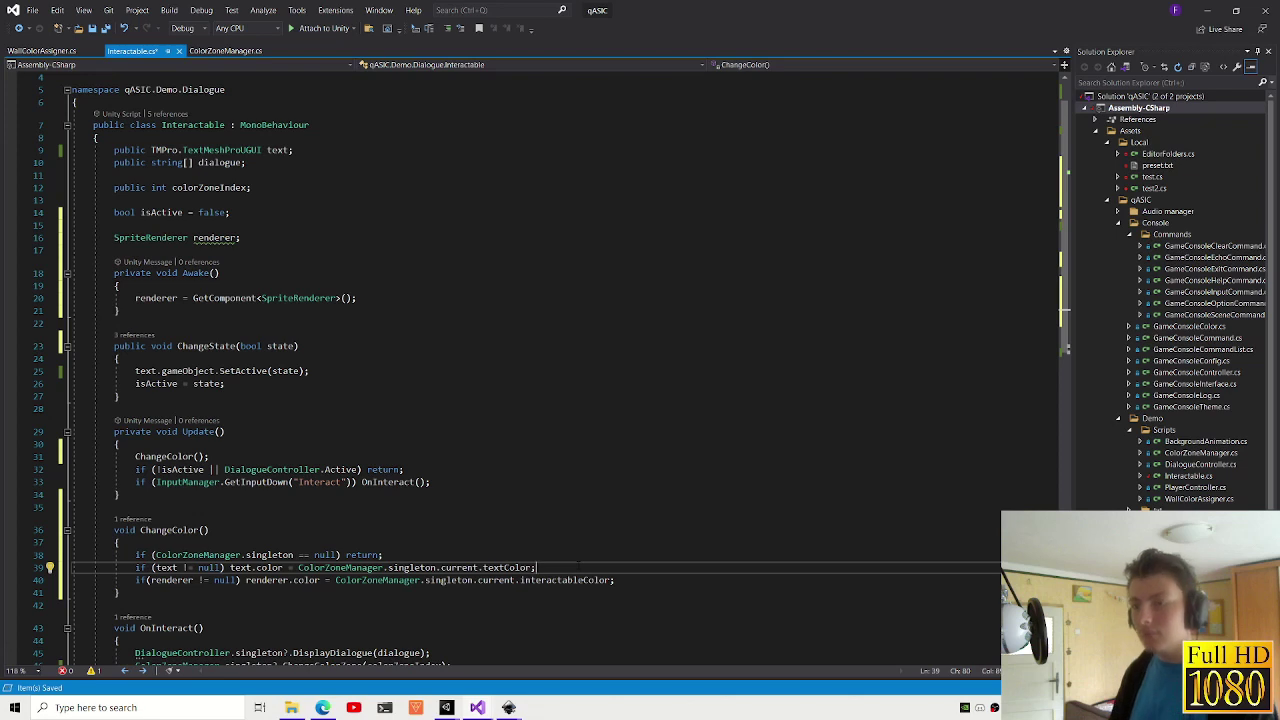
click(147, 580)
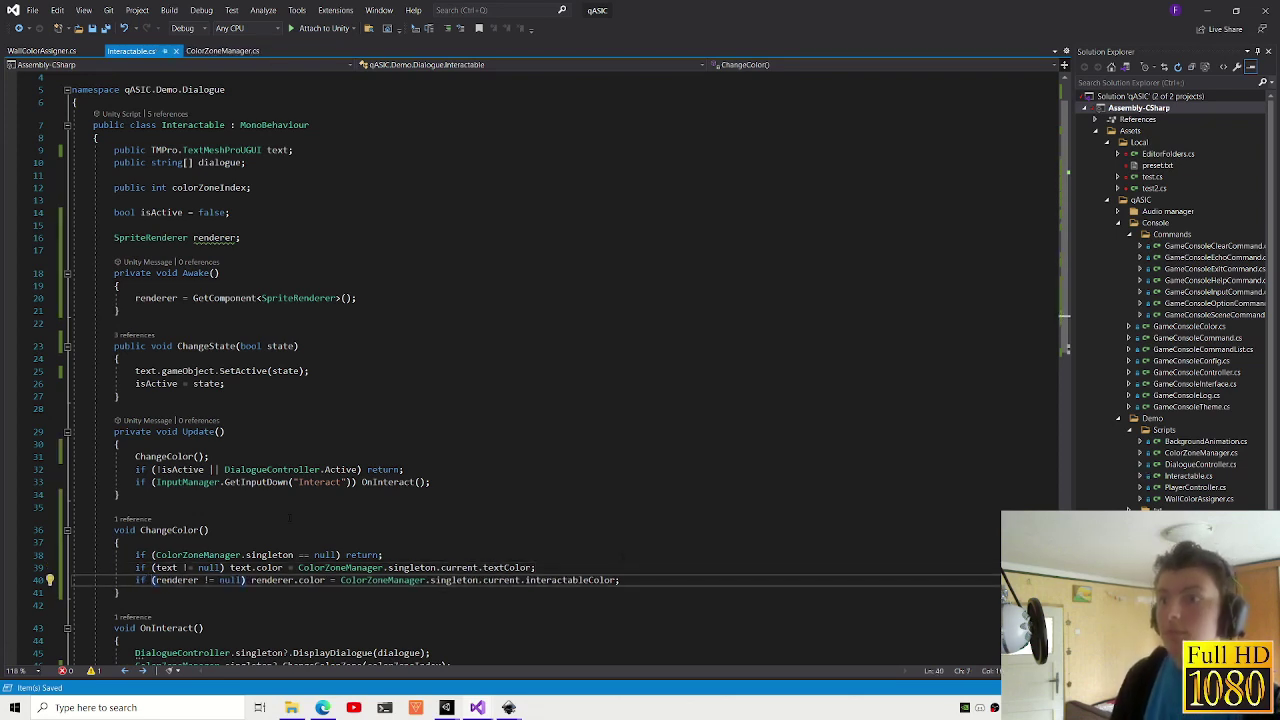
- Rename the renderer field to spriteRenderer across all its references
click(216, 238)
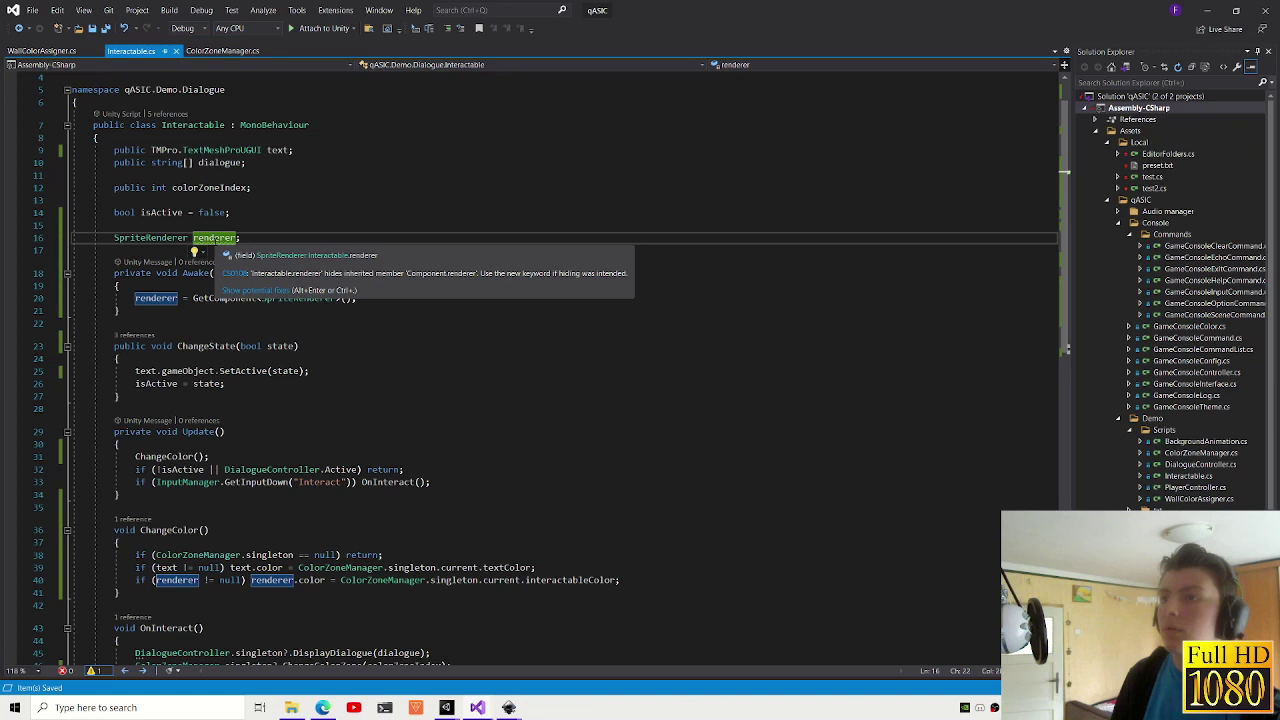
key(ctrl+r)
key(ctrl+r)
text(sp)
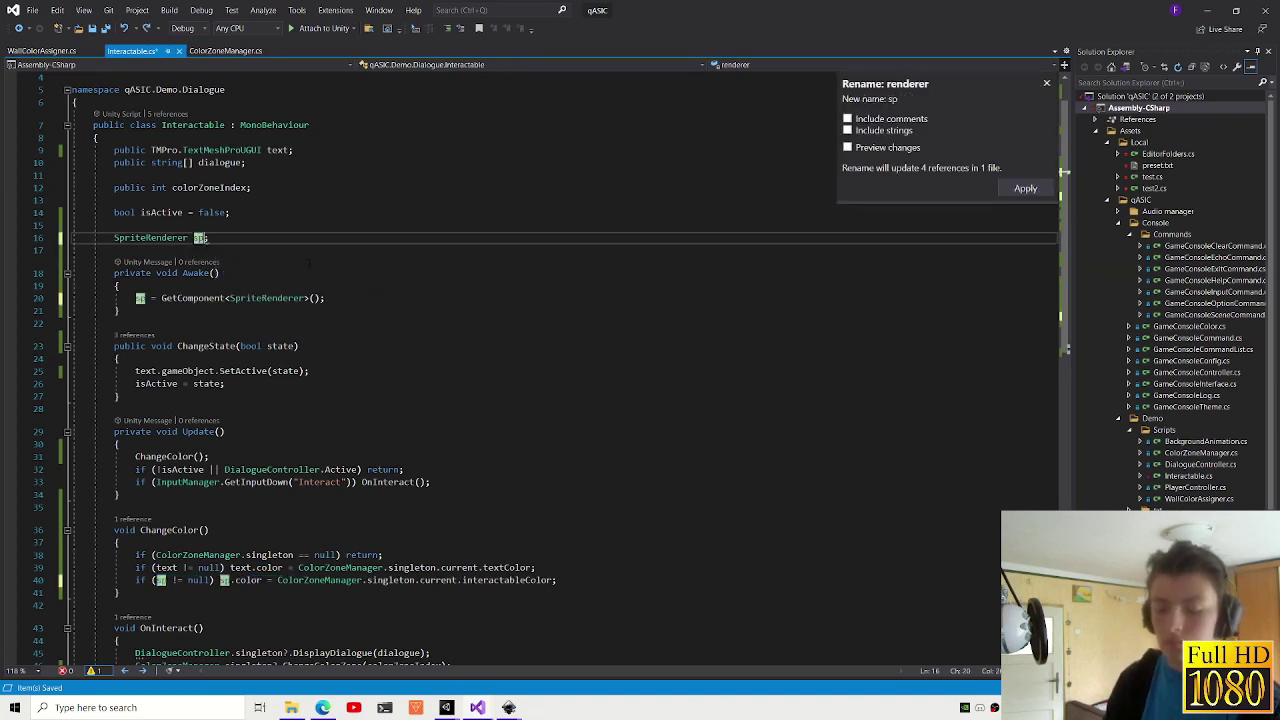
key(BackSpace)
key(BackSpace)
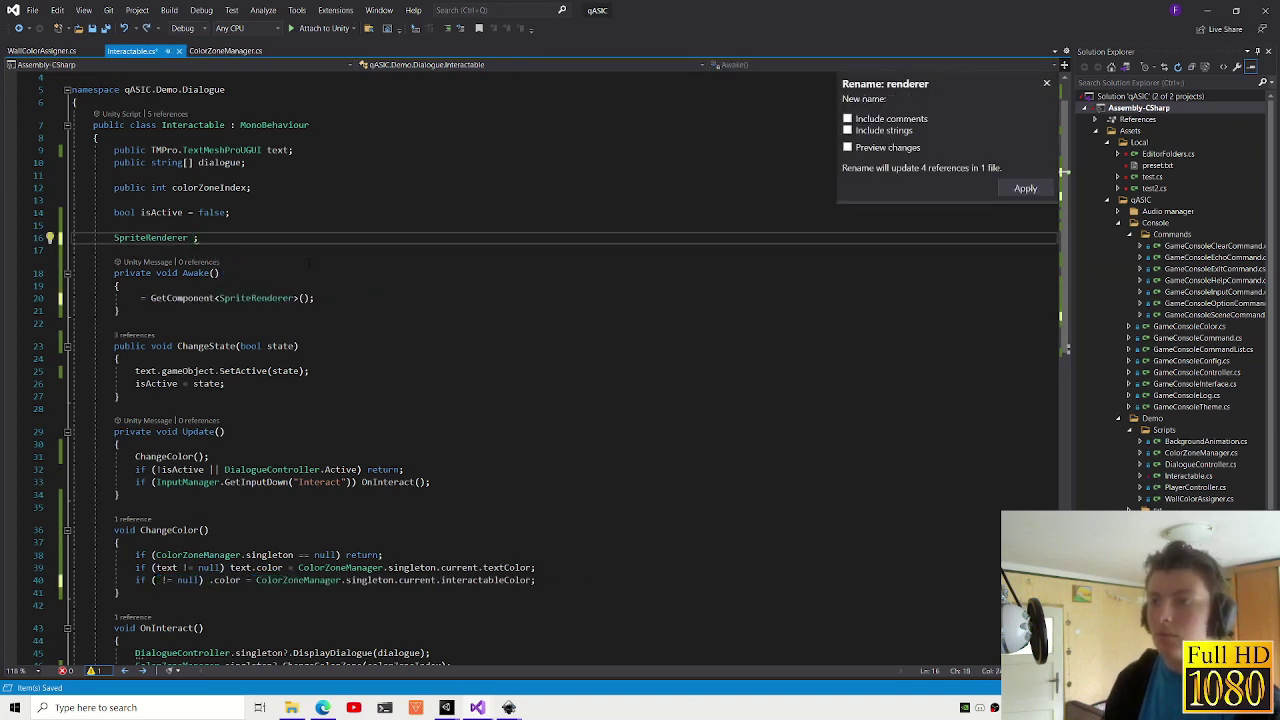
text(spriteRenderer)
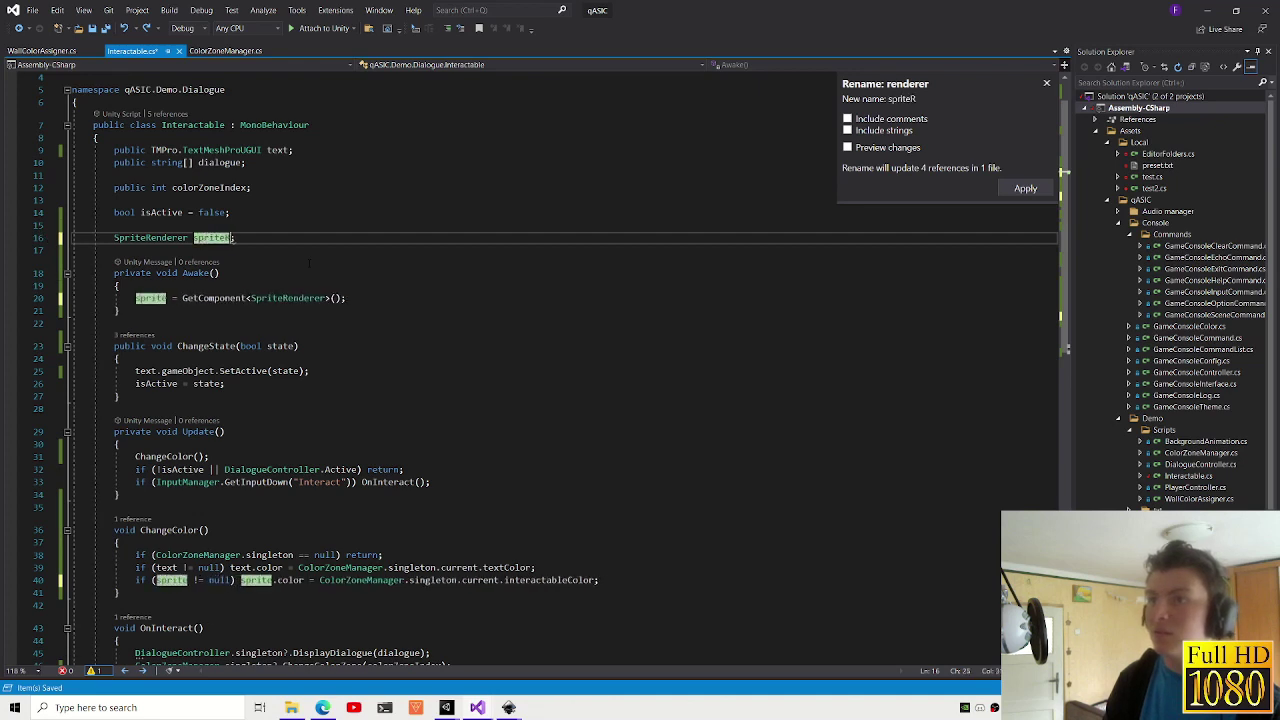
key(Return)
click(290, 270)
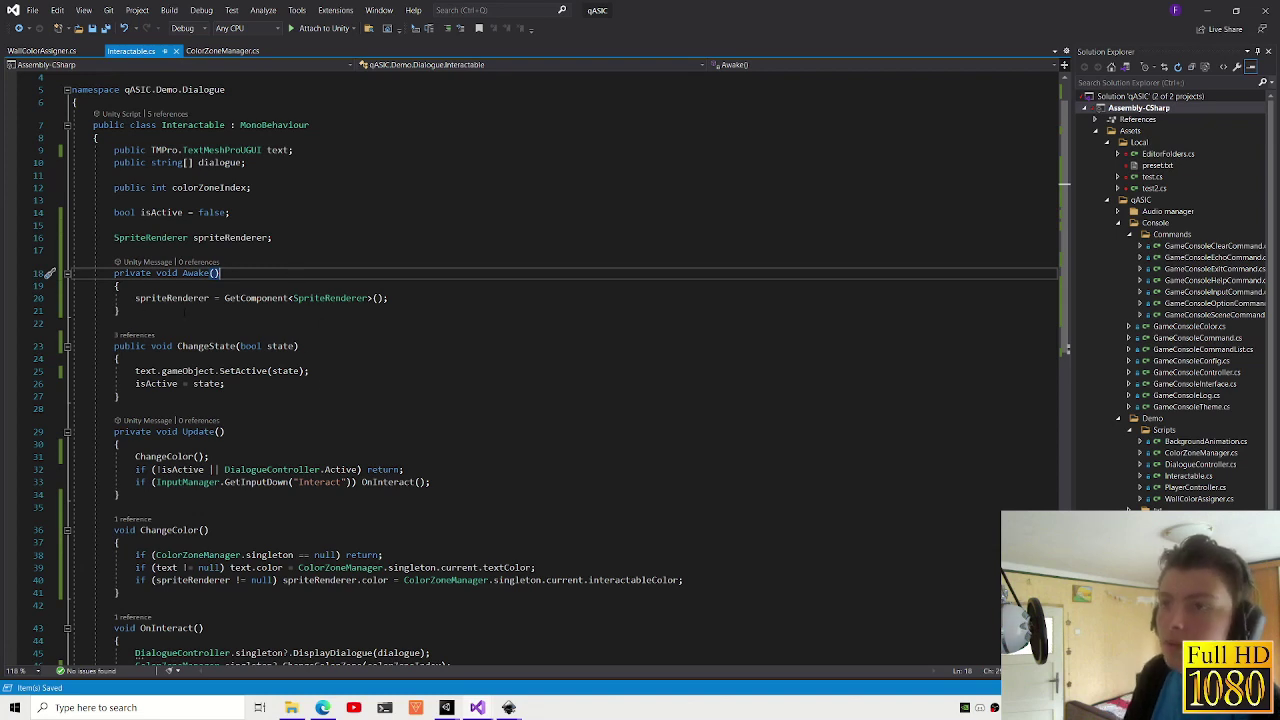
- Set Element 5's Text Color to white in the Color Zone Manager
mouse_move(446, 707)
click(443, 670)
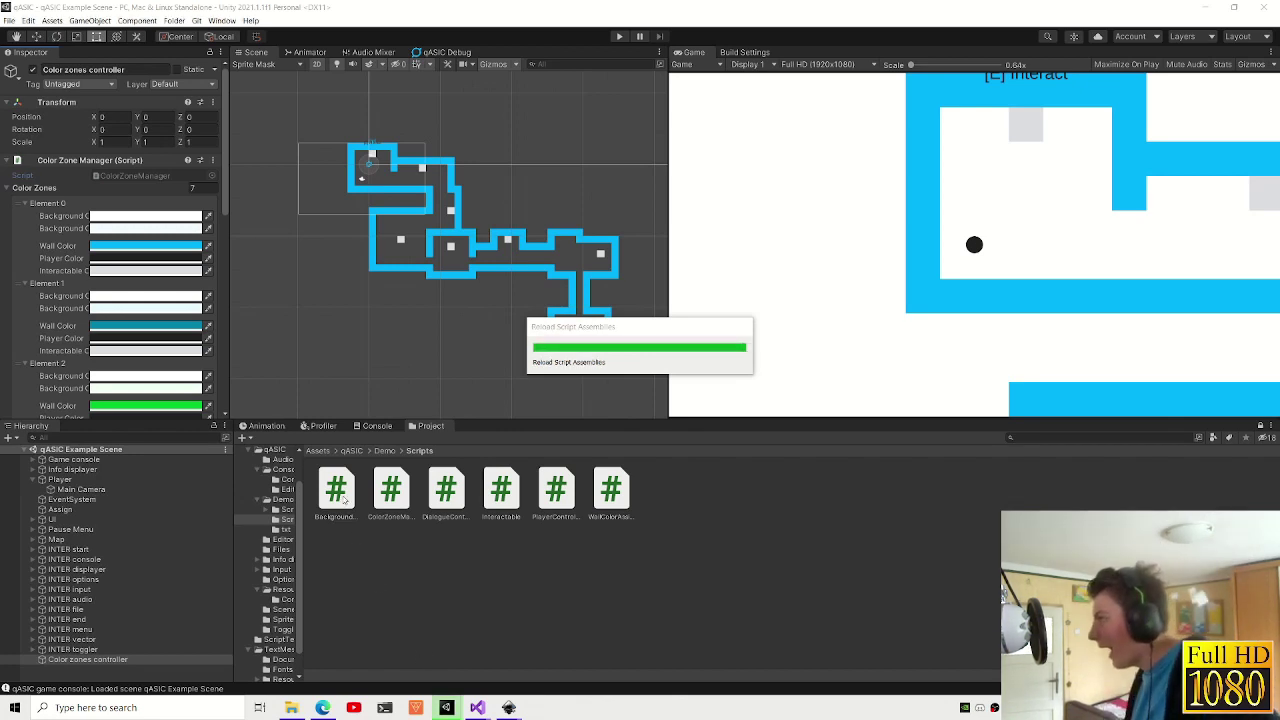
scroll(142, 364, down, 8)
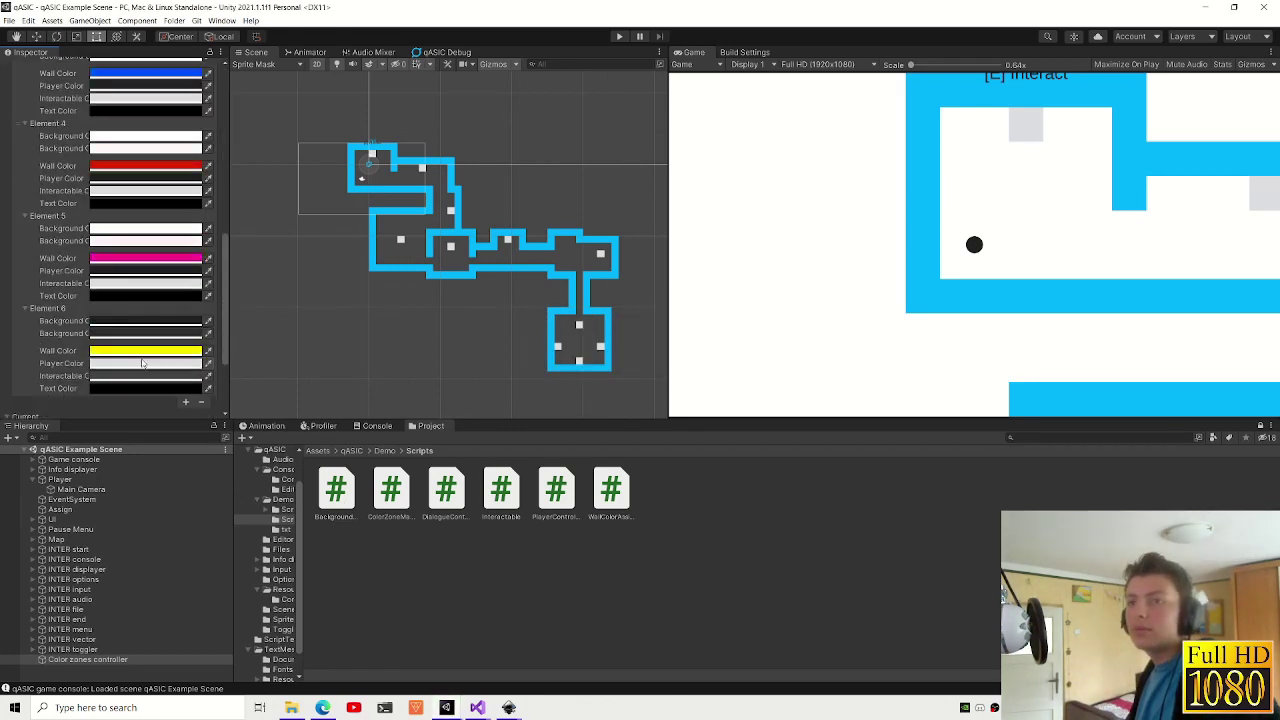
click(144, 285)
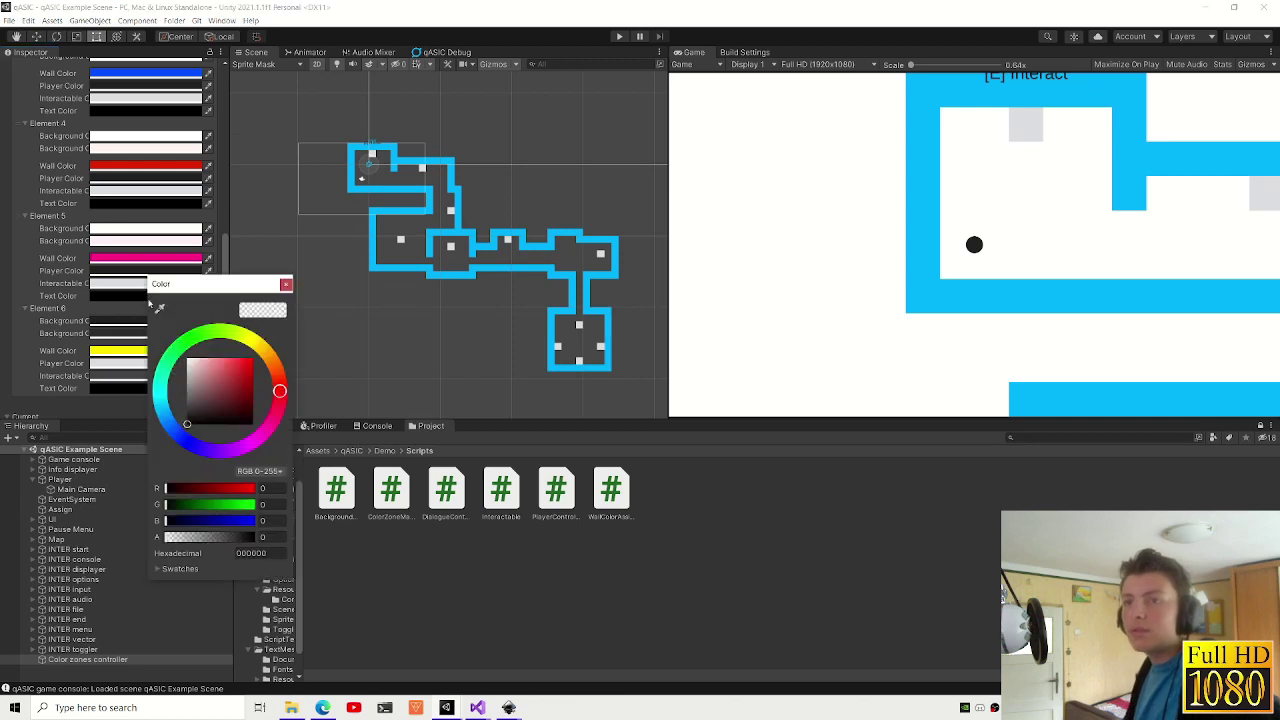
drag(217, 395, 187, 358)
click(243, 538)
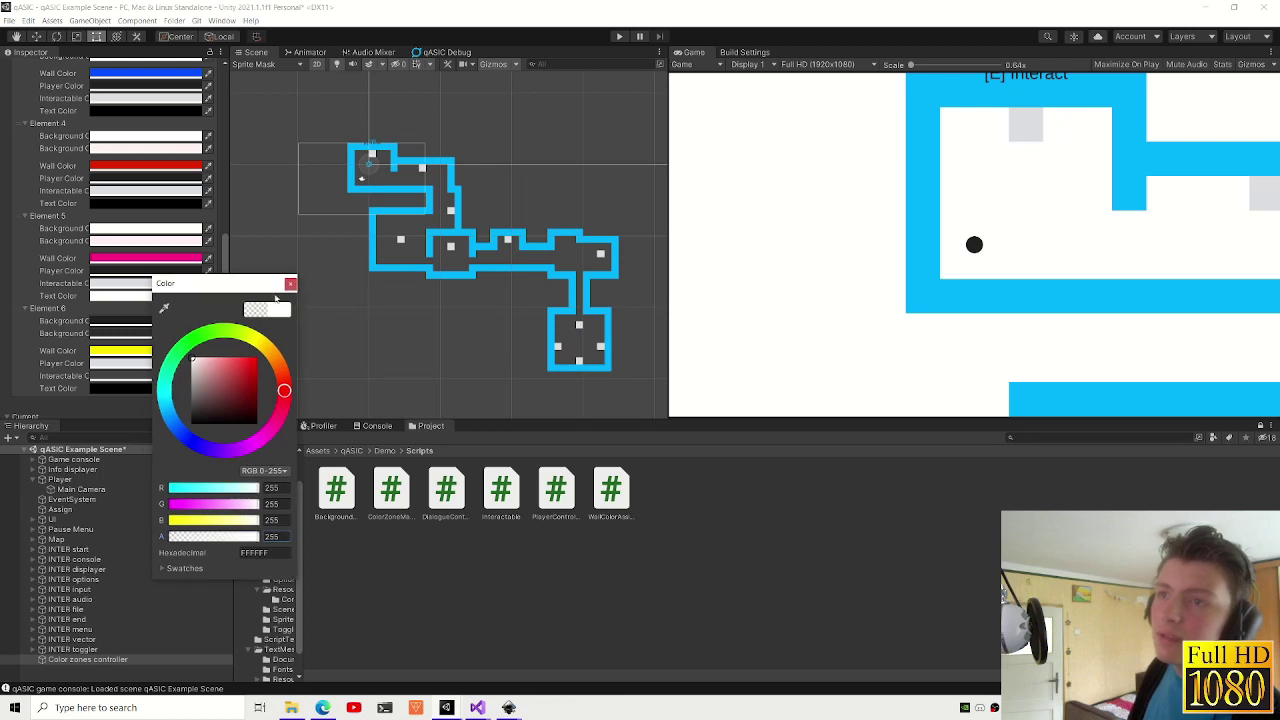
click(290, 285)
- Copy Element 5's white Text Color and paste it into Elements 2, 3 and 4
right_click(59, 297)
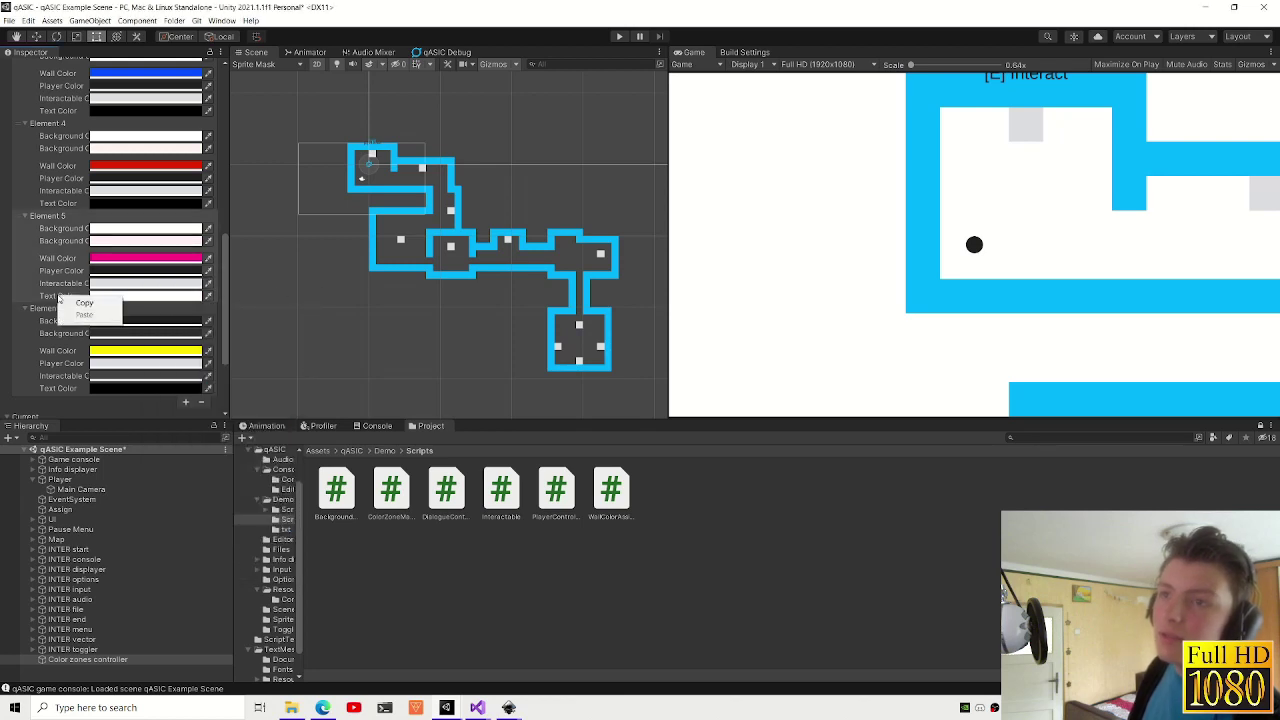
click(86, 306)
right_click(70, 204)
click(96, 221)
scroll(72, 210, up, 4)
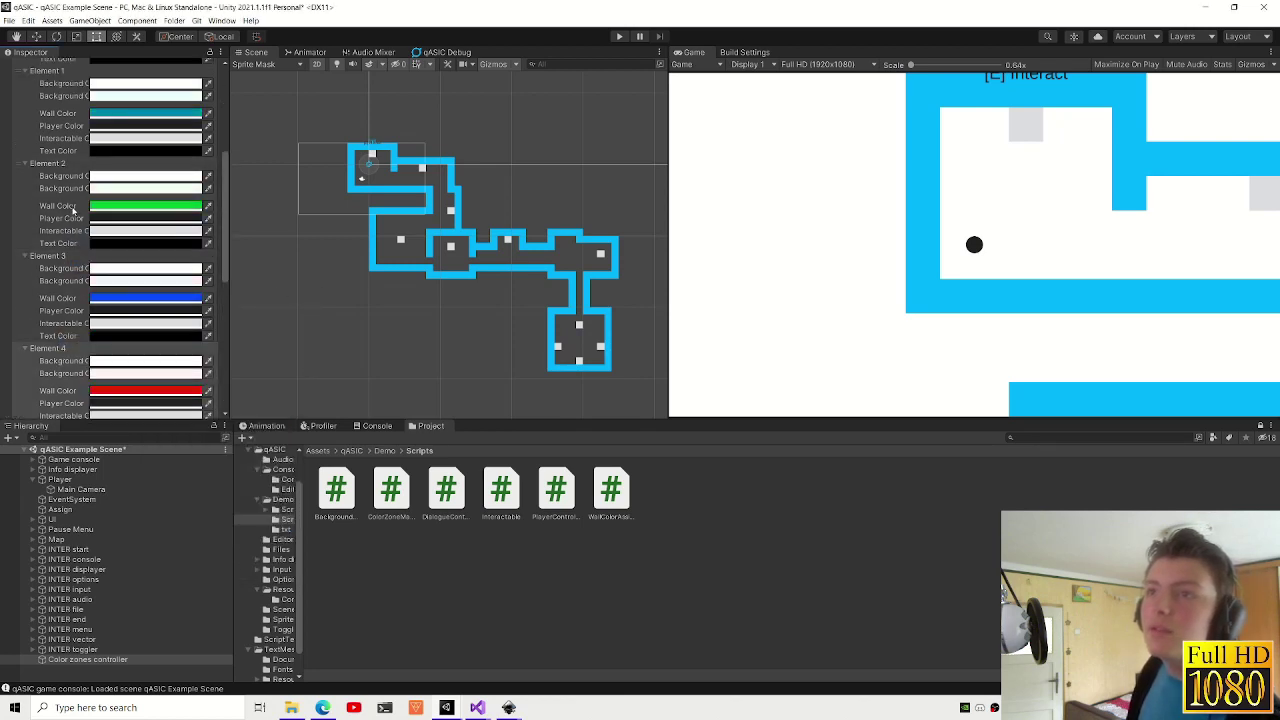
right_click(70, 246)
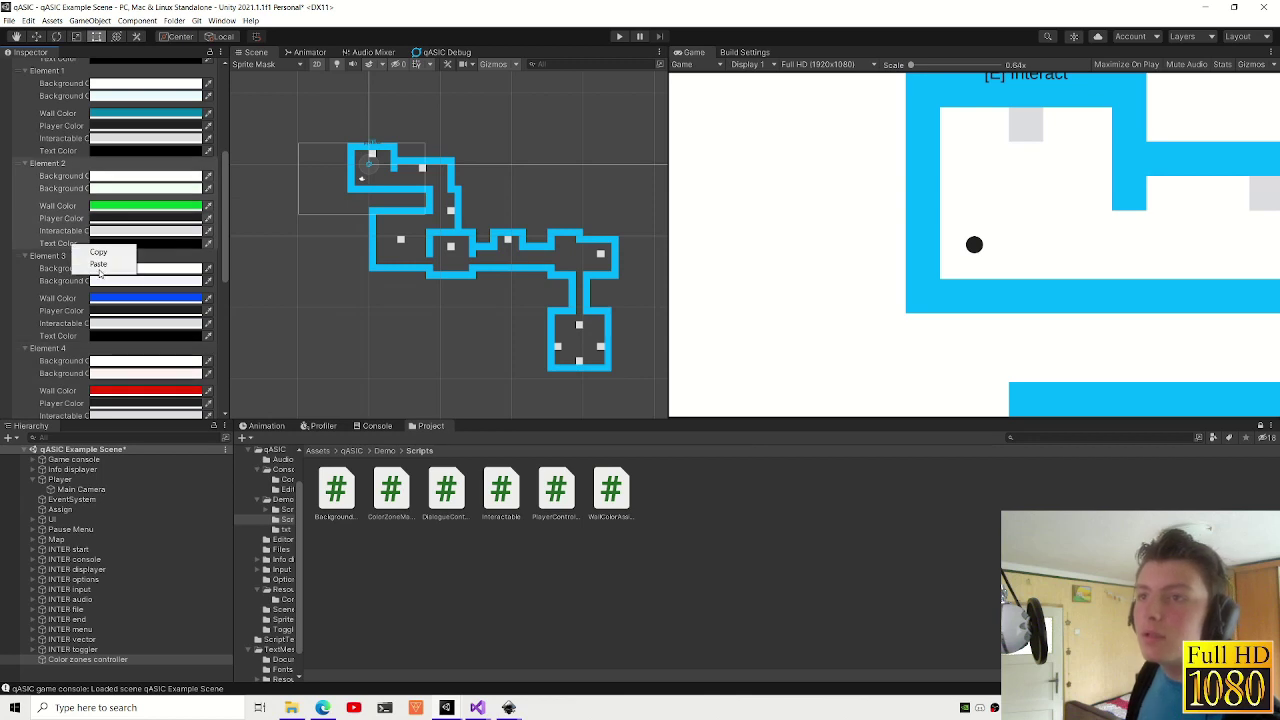
click(98, 264)
right_click(62, 336)
click(96, 357)
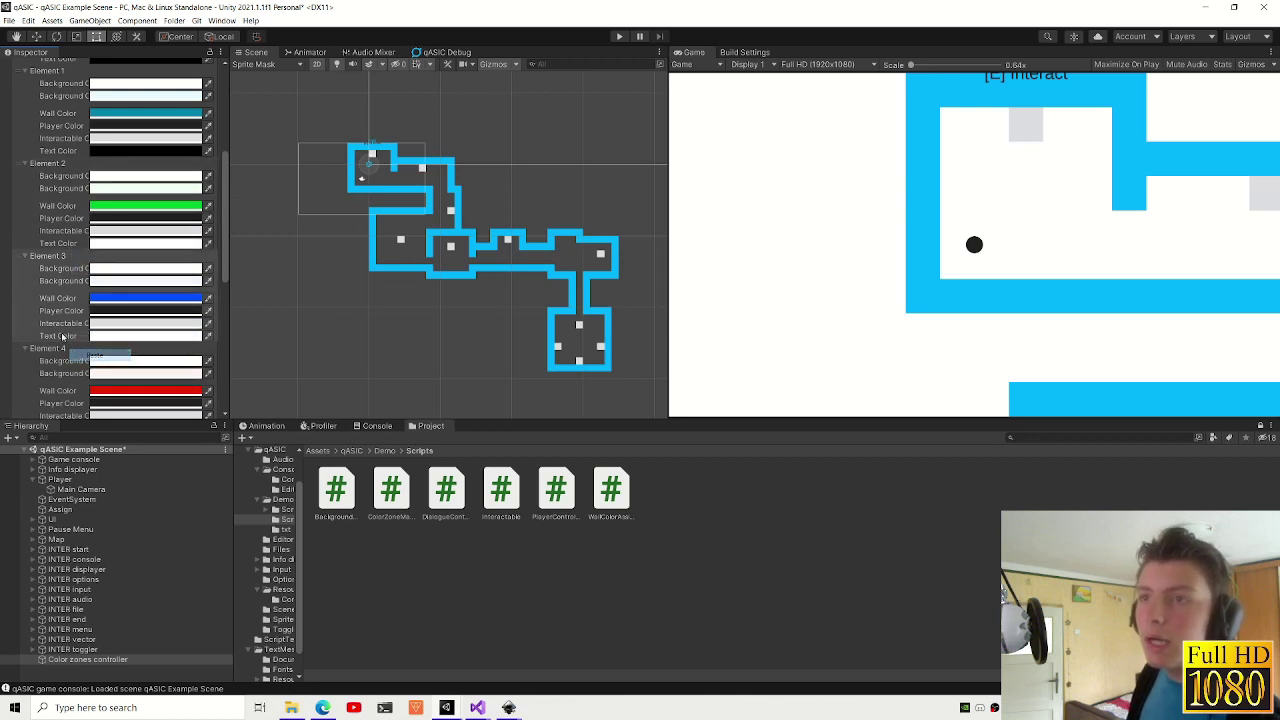
scroll(66, 300, down, 3)
right_click(72, 290)
click(100, 310)
- Check Element 6's text colour, set the current zone's Text Color to FFFFFF, and save the scene
scroll(84, 335, down, 3)
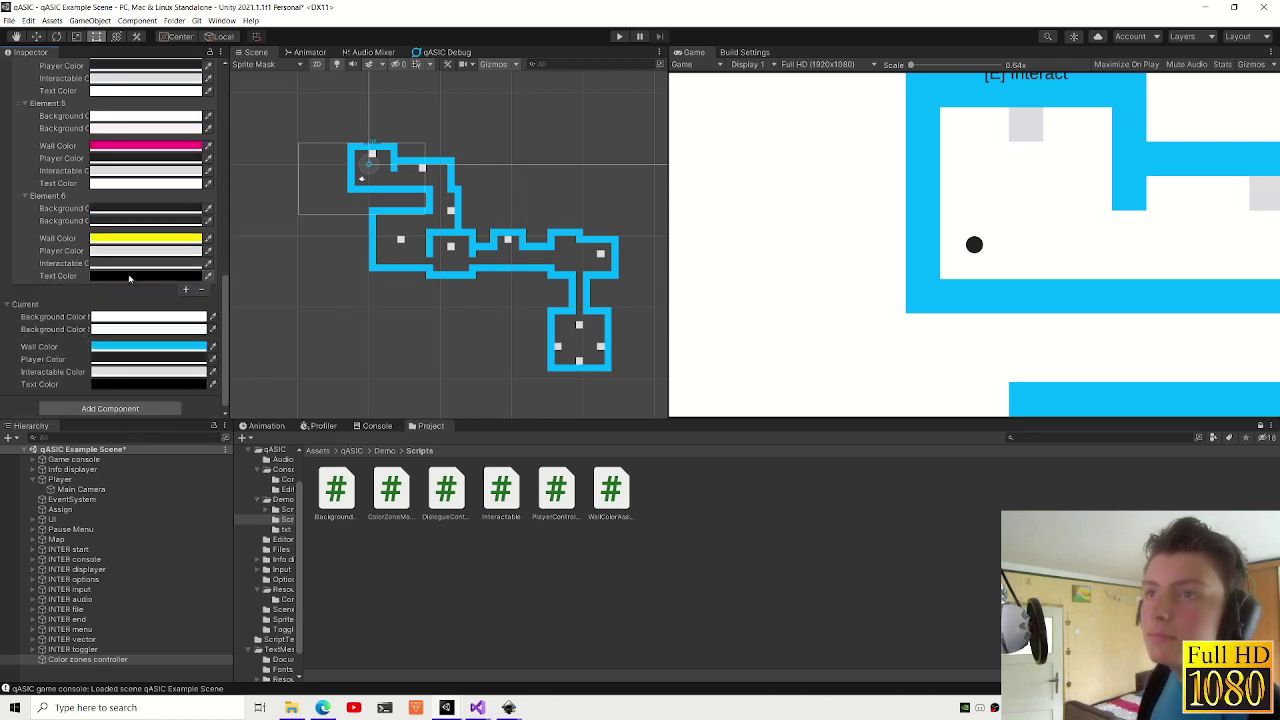
click(129, 277)
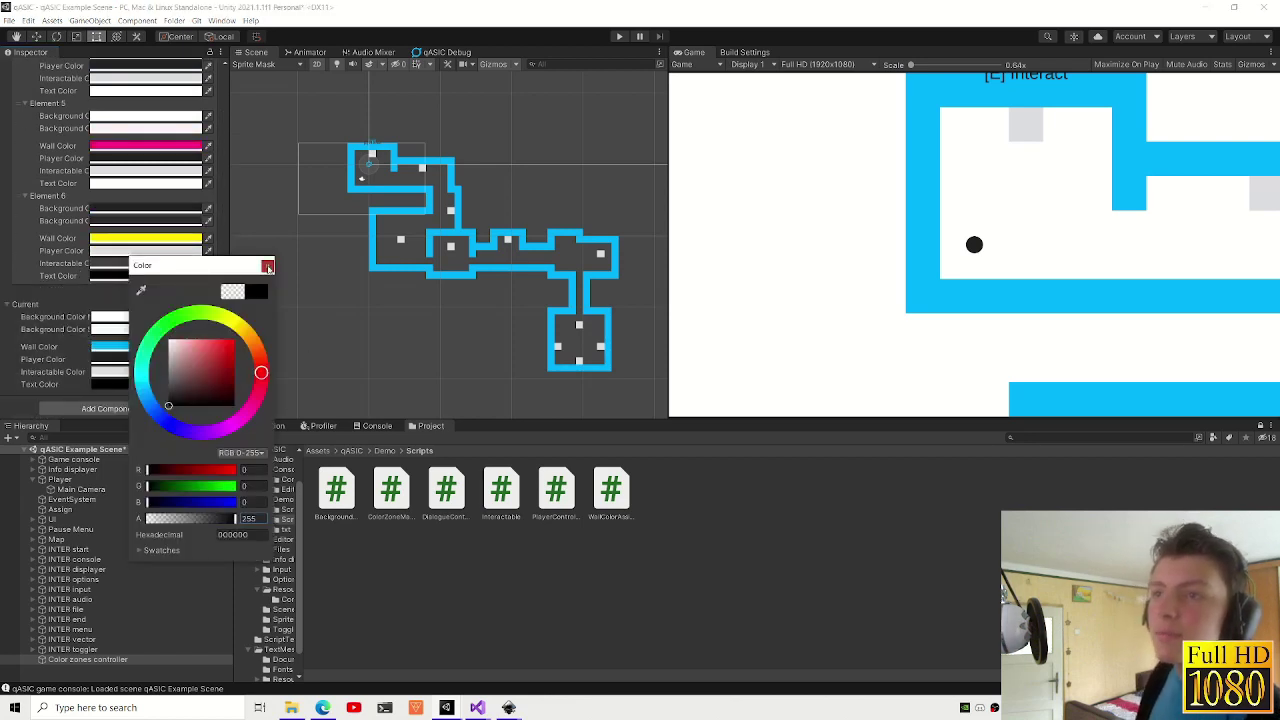
click(267, 265)
click(110, 384)
click(190, 648)
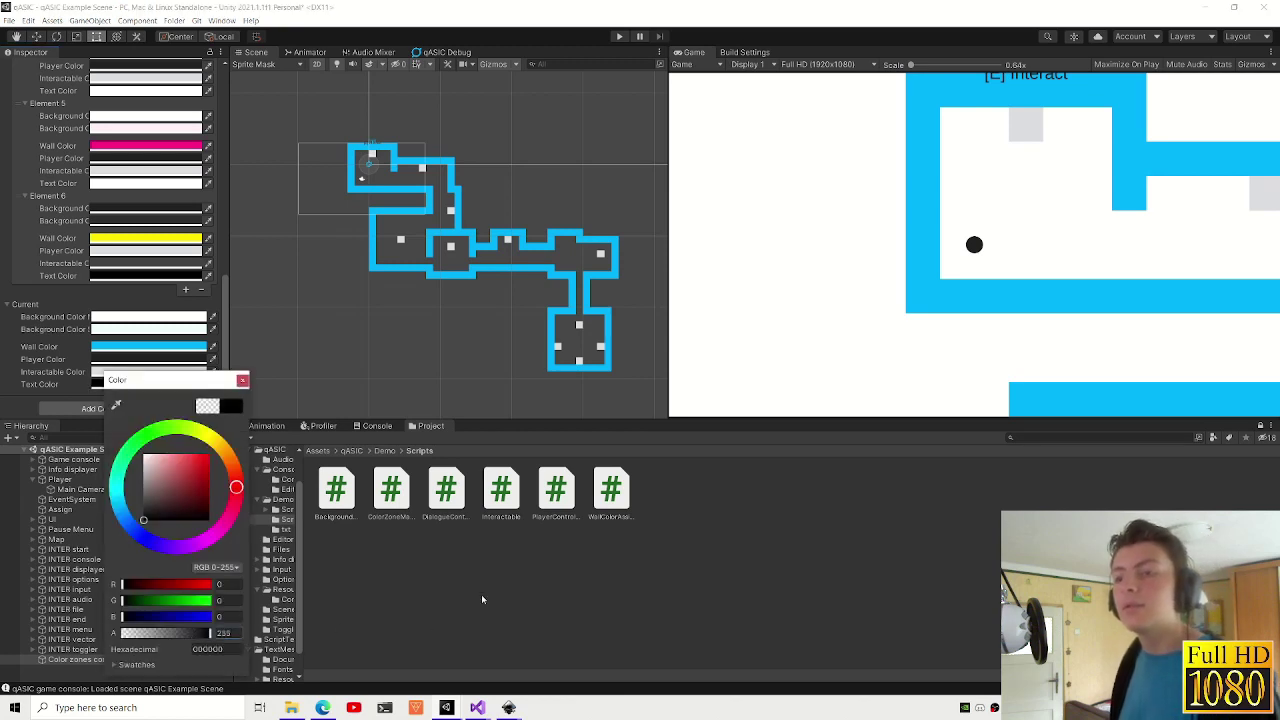
text(ffffff)
click(242, 380)
key(ctrl+s)
click(66, 389)
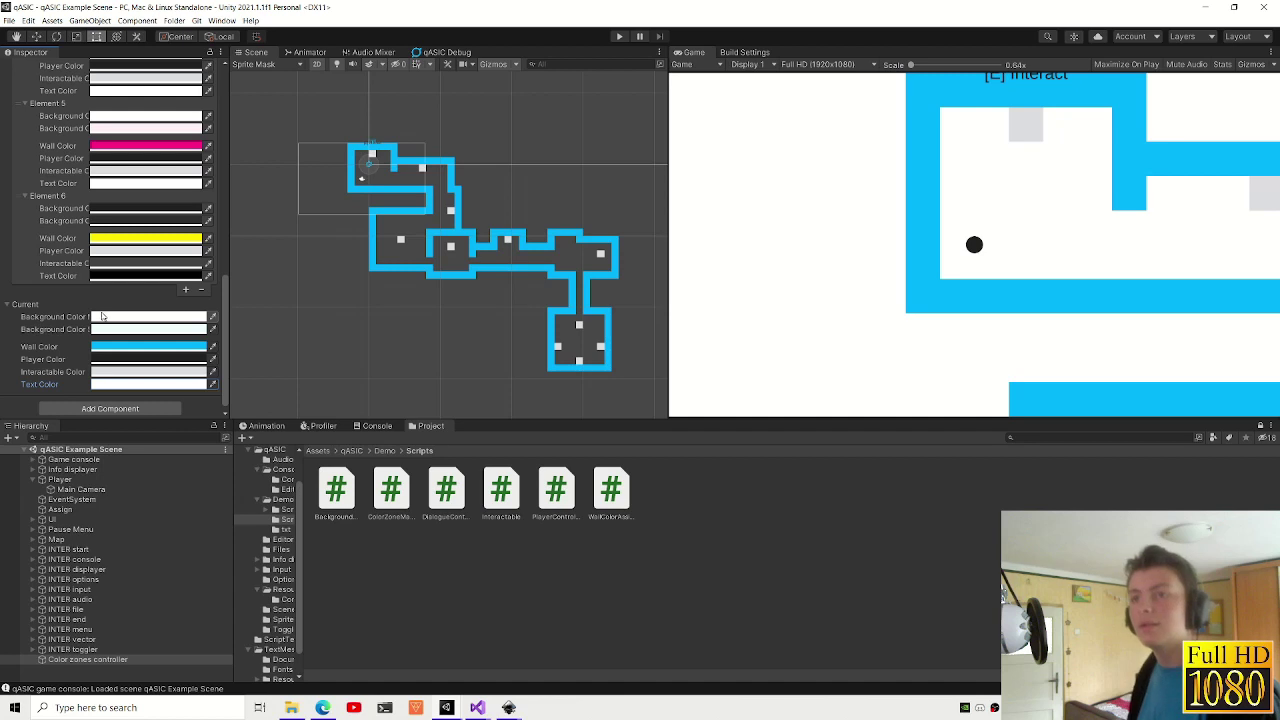
scroll(113, 310, up, 3)
scroll(115, 330, up, 5)
scroll(116, 350, up, 5)
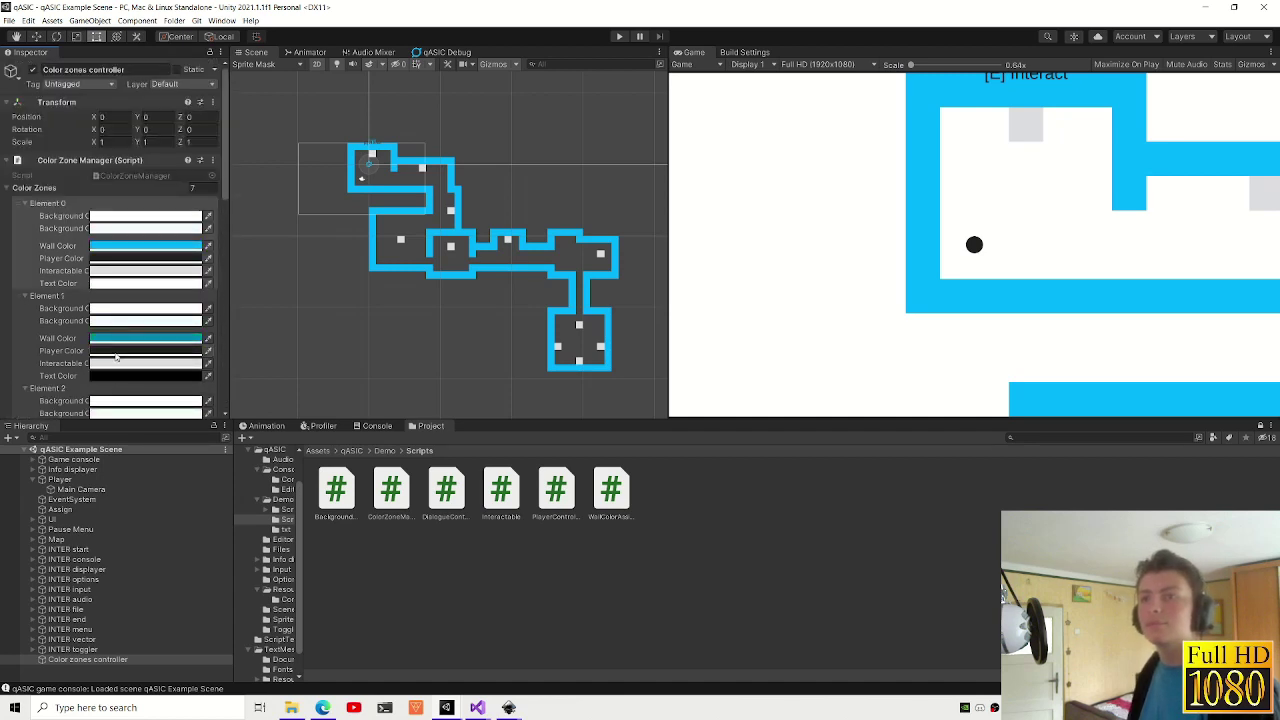
mouse_move(477, 708)
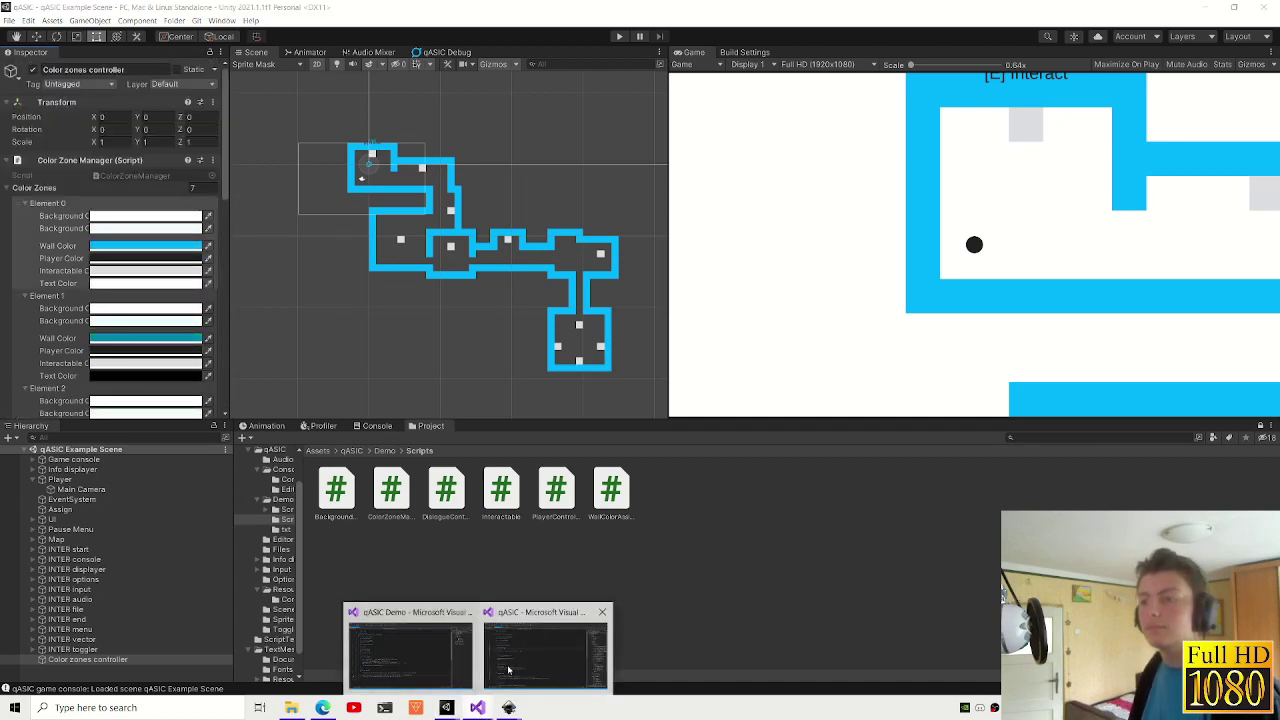
- In ColorZoneManager.cs's Awake, assign current from colorZones after Destroy(this)
click(509, 669)
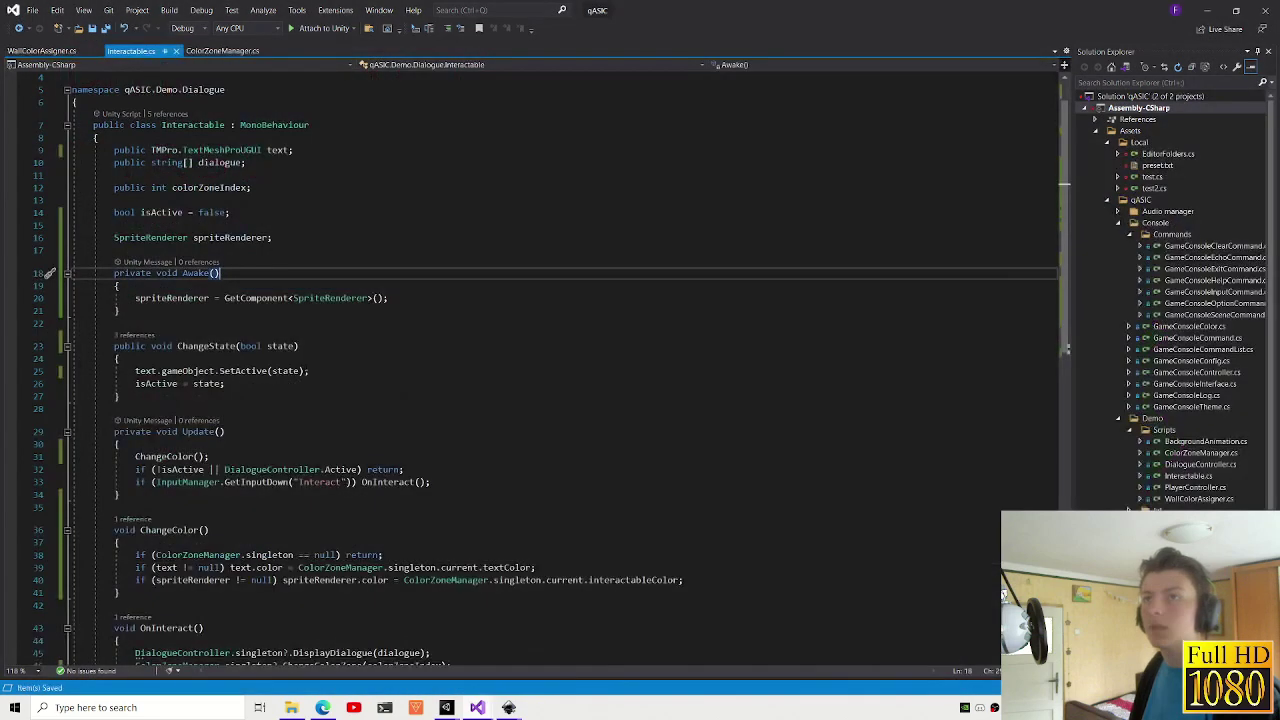
click(40, 50)
click(222, 50)
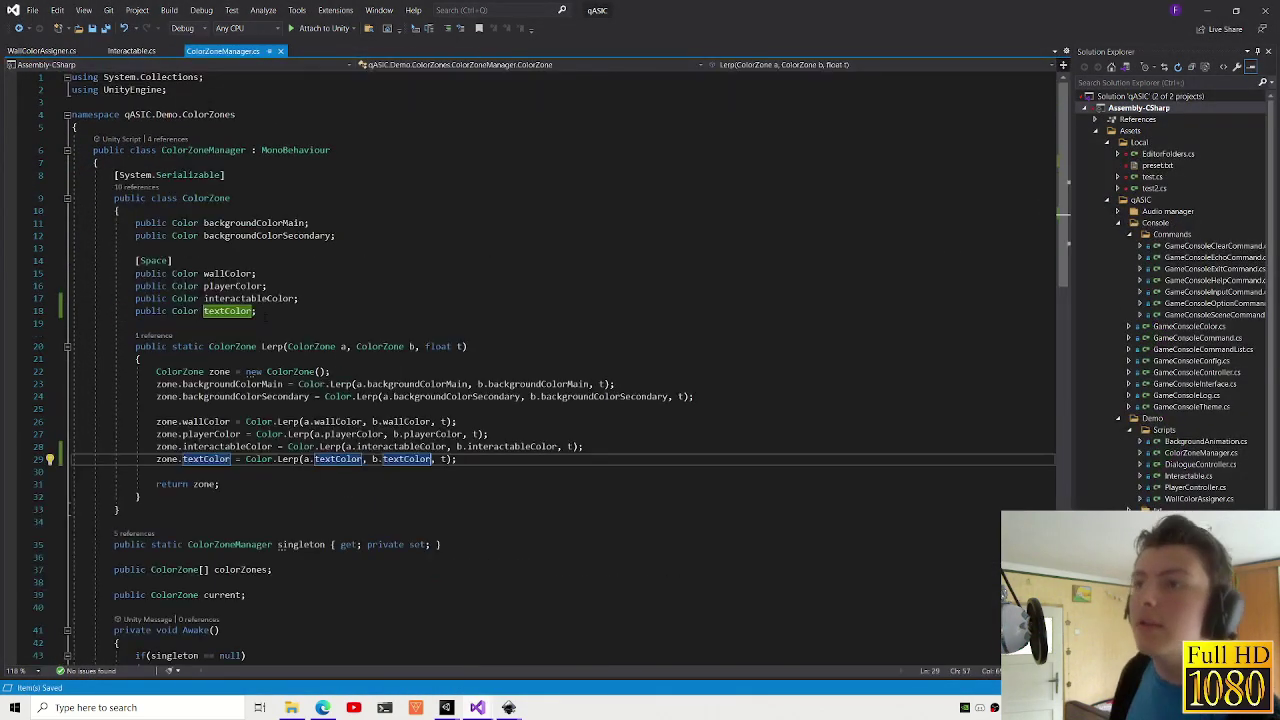
scroll(287, 540, down, 2)
click(287, 530)
key(Return)
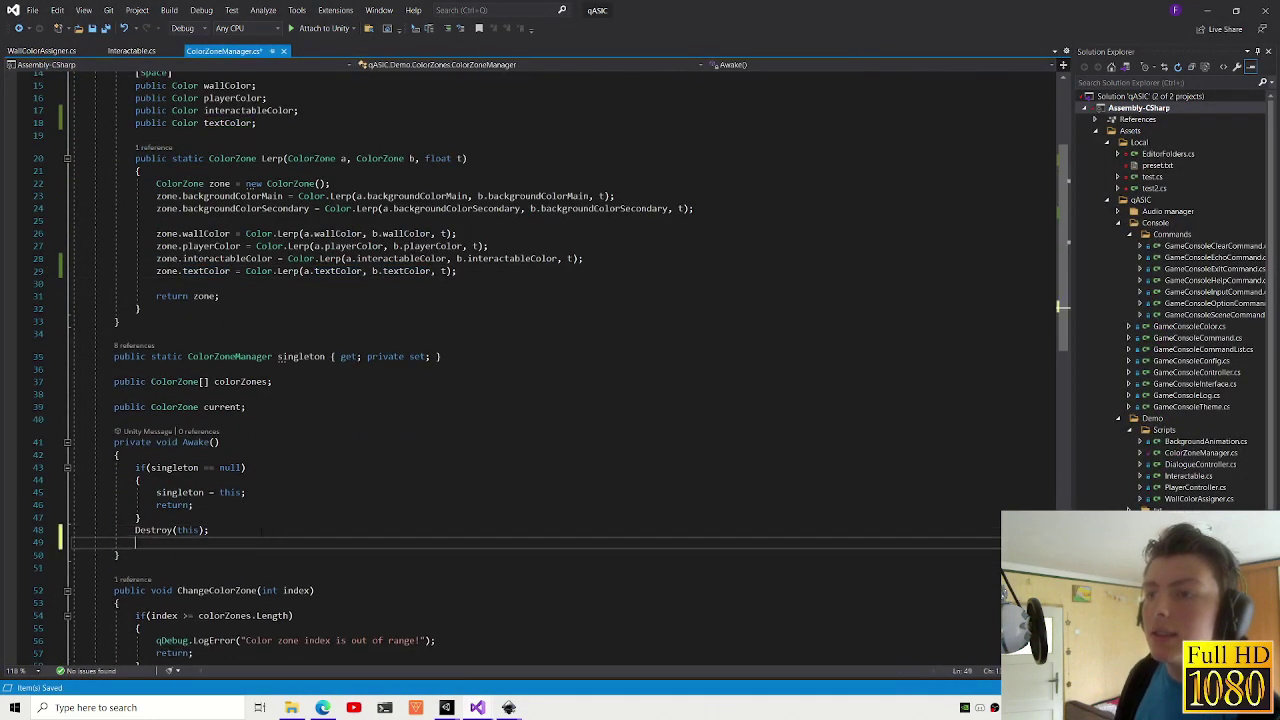
text(current = Col)
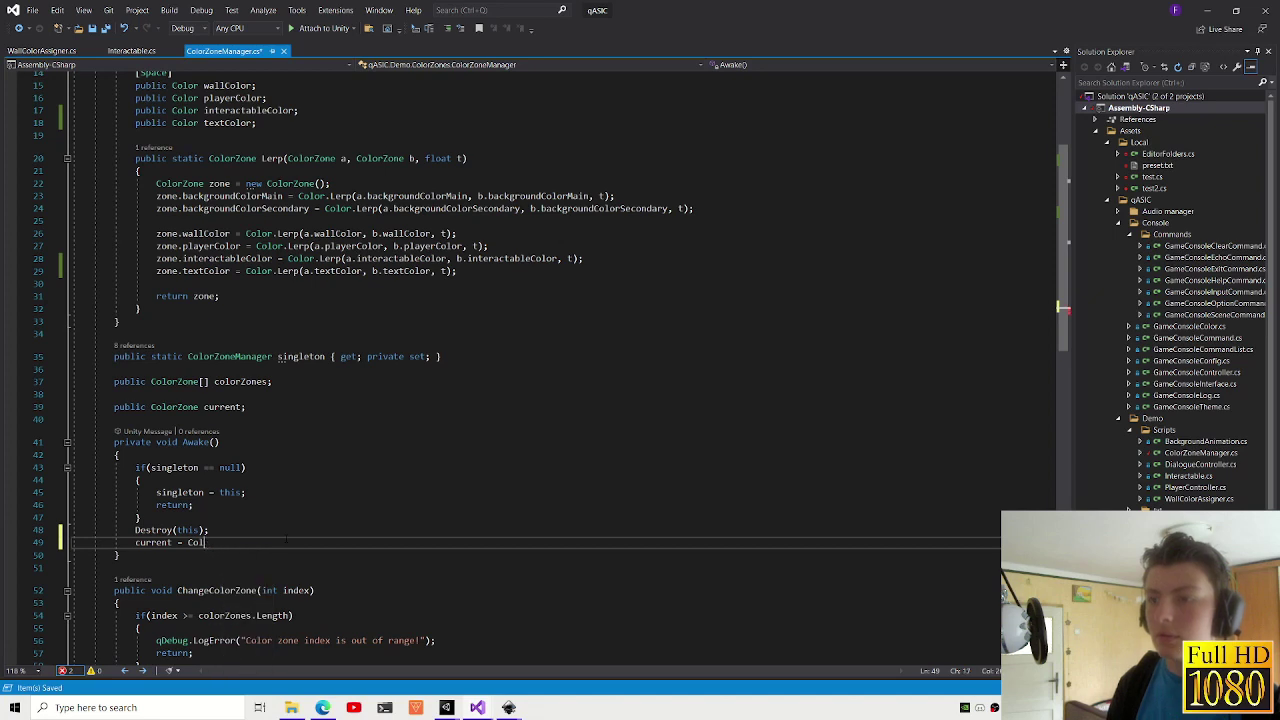
key(BackSpace)
text(current = C)
text(olorZone)
text(.)
key(BackSpace)
key(BackSpace)
key(BackSpace)
key(BackSpace)
text(co)
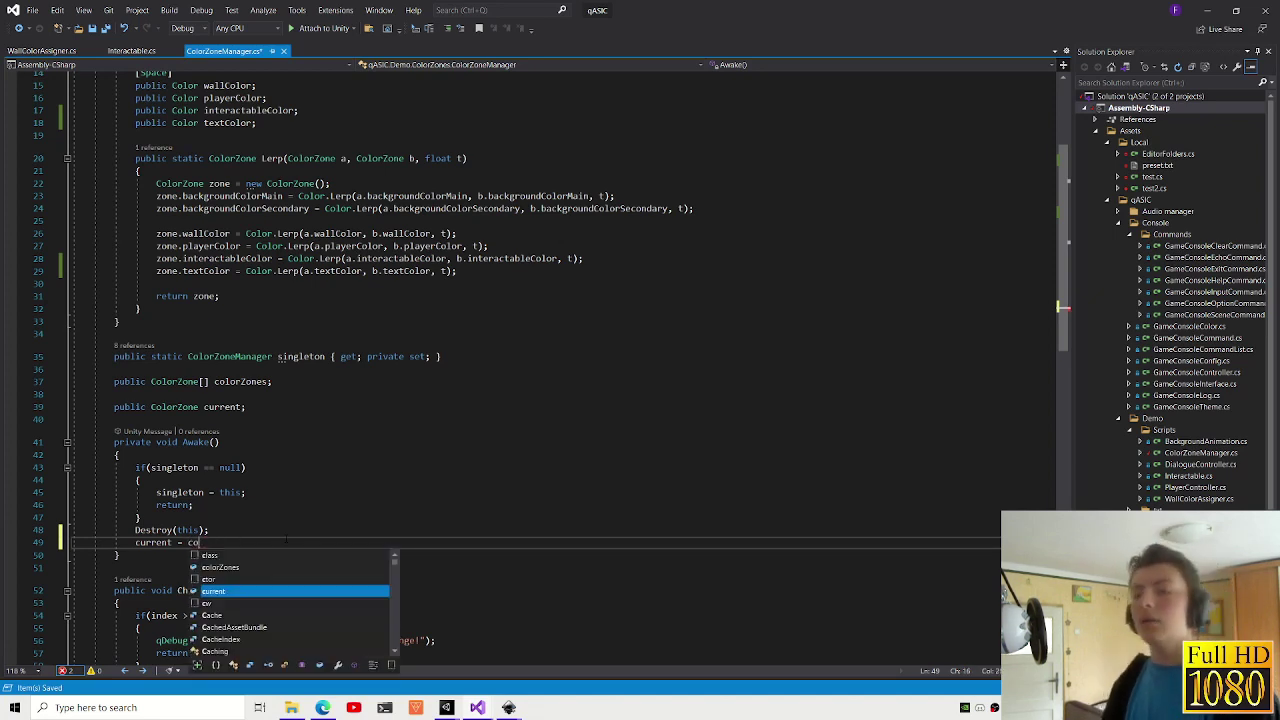
text(lorzones)
key(Tab)
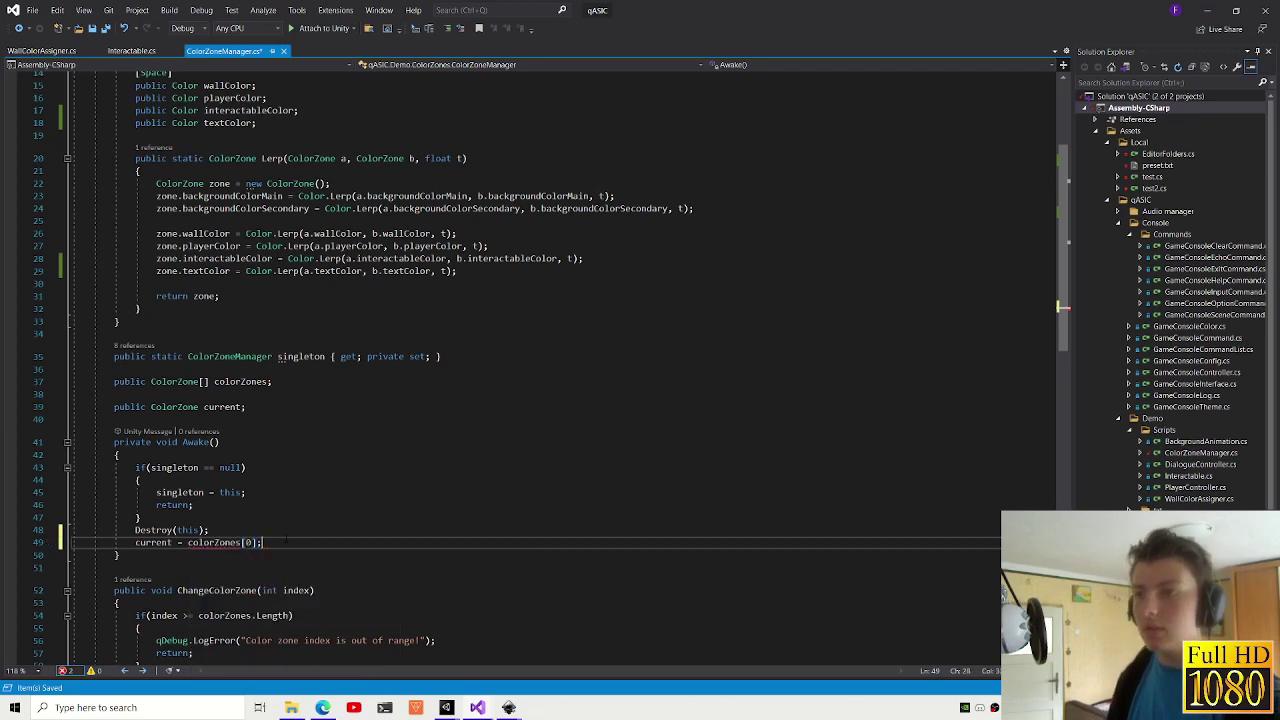
- Guard that assignment with a colorZones.Length check so it runs only when zones exist
key(Home)
key(Return)
key(Up)
text(if()
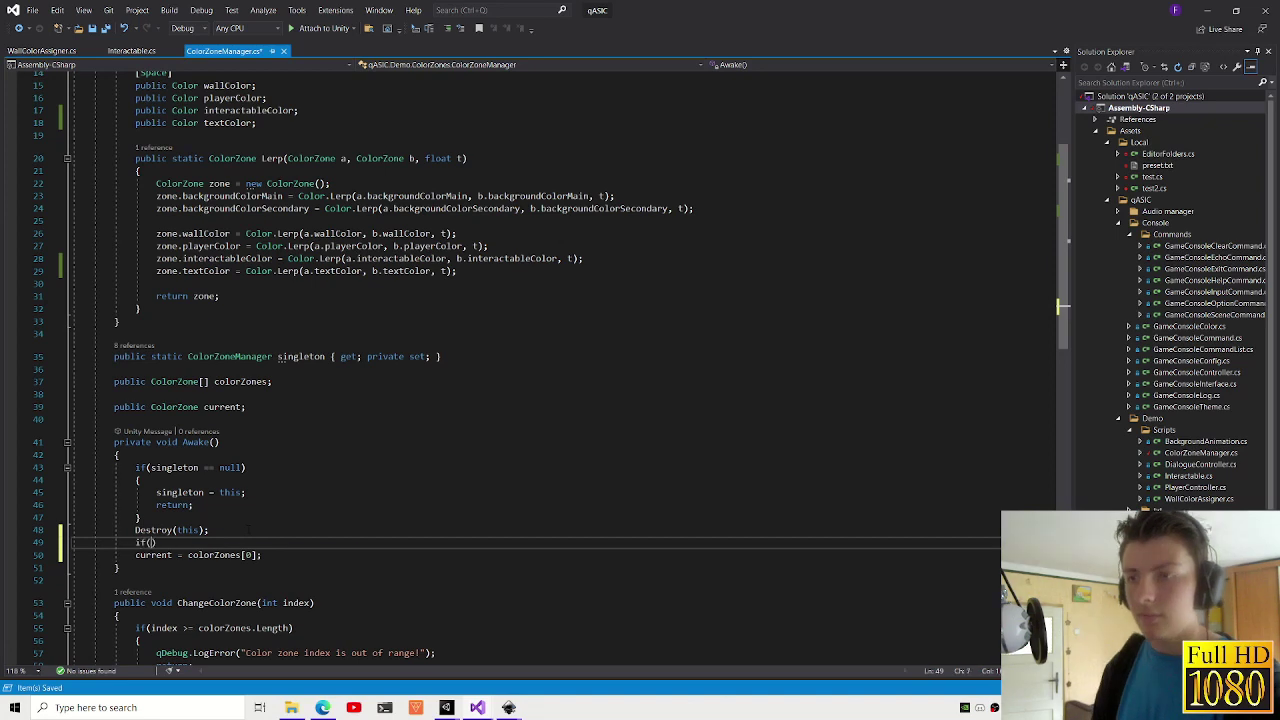
text(Color)
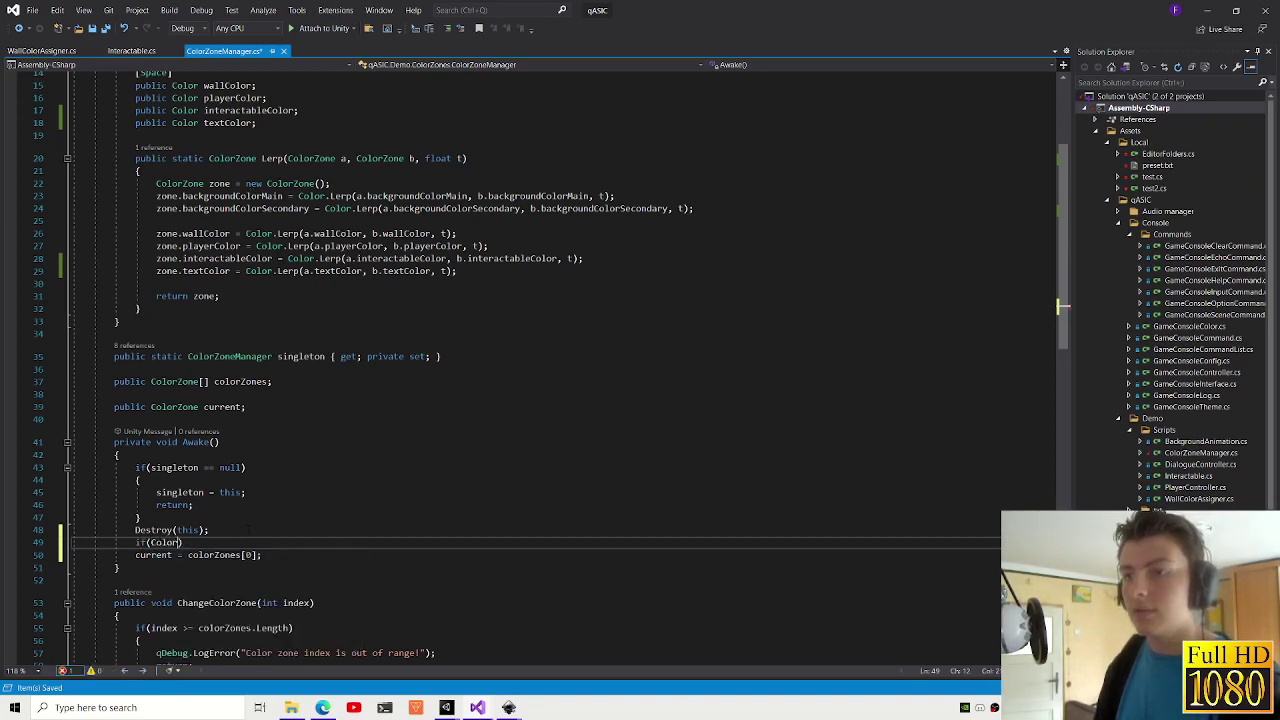
key(BackSpace)
key(BackSpace)
key(BackSpace)
text(colorZones)
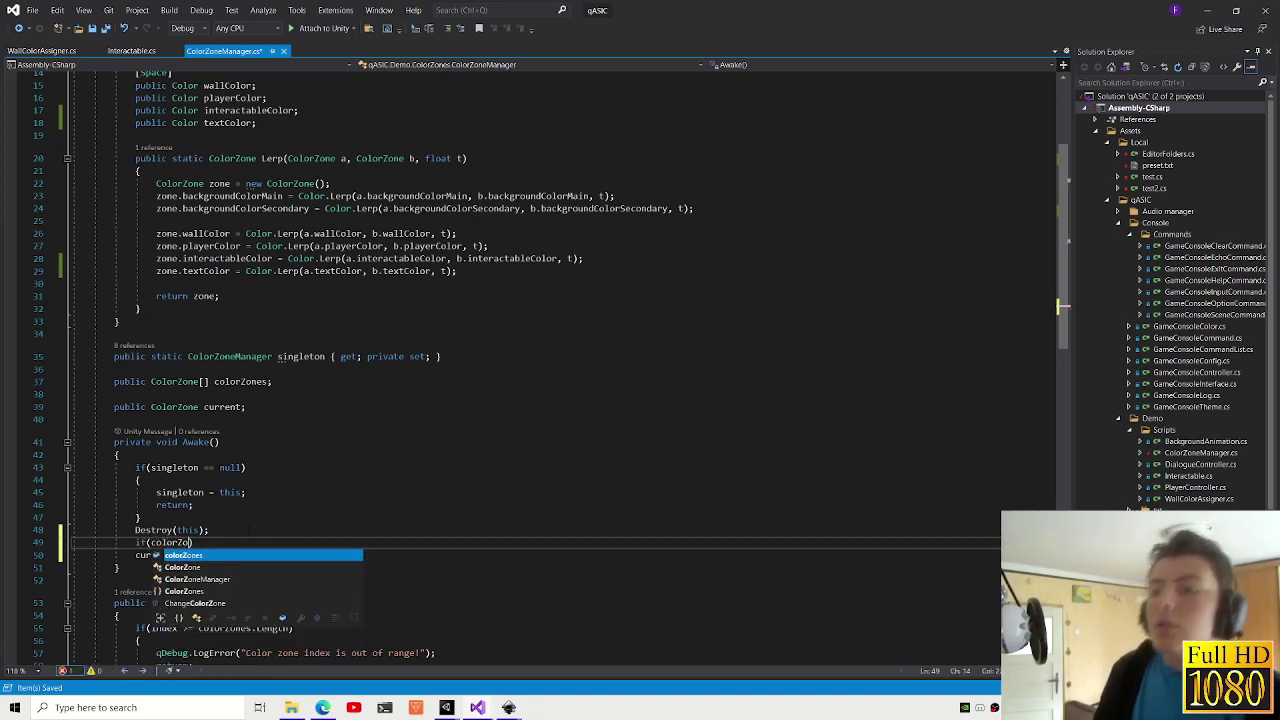
text(.Length == 0)
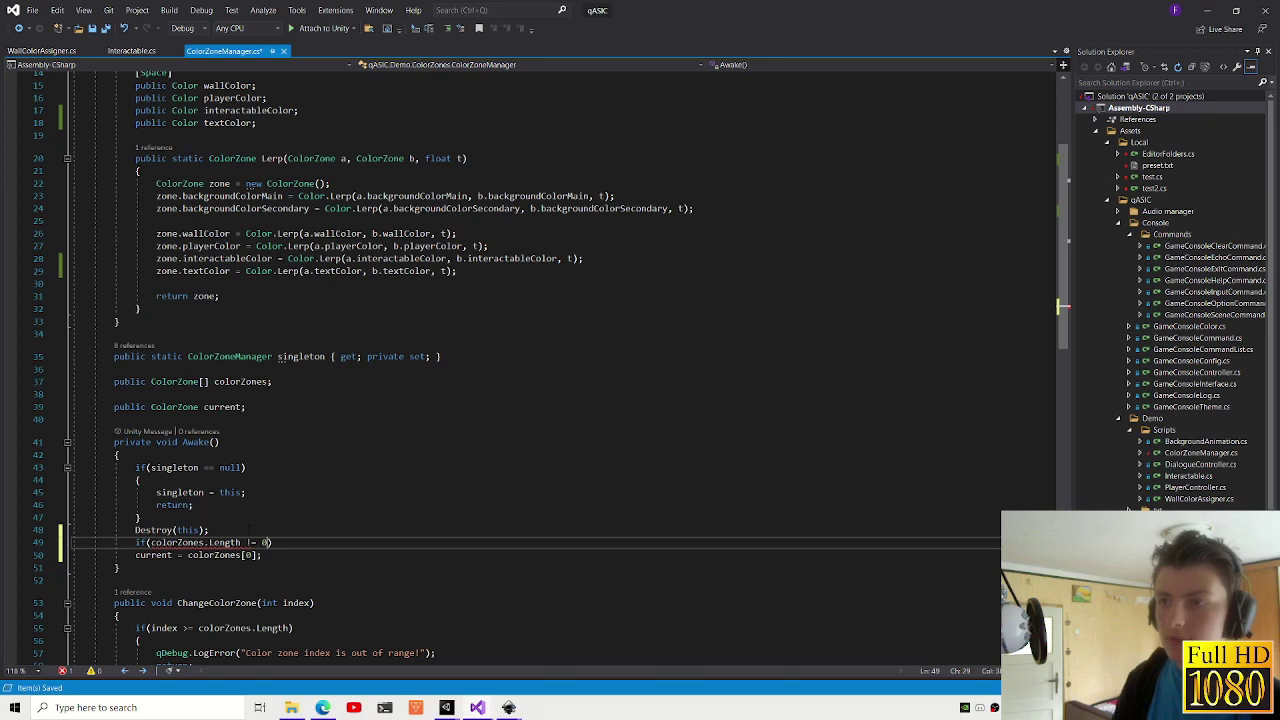
key(Down)
key(Home)
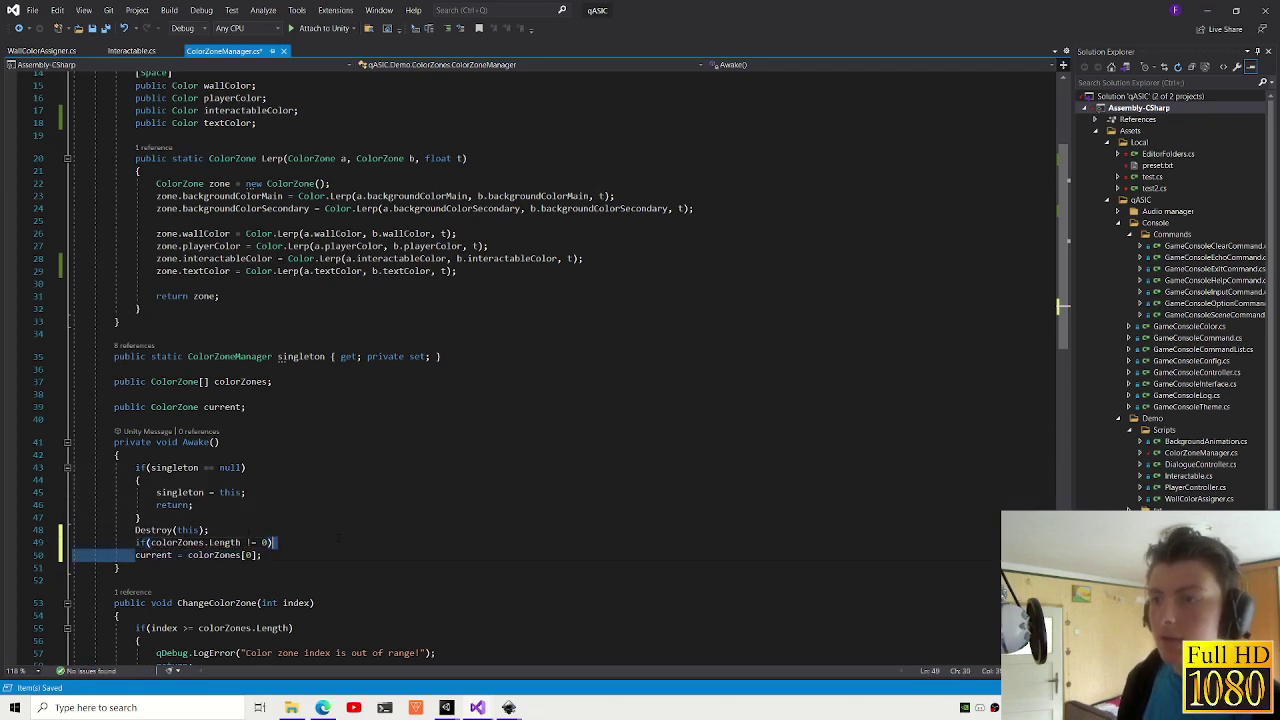
key(BackSpace)
click(247, 542)
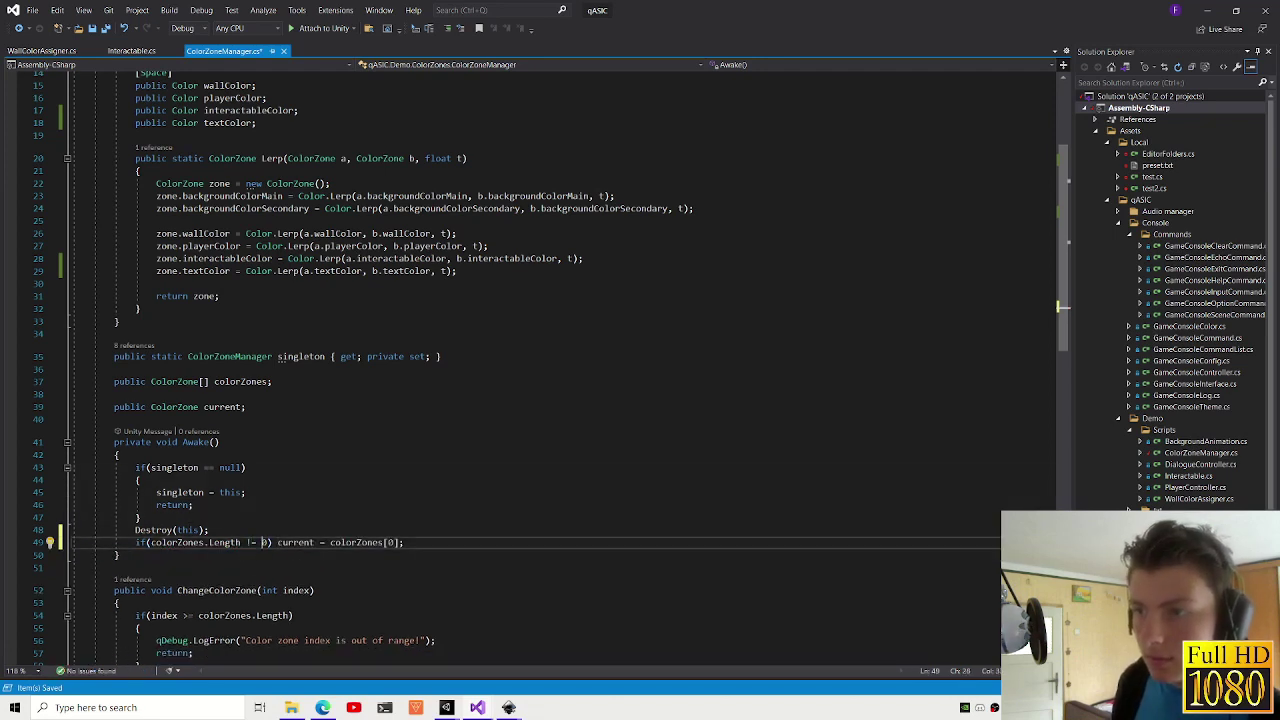
key(Delete)
key(Delete)
text(>)
- Append '|| index < 0' to ChangeColorZone's out-of-range index check
key(Up)
key(End)
key(Return)
scroll(690, 207, down, 2)
scroll(530, 360, down, 4)
scroll(530, 360, down, 3)
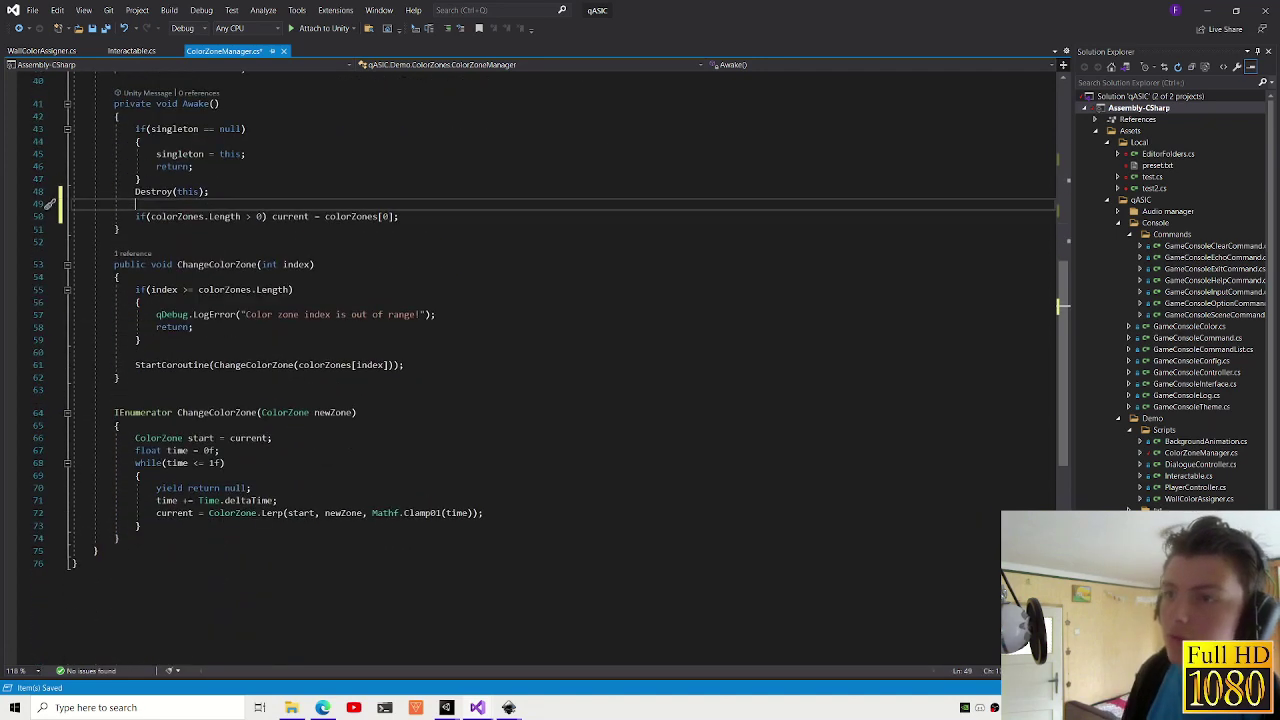
click(292, 289)
text(|| i)
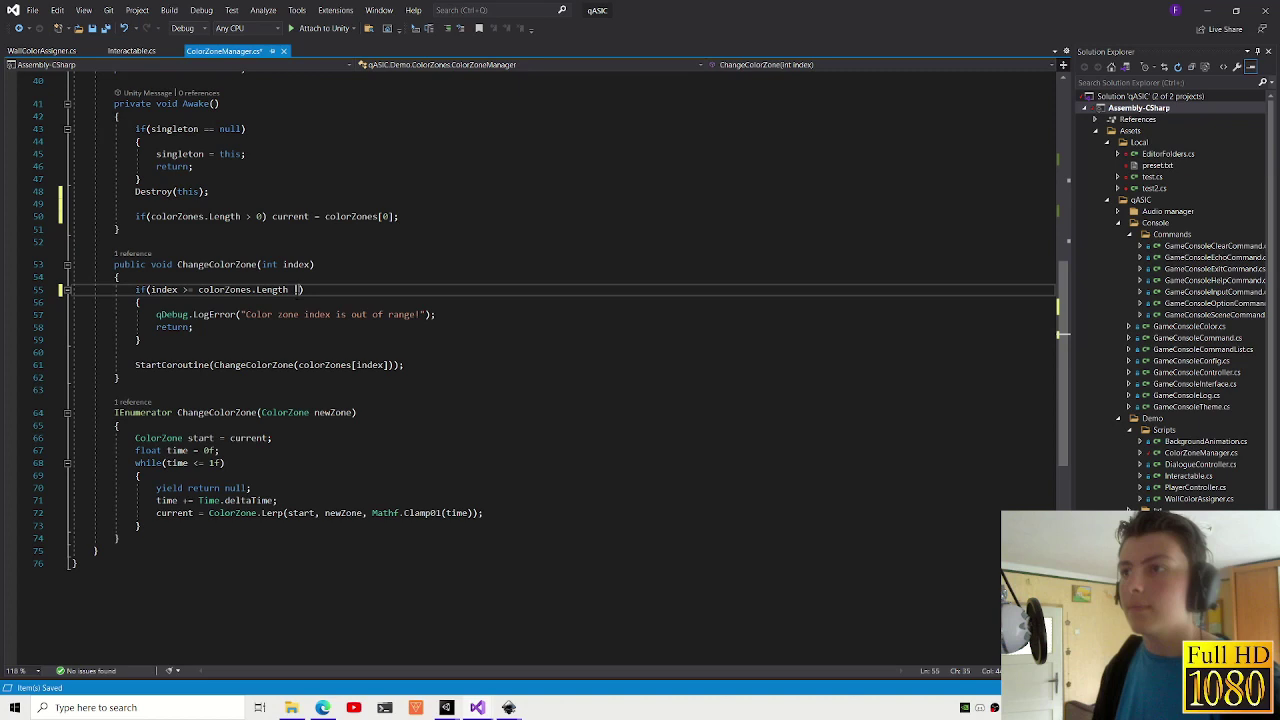
text(ndex )
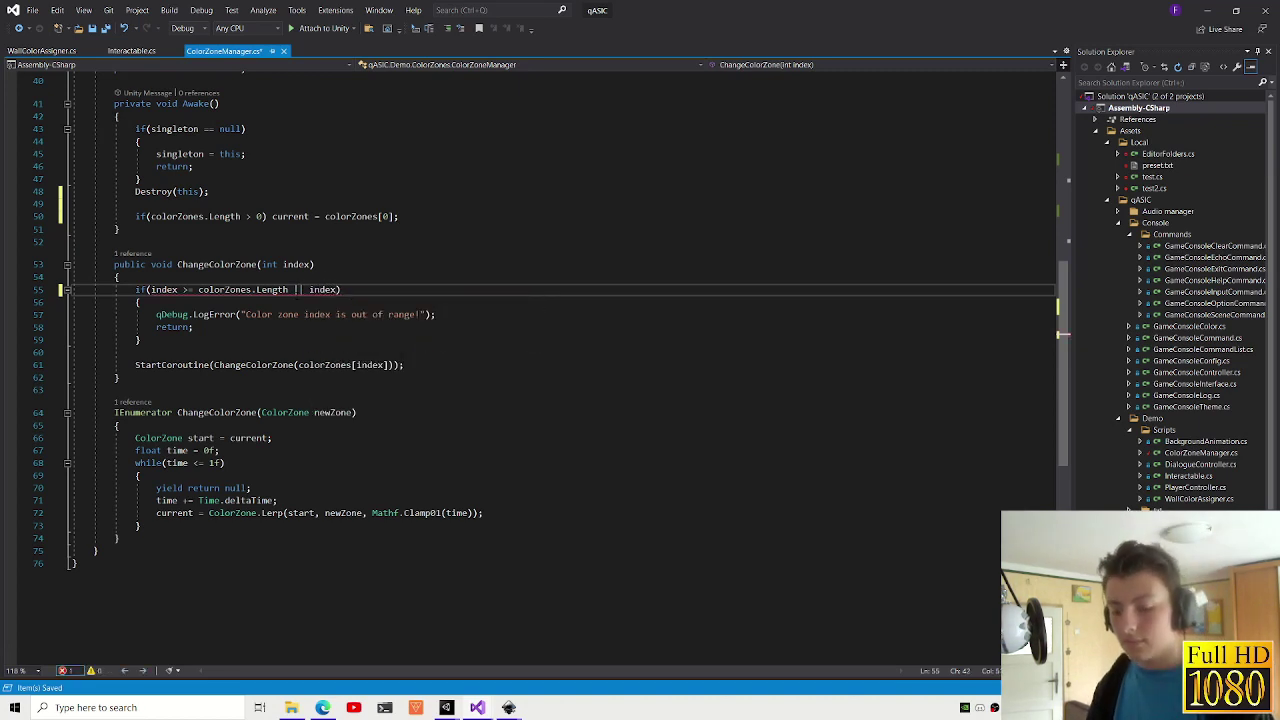
text(< 0)
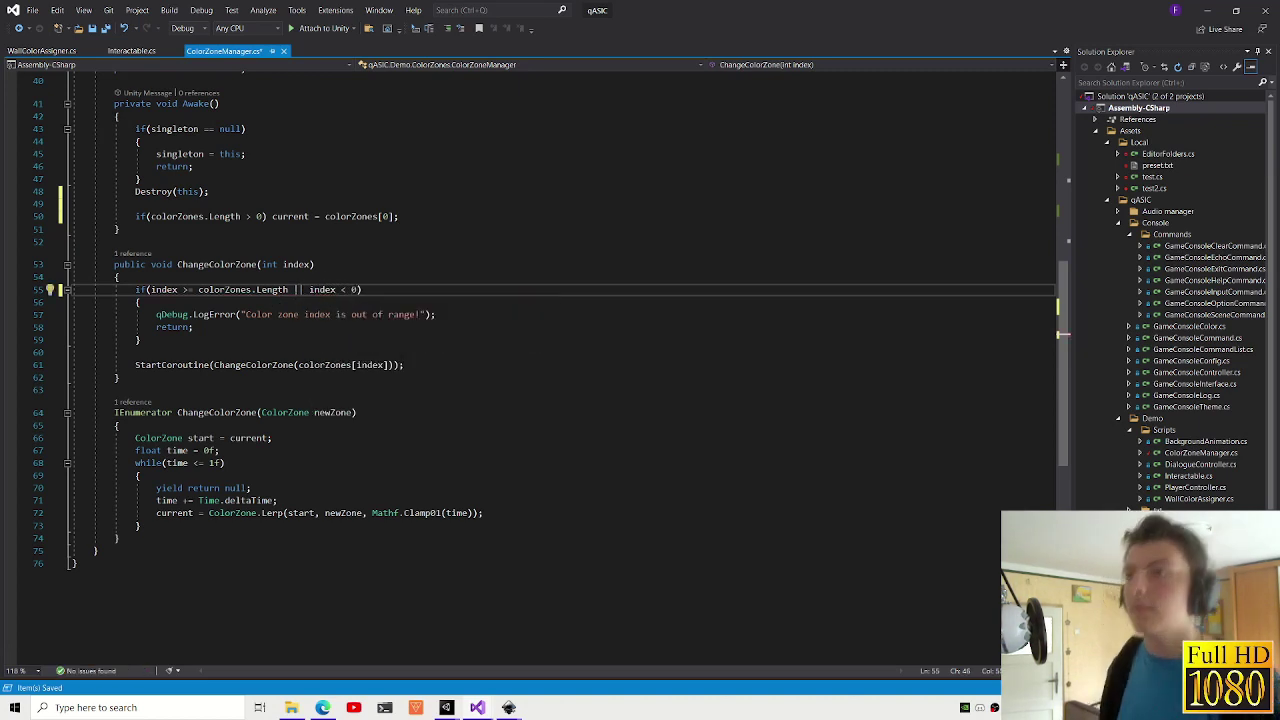
scroll(540, 368, up, 7)
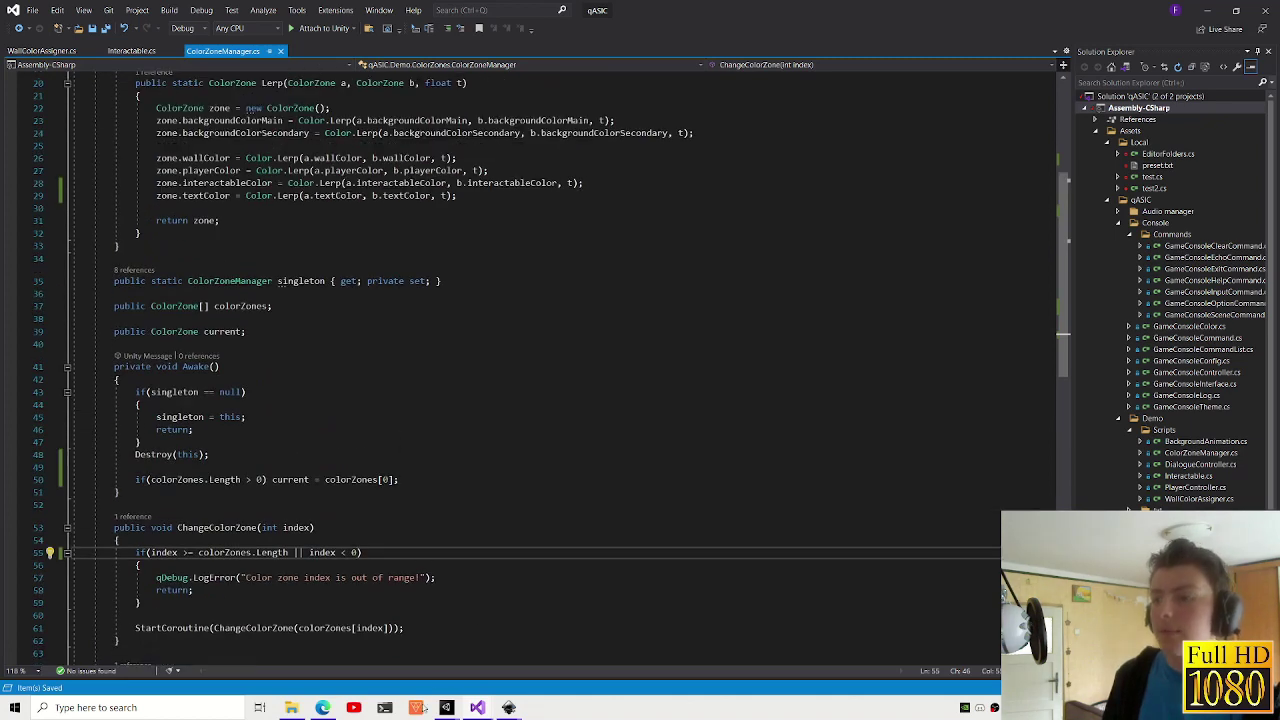
- Back in Unity, inspect Element 1's text colour in the Color Zone Manager
mouse_move(418, 707)
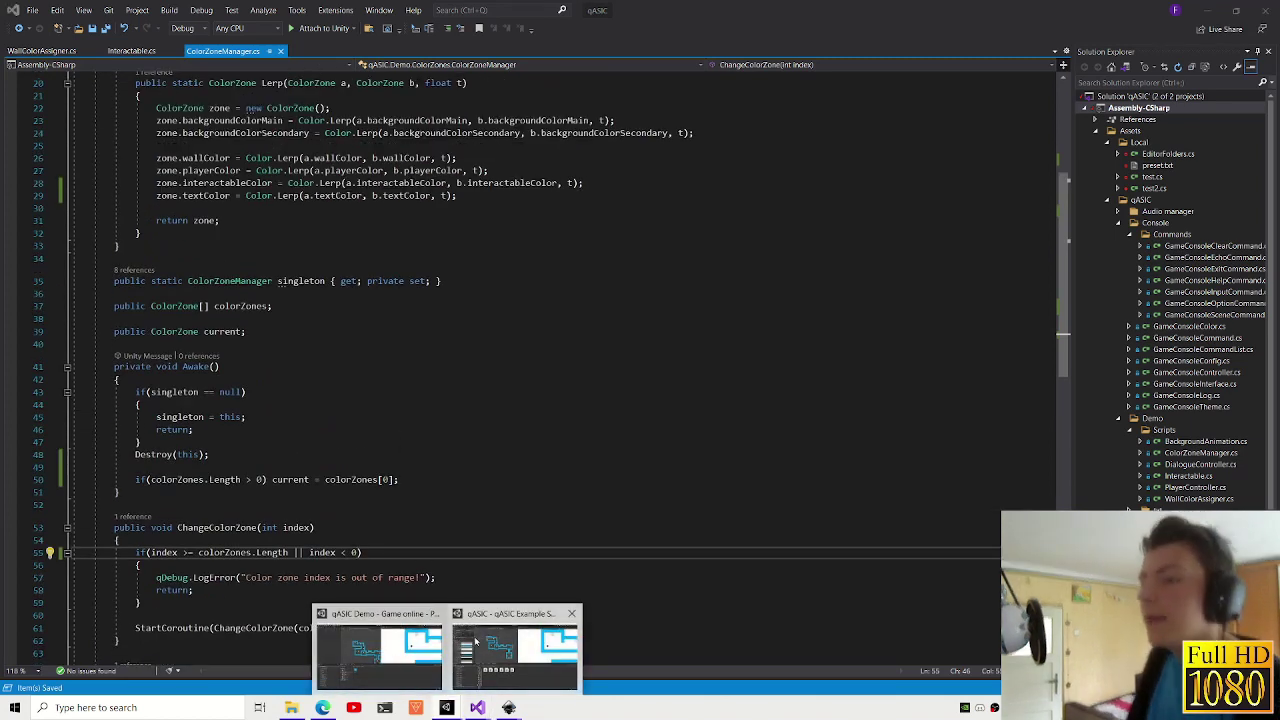
click(475, 641)
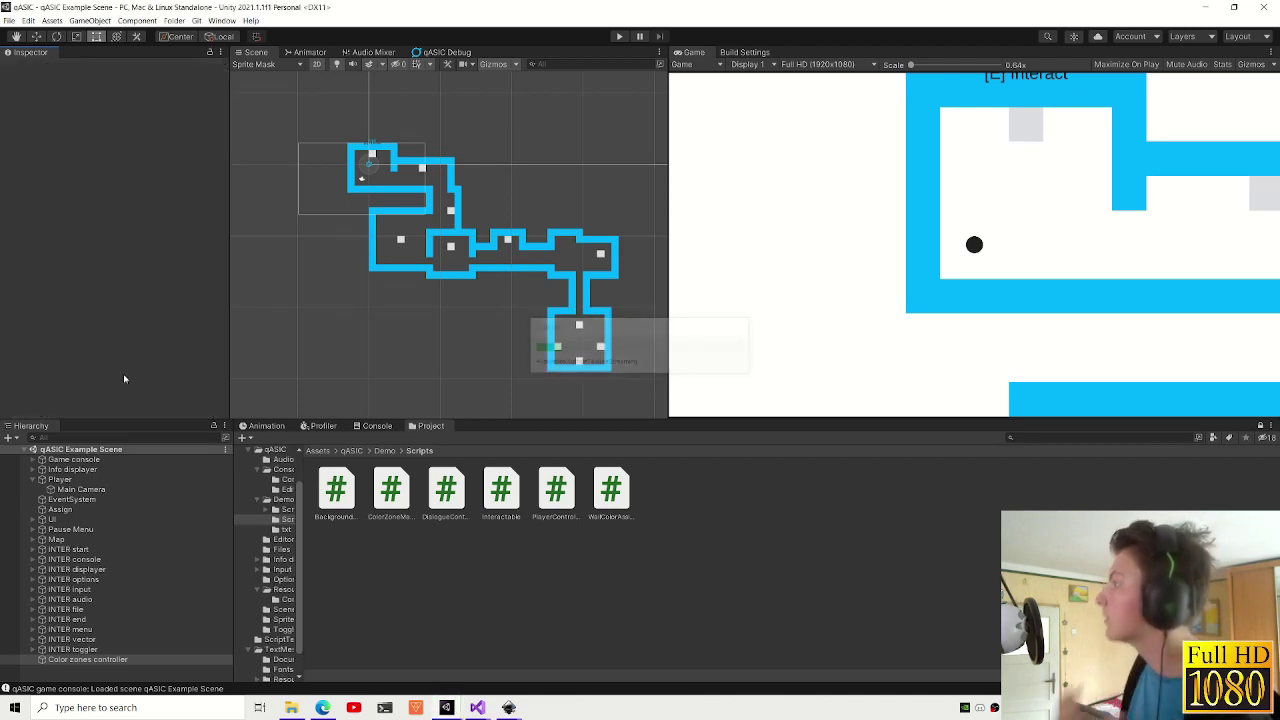
click(125, 377)
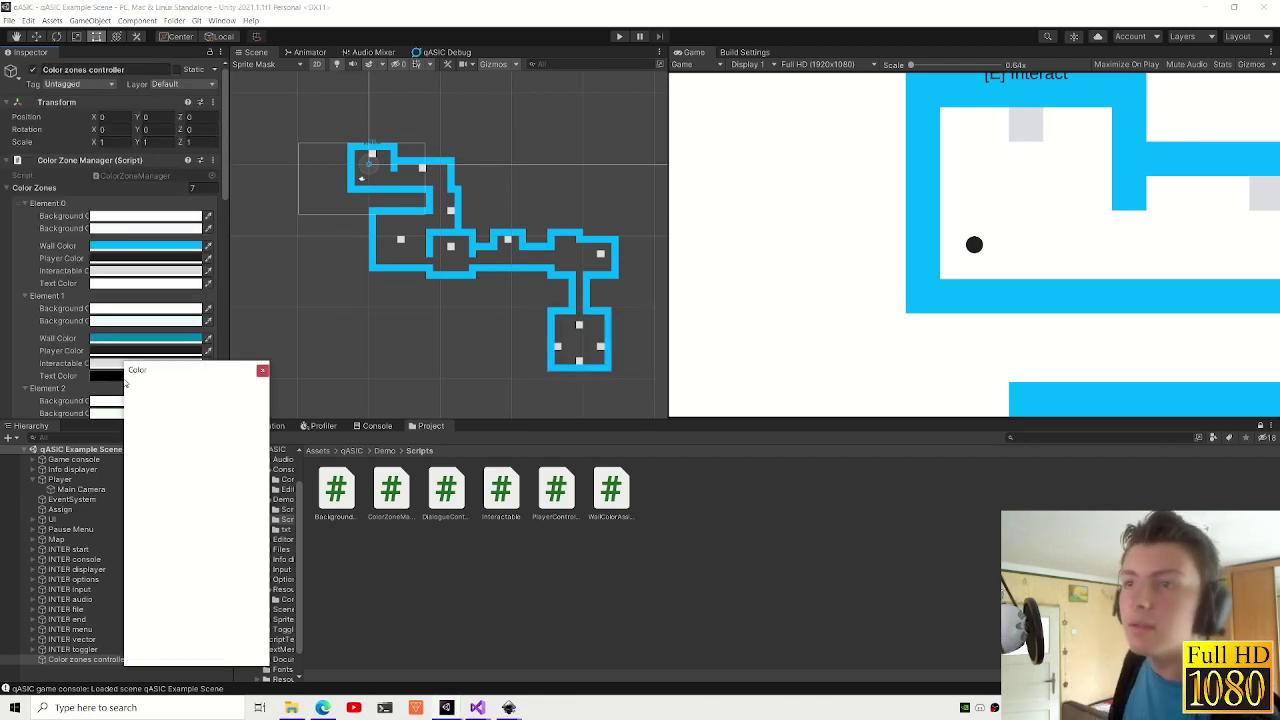
click(262, 371)
click(181, 377)
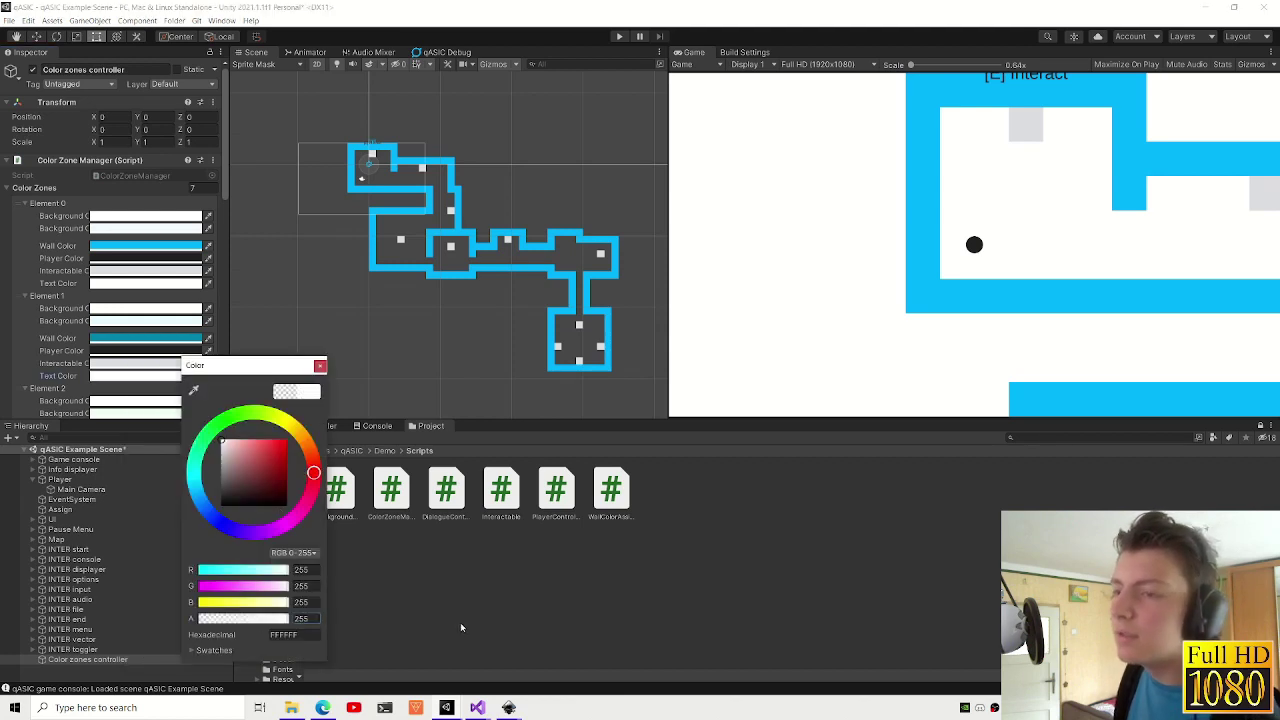
click(320, 366)
- Select Main Camera and open its BackgroundAnimation script in Visual Studio
scroll(368, 174, down, 3)
scroll(131, 281, down, 10)
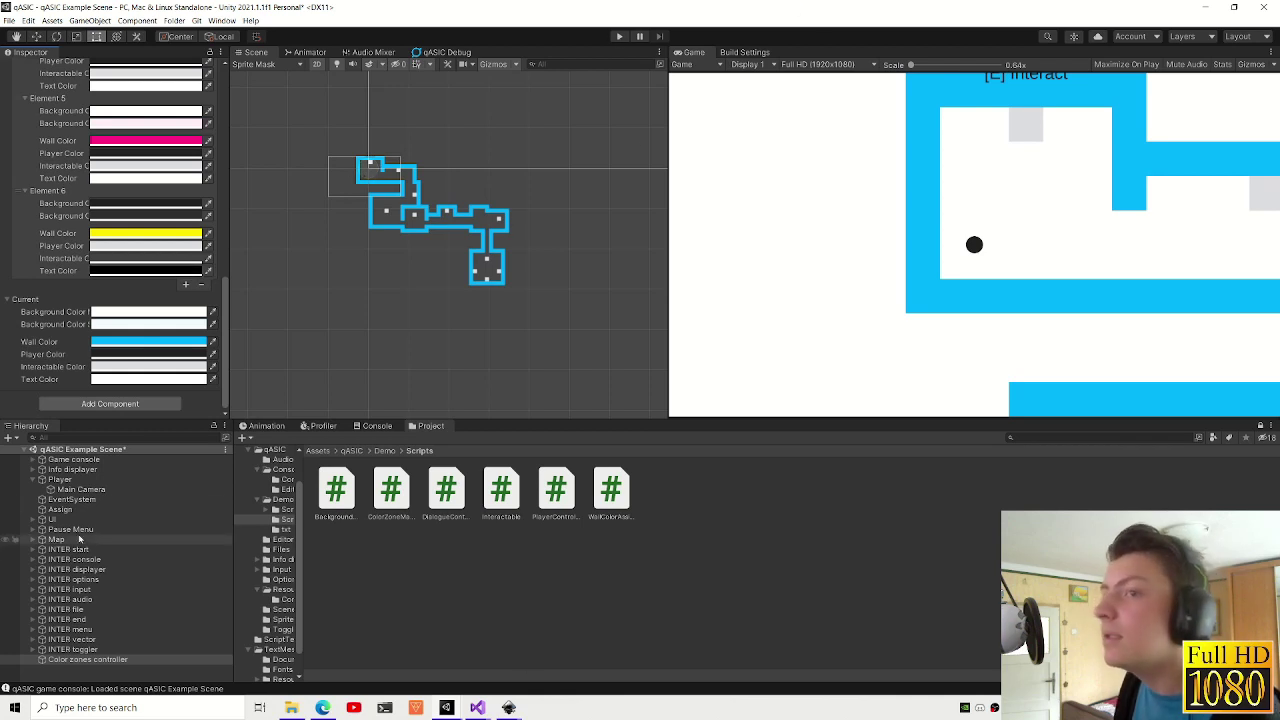
click(81, 489)
double_click(133, 331)
- Delete the public startColor and endColor fields, leaving a blank line atop Update
click(168, 421)
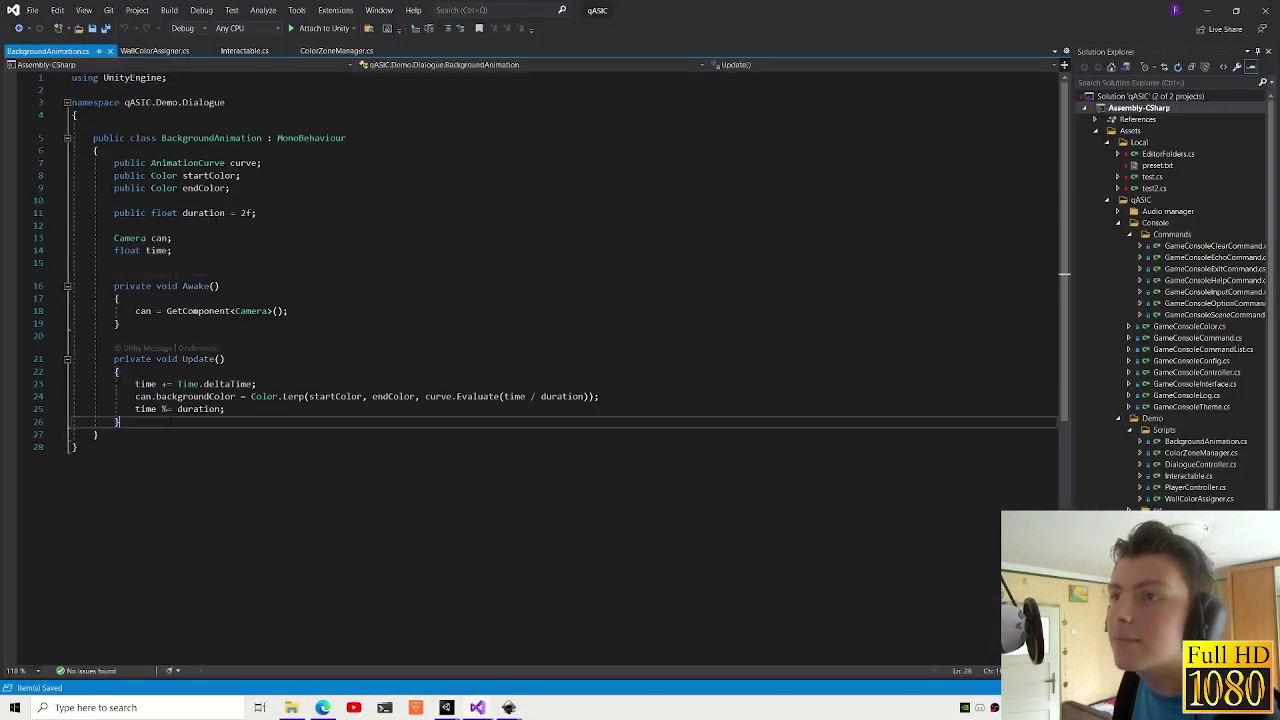
click(118, 371)
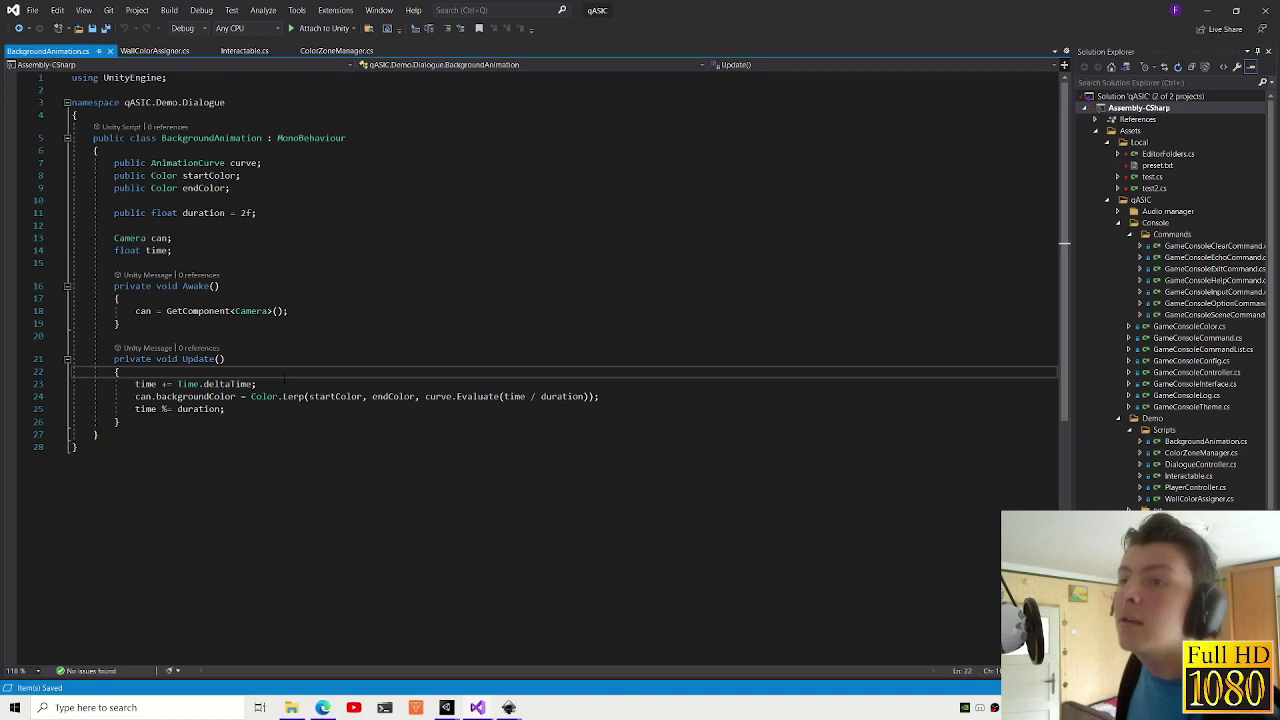
key(Return)
key(Return)
key(Up)
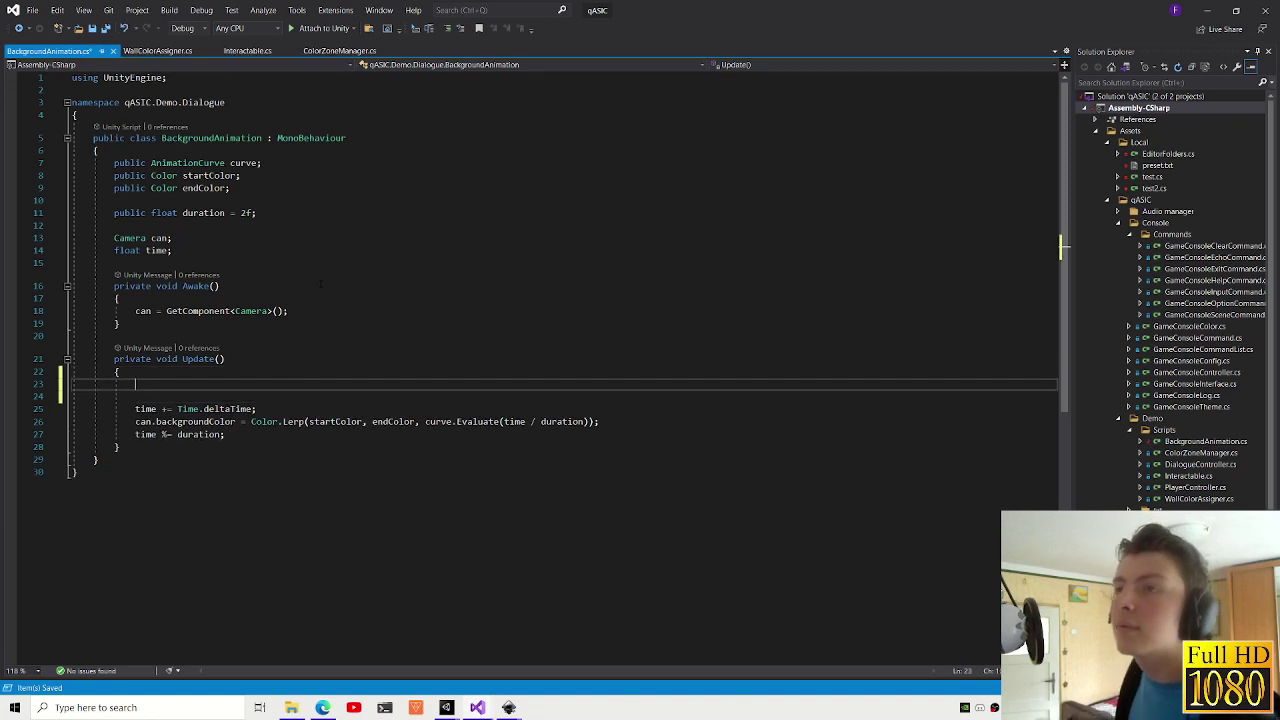
click(114, 175)
key(shift+Down)
key(shift+End)
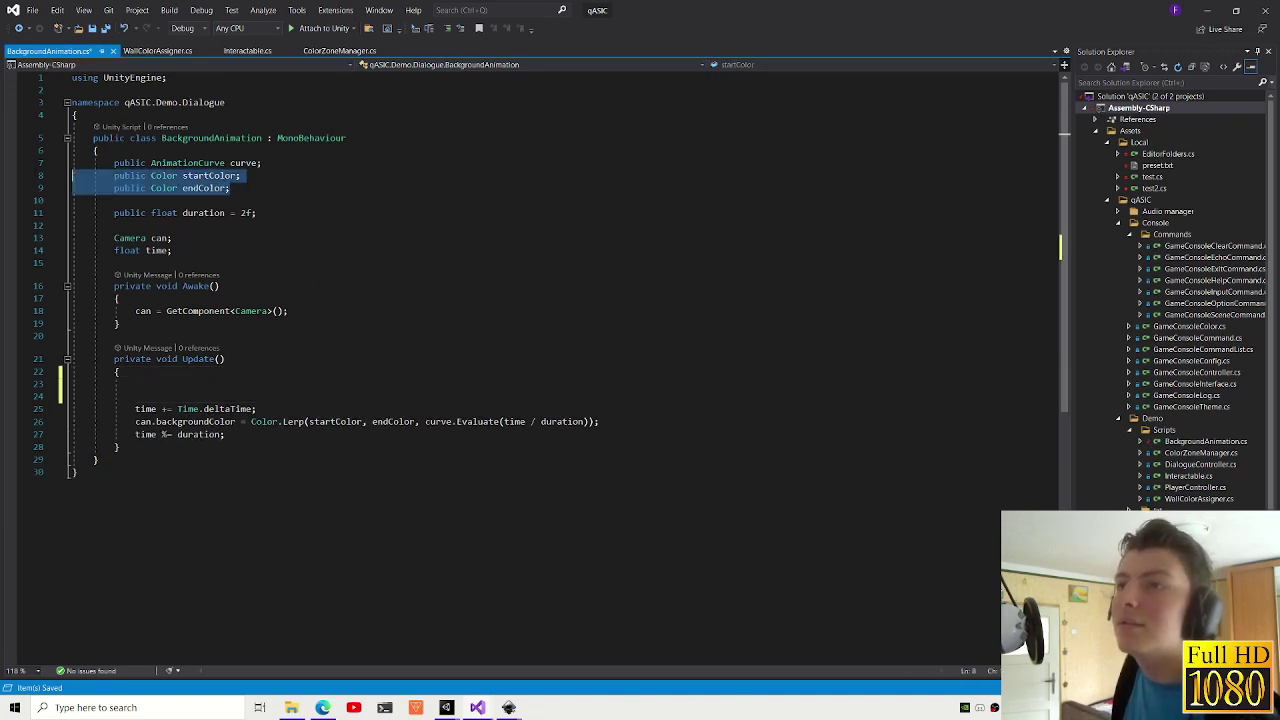
key(Delete)
key(BackSpace)
- Start declaring a local 'Color startColor = ColorZones' at the top of Update
click(135, 358)
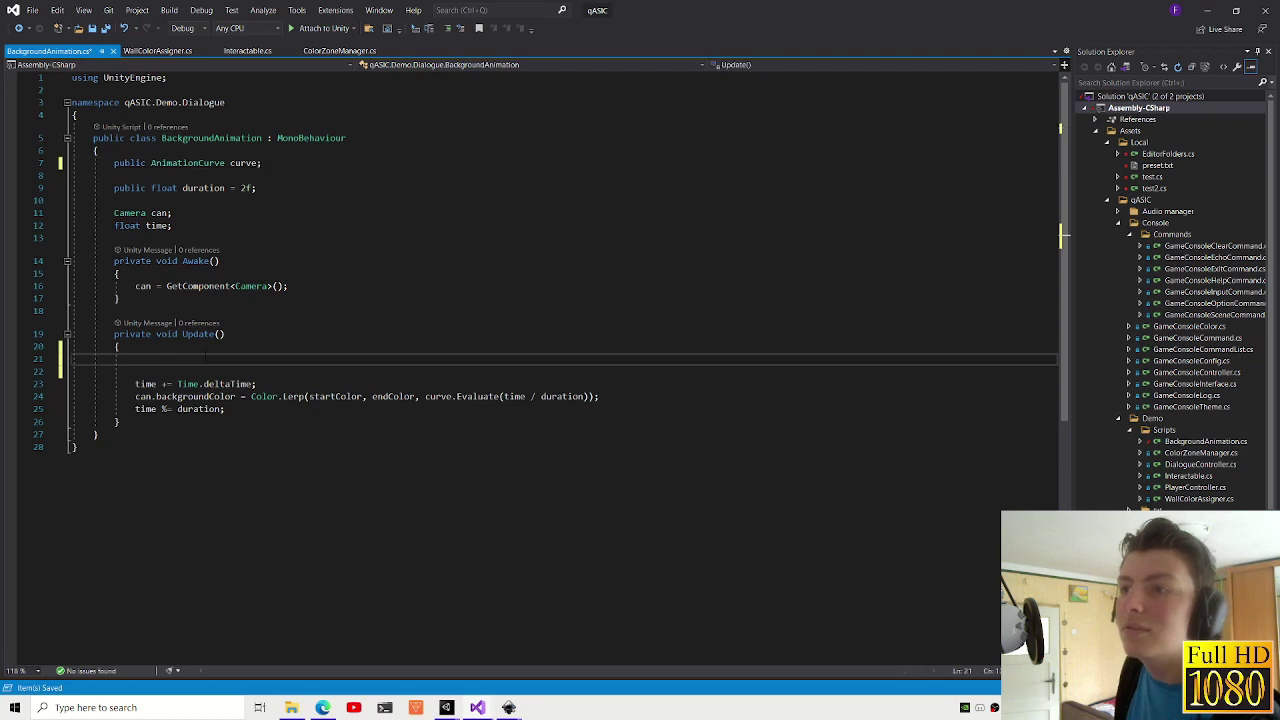
text(Color.)
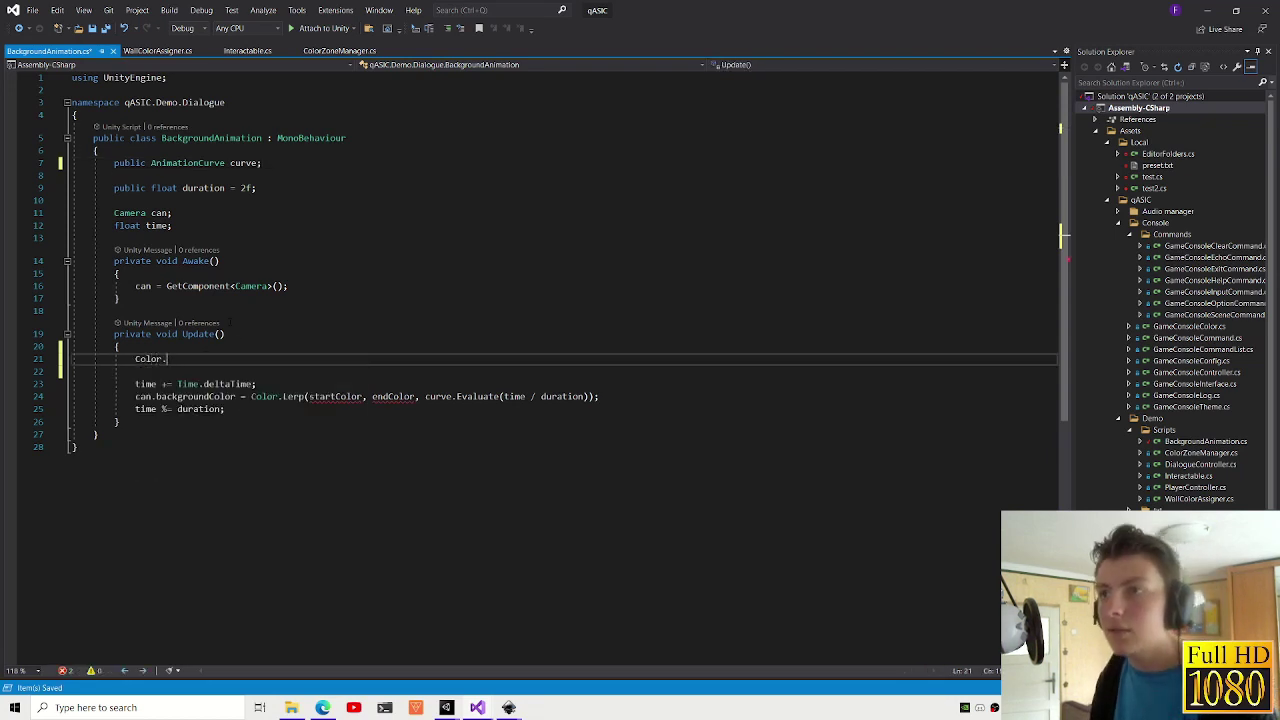
key(BackSpace)
text( startColor = )
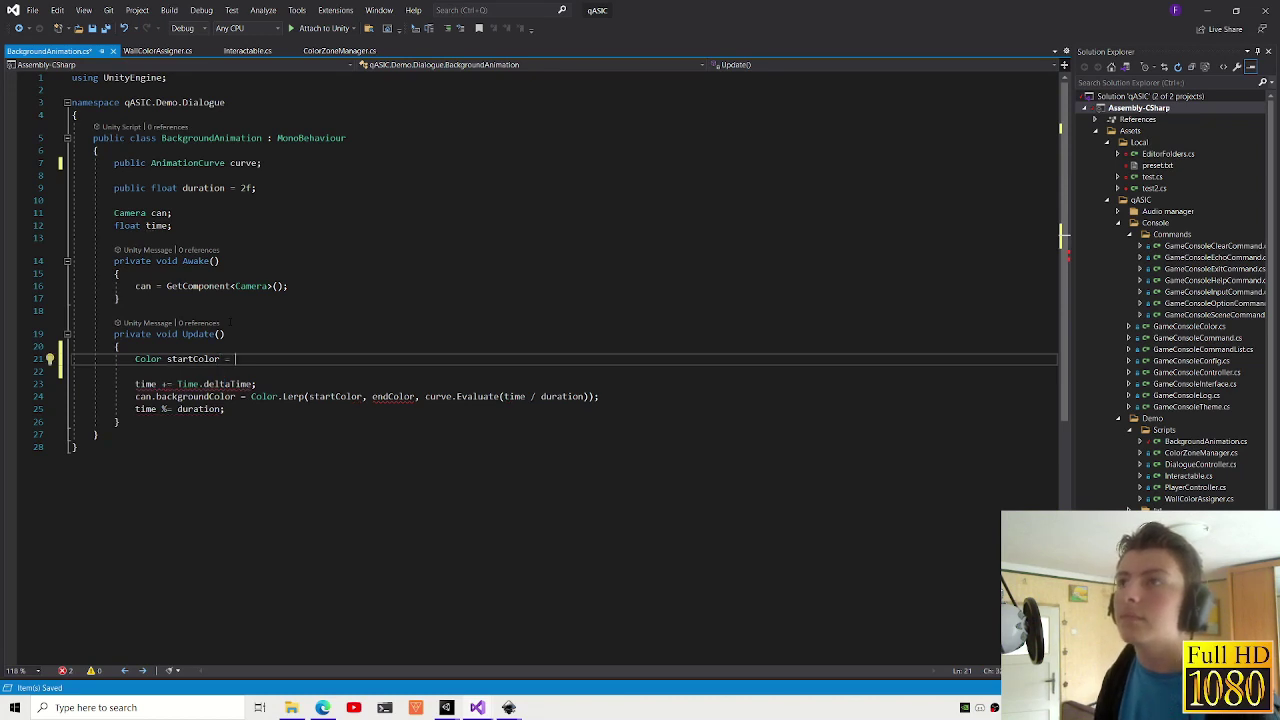
text(colorzonema)
key(BackSpace)
key(BackSpace)
key(BackSpace)
key(BackSpace)
key(BackSpace)
key(BackSpace)
key(BackSpace)
key(BackSpace)
text(Co)
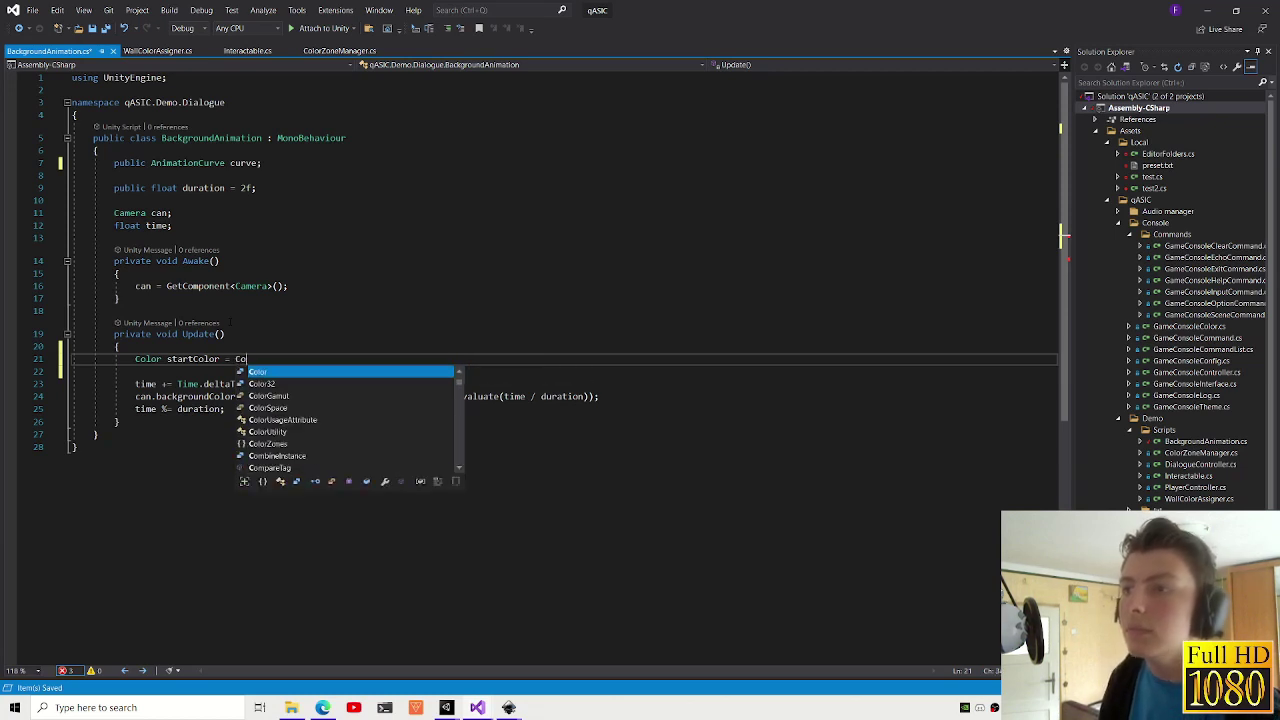
text(lorz)
key(Tab)
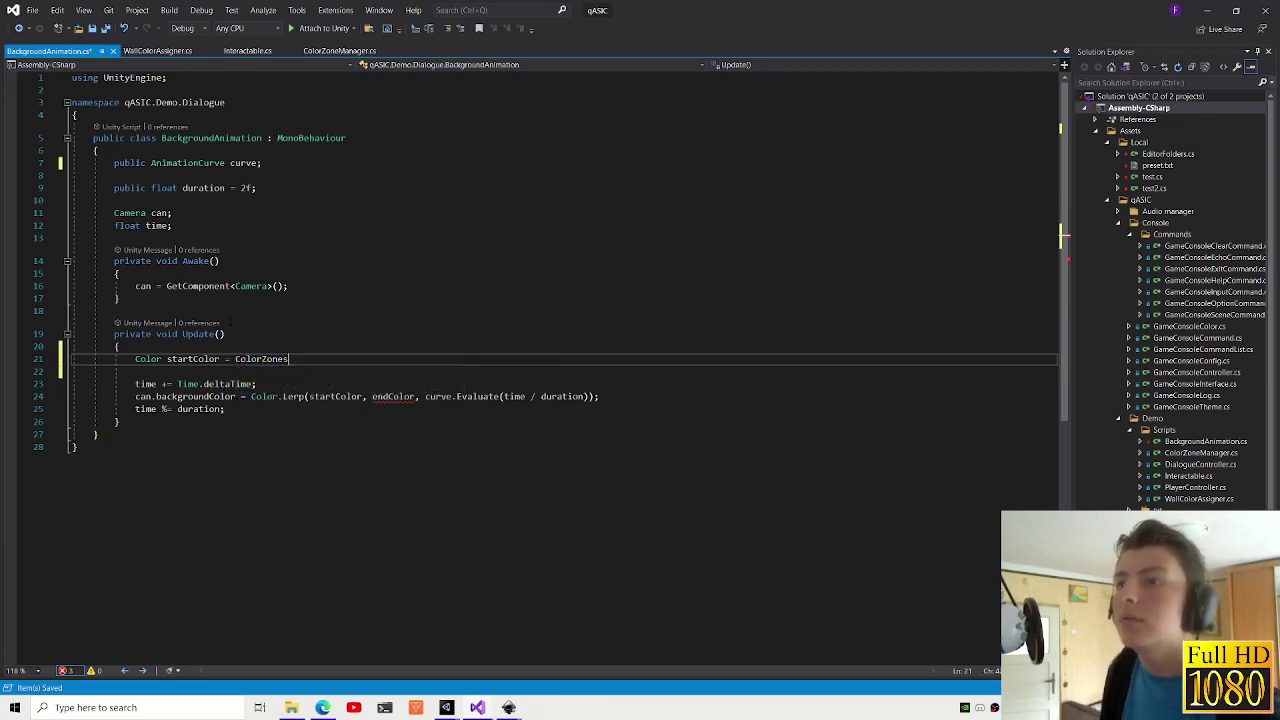
- Add a 'using qASIC.Demo.ColorZones' directive at the top of BackgroundAnimation.cs
click(255, 79)
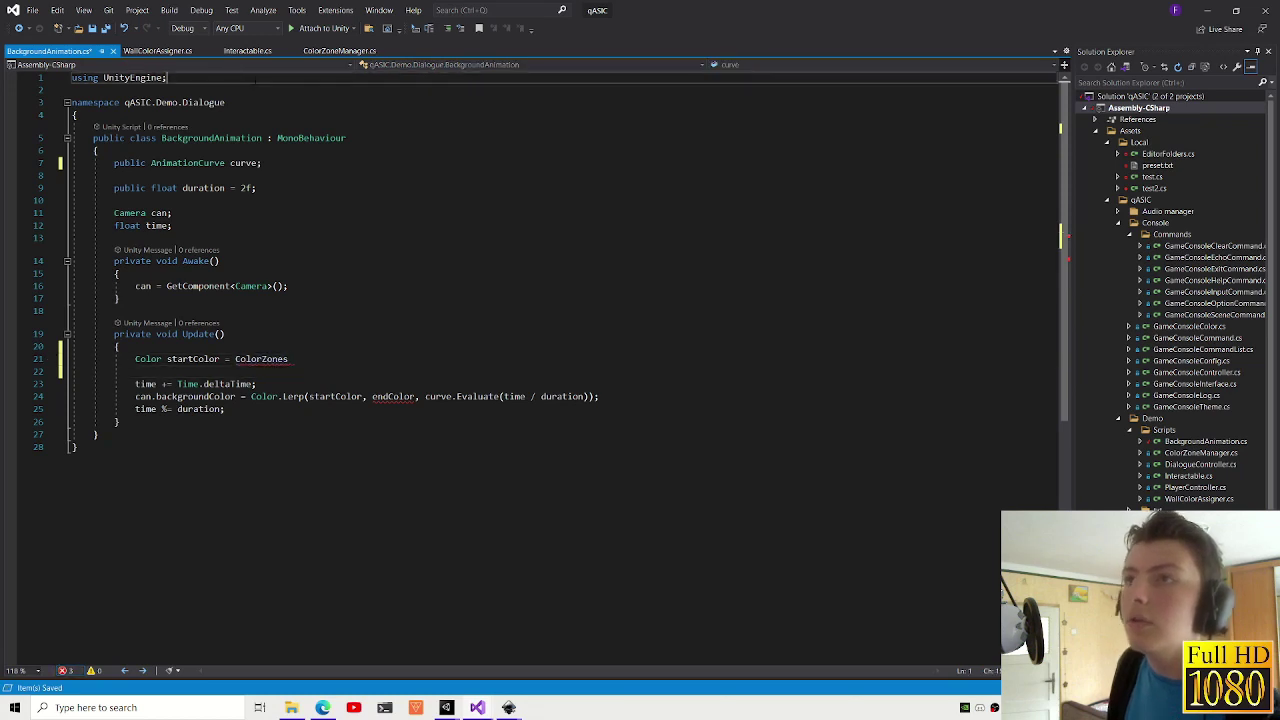
key(Return)
text(using qASIC.de)
key(Tab)
text(.ColorZones)
- Make startColor read from ColorZoneManager.singleton.current and apply the suggested simplification
double_click(261, 371)
text(colorzonem)
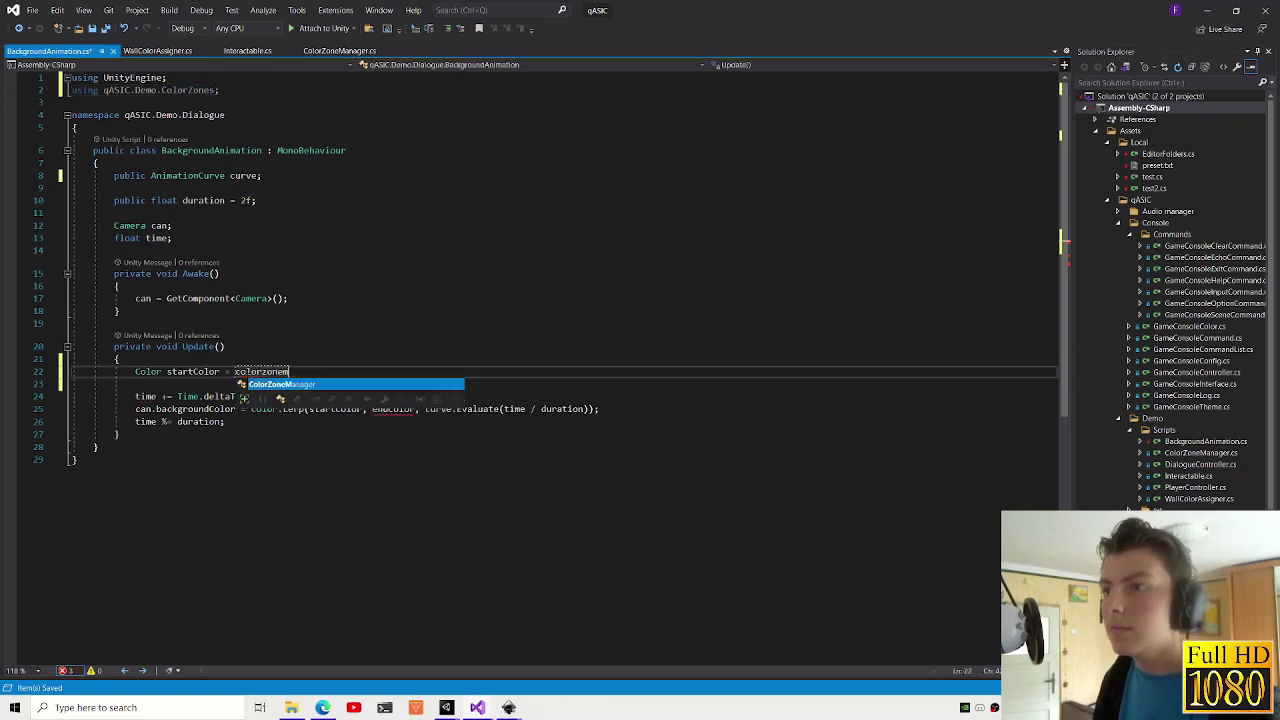
key(Tab)
text(.)
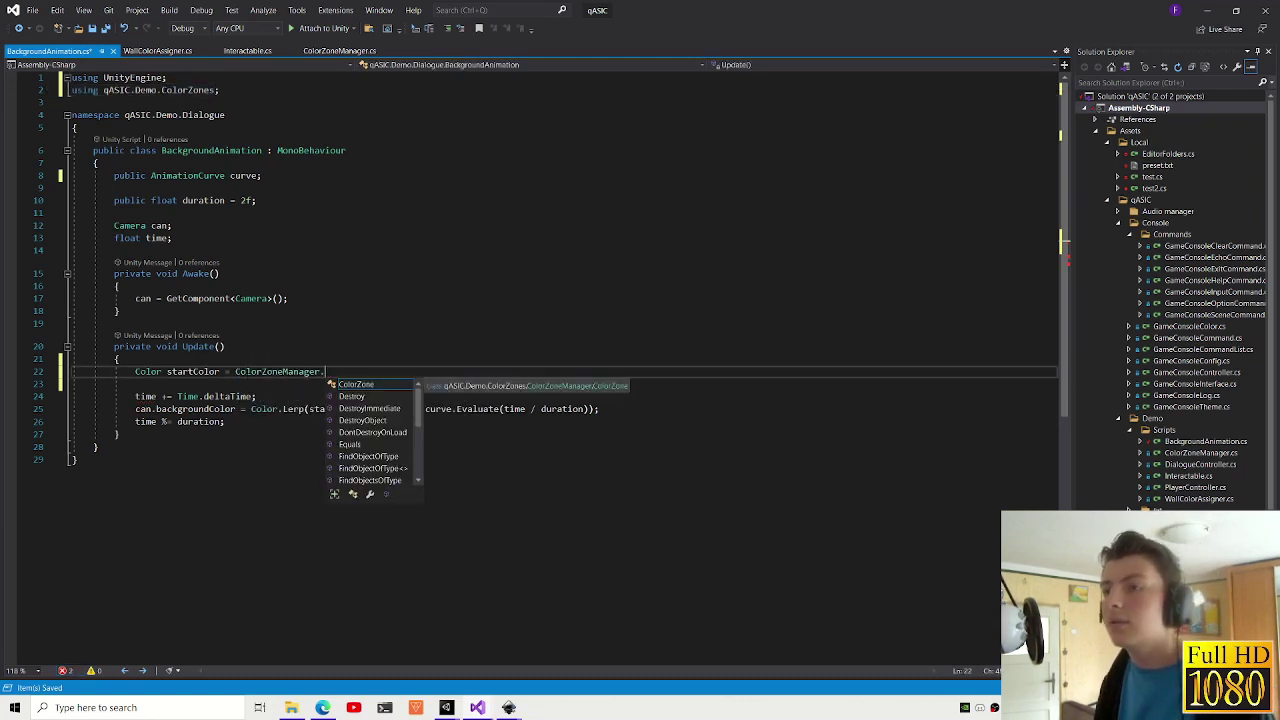
text(singleton?)
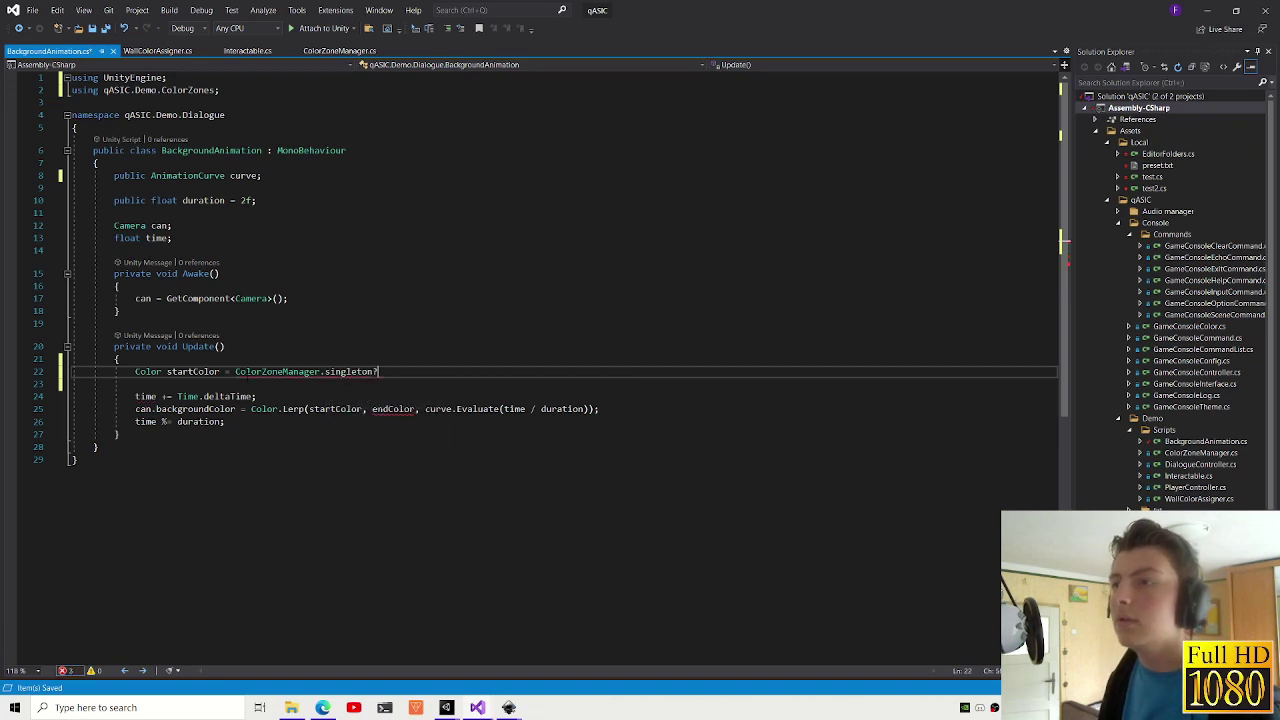
text(.cur)
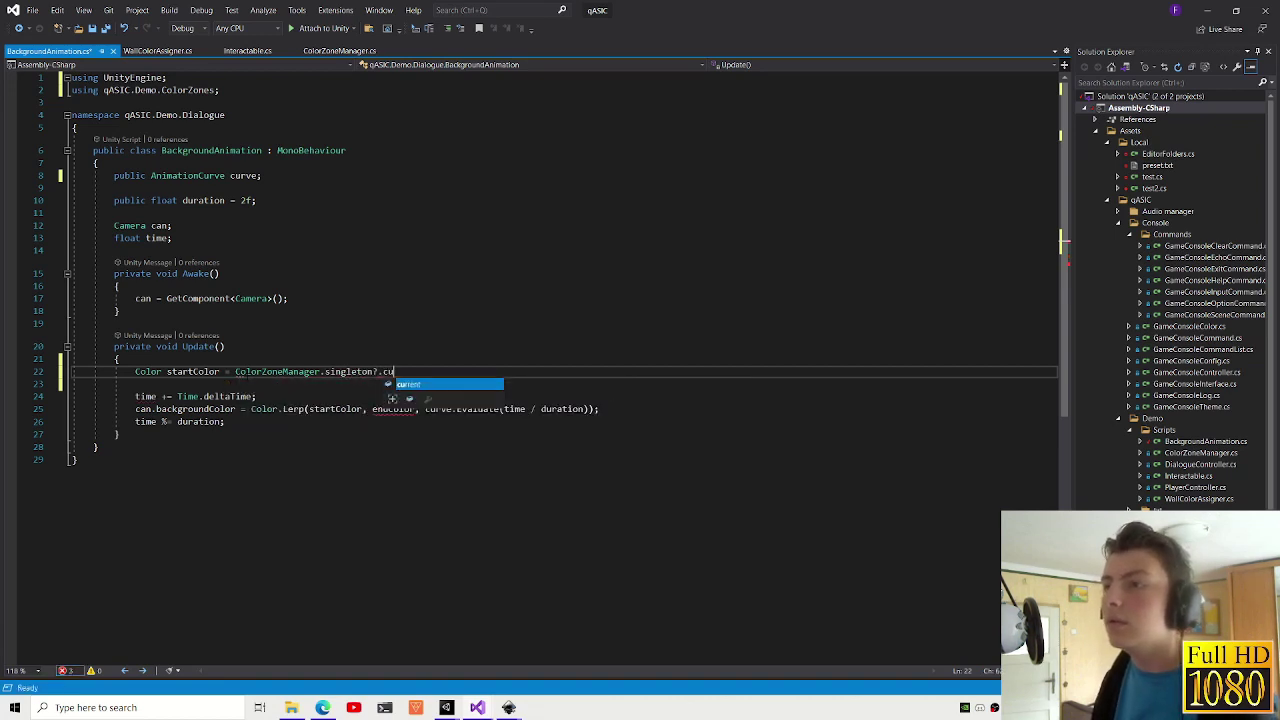
text(rent.)
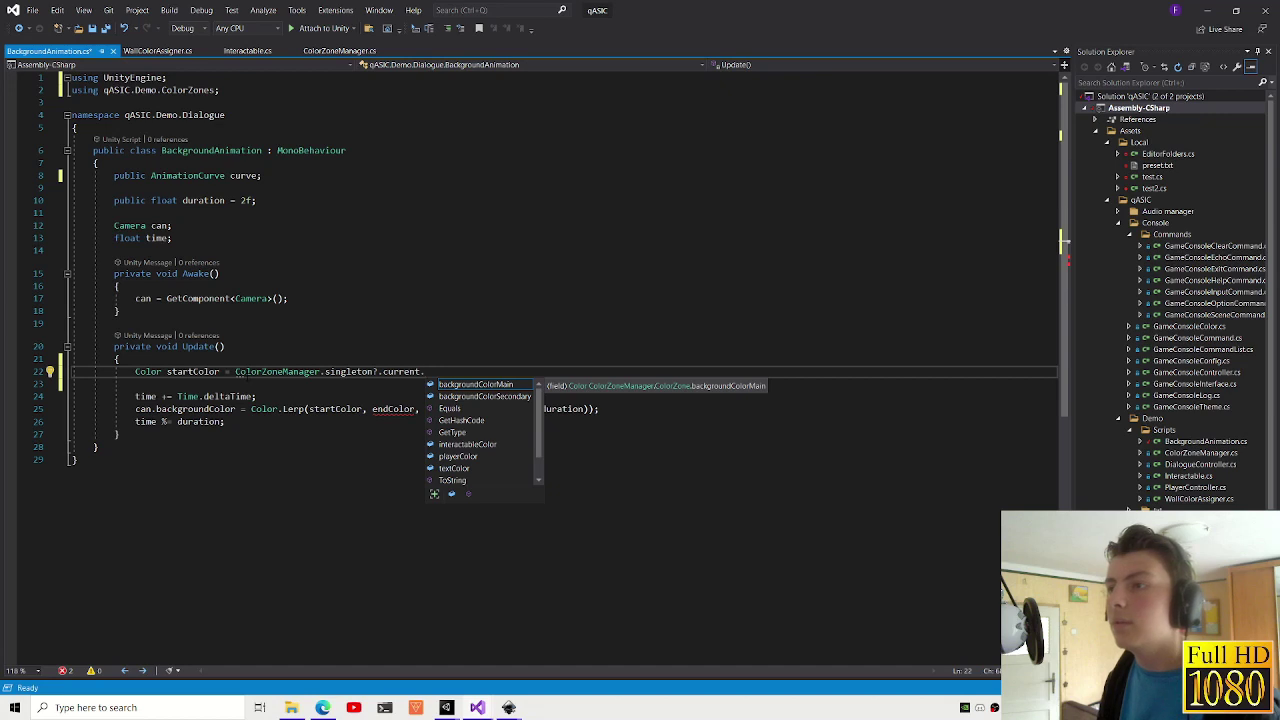
text(;)
key(Return)
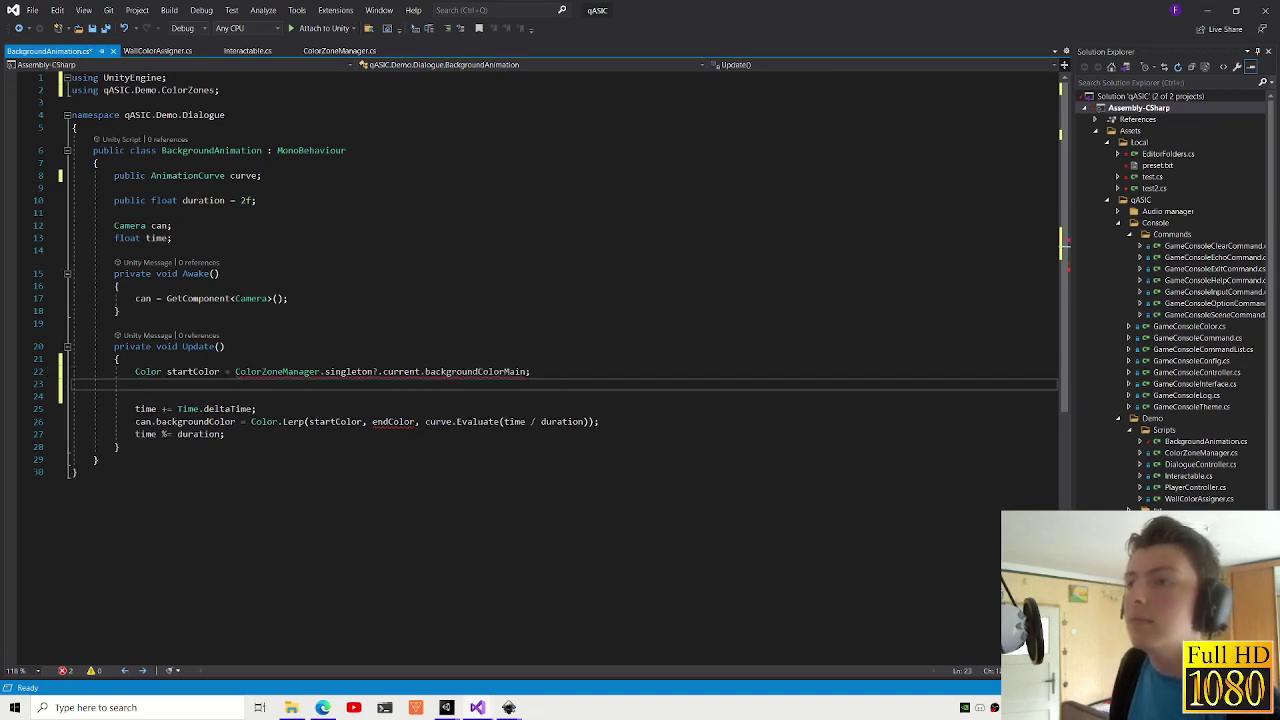
key(ctrl+period)
key(Return)
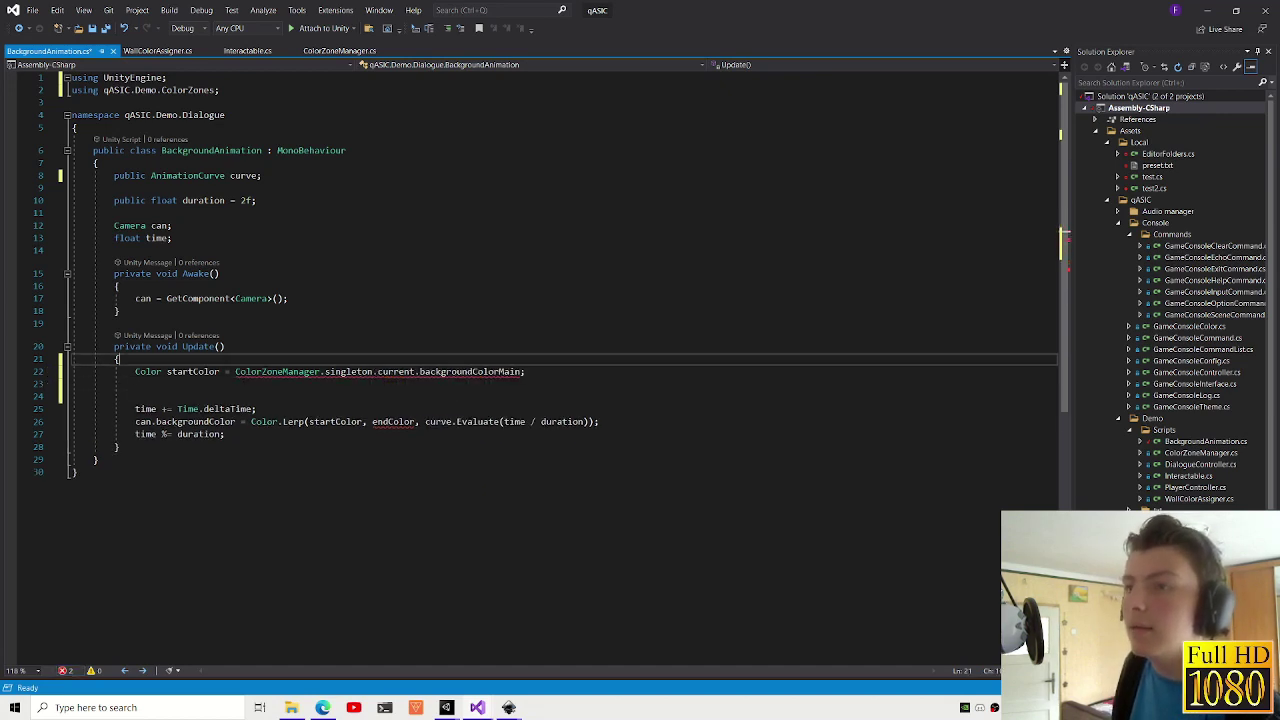
key(ctrl+Return)
- Remove the extra empty line and add 'if (ColorZoneManager.singleton == null) return;' at the start of Update
click(75, 484)
click(117, 459)
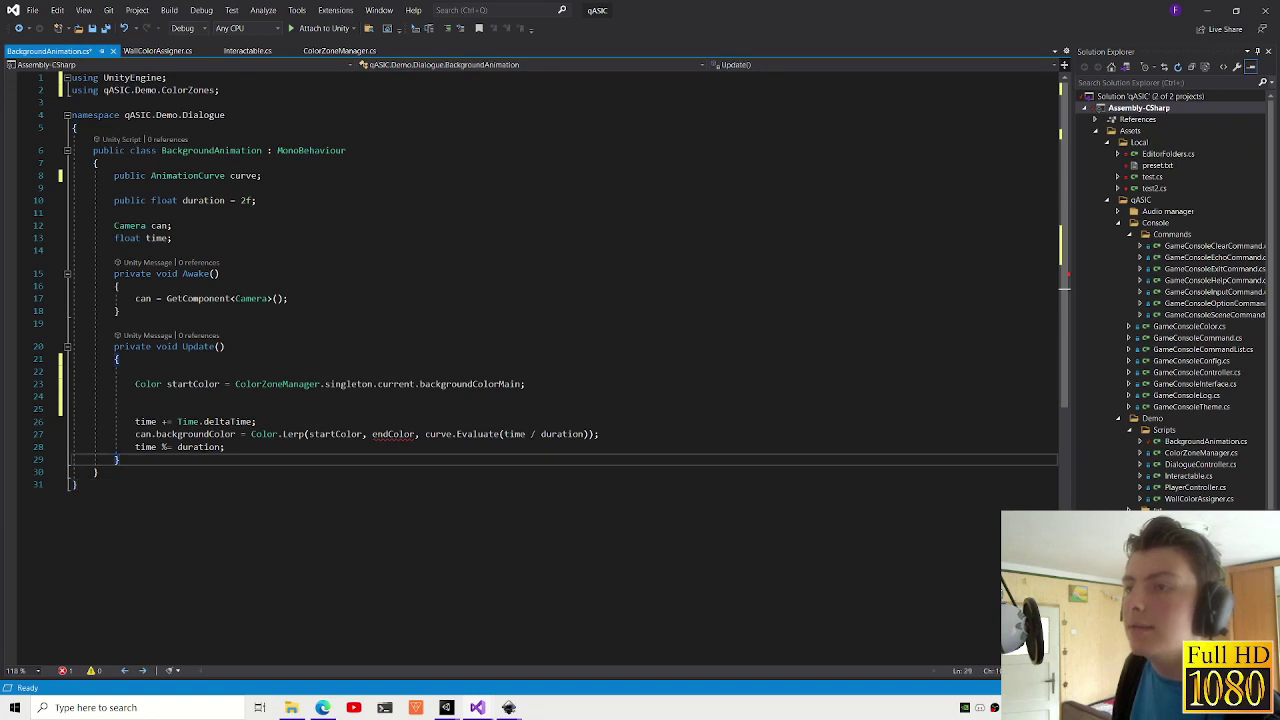
click(116, 371)
key(BackSpace)
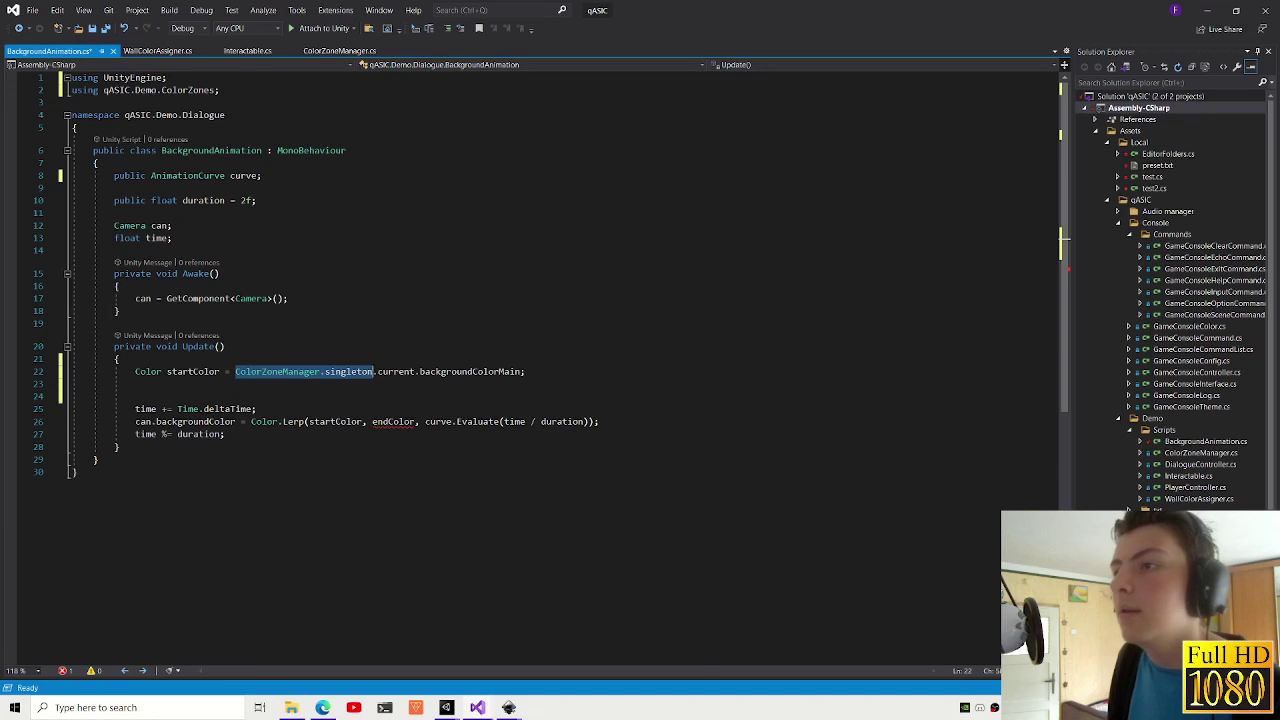
key(Return)
text(if (ColorZoneManager.singleton == null) return;)
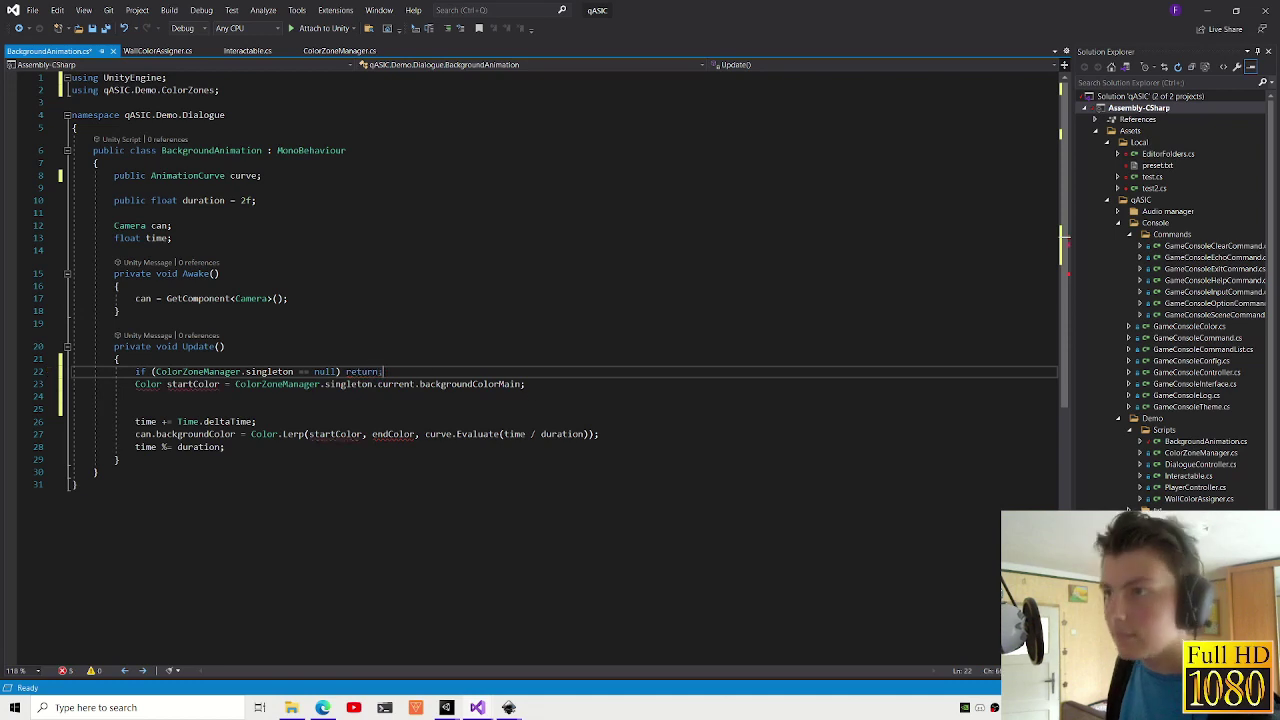
- Duplicate the startColor line as endColor using backgroundColorSecondary, then save the script
drag(525, 384, 139, 384)
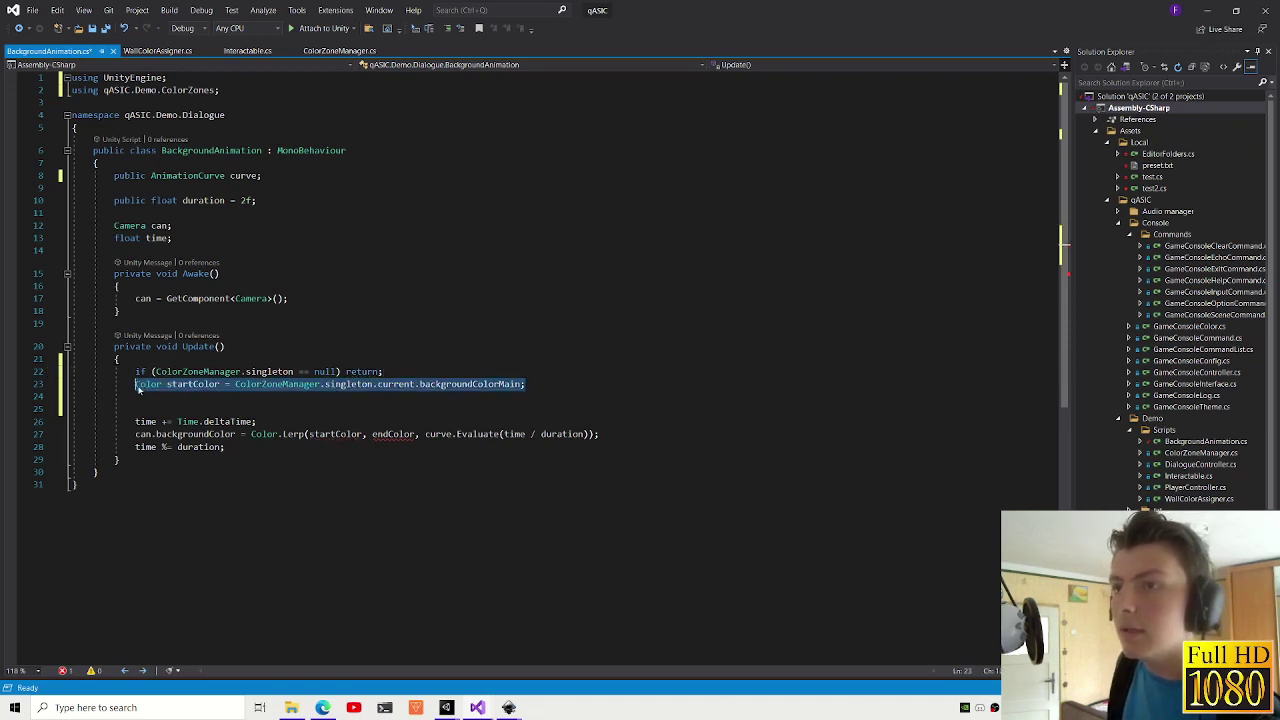
key(ctrl+c)
key(Down)
key(ctrl+v)
double_click(192, 396)
text(endColor)
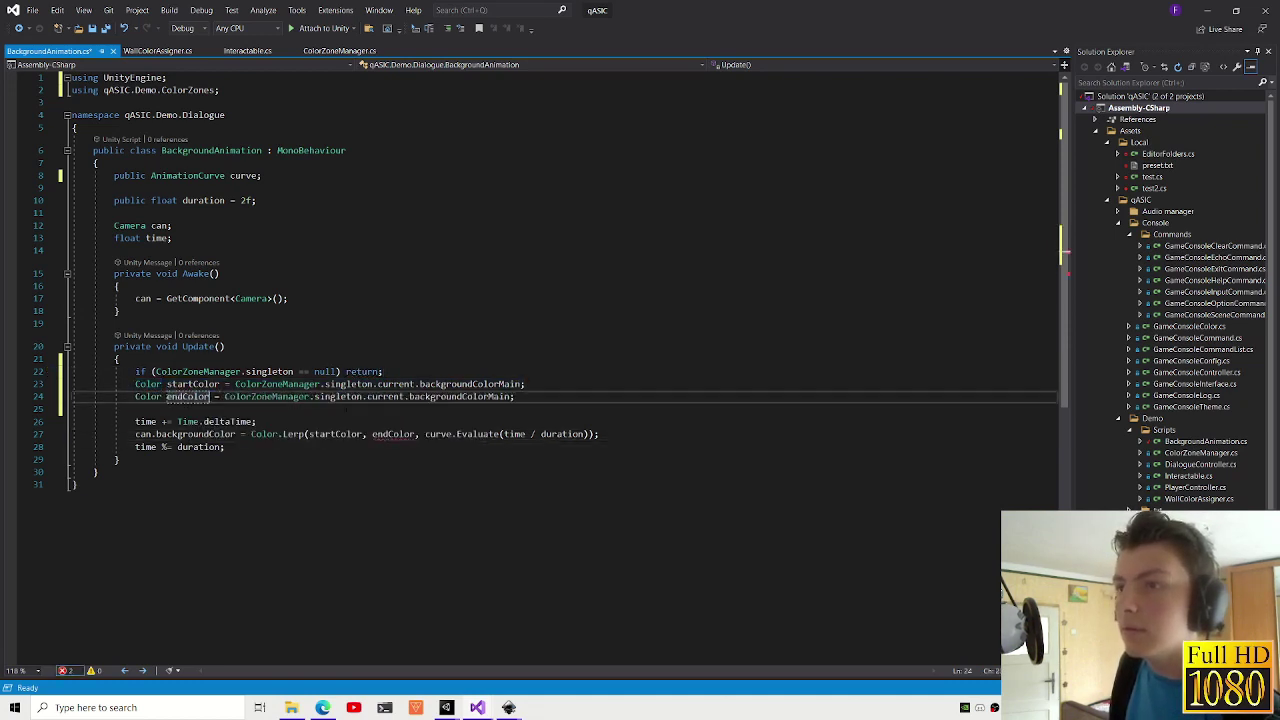
double_click(440, 396)
text(backgrou)
key(Down)
key(Tab)
key(ctrl+s)
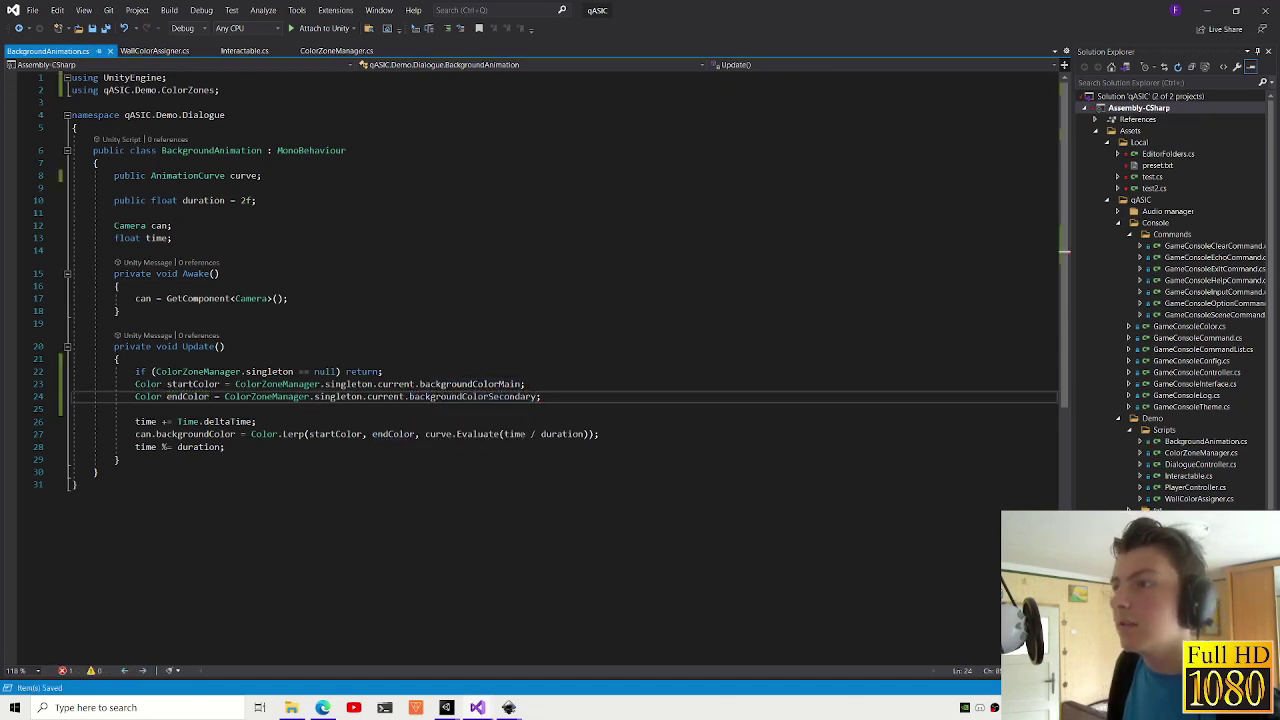
mouse_move(450, 707)
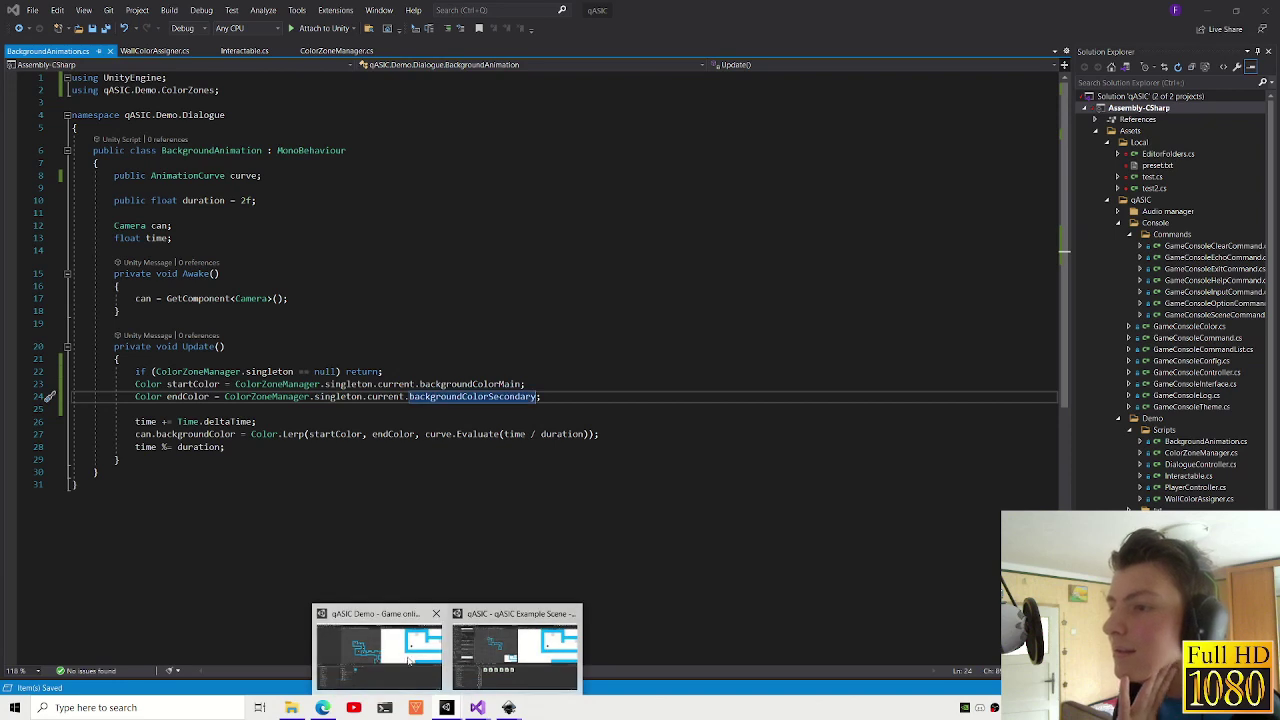
click(511, 638)
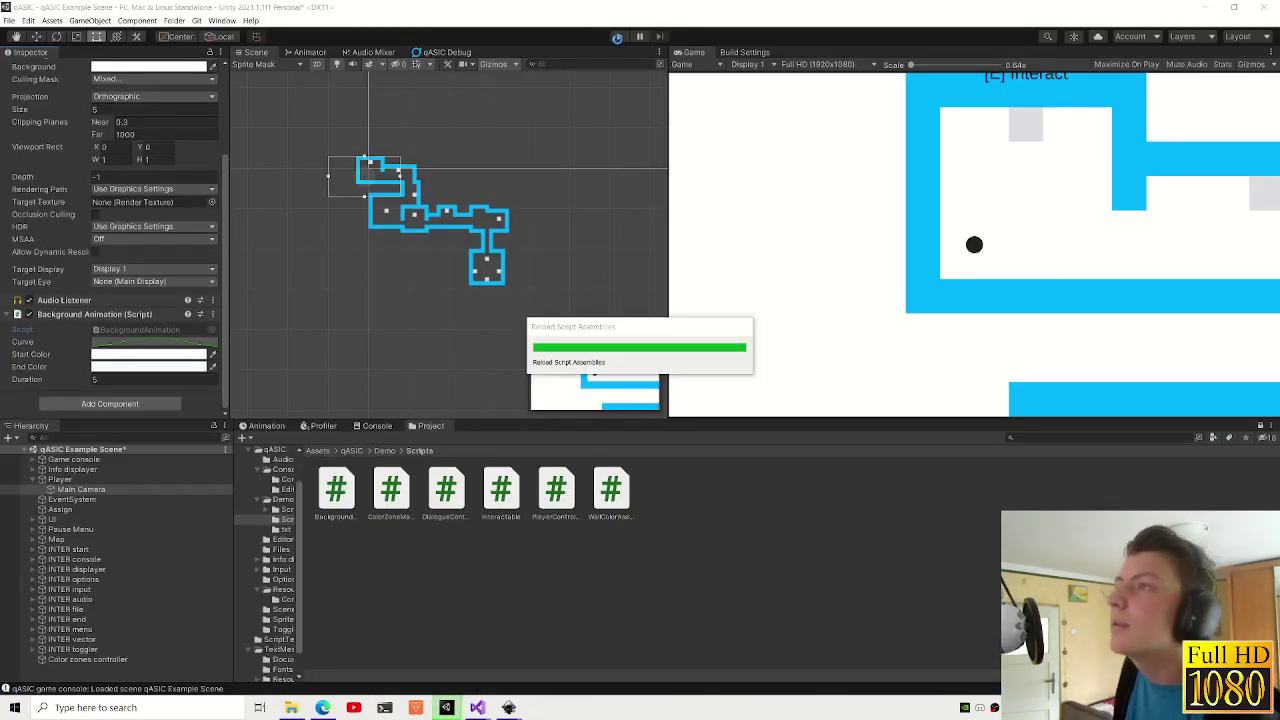
click(619, 37)
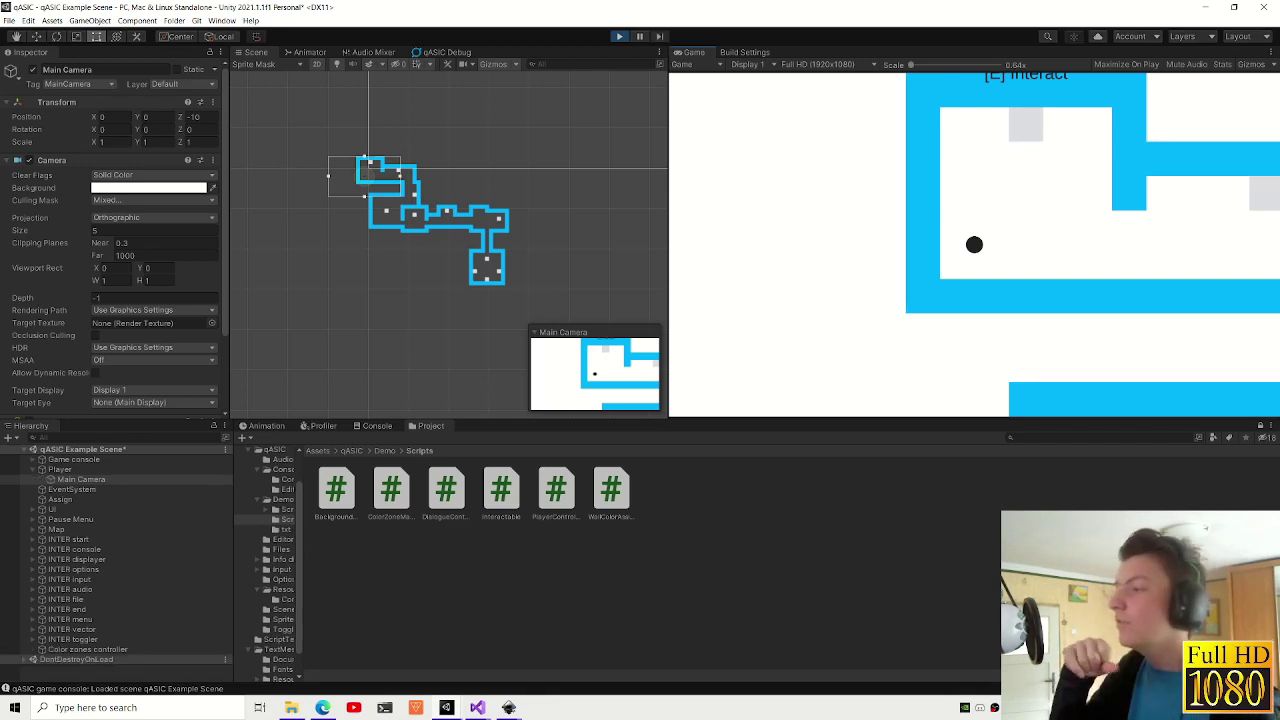
key(d)
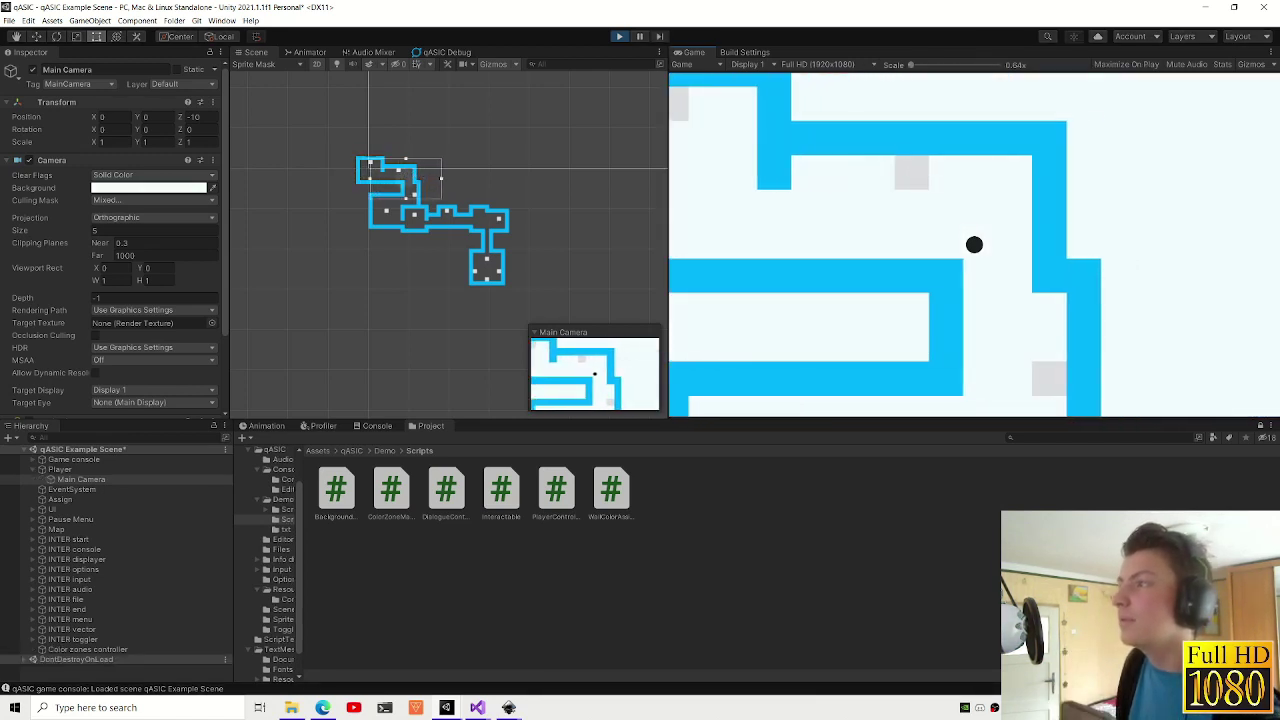
key(s)
key(d)
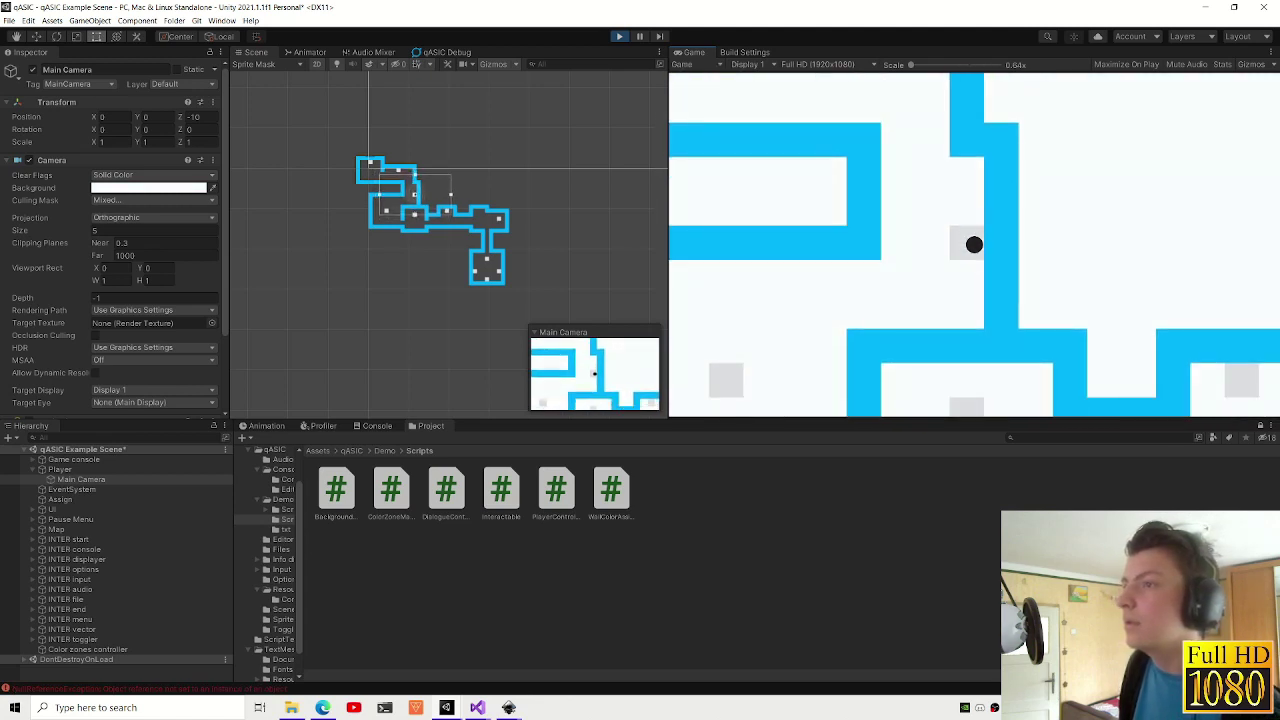
key(a)
key(s)
key(s)
key(d)
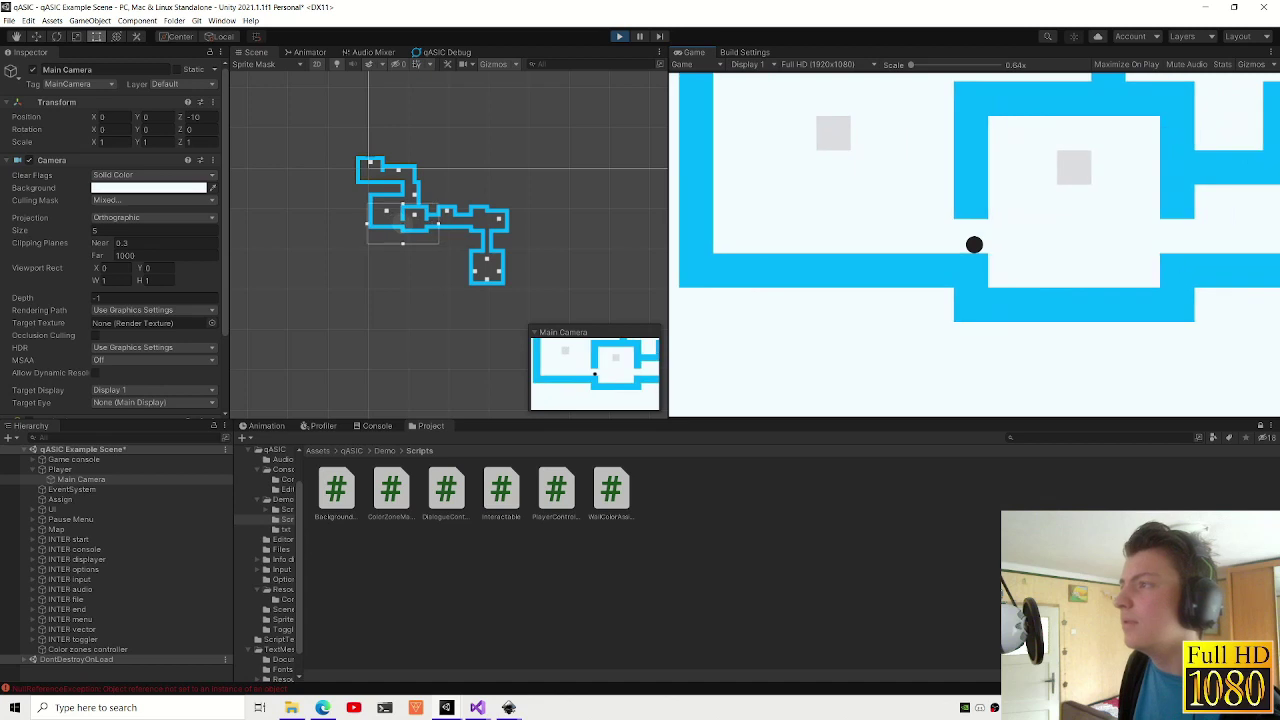
key(alt+Tab)
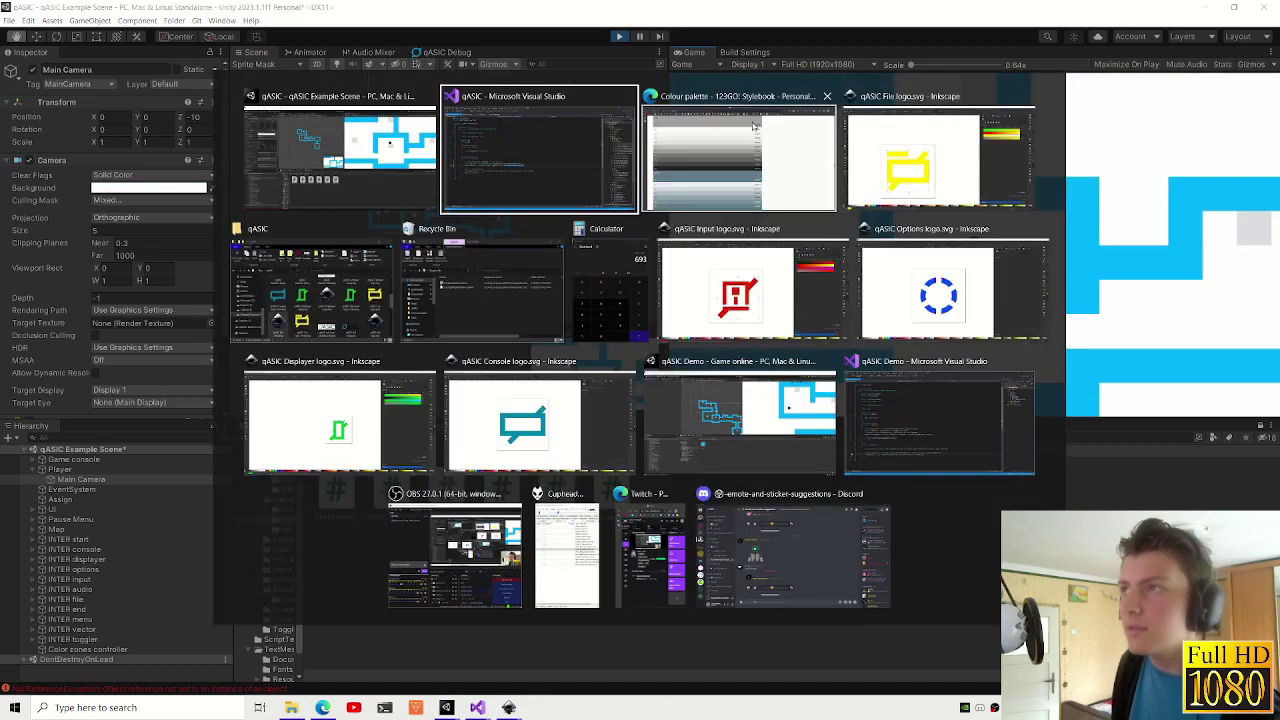
key(alt+Tab)
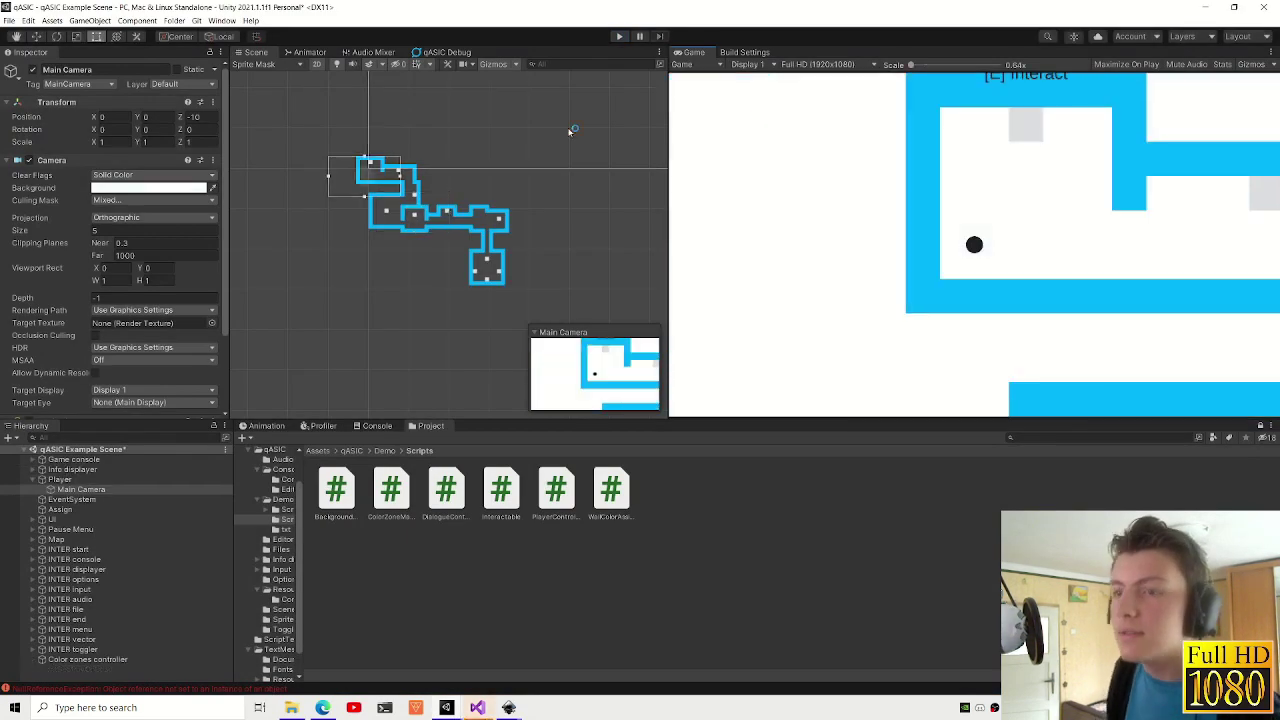
- Select the Color zones controller and copy Element 6's black Text Color
click(105, 478)
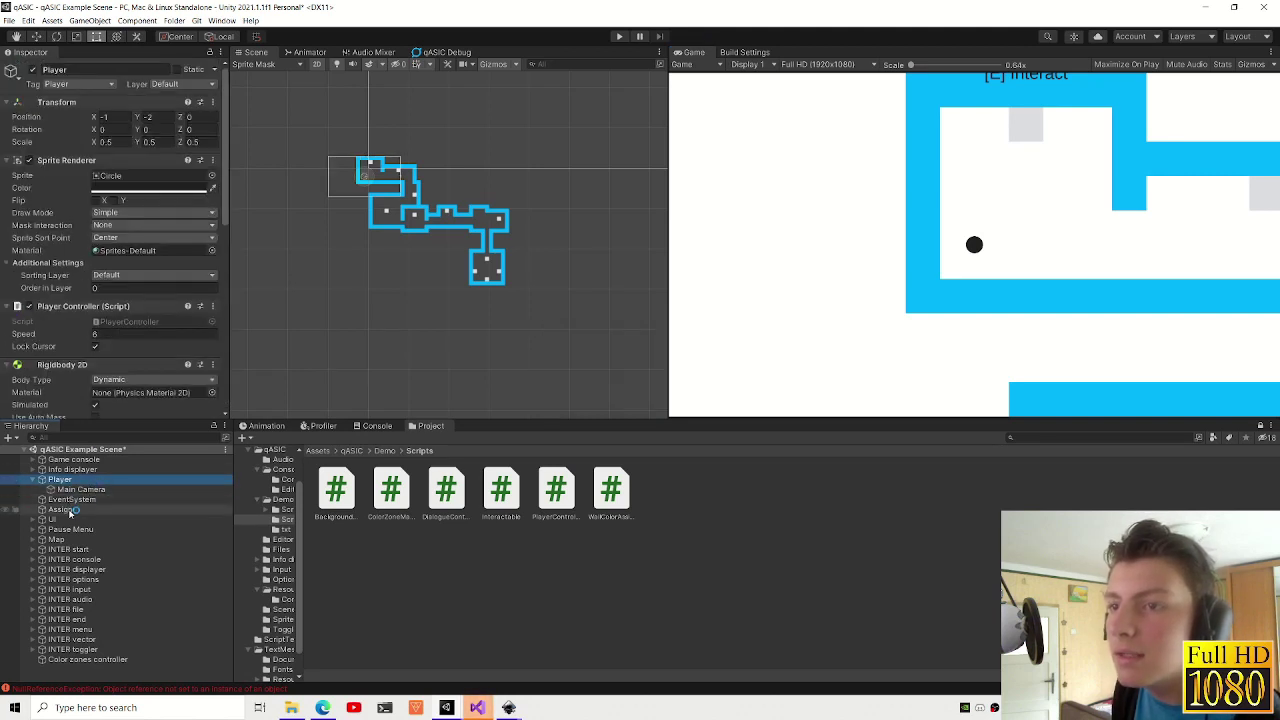
click(80, 659)
scroll(120, 245, down, 3)
scroll(114, 152, up, 3)
scroll(107, 182, down, 5)
scroll(107, 200, down, 5)
right_click(78, 278)
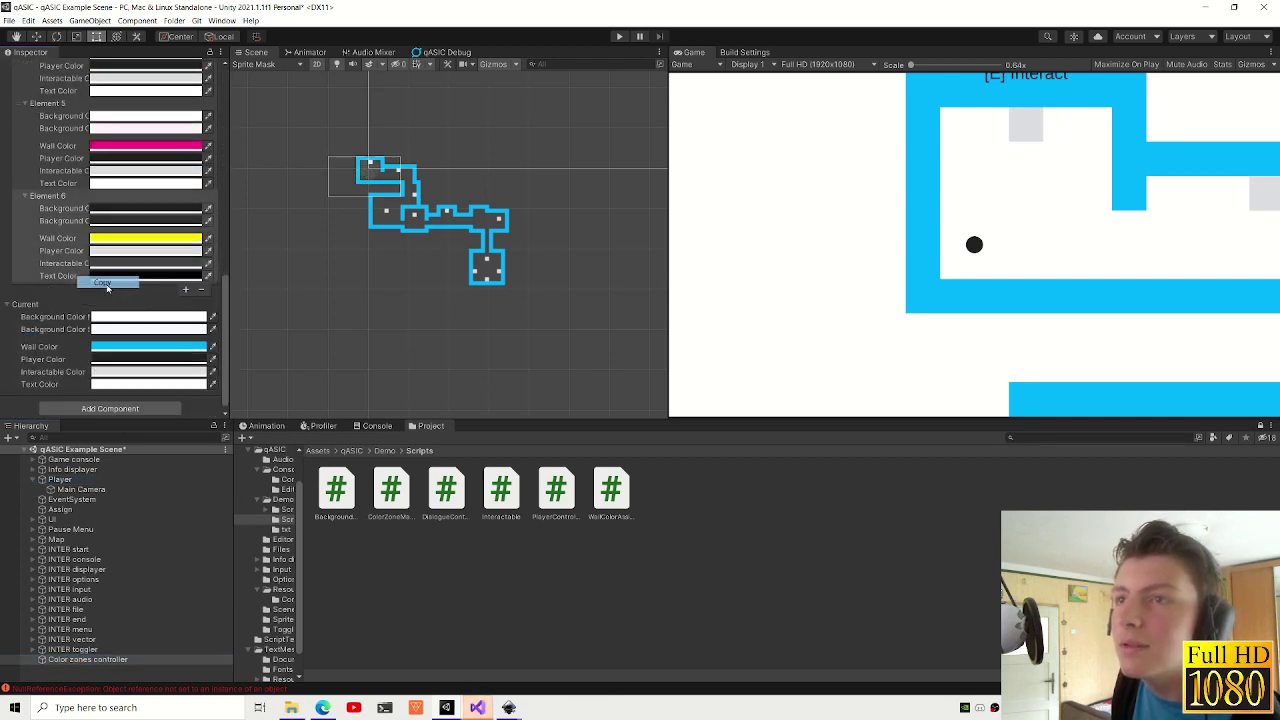
click(105, 283)
- Paste the black Text Color into Elements 5, 4 and 3
scroll(100, 290, up, 3)
right_click(68, 285)
right_click(56, 295)
click(76, 308)
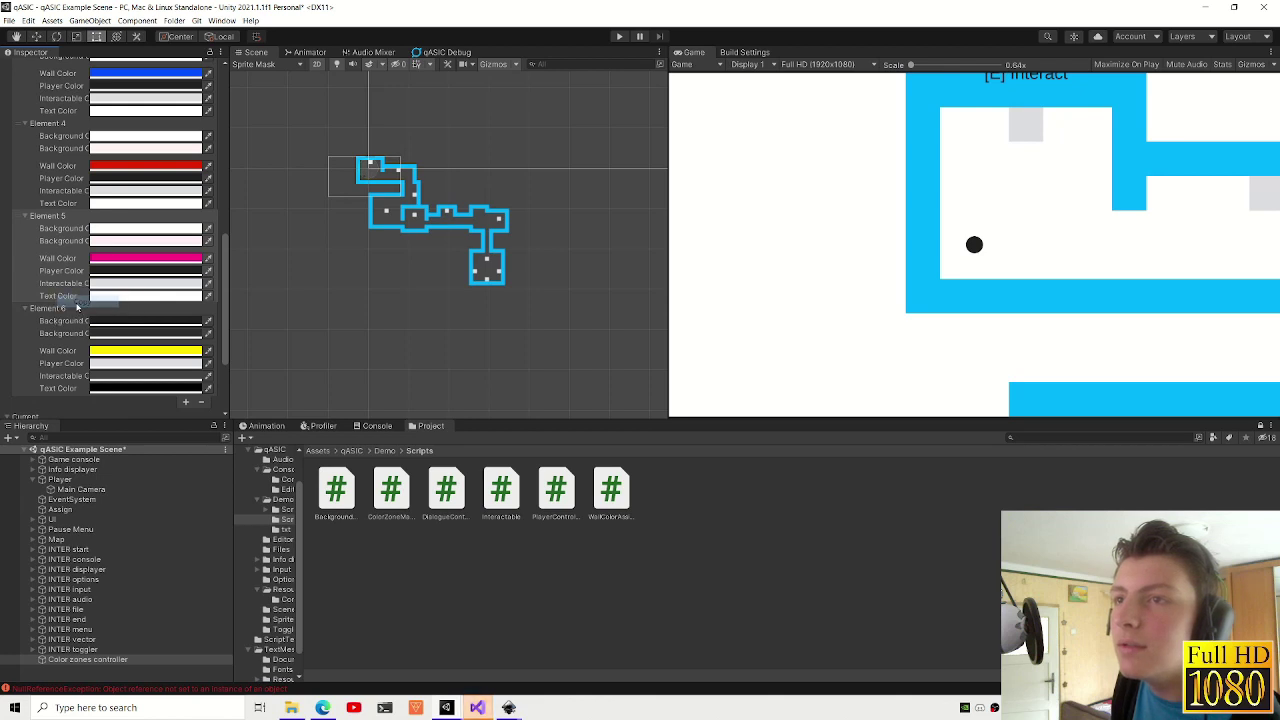
right_click(51, 389)
click(90, 396)
right_click(62, 298)
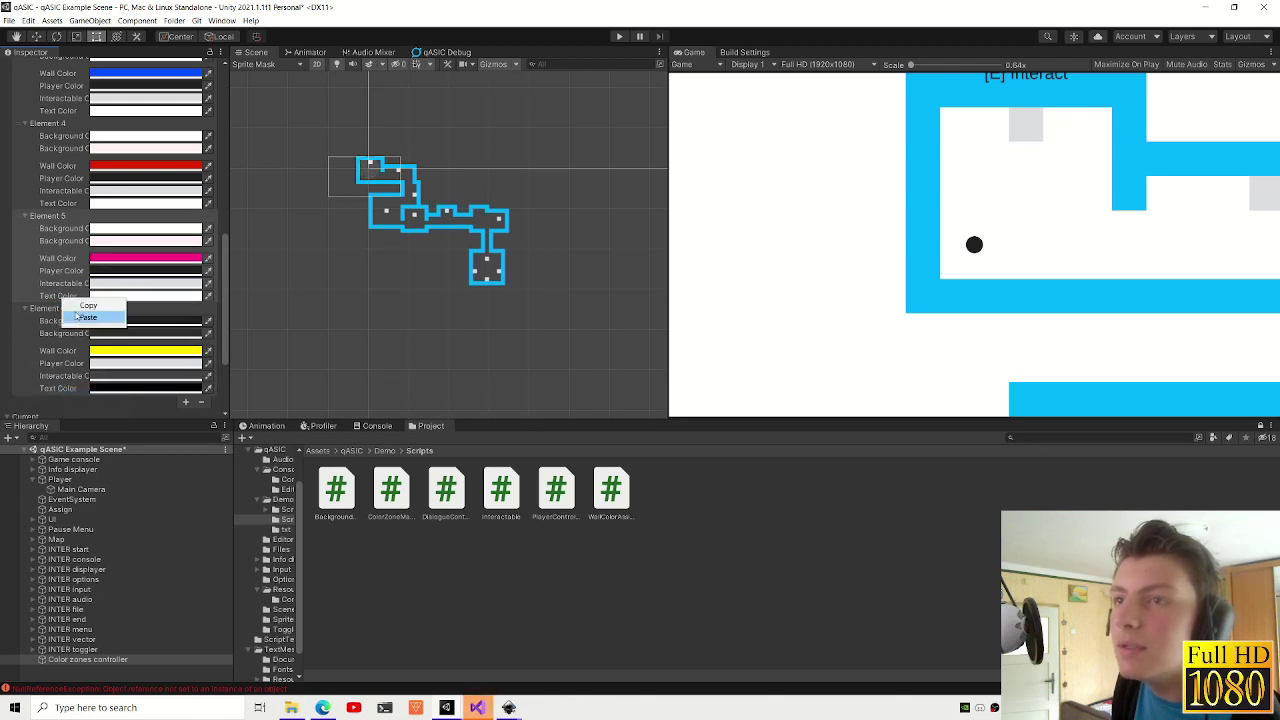
scroll(63, 302, up, 3)
right_click(63, 318)
click(92, 328)
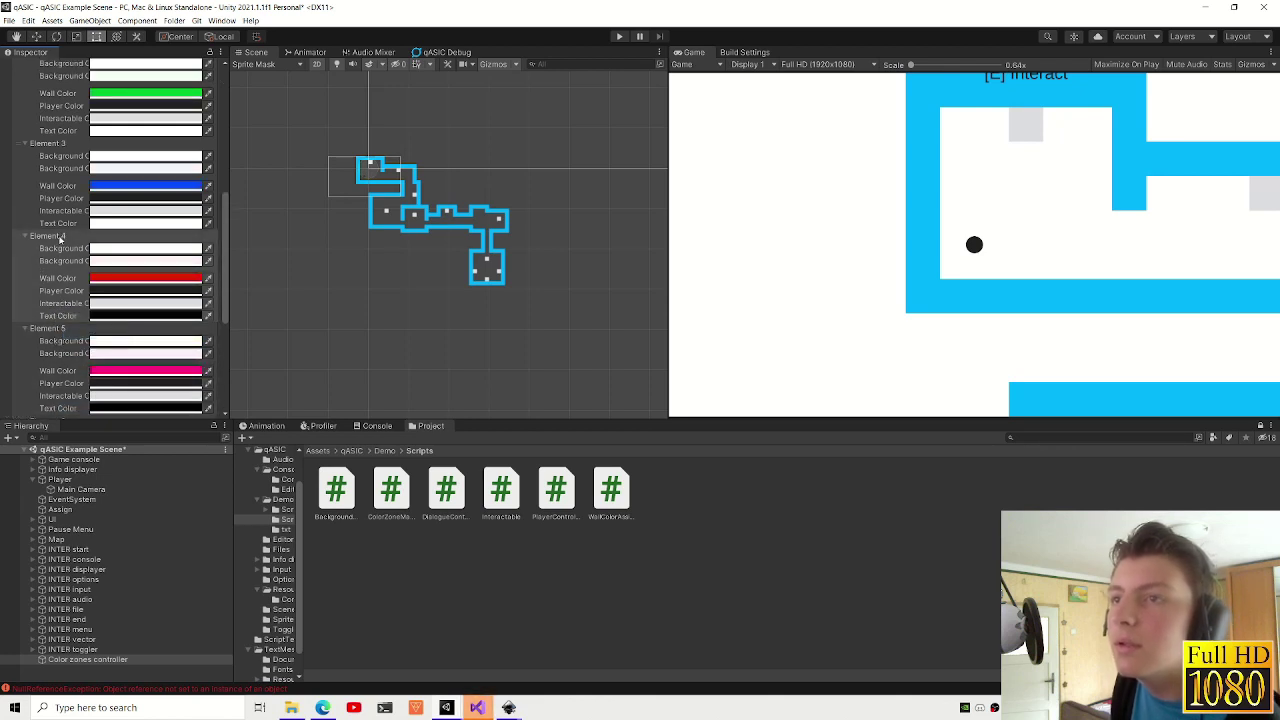
right_click(69, 224)
click(92, 240)
- Paste the black Text Color into Elements 2, 1 and 0
scroll(90, 250, up, 2)
right_click(78, 248)
click(90, 262)
right_click(68, 152)
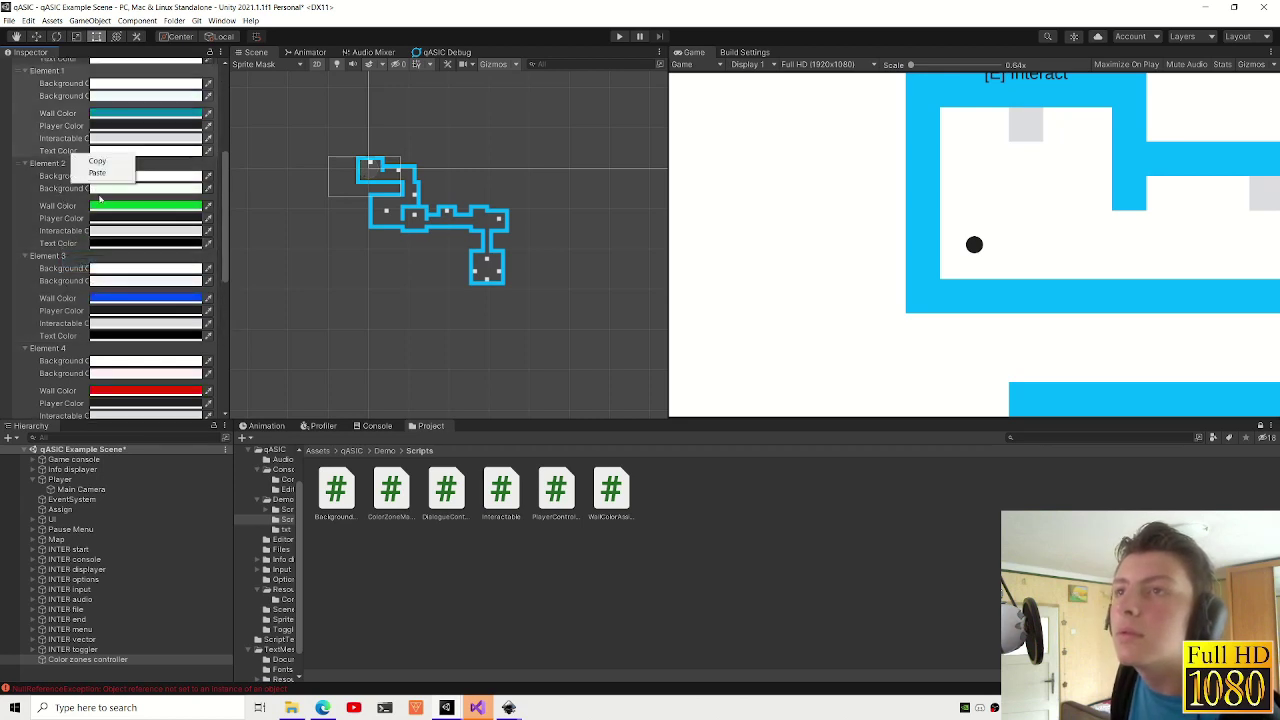
click(92, 176)
scroll(79, 201, up, 2)
right_click(69, 171)
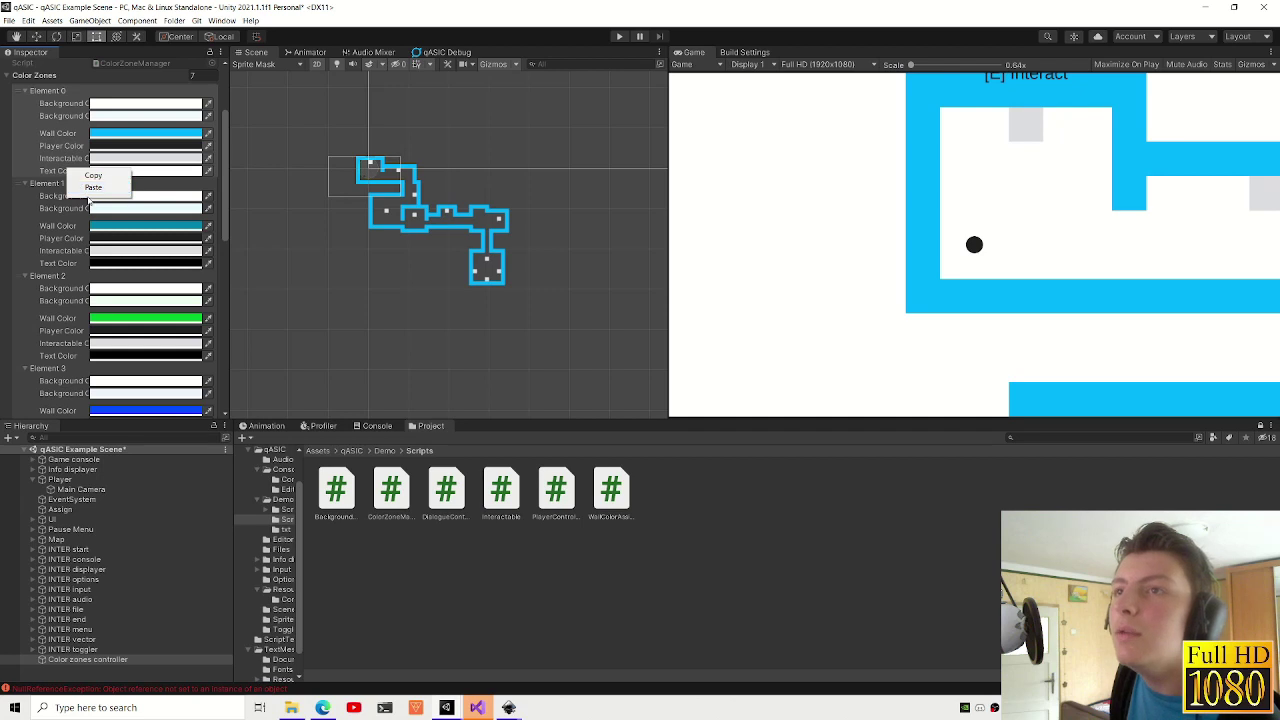
click(92, 188)
scroll(110, 250, down, 3)
scroll(129, 303, down, 3)
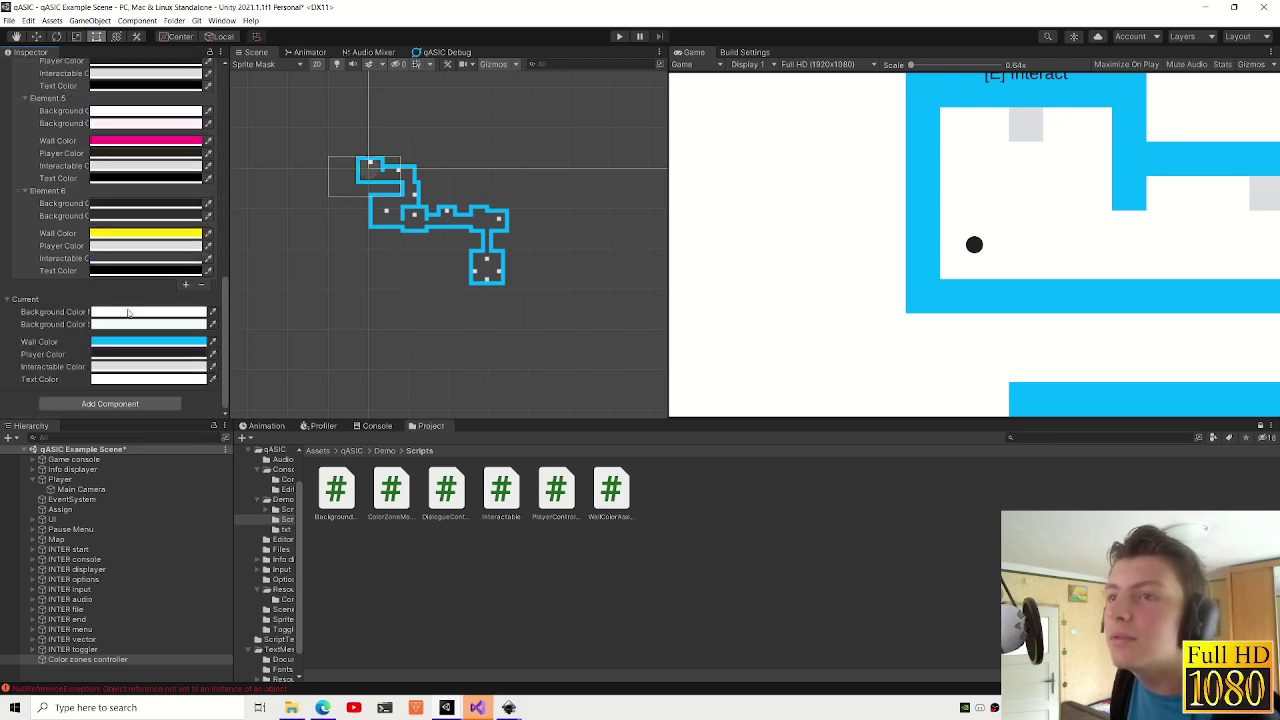
- Check the current background colour value, then select the INTER toggler object
click(128, 313)
click(267, 260)
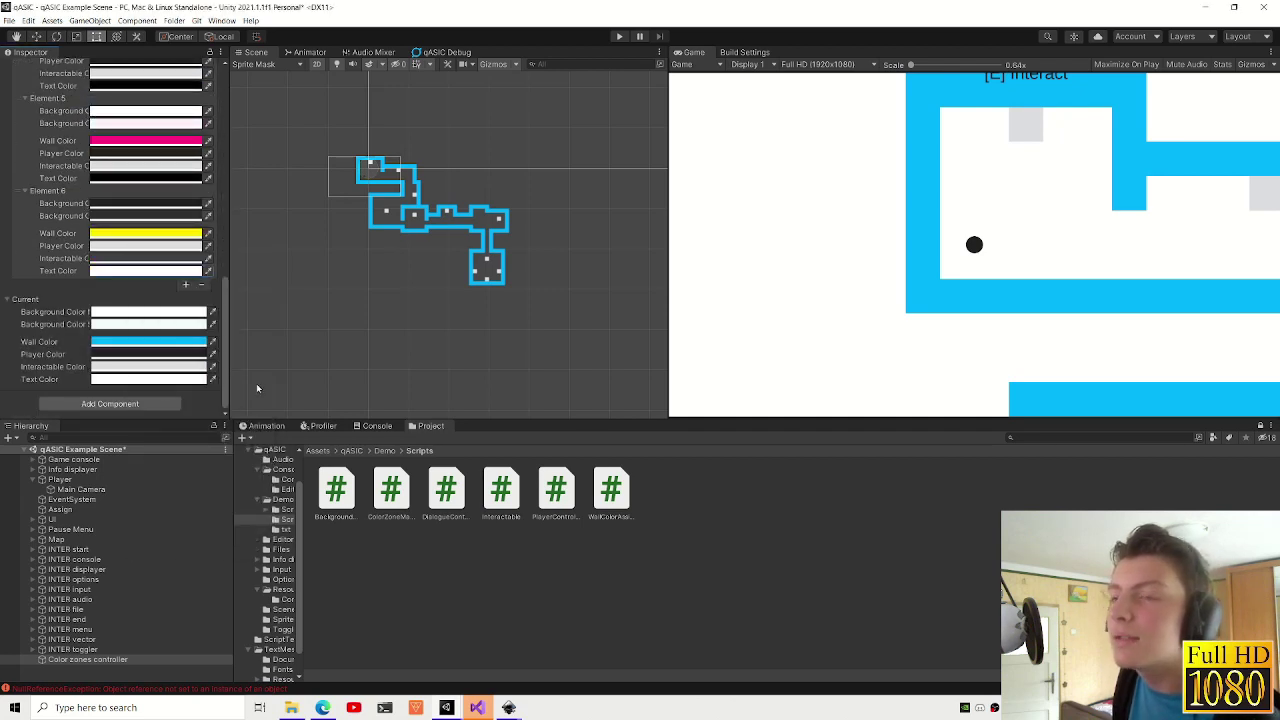
click(72, 649)
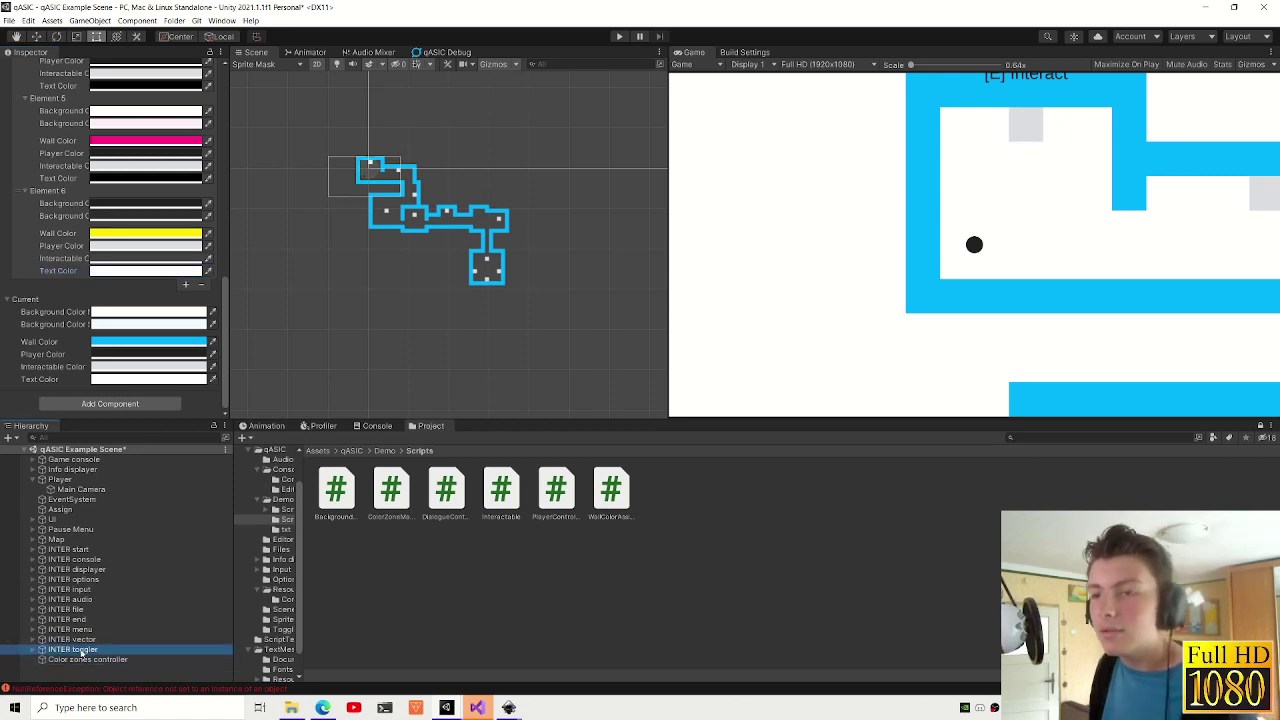
- Expand INTER start and drag its Text child onto the Interactable's Text field
click(52, 549)
key(Right)
drag(57, 562, 143, 316)
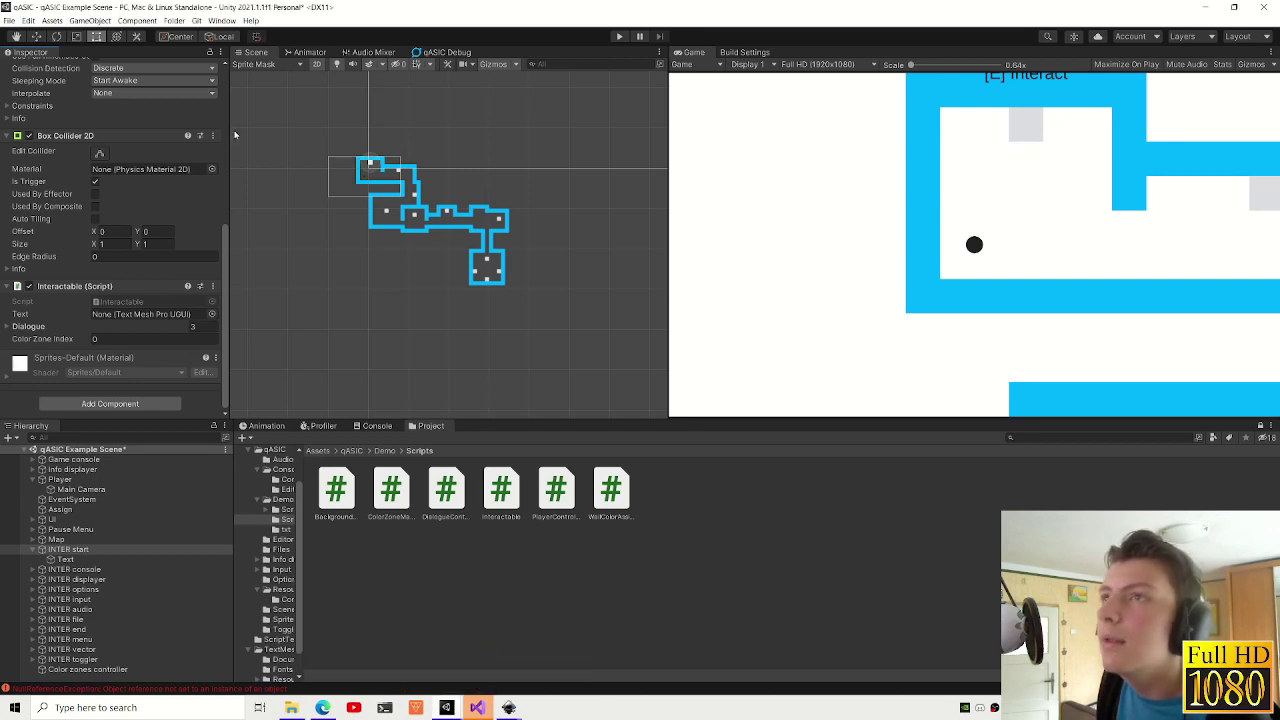
mouse_move(477, 707)
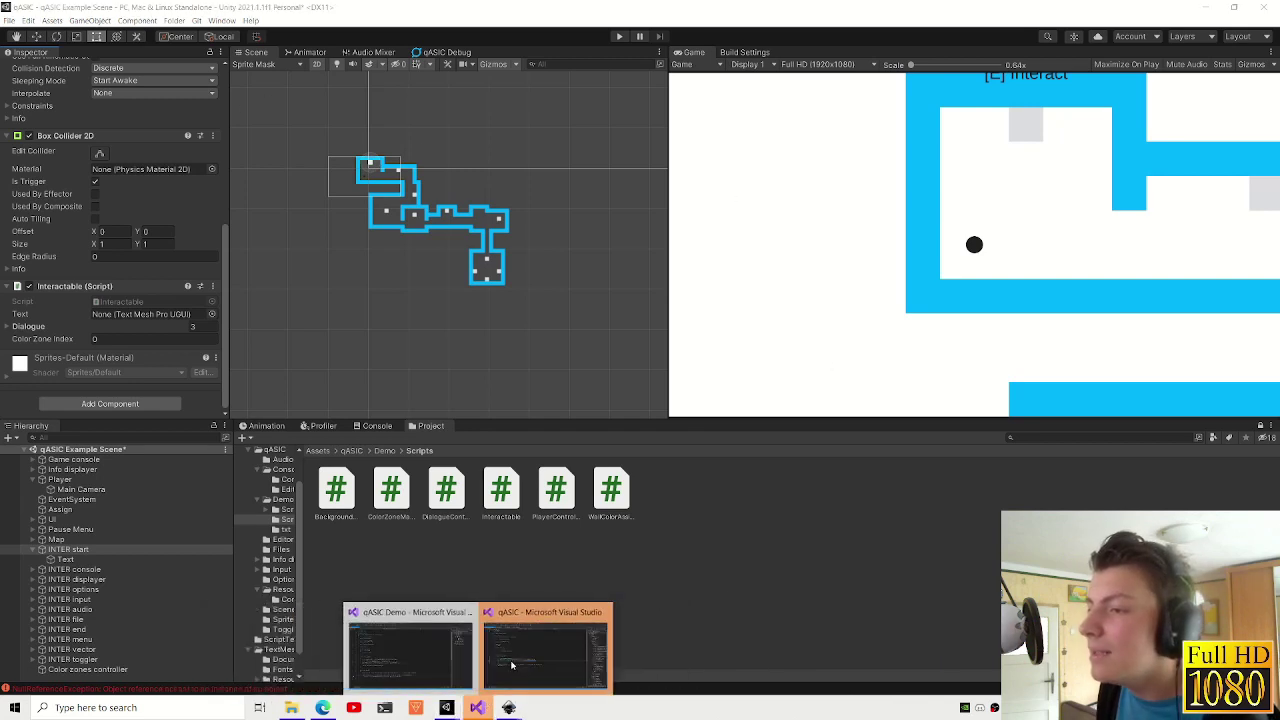
click(407, 650)
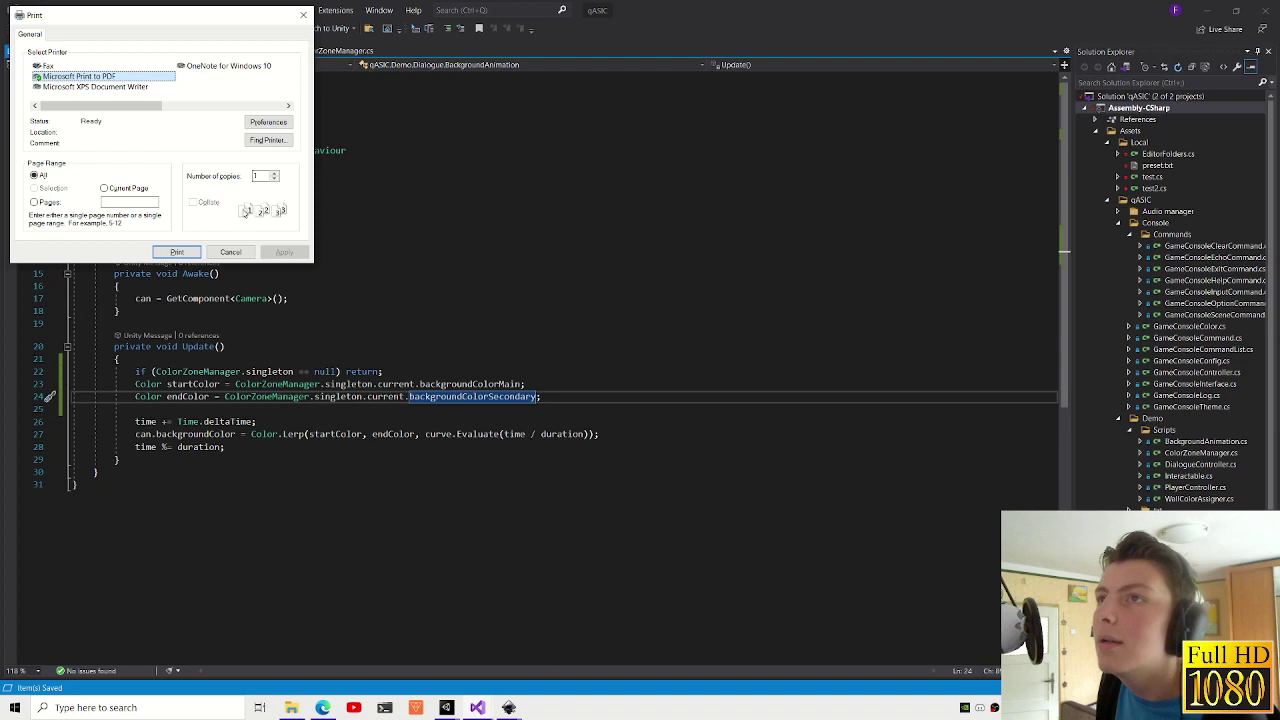
- Dismiss the Print dialog and change Interactable.cs's text type from TextMeshProUGUI to TextMeshPro
click(302, 15)
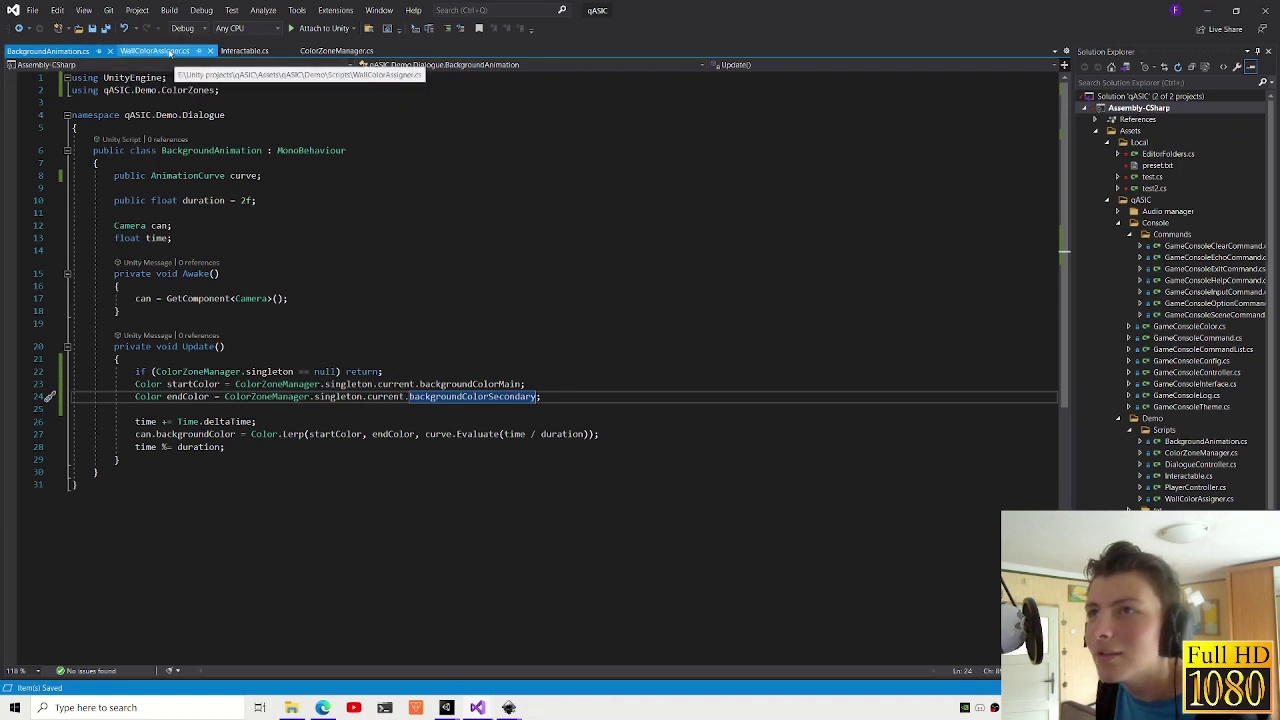
click(246, 51)
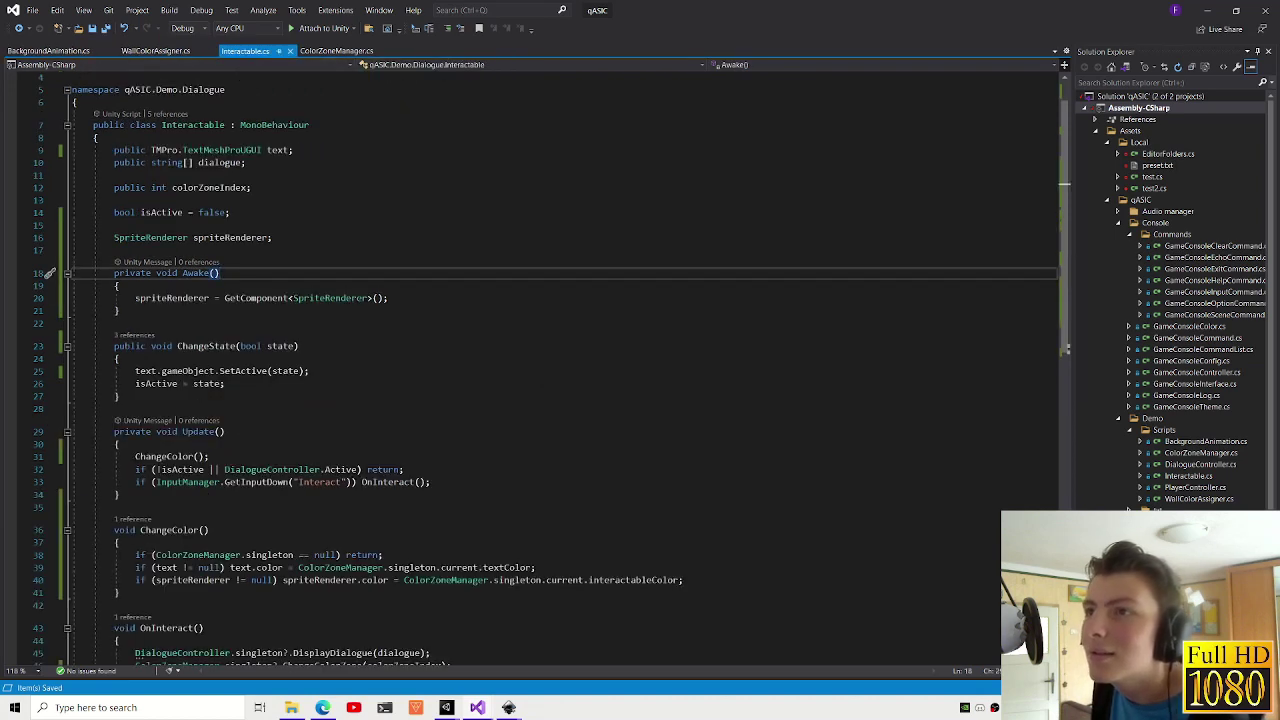
double_click(215, 150)
text(textmes)
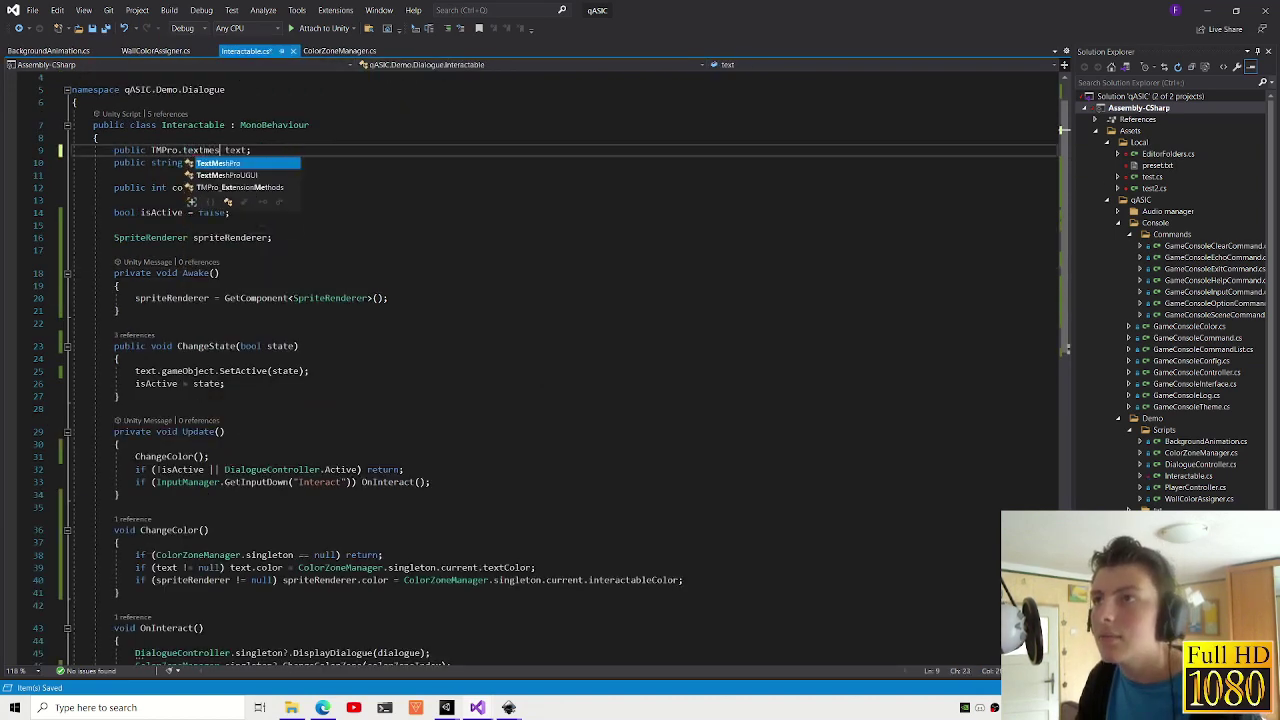
key(Tab)
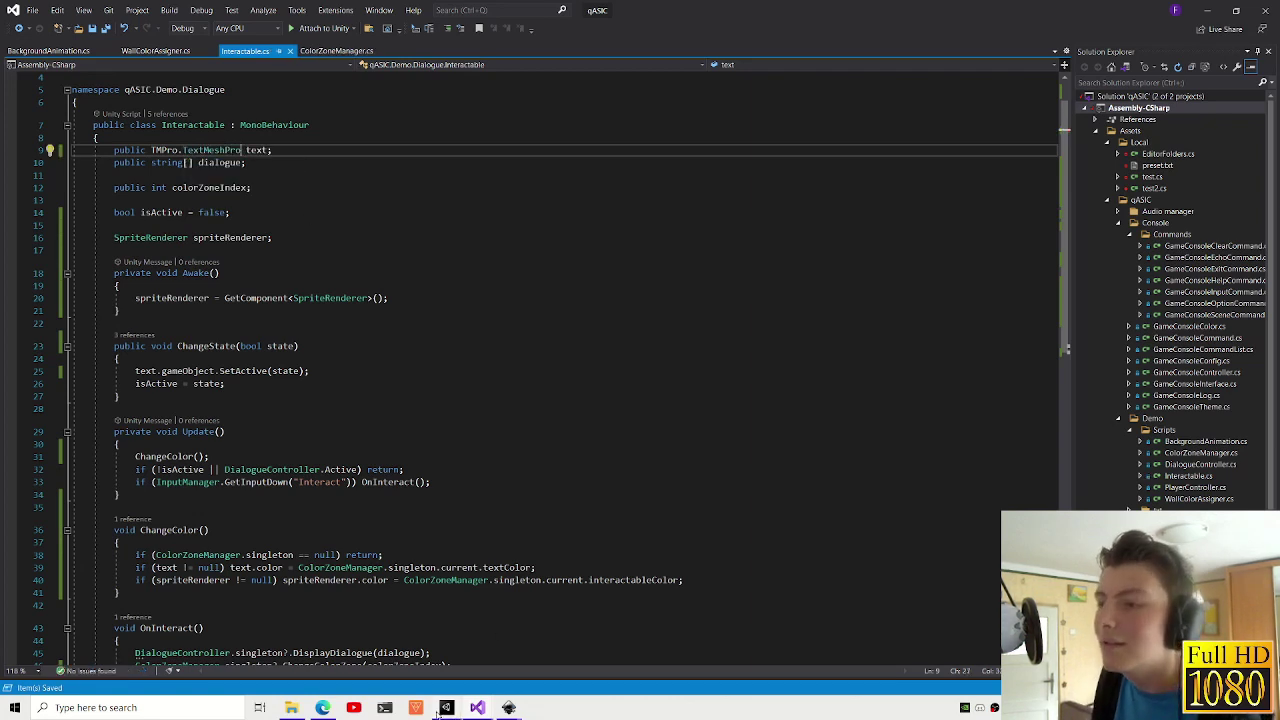
mouse_move(444, 708)
click(472, 662)
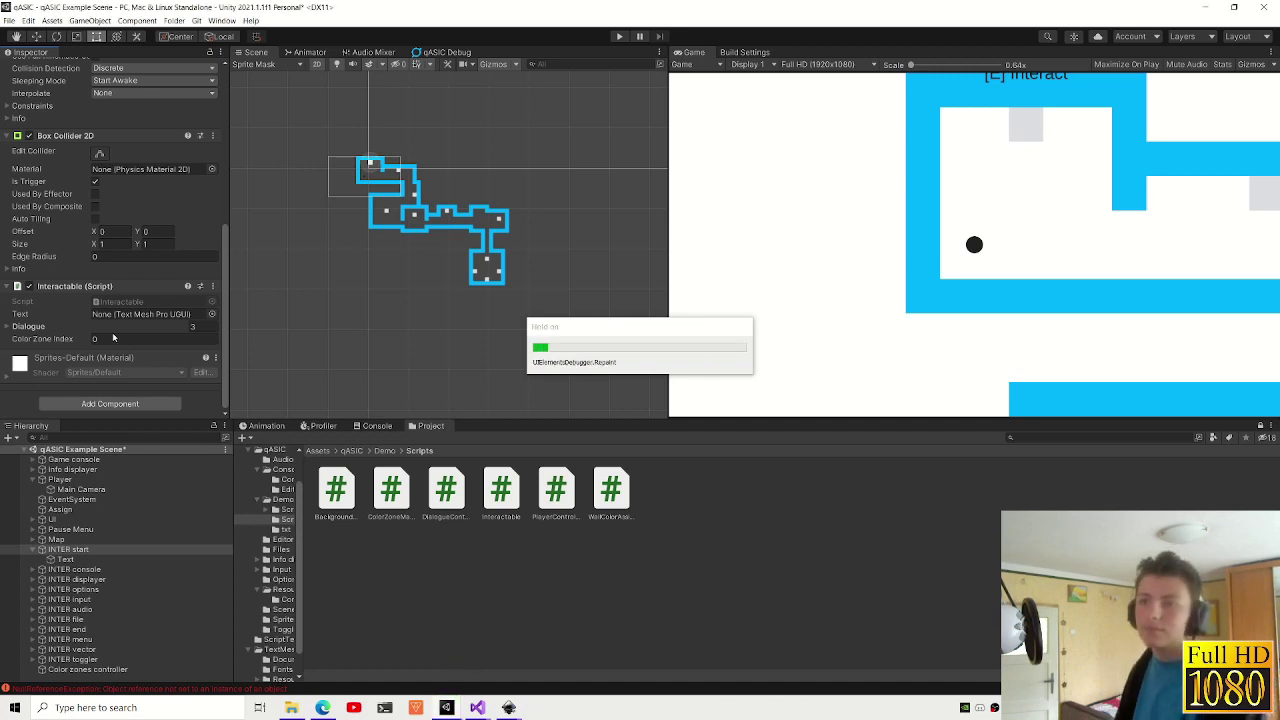
- Link INTER start's Text child as its prompt and expand all other INTER objects
scroll(113, 300, down, 3)
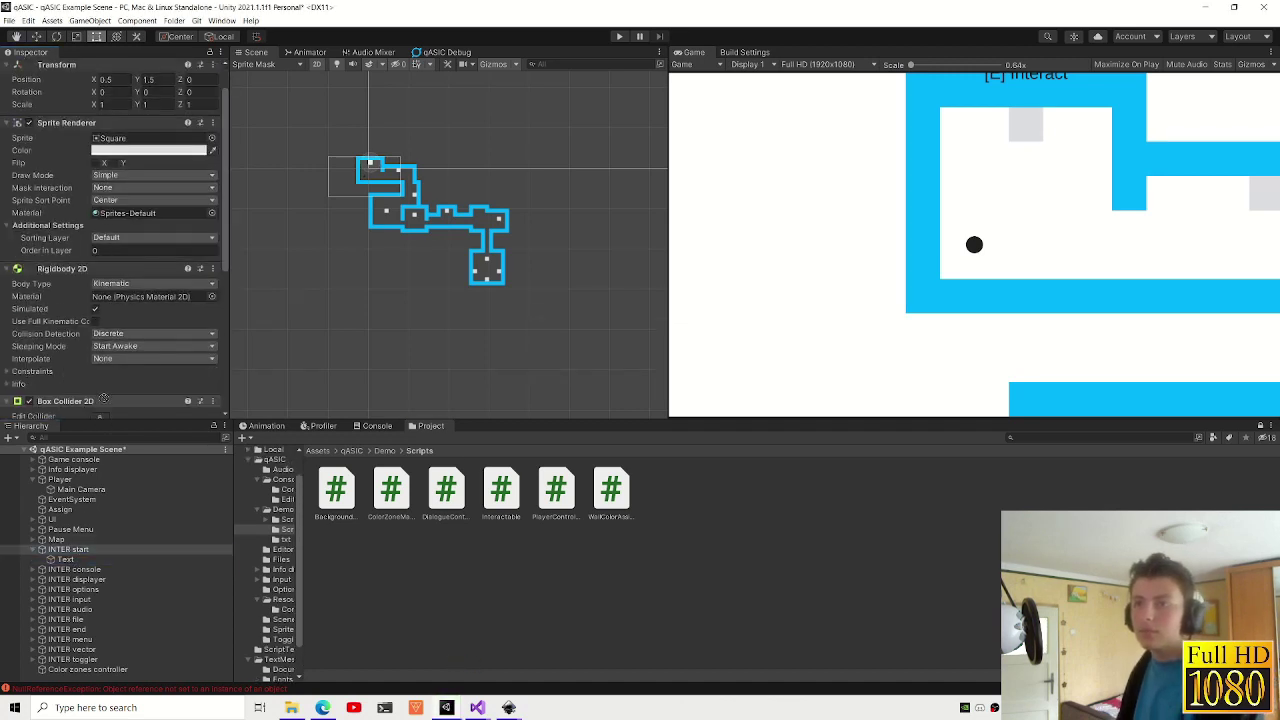
scroll(113, 412, down, 3)
drag(122, 366, 122, 356)
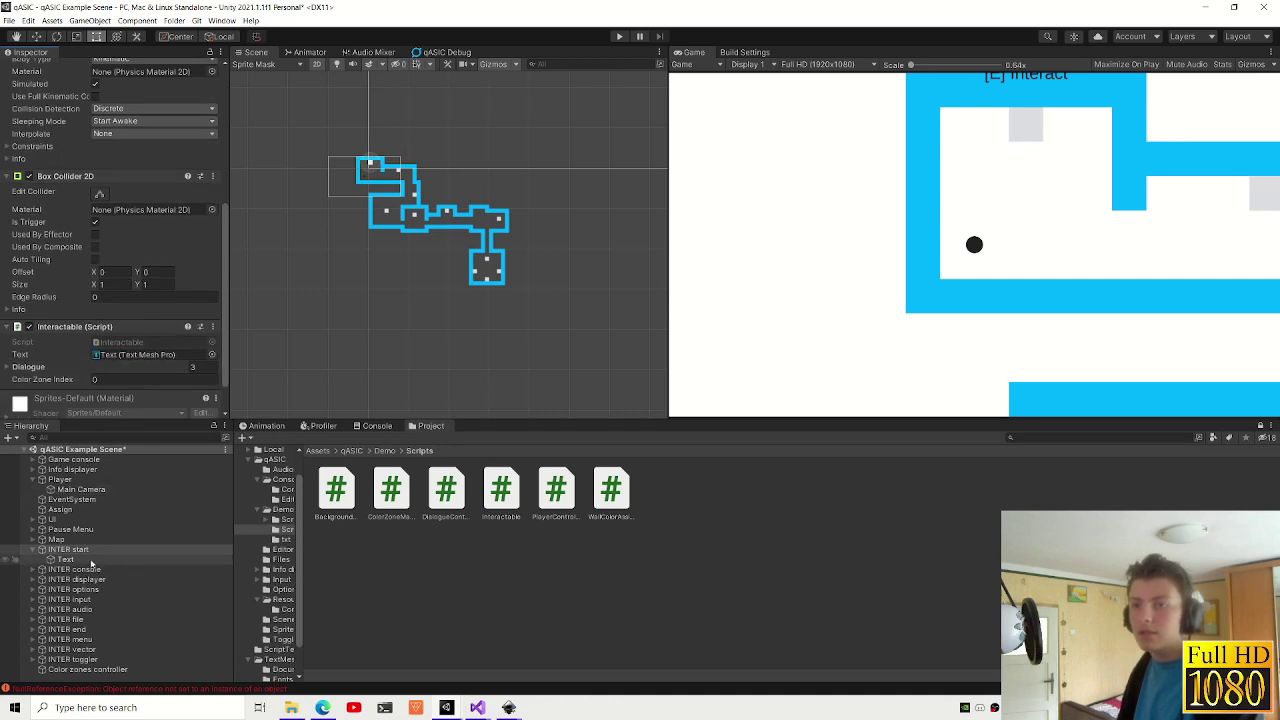
click(34, 569)
click(70, 589)
click(73, 609)
key(Down)
key(Down)
key(Right)
key(Down)
key(Down)
key(Right)
key(Down)
key(Down)
key(Right)
key(Down)
key(Down)
key(Right)
key(Down)
key(Down)
key(Right)
key(Down)
key(Down)
key(Right)
key(Down)
key(Down)
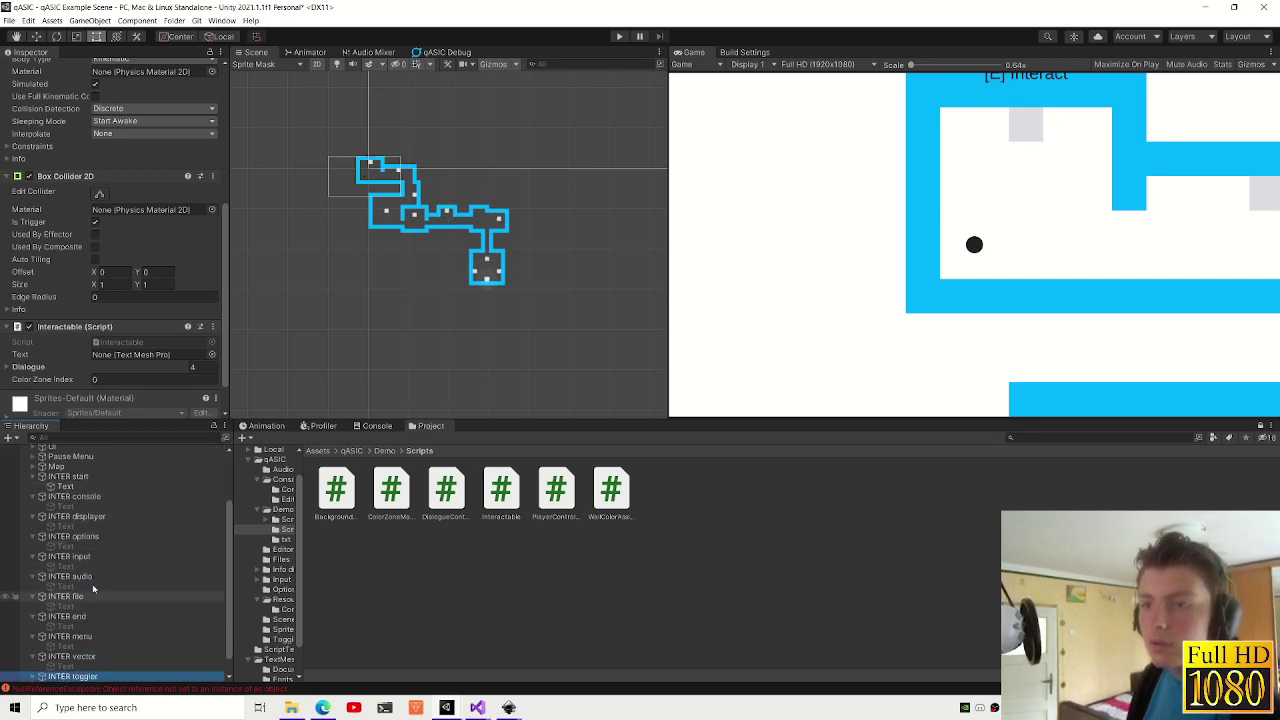
key(Right)
- Link the Text children of INTER displayer, input and audio to their Interactable Text fields
click(74, 477)
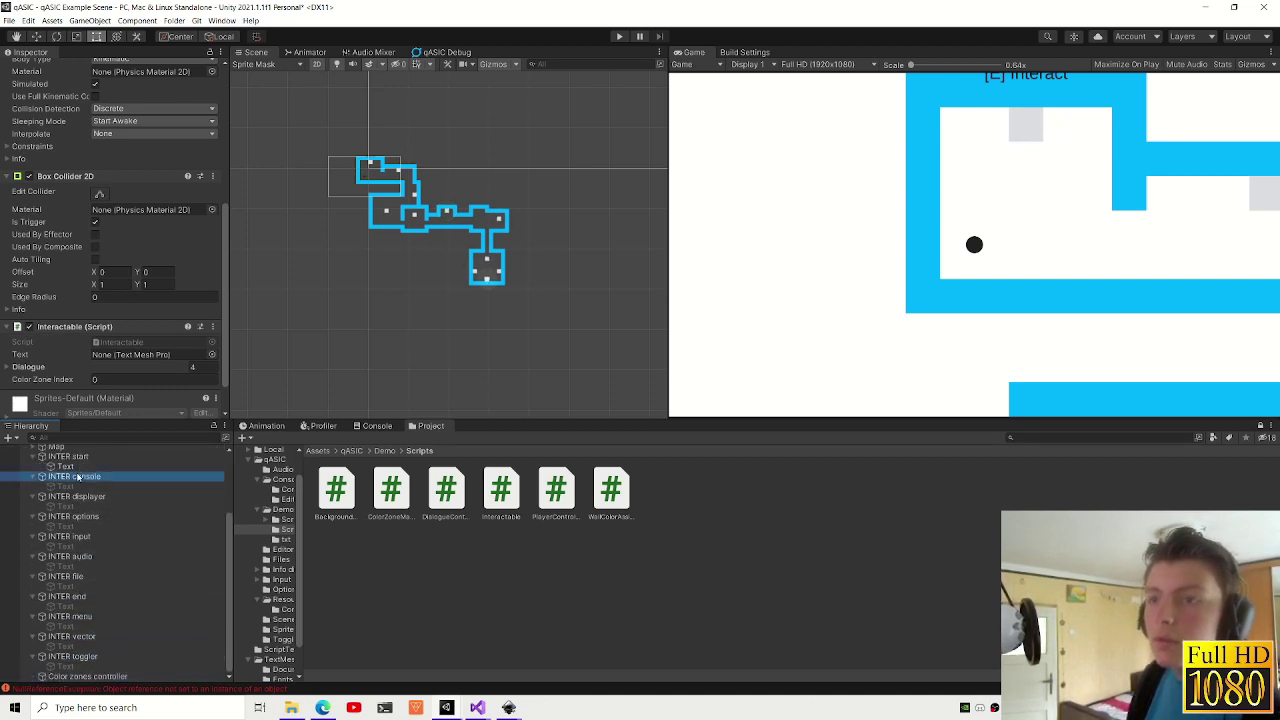
click(83, 497)
scroll(83, 497, up, 1)
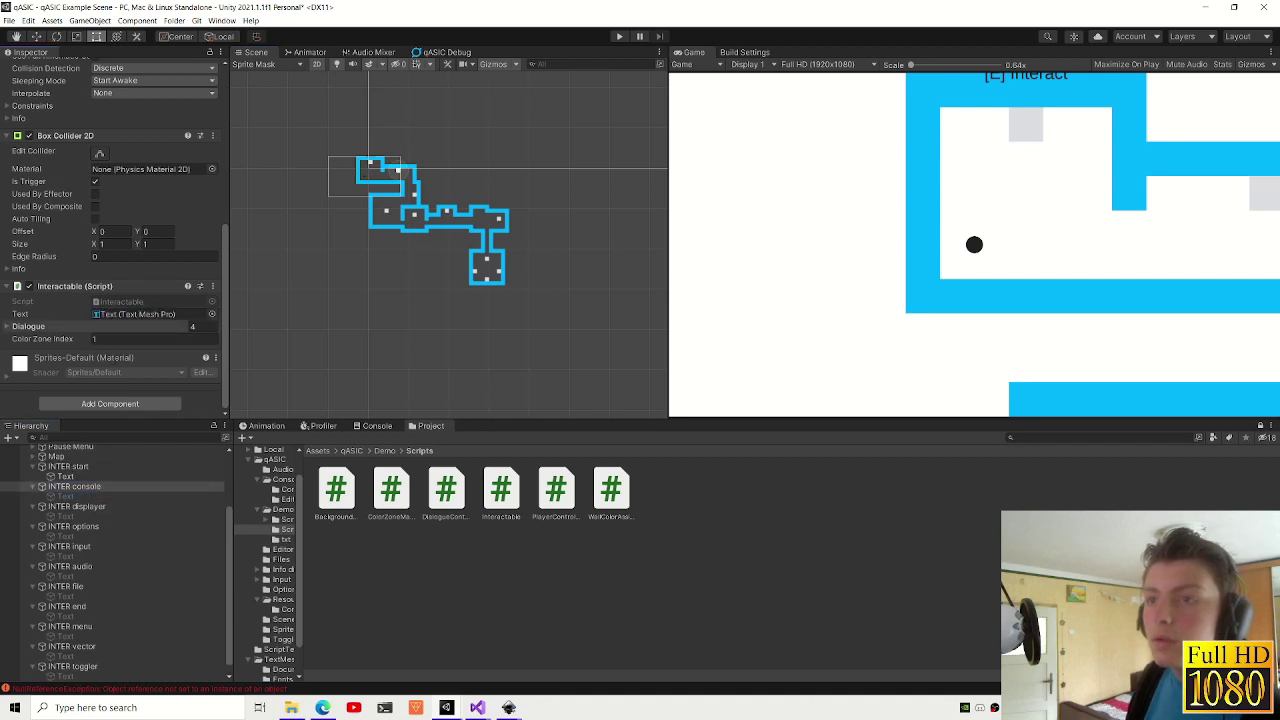
click(89, 517)
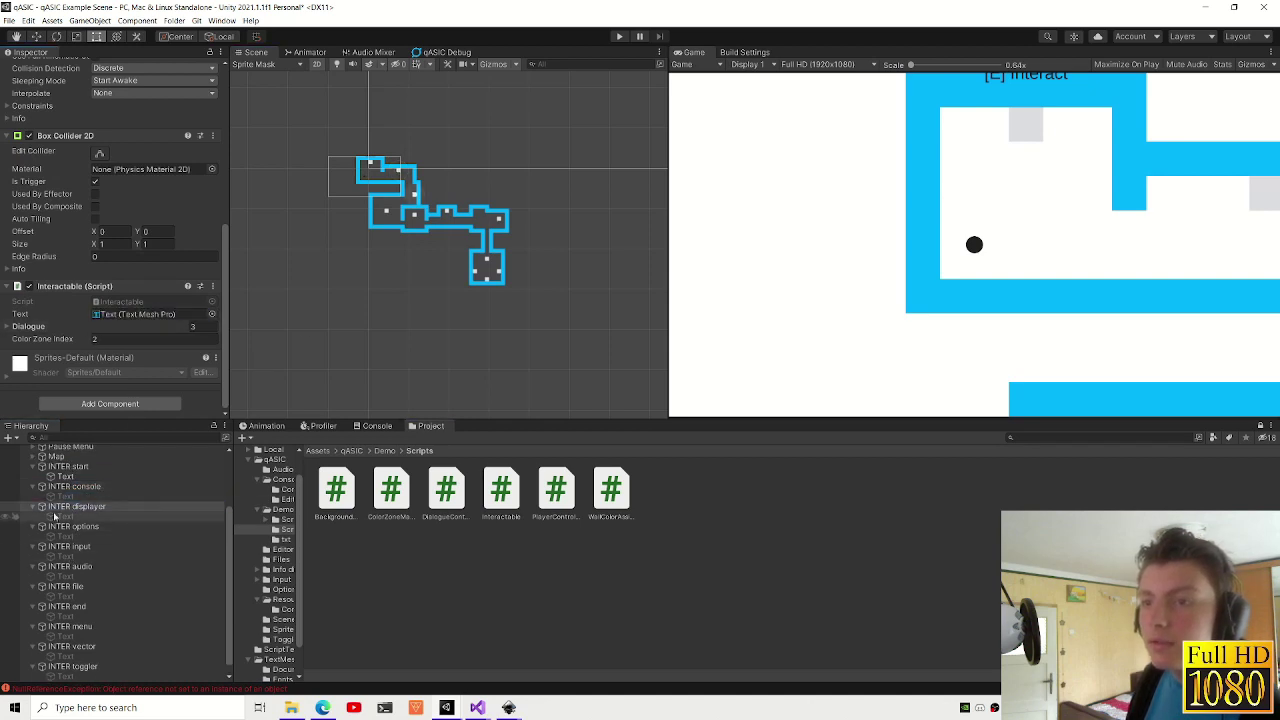
click(75, 526)
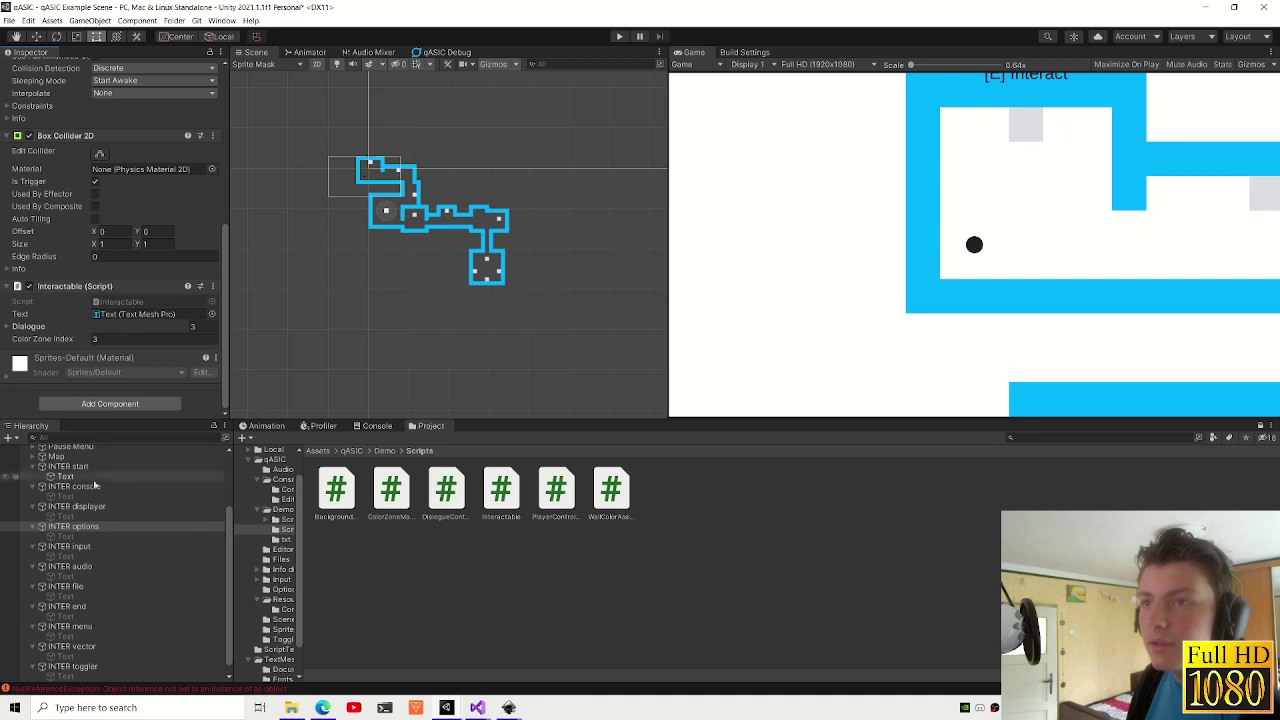
click(72, 548)
click(175, 297)
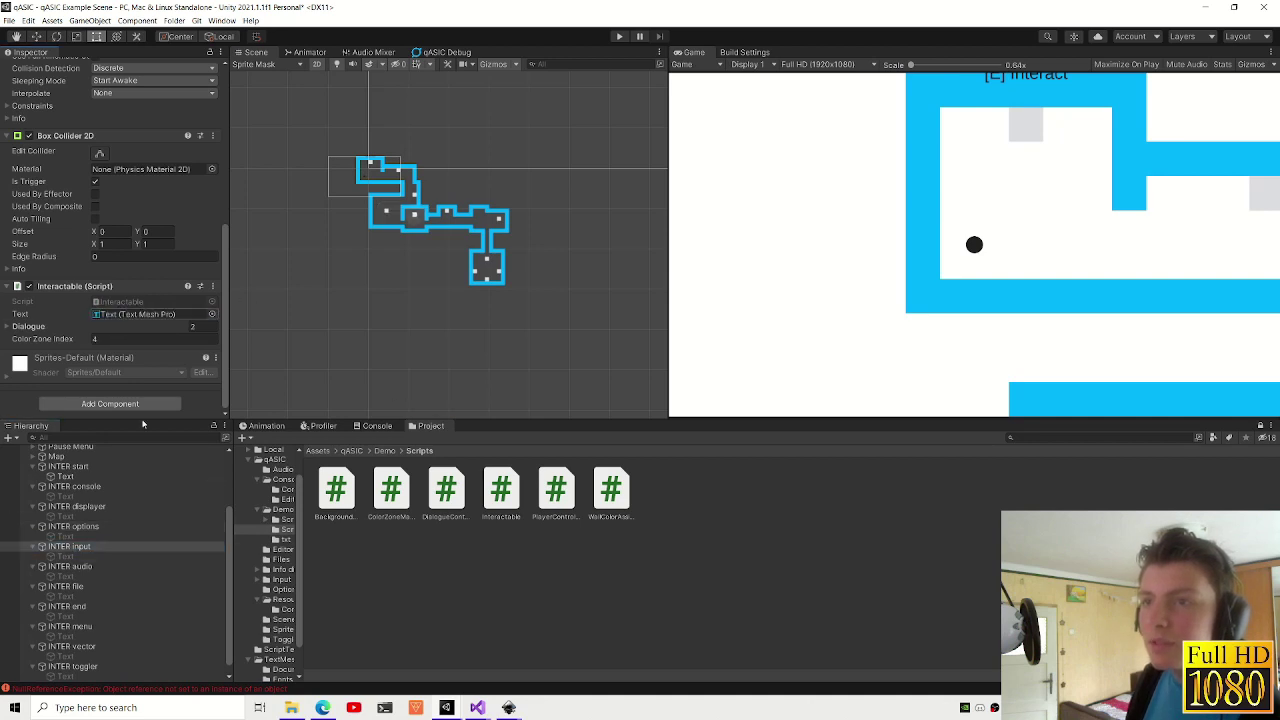
click(70, 566)
click(130, 314)
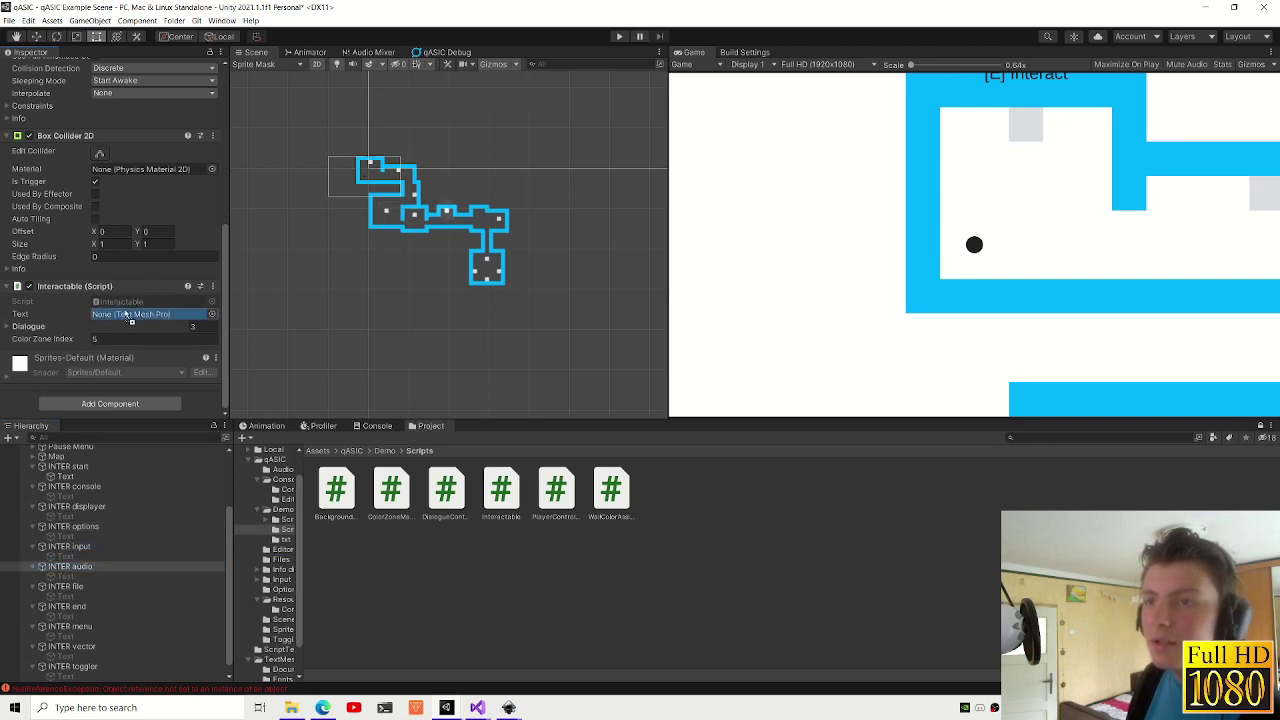
- Link Text children for INTER file, end, menu, vector and toggler, then start Play mode
click(65, 586)
drag(66, 596, 130, 314)
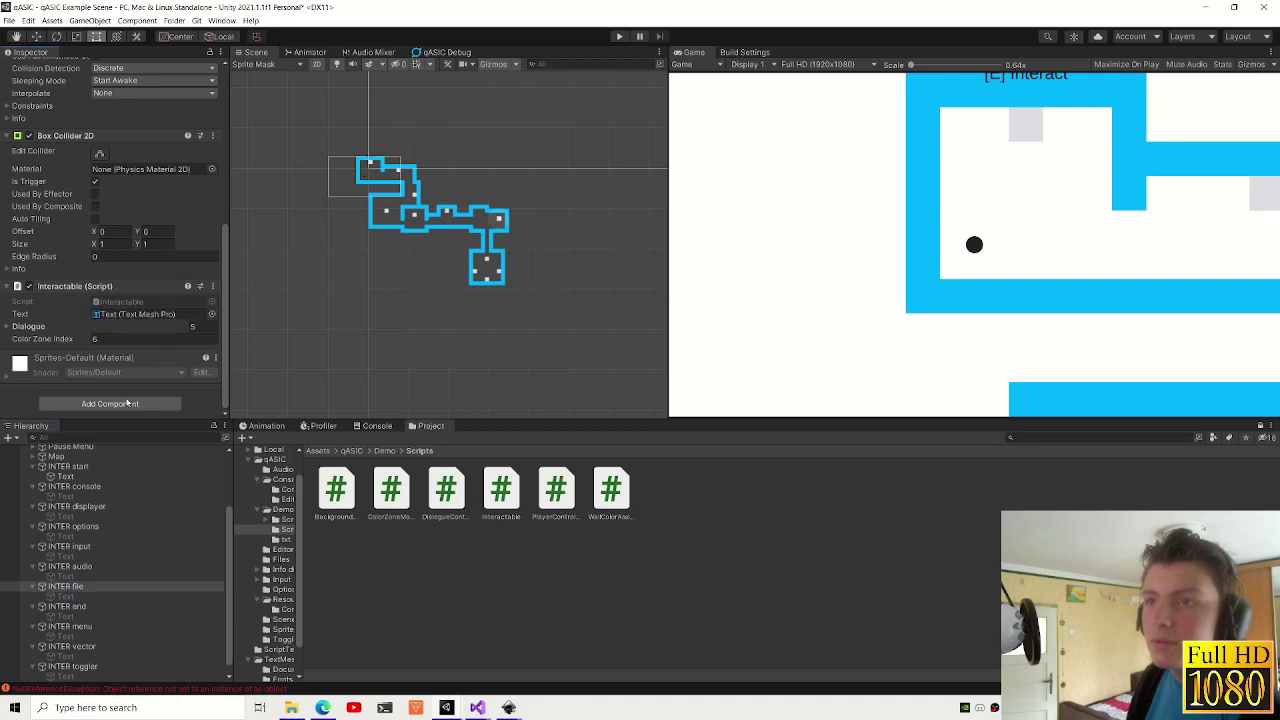
click(80, 606)
drag(66, 616, 130, 314)
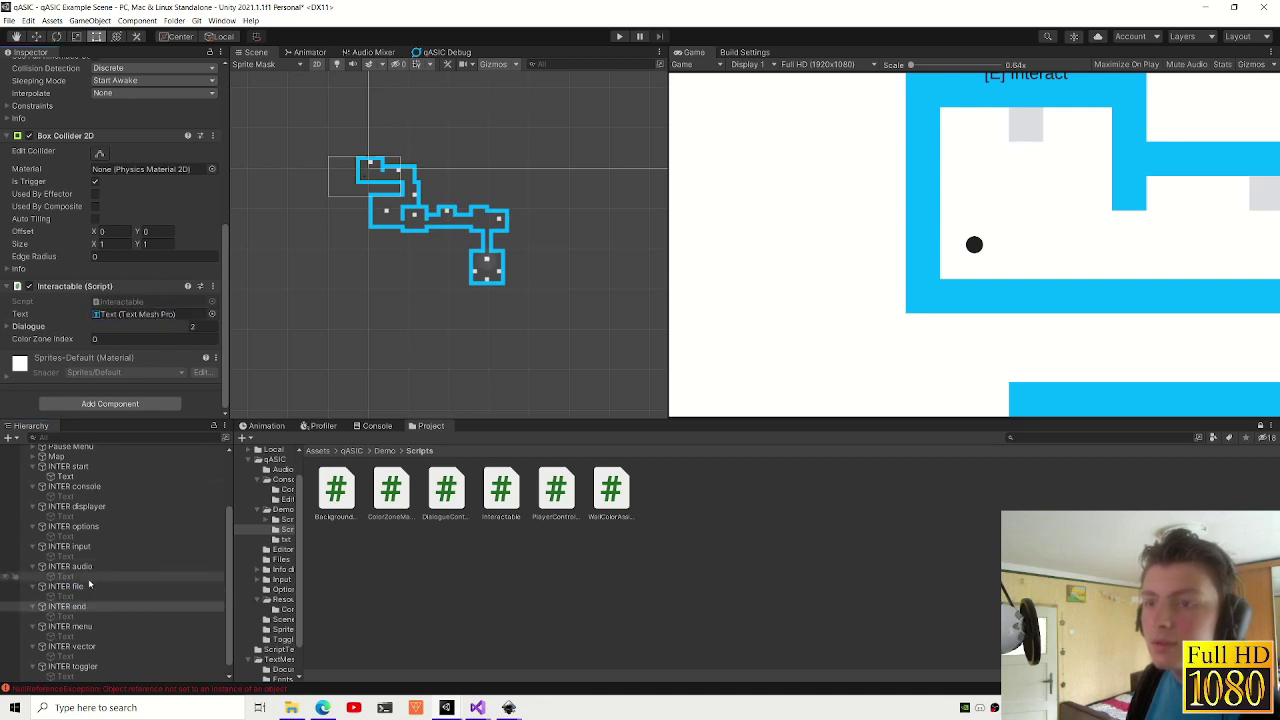
click(73, 626)
drag(66, 636, 133, 318)
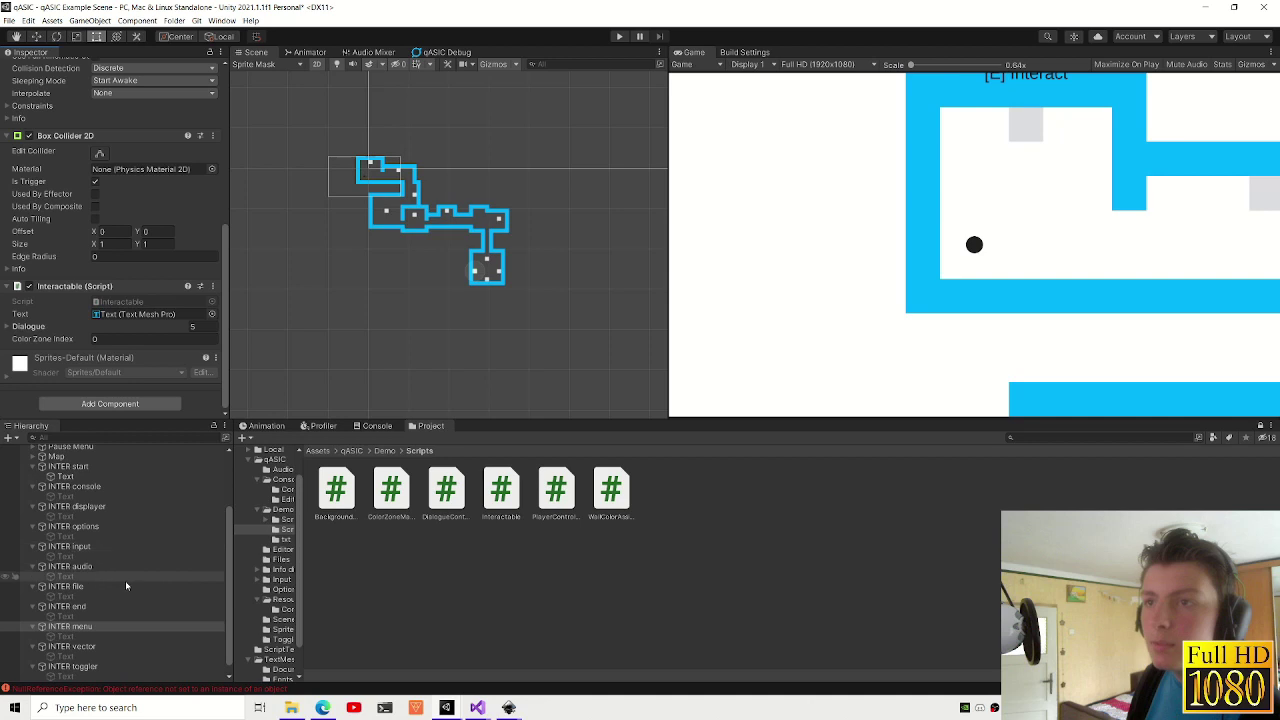
click(73, 646)
drag(66, 646, 130, 314)
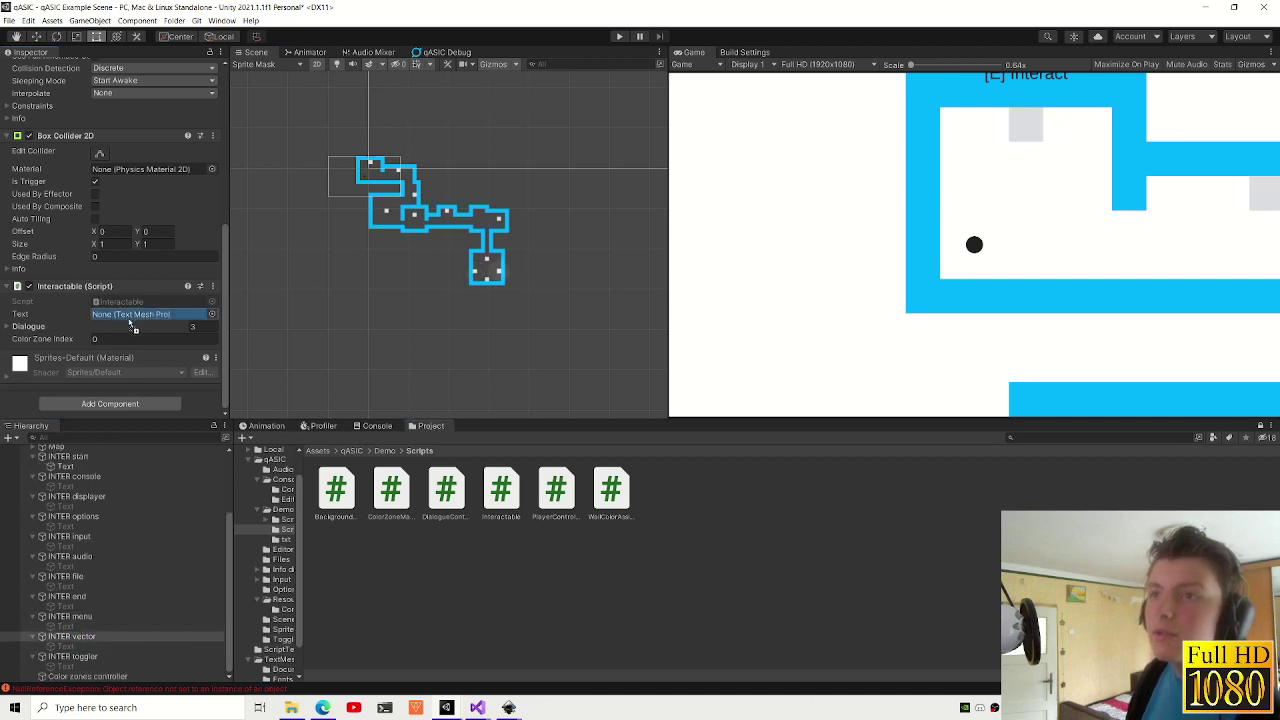
click(73, 656)
drag(66, 666, 130, 314)
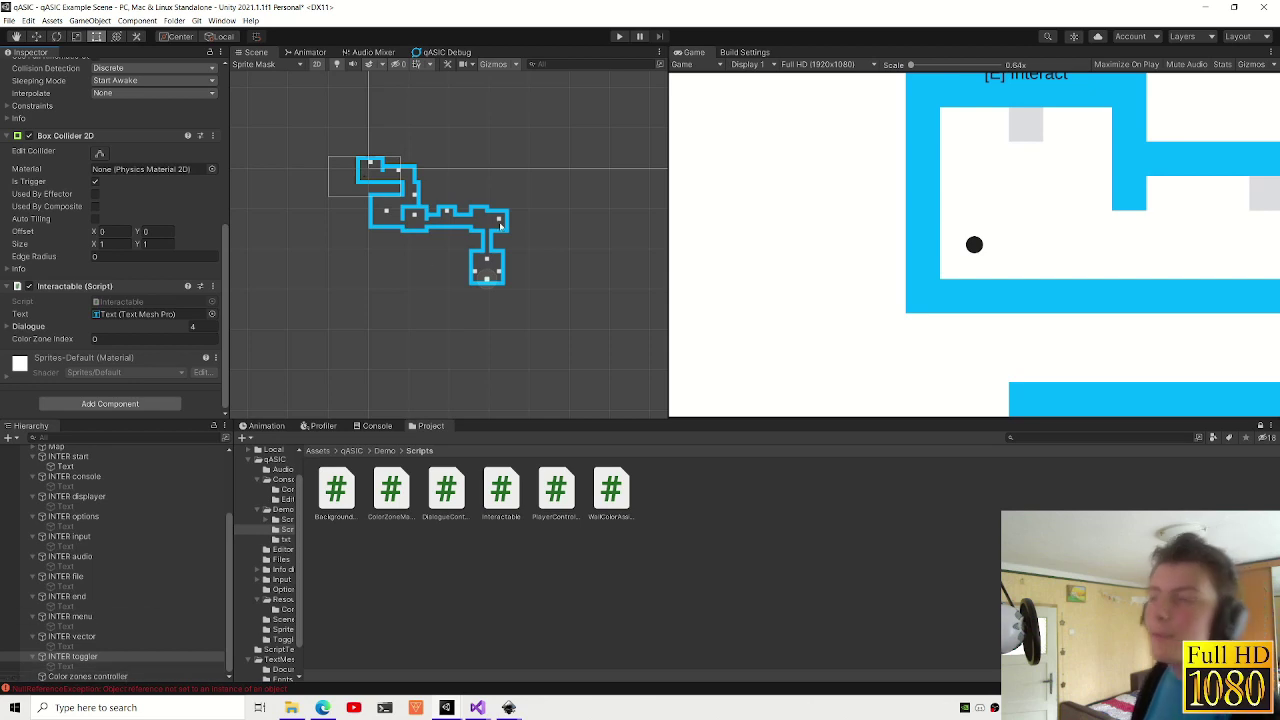
click(620, 36)
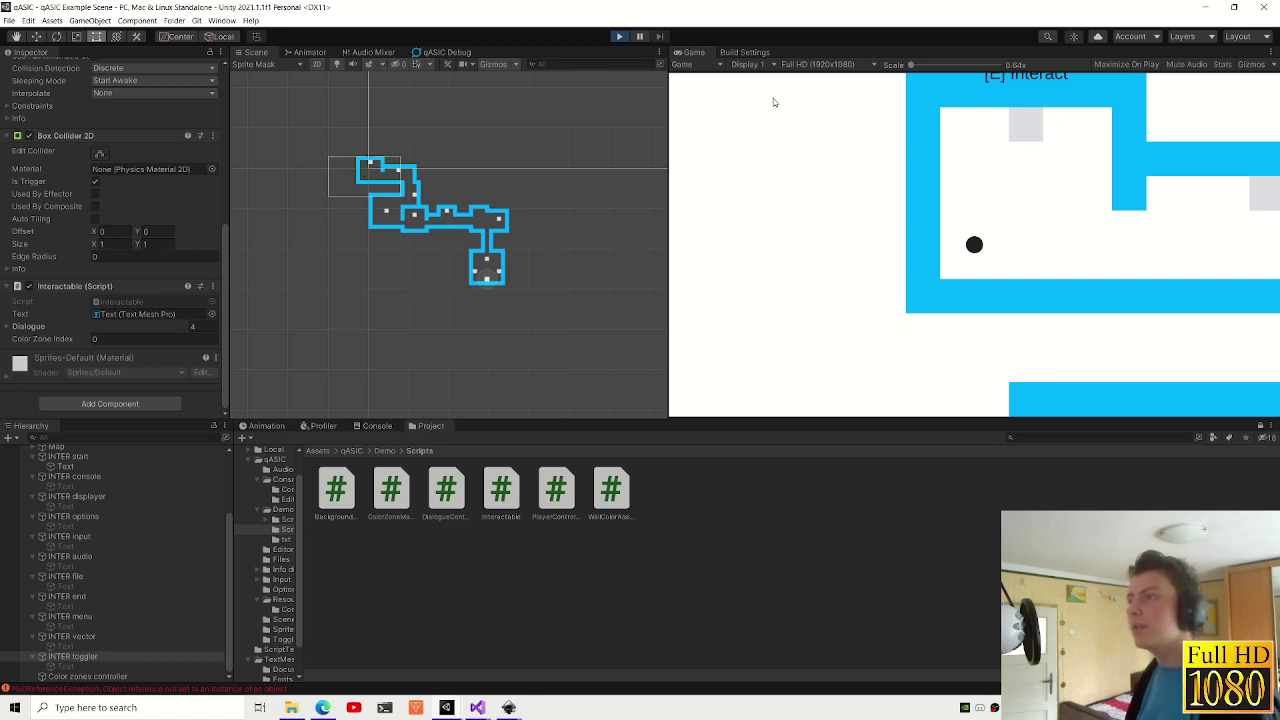
- Walk the player with D and W to see the [E] Interact prompts, stop, and select Color zones controller
key(d)
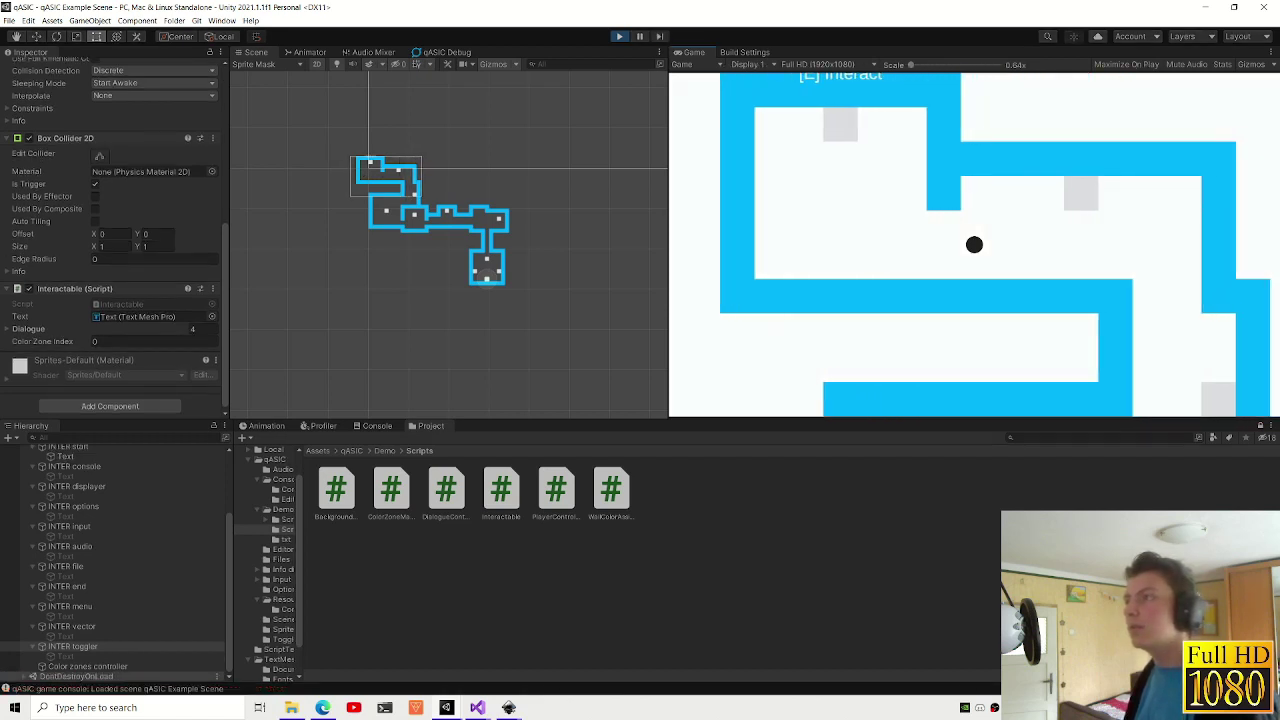
key(w)
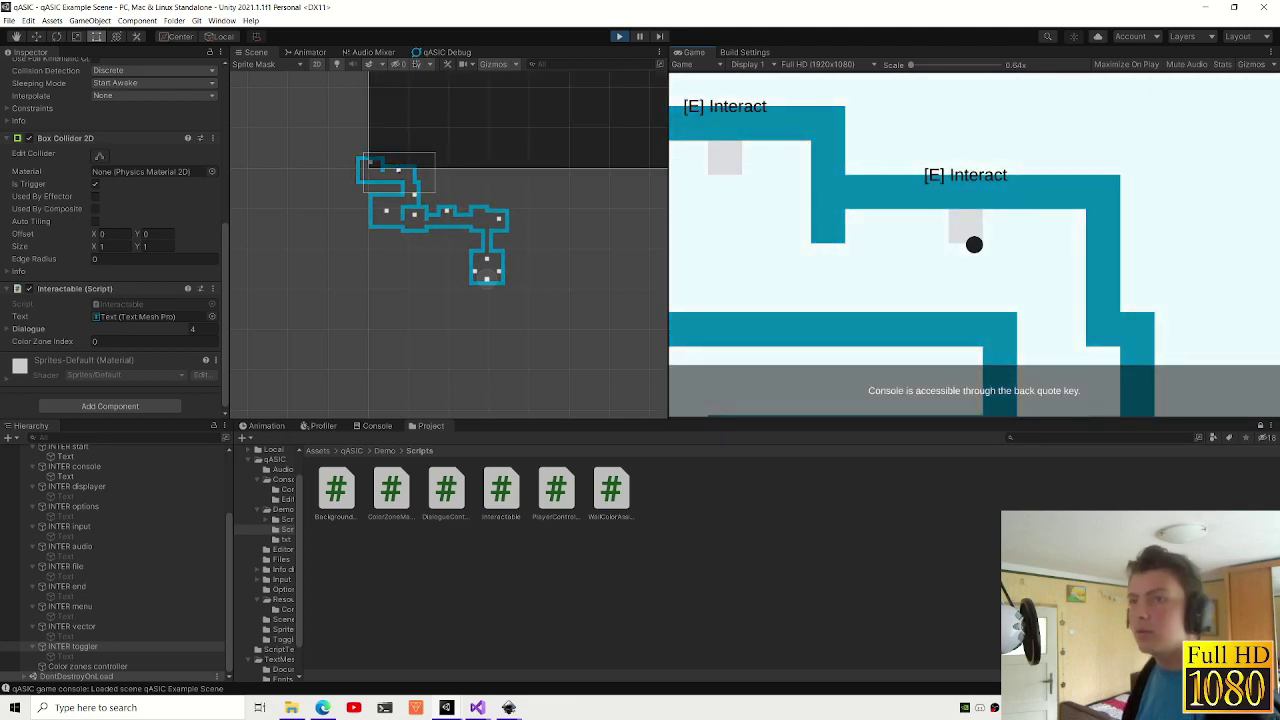
key(ctrl+p)
click(88, 676)
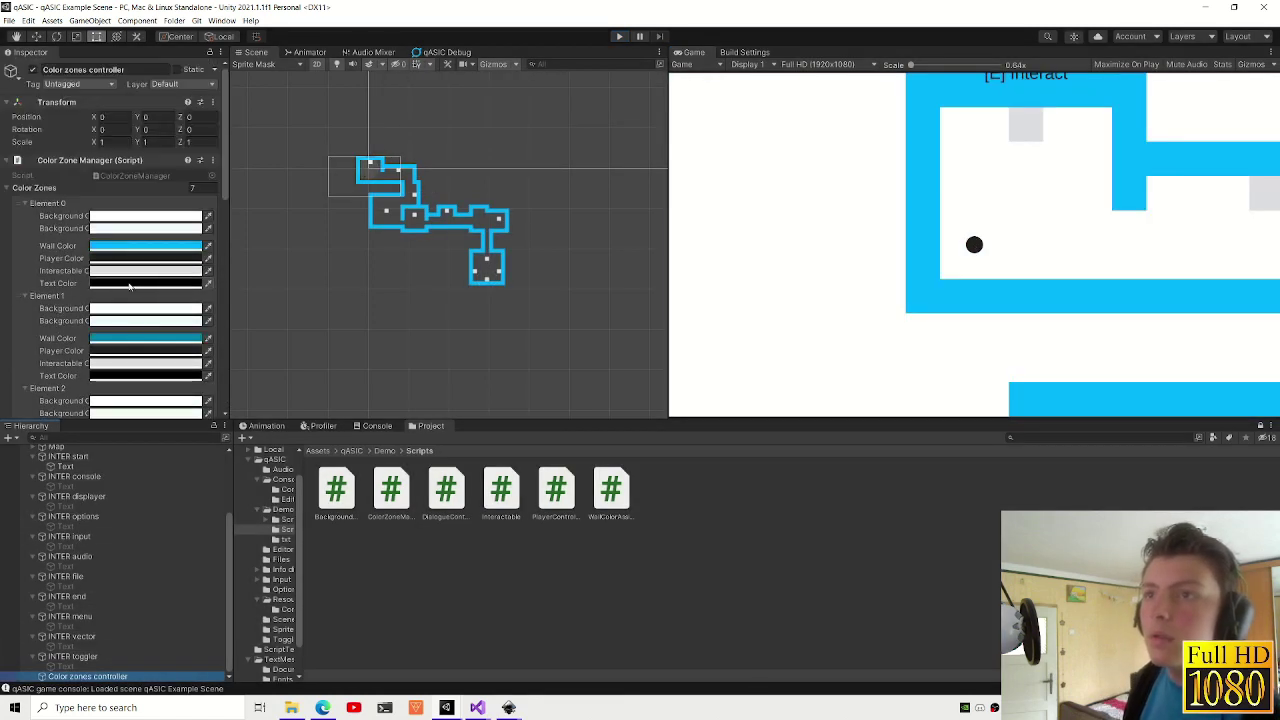
- Show ColorZoneManager.cs and mark the Awake line setting current to colorZones[0]
mouse_move(477, 707)
click(437, 618)
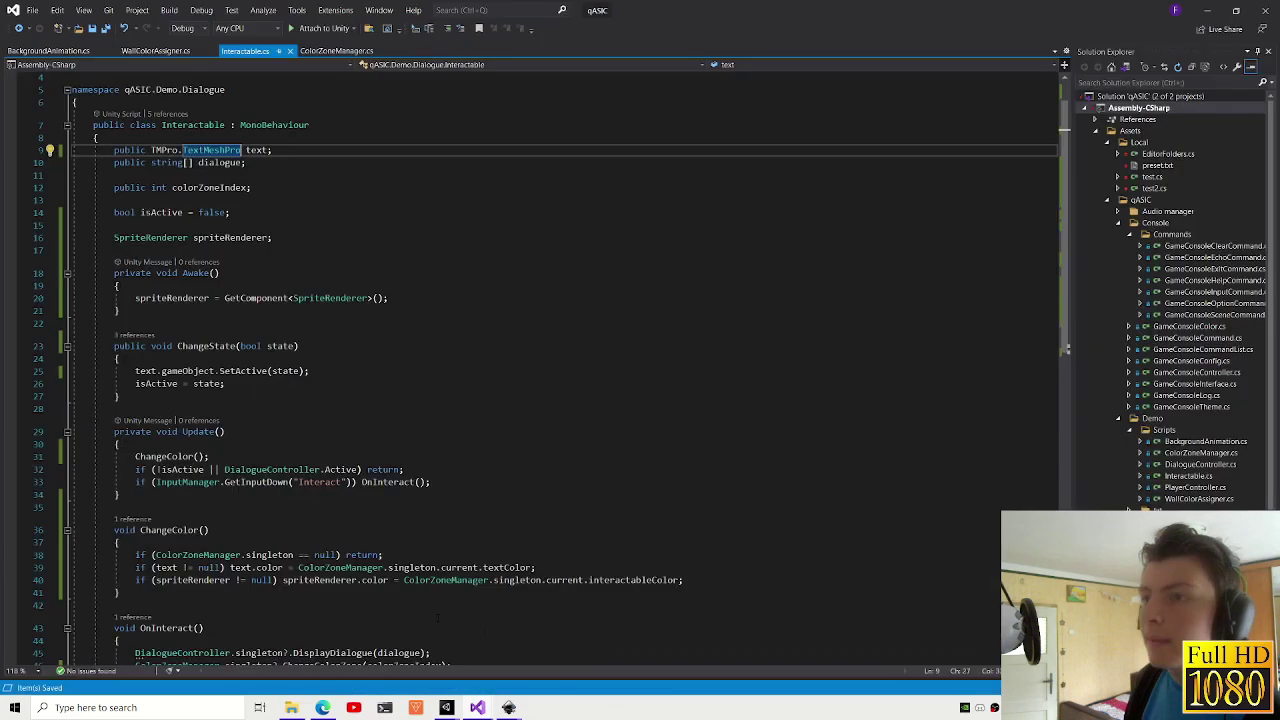
click(48, 51)
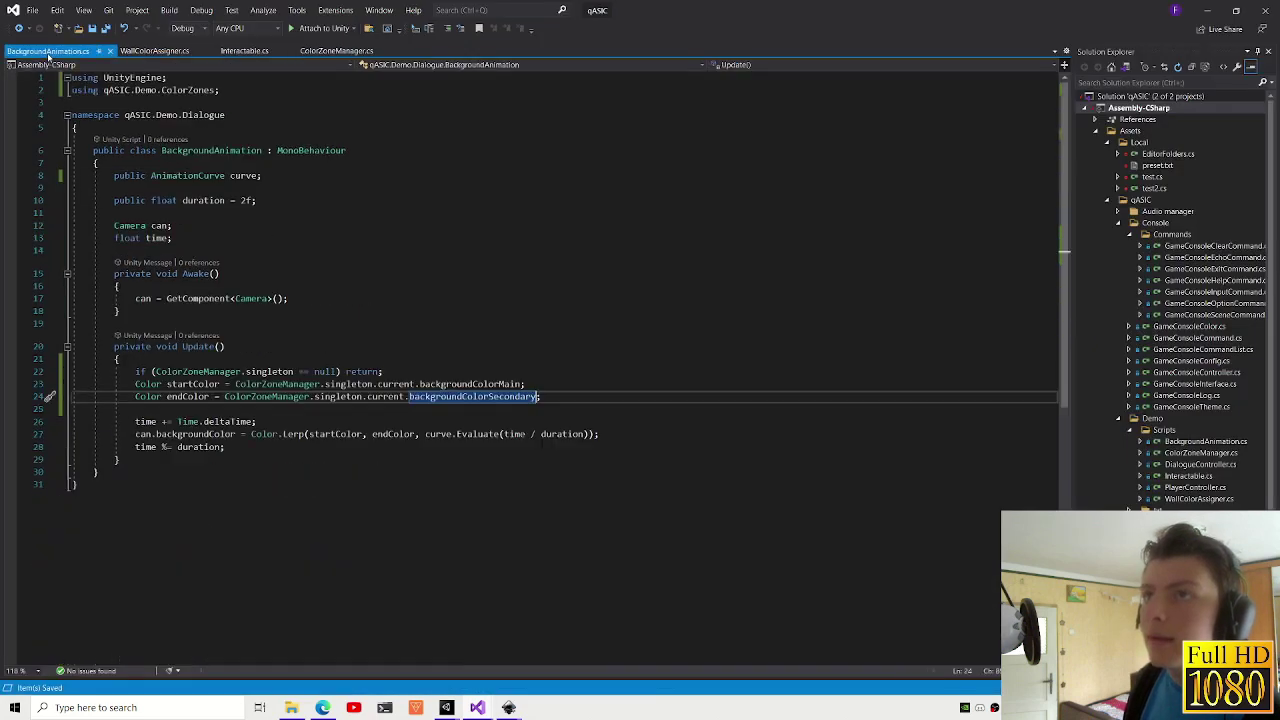
click(330, 51)
scroll(367, 220, up, 6)
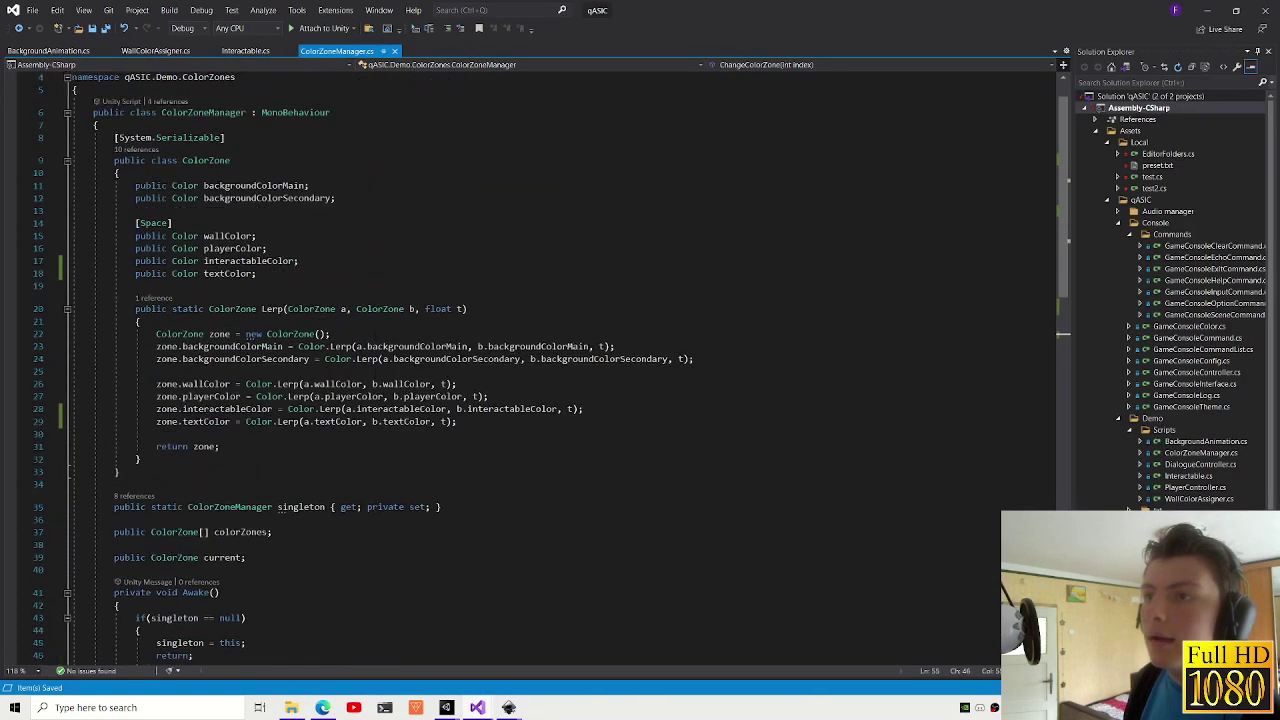
scroll(290, 314, down, 3)
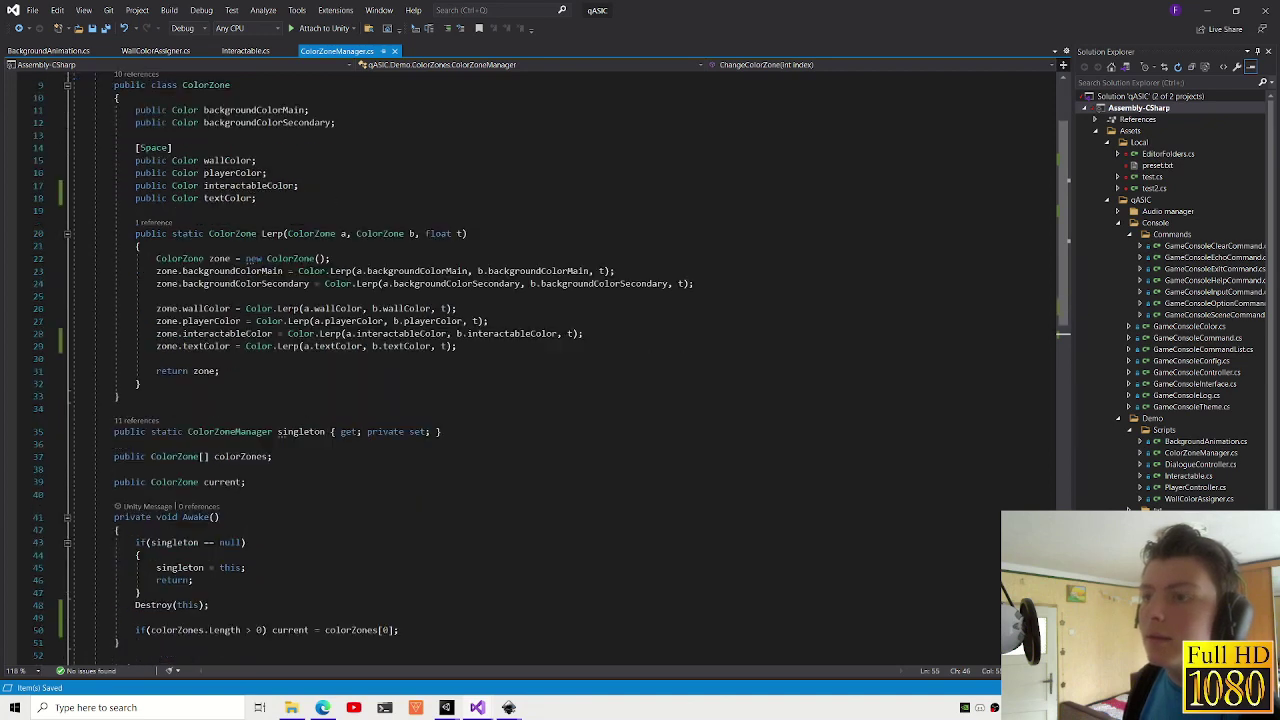
scroll(290, 314, down, 5)
drag(145, 404, 136, 392)
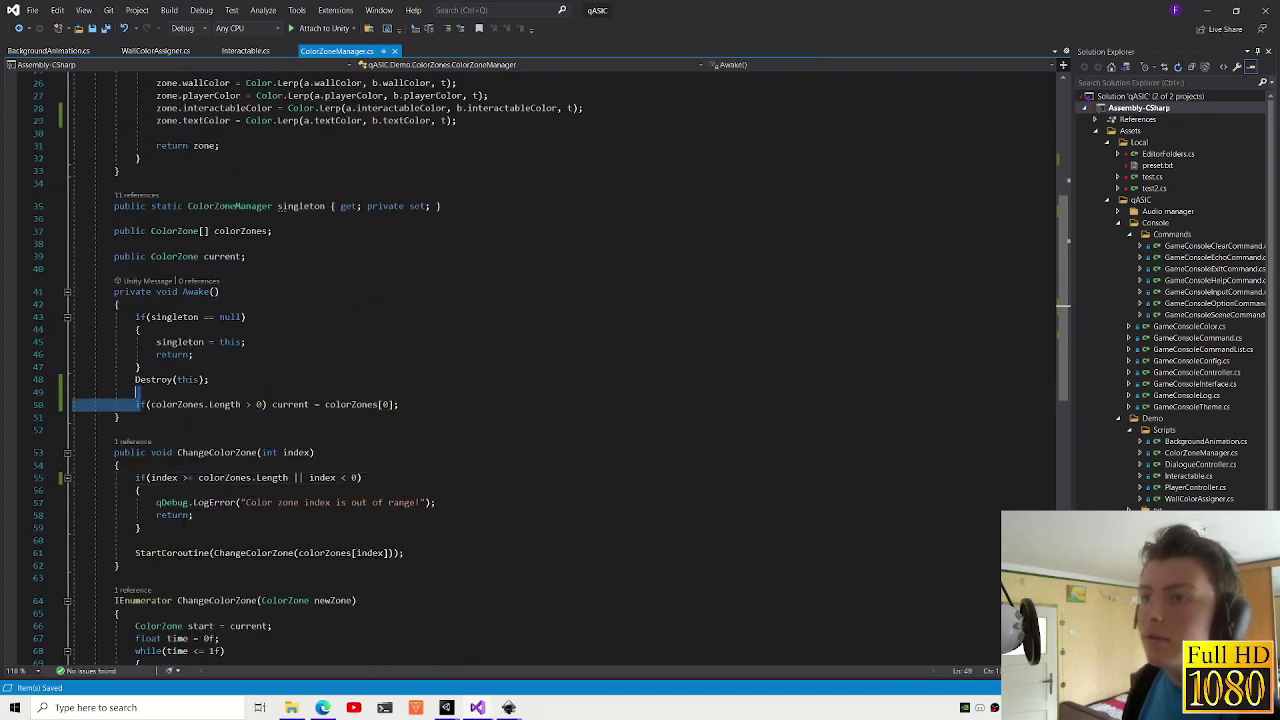
click(440, 406)
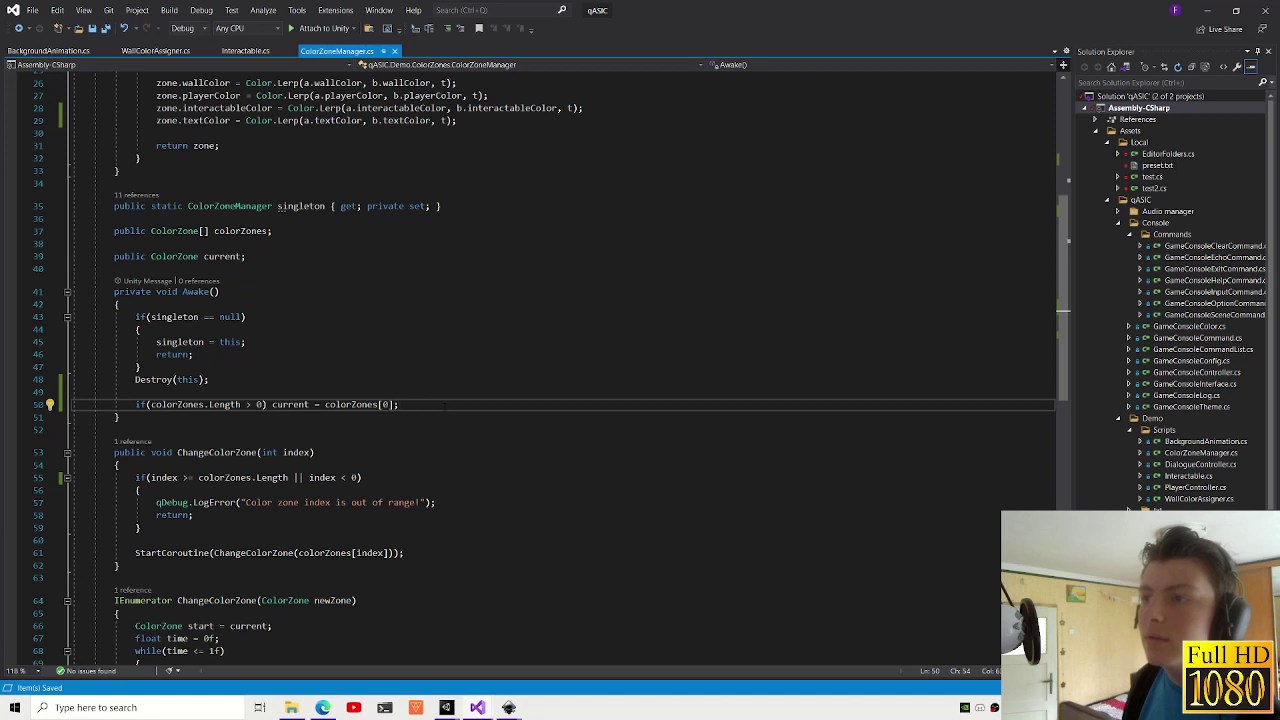
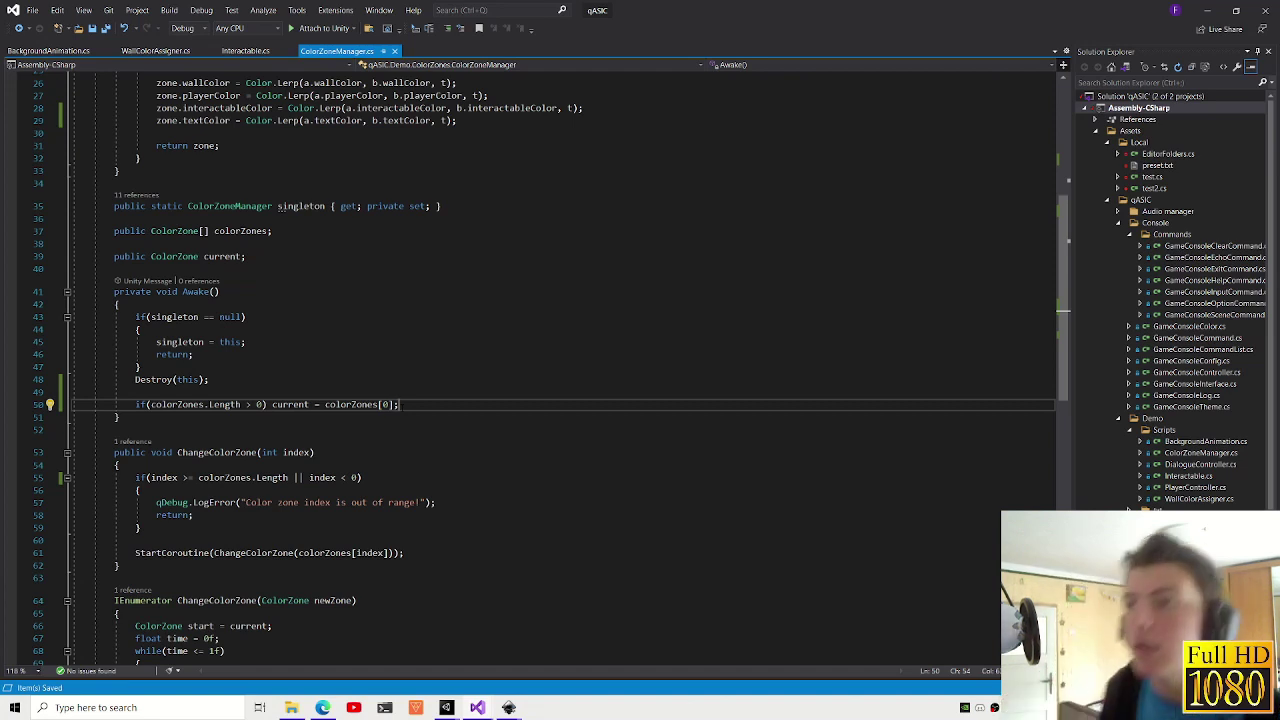
- Switch to Unity, enter Play mode and walk the player up to interact with an object
mouse_move(447, 707)
click(385, 650)
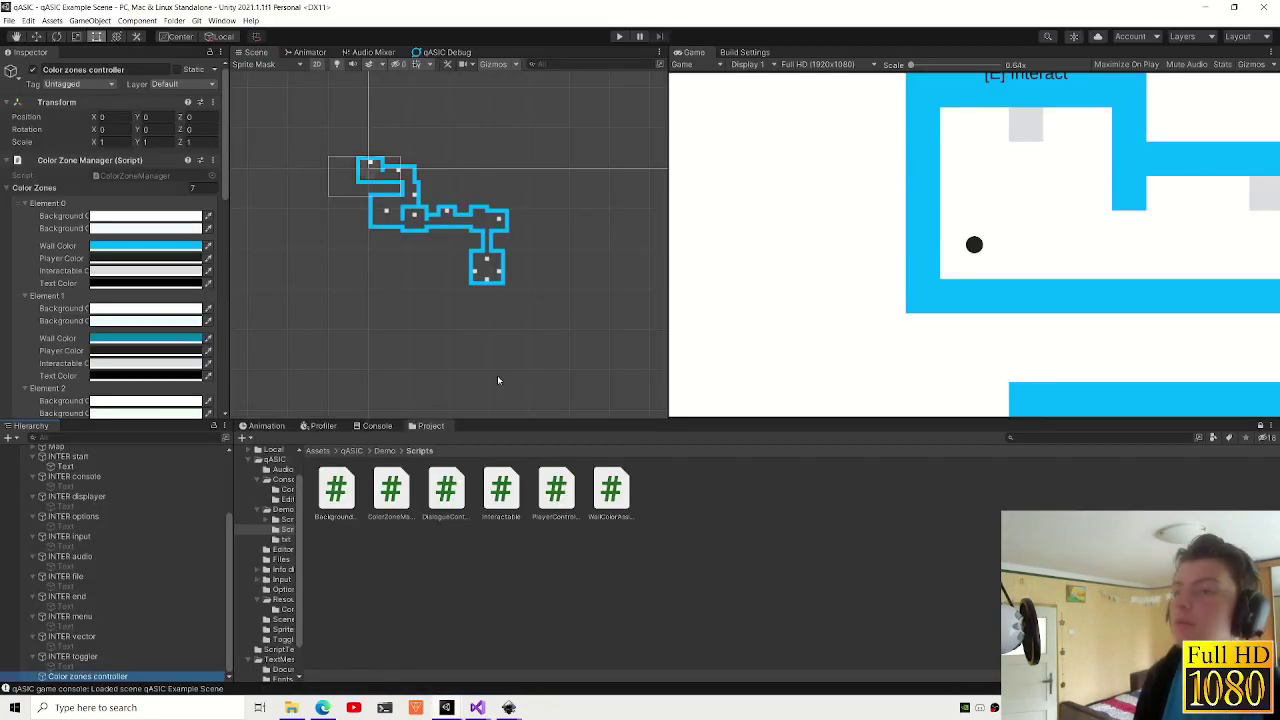
click(619, 36)
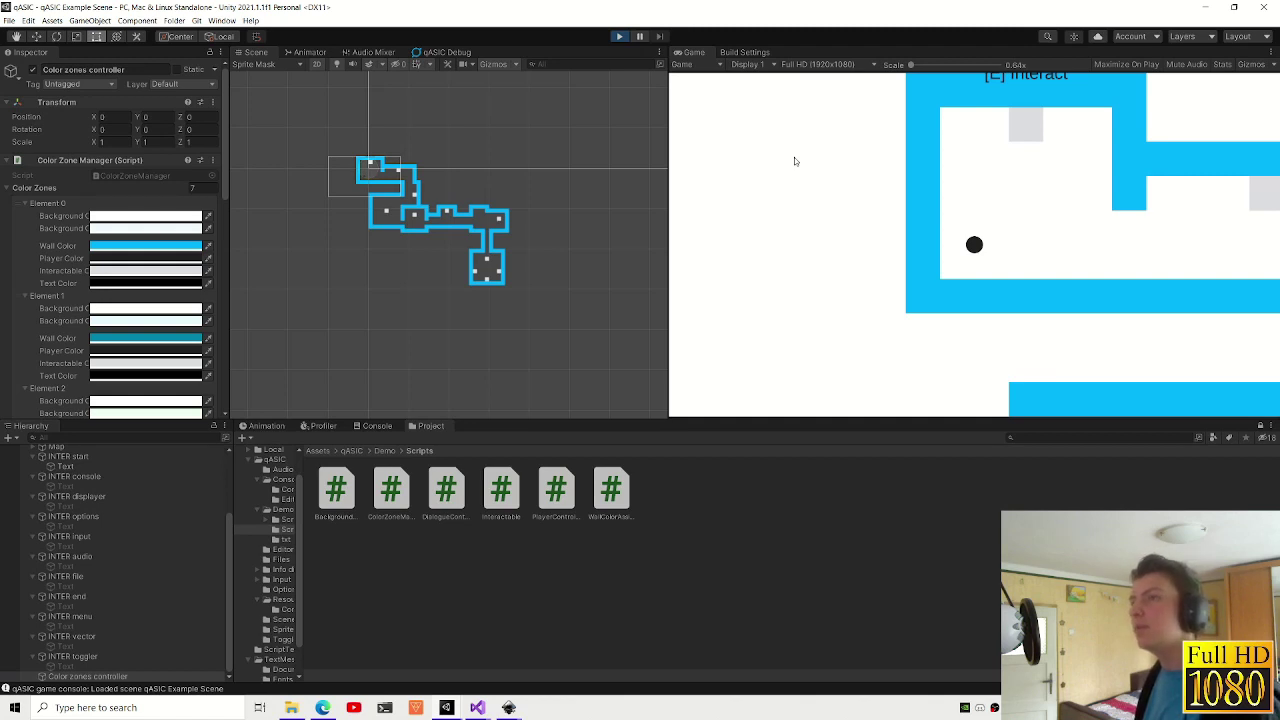
click(794, 161)
key(w)
key(d)
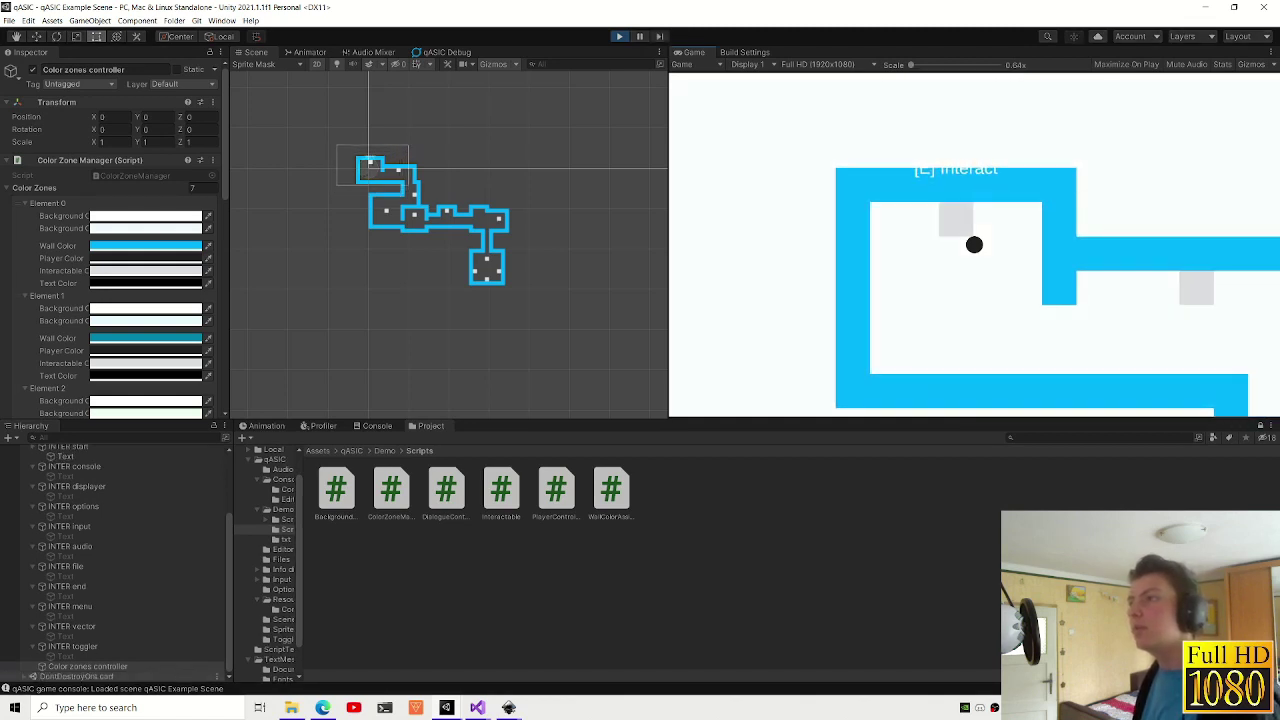
key(e)
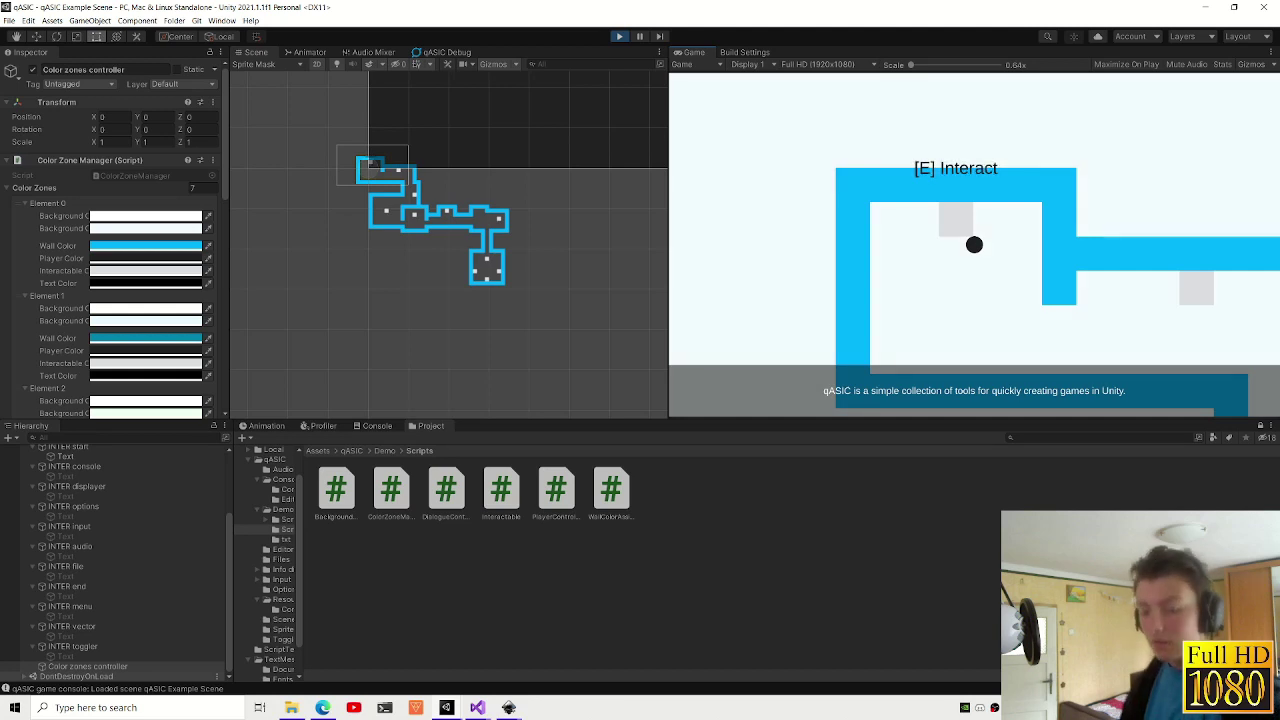
- Stop the play session, restart it once, then stop play mode again
key(alt+Tab)
key(alt+Tab)
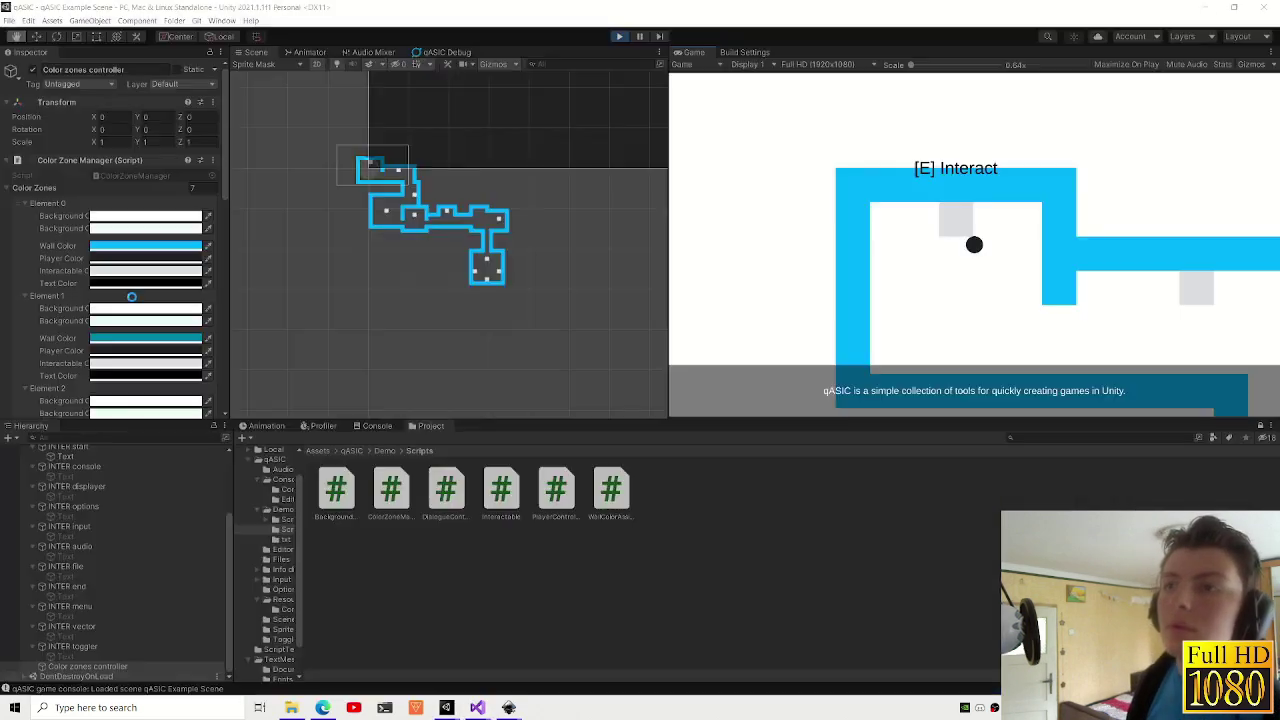
scroll(143, 322, down, 10)
click(620, 36)
click(620, 36)
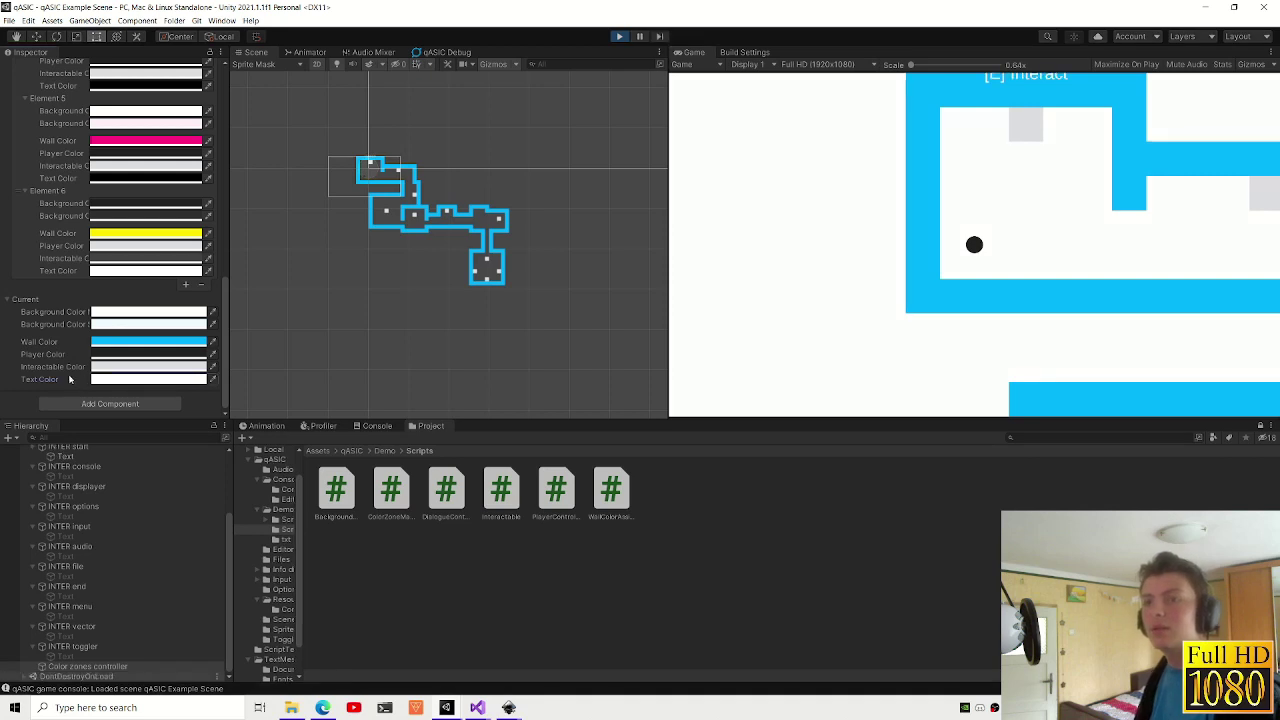
click(619, 36)
- In ColorZoneManager.cs, move the 'current = colorZones[0]' line from Awake into a new Start method
mouse_move(477, 707)
click(410, 650)
scroll(250, 388, up, 4)
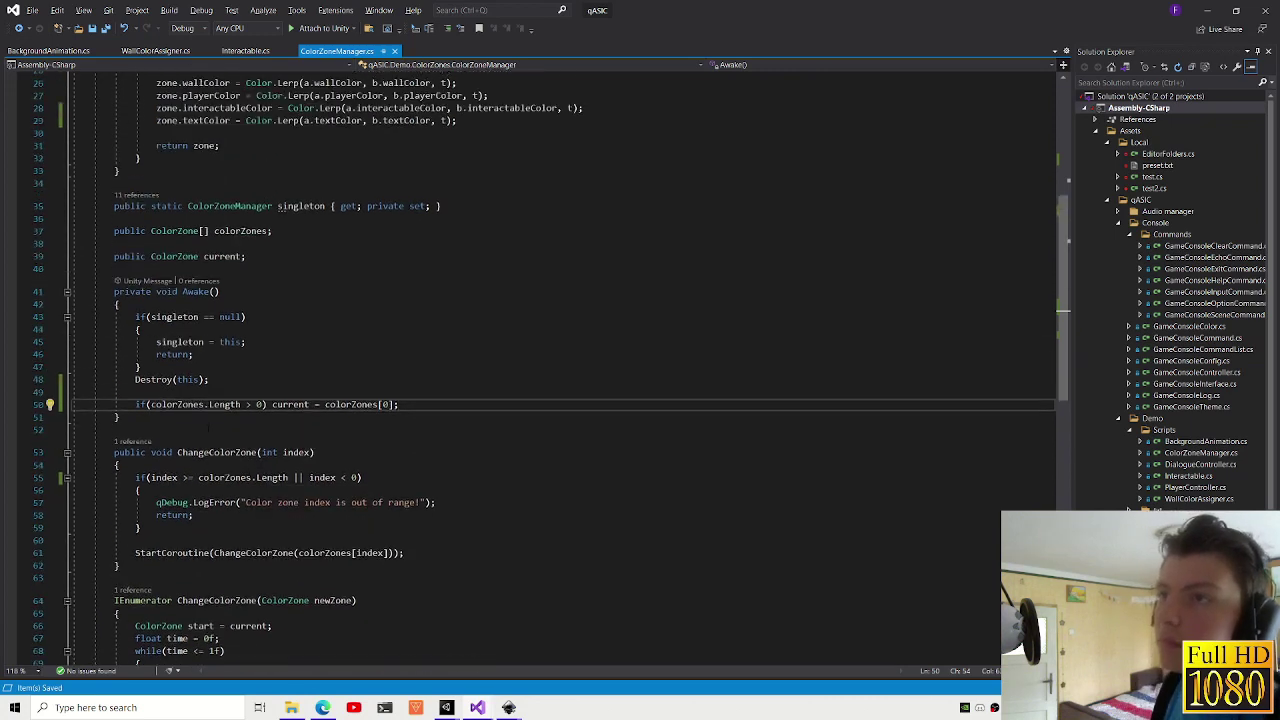
click(257, 231)
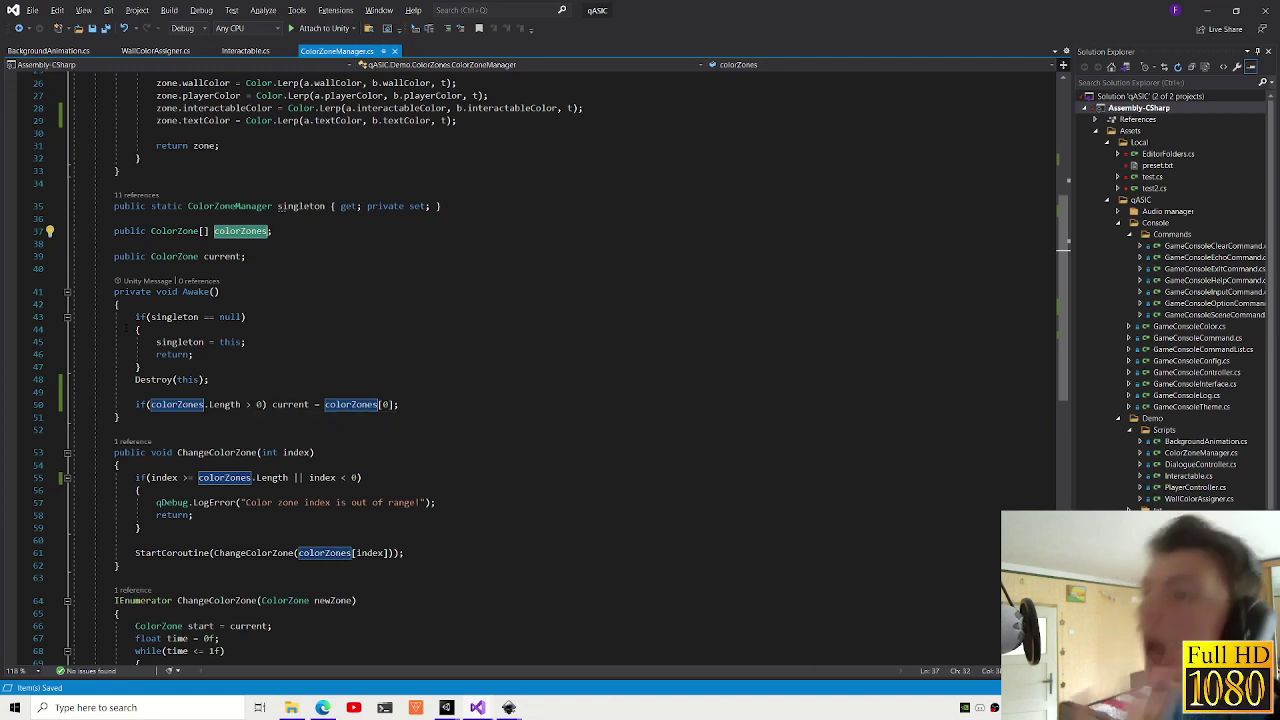
click(72, 404)
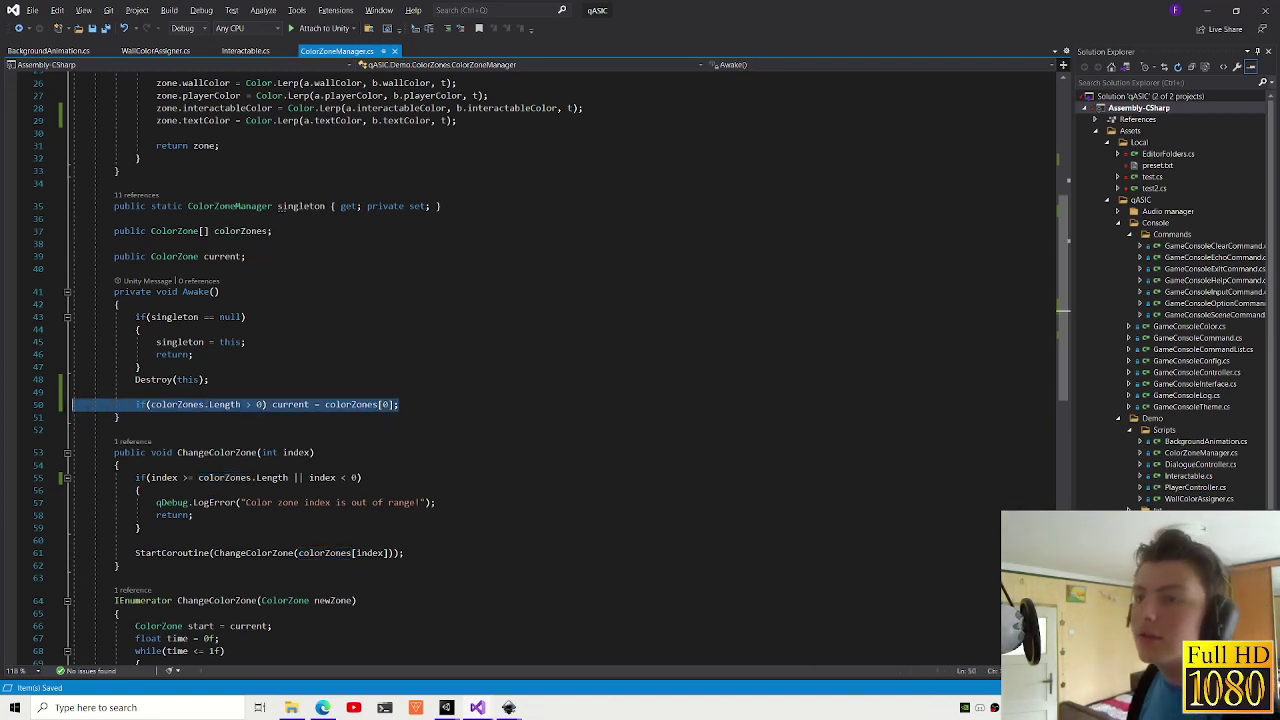
key(BackSpace)
key(BackSpace)
key(BackSpace)
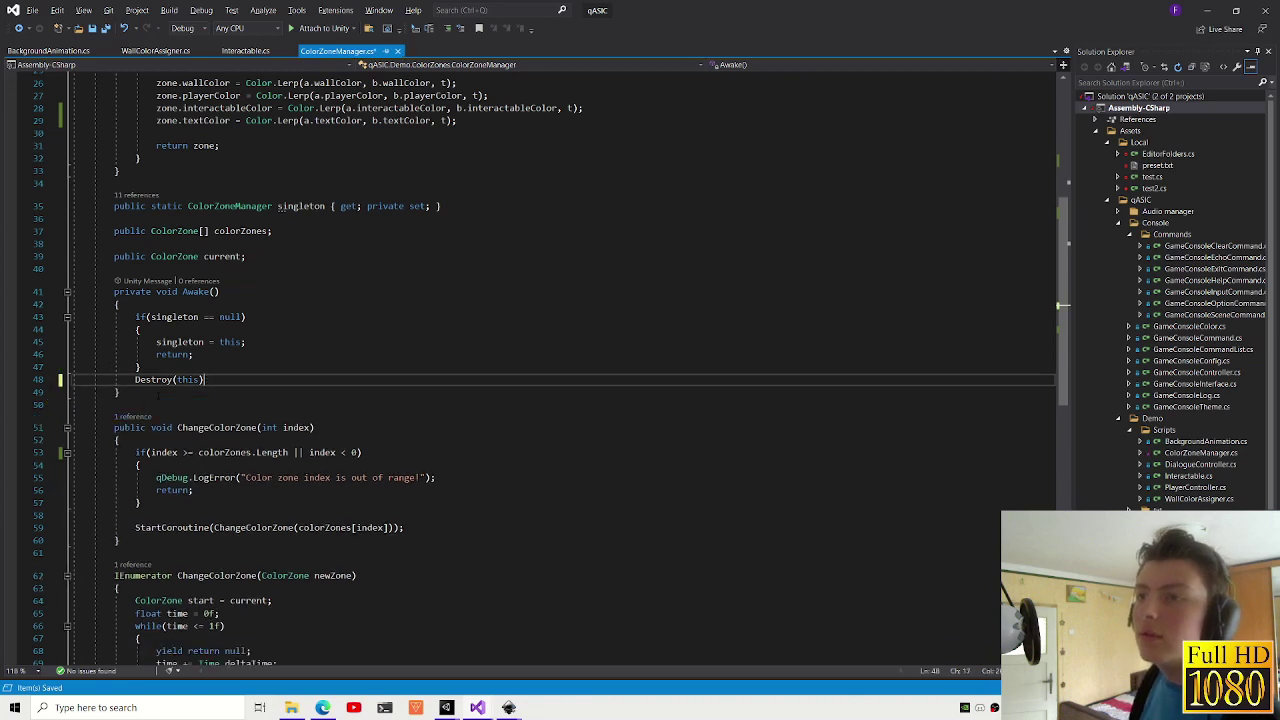
key(Down)
key(Return)
key(Return)
text(Sta)
key(Tab)
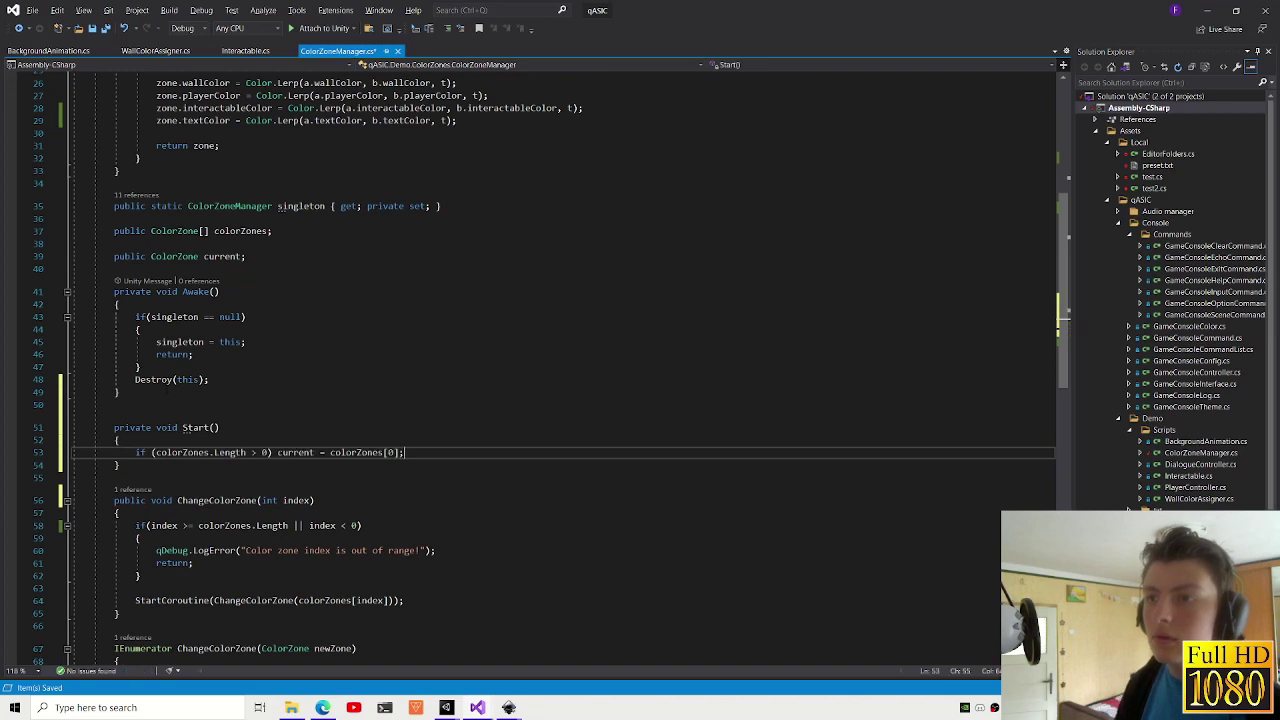
click(447, 707)
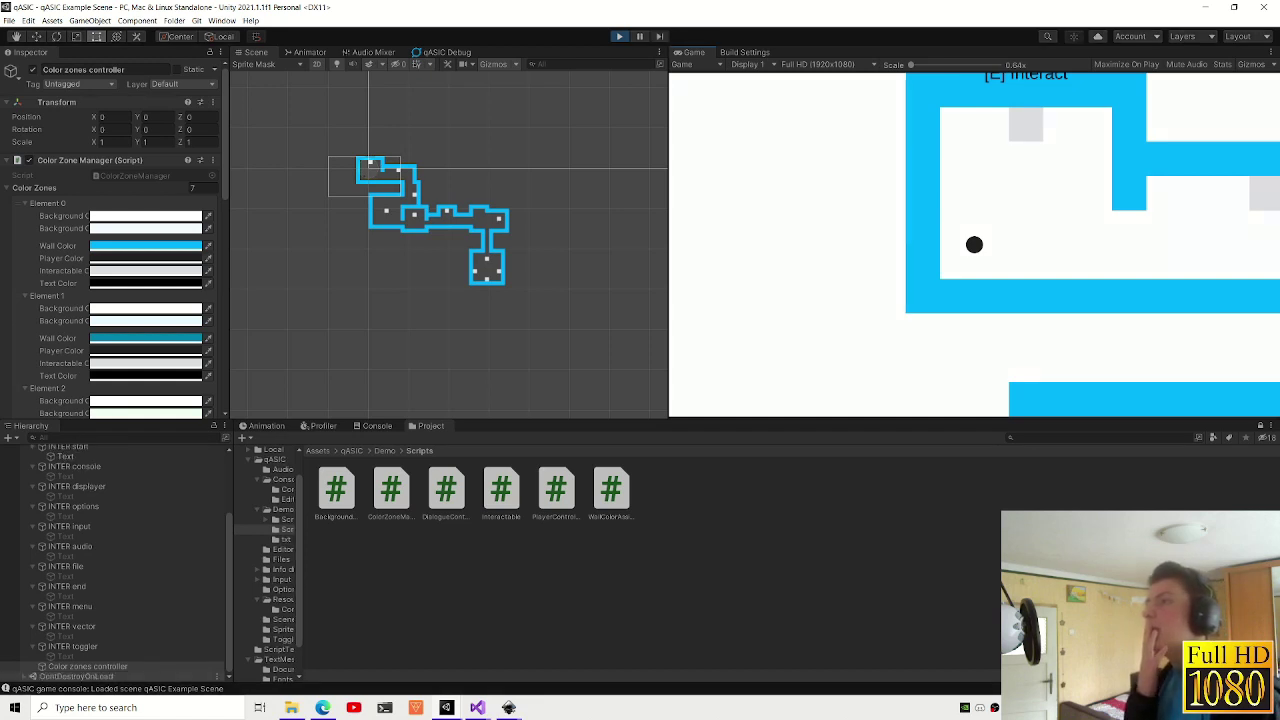
- Walk the player through the maze, reading object tips and opening the File Manager dialogue
key(d)
key(w)
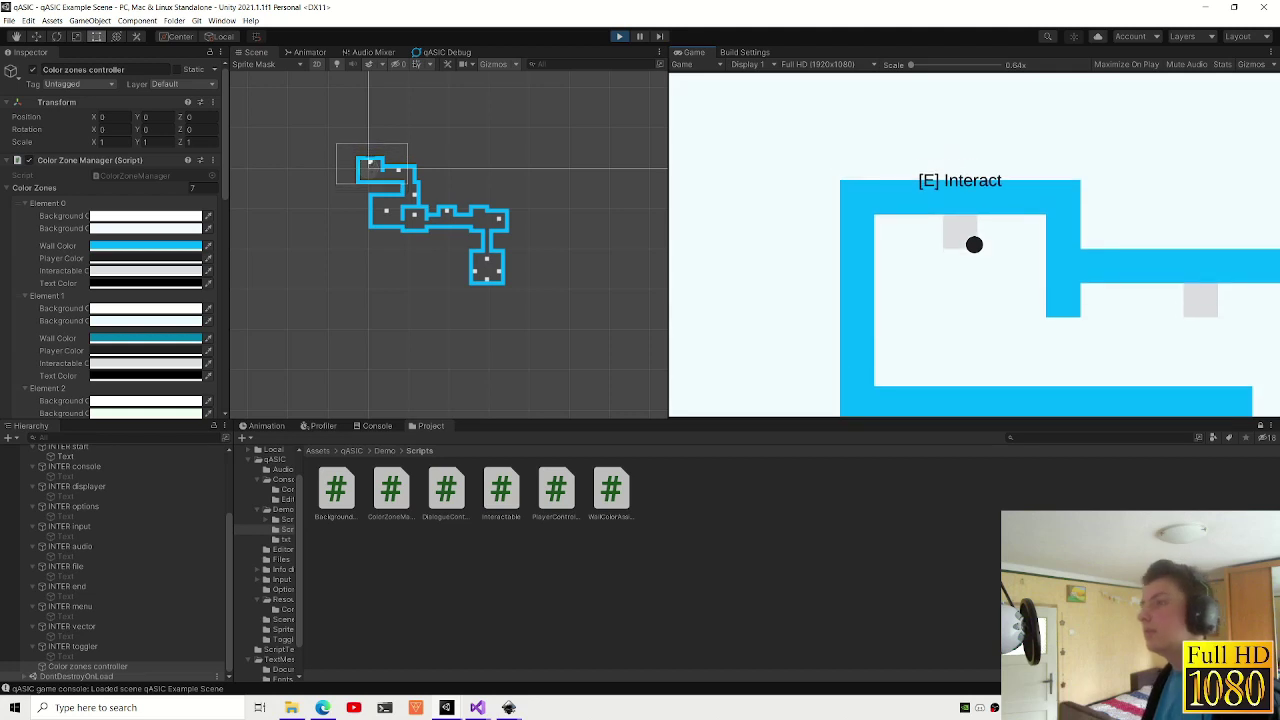
key(e)
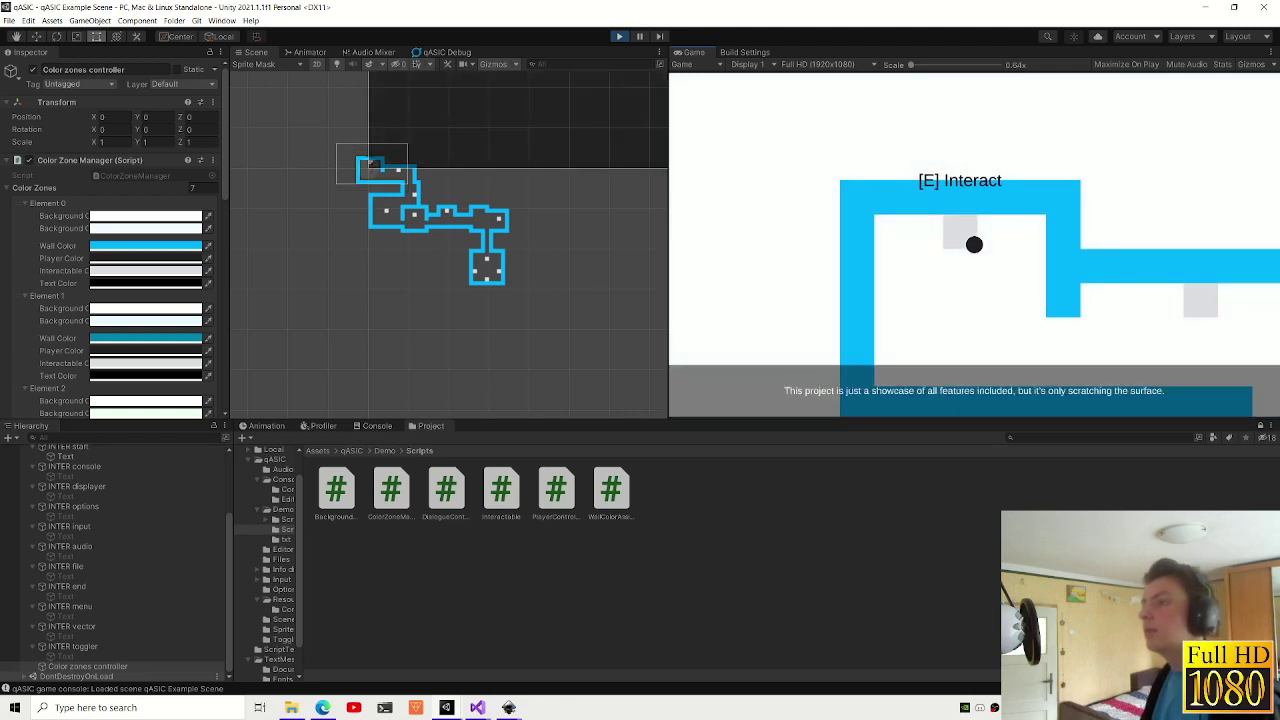
key(s)
key(d)
key(e)
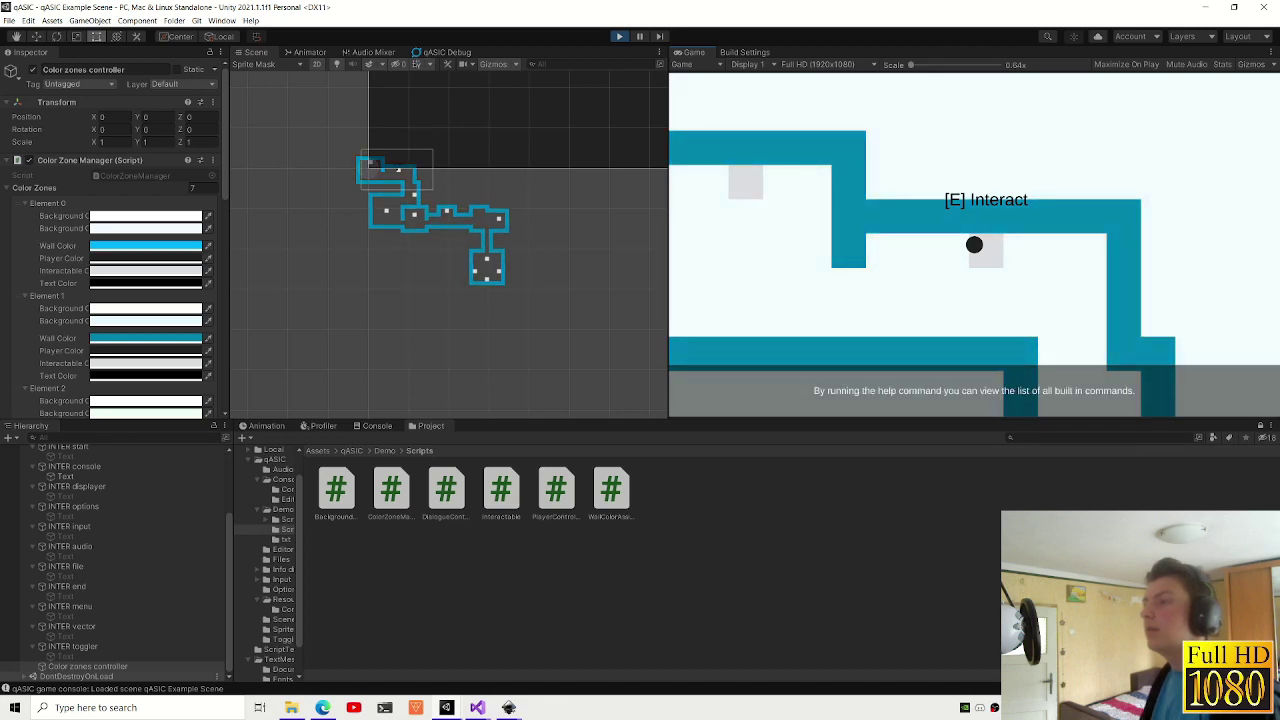
key(s)
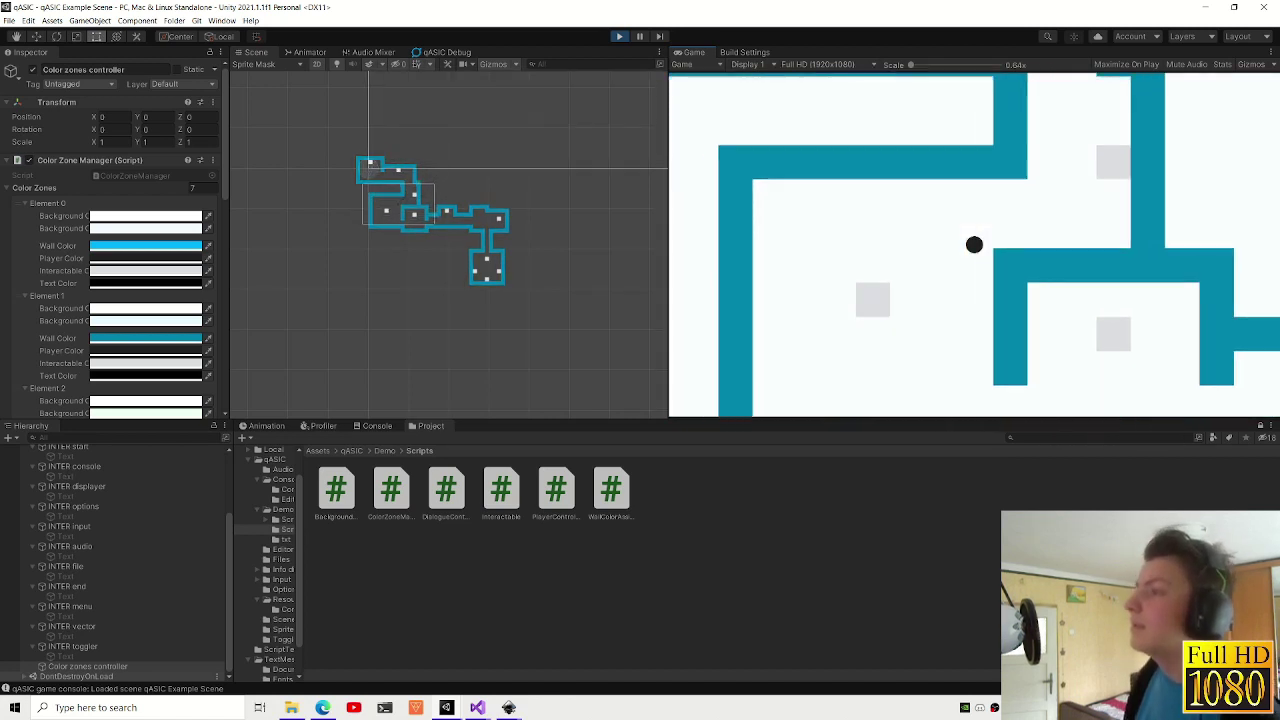
key(d)
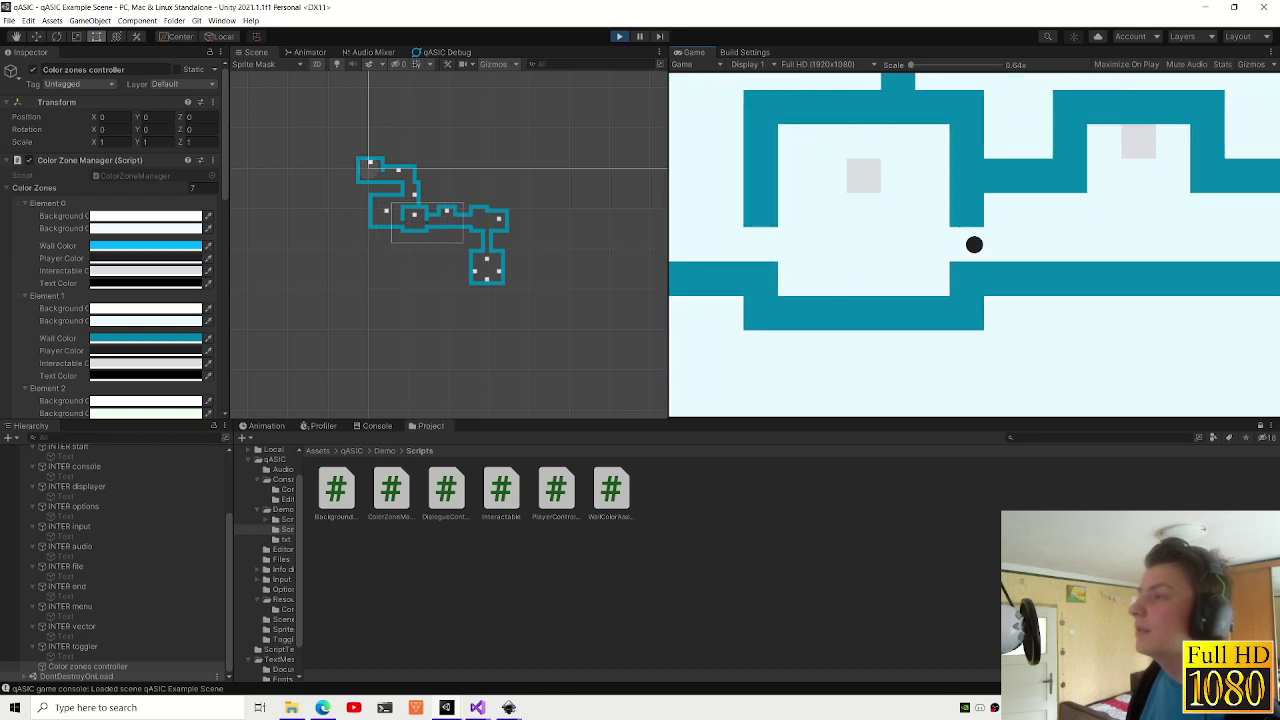
key(d)
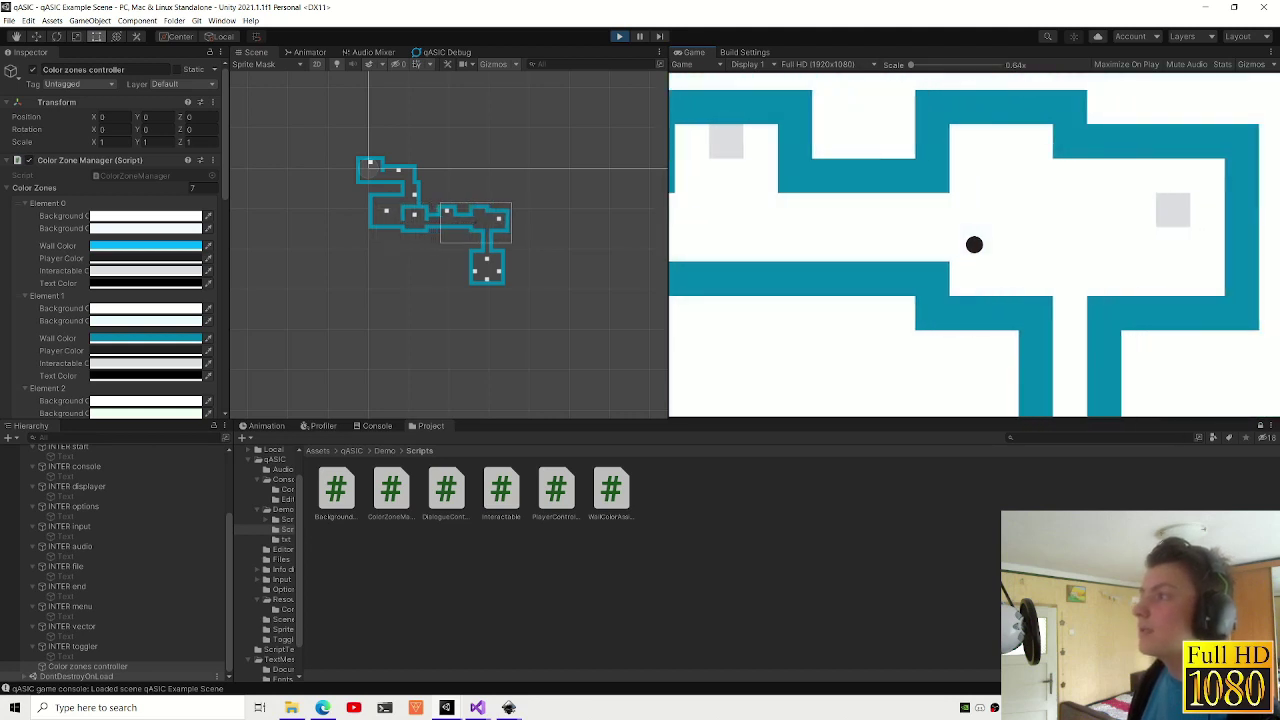
key(d)
key(e)
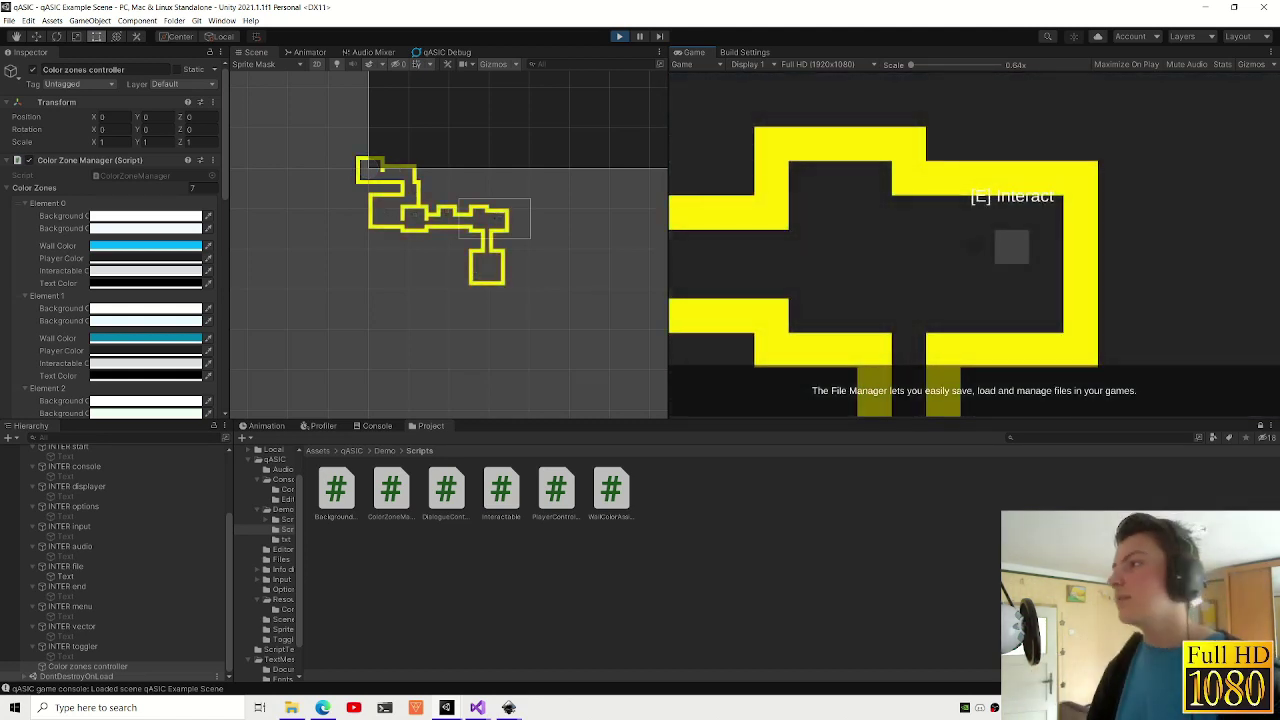
- Stop play mode, select the Player and open its PlayerController script in Visual Studio
key(ctrl+p)
scroll(57, 492, up, 3)
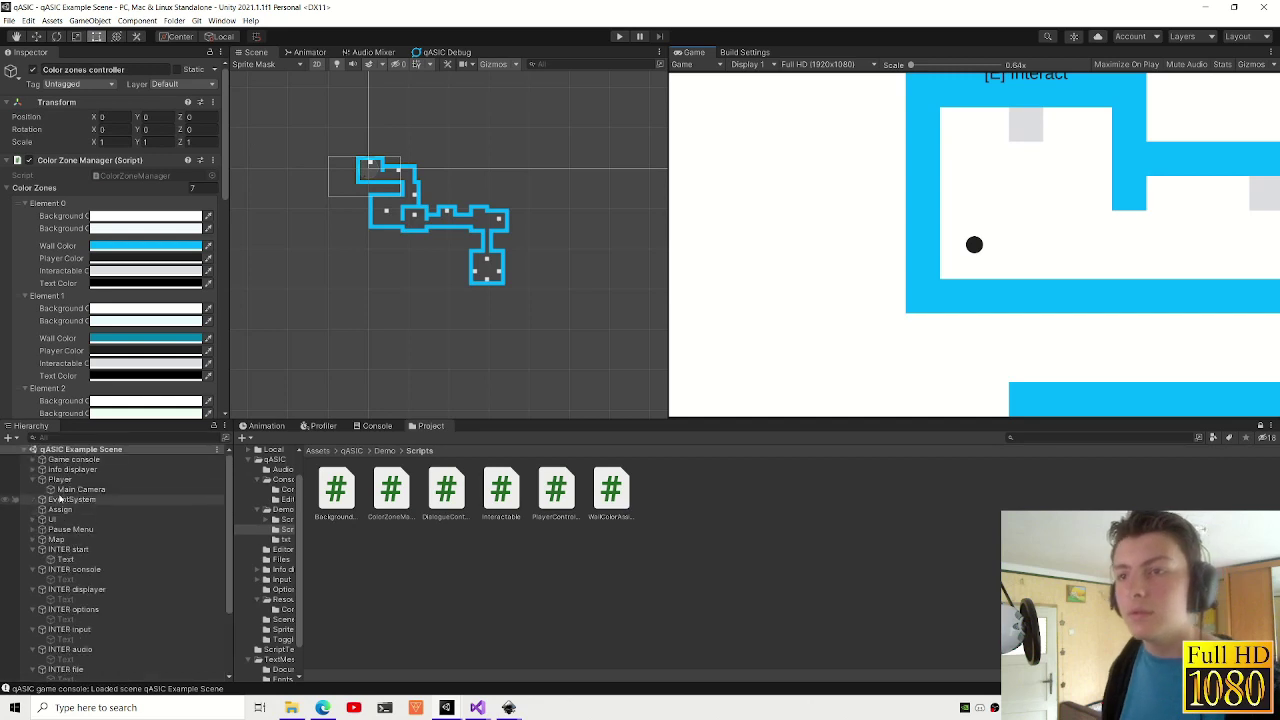
click(60, 479)
scroll(127, 185, down, 5)
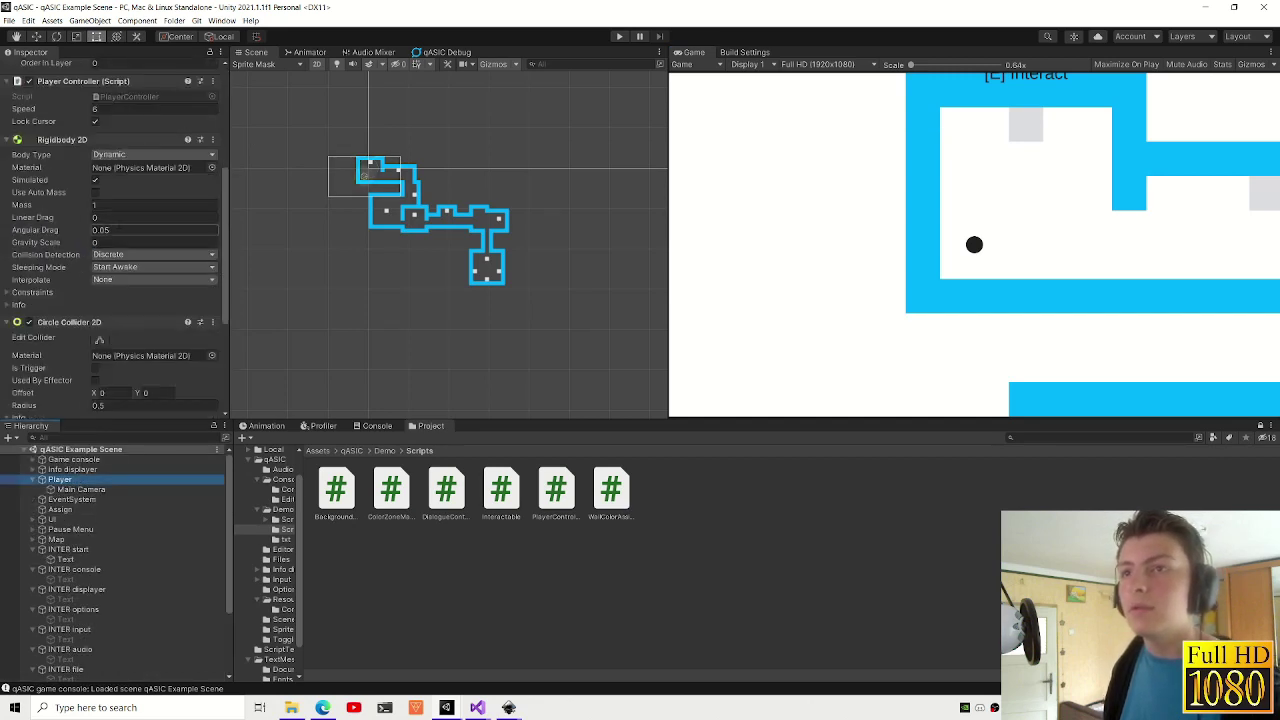
double_click(556, 492)
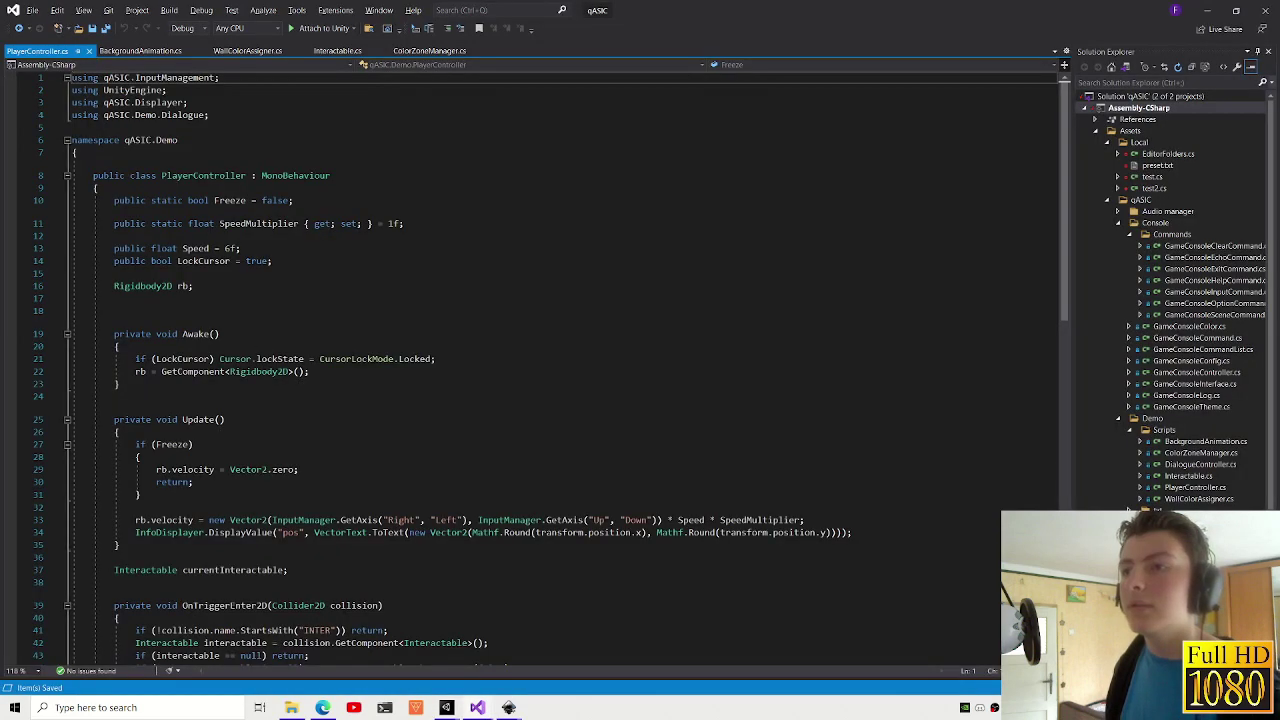
- At the top of Update, start a condition on ColorZones.ColorZoneManager.singleton
click(226, 394)
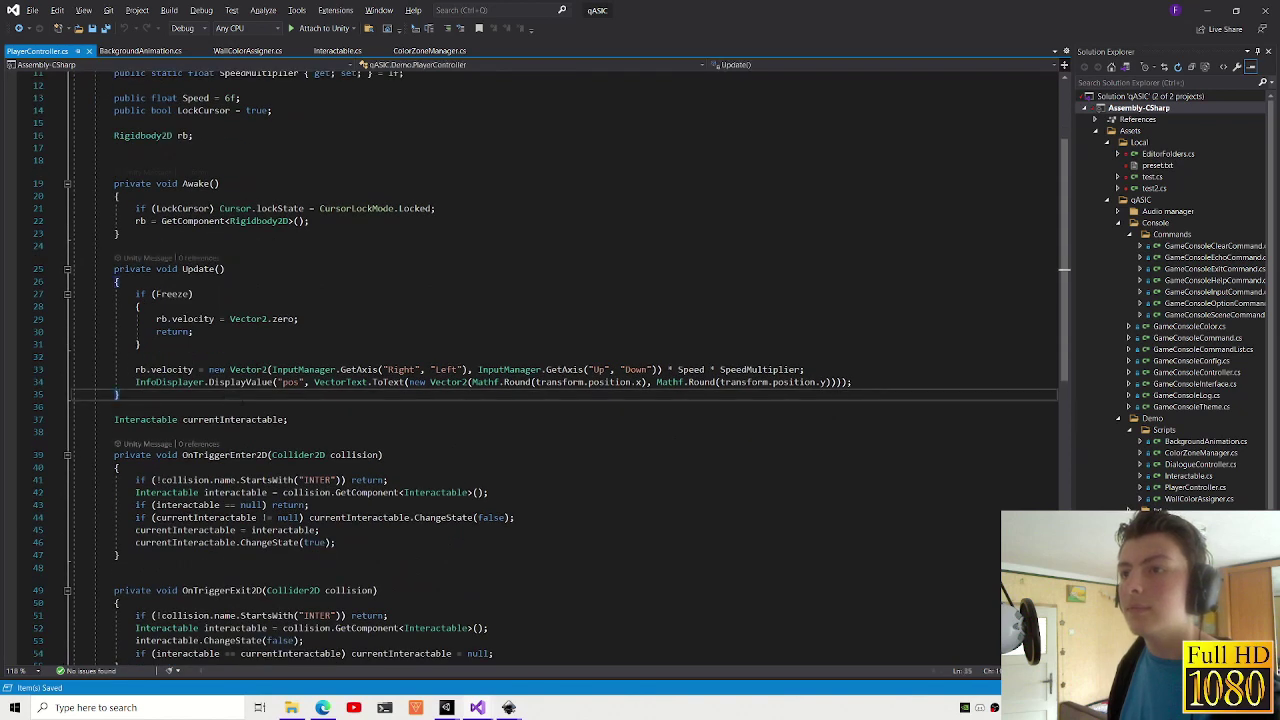
click(192, 294)
key(Up)
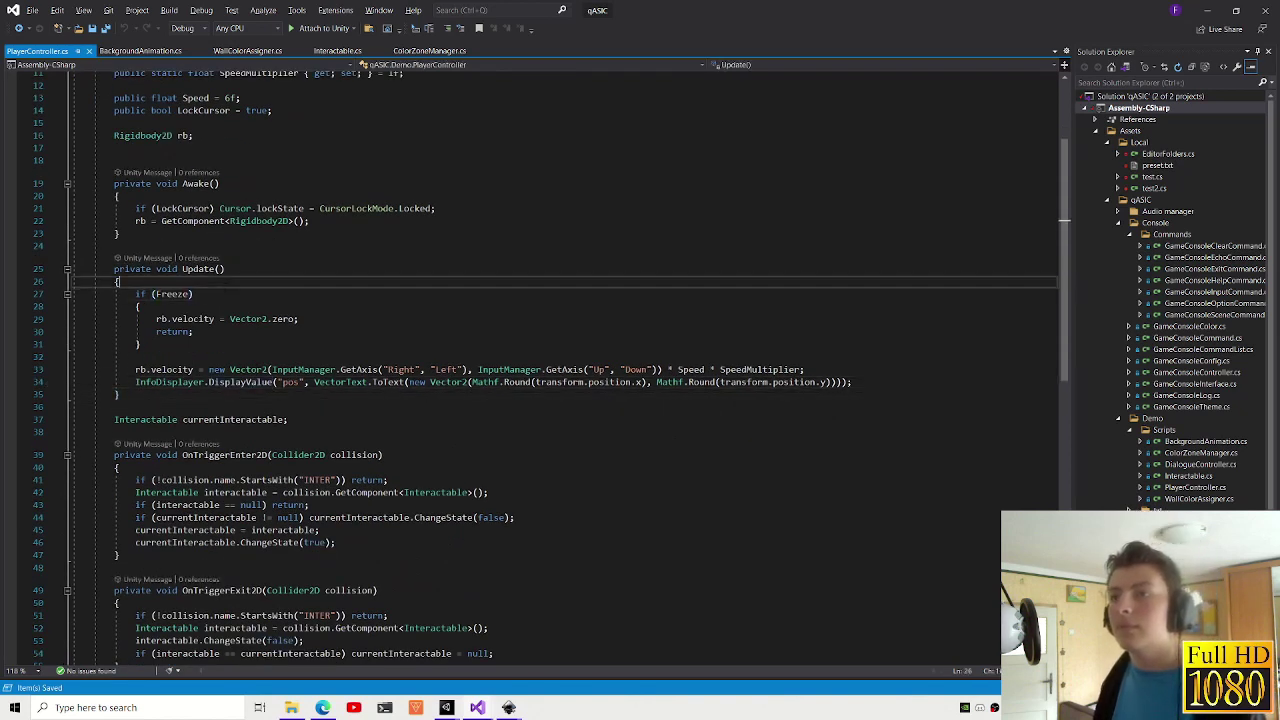
key(Return)
key(Return)
key(Up)
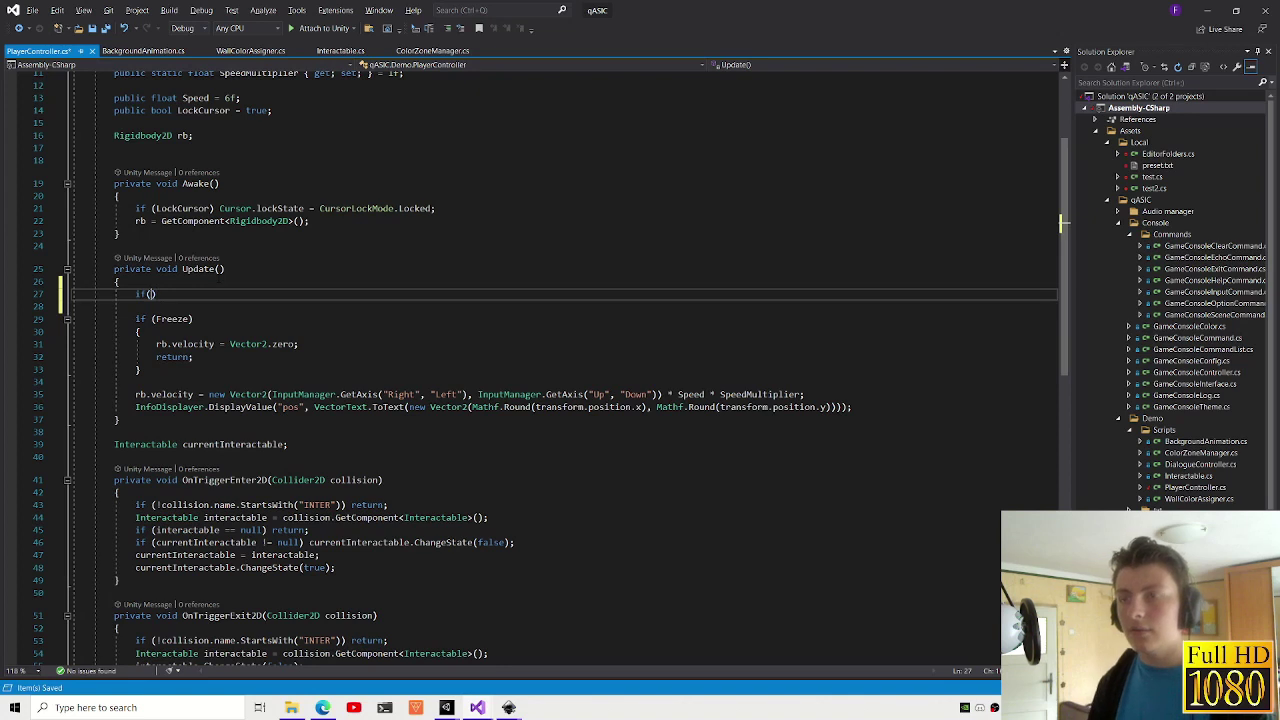
scroll(284, 323, up, 4)
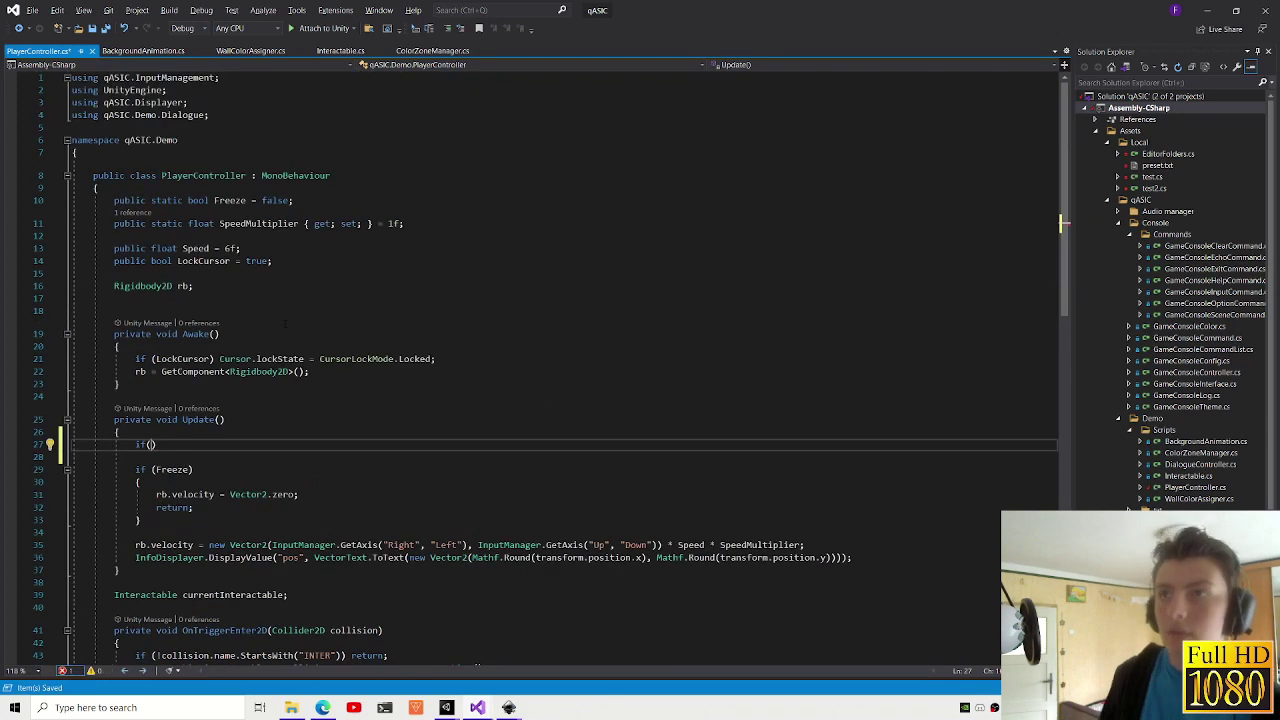
text(ColorZones.)
key(Tab)
text(.s)
key(Tab)
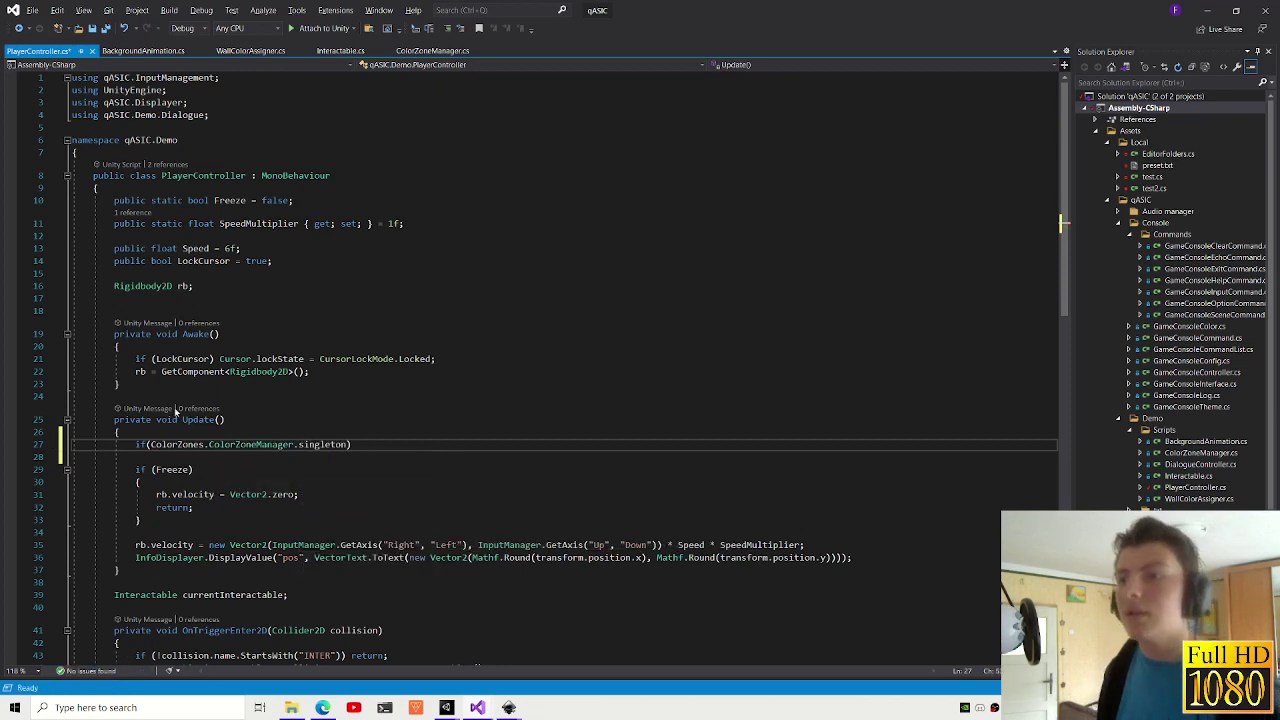
- Replace the ColorZones prefix with 'using qASIC.Demo.ColorZones;' and finish the singleton null check
double_click(178, 444)
key(Delete)
key(Delete)
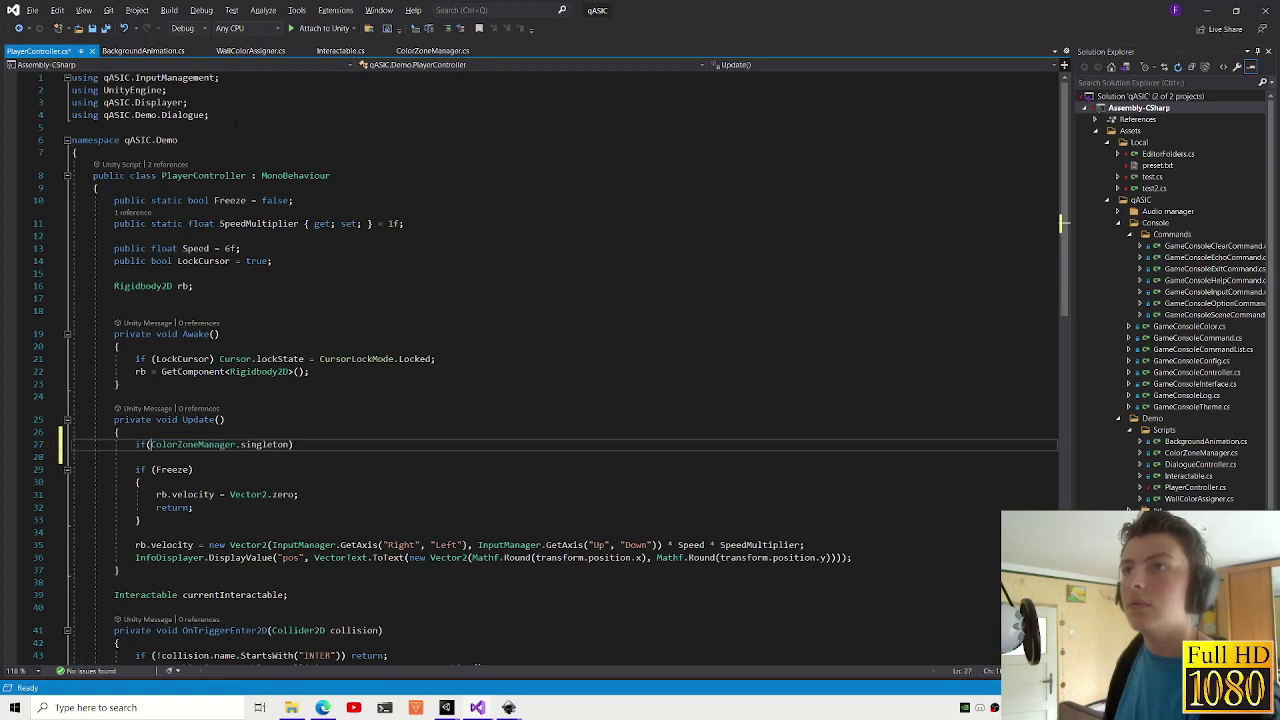
click(238, 117)
key(Return)
text(using qASIC.Demo.ColorZones;)
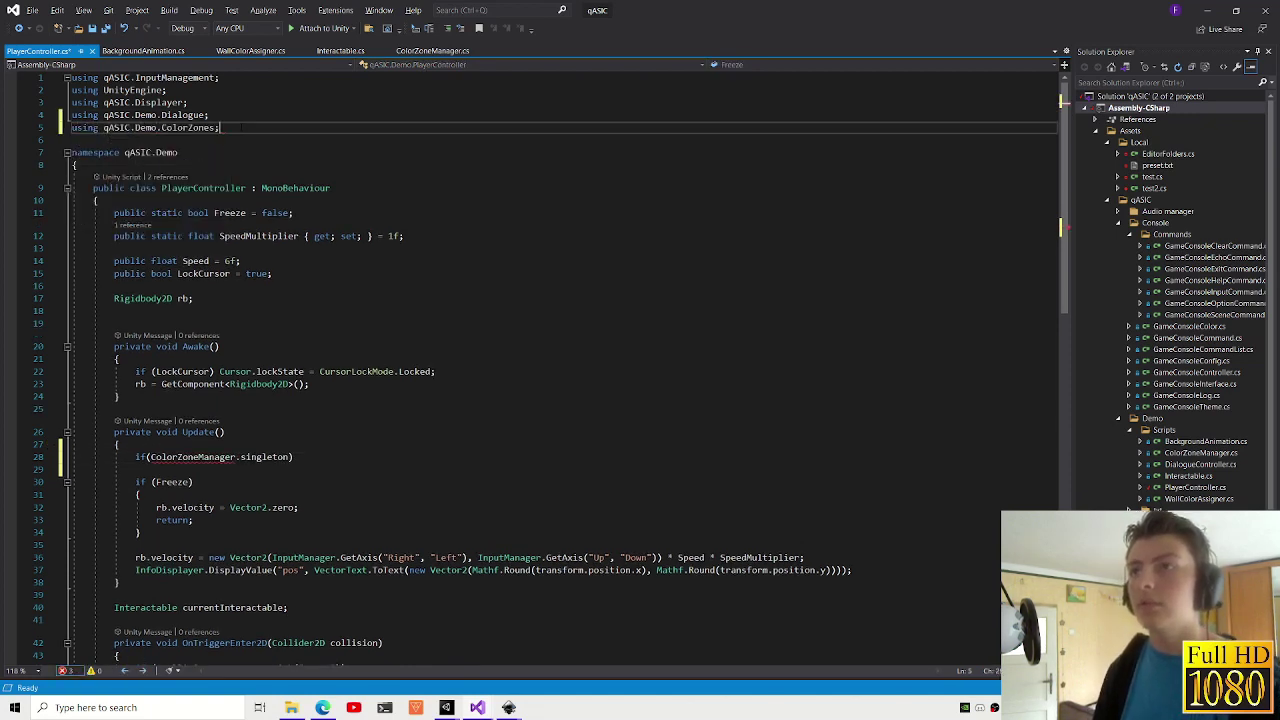
click(293, 456)
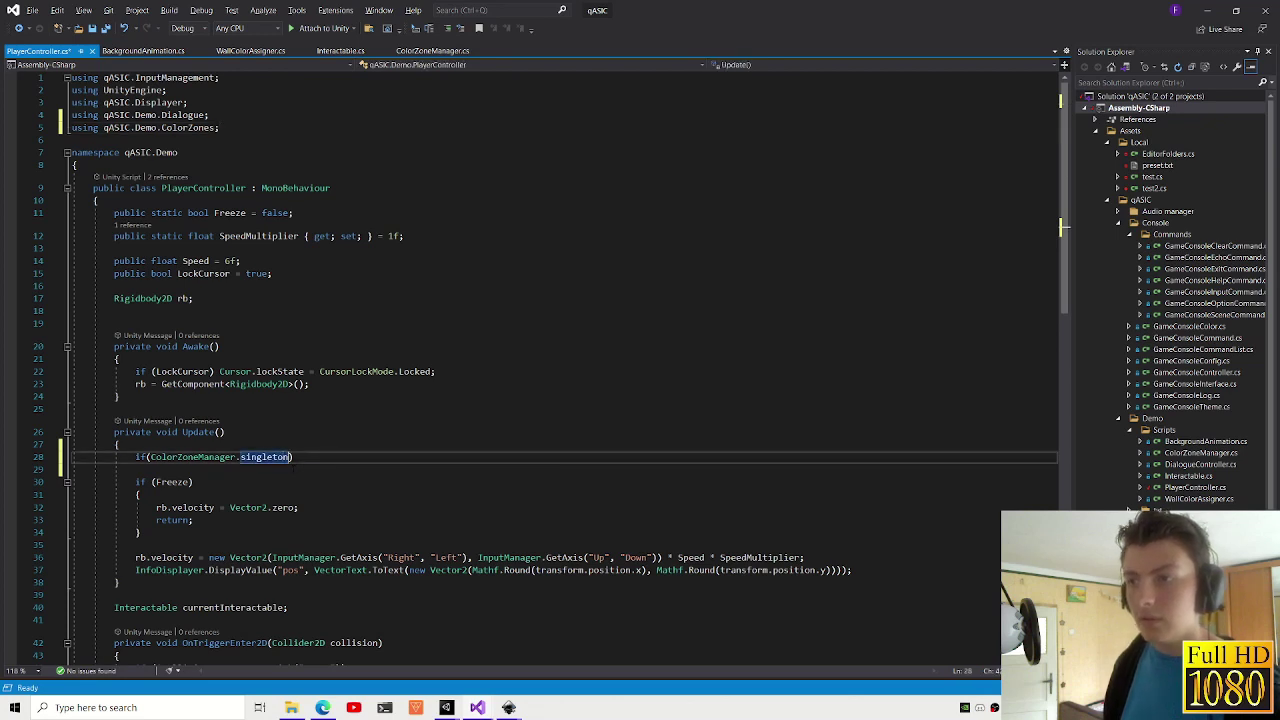
text(!=null))
key(Return)
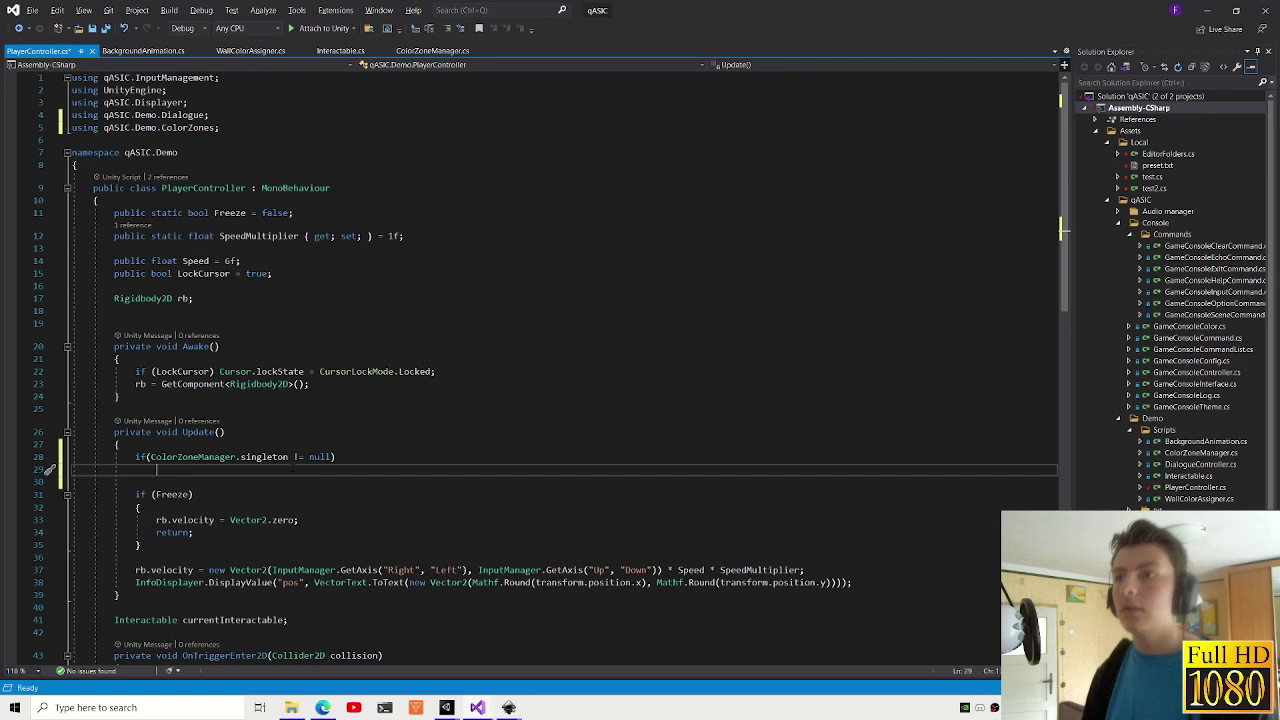
- Add a SpriteRenderer field named spriteRenderer to PlayerController
click(220, 312)
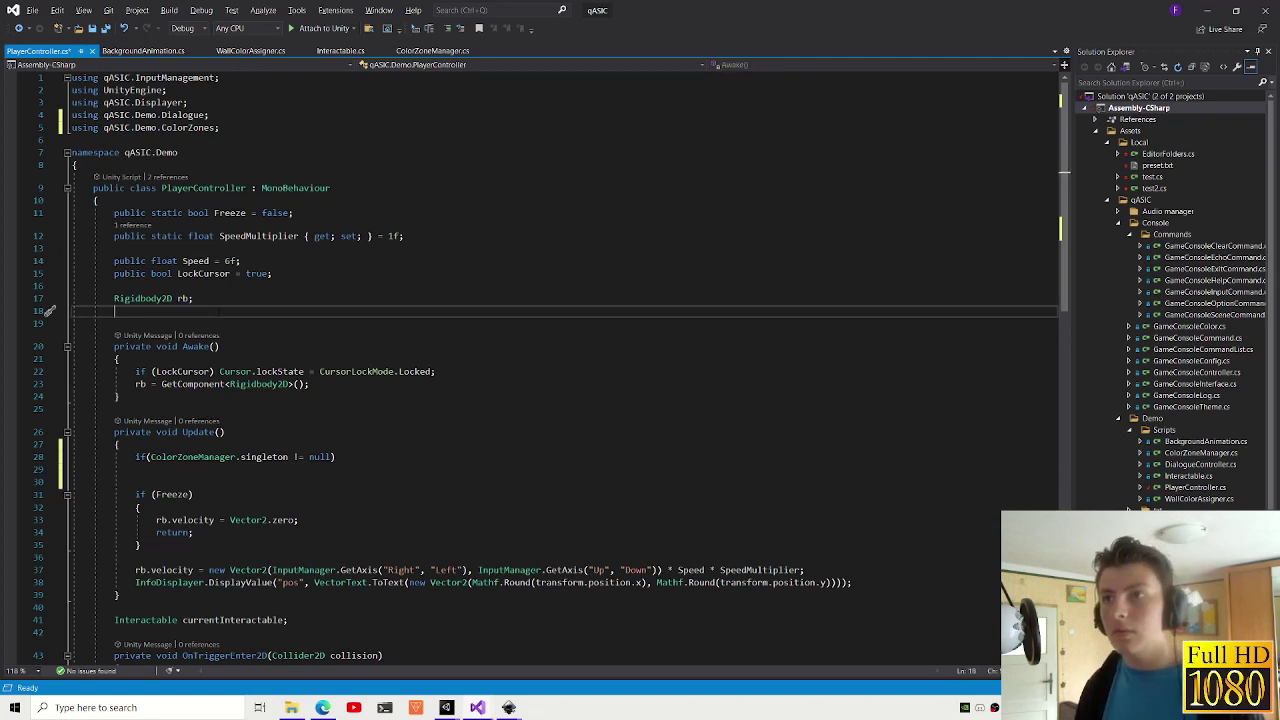
text(SpriteRend)
key(Tab)
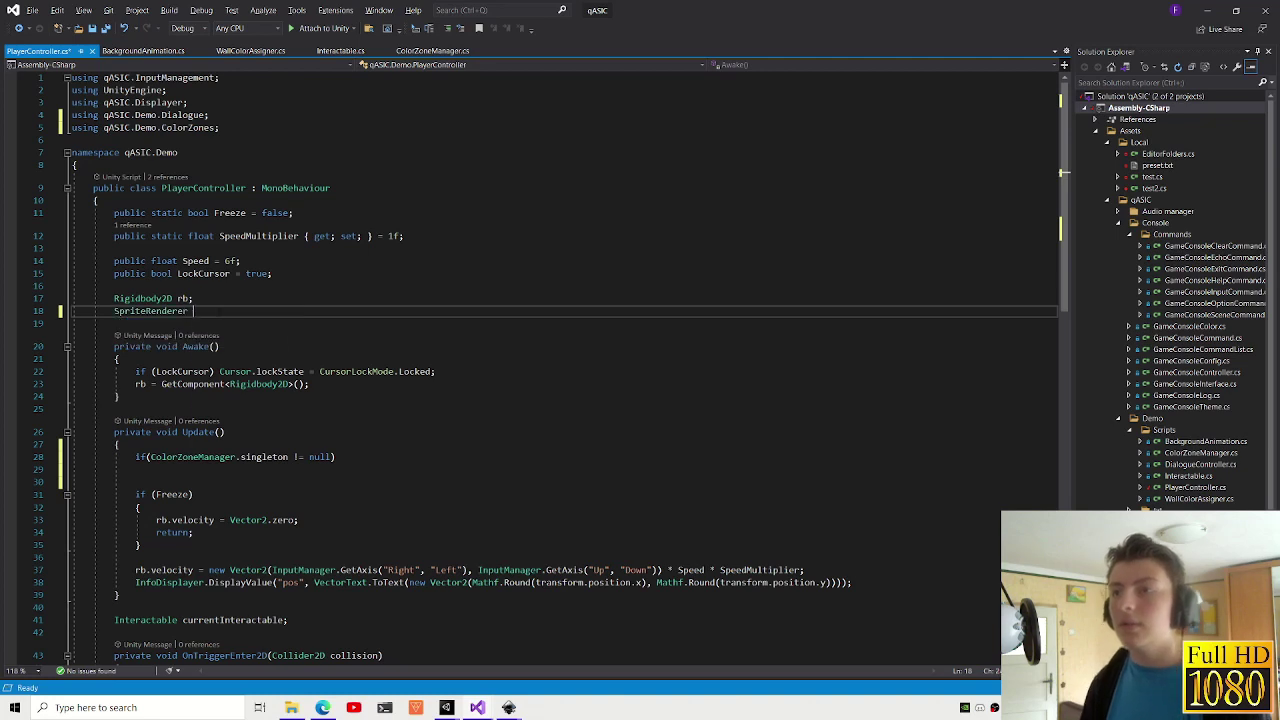
text(spriteRen)
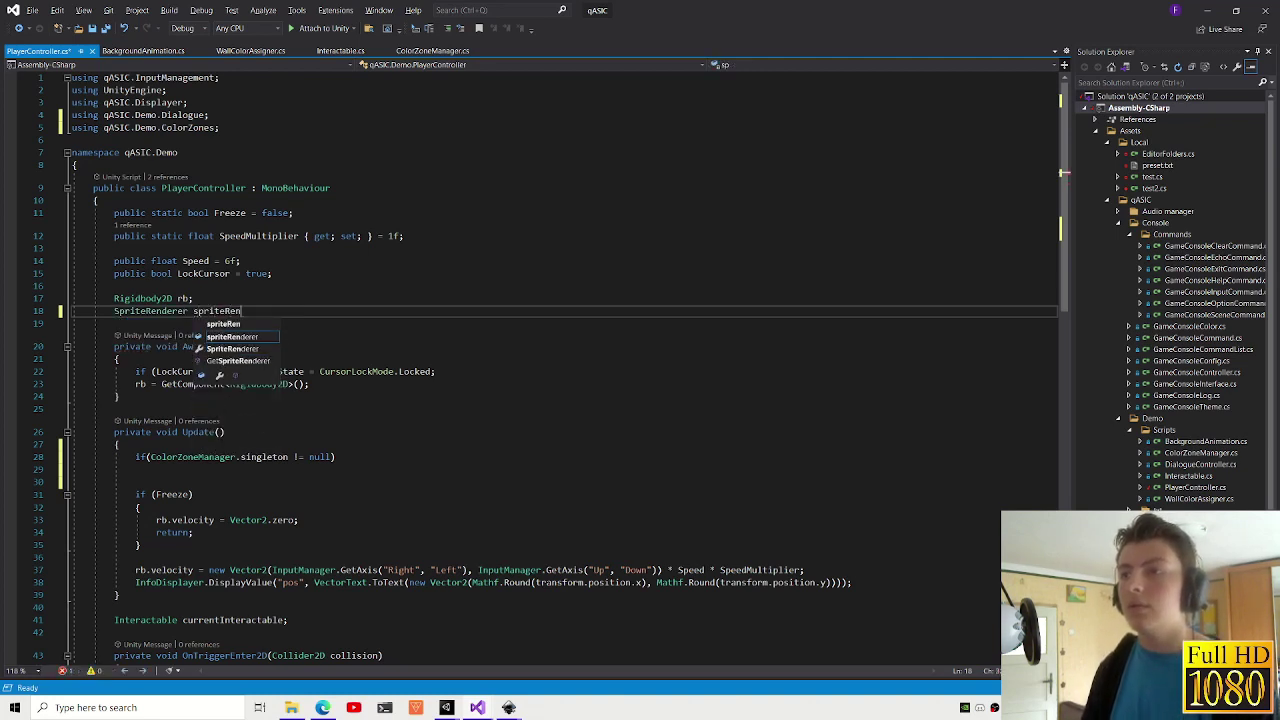
key(Tab)
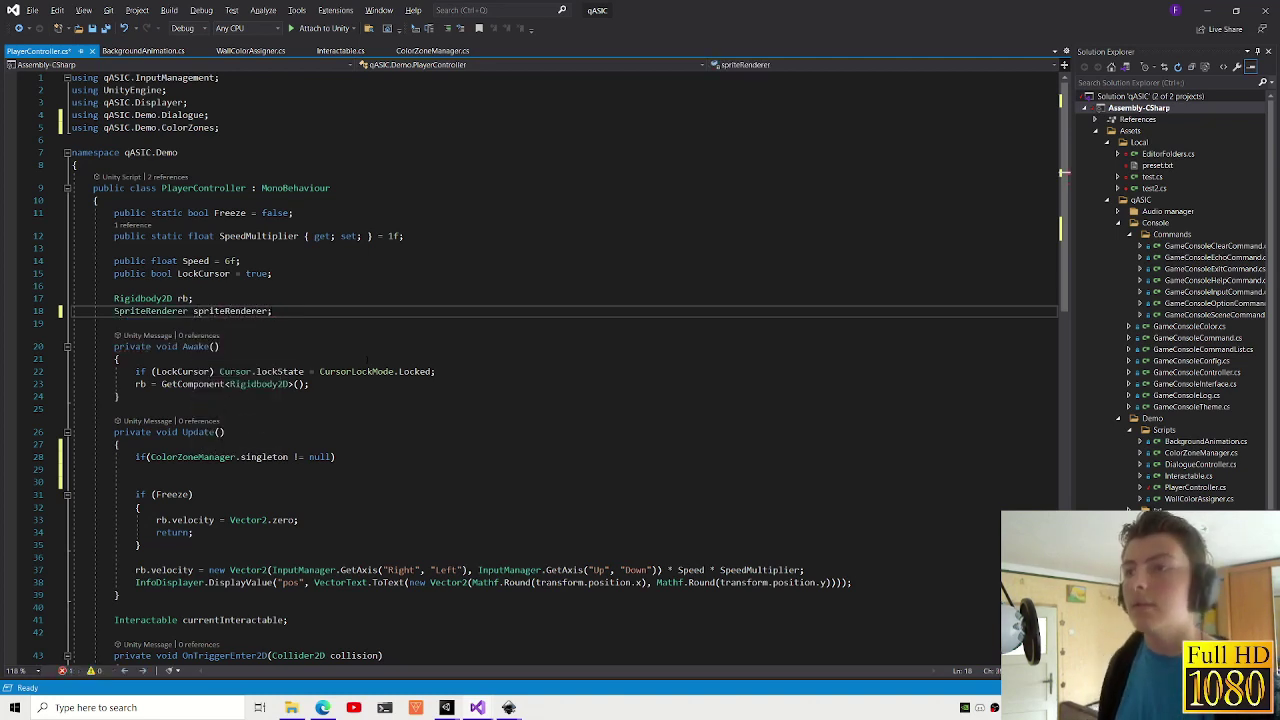
- Assign spriteRenderer = GetComponent<SpriteRenderer>() in Awake
click(388, 383)
key(Return)
text(spri)
key(Tab)
text(Get)
key(Tab)
text(<SpriteRenderer>();)
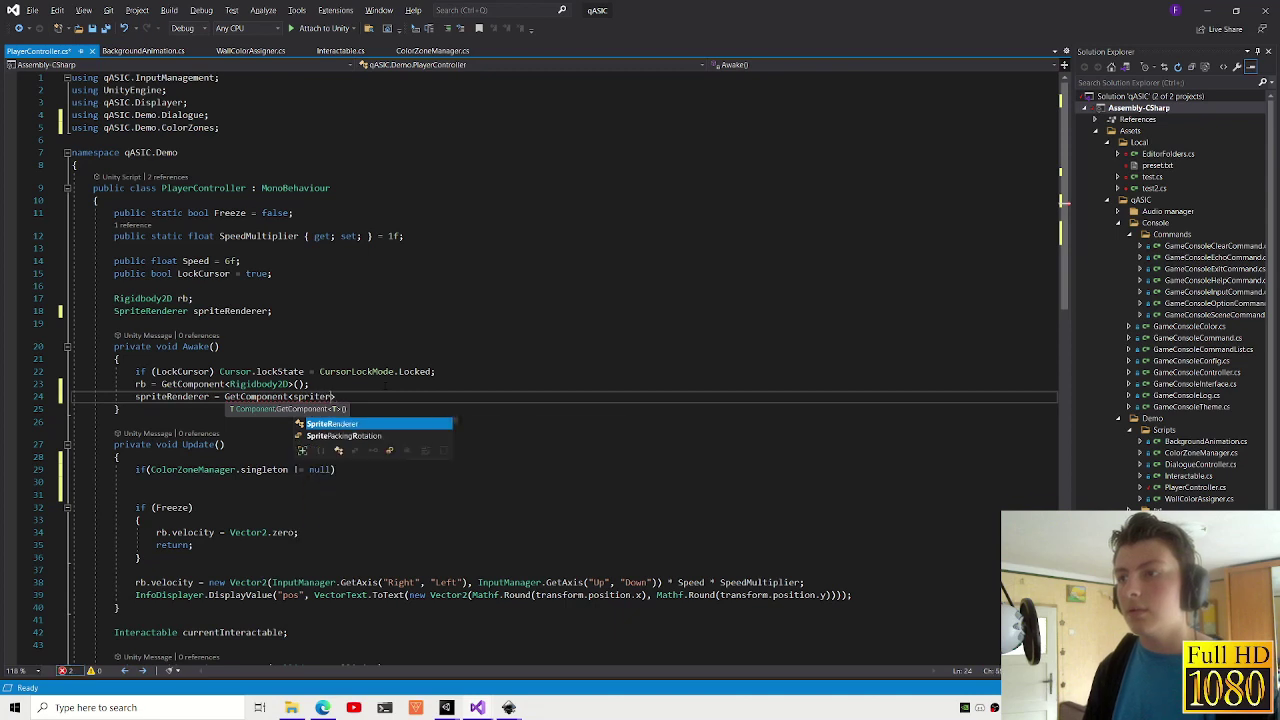
key(Tab)
text(>();)
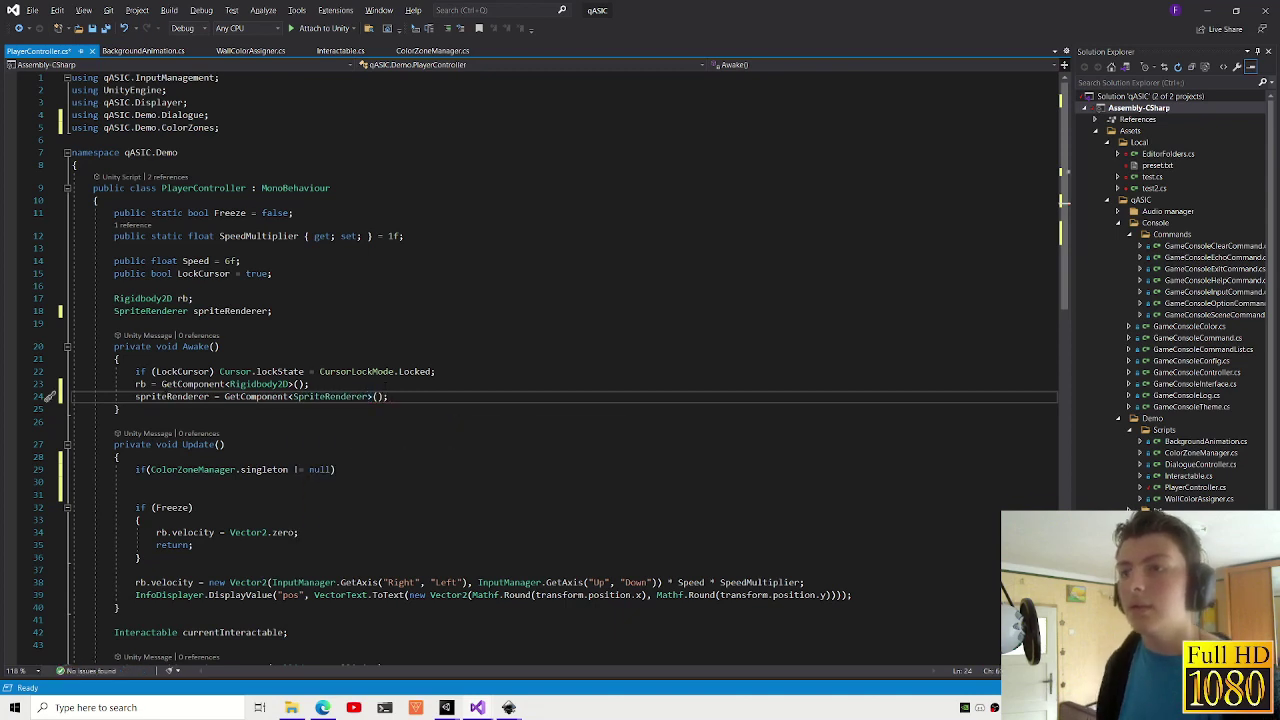
- Extend the Update condition with a spriteRenderer null check
key(Home)
key(Down)
key(Down)
key(Down)
key(End)
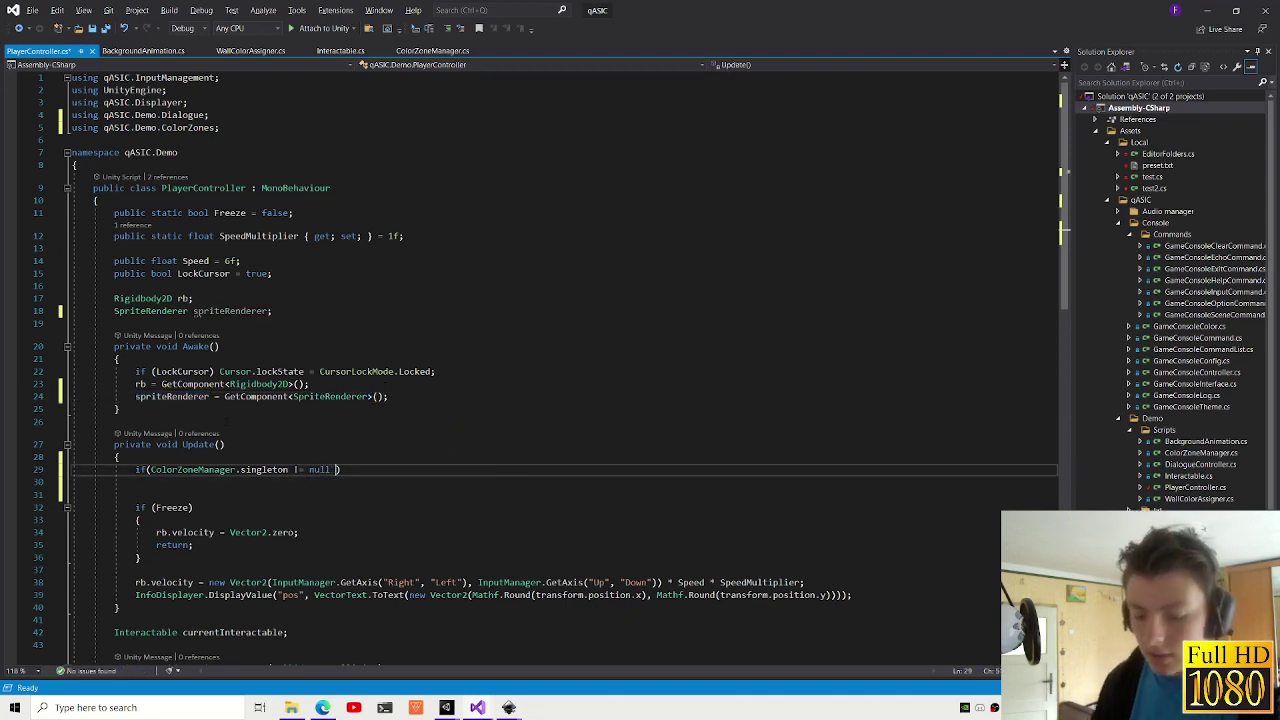
text(null)
key(End)
key(Return)
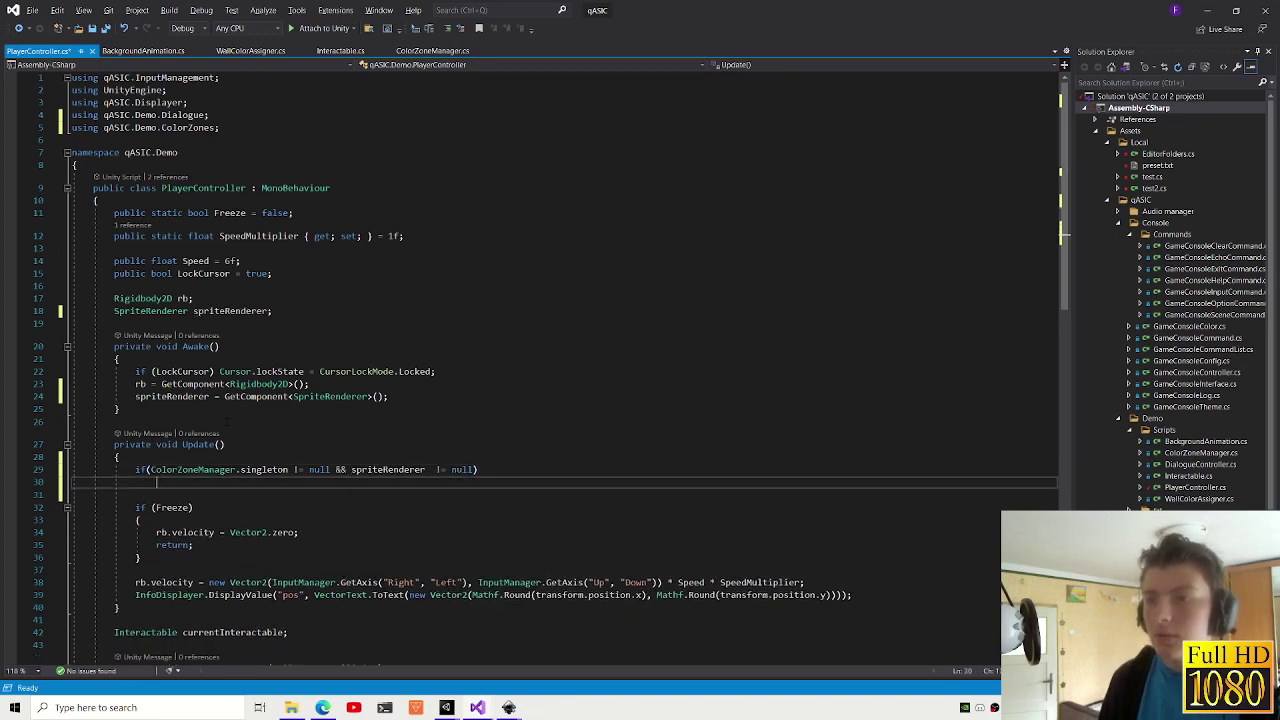
- Set spriteRenderer.color to ColorZoneManager.singleton.current.playerColor, save, and return to Unity
text(.)
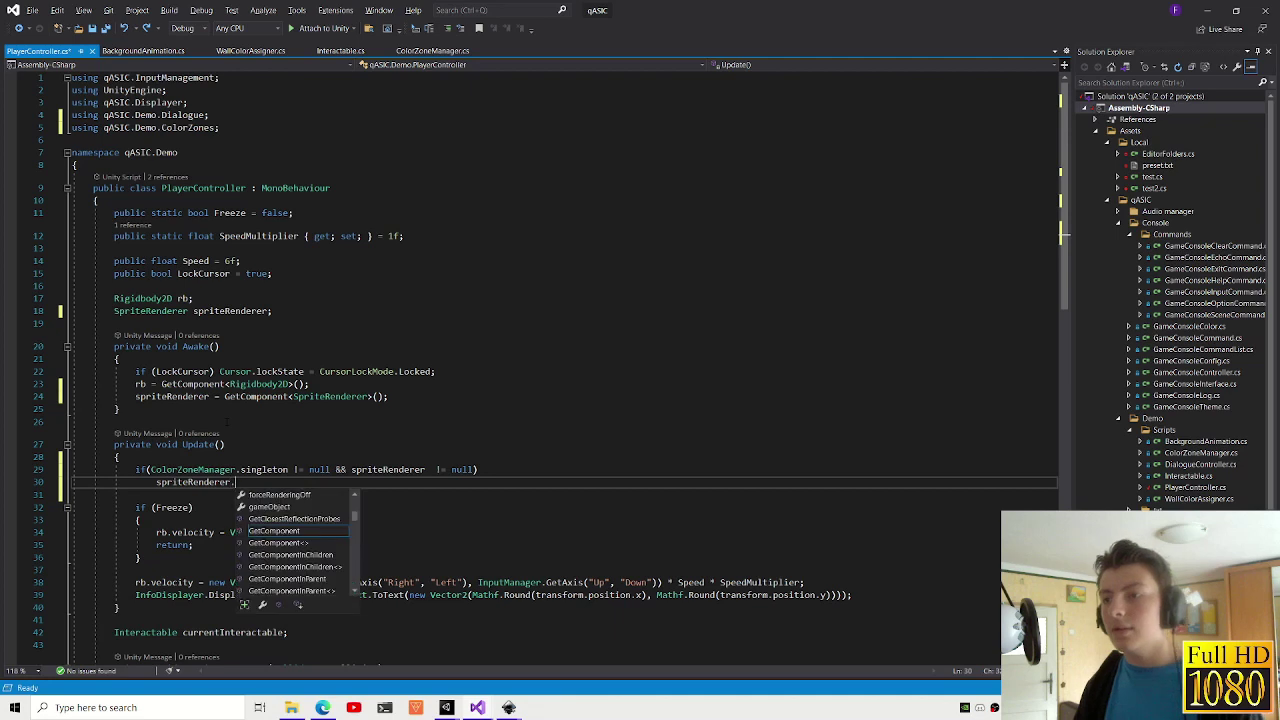
text(color = c)
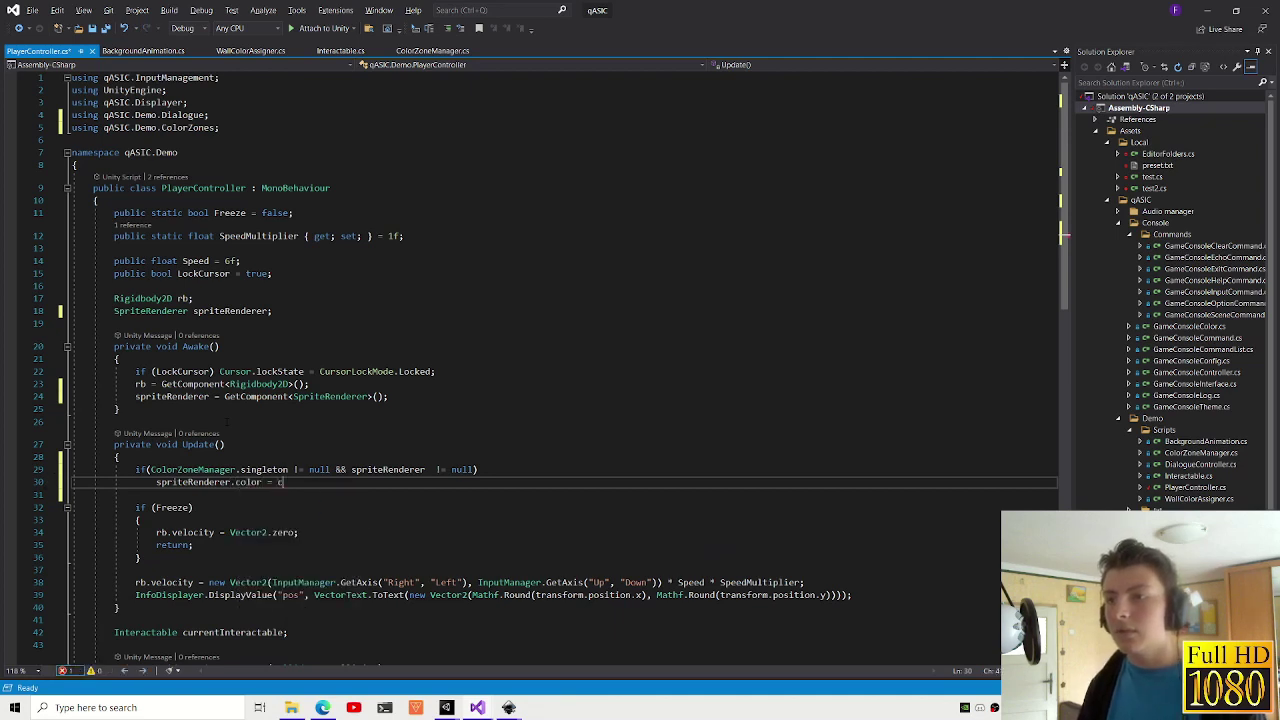
text(olorc)
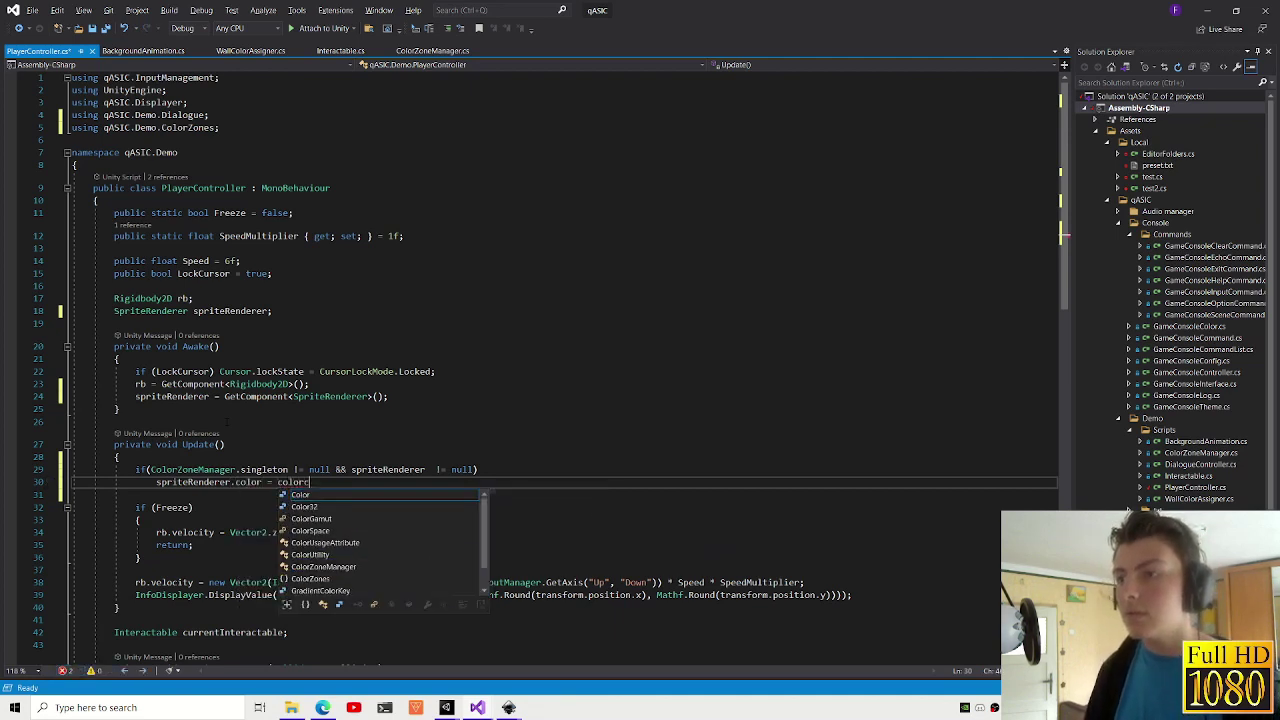
text(zone)
key(Tab)
text(.)
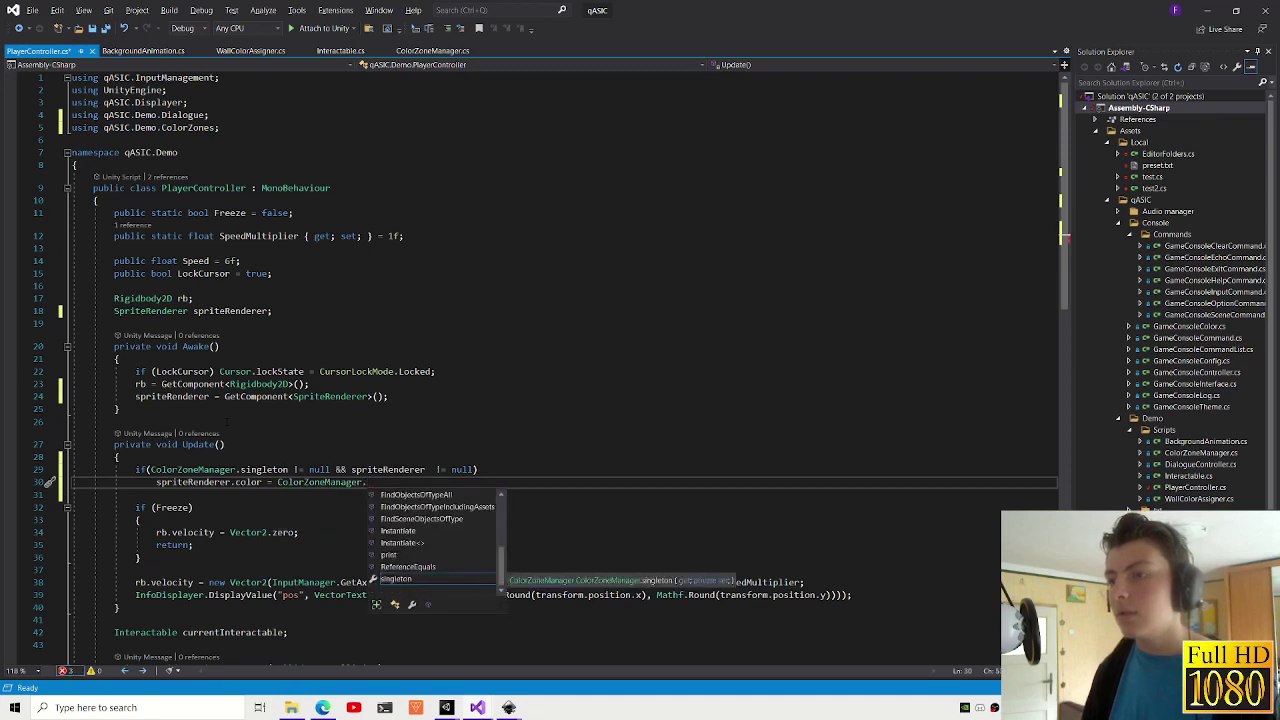
key(Tab)
text(.cu)
key(Tab)
text(.p)
key(Tab)
text(;)
key(ctrl+s)
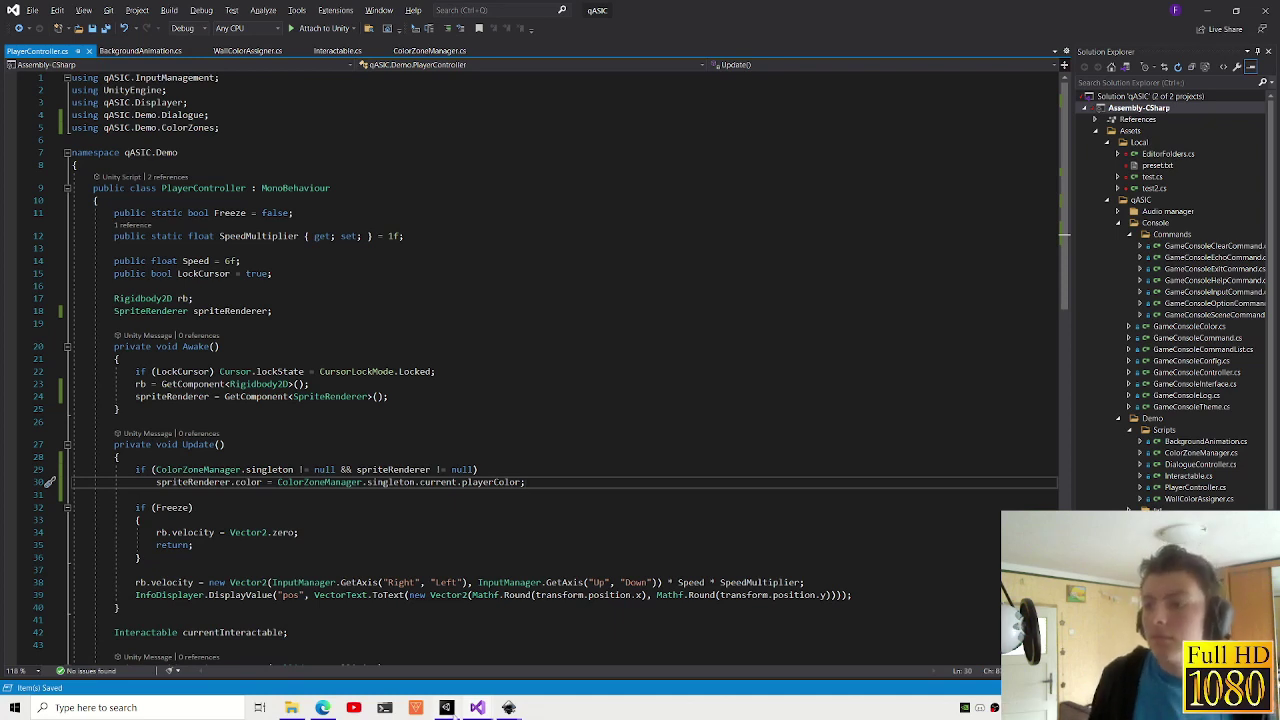
mouse_move(509, 707)
click(509, 650)
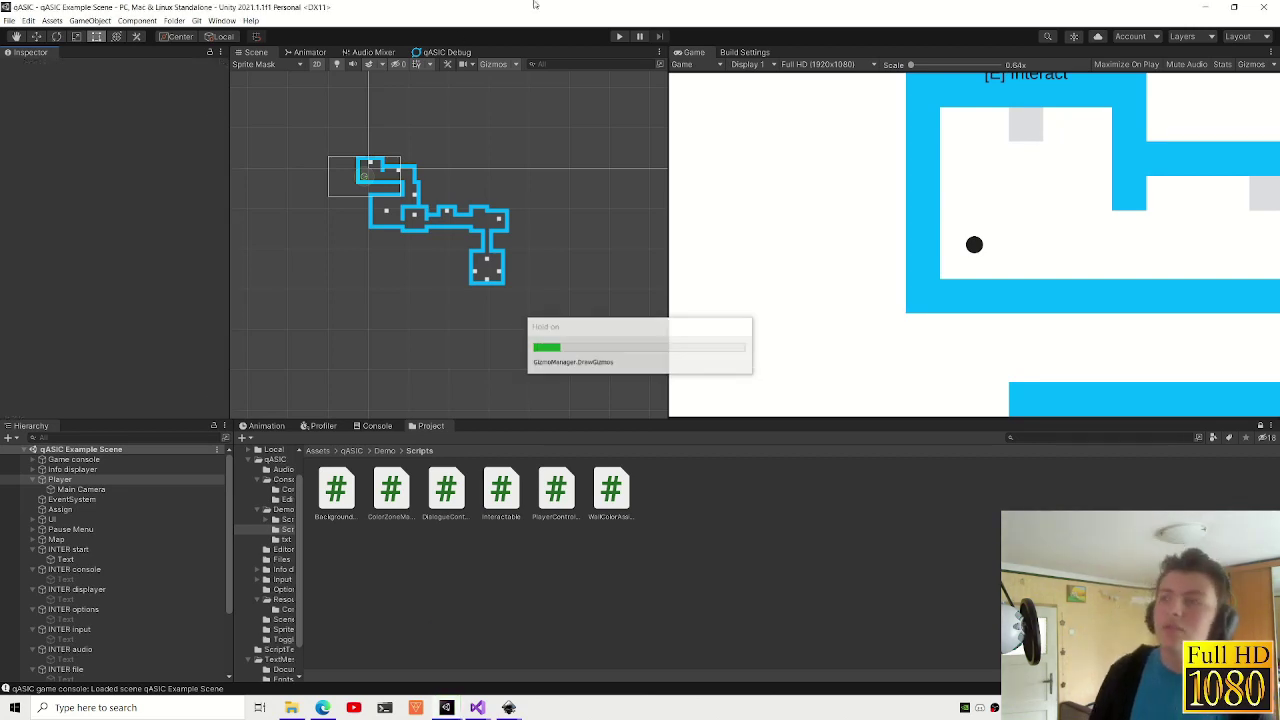
- Enter Play mode with Ctrl+P and walk the player right into the teal zone
key(ctrl+p)
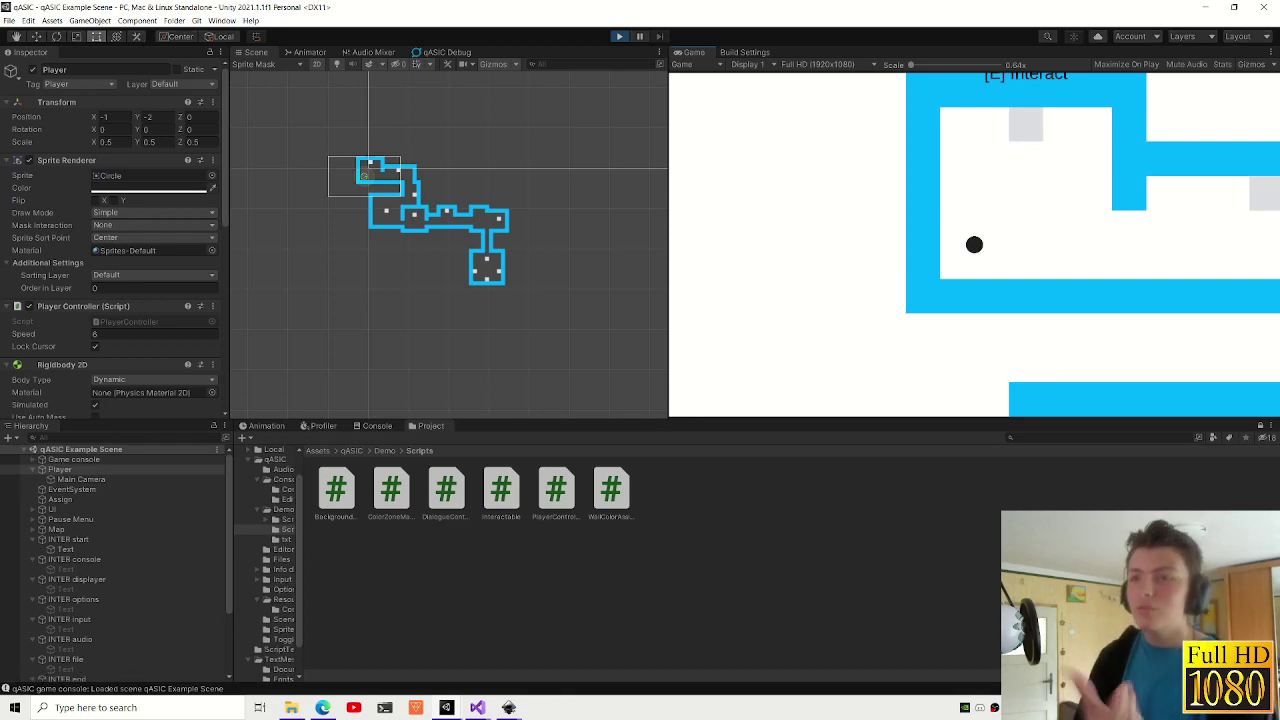
key(d)
key(d)
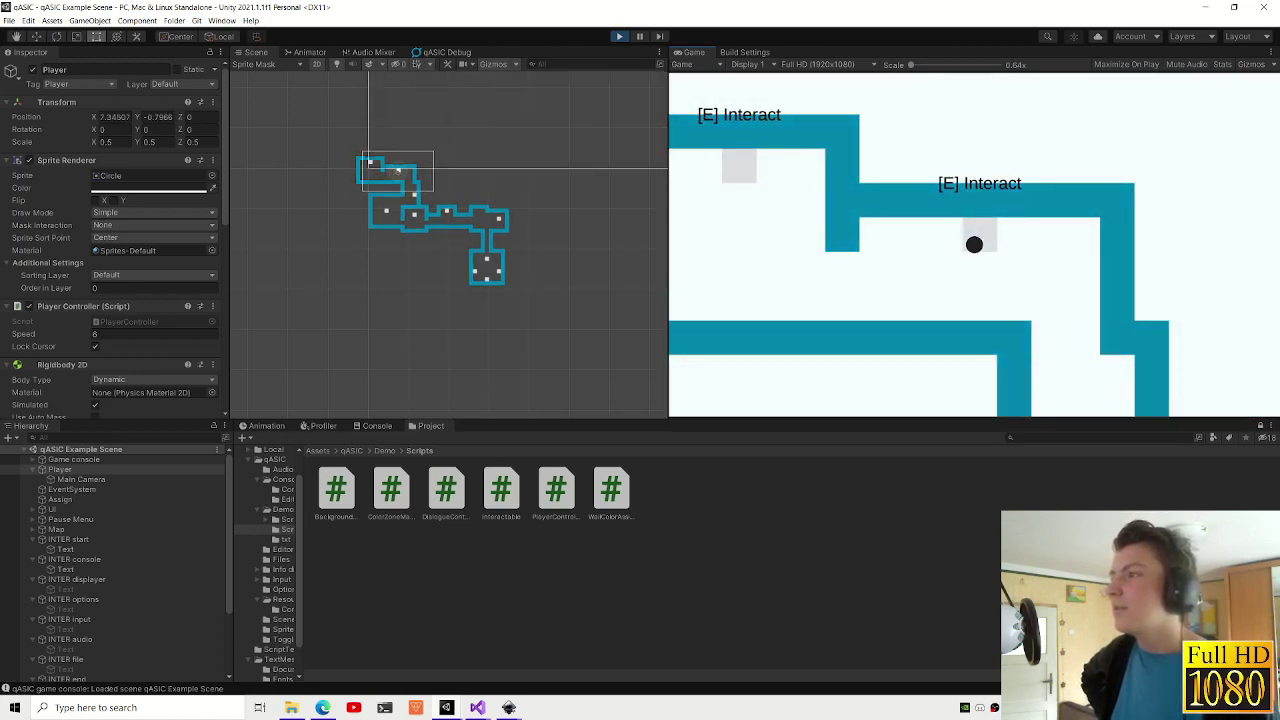
- Walk the player right and down into the room and interact to switch colour zone
key(s)
key(s)
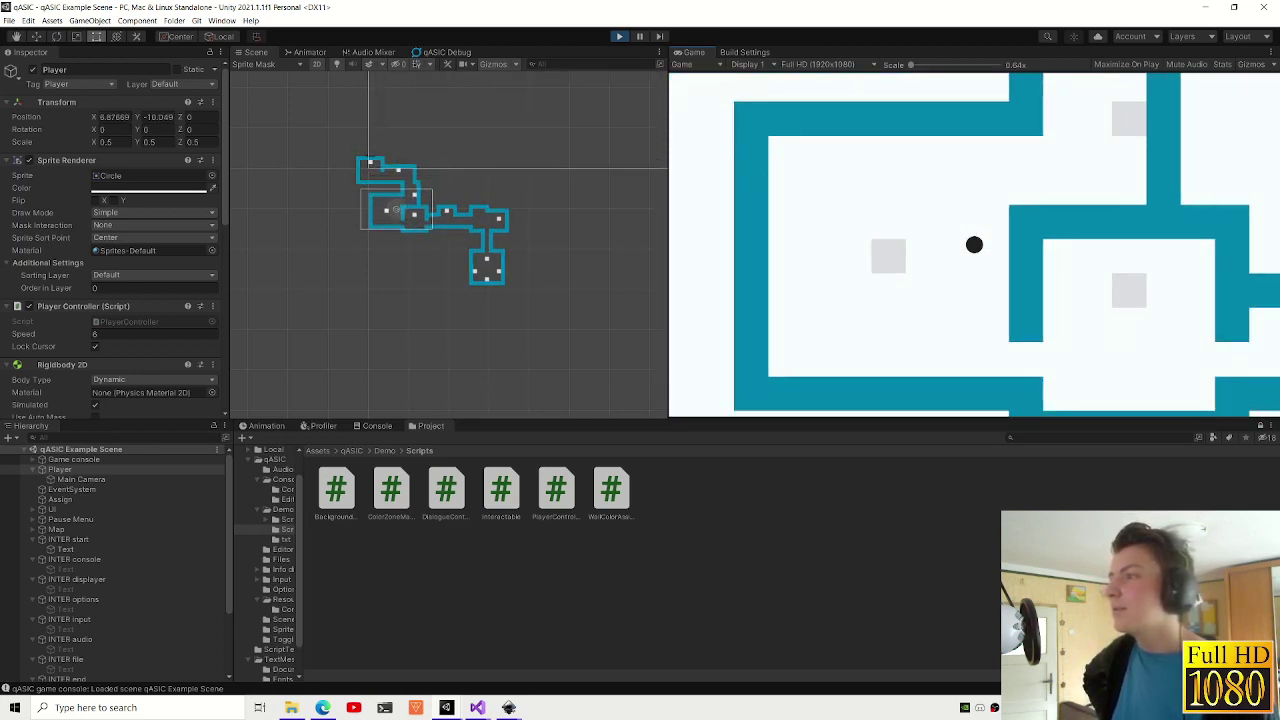
key(d)
key(d)
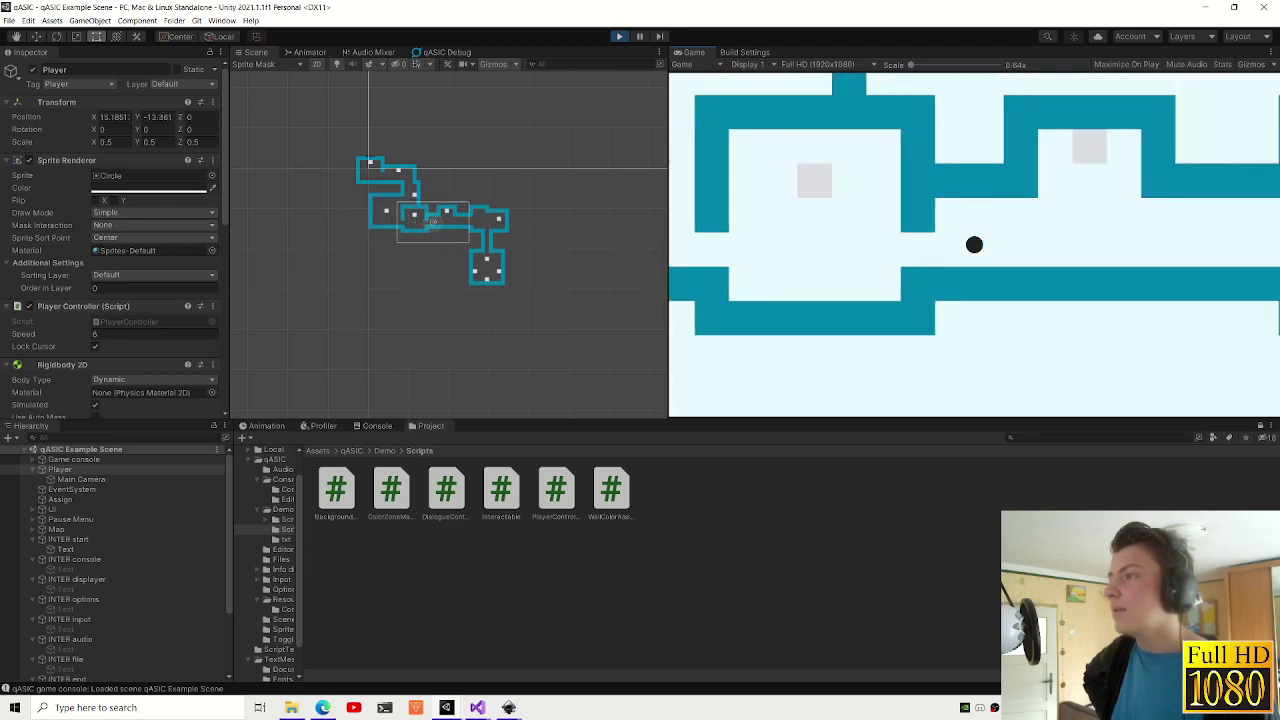
key(d)
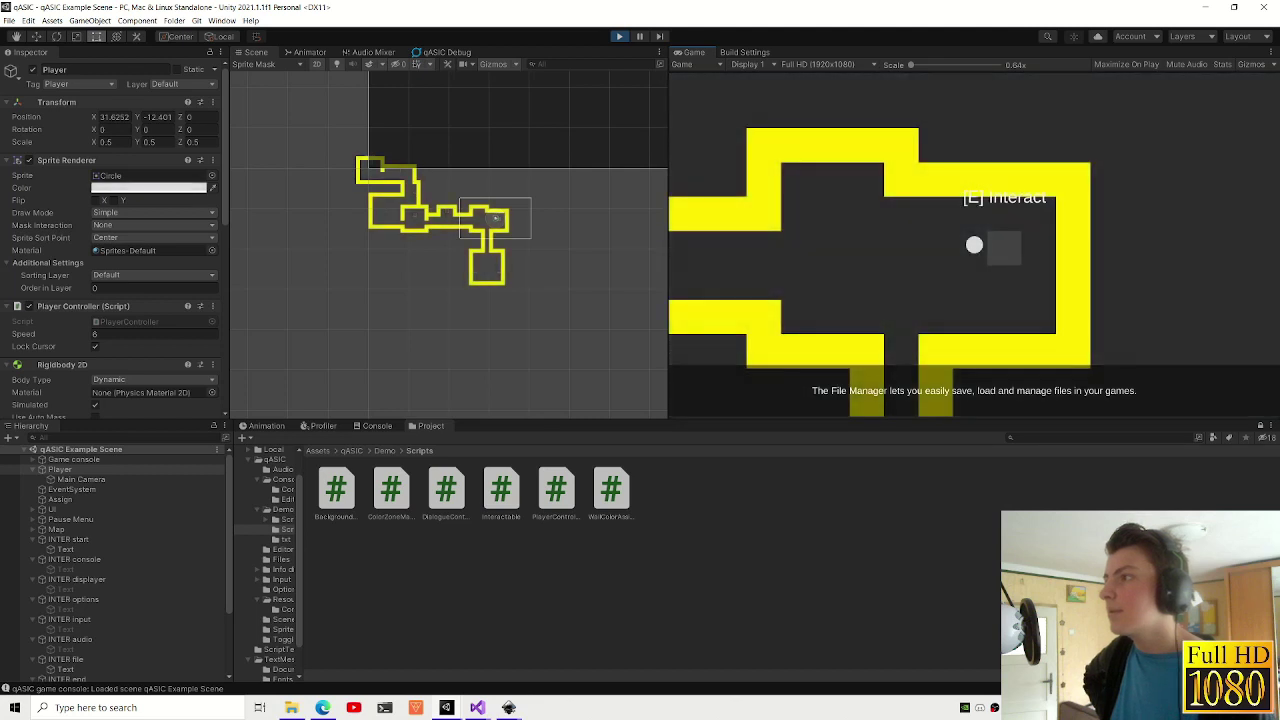
key(a)
key(s)
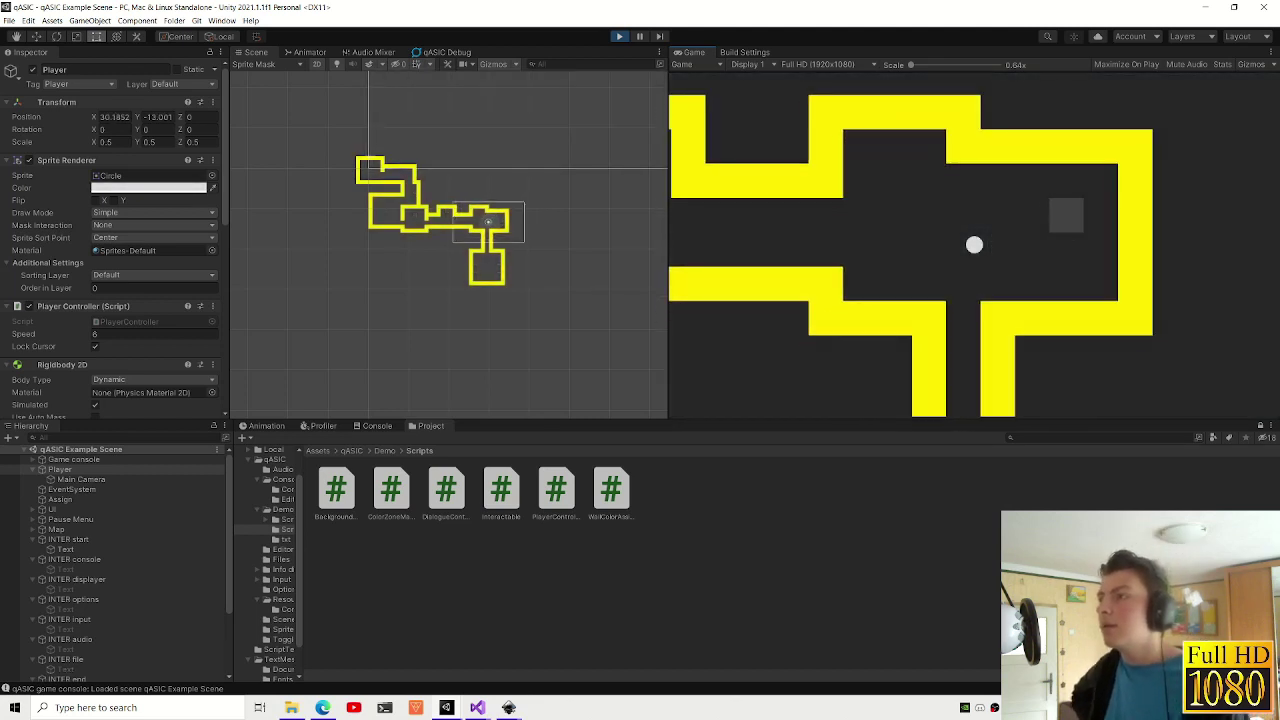
key(s)
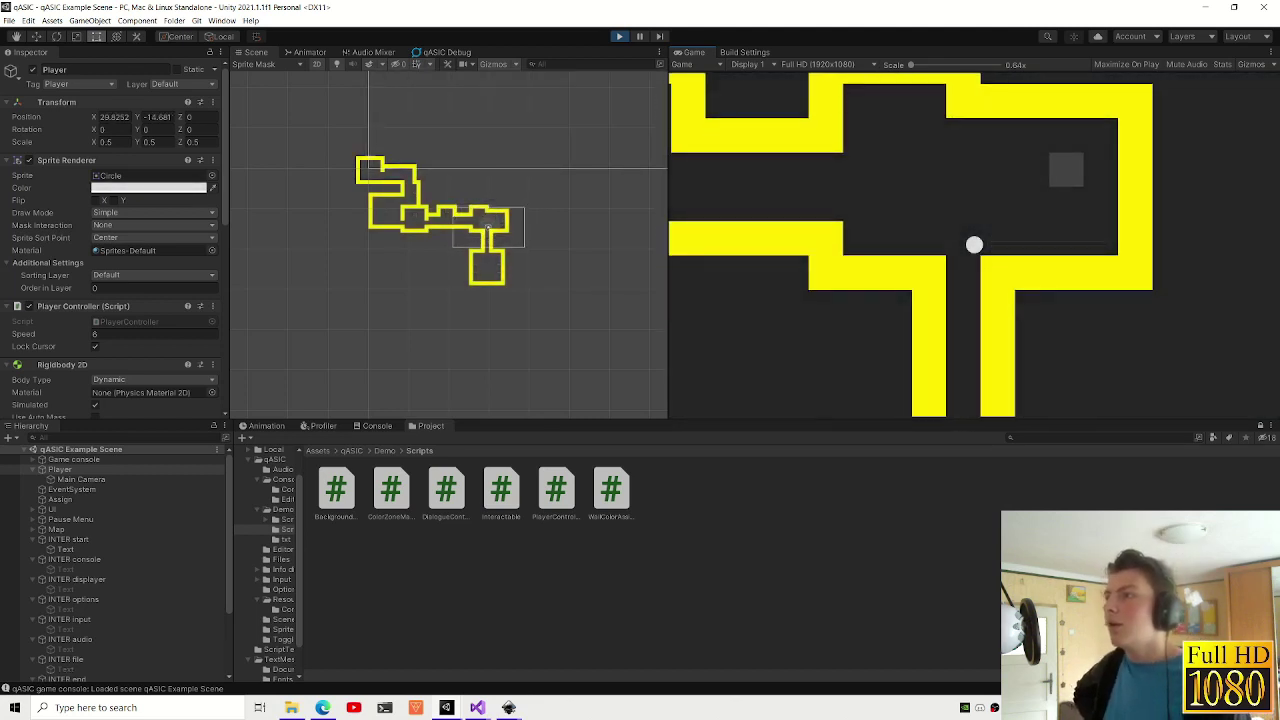
key(s)
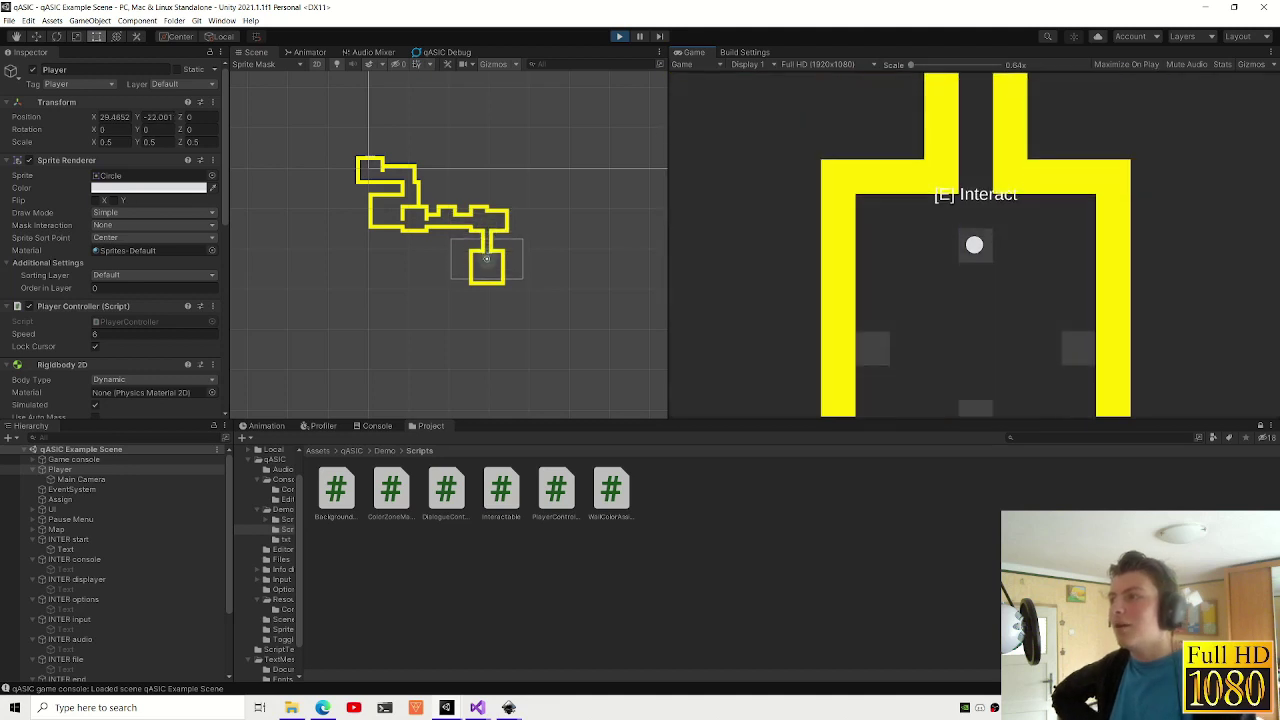
key(e)
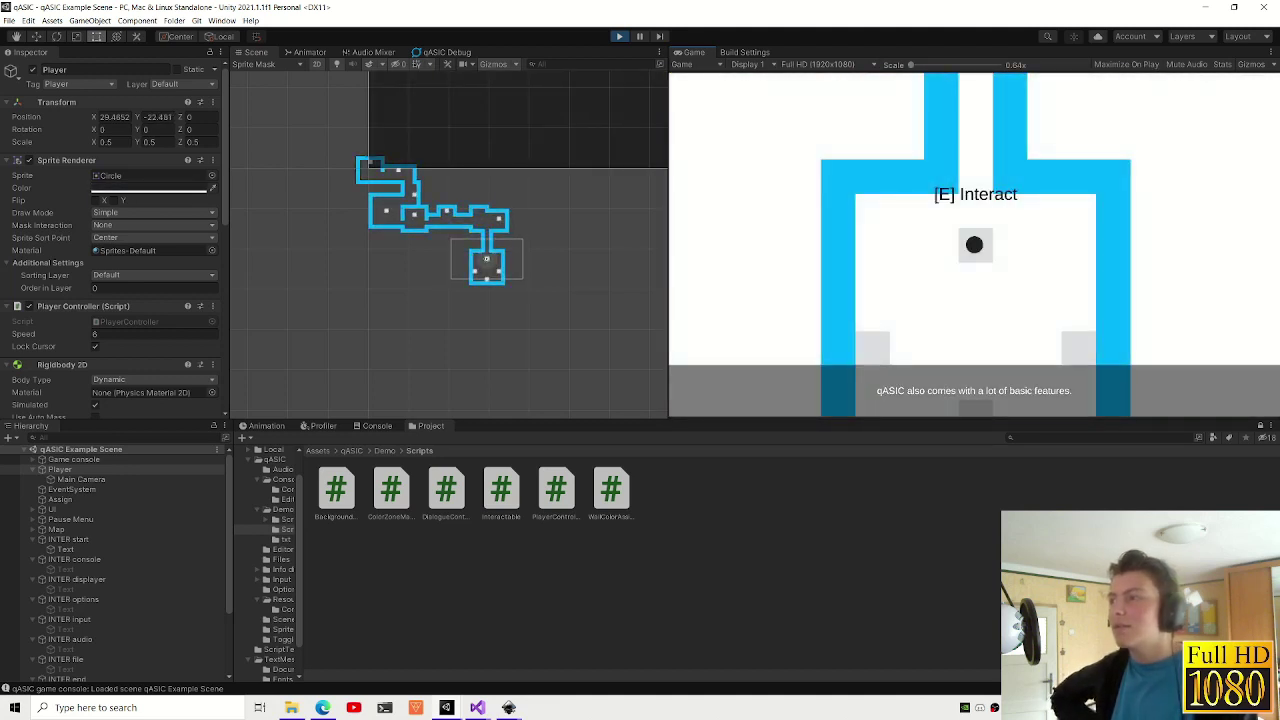
- Walk back up and right to the next spot and interact to switch zone again
key(w)
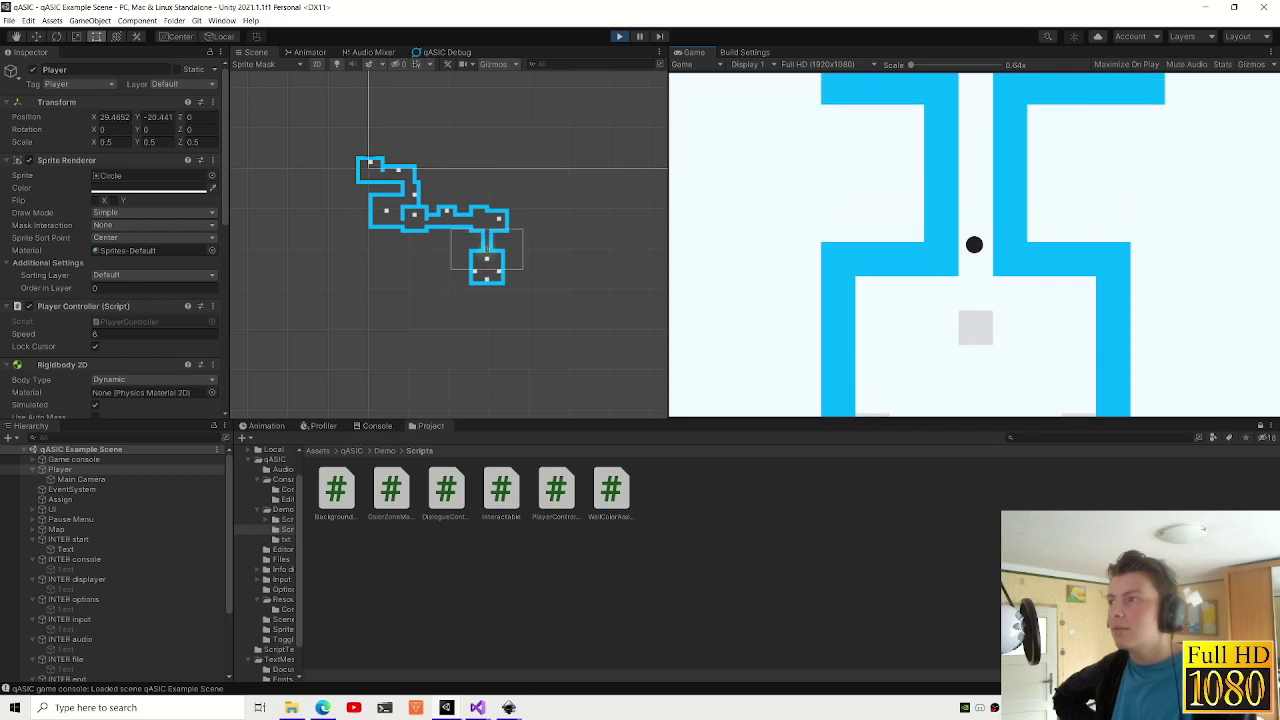
key(w)
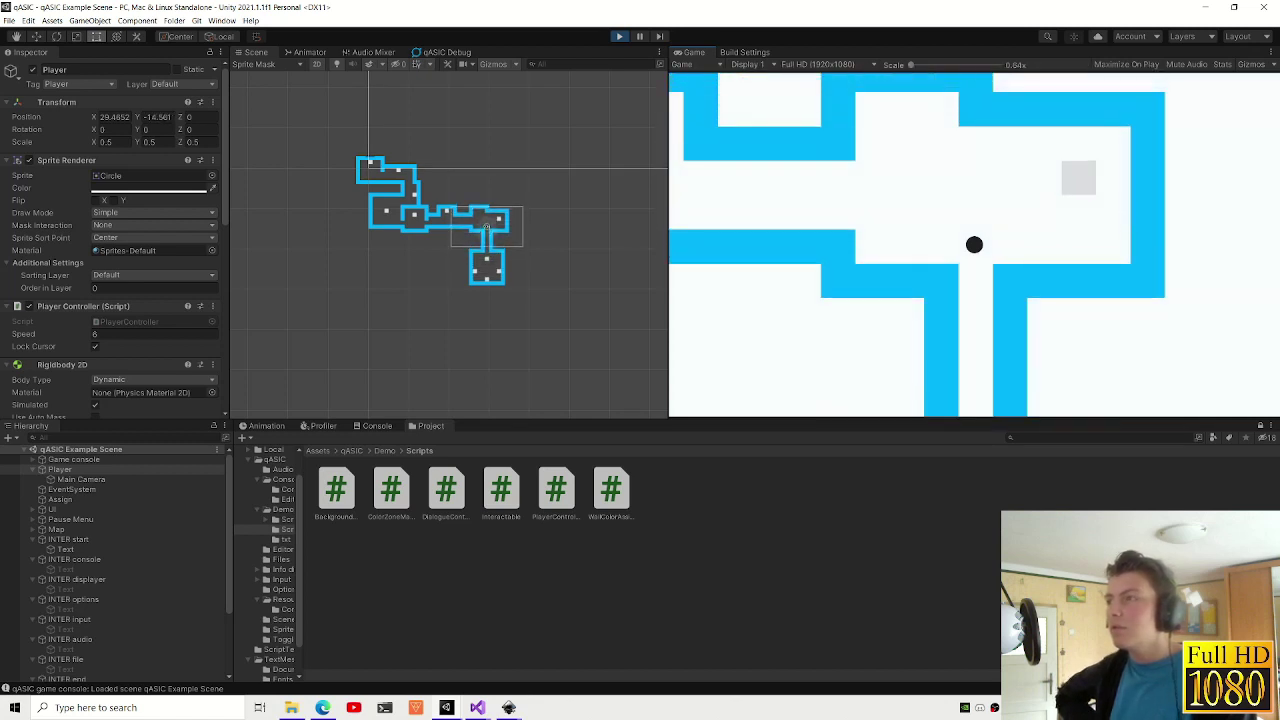
key(w)
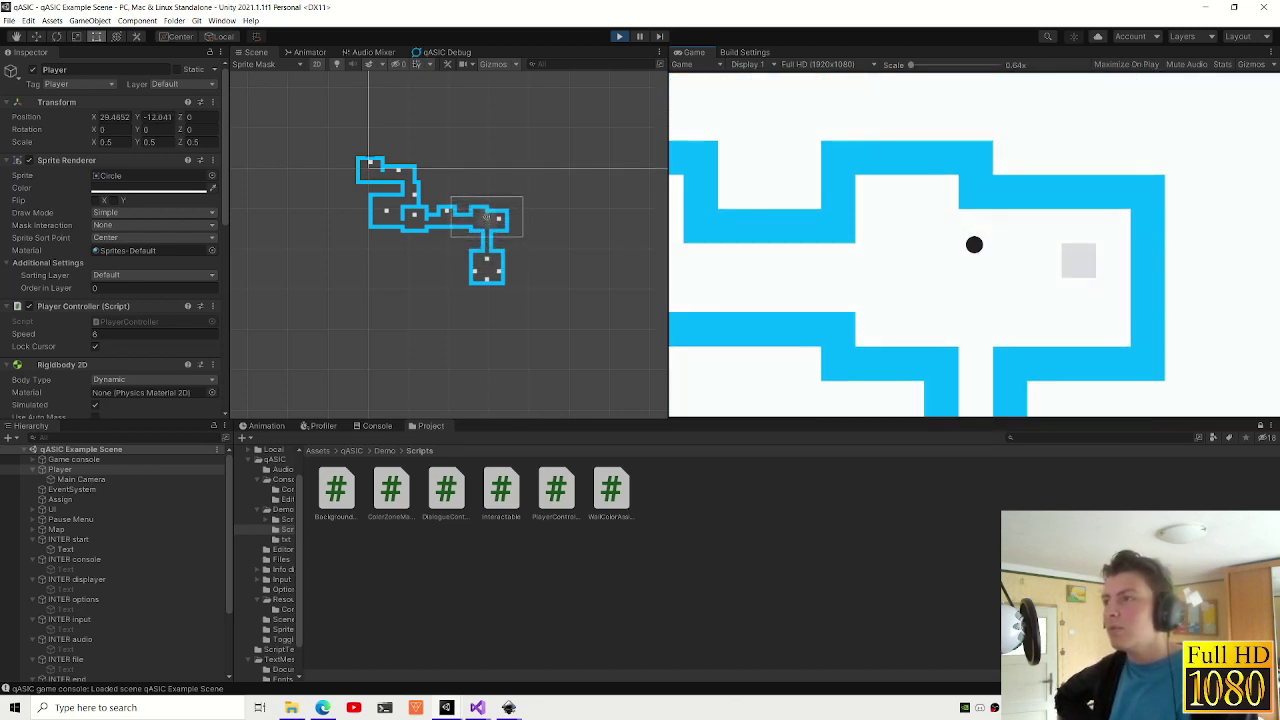
key(a)
key(d)
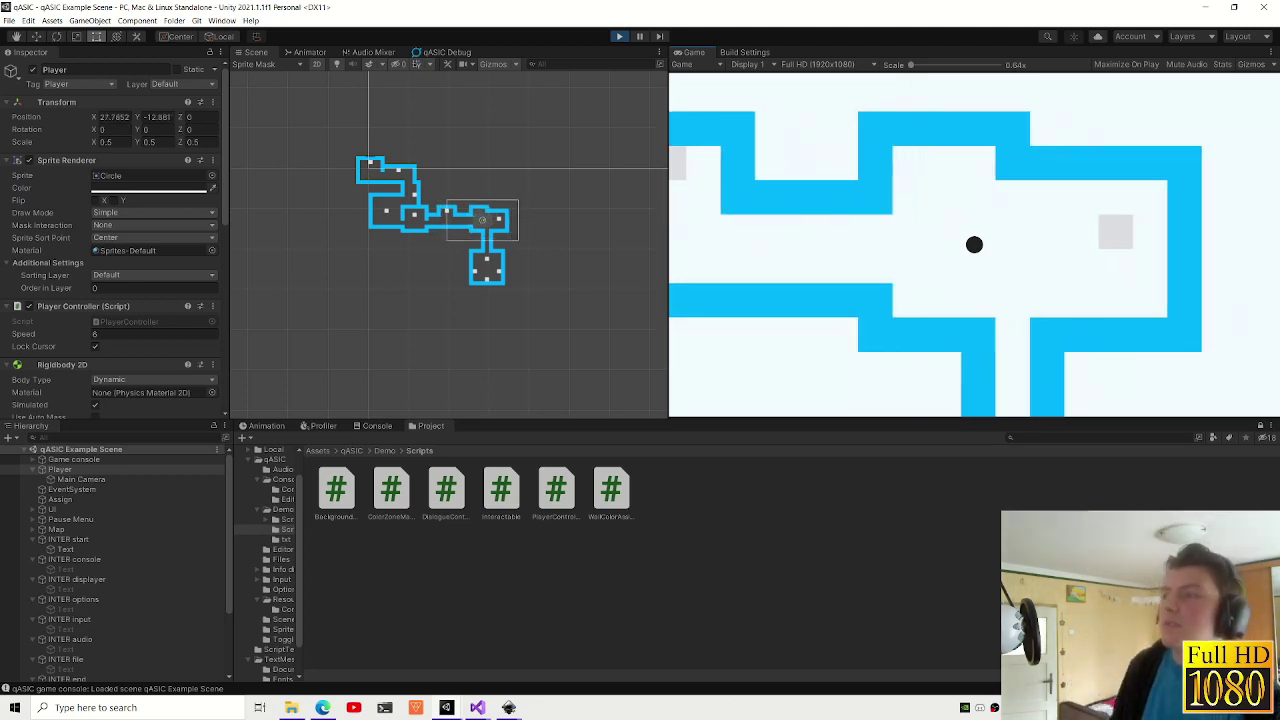
key(e)
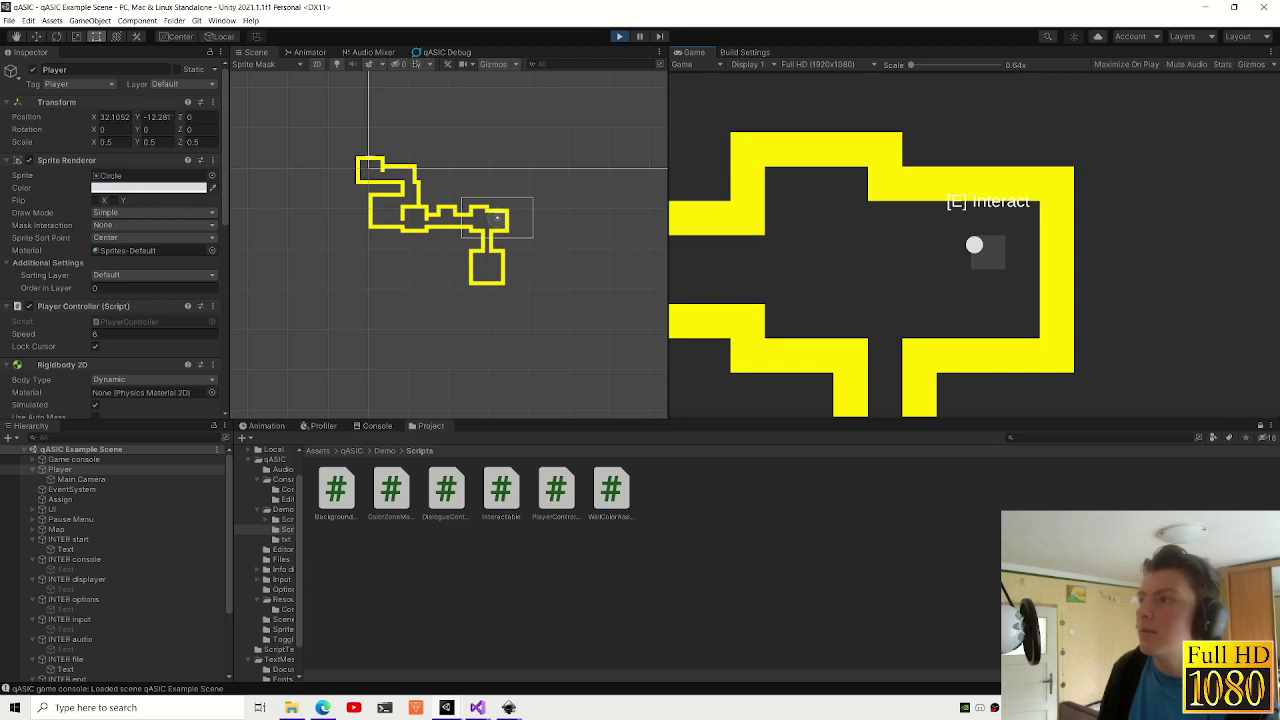
- Walk left through the red and crimson zones, reading each interact tile's dialogue
key(a)
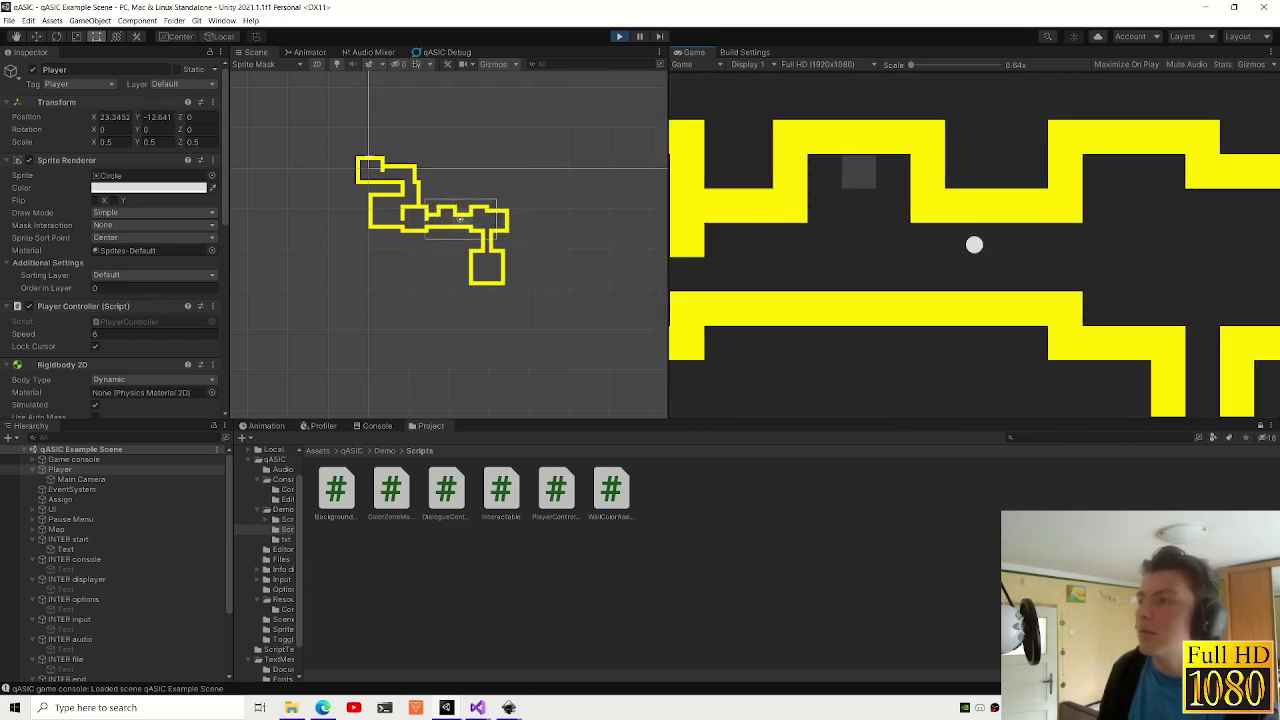
key(w)
key(e)
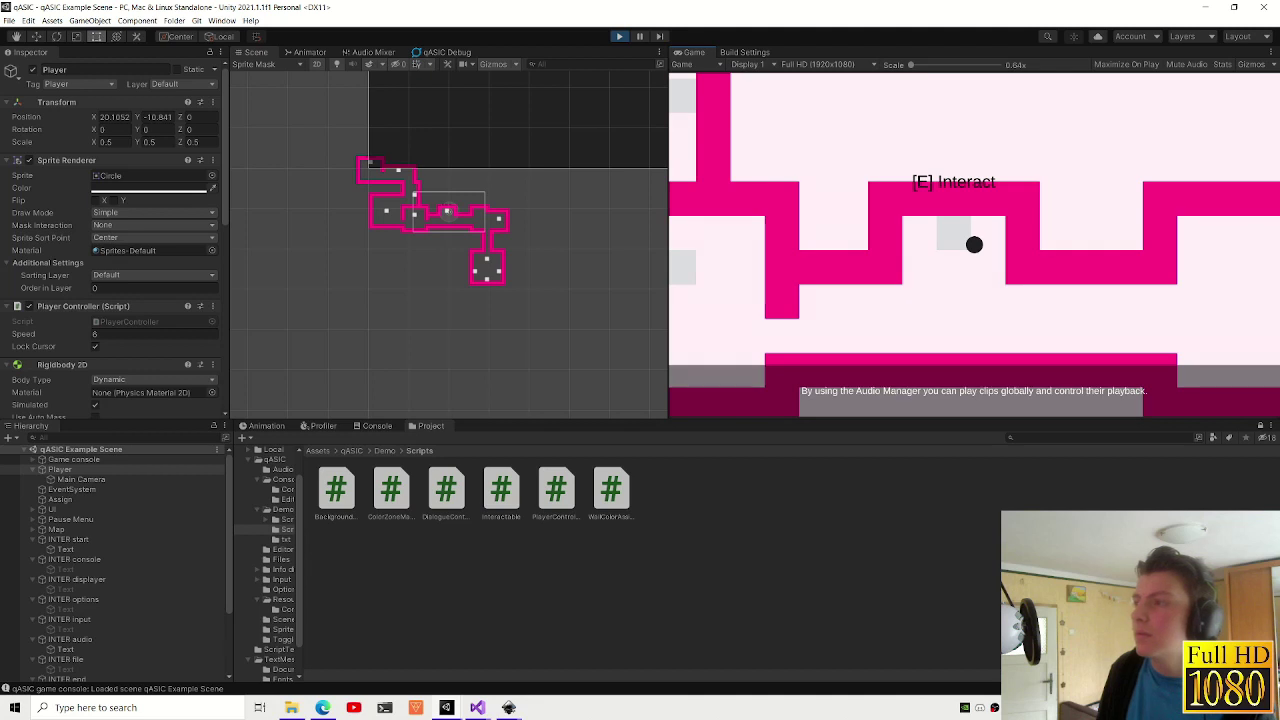
key(a)
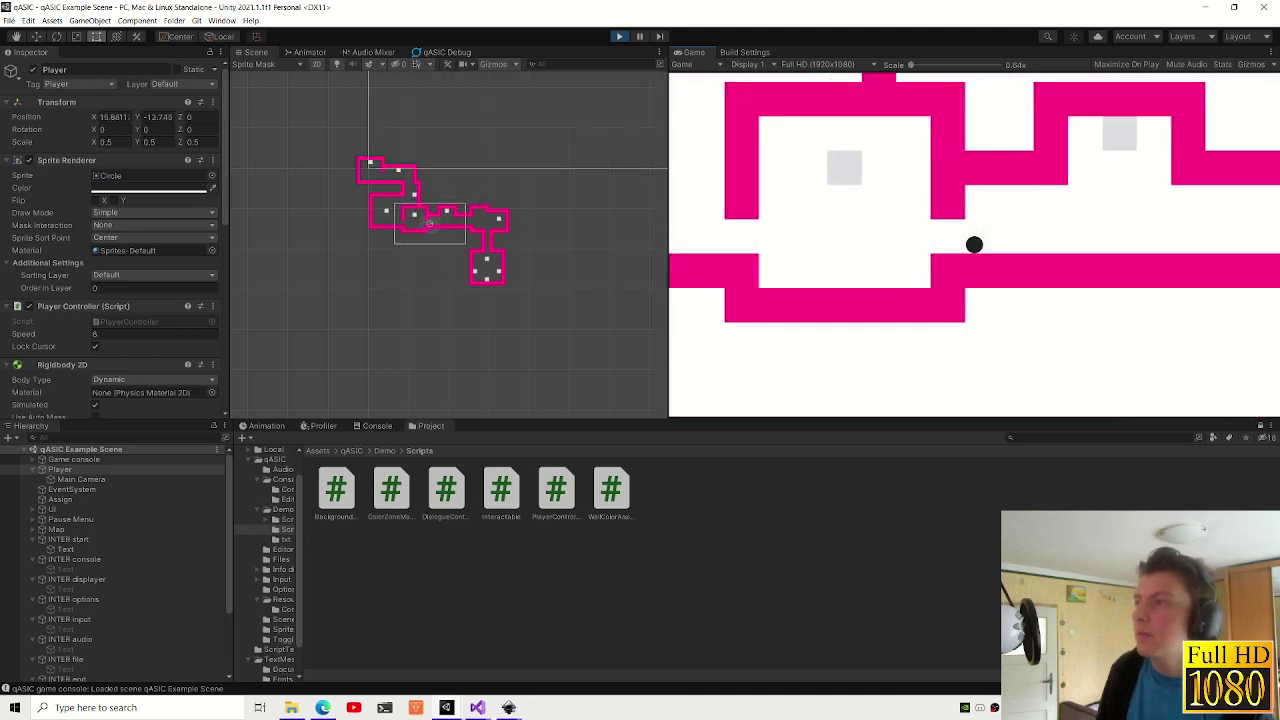
key(s)
key(a)
key(w)
key(e)
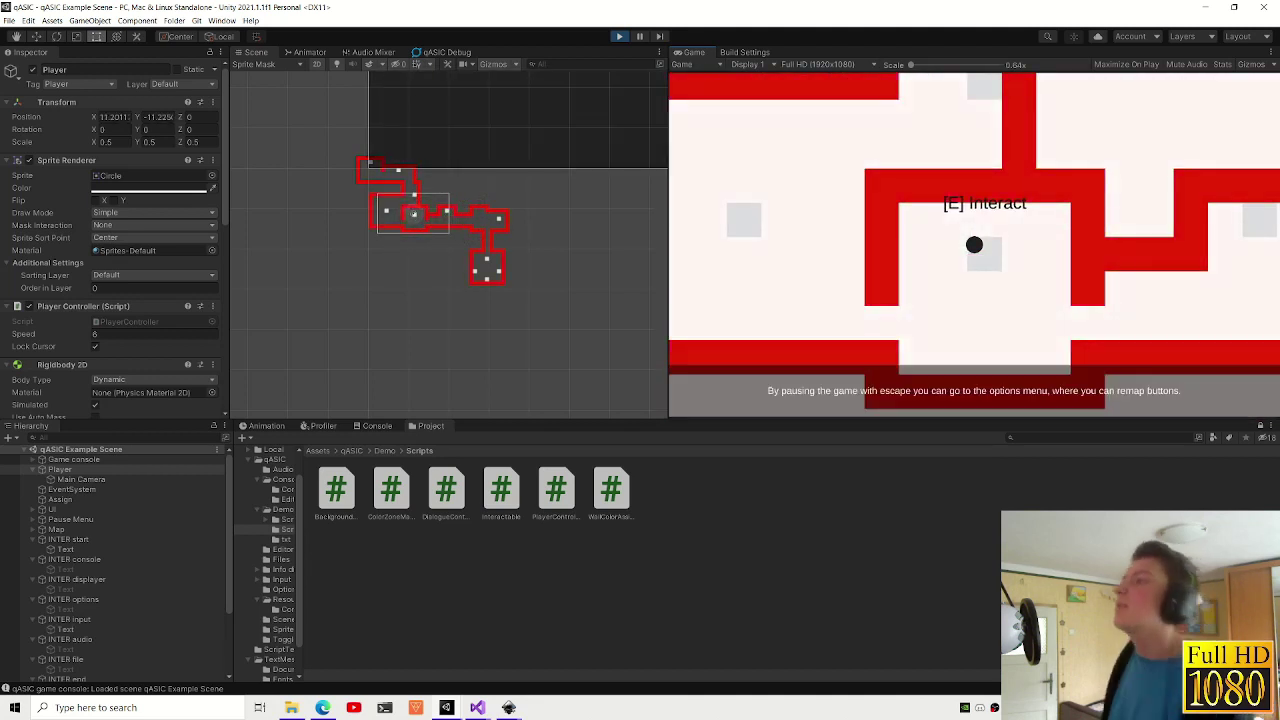
key(a)
key(w)
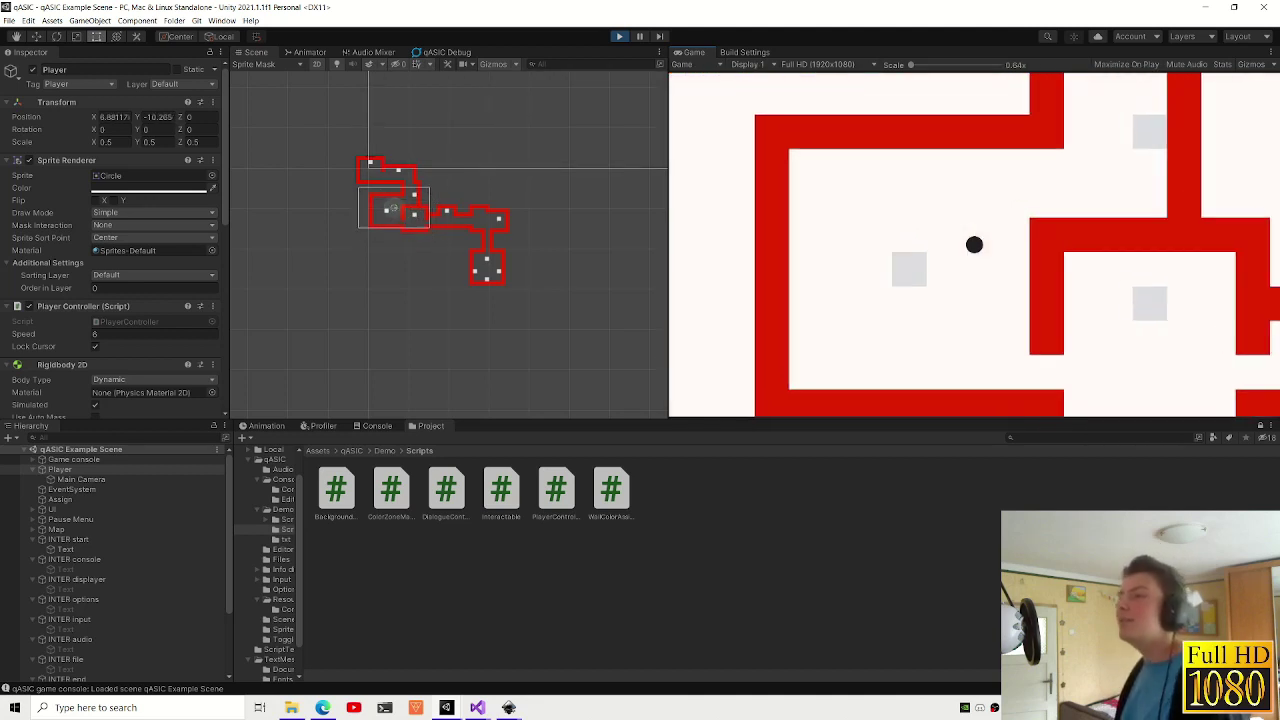
key(e)
- Cross the blue, green and light-blue zones, then exit play mode with Escape
key(d)
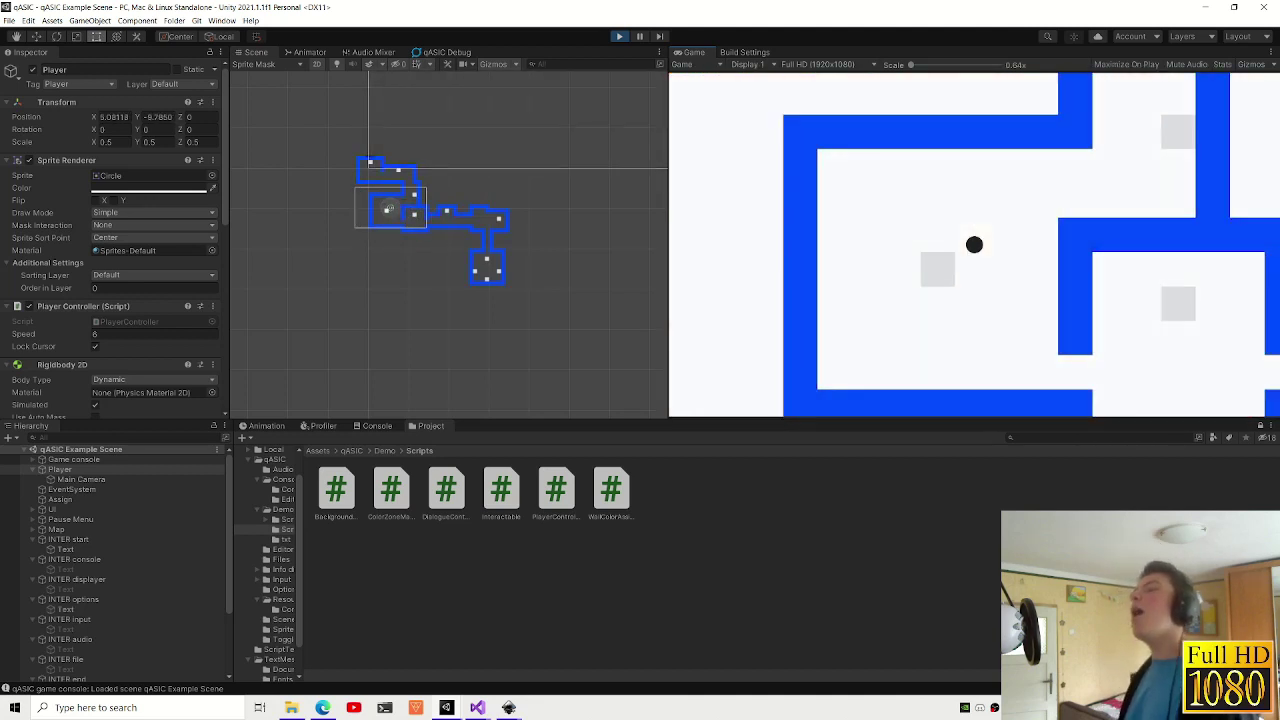
key(w)
key(e)
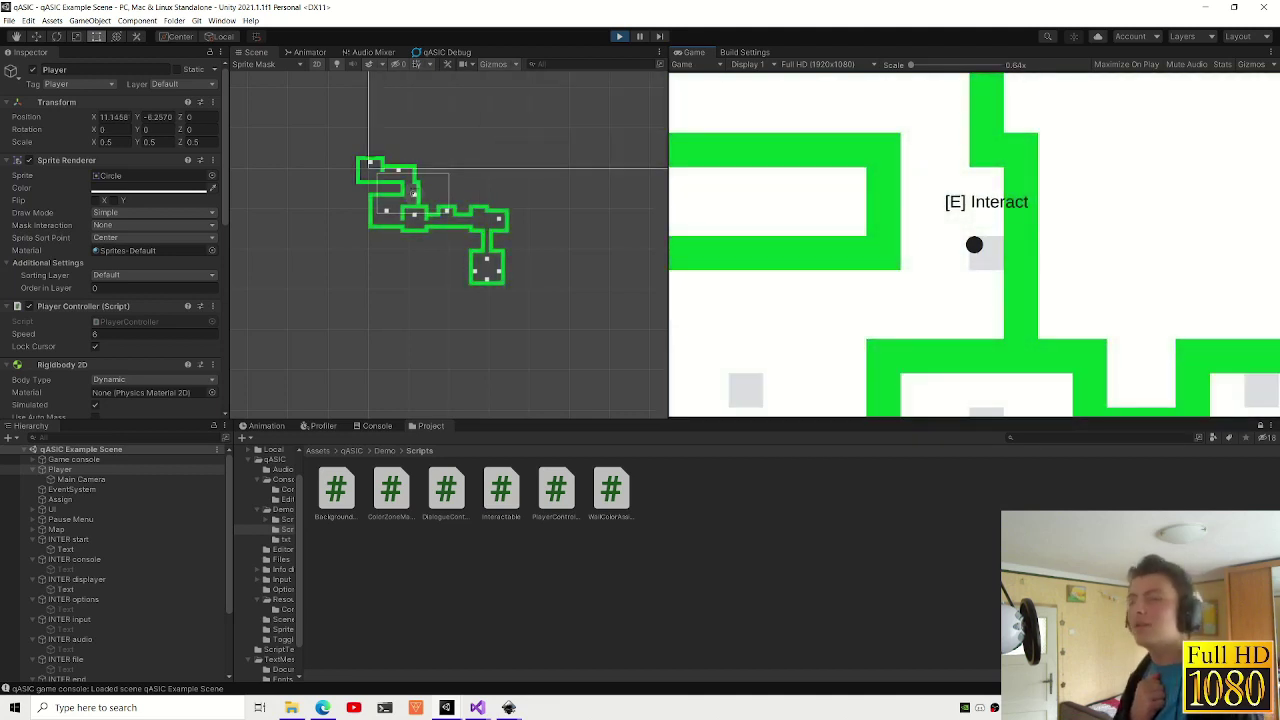
key(w)
key(a)
key(e)
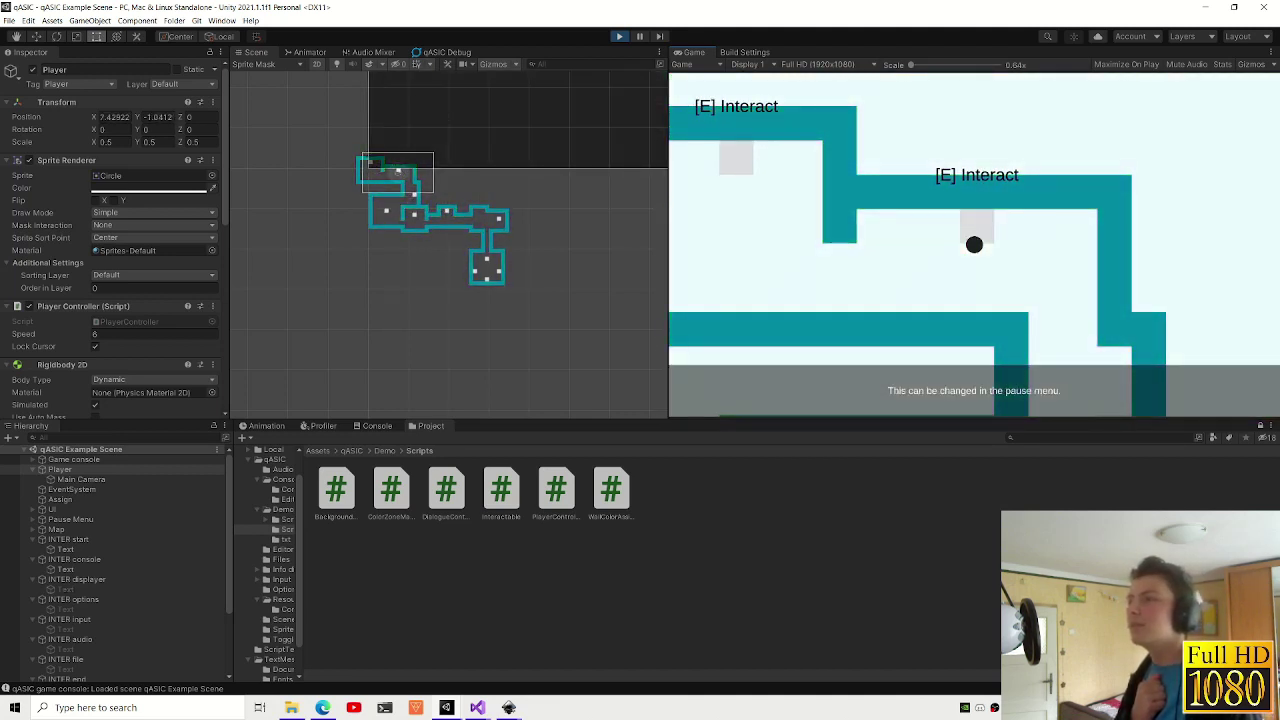
key(a)
key(w)
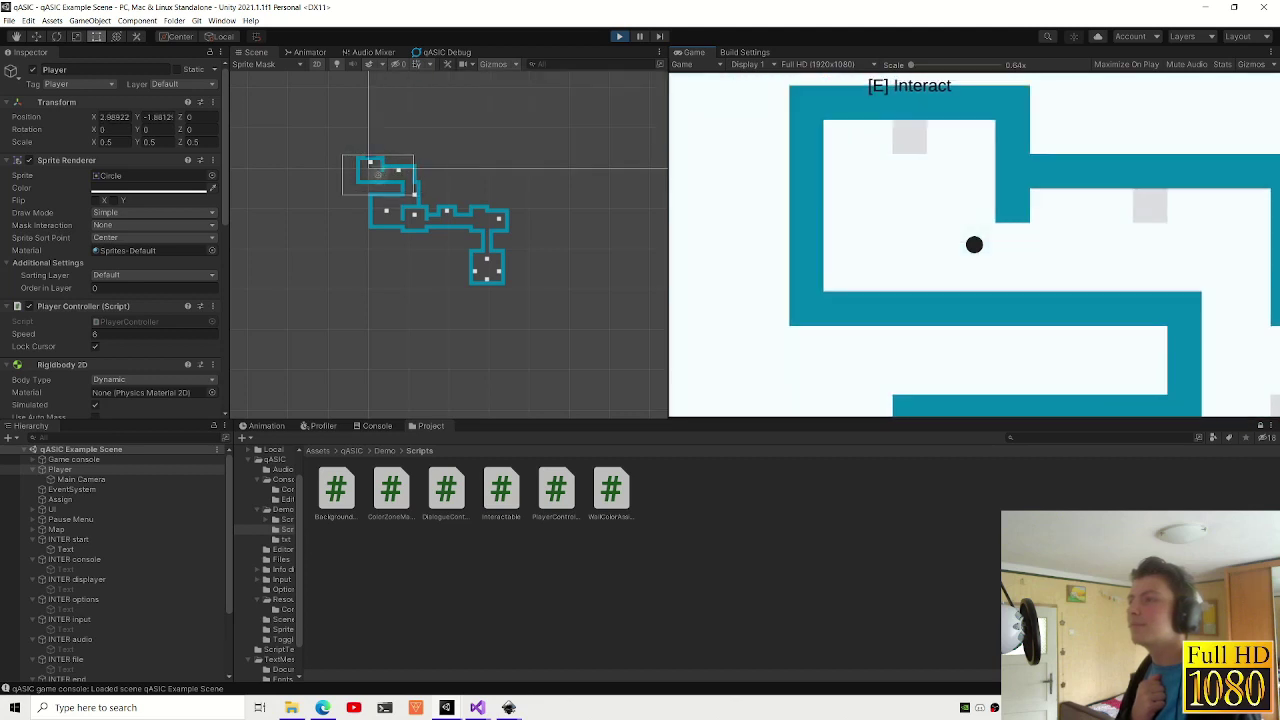
key(e)
key(s)
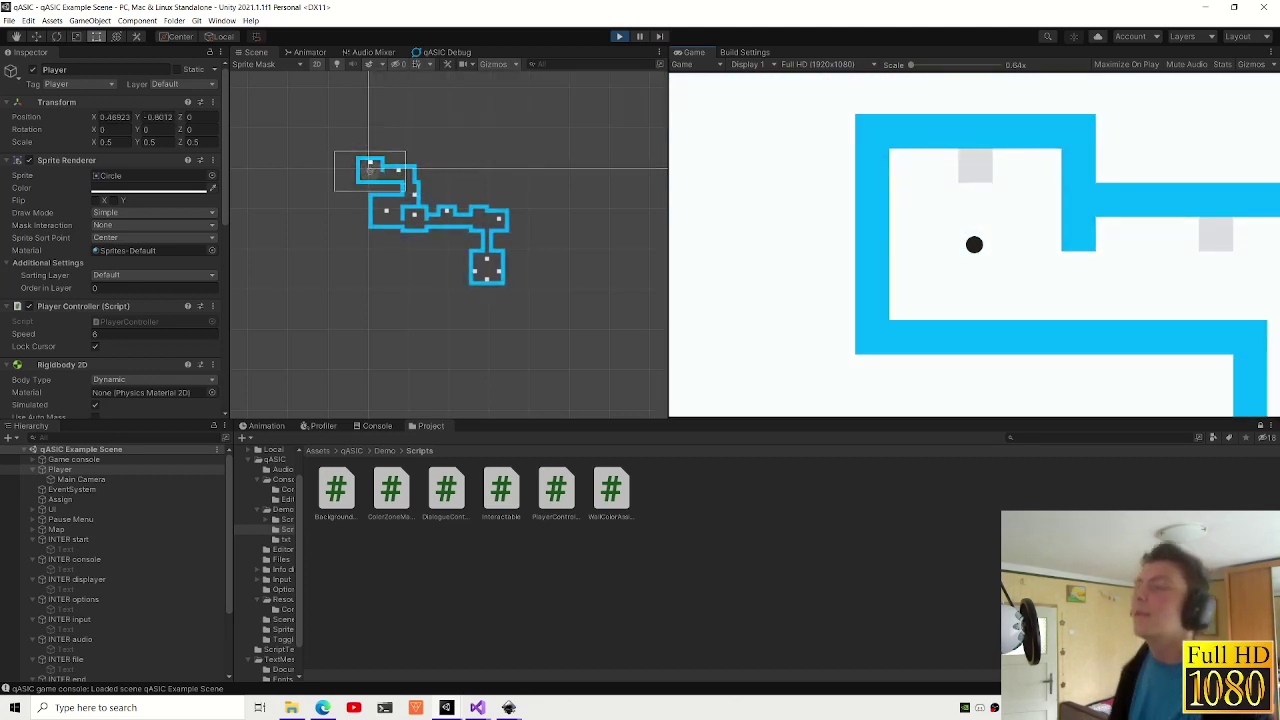
key(a)
key(Escape)
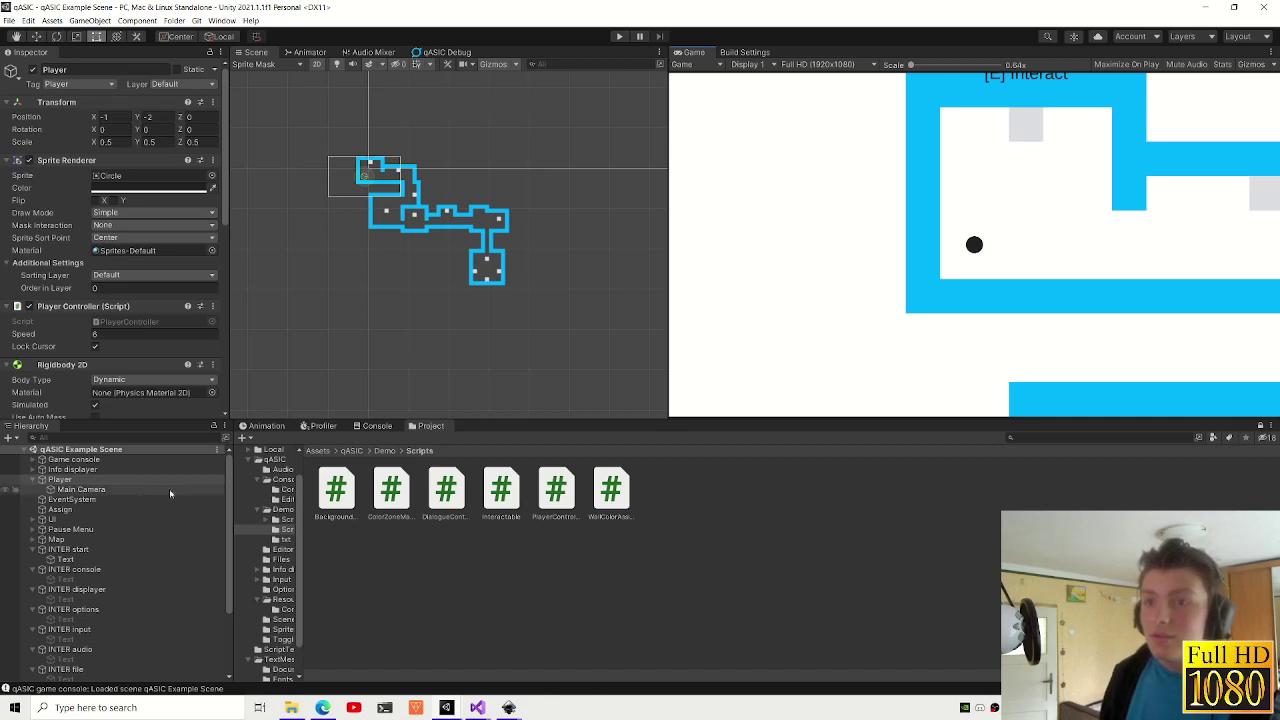
- Select the Player object in the Hierarchy and move down to the INTER objects
click(72, 482)
key(Left)
key(Left)
key(Right)
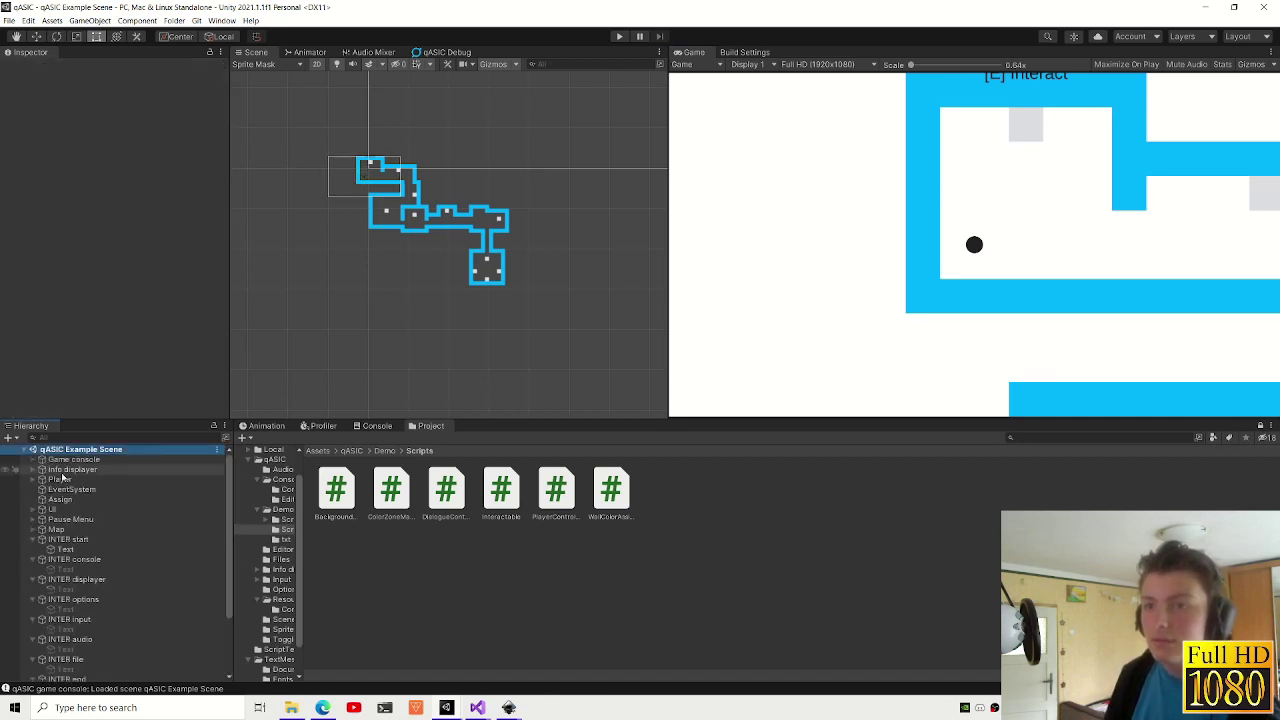
scroll(62, 640, down, 3)
click(62, 648)
key(Up)
key(Up)
key(Up)
key(Up)
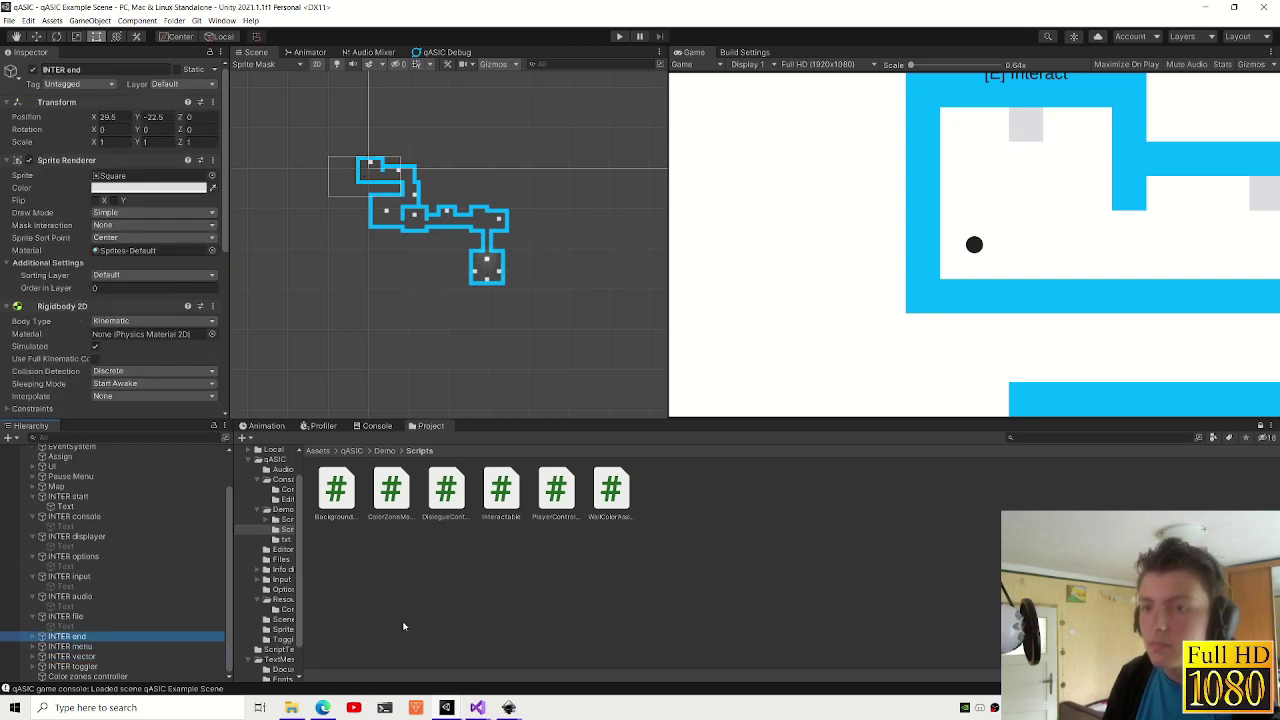
- Collapse INTER start, the following INTER objects and INTER file, then clear the selection
click(92, 495)
key(Left)
key(Down)
key(Left)
key(Down)
key(Left)
key(Down)
key(Left)
key(Down)
key(Left)
key(Down)
key(Left)
key(Down)
key(Left)
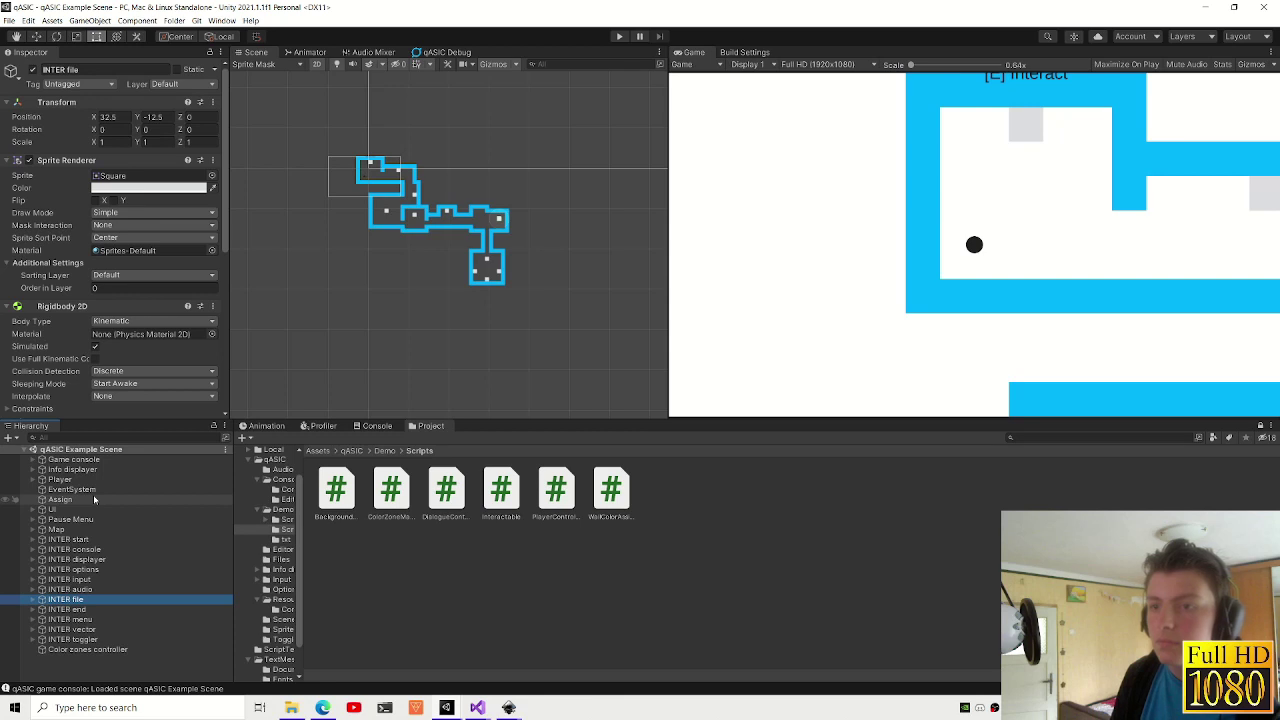
click(93, 666)
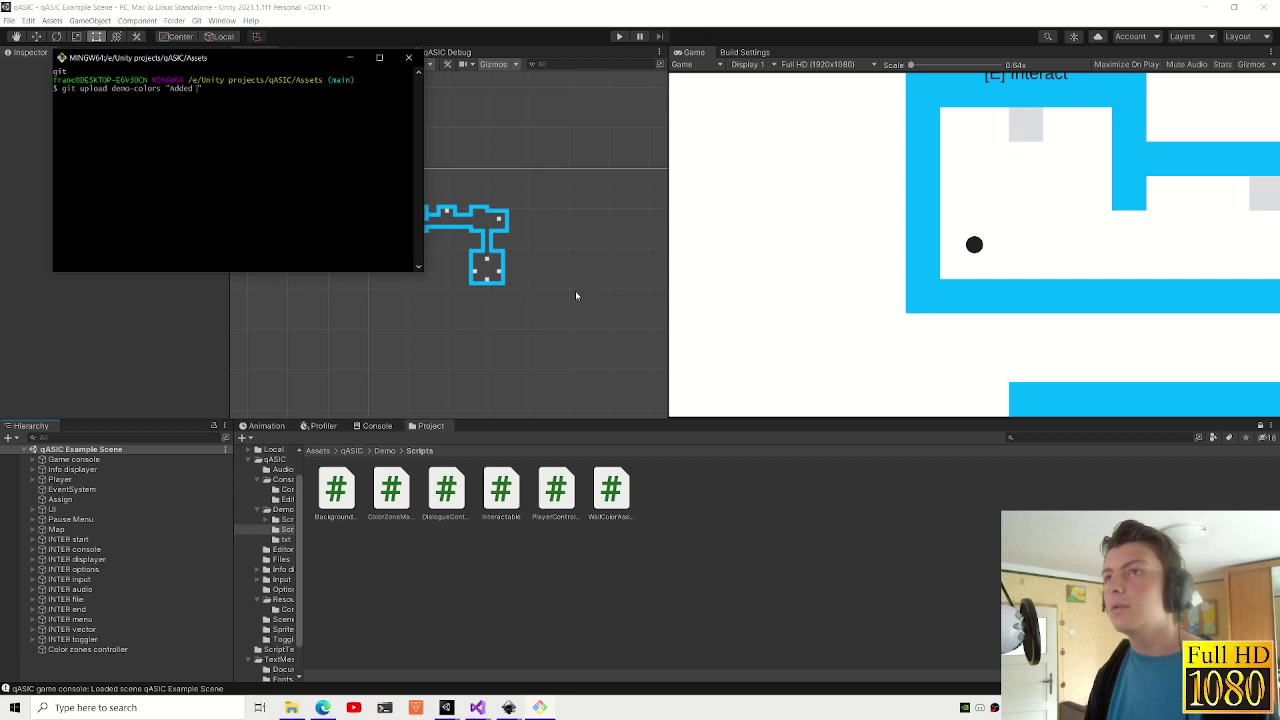
- Finish the commit message 'color changing to demo' and rerun the upload as gitupload demo-colors
text(color cha)
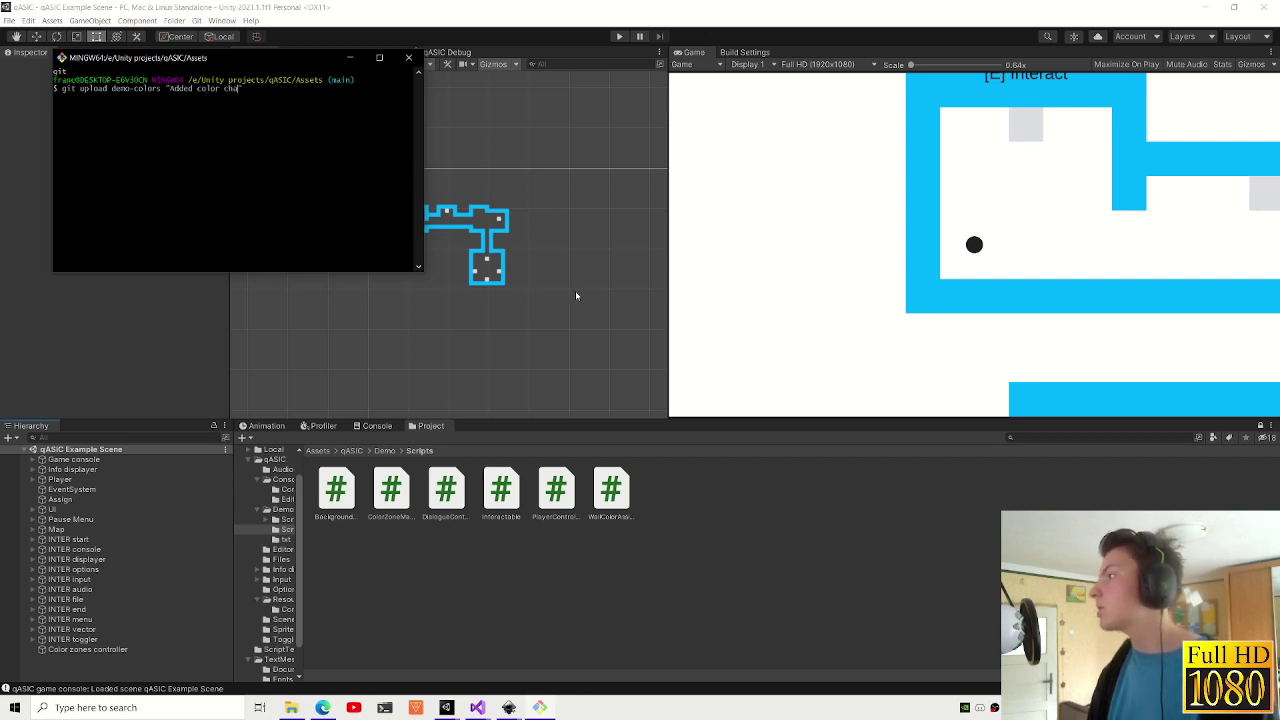
text(nging to demo")
key(Return)
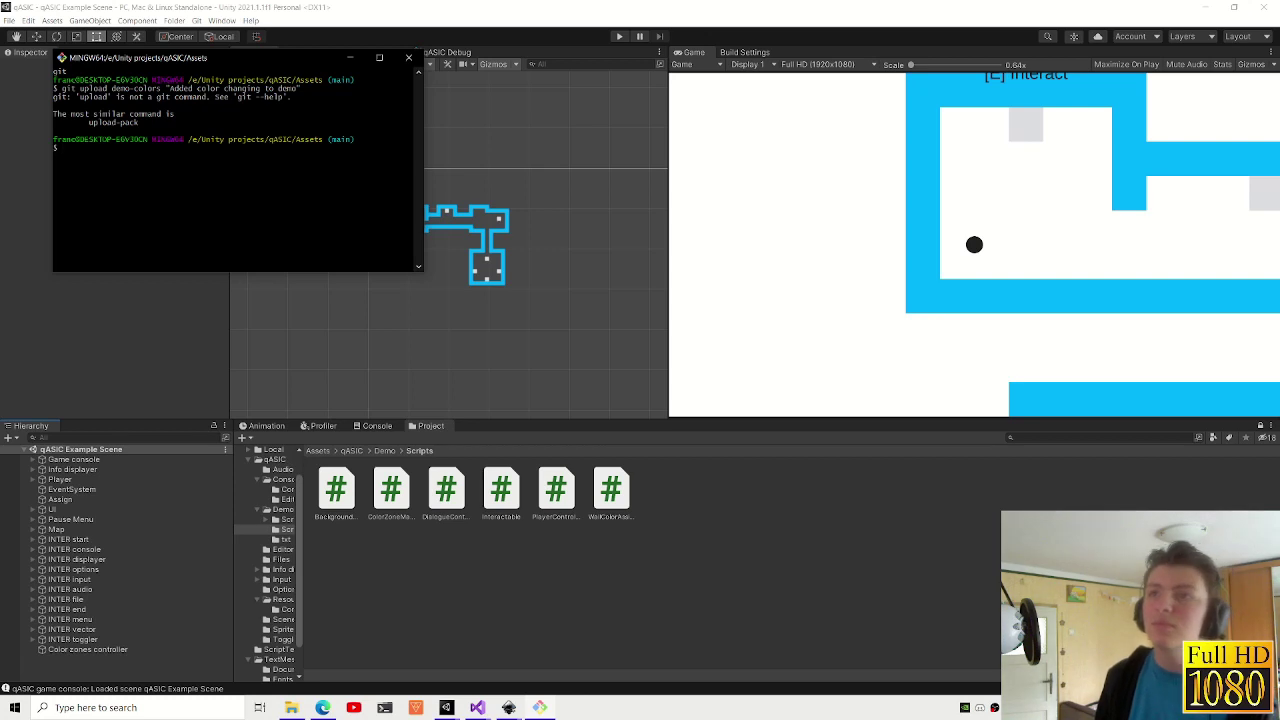
key(Up)
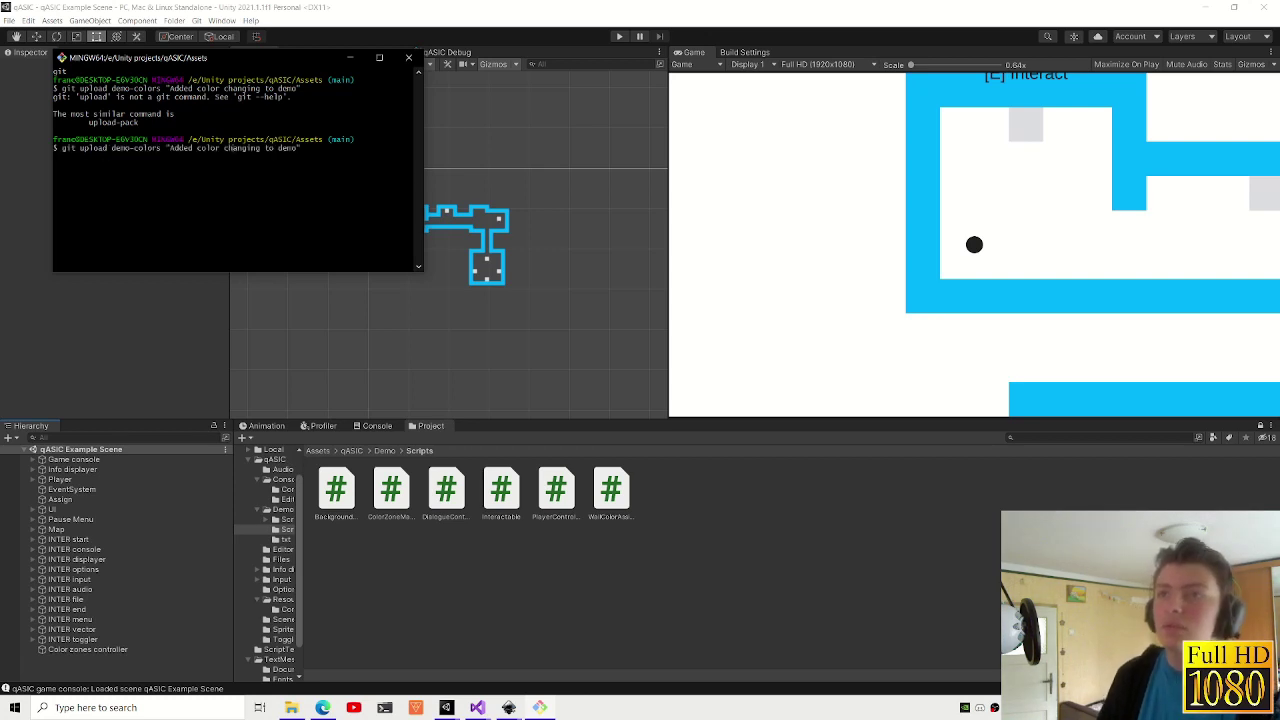
key(BackSpace)
key(BackSpace)
key(BackSpace)
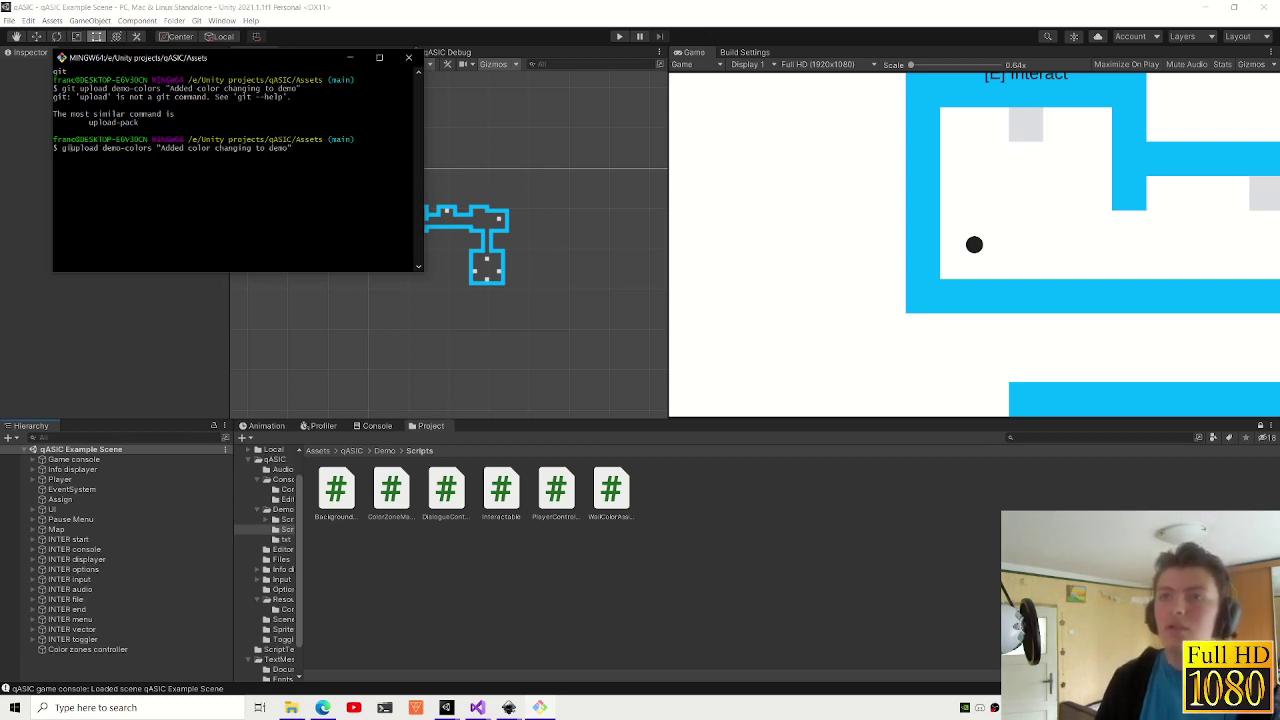
key(Return)
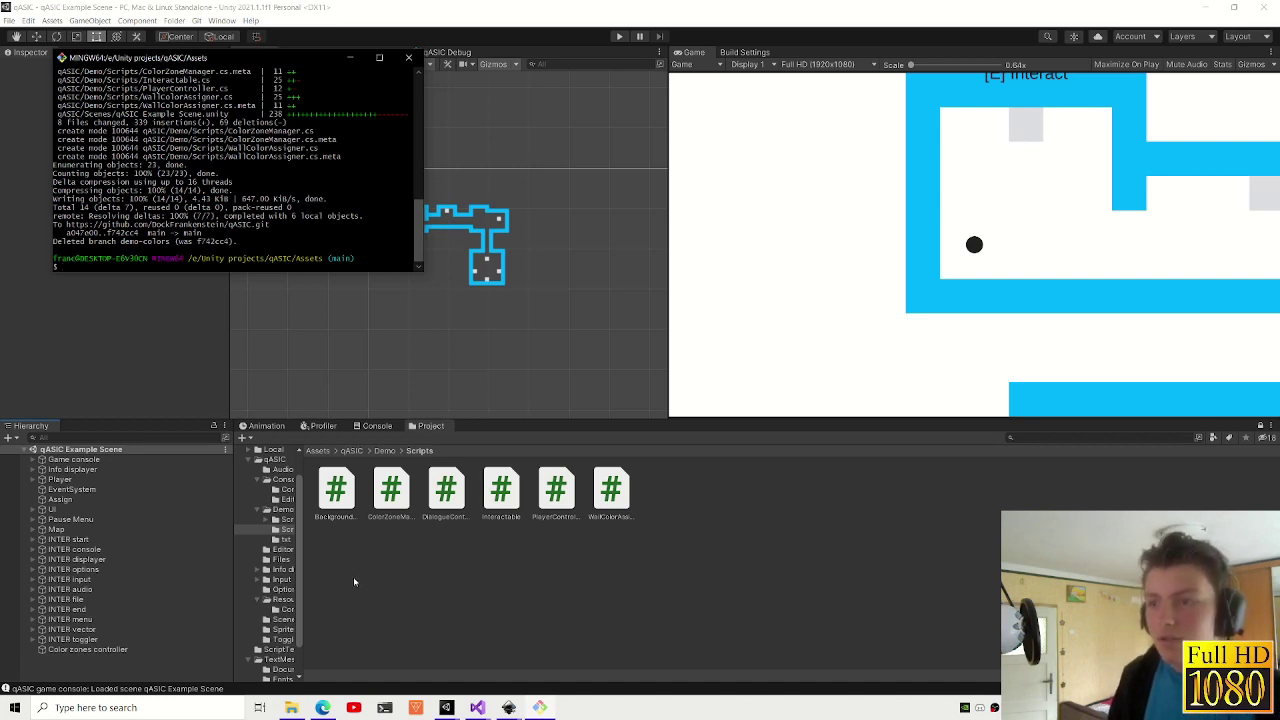
- Back in Unity, close all Inkscape windows and reload the externally modified scene
click(475, 625)
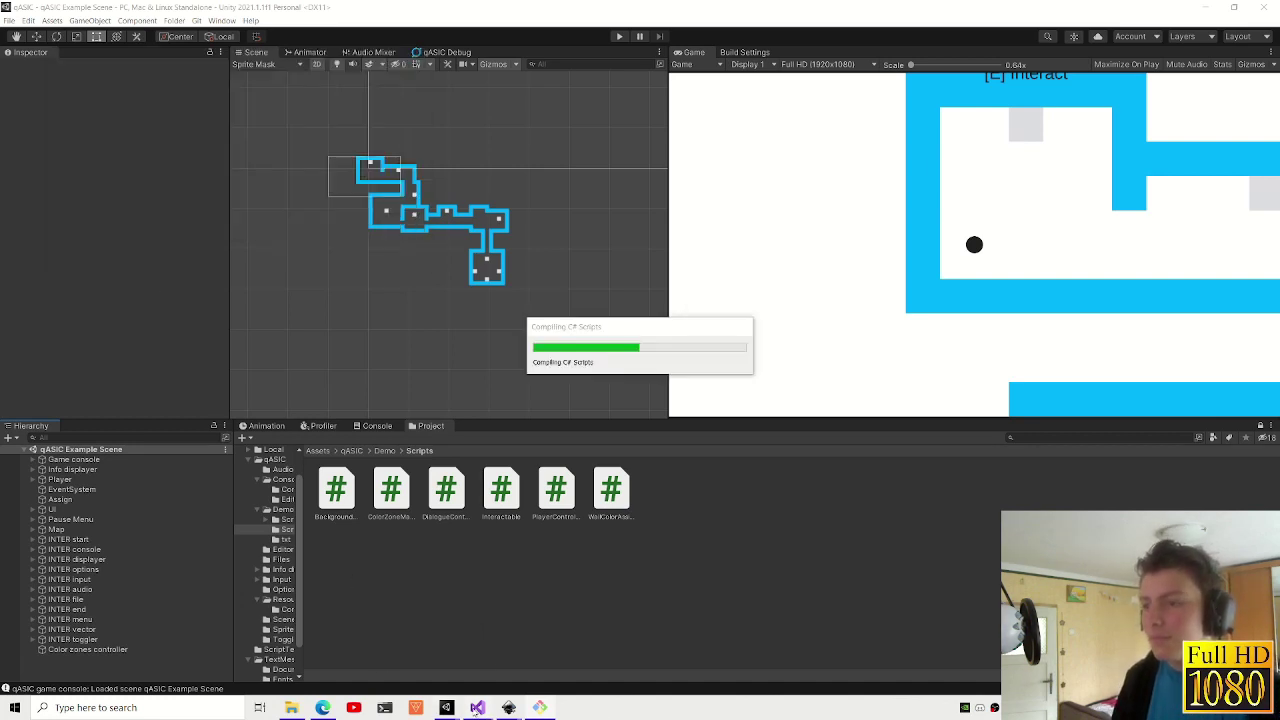
mouse_move(508, 707)
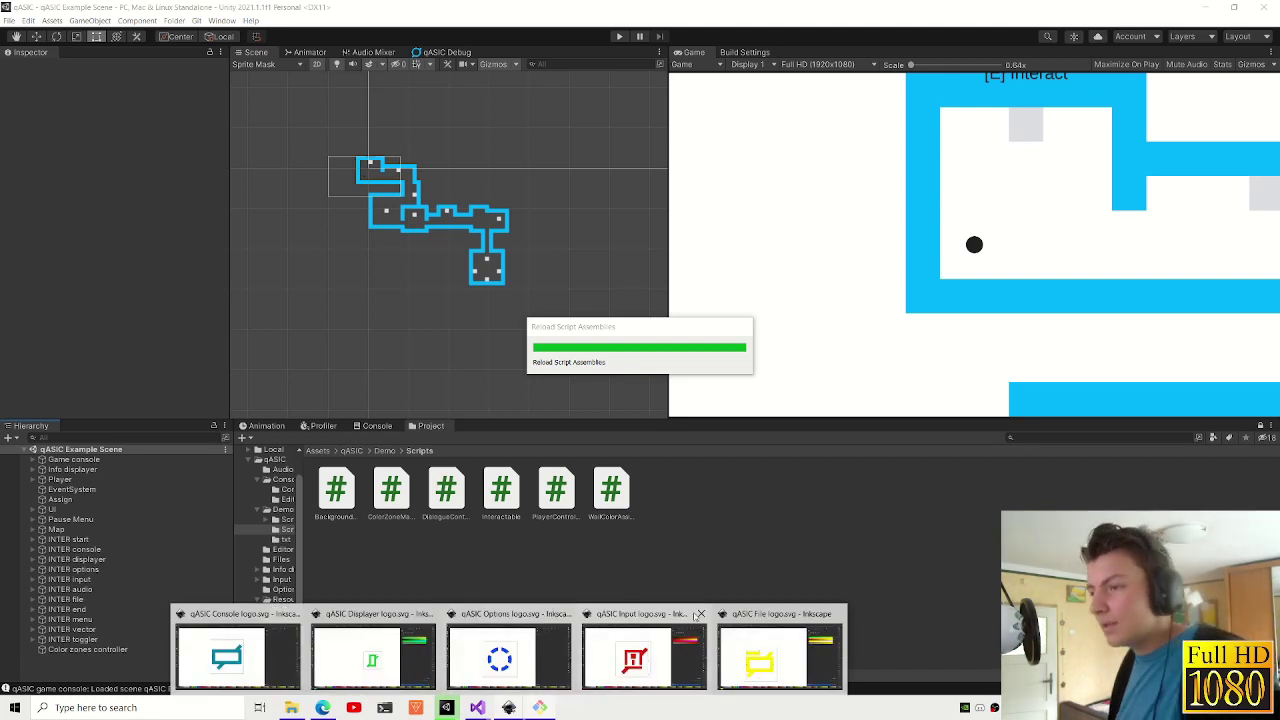
right_click(512, 707)
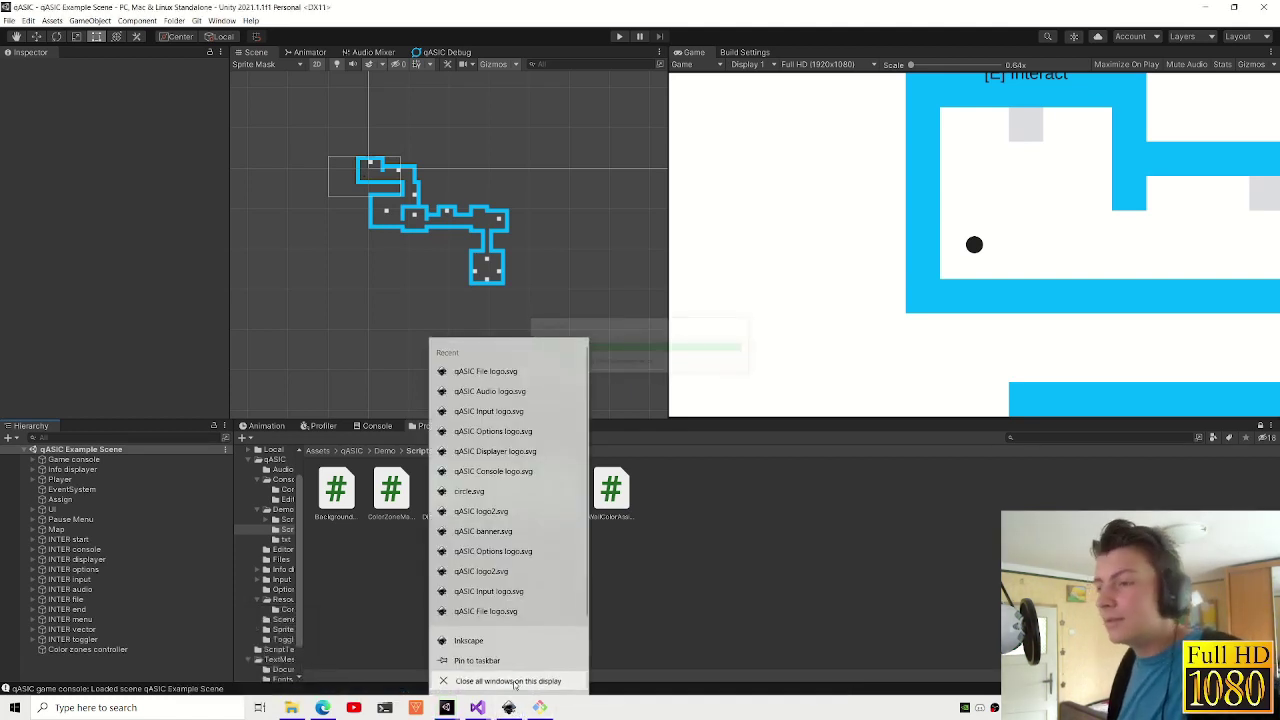
click(500, 684)
click(672, 378)
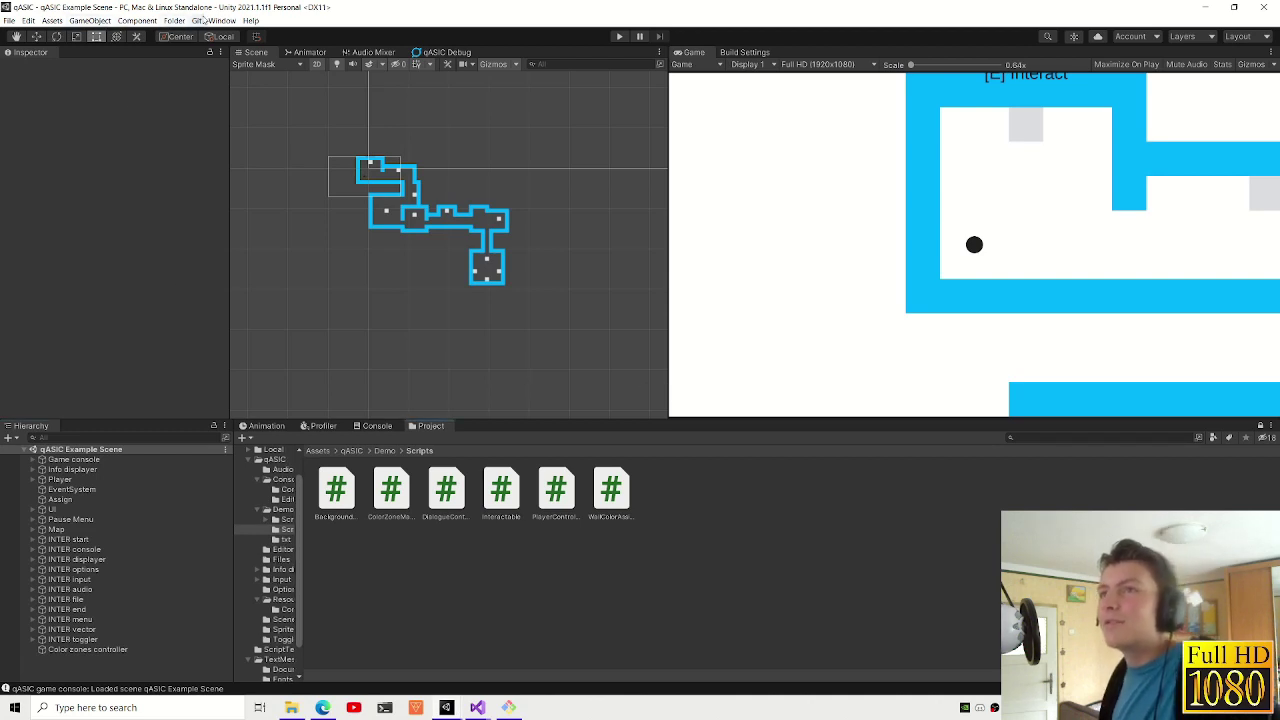
click(198, 21)
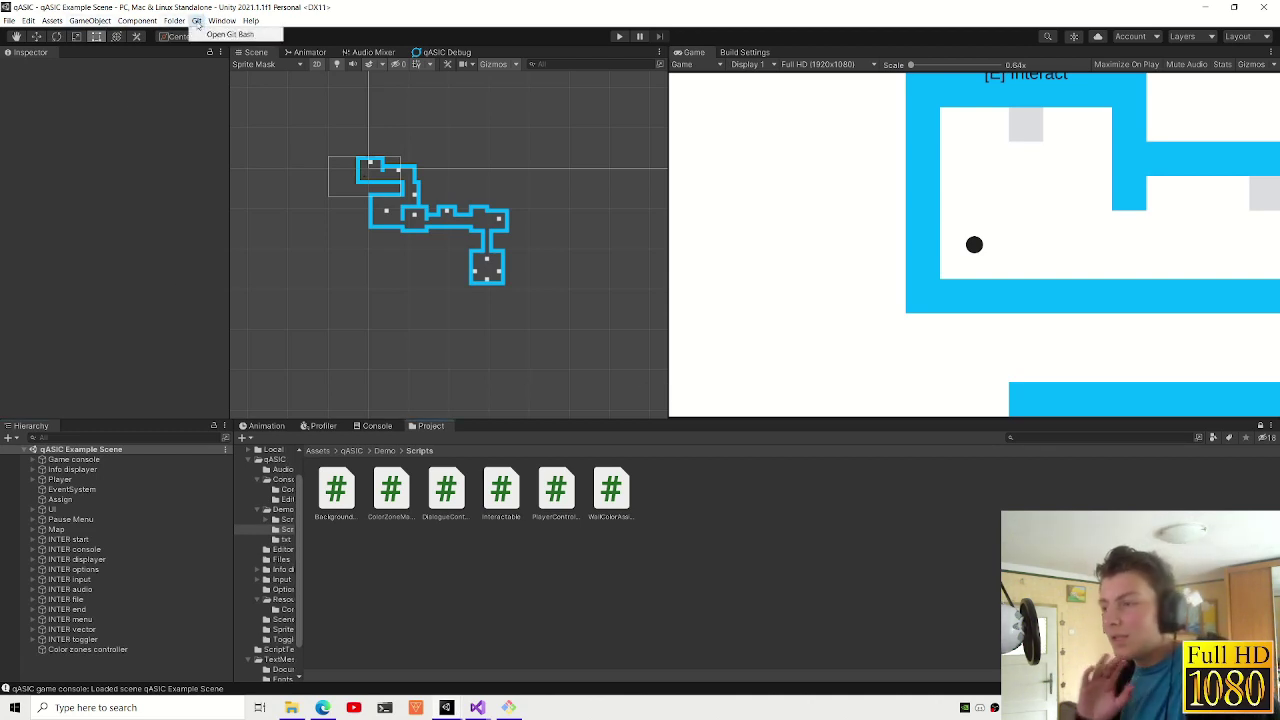
click(177, 159)
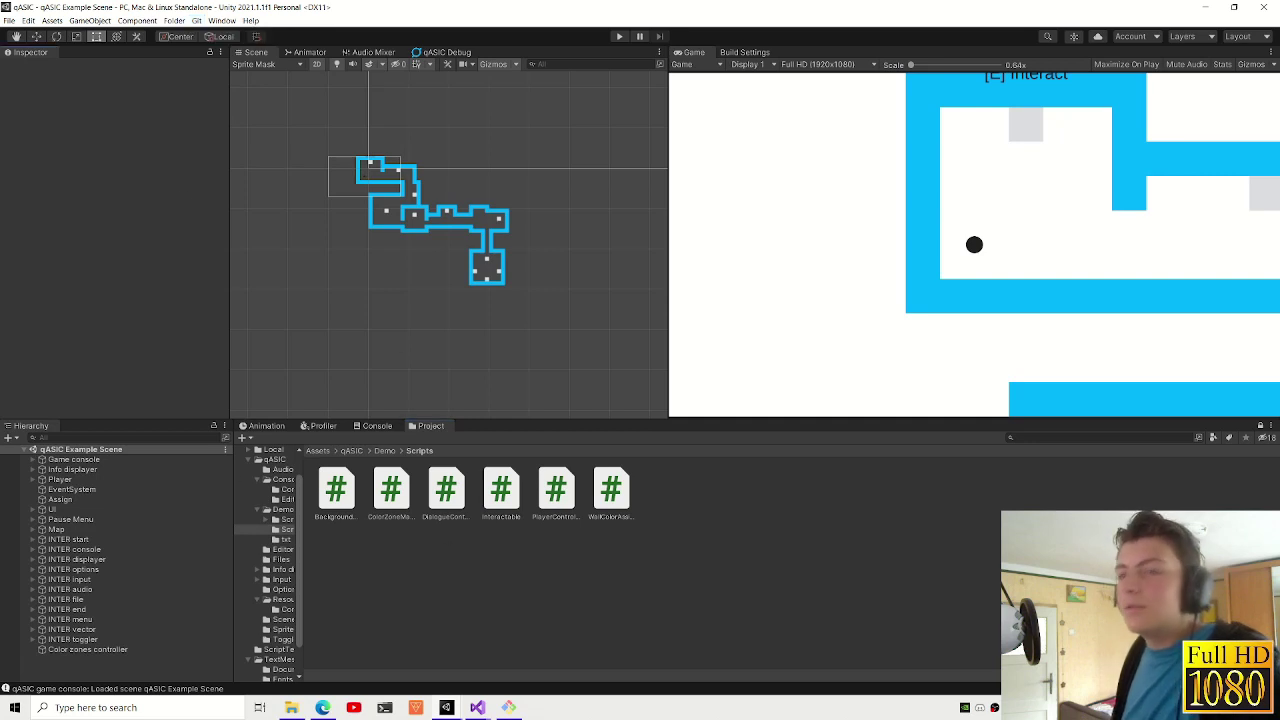
- Export only the qASIC folder as qASICv0.1.0.unitypackage, replacing the existing file
scroll(258, 465, up, 1)
click(268, 468)
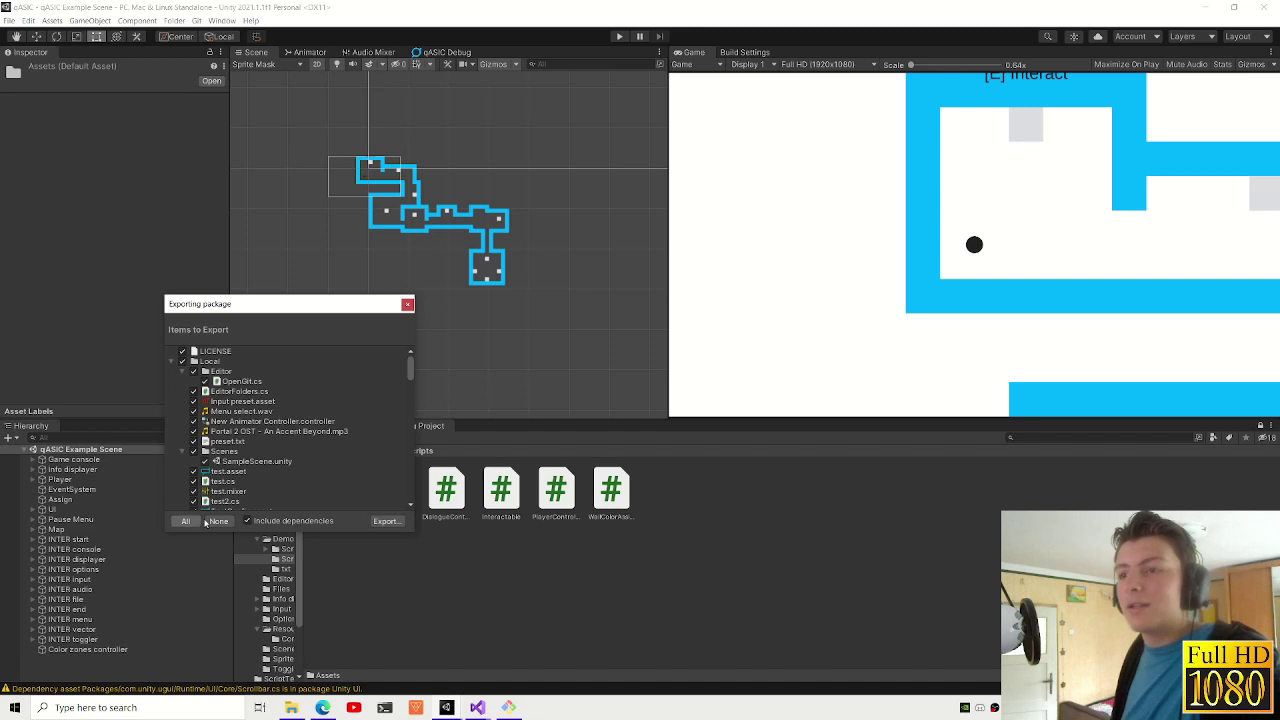
click(171, 361)
click(171, 371)
click(181, 391)
click(182, 371)
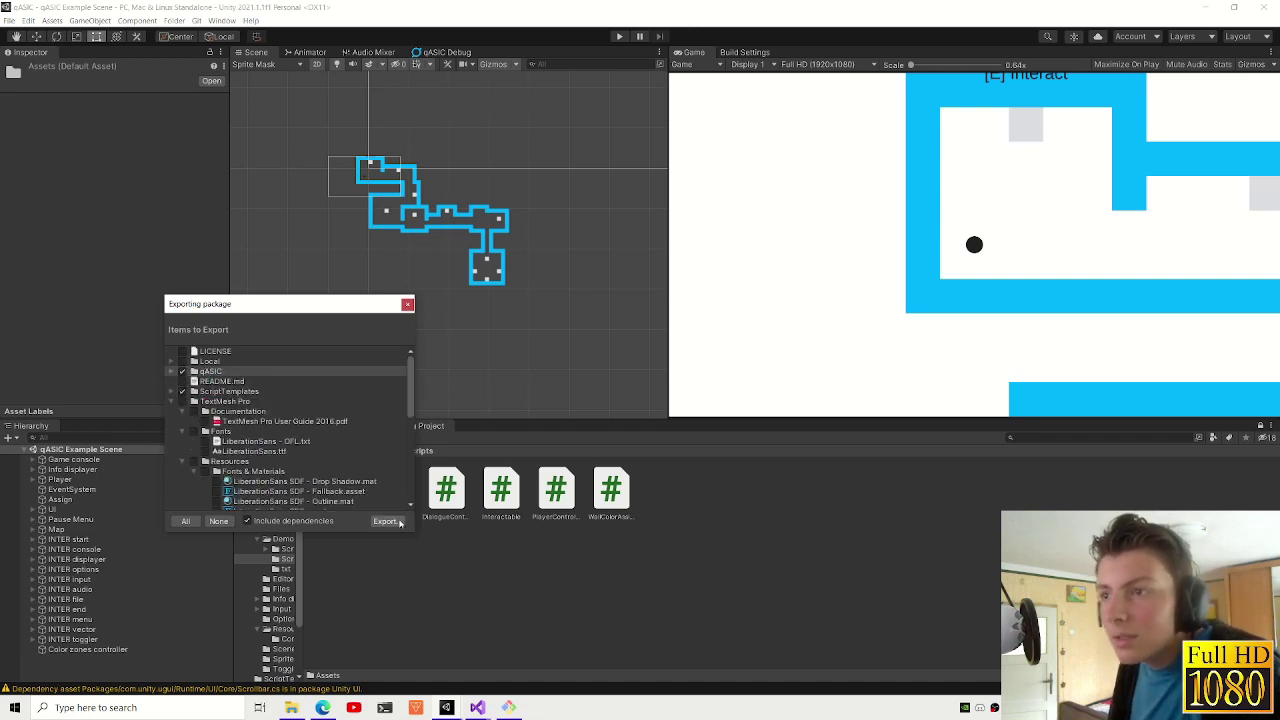
click(385, 521)
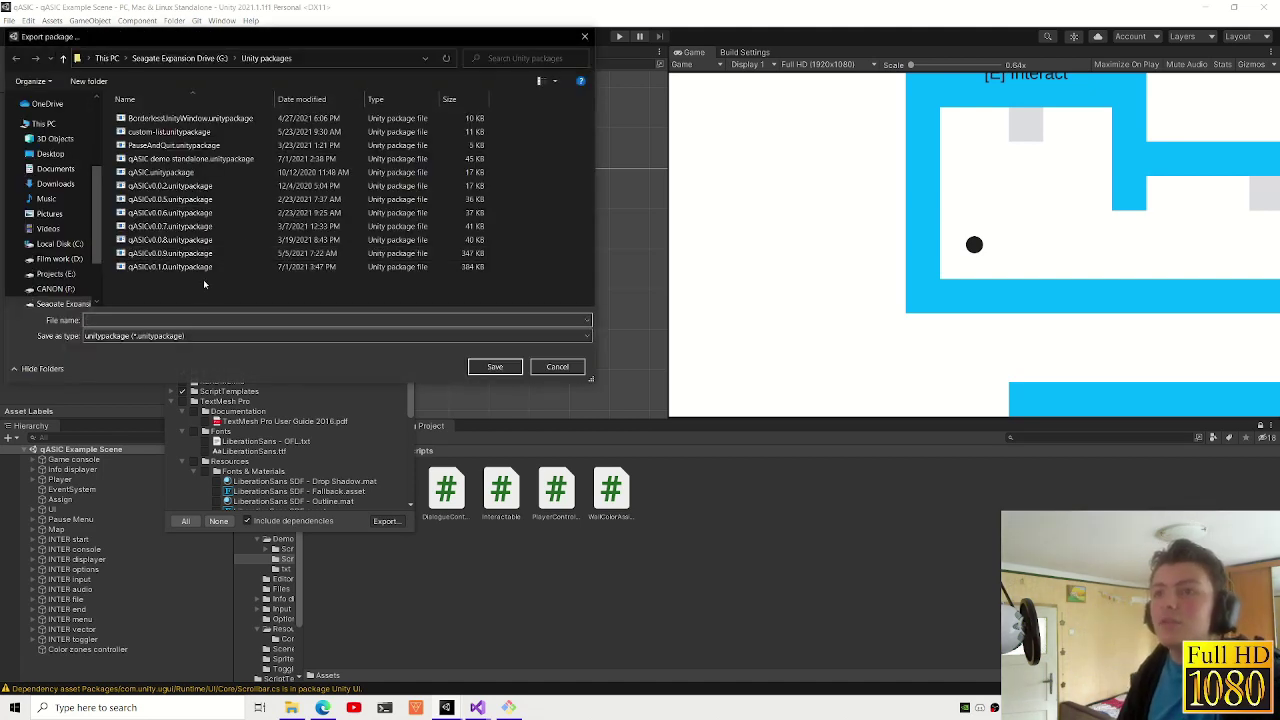
click(210, 266)
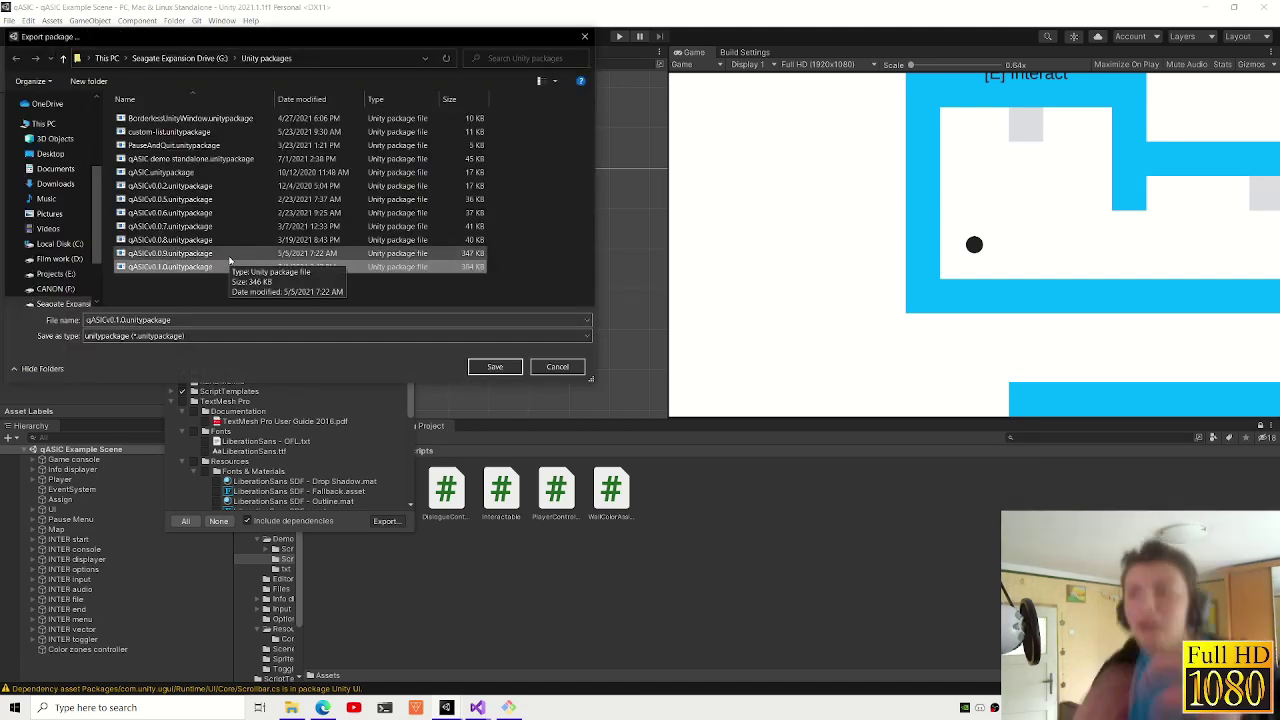
click(492, 367)
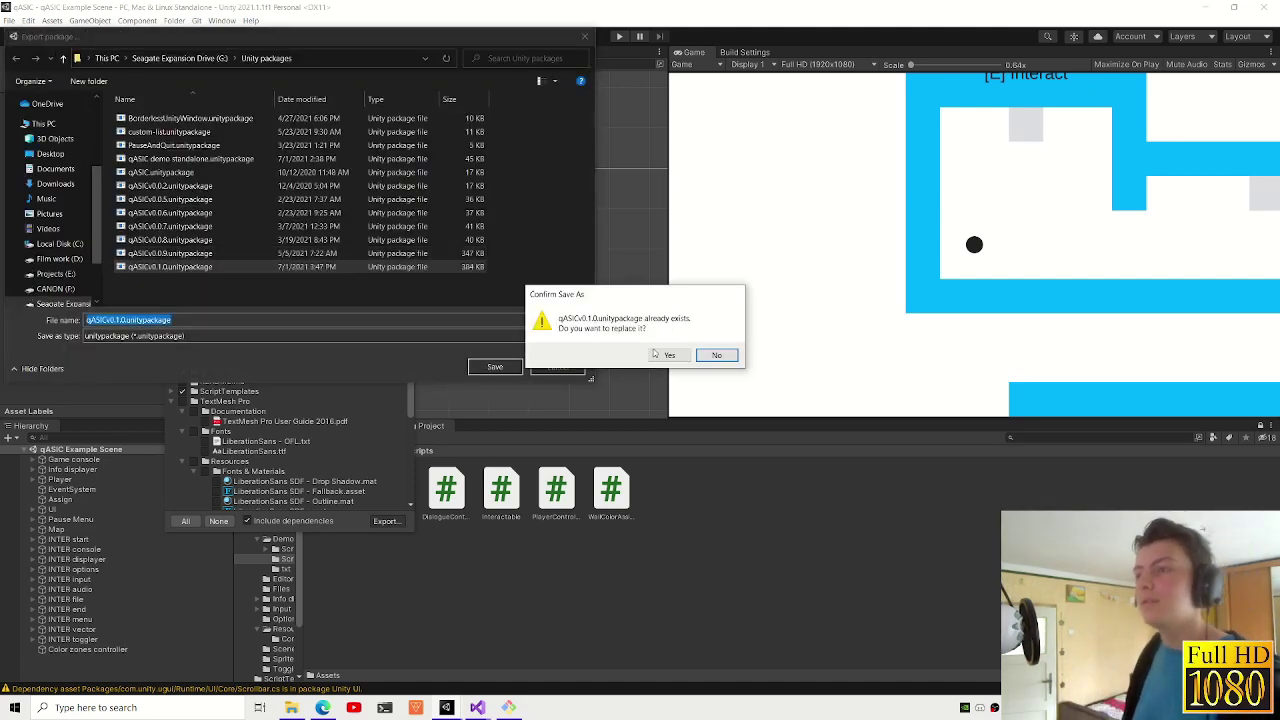
click(661, 354)
- In the Game online project, import all files from qASICv0.1.0.unitypackage and open the qASIC folder
mouse_move(447, 707)
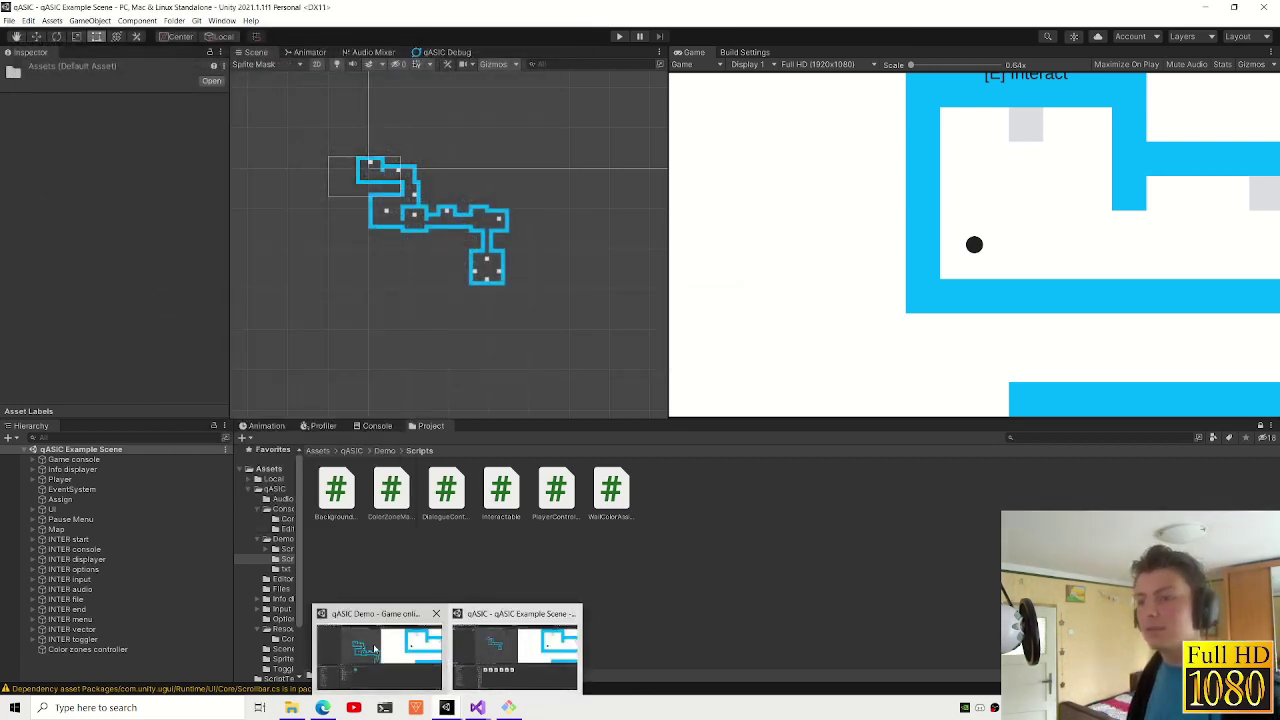
click(346, 675)
click(270, 472)
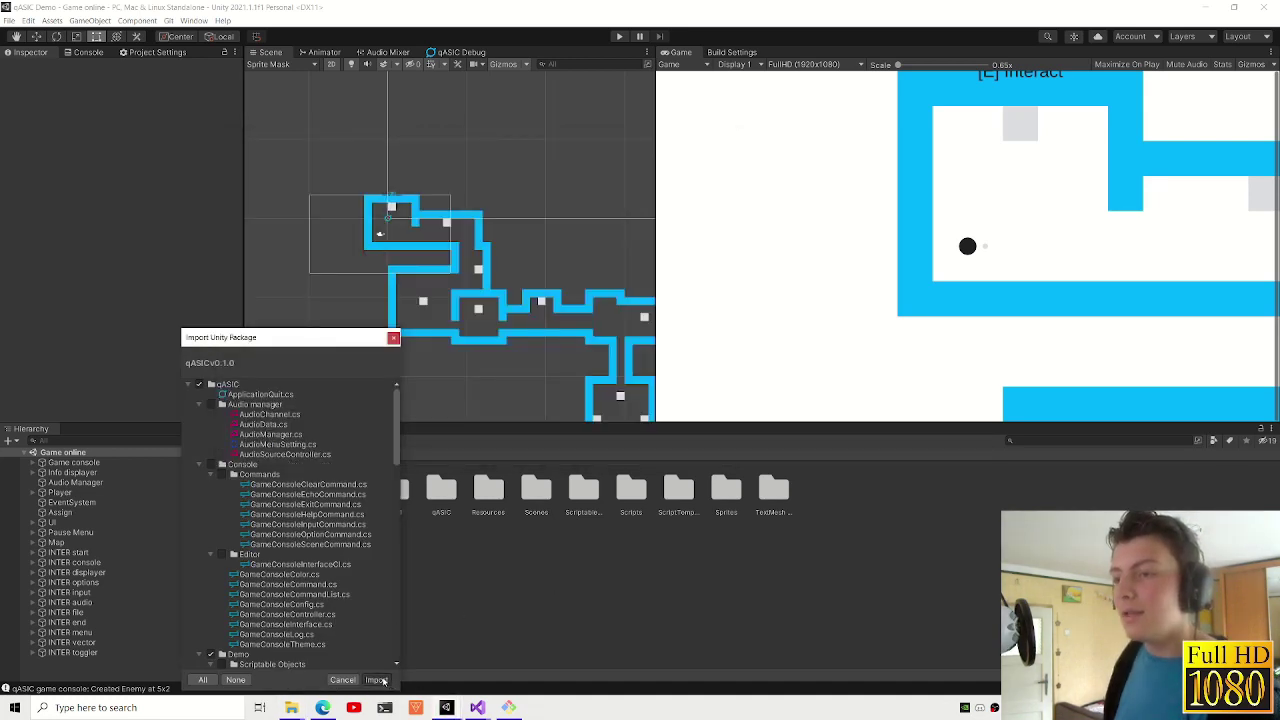
click(377, 680)
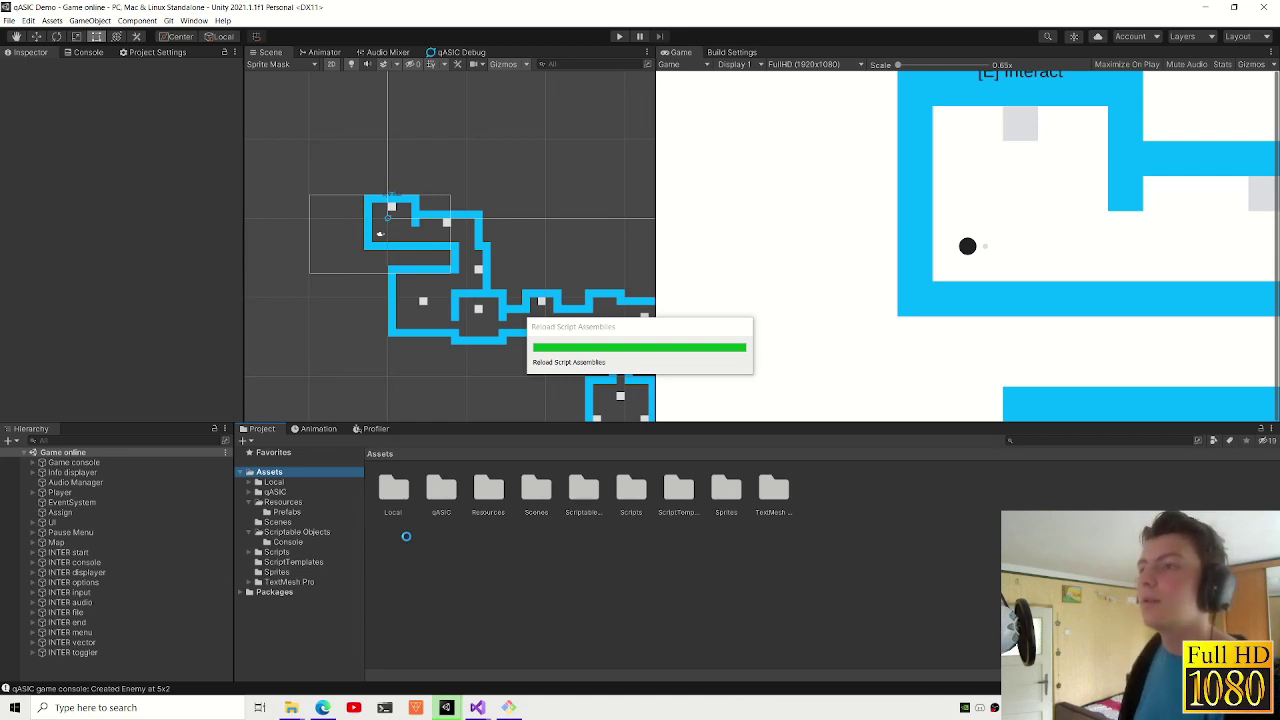
double_click(447, 500)
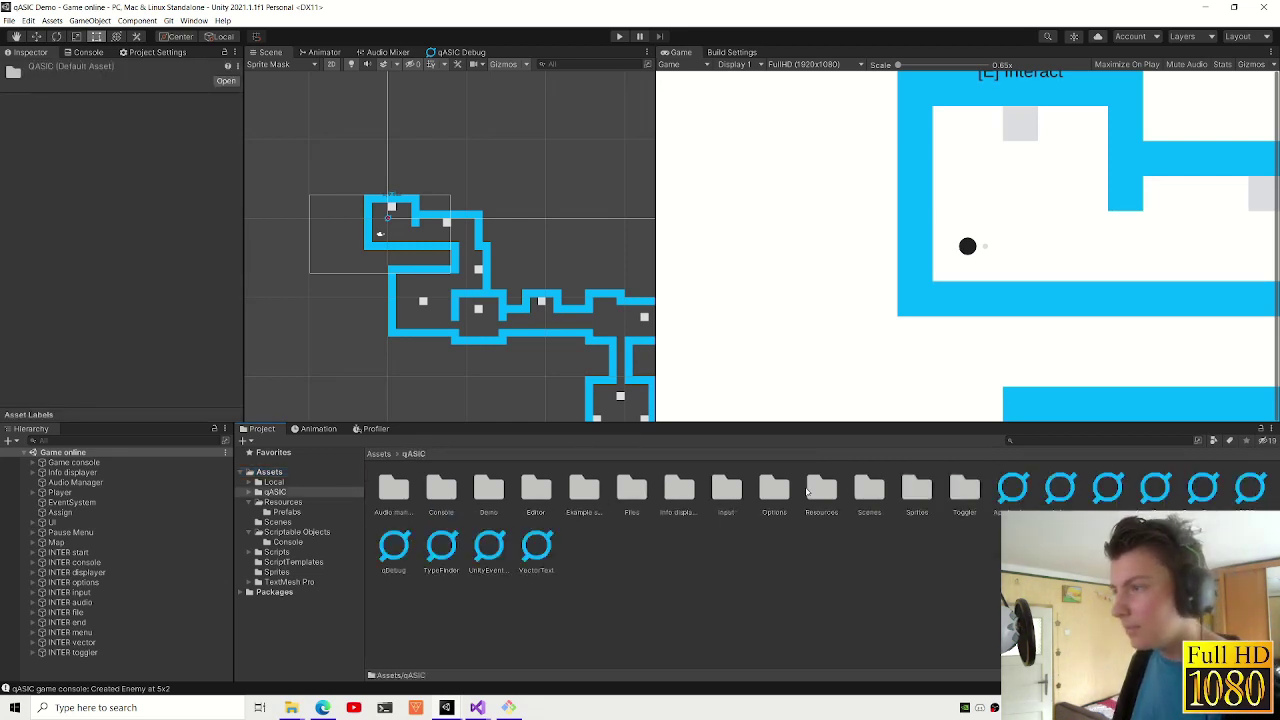
- Open the qASIC Example Scene from qASIC > Scenes and start play mode
double_click(490, 503)
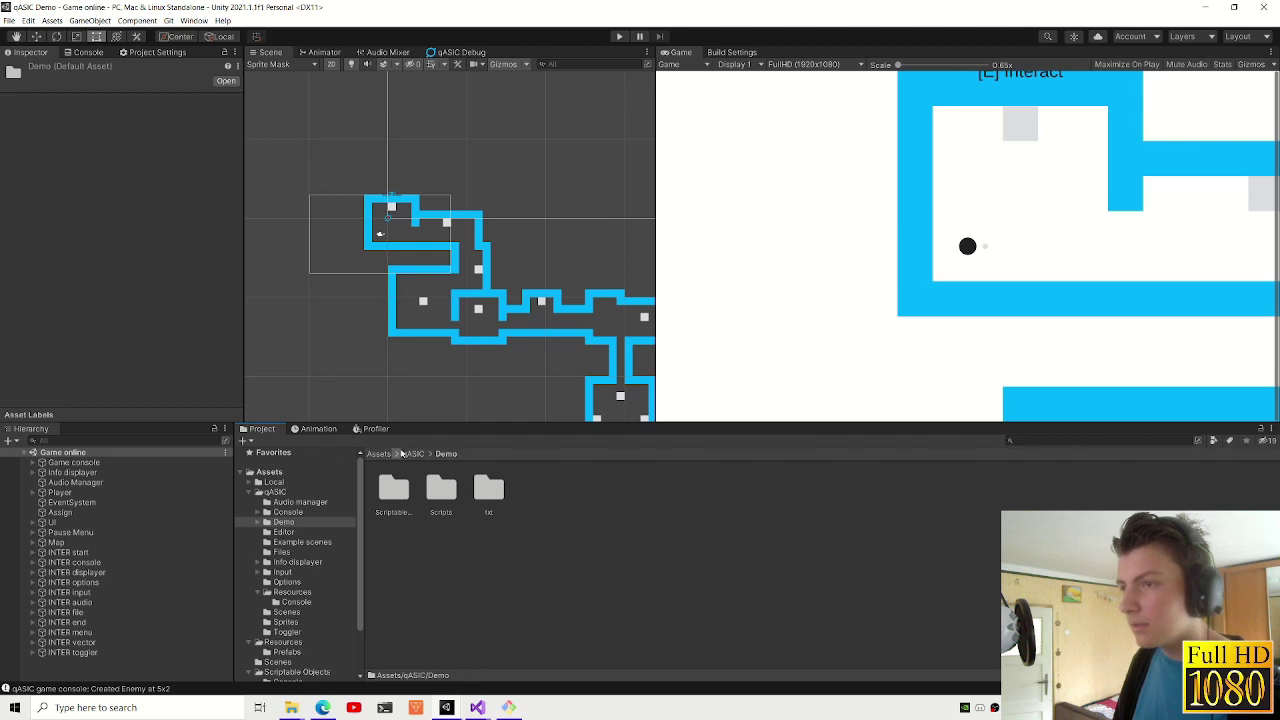
click(410, 453)
double_click(859, 505)
double_click(392, 488)
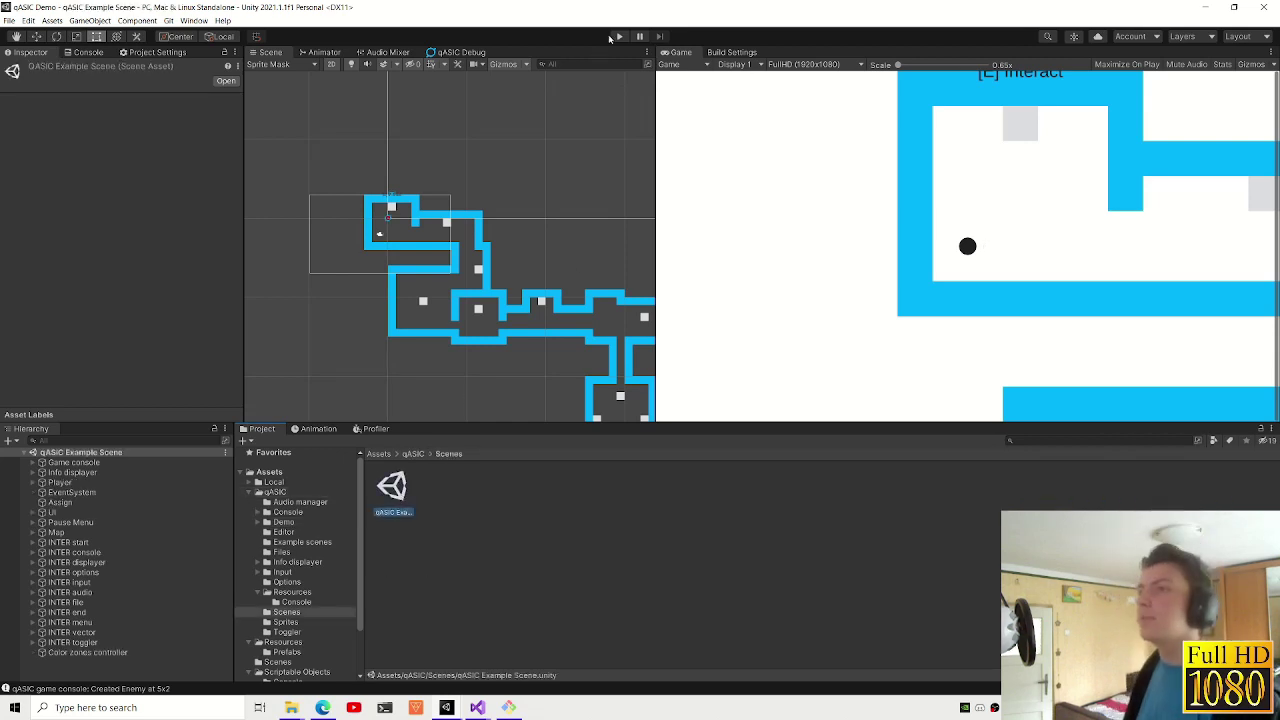
click(618, 36)
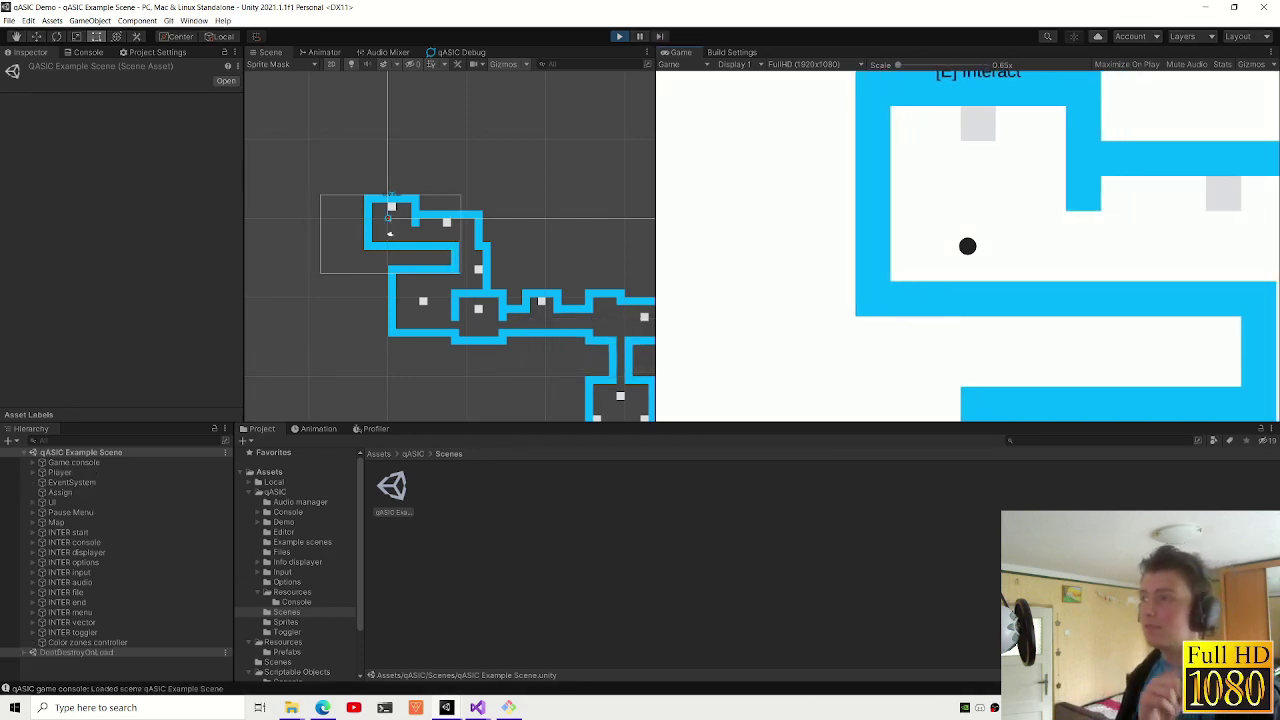
- Walk the player through the green, blue, magenta and red zones, interacting at a point
key(d)
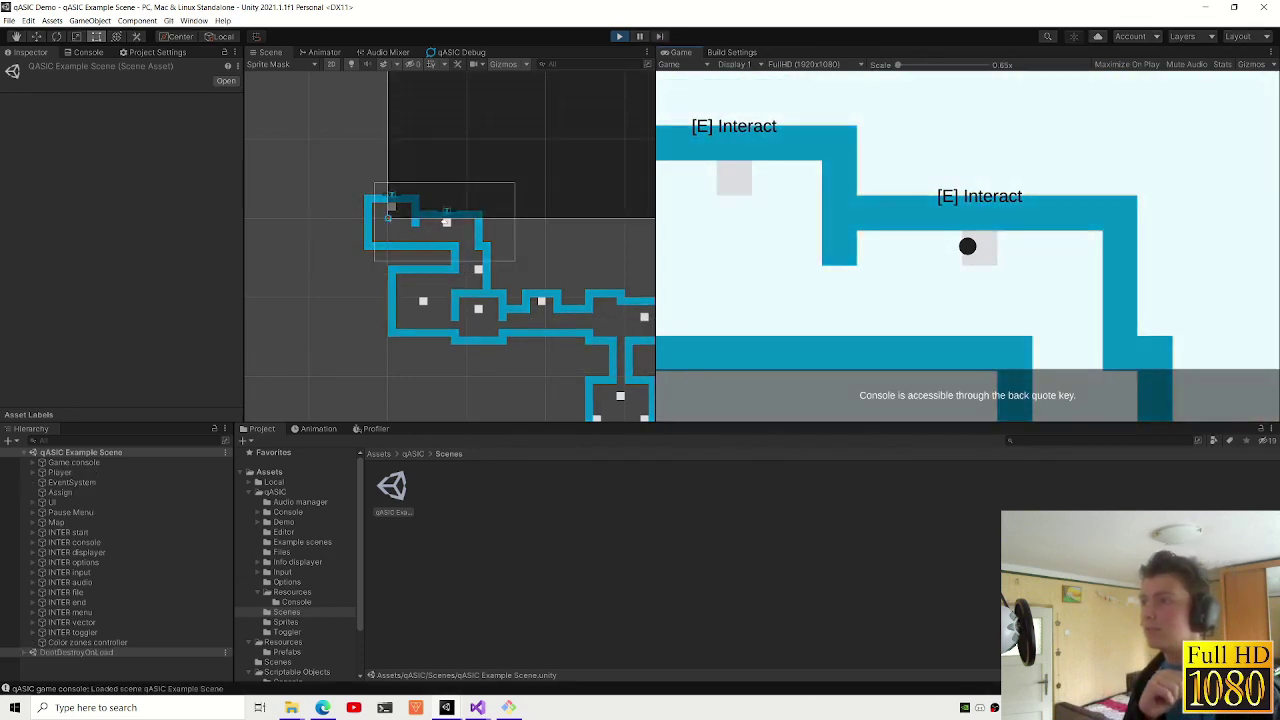
key(d)
key(s)
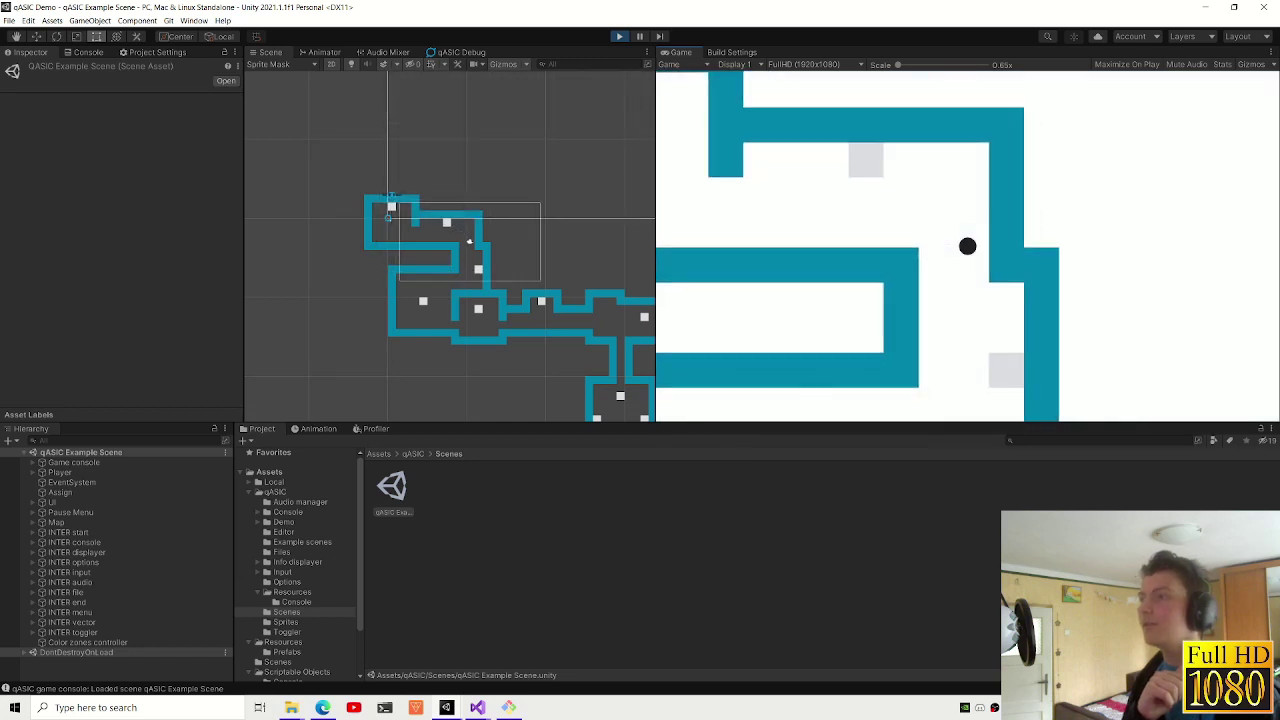
key(s)
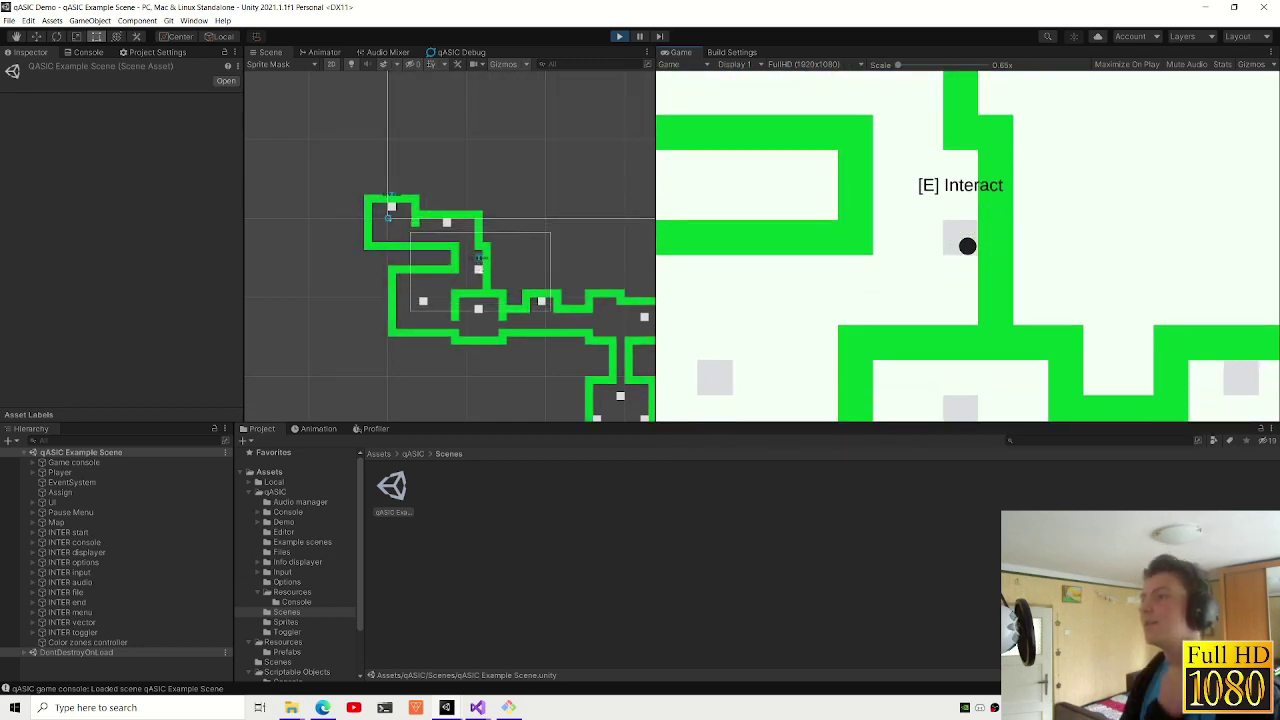
key(a)
key(s)
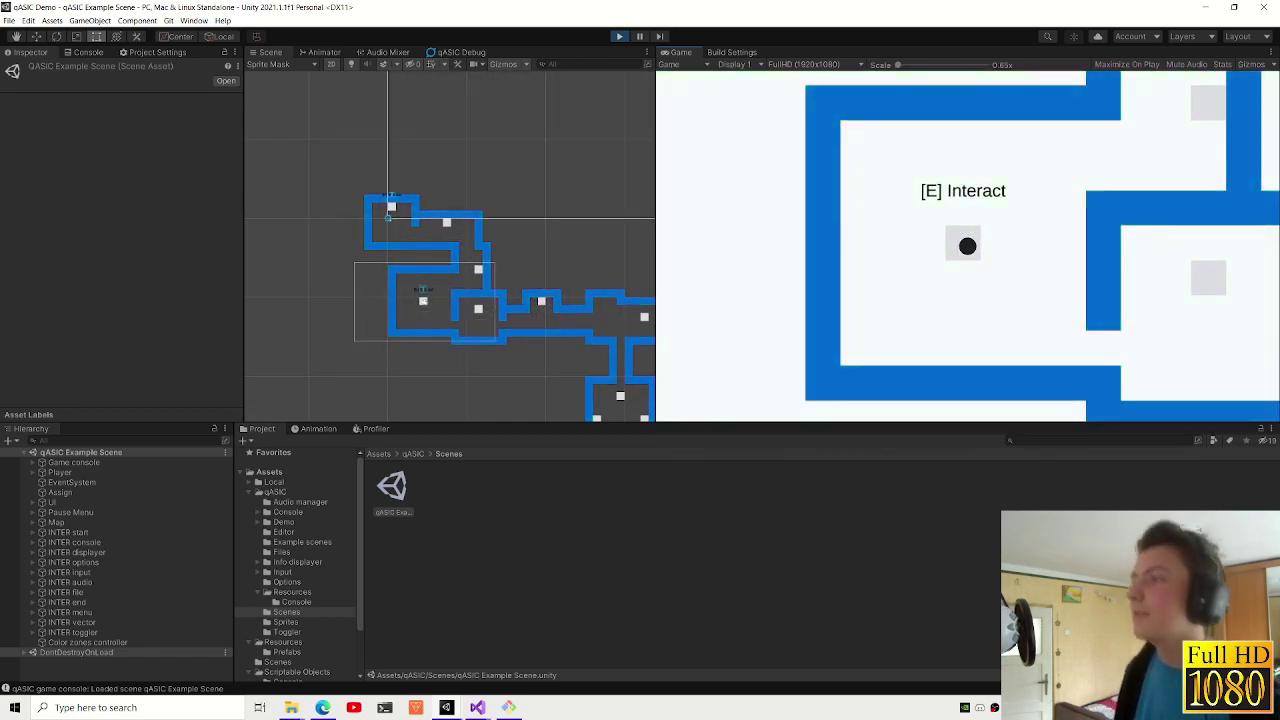
key(d)
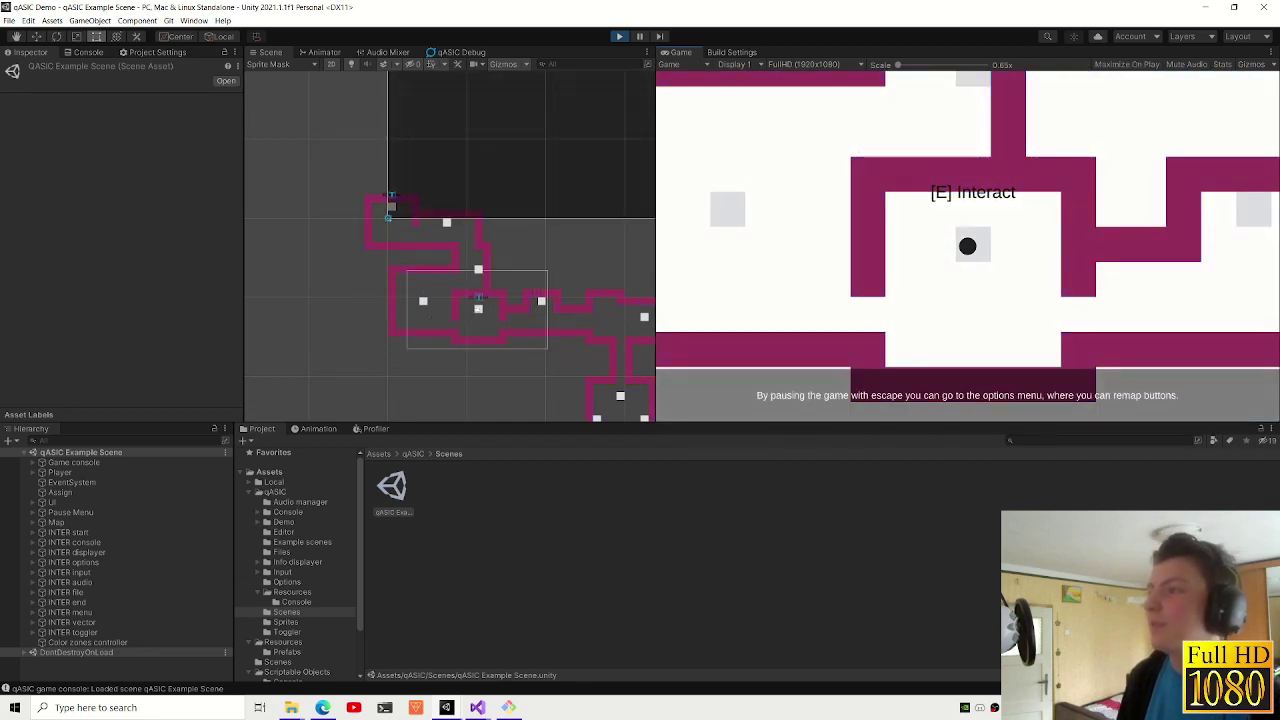
key(d)
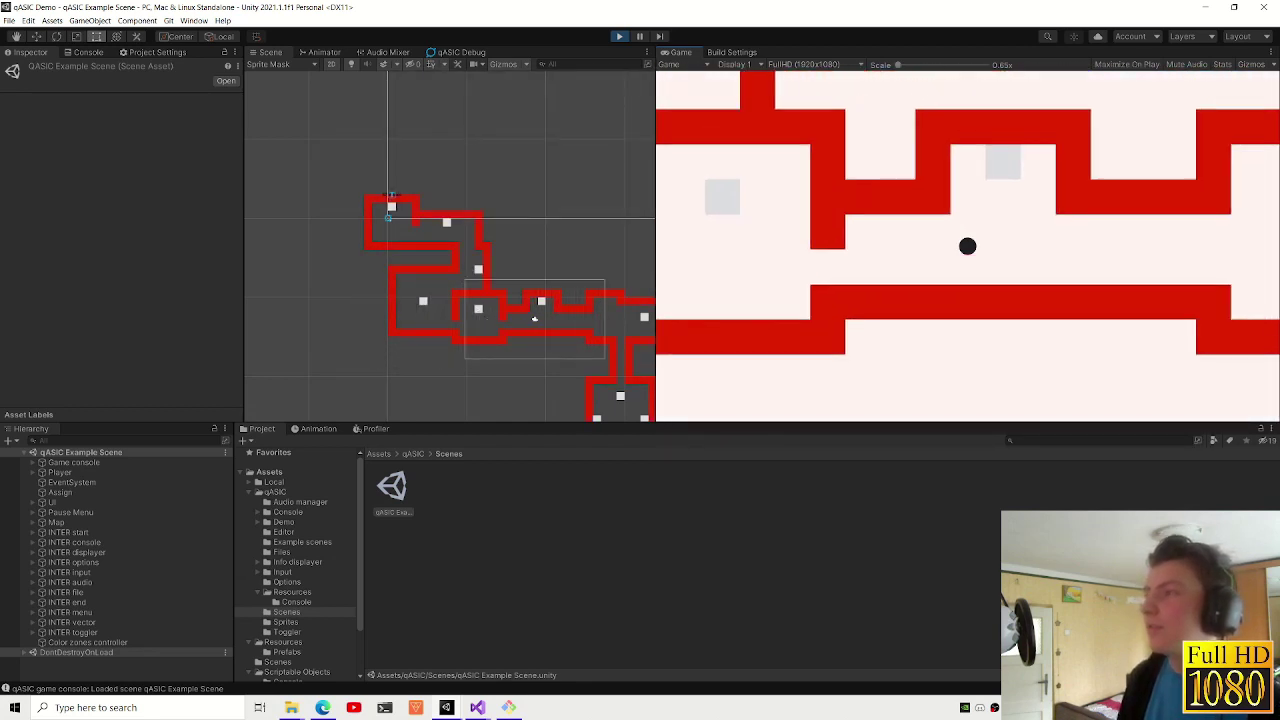
key(e)
- Reach the pink zone for the File Manager tip, enter a new room, and type 'enemty' in the console
key(d)
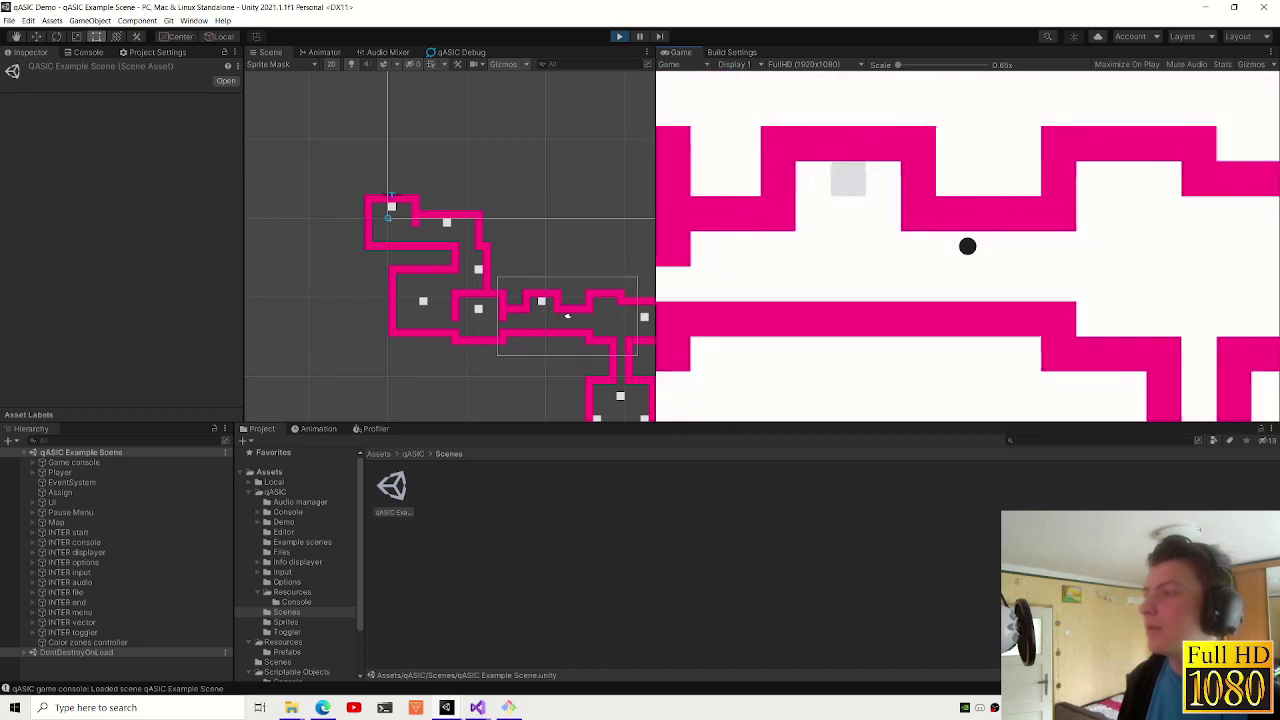
key(d)
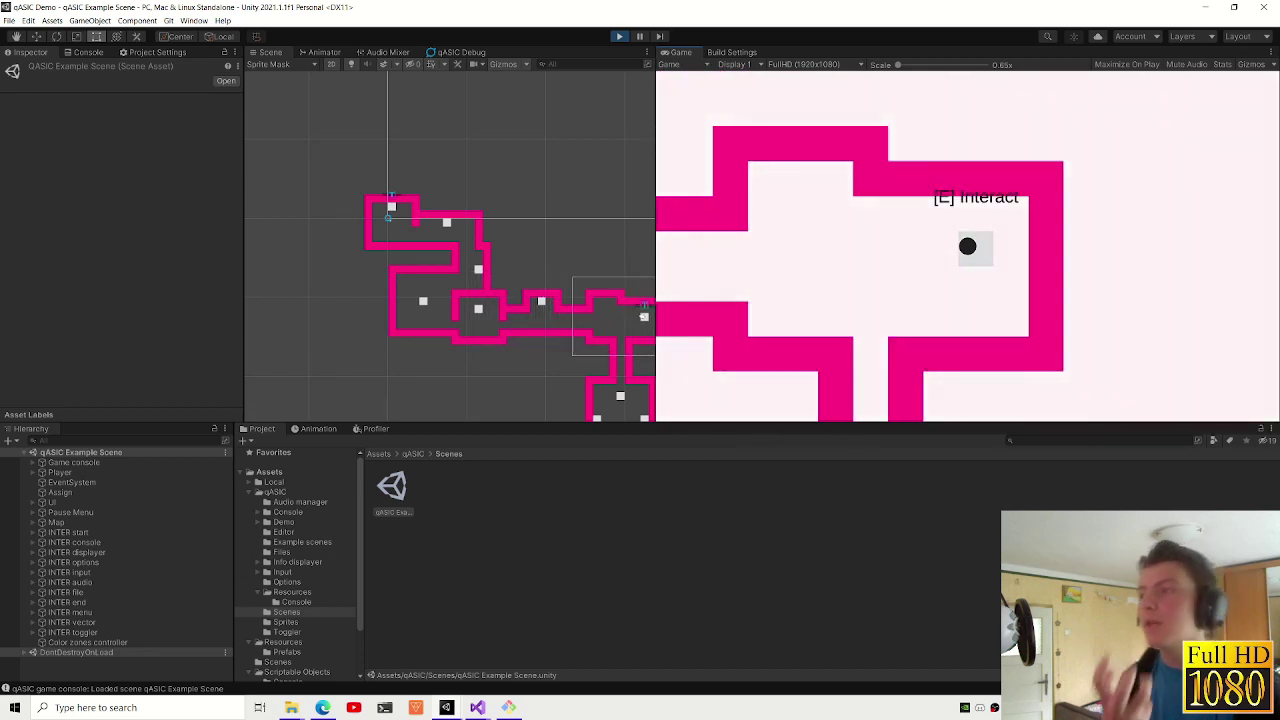
key(e)
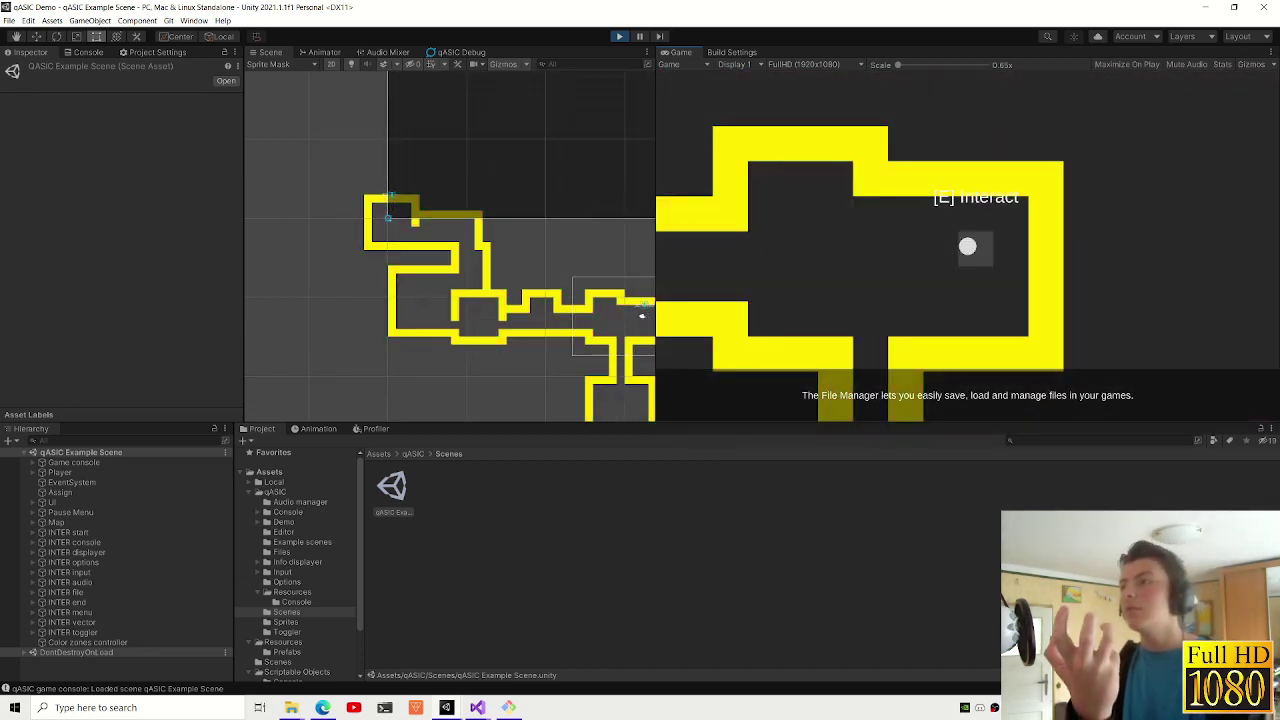
key(a)
key(s)
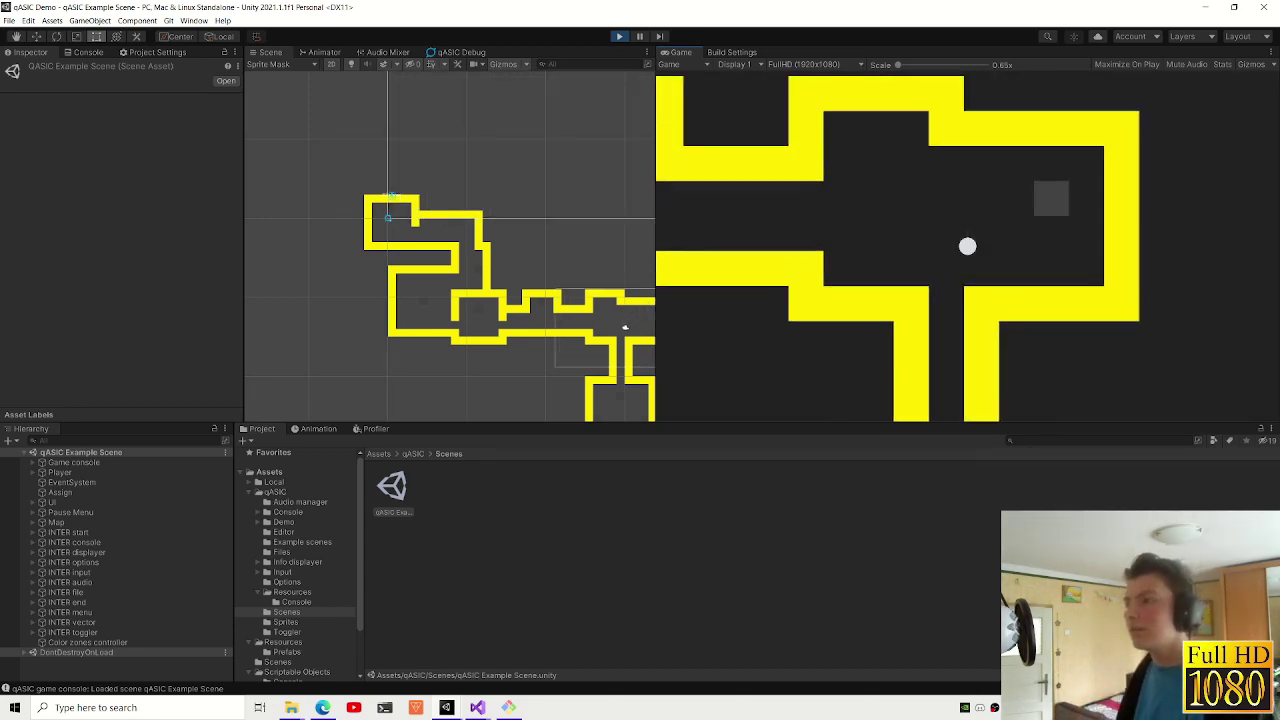
key(s)
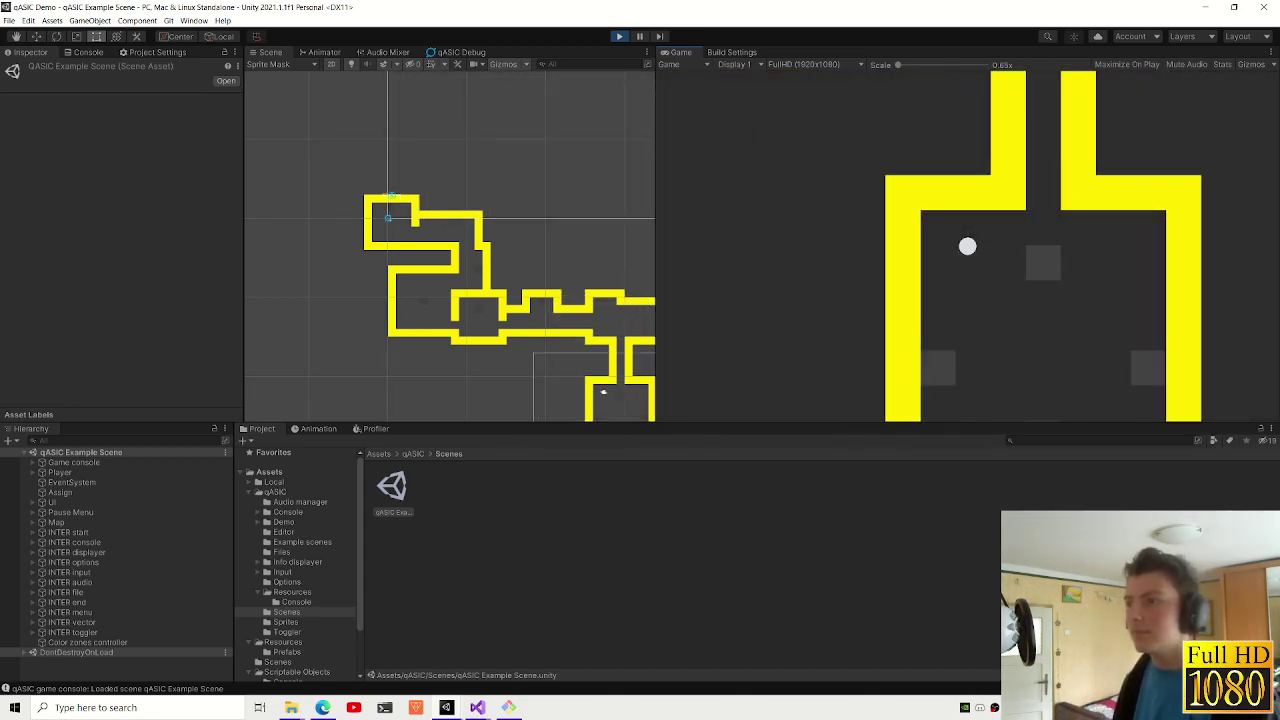
key(grave)
text(enemty)
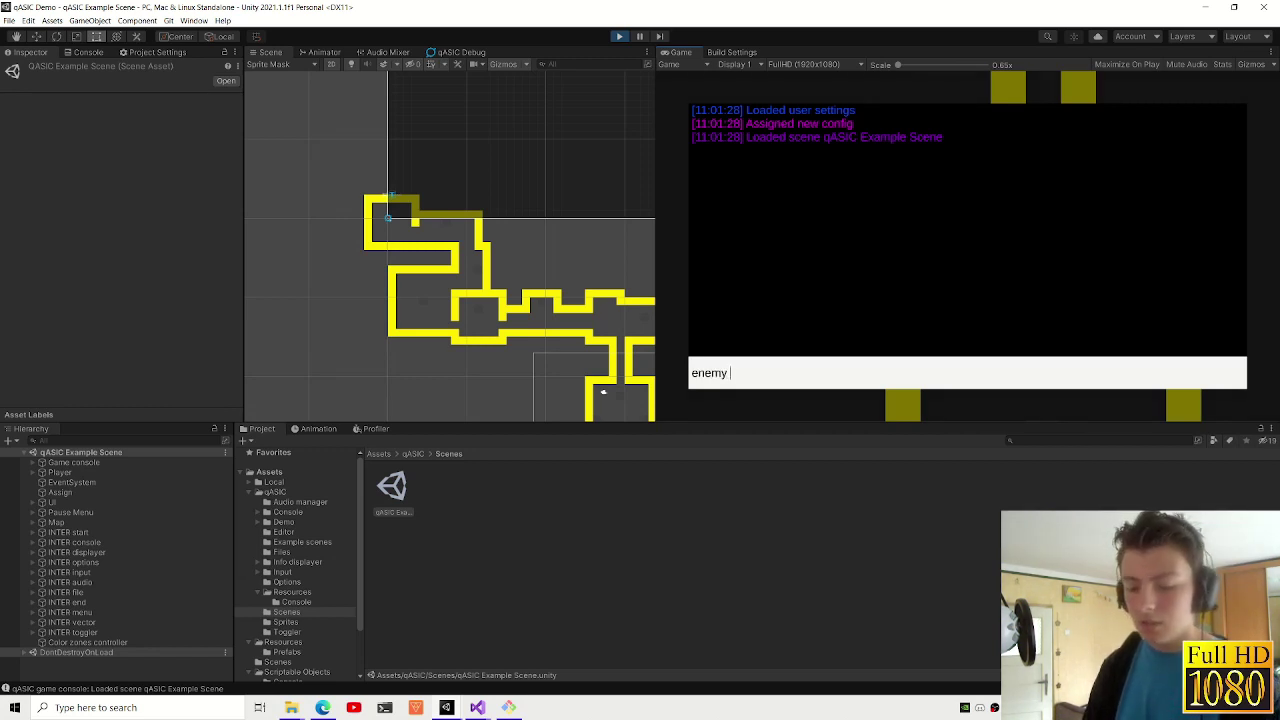
- Run the enemy command, stop play mode, and open the NullReferenceException's source in EnemyController.cs
key(Return)
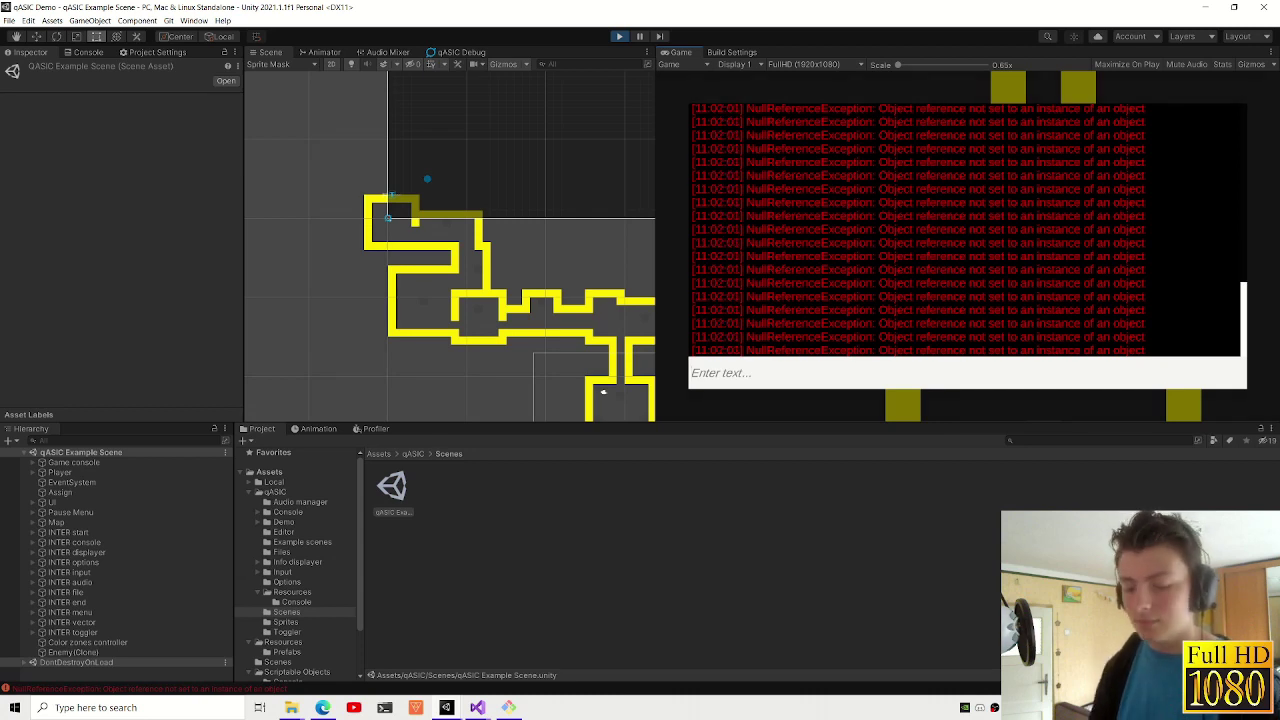
key(ctrl+p)
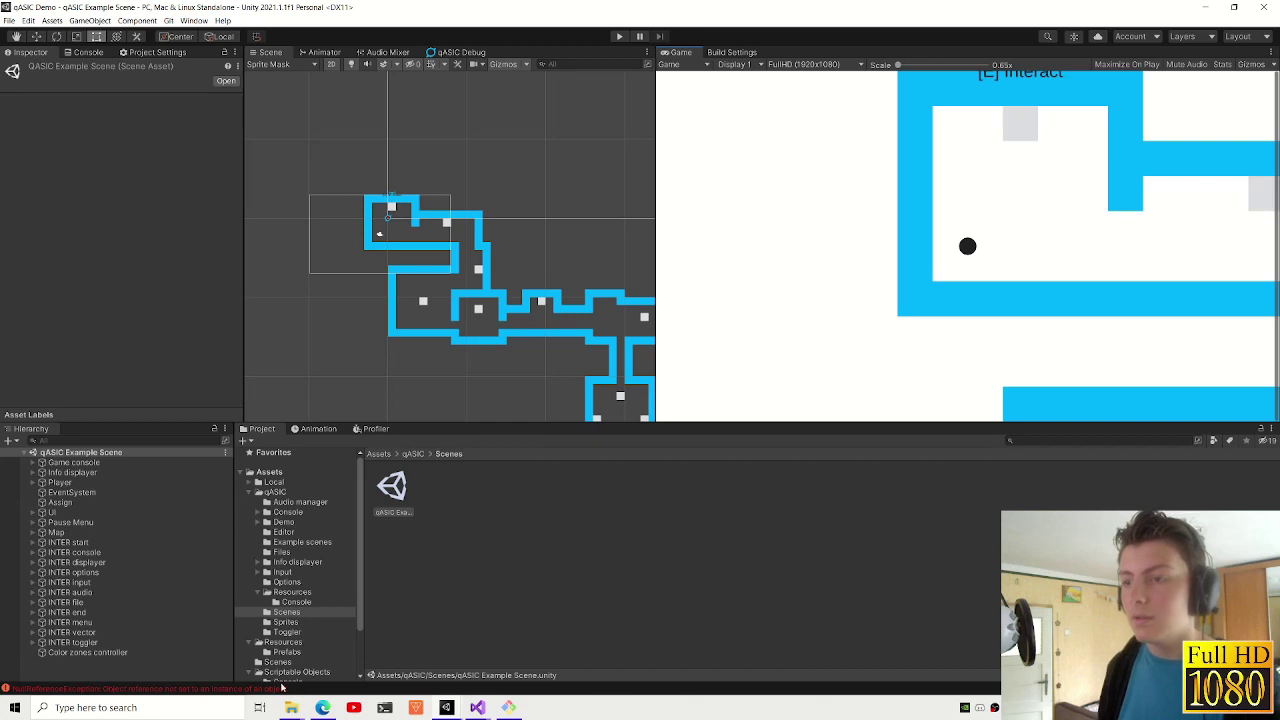
click(282, 688)
double_click(110, 153)
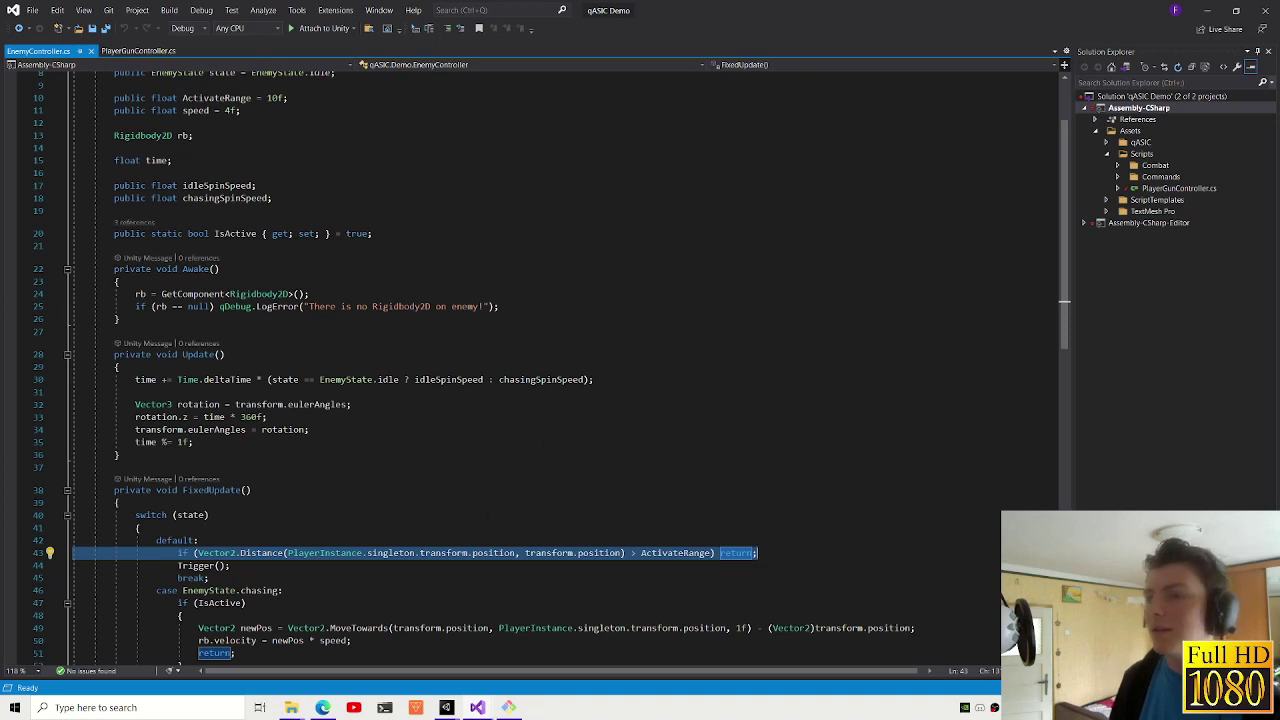
- Add 'if (PlayerInstance.singleton == null) return;' at the top of FixedUpdate, save, and return to Unity
click(347, 580)
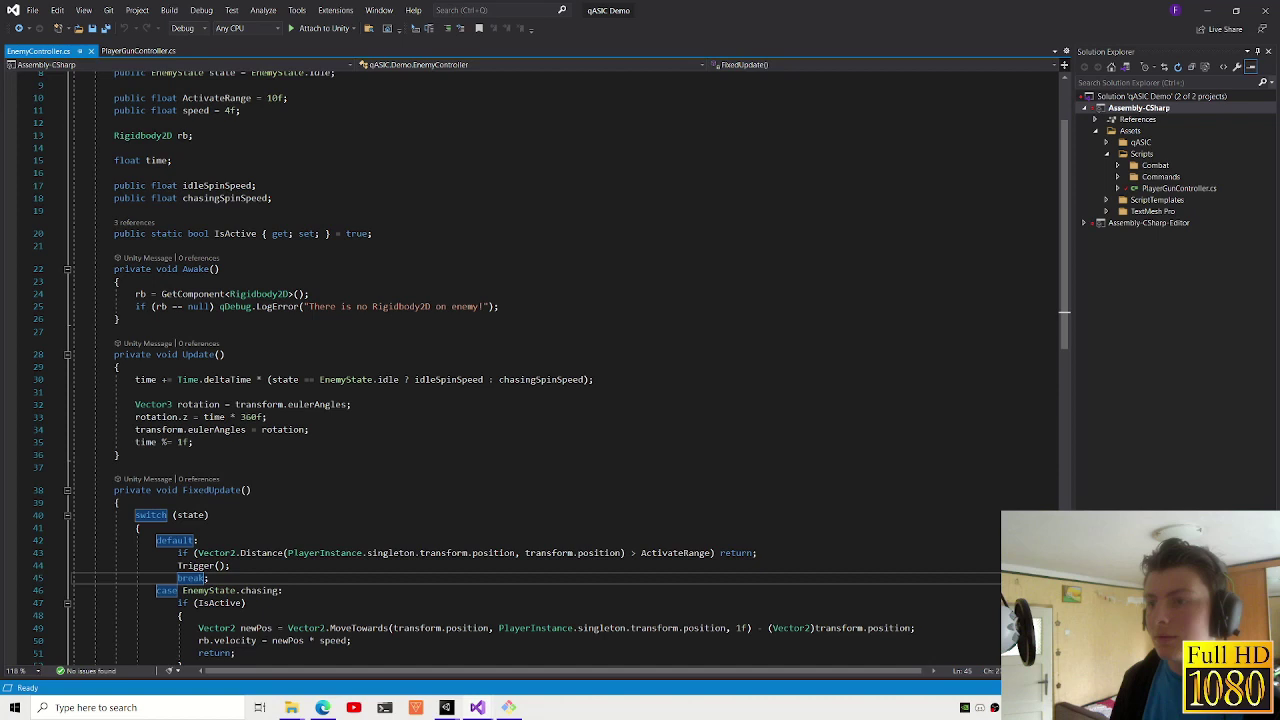
drag(288, 553, 420, 553)
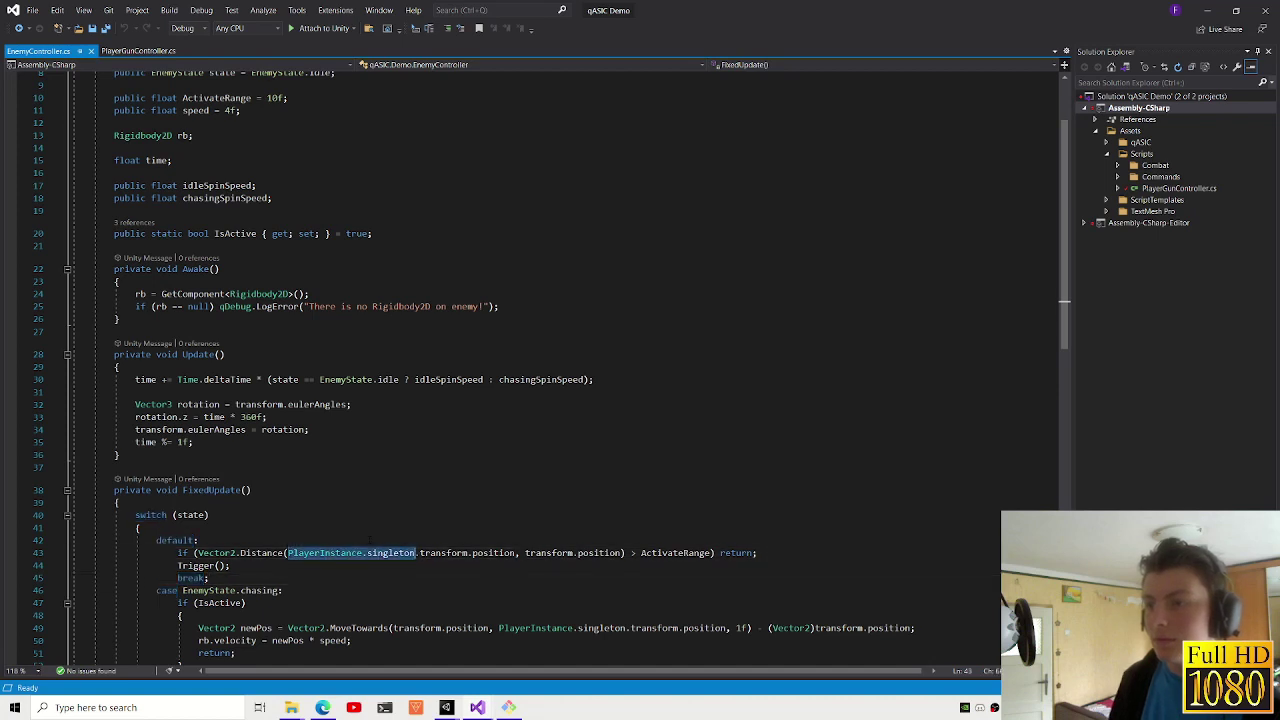
click(267, 503)
key(Return)
key(Return)
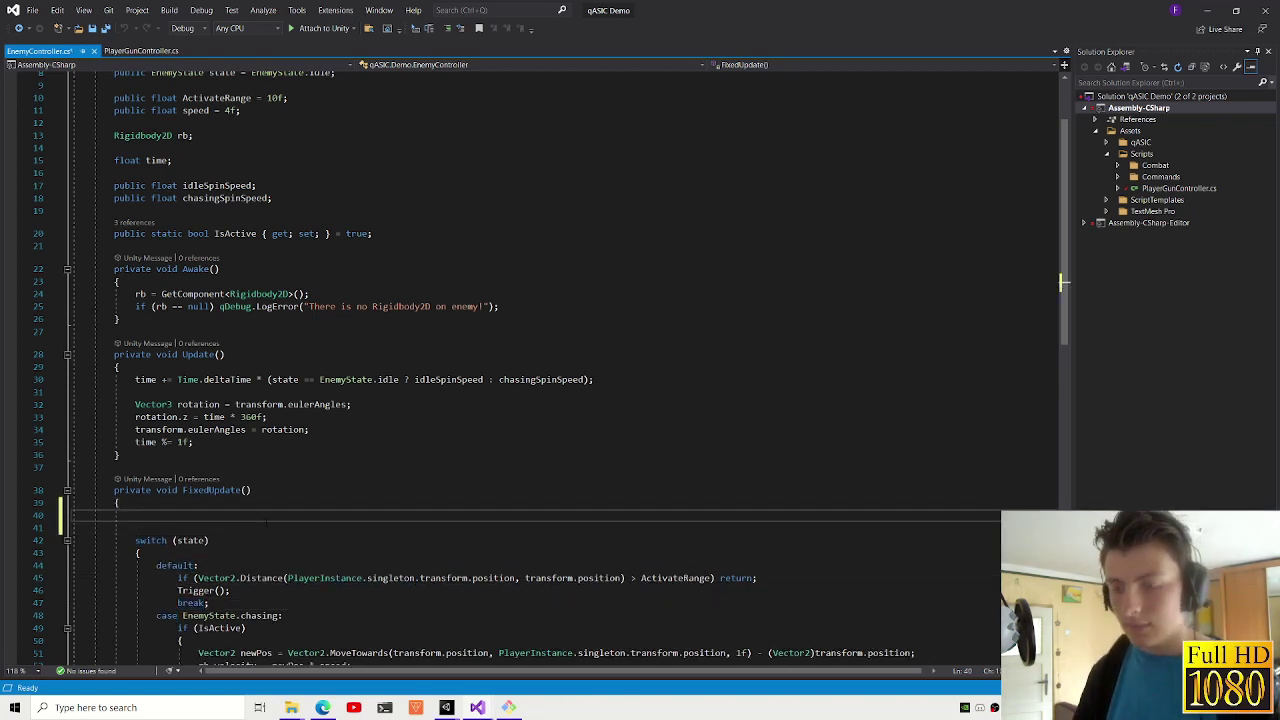
text(if (PlayerInstance.singleton == null) )
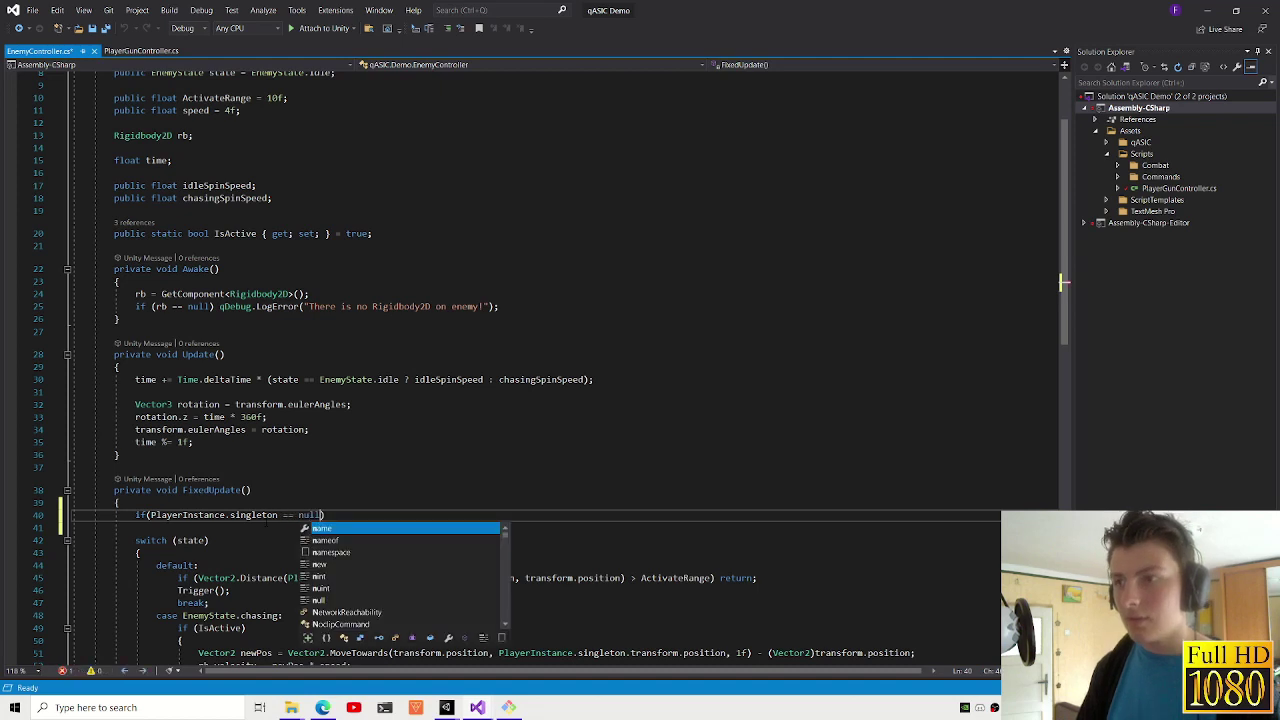
text(return;)
key(ctrl+s)
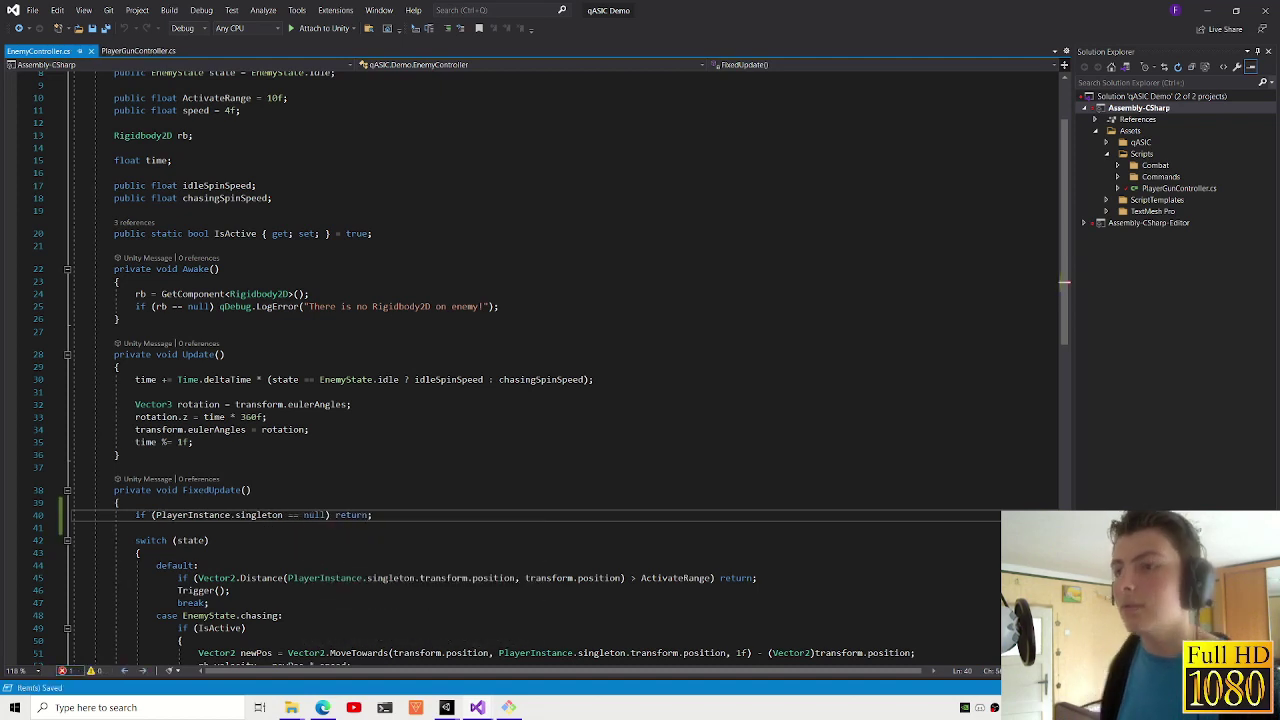
mouse_move(446, 707)
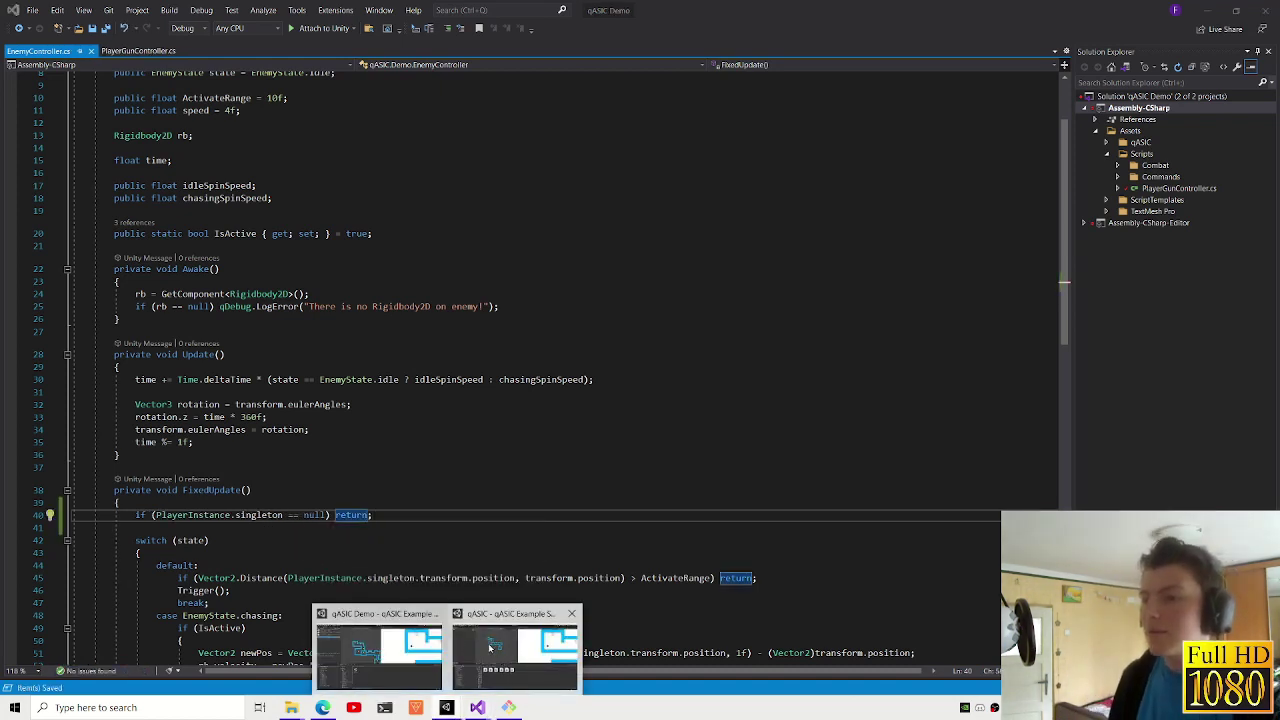
click(490, 648)
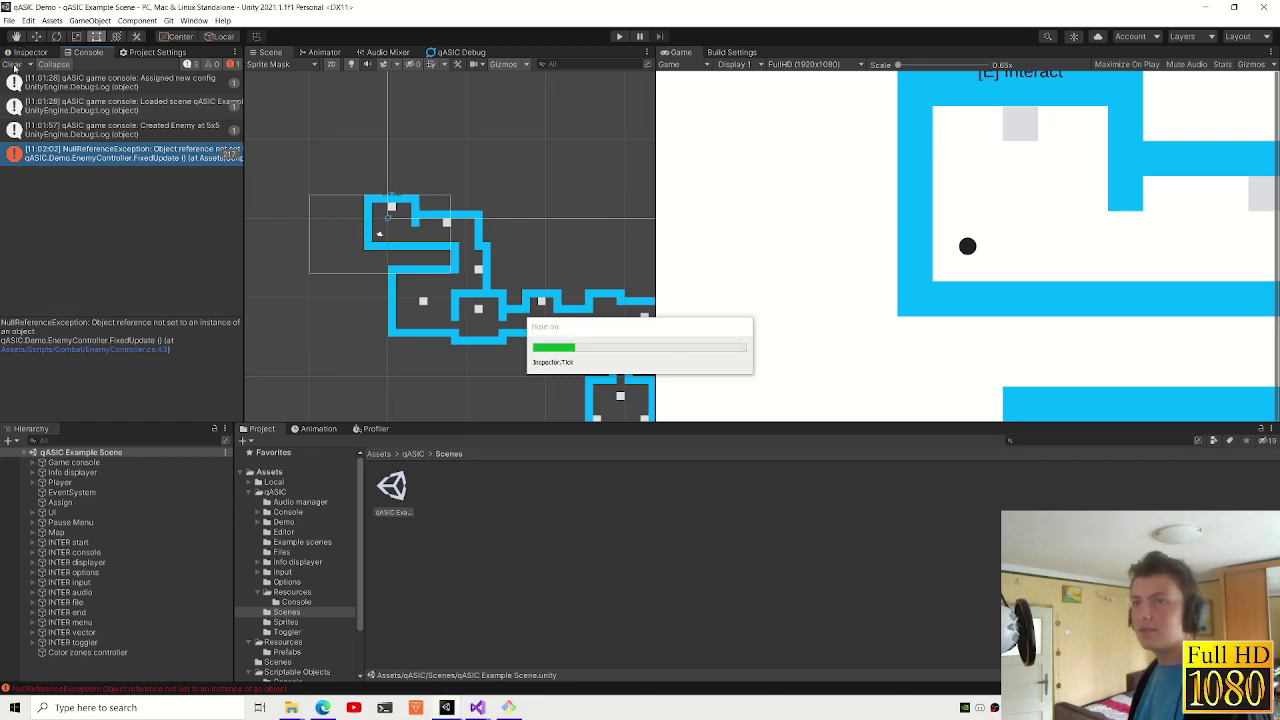
- Clear the logged errors, then browse to Assets > Scenes and open the Game online scene
click(13, 65)
click(38, 53)
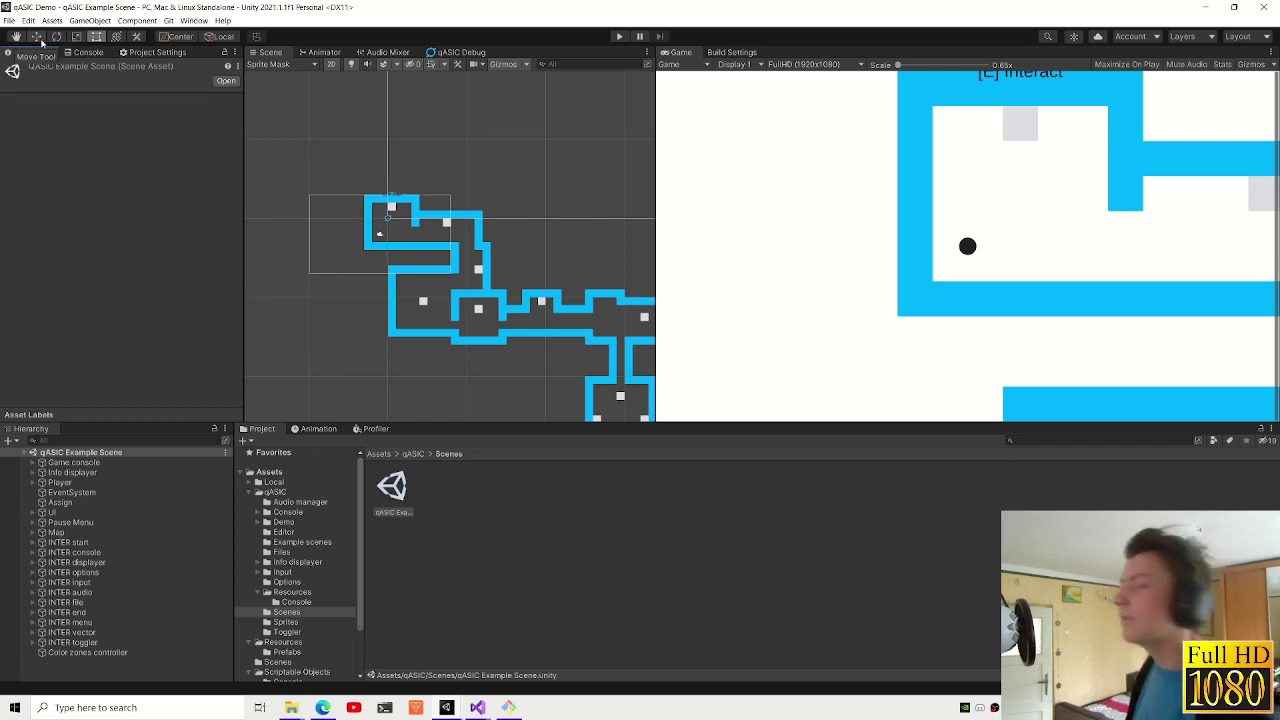
click(268, 471)
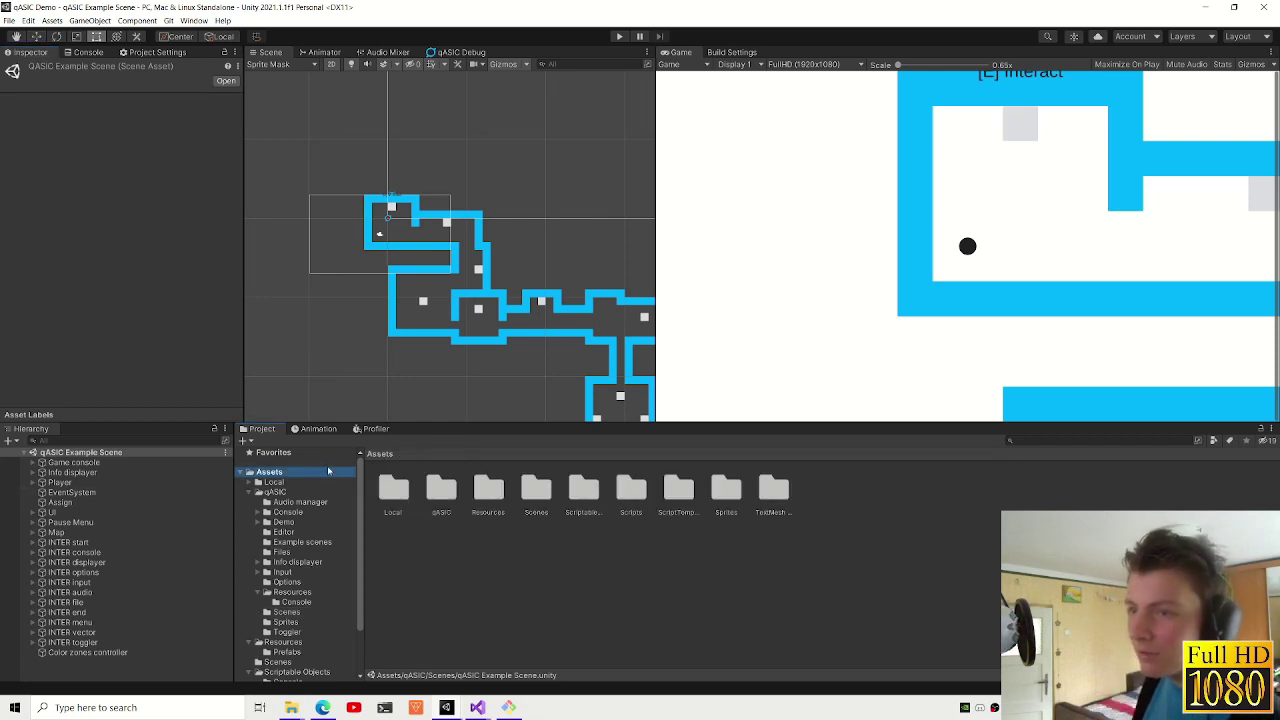
scroll(435, 291, down, 3)
scroll(470, 270, down, 2)
scroll(475, 264, down, 2)
scroll(475, 264, down, 1)
scroll(488, 274, up, 3)
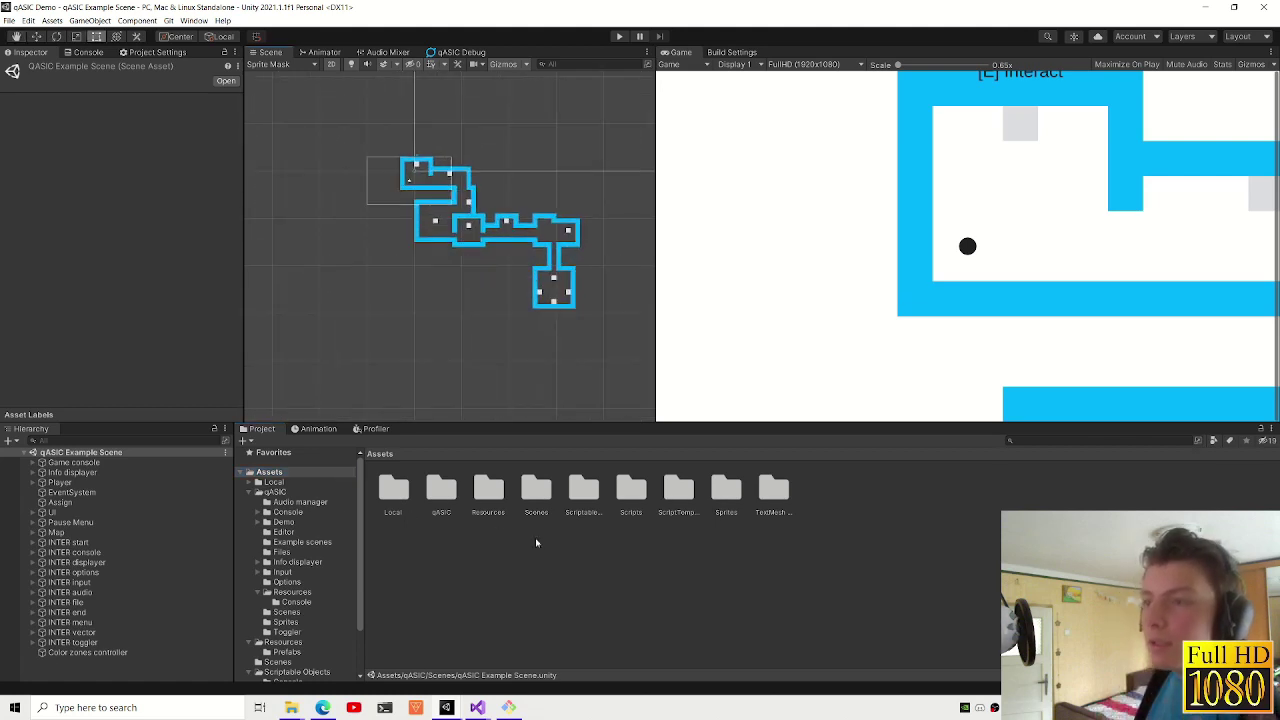
double_click(441, 490)
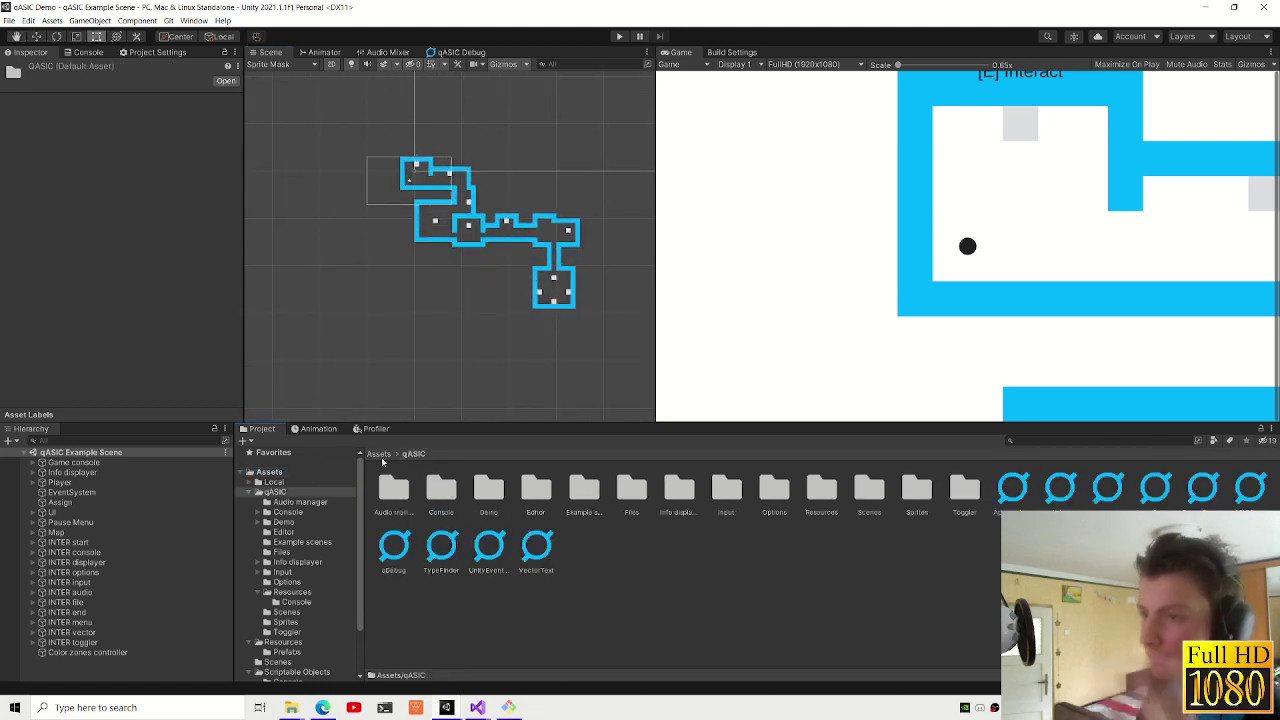
key(BackSpace)
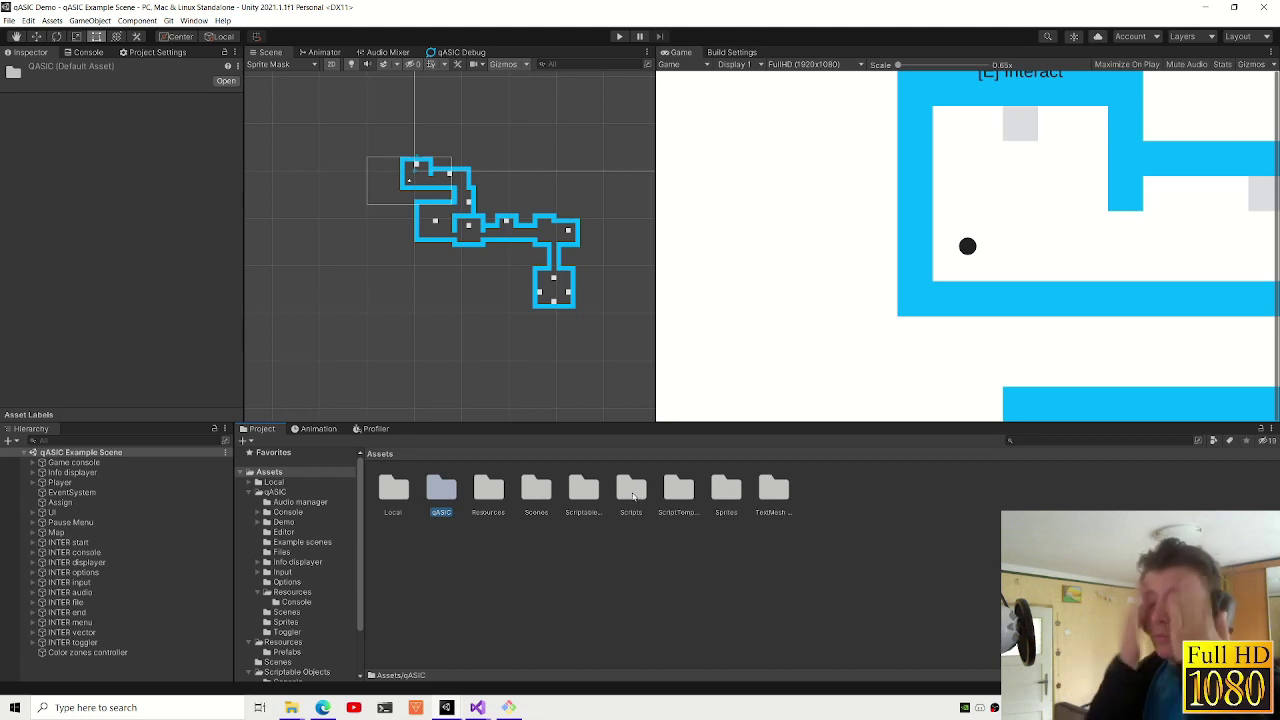
double_click(533, 494)
double_click(382, 512)
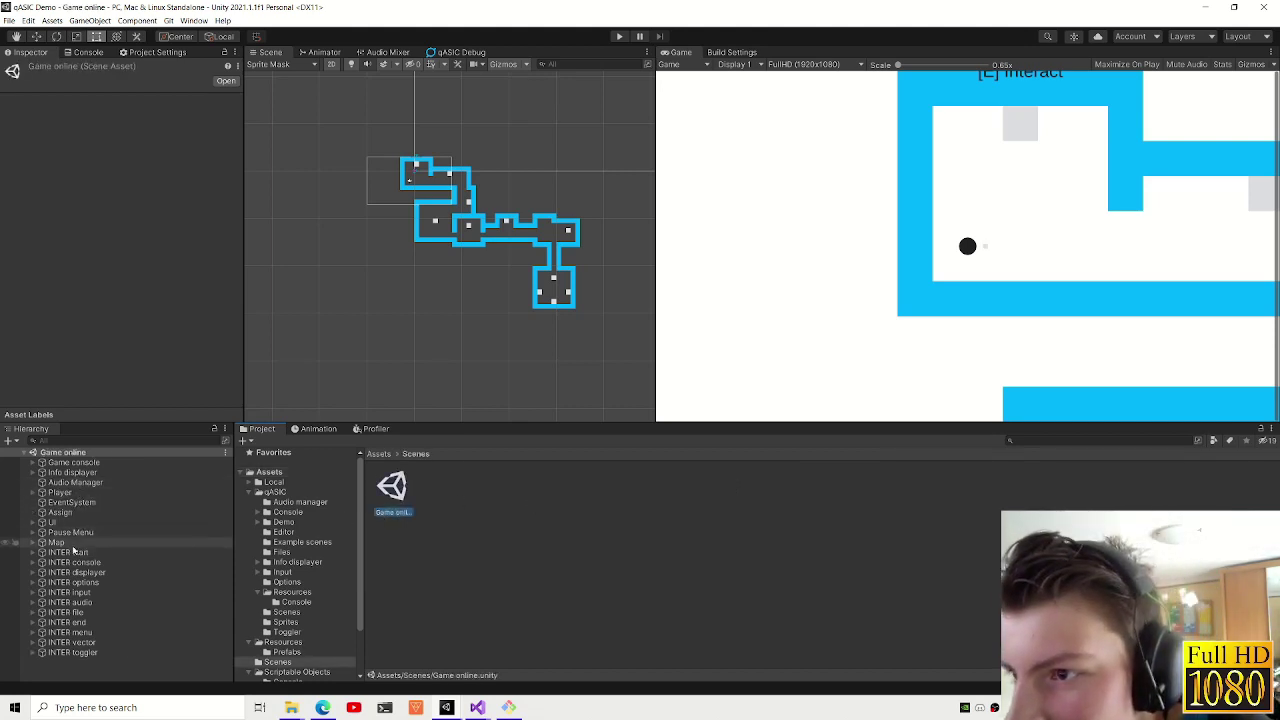
- Add a Wall Color Assigner component to the Map object
click(70, 553)
scroll(113, 327, down, 5)
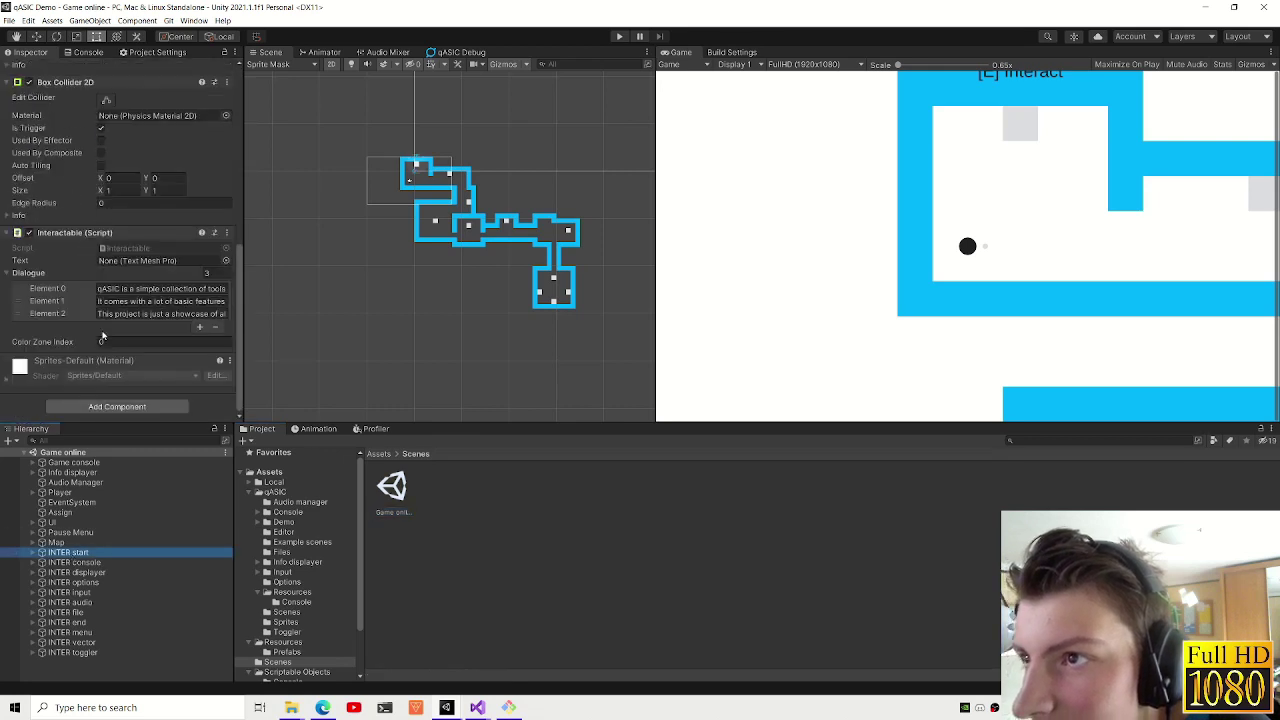
click(74, 543)
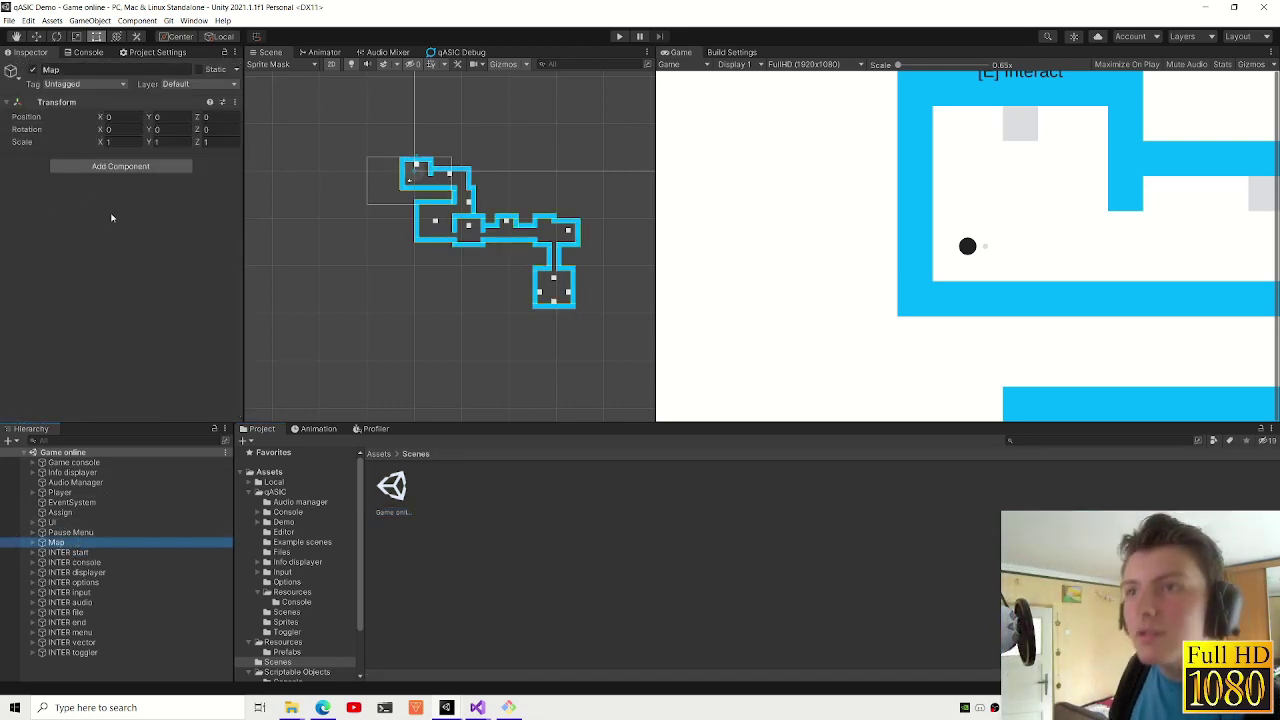
click(132, 168)
text(wall)
key(Return)
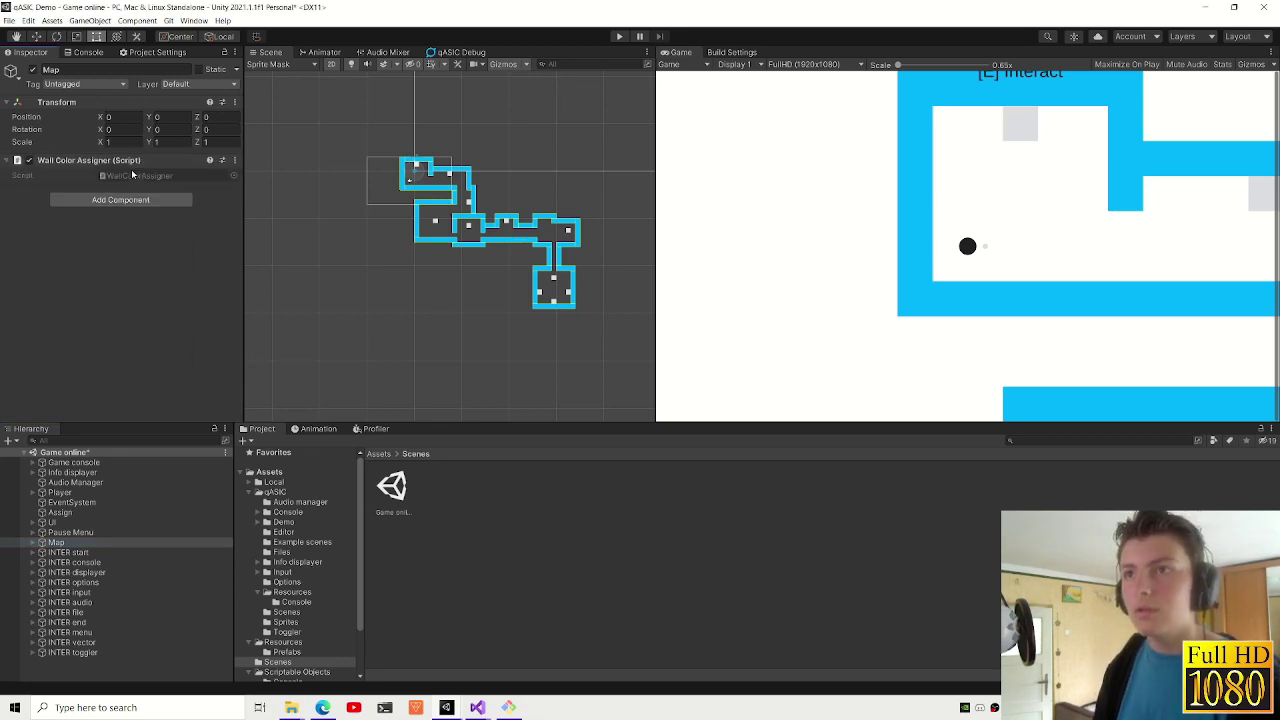
- Copy the Color zones controller from the qASIC Example Scene into Game online and start play mode
click(619, 36)
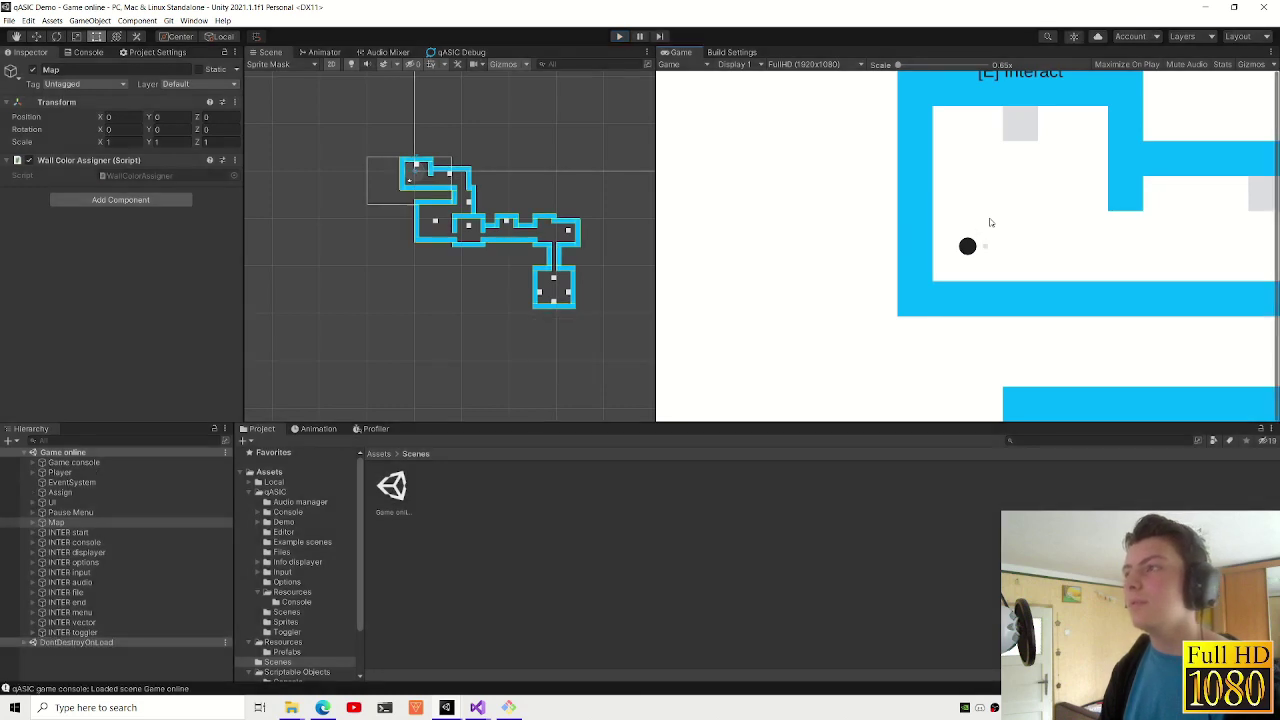
click(285, 662)
scroll(290, 610, down, 2)
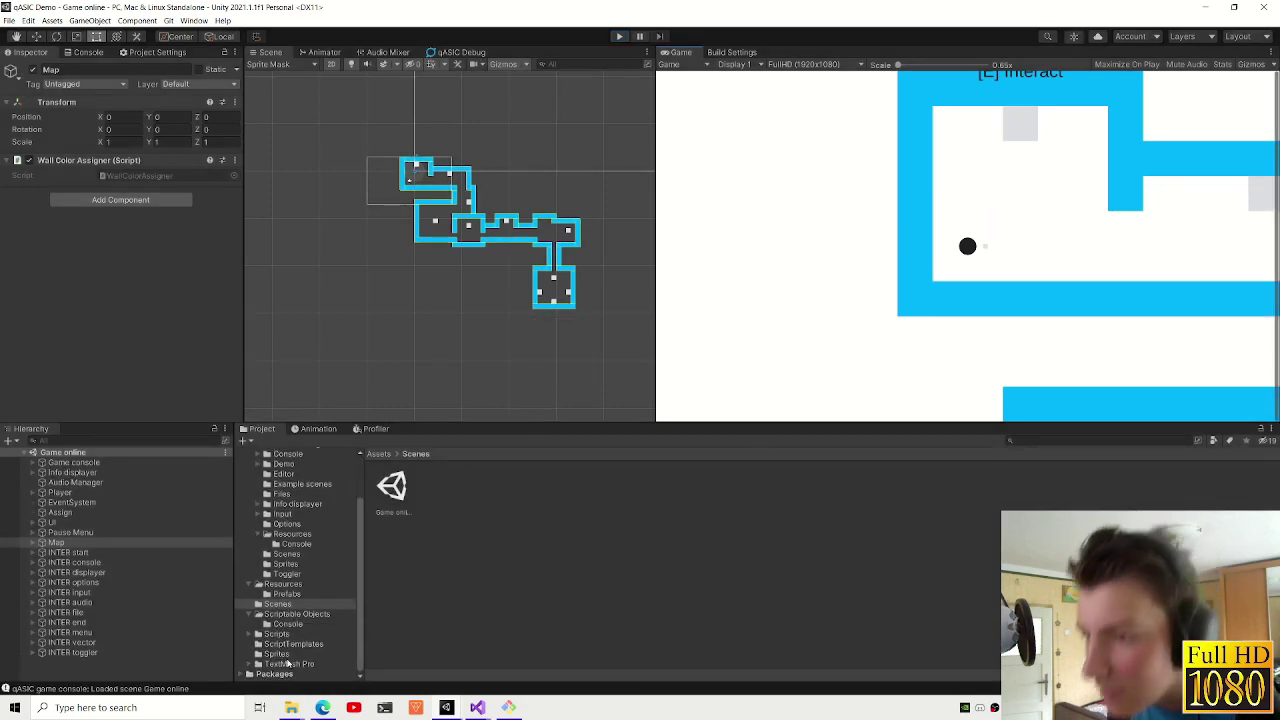
click(287, 554)
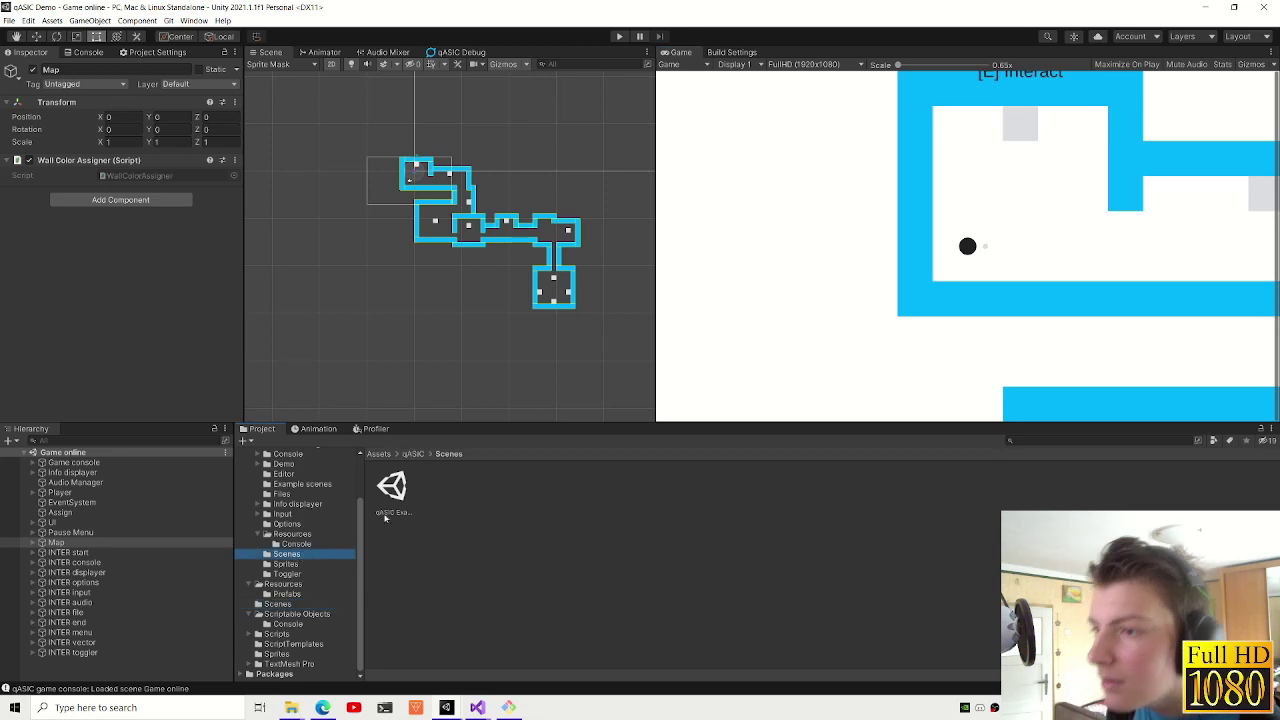
double_click(391, 488)
click(107, 653)
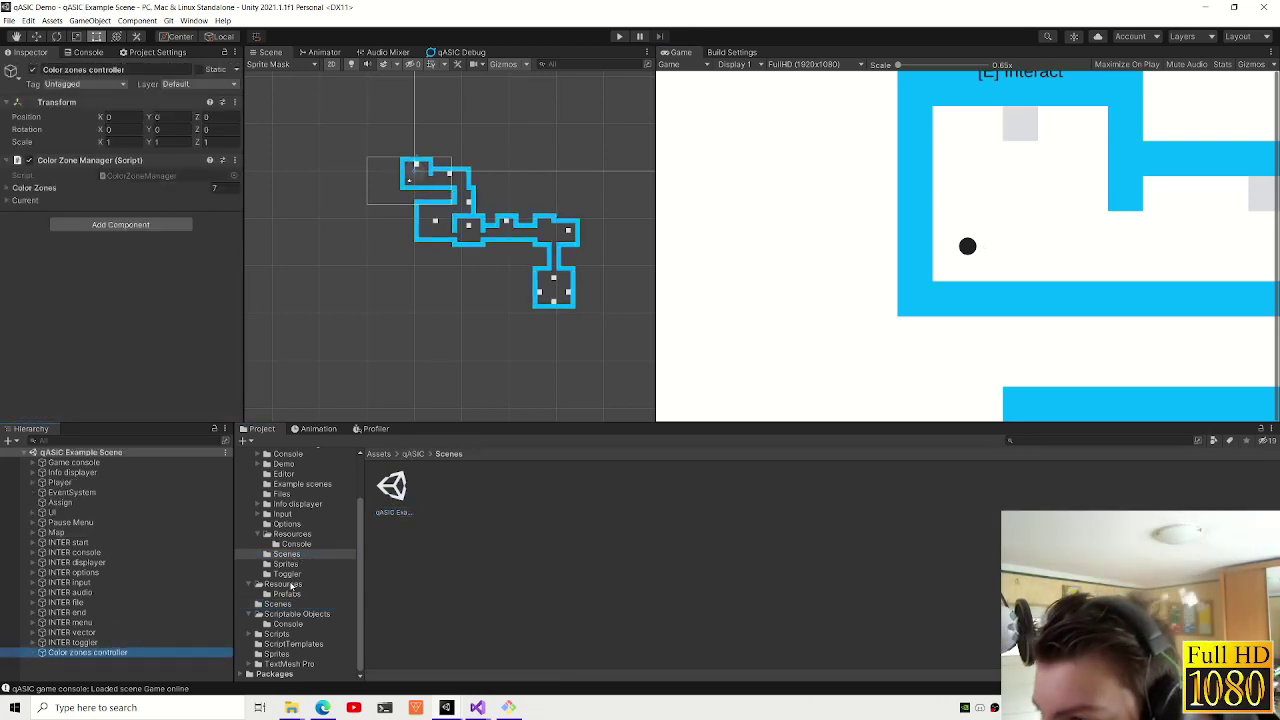
click(277, 604)
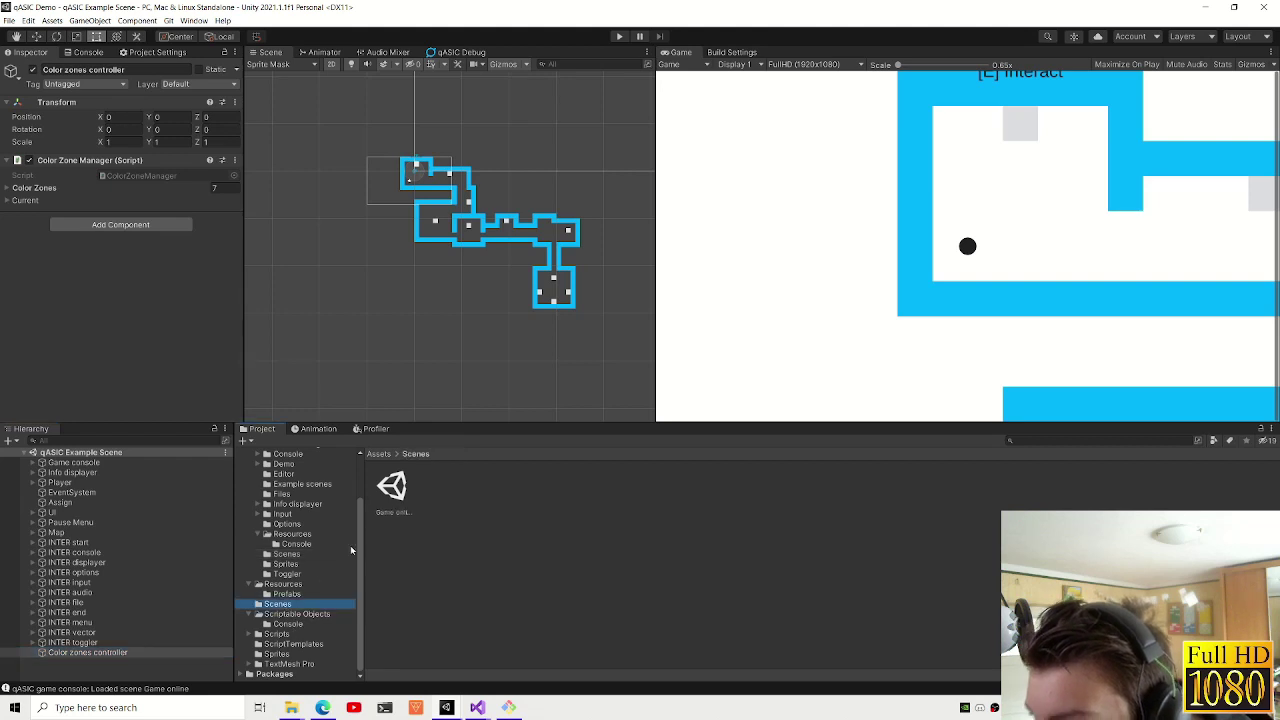
double_click(391, 487)
key(ctrl+v)
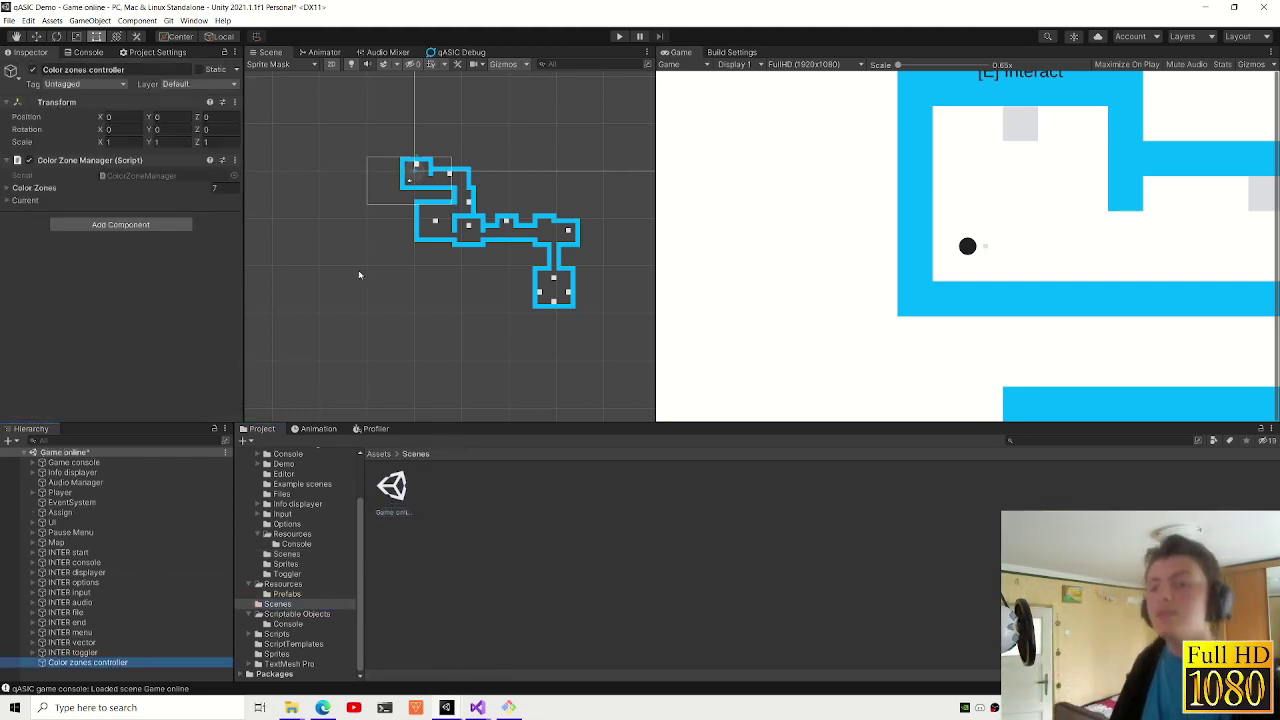
click(619, 36)
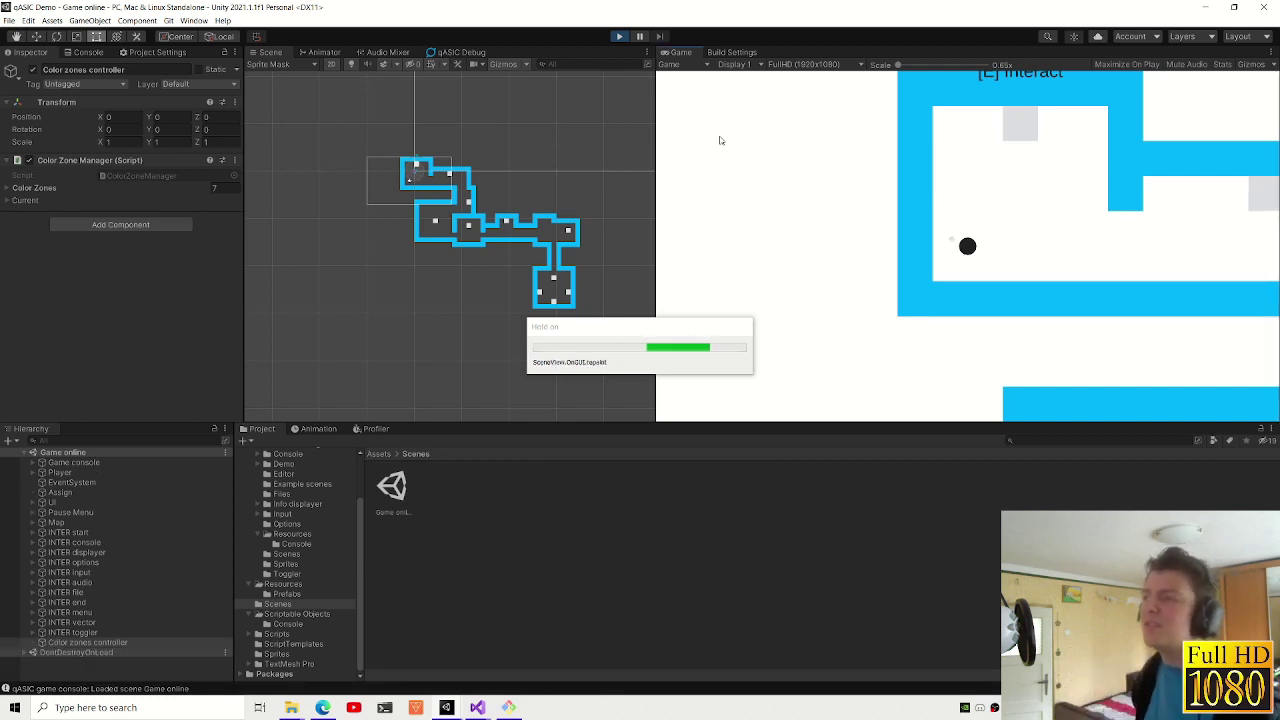
- Steer the player ball through the maze, then leave play mode
key(d)
key(d)
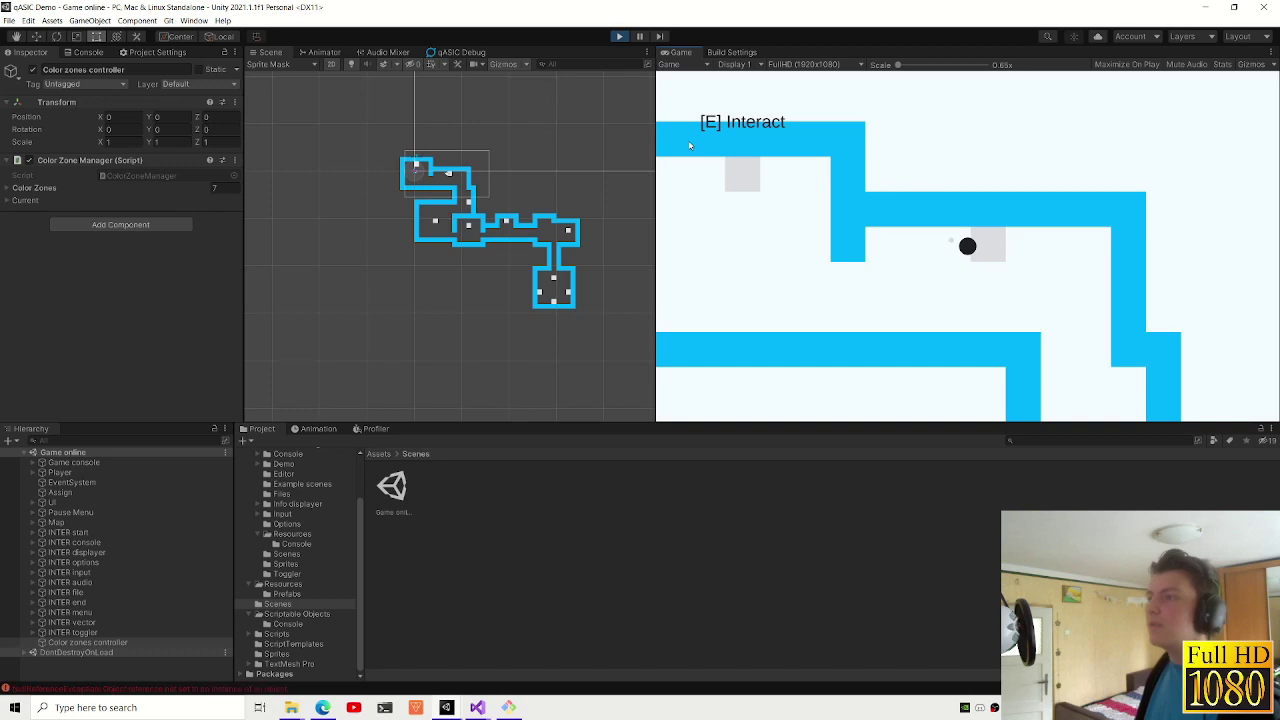
key(w)
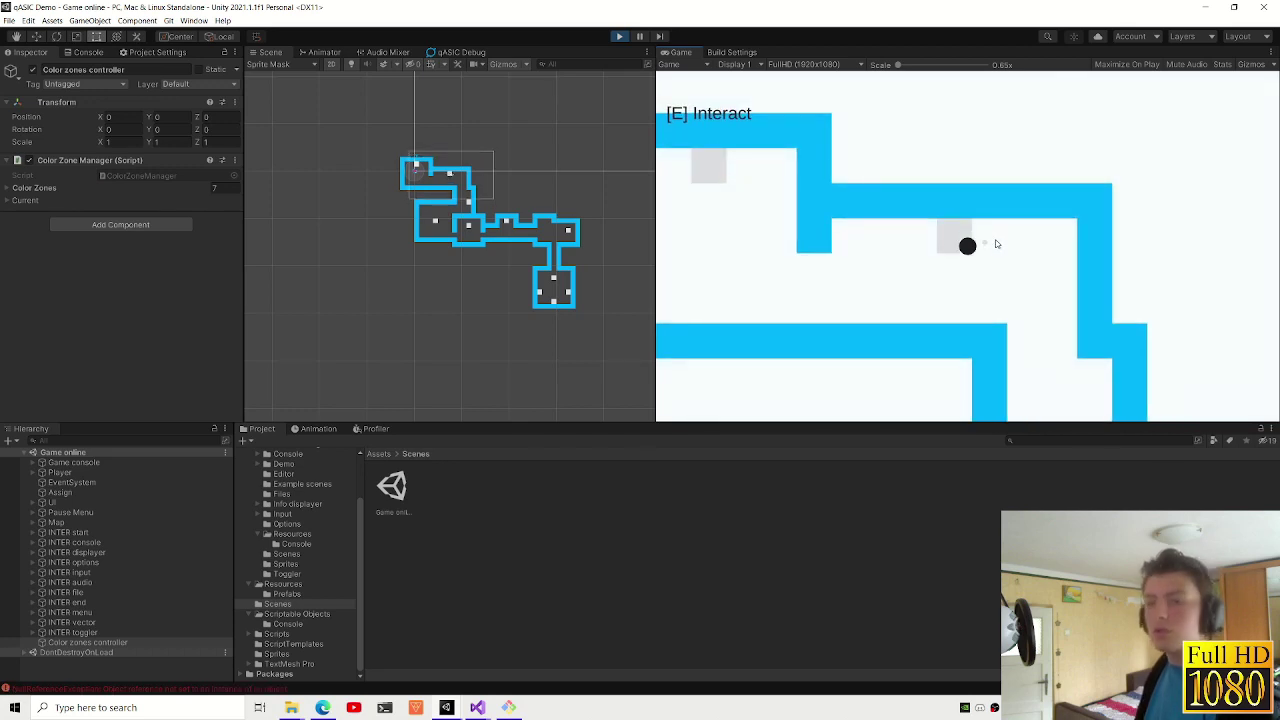
key(d)
key(e)
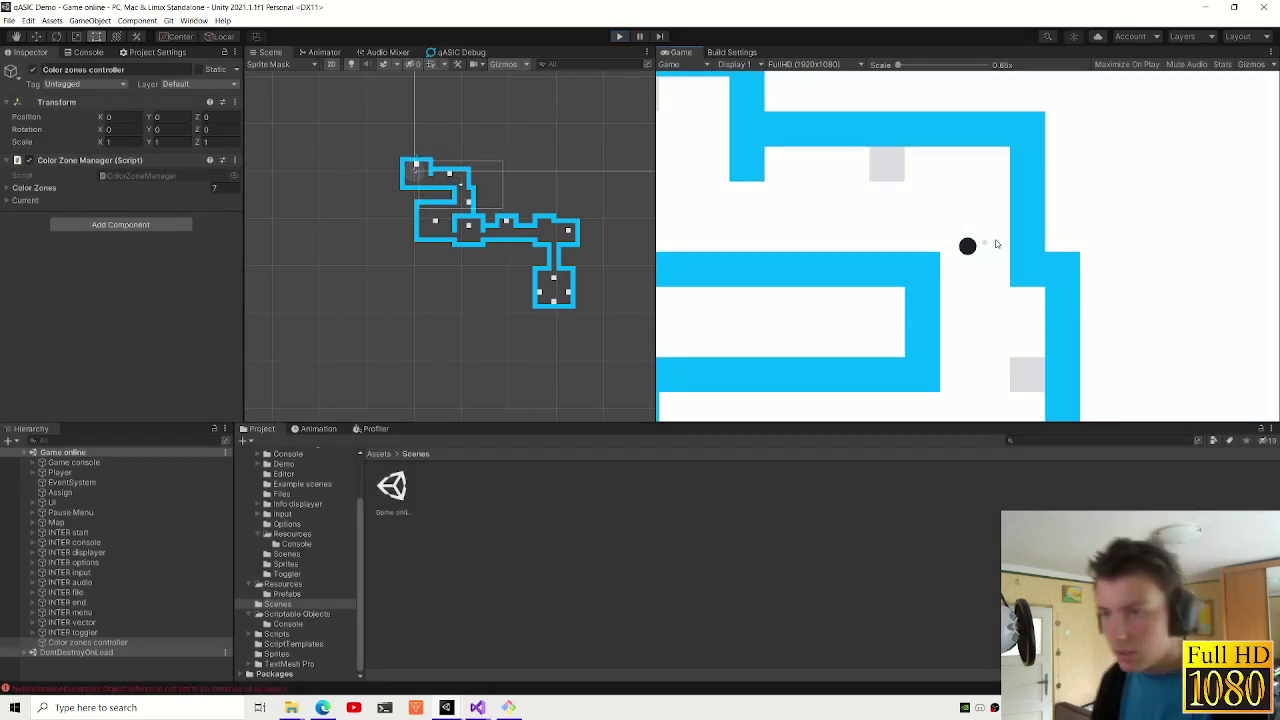
- Expand the INTER objects and drag INTER start's Text child into its Interactable Text field
click(73, 572)
key(Right)
key(Down)
key(Down)
key(Right)
key(Down)
key(Down)
key(Right)
key(Down)
key(Down)
key(Right)
key(Down)
key(Down)
key(Right)
key(Down)
key(Down)
key(Right)
key(Down)
key(Down)
key(Right)
key(Down)
key(Down)
key(Right)
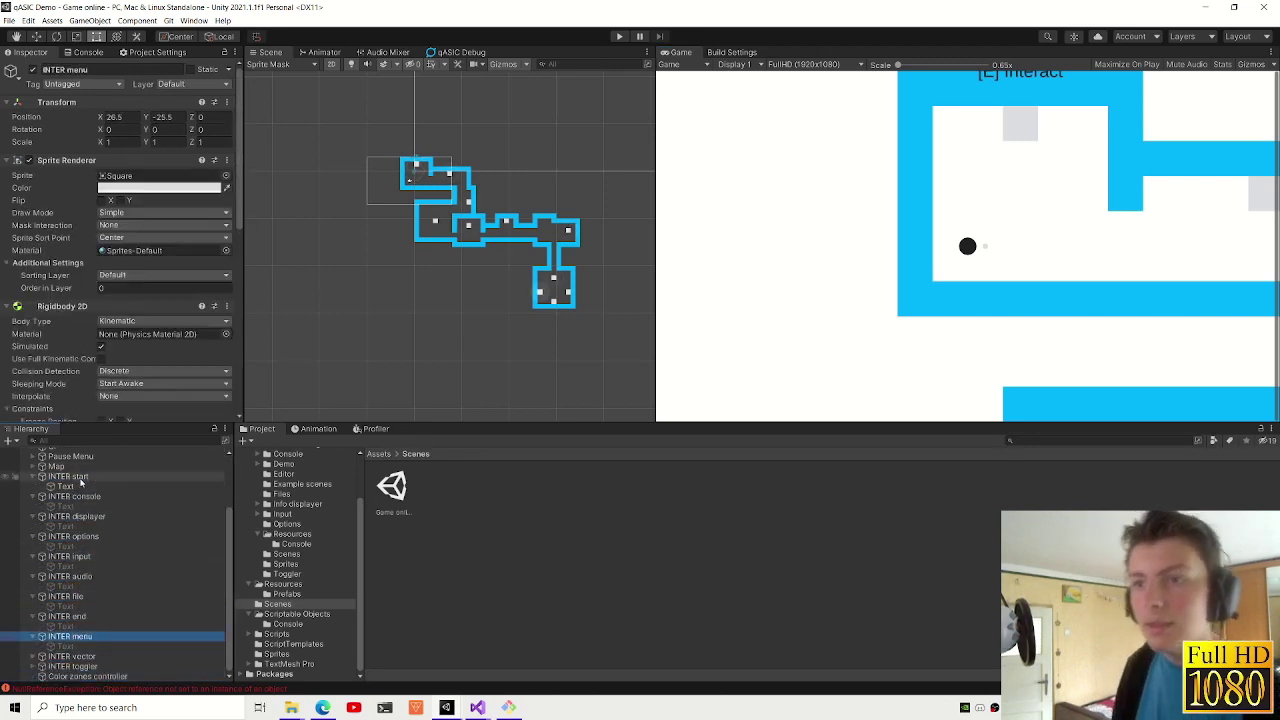
click(68, 476)
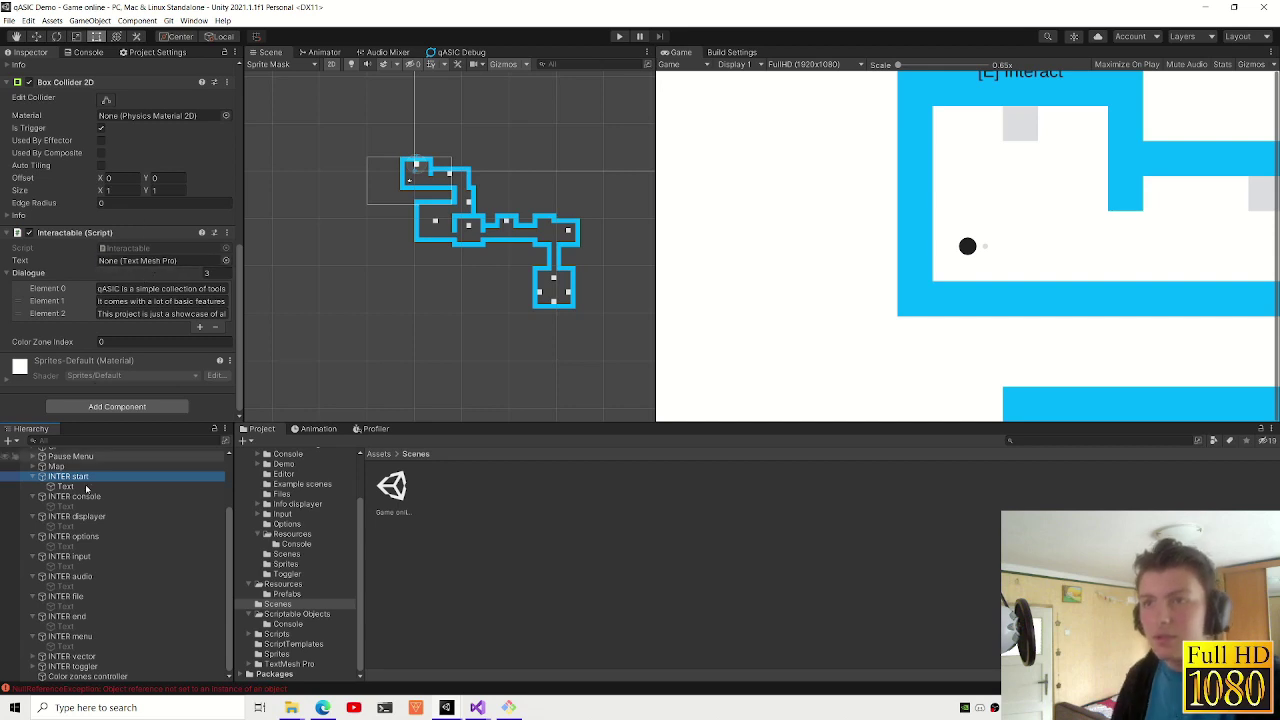
drag(85, 484, 200, 246)
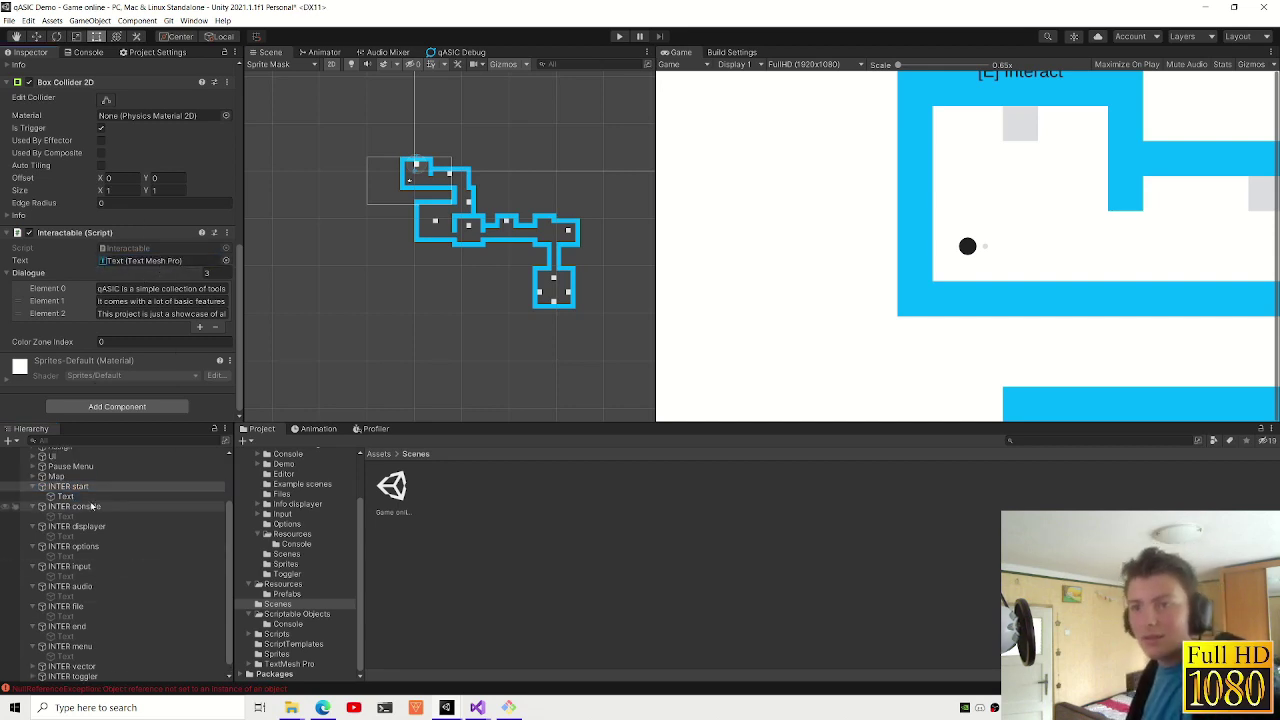
- Link the Text child of each INTER interactable (console, displayer, options, input, audio, file, menu) to its interactable
drag(75, 506, 167, 272)
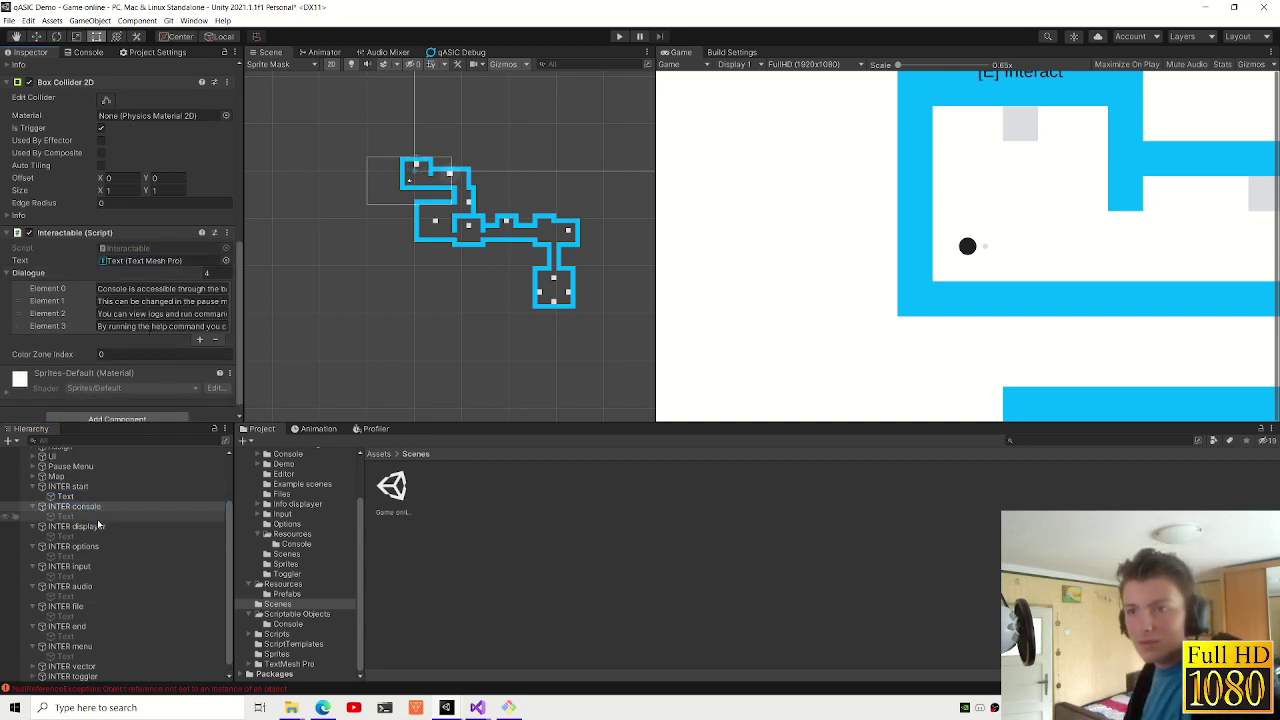
click(75, 526)
drag(65, 536, 160, 260)
click(72, 546)
drag(65, 556, 160, 260)
click(67, 566)
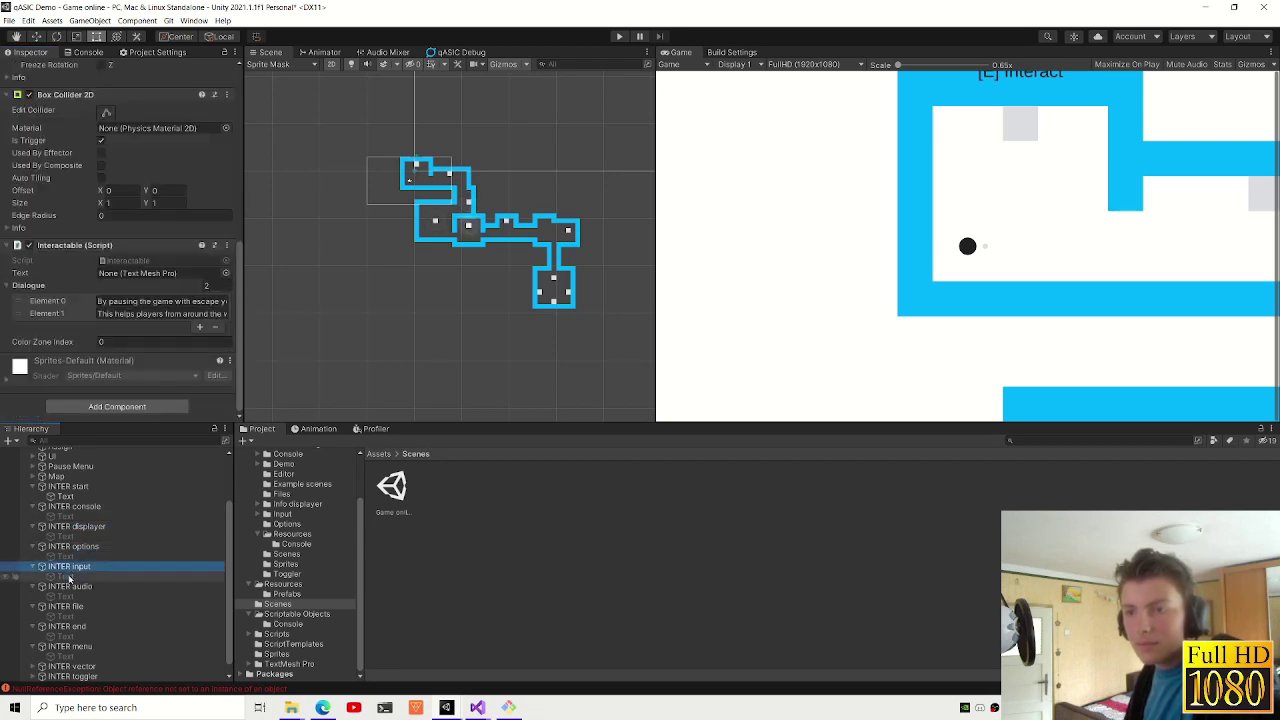
drag(65, 576, 128, 276)
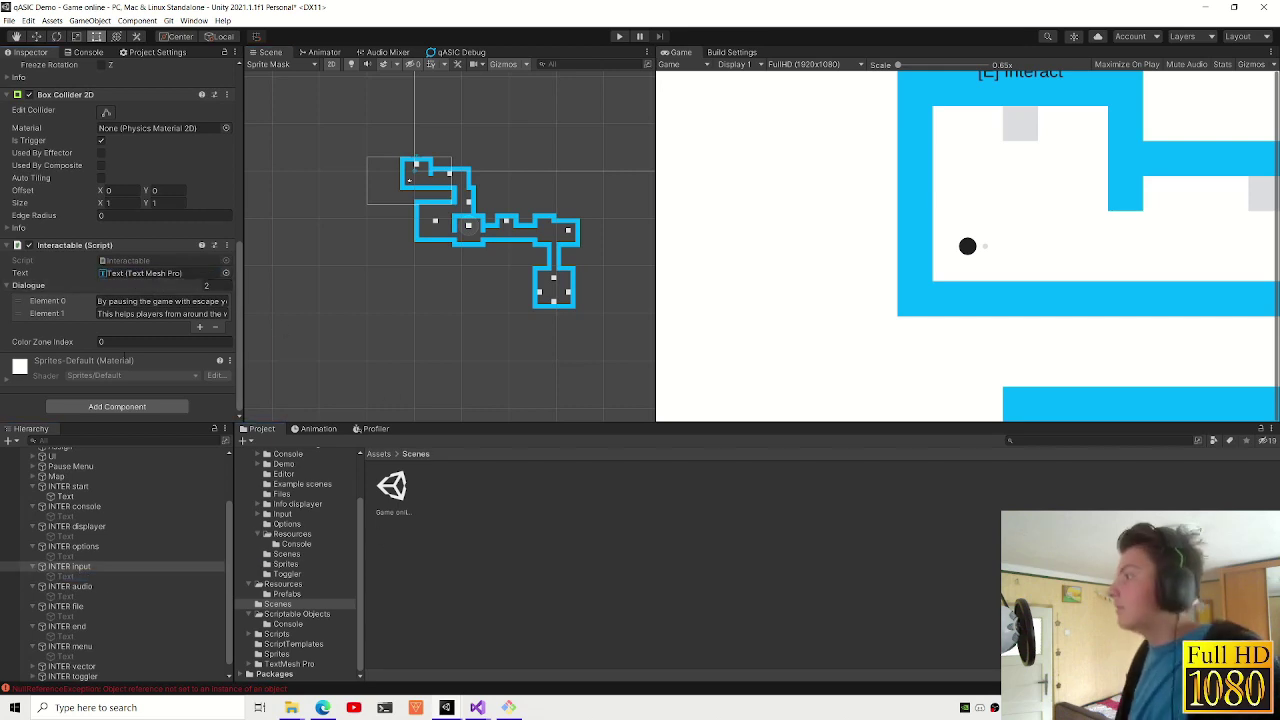
click(70, 586)
drag(65, 596, 123, 277)
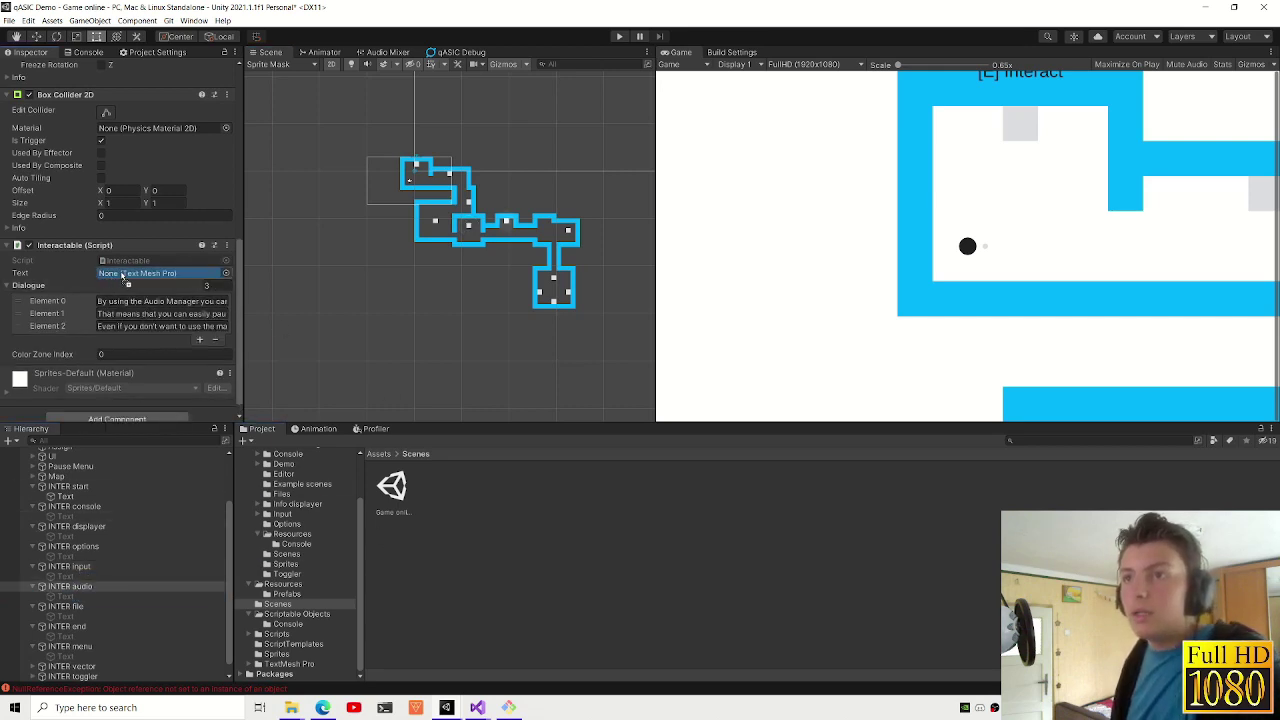
click(65, 606)
drag(65, 616, 155, 280)
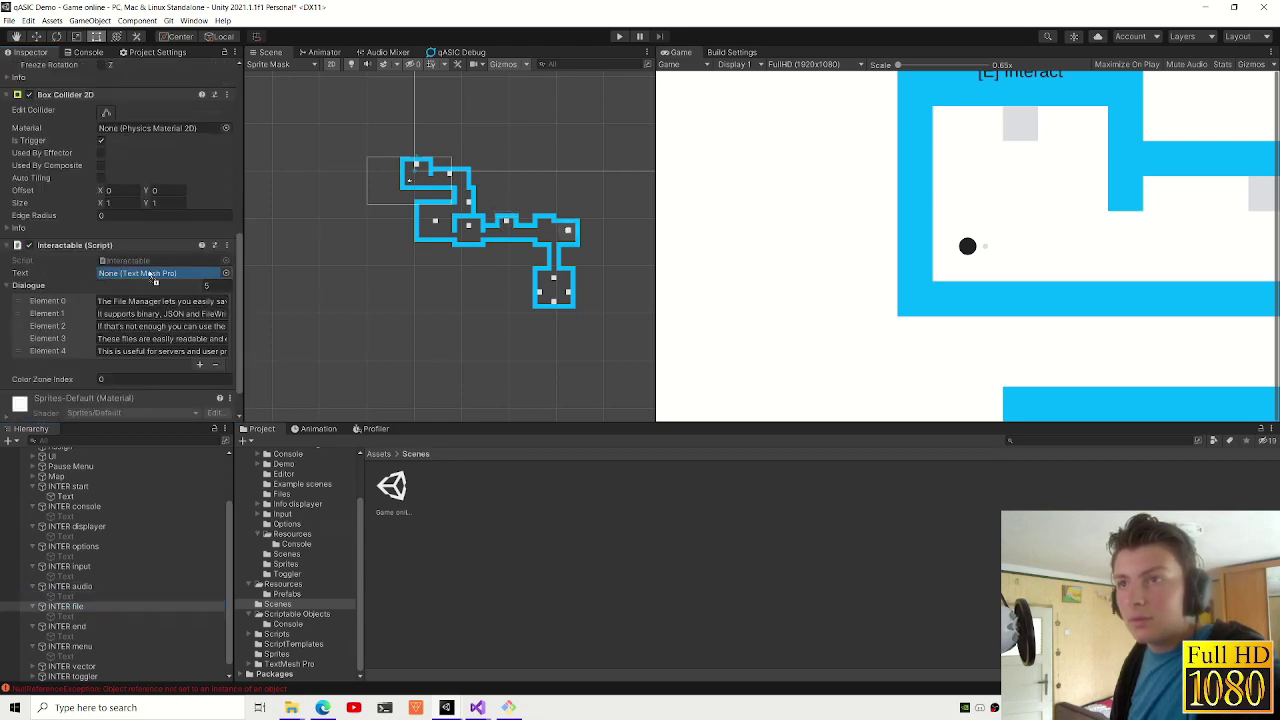
click(65, 626)
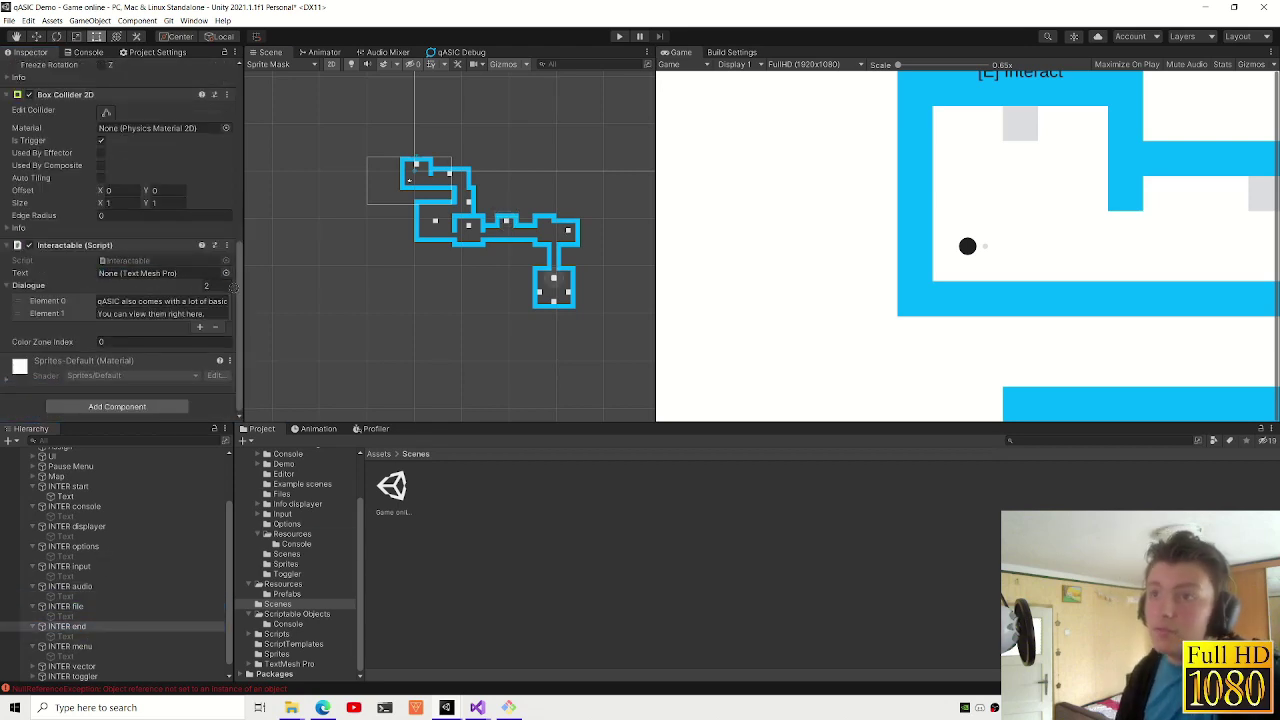
click(68, 646)
drag(172, 250, 160, 273)
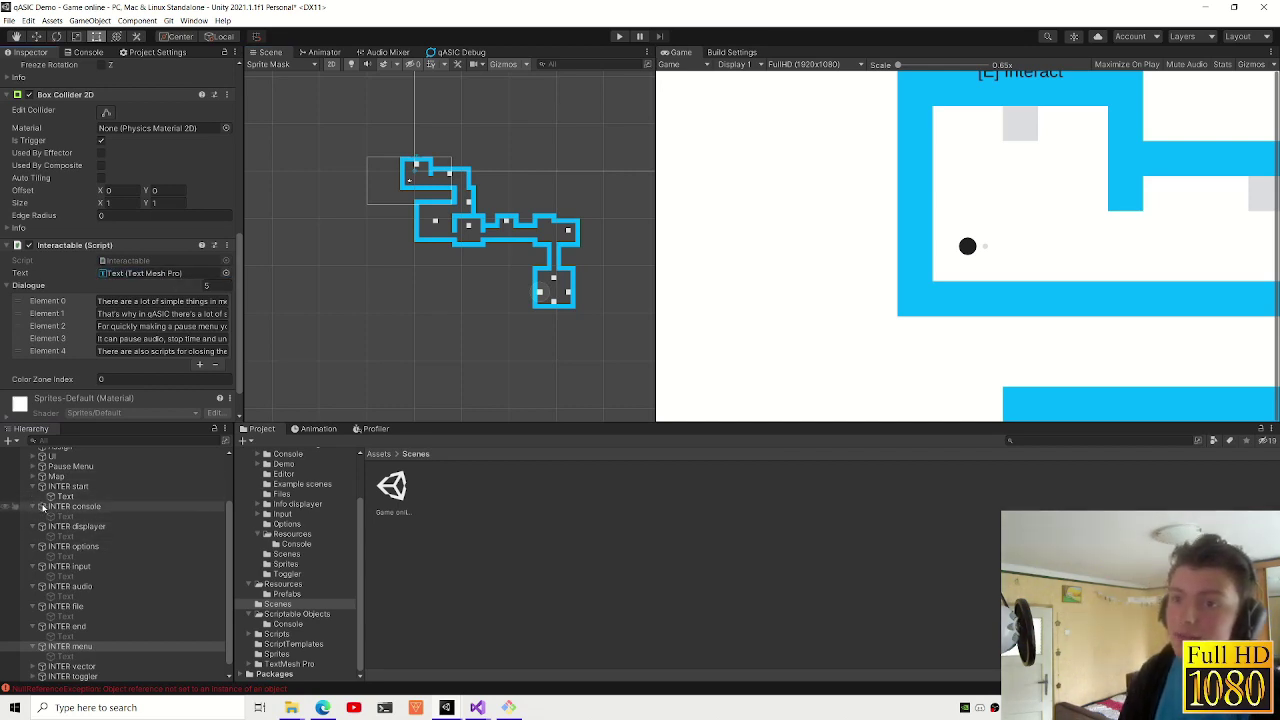
- Review INTER start, console and displayer, and set INTER options' Color Zone Index to 3
click(75, 488)
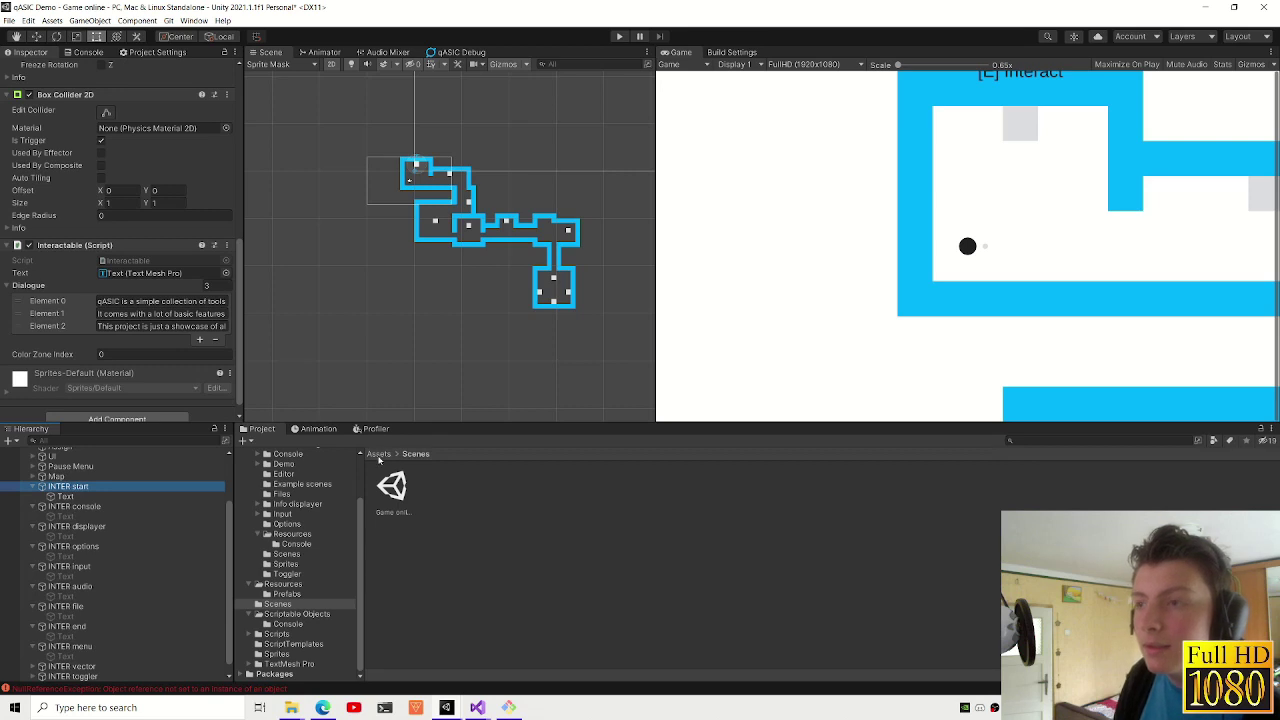
click(33, 486)
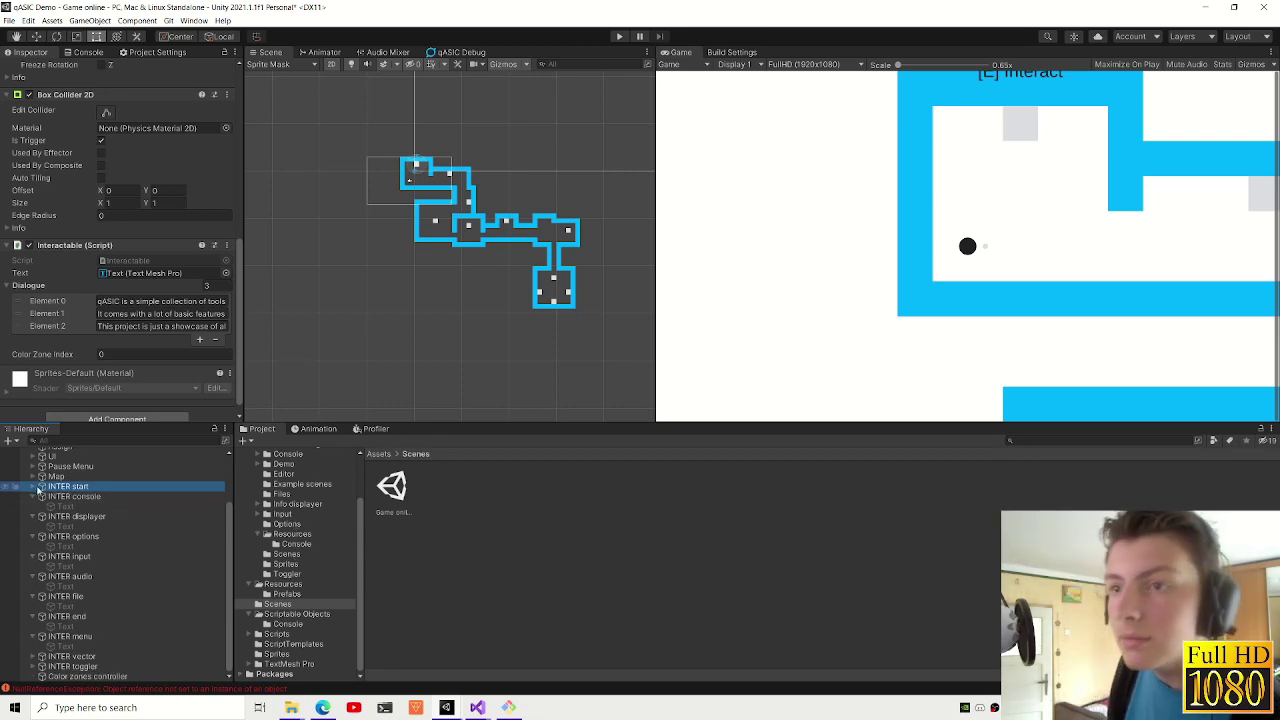
click(36, 498)
click(75, 516)
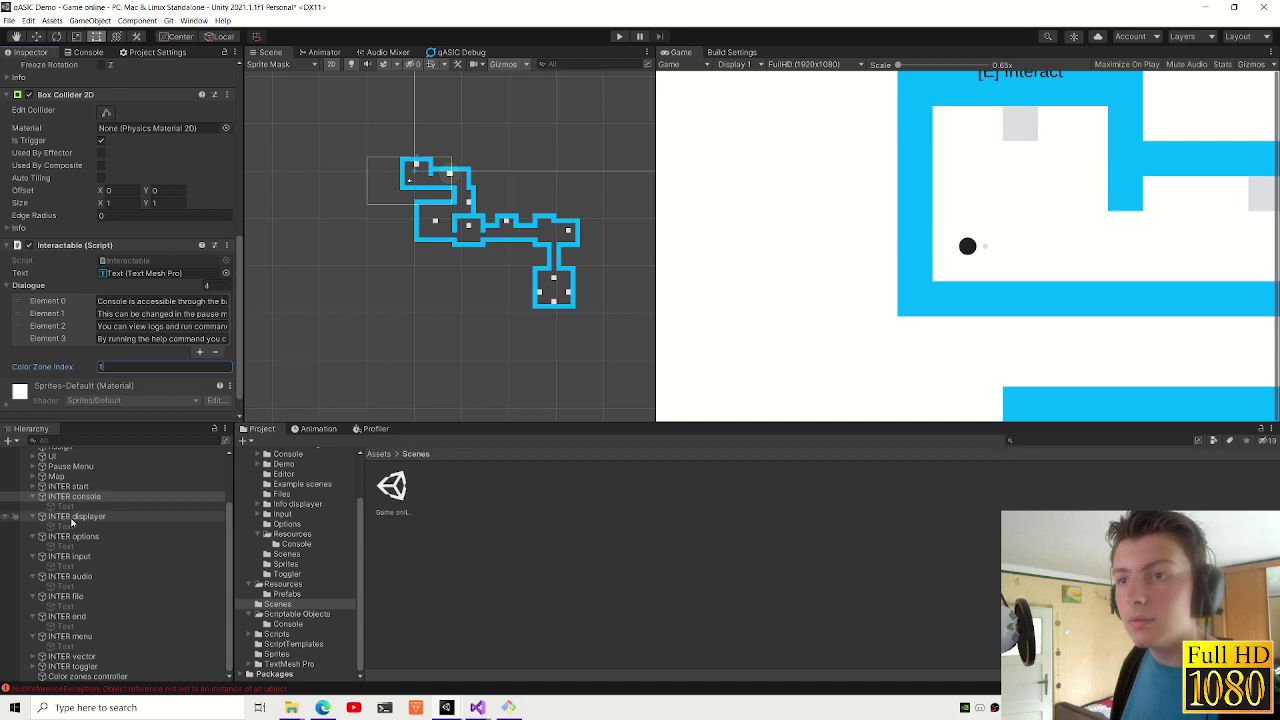
click(150, 354)
text(3)
click(73, 536)
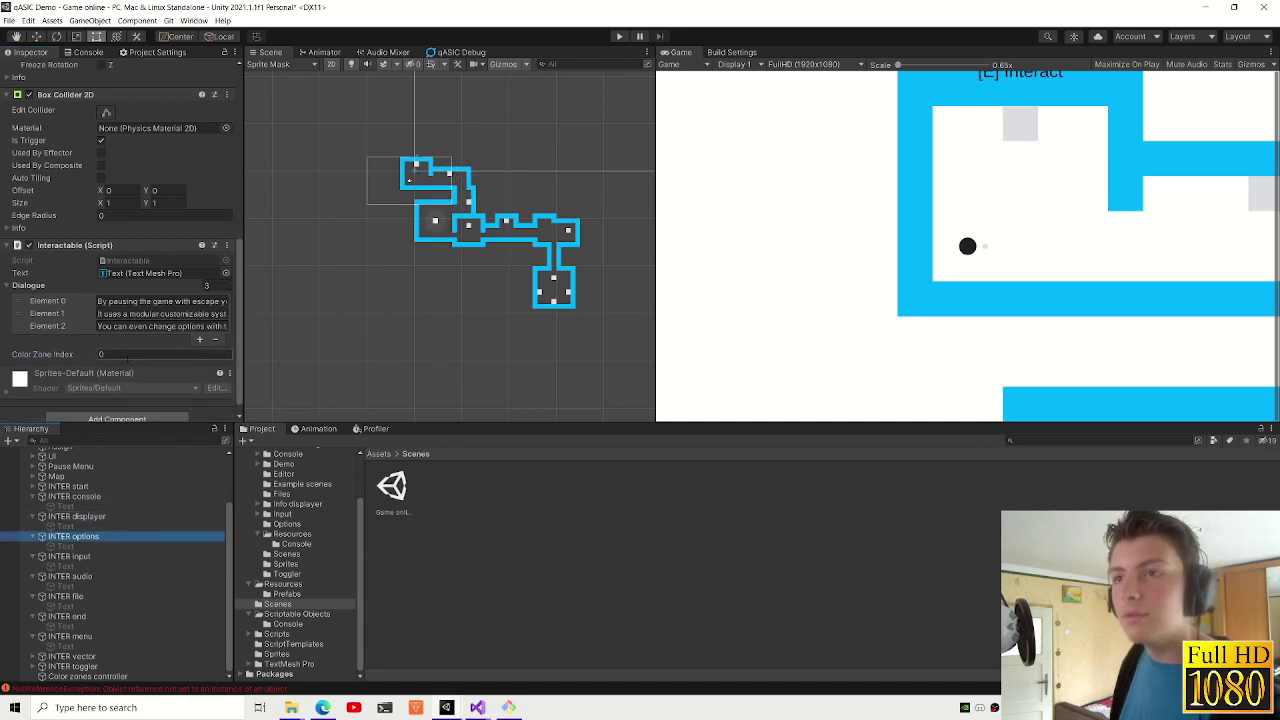
- Check the colour zones of INTER input, audio, file and menu, then save the Game online scene
click(89, 560)
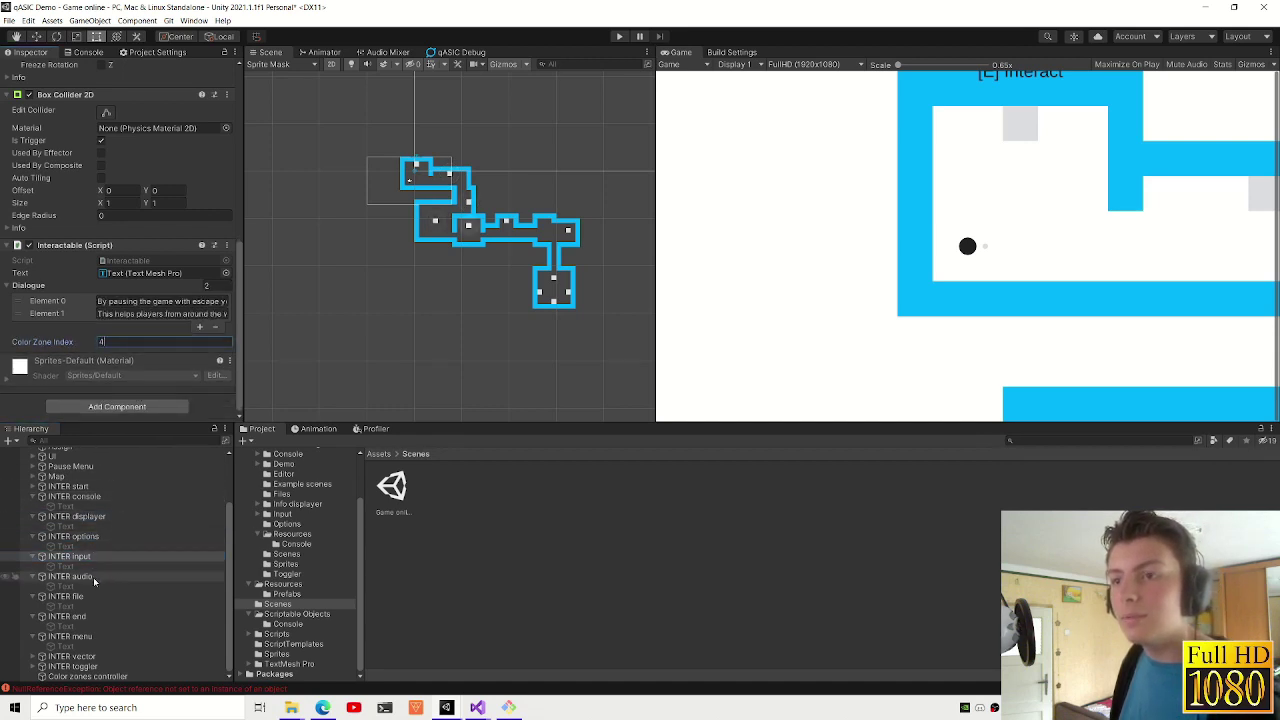
click(93, 577)
click(88, 608)
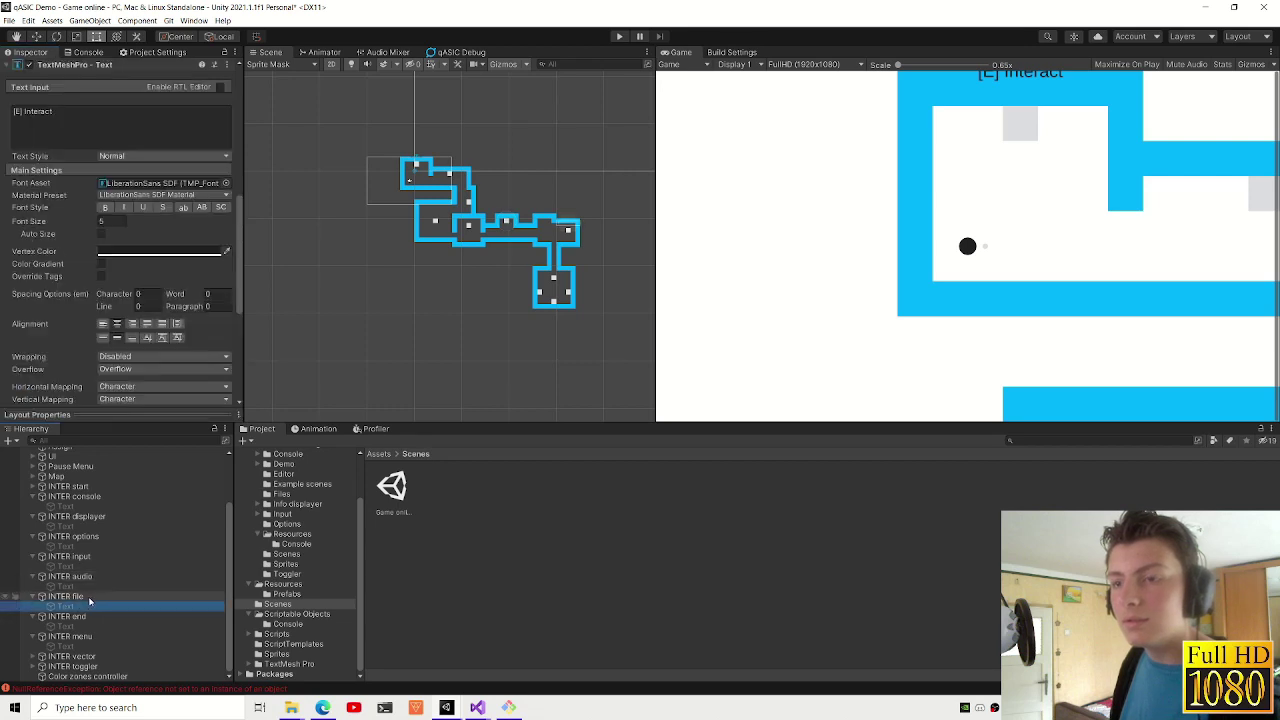
click(85, 597)
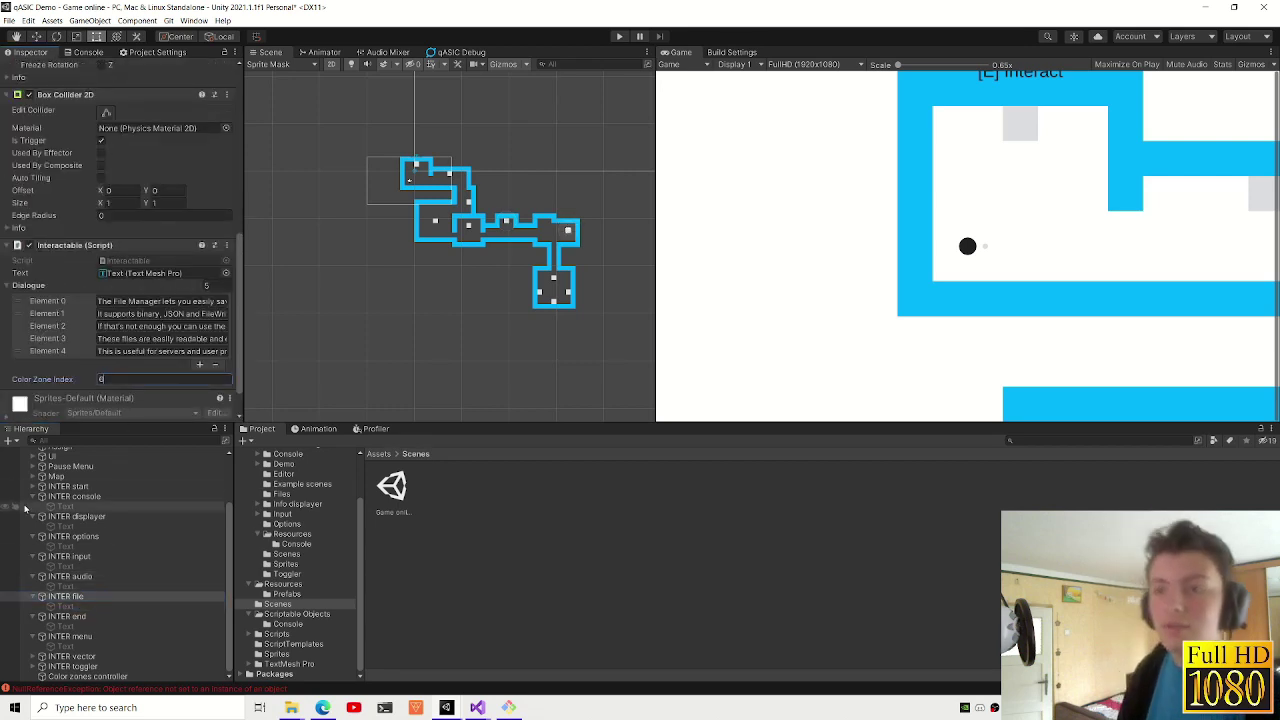
scroll(52, 536, up, 1)
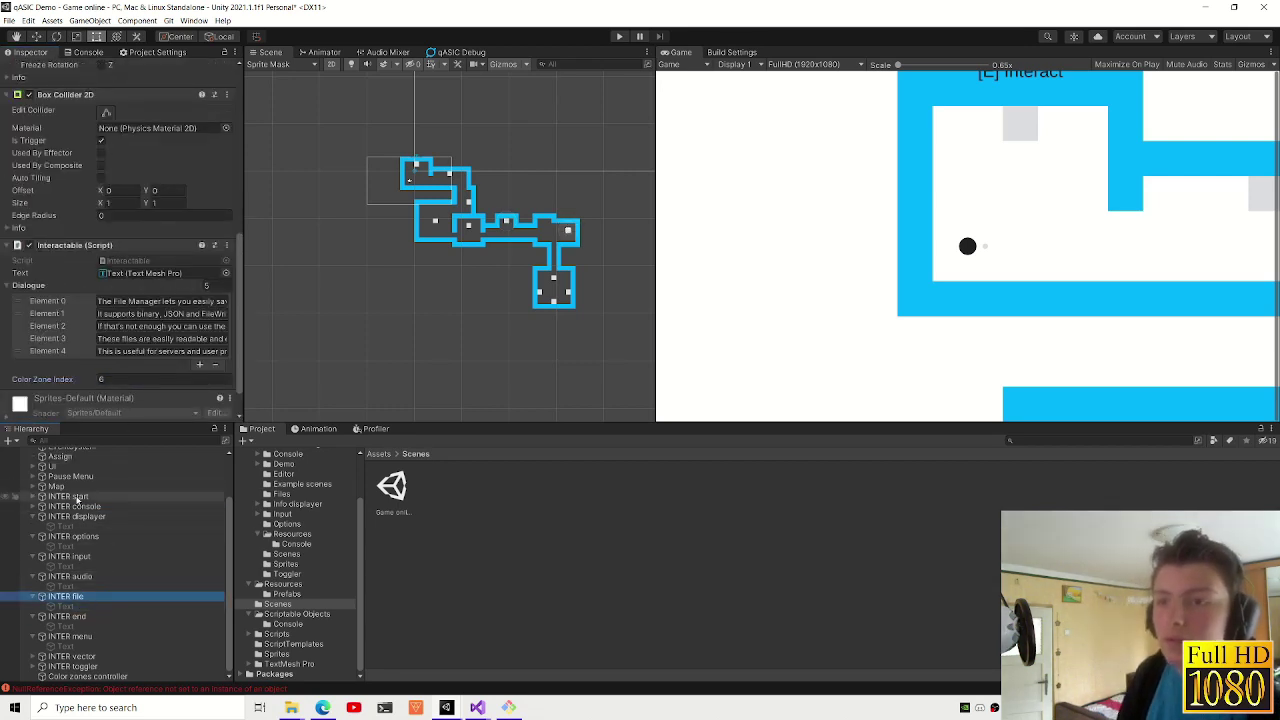
click(117, 512)
key(Down)
key(Down)
click(70, 636)
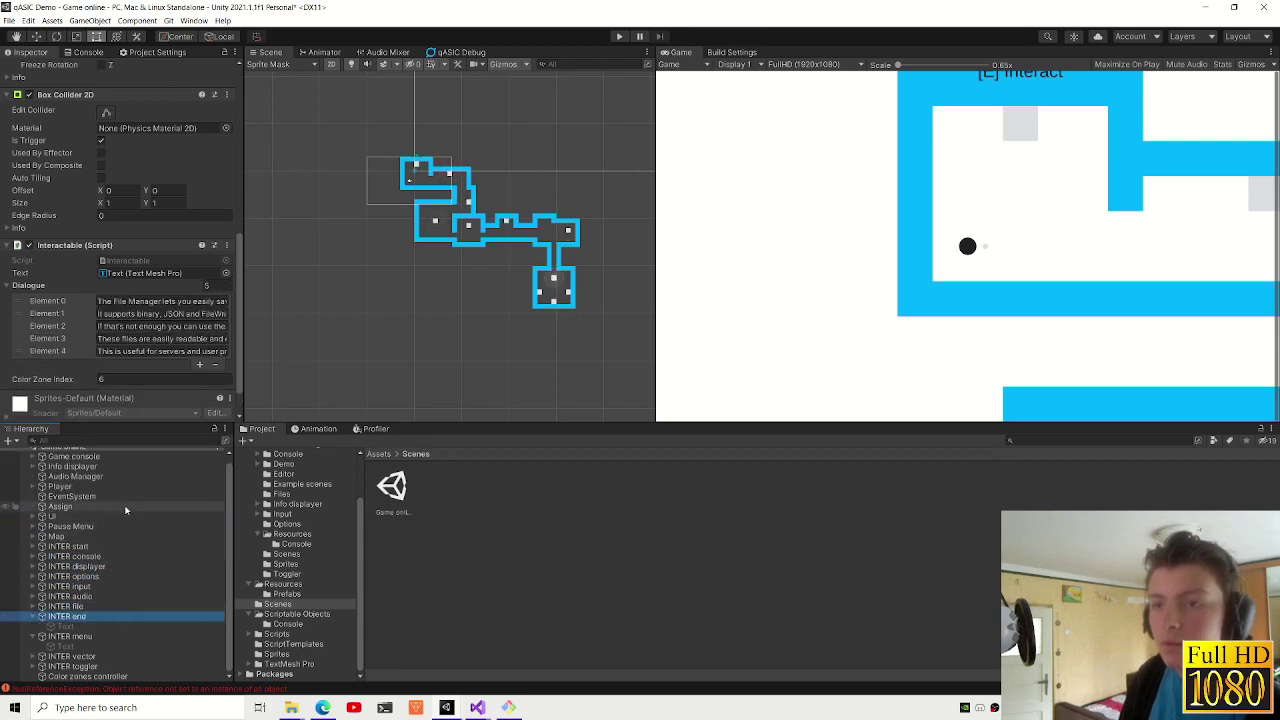
click(125, 676)
key(ctrl+s)
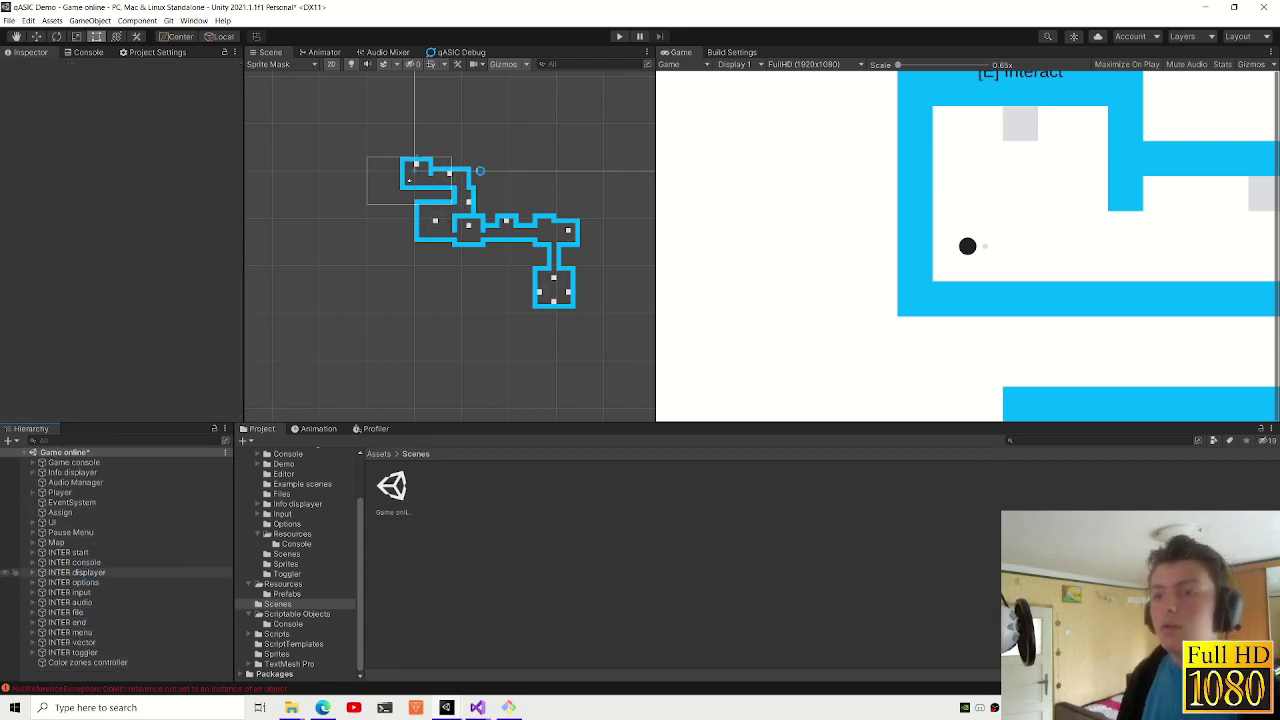
click(616, 37)
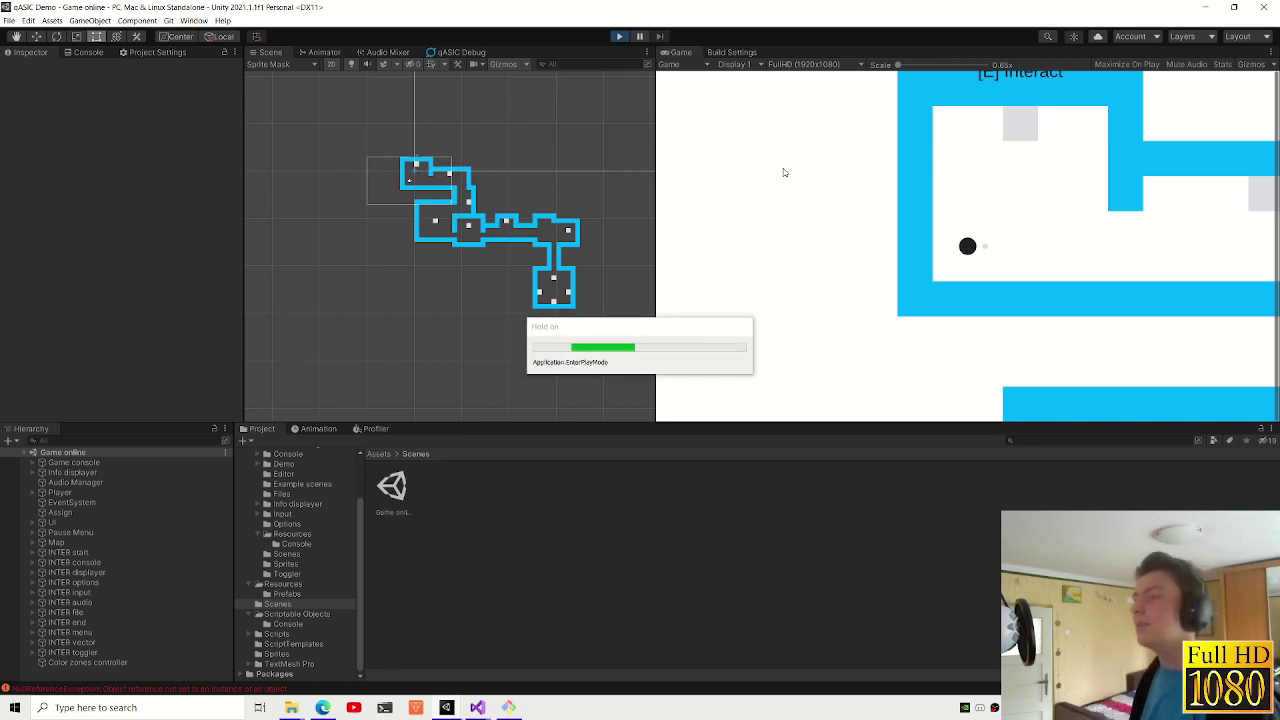
key(d)
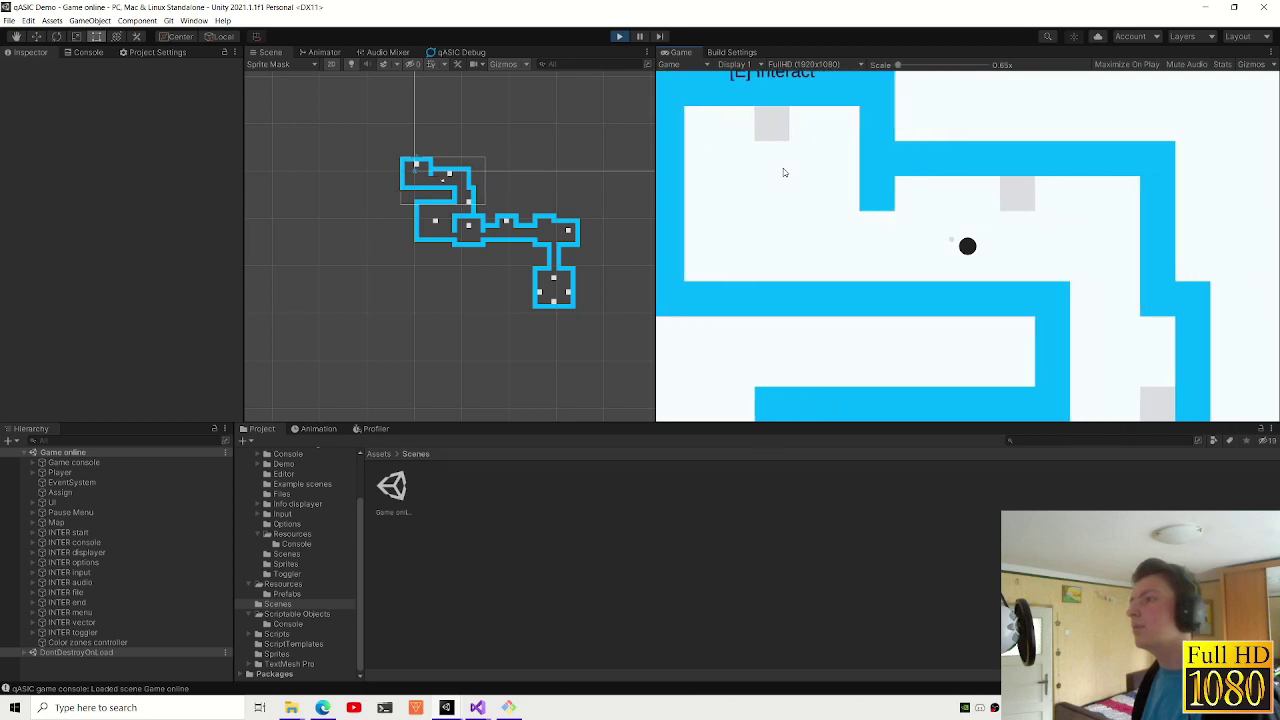
key(w)
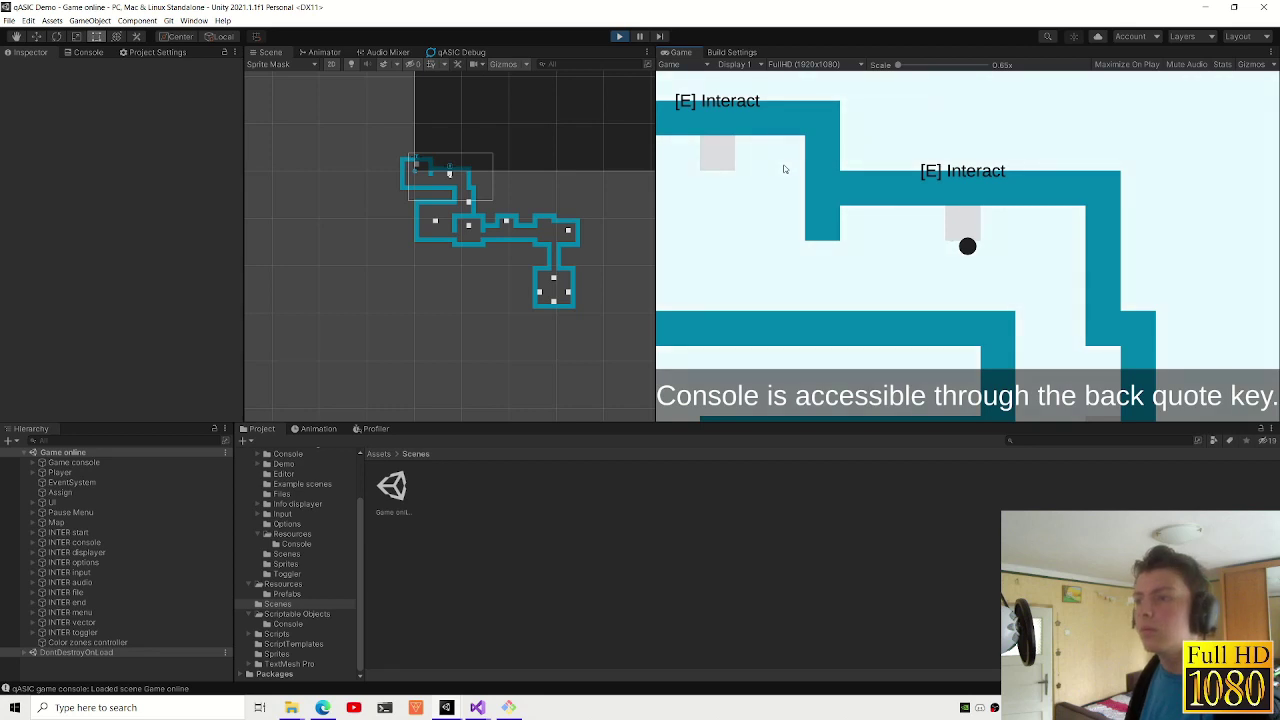
key(ctrl+p)
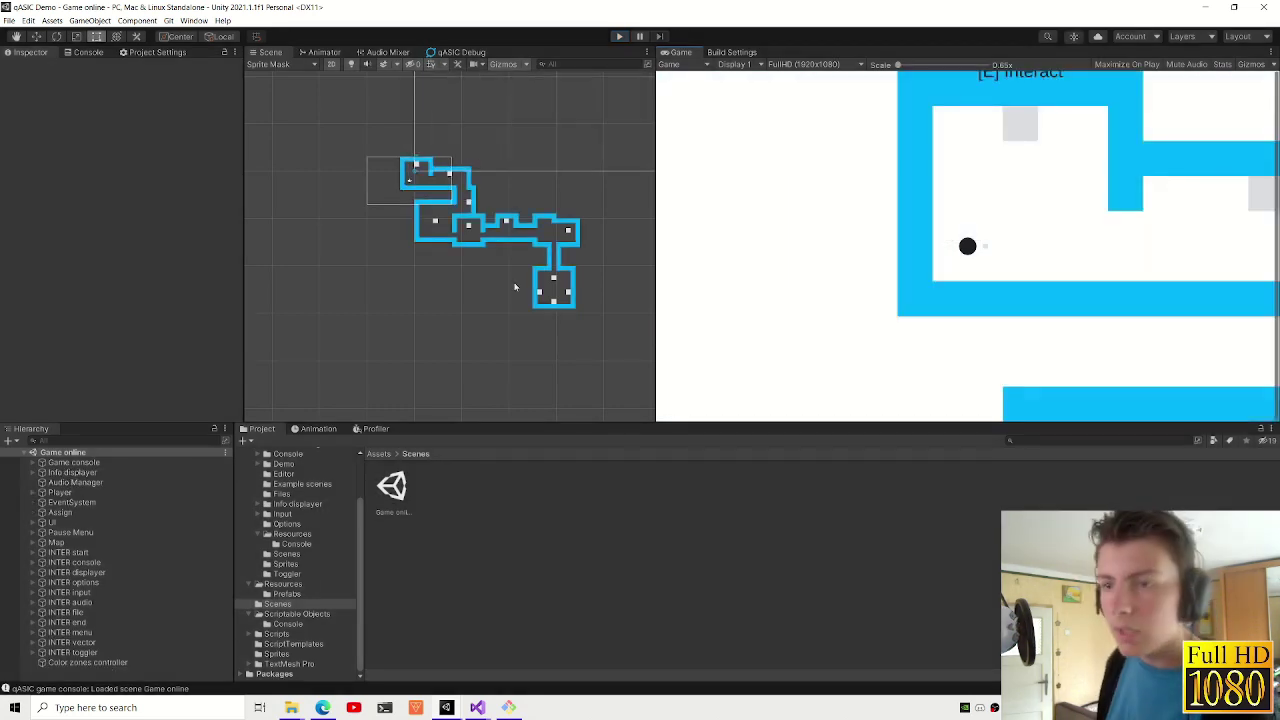
- Set the UI Canvas Scaler's reference resolution to 1920 × 1080
click(36, 523)
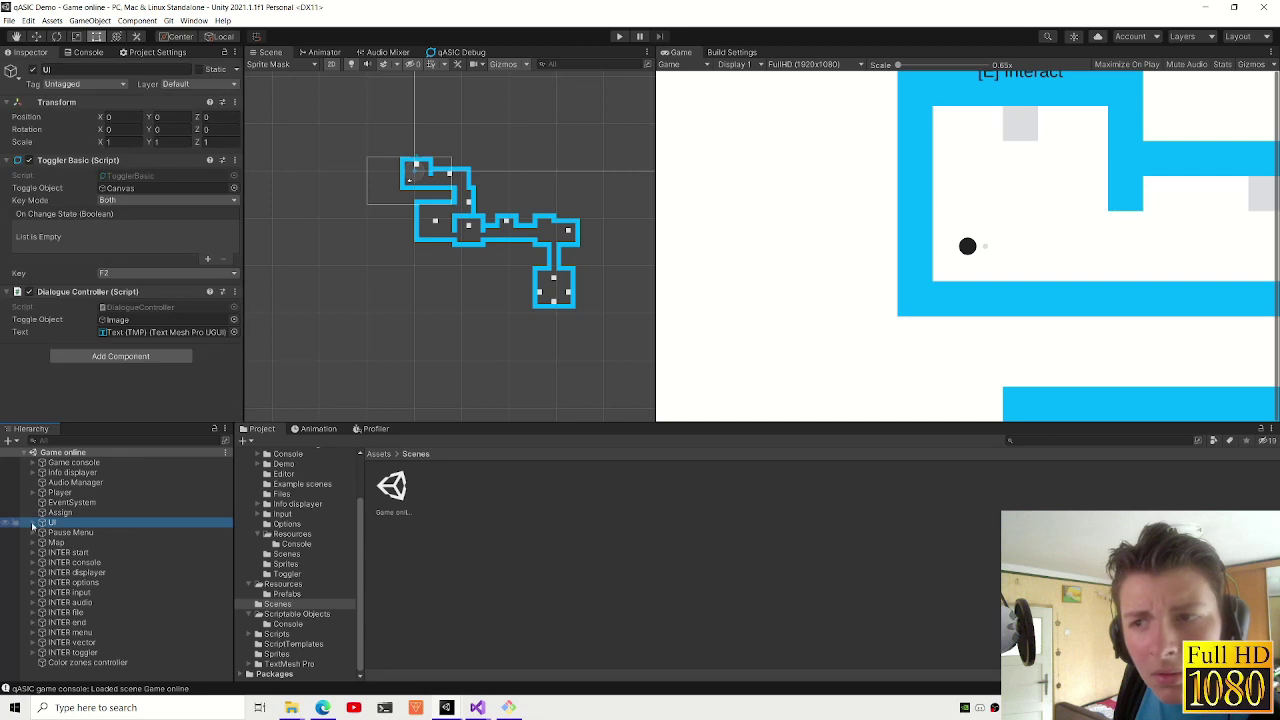
click(33, 523)
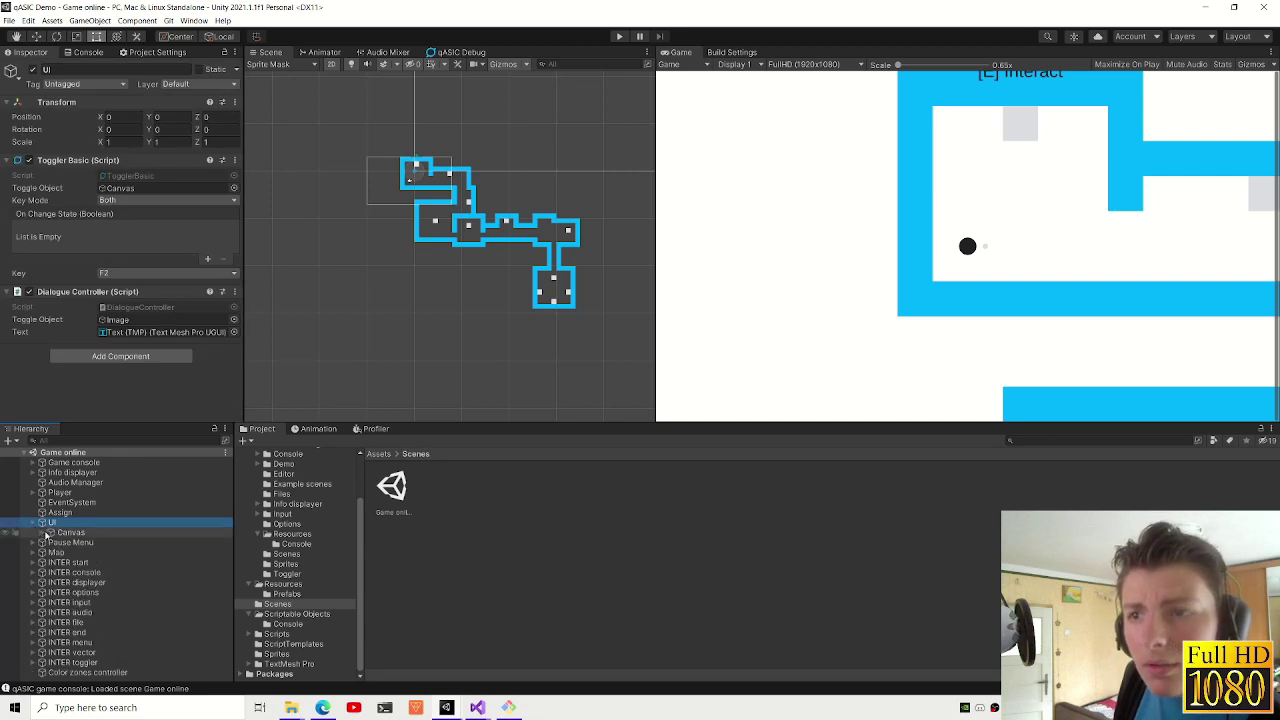
click(63, 533)
scroll(145, 310, down, 3)
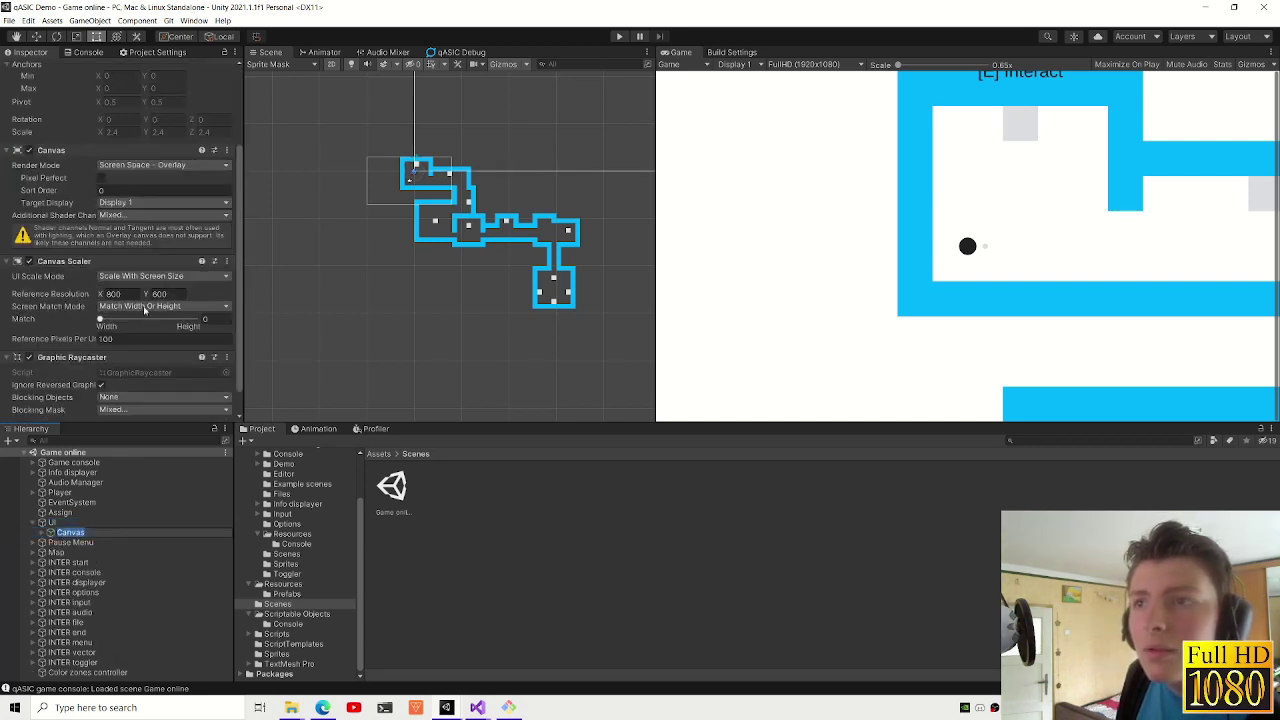
click(113, 293)
text(1920)
key(Tab)
text(1080)
- Select the dialogue Text (TMP) under Canvas > Image and start play mode
click(44, 533)
click(57, 542)
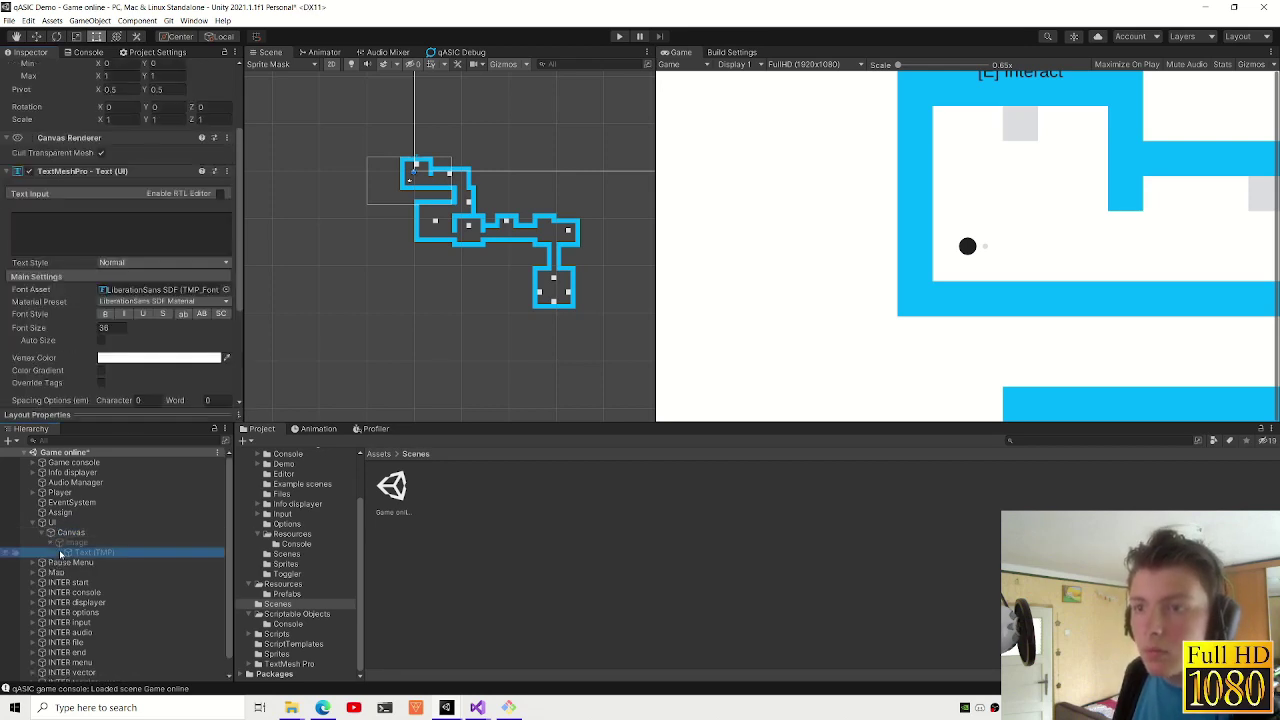
click(85, 552)
click(619, 36)
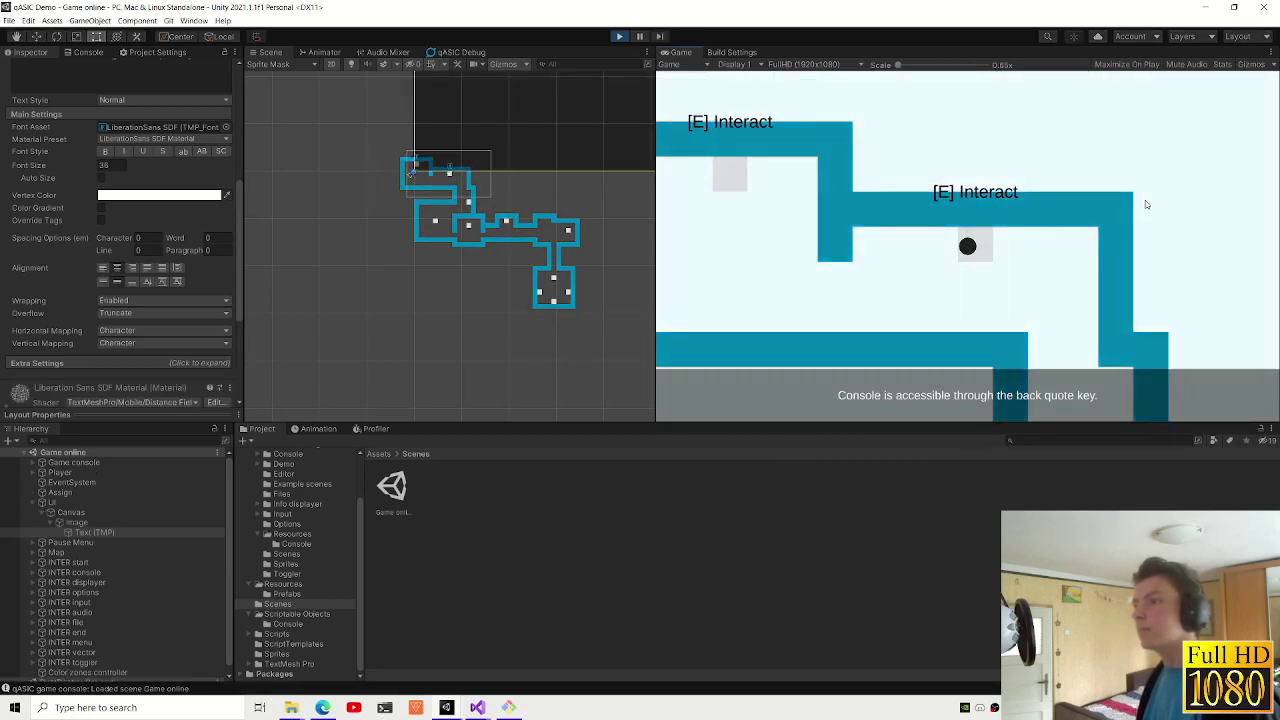
- Toggle noclip through the in-game console, reach the grey square and interact to show the File Manager message
key(s)
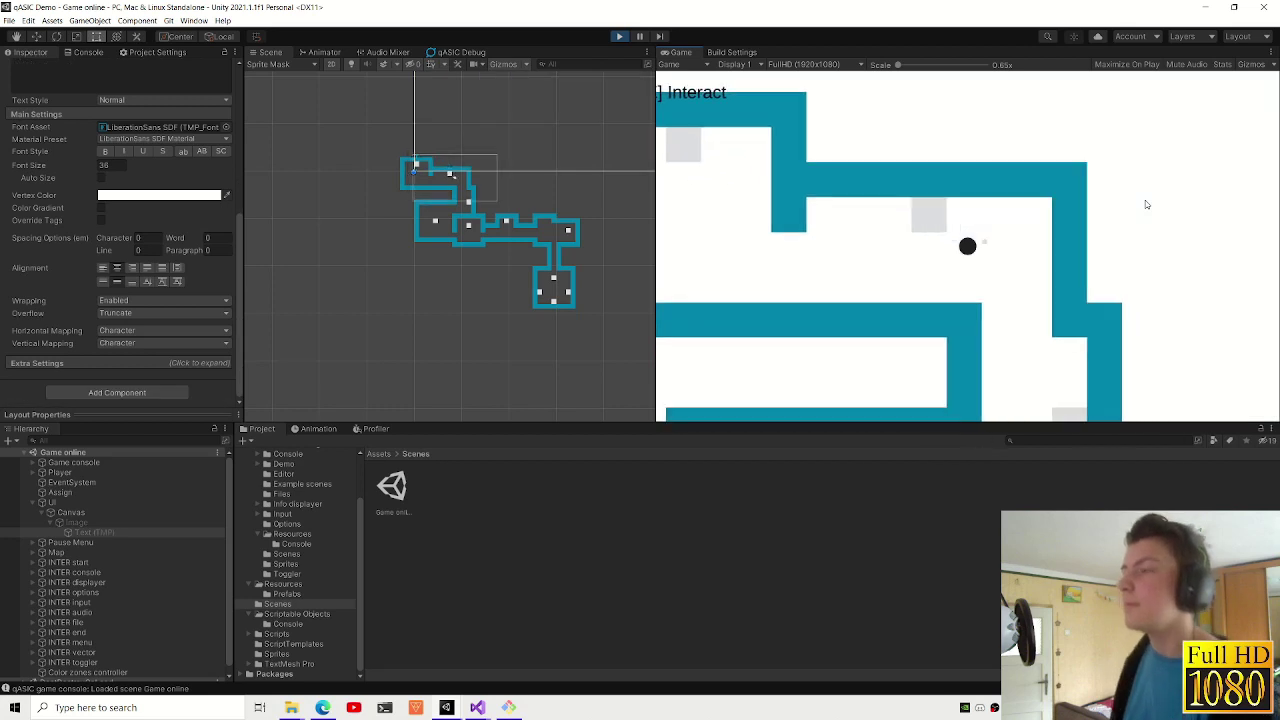
key(grave)
key(grave)
key(d)
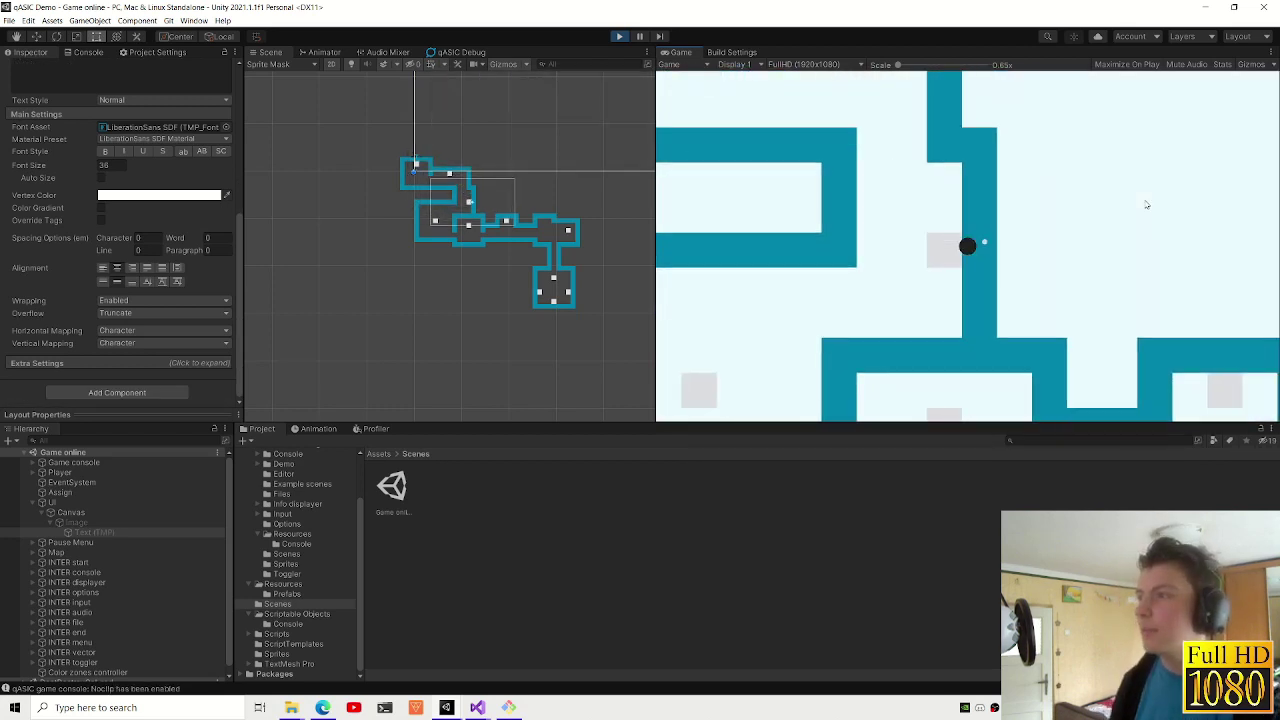
key(d)
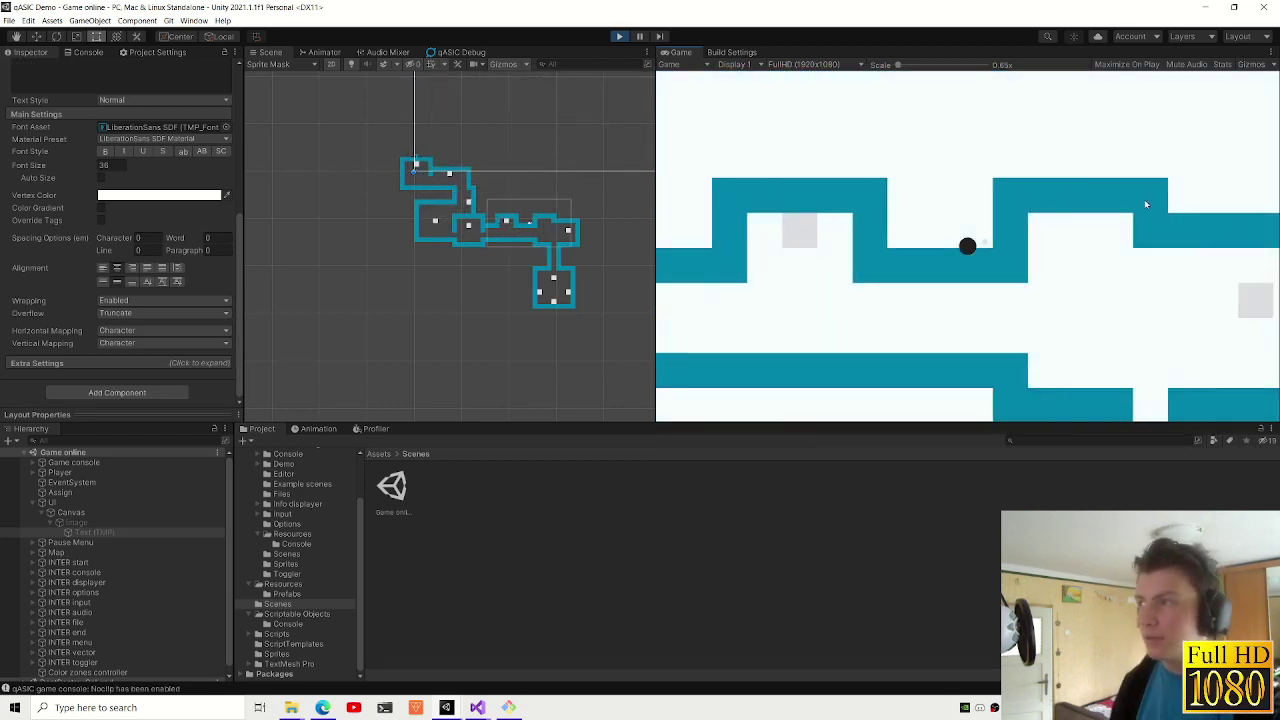
key(grave)
text(noclip)
key(Return)
key(d)
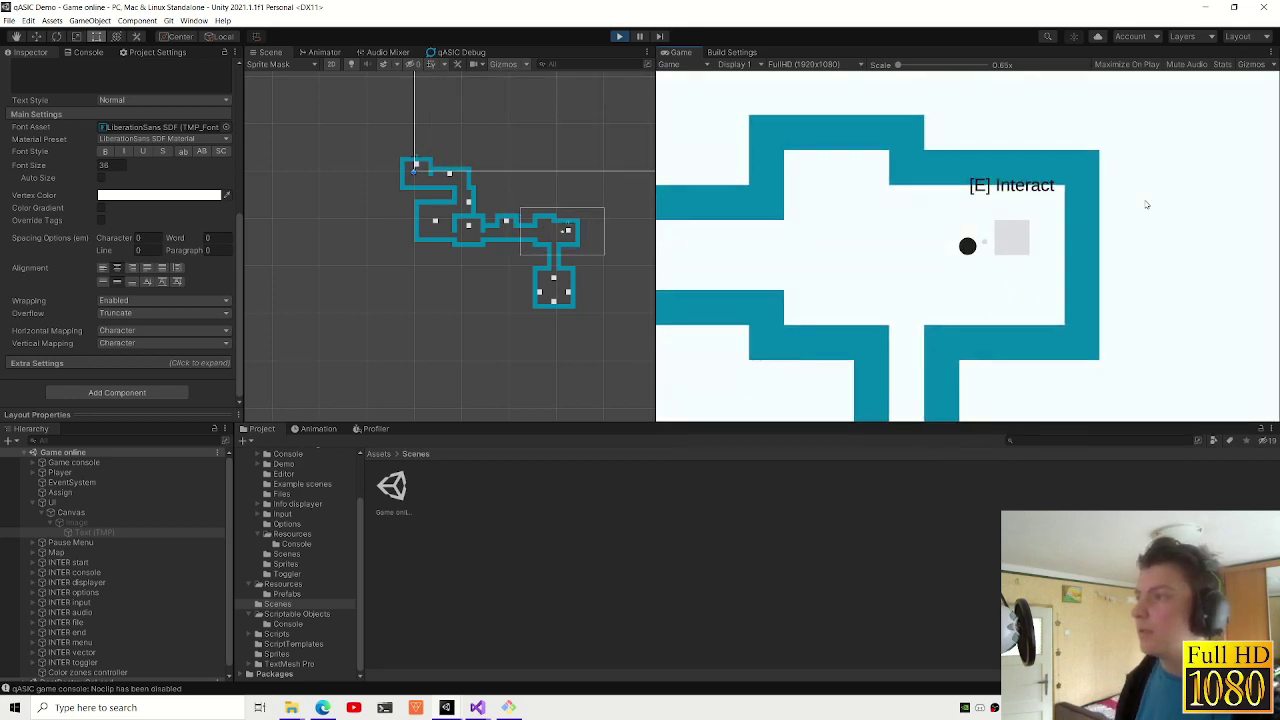
key(grave)
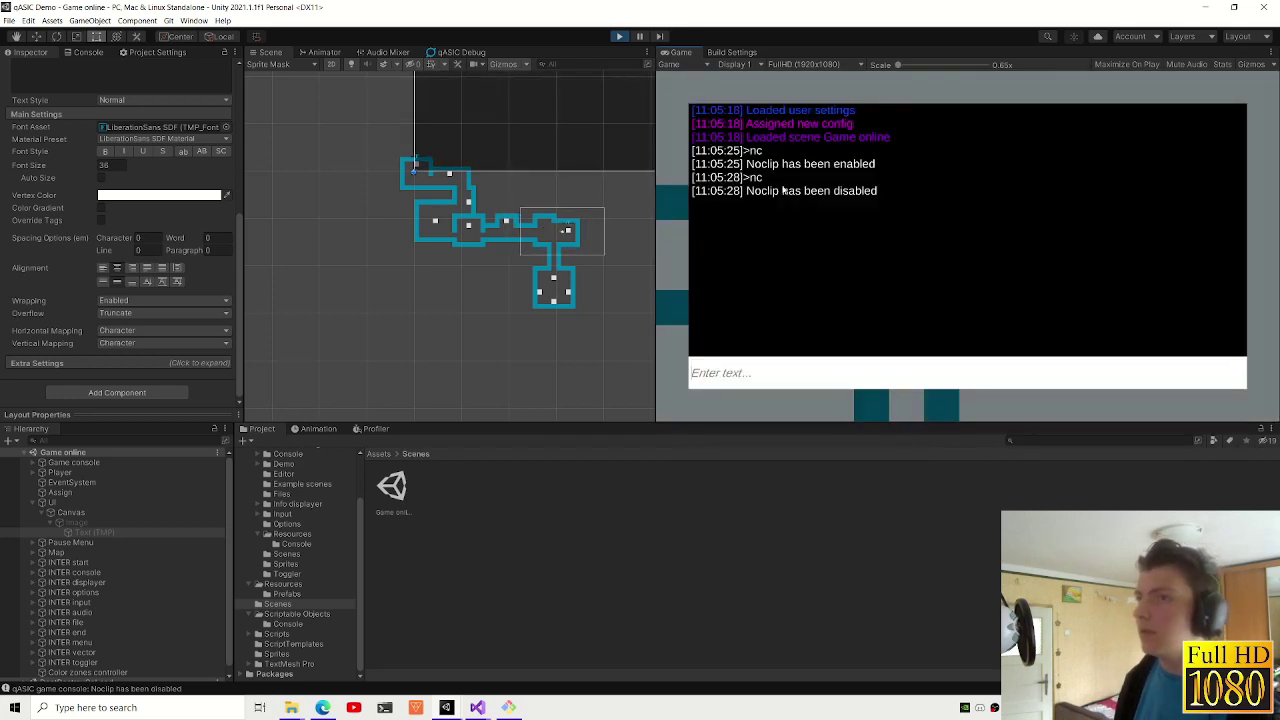
key(grave)
key(e)
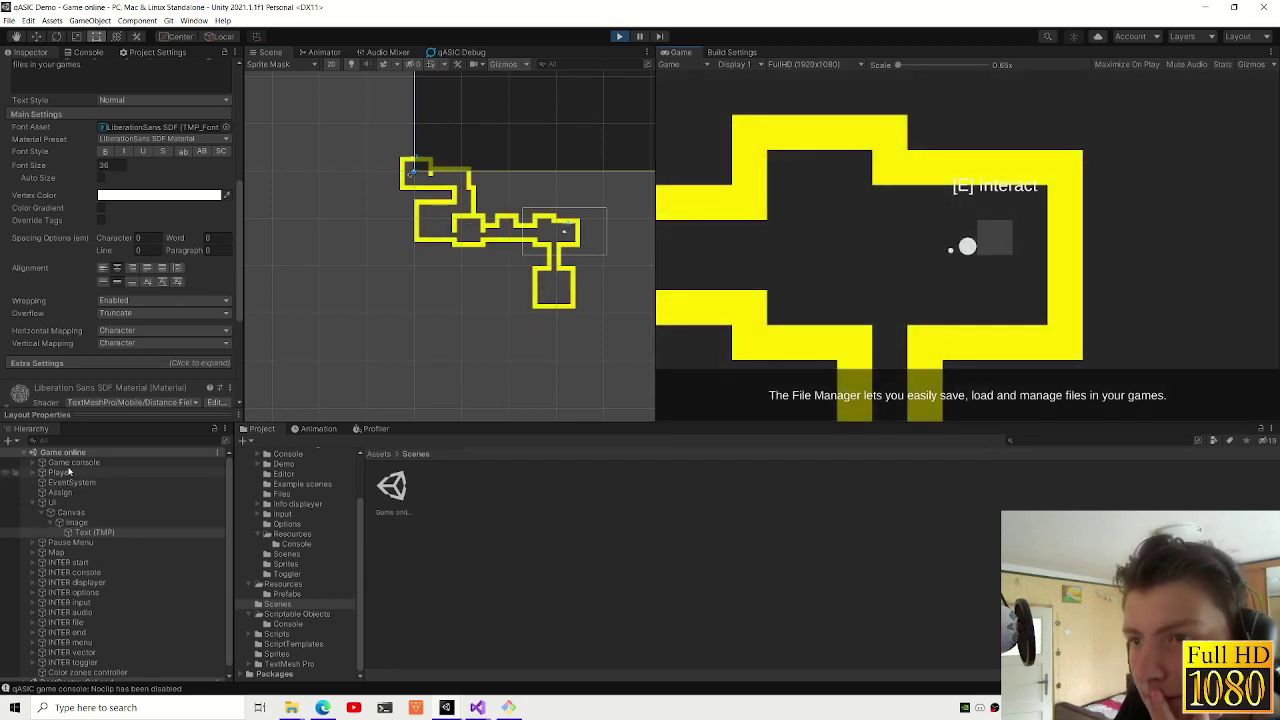
- Assign the console config asset to Game console's Console Config and replay the scene
click(108, 465)
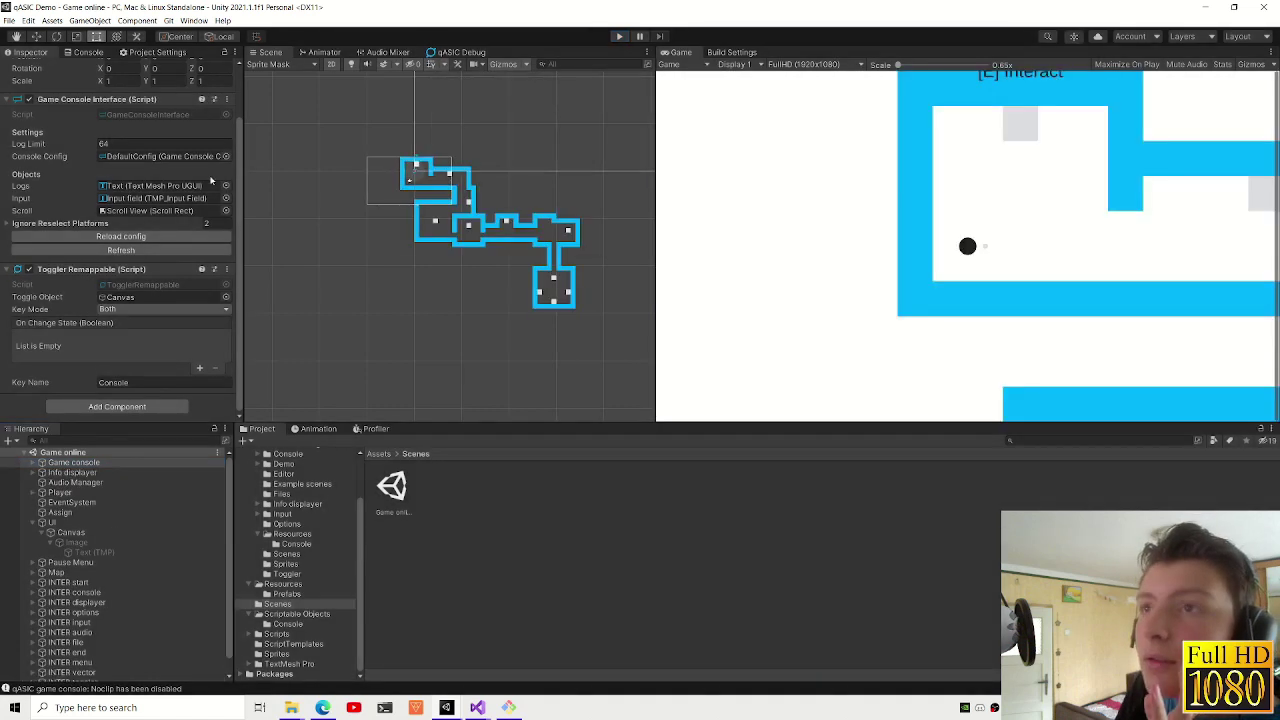
click(226, 156)
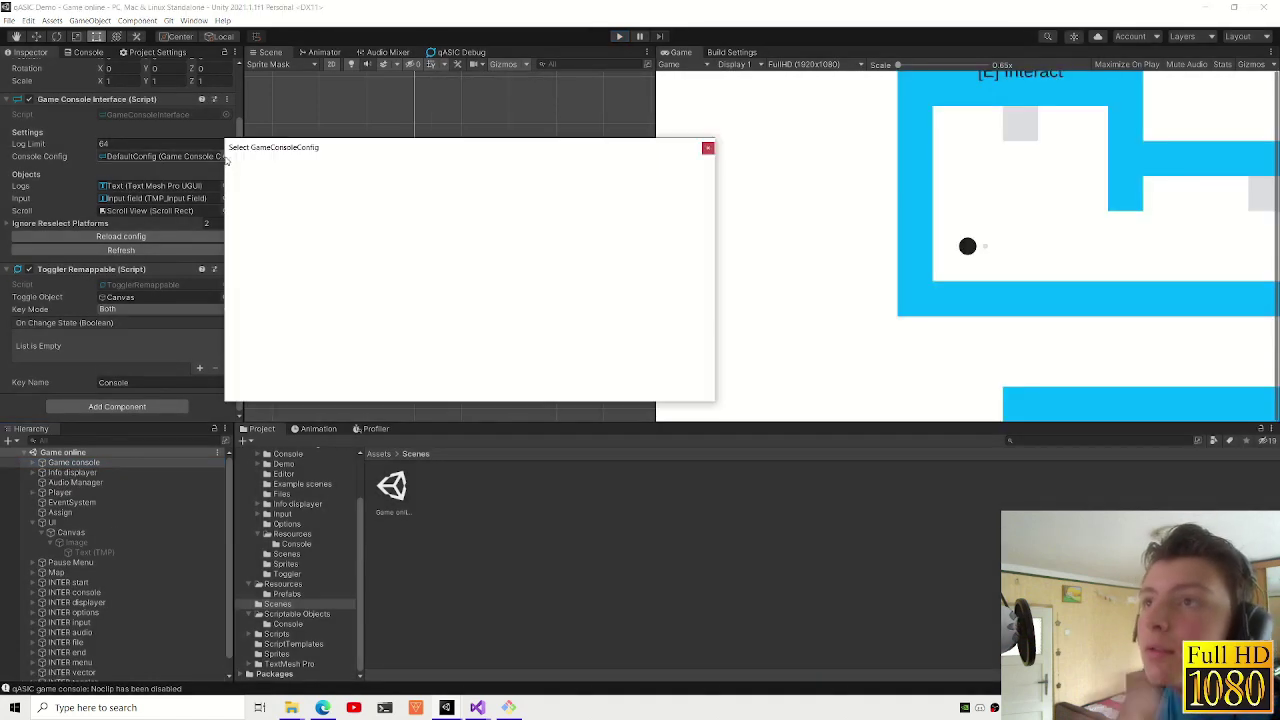
click(262, 197)
double_click(262, 197)
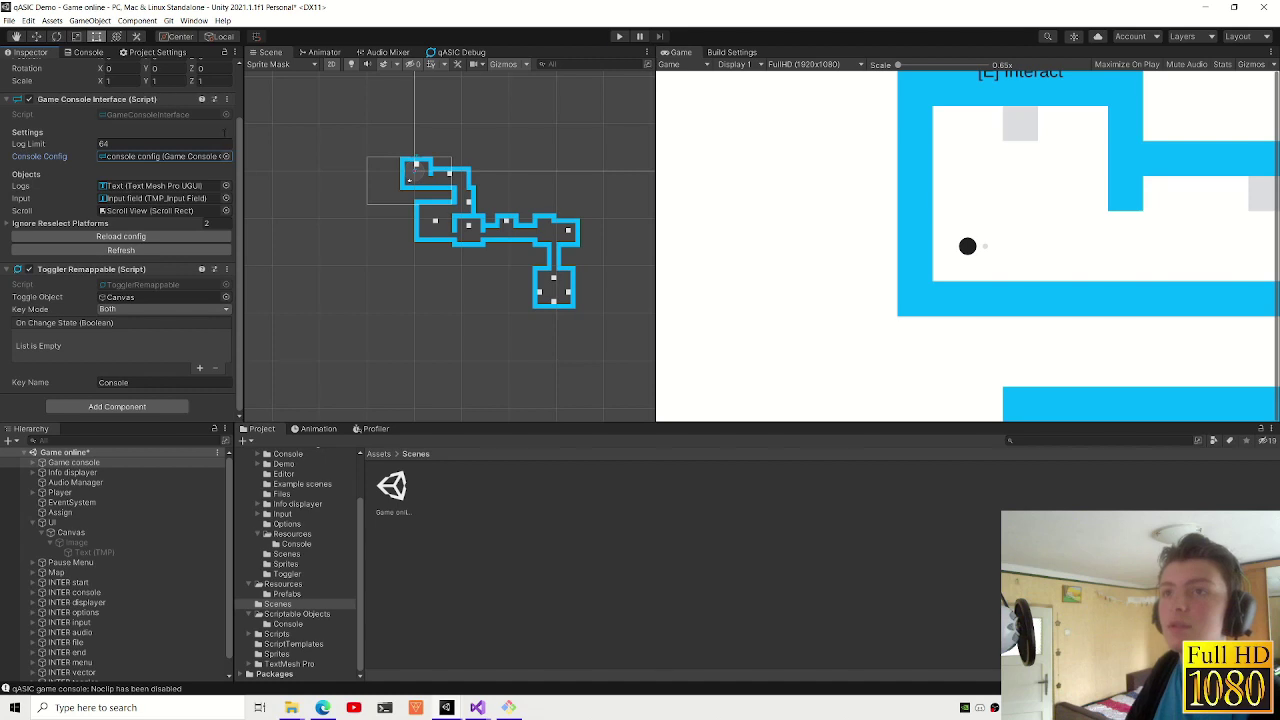
click(618, 36)
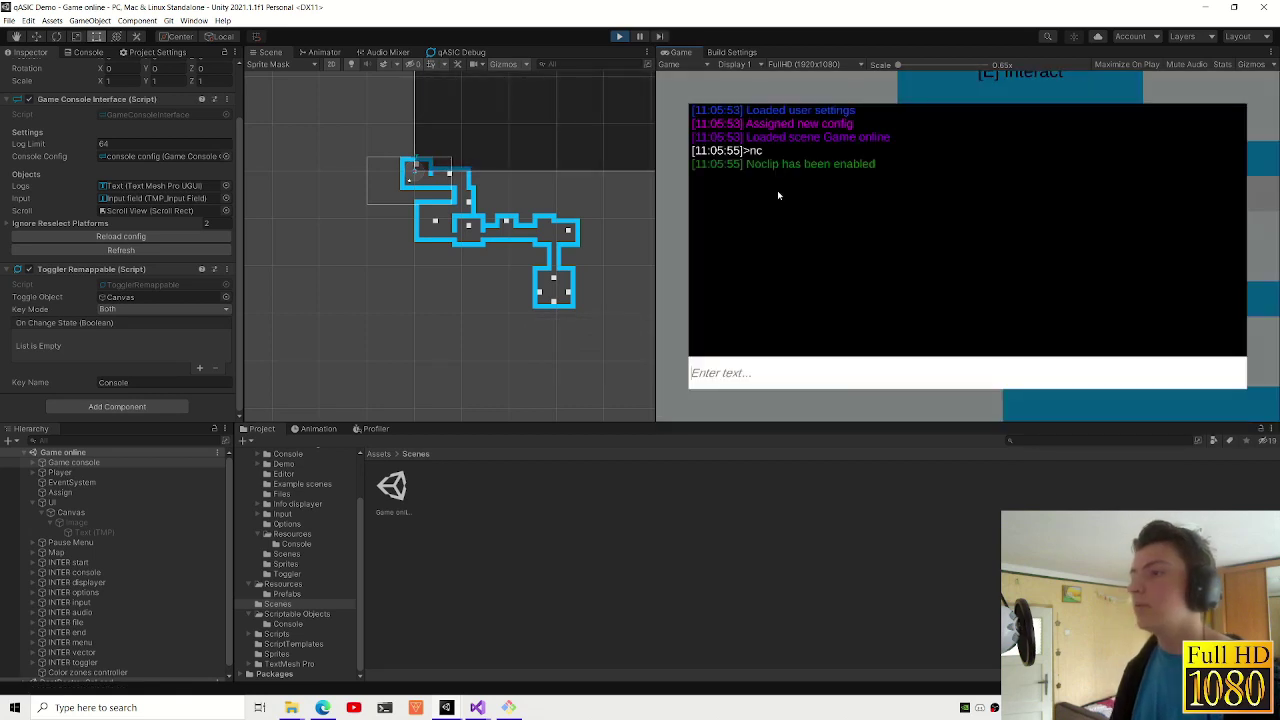
- Move the player, then spawn an enemy with the in-game 'enemy' command
key(grave)
key(d)
key(w)
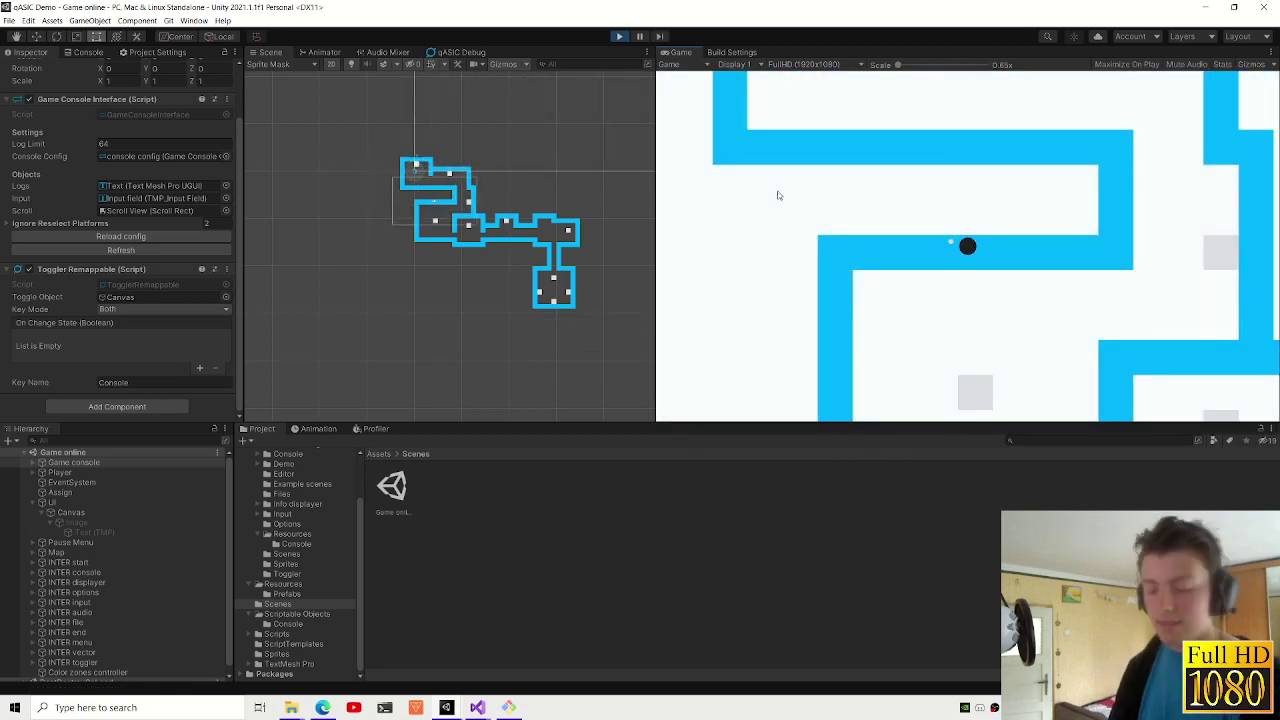
key(grave)
text(enemy)
key(Return)
- Steer the ball through the maze into the green colour zone
key(s)
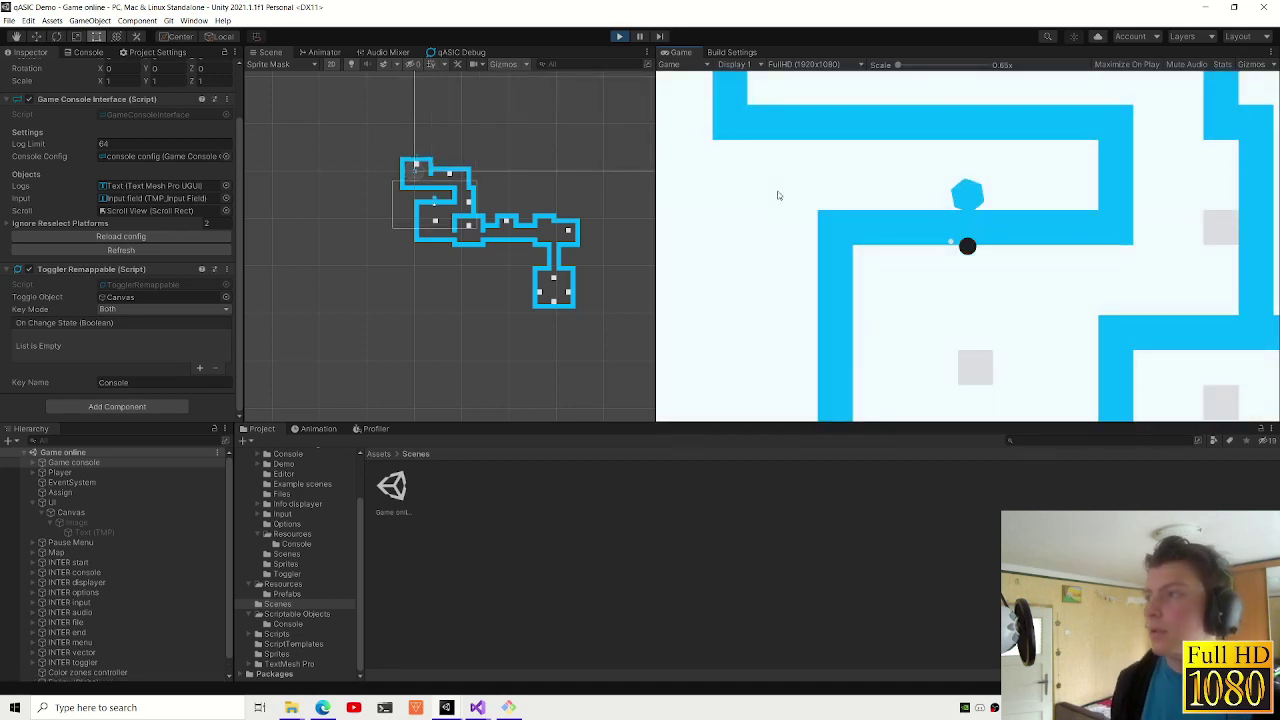
key(s)
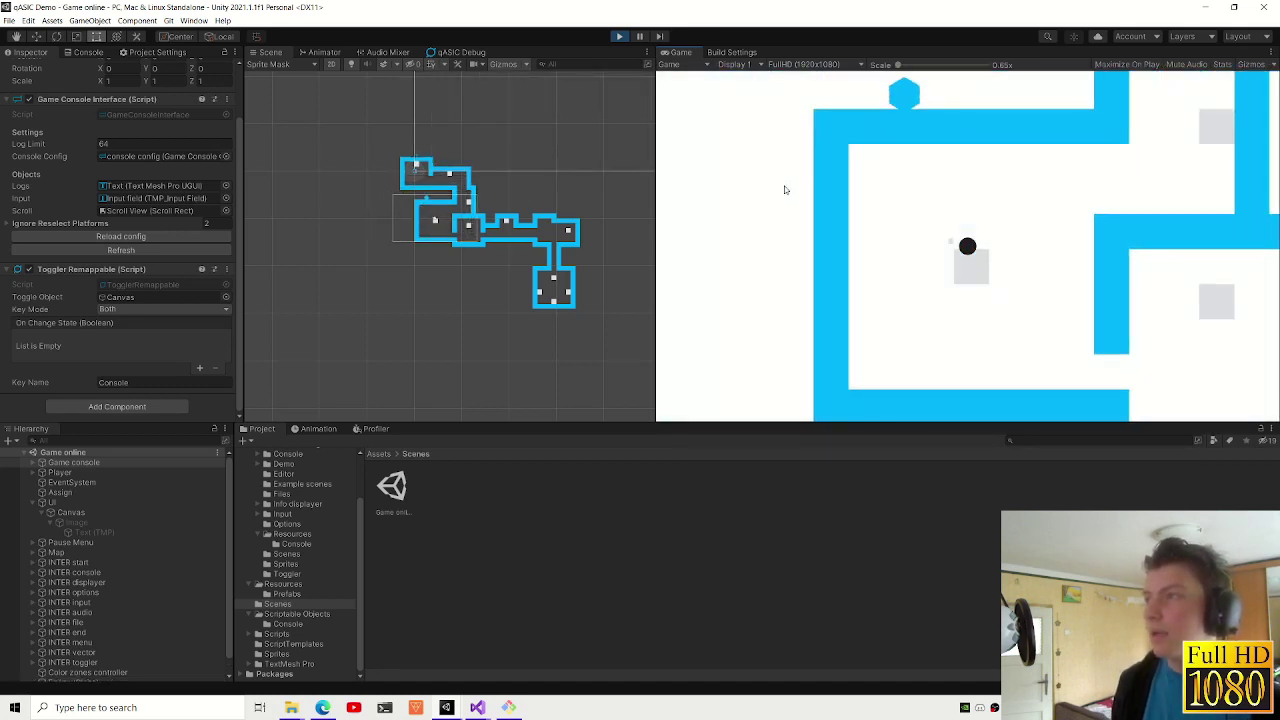
key(w)
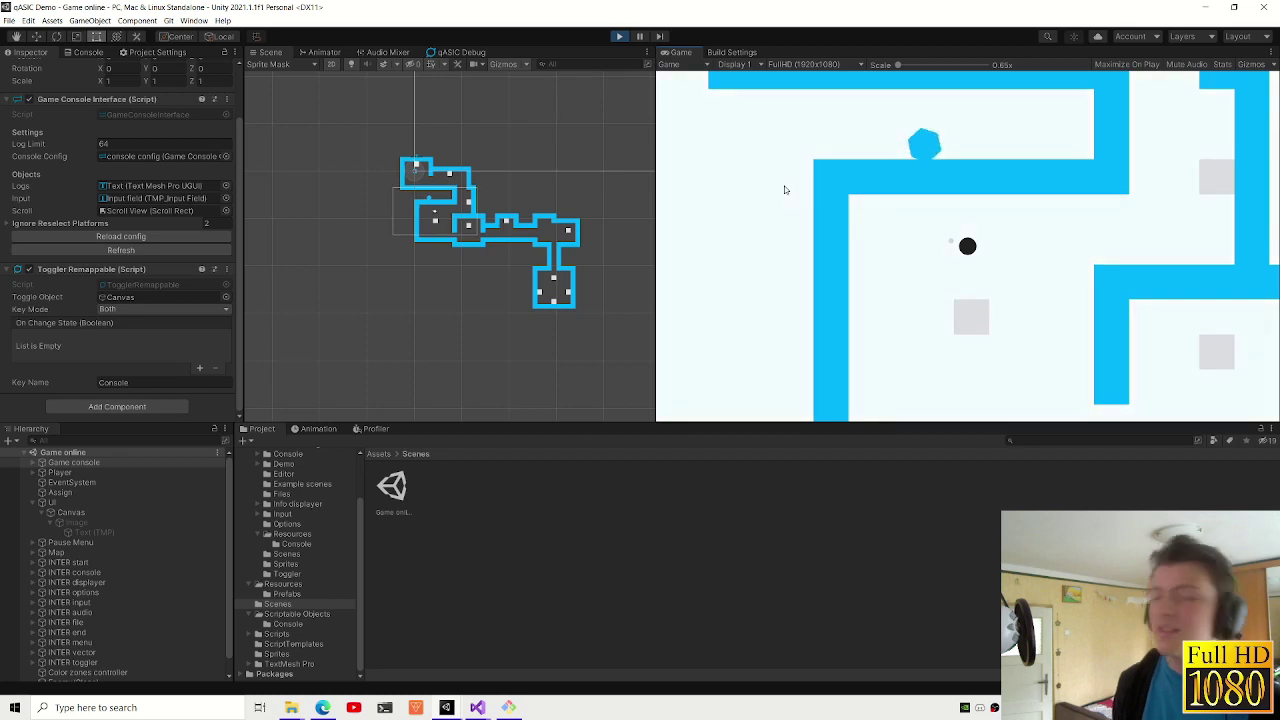
key(d)
key(grave)
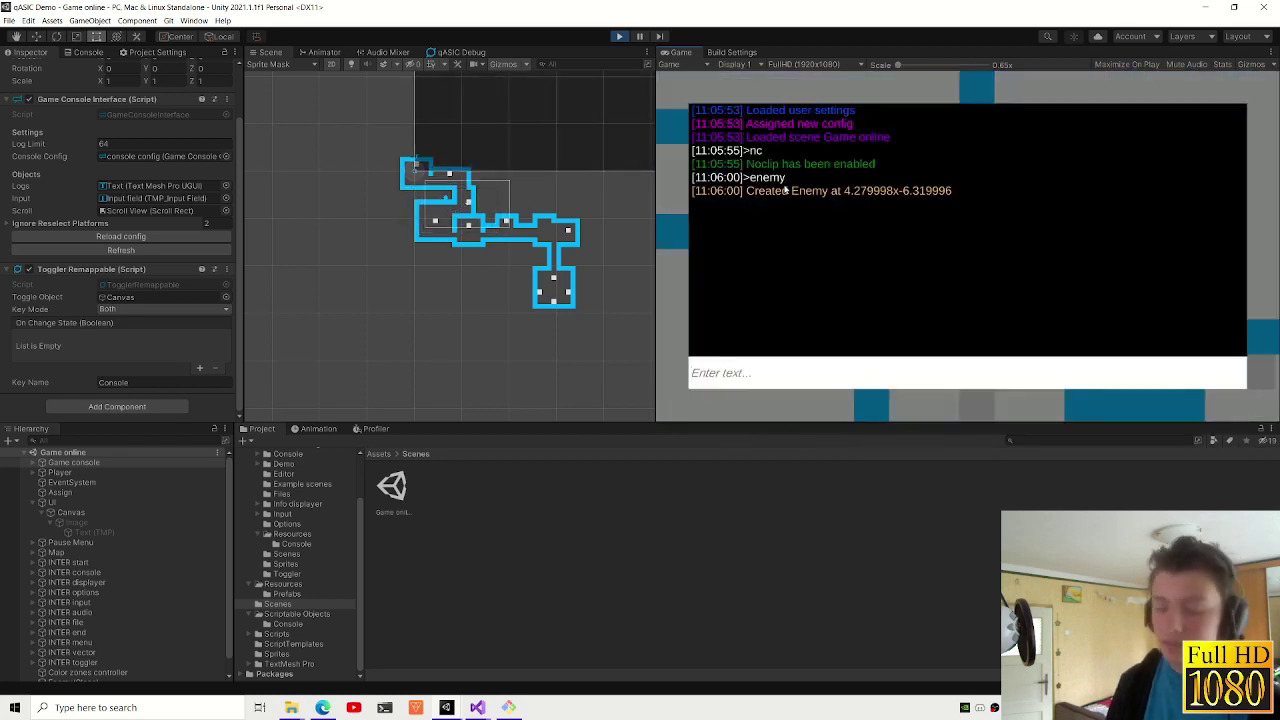
text(nc)
key(Return)
key(d)
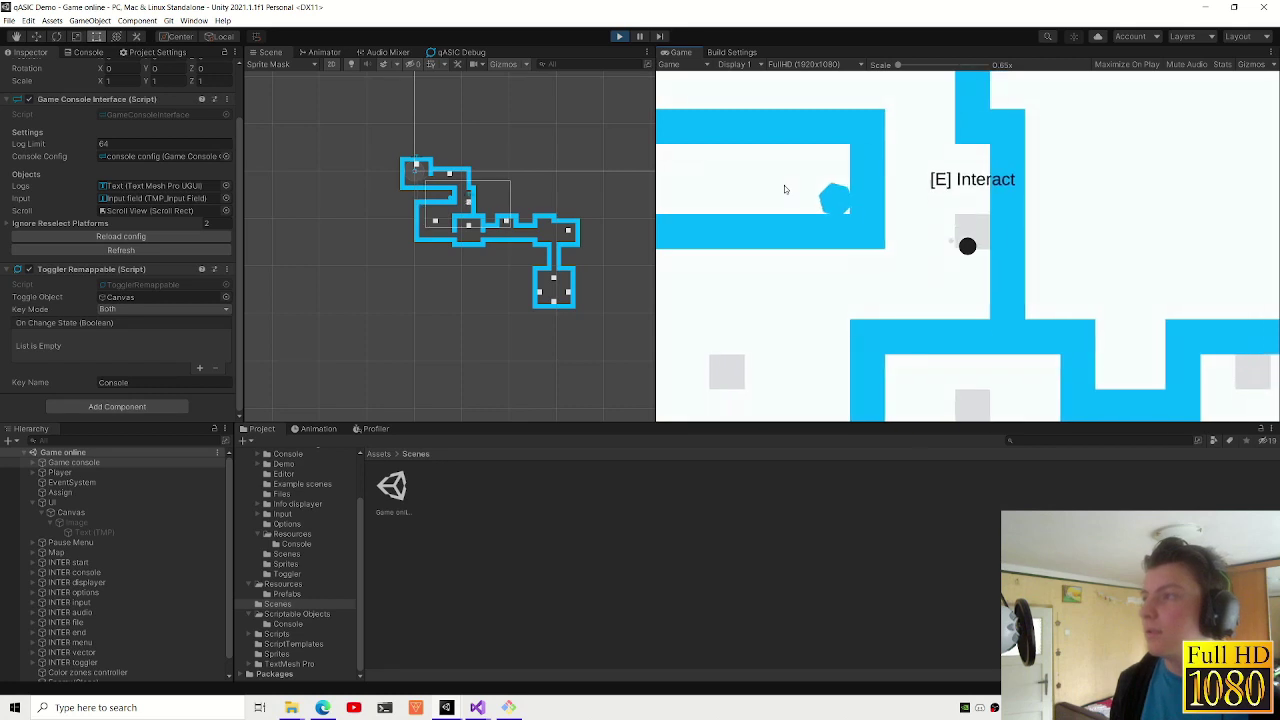
key(w)
key(e)
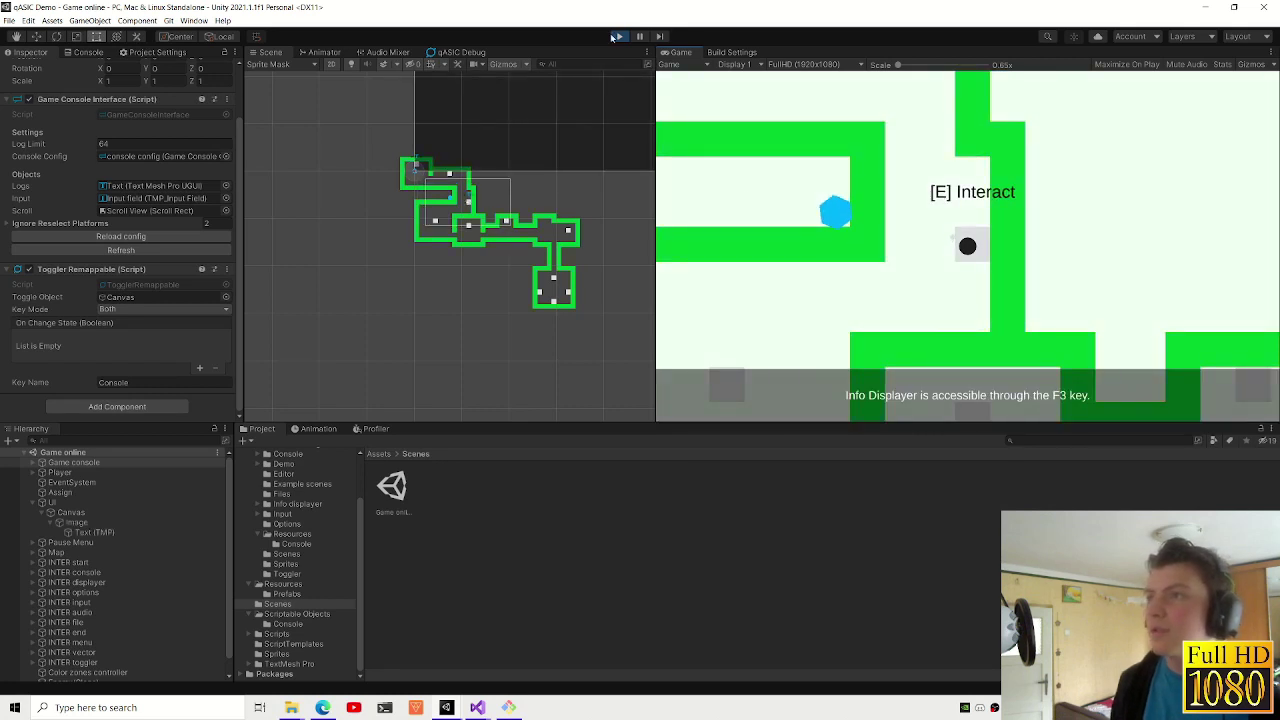
- Stop play, open the Enemy prefab from Assets/Resources/Prefabs, then its EnemyController script
click(616, 36)
mouse_move(477, 707)
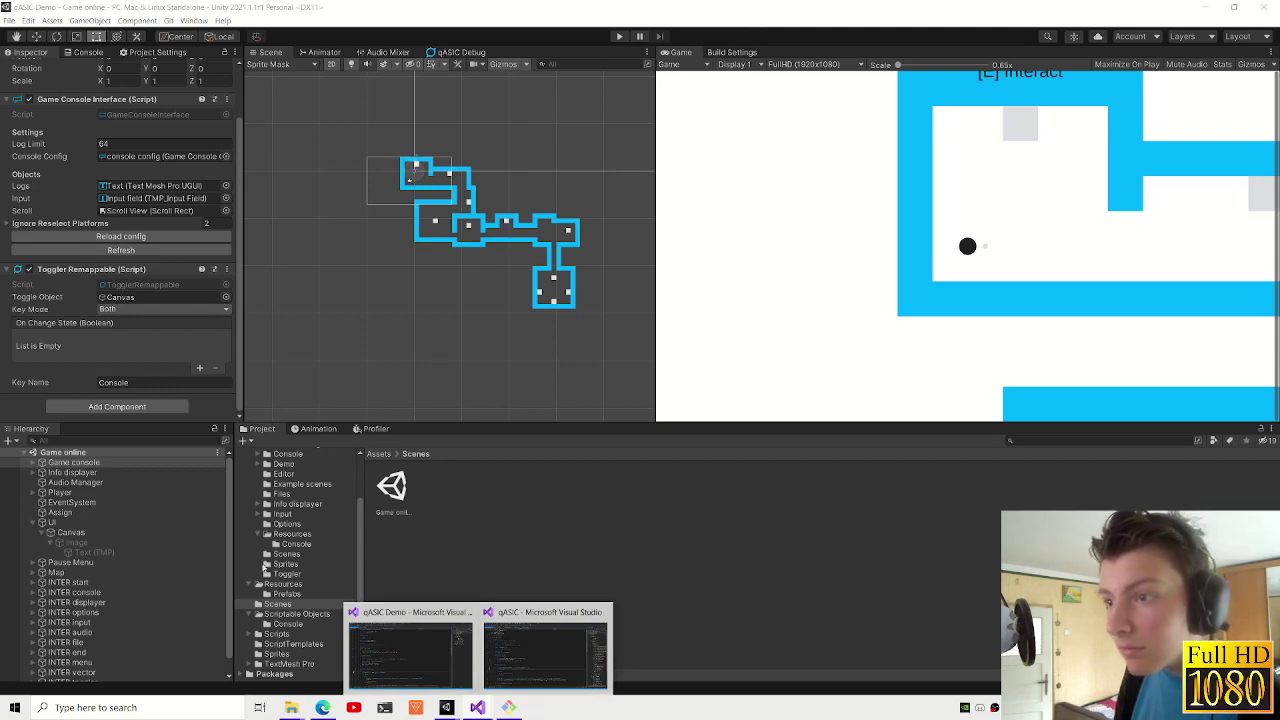
click(283, 584)
double_click(392, 490)
click(394, 492)
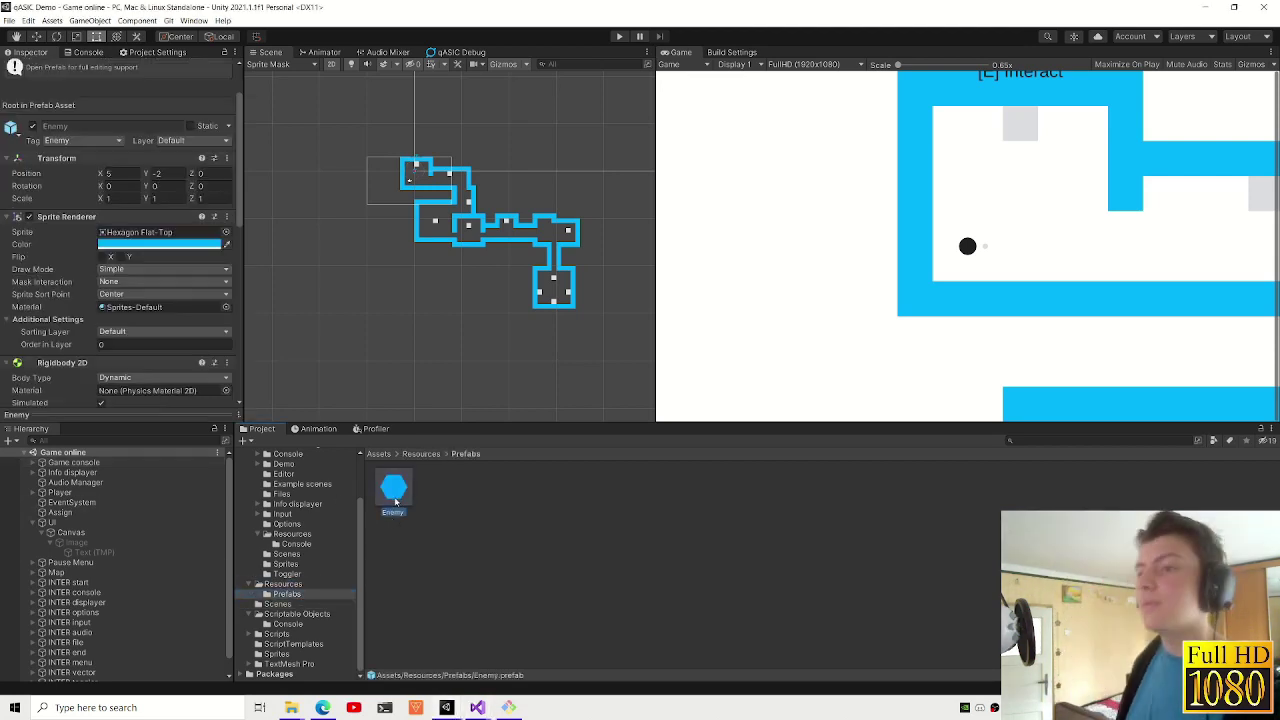
double_click(395, 500)
scroll(113, 255, down, 10)
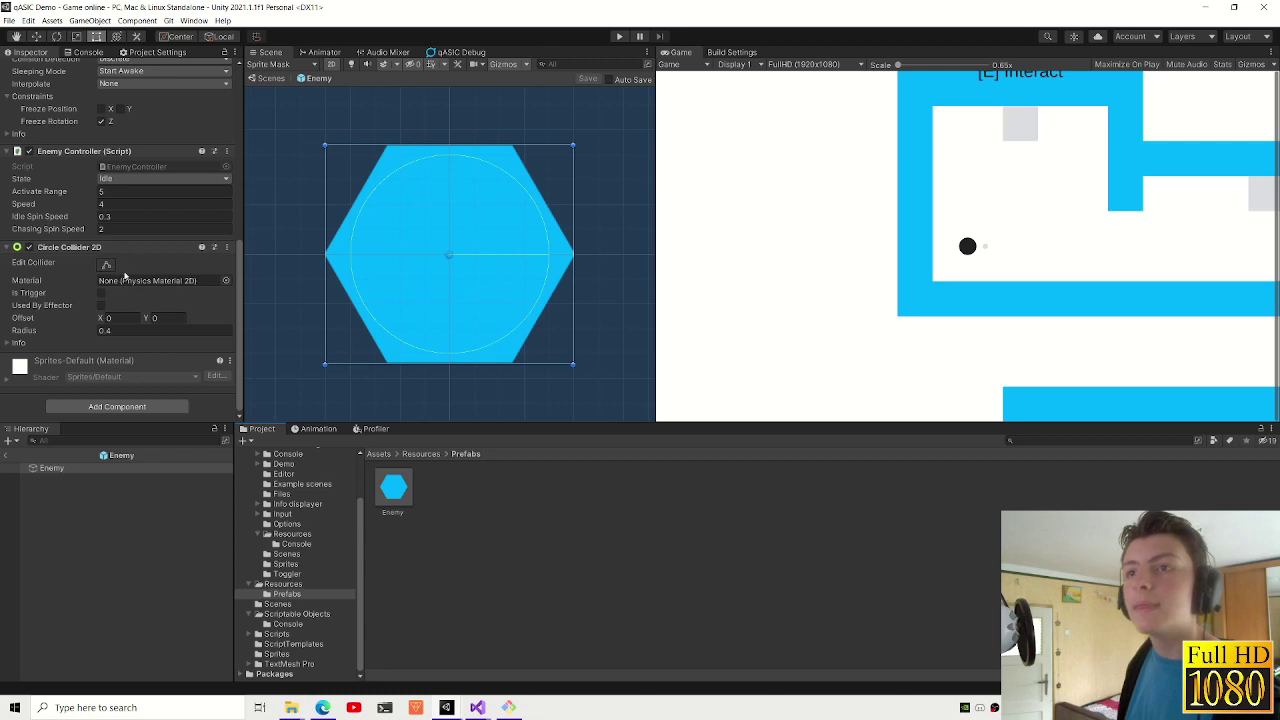
click(276, 634)
double_click(395, 487)
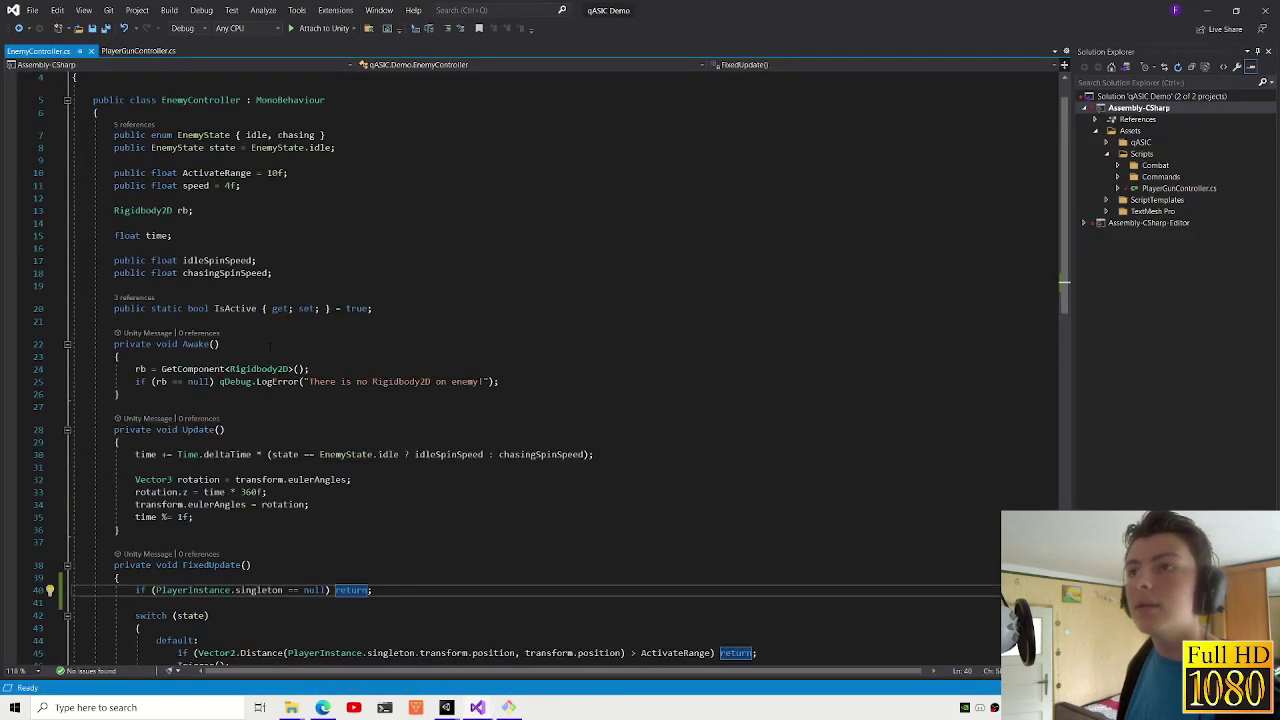
- Add a SpriteRenderer spriteRenderer field below the rb field
scroll(250, 300, up, 1)
click(229, 248)
key(Return)
text(sp)
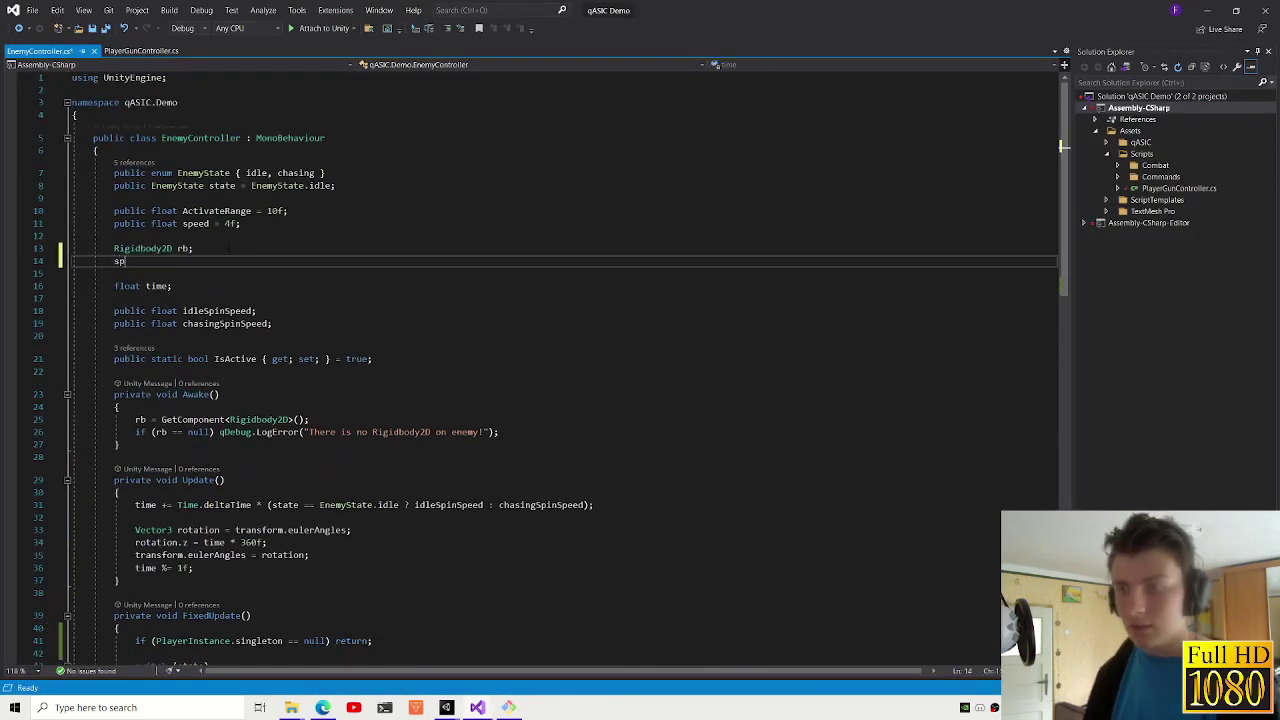
text(riteRenderer spriteRenderer;)
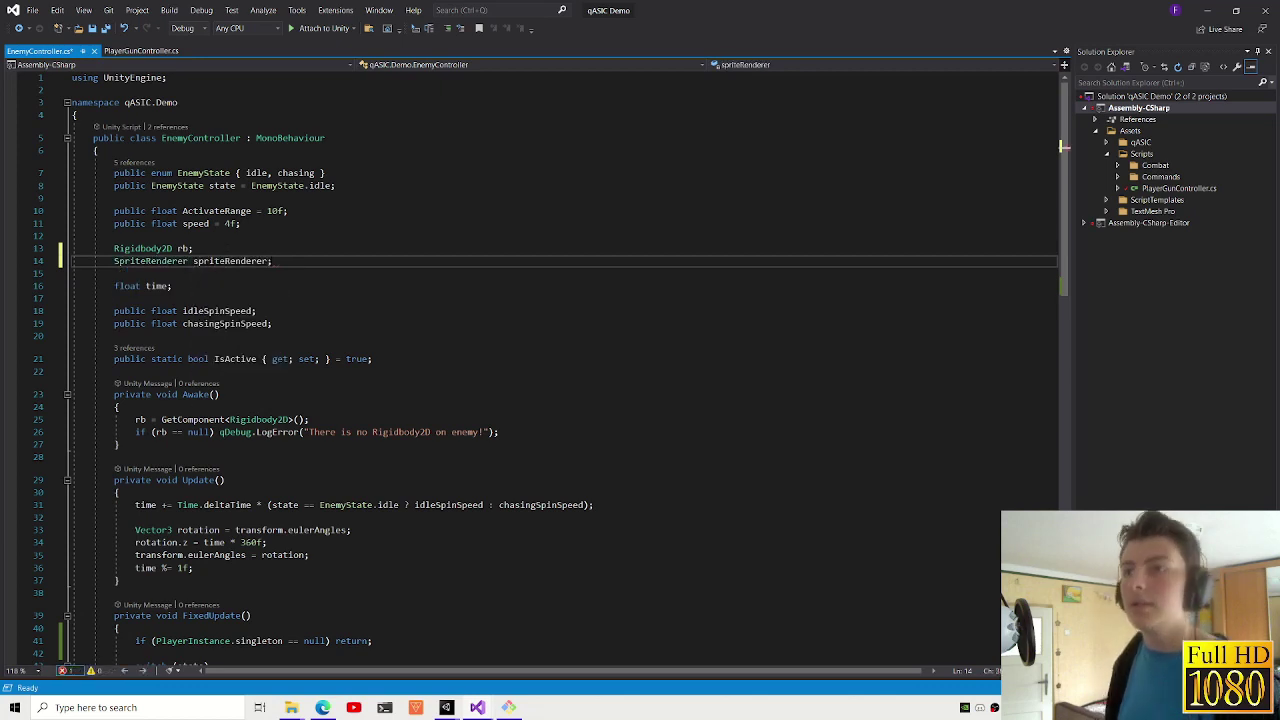
- In Awake, assign spriteRenderer = GetComponent<SpriteRenderer>()
click(310, 419)
key(Return)
text(spriteRenderer = getc)
key(Tab)
text(spr)
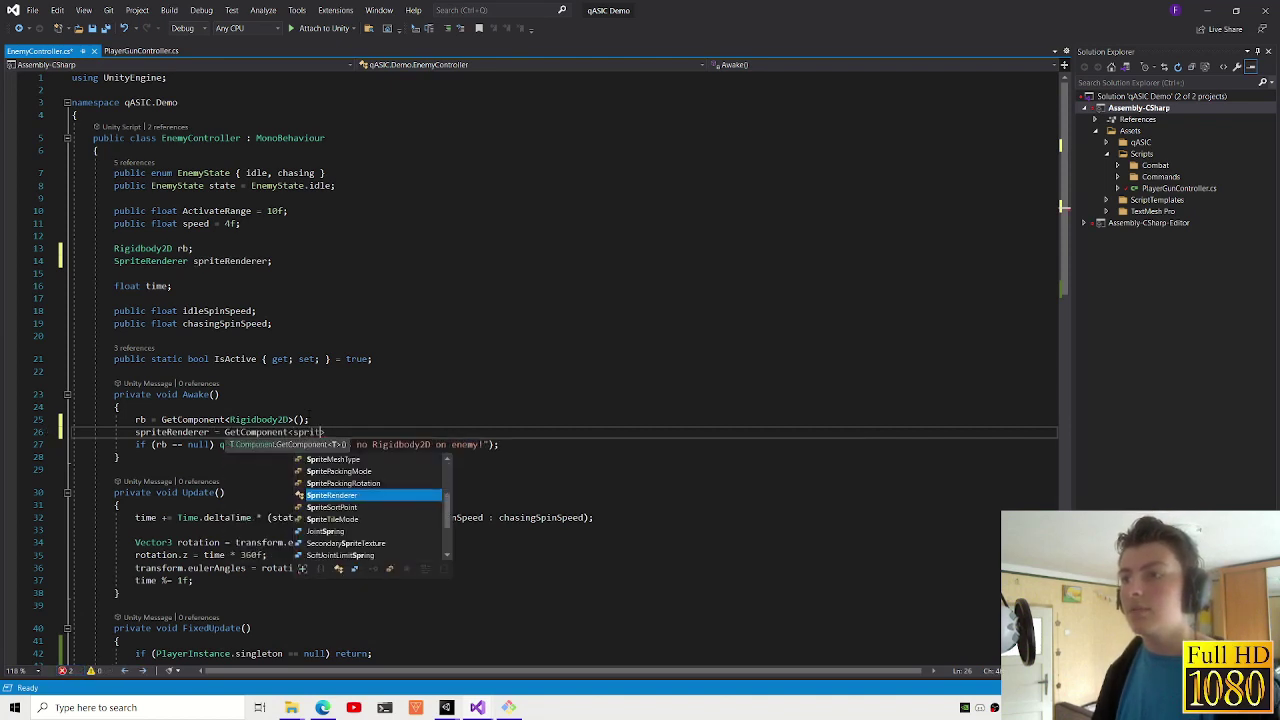
key(Tab)
text(>()
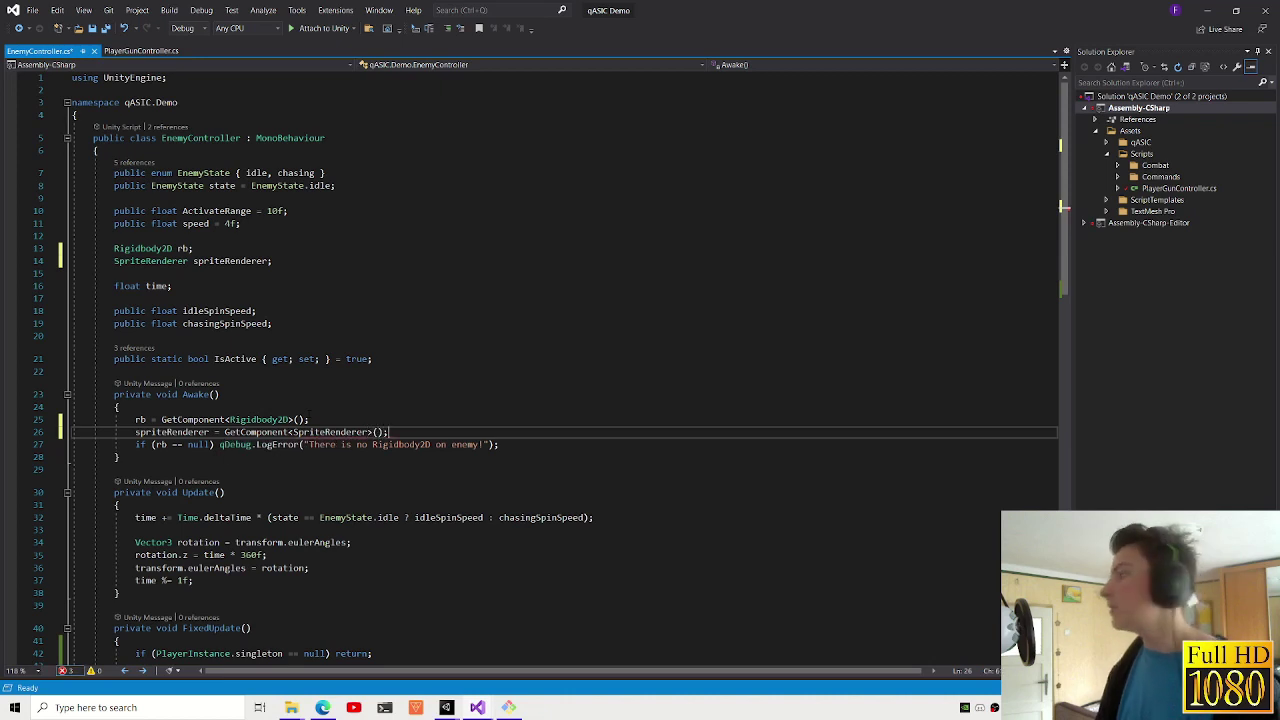
click(163, 432)
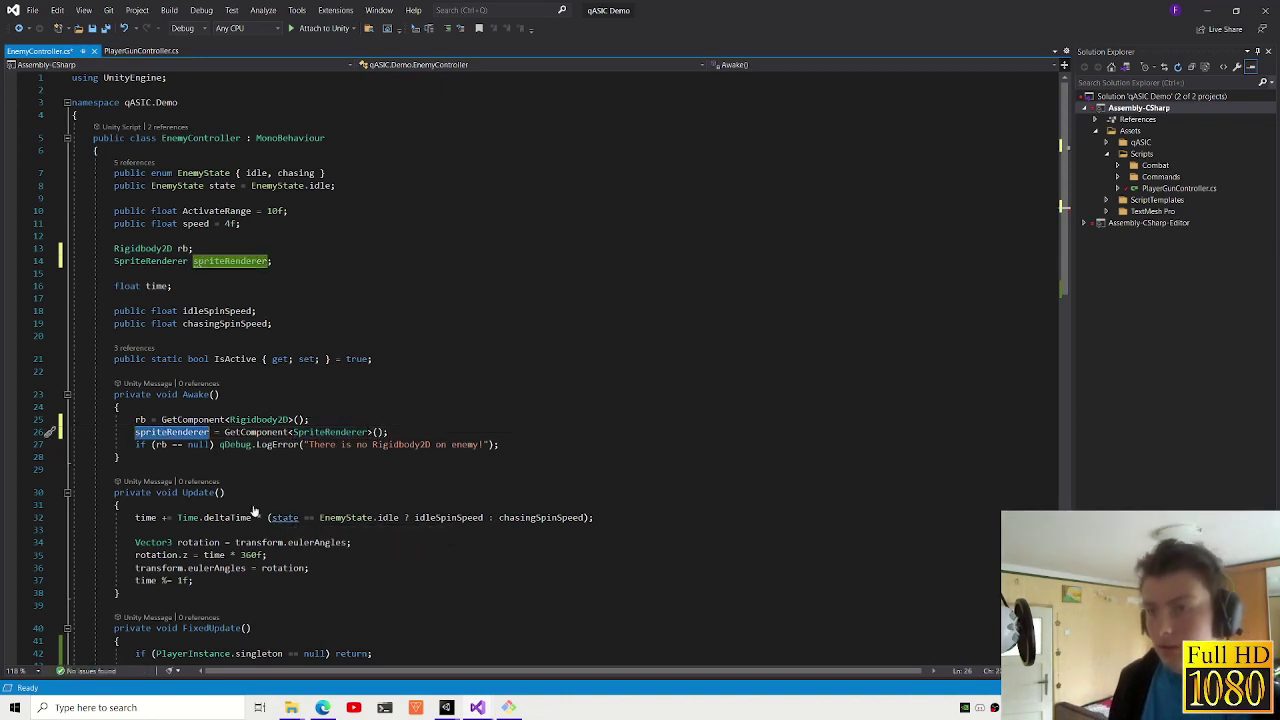
- Add 'using qASIC.demo.ColorZones;' at the top of the script
click(118, 505)
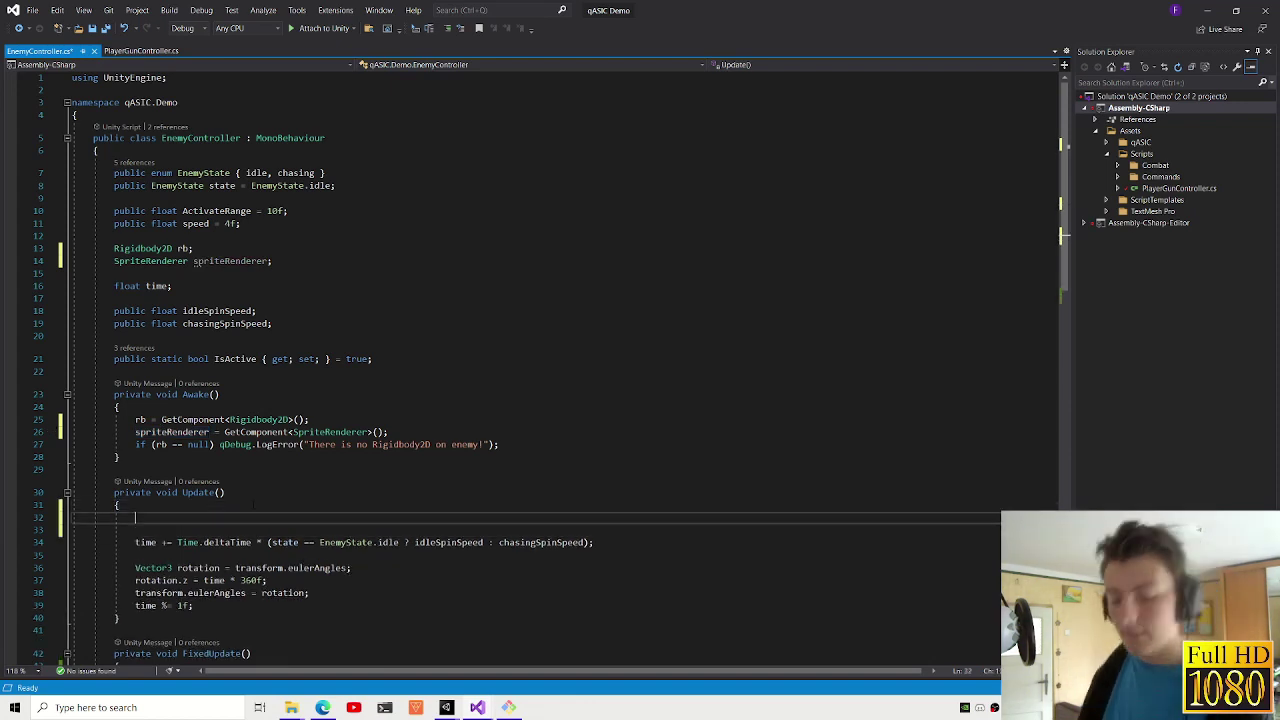
text(if)
click(210, 64)
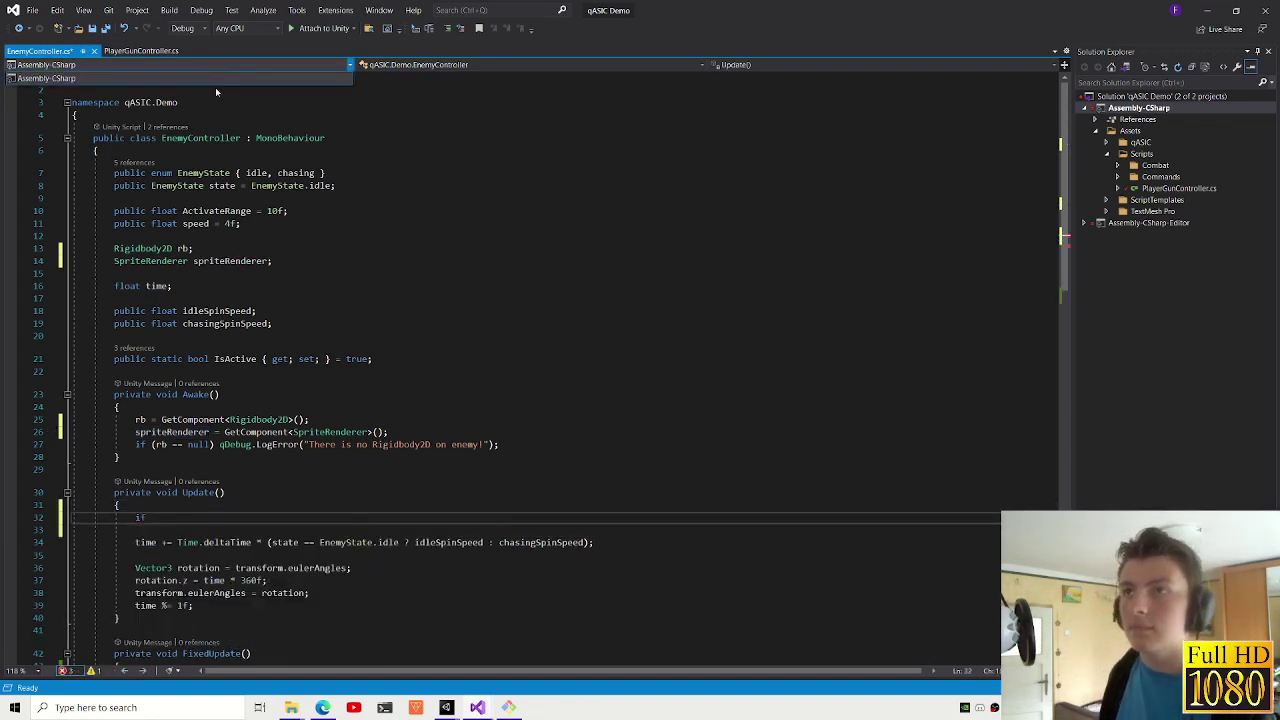
click(211, 78)
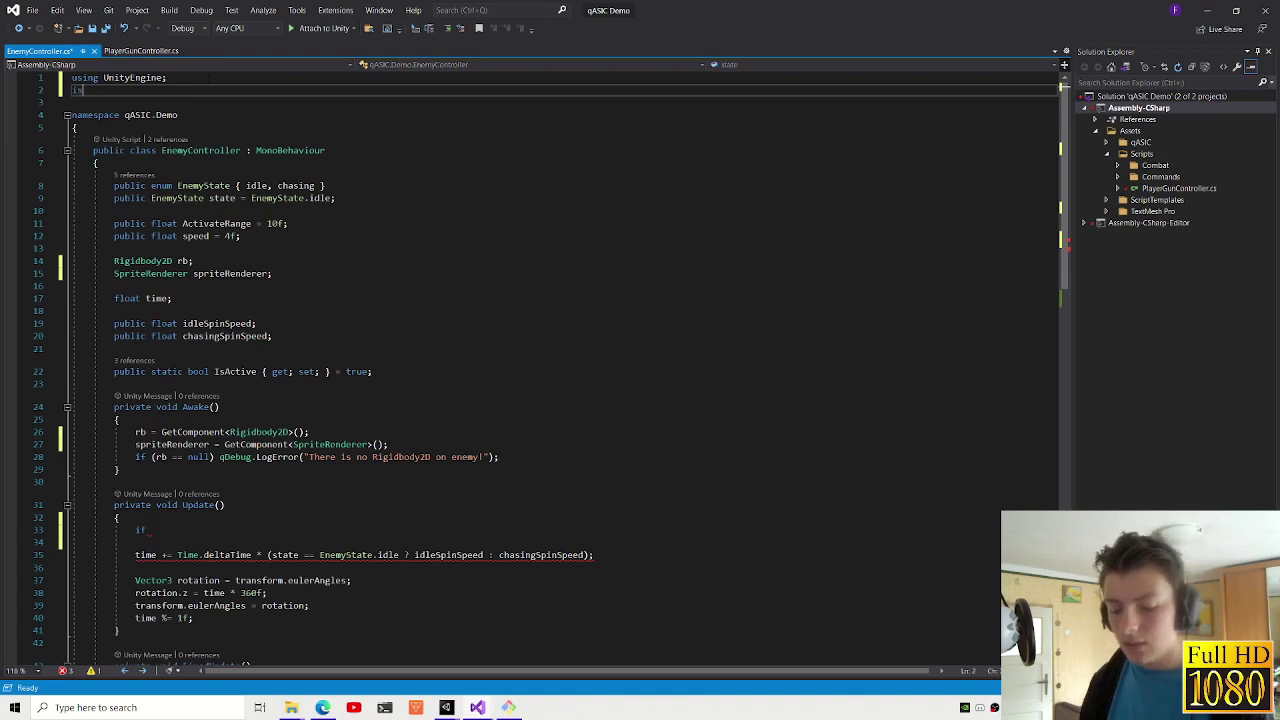
text(using qASIC.demo.ColorZones;)
- In Update, when ColorZoneManager.singleton isn't null, set color to current.playerColor, then save
click(146, 530)
text(ColorZoneManager.)
text(s)
key(Tab)
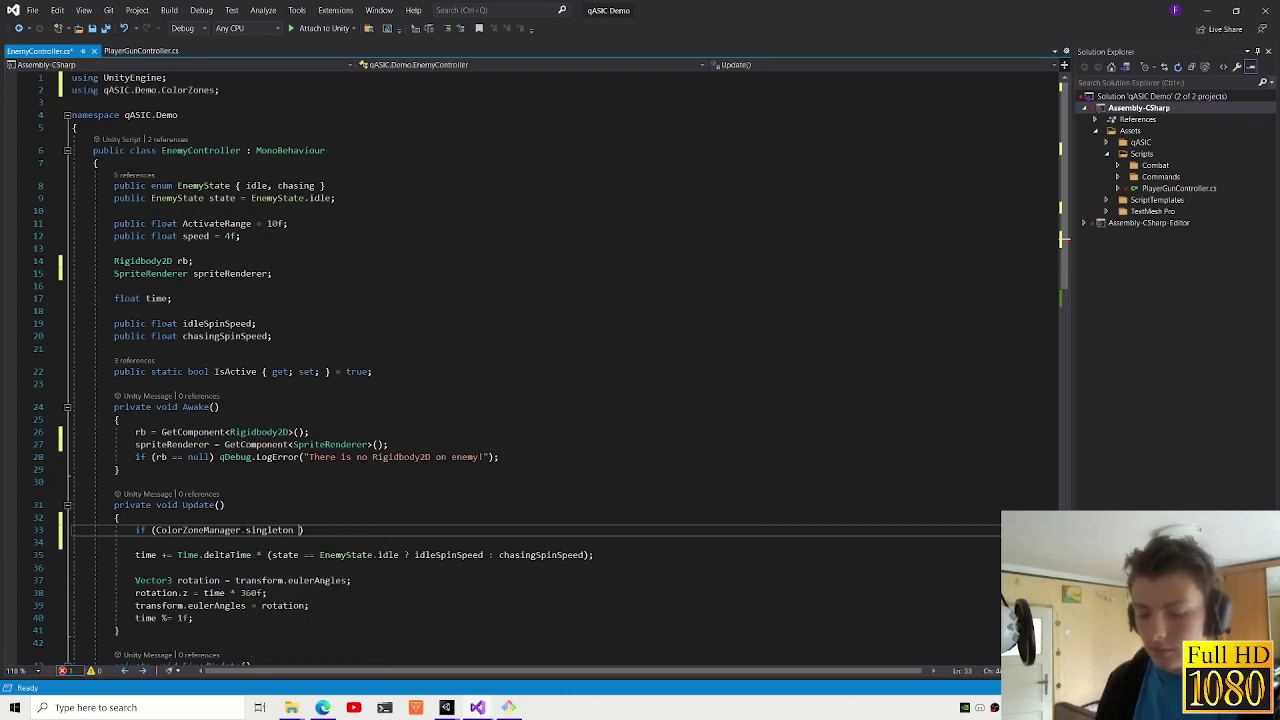
text(!= null && spriteRenderer)
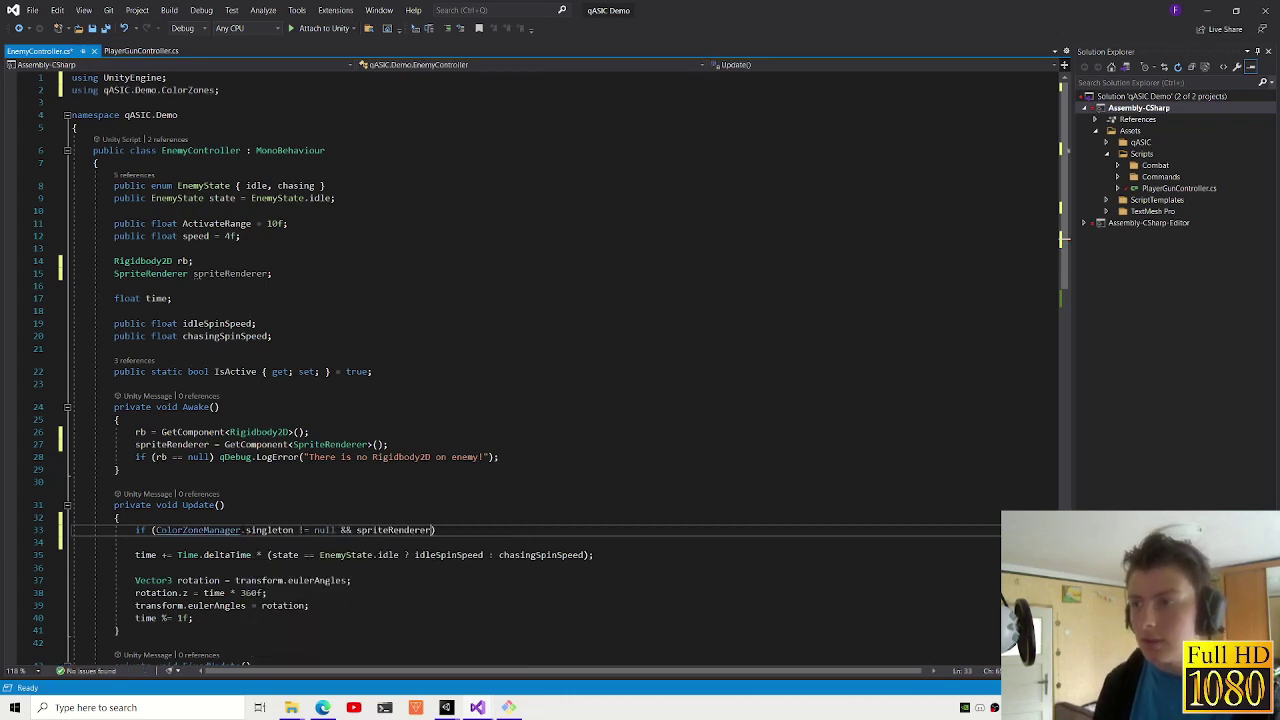
text(null)
key(Return)
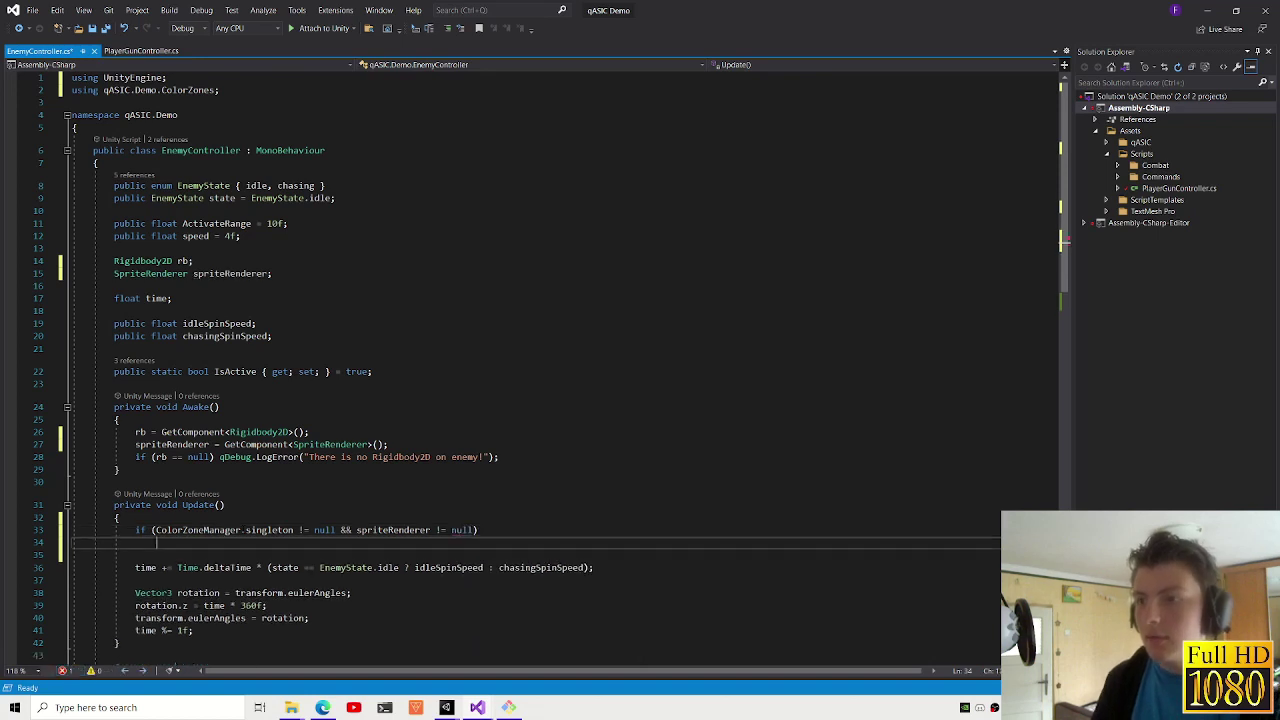
text(spriteRenderer.color = ColorZoneManager)
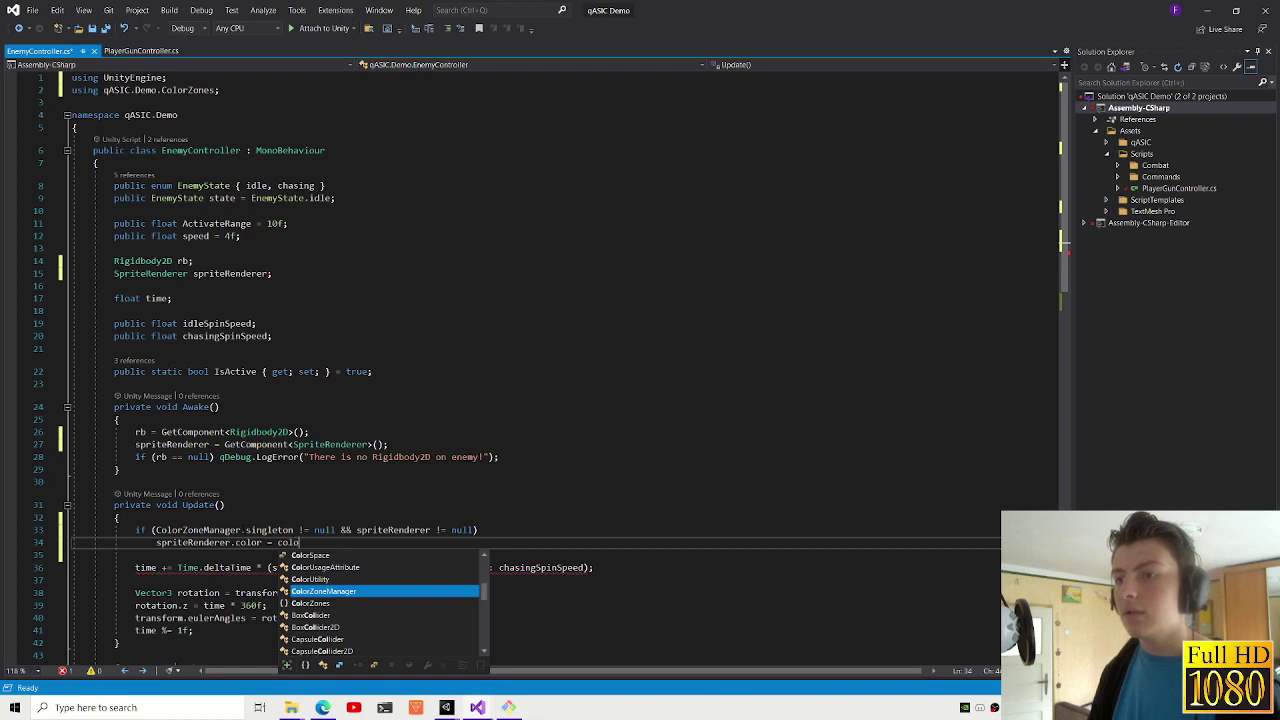
text(.singleton.)
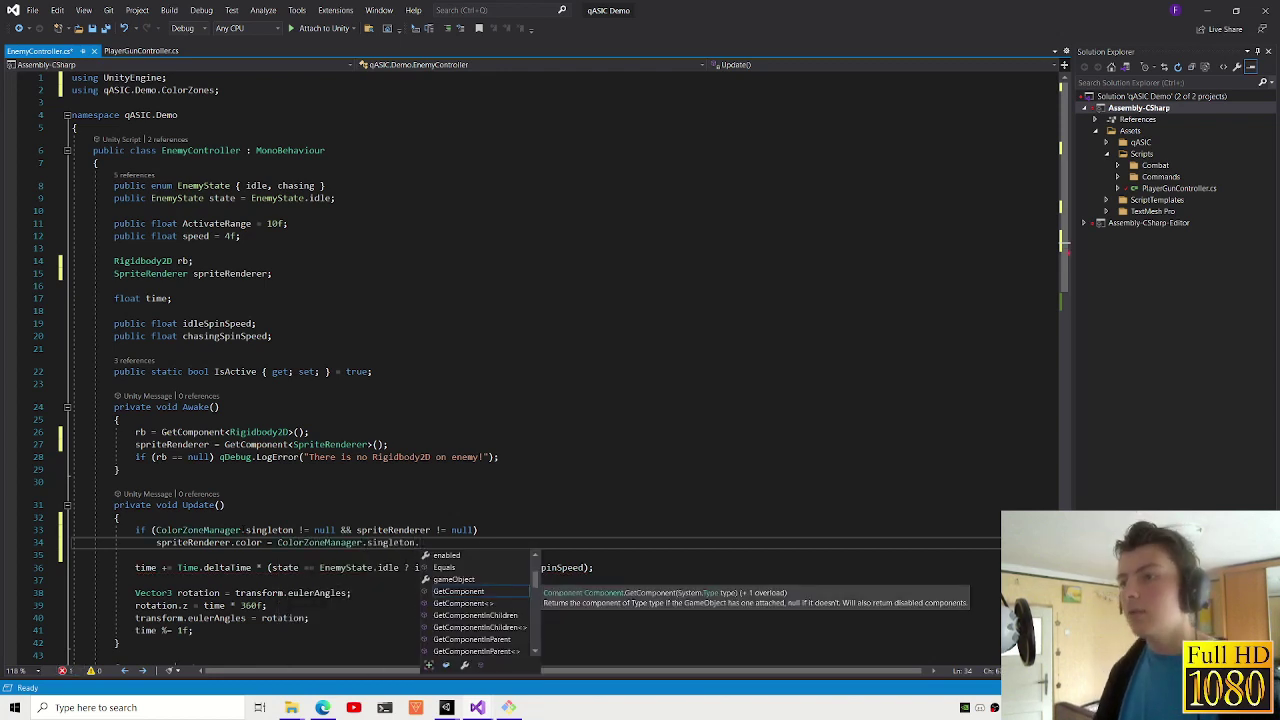
text(current.)
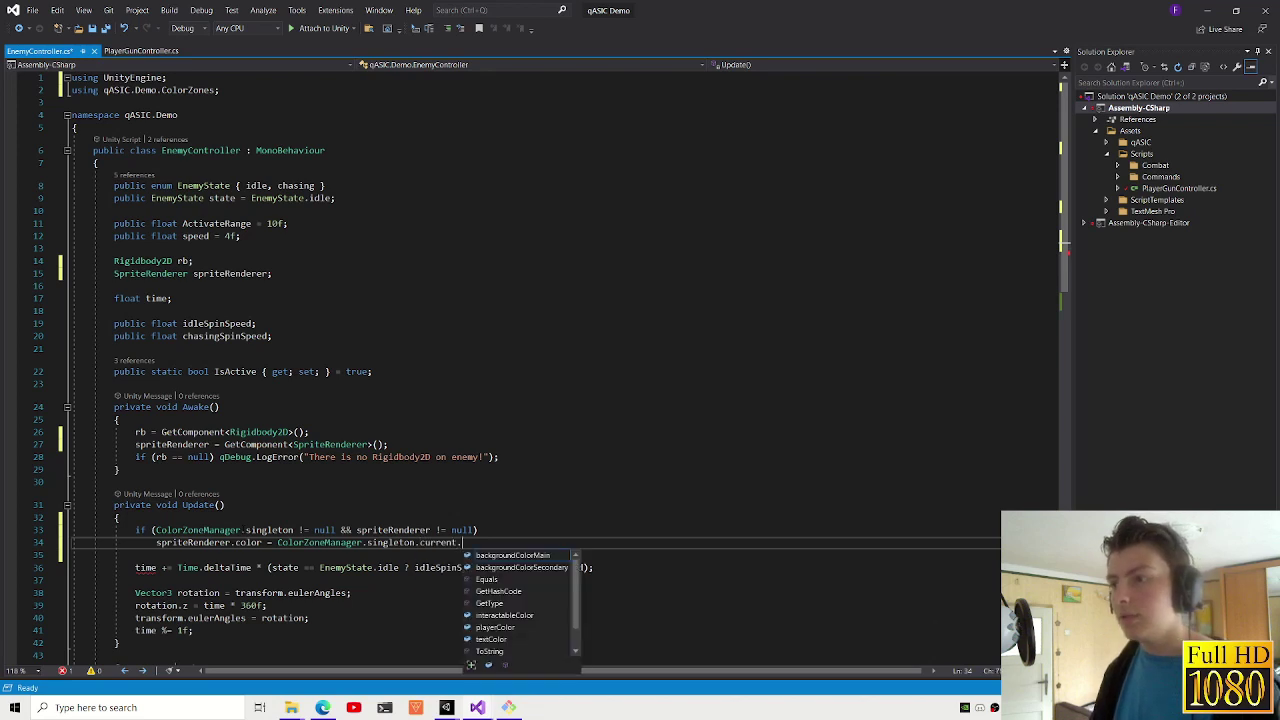
text(playerColor;)
key(ctrl+s)
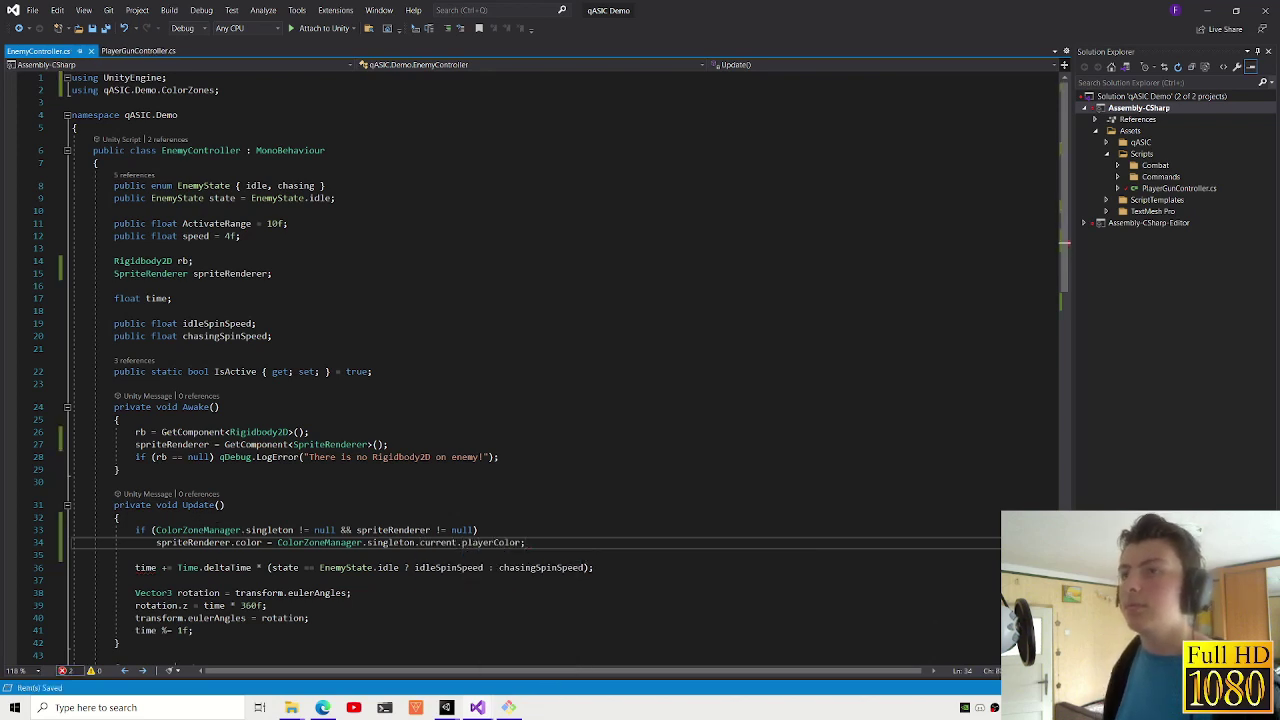
scroll(550, 370, down, 1)
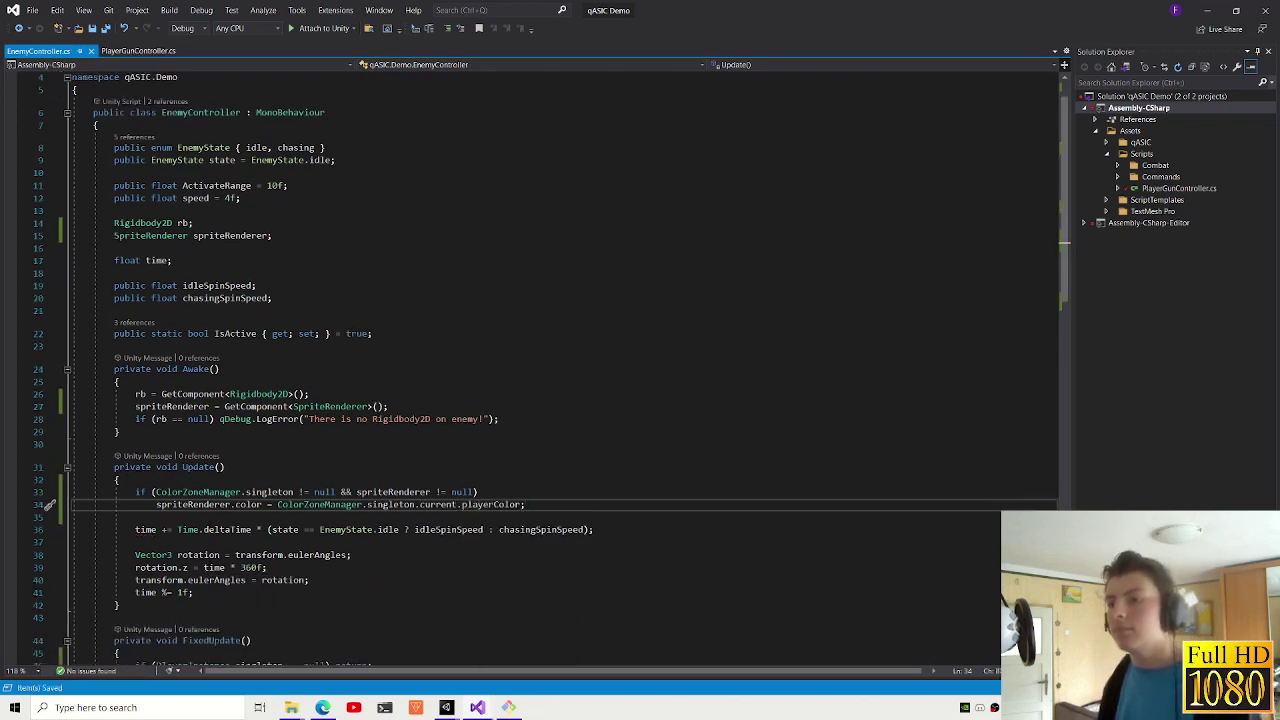
scroll(550, 370, down, 1)
- Back in Unity, leave the Enemy prefab for the Game online scene and start play mode
mouse_move(447, 705)
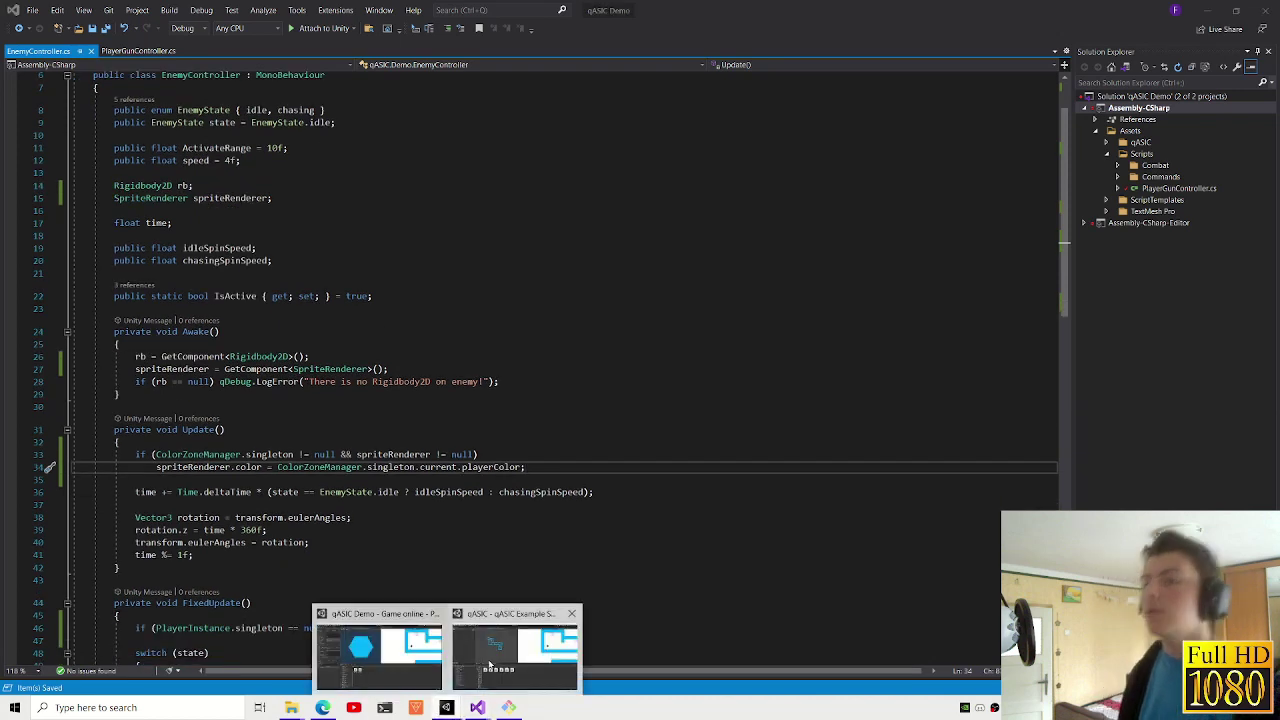
click(384, 655)
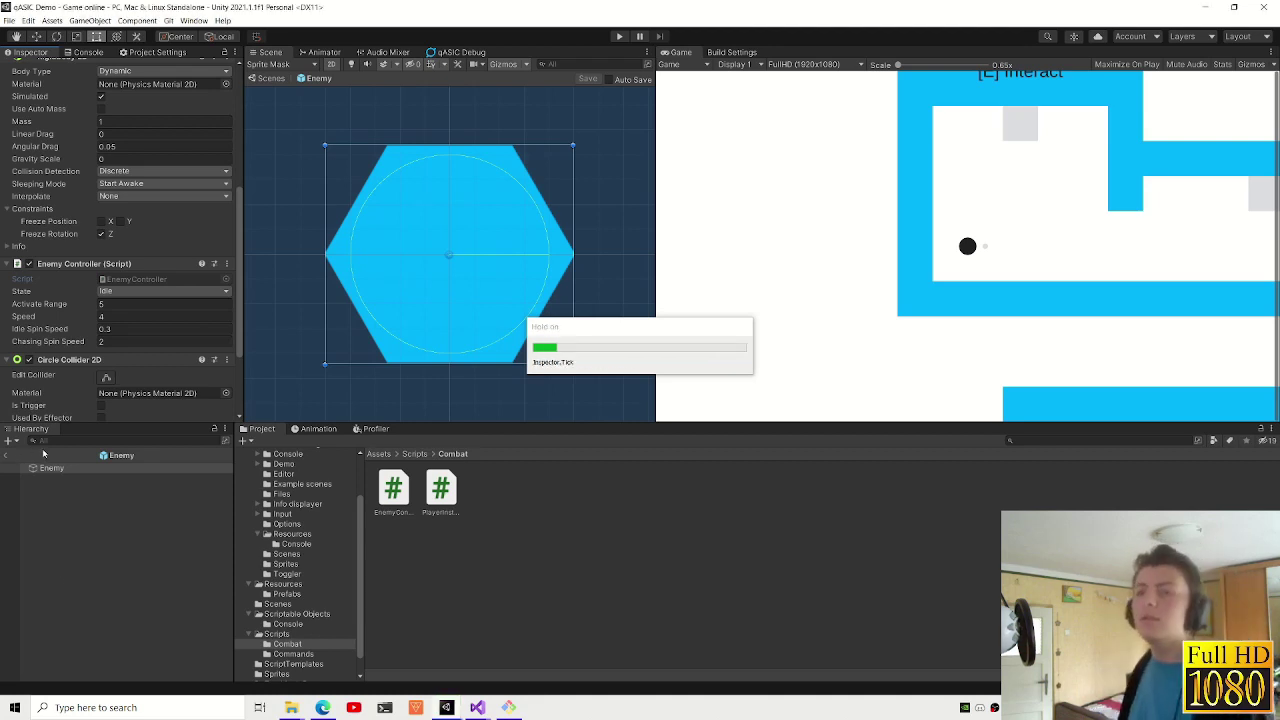
click(7, 456)
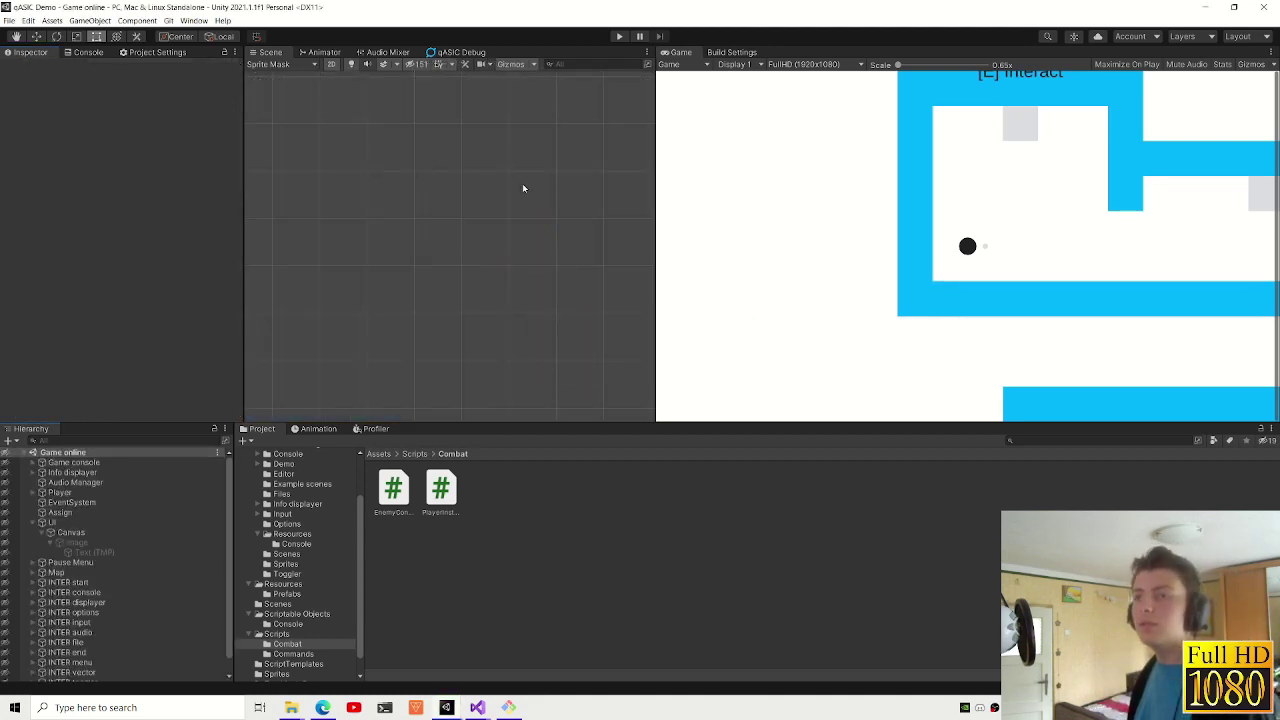
click(620, 37)
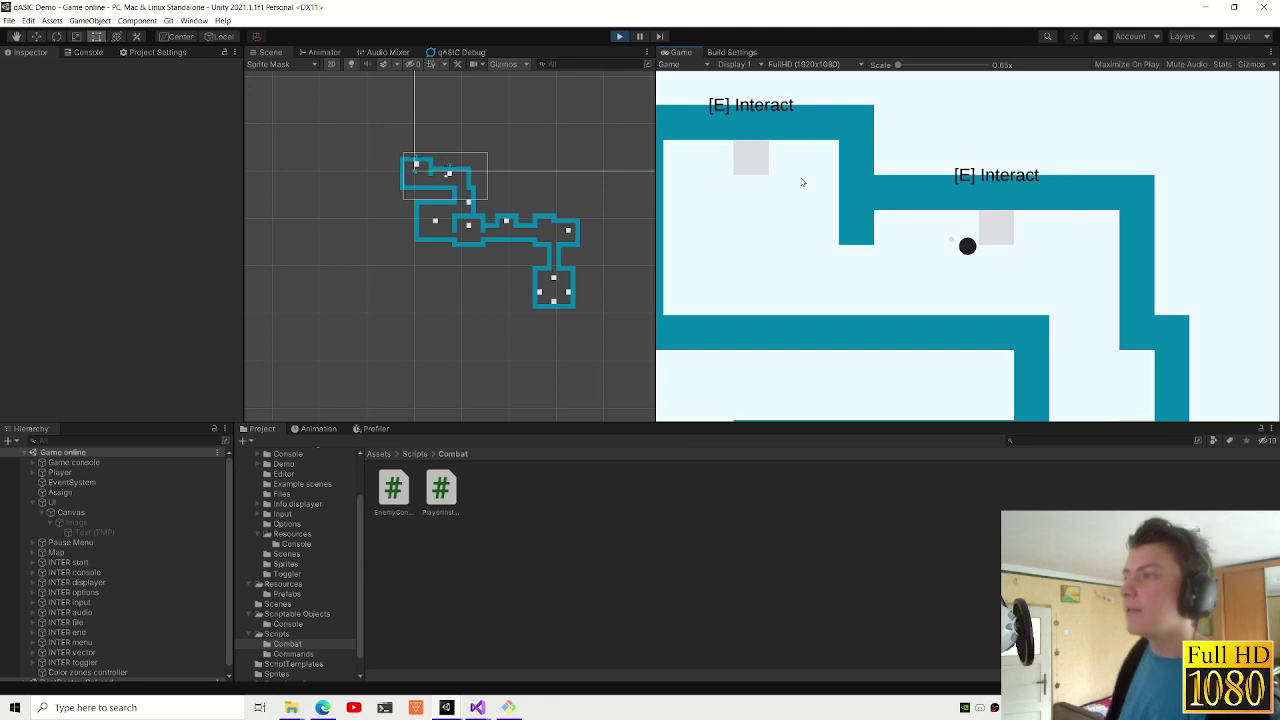
- Run 'enemy 5x5' in the in-game console and recheck the console log
key(grave)
text(enemy 5x5)
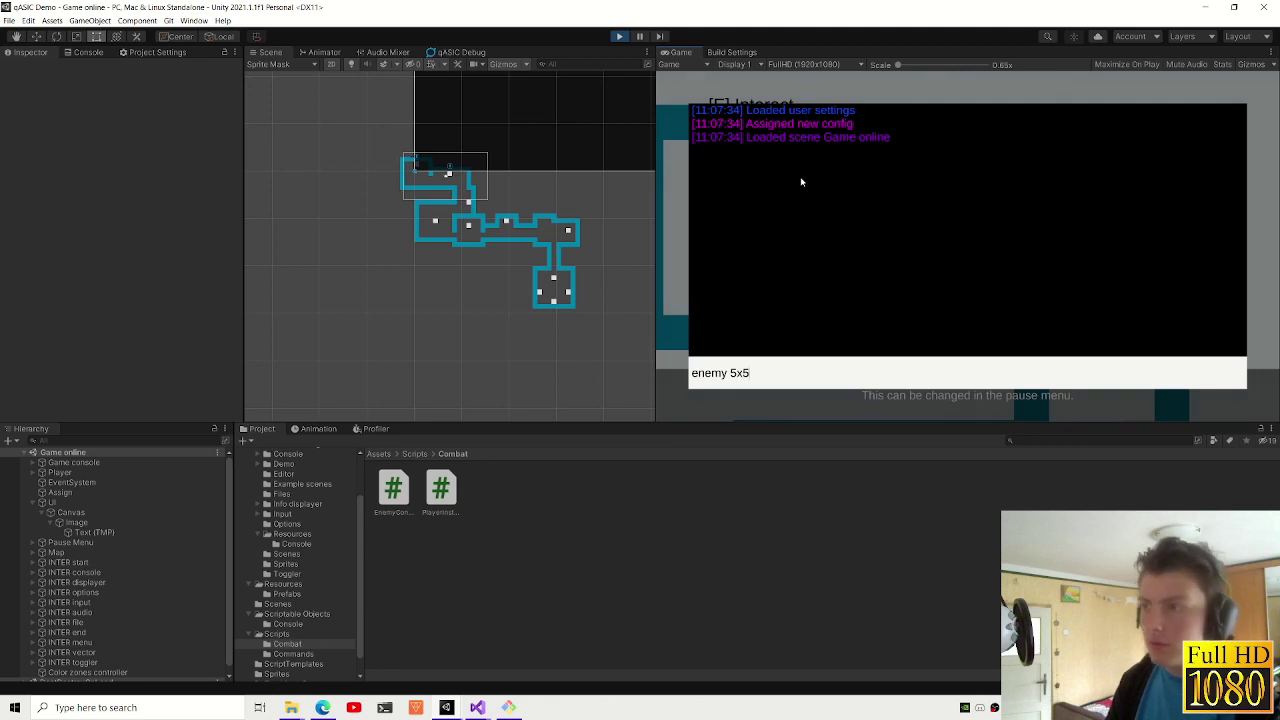
key(Return)
key(grave)
key(grave)
key(grave)
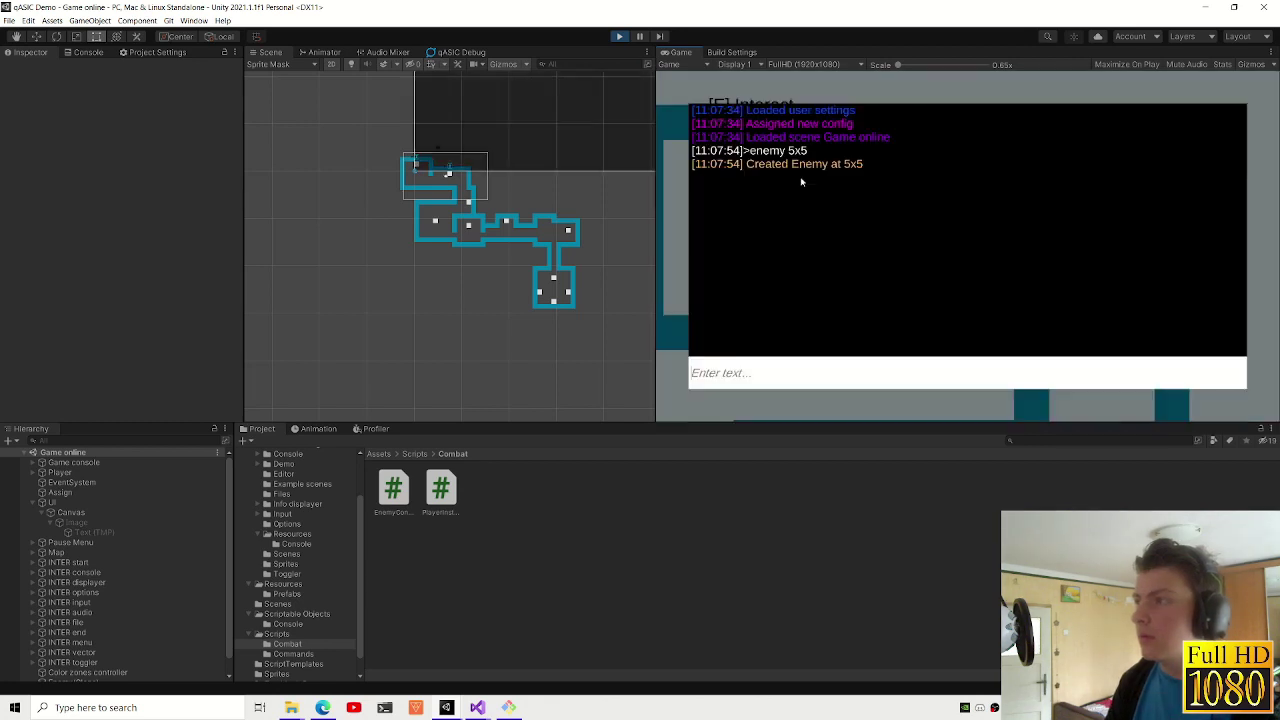
text(n)
key(Return)
key(grave)
- Walk the player right and down through the level into the next room
key(w)
key(d)
key(d)
key(s)
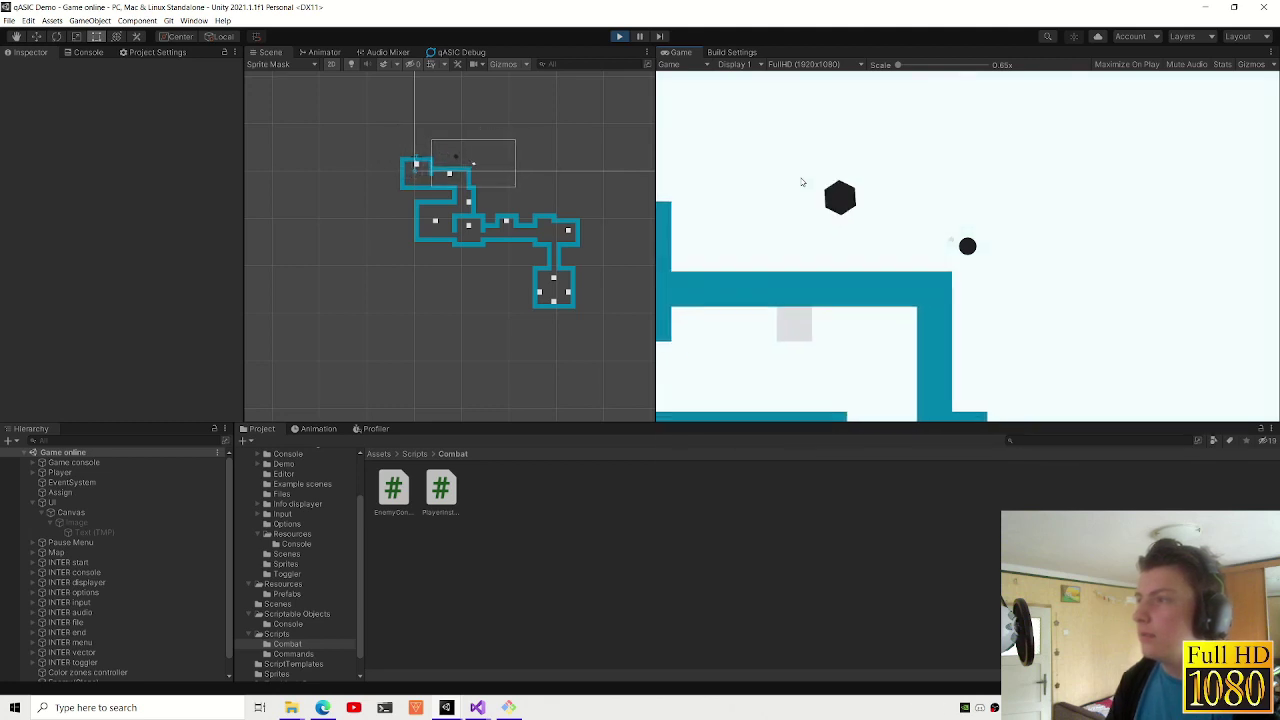
key(d)
key(s)
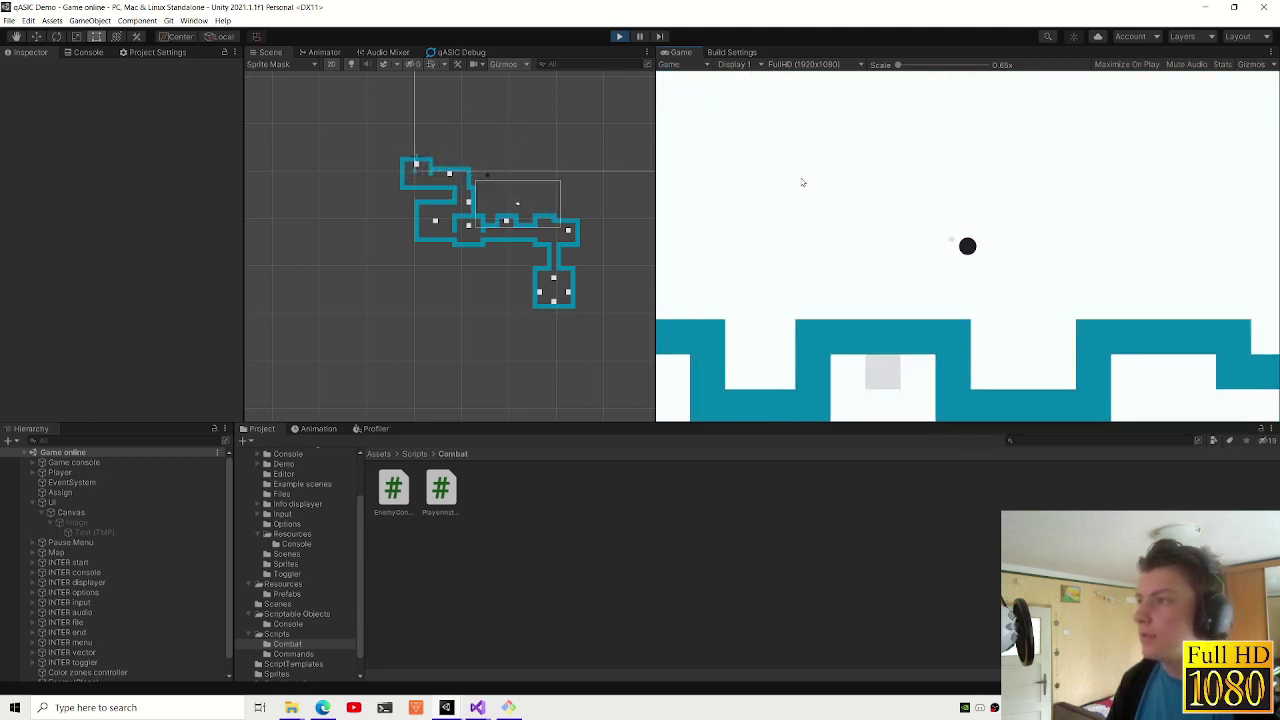
key(d)
key(s)
key(grave)
key(grave)
key(grave)
key(grave)
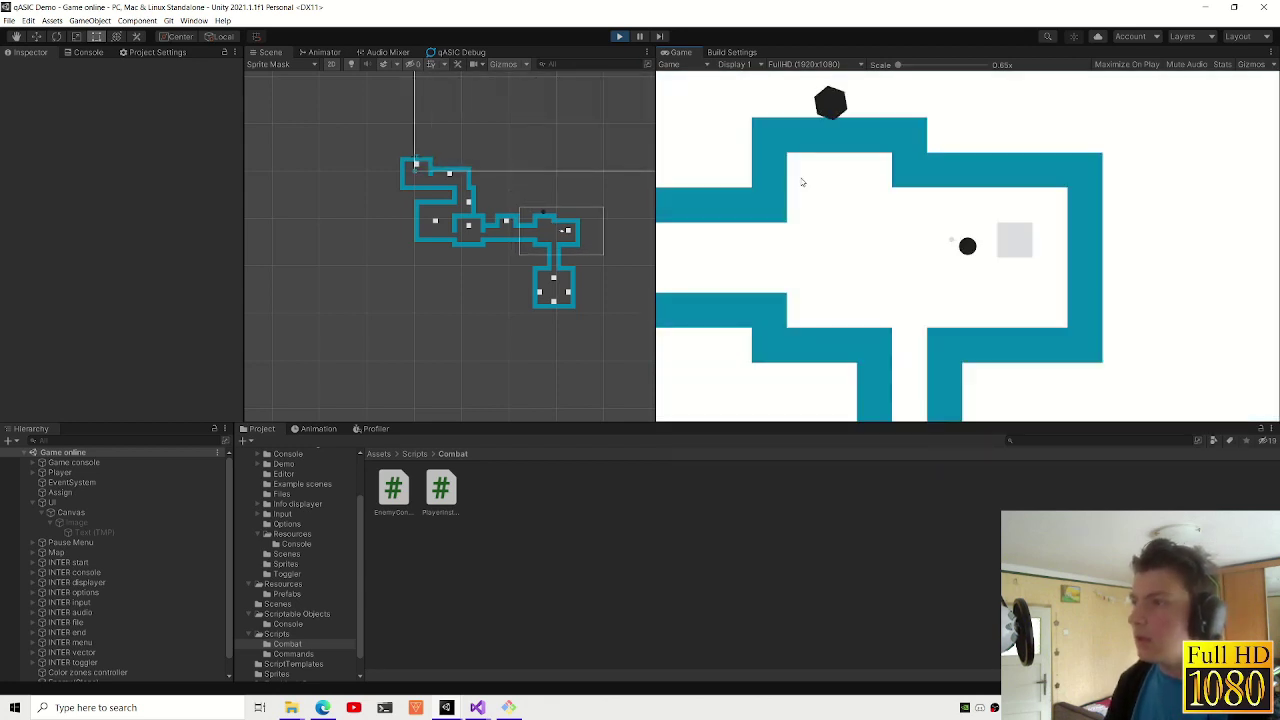
key(d)
key(e)
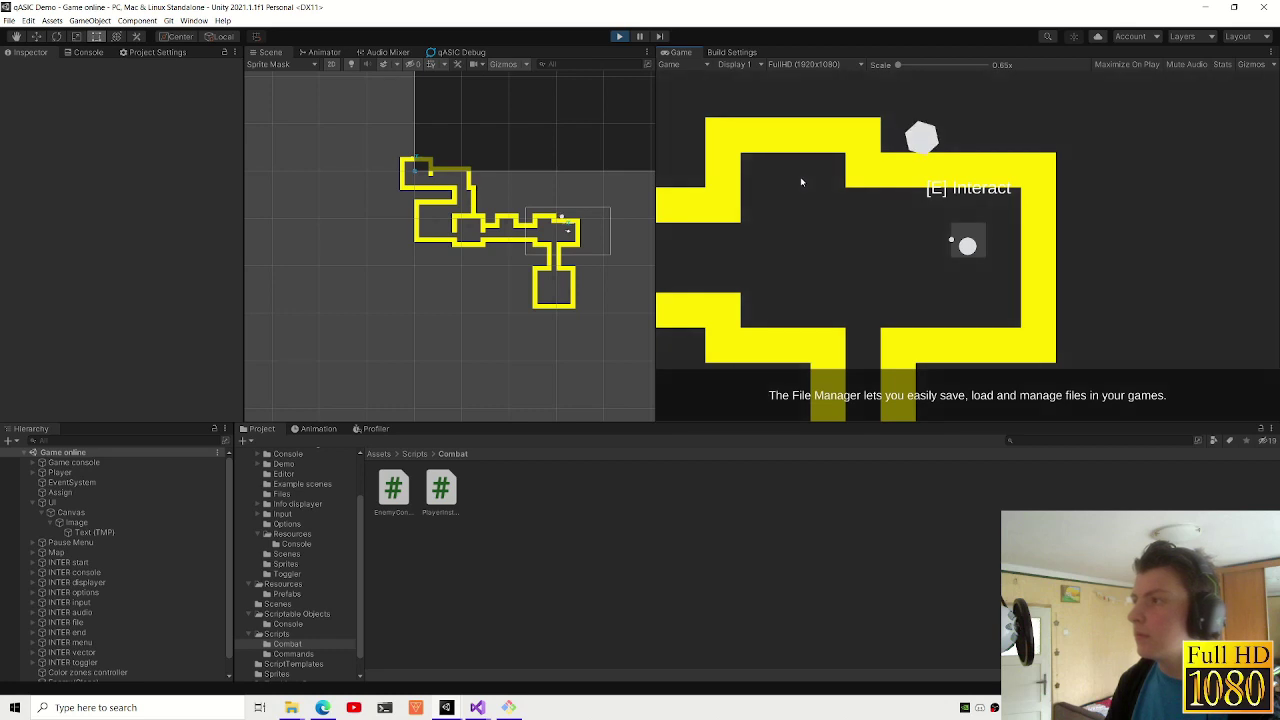
- Enable noclip by running 'nc' in the in-game console
key(d)
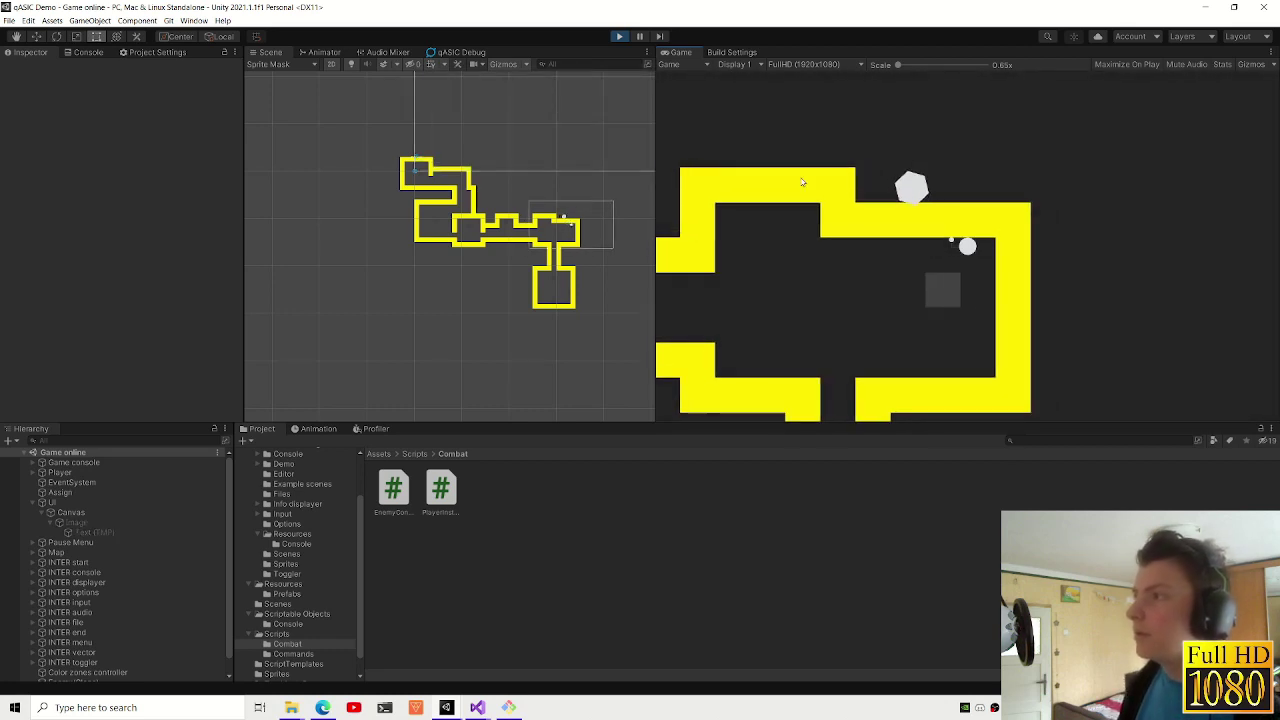
key(grave)
text(nc)
key(Return)
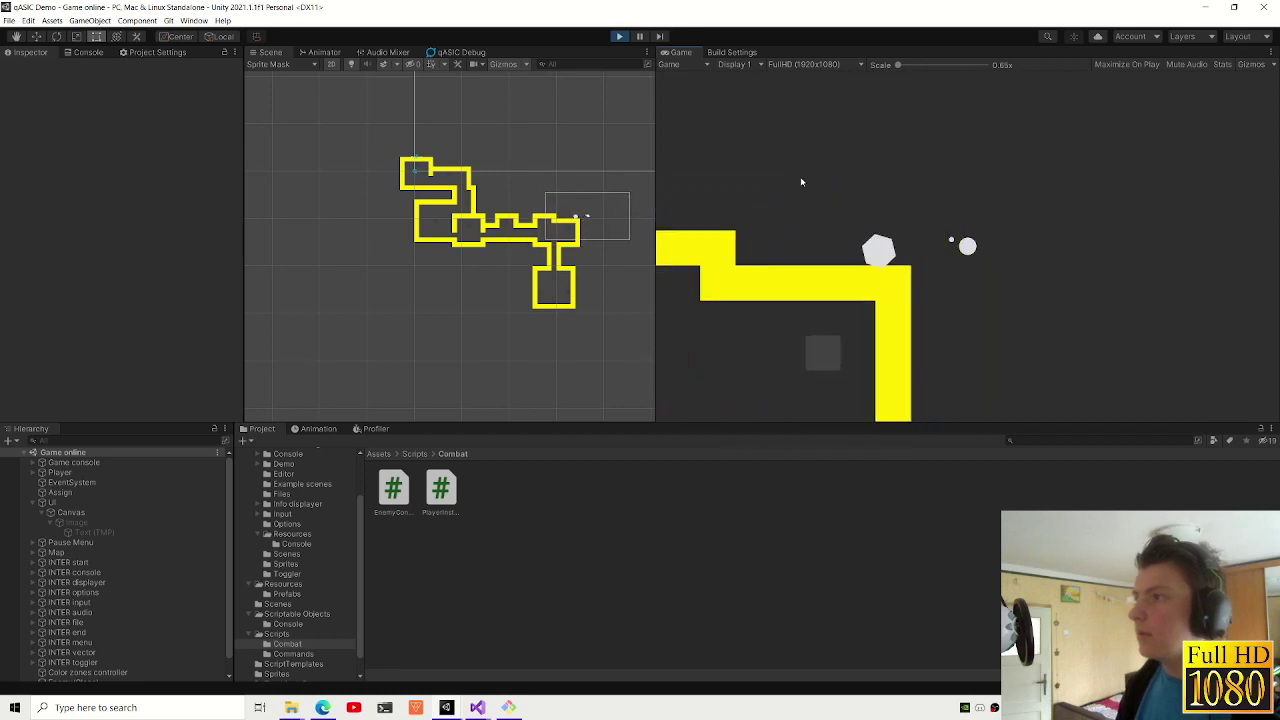
key(grave)
key(grave)
key(a)
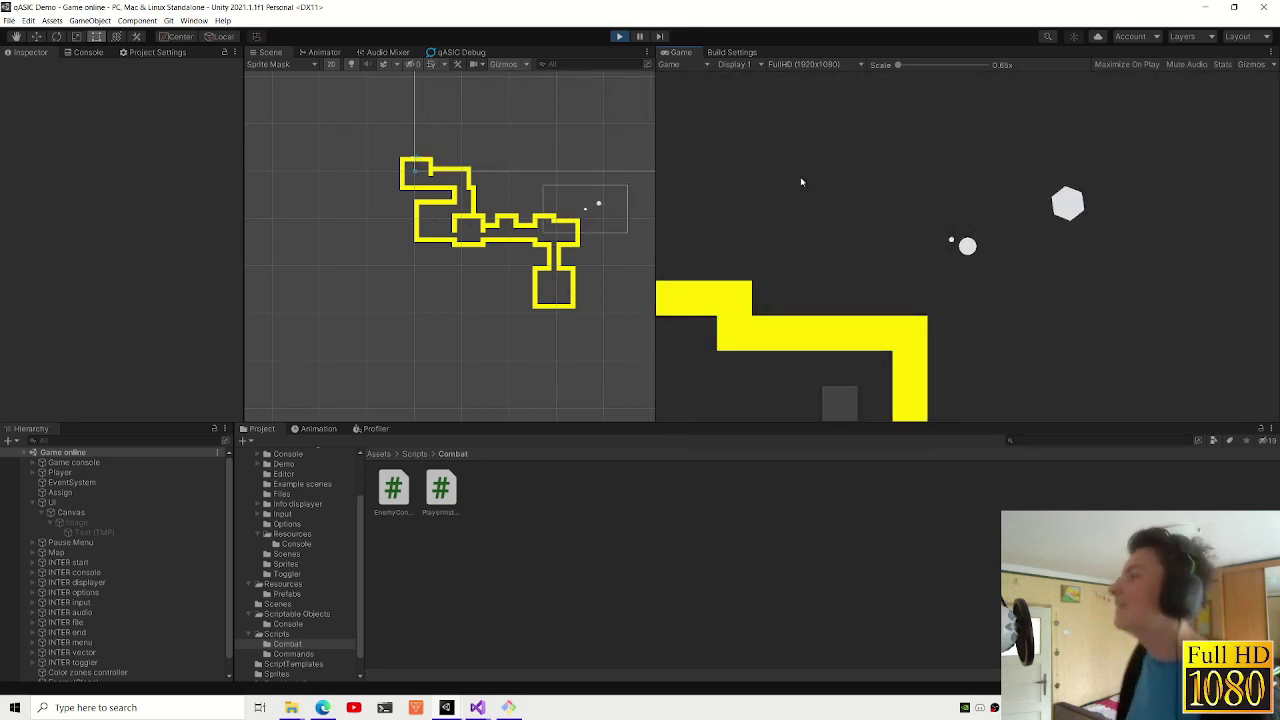
- Fly through the walls toward the white hexagon enemy and shoot it
key(s)
key(a)
key(d)
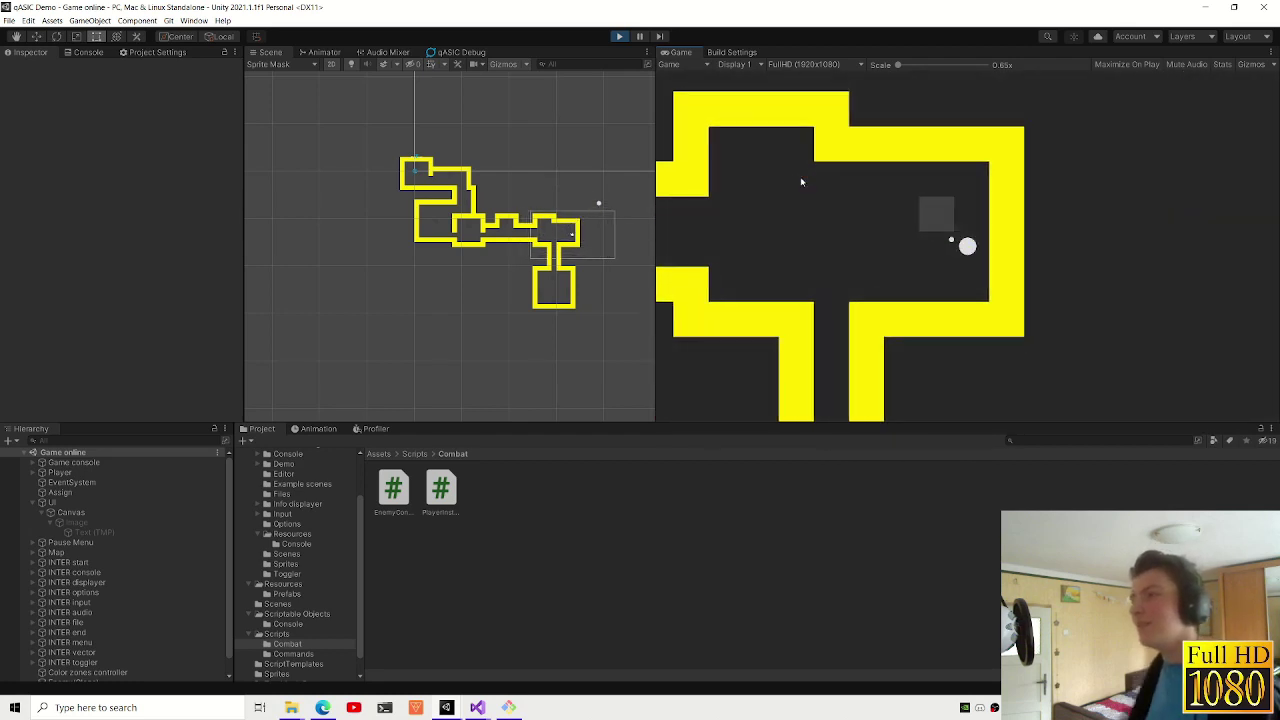
key(w)
click(896, 190)
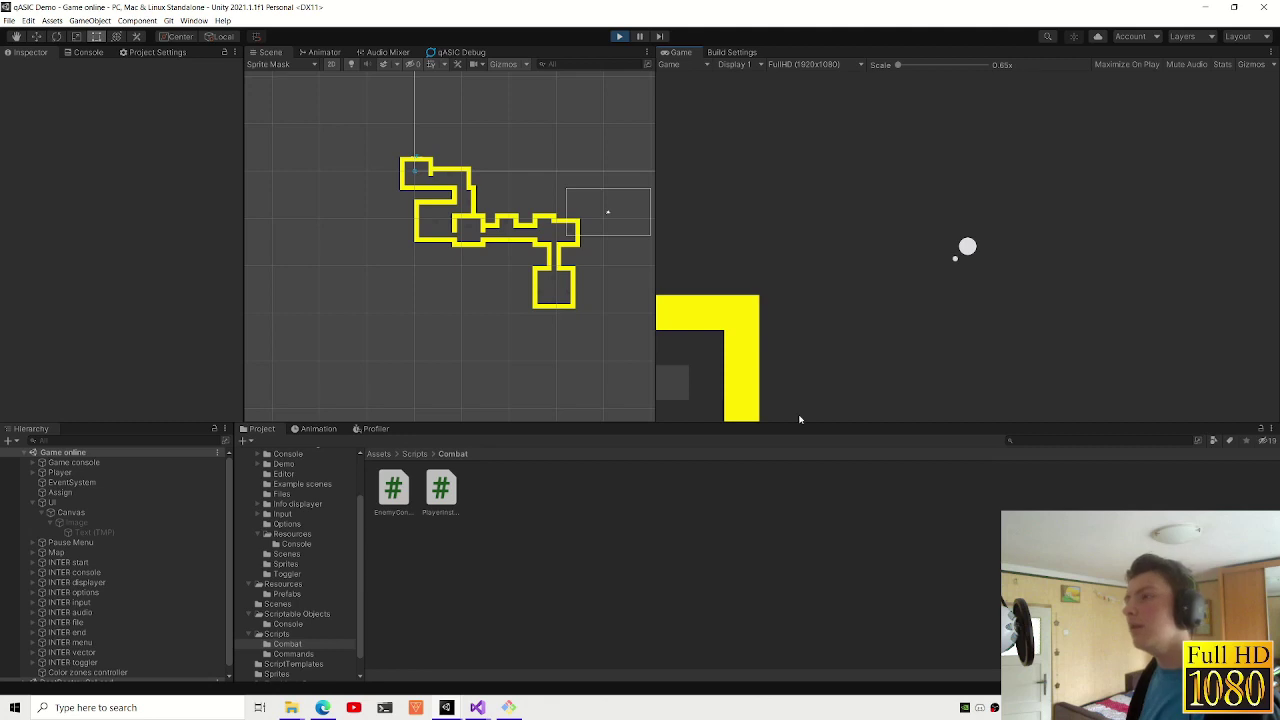
- Fly the player left and down back into the blue zone
key(a)
key(s)
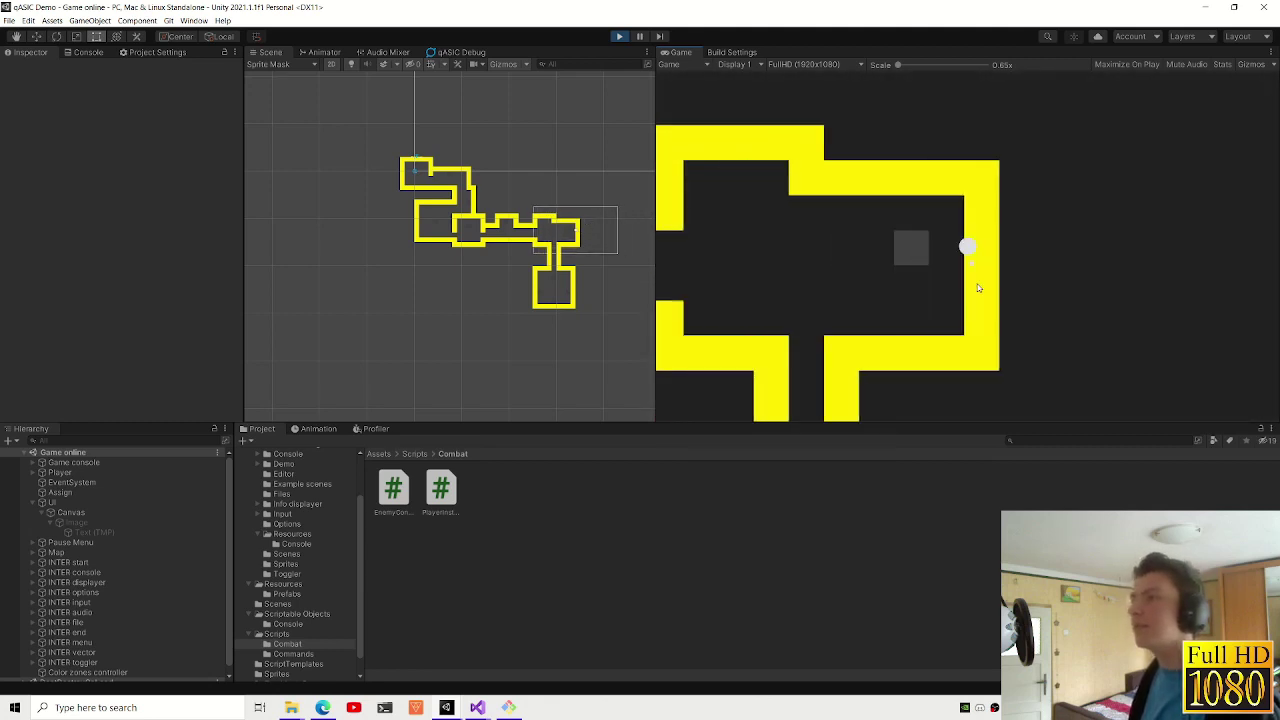
key(a)
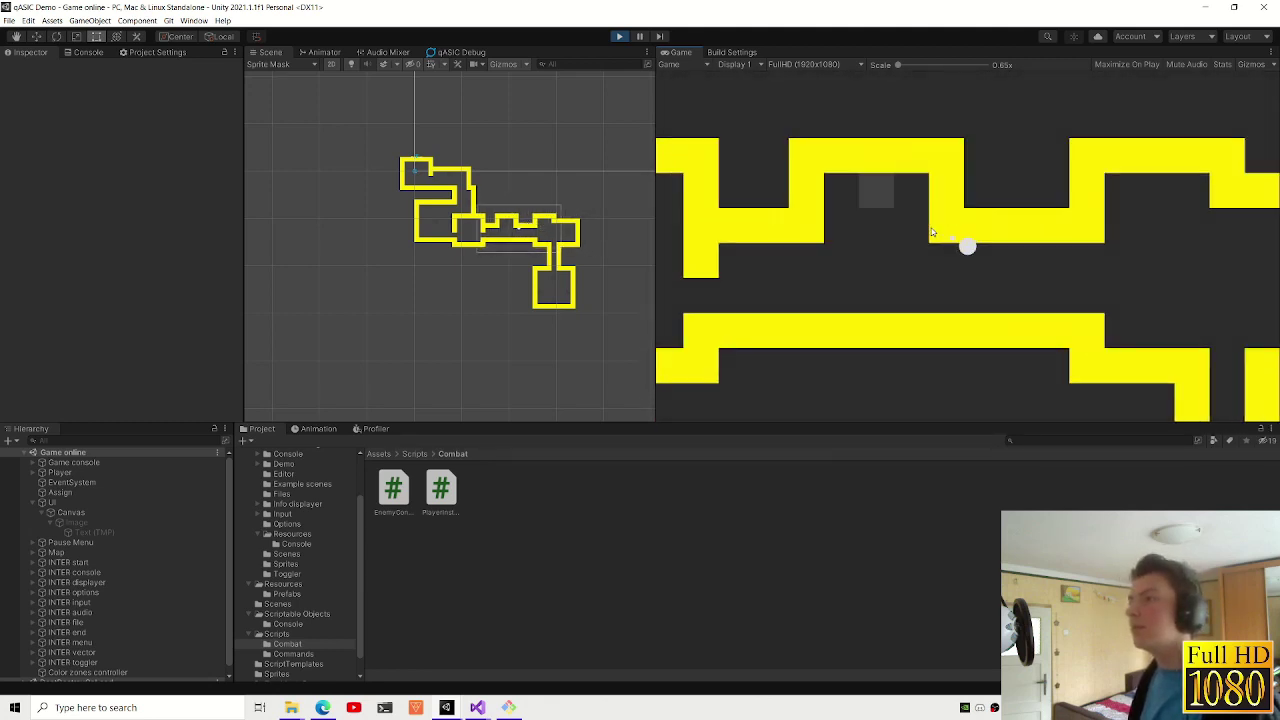
key(a)
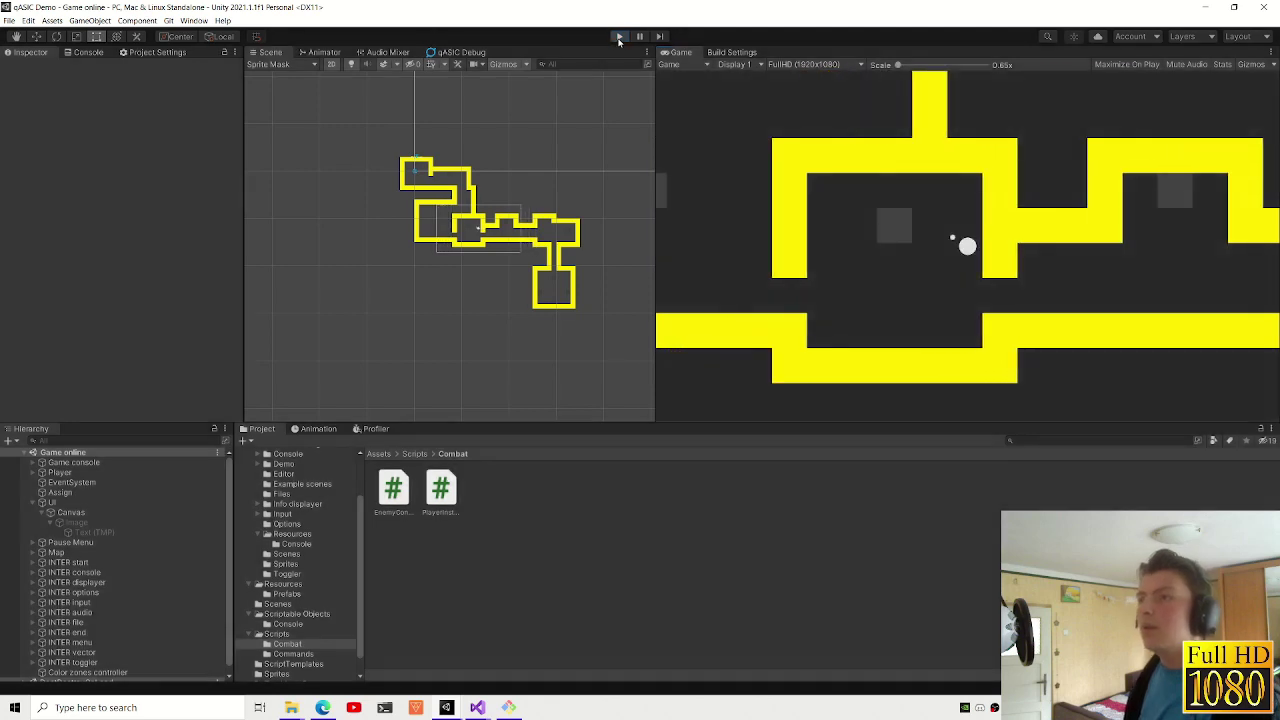
- Collapse UI, check the UI and Assign objects, then scroll Player's Inspector to Player Gun Controller (Script)
click(36, 522)
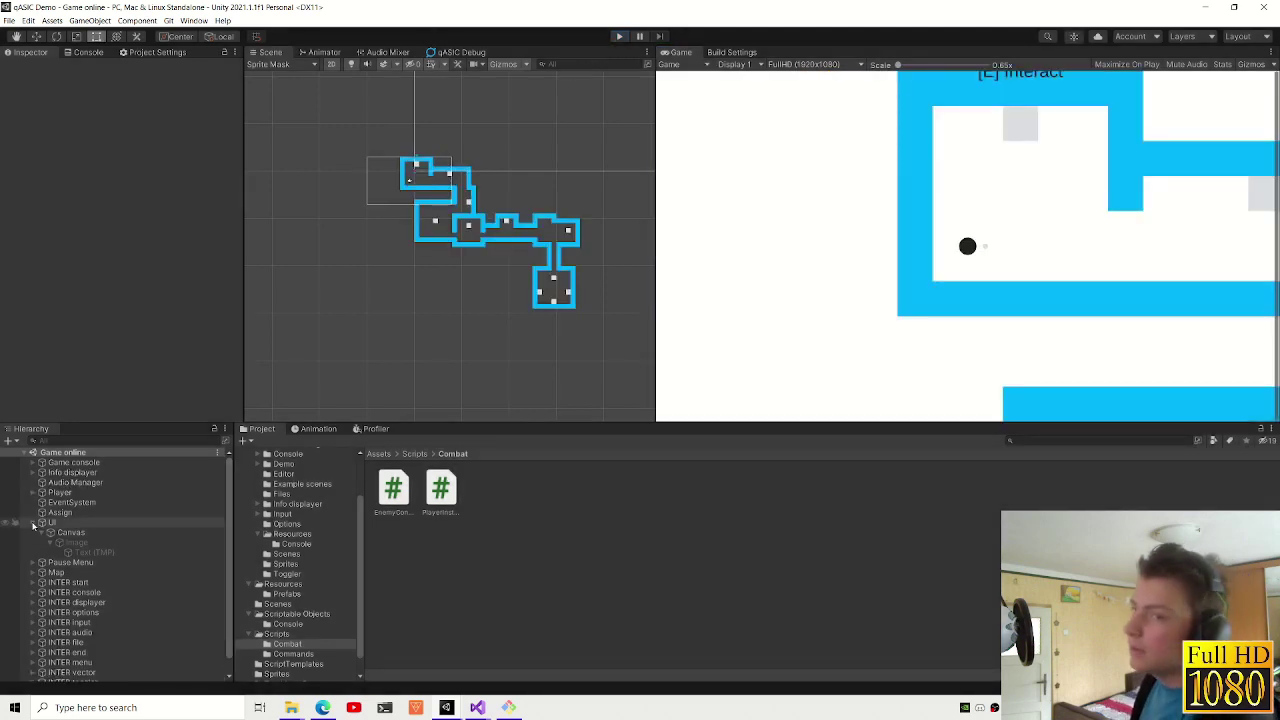
click(48, 493)
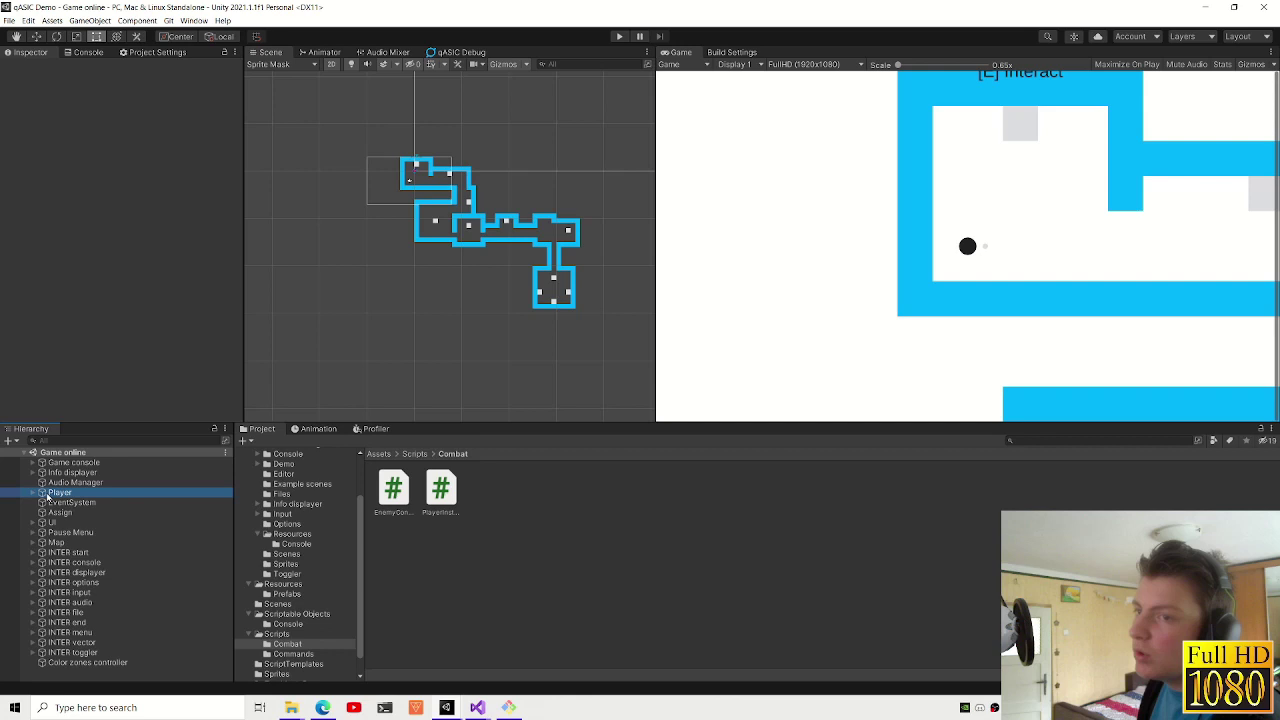
click(50, 522)
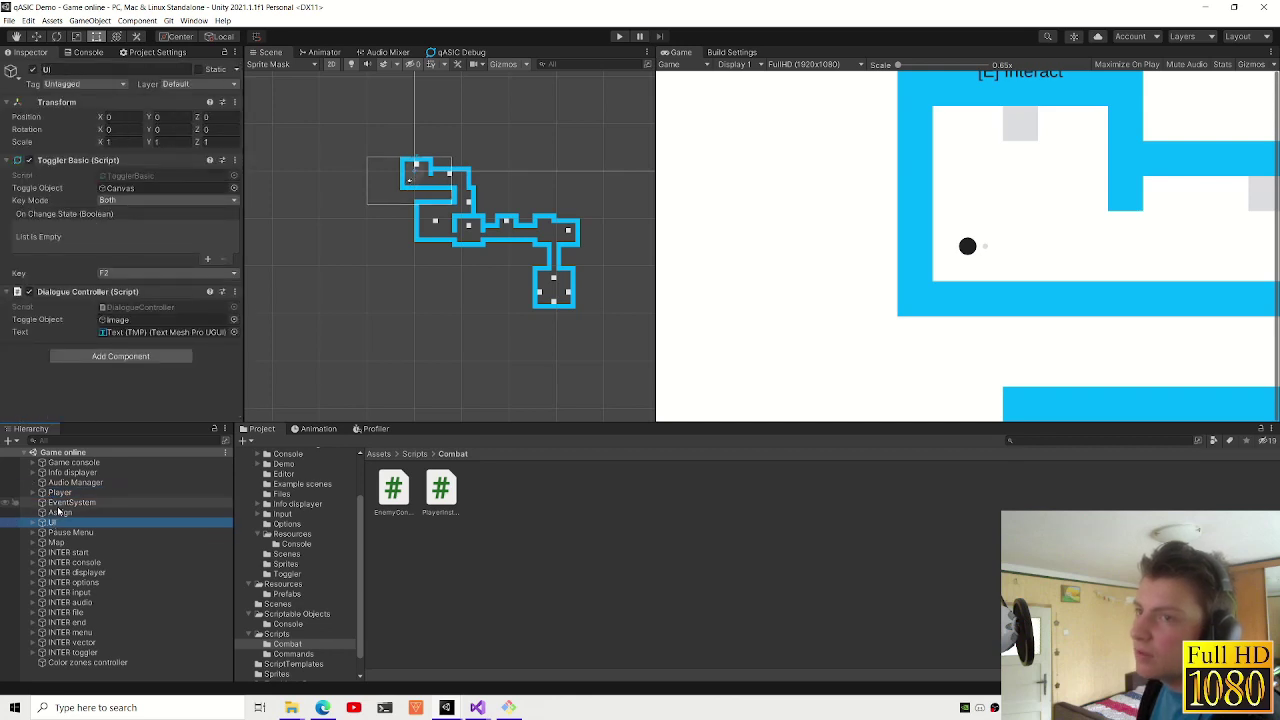
click(56, 512)
click(58, 493)
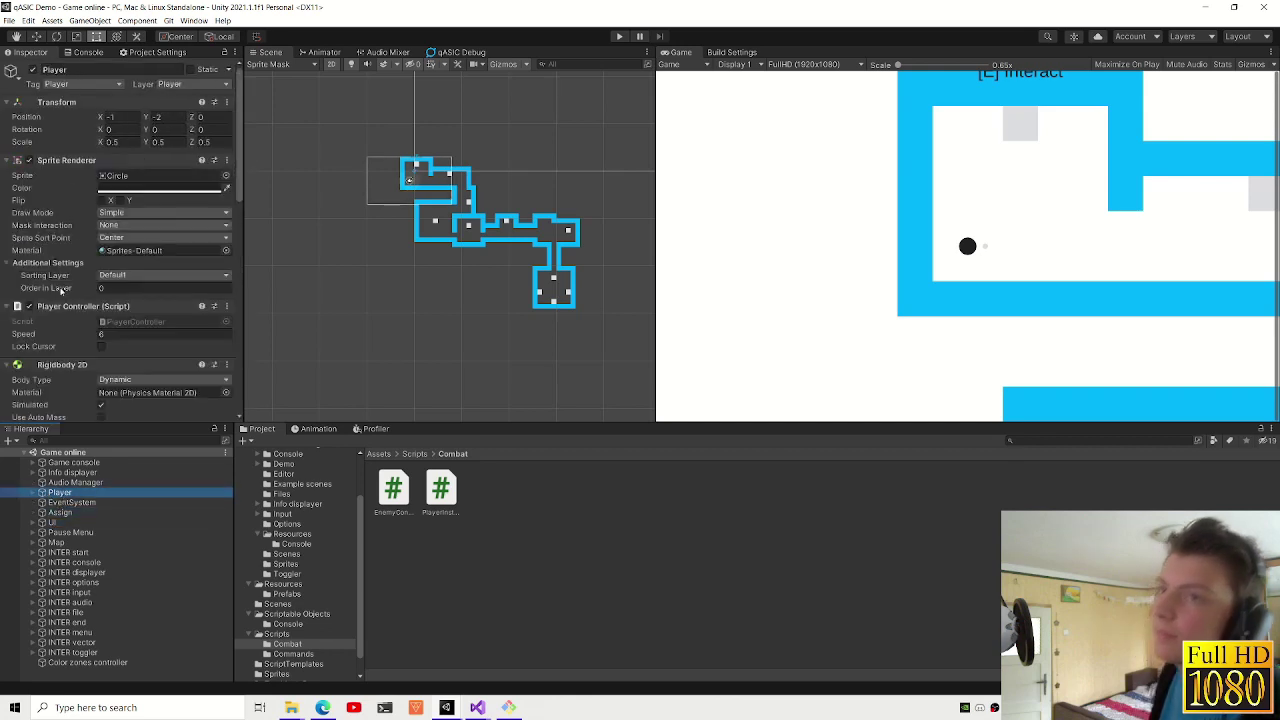
scroll(80, 305, down, 5)
scroll(80, 305, down, 5)
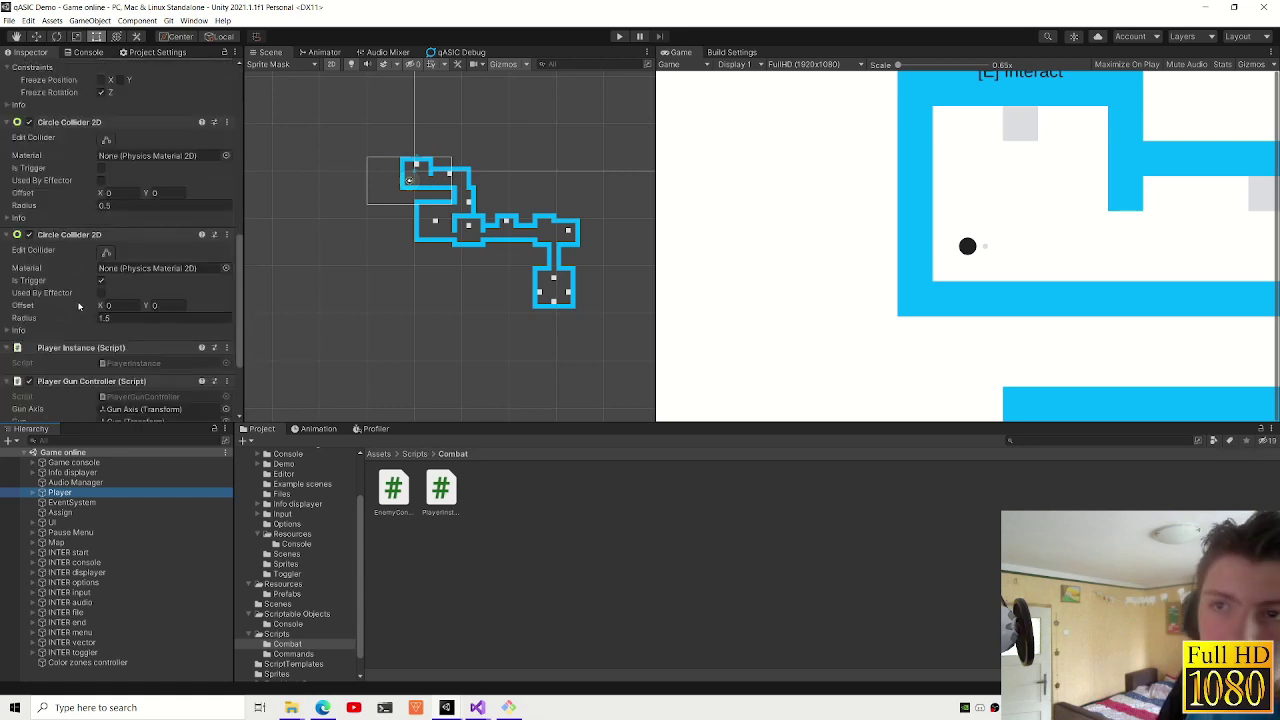
- Open PlayerGunController.cs, delete the particle field, undo the deletion, and return to Unity
double_click(155, 283)
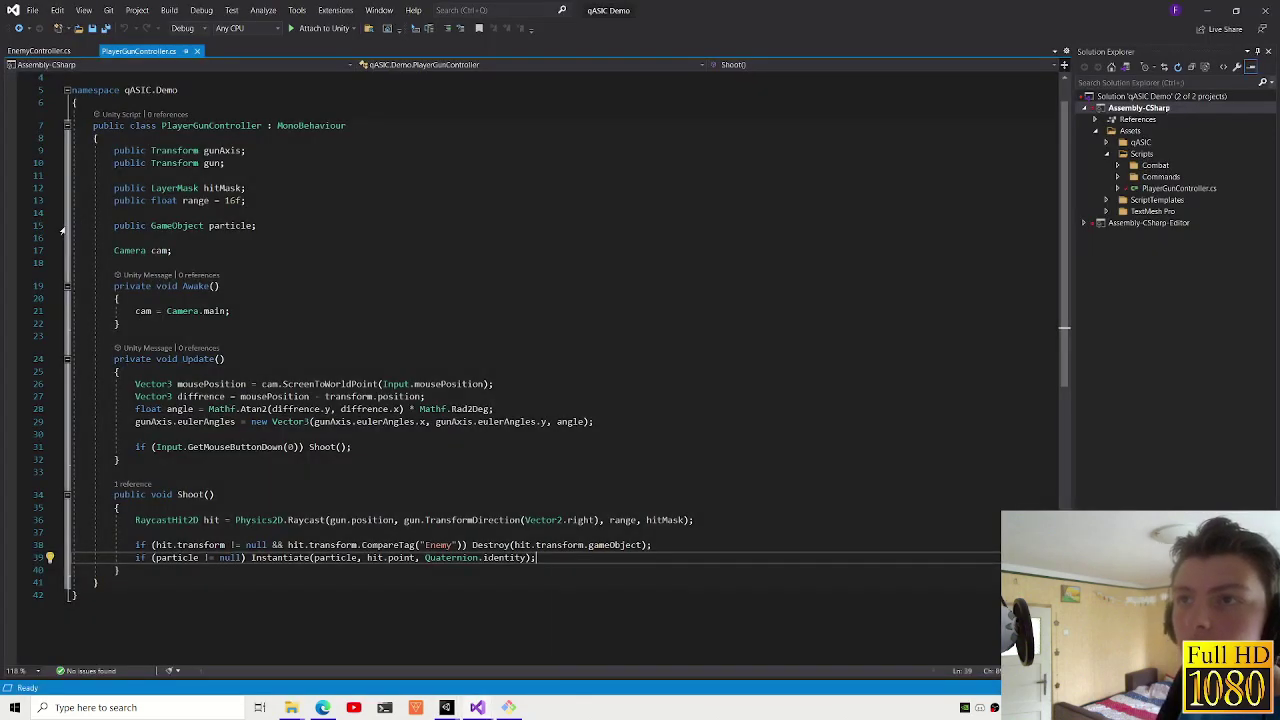
click(46, 226)
key(BackSpace)
key(BackSpace)
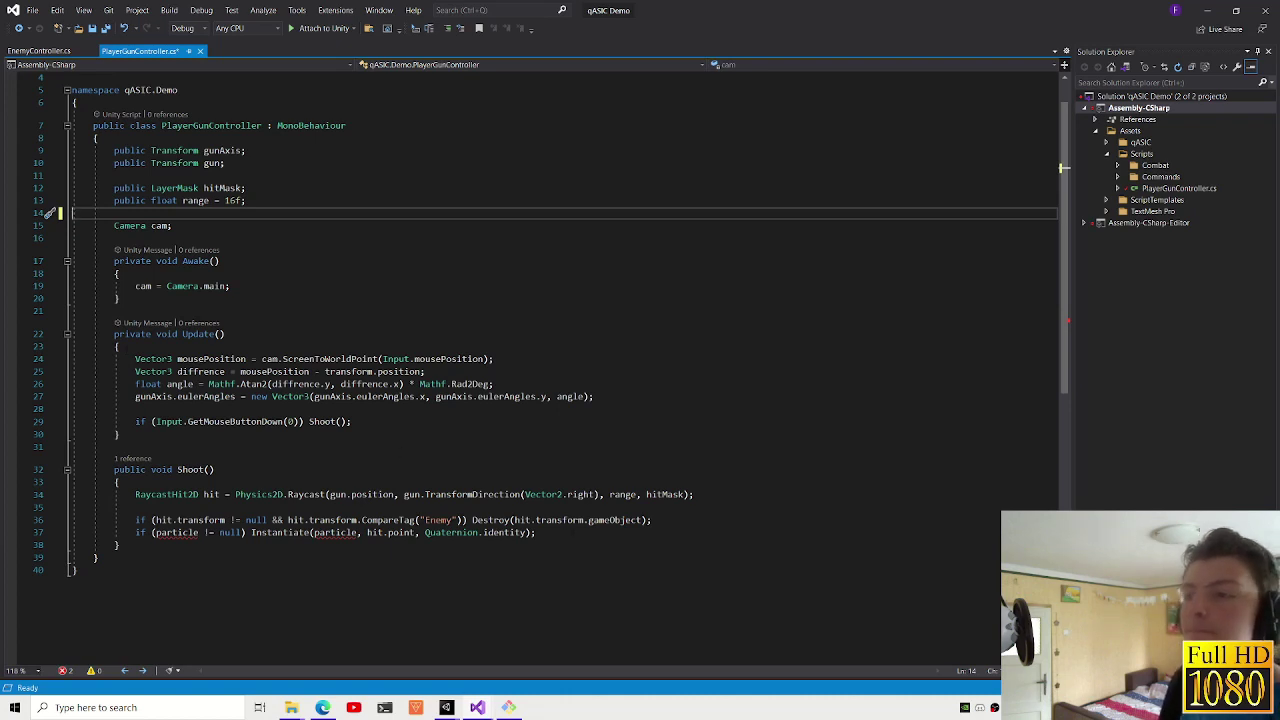
drag(536, 532, 72, 507)
click(265, 360)
key(ctrl+z)
key(ctrl+z)
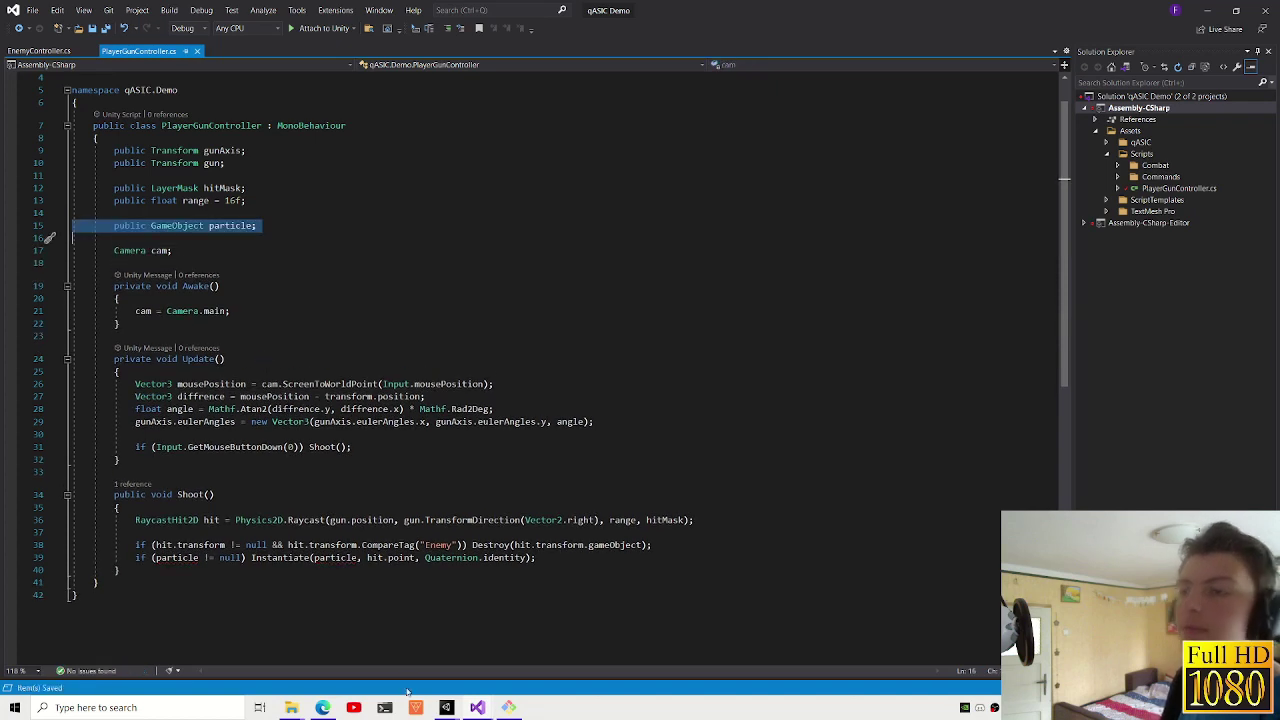
mouse_move(446, 705)
click(460, 657)
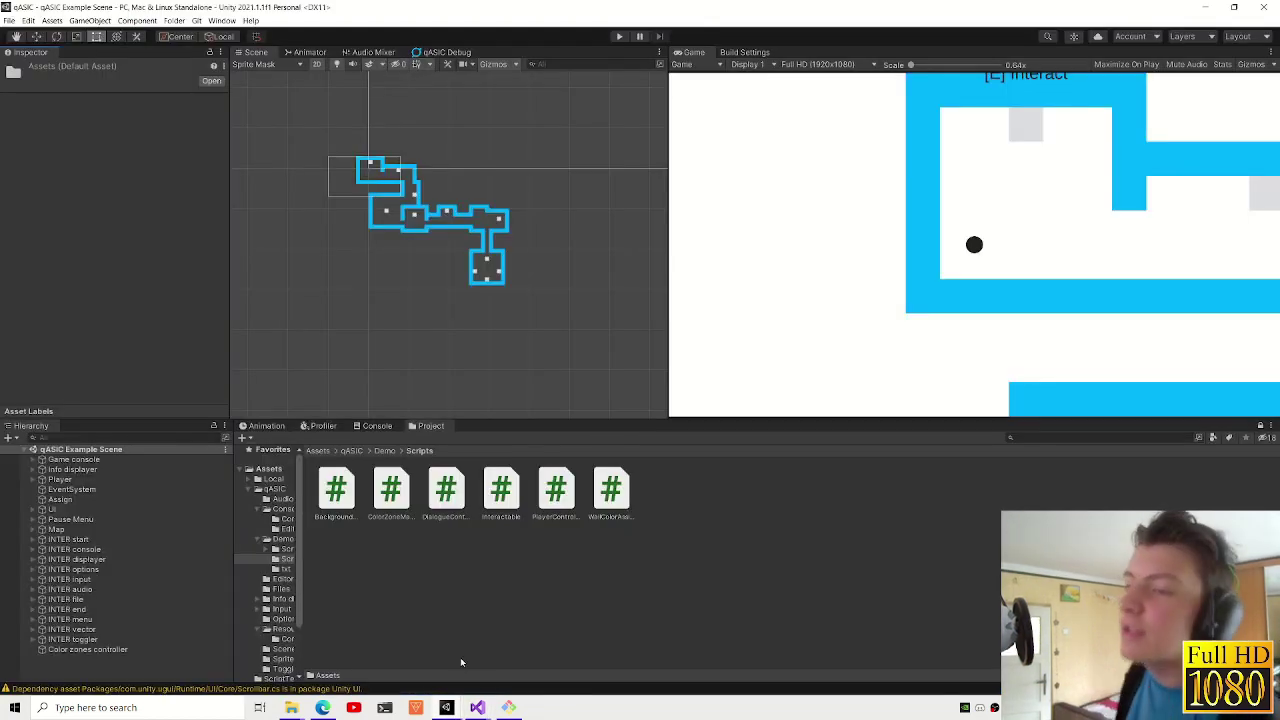
- Bring up the 'qASIC Demo - Game online' project and enter play mode
click(516, 651)
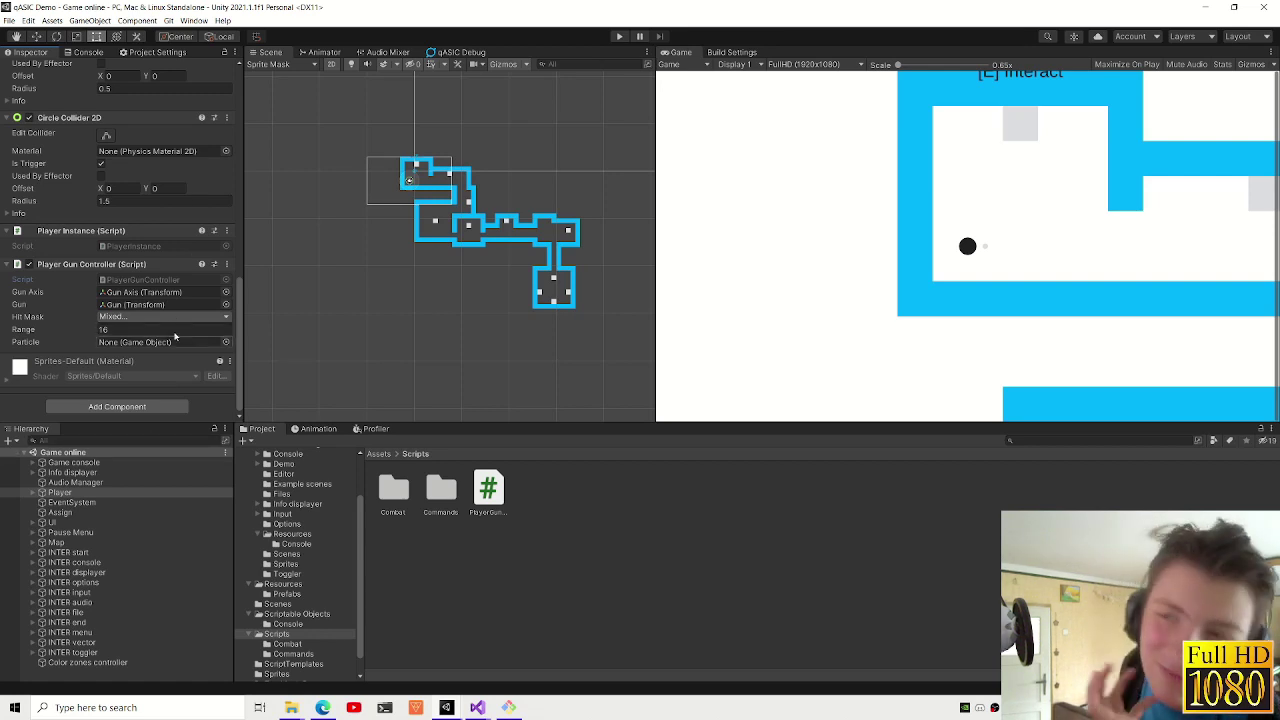
click(617, 36)
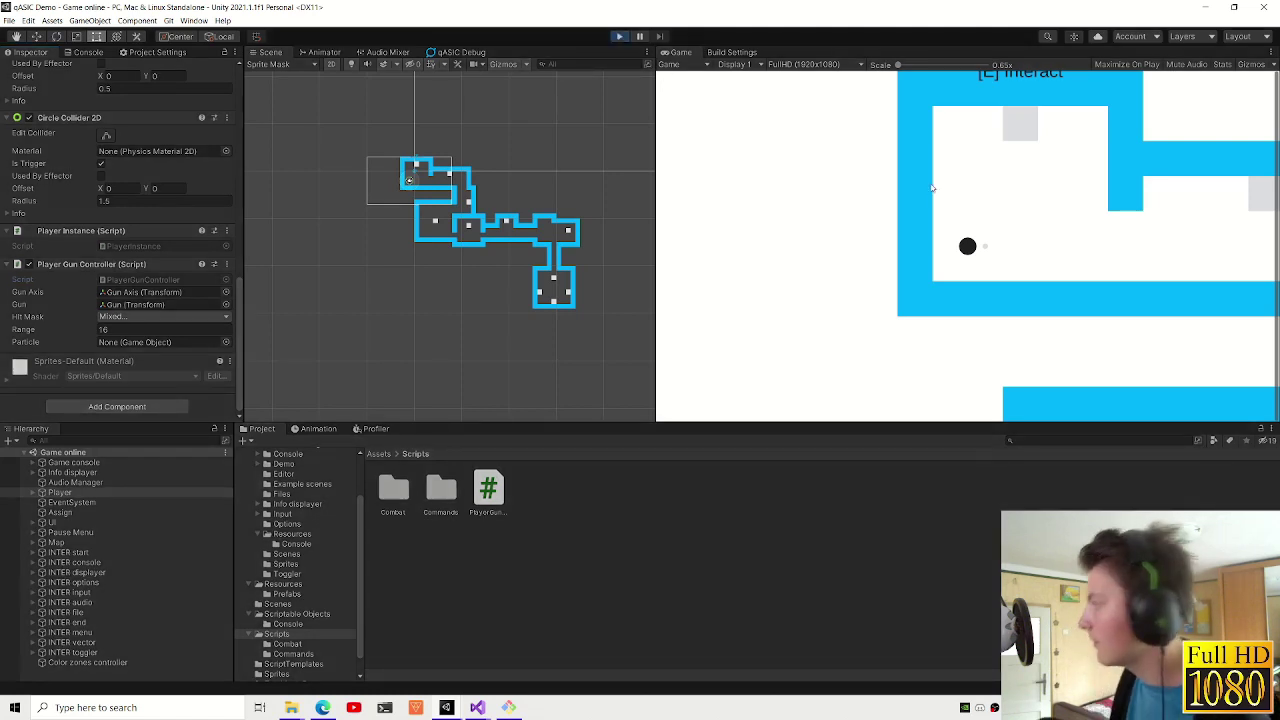
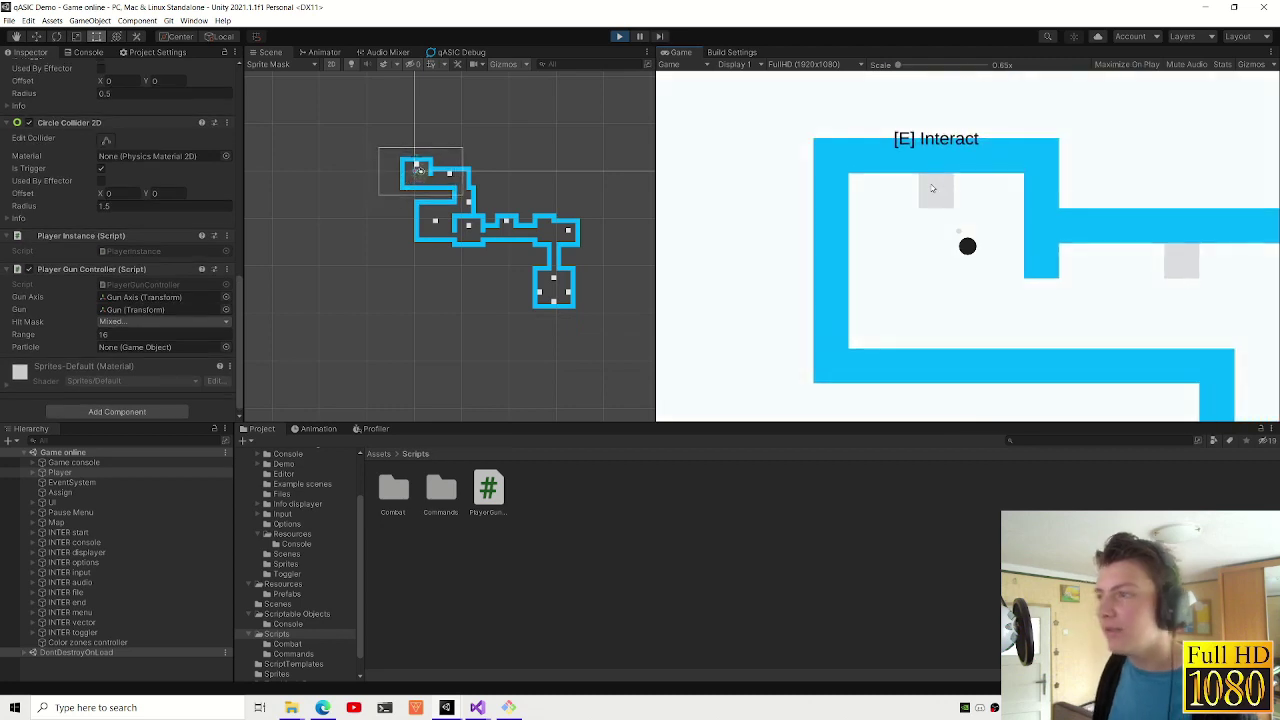
- Turn on noclip with the 'nc' command in the in-game console
key(grave)
text(nc)
key(Return)
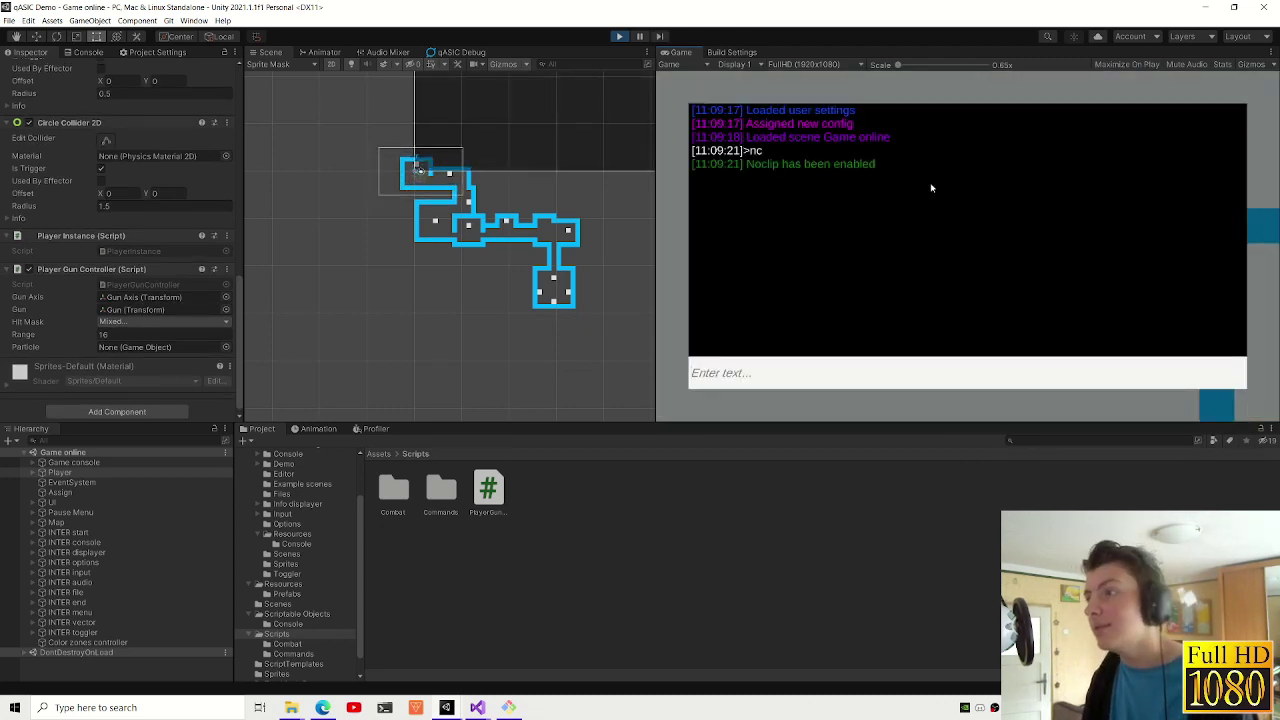
- Spawn several enemies at 5x5 with repeated 'enemy 5x5' commands, then close the console
text(x5)
key(Return)
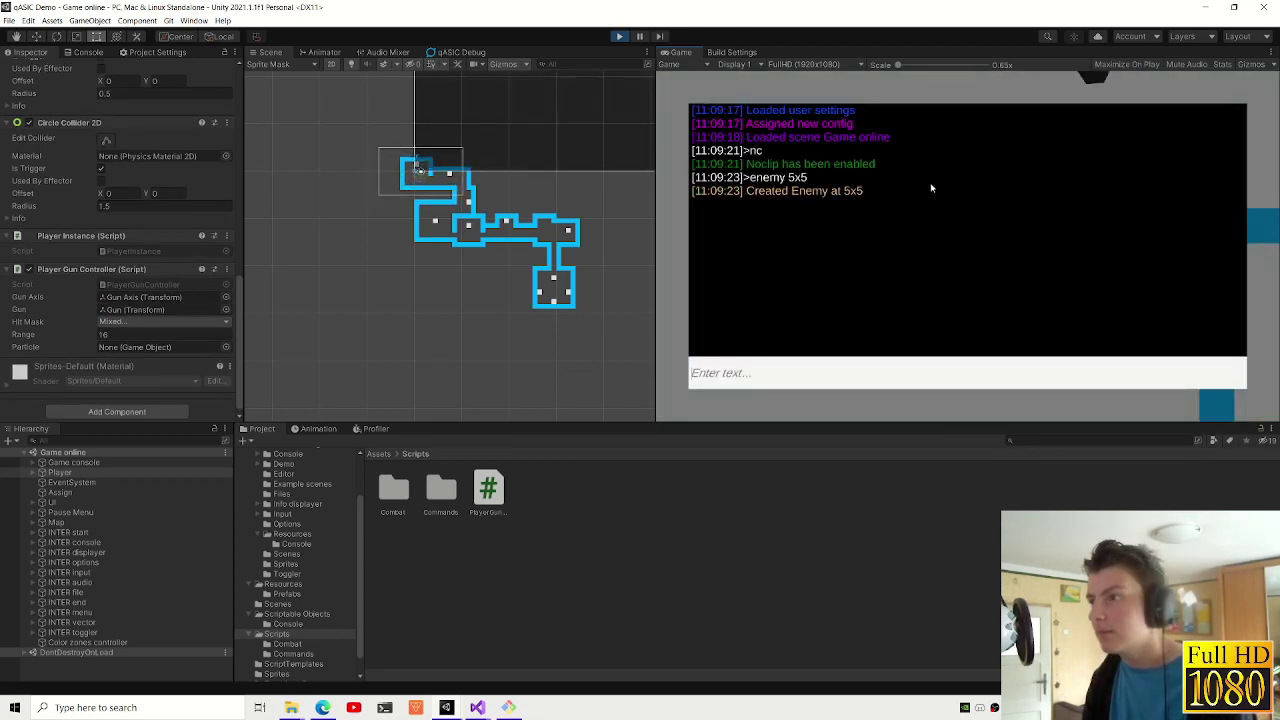
key(grave)
key(grave)
key(Up)
key(Return)
key(Up)
key(Return)
key(Up)
key(Return)
key(Up)
key(Return)
key(Up)
key(Return)
key(Up)
key(Return)
key(Up)
key(Return)
key(Up)
key(Return)
key(Up)
key(Return)
key(Up)
key(Return)
key(Up)
key(Return)
key(grave)
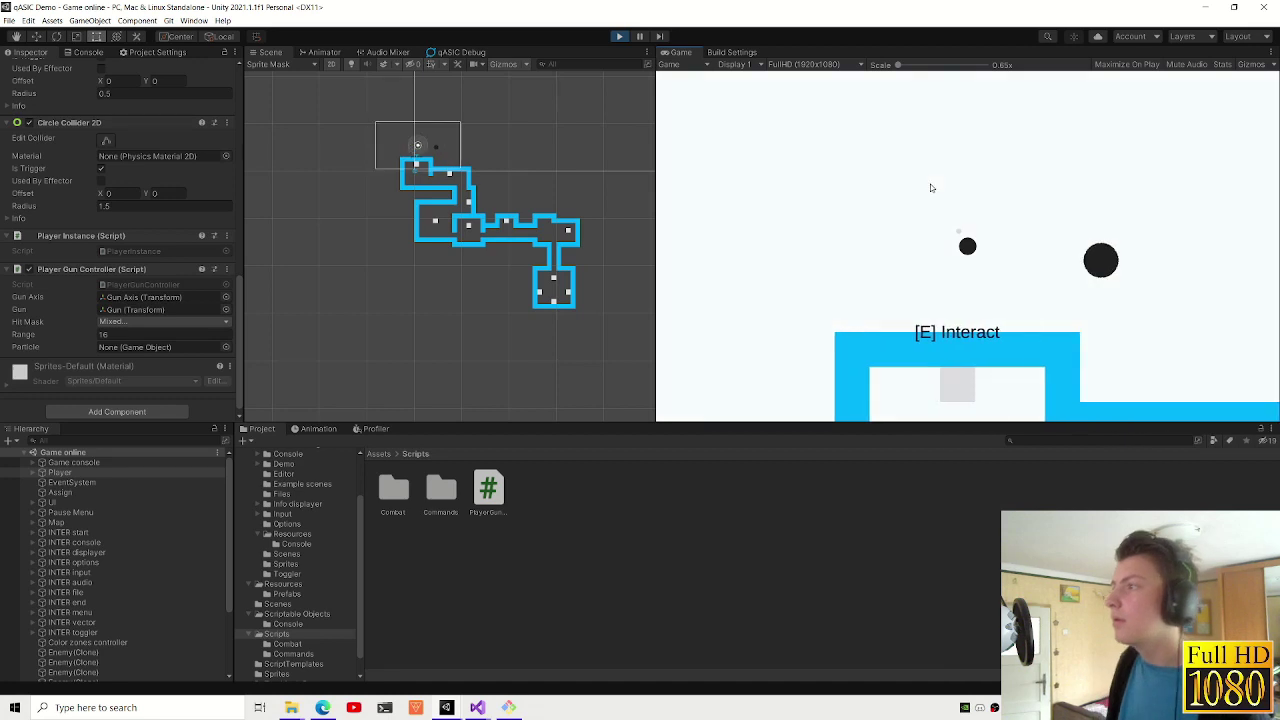
- Move the player around the maze with WASD while the enemies chase
key(s)
key(a)
key(w)
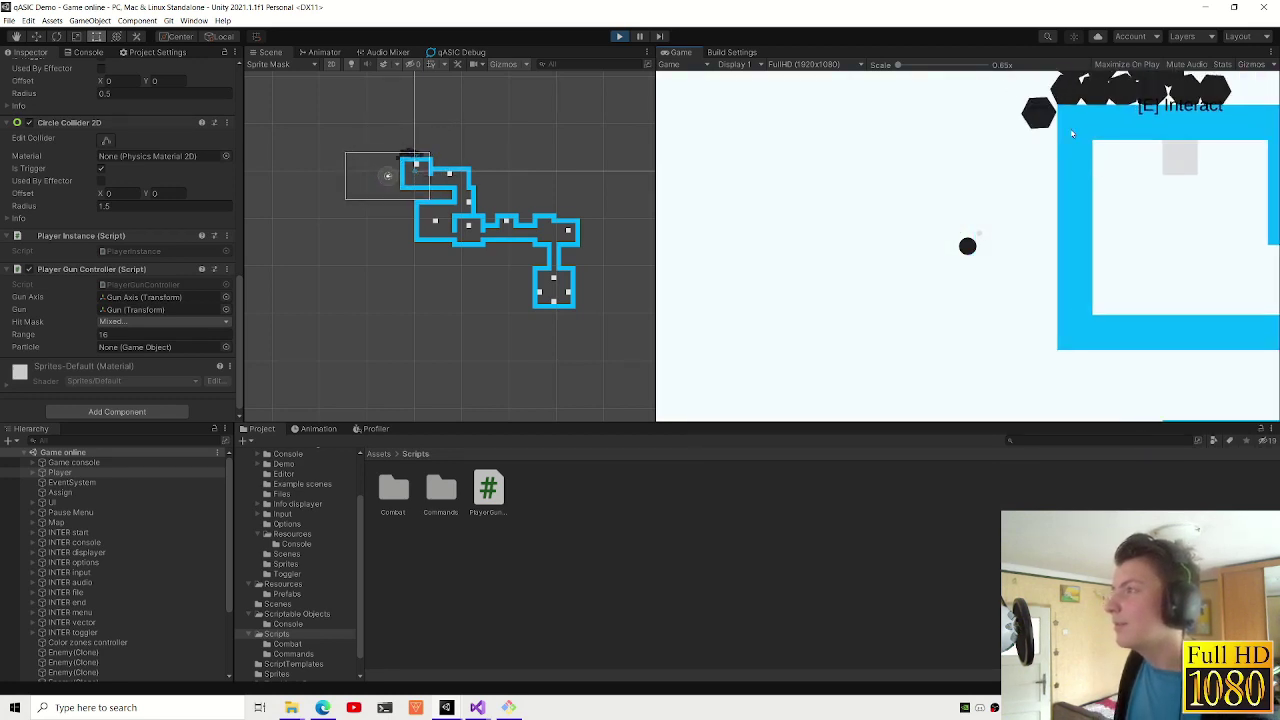
key(s)
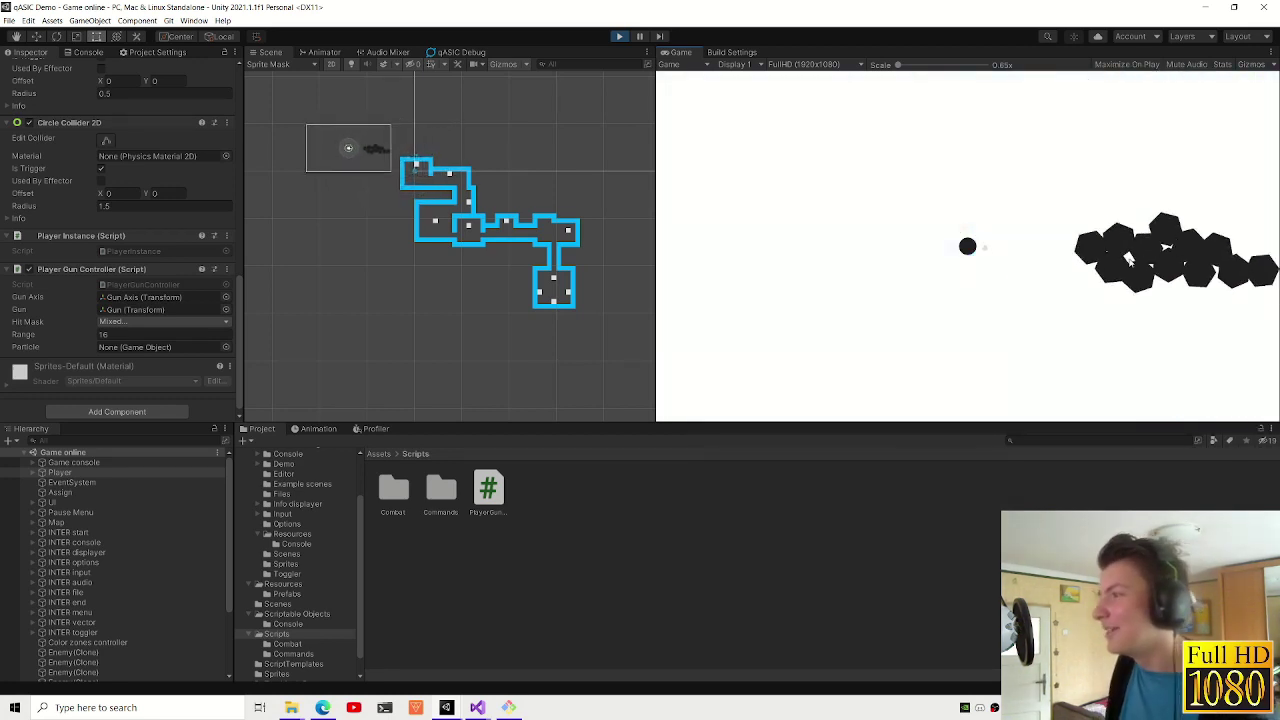
key(s)
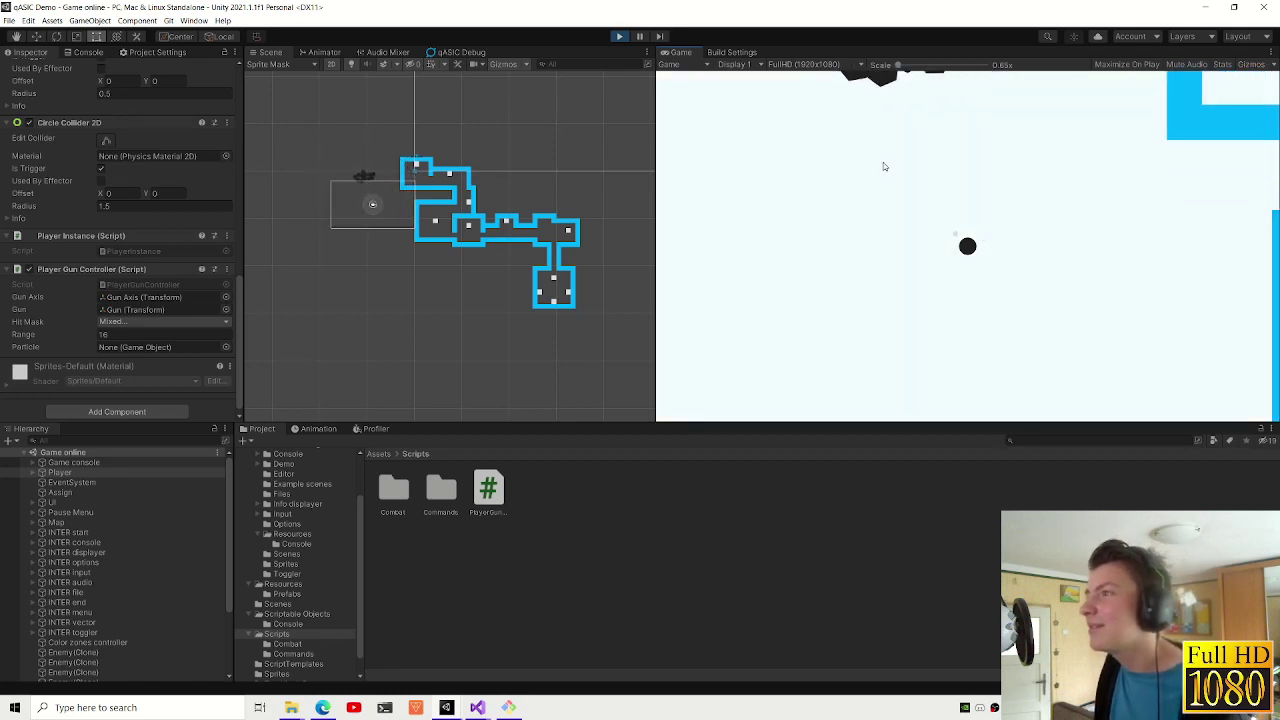
key(s)
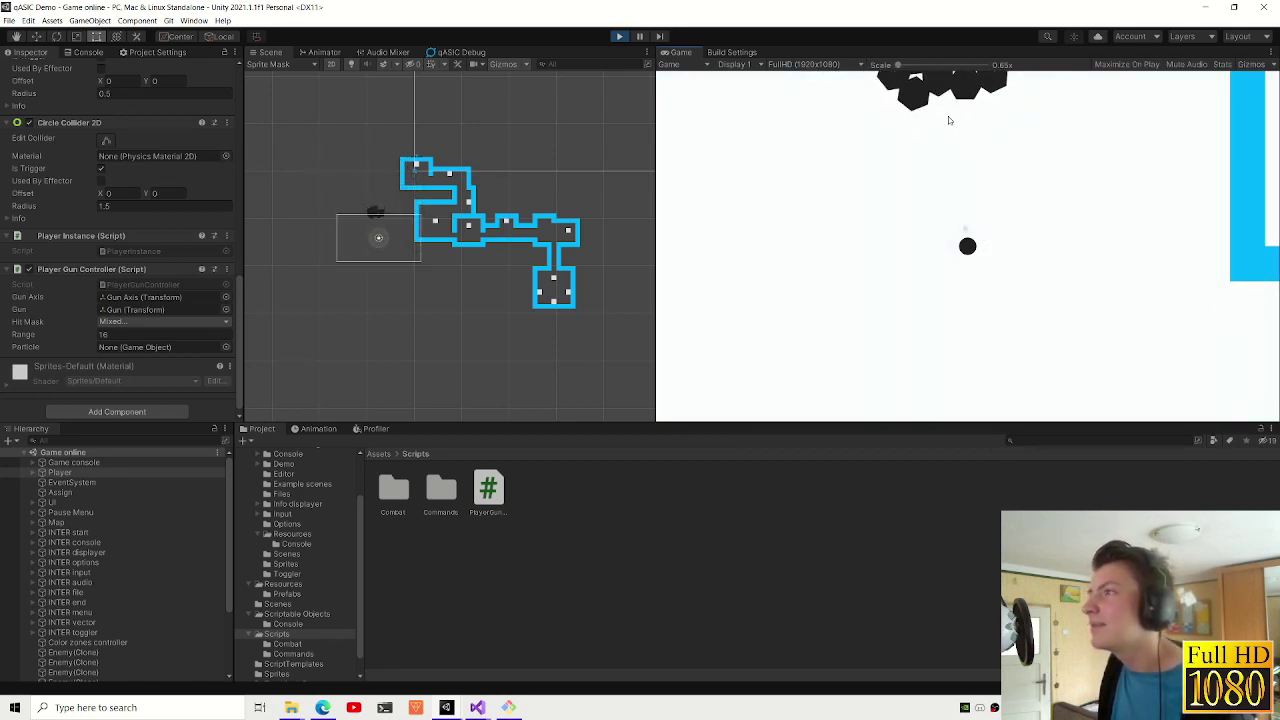
key(d)
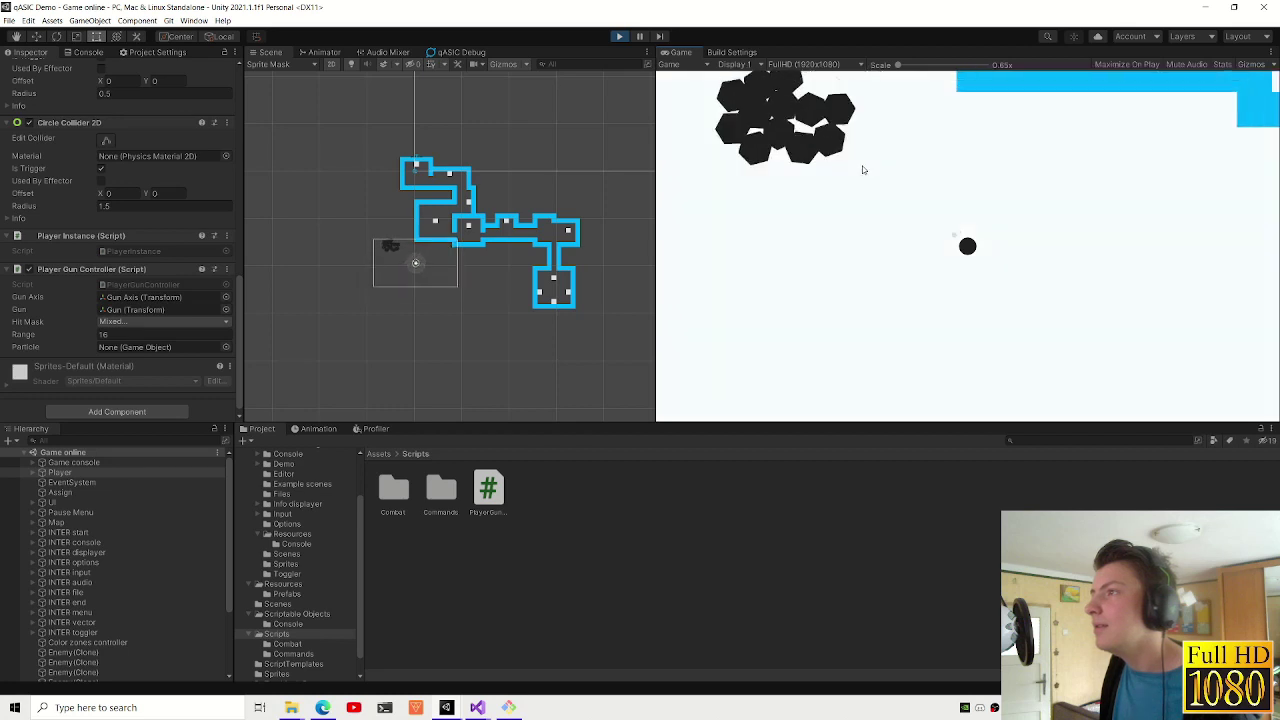
key(d)
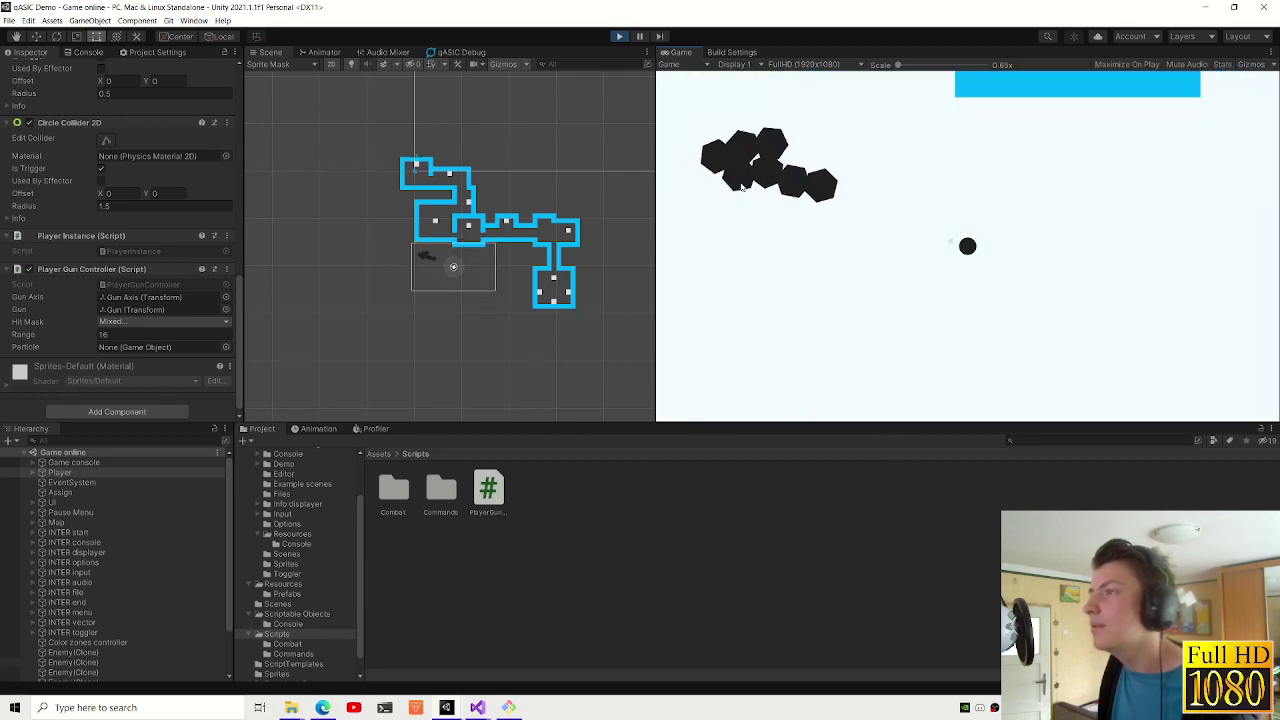
key(w)
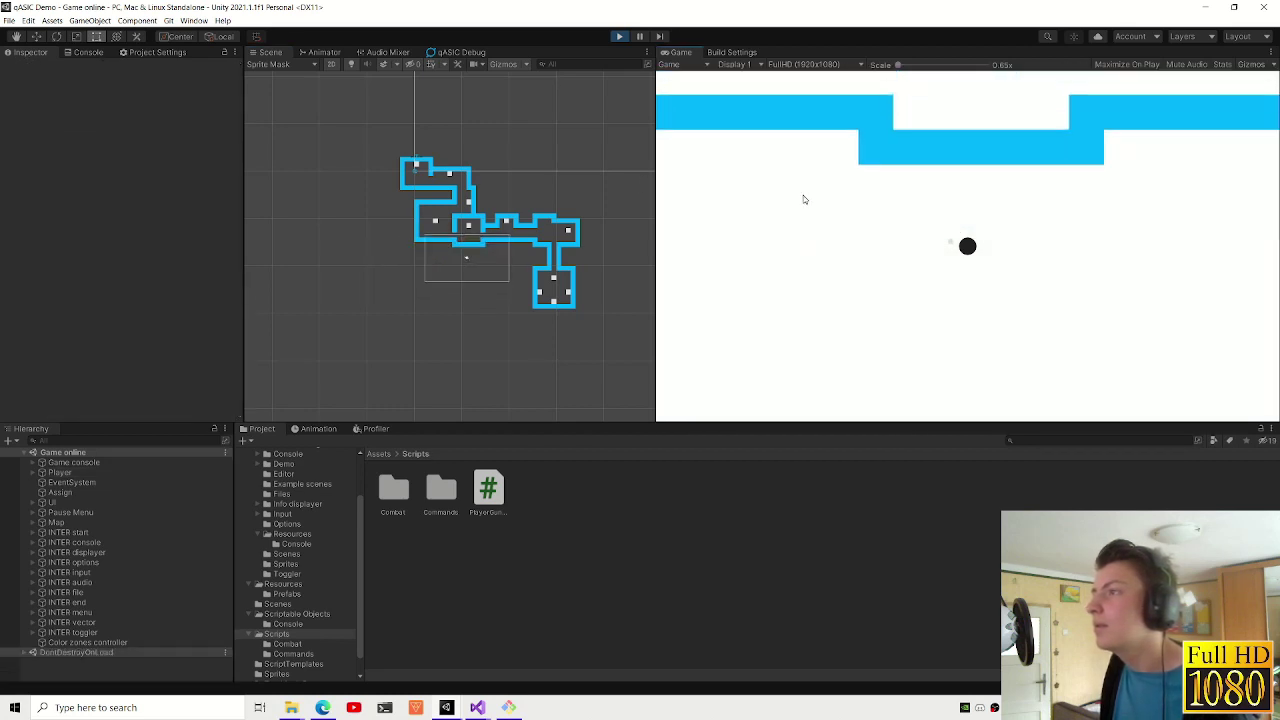
key(a)
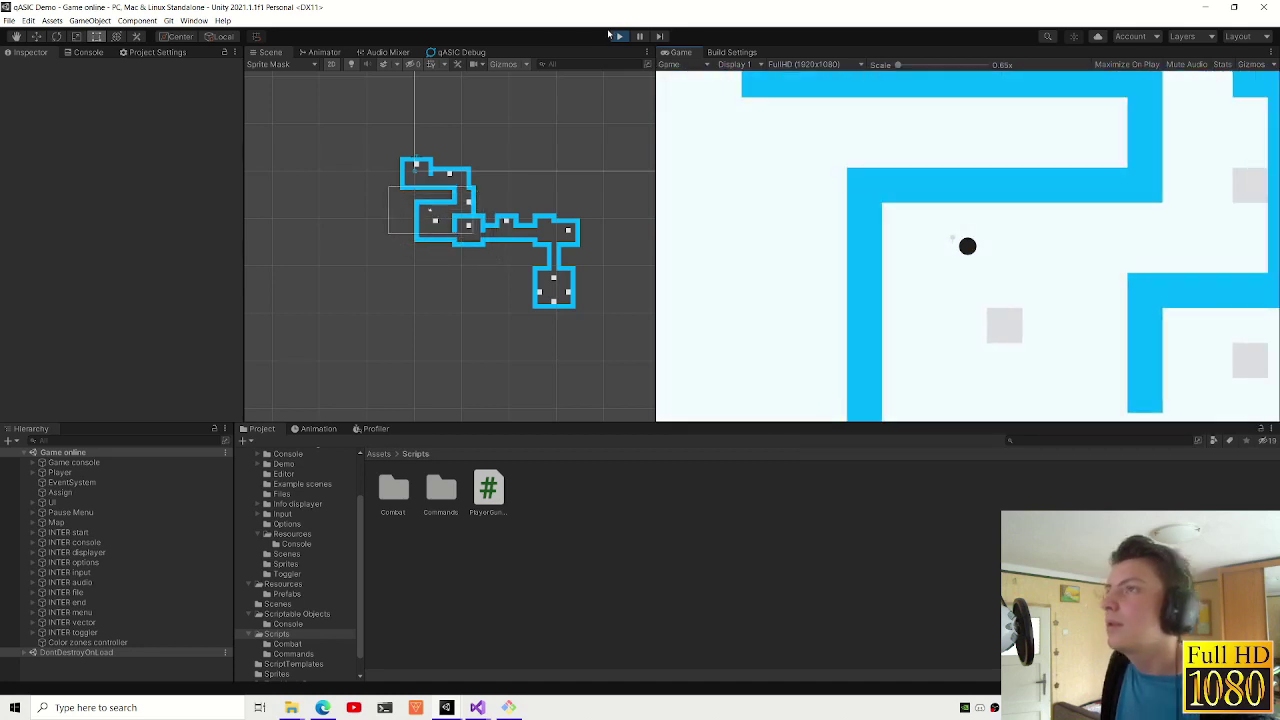
- Reopen the console and spawn another wave of enemies at 5x5
key(grave)
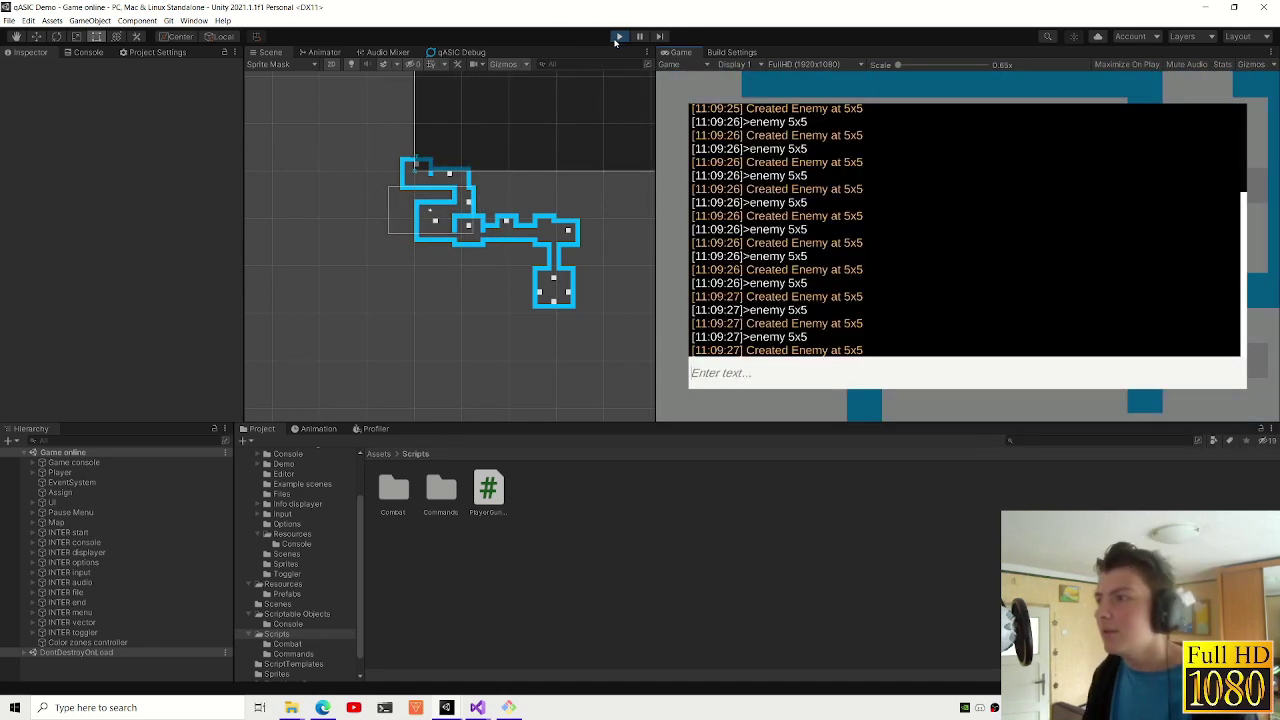
key(Up)
key(Return)
key(Up)
key(Return)
key(Up)
key(Return)
key(Up)
key(Return)
key(Up)
key(Return)
key(Up)
key(Return)
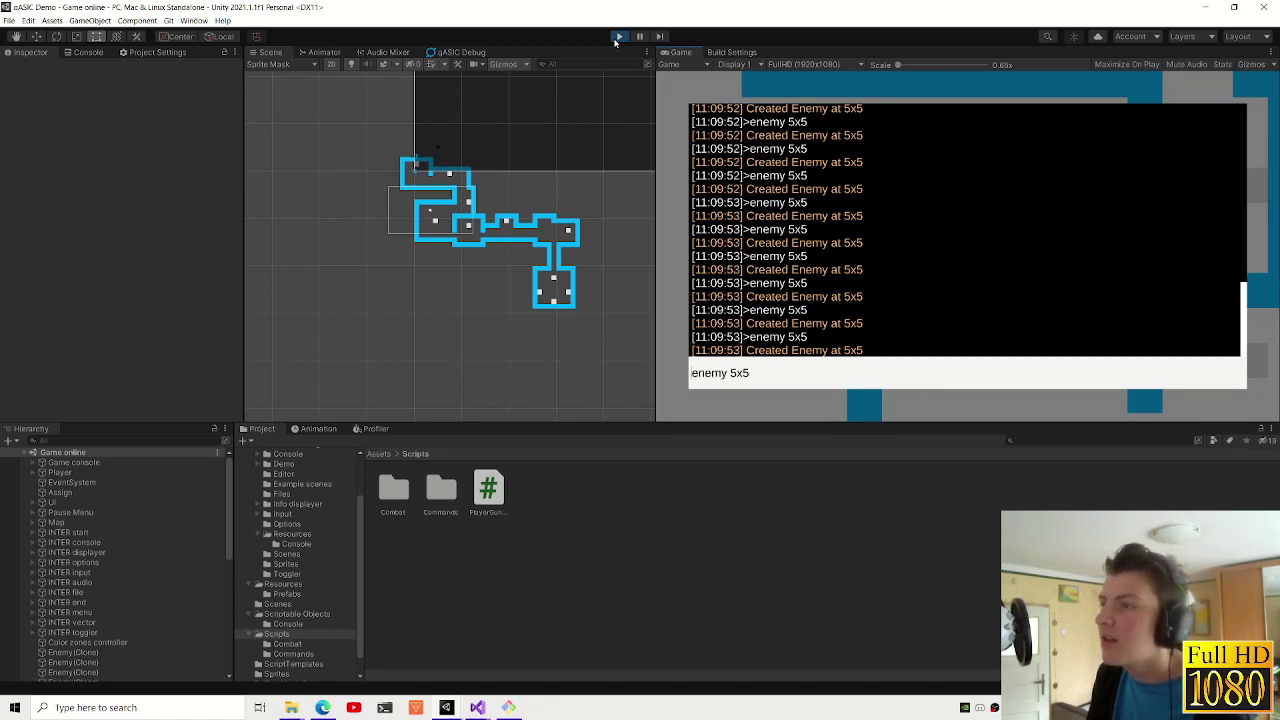
key(Return)
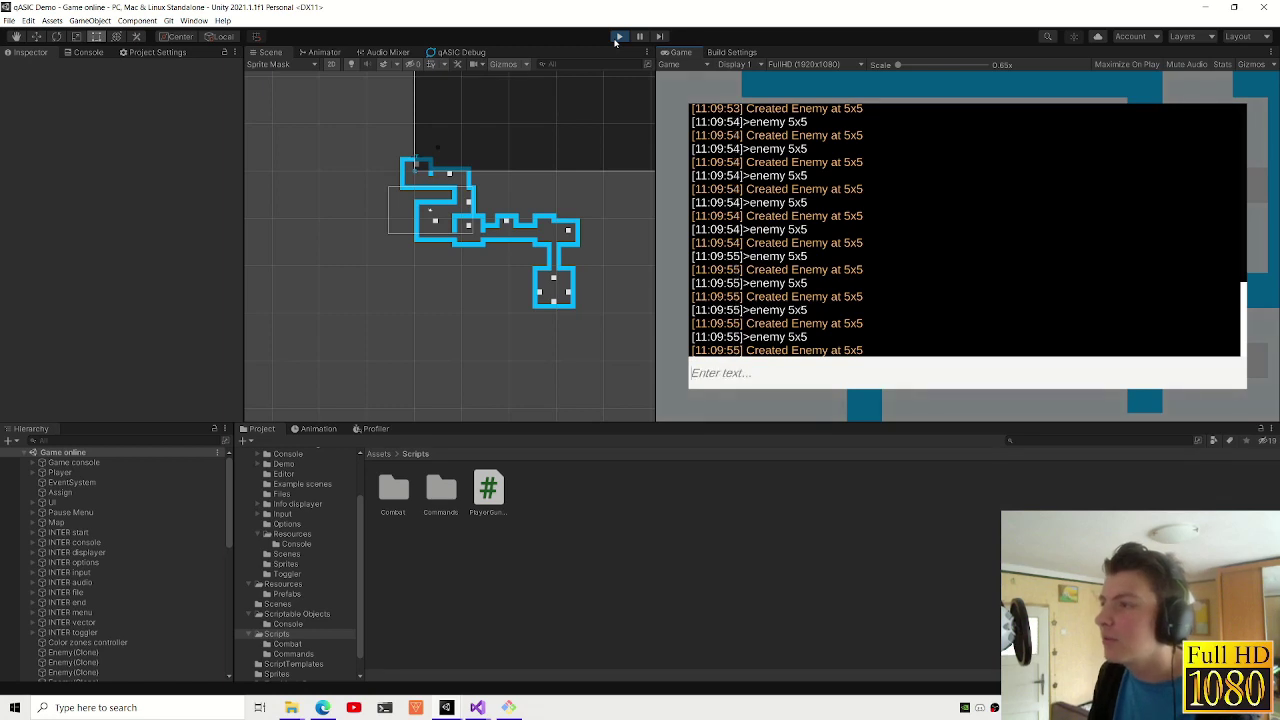
- Toggle noclip with the 'nc' command and close the console
key(Up)
key(Return)
key(Up)
key(Return)
key(Up)
key(Return)
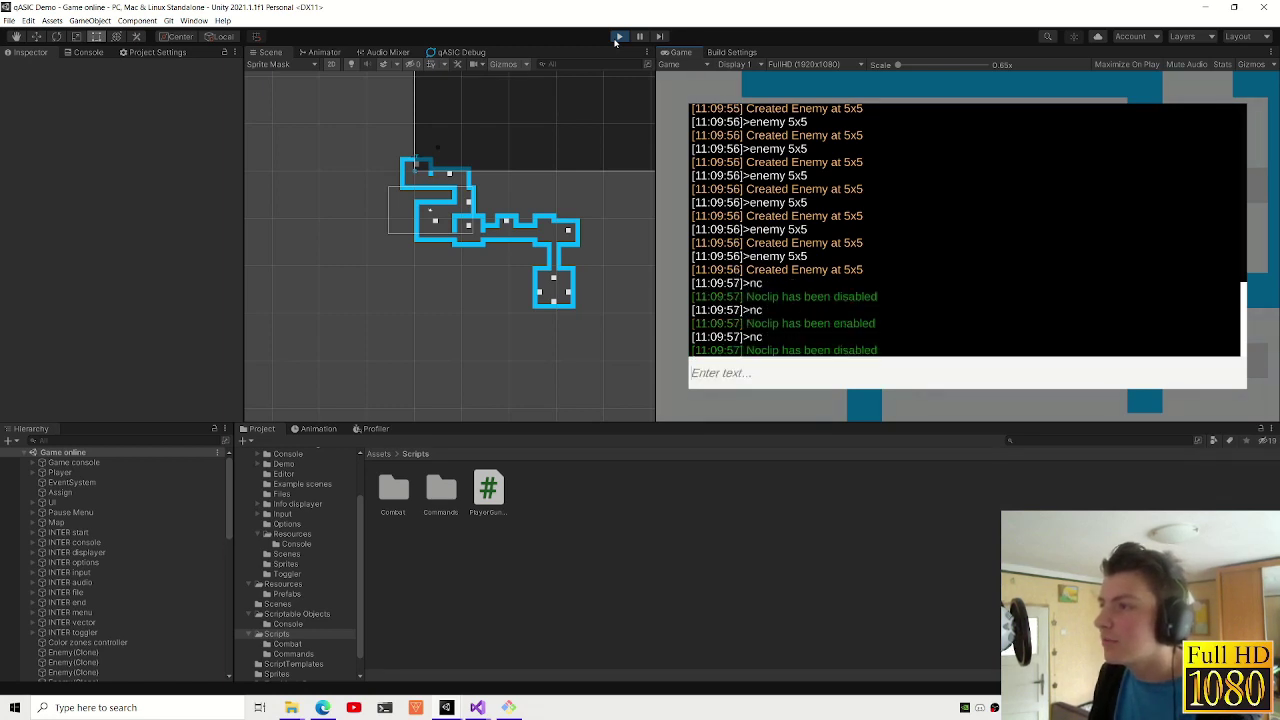
key(Return)
key(grave)
- Shoot the big circle enemy into hexagons while moving through the maze
key(w)
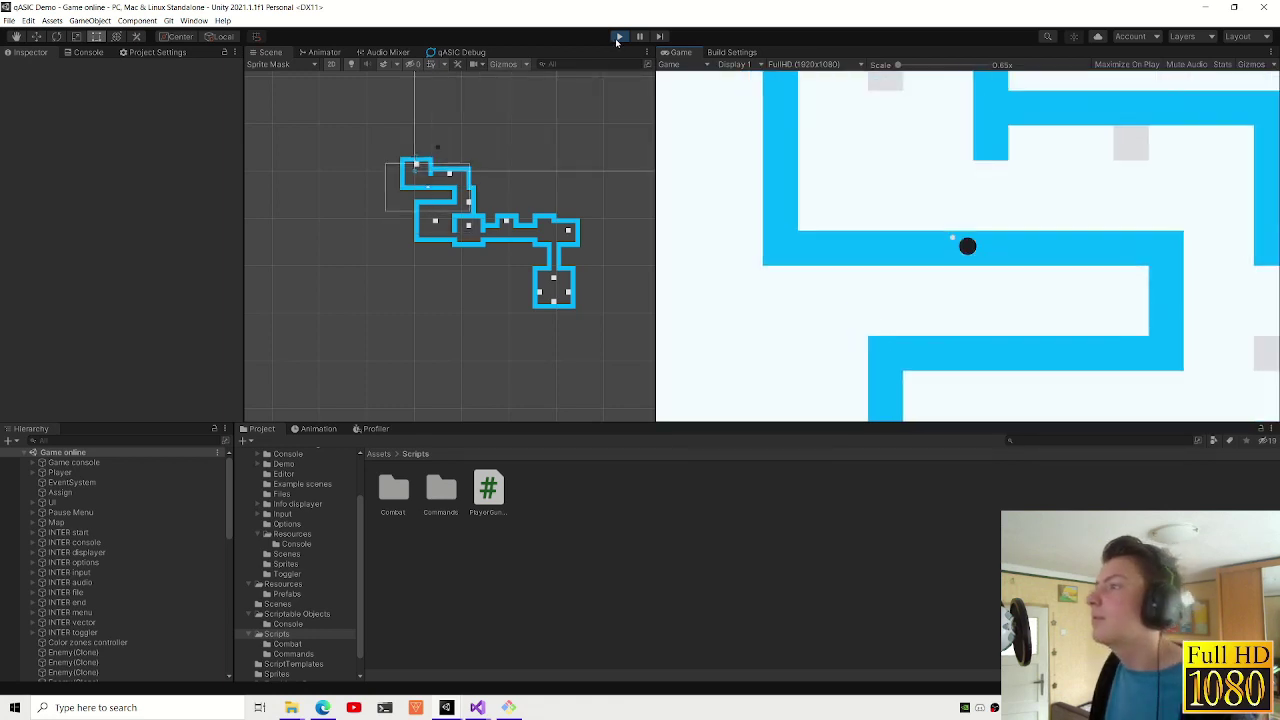
key(a)
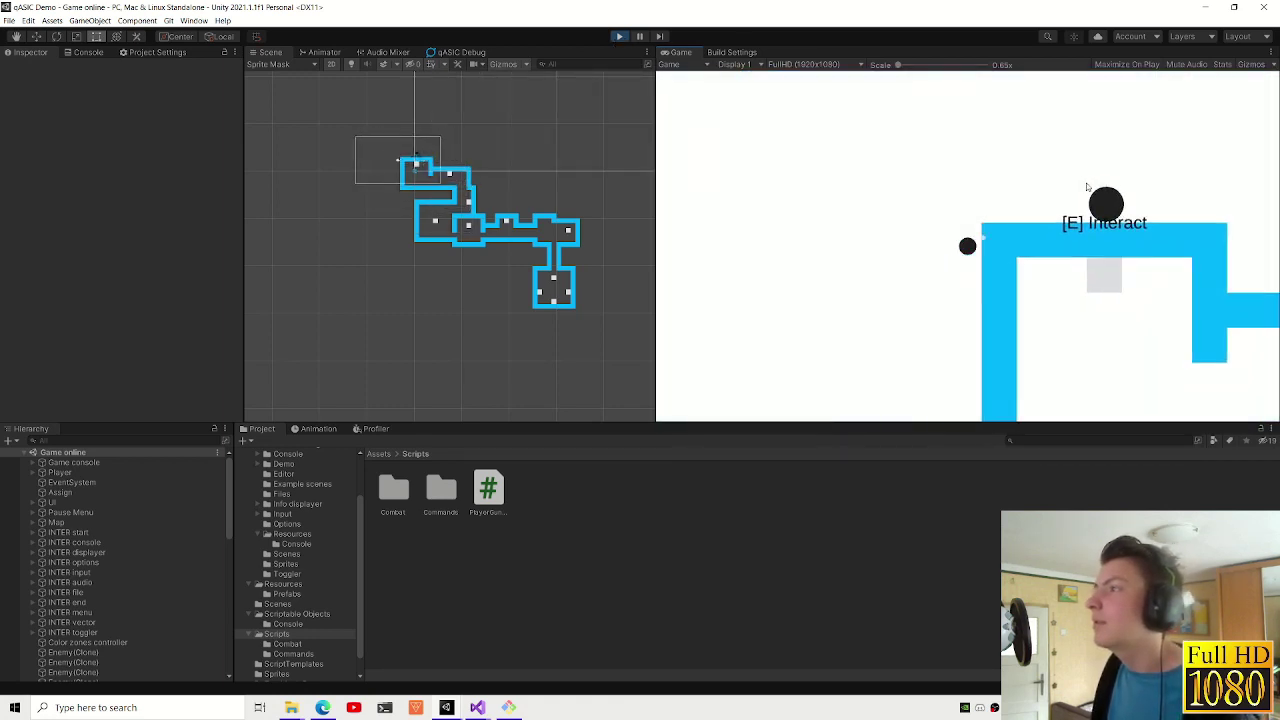
click(1119, 159)
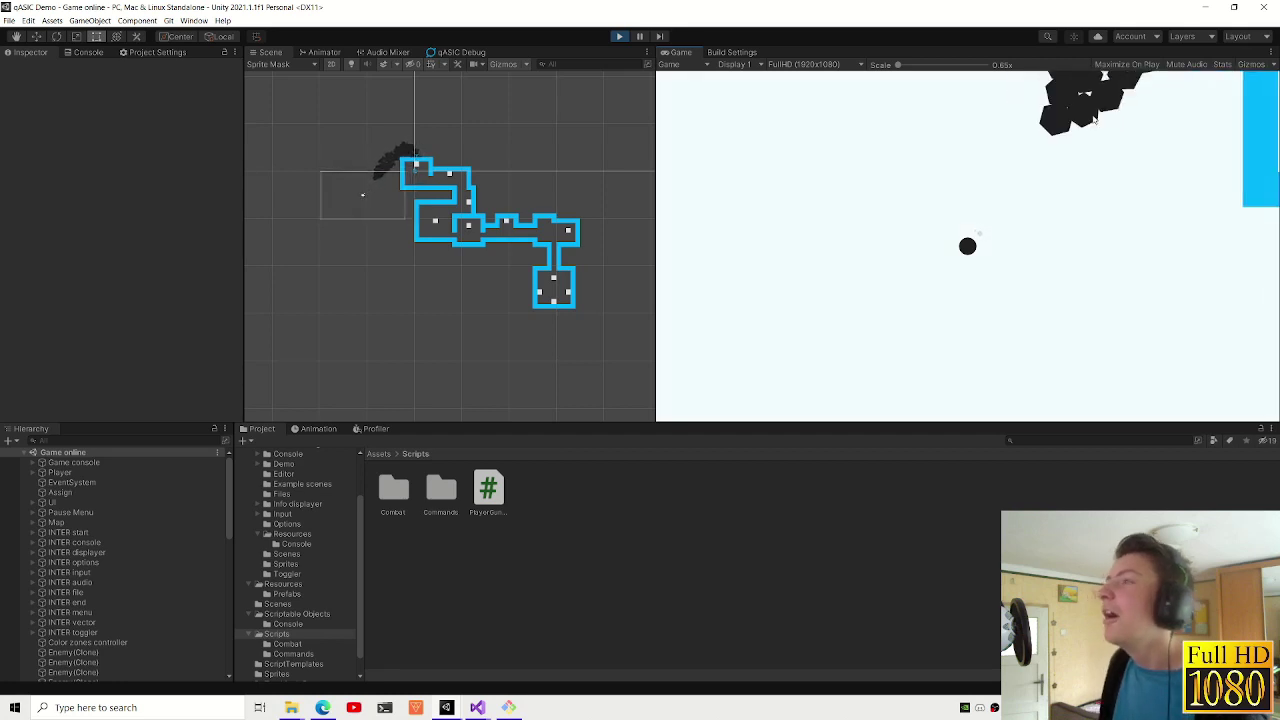
key(w)
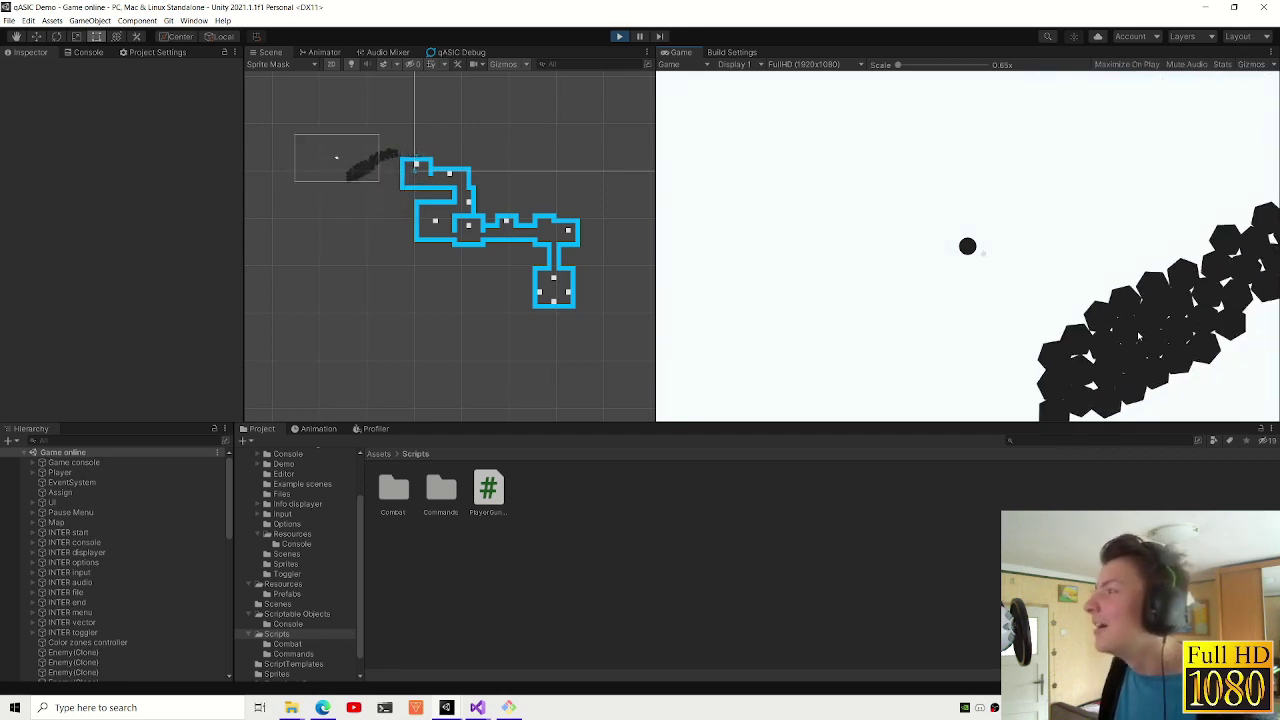
key(d)
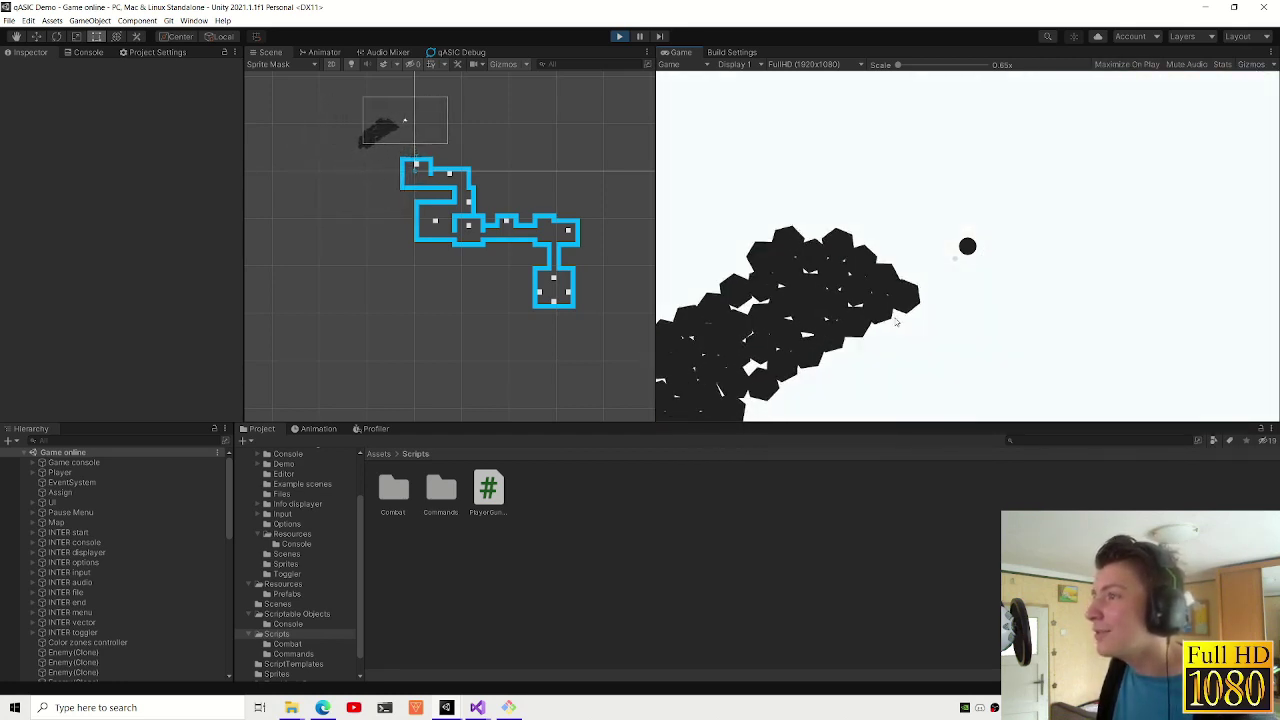
key(s)
key(d)
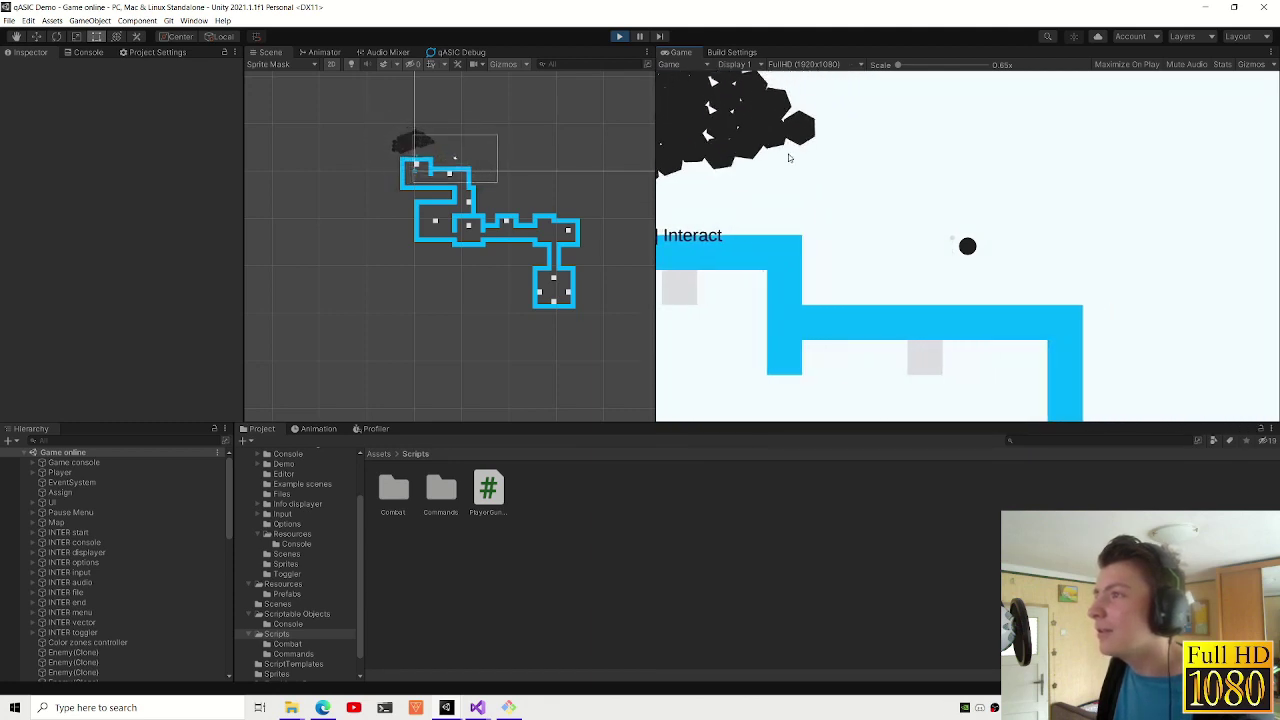
key(s)
key(s)
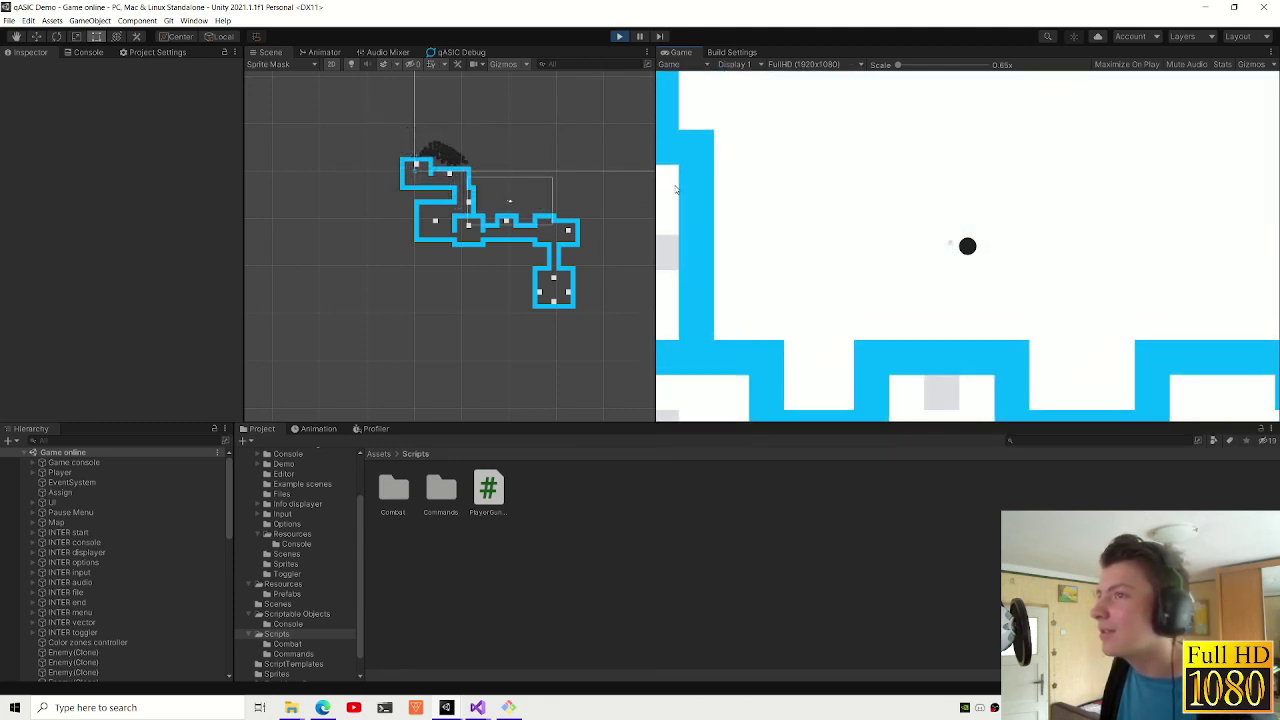
- Lead the enemies through the corridors and walk into a blue wall to restart the level
key(d)
key(d)
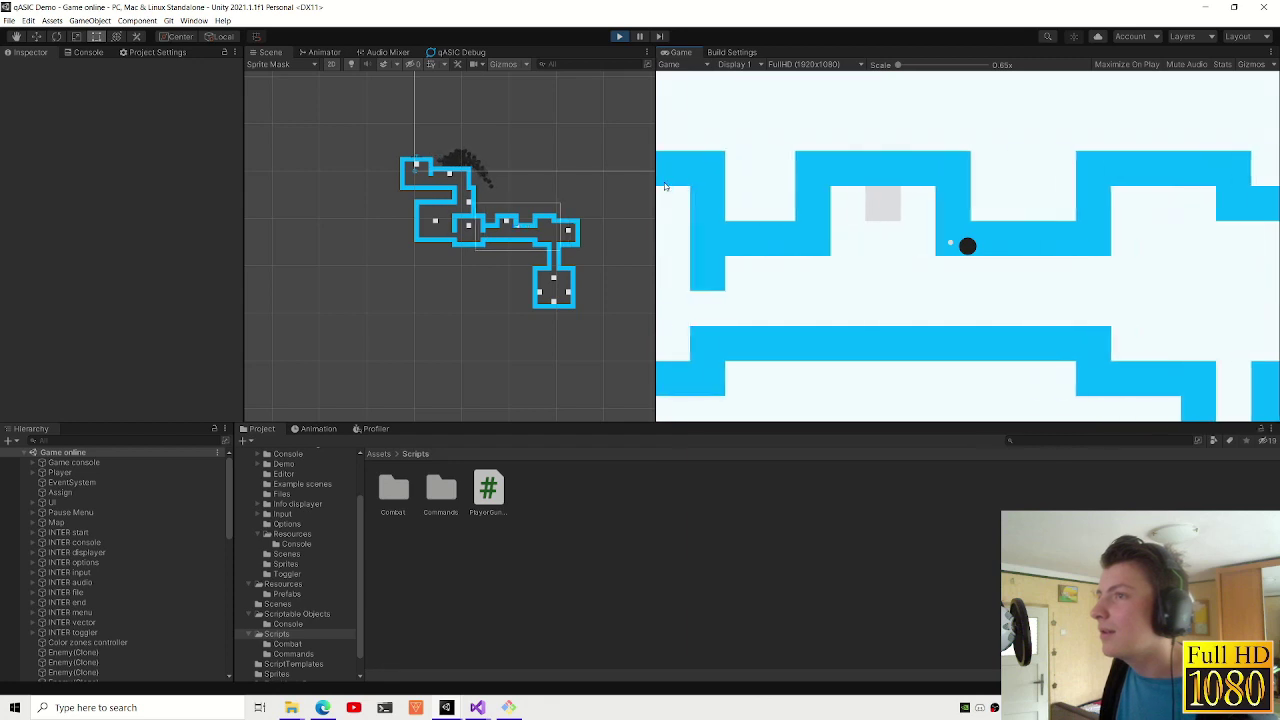
key(w)
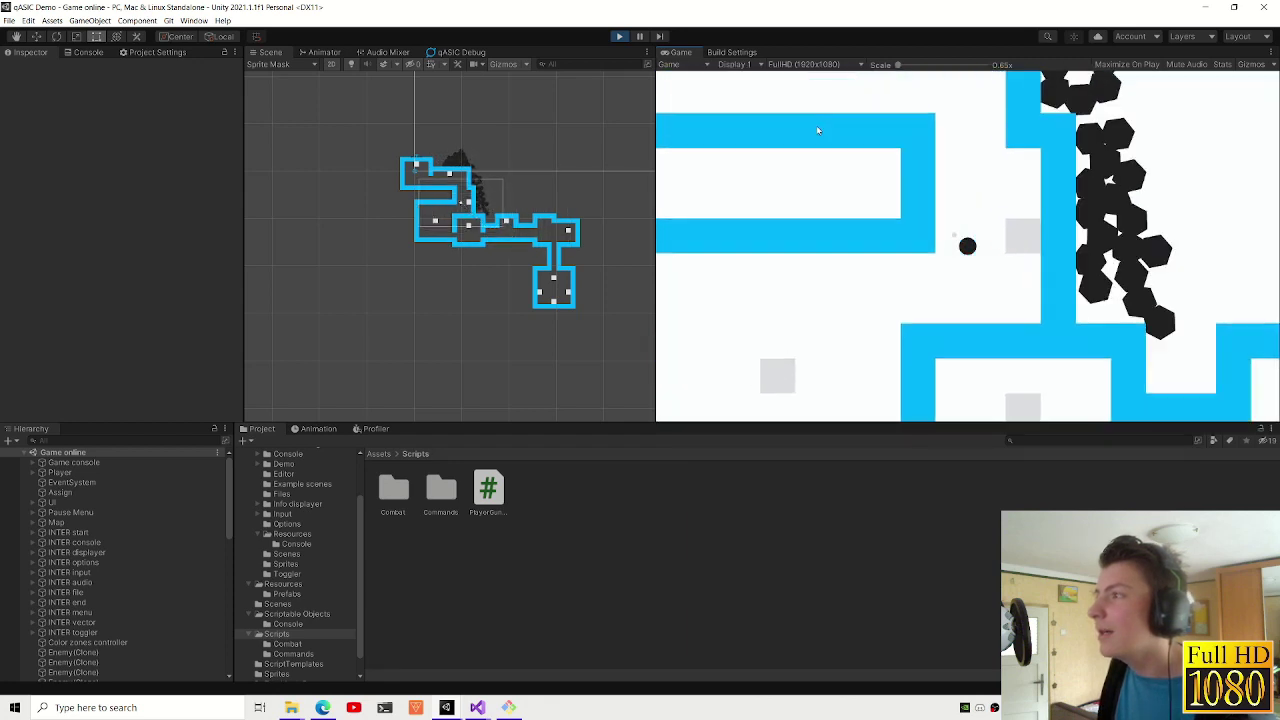
key(w)
key(w)
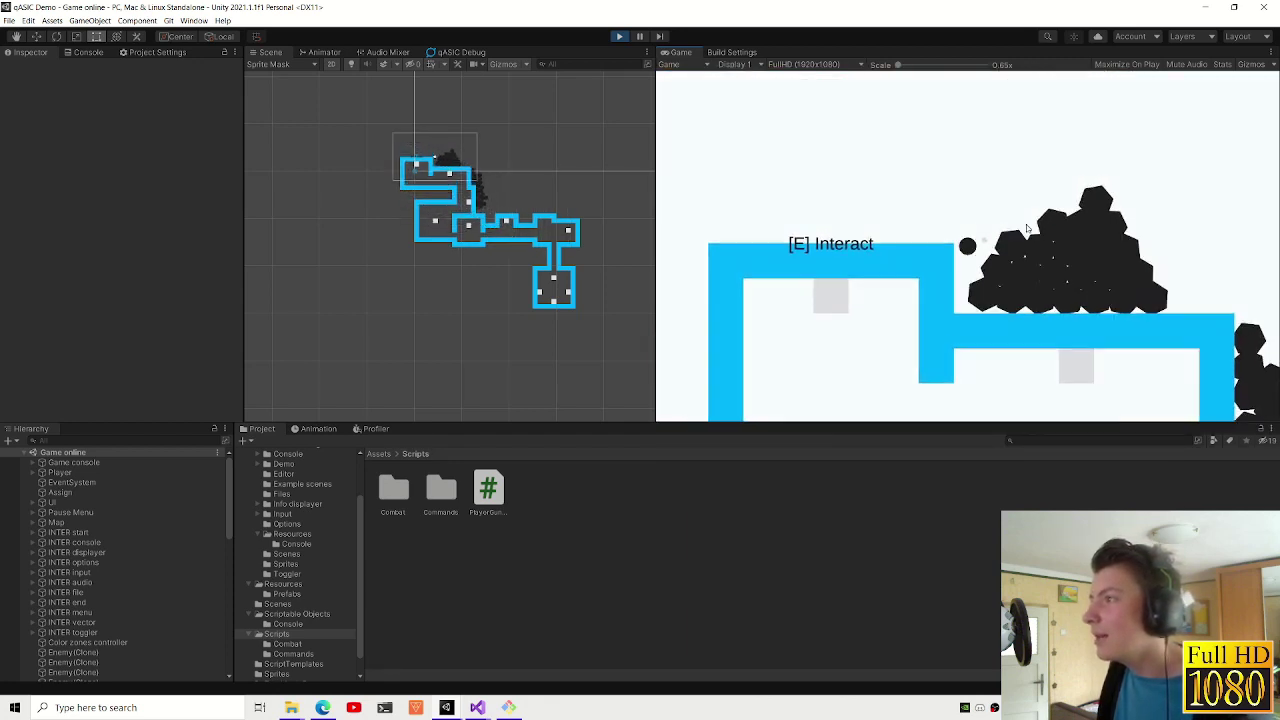
key(d)
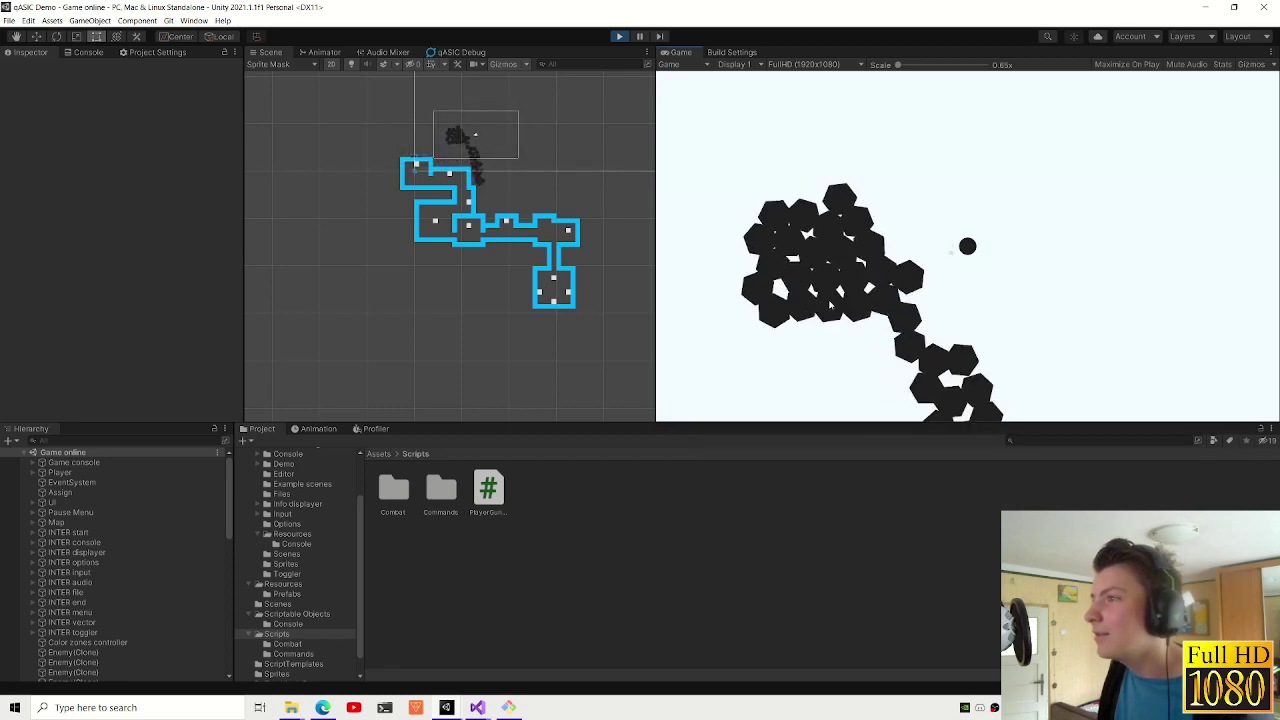
key(d)
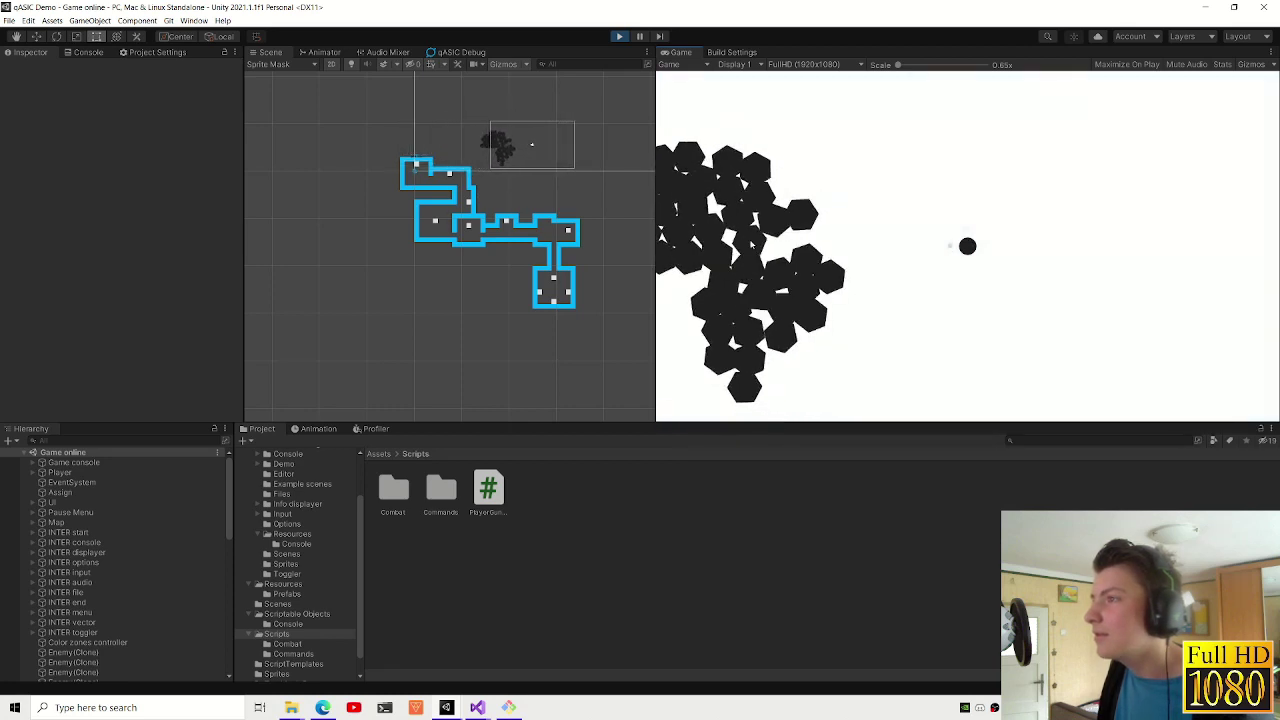
key(d)
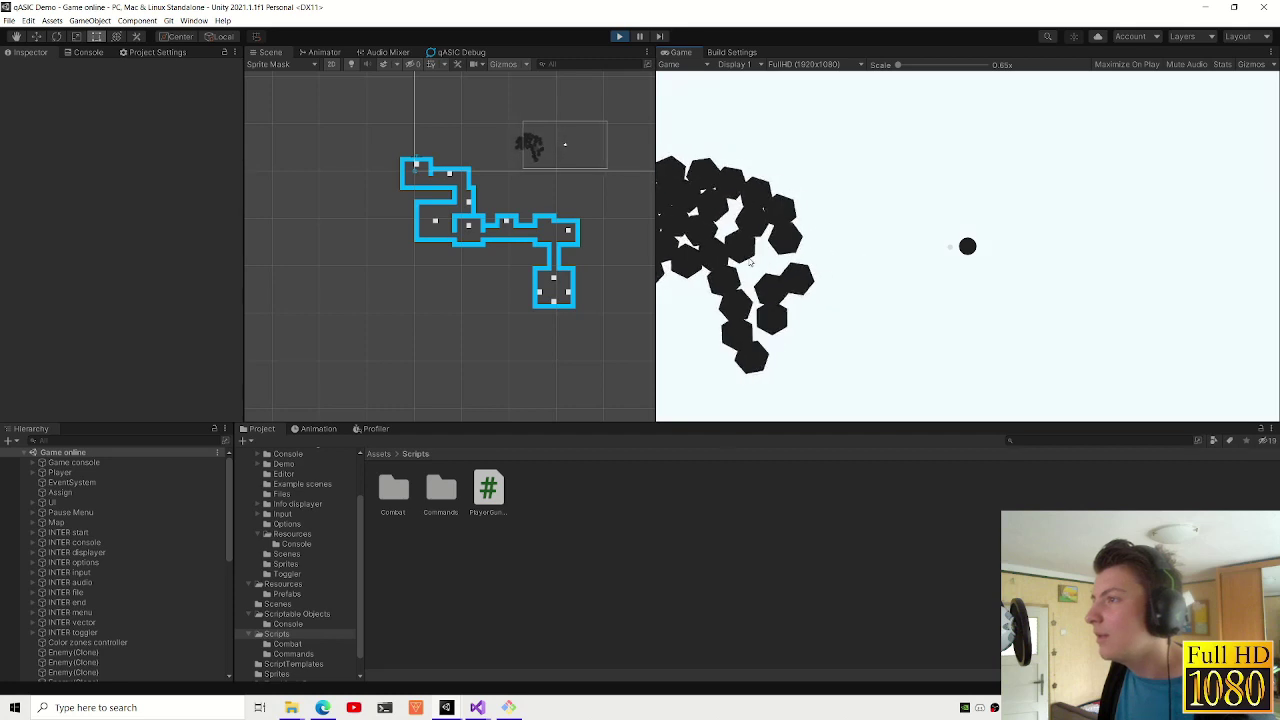
key(s)
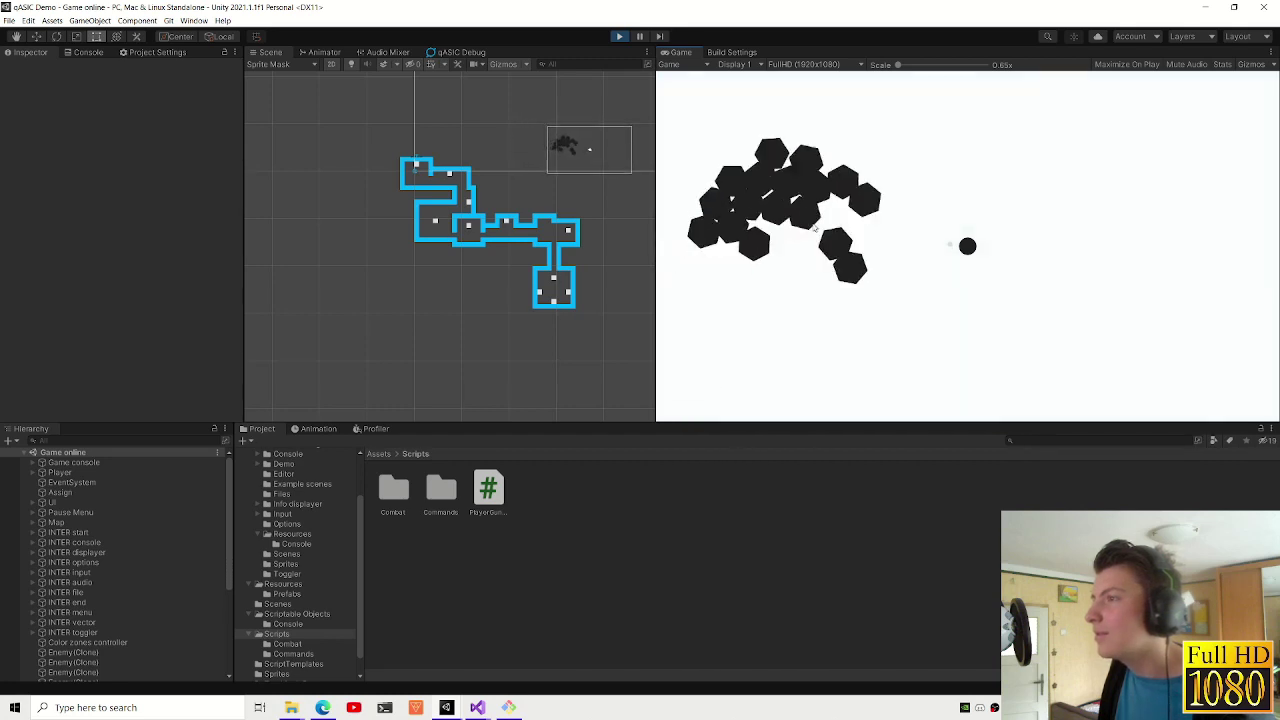
key(a)
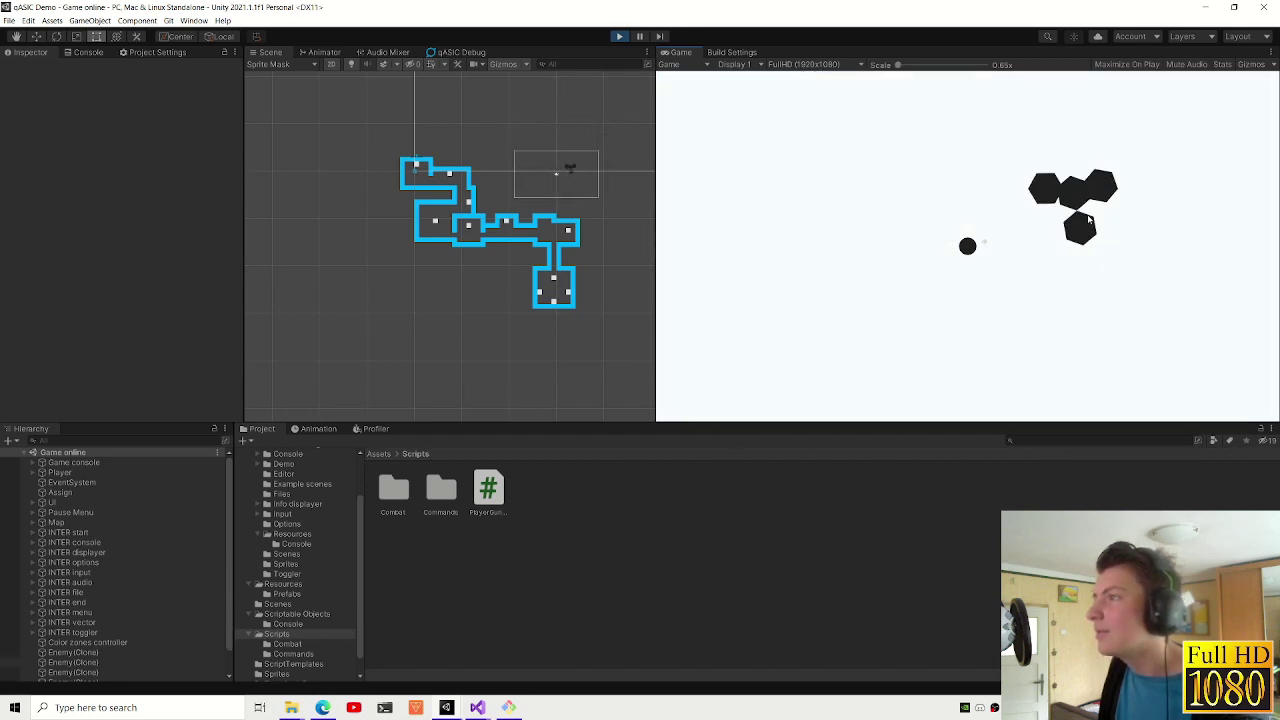
key(a)
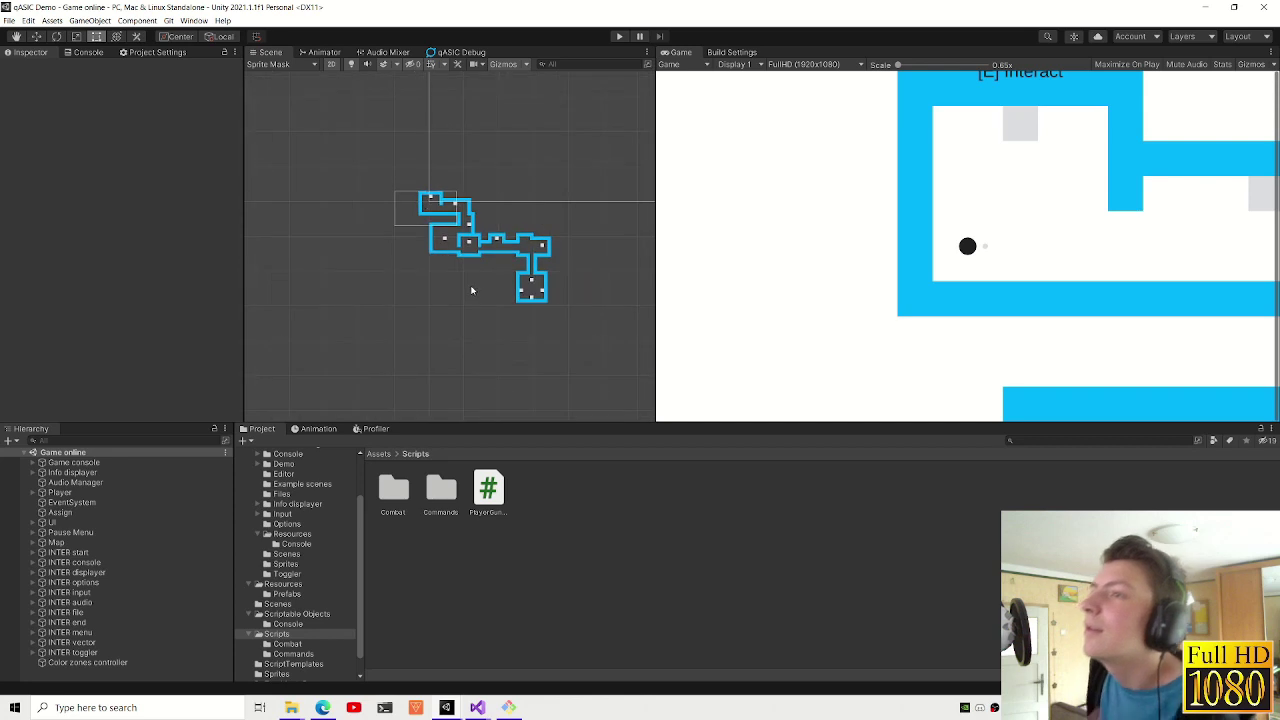
- Check the qASIC Debug tab's version info, then return to the Scene view
scroll(471, 286, up, 5)
click(455, 55)
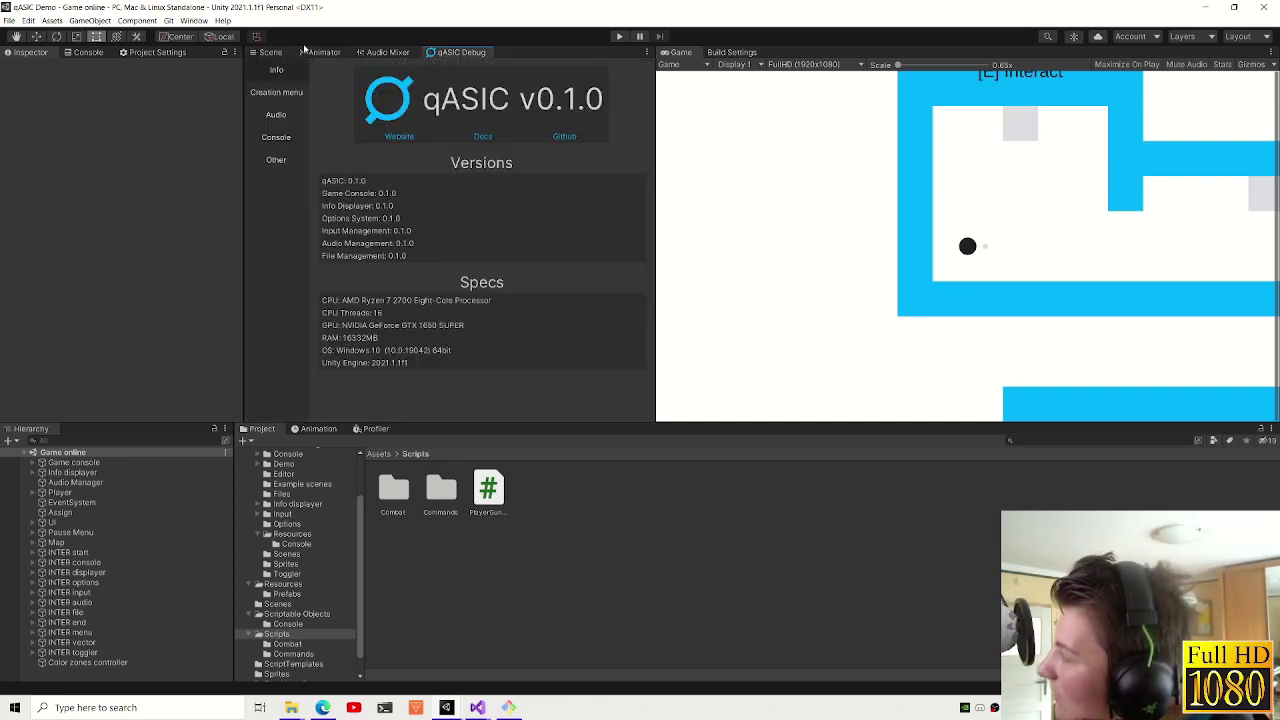
click(268, 52)
- Pan and zoom around the level map, briefly selecting a square cell
scroll(444, 263, up, 3)
scroll(444, 263, up, 2)
scroll(444, 263, up, 3)
middle_drag(444, 263, 413, 194)
click(440, 235)
click(501, 312)
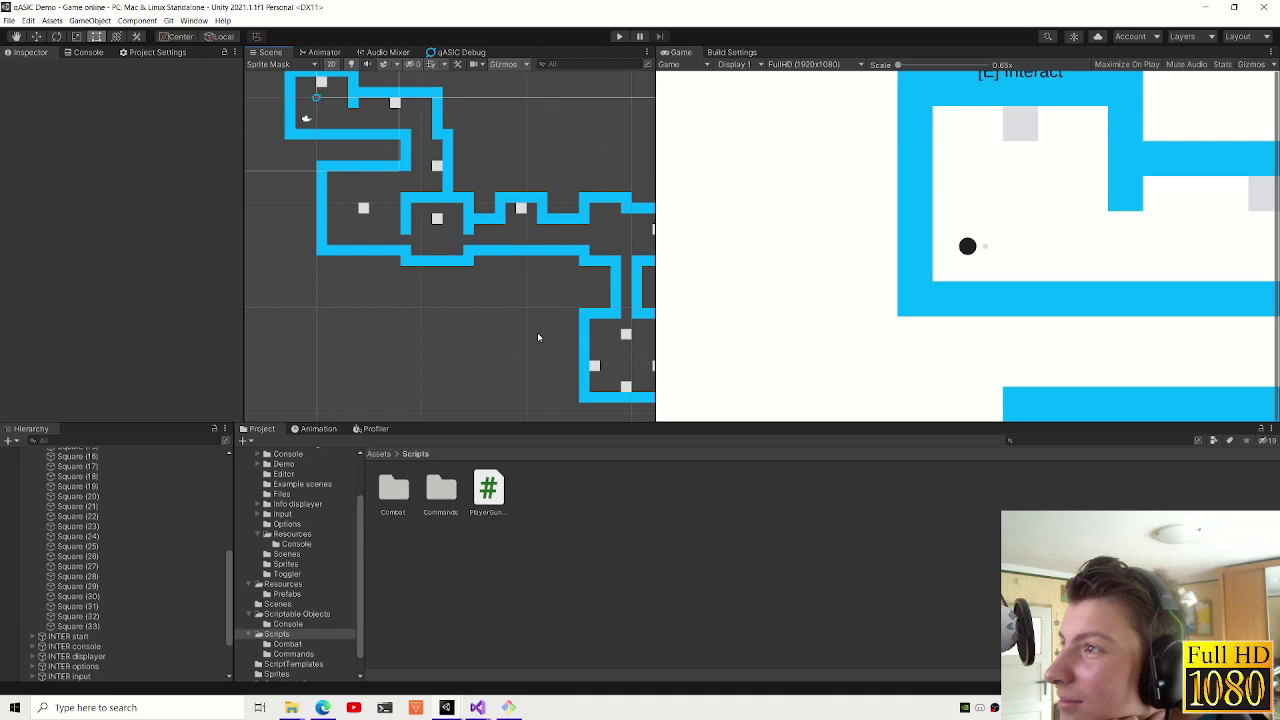
middle_drag(501, 305, 399, 220)
scroll(40, 478, up, 5)
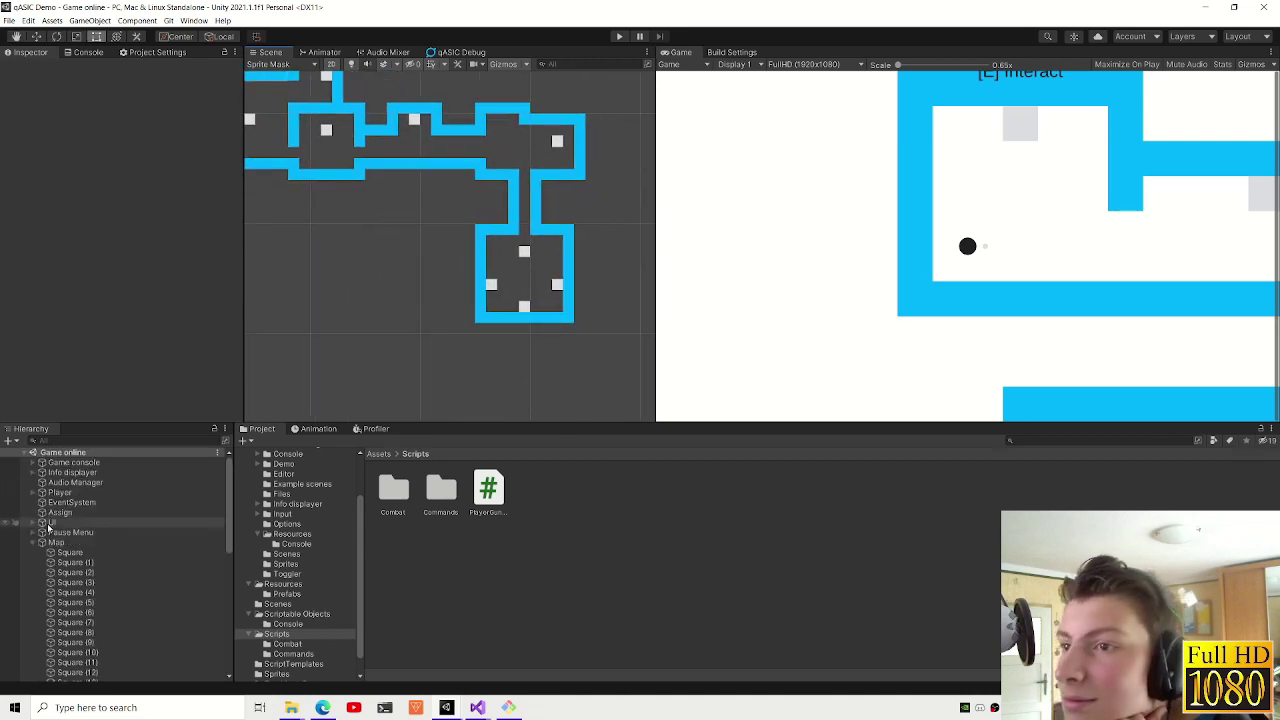
- Collapse the Map, UI and Player objects in the Hierarchy
click(33, 542)
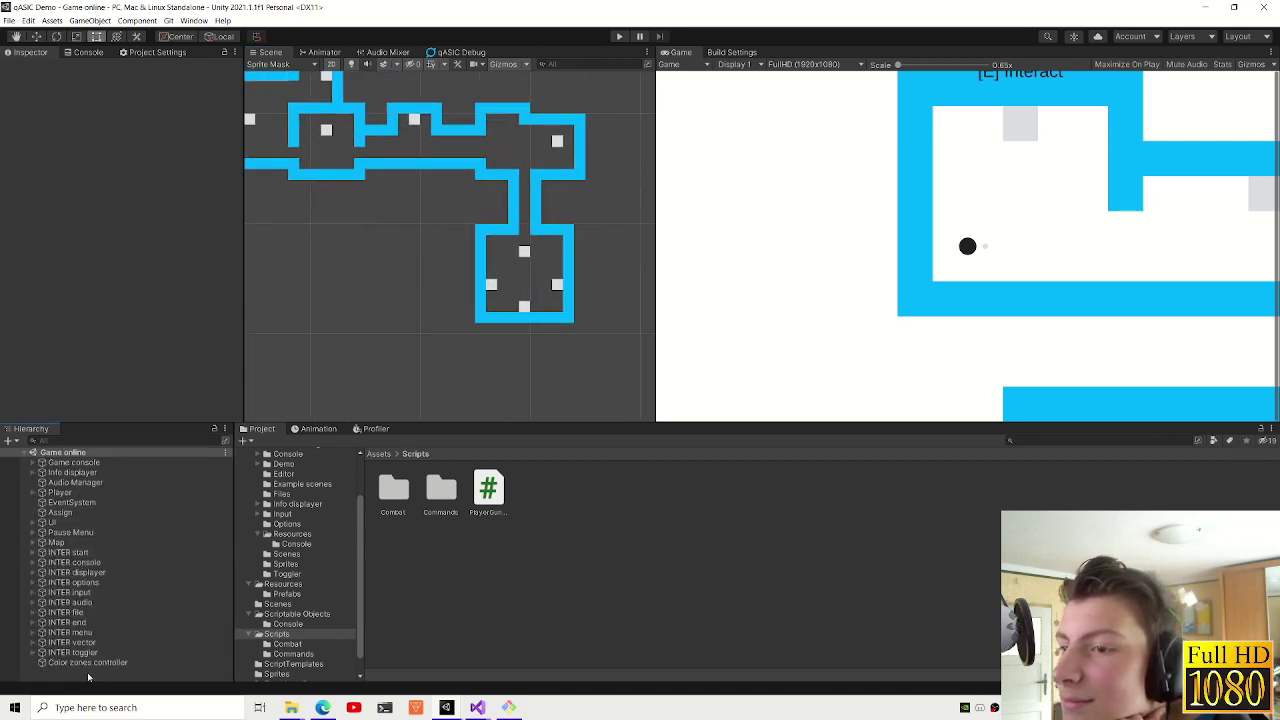
scroll(377, 279, down, 5)
scroll(330, 155, up, 6)
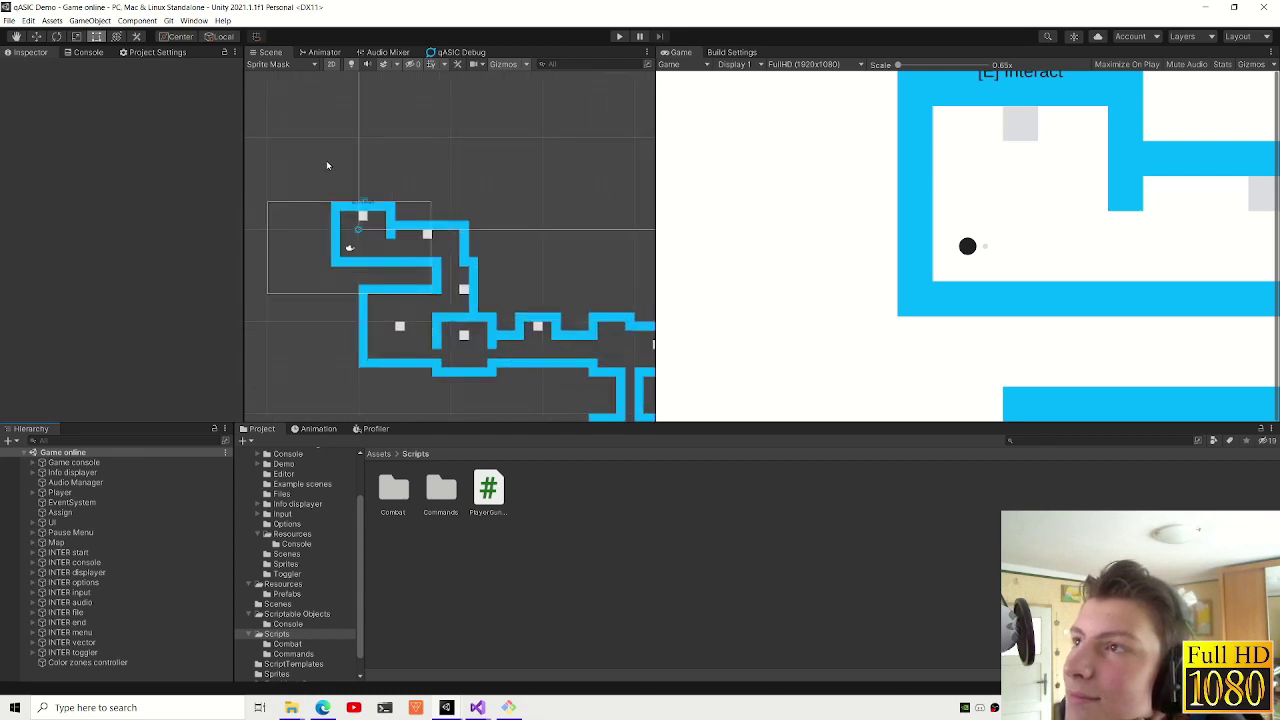
scroll(326, 165, up, 2)
drag(314, 206, 569, 338)
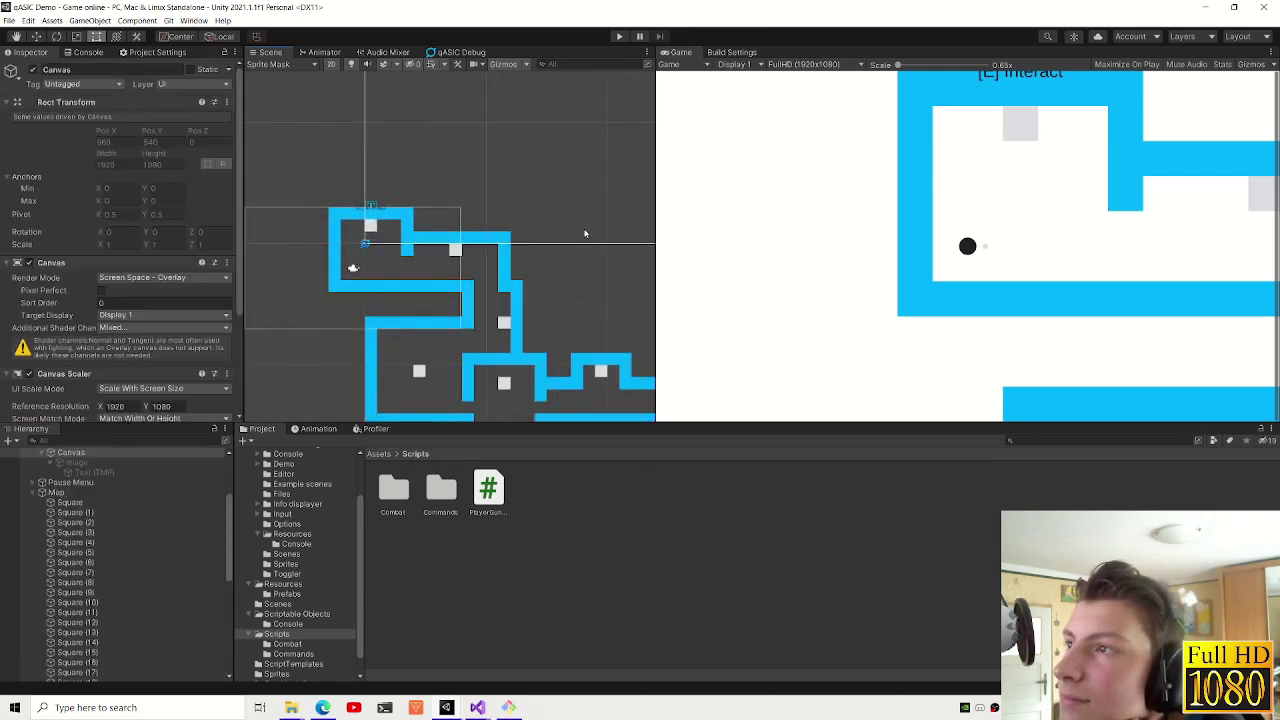
click(55, 492)
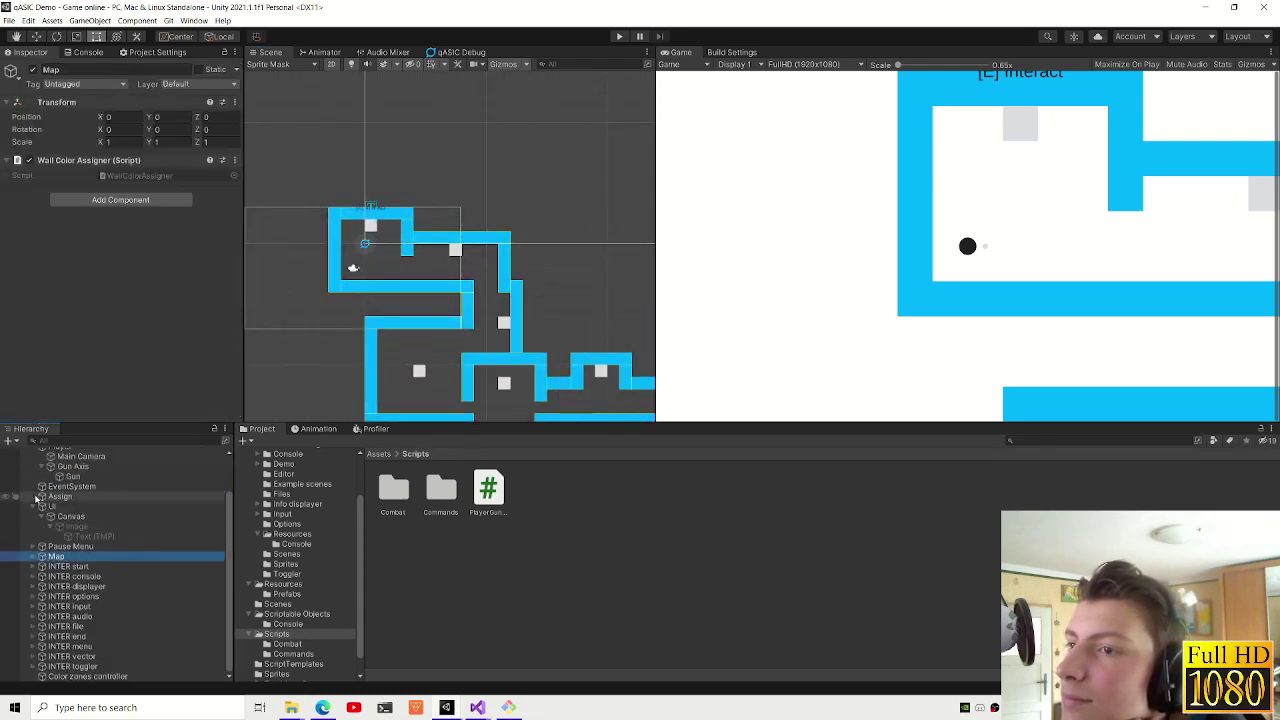
click(33, 492)
click(34, 552)
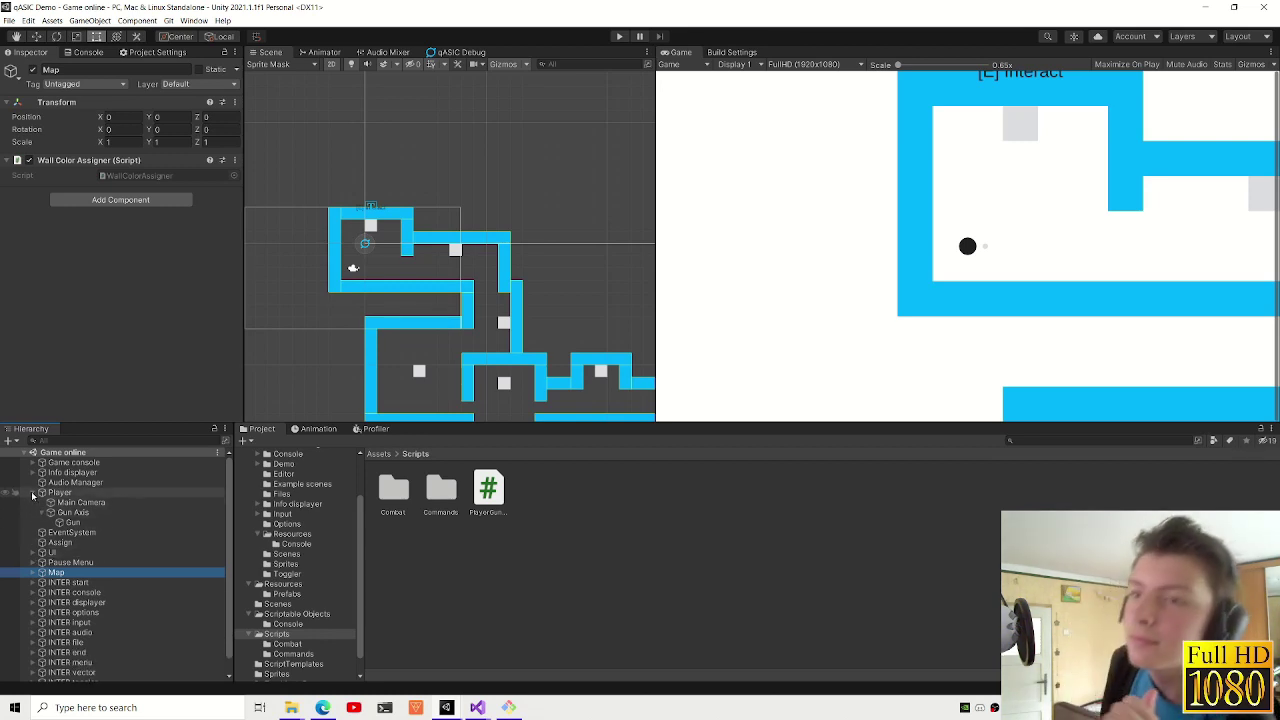
click(34, 492)
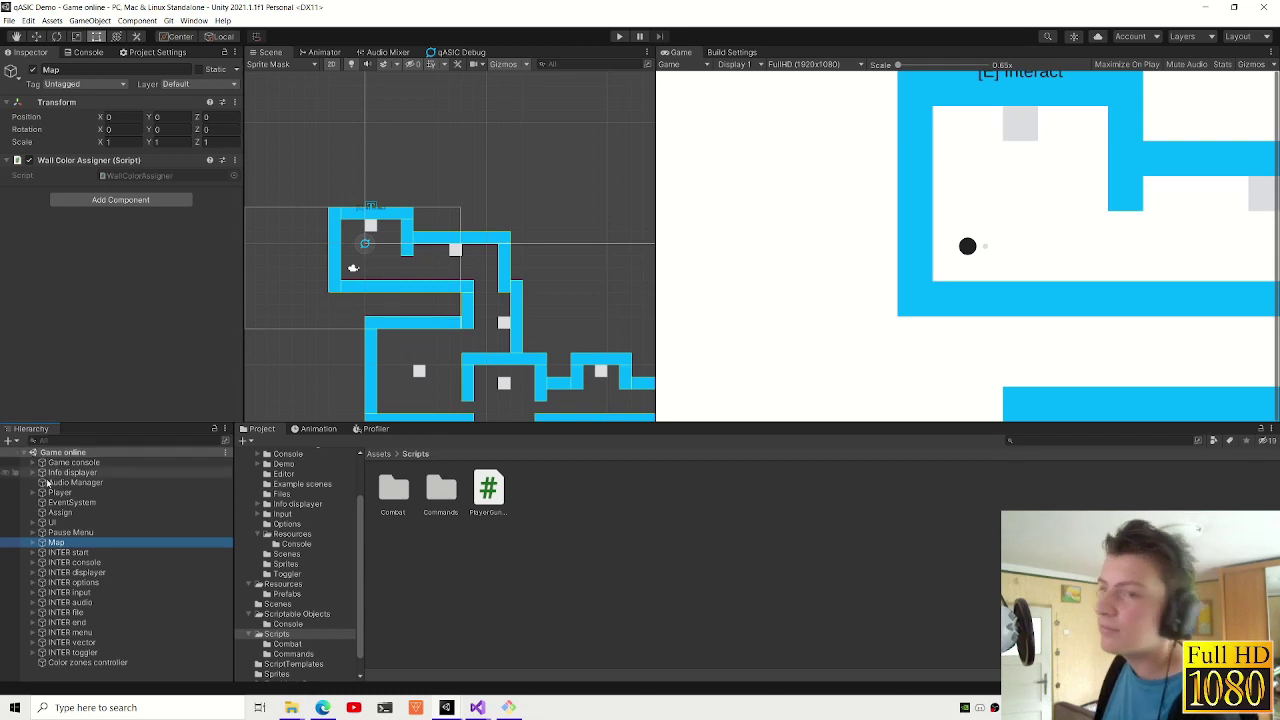
- Expand Player to show Main Camera, Gun Axis and Gun, and inspect Gun and Player
click(35, 542)
click(33, 543)
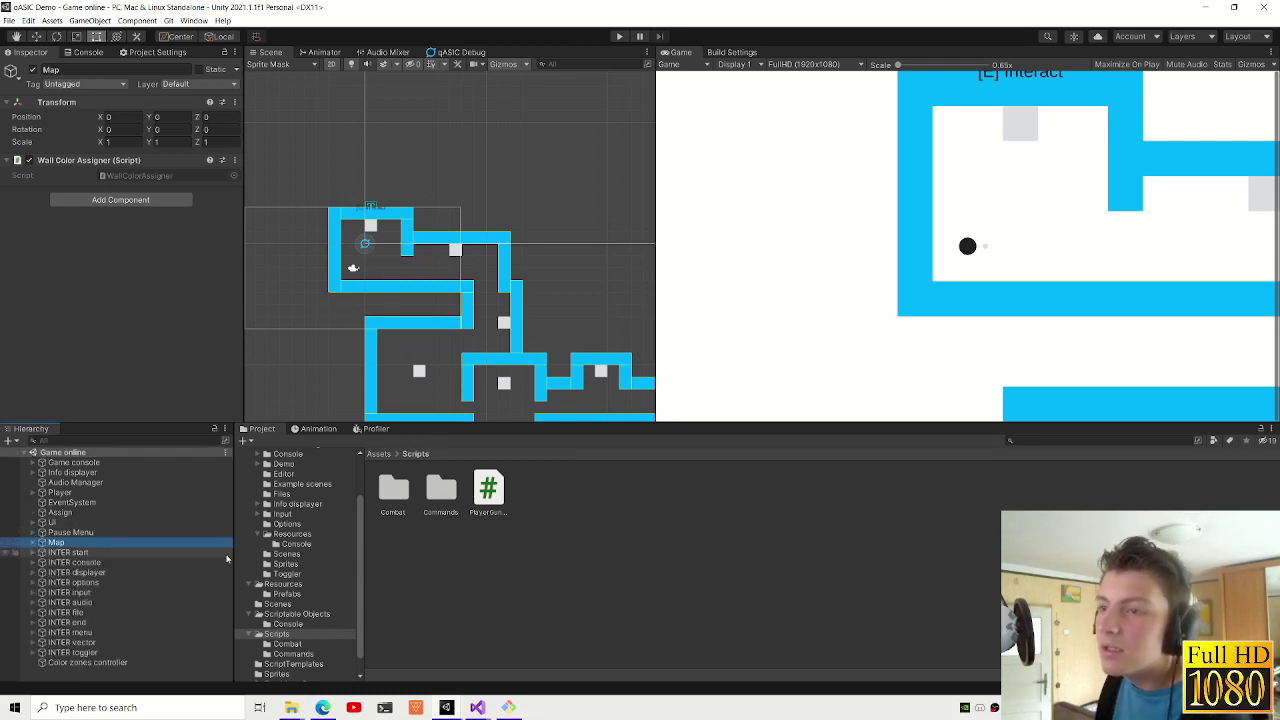
click(34, 492)
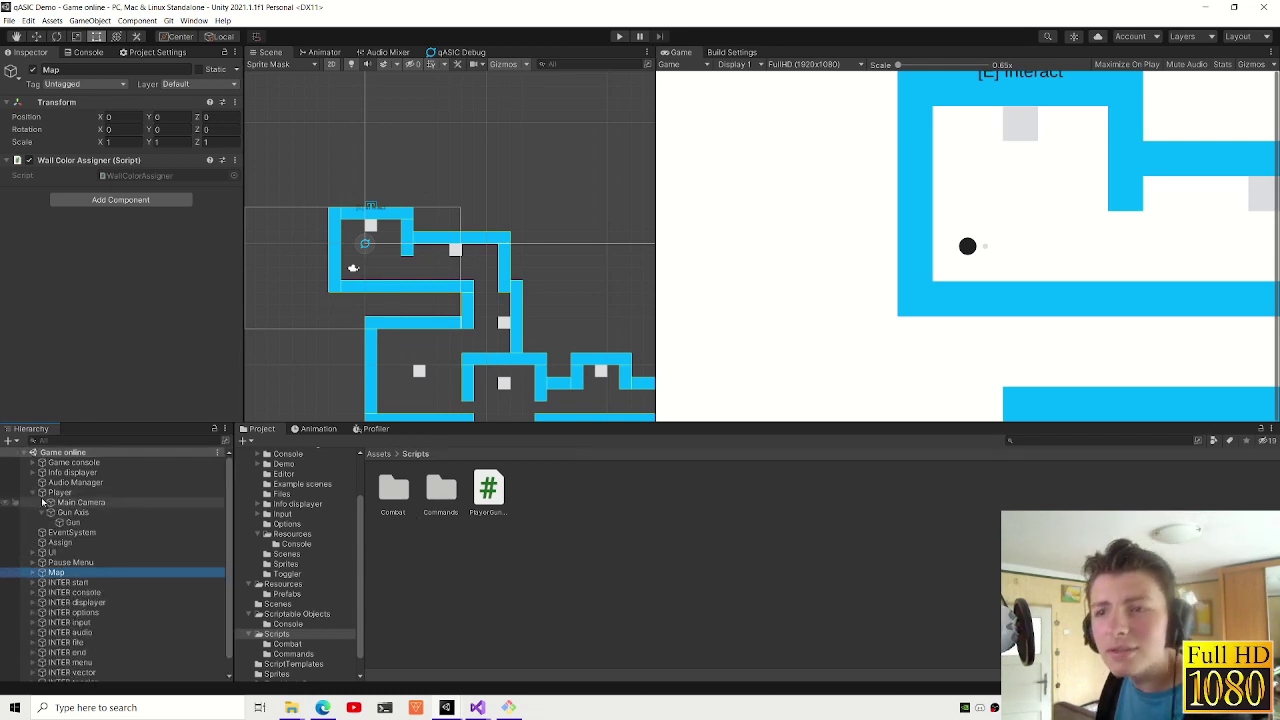
click(72, 522)
click(56, 493)
- Open PlayerGunController.cs and add 'public static bool IsActive { get; set; }' after the camera field
scroll(124, 282, down, 5)
scroll(124, 282, down, 5)
double_click(124, 282)
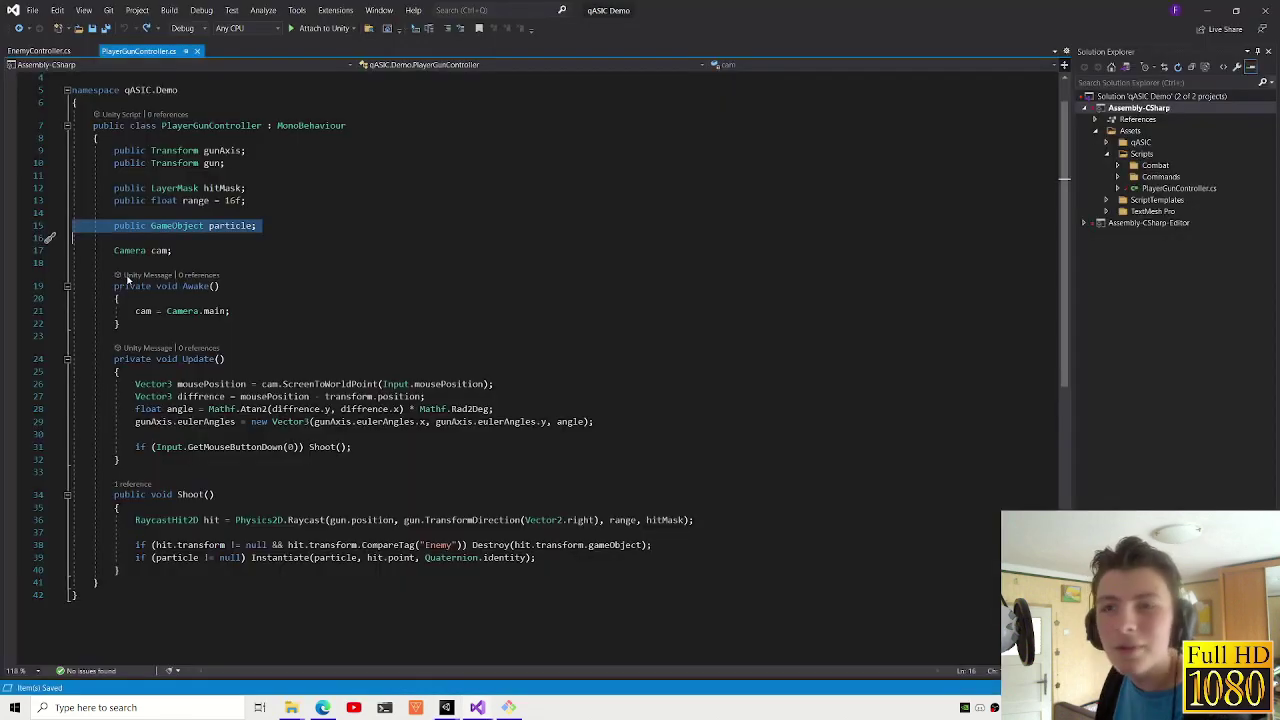
click(172, 250)
key(Return)
key(Return)
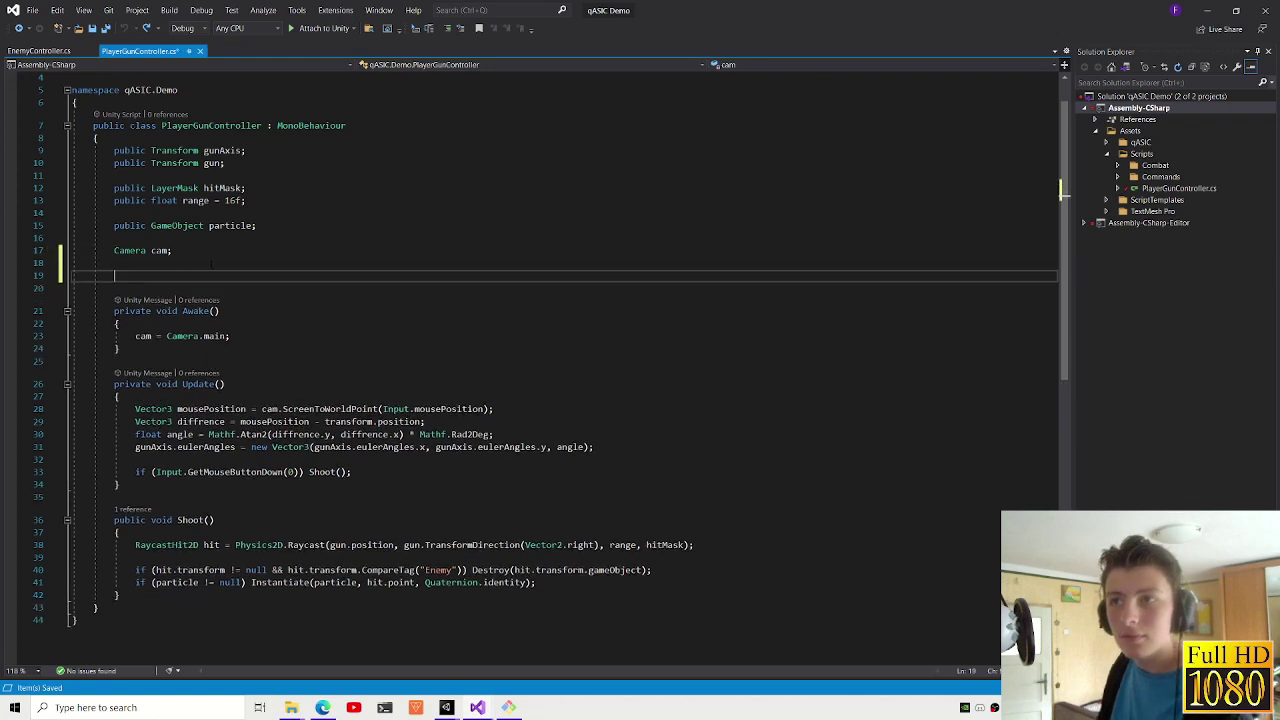
text(public static bool IsActive { get; set;)
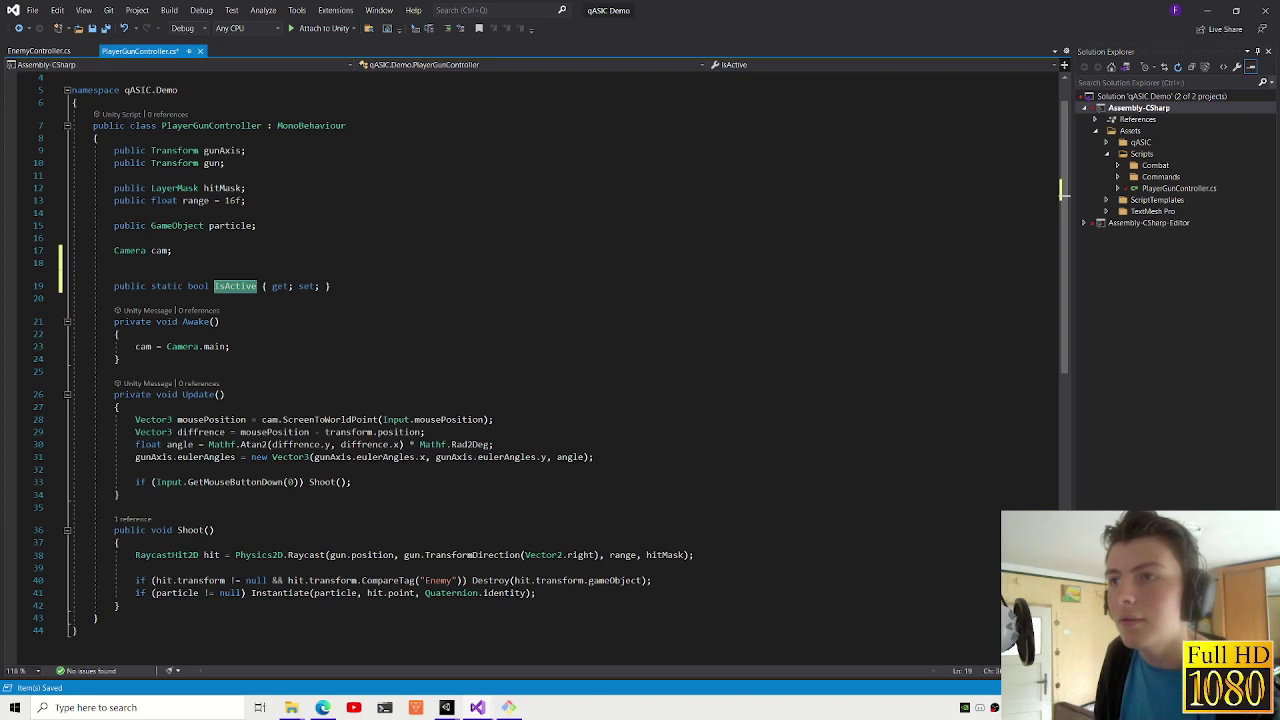
- Add 'if (!IsActive) return;' at the top of Update()
click(118, 407)
key(Return)
text(if()
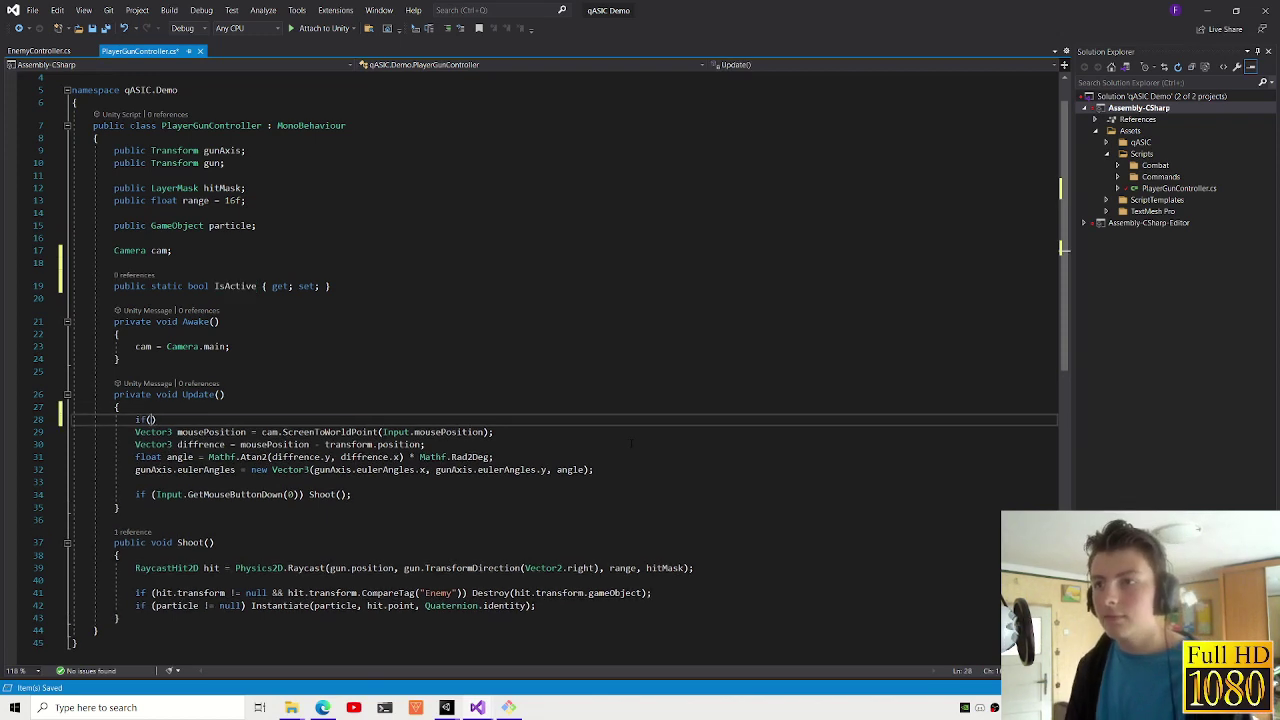
text(== nu)
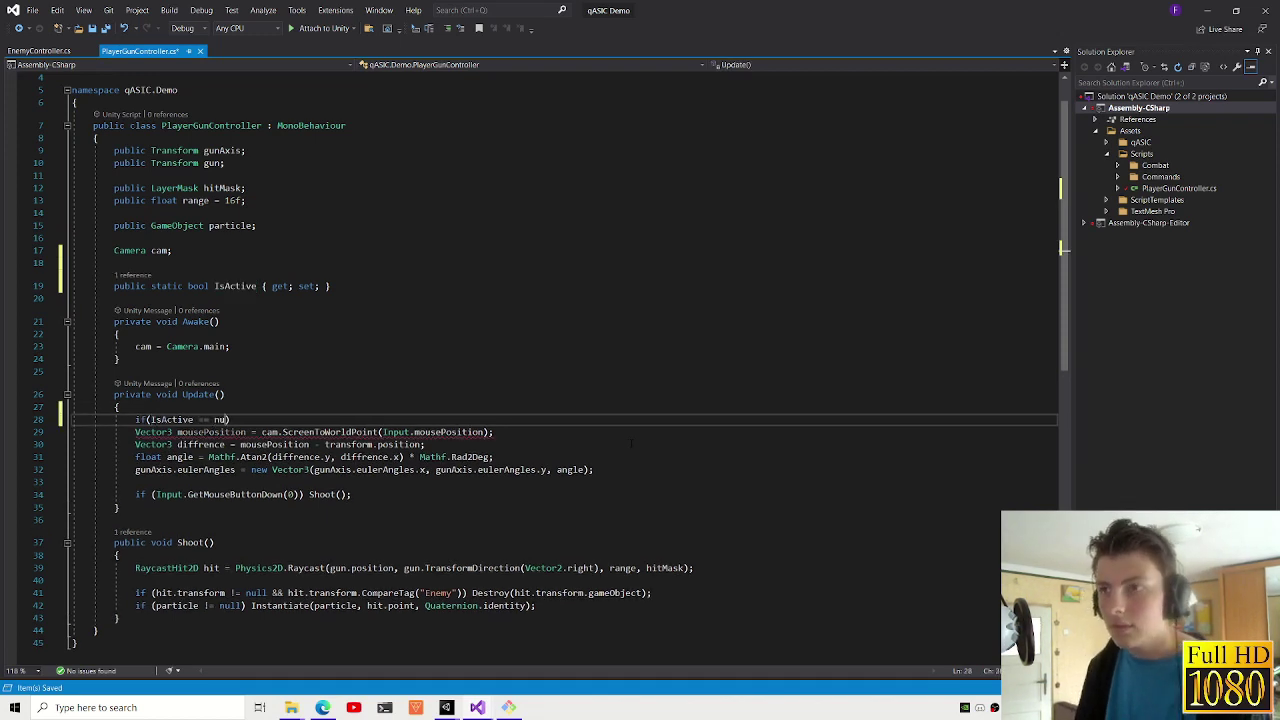
text(ll)
key(Return)
text({)
key(Return)
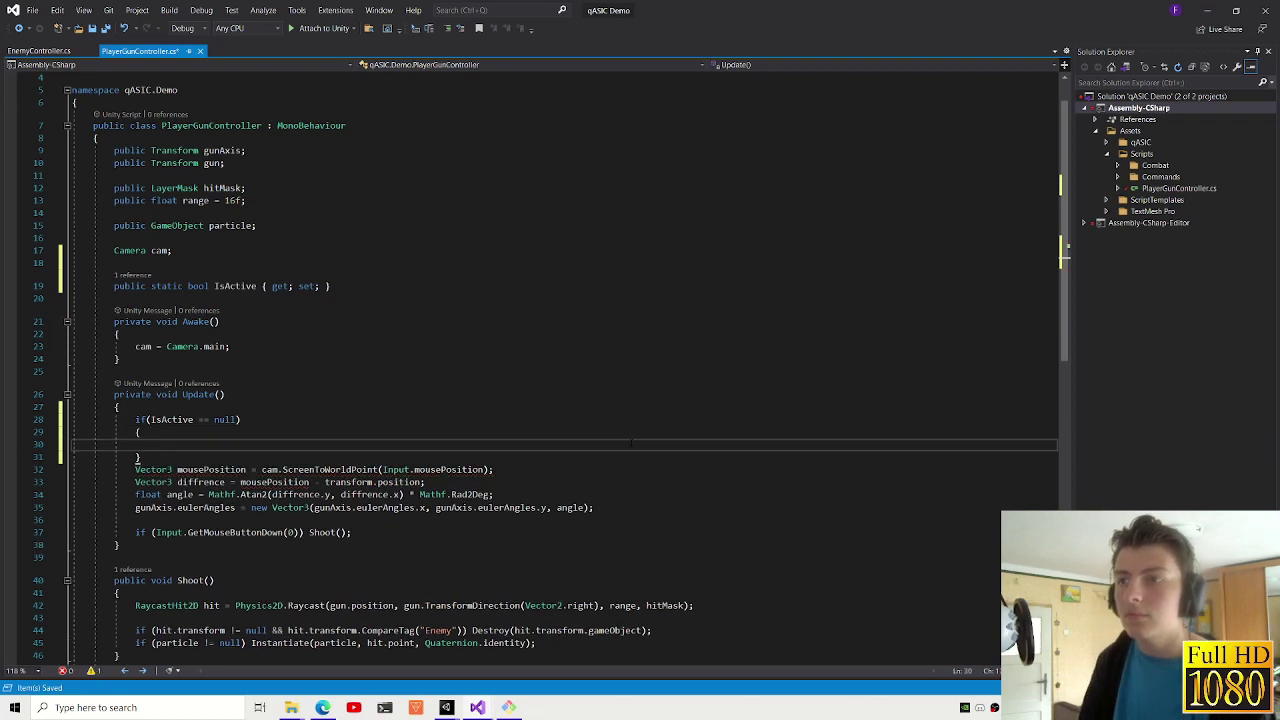
key(shift+alt+equal)
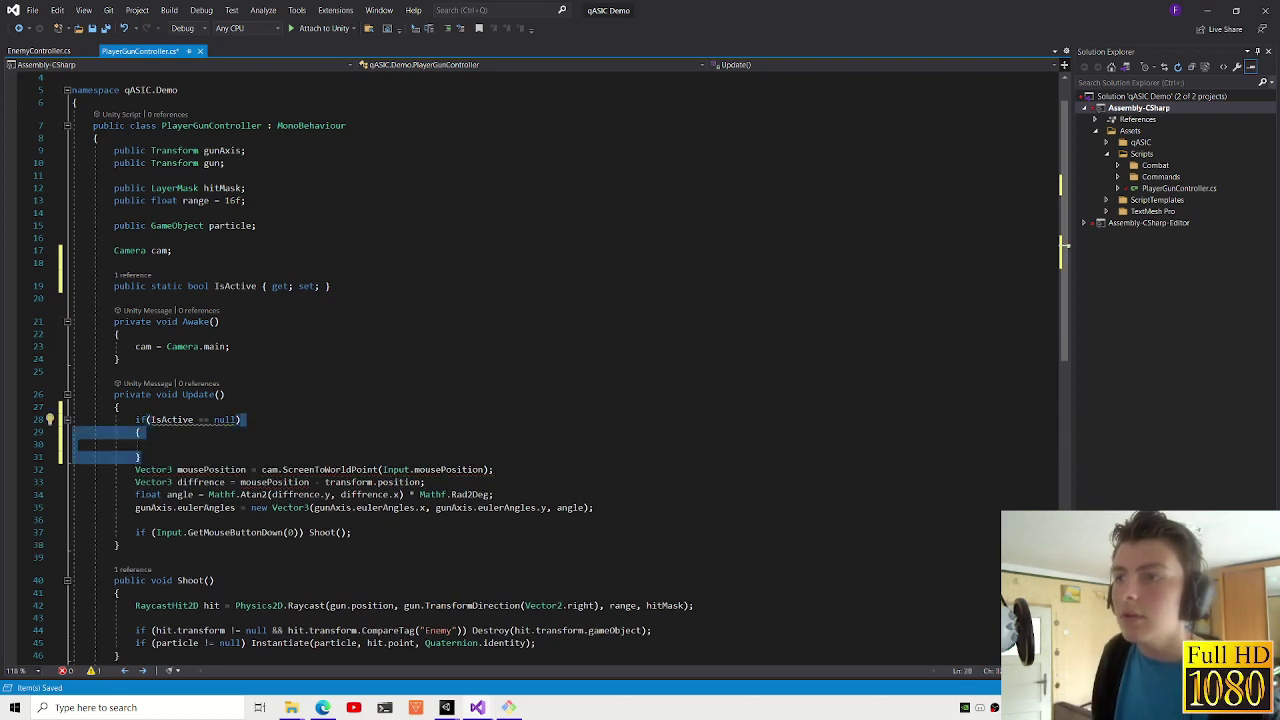
key(BackSpace)
key(ctrl+shift+Left)
key(ctrl+shift+Left)
key(BackSpace)
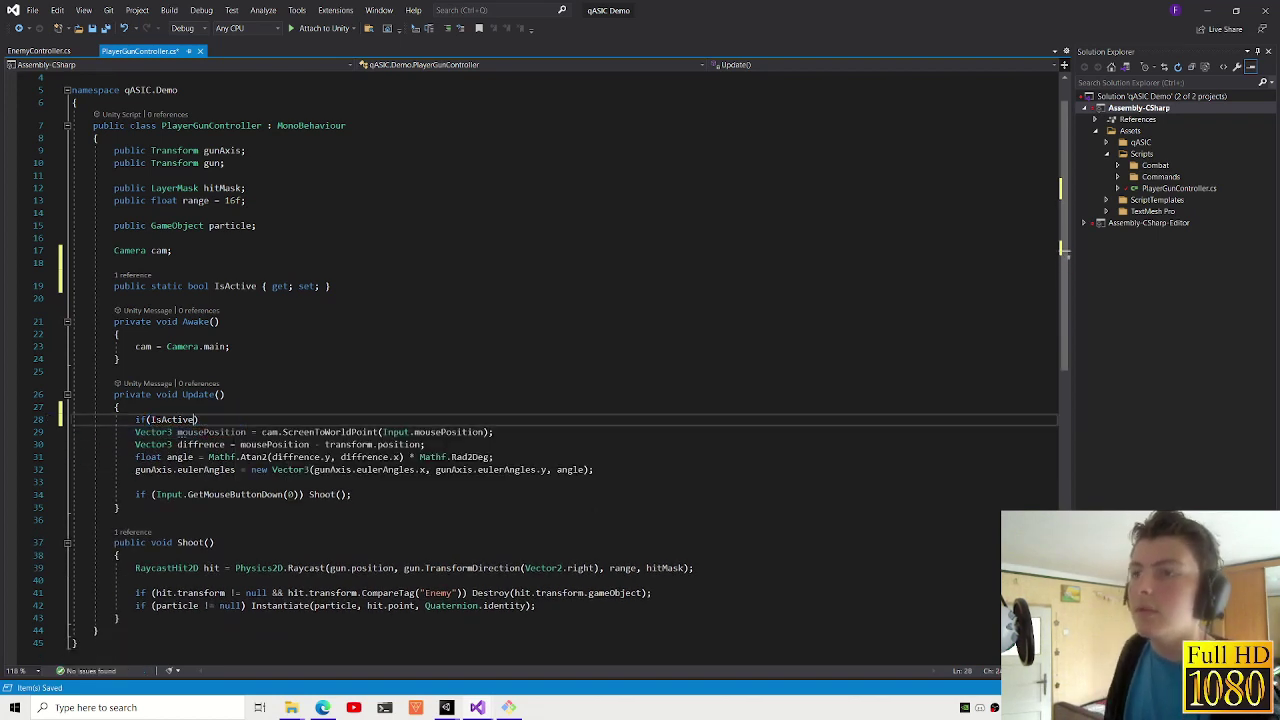
text( return;)
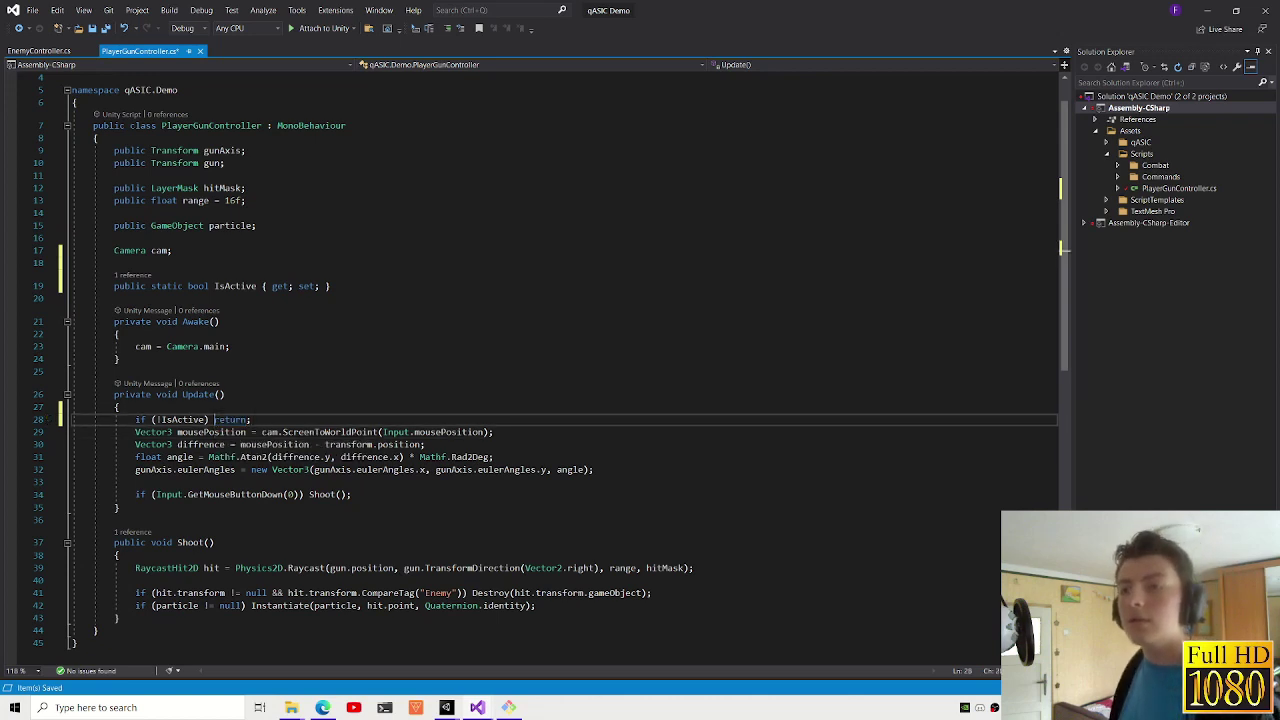
- Move the early return onto its own line wrapped in braces under the IsActive check
key(Return)
key(Up)
key(End)
key(ctrl+Left)
key(ctrl+Left)
key(Return)
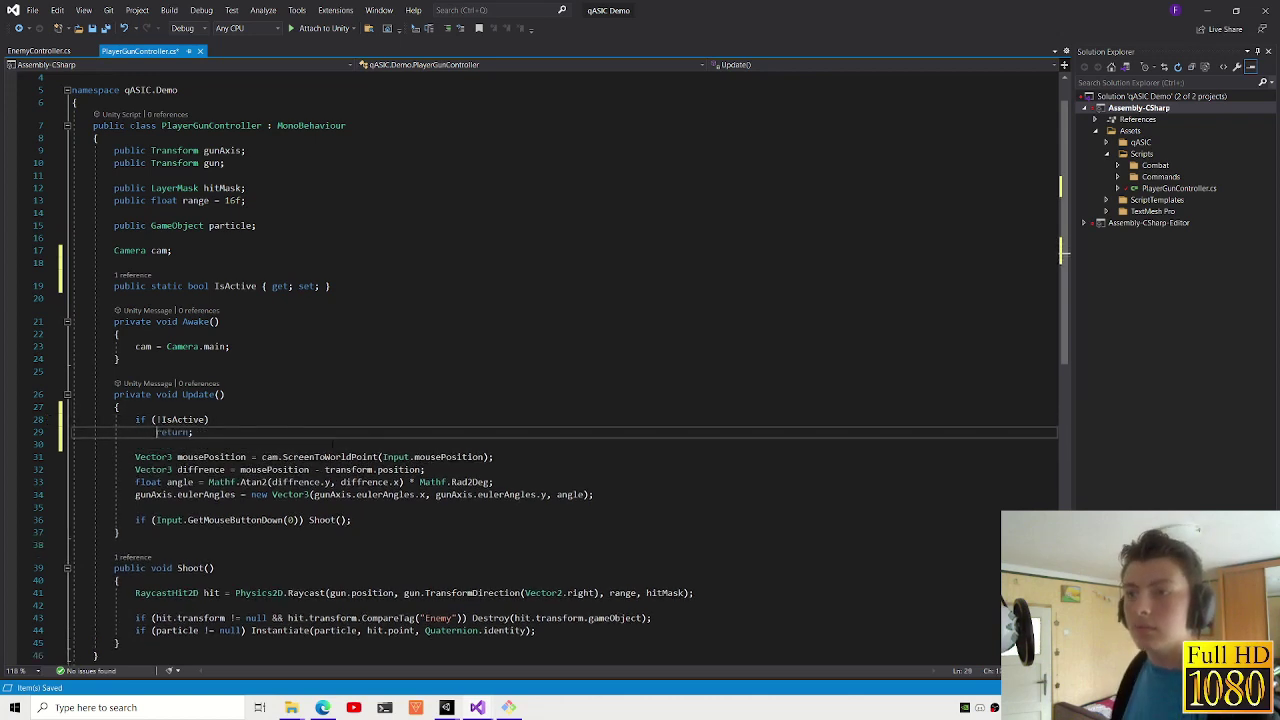
key(Return)
key(Down)
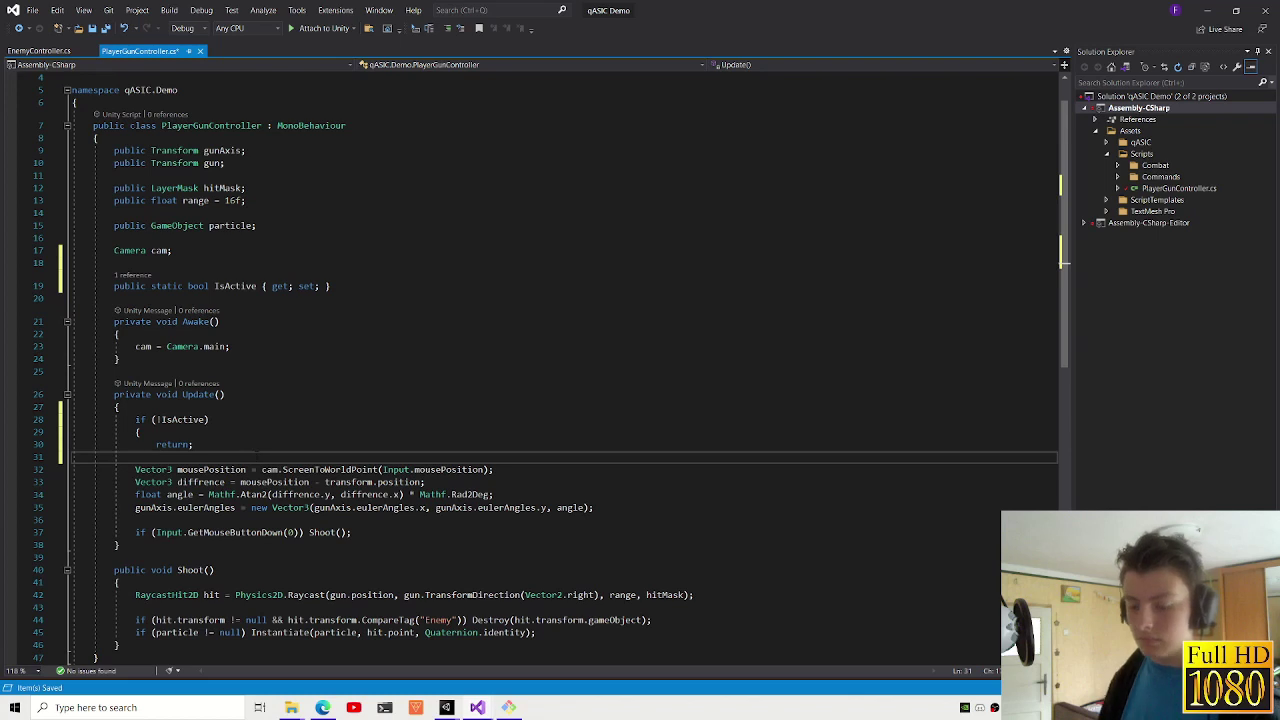
key(Return)
text(})
key(BackSpace)
key(Up)
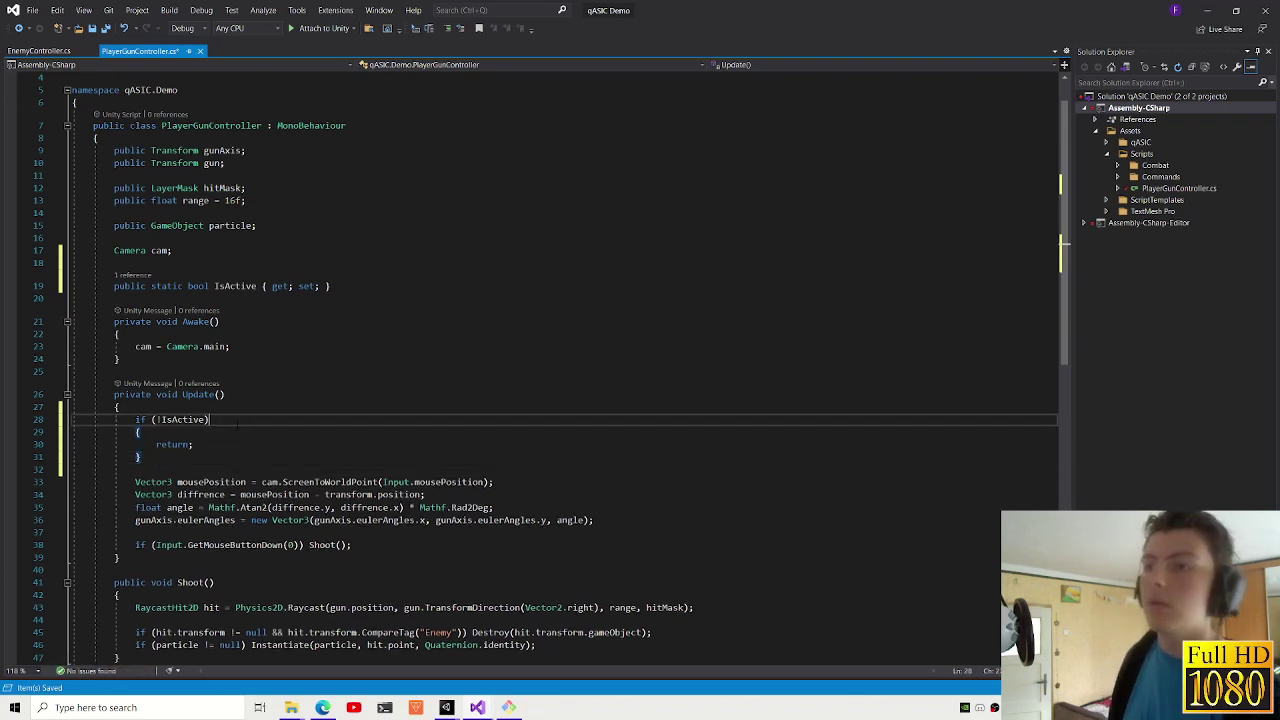
- Collapse the braced if block back into a one-line 'if (!IsActive) return;'
click(229, 433)
key(Return)
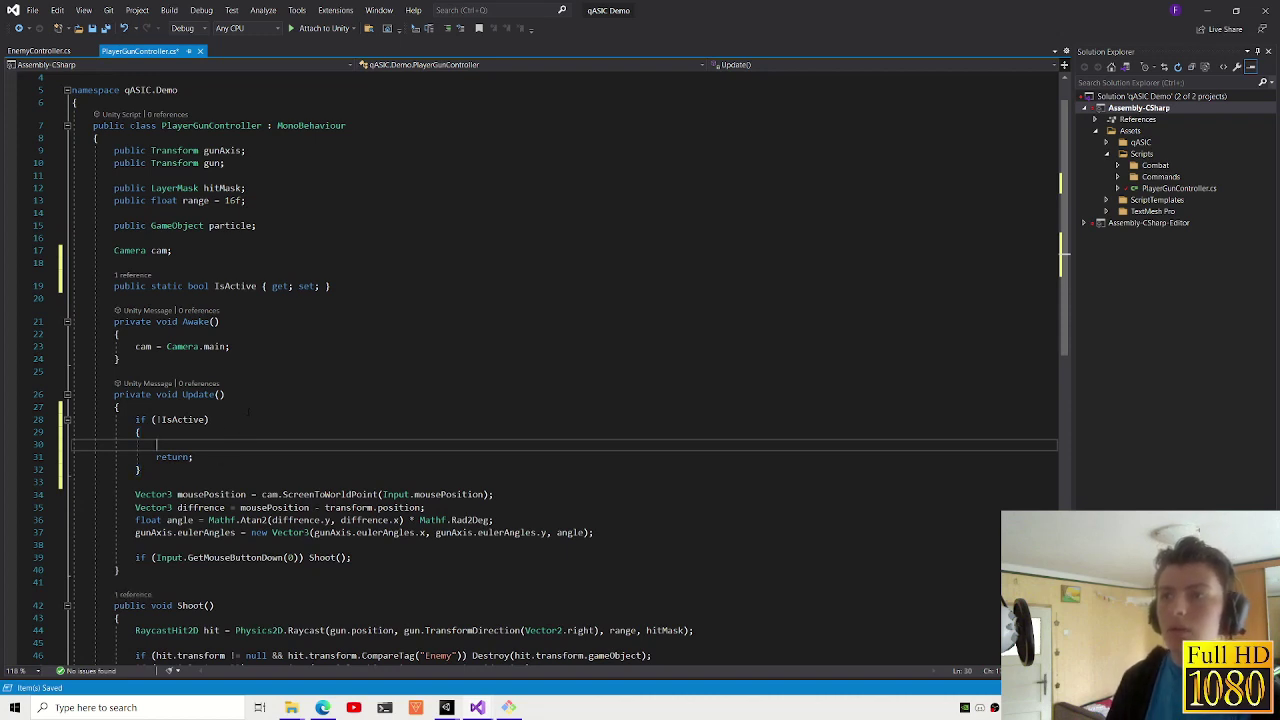
key(BackSpace)
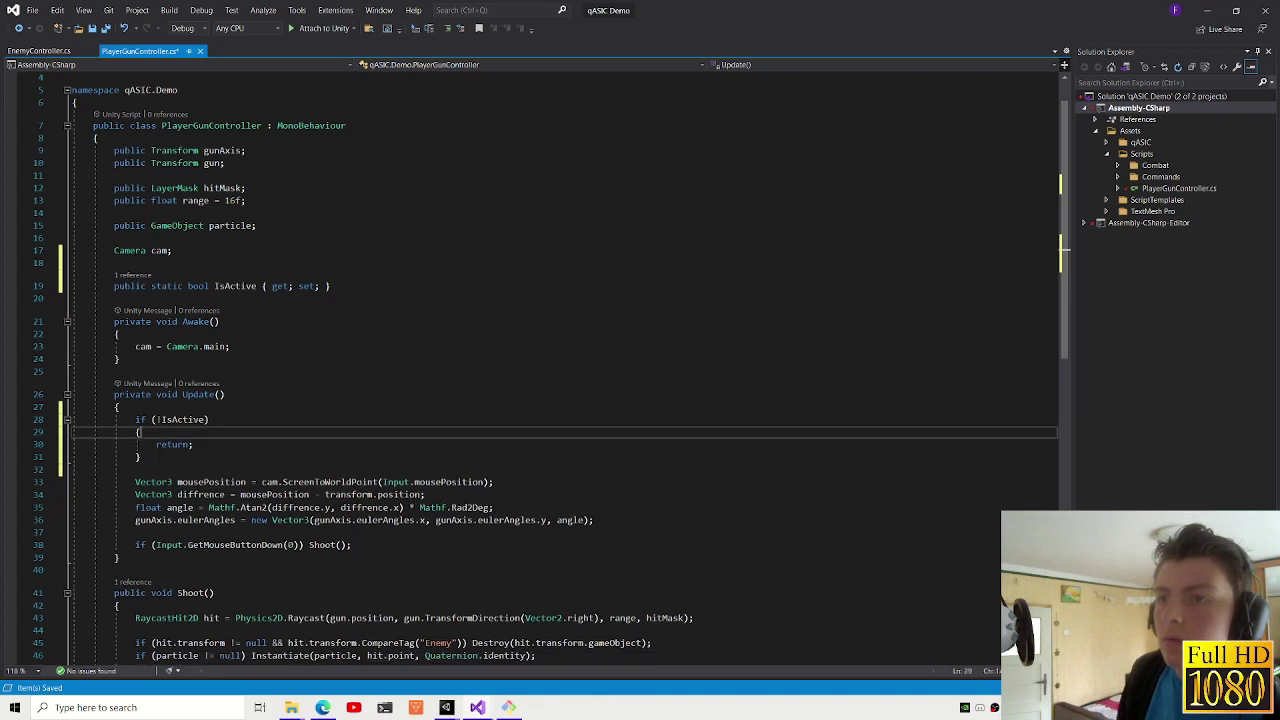
click(157, 456)
key(shift+Delete)
key(shift+Up)
key(shift+Up)
key(Delete)
- Add 'gun.gameObject.SetActive(IsActive);' above the IsActive check and save the script
key(ctrl+Return)
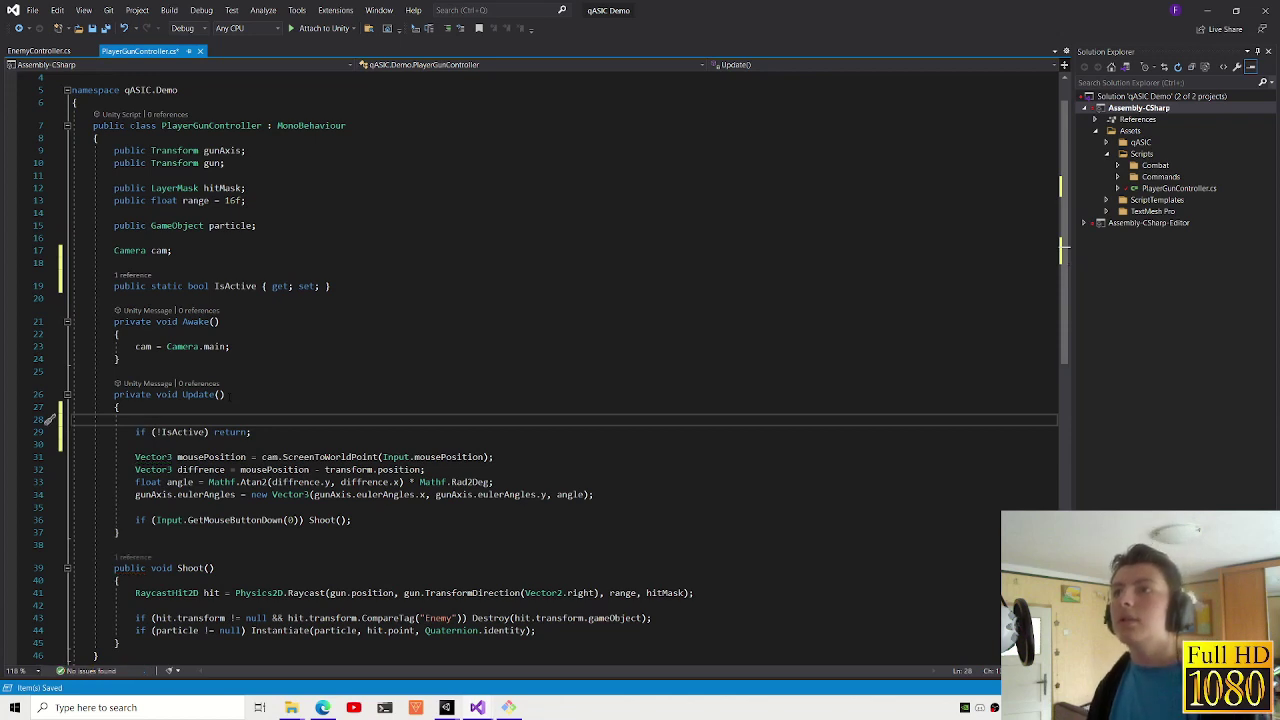
text(gun)
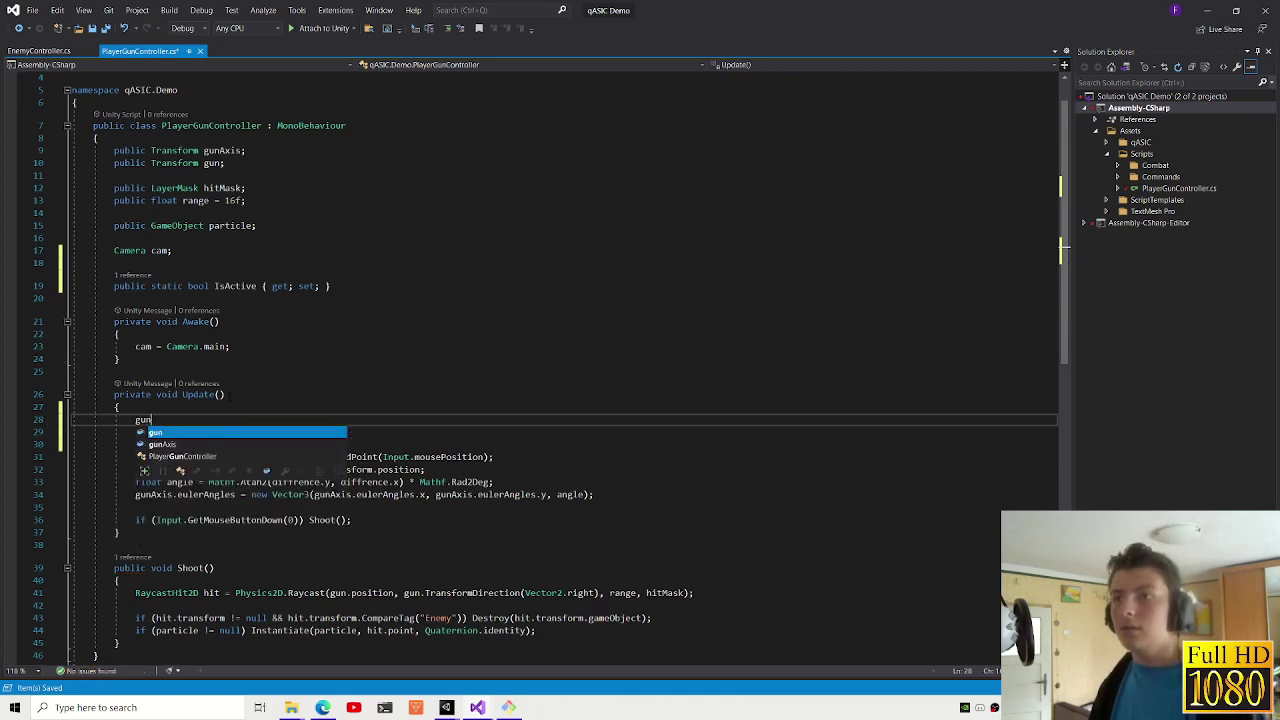
key(Escape)
text(.seta)
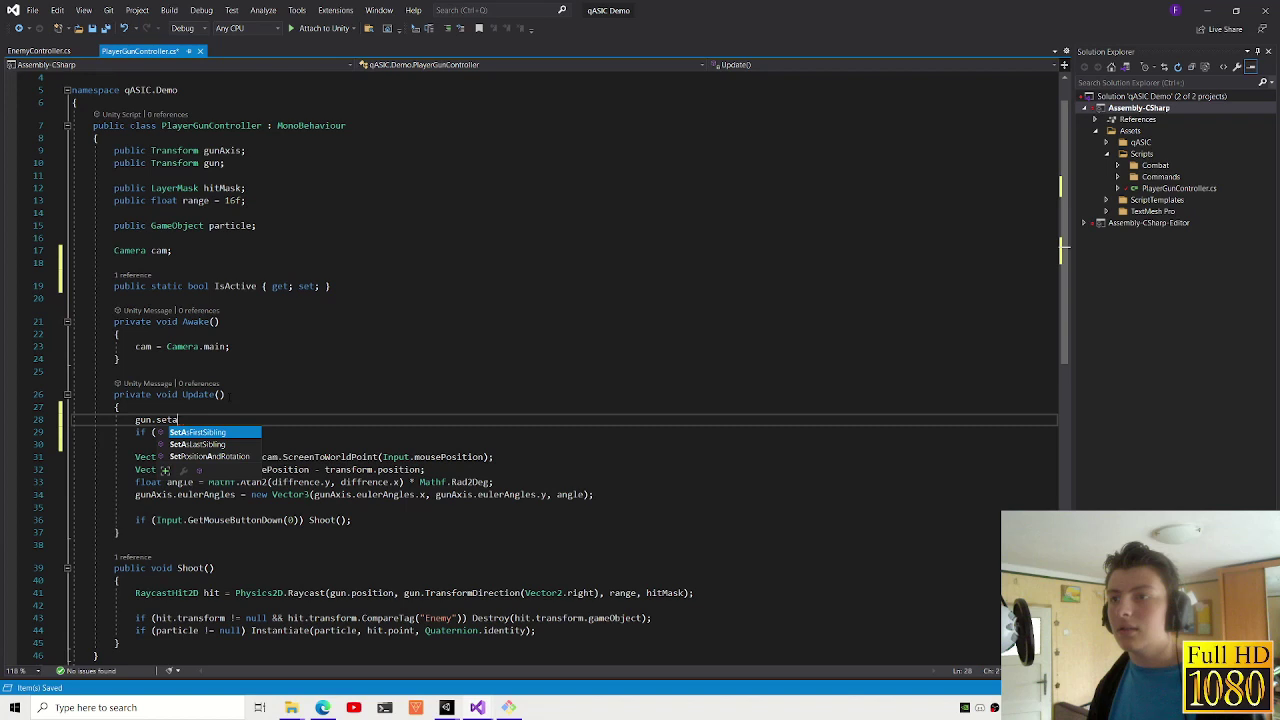
key(BackSpace)
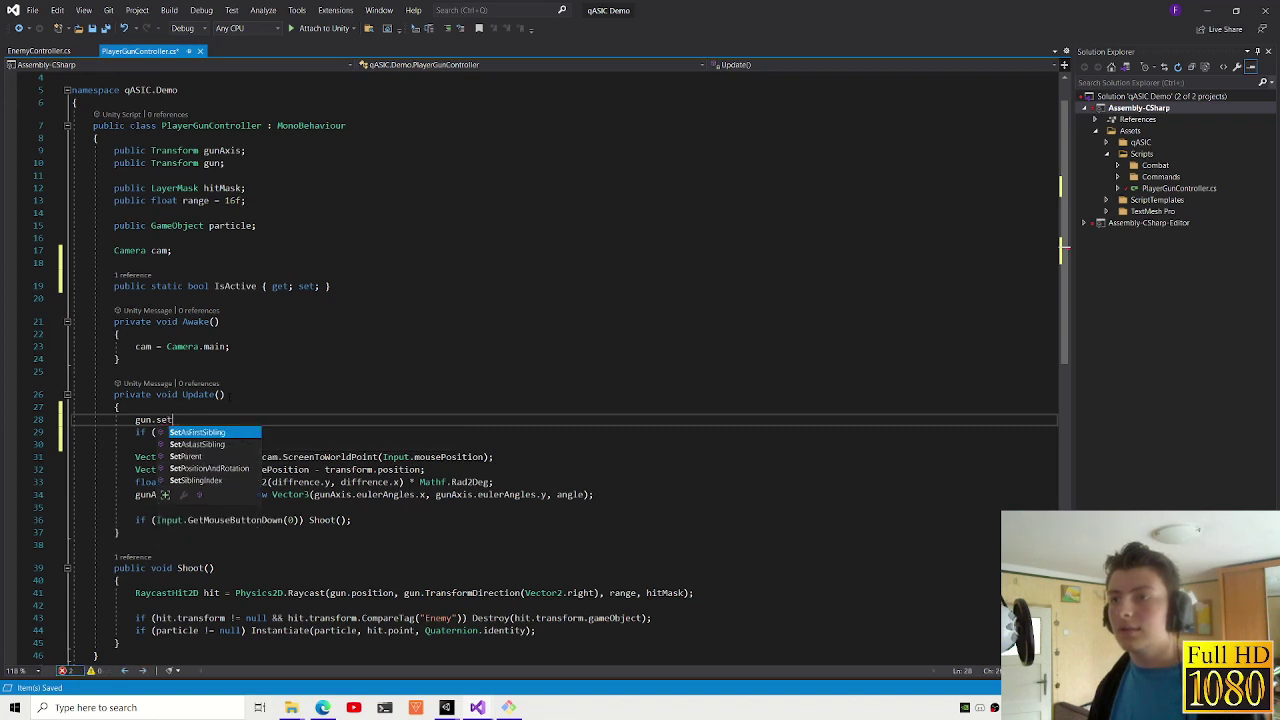
key(BackSpace)
key(BackSpace)
key(BackSpace)
text(ga)
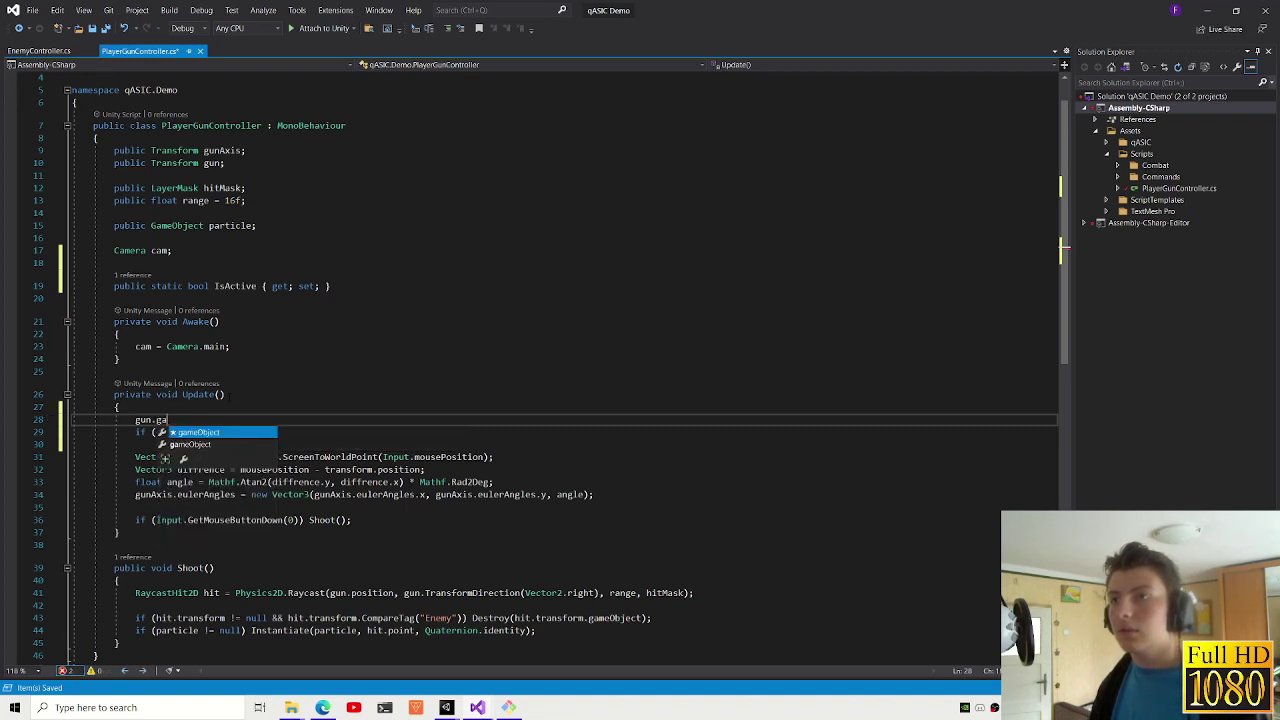
text(.seta()
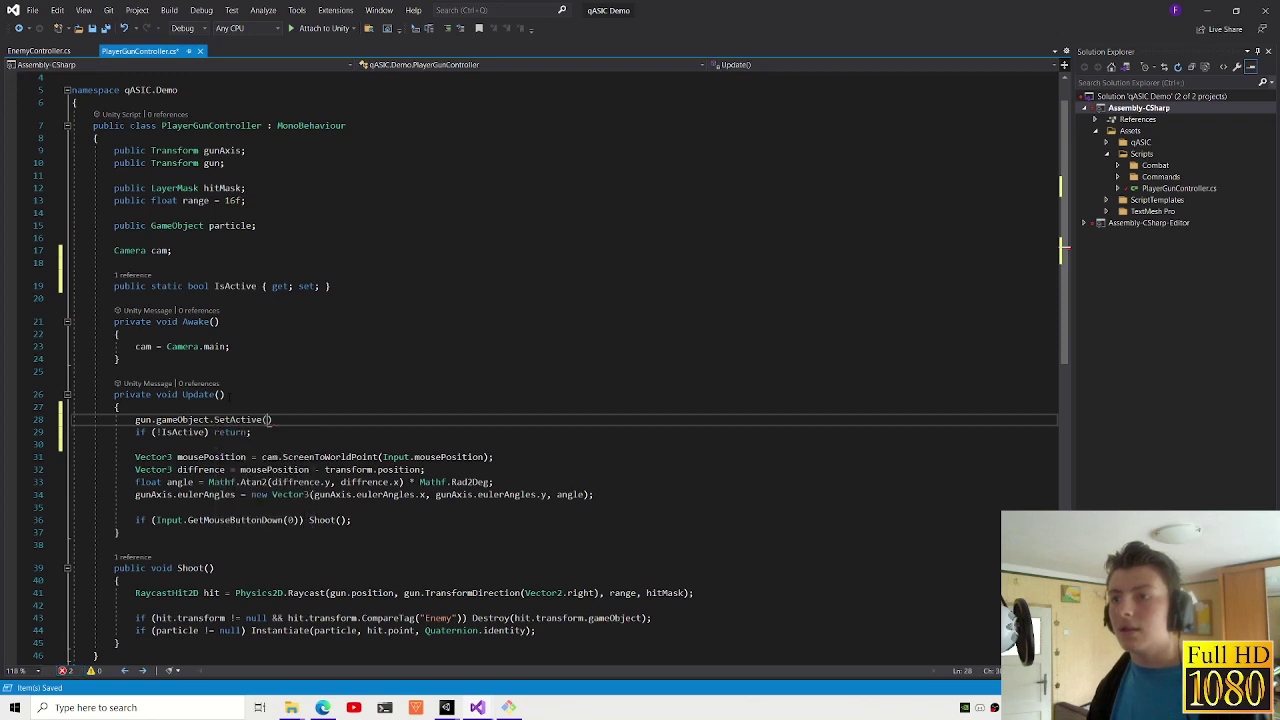
key(ctrl+s)
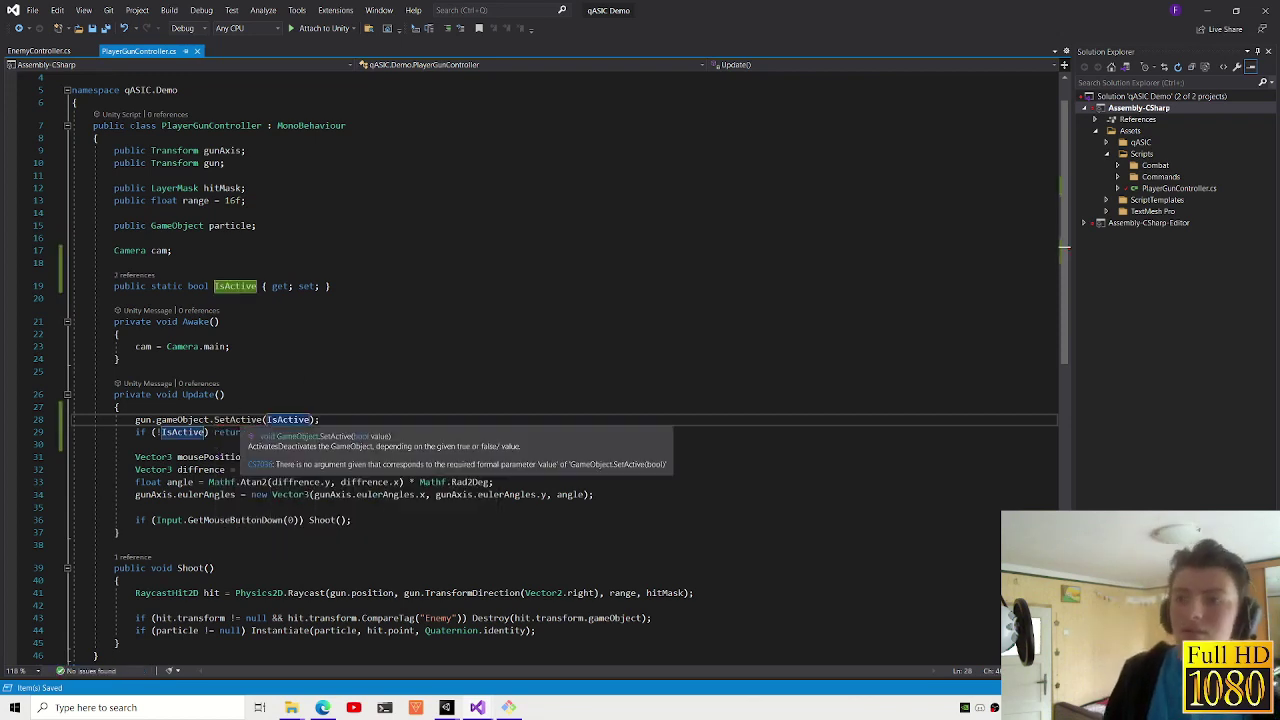
- Bring the Game online project's Unity editor to the front and enter Play mode
mouse_move(509, 707)
click(510, 652)
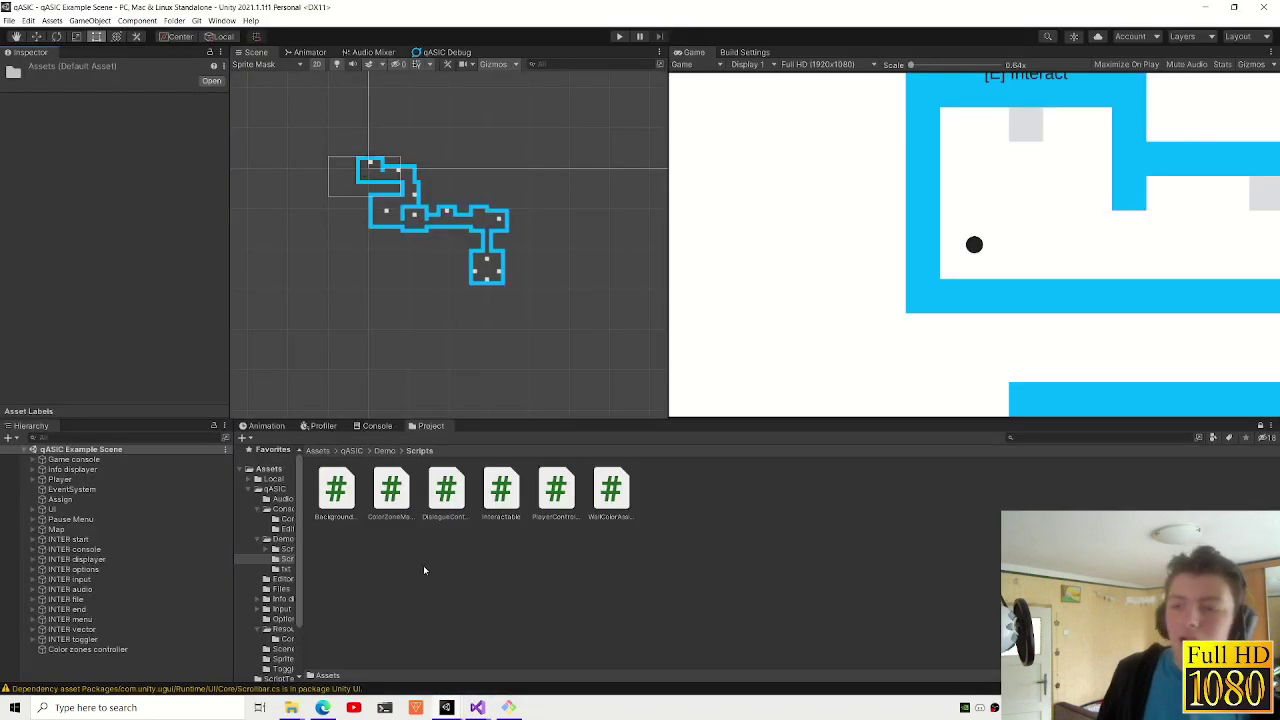
mouse_move(446, 707)
click(515, 650)
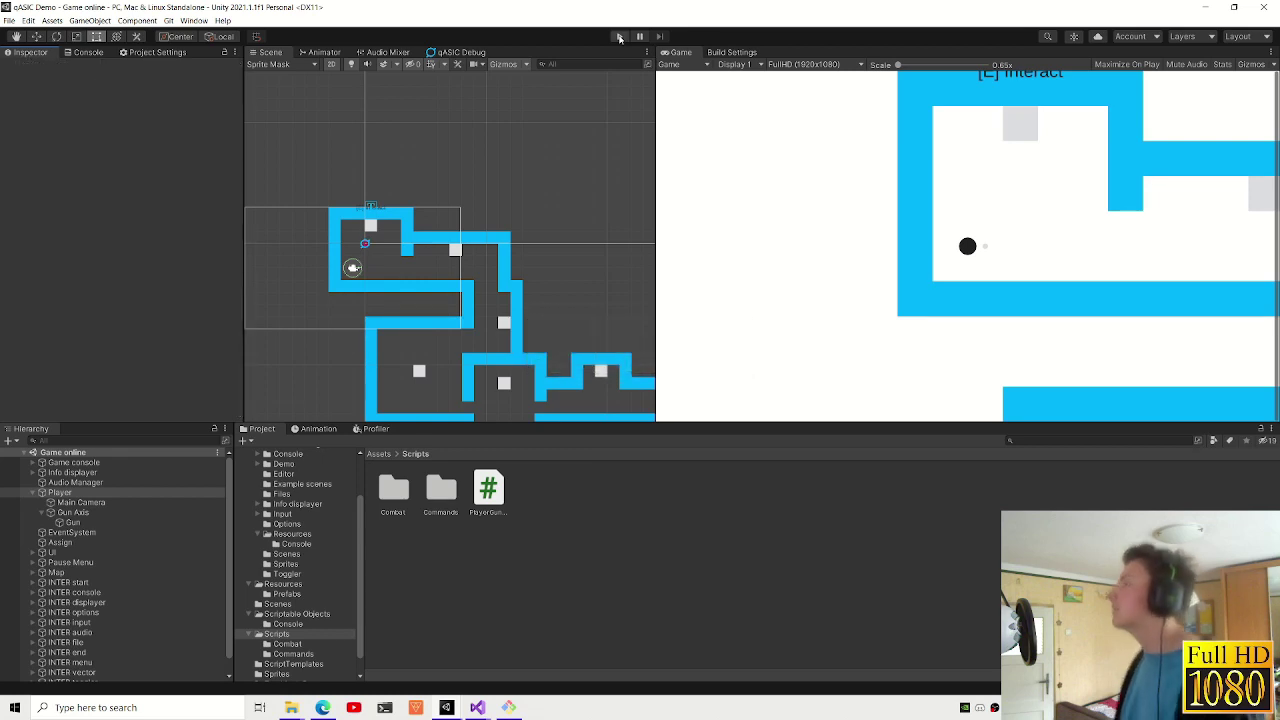
click(619, 37)
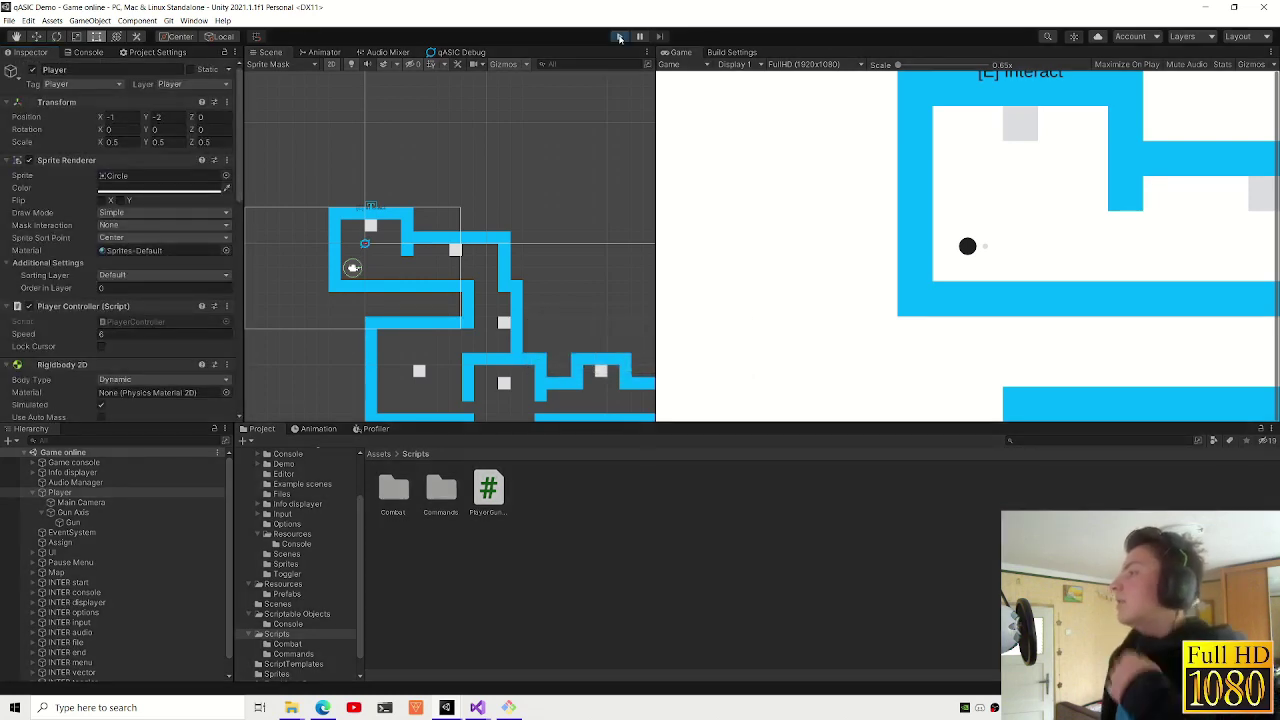
click(619, 37)
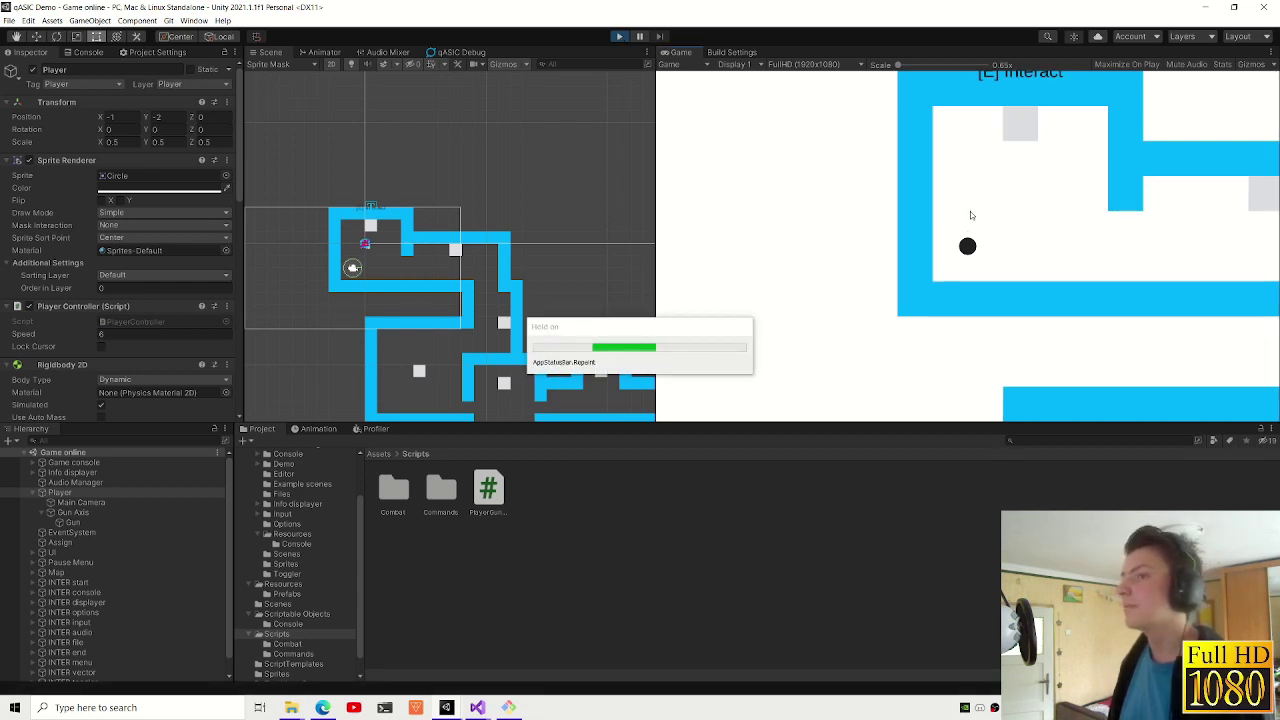
- Move the player, then spawn an enemy at 5x5 from the in-game console
key(w)
key(d)
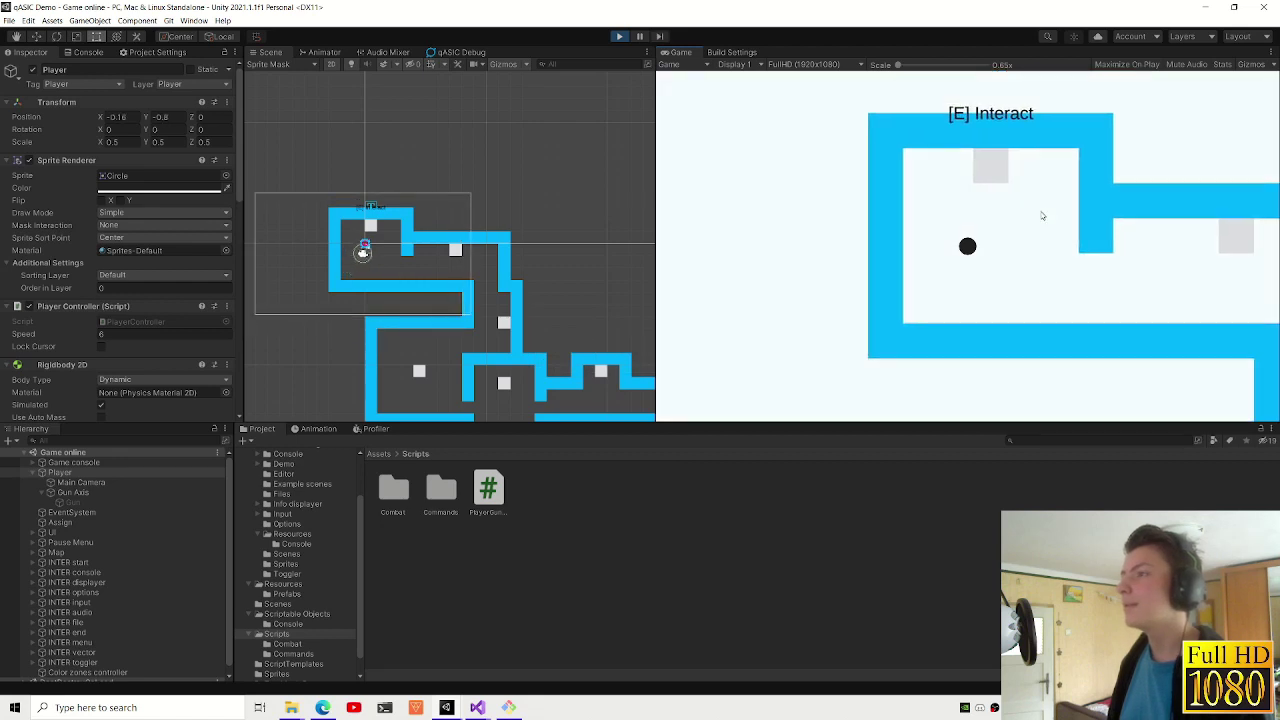
key(e)
text(enemy)
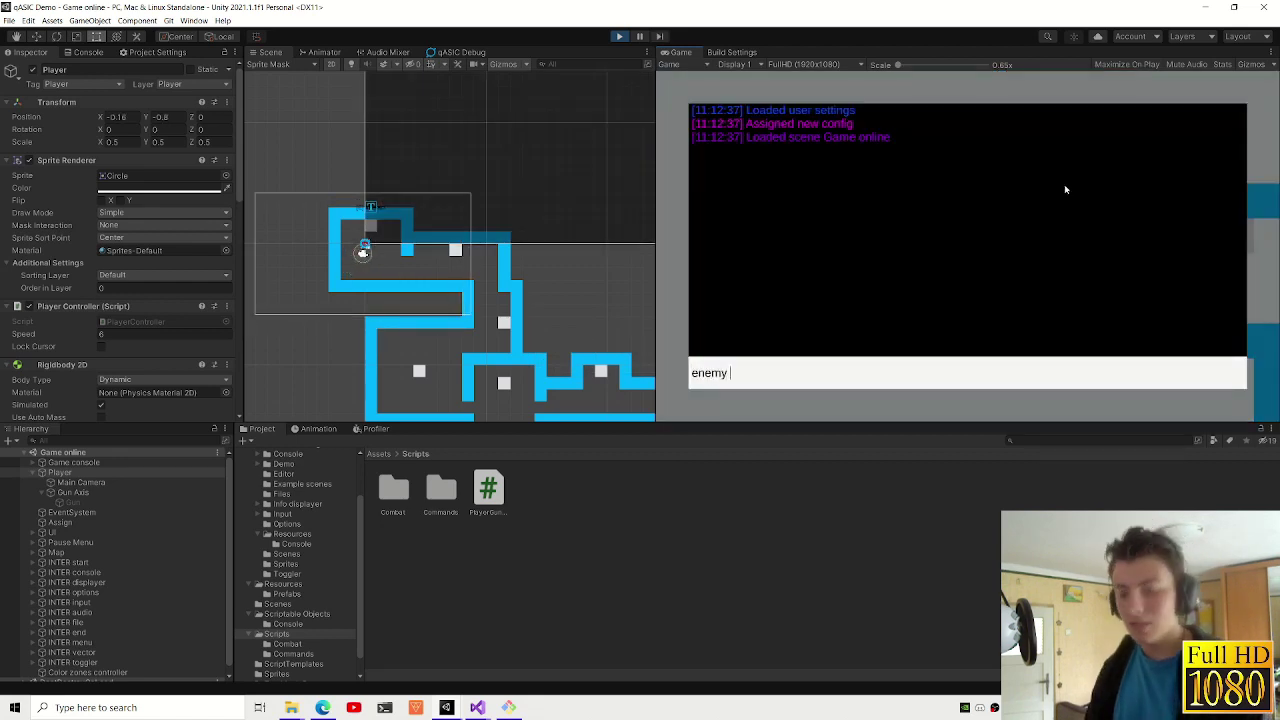
text(5x)
key(Return)
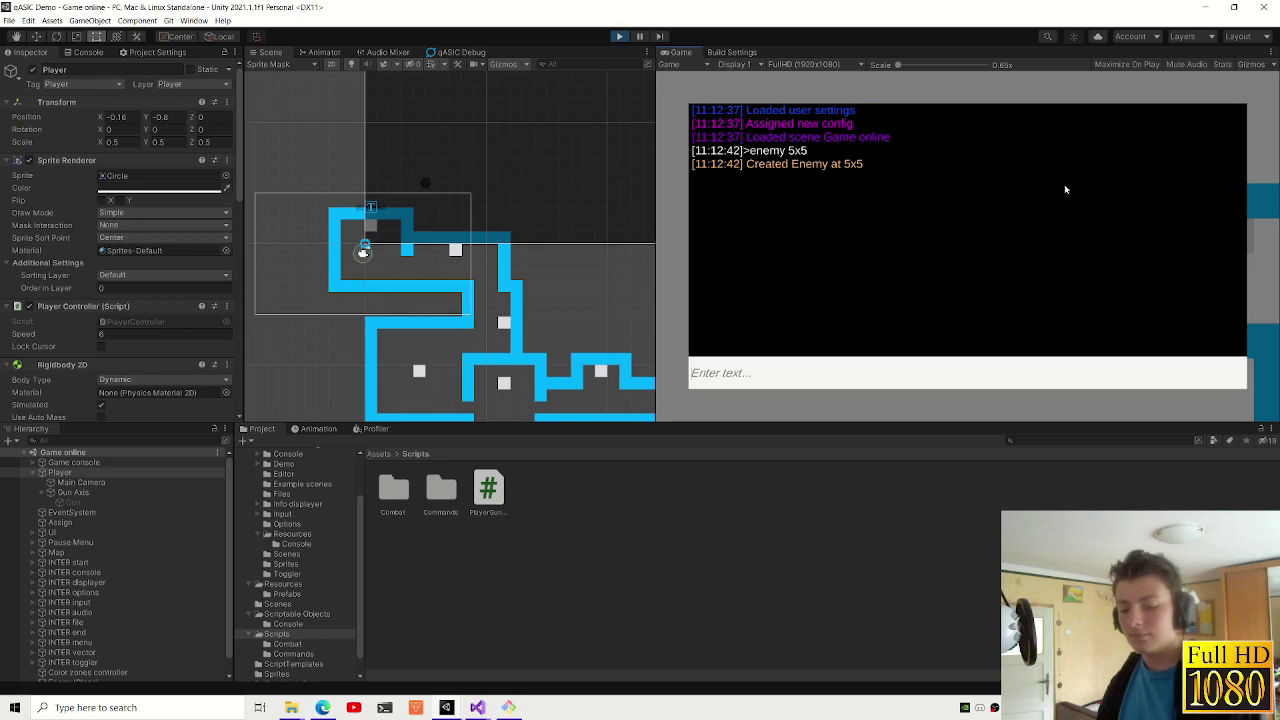
key(Escape)
key(w)
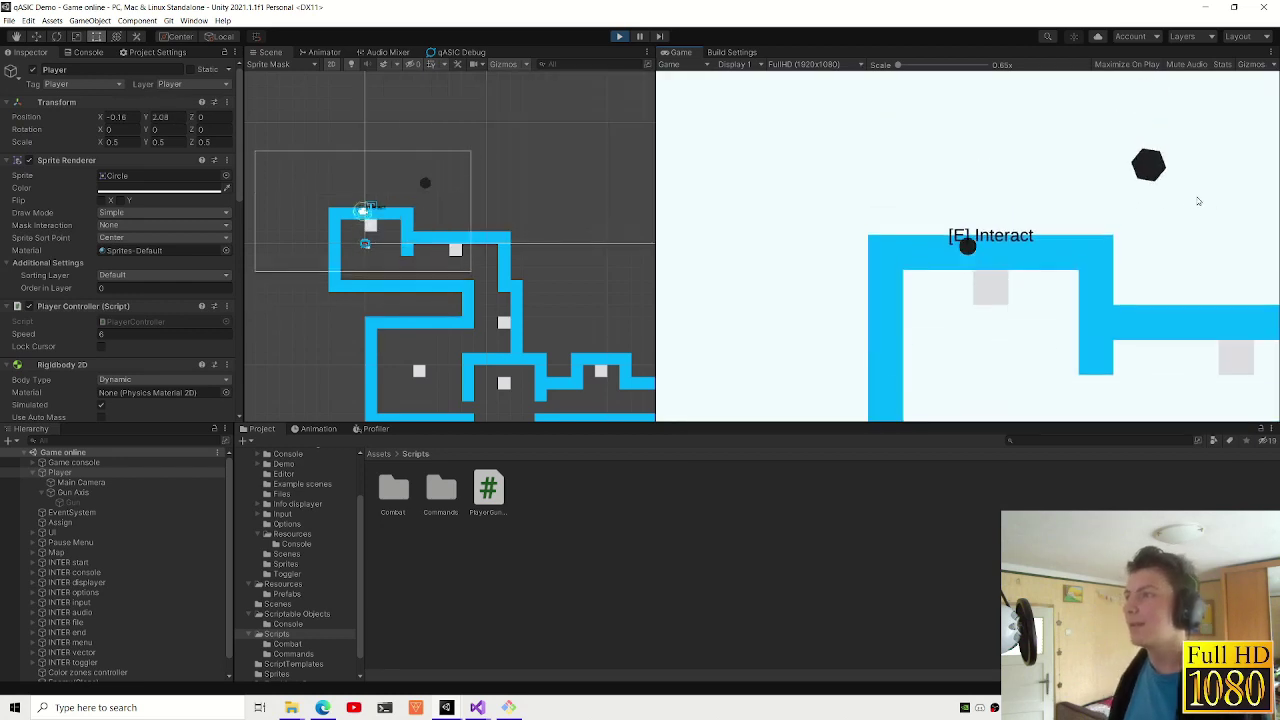
- Walk the player left, down and right, then exit Play mode with Ctrl+P
key(a)
key(s)
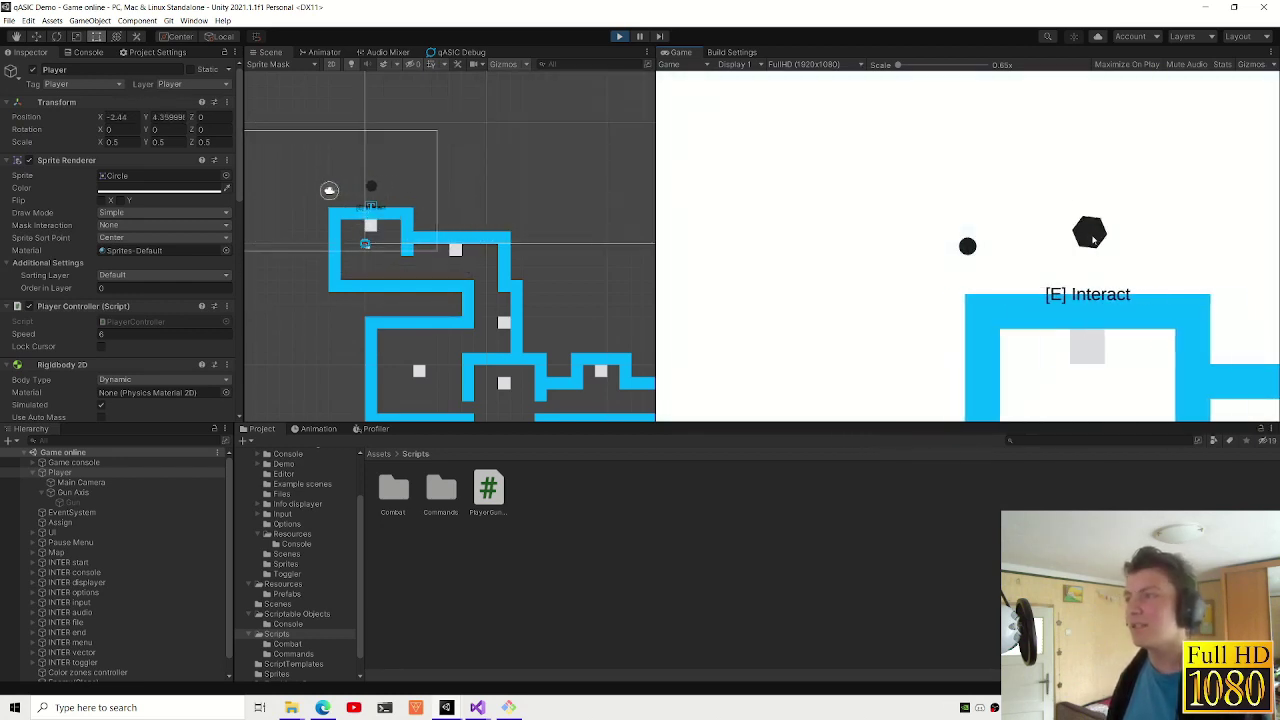
key(s)
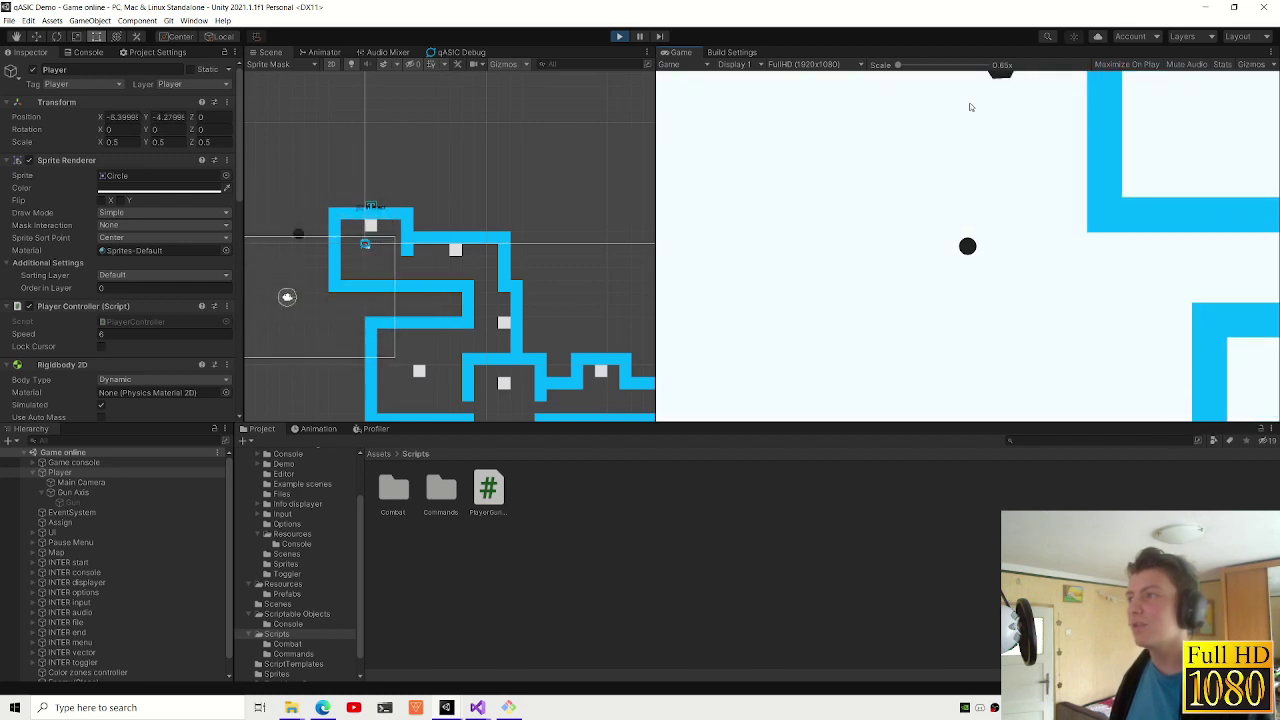
key(d)
key(s)
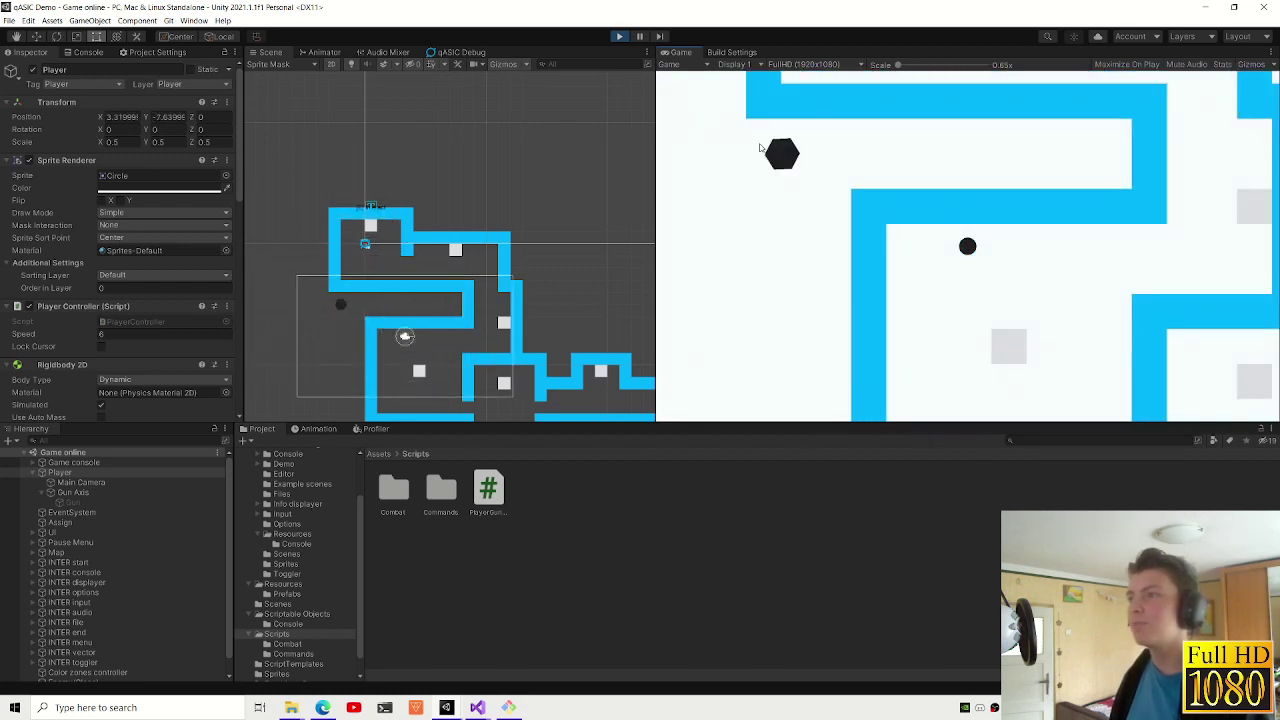
key(ctrl+p)
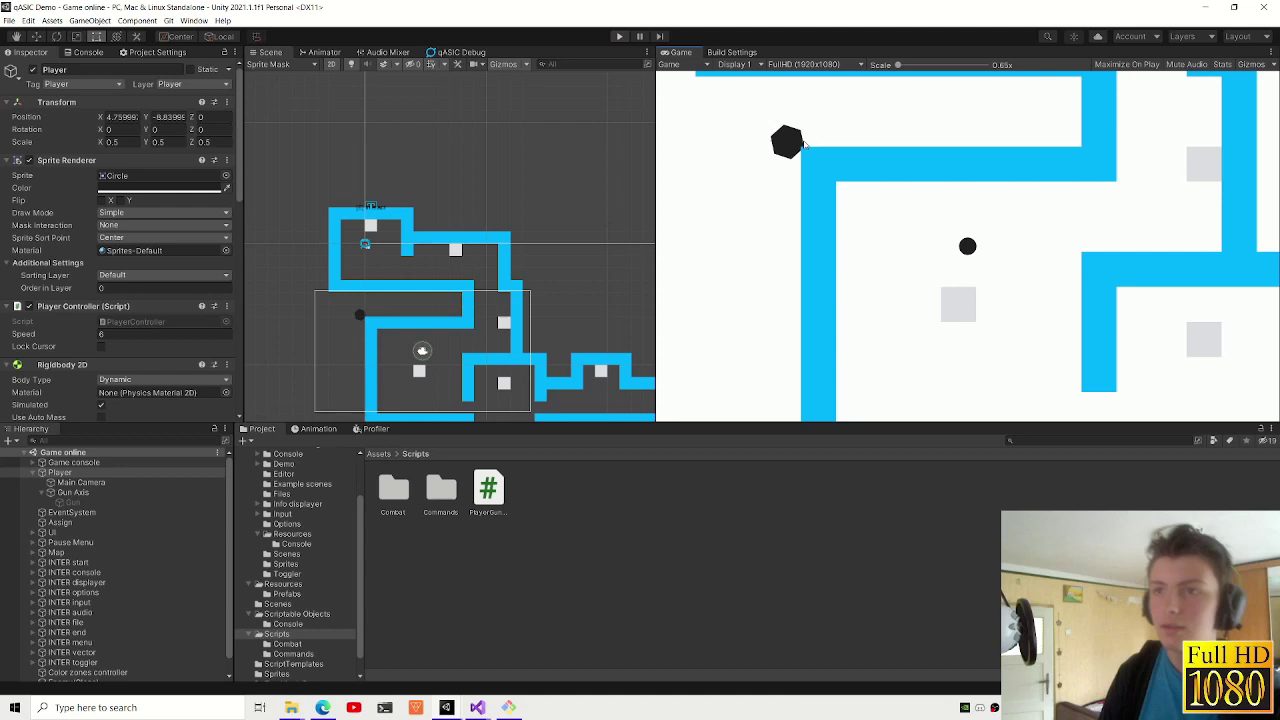
mouse_move(477, 707)
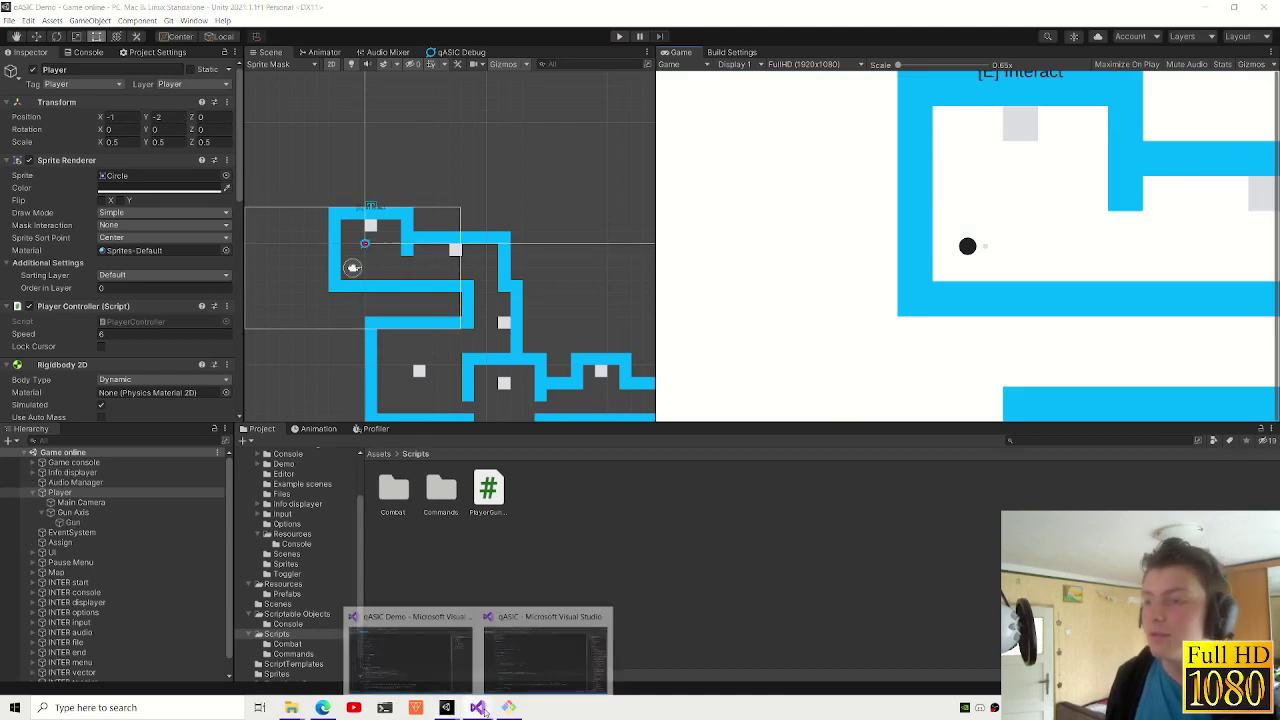
click(33, 493)
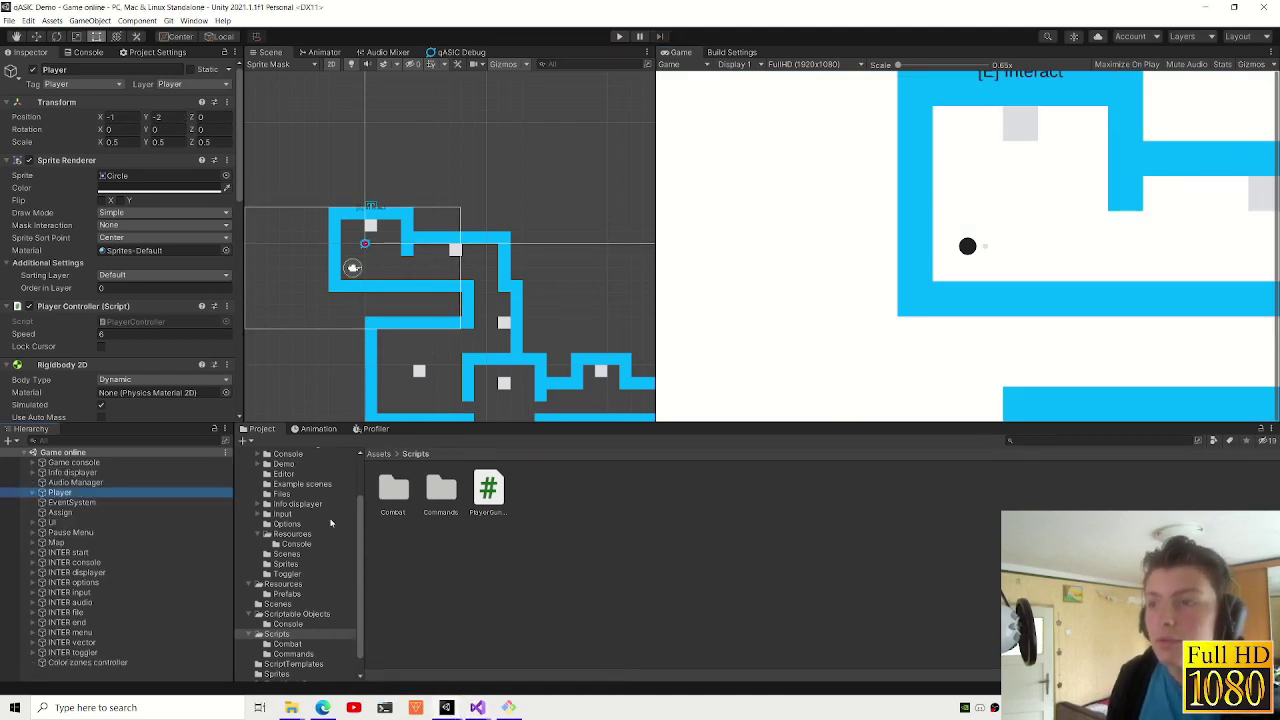
scroll(286, 484, up, 3)
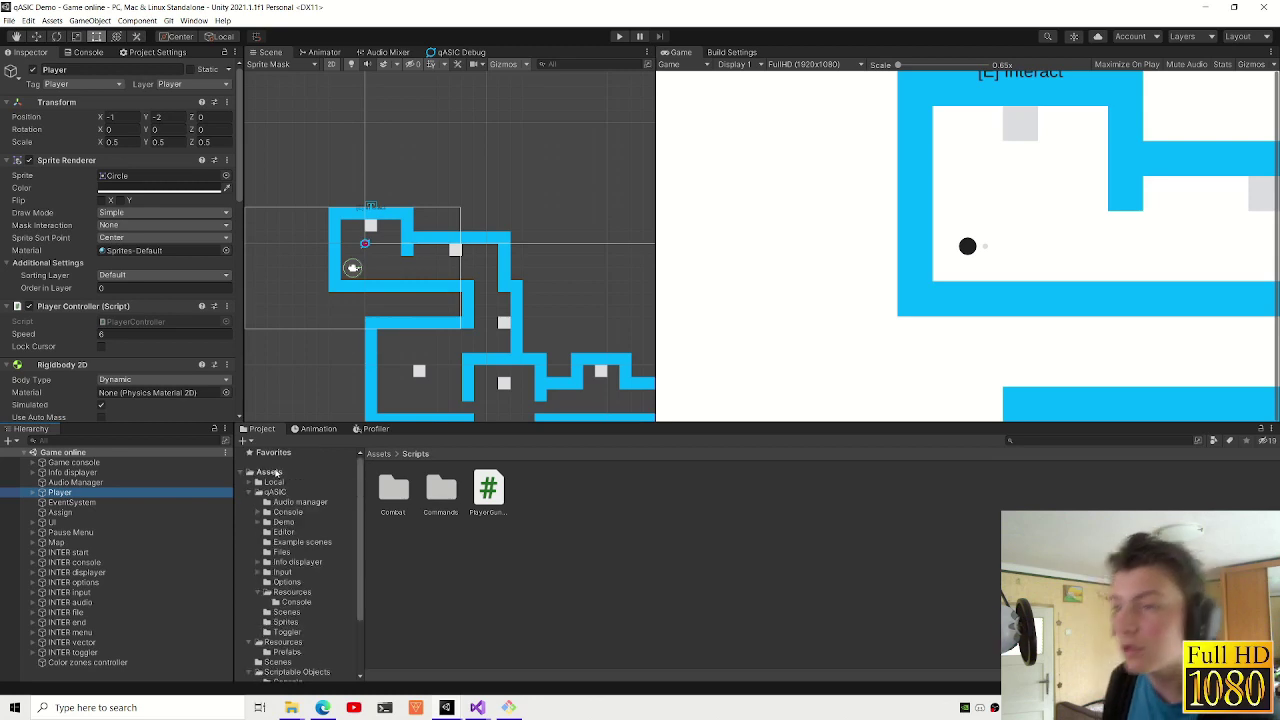
click(268, 471)
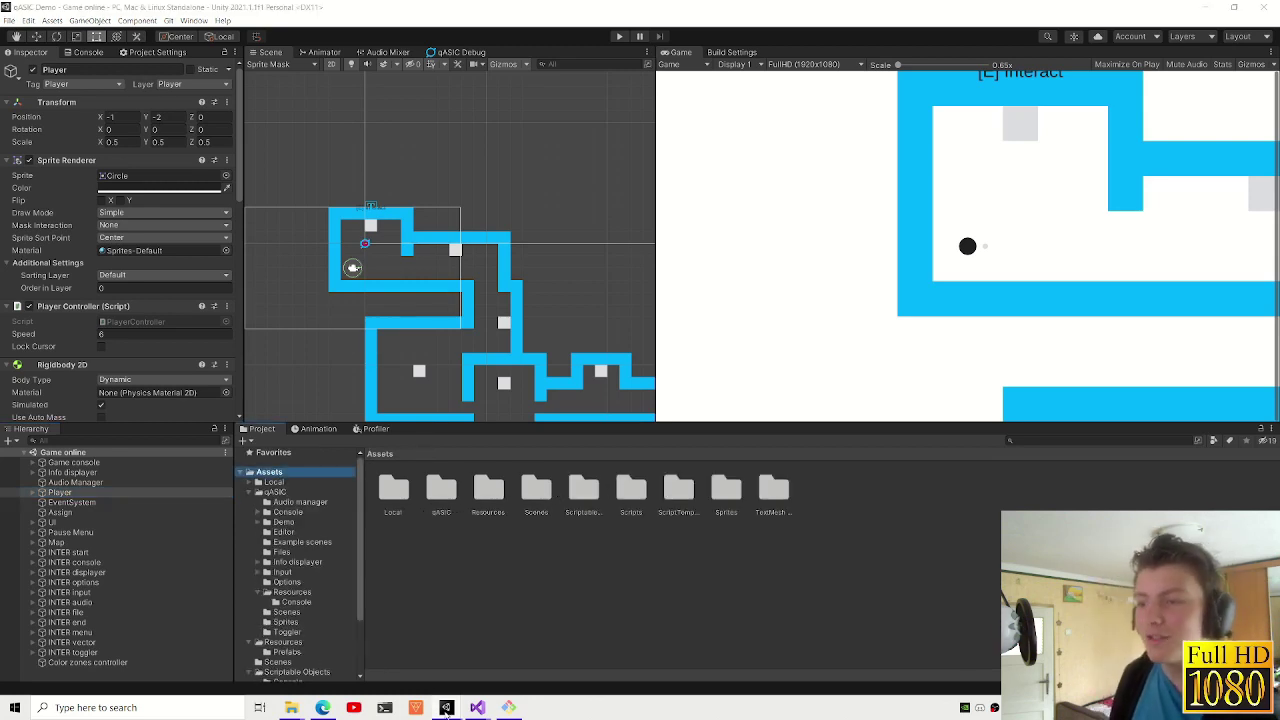
mouse_move(477, 707)
click(501, 650)
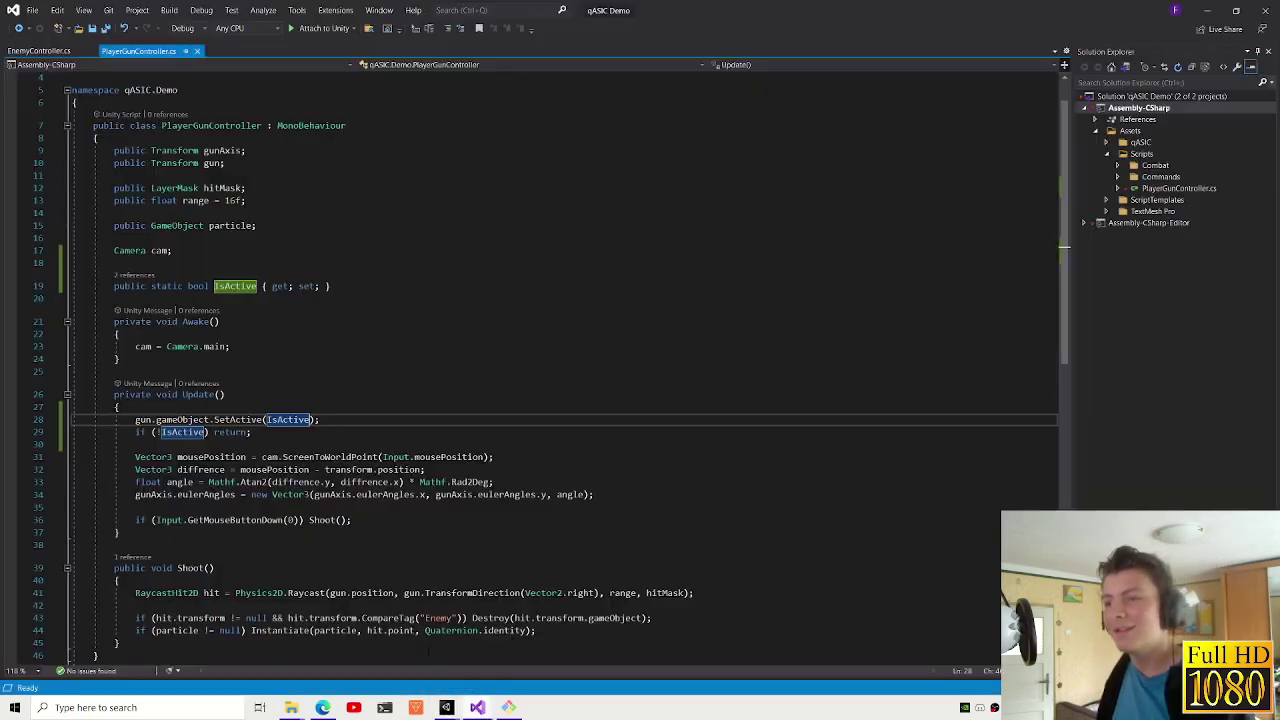
mouse_move(446, 707)
click(474, 646)
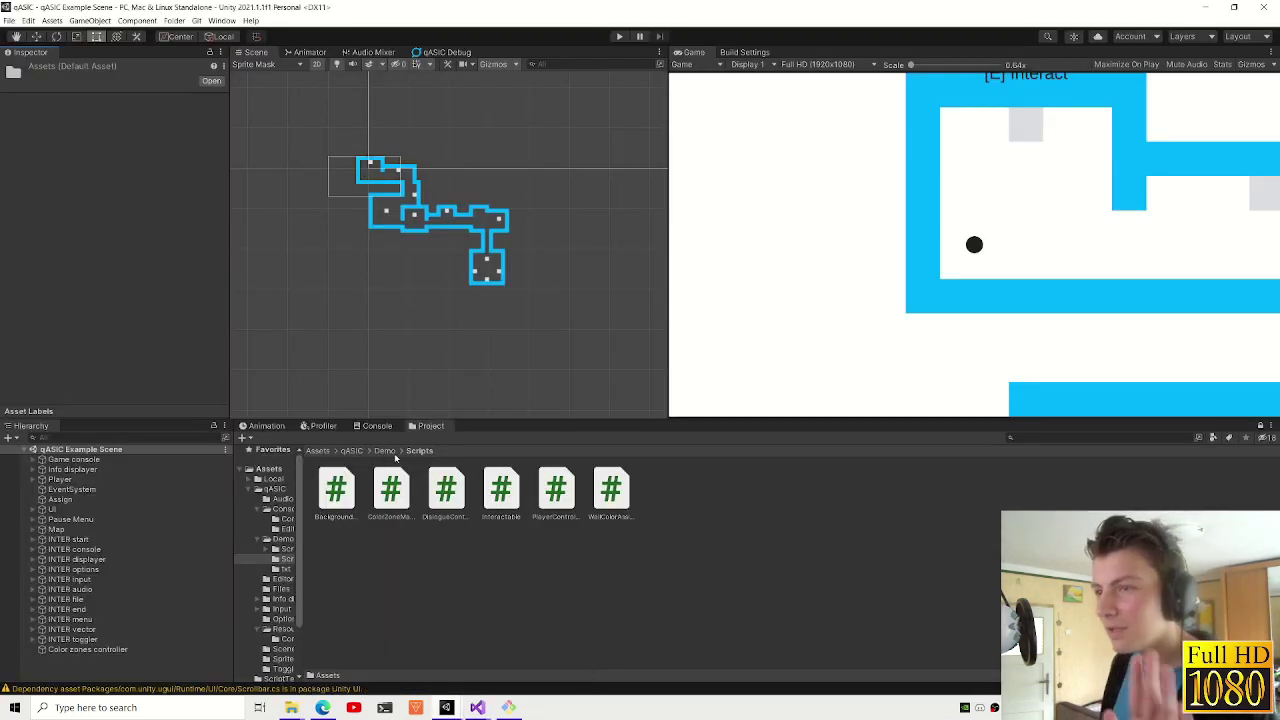
click(270, 469)
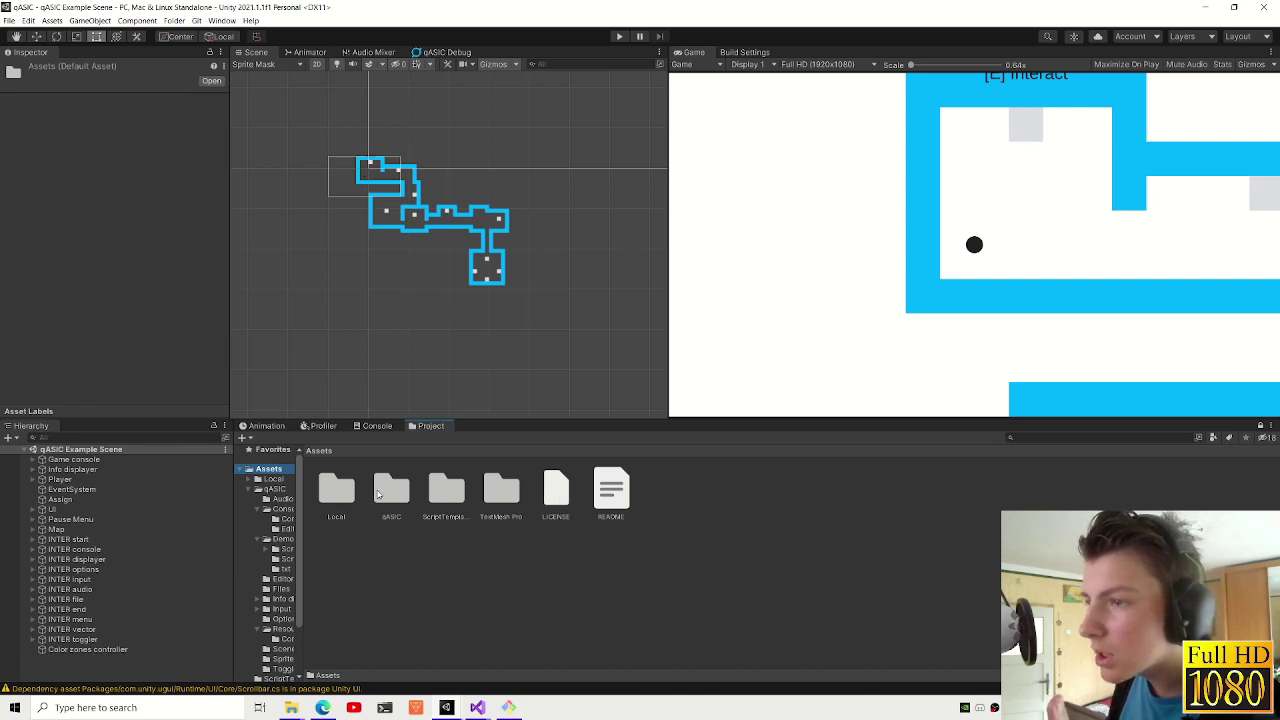
mouse_move(446, 707)
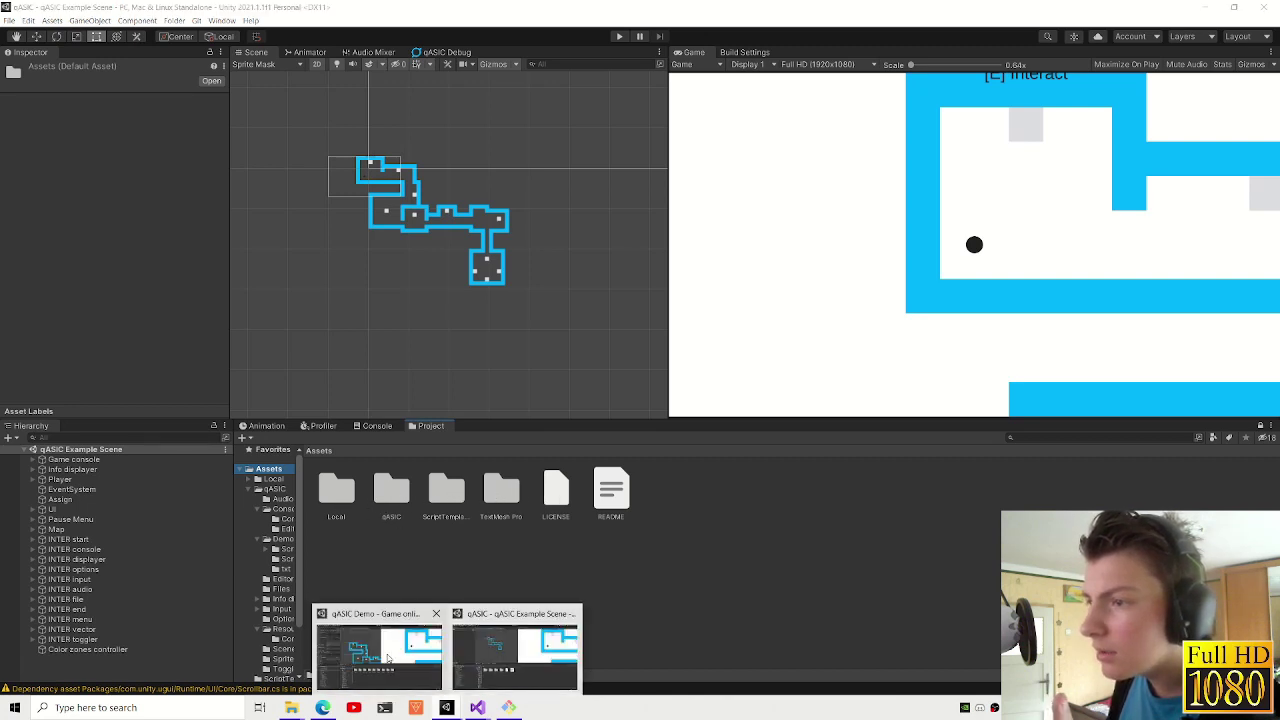
click(378, 650)
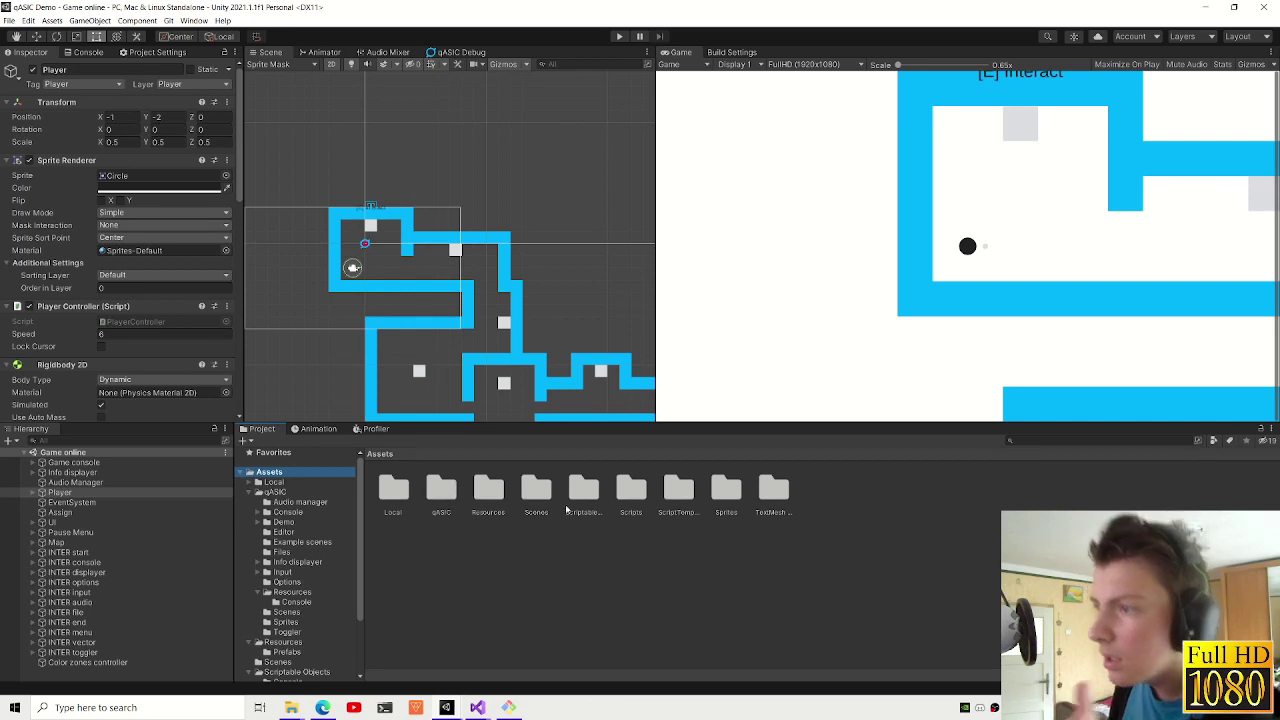
double_click(619, 493)
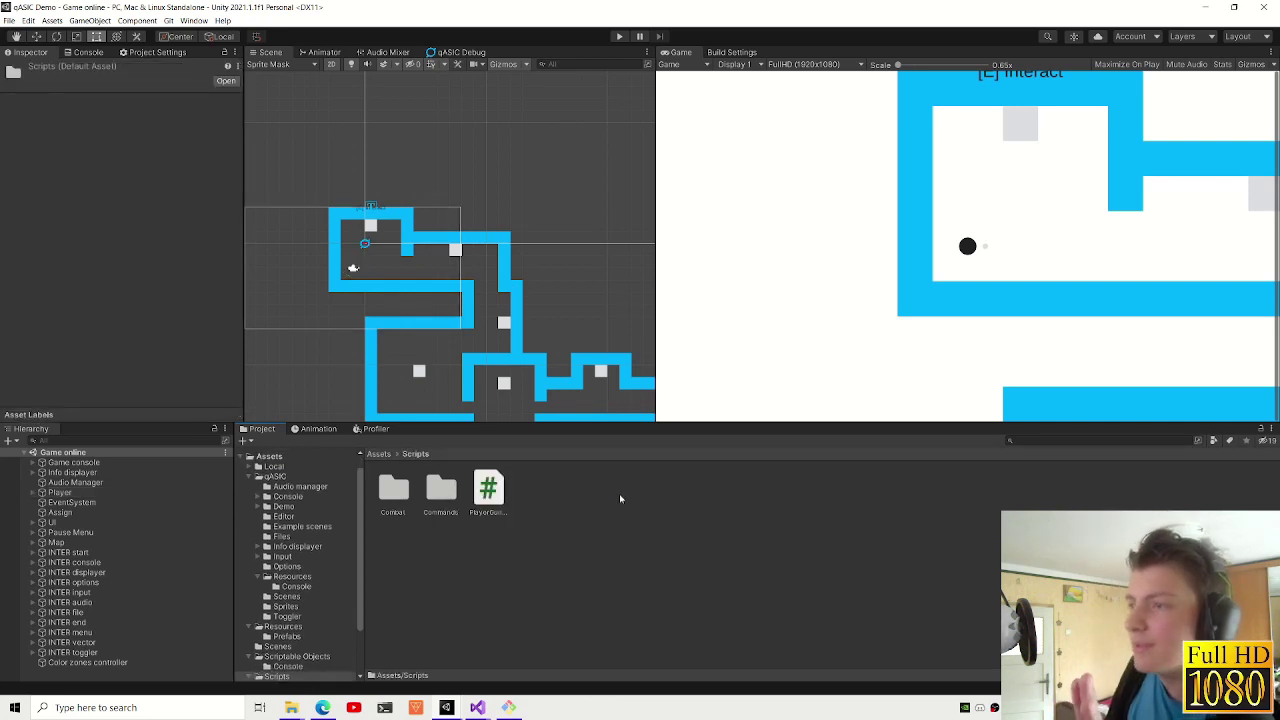
- Create a qASIC console command script named GunCommand in the Scripts/Commands folder
double_click(441, 490)
right_click(440, 547)
mouse_move(467, 280)
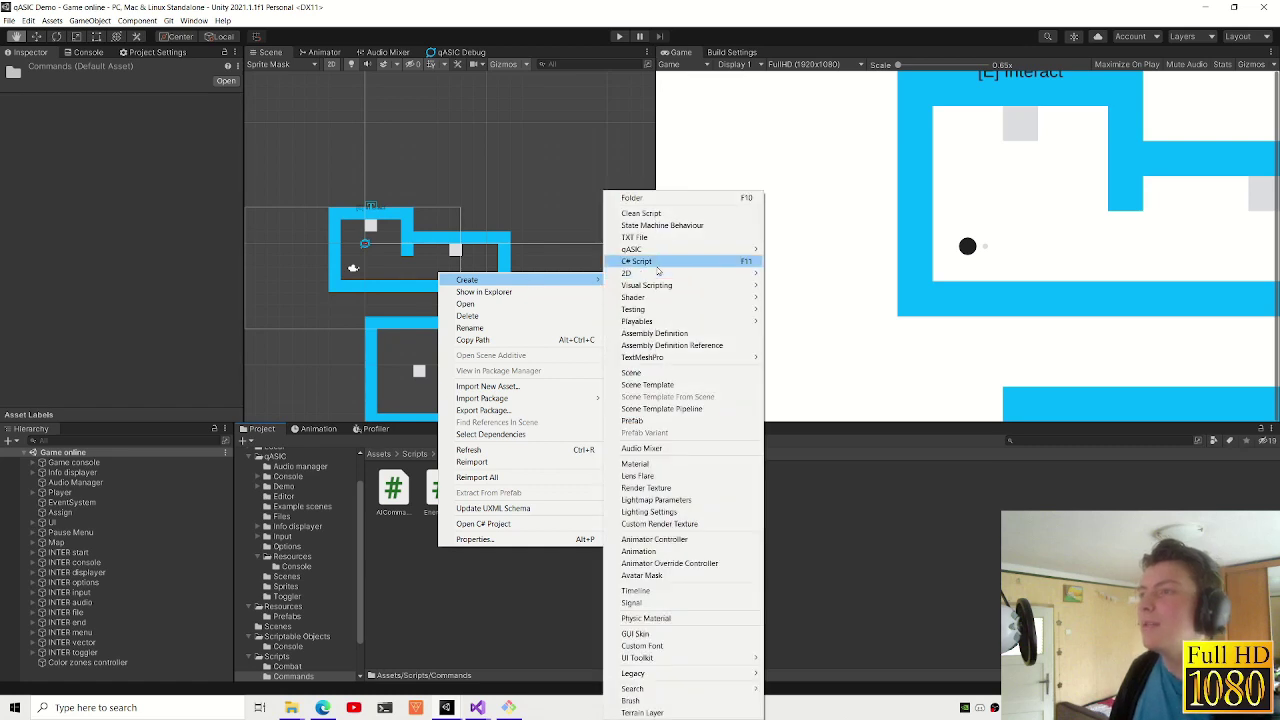
click(812, 277)
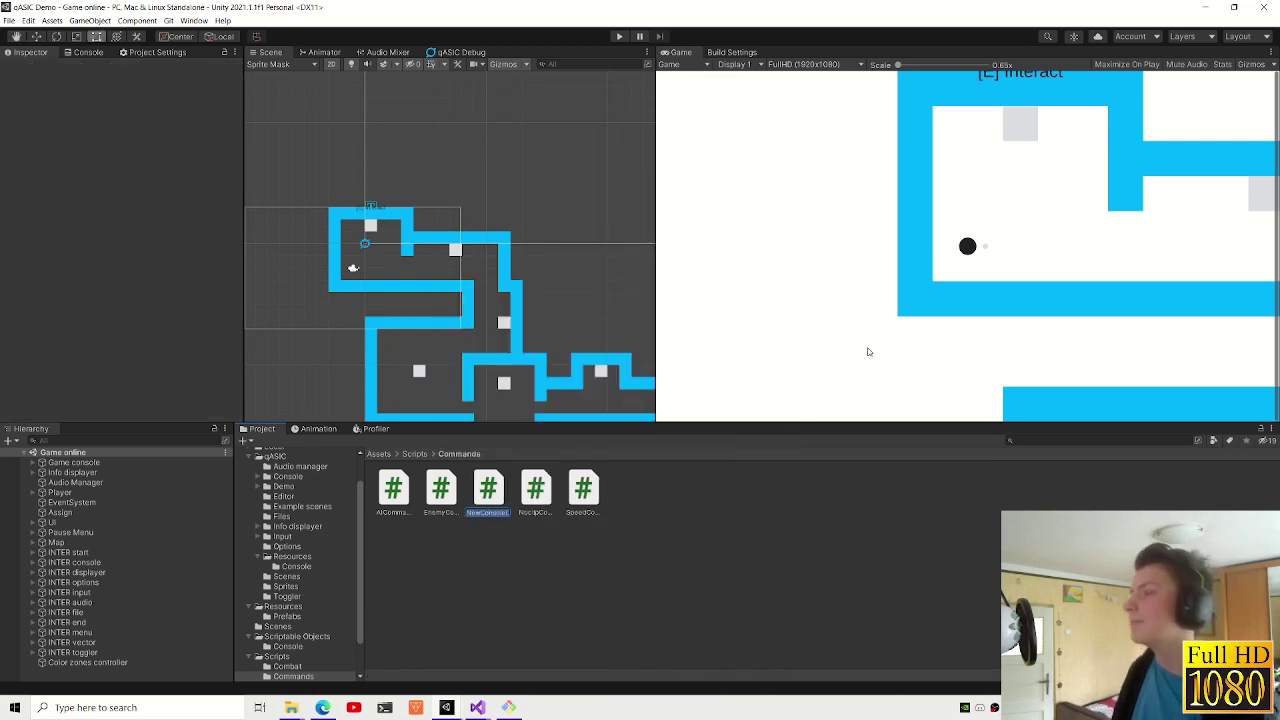
text(Gun)
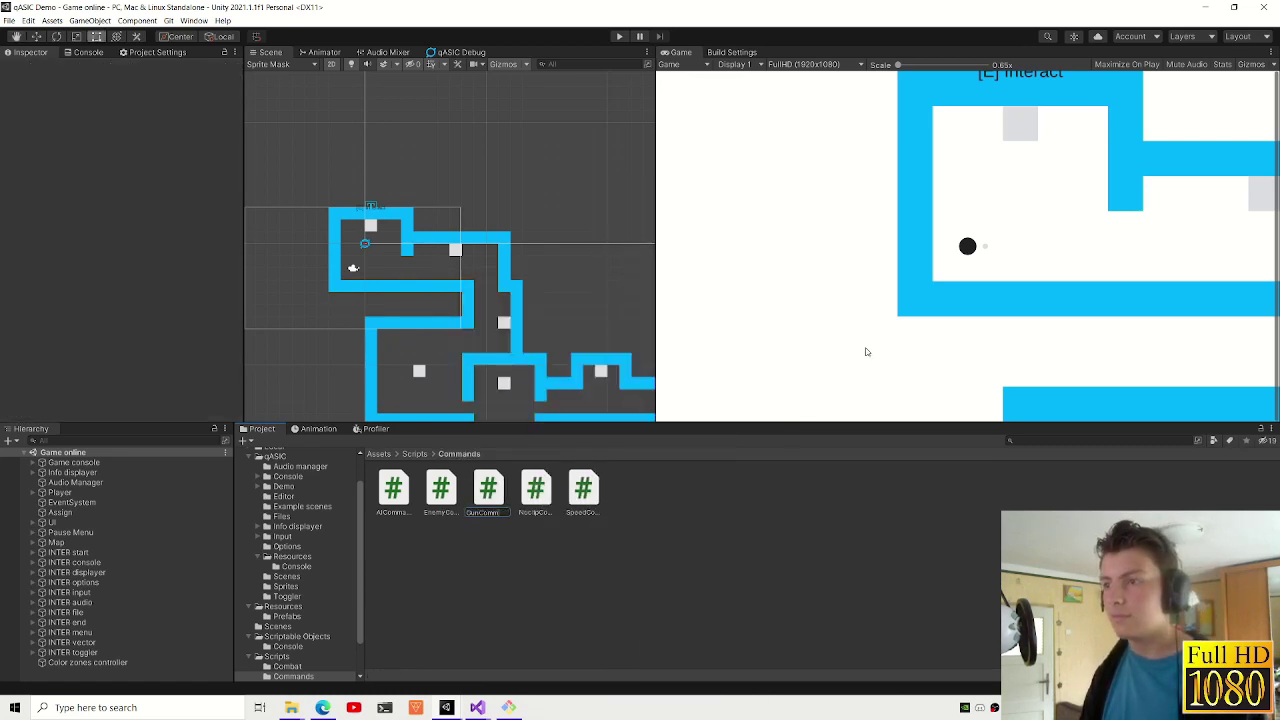
click(483, 508)
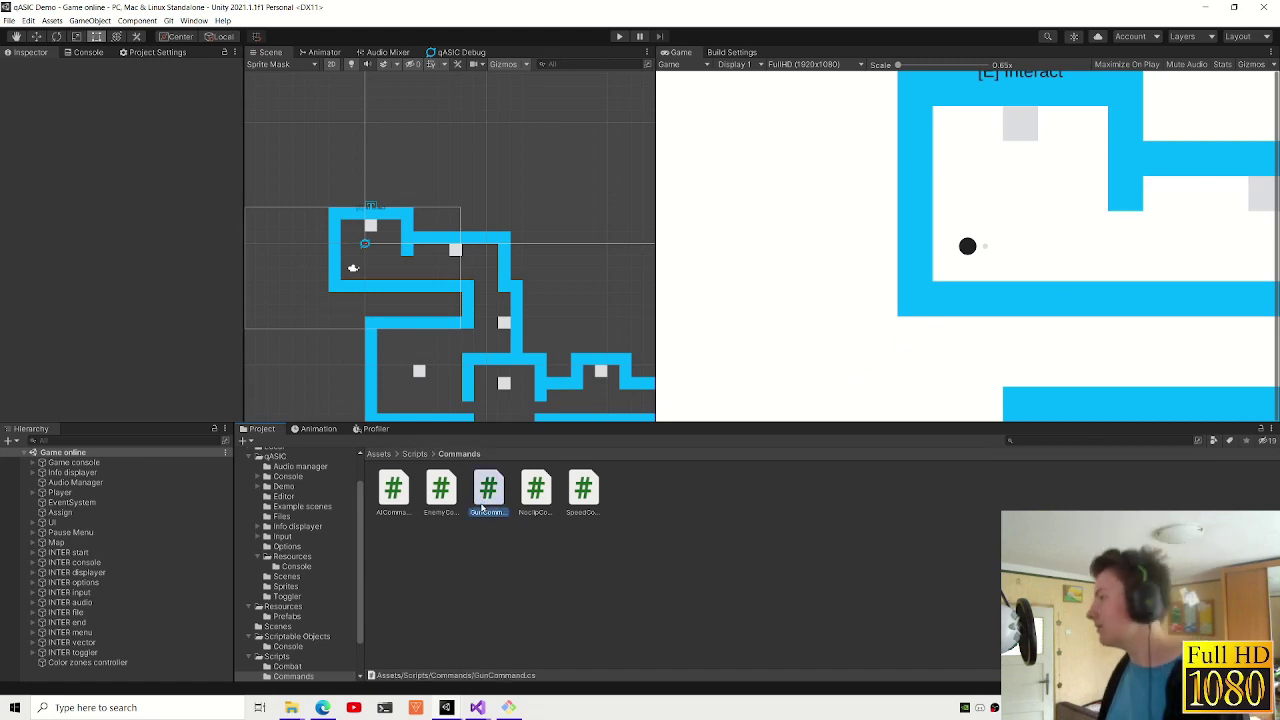
- Open GunCommand.cs, set the command name to "gun" and aliases to "weapon", "fun"
double_click(483, 508)
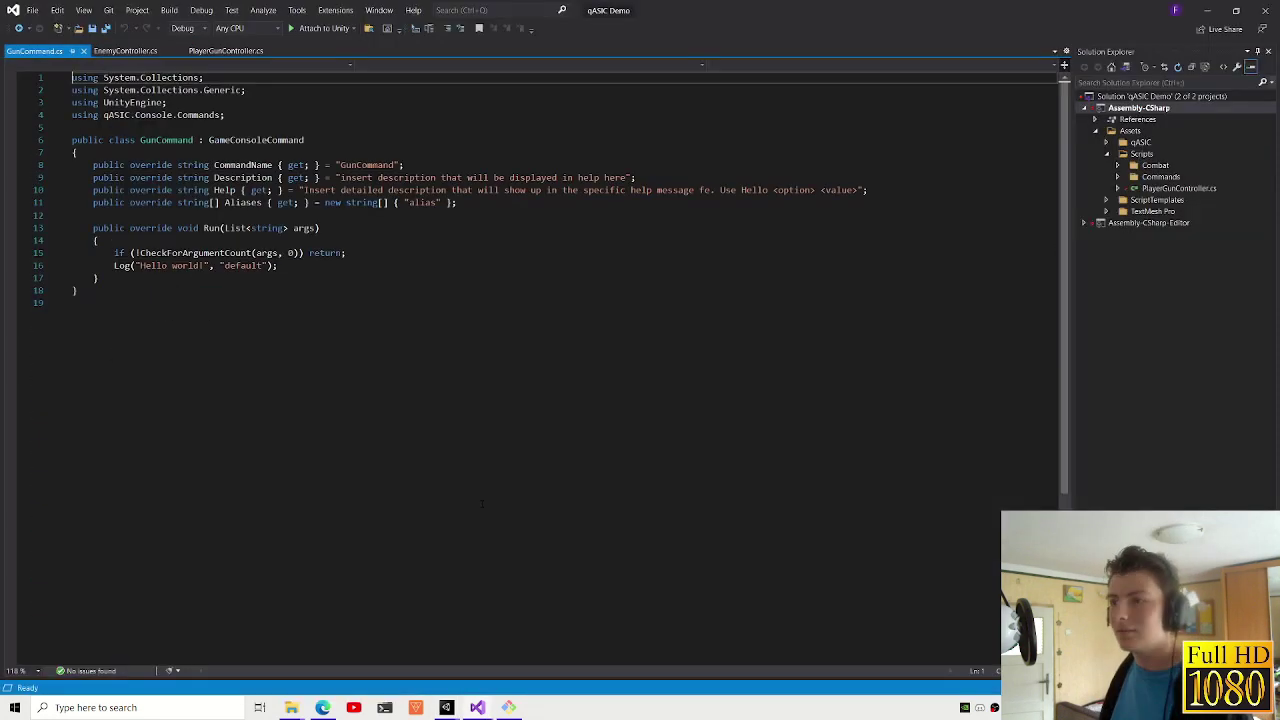
double_click(368, 185)
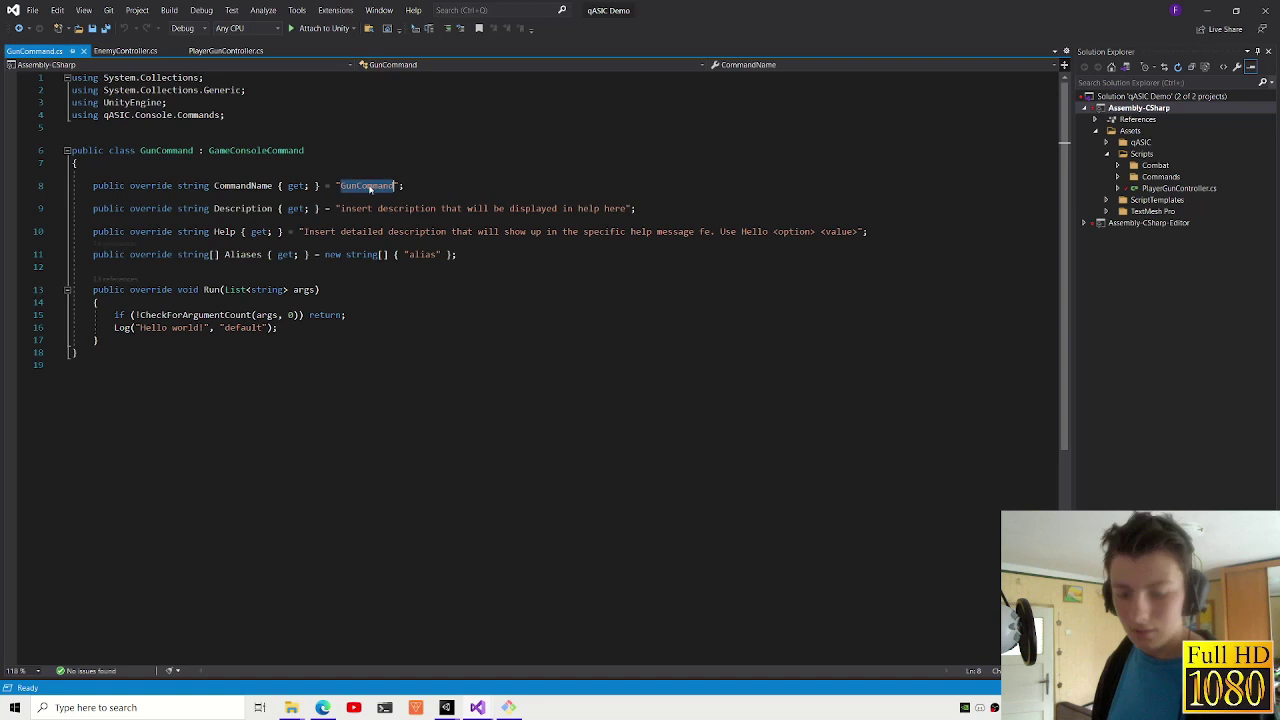
click(368, 185)
text(gun)
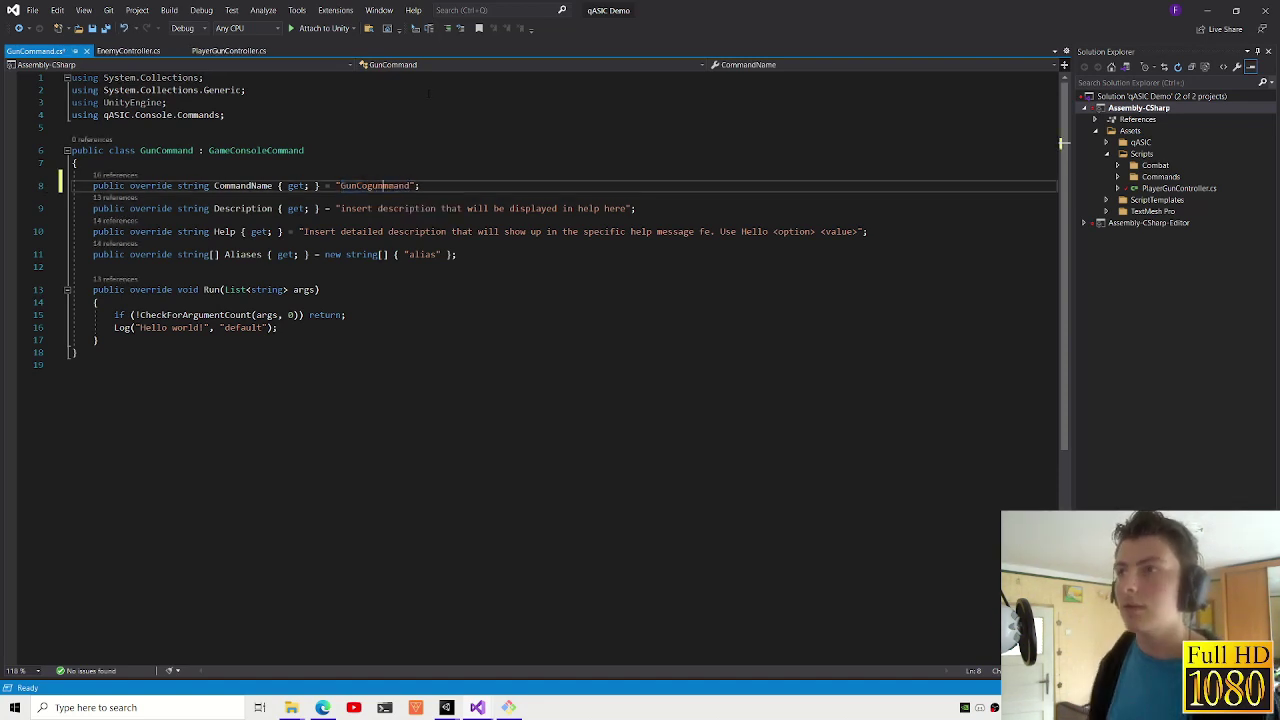
double_click(342, 187)
text(gu)
double_click(422, 254)
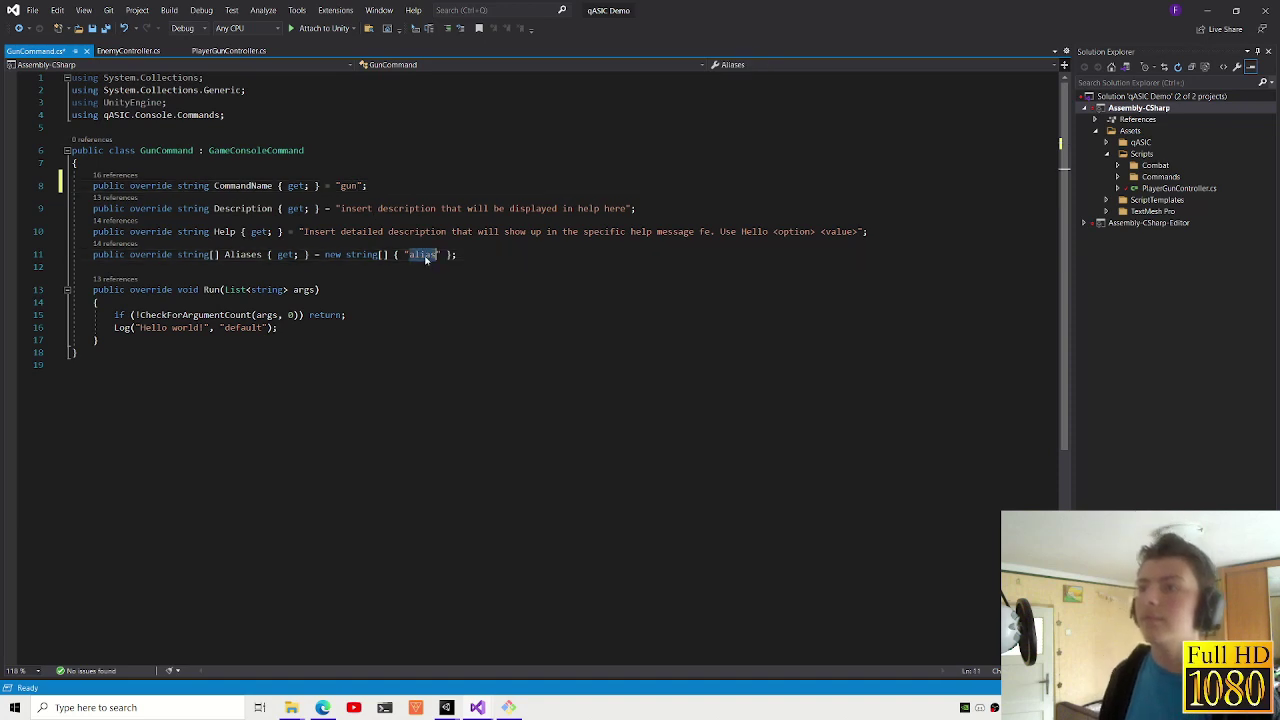
text(weapon)
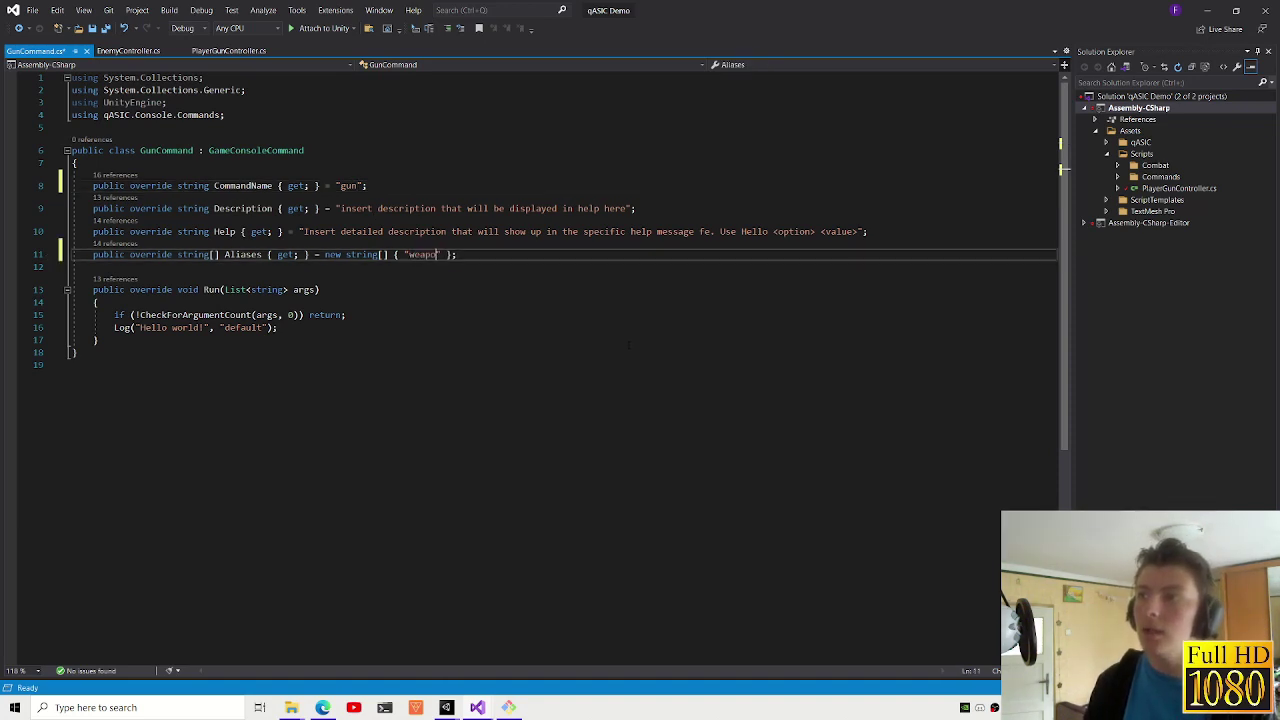
text(", ")
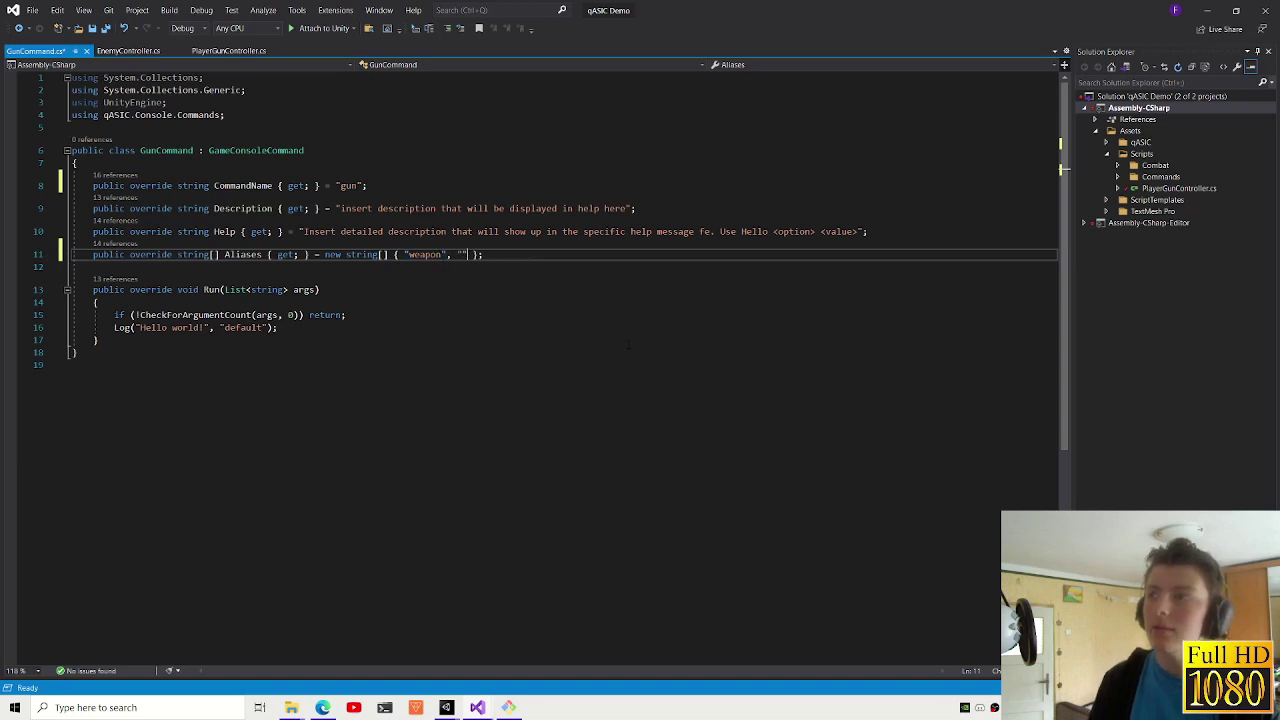
text(fun)
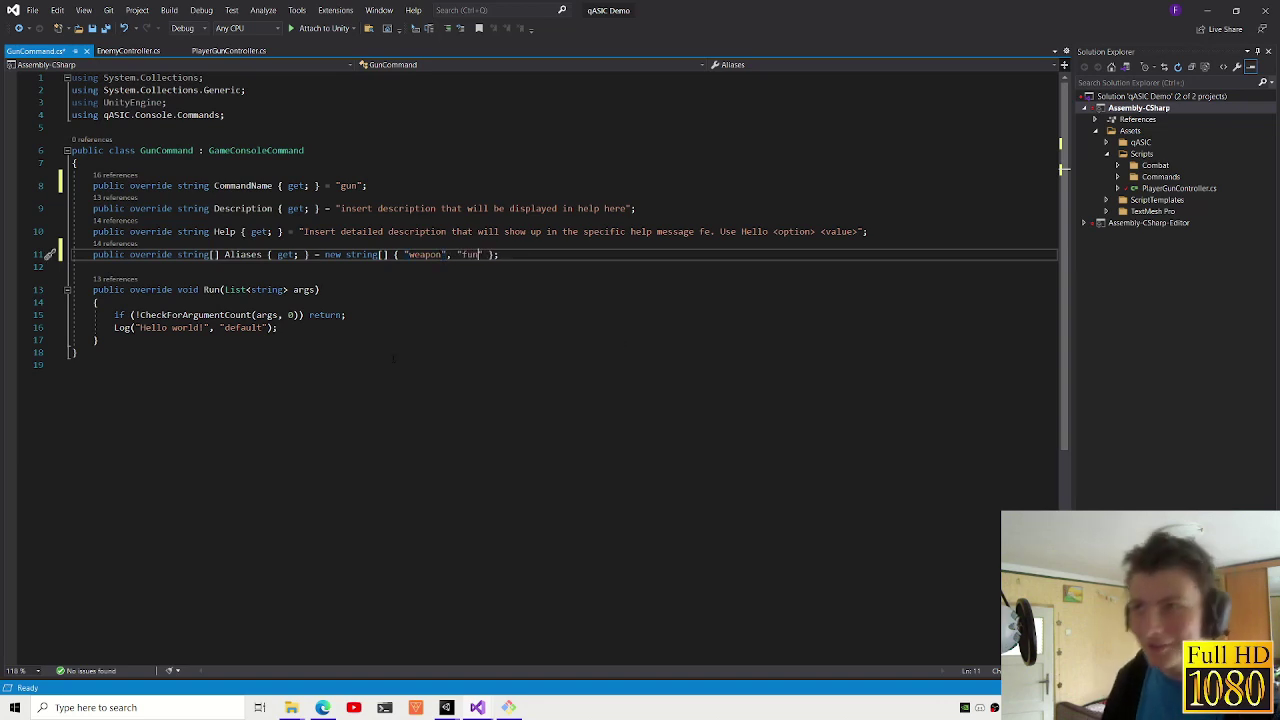
- Set the description to "toggles gun" and clear the help text to rewrite it
drag(629, 208, 340, 208)
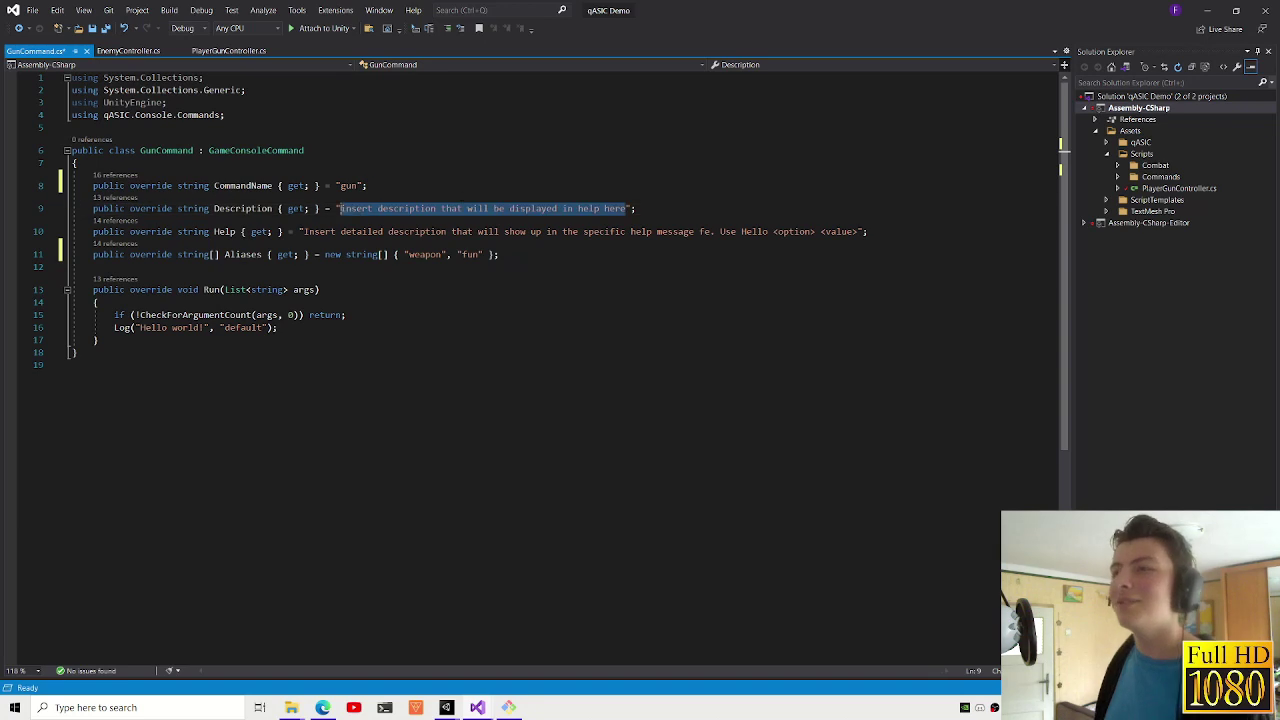
key(BackSpace)
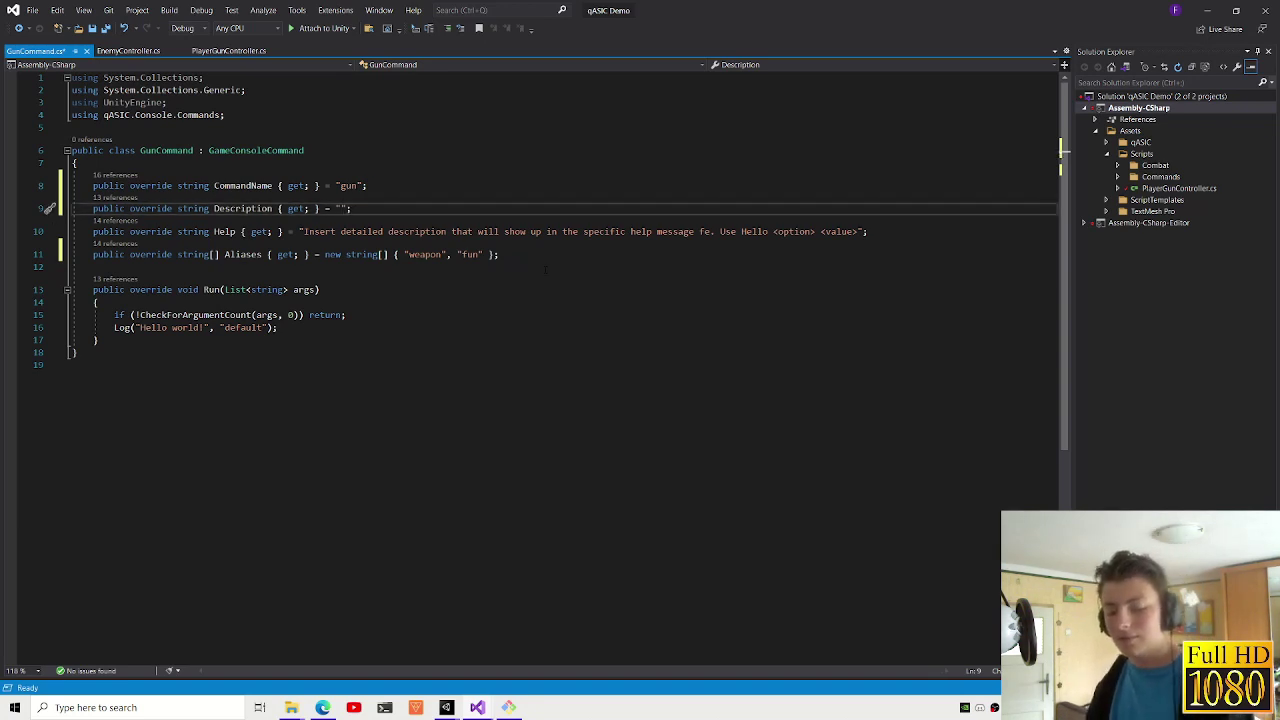
text(c)
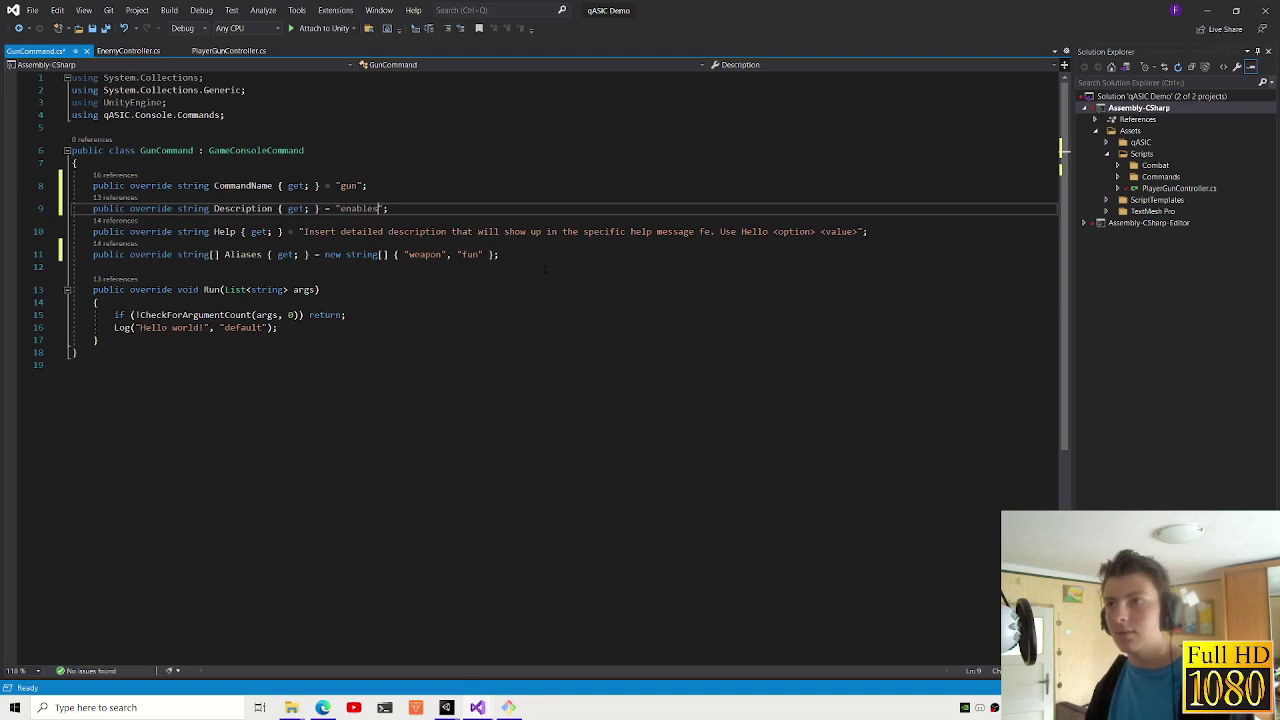
text(disables)
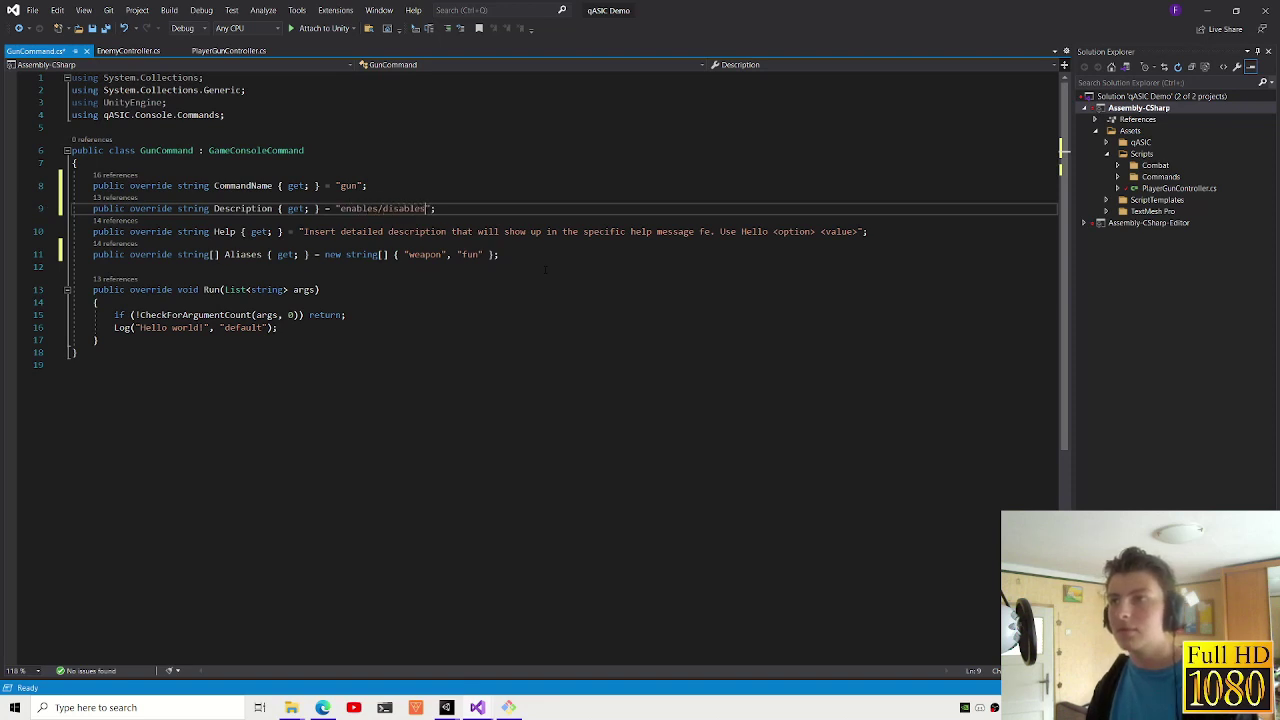
key(BackSpace)
key(BackSpace)
key(BackSpace)
text(toggles )
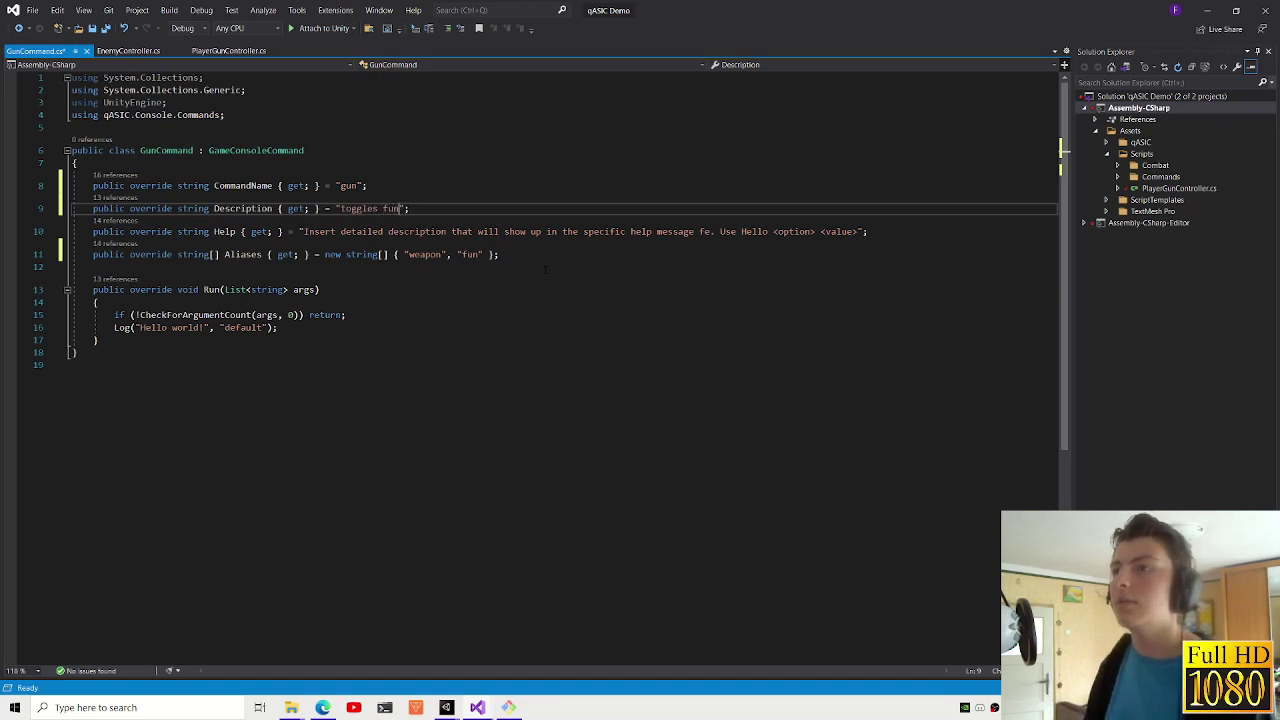
text(gun)
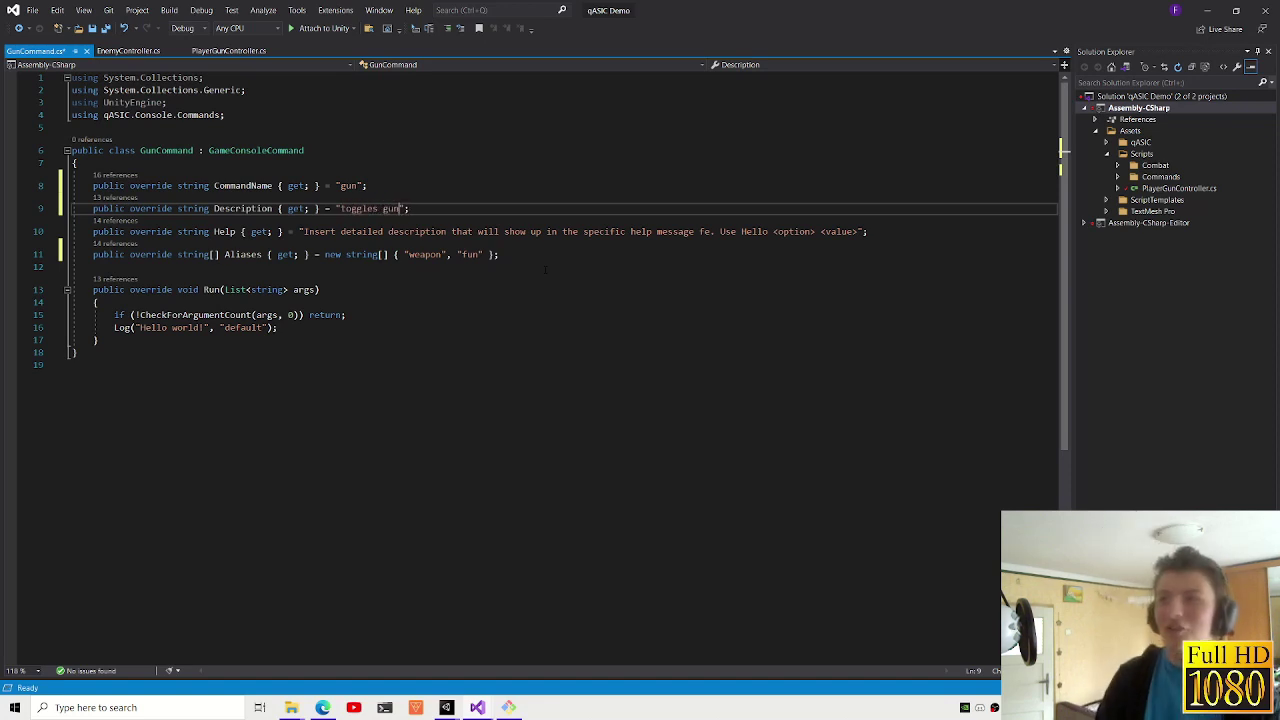
text( / fun)
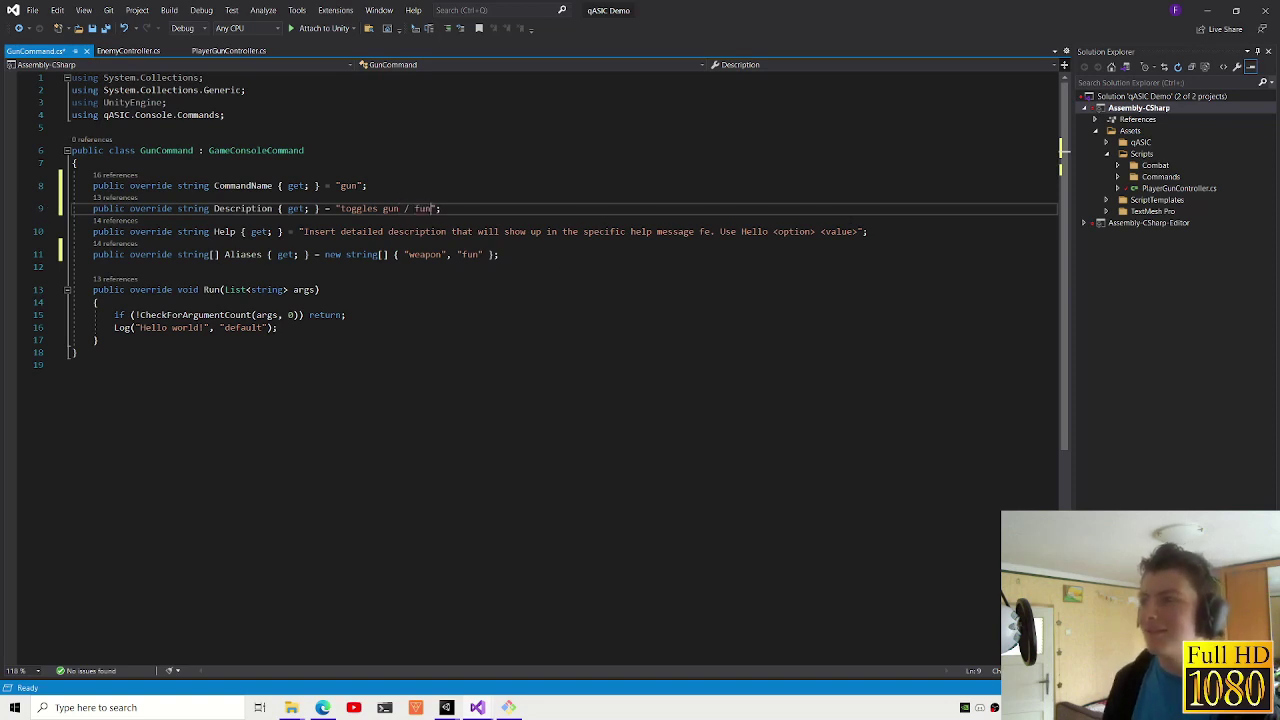
drag(857, 231, 304, 231)
key(BackSpace)
drag(434, 208, 400, 208)
key(BackSpace)
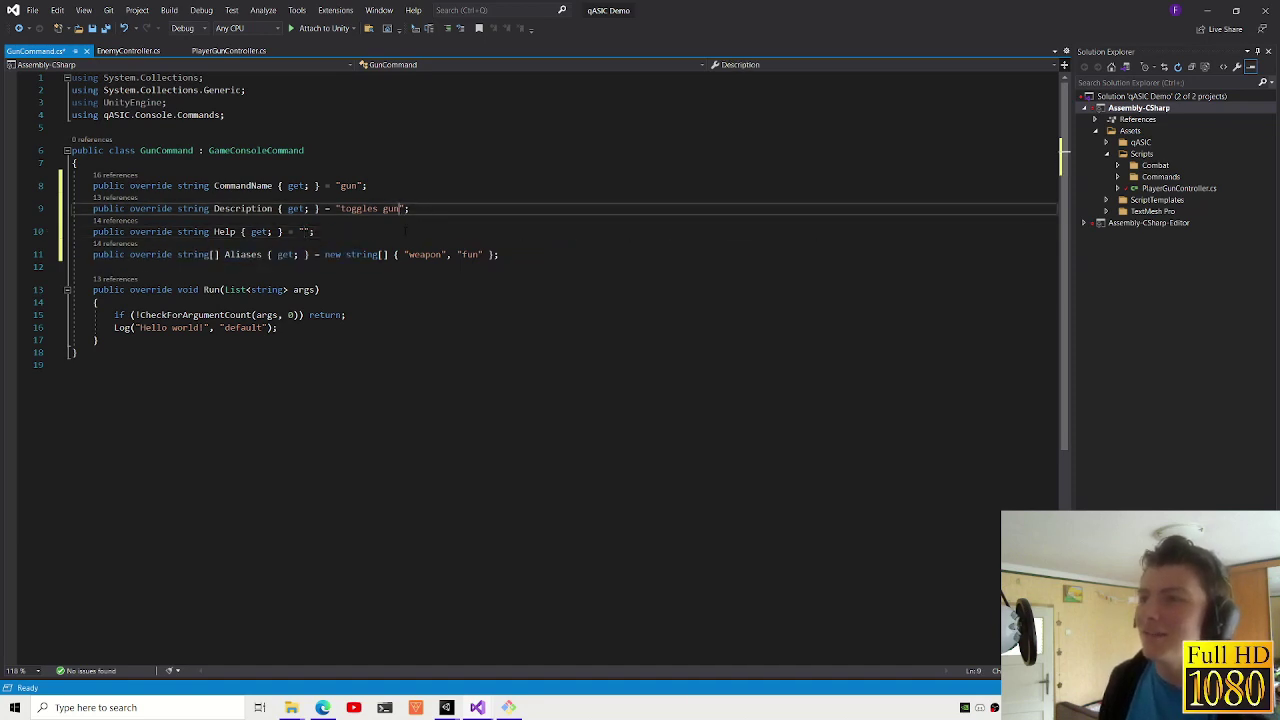
click(304, 231)
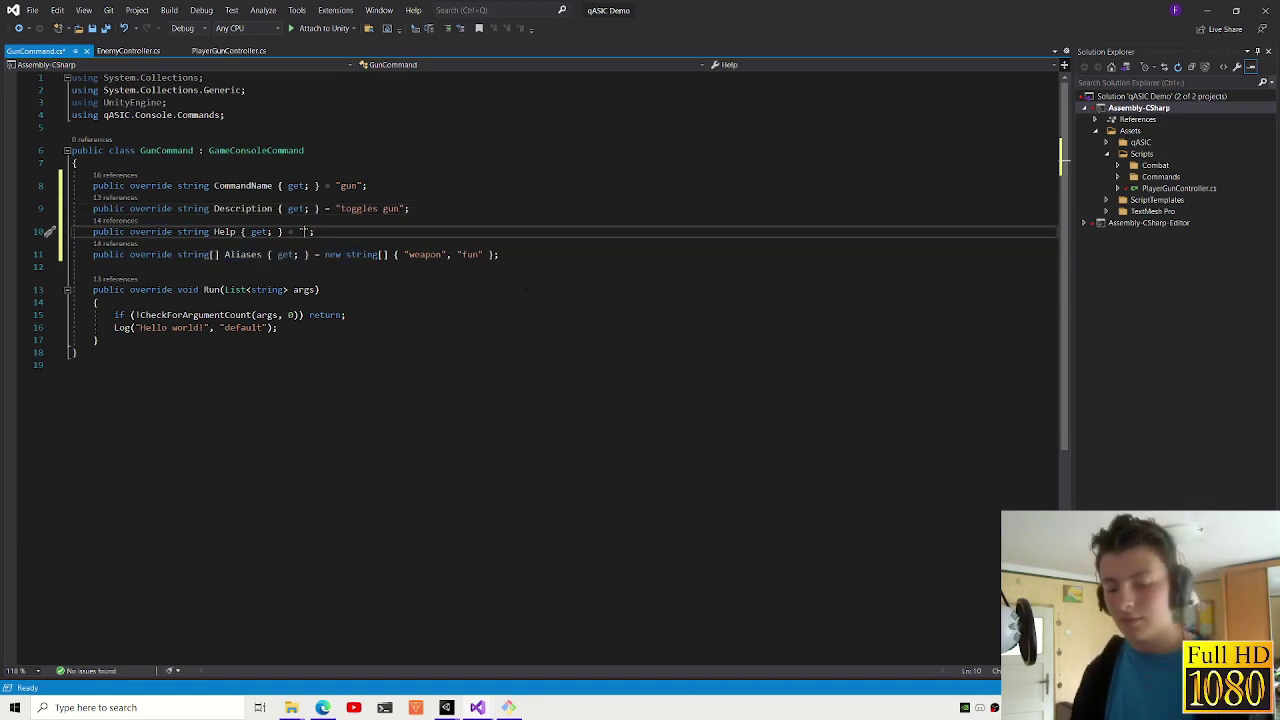
text(Use gu)
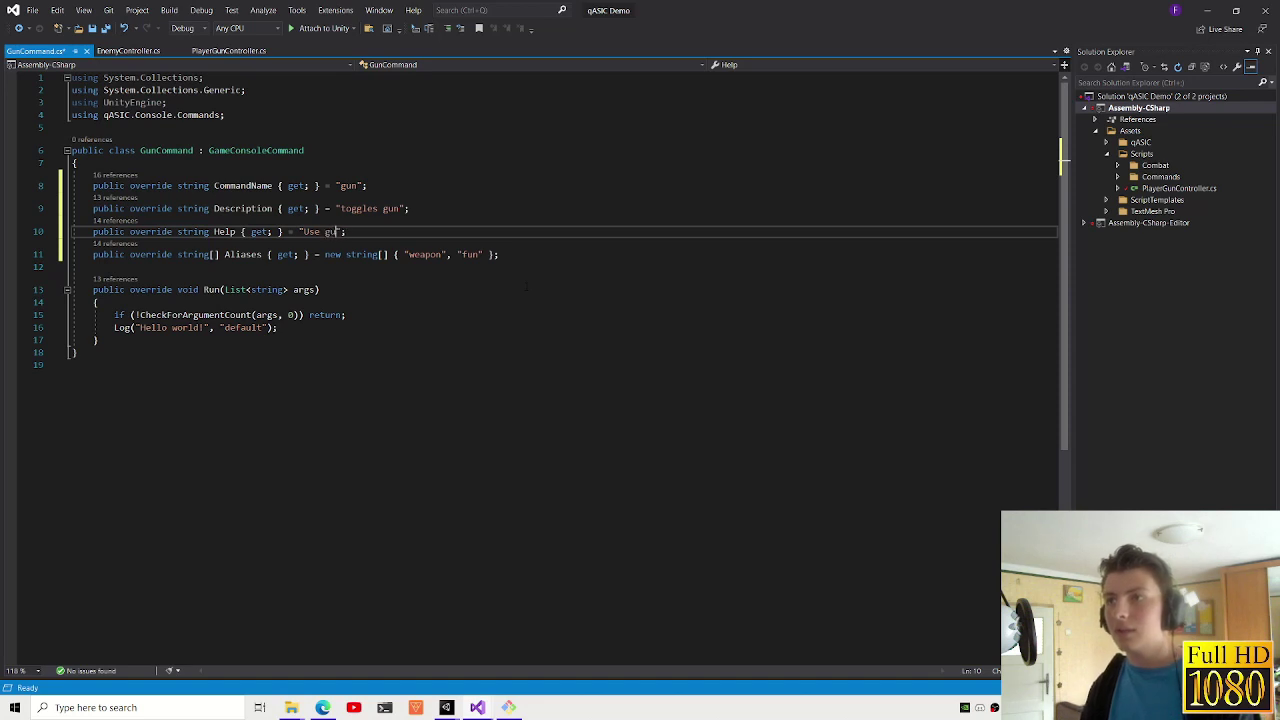
text( <swit)
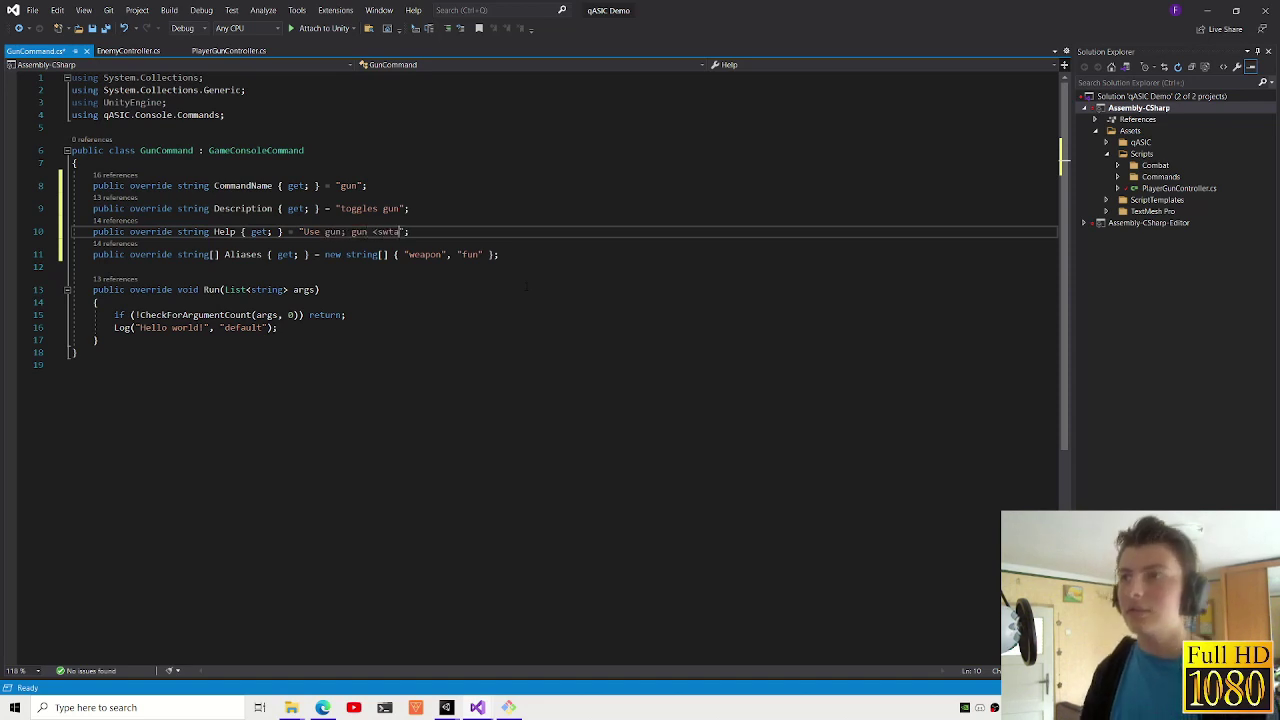
text(> to)
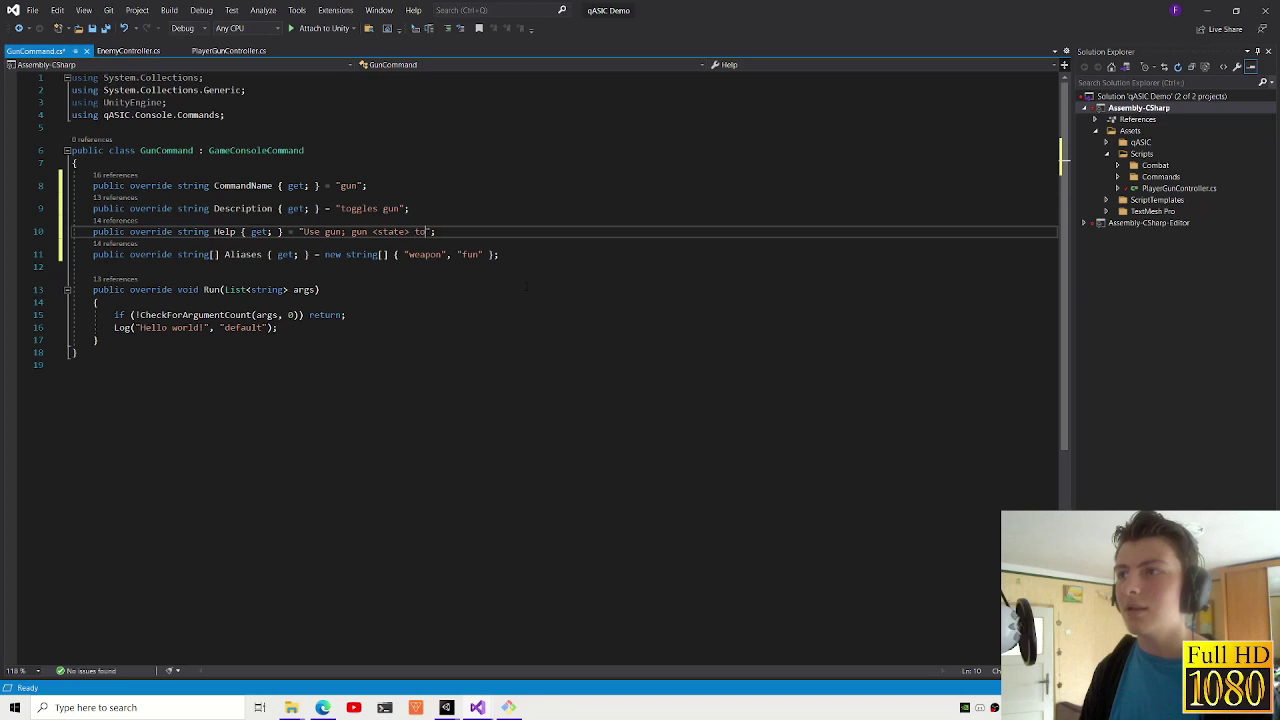
text(n)
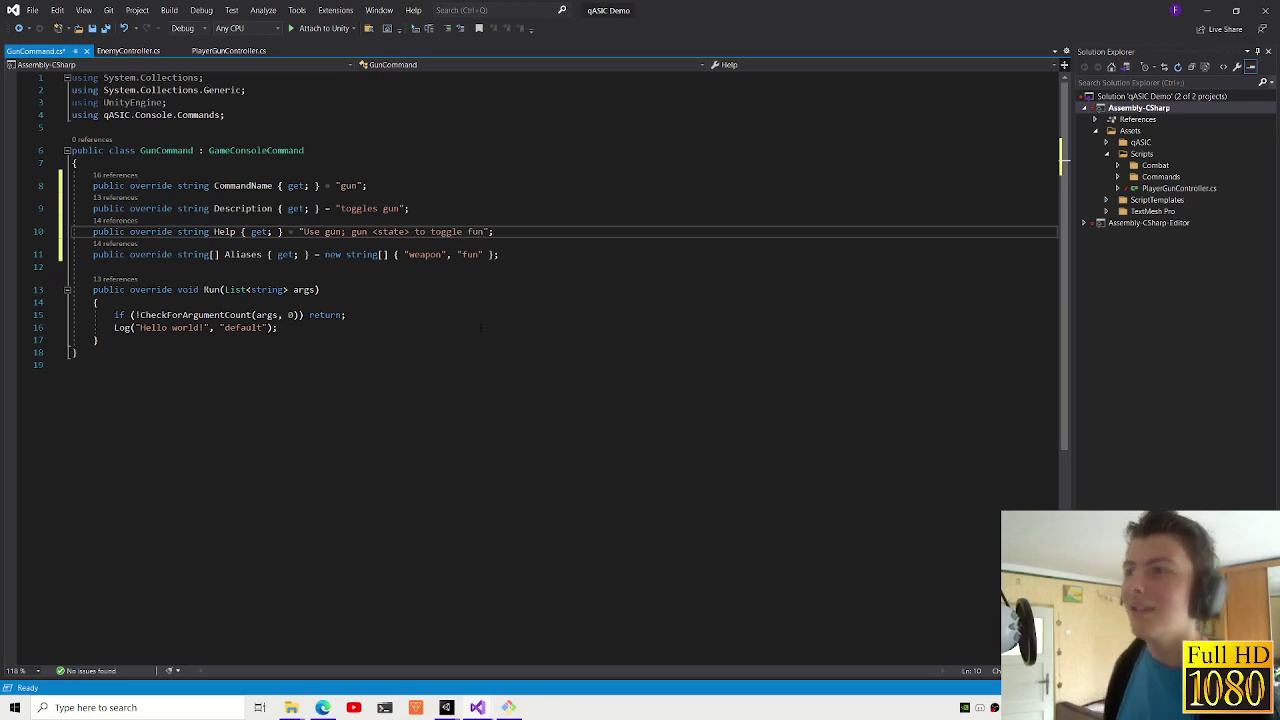
- Extend the argument-count check with 1 and remove the Hello world log line
click(277, 327)
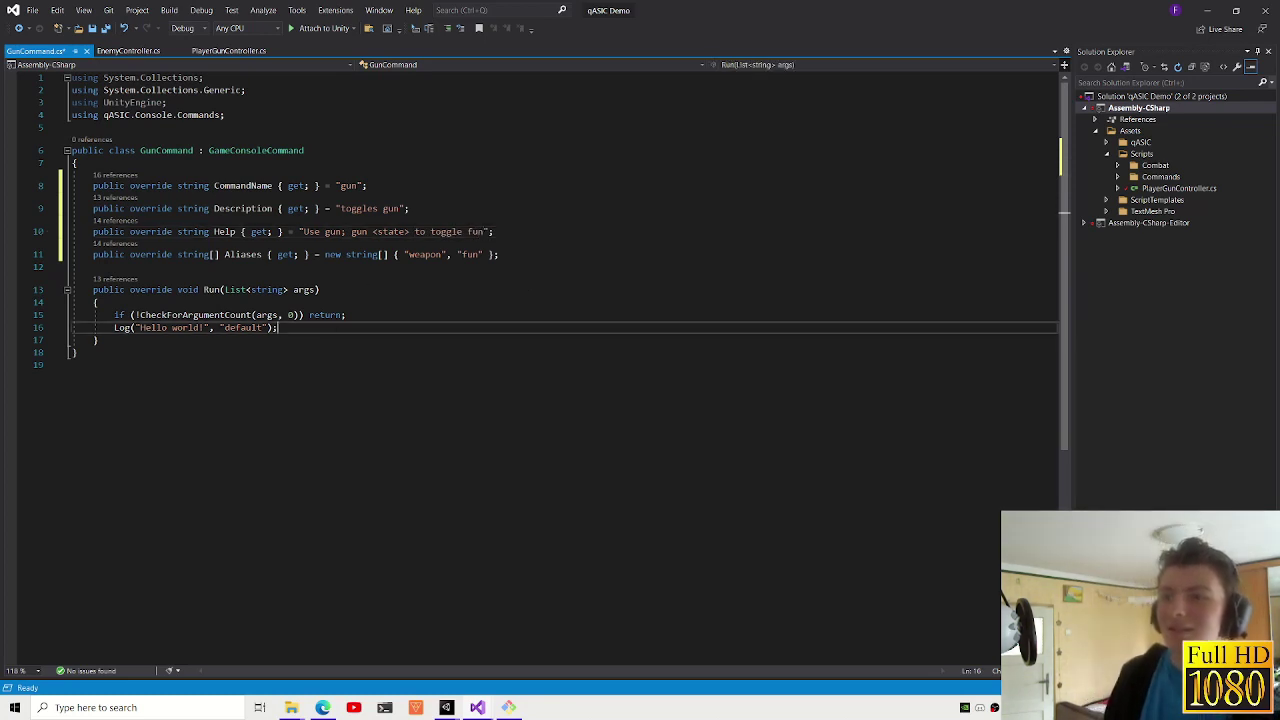
click(290, 315)
text(, 1)
click(78, 364)
drag(277, 327, 114, 327)
text(args)
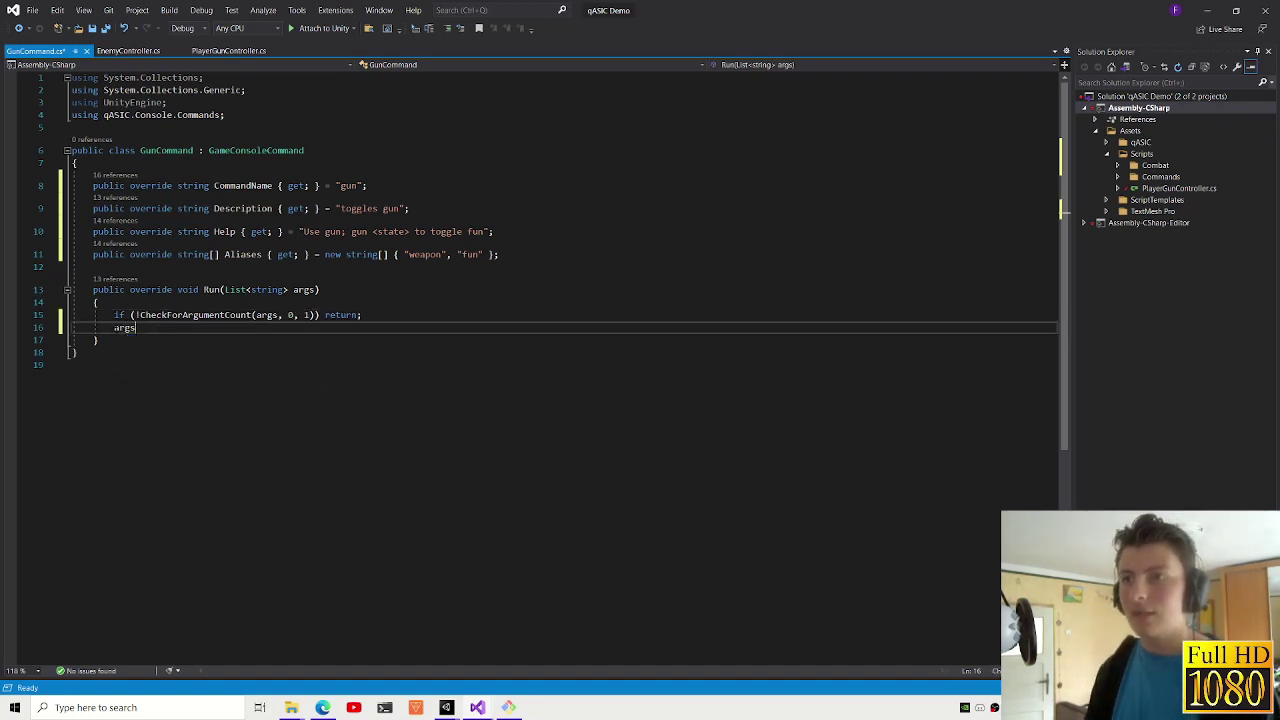
key(BackSpace)
key(BackSpace)
key(BackSpace)
- Add a switch on args.Count with case 2 and default cases, each ending in break
text(switch(args.Count))
key(Return)
text({)
key(Return)
text(case:)
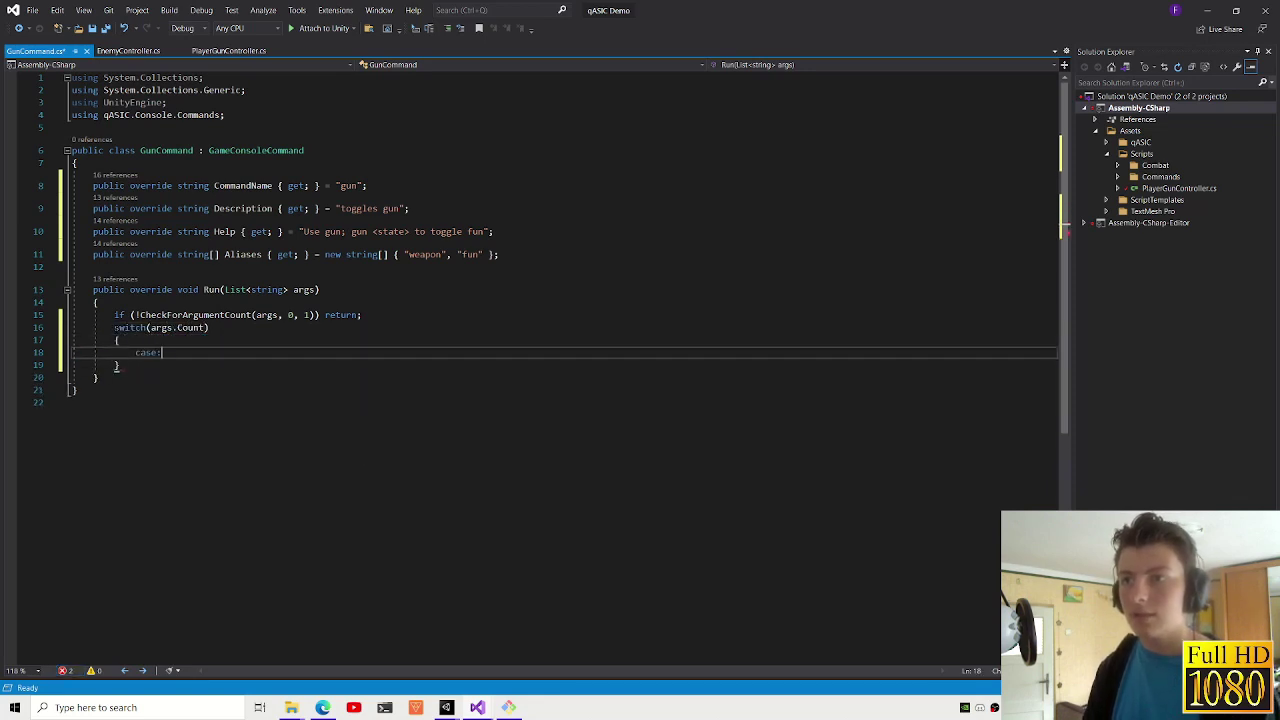
text(2:)
key(Return)
text(break;)
key(Return)
text(default:)
key(Return)
text(break;)
- Declare bool newState and make case 2 test bool.TryParse(args[1], out newState)
click(381, 315)
key(Return)
key(Return)
text(bool new)
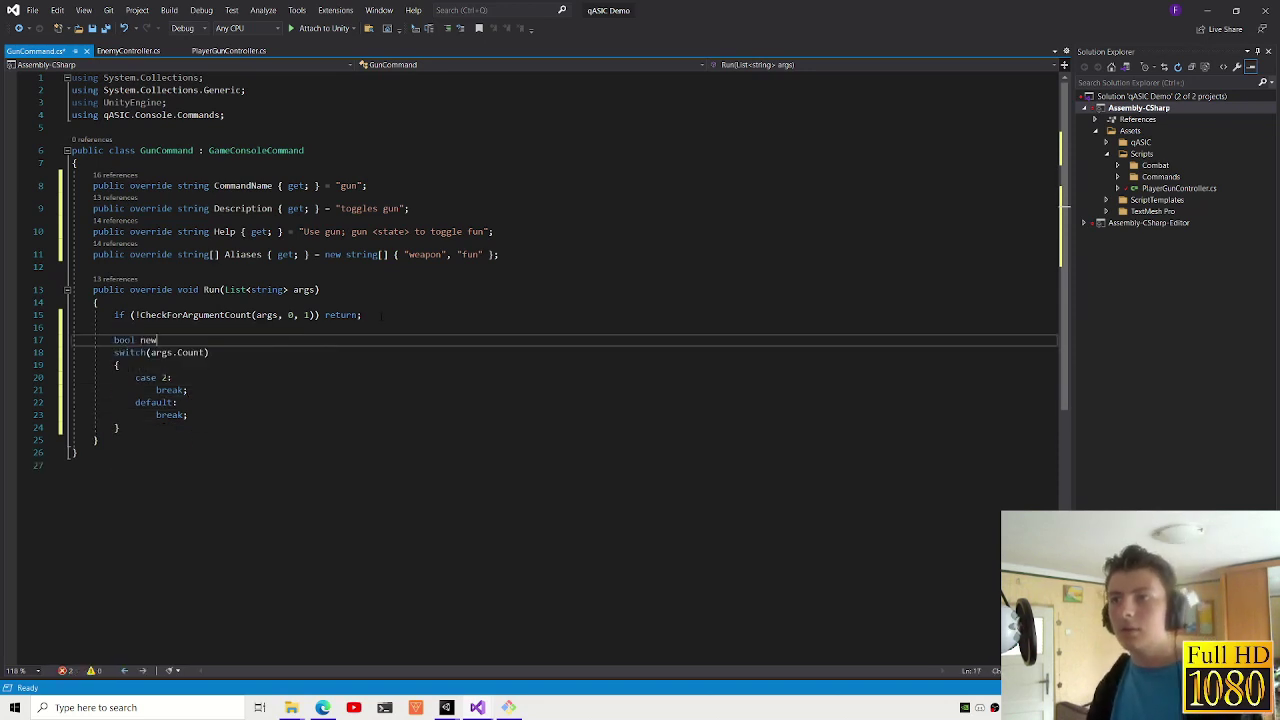
text(State;)
click(175, 377)
key(Return)
double_click(170, 402)
text(return)
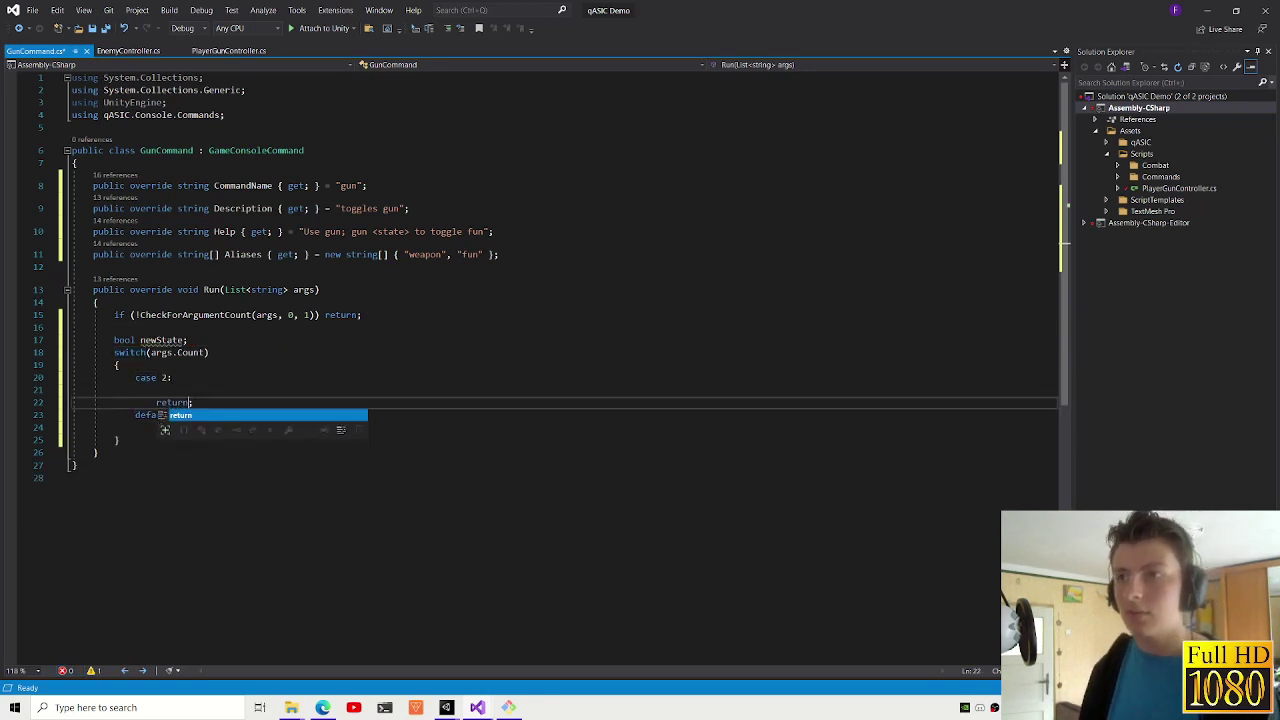
text(if())
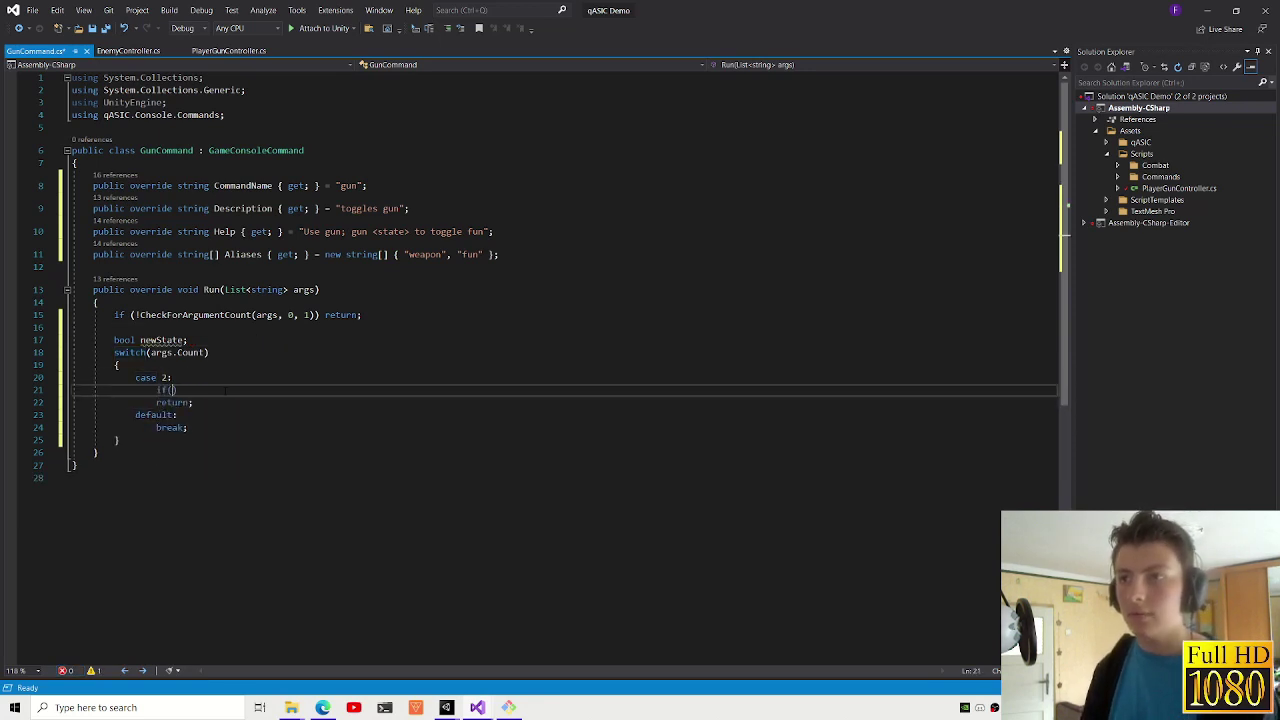
text(bool.TryParse)
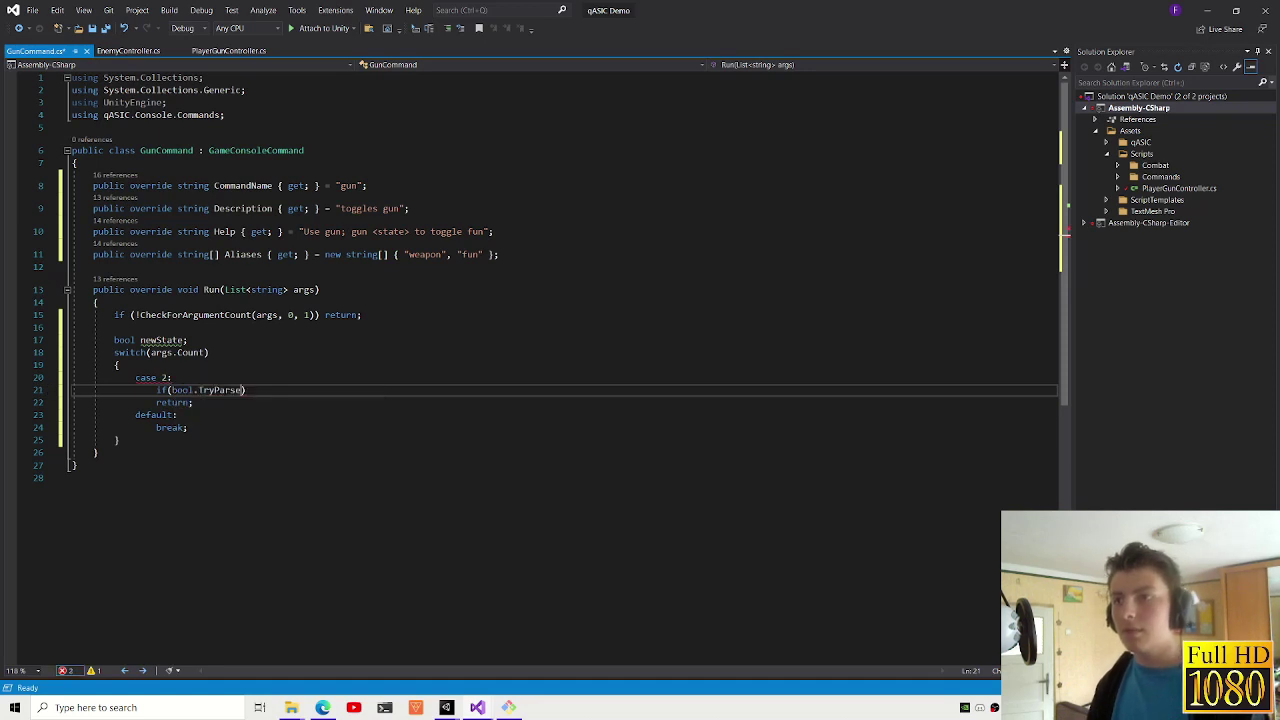
text(()
key(Escape)
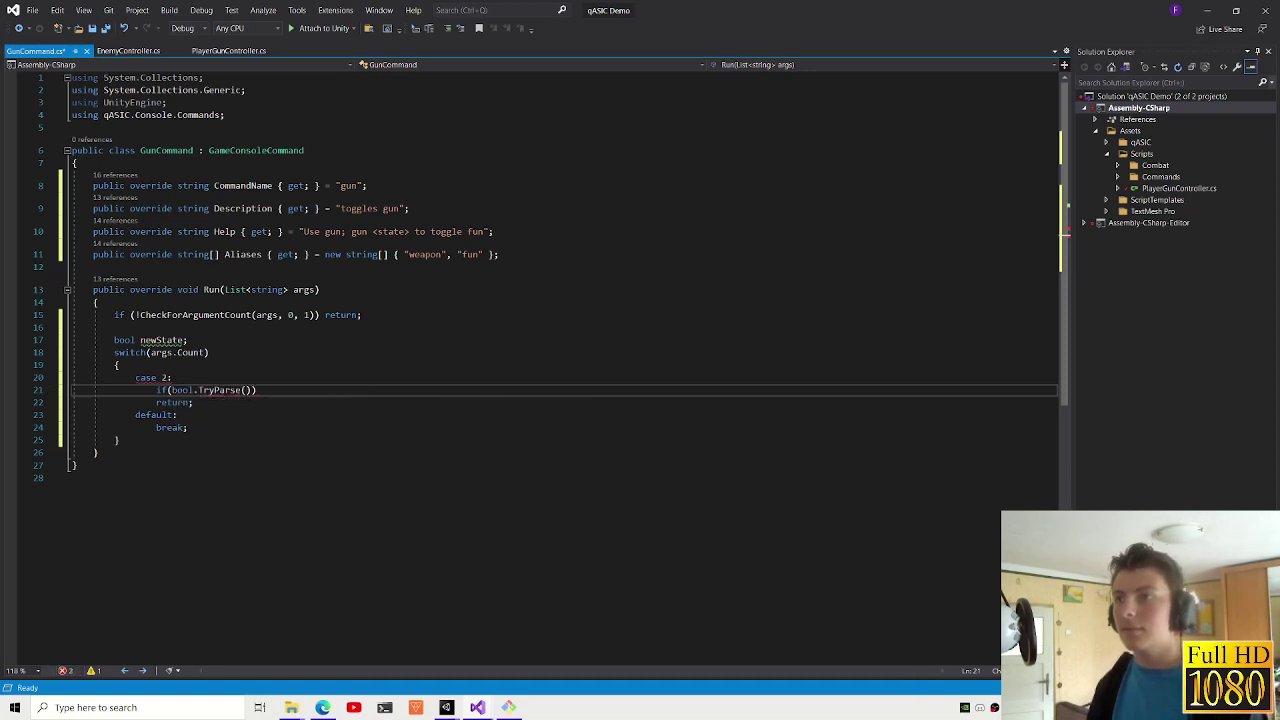
text(args[1)
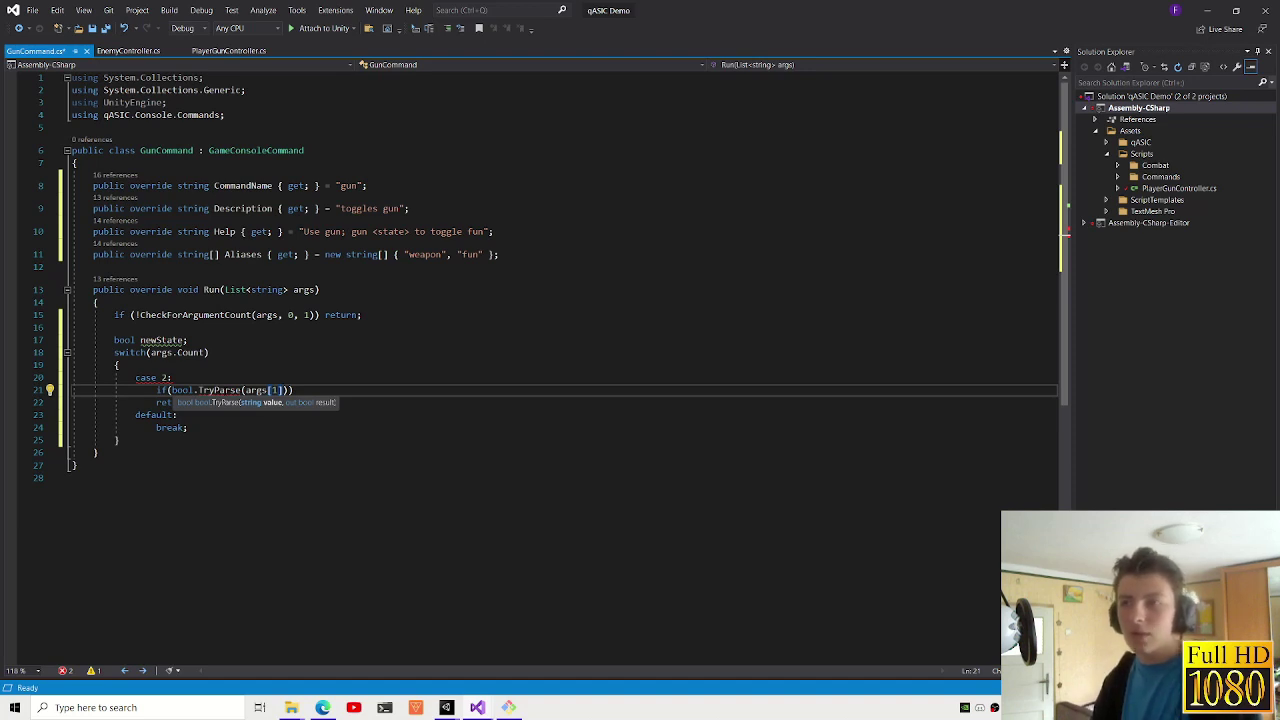
text(, out newSta)
key(Tab)
text())
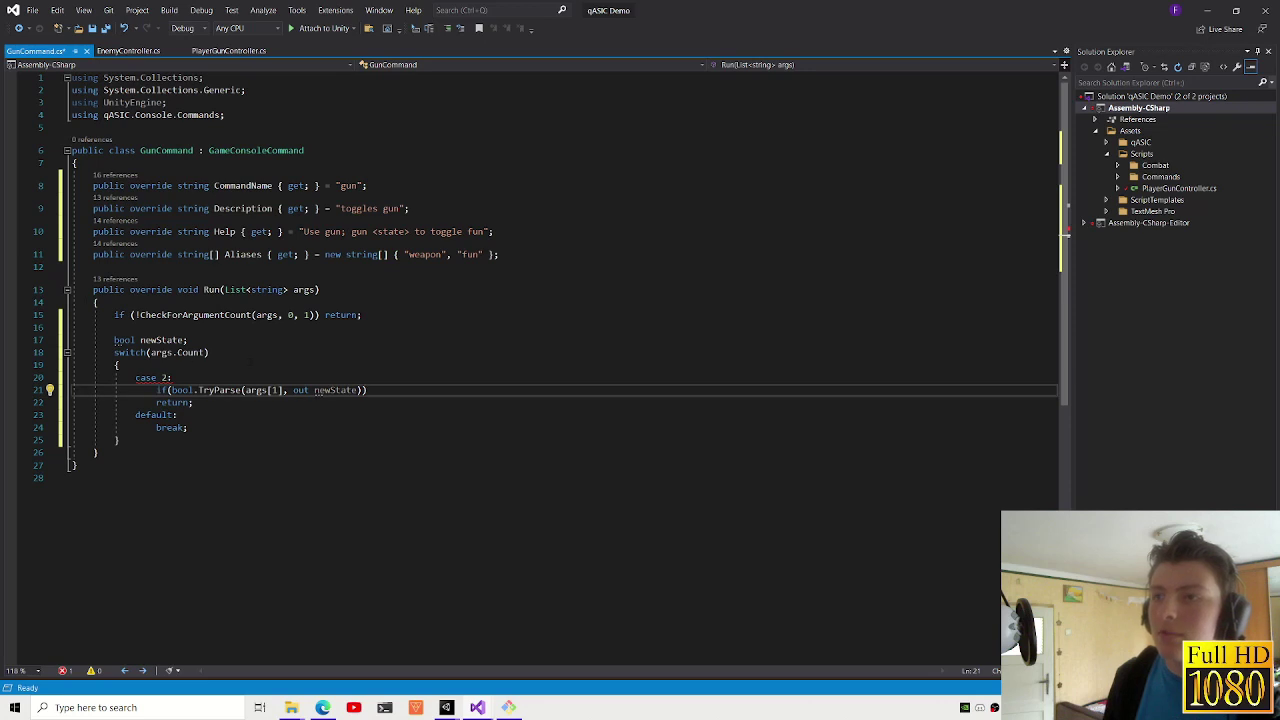
- On successful parse break, otherwise raise ParseException(args[1], "bool") and return
key(End)
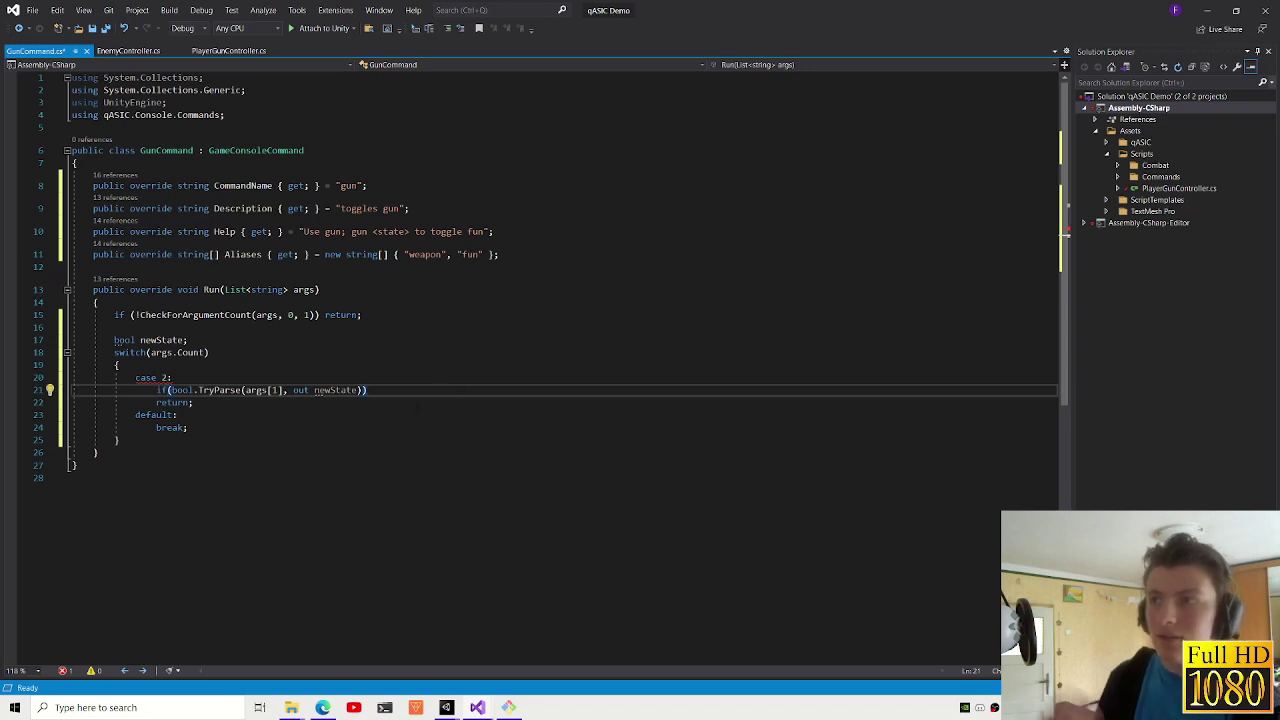
key(BackSpace)
text(reak;)
key(Return)
text(Pars)
key(Tab)
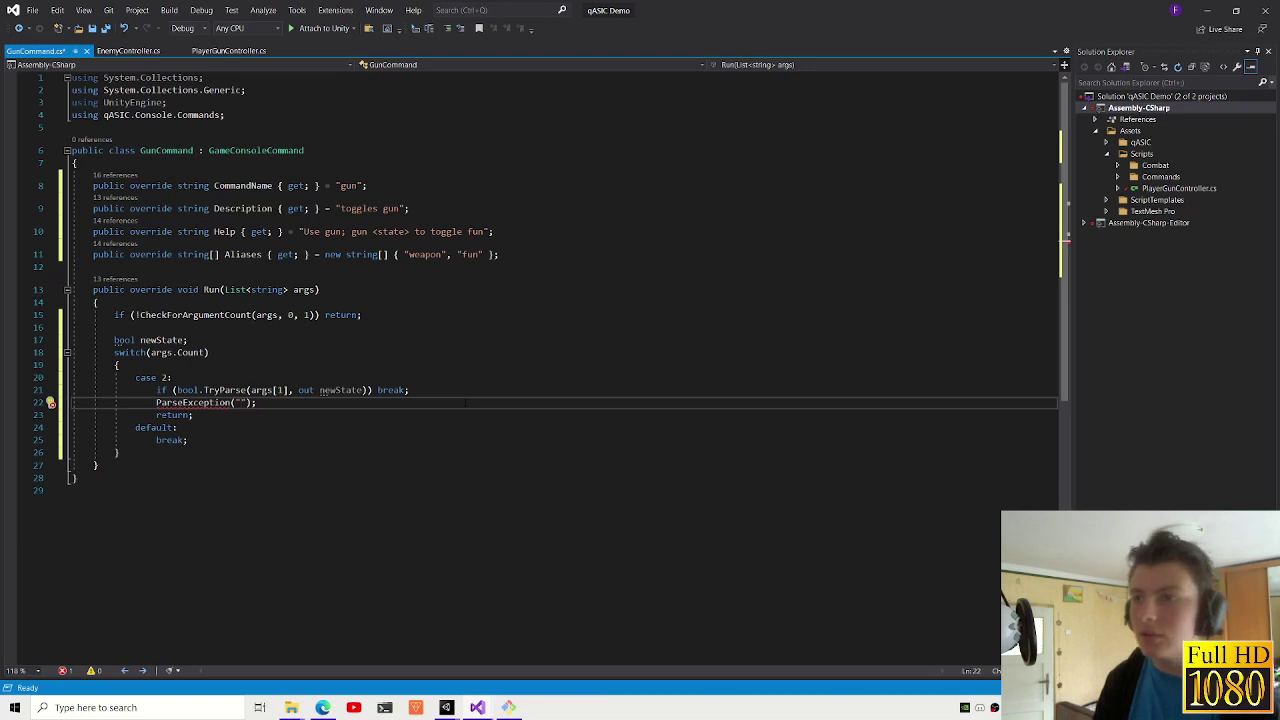
key(BackSpace)
text(args[1])
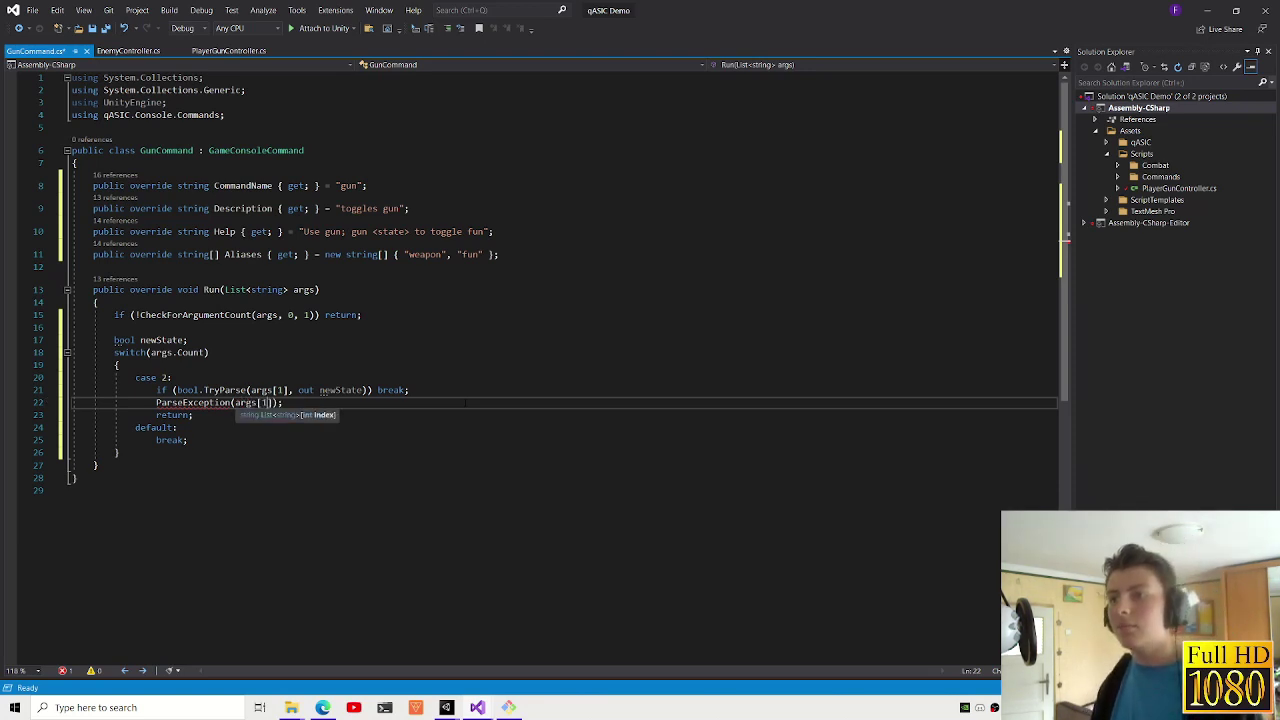
text(, "bool)
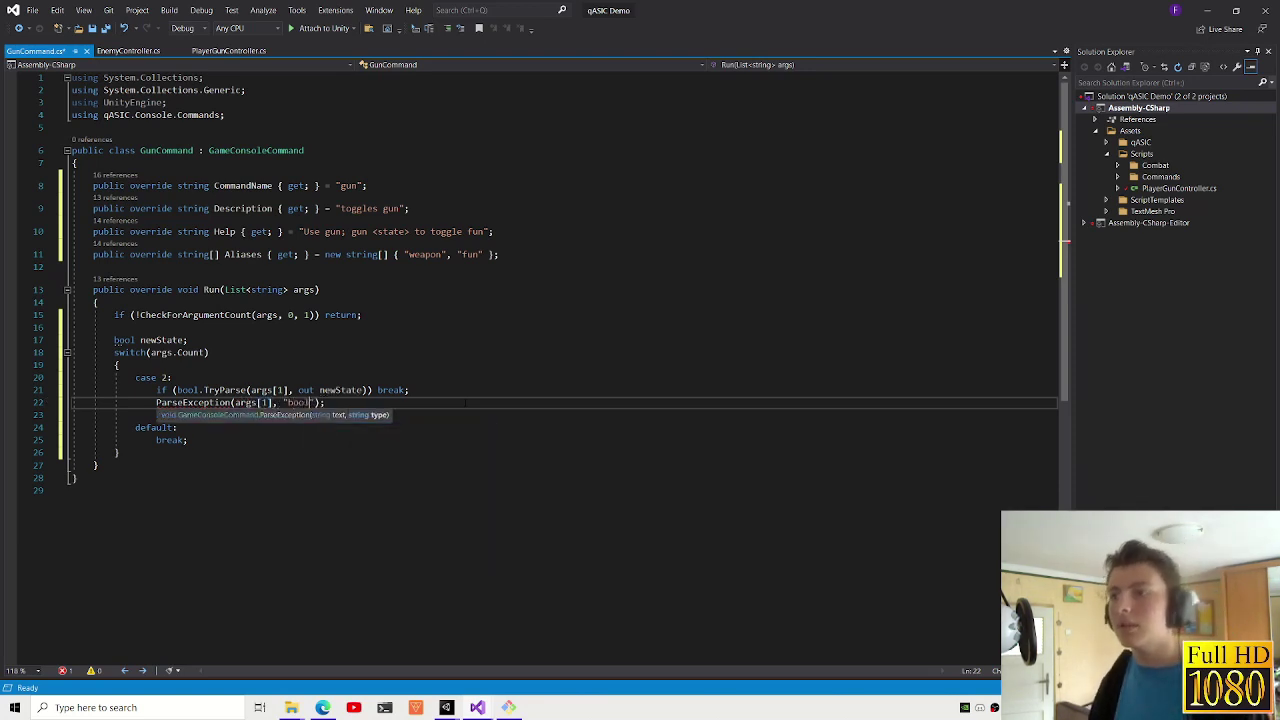
key(End)
key(Return)
text(return;)
- Start a newState assignment in the default case
click(193, 427)
key(Return)
text(new)
key(Tab)
text(= playe)
key(BackSpace)
key(BackSpace)
key(BackSpace)
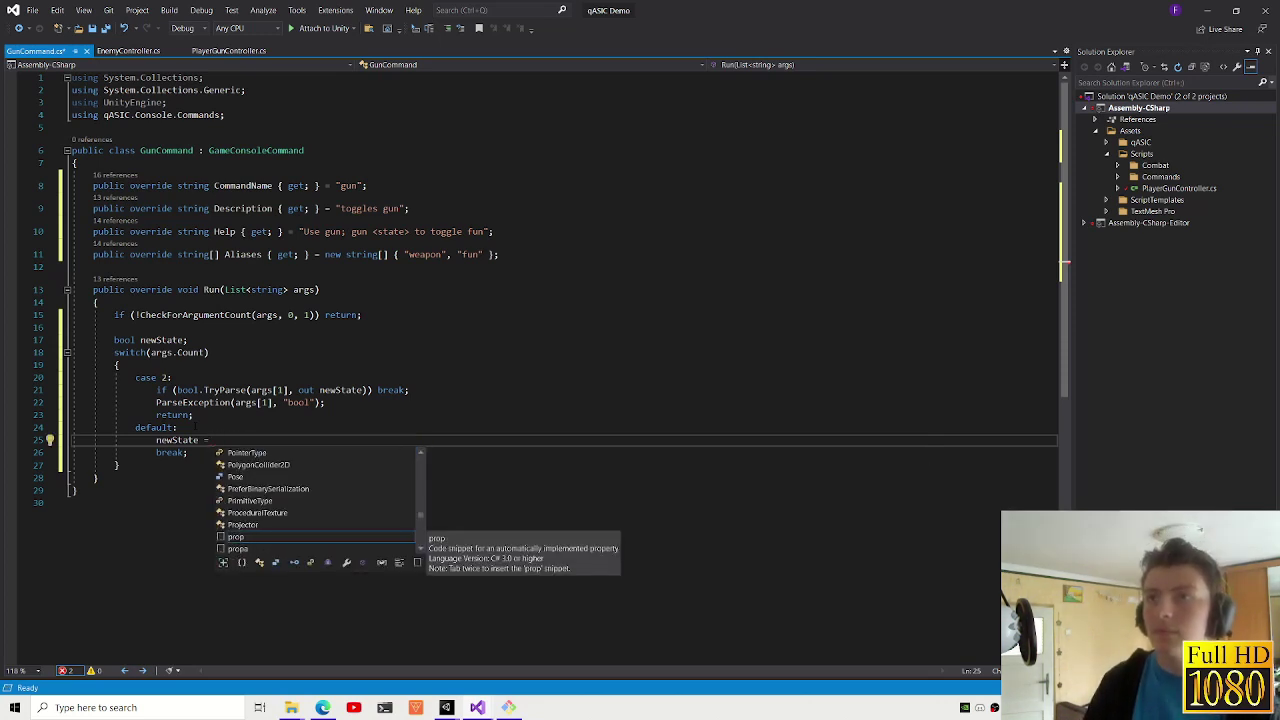
- Replace the UnityEngine import with qASIC.Demo
click(166, 102)
key(BackSpace)
key(BackSpace)
key(BackSpace)
text(qASIC.d)
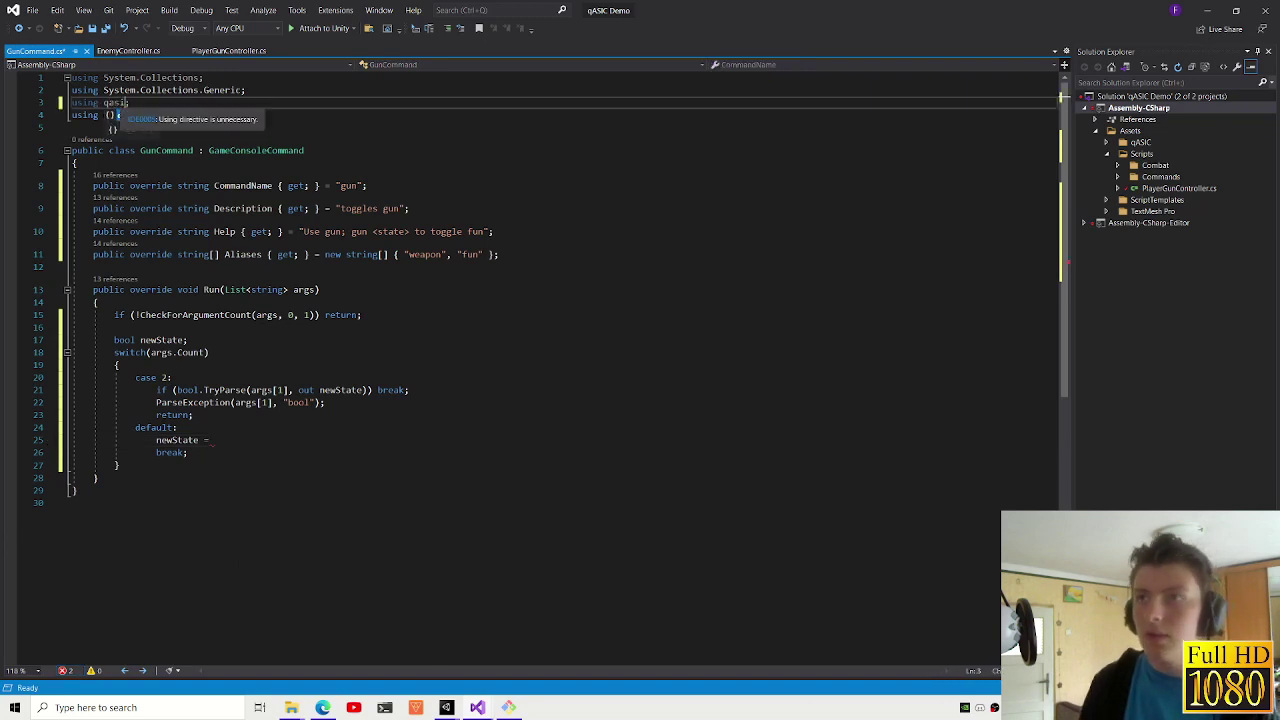
text(.)
key(BackSpace)
key(BackSpace)
key(BackSpace)
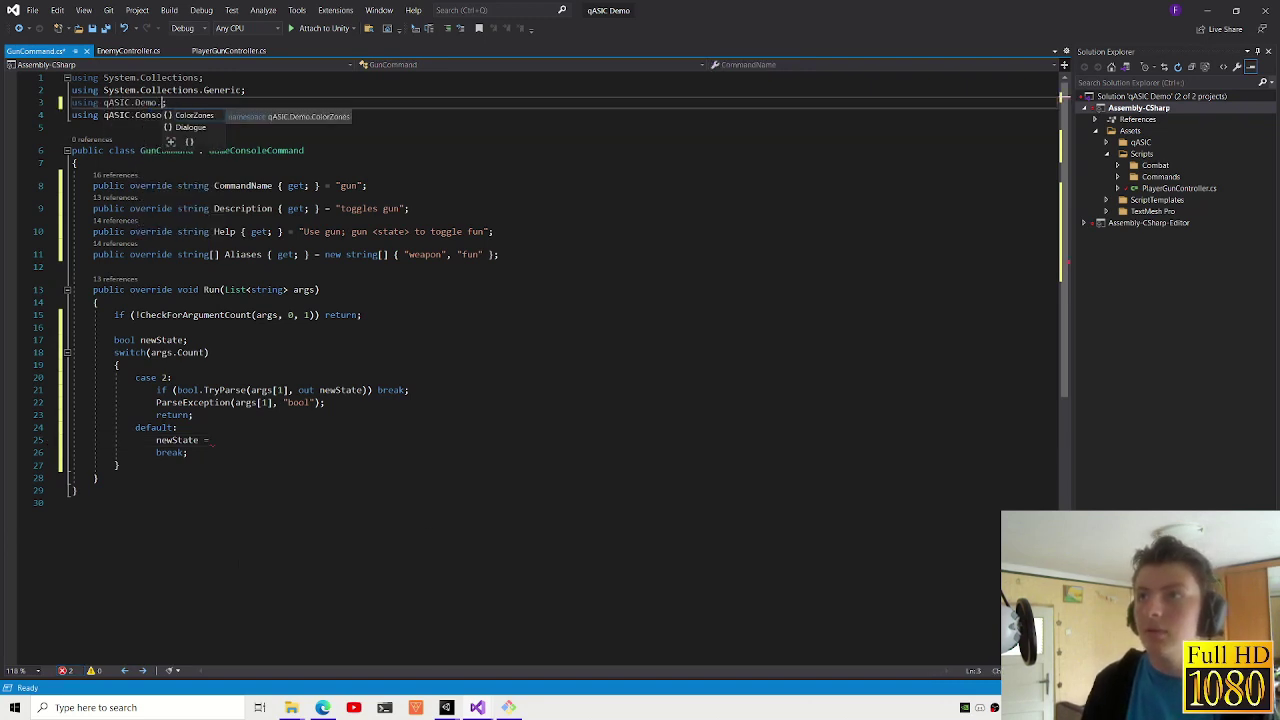
- Finish the import line and set newState to !PlayerGunController.IsActive in the default case
text(;)
click(262, 440)
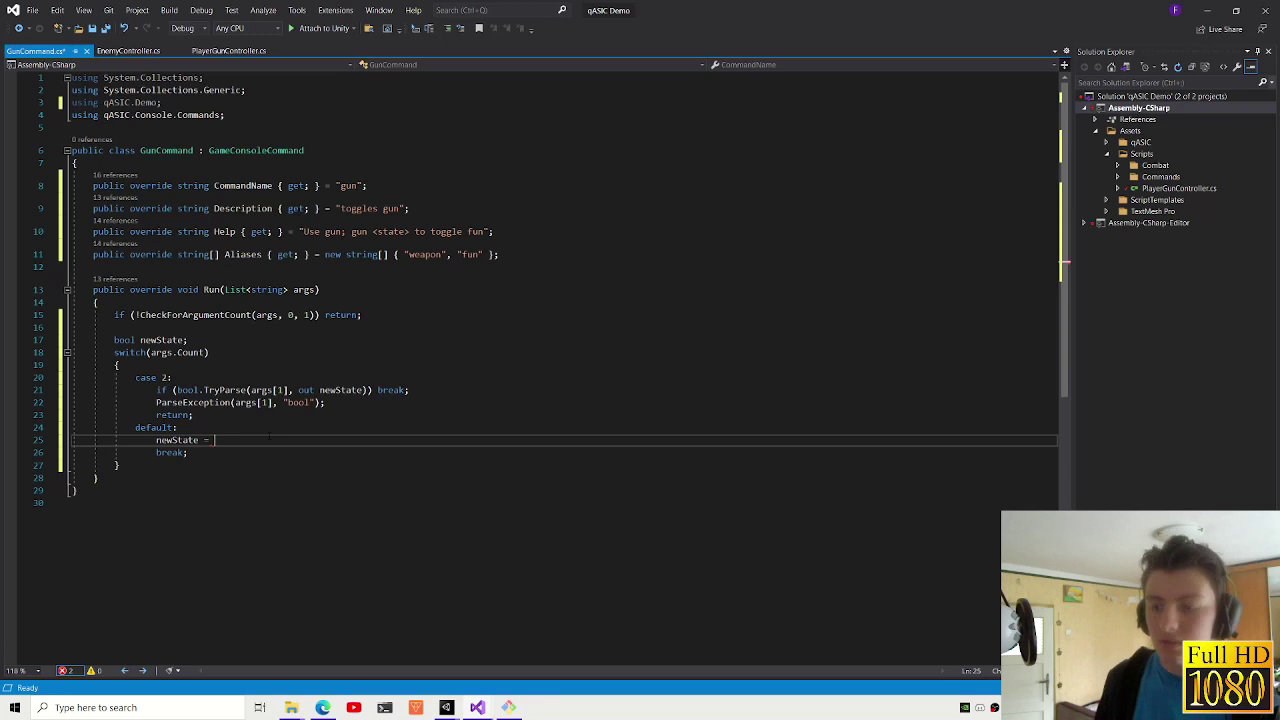
text(player)
key(Down)
key(Tab)
text(.is)
key(Tab)
click(214, 440)
text(!)
- After the switch, assign PlayerGunController.IsActive = newState
key(Down)
key(Down)
key(Return)
key(Return)
drag(368, 440, 216, 440)
key(ctrl+c)
click(222, 488)
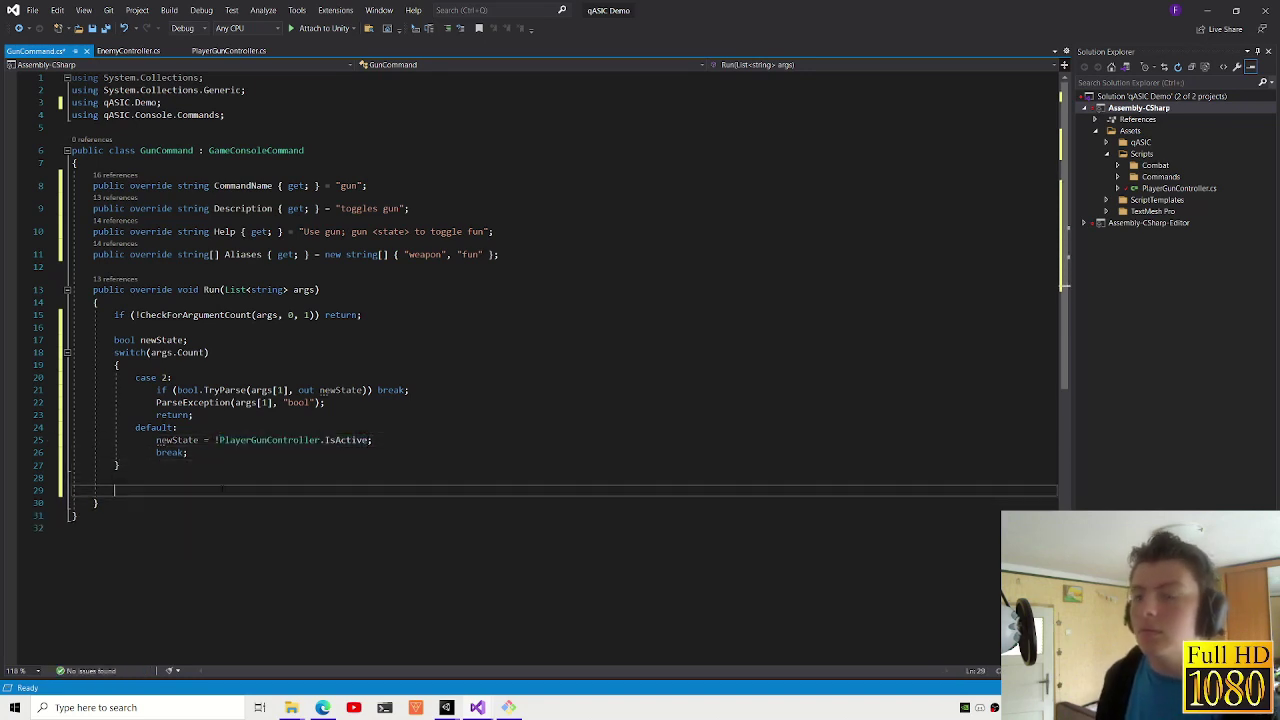
key(ctrl+v)
text(= new)
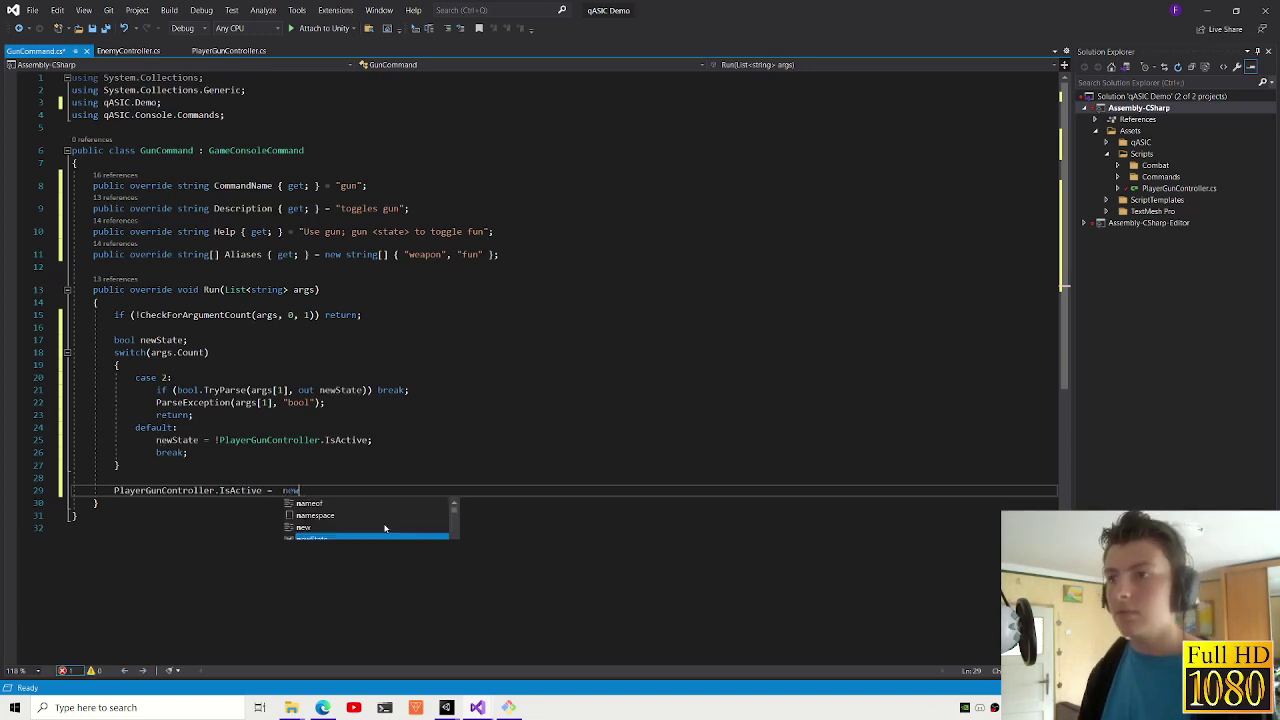
key(BackSpace)
- Add Log($"Changed gun to {newState}", "gun") after the assignment
key(BackSpace)
key(BackSpace)
text(newSta)
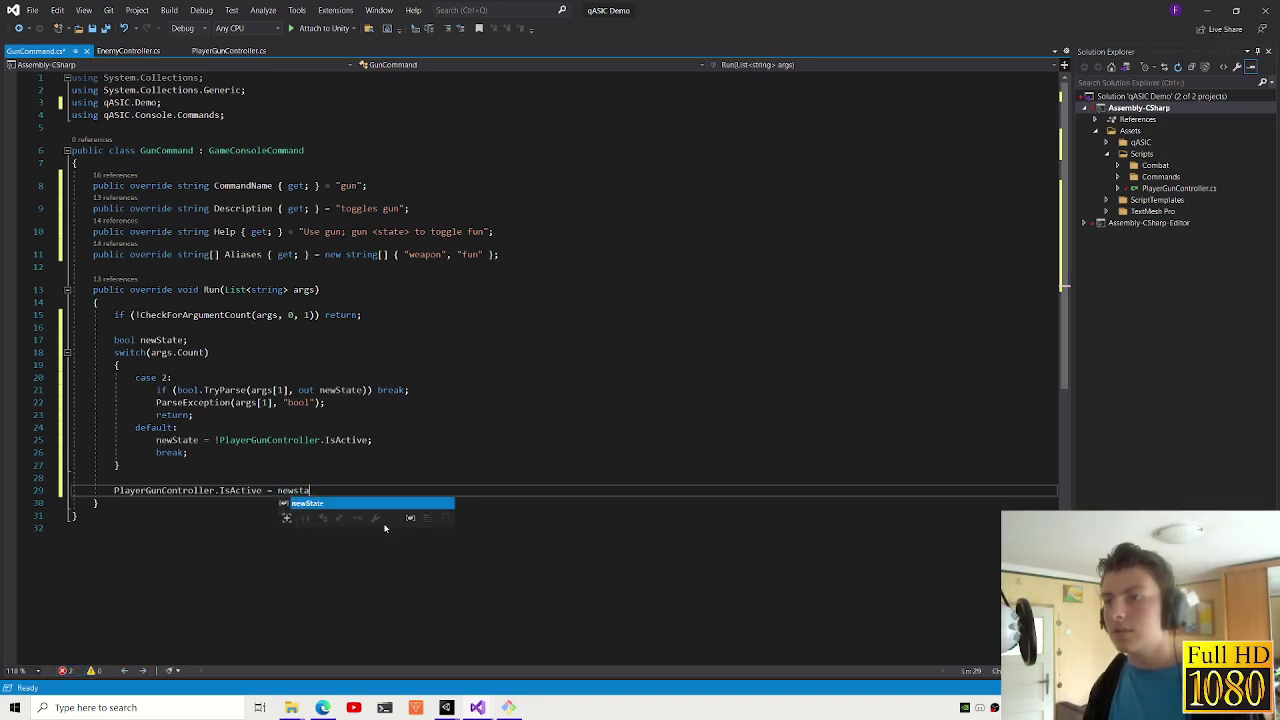
text(te;)
key(Return)
text(if)
key(BackSpace)
text(Log()
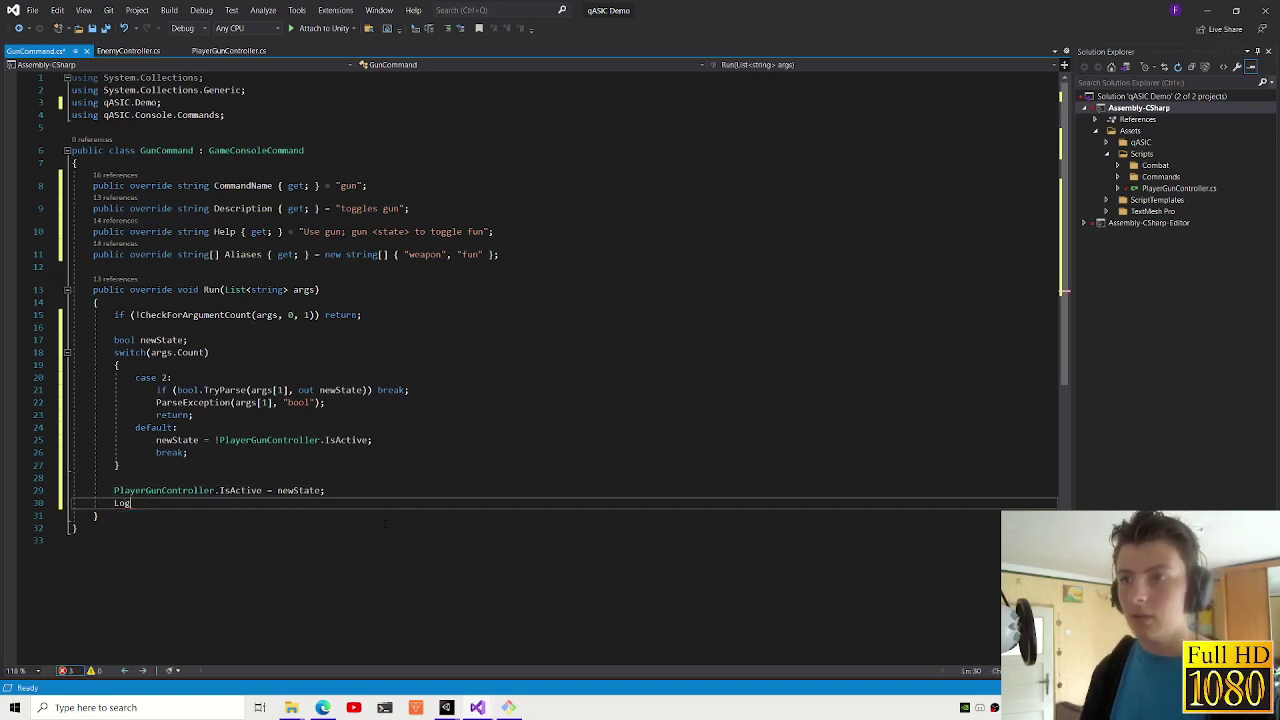
text("", "gun)
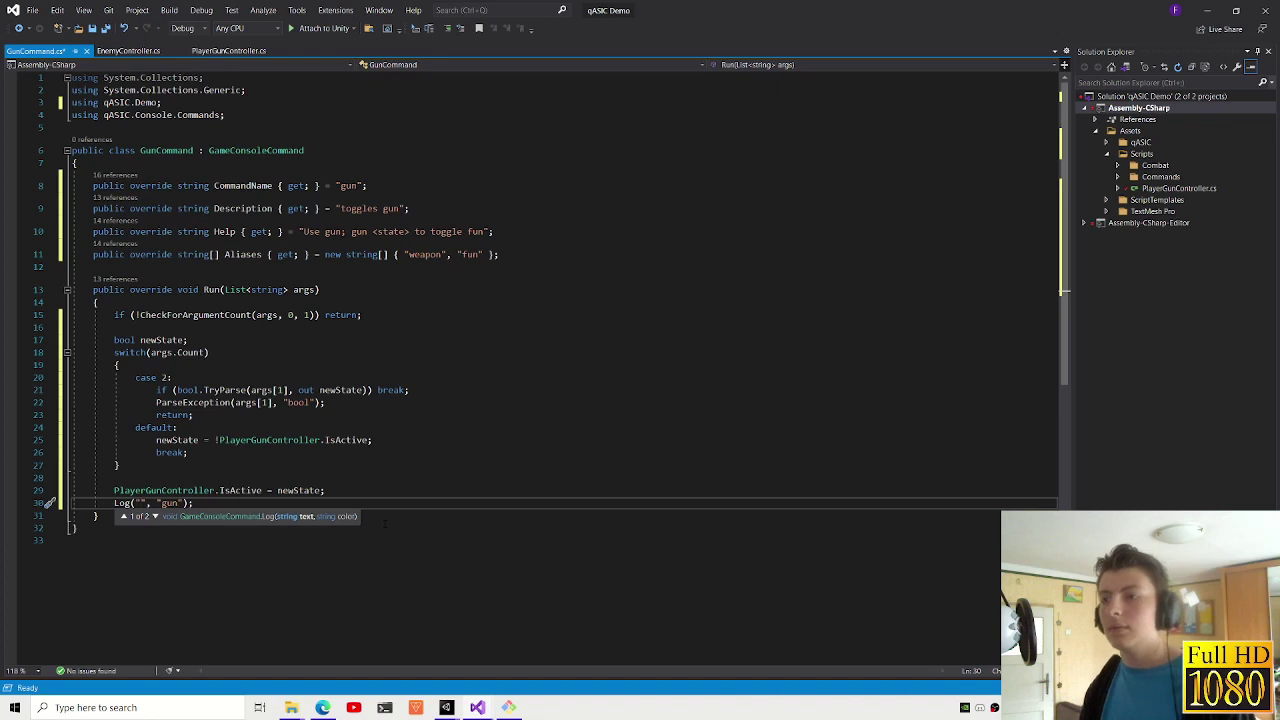
text(Changed)
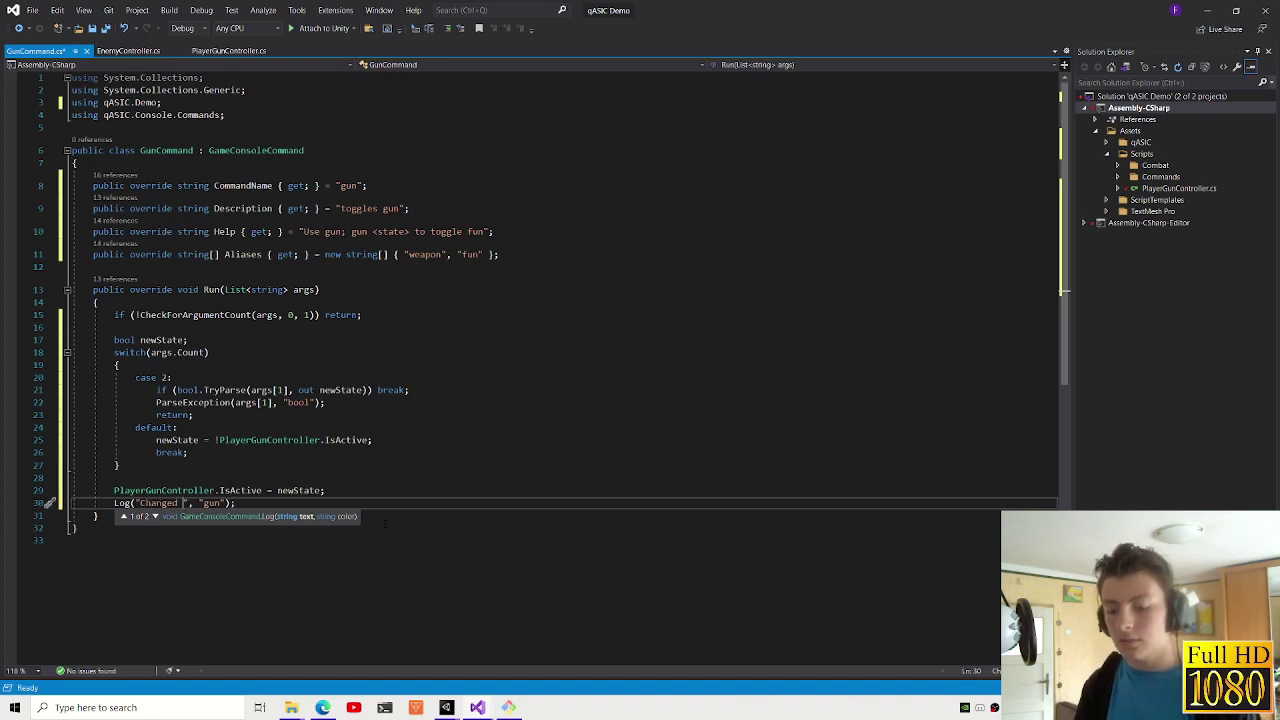
text( to)
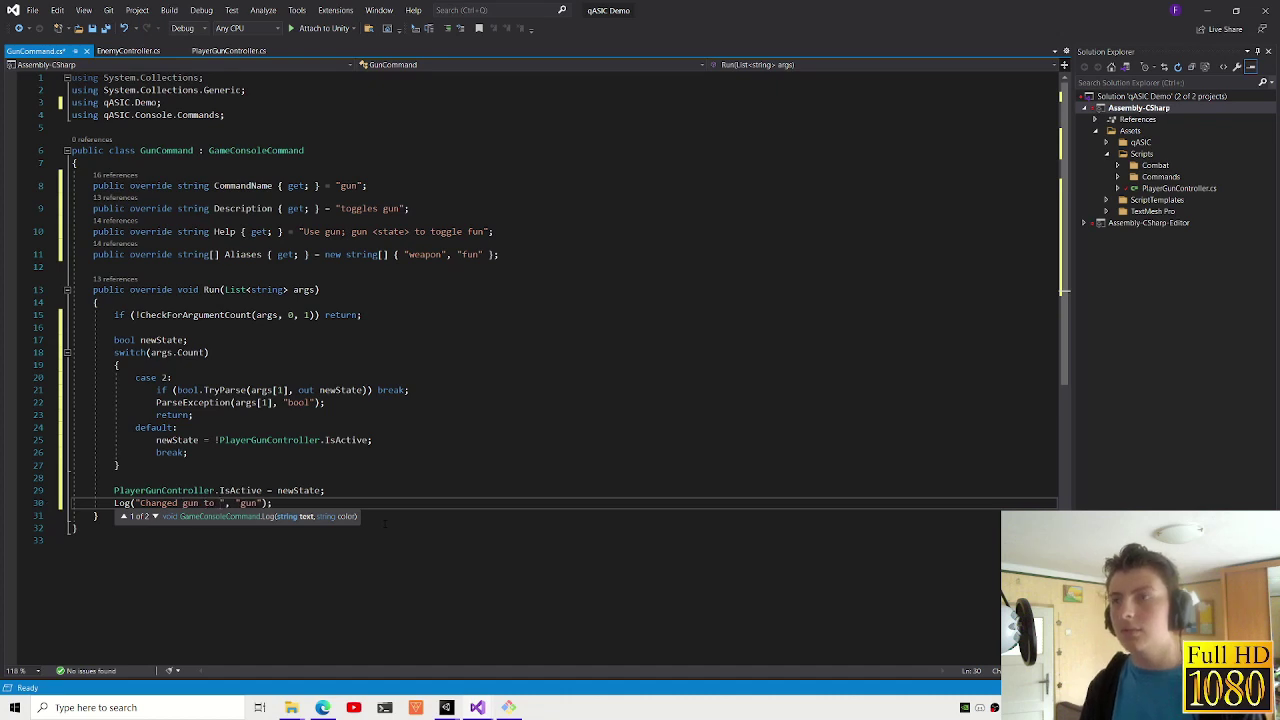
key(BackSpace)
key(BackSpace)
key(BackSpace)
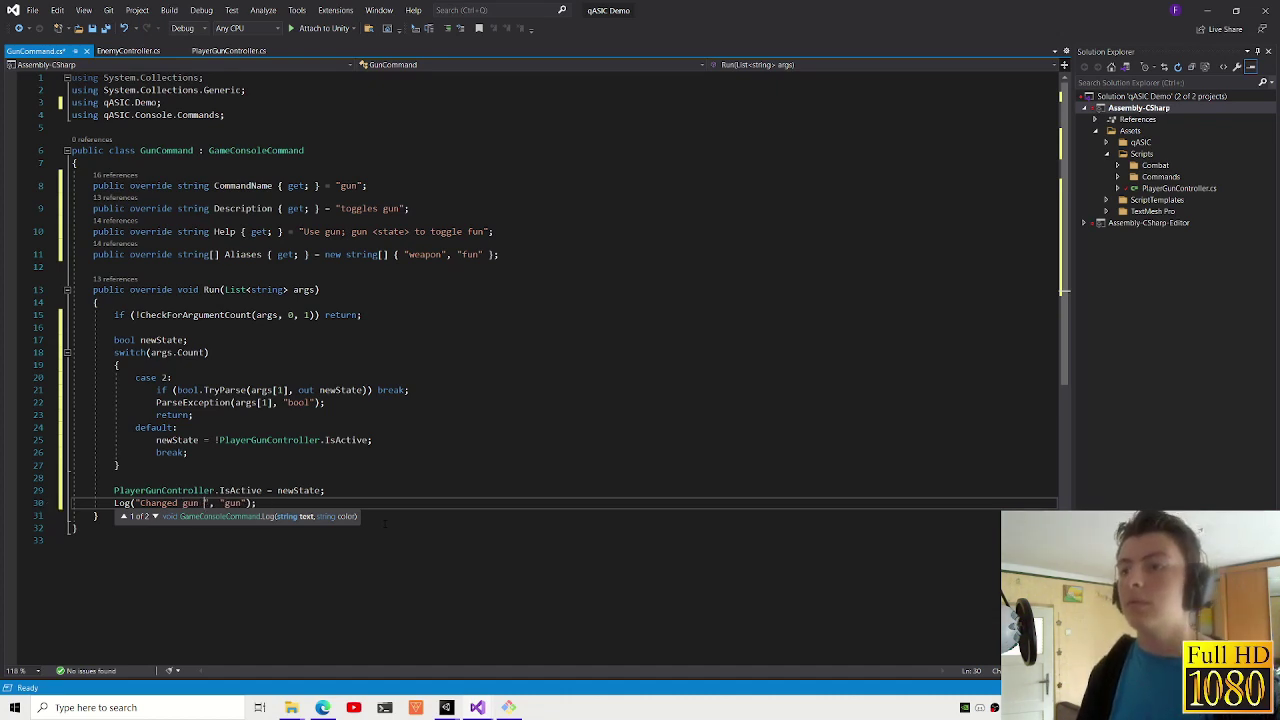
text(to )
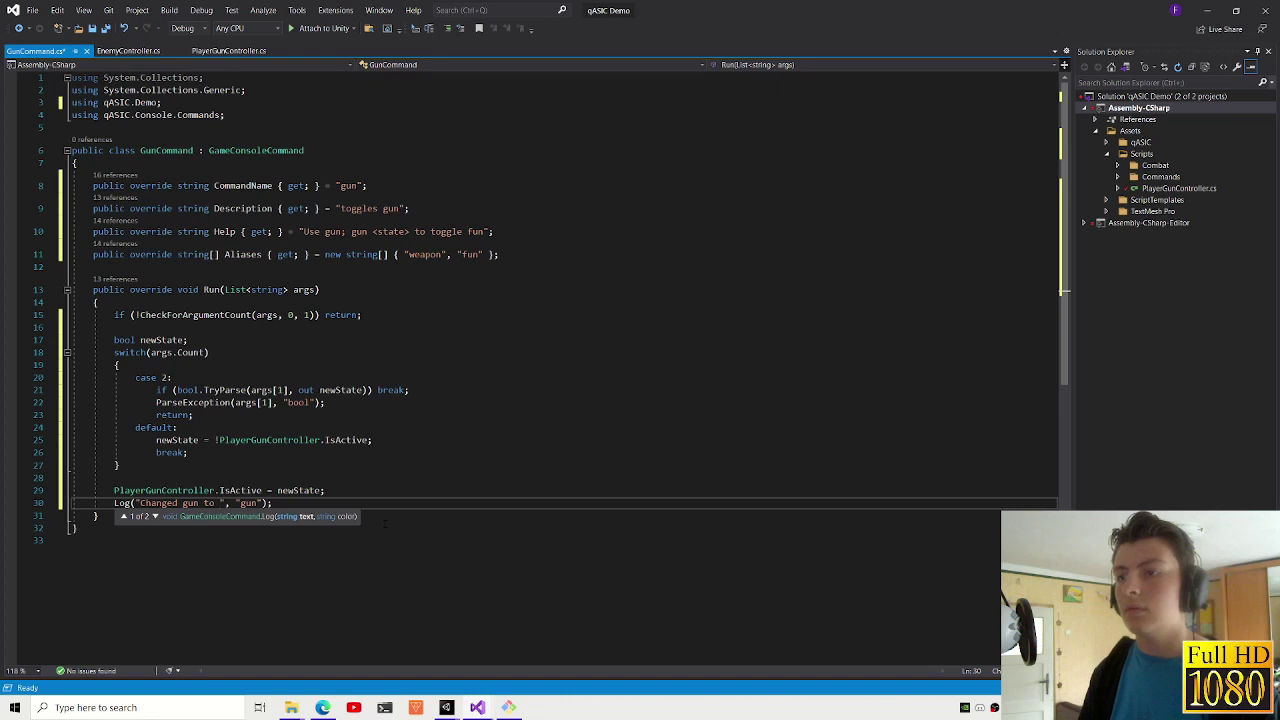
text({}newState)
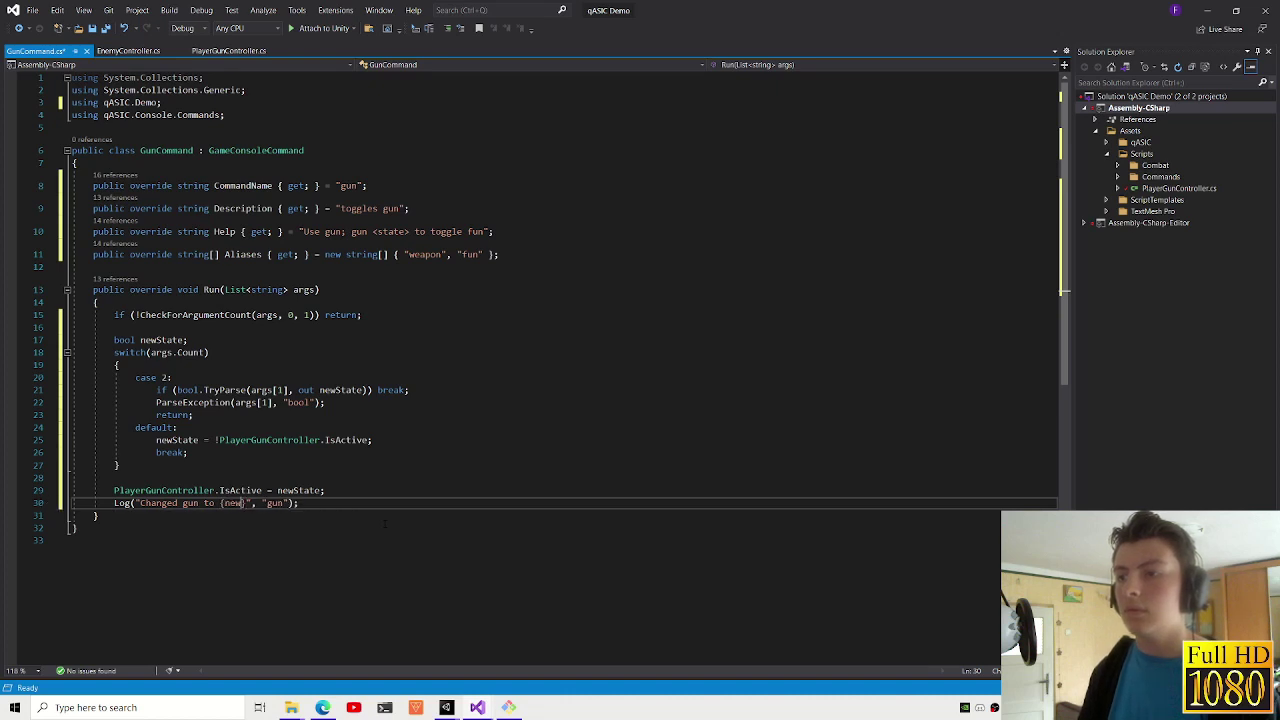
click(136, 503)
text($)
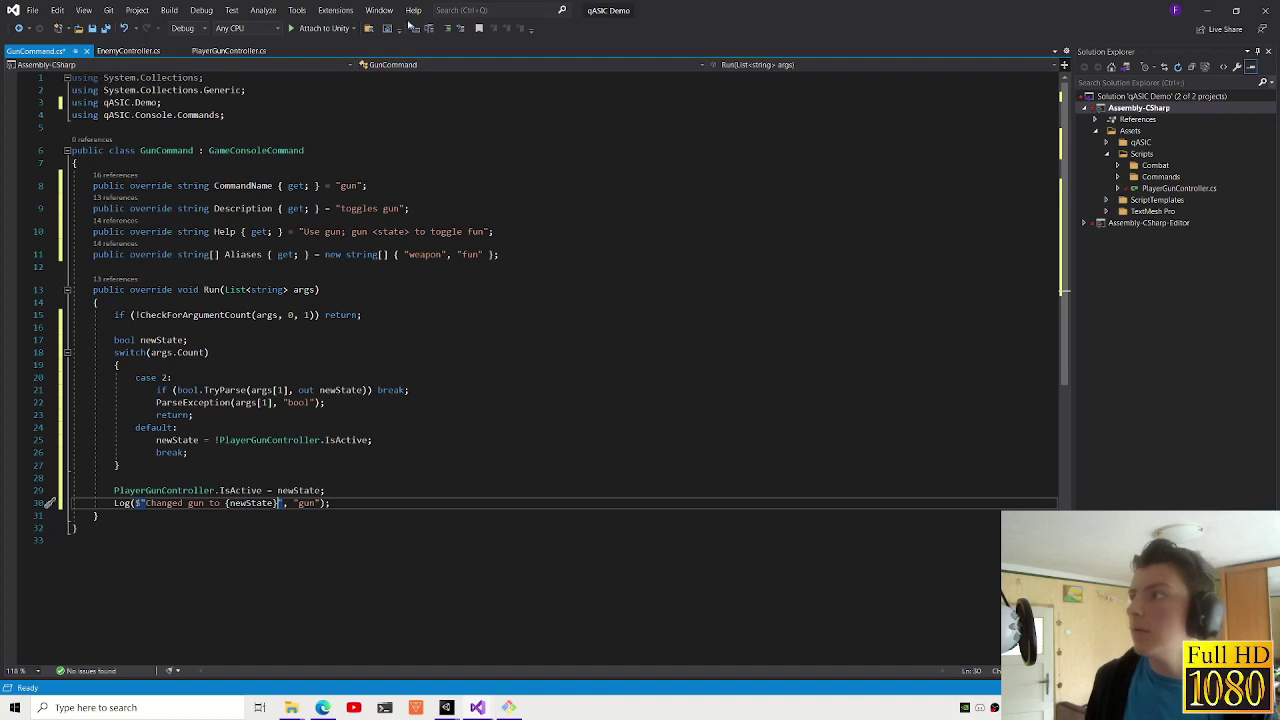
- Copy AICommand.cs's state log message over GunCommand's log message
click(1117, 165)
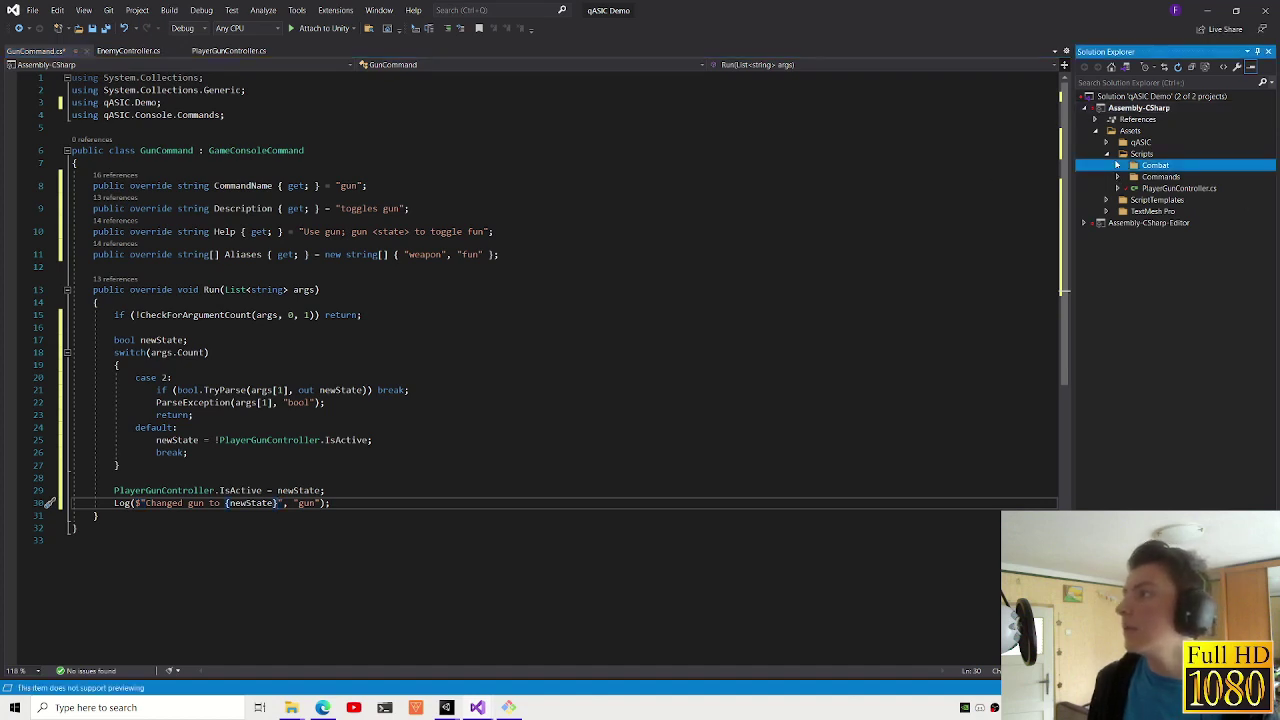
click(1117, 177)
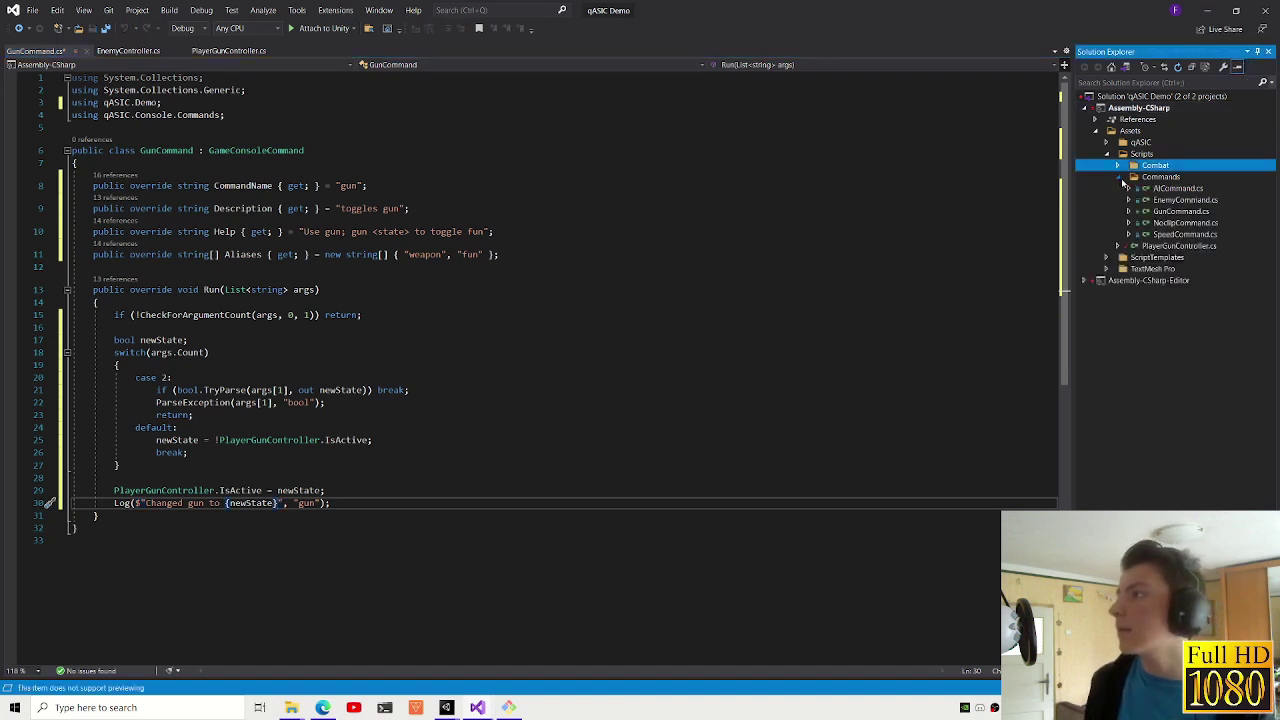
double_click(1182, 189)
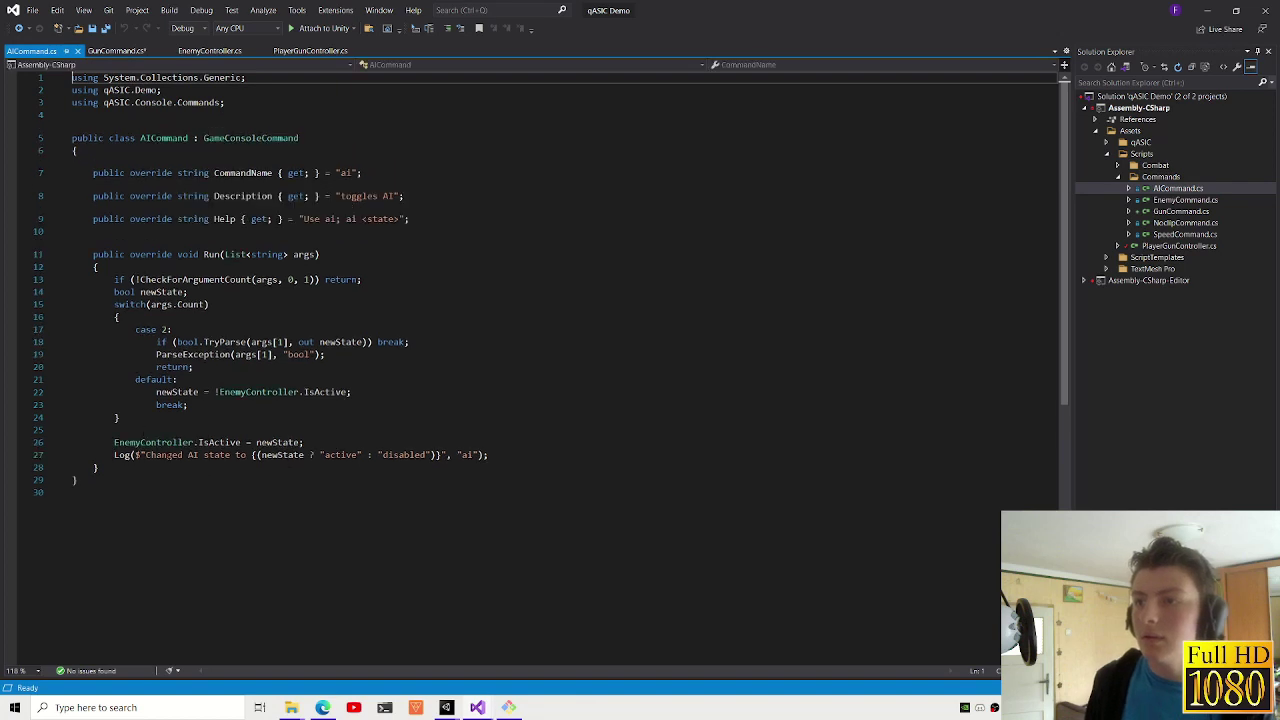
drag(440, 455, 148, 455)
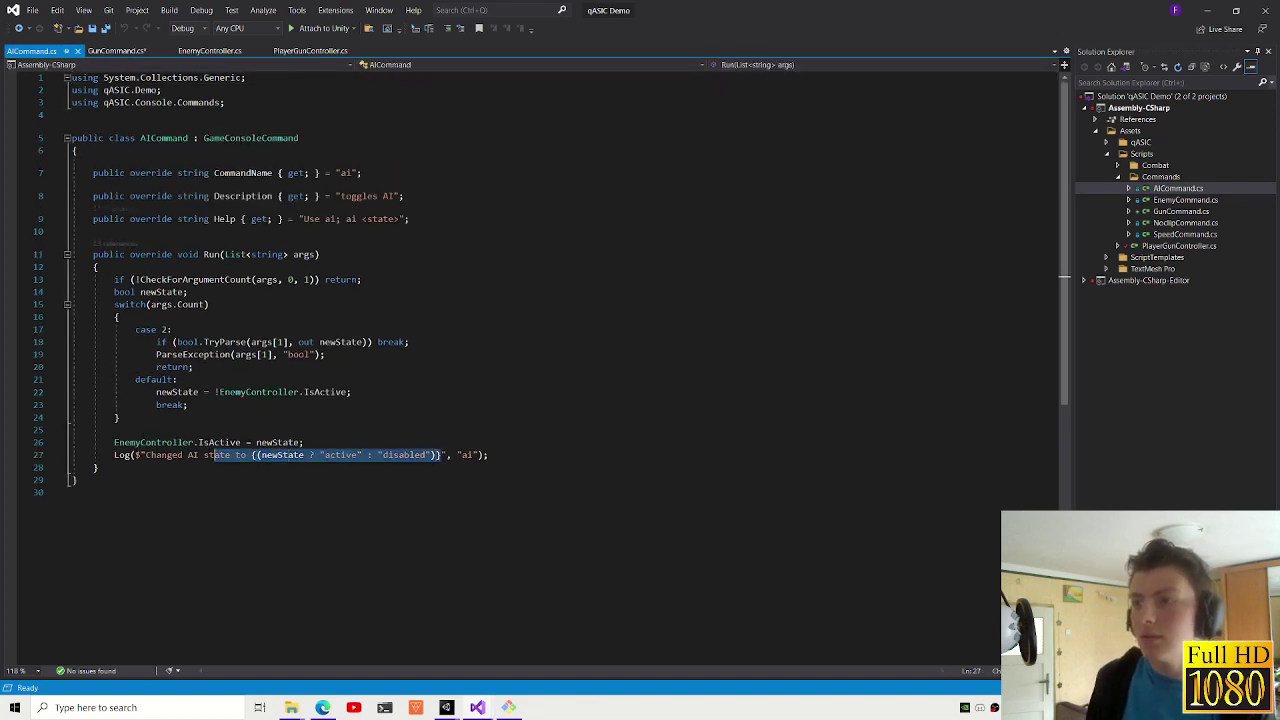
click(88, 50)
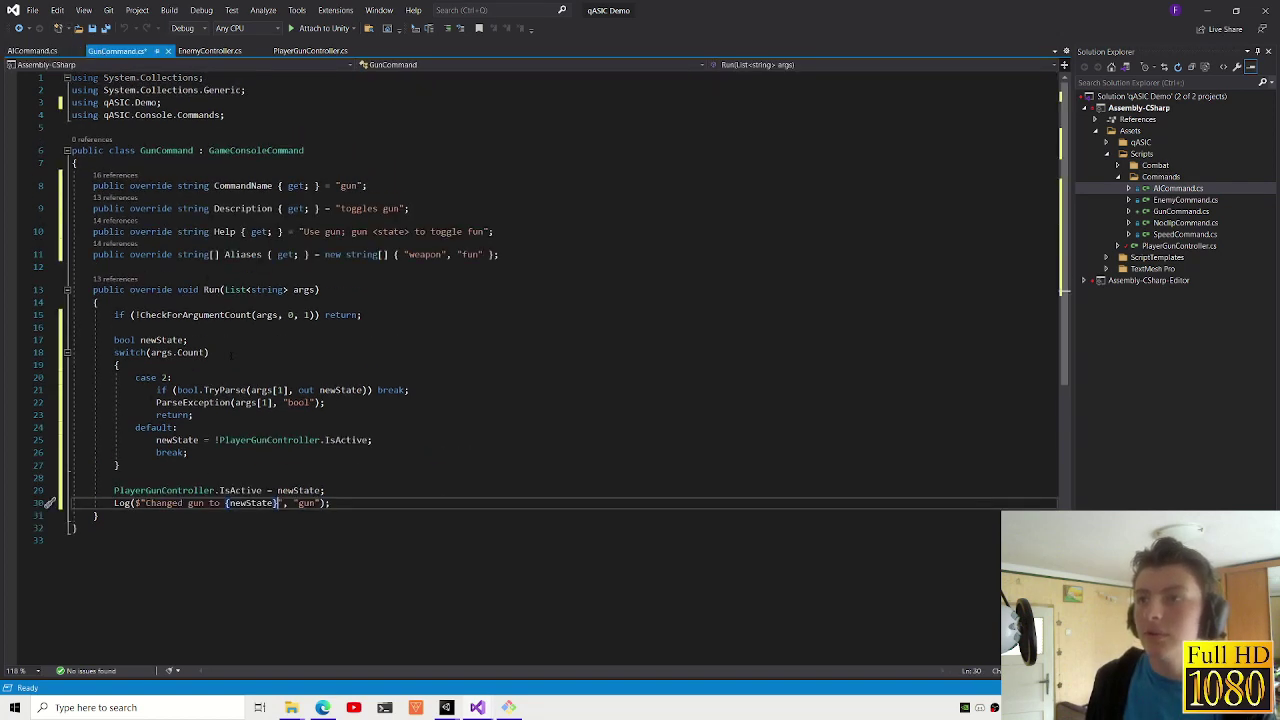
drag(278, 503, 172, 503)
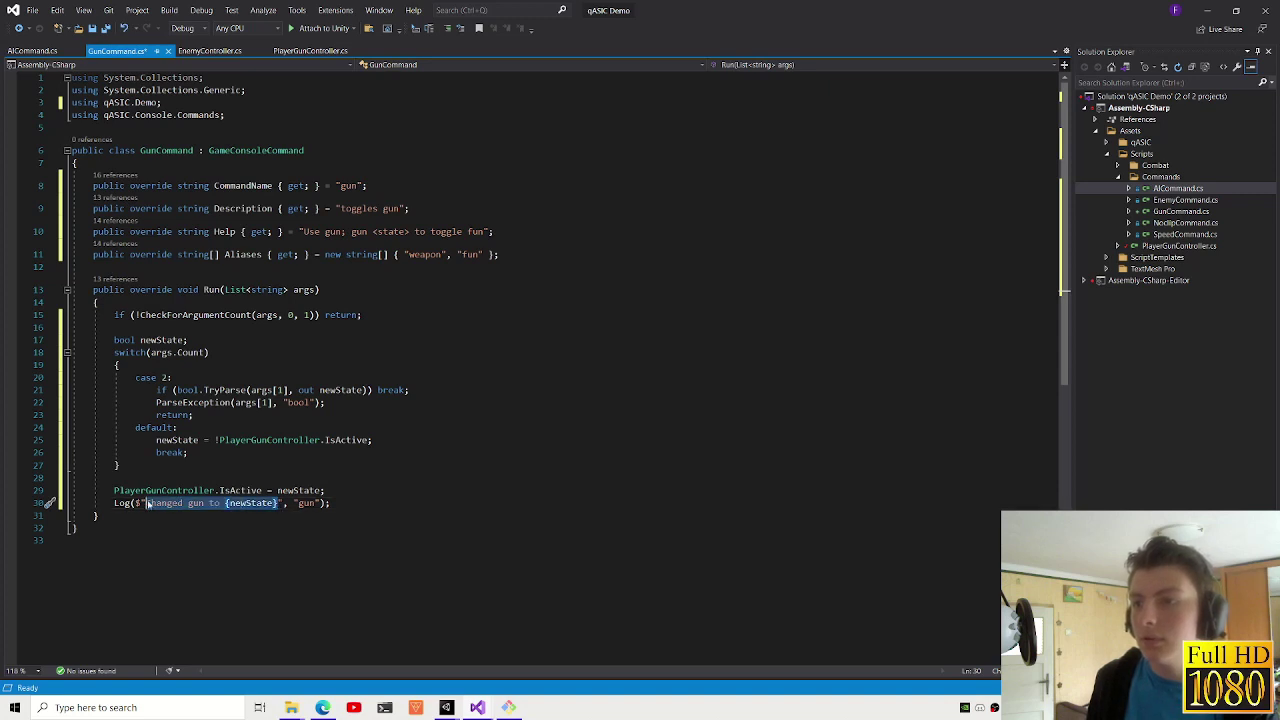
text(Changed AI state to {(newState ? "active" : "disabled")})
- Change "AI" to "fun" in the message, save GunCommand, and return to Unity
double_click(196, 503)
text(fun)
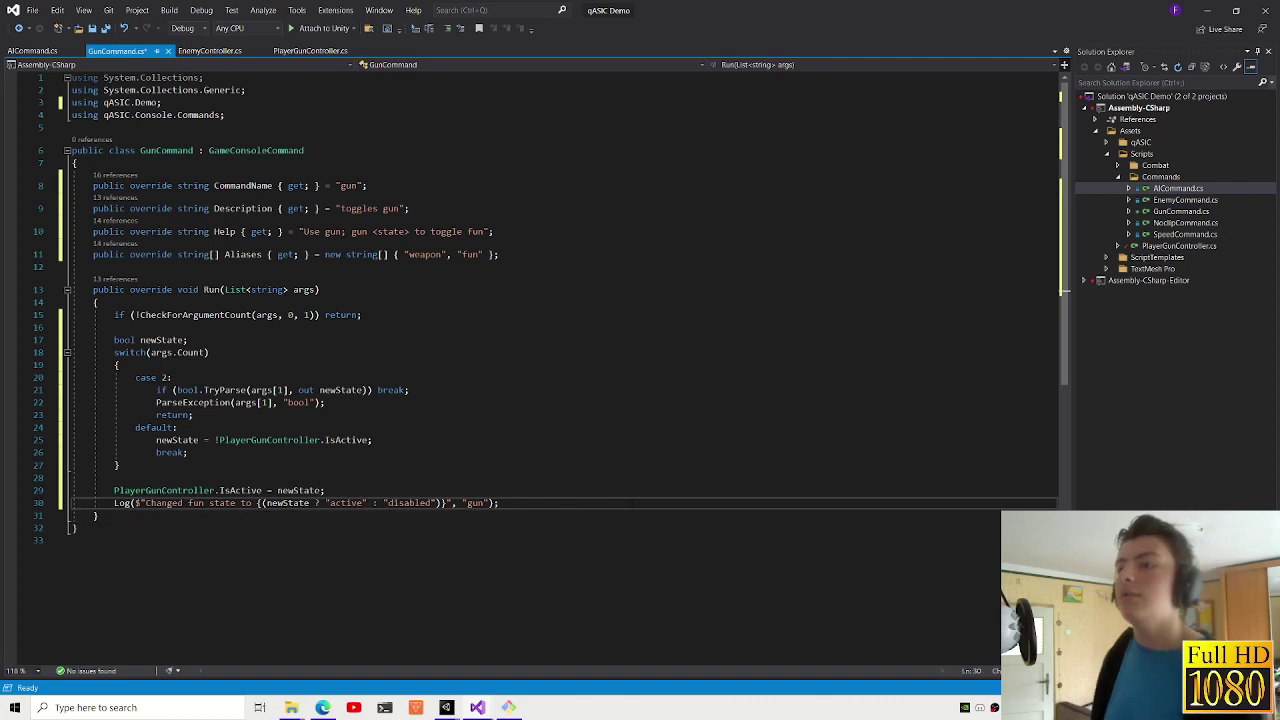
key(ctrl+s)
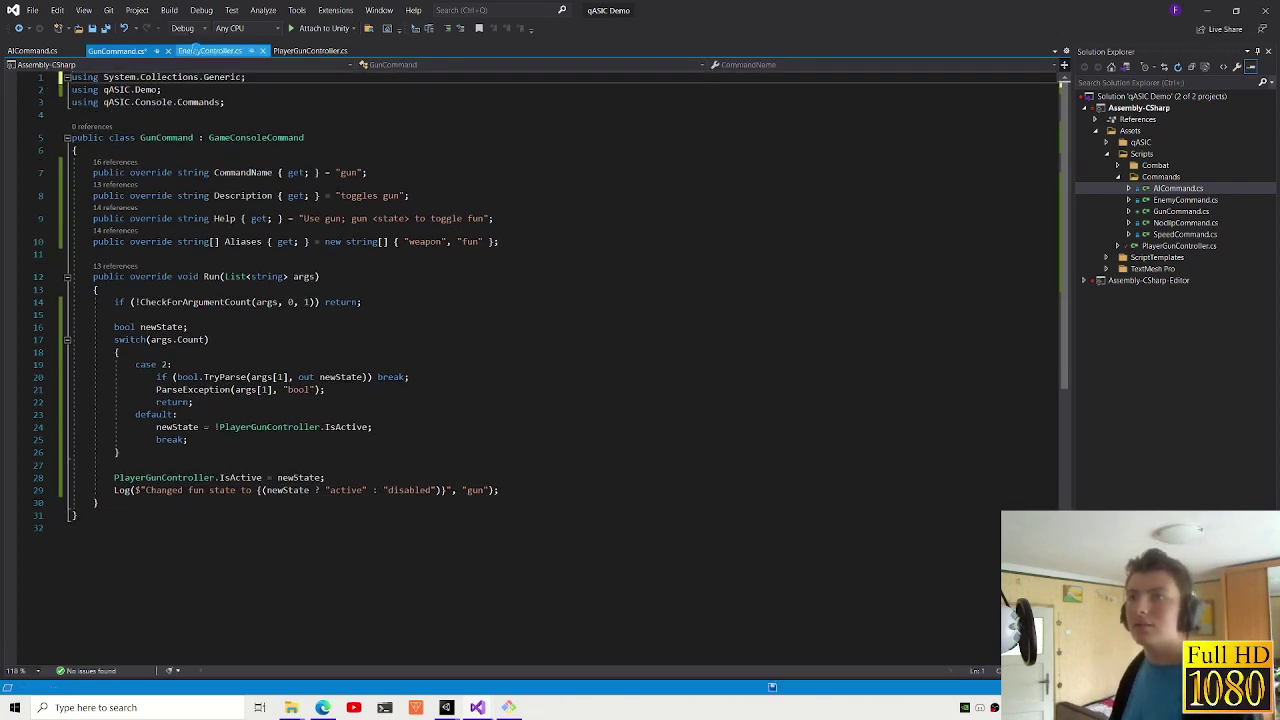
click(206, 50)
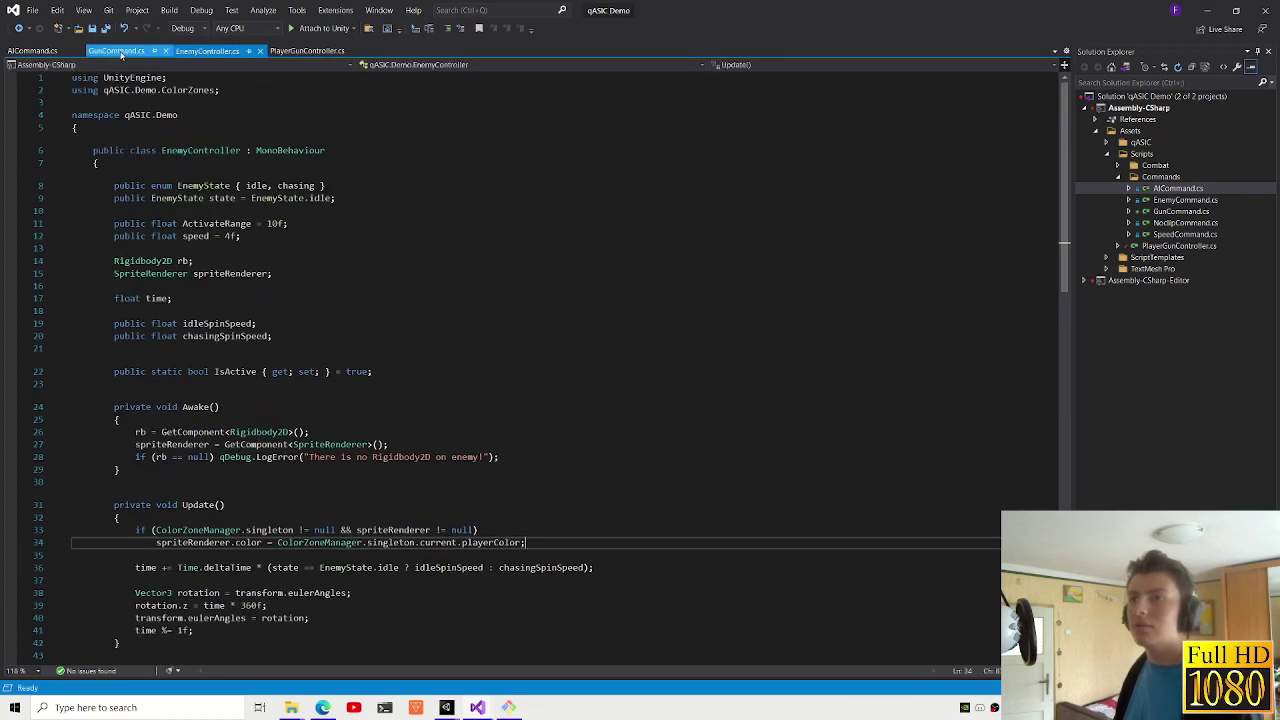
click(116, 50)
click(515, 655)
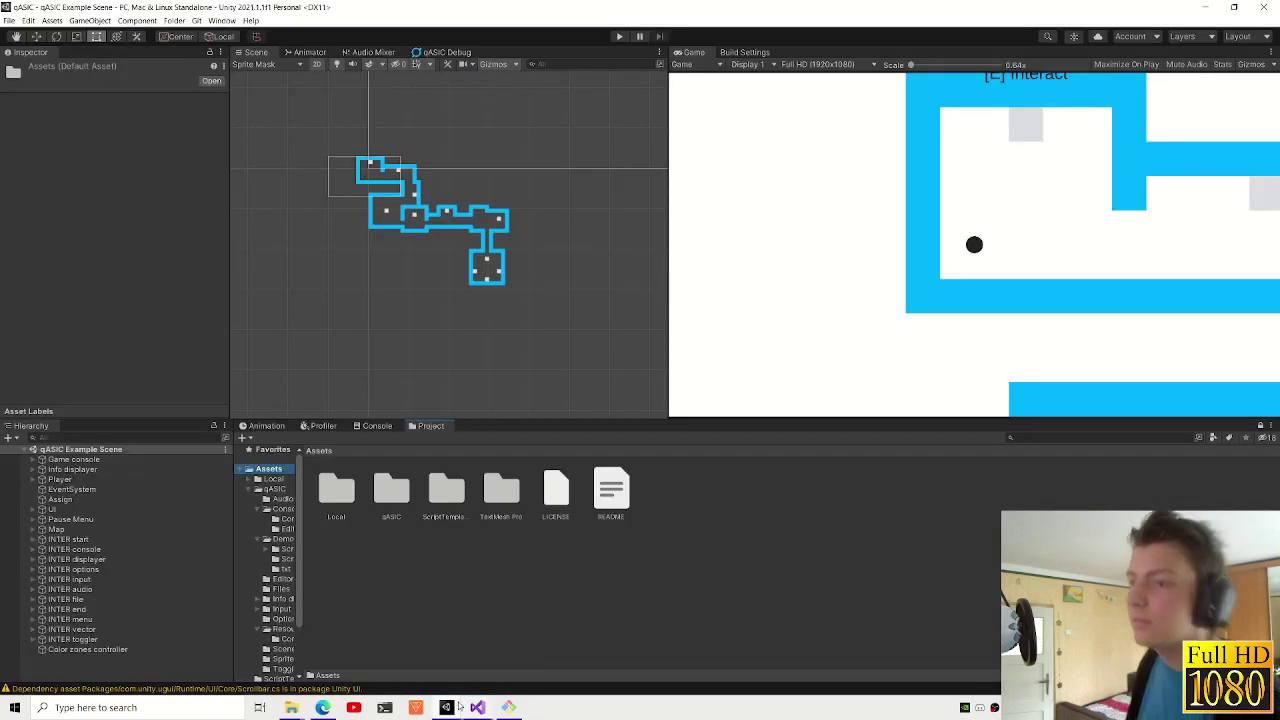
- Bring the 'qASIC Demo - Game online' window forward and scroll the Project tree to the top
click(386, 687)
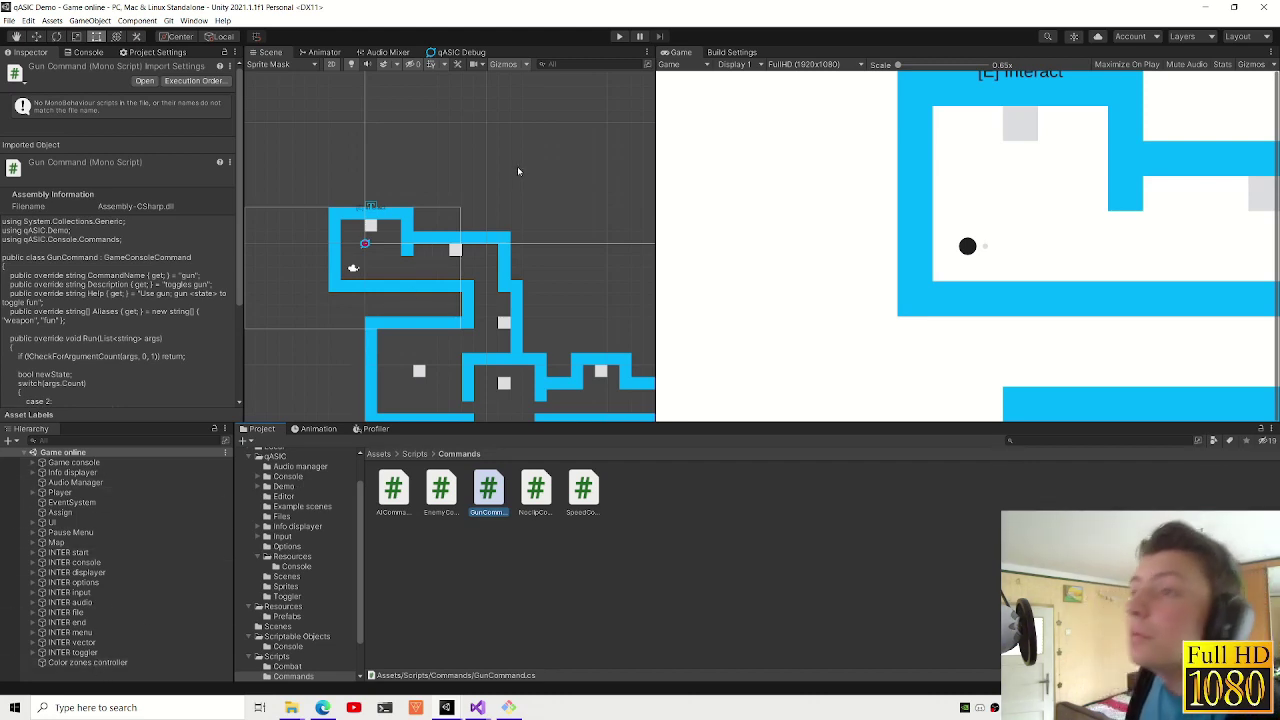
scroll(300, 540, up, 2)
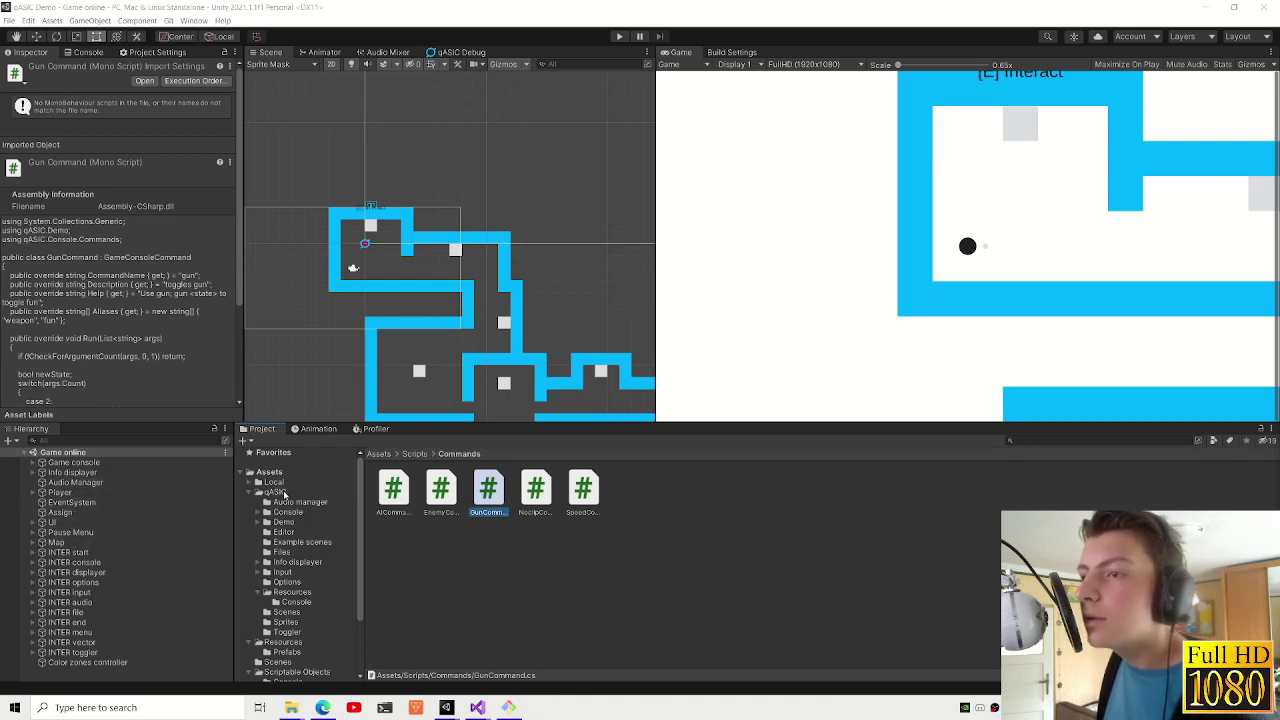
- Select the console theme asset in Assets > Scriptable Objects > Console
click(270, 472)
double_click(580, 490)
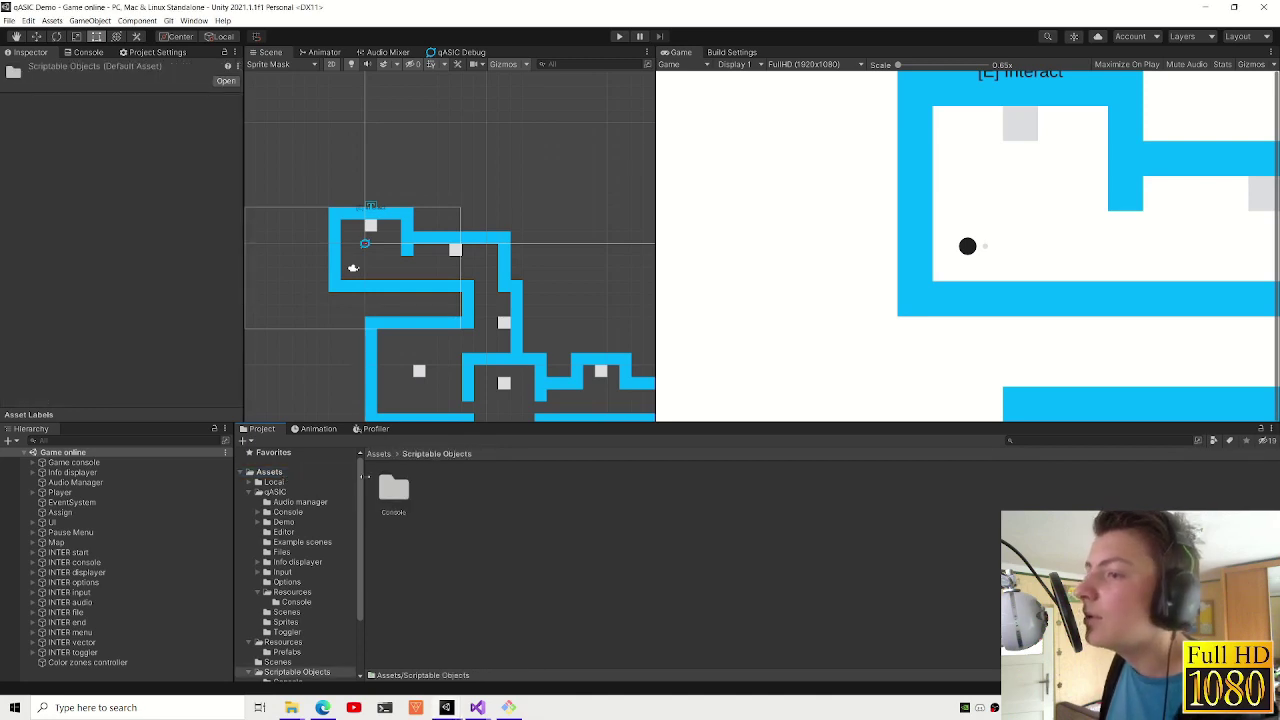
double_click(394, 487)
click(395, 487)
click(441, 487)
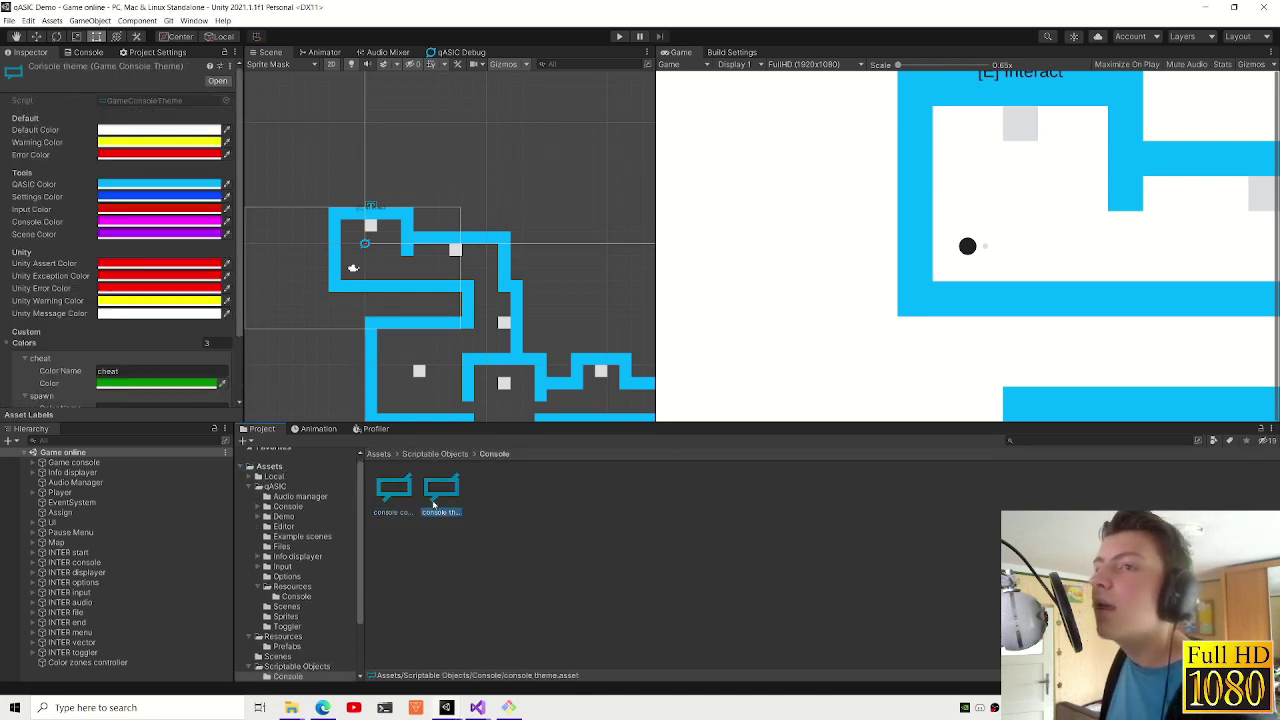
scroll(127, 367, down, 3)
- Add a 'gun' custom colour to the theme and make it light blue (0081FF)
click(199, 394)
scroll(137, 392, down, 1)
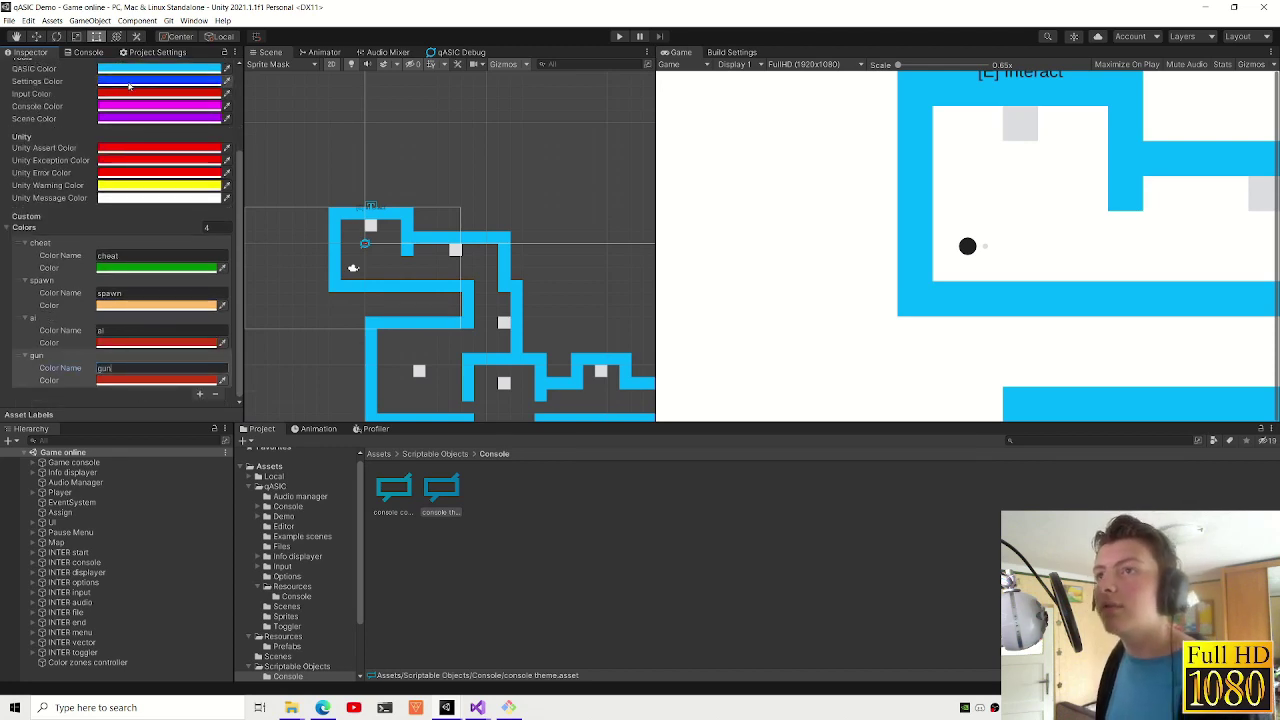
click(141, 380)
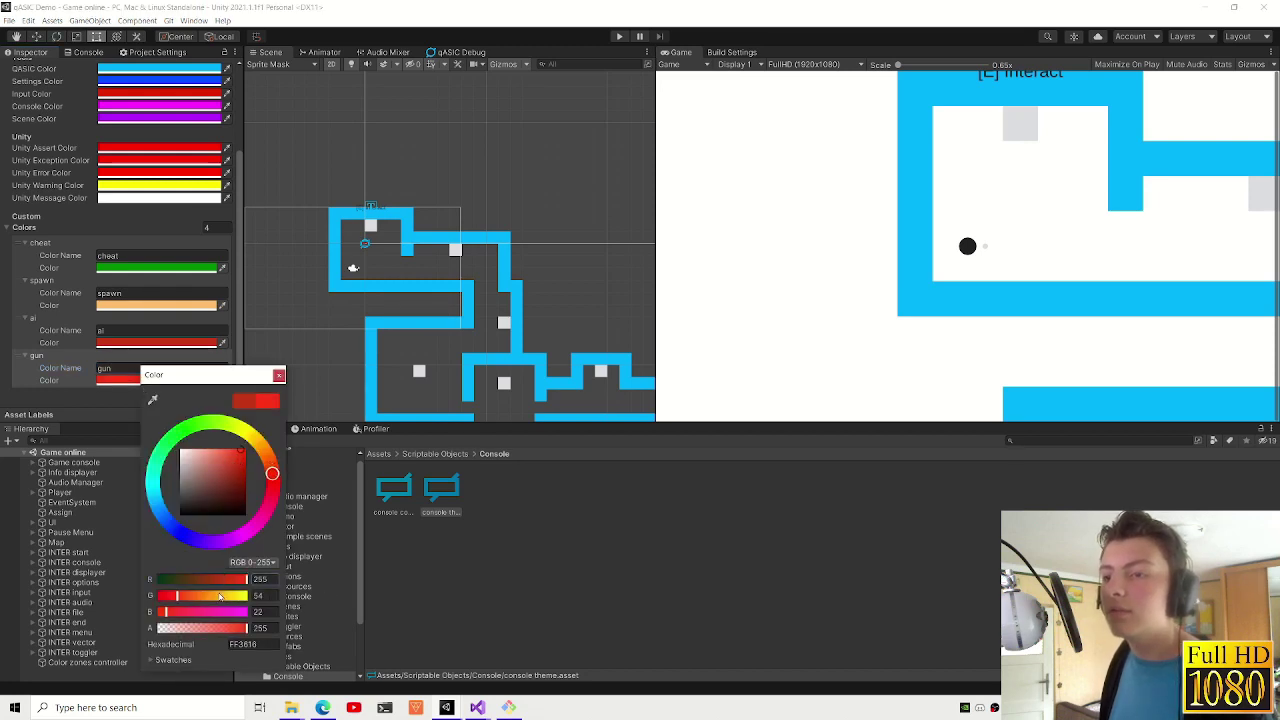
drag(224, 583, 38, 574)
mouse_move(224, 614)
mouse_down()
mouse_move(248, 611)
mouse_move(220, 596)
mouse_up()
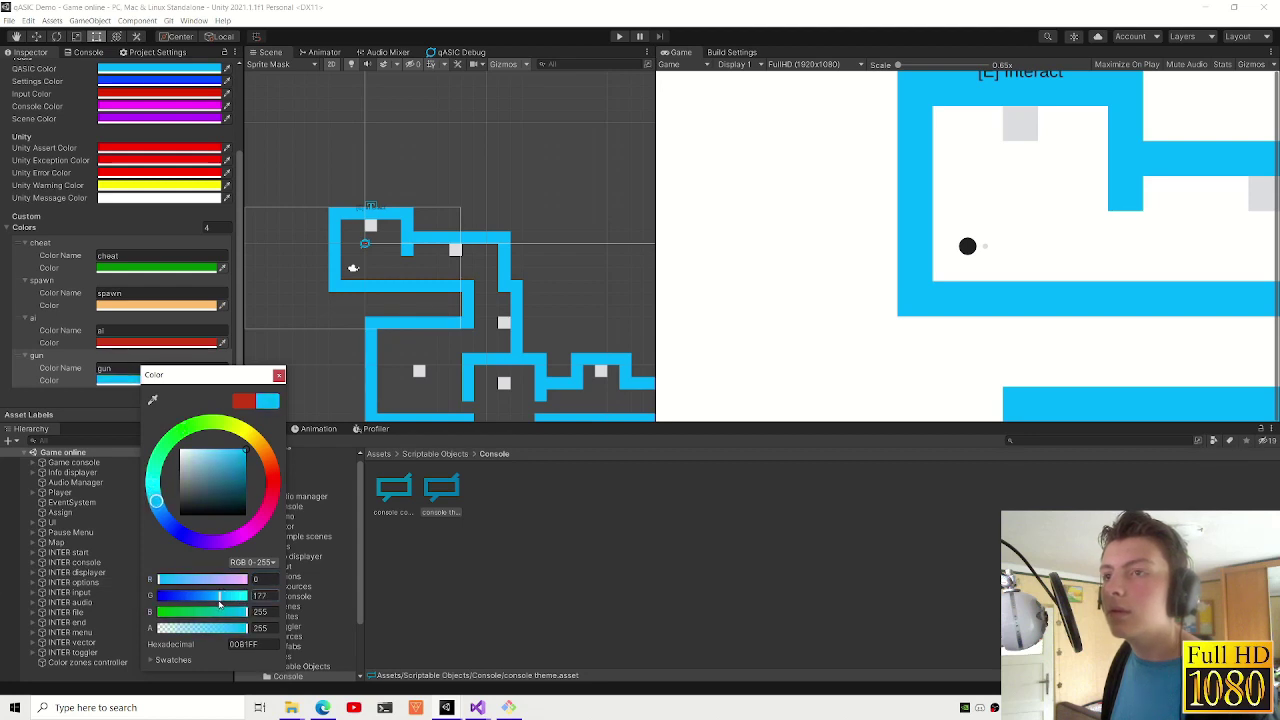
click(279, 375)
click(58, 378)
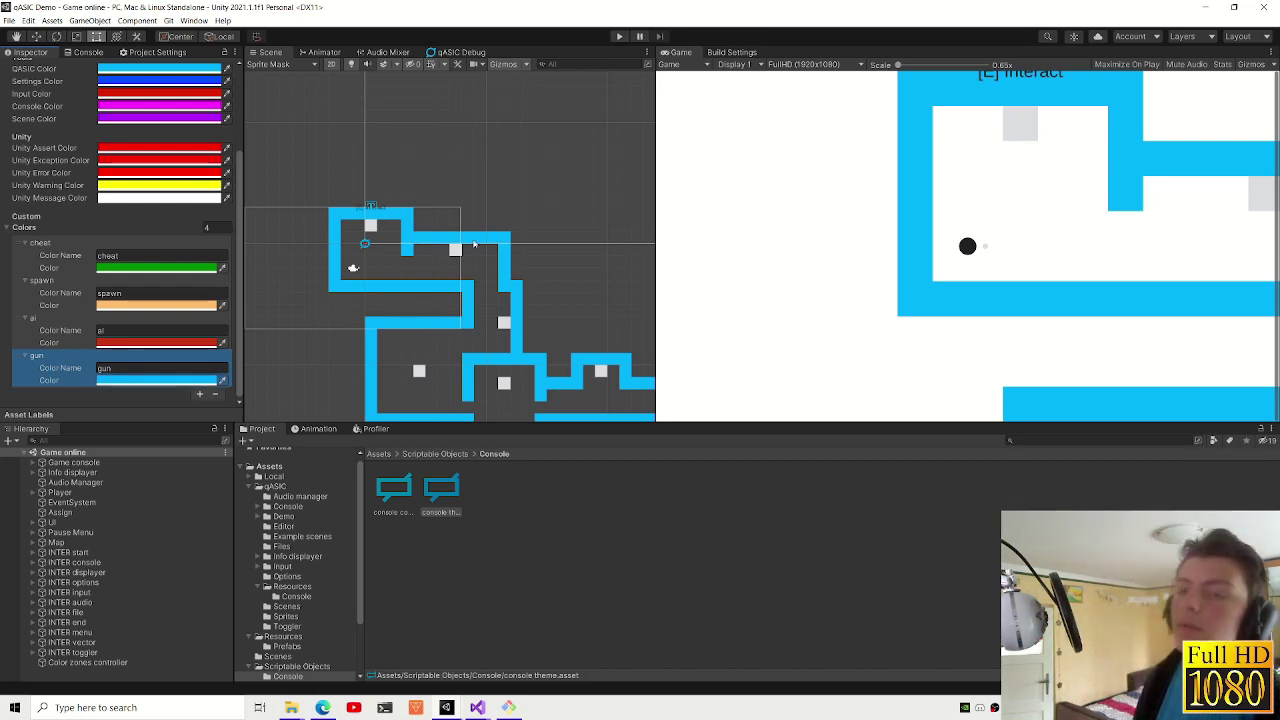
click(545, 150)
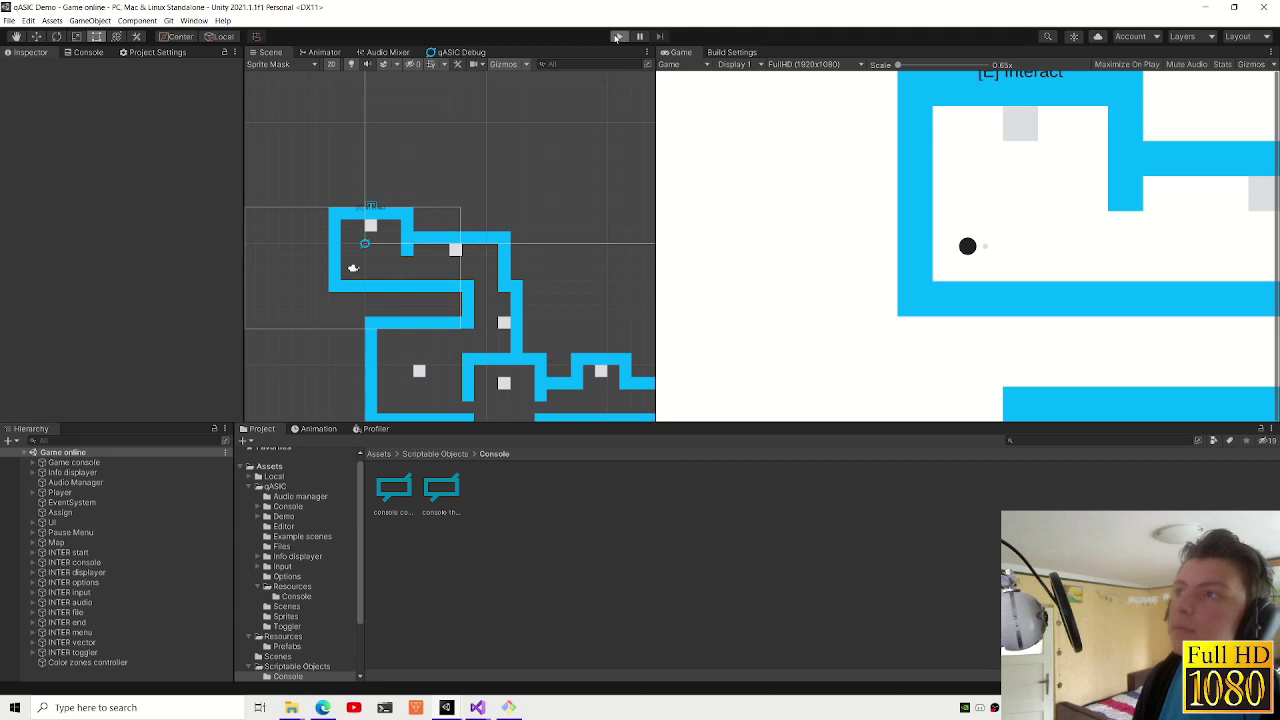
- Playtest and run 'fun' in the in-game console, which logs 'Changed fun state to active'
click(617, 36)
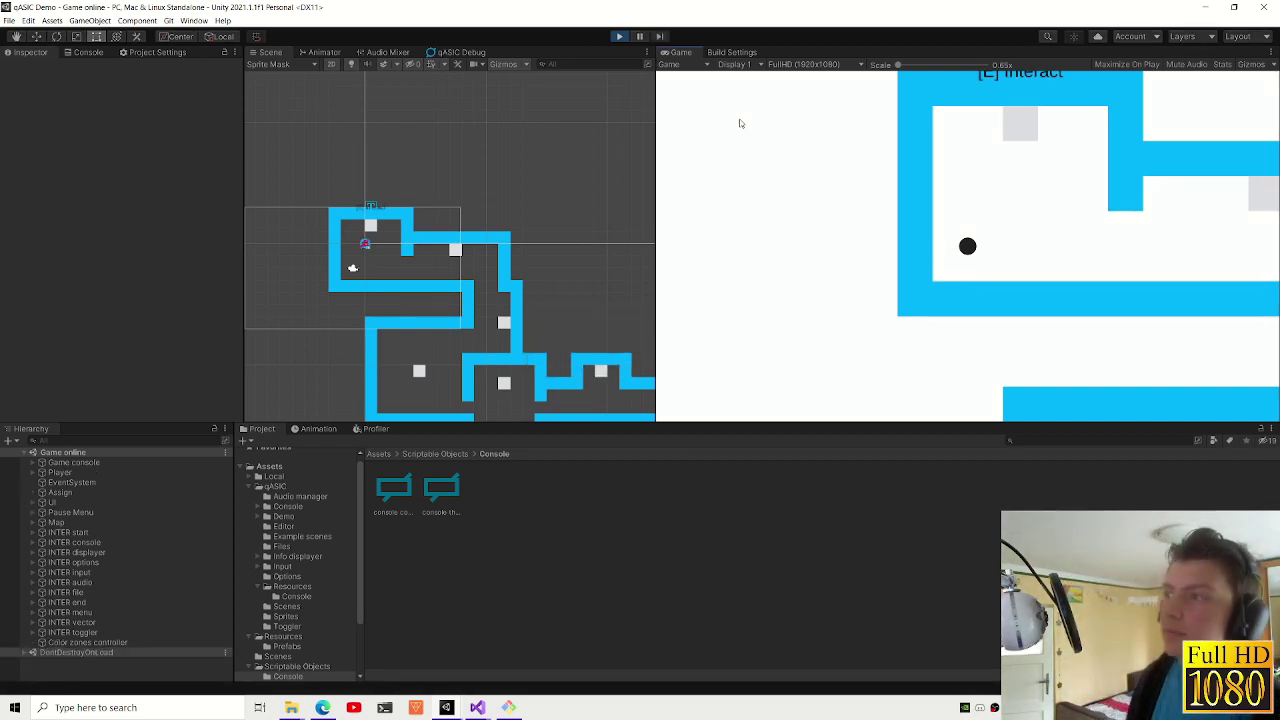
key(grave)
text(n)
key(Return)
key(grave)
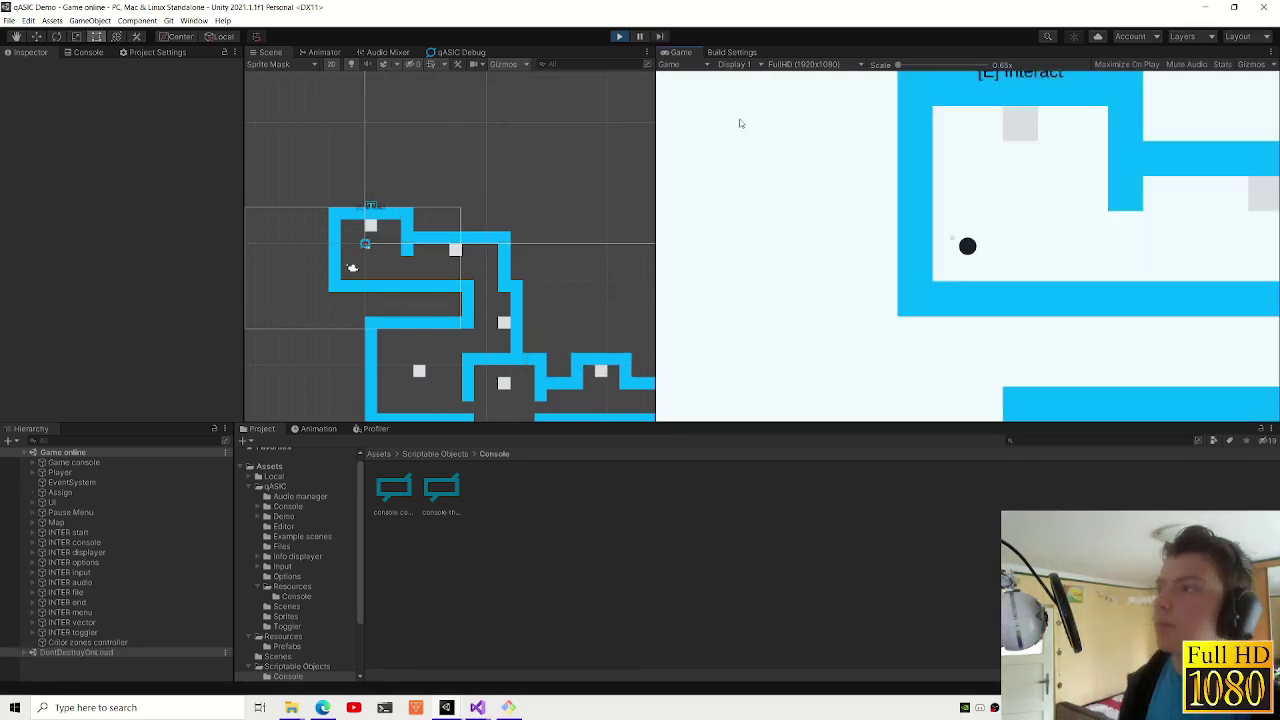
key(grave)
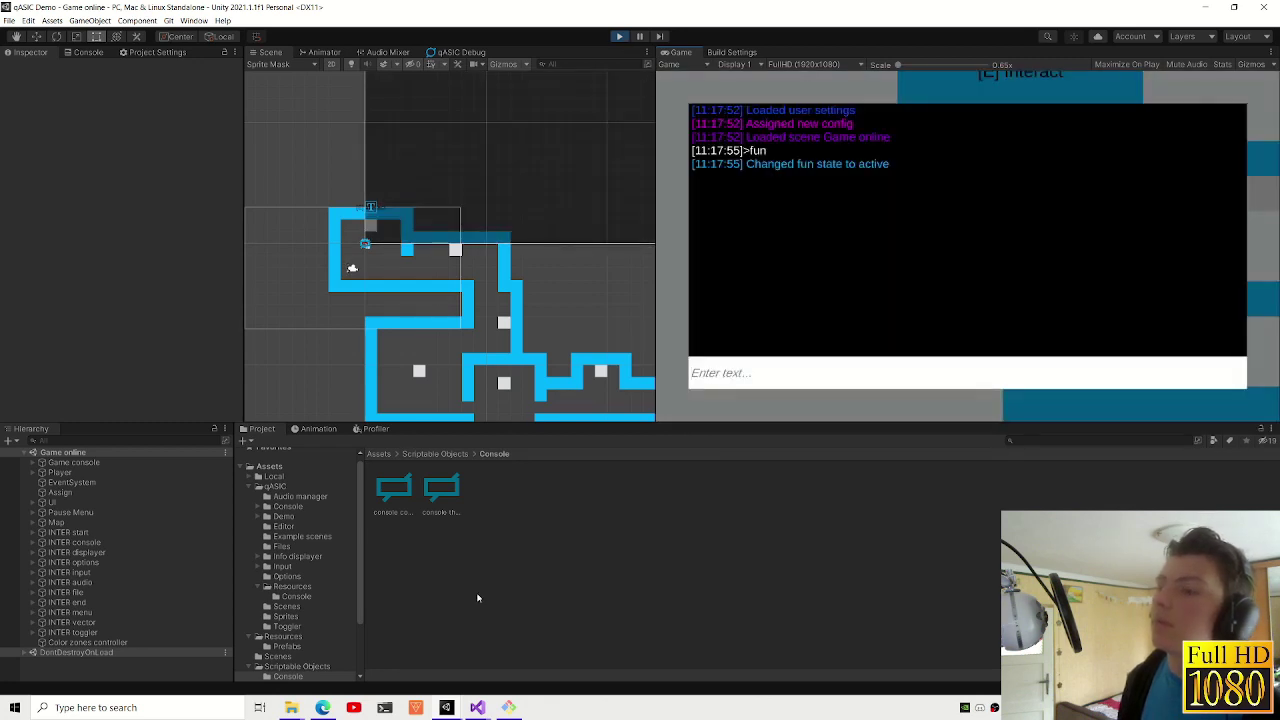
mouse_move(477, 707)
click(410, 650)
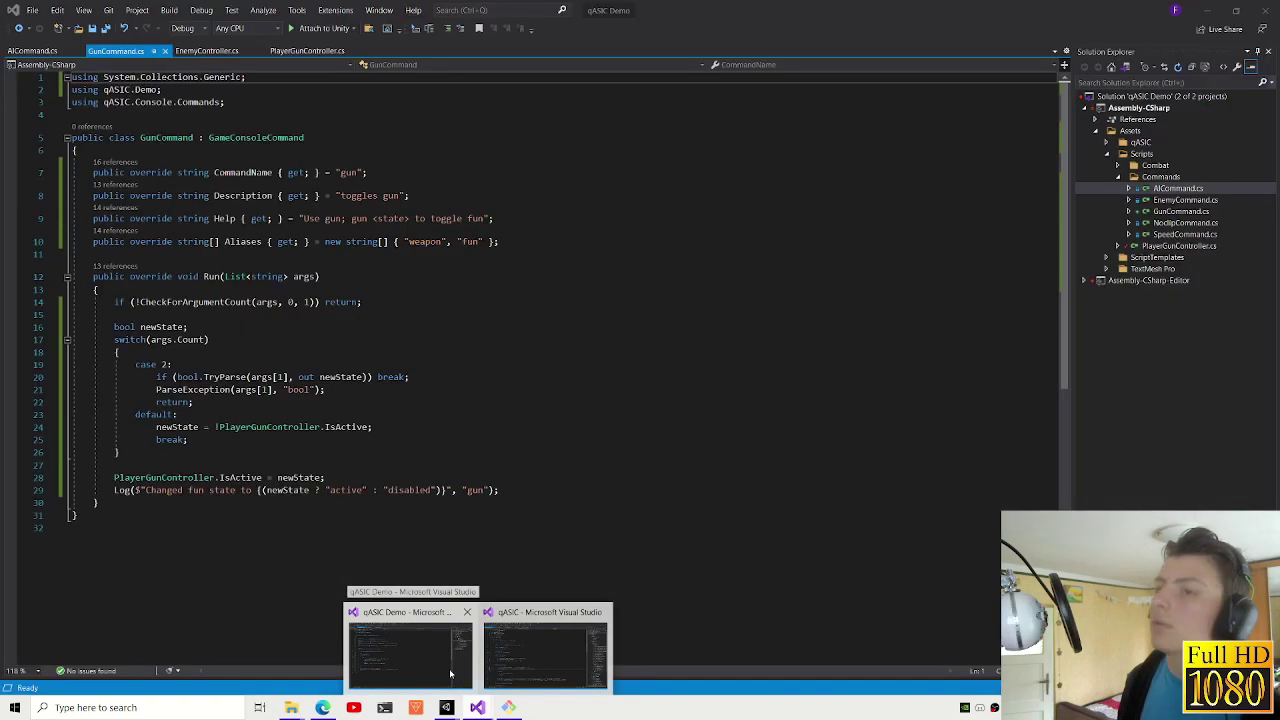
- Change 'fun' to 'gun' in GunCommand.cs's log message on line 29 and save
click(191, 490)
key(BackSpace)
text(g)
key(ctrl+s)
mouse_move(447, 707)
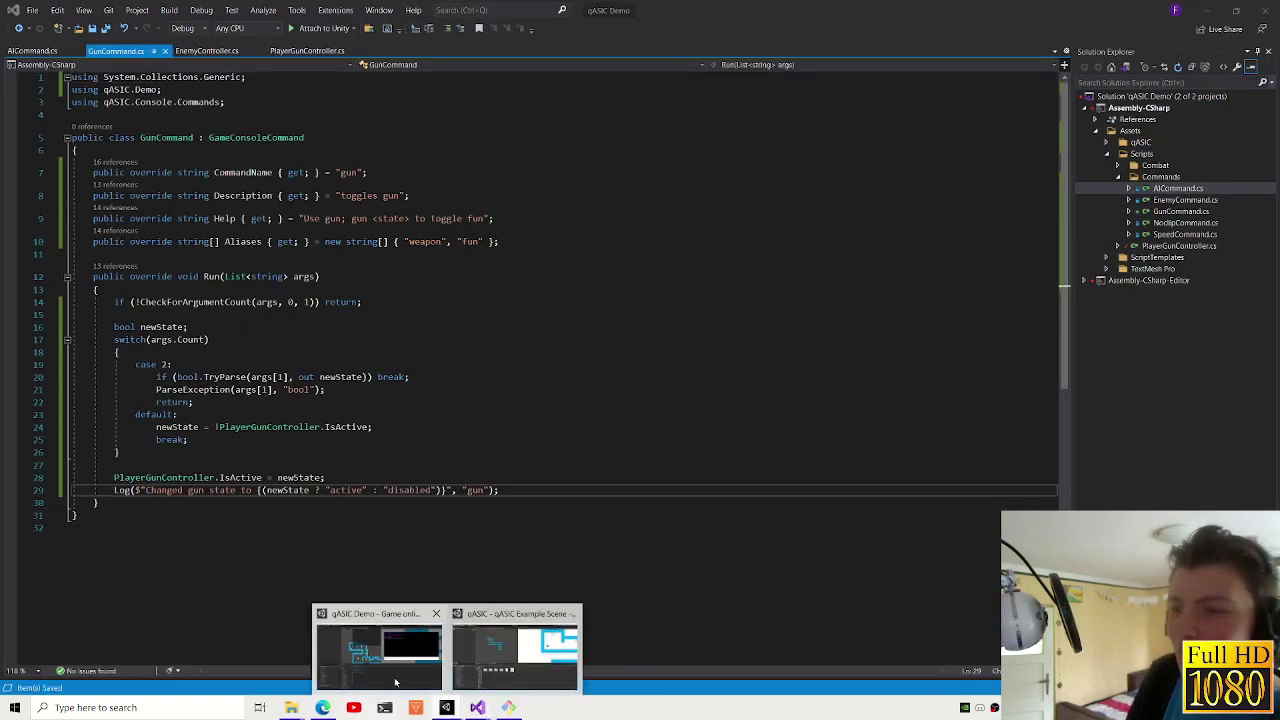
click(516, 650)
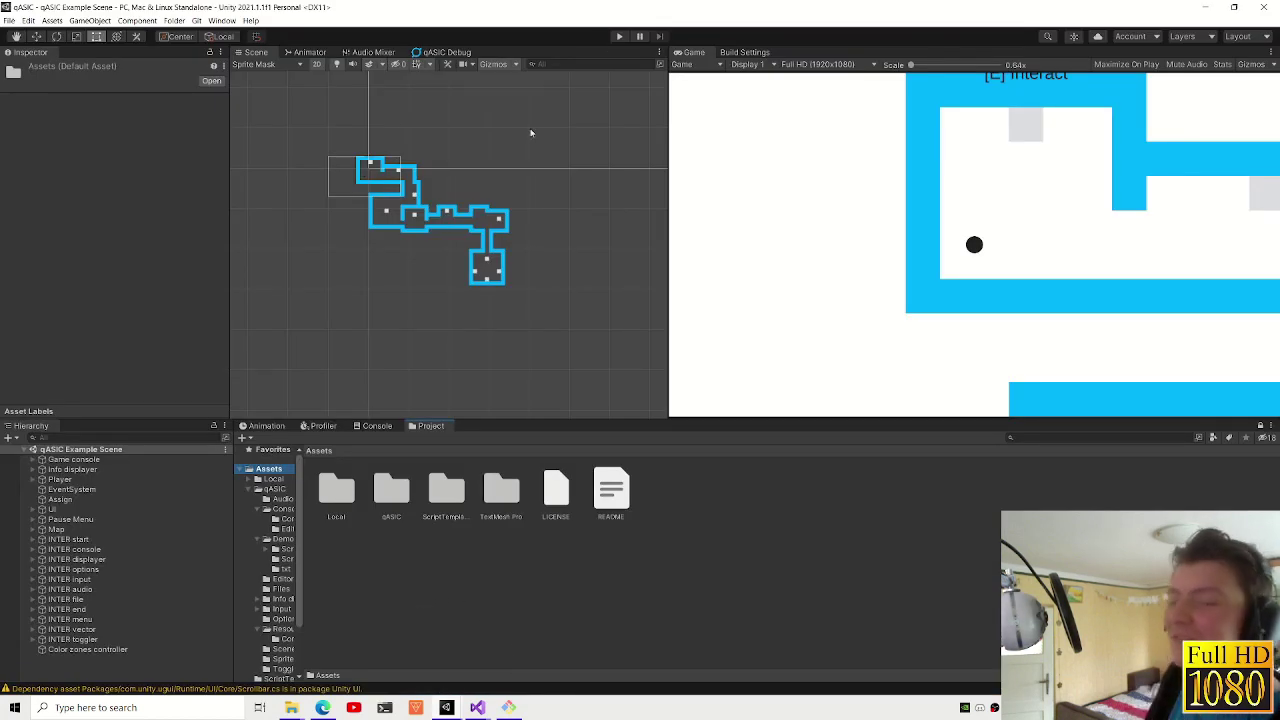
- Inspect the Color zones controller, INTER toggler, INTER vector and Player objects in the Hierarchy
click(88, 649)
scroll(180, 318, down, 5)
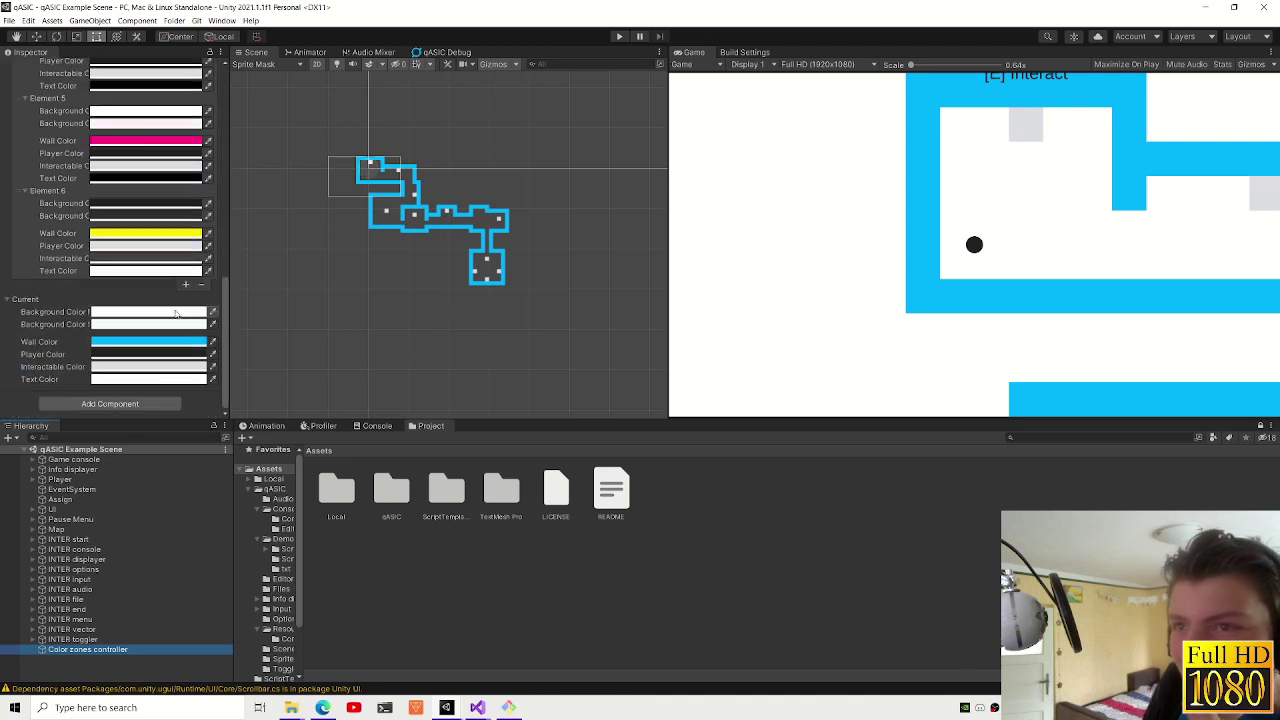
click(117, 641)
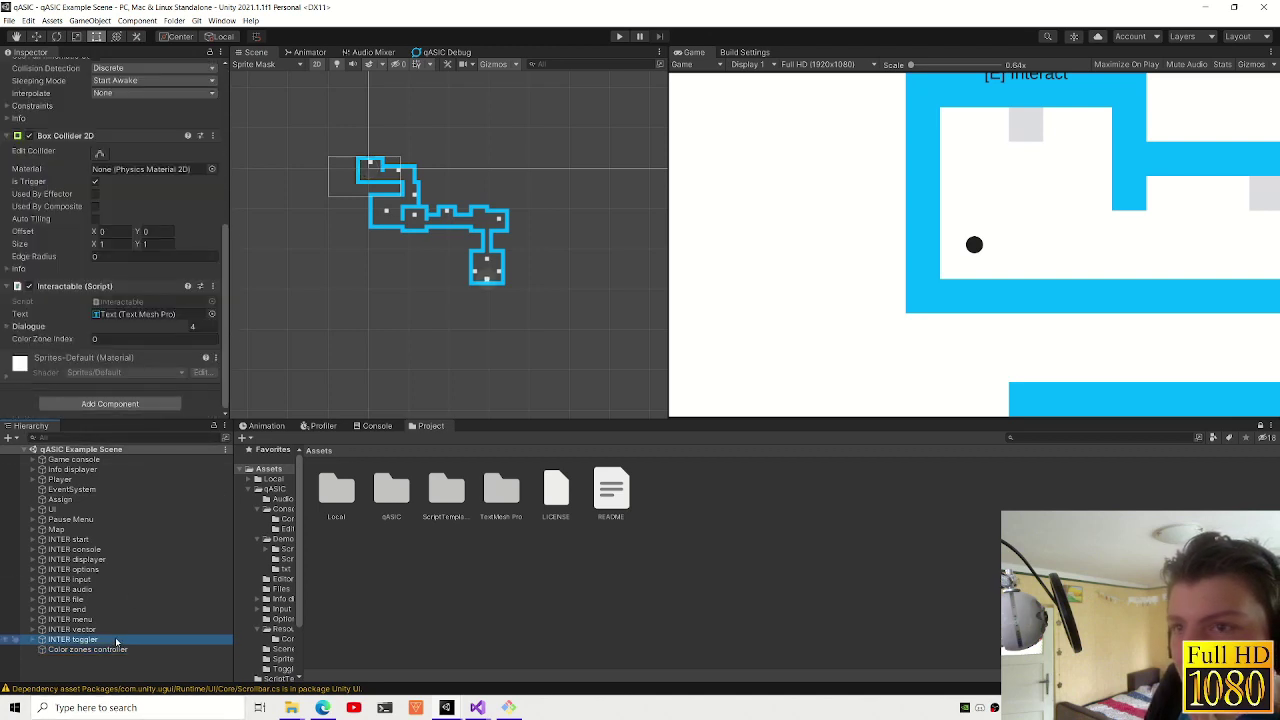
click(28, 326)
click(28, 326)
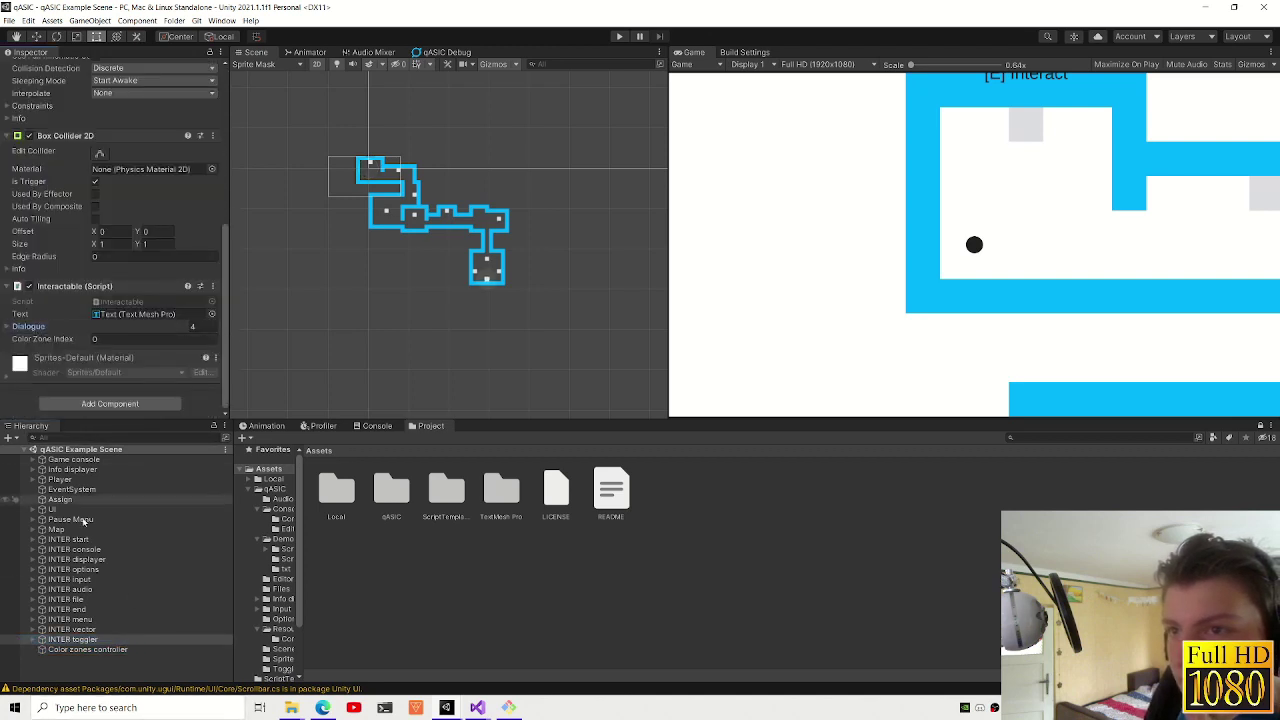
click(88, 631)
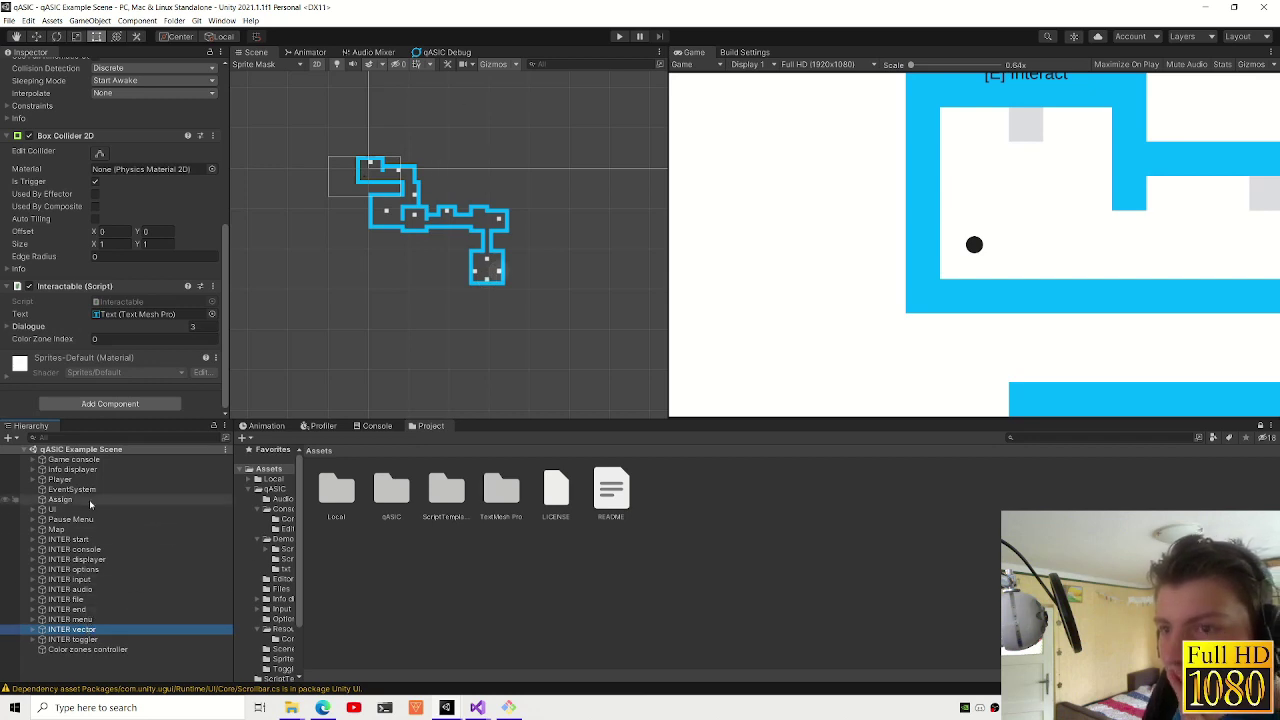
click(45, 480)
scroll(86, 301, up, 5)
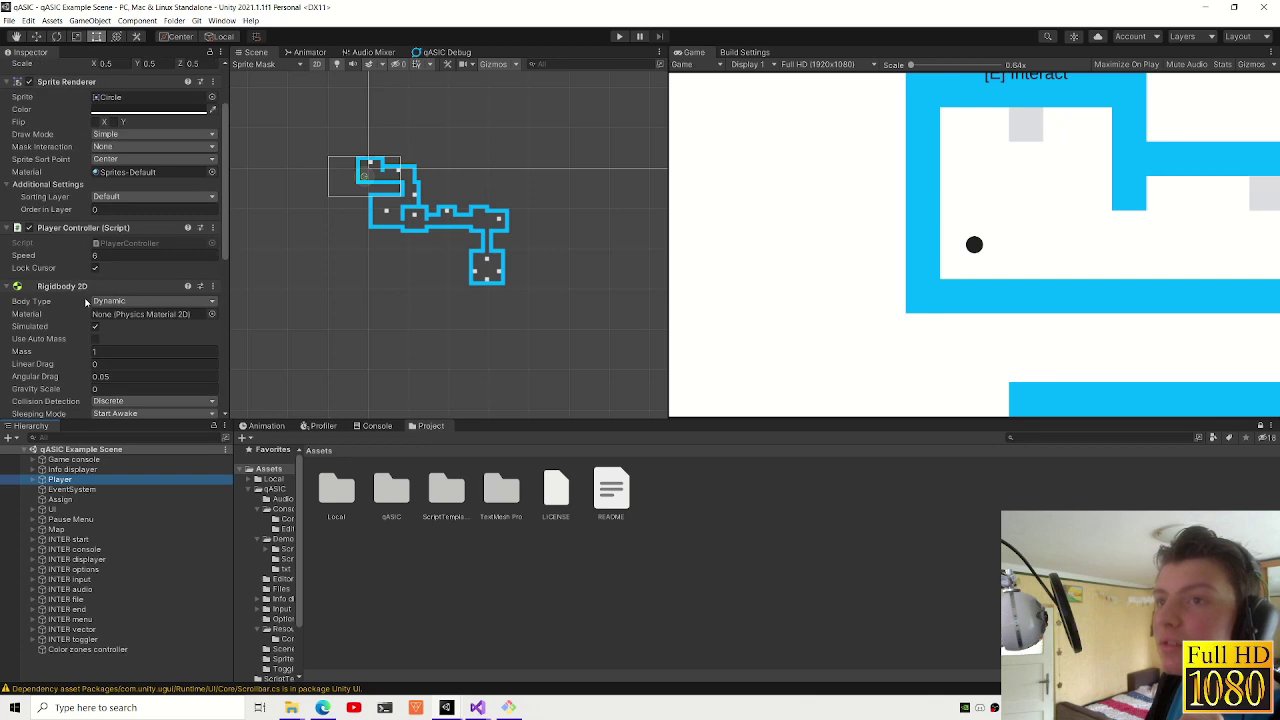
scroll(130, 232, up, 2)
scroll(155, 187, down, 5)
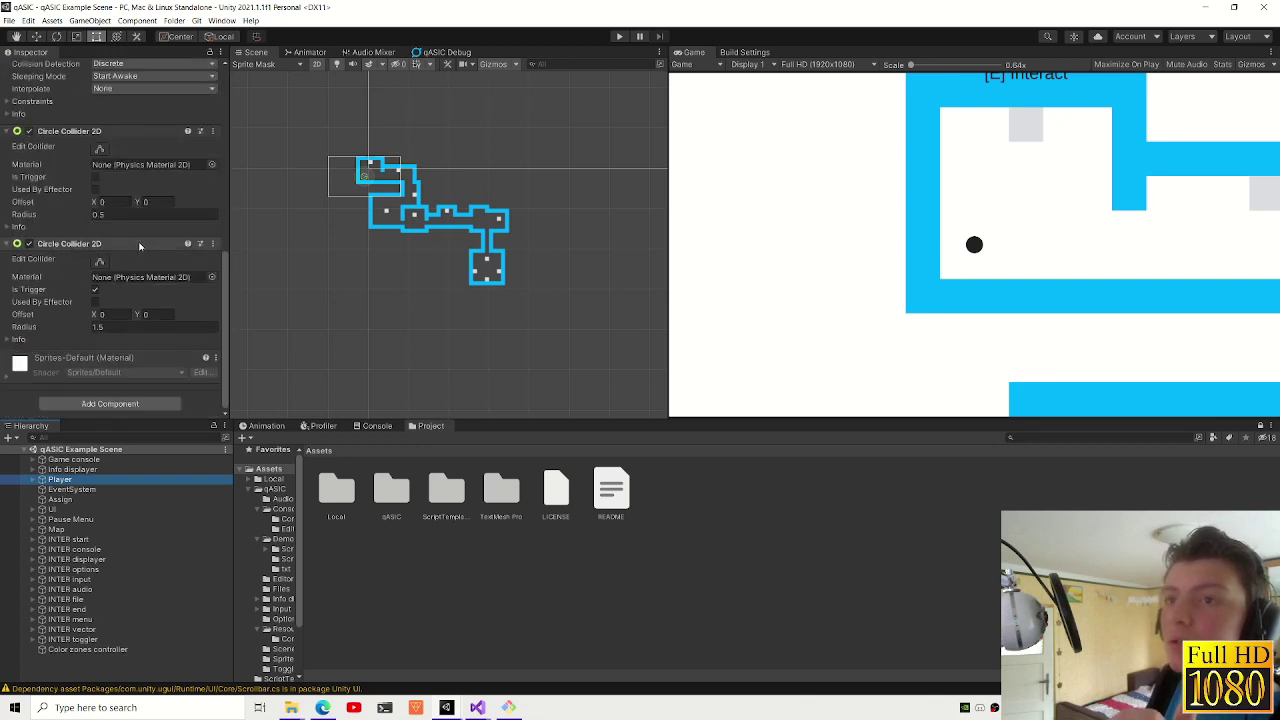
scroll(155, 187, down, 3)
scroll(125, 243, up, 2)
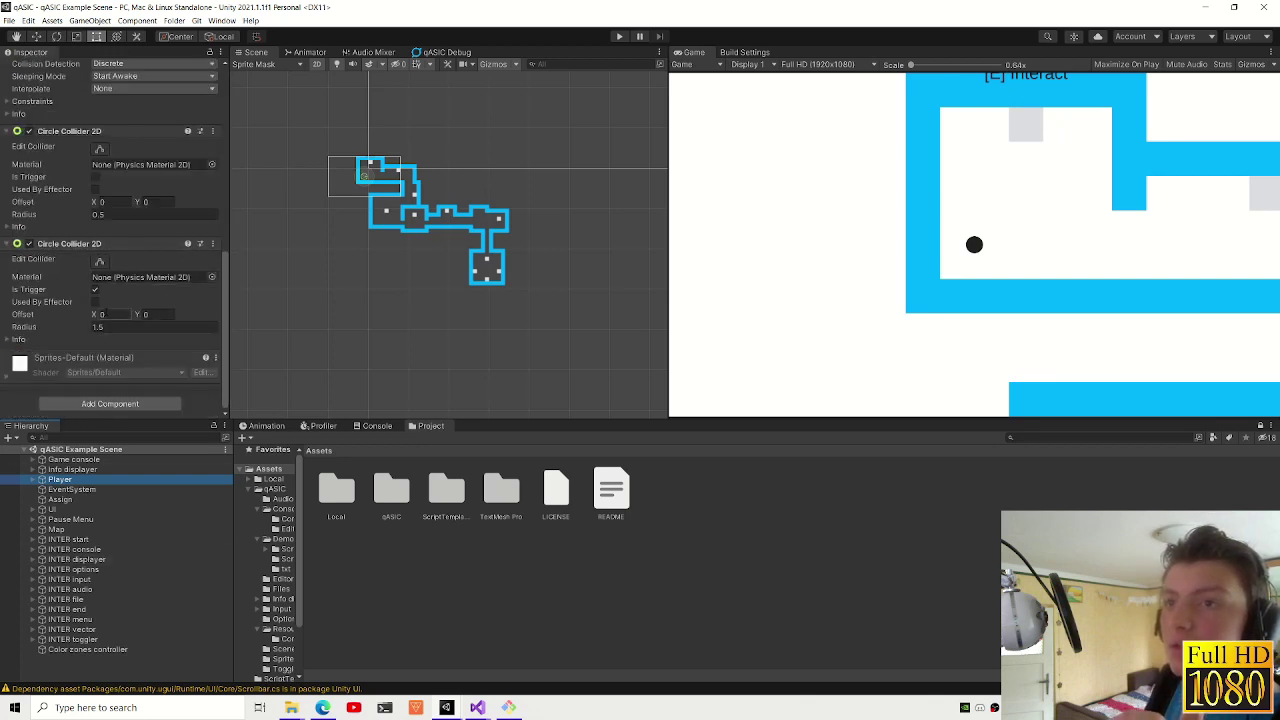
scroll(125, 243, up, 2)
scroll(125, 243, up, 2)
scroll(125, 243, up, 2)
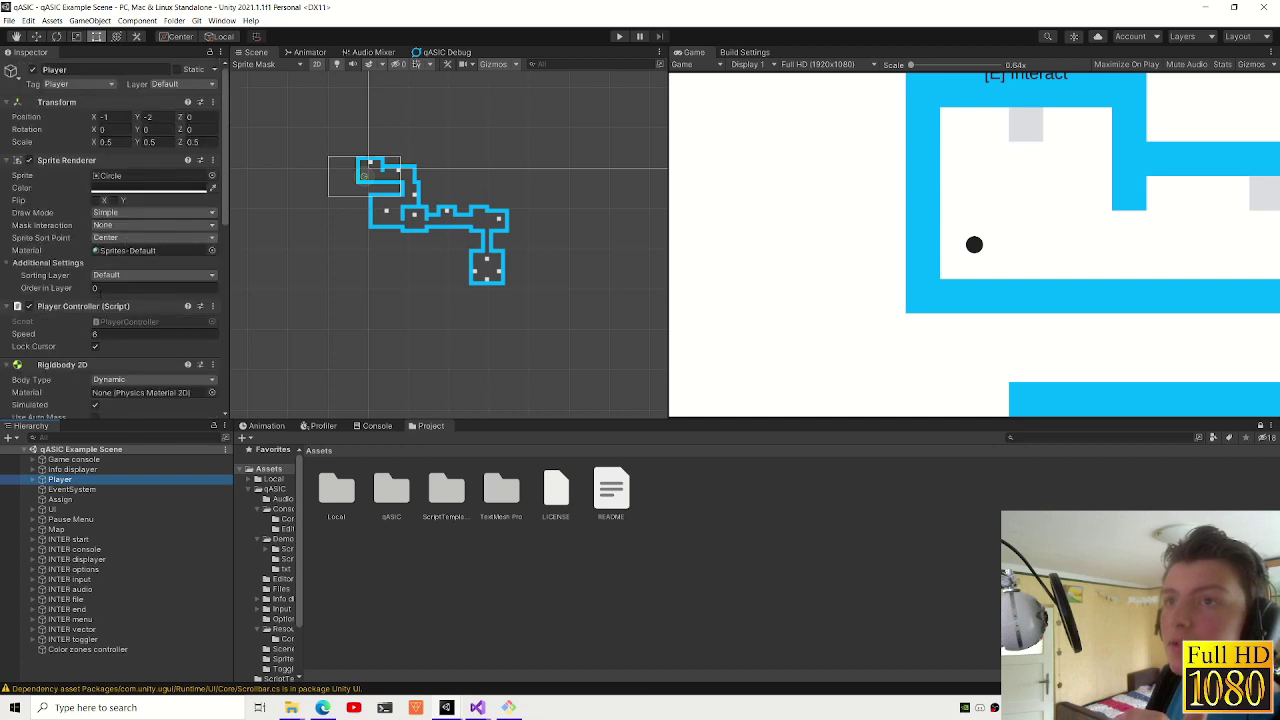
- In the Game online project, open the Player's PlayerGunController script in Visual Studio
mouse_move(384, 713)
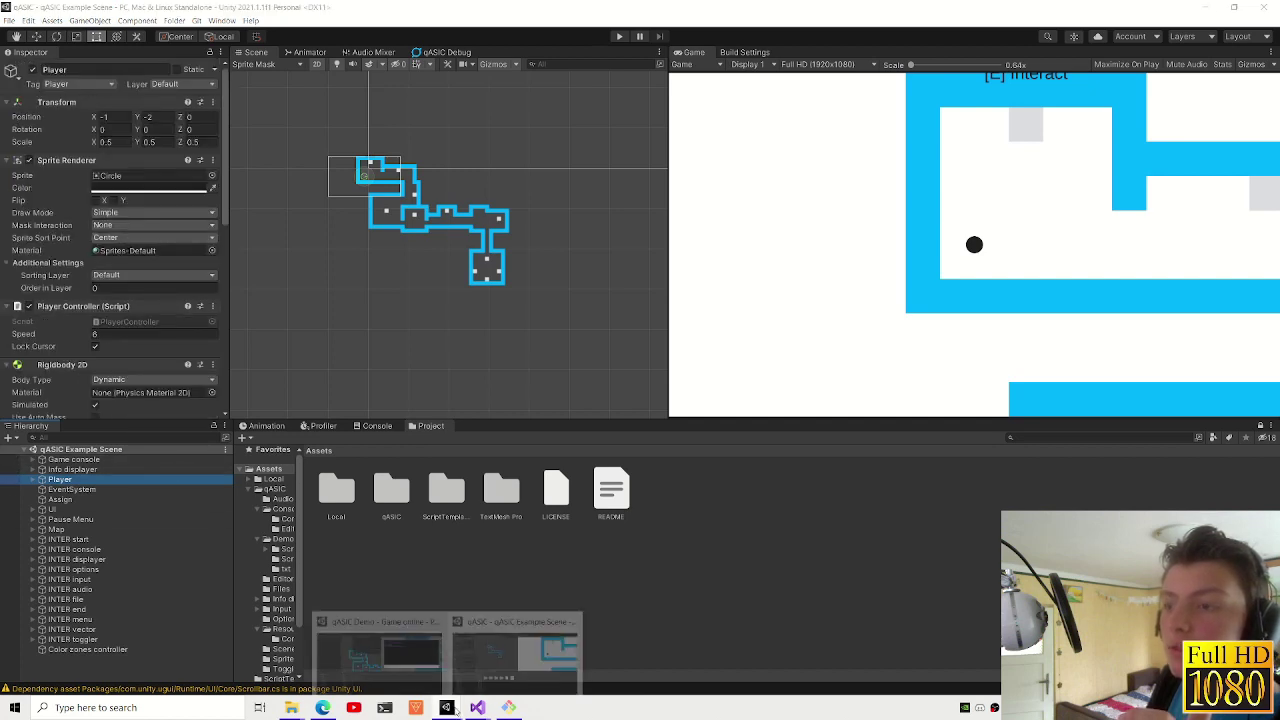
click(376, 650)
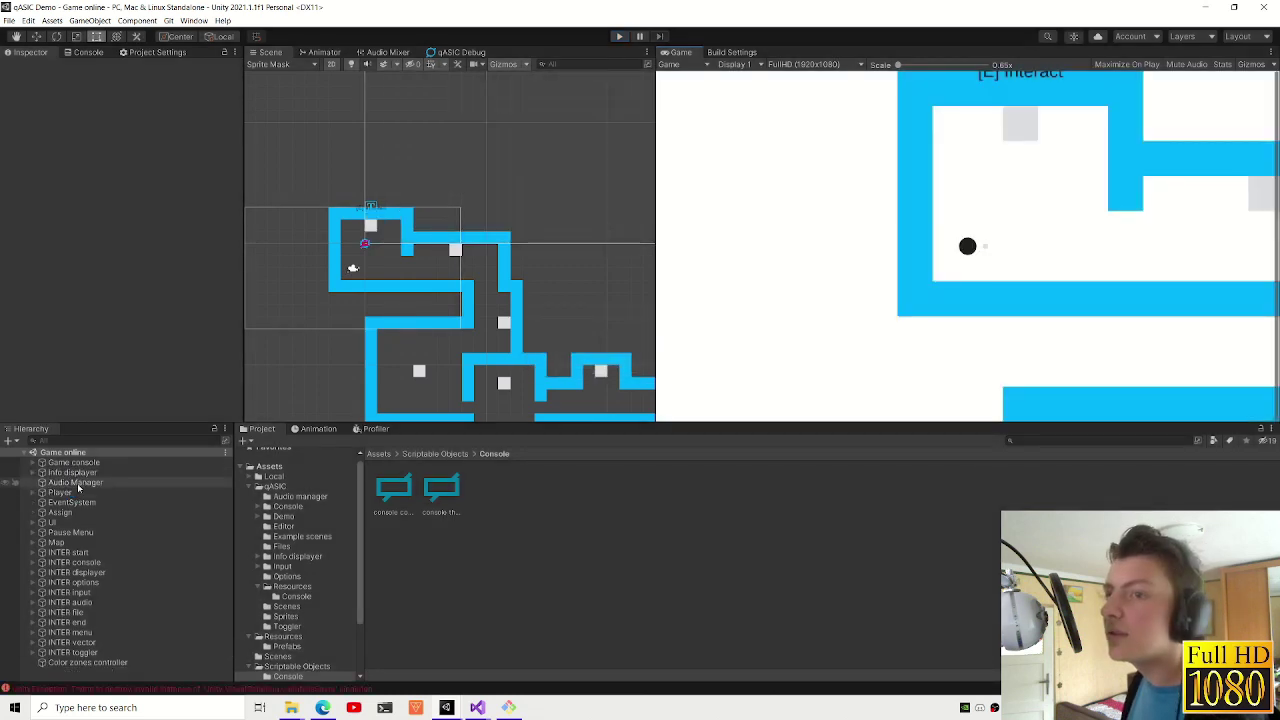
click(78, 490)
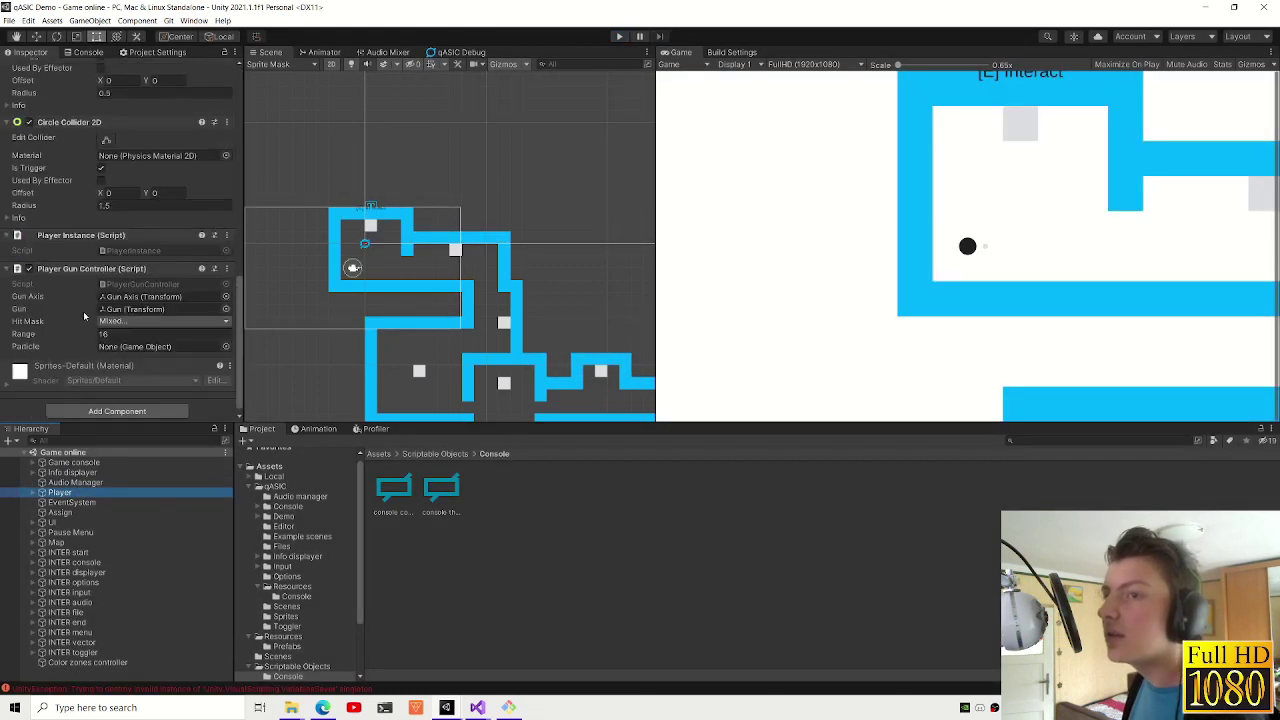
click(137, 285)
double_click(137, 285)
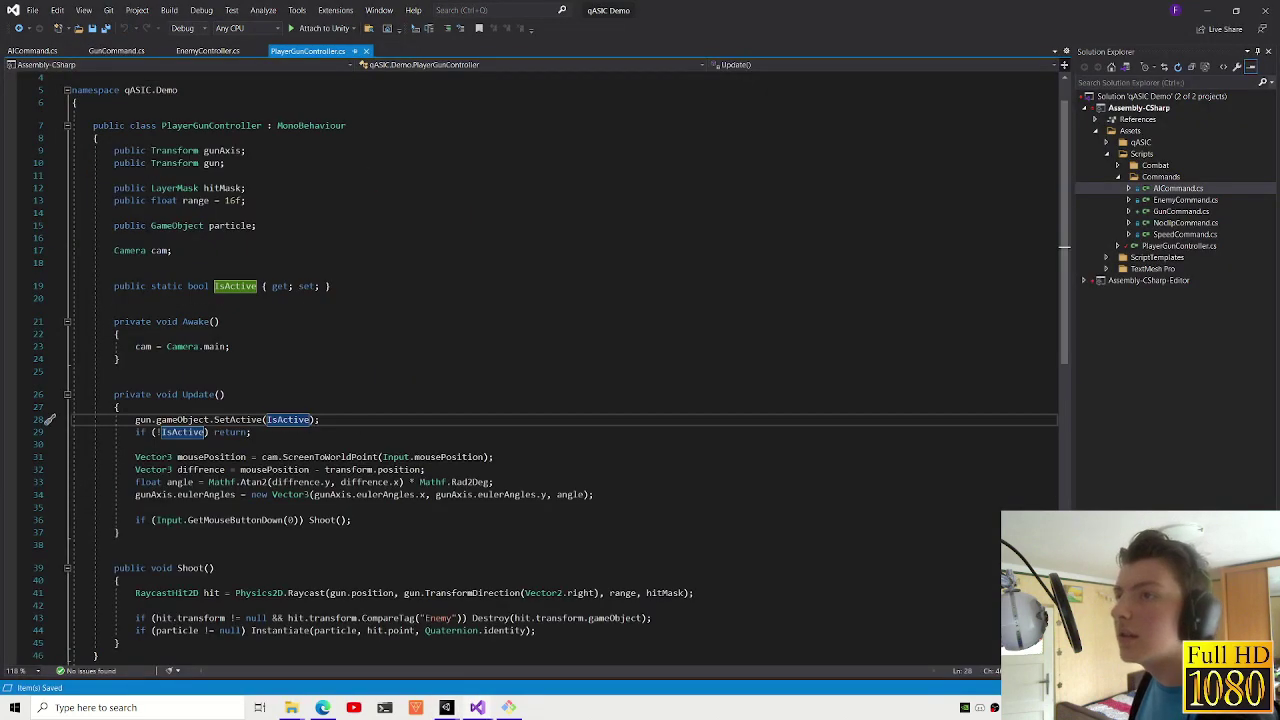
- Make the gun field a SpriteRenderer and use gun.transform.position and gun.transform in the Raycast
click(175, 163)
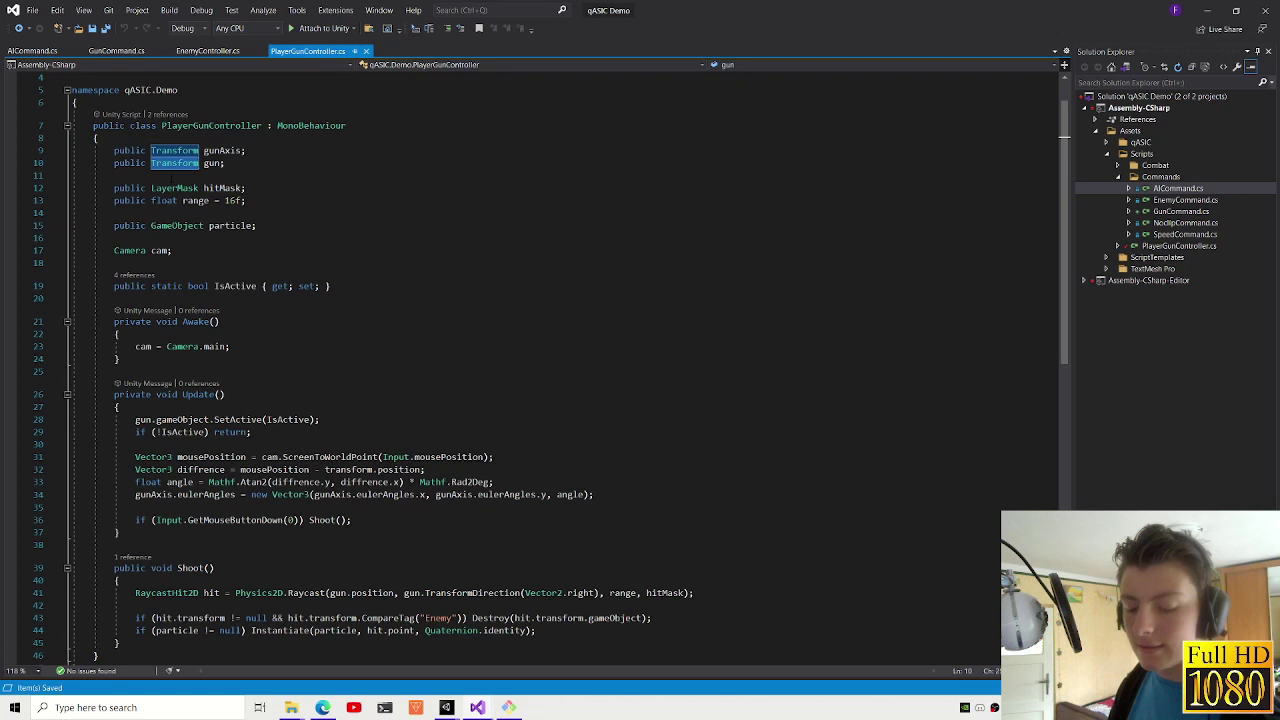
double_click(175, 163)
text(SpriteRend)
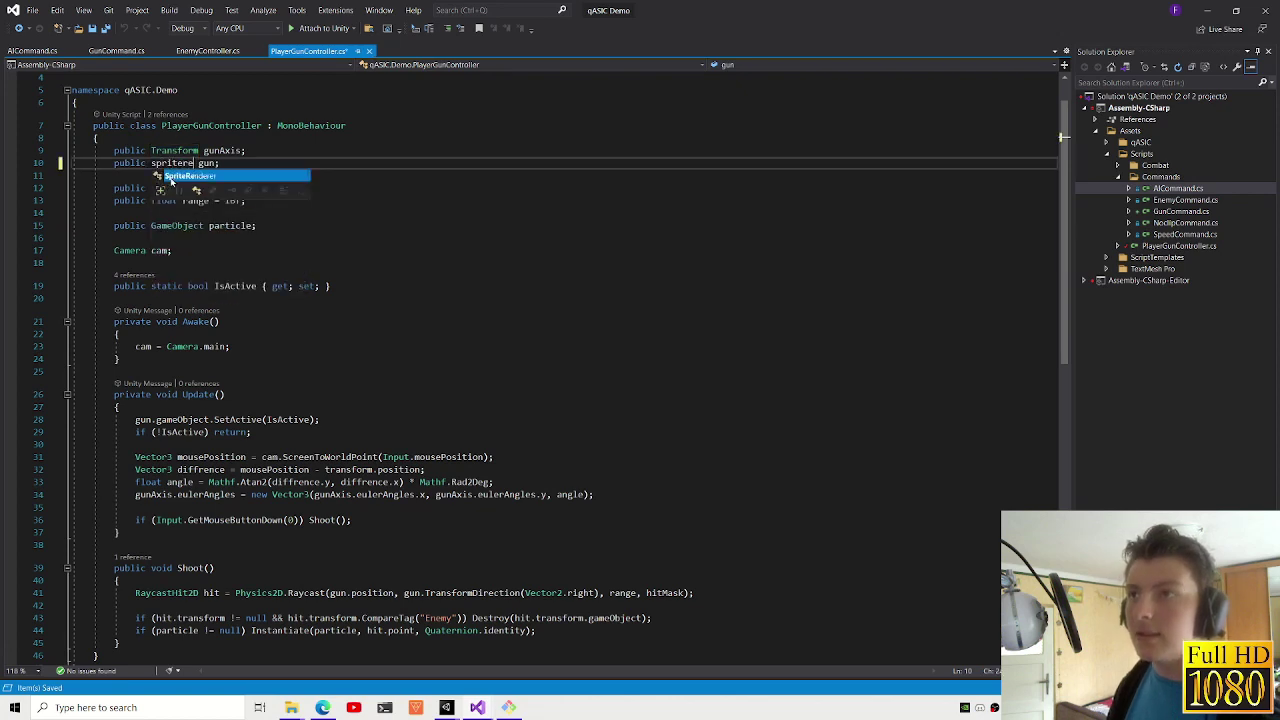
key(Tab)
click(240, 163)
scroll(240, 163, down, 4)
click(348, 442)
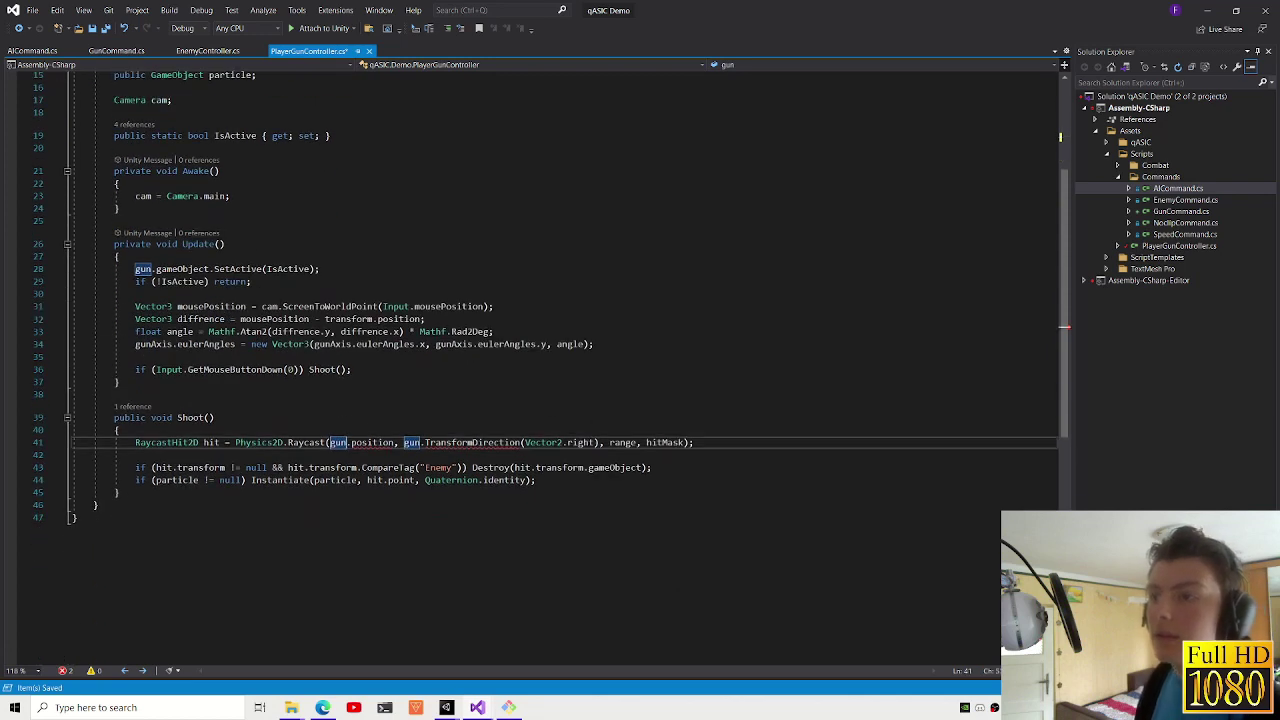
text(.transform)
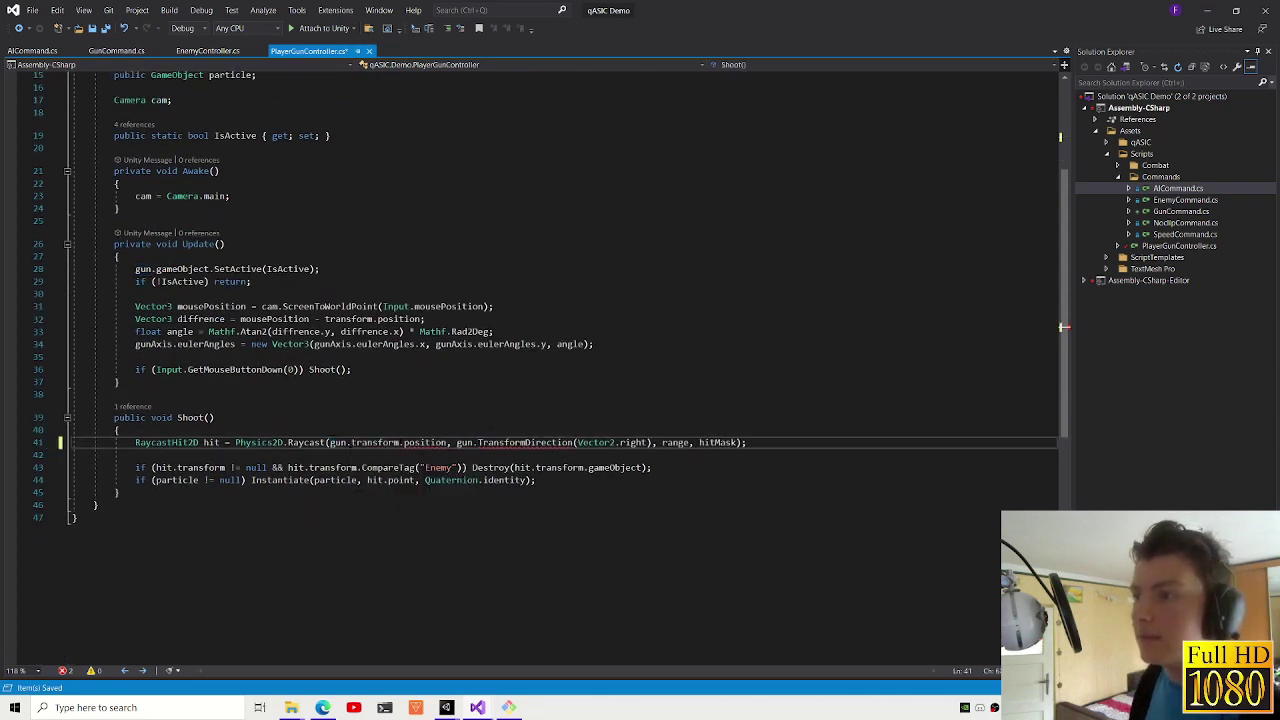
text(.position, gun.transform.)
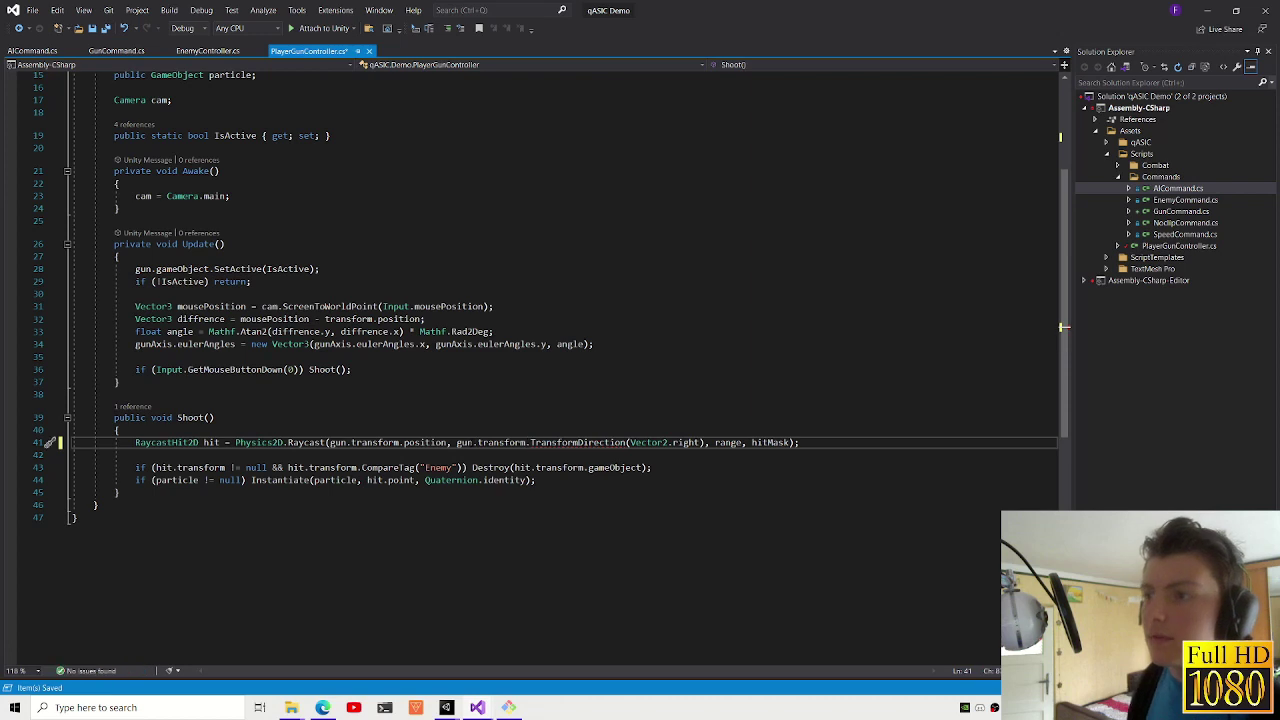
- Insert blank lines after the opening brace of the Update method
click(290, 256)
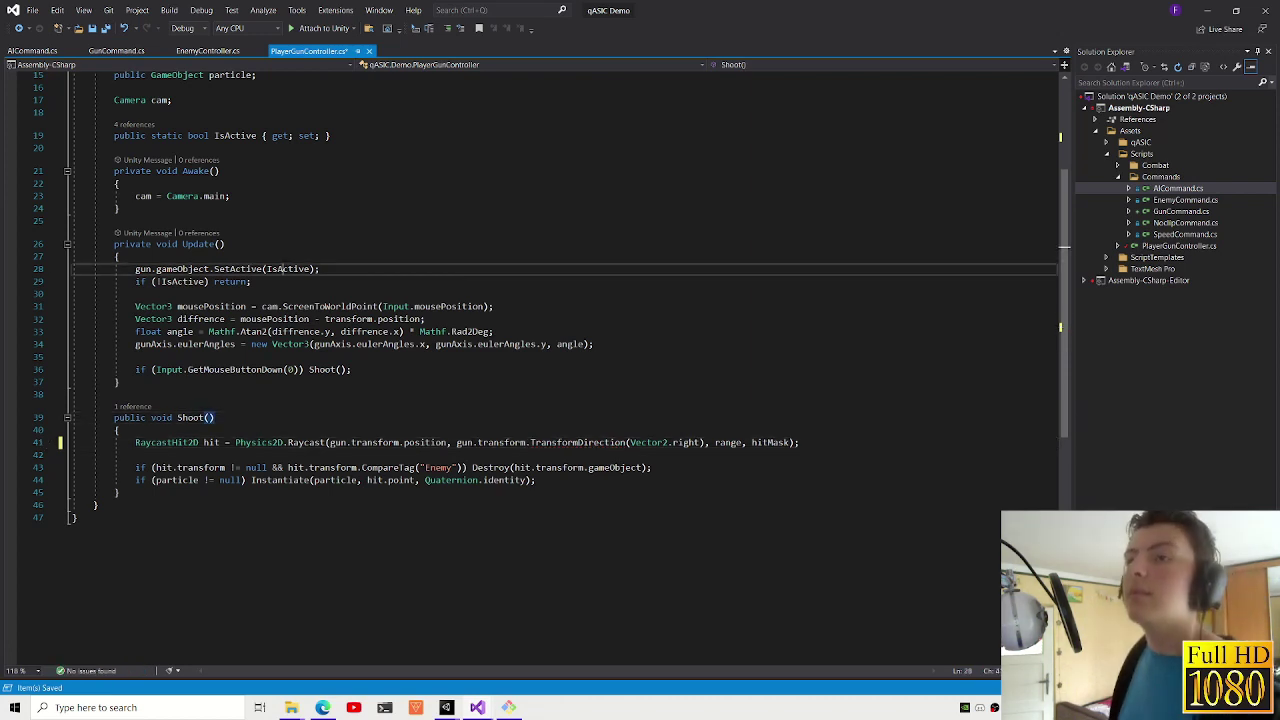
key(Return)
key(Return)
key(Up)
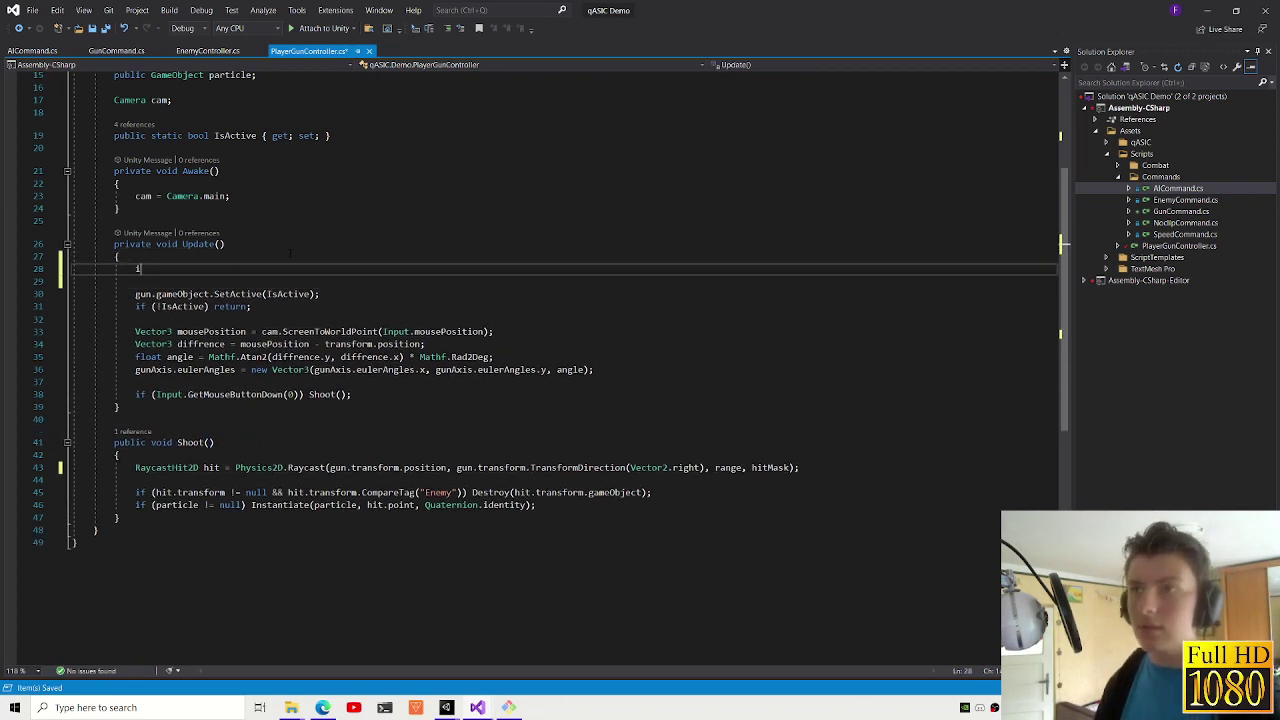
- Type the gun null check and change line 2 to 'using qASIC.Demo.ColorZones;'
scroll(1063, 244, up, 3)
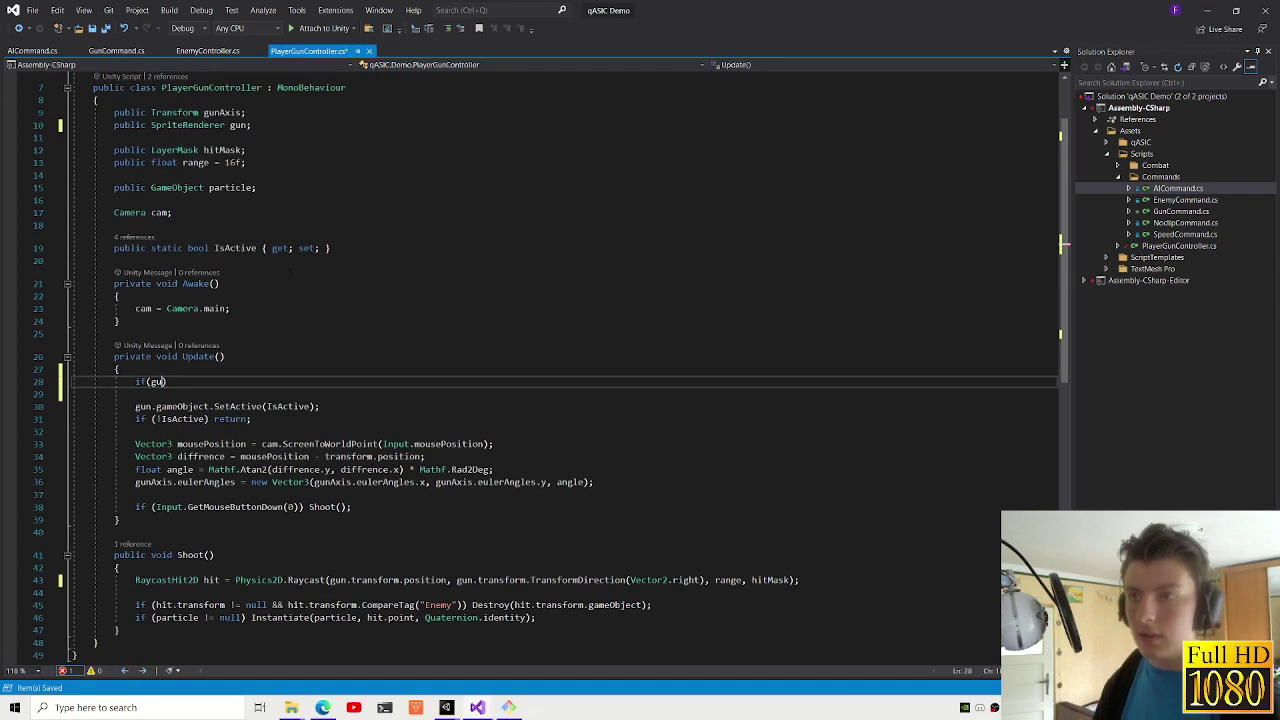
text(null))
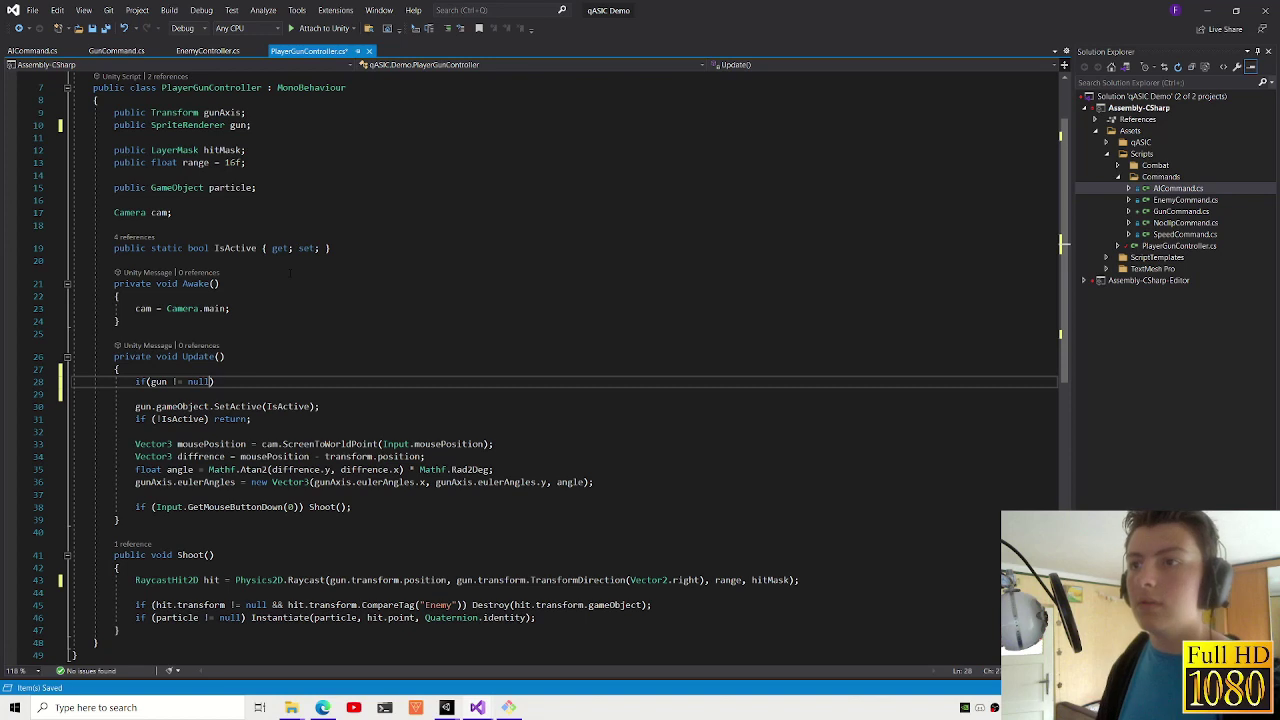
scroll(290, 273, up, 2)
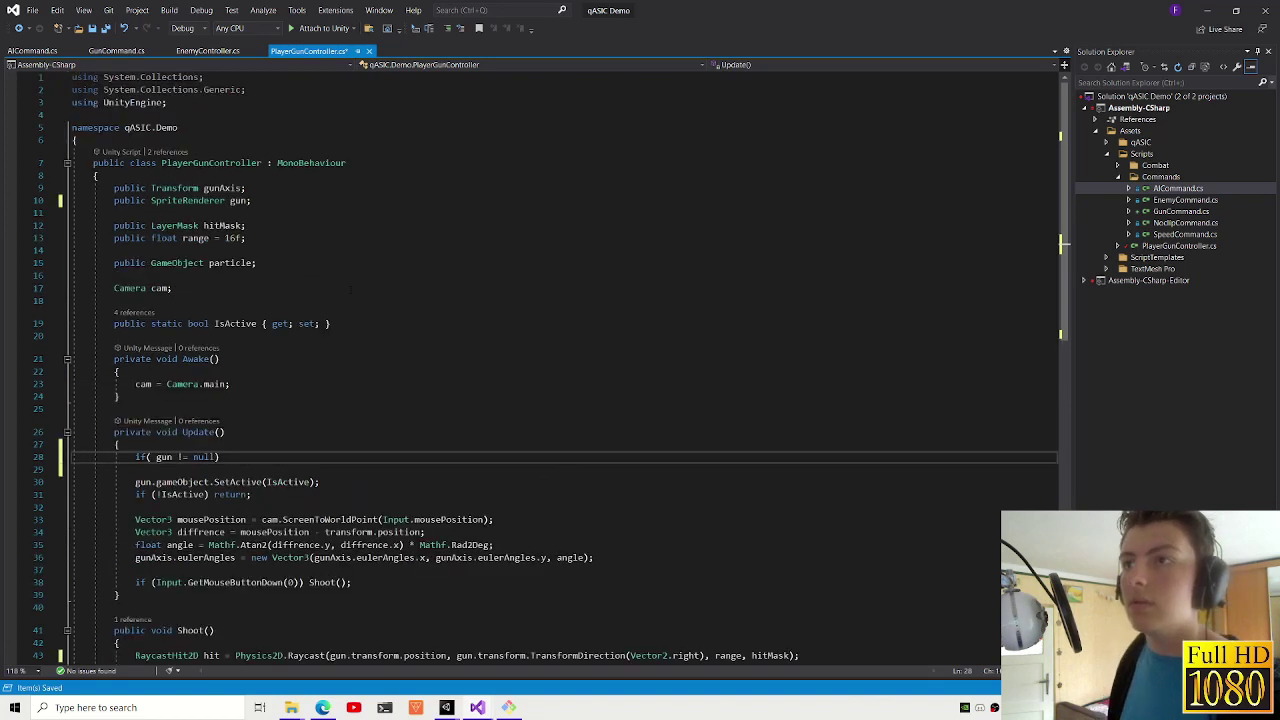
drag(103, 89, 245, 89)
text(qaq)
key(Tab)
text(.de)
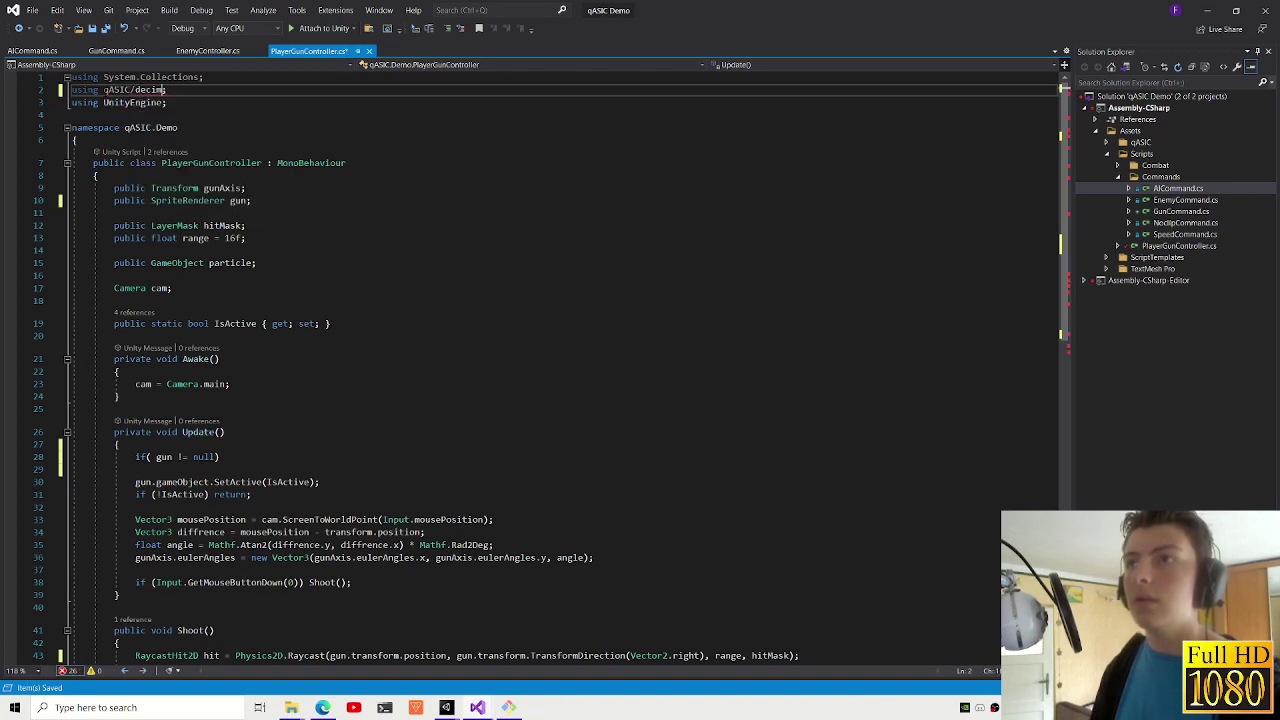
text(.Demo.C)
key(Tab)
- Add 'ColorZoneManager.singleton != null &&' to the if condition in Update
scroll(530, 360, down, 3)
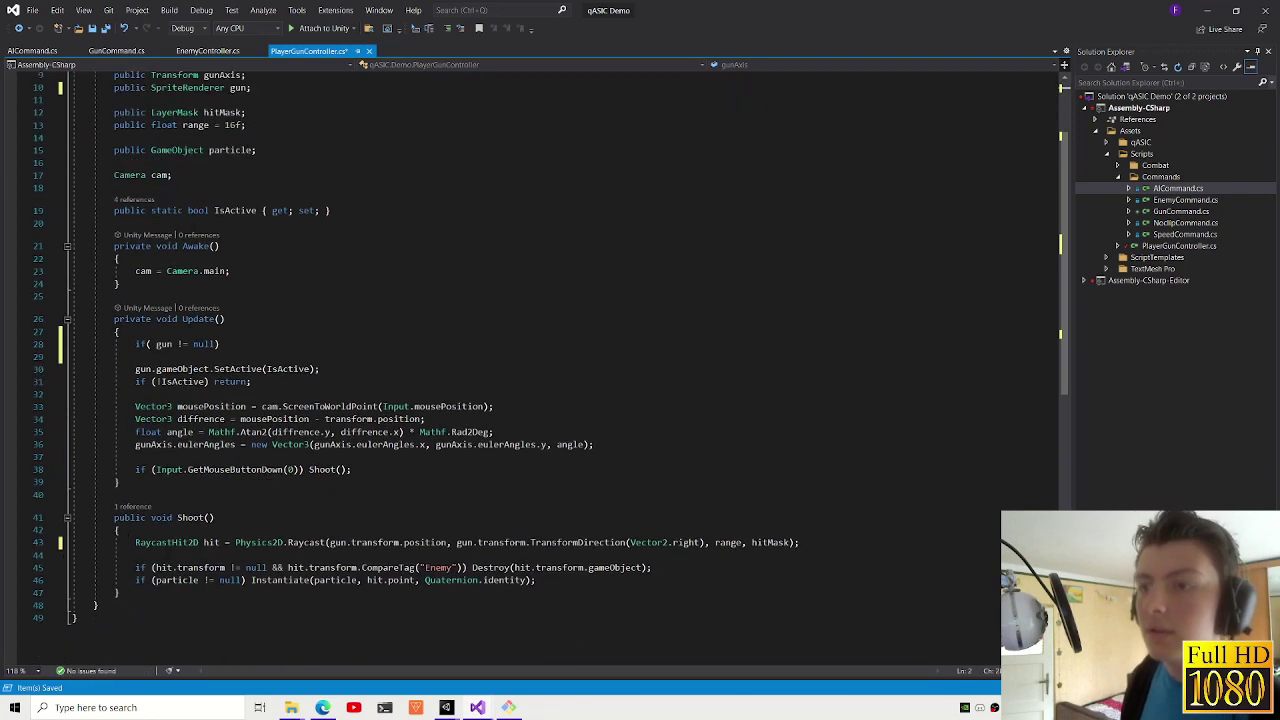
click(151, 344)
text(colorzon)
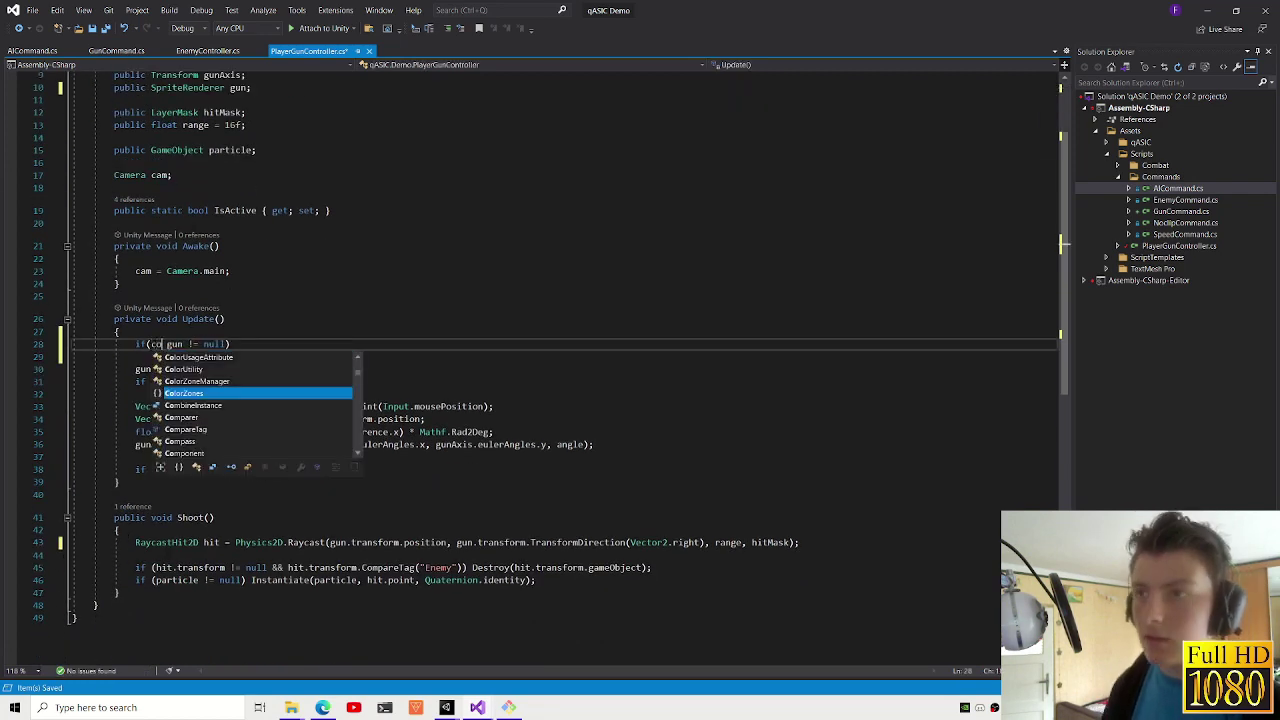
text(m)
key(Tab)
text(.)
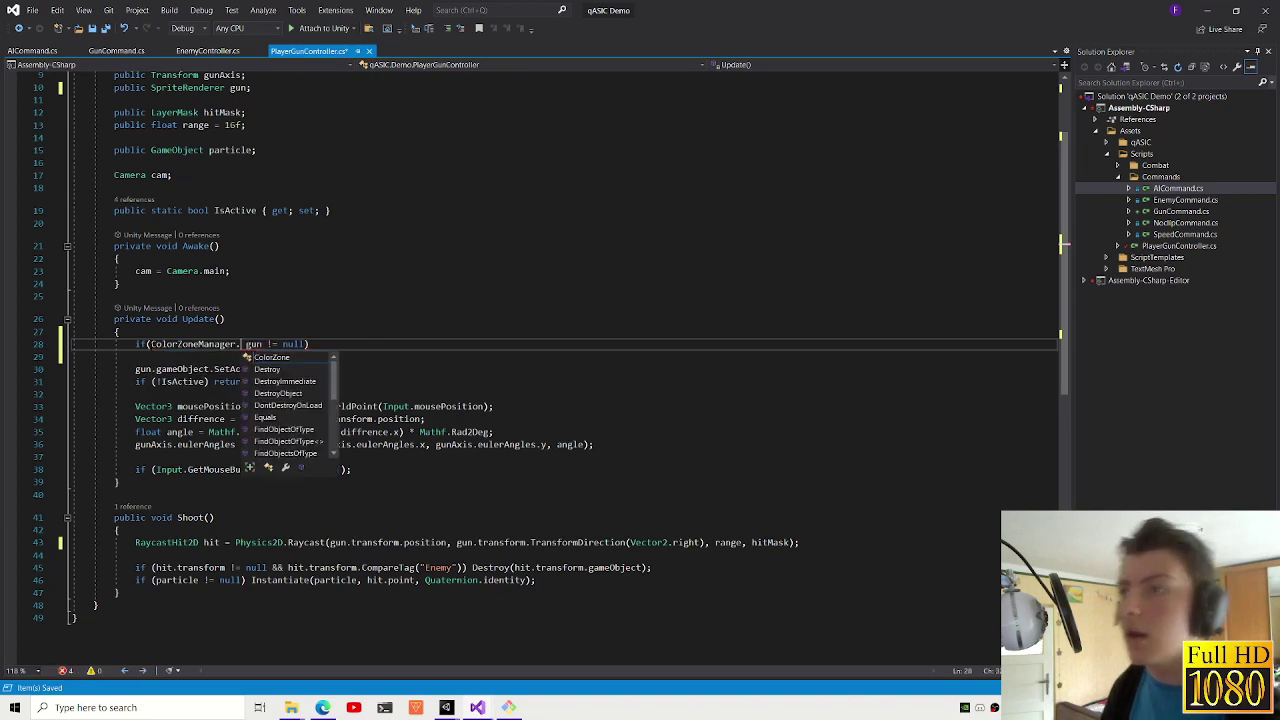
text(si)
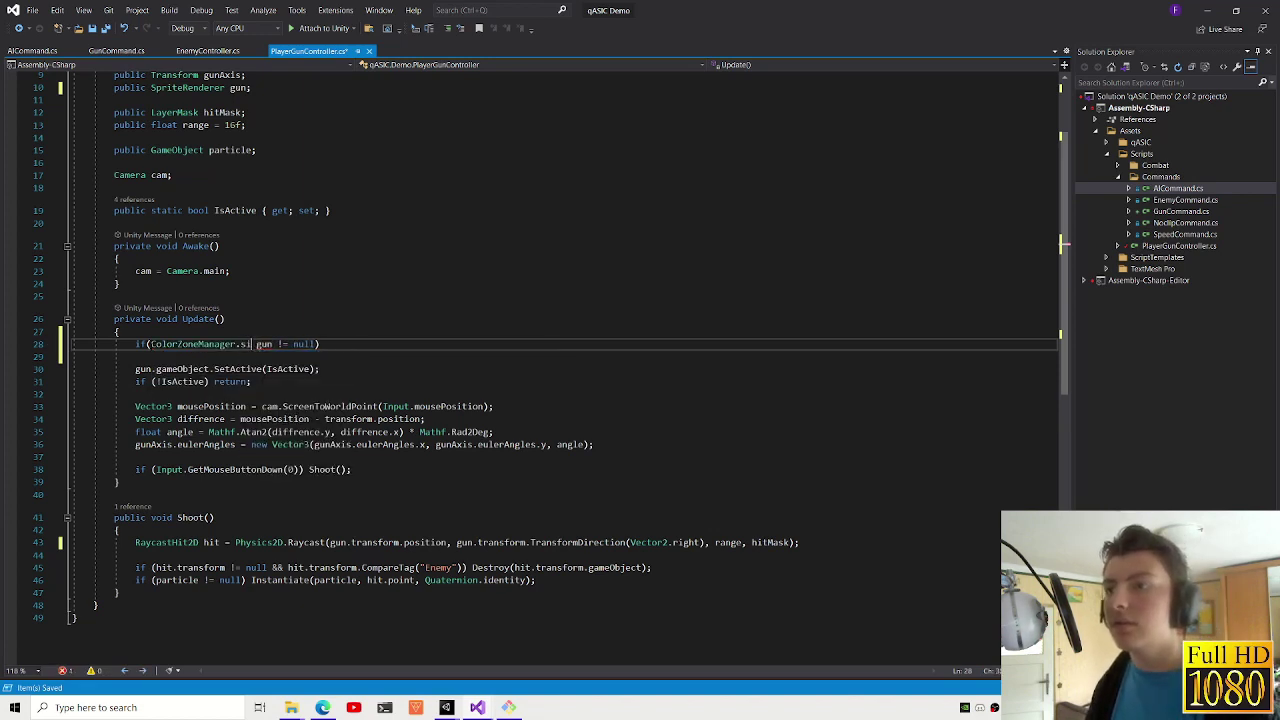
text(null &)
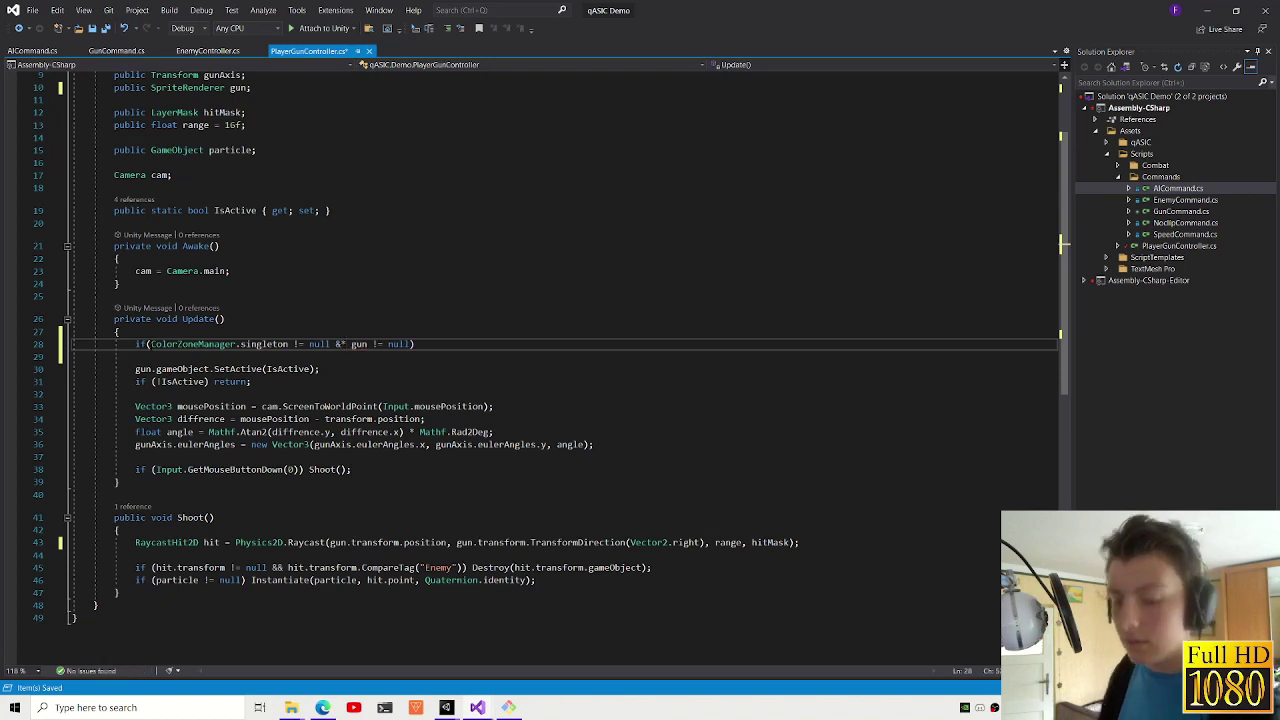
text(&)
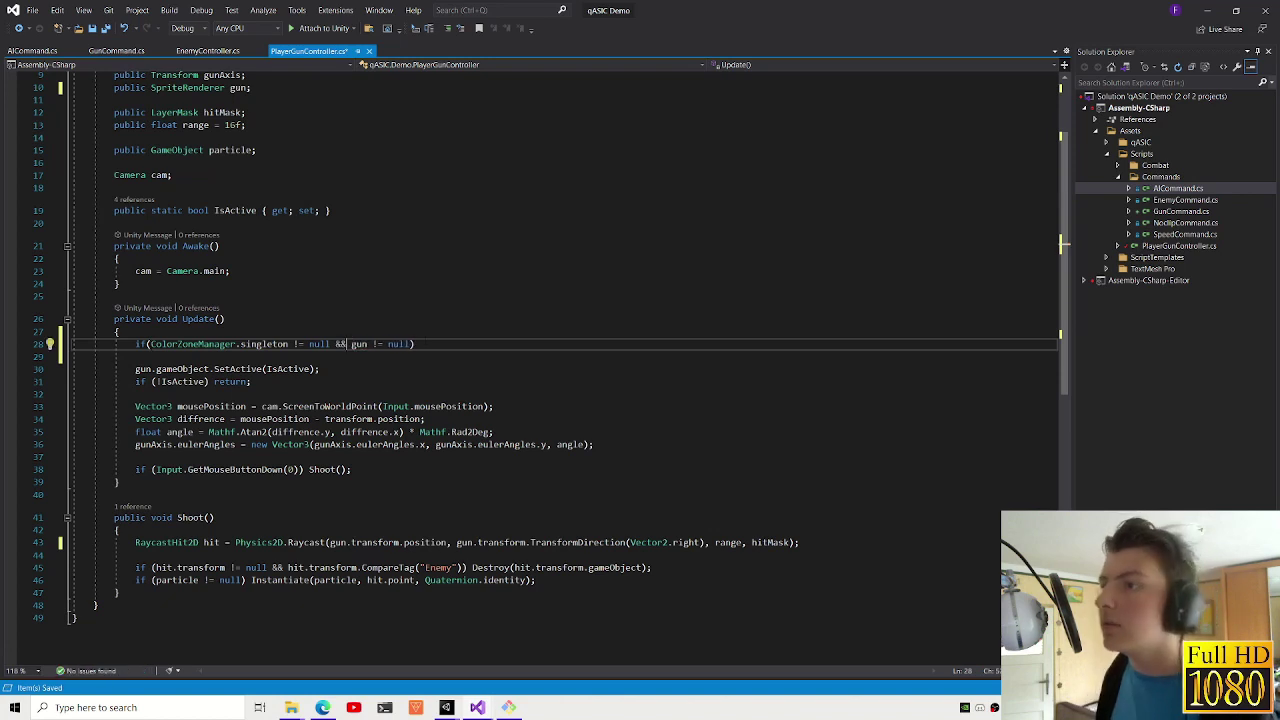
- Inside the if, set gun.color = ColorZoneManager.singleton.current.playerColor; and save
key(End)
key(Return)
text(gun.color )
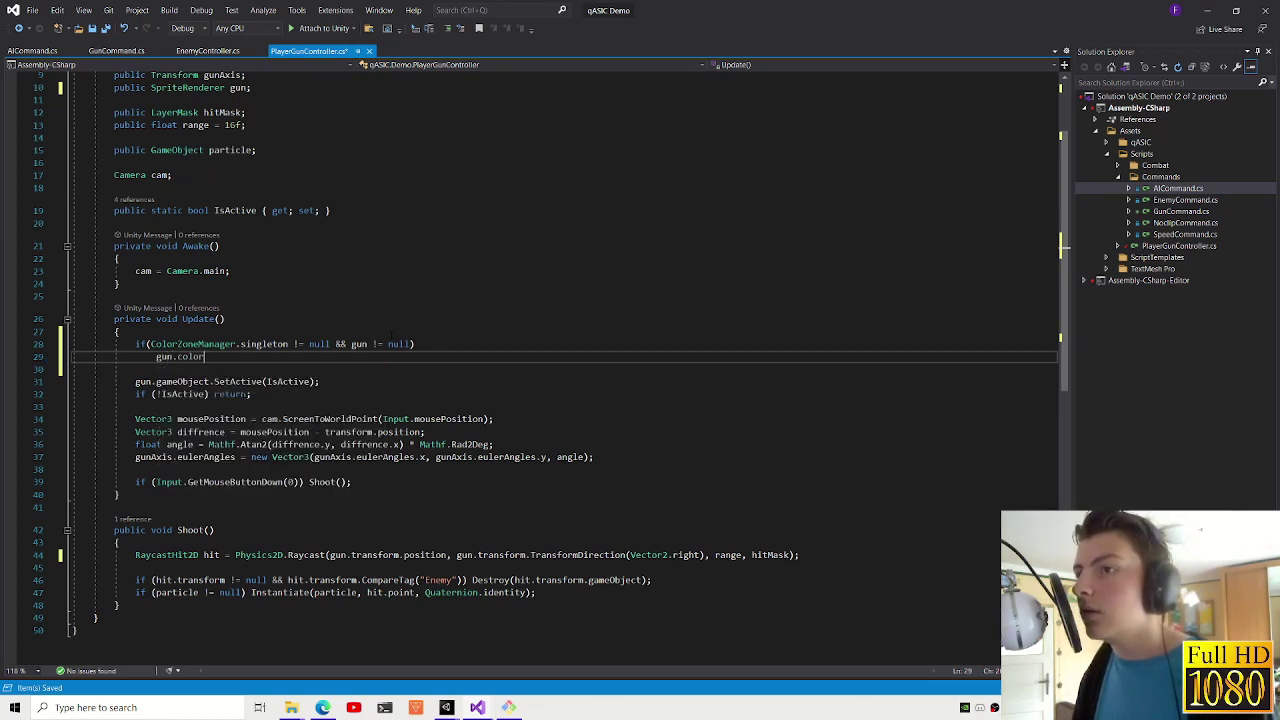
text(=)
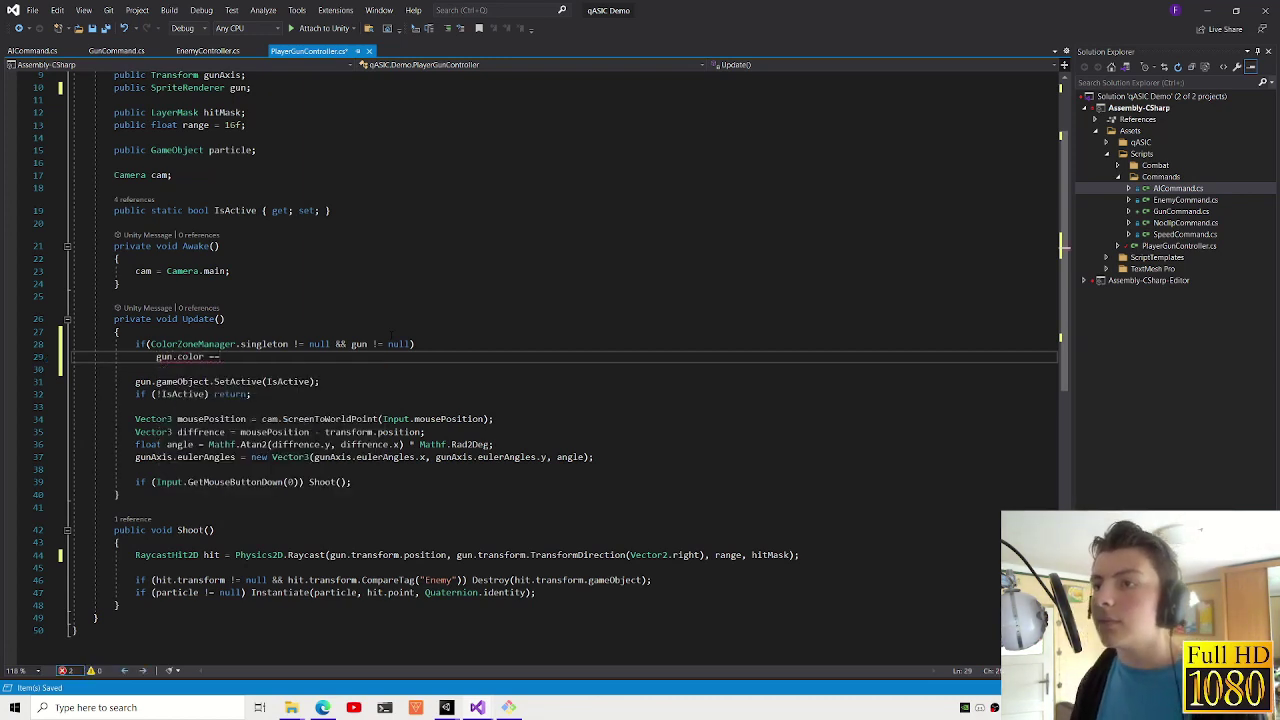
text( Color)
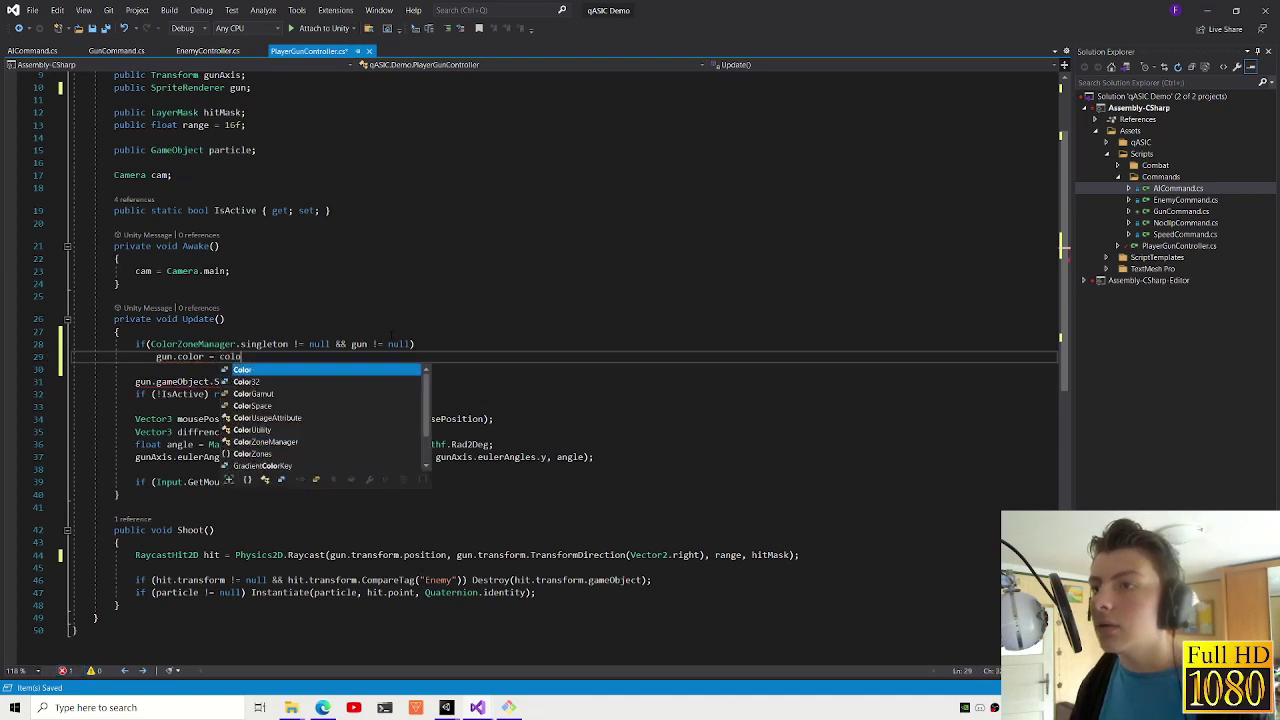
text(Z)
key(Tab)
text(.s.cc)
key(Tab)
text(.)
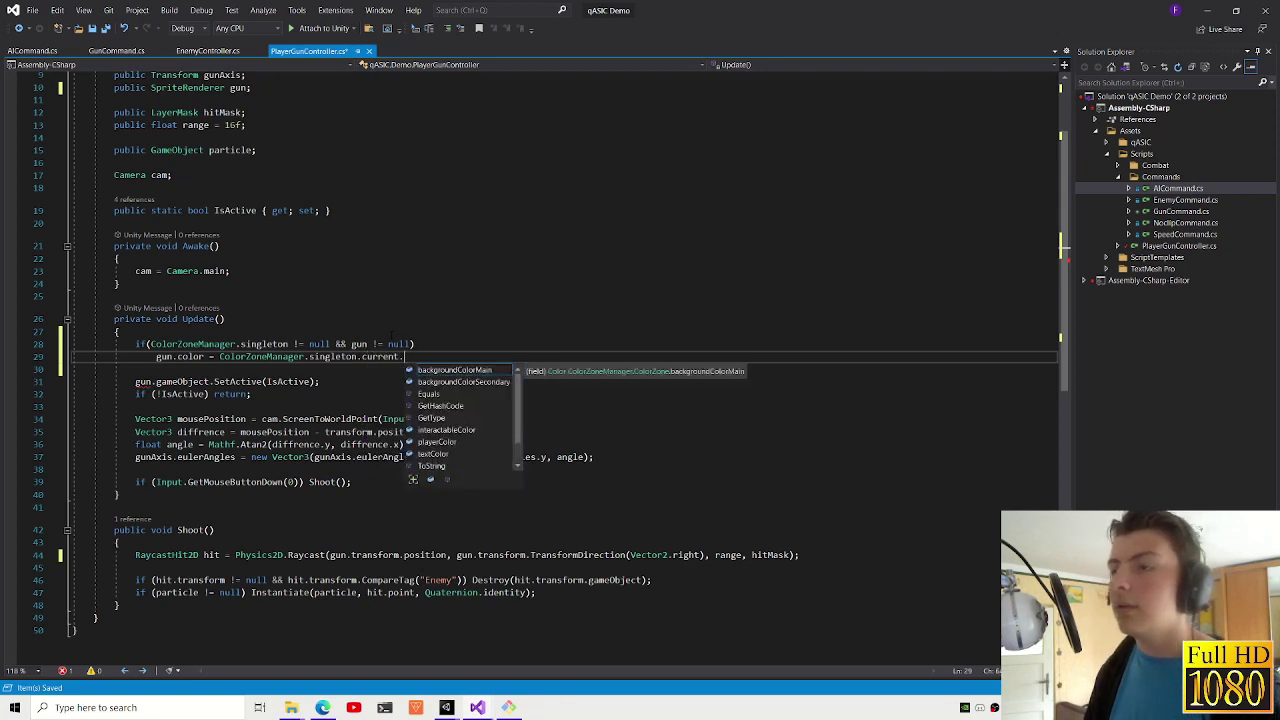
key(BackSpace)
text(.pla)
key(Tab)
text(;)
key(ctrl+s)
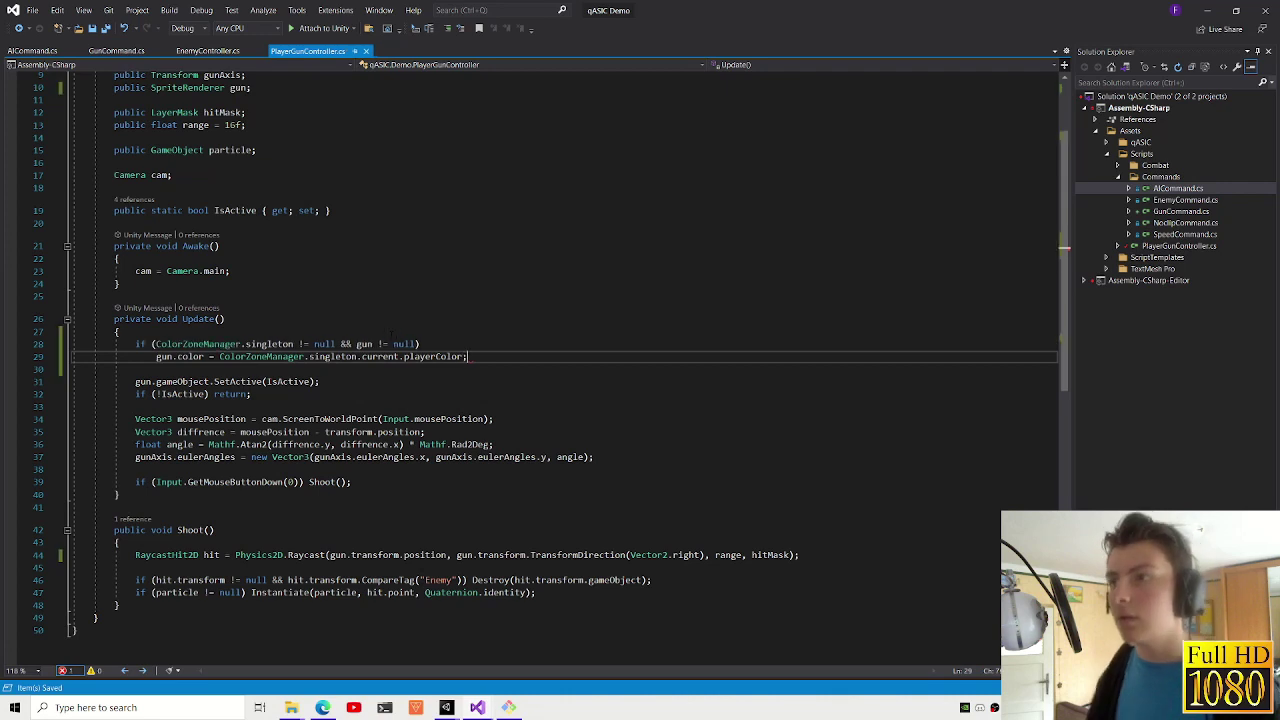
- In the Game online project, check the Console, then scroll the Inspector to Player Gun Controller
mouse_move(457, 710)
click(497, 664)
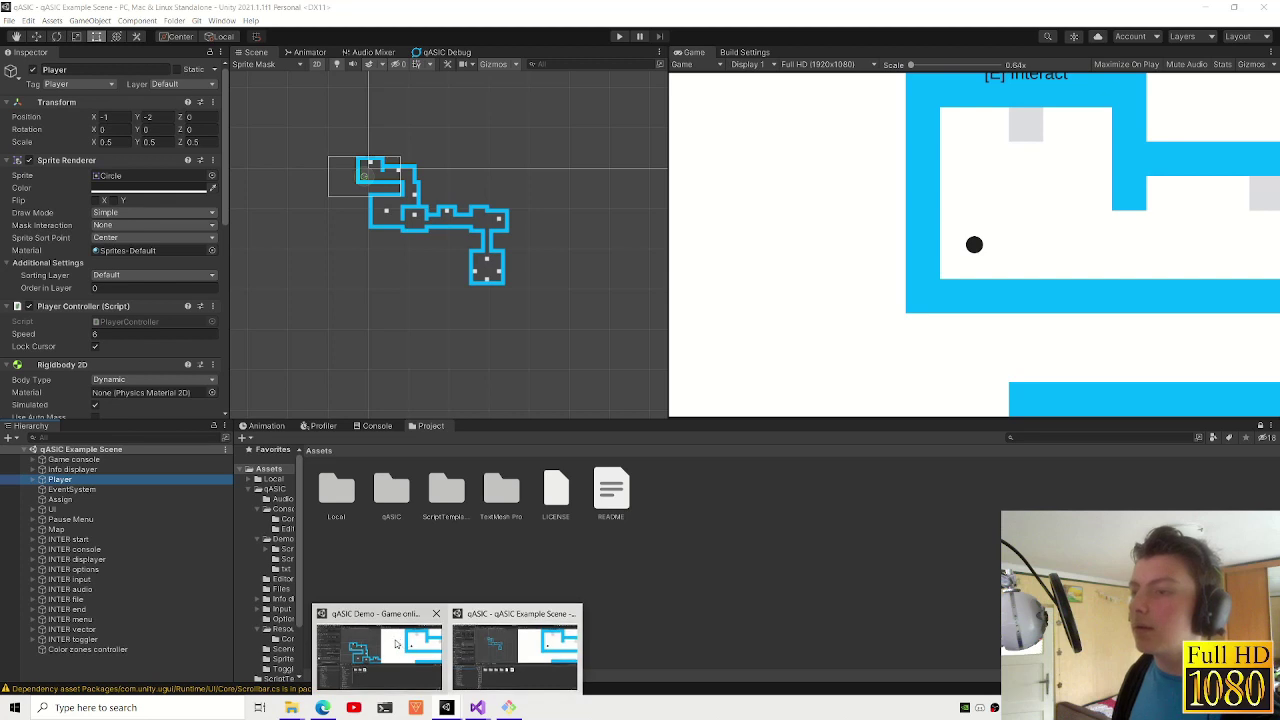
click(377, 655)
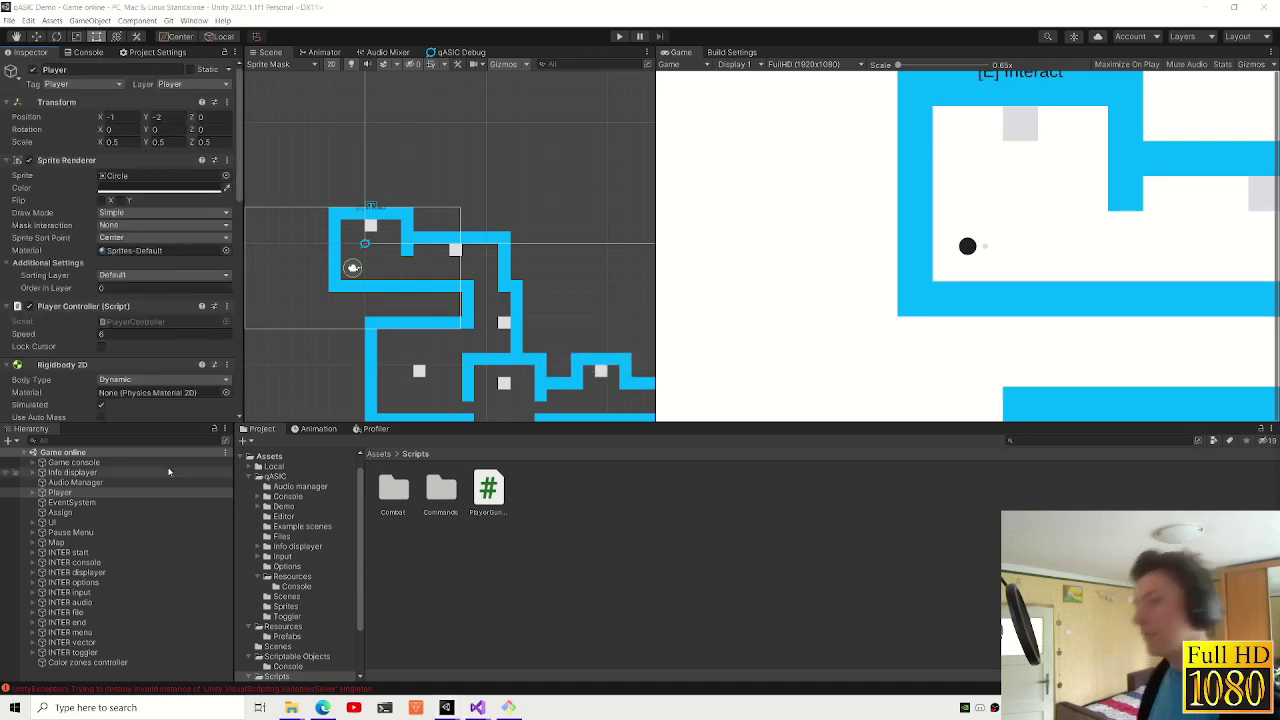
click(130, 690)
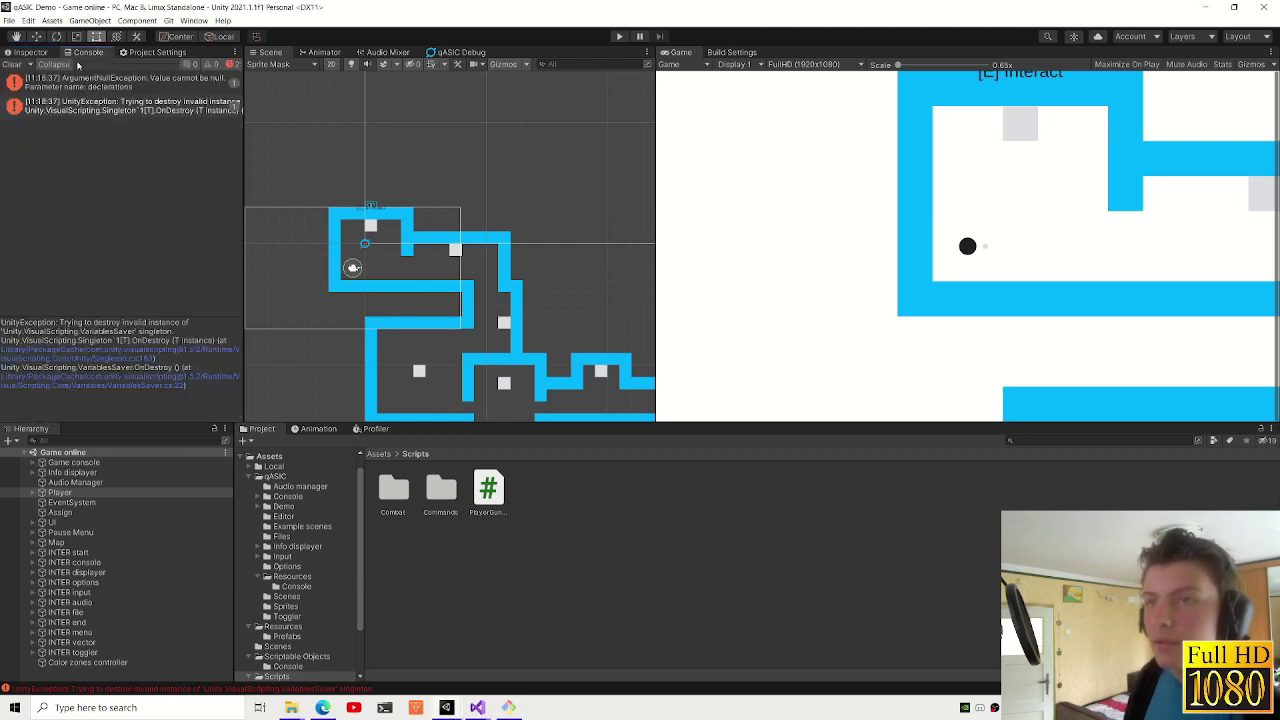
click(16, 54)
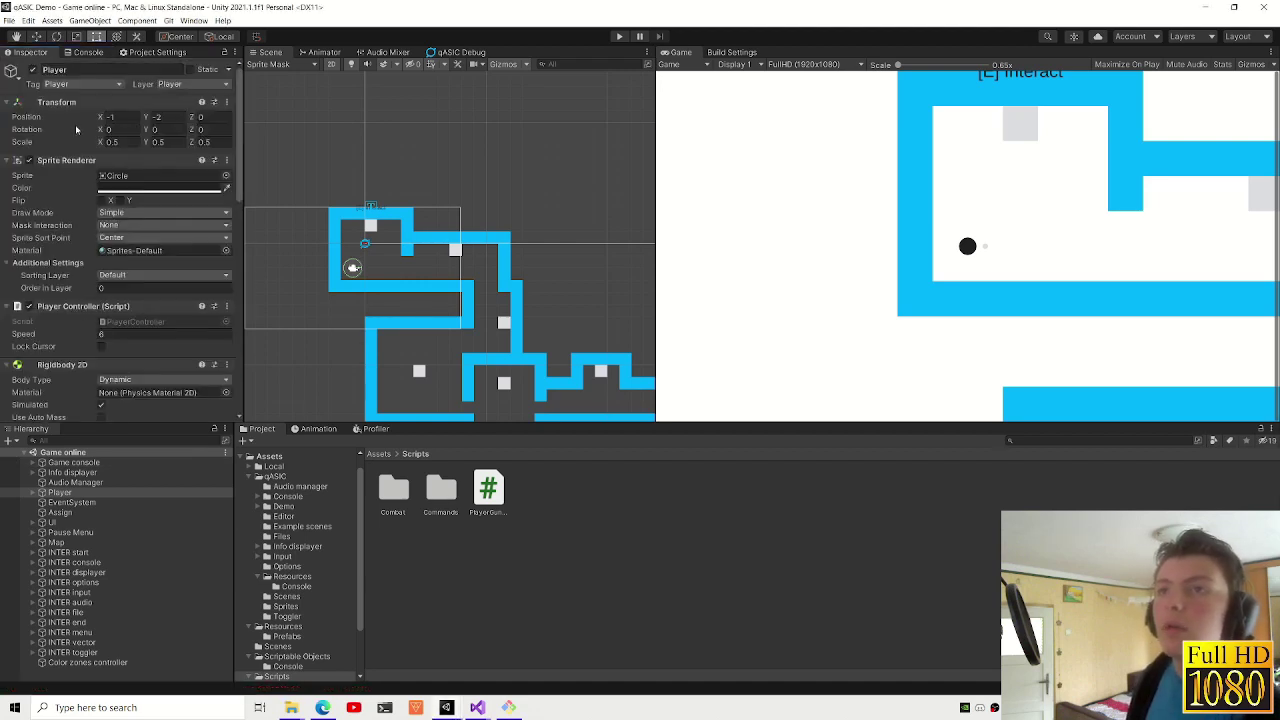
scroll(80, 200, down, 5)
scroll(95, 372, down, 5)
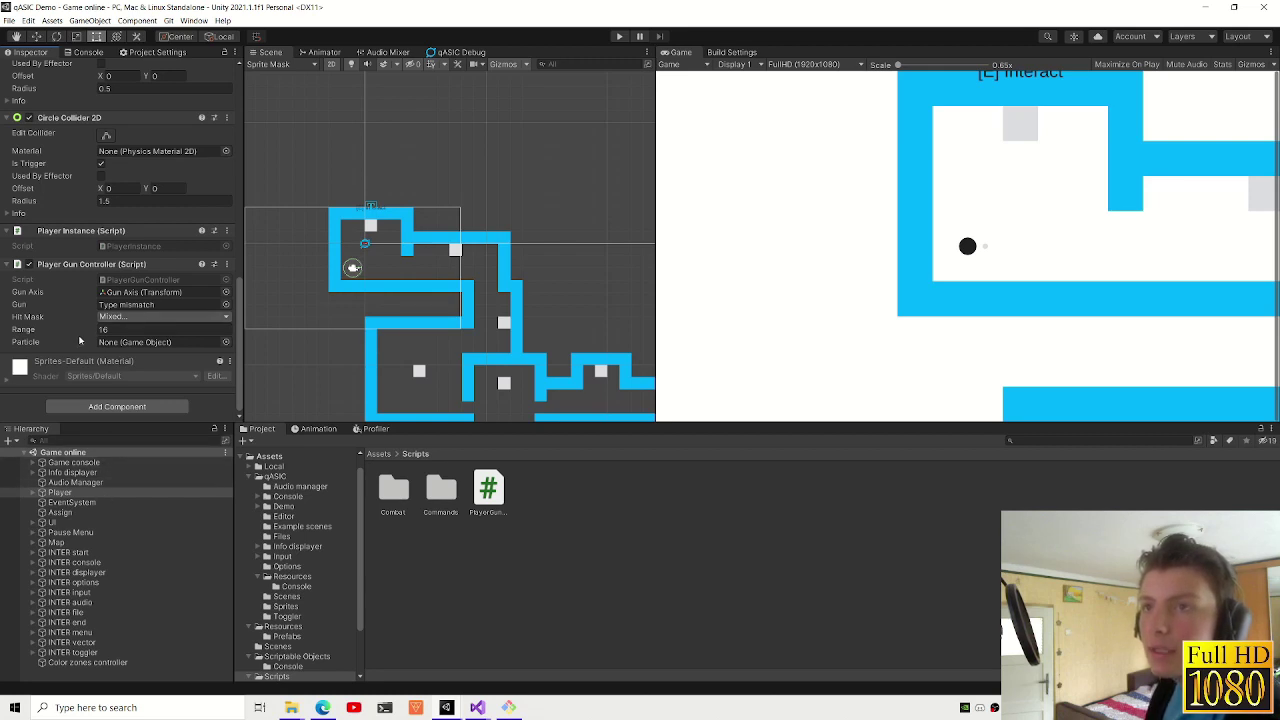
- Assign the Player's Gun child object to the controller's gun field and run a quick test
click(33, 493)
drag(72, 522, 175, 308)
click(103, 510)
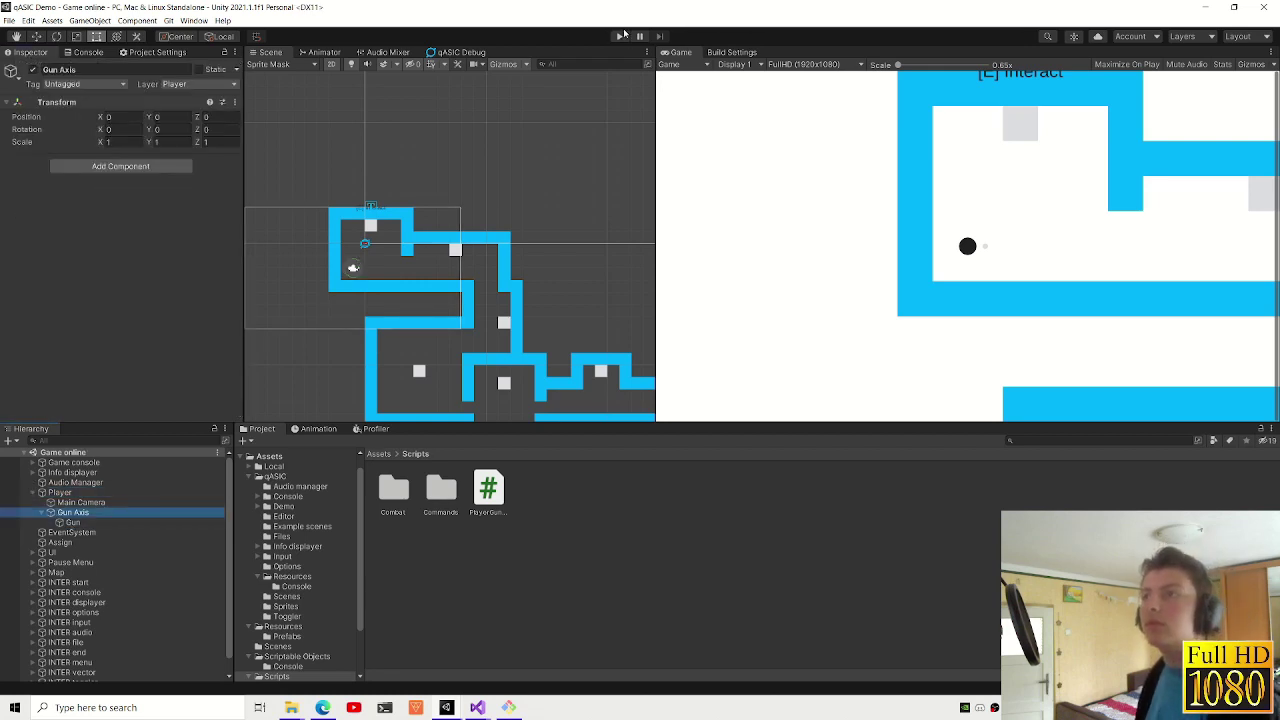
click(620, 36)
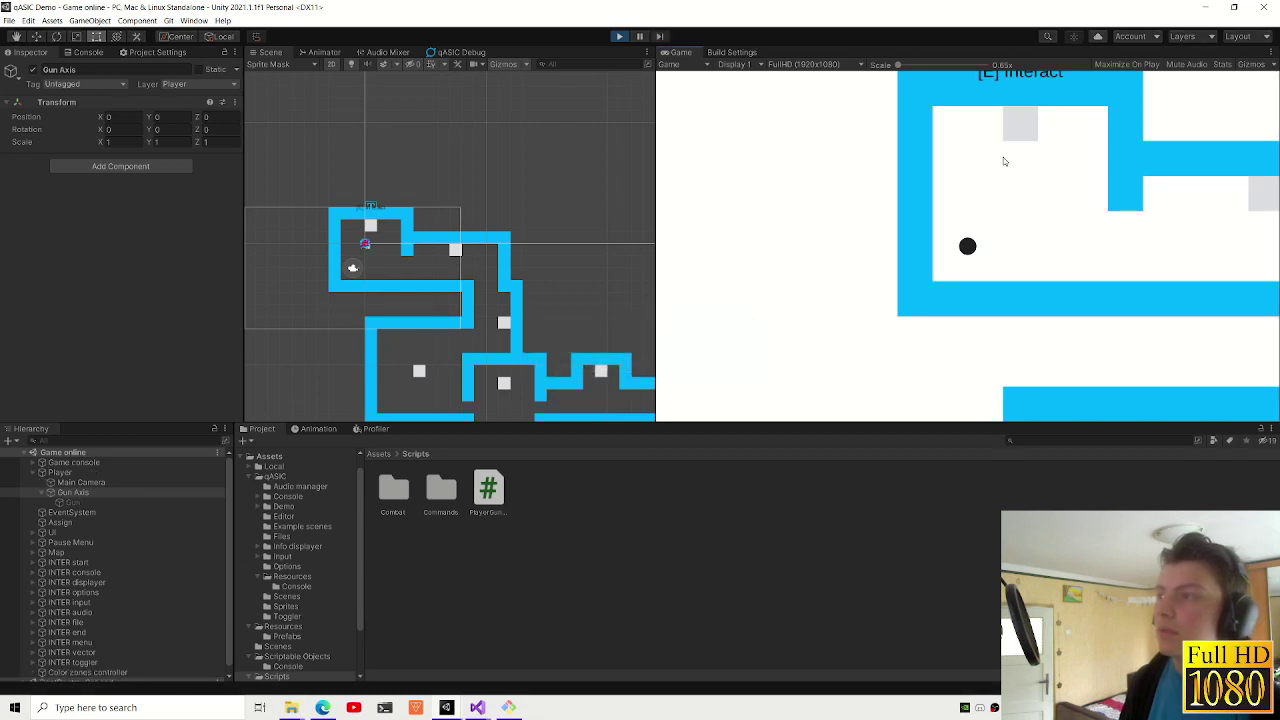
text(gun)
key(Return)
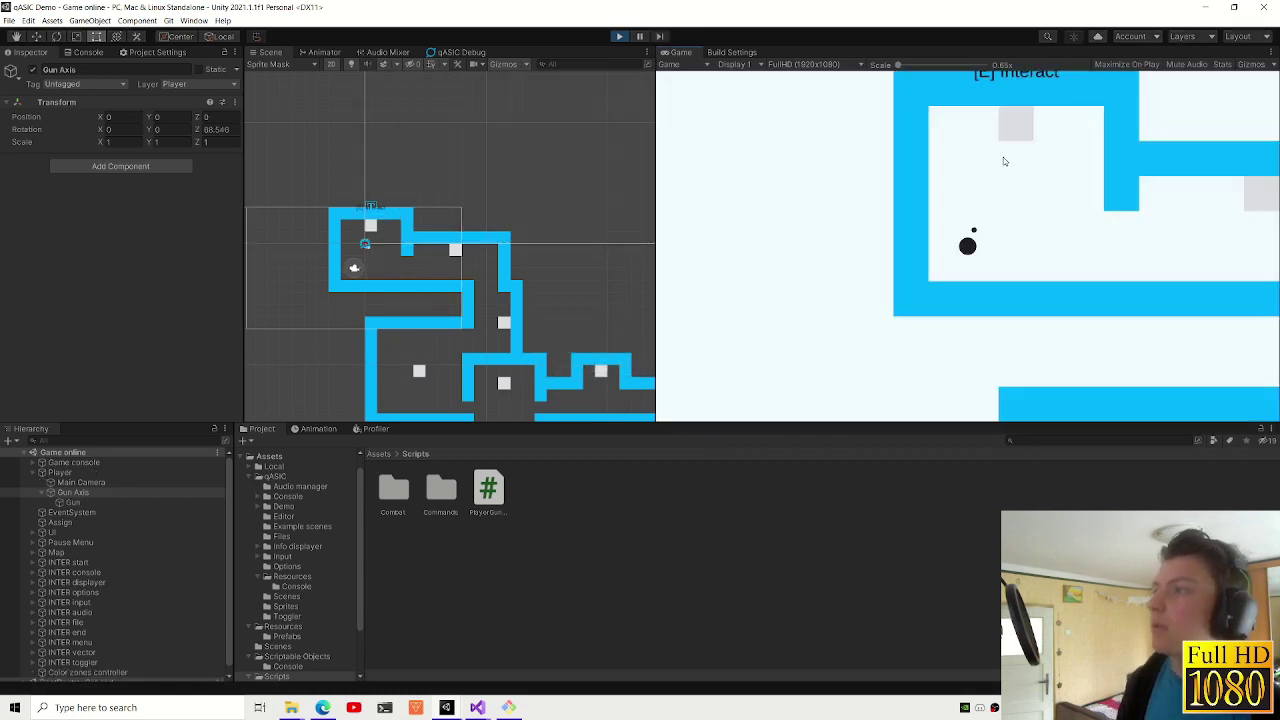
key(d)
click(620, 38)
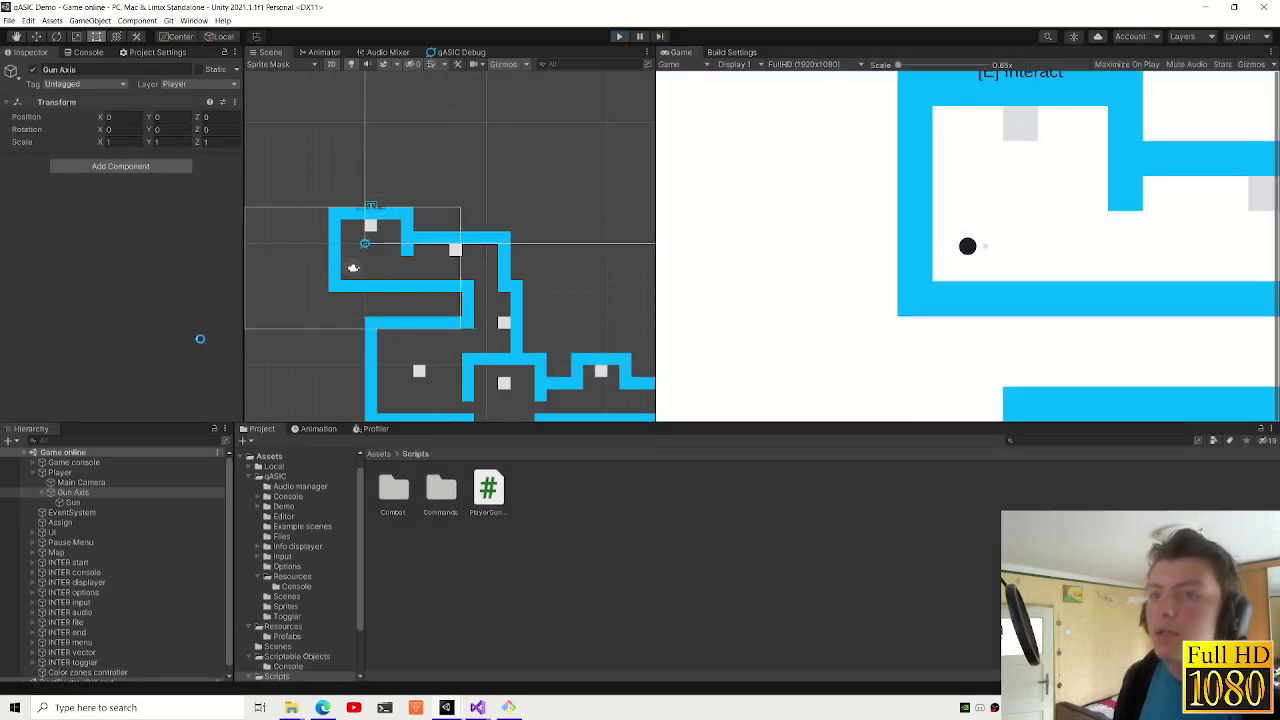
- Compare the Player and Gun sprite colours and set the Gun sprite colour to 212121
click(78, 522)
click(84, 513)
click(74, 522)
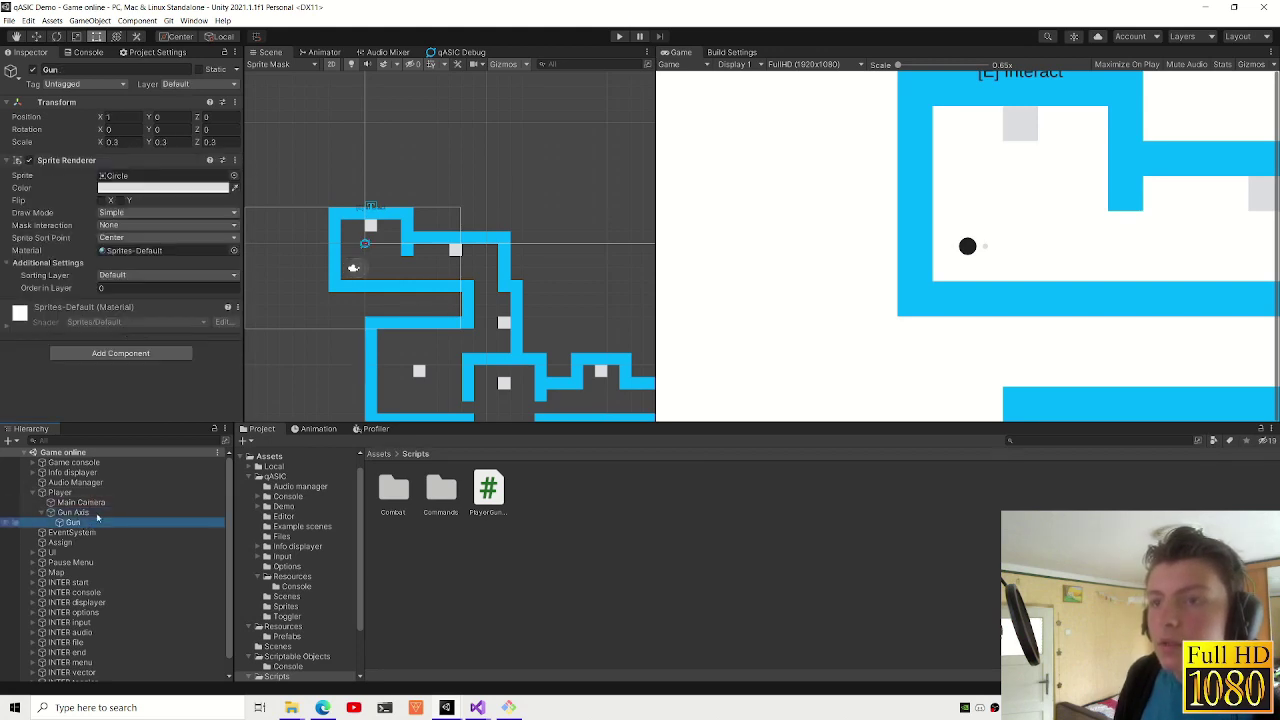
click(60, 493)
click(163, 187)
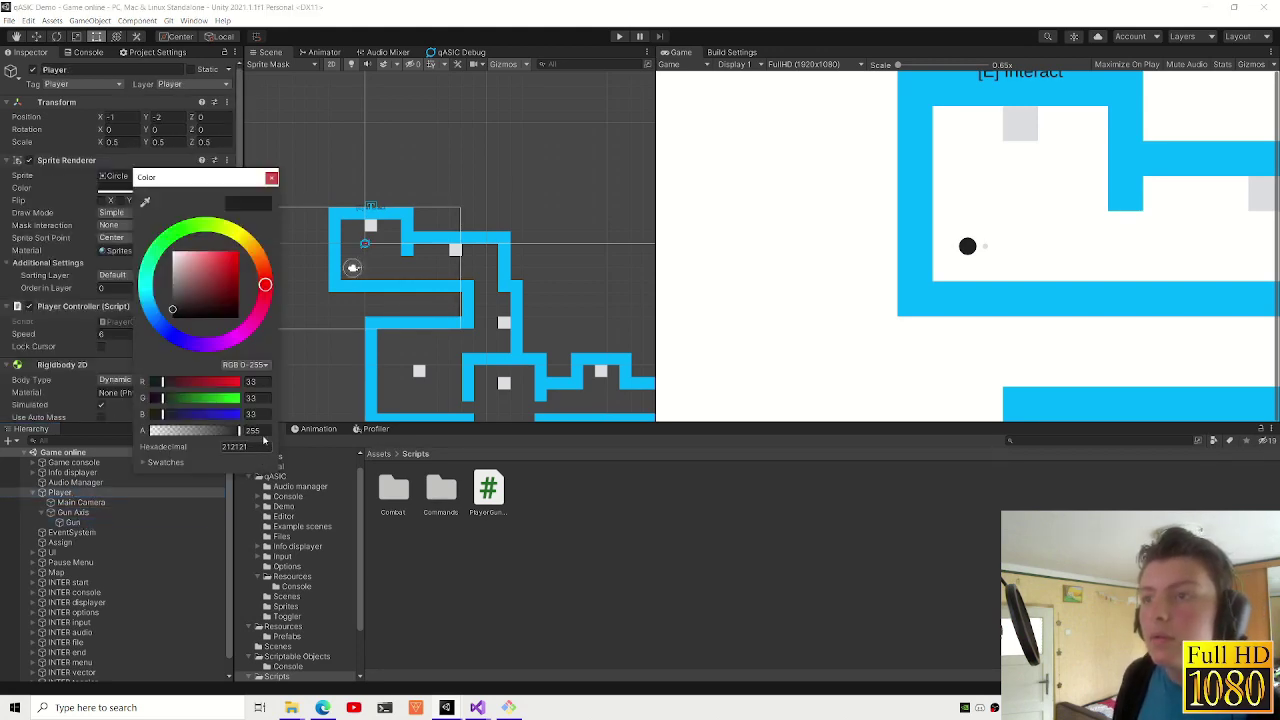
click(143, 522)
click(125, 188)
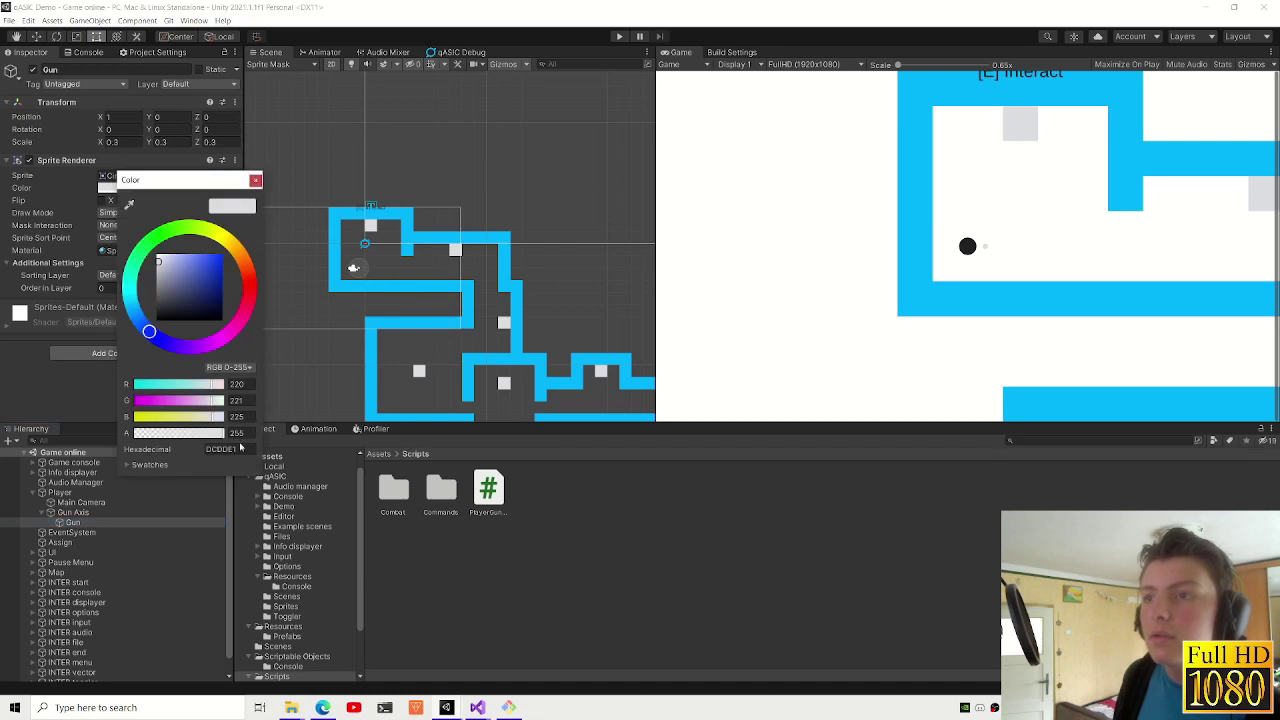
text(212121)
key(Escape)
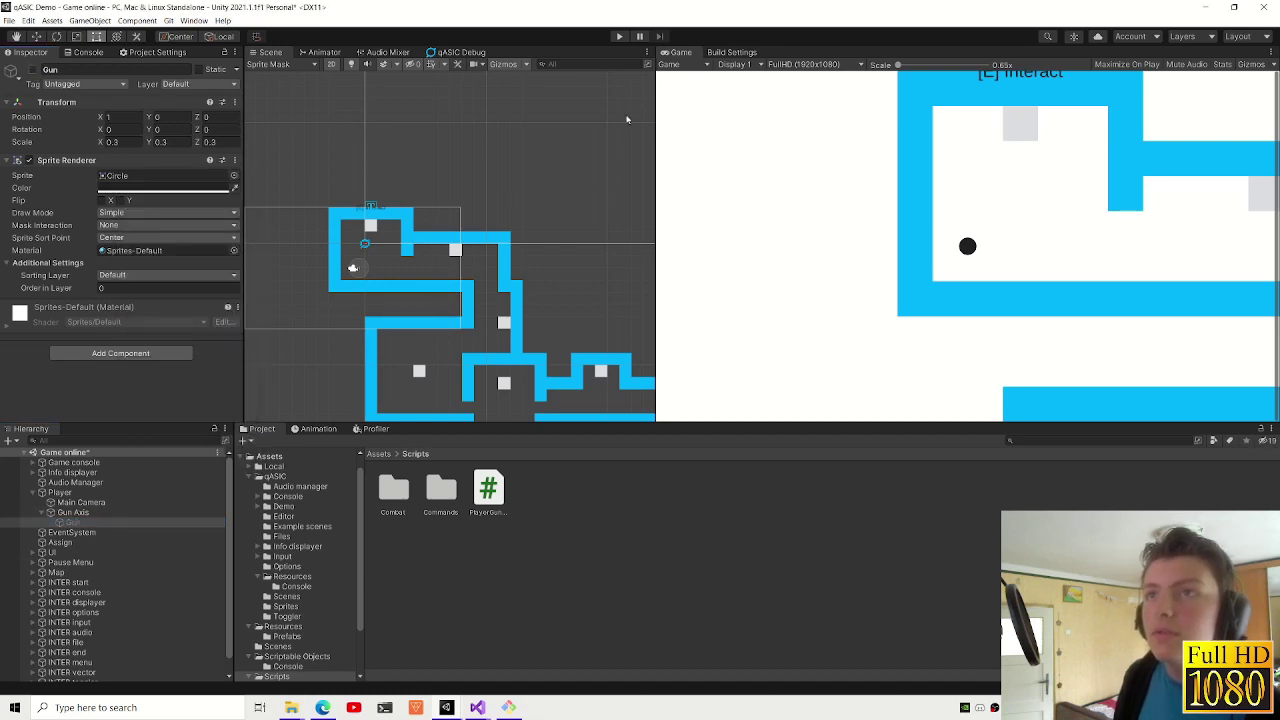
- Play again, fire the gun and walk the player through the maze onto the grey square interactable
click(619, 37)
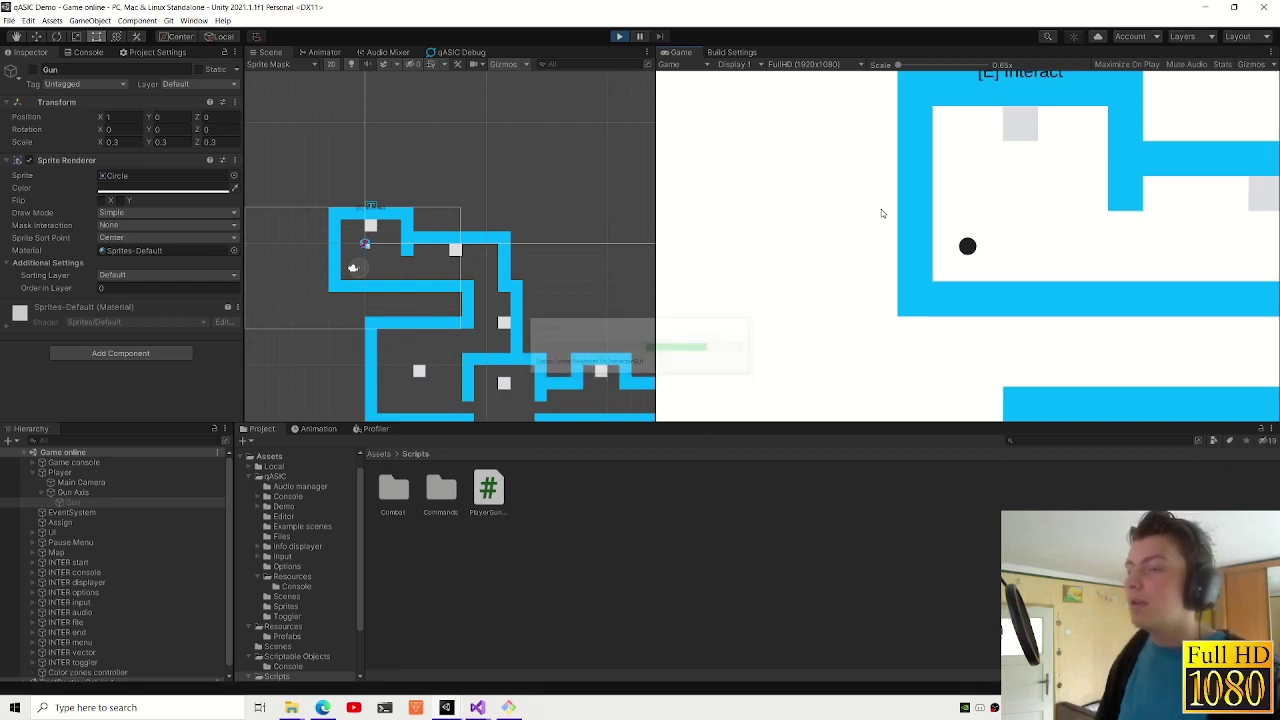
click(881, 213)
key(grave)
key(d)
key(s)
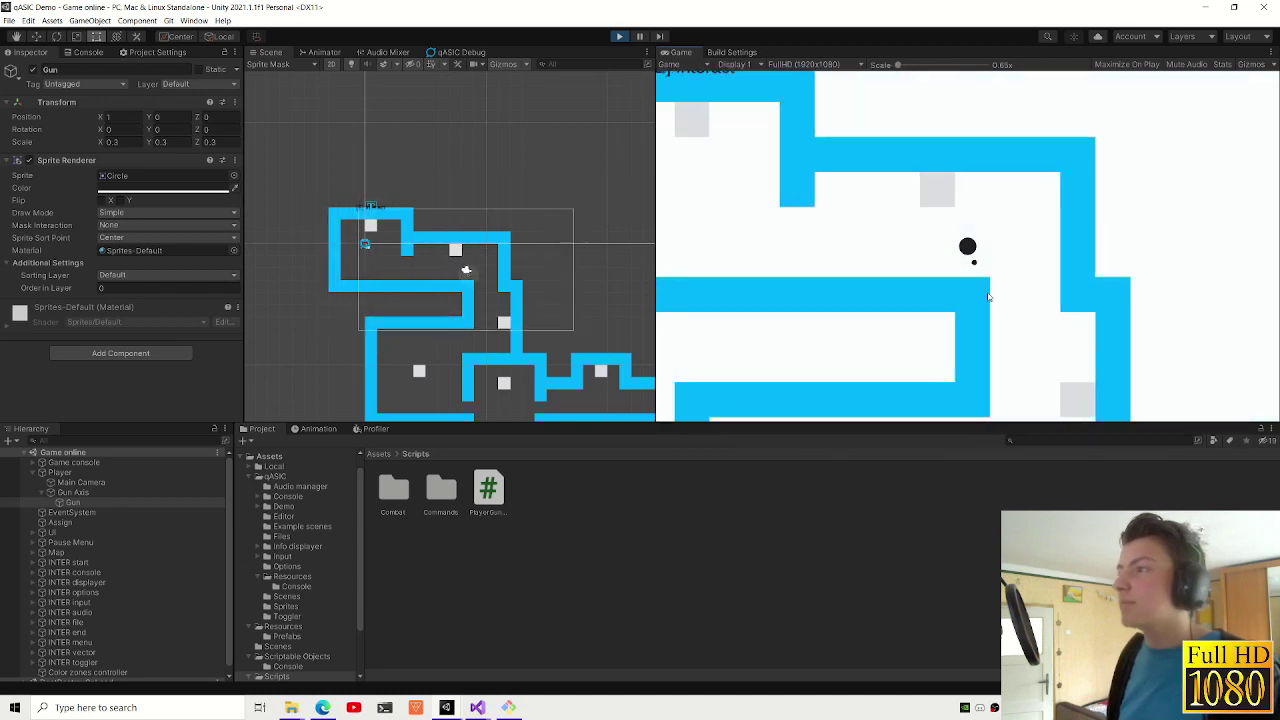
key(w)
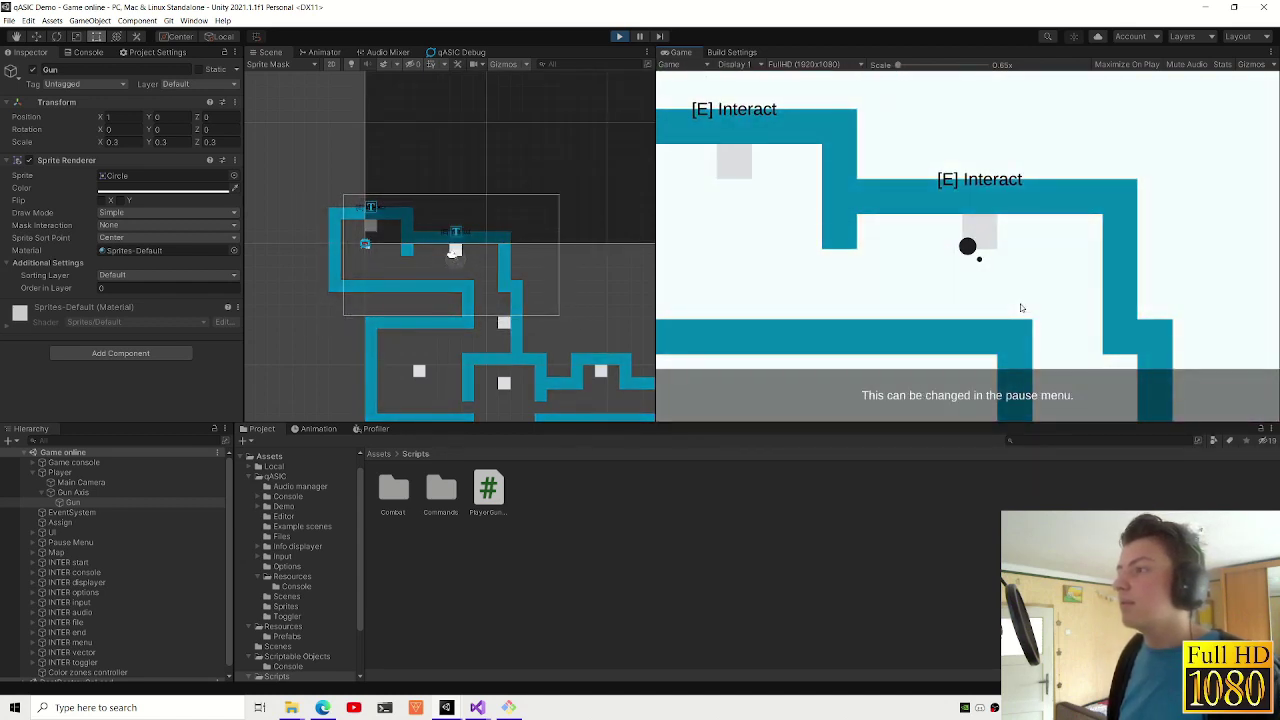
key(s)
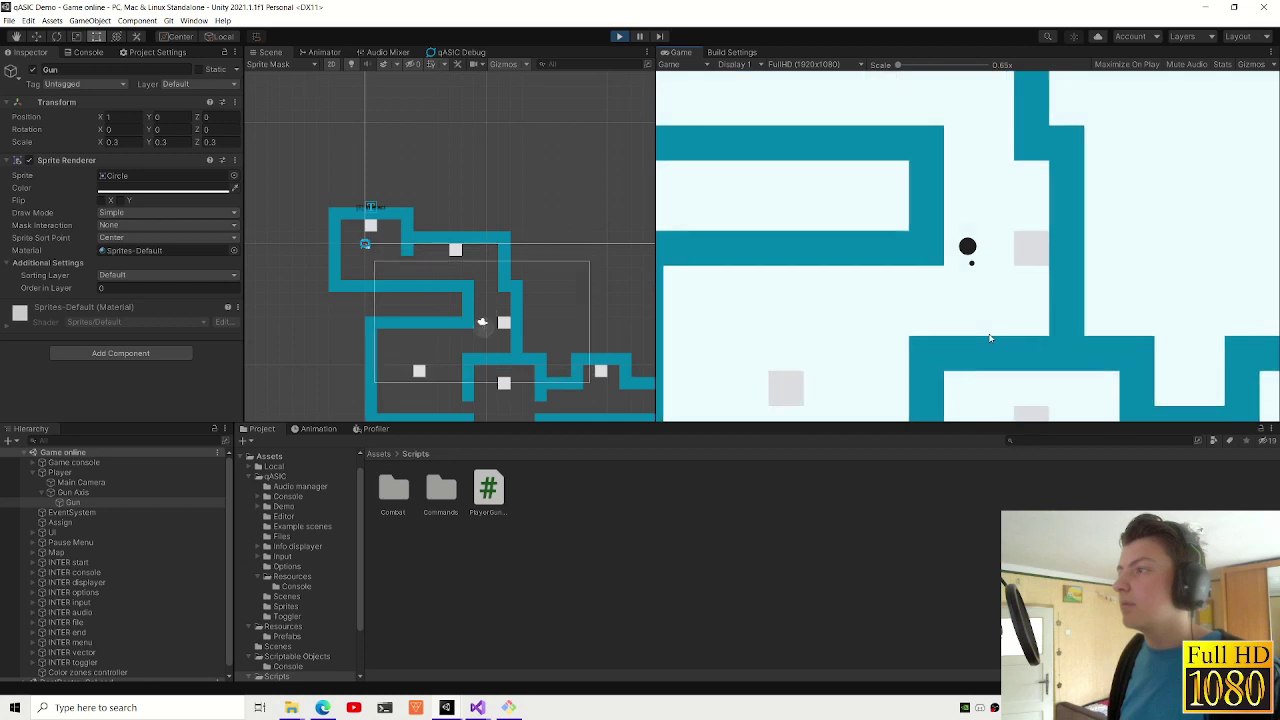
key(s)
key(d)
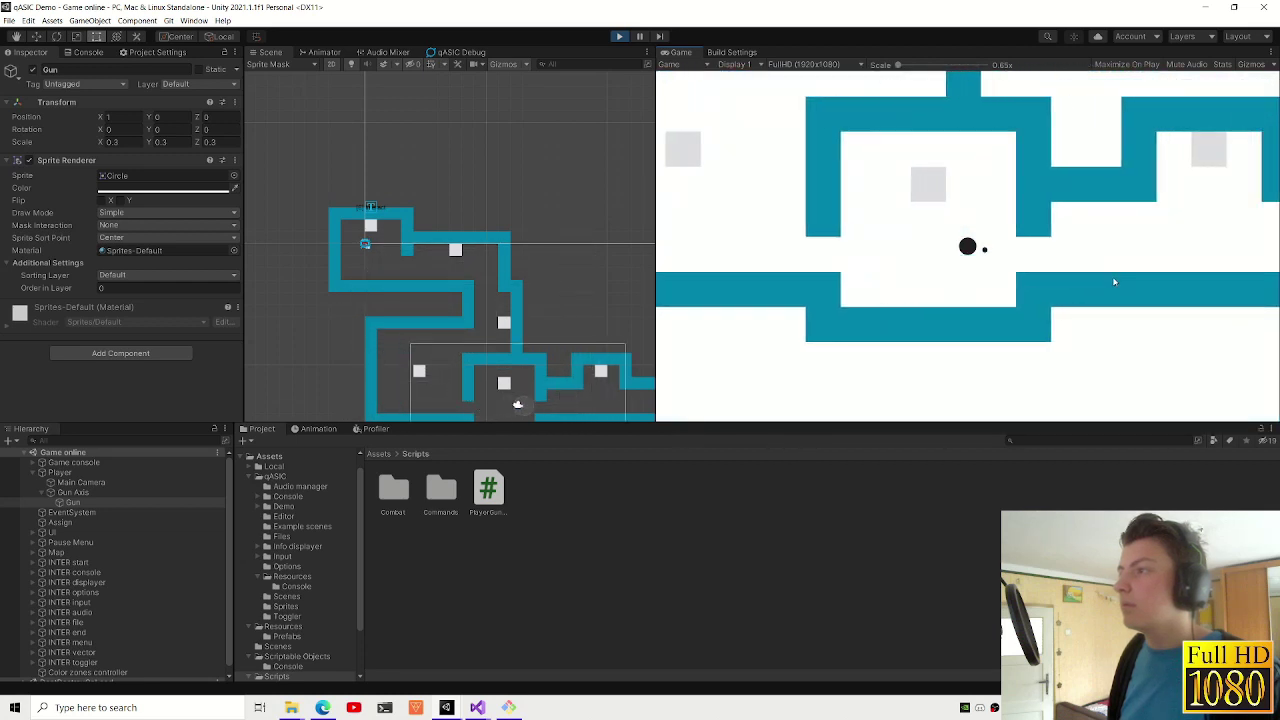
key(d)
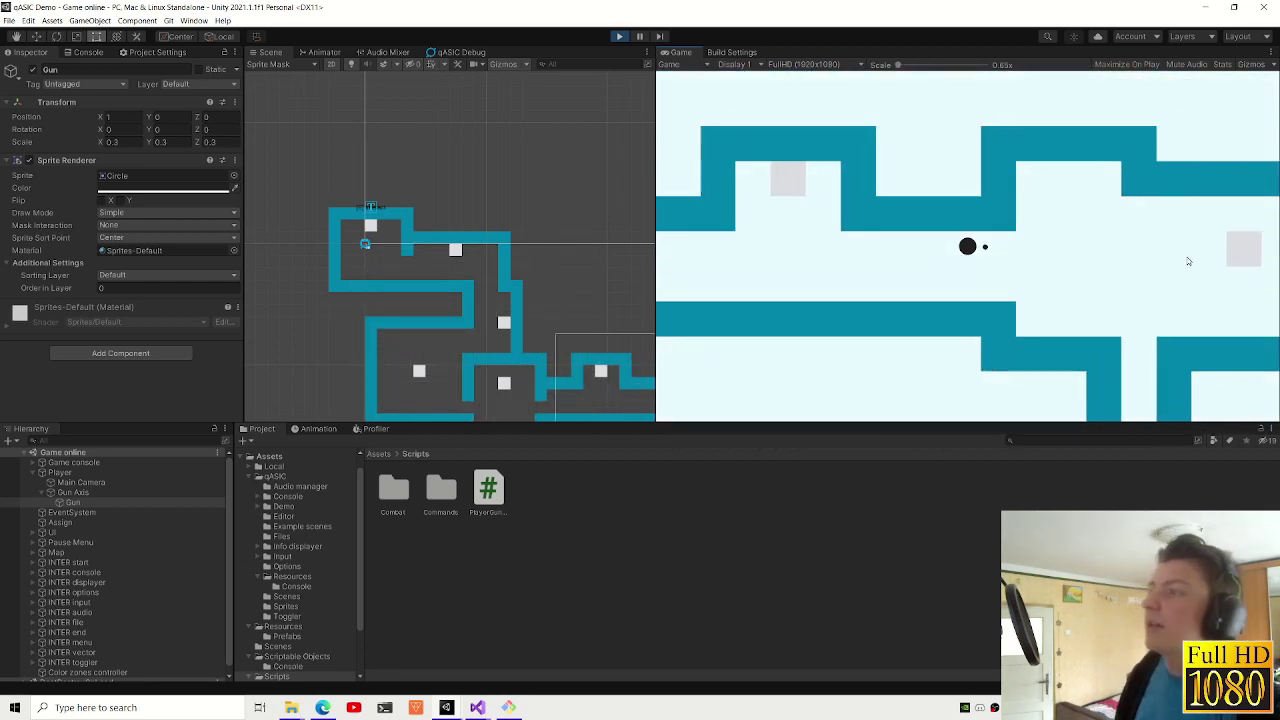
key(d)
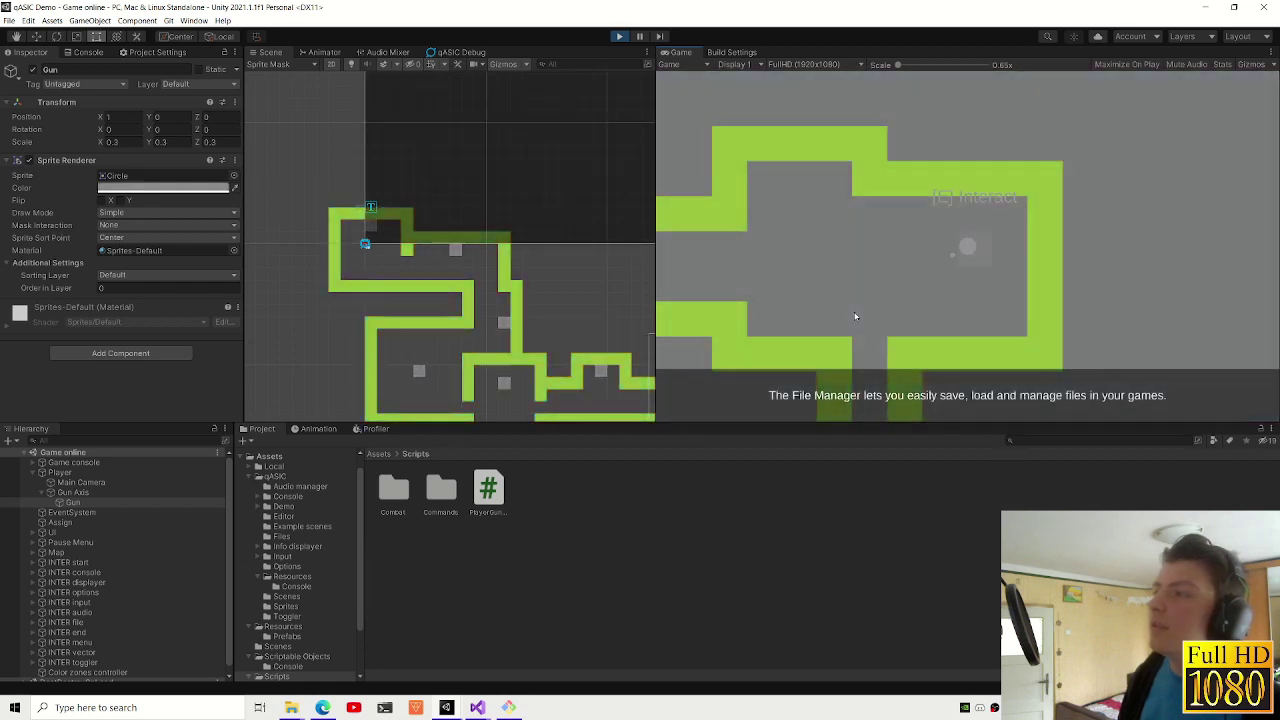
- Walk the player right and up through the maze, into and out of the next interactable zone
key(d)
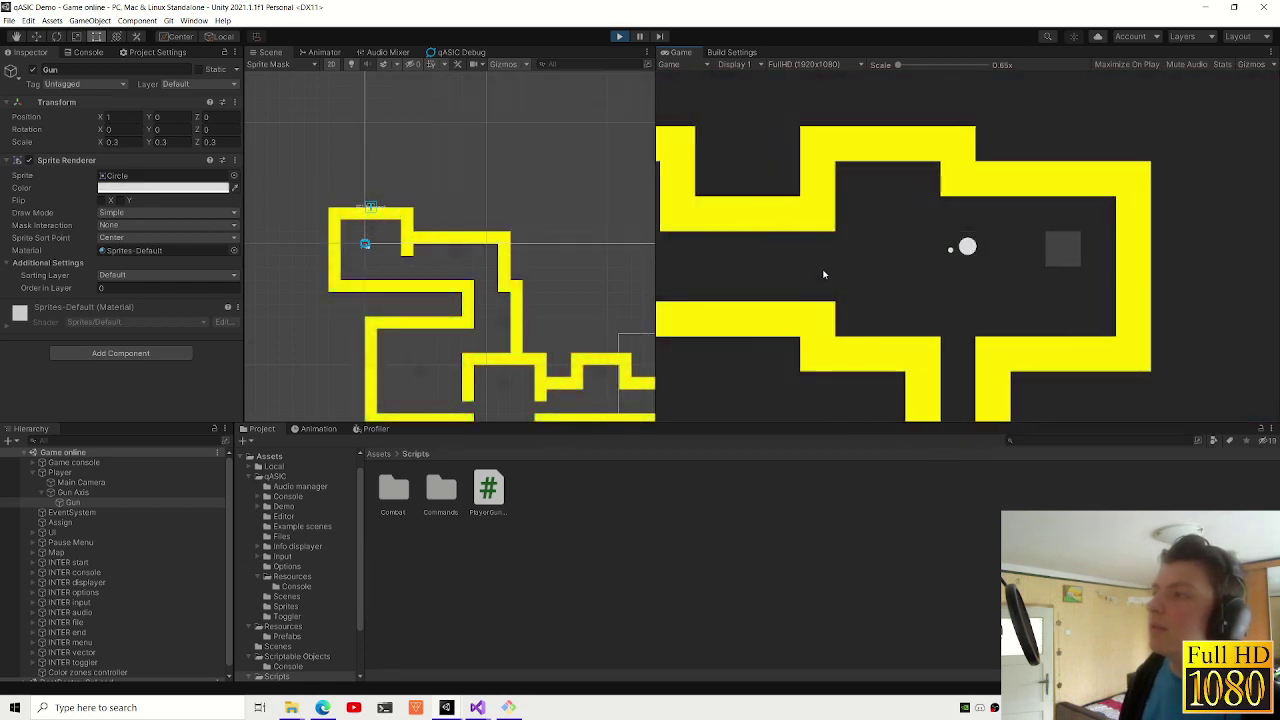
key(d)
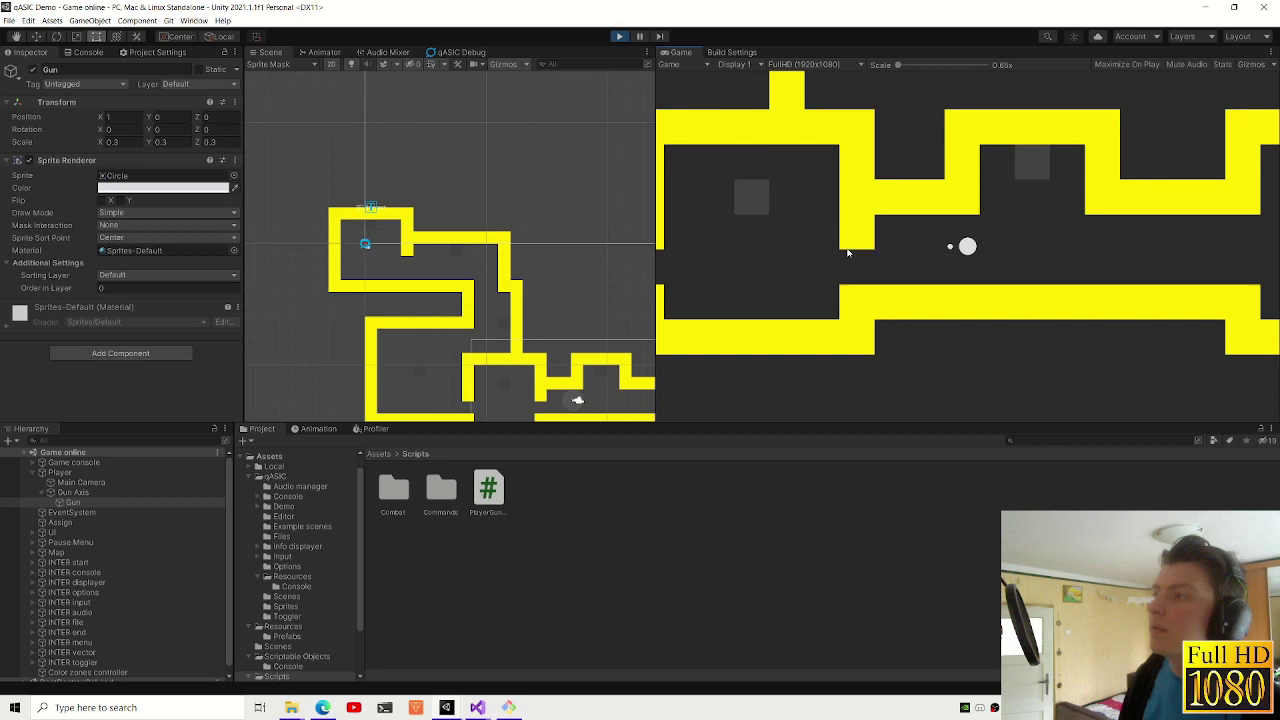
key(w)
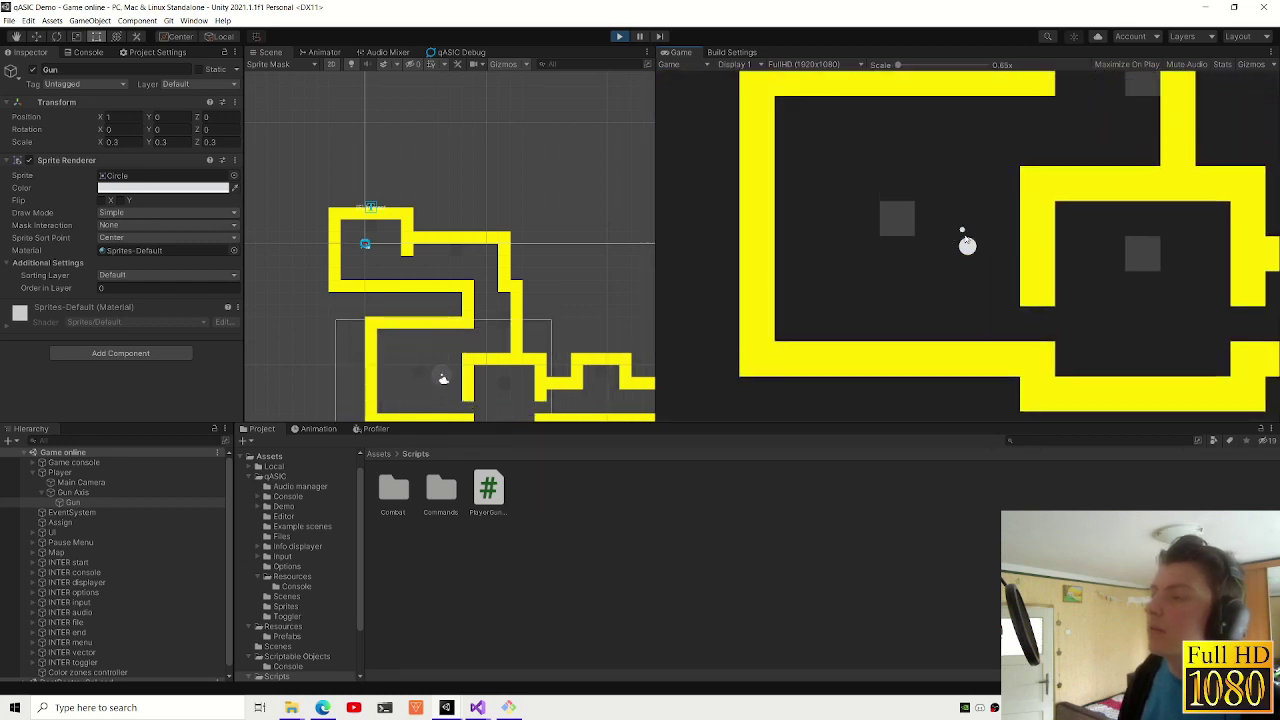
key(s)
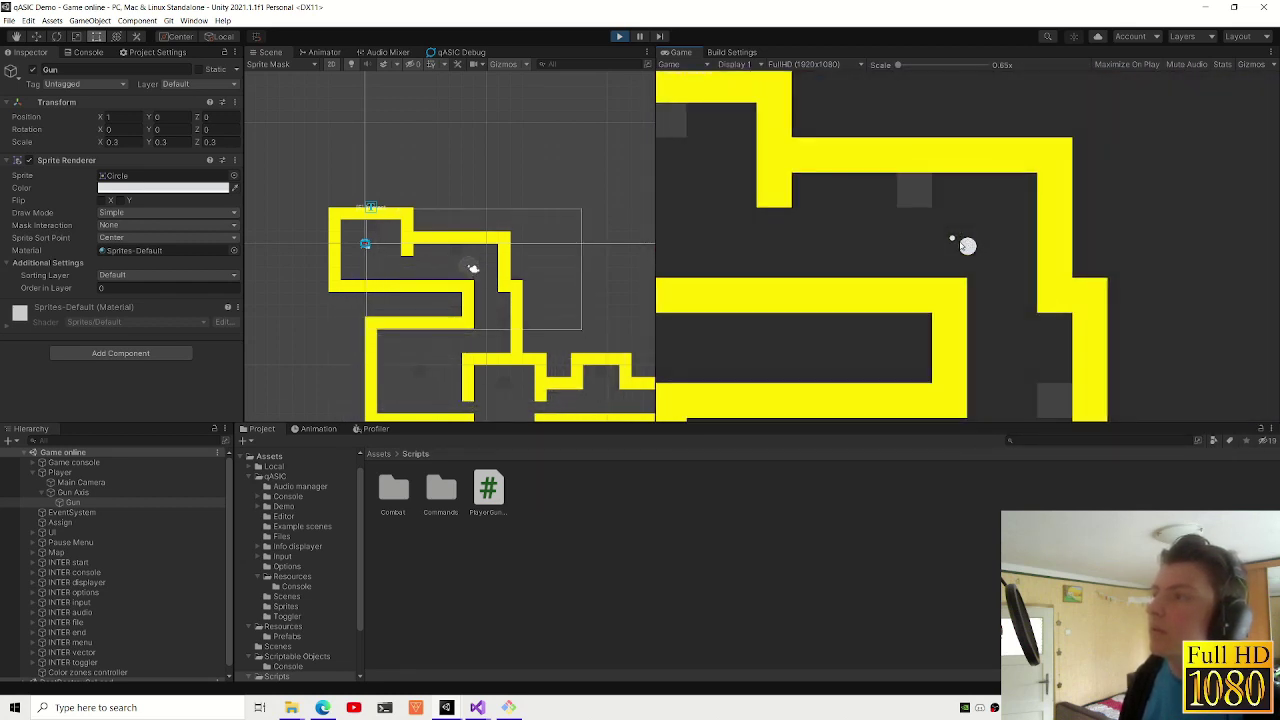
key(d)
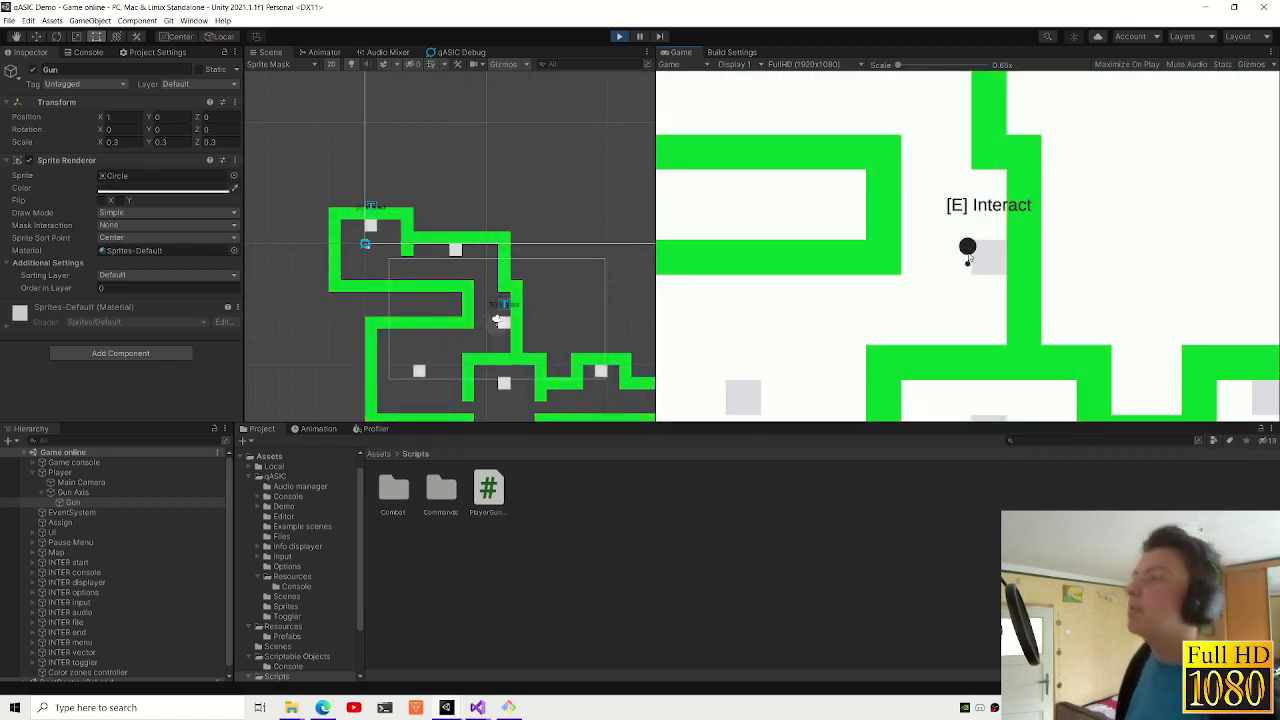
key(s)
key(a)
- Maximize the Game view and set its aspect to Free Aspect
right_click(675, 52)
click(700, 81)
click(148, 64)
click(140, 79)
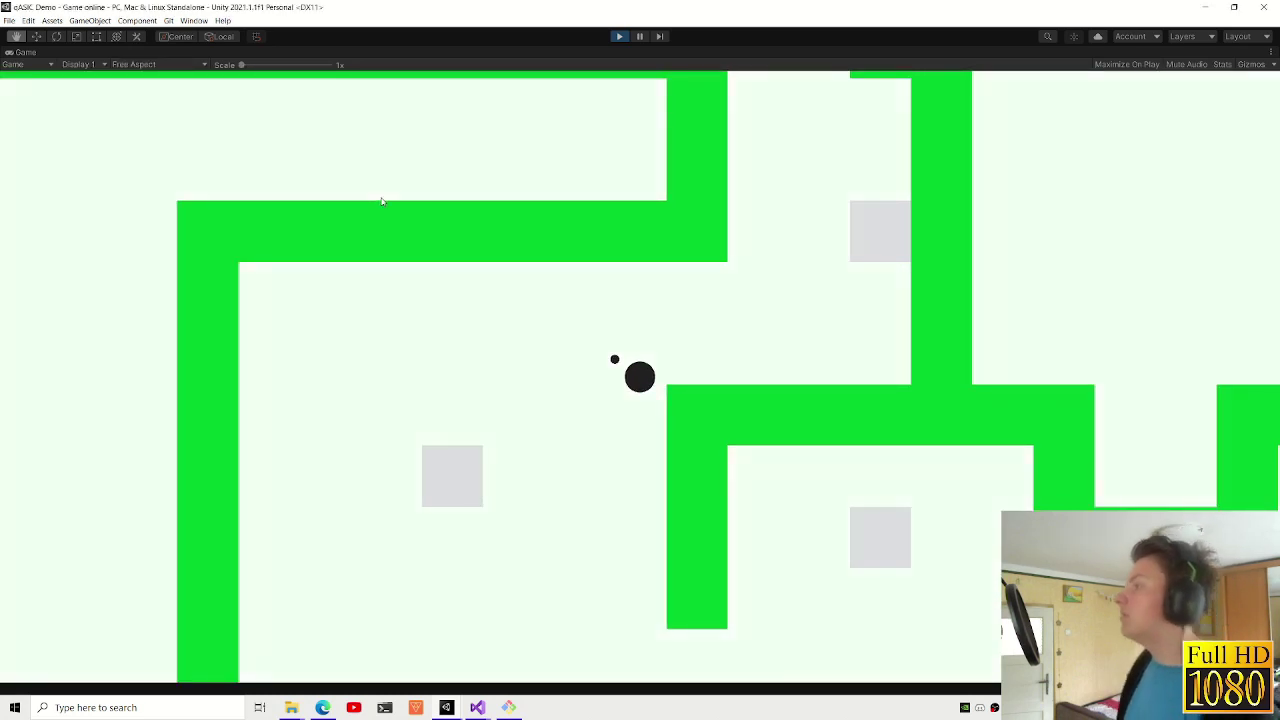
- Walk the player along the corridor to the grey box and the room below, then stop Play mode
key(s)
key(a)
key(d)
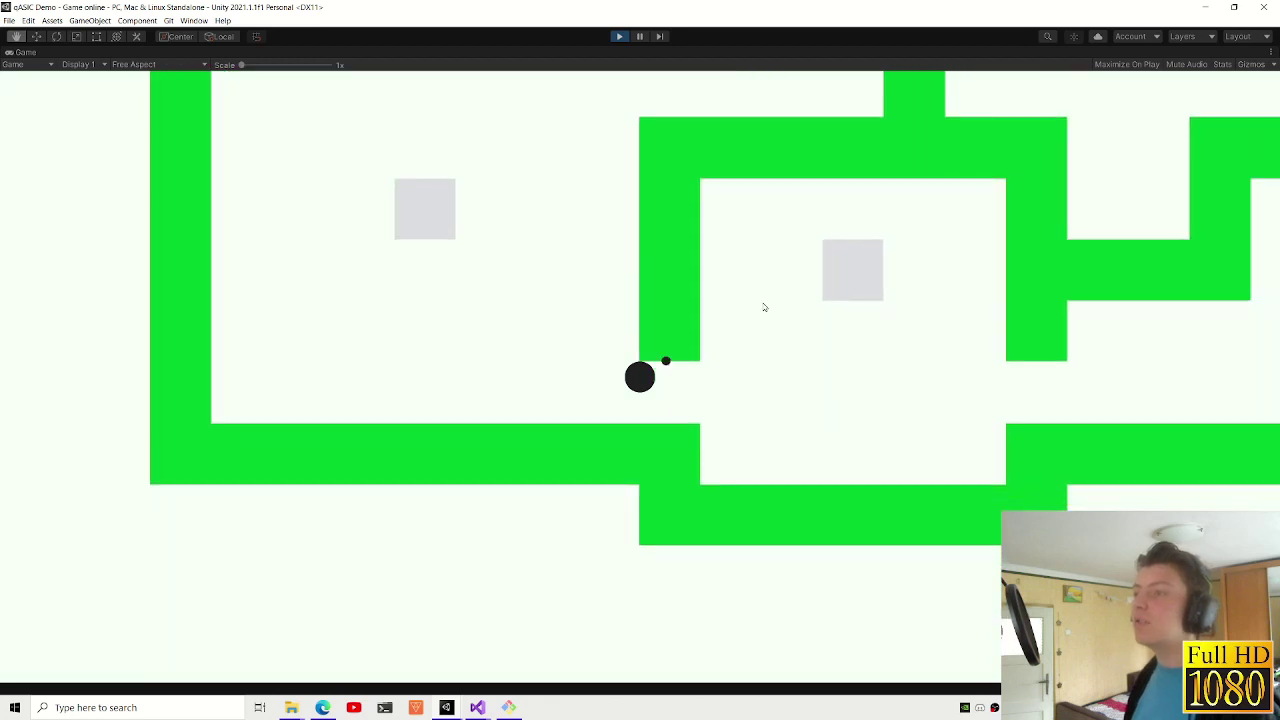
key(d)
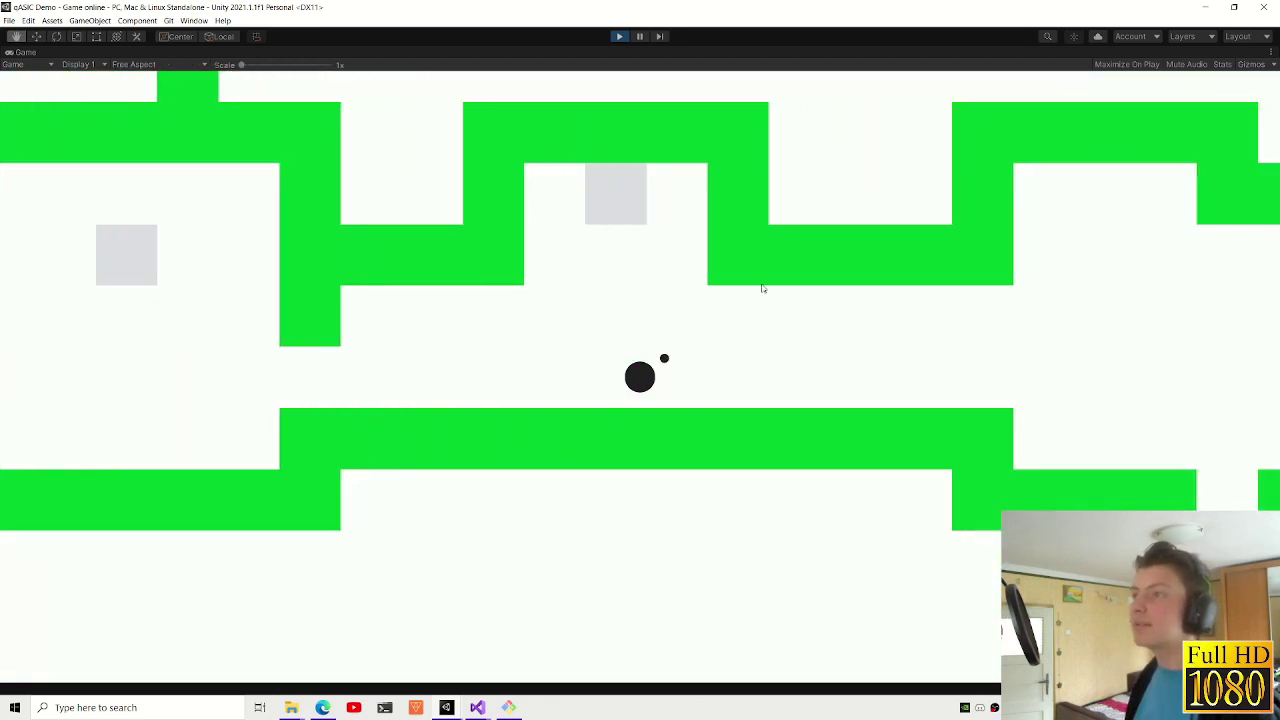
key(w)
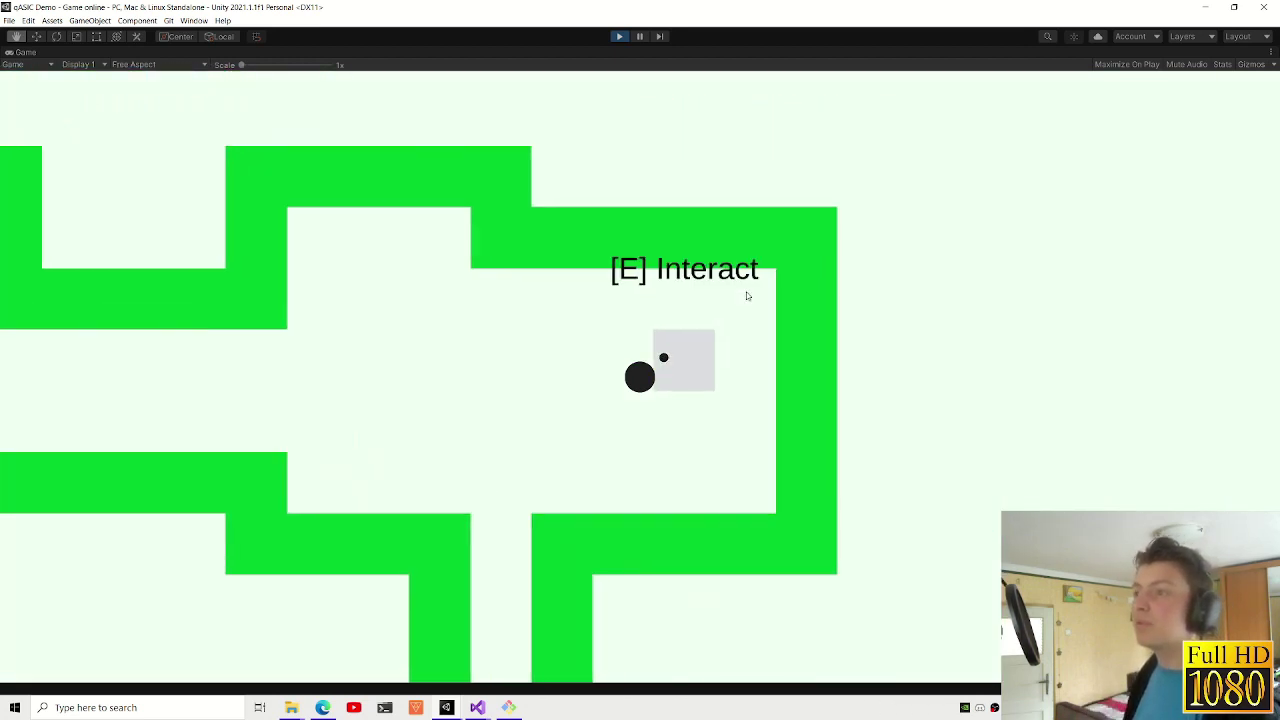
key(a)
key(s)
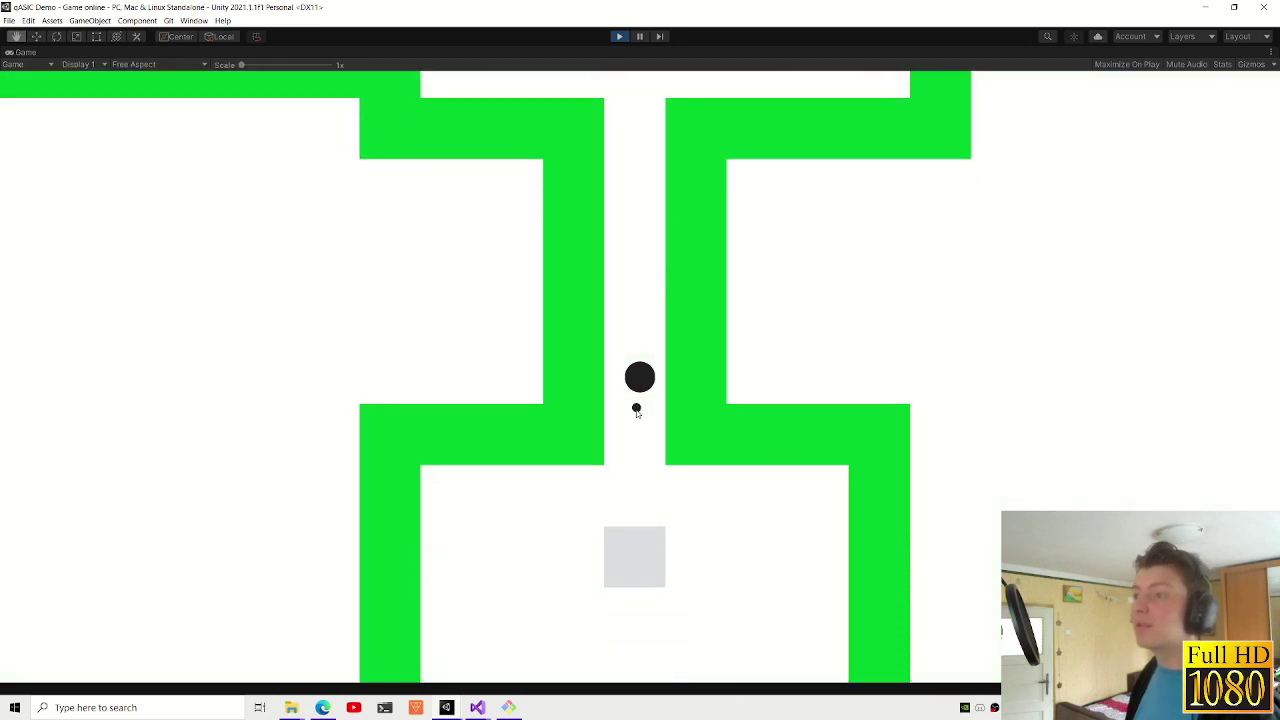
key(s)
key(d)
key(s)
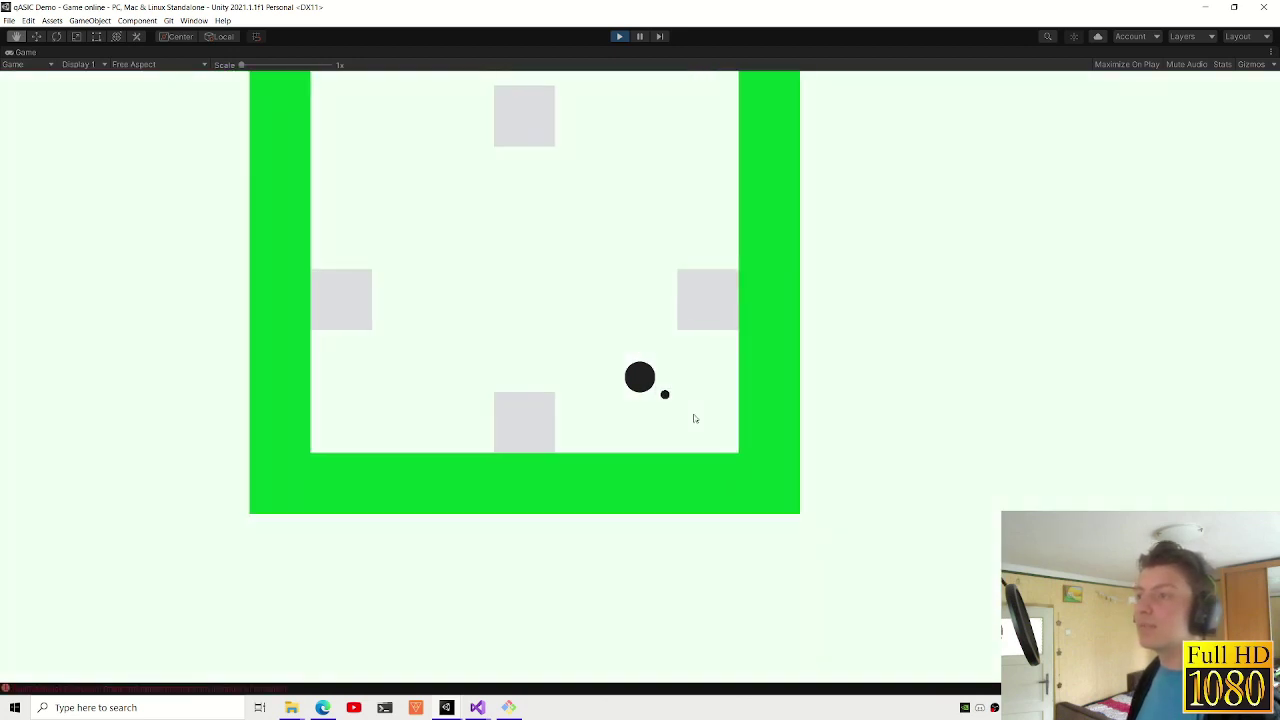
key(a)
key(s)
key(d)
click(619, 36)
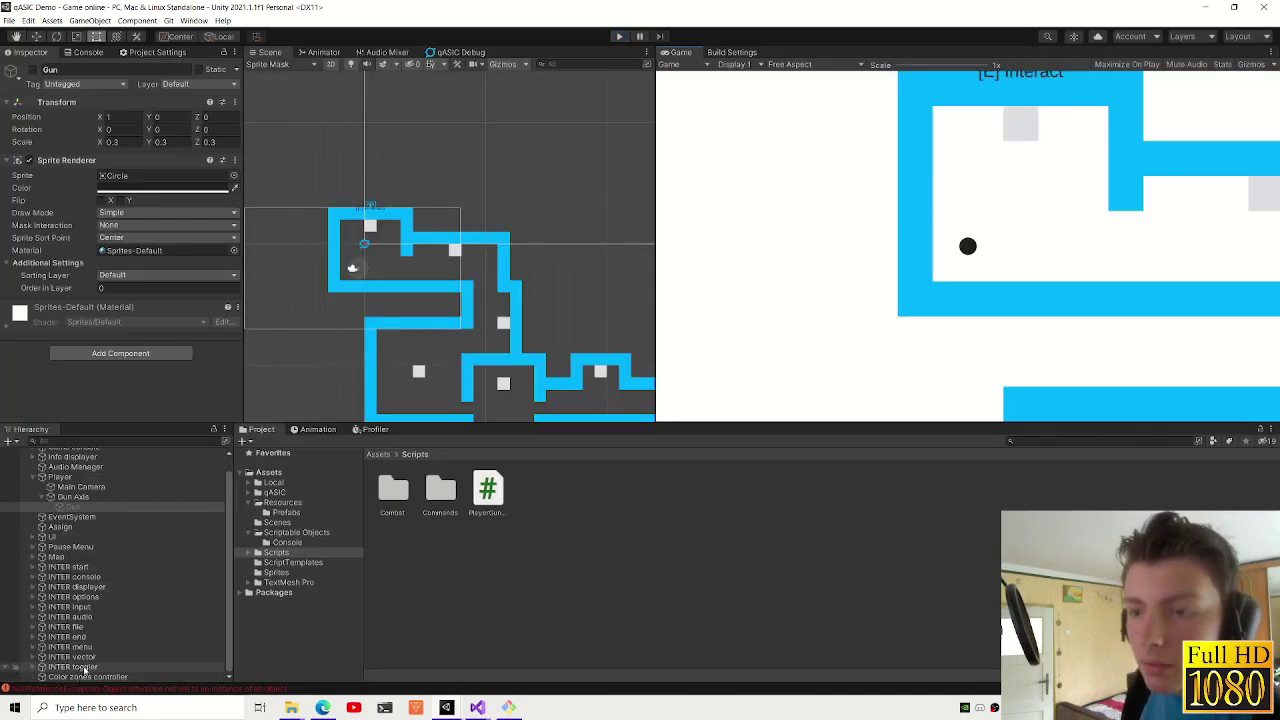
- Drag INTER vector's Text child into its Interactable's Text field
click(85, 667)
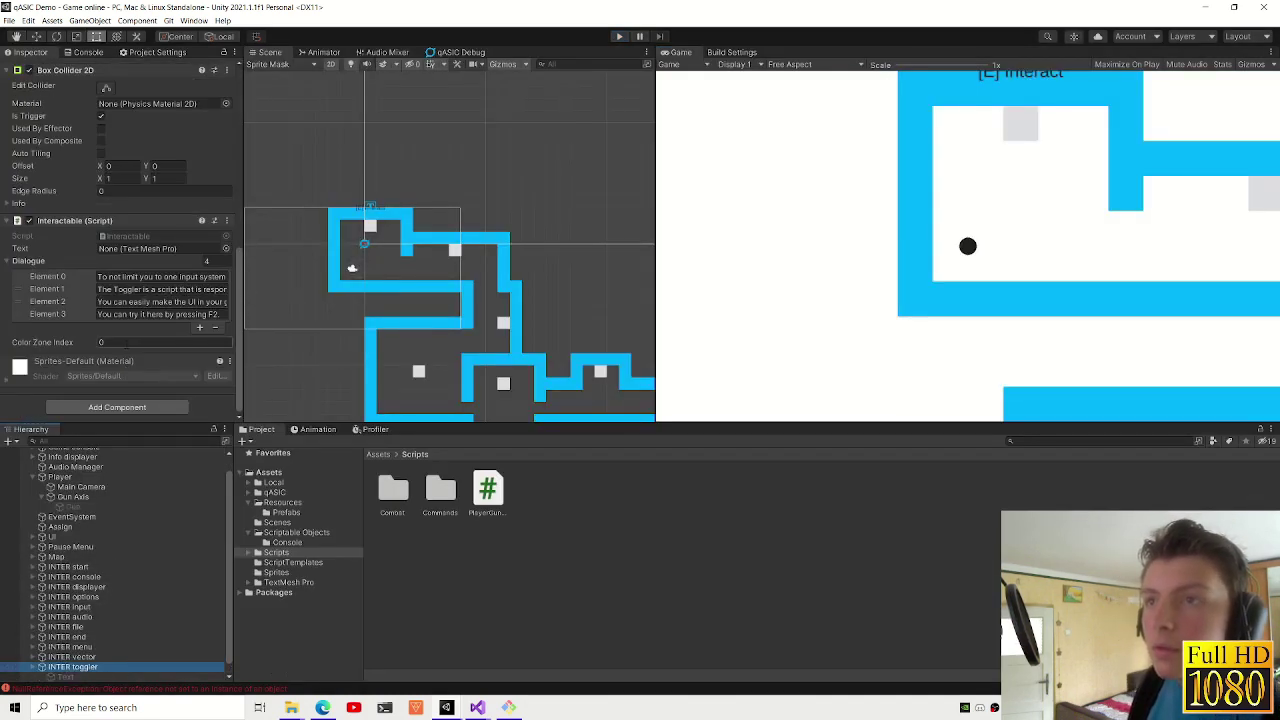
key(Up)
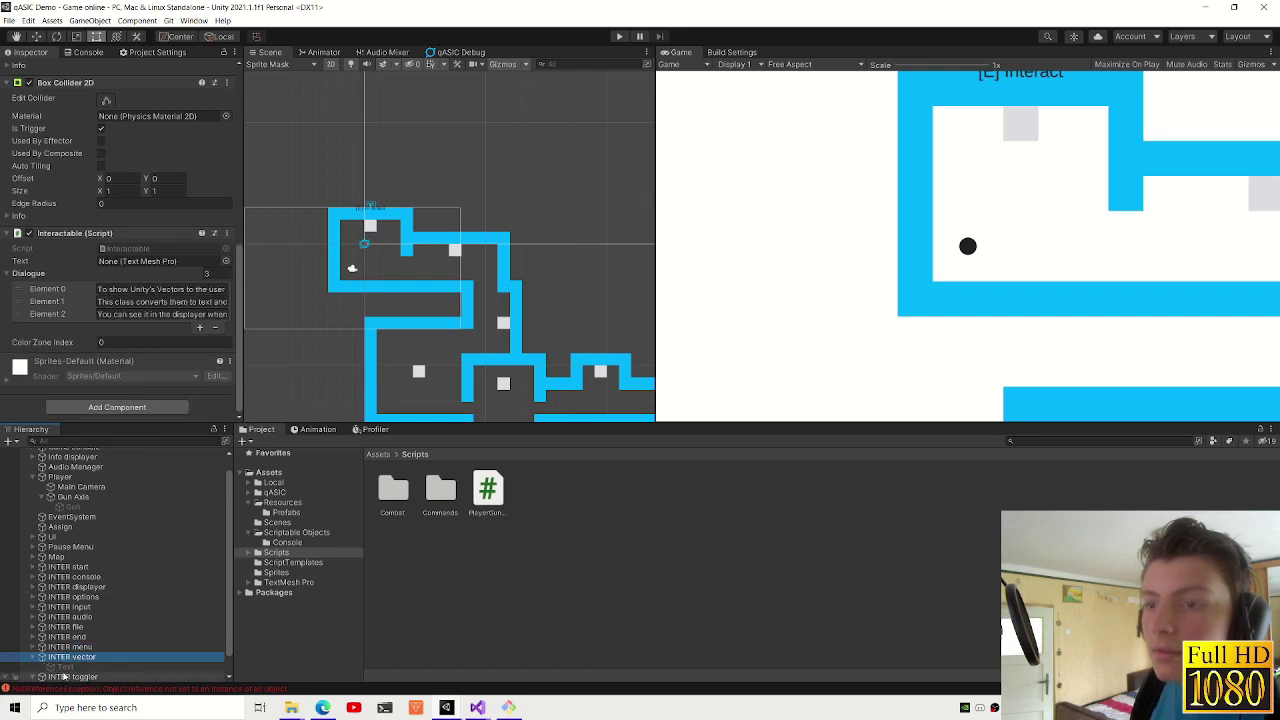
drag(63, 667, 150, 261)
scroll(49, 678, down, 1)
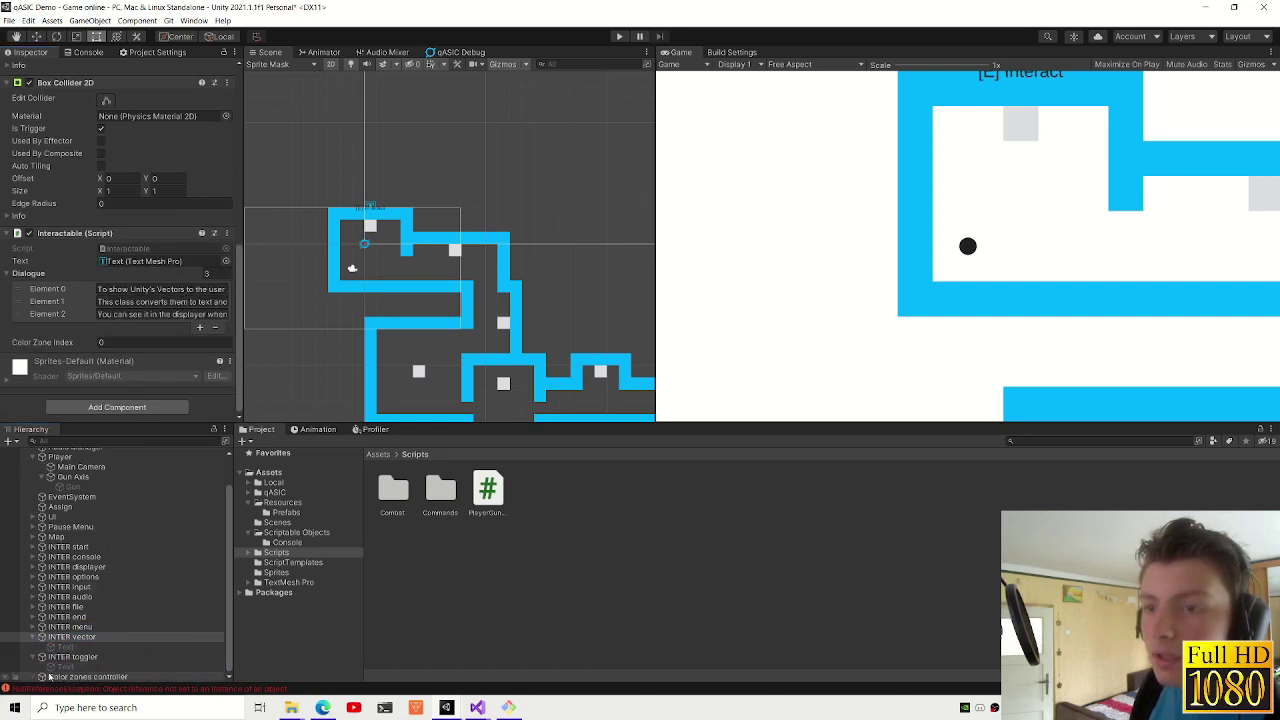
- Link INTER toggler's Text object to its Interactable, then start Play mode
click(70, 657)
drag(60, 667, 183, 261)
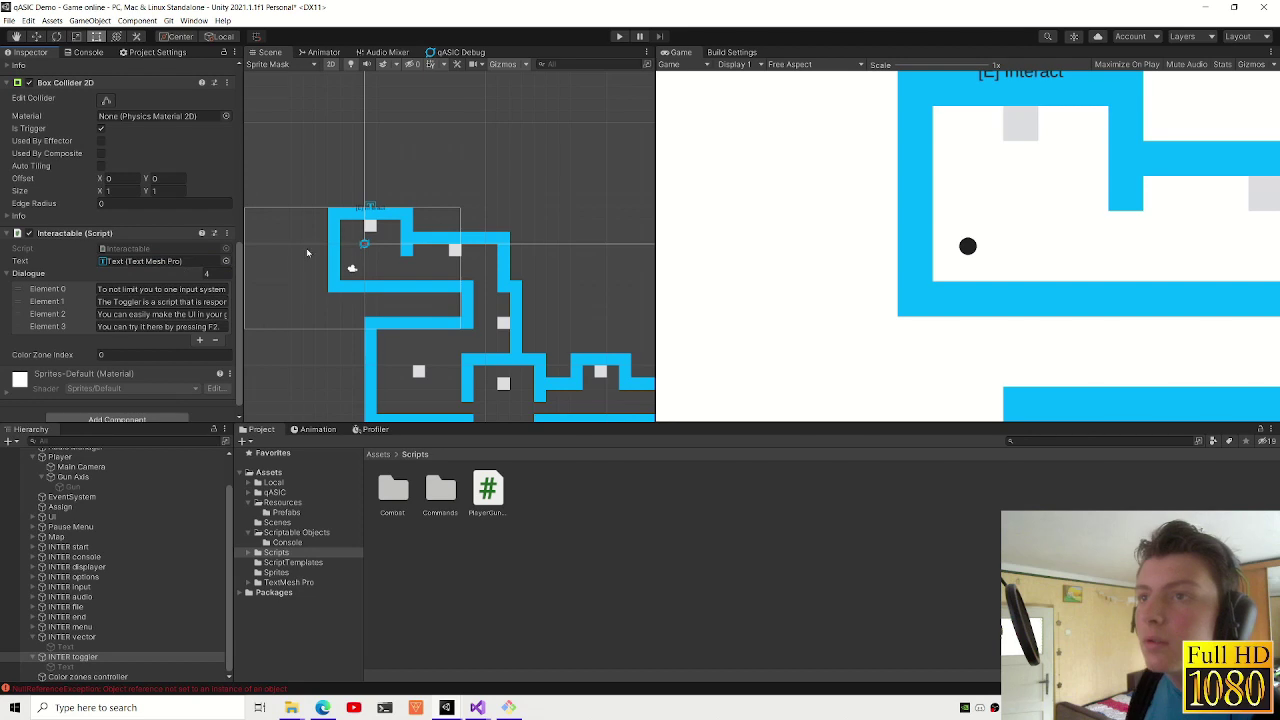
click(612, 37)
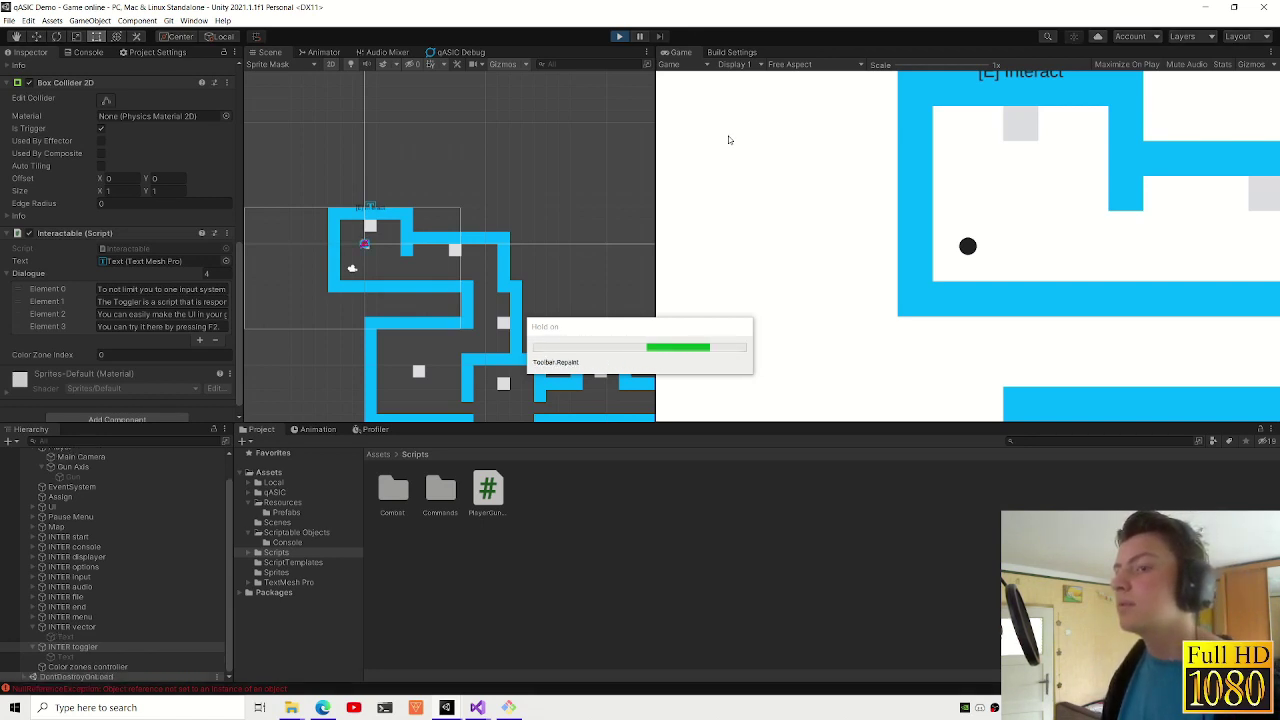
- Run the 'speed' console command, then walk the maze reading two interactables' dialogues
text(speed)
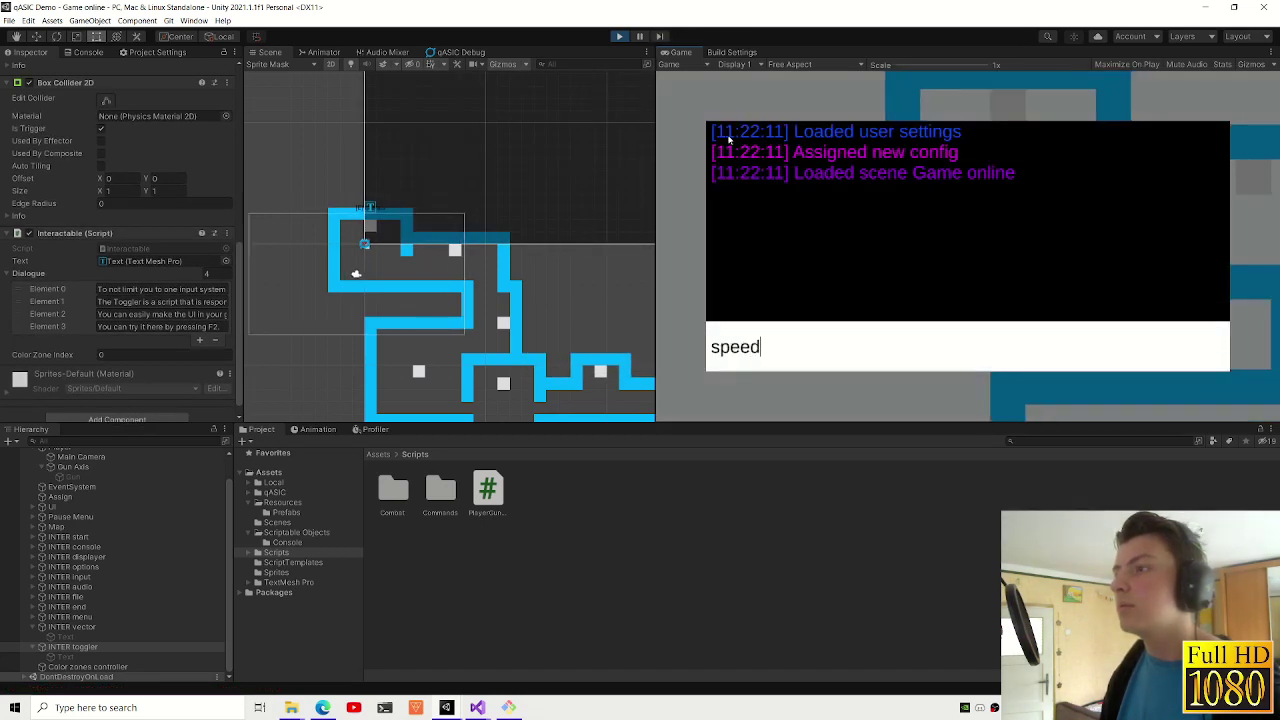
key(Return)
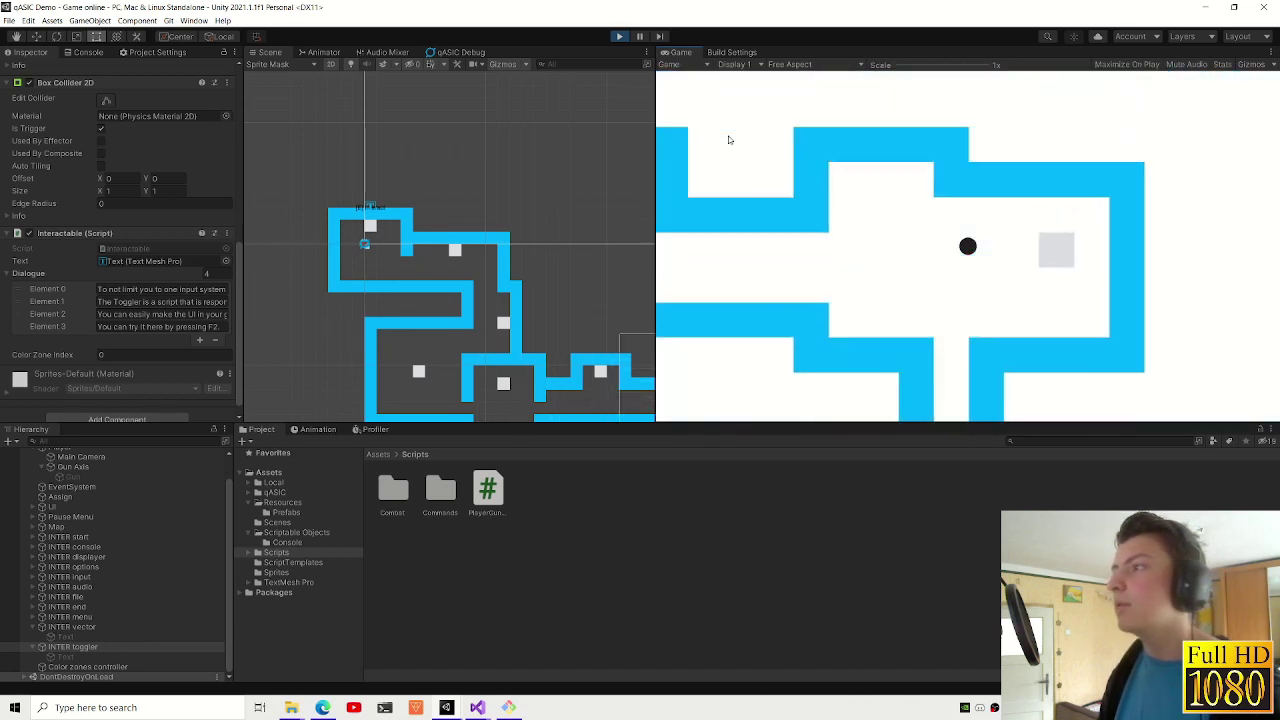
key(e)
key(e)
key(e)
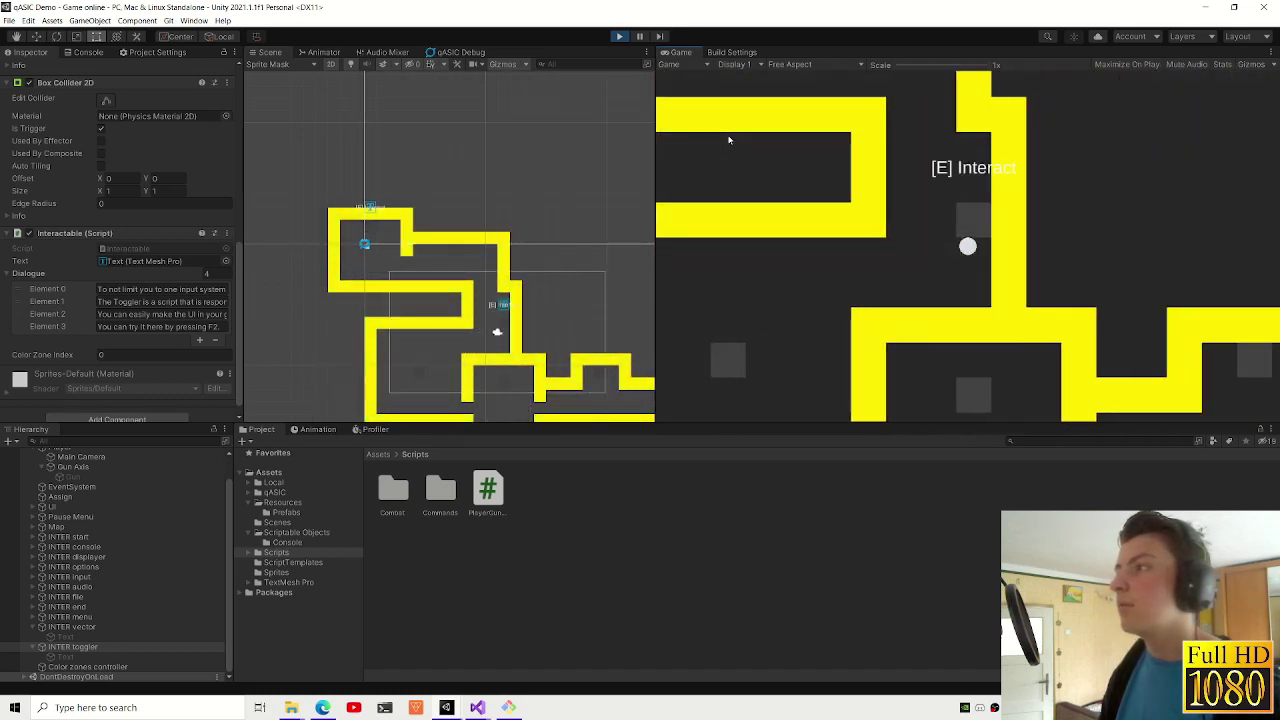
key(e)
key(e)
key(e)
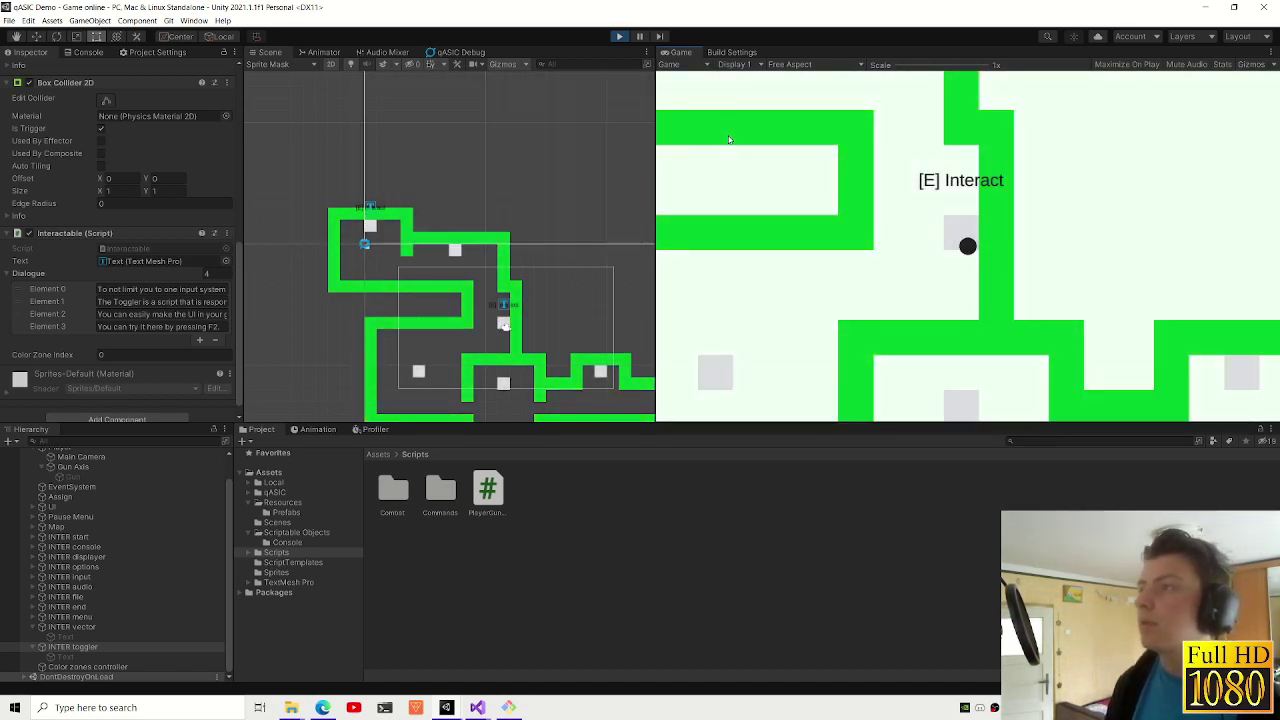
key(s)
key(d)
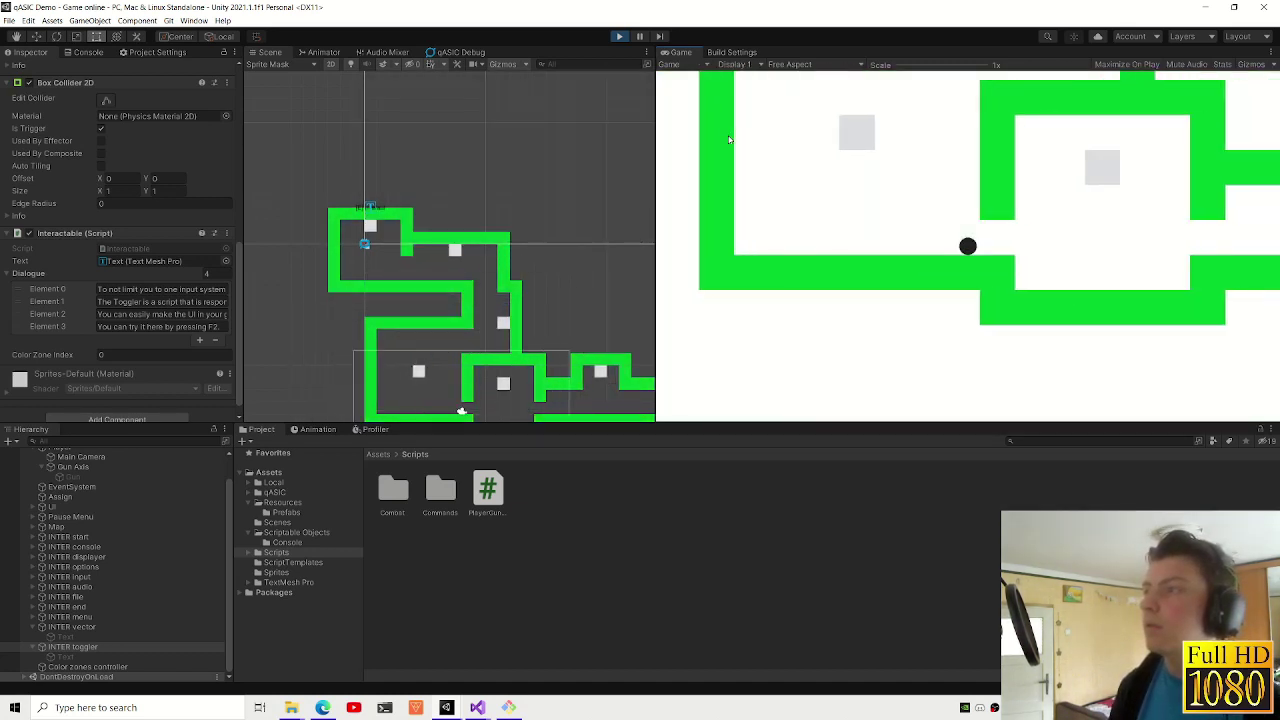
key(d)
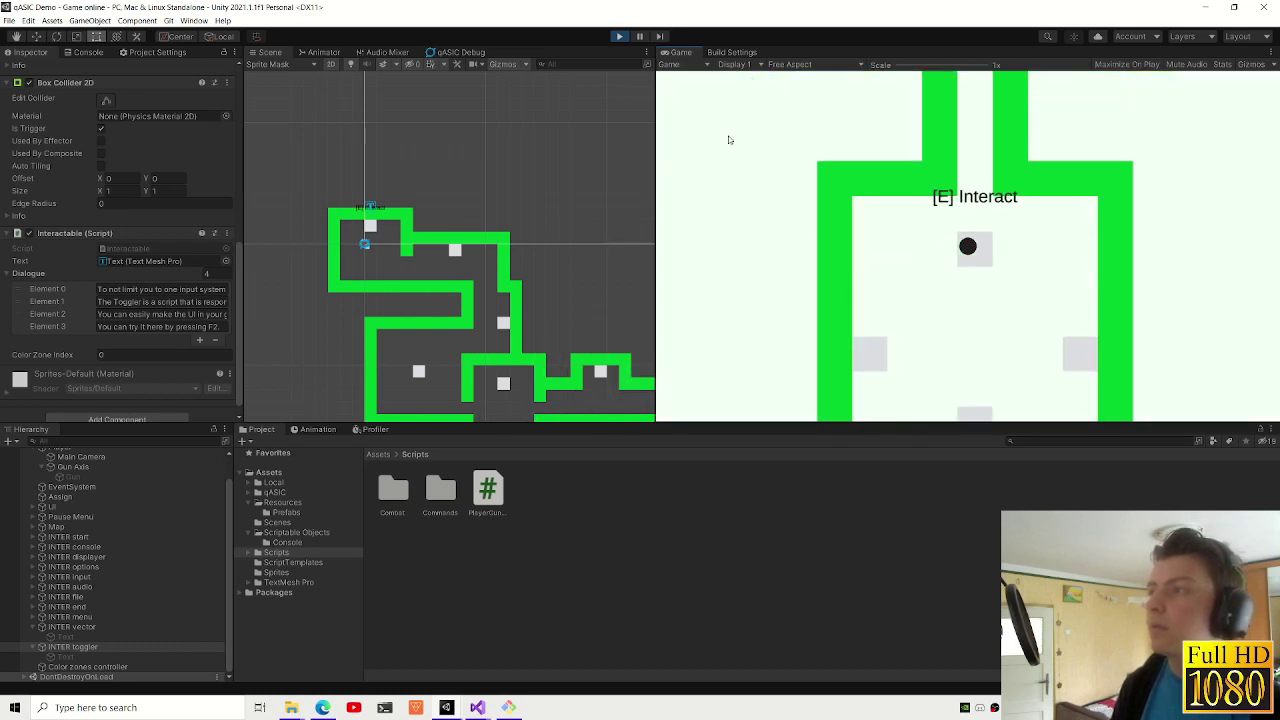
key(w)
key(d)
key(w)
key(e)
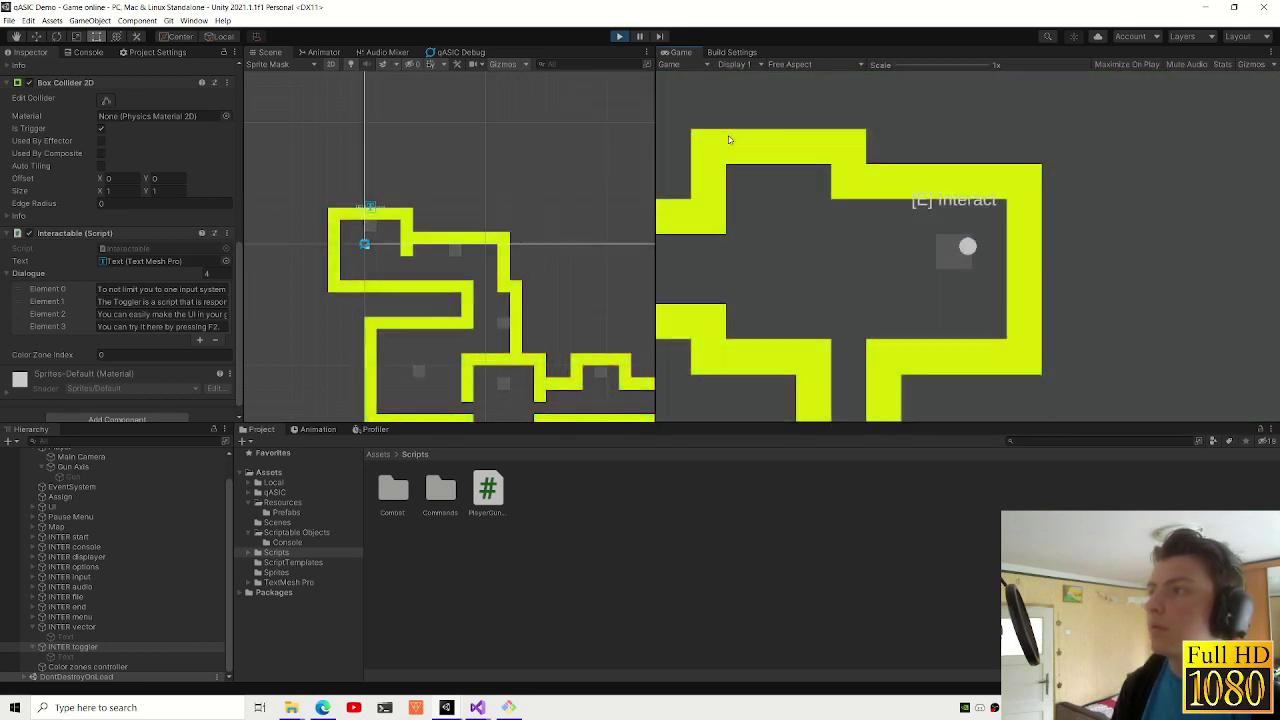
- Step through the Audio Manager dialogue, then start the grey interactable square's dialogue
key(e)
key(e)
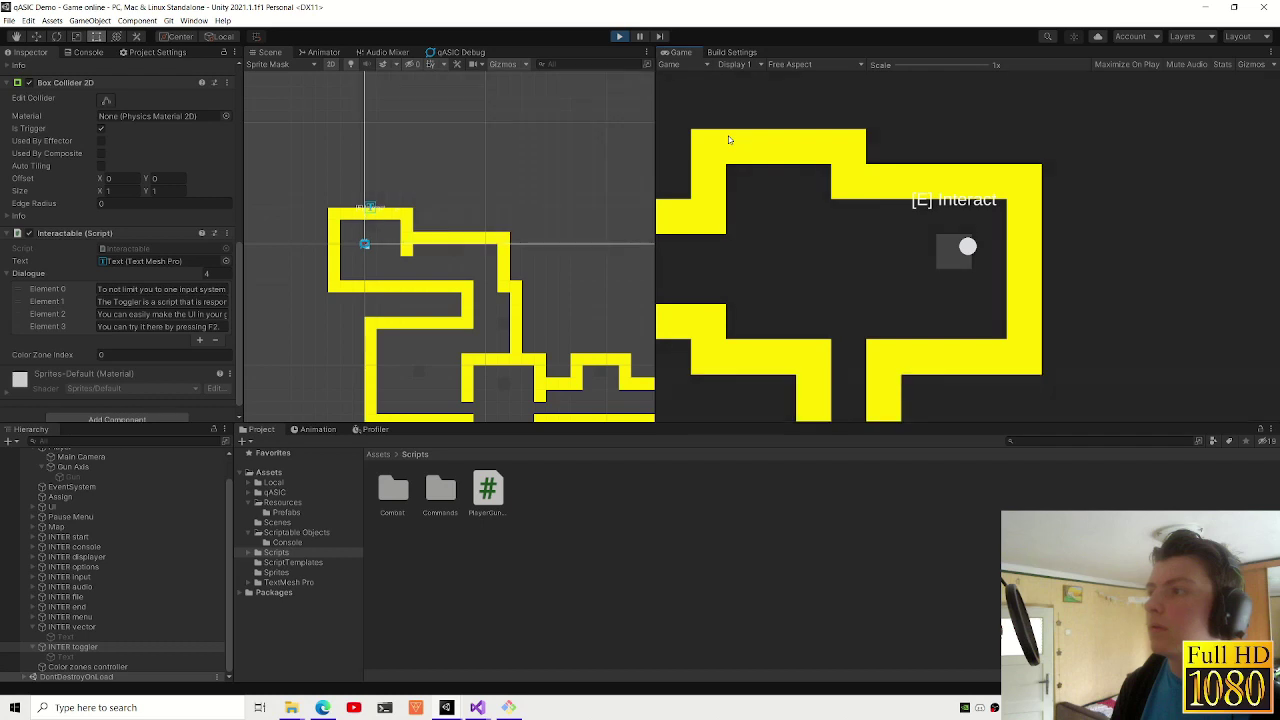
key(a)
key(d)
key(s)
key(e)
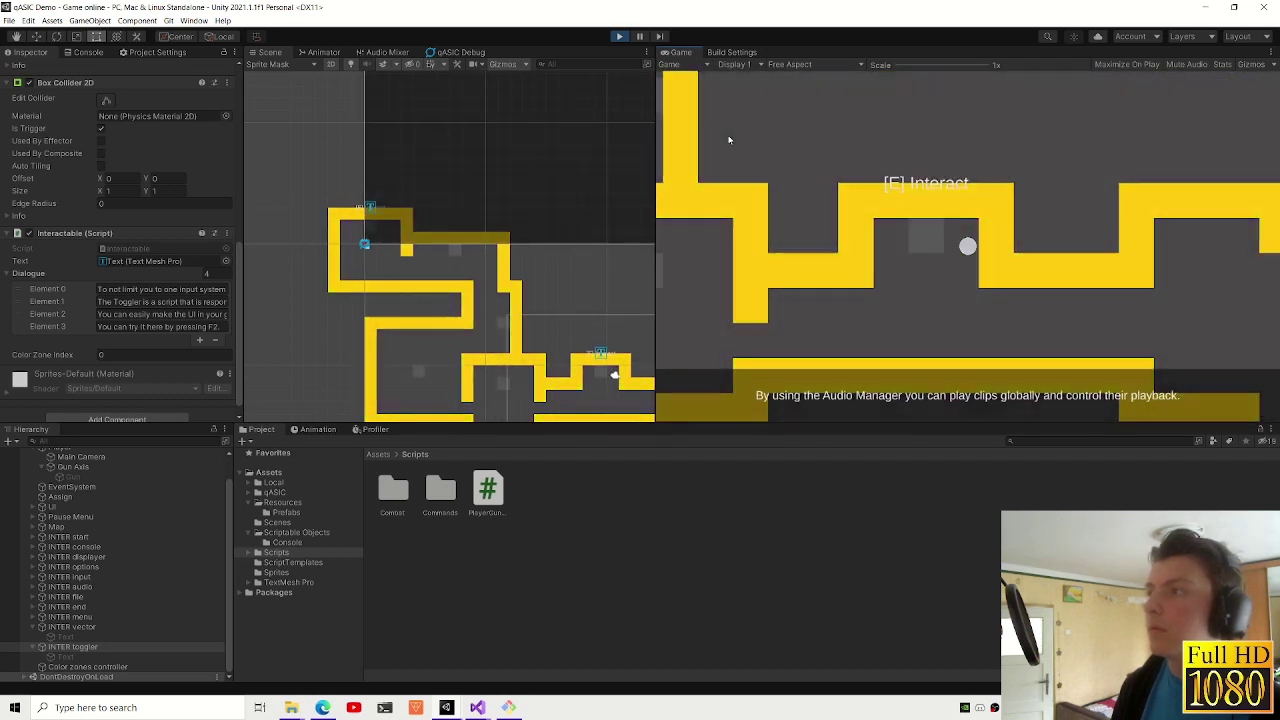
key(e)
key(e)
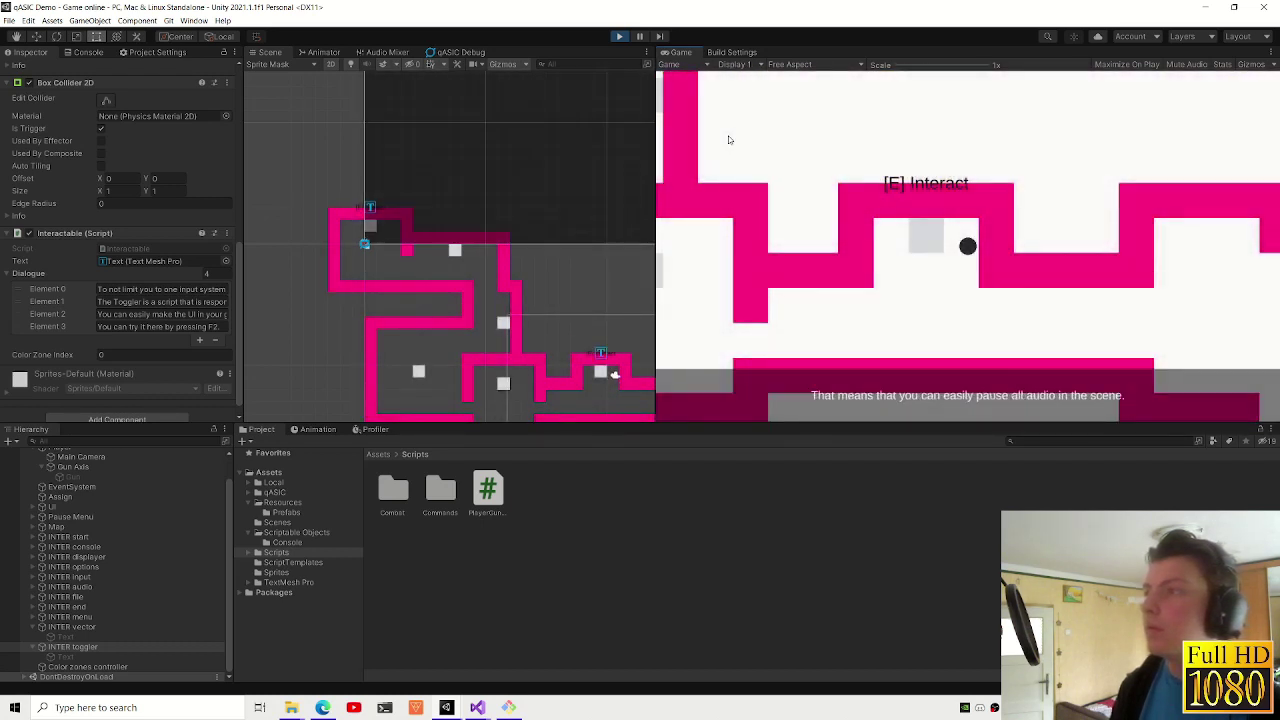
key(e)
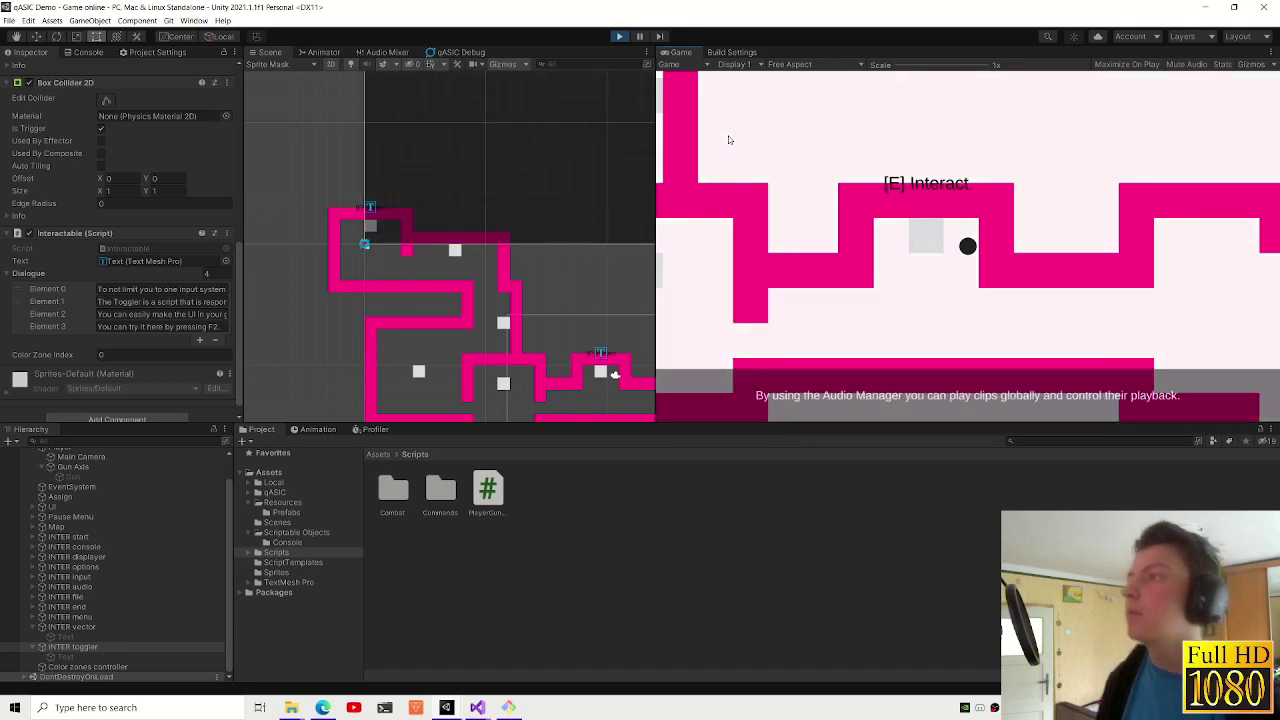
key(e)
key(s)
key(s)
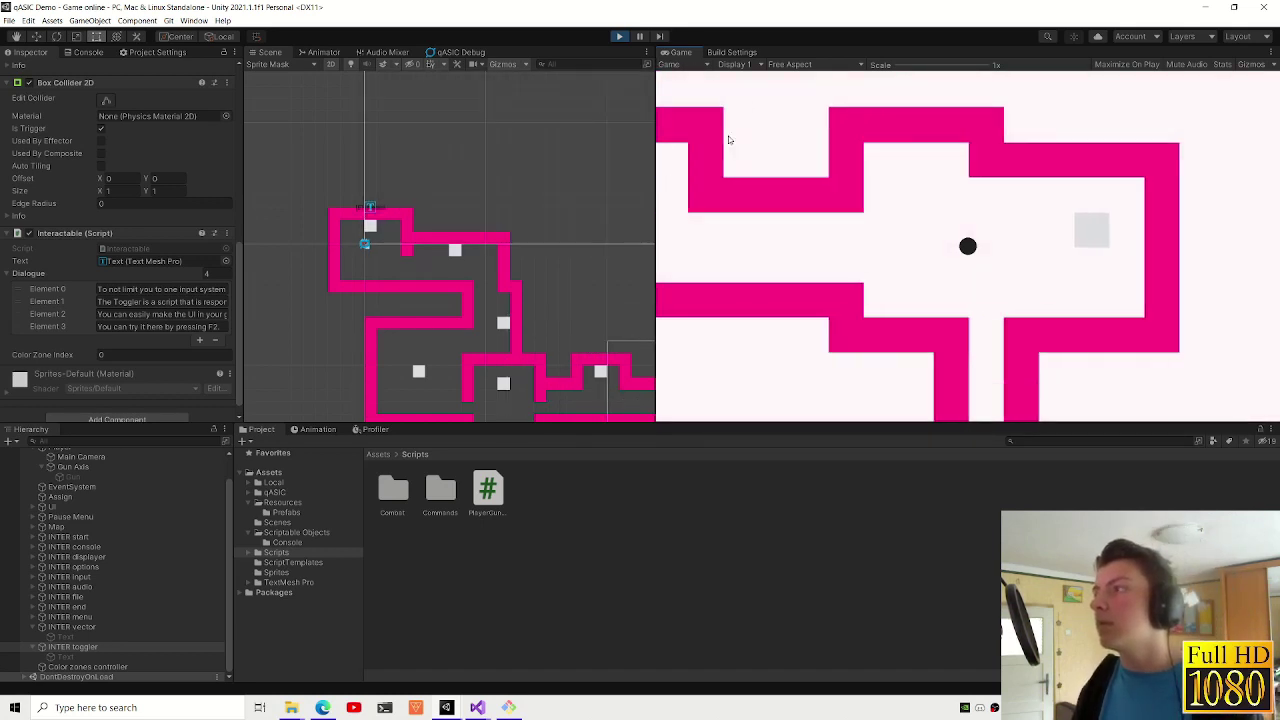
key(d)
key(e)
key(e)
key(e)
key(e)
- Close the dialogue and walk the player through the maze into the blue colour zone
key(a)
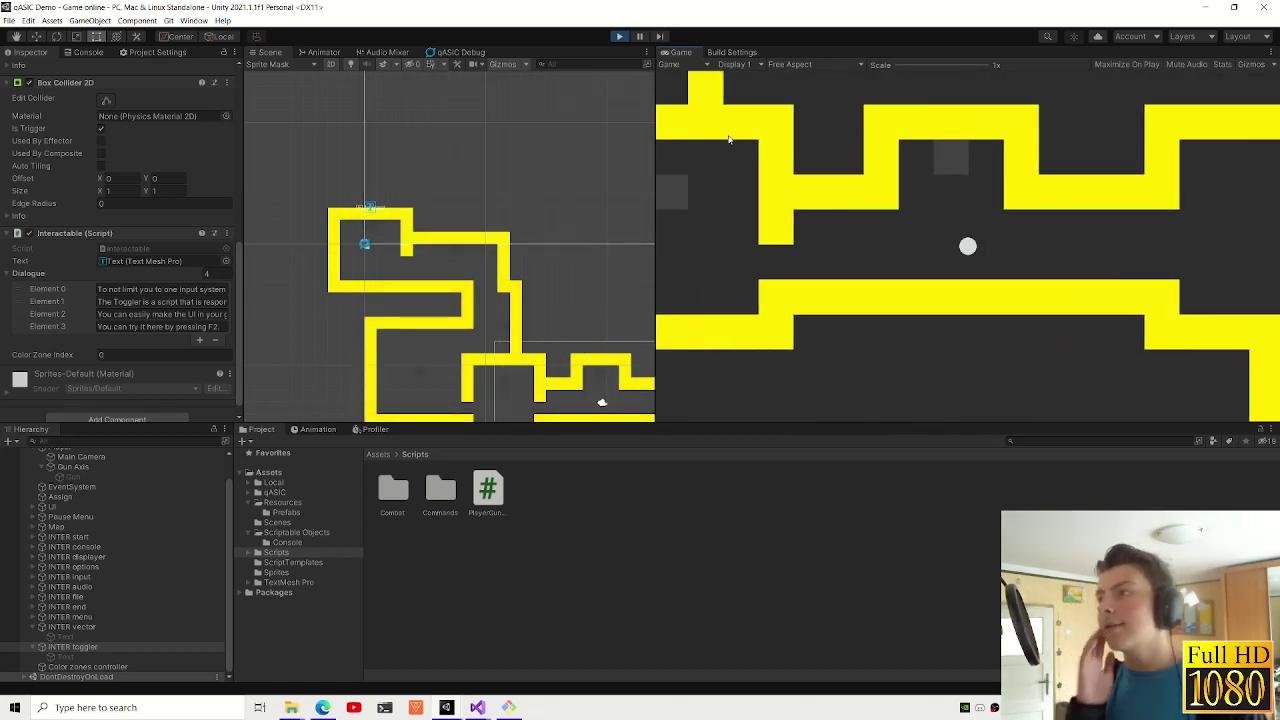
key(w)
key(d)
key(a)
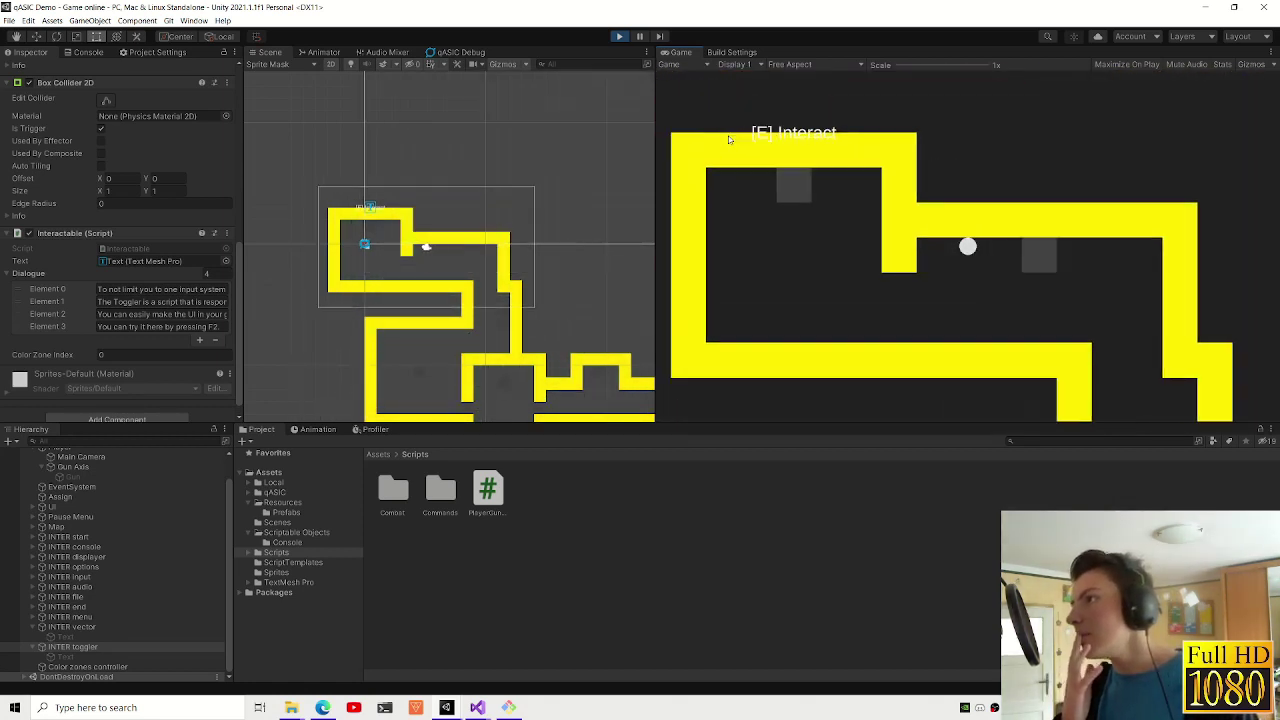
key(d)
key(s)
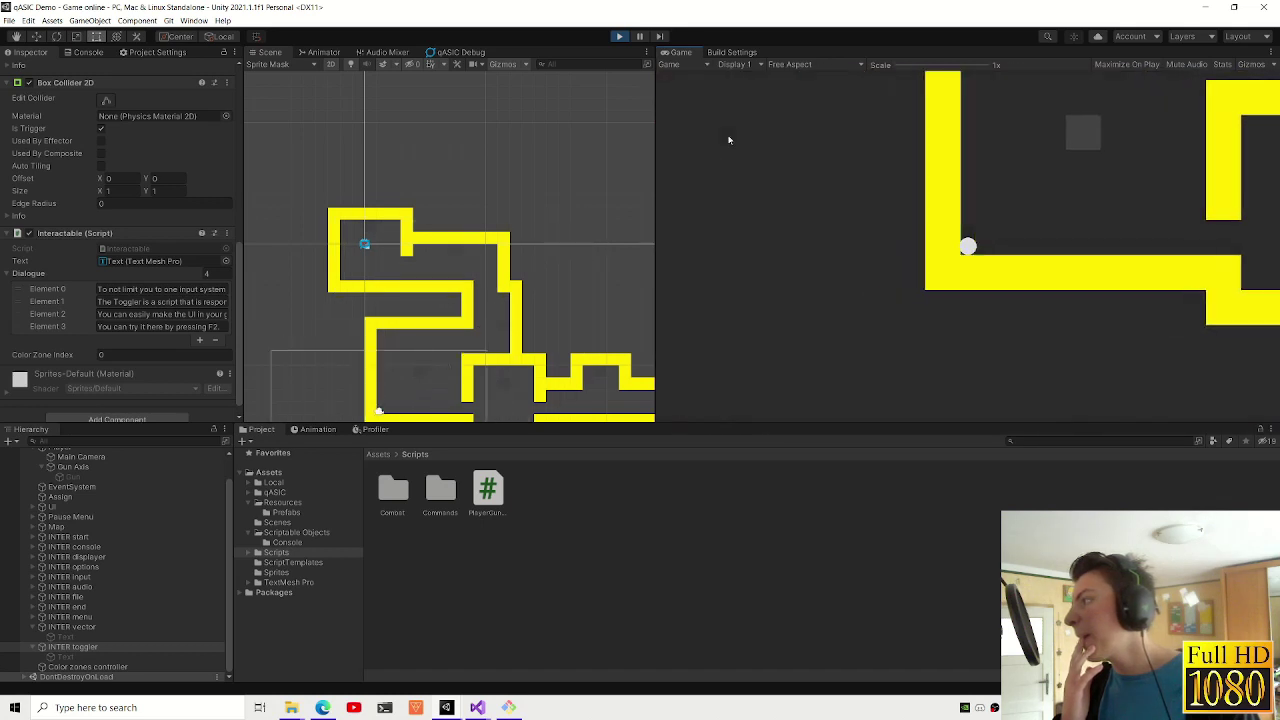
key(d)
key(a)
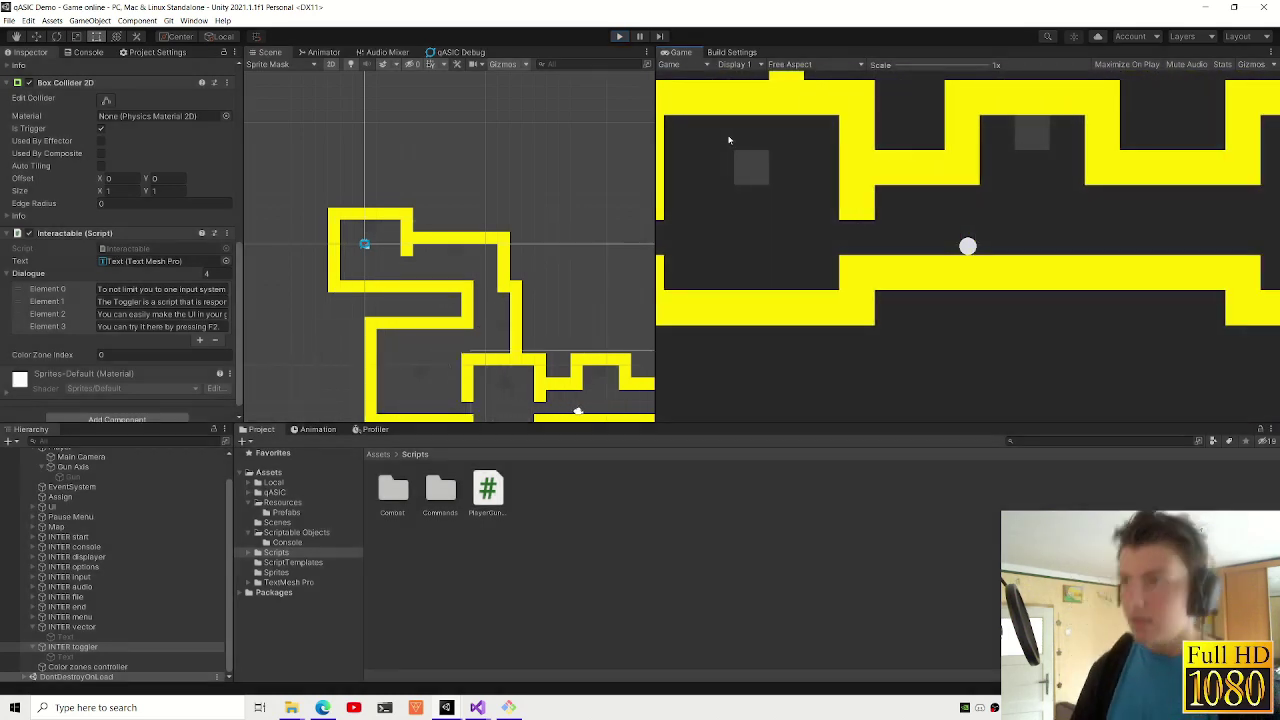
- Switch from the qASIC Example Scene window over to Visual Studio
mouse_move(462, 711)
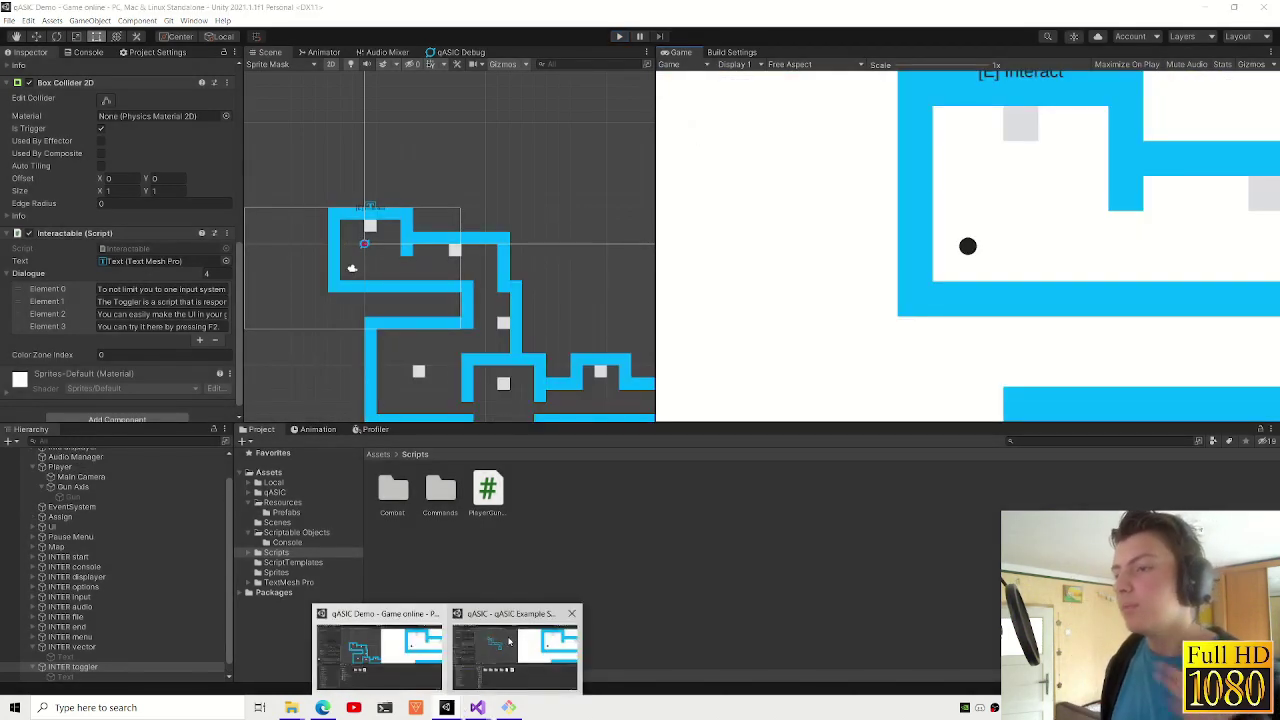
click(523, 651)
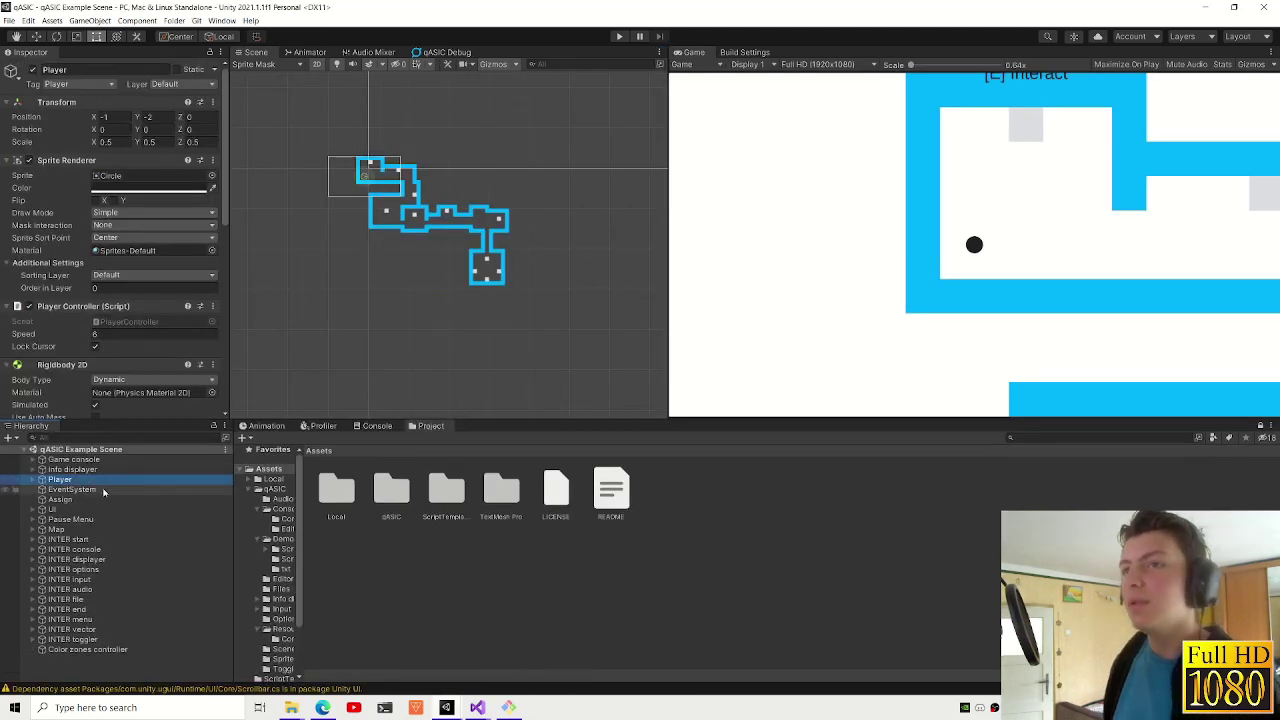
mouse_move(471, 713)
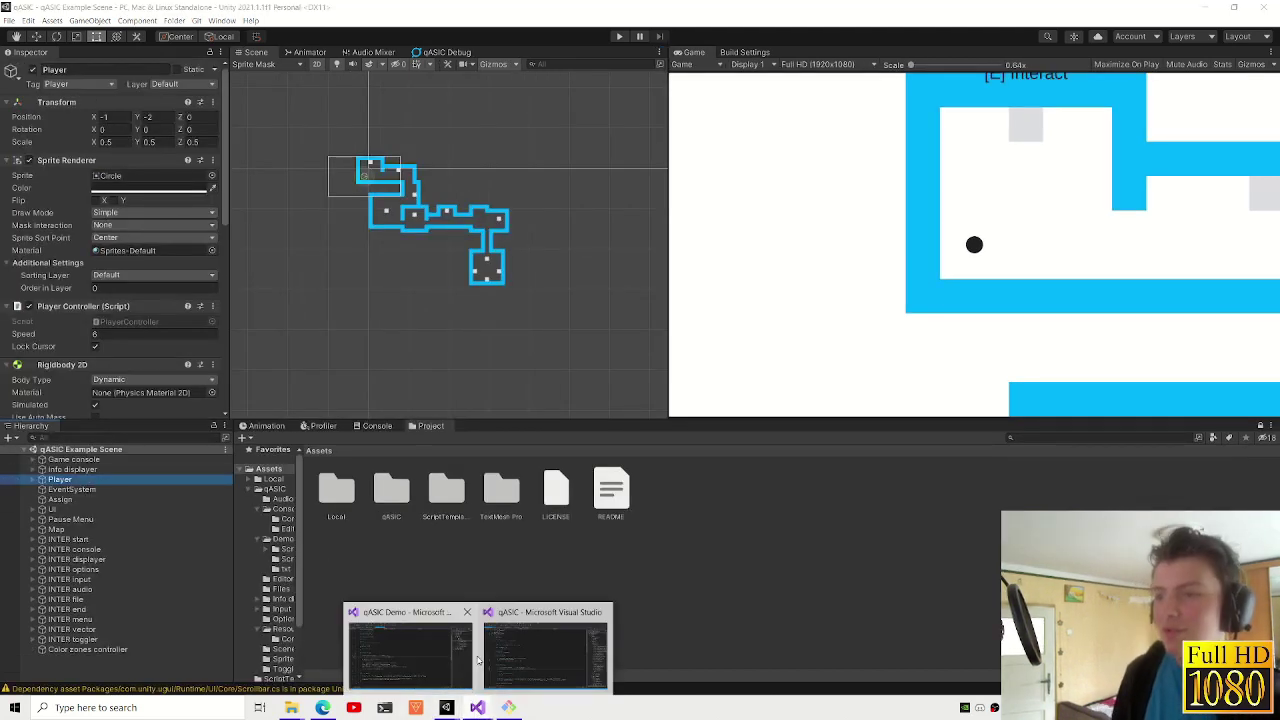
click(548, 650)
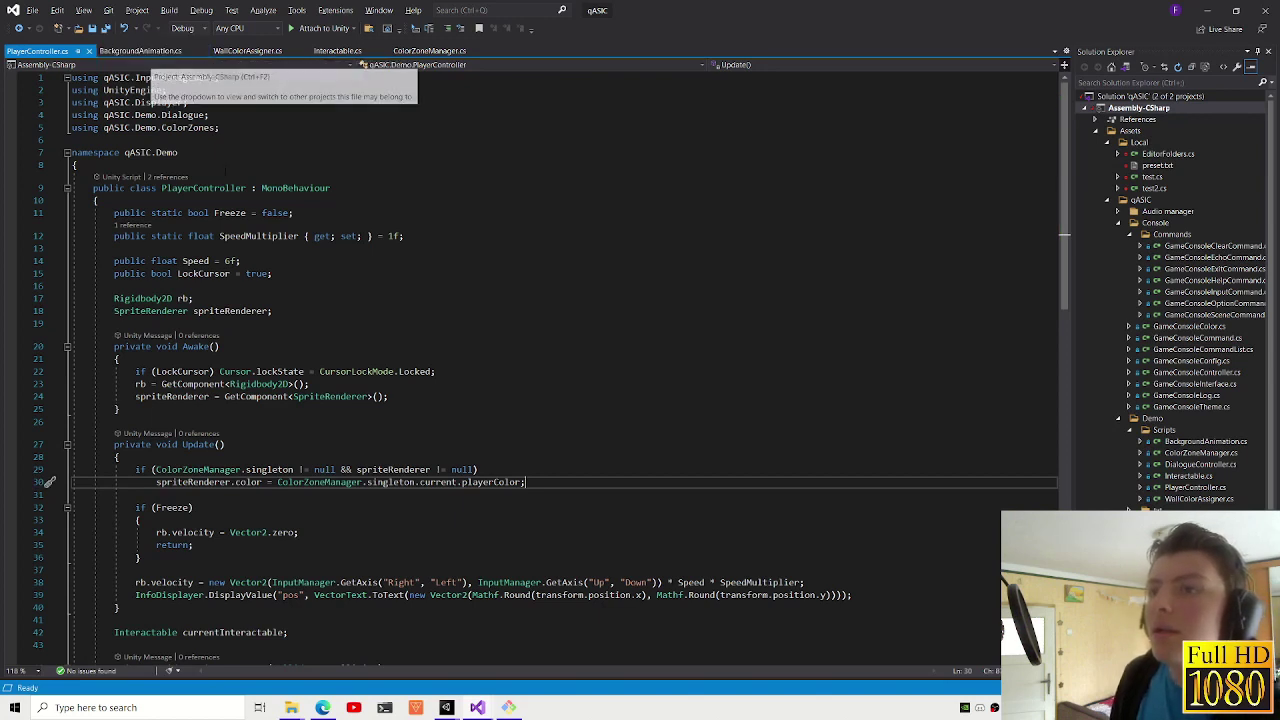
- In ColorZoneManager.cs, declare a new 'public int index' field after the existing field
scroll(300, 100, down, 4)
scroll(300, 100, down, 4)
scroll(300, 100, up, 4)
scroll(300, 100, up, 4)
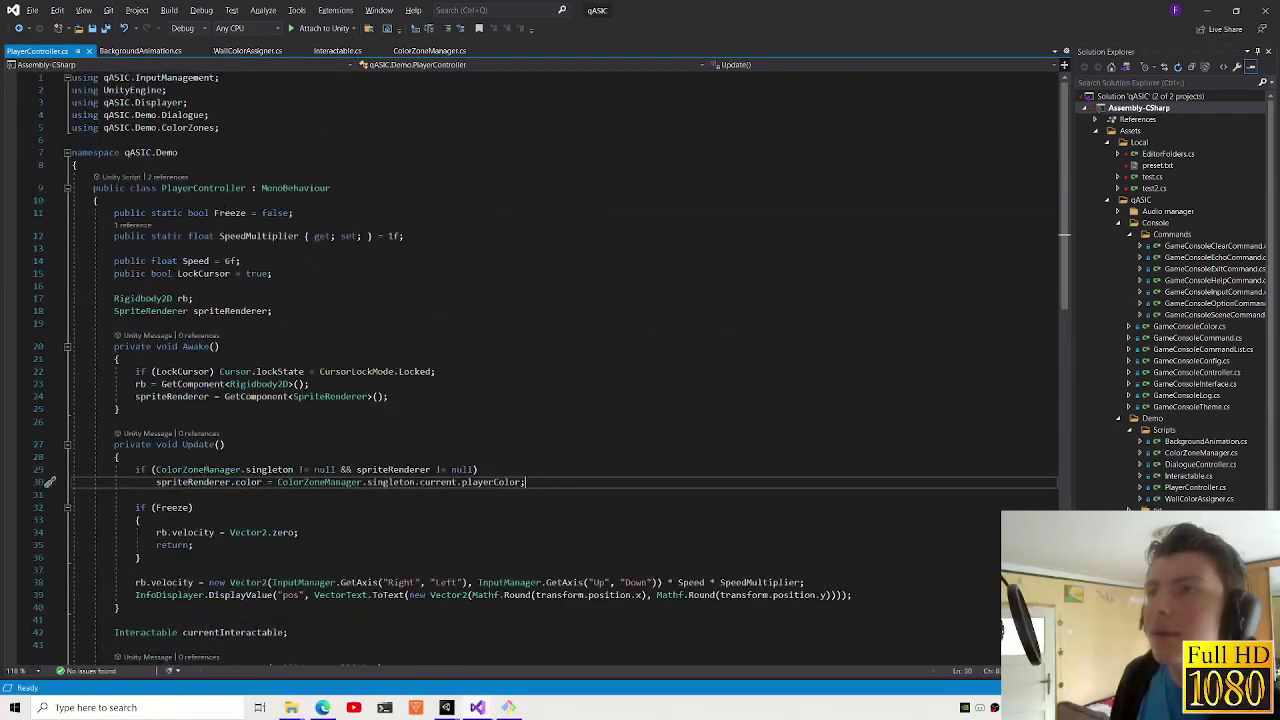
click(247, 50)
click(429, 50)
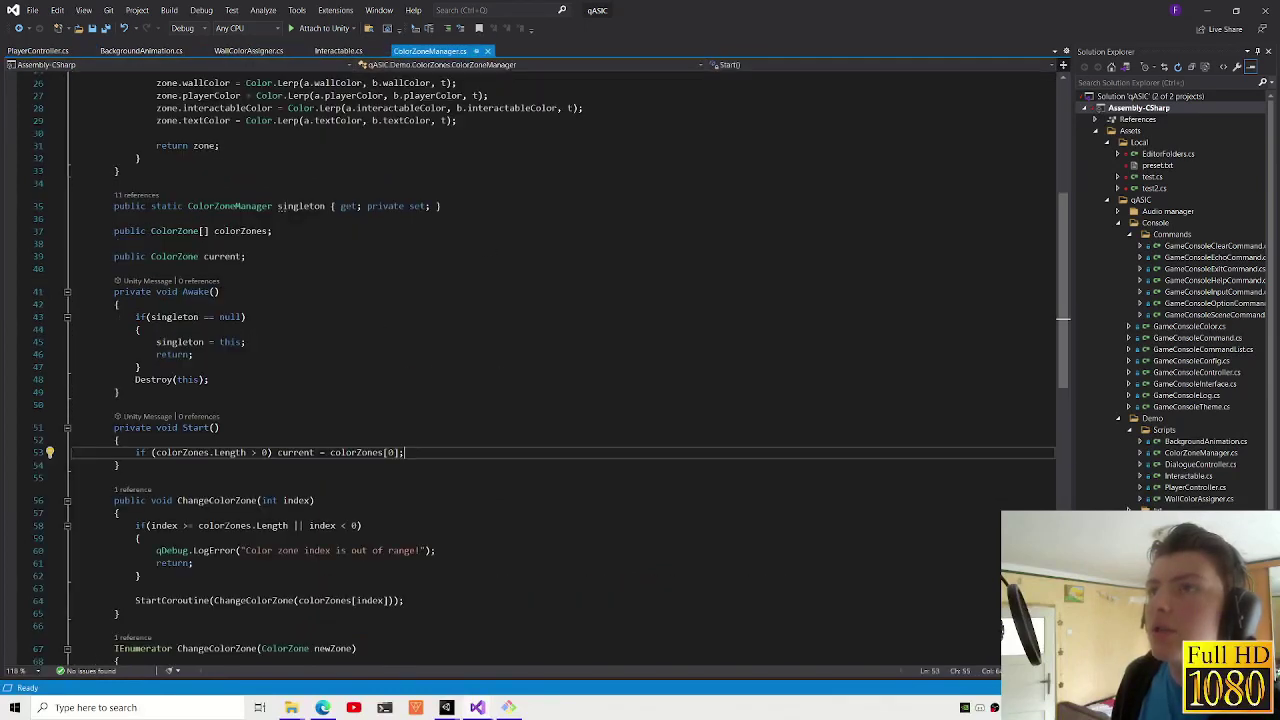
scroll(258, 283, up, 6)
scroll(258, 283, up, 1)
click(250, 520)
key(Return)
text(public int index)
- Add 'if (index == this.index) return;' at the top of ChangeColorZone
scroll(293, 521, down, 5)
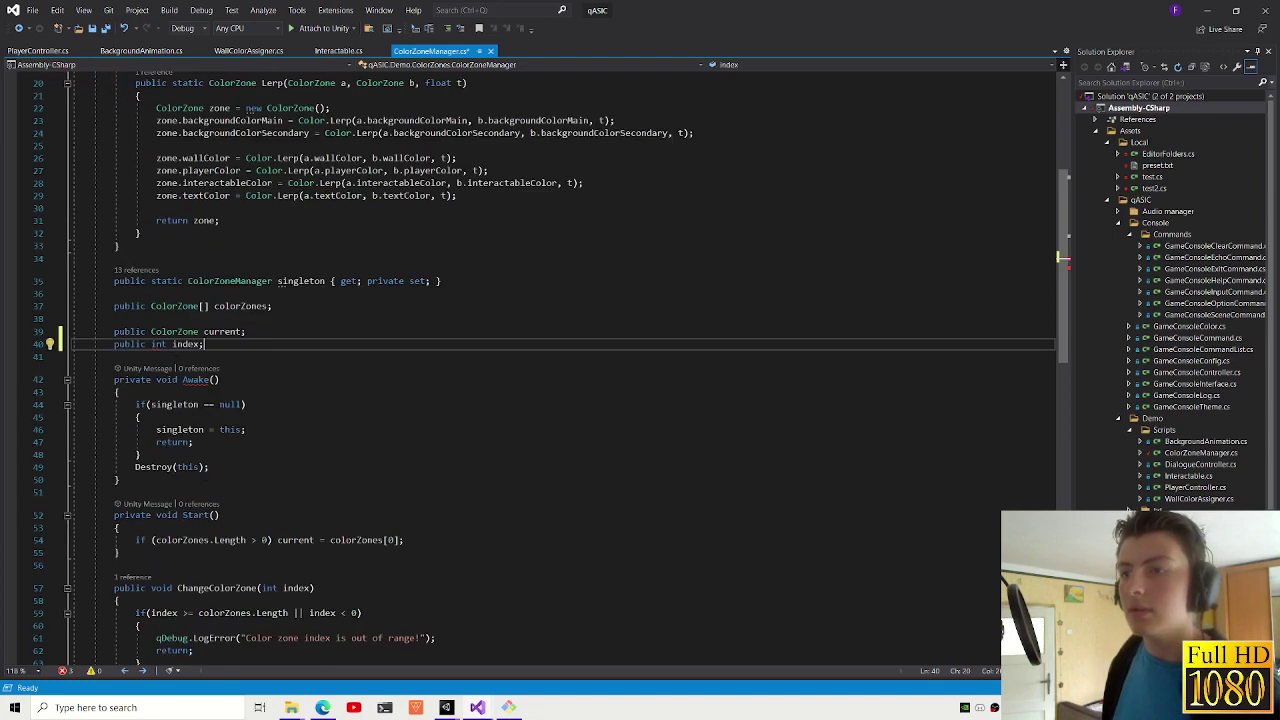
scroll(293, 521, down, 3)
scroll(293, 521, down, 8)
scroll(293, 521, up, 2)
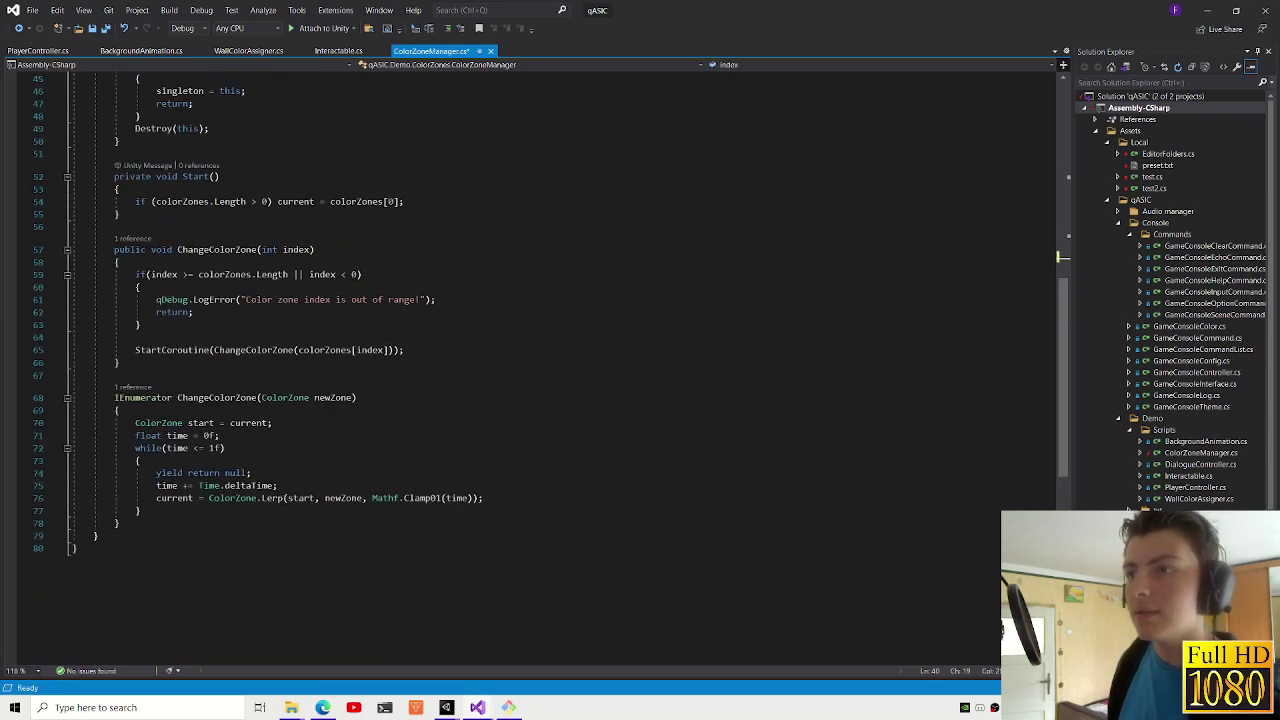
scroll(332, 500, up, 2)
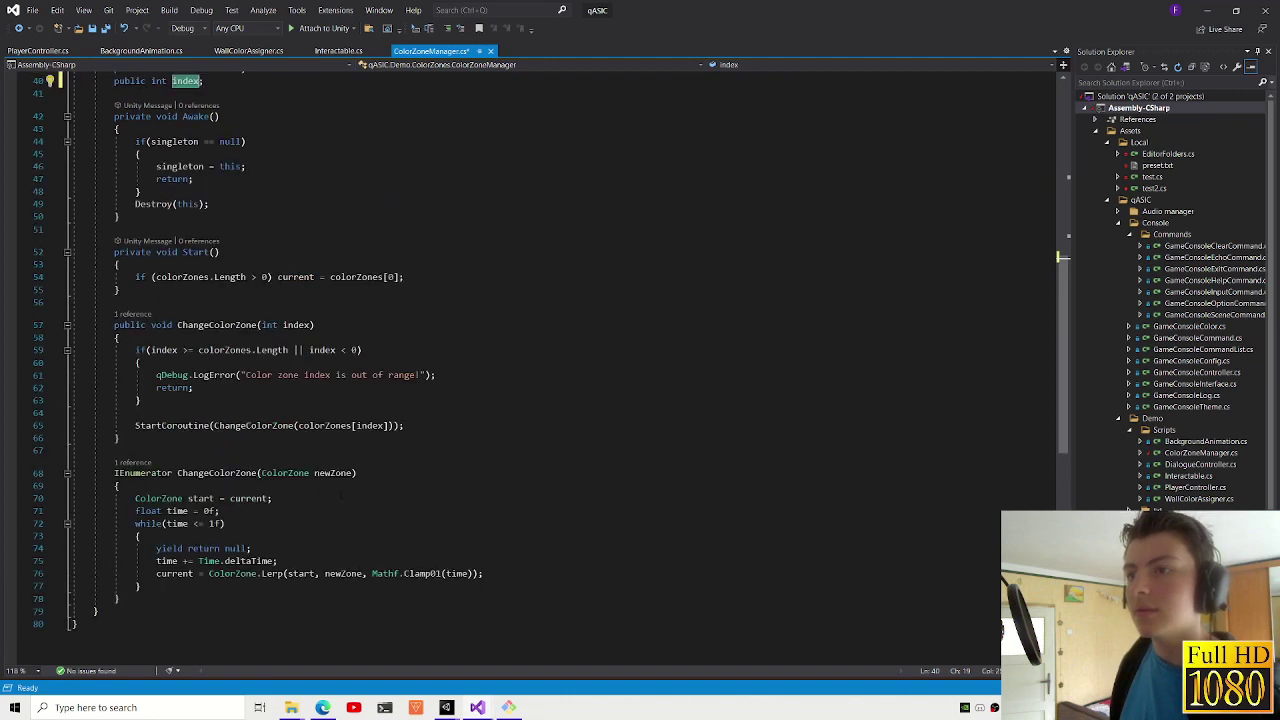
scroll(340, 496, up, 3)
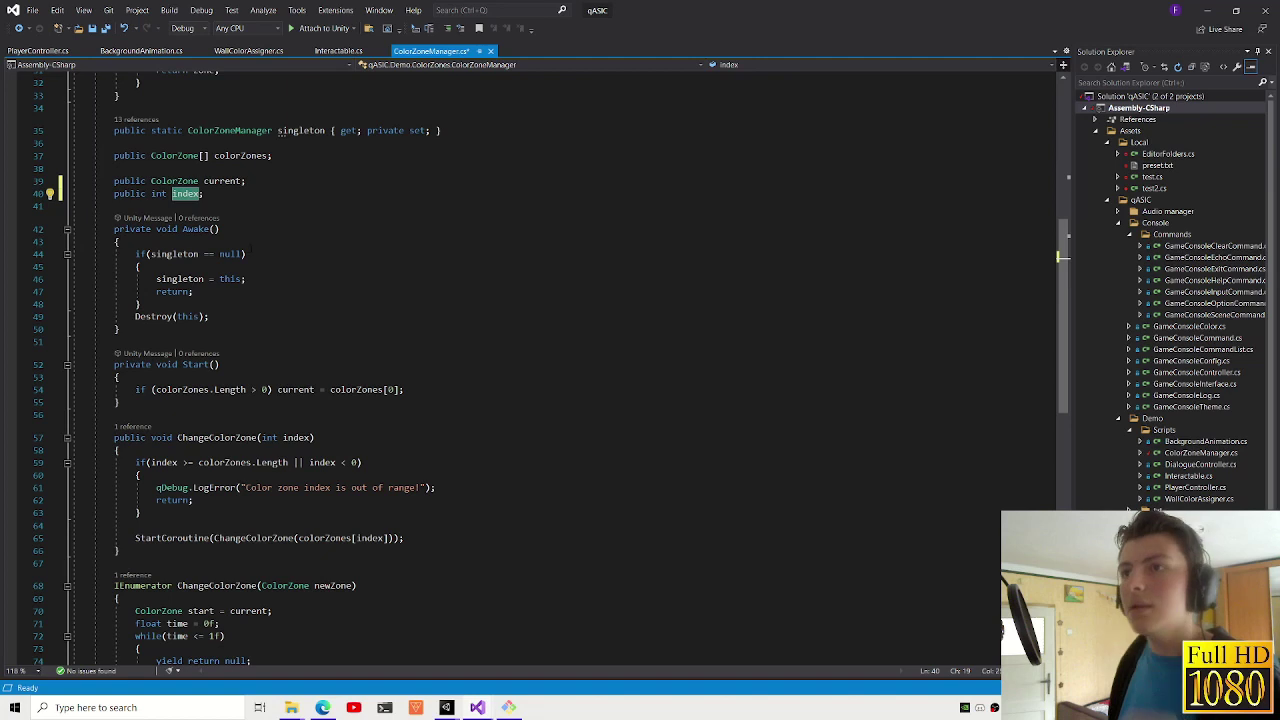
text(= 0)
scroll(550, 368, down, 2)
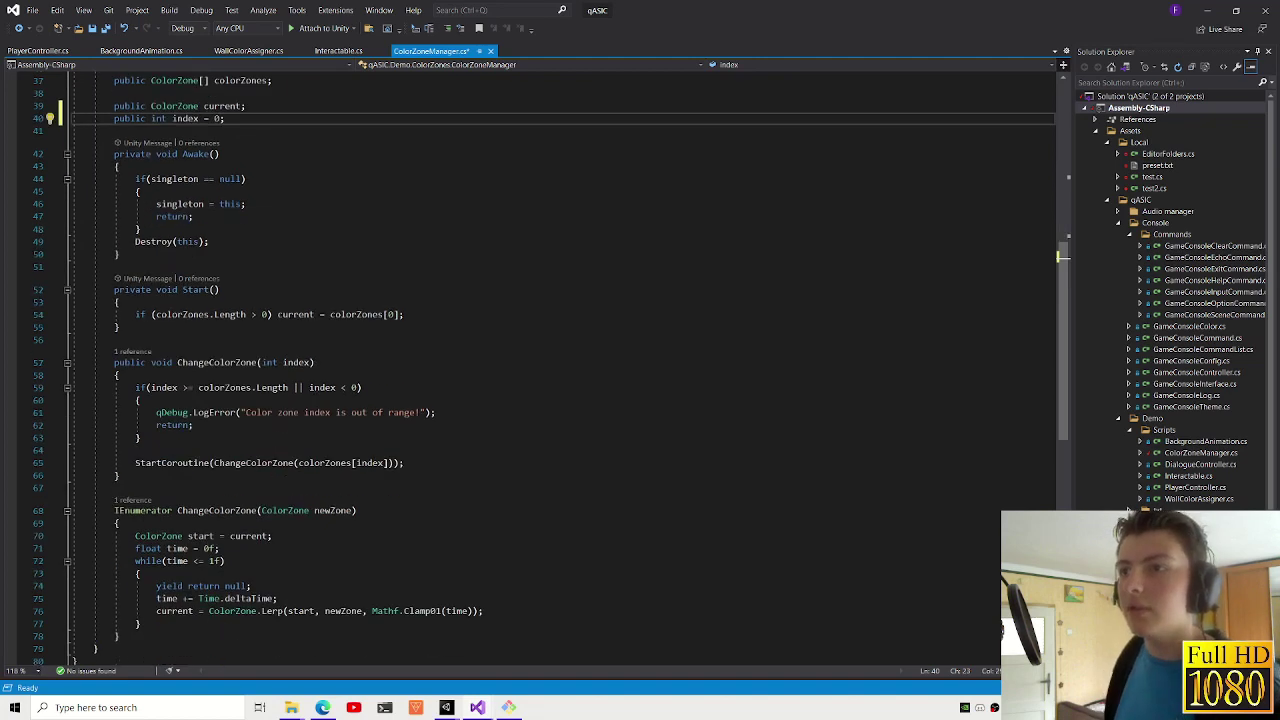
click(125, 375)
key(Return)
key(Return)
key(Up)
text(if(index == th)
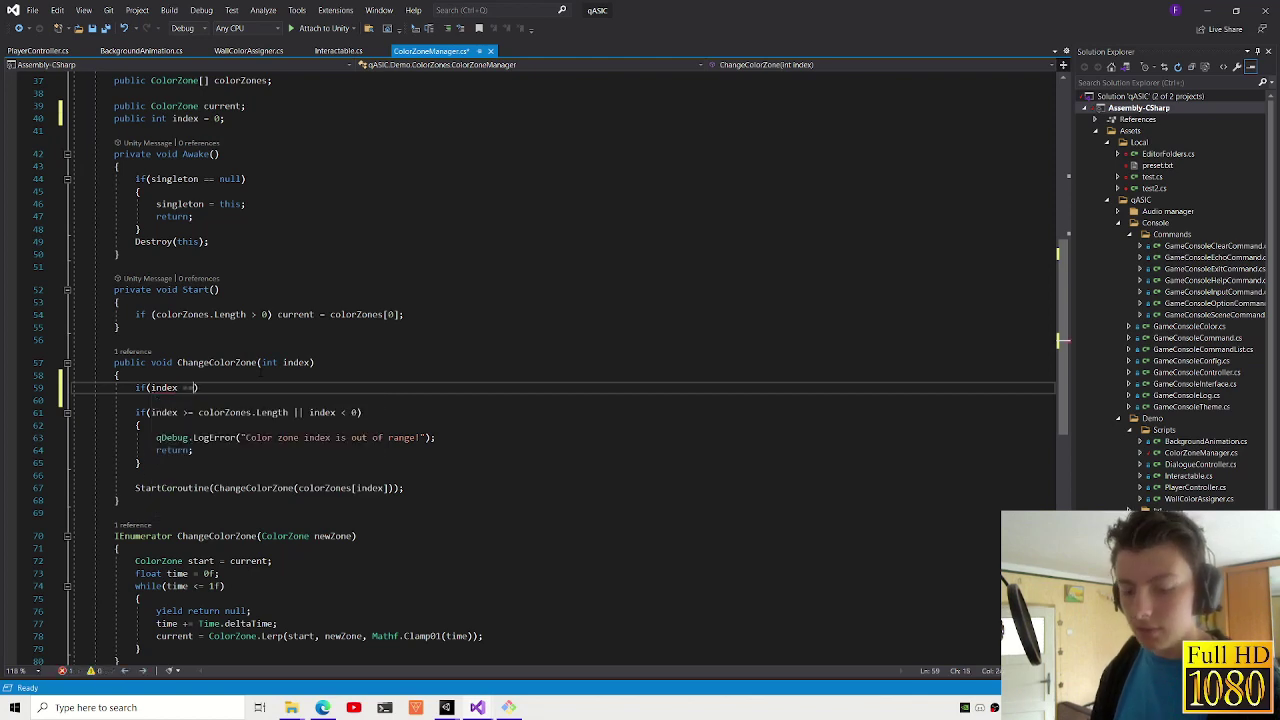
text(is.inde)
key(Tab)
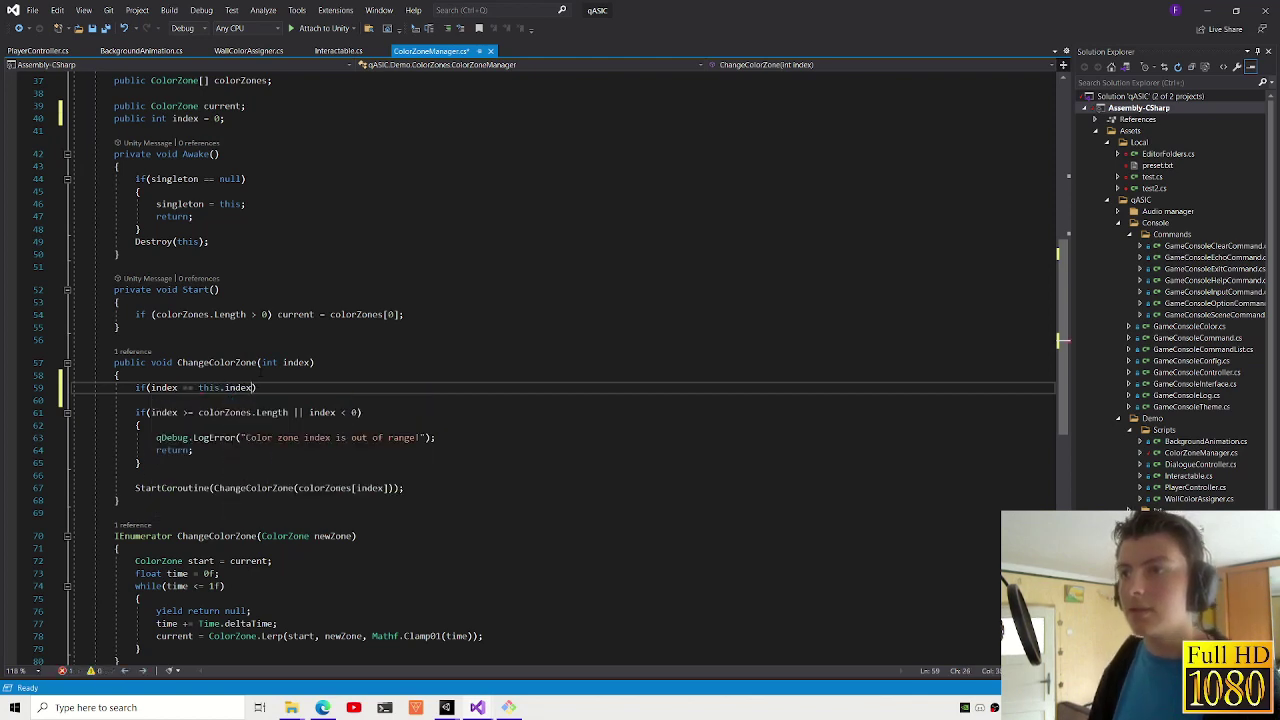
text(return;)
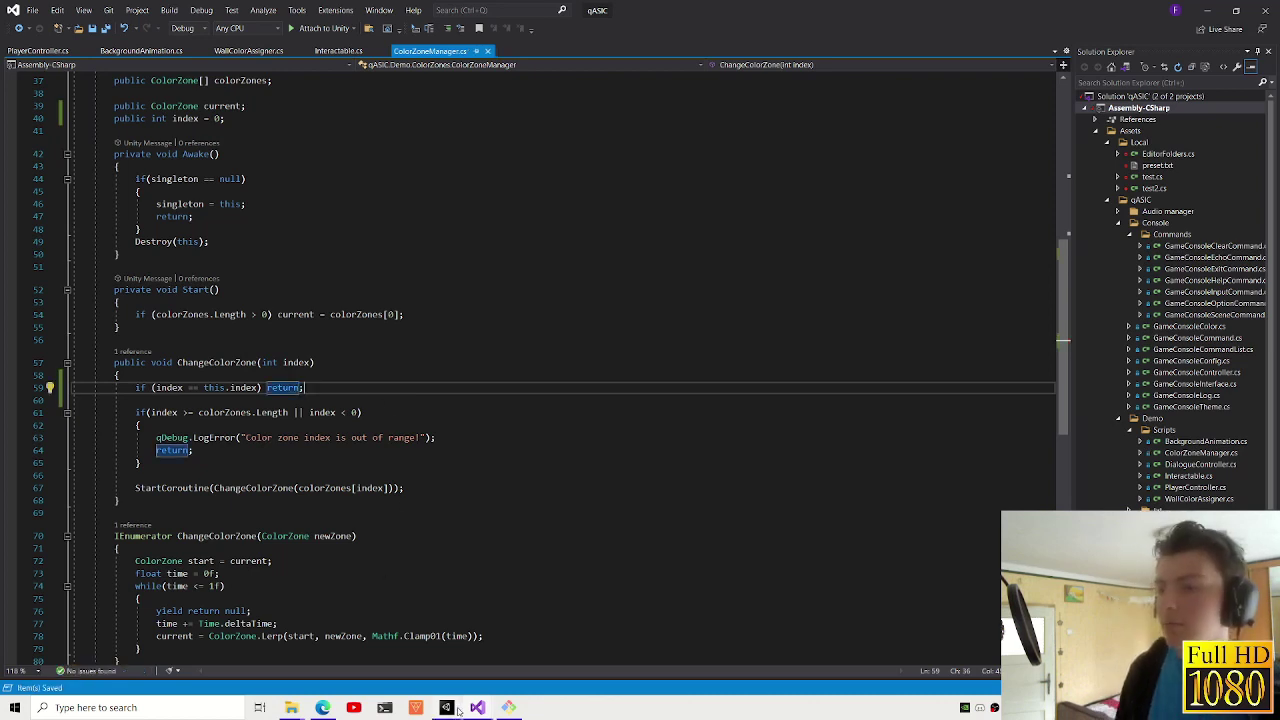
- In the Example Scene, turn off Lock Cursor on the player controller and adjust the Pause Menu
mouse_move(450, 708)
click(514, 652)
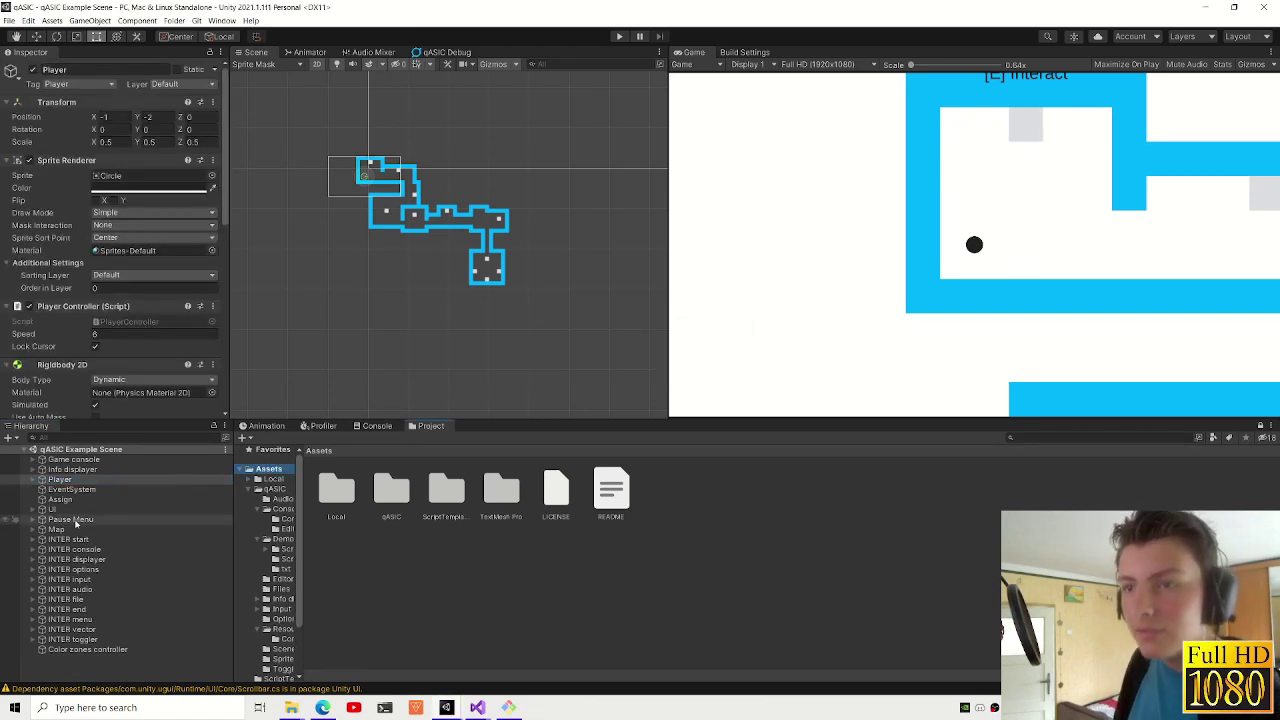
scroll(90, 182, down, 5)
scroll(90, 182, up, 2)
click(95, 234)
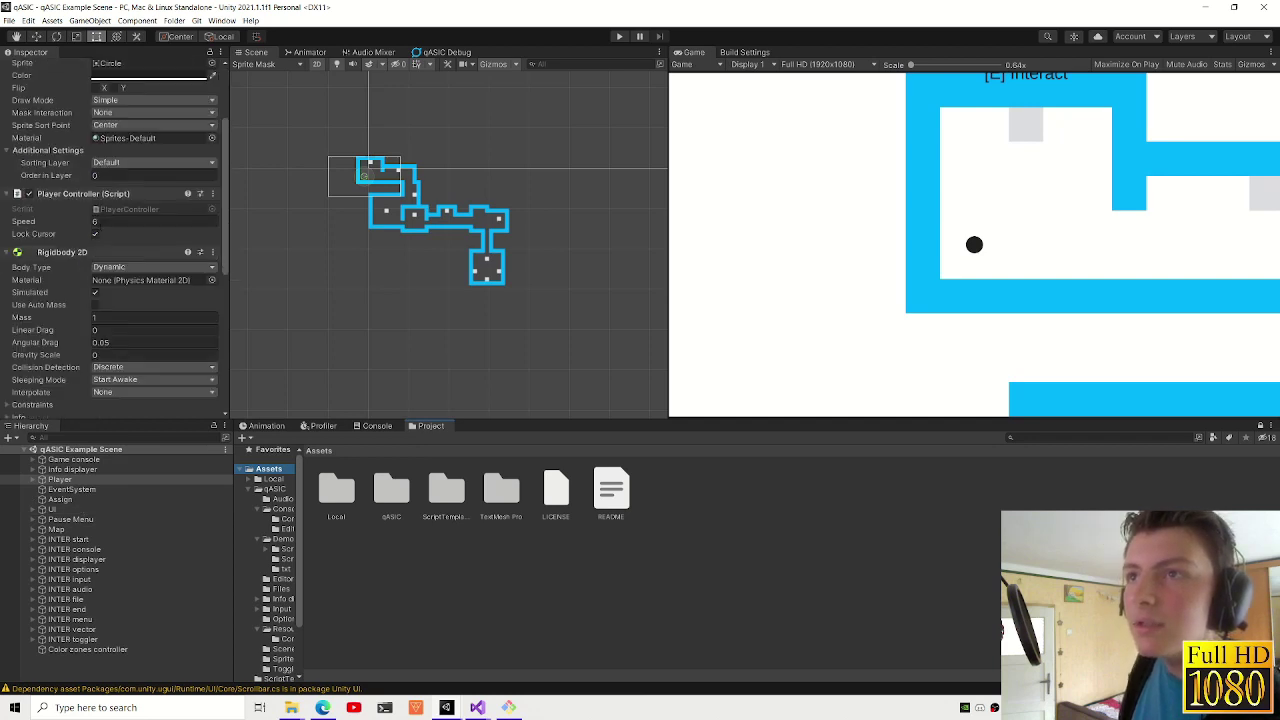
click(70, 519)
click(101, 189)
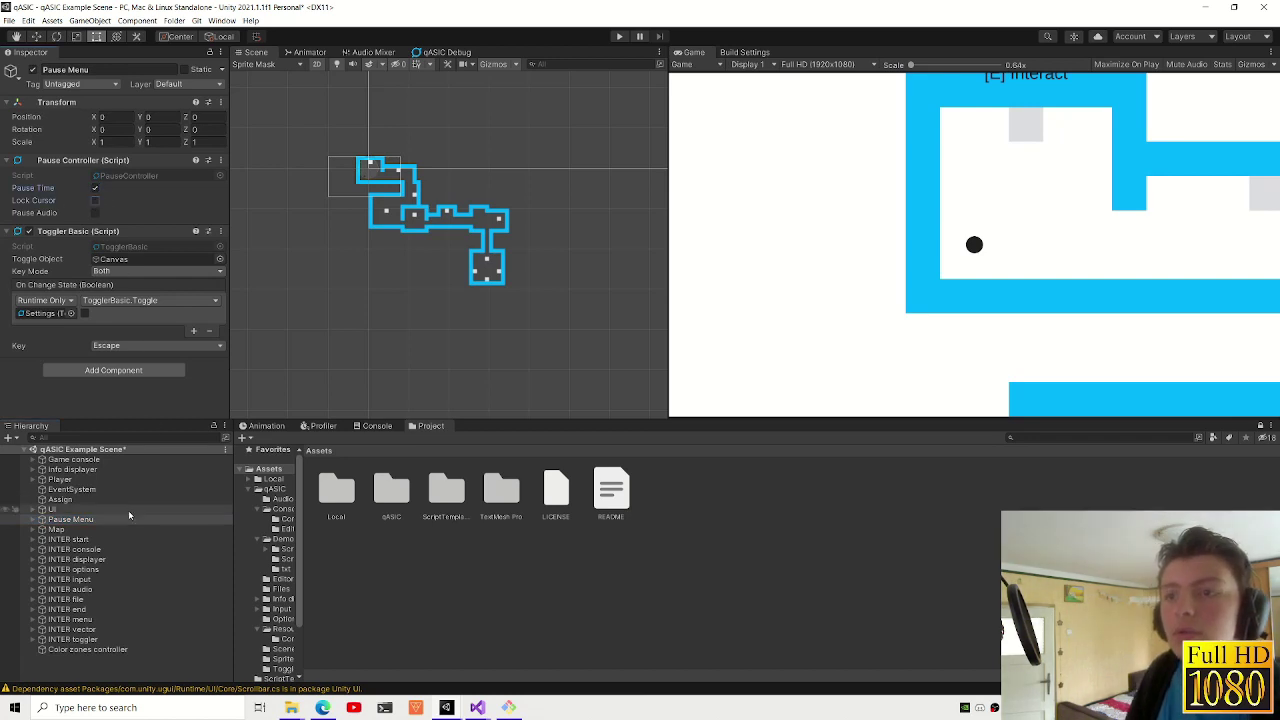
- Export qASIC and ScriptTemplates as a package, overwriting qASICv0.1.0.unitypackage
right_click(355, 583)
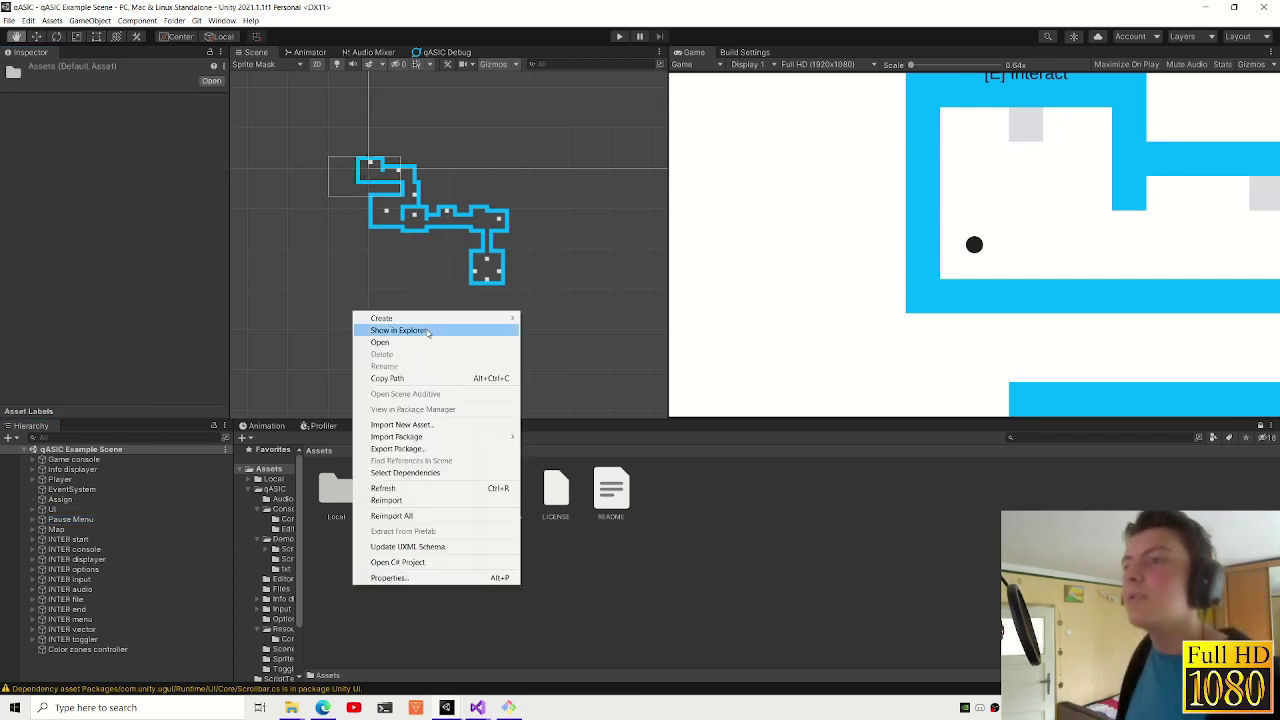
click(397, 448)
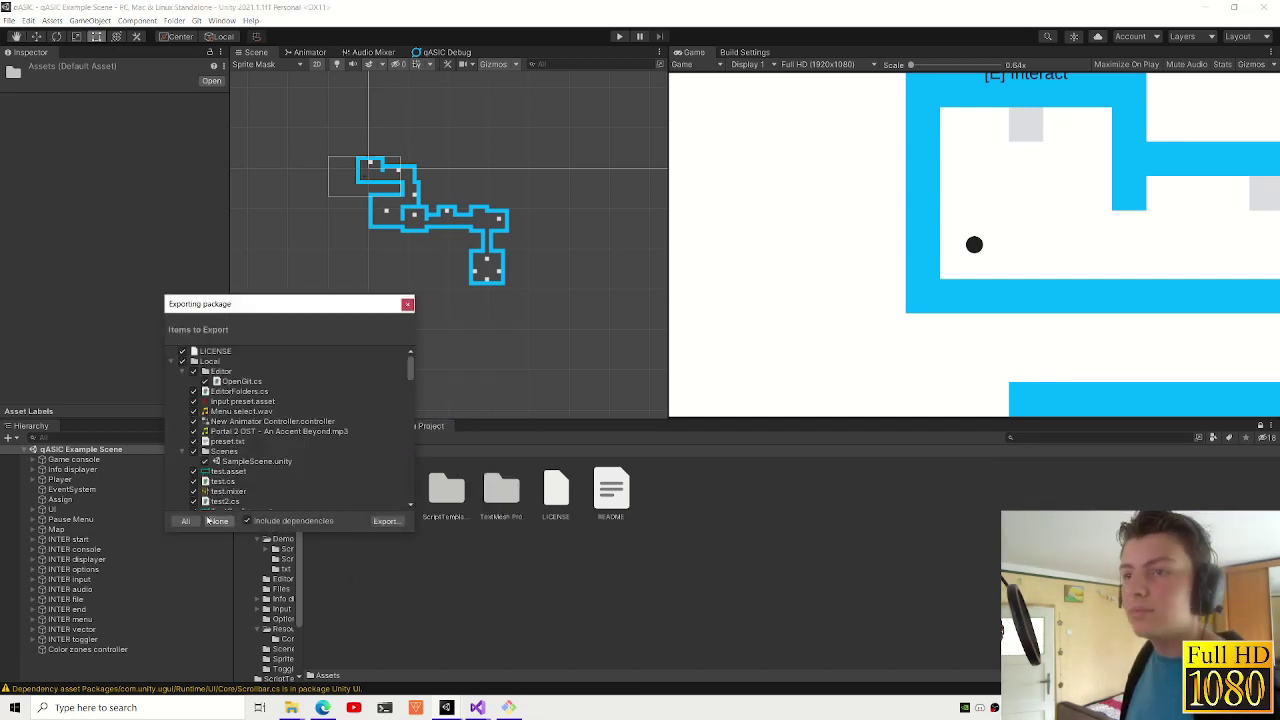
click(170, 361)
click(171, 401)
click(182, 391)
click(182, 371)
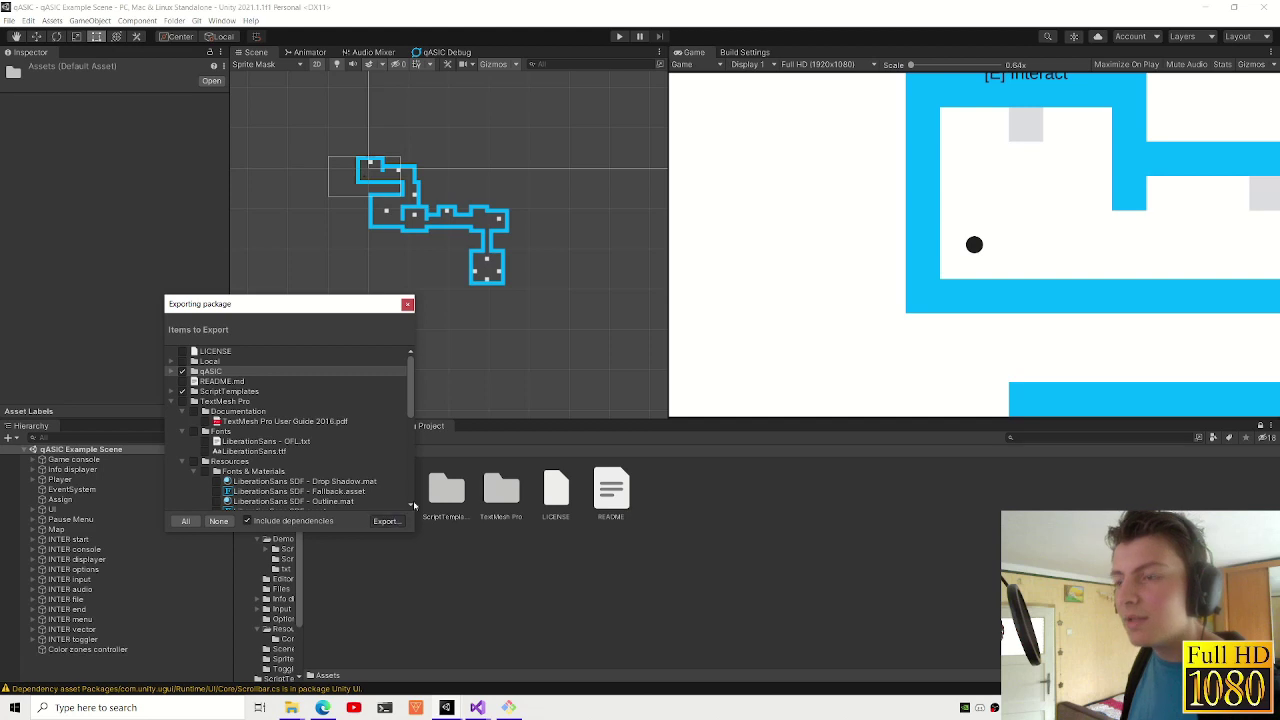
click(386, 521)
click(370, 266)
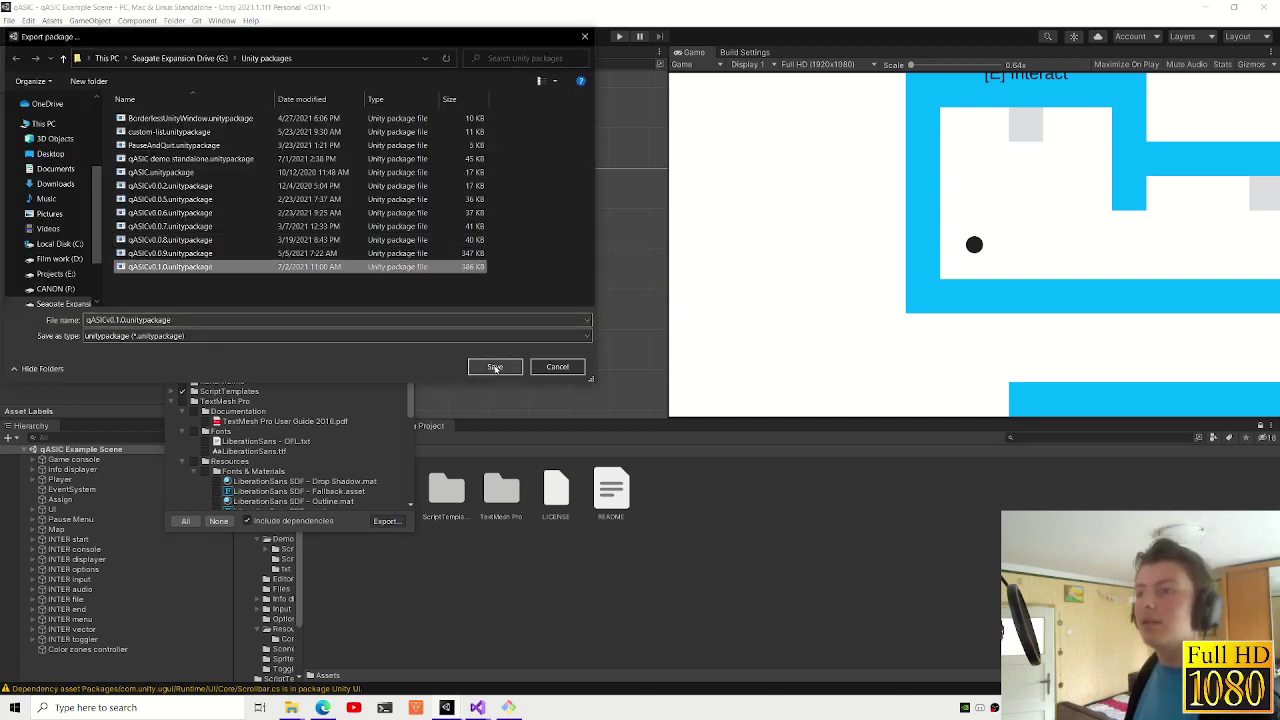
click(494, 368)
click(661, 358)
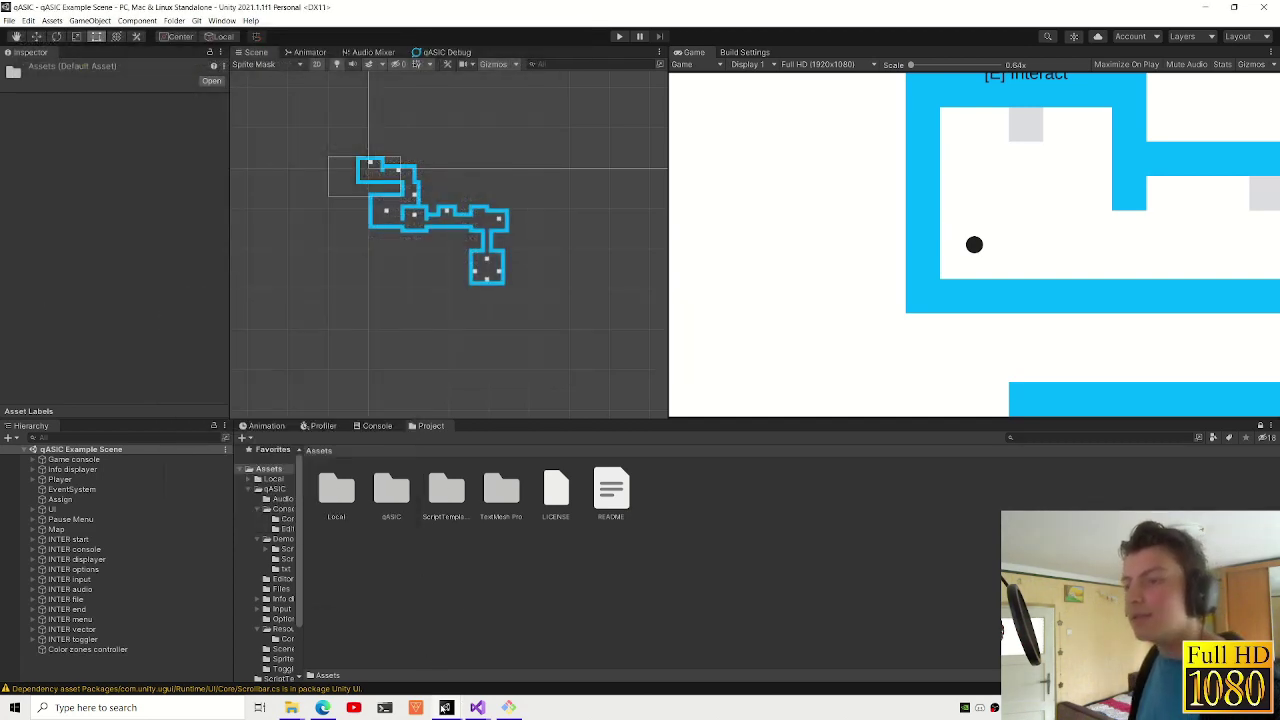
- In the qASIC Demo project, import qASICv0.1.0.unitypackage from the packages folder into Assets
mouse_move(445, 707)
click(515, 650)
mouse_move(292, 708)
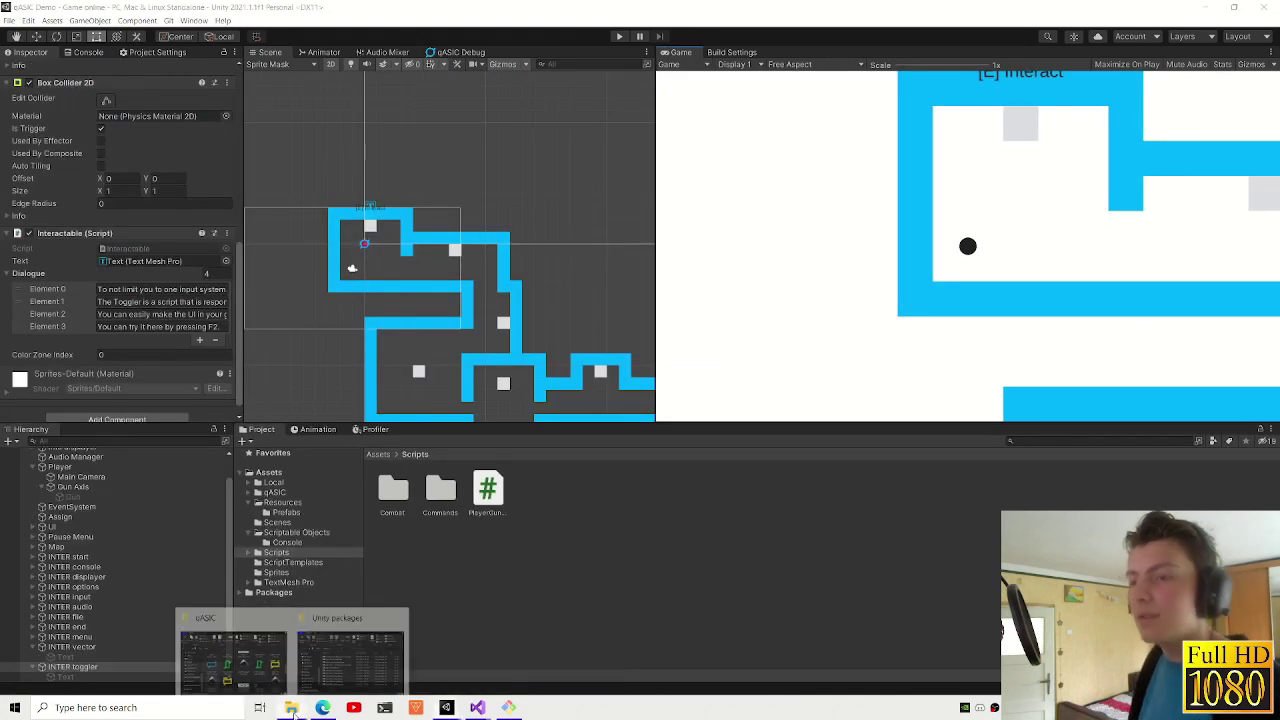
click(350, 655)
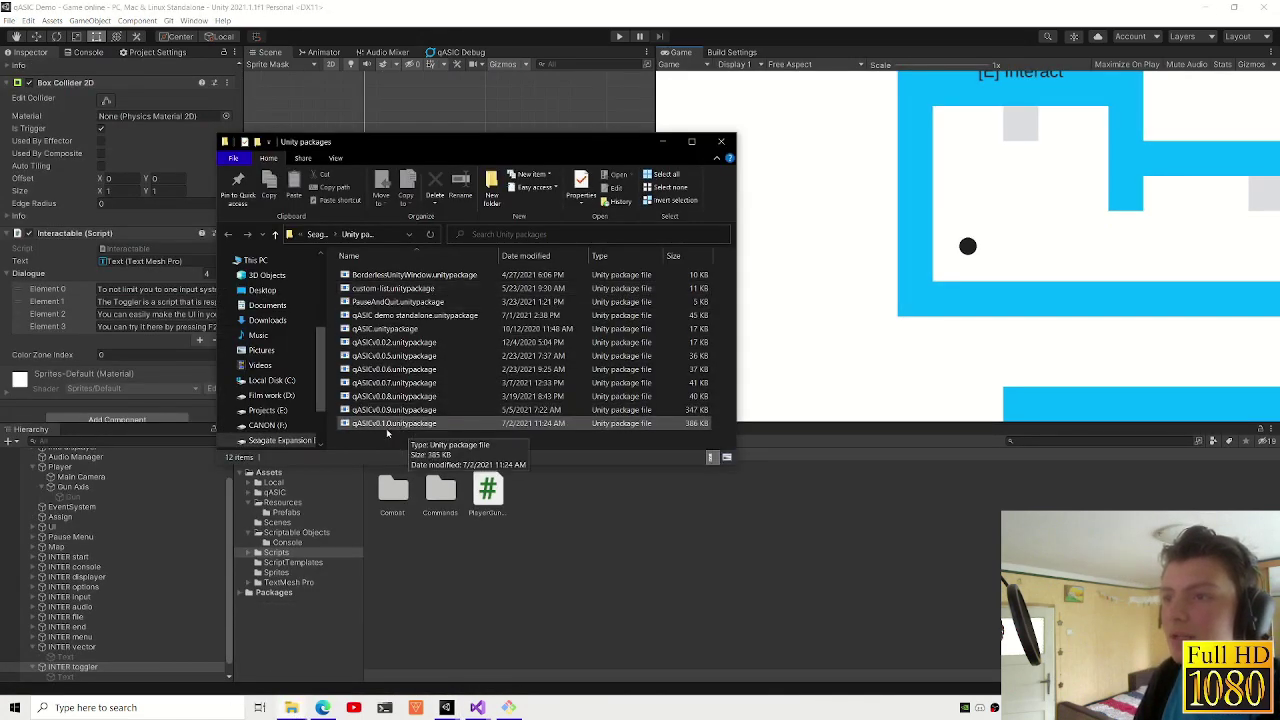
click(268, 472)
mouse_move(291, 707)
click(355, 655)
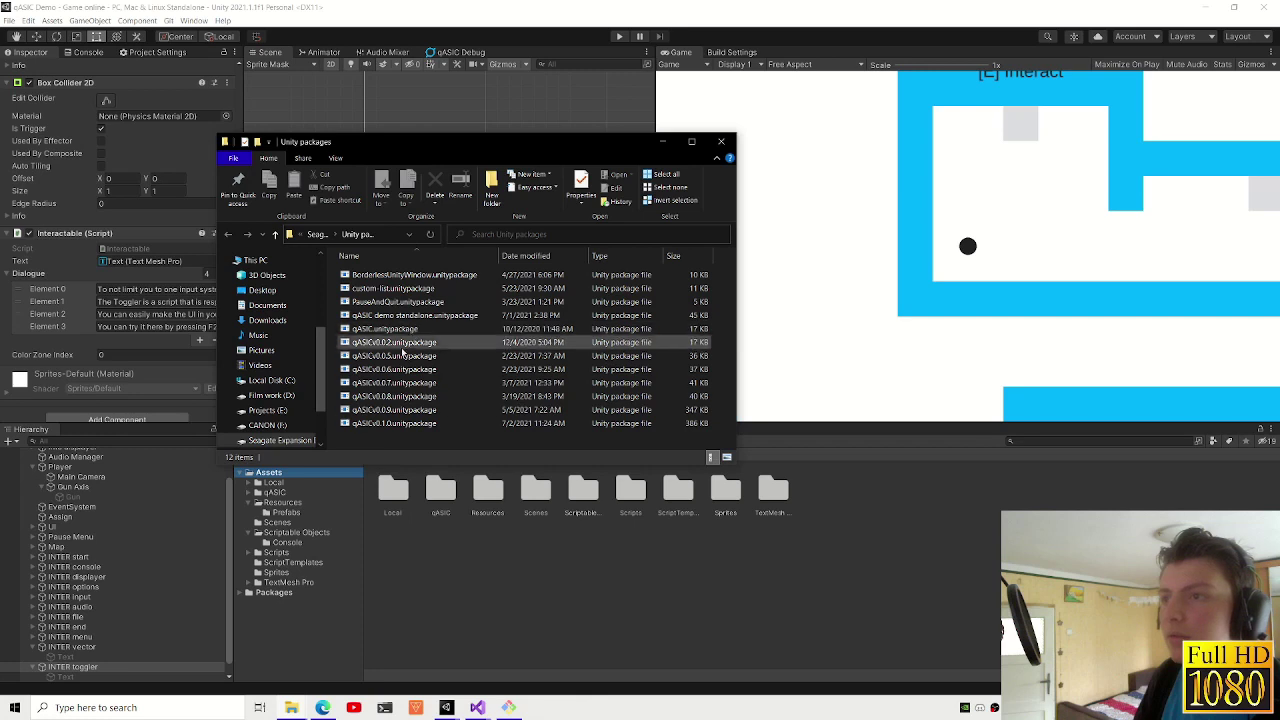
click(405, 423)
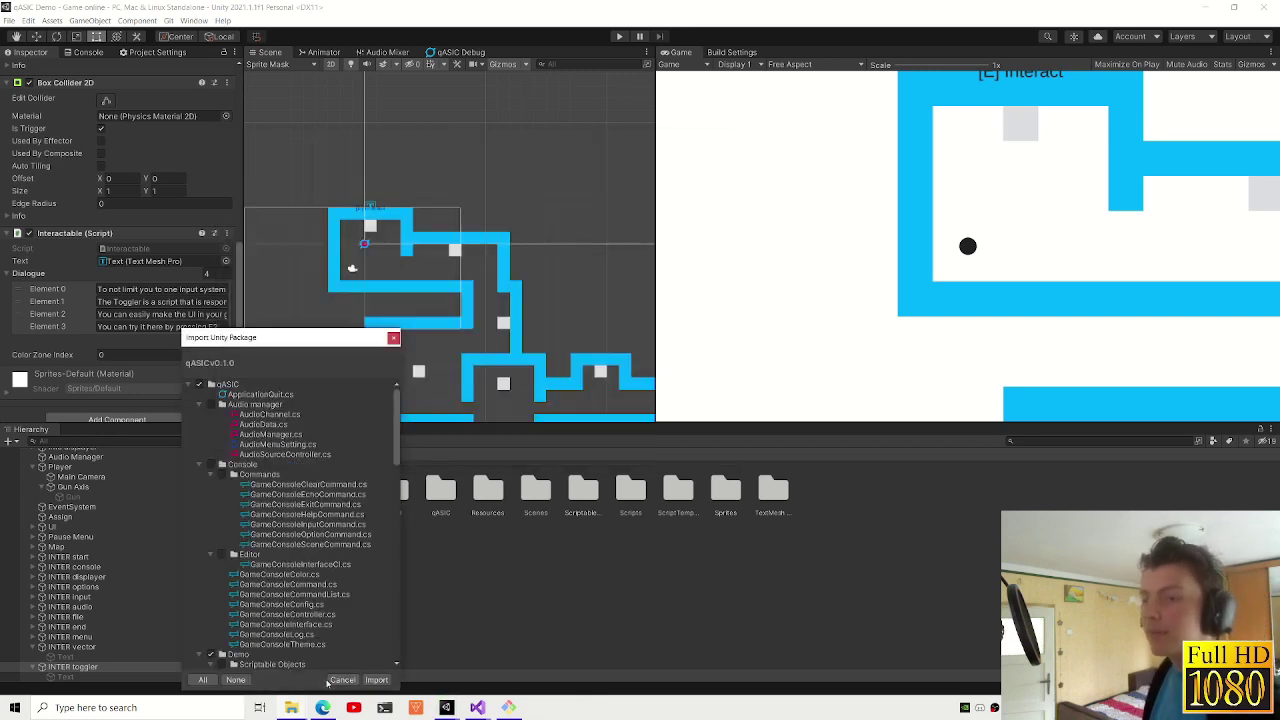
click(376, 680)
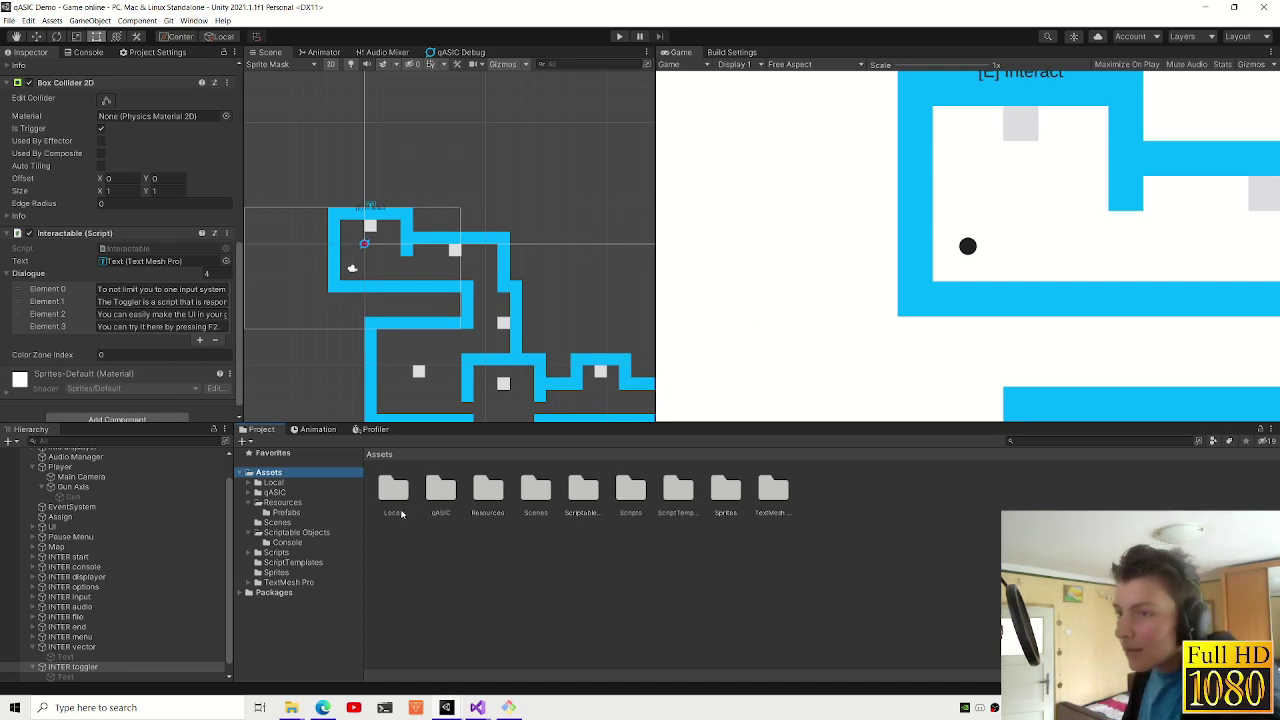
- Enter Play mode and move the player right and up to test the package
click(619, 36)
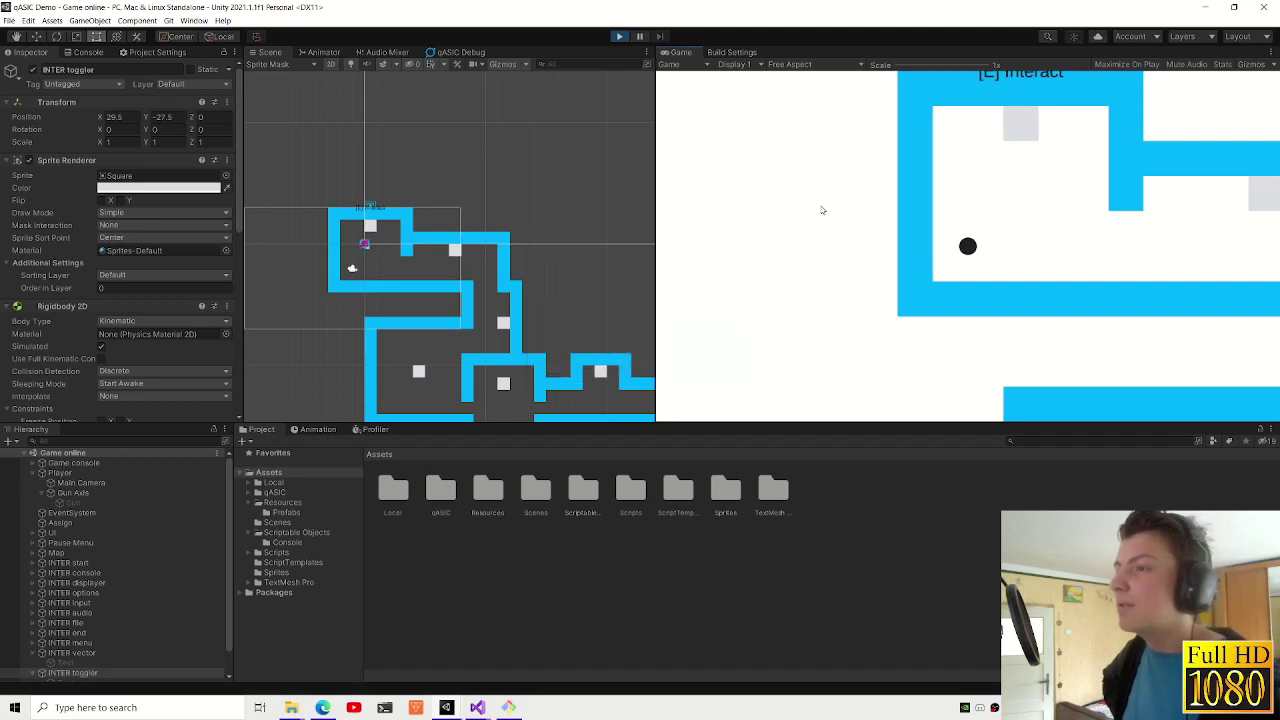
key(d)
key(d)
key(w)
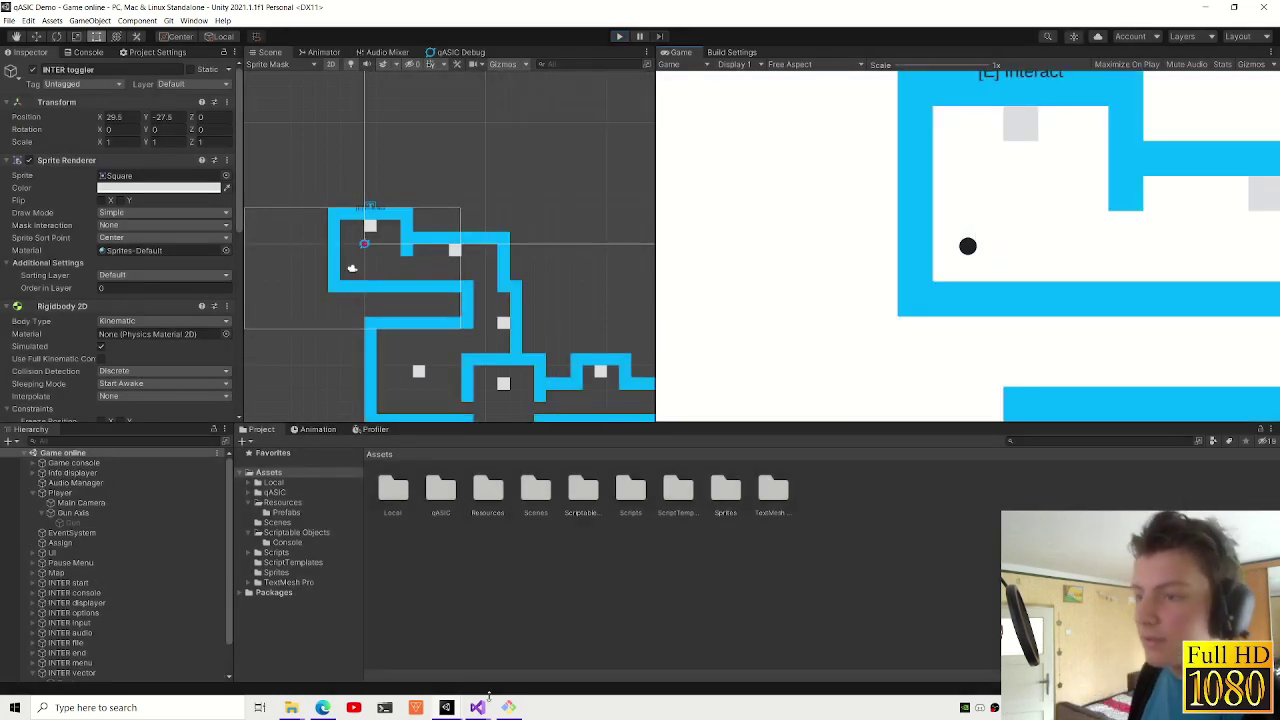
- Insert 'this.index = index;' before StartCoroutine in ChangeColorZone, then return to Unity to recompile
click(478, 705)
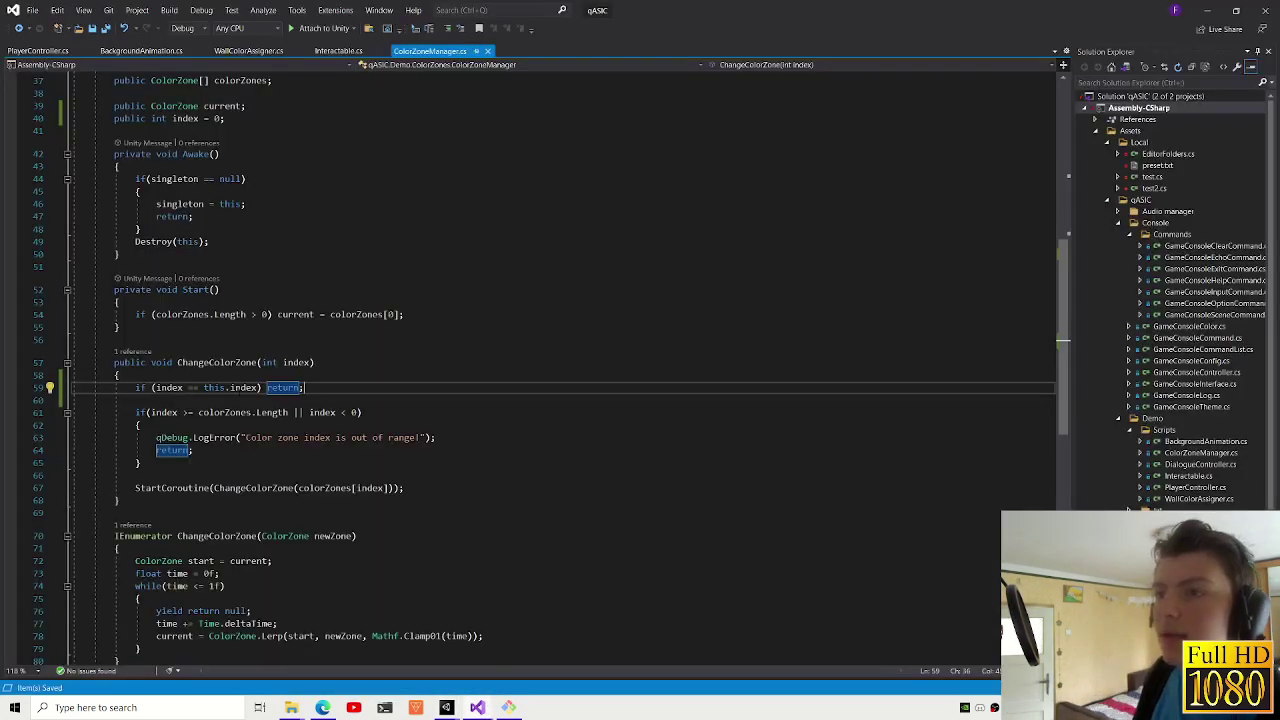
click(231, 388)
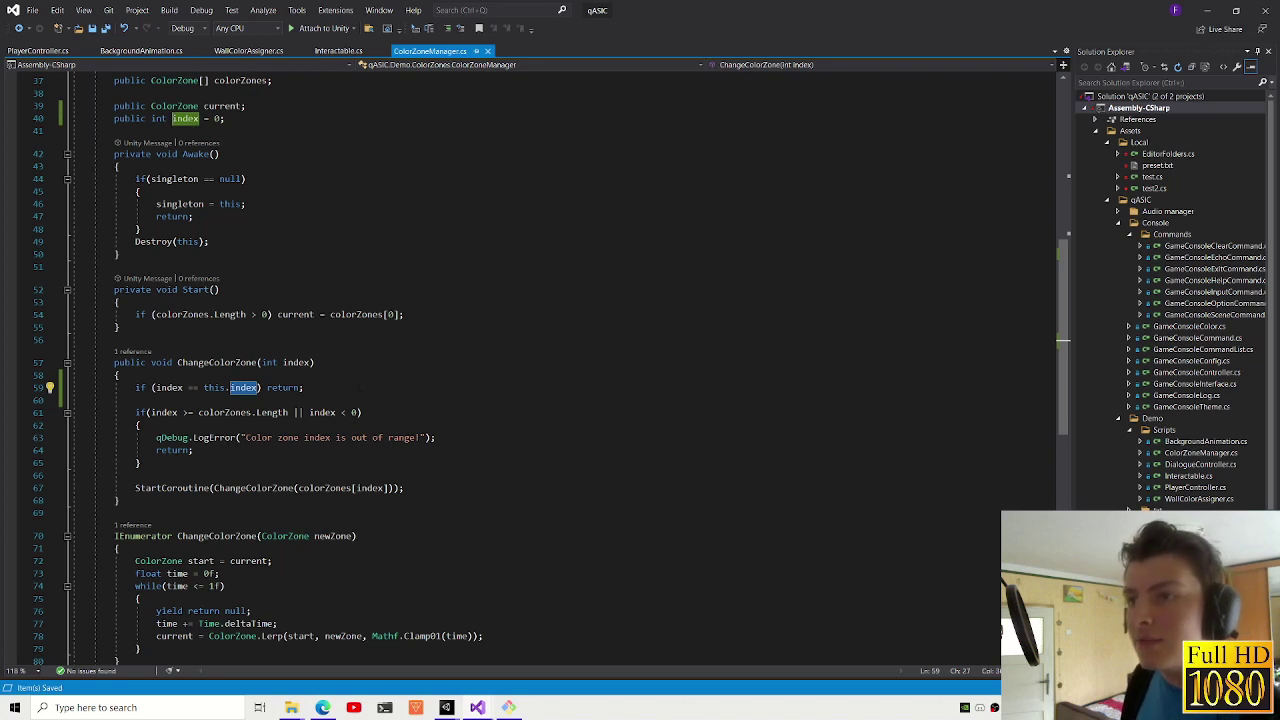
click(303, 388)
click(446, 479)
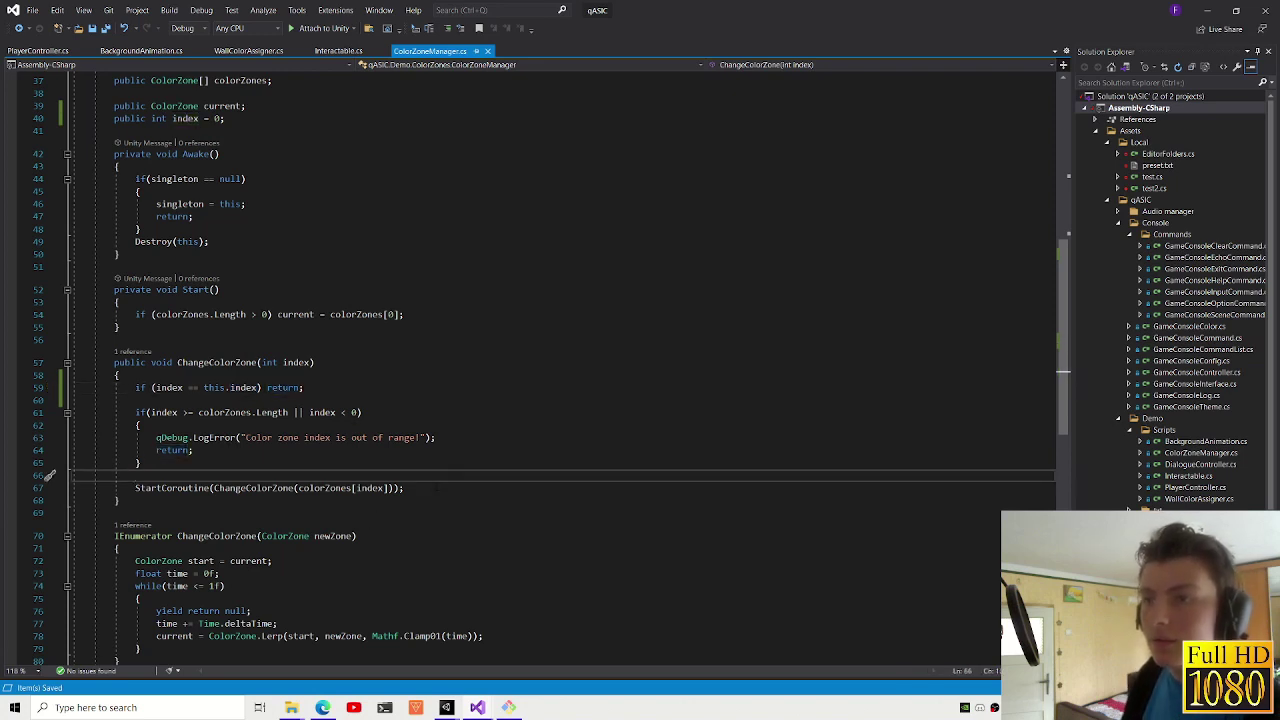
key(Return)
text(this.index = index;)
mouse_move(446, 707)
click(498, 630)
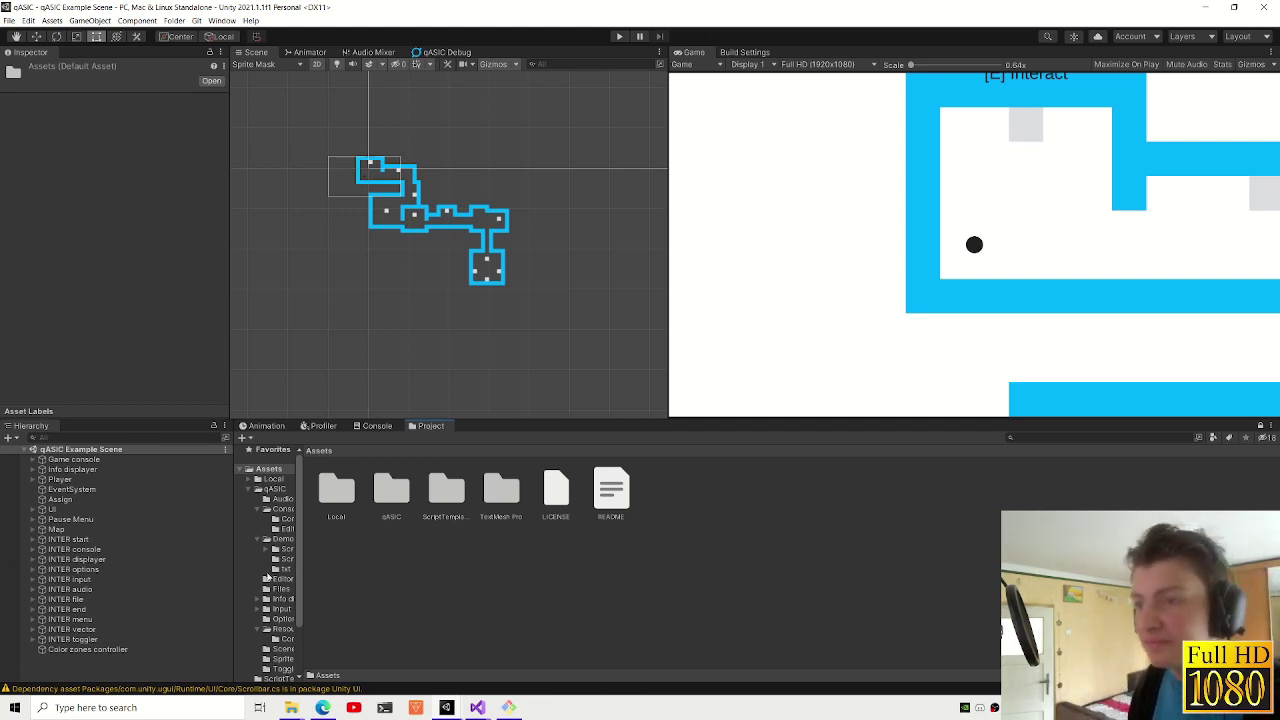
- Export just the qASIC folder from Assets, replacing the existing qASICv0.1.0.unitypackage
click(272, 589)
click(267, 468)
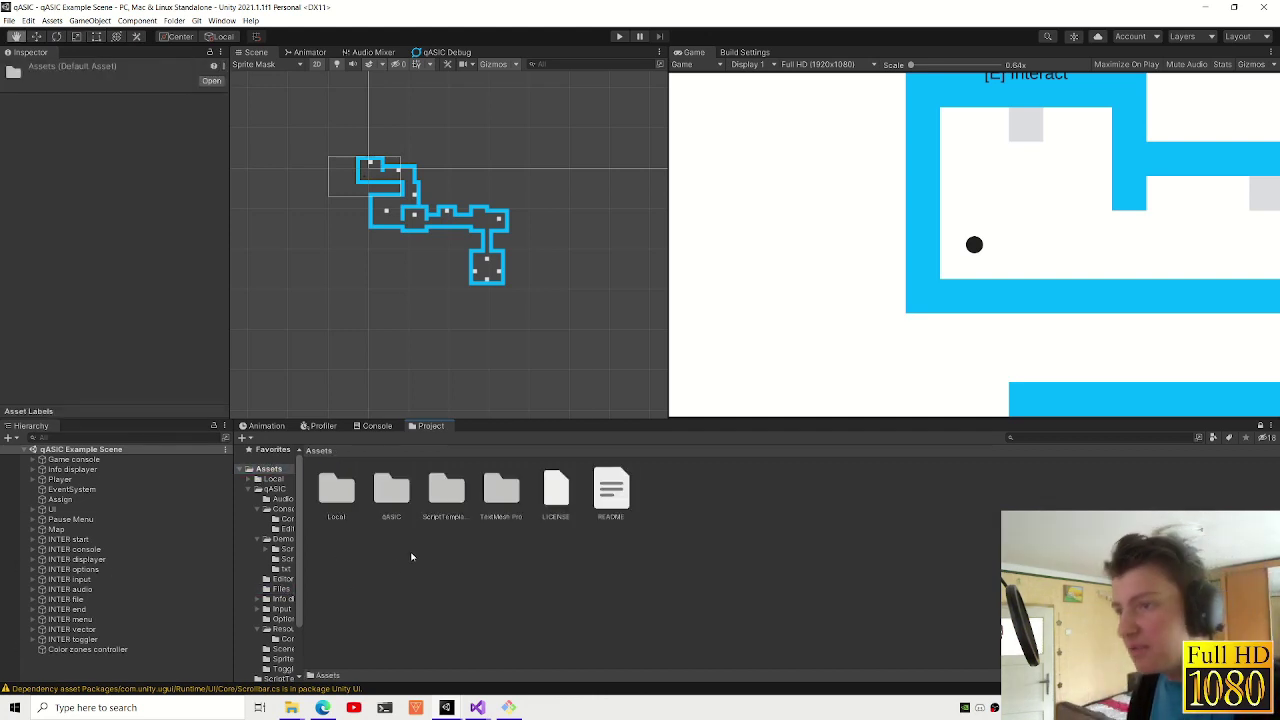
right_click(410, 553)
click(455, 416)
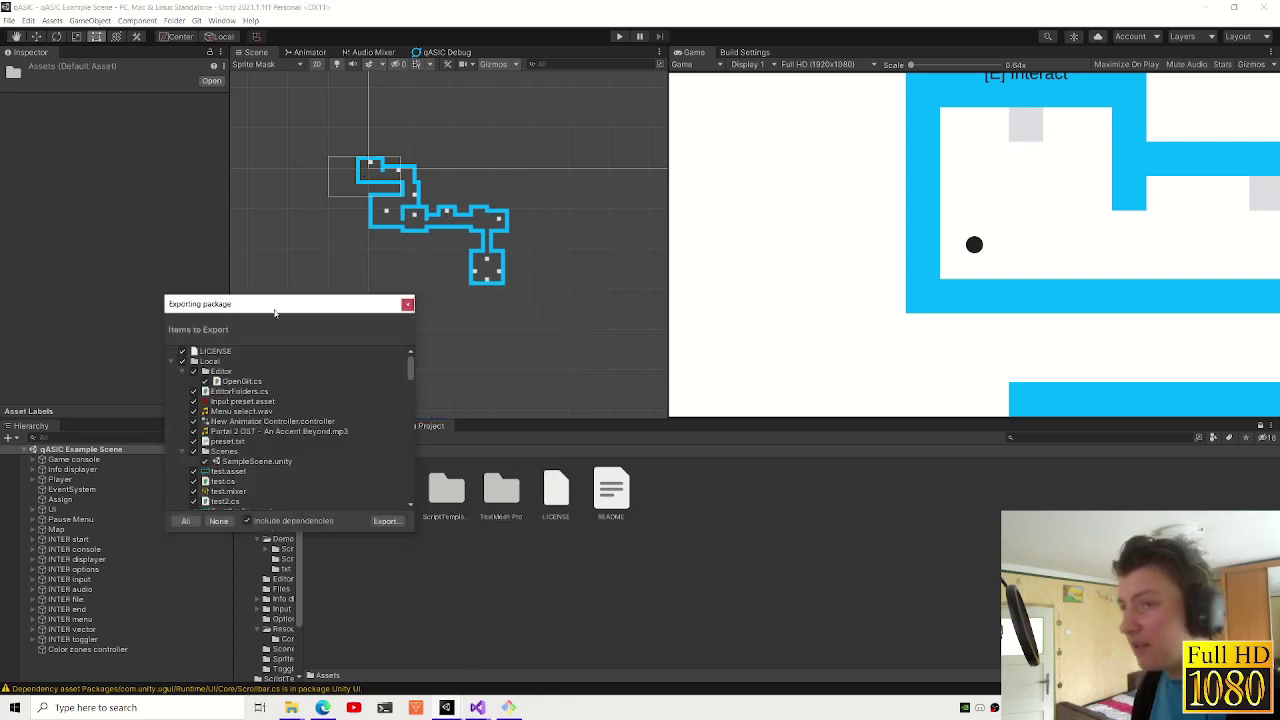
click(179, 364)
click(173, 374)
click(181, 391)
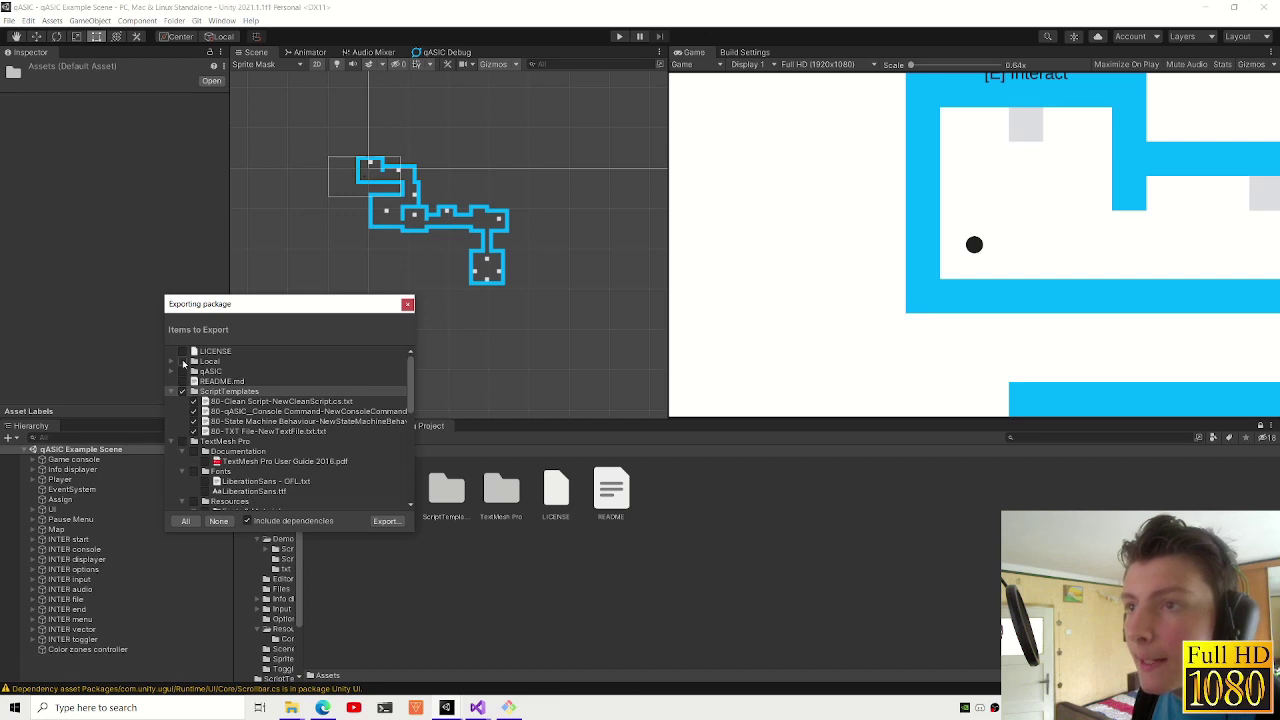
click(181, 371)
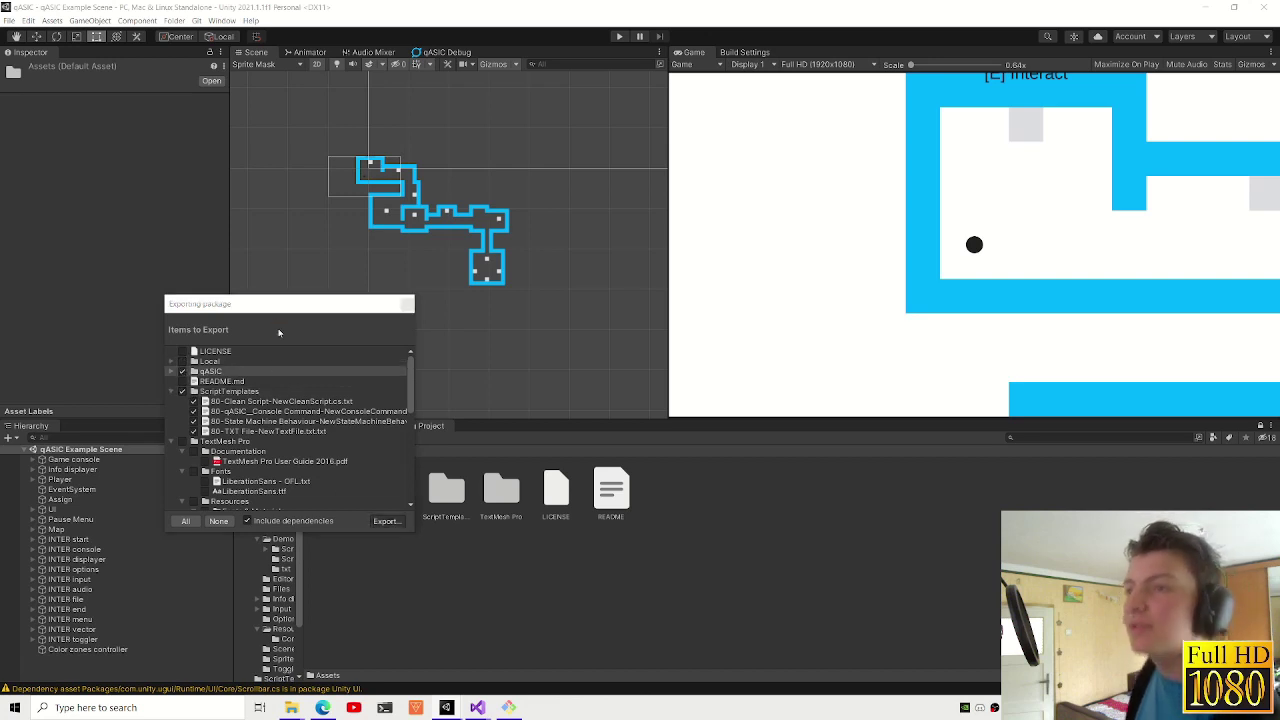
click(170, 266)
click(495, 367)
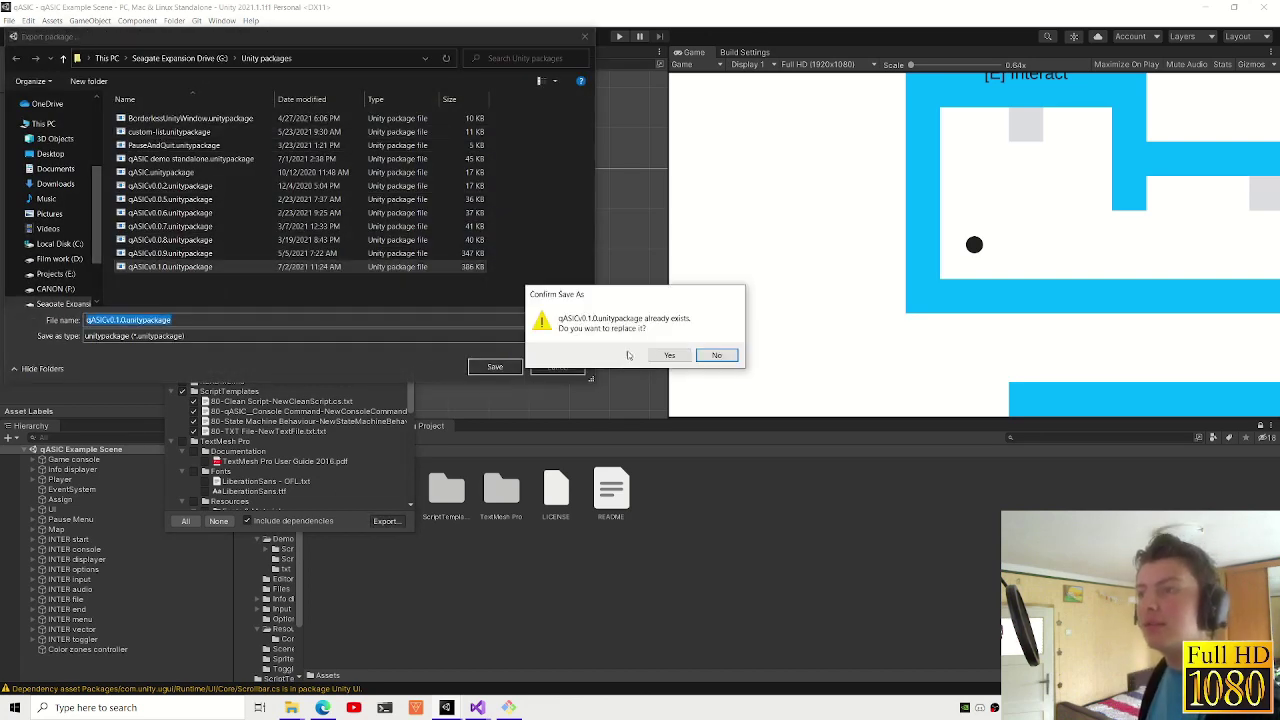
click(669, 355)
mouse_move(456, 713)
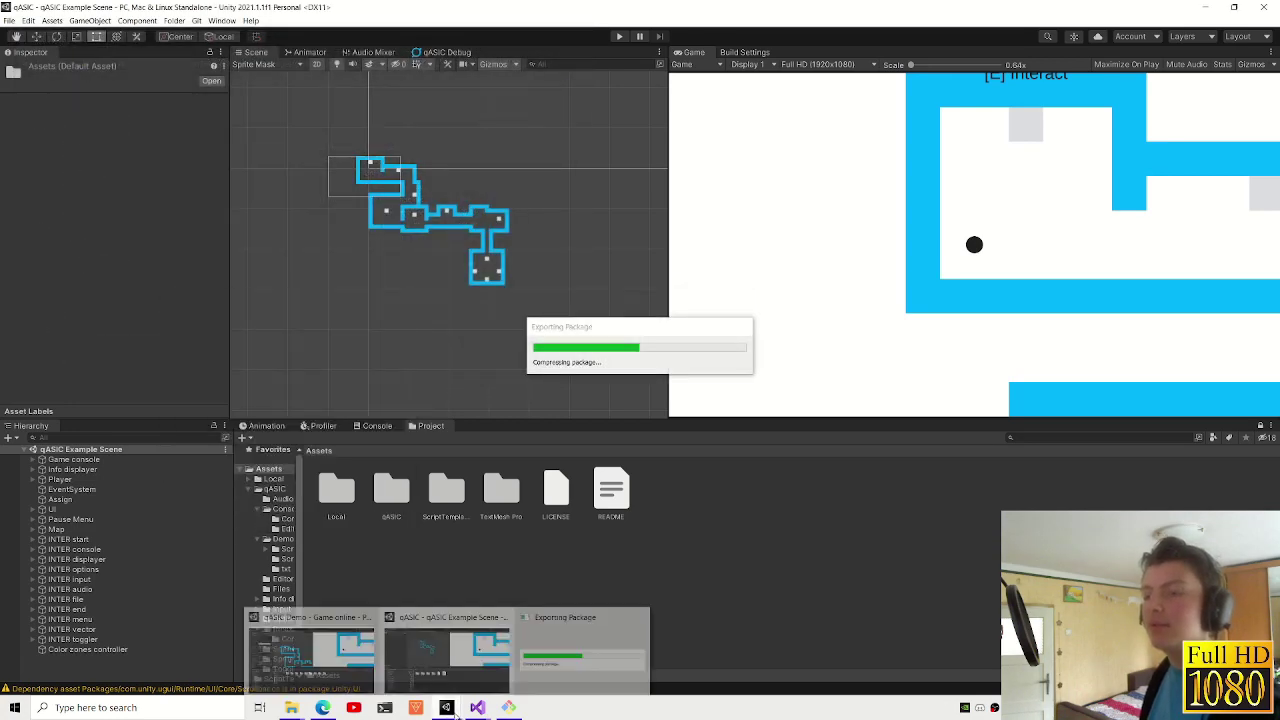
mouse_move(373, 655)
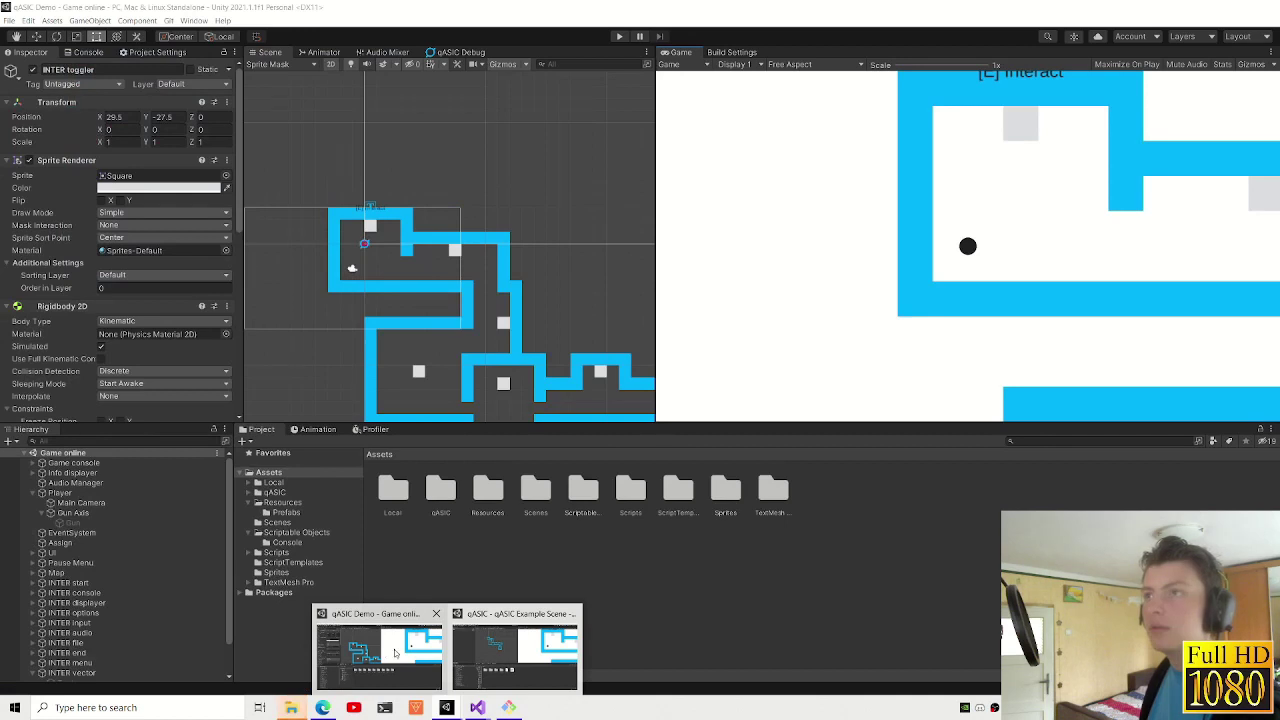
- Bring qASICv0.1.0.unitypackage from the Unity packages folder into Game online, then enter Play mode
click(385, 640)
mouse_move(291, 707)
click(355, 648)
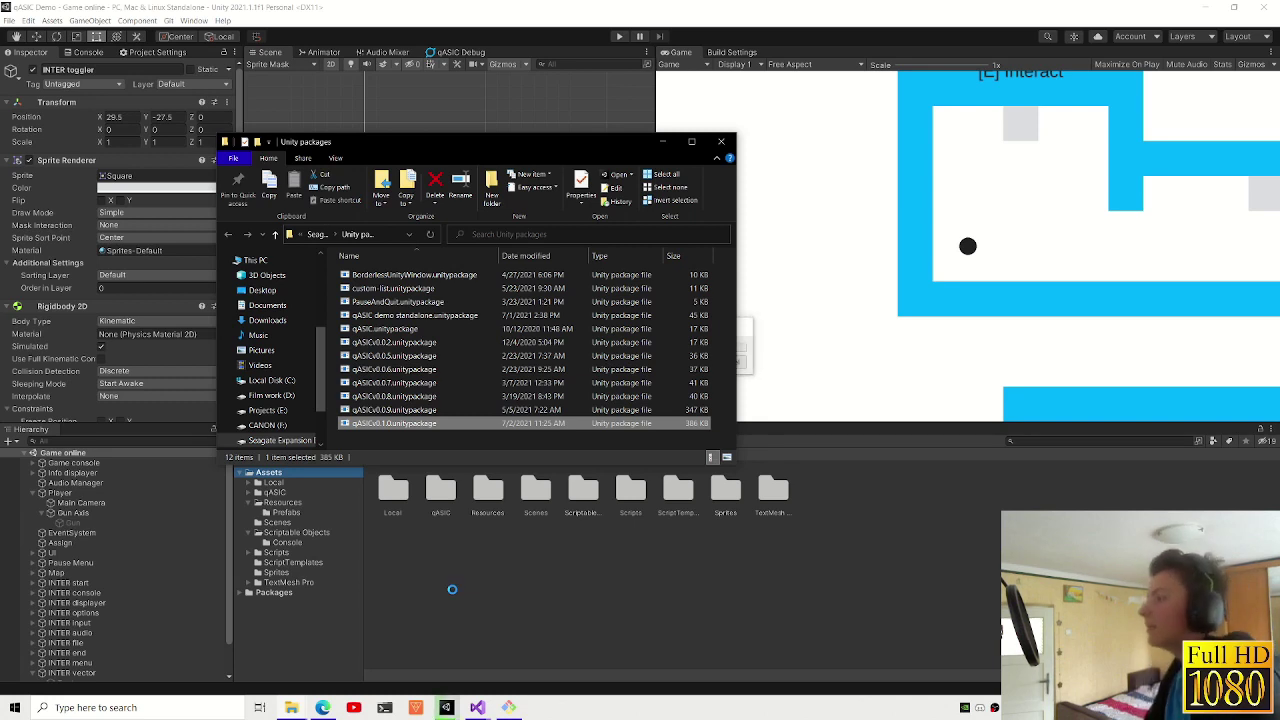
click(375, 682)
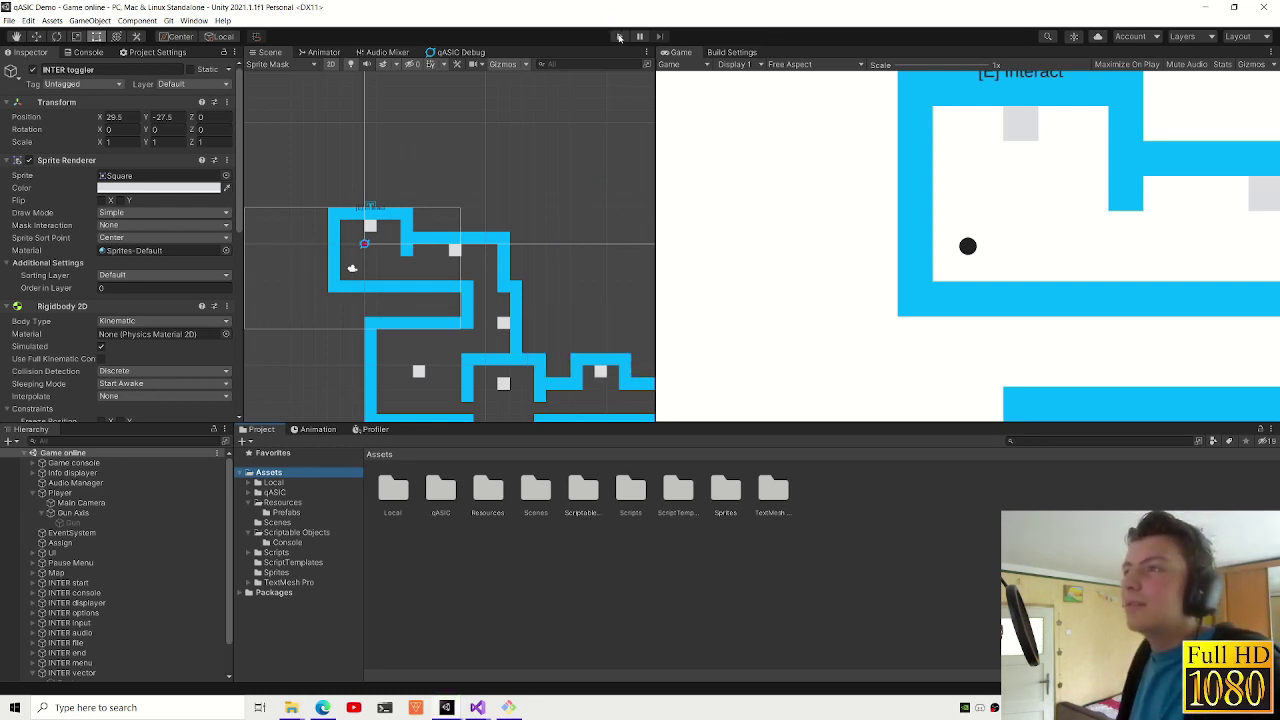
click(619, 37)
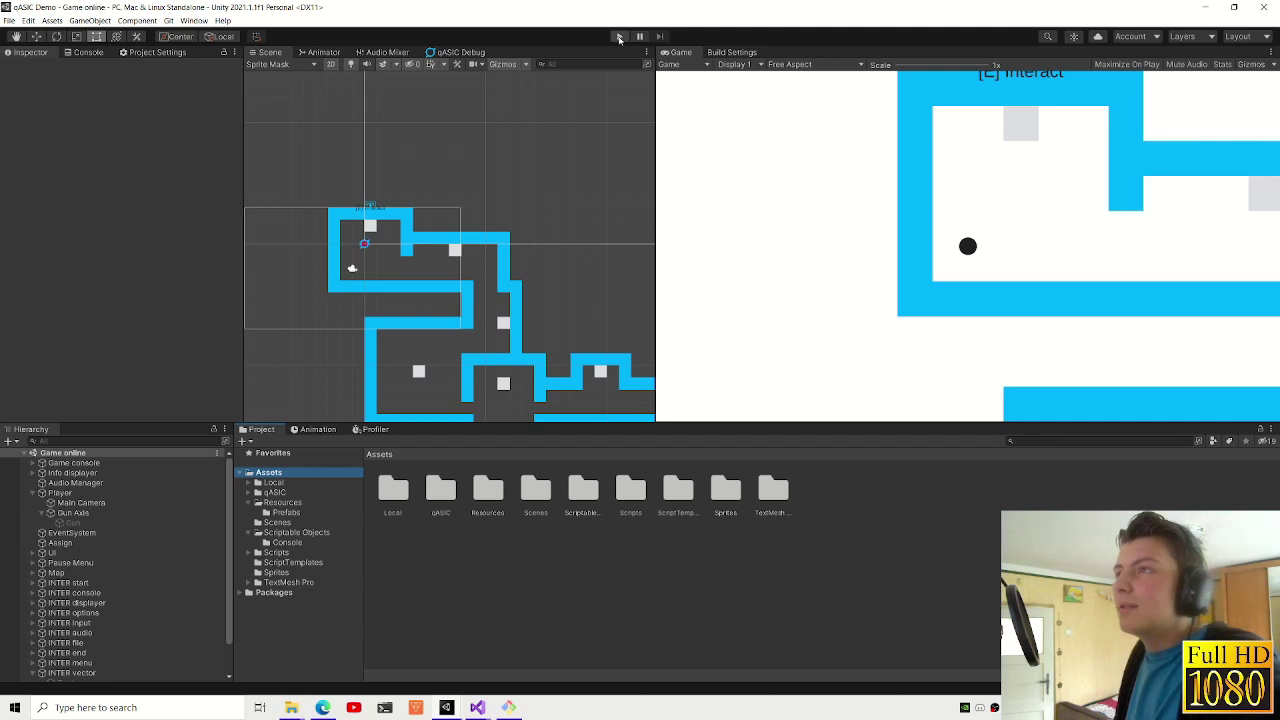
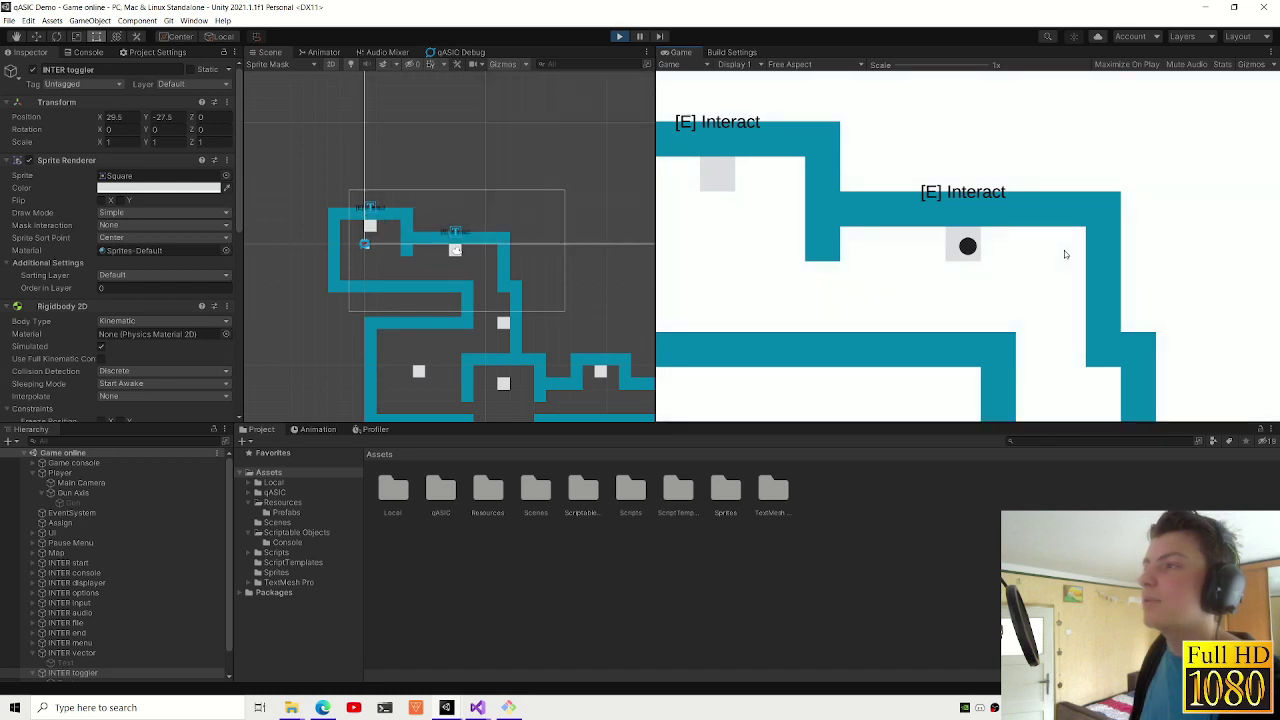
- Activate the player's gun with 'fun' and enable noclip with 'nc' in the in-game console
key(grave)
text(fun)
key(Return)
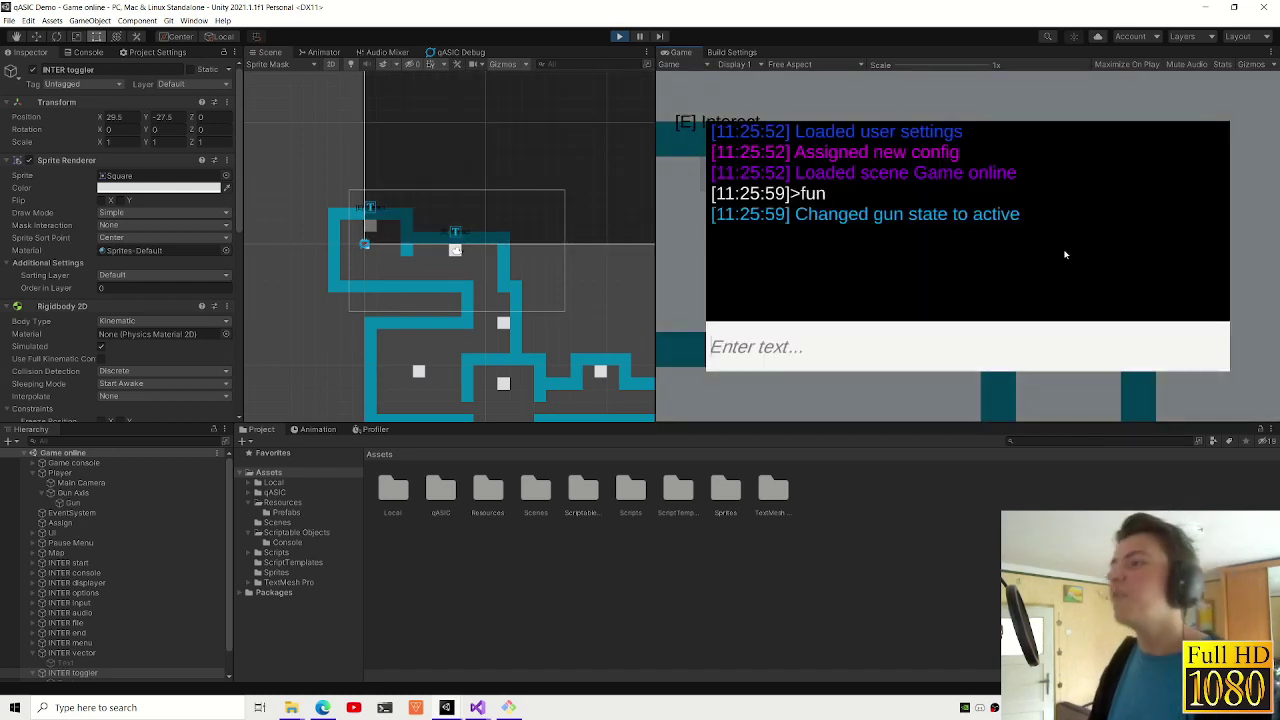
key(grave)
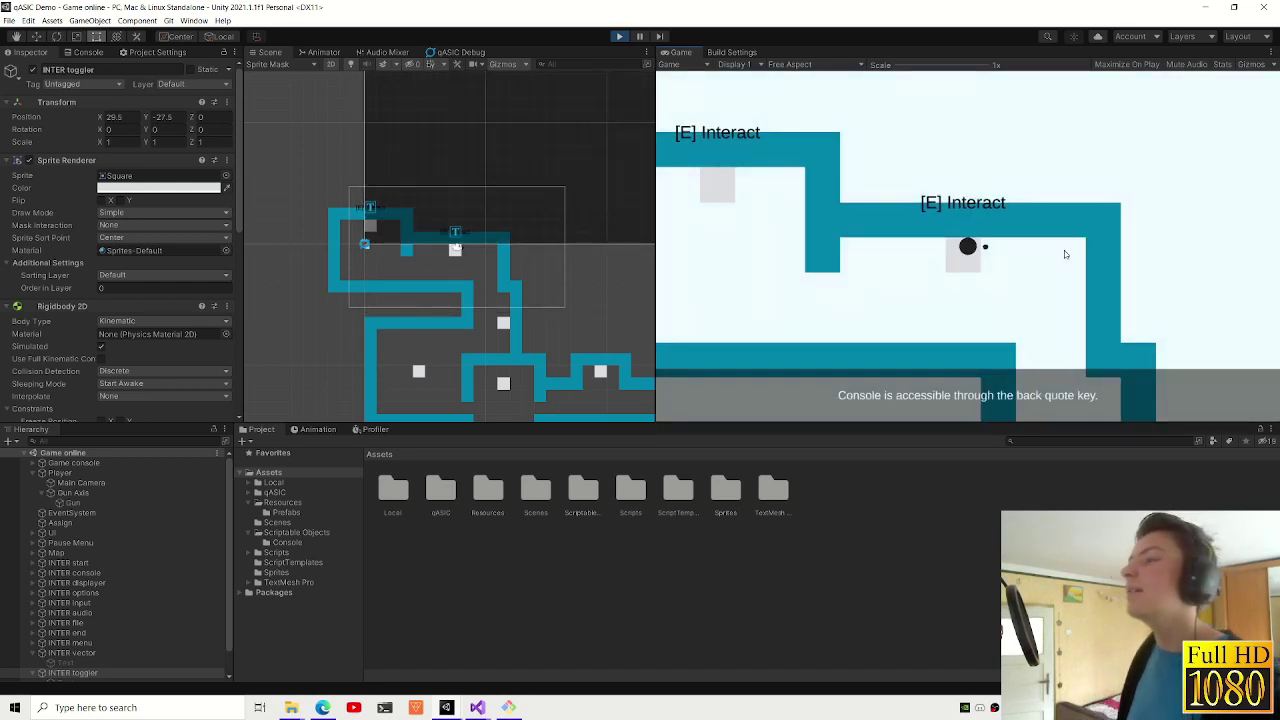
key(grave)
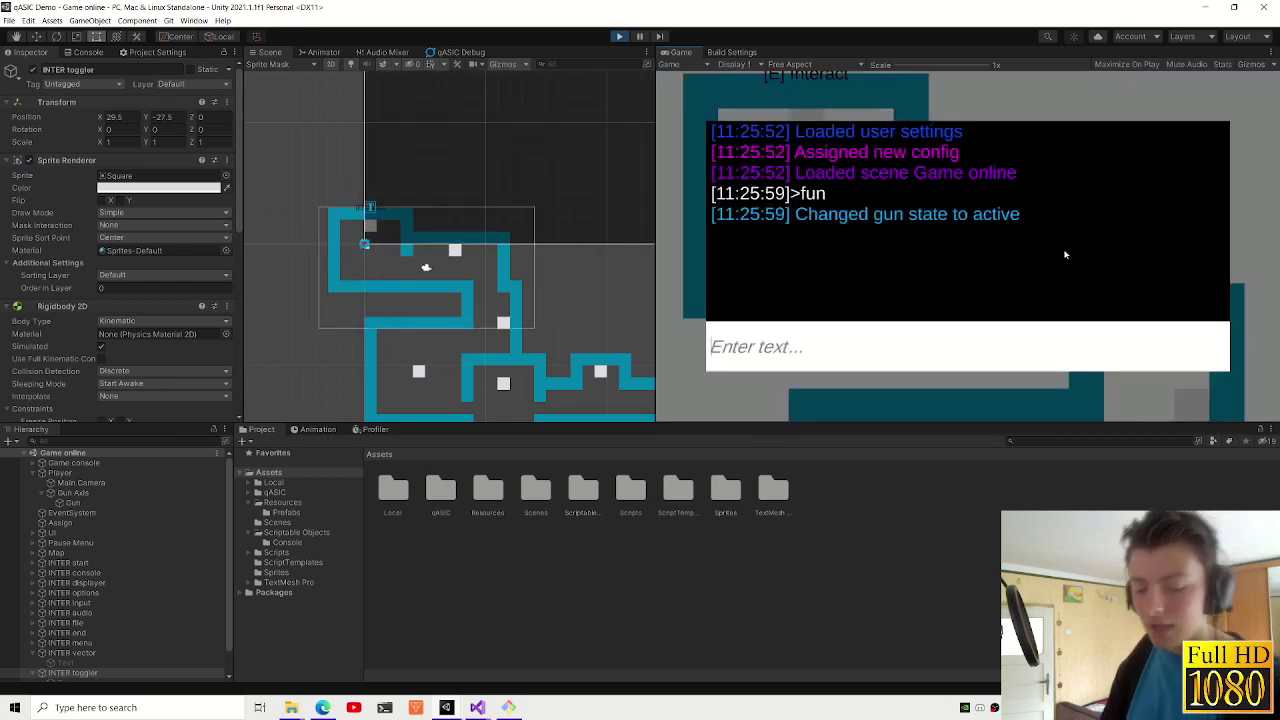
text(nc)
key(Return)
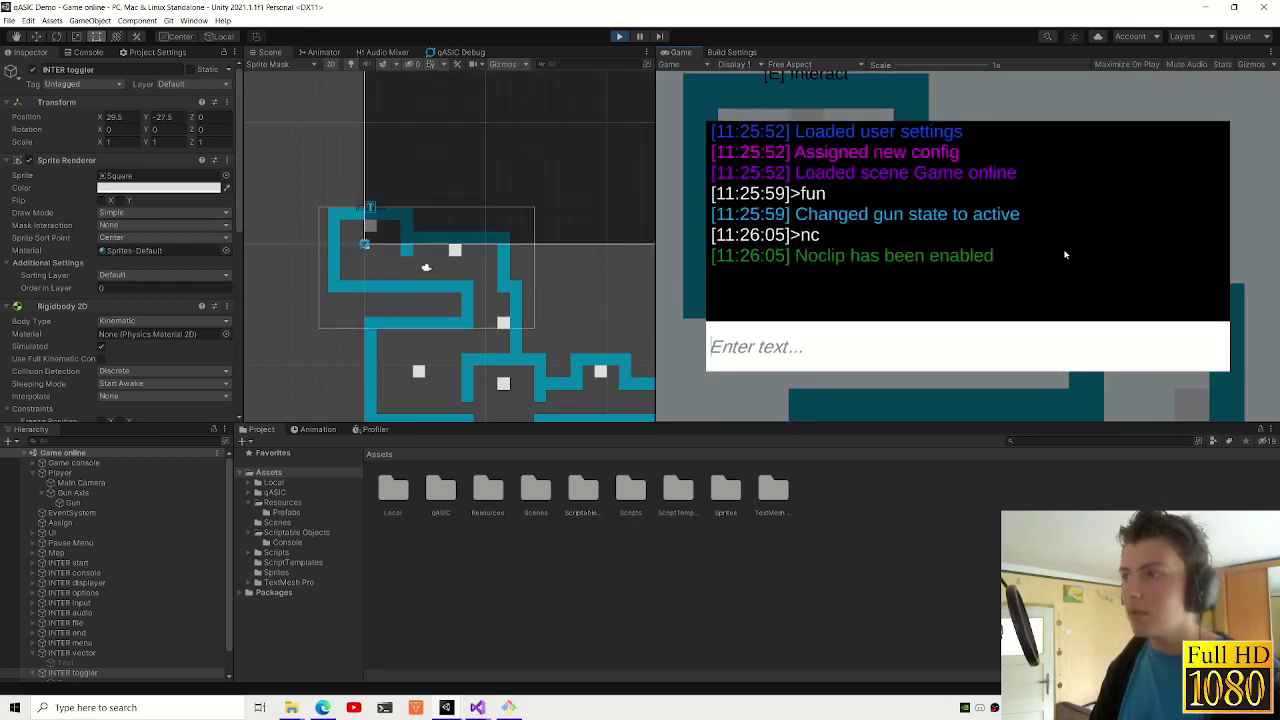
- Spawn a crowd of enemies at 5x5 by repeating the enemy command, then close the console
text(5)
key(Return)
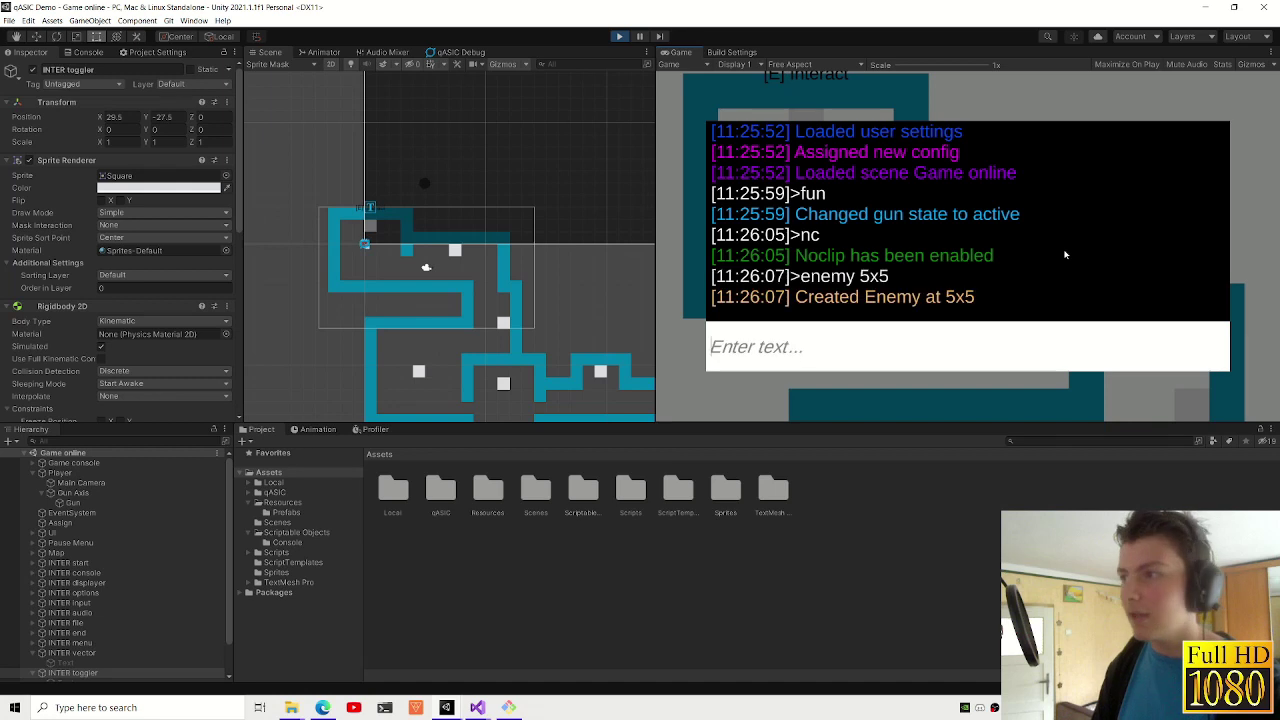
key(Up)
key(Return)
key(Up)
key(Return)
key(Up)
key(Return)
key(Up)
key(Return)
key(Up)
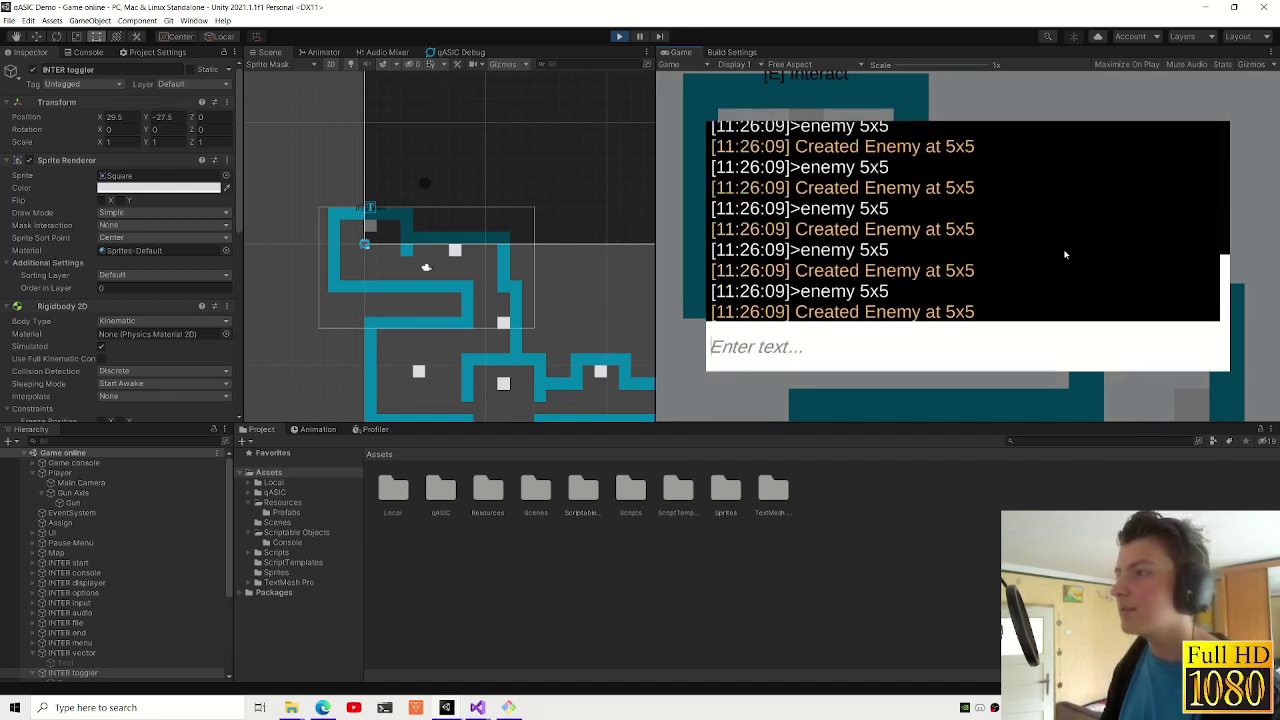
key(Up)
key(Return)
key(Up)
key(Return)
key(Up)
key(Return)
key(Up)
key(Return)
key(Up)
key(Return)
key(Up)
key(Return)
key(Up)
key(Return)
key(Up)
key(Return)
key(Up)
key(Return)
key(Up)
key(Return)
key(Up)
key(Return)
key(Escape)
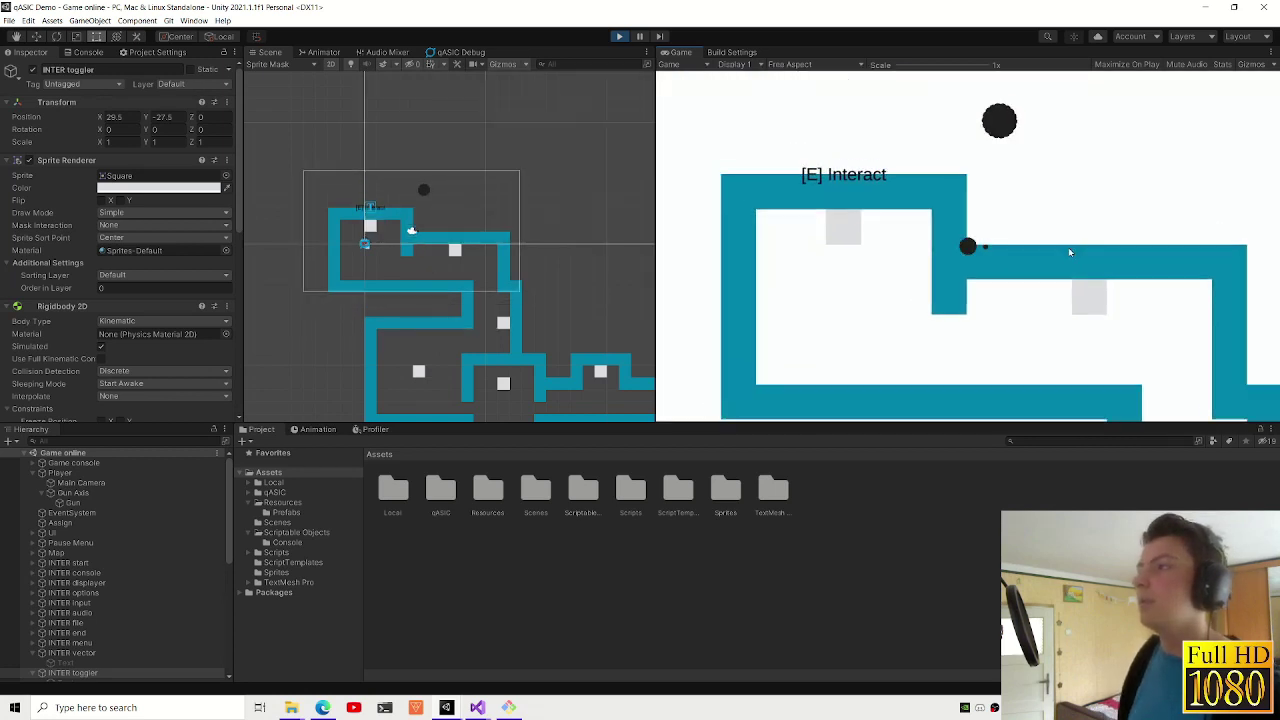
- Walk the player left, down and right through the maze into the closed room
key(a)
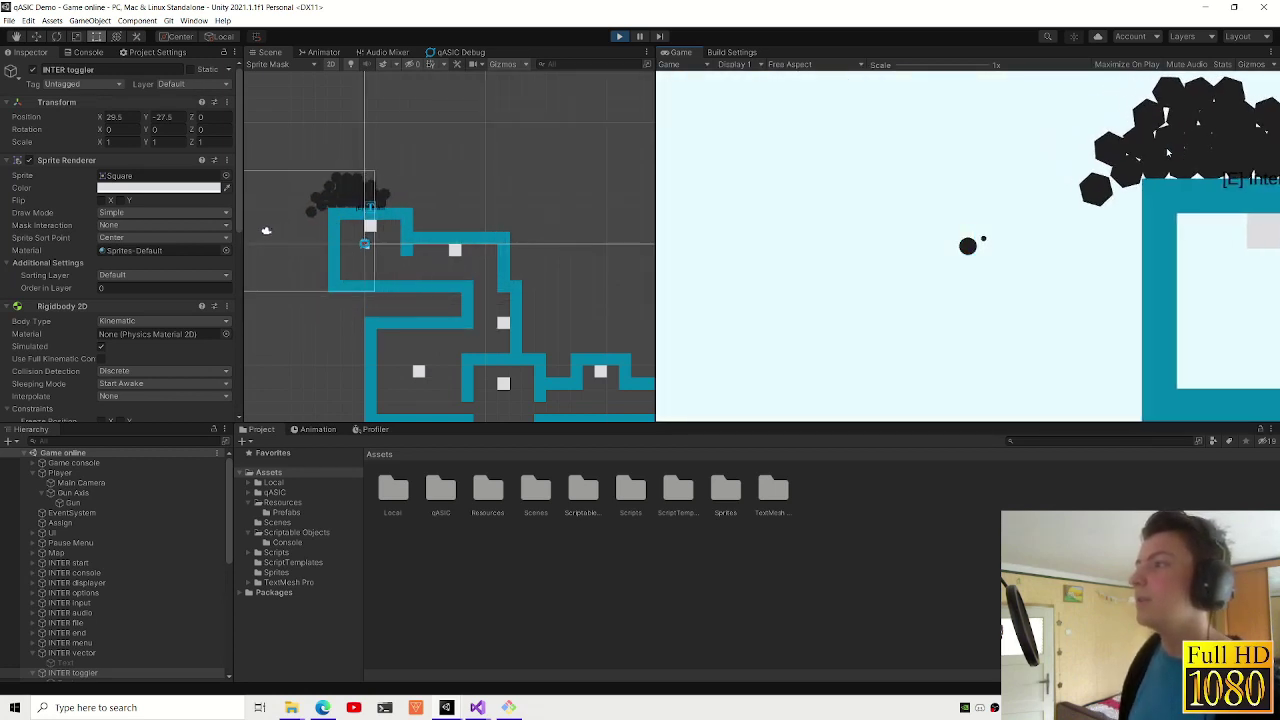
key(s)
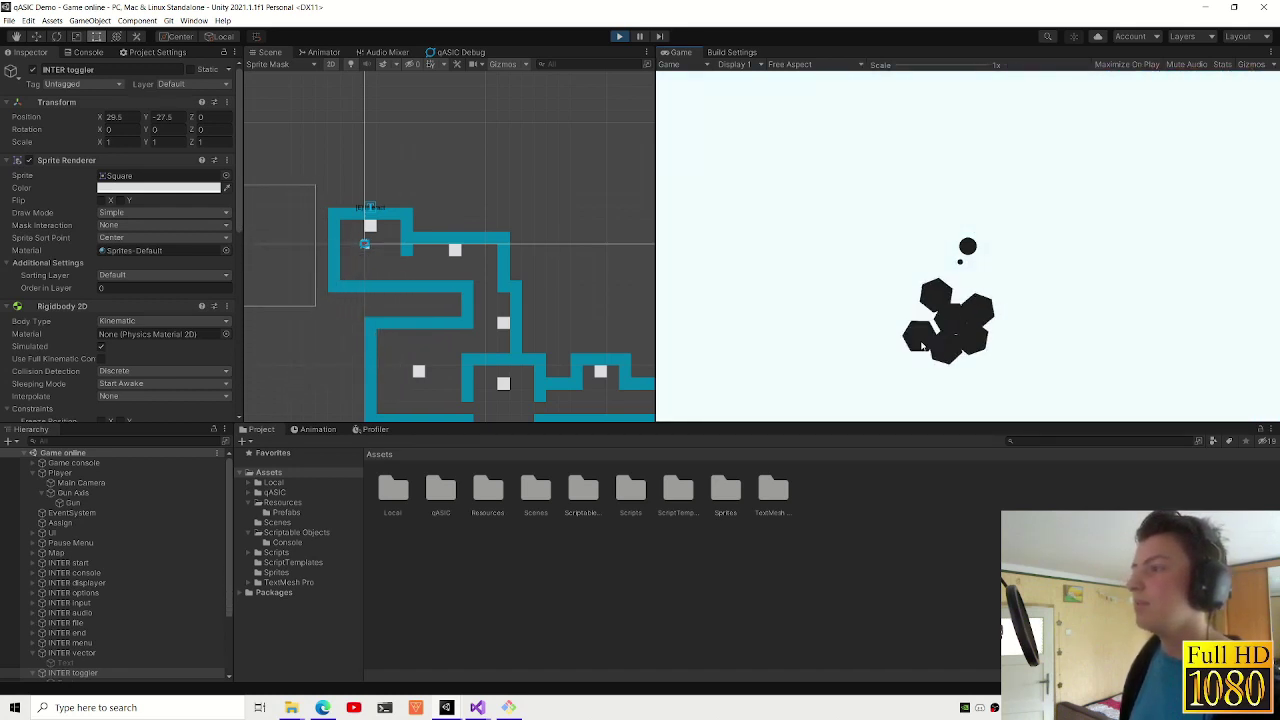
key(d)
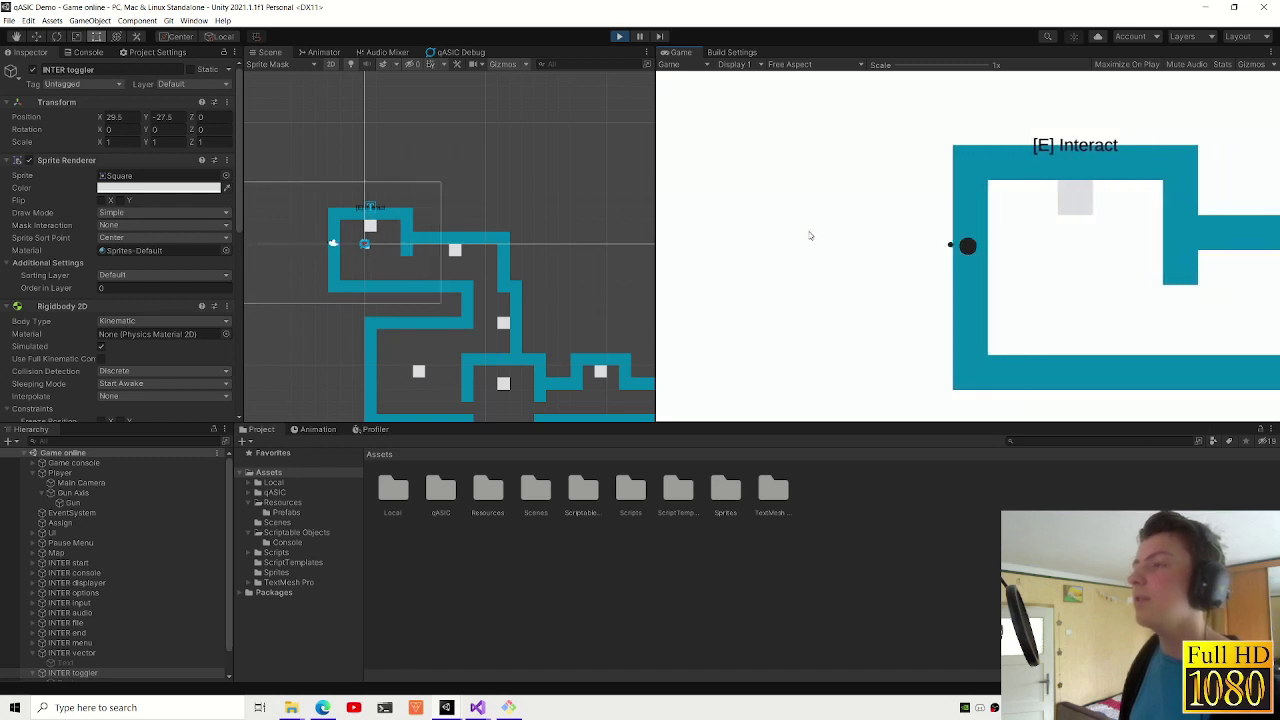
key(s)
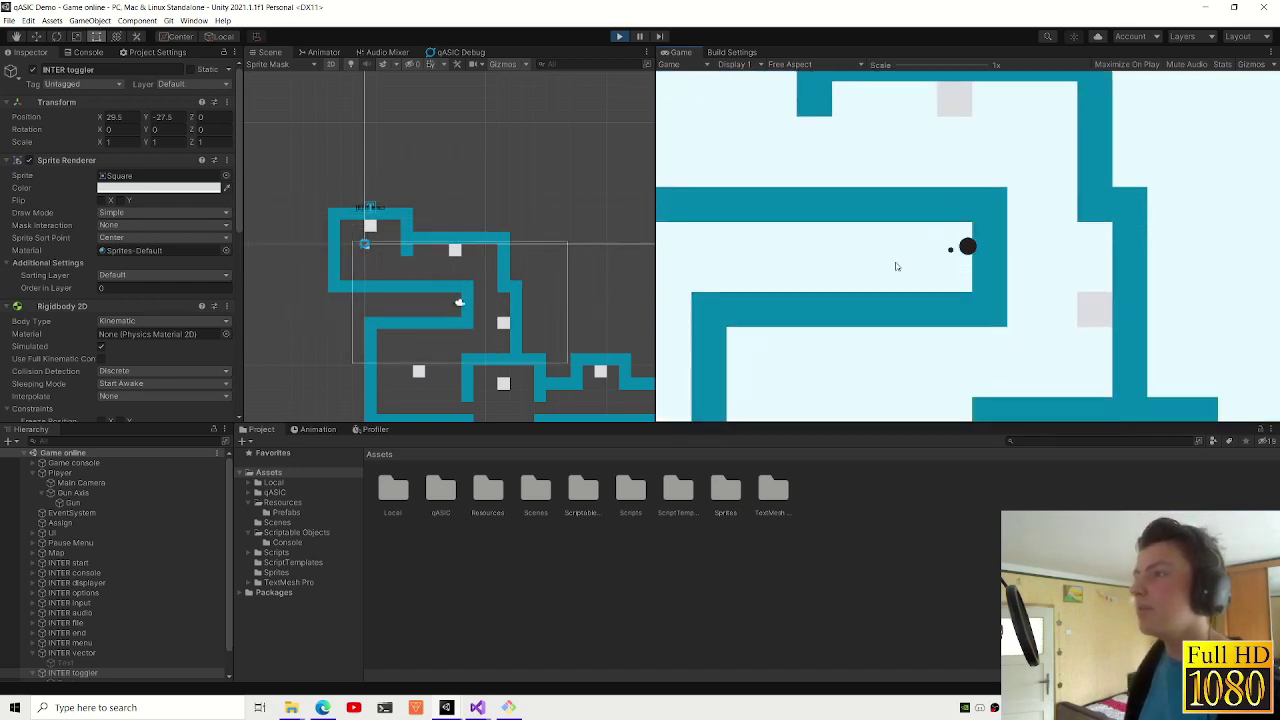
key(s)
key(d)
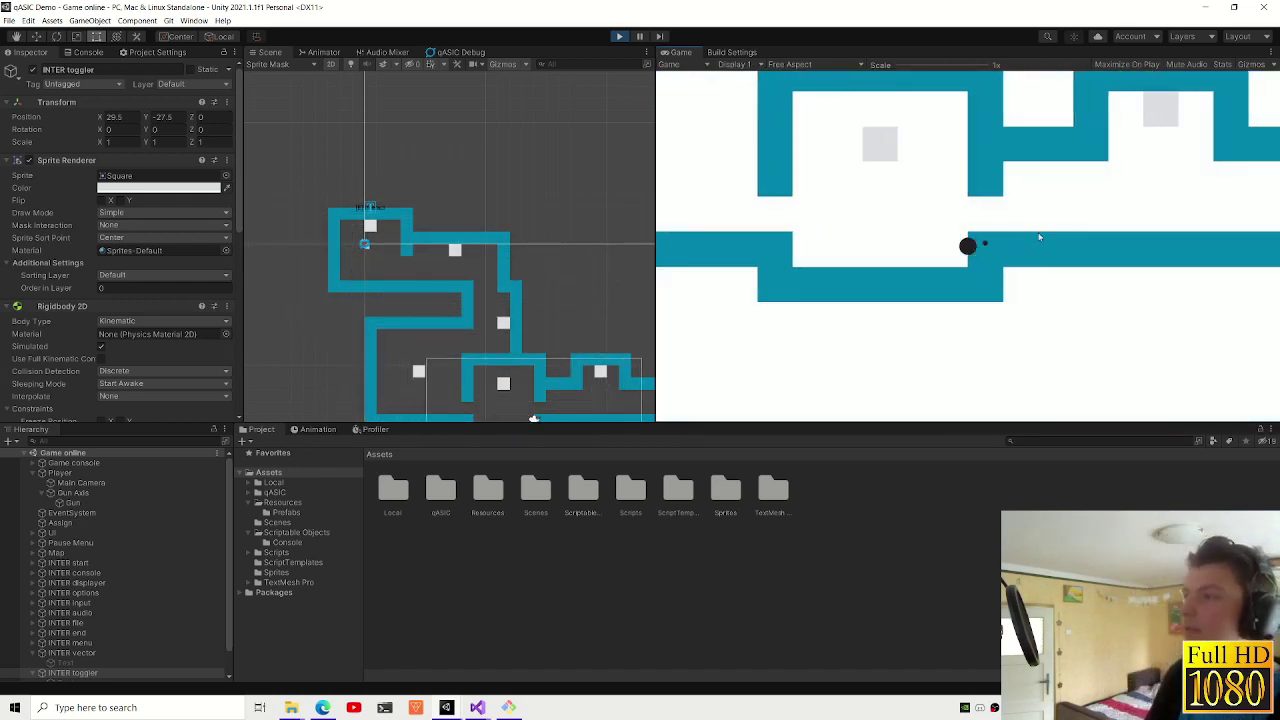
key(d)
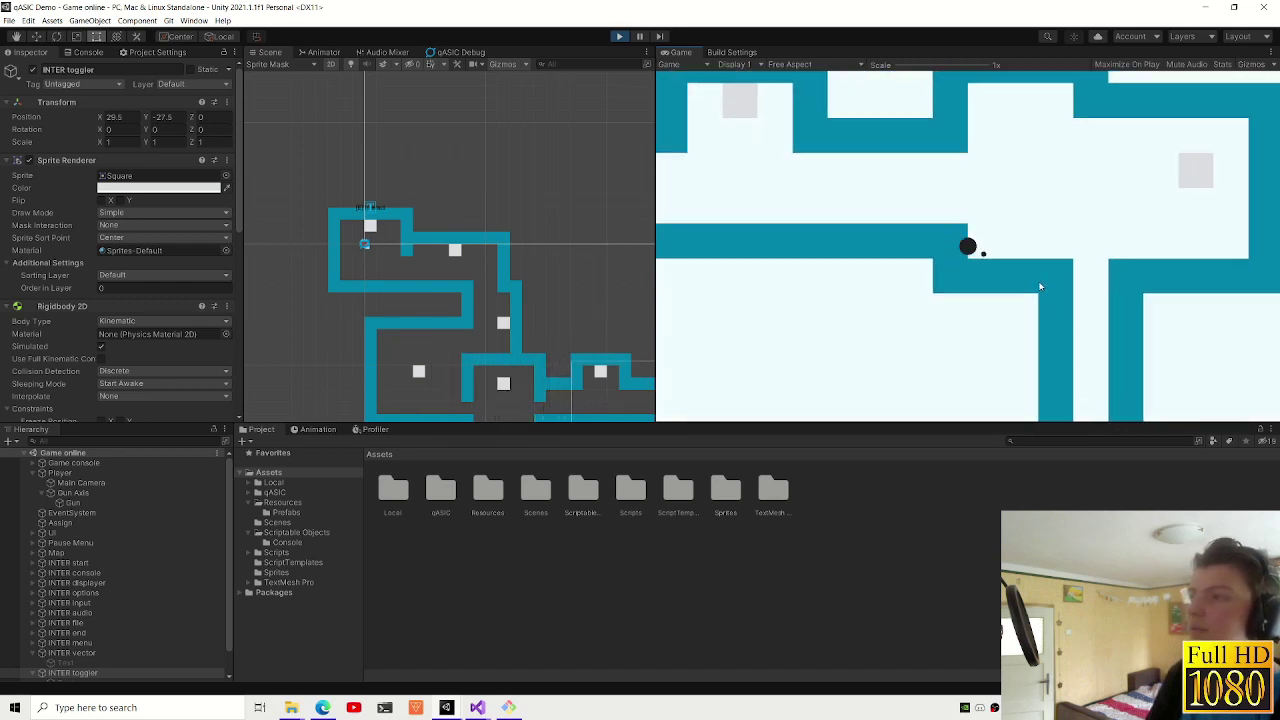
key(d)
- Step onto the grey tile and interact with E, turning the walls yellow with a File Manager caption
key(grave)
key(grave)
key(a)
key(w)
key(d)
key(e)
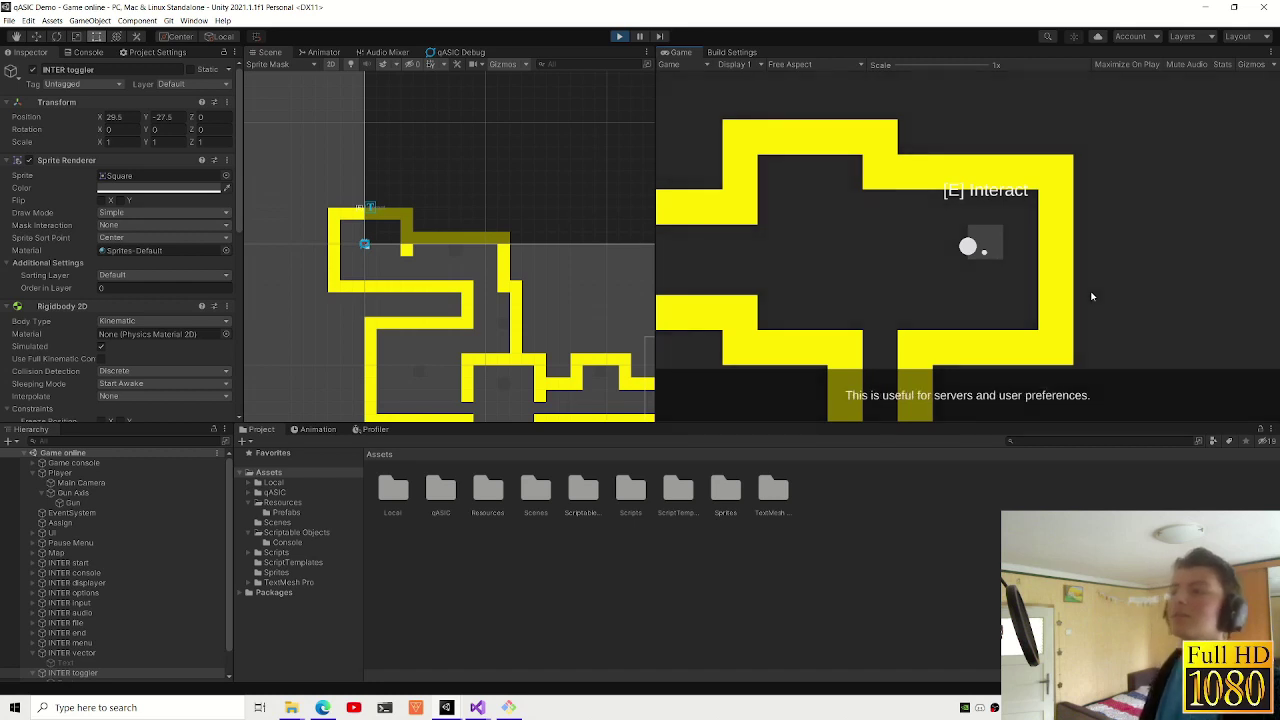
- Walk the player left, up, then back down and around through the maze into a room
key(a)
key(a)
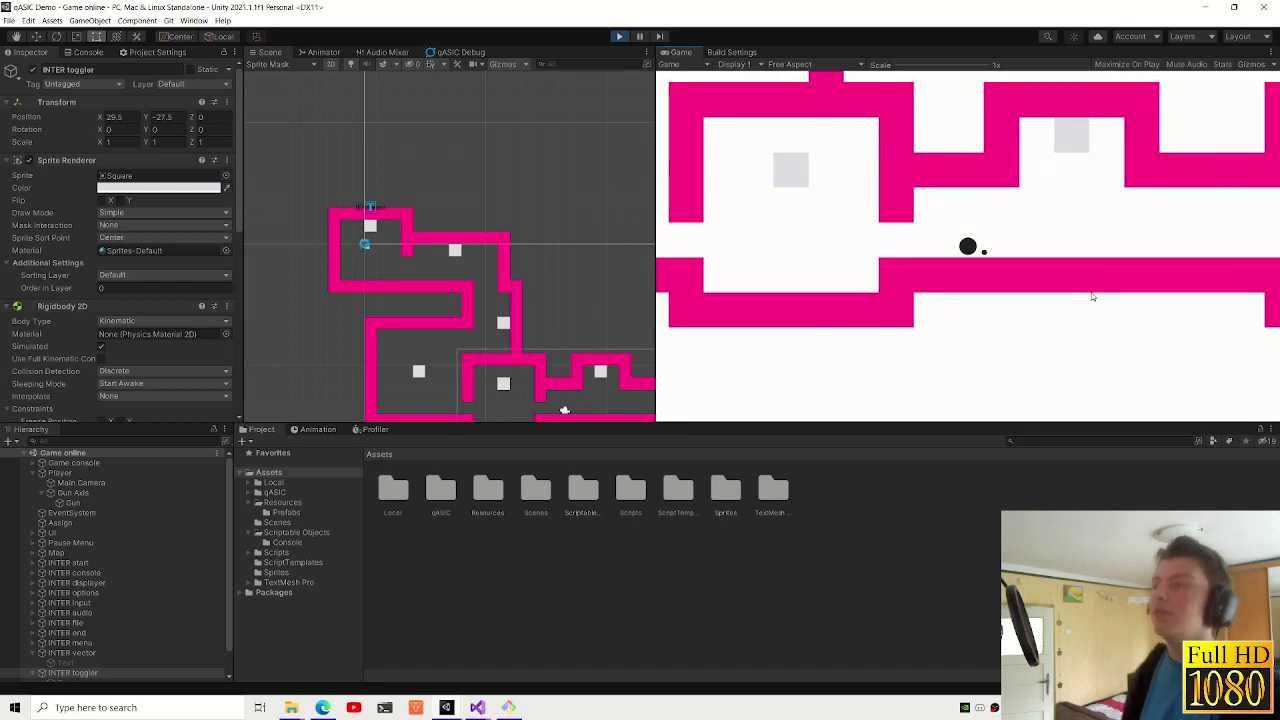
key(w)
key(w)
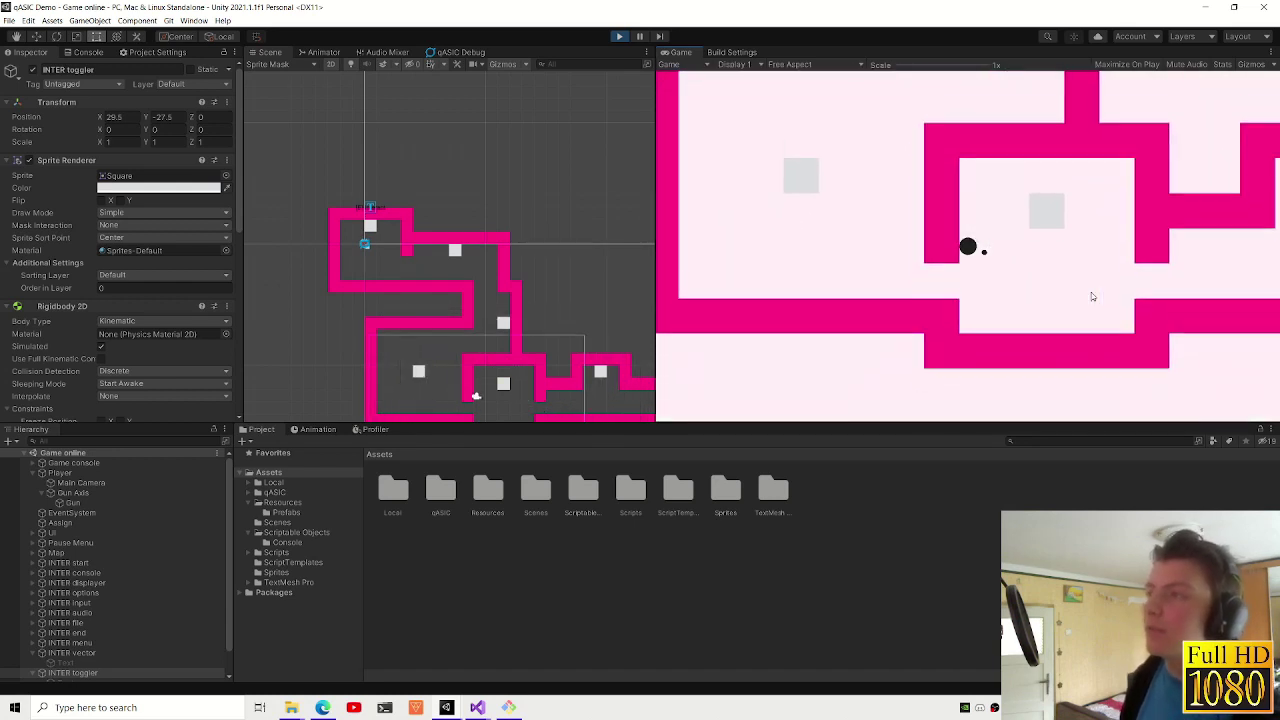
key(a)
key(w)
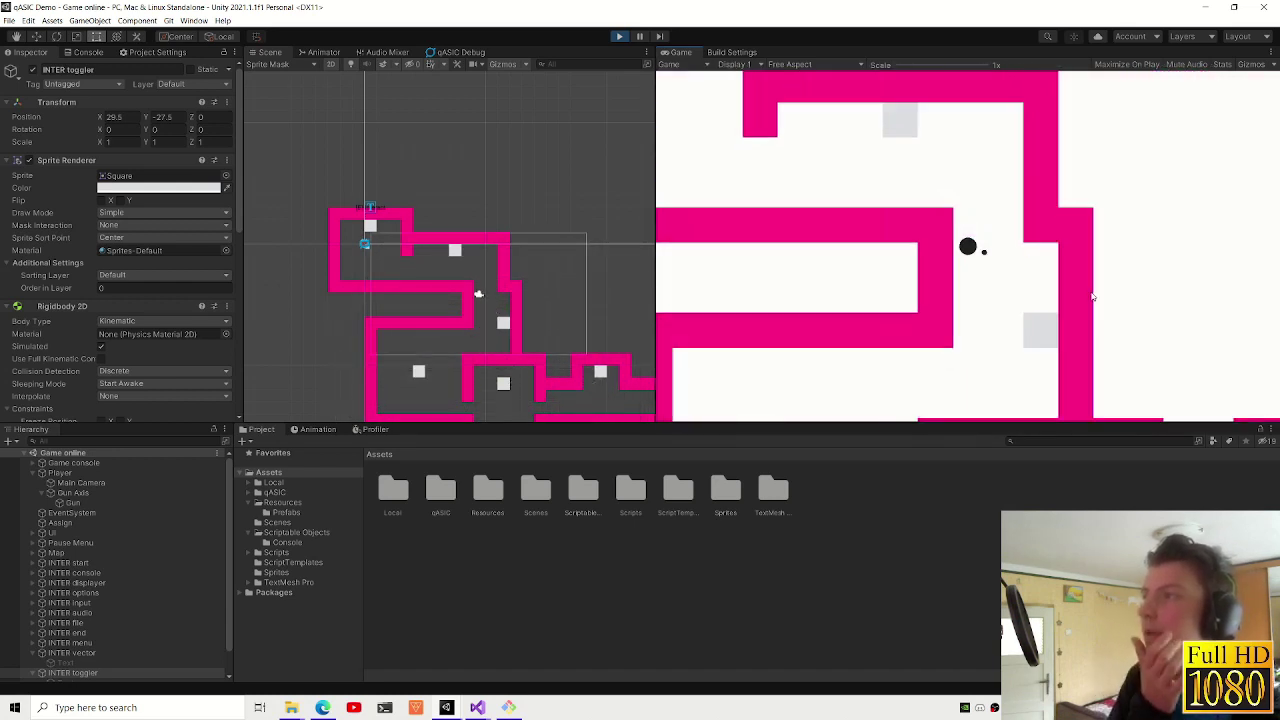
key(a)
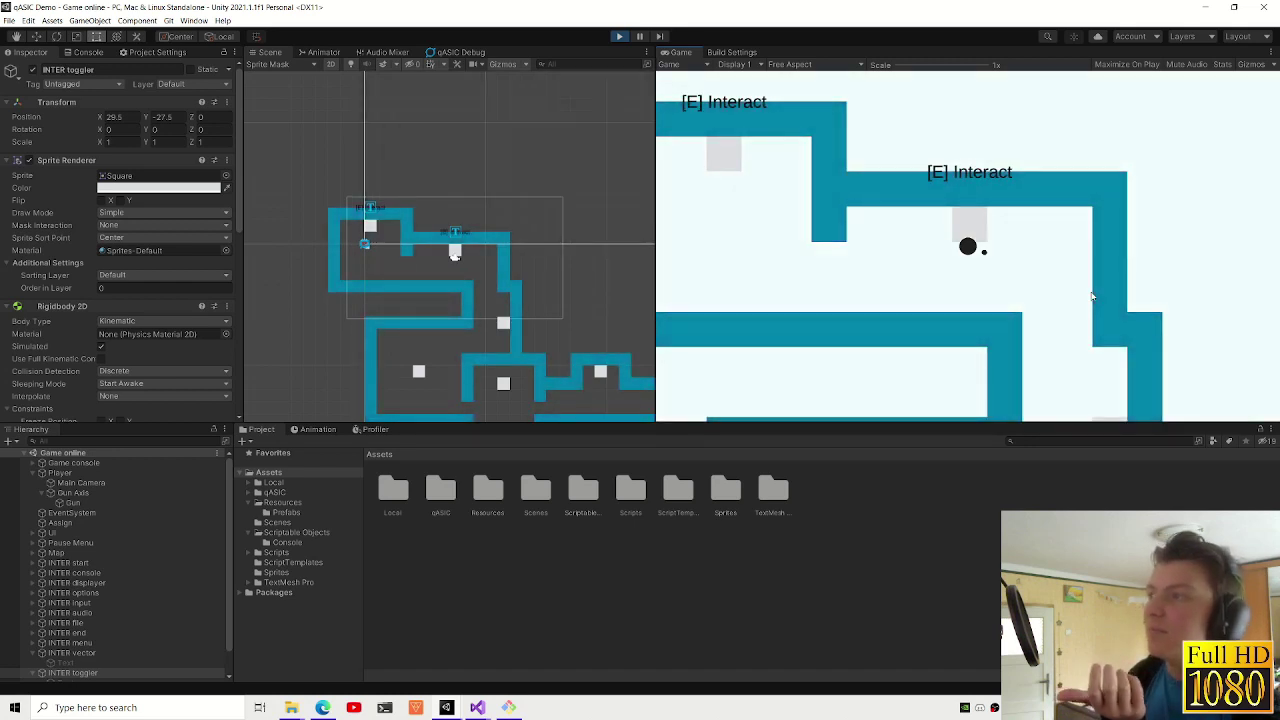
key(d)
key(s)
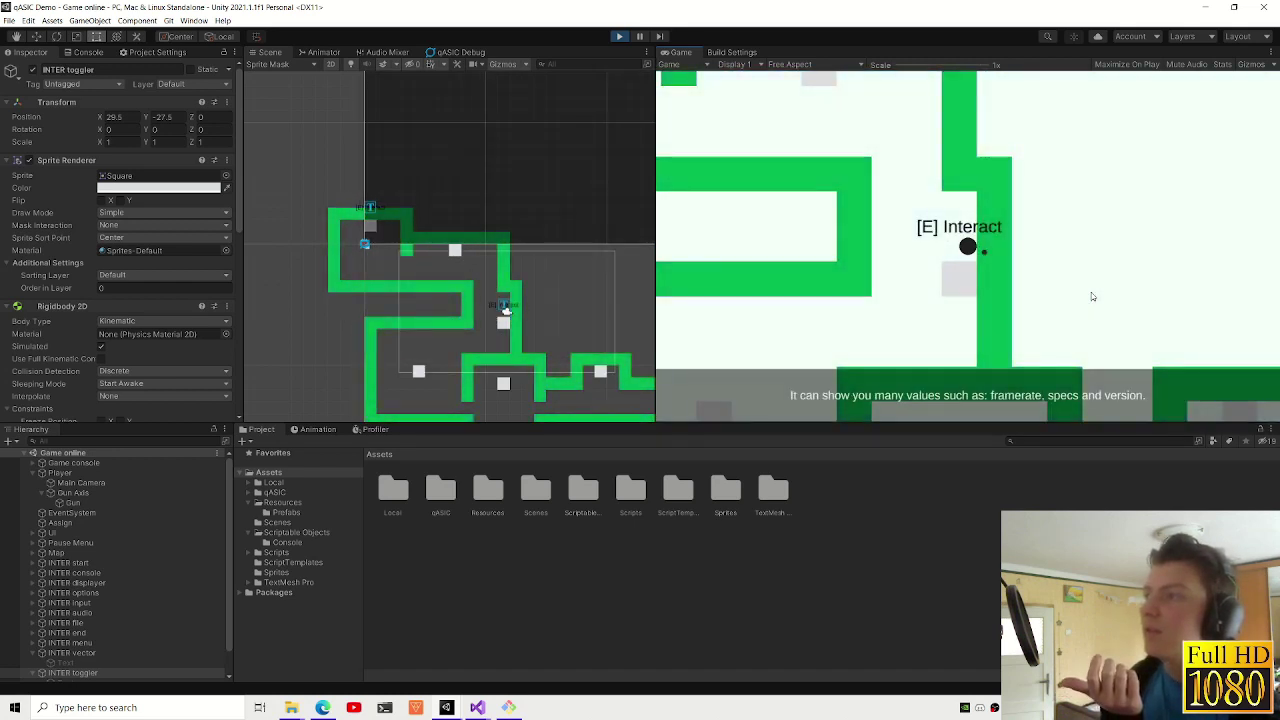
key(s)
key(a)
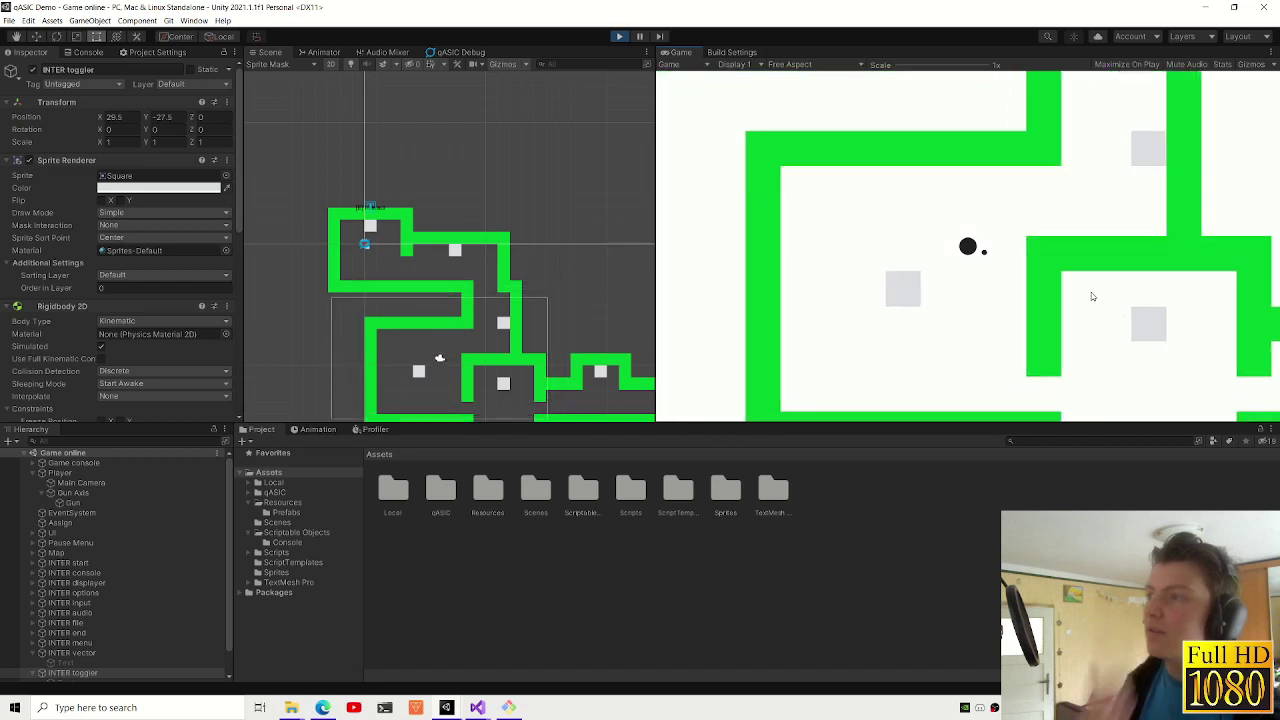
key(s)
key(d)
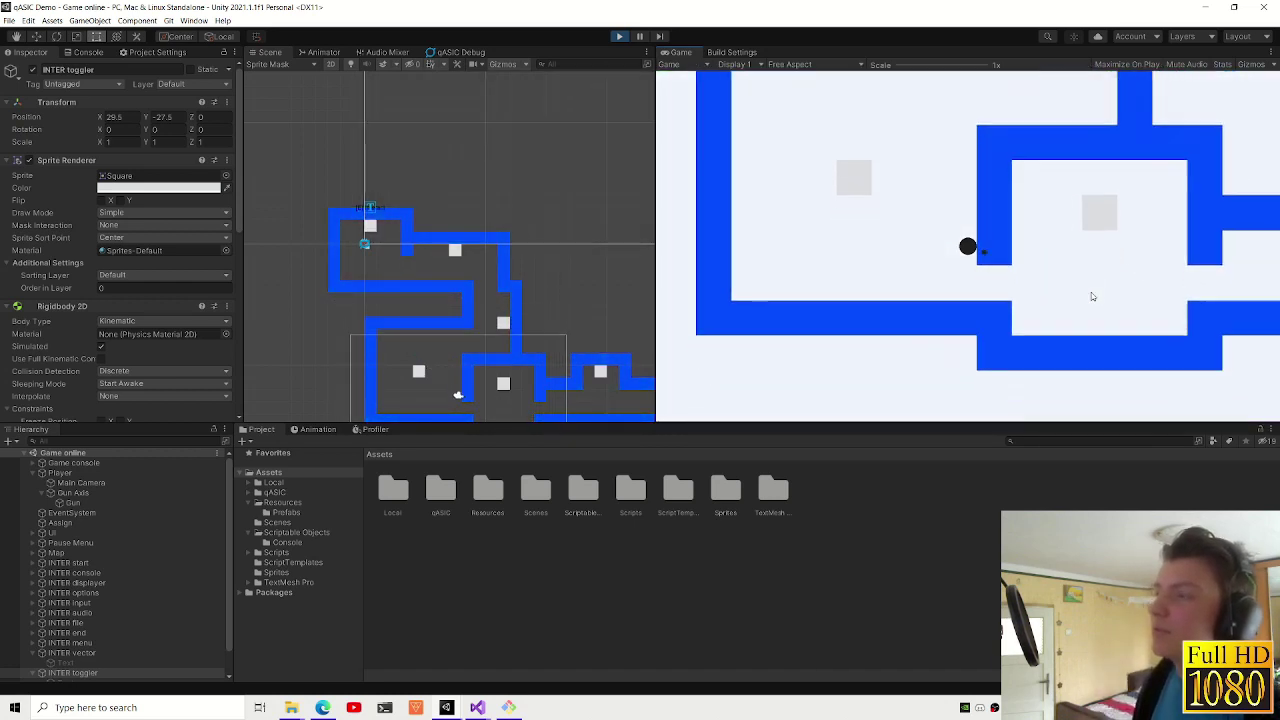
key(s)
key(d)
key(w)
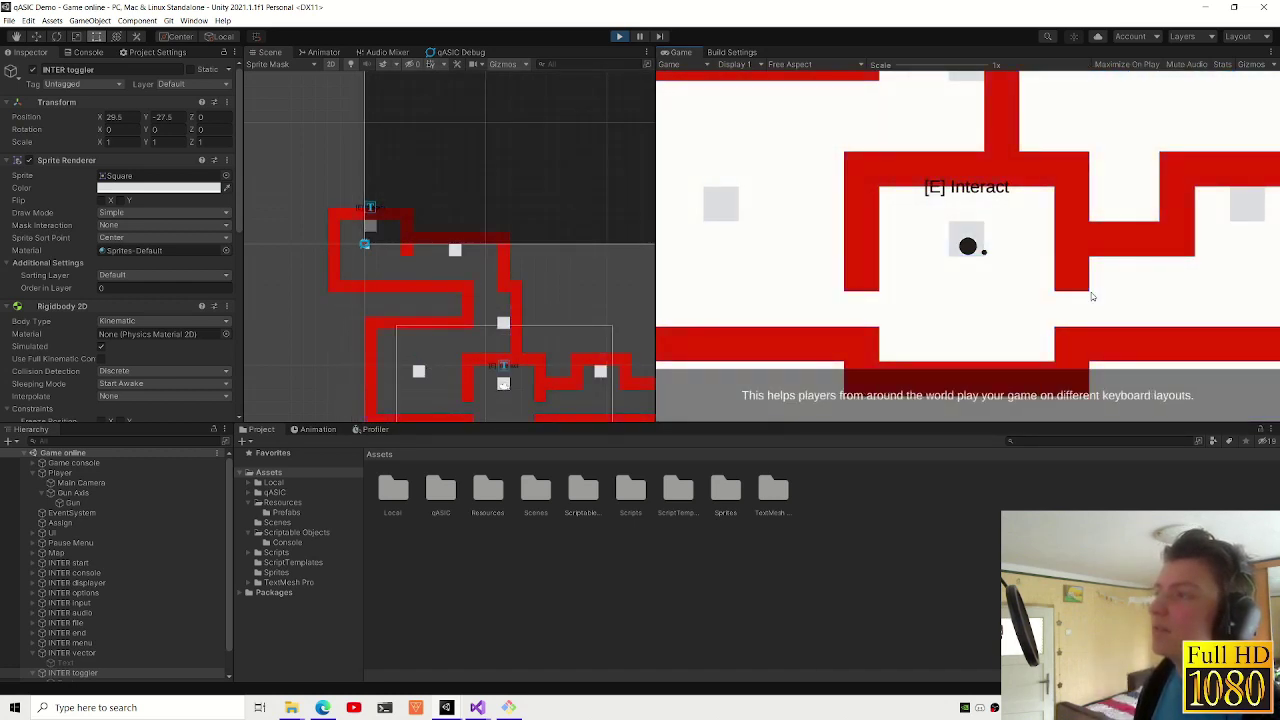
- Move right into the next rooms and interact with their tiles to recolour the maze
key(d)
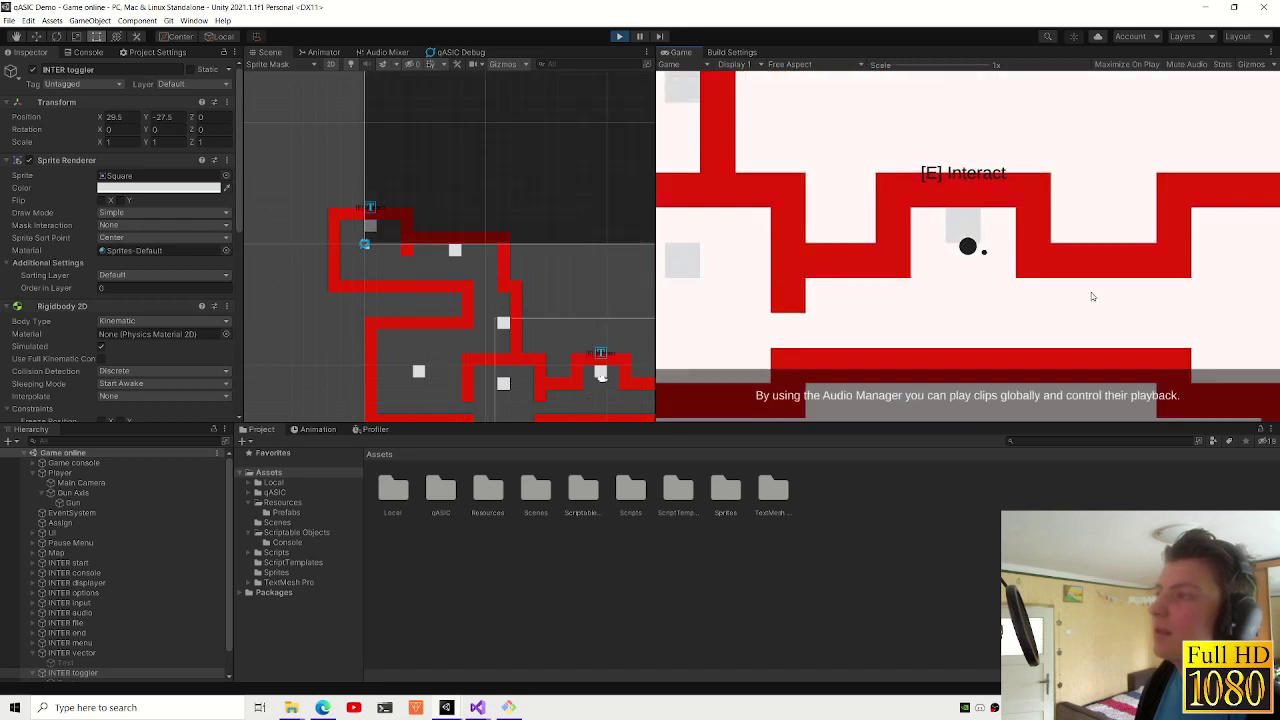
key(s)
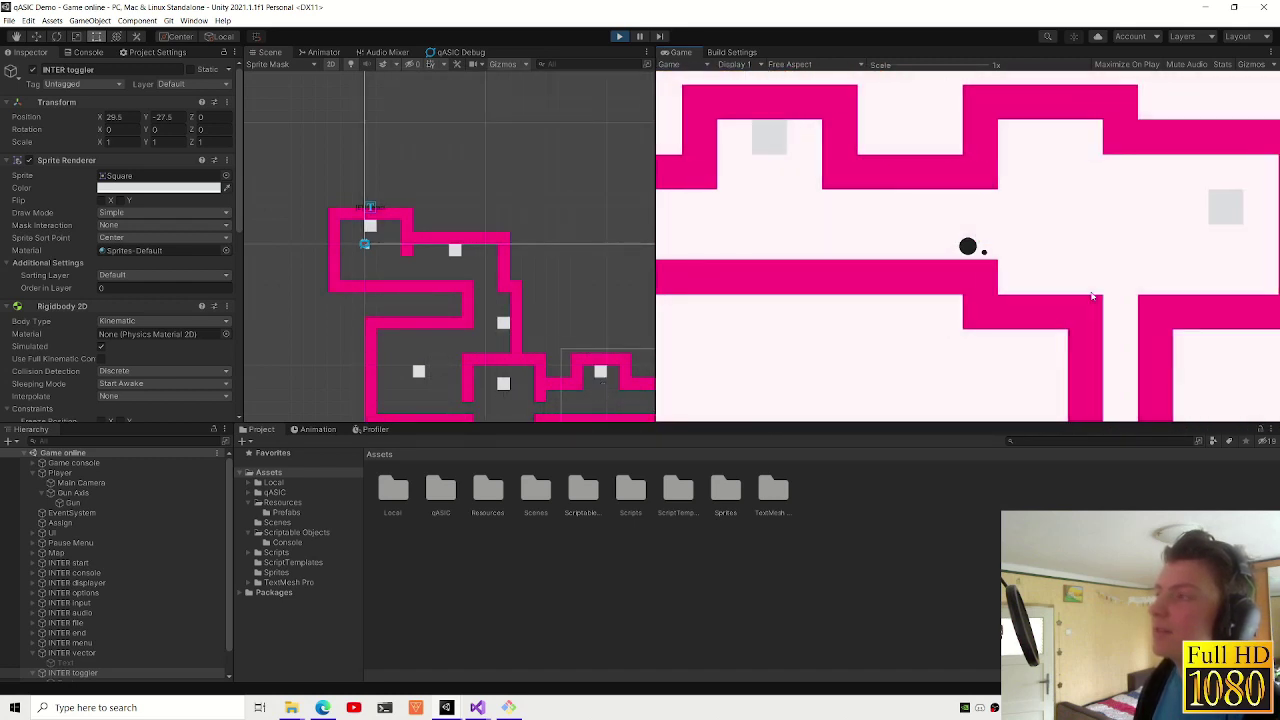
key(d)
key(e)
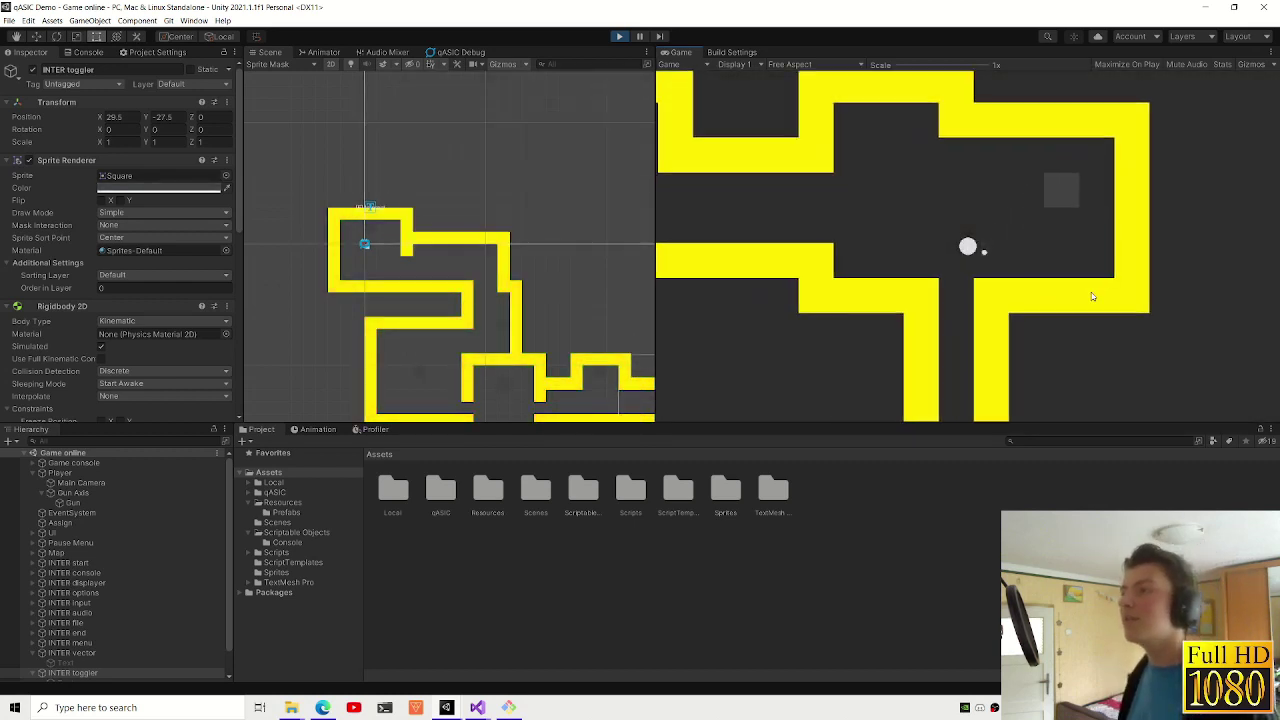
key(s)
key(d)
key(e)
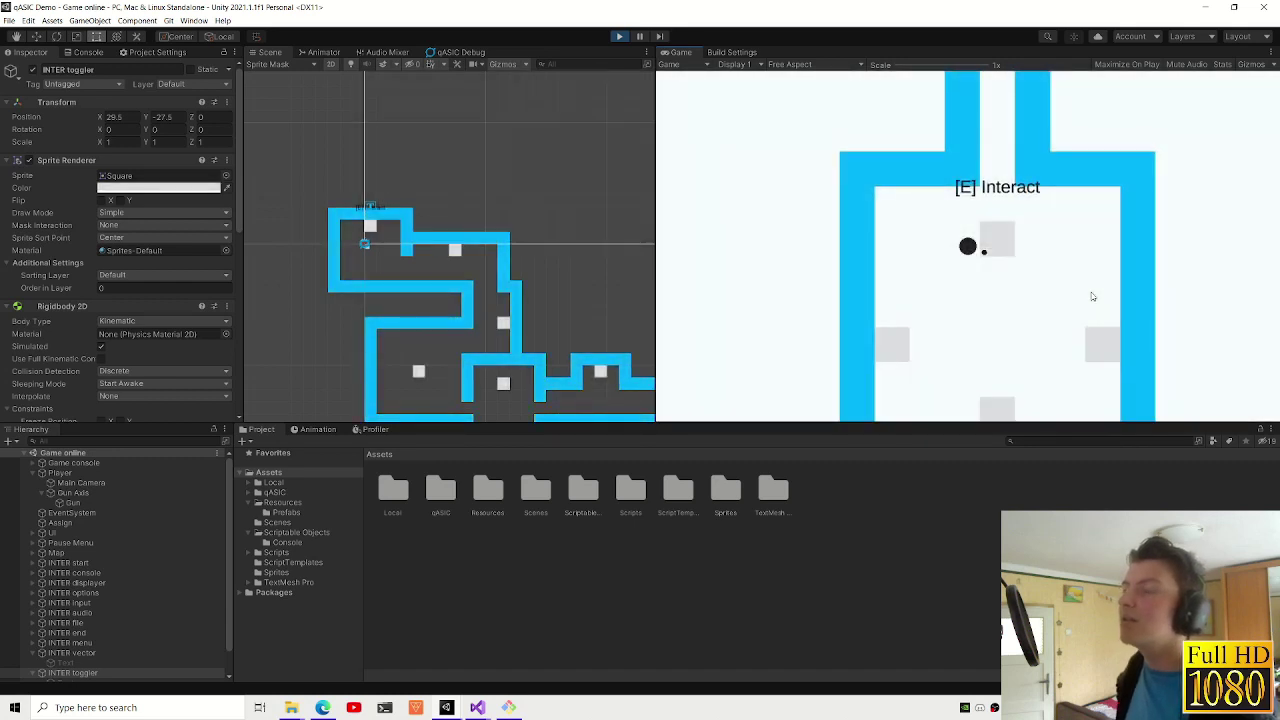
- Leave through the top corridor and walk left and up into the top-left room
key(w)
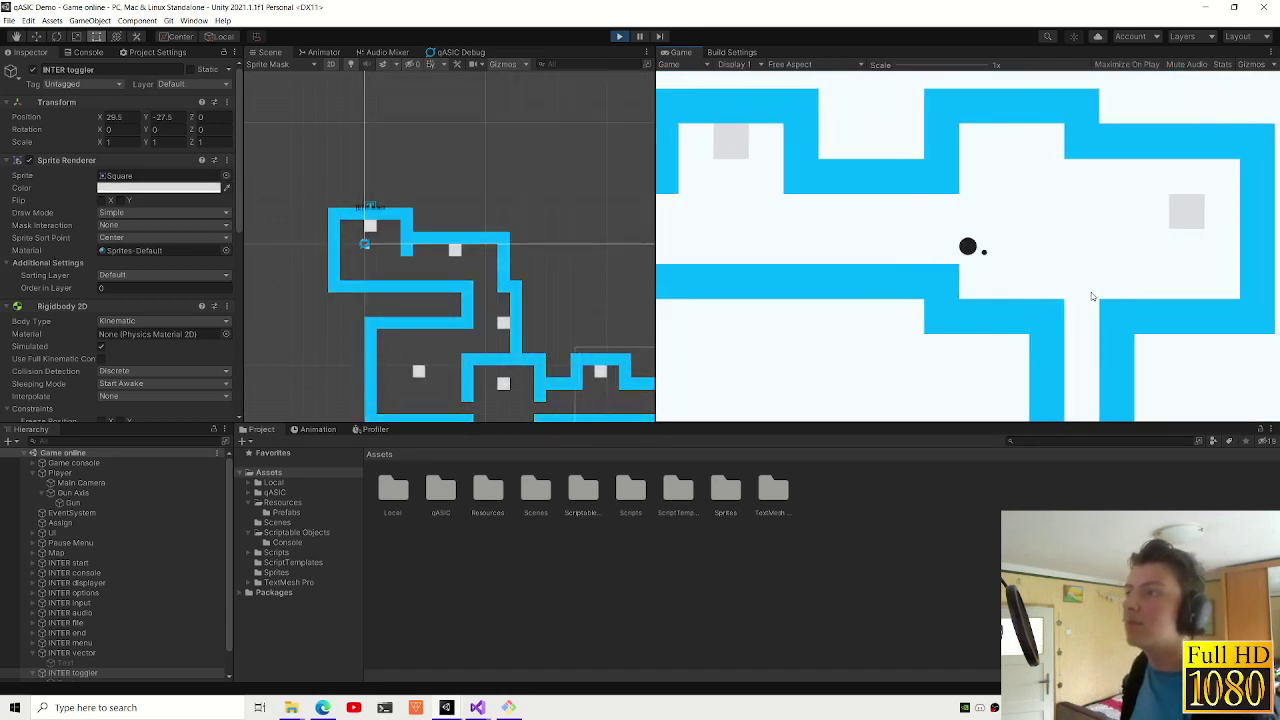
key(a)
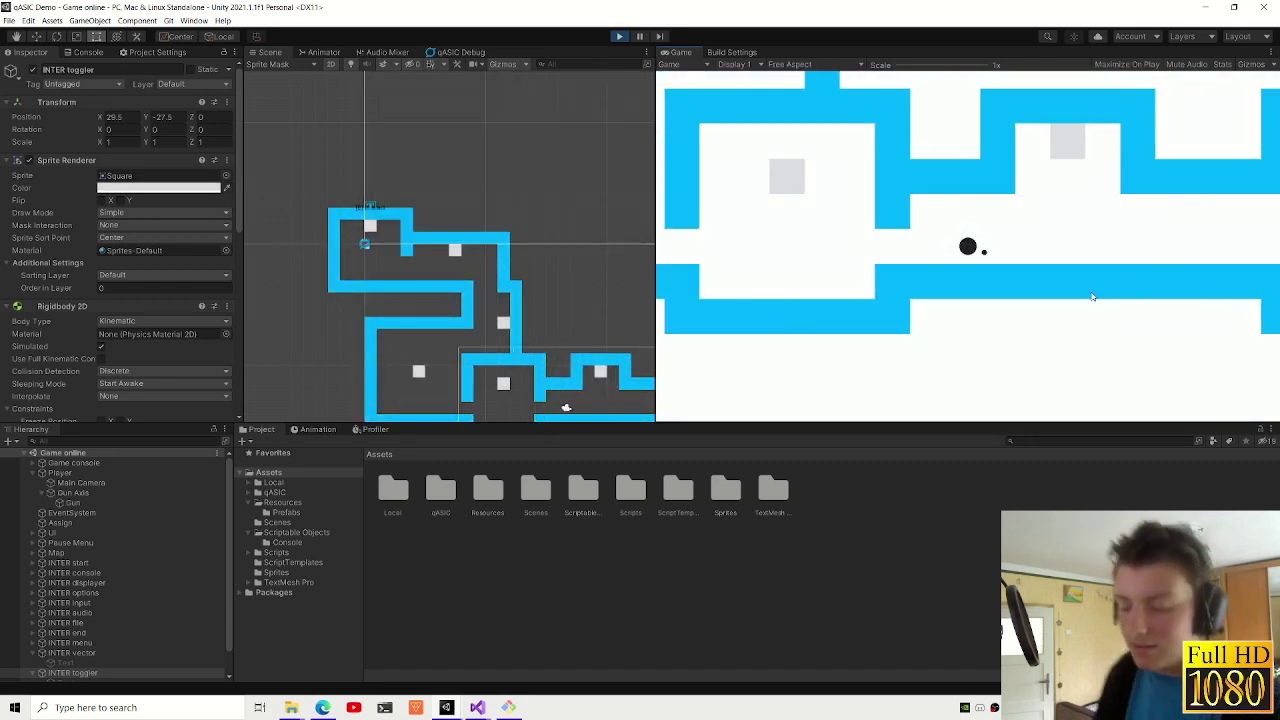
key(a)
key(w)
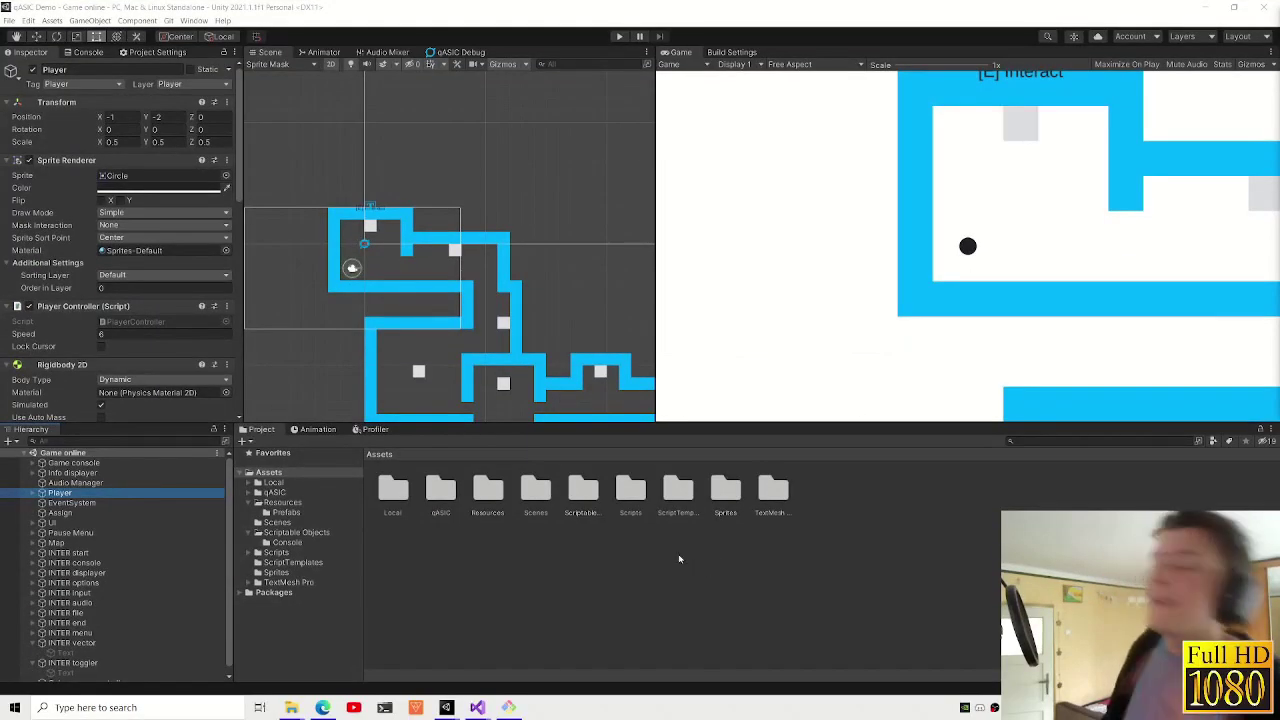
- Open Git Bash for the qASIC Example Scene project folder
mouse_move(446, 707)
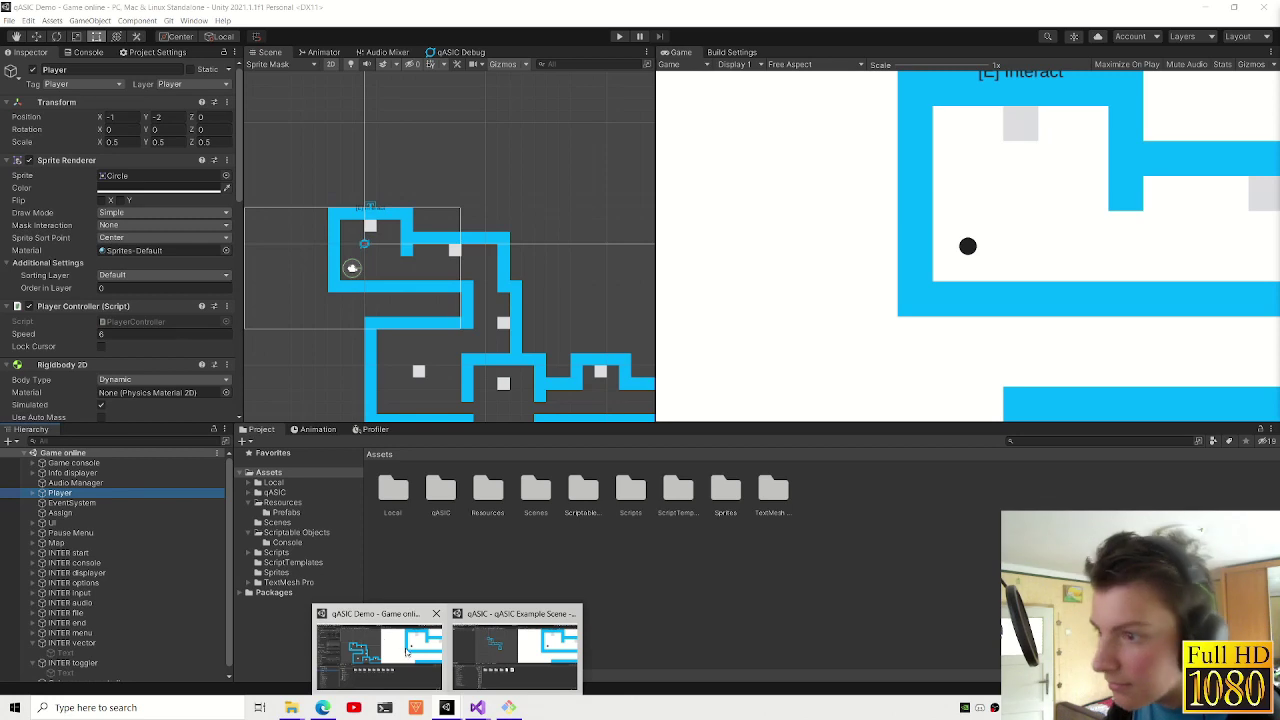
click(481, 656)
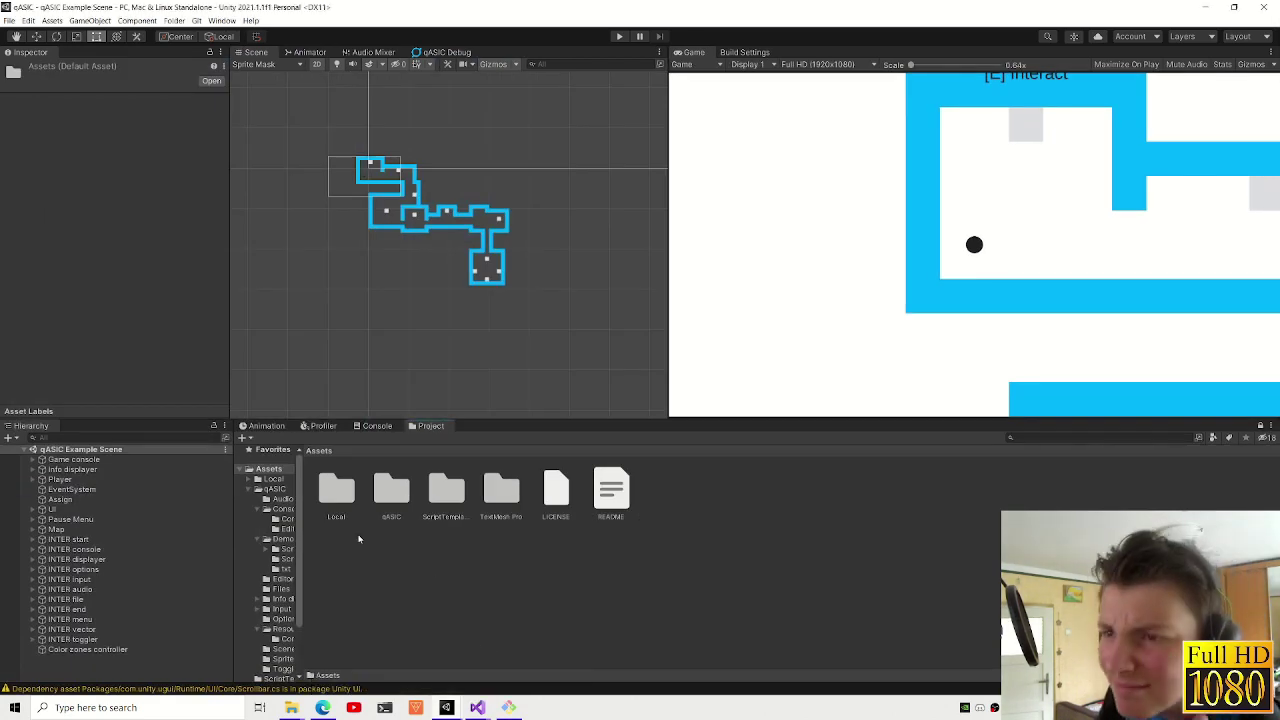
click(384, 707)
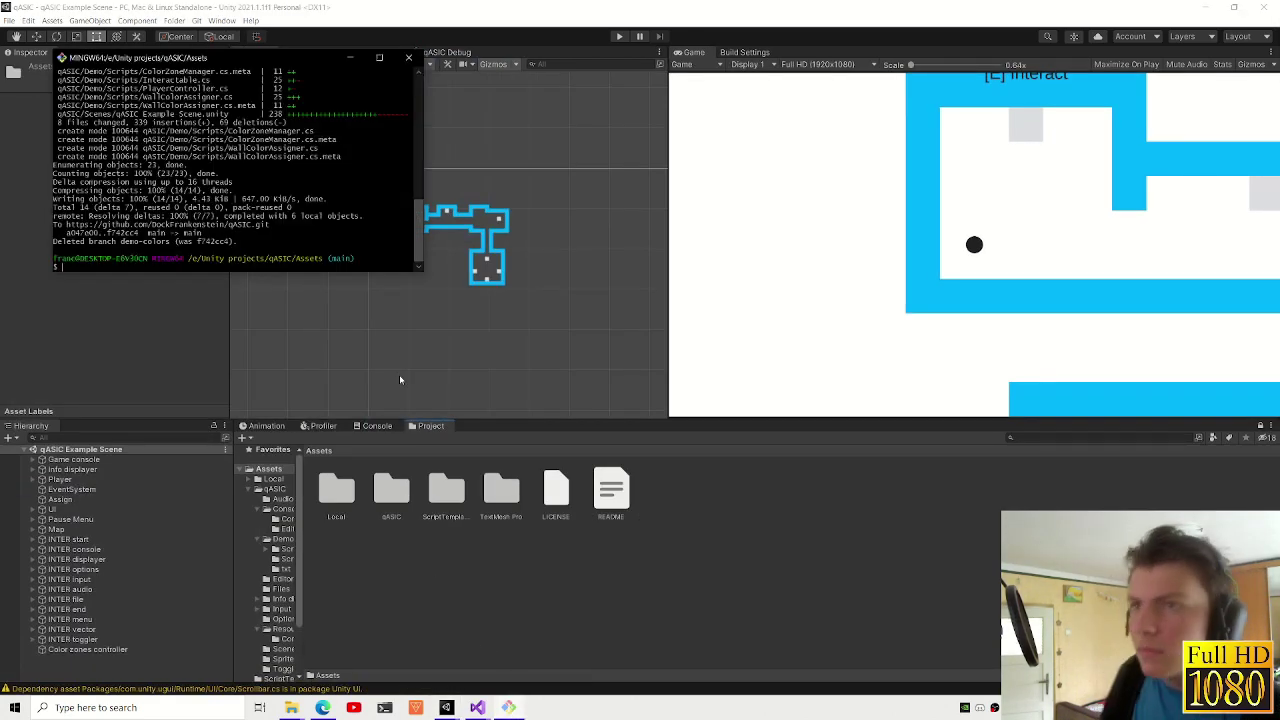
- Run upload demo-colors-fix with the message 'Fixed issues with color swapping in demo'
key(Up)
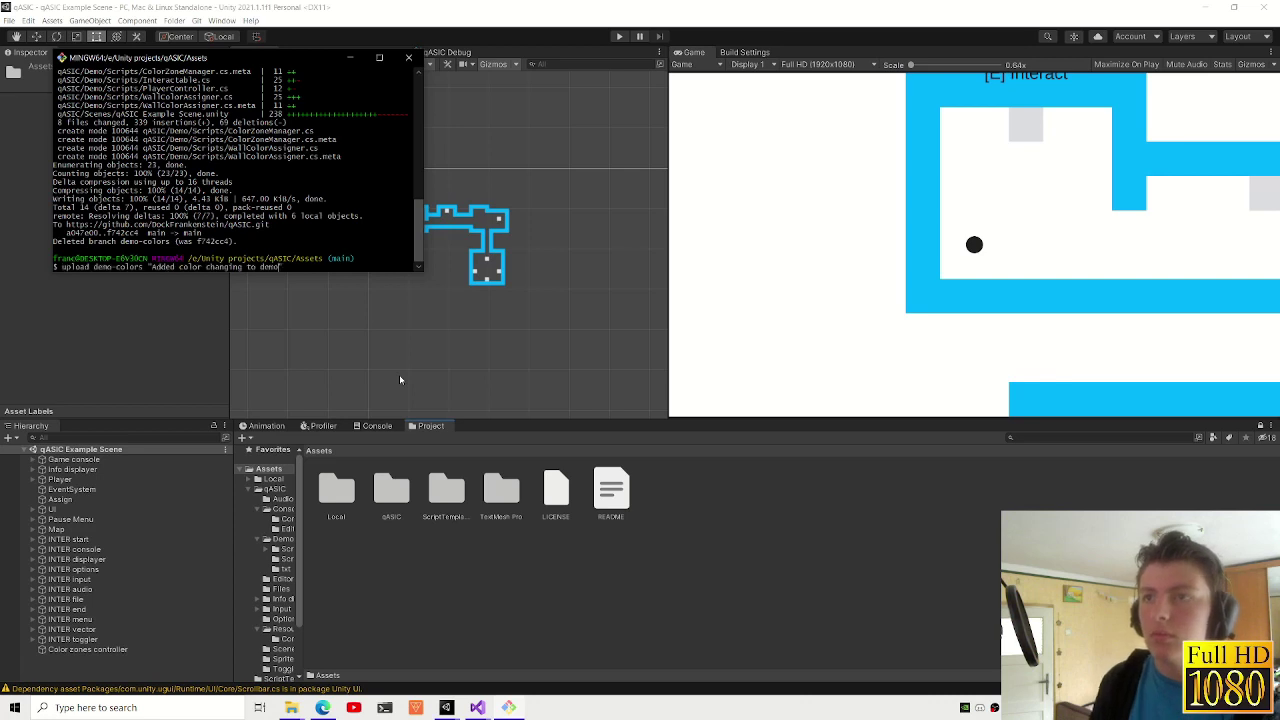
text(-fix)
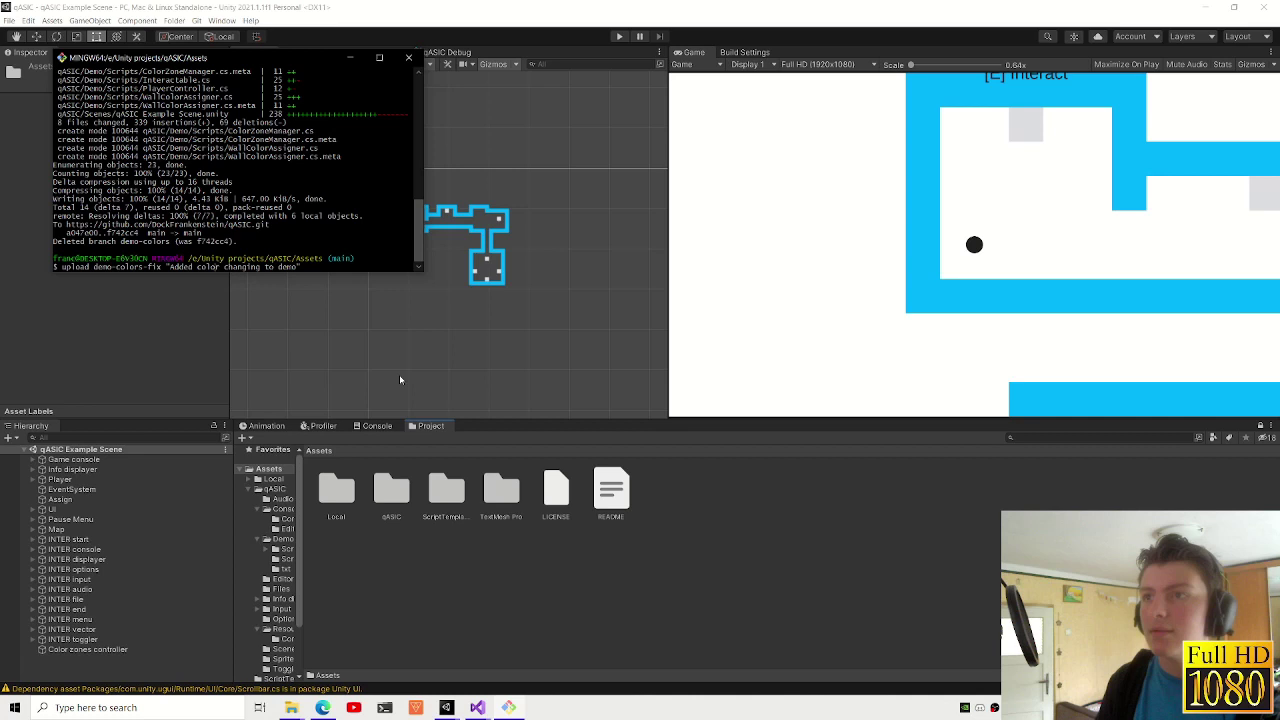
key(BackSpace)
key(BackSpace)
key(BackSpace)
key(BackSpace)
key(BackSpace)
key(BackSpace)
key(BackSpace)
key(BackSpace)
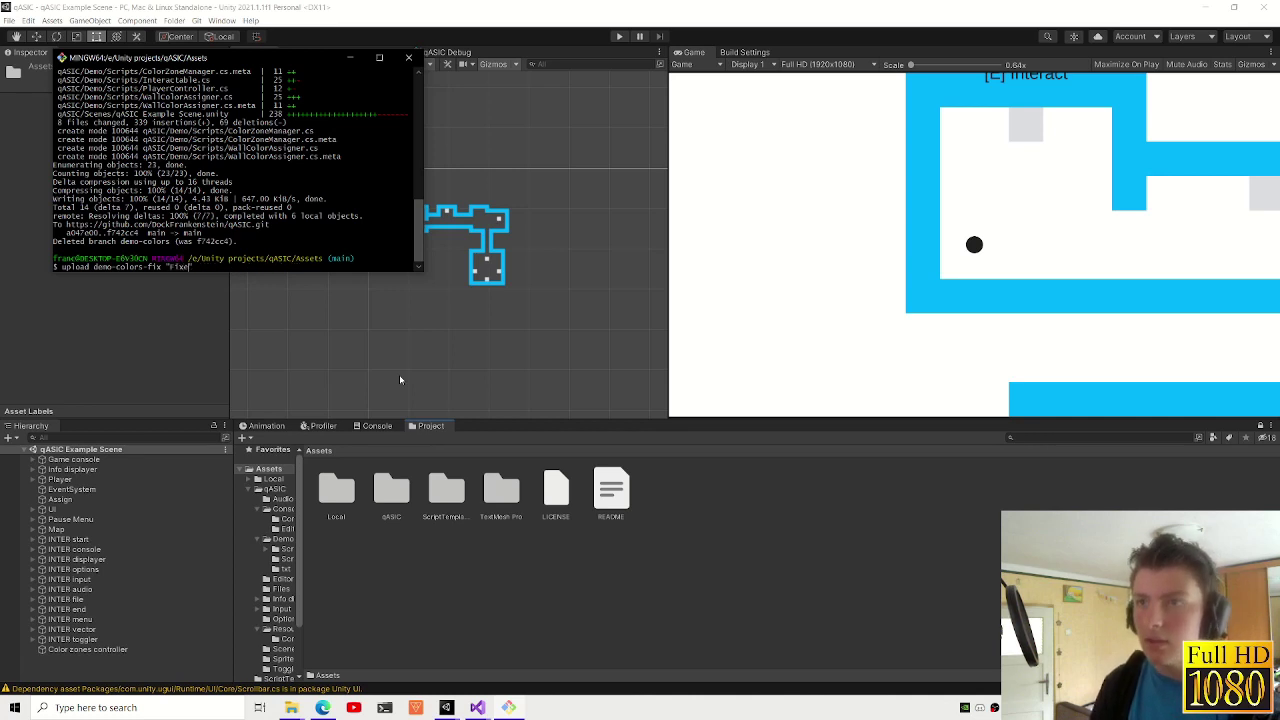
text(sues with color swapping in demo)
key(Return)
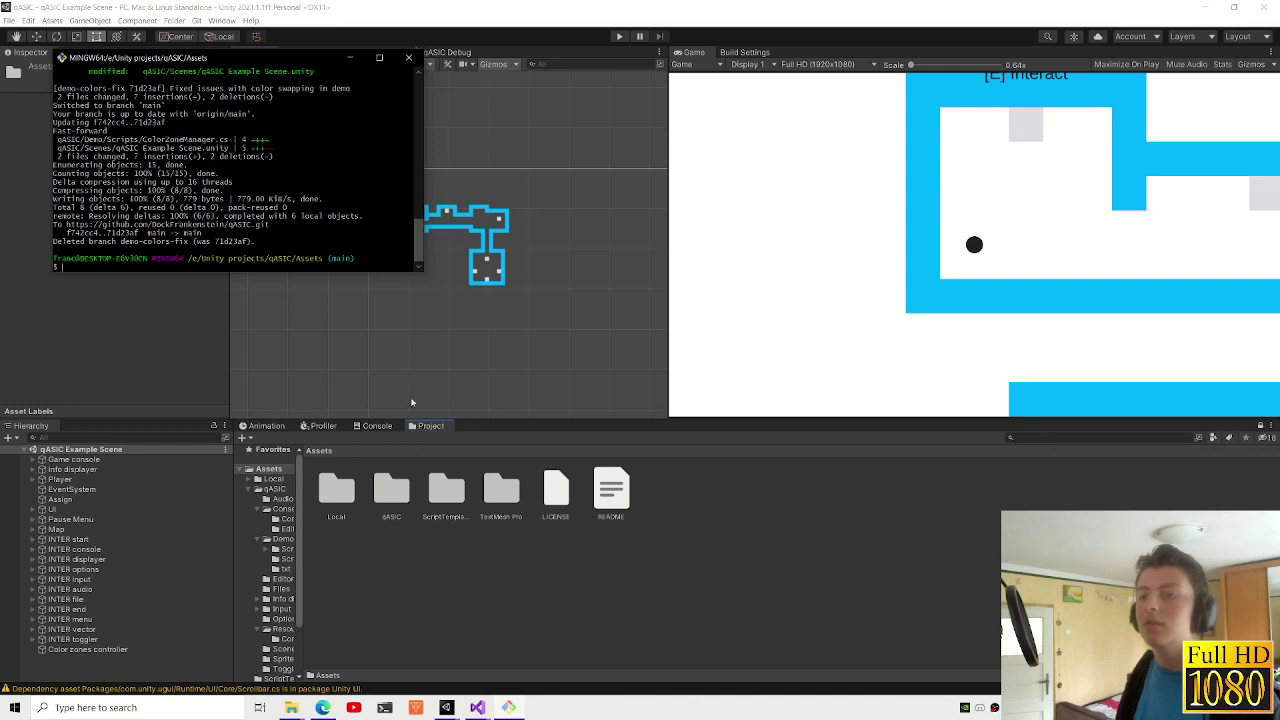
click(479, 678)
- Reload the modified scene, then switch to the Game online project and collapse the hierarchy
click(666, 383)
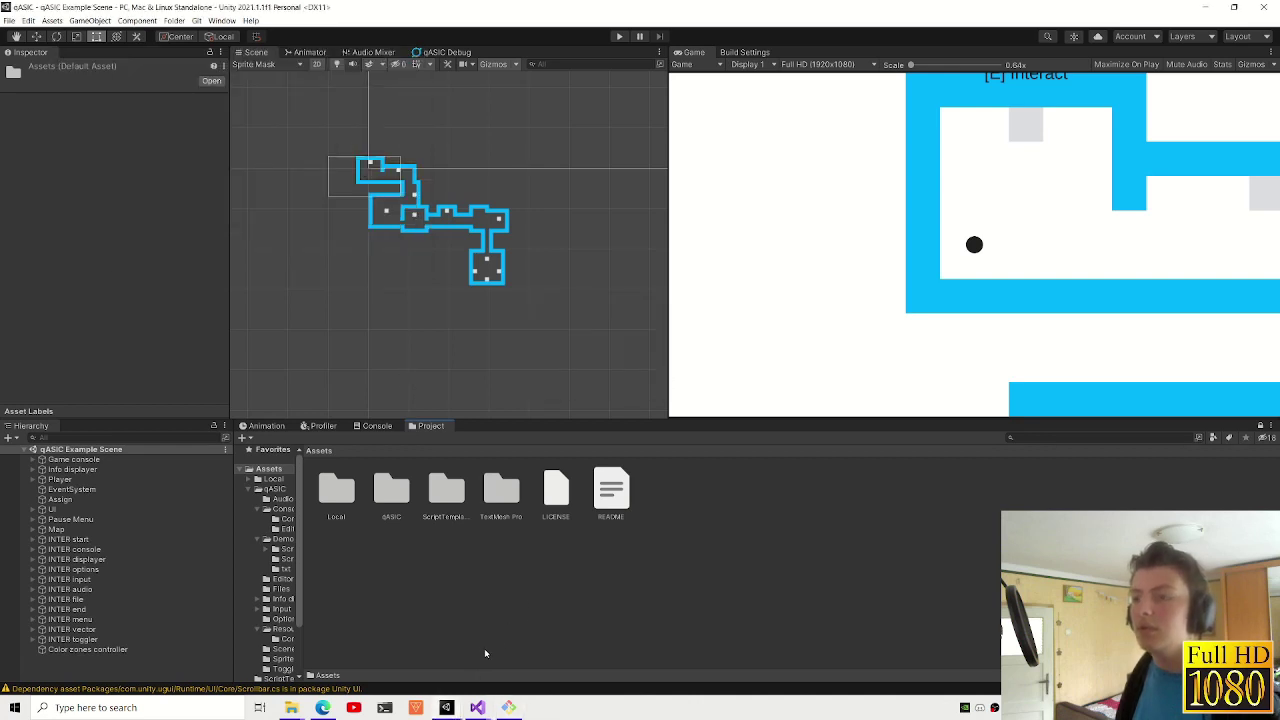
mouse_move(446, 707)
click(399, 651)
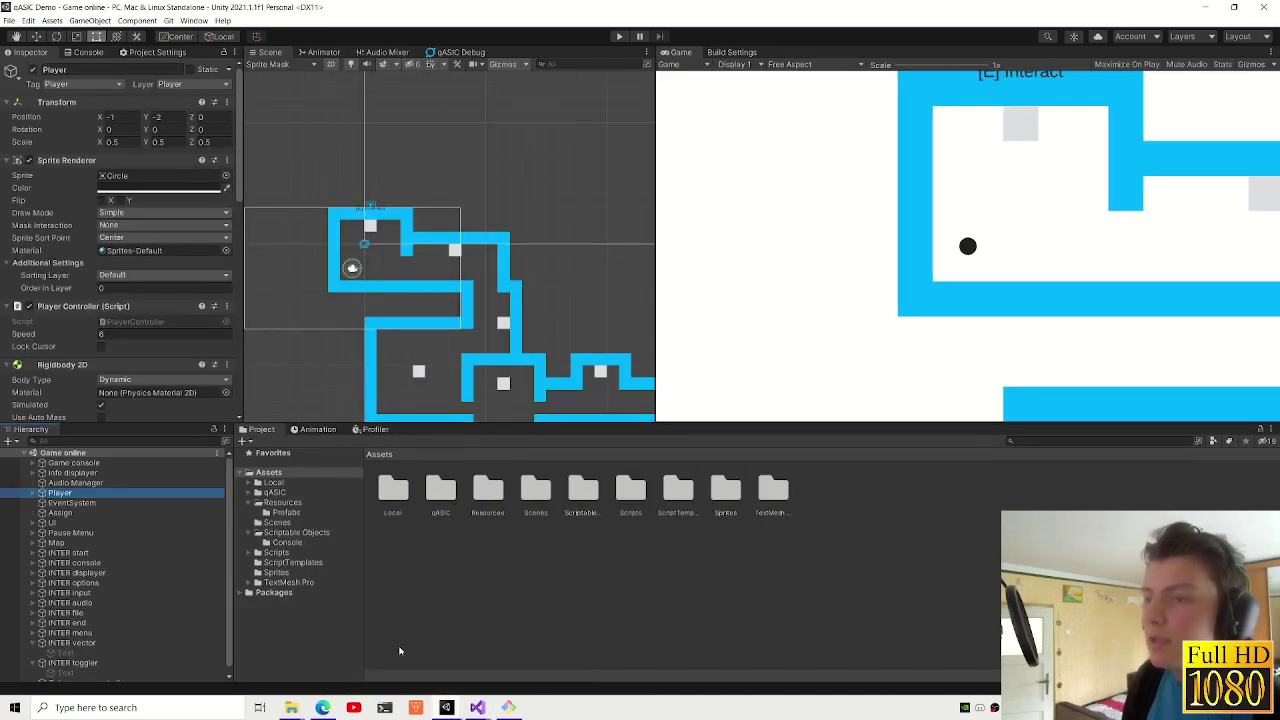
click(348, 358)
click(58, 644)
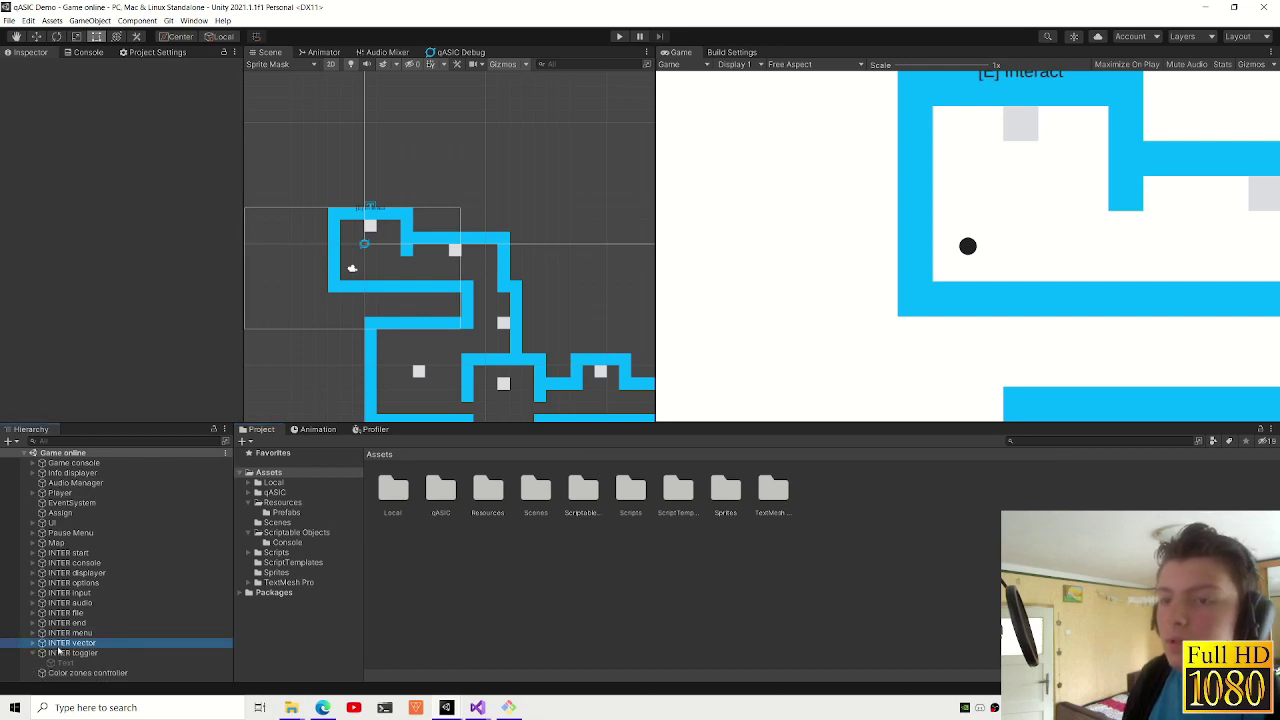
key(Delete)
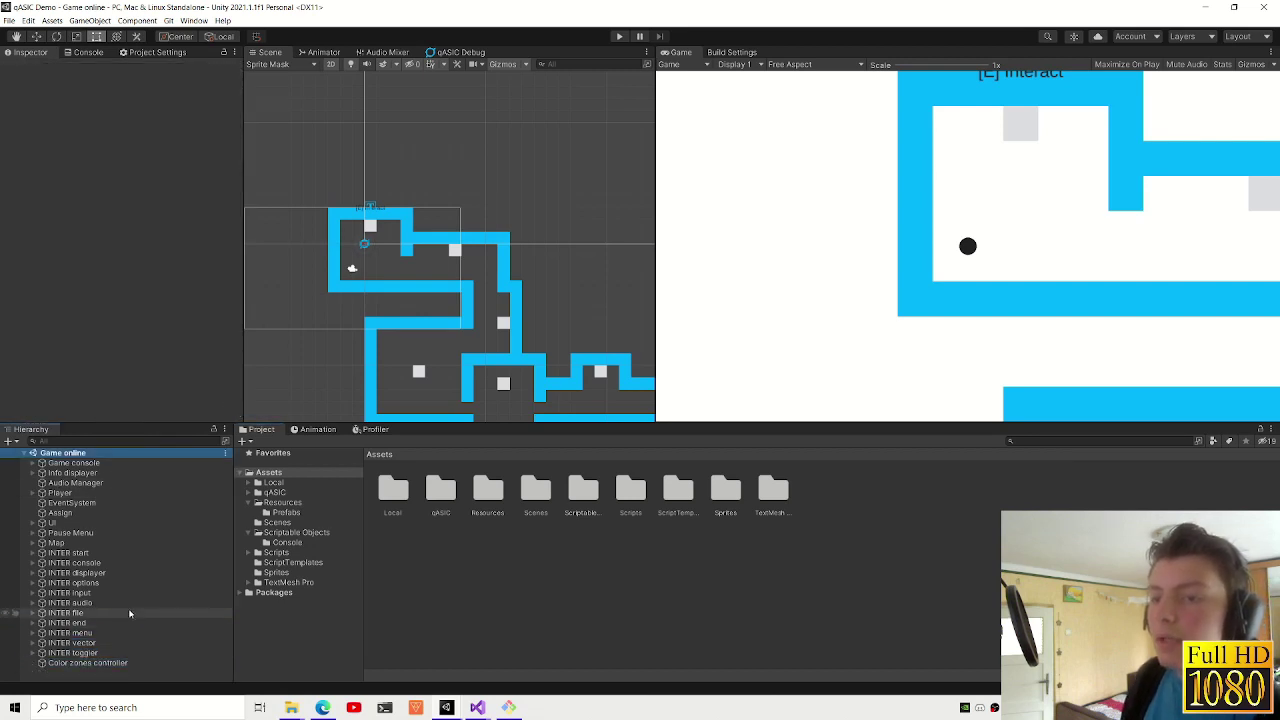
- In Build Settings for WebGL, remove the missing Deleted scene from the scene list
click(750, 55)
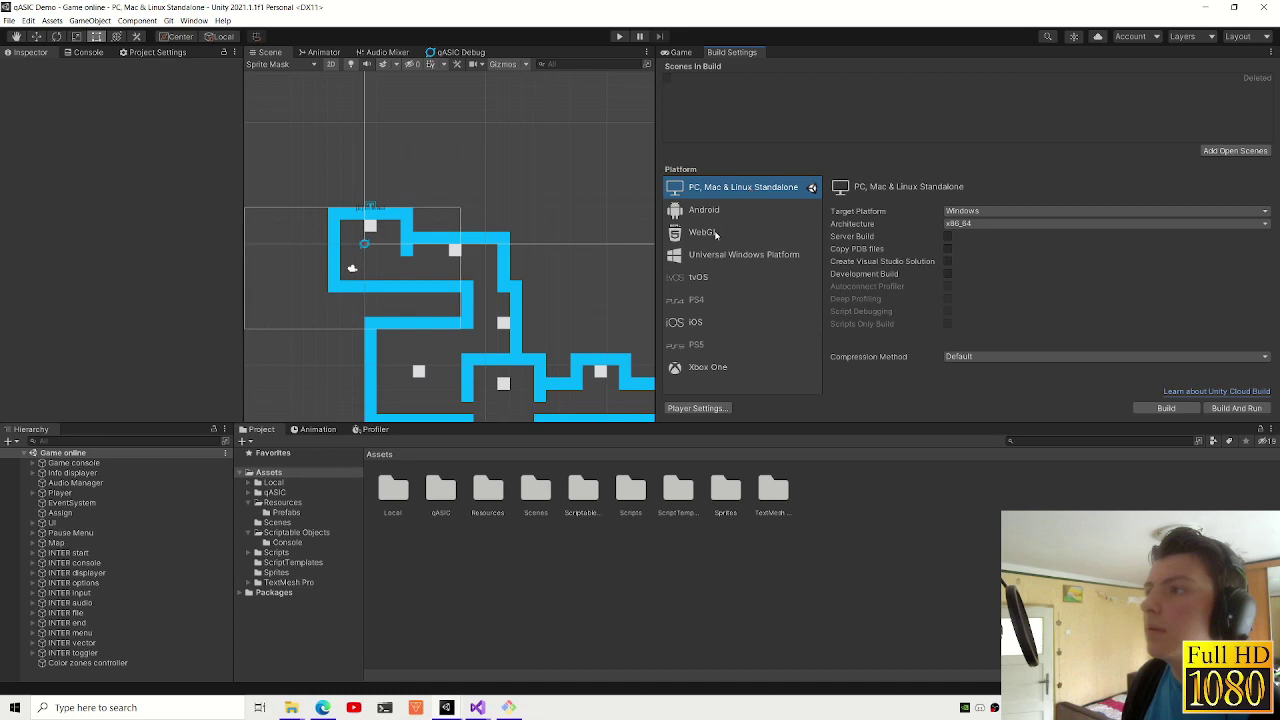
click(716, 234)
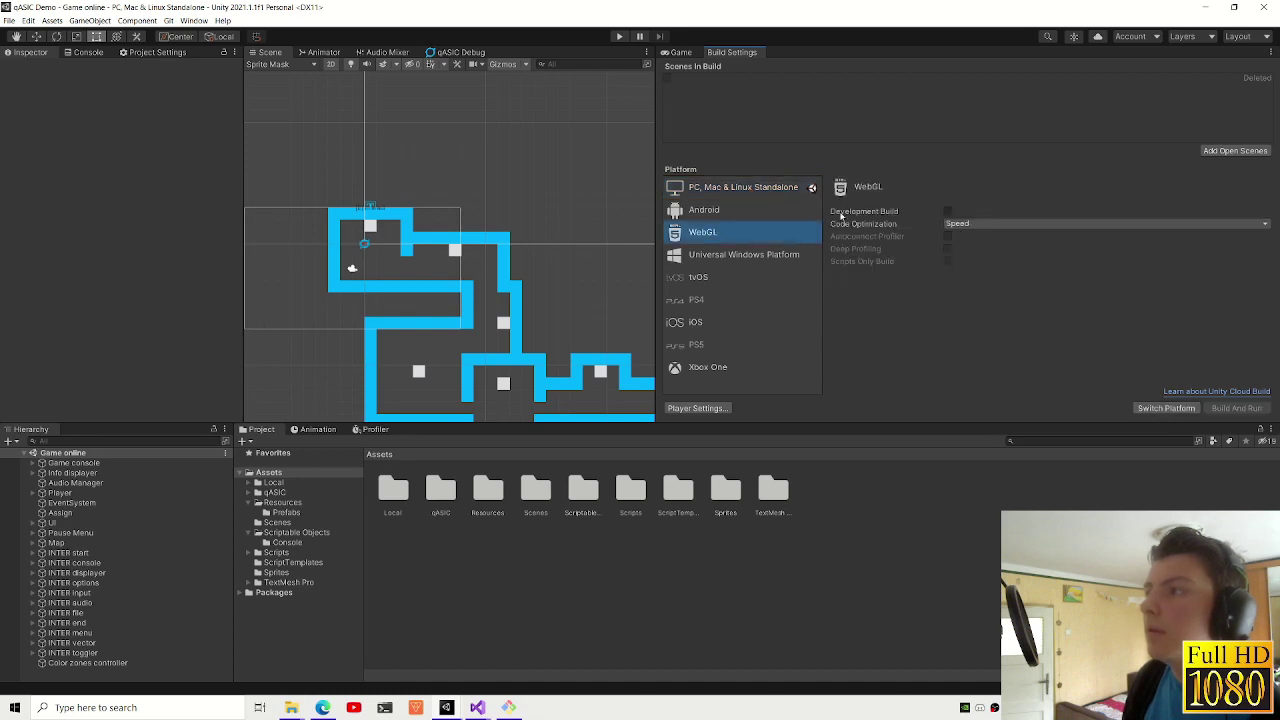
click(666, 81)
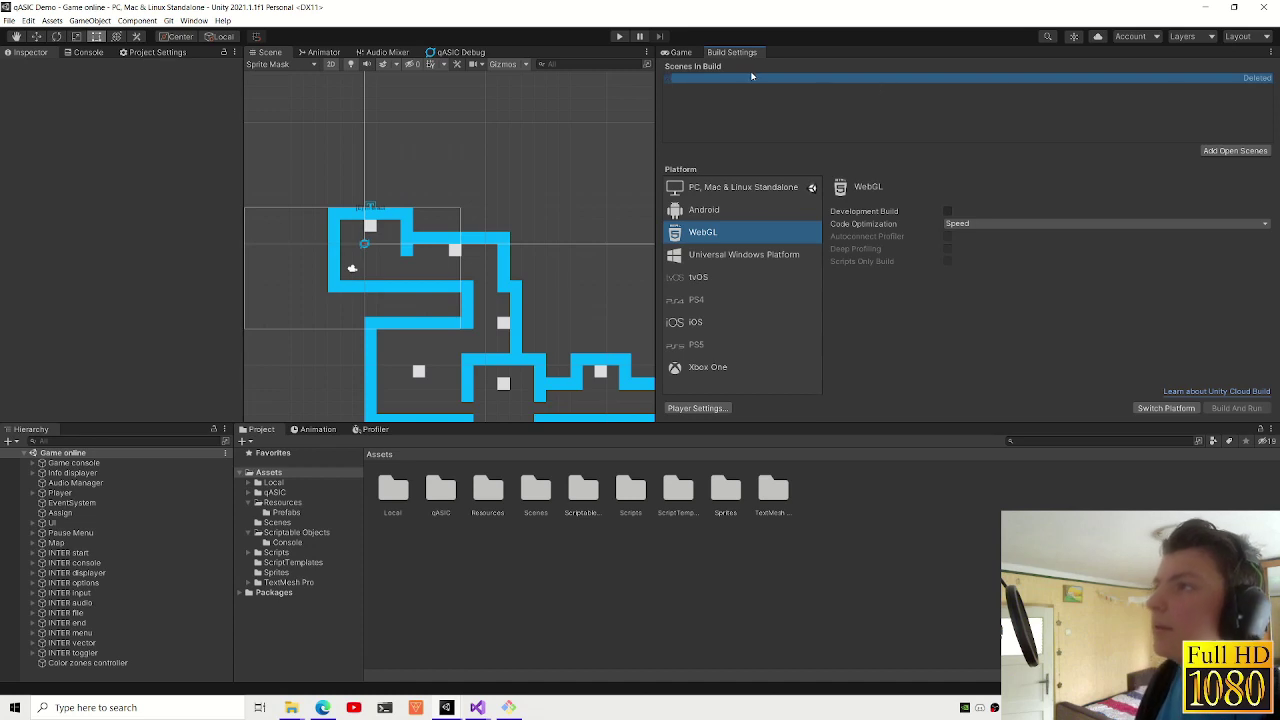
key(Delete)
click(679, 53)
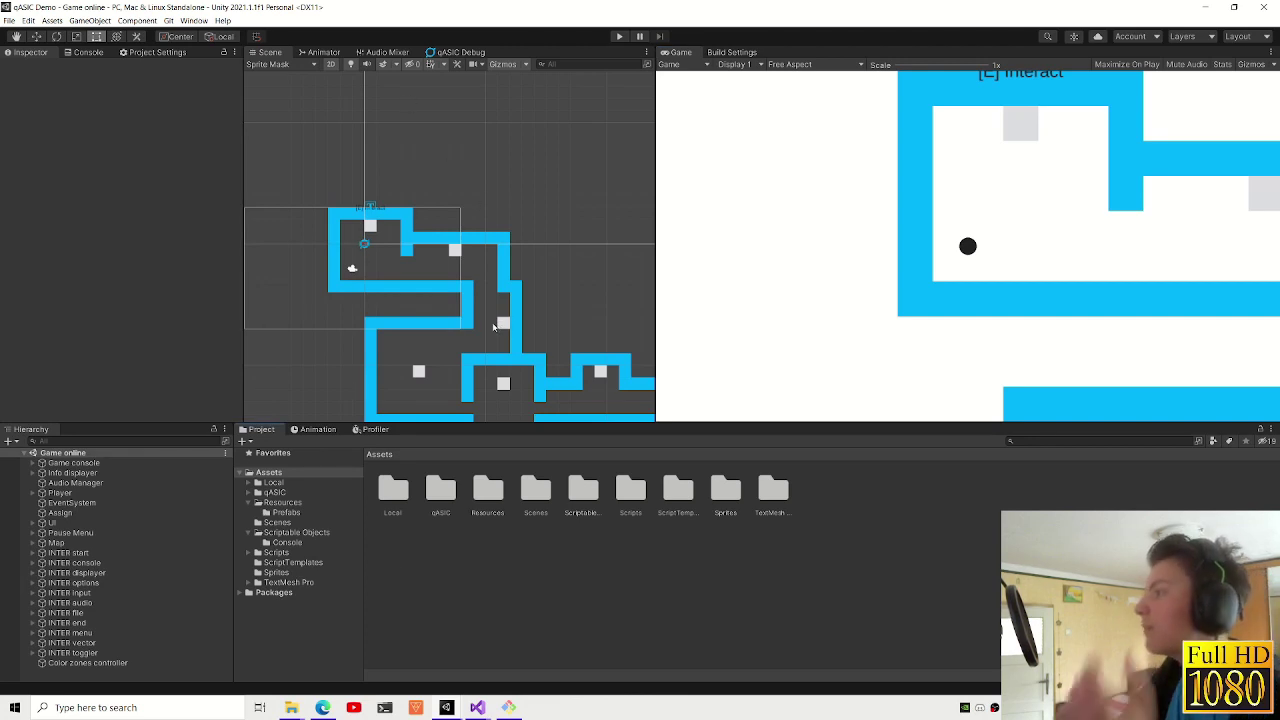
right_click(414, 560)
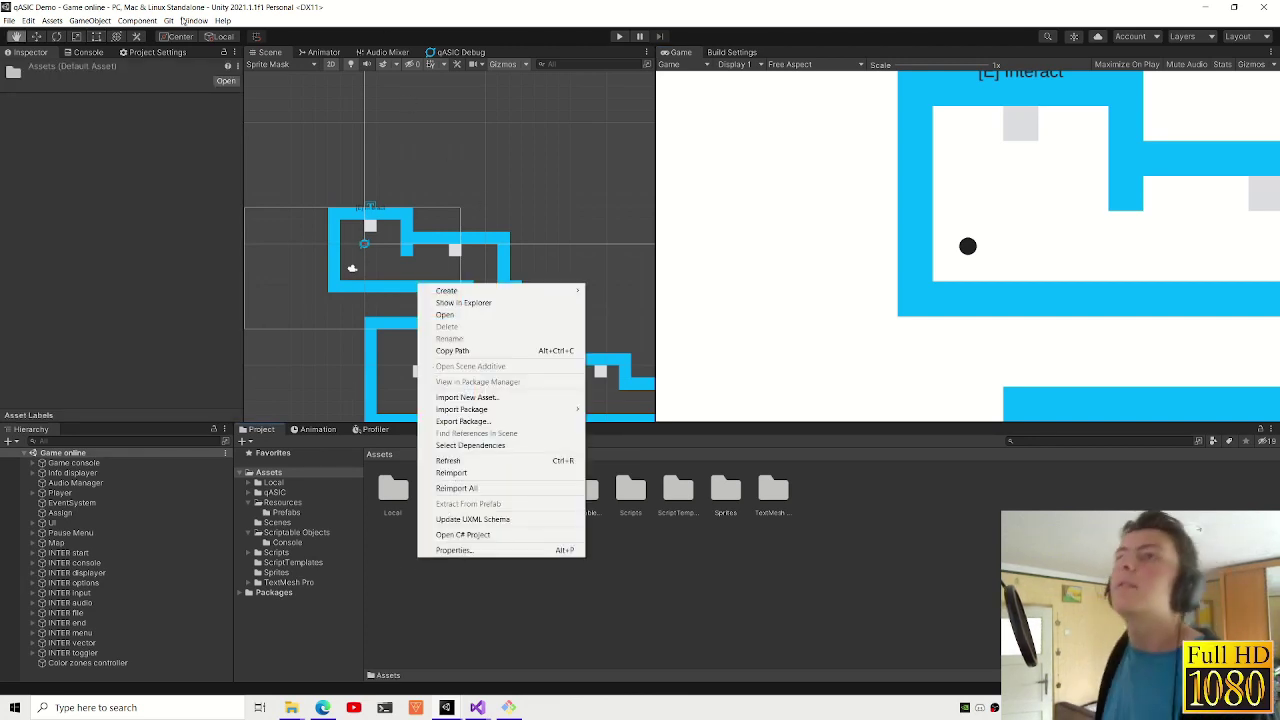
- Run 'upload colors' in Git Bash from the project folder and reload the updated scene in Unity
click(705, 280)
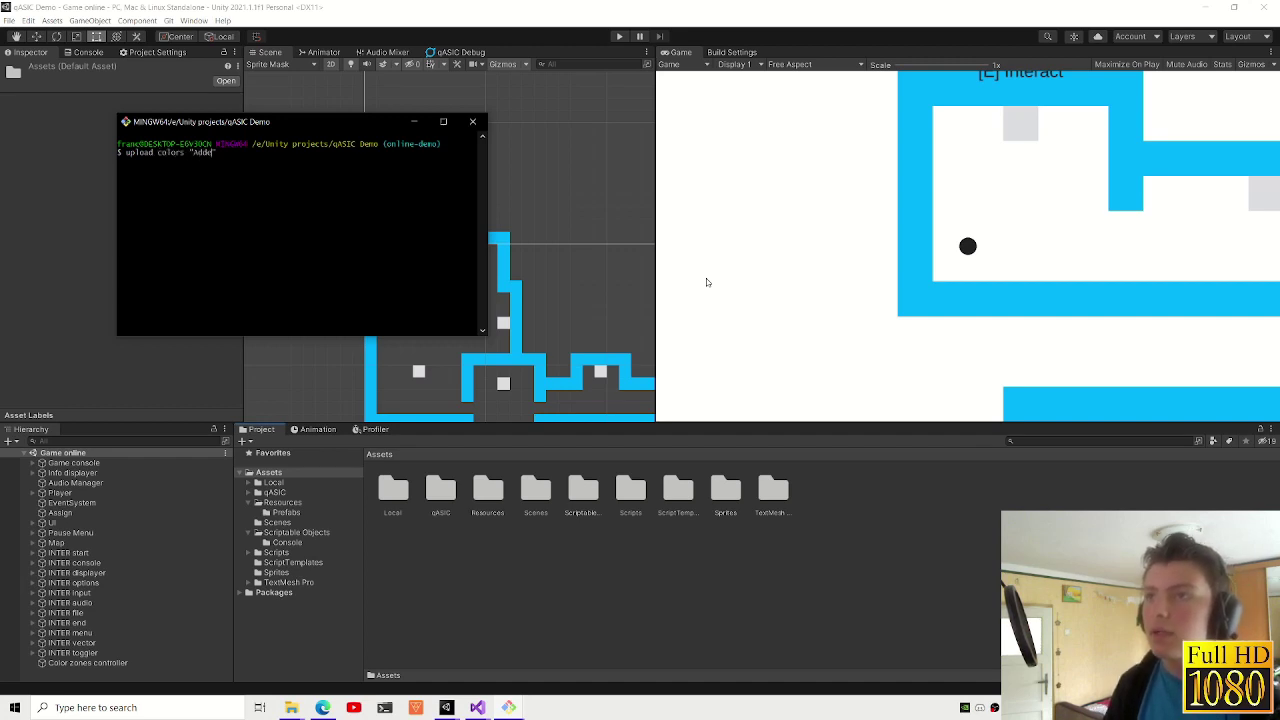
text(upload colors "Added color swapping")
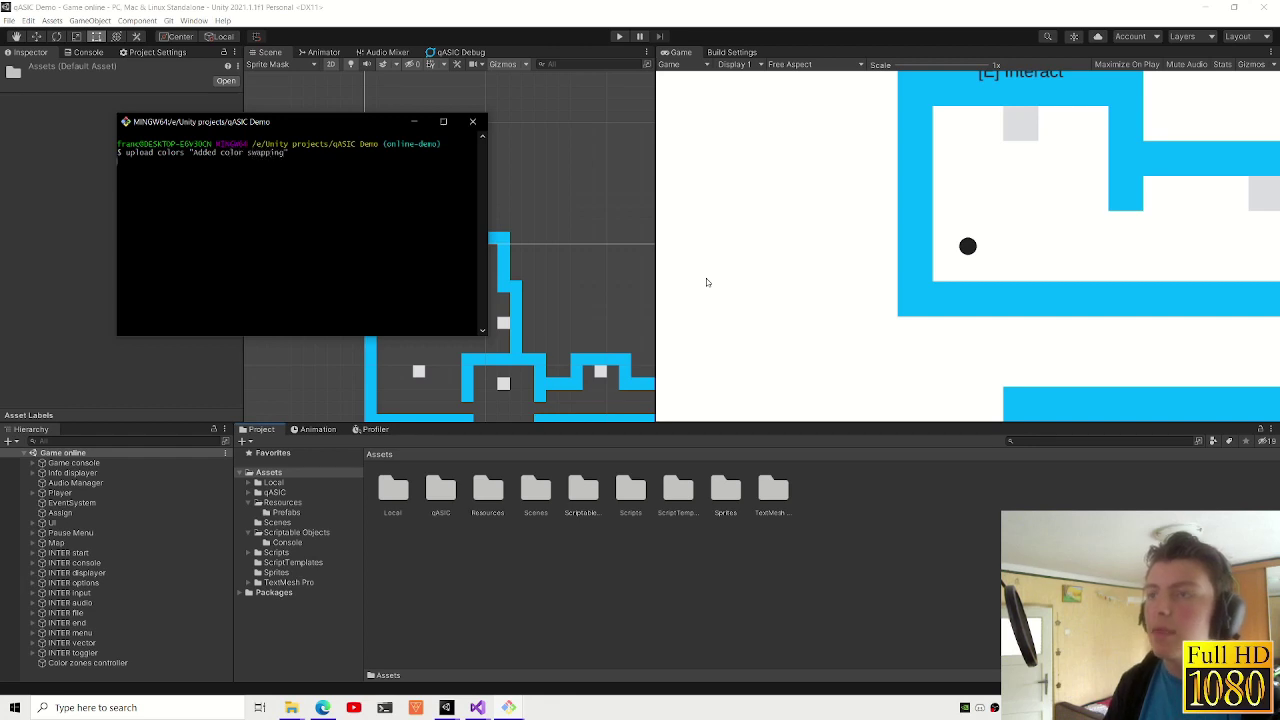
key(Return)
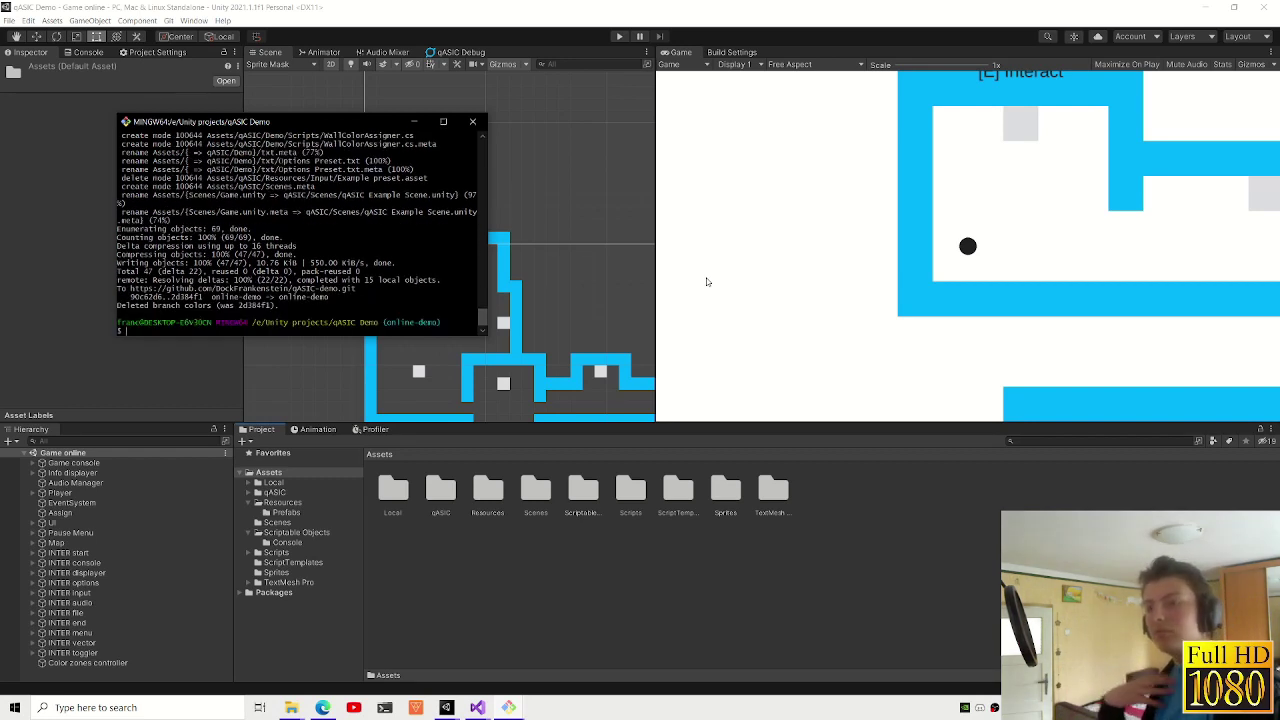
click(582, 618)
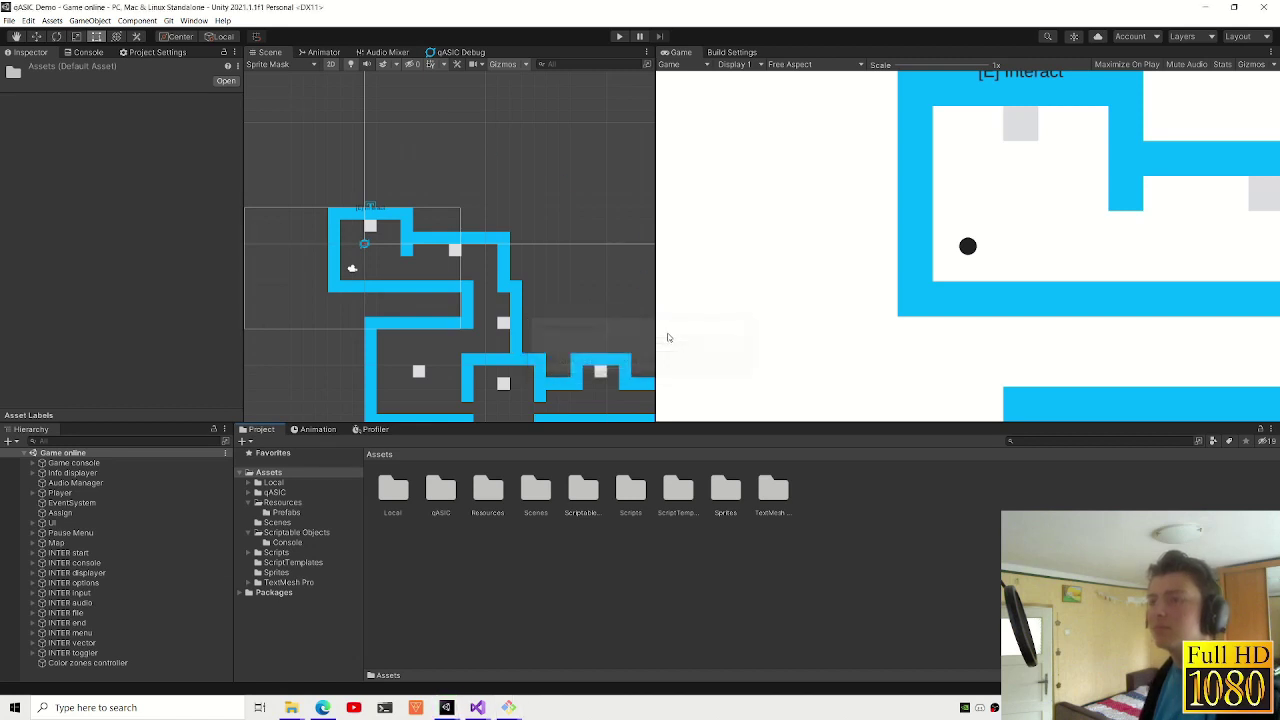
click(671, 378)
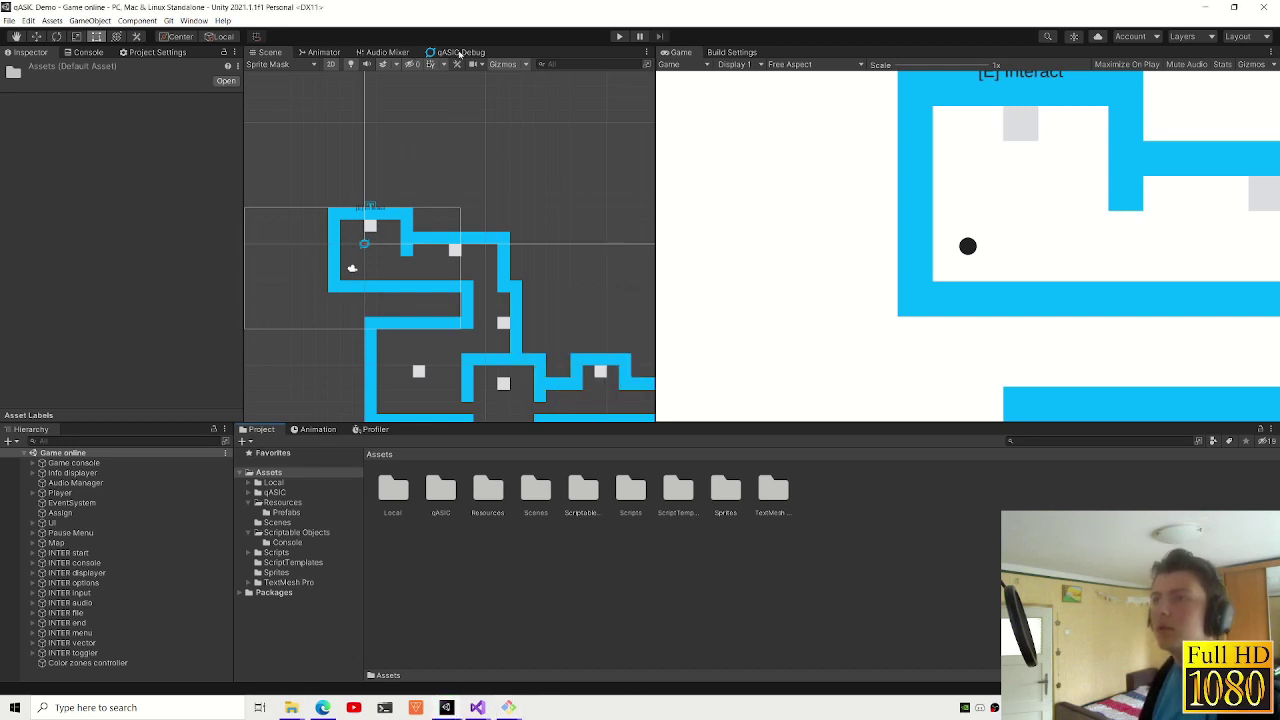
- Maximize and restore the qASIC Debug panel, then open the qASIC website from it
double_click(455, 52)
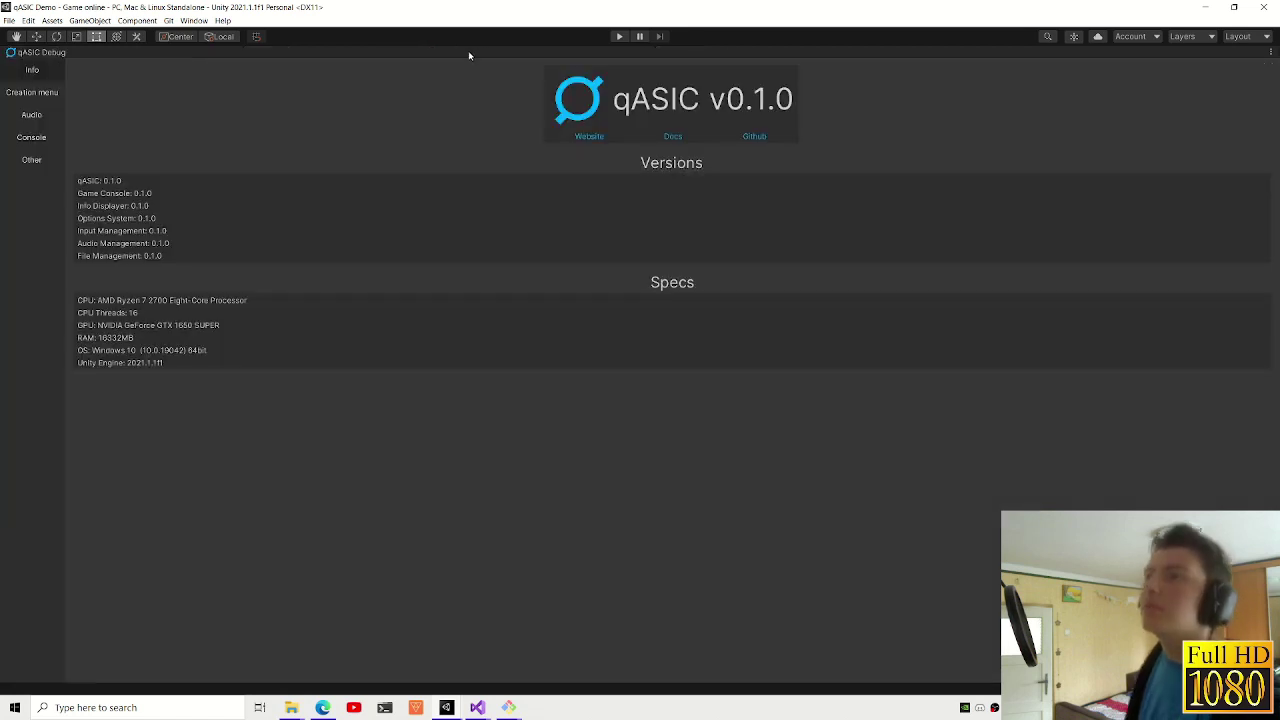
double_click(40, 52)
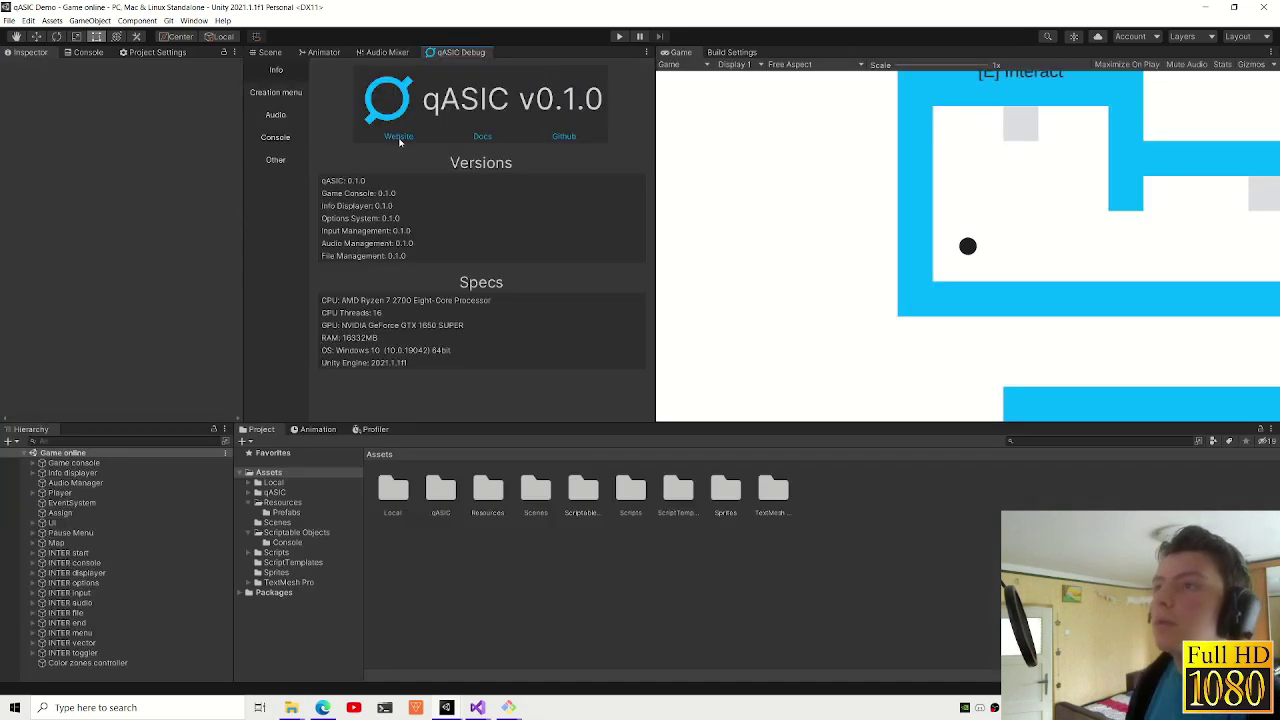
click(399, 138)
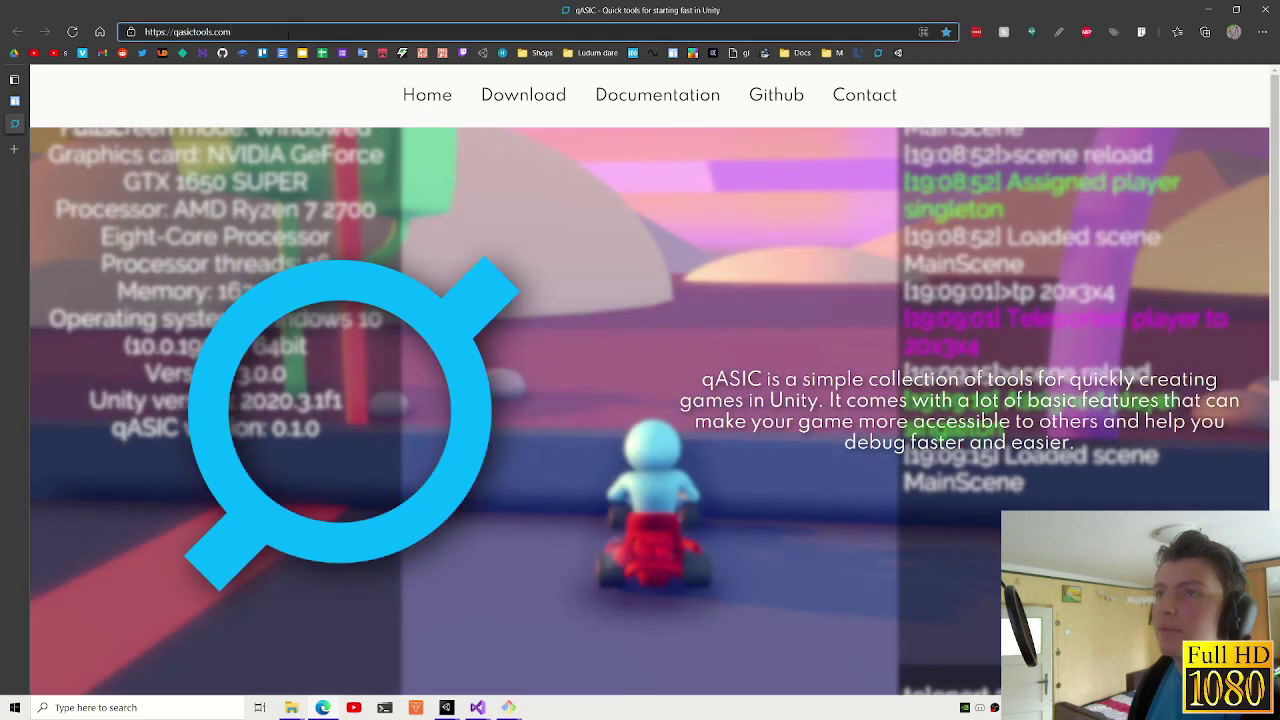
text(/demo)
key(Return)
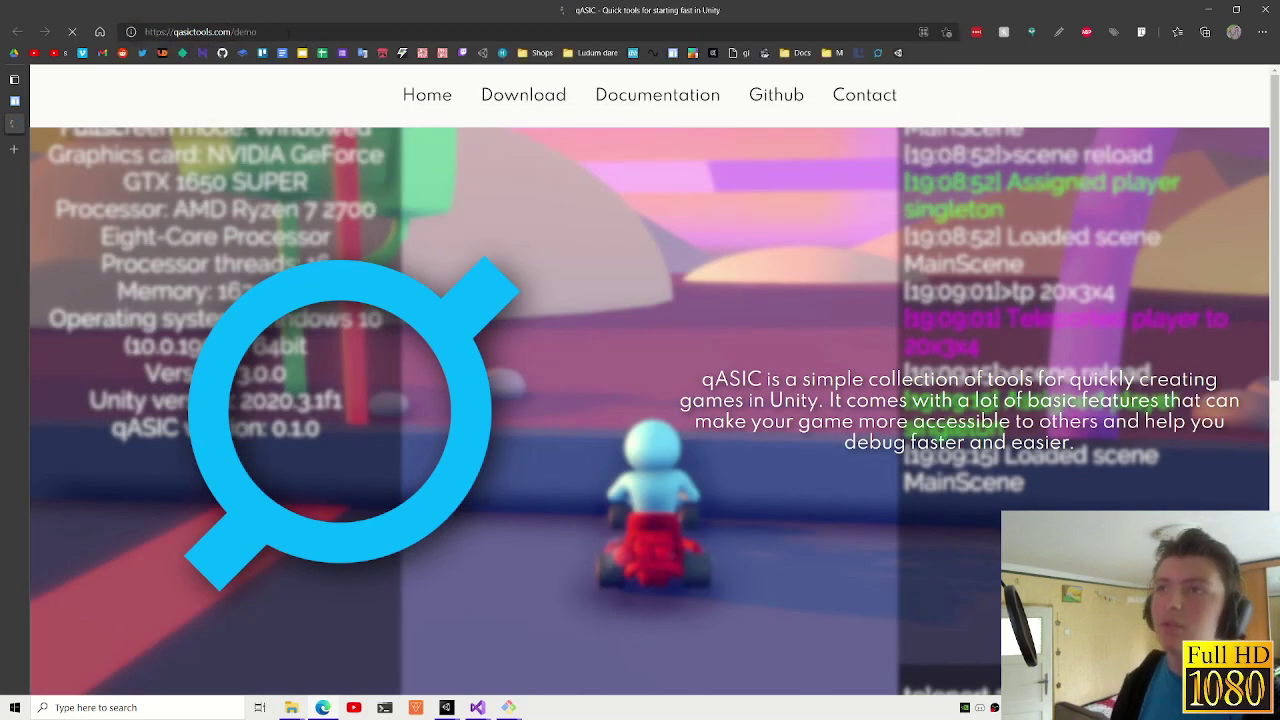
click(618, 435)
scroll(380, 460, down, 5)
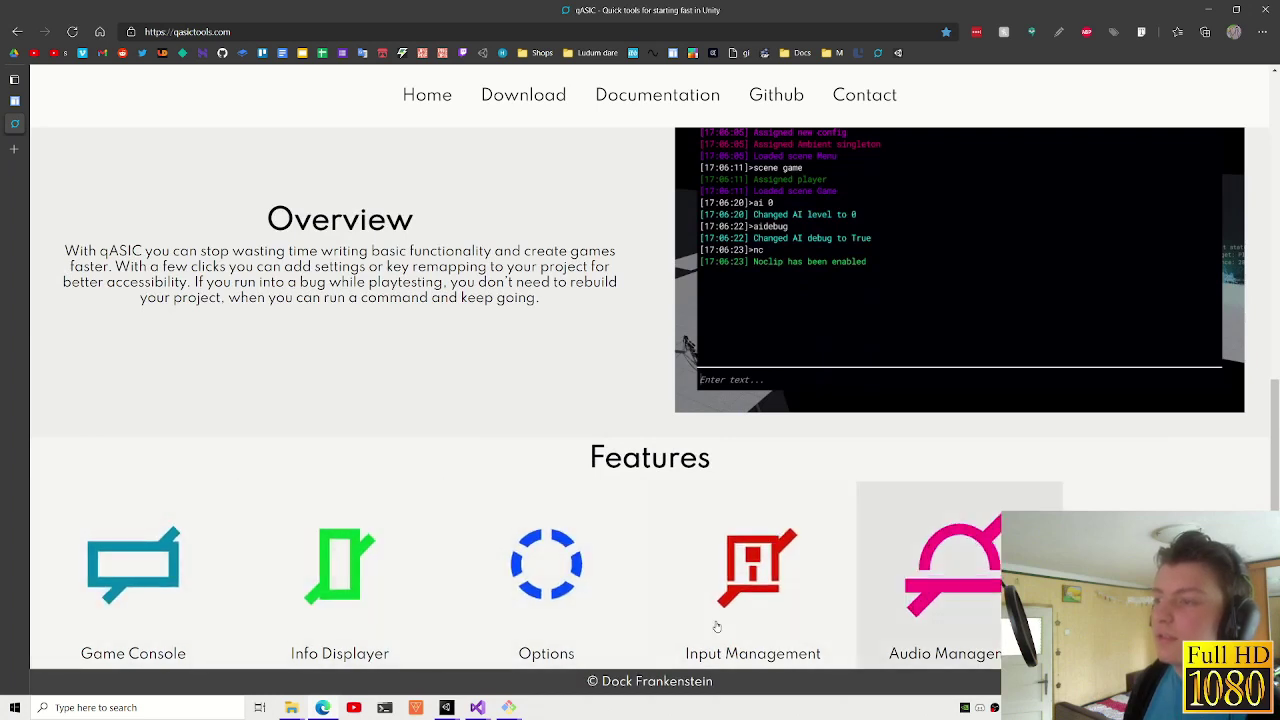
scroll(655, 242, up, 1)
scroll(655, 242, up, 4)
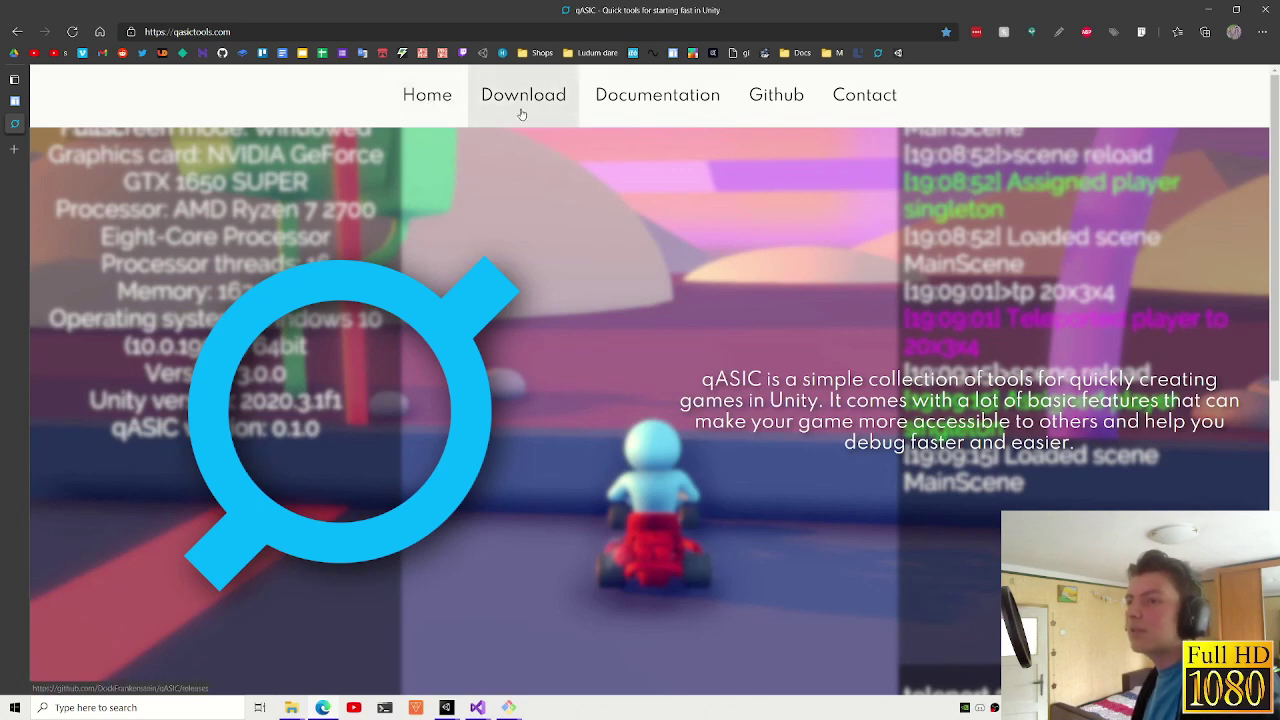
scroll(477, 190, down, 6)
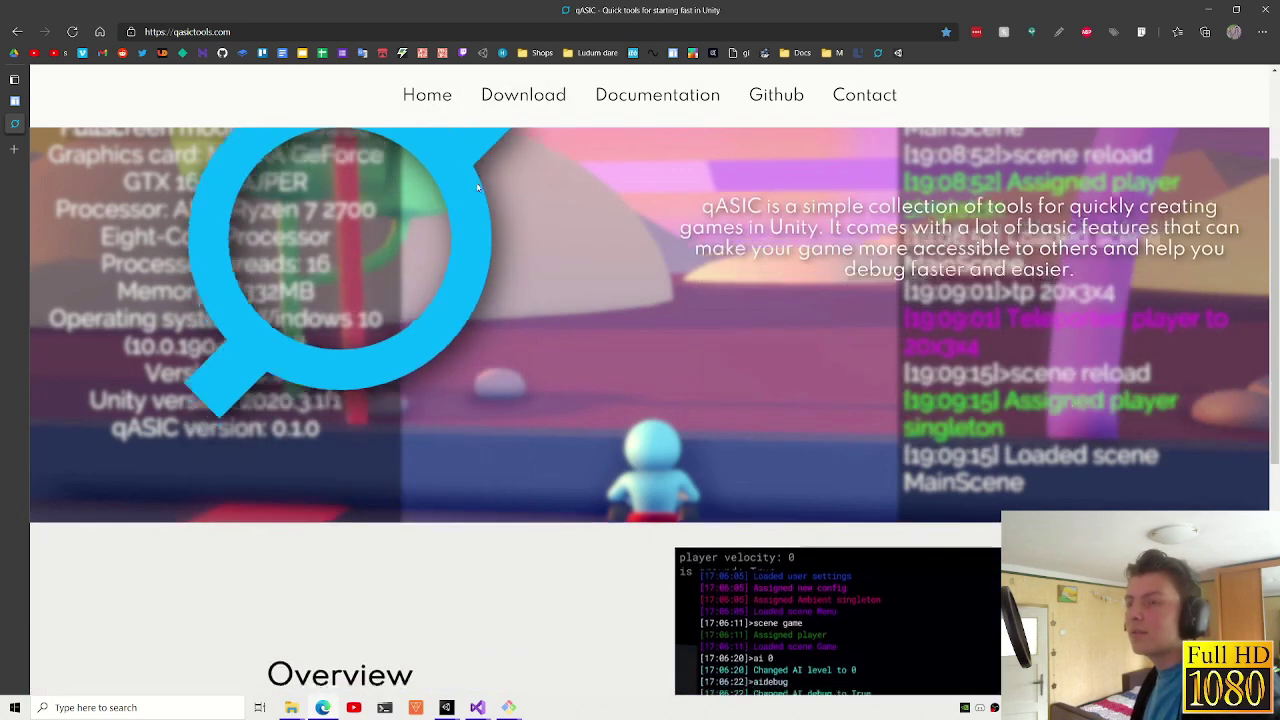
scroll(482, 108, up, 6)
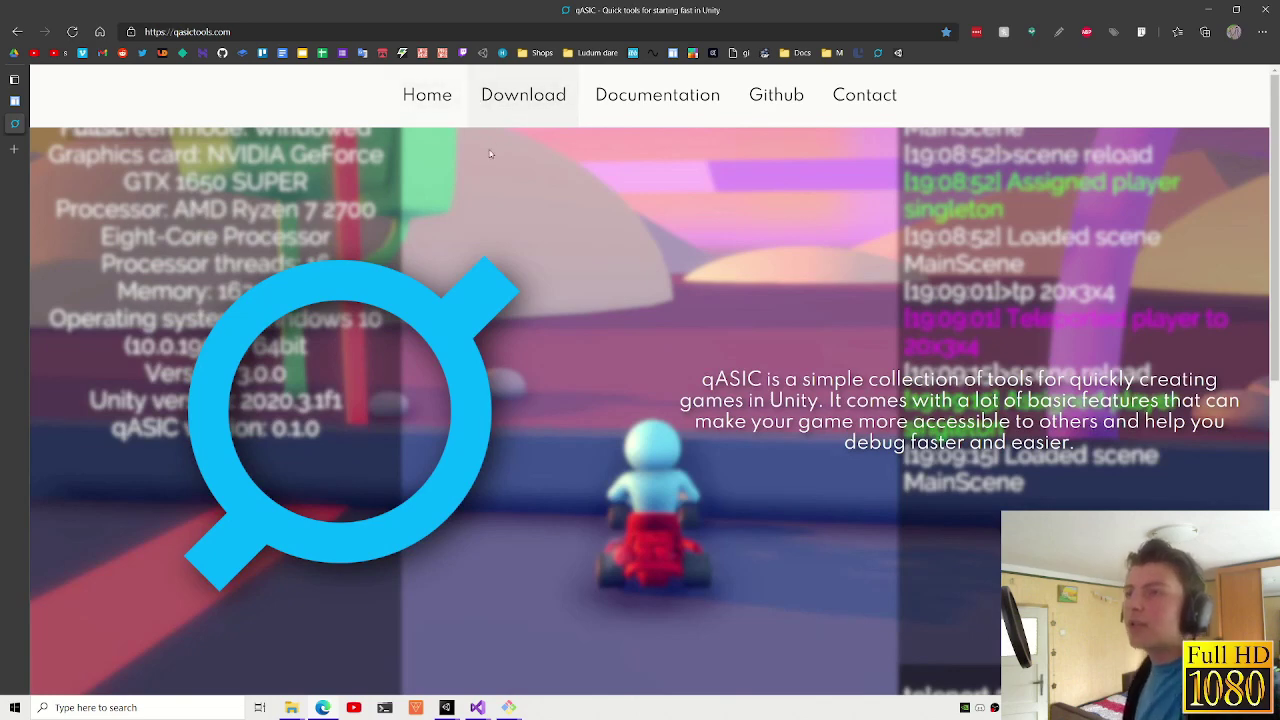
scroll(321, 285, down, 4)
scroll(321, 285, up, 2)
scroll(321, 285, up, 3)
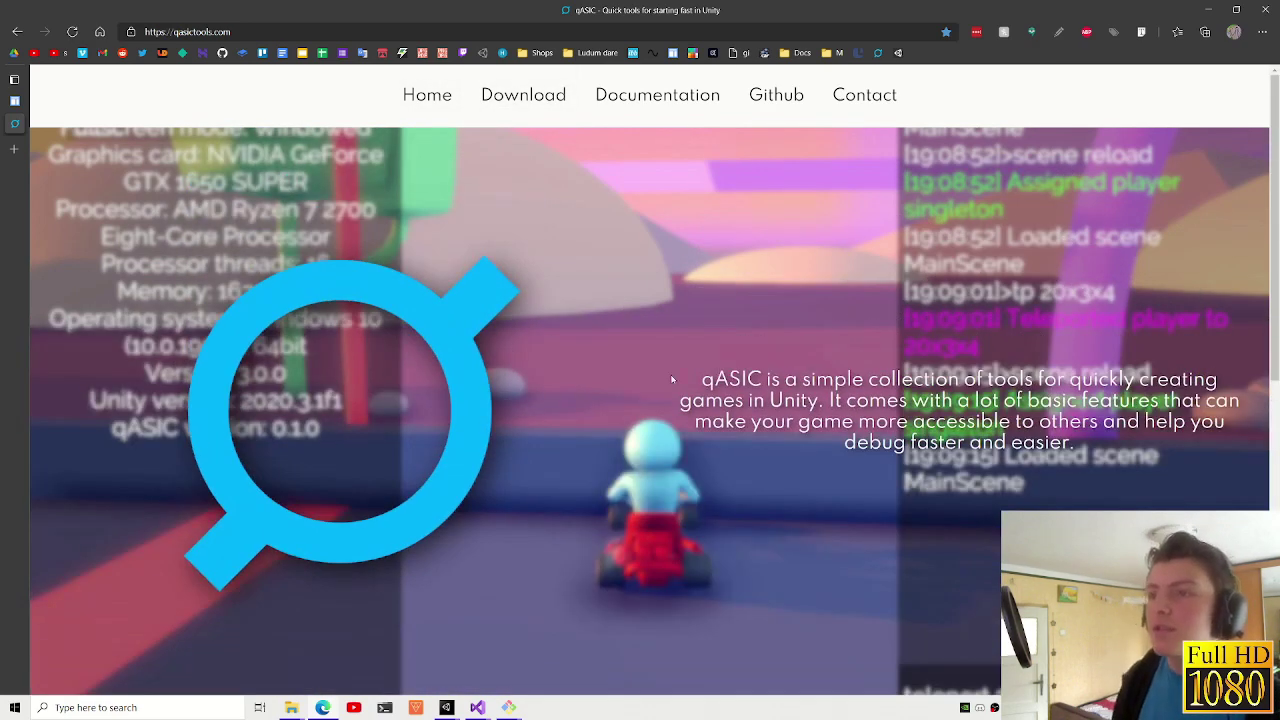
drag(1080, 443, 712, 380)
click(712, 380)
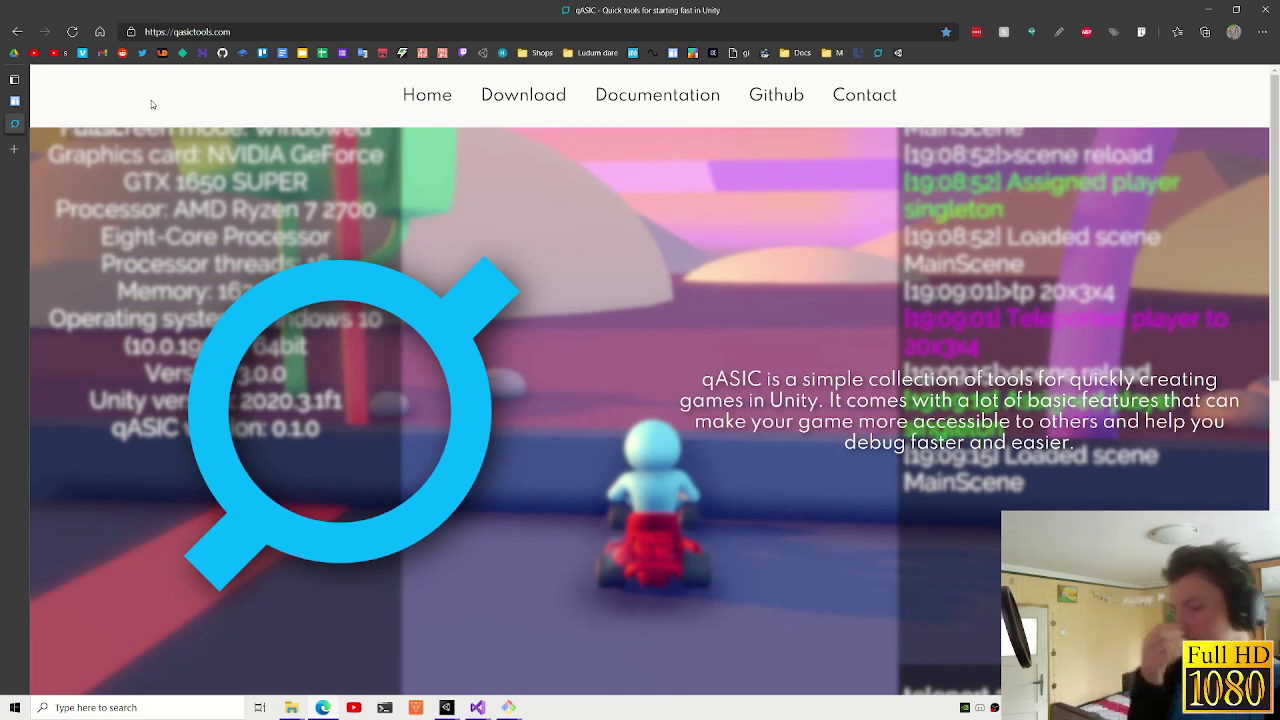
scroll(455, 383, down, 3)
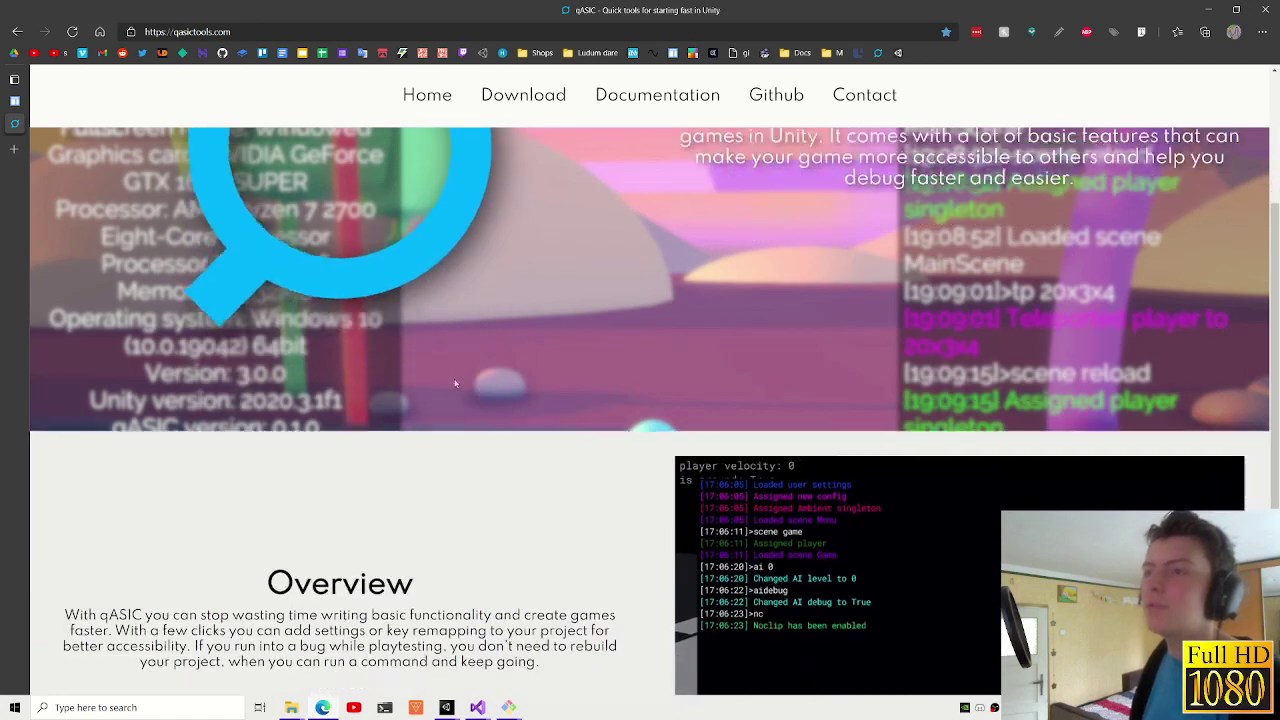
scroll(583, 389, up, 3)
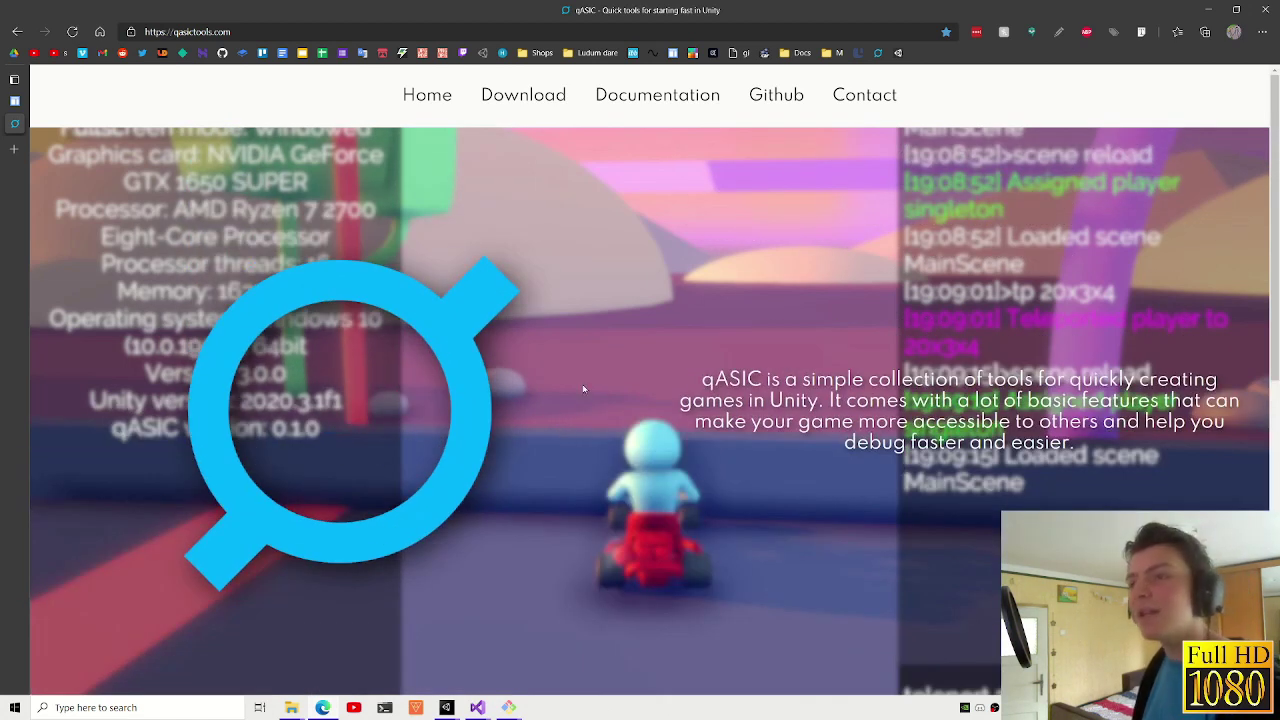
- In a new InPrivate window, search Google for 'danidev websie' and open the danidev.net result
key(ctrl+shift+n)
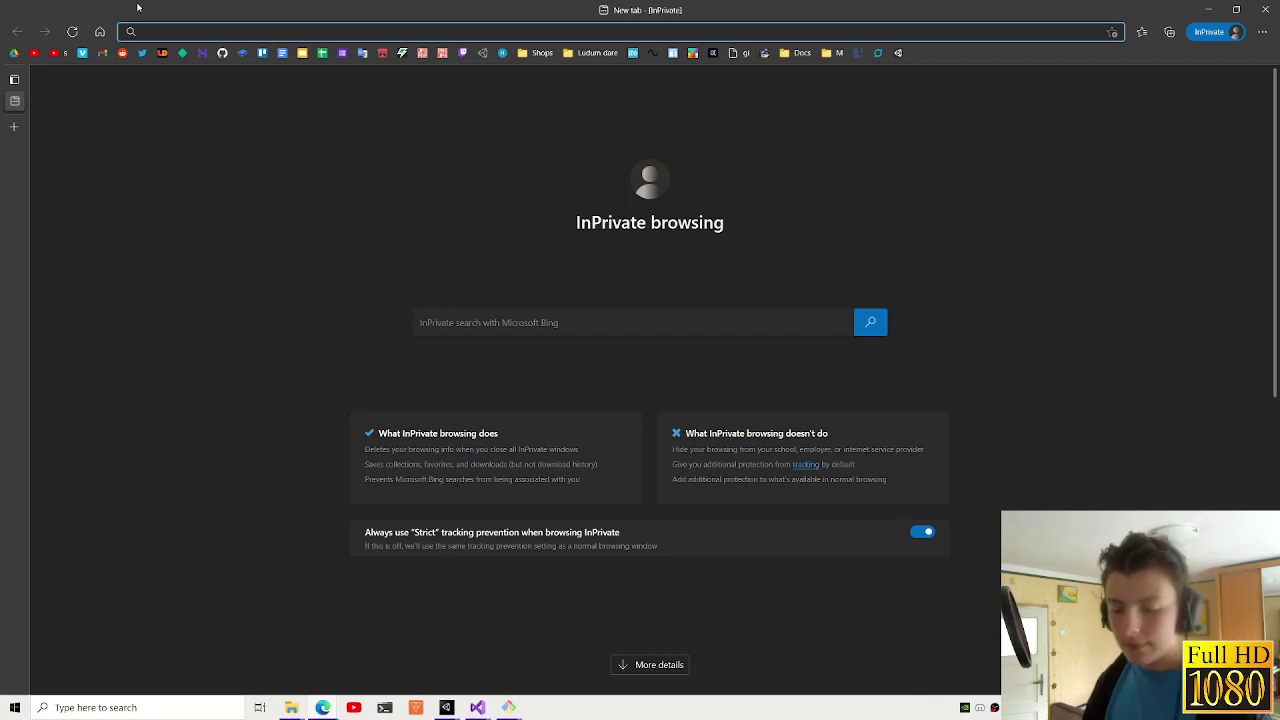
text(danidev websie)
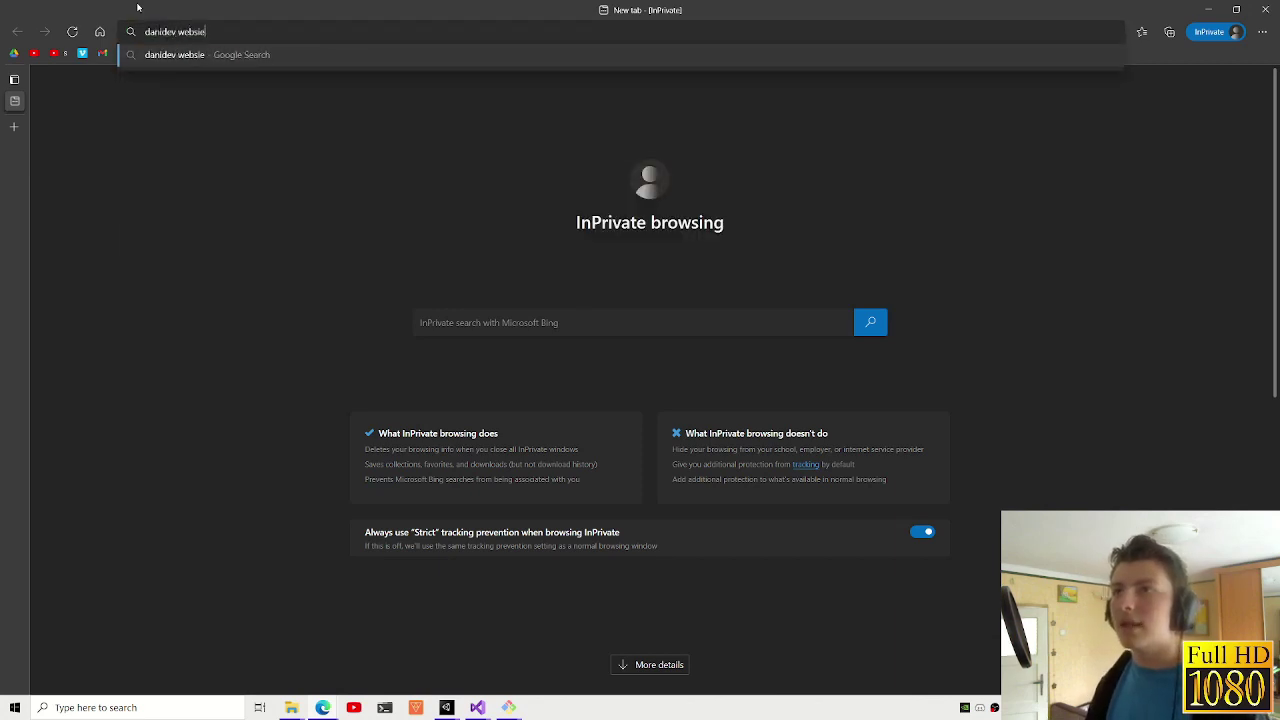
key(Return)
click(698, 604)
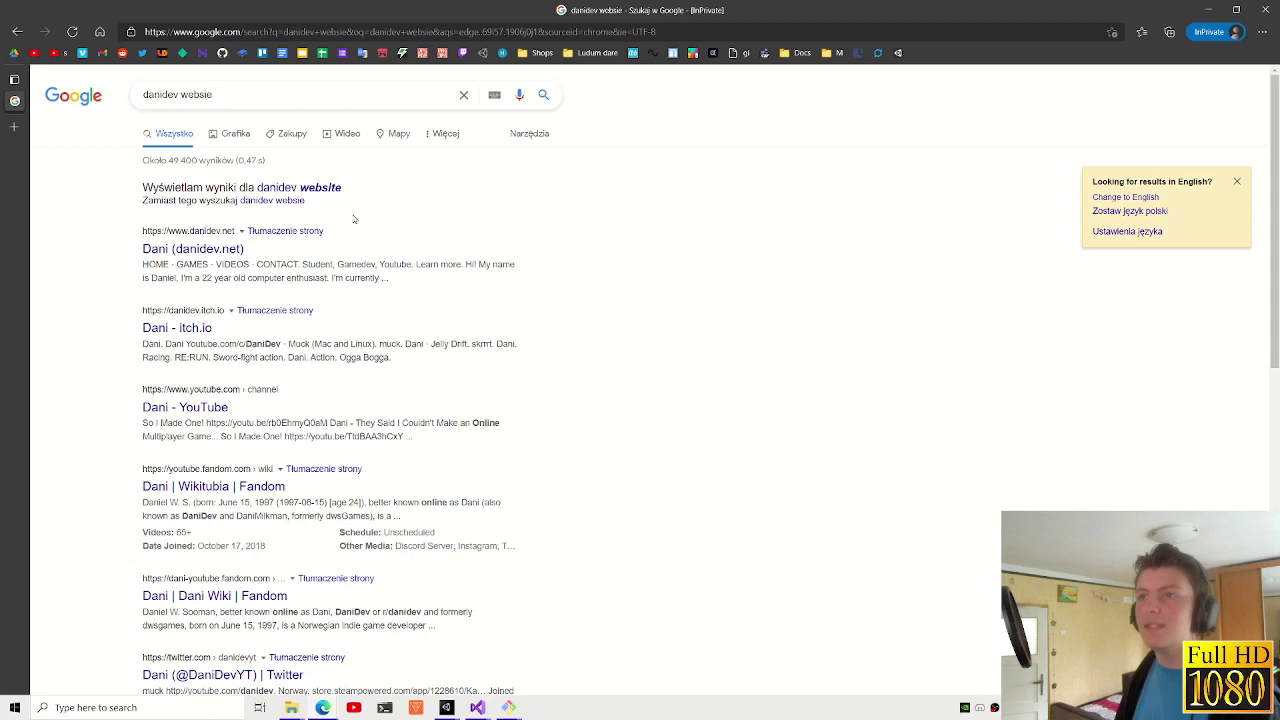
click(213, 207)
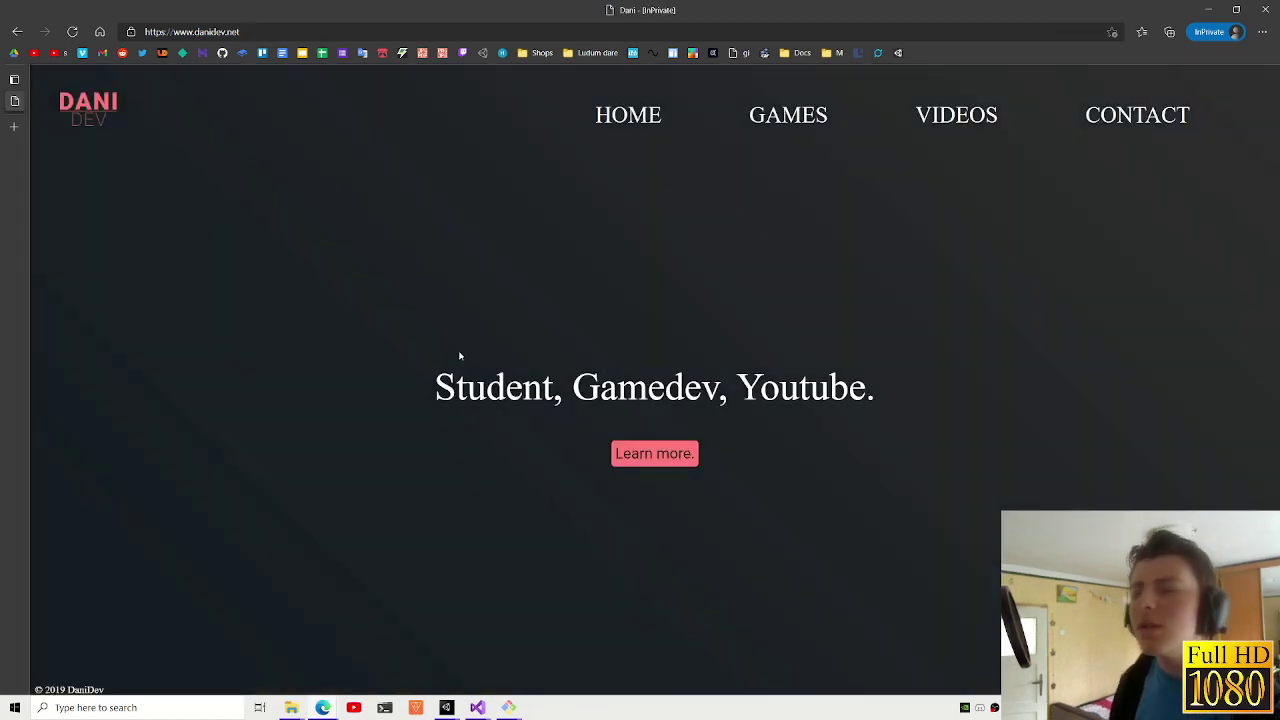
- Highlight the 'Student, Gamedev, Youtube.' heading, then edit and cancel the address bar URL
drag(432, 381, 794, 335)
click(525, 354)
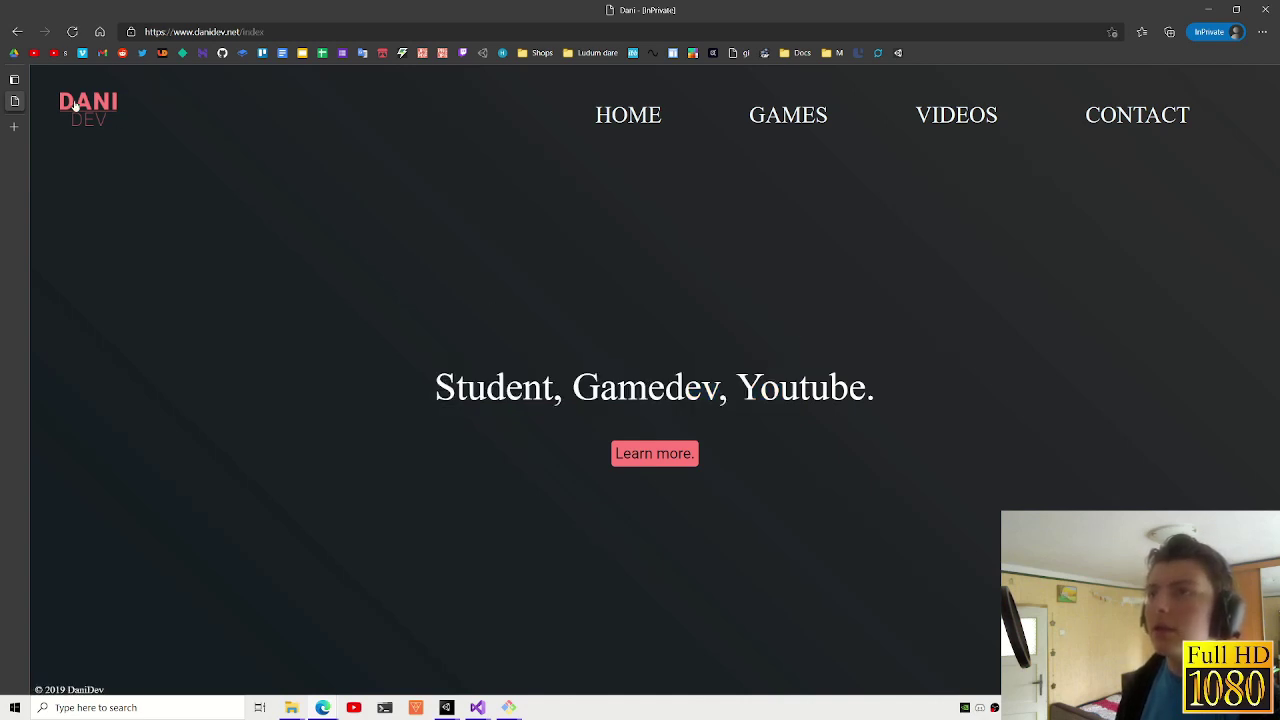
click(285, 32)
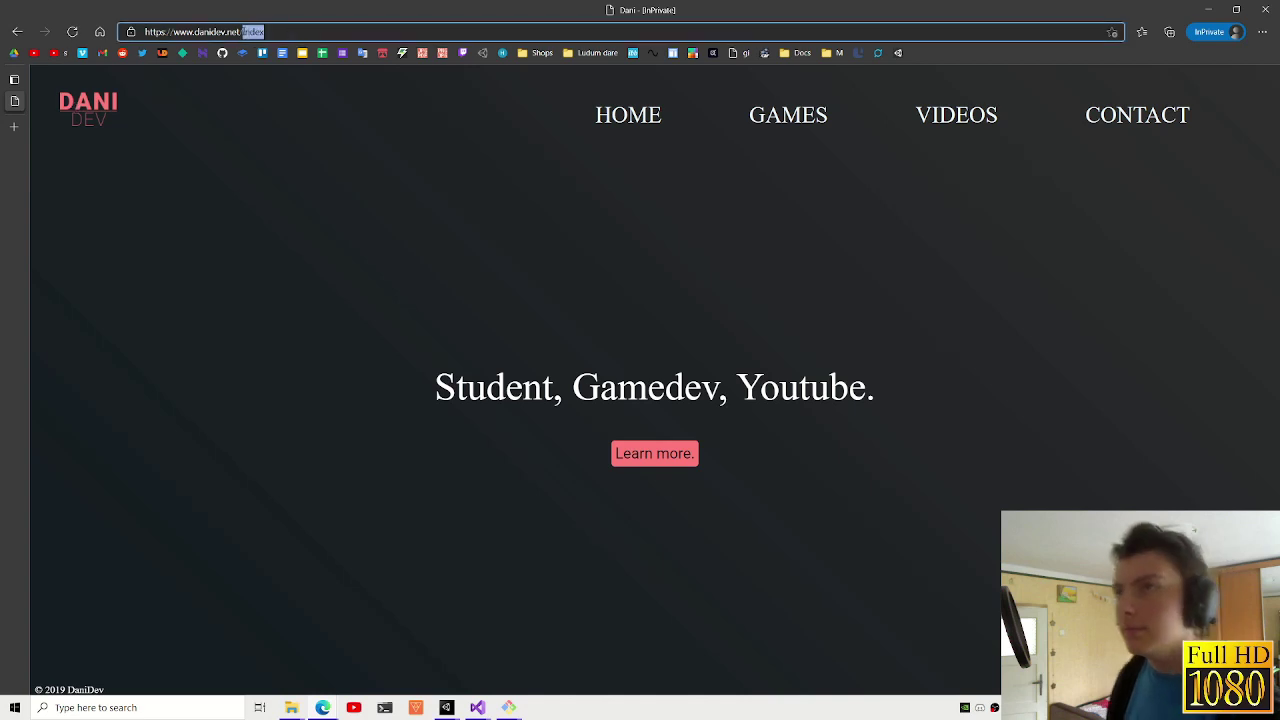
key(BackSpace)
key(Return)
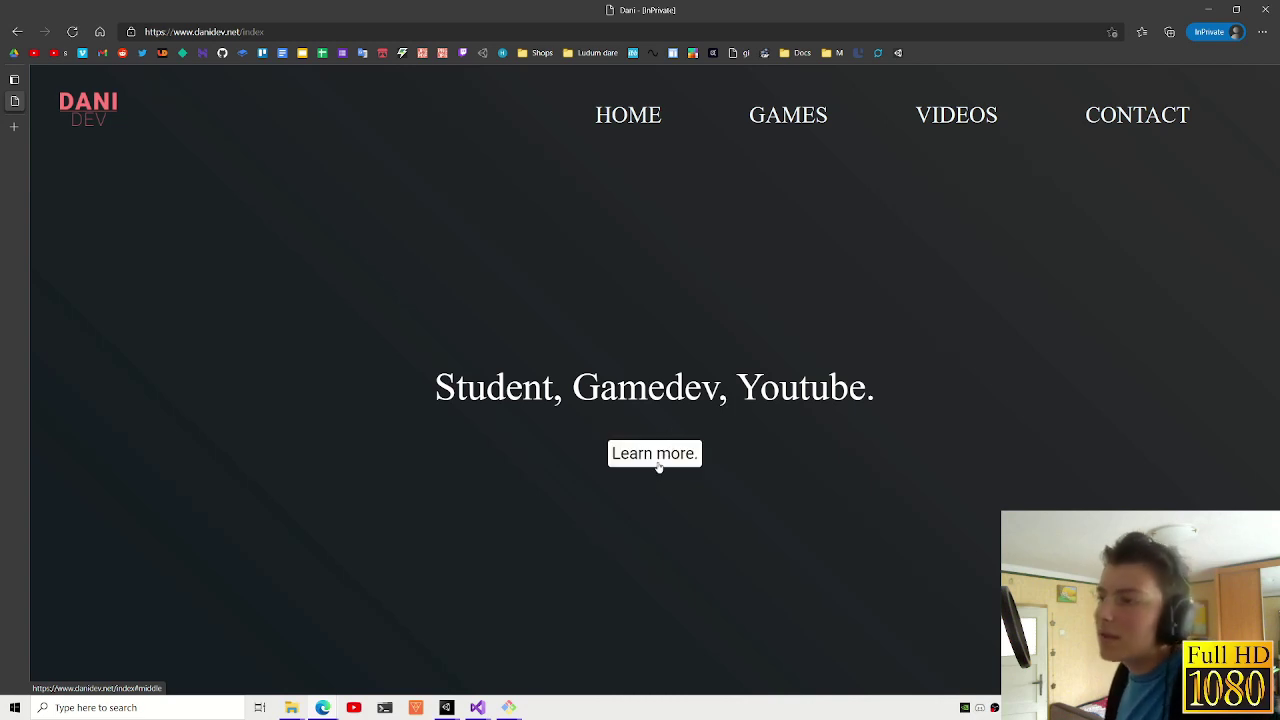
right_click(684, 457)
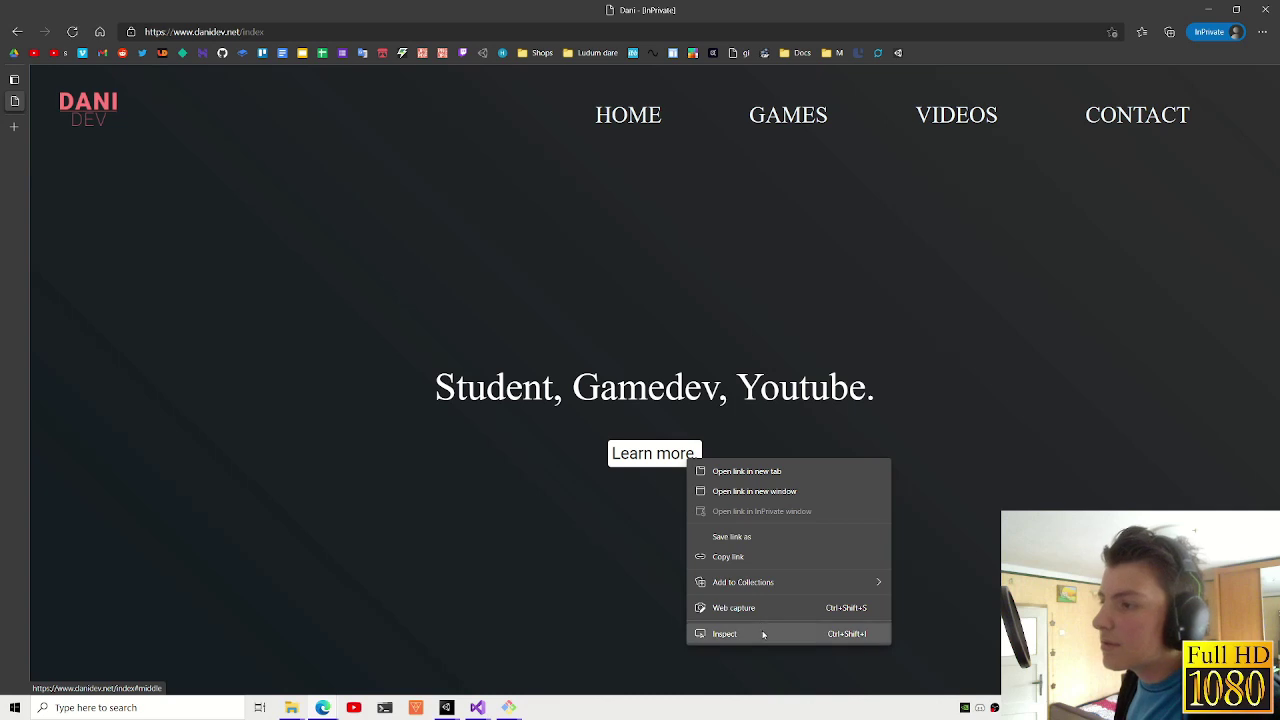
click(712, 633)
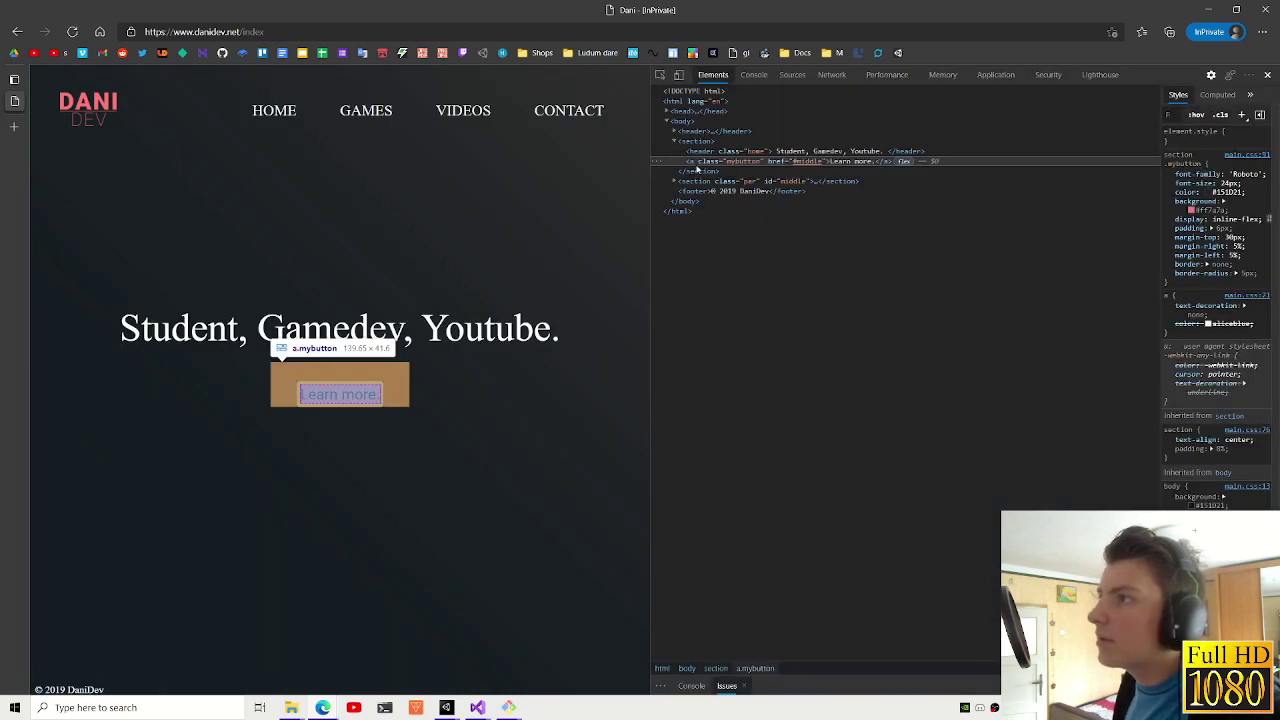
click(902, 162)
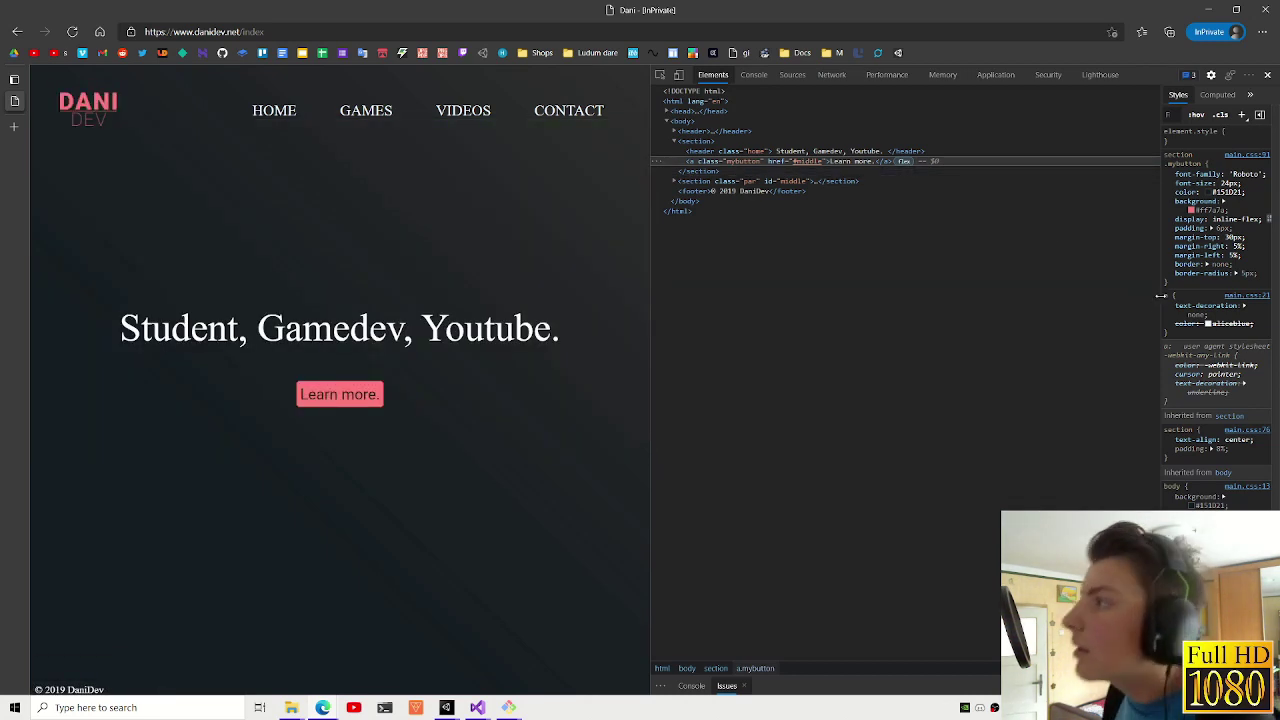
drag(1160, 296, 967, 296)
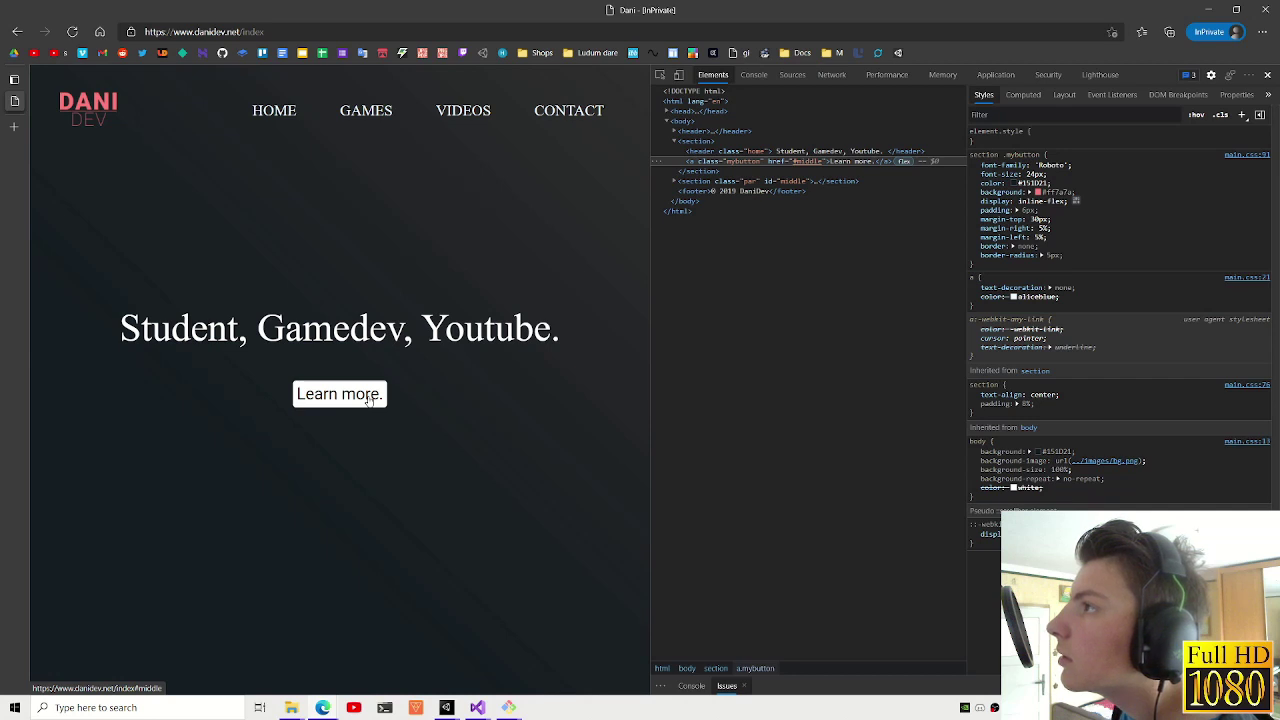
right_click(369, 398)
click(410, 569)
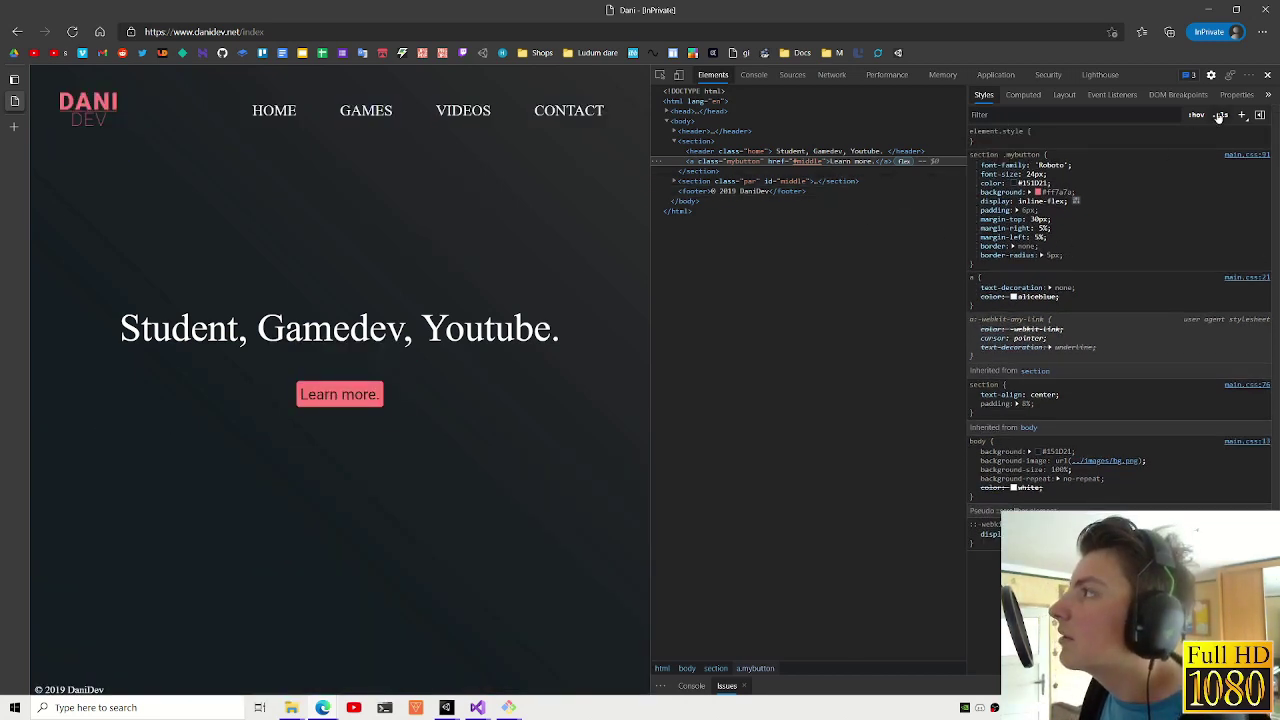
click(1023, 94)
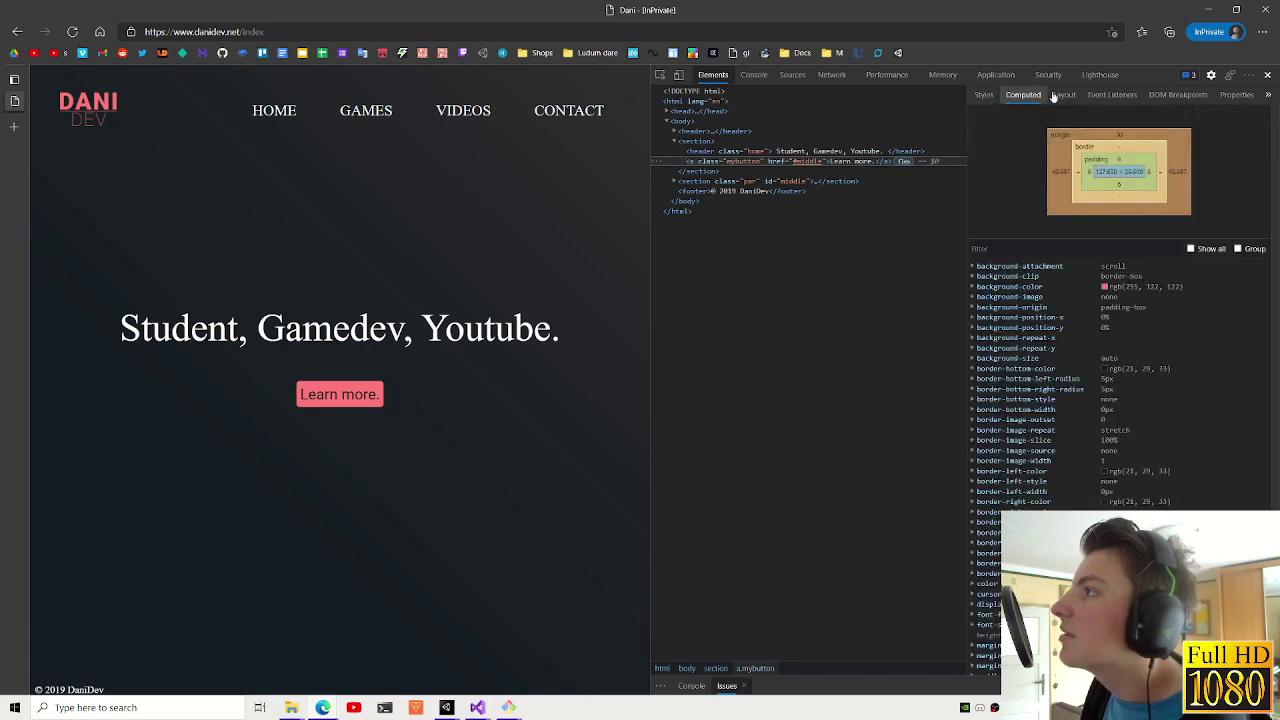
click(1062, 95)
click(1112, 95)
click(986, 96)
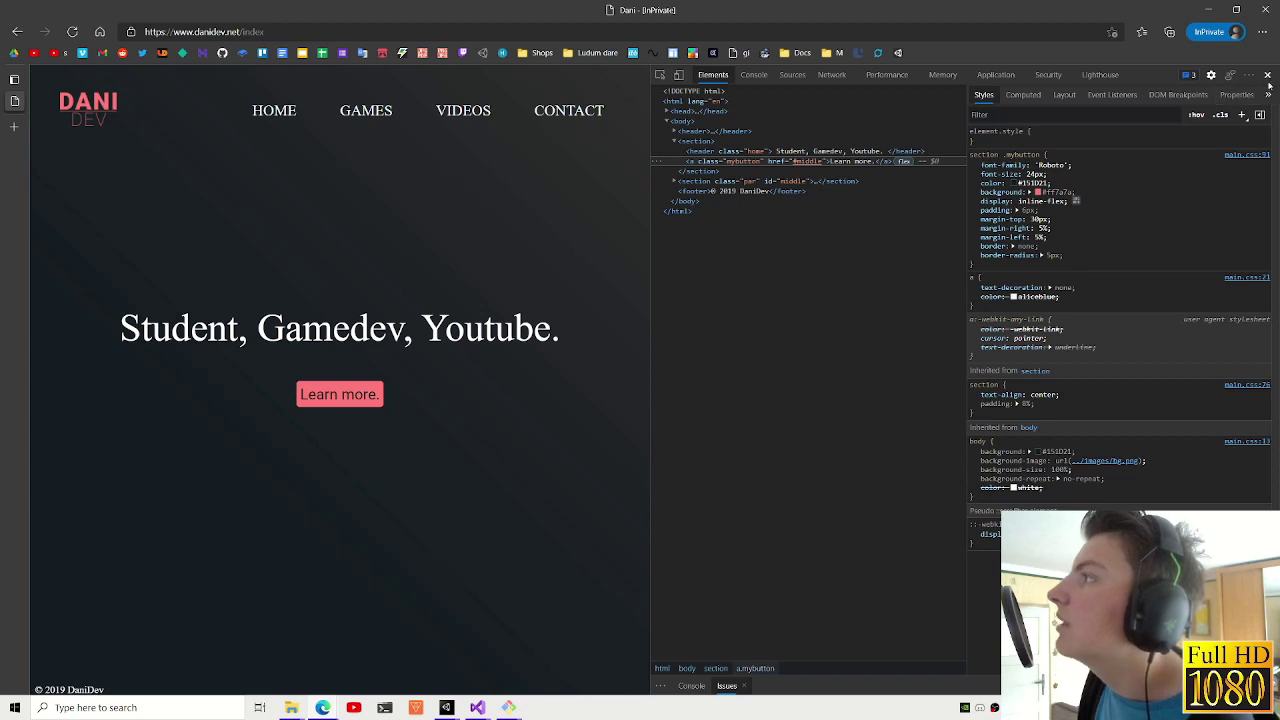
click(1267, 76)
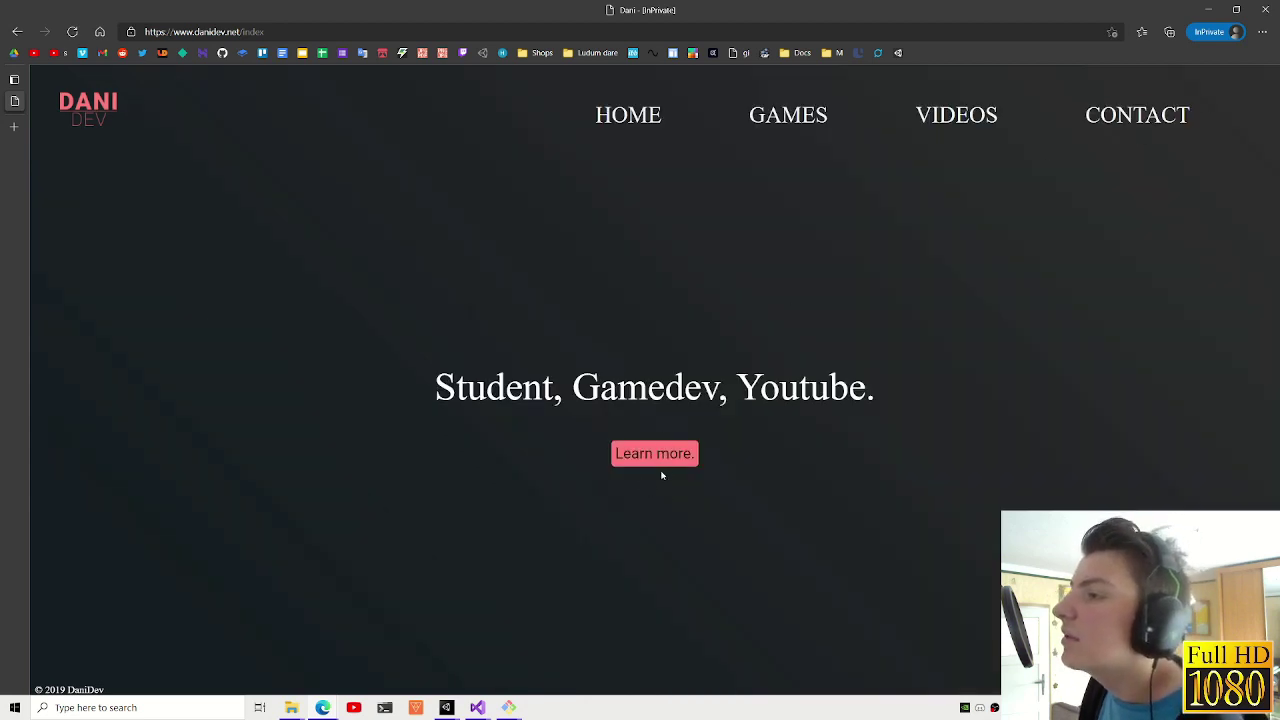
- Jump to danidev.net's about section via Learn more and load the edited x#middle address
scroll(634, 485, down, 5)
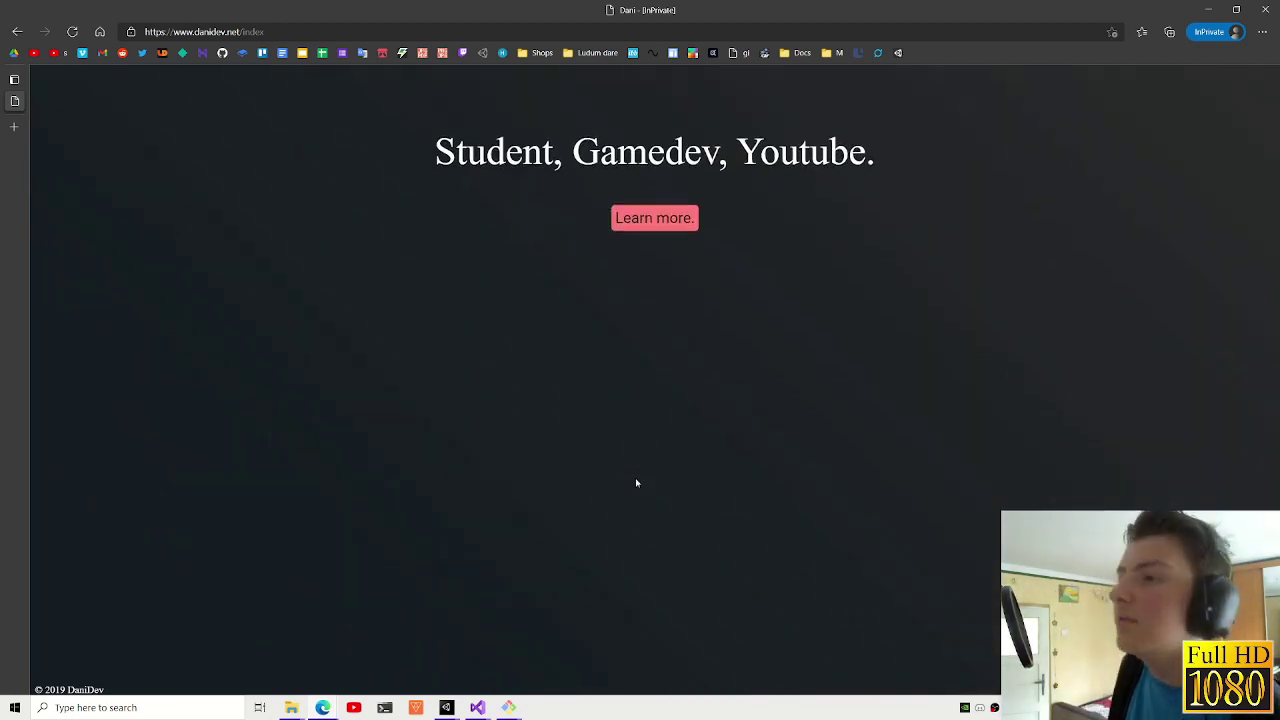
scroll(635, 481, down, 1)
scroll(637, 457, up, 6)
click(654, 455)
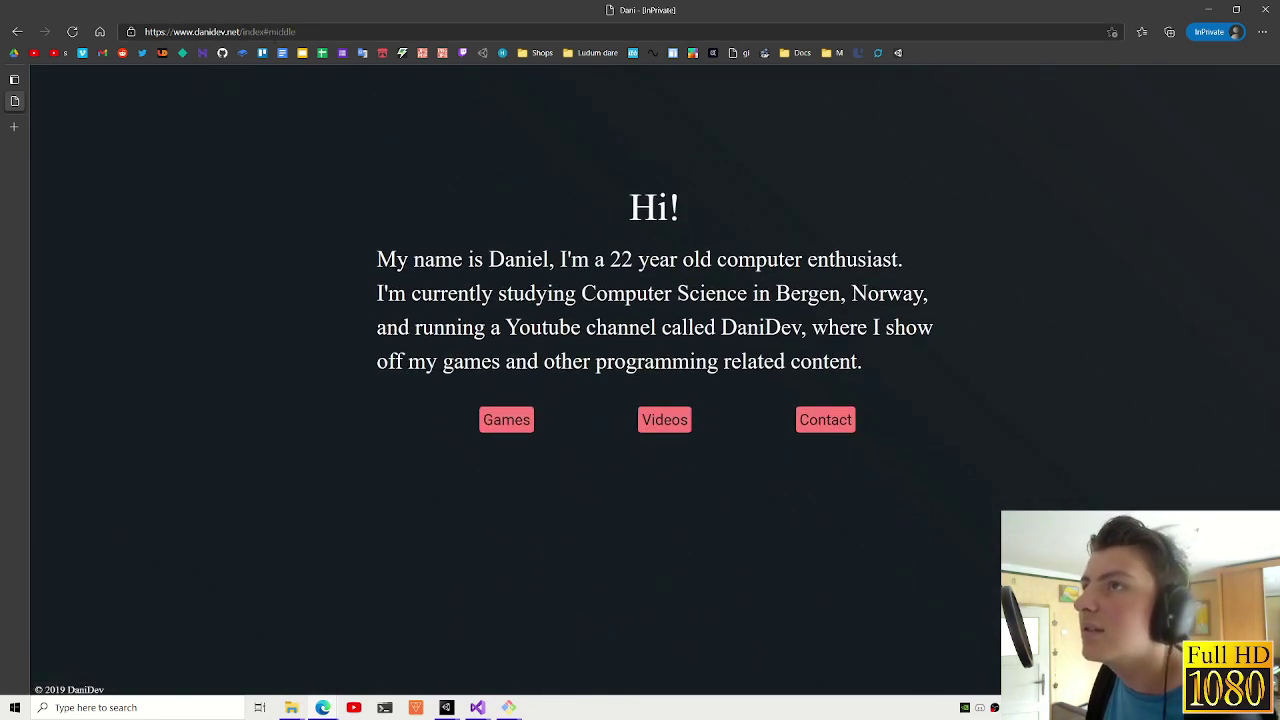
double_click(254, 31)
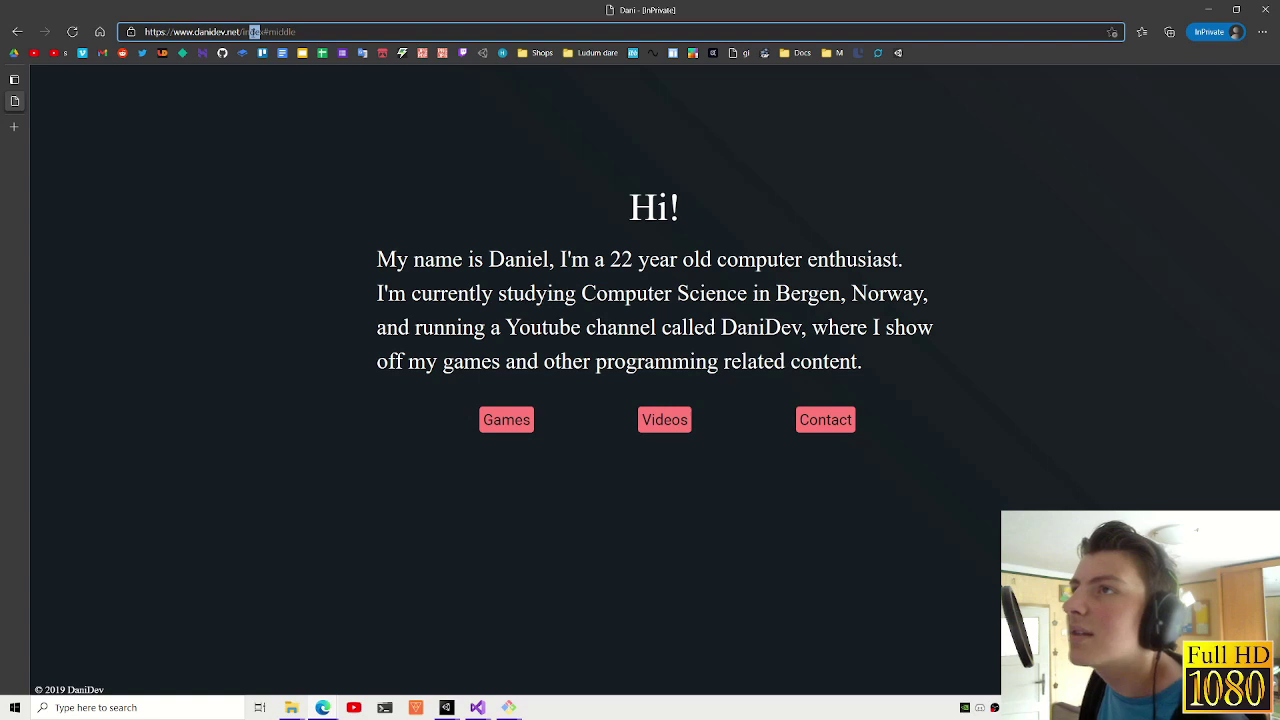
text(x)
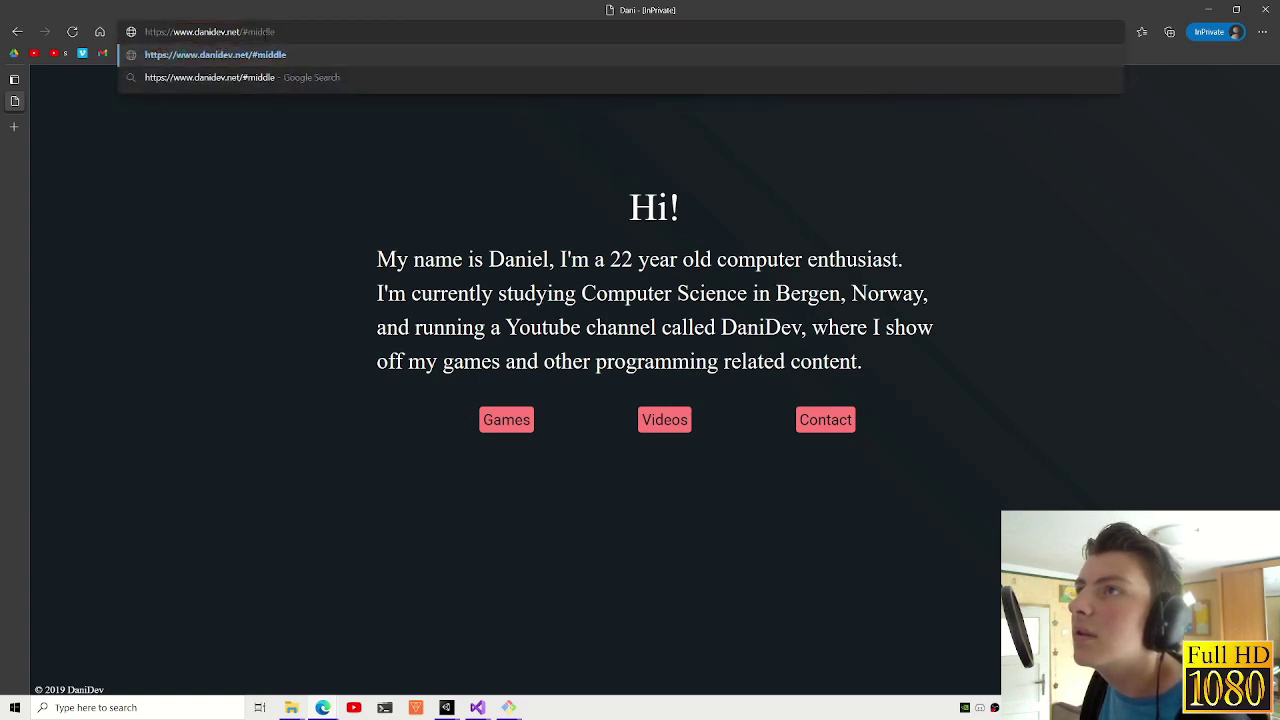
key(Return)
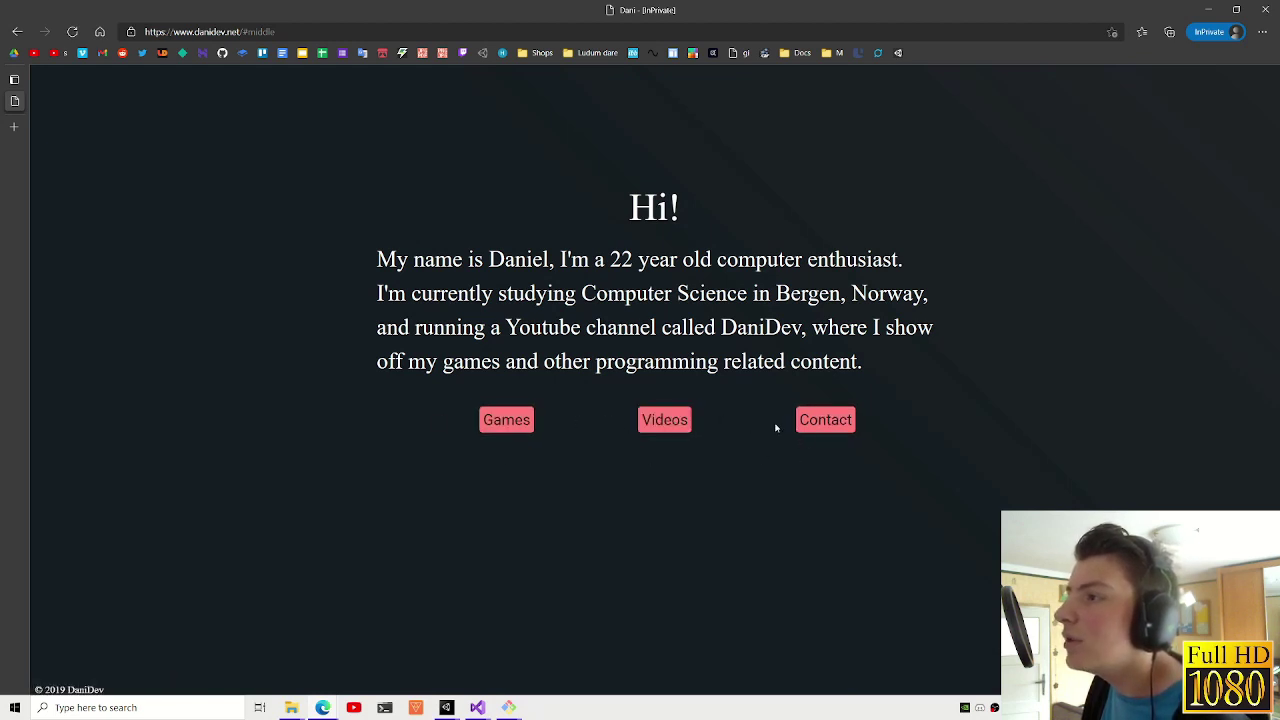
- Select and deselect parts of the Hi! intro paragraph, including the word DaniDev, then scroll up
drag(343, 257, 443, 327)
mouse_move(343, 257)
mouse_down()
mouse_move(951, 346)
mouse_move(360, 262)
mouse_up()
click(937, 377)
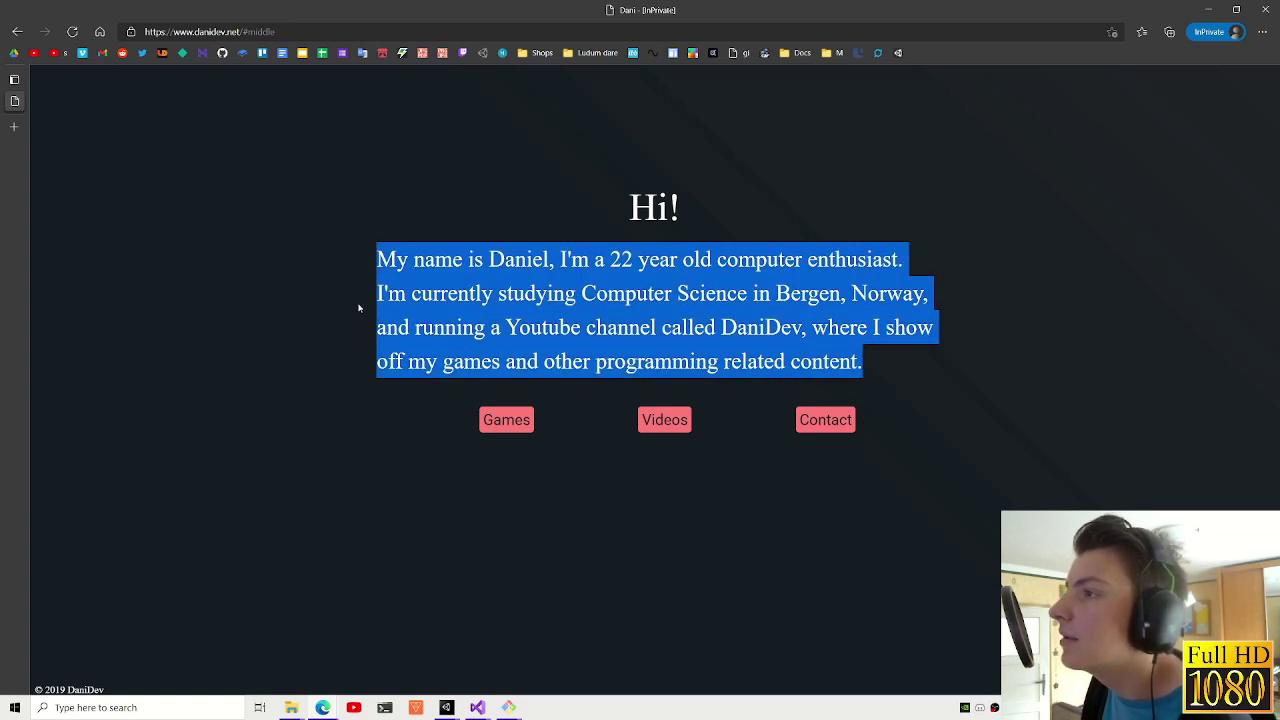
click(360, 300)
double_click(762, 327)
click(874, 362)
mouse_move(874, 362)
mouse_down()
mouse_move(815, 327)
mouse_move(80, 690)
mouse_up()
click(873, 349)
click(161, 467)
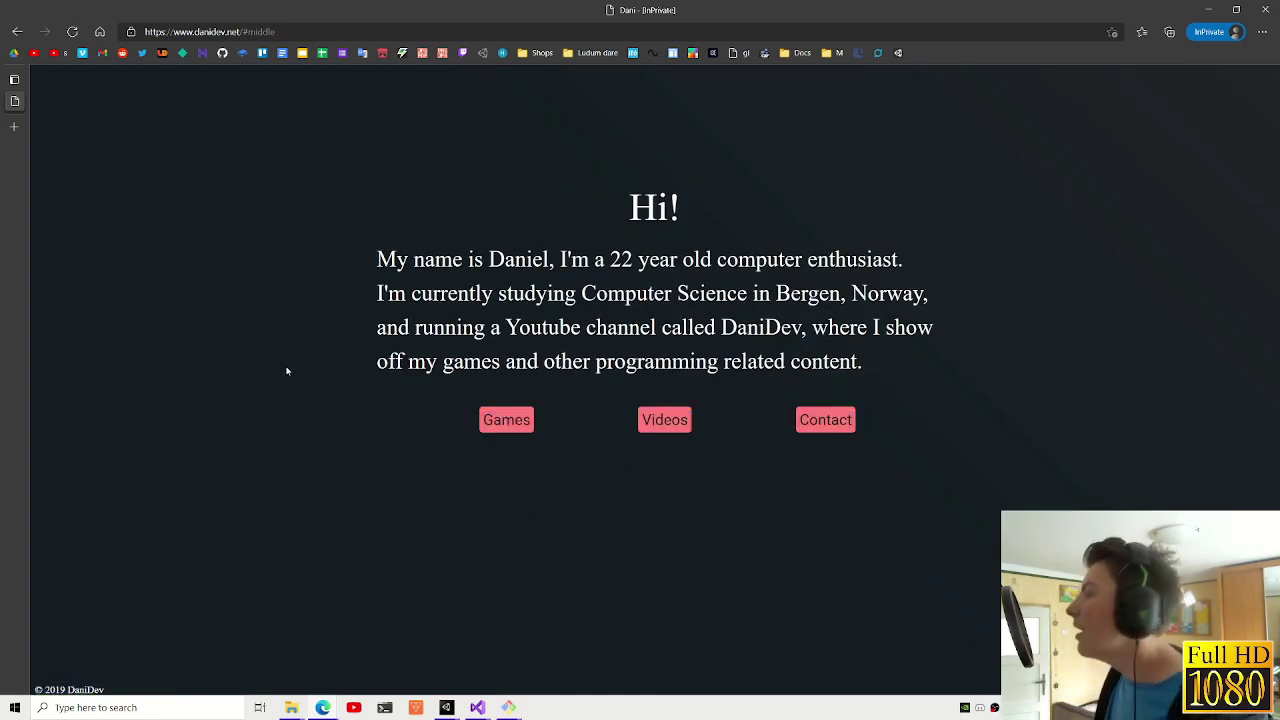
scroll(300, 368, up, 5)
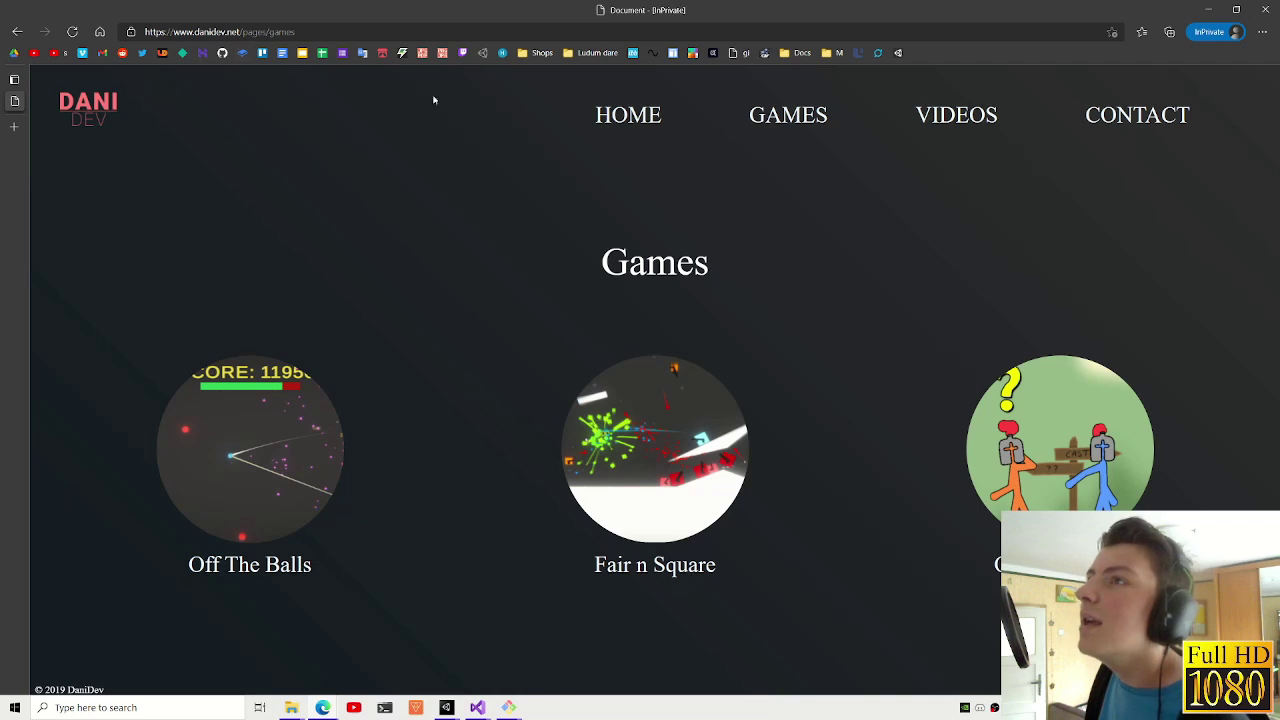
middle_click(655, 450)
click(20, 130)
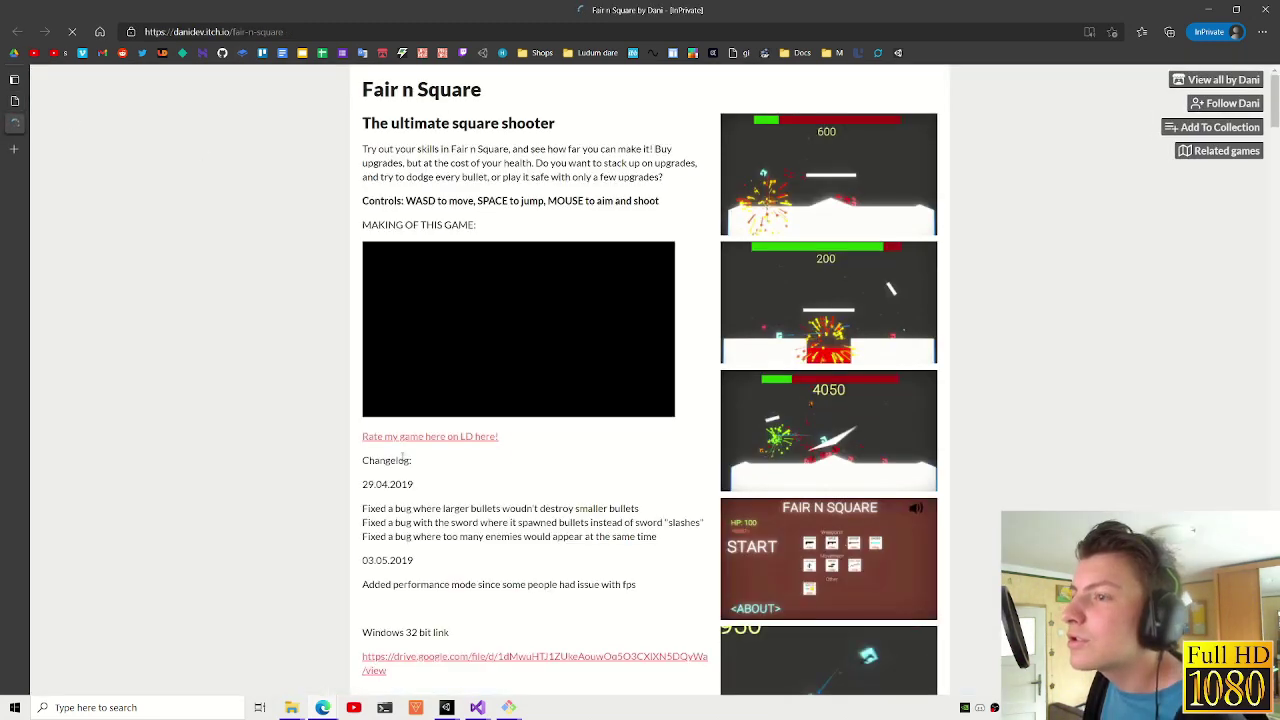
scroll(405, 400, down, 2)
scroll(405, 400, down, 2)
scroll(404, 534, down, 1)
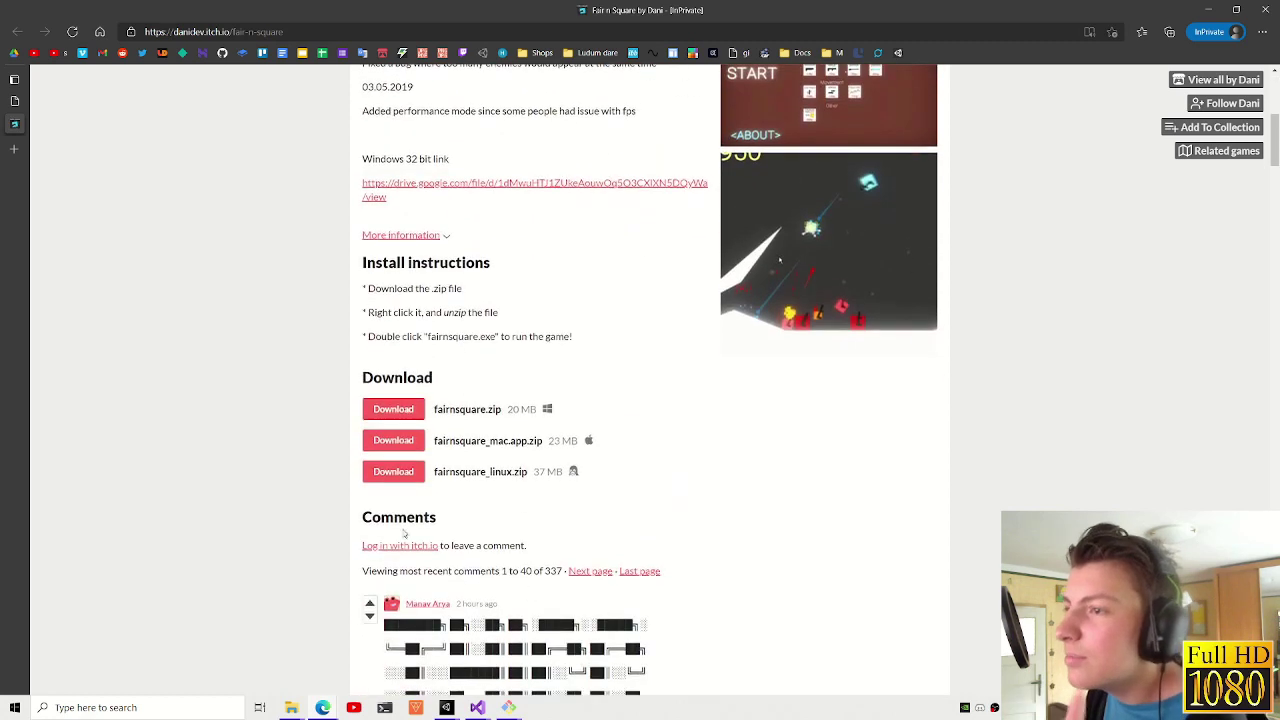
click(414, 237)
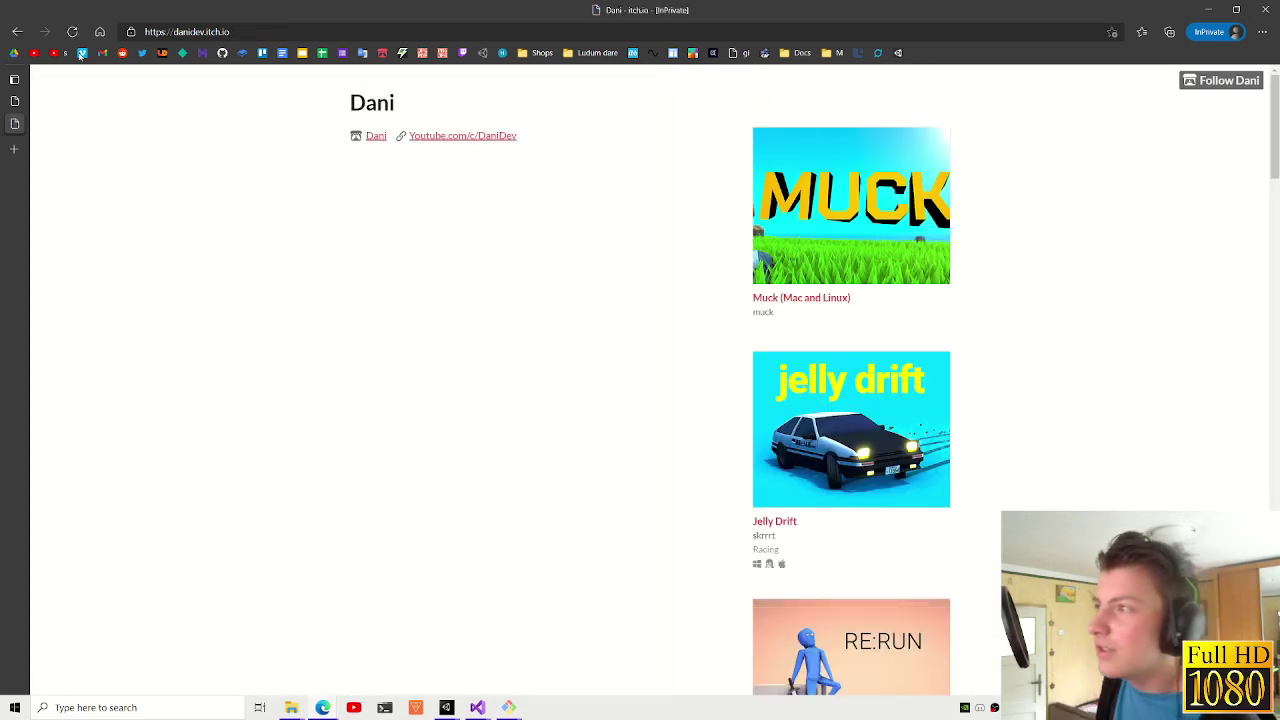
scroll(886, 354, down, 3)
scroll(886, 354, down, 4)
scroll(908, 414, down, 5)
scroll(914, 419, up, 7)
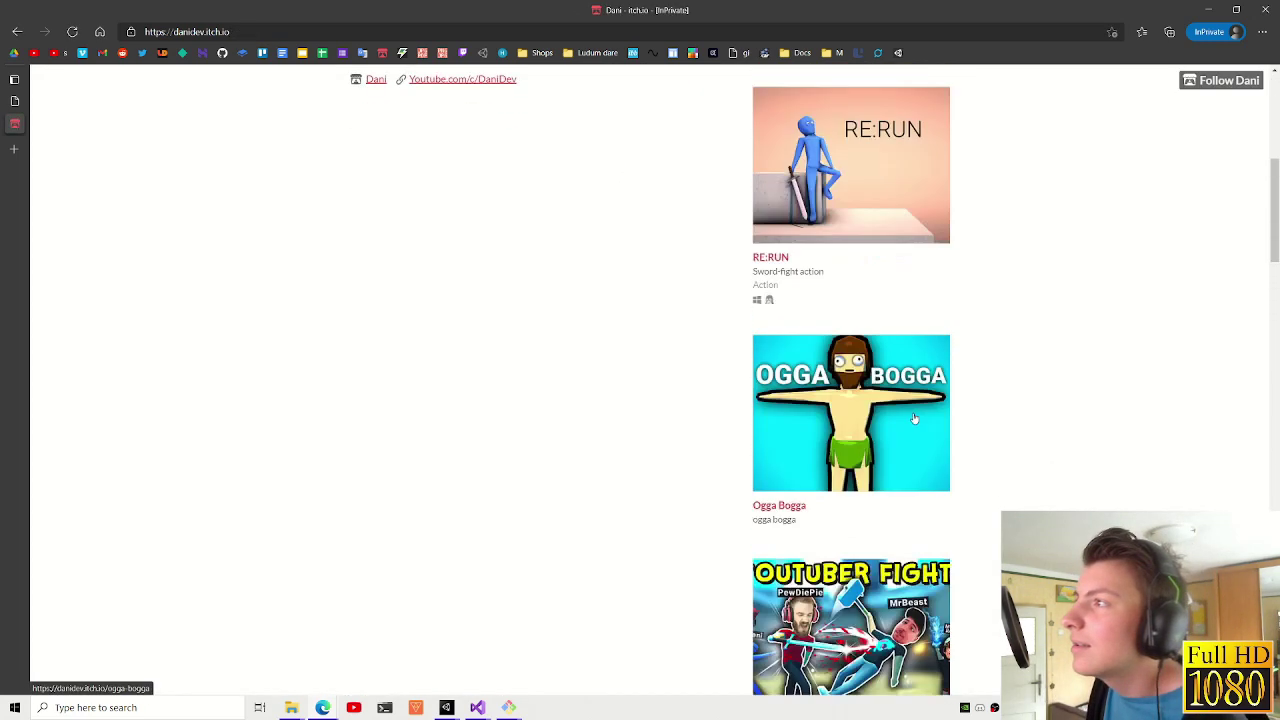
scroll(914, 419, up, 5)
click(840, 240)
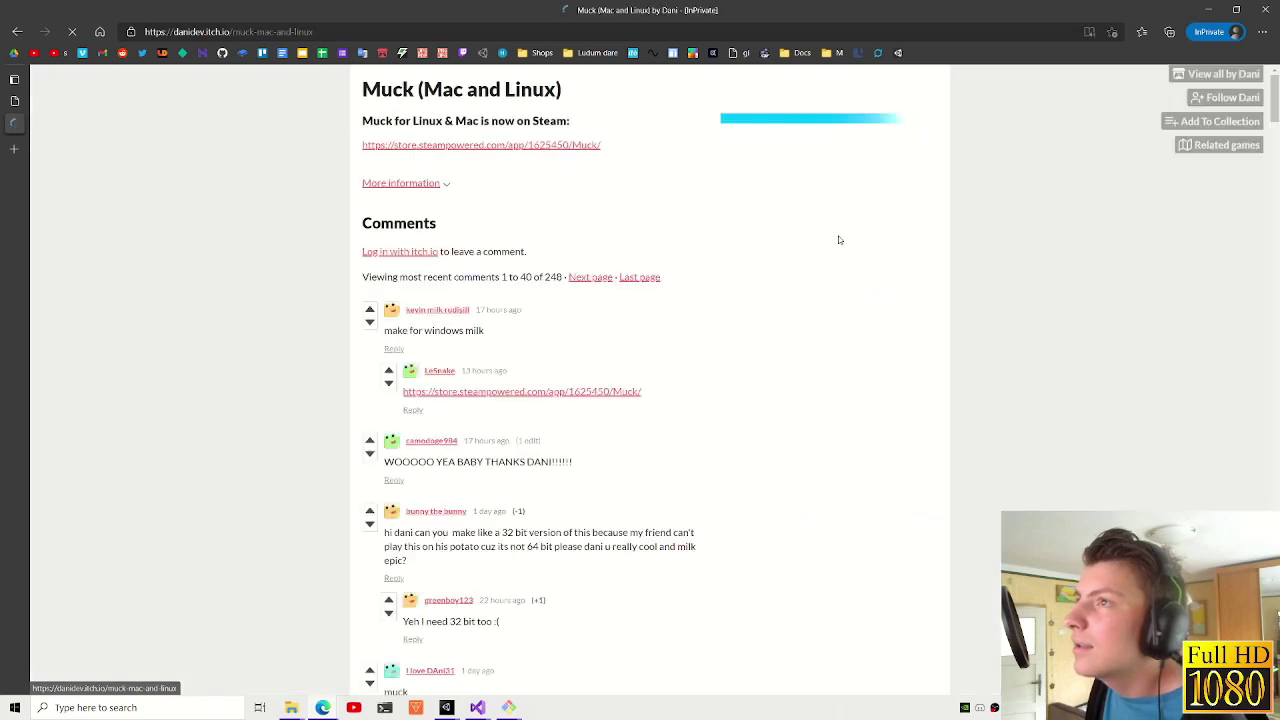
click(431, 190)
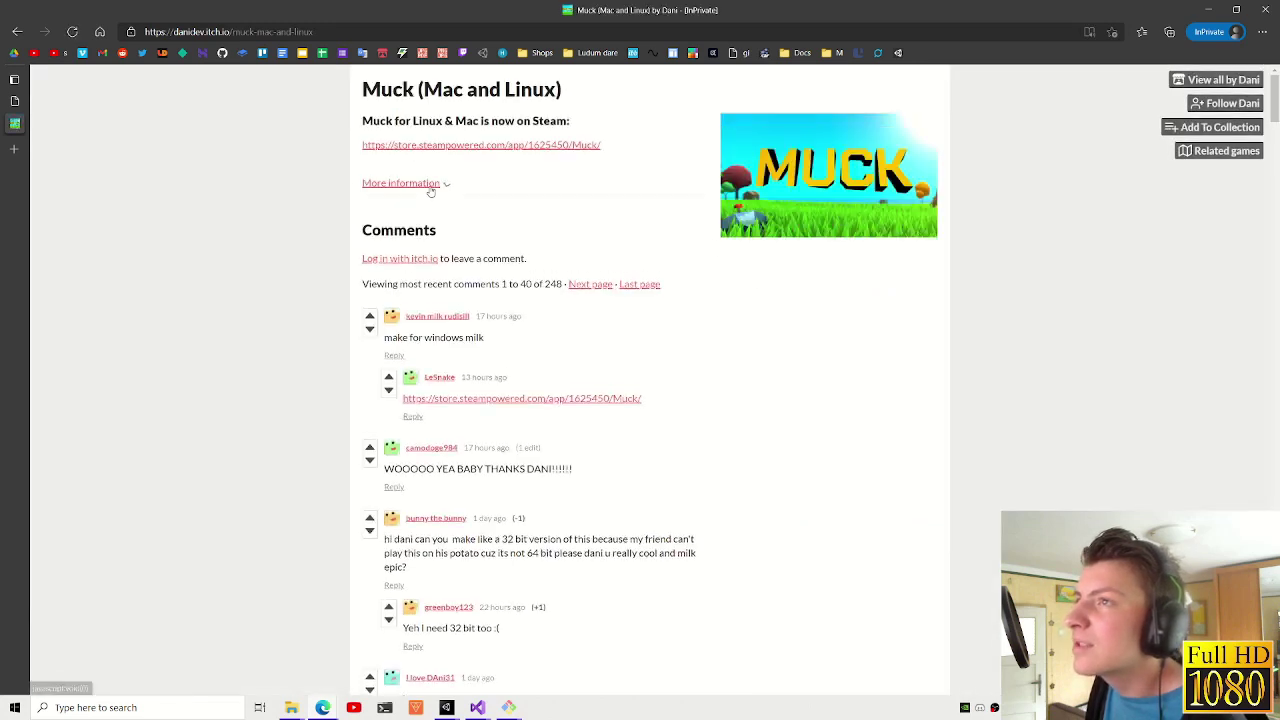
click(430, 190)
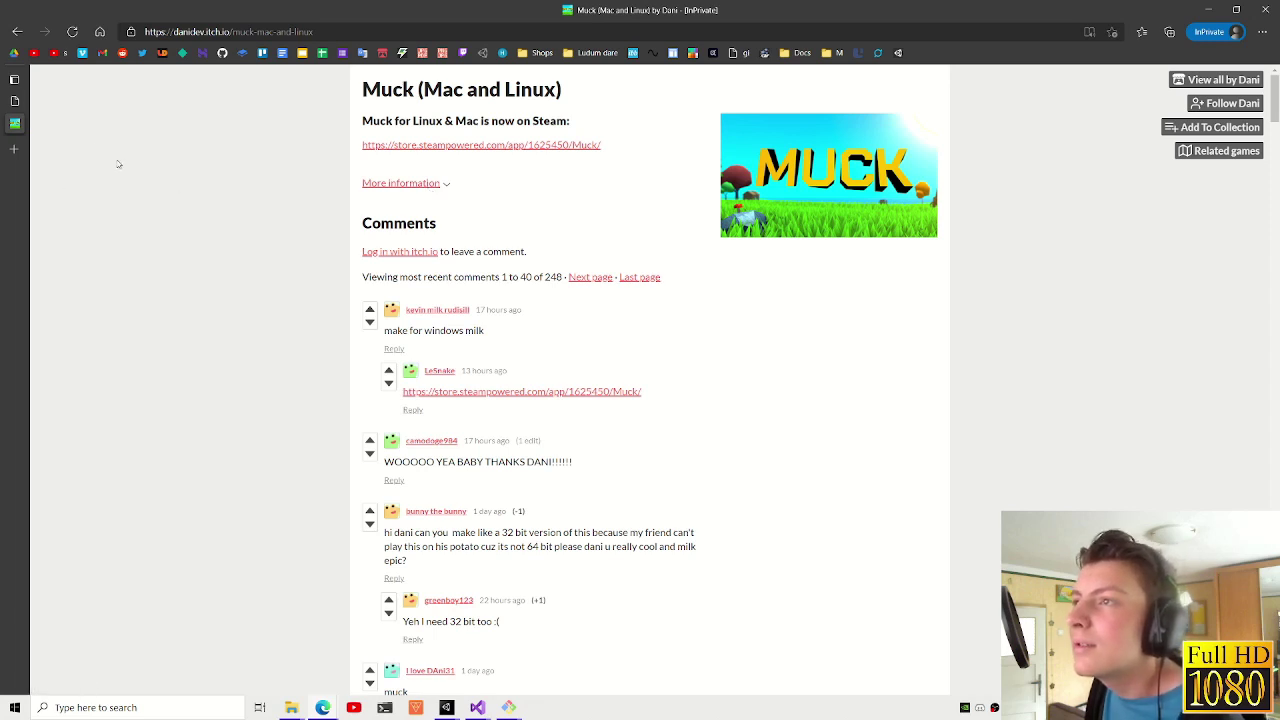
click(15, 101)
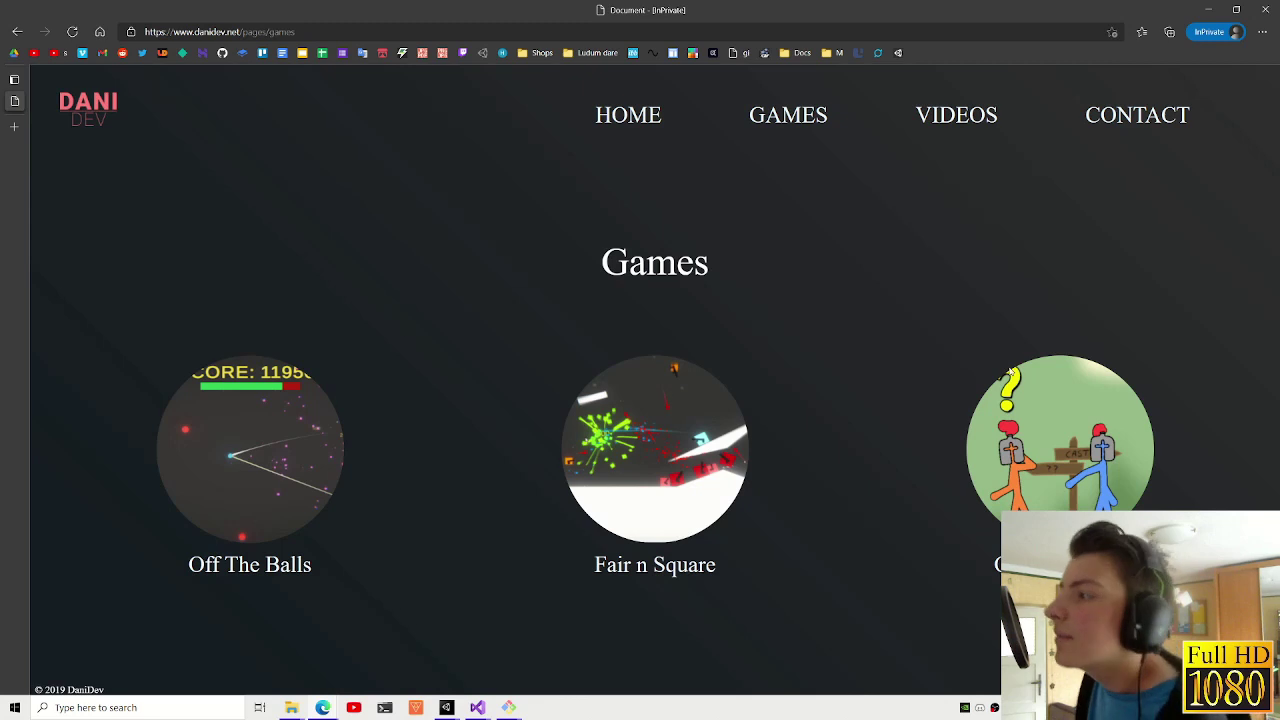
click(1043, 447)
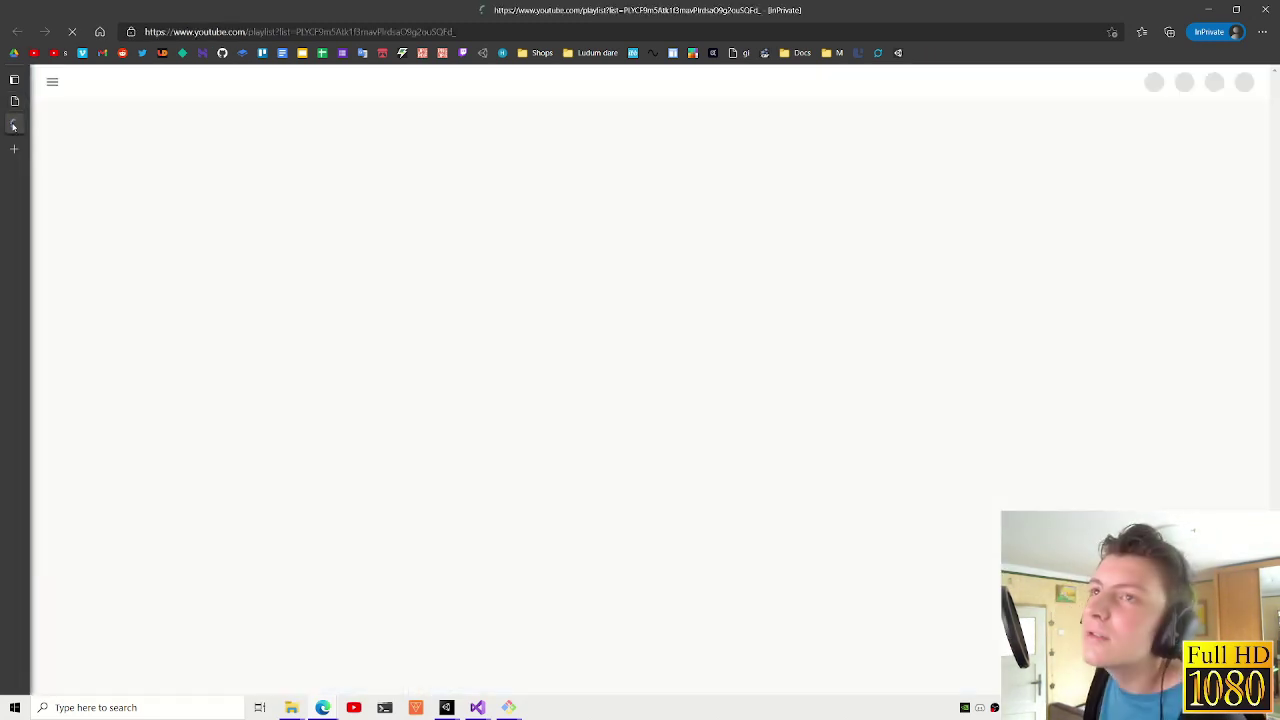
key(alt+Left)
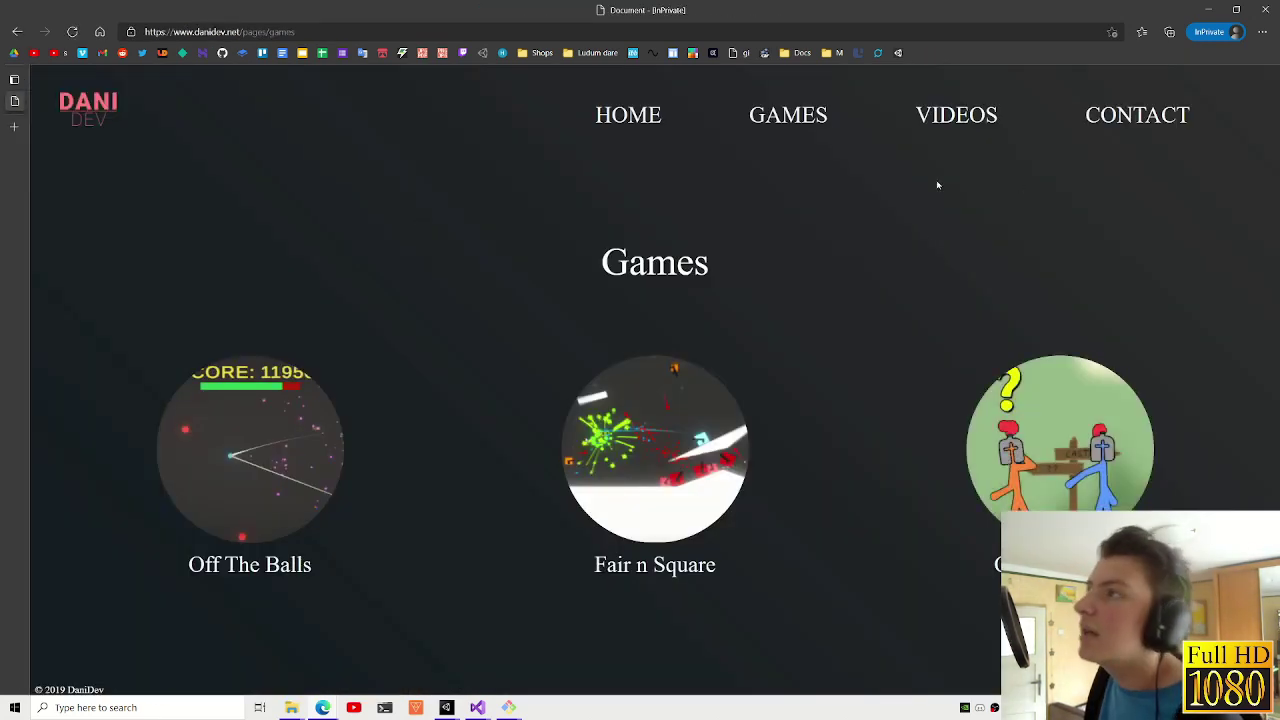
- Open danidev.net's Videos page and highlight the Making a Game in 48 Hours caption
click(921, 120)
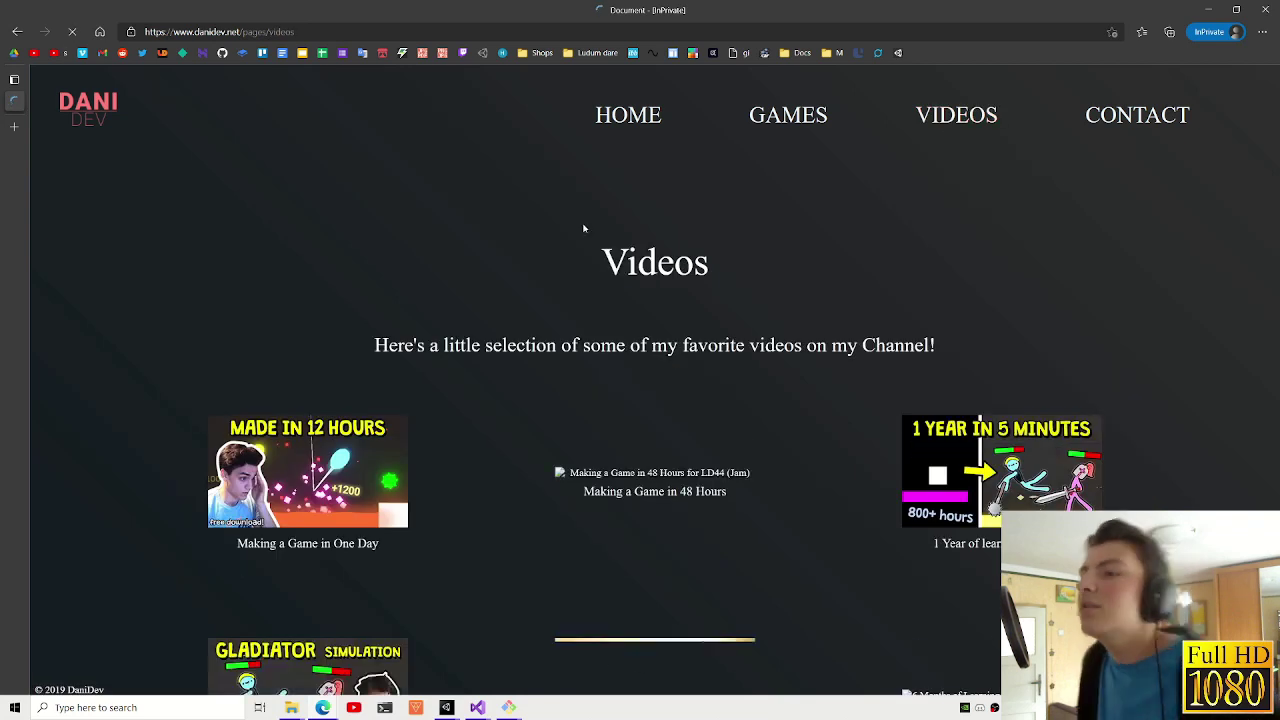
scroll(575, 230, down, 3)
scroll(568, 232, up, 3)
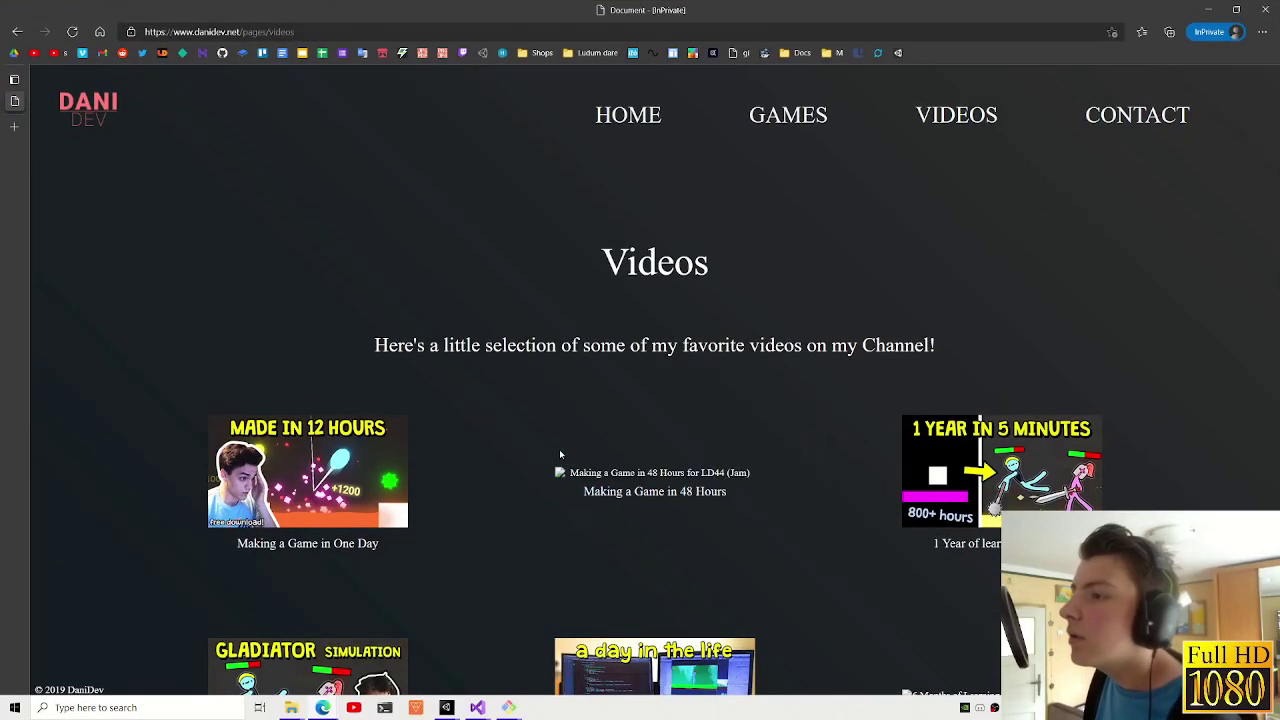
drag(557, 449, 593, 550)
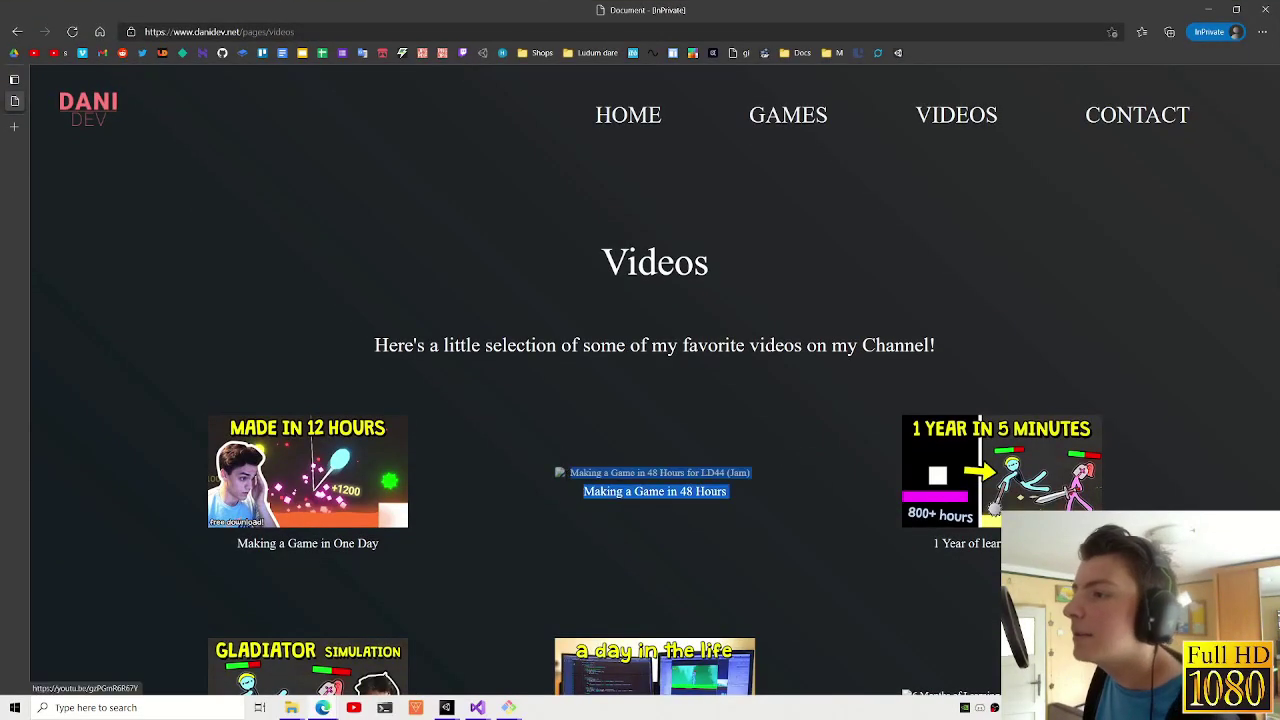
click(635, 455)
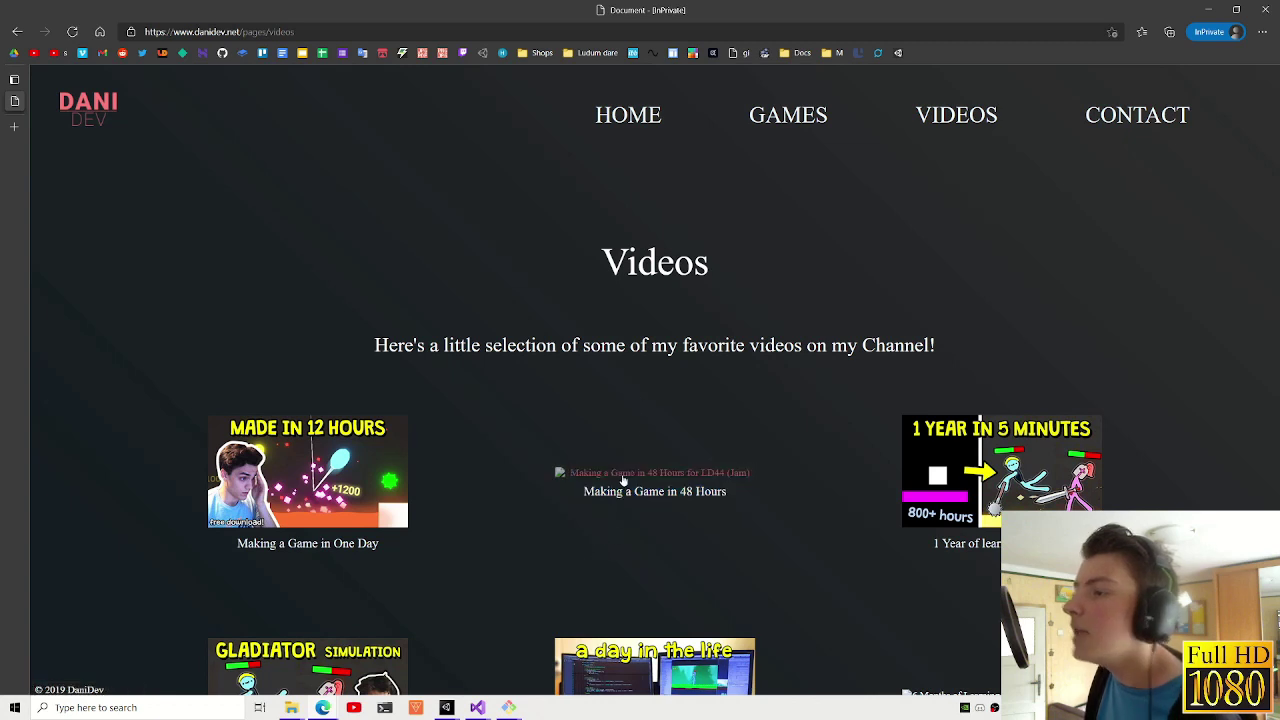
- Close the stray YouTube, itch.io and Off The Balls tabs, keeping the Videos page open
click(15, 126)
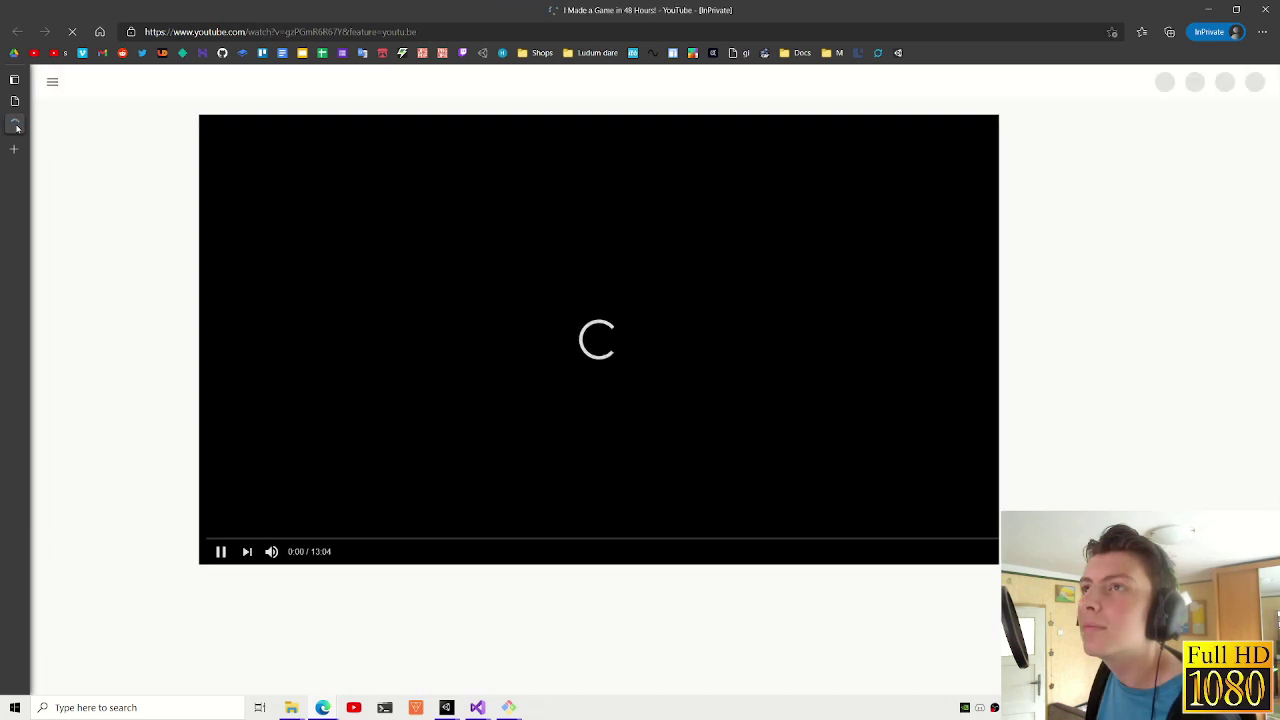
key(ctrl+w)
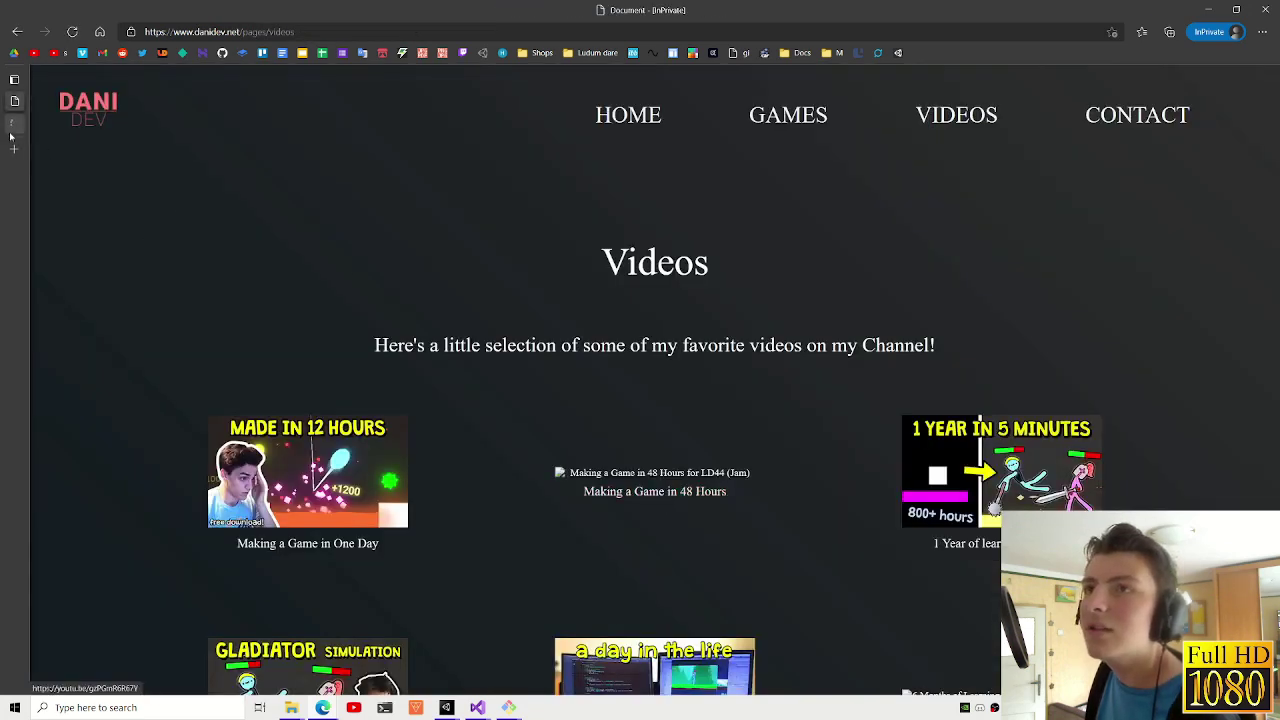
click(11, 131)
key(ctrl+w)
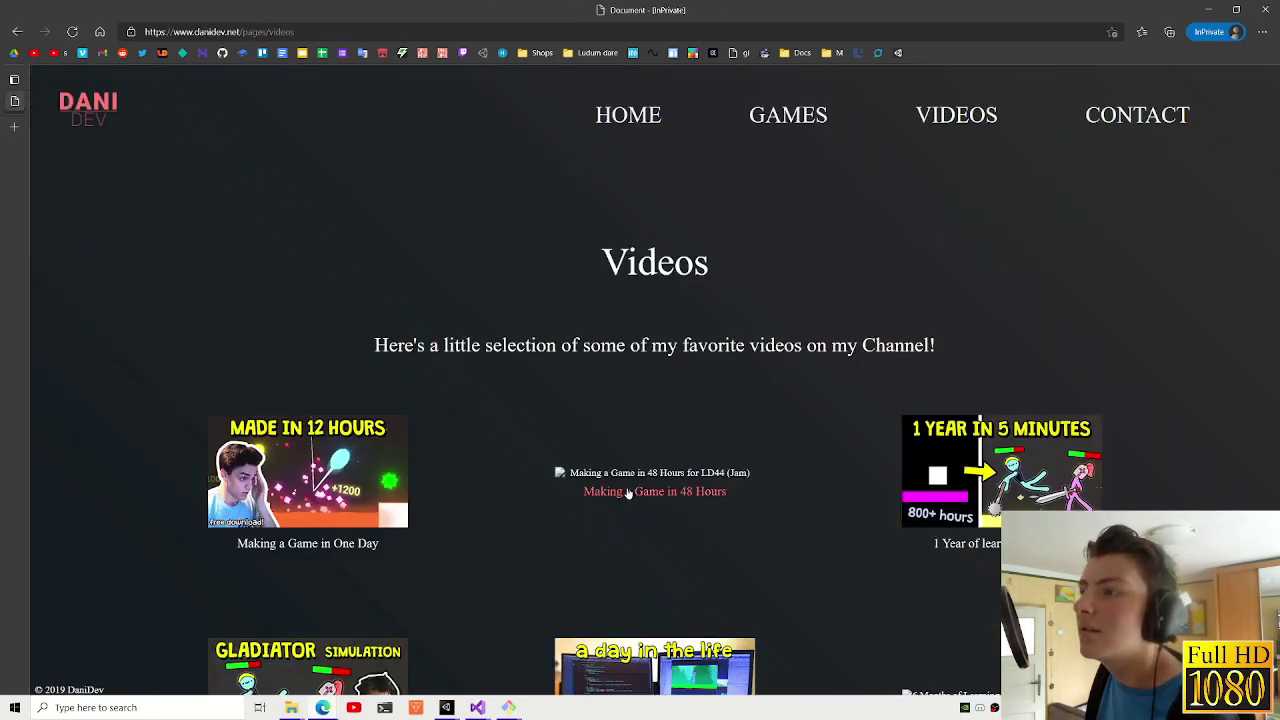
click(12, 125)
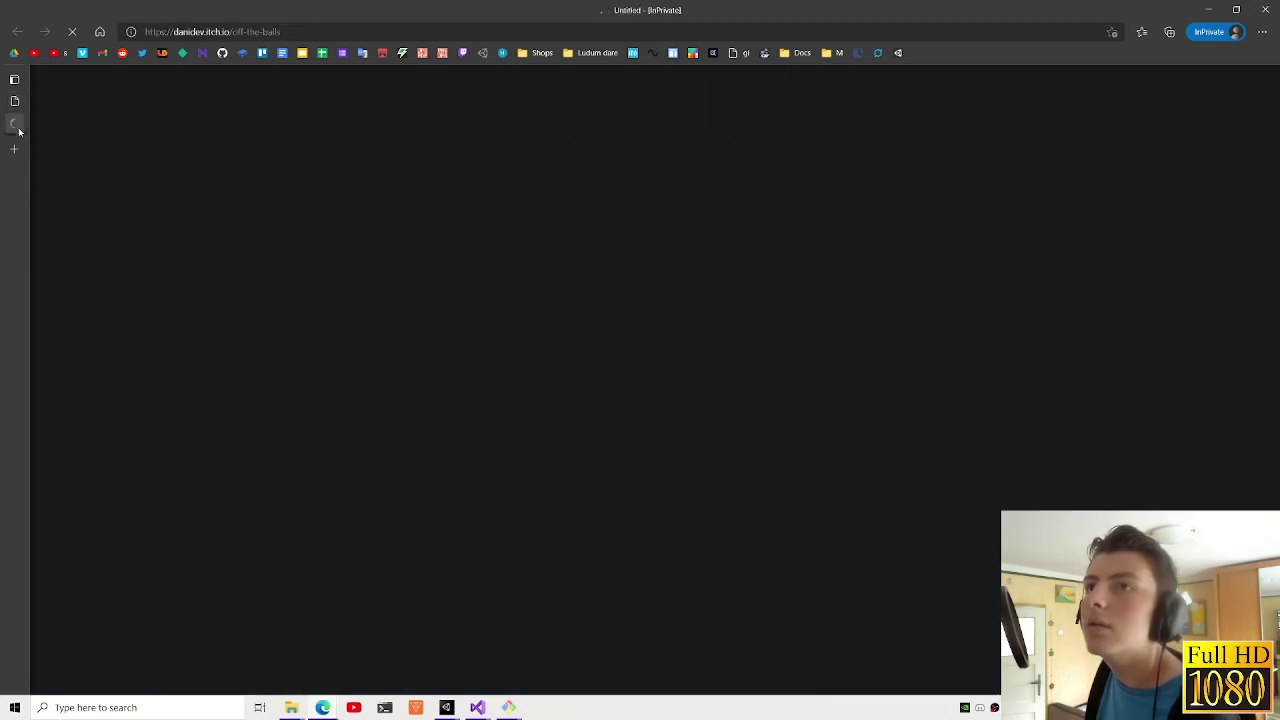
key(ctrl+w)
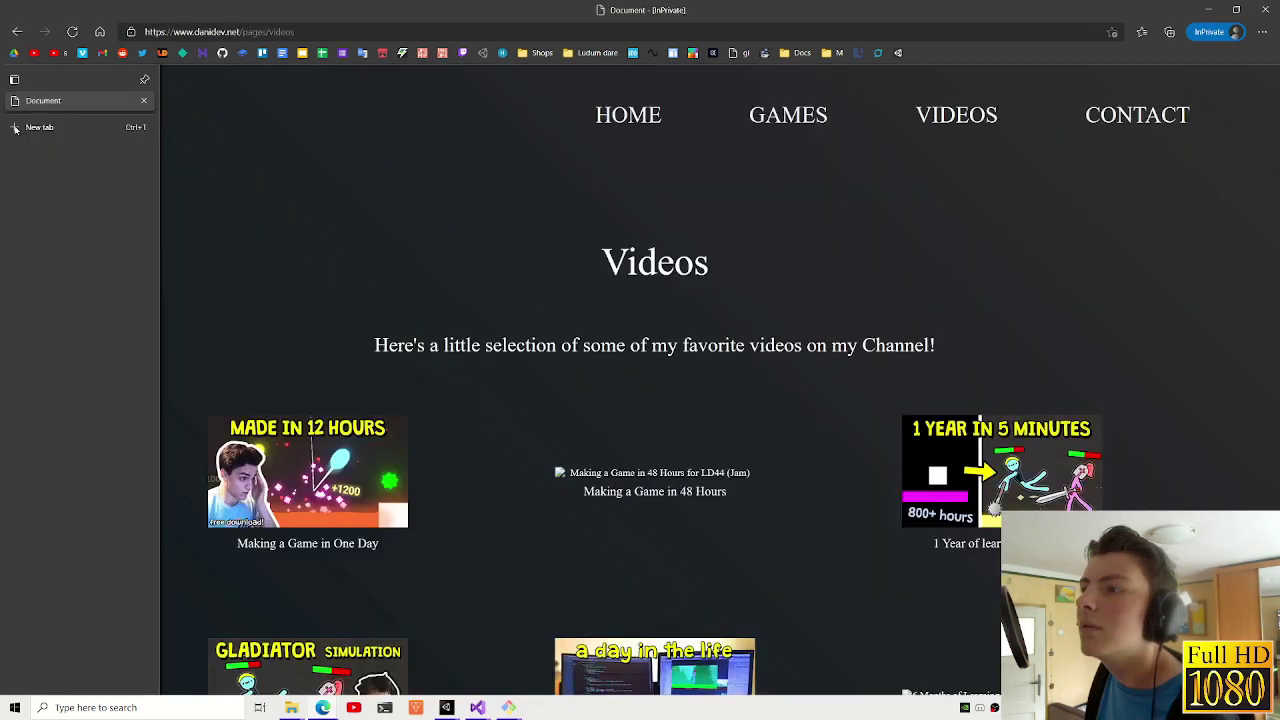
click(17, 125)
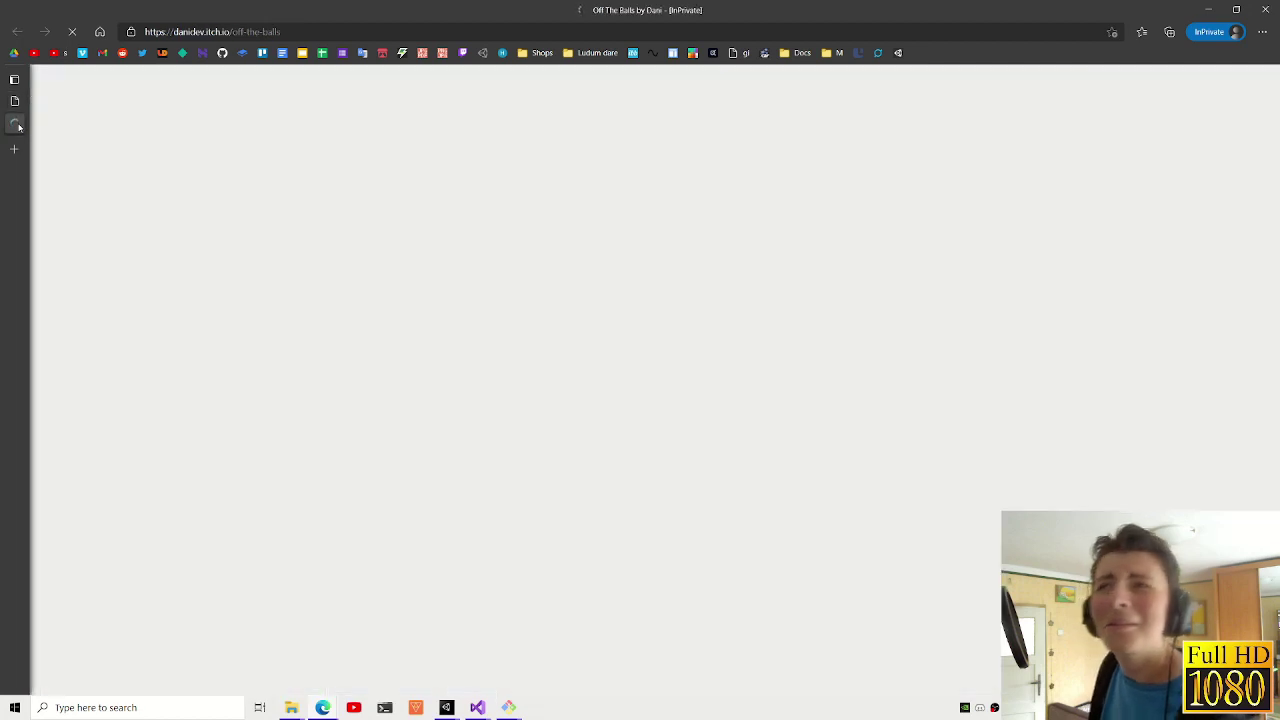
click(14, 101)
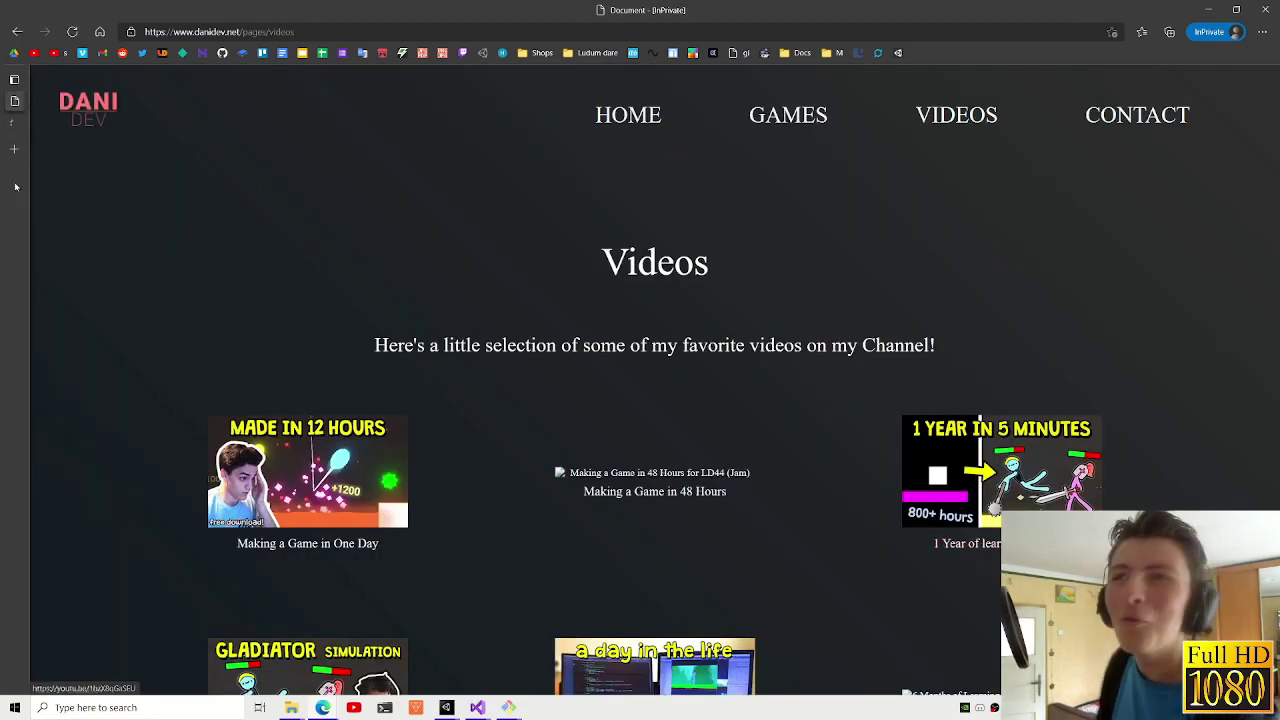
click(14, 123)
key(ctrl+w)
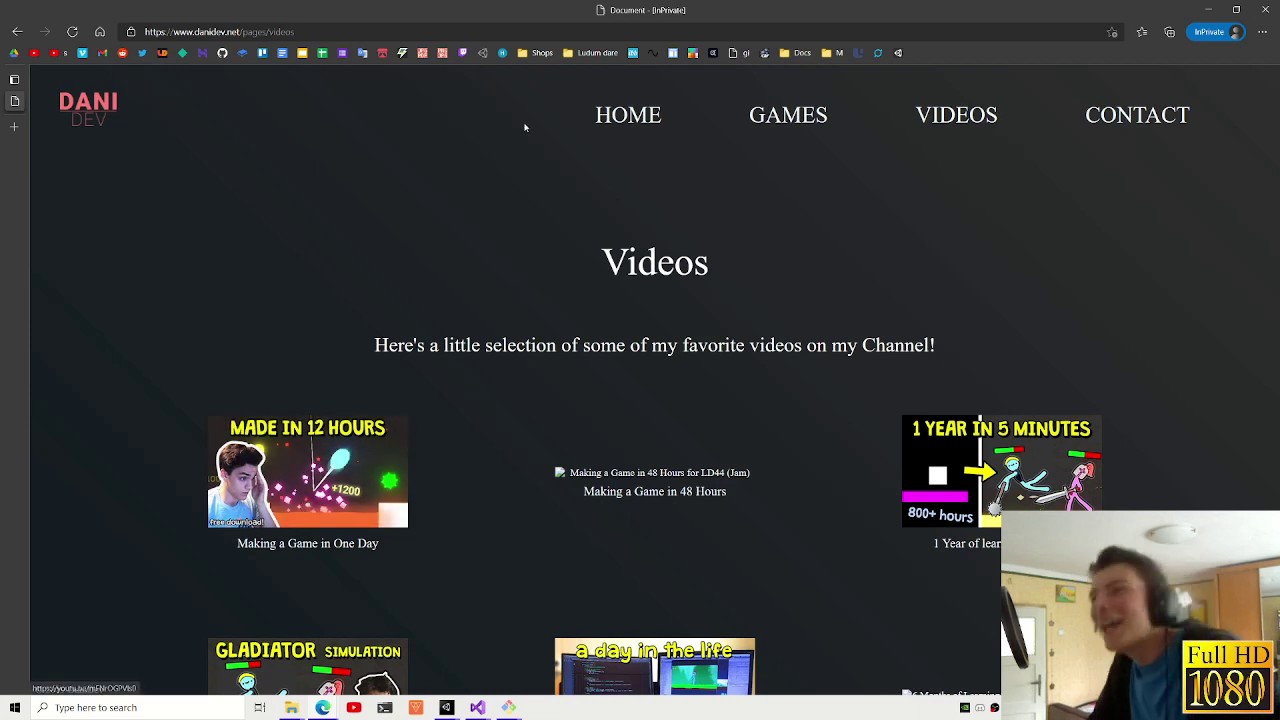
scroll(298, 293, down, 3)
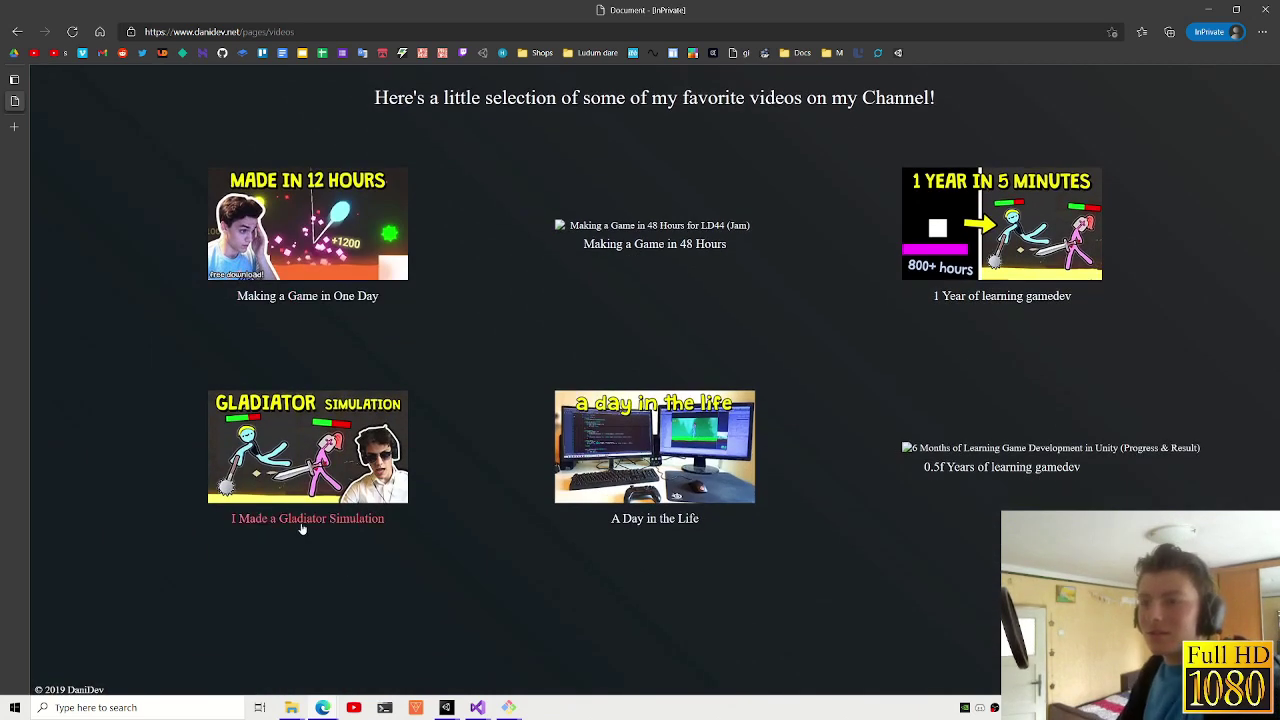
- Open then close the I Made a Gladiator Simulation video tab, and close the Off The Balls itch.io tab
middle_click(303, 528)
middle_click(271, 450)
click(14, 145)
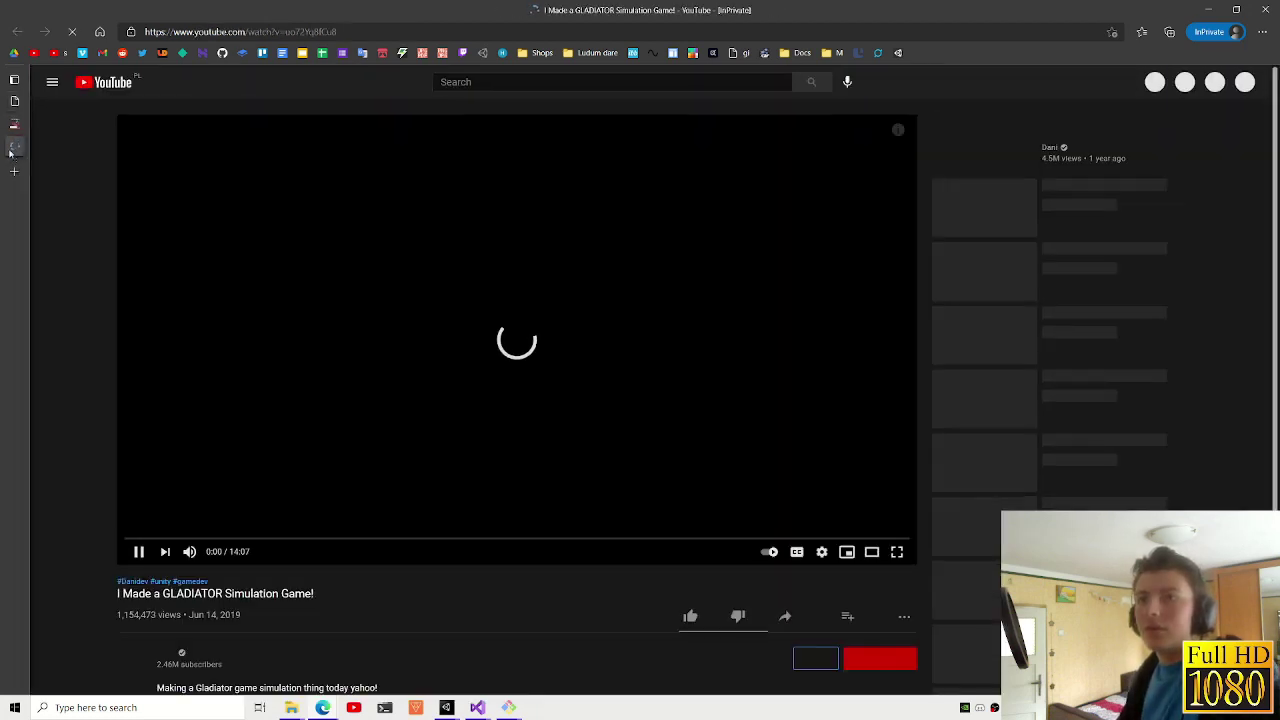
click(143, 145)
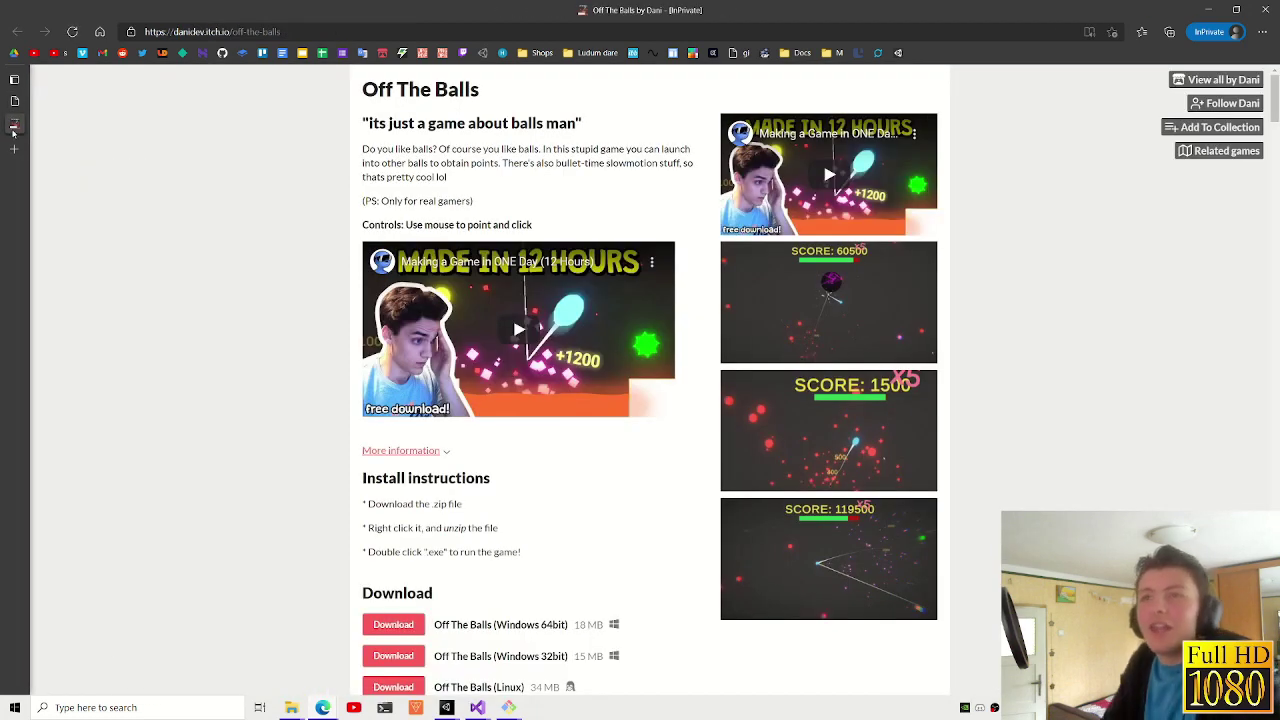
click(155, 125)
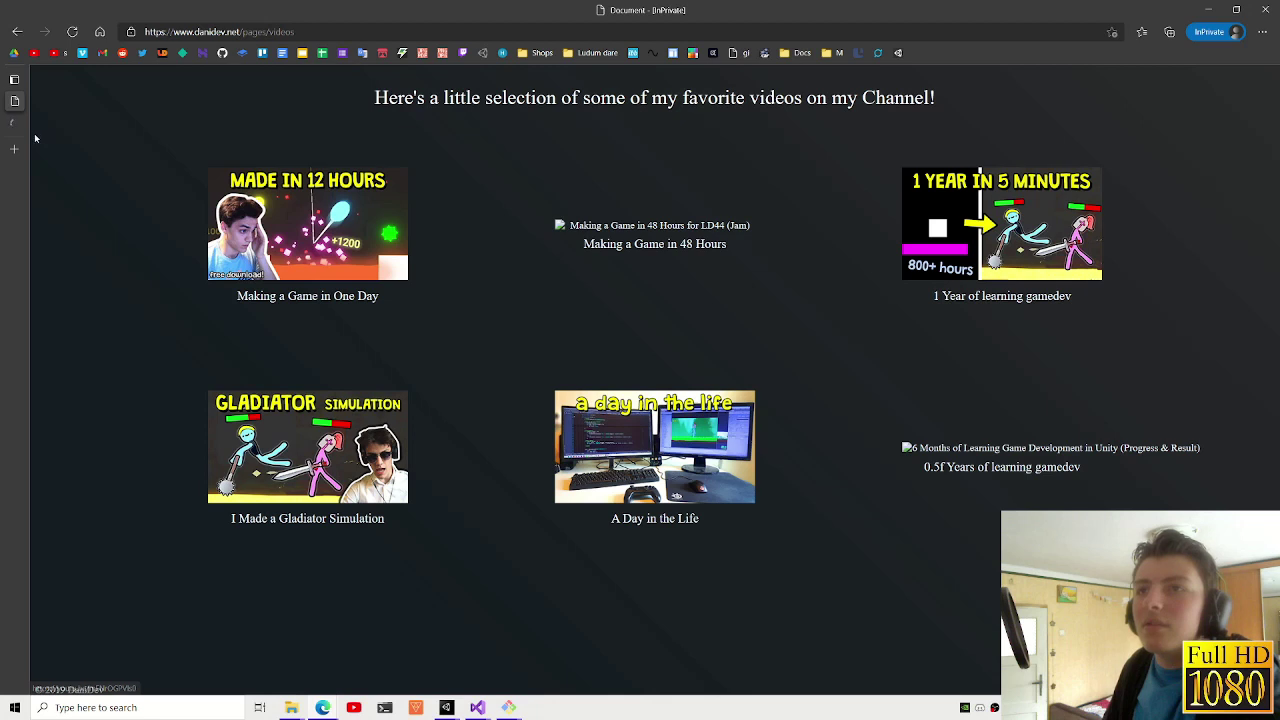
click(14, 124)
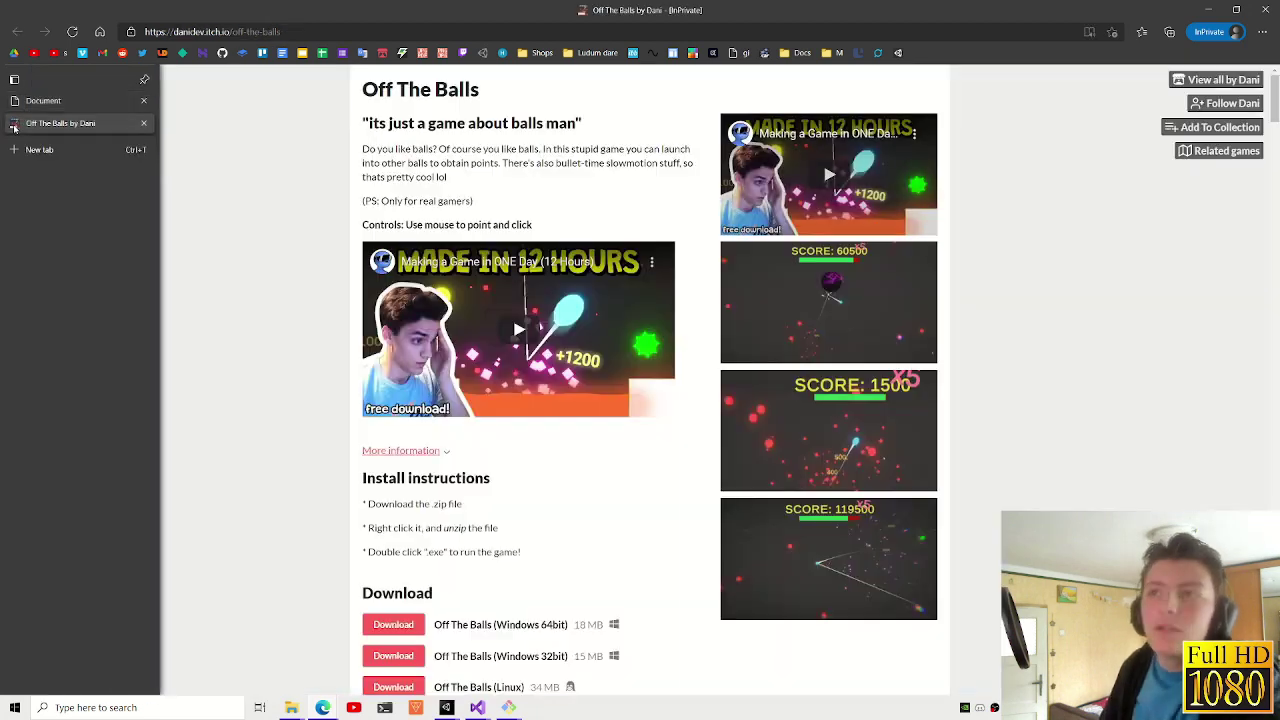
click(143, 123)
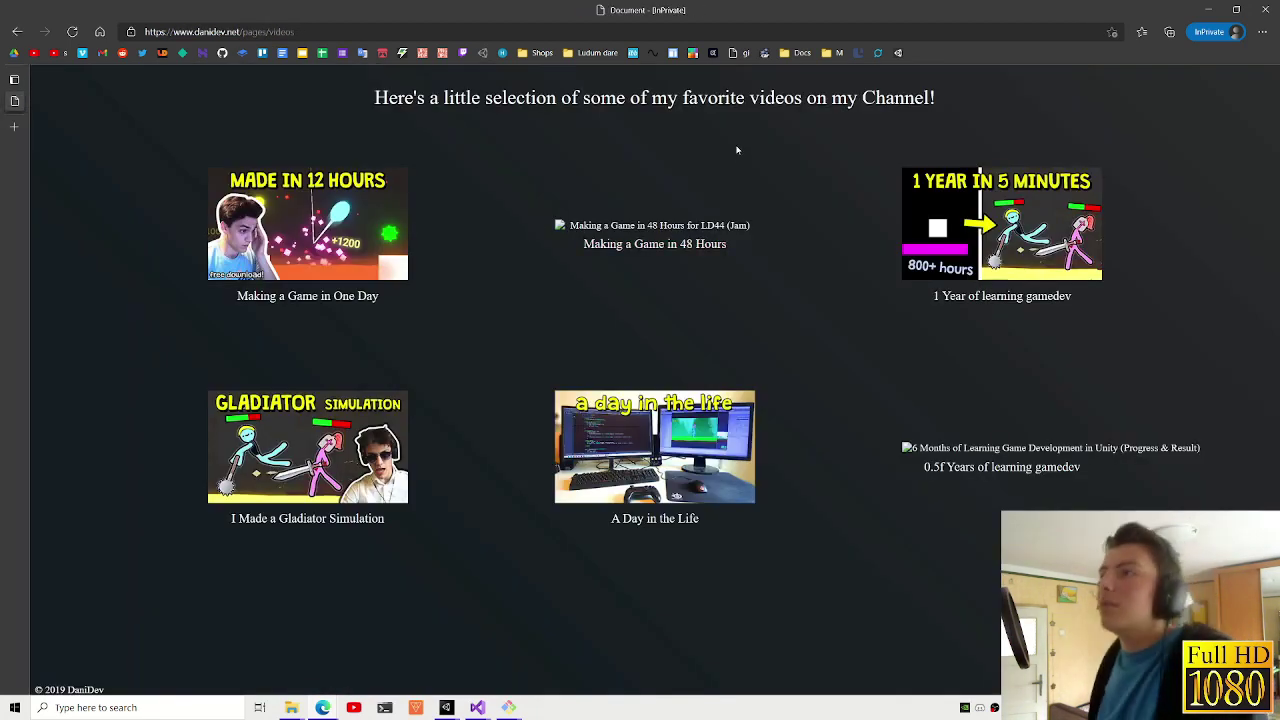
- Highlight part of the Videos page tagline, then clear the selection
triple_click(895, 322)
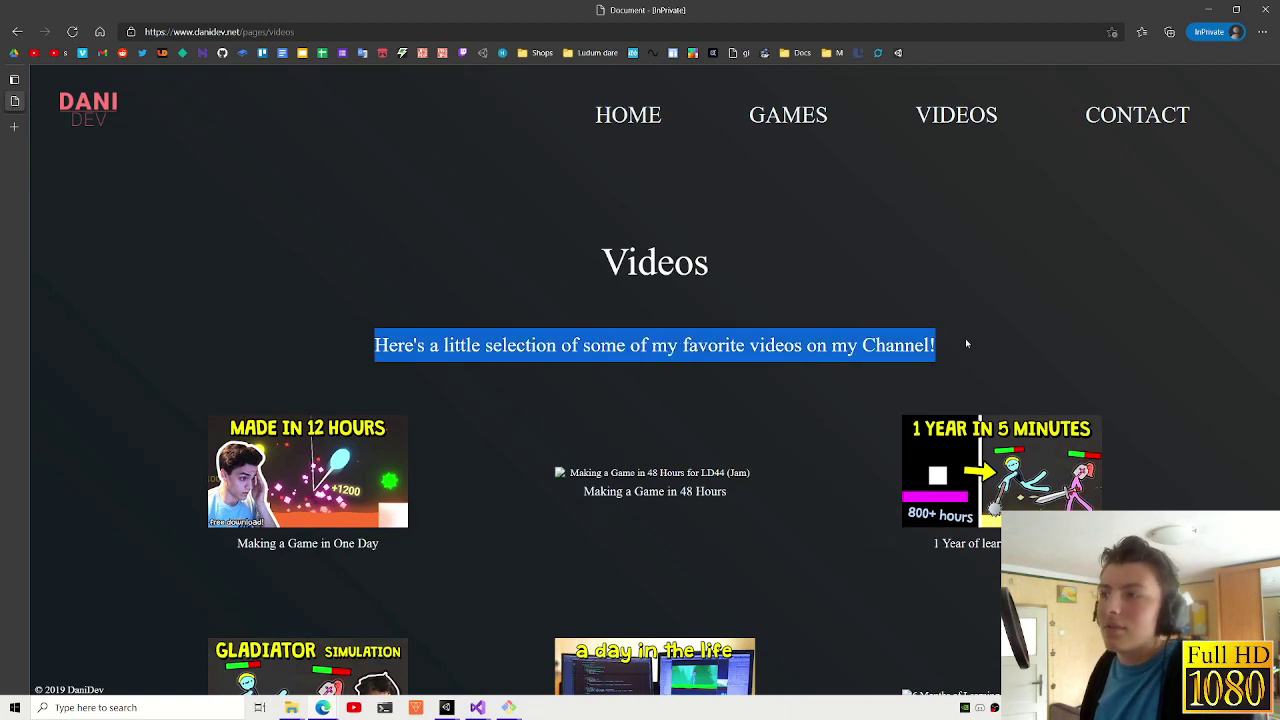
drag(966, 343, 452, 306)
click(452, 306)
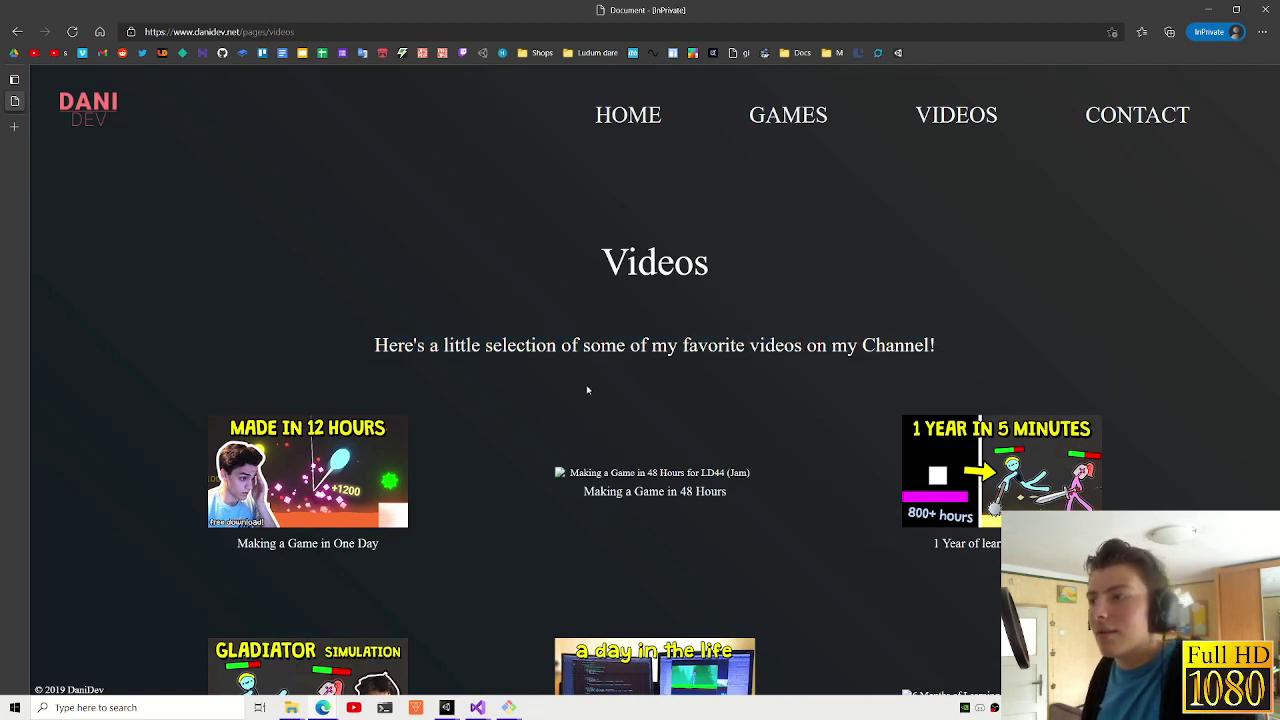
- Browse the Contact page and highlight its social-media message and icons, then deselect
scroll(587, 390, down, 1)
scroll(201, 160, up, 1)
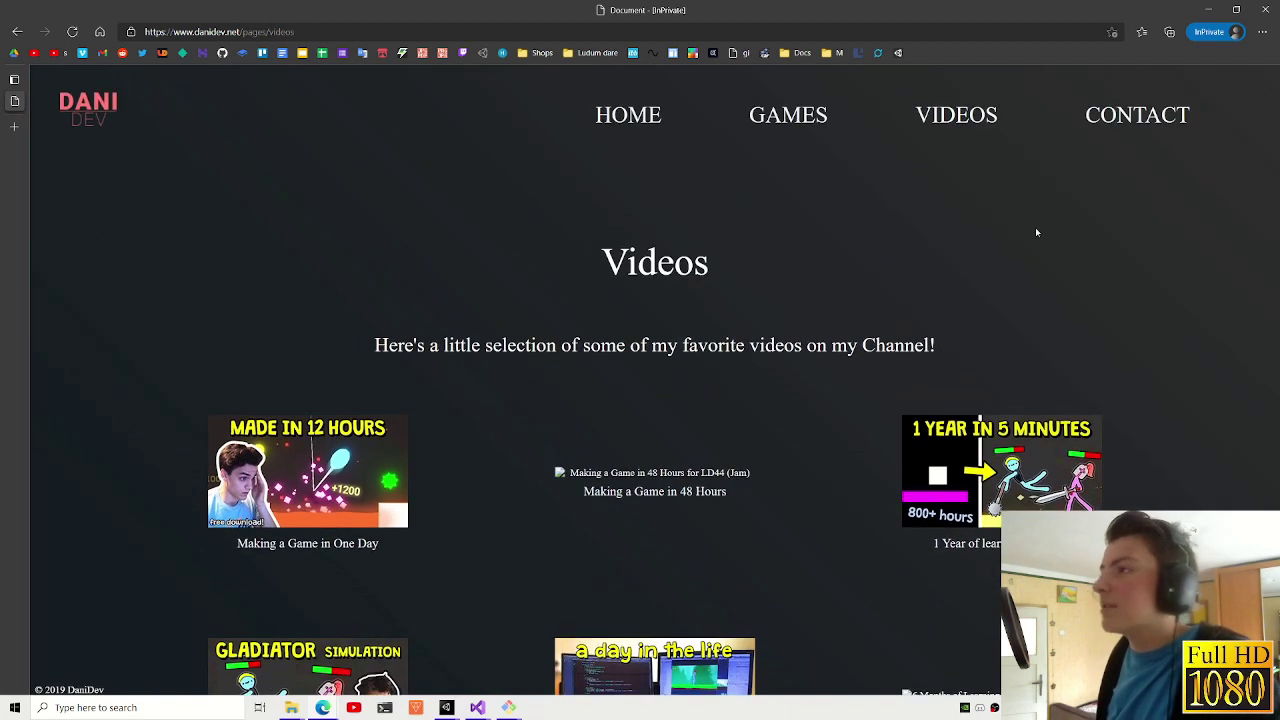
scroll(440, 334, down, 1)
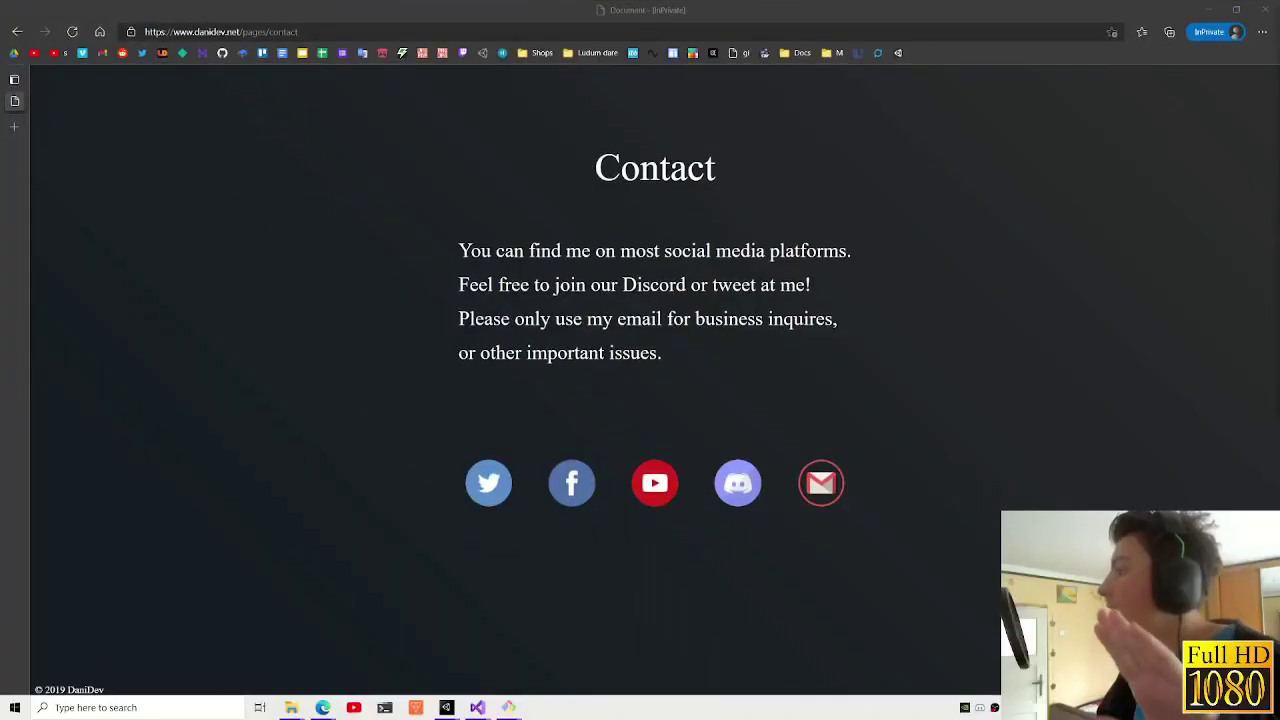
scroll(823, 295, up, 2)
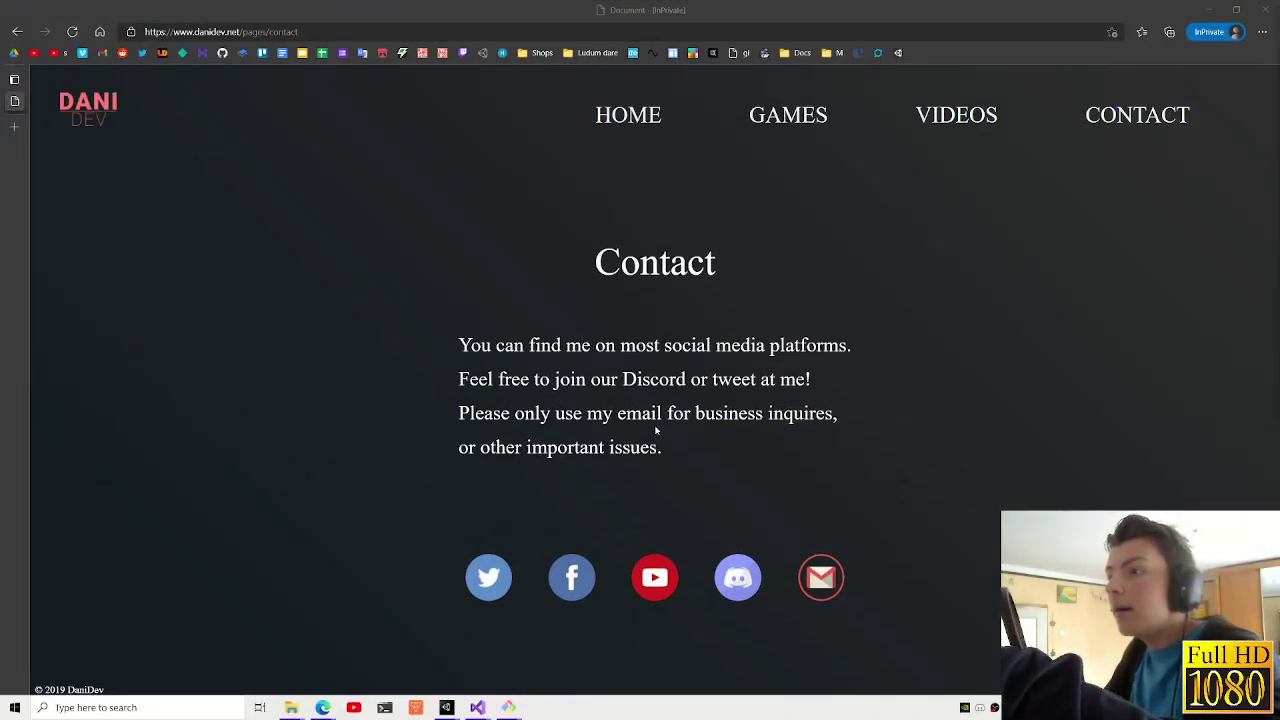
scroll(505, 489, down, 3)
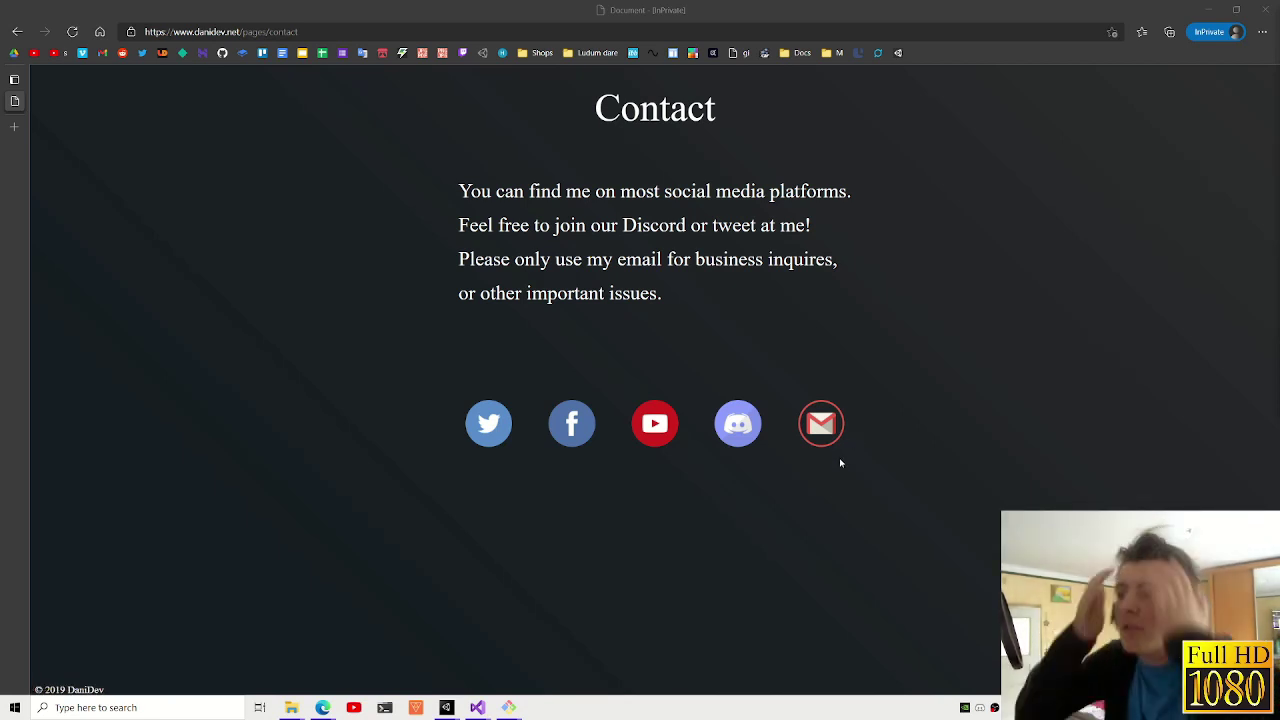
drag(566, 451, 973, 487)
click(674, 521)
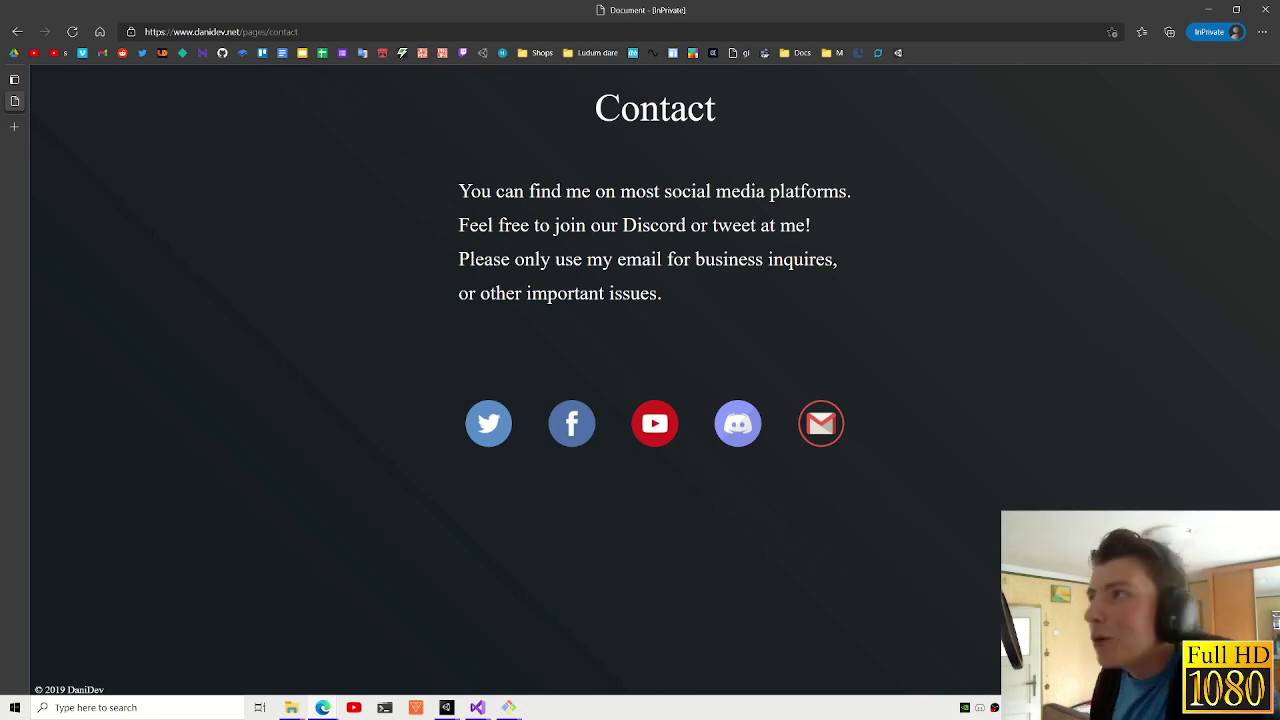
- View the Contact page on qasictools.com, then close that tab to return to danidev.net
click(14, 124)
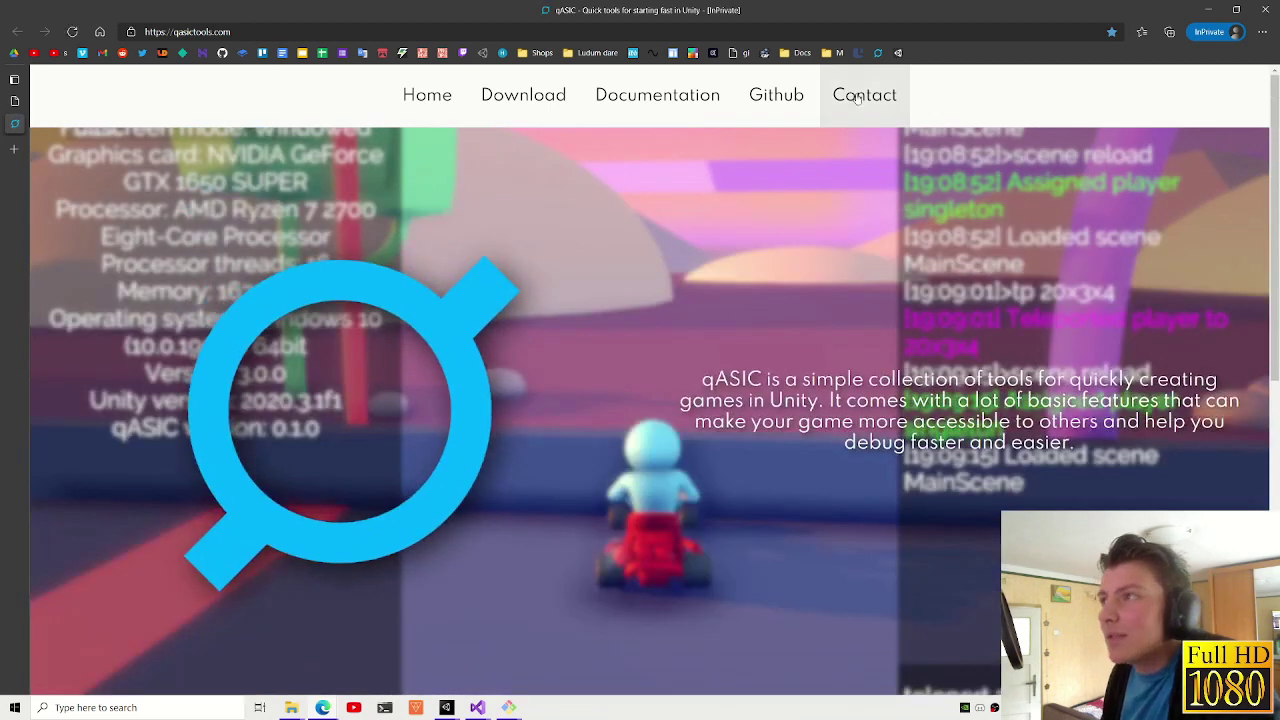
click(857, 97)
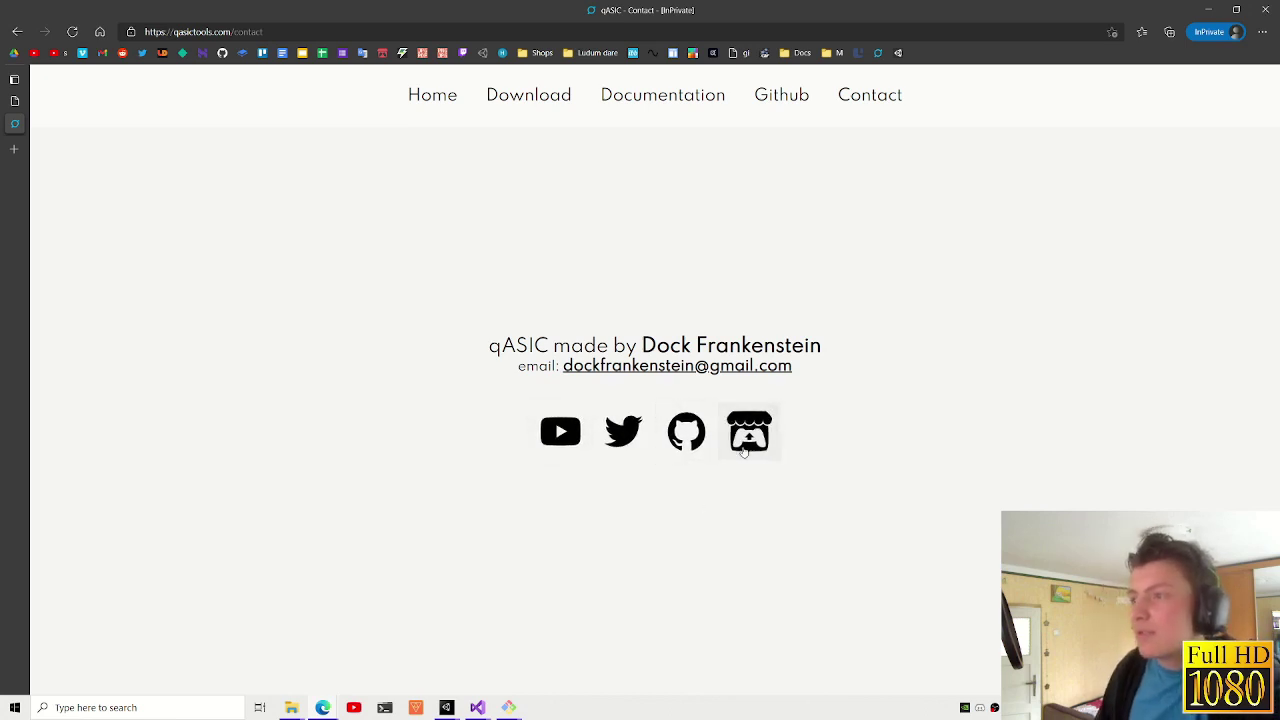
middle_click(18, 128)
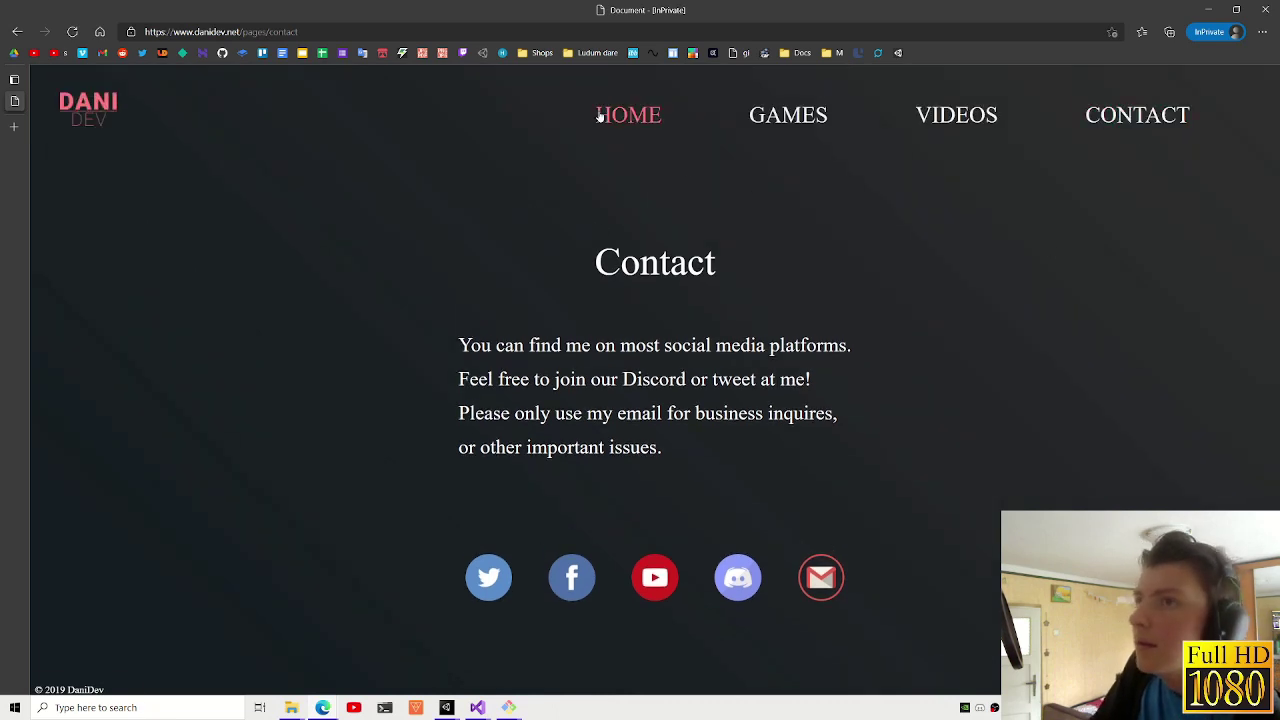
click(605, 117)
scroll(631, 243, down, 5)
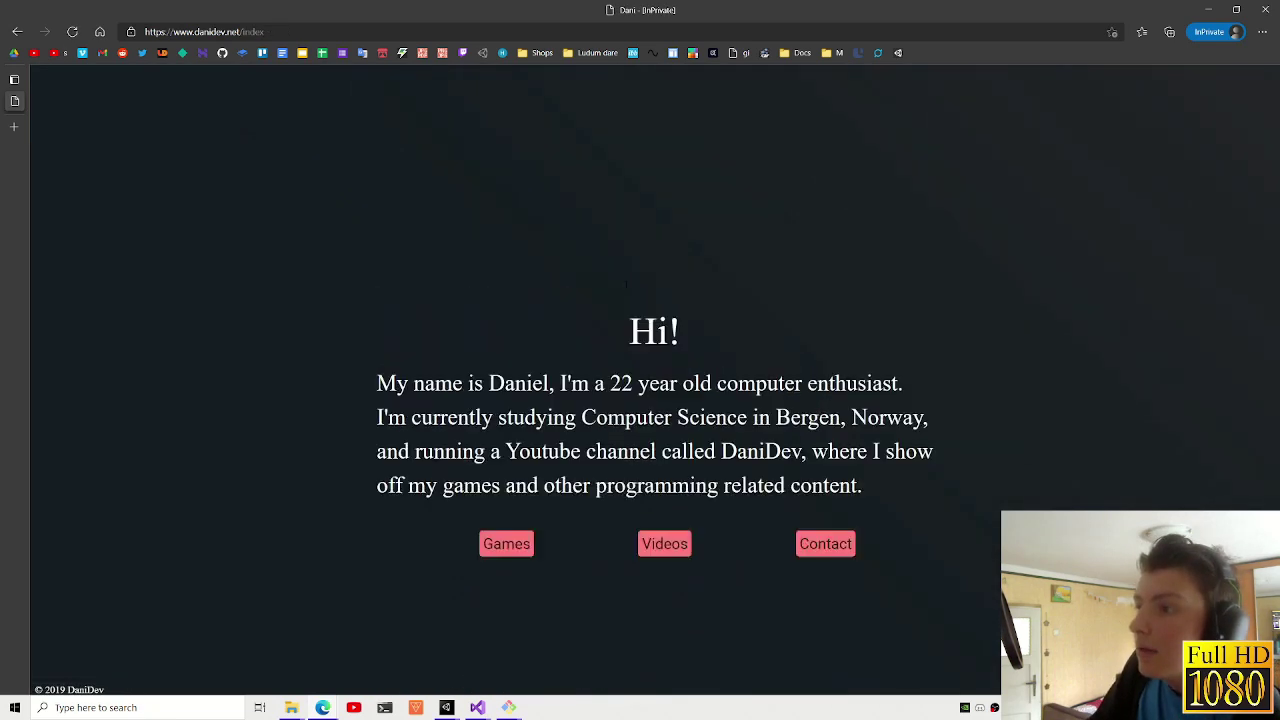
scroll(626, 284, up, 5)
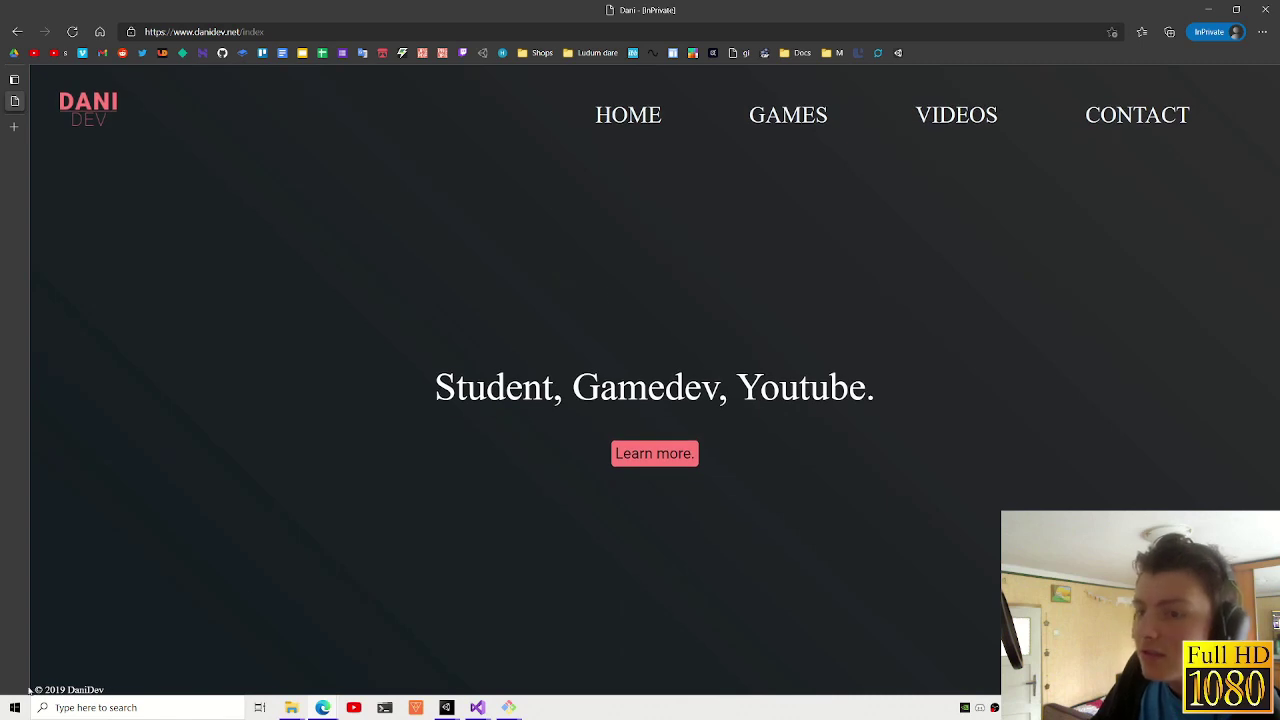
drag(486, 231, 929, 188)
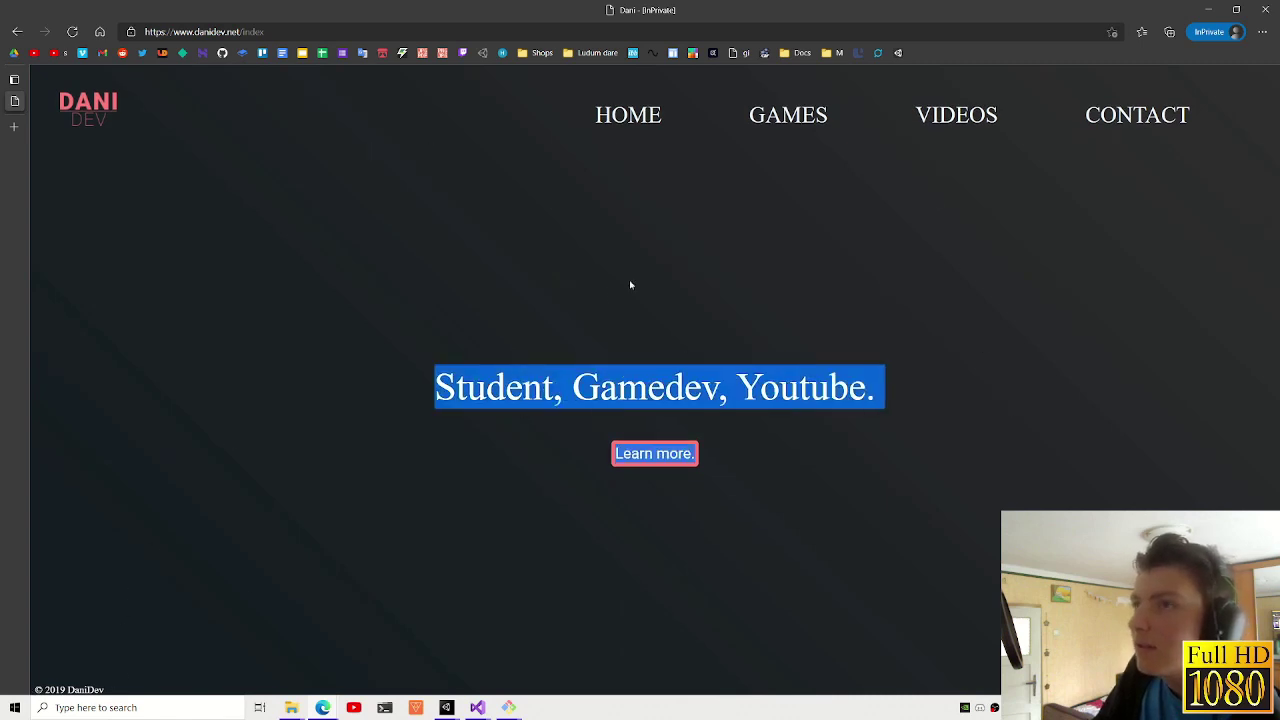
drag(122, 80, 704, 304)
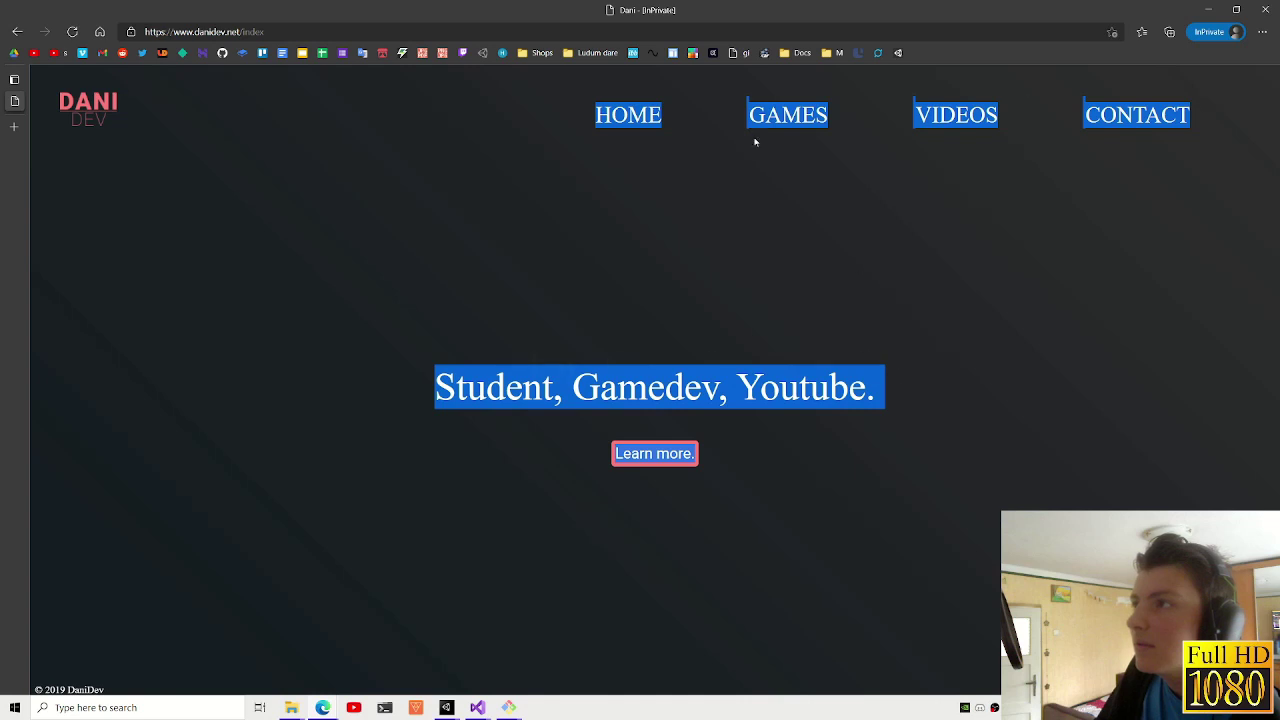
drag(414, 300, 971, 596)
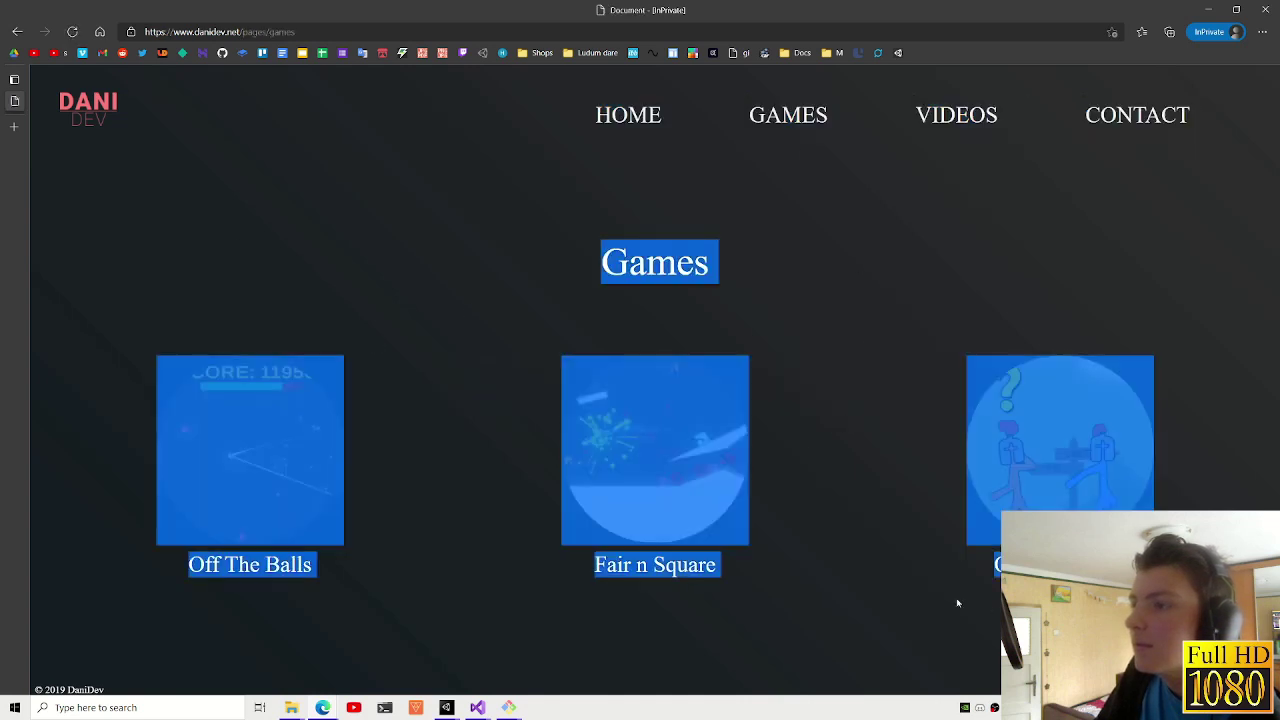
click(940, 118)
drag(480, 334, 657, 471)
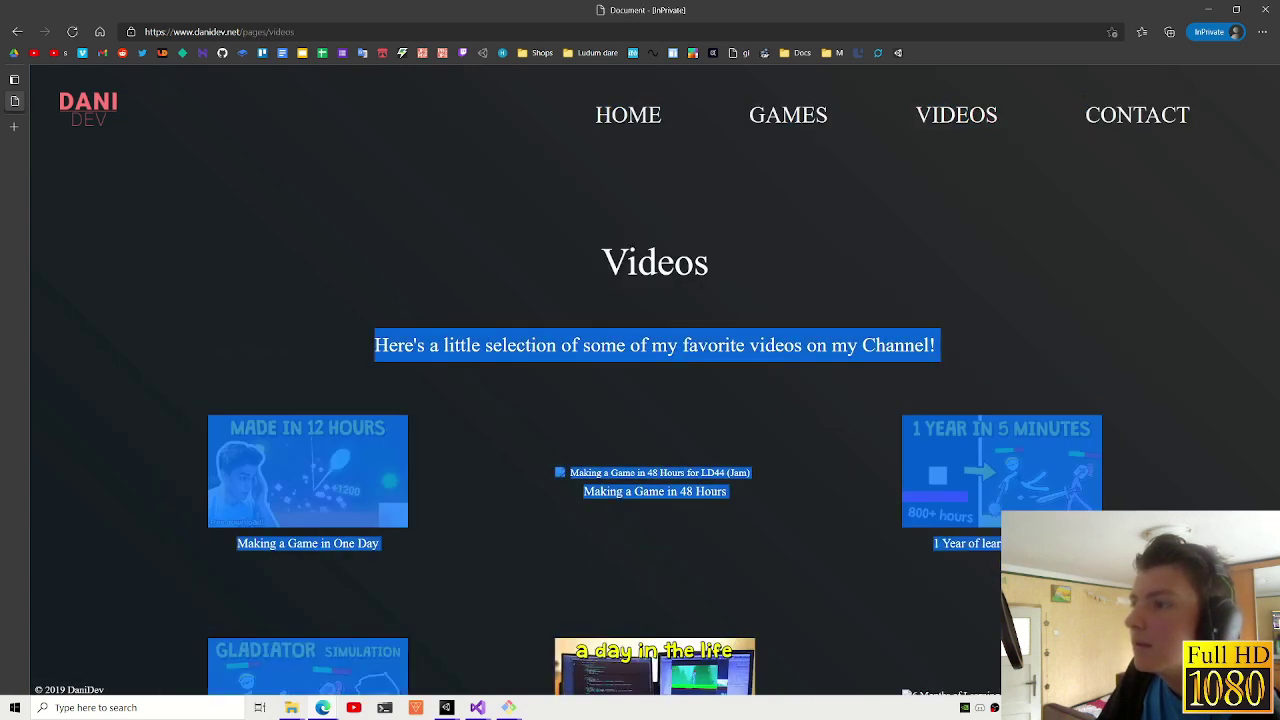
click(1123, 115)
drag(374, 320, 906, 603)
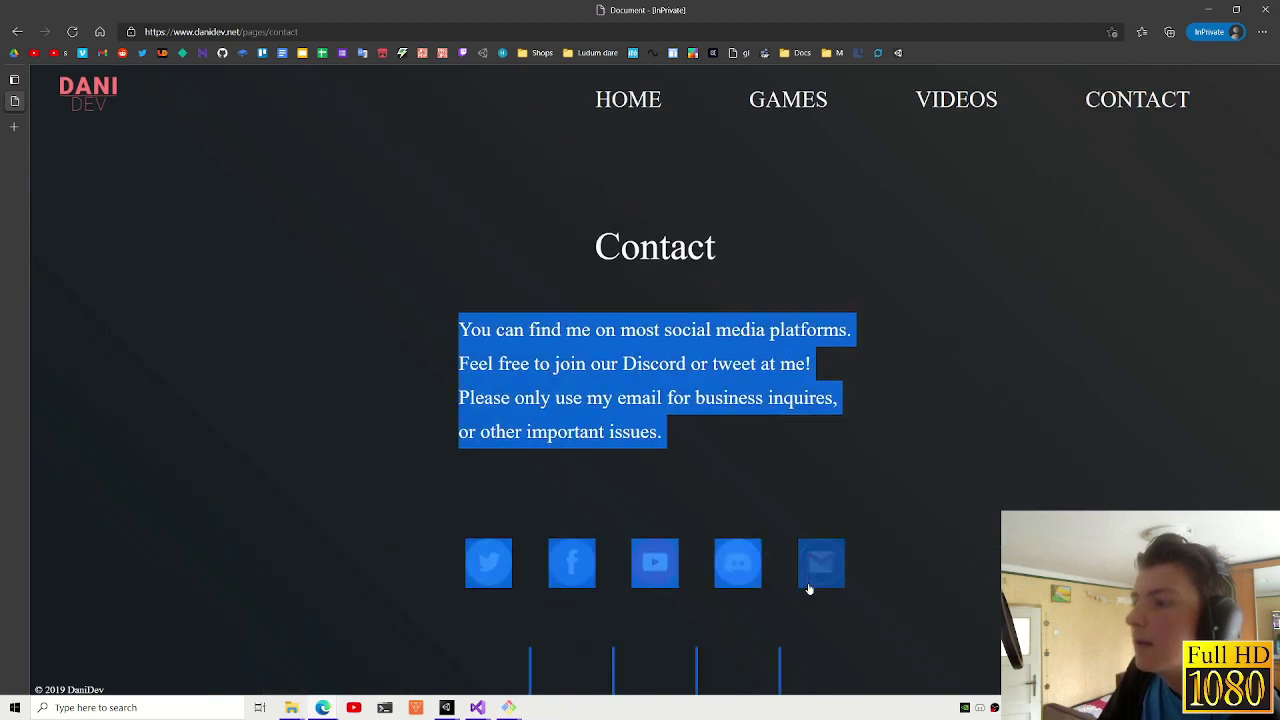
scroll(543, 577, down, 3)
click(524, 551)
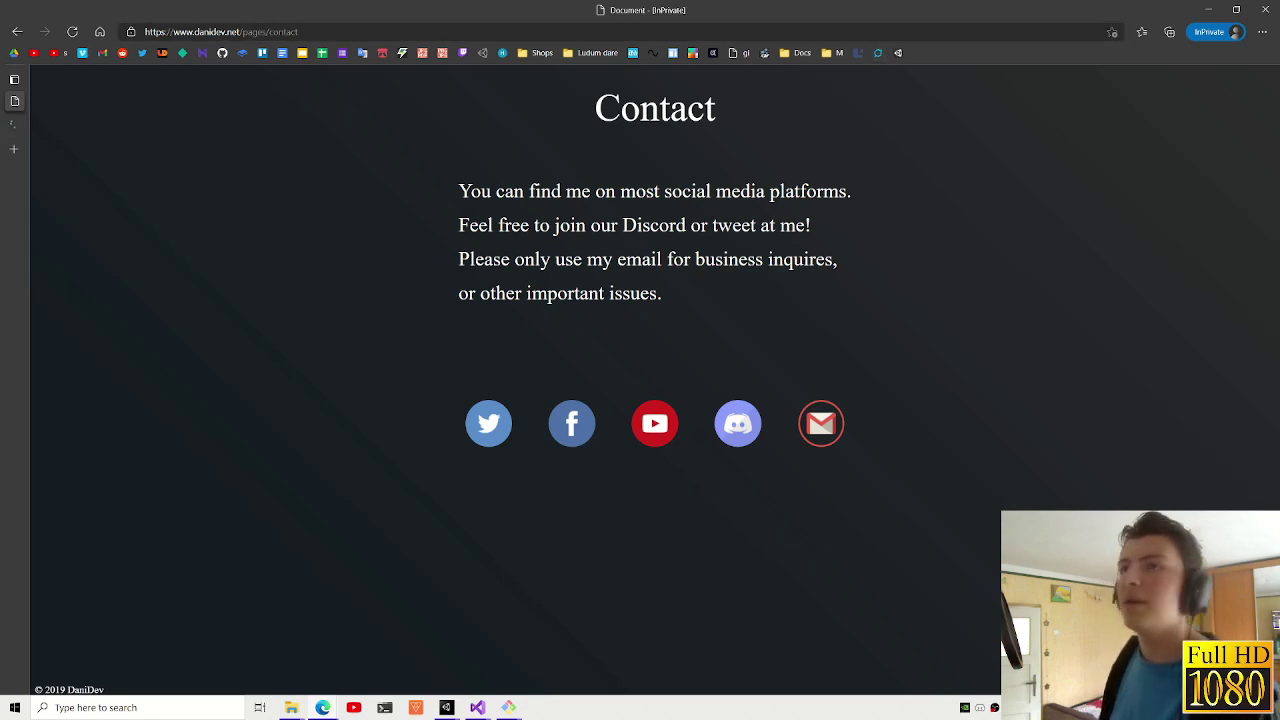
- Check the qasictools.com tab, return to danidev.net Contact, then Alt+Tab to the normal Edge window
click(14, 123)
scroll(801, 173, down, 5)
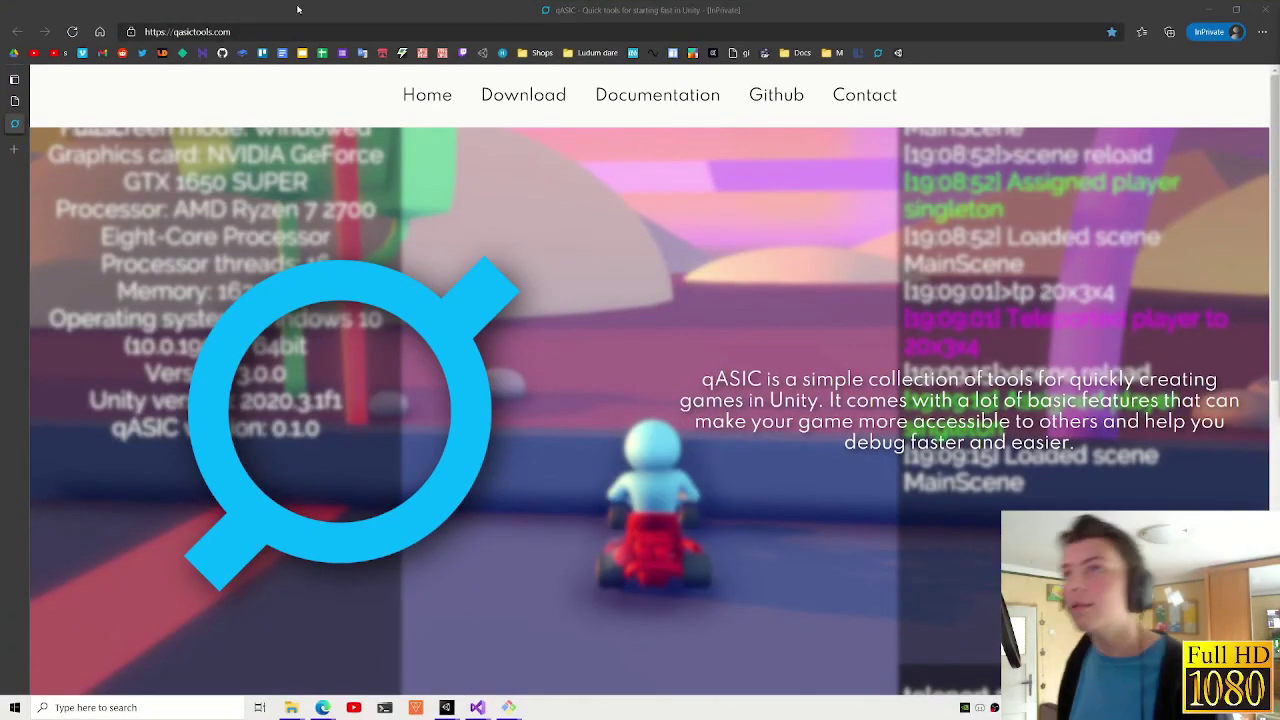
click(30, 100)
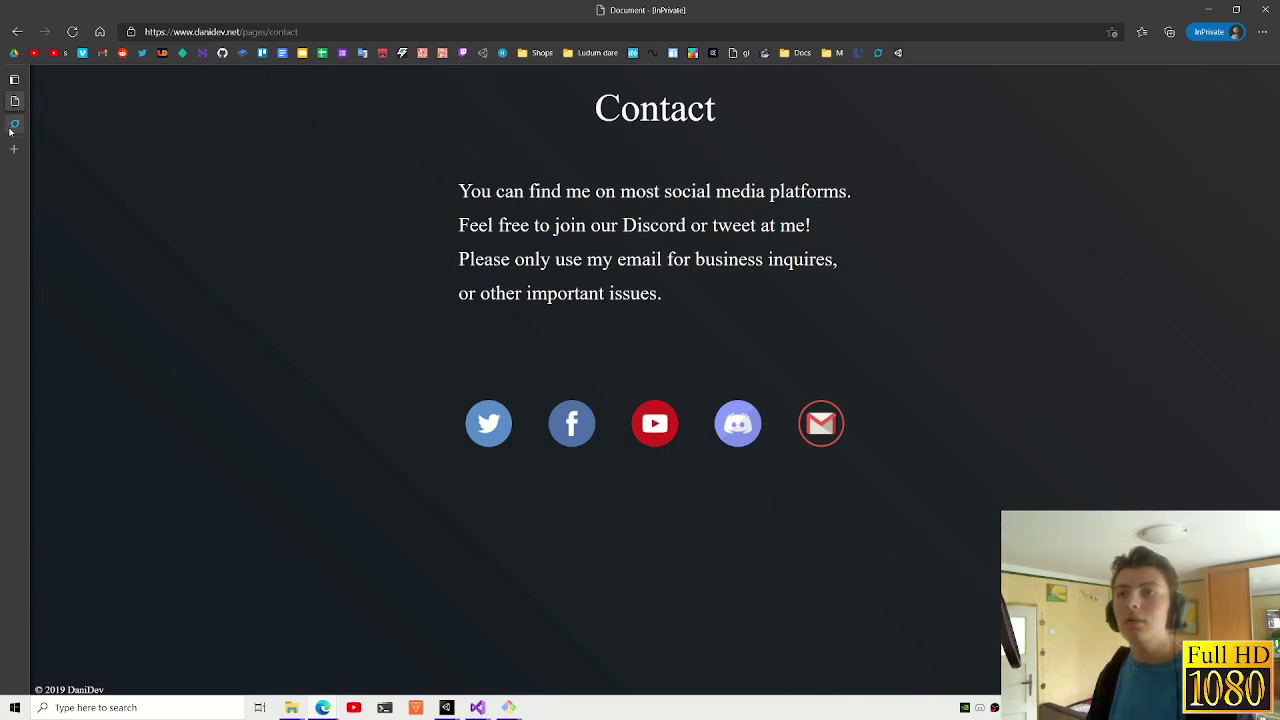
scroll(486, 286, up, 2)
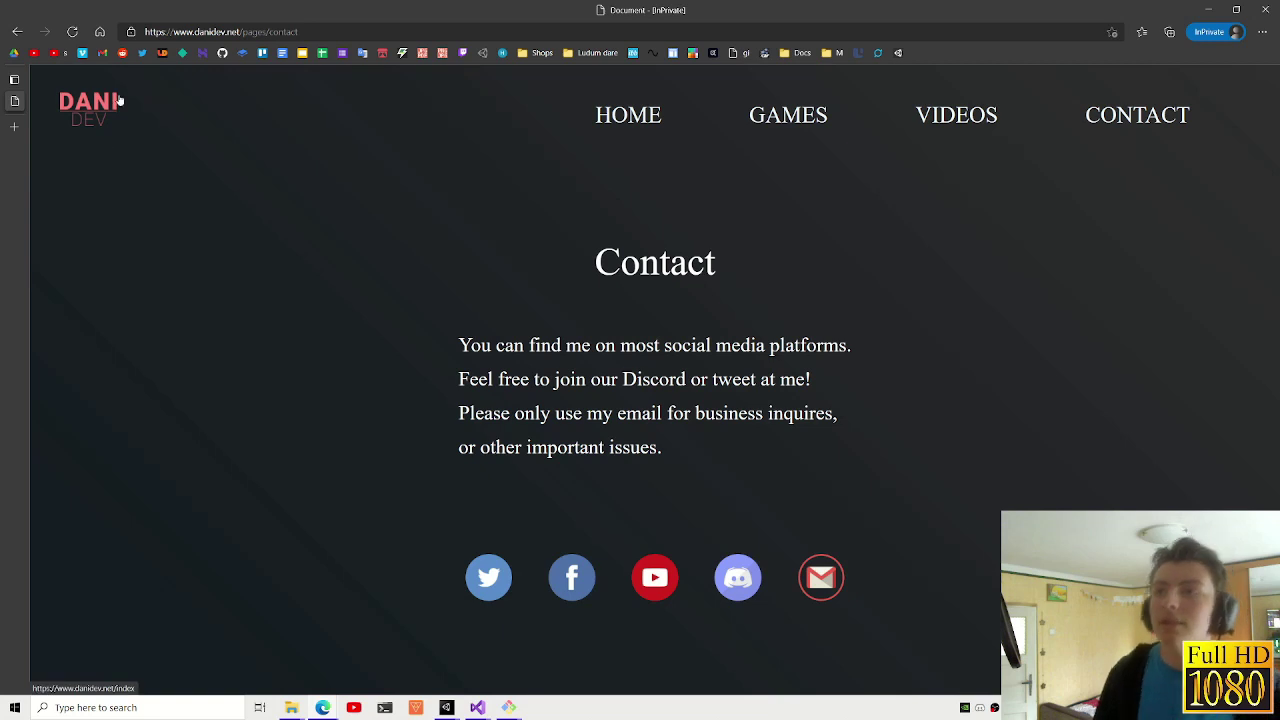
key(alt+Tab)
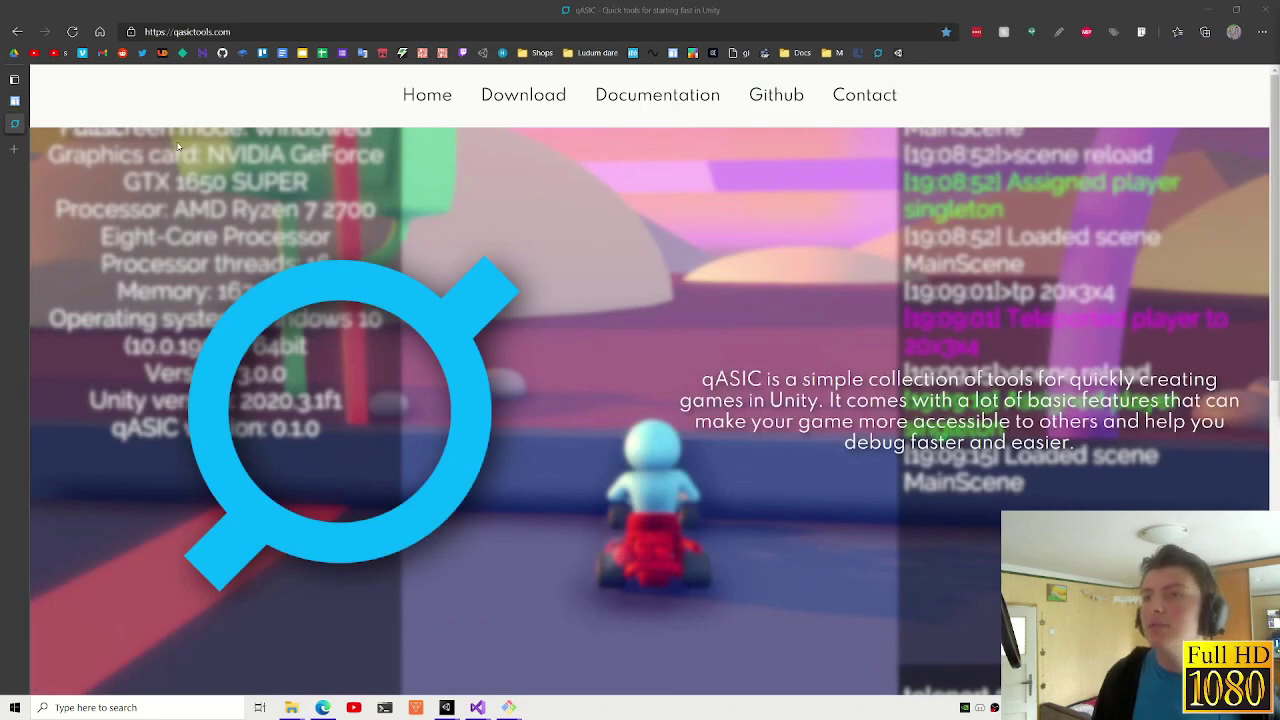